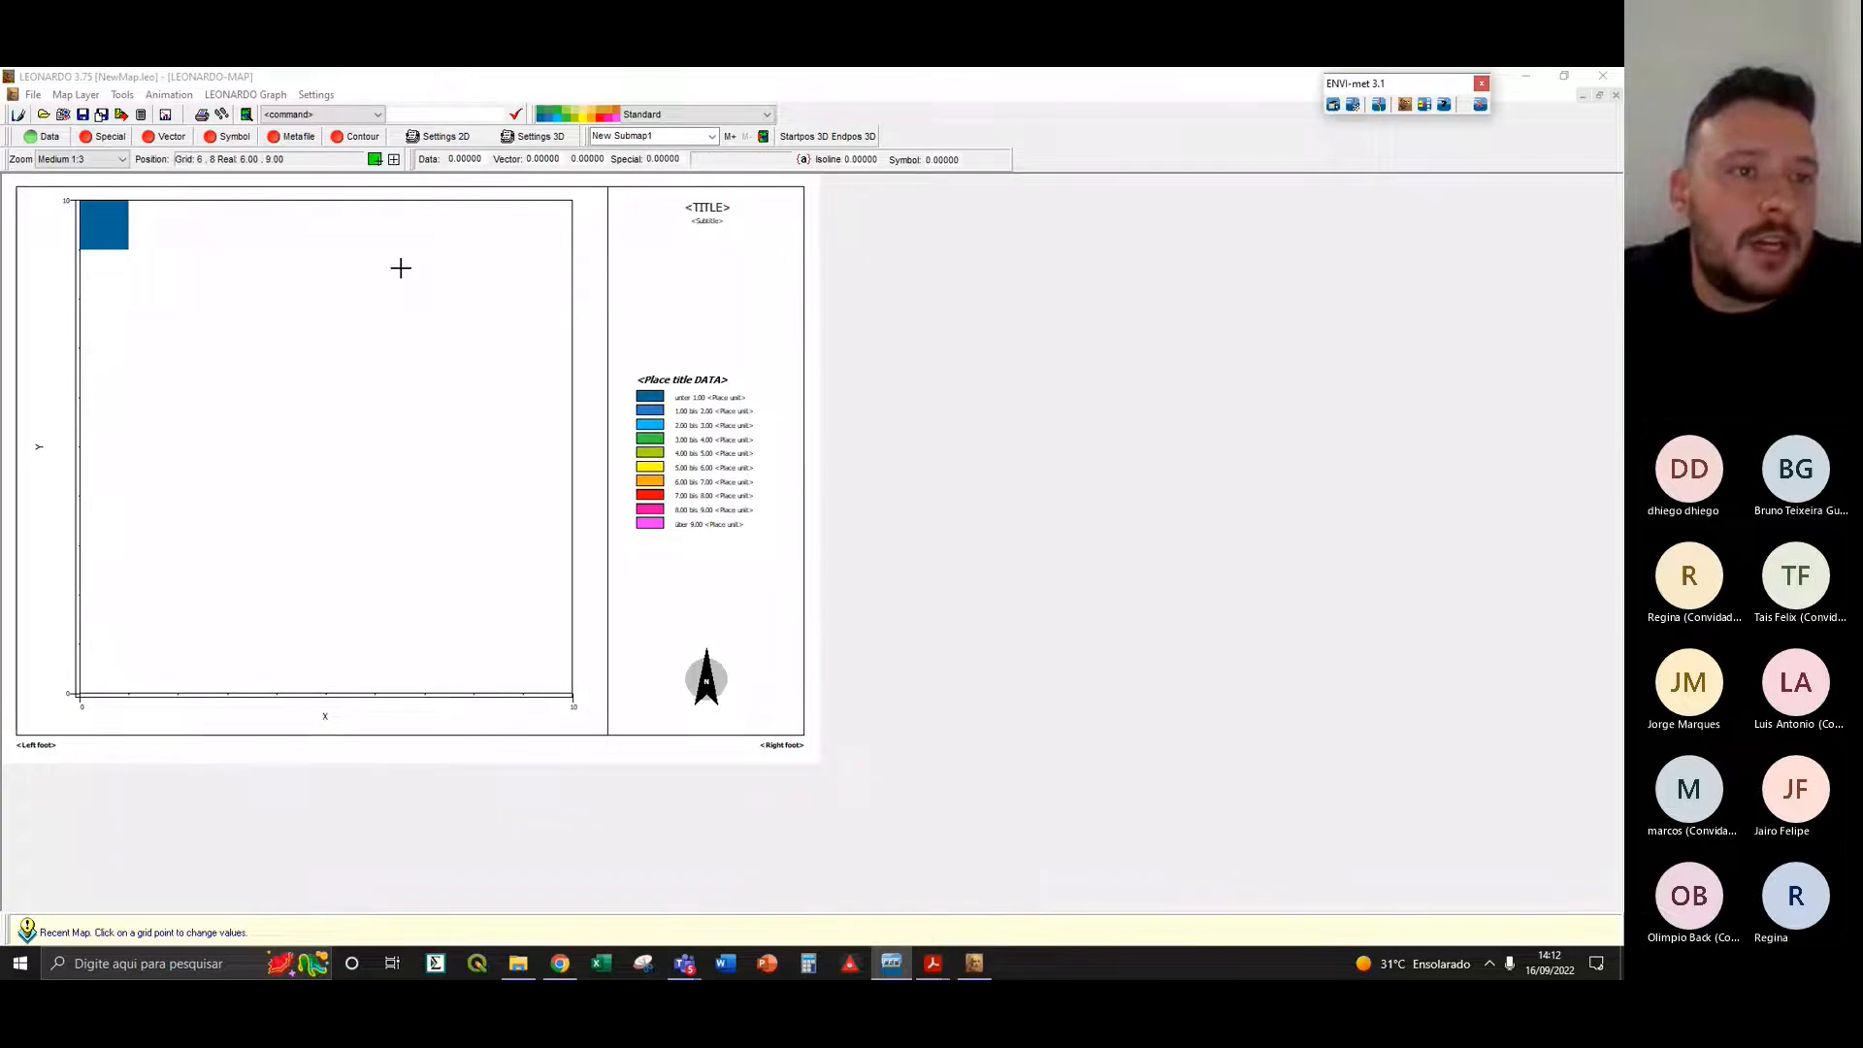
- Open the DataNavigator for ENVI-met data and place its window beside the map, clear of the legend
{"action": "left_click", "coordinate": [118, 96]}
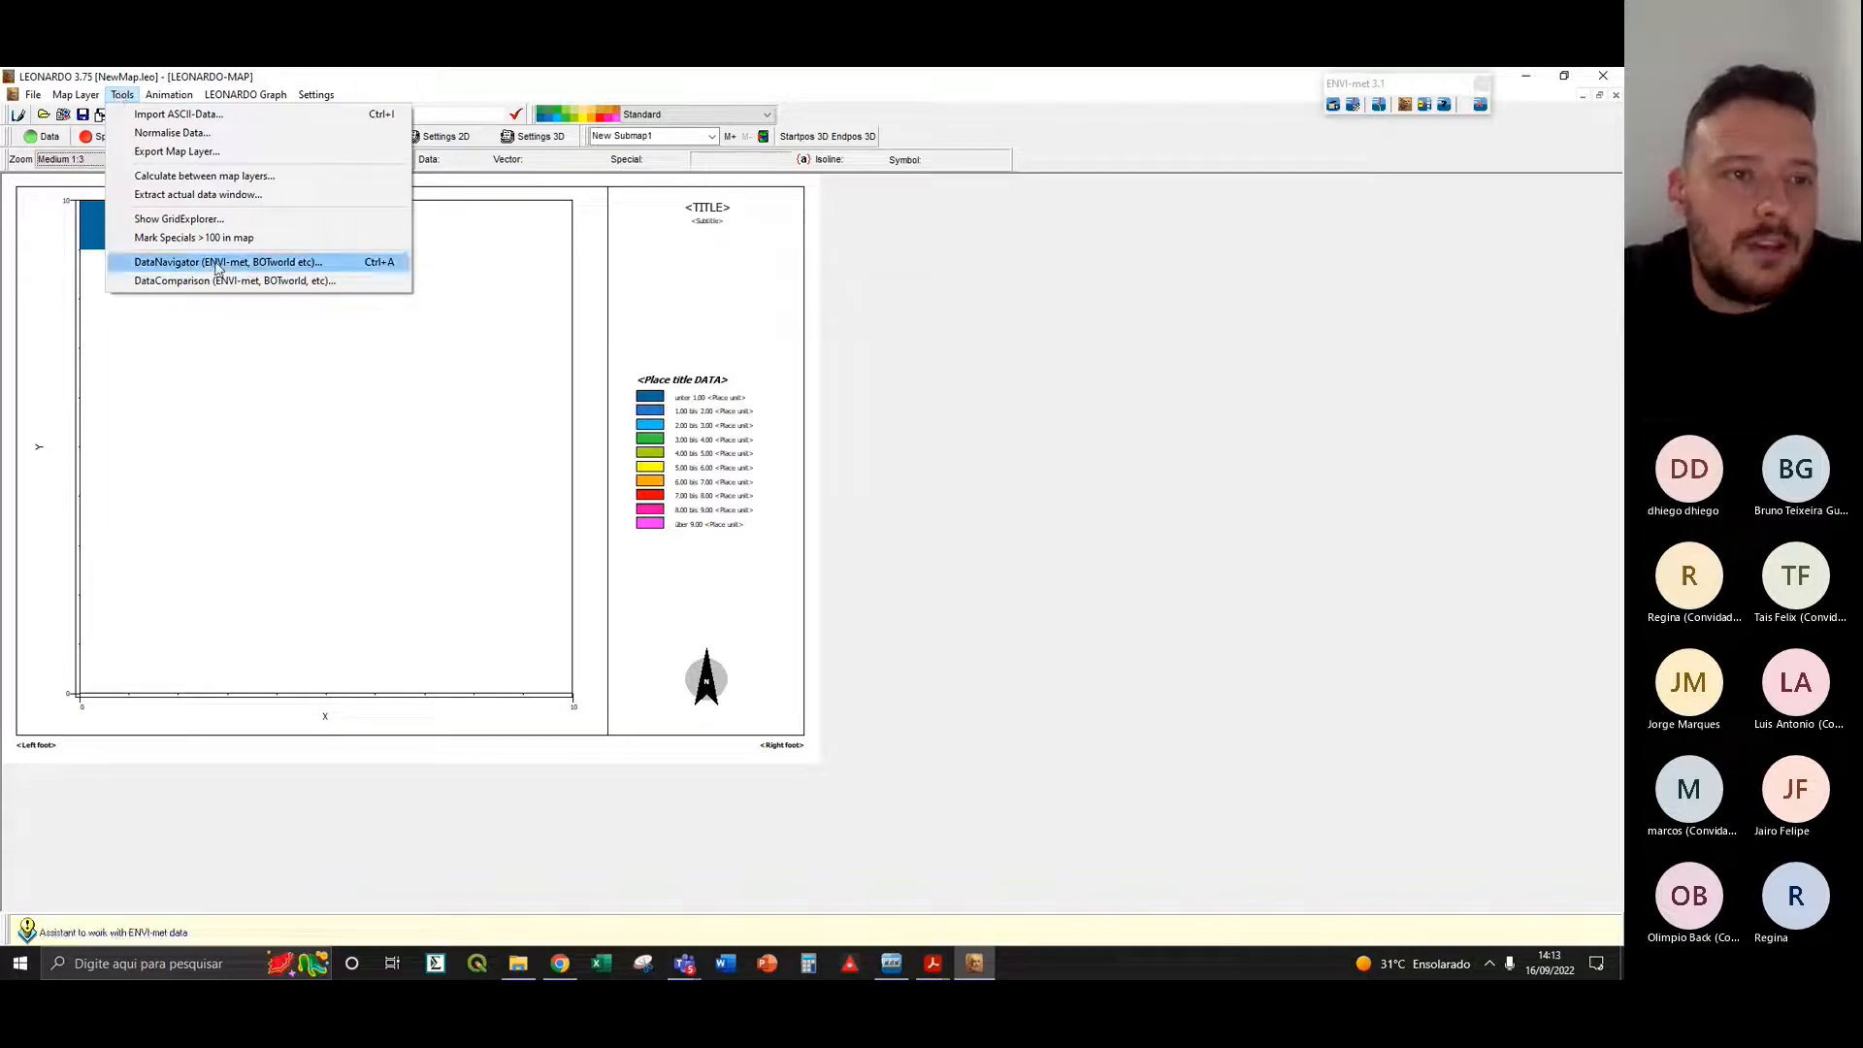
{"action": "left_click", "coordinate": [378, 272]}
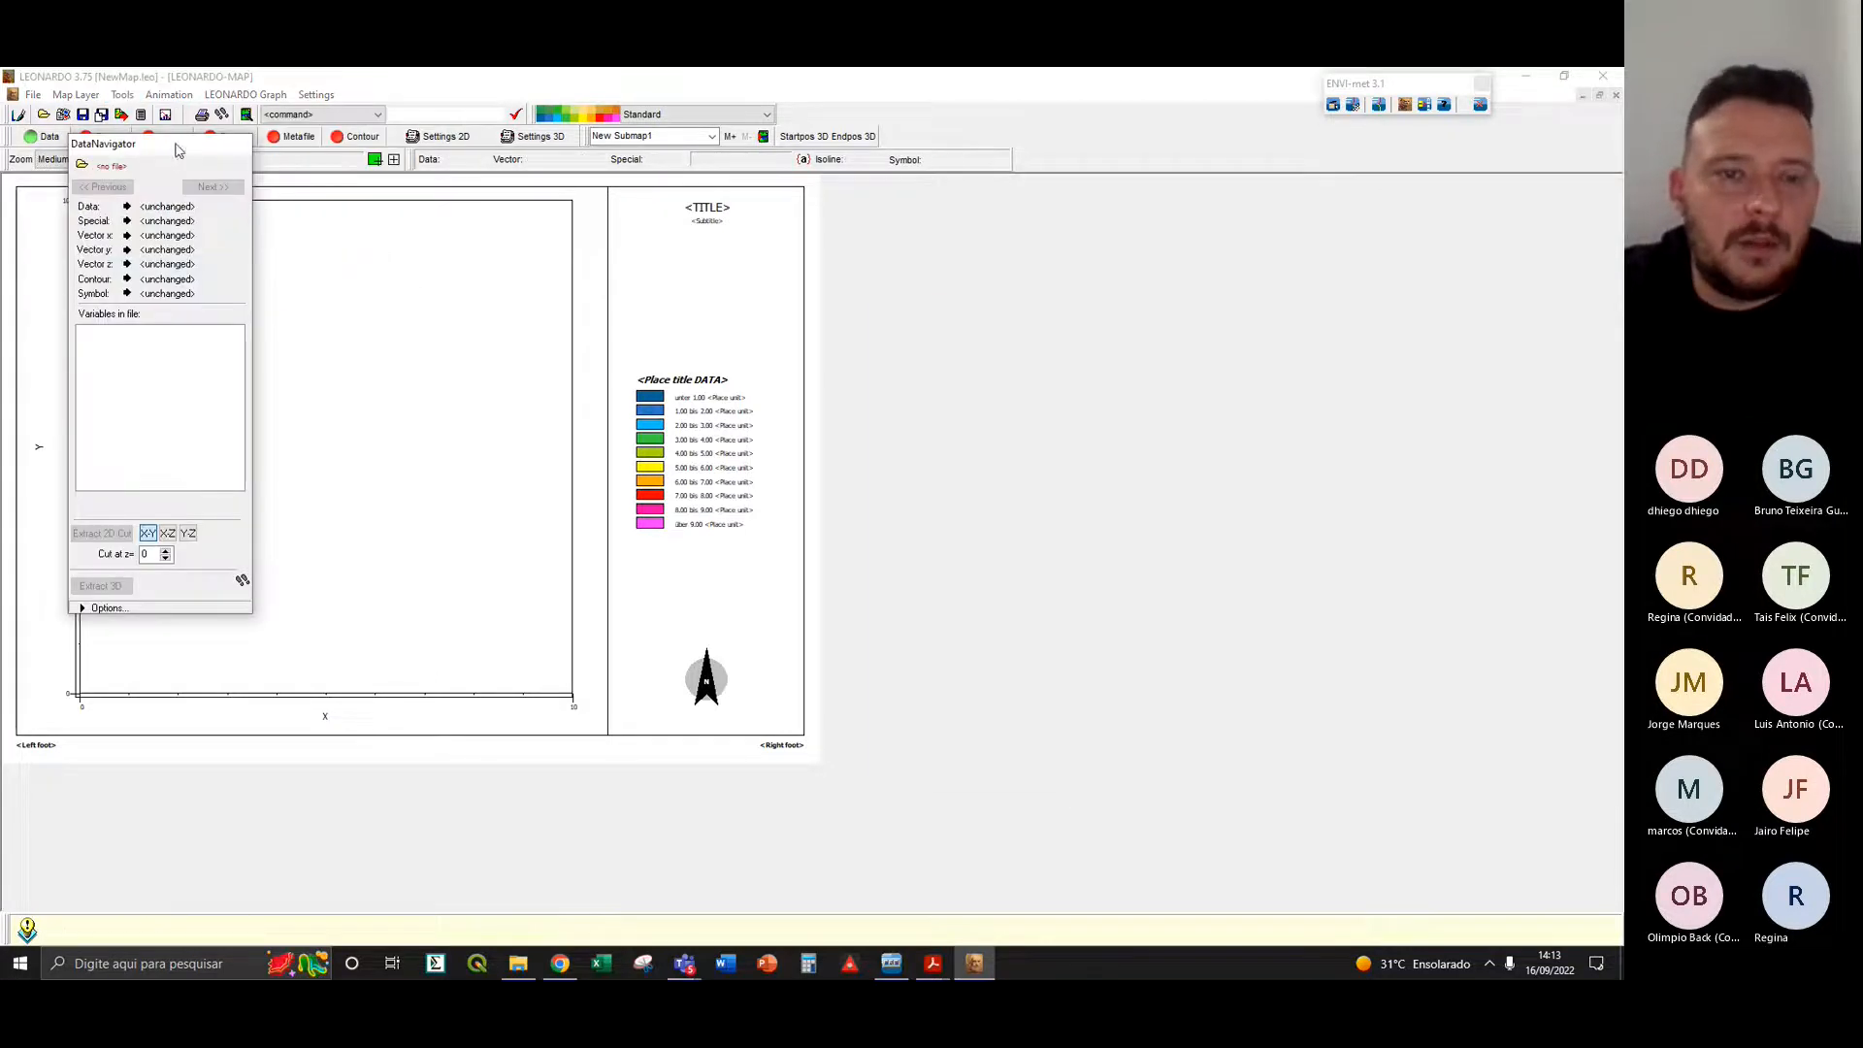
{"action": "left_click_drag", "start_coordinate": [176, 146], "coordinate": [1169, 250]}
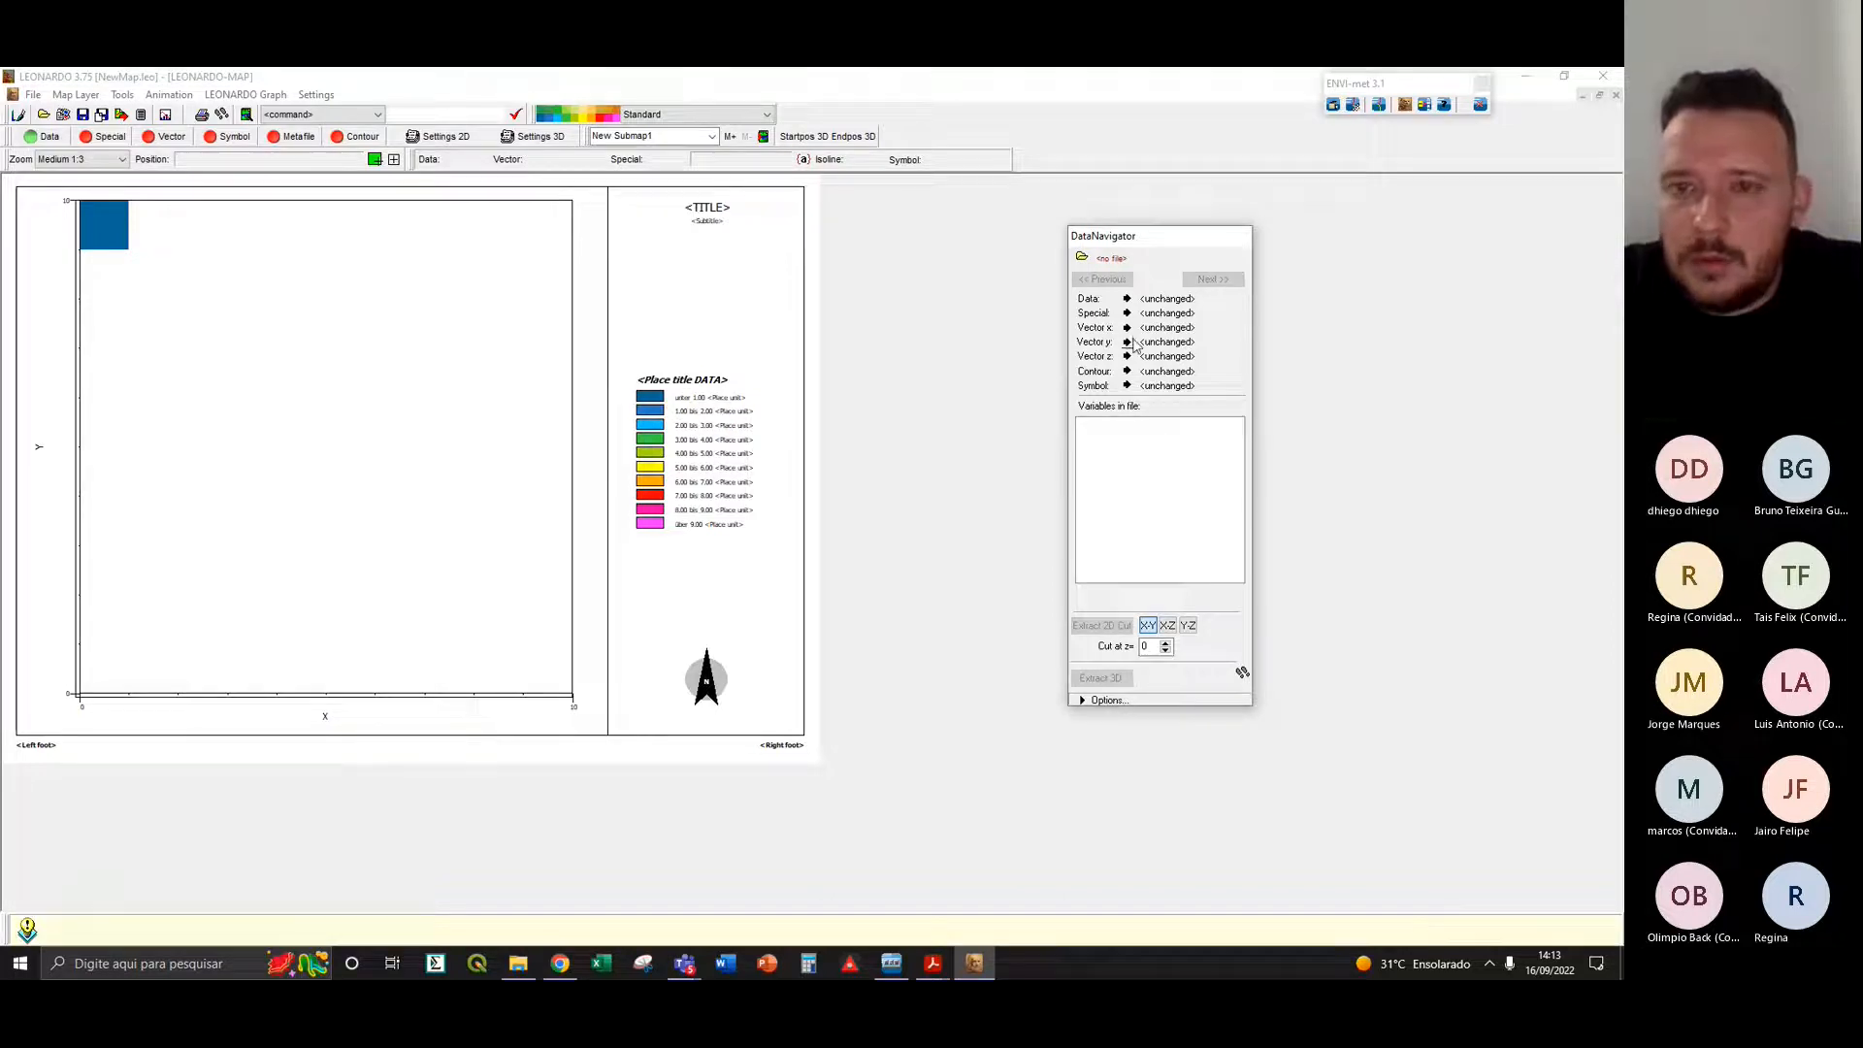
{"action": "mouse_move", "coordinate": [1125, 237]}
{"action": "left_mouse_down"}
{"action": "mouse_move", "coordinate": [1077, 154]}
{"action": "mouse_move", "coordinate": [1100, 114]}
{"action": "left_mouse_up"}
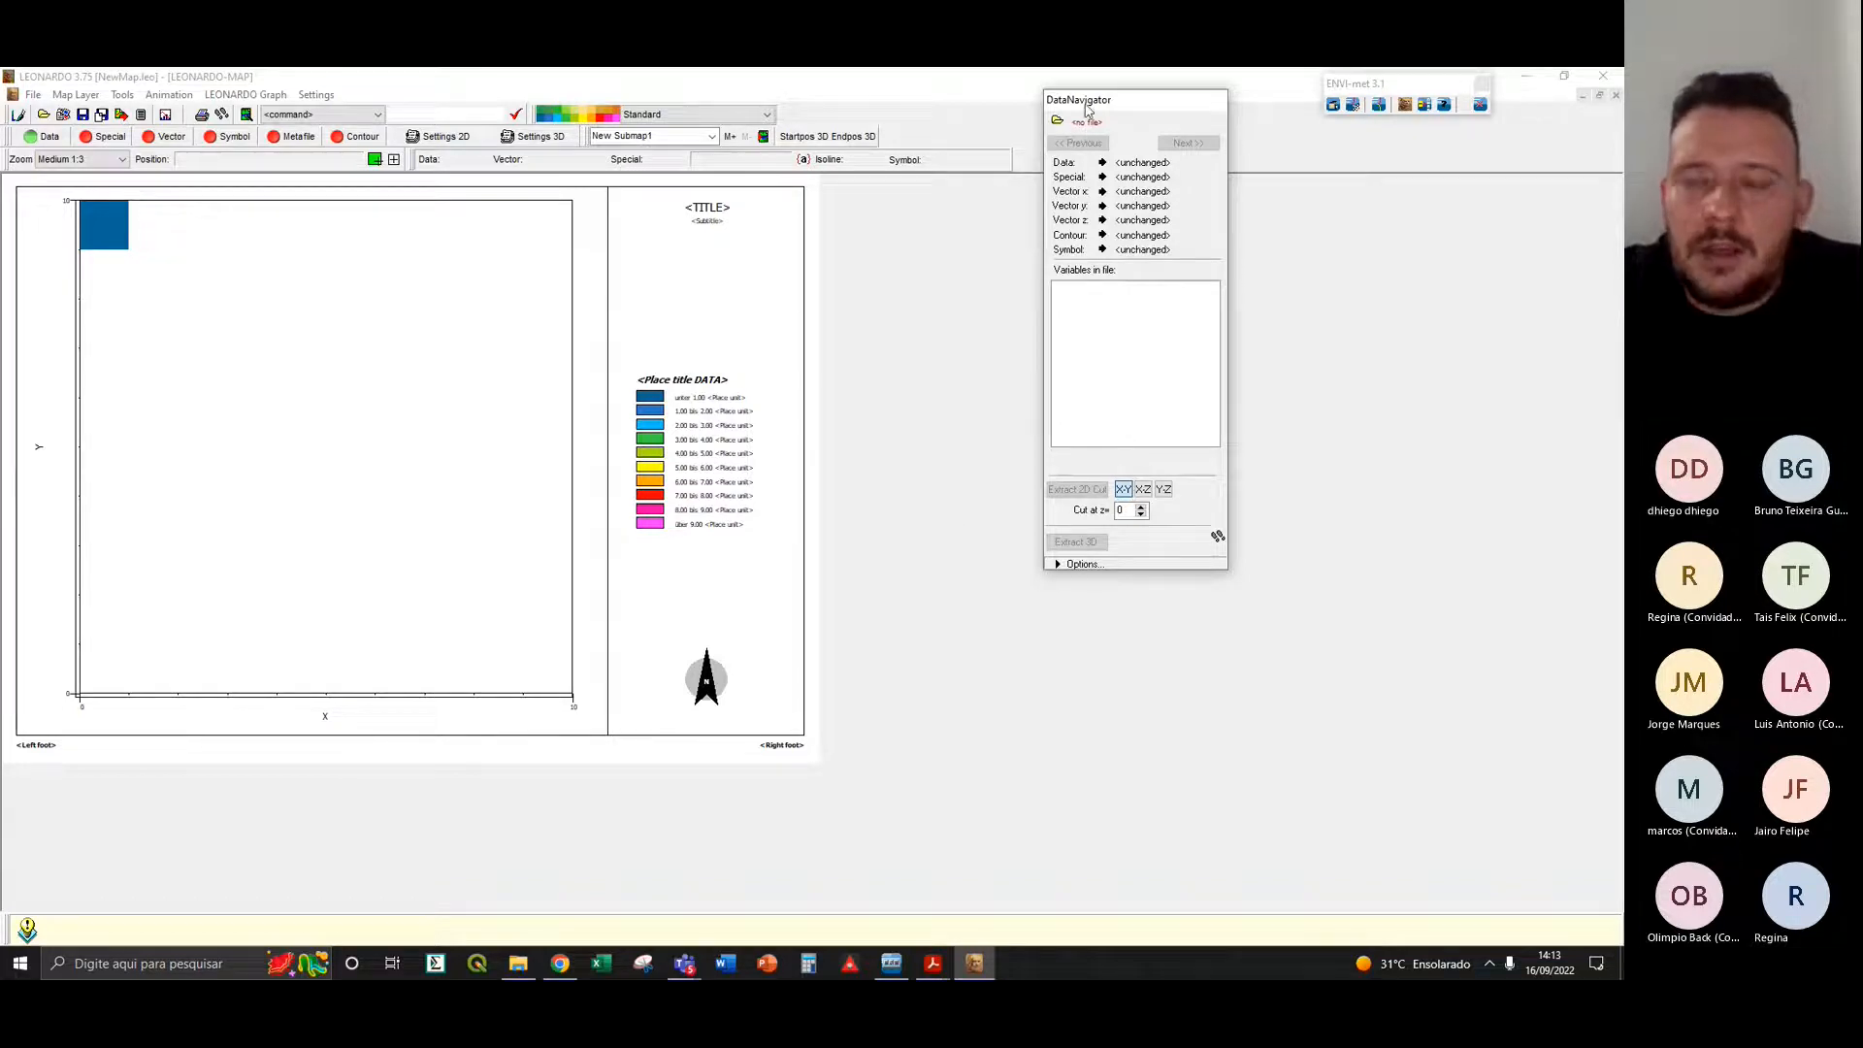
{"action": "left_click_drag", "start_coordinate": [1088, 109], "coordinate": [1116, 117]}
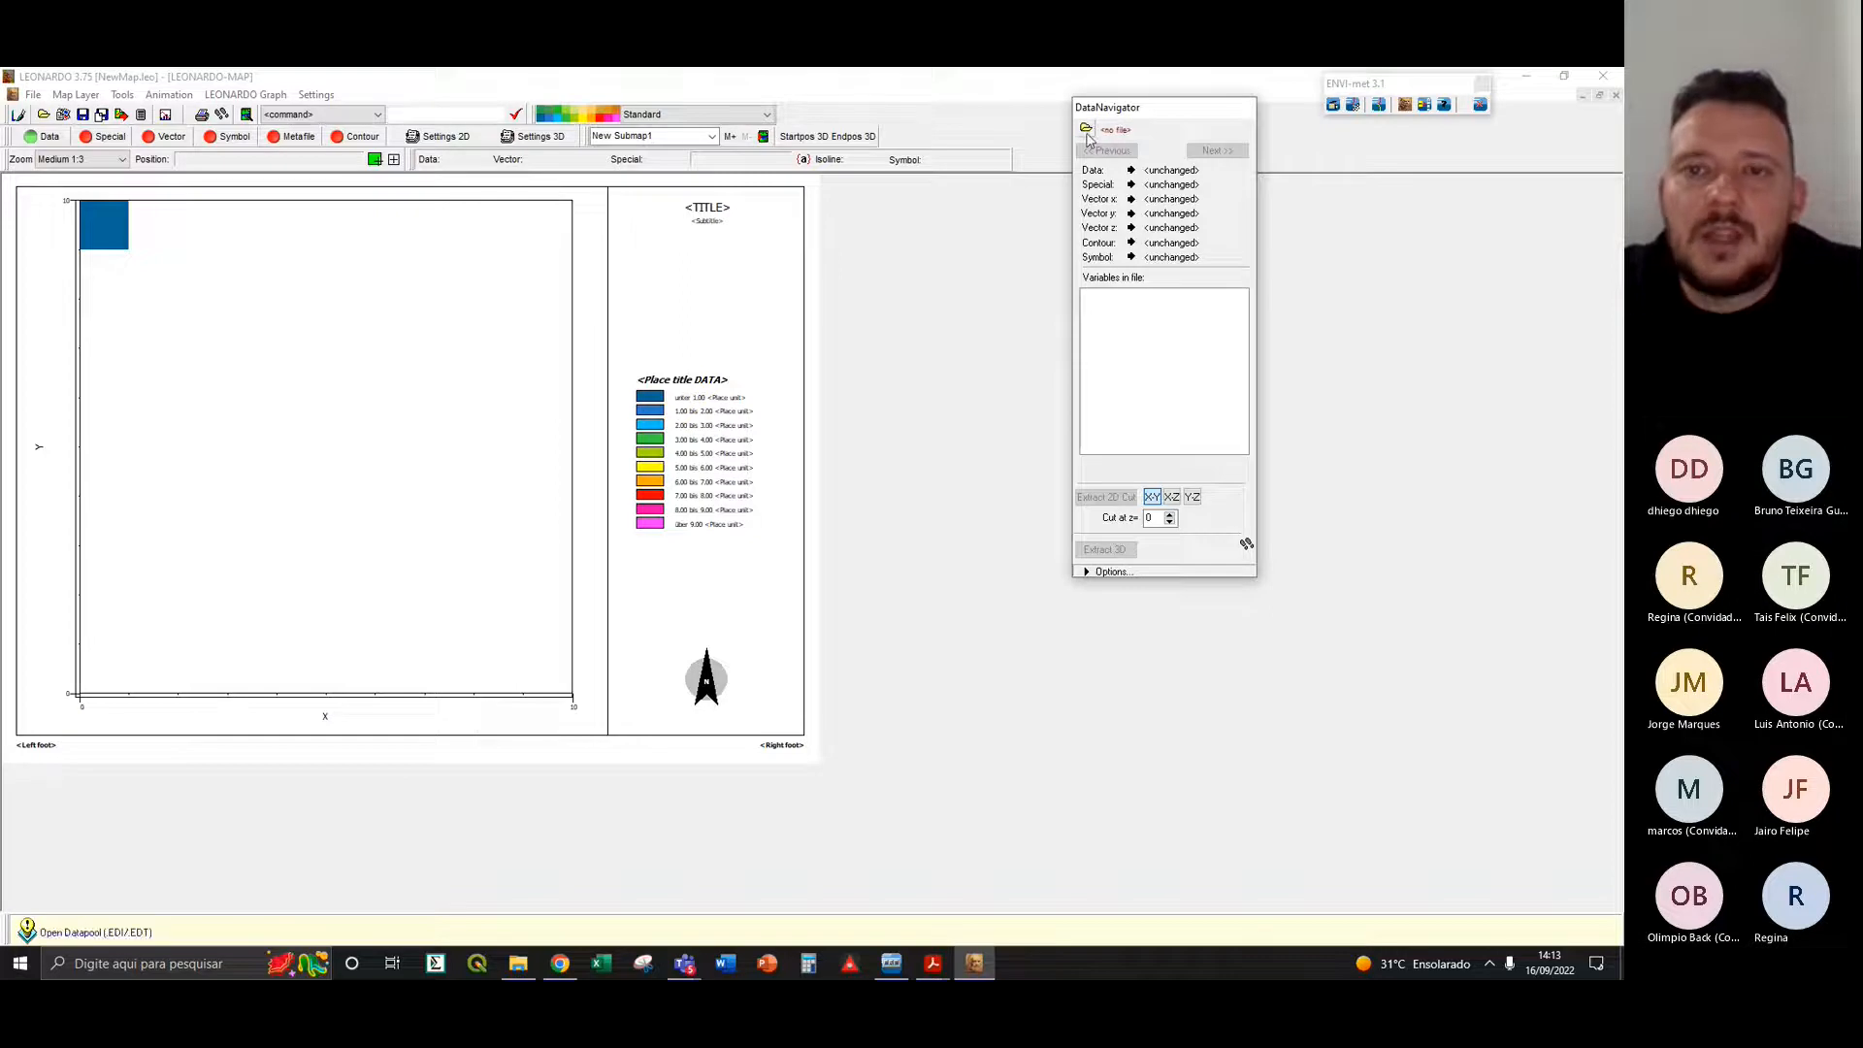
{"action": "left_click", "coordinate": [1086, 131]}
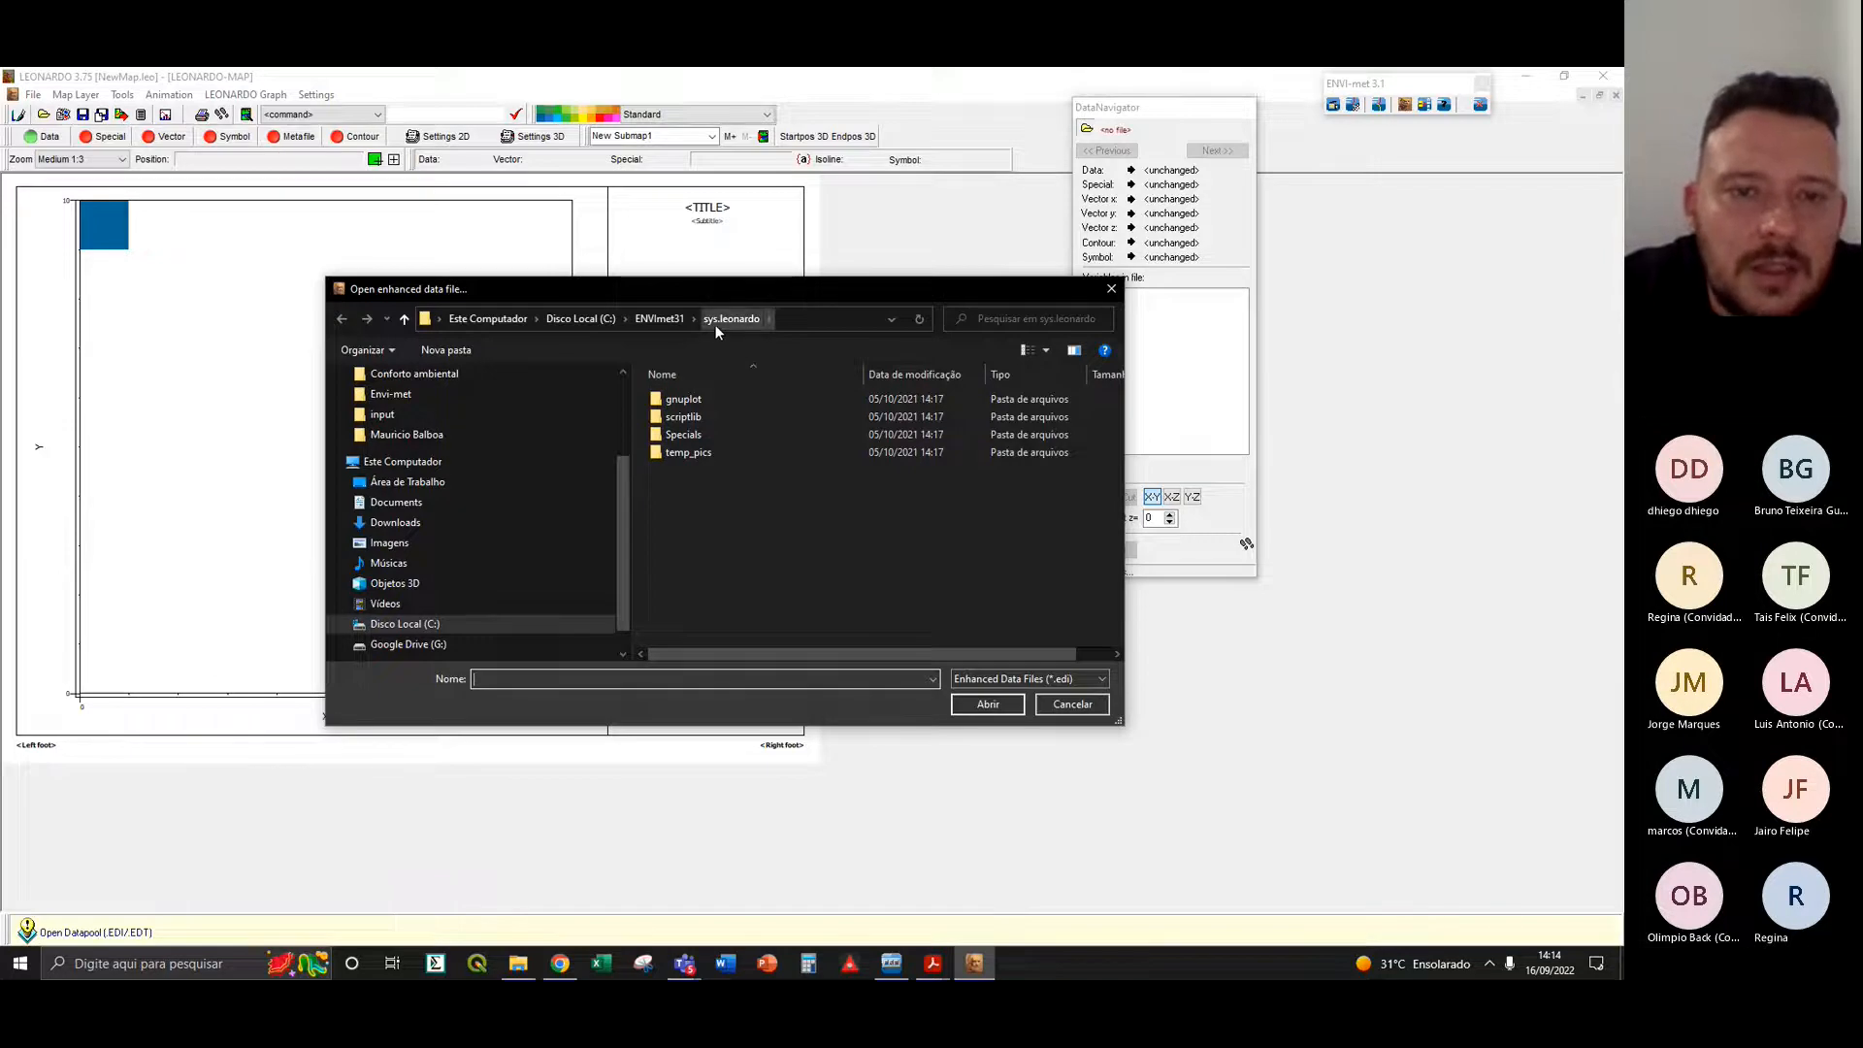
{"action": "left_click", "coordinate": [664, 318]}
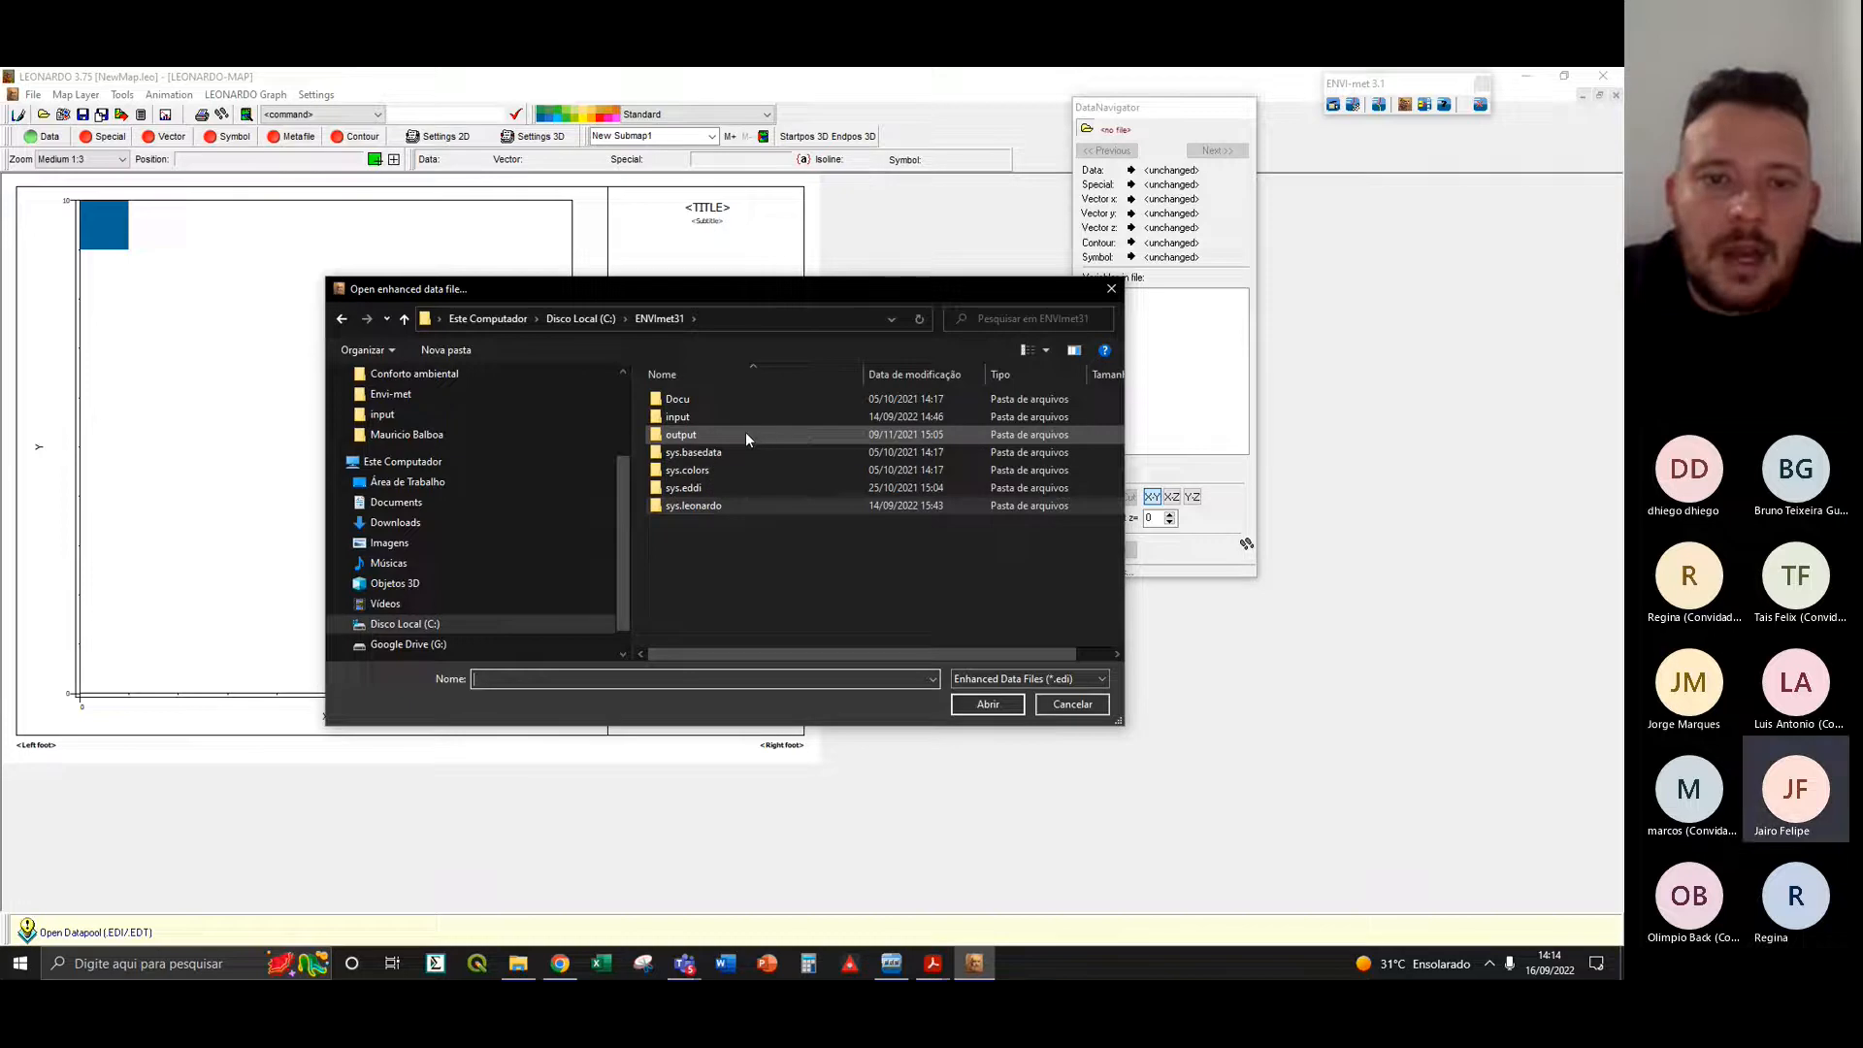
{"action": "double_click", "coordinate": [746, 433]}
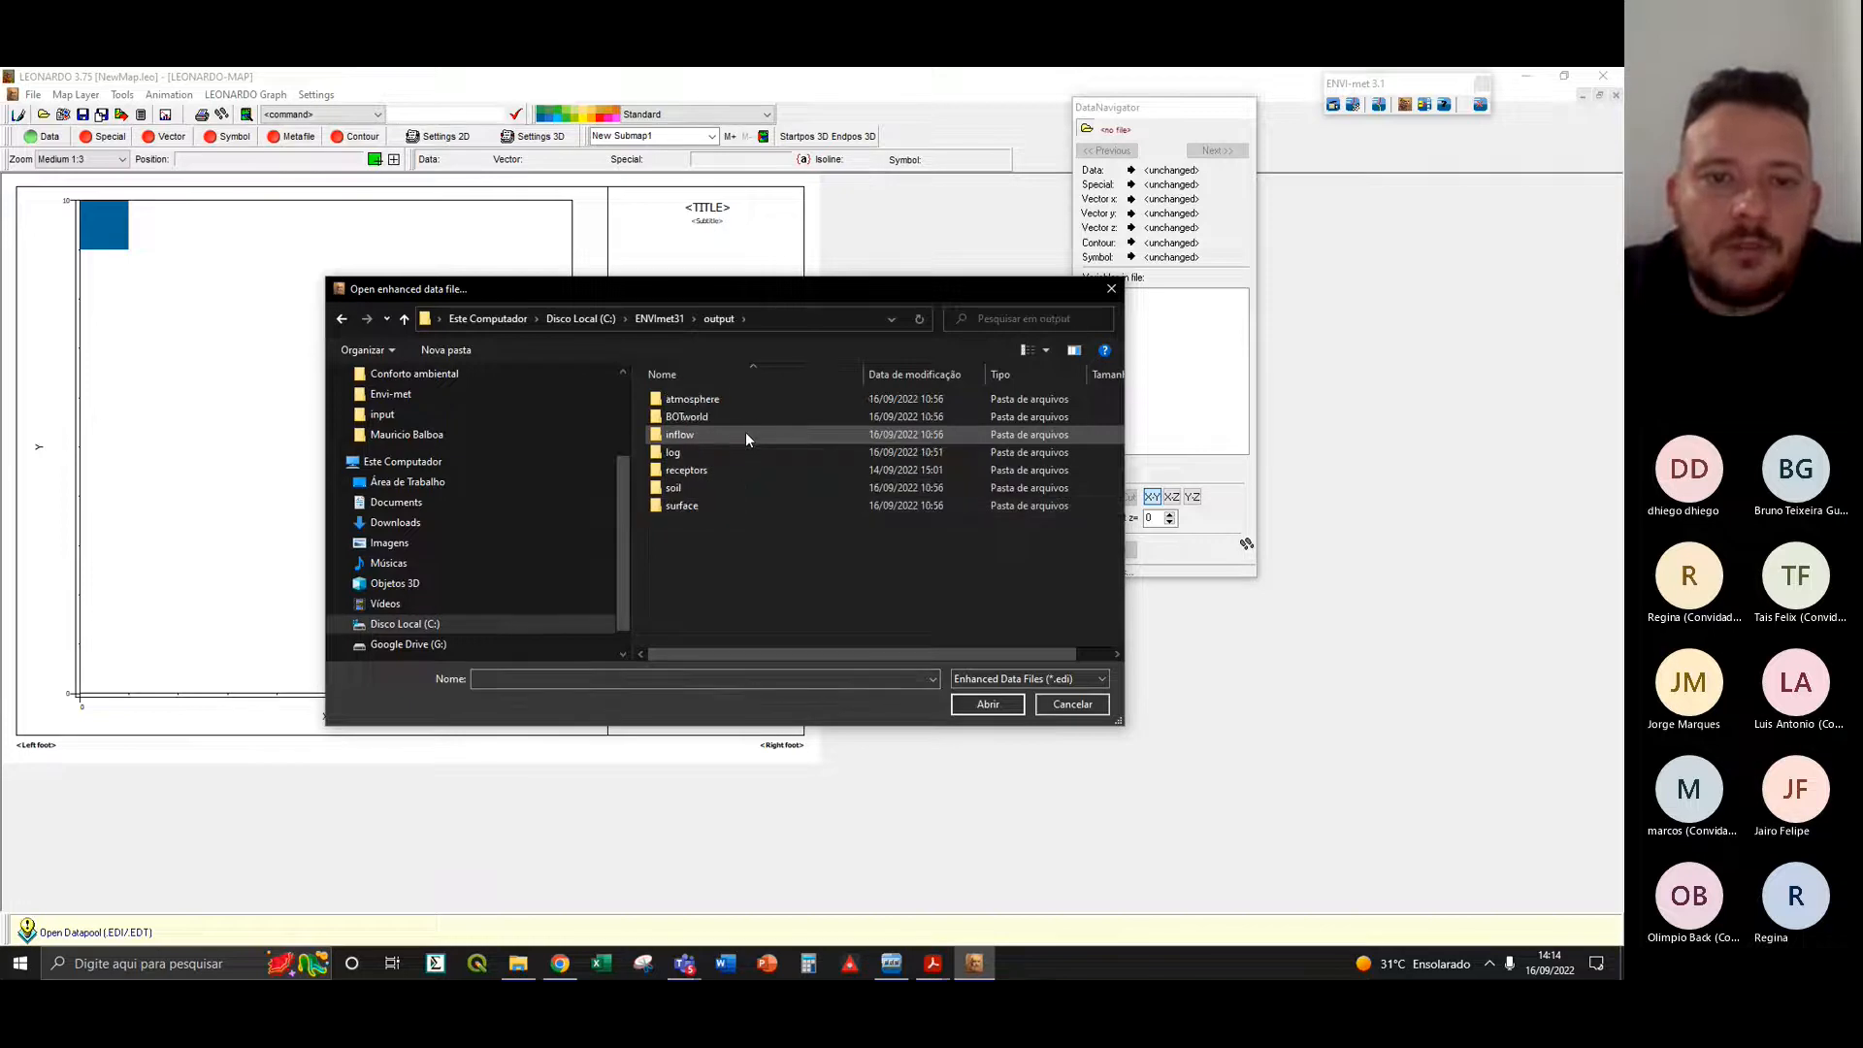
{"action": "double_click", "coordinate": [692, 402]}
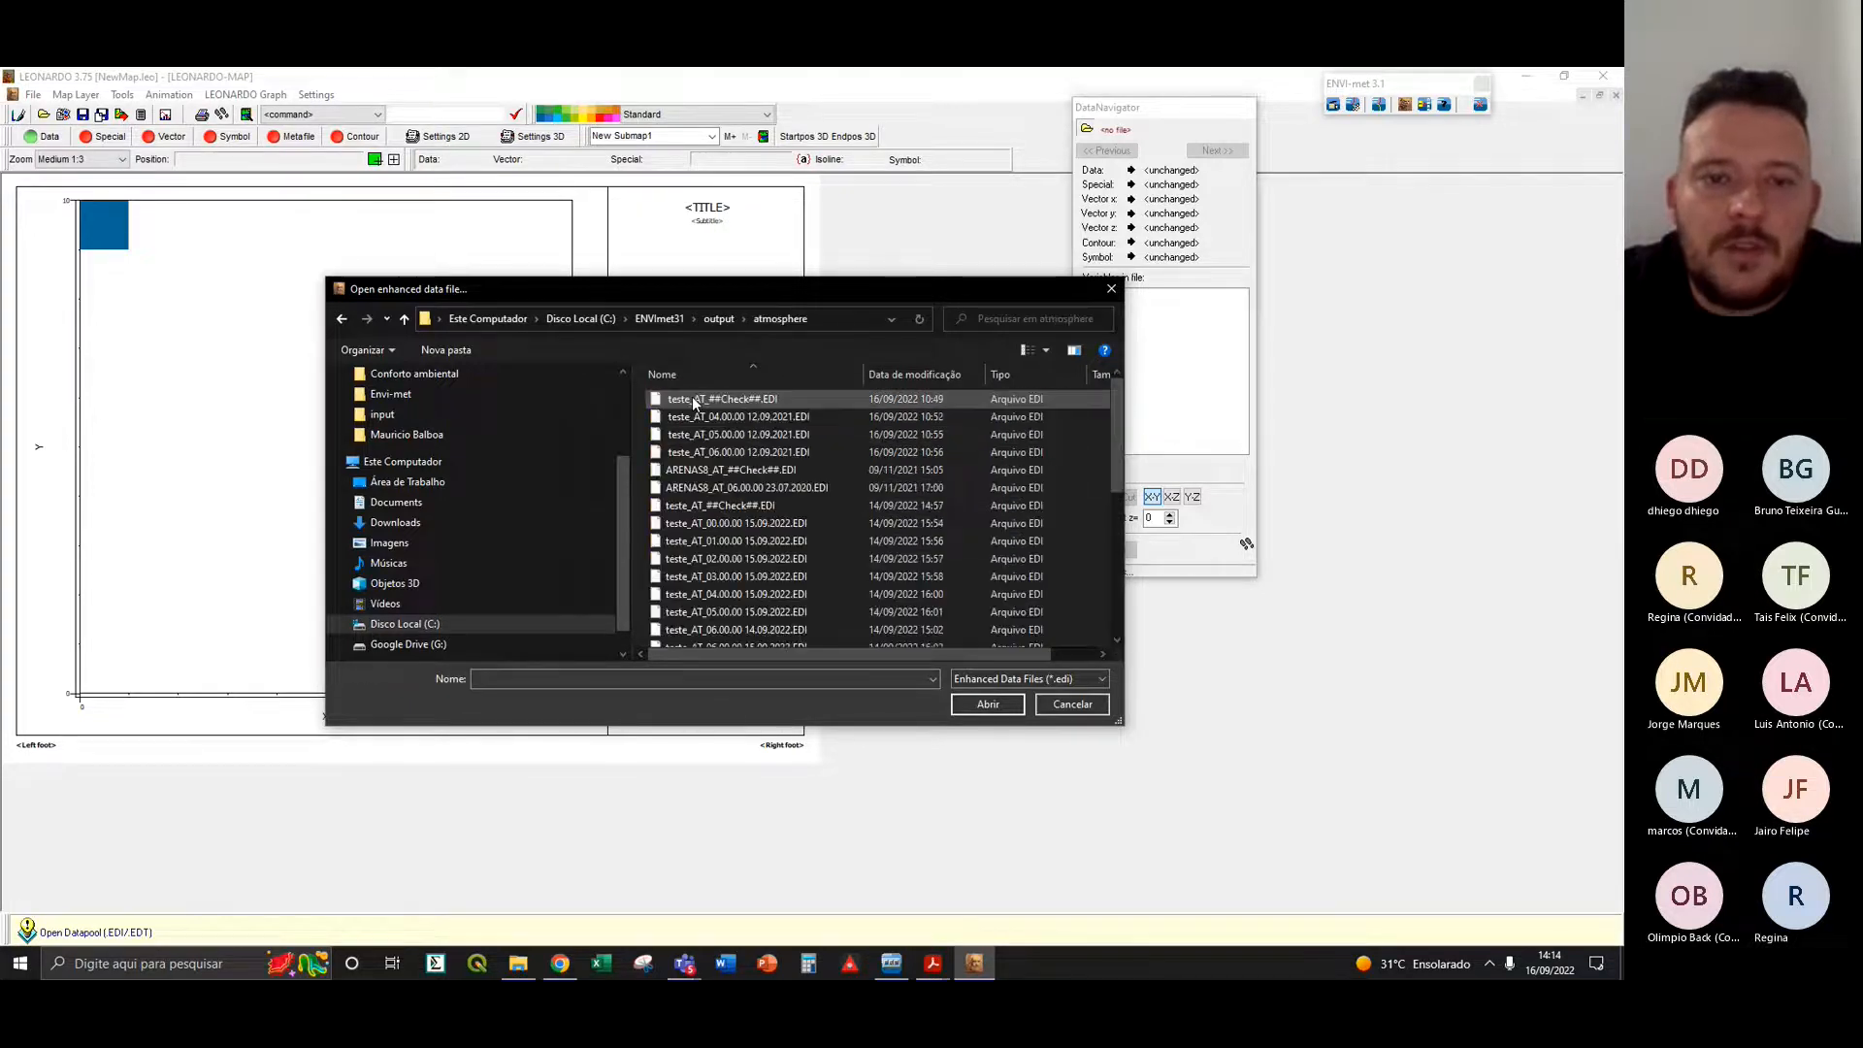
{"action": "scroll", "coordinate": [1112, 418], "scroll_direction": "down", "scroll_amount": 5}
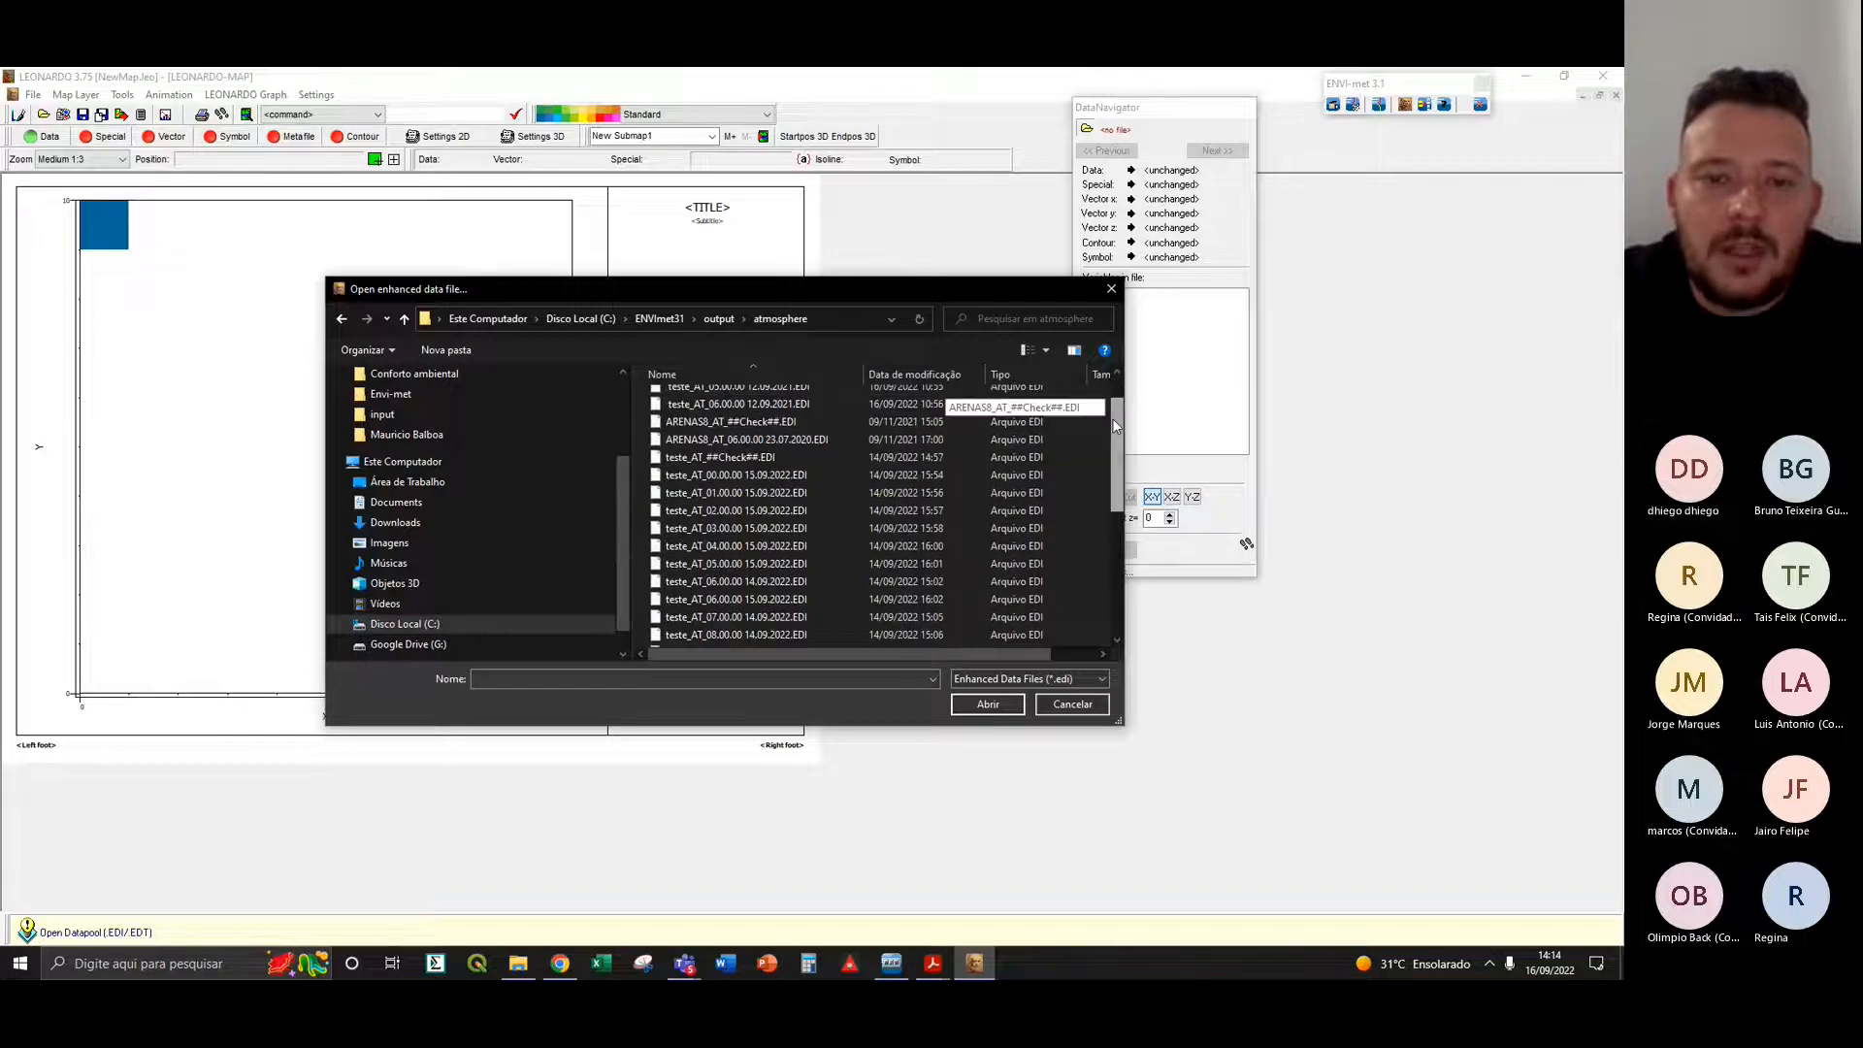
{"action": "left_click_drag", "start_coordinate": [1089, 511], "coordinate": [1113, 380]}
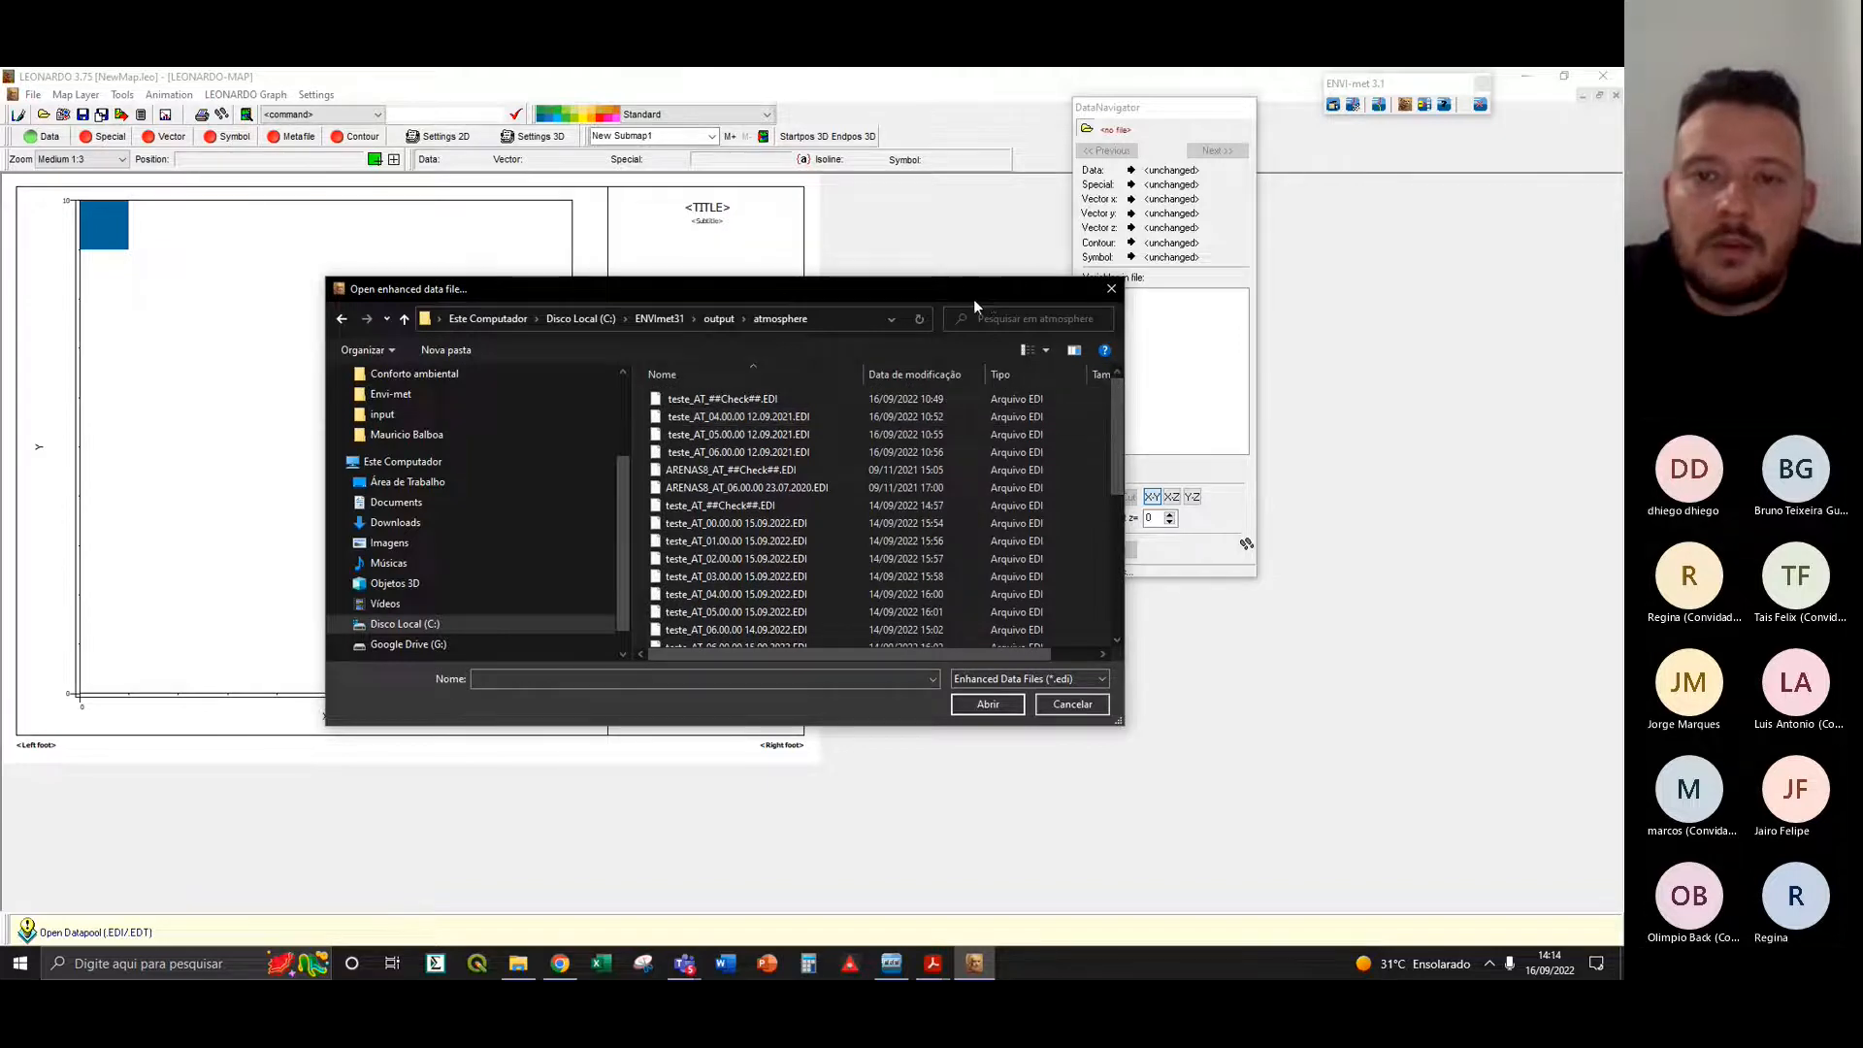
{"action": "left_click_drag", "start_coordinate": [974, 299], "coordinate": [904, 280]}
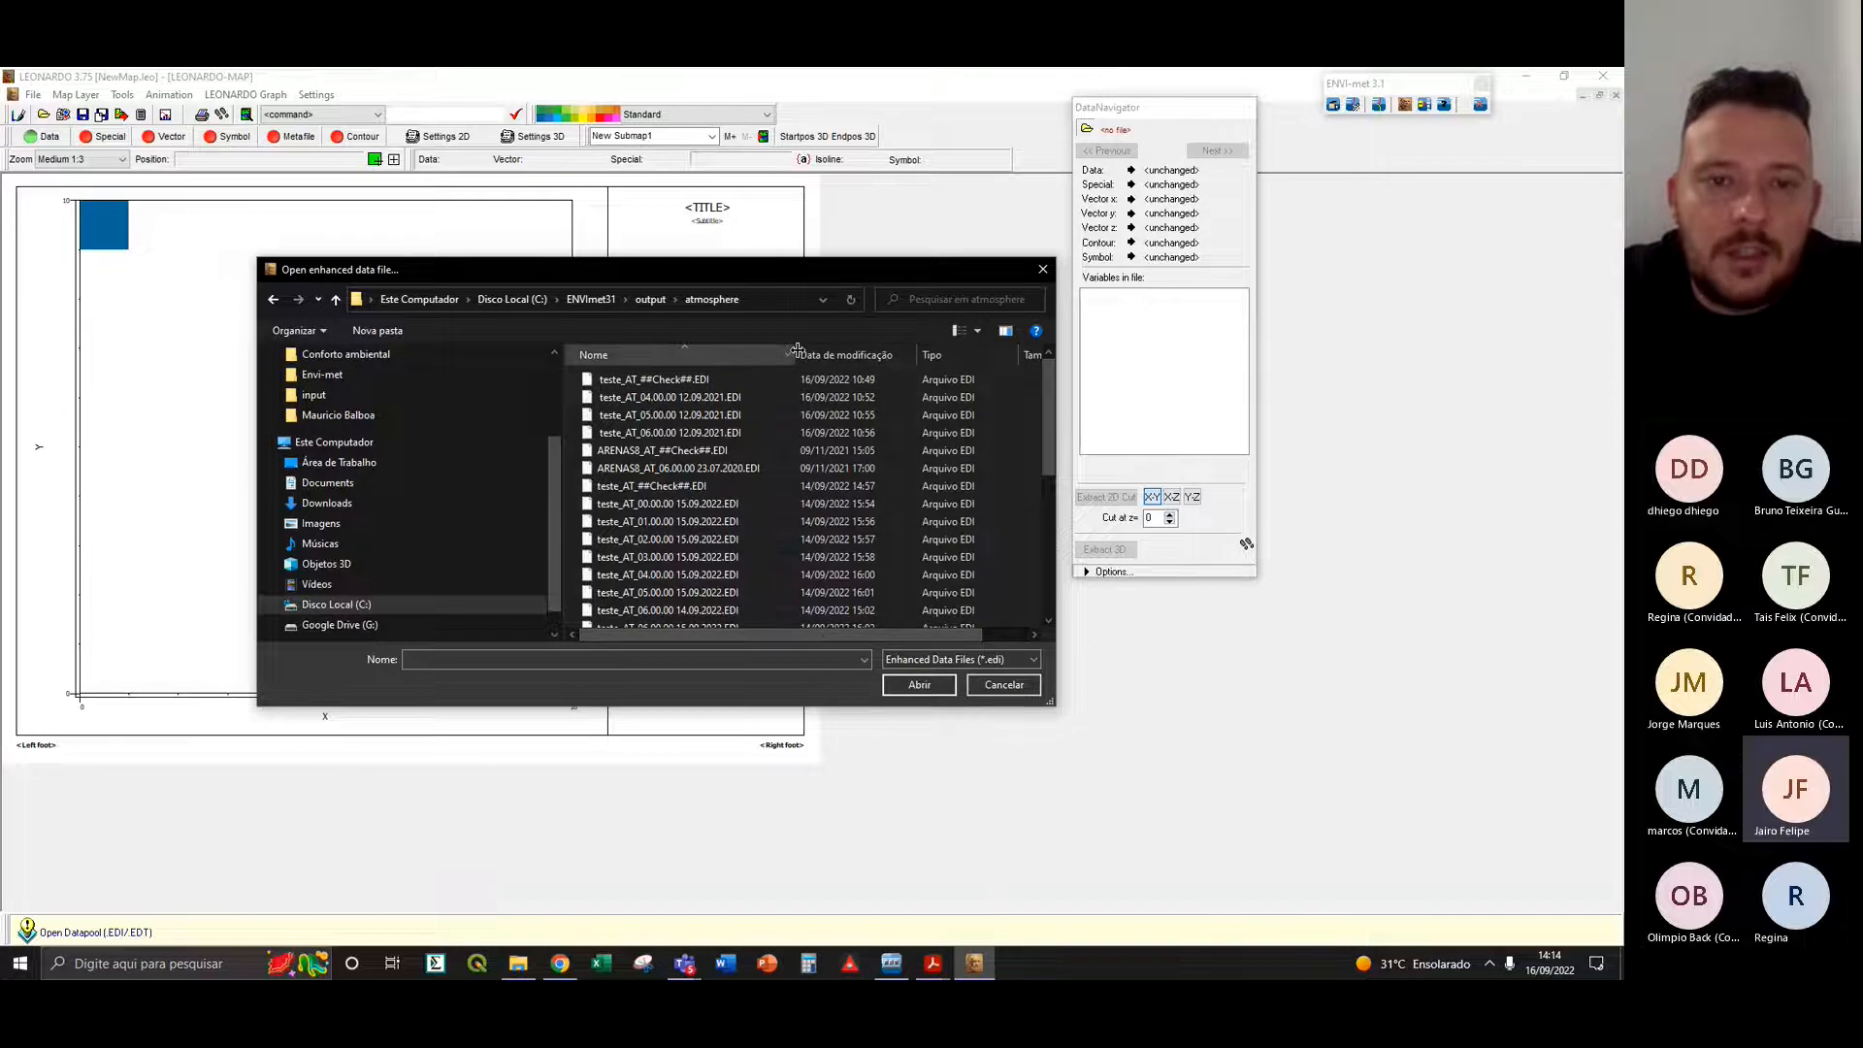
{"action": "left_click_drag", "start_coordinate": [794, 354], "coordinate": [761, 354]}
{"action": "left_click_drag", "start_coordinate": [897, 635], "coordinate": [916, 637]}
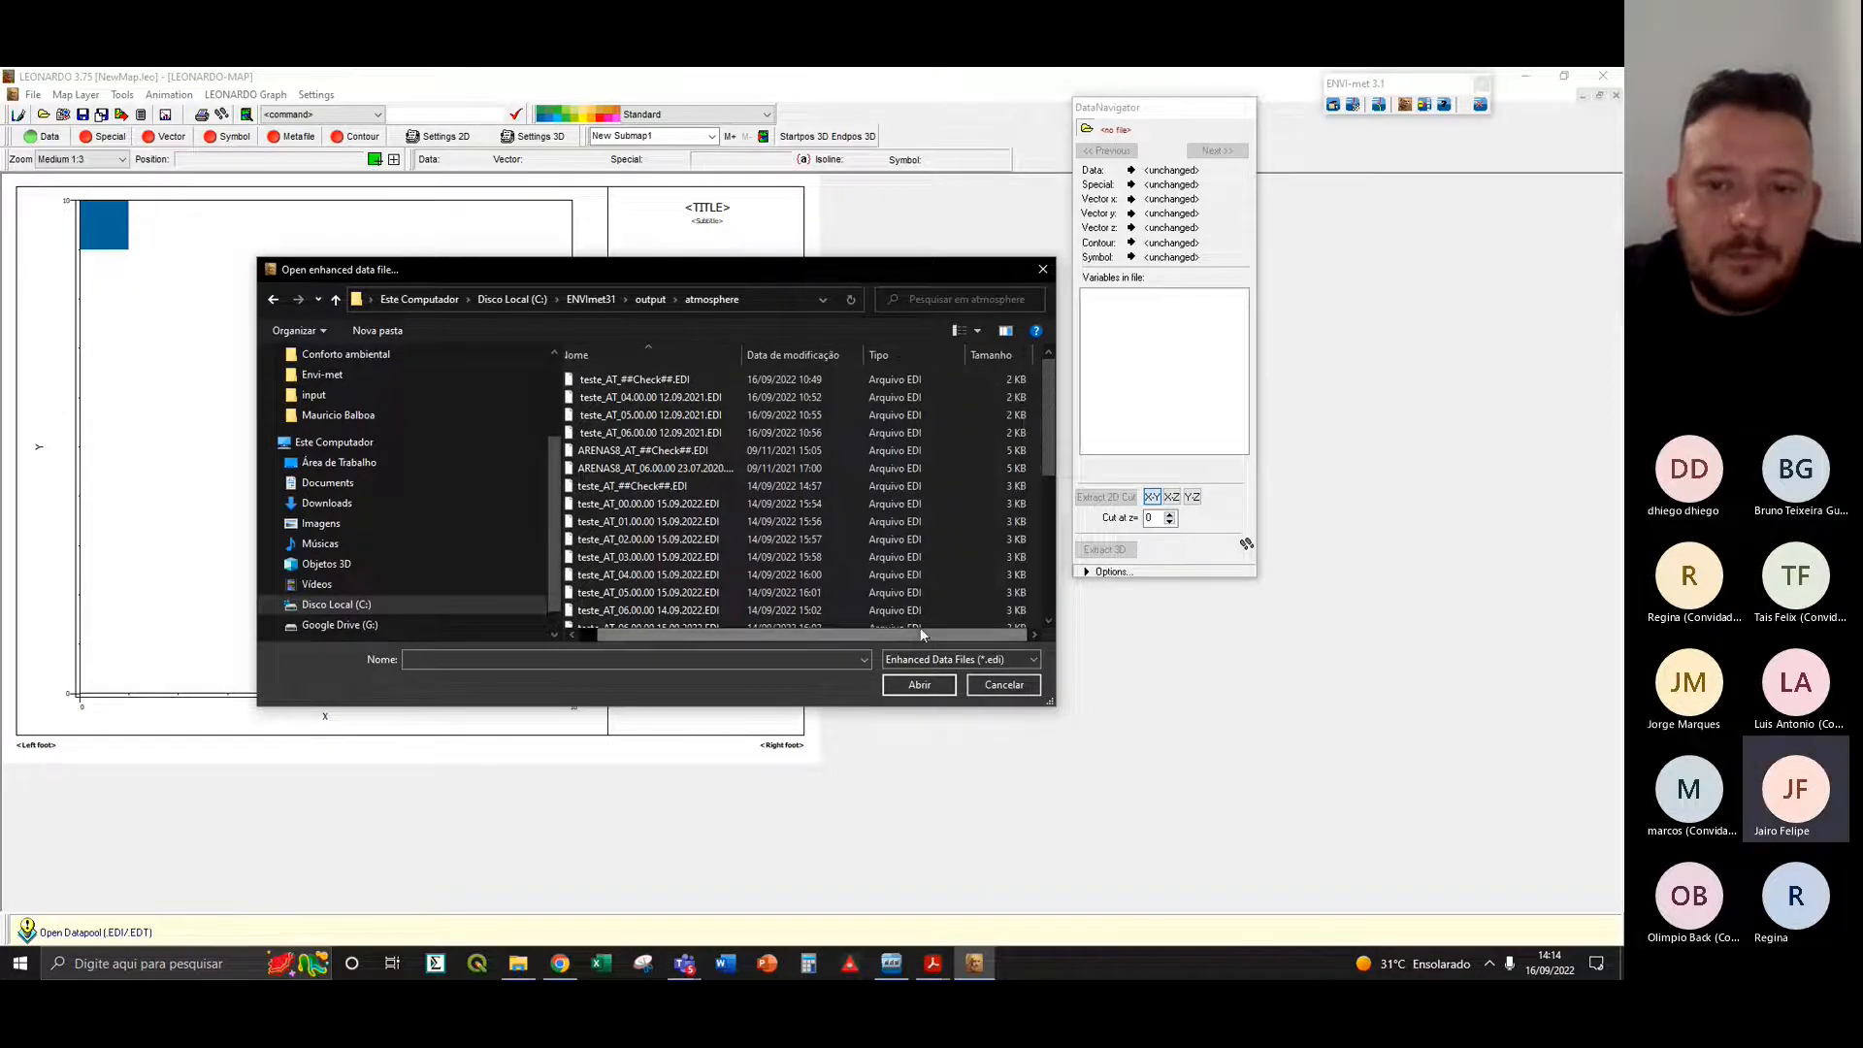
{"action": "scroll", "coordinate": [946, 524], "scroll_direction": "down", "scroll_amount": 5}
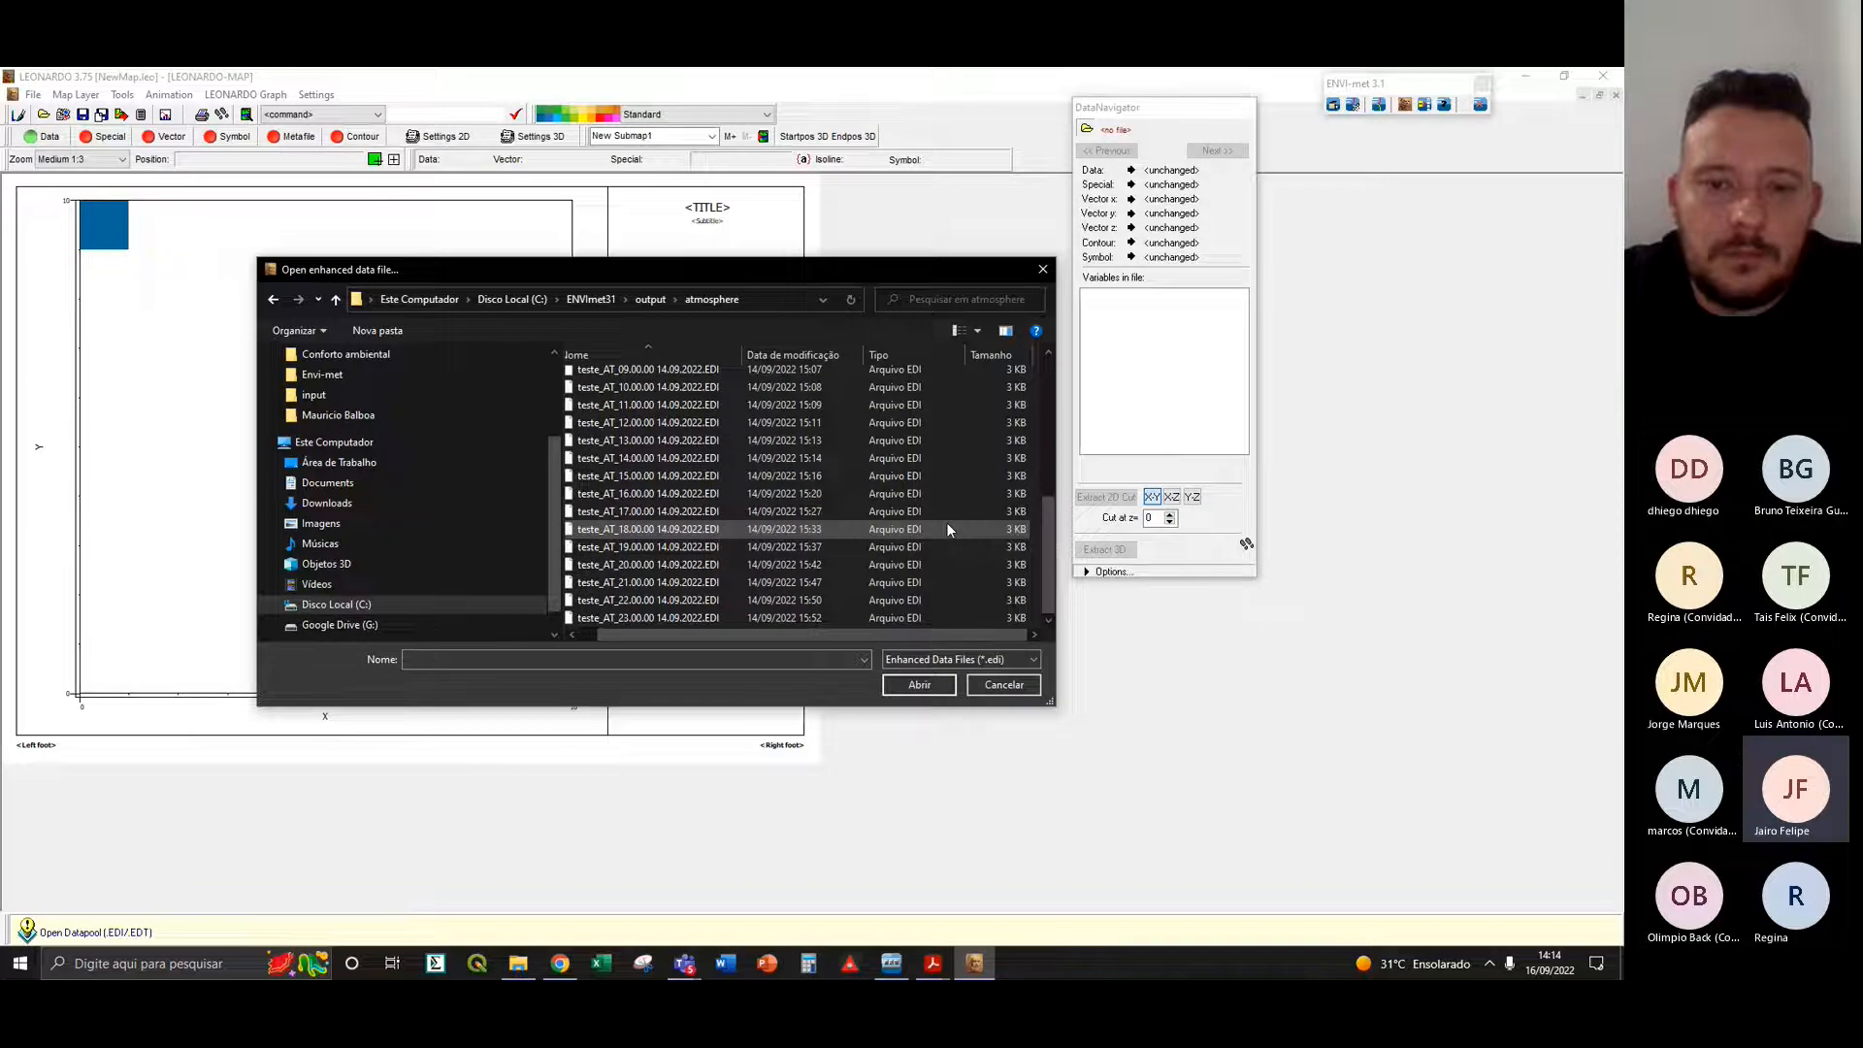
{"action": "scroll", "coordinate": [945, 521], "scroll_direction": "up", "scroll_amount": 5}
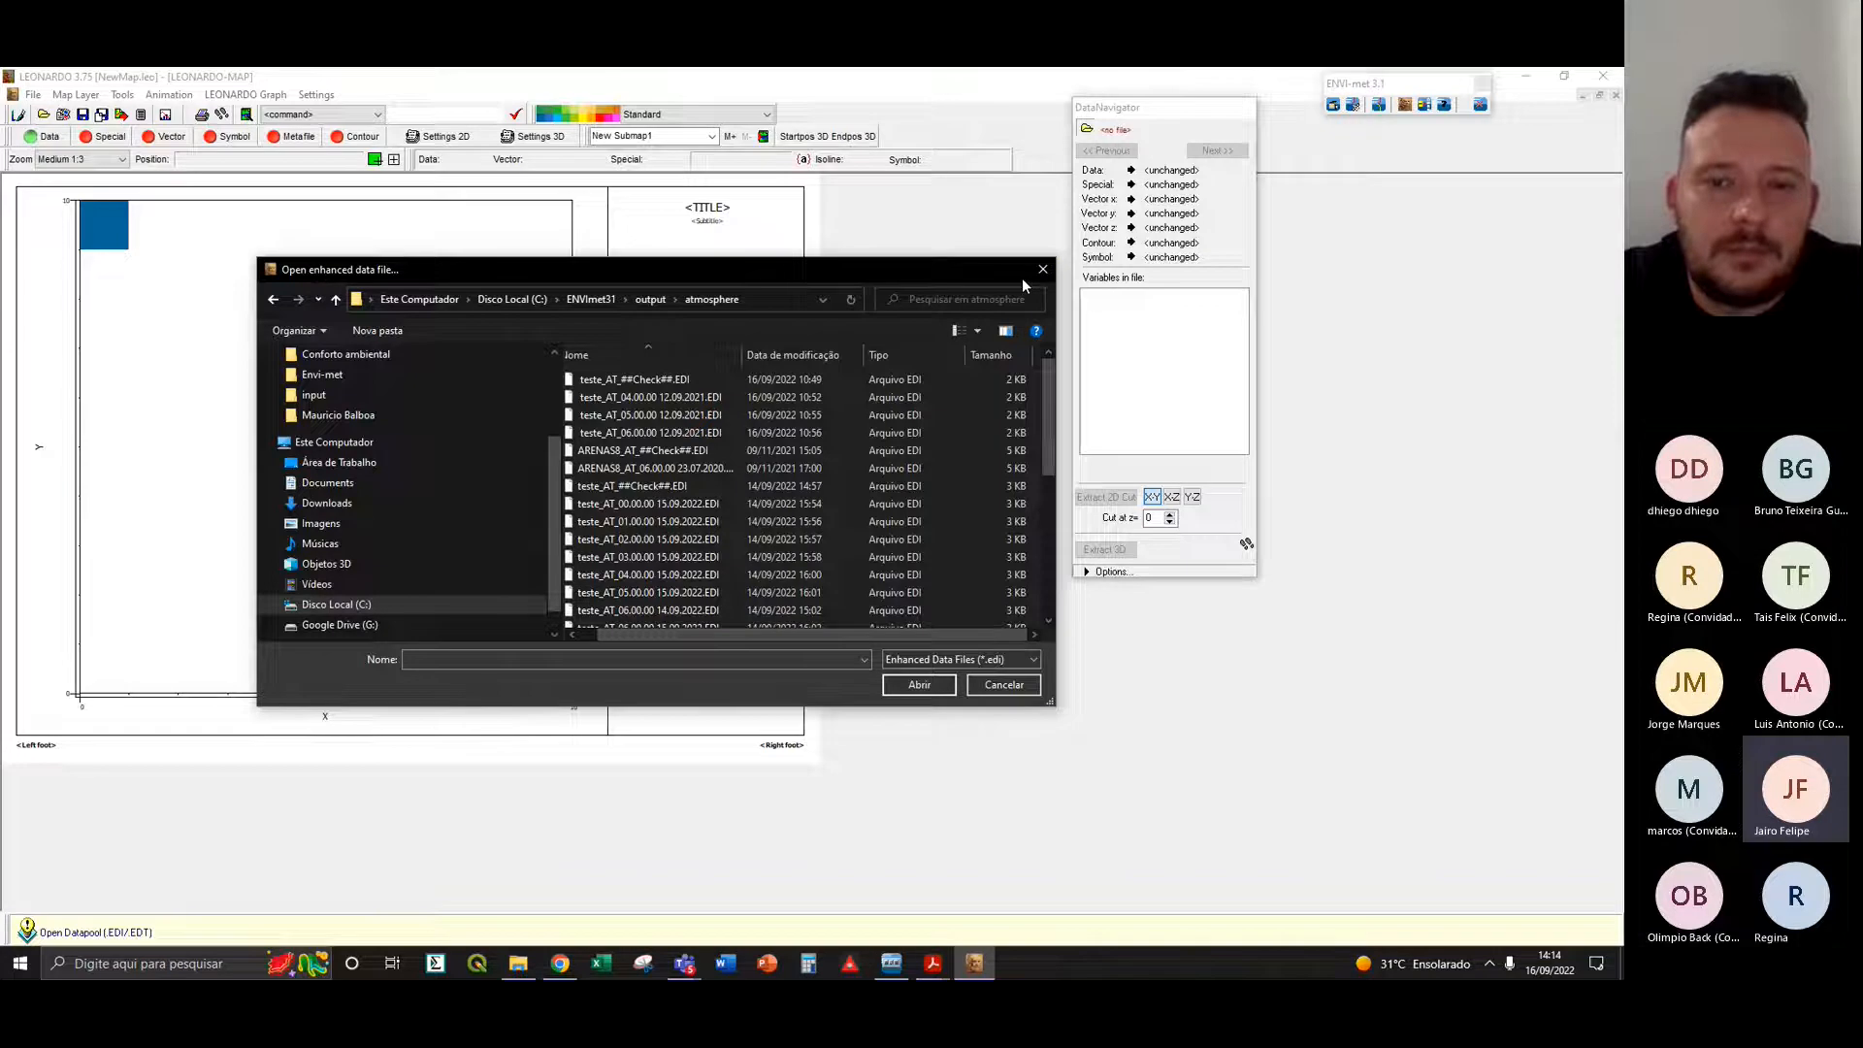
{"action": "left_click", "coordinate": [981, 661]}
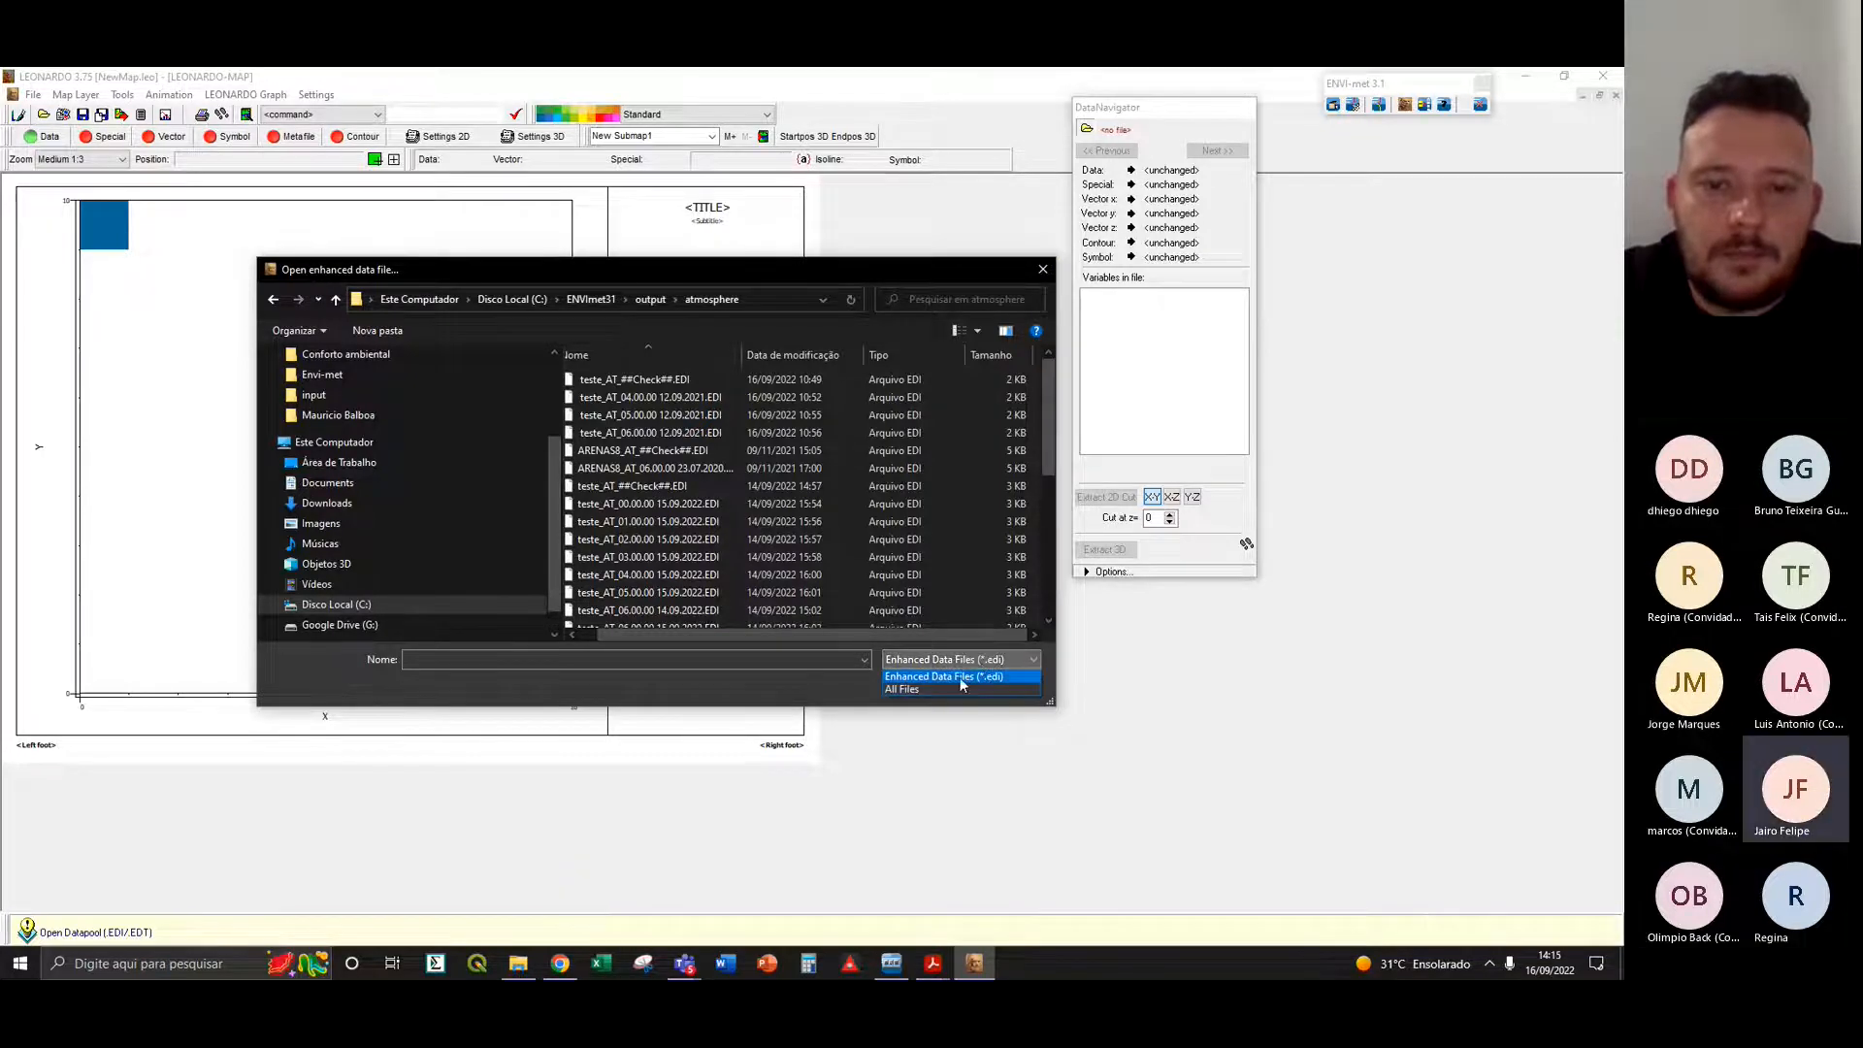
{"action": "left_click", "coordinate": [963, 676]}
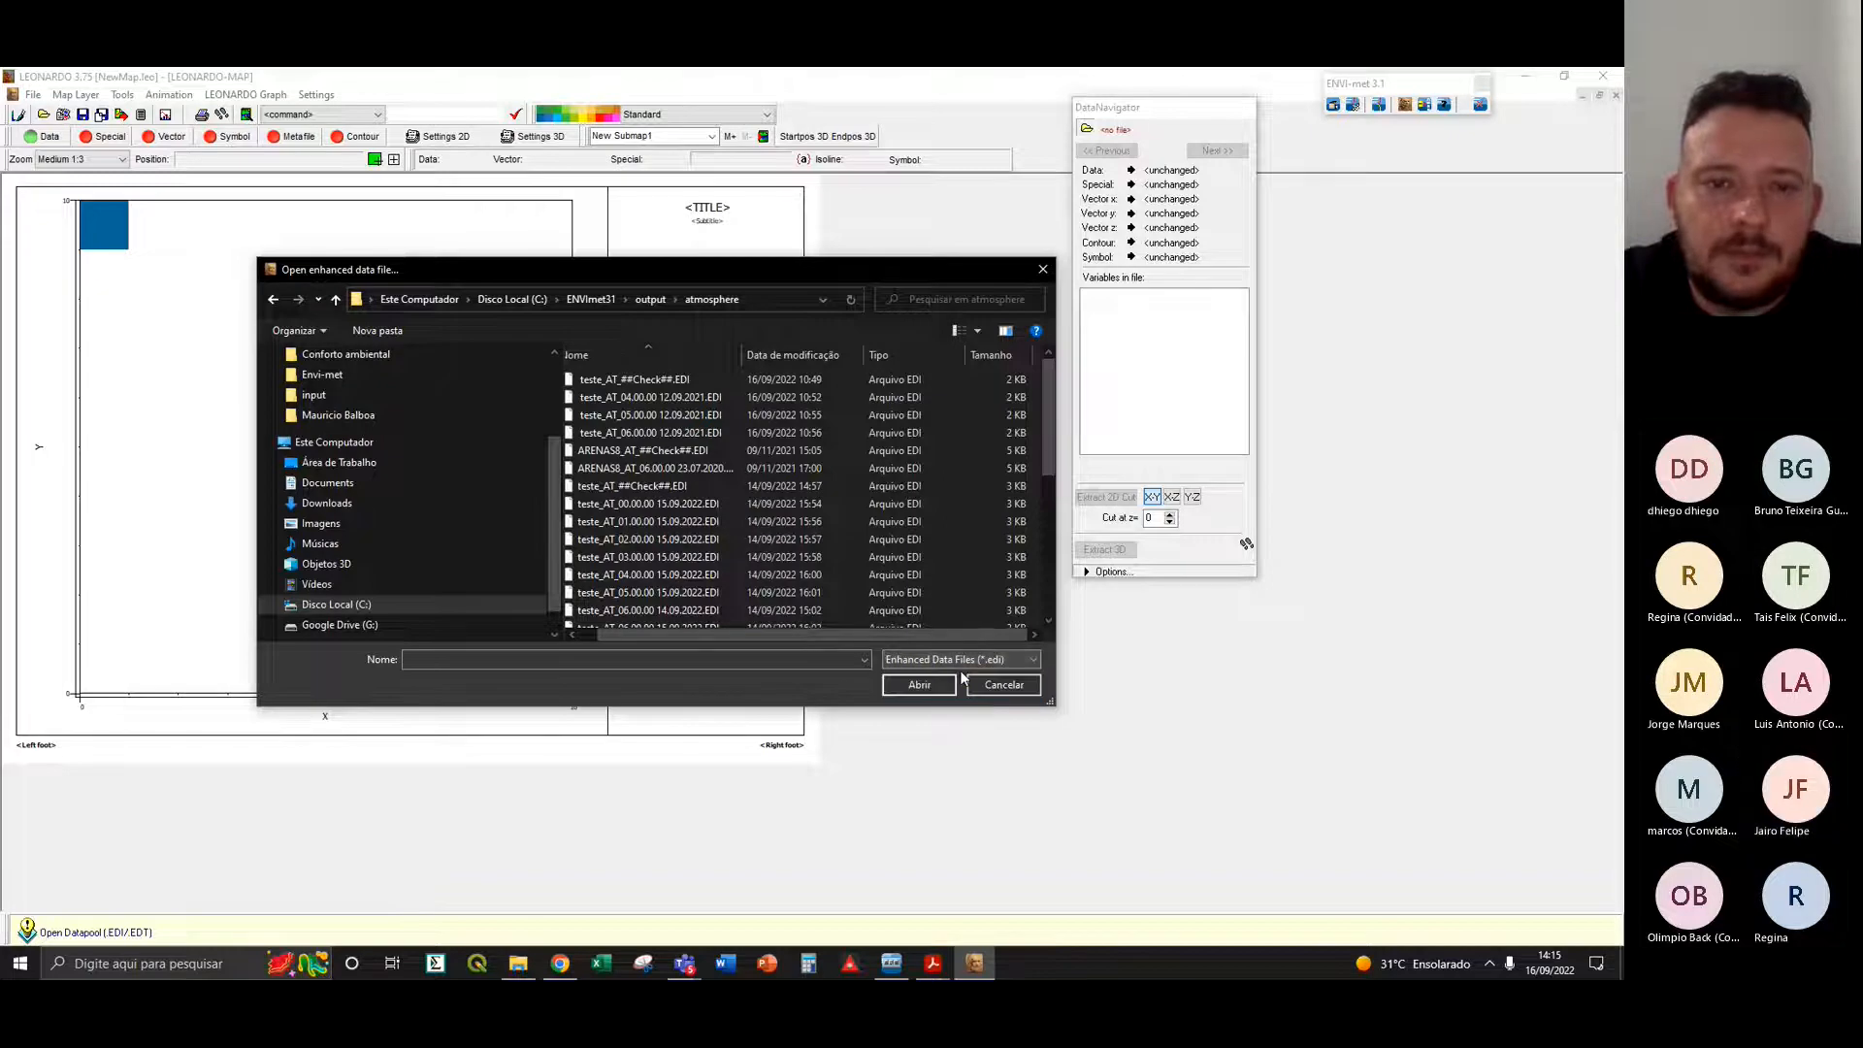
{"action": "left_click", "coordinate": [1043, 268]}
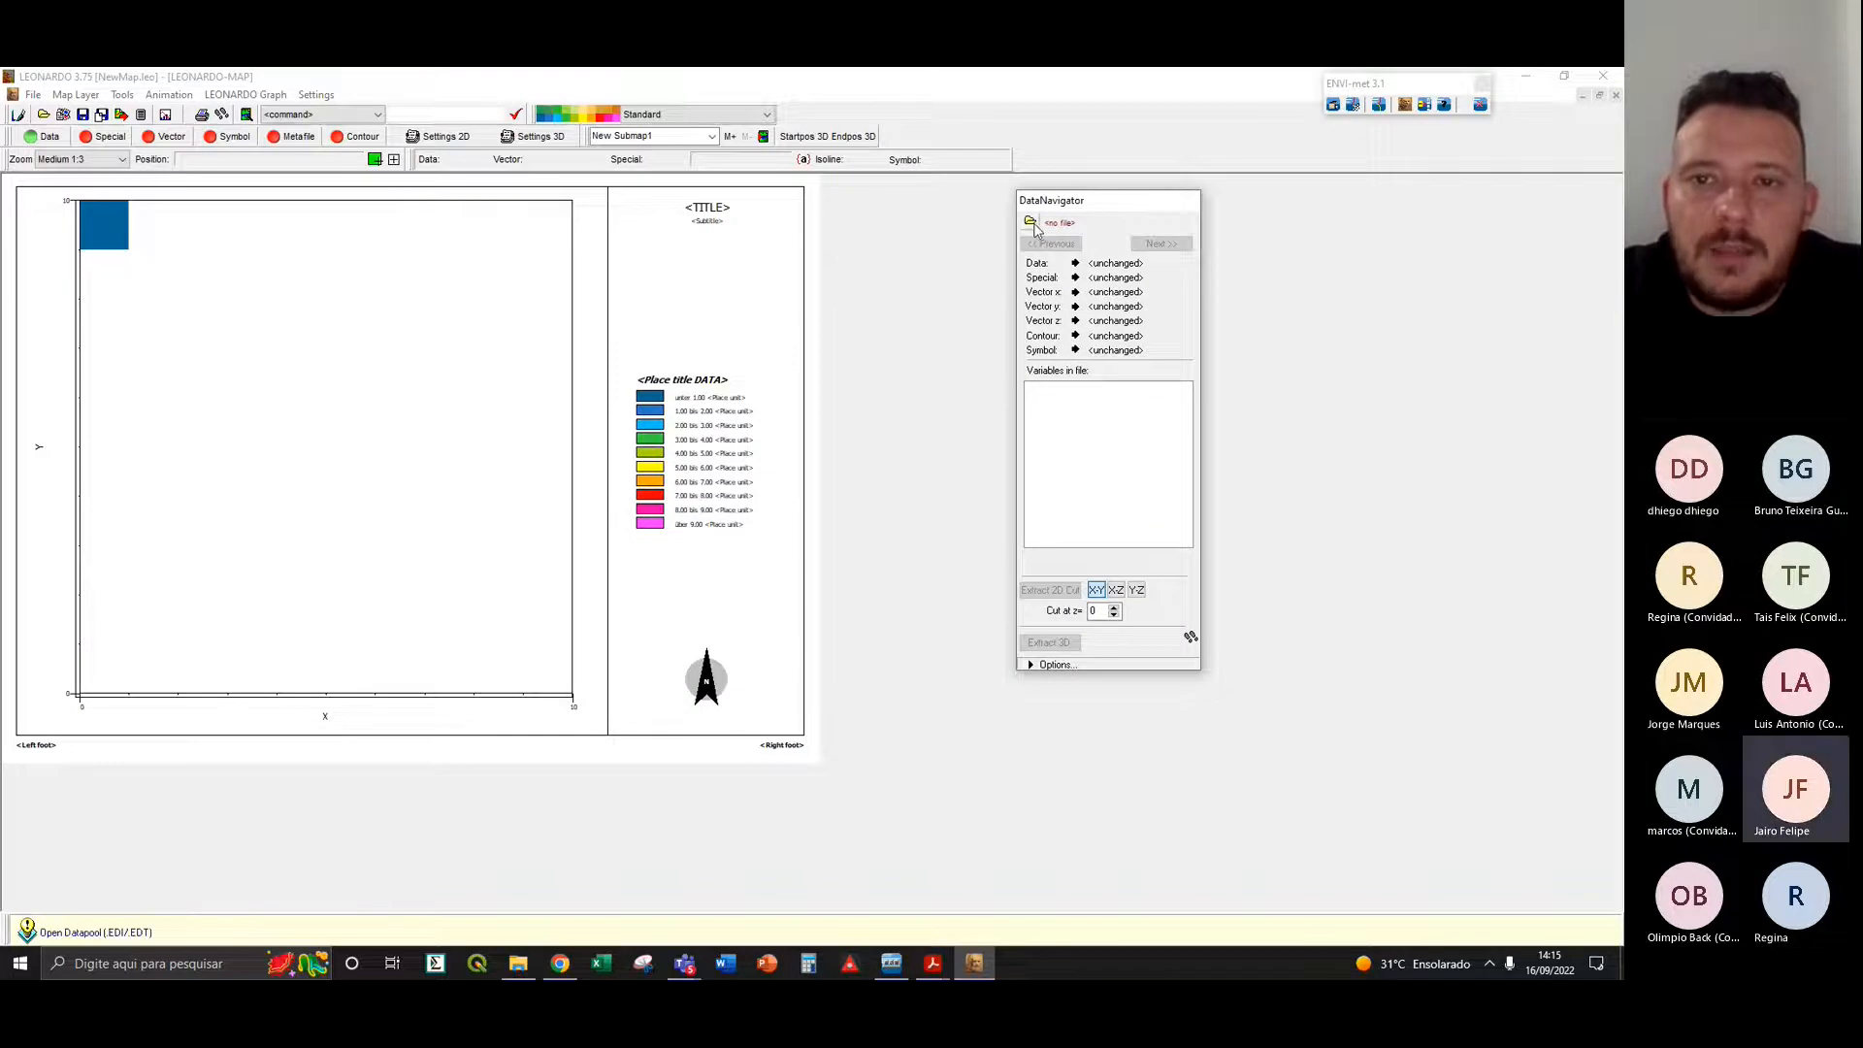
- Load teste_AT_14.00.00 14.09.2022.EDI from the ENVImet31 output\atmosphere folder into the DataNavigator
{"action": "left_click_drag", "start_coordinate": [1050, 202], "coordinate": [986, 200]}
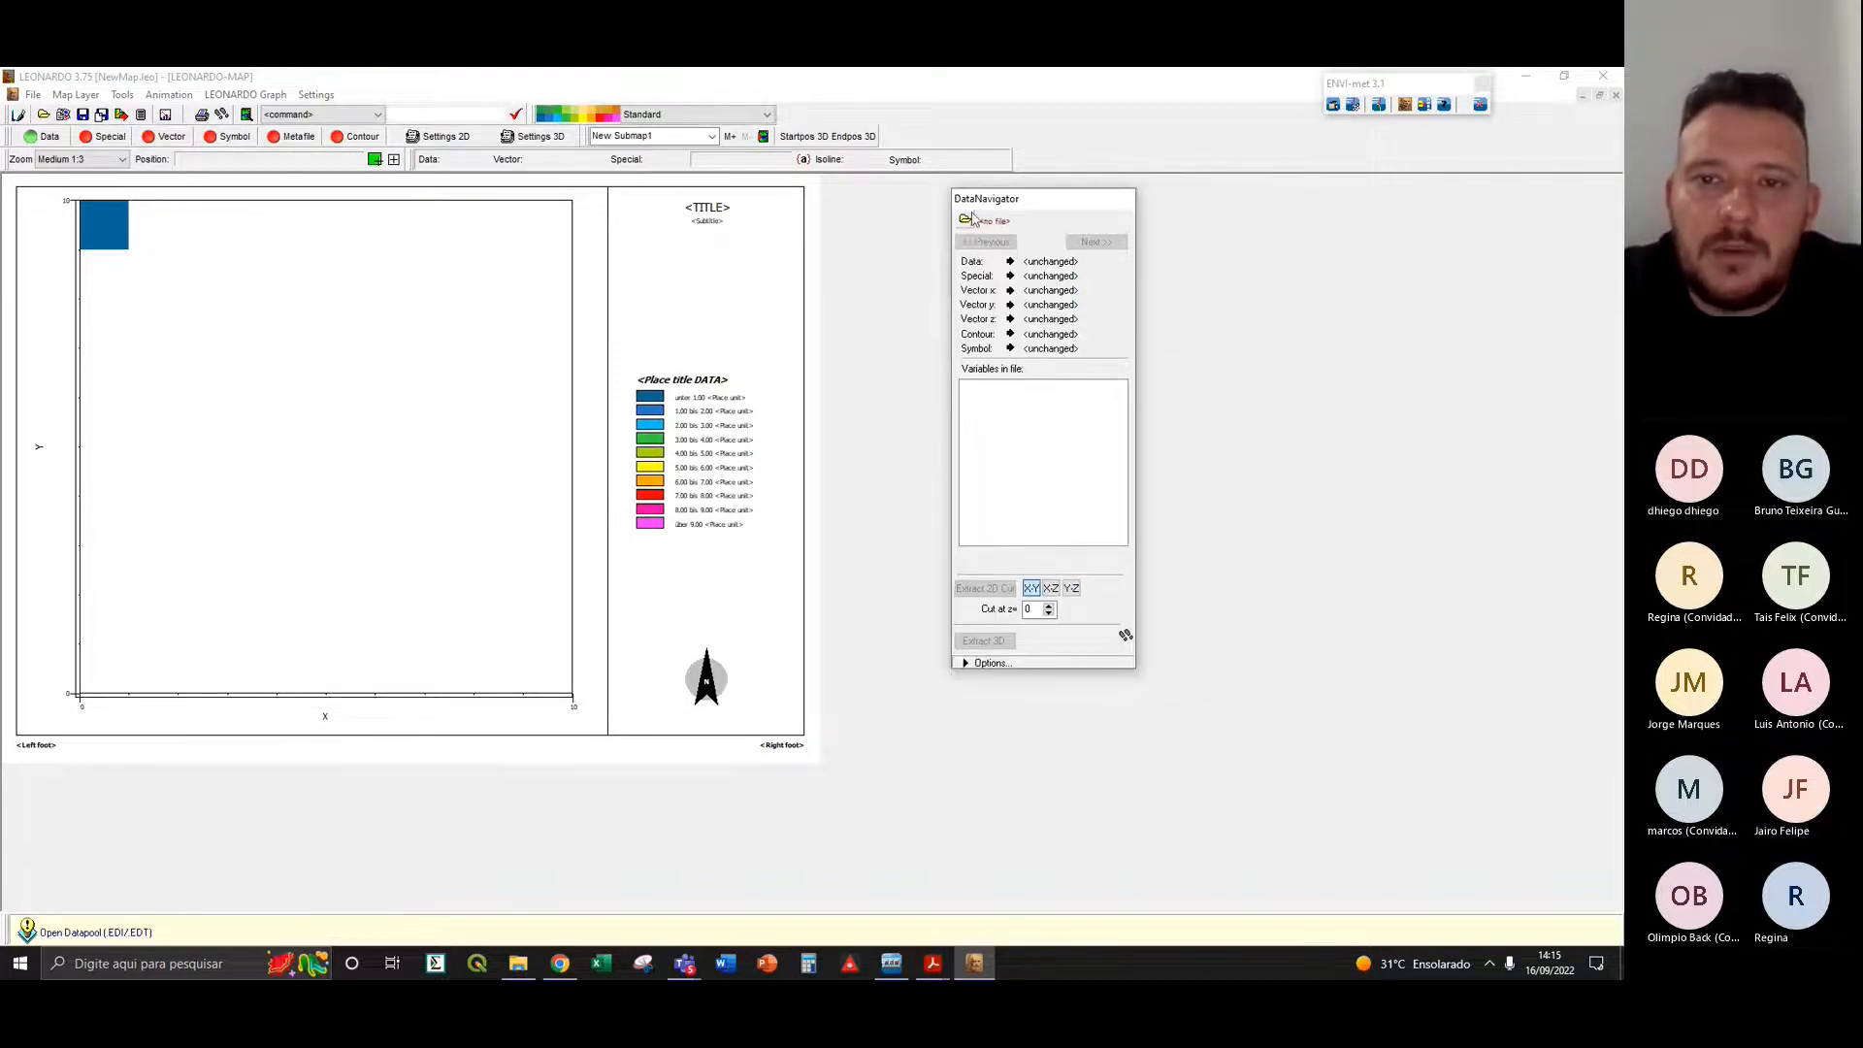
{"action": "left_click", "coordinate": [965, 222]}
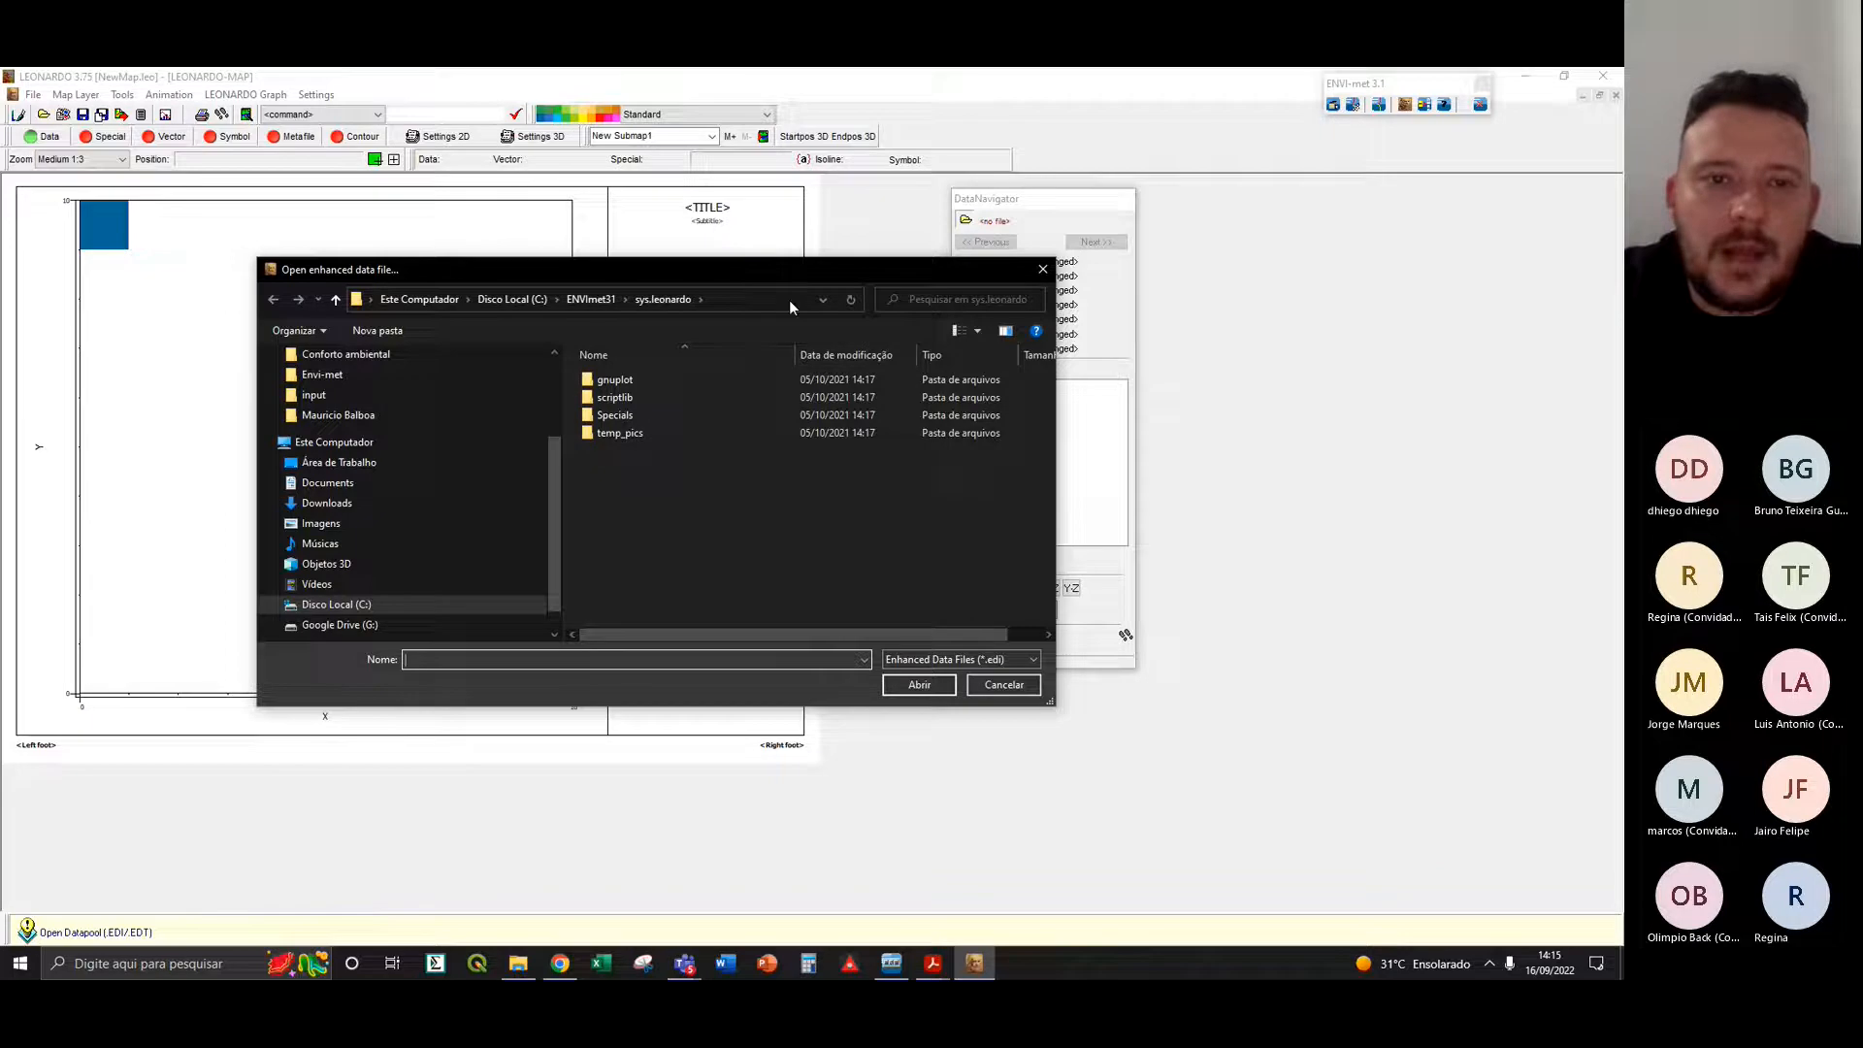
{"action": "left_click", "coordinate": [591, 299]}
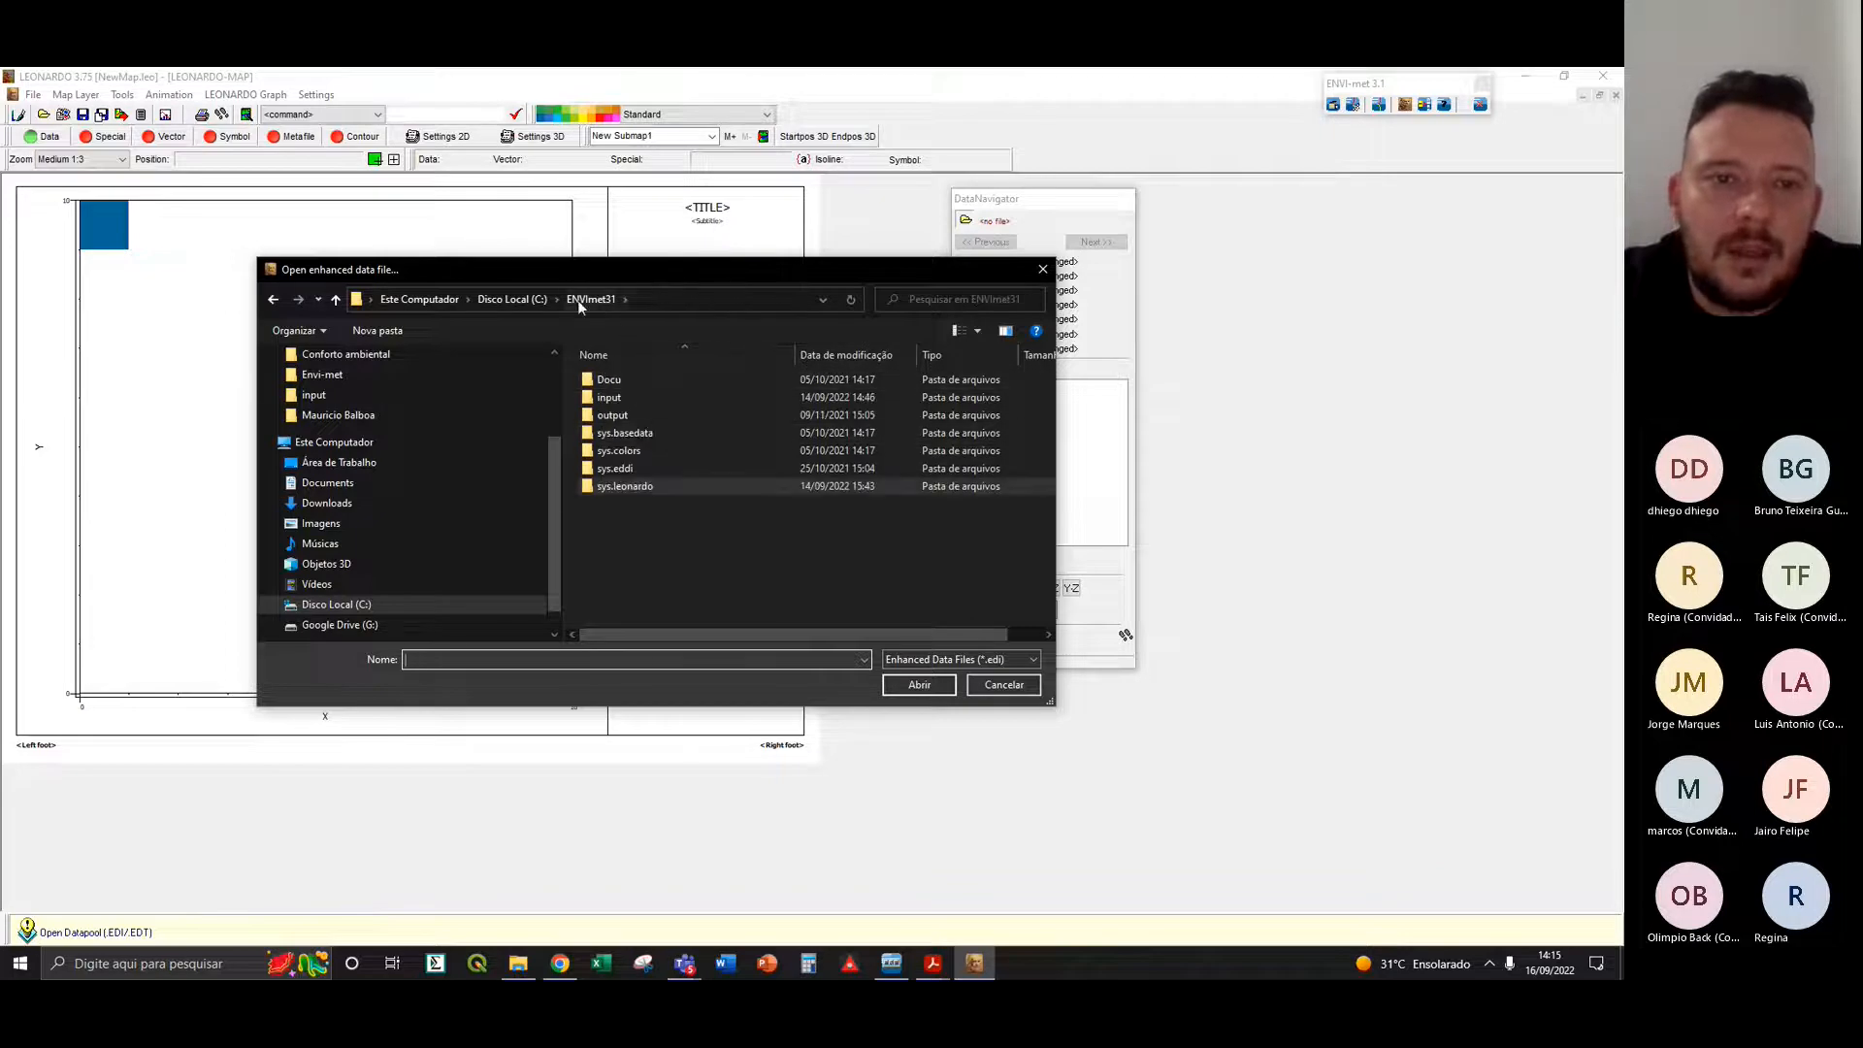
{"action": "double_click", "coordinate": [622, 415]}
{"action": "double_click", "coordinate": [633, 382]}
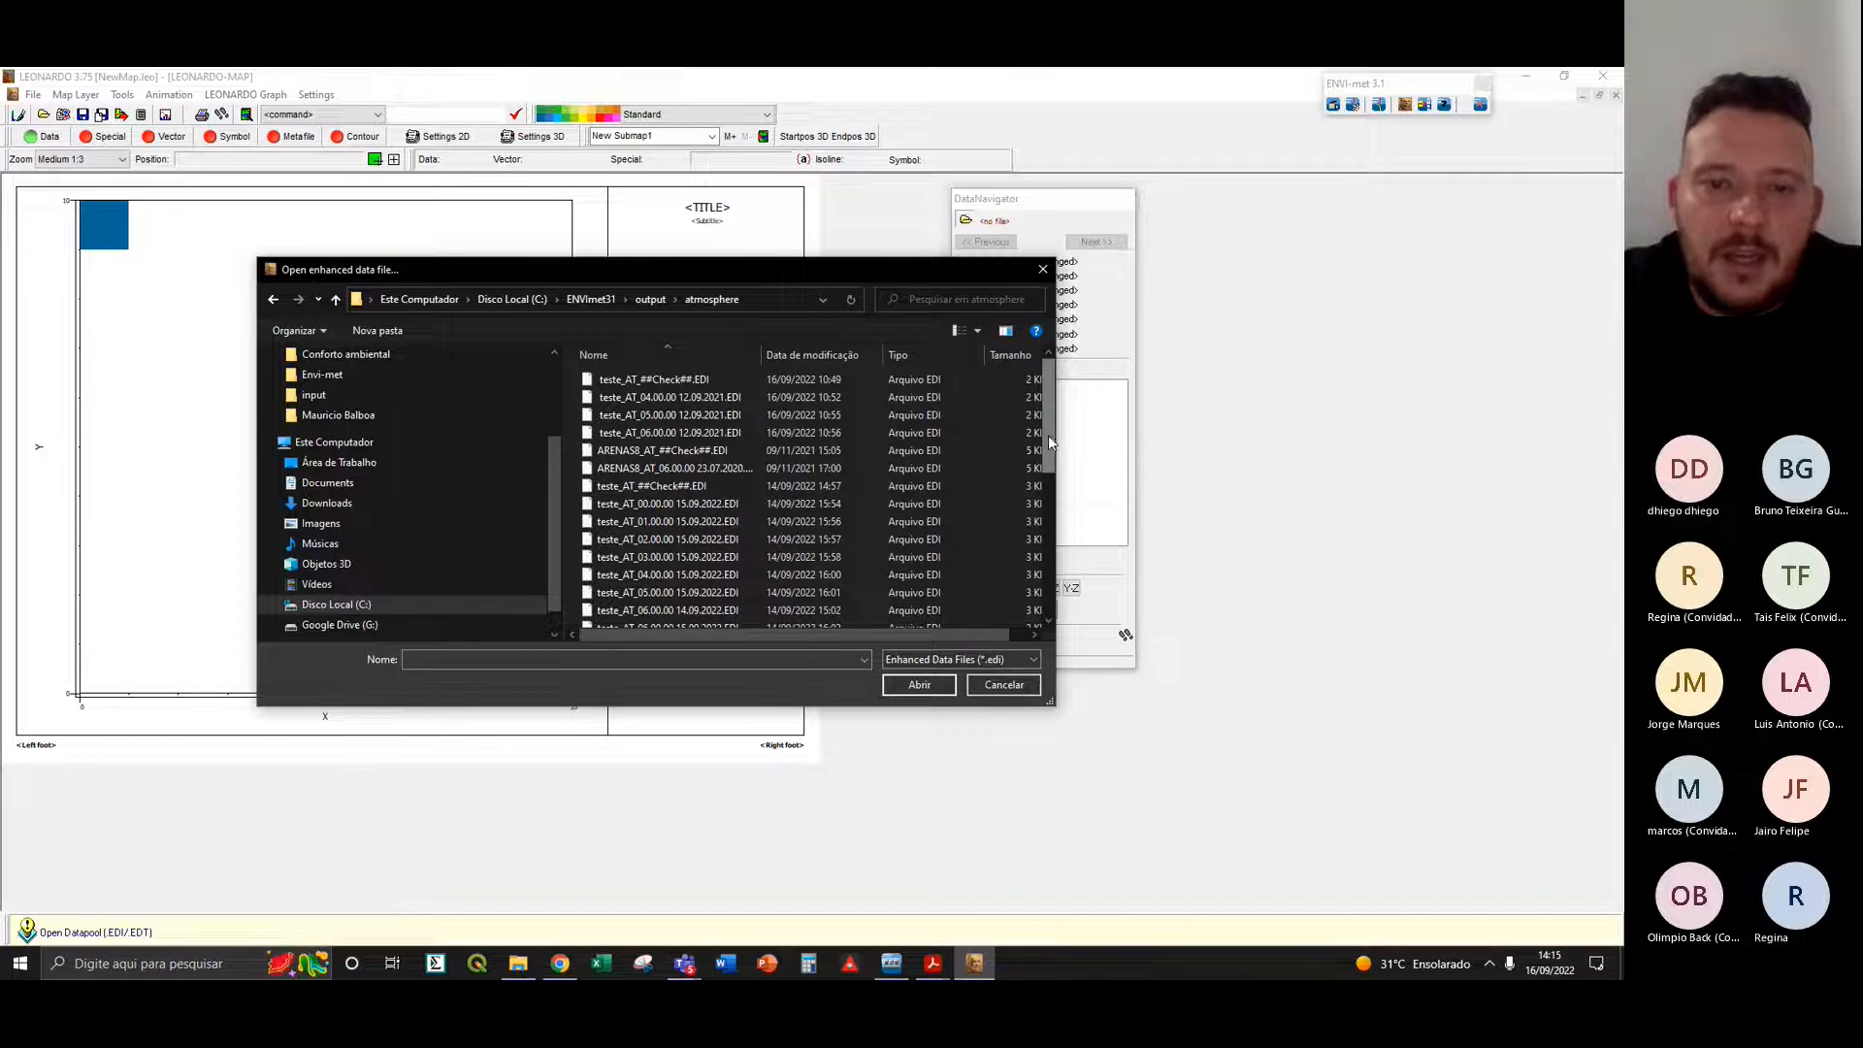
{"action": "left_click_drag", "start_coordinate": [1048, 441], "coordinate": [1044, 624]}
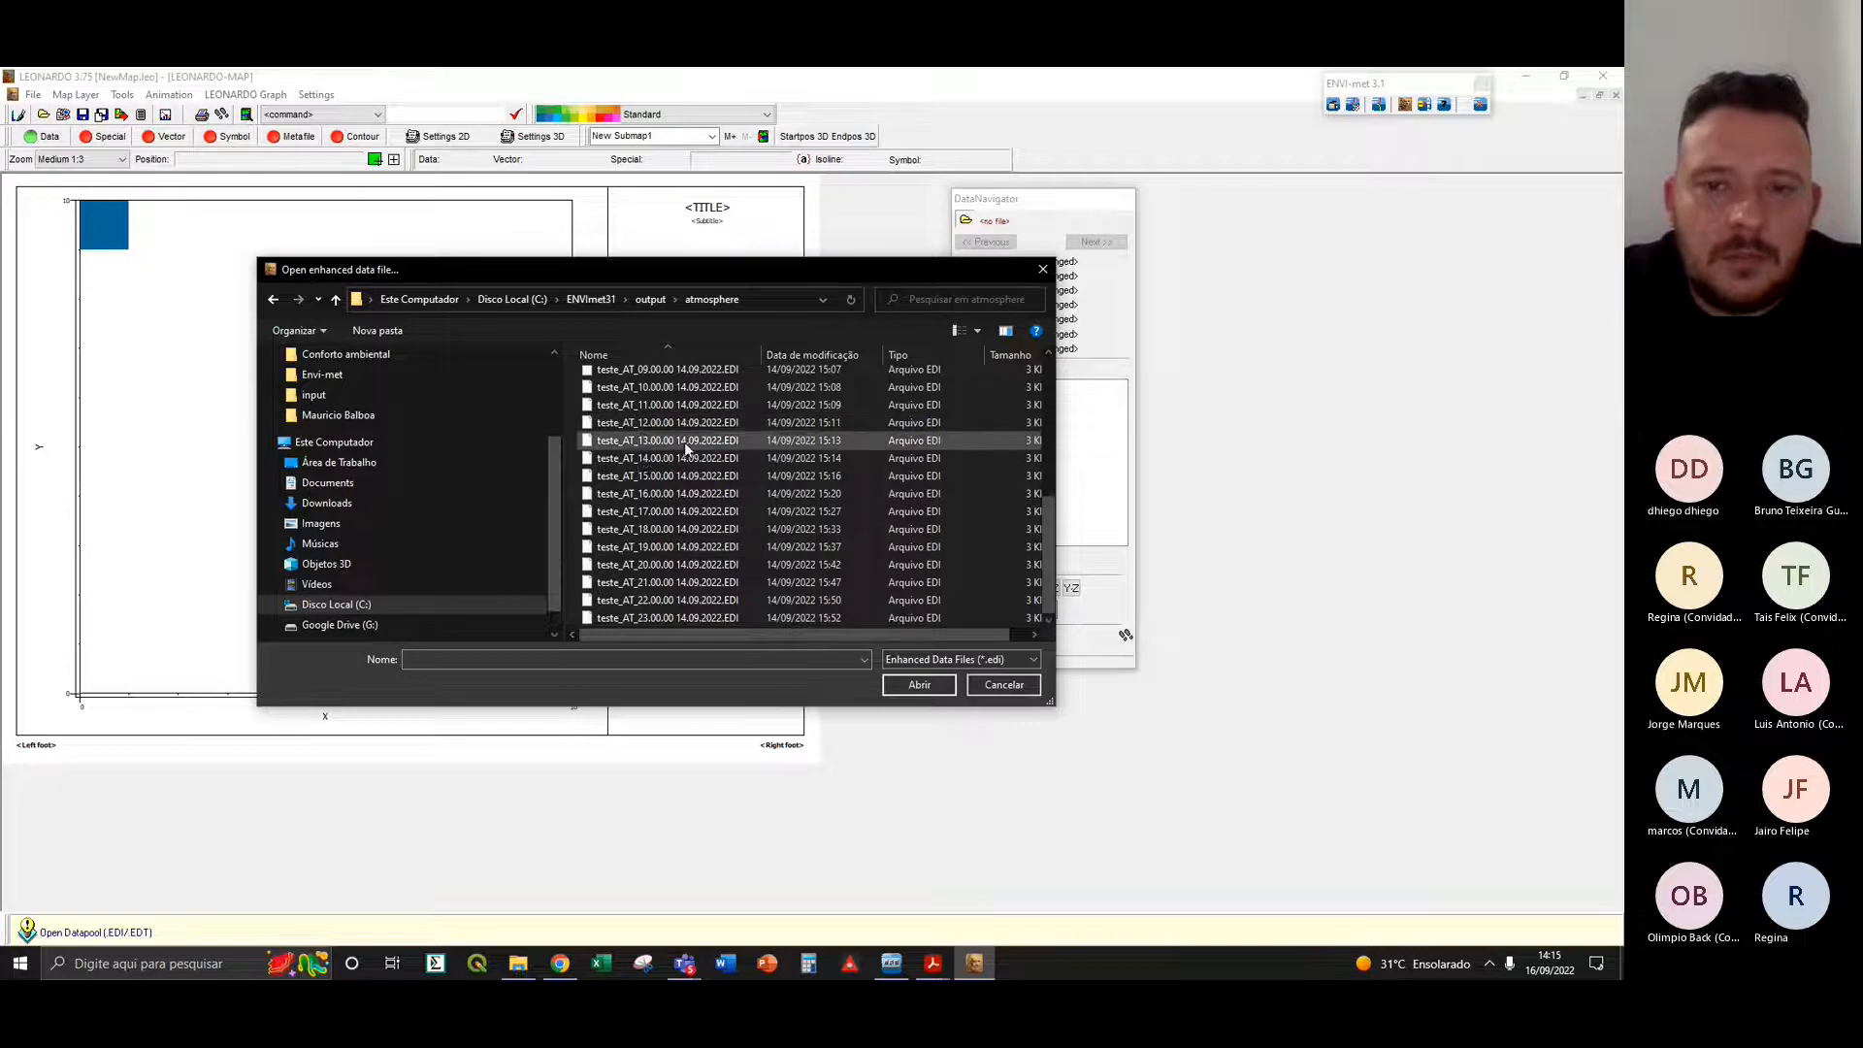
{"action": "left_click", "coordinate": [671, 463]}
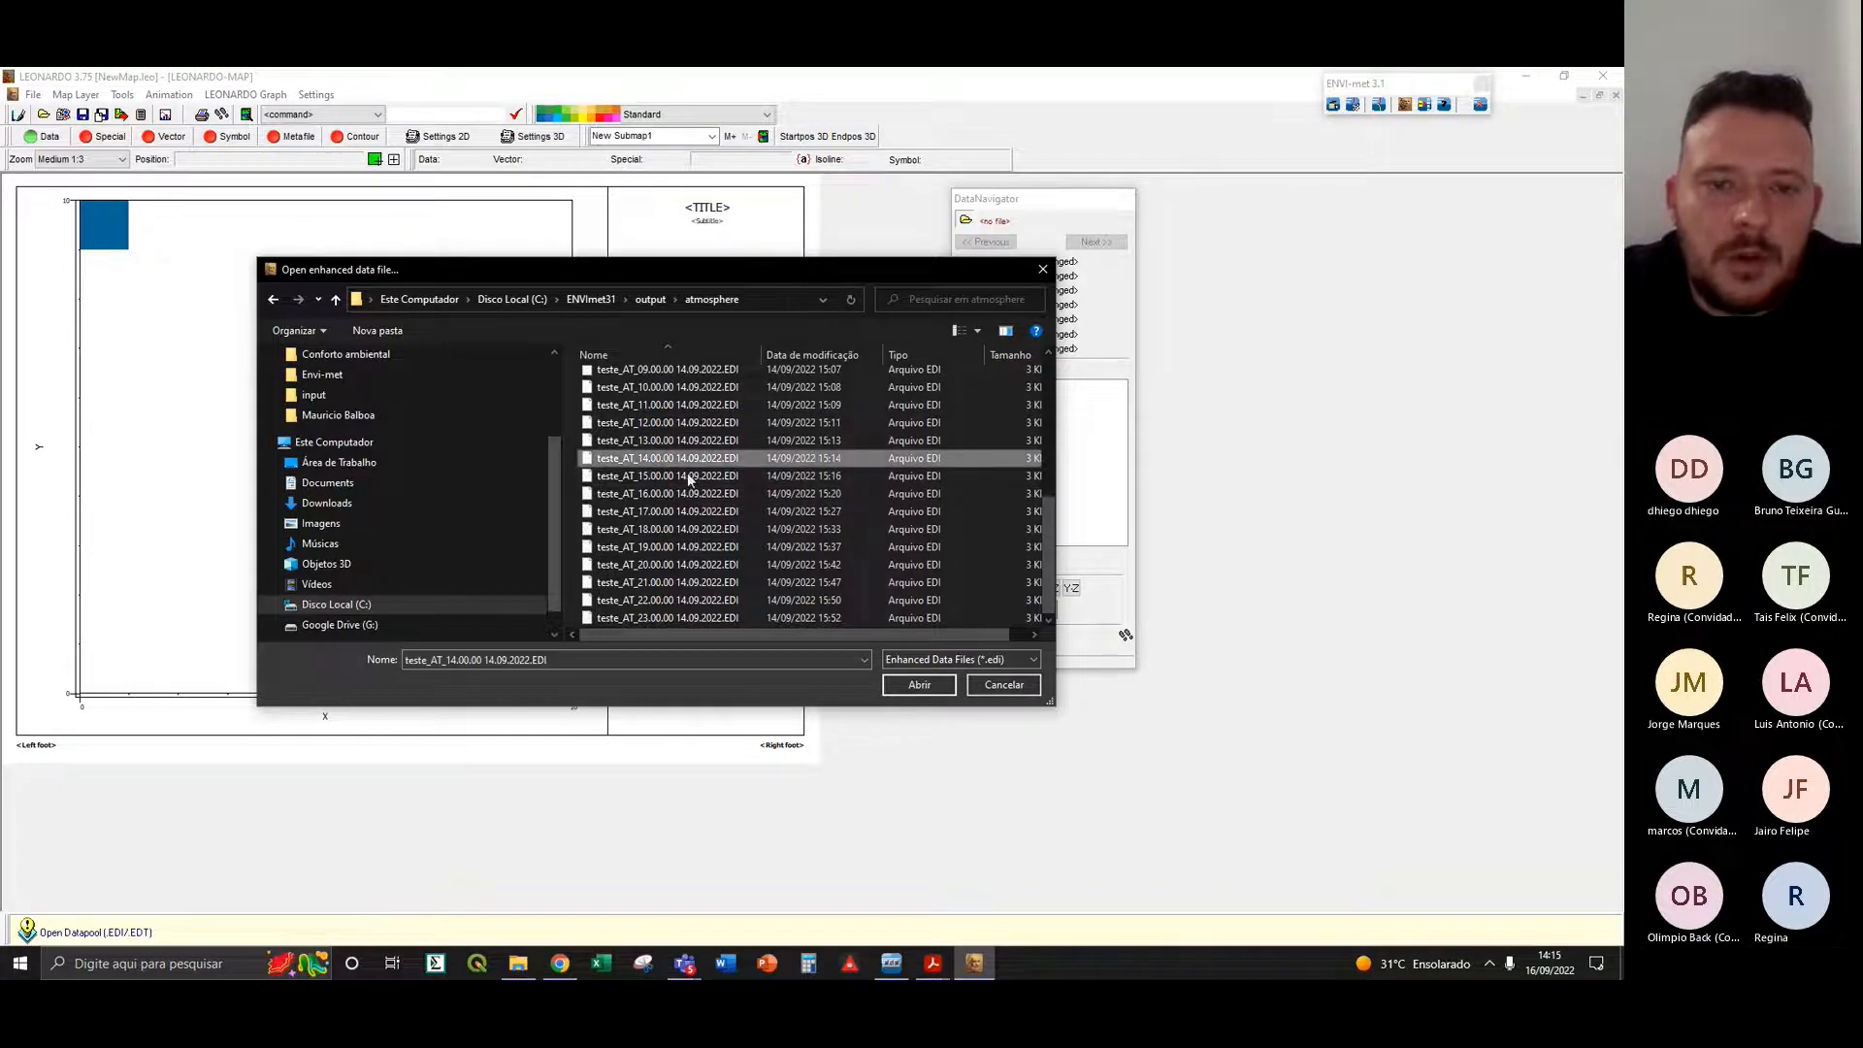
{"action": "left_click", "coordinate": [931, 683]}
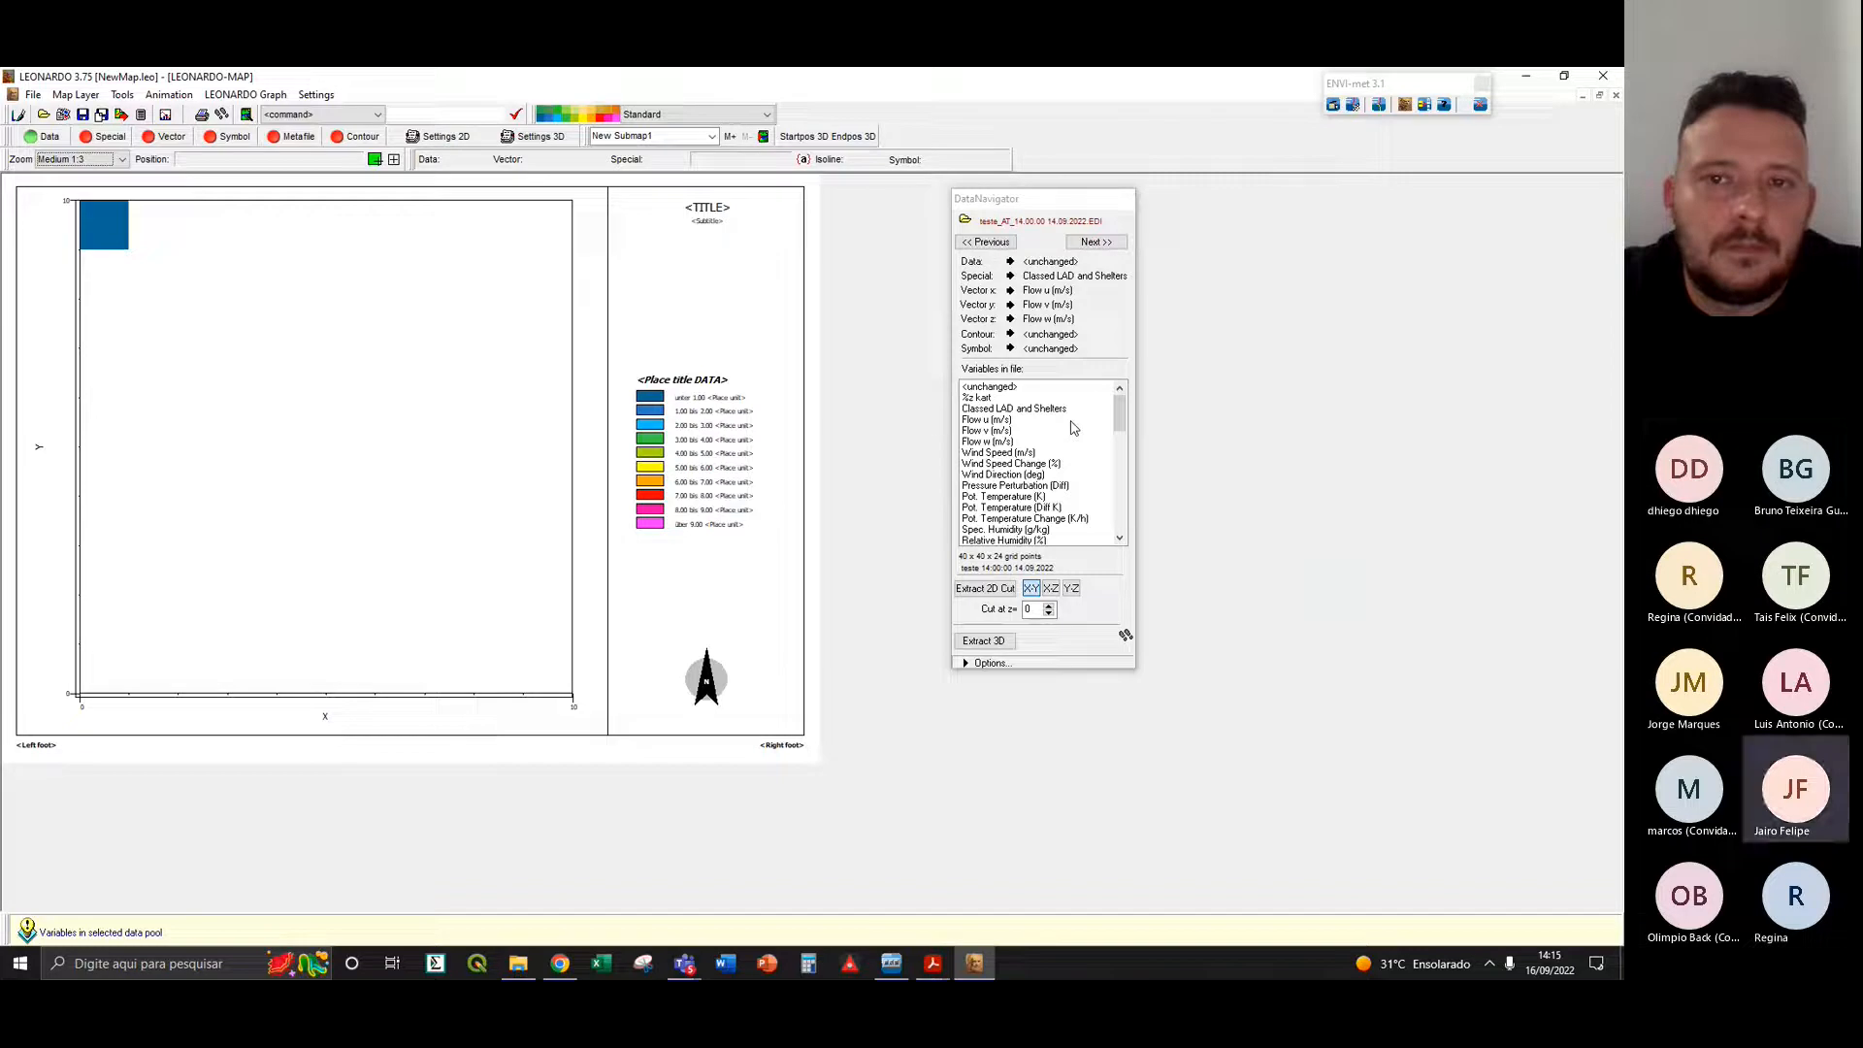
{"action": "left_click", "coordinate": [966, 220]}
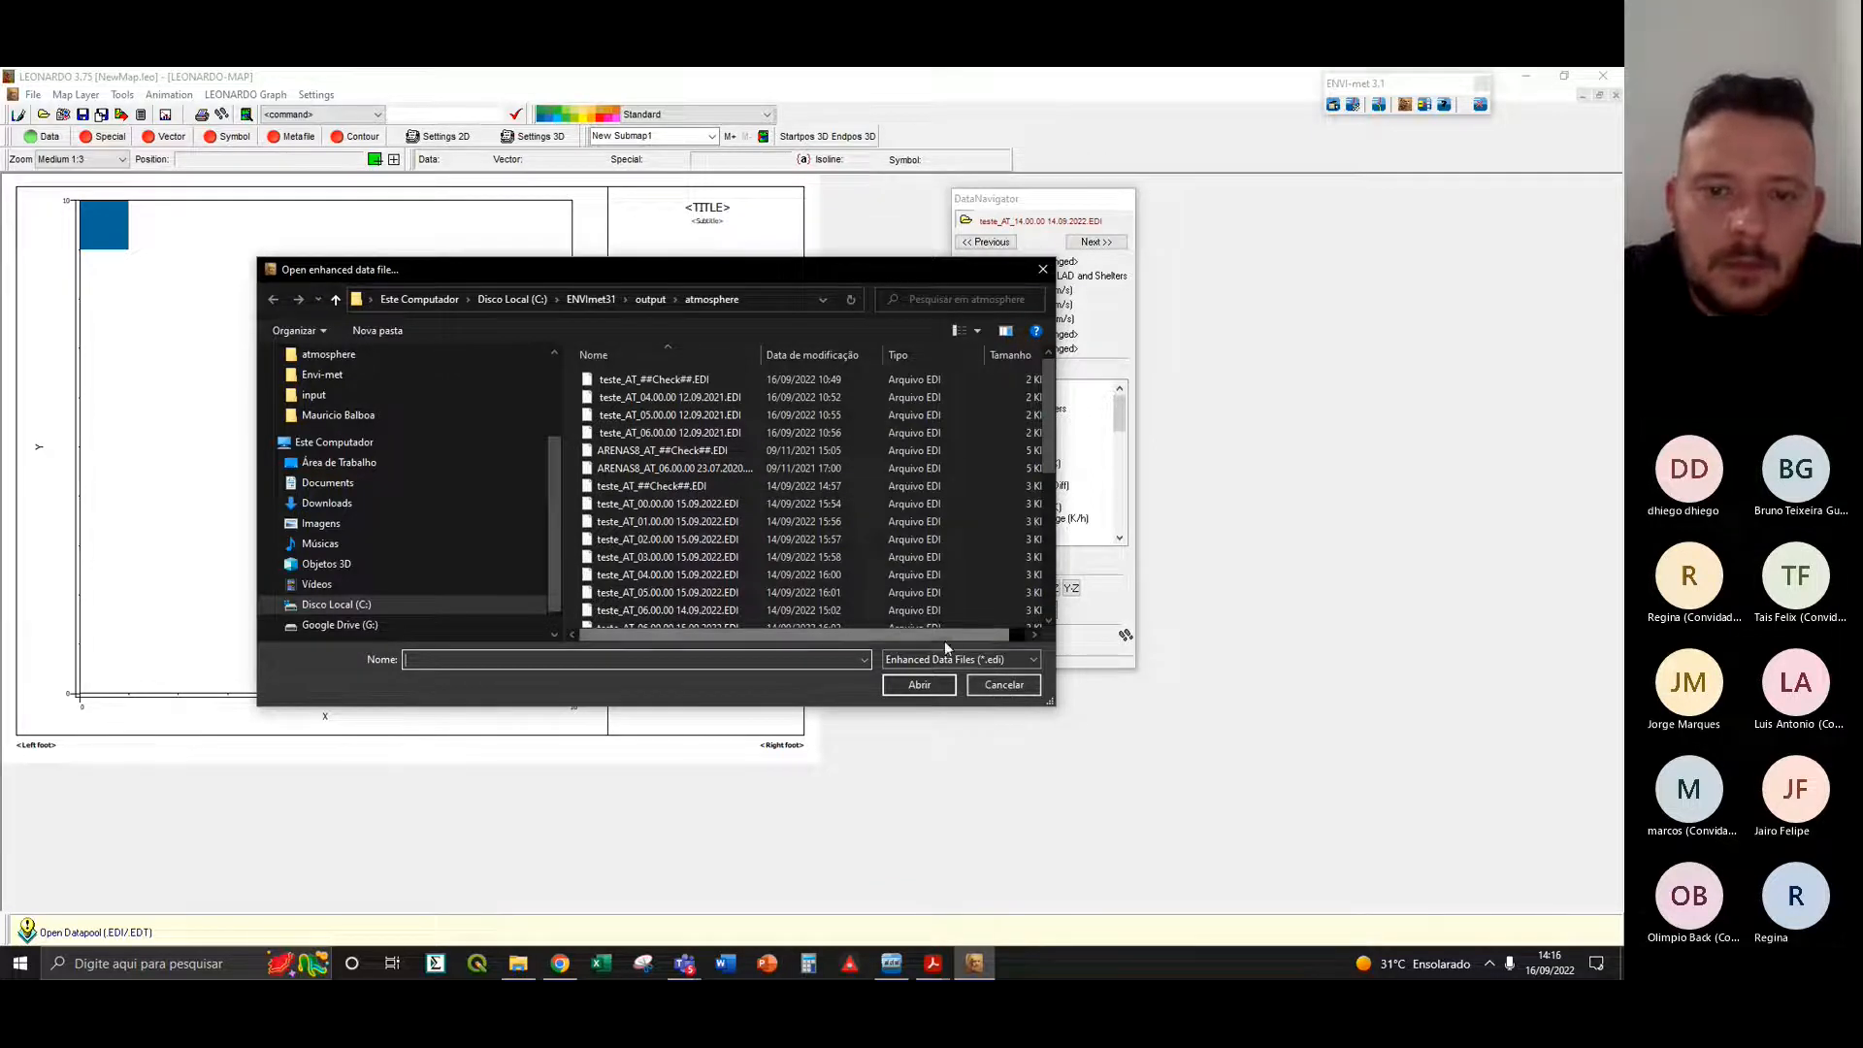
{"action": "left_click", "coordinate": [1009, 687]}
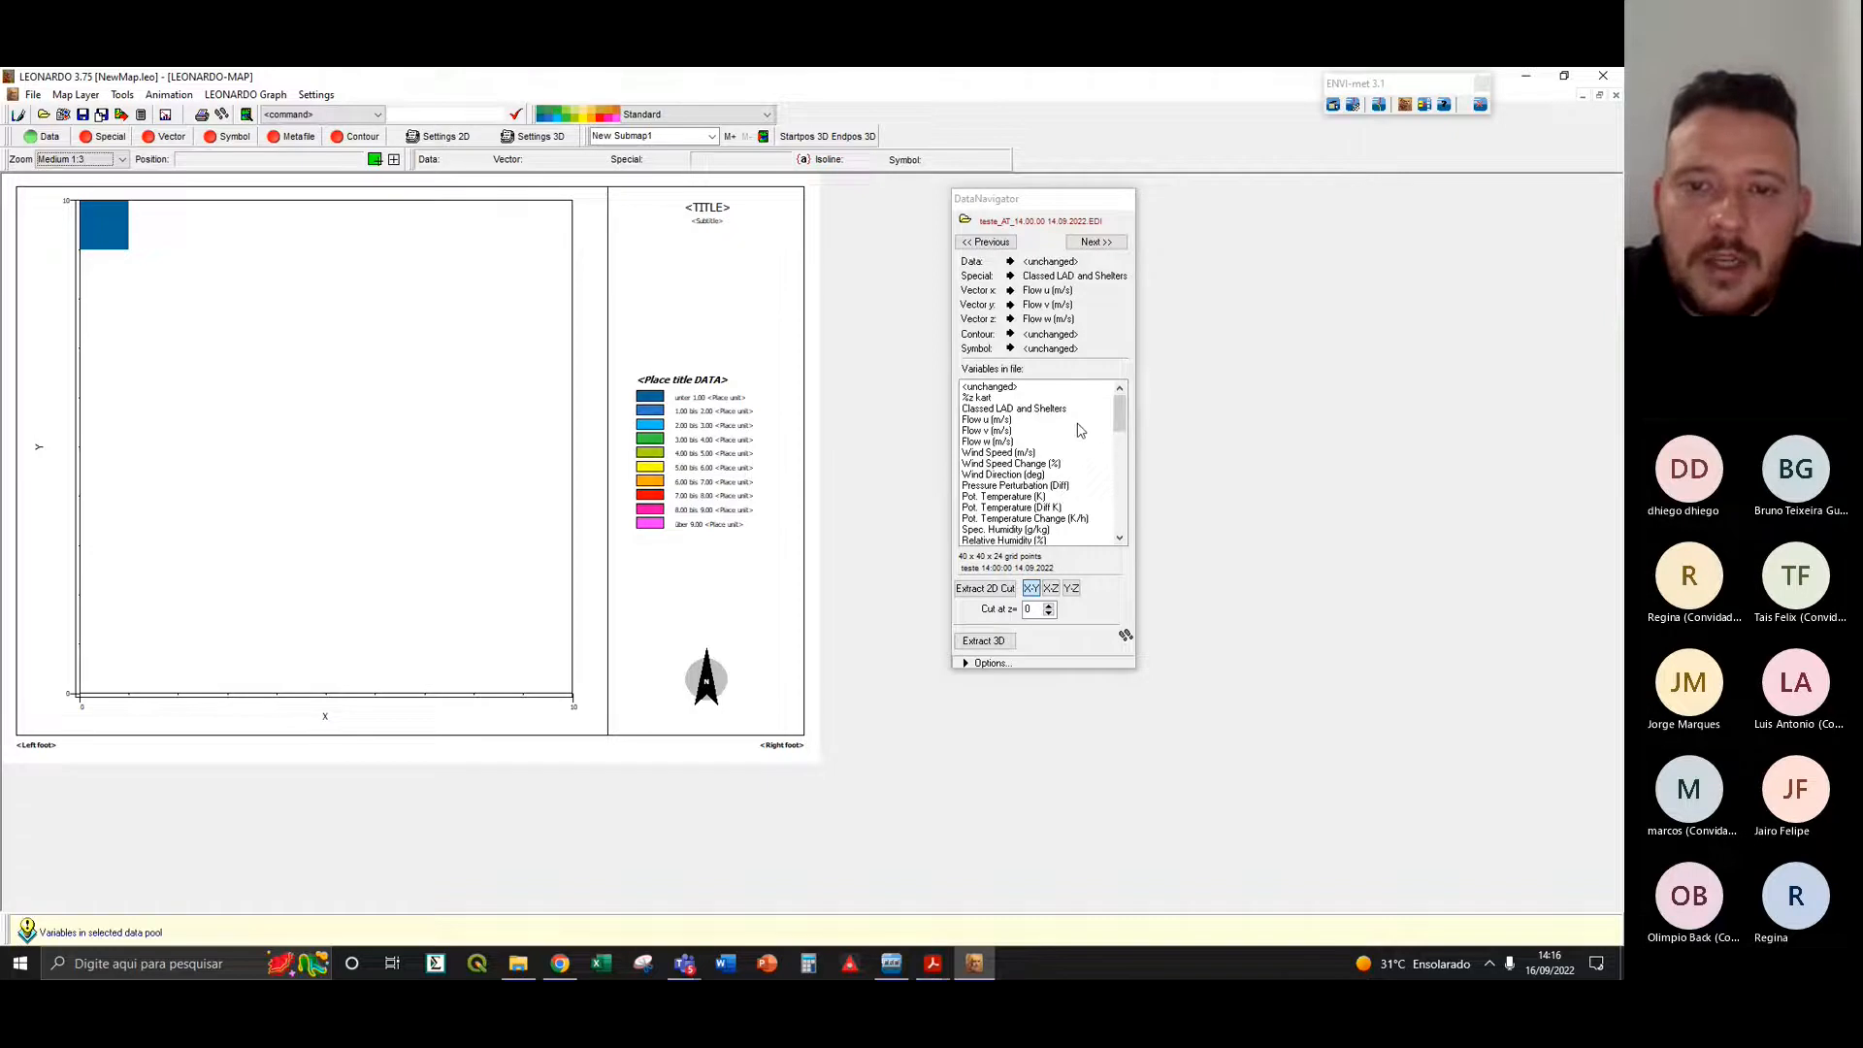
- Review the variables in the loaded file and assign Pot. Temperature (K) to the Data layer
{"action": "mouse_move", "coordinate": [1121, 412]}
{"action": "left_mouse_down"}
{"action": "mouse_move", "coordinate": [1131, 518]}
{"action": "mouse_move", "coordinate": [1124, 405]}
{"action": "left_mouse_up"}
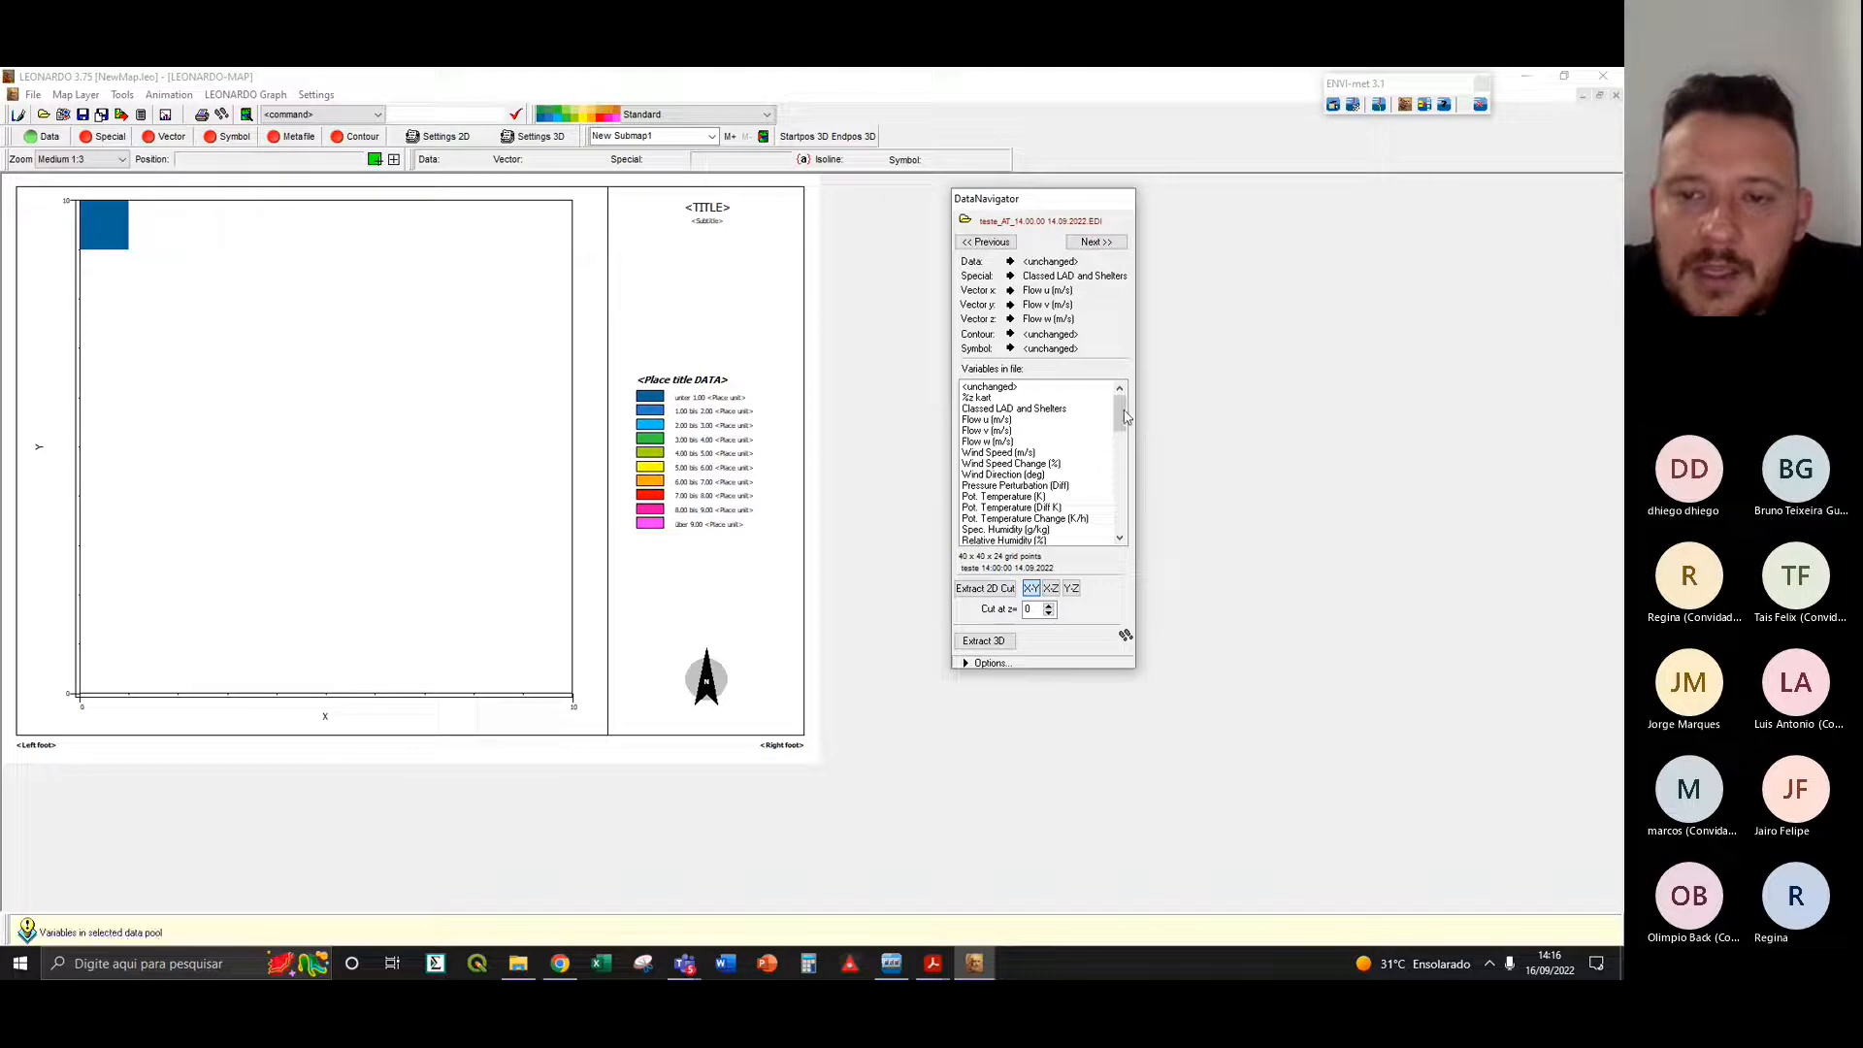
{"action": "left_click_drag", "start_coordinate": [1119, 413], "coordinate": [1119, 429]}
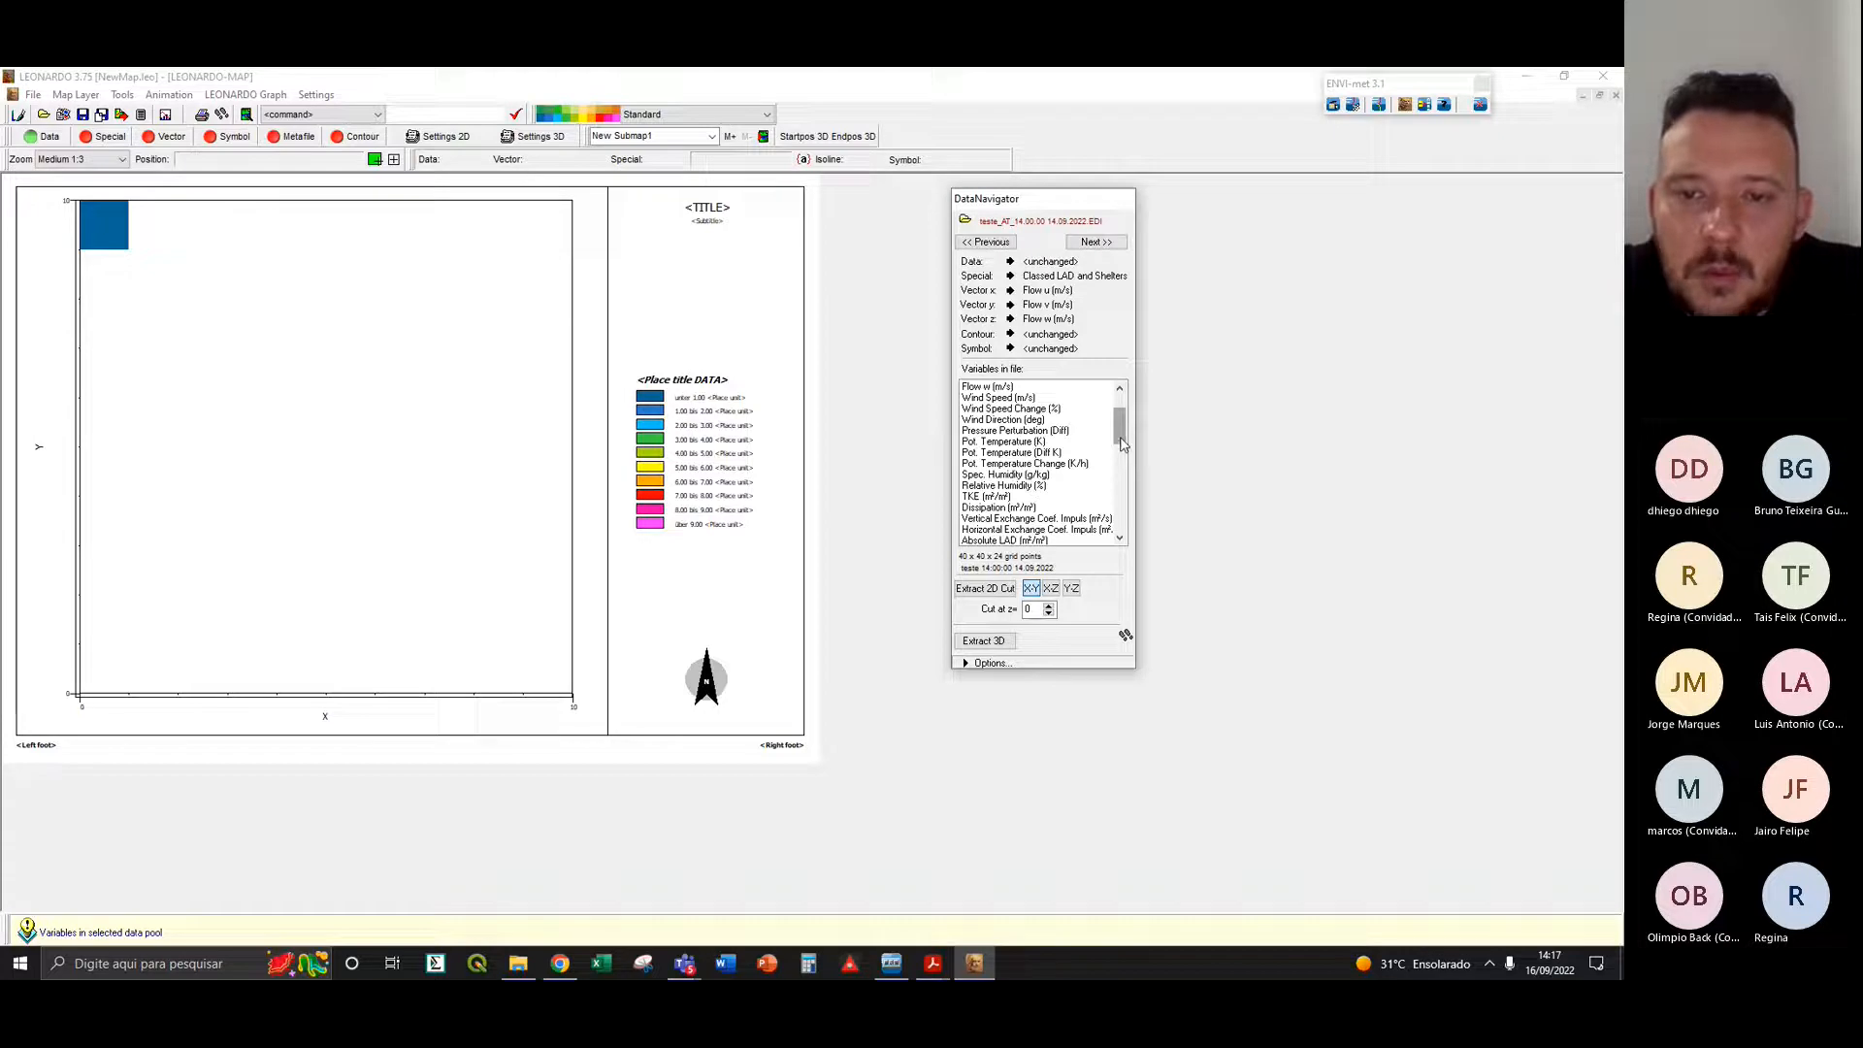
{"action": "left_click_drag", "start_coordinate": [1122, 443], "coordinate": [1122, 466]}
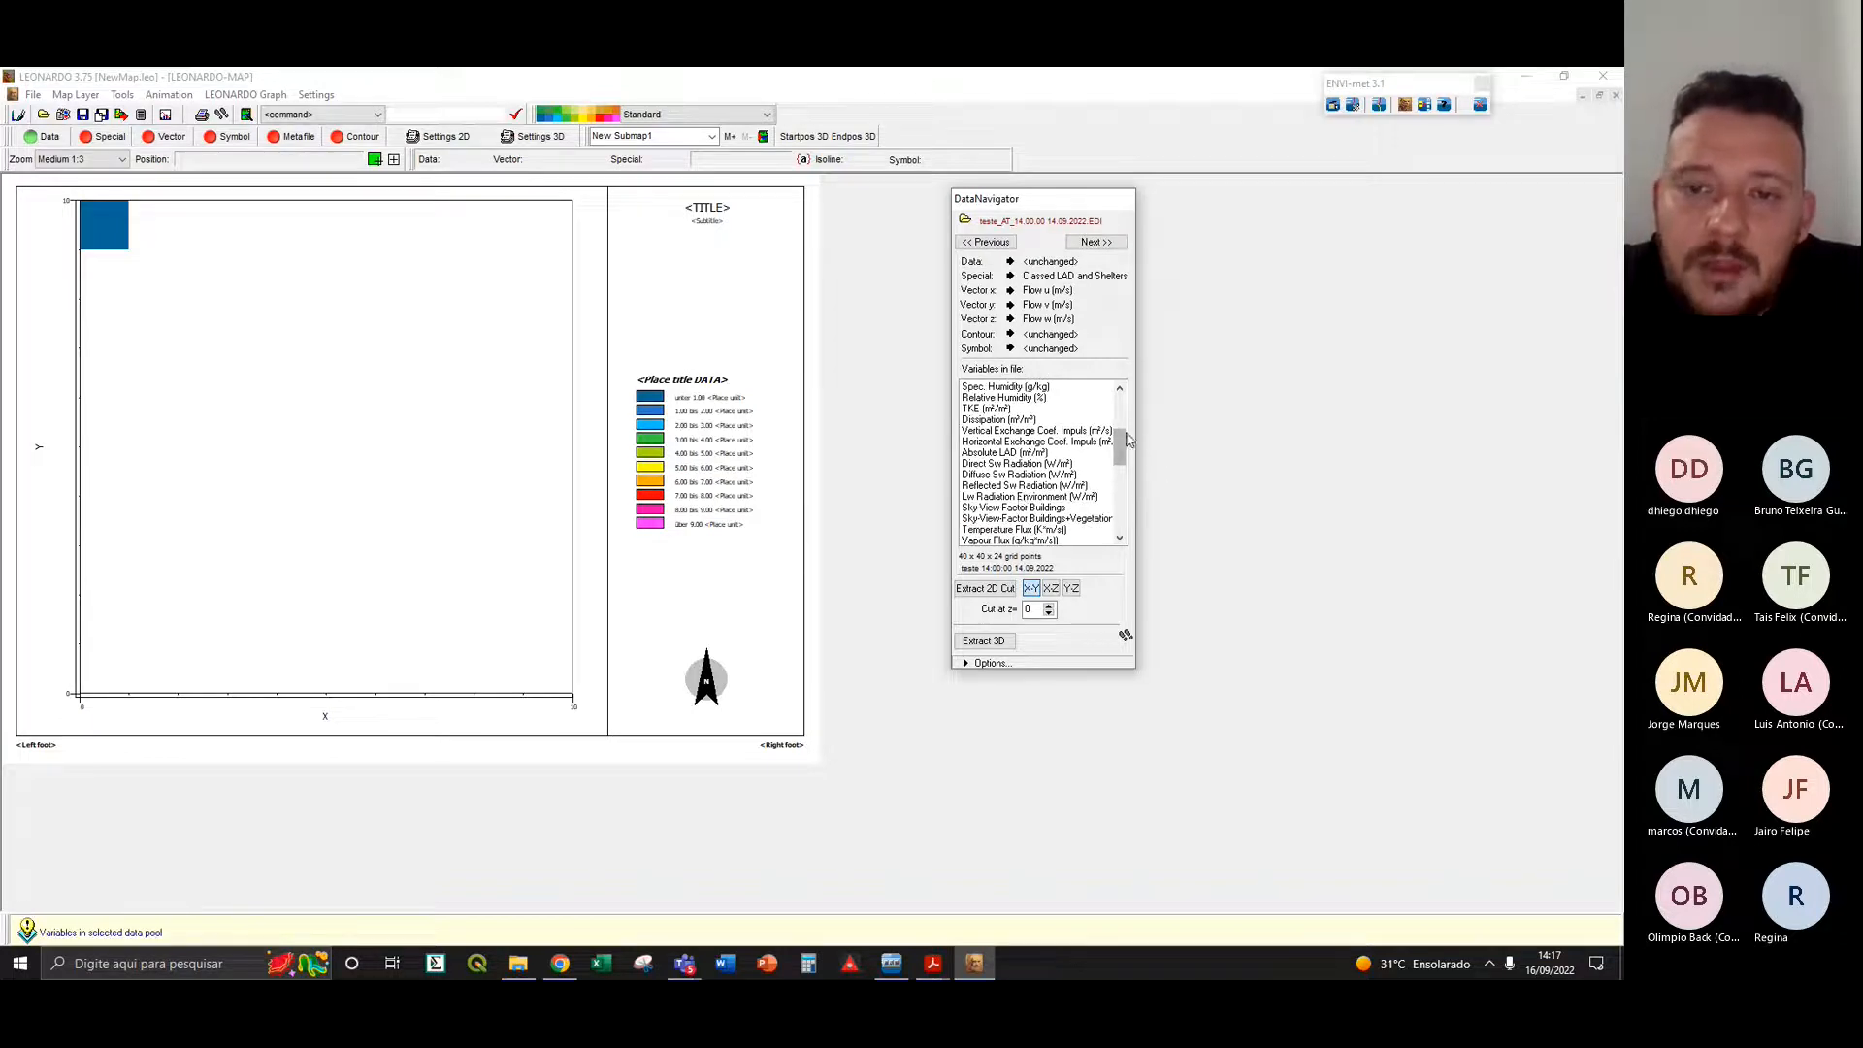
{"action": "left_click_drag", "start_coordinate": [1121, 448], "coordinate": [1114, 482]}
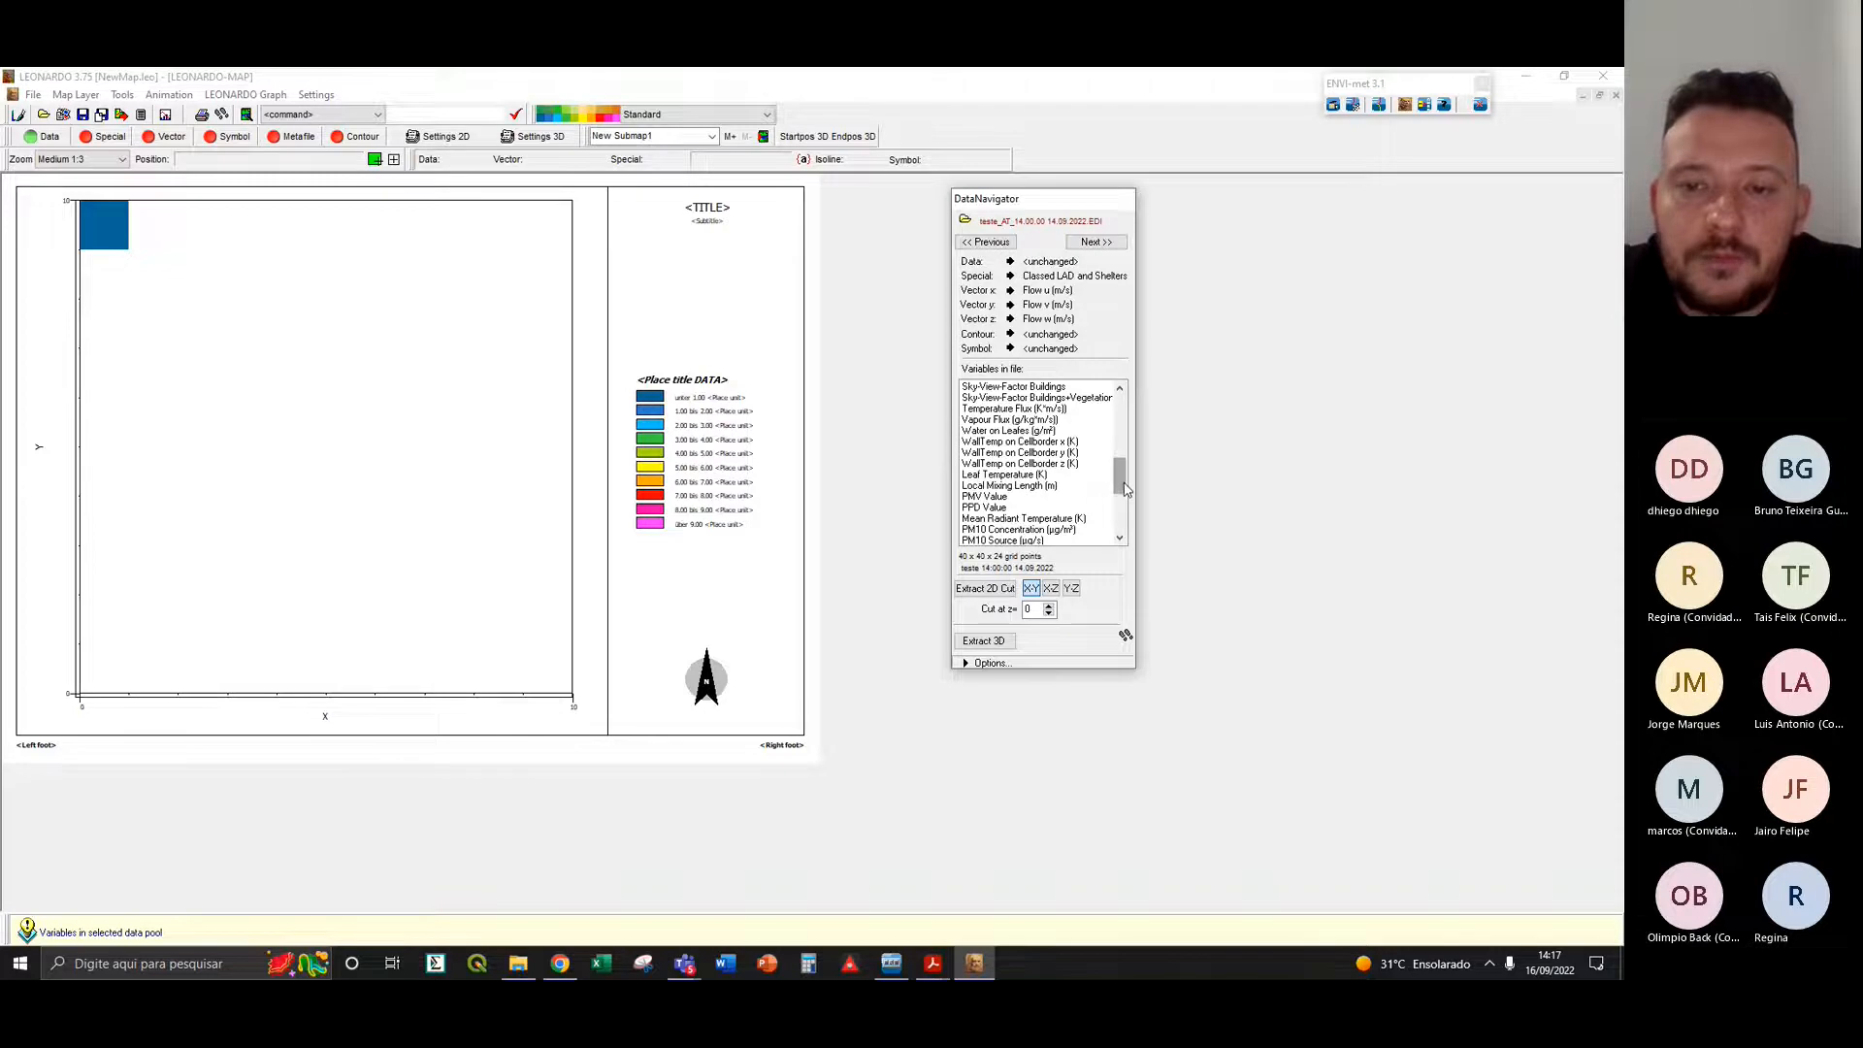
{"action": "left_click_drag", "start_coordinate": [1120, 488], "coordinate": [1128, 423]}
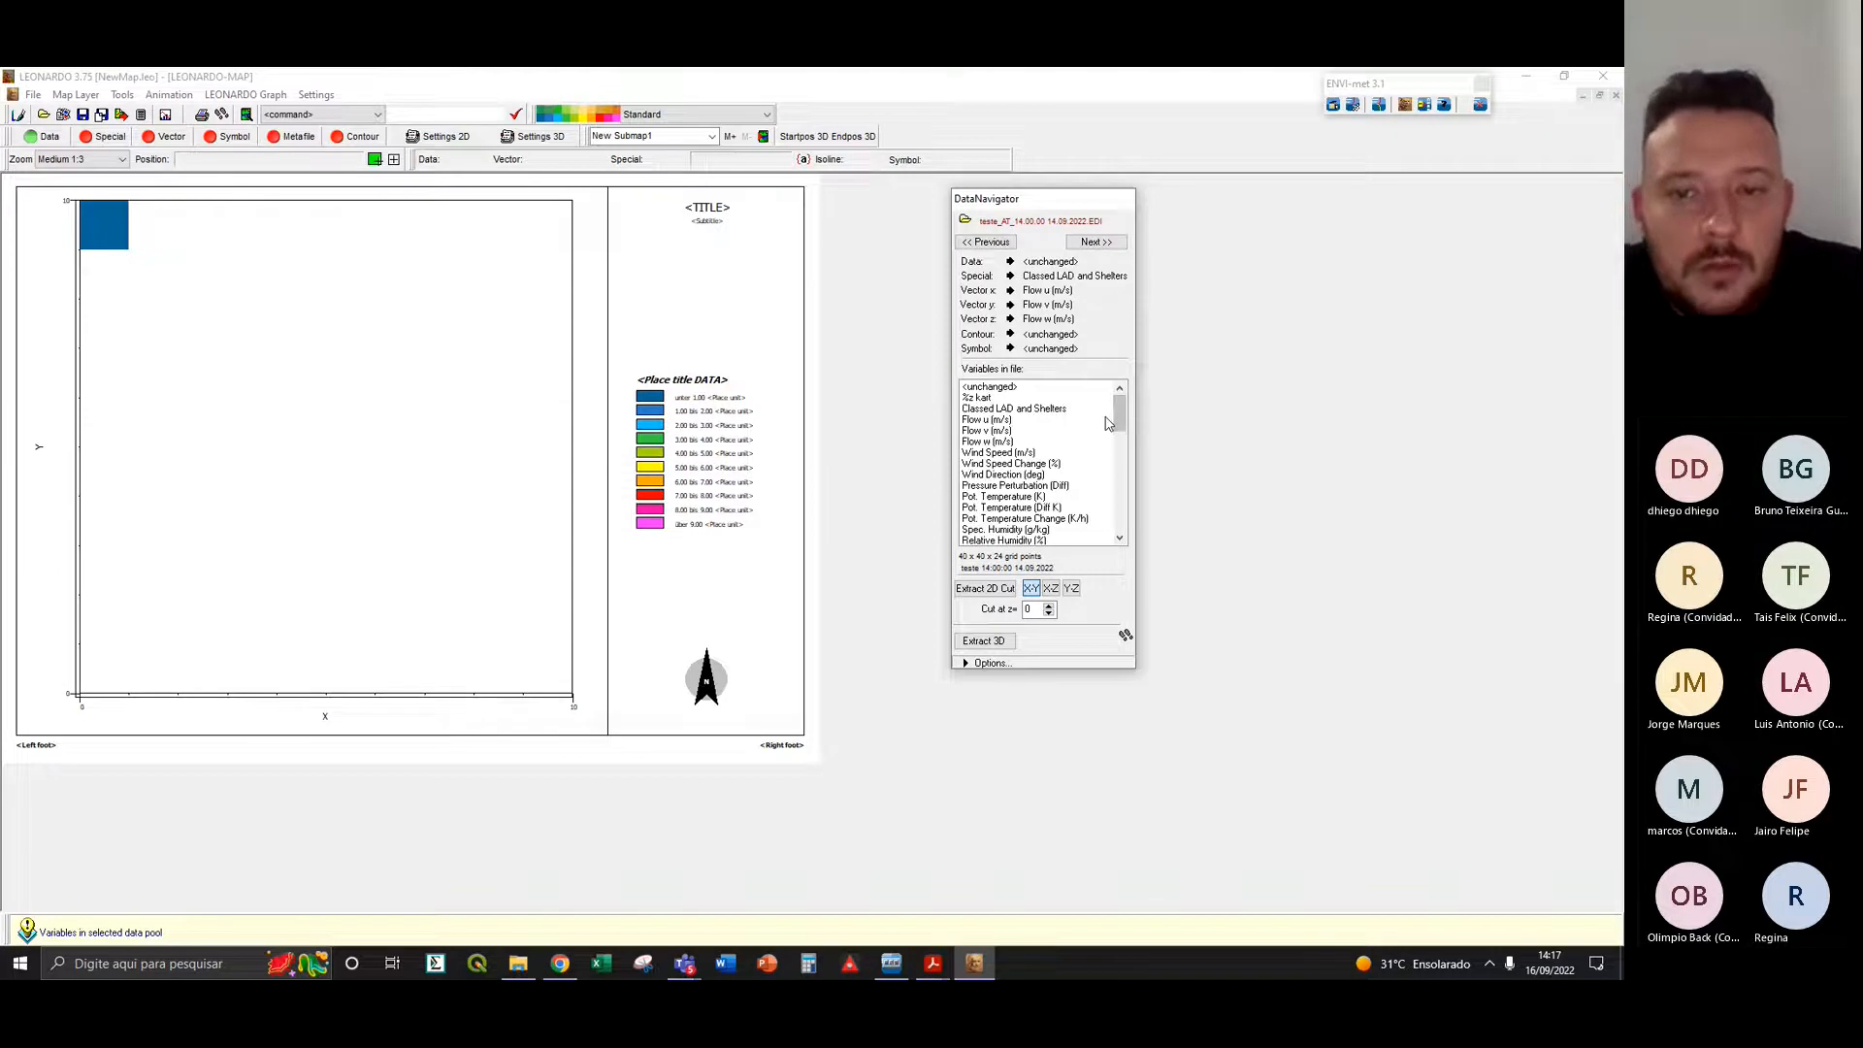
{"action": "left_click", "coordinate": [992, 497]}
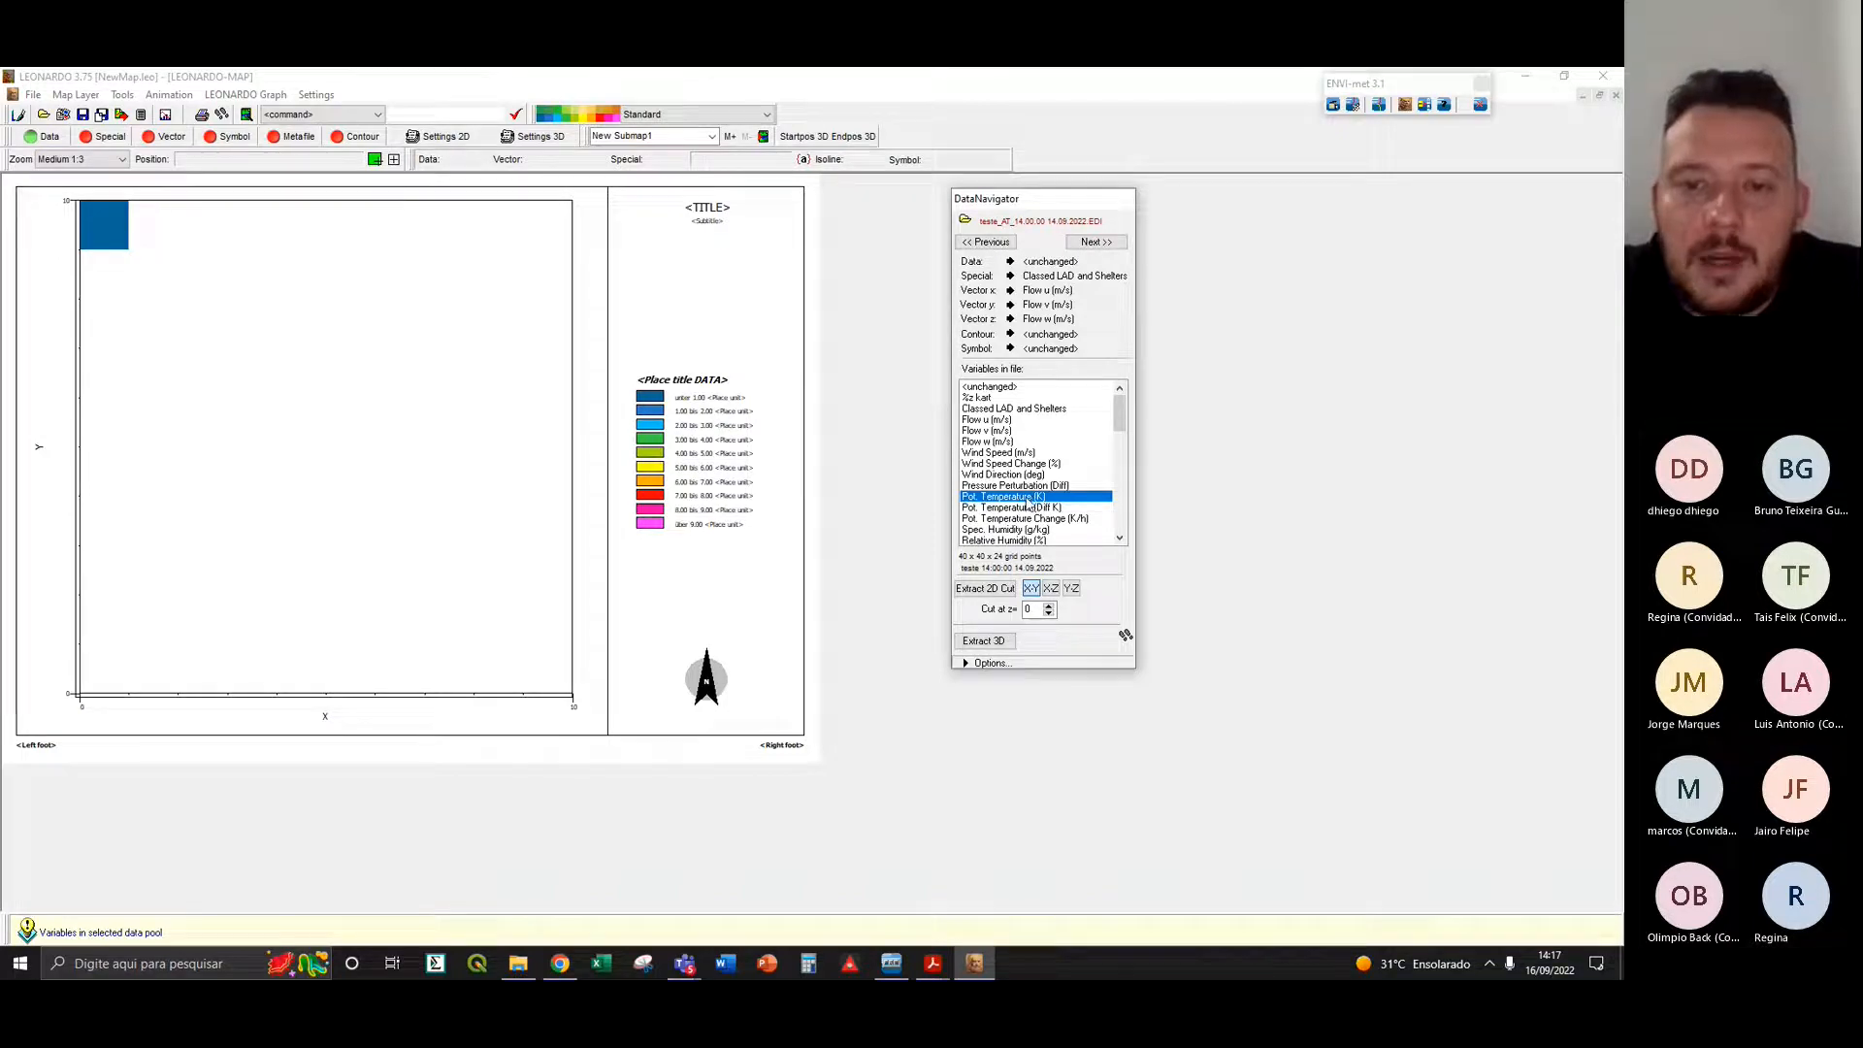
{"action": "left_click", "coordinate": [1010, 262]}
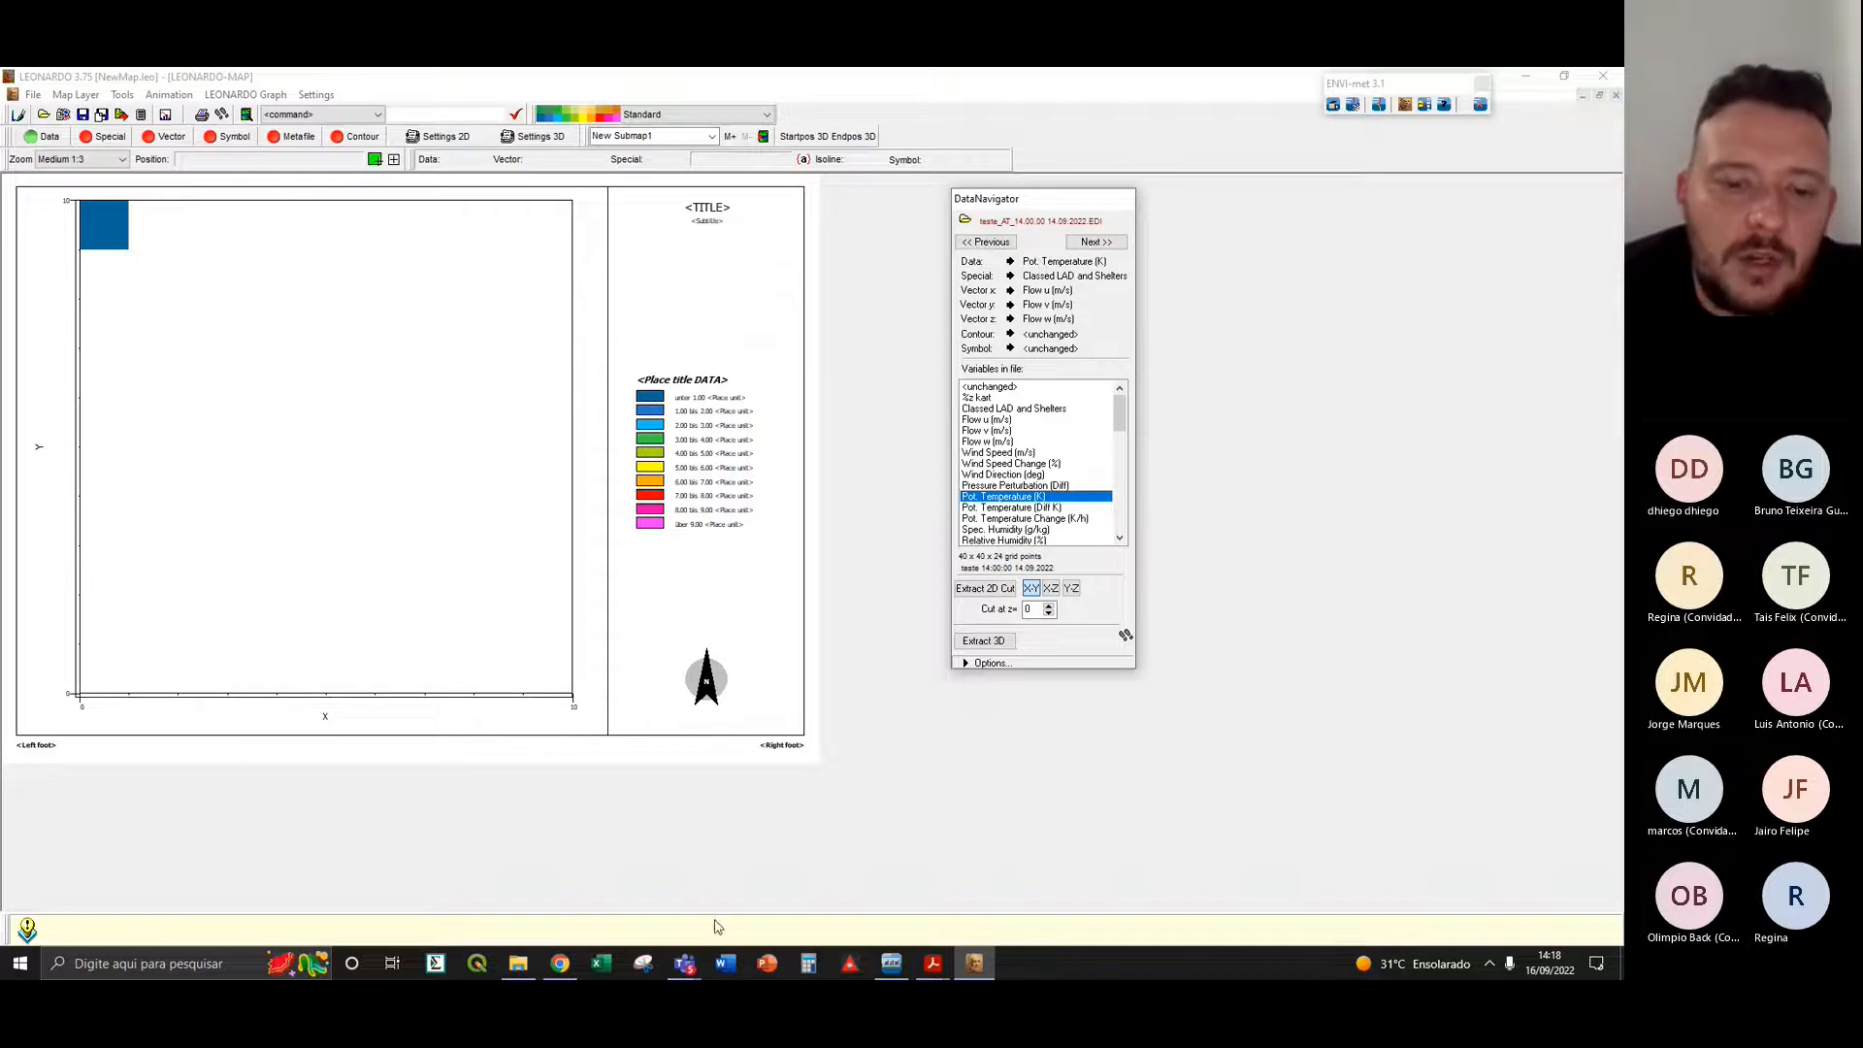
{"action": "mouse_move", "coordinate": [689, 962]}
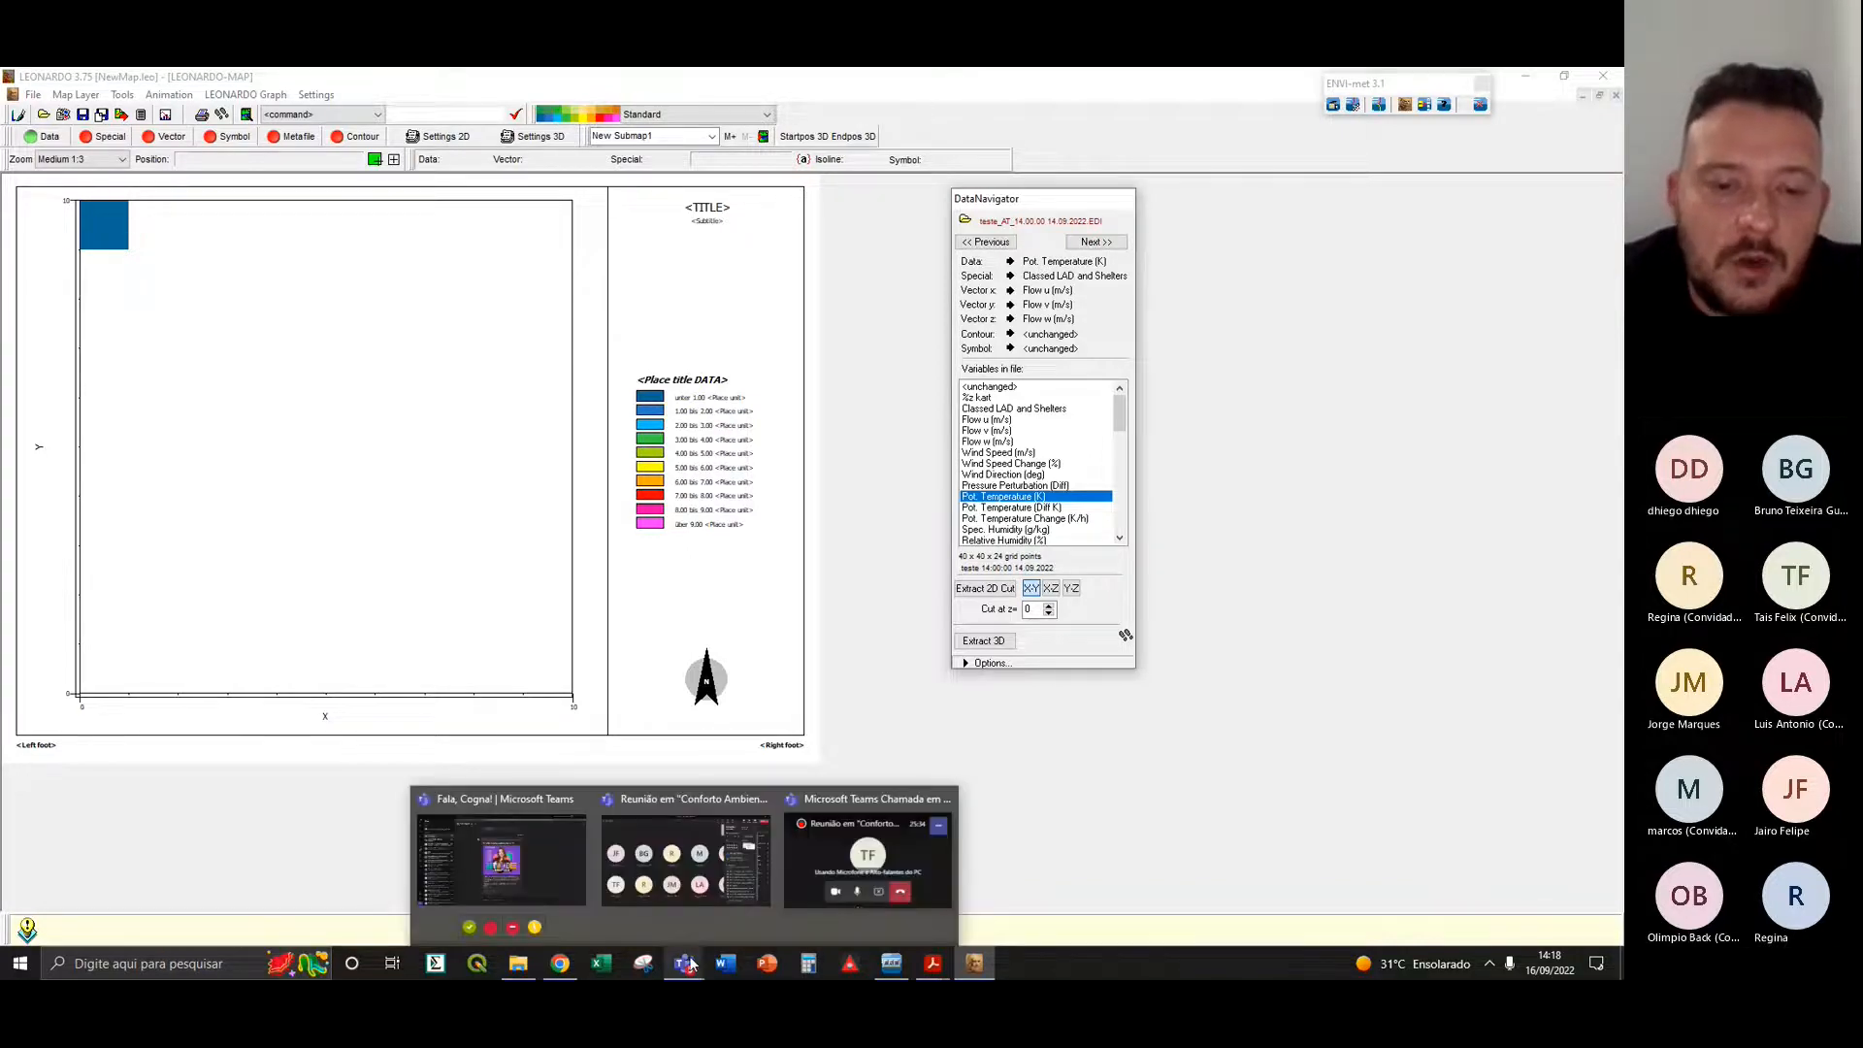
{"action": "left_click", "coordinate": [679, 830]}
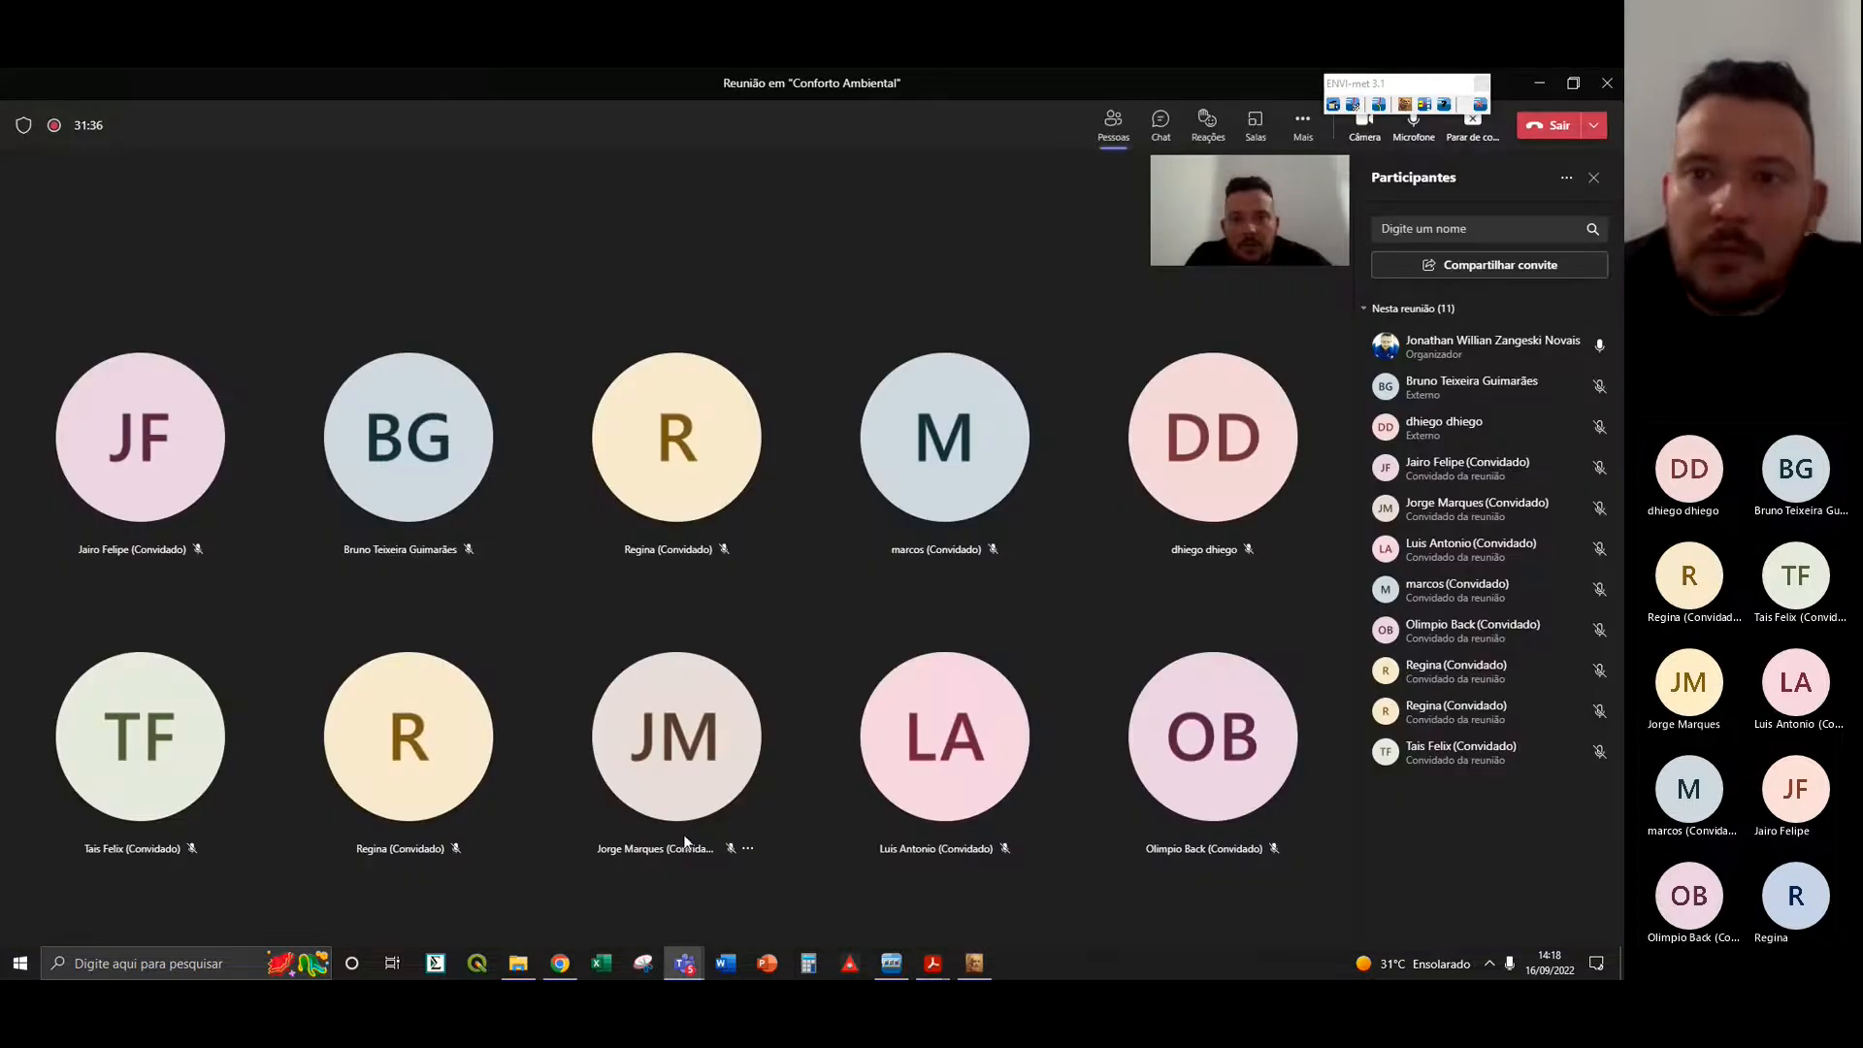
{"action": "left_click", "coordinate": [1304, 126]}
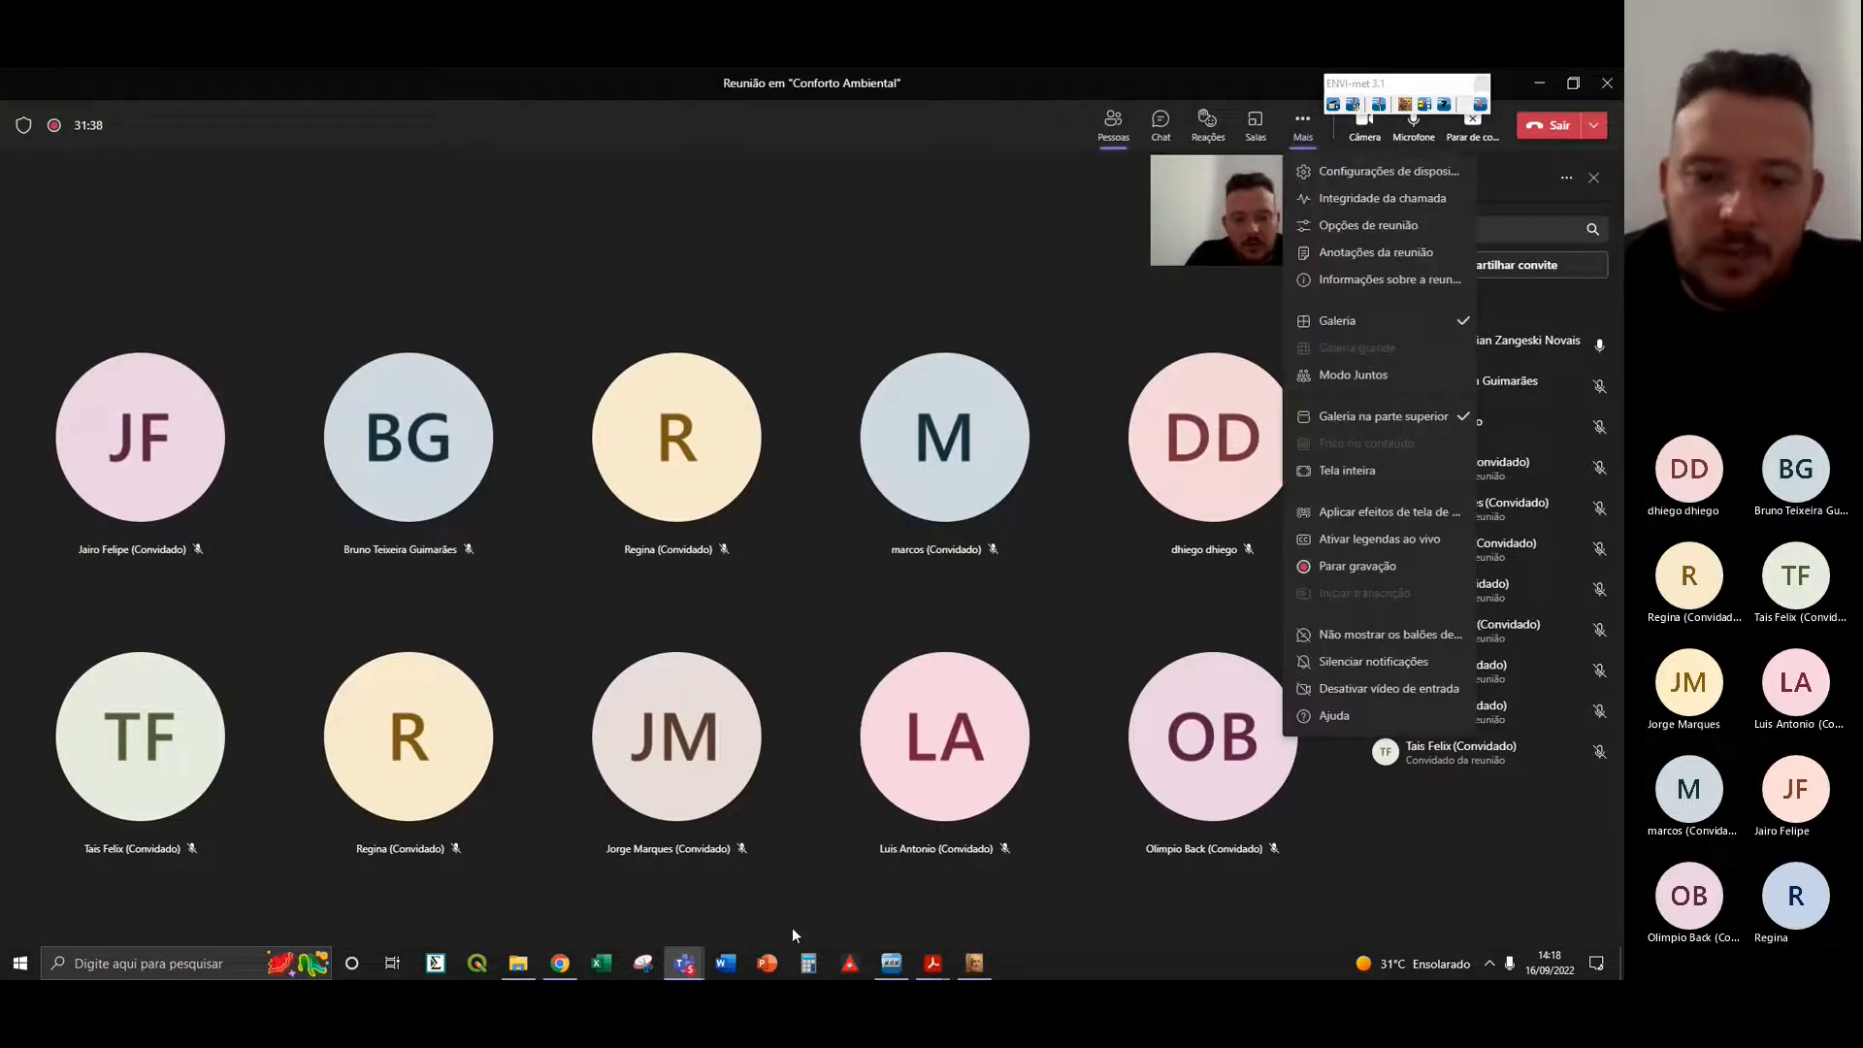
{"action": "left_click", "coordinate": [974, 964]}
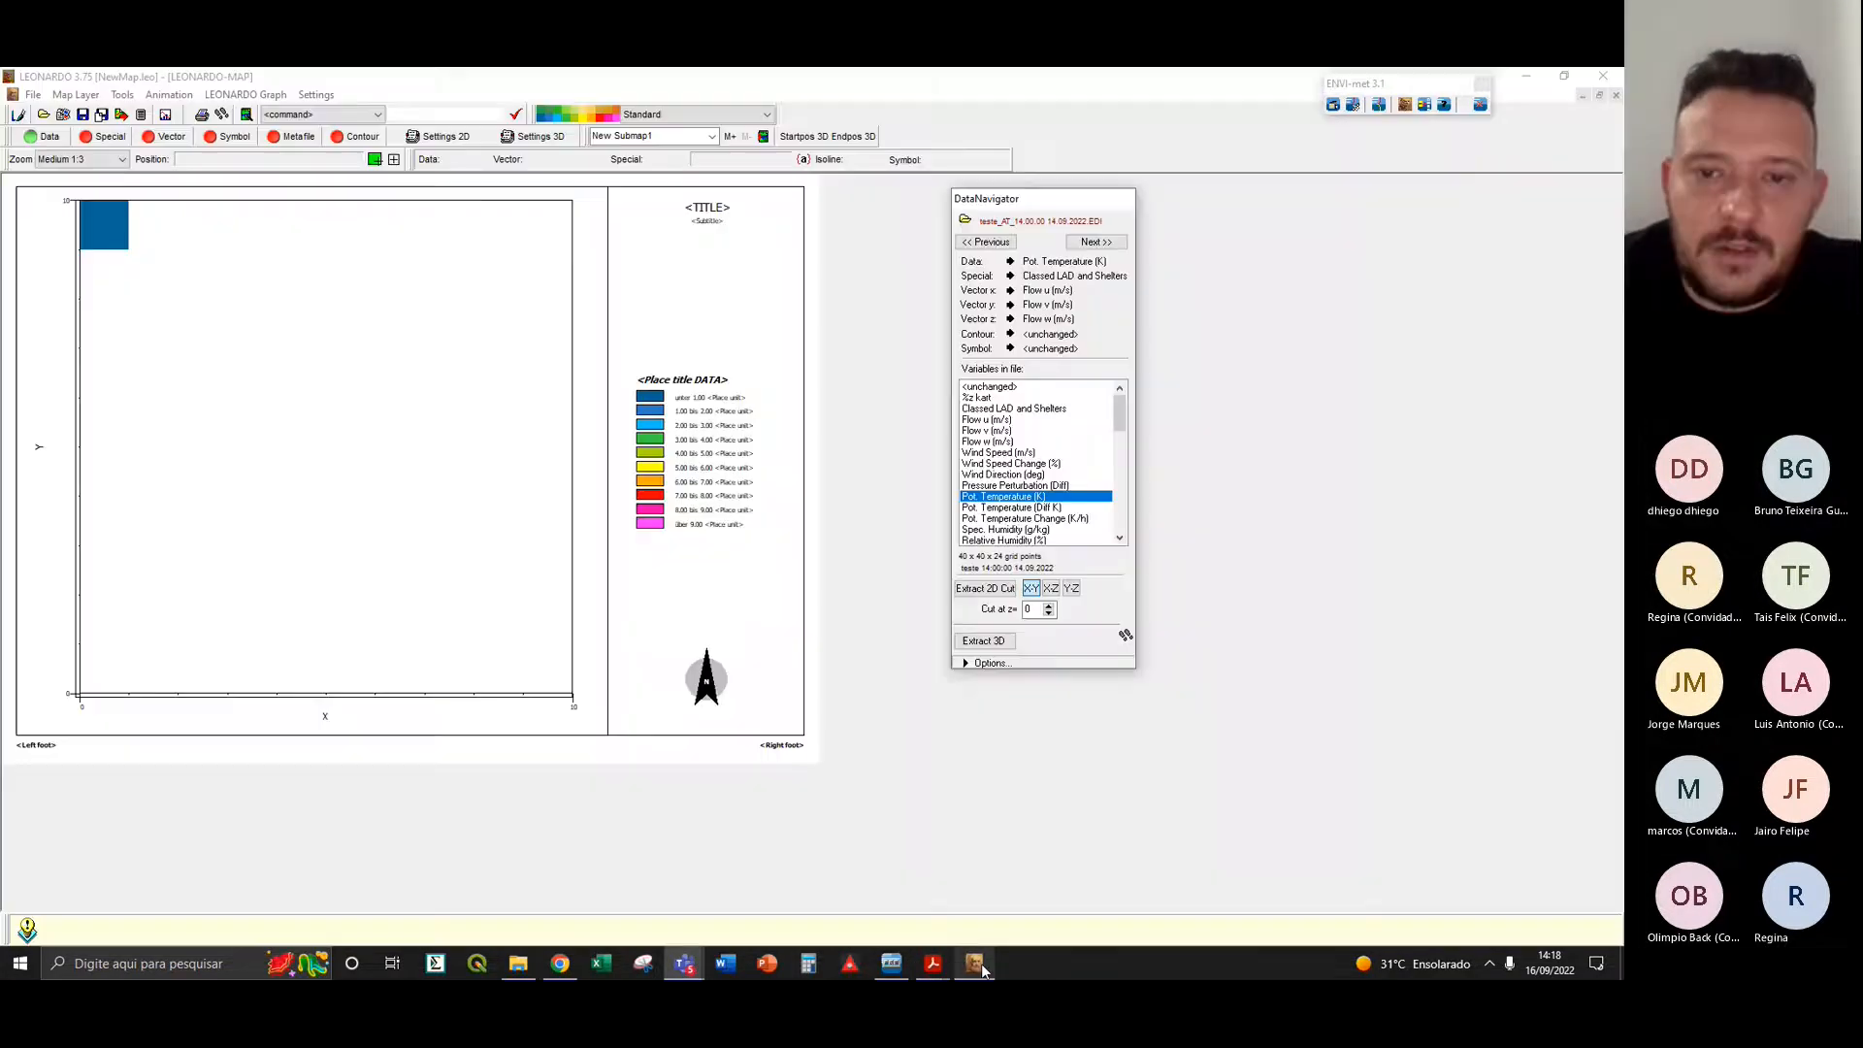
- Choose the X-Y plane for the 2D cut and select its cut-level value for editing
{"action": "left_click", "coordinate": [1032, 589]}
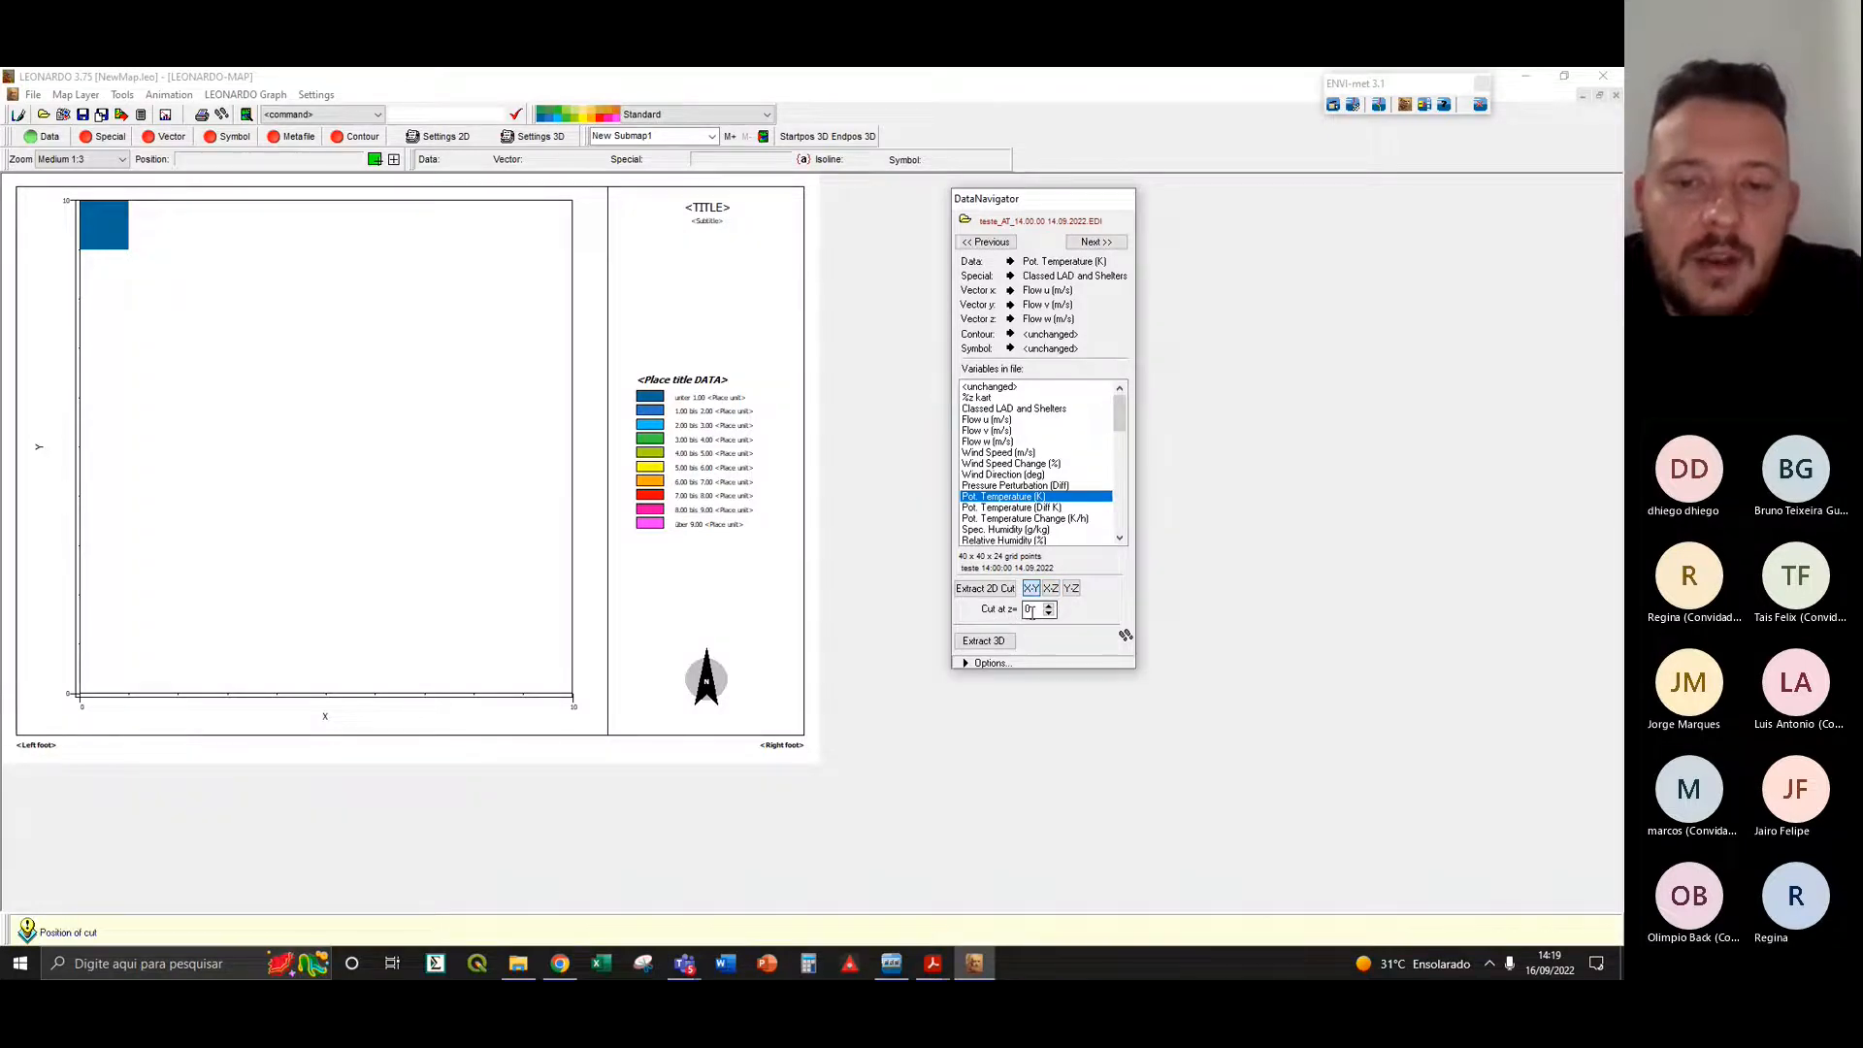
{"action": "double_click", "coordinate": [1031, 611]}
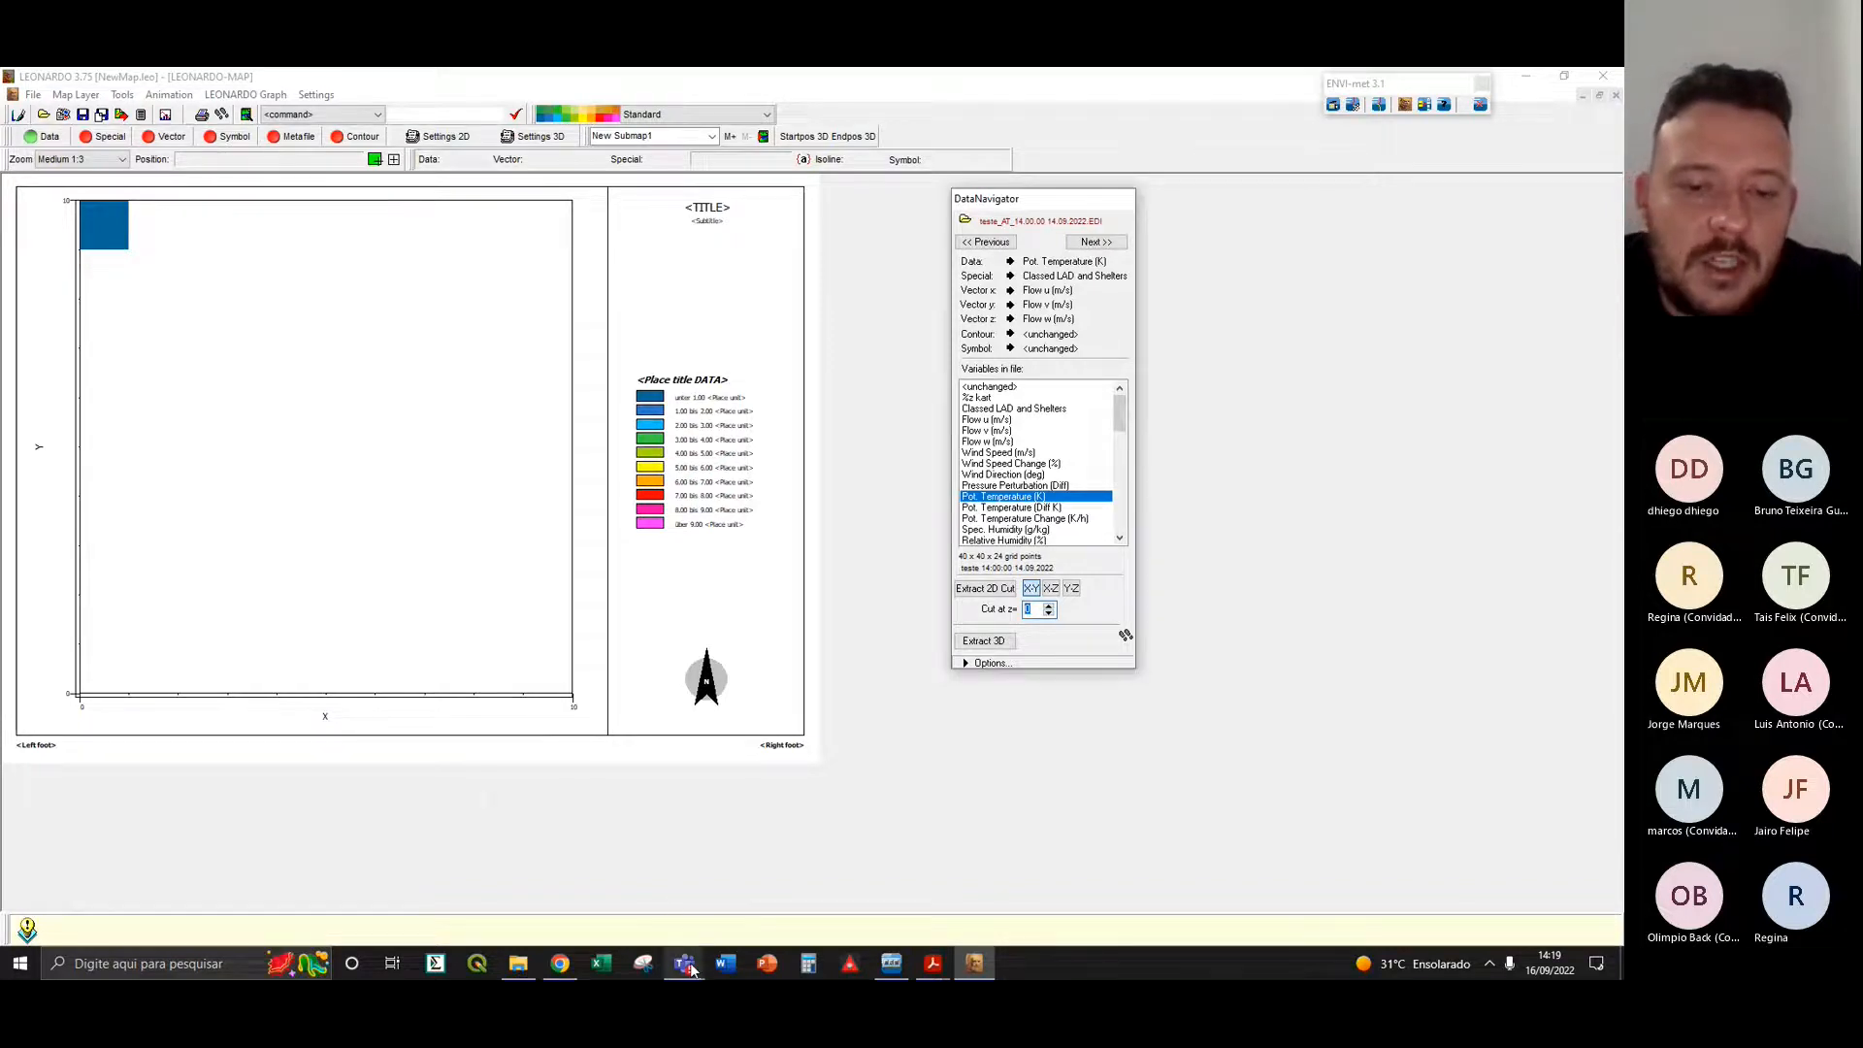
- Switch to the Teams meeting, admit the guest waiting in the lobby, and return to LEONARDO
{"action": "mouse_move", "coordinate": [691, 970]}
{"action": "left_click", "coordinate": [772, 885]}
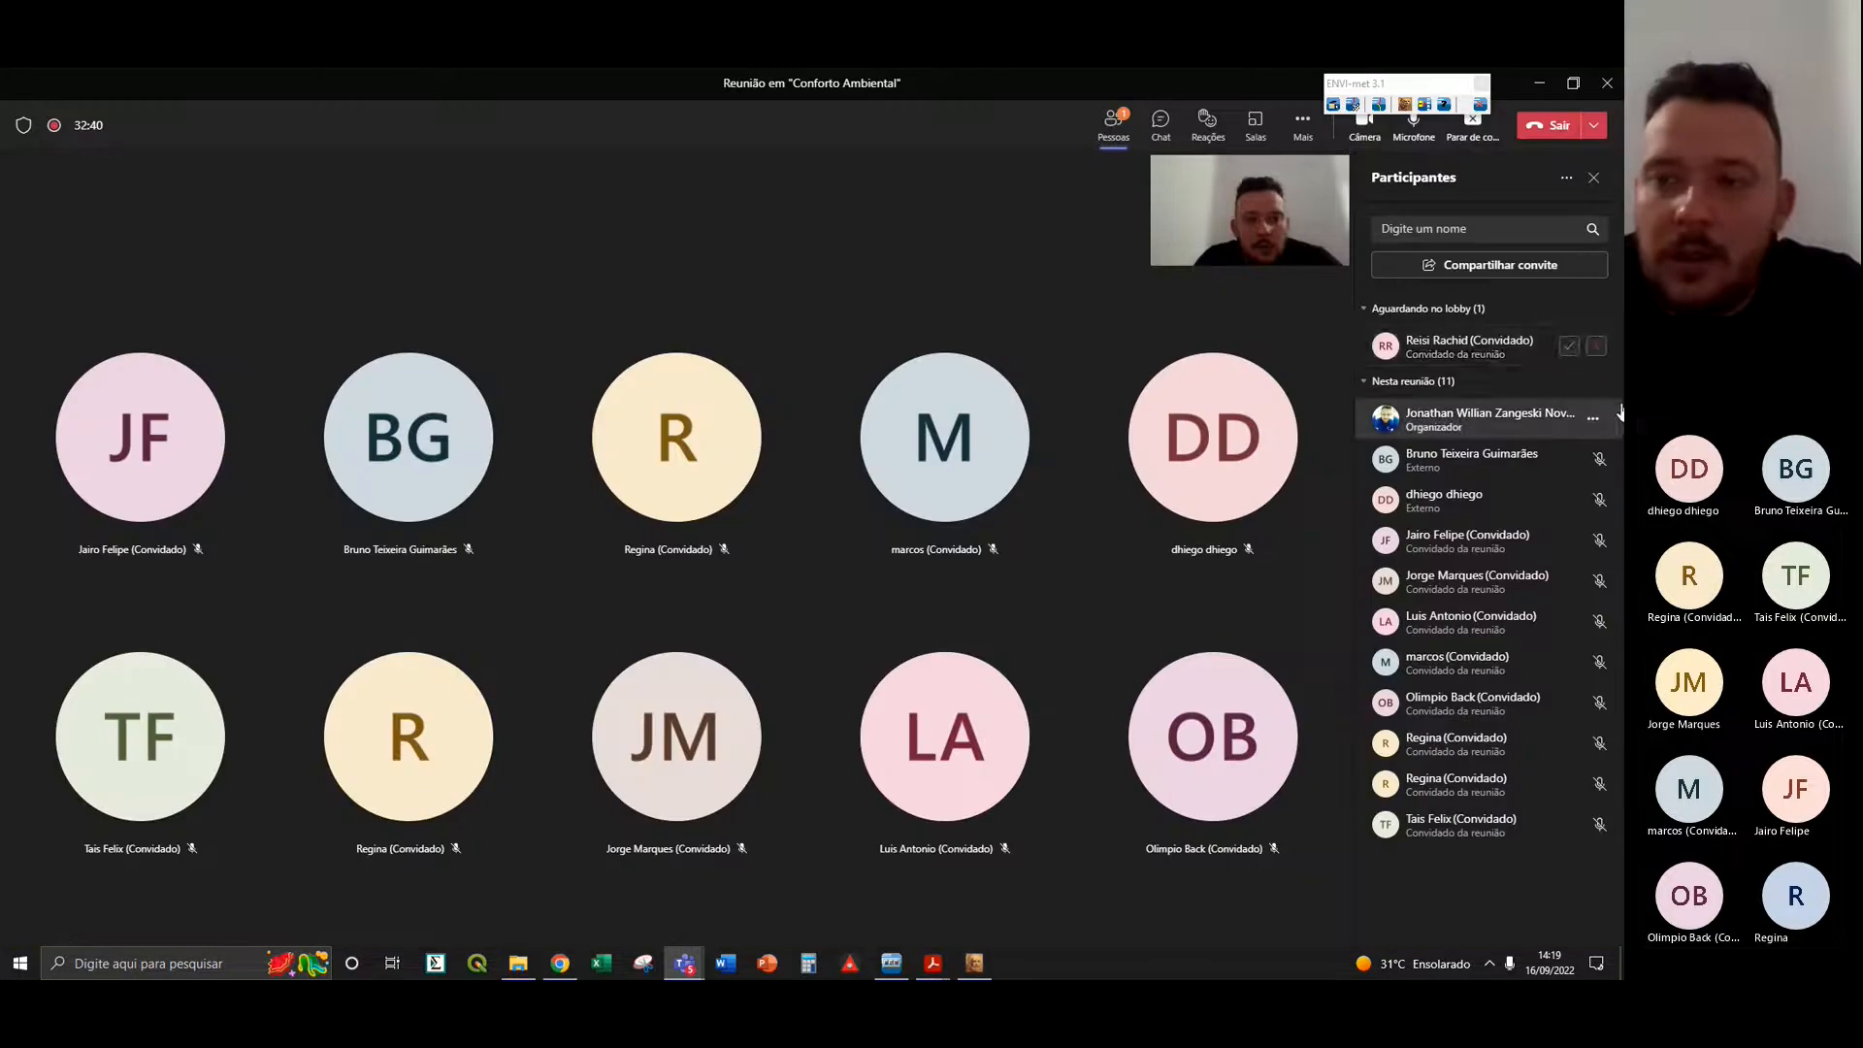
{"action": "left_click", "coordinate": [1559, 349]}
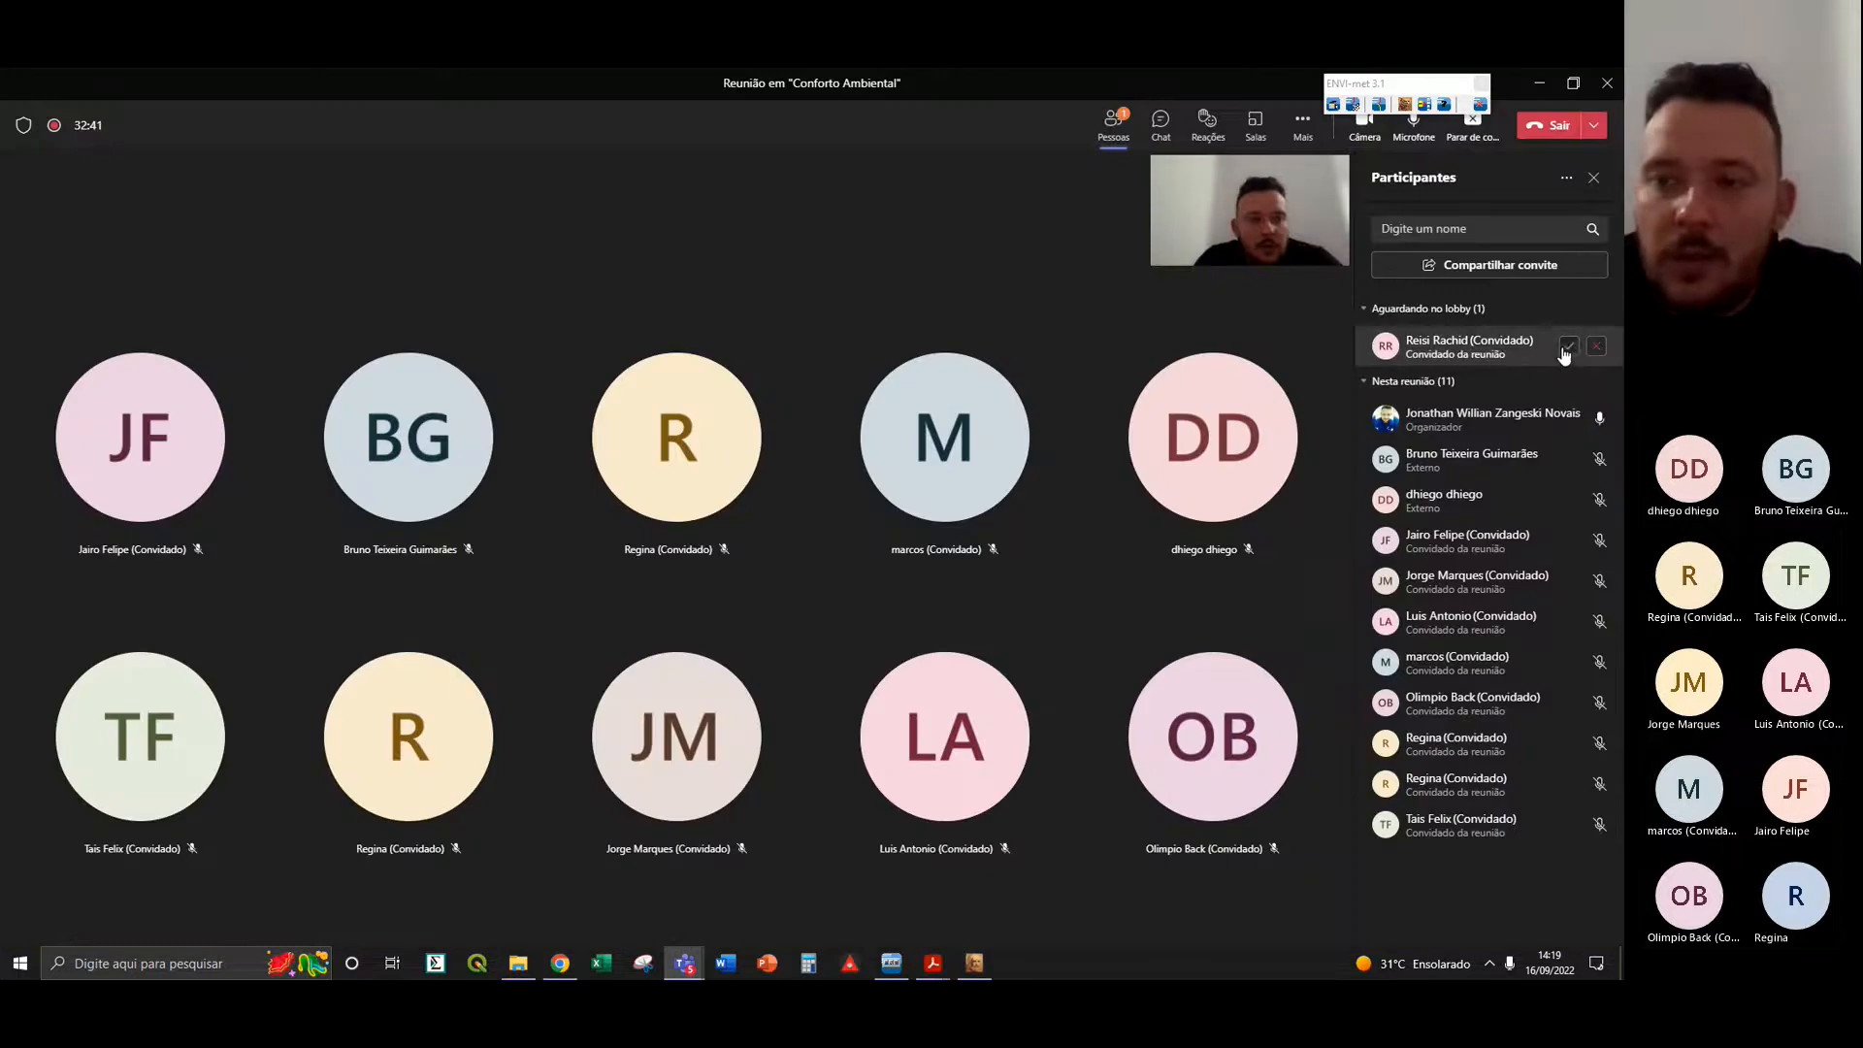
{"action": "left_click", "coordinate": [973, 962]}
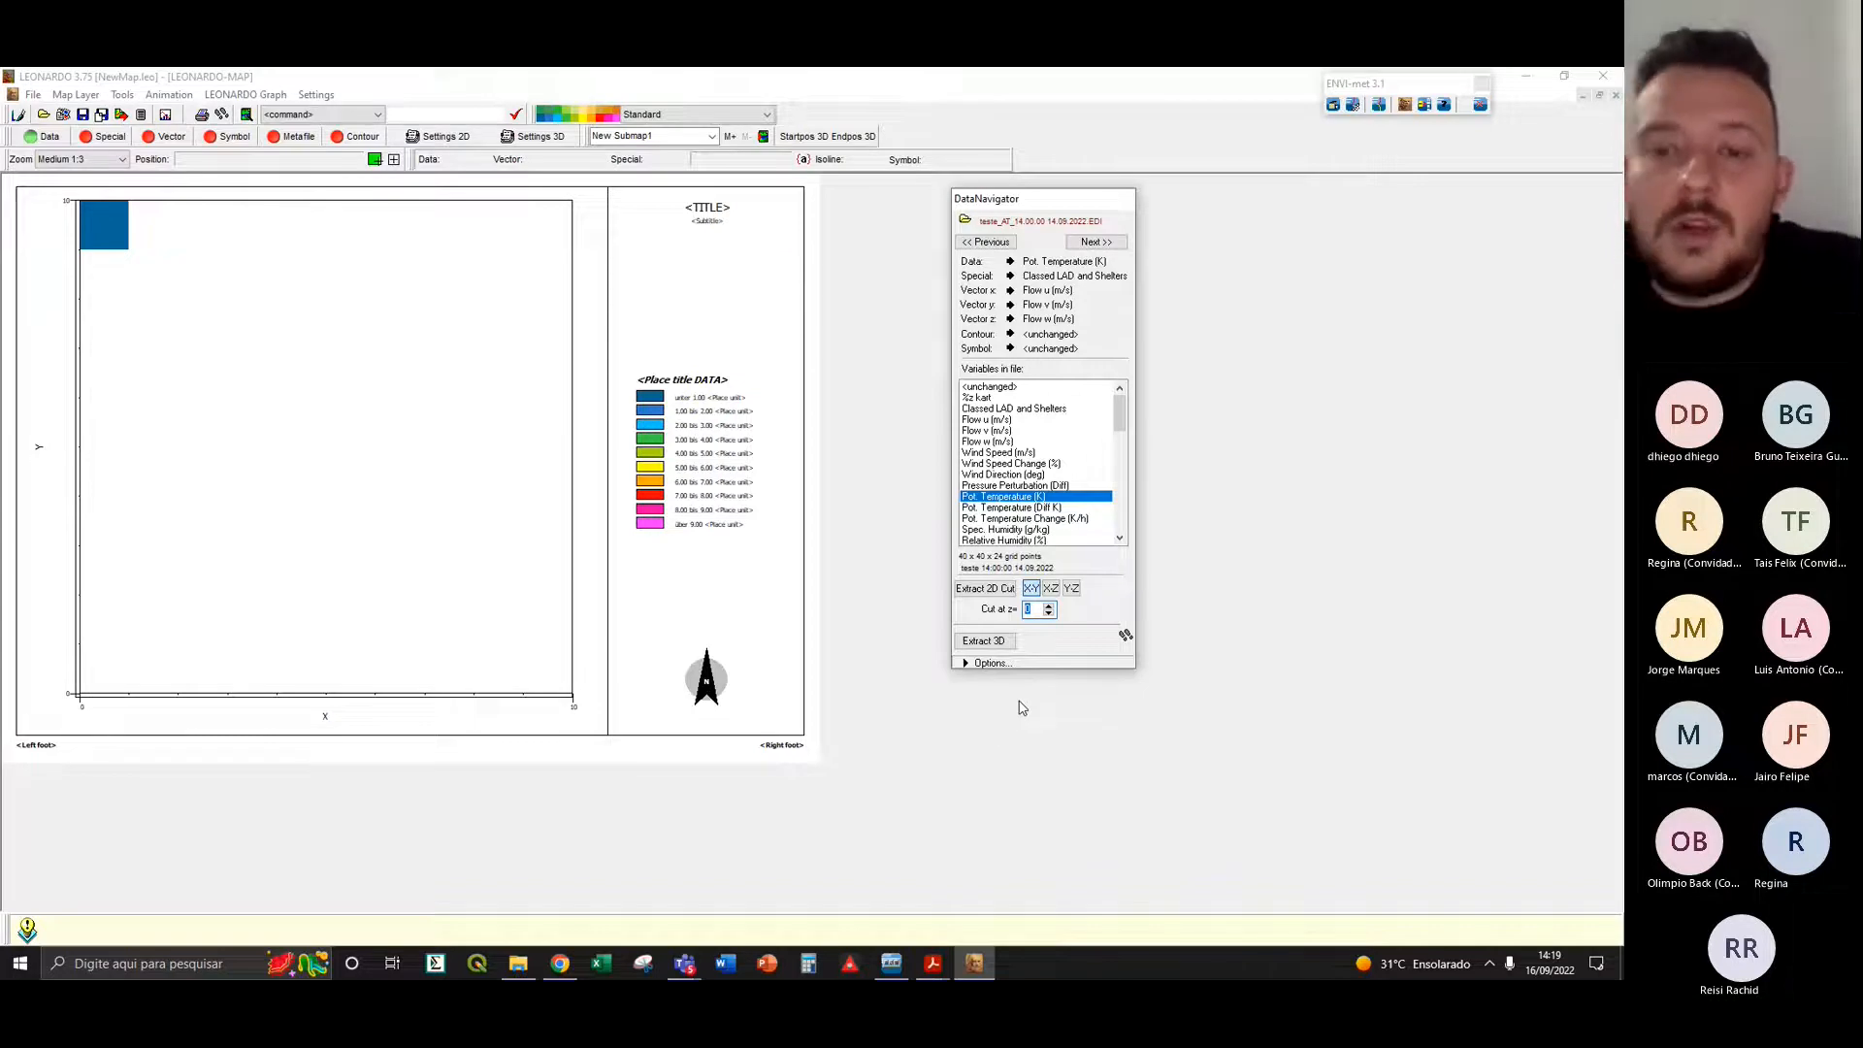
- Set the cut to z level 6 and extract the 2D cut of potential temperature onto the map
{"action": "left_click", "coordinate": [1048, 606]}
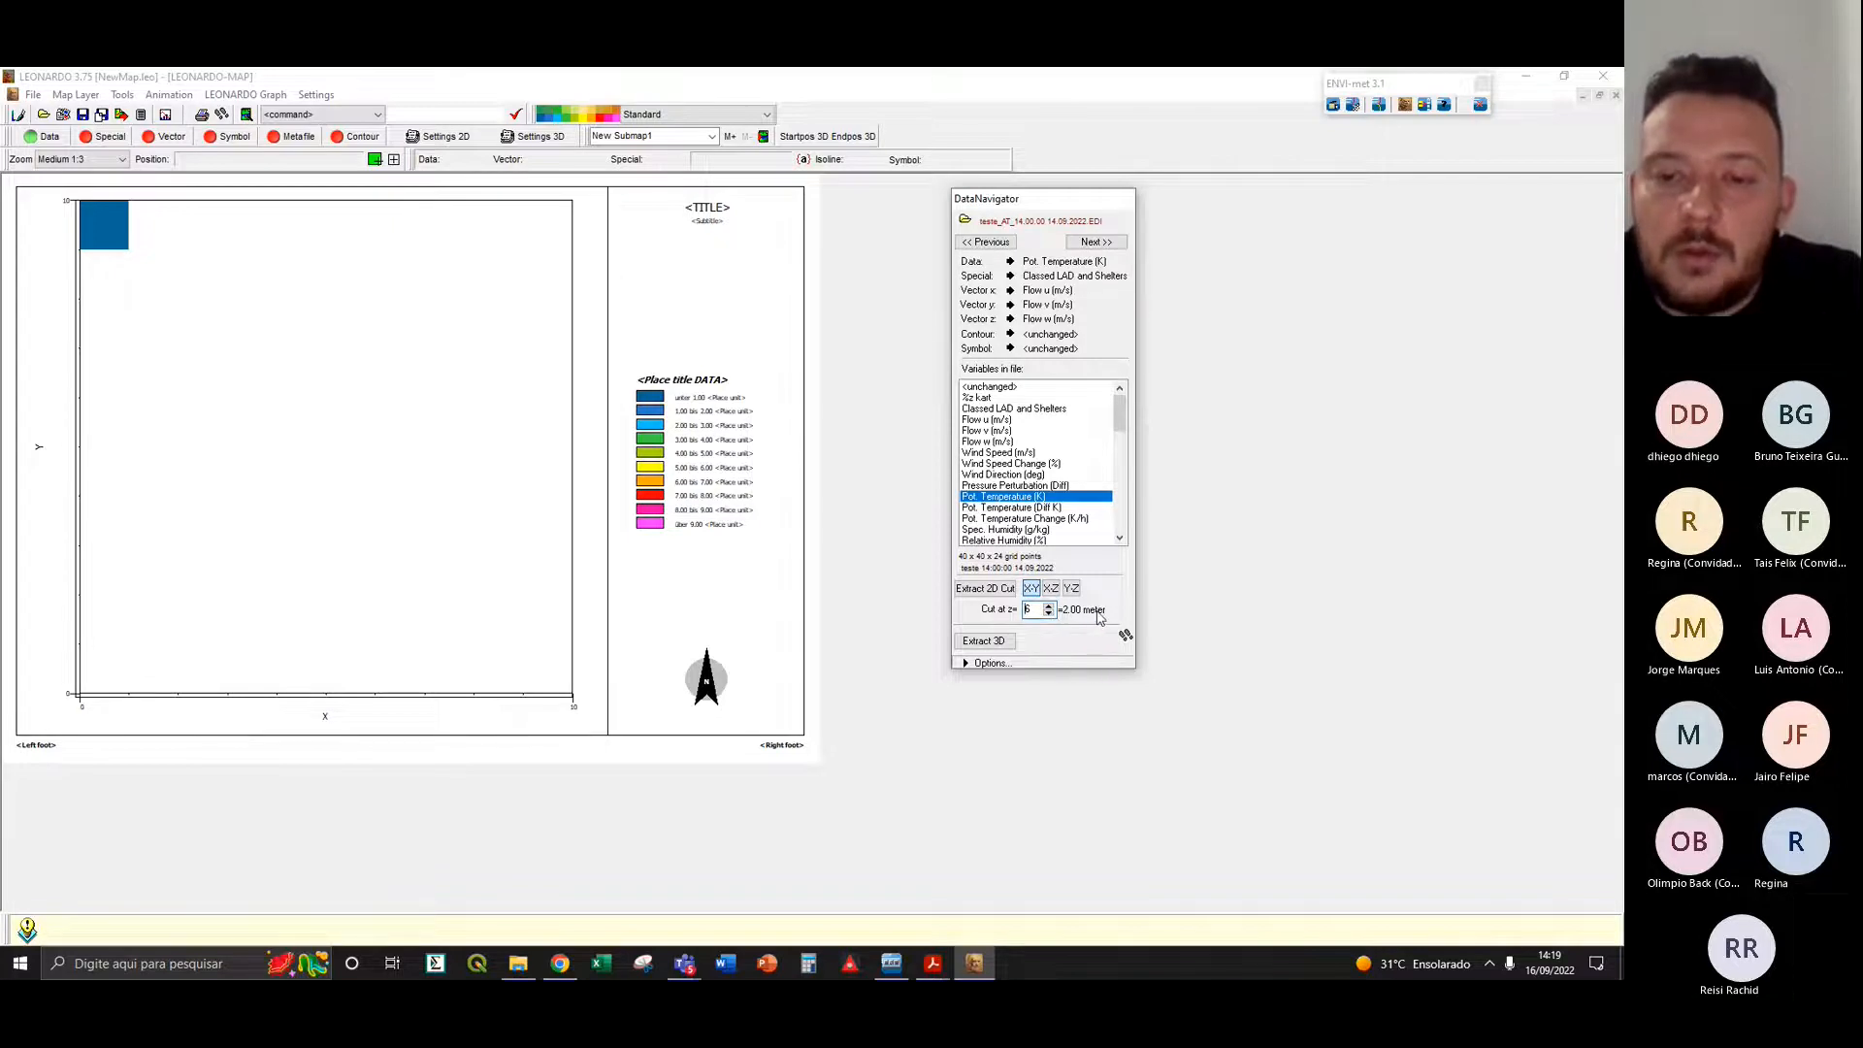
{"action": "left_click", "coordinate": [1049, 613]}
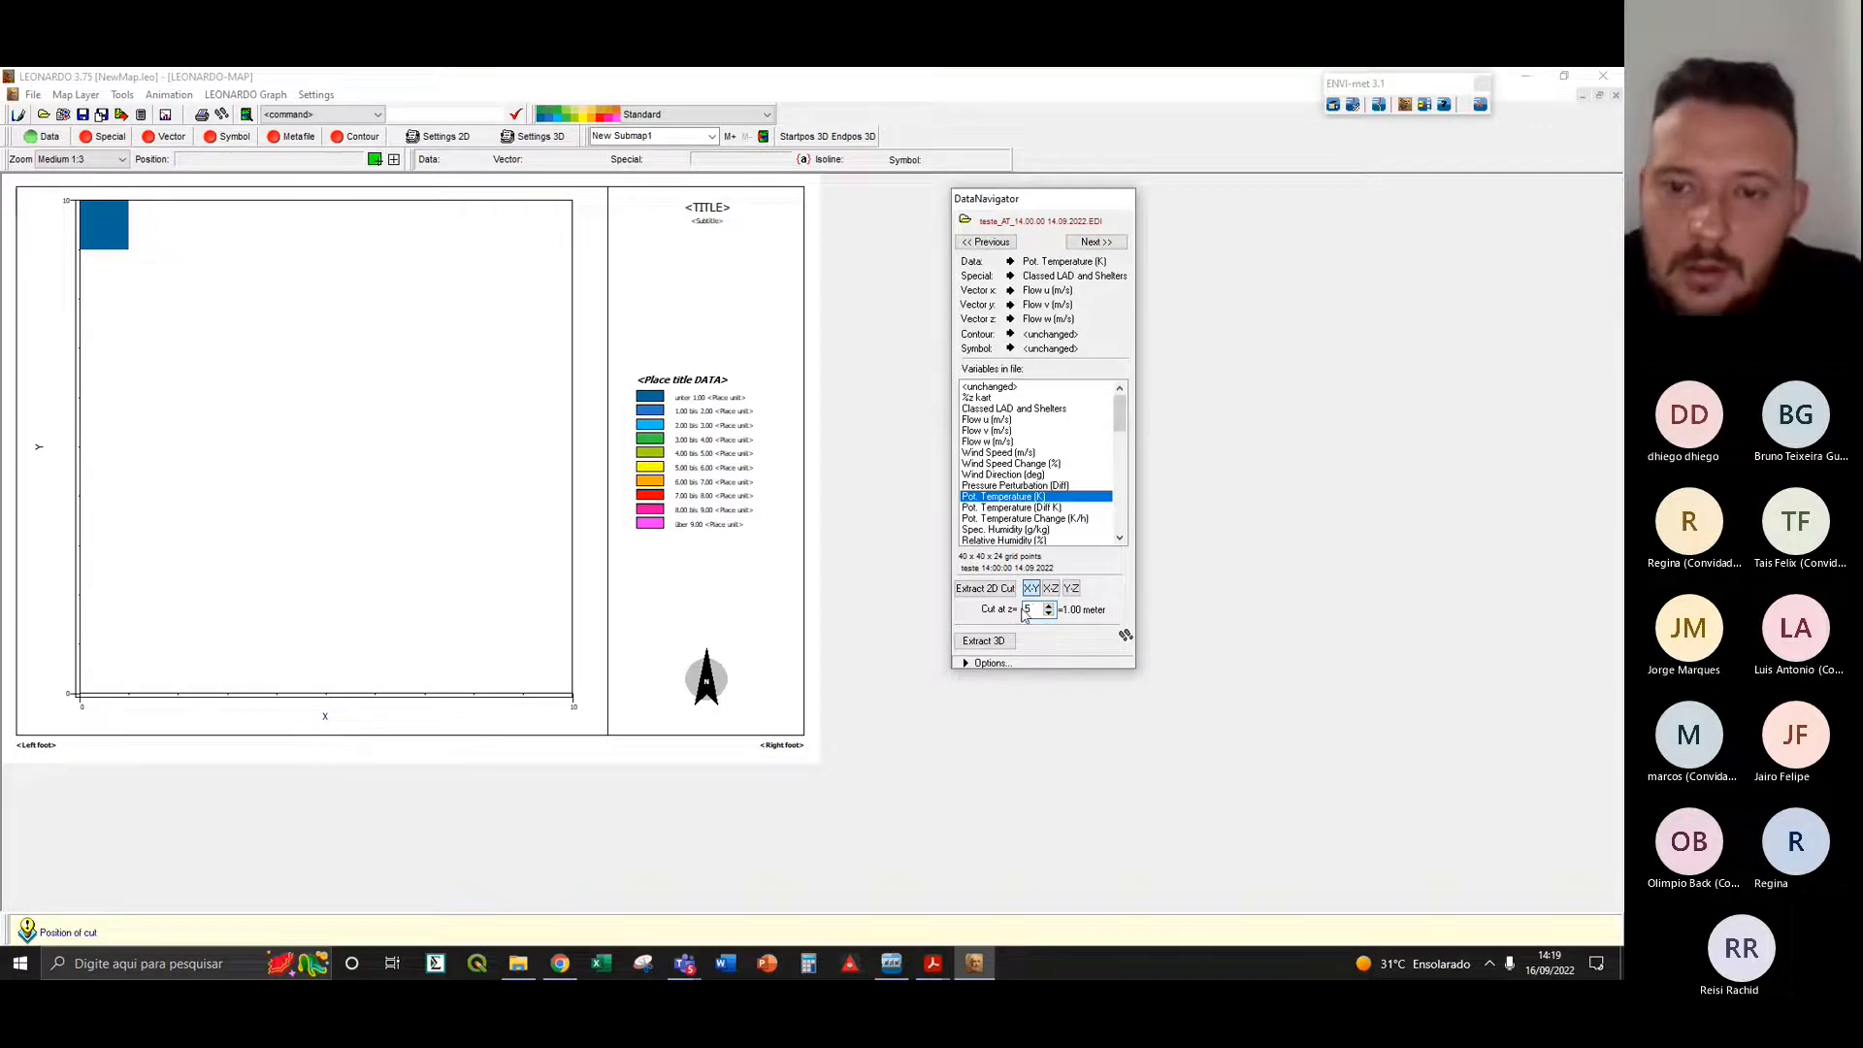
{"action": "left_click", "coordinate": [1049, 605]}
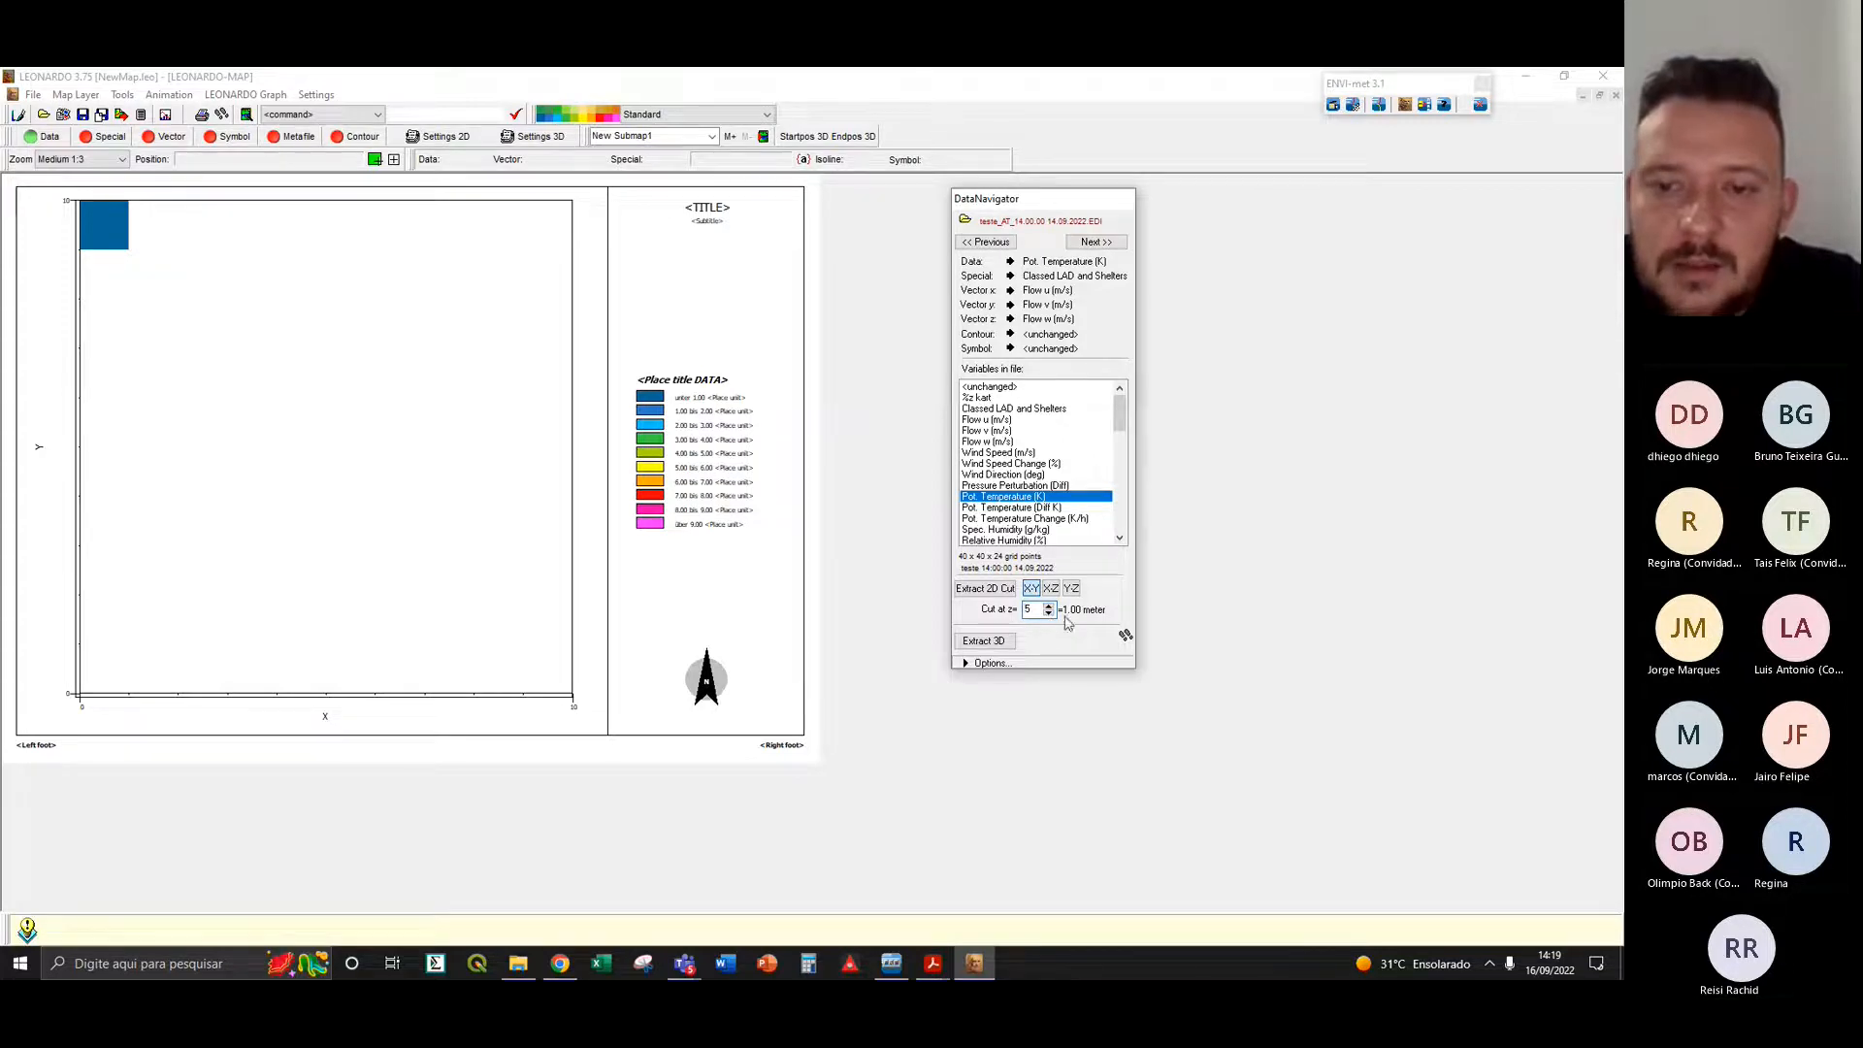
{"action": "left_click", "coordinate": [1049, 606]}
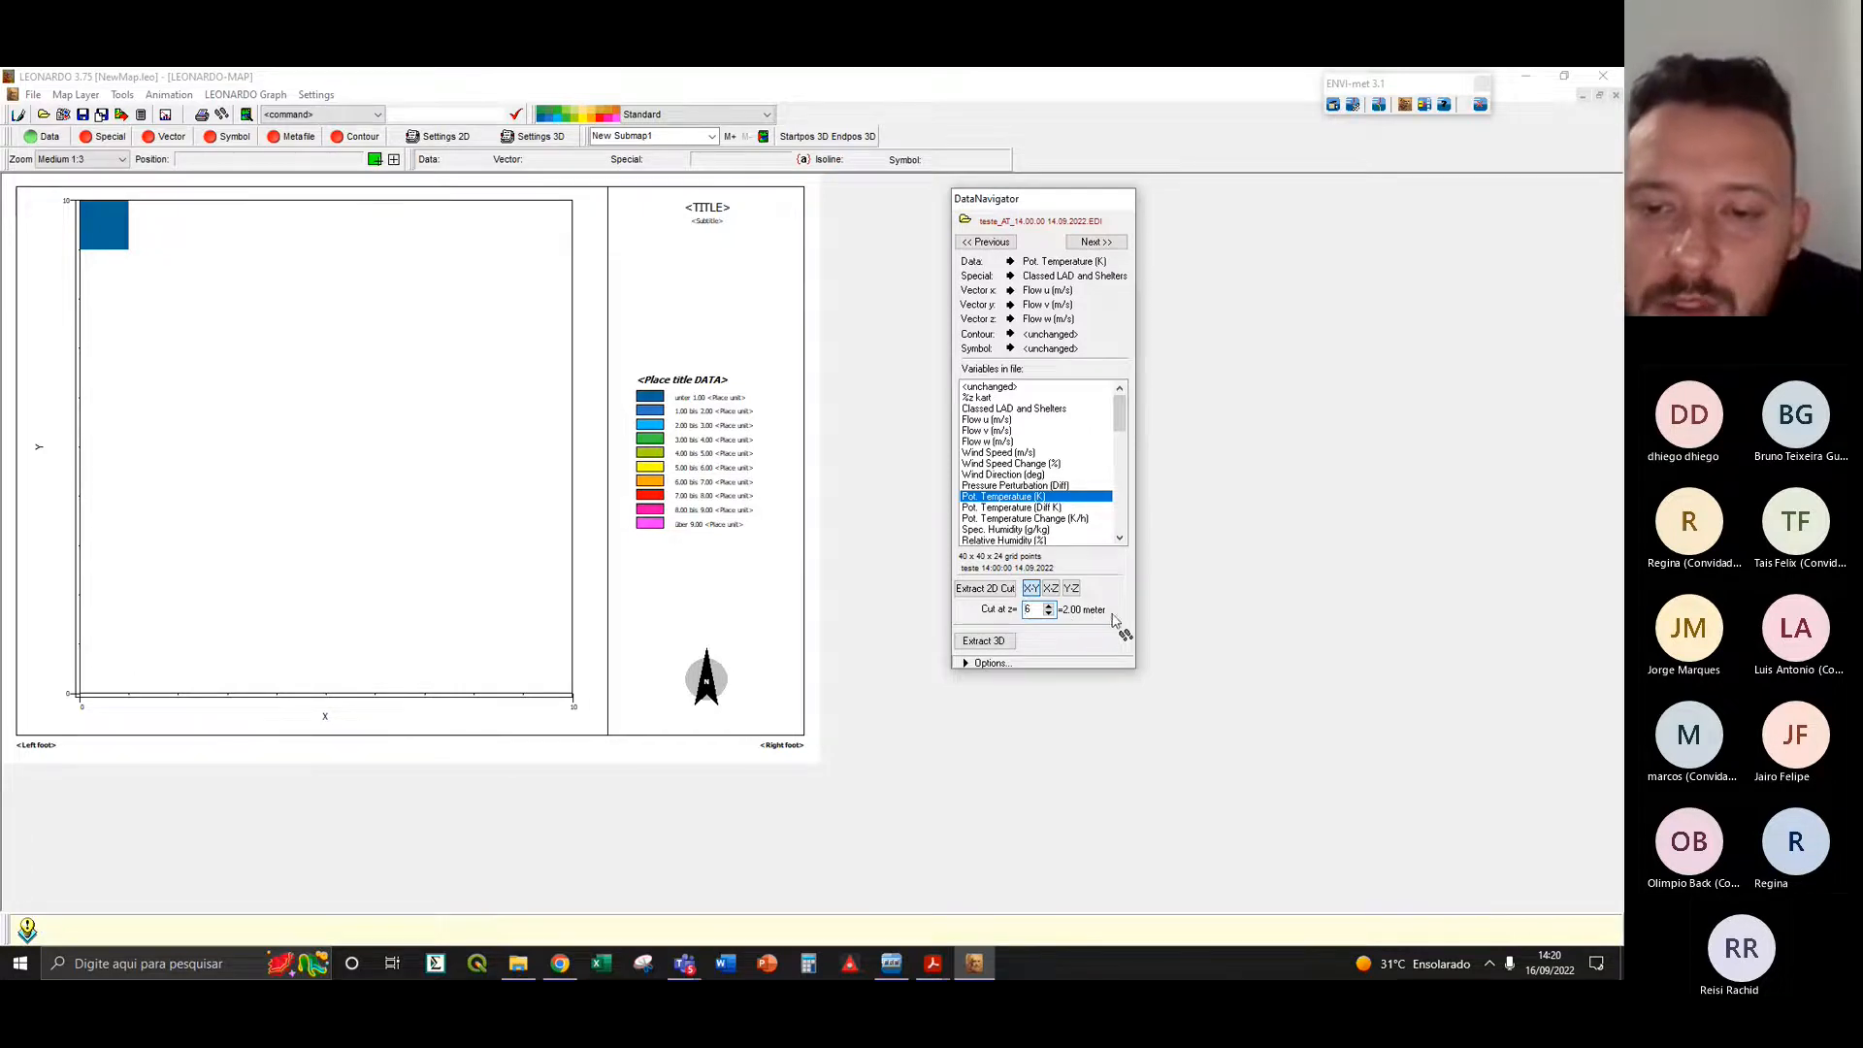
{"action": "left_click", "coordinate": [995, 594]}
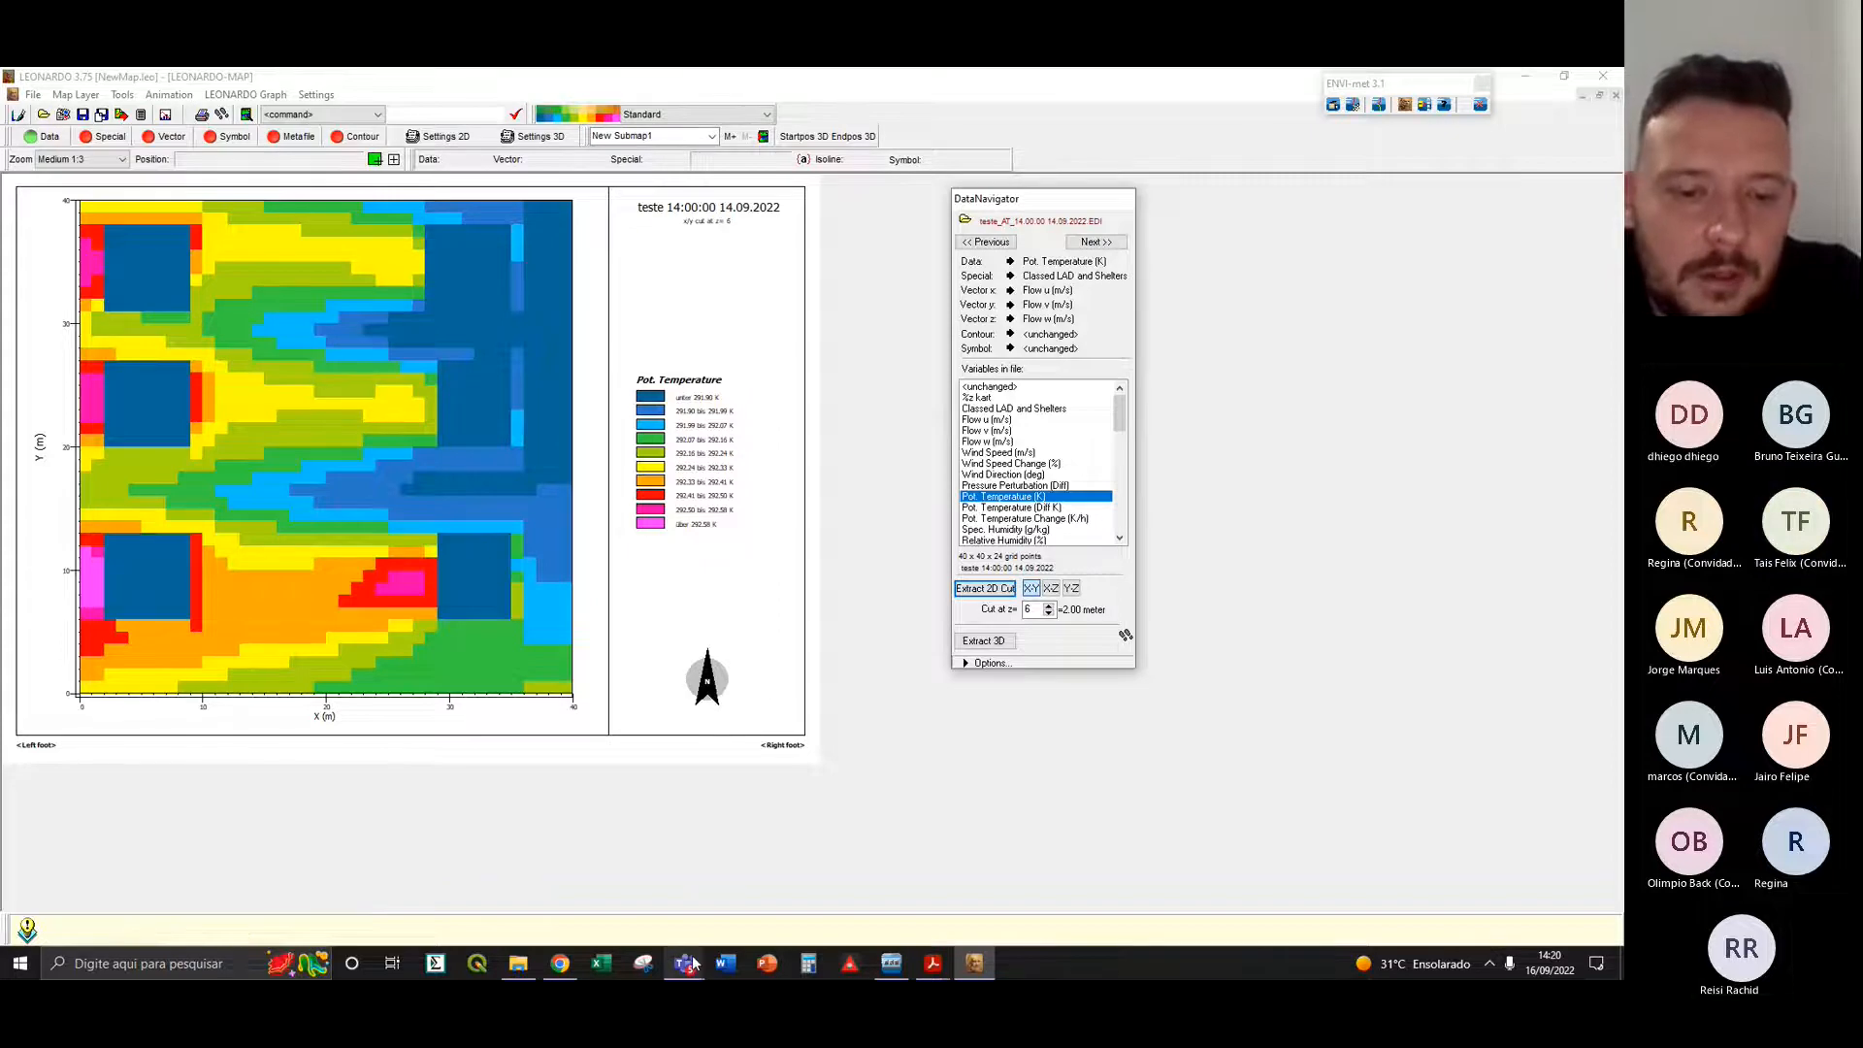
- Switch to the Teams meeting window and stop sharing the screen
{"action": "mouse_move", "coordinate": [693, 963]}
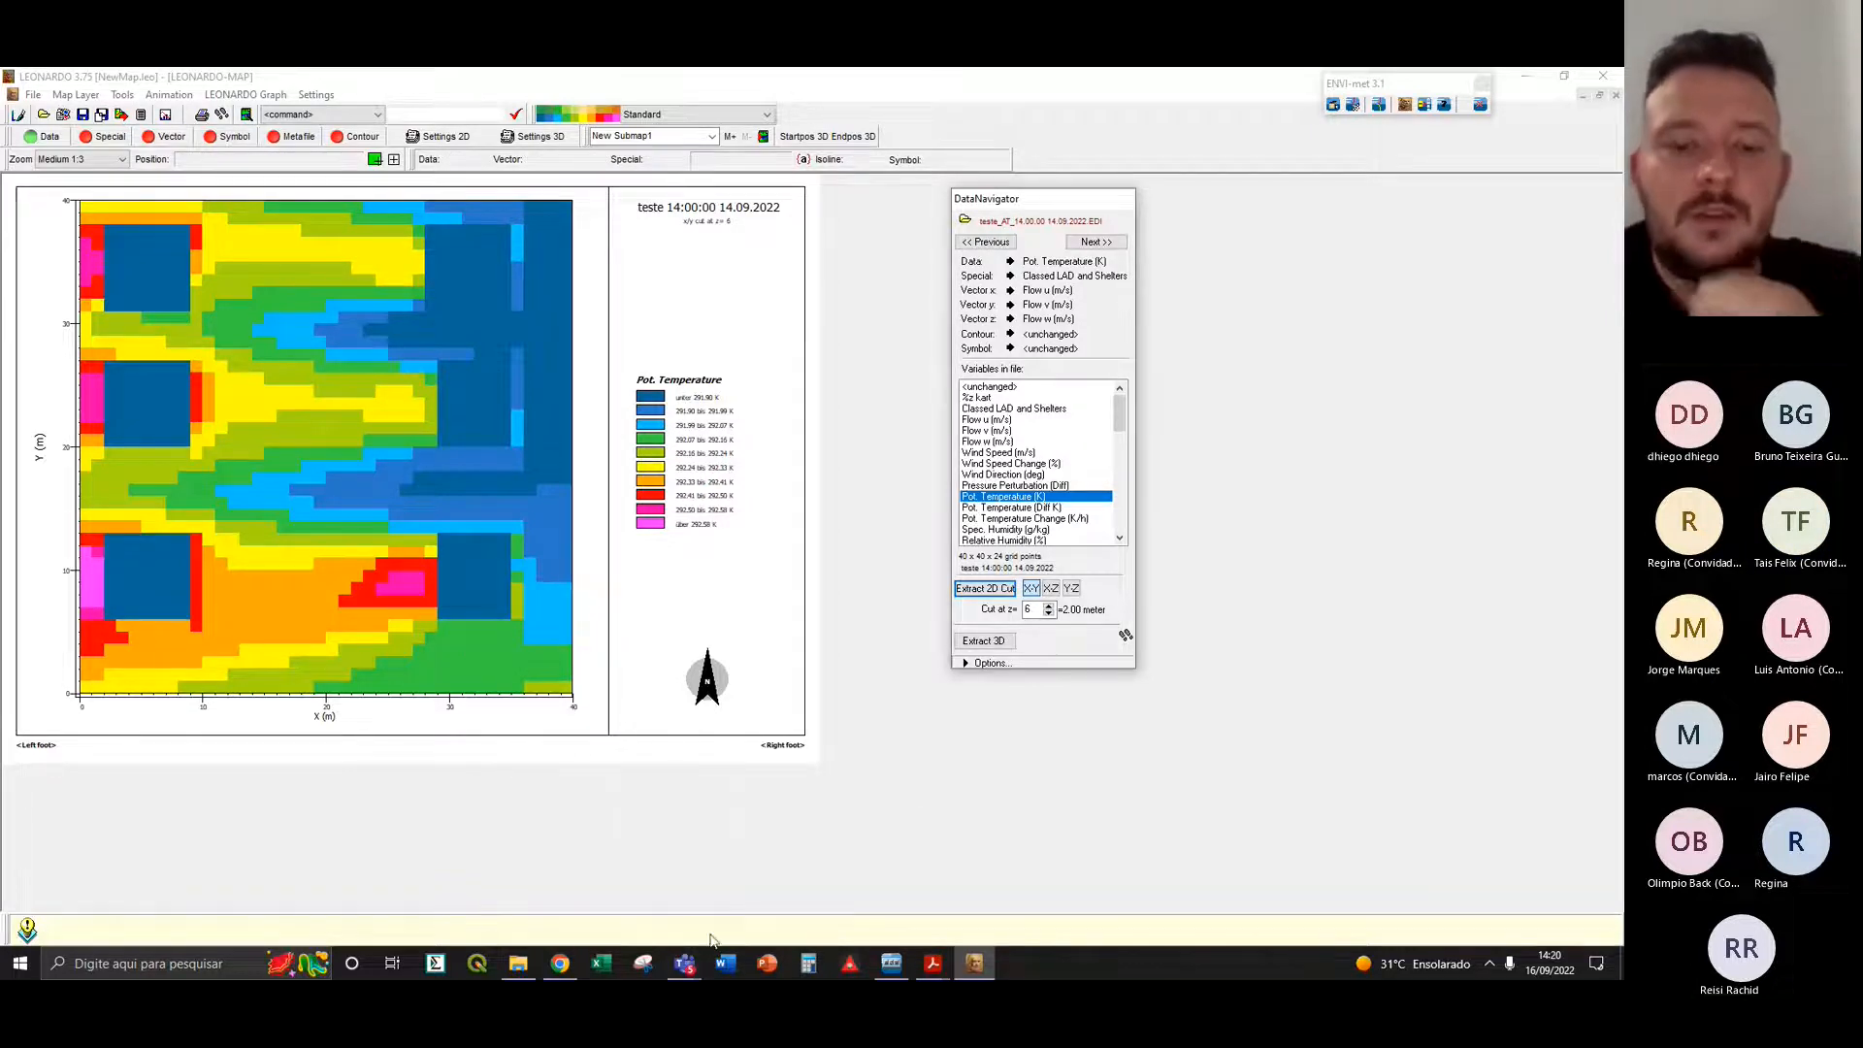
{"action": "left_click", "coordinate": [685, 963]}
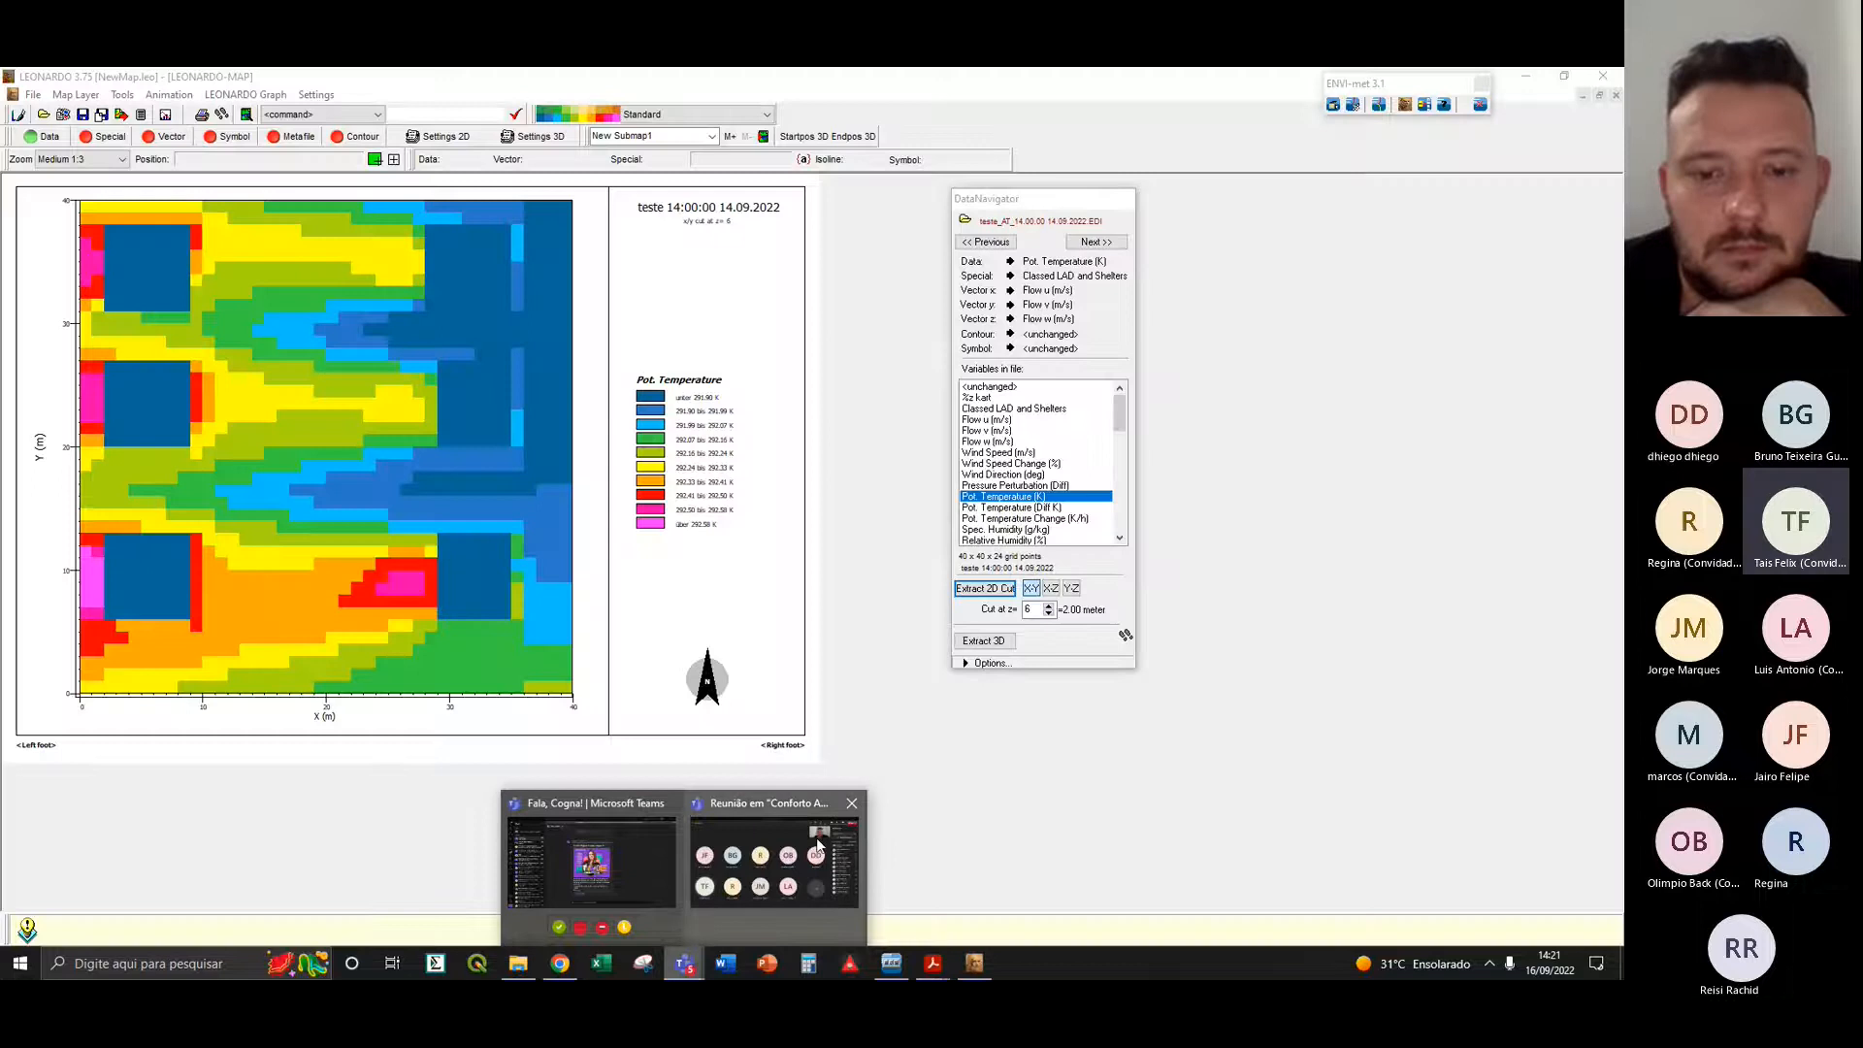
{"action": "left_click", "coordinate": [776, 899]}
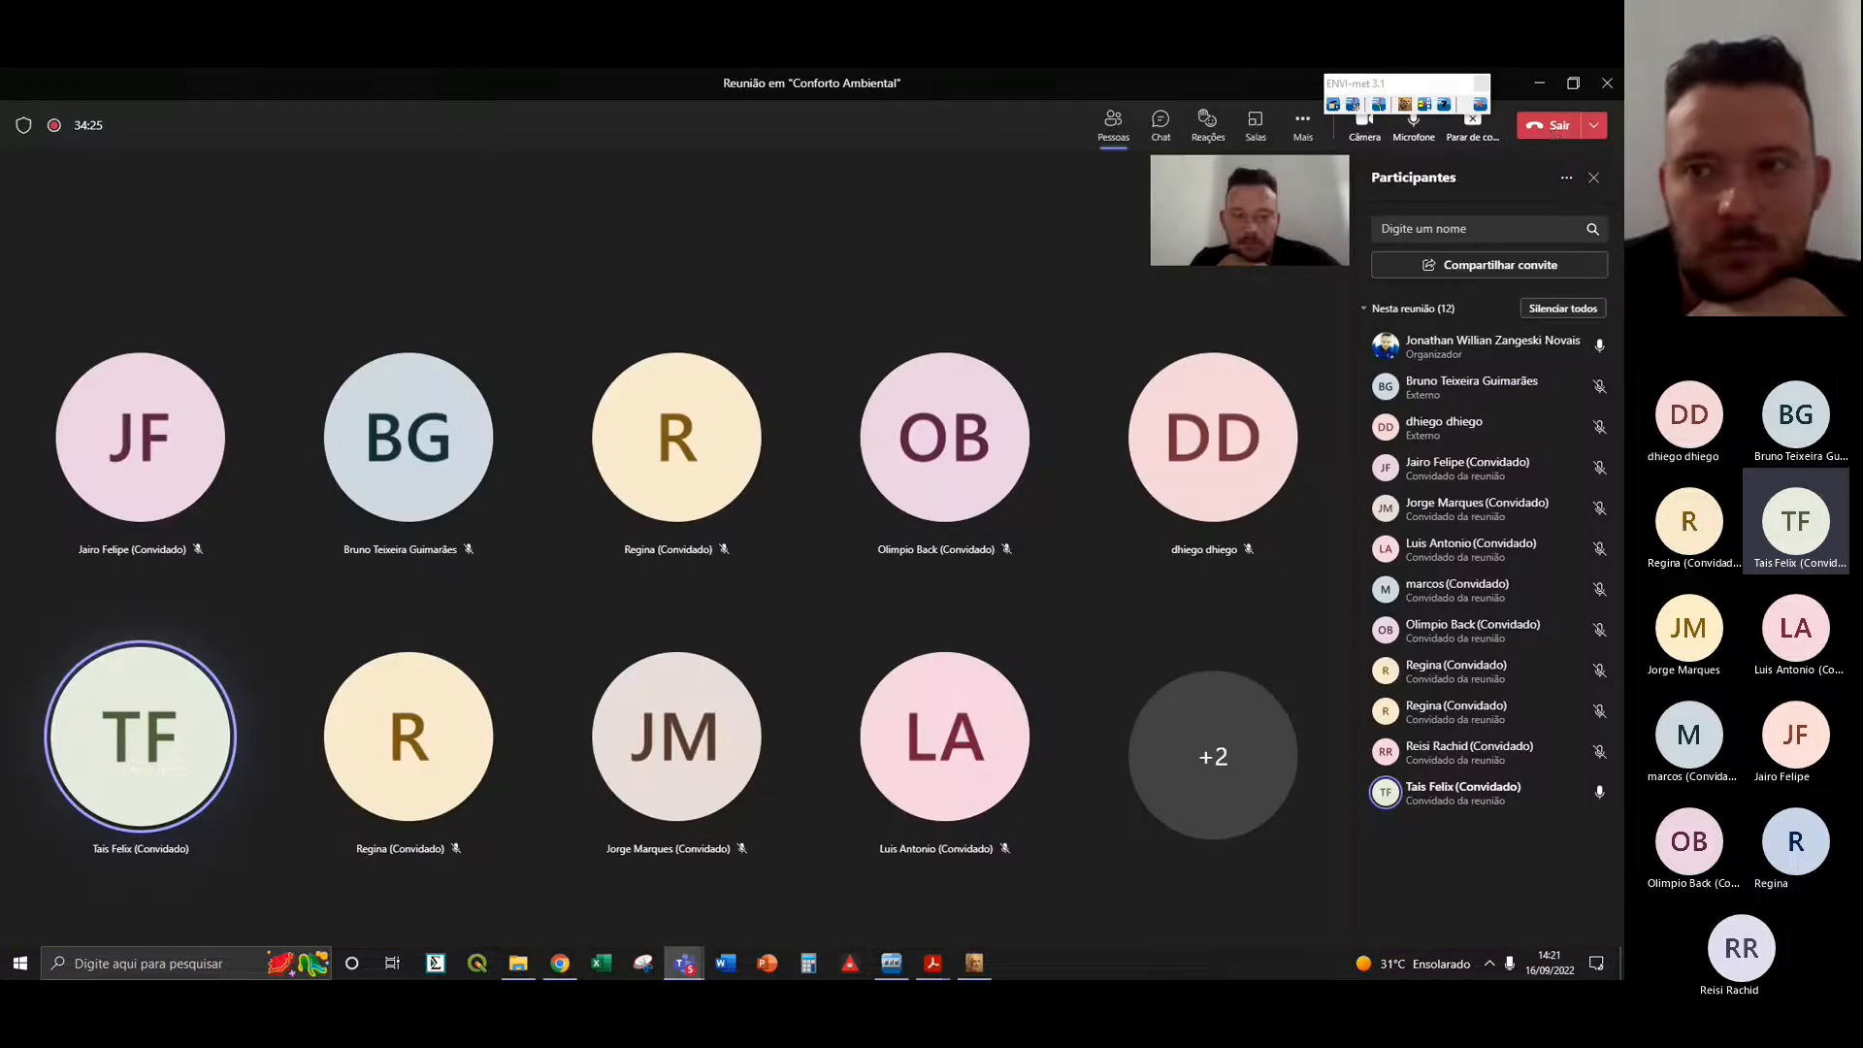
{"action": "left_click", "coordinate": [1469, 131]}
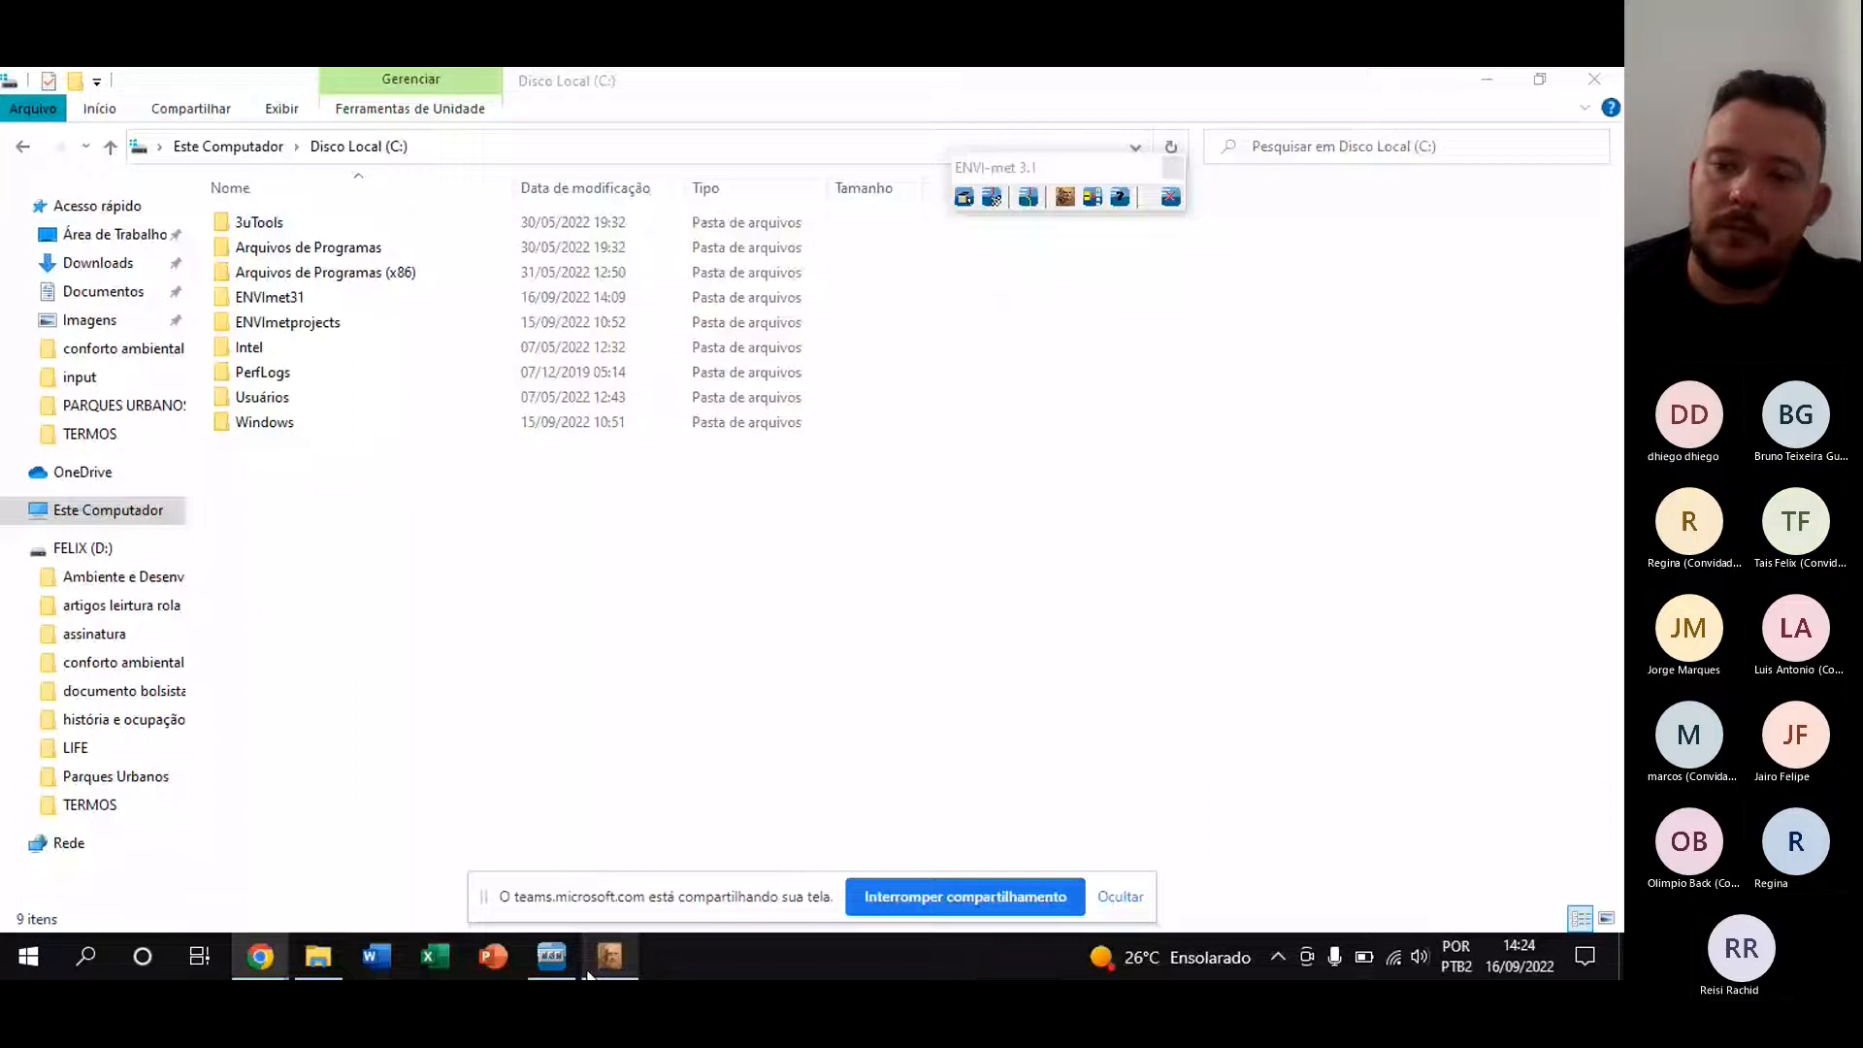
- In LEONARDO on the participant's shared screen, assign Pot. Temperature (Diff K) to the Data layer, then extract it in 3D and as an X-Y cut
{"action": "left_click", "coordinate": [594, 965]}
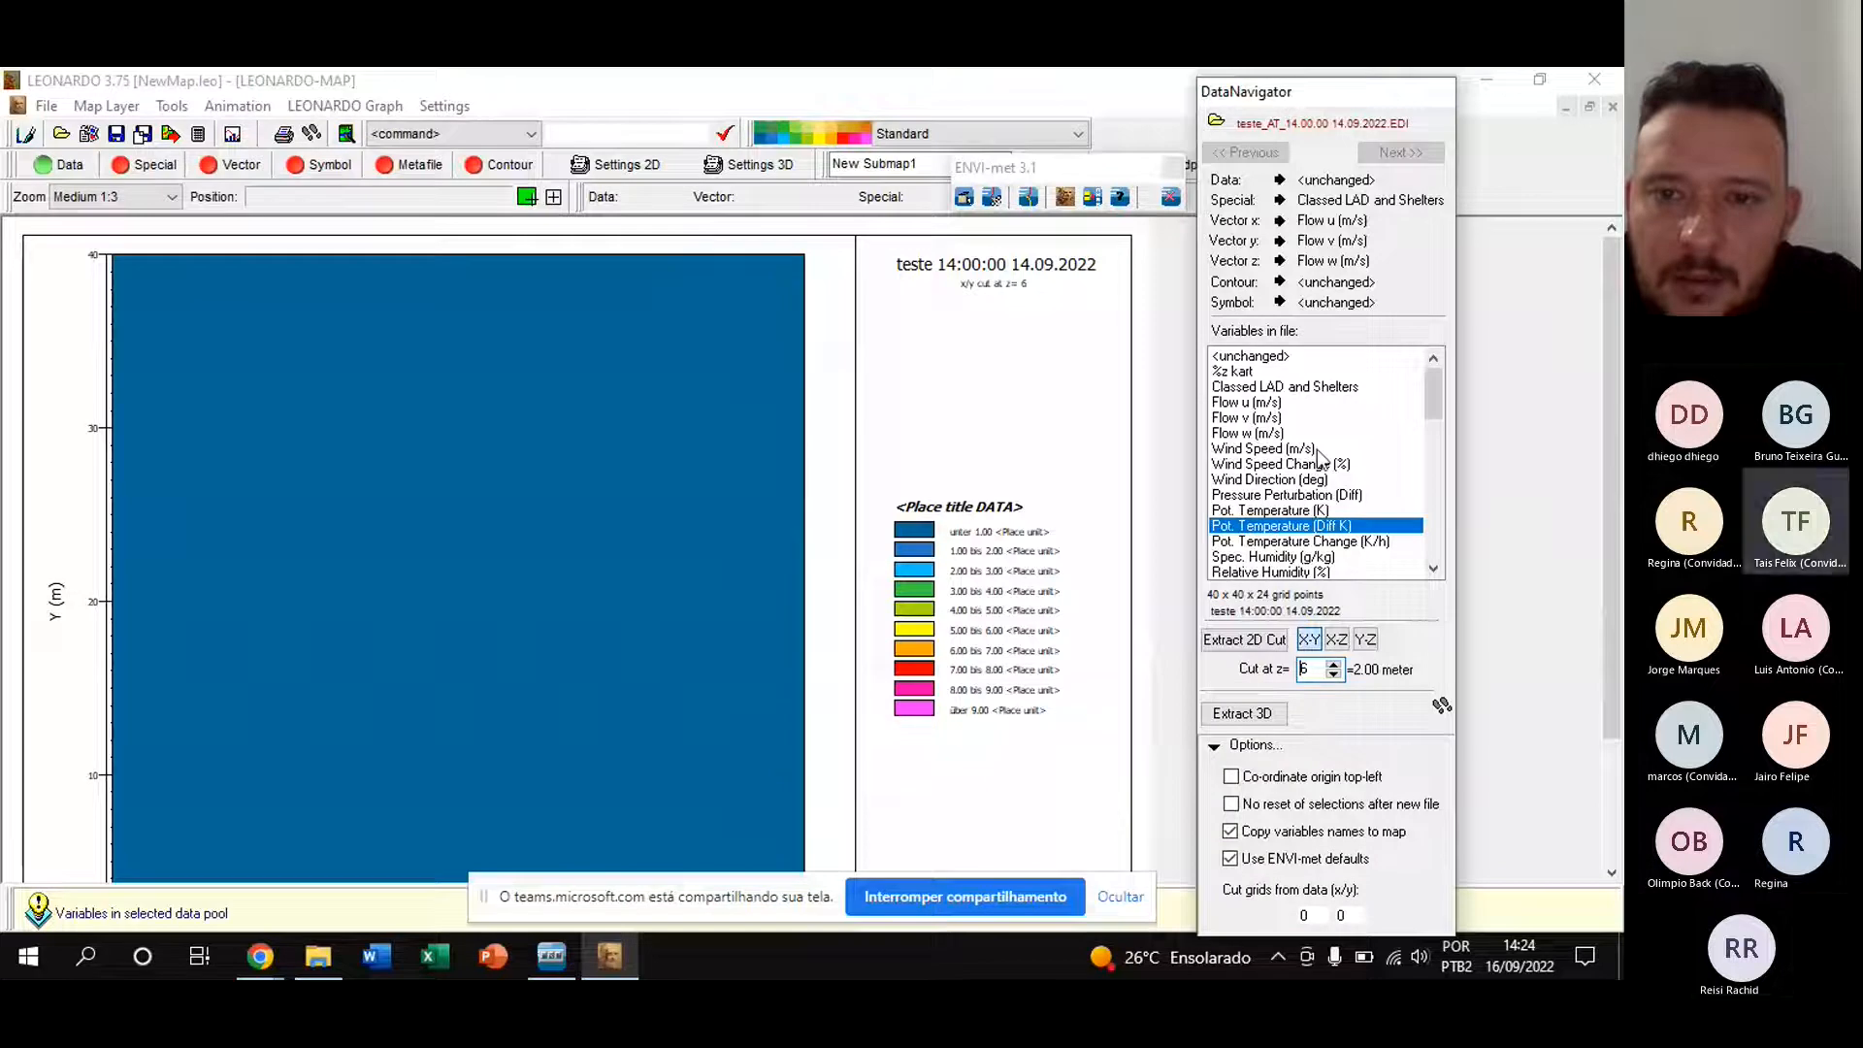
{"action": "left_click", "coordinate": [1280, 181]}
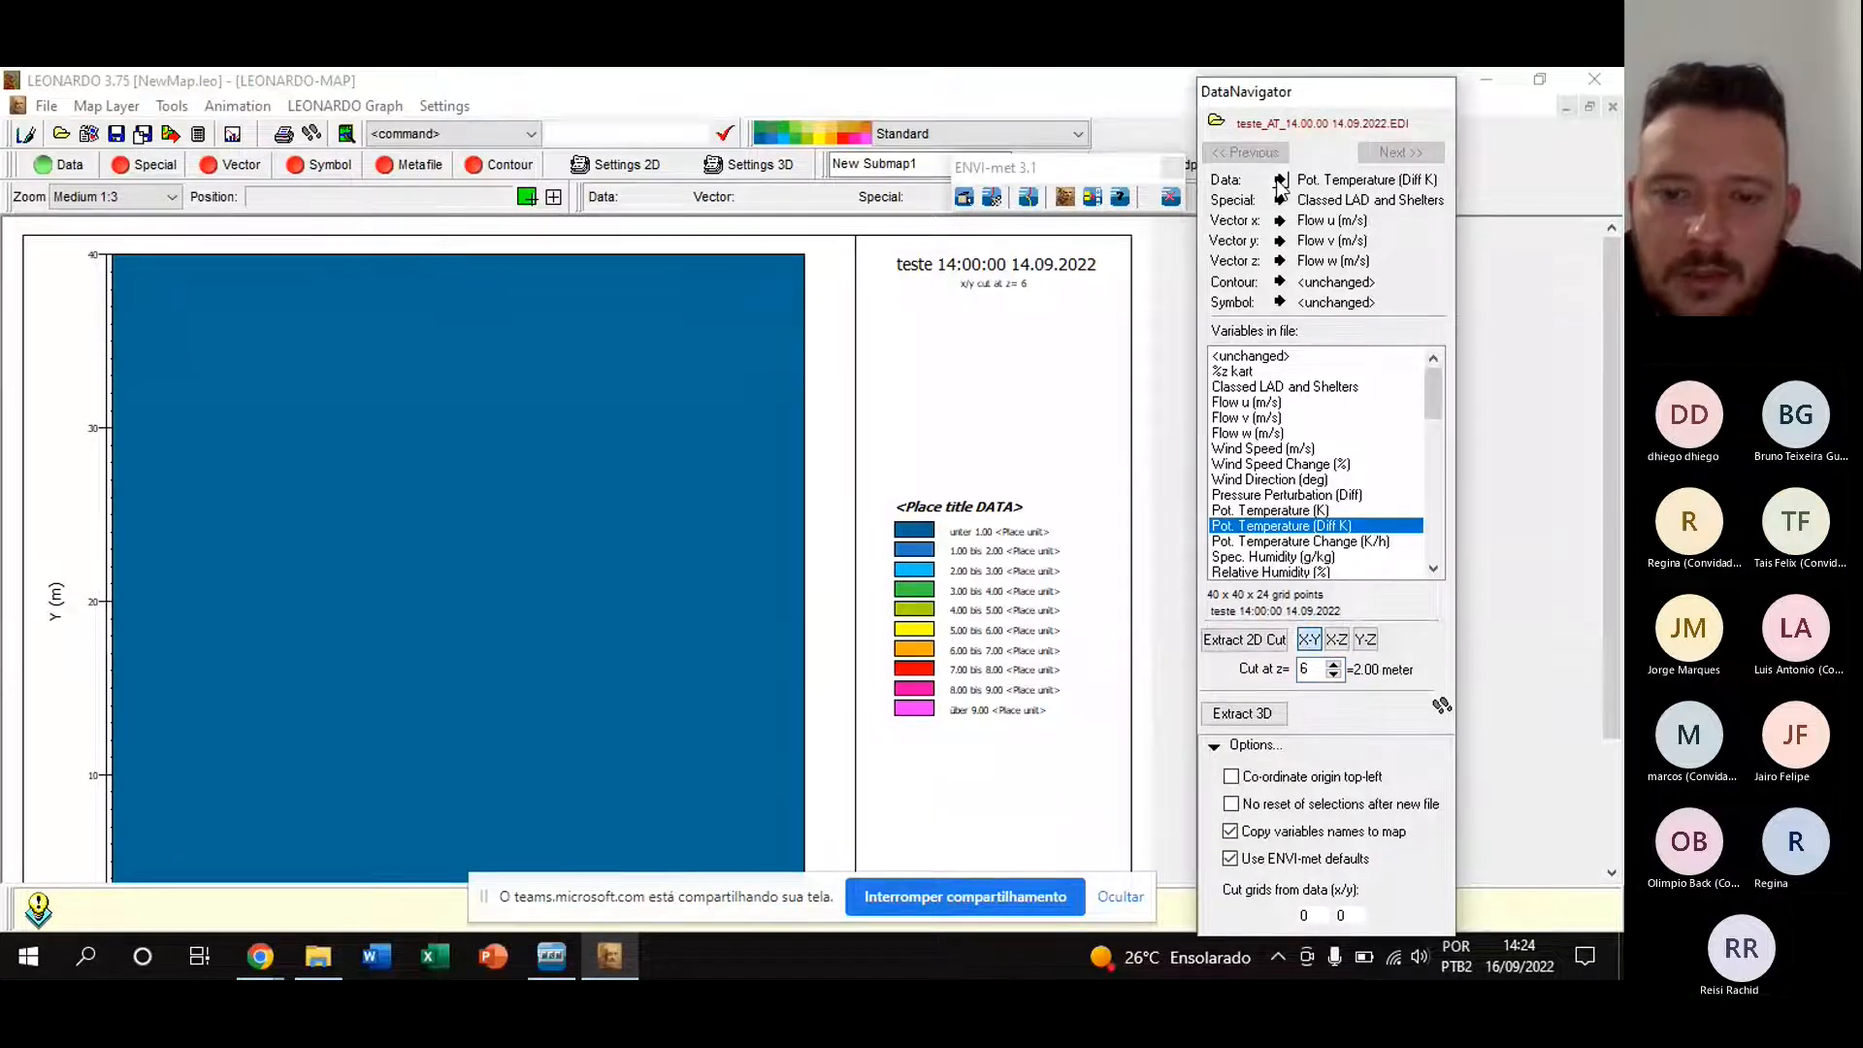
{"action": "left_click", "coordinate": [1249, 713]}
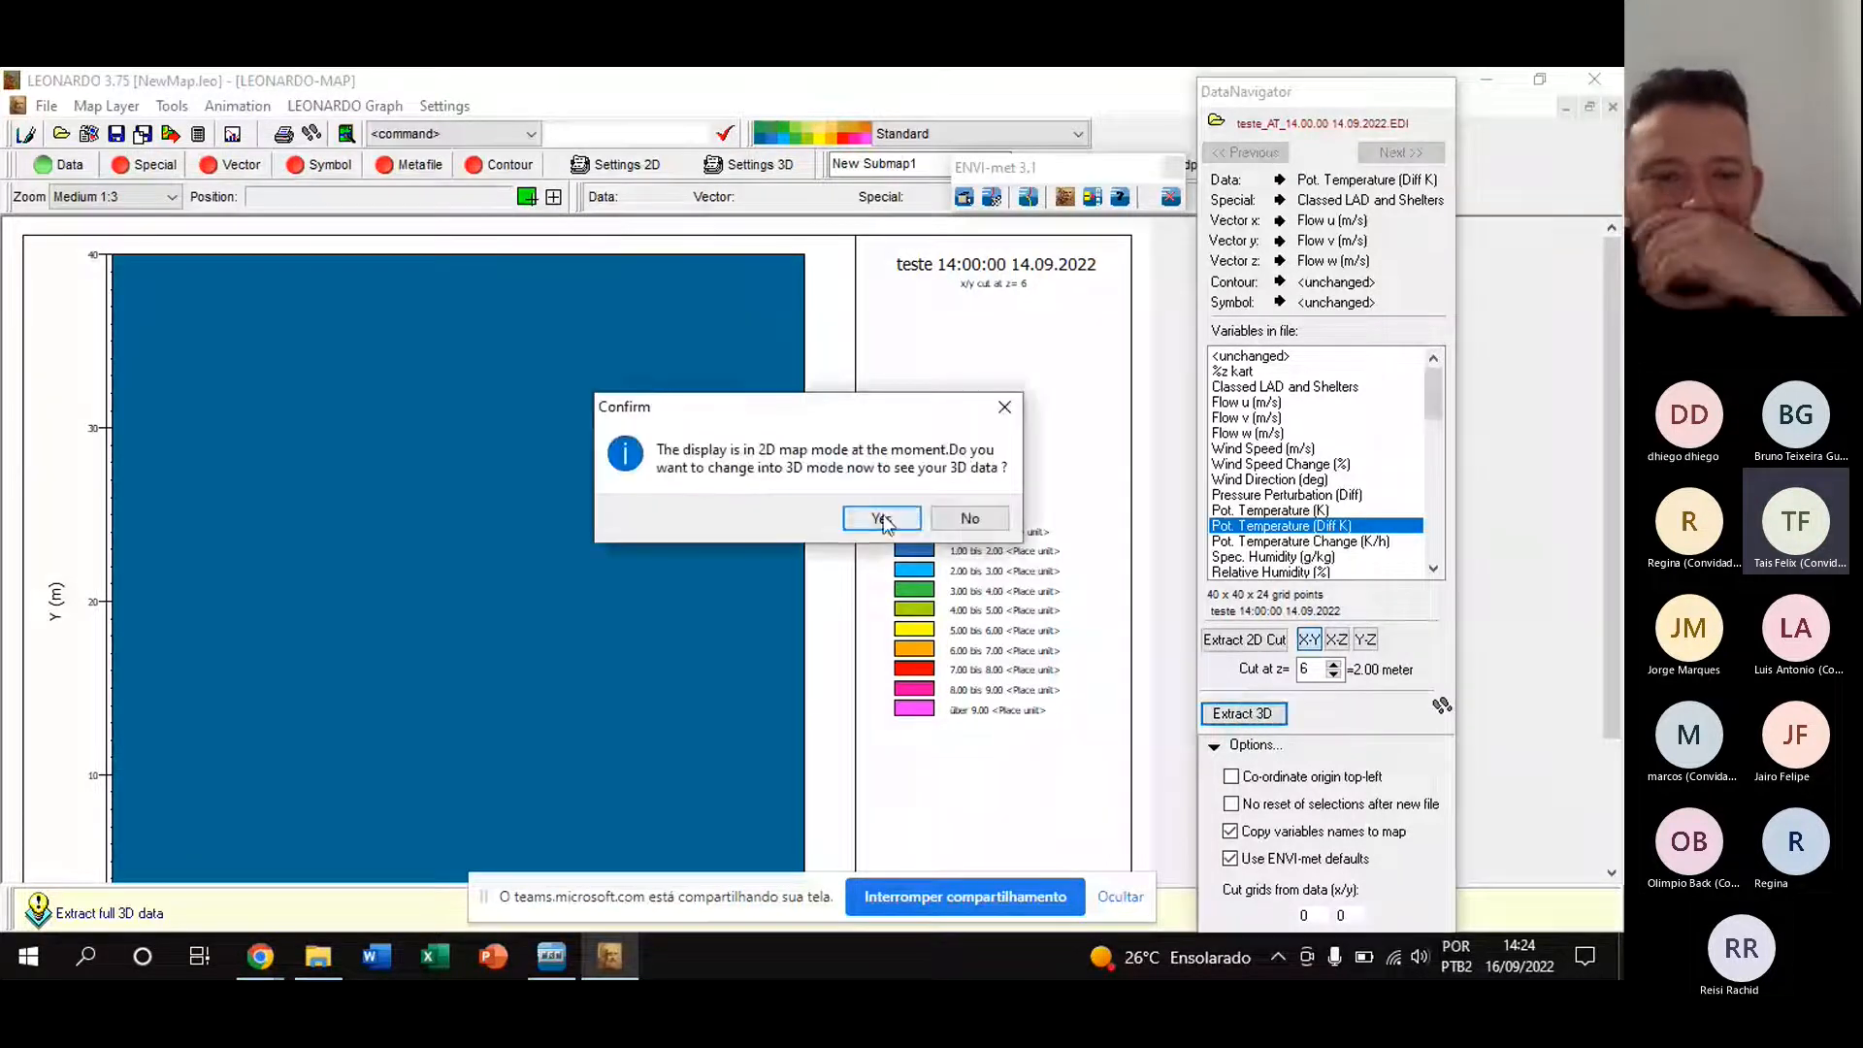
{"action": "key", "text": "Return"}
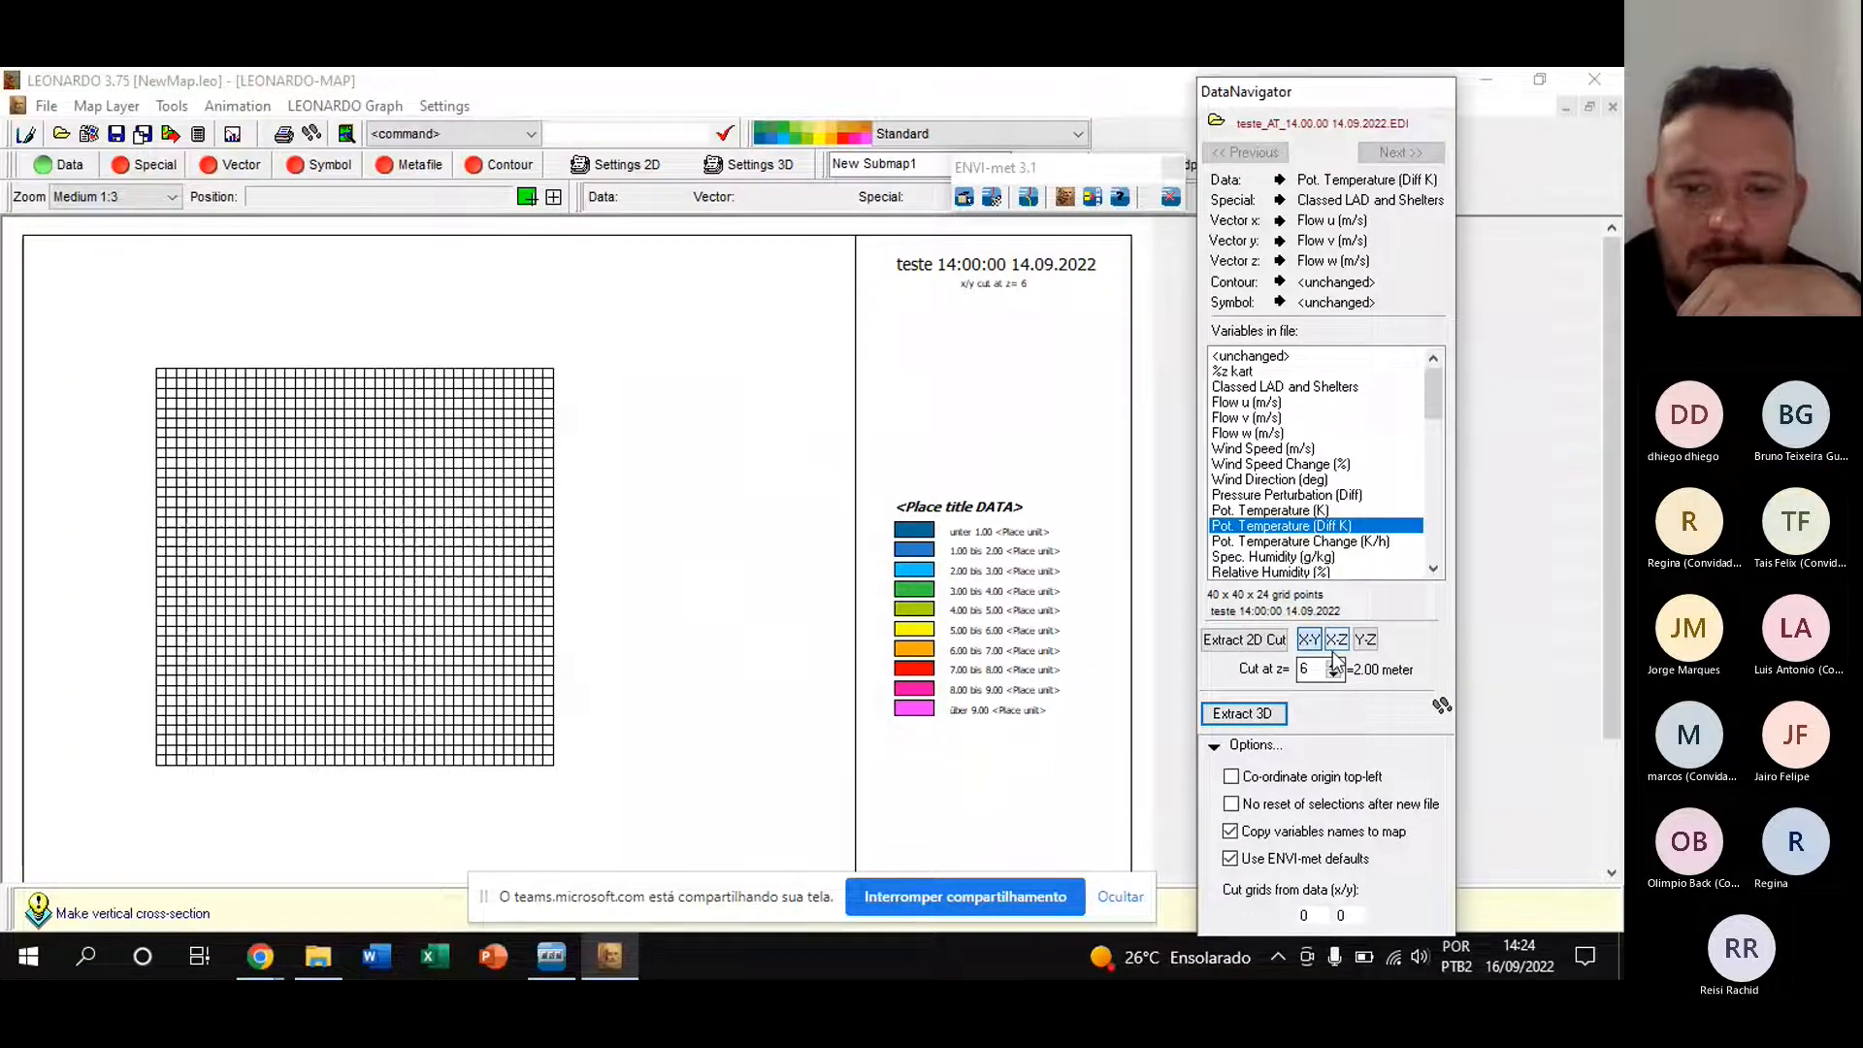
{"action": "left_click", "coordinate": [1277, 643]}
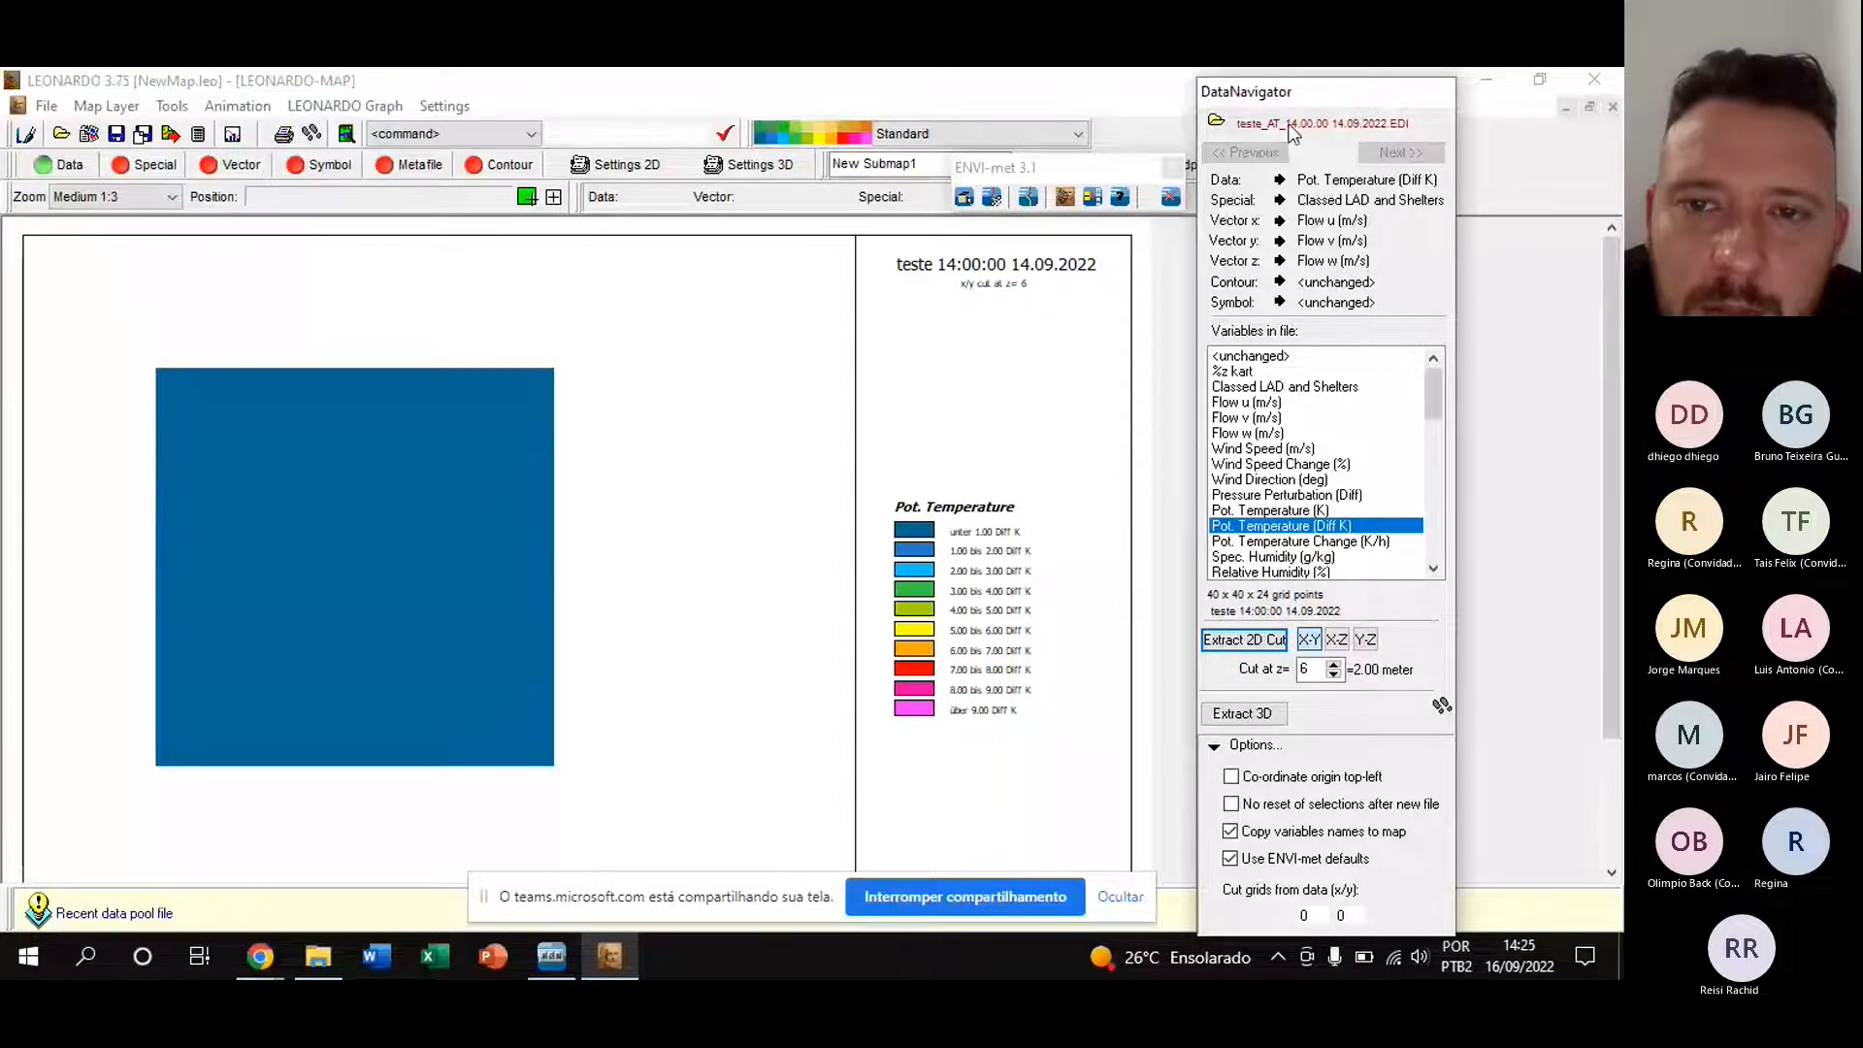
- Reload teste_AT_14.00.00 14.09.2022.EDI from the ENVImet31 output folder into the DataNavigator
{"action": "left_click", "coordinate": [1218, 122]}
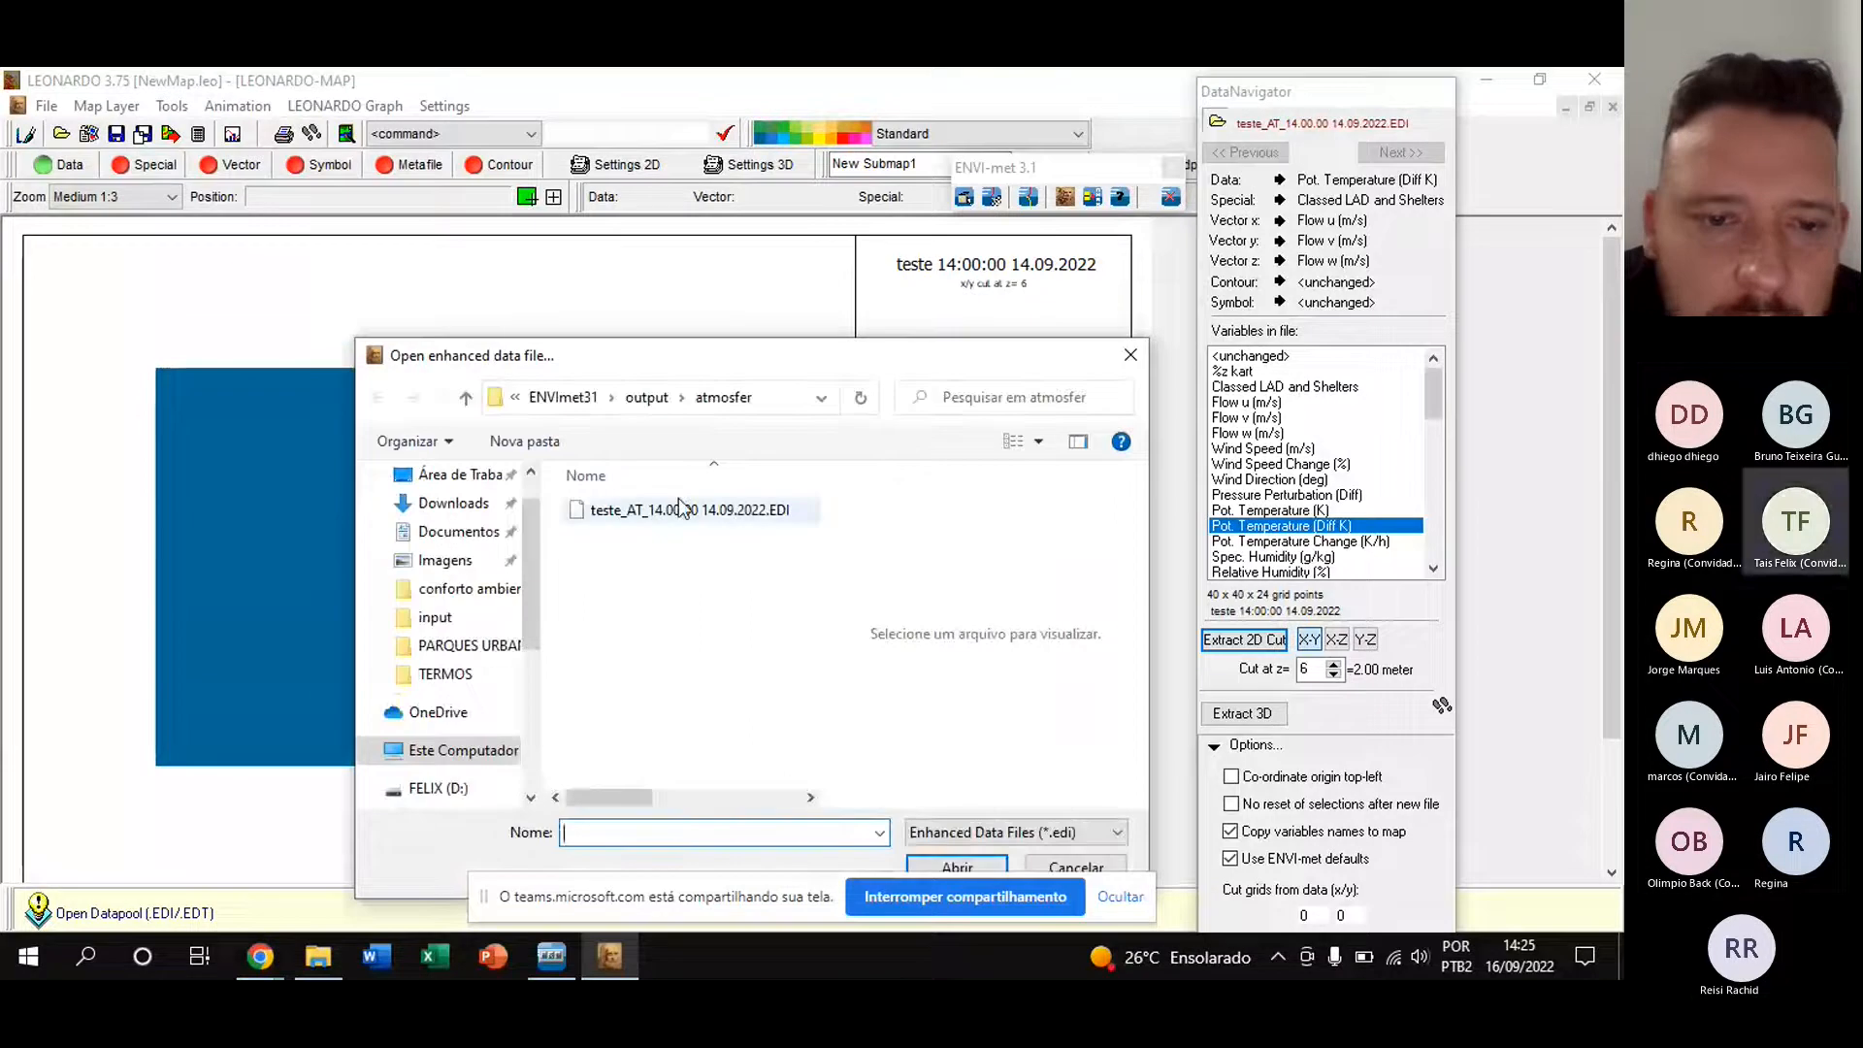
{"action": "left_click", "coordinate": [678, 505]}
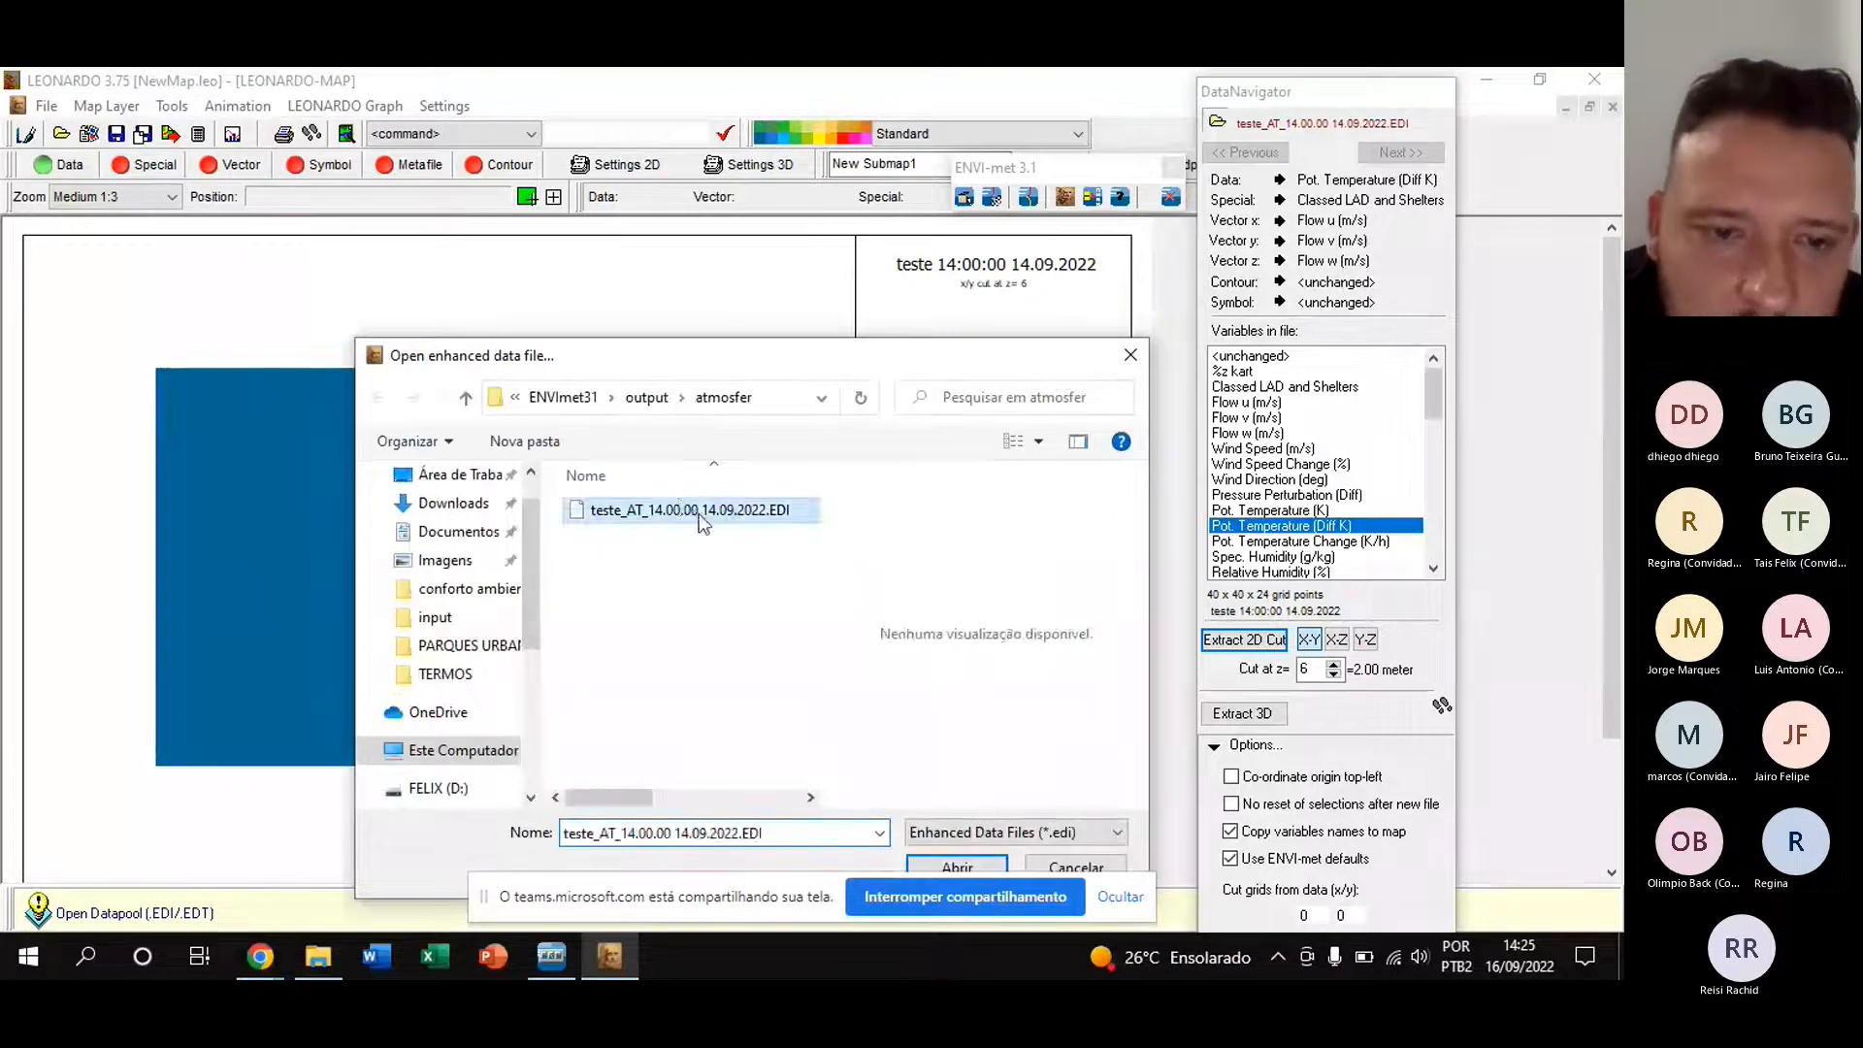
{"action": "left_click", "coordinate": [953, 866]}
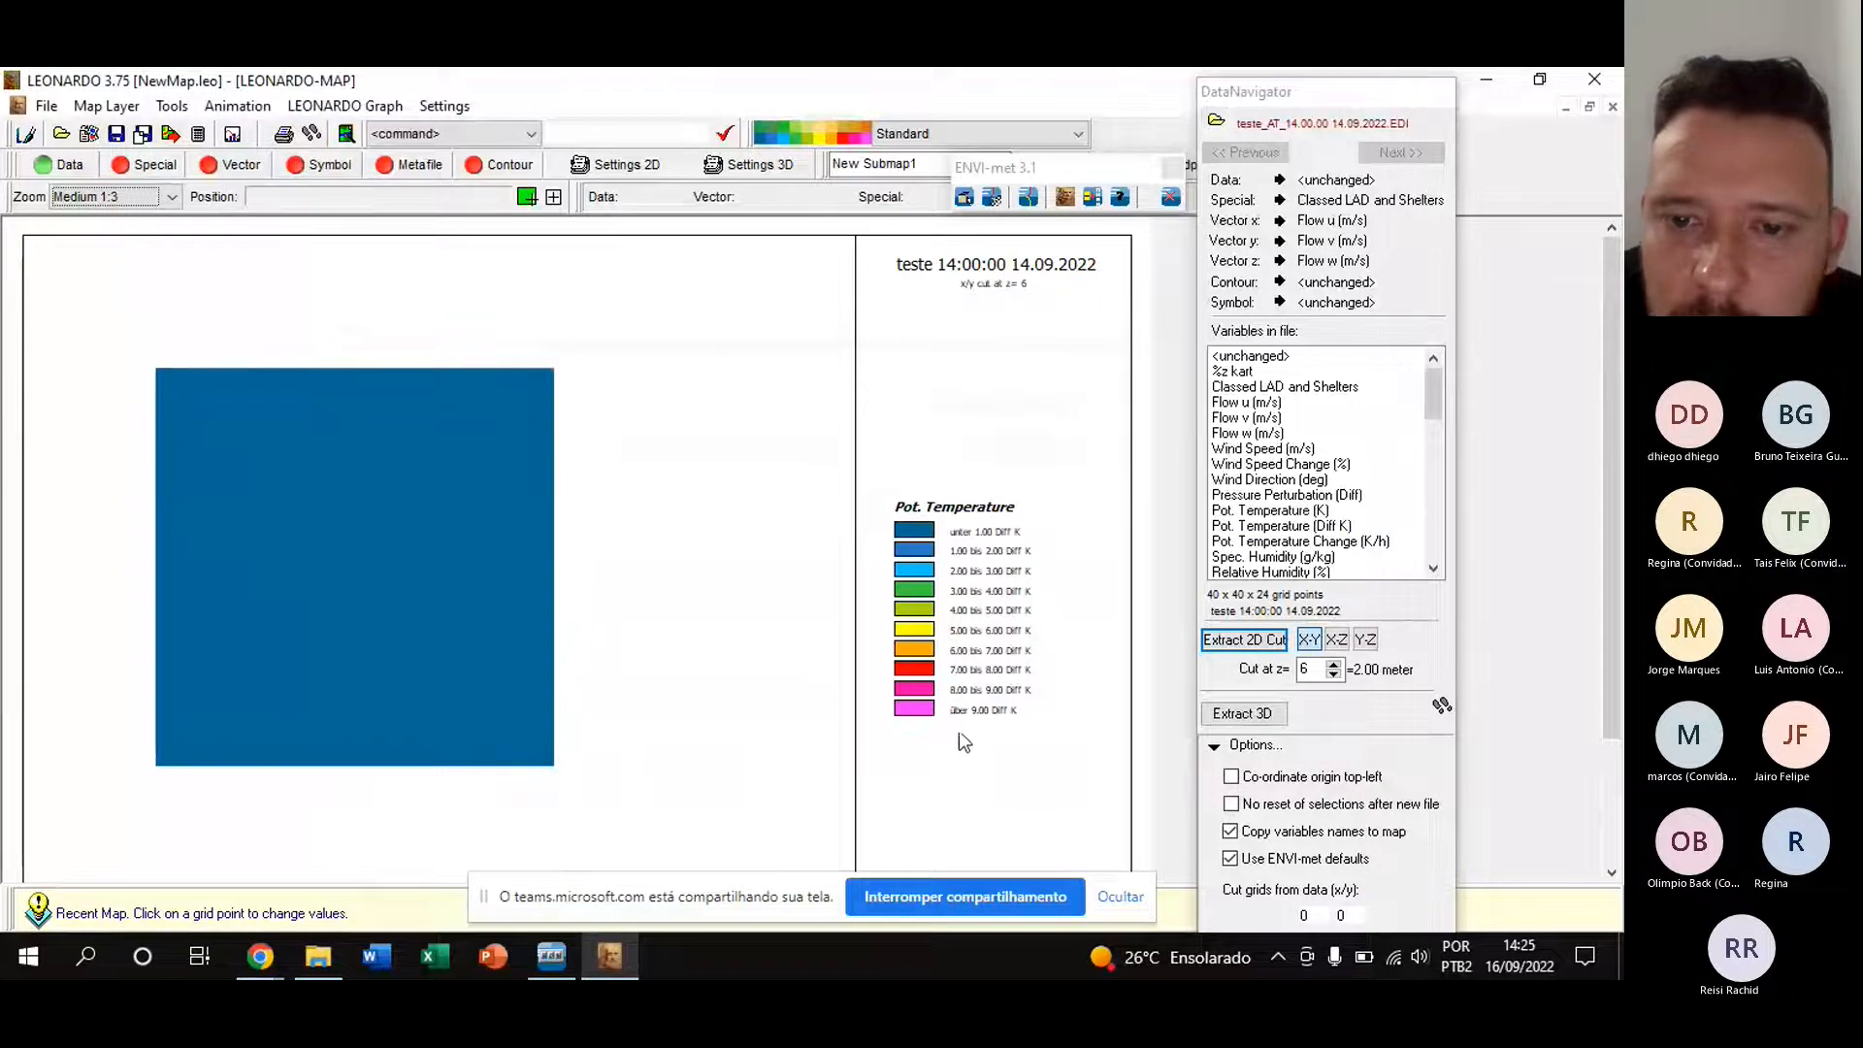
- Assign Pot. Temperature (K) to the Data layer and extract the X-Y cut at z level 6
{"action": "left_click", "coordinate": [1281, 514]}
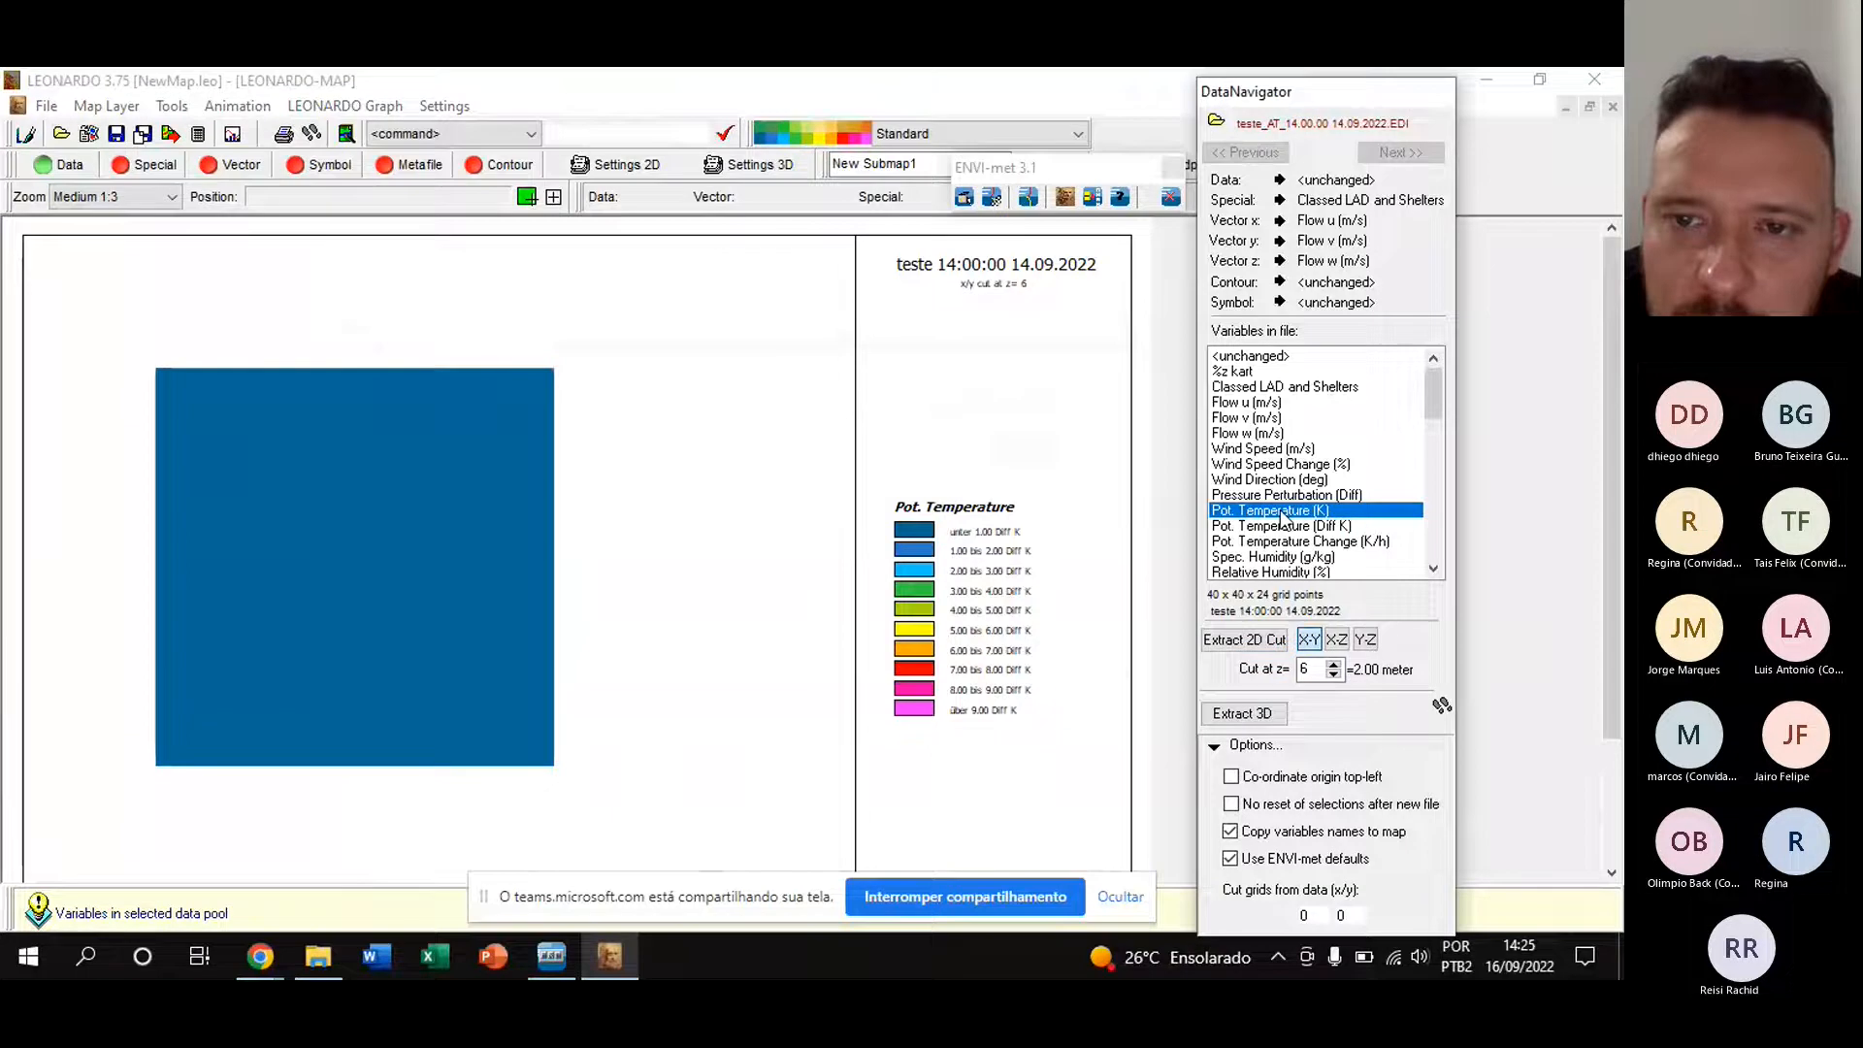
{"action": "left_click", "coordinate": [1281, 181]}
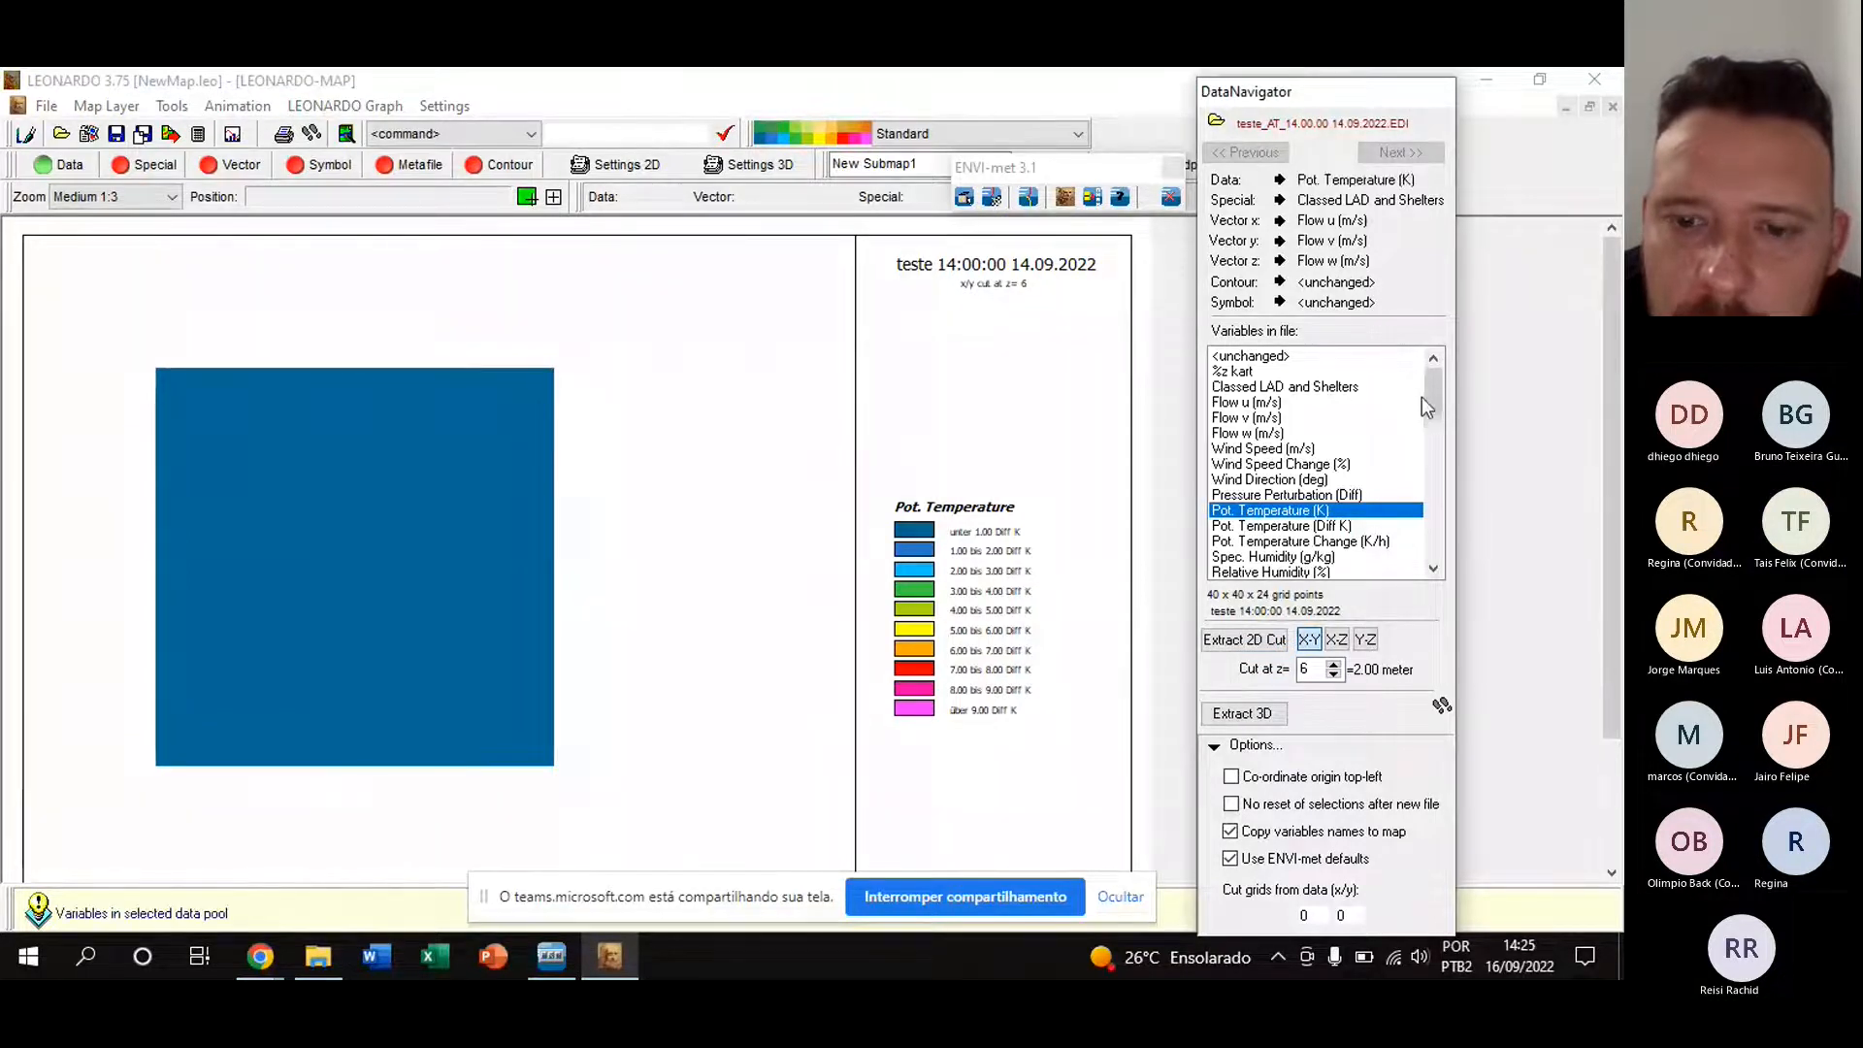
{"action": "left_click", "coordinate": [1240, 645]}
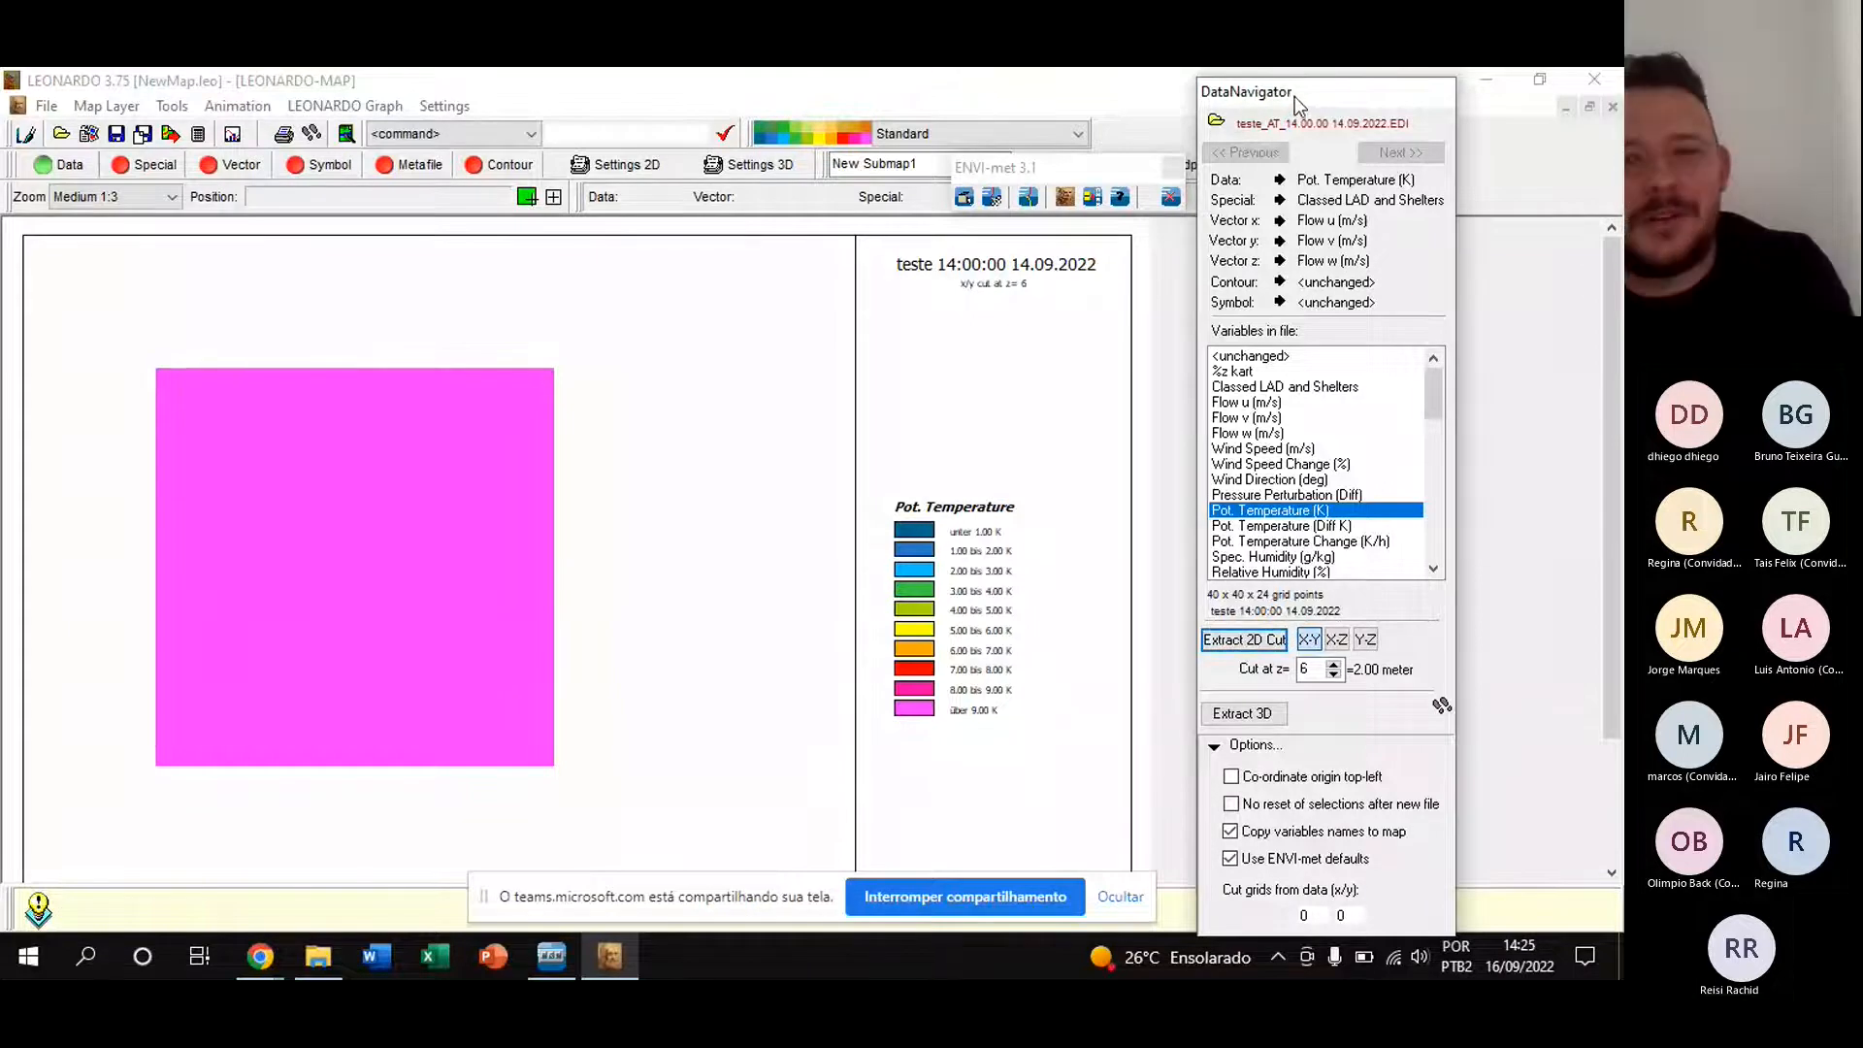
{"action": "left_click", "coordinate": [1492, 360]}
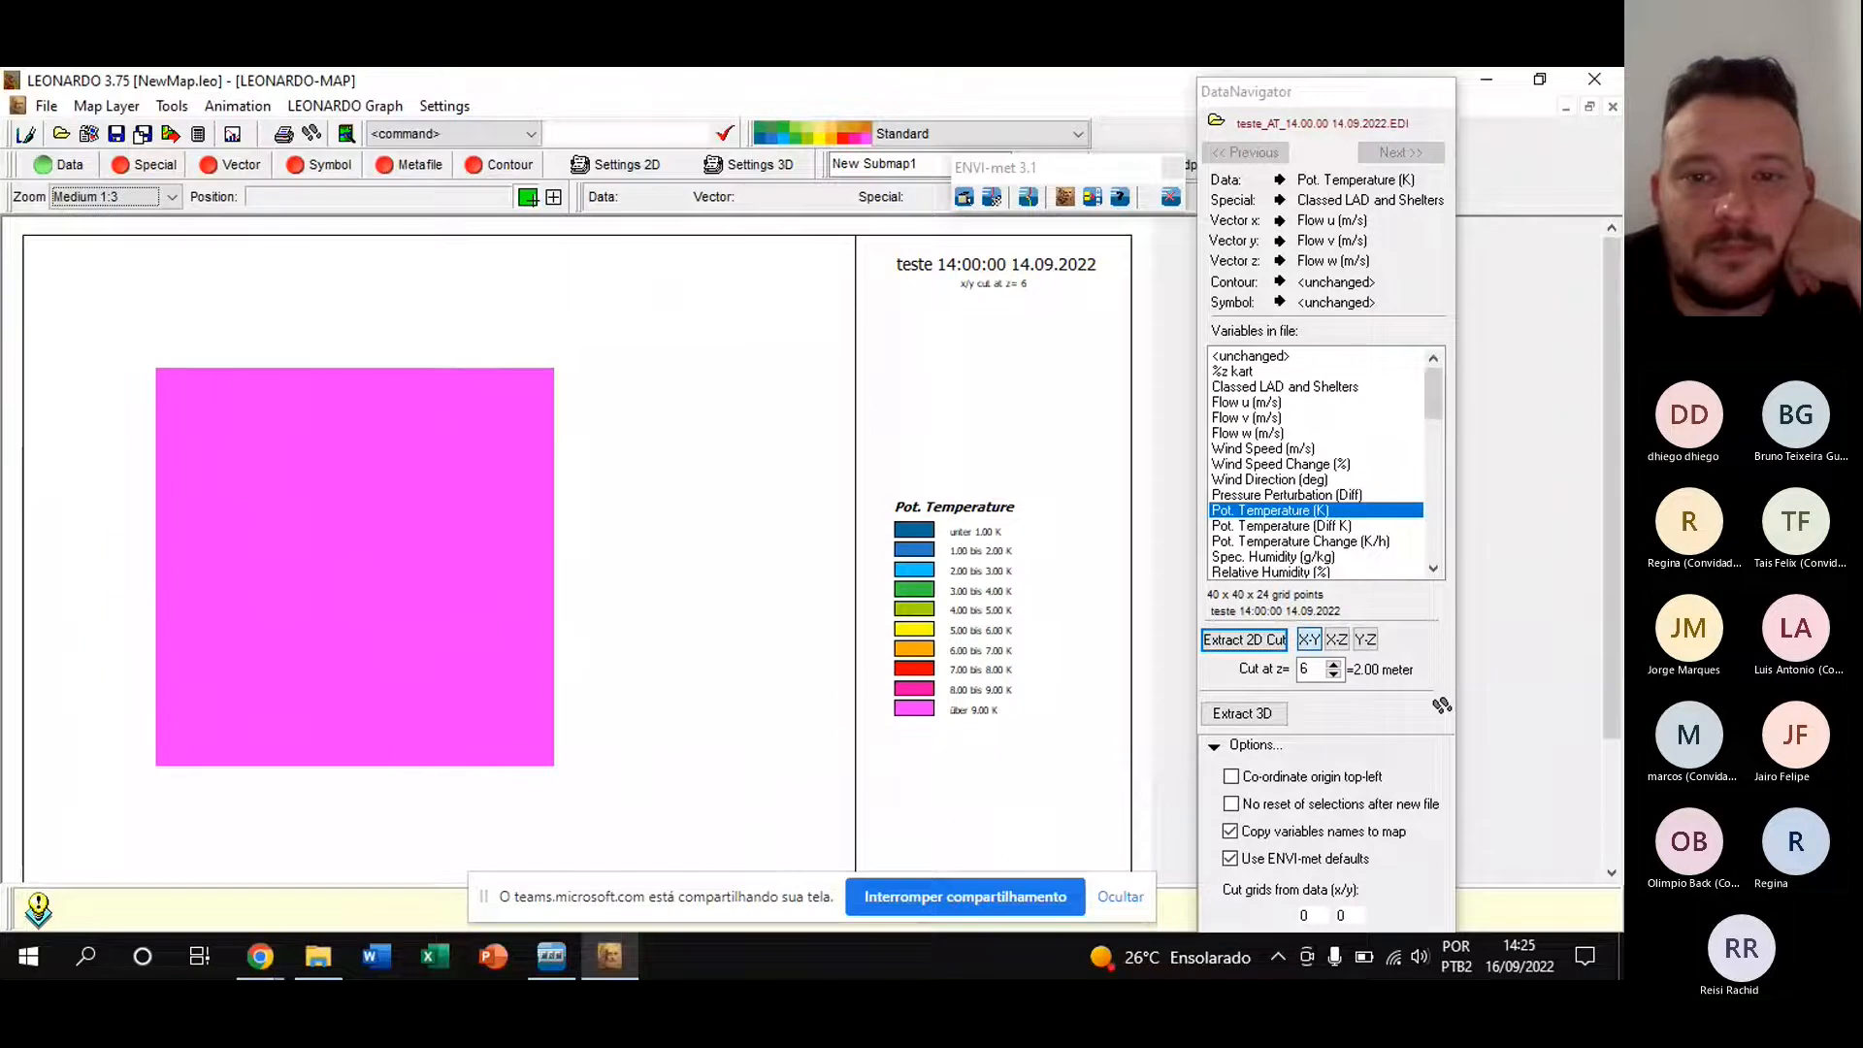
- Restart LEONARDO with a new empty map and place the DataNavigator window beside it, clear of the legend
{"action": "left_click", "coordinate": [1599, 82]}
{"action": "left_click", "coordinate": [1481, 72]}
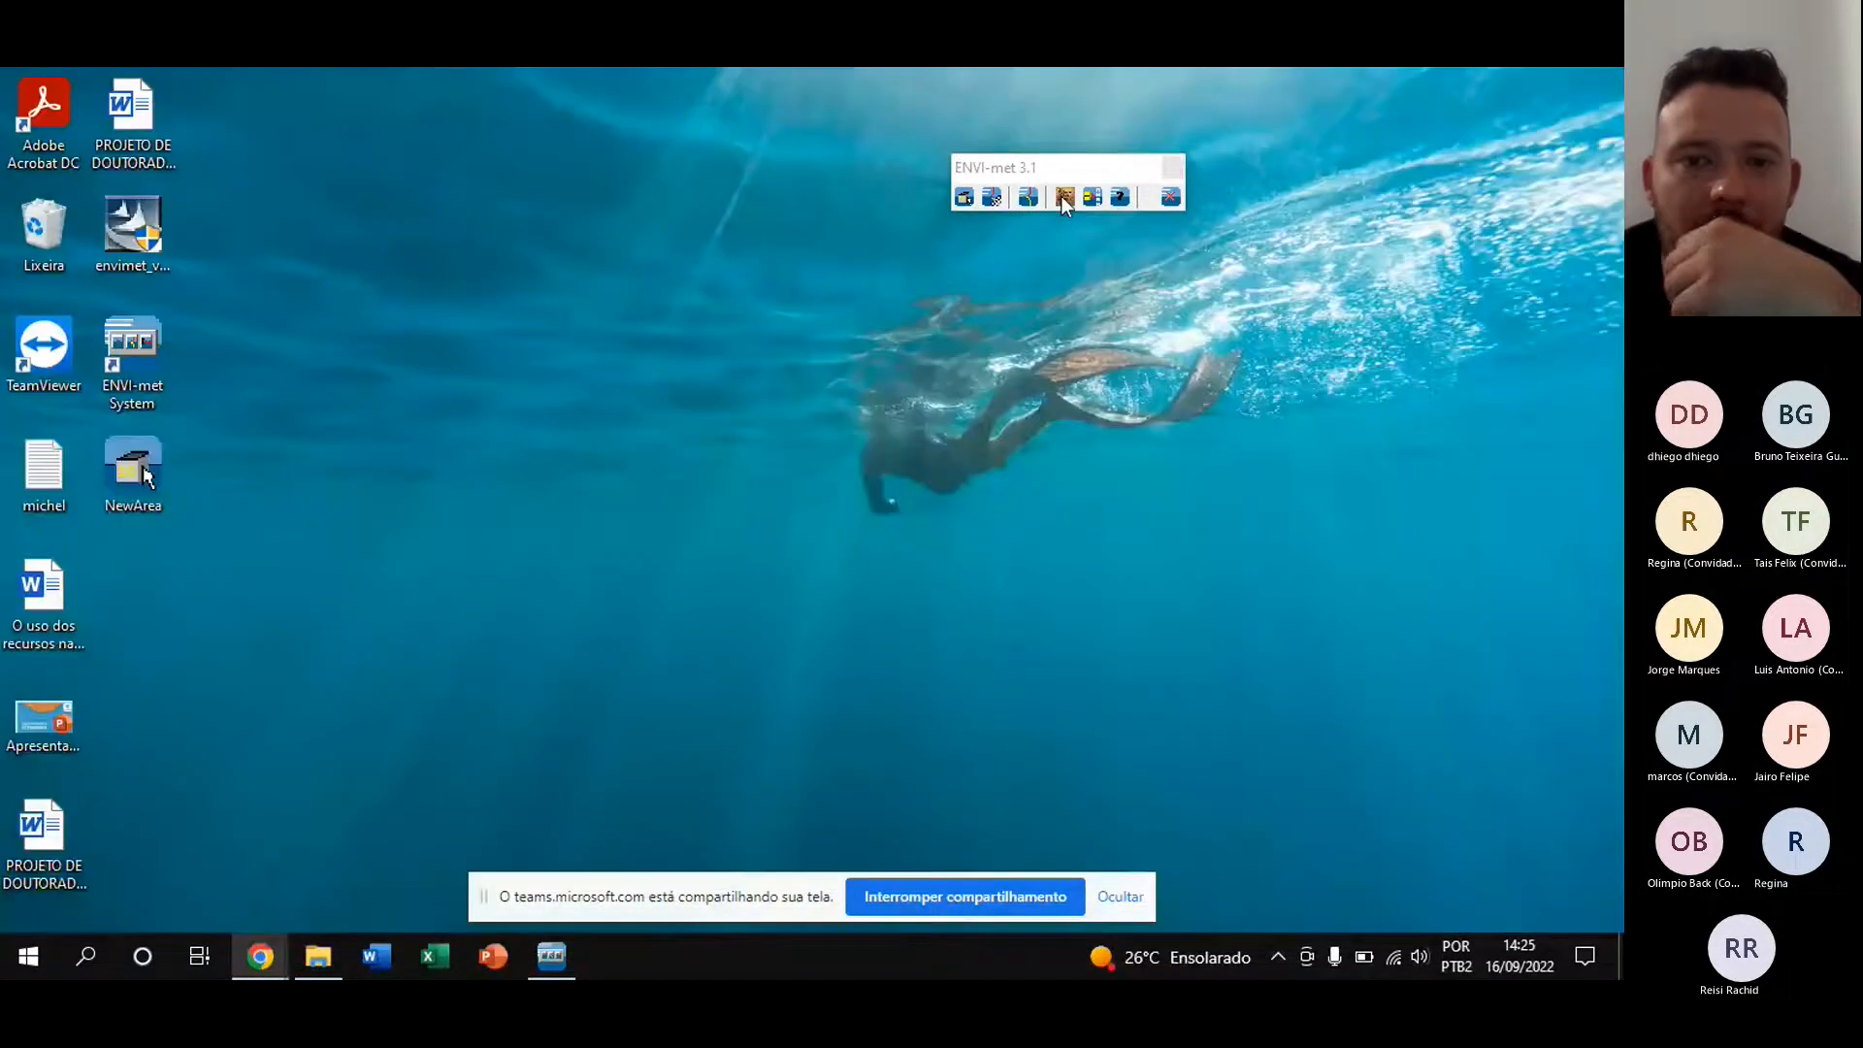
{"action": "left_click", "coordinate": [1062, 196]}
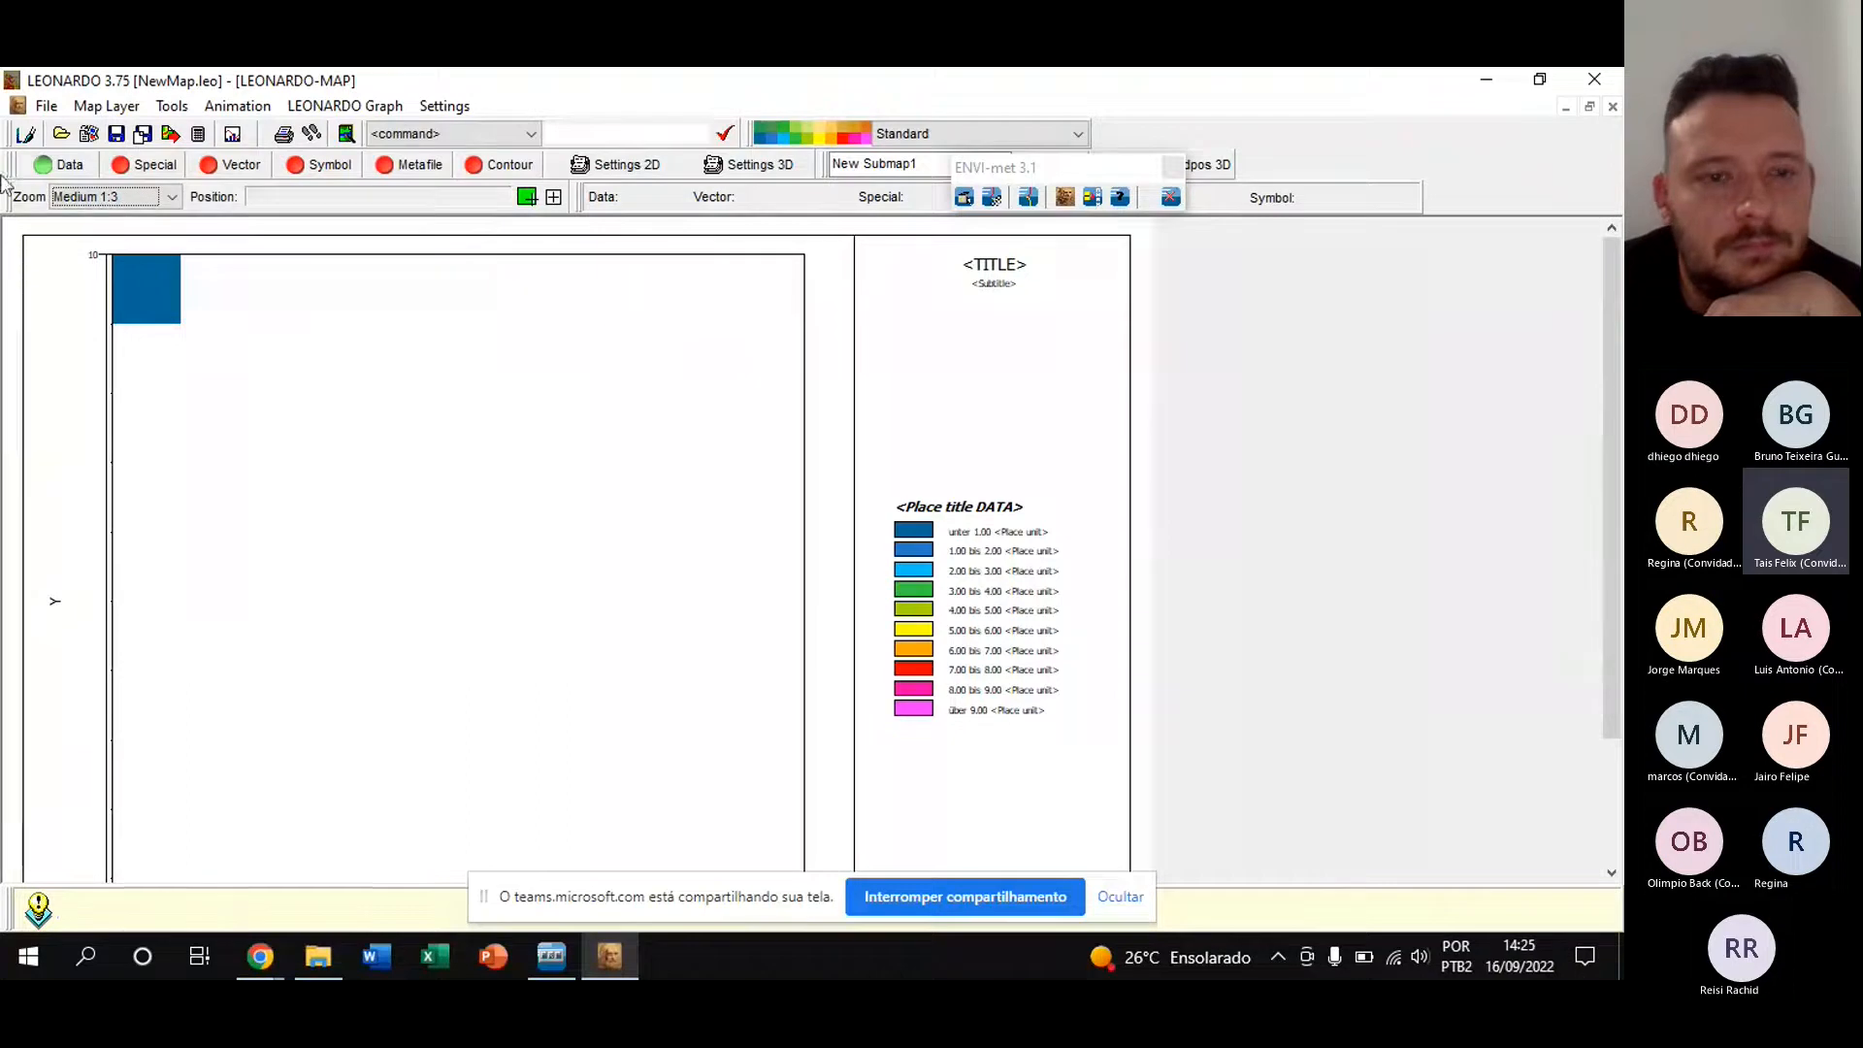
{"action": "key", "text": "F9"}
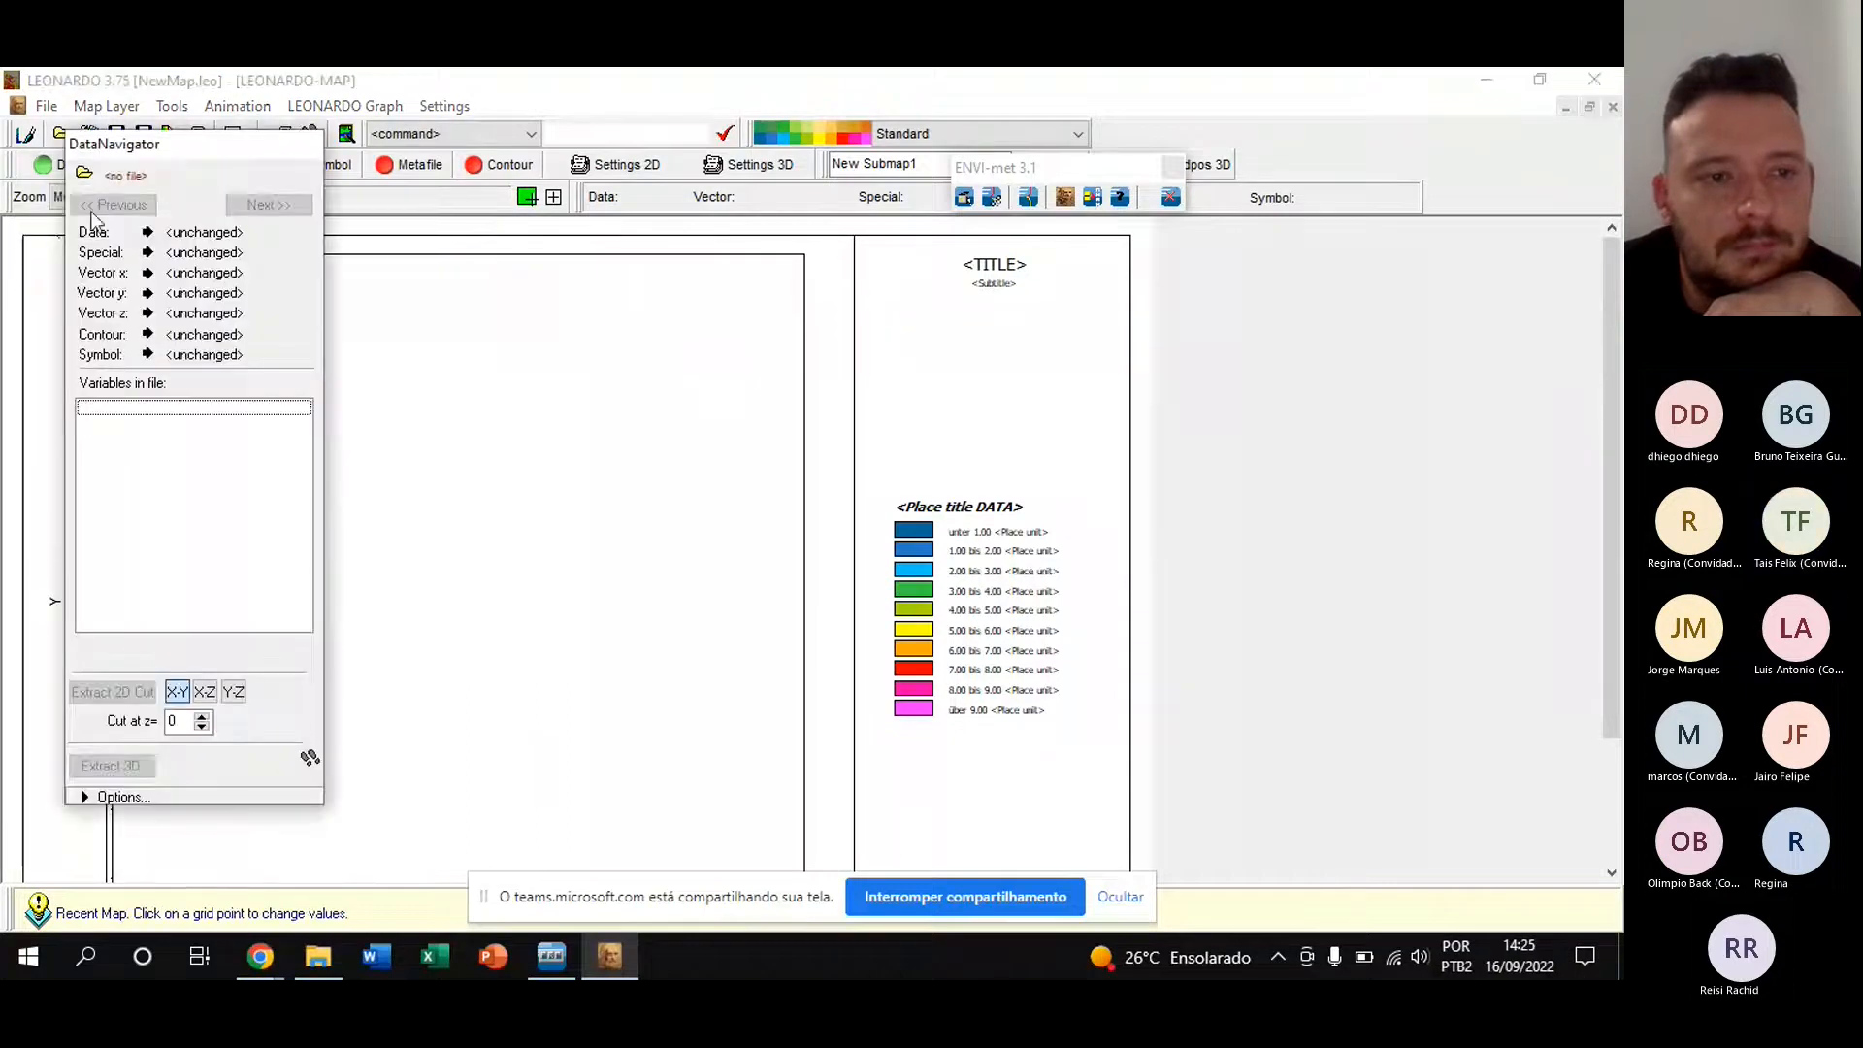
{"action": "left_click_drag", "start_coordinate": [240, 152], "coordinate": [1409, 142]}
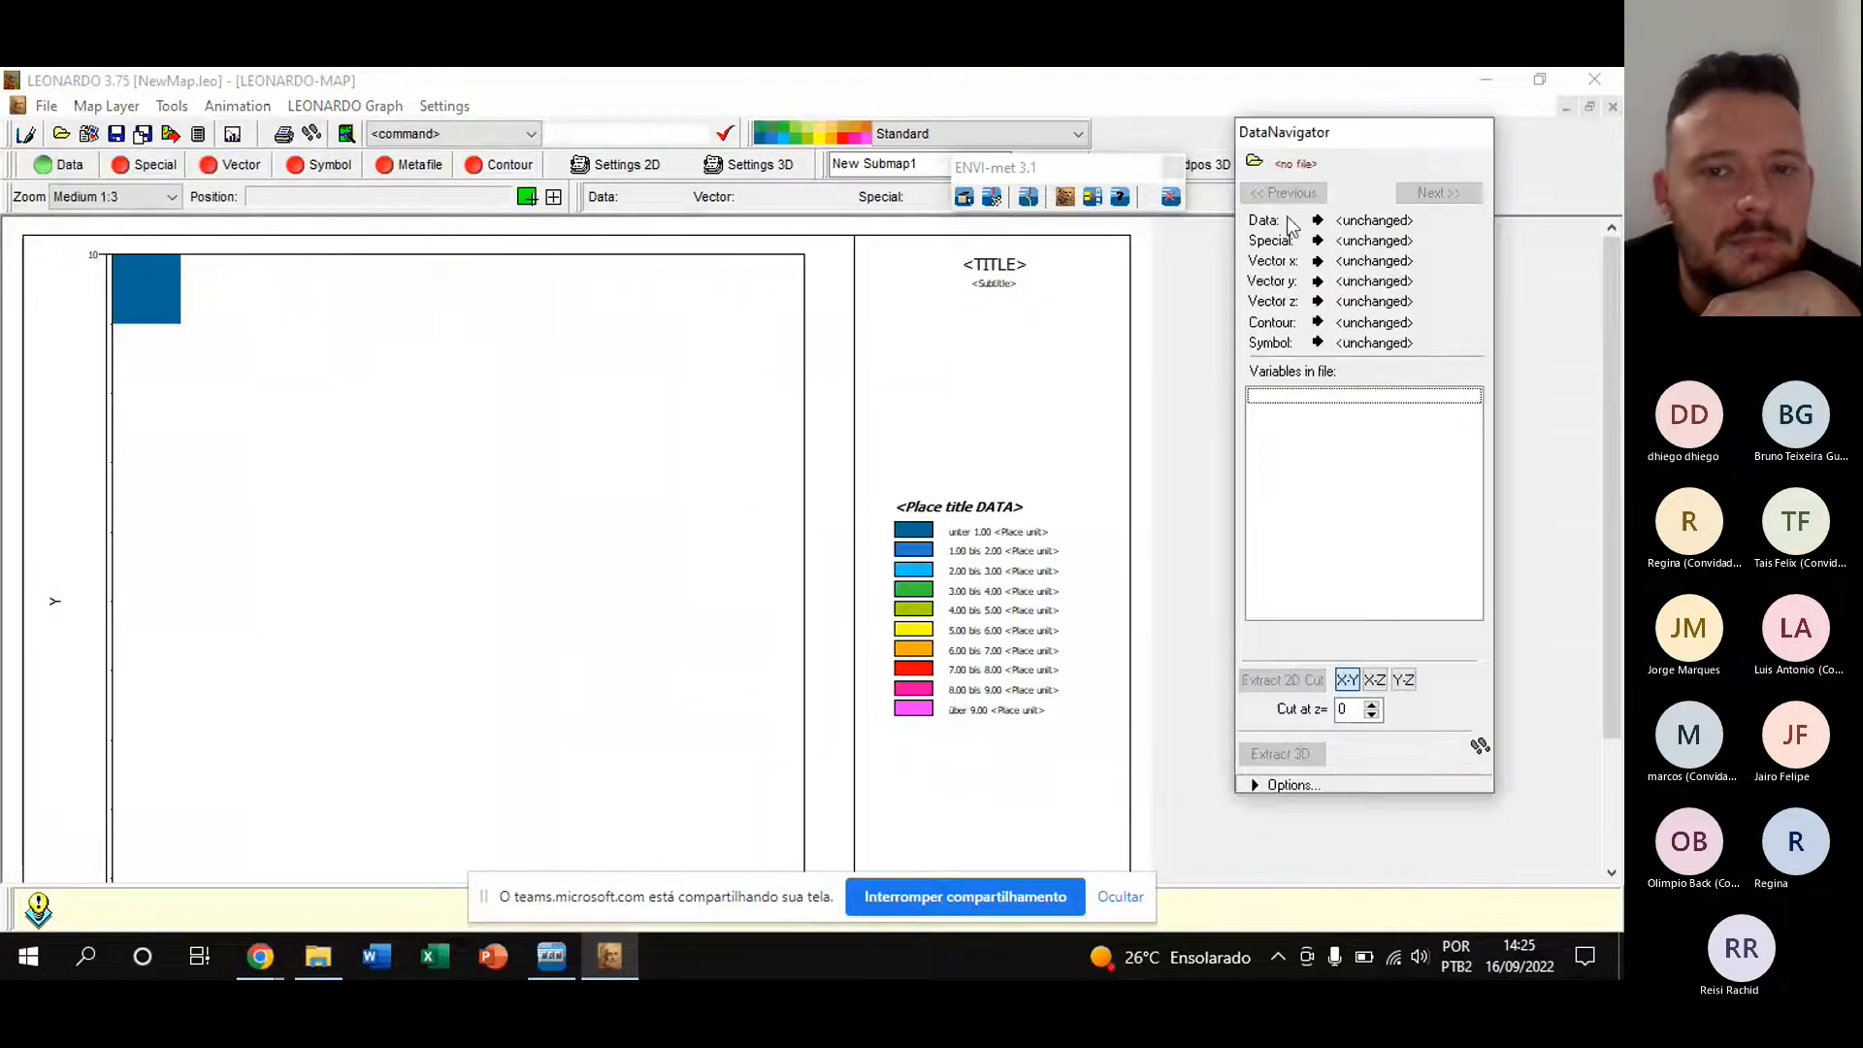
- Start opening a data file in DataNavigator and select teste_AT_14.00.00 14.09.2022.EDI in ENVImet31\output\atmosfer on drive C
{"action": "left_click", "coordinate": [1259, 165]}
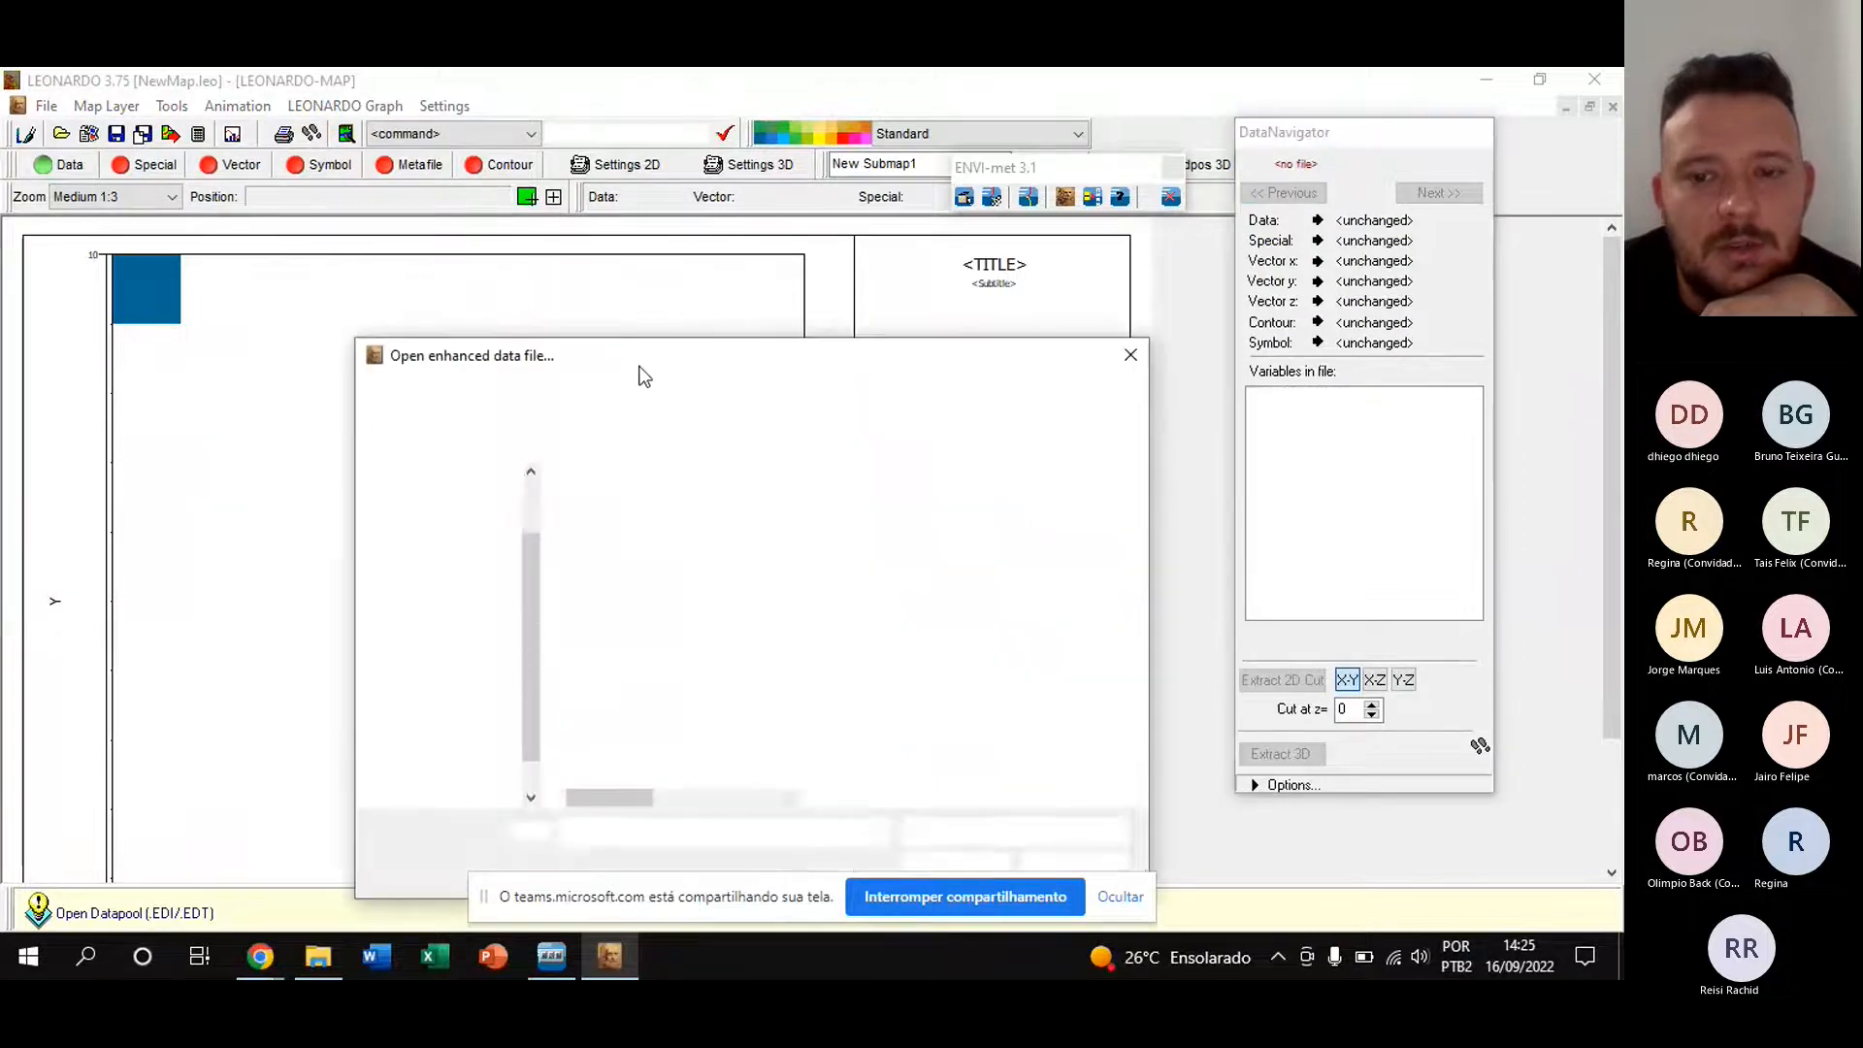
{"action": "left_click", "coordinate": [437, 787]}
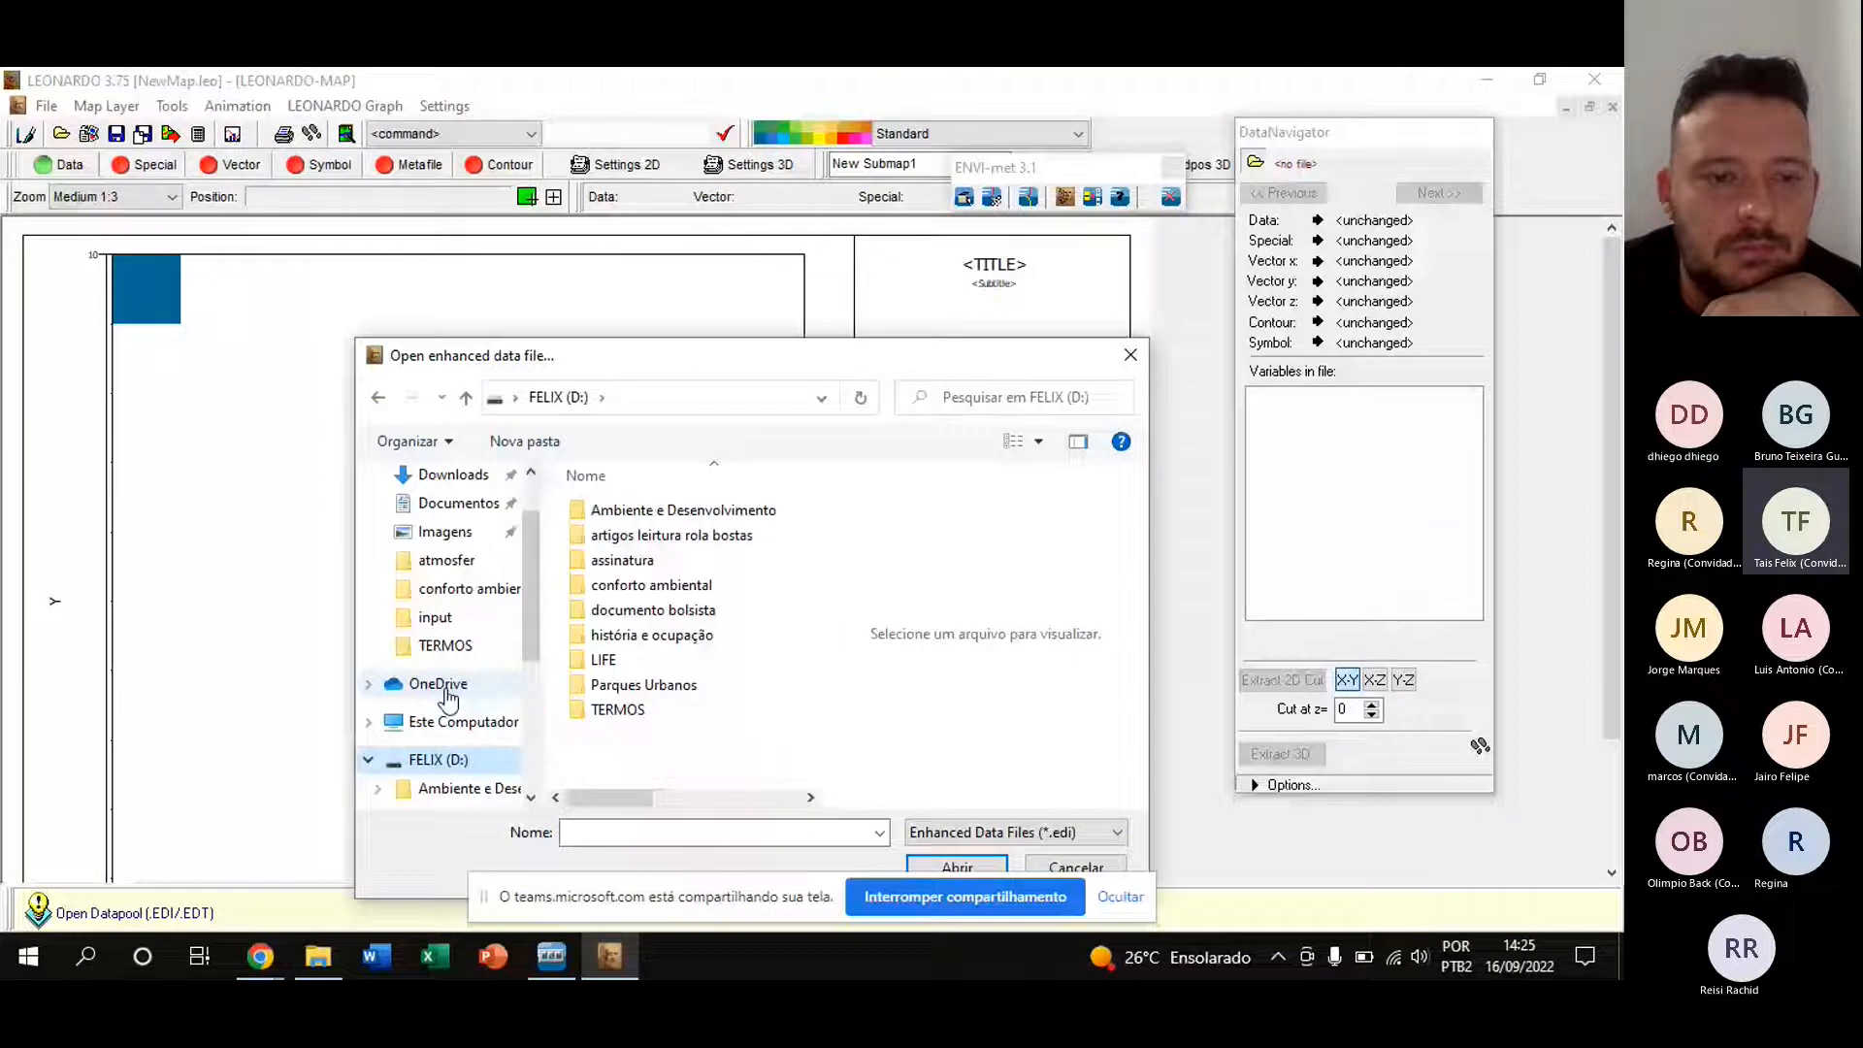
{"action": "left_click", "coordinate": [463, 722]}
{"action": "scroll", "coordinate": [688, 699], "scroll_direction": "down", "scroll_amount": 5}
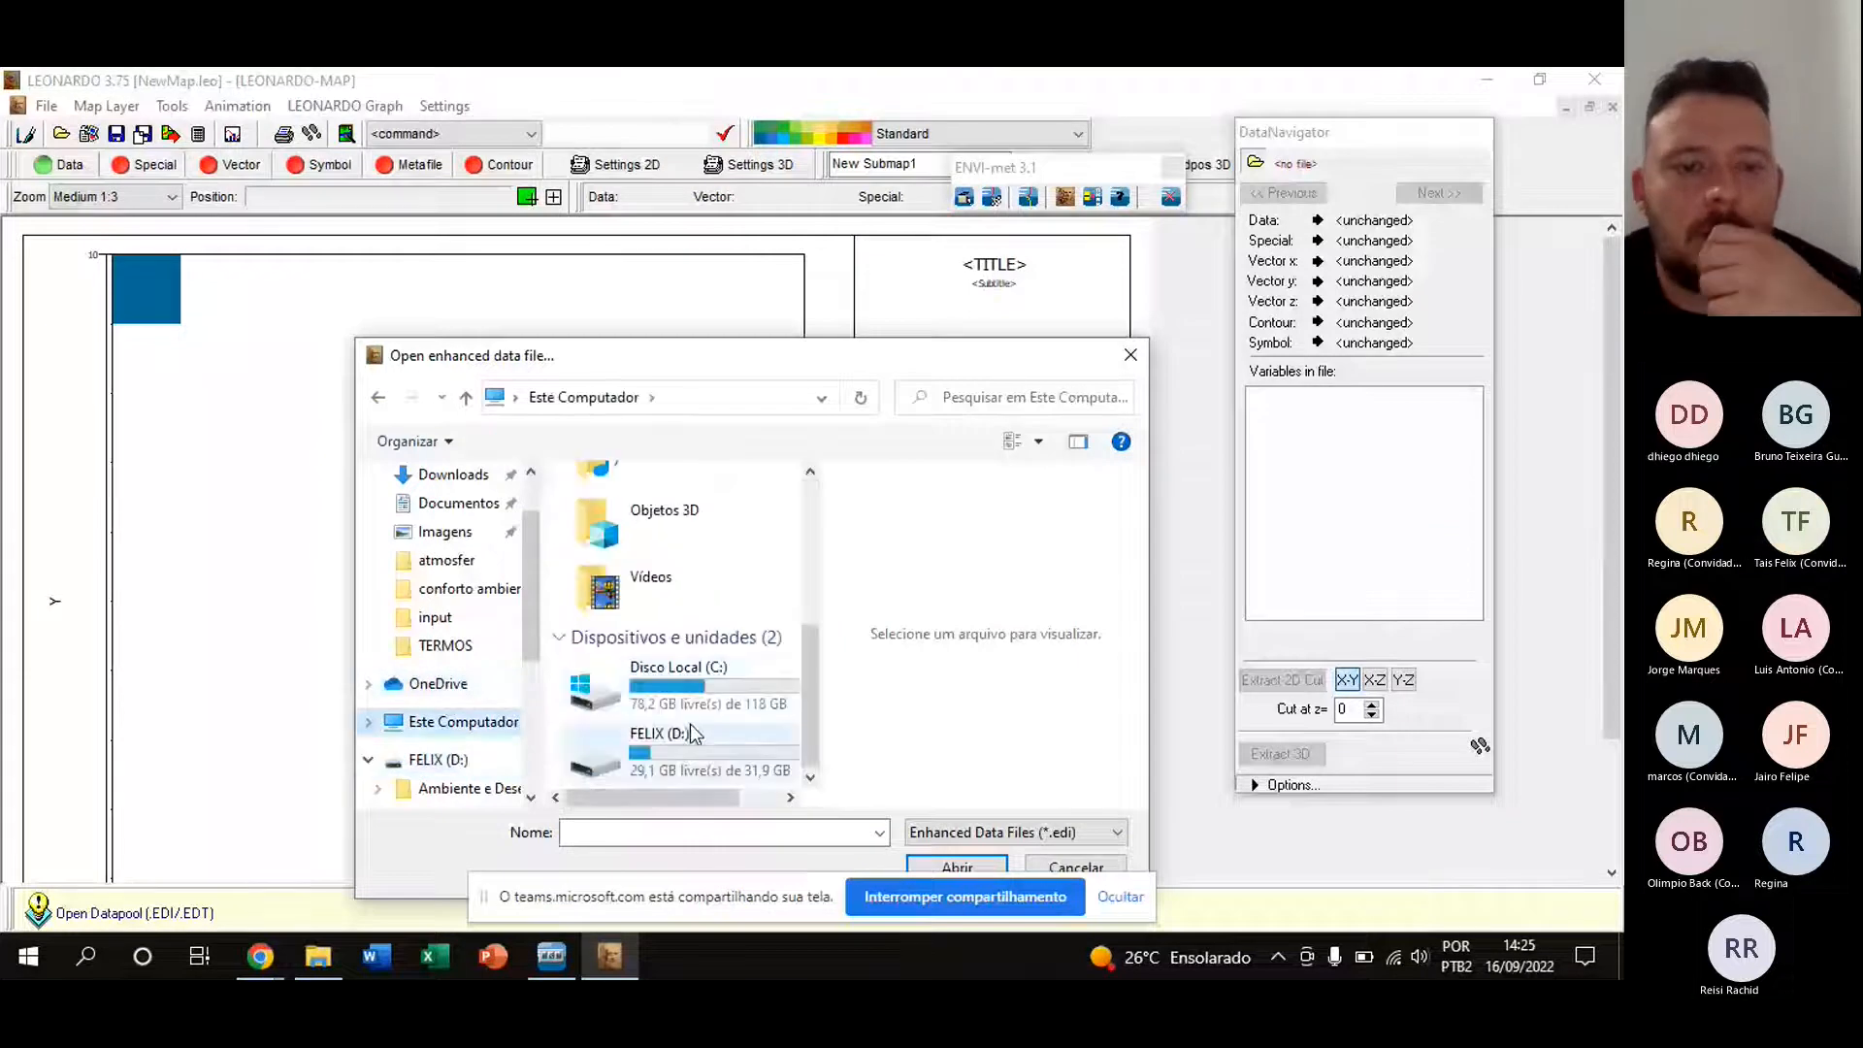
{"action": "double_click", "coordinate": [685, 671]}
{"action": "double_click", "coordinate": [643, 585]}
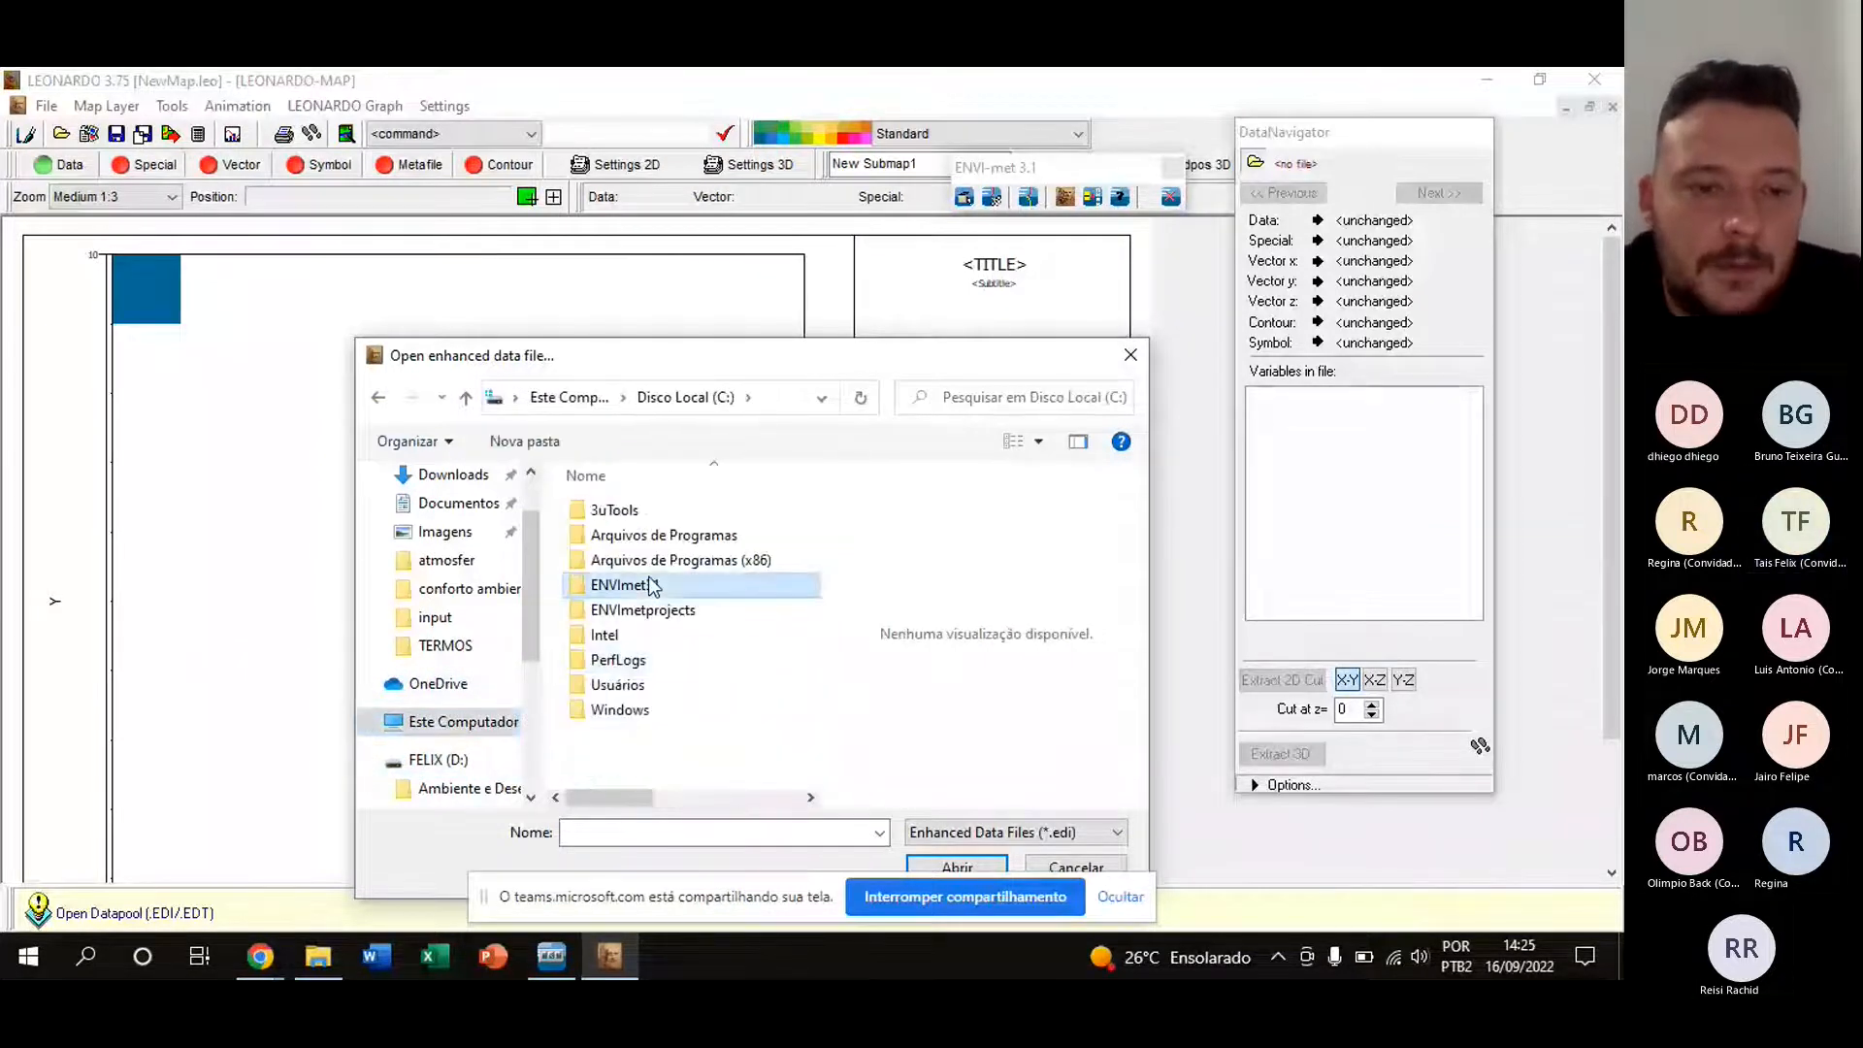
{"action": "double_click", "coordinate": [616, 560]}
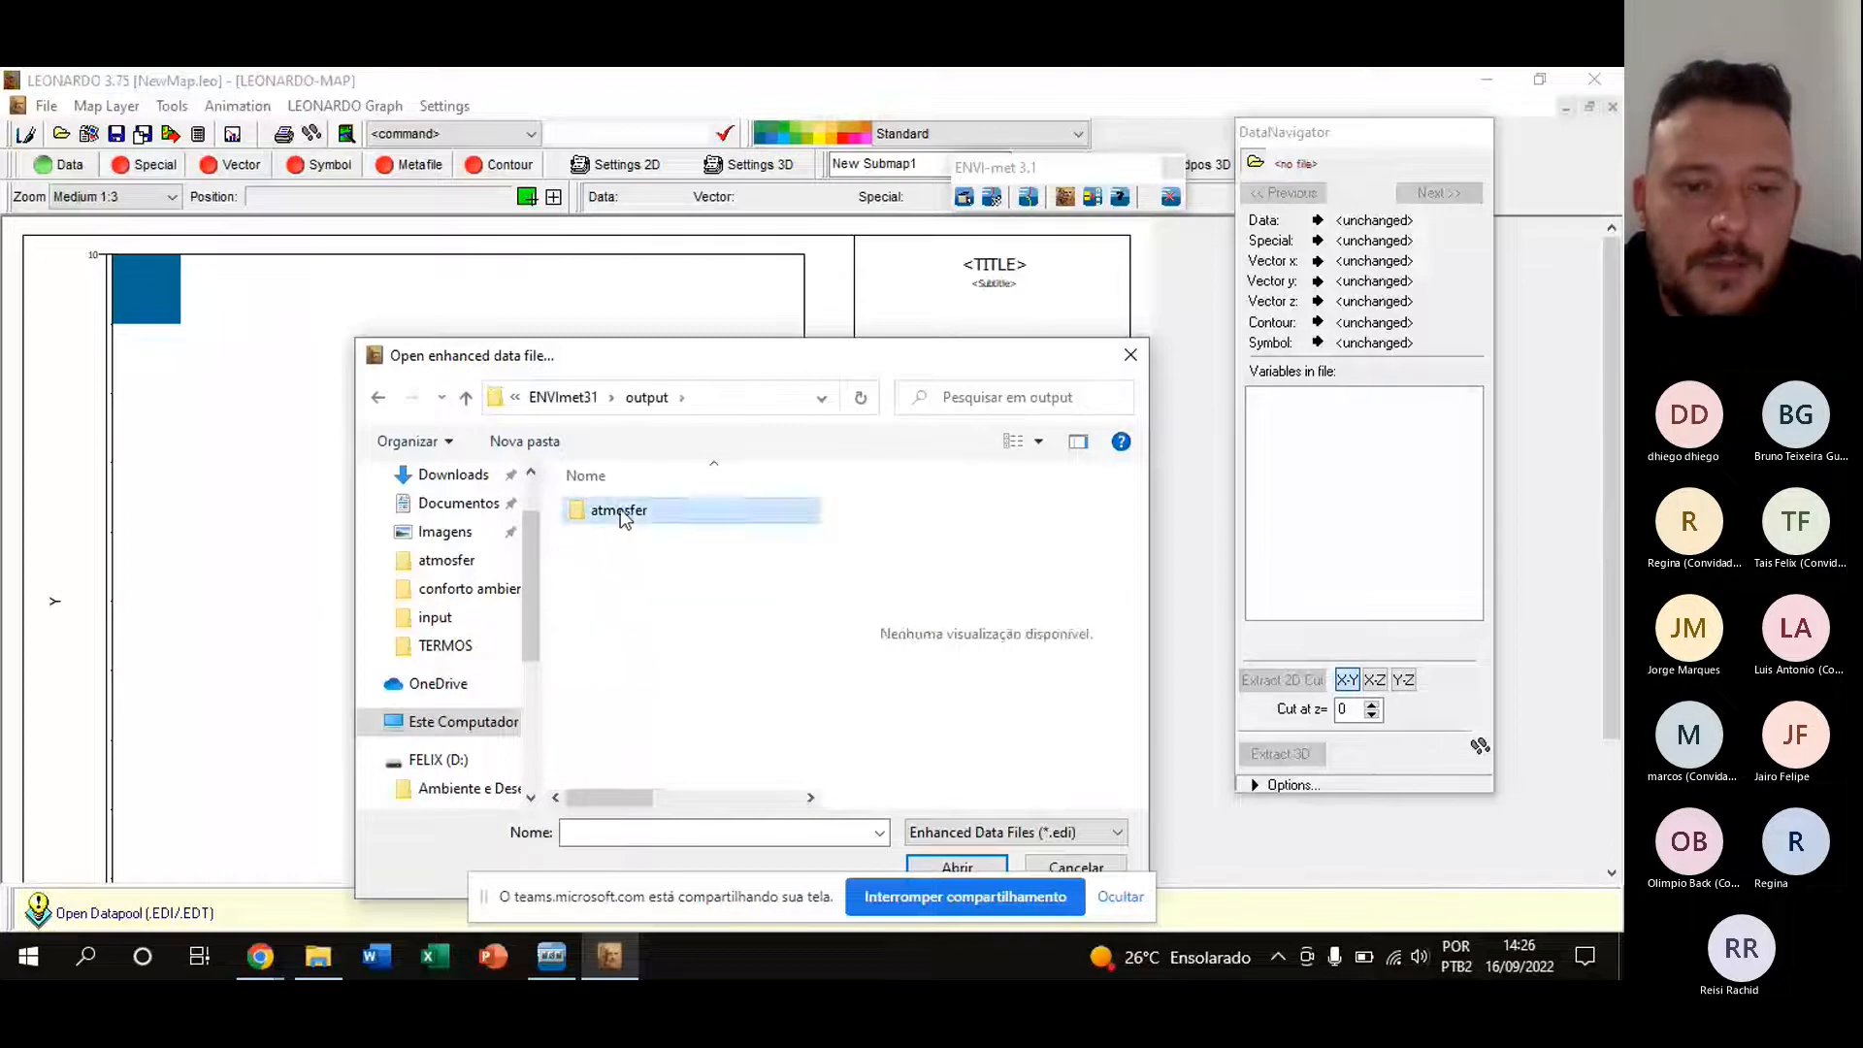
{"action": "double_click", "coordinate": [620, 510]}
{"action": "left_click", "coordinate": [691, 510]}
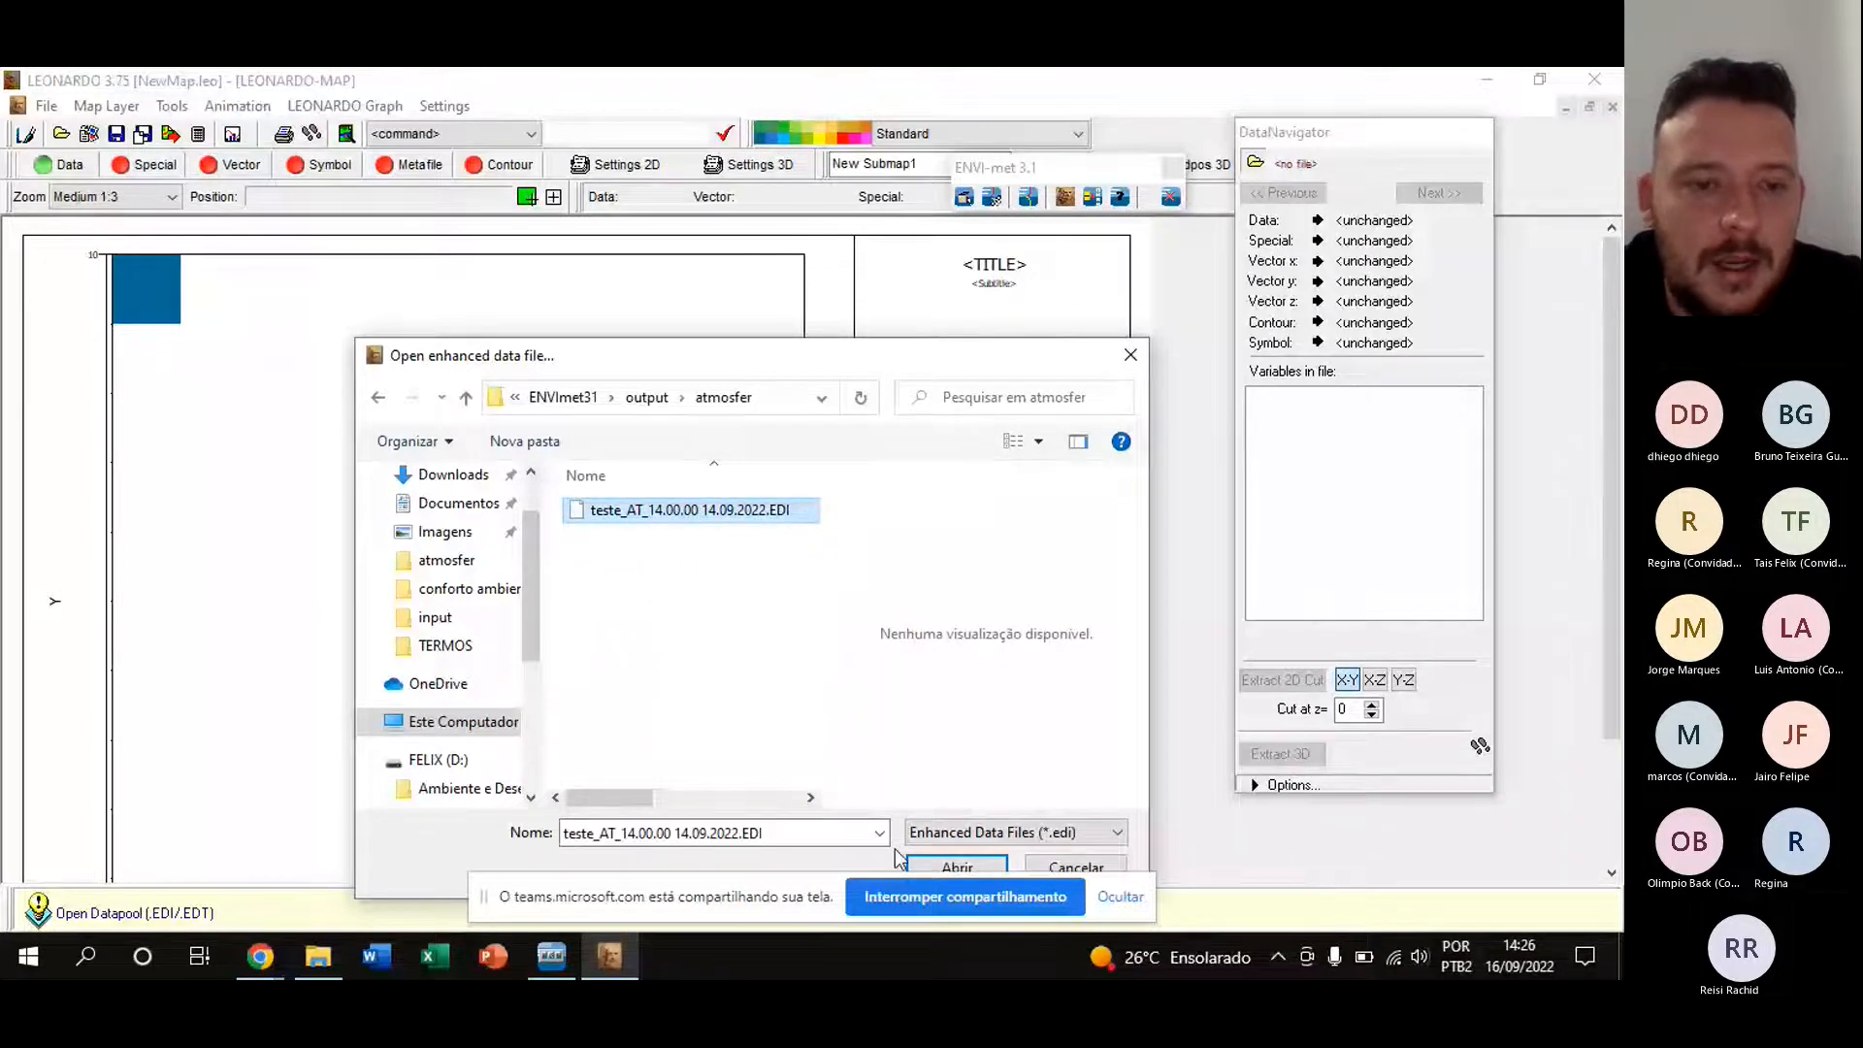
- Go back to the output folder and rename its atmosfer subfolder as atmosphere
{"action": "left_click", "coordinate": [379, 399]}
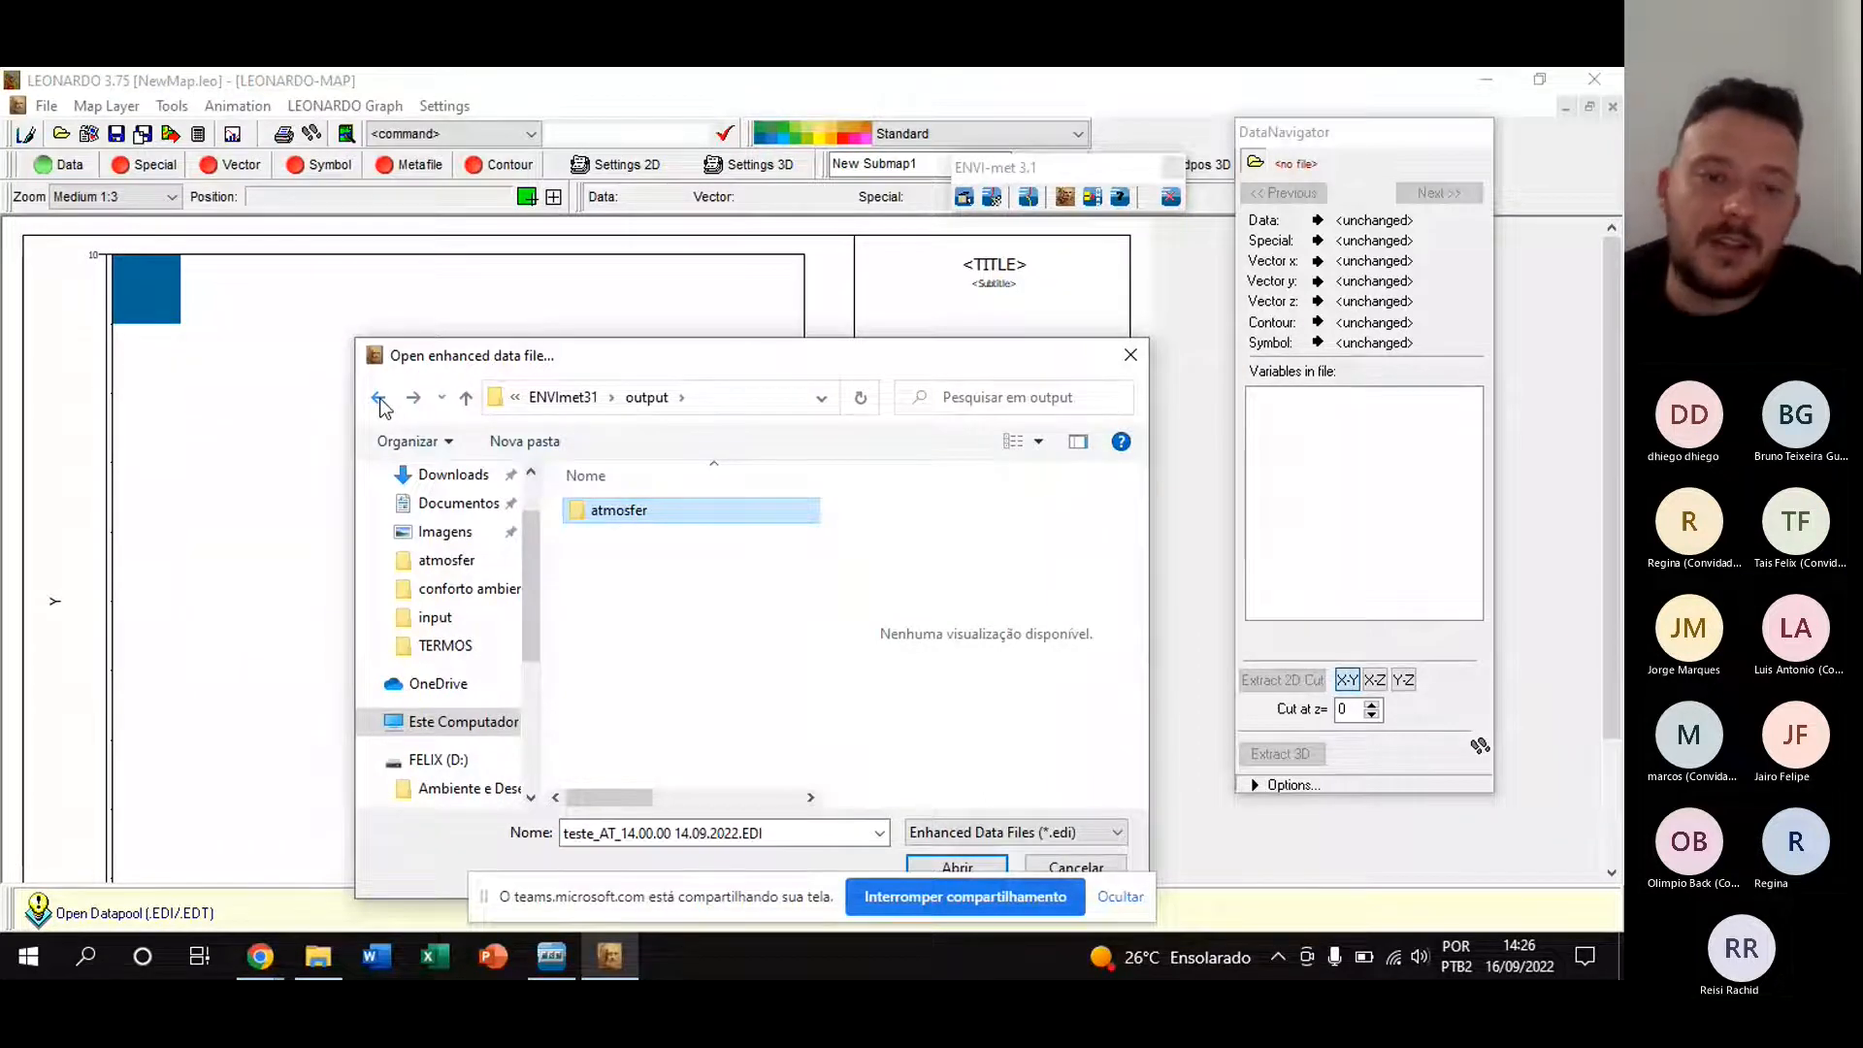
{"action": "left_click", "coordinate": [649, 589]}
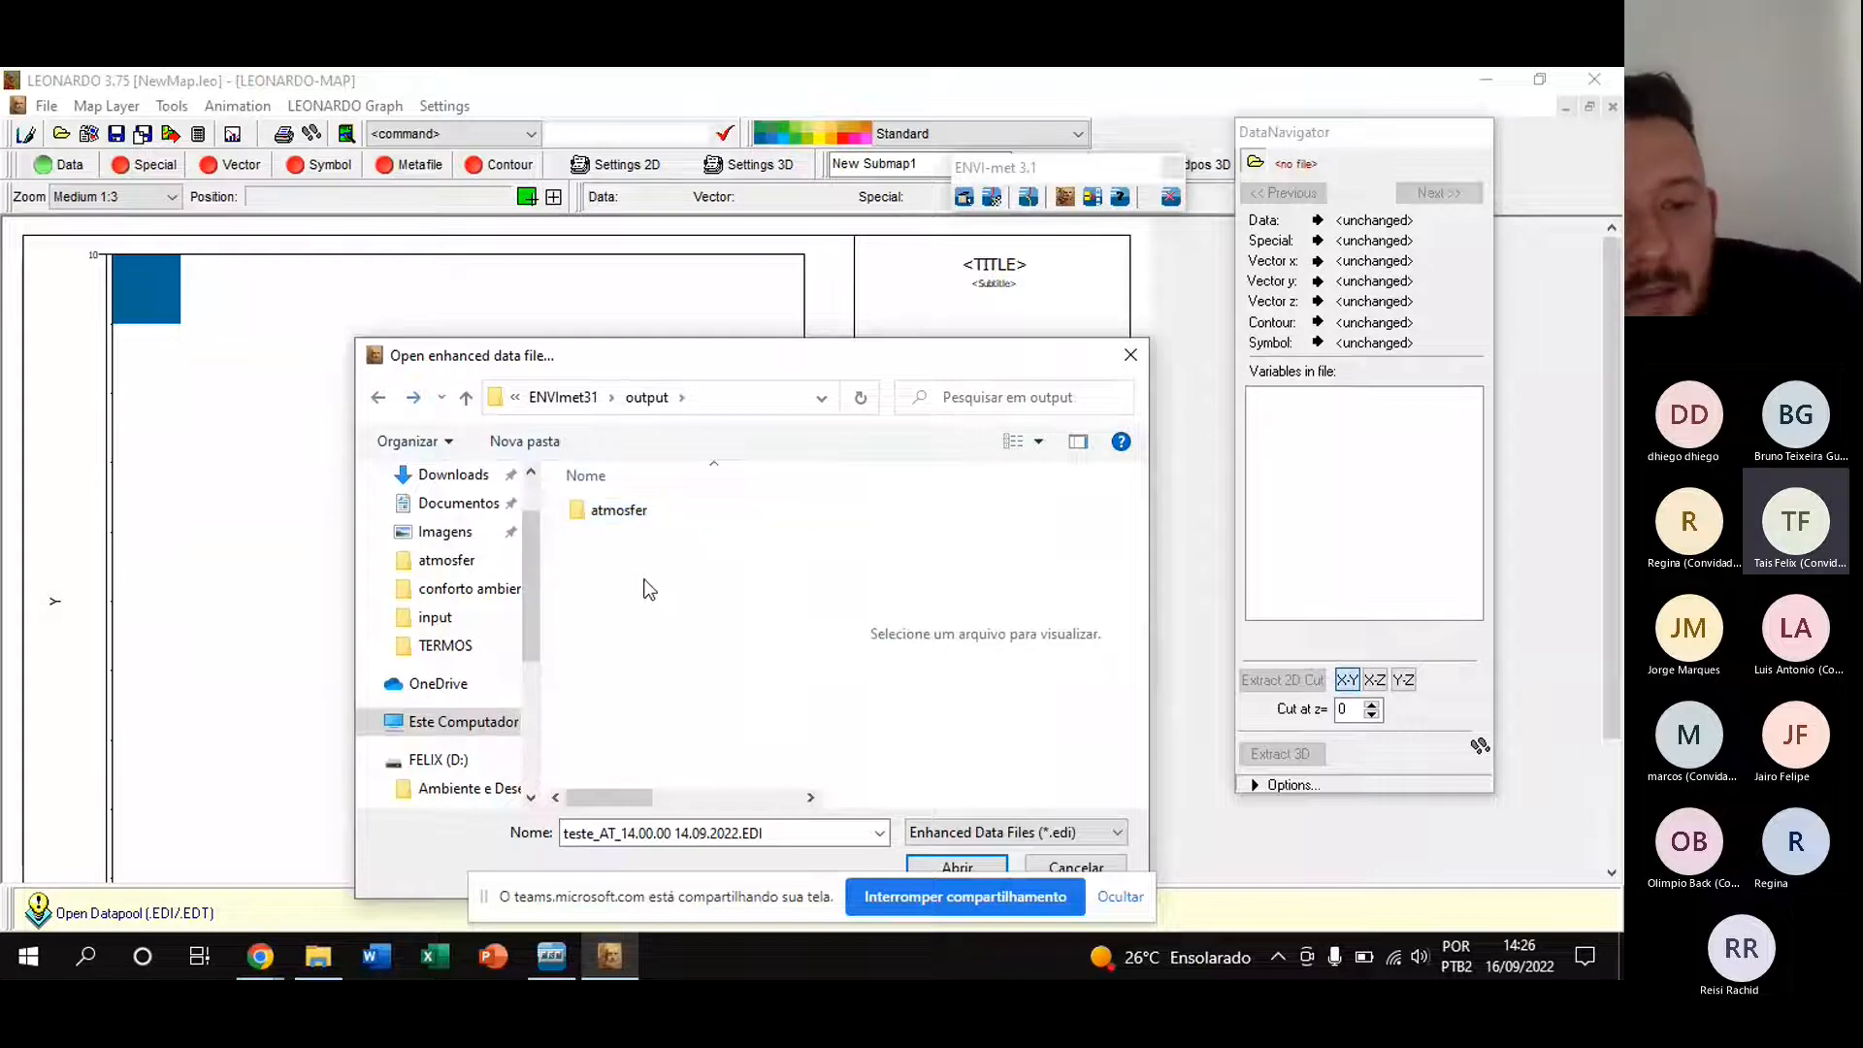
{"action": "left_click", "coordinate": [606, 505]}
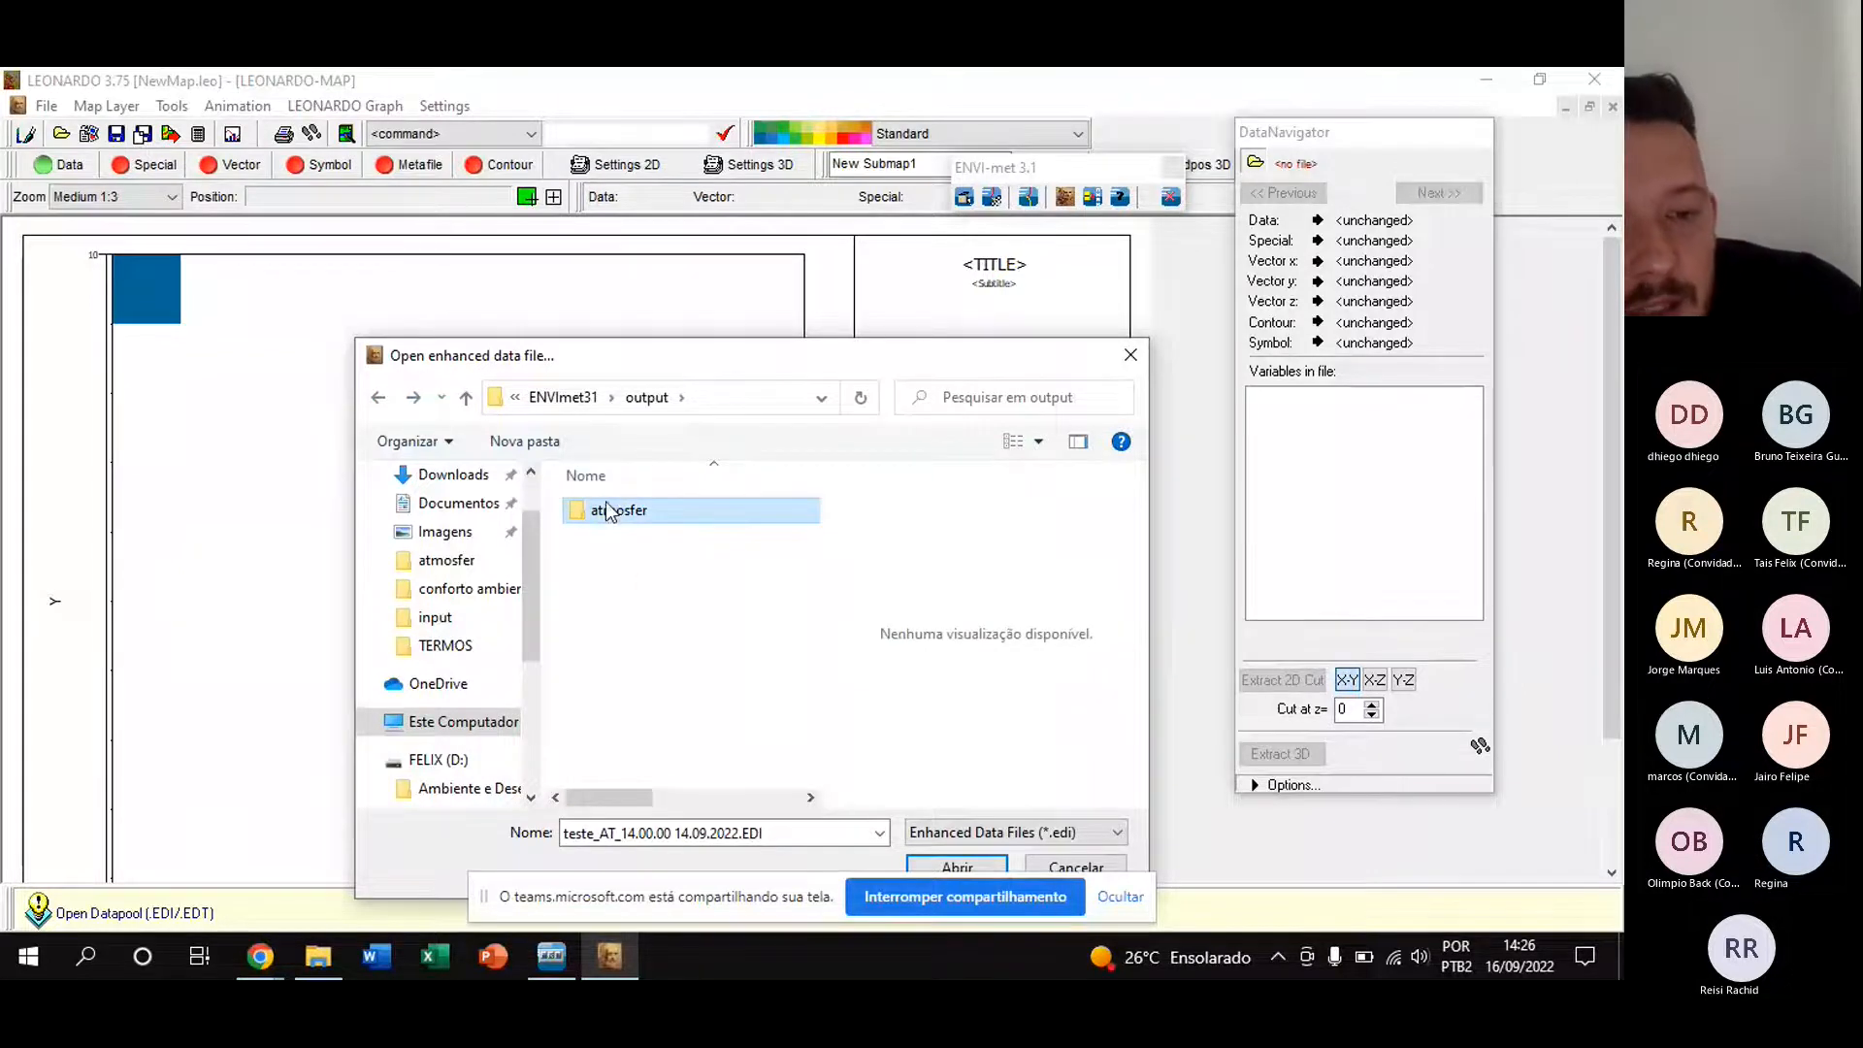
{"action": "right_click", "coordinate": [605, 506]}
{"action": "left_click", "coordinate": [683, 871]}
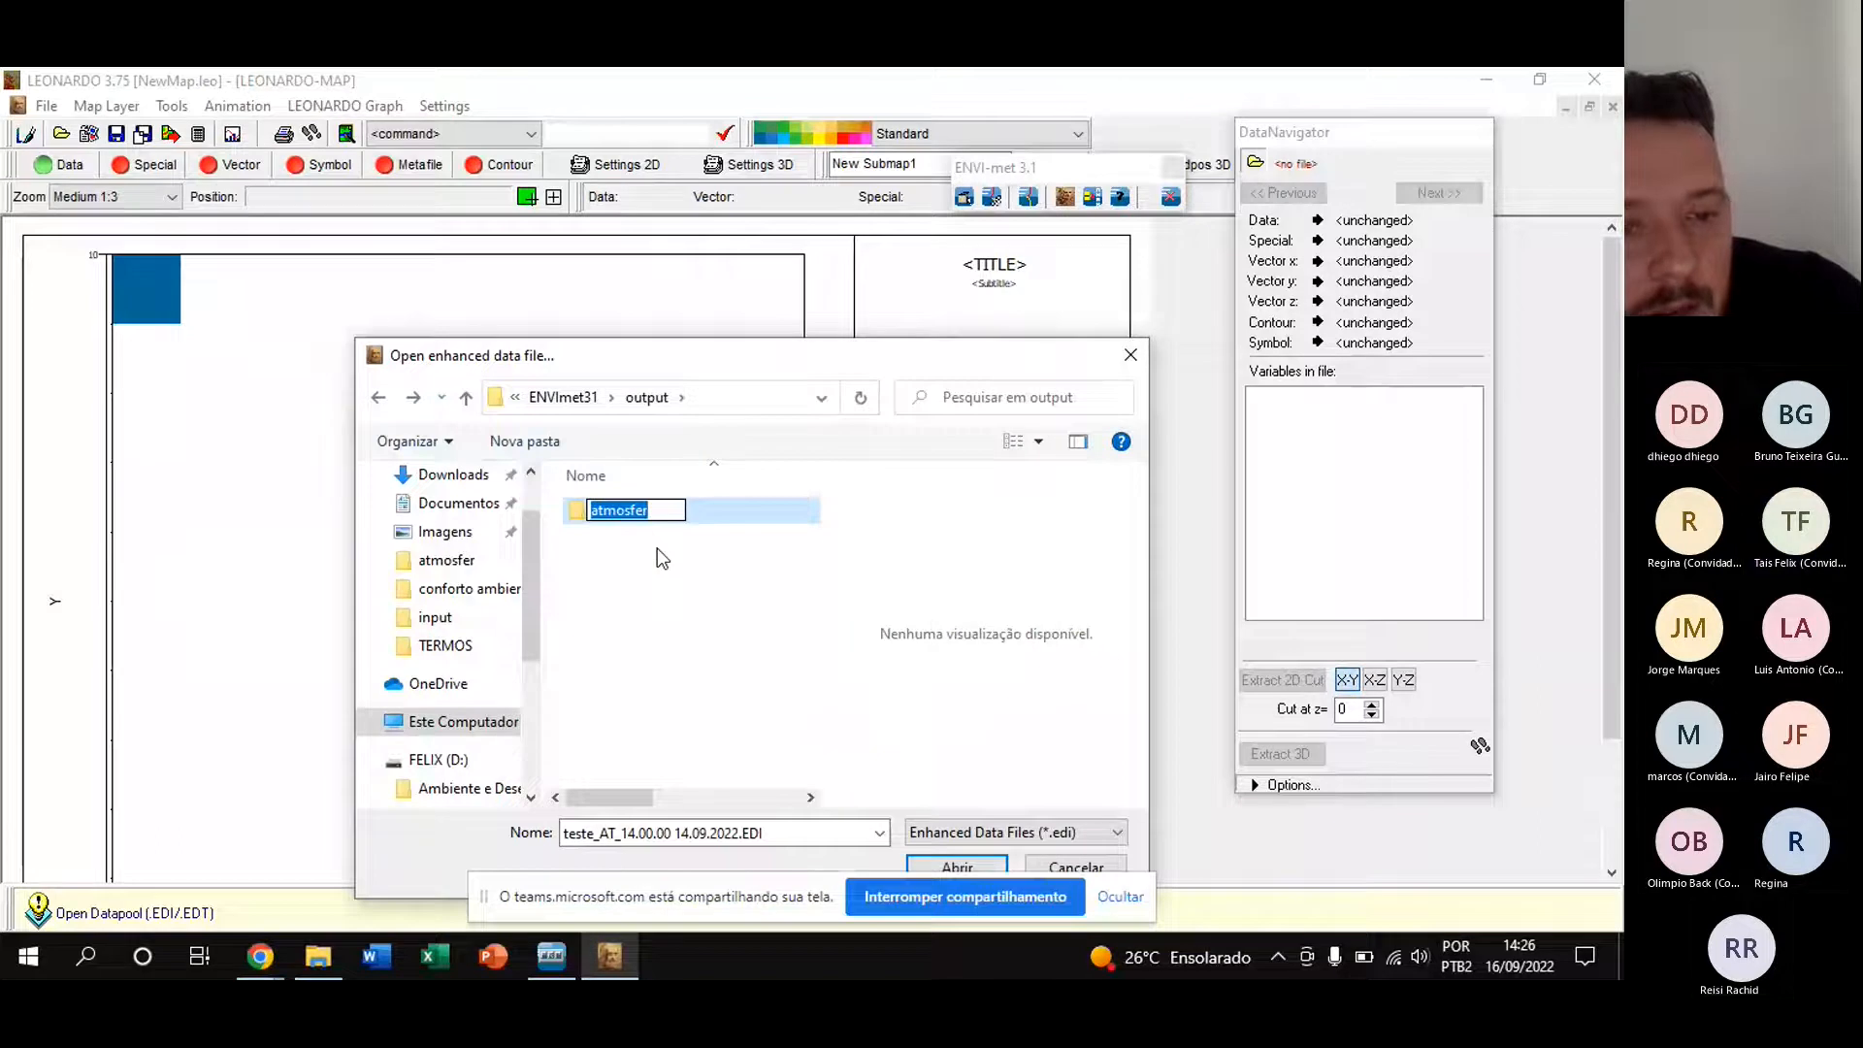
{"action": "key", "text": "BackSpace"}
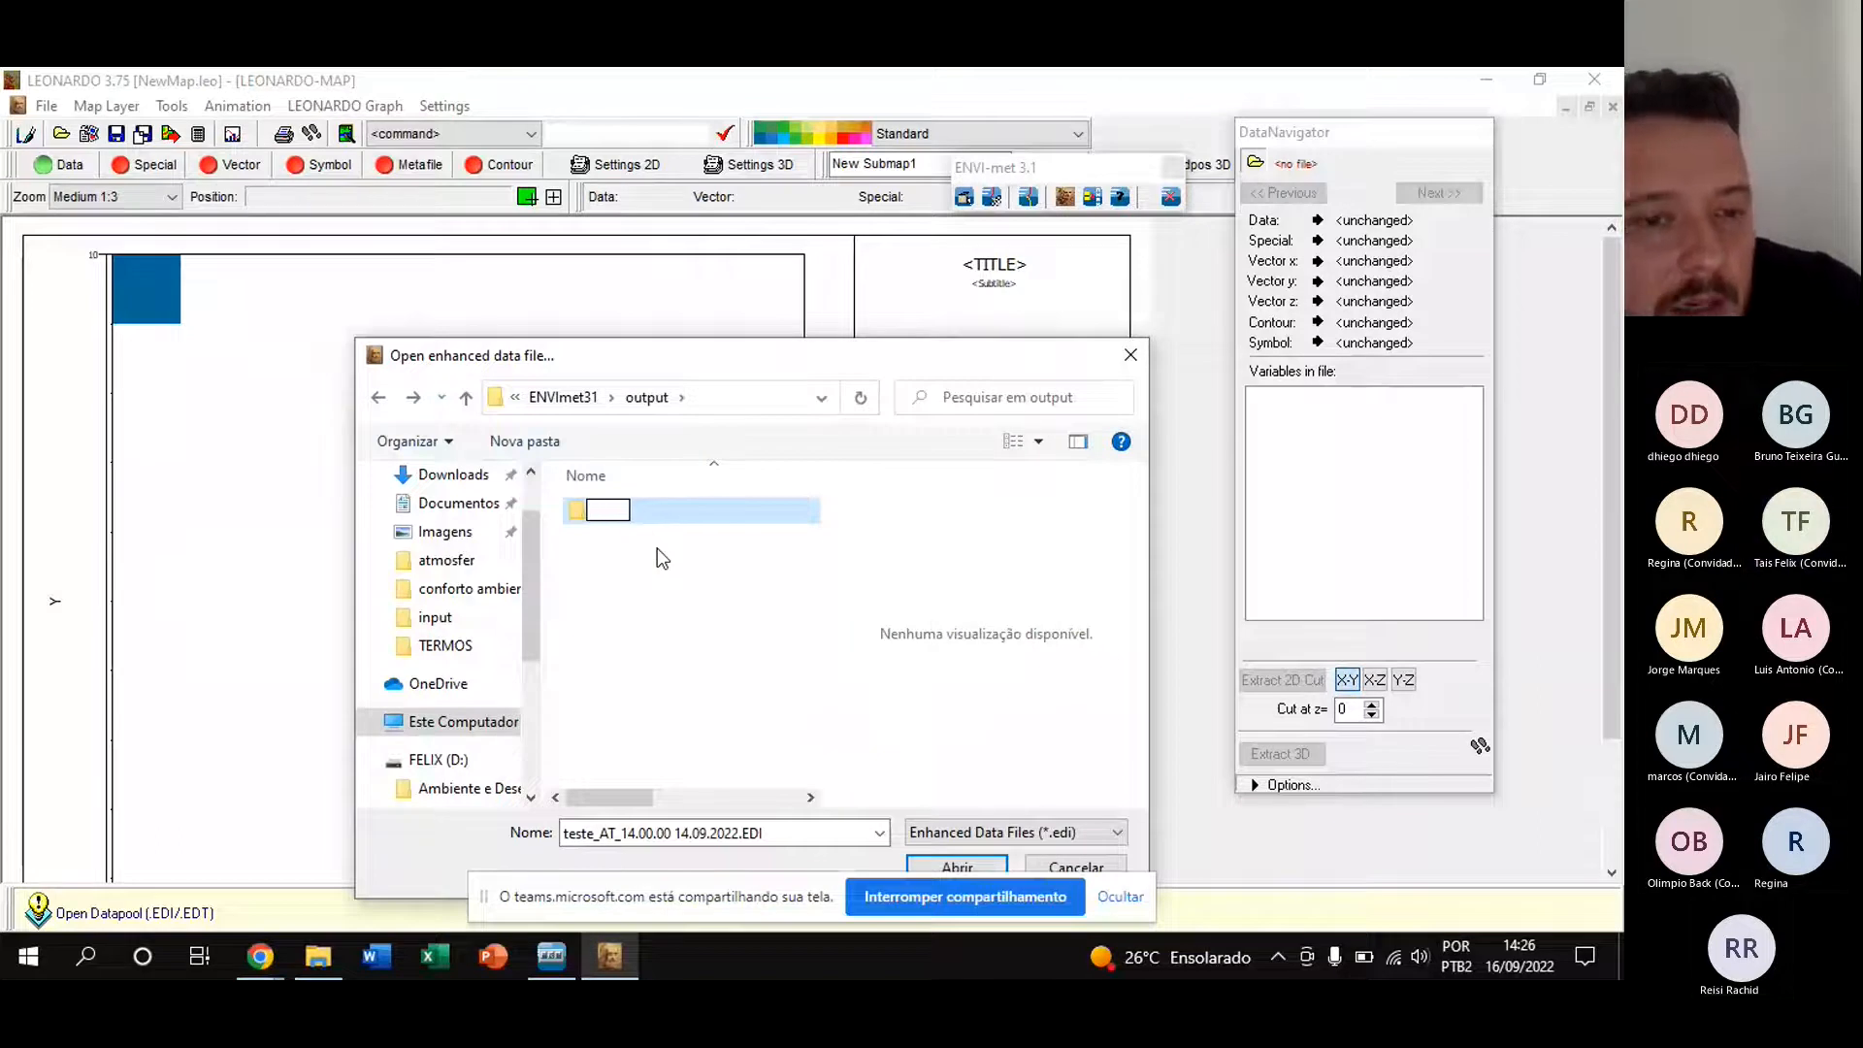
{"action": "type", "text": "ph"}
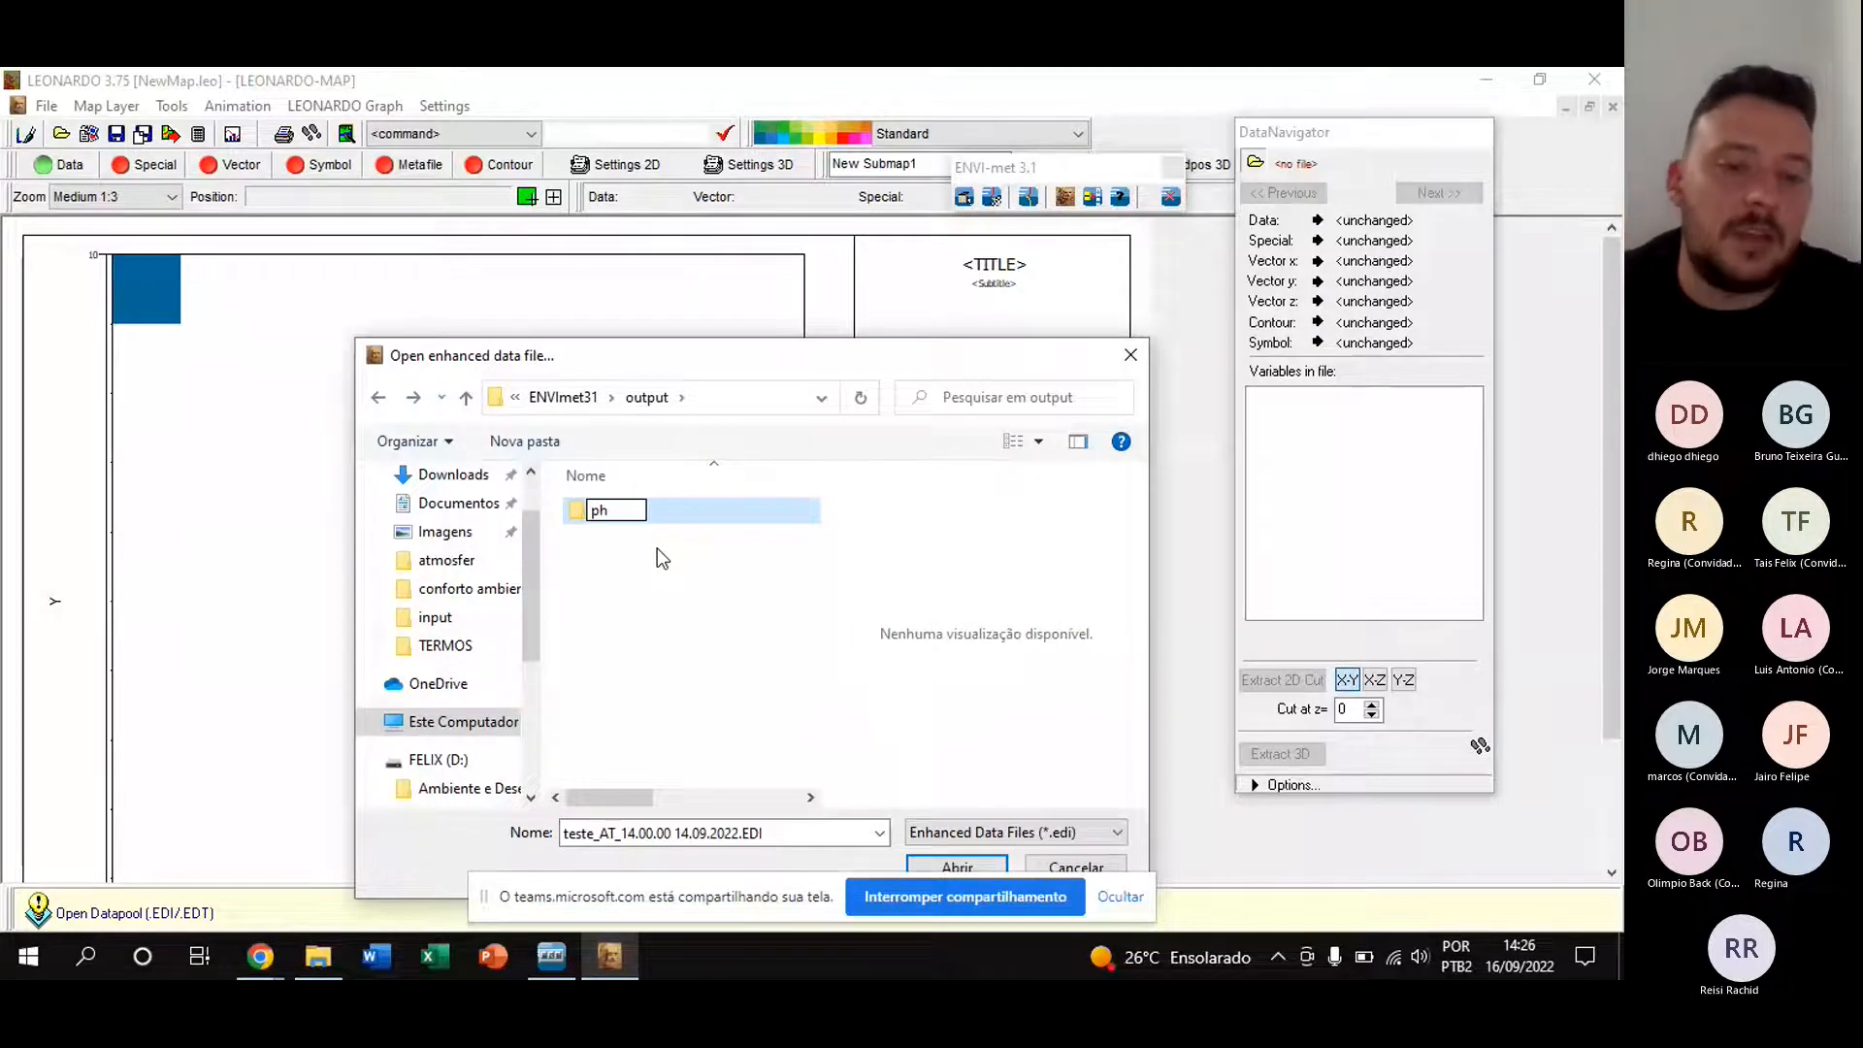
{"action": "key", "text": "BackSpace"}
{"action": "key", "text": "BackSpace"}
{"action": "type", "text": "atmopher"}
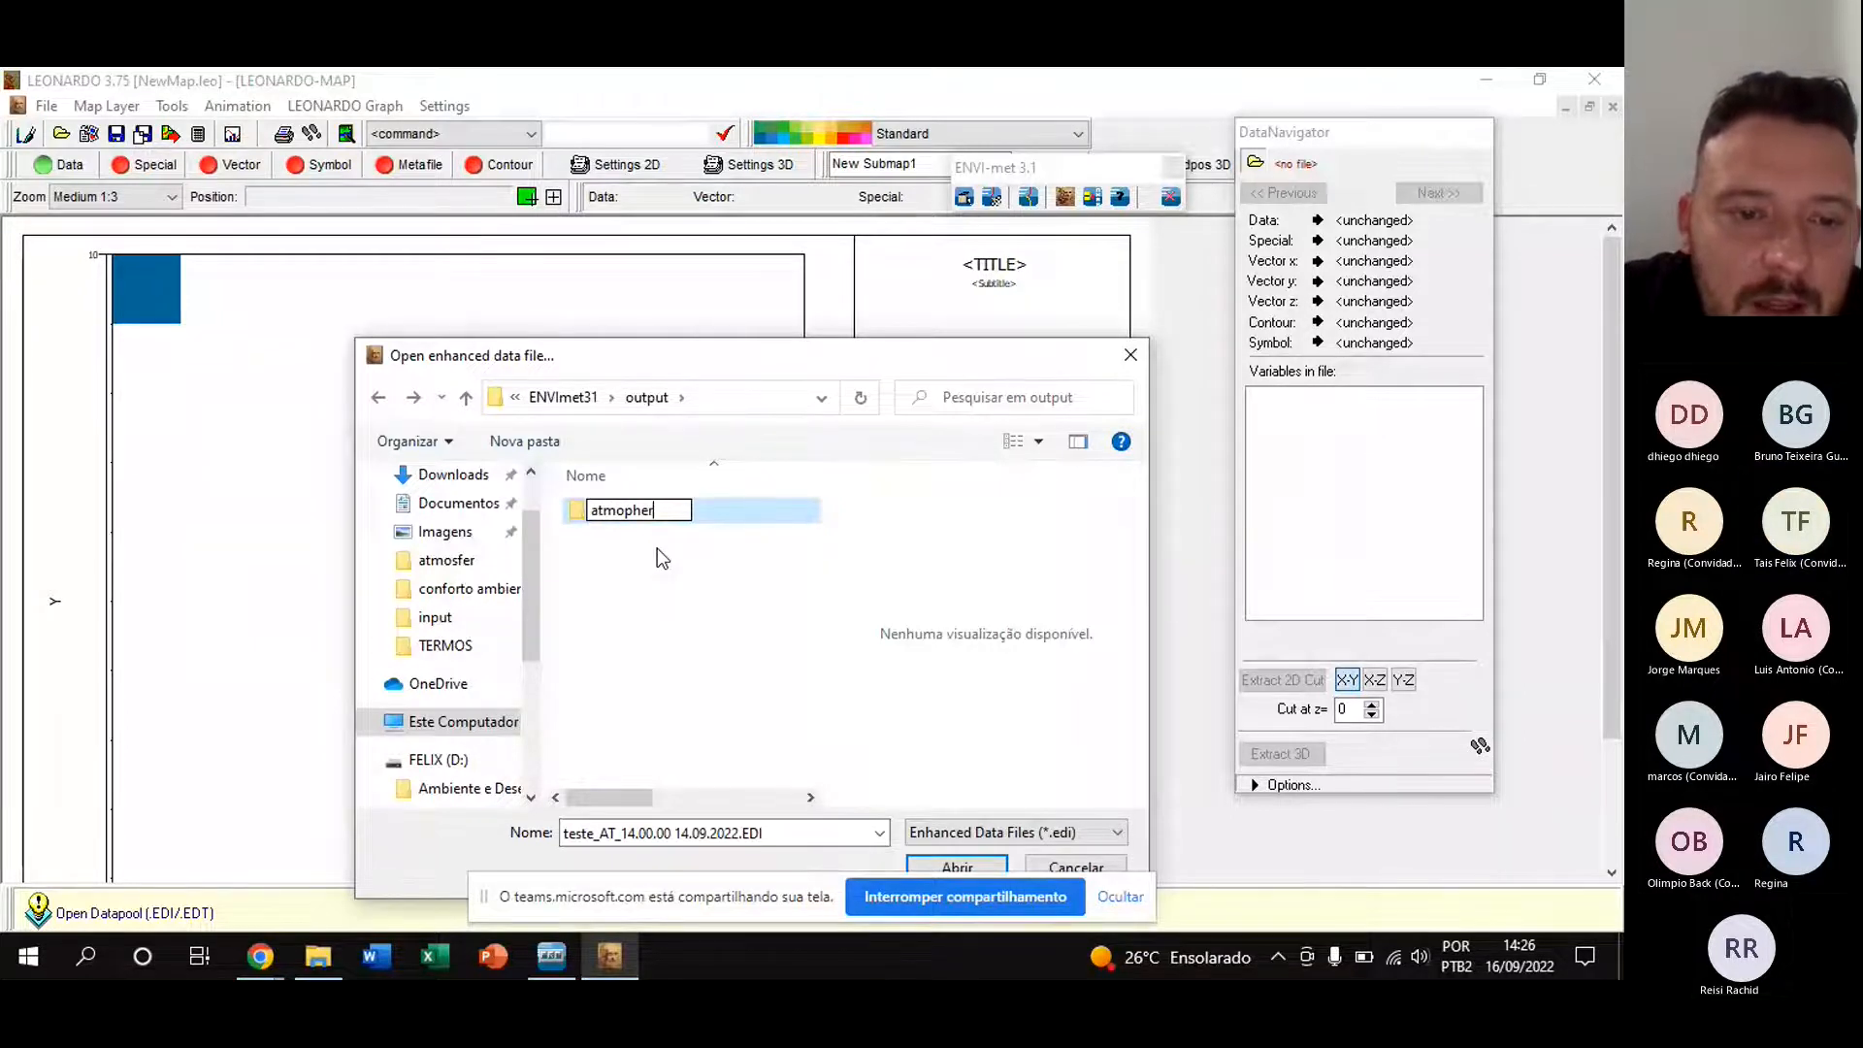
{"action": "key", "text": "BackSpace"}
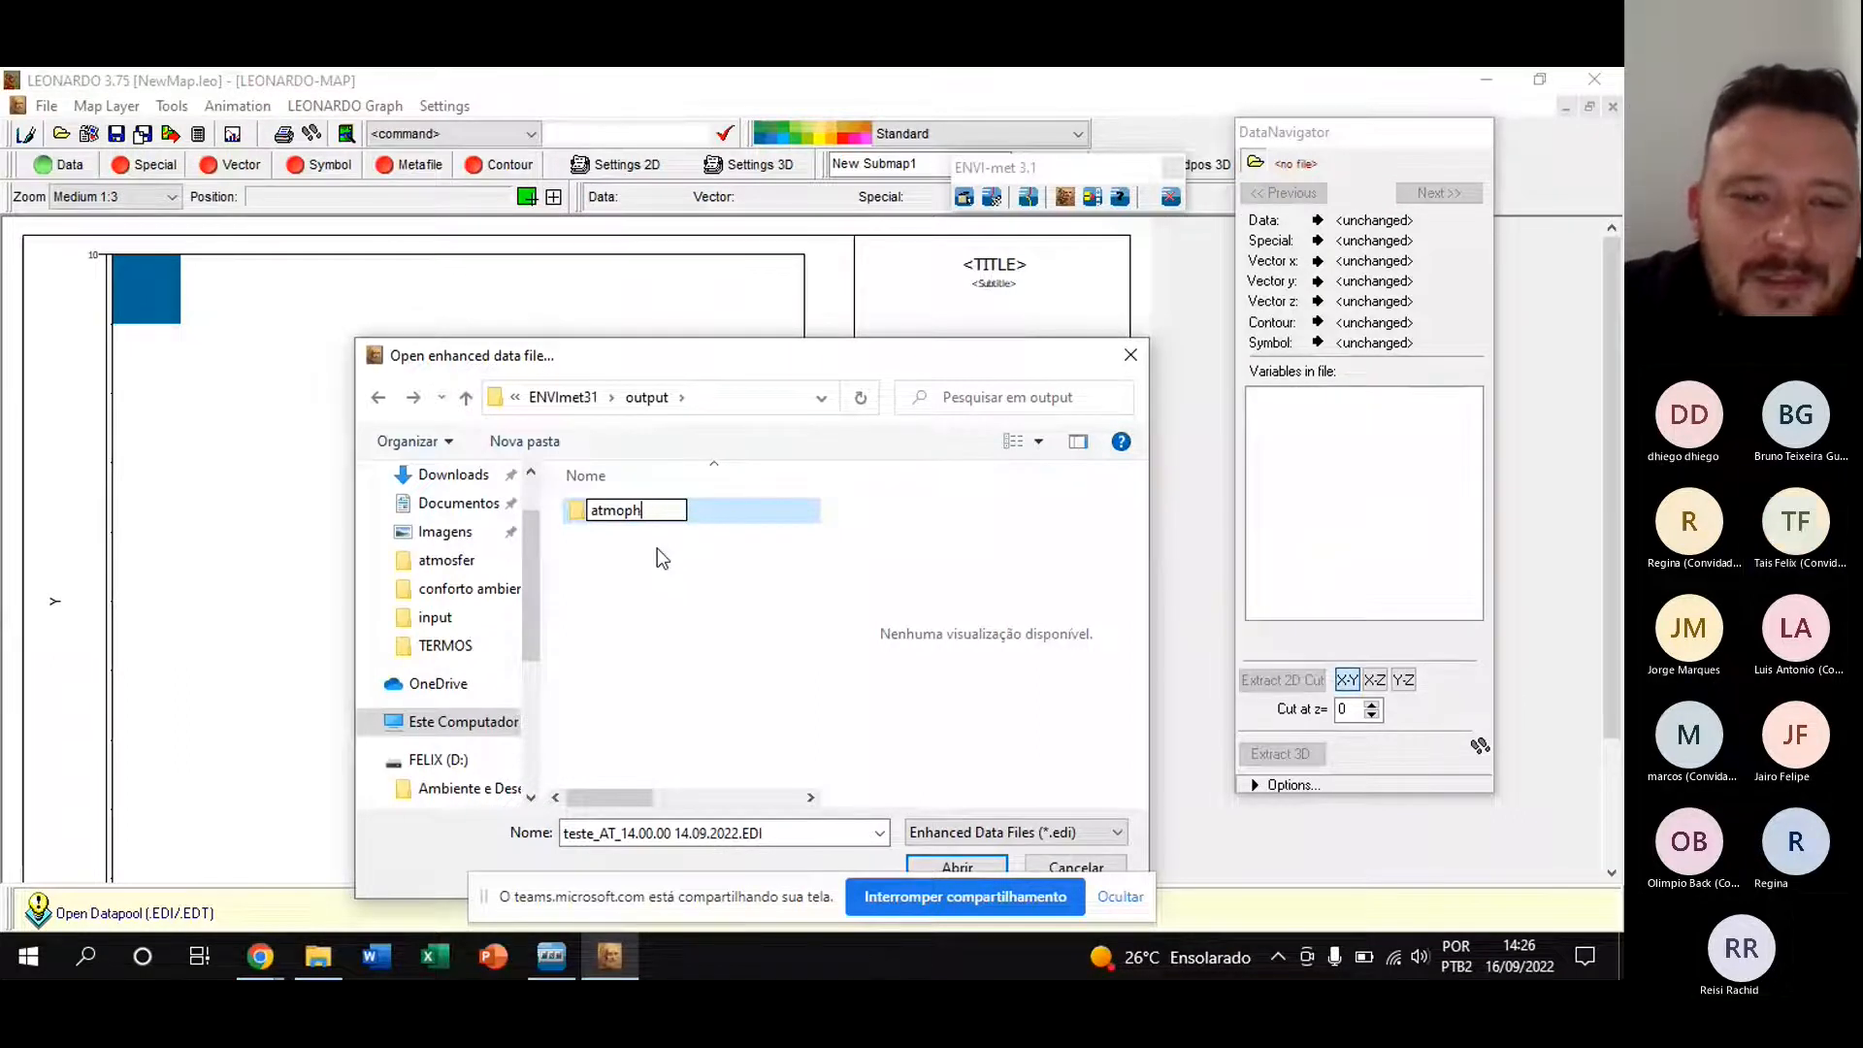
{"action": "key", "text": "BackSpace"}
{"action": "key", "text": "BackSpace"}
{"action": "key", "text": "BackSpace"}
{"action": "type", "text": "s"}
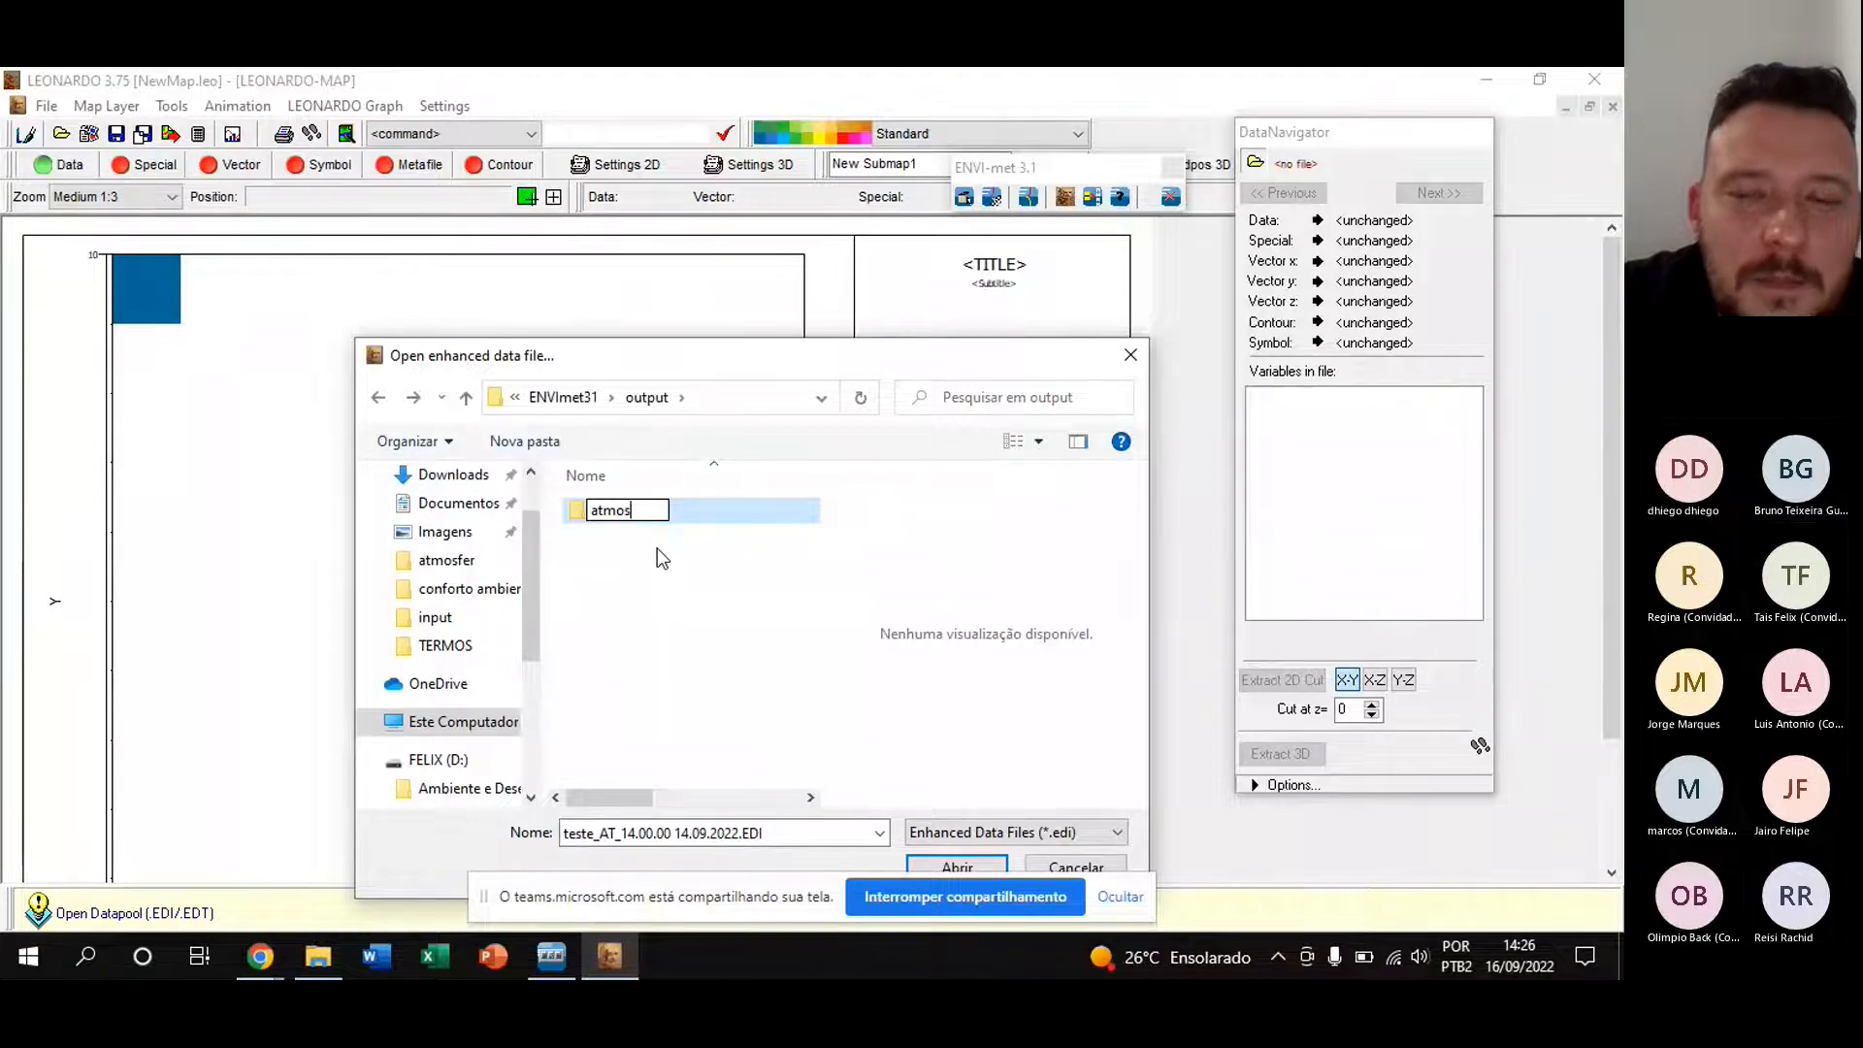
{"action": "type", "text": "p"}
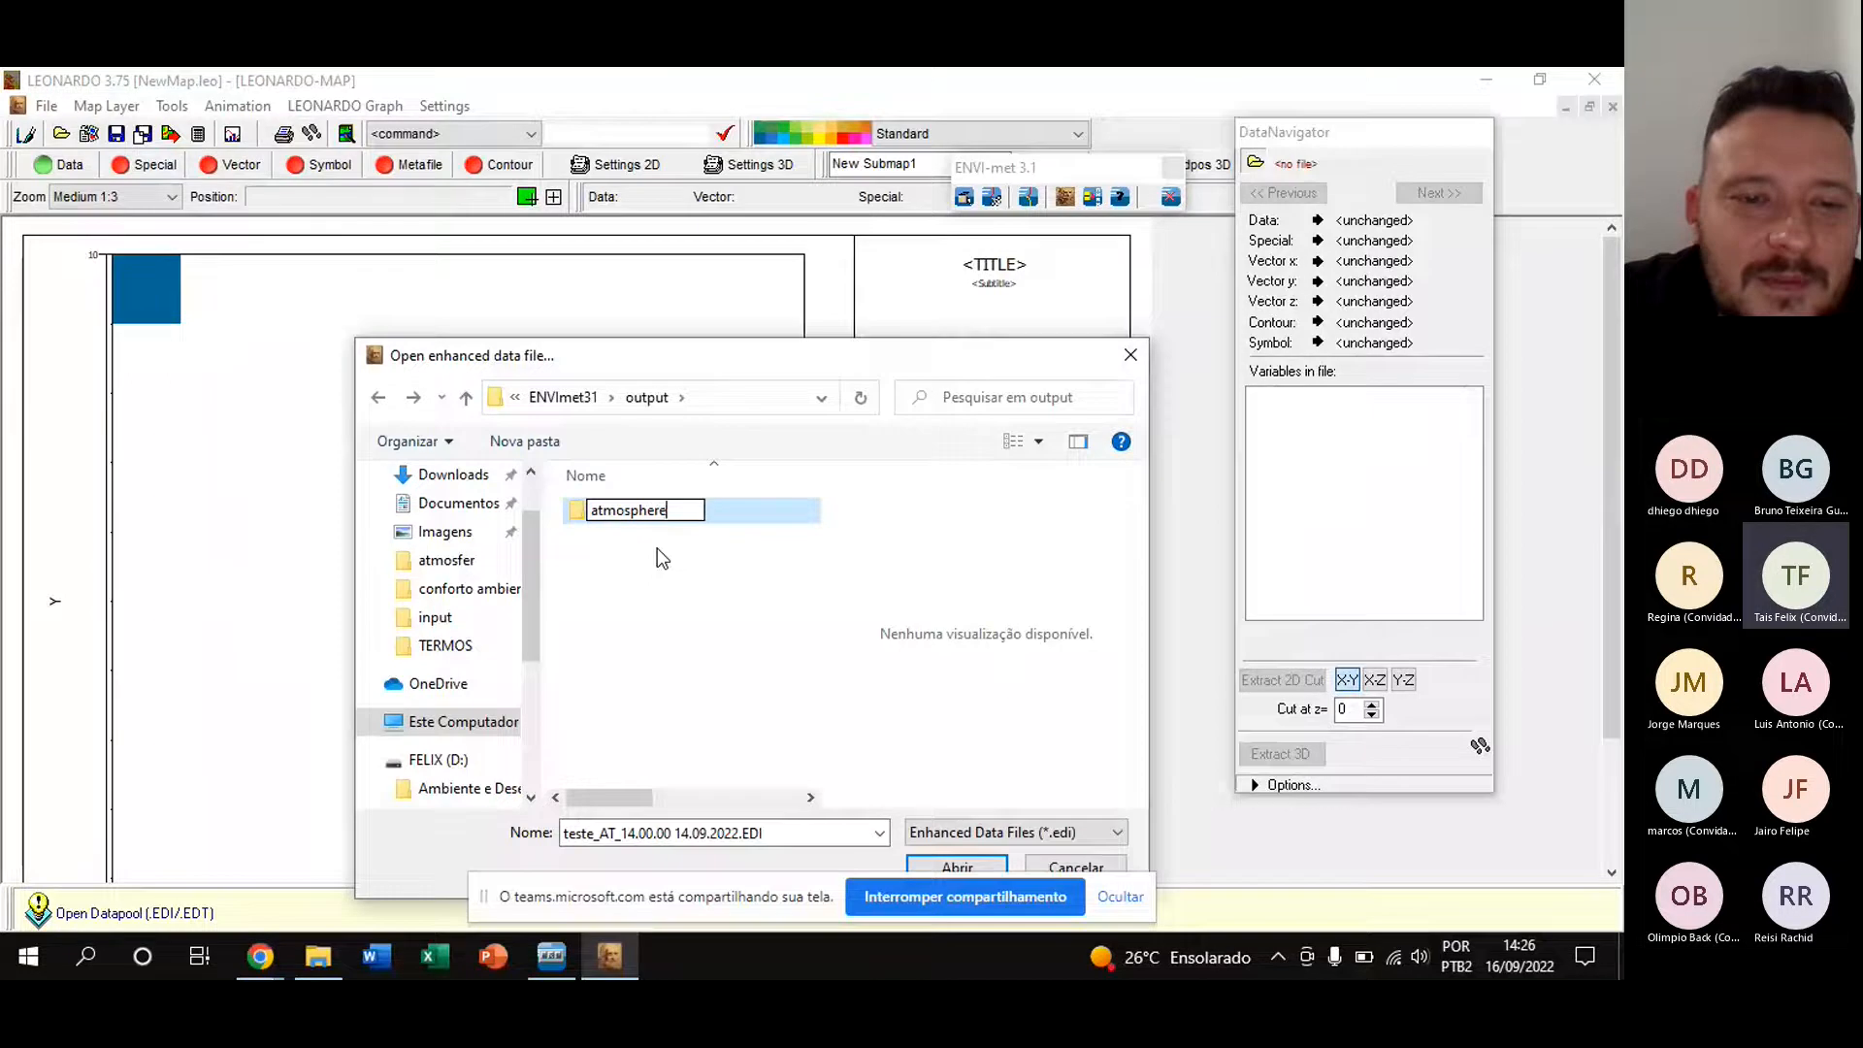
{"action": "type", "text": "here"}
{"action": "key", "text": "Return"}
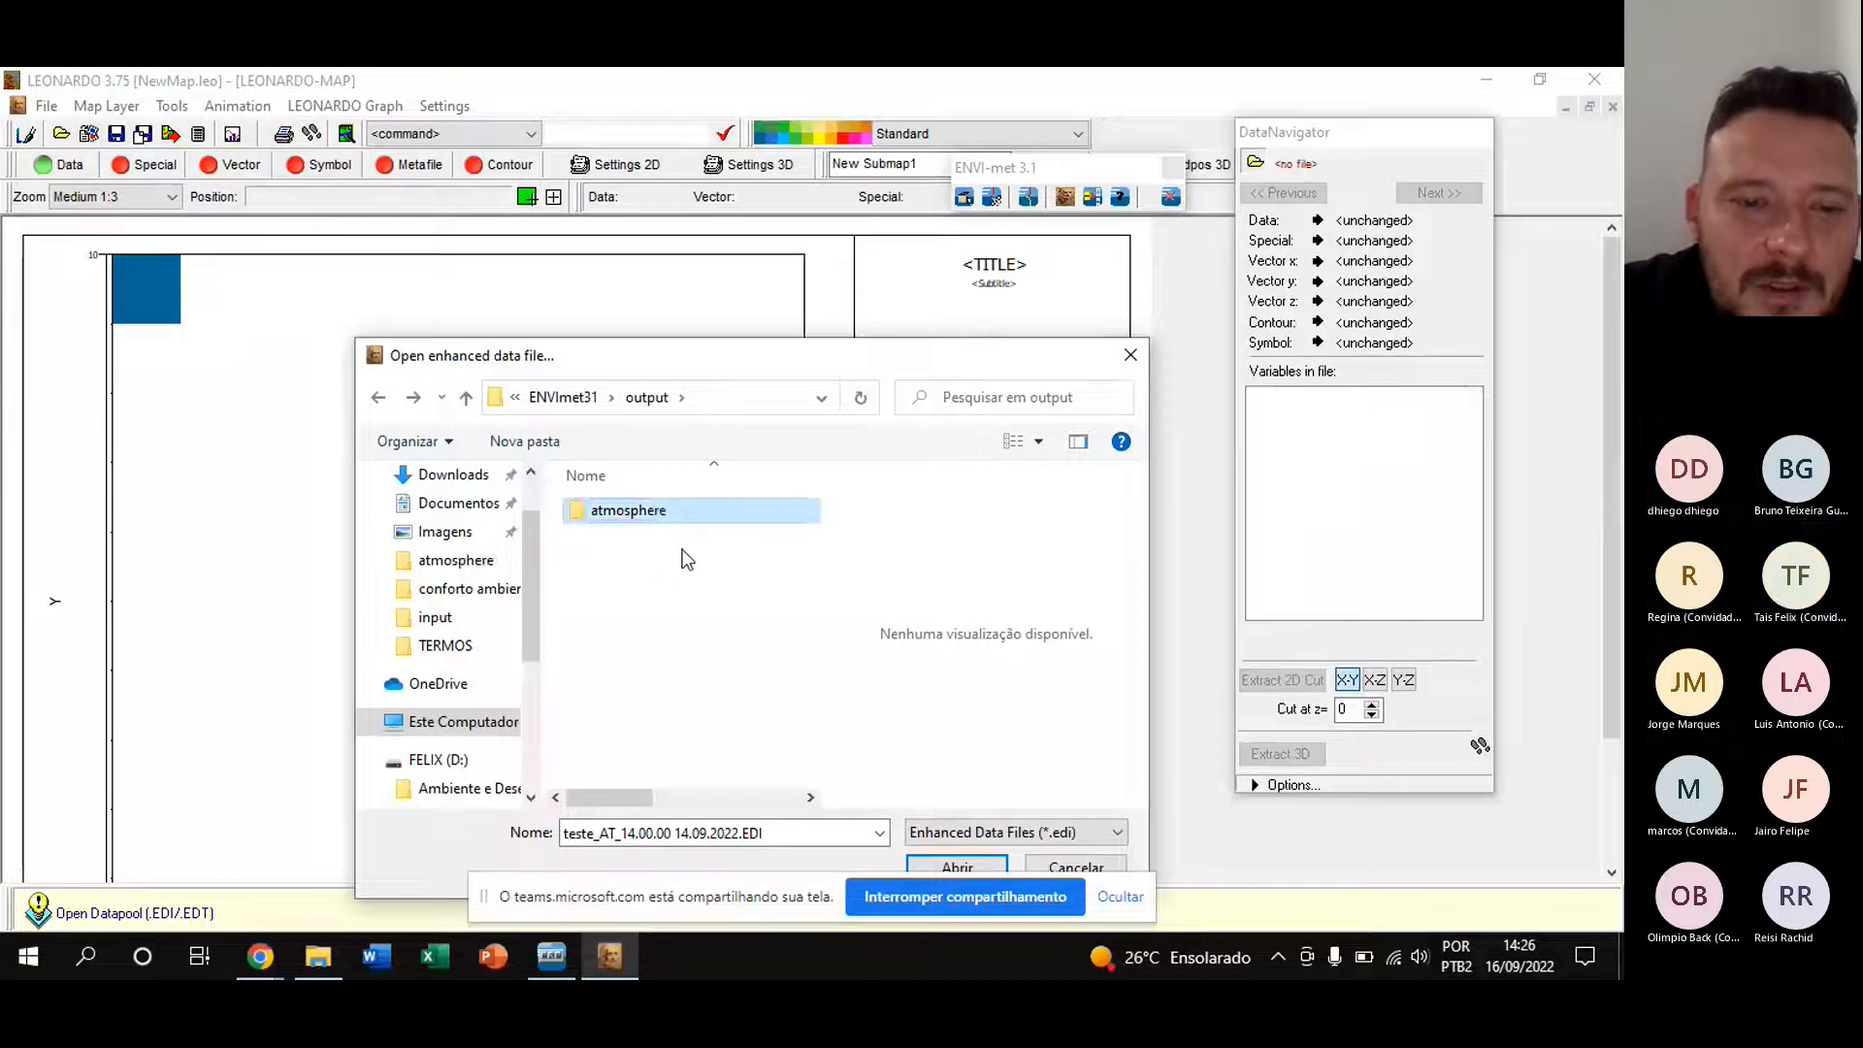
- Load teste_AT_14.00.00 14.09.2022.EDI from the renamed folder and assign Pot. Temperature (K) to the Data layer
{"action": "left_click", "coordinate": [958, 868]}
{"action": "left_click", "coordinate": [957, 867]}
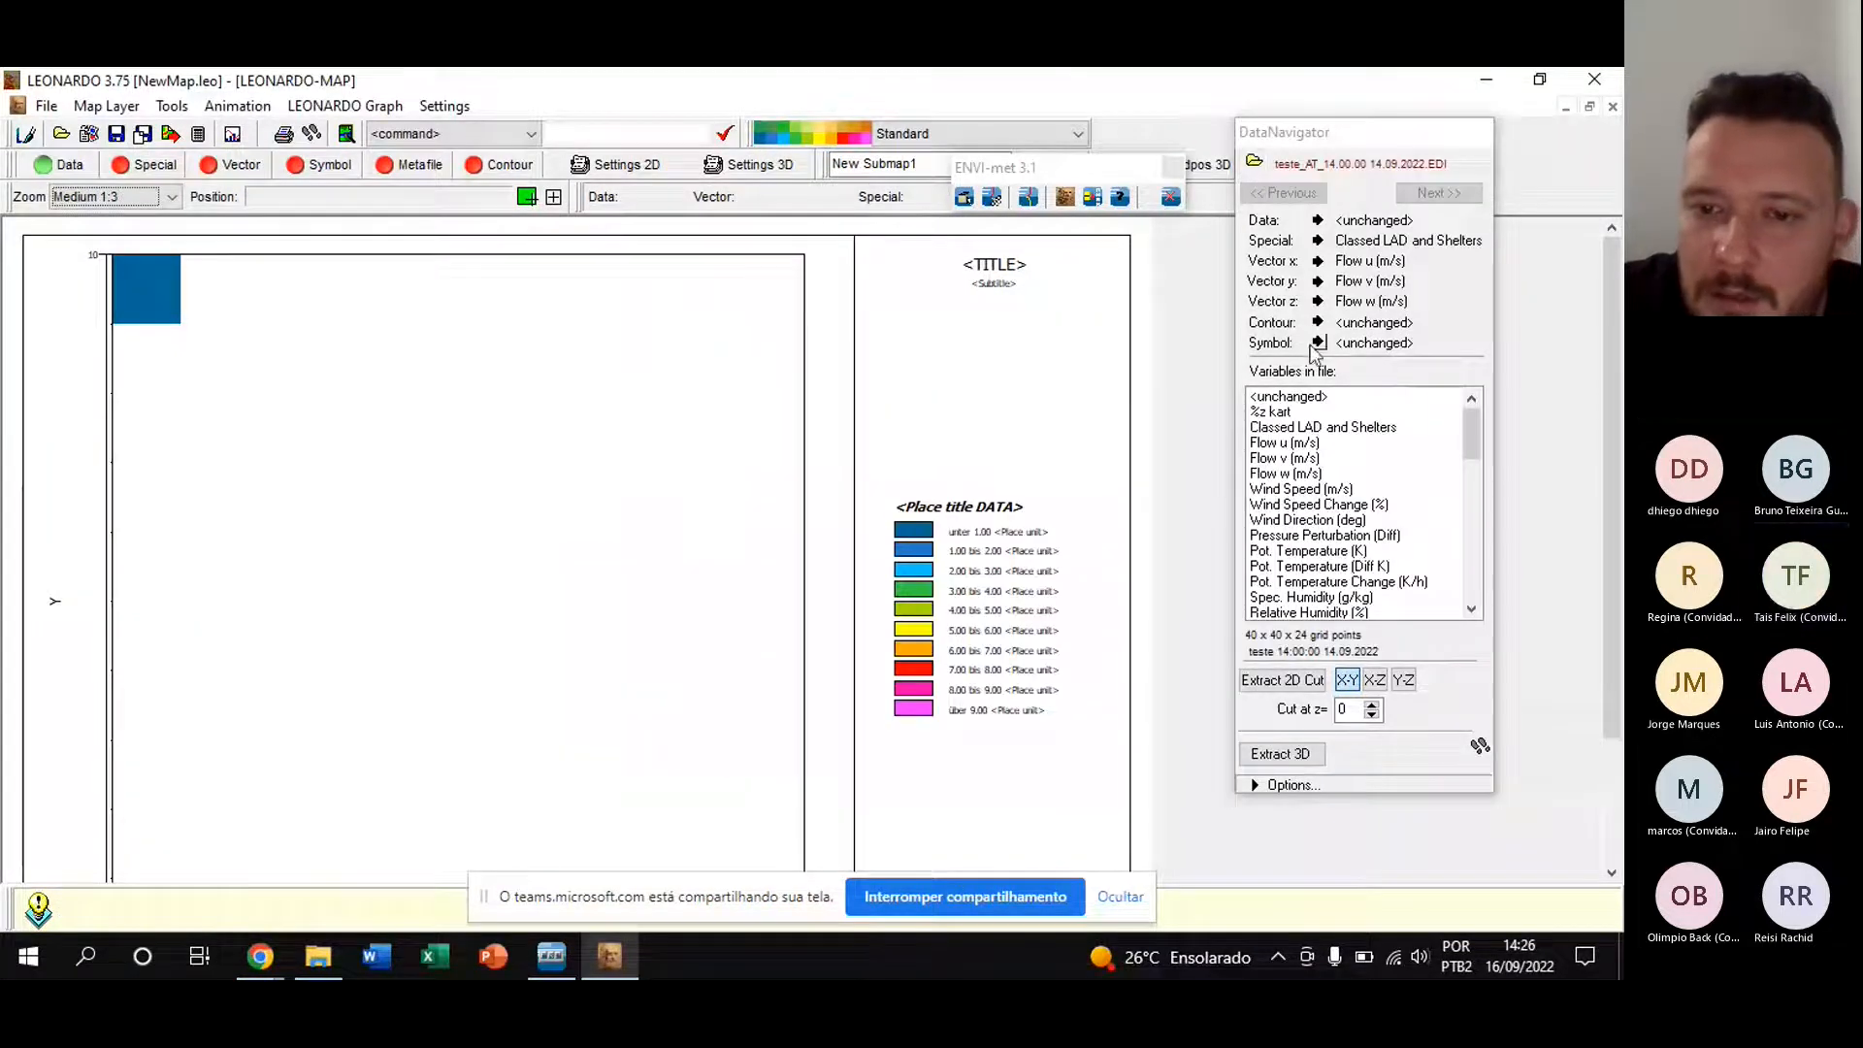
{"action": "left_click", "coordinate": [1311, 551]}
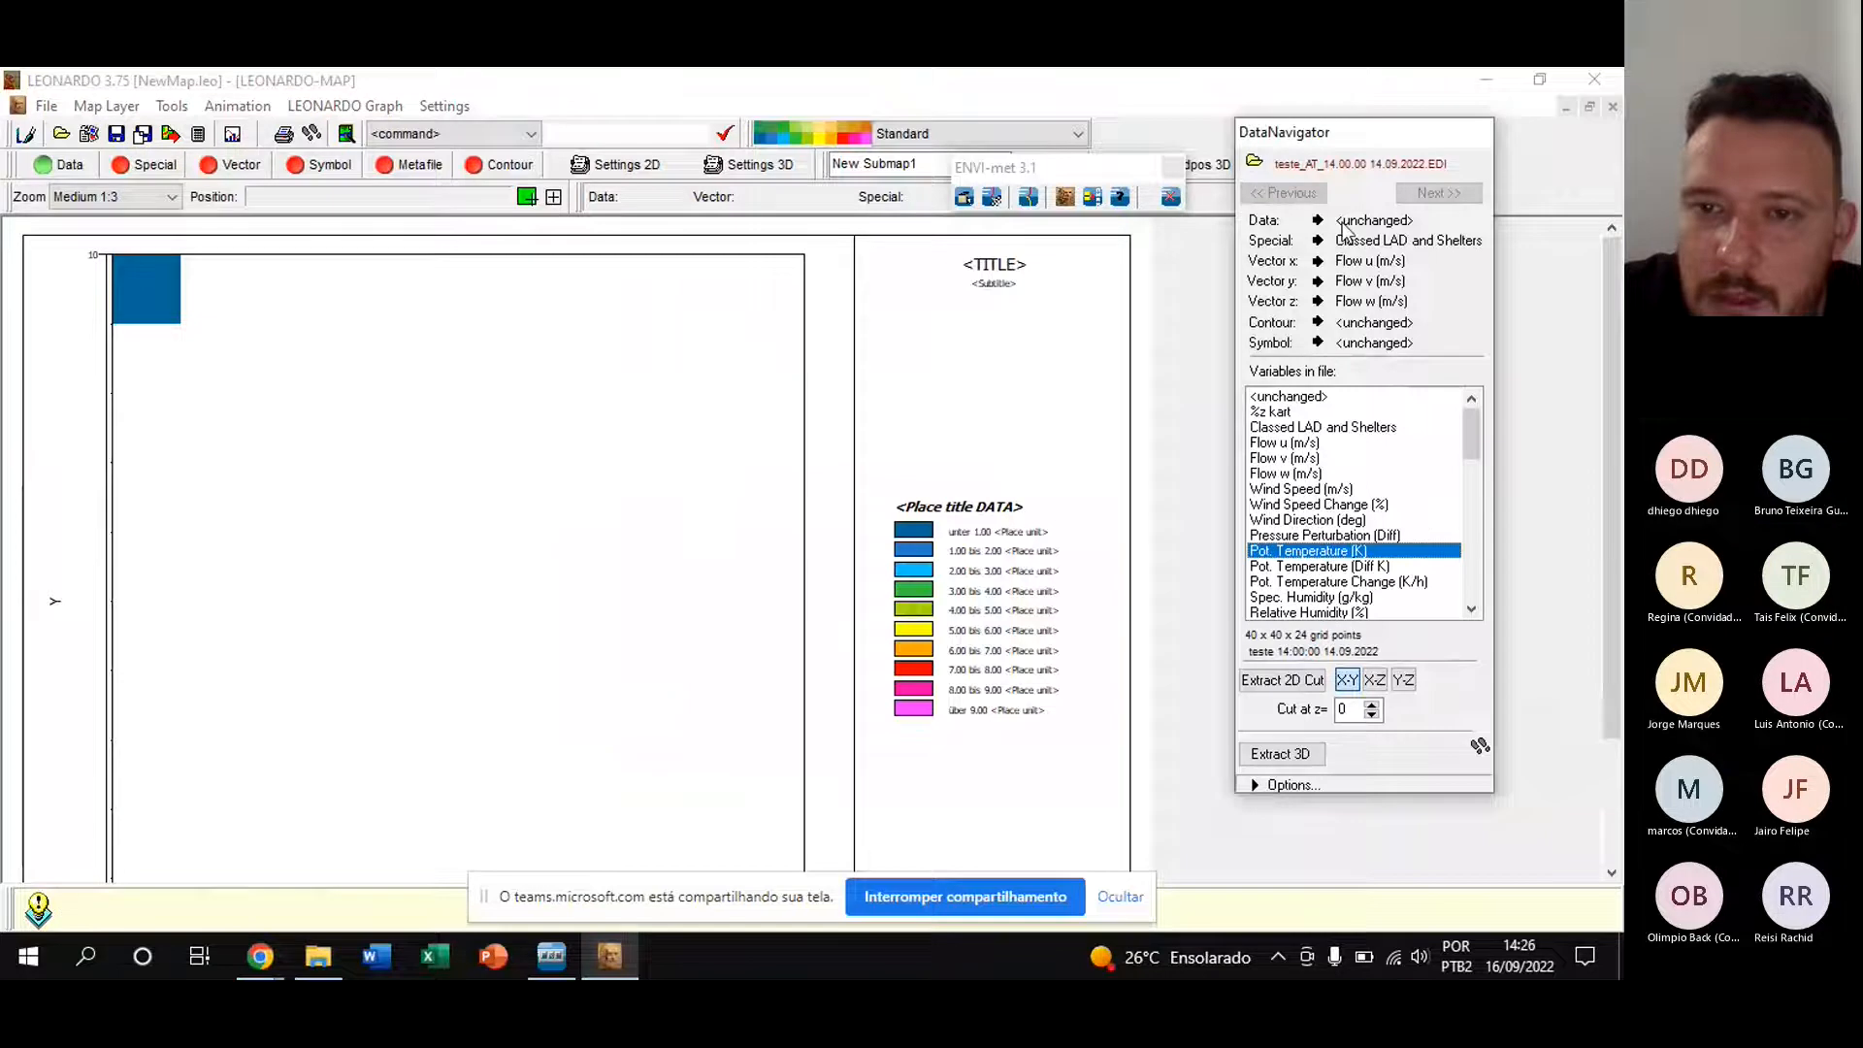
{"action": "left_click", "coordinate": [1318, 221]}
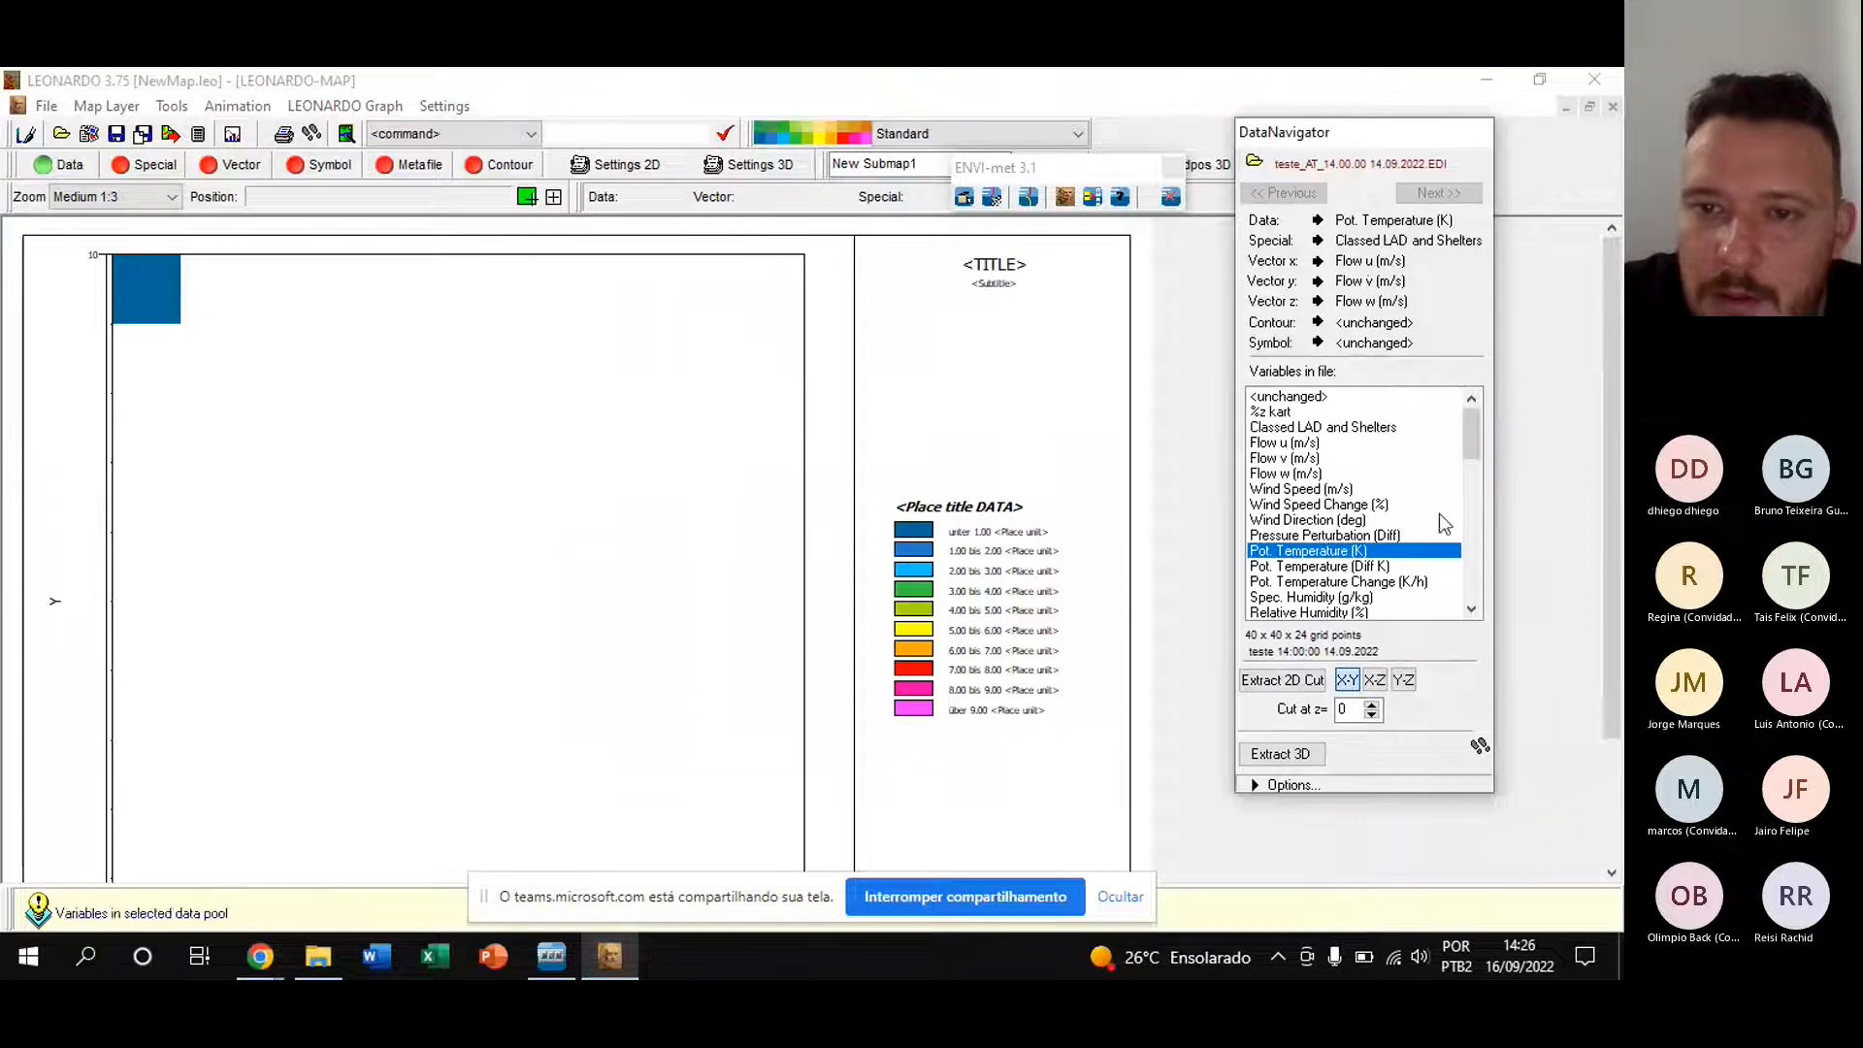
- Set the X-Y cut position to z level 5 and extract the 2D cut
{"action": "left_click", "coordinate": [1356, 705]}
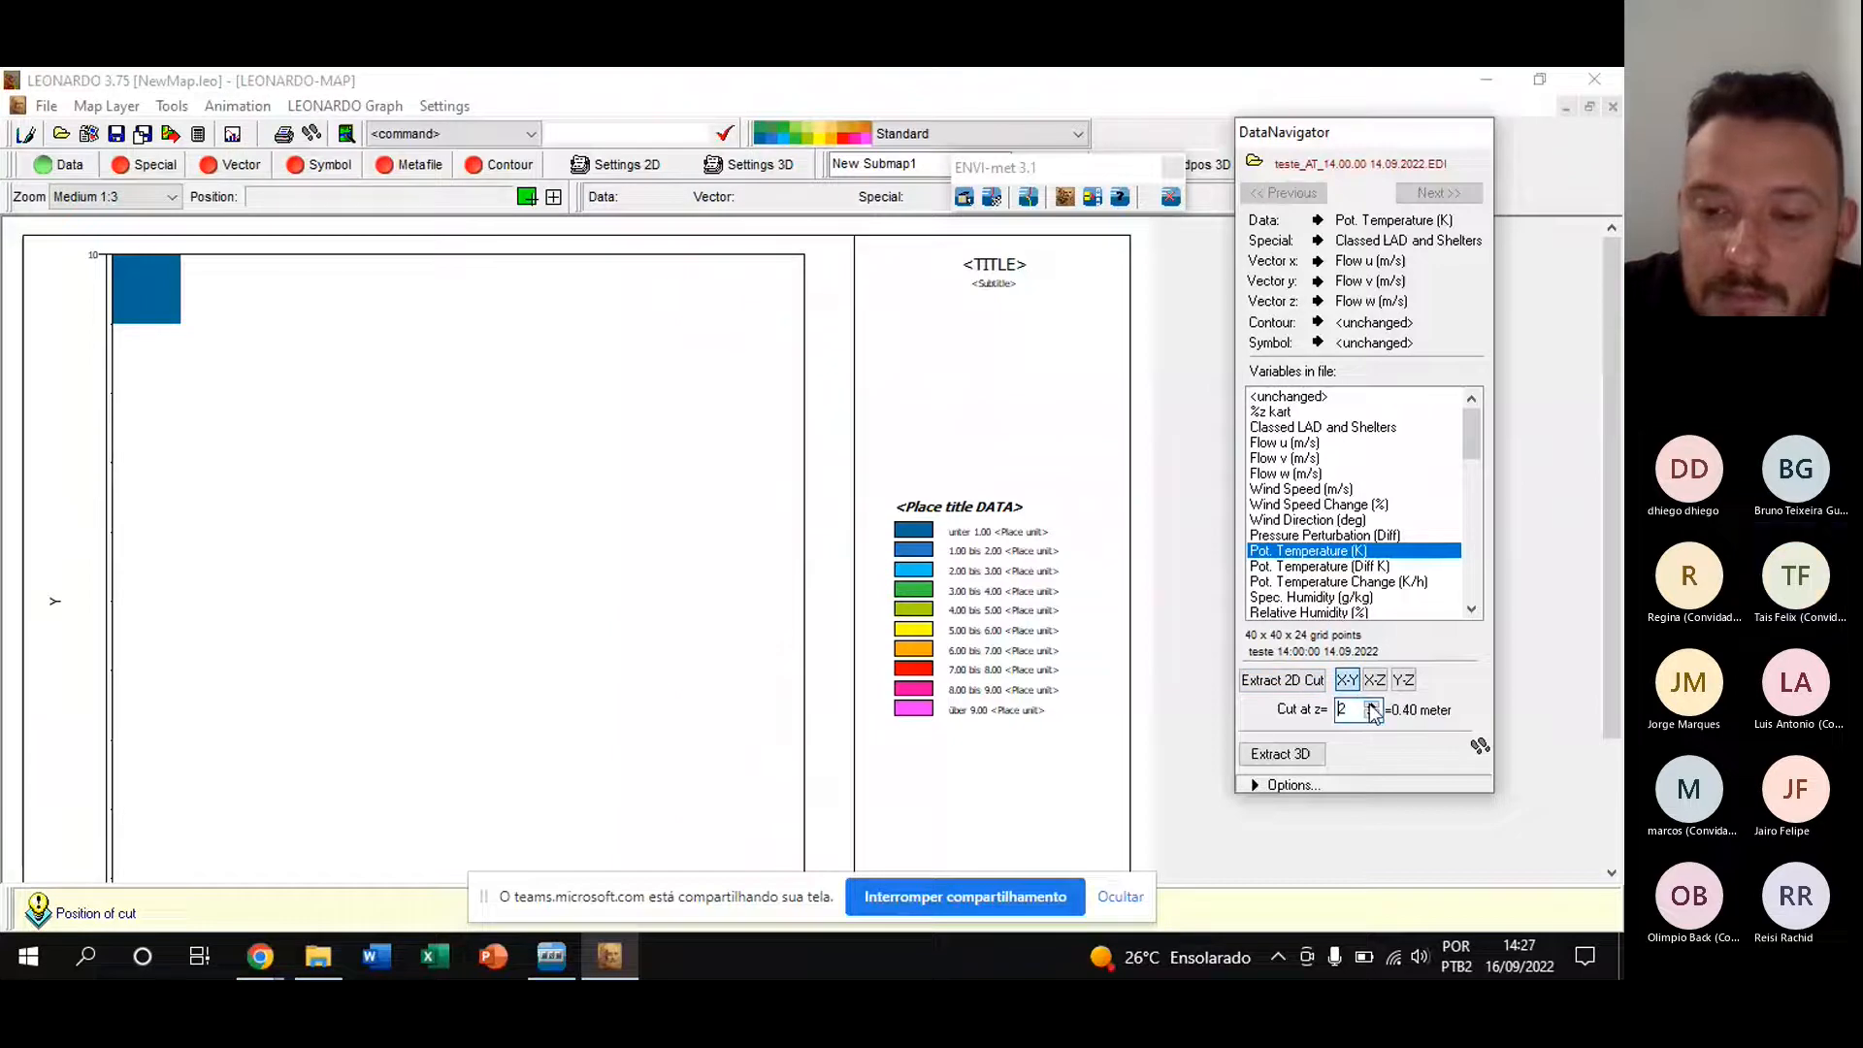
{"action": "left_click", "coordinate": [1371, 705]}
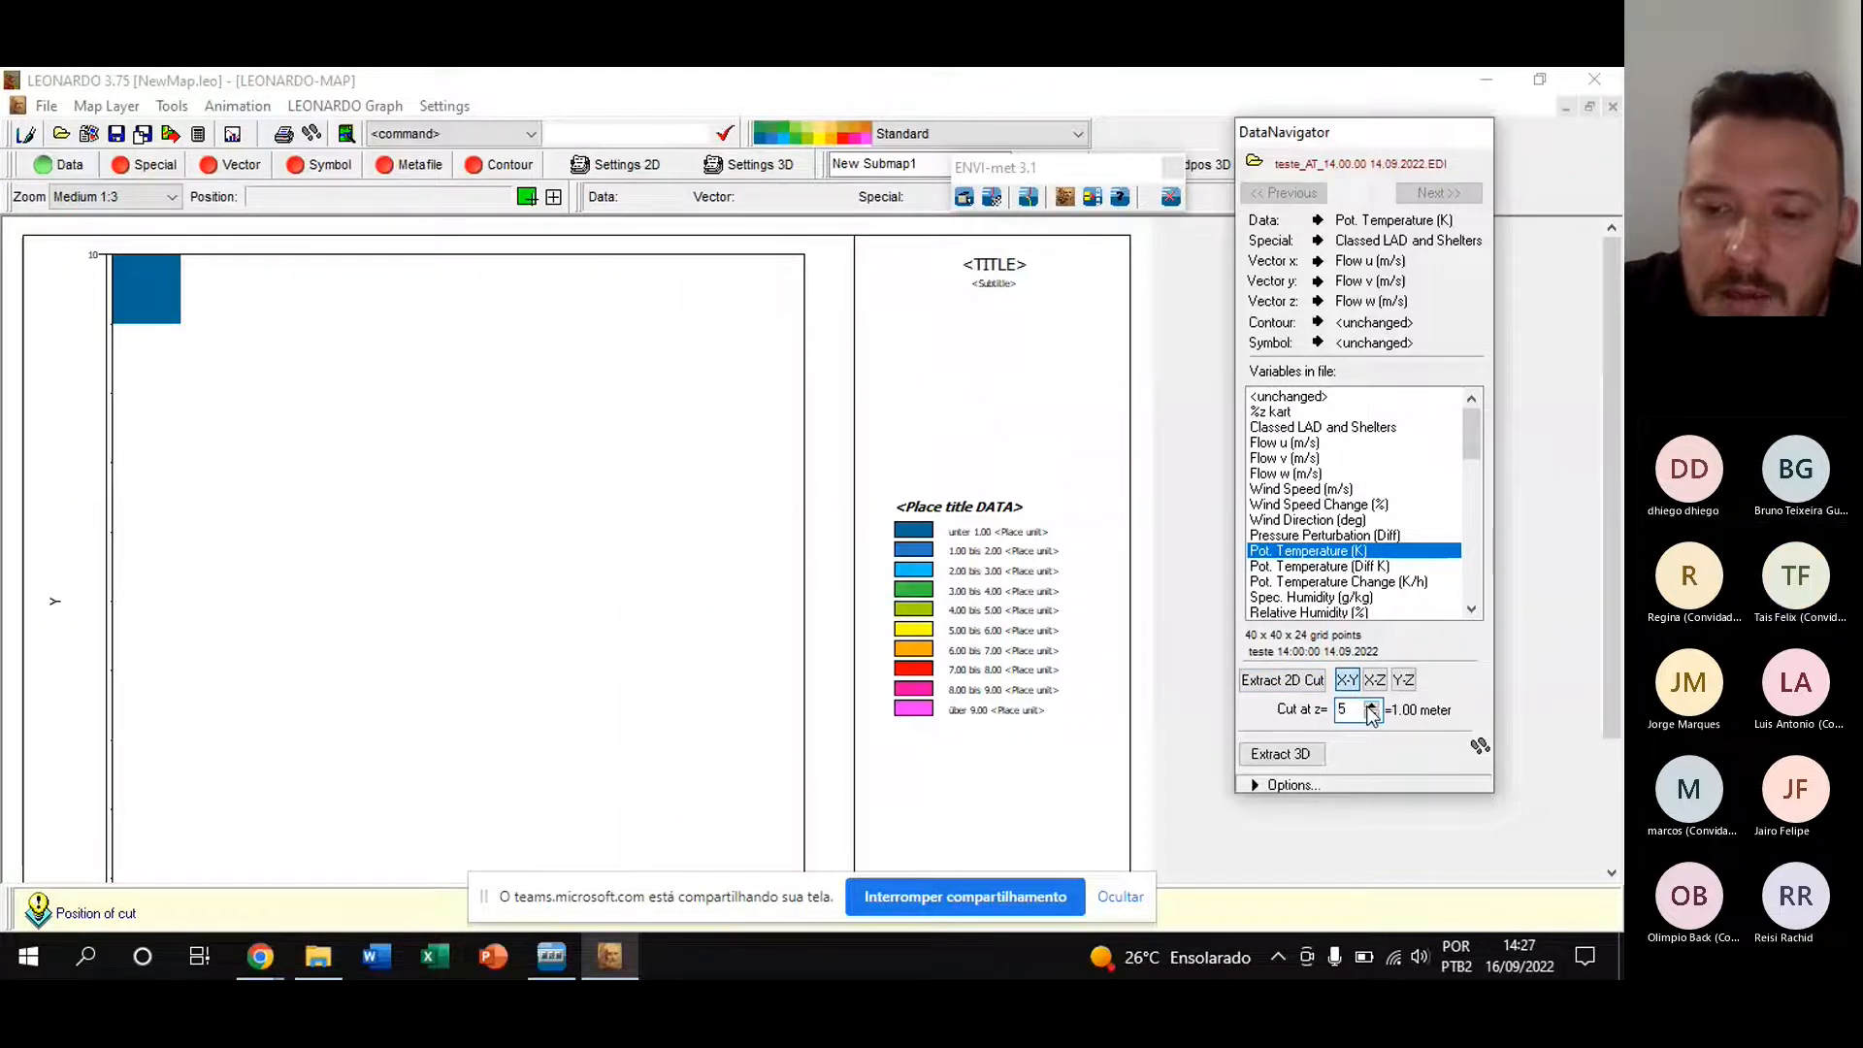
{"action": "left_click", "coordinate": [1282, 680]}
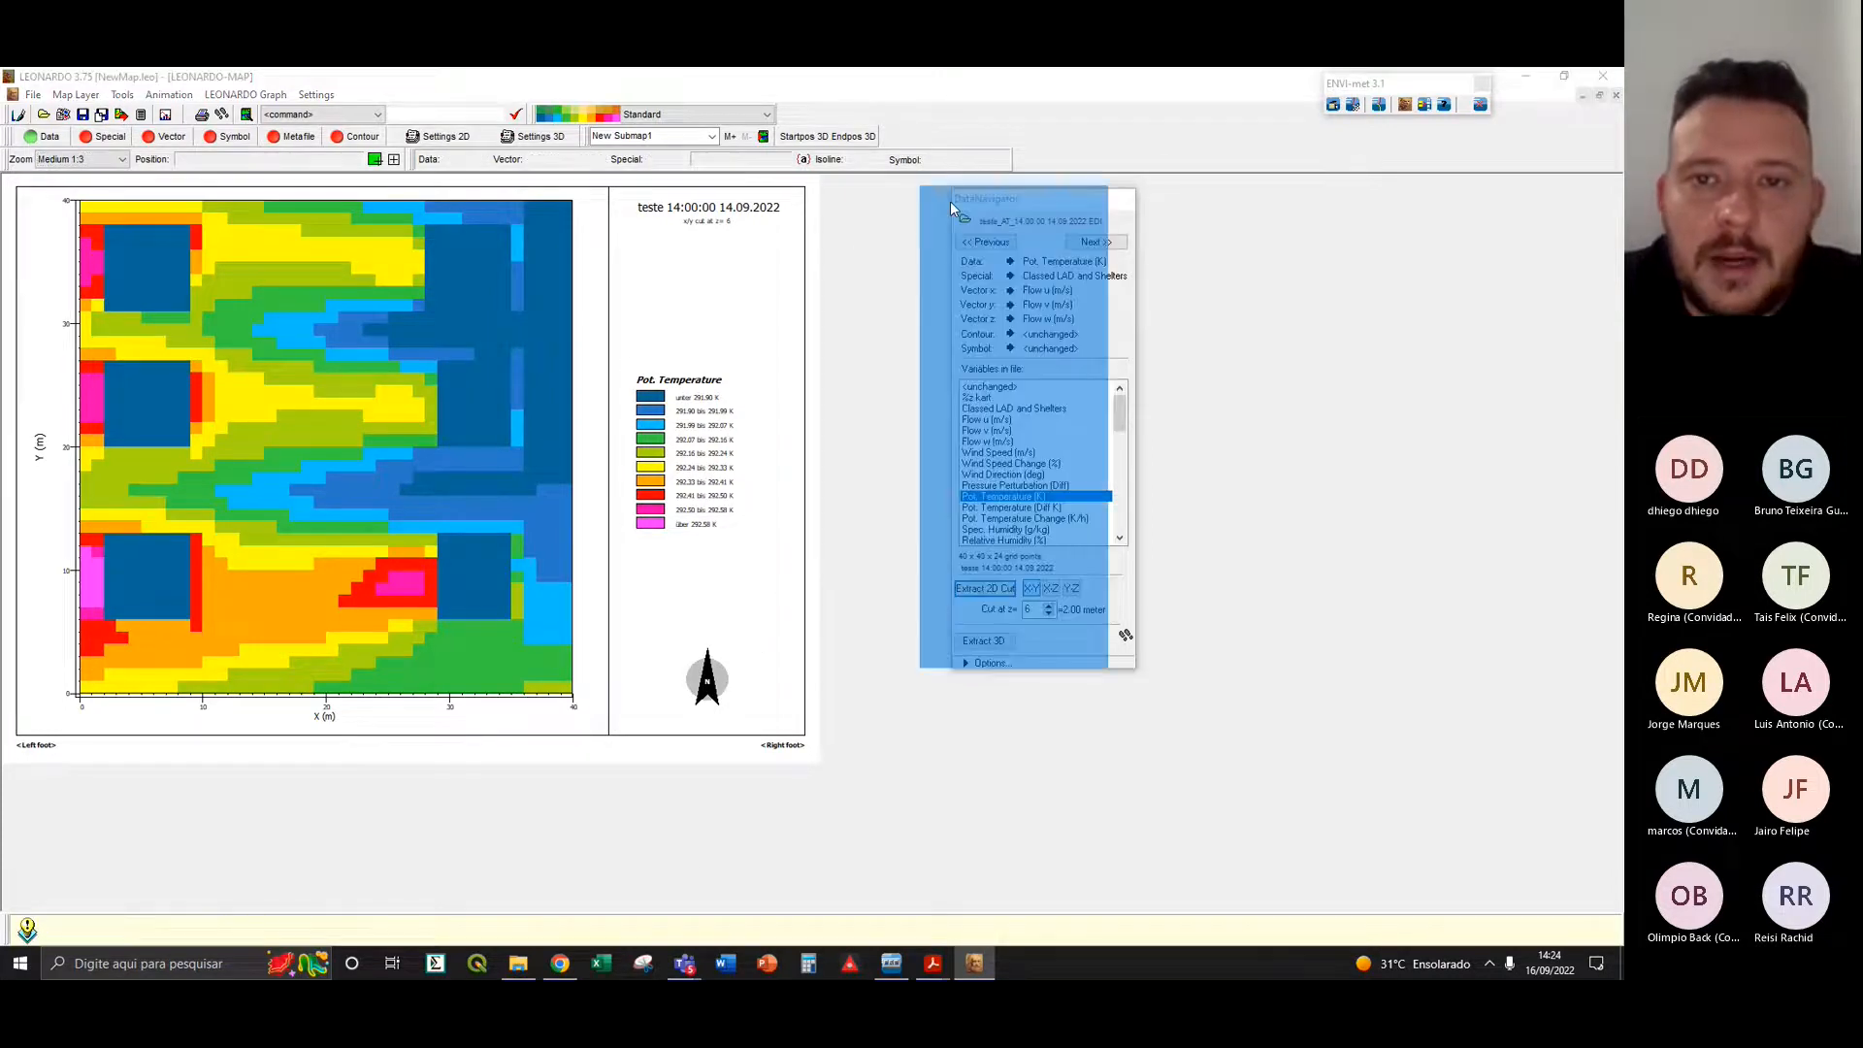
- On the presenter's screen, move the DataNavigator window closer to the map and try to undock the Settings 2D panel
{"action": "left_click_drag", "start_coordinate": [985, 204], "coordinate": [890, 206]}
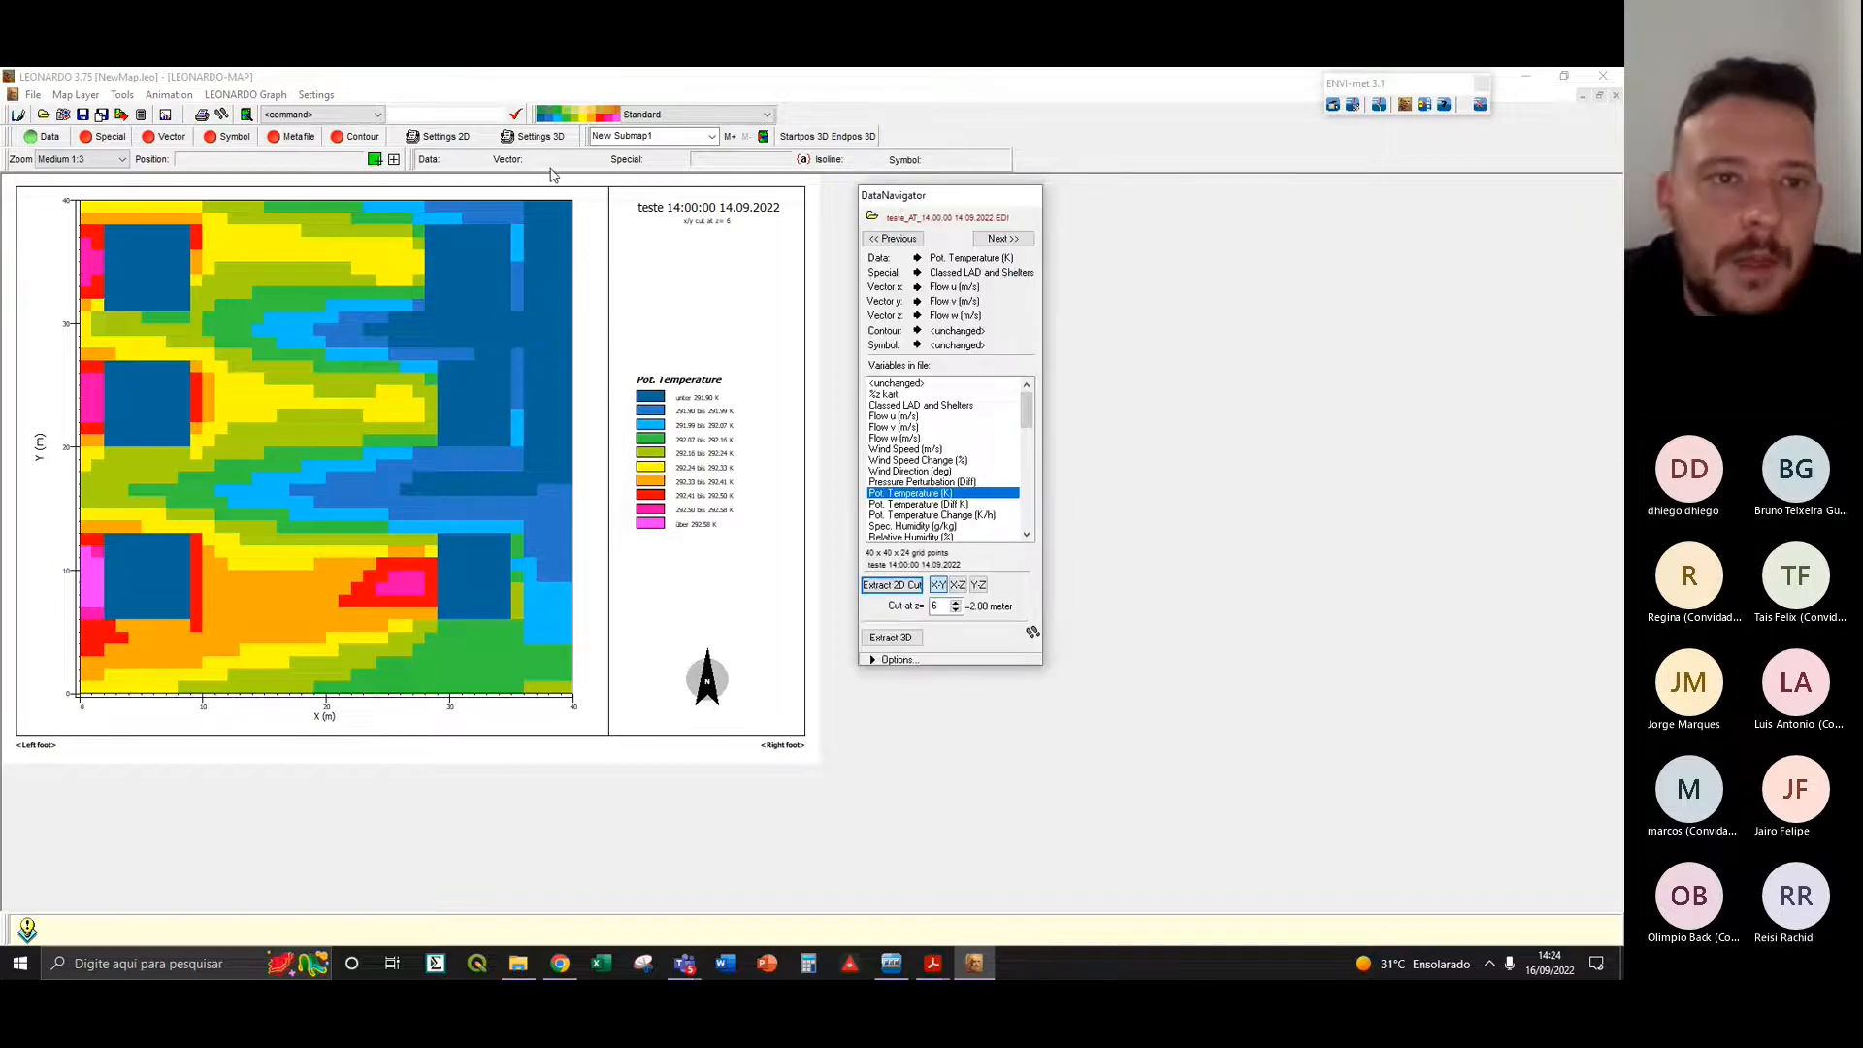
{"action": "left_click", "coordinate": [441, 138]}
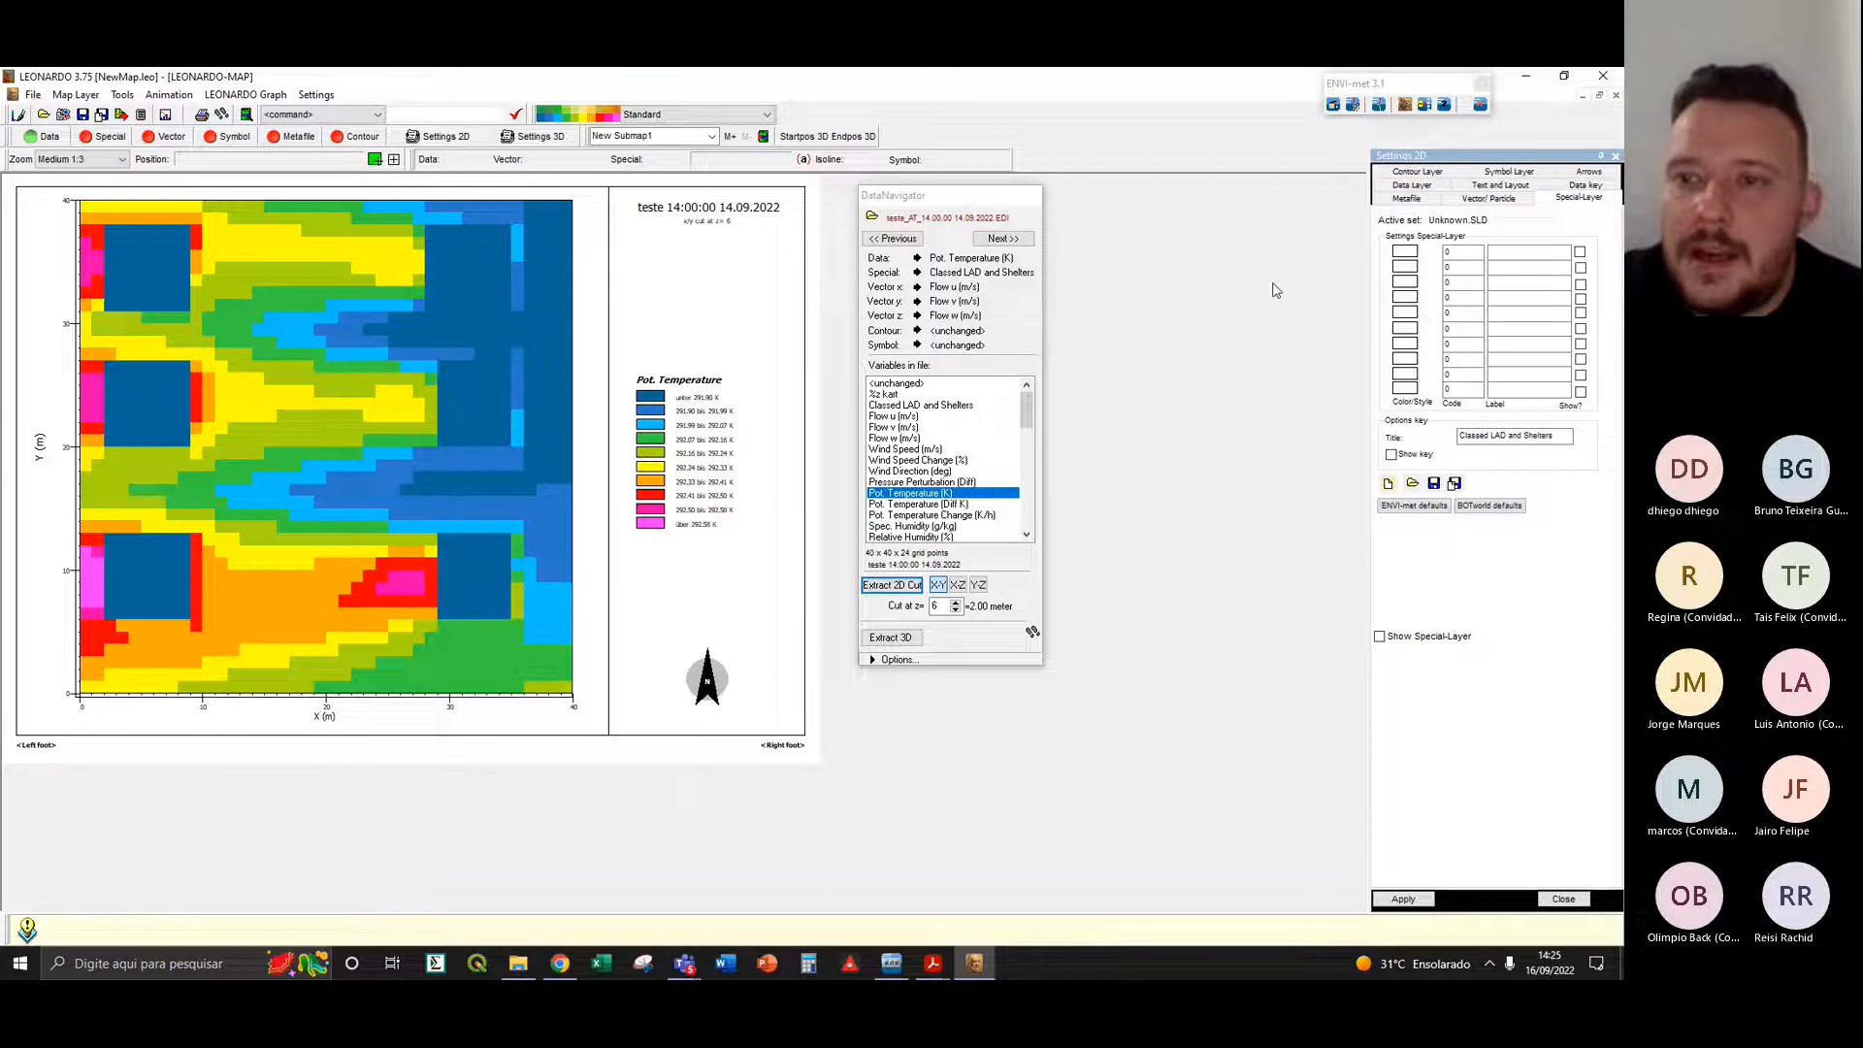
{"action": "left_click_drag", "start_coordinate": [1441, 160], "coordinate": [1218, 142]}
{"action": "left_click", "coordinate": [1324, 119]}
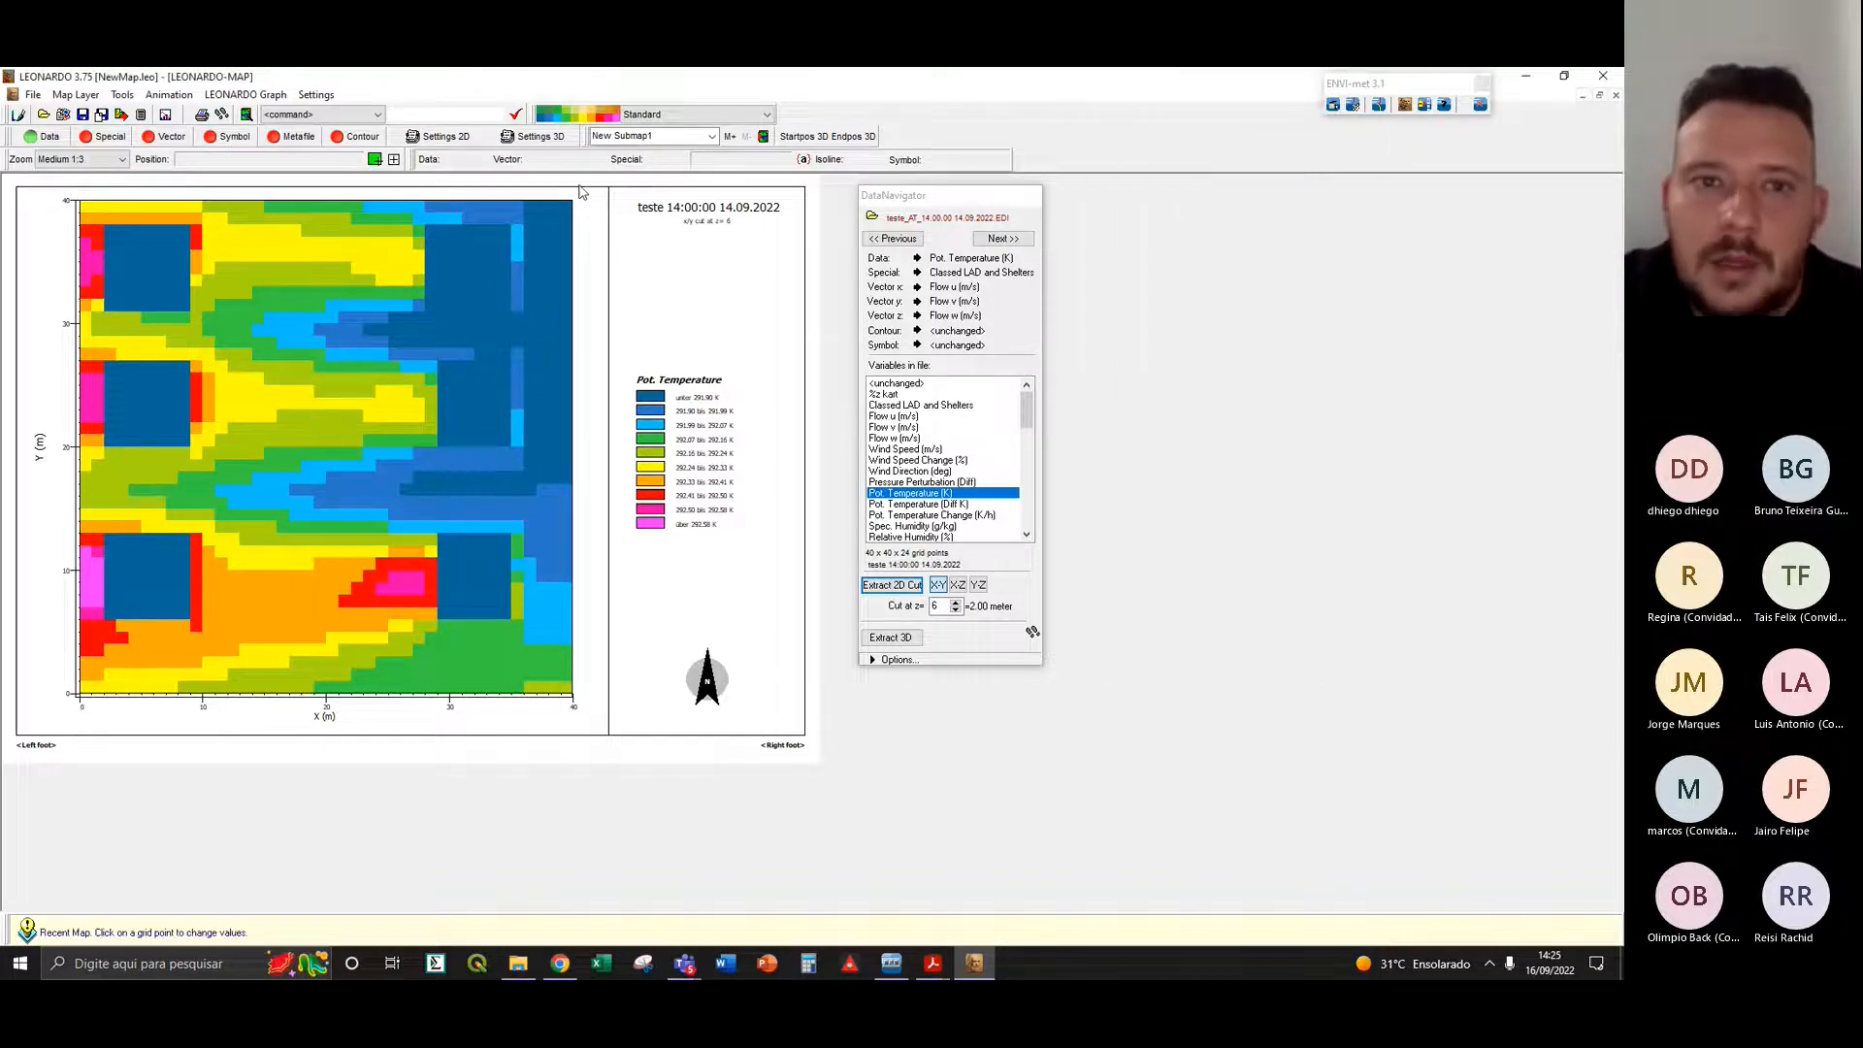
{"action": "left_click", "coordinate": [445, 139]}
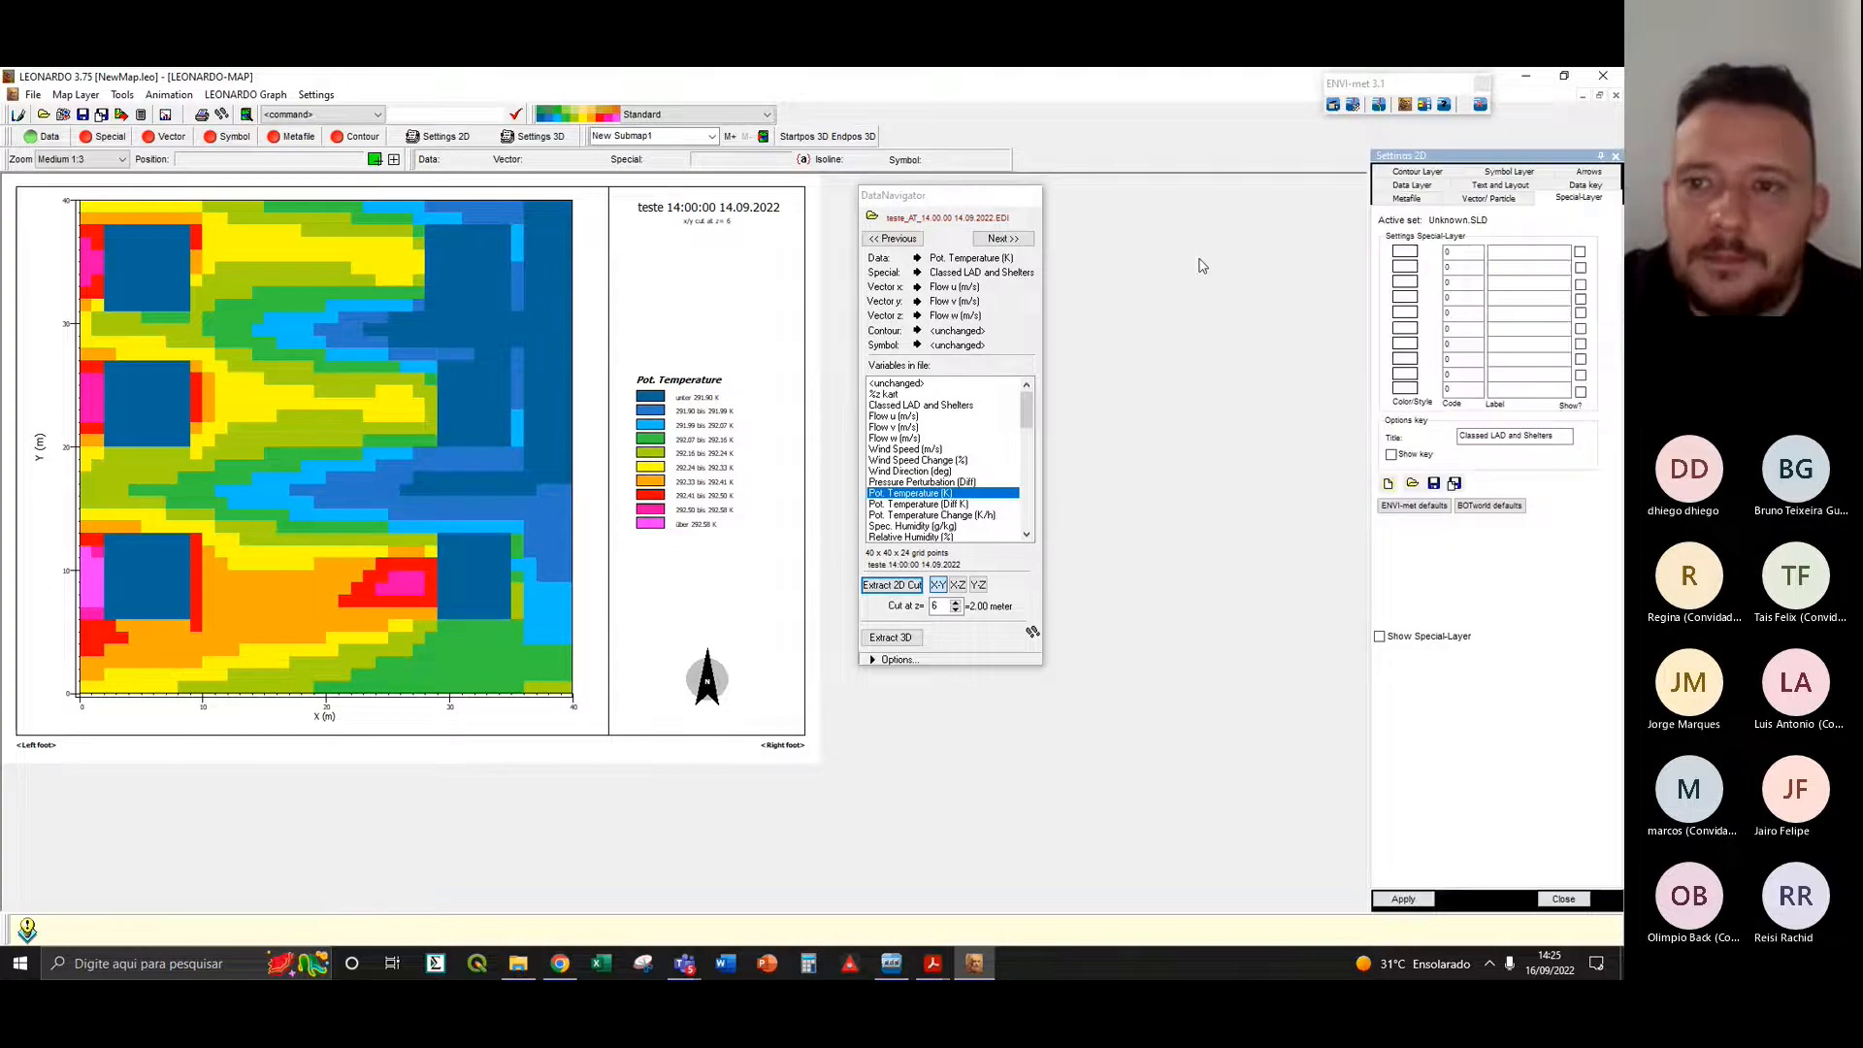
{"action": "left_click_drag", "start_coordinate": [1511, 161], "coordinate": [1195, 101]}
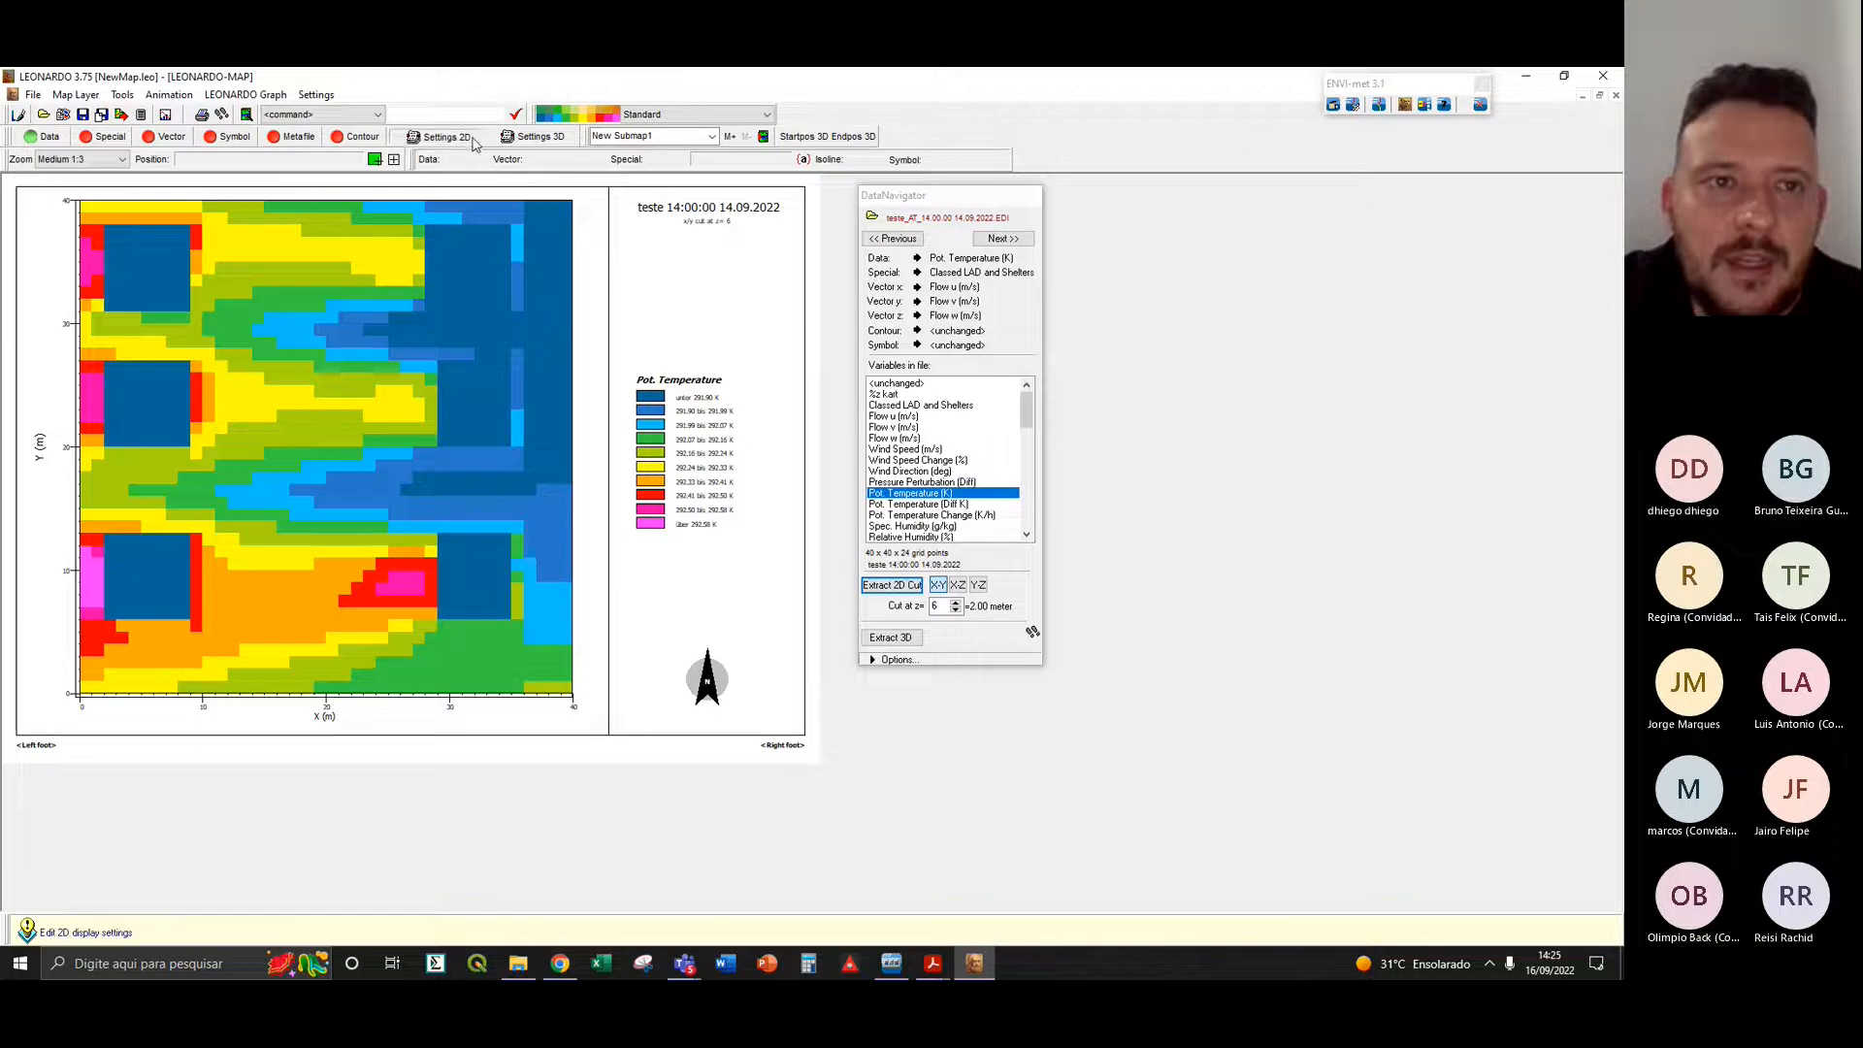
- Reopen the 2D display settings and make their docked panel auto-hide, revealing it from its collapsed state
{"action": "left_click", "coordinate": [437, 135]}
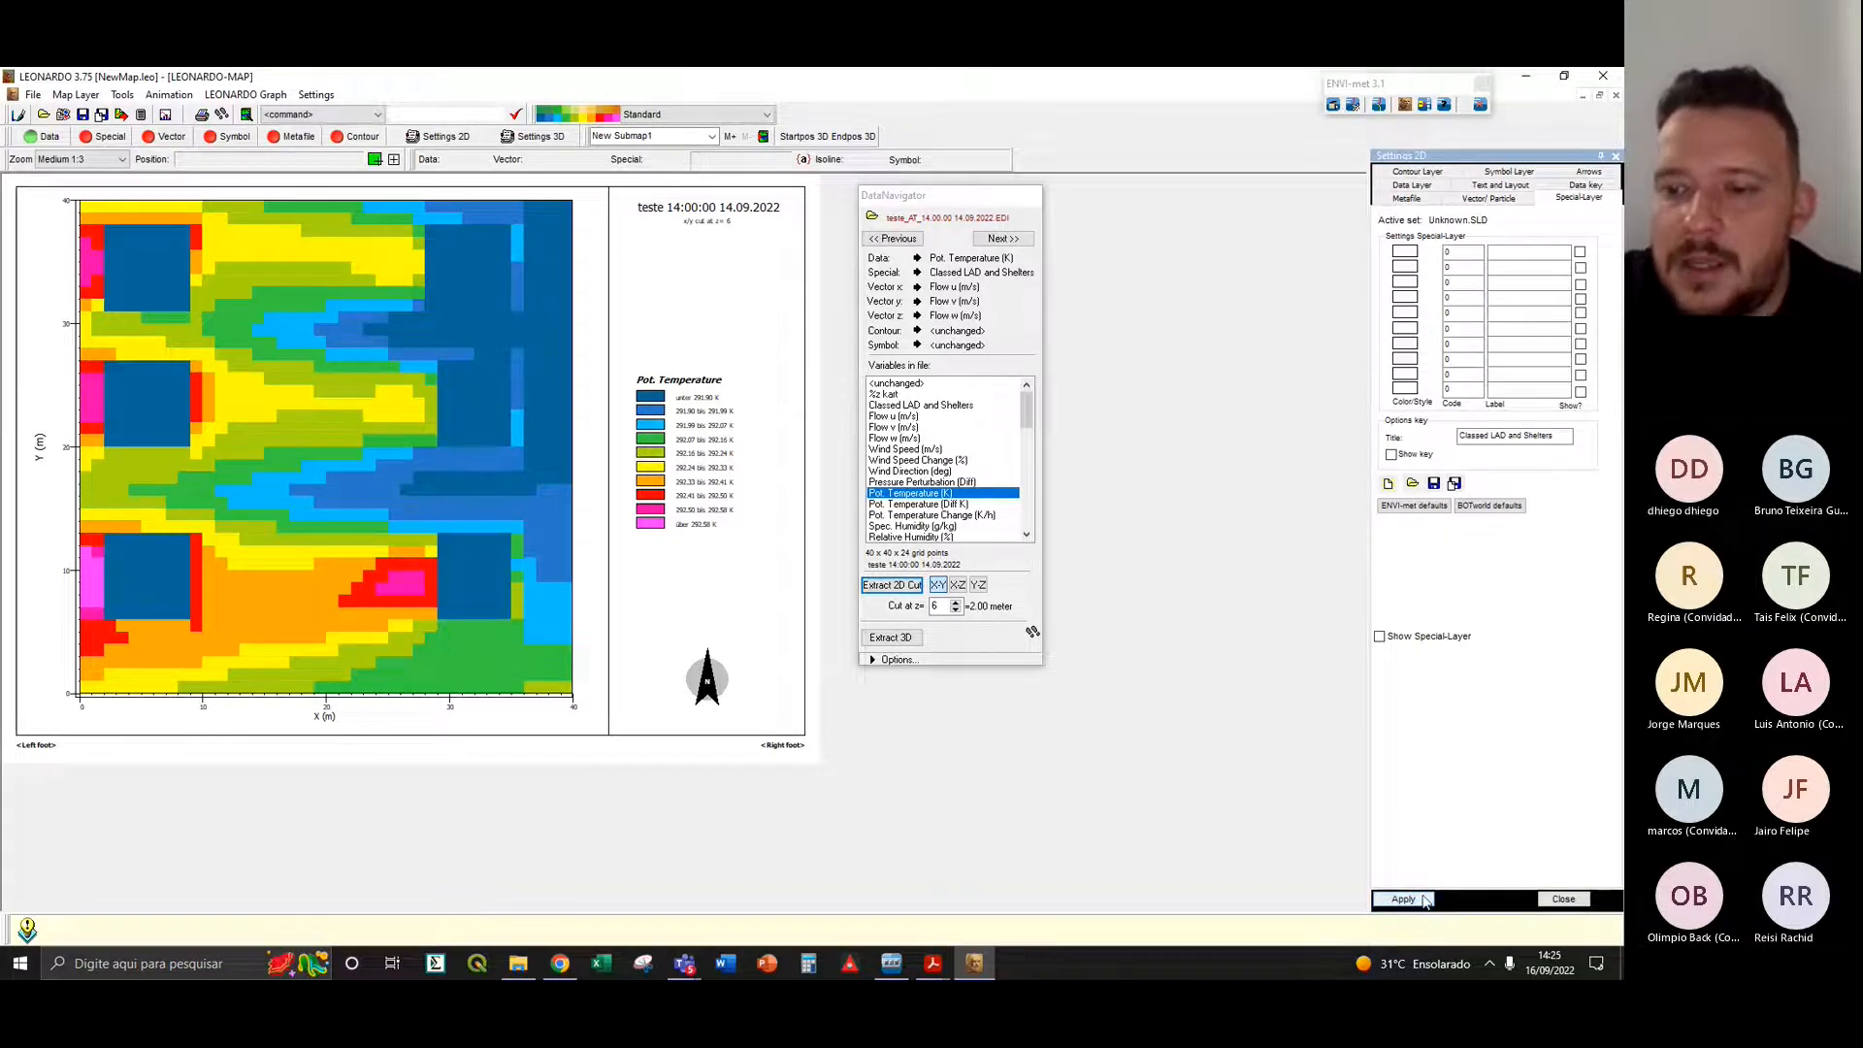
{"action": "left_click", "coordinate": [1602, 156]}
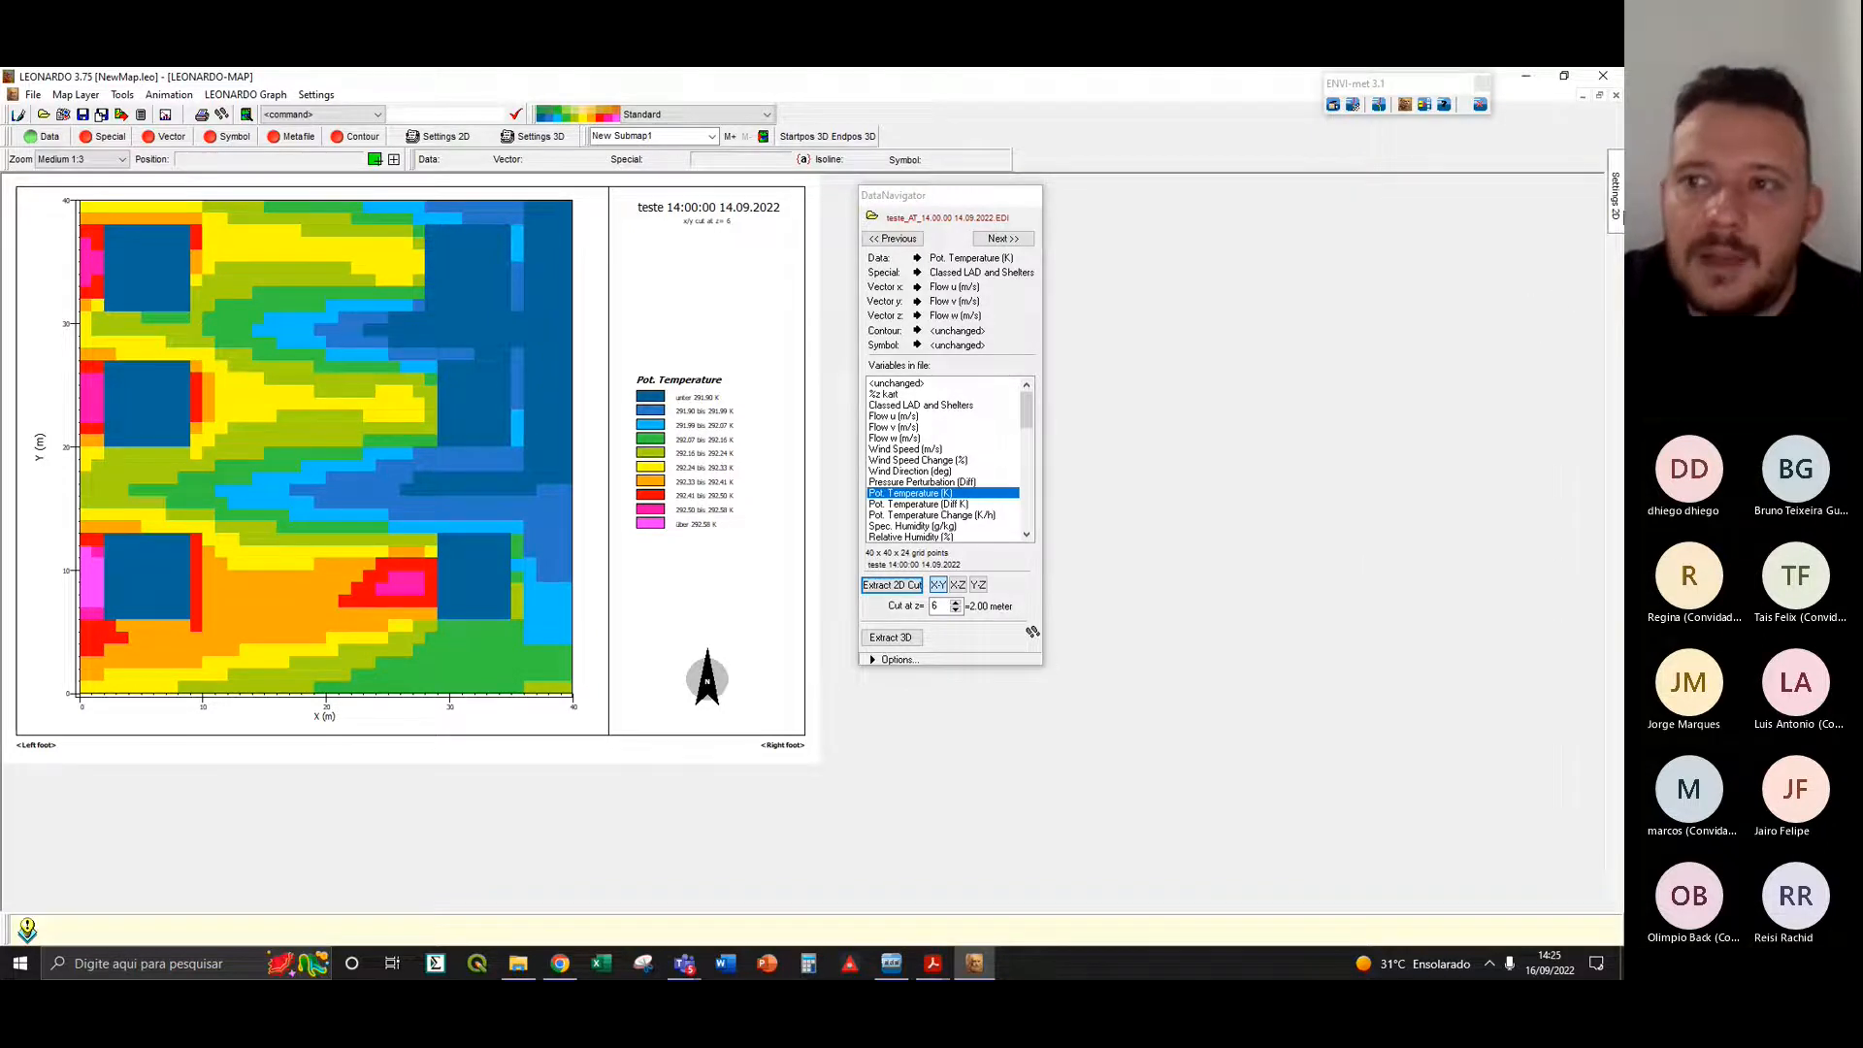
{"action": "mouse_move", "coordinate": [1618, 209]}
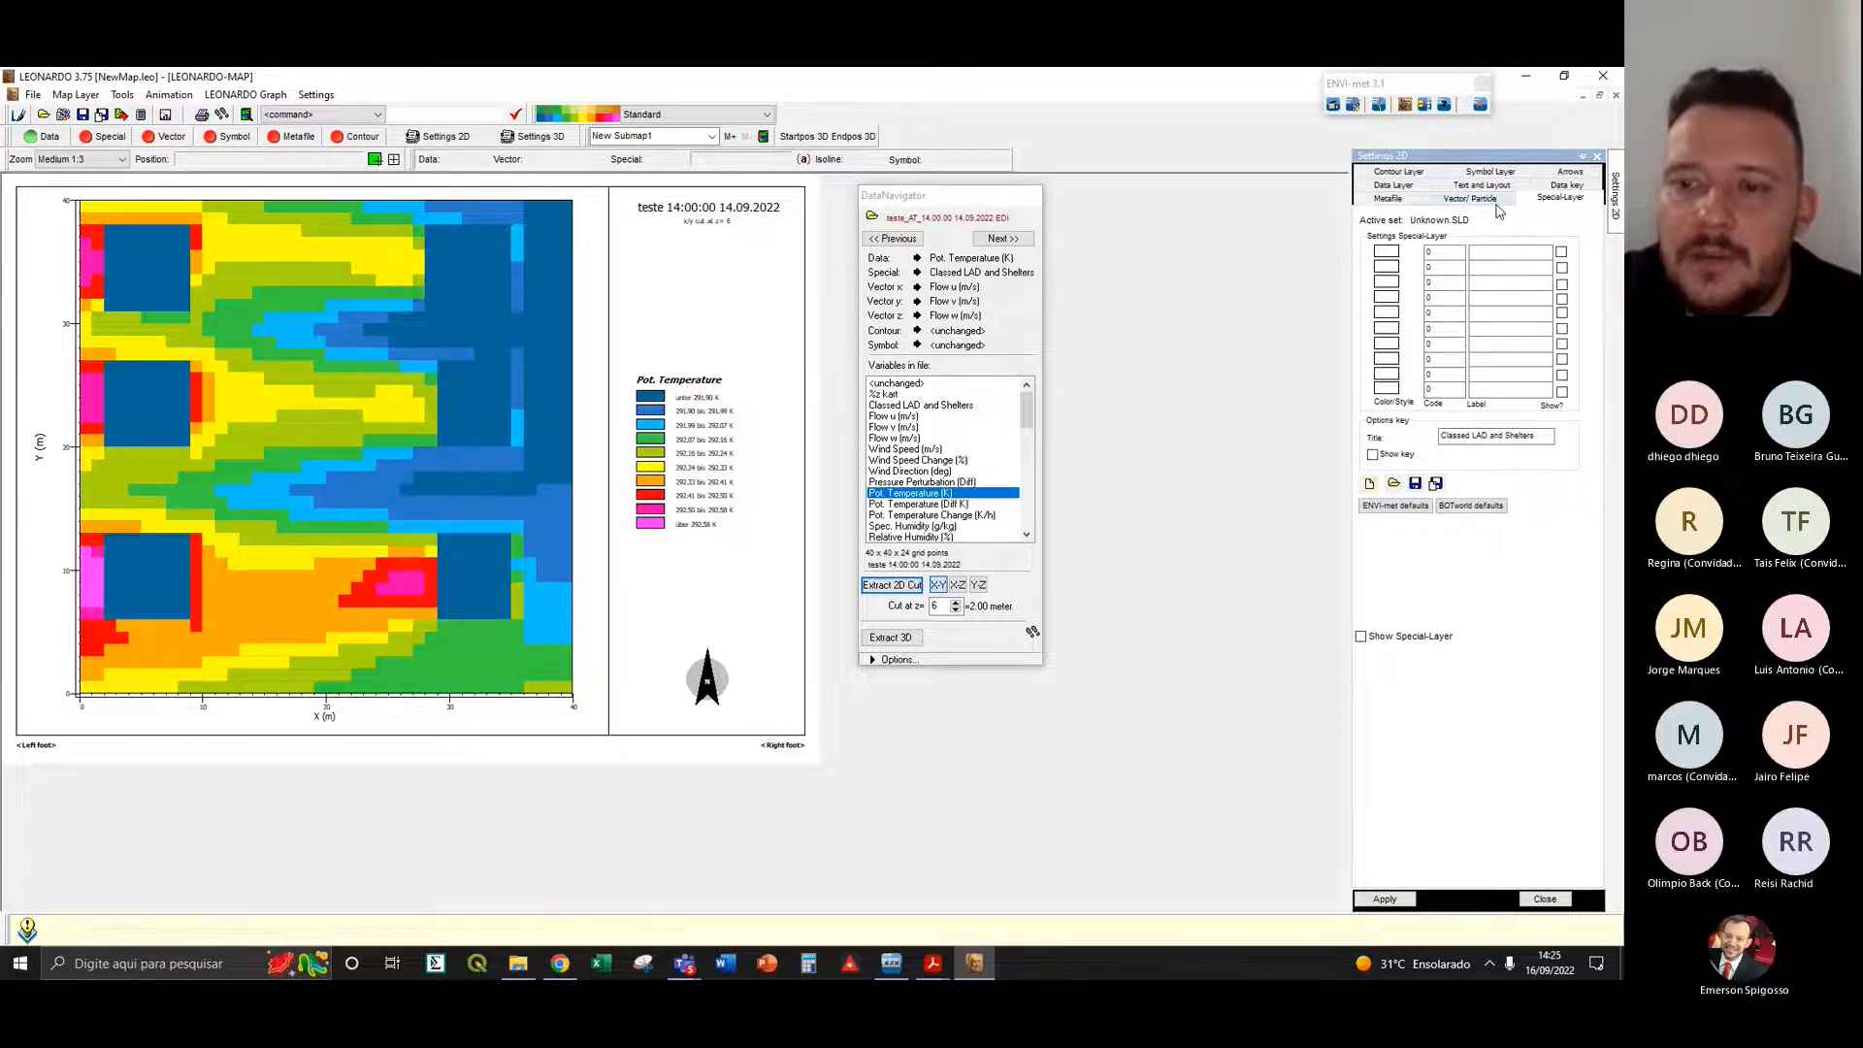
- Examine the Data Layer page of the 2D display settings, including its Y/Z grid count
{"action": "left_click", "coordinate": [893, 584]}
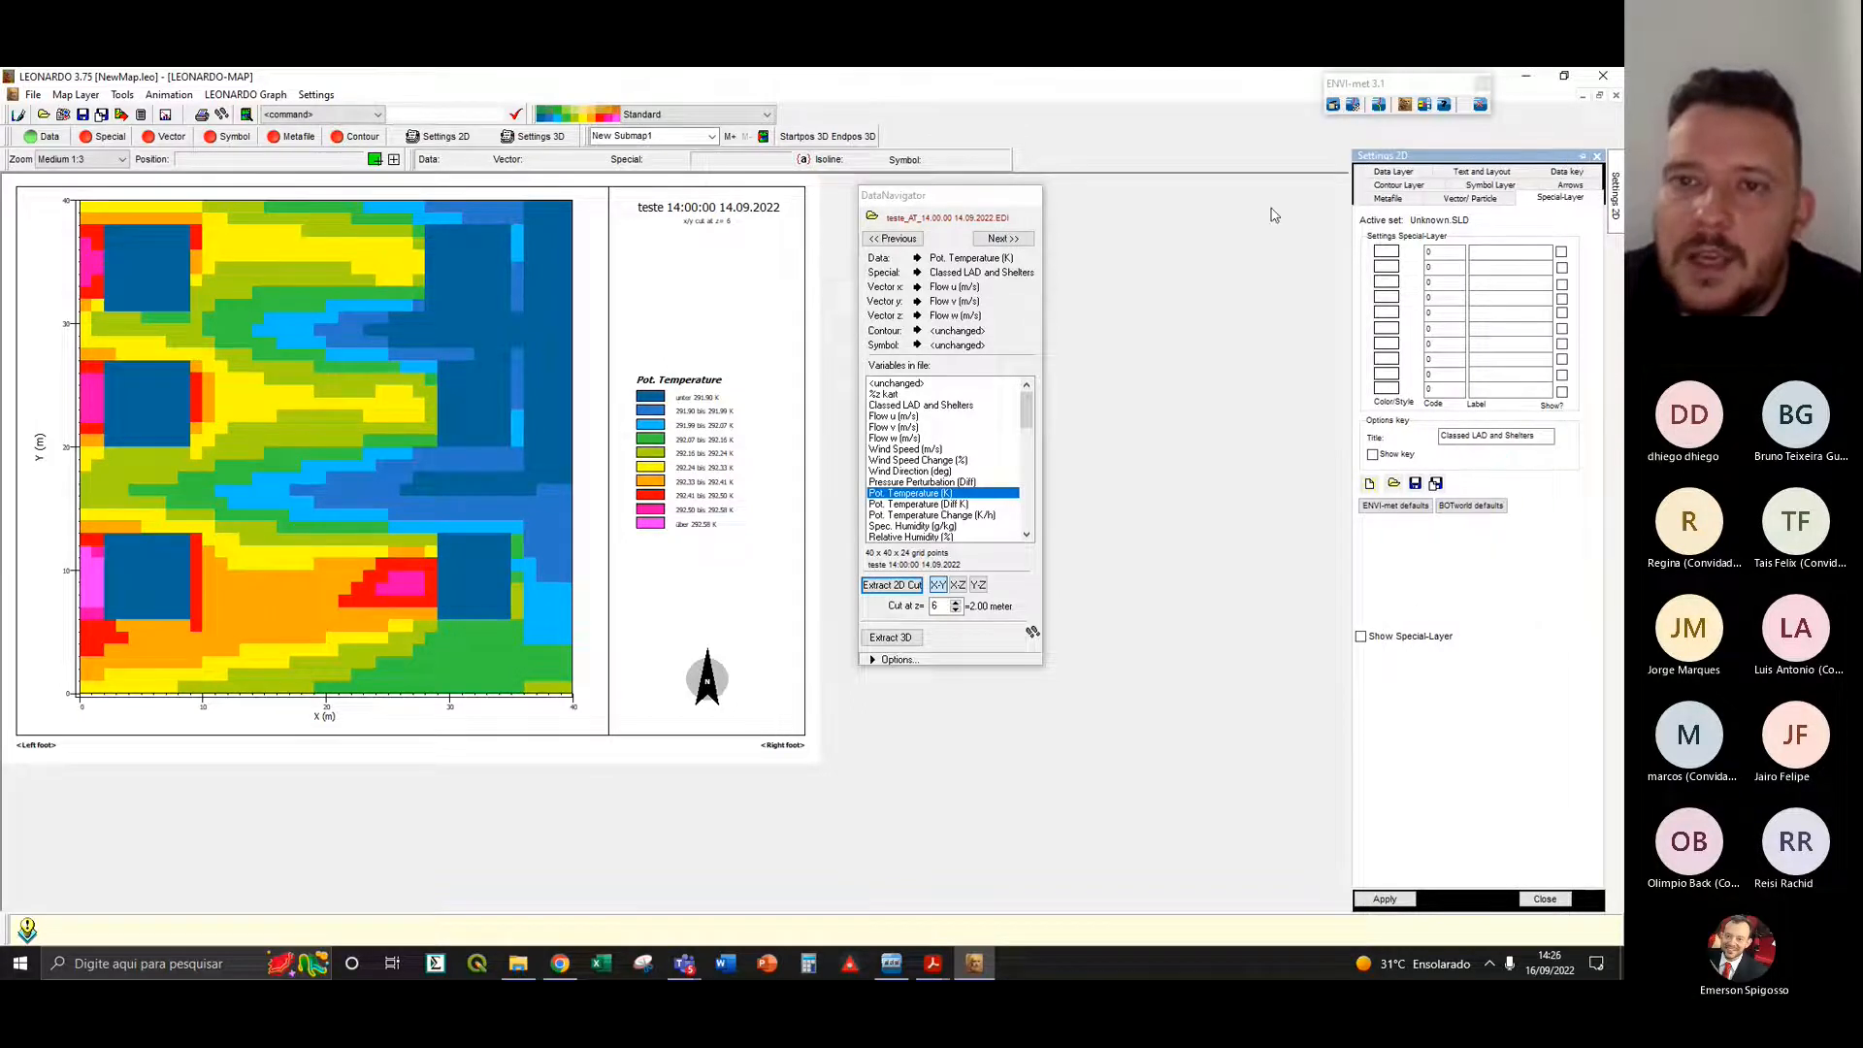
{"action": "left_click", "coordinate": [1505, 392]}
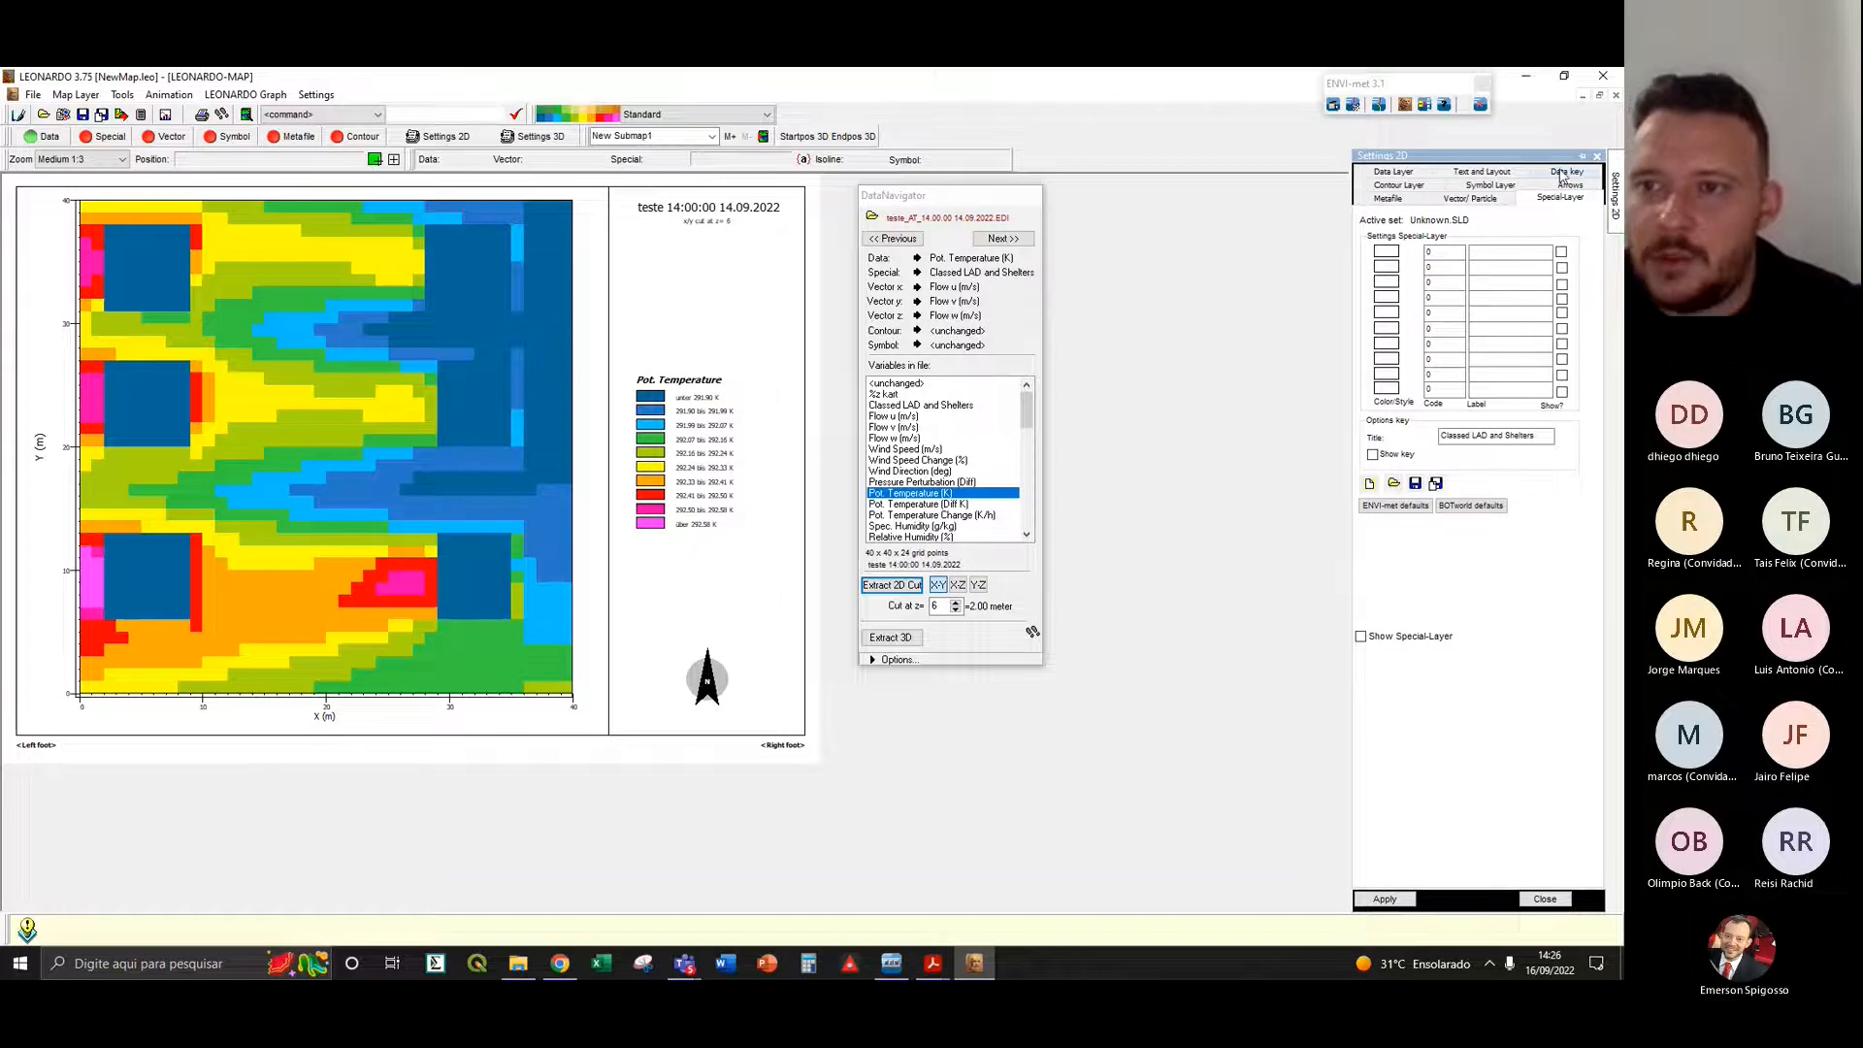
{"action": "left_click", "coordinate": [1404, 173]}
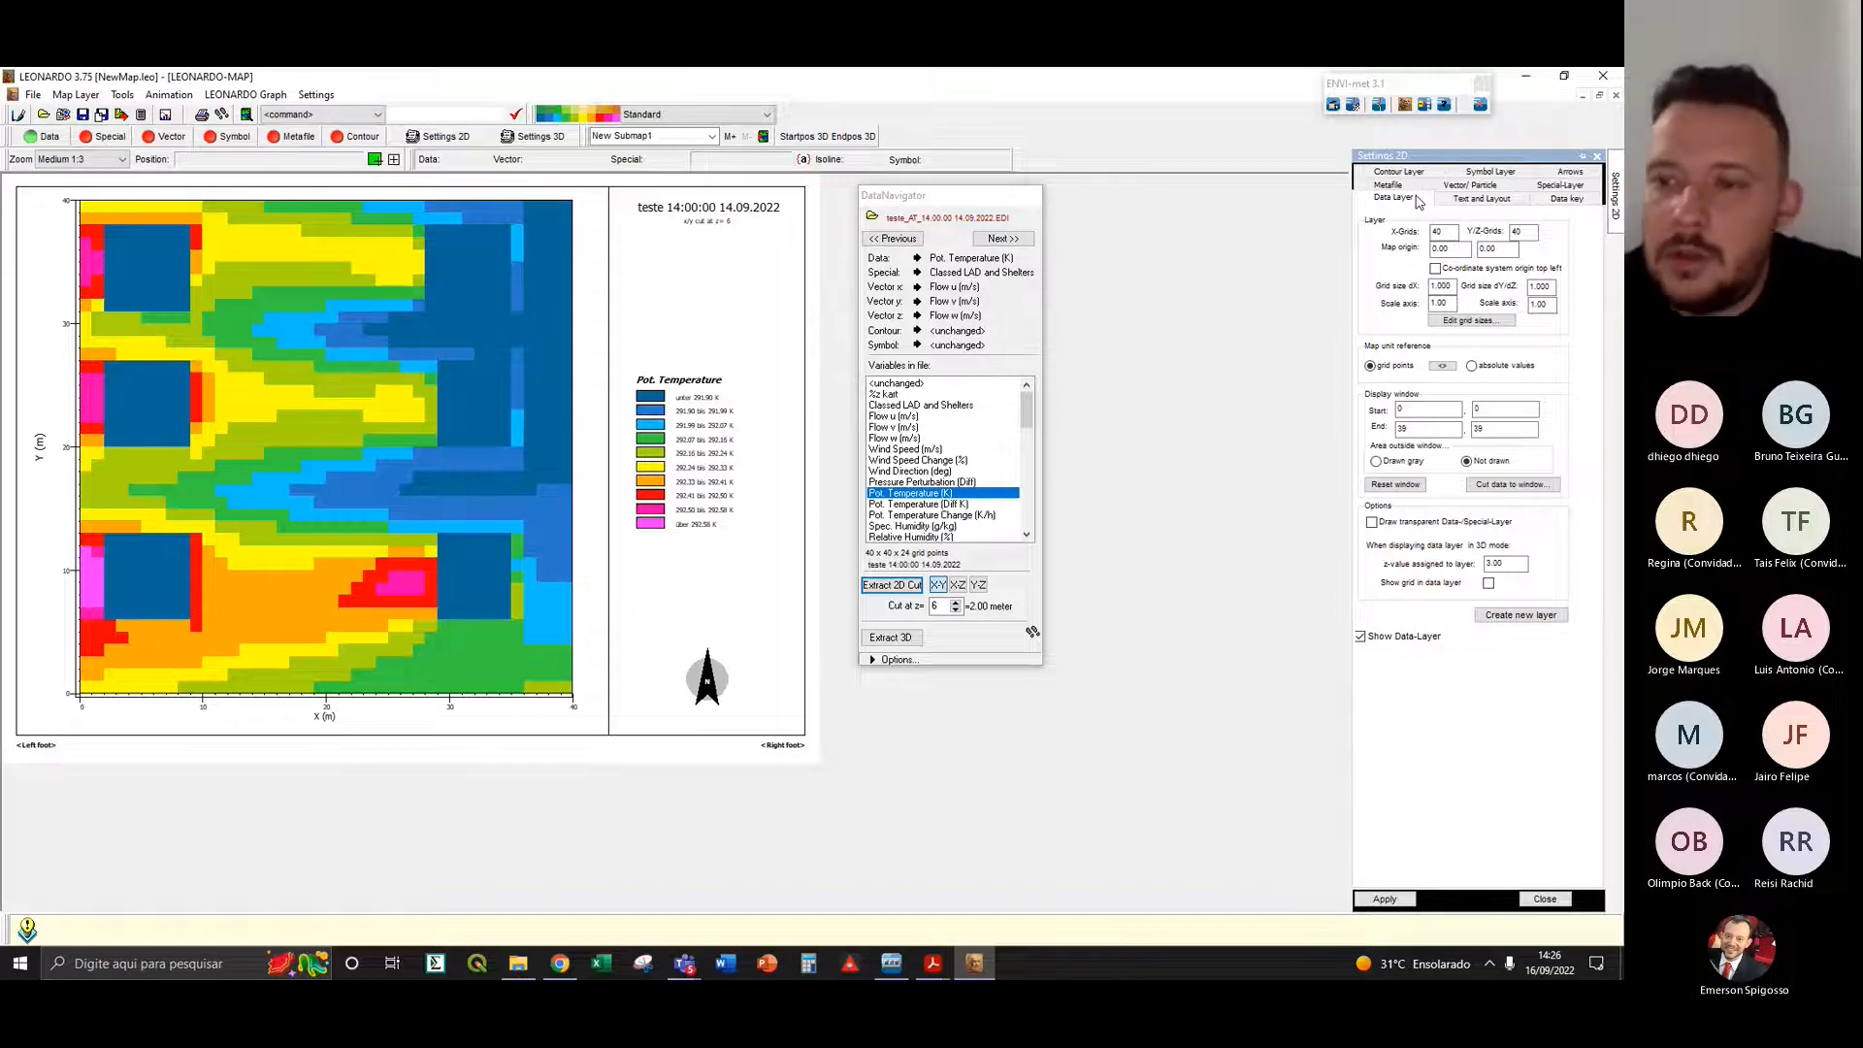
{"action": "double_click", "coordinate": [1533, 233]}
{"action": "left_click", "coordinate": [1535, 233]}
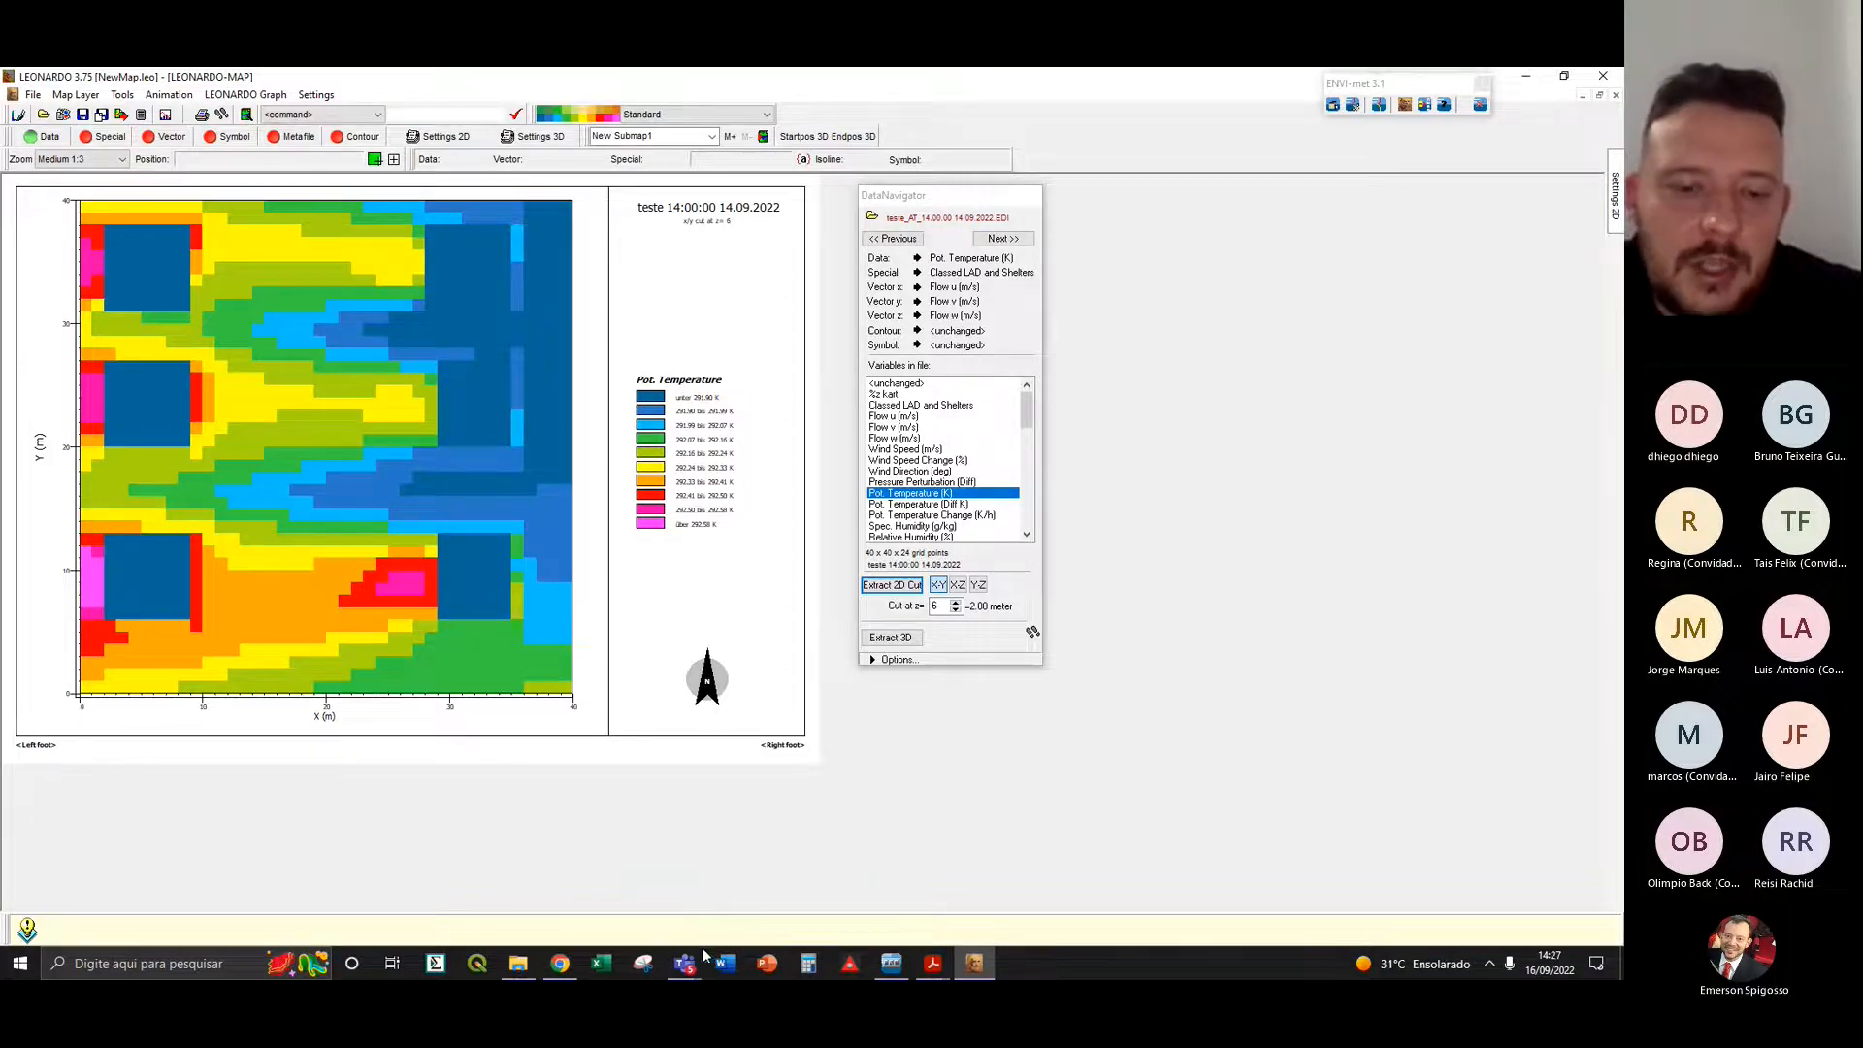
- Check the participant list of the Teams meeting and return to LEONARDO
{"action": "left_click", "coordinate": [694, 864]}
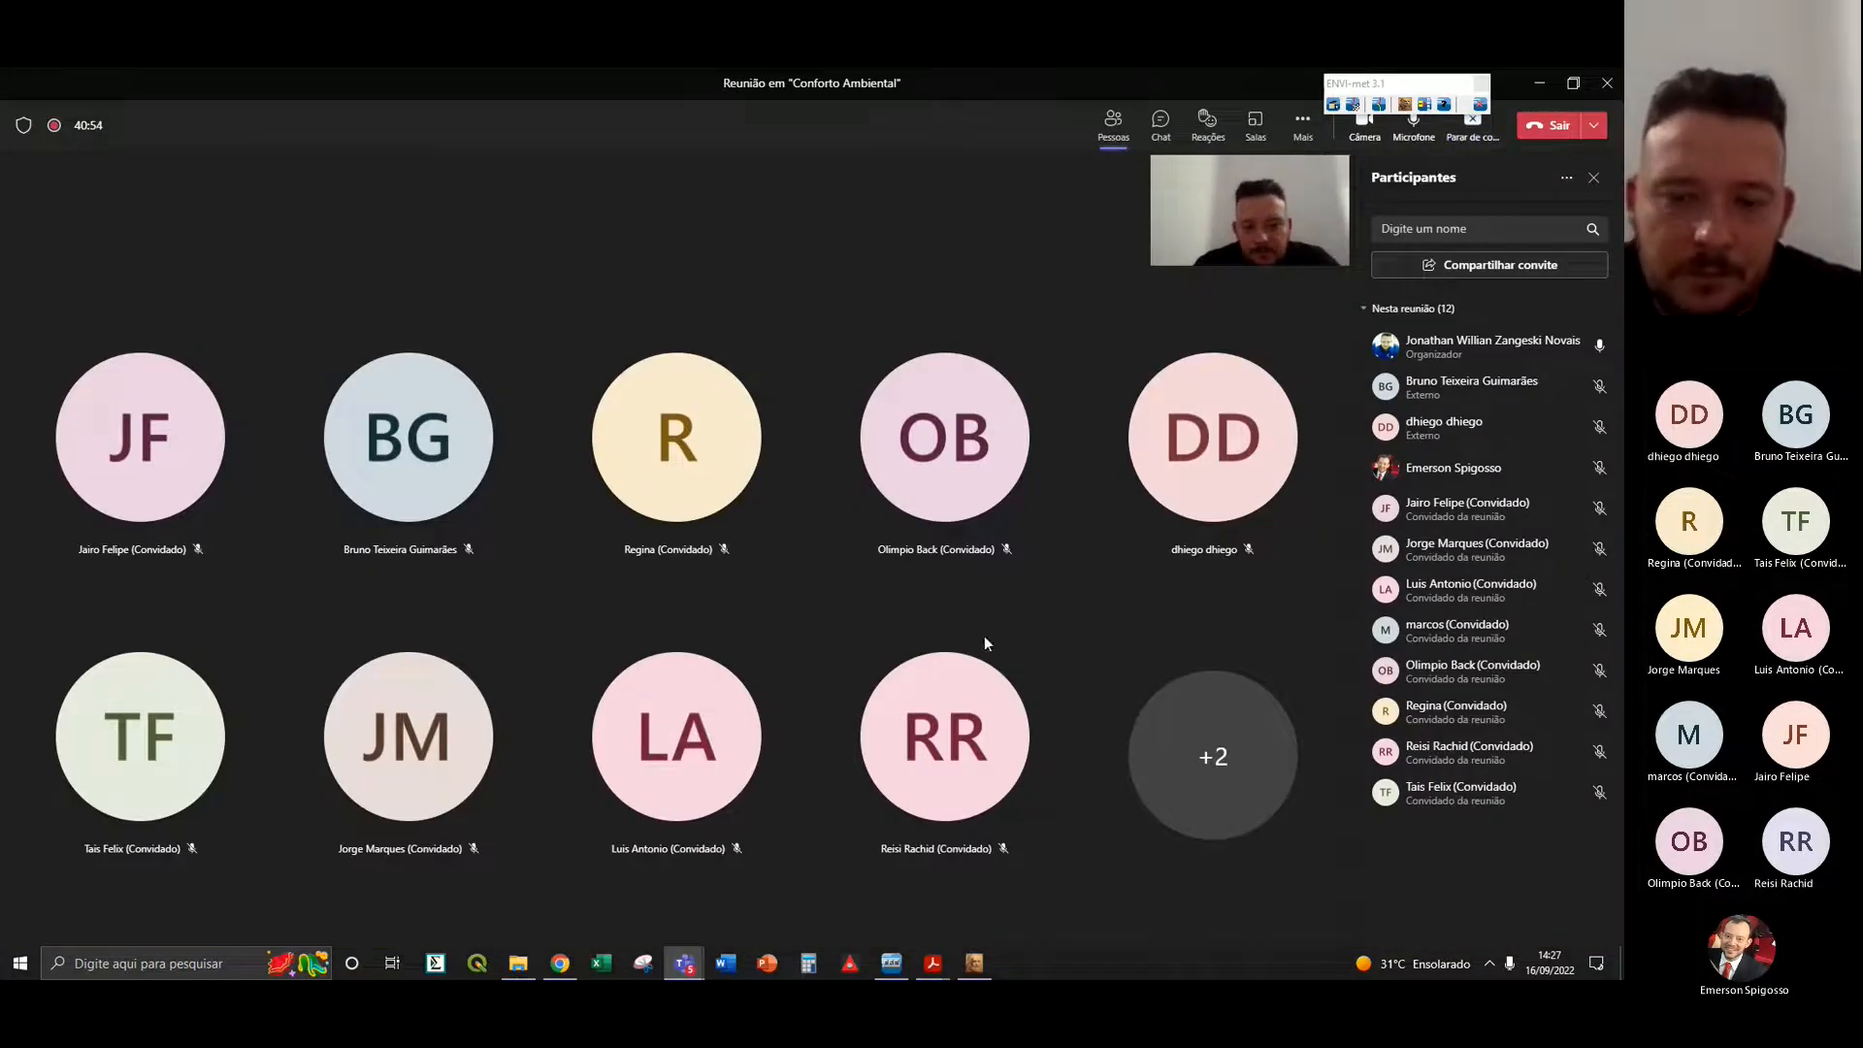
{"action": "left_click", "coordinate": [974, 962]}
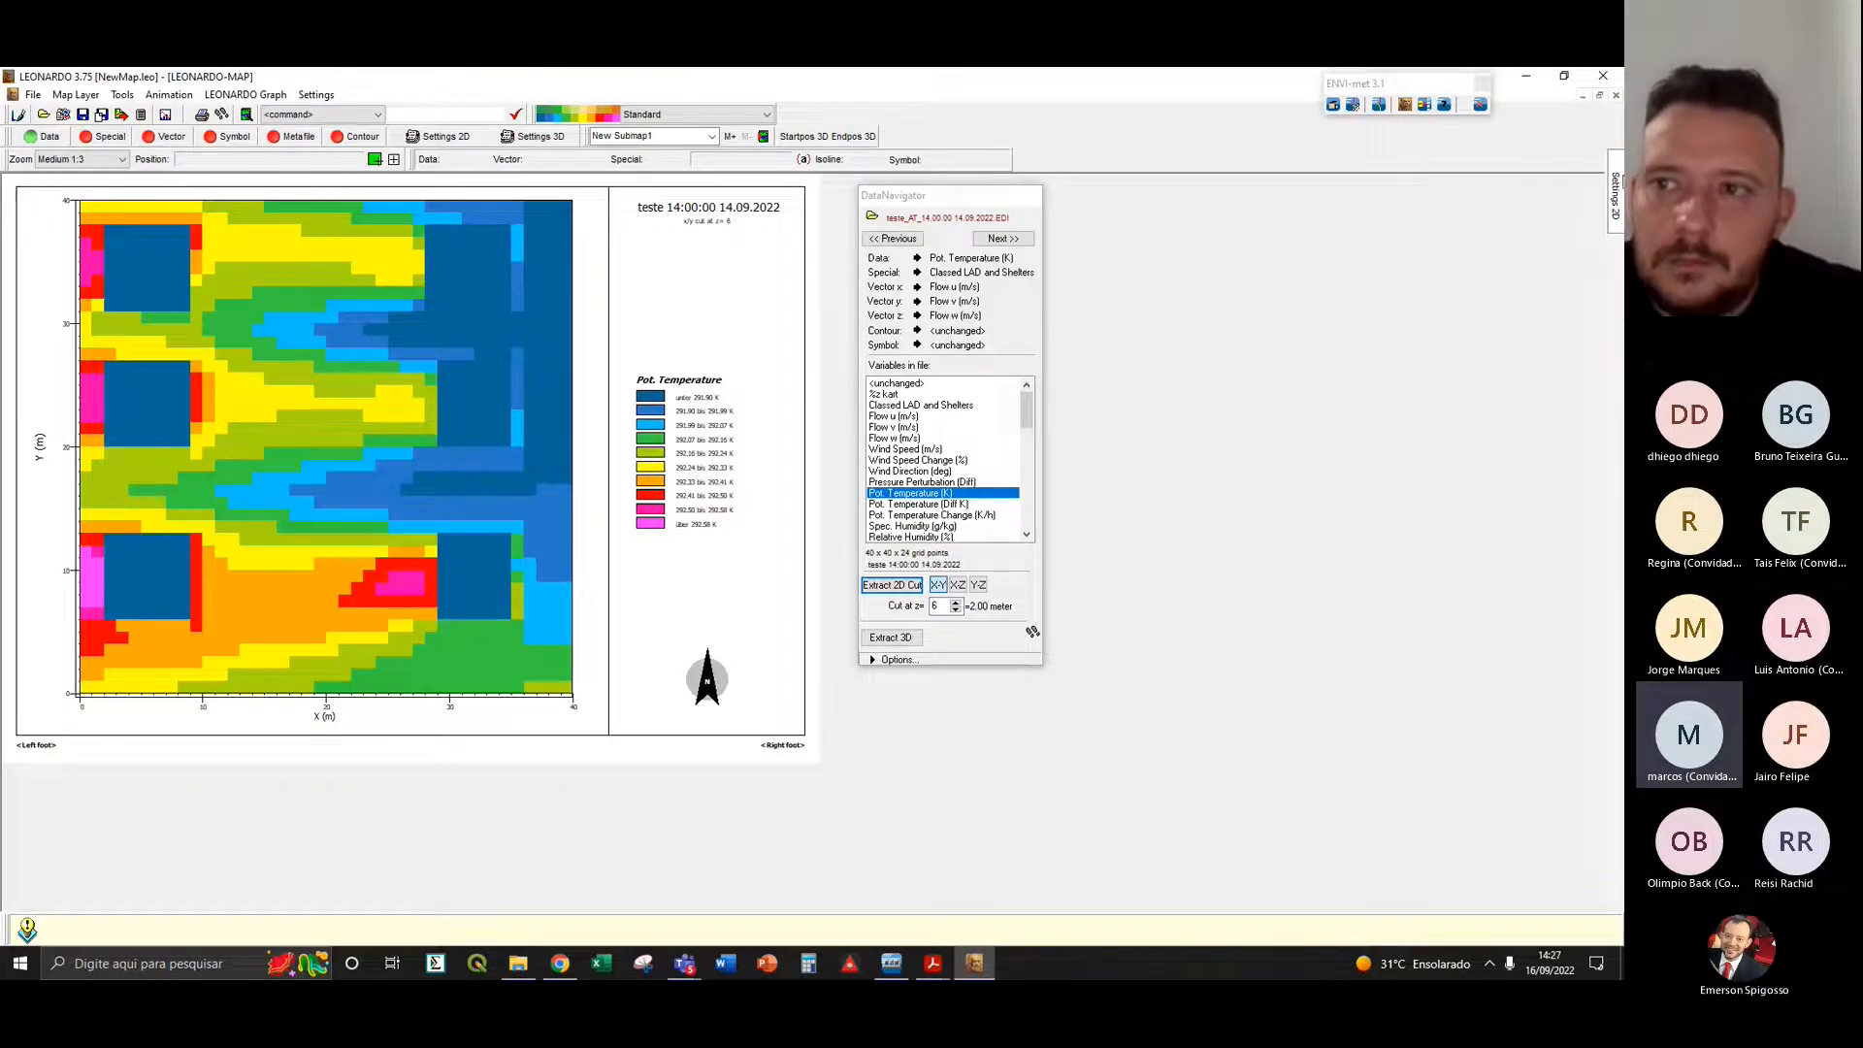
- Examine the map's title and subtitle on the Text and Layout page of the 2D display settings
{"action": "mouse_move", "coordinate": [1619, 180]}
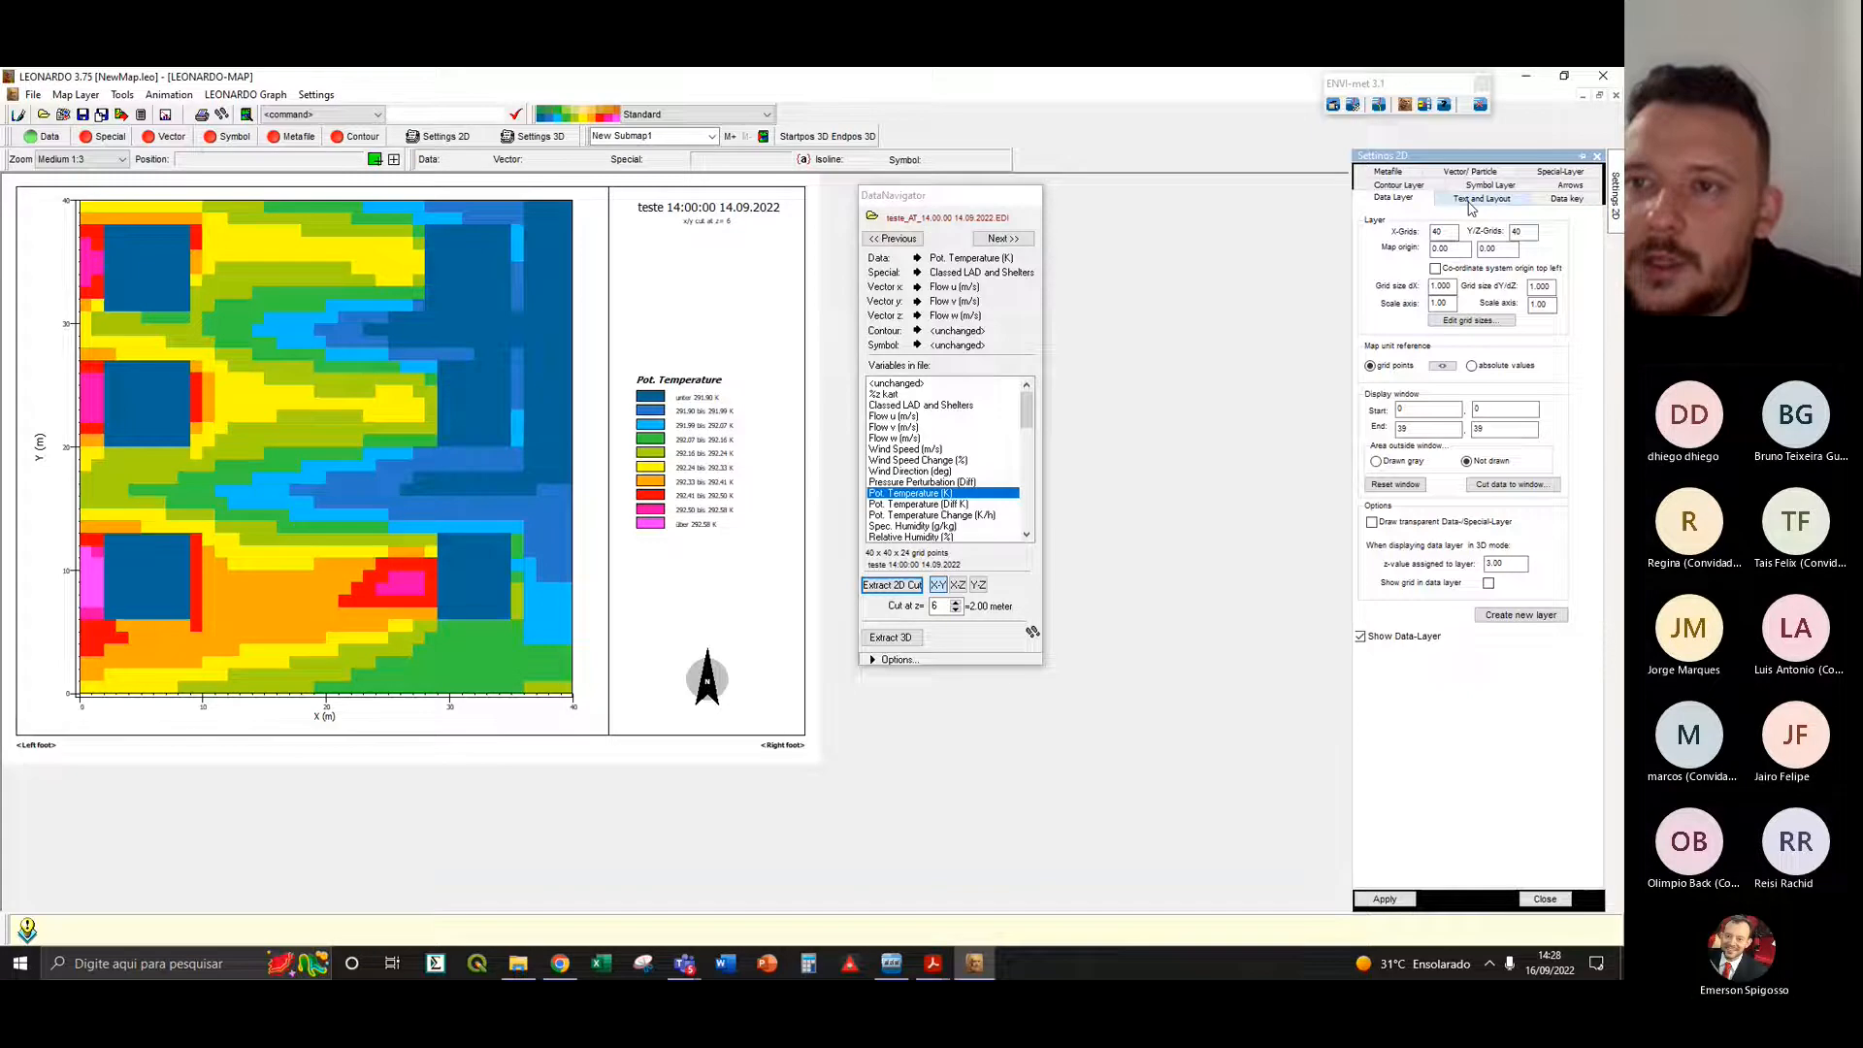
{"action": "left_click", "coordinate": [1479, 200]}
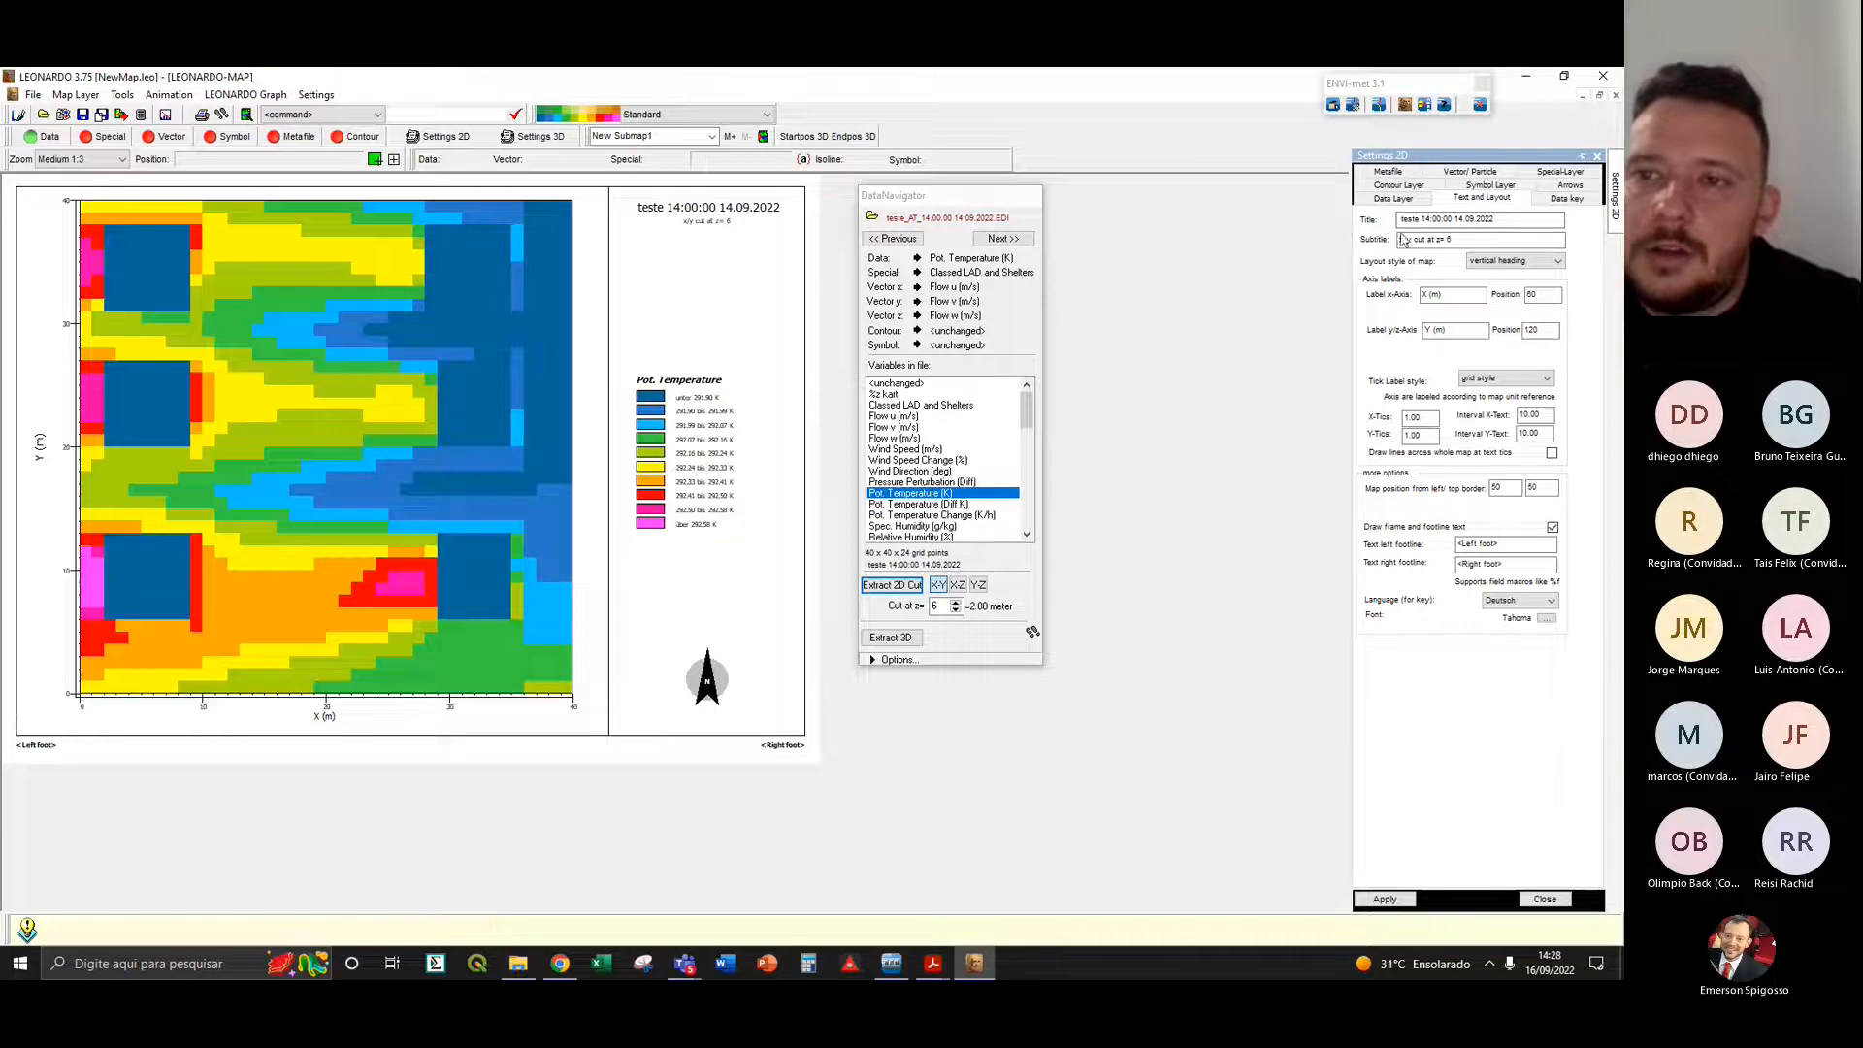
{"action": "left_click_drag", "start_coordinate": [1404, 218], "coordinate": [1418, 220]}
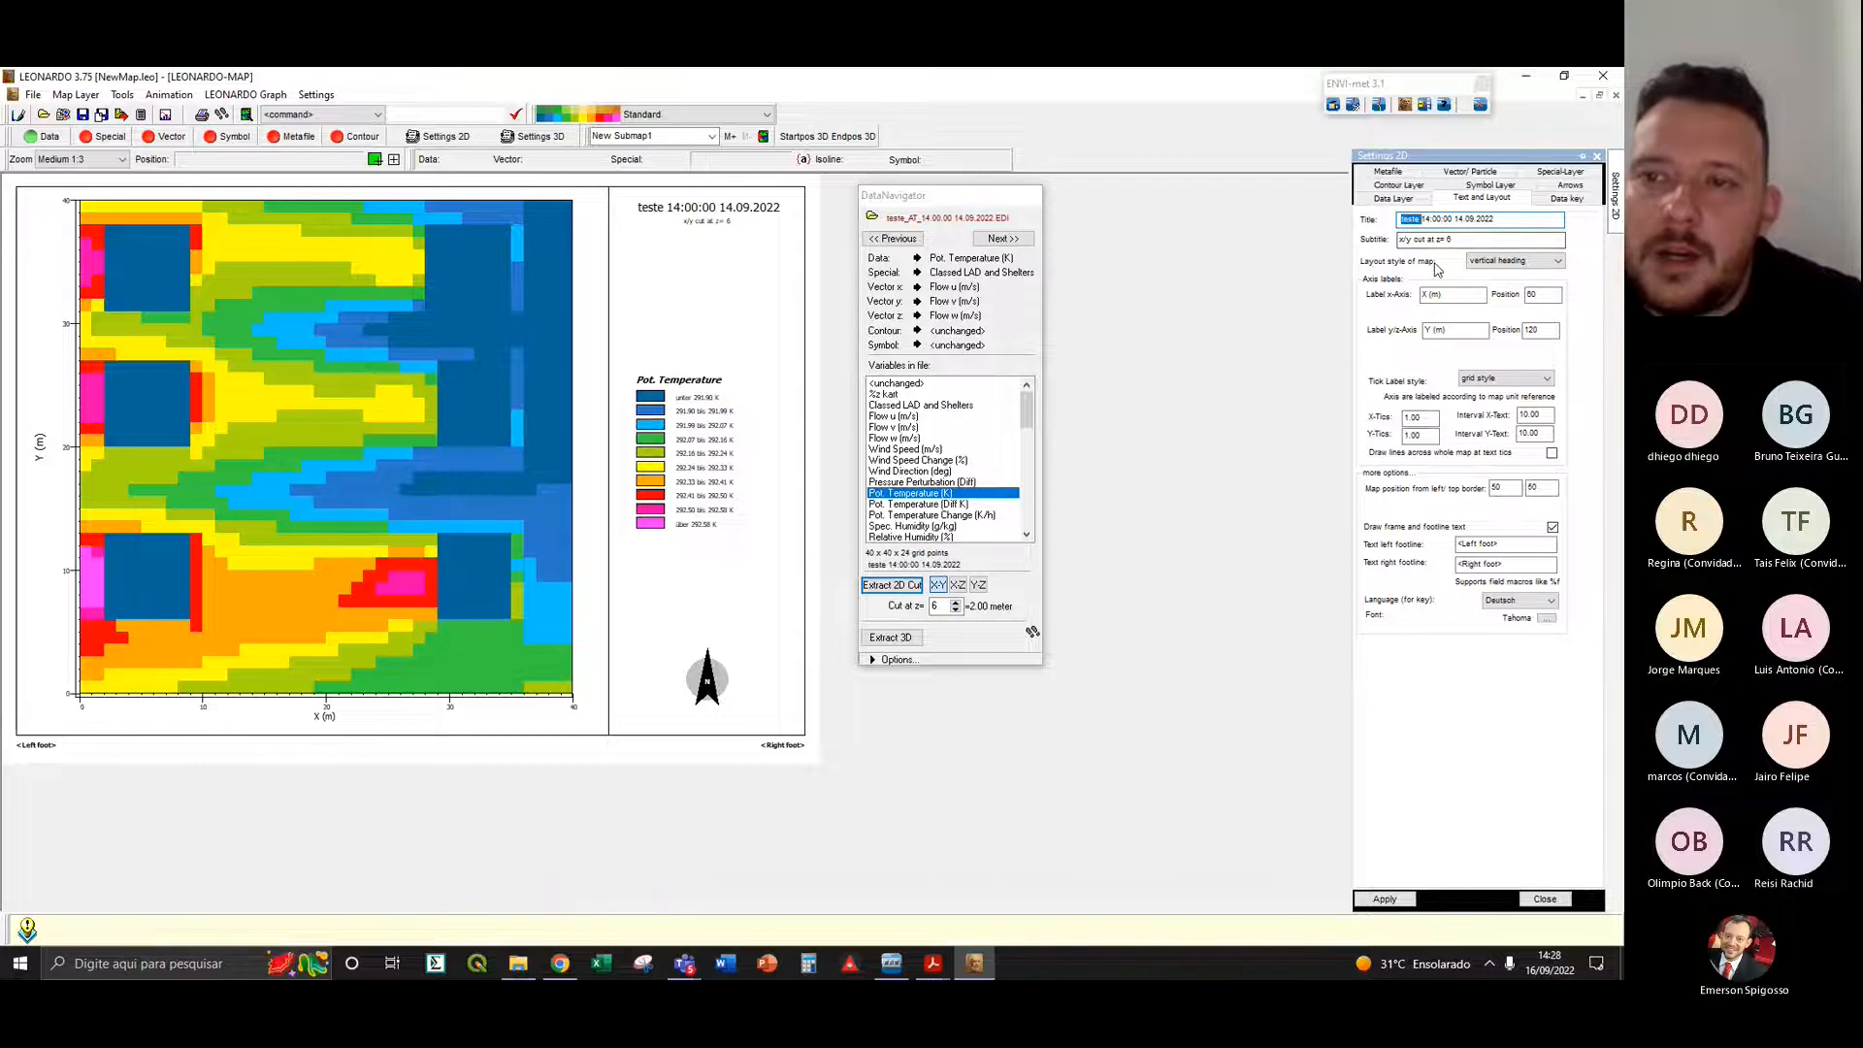
{"action": "left_click_drag", "start_coordinate": [1422, 219], "coordinate": [1495, 219]}
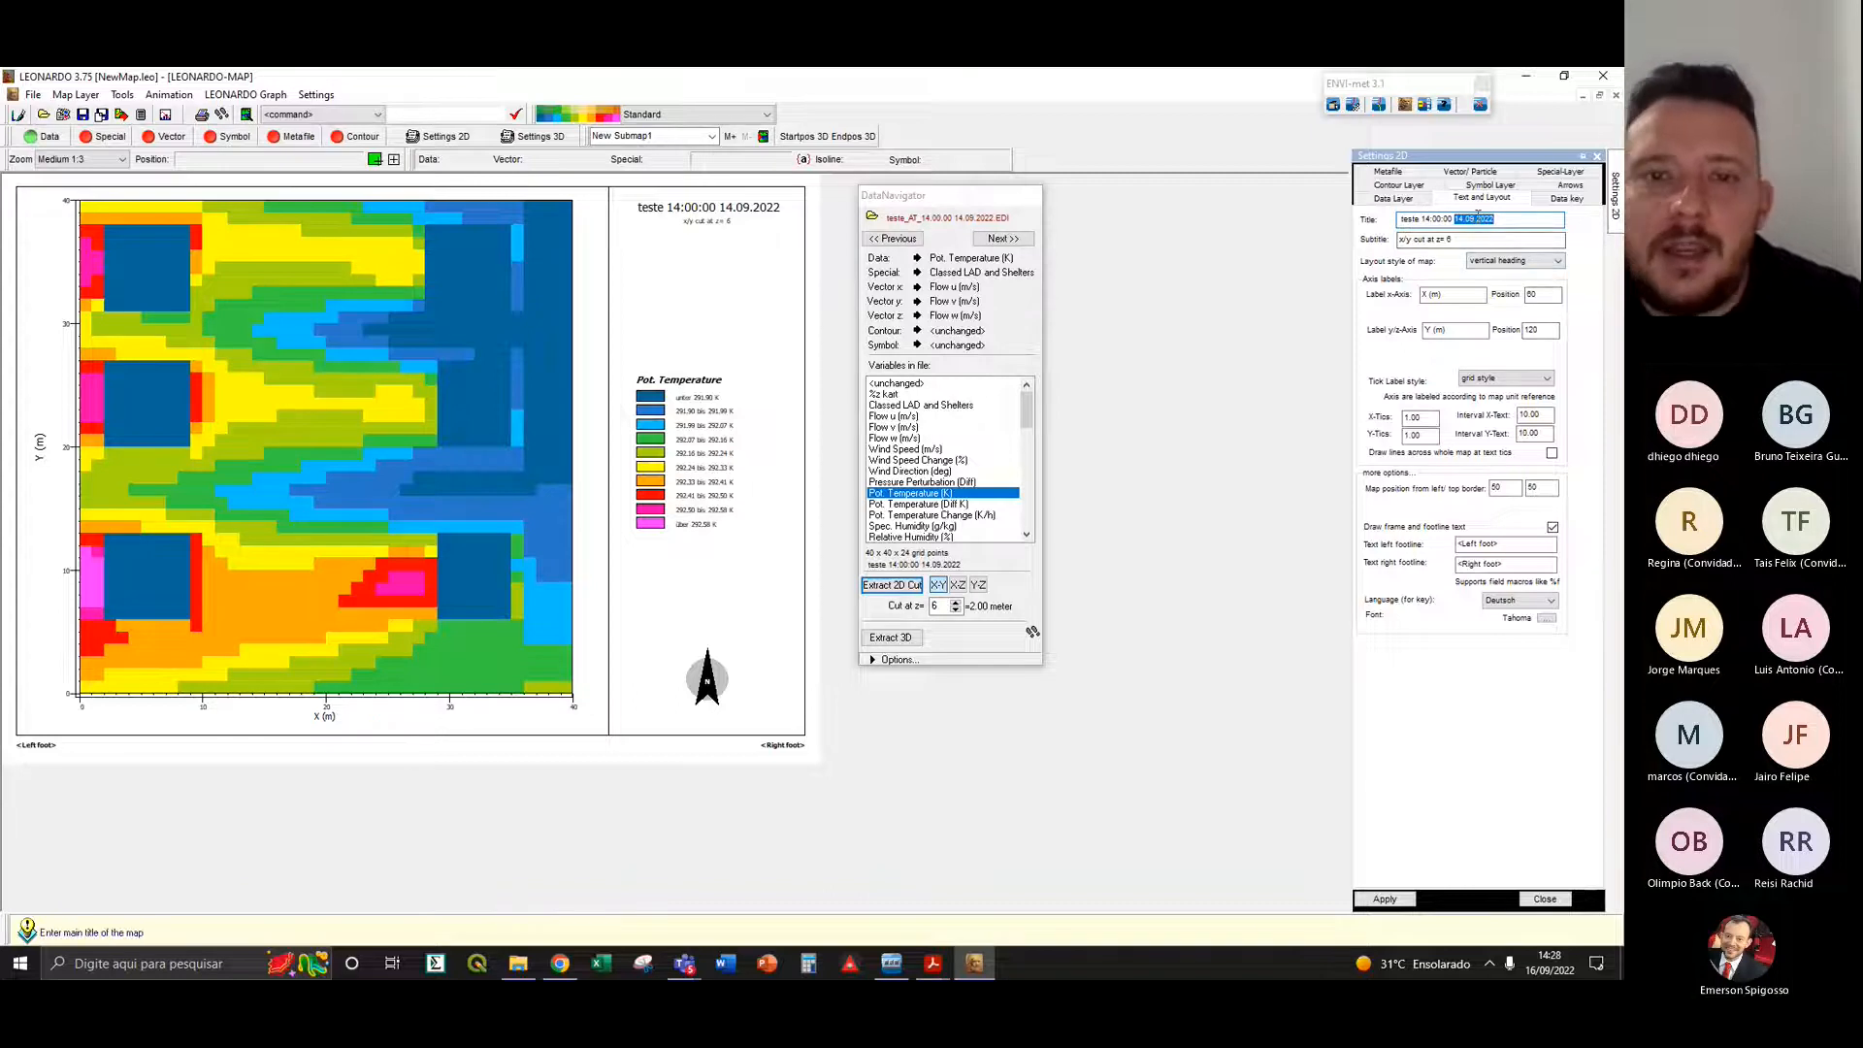
{"action": "left_click", "coordinate": [1512, 220]}
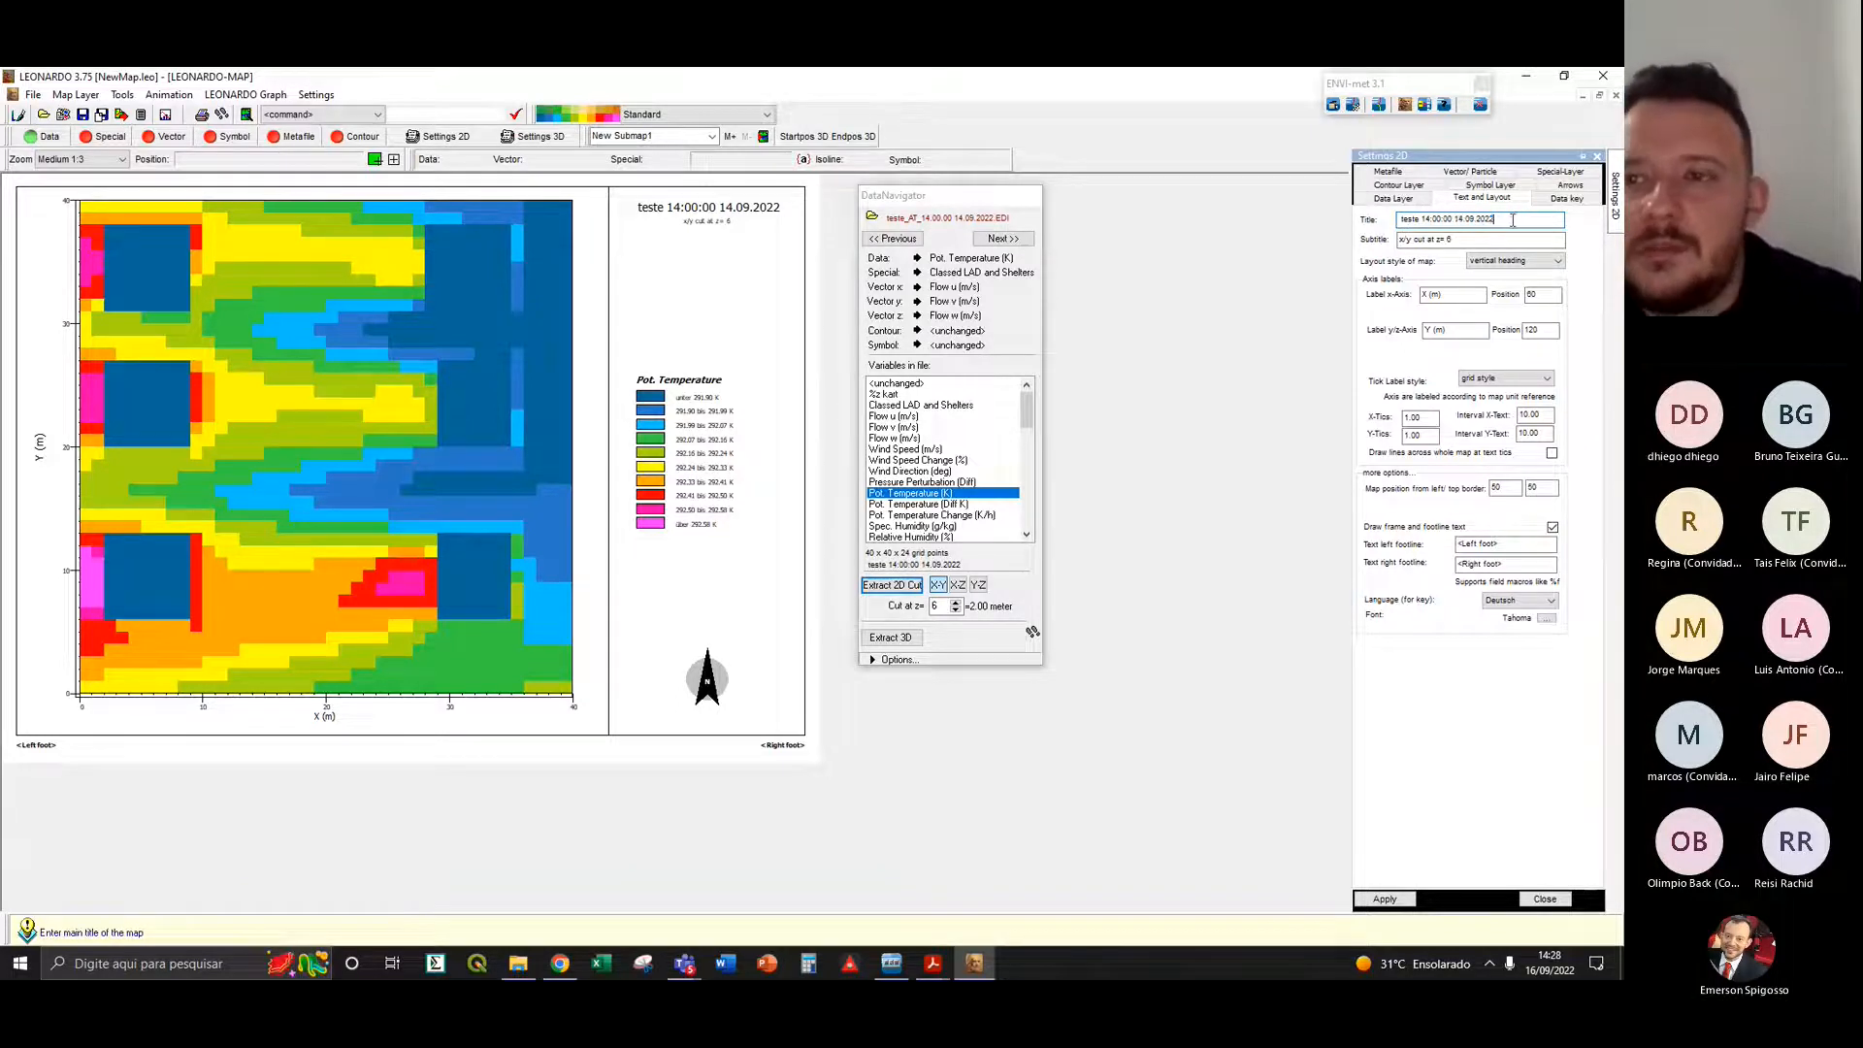
{"action": "left_click_drag", "start_coordinate": [1497, 222], "coordinate": [1386, 223]}
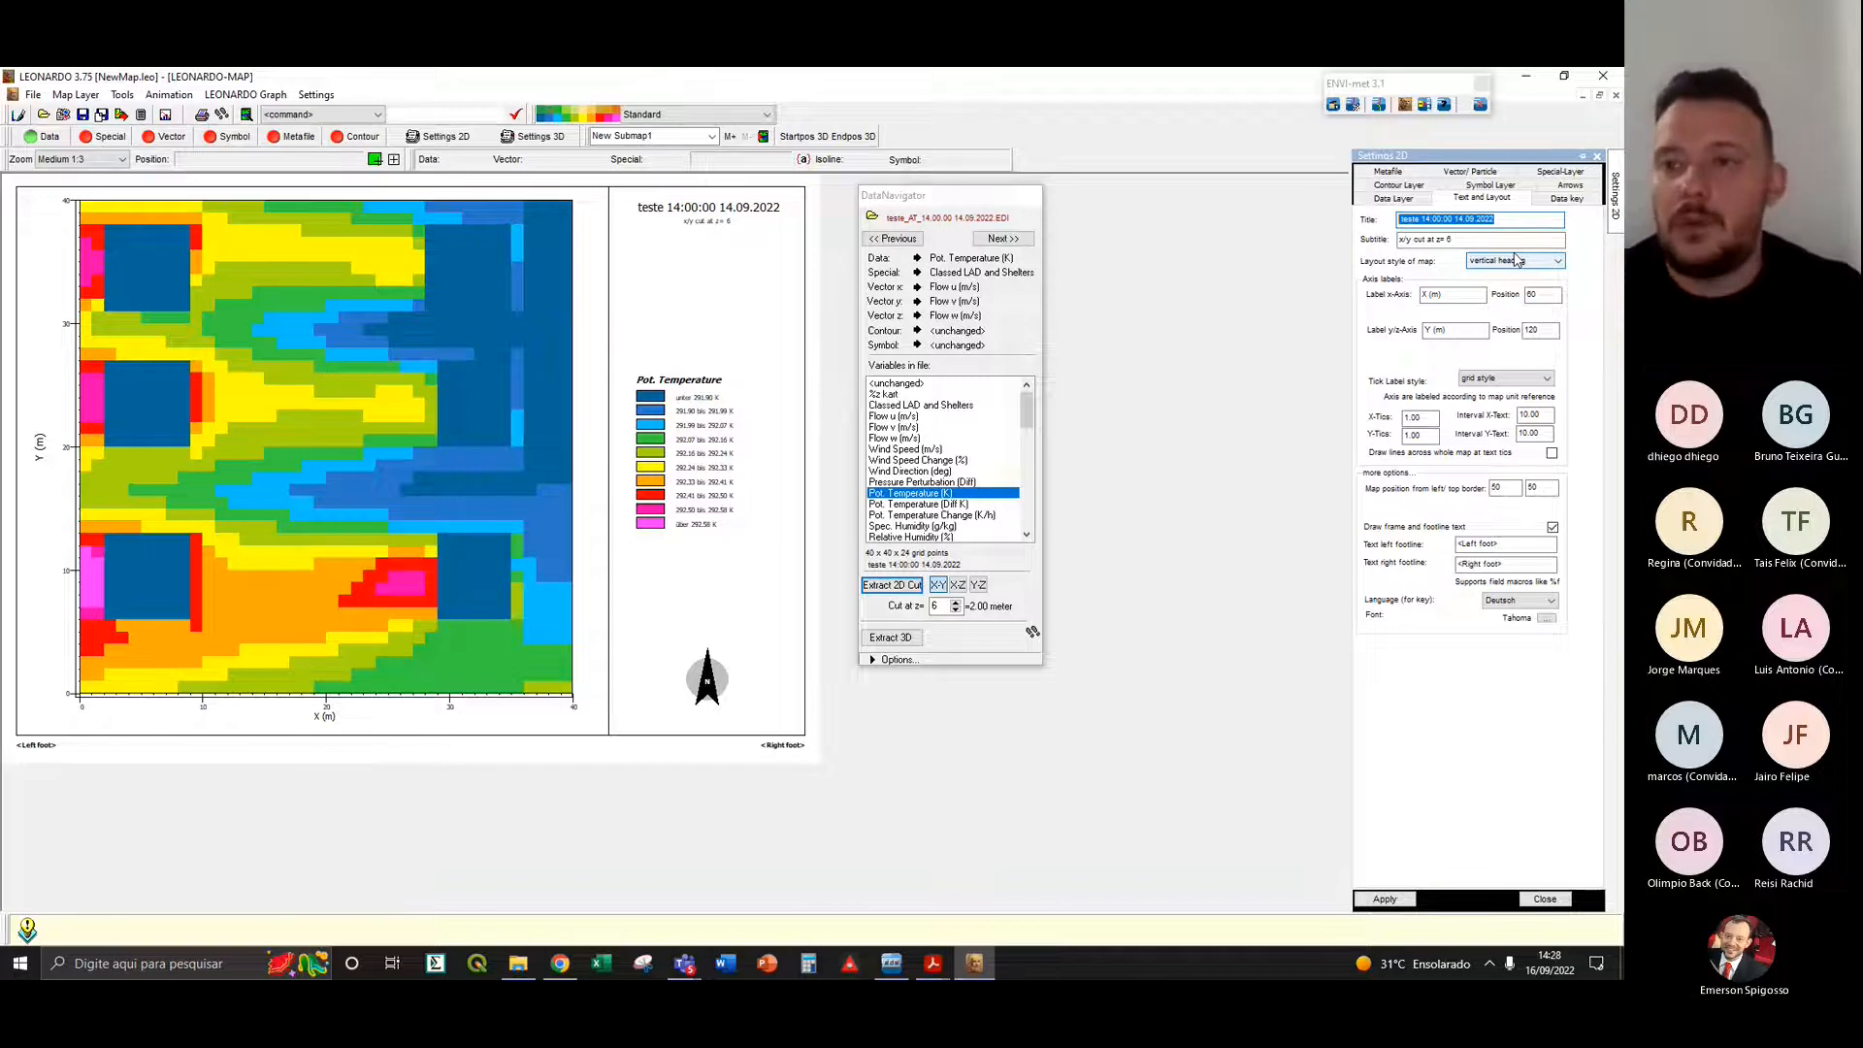
{"action": "left_click_drag", "start_coordinate": [1458, 241], "coordinate": [1351, 252]}
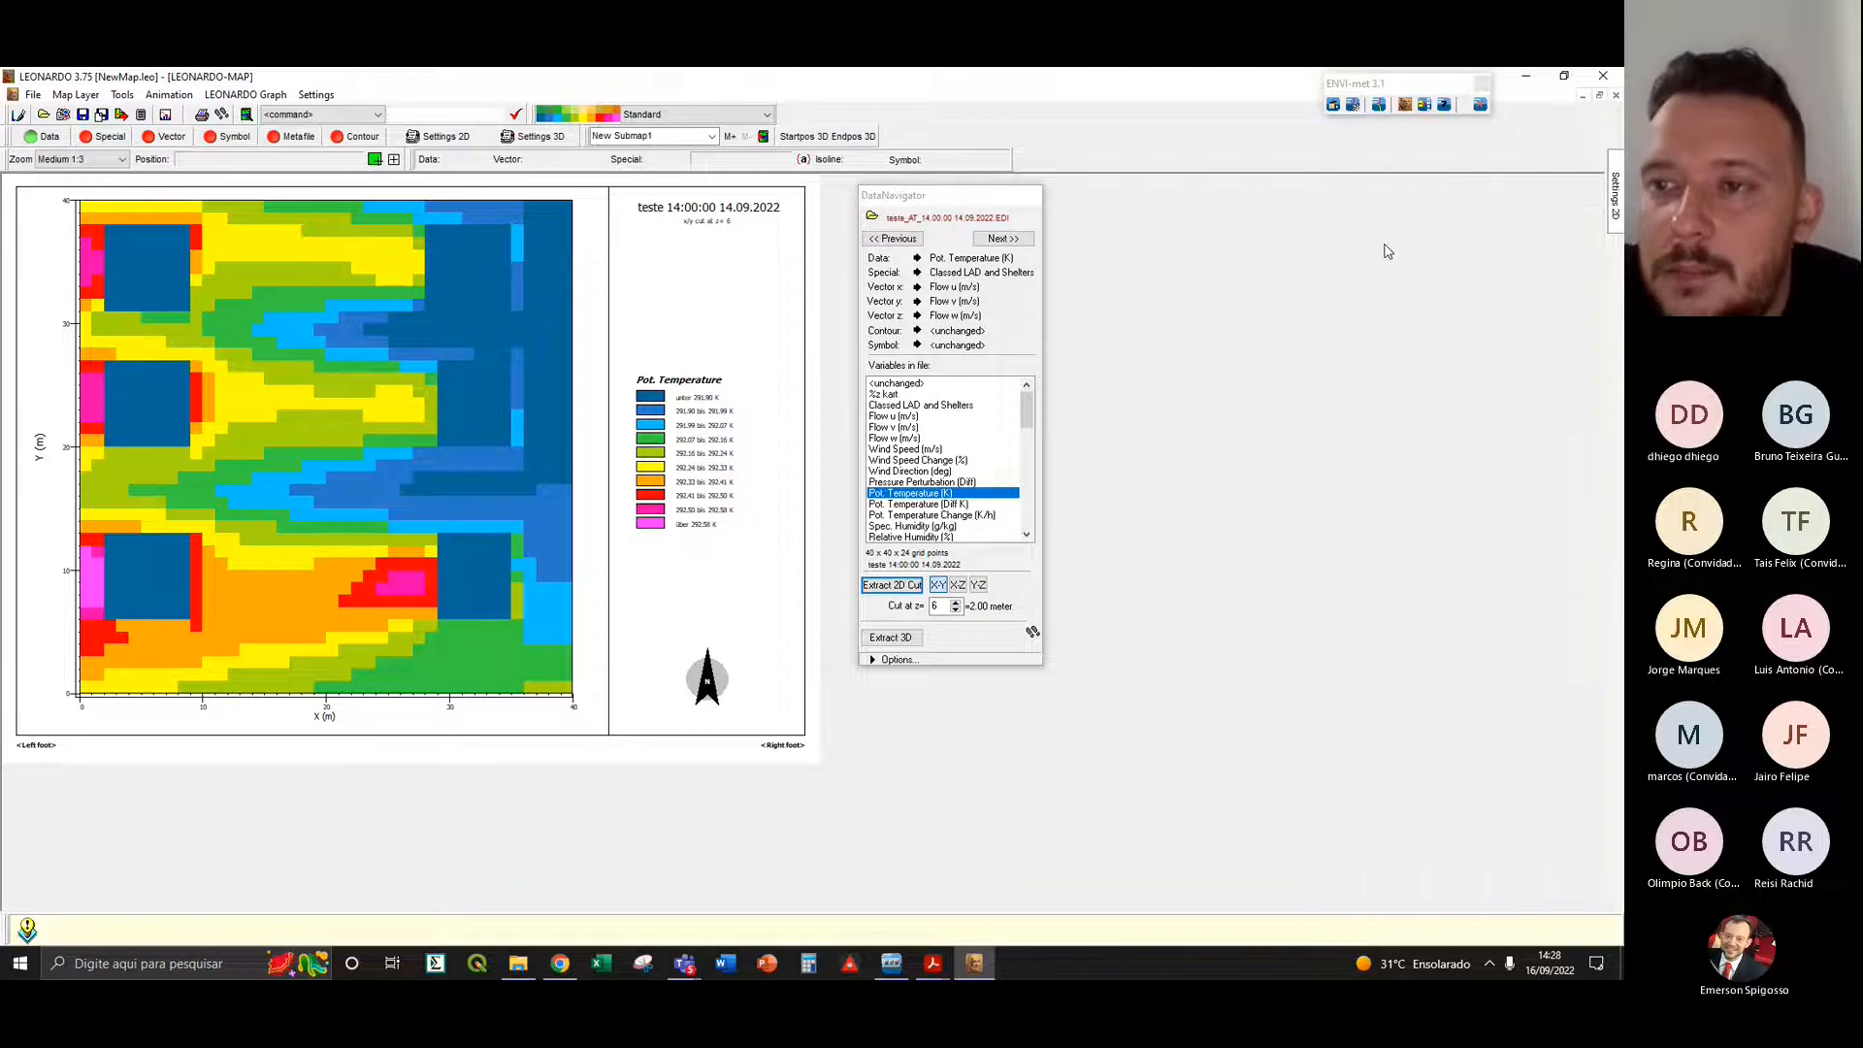
{"action": "mouse_move", "coordinate": [1616, 206]}
{"action": "left_click", "coordinate": [1452, 244]}
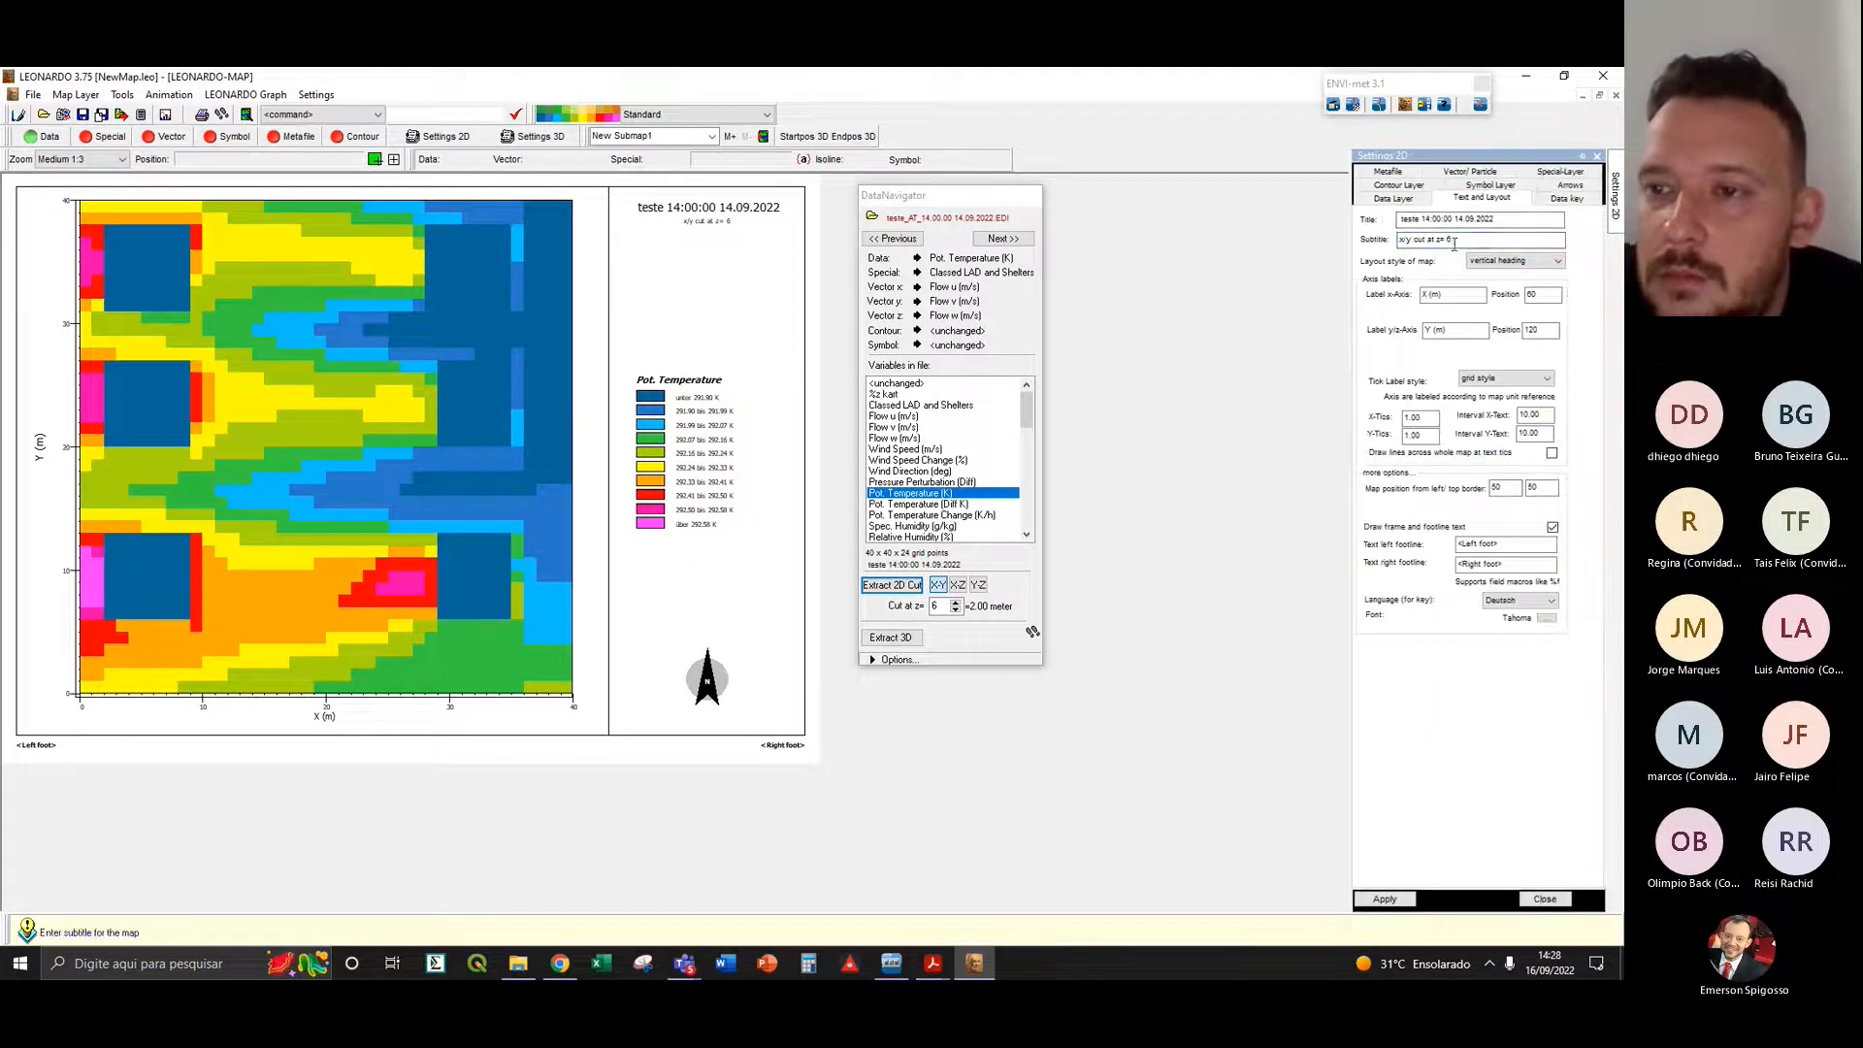
{"action": "left_click_drag", "start_coordinate": [1479, 244], "coordinate": [1398, 246]}
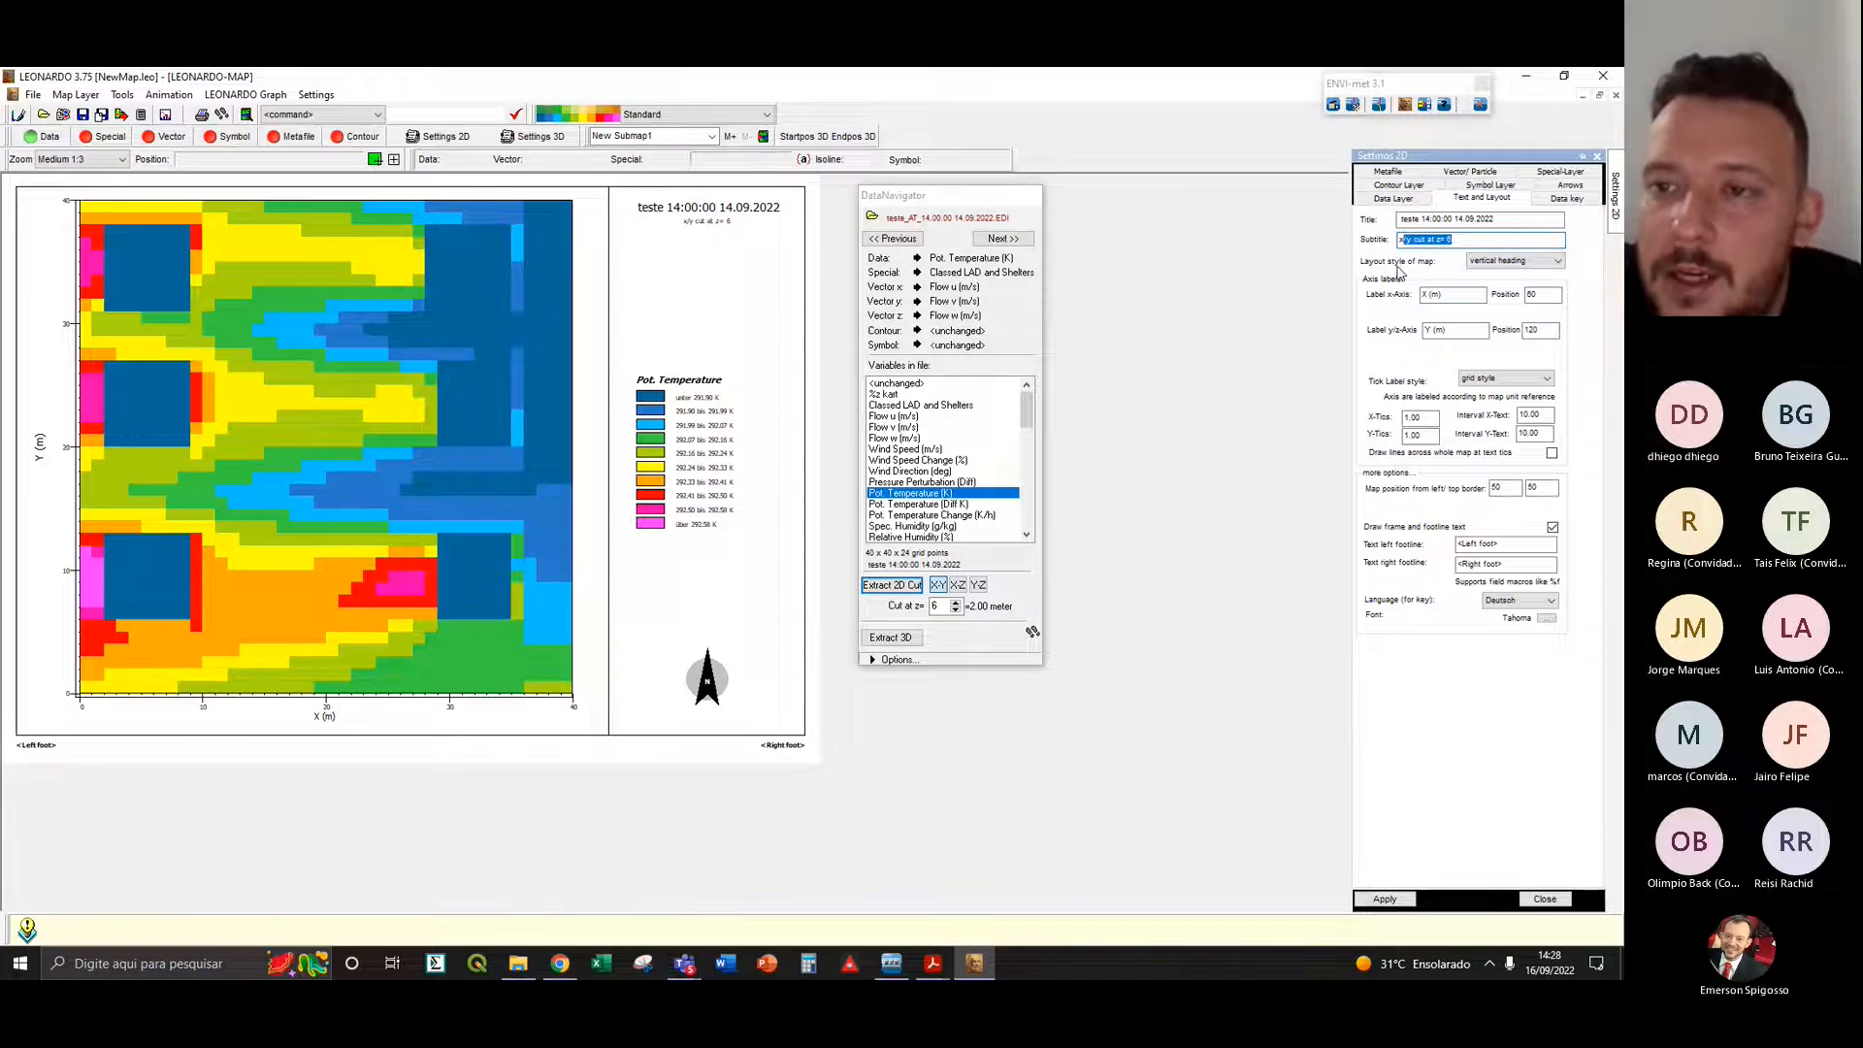
- Set the map's layout style to centered heading and apply it to the map
{"action": "left_click", "coordinate": [1489, 264]}
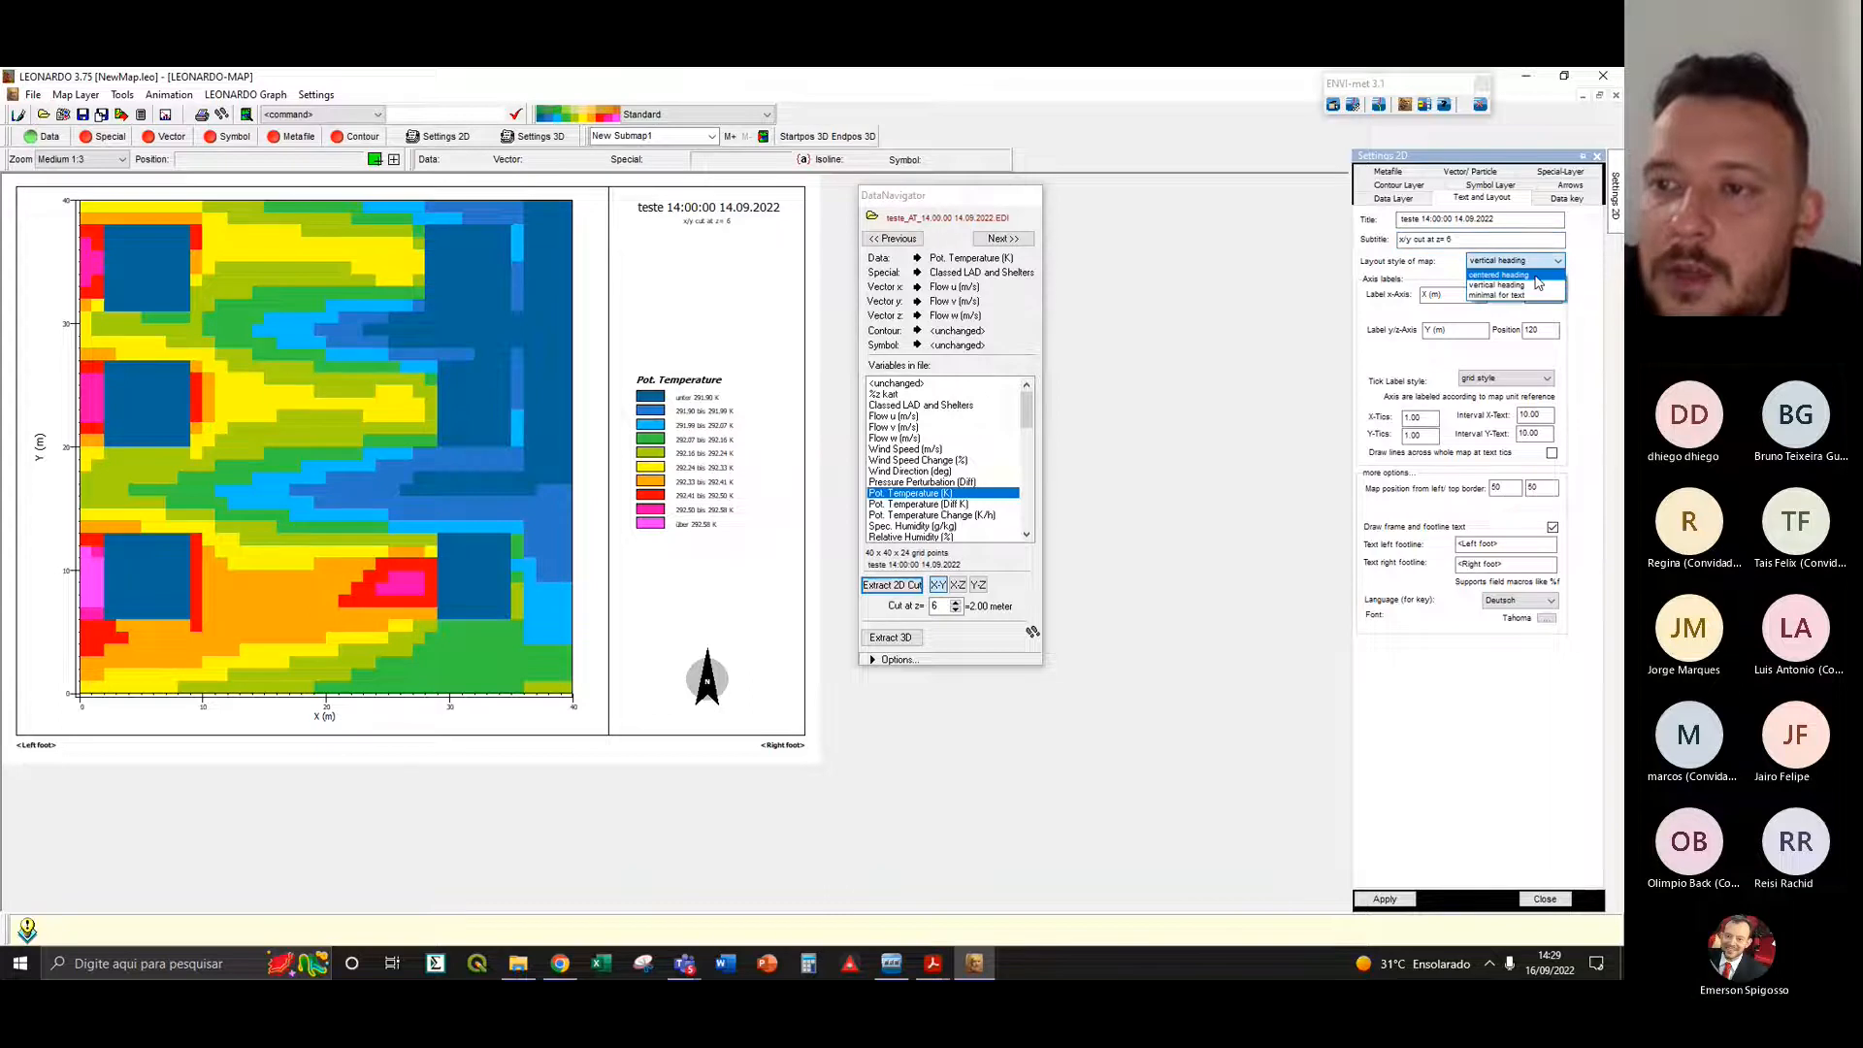
{"action": "left_click", "coordinate": [1614, 204]}
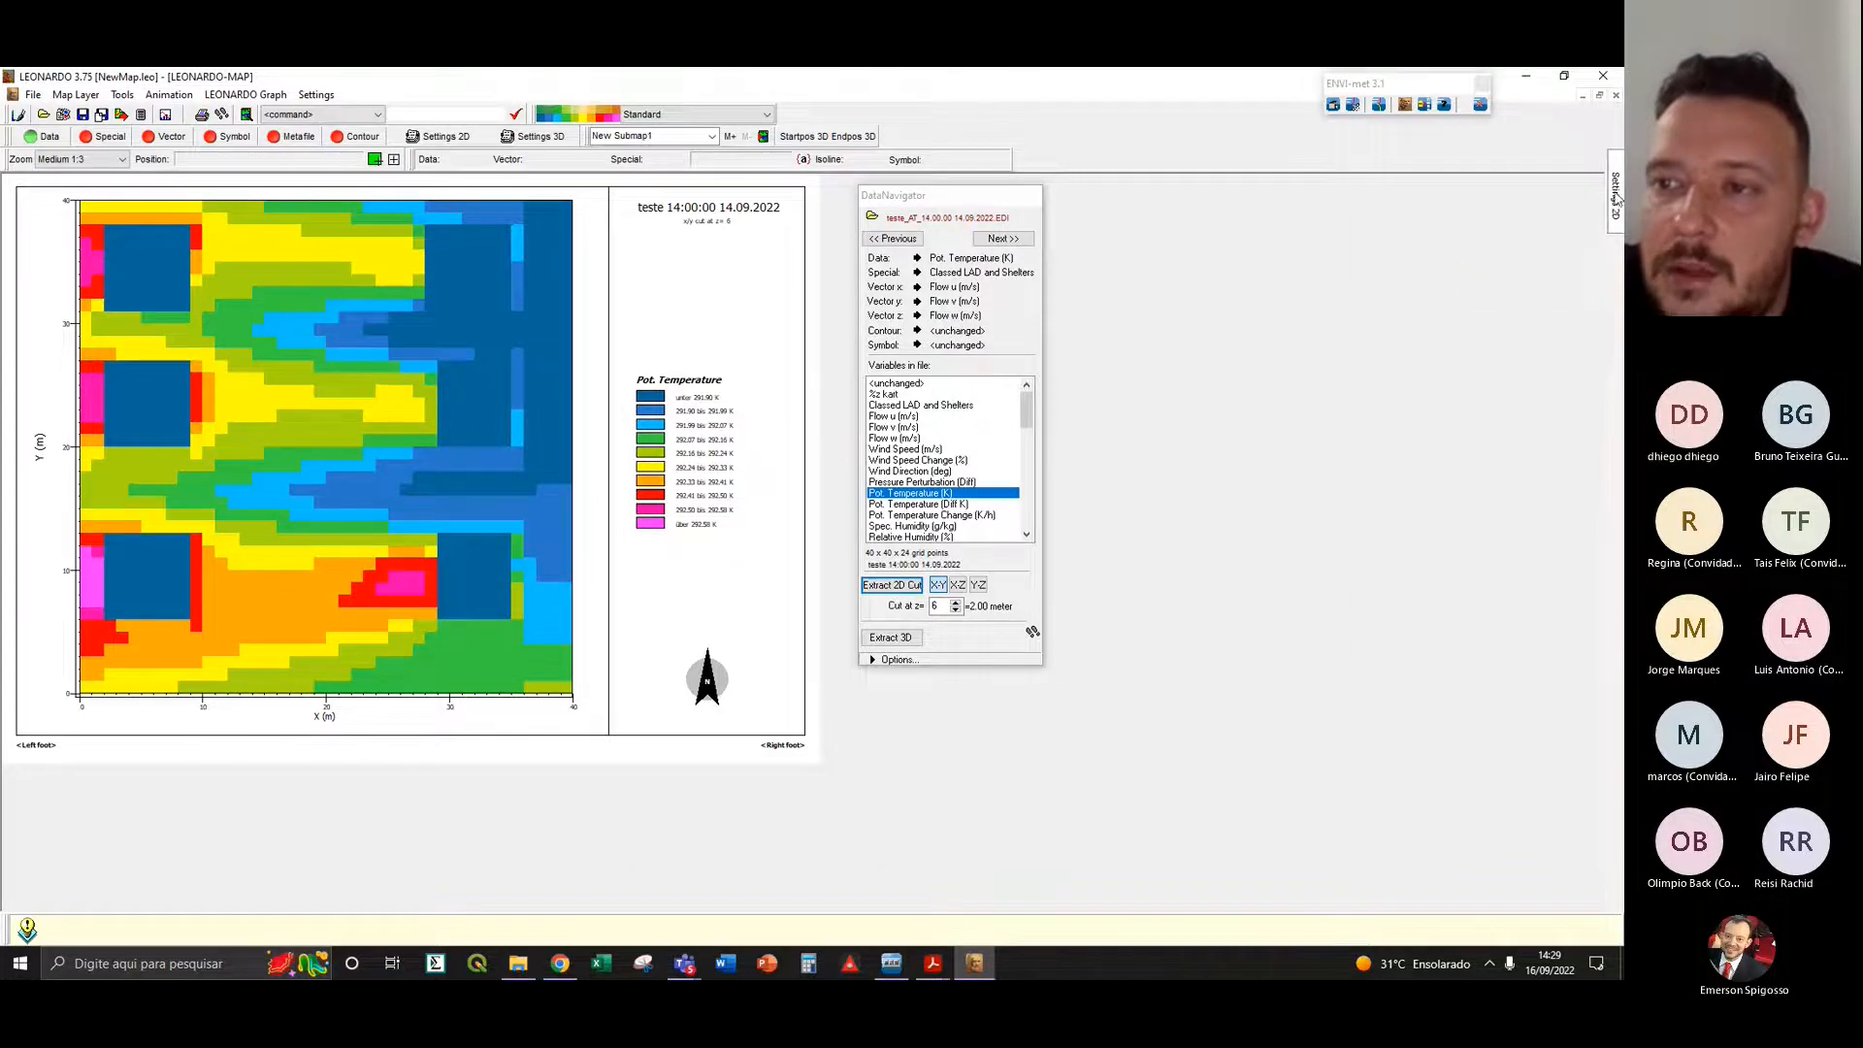
{"action": "left_click", "coordinate": [1521, 262]}
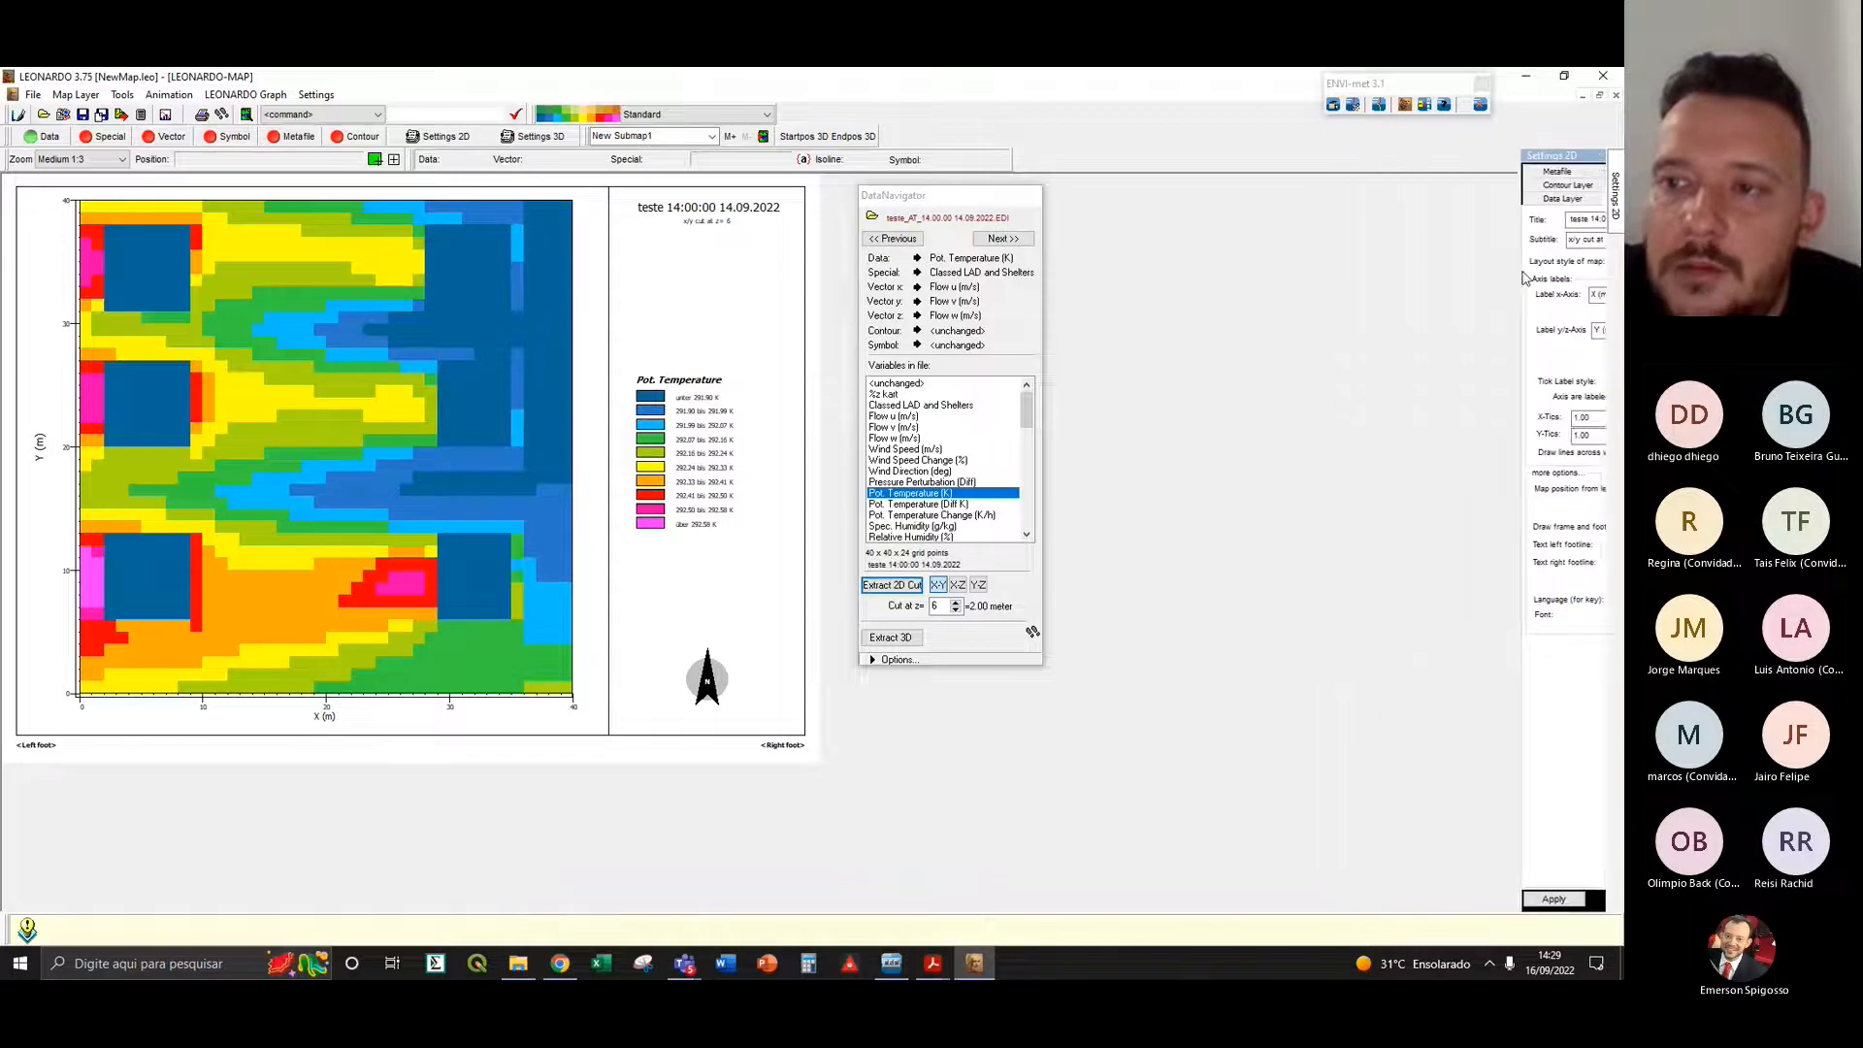
{"action": "mouse_move", "coordinate": [1616, 194]}
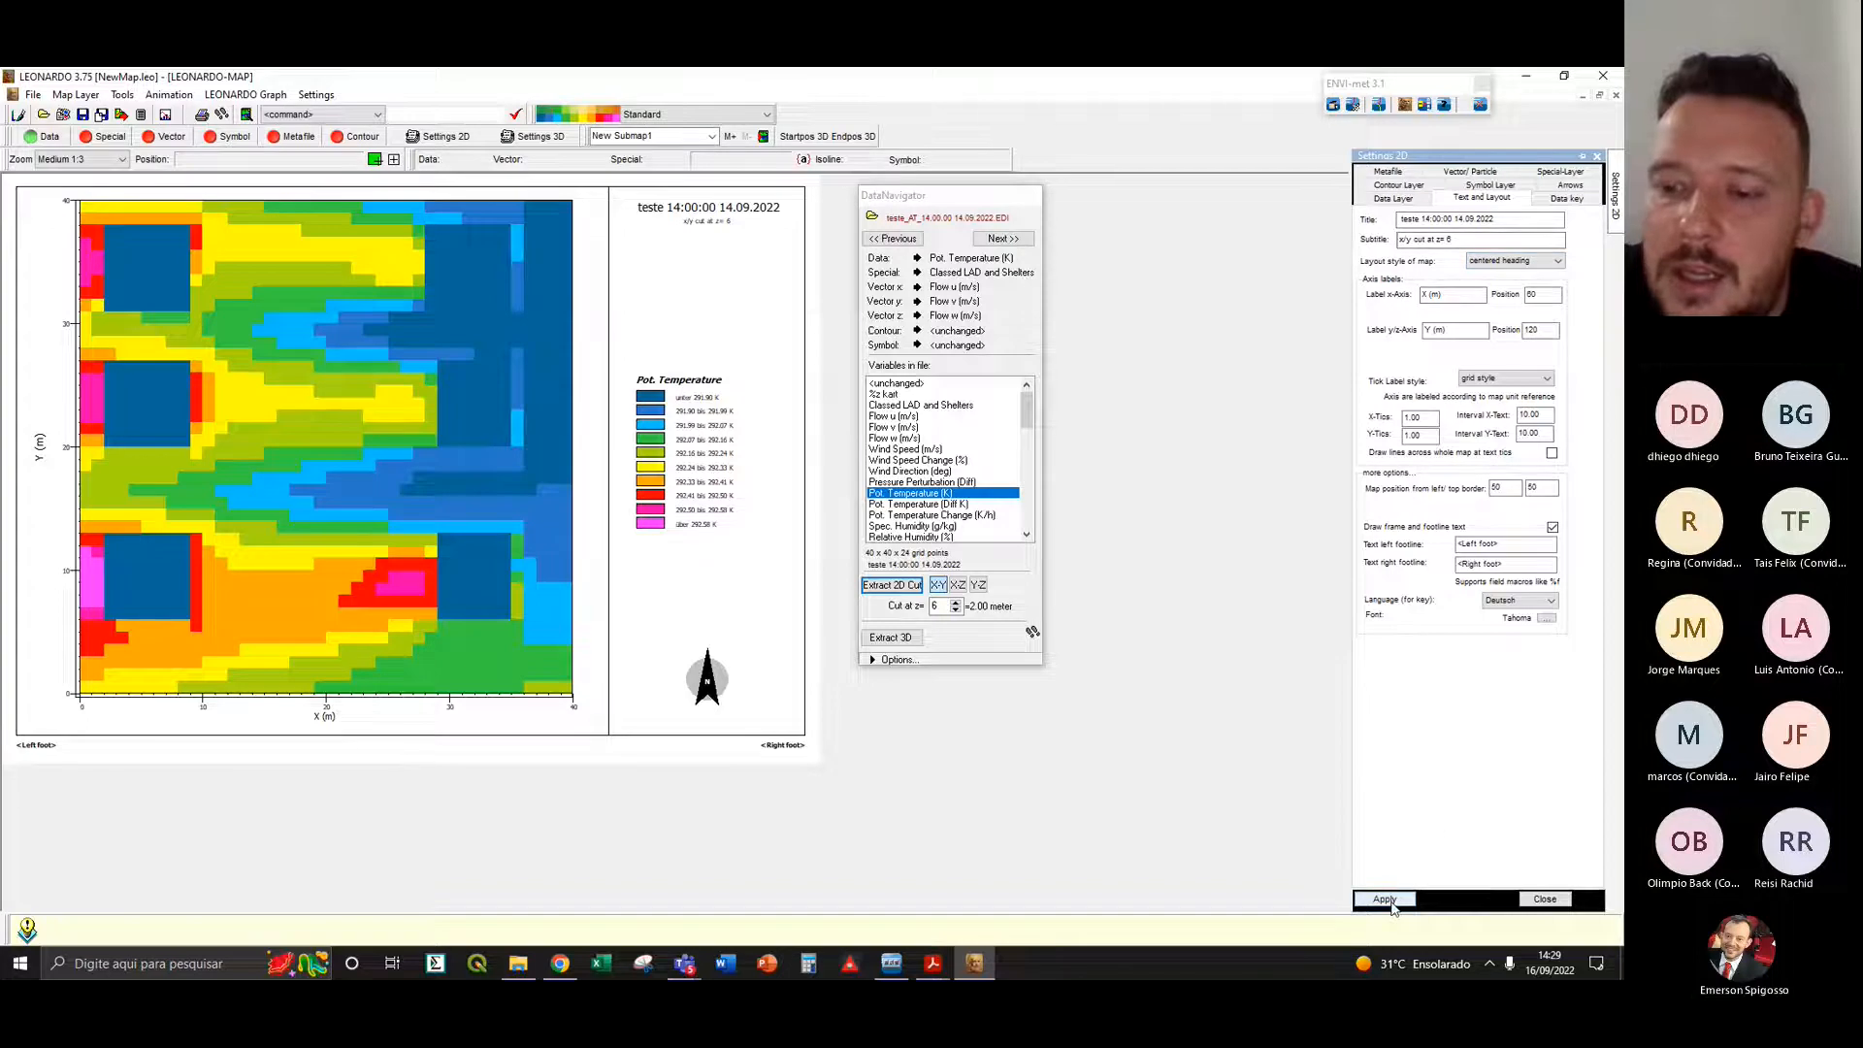
{"action": "left_click", "coordinate": [1386, 899]}
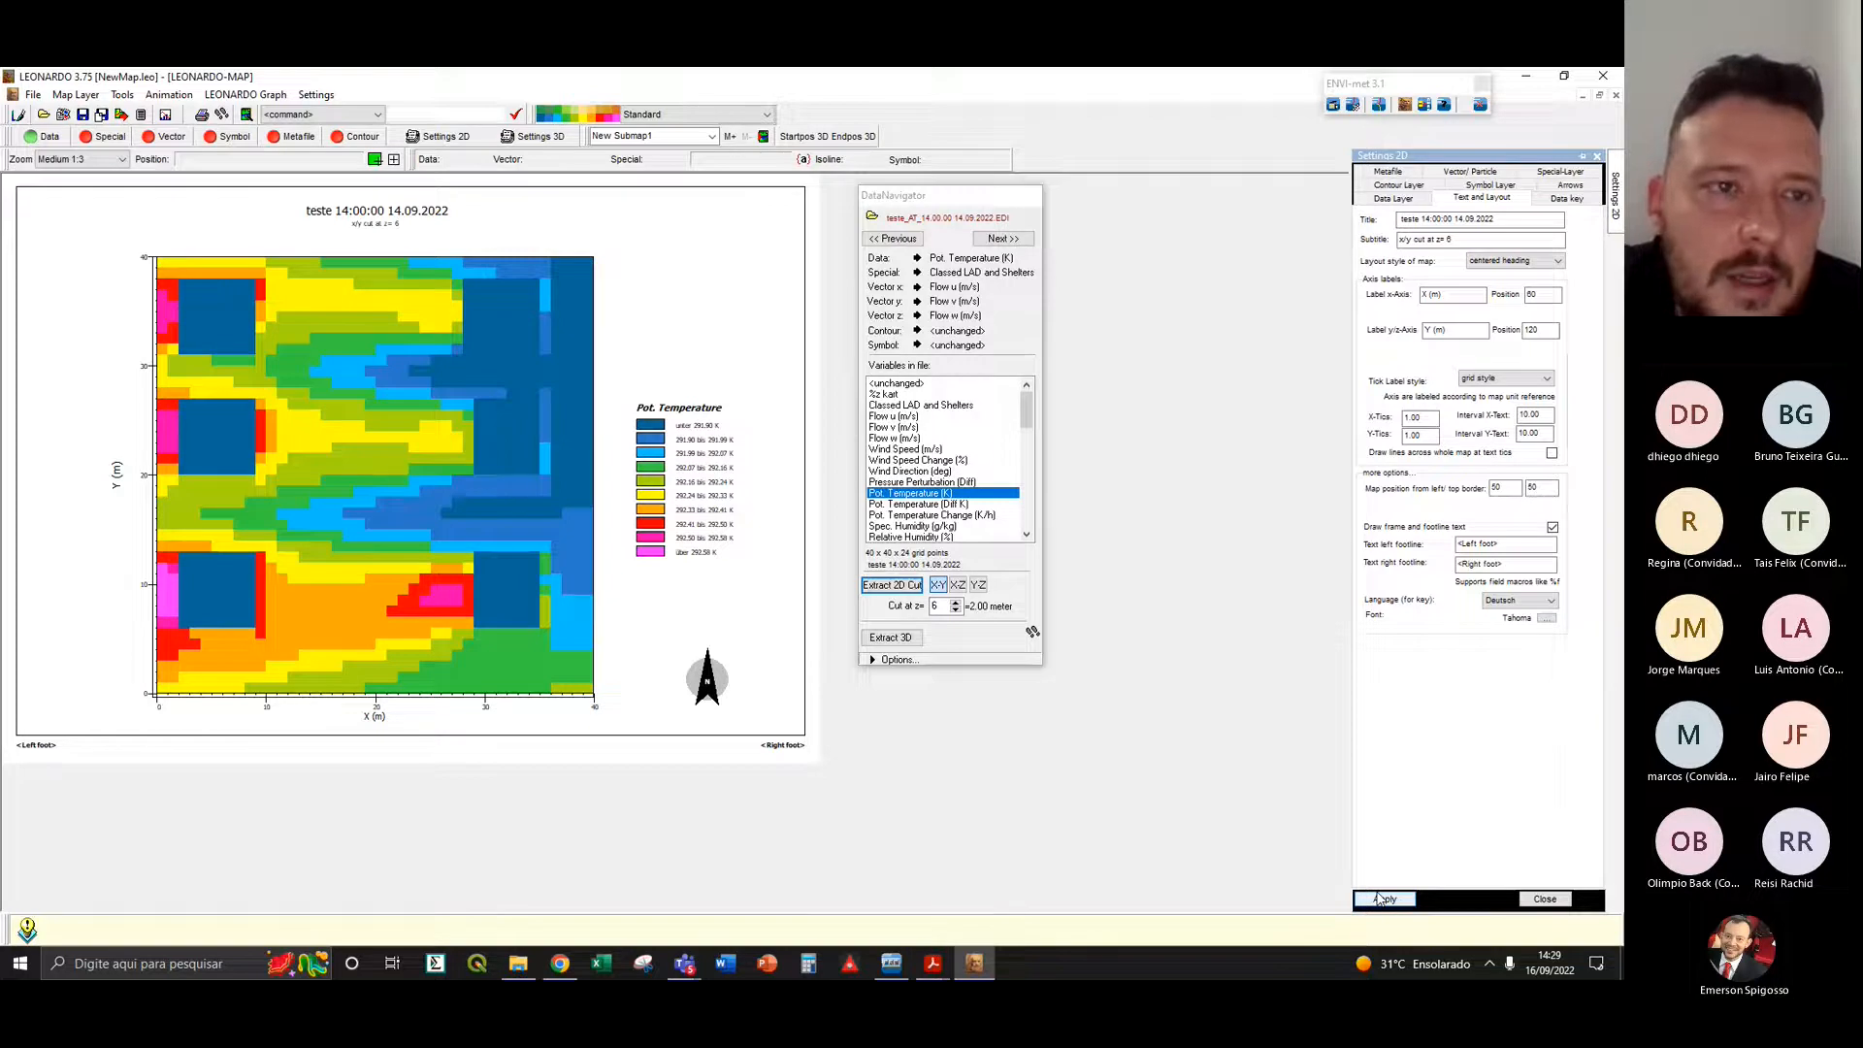
- Change the map's layout style to minimal for text and apply it
{"action": "left_click", "coordinate": [1502, 264]}
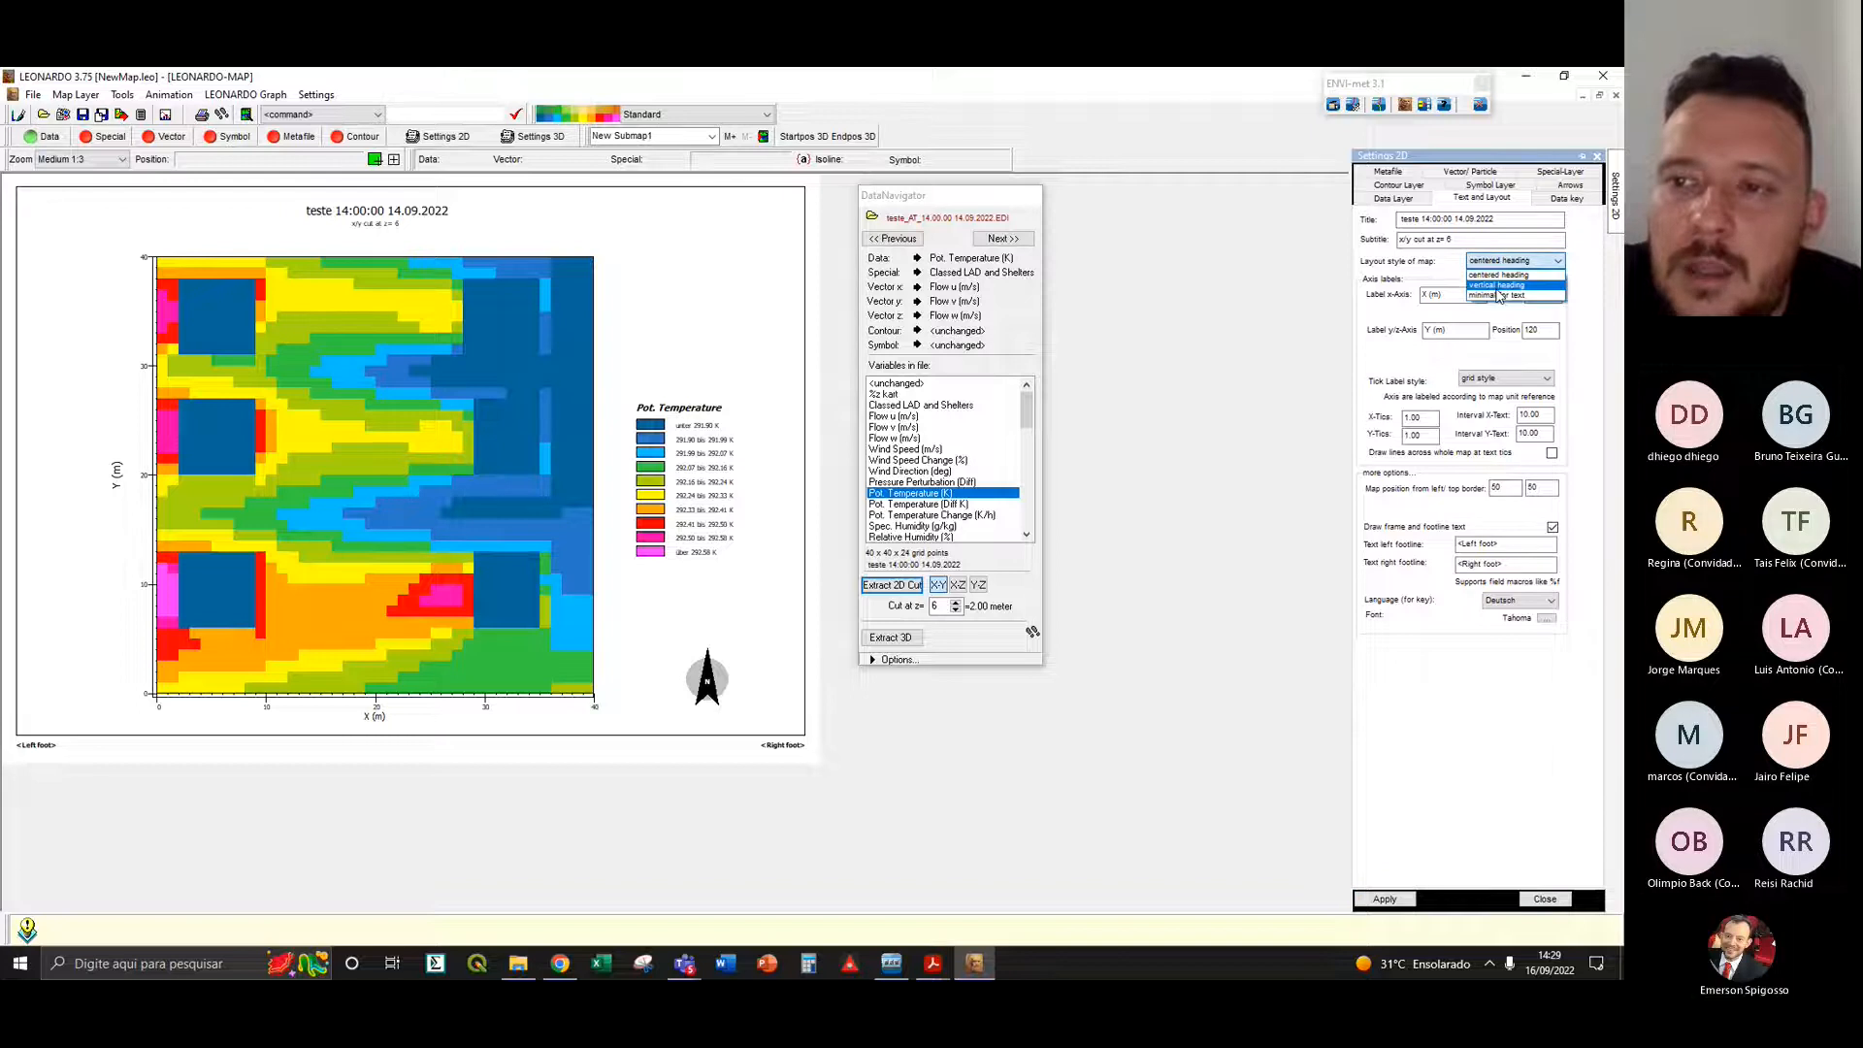
{"action": "left_click", "coordinate": [1491, 296]}
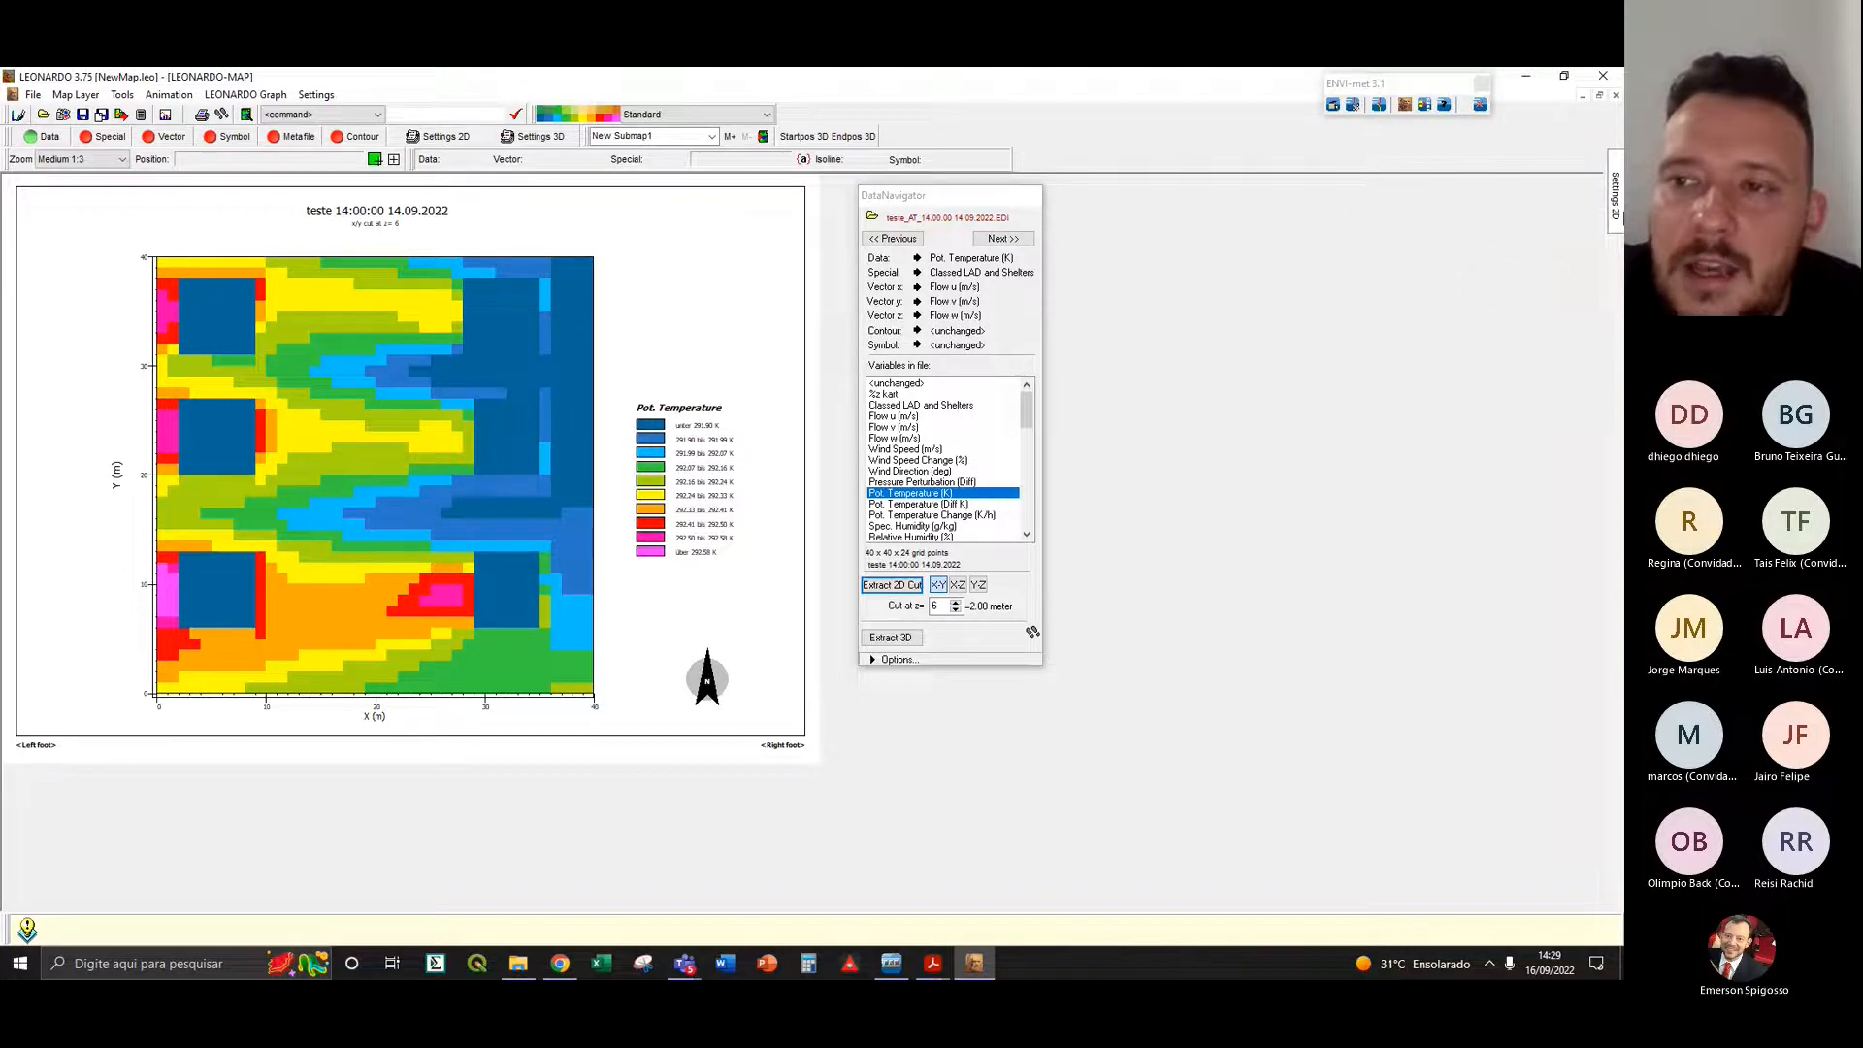
{"action": "mouse_move", "coordinate": [1615, 195]}
{"action": "left_click", "coordinate": [1385, 899]}
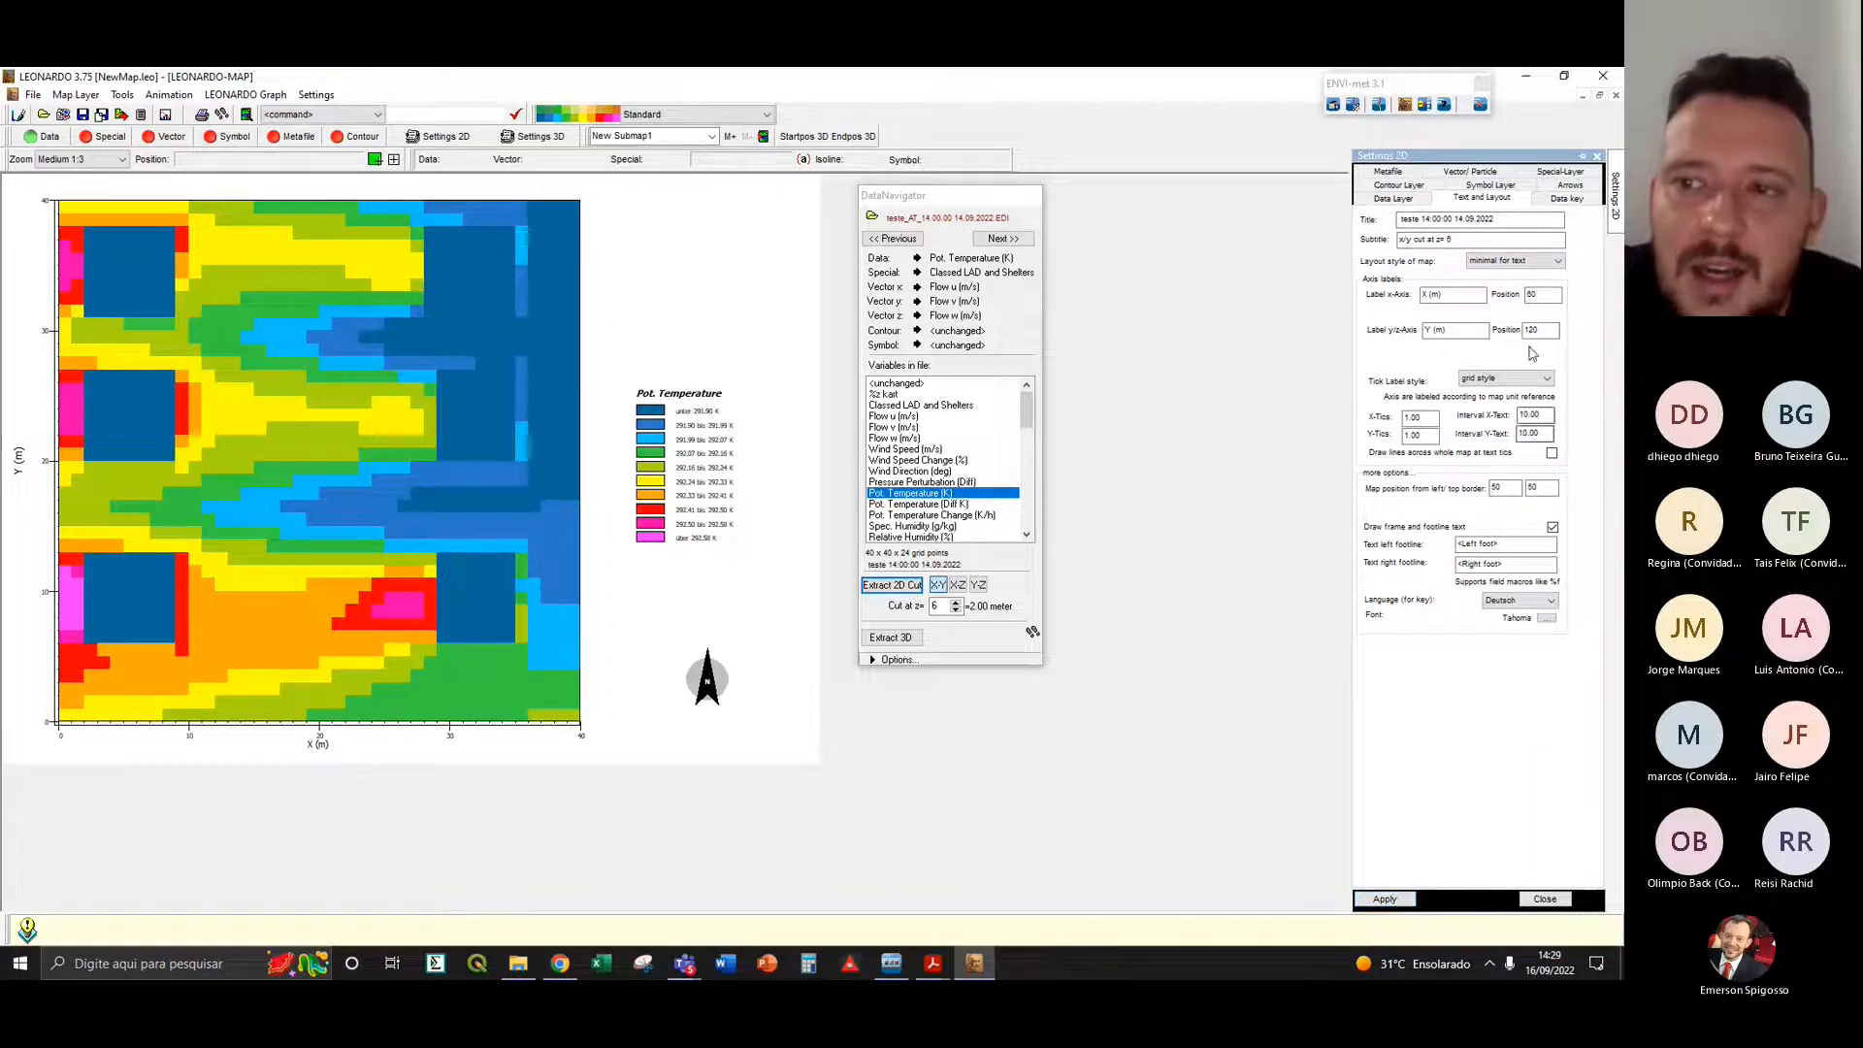
- Pin the 2D display settings so they stay open, and apply the vertical heading layout style to the map
{"action": "left_click", "coordinate": [1582, 156]}
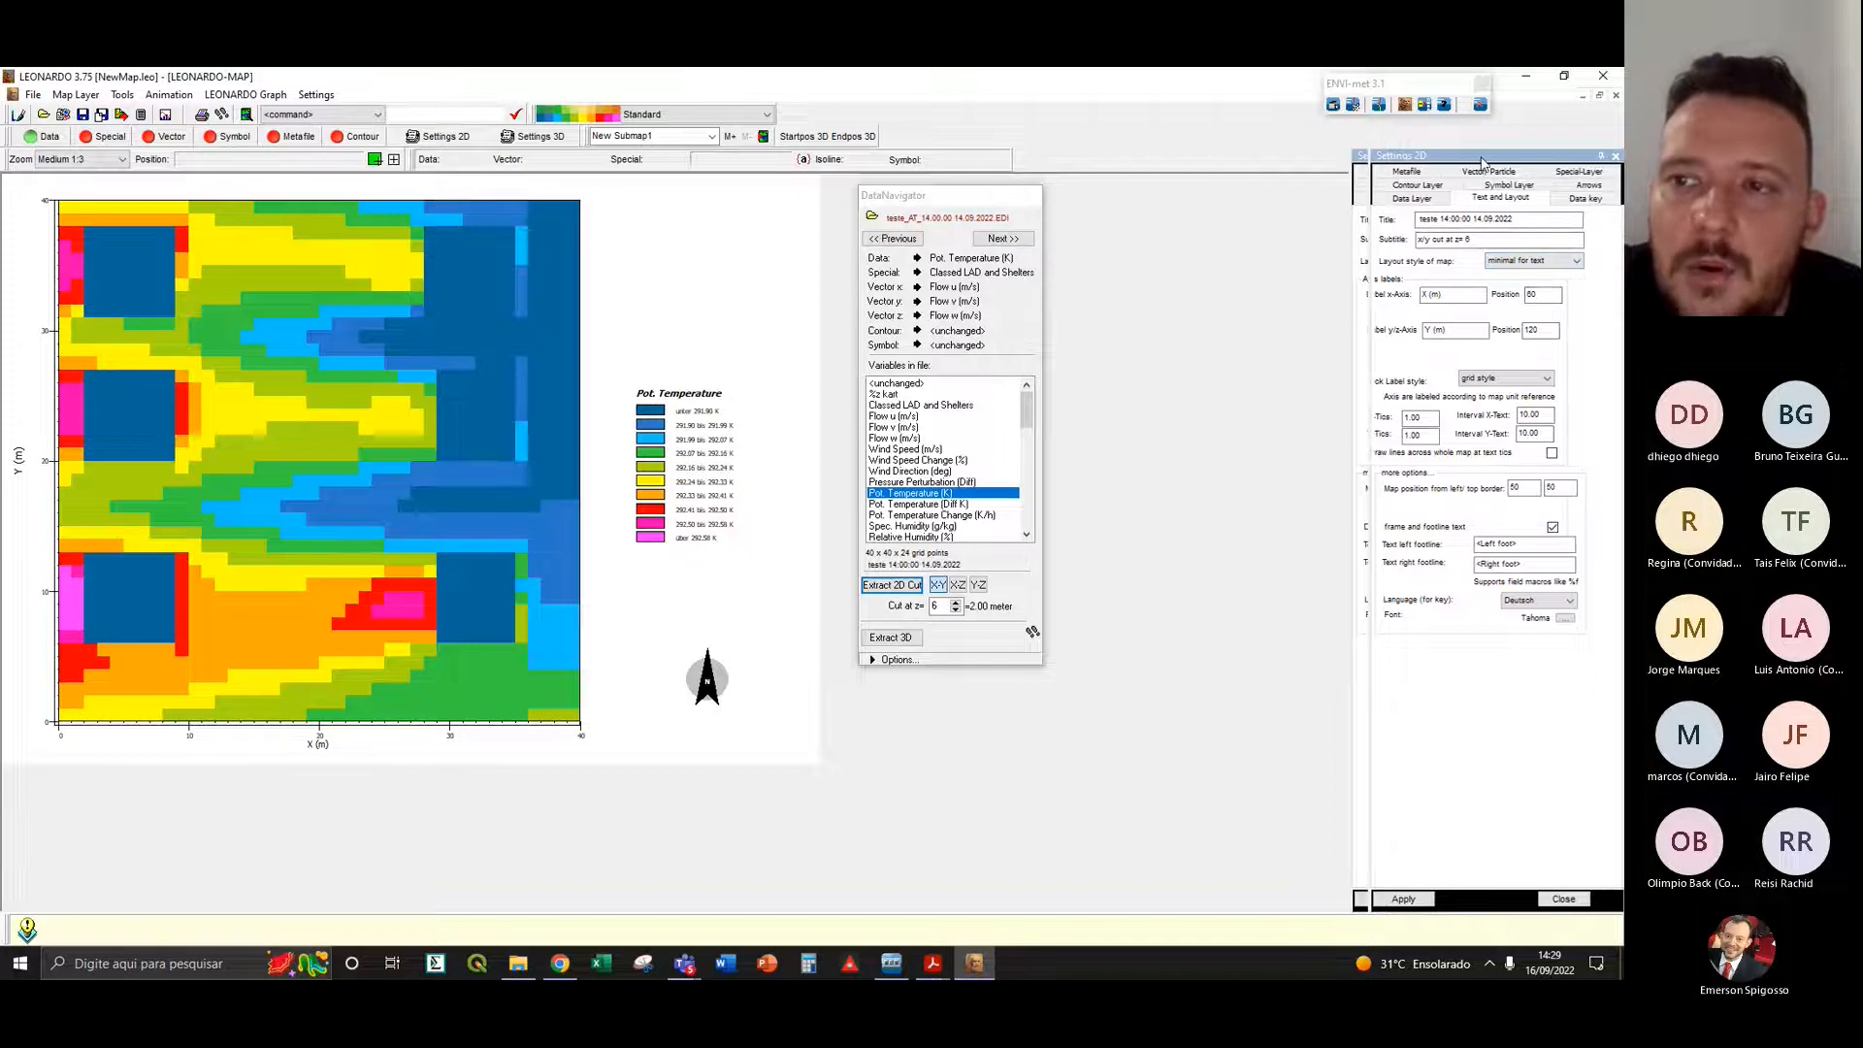
{"action": "left_click", "coordinate": [1537, 262]}
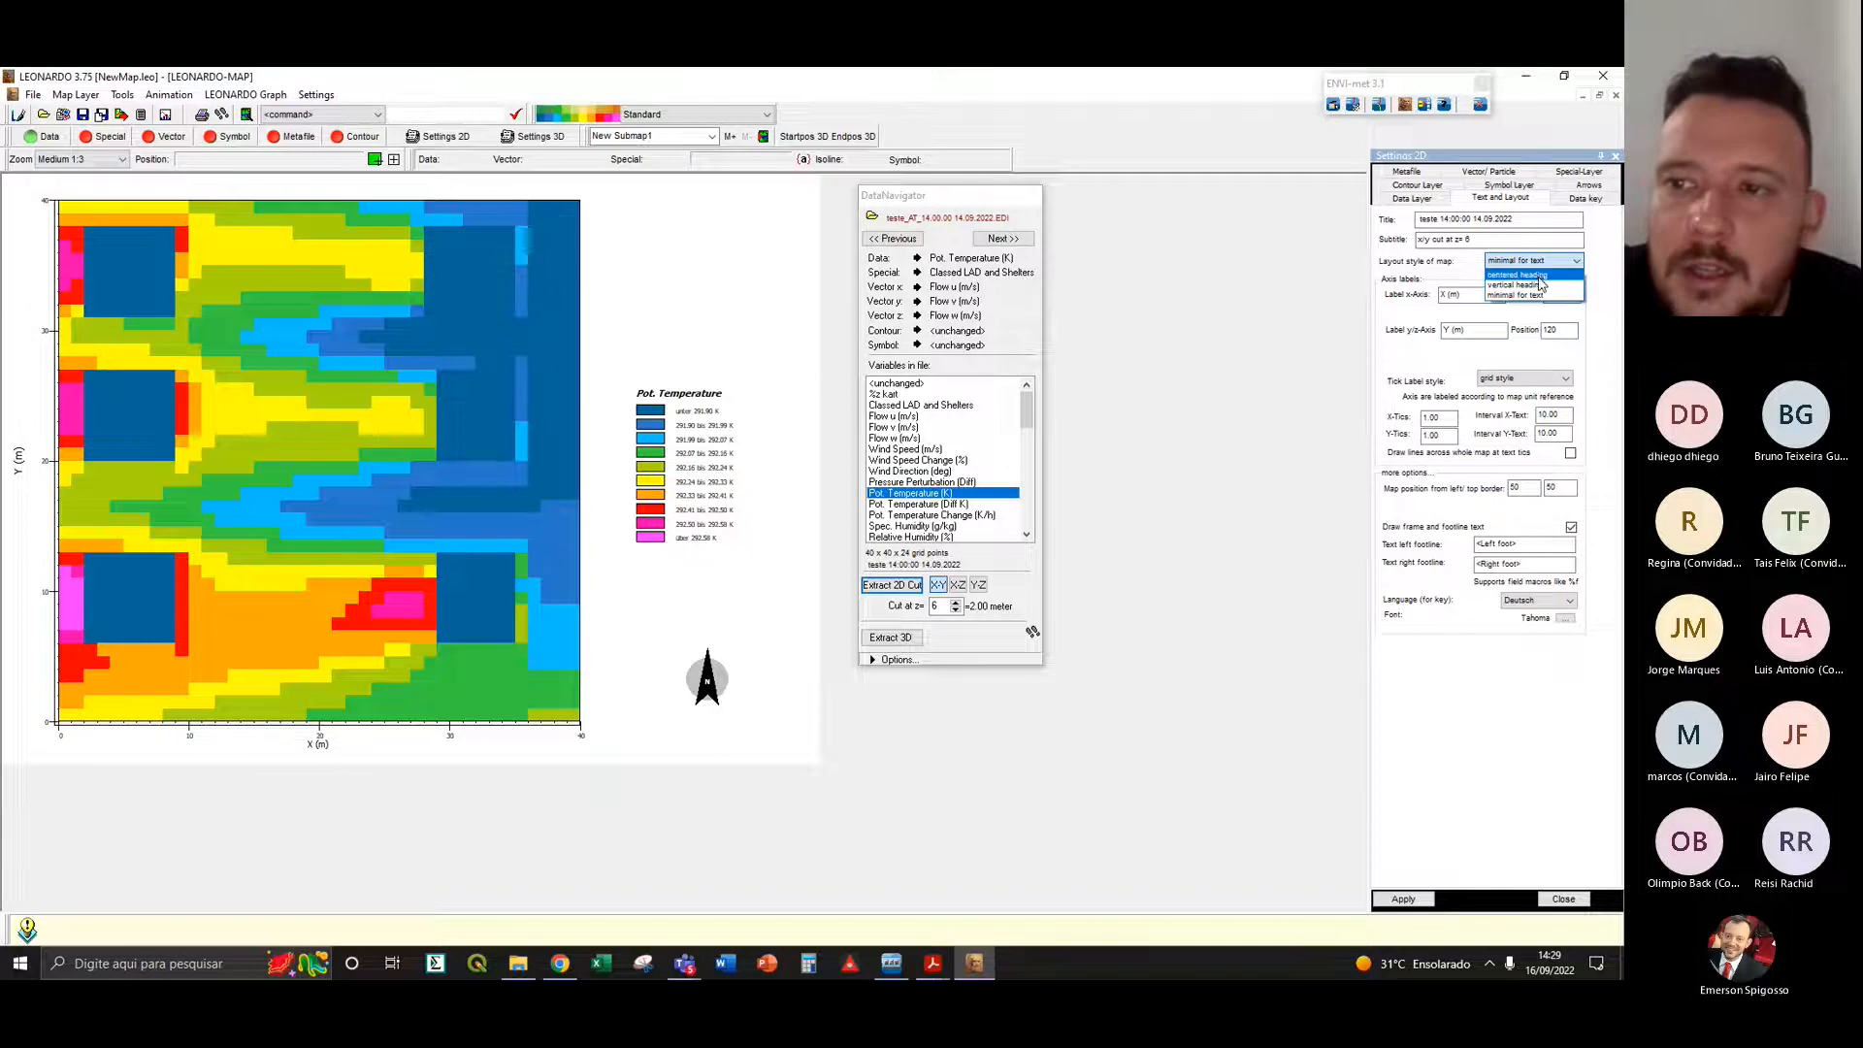
{"action": "left_click", "coordinate": [1535, 284]}
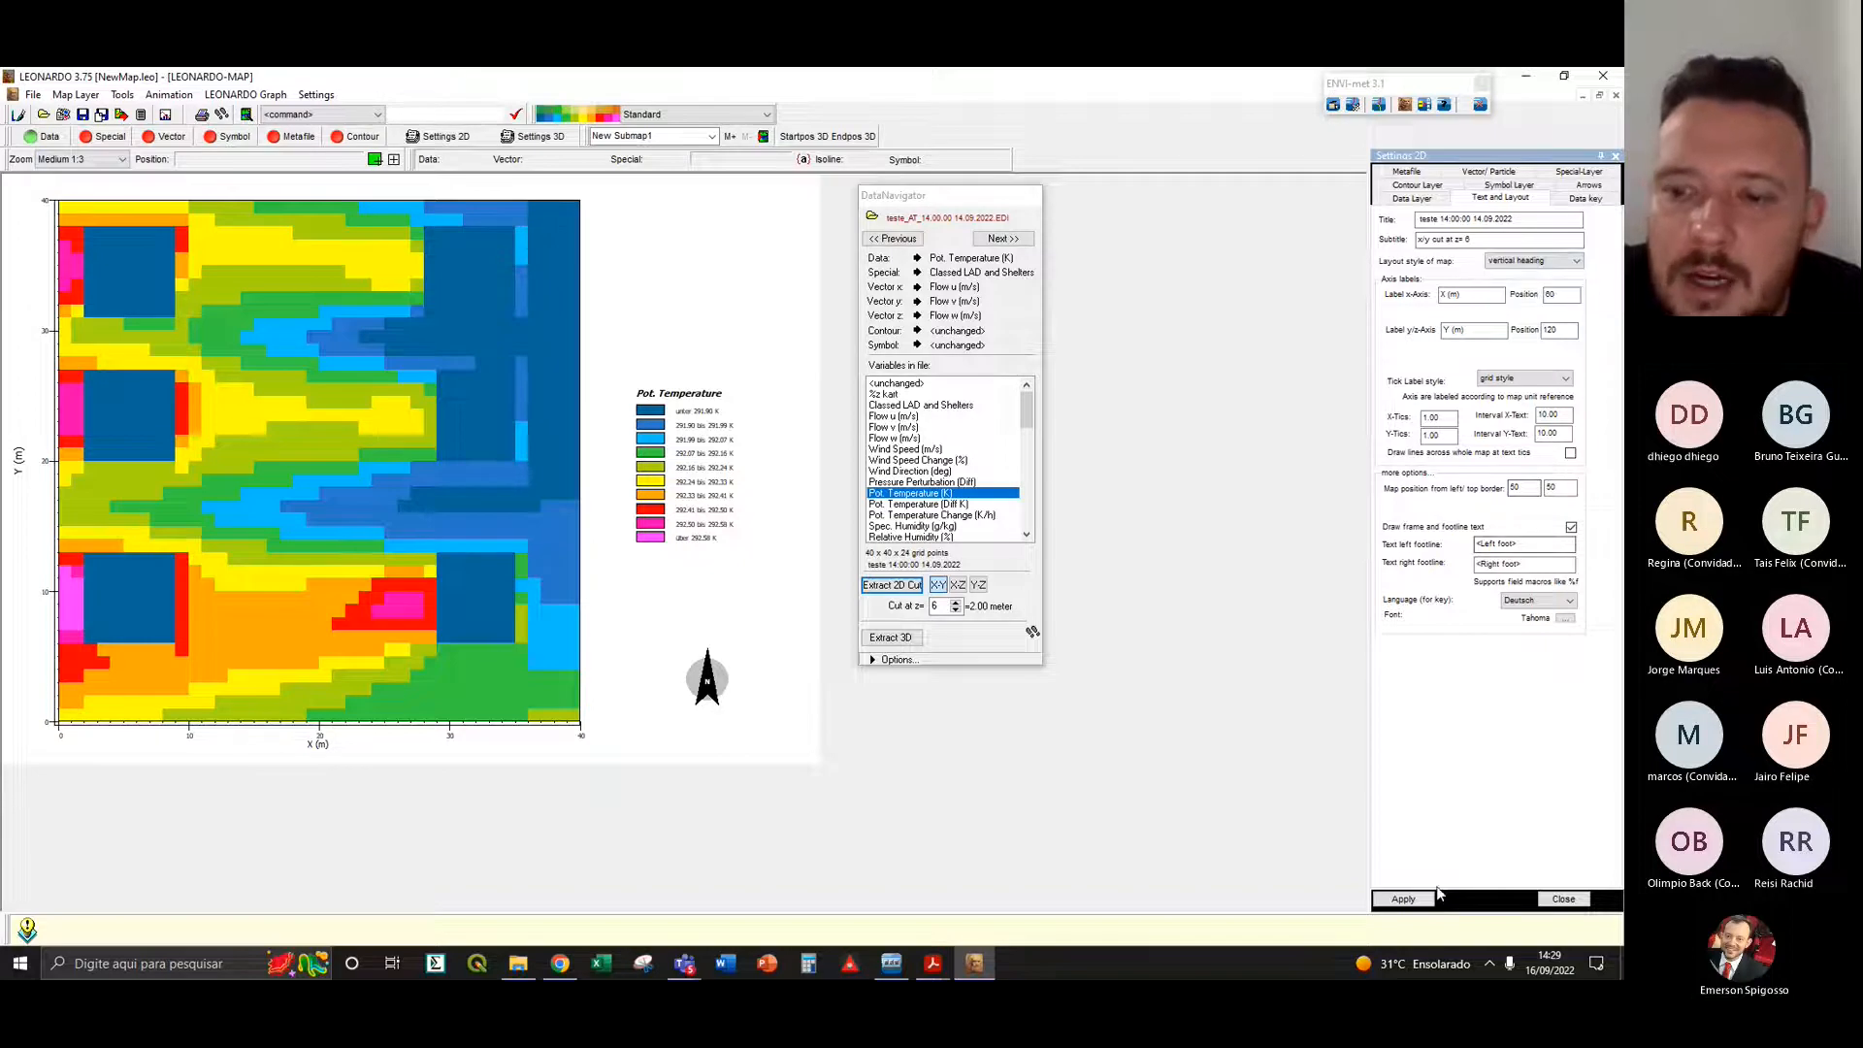
{"action": "left_click", "coordinate": [1403, 899]}
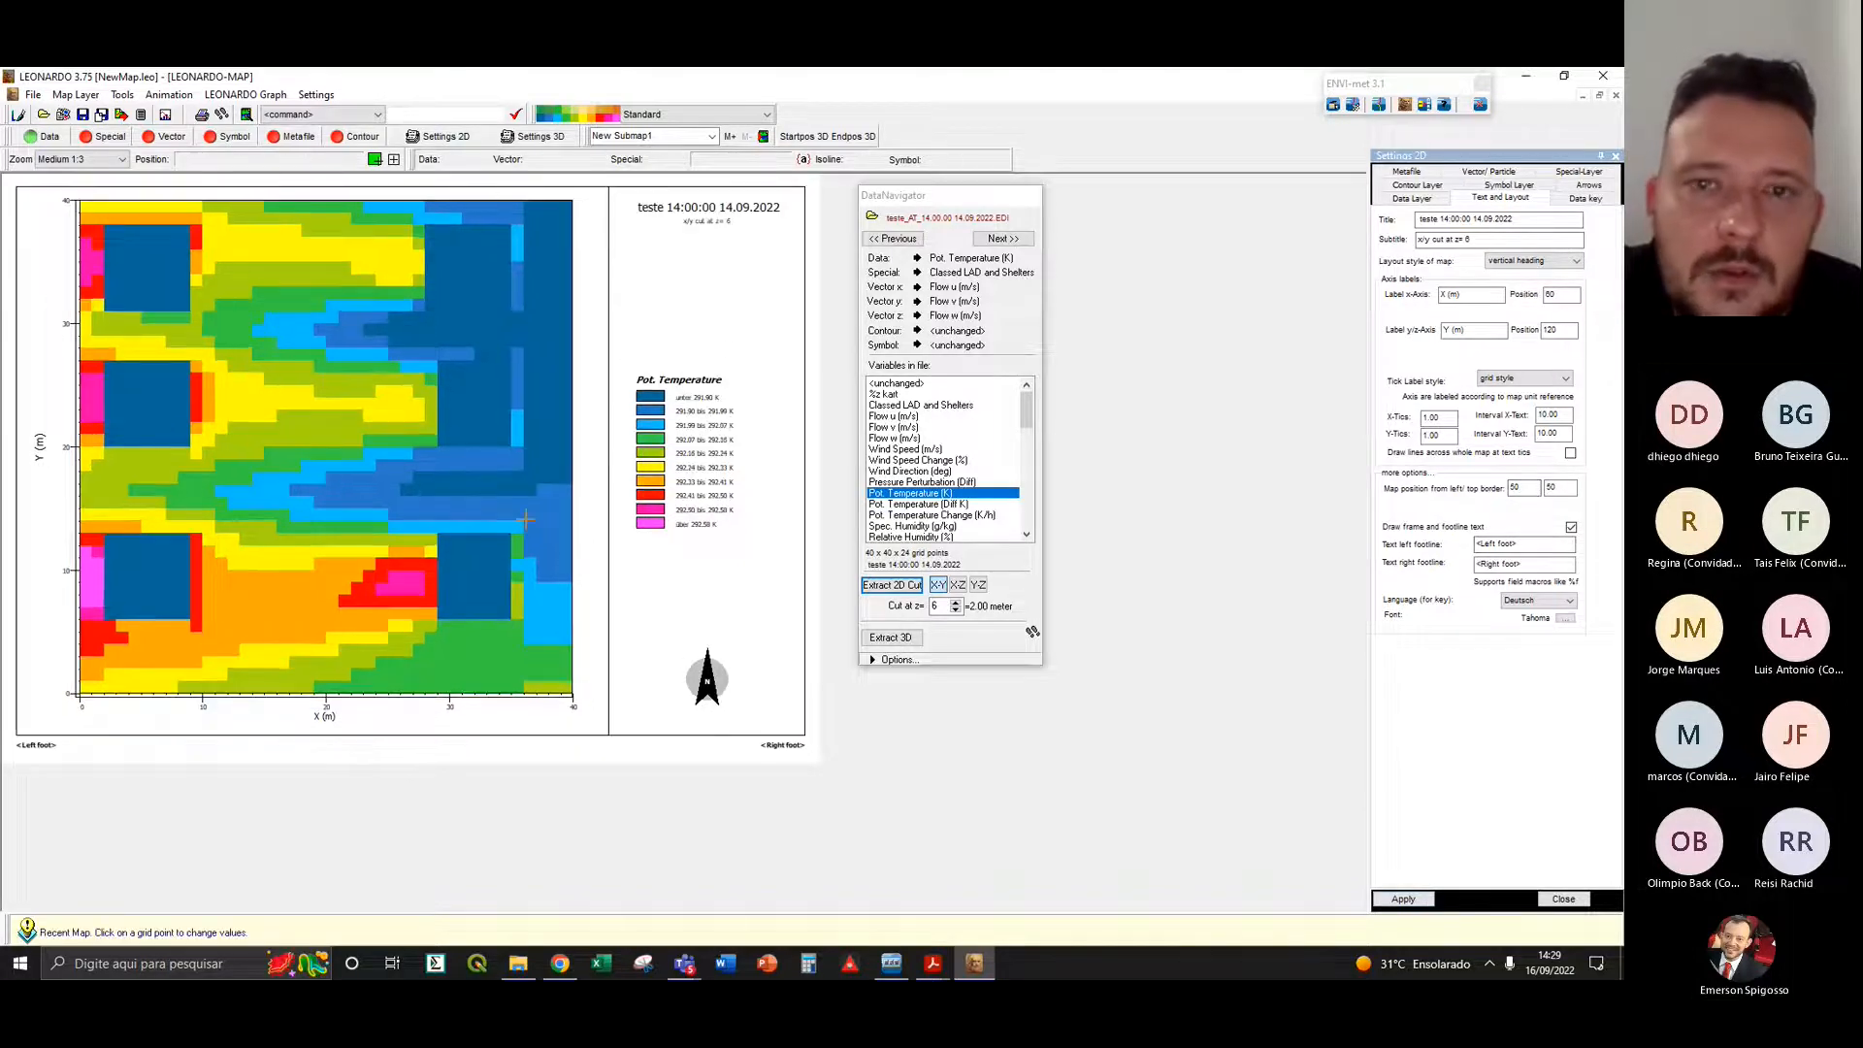
- Switch the map's layout style from vertical heading back to minimal for text and apply it
{"action": "left_click", "coordinate": [1564, 264]}
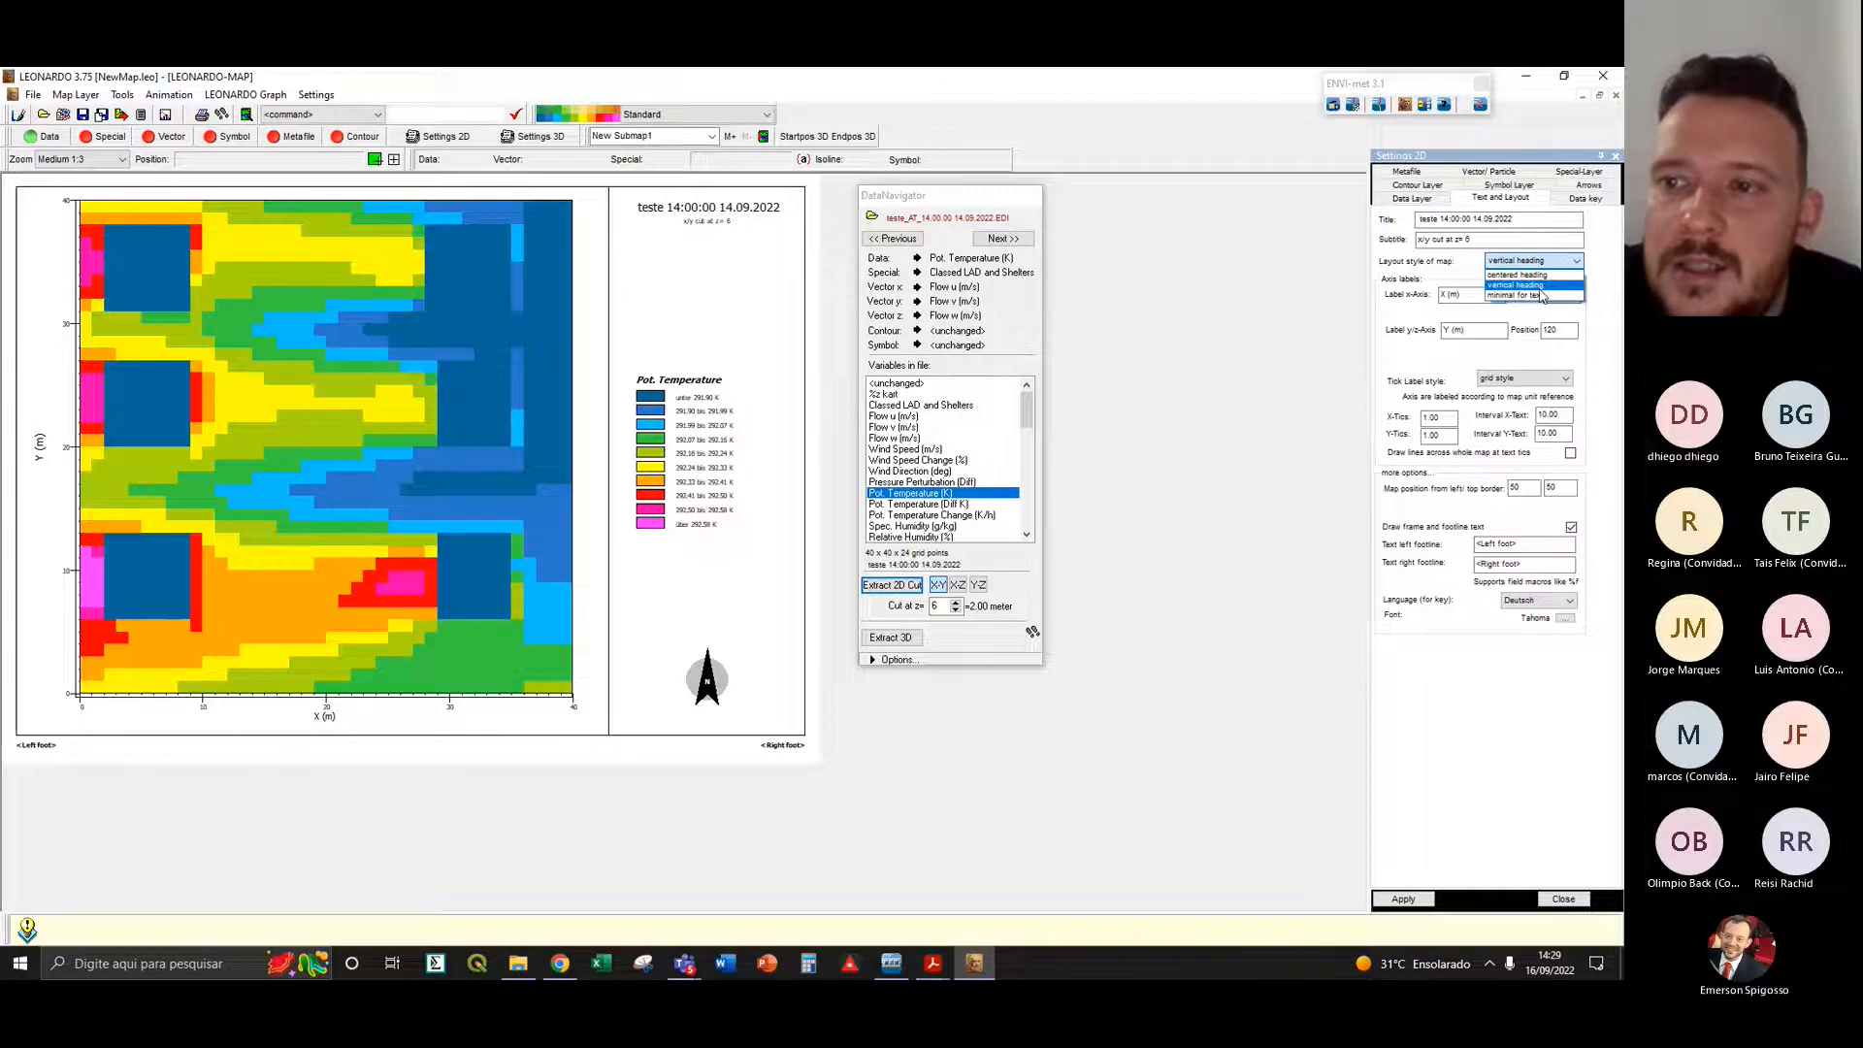
{"action": "left_click", "coordinate": [1542, 296]}
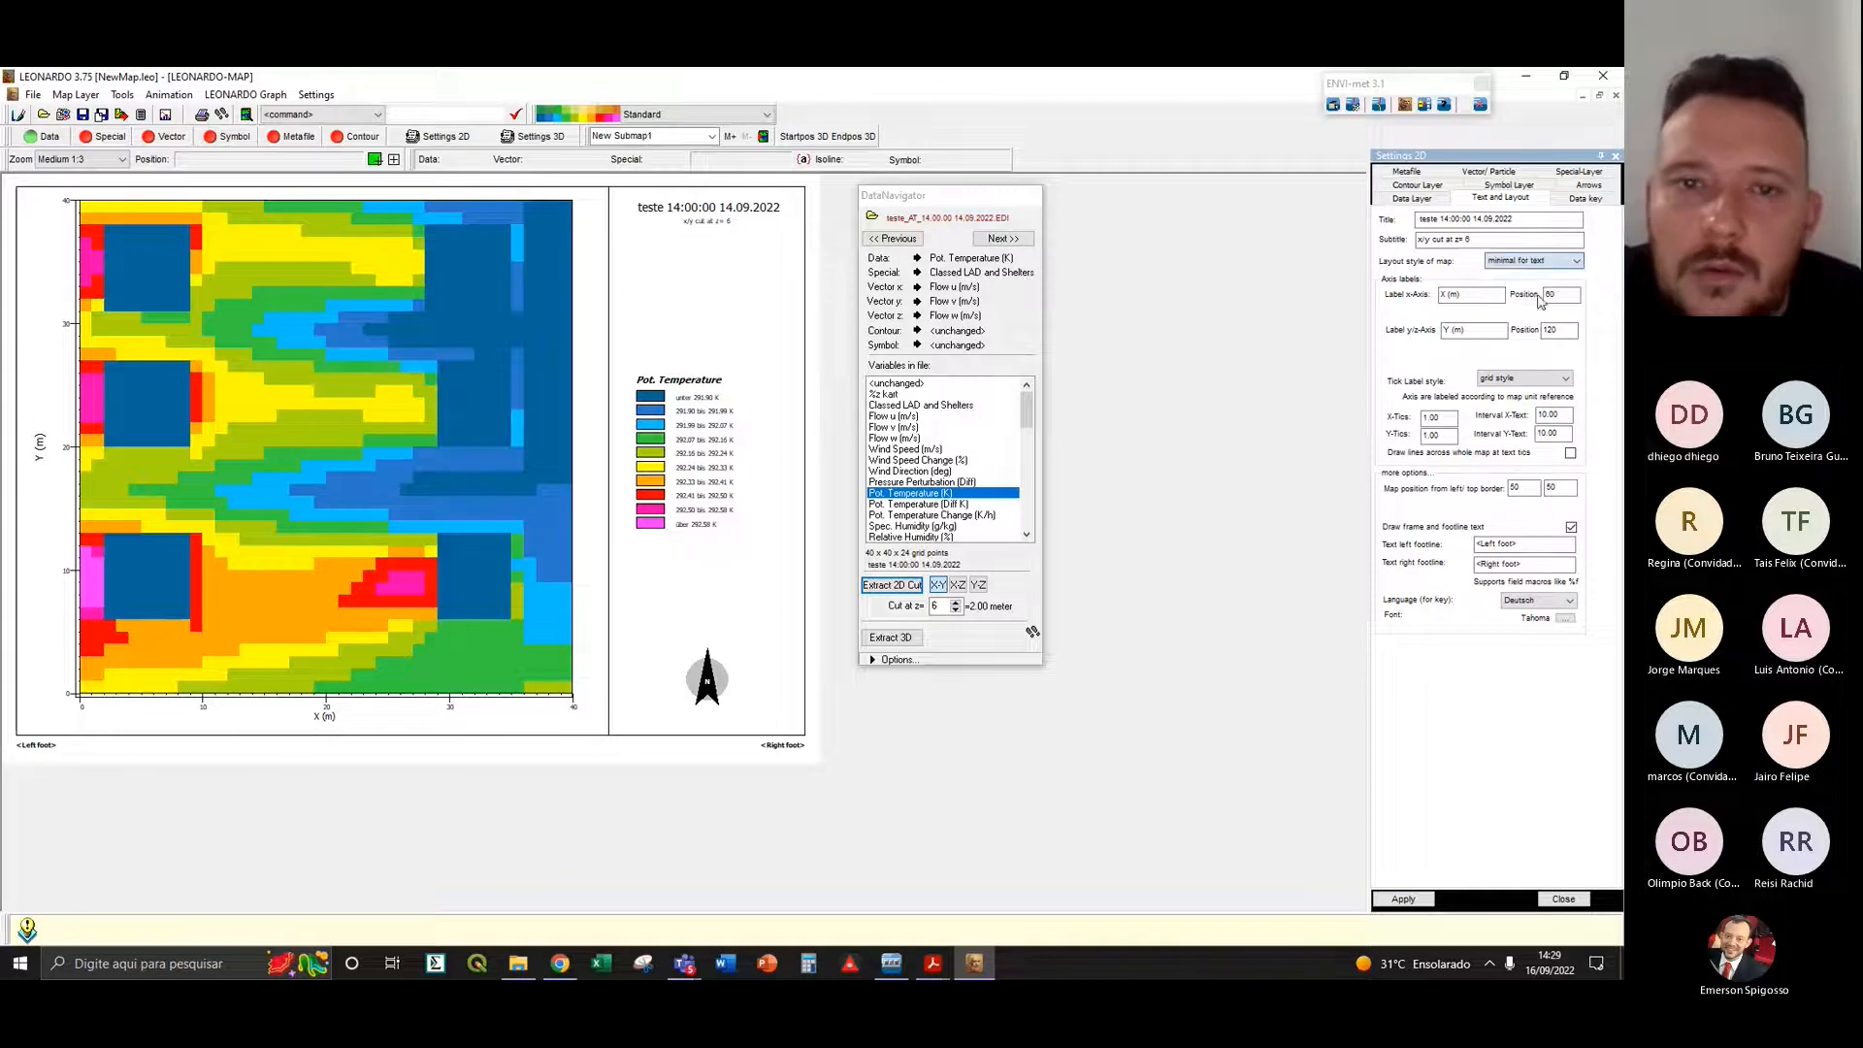
{"action": "left_click", "coordinate": [1414, 898]}
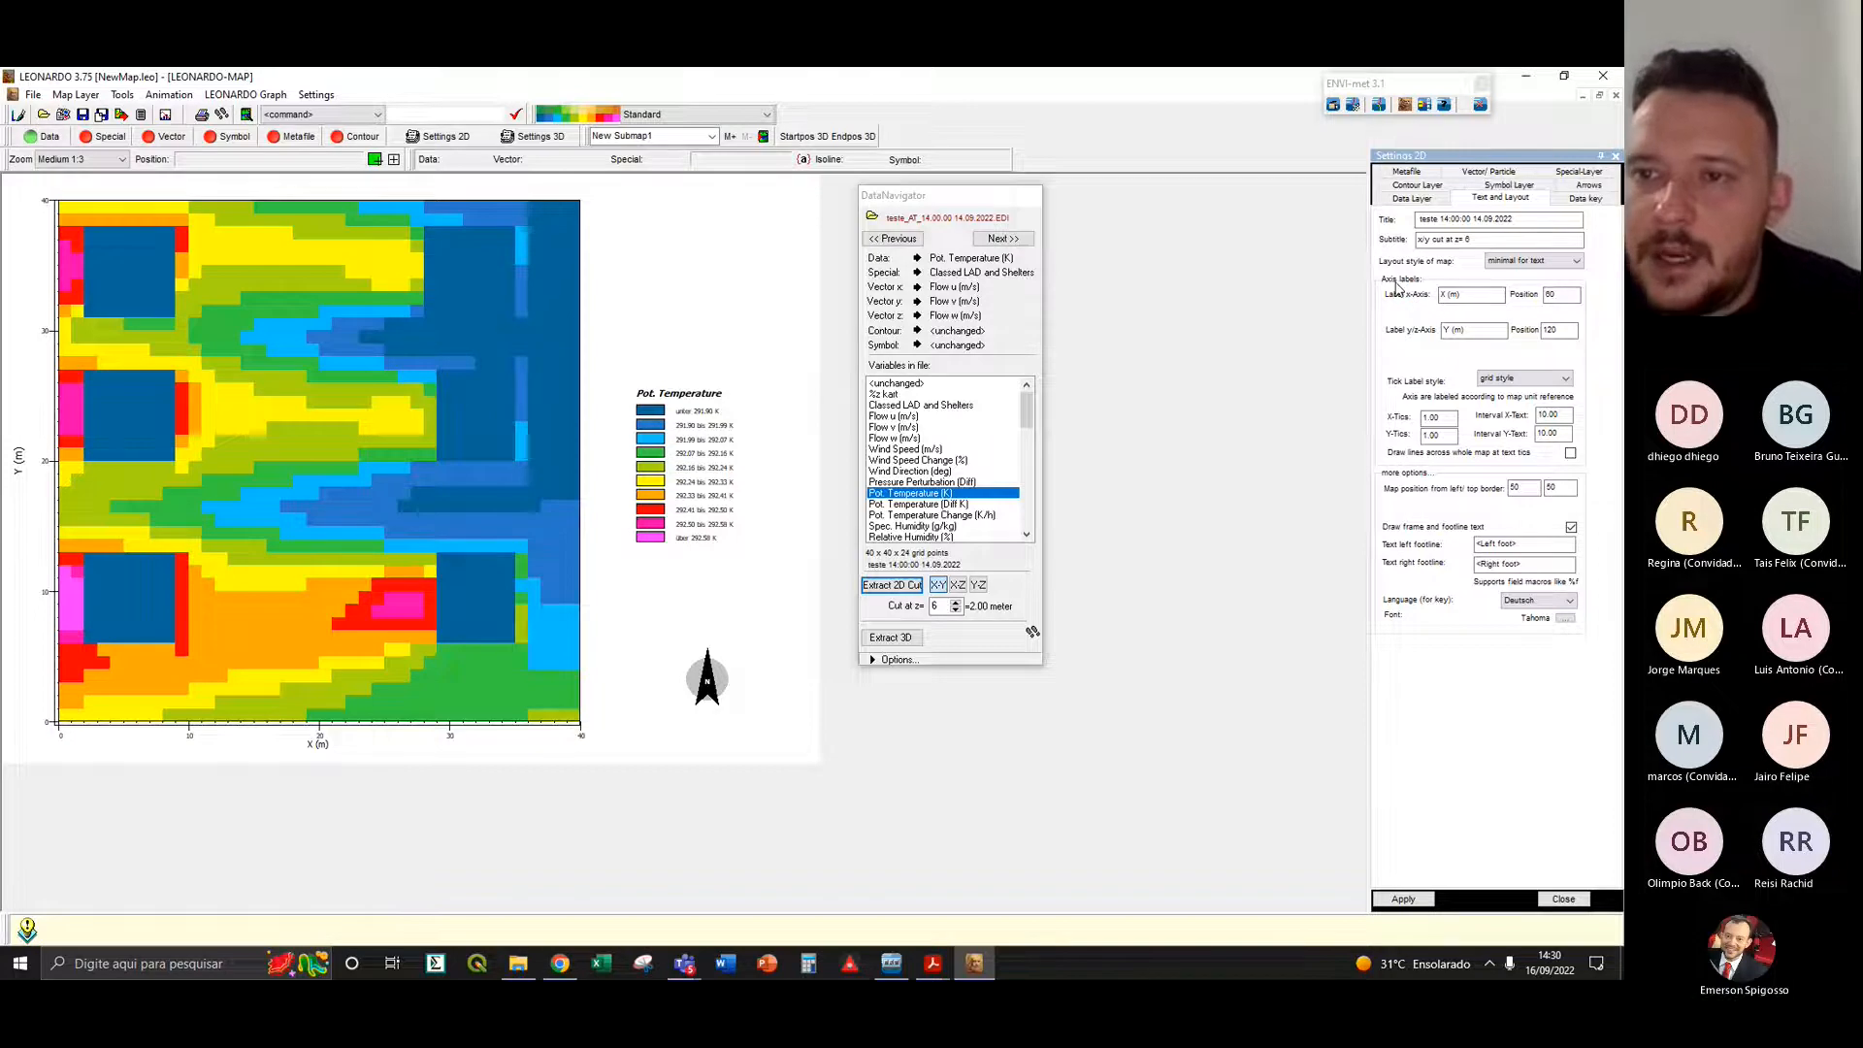
- Examine the X-axis and Y/Z-axis label texts in the map's layout settings
{"action": "left_click", "coordinate": [1494, 295]}
{"action": "key", "text": "Tab"}
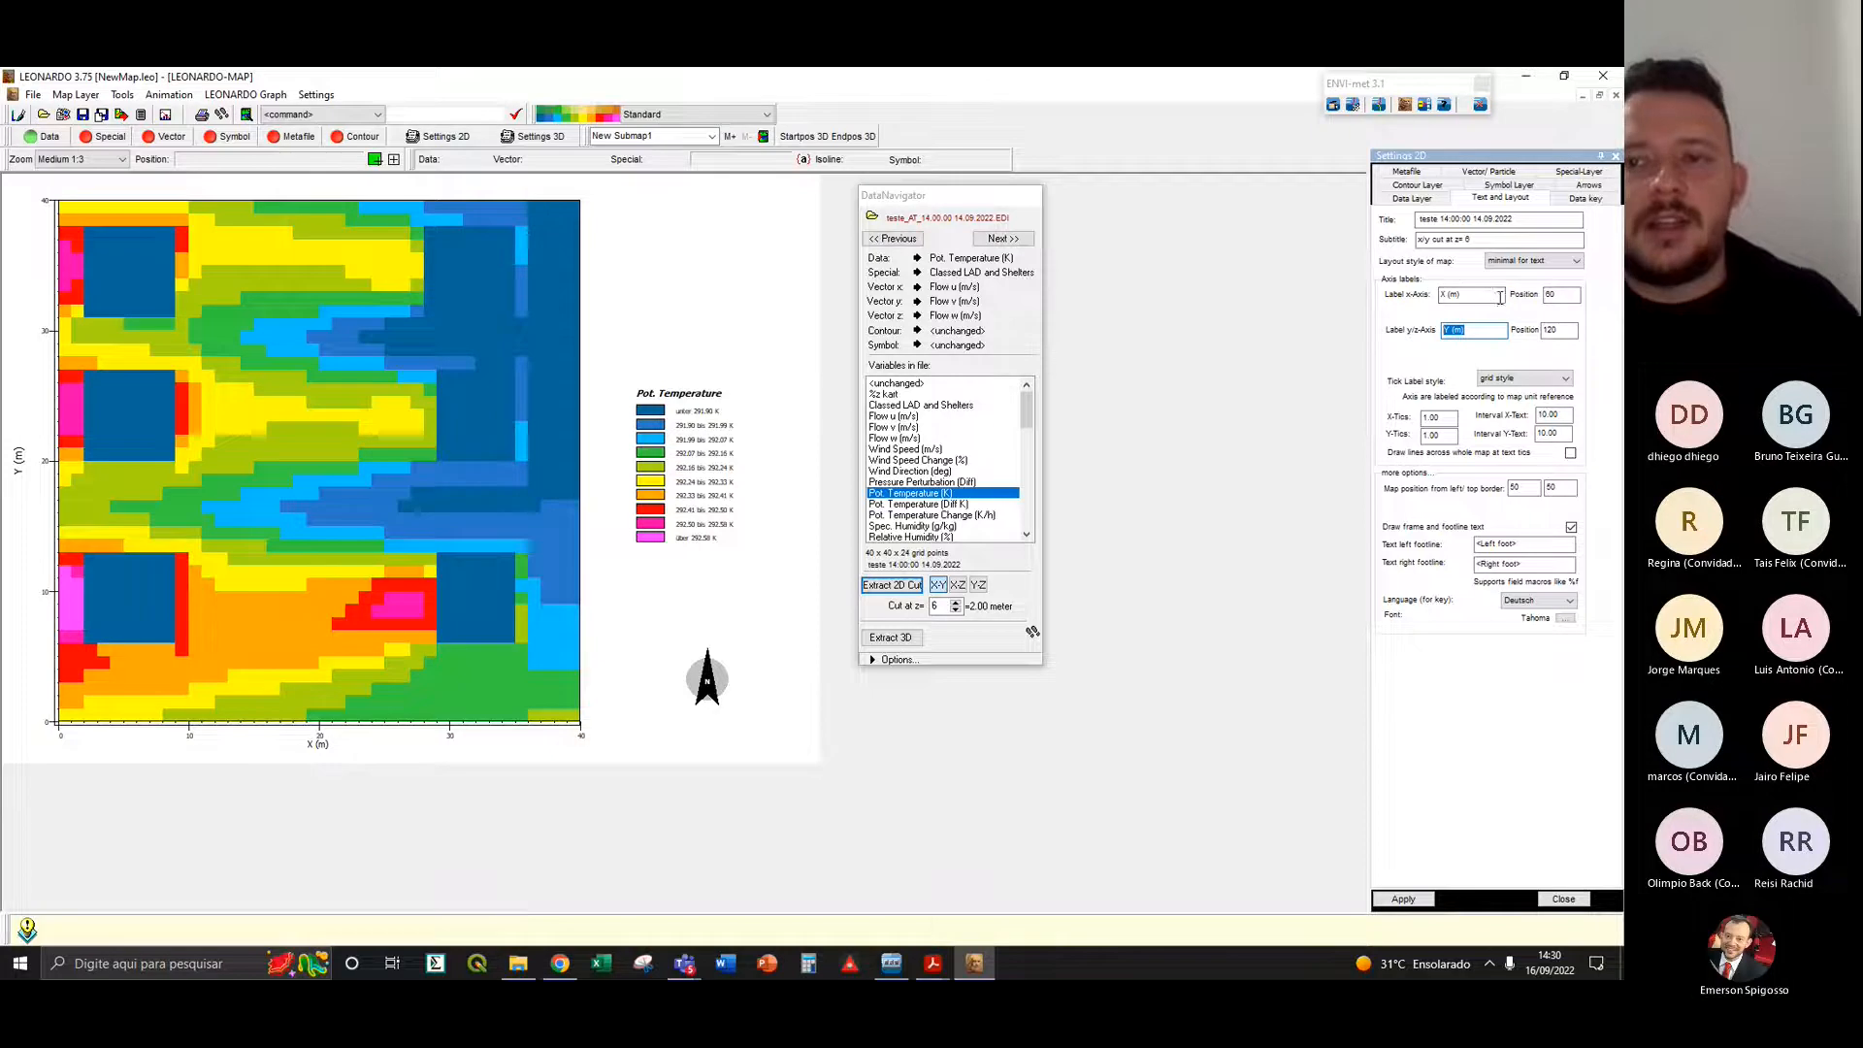
{"action": "left_click", "coordinate": [1494, 295]}
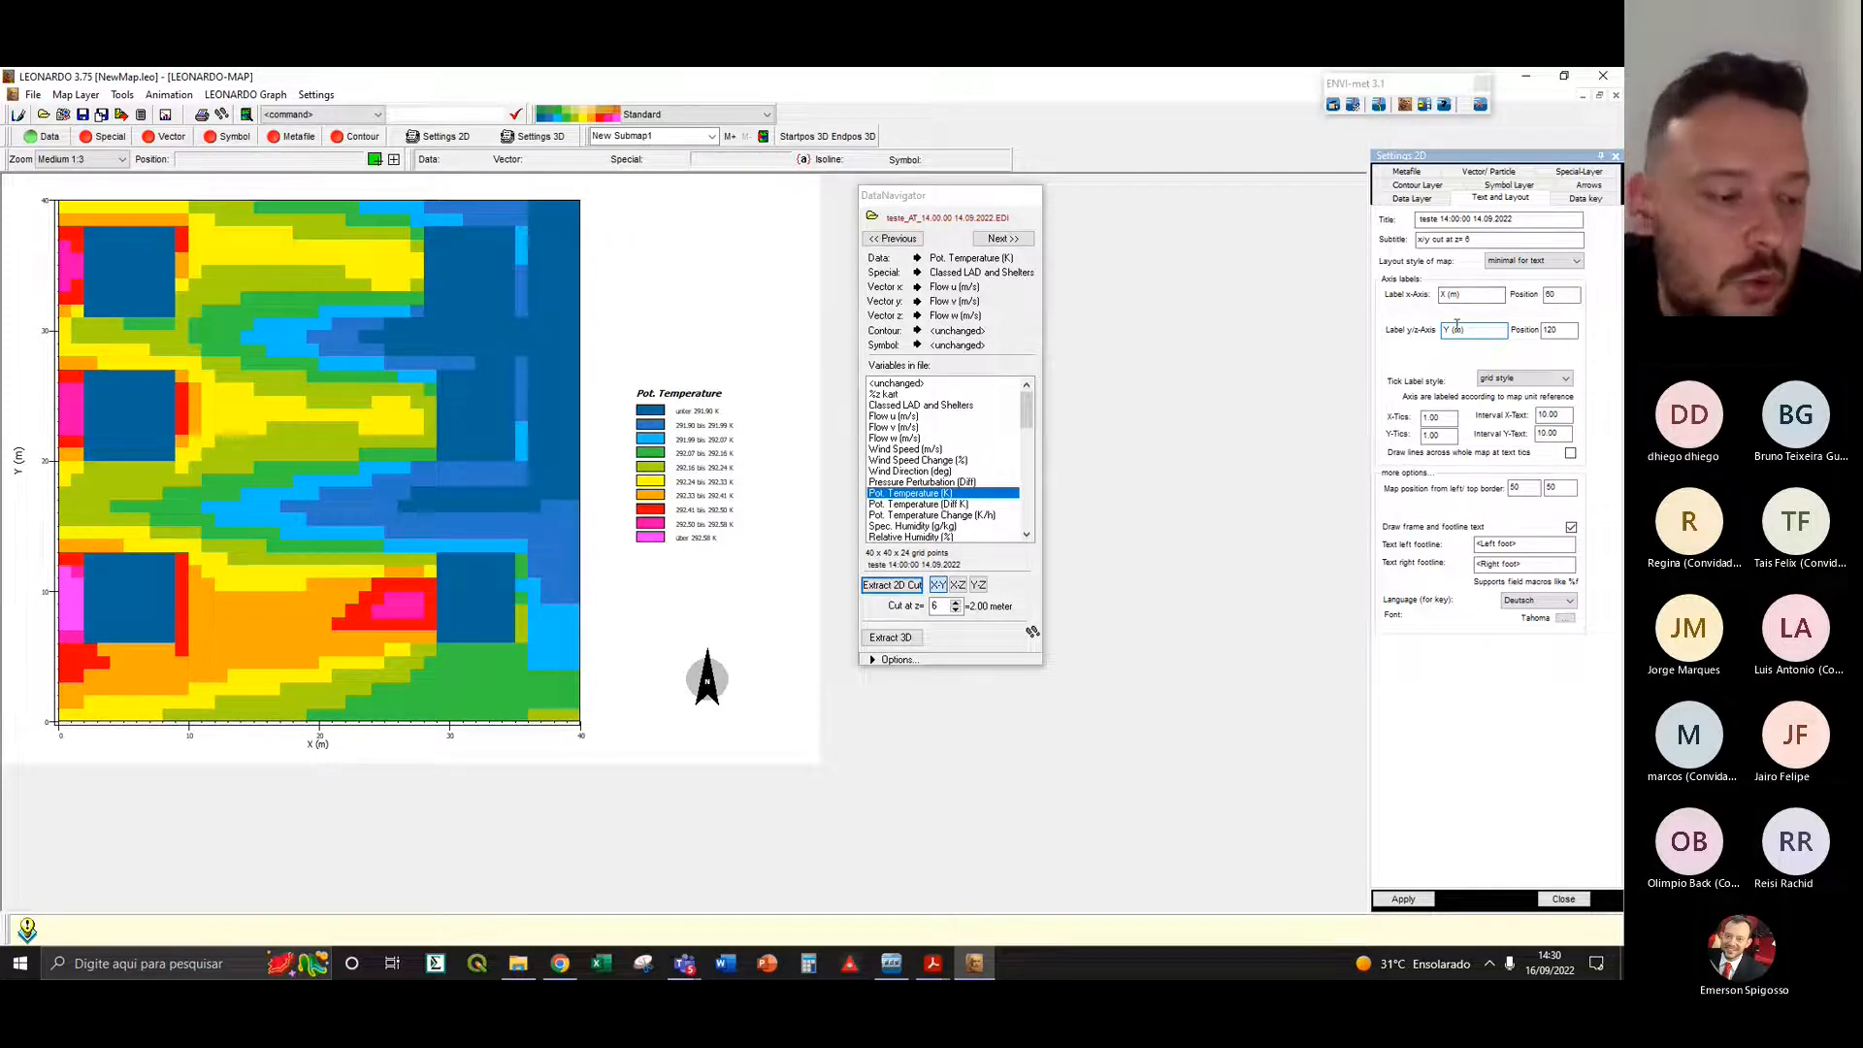
- Switch to Teams, admit the guest waiting in the meeting lobby, and return to LEONARDO
{"action": "left_click", "coordinate": [684, 966]}
{"action": "left_click", "coordinate": [734, 870]}
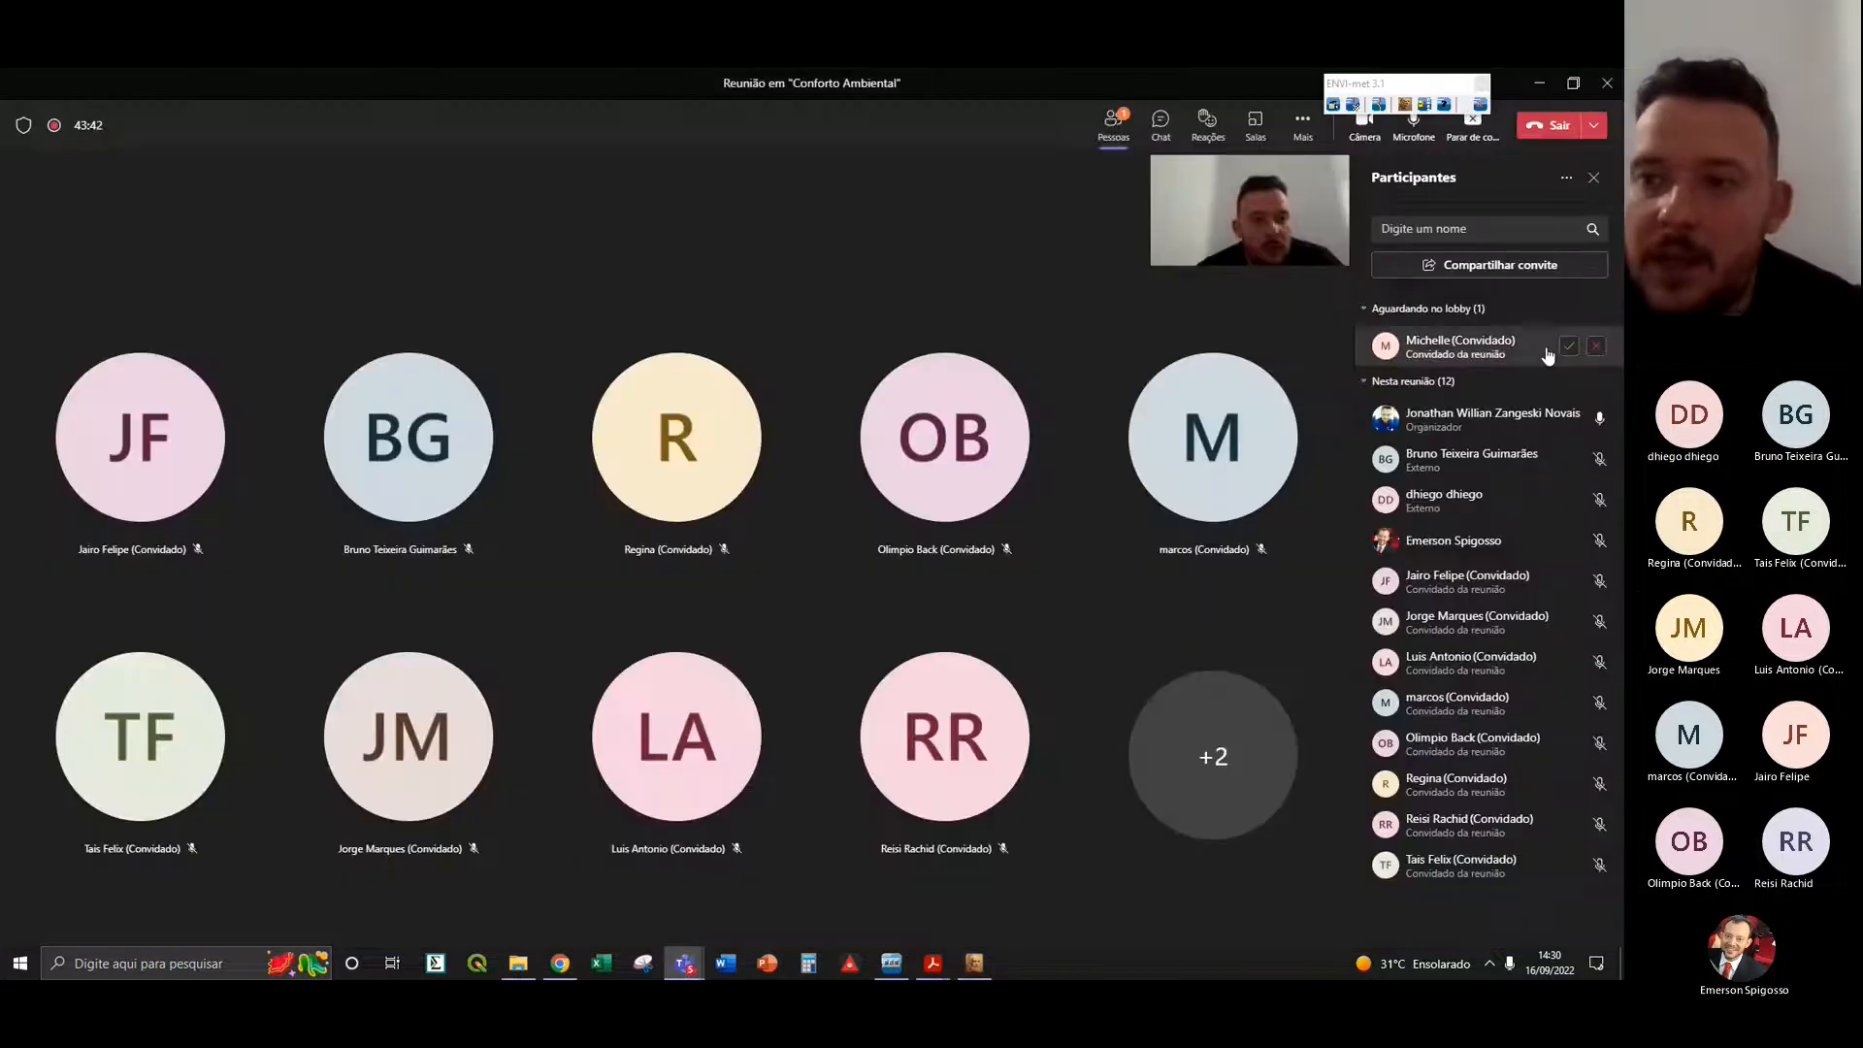
{"action": "left_click", "coordinate": [974, 963]}
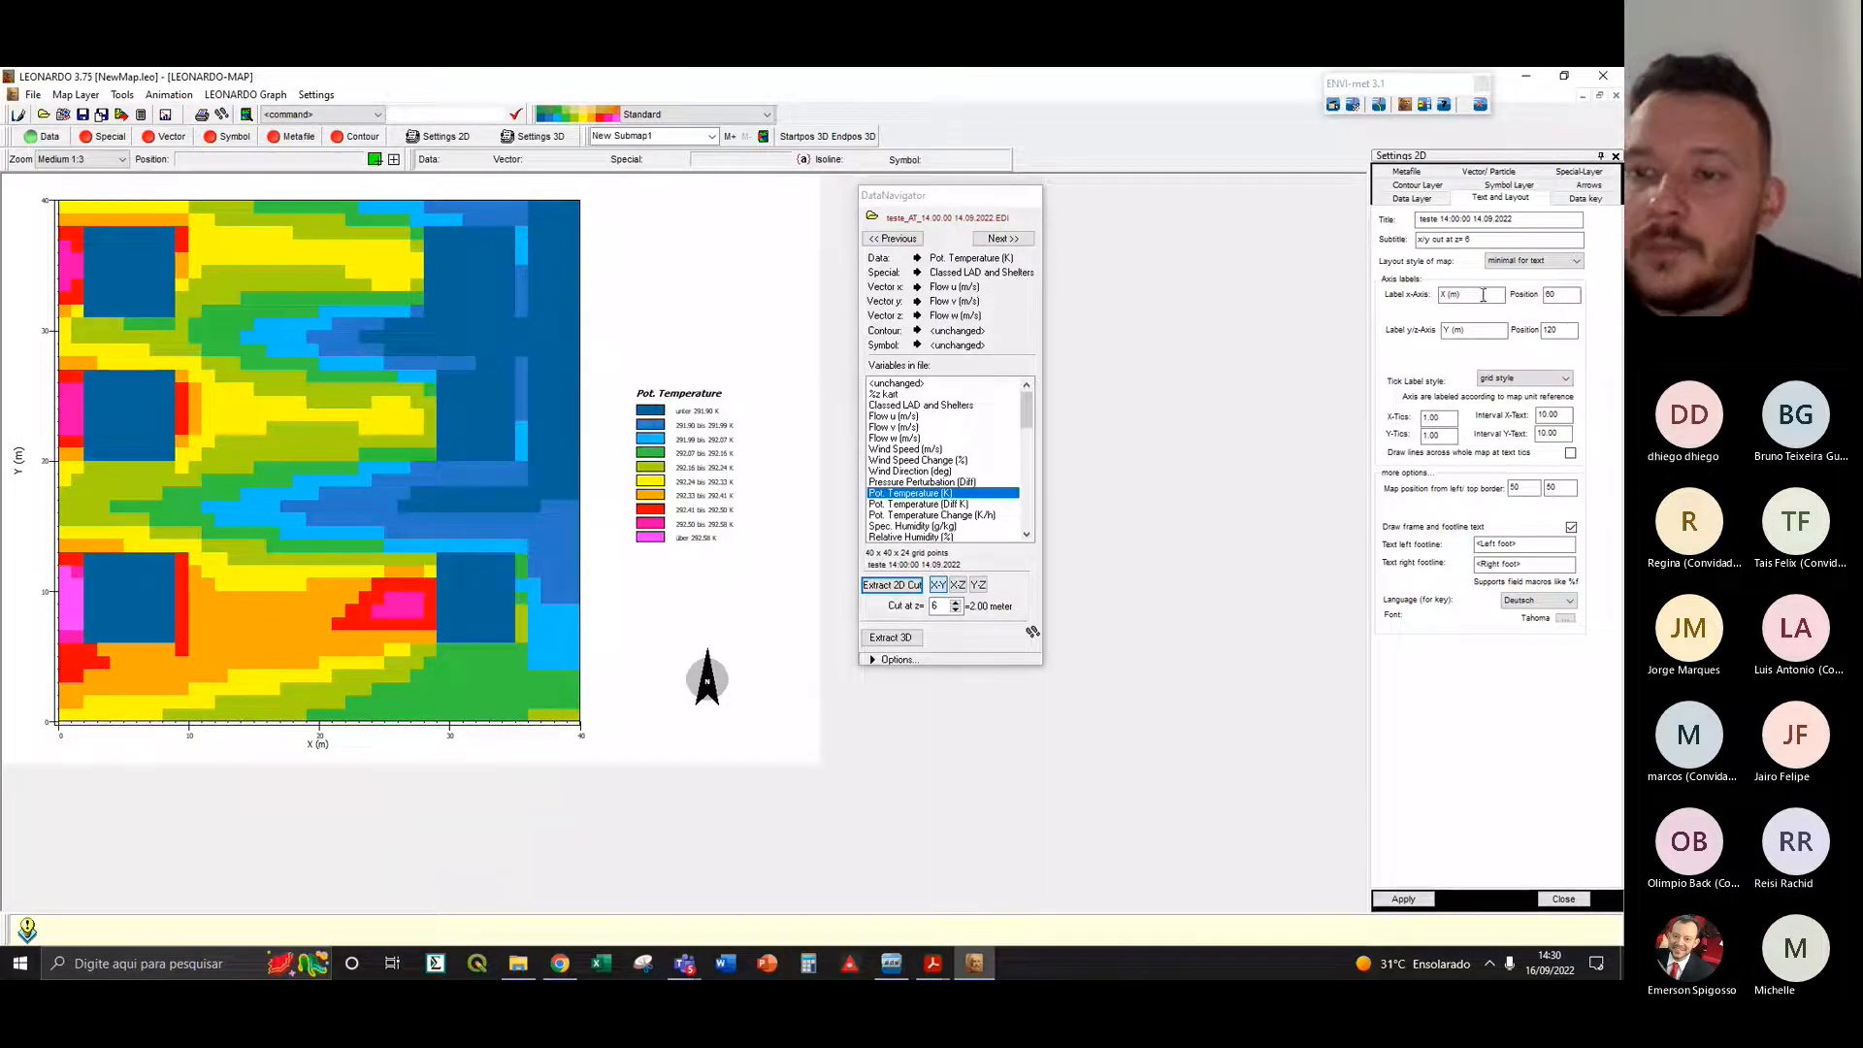
- Keep the grid tick label style, set the X and Y axis label text intervals to 5.00, and apply them to the map
{"action": "left_click", "coordinate": [1534, 380]}
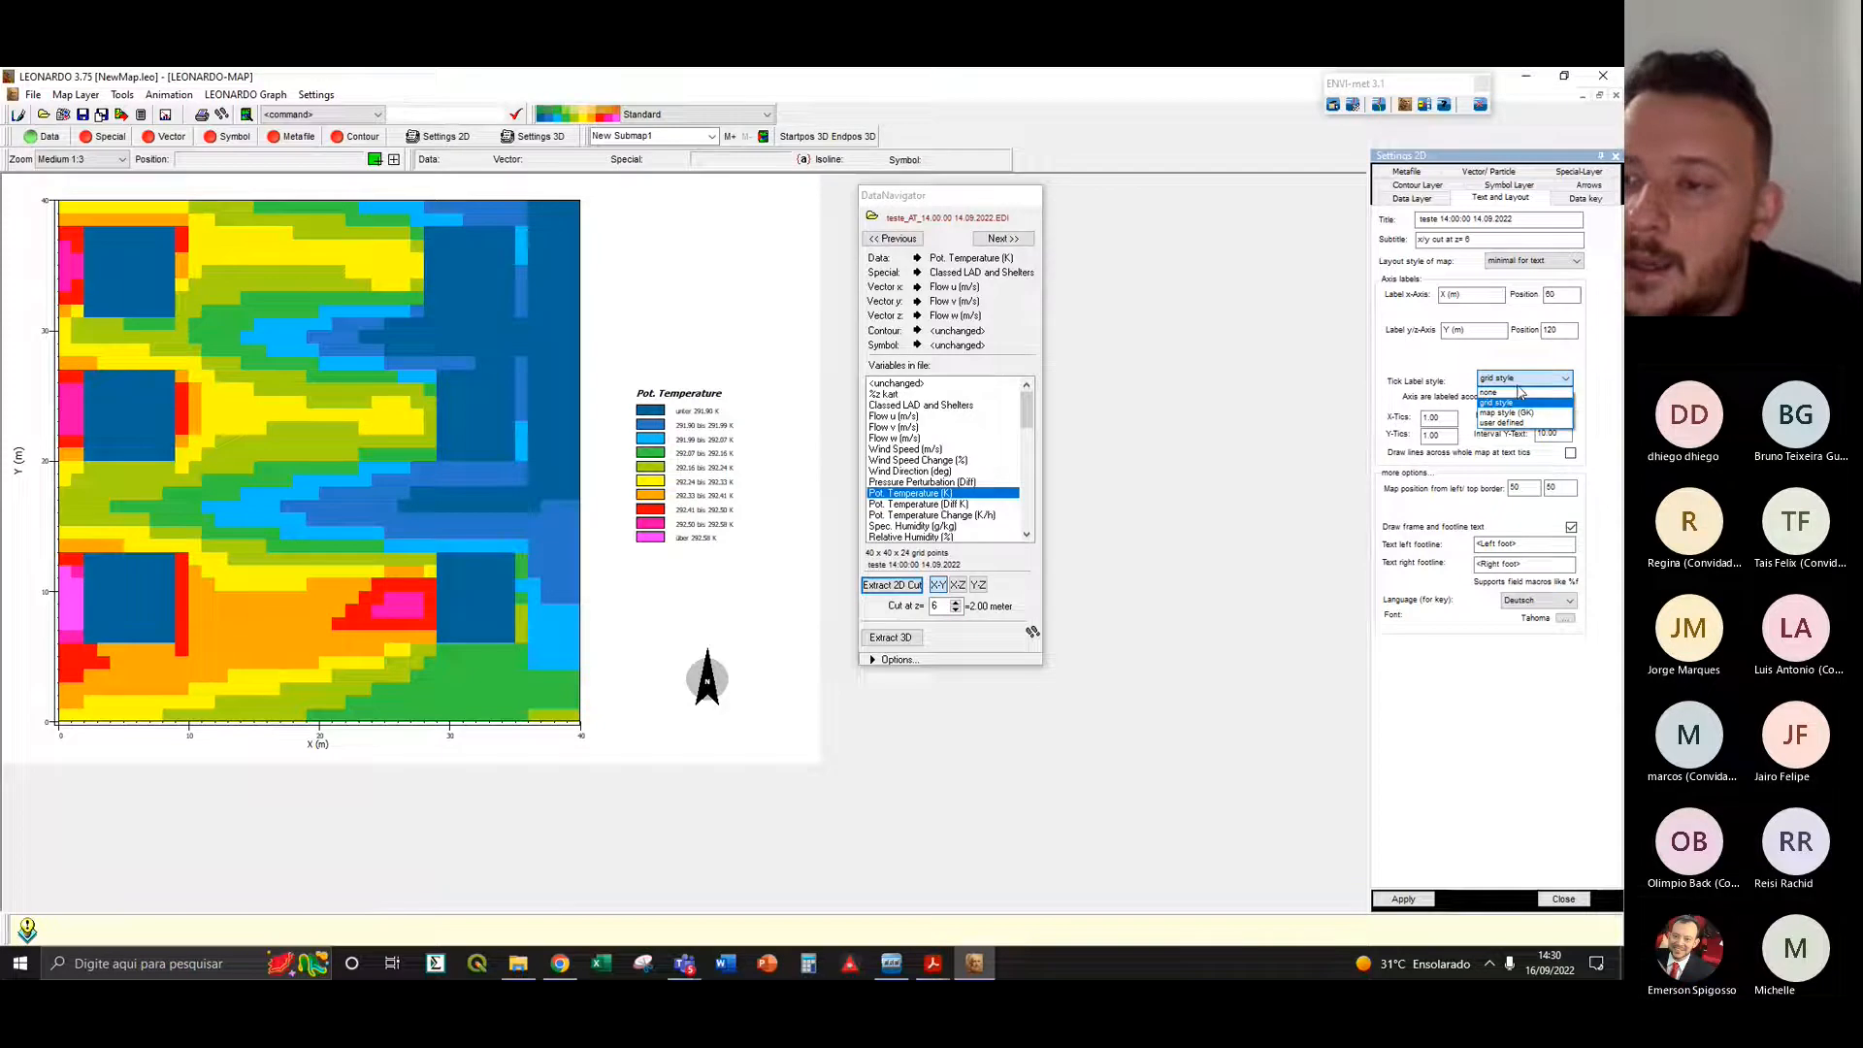
{"action": "left_click", "coordinate": [1519, 388]}
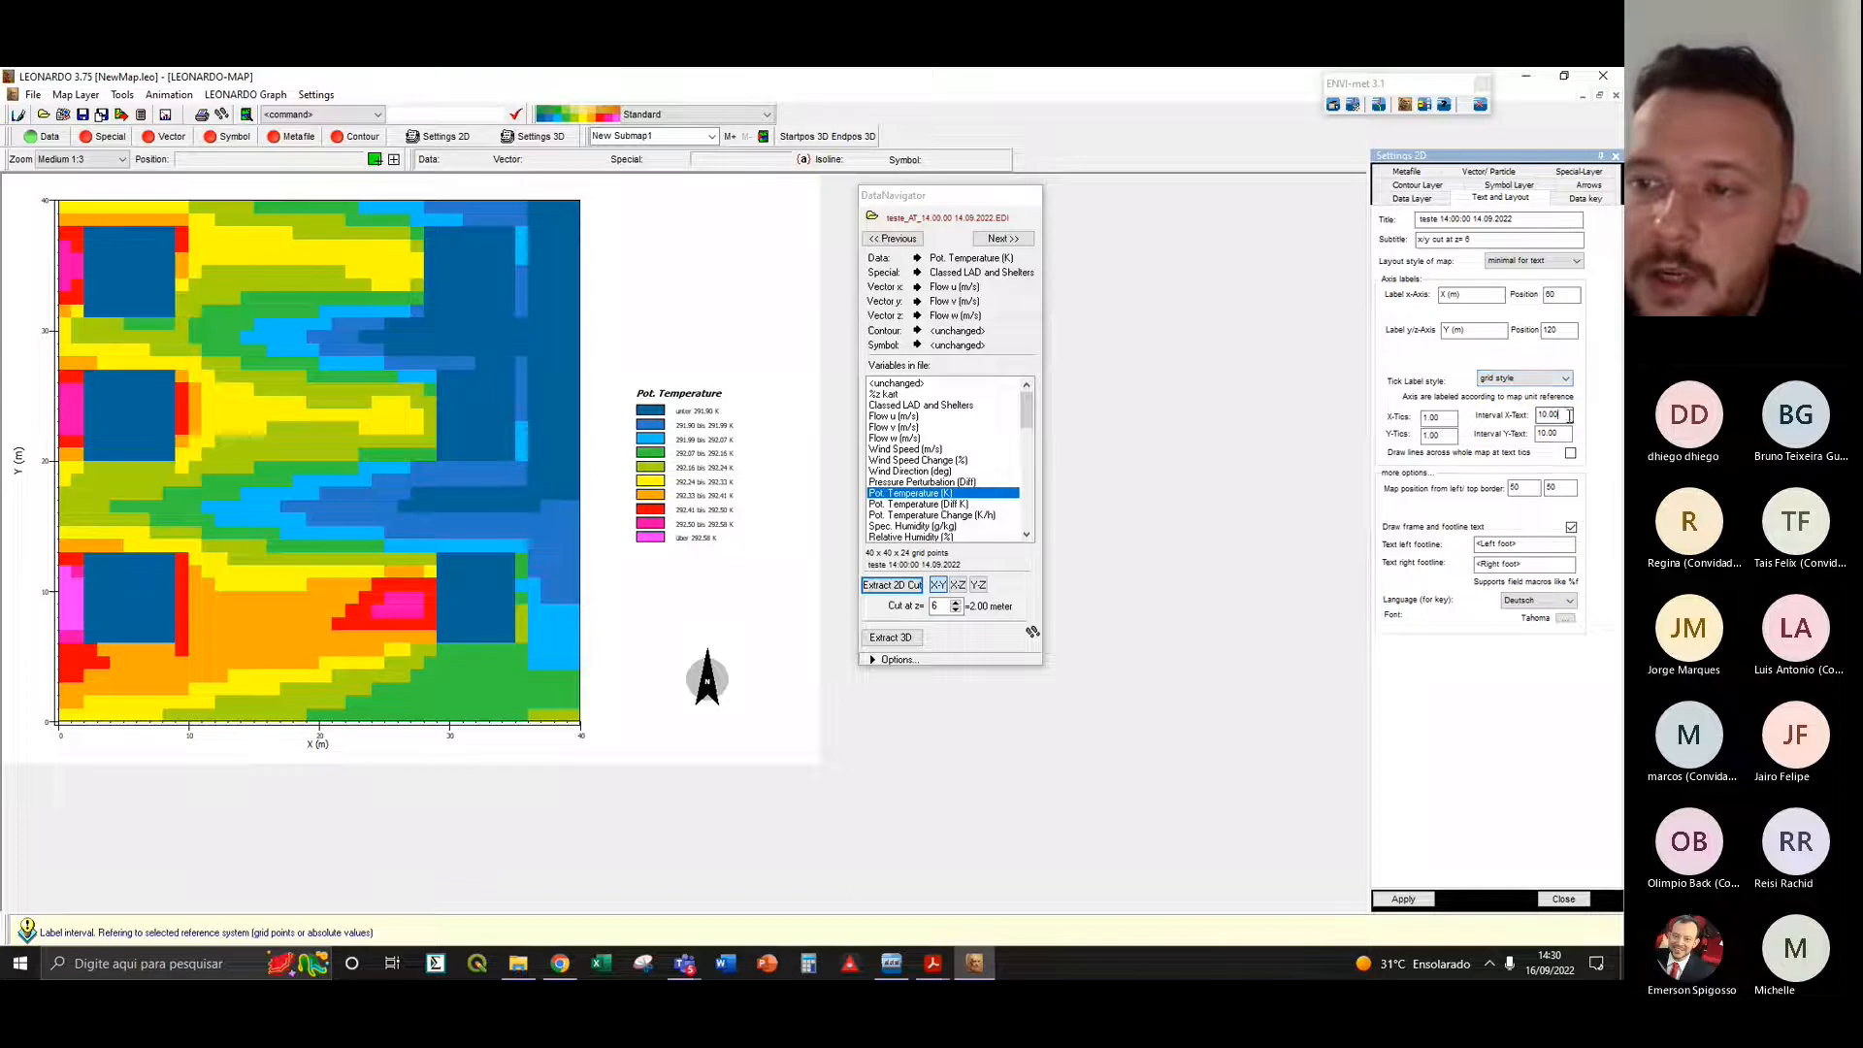
{"action": "double_click", "coordinate": [1537, 415]}
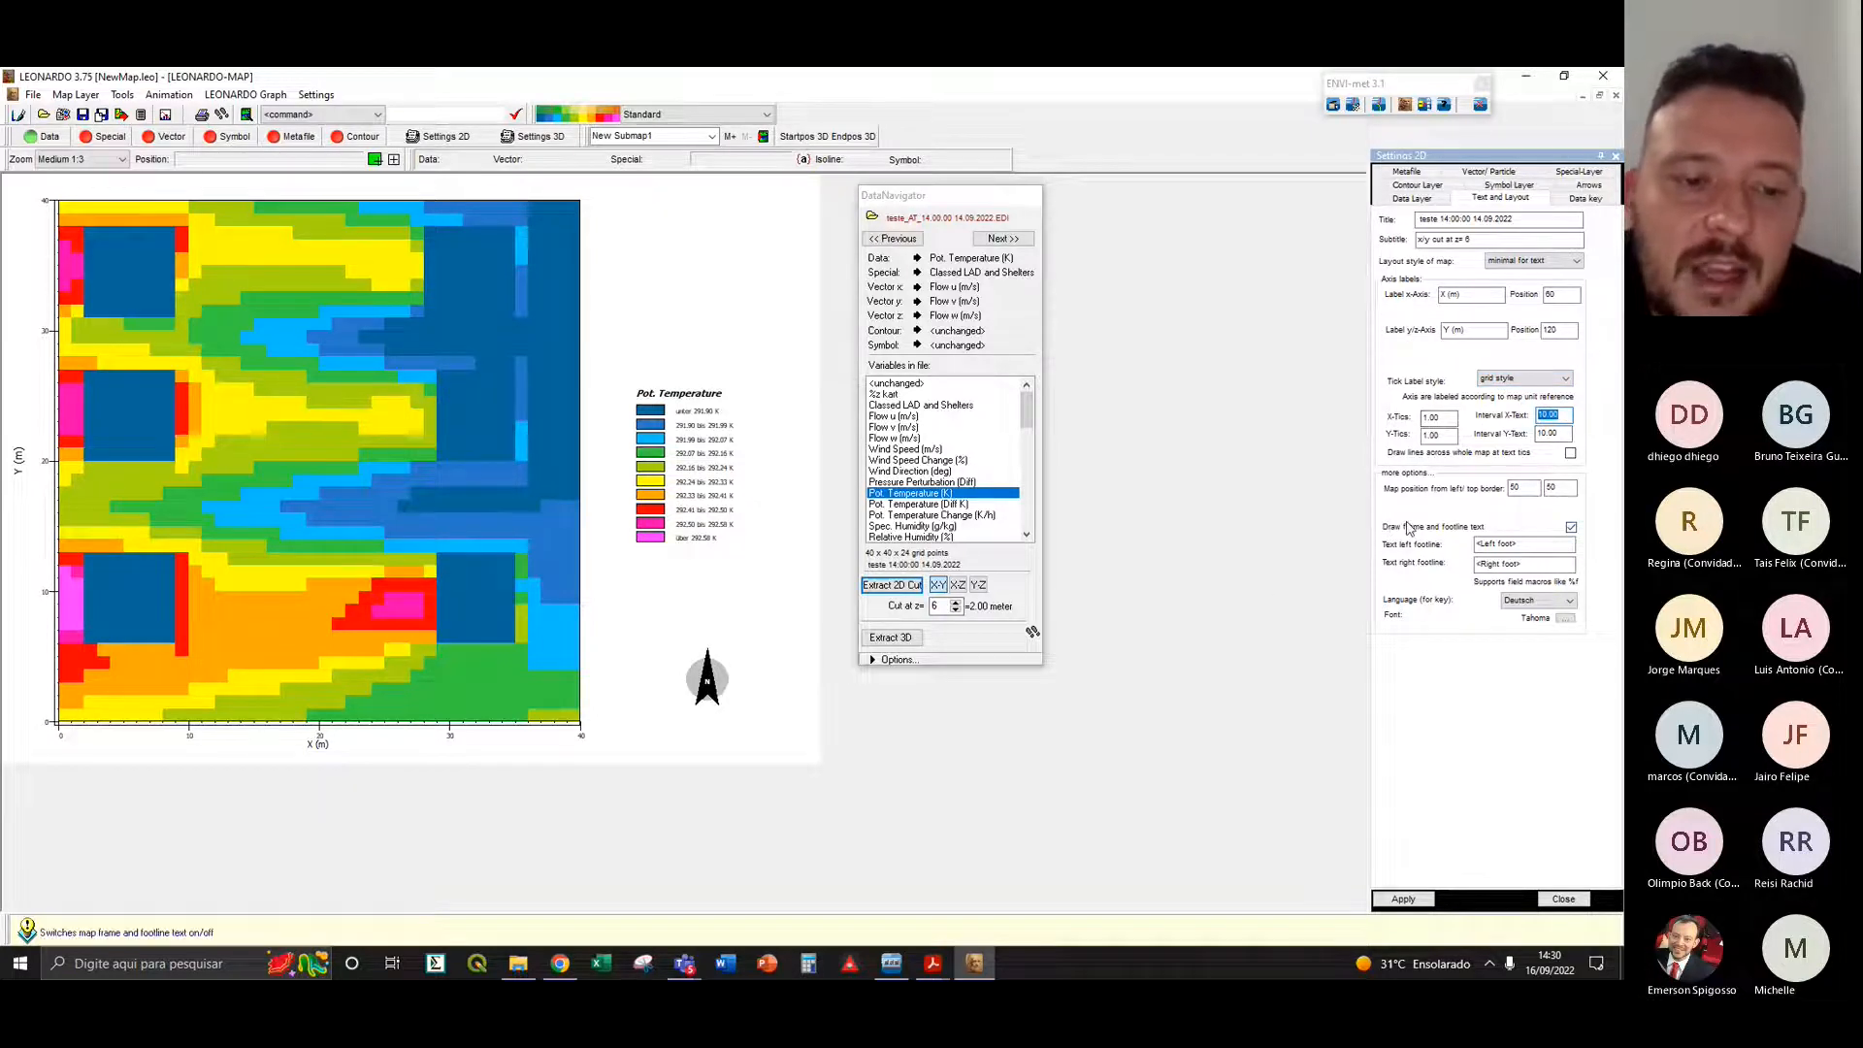
{"action": "left_click", "coordinate": [1543, 414]}
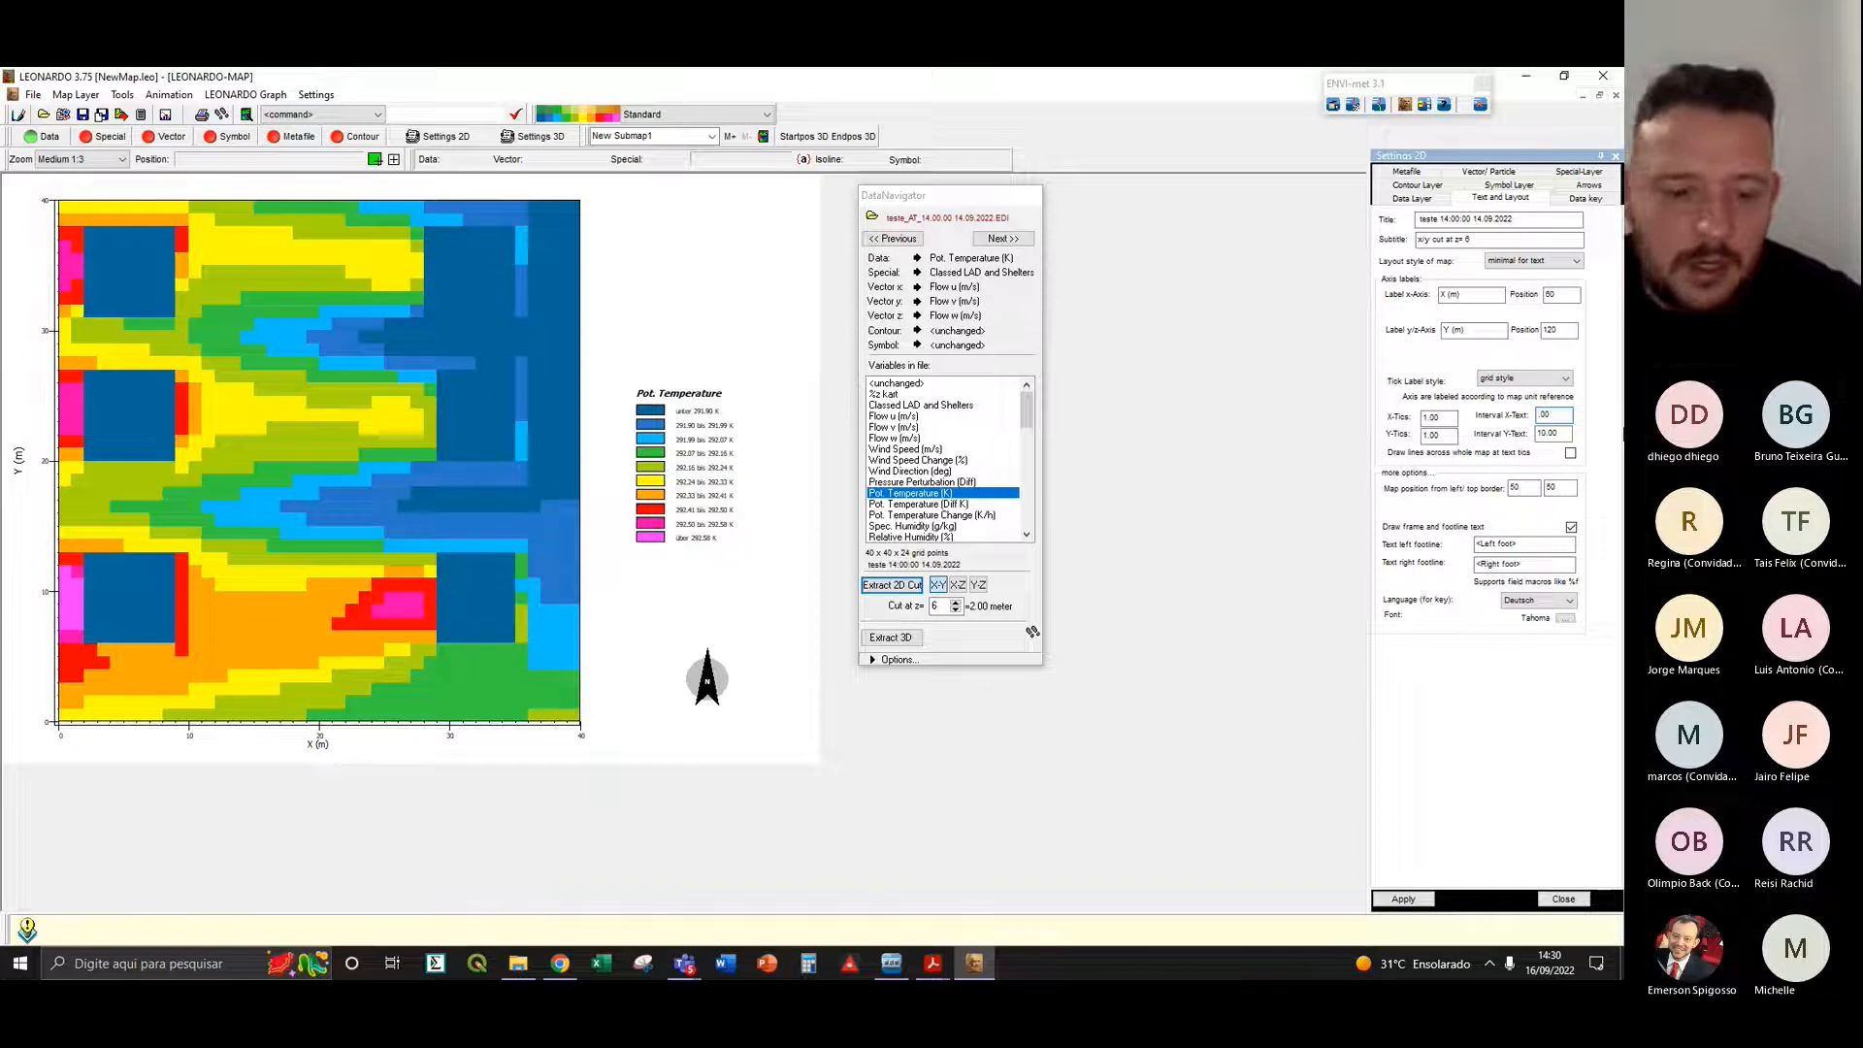
{"action": "left_click", "coordinate": [1546, 433]}
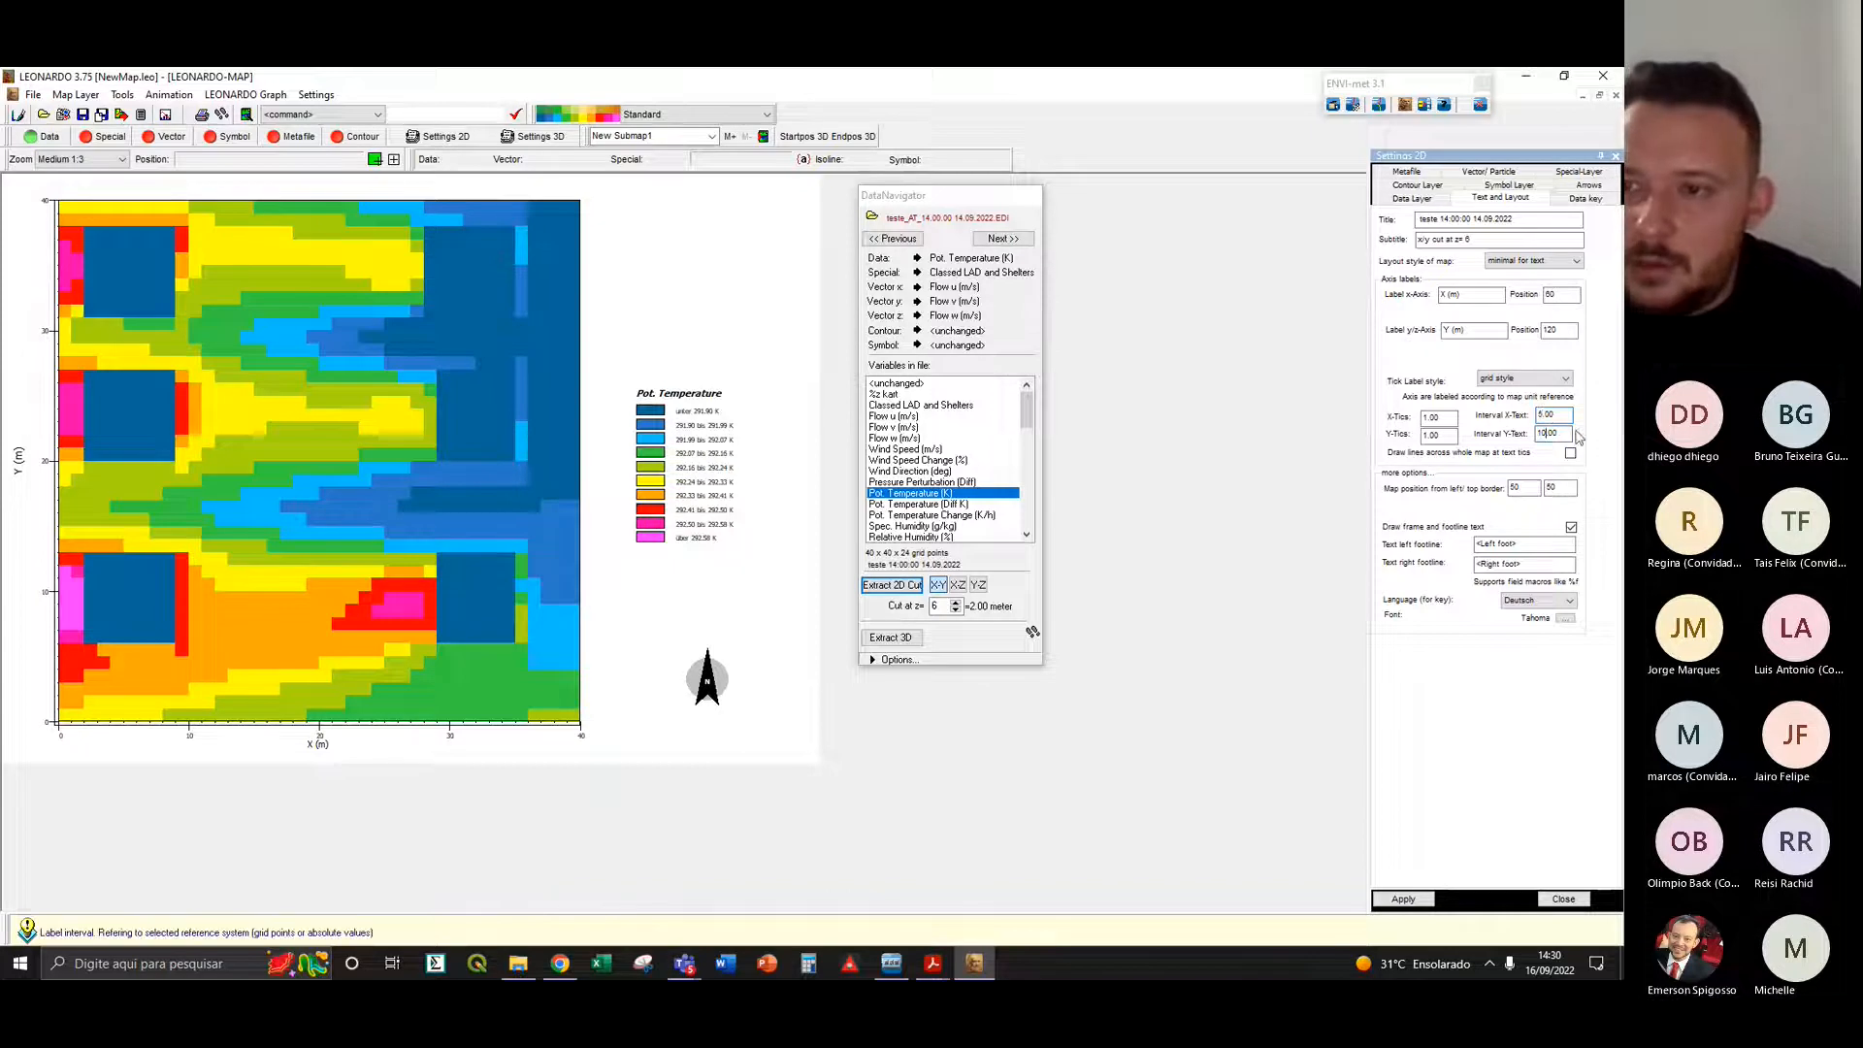
{"action": "left_click", "coordinate": [1403, 898]}
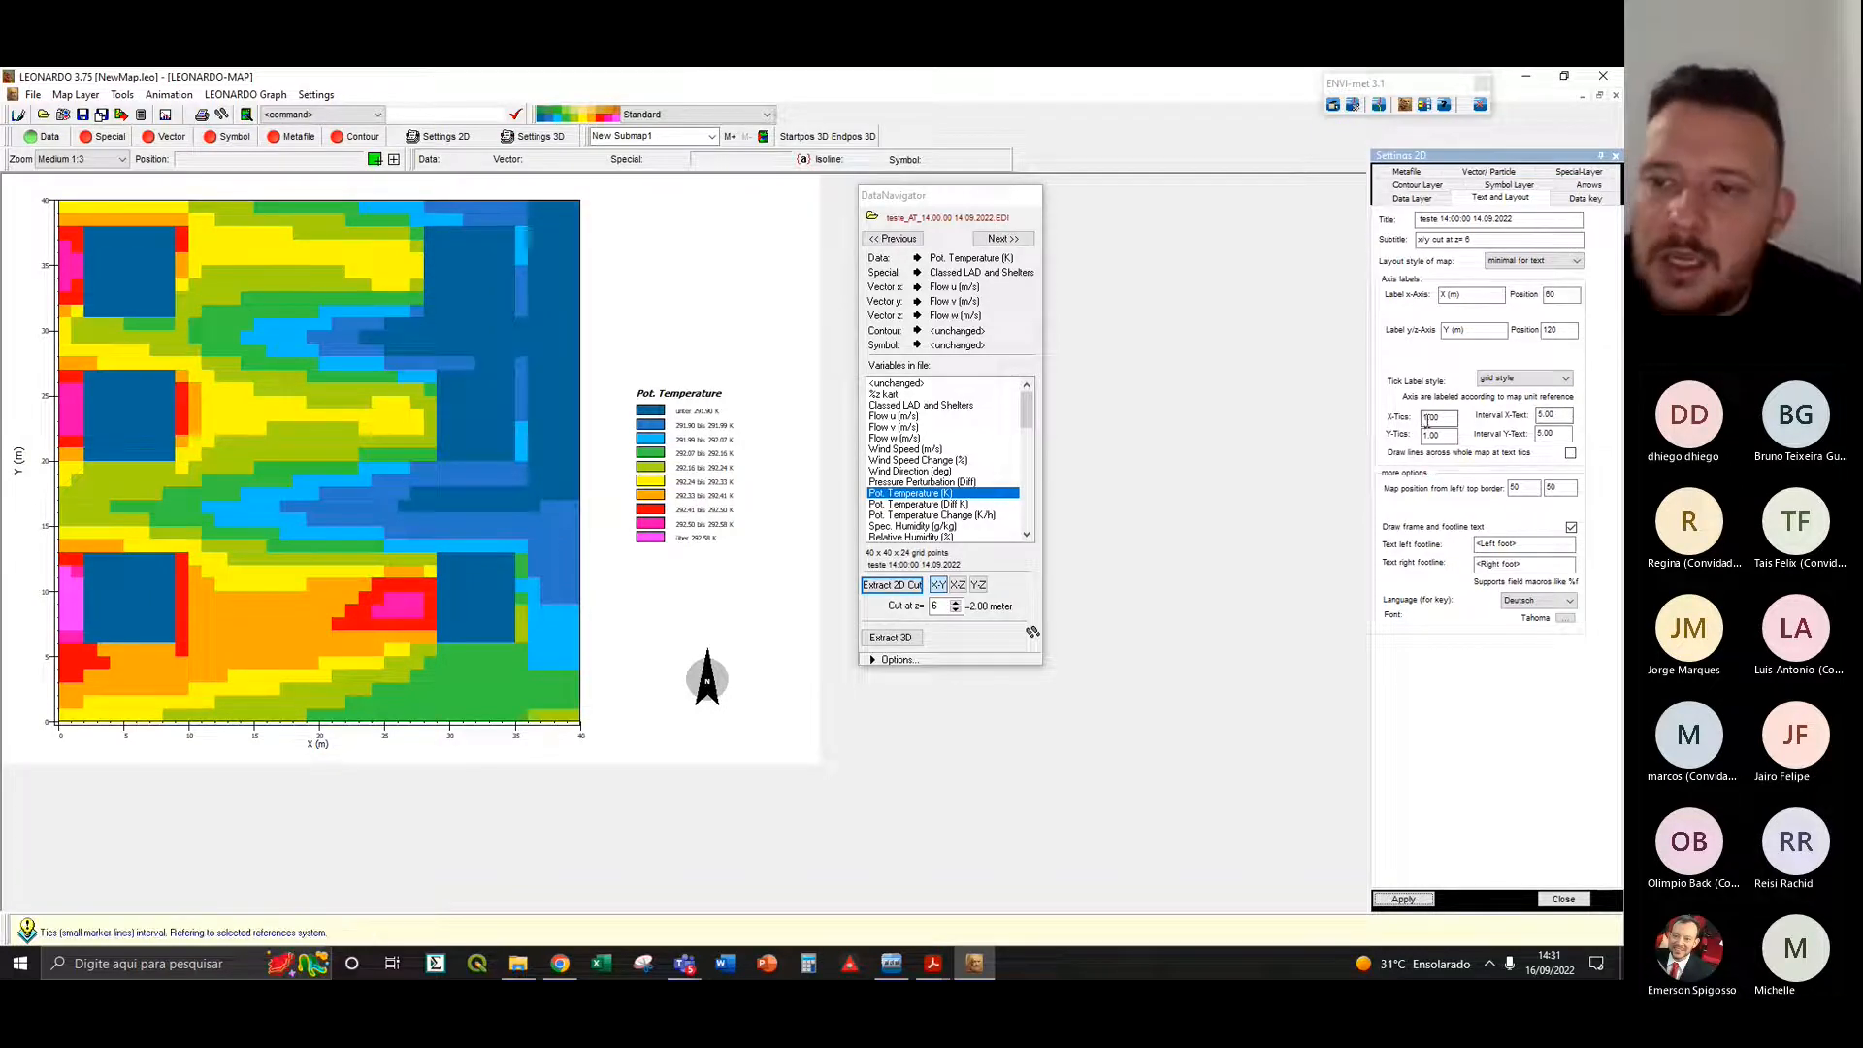
- Set the X and Y tick mark intervals to 2.00 and apply them to the map
{"action": "left_click_drag", "start_coordinate": [1427, 419], "coordinate": [1422, 436]}
{"action": "type", "text": "2"}
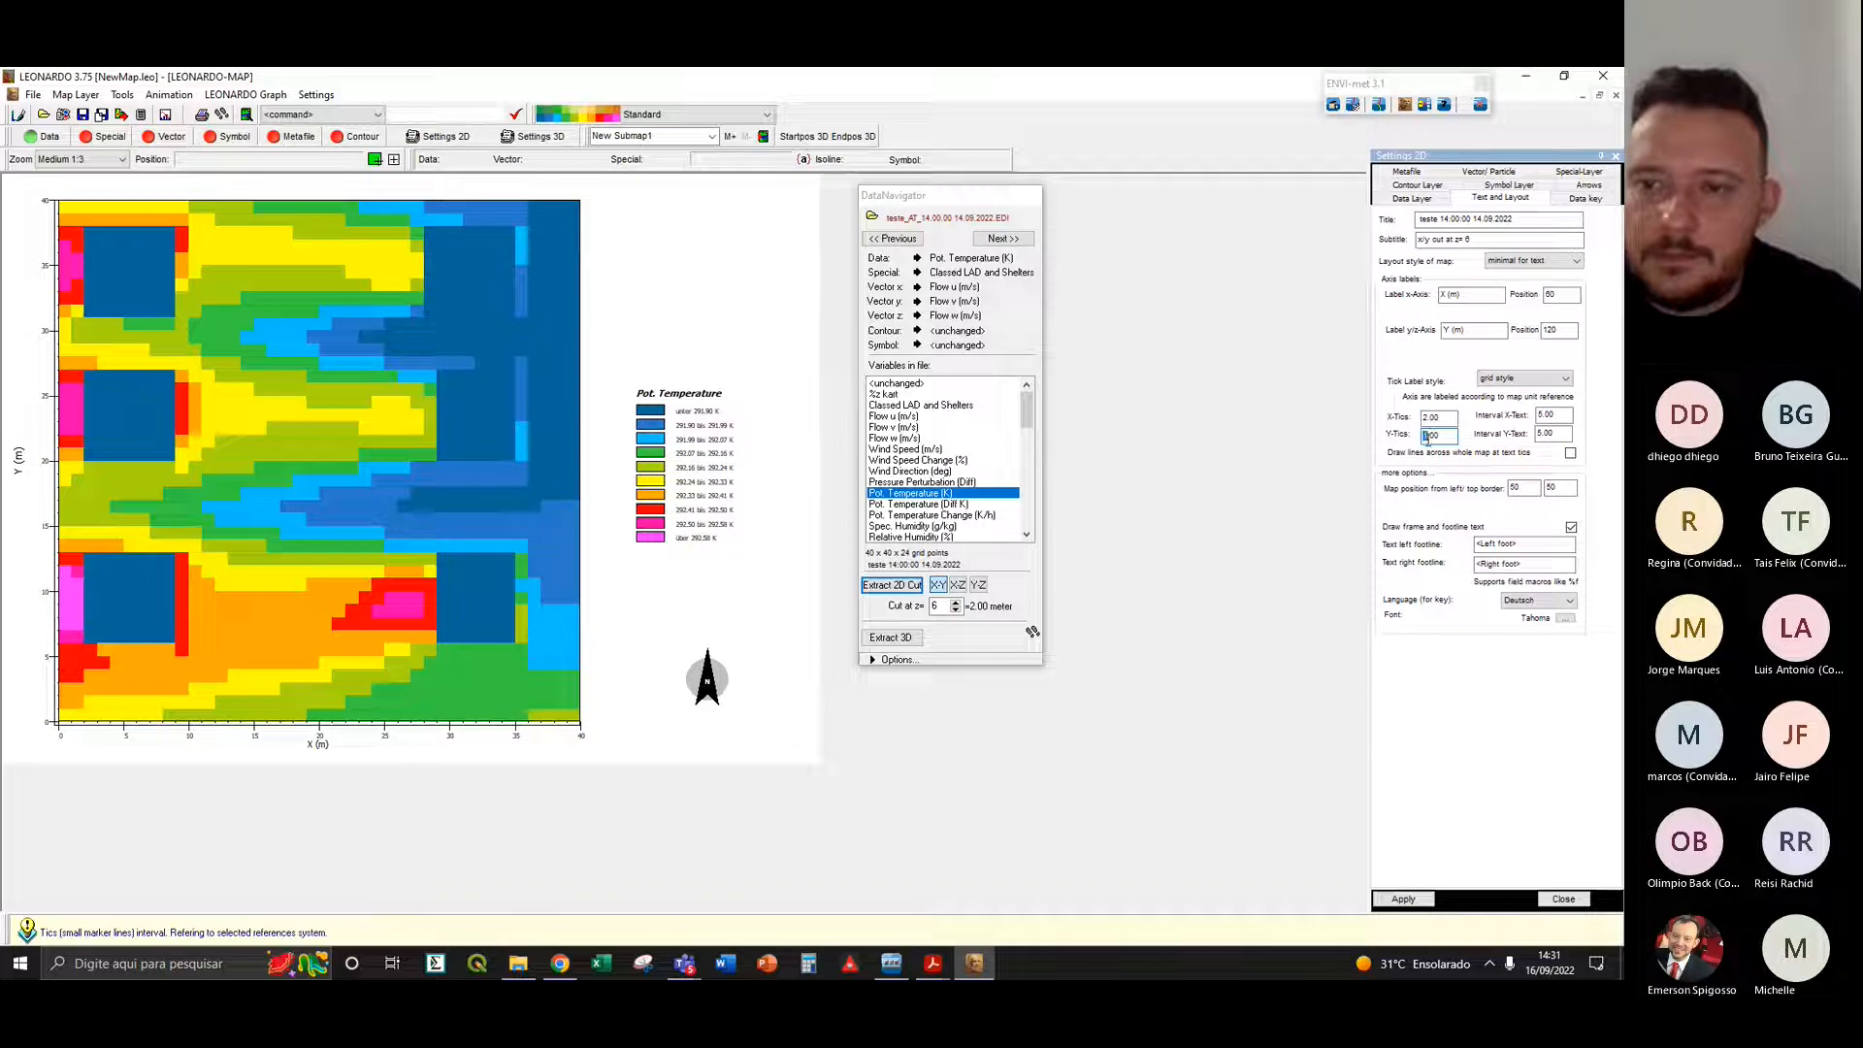
{"action": "left_click", "coordinate": [1426, 901]}
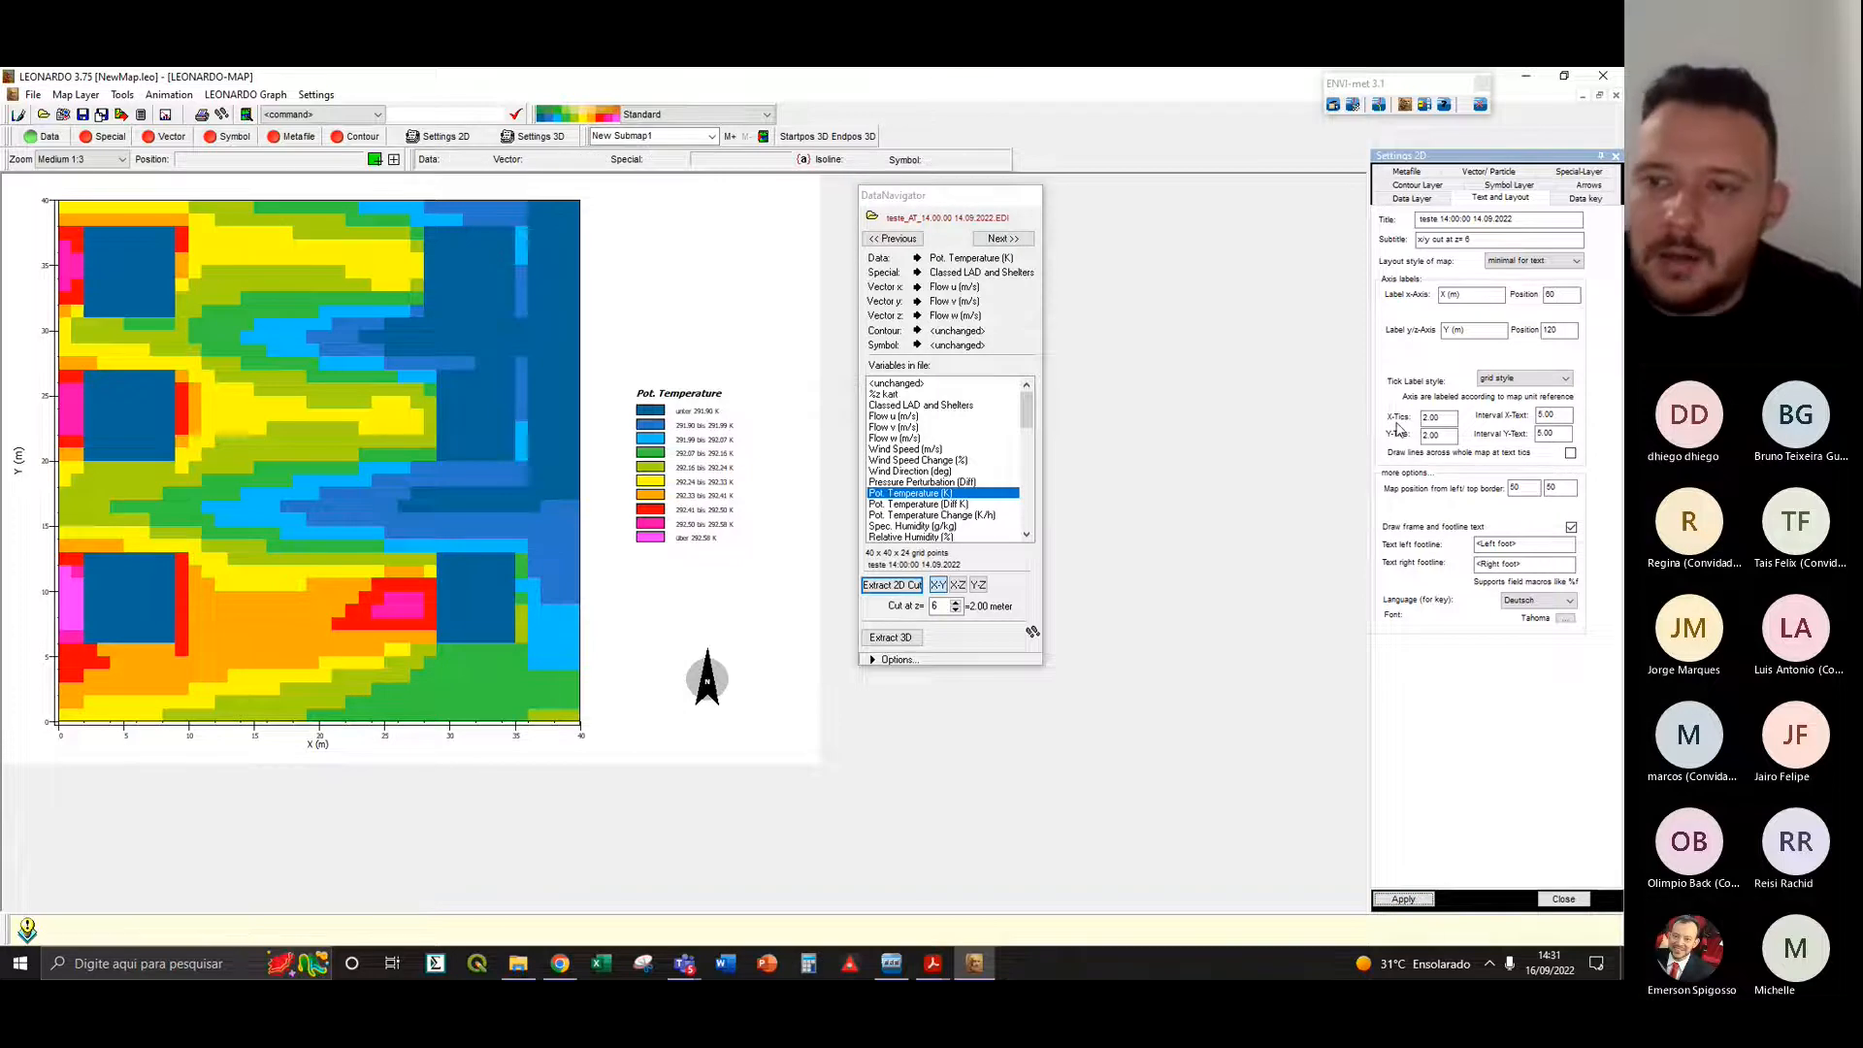
- Return the X and Y tick mark intervals to 1.00 and apply the change
{"action": "left_click_drag", "start_coordinate": [1429, 418], "coordinate": [1425, 418]}
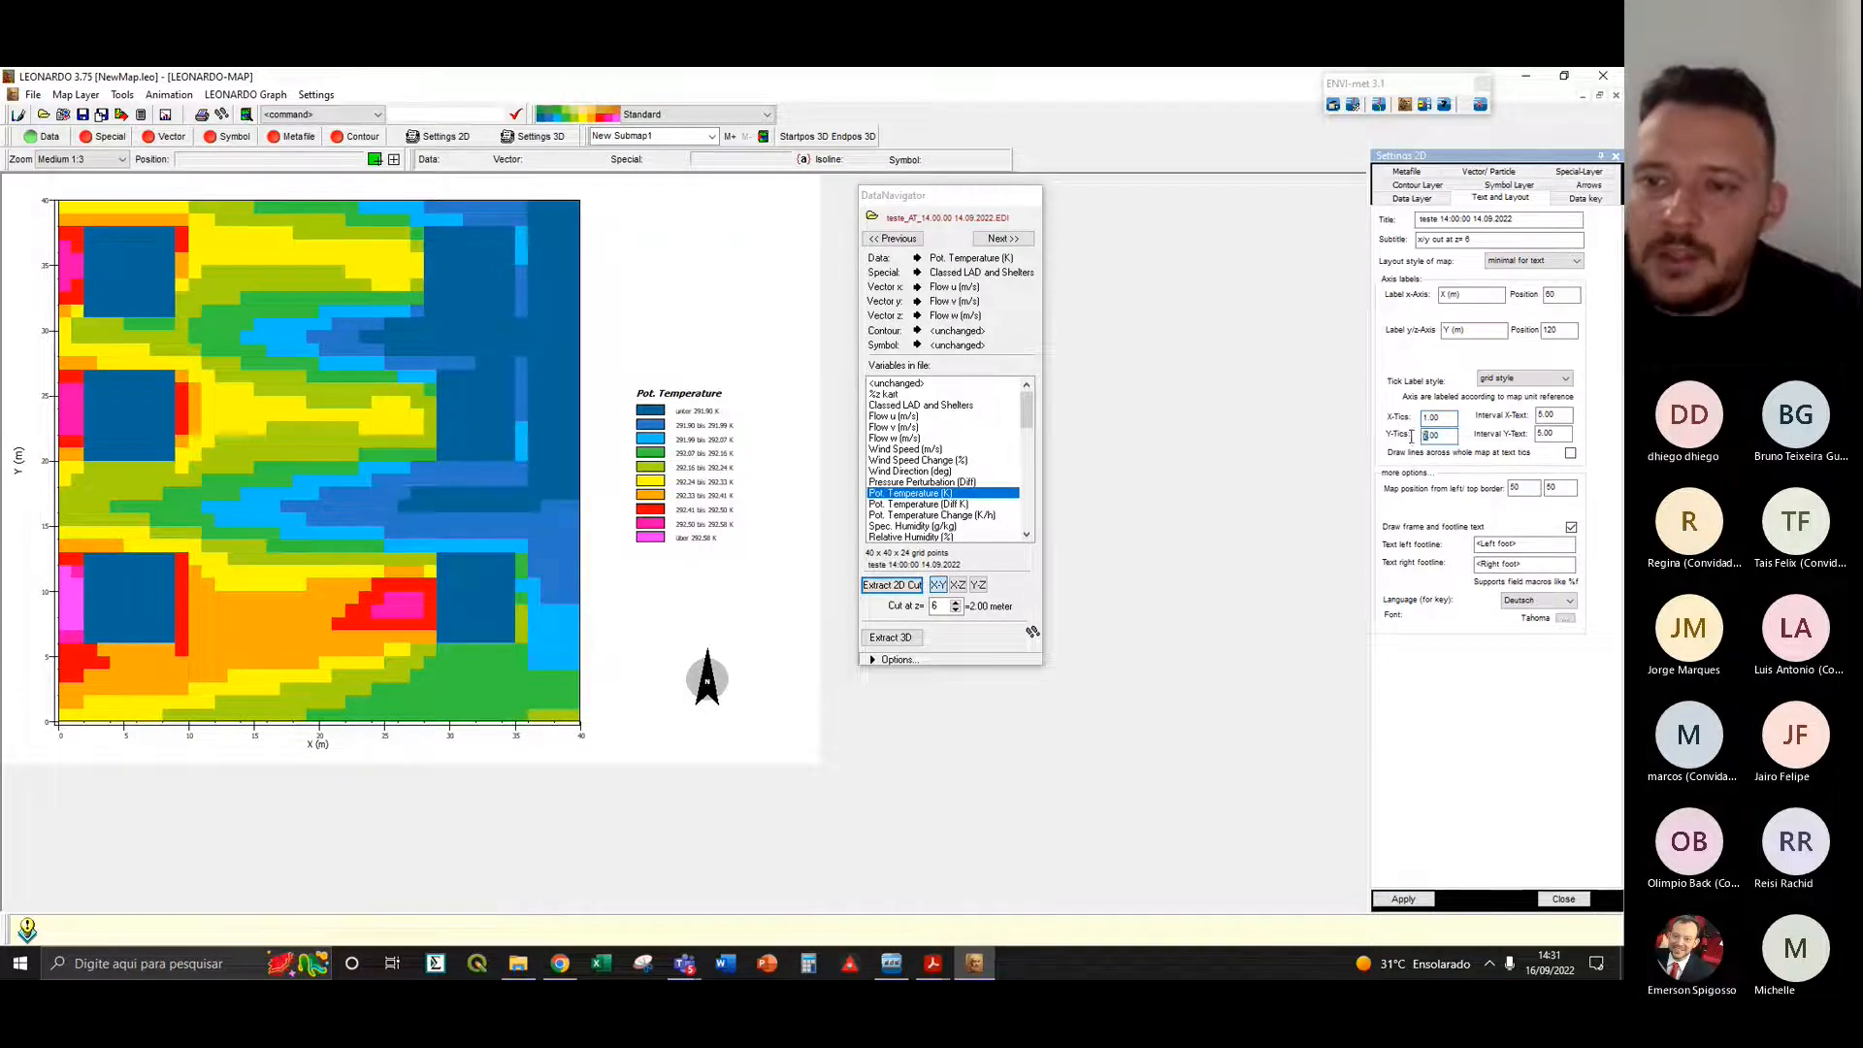
{"action": "type", "text": "1"}
{"action": "left_click", "coordinate": [1407, 899]}
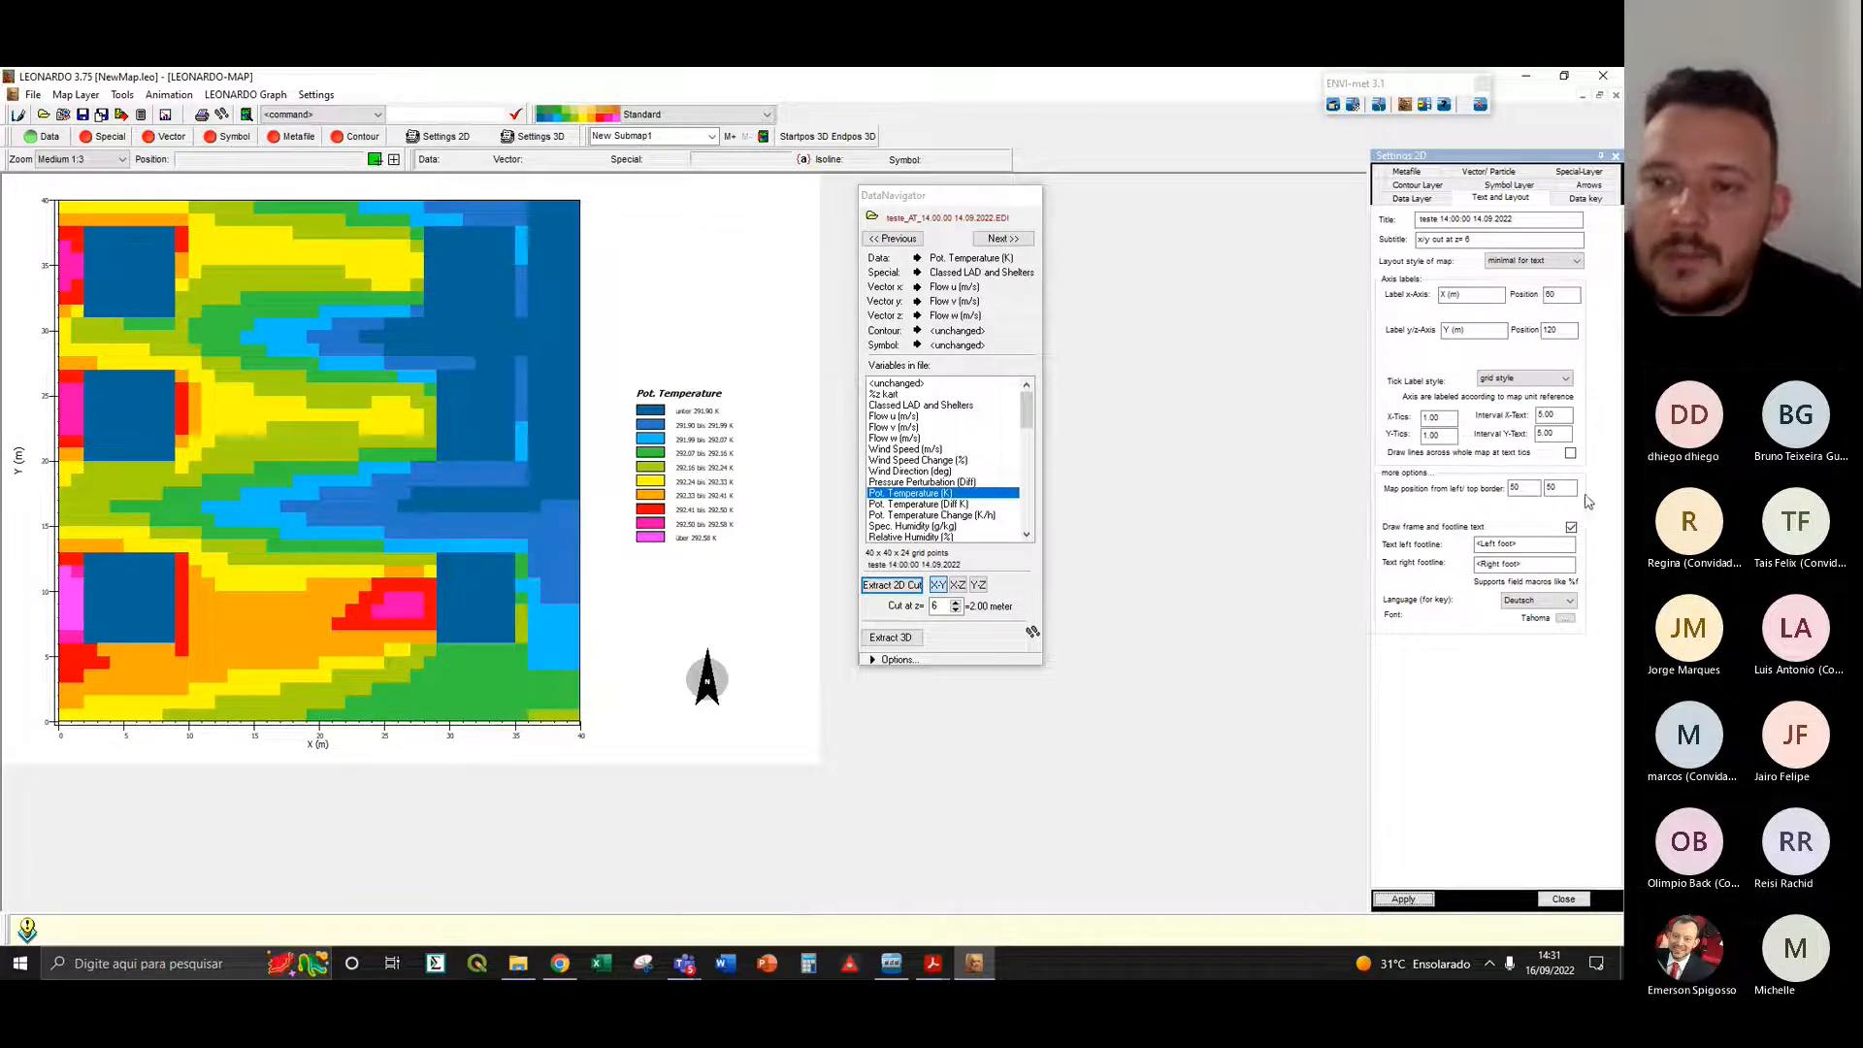
- Change the language of the map key to English and apply it
{"action": "left_click", "coordinate": [1533, 488]}
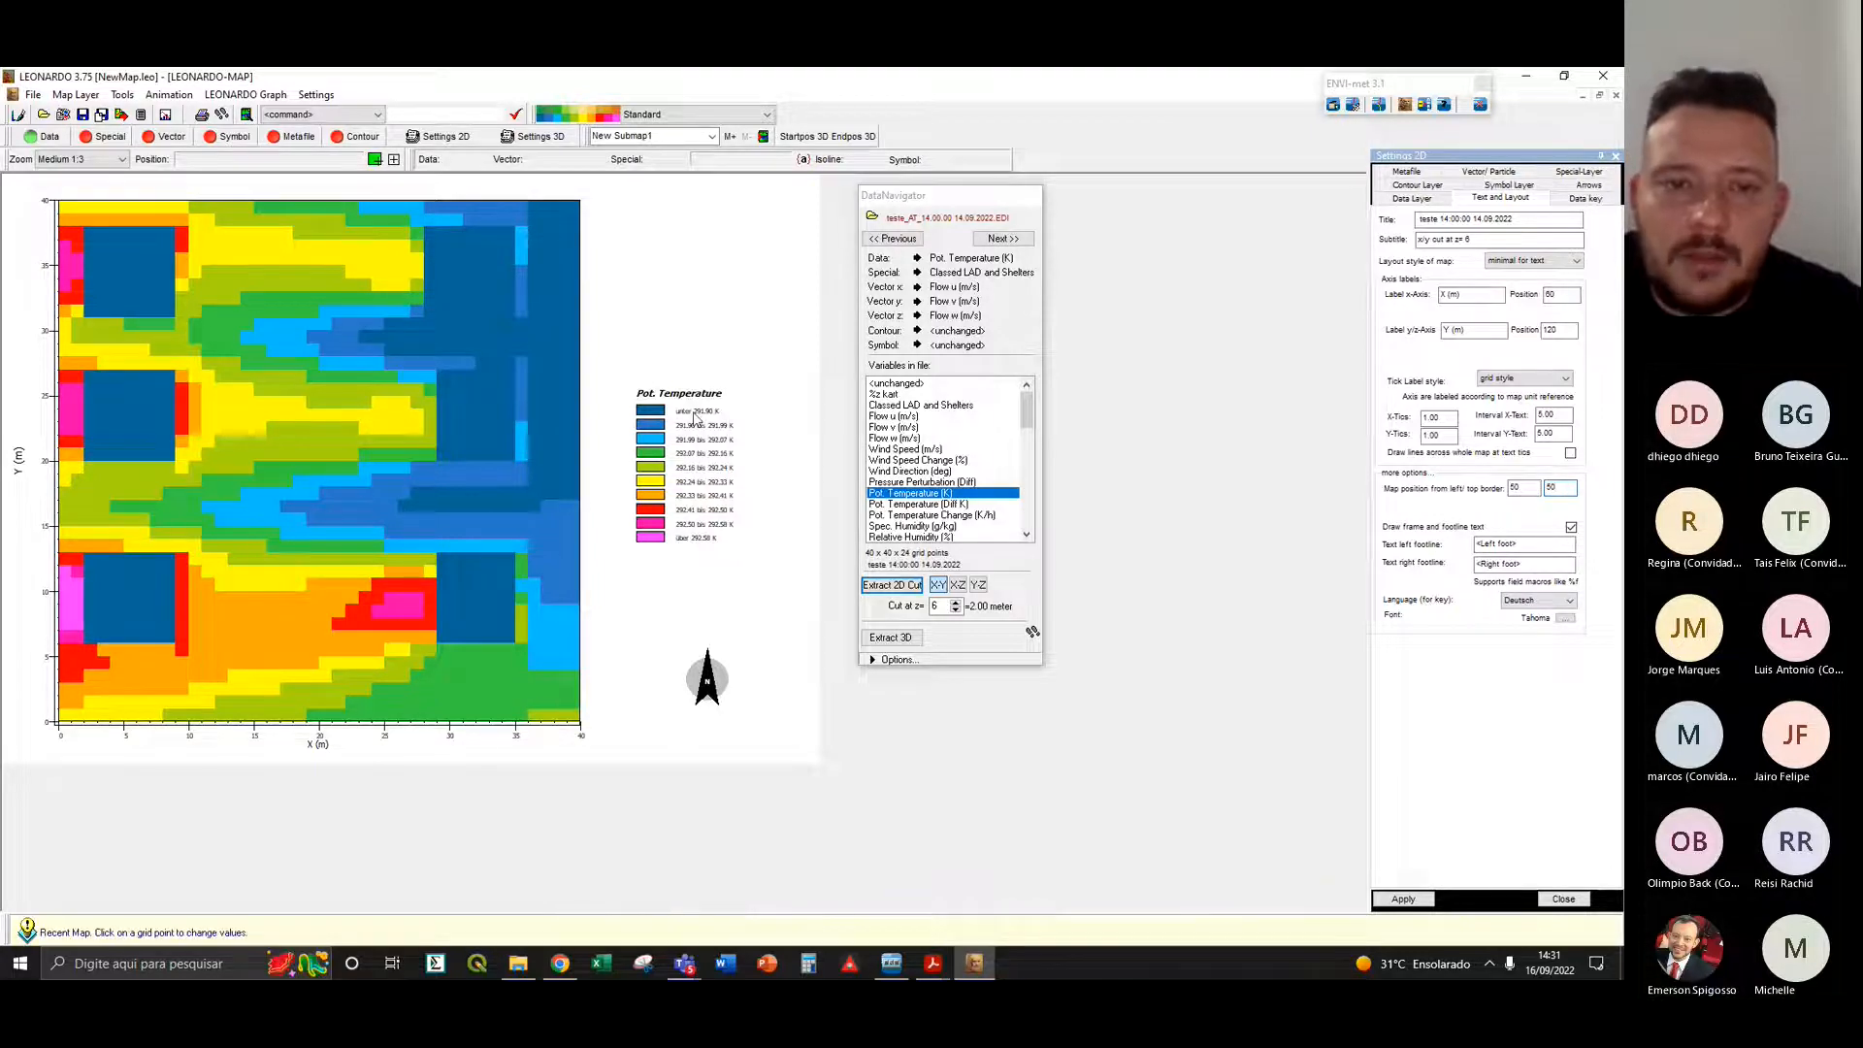
{"action": "left_click", "coordinate": [1533, 602]}
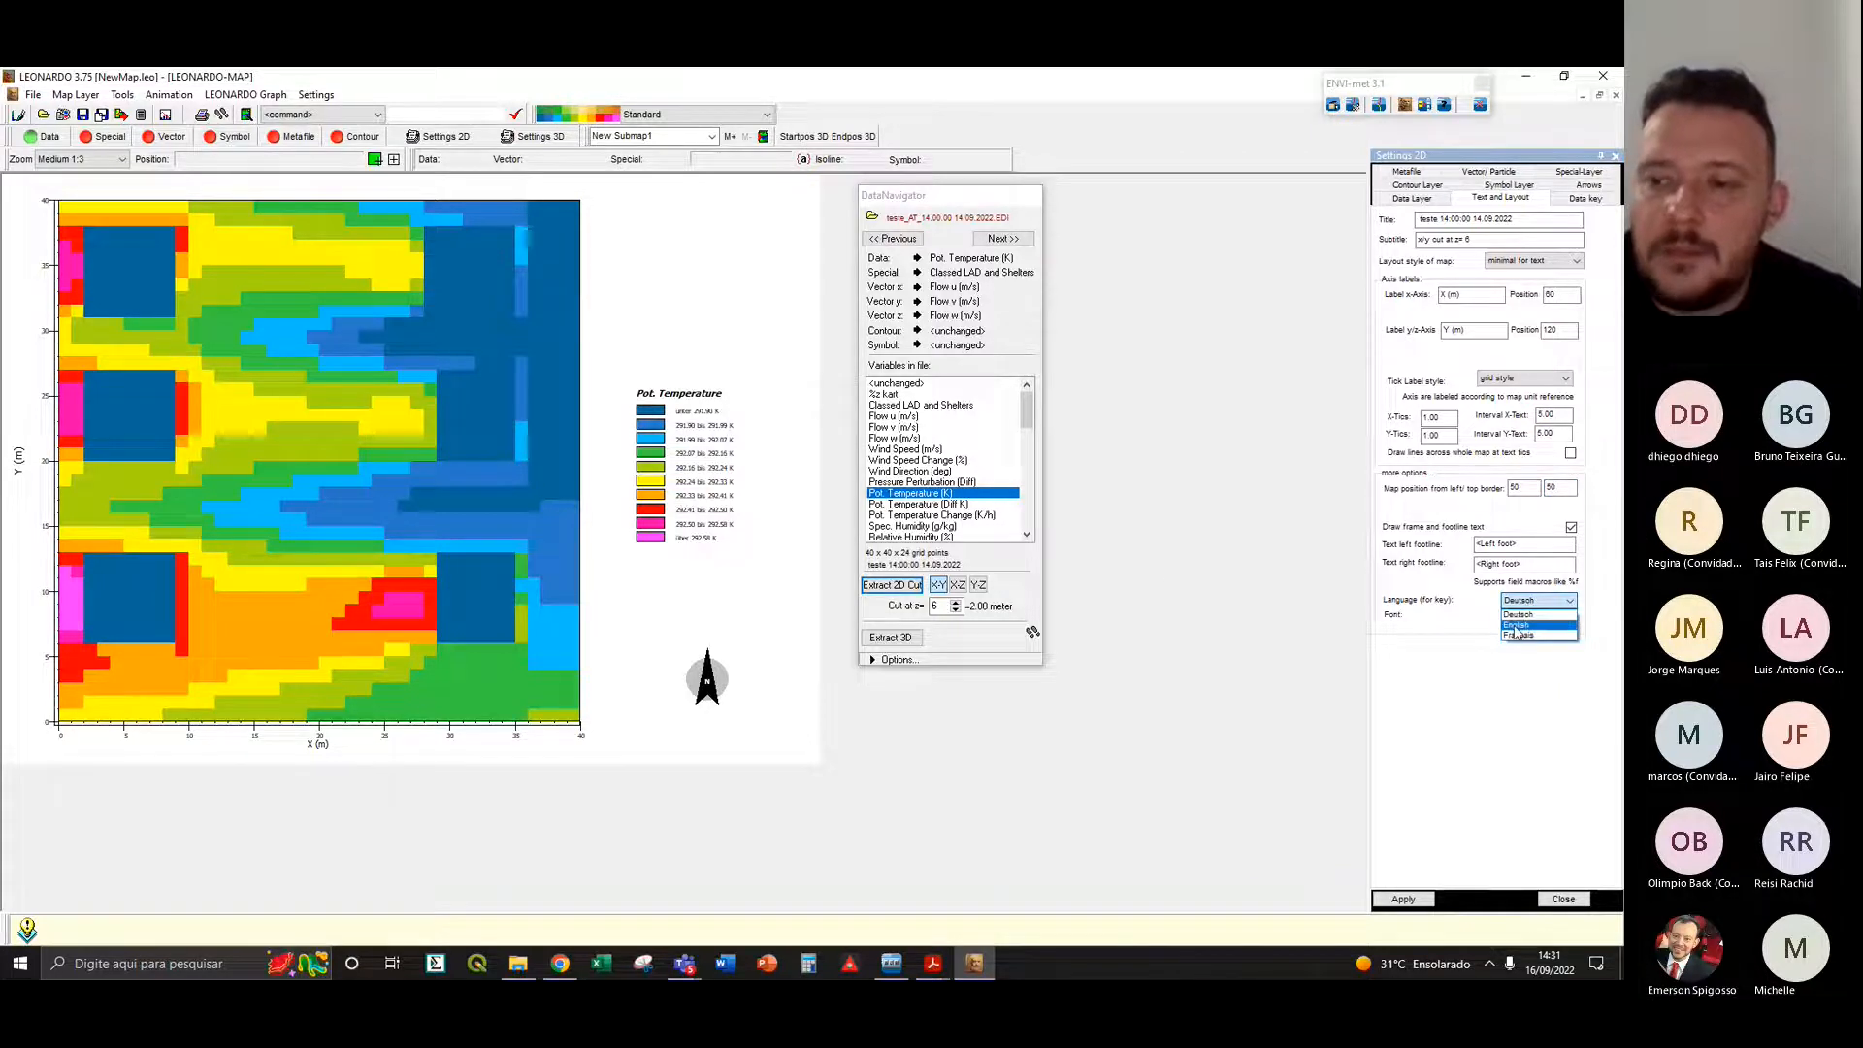
{"action": "left_click", "coordinate": [1517, 627]}
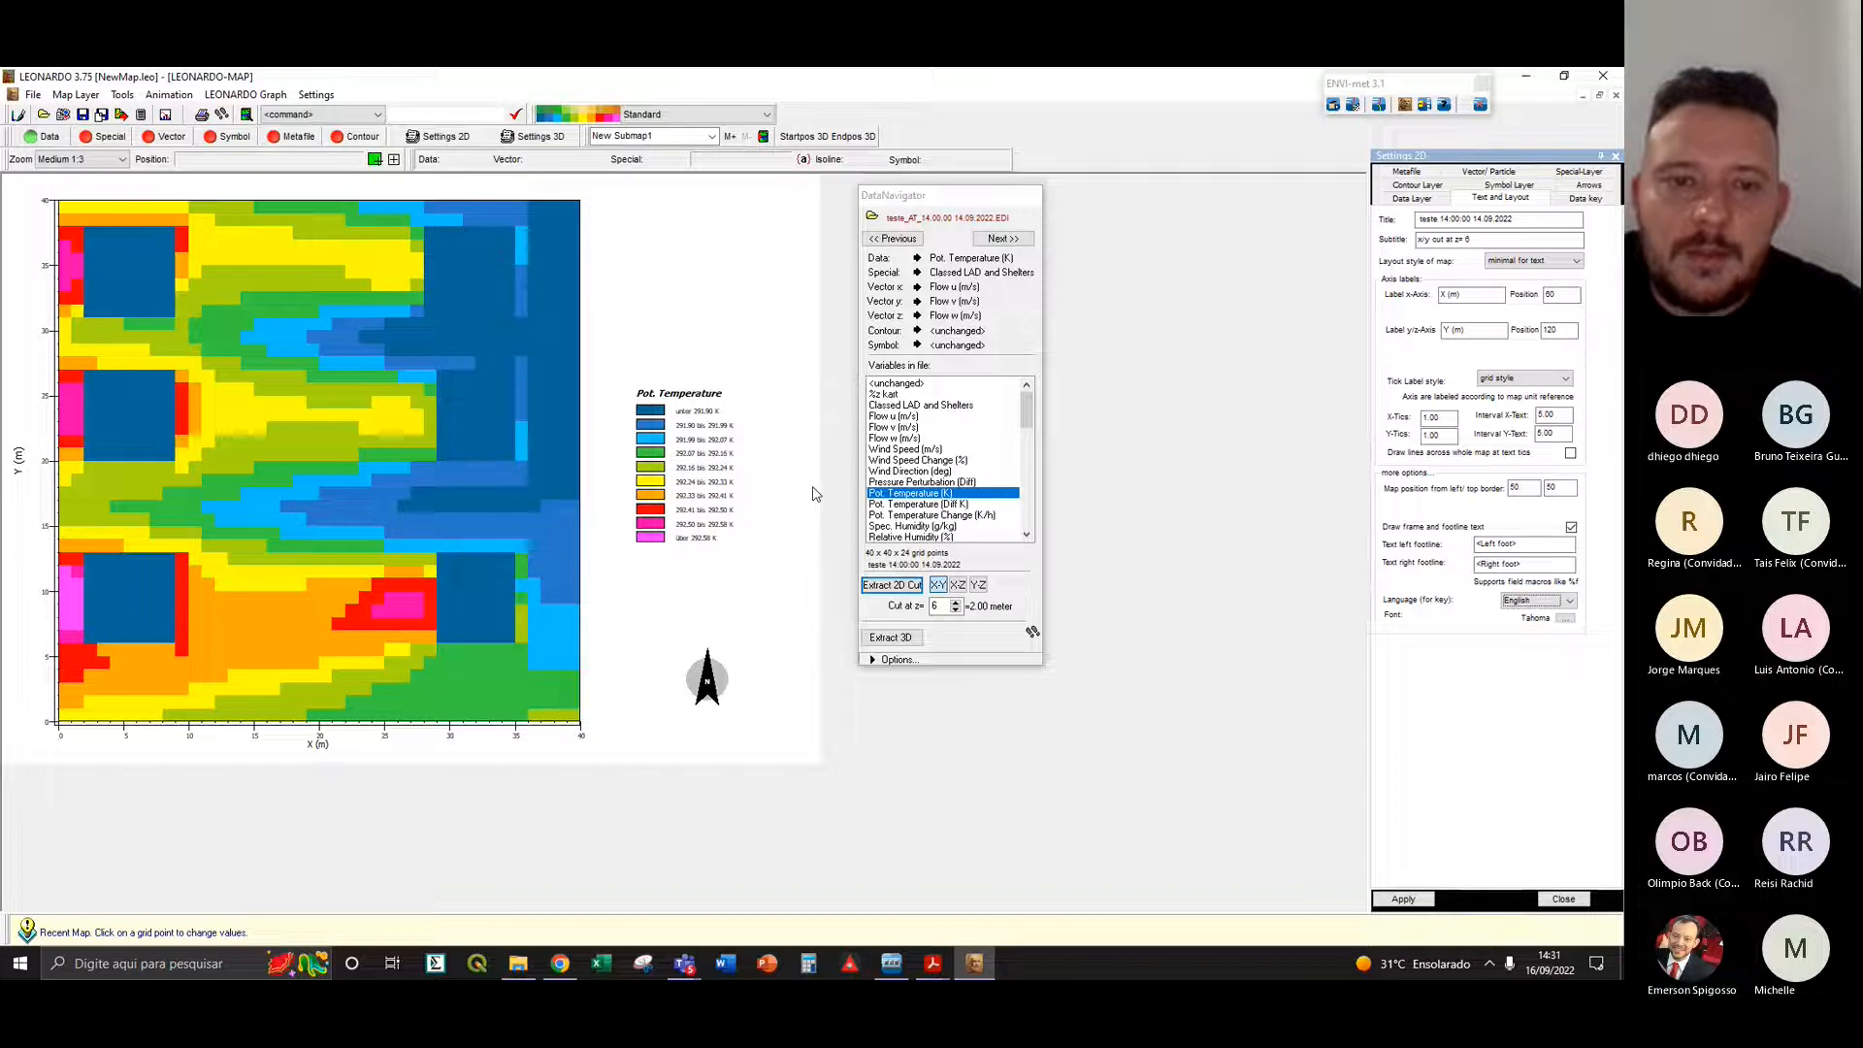
{"action": "left_click", "coordinate": [1404, 899]}
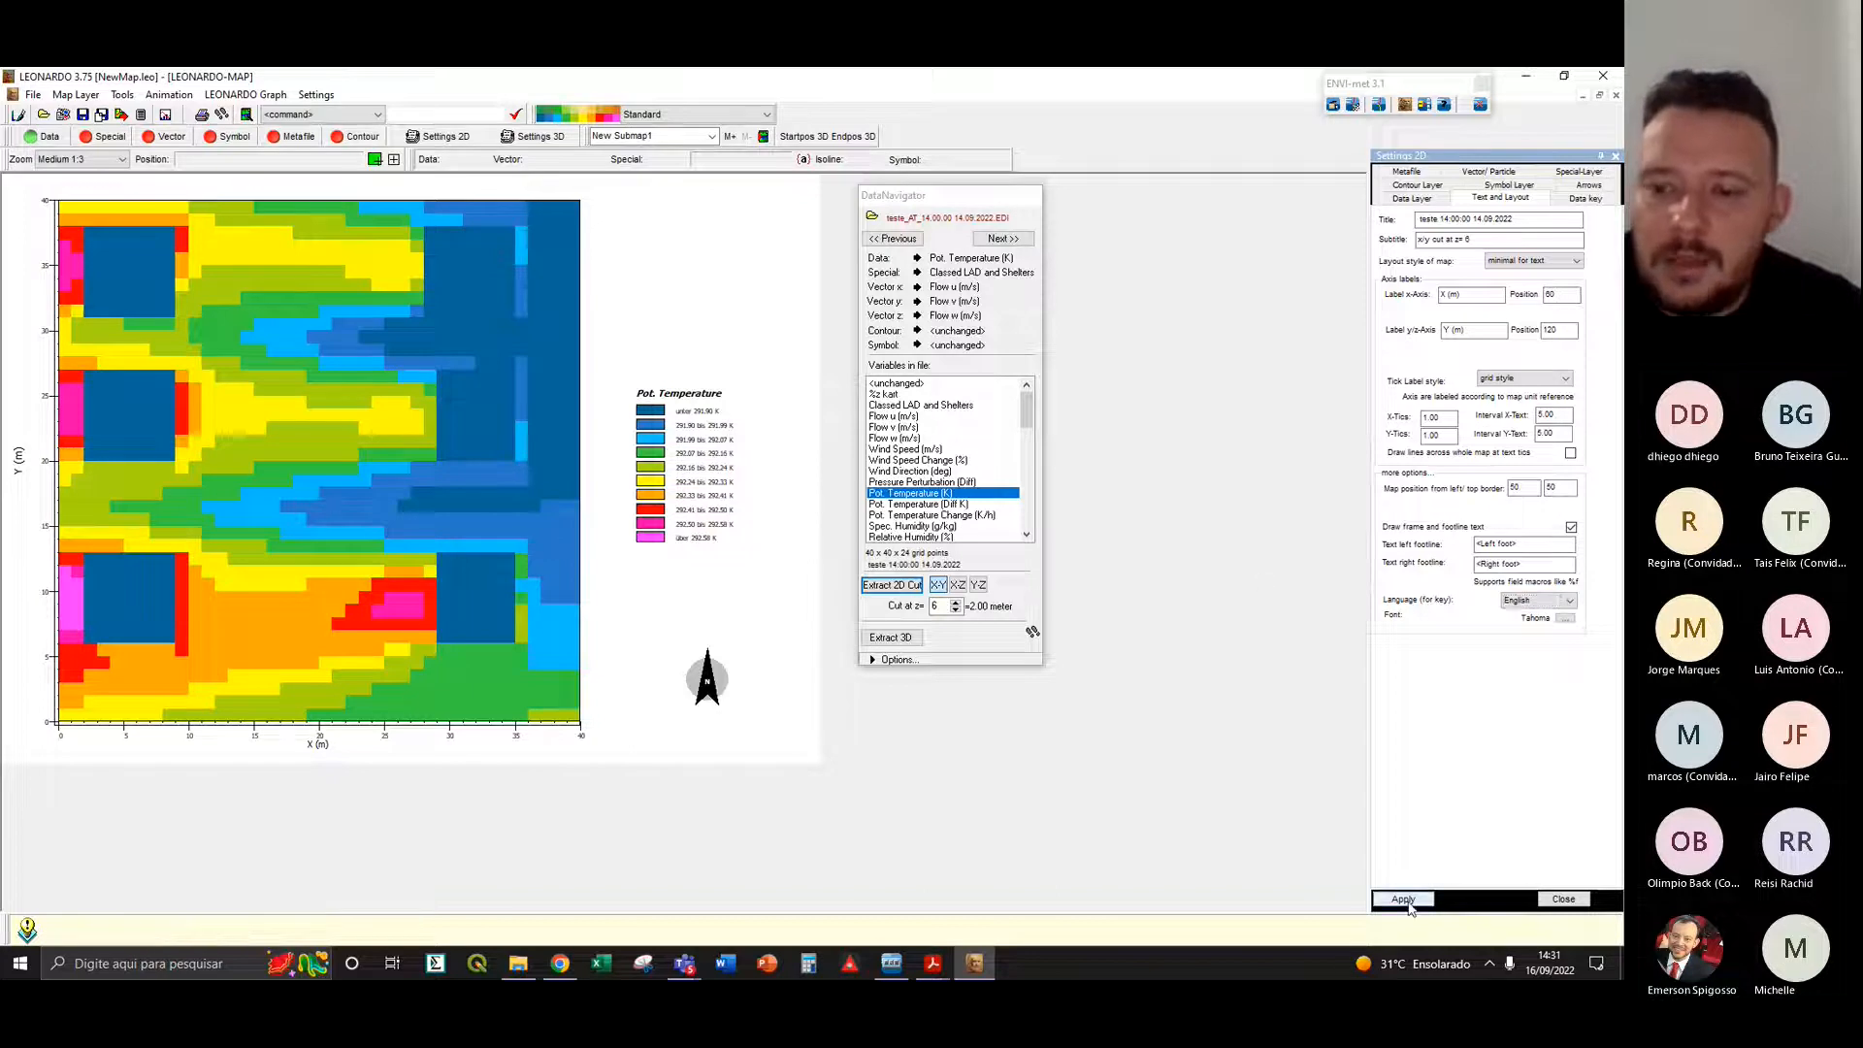
{"action": "left_click", "coordinate": [1404, 899]}
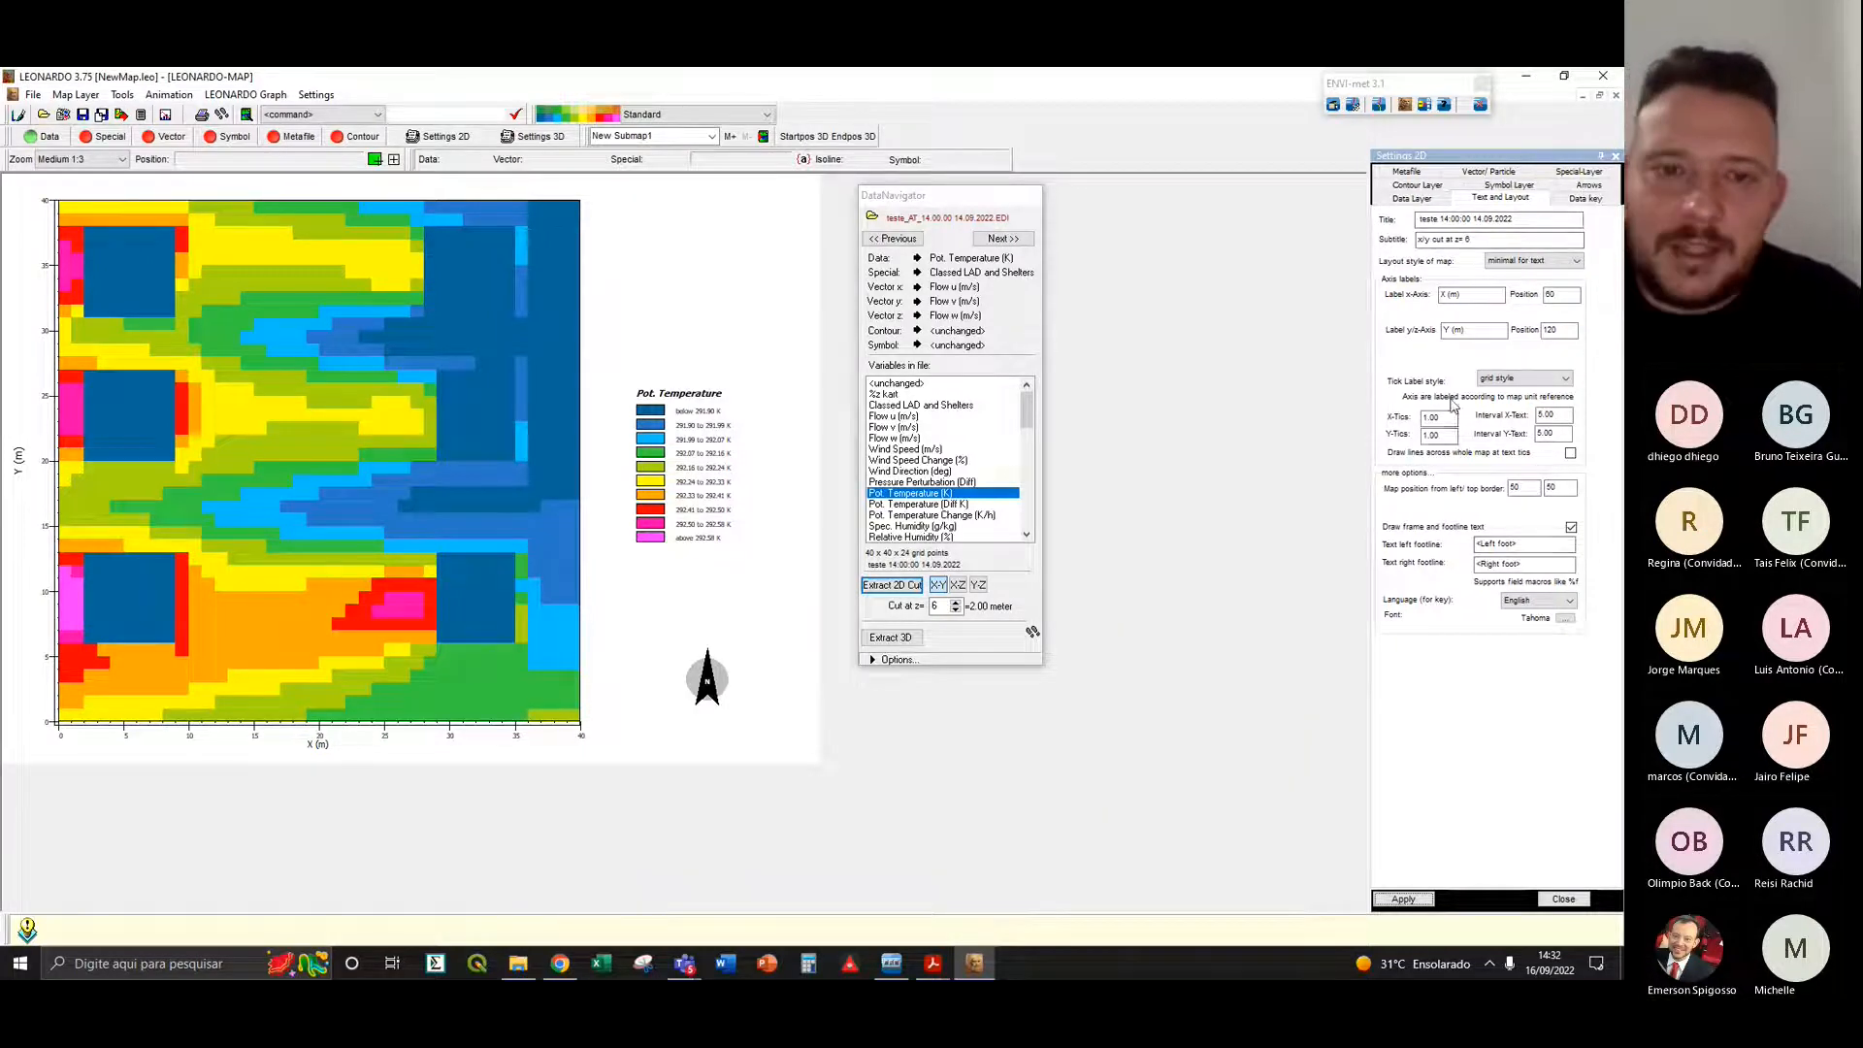
- Rename the data key title to "Temperatura do ar" and apply it to the map legend
{"action": "left_click", "coordinate": [1570, 198]}
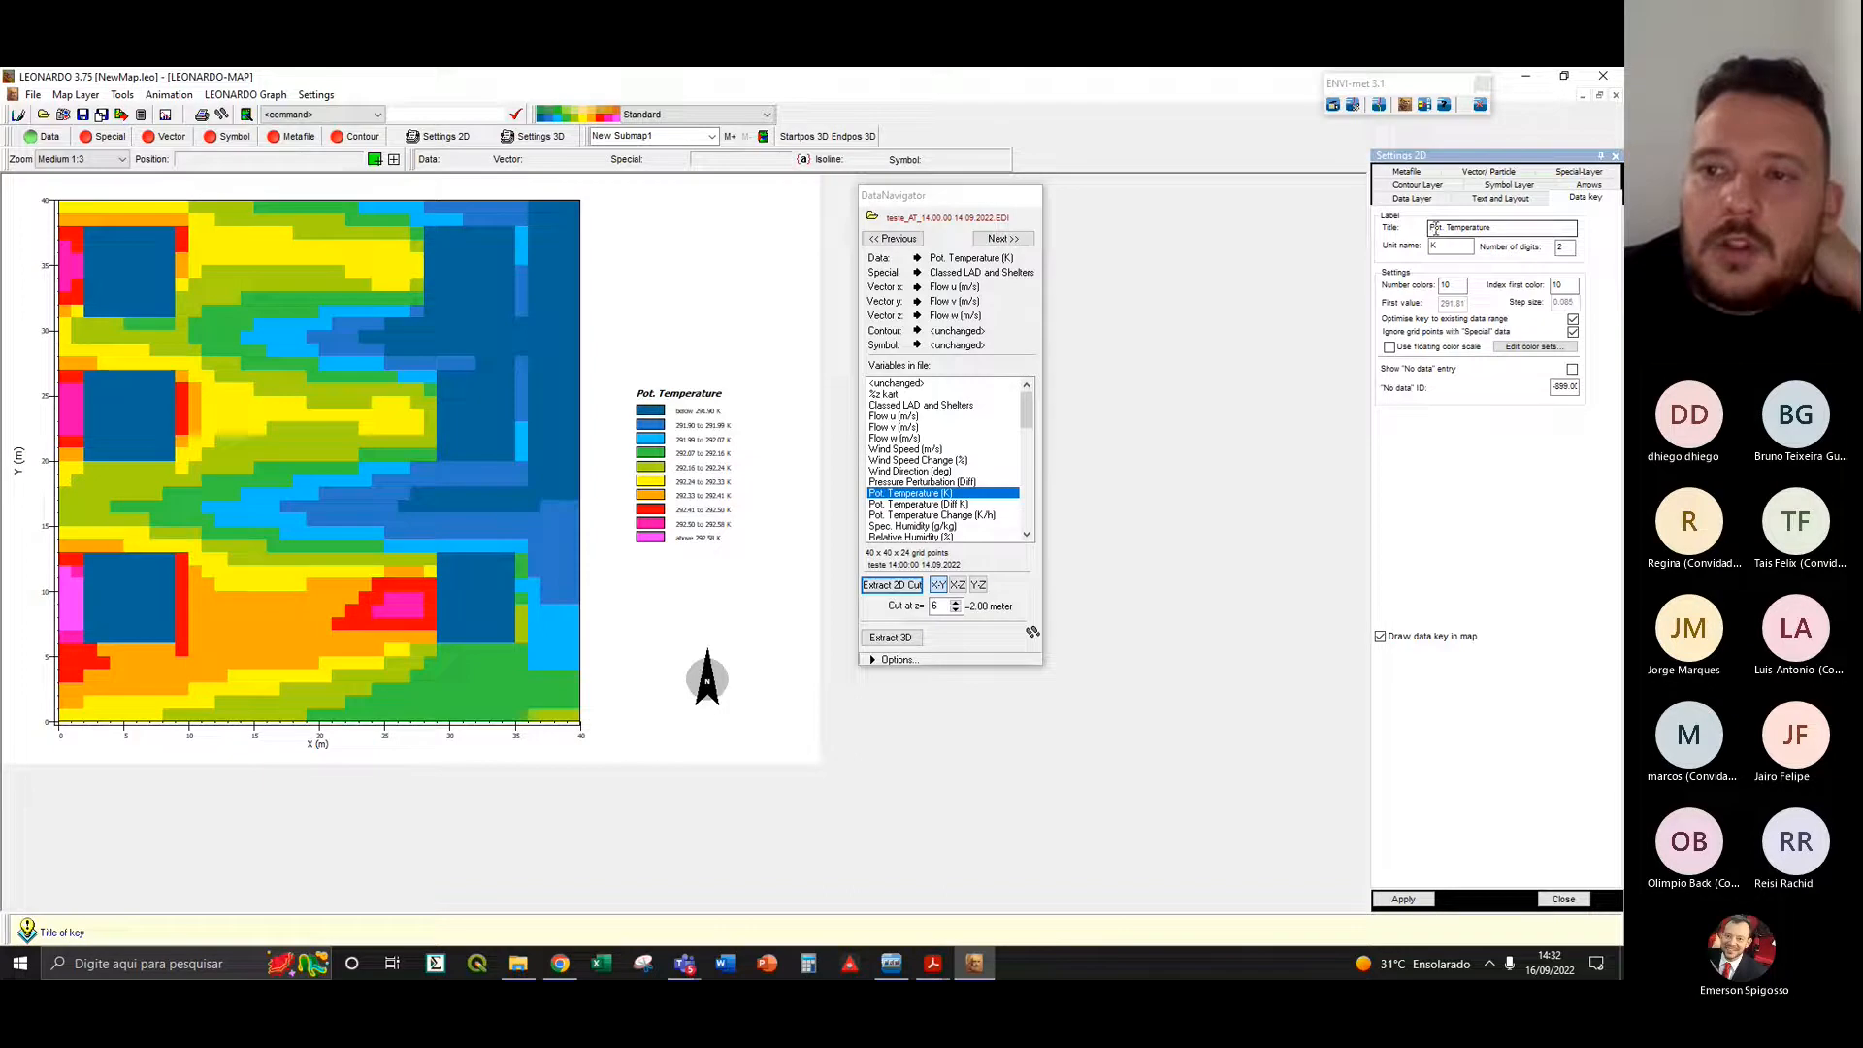
{"action": "left_click_drag", "start_coordinate": [1494, 228], "coordinate": [1428, 228]}
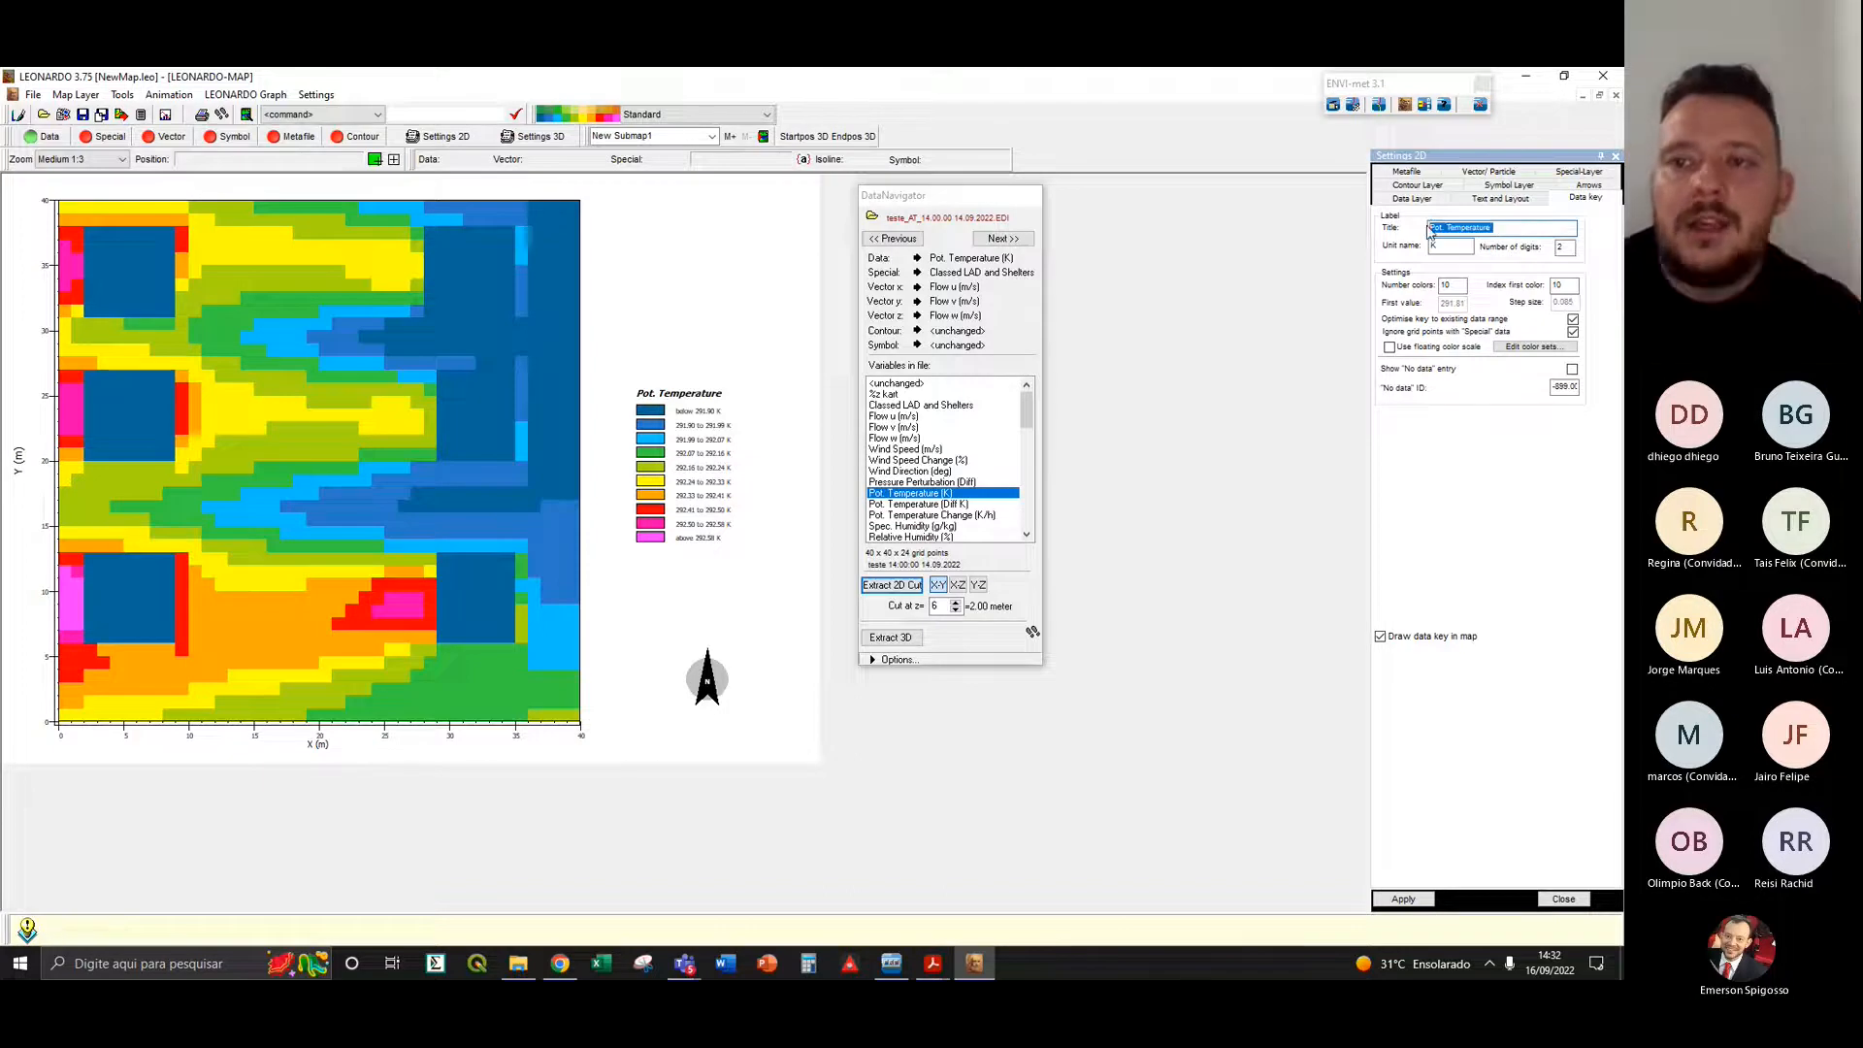
{"action": "type", "text": "Tem"}
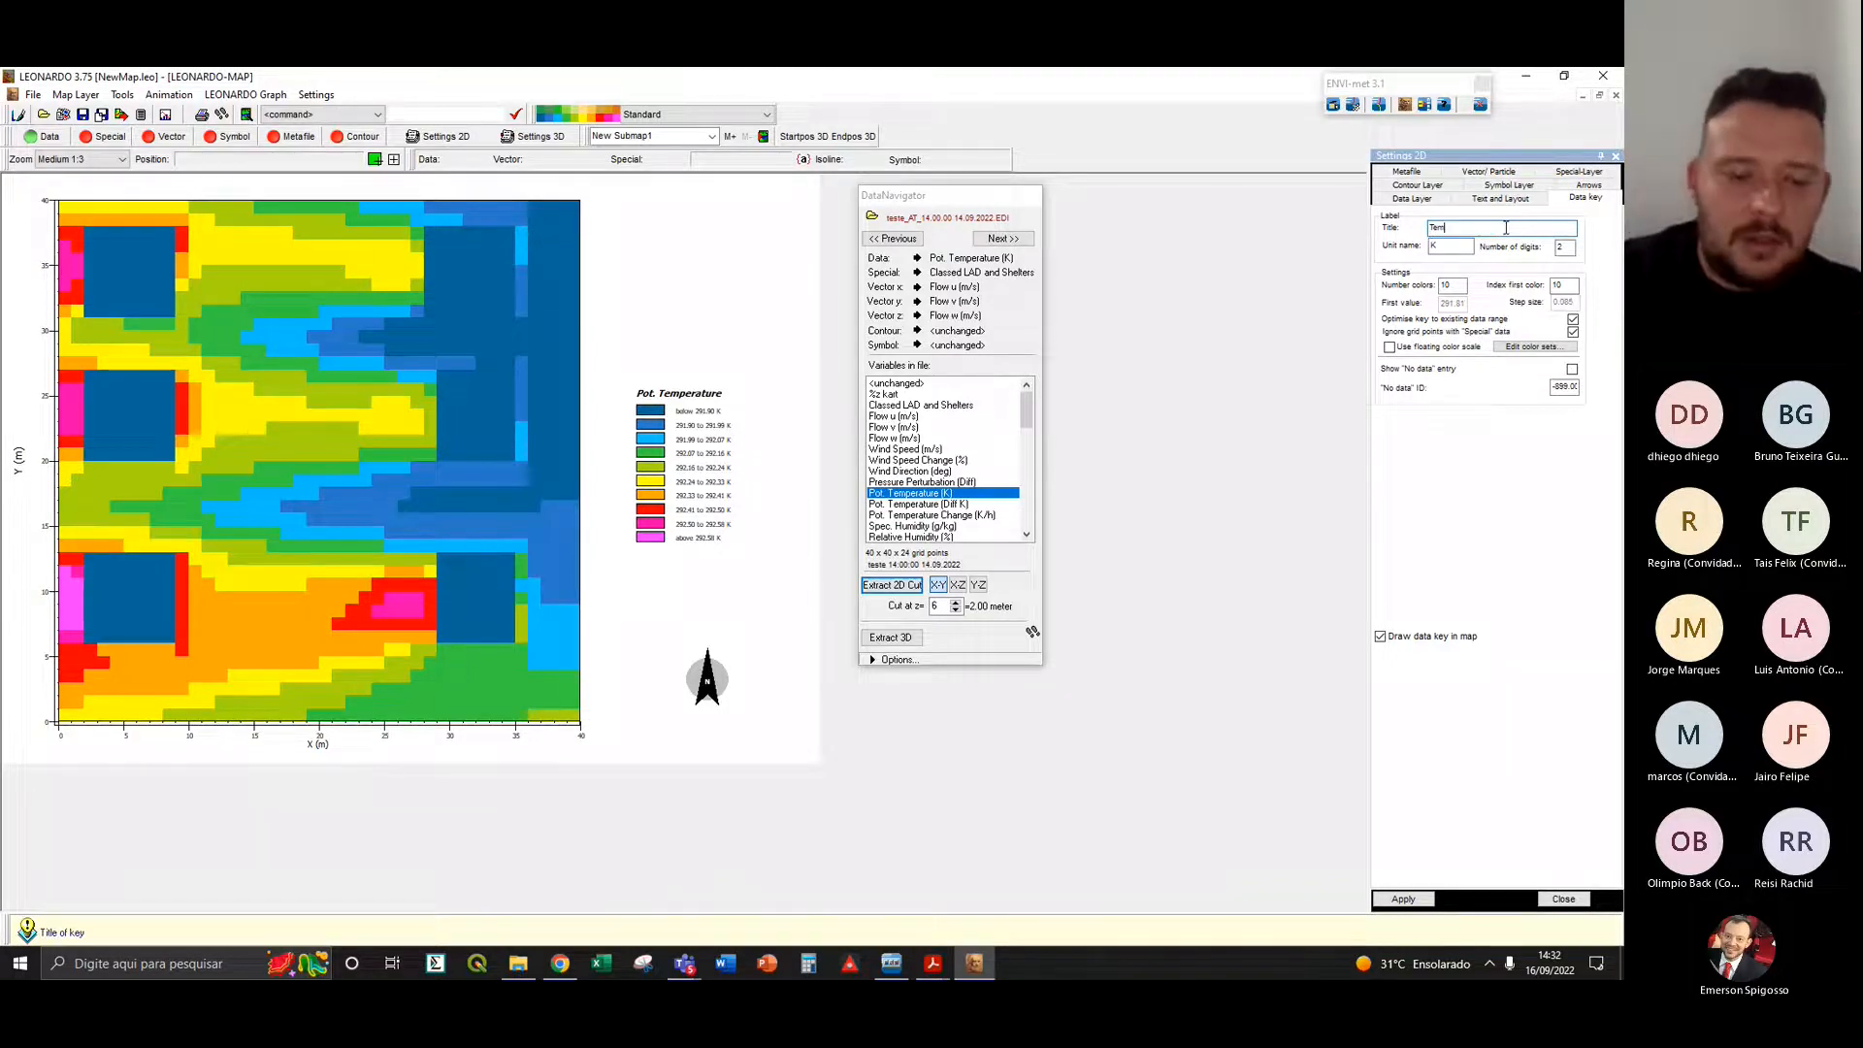
{"action": "type", "text": "peratura do car"}
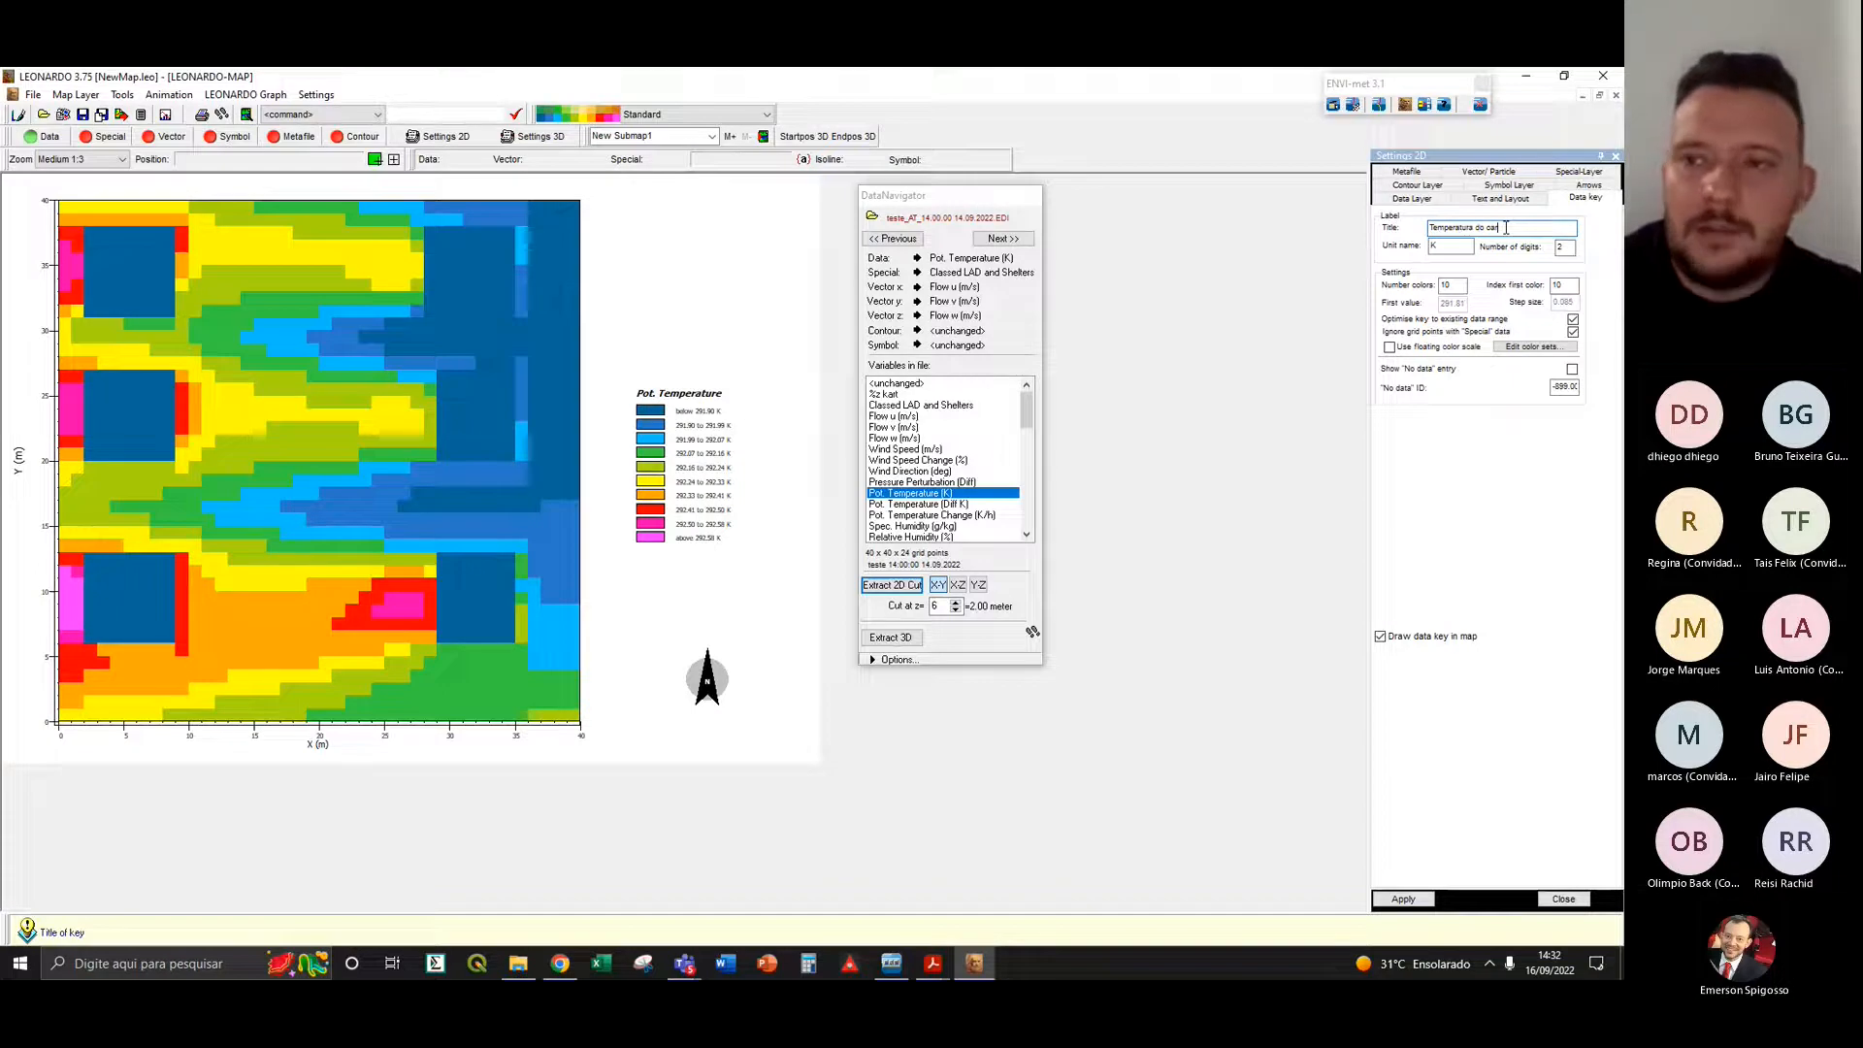
{"action": "key", "text": "BackSpace"}
{"action": "key", "text": "BackSpace"}
{"action": "key", "text": "BackSpace"}
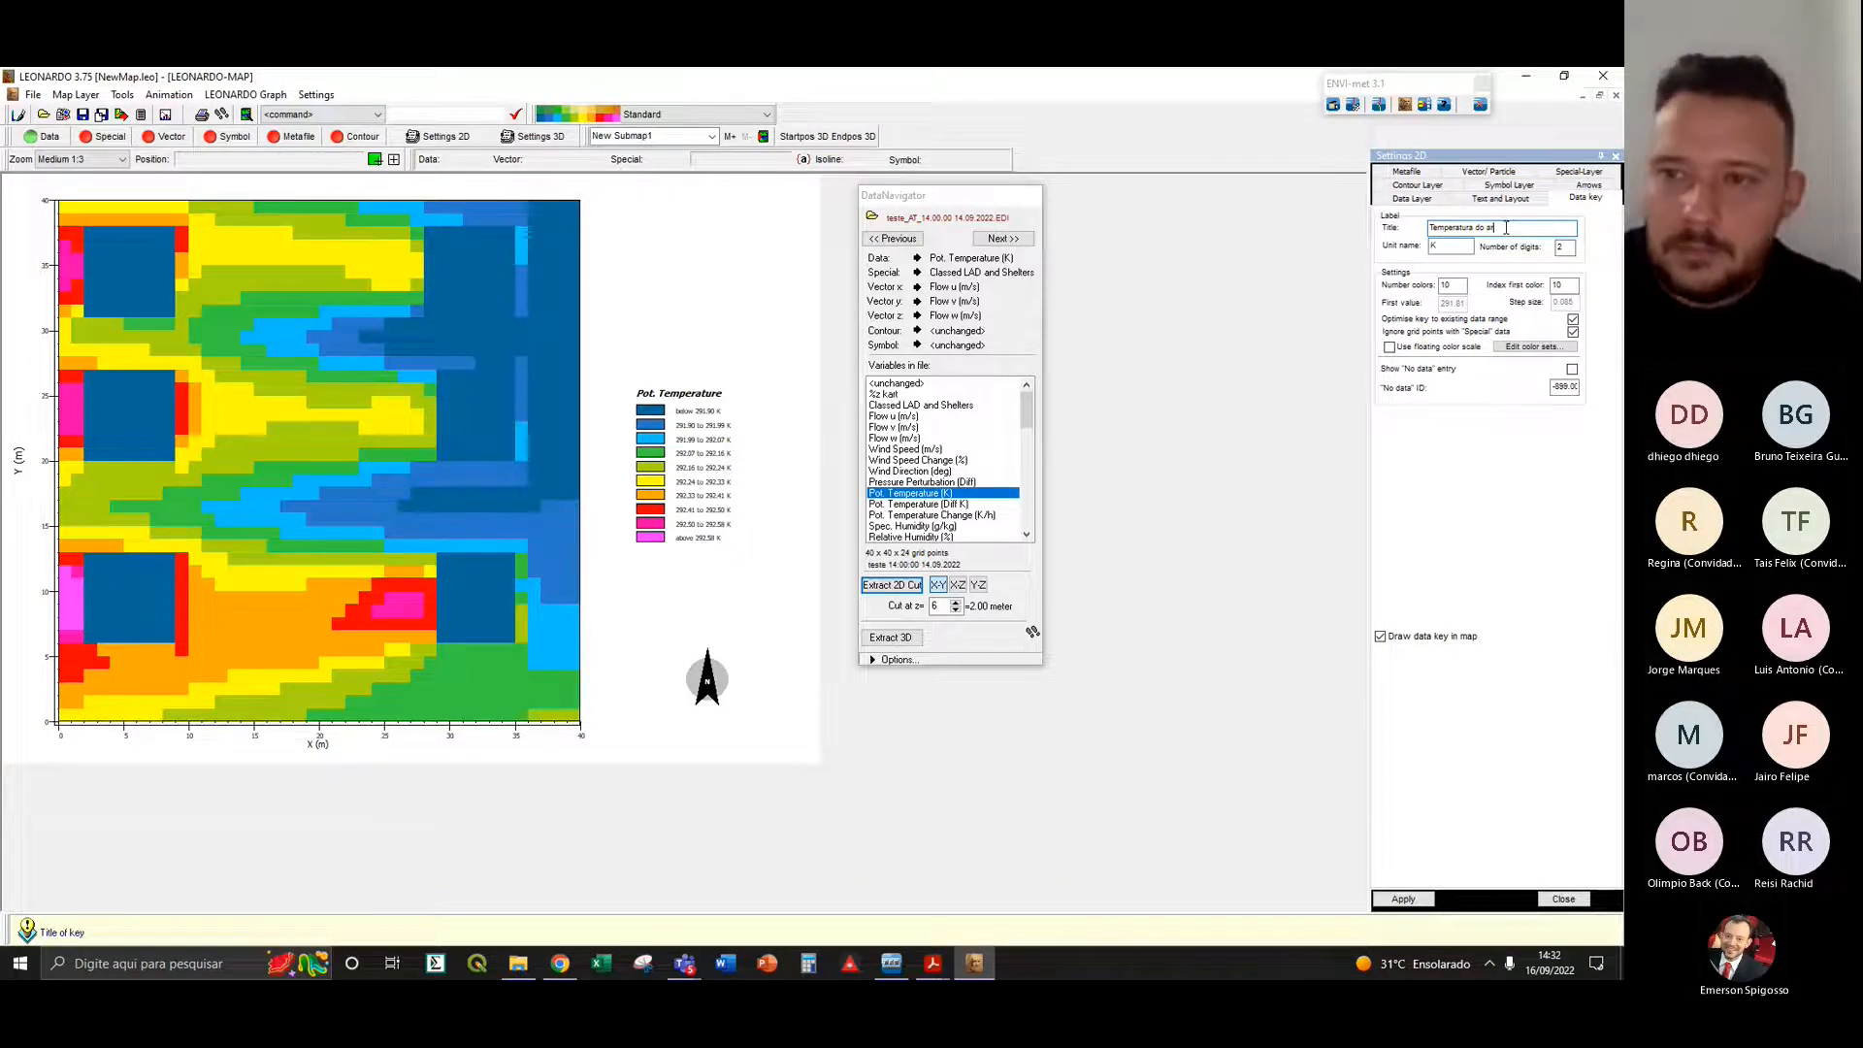
{"action": "type", "text": "ar"}
{"action": "left_click", "coordinate": [1403, 899]}
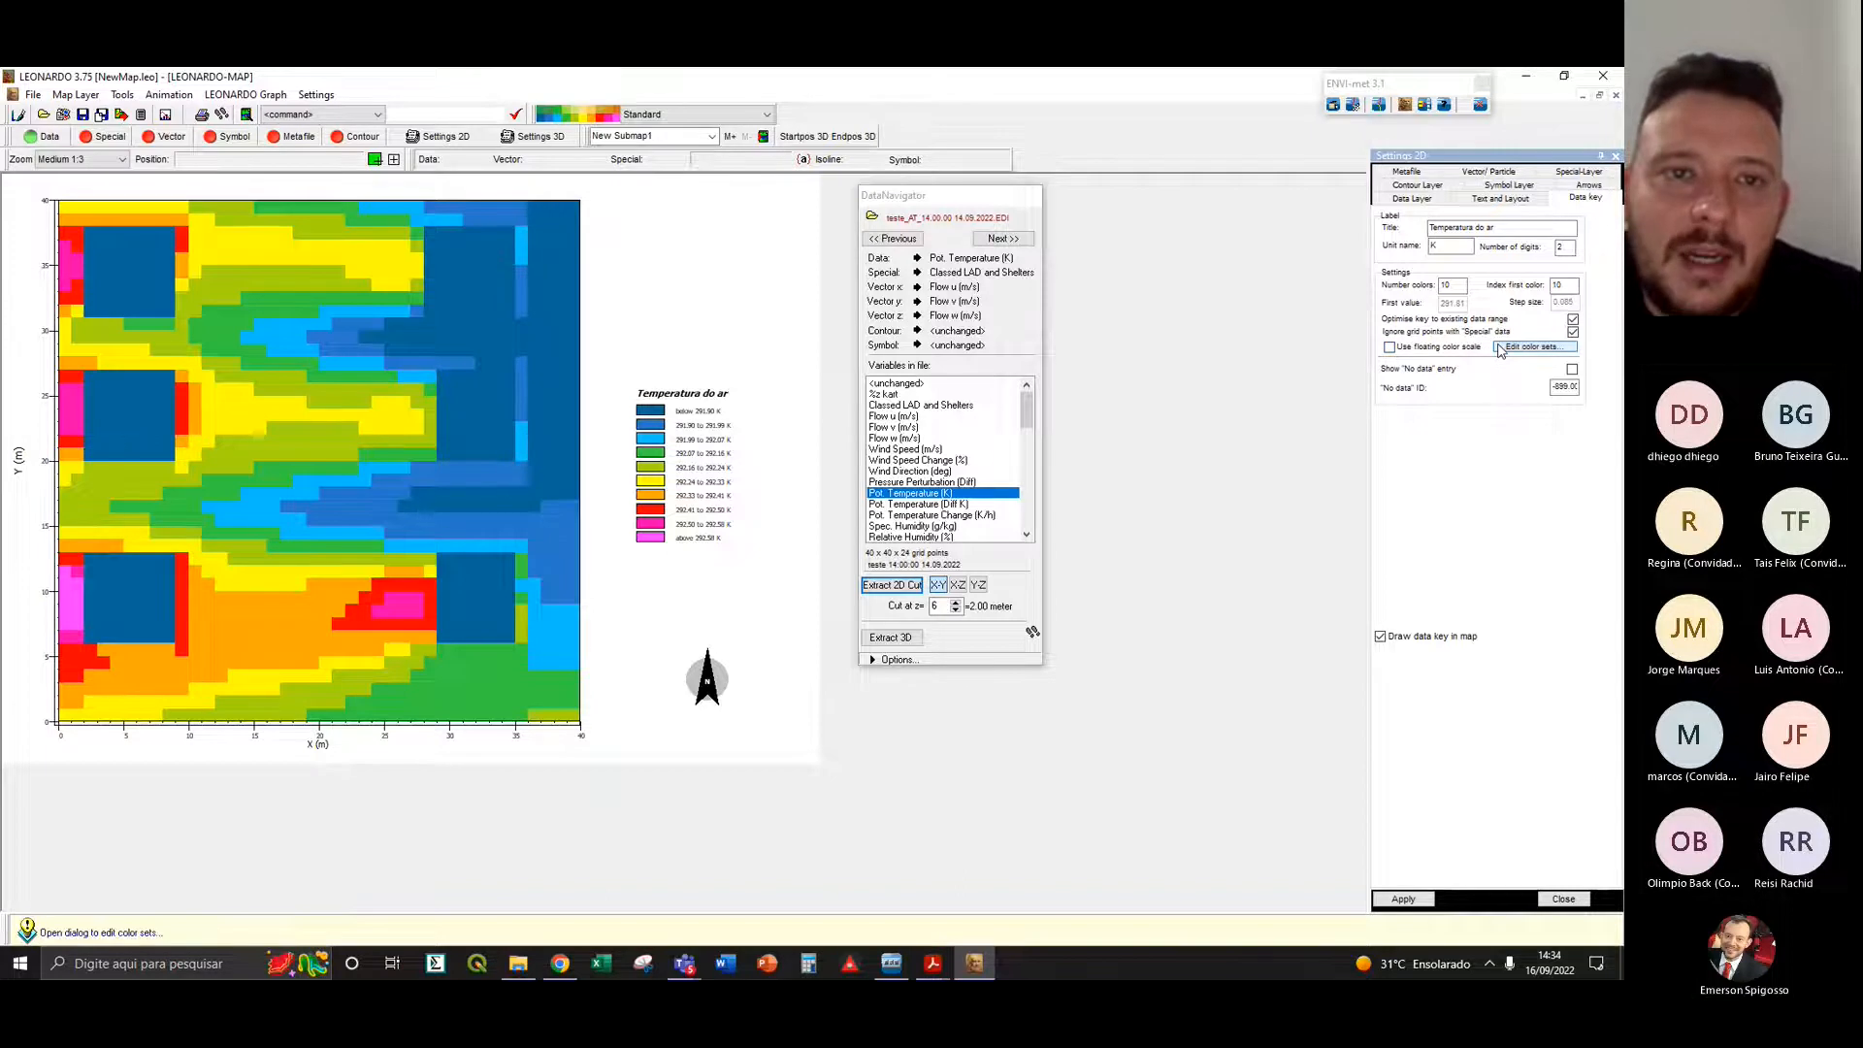
- View the Standard palette in the color set editor and close it without making changes
{"action": "left_click", "coordinate": [1553, 355]}
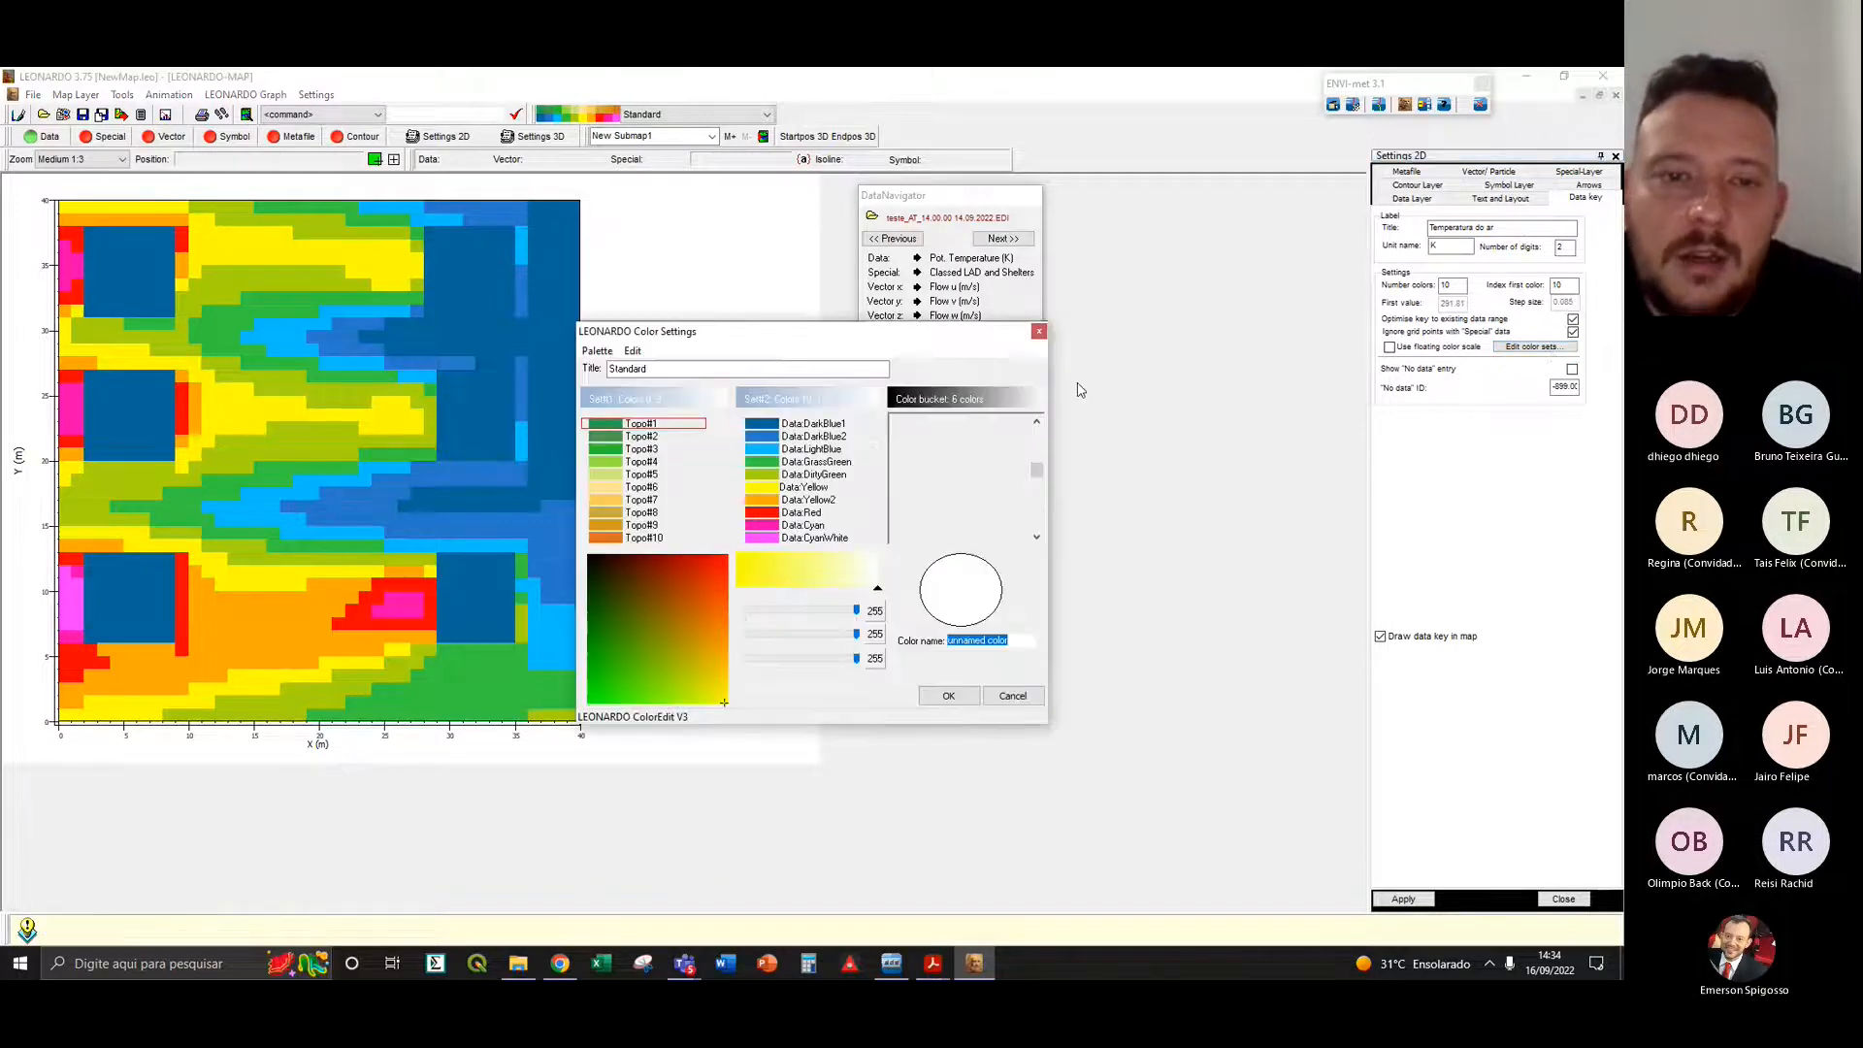
{"action": "left_click_drag", "start_coordinate": [860, 333], "coordinate": [1003, 345]}
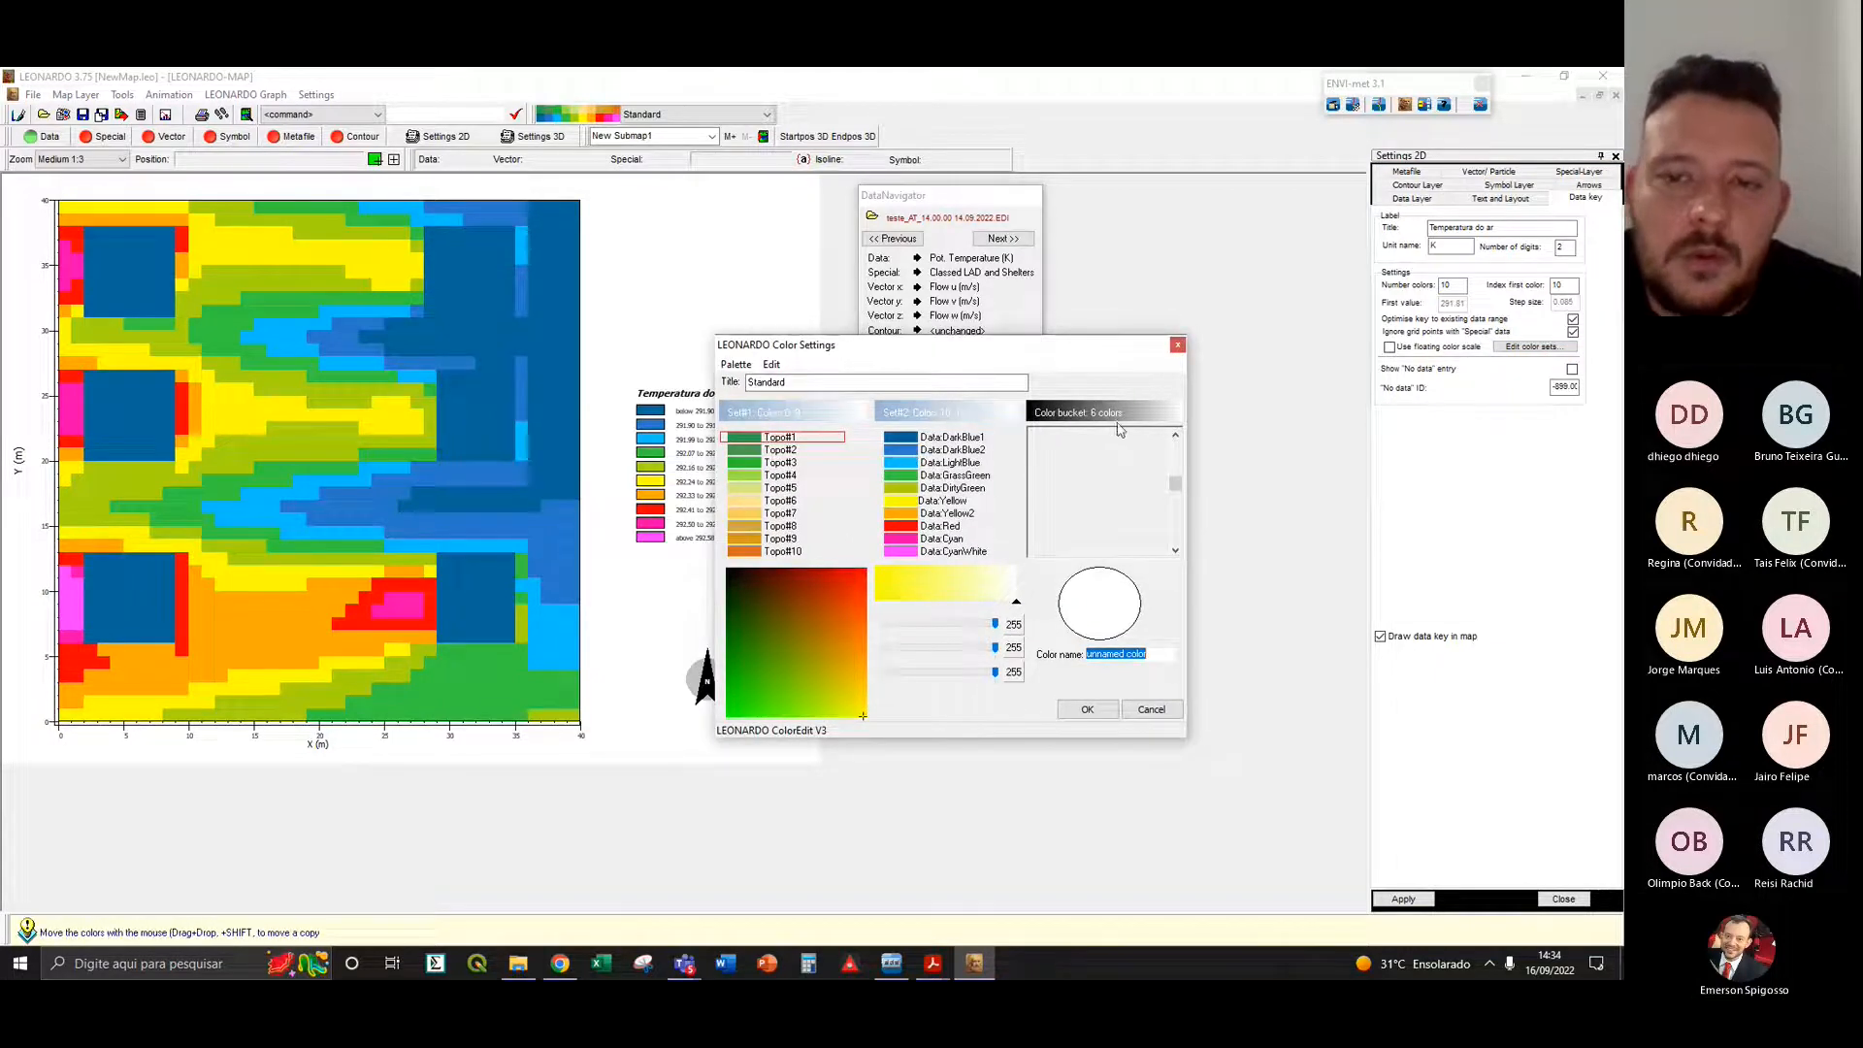
{"action": "left_click", "coordinate": [1177, 344]}
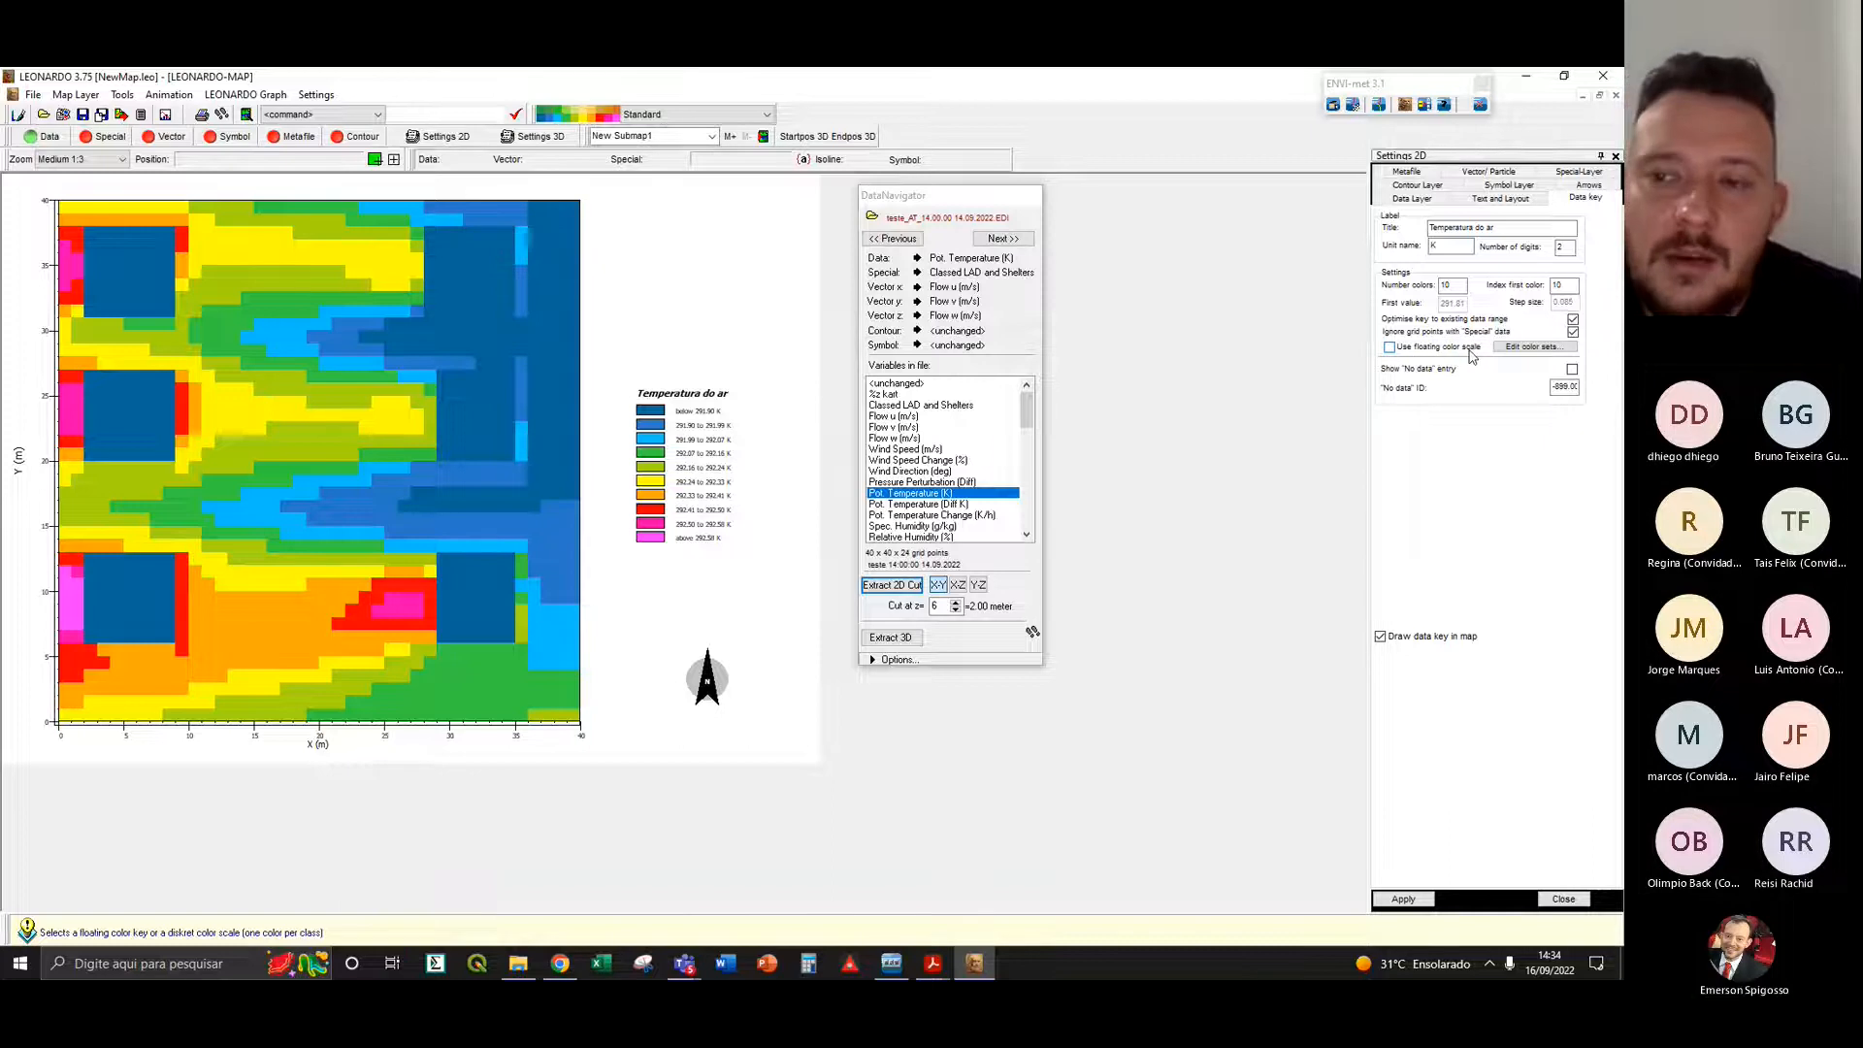
- Try the floating color scale on the temperature map, and switch back to the discrete color classes
{"action": "left_click", "coordinate": [1396, 347]}
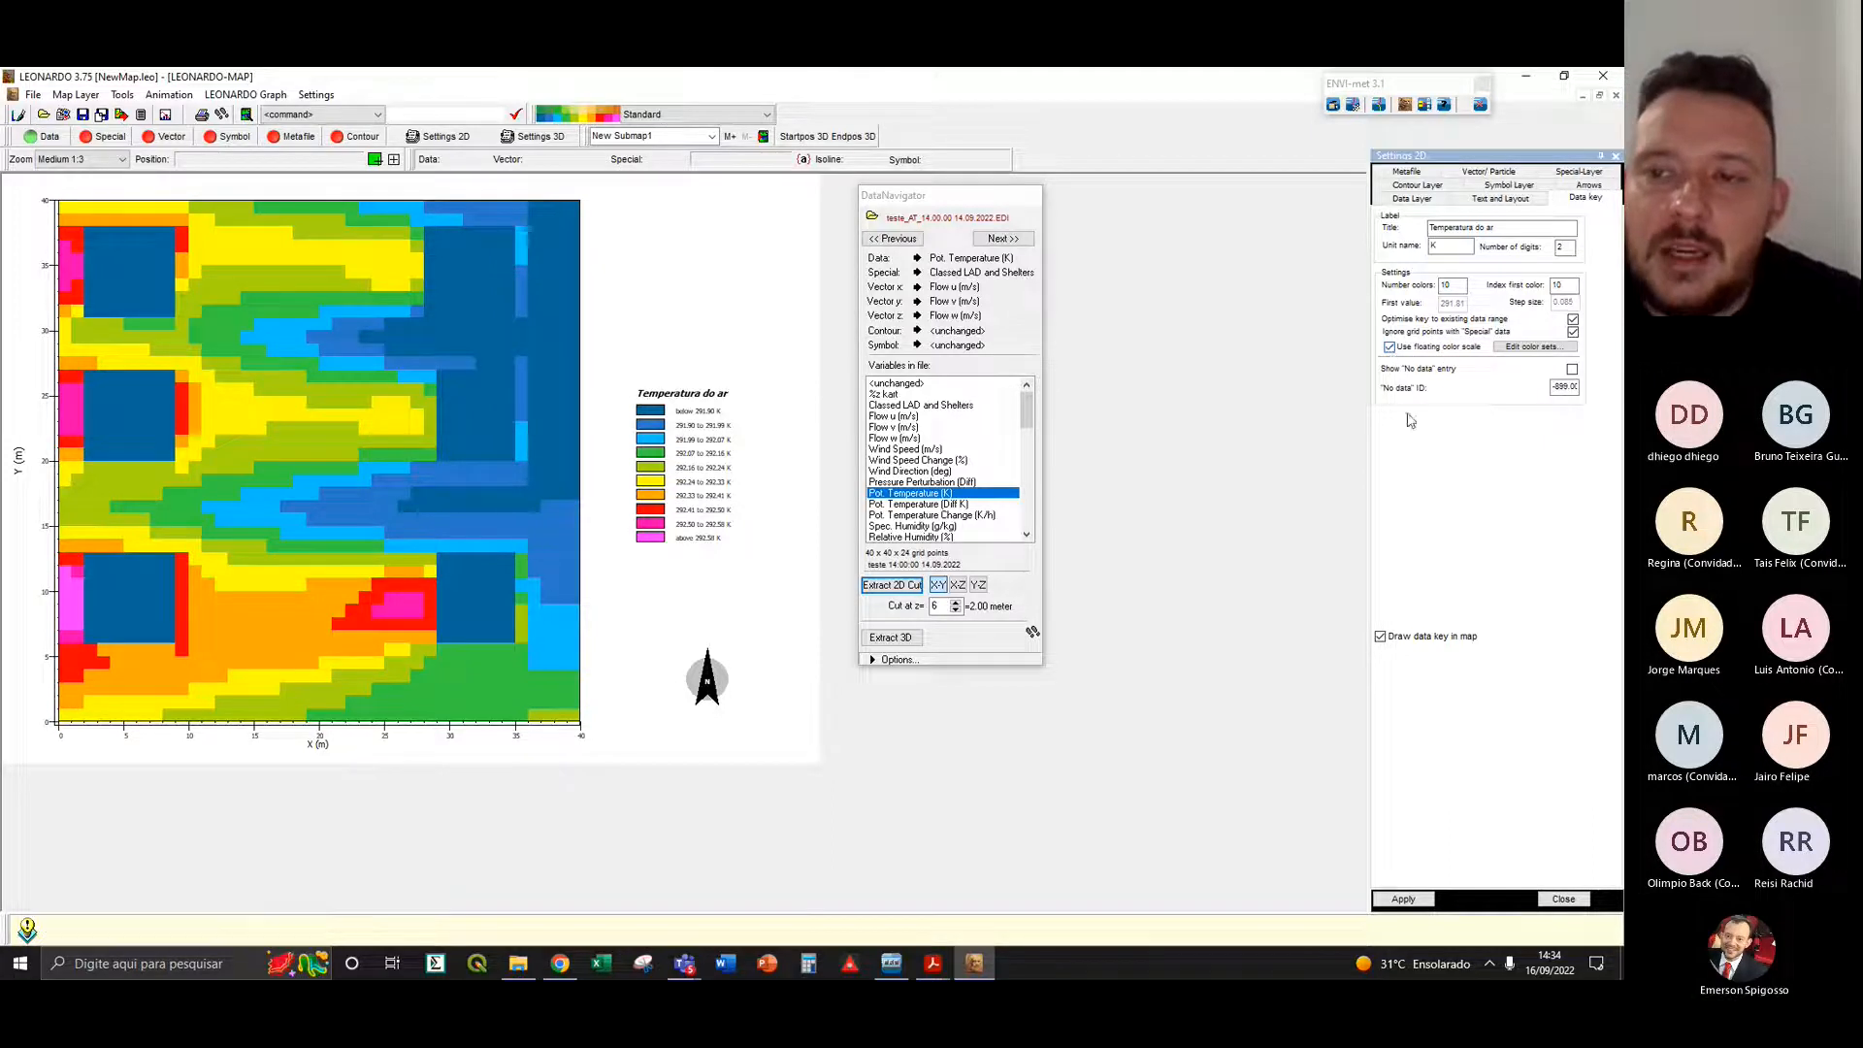
{"action": "left_click", "coordinate": [1406, 898]}
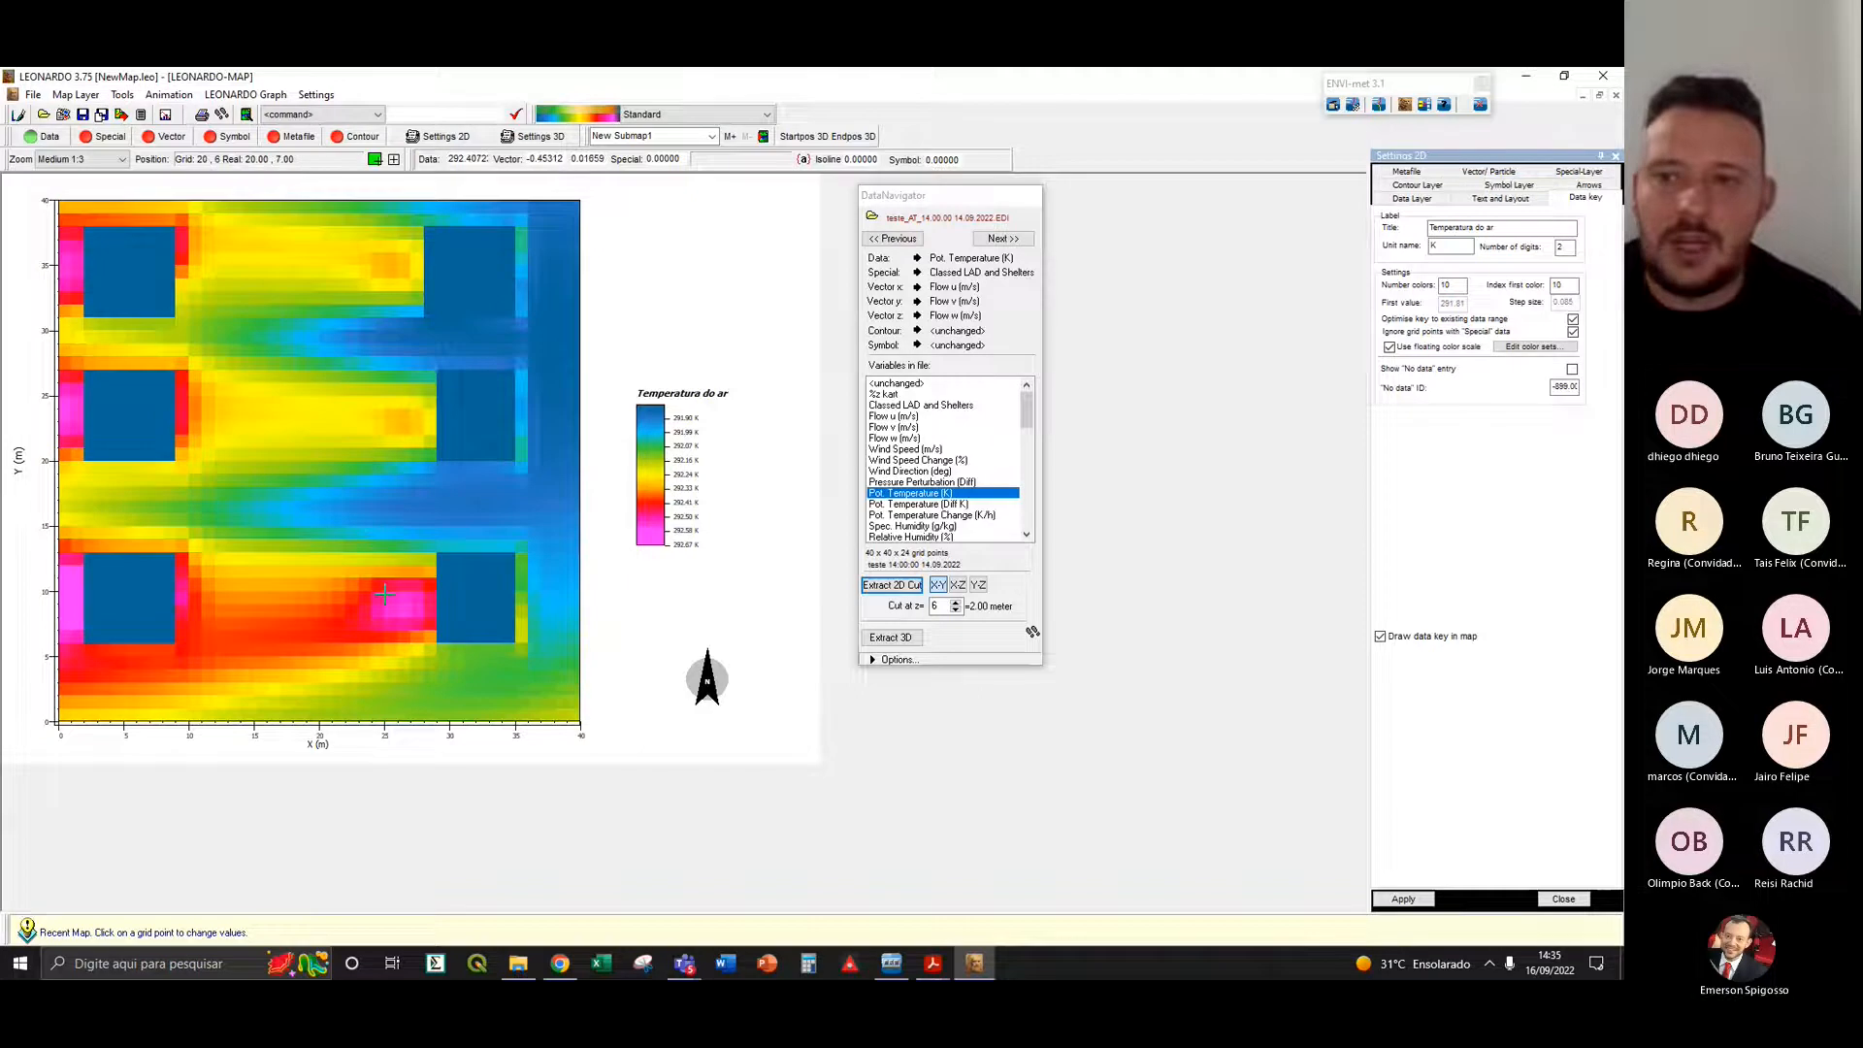
{"action": "left_click", "coordinate": [1389, 347]}
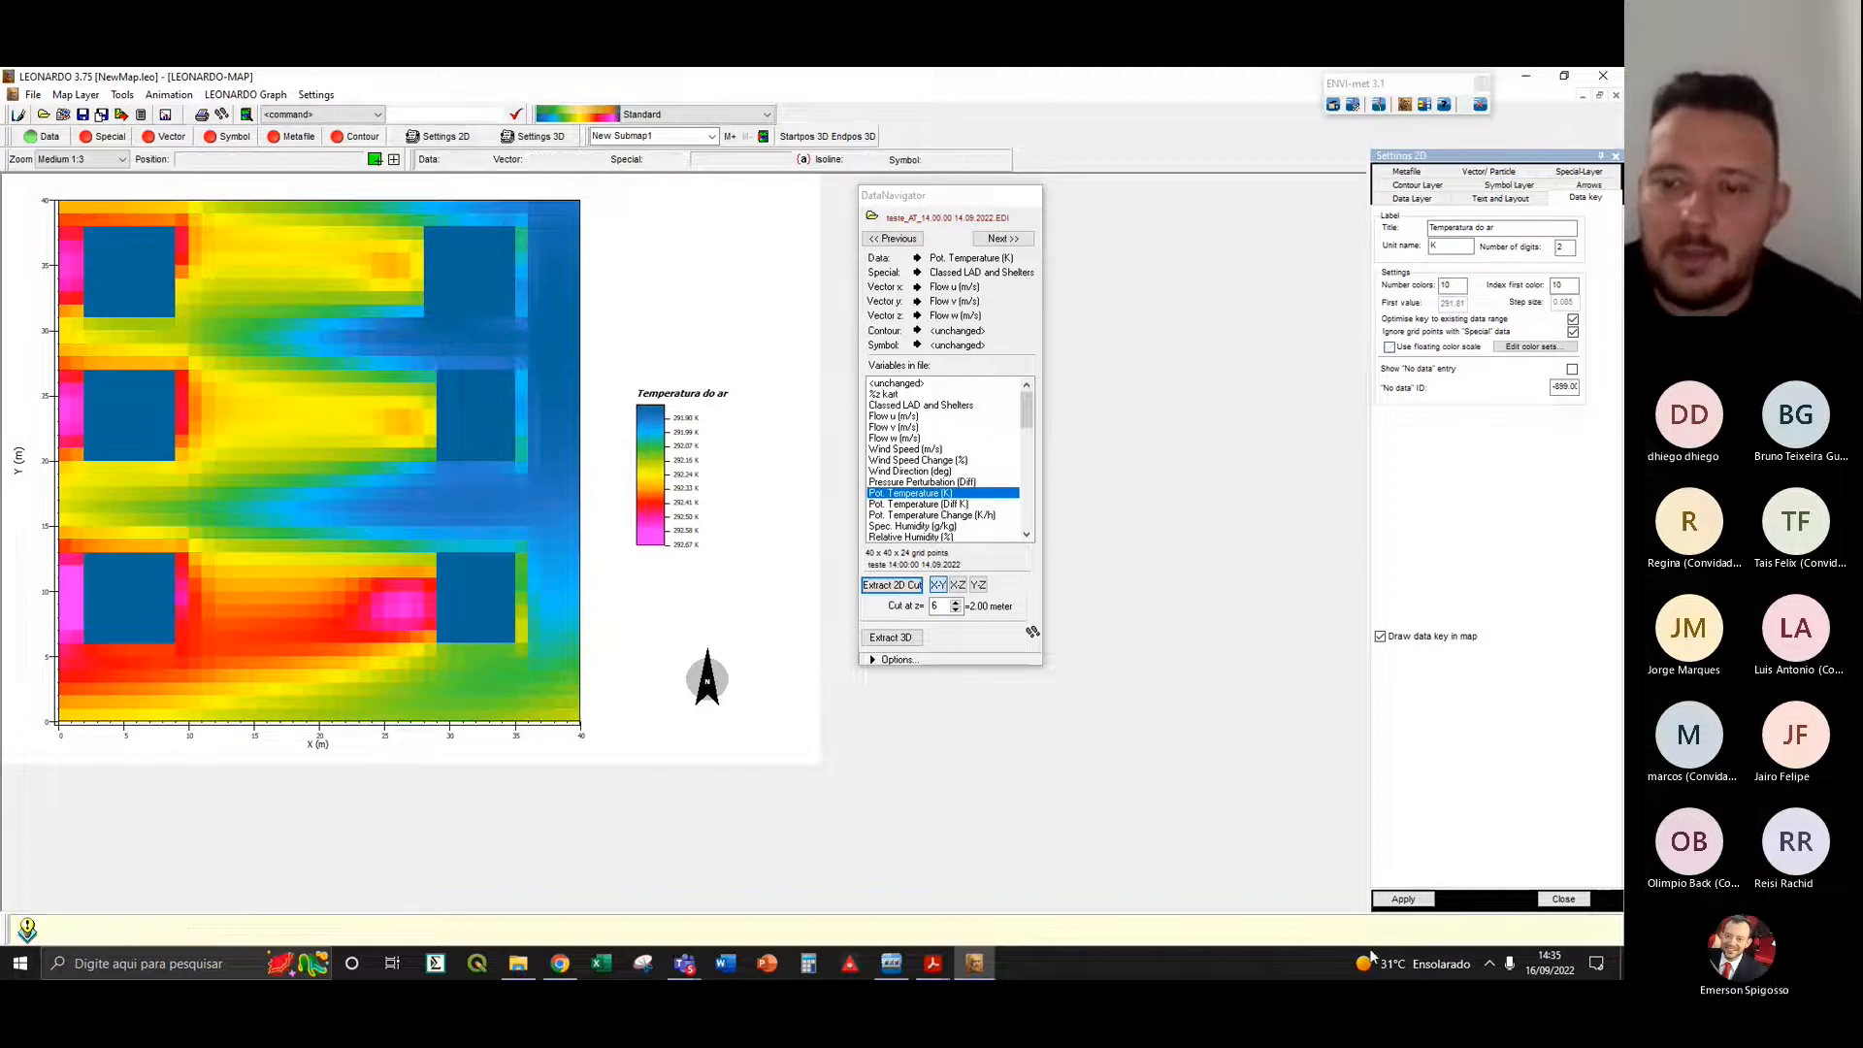
{"action": "left_click", "coordinate": [1383, 902]}
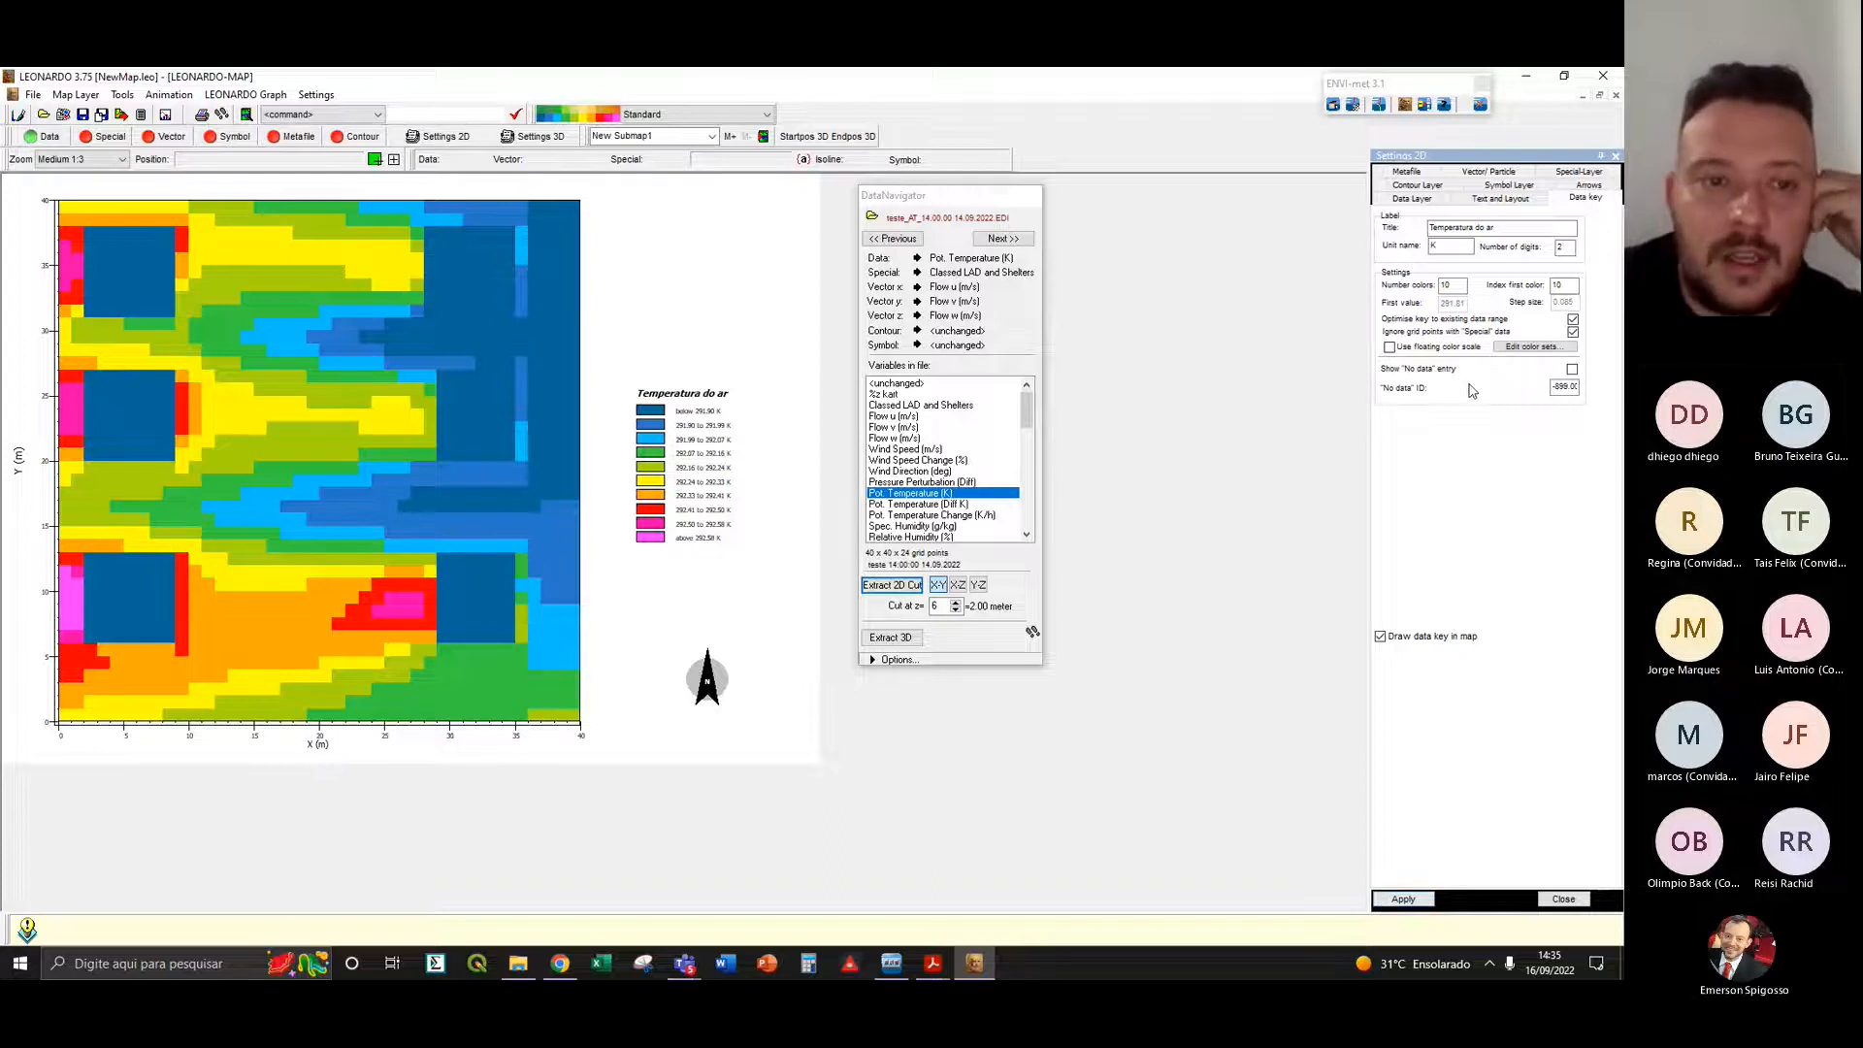
- Enable the floating color scale for the data key and apply it to the temperature map
{"action": "left_click", "coordinate": [1389, 346]}
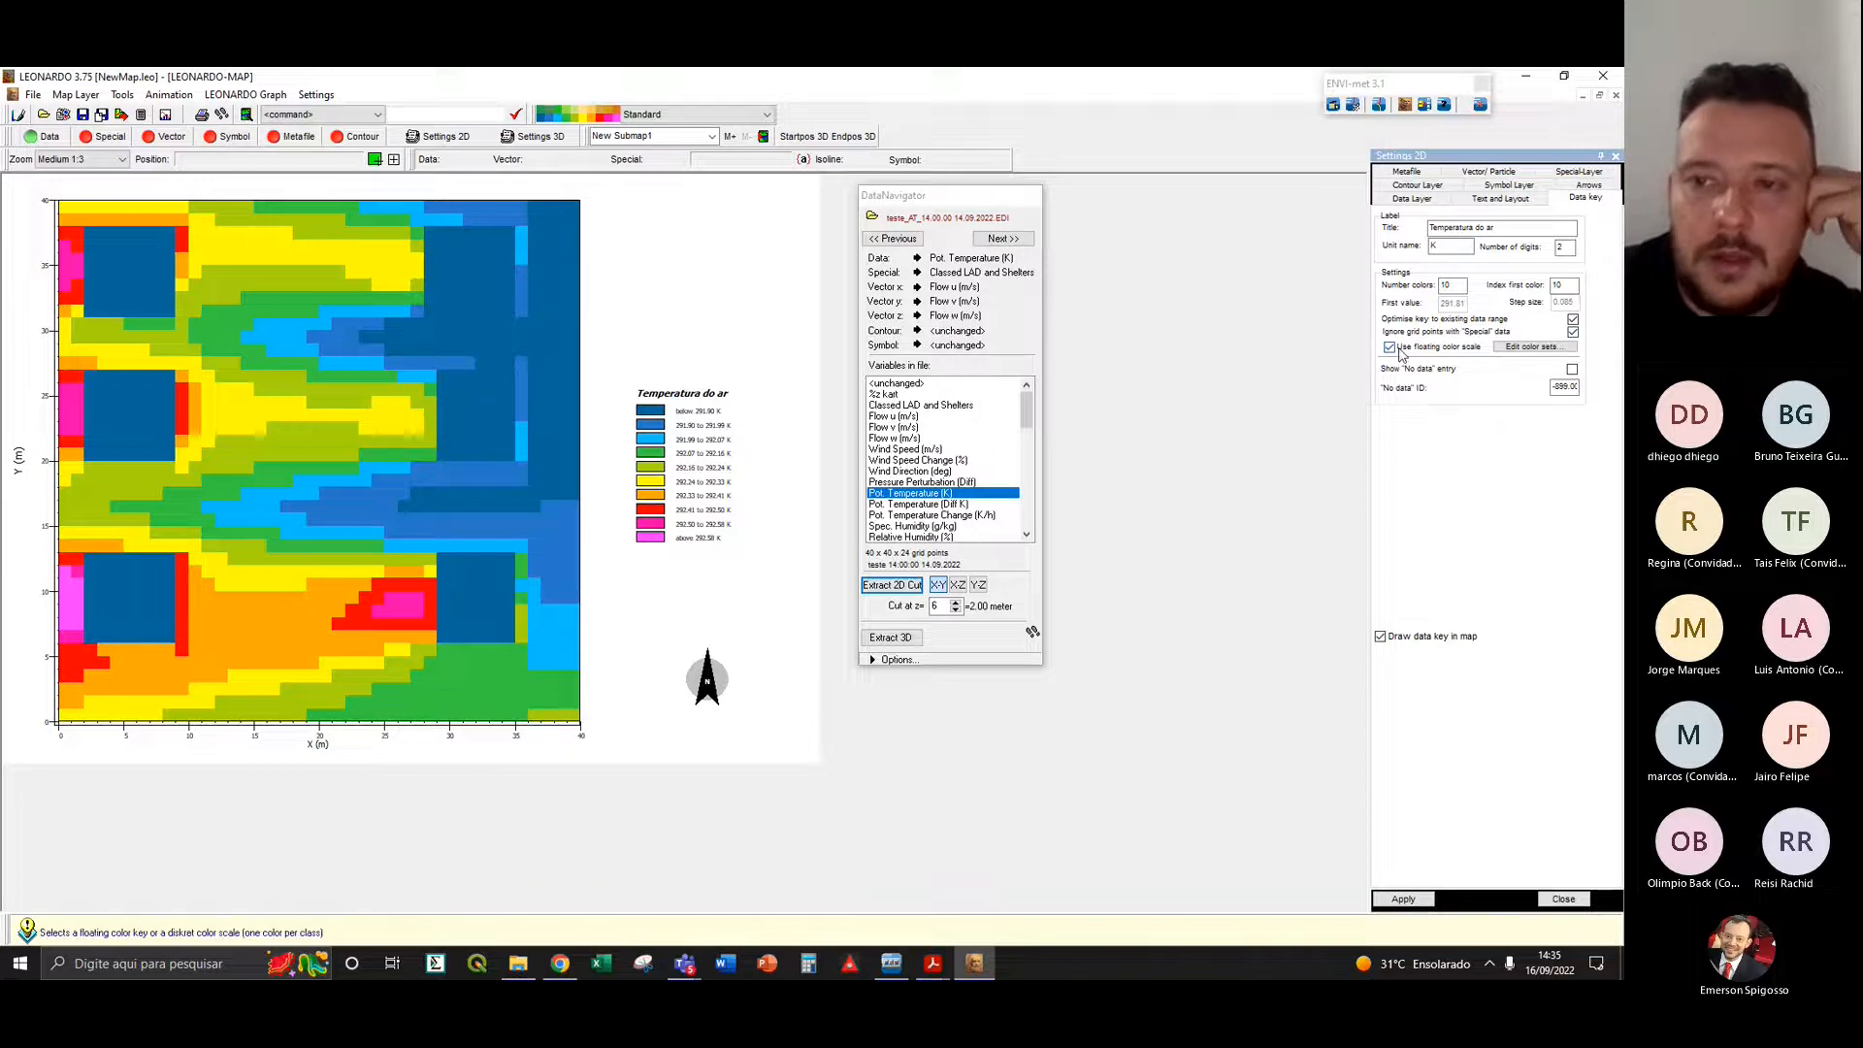
{"action": "left_click", "coordinate": [1403, 900]}
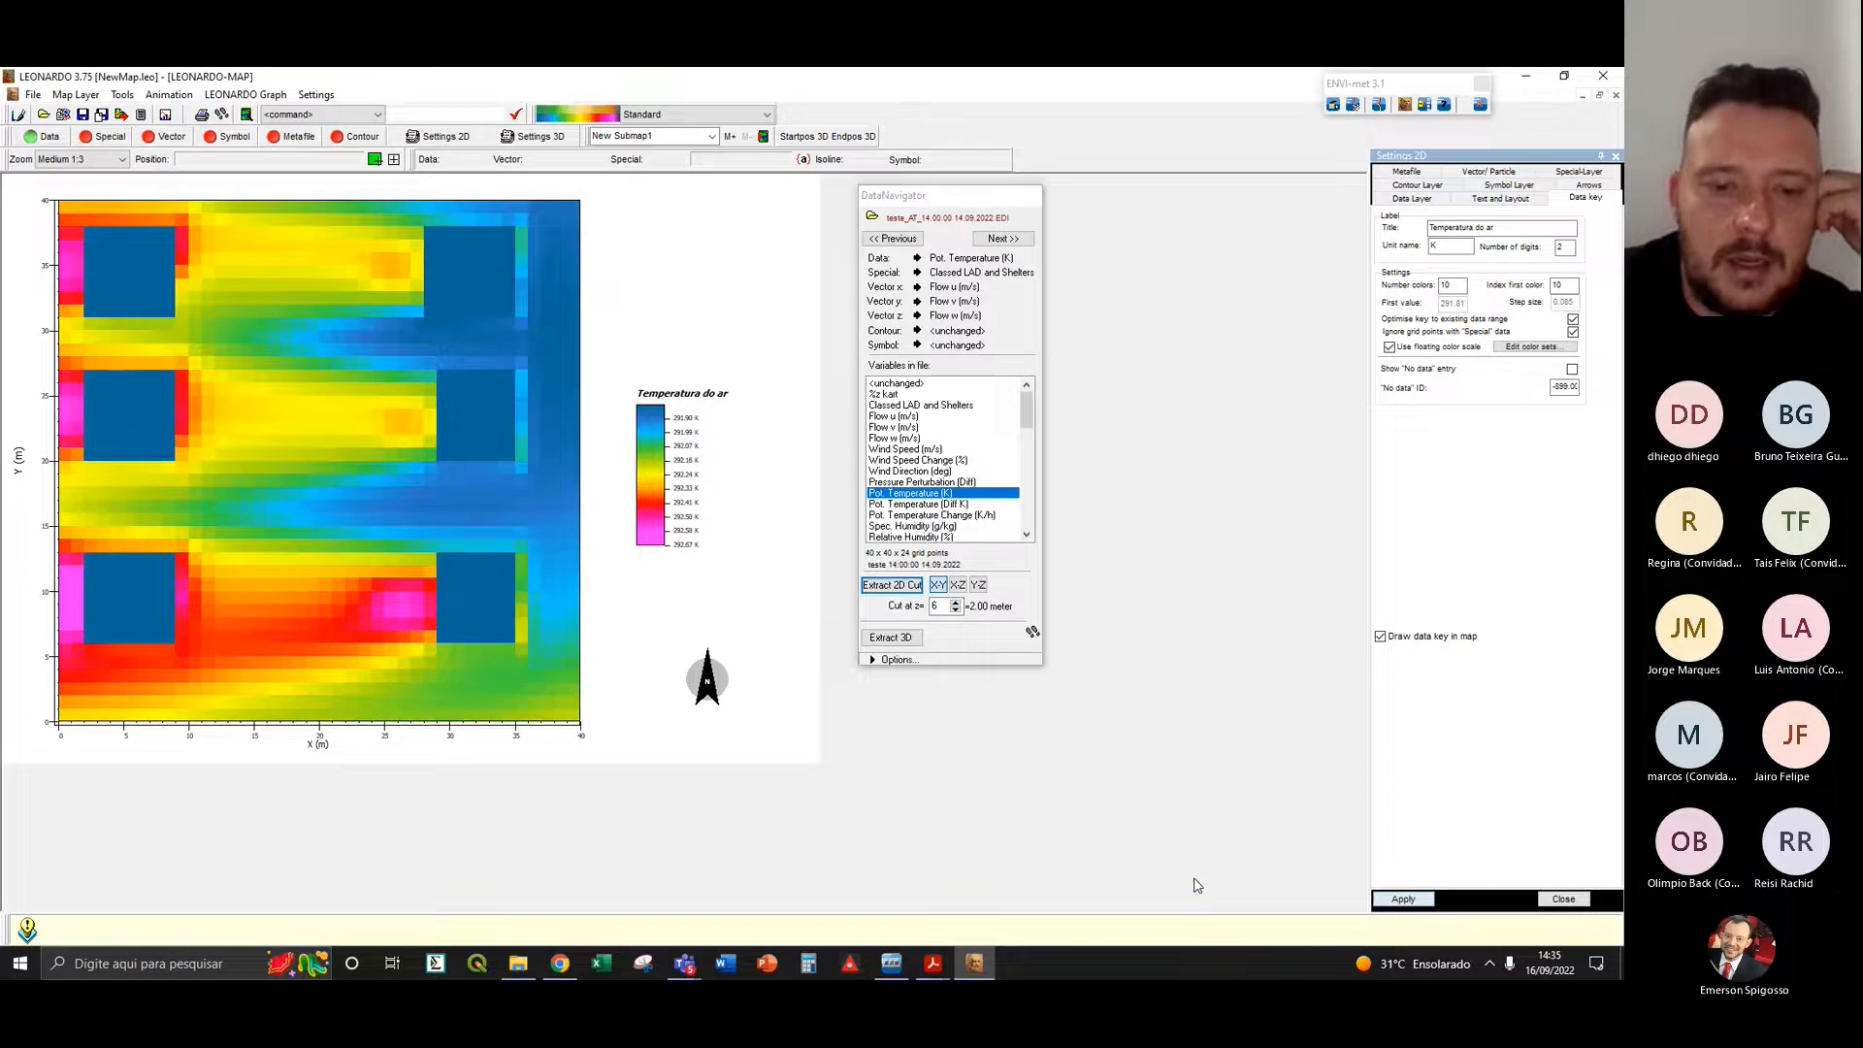
- Switch to the Teams meeting, admit the waiting guest from the participants list, and return to LEONARDO
{"action": "key", "text": "alt+Tab"}
{"action": "left_click", "coordinate": [1570, 349]}
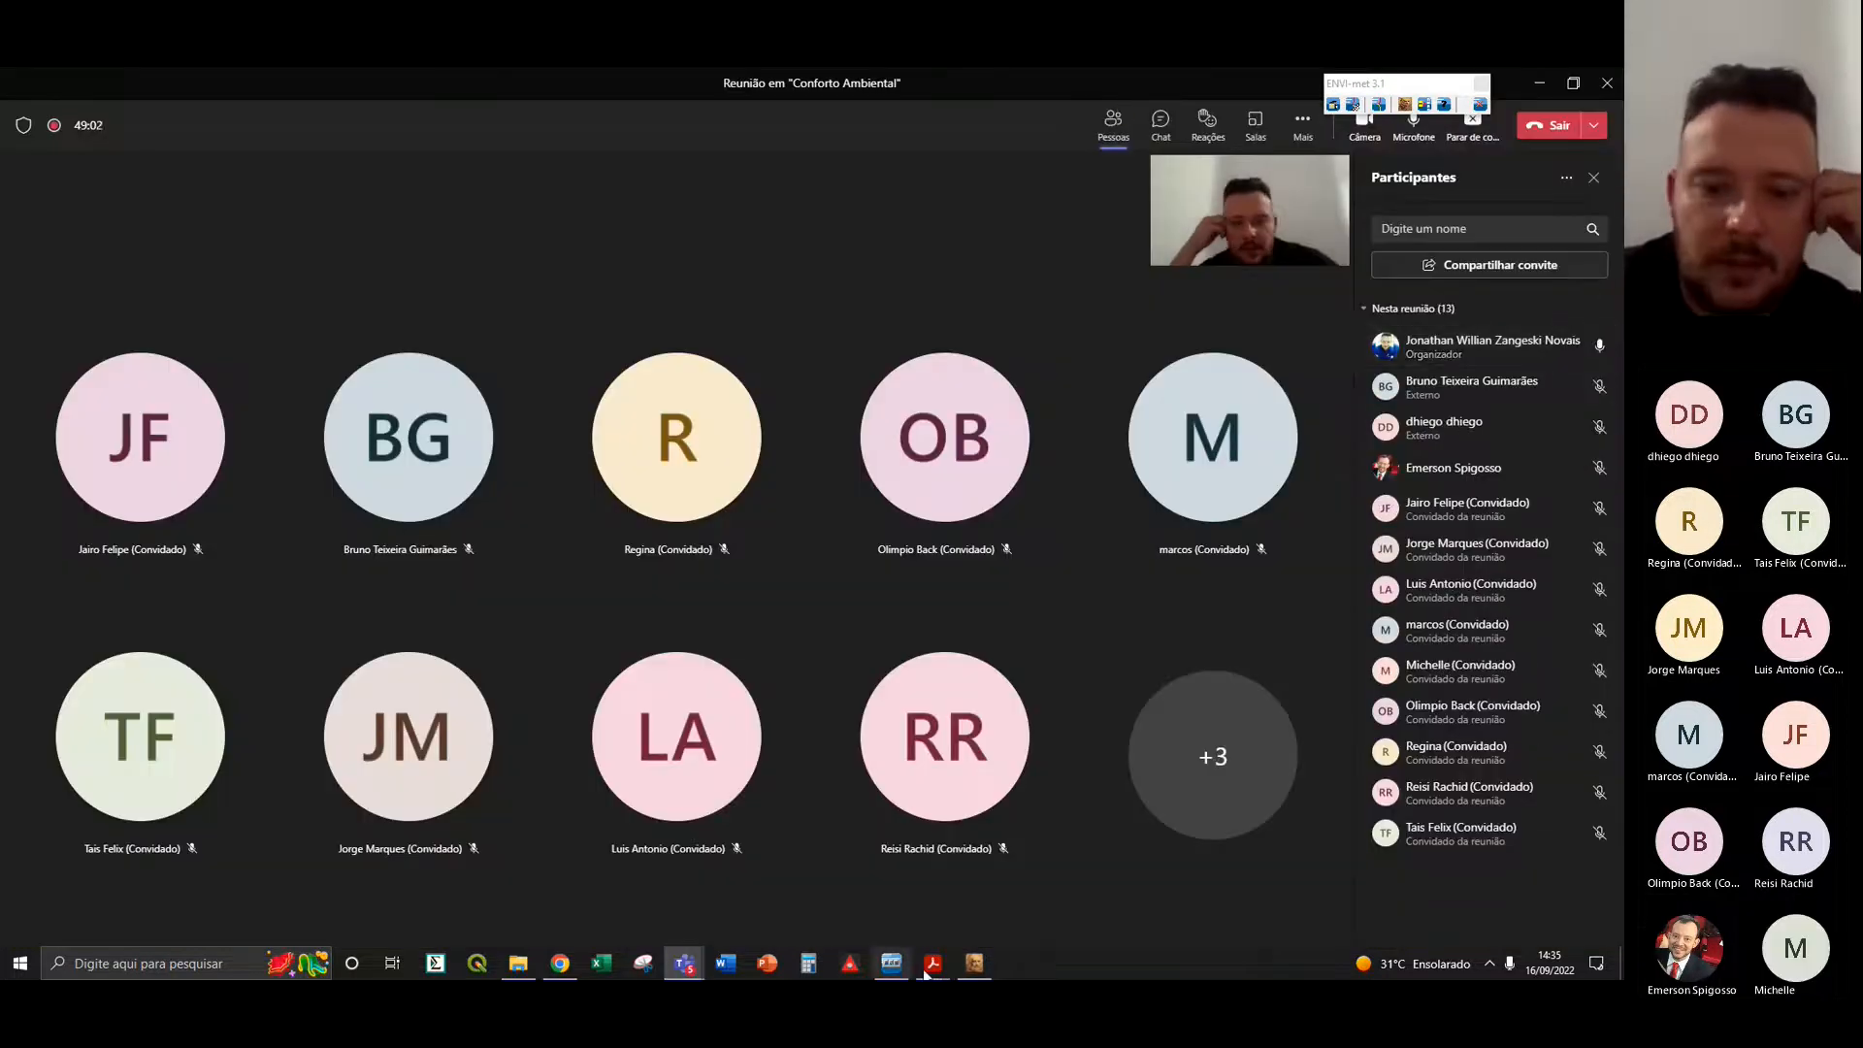
{"action": "left_click", "coordinate": [974, 963]}
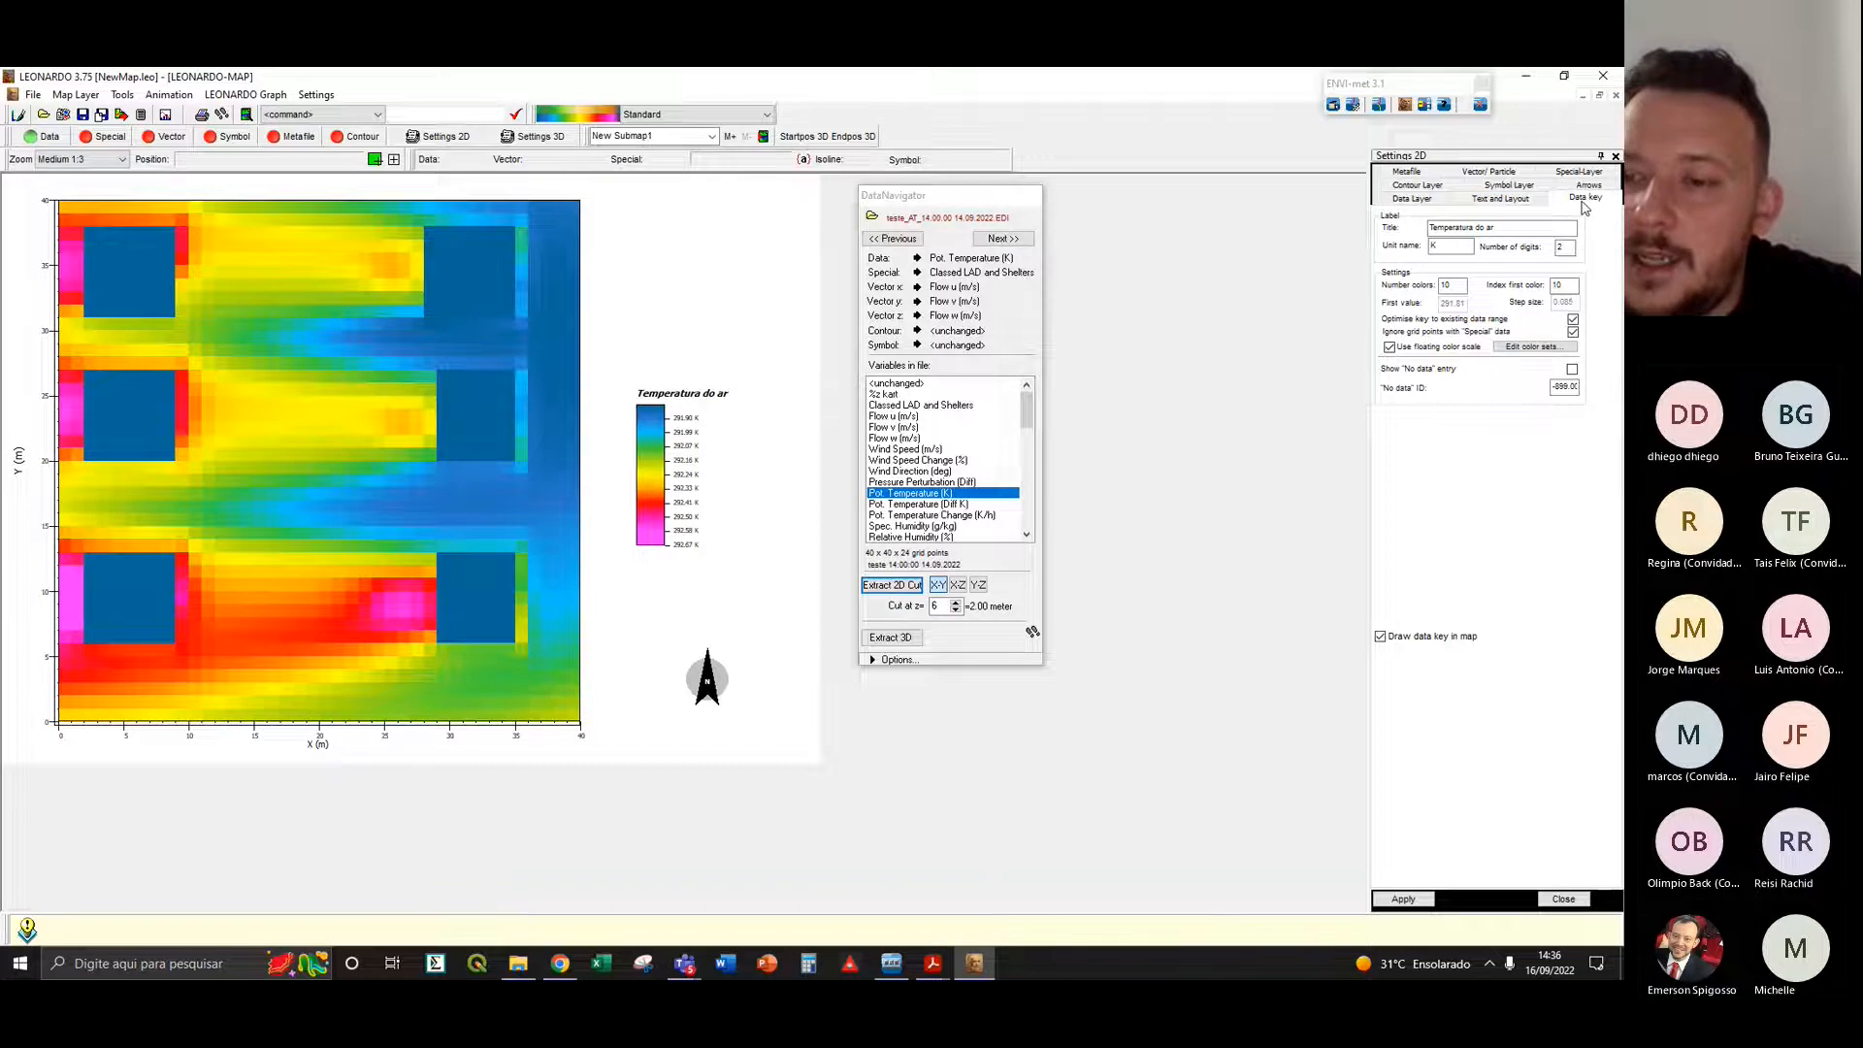
- Turn on the contour layer in the 2D settings and apply it to the map
{"action": "left_click", "coordinate": [1424, 189]}
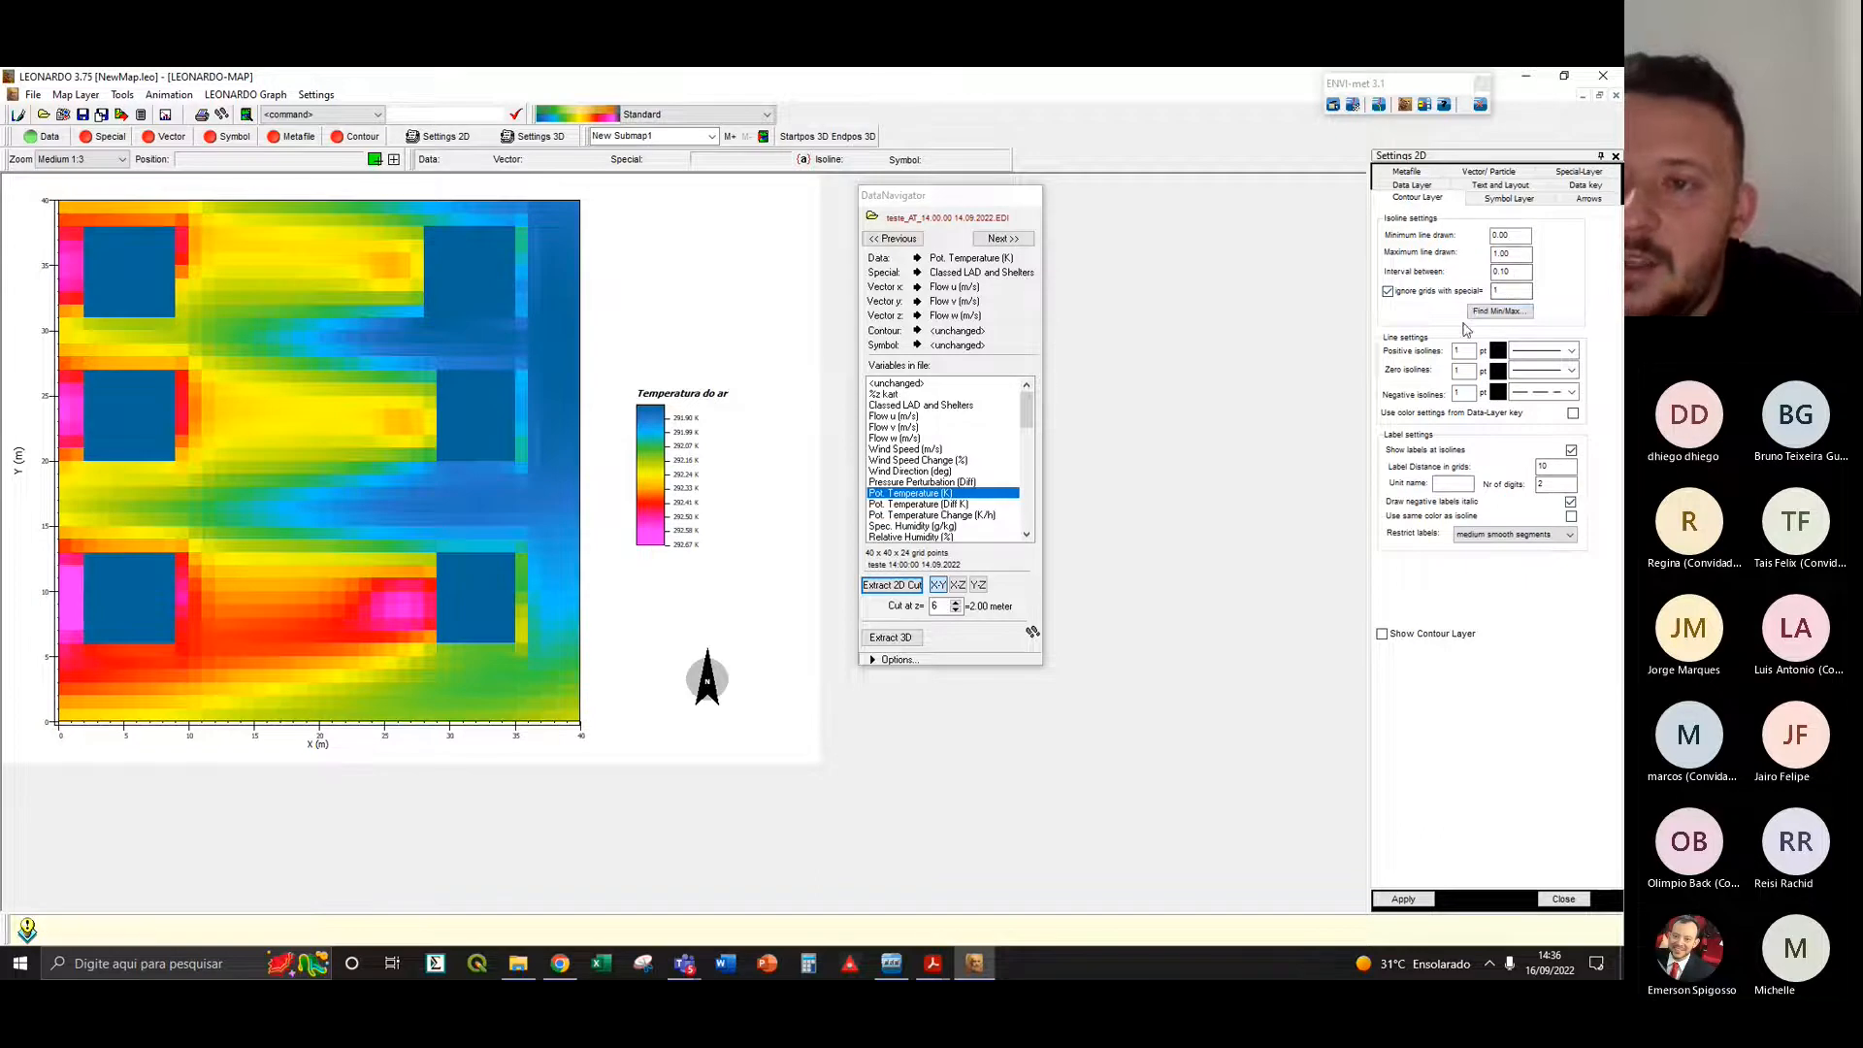
{"action": "left_click", "coordinate": [1382, 634]}
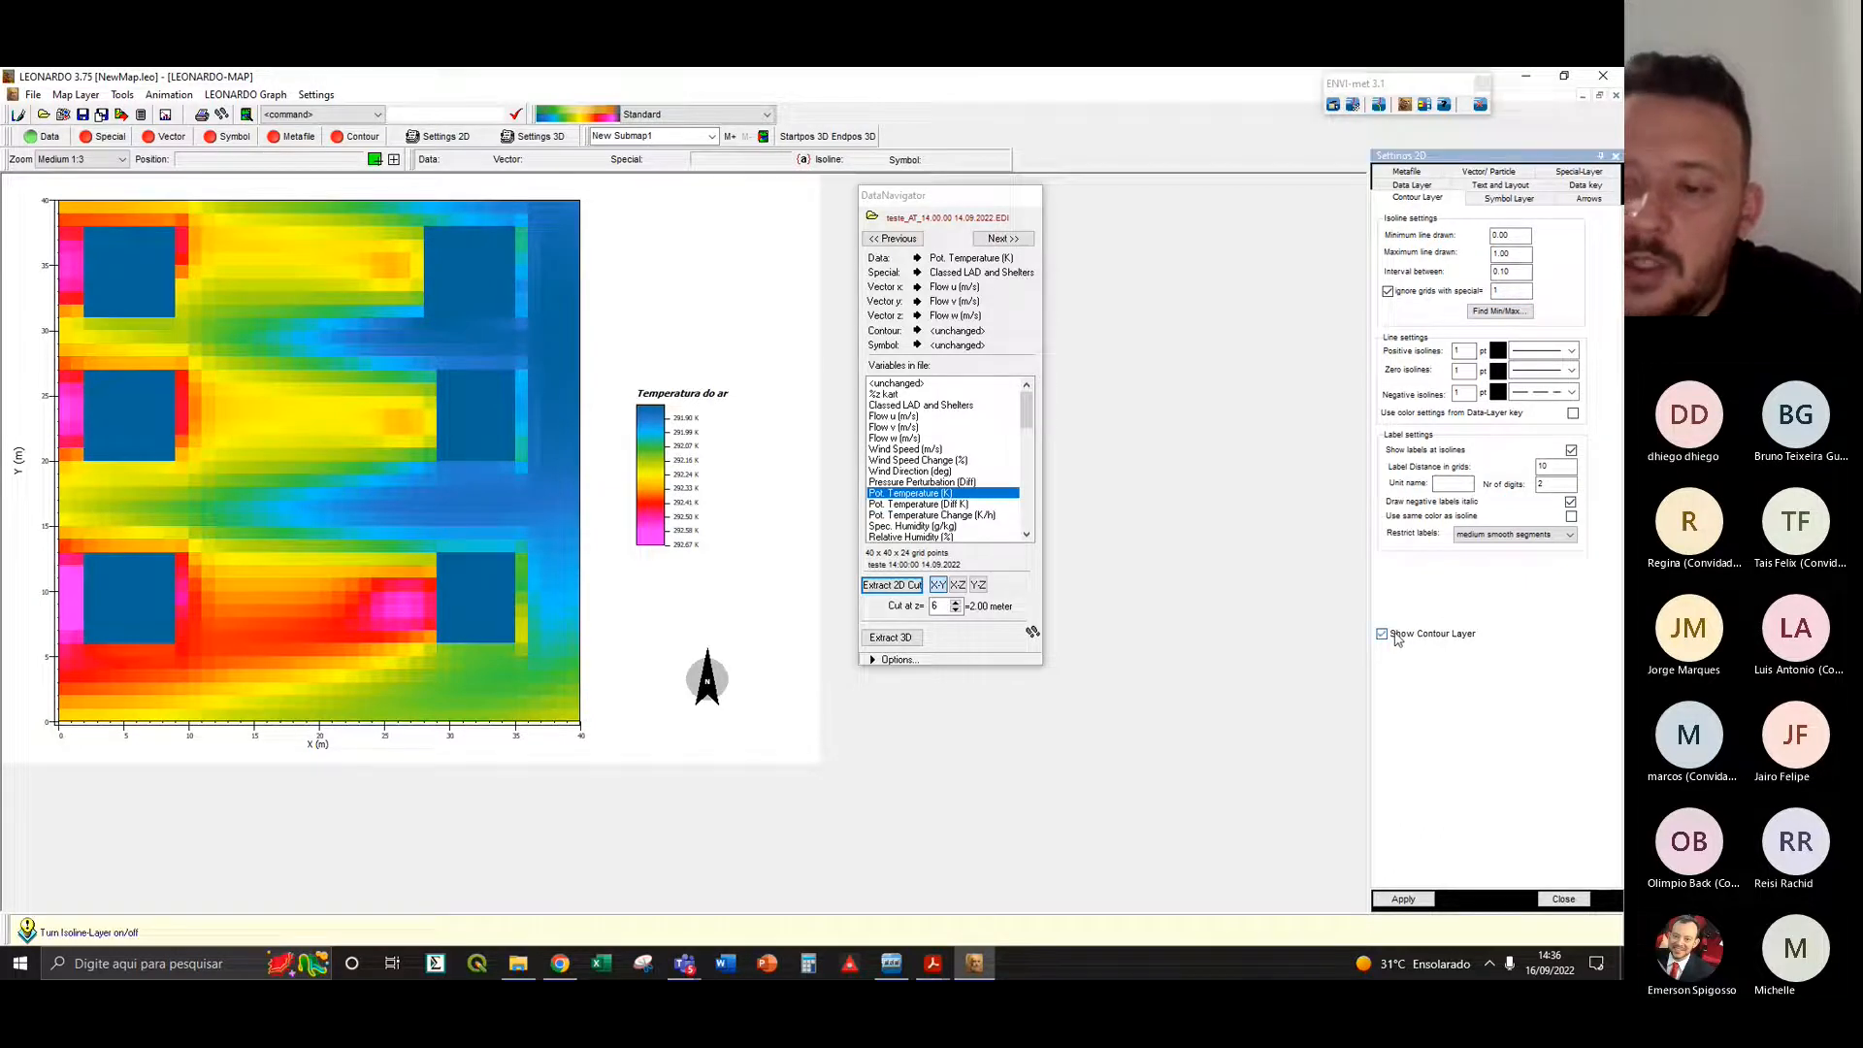
{"action": "left_click", "coordinate": [1425, 898]}
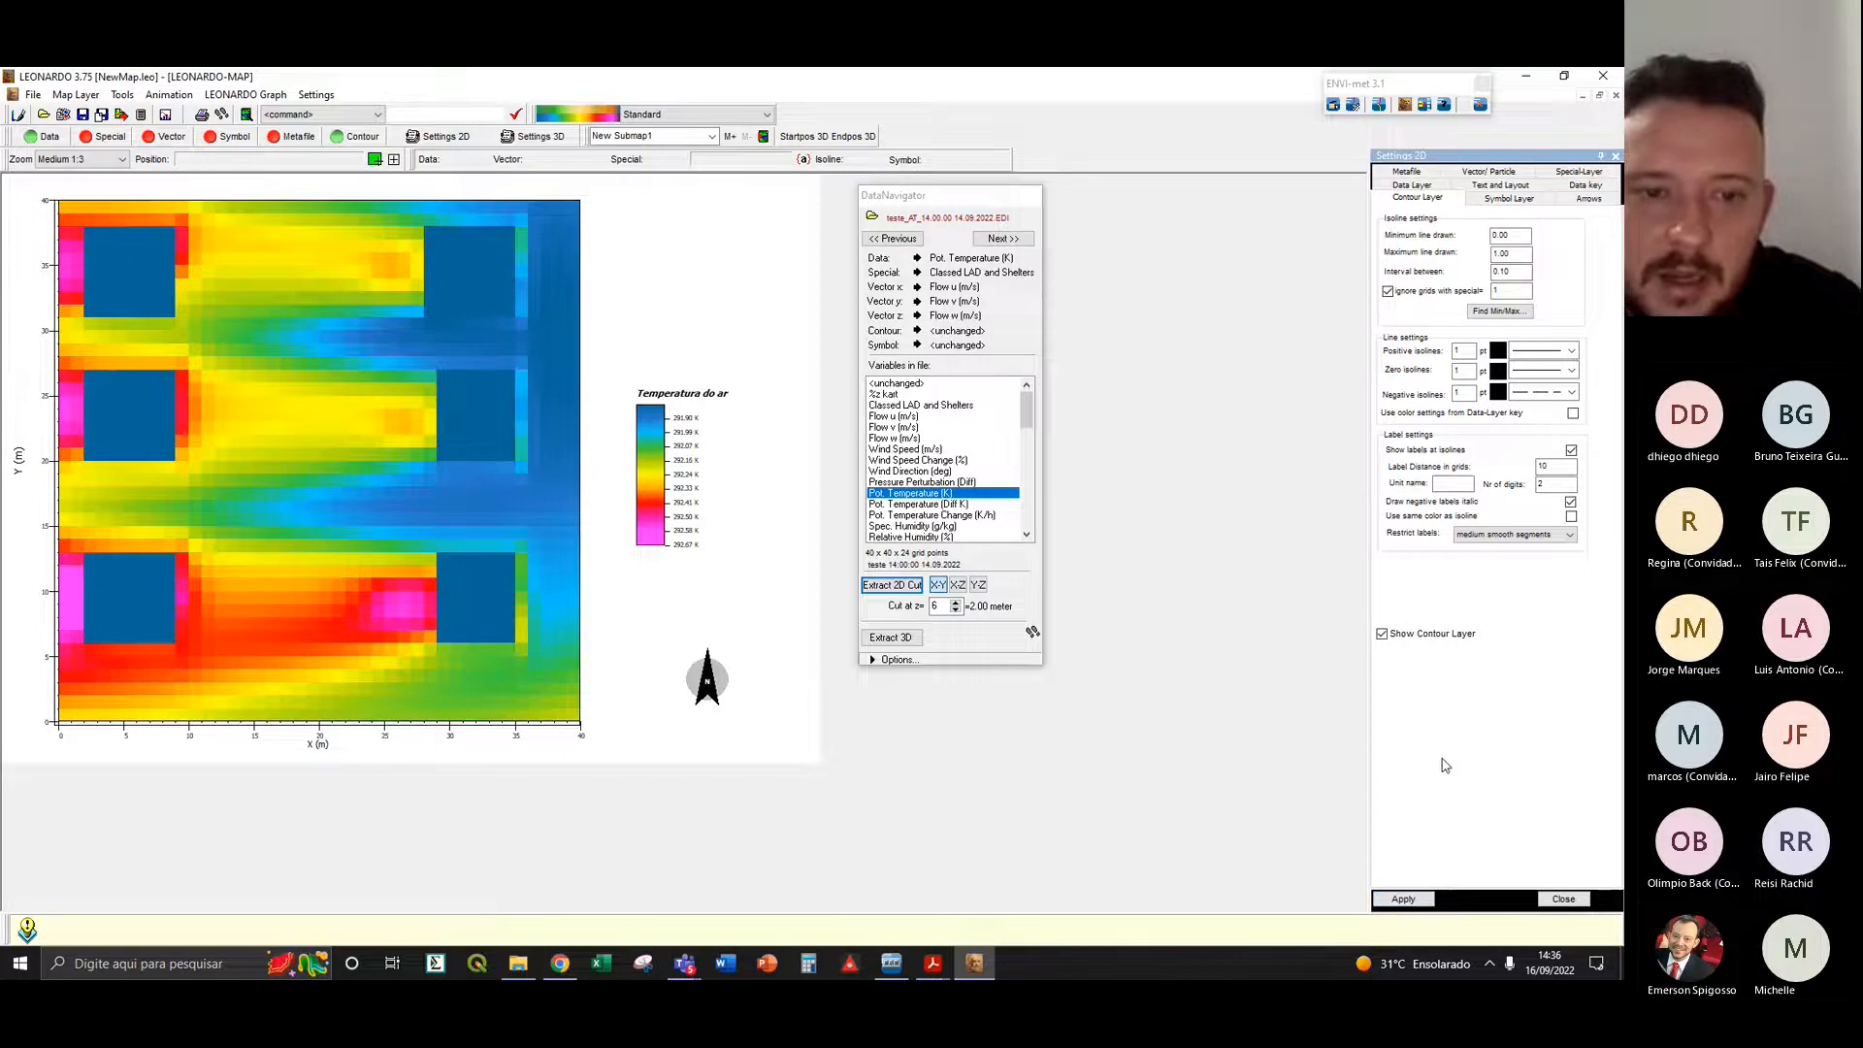
- Turn the contour layer off, apply the change to the map, and turn the layer back on
{"action": "left_click", "coordinate": [1383, 634]}
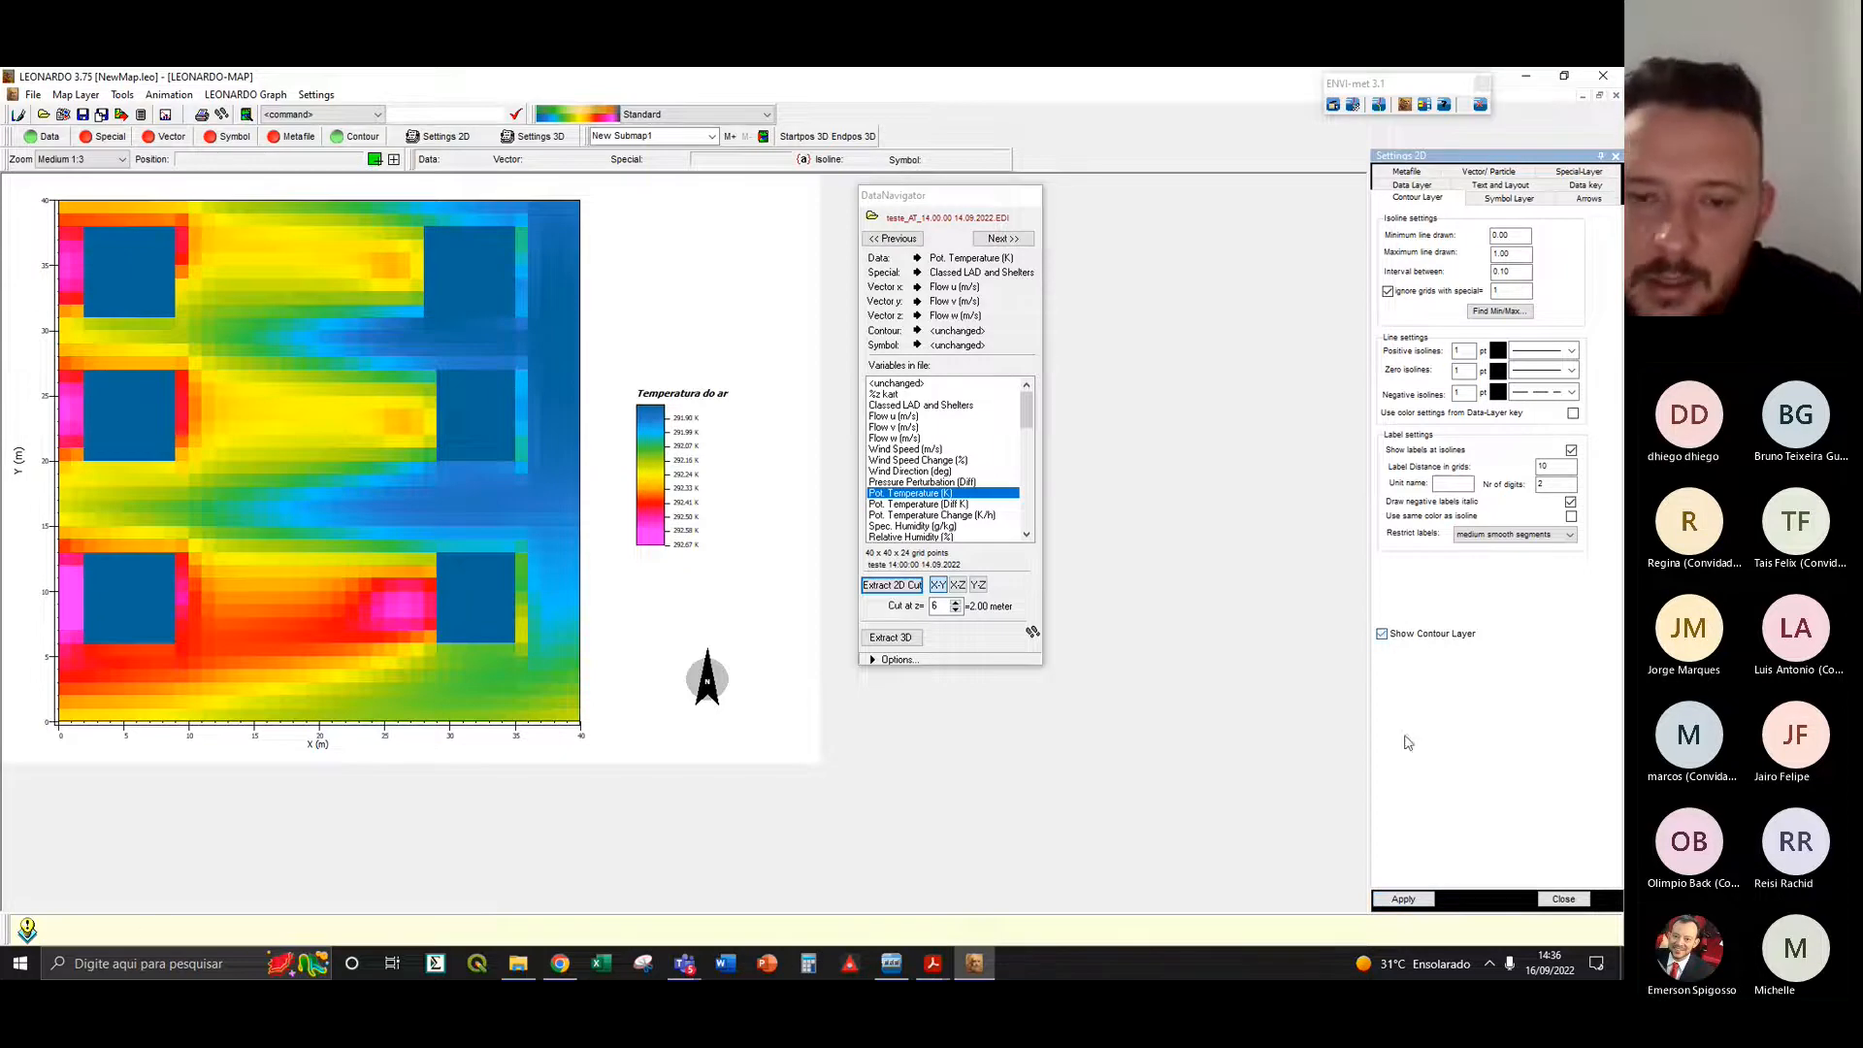
{"action": "left_click", "coordinate": [1424, 898]}
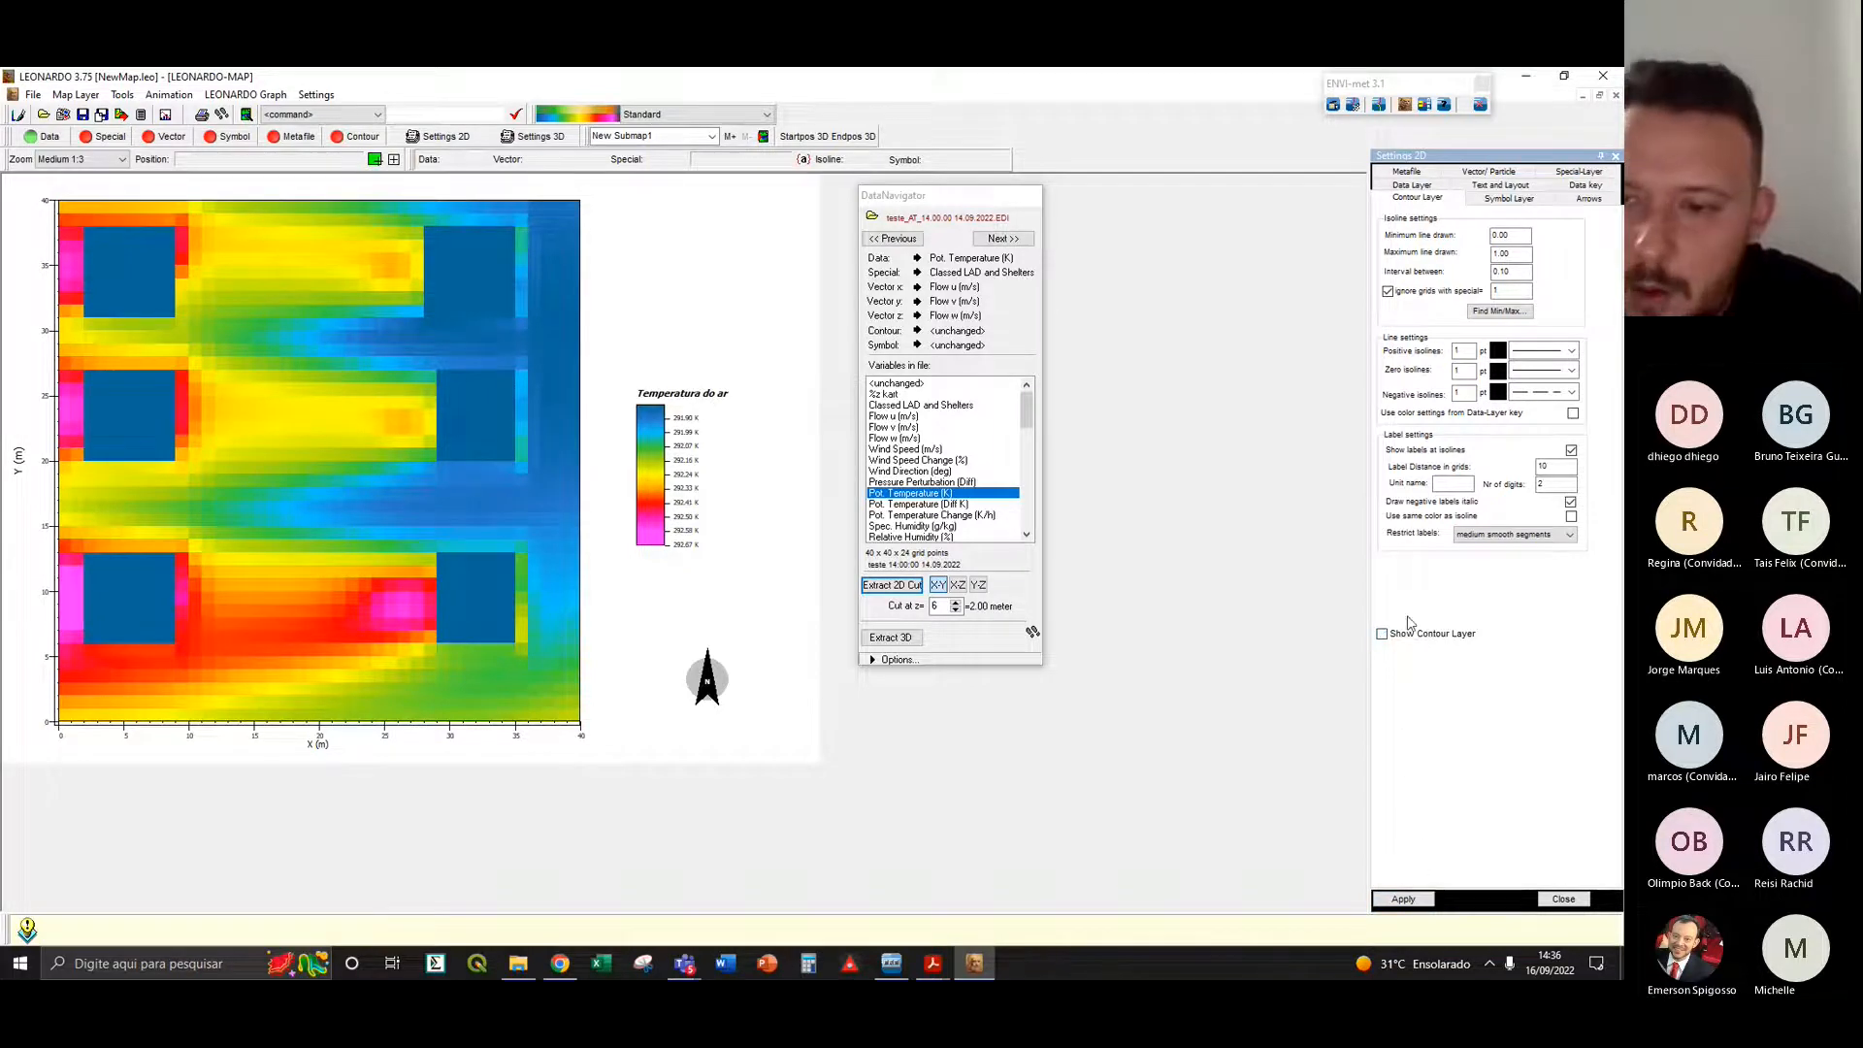
{"action": "left_click", "coordinate": [1383, 634]}
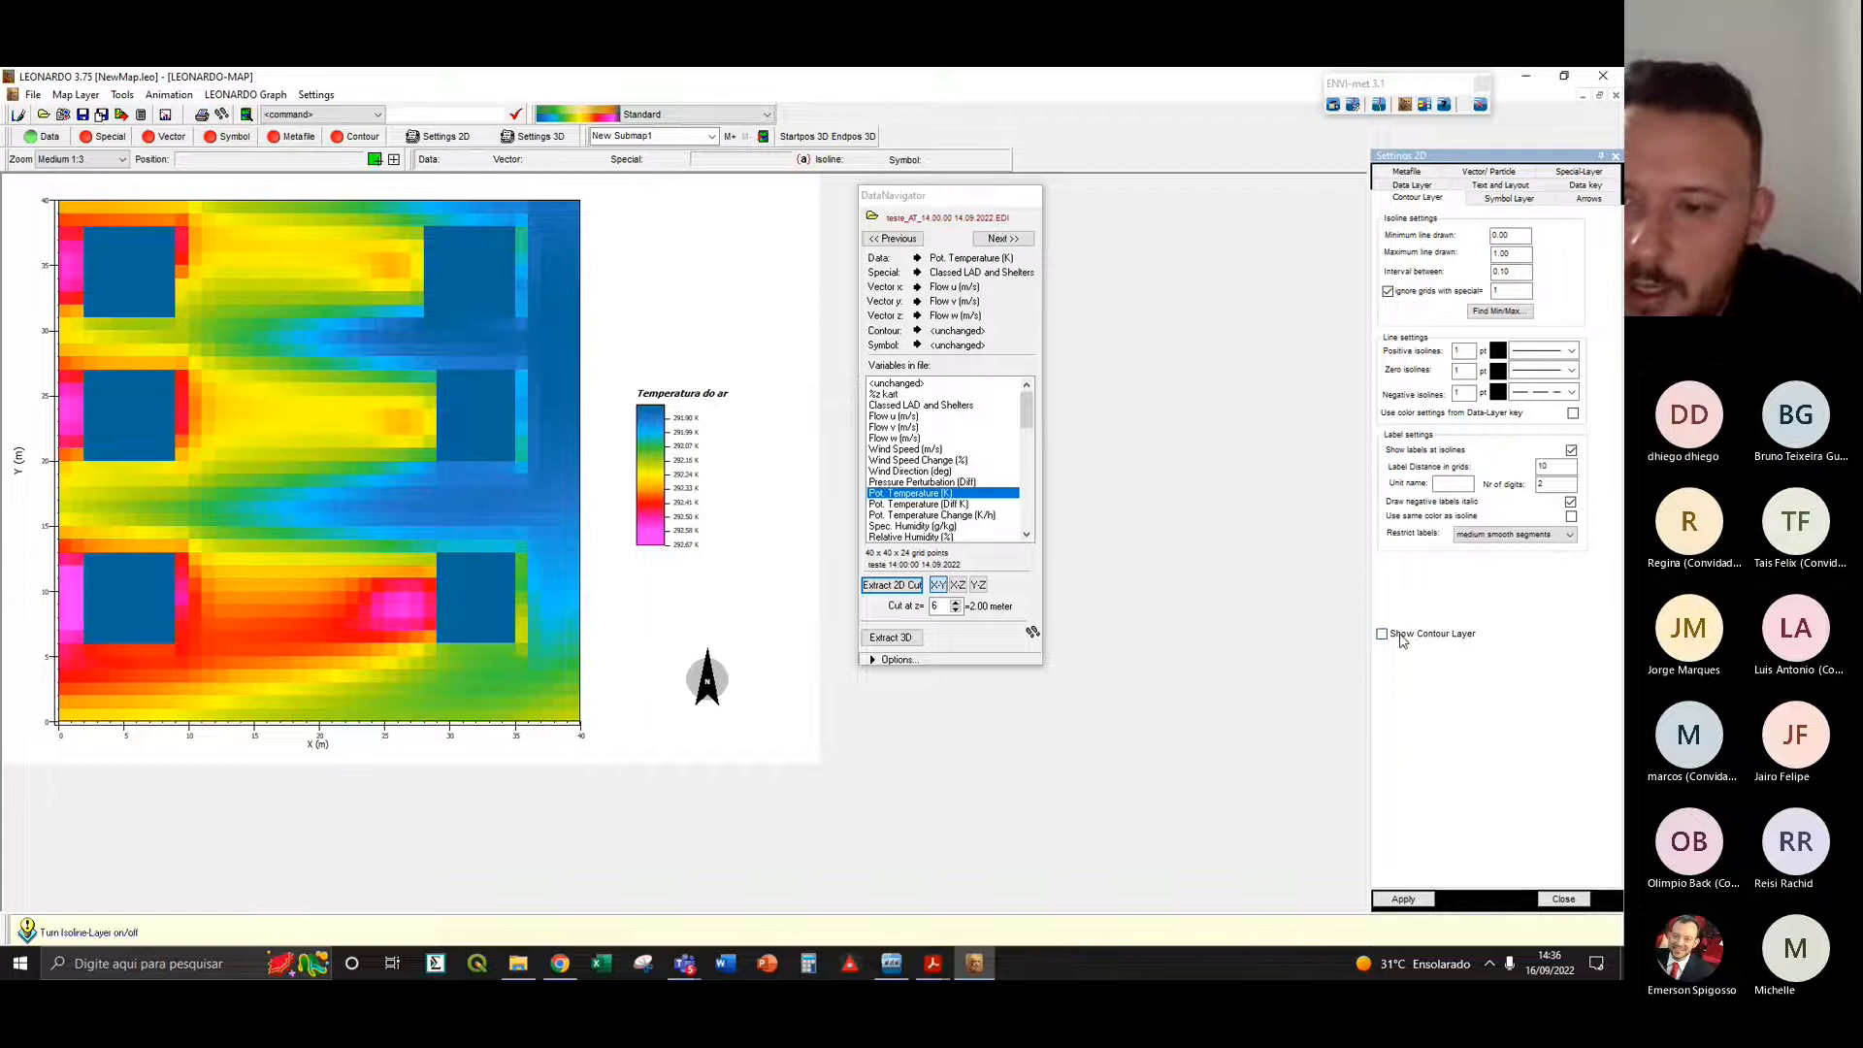
- Set the line width of the positive and zero isolines to 4 pt in the contour layer settings
{"action": "left_click", "coordinate": [1568, 352]}
{"action": "left_click", "coordinate": [1568, 353]}
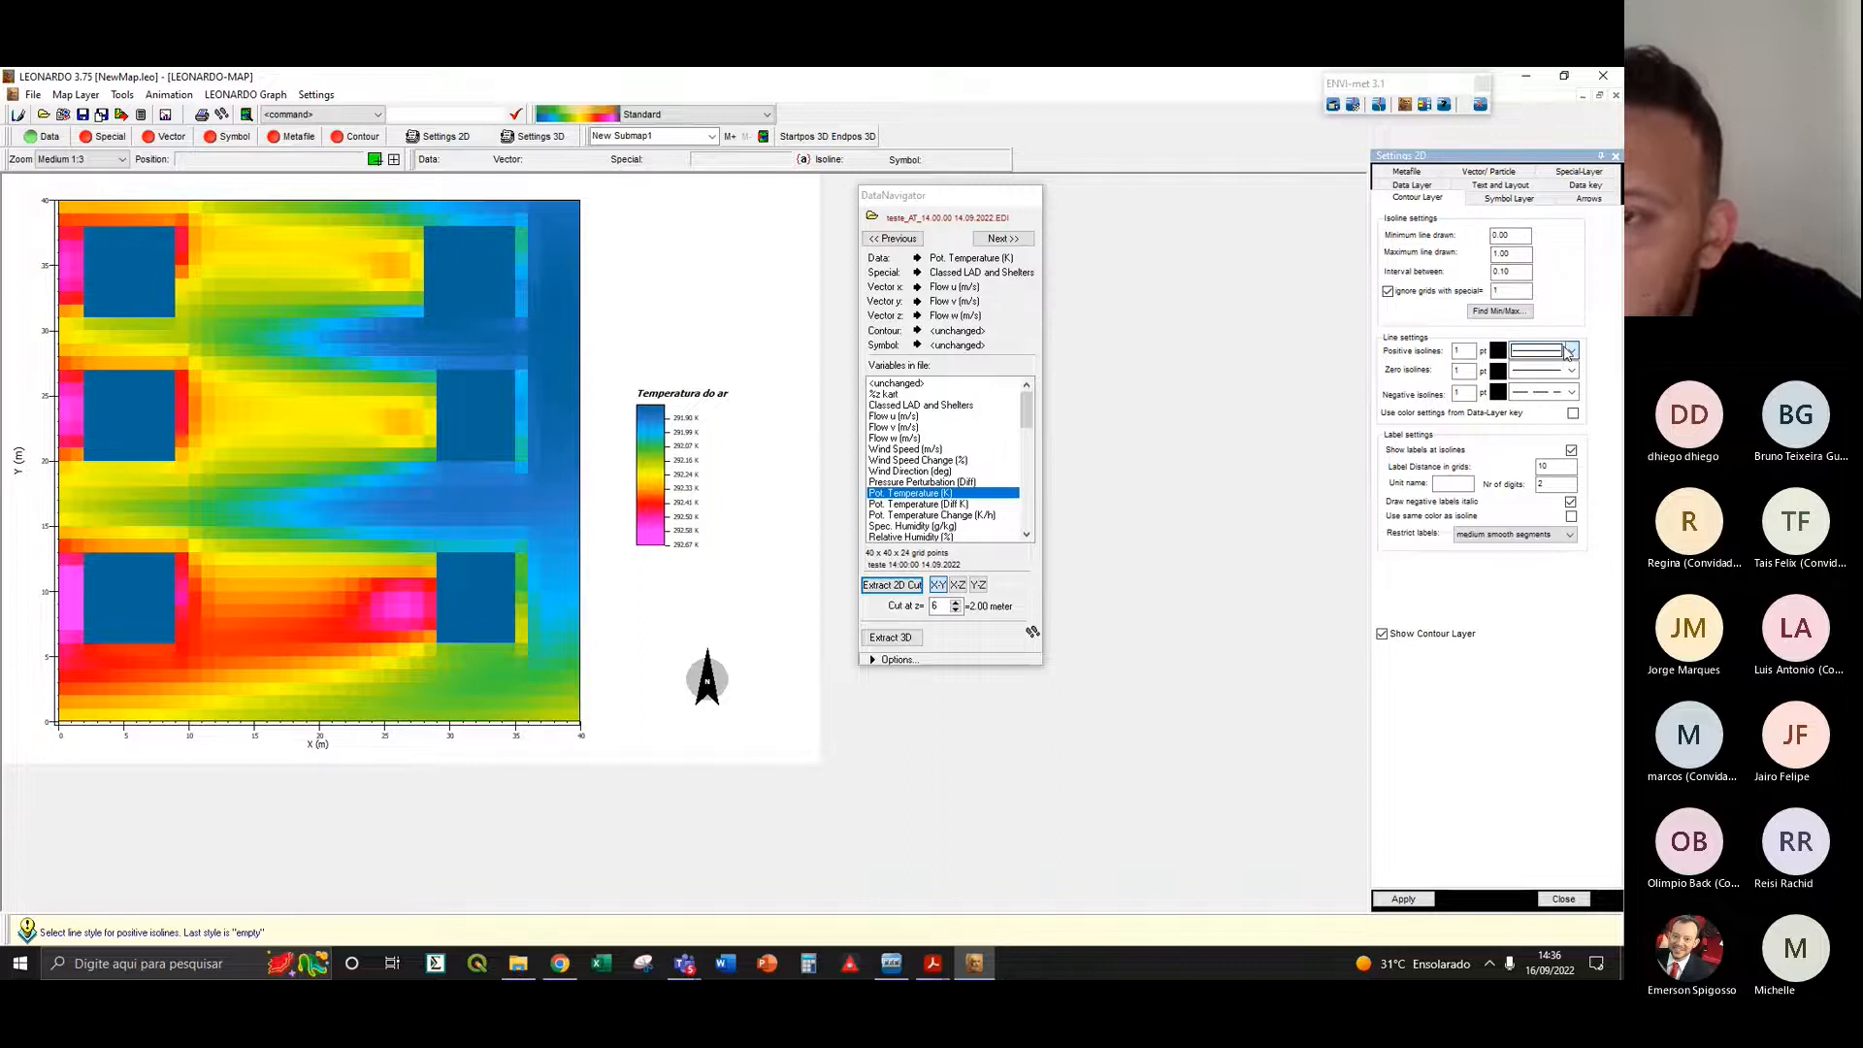
{"action": "left_click", "coordinate": [1461, 350]}
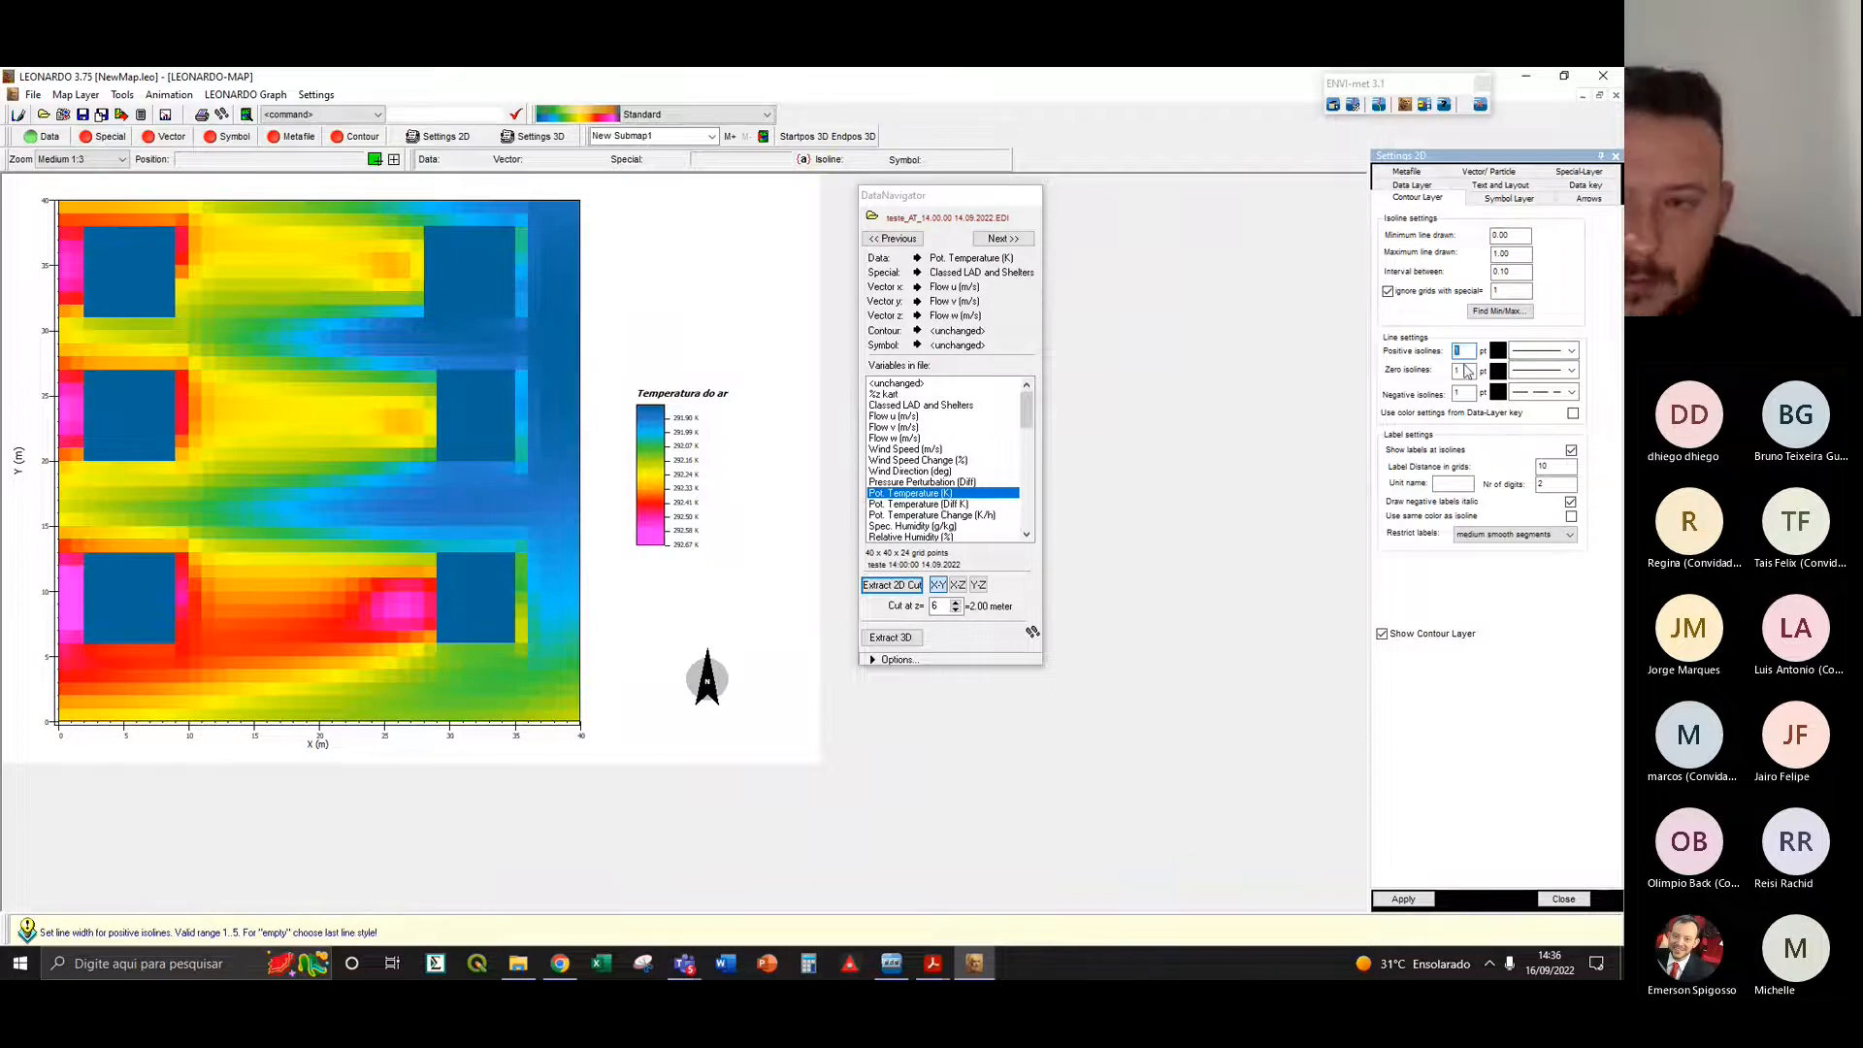
{"action": "type", "text": "4"}
{"action": "double_click", "coordinate": [1462, 370]}
{"action": "type", "text": "4"}
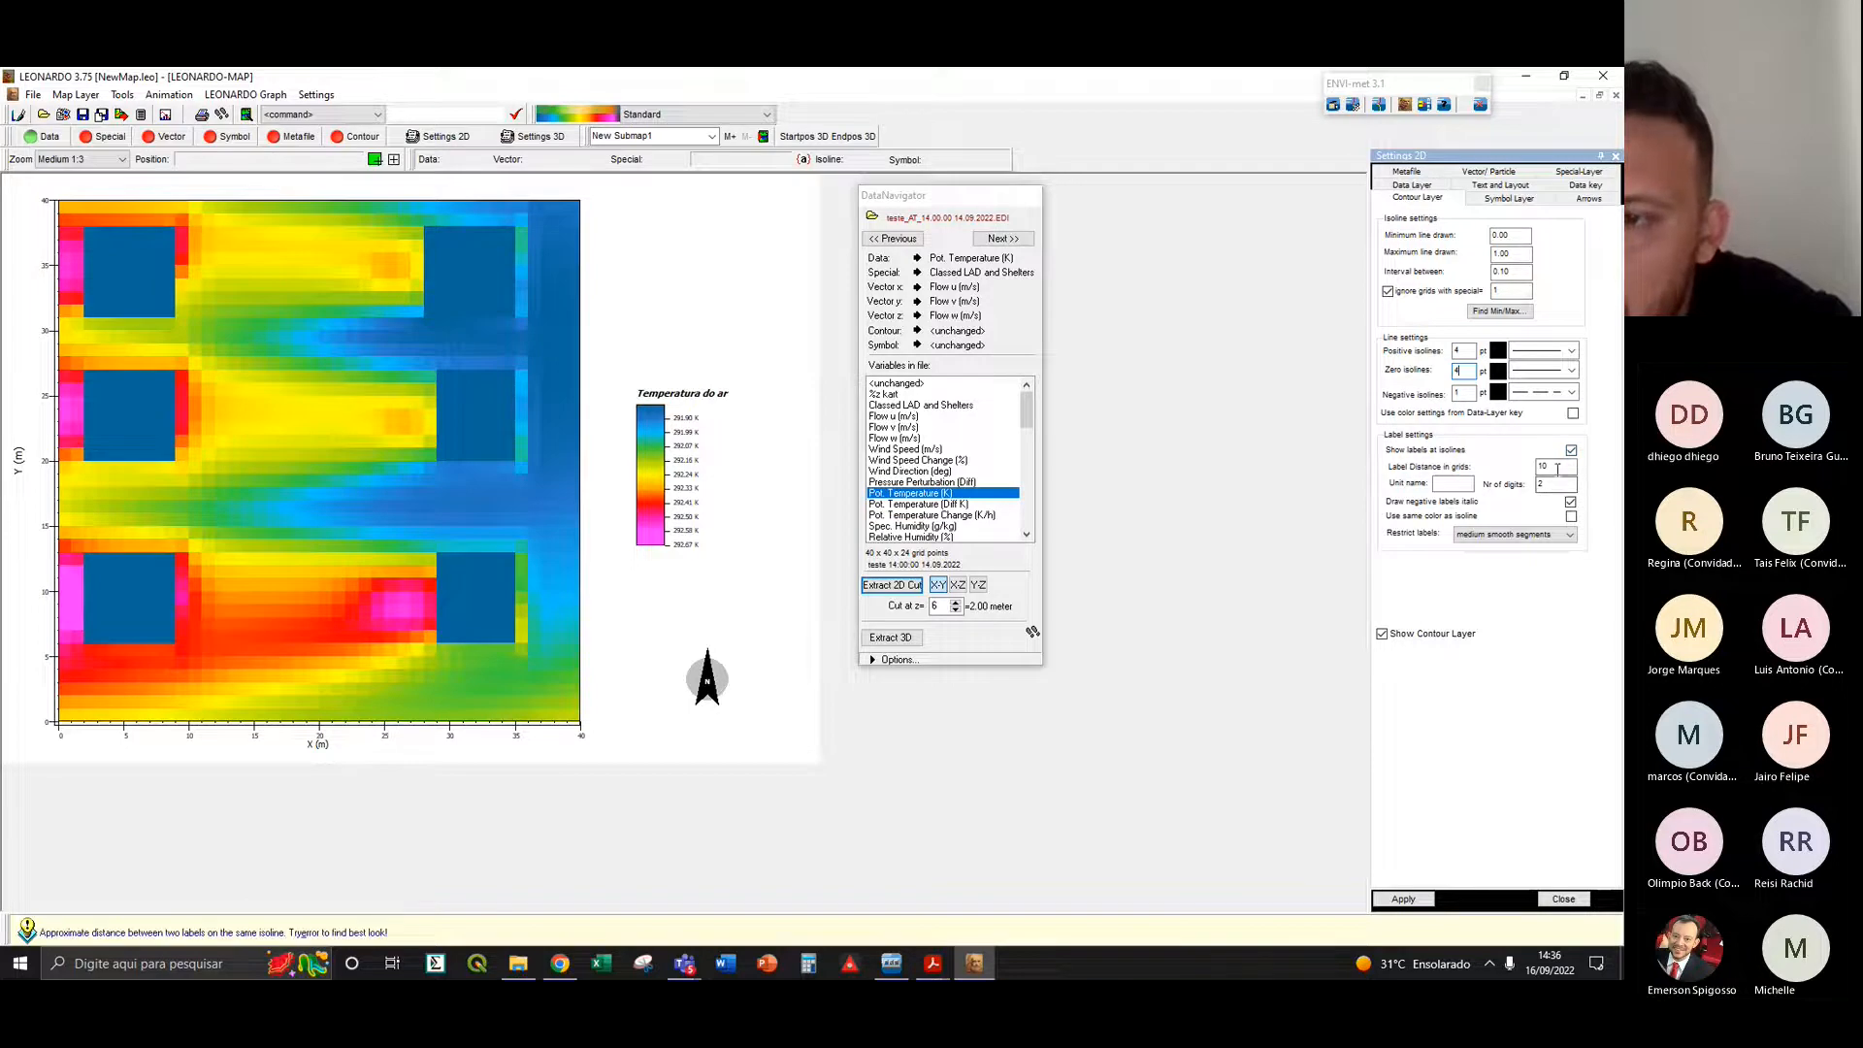
- Try the label restriction options for the isolines, ending with no restriction, and apply the contour settings to the map
{"action": "left_click", "coordinate": [1531, 536]}
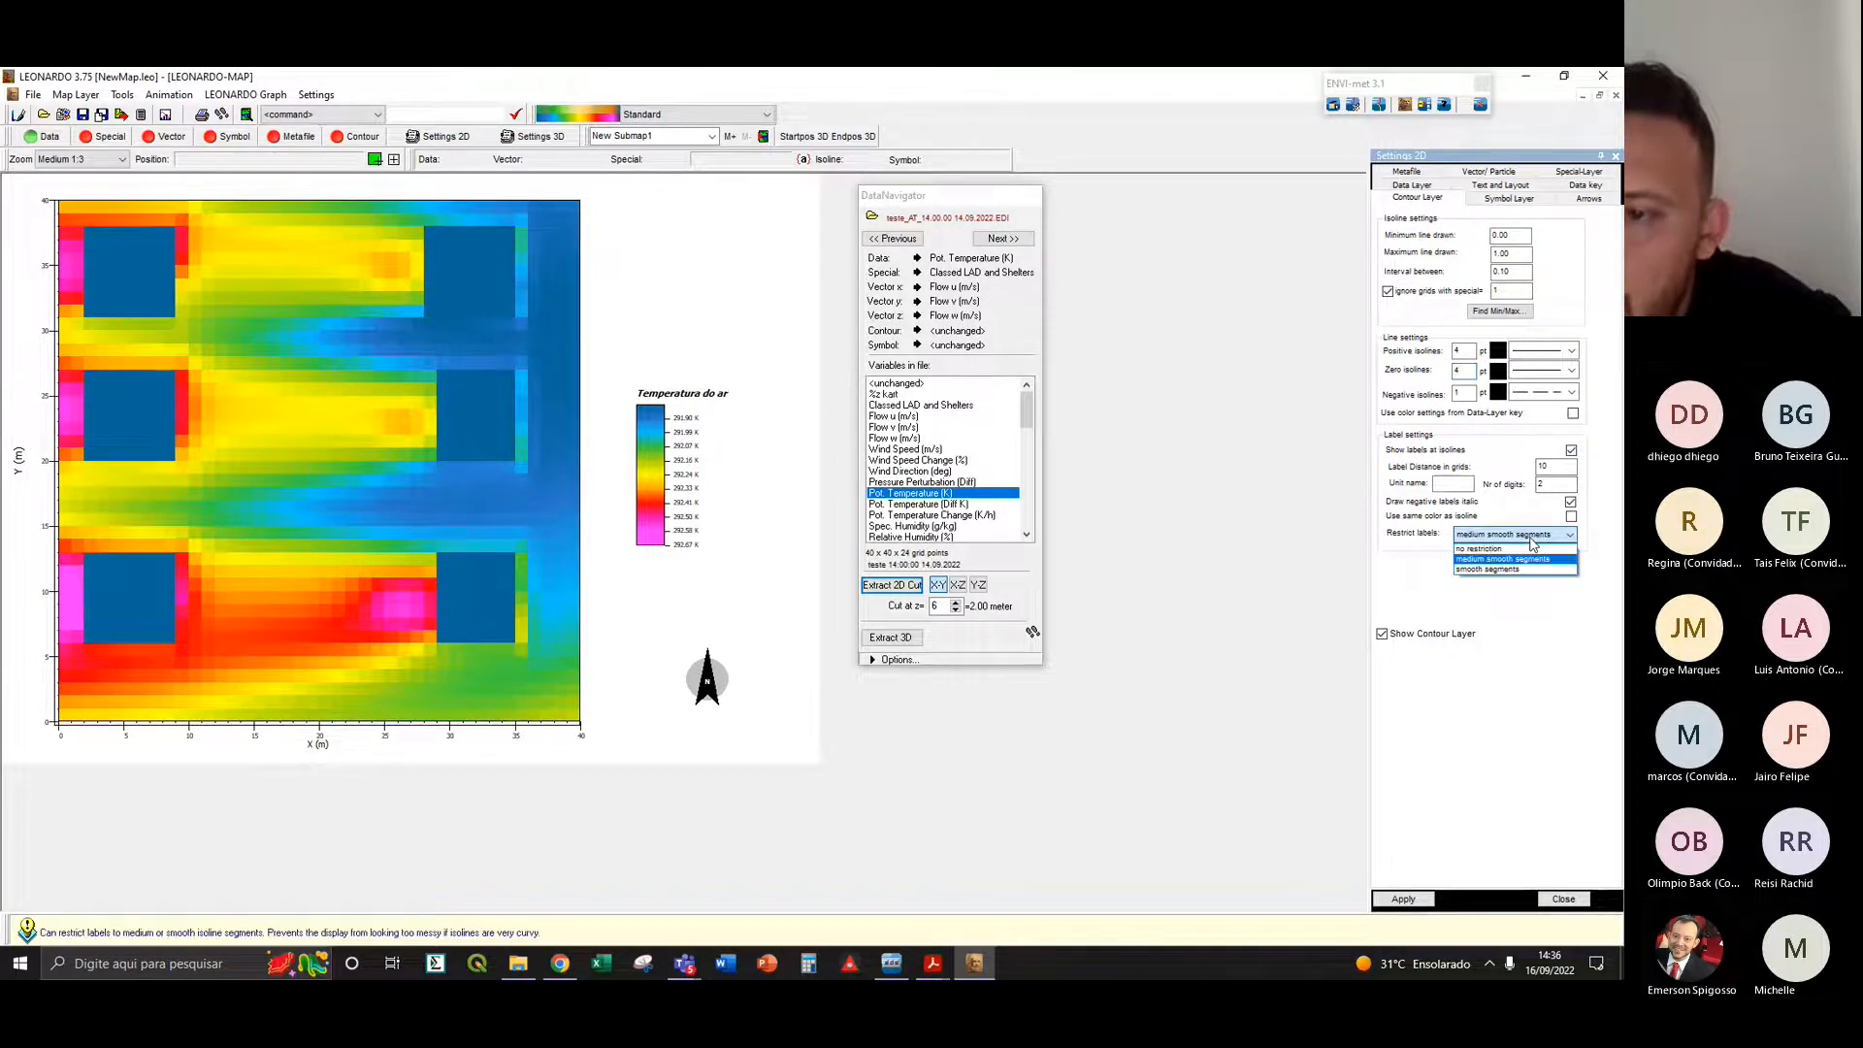
{"action": "left_click", "coordinate": [1532, 545]}
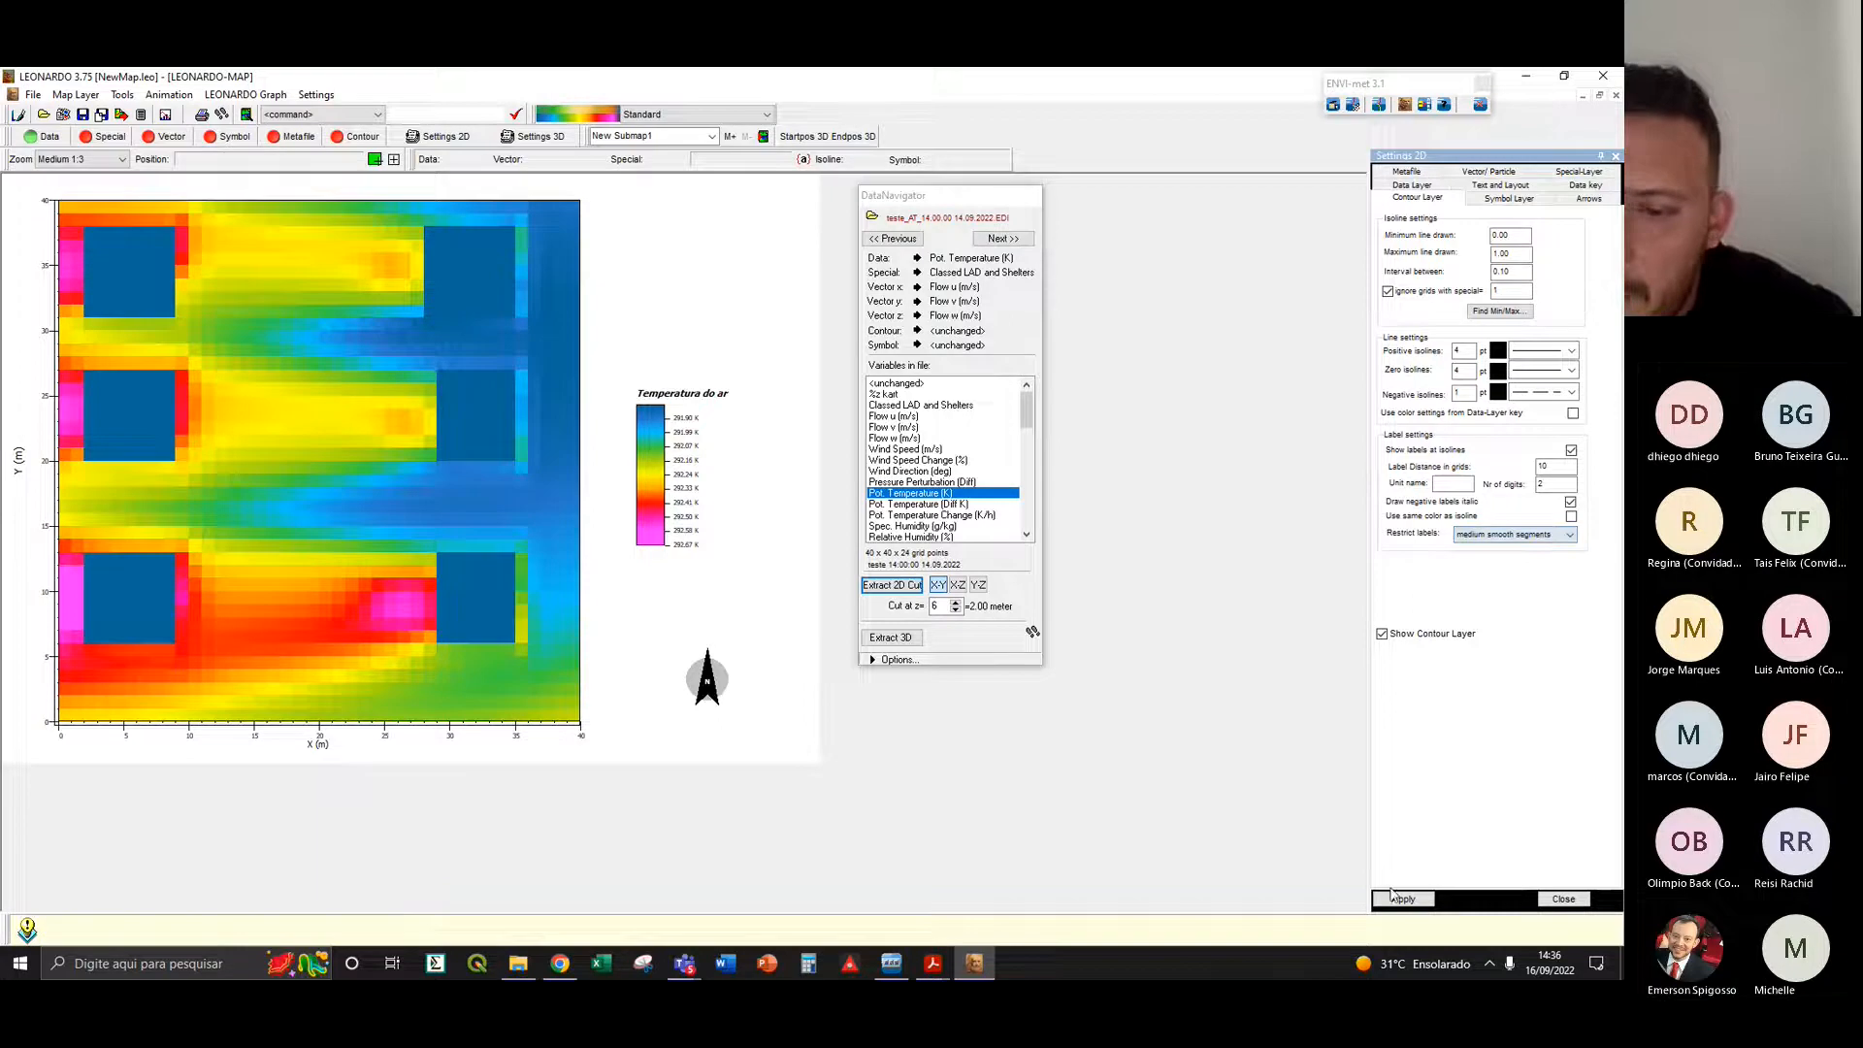
{"action": "left_click", "coordinate": [1389, 900]}
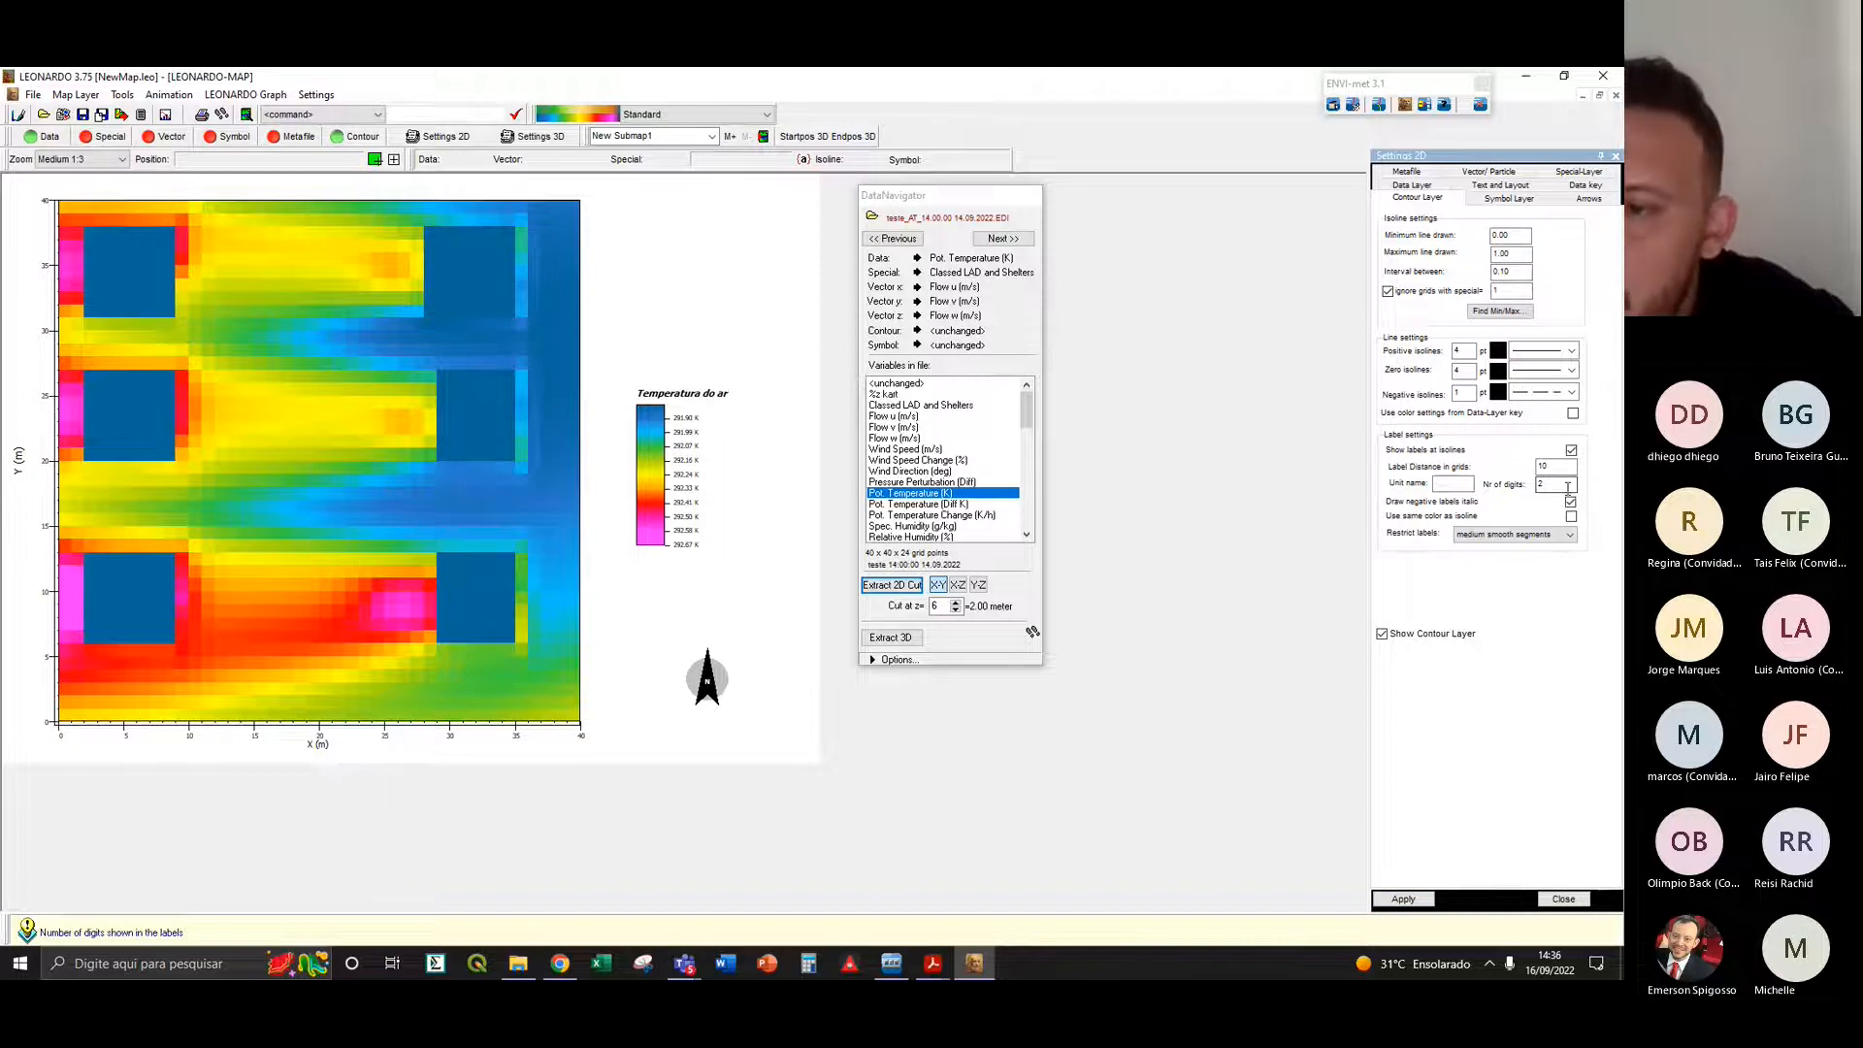
{"action": "left_click", "coordinate": [1565, 532]}
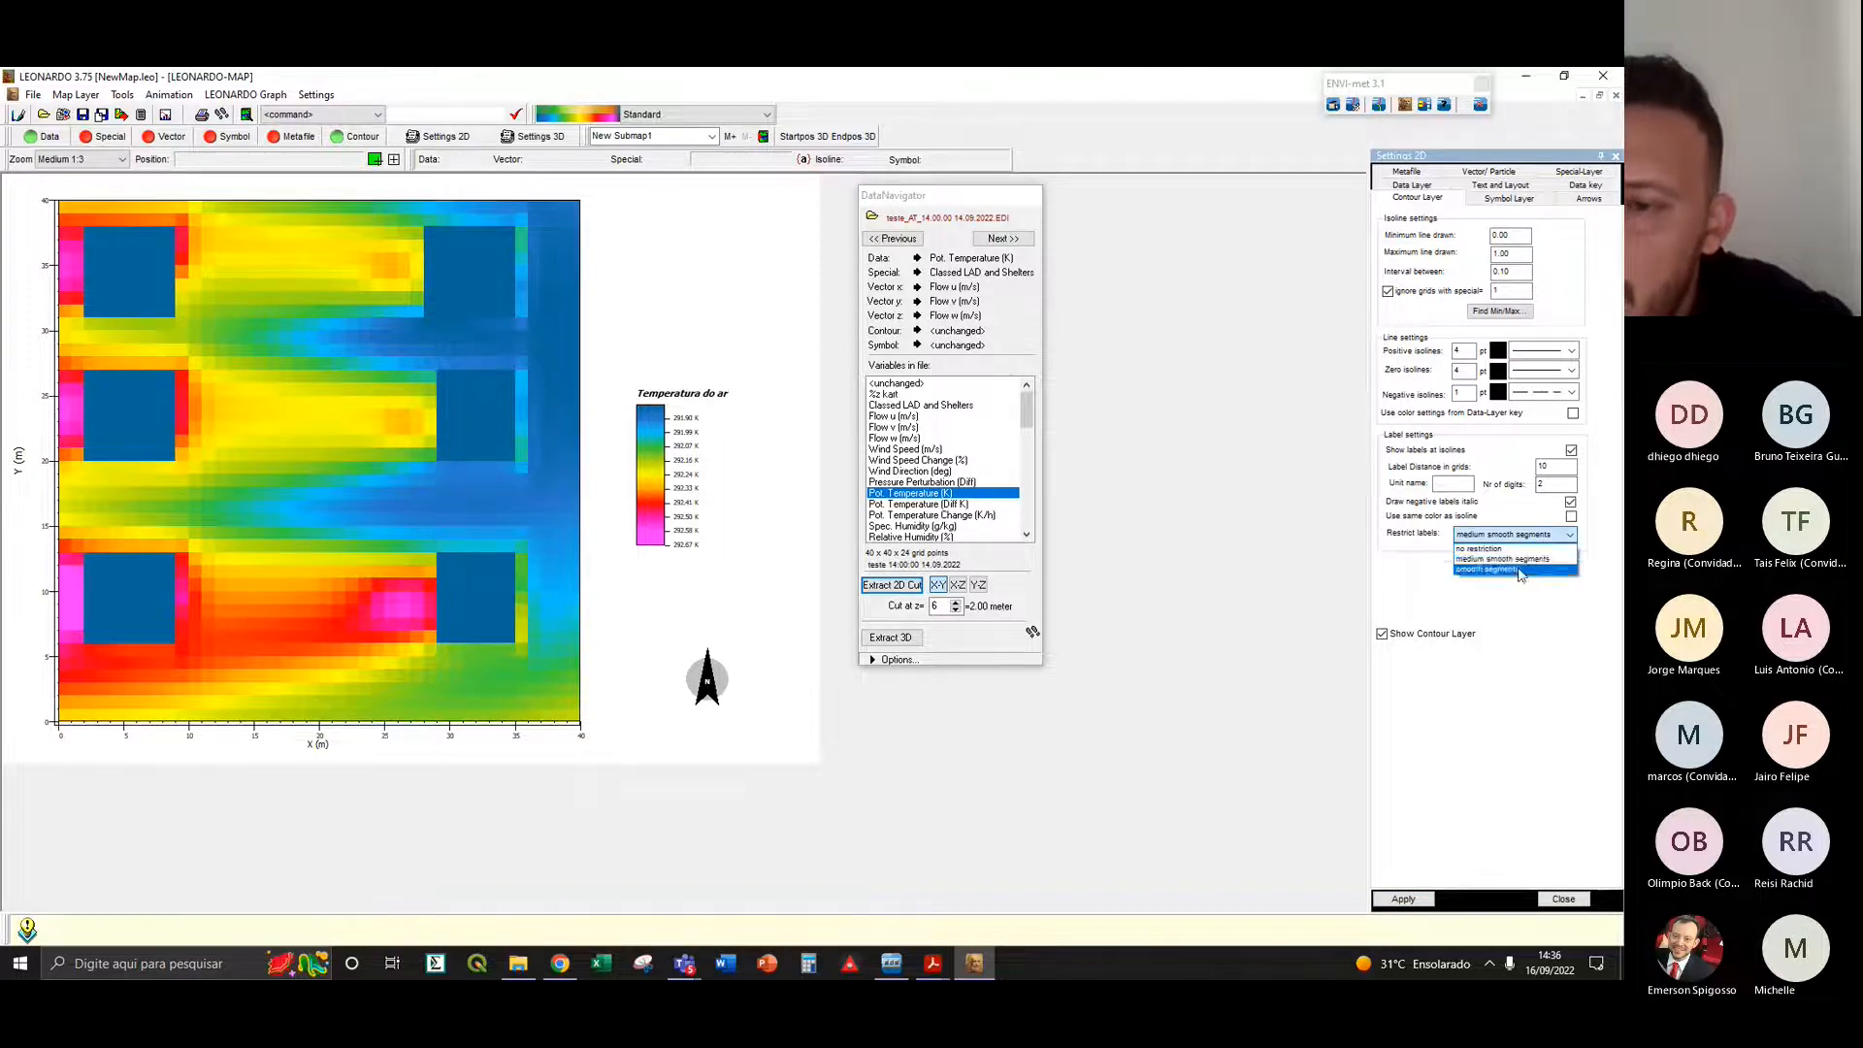
{"action": "left_click", "coordinate": [1521, 572]}
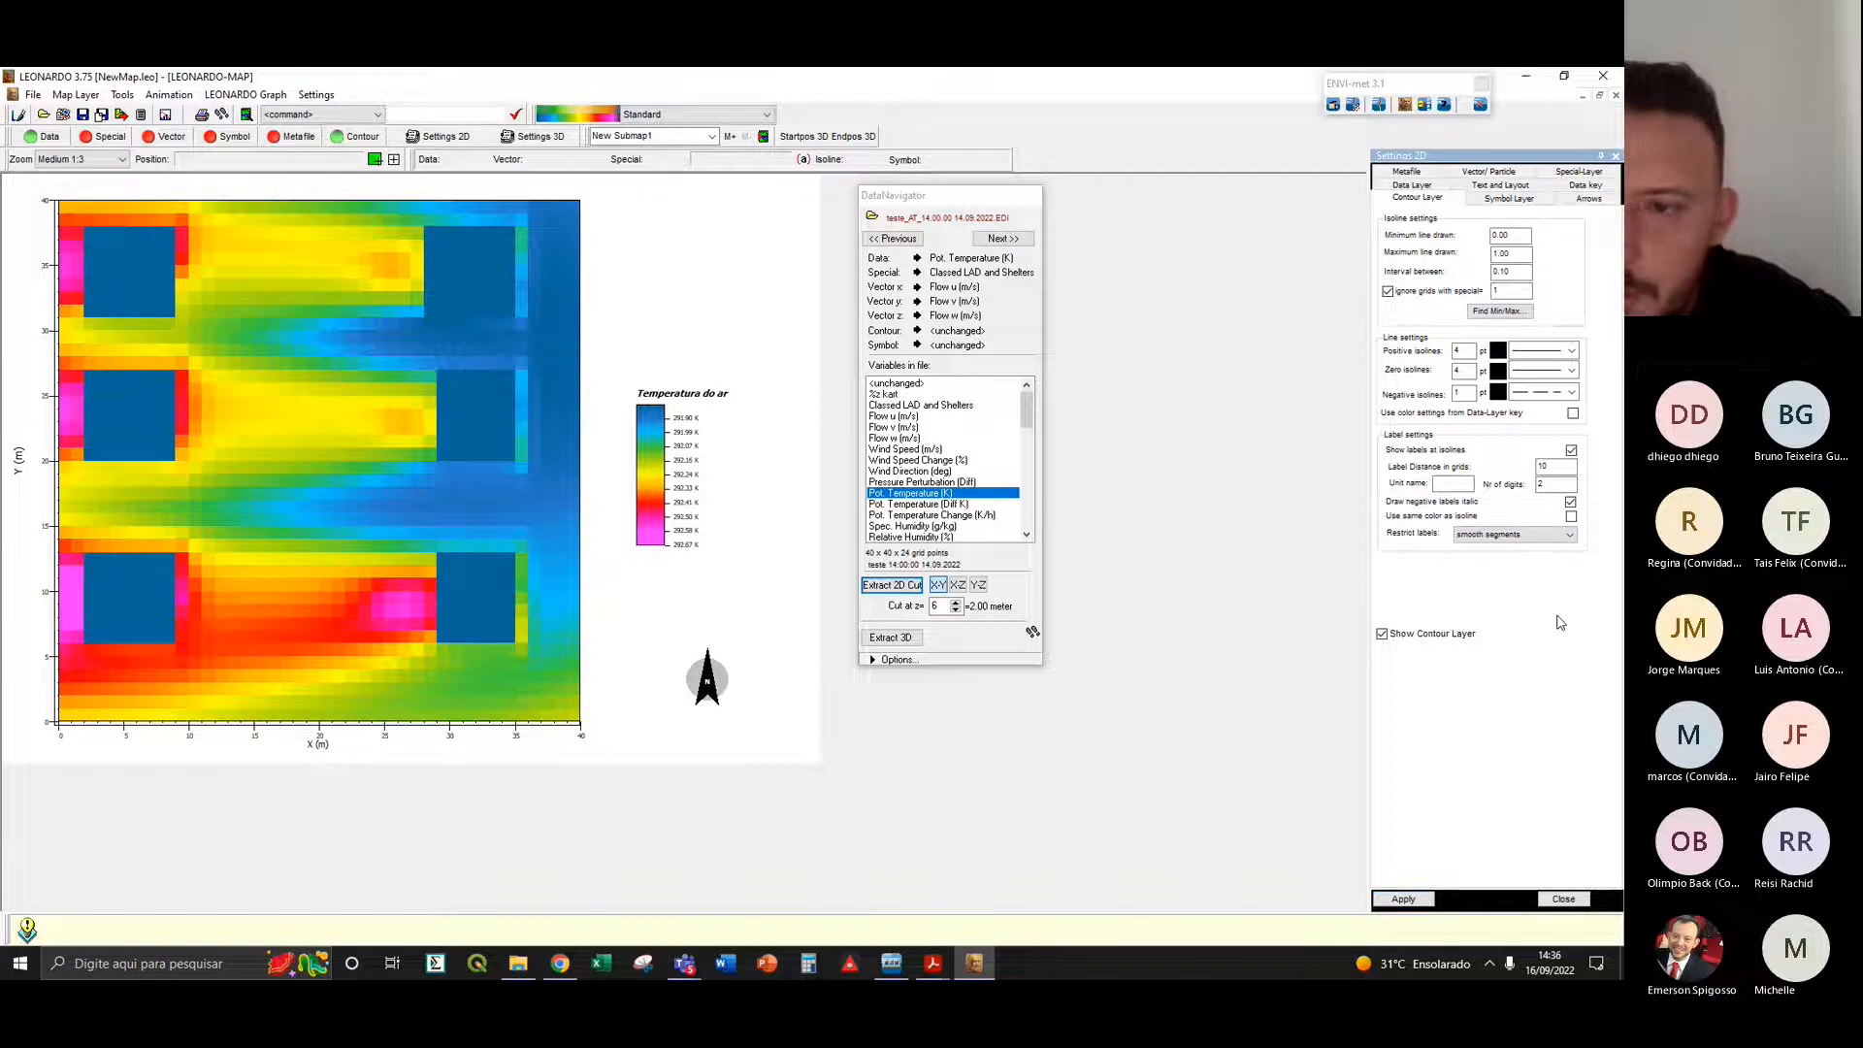
{"action": "left_click", "coordinate": [1569, 534]}
{"action": "left_click", "coordinate": [1494, 545]}
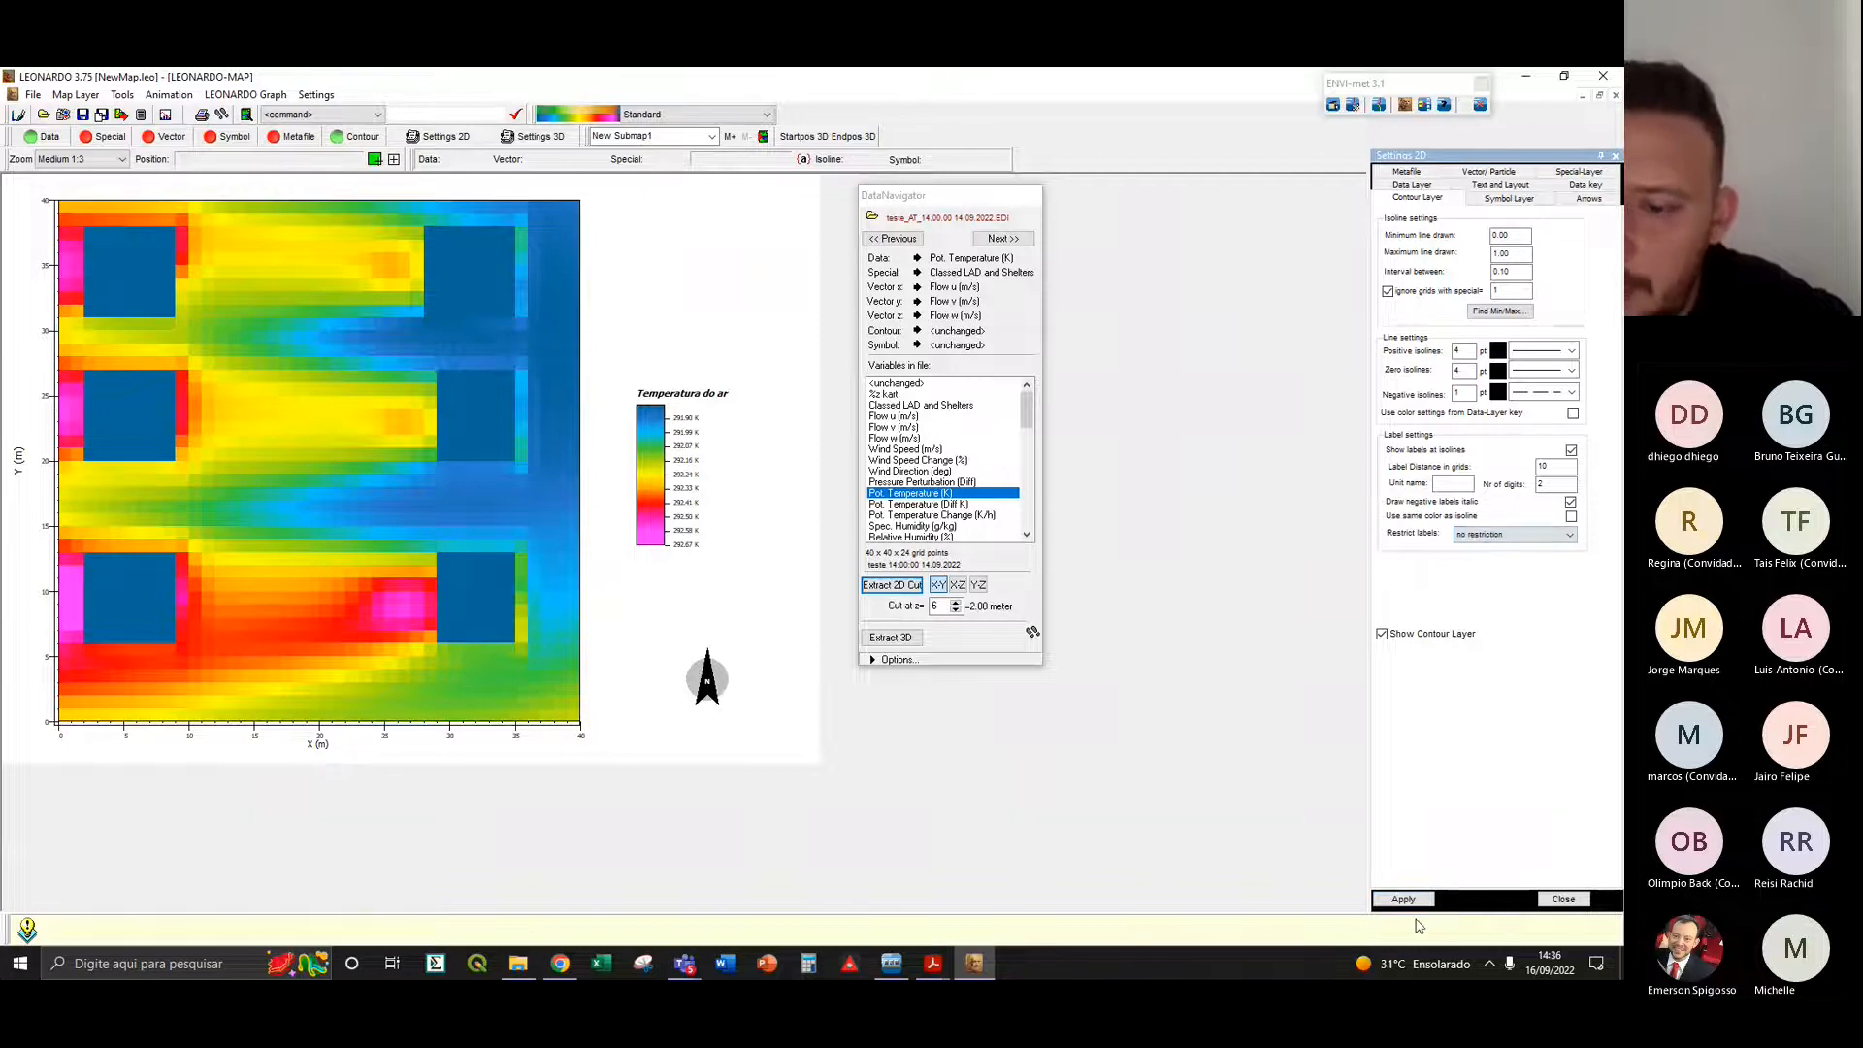
{"action": "left_click", "coordinate": [1415, 902]}
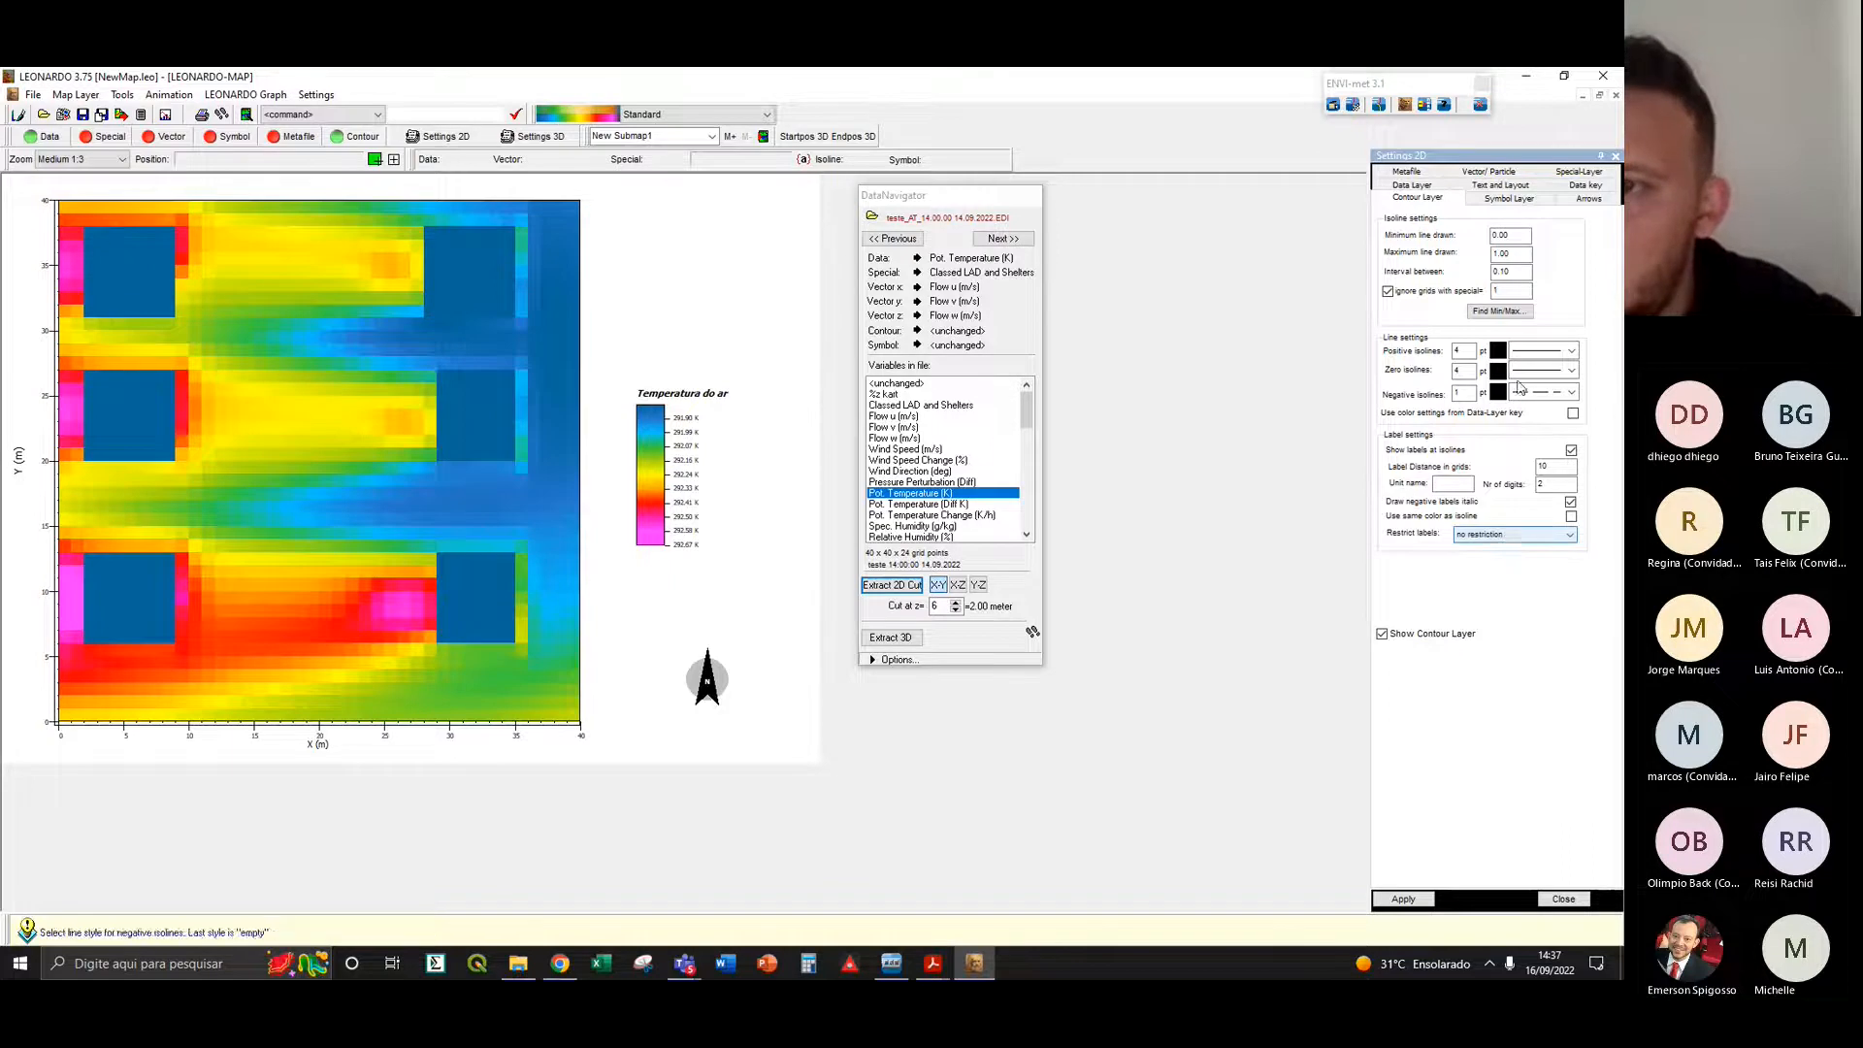
- Find the isoline minimum and maximum automatically, stop ignoring grids with specials, and apply the contour settings to the map
{"action": "left_click", "coordinate": [1503, 315]}
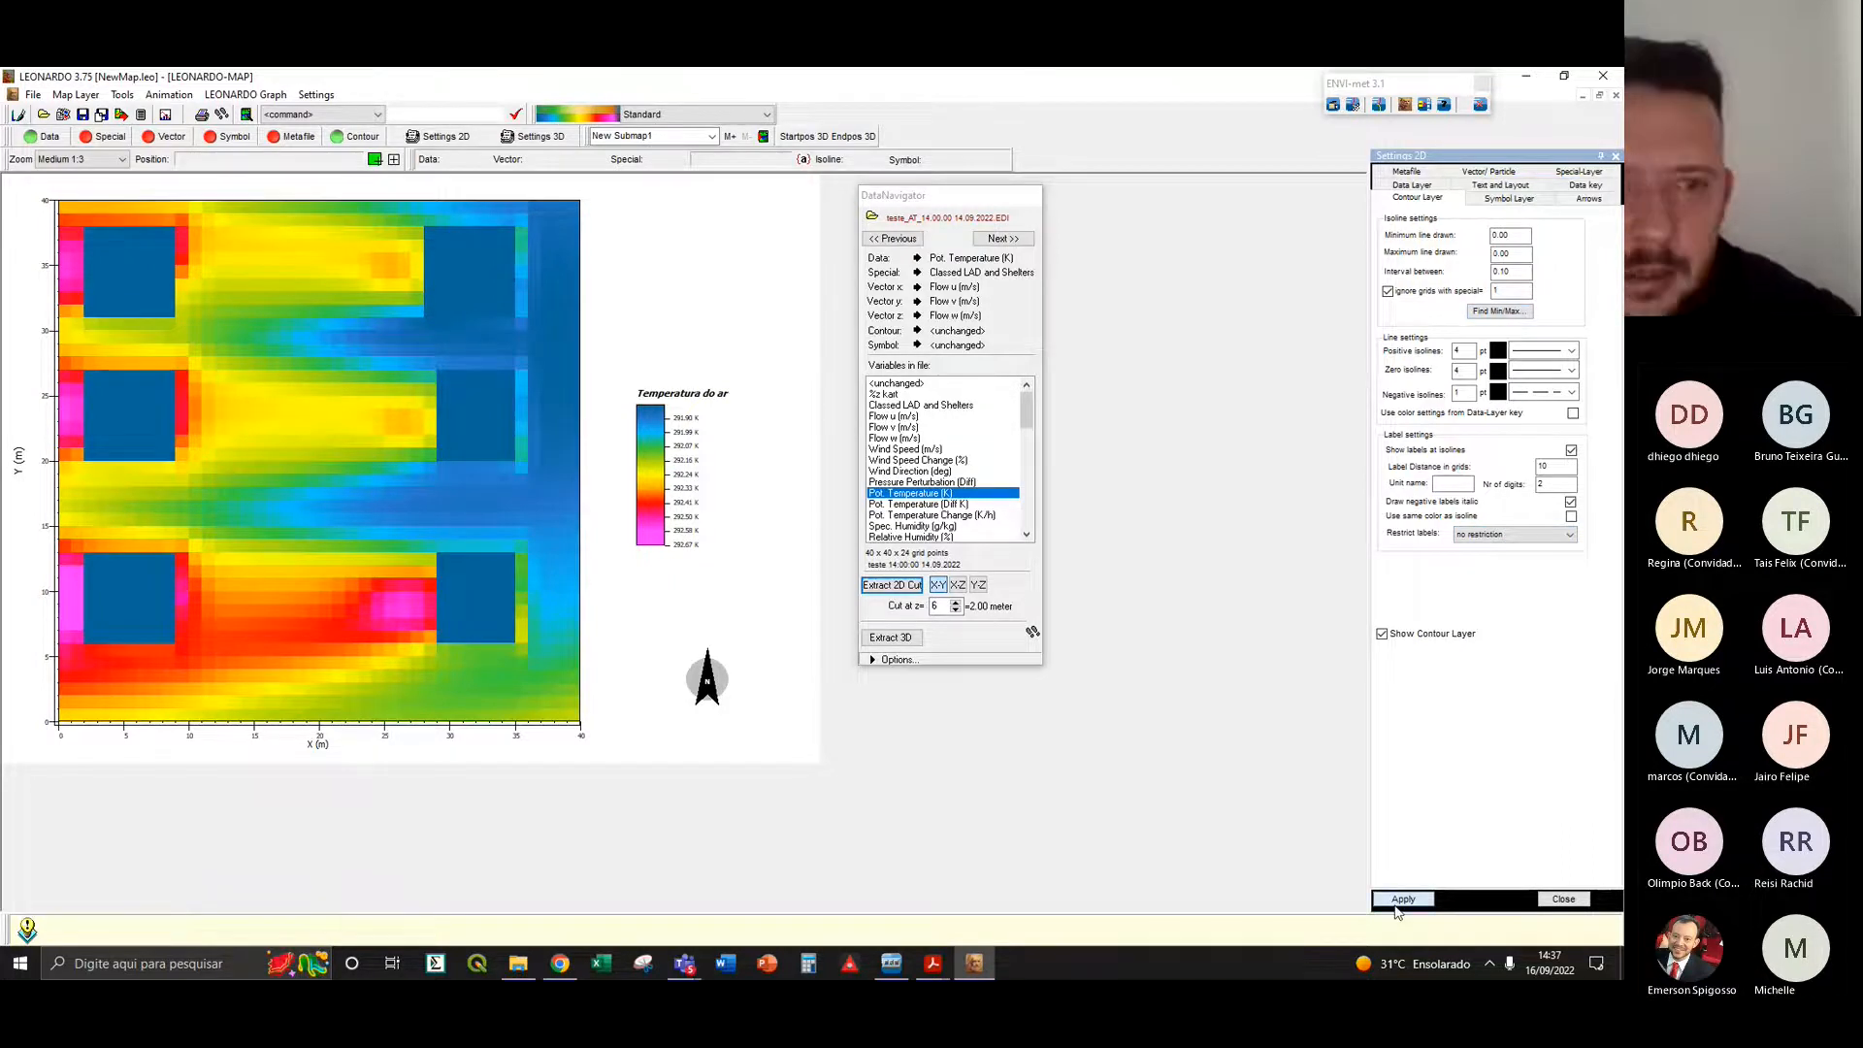
{"action": "left_click", "coordinate": [1402, 901]}
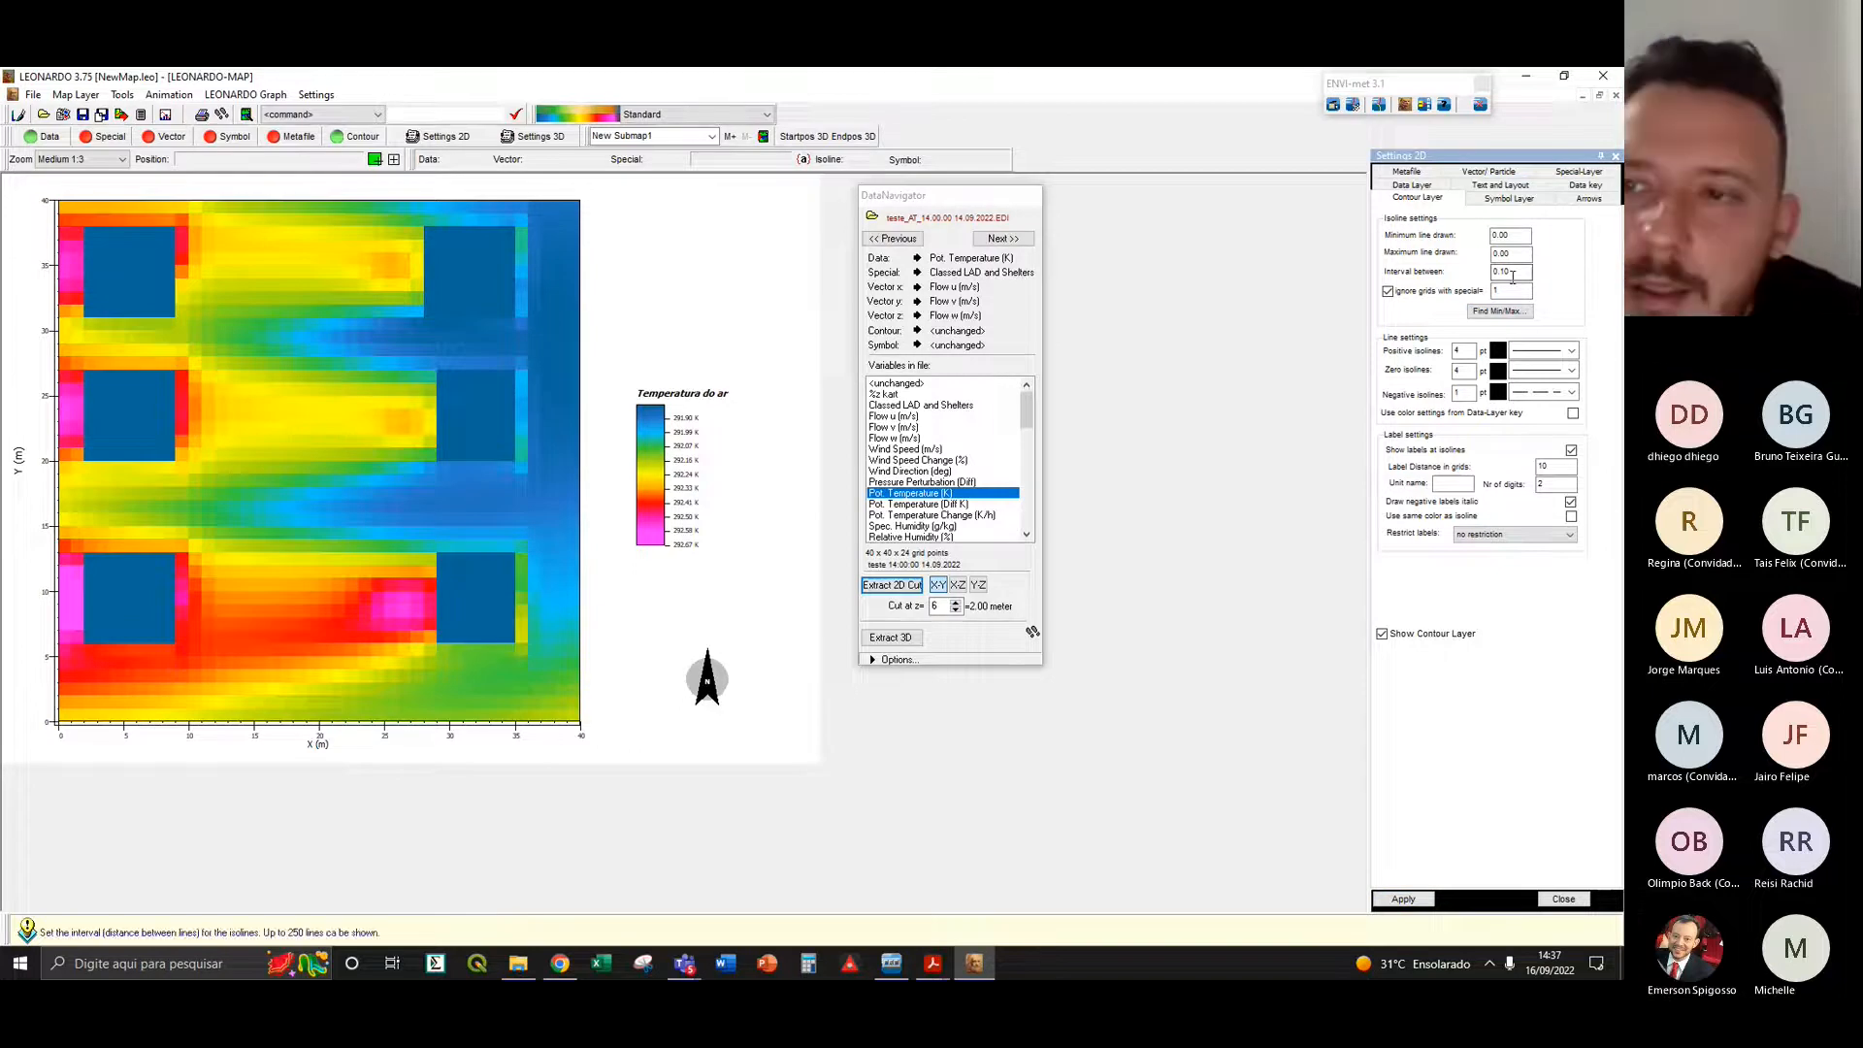
{"action": "left_click", "coordinate": [1389, 292]}
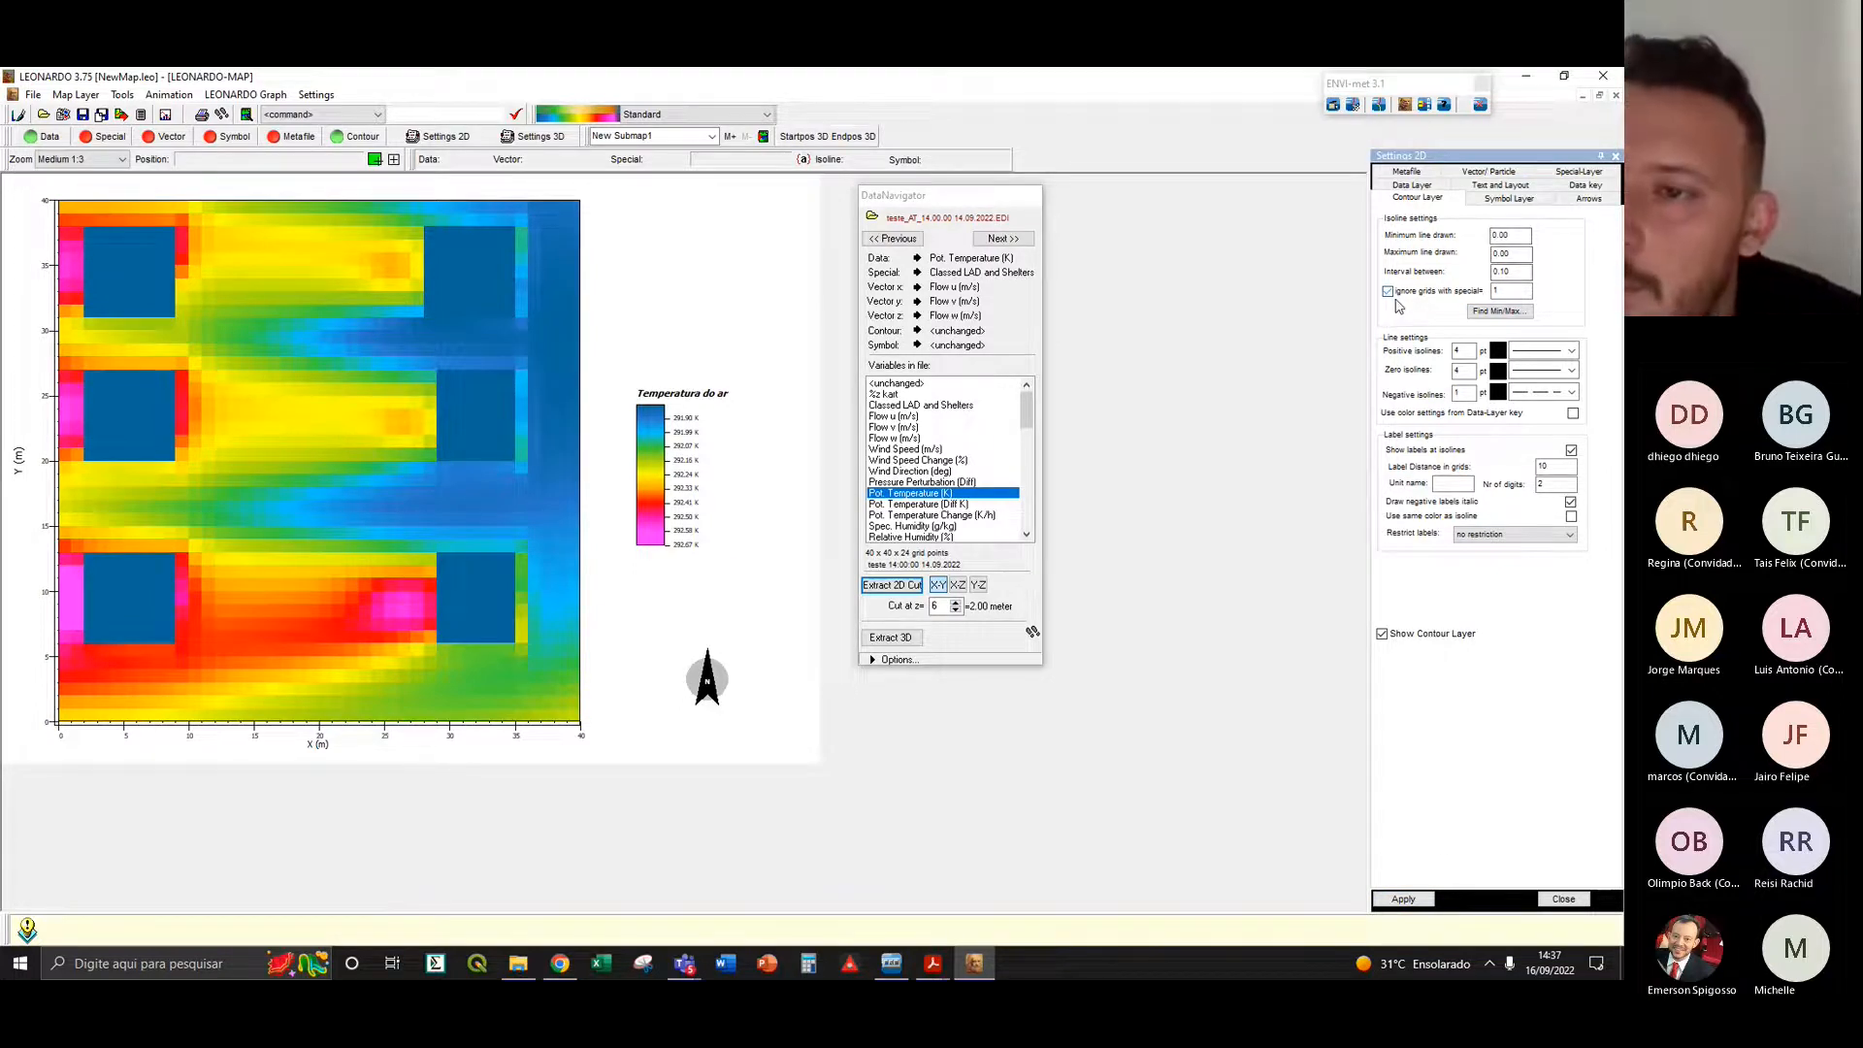
{"action": "left_click", "coordinate": [1406, 899]}
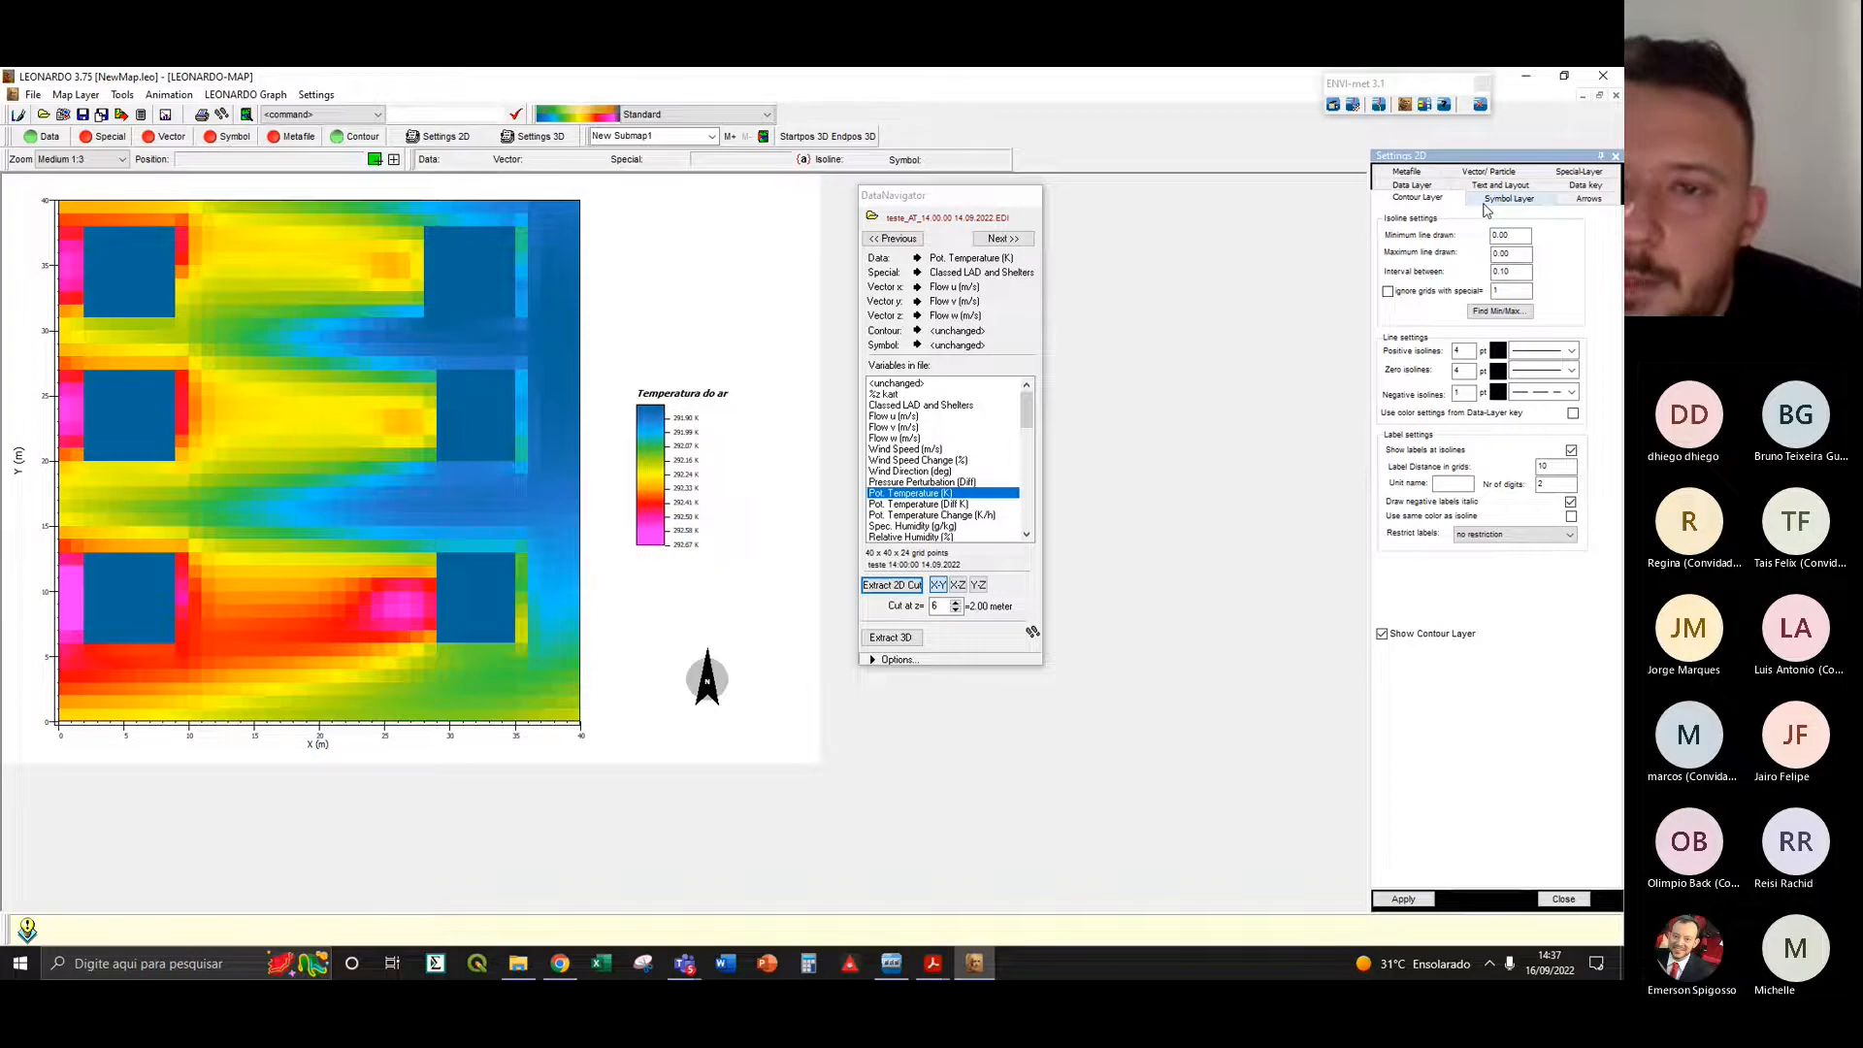
{"action": "left_click", "coordinate": [1571, 351]}
{"action": "left_click", "coordinate": [1571, 353]}
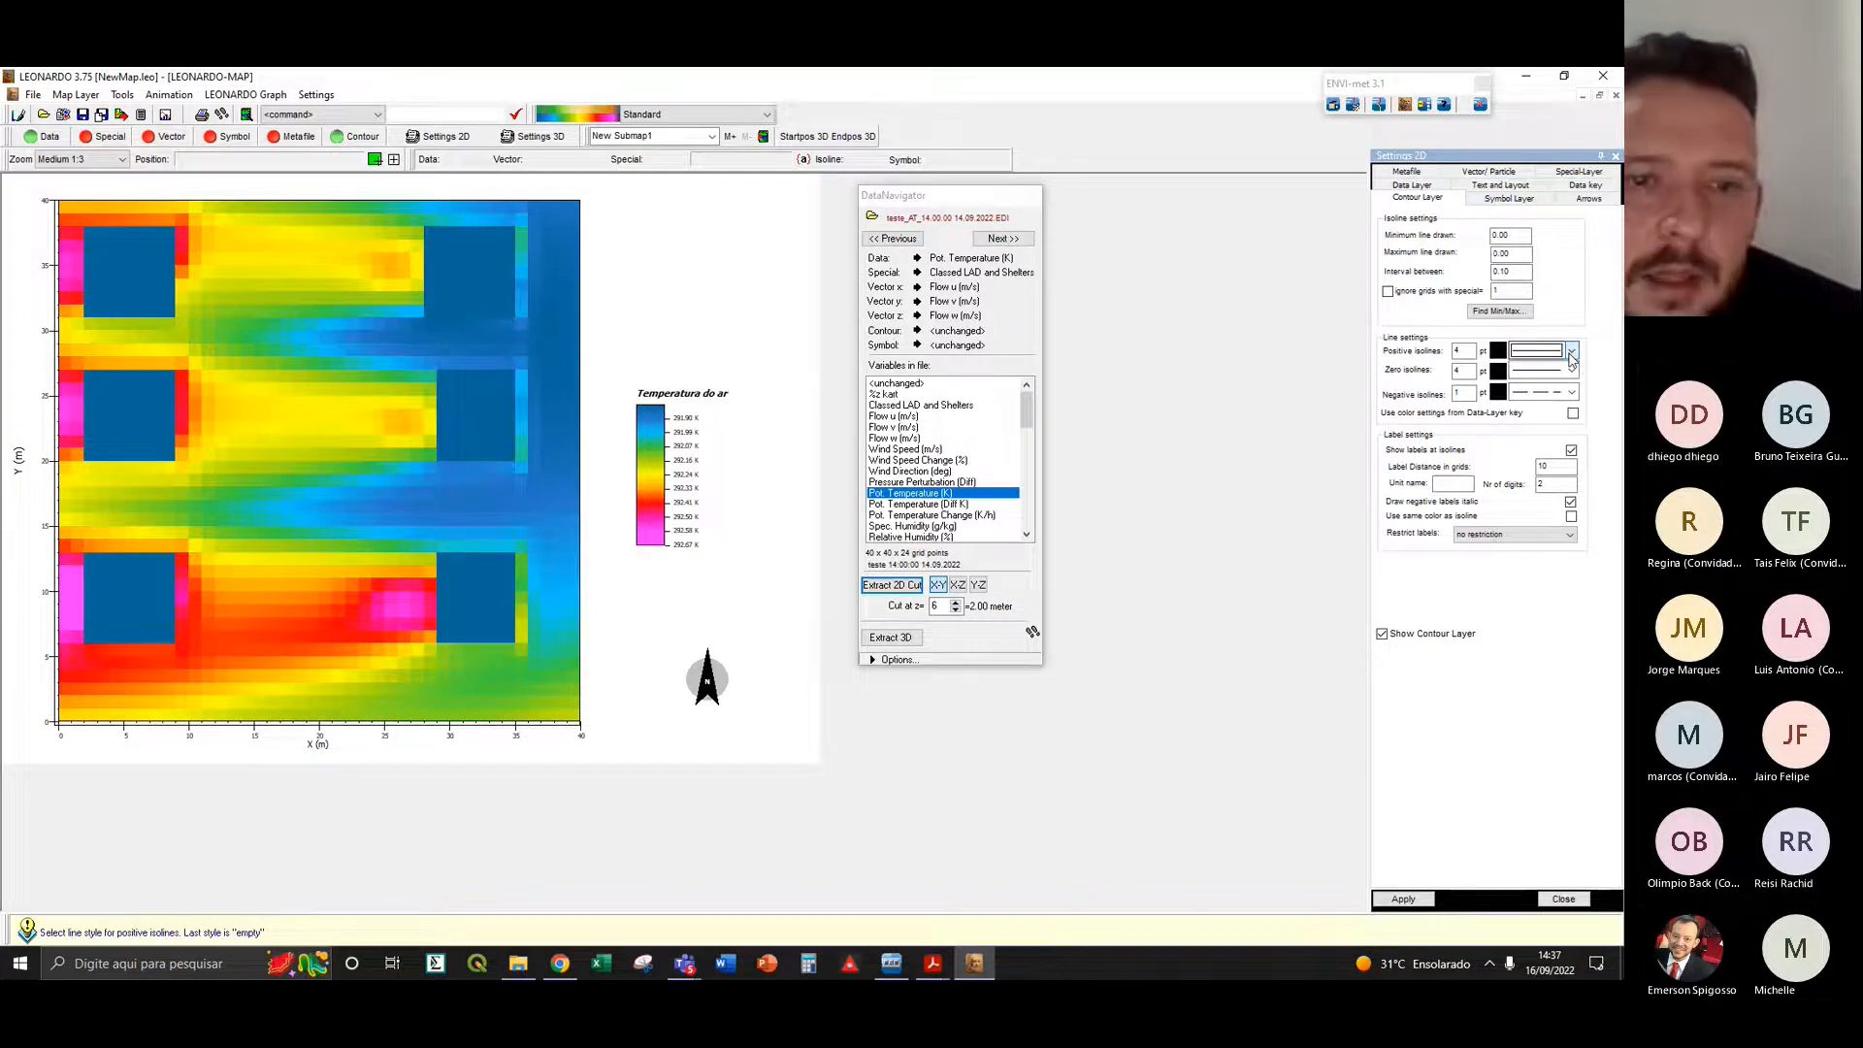
{"action": "left_click", "coordinate": [1499, 351]}
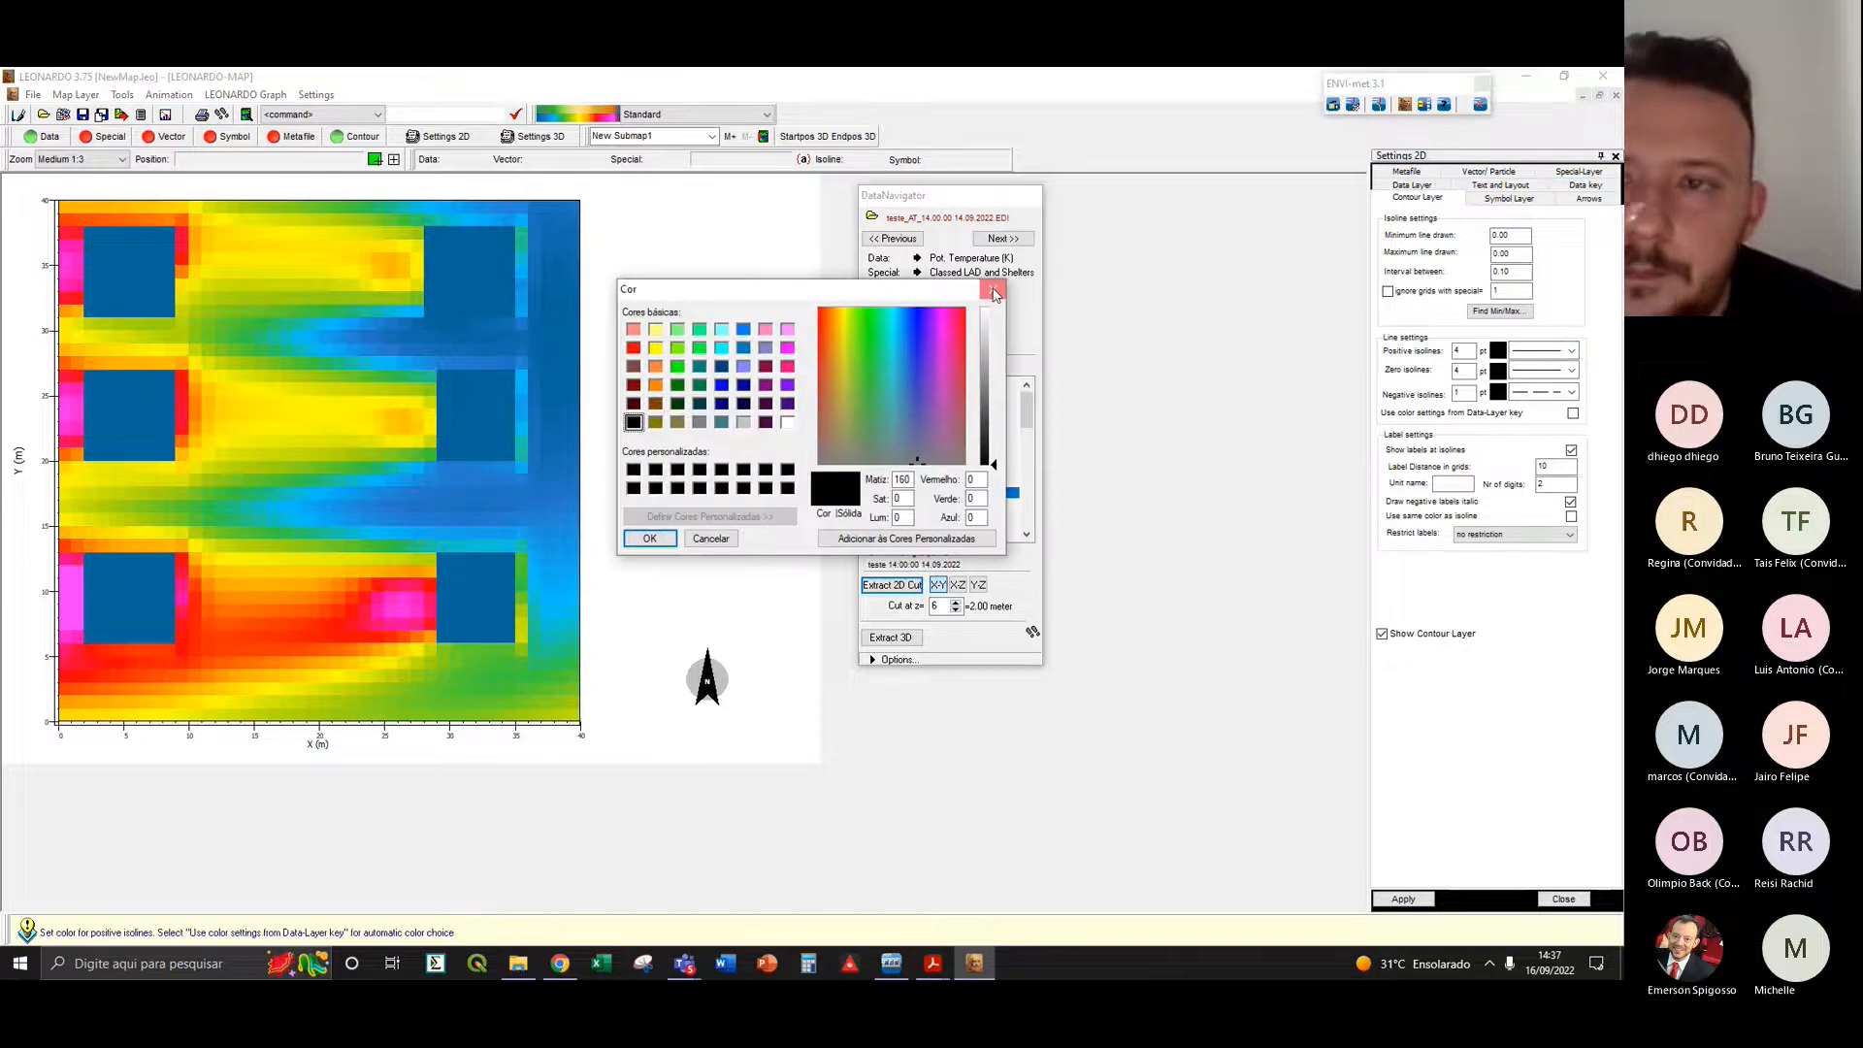
{"action": "left_click", "coordinate": [995, 291]}
- Review the 2D settings for the symbol layer, arrows, metafile and vector/particle layer
{"action": "left_click", "coordinate": [1502, 200]}
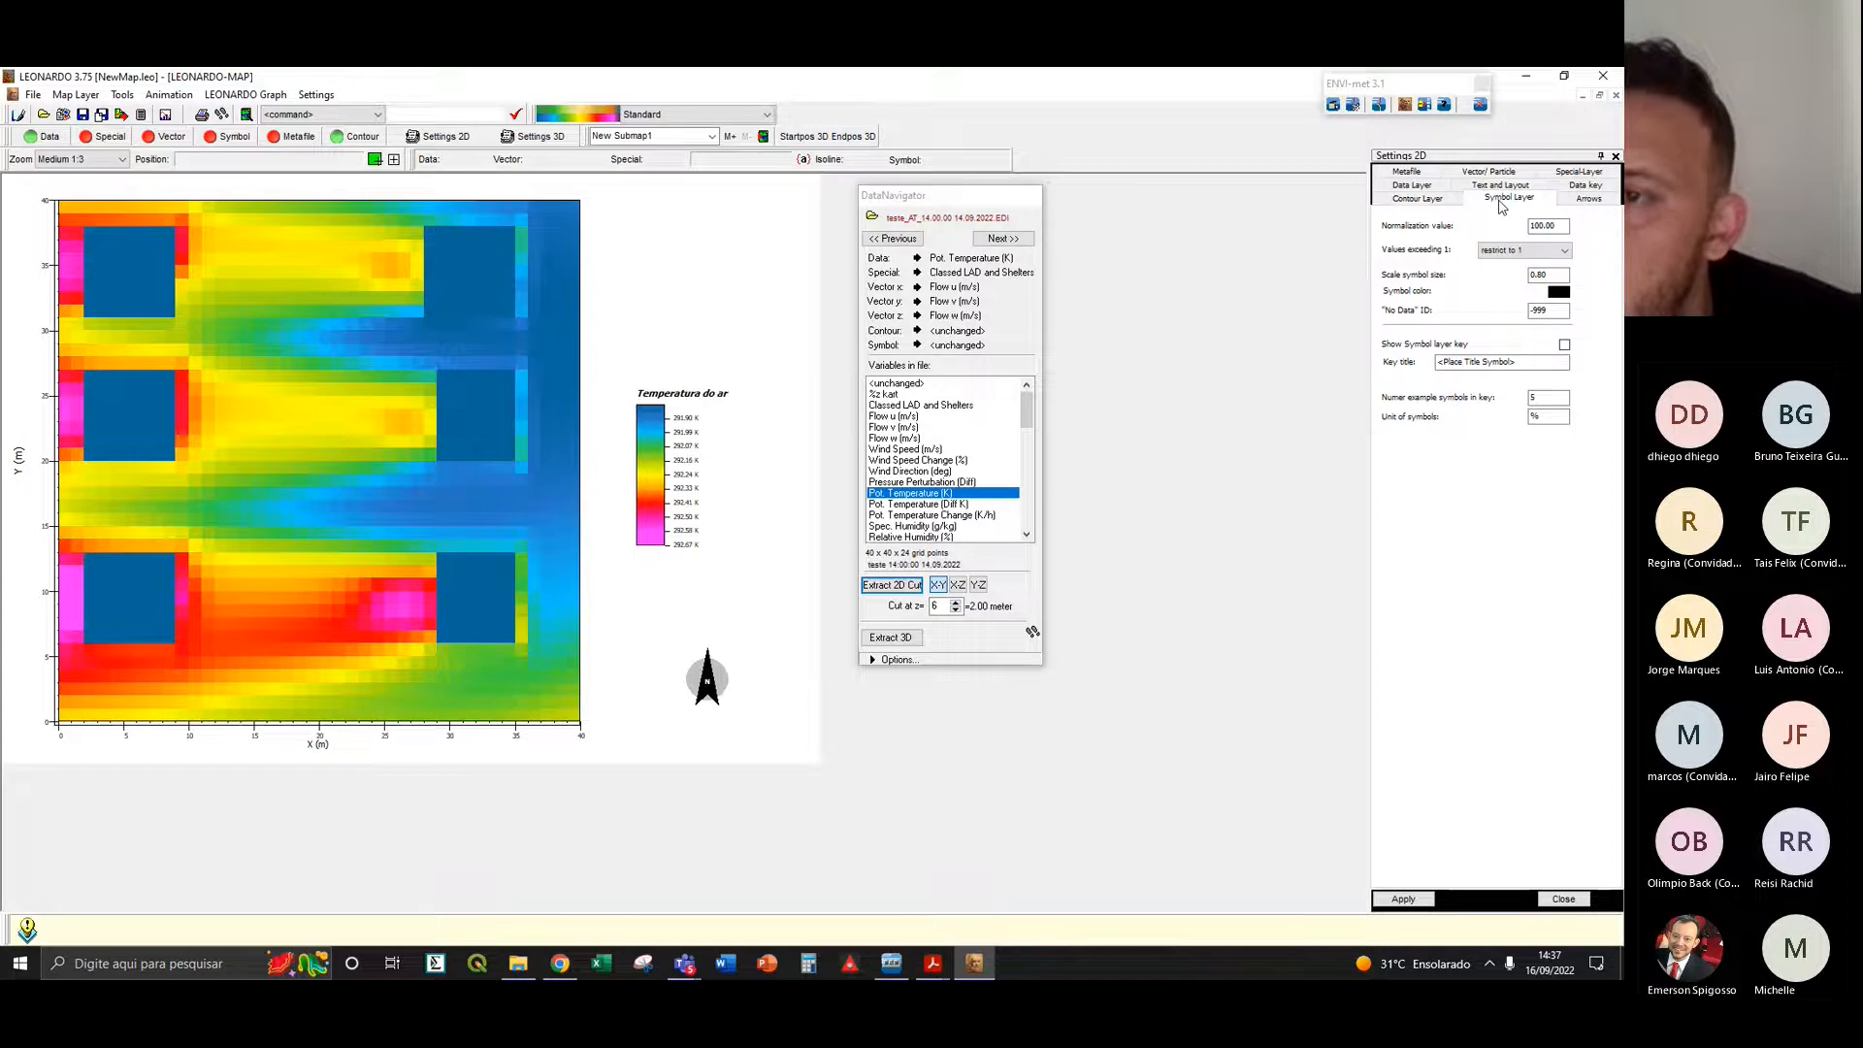
{"action": "left_click", "coordinate": [1584, 199]}
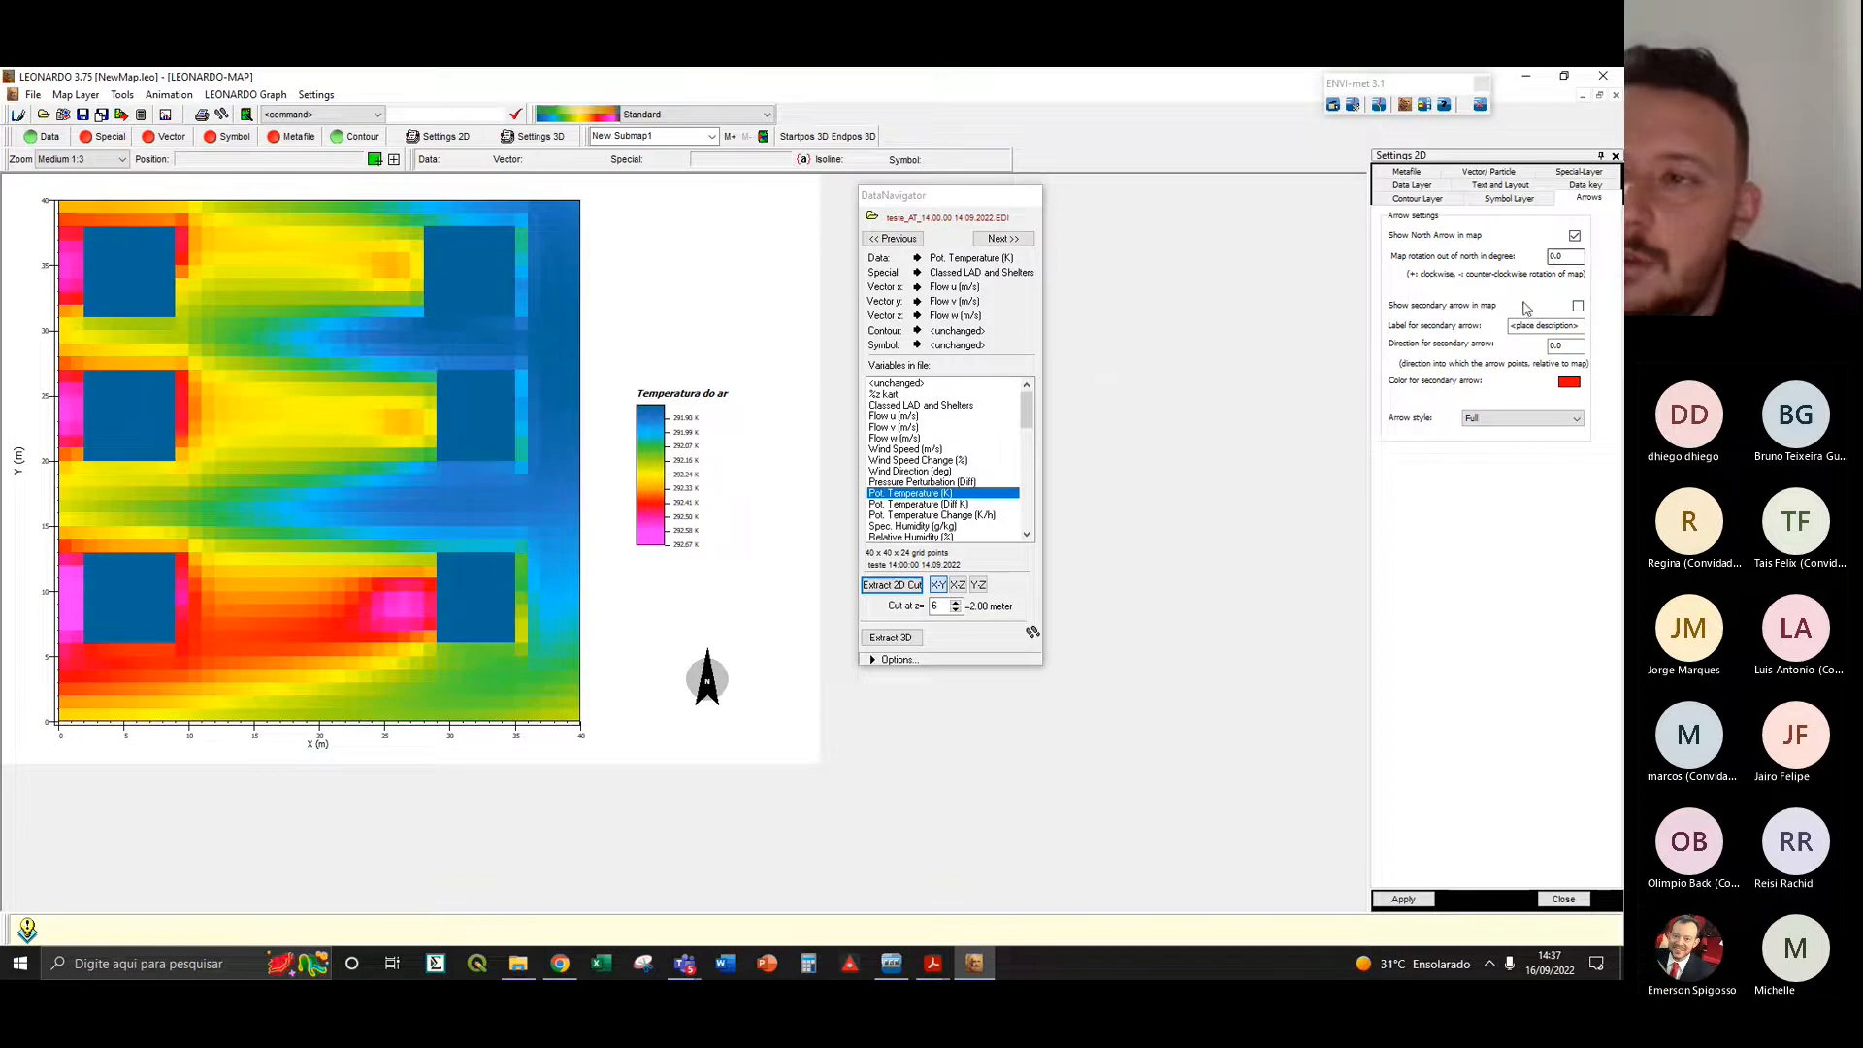
{"action": "left_click", "coordinate": [1541, 203]}
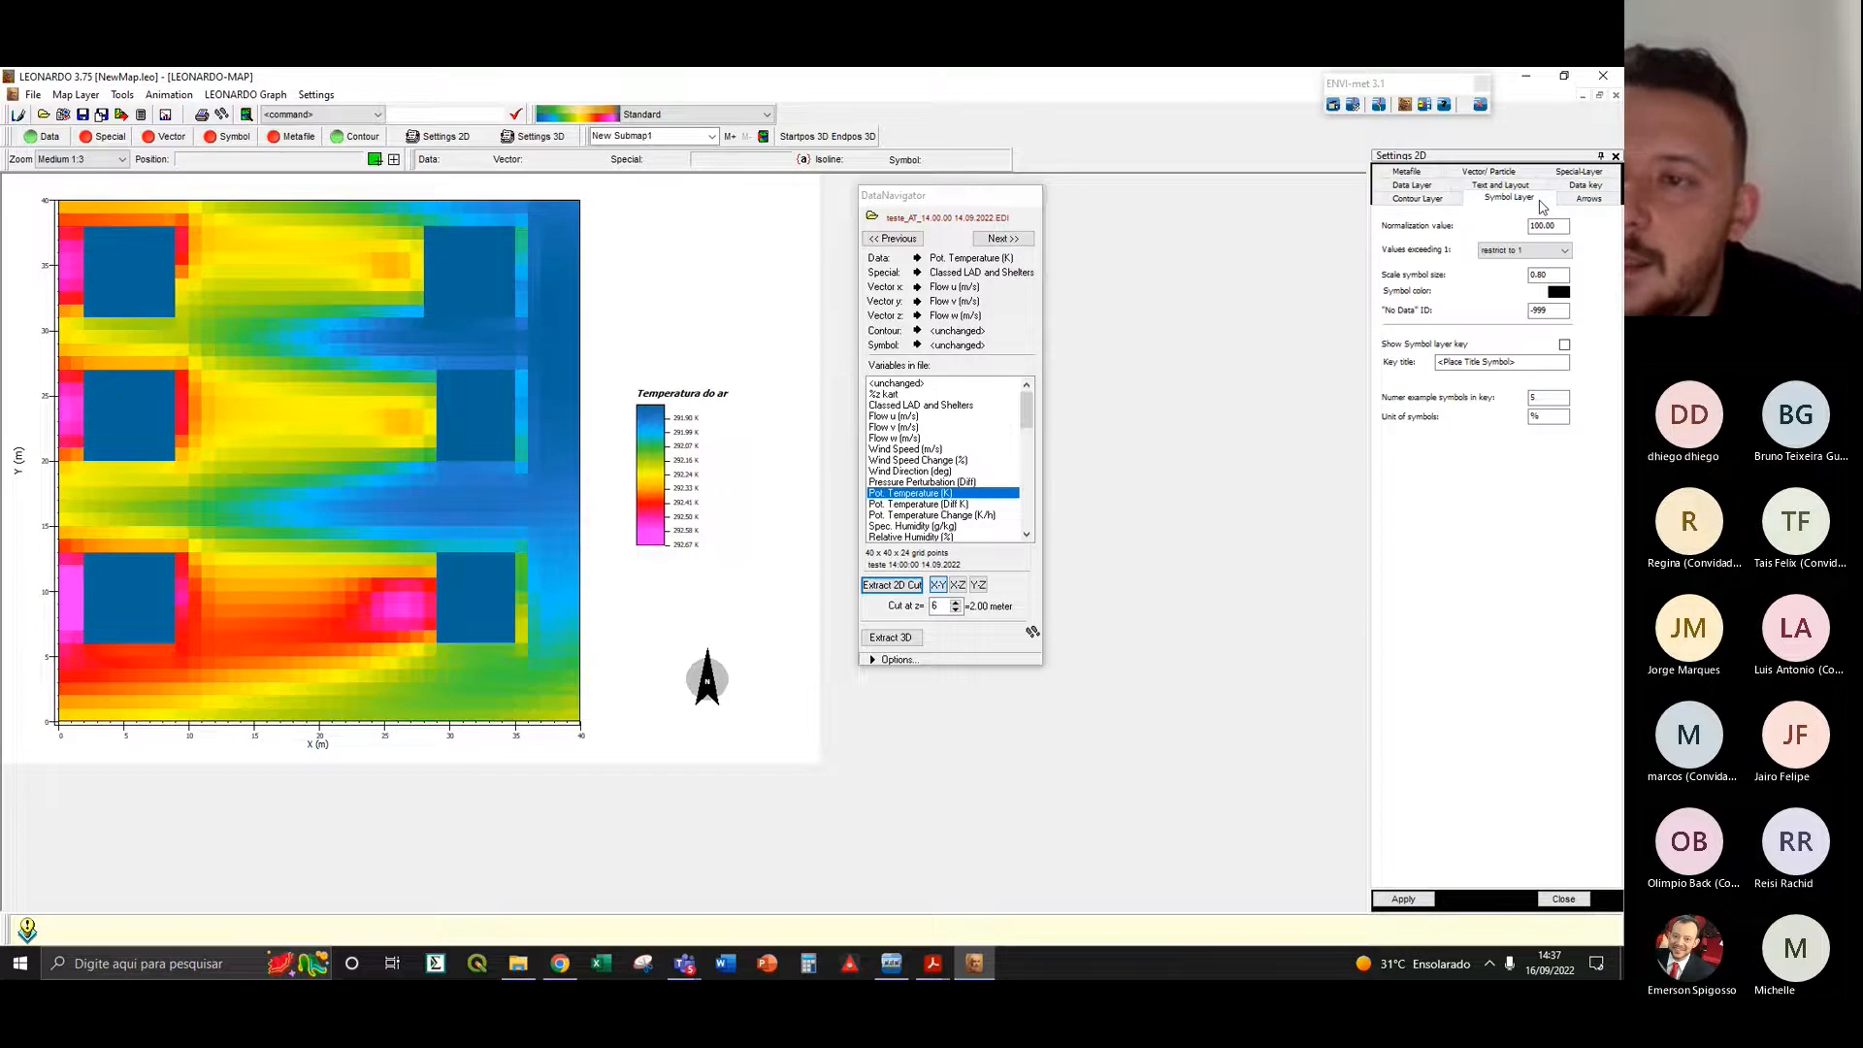
{"action": "left_click", "coordinate": [1434, 202]}
{"action": "left_click", "coordinate": [1418, 176]}
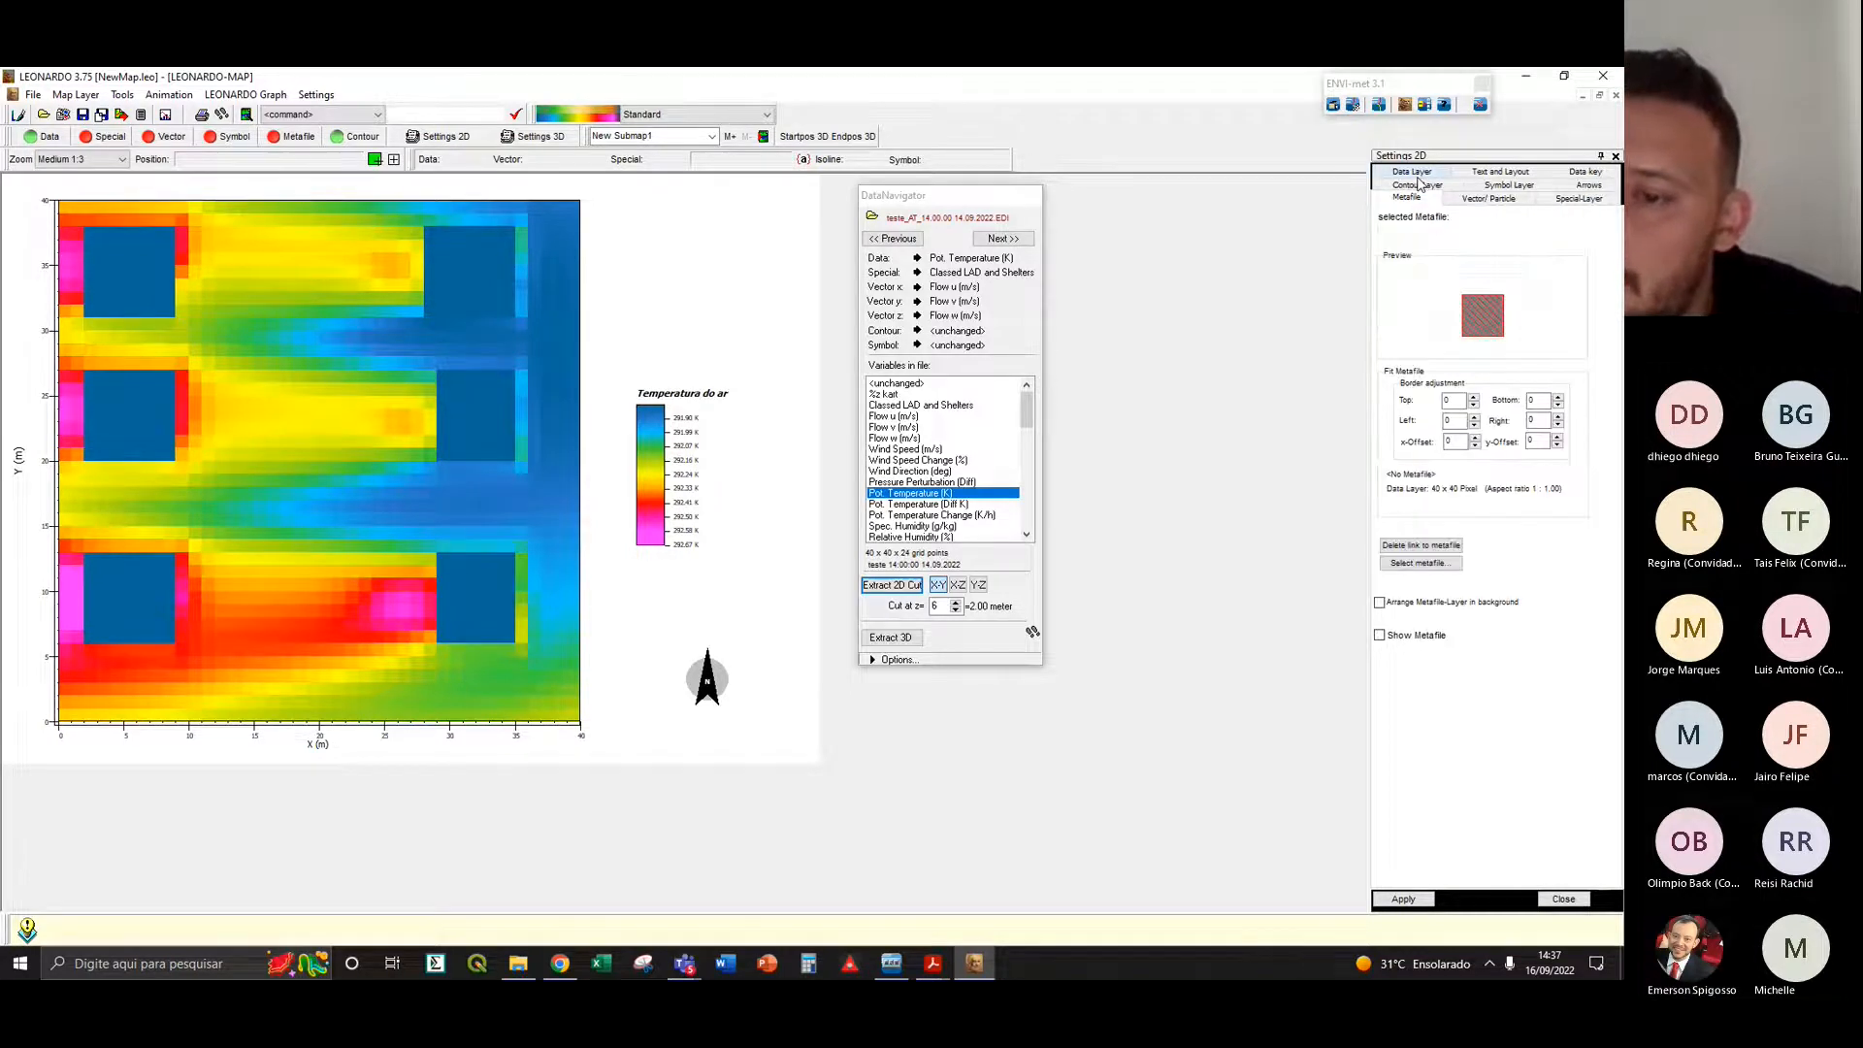
{"action": "left_click", "coordinate": [1504, 199]}
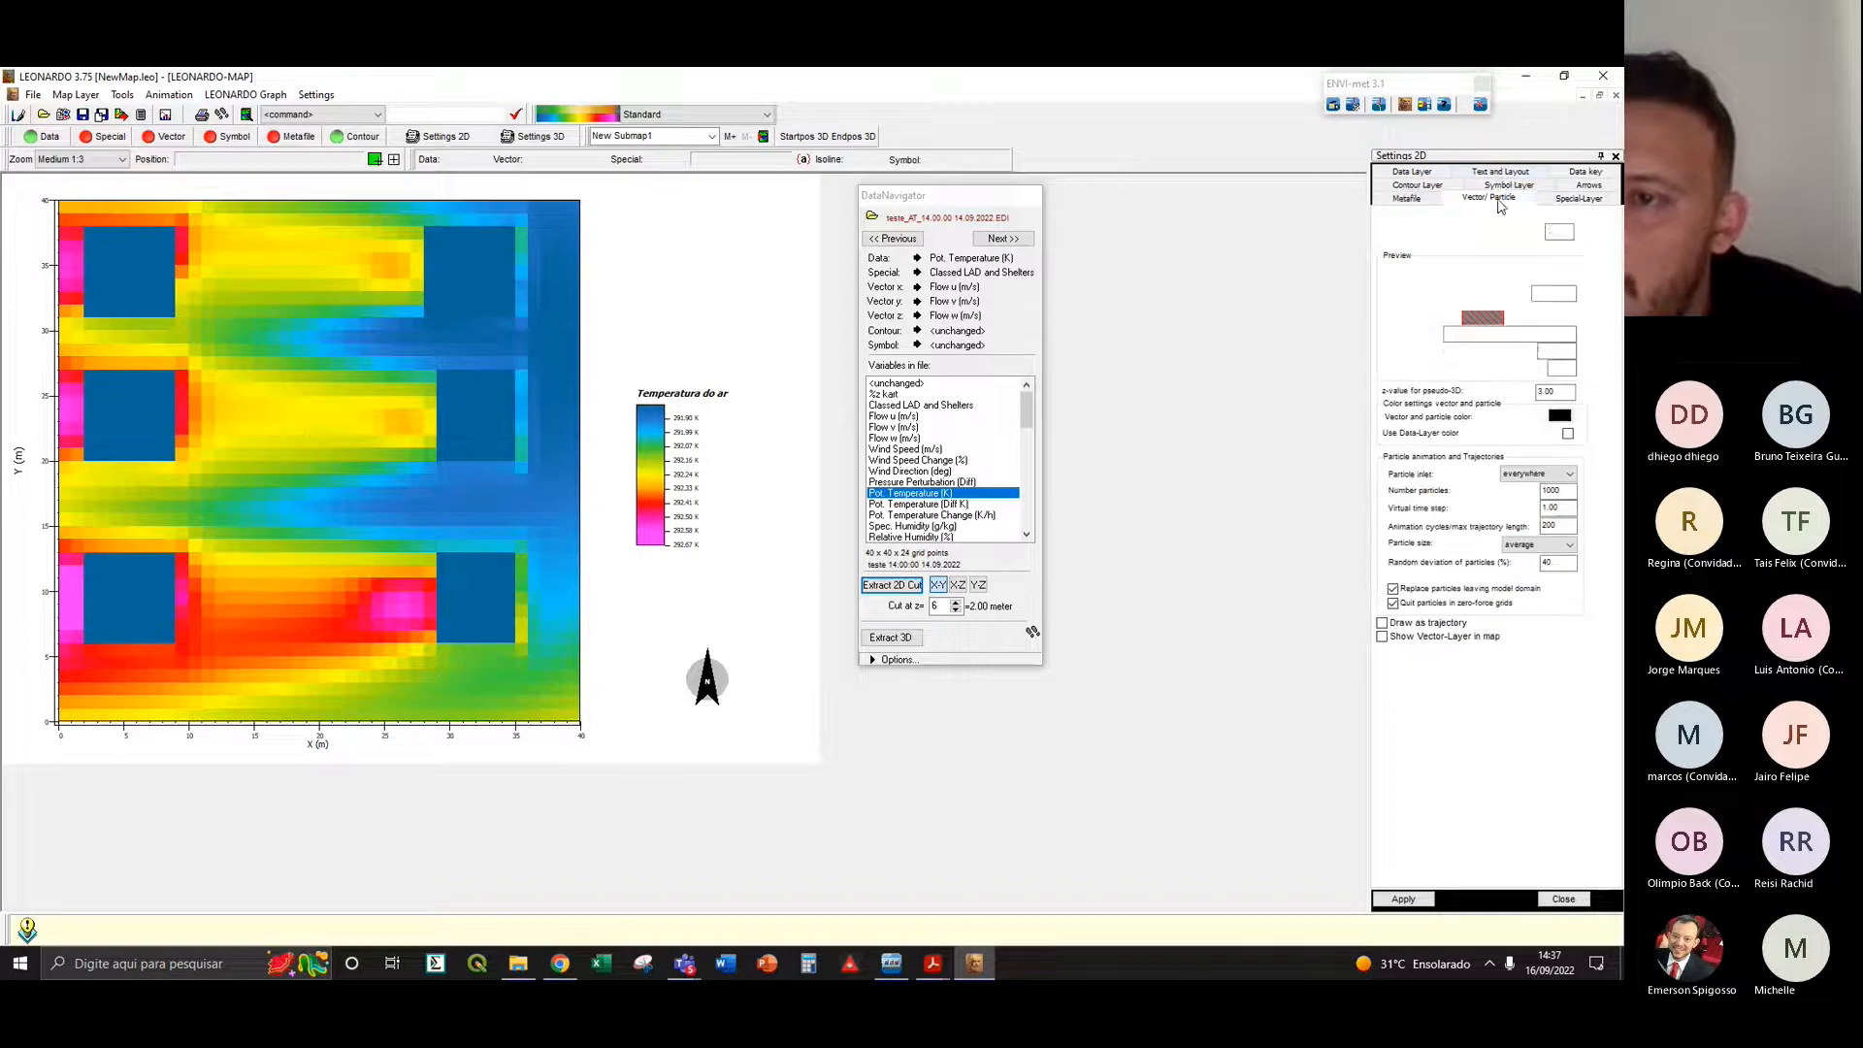
- Turn on the special layer in the 2D settings and apply it to the map
{"action": "left_click", "coordinate": [1574, 201]}
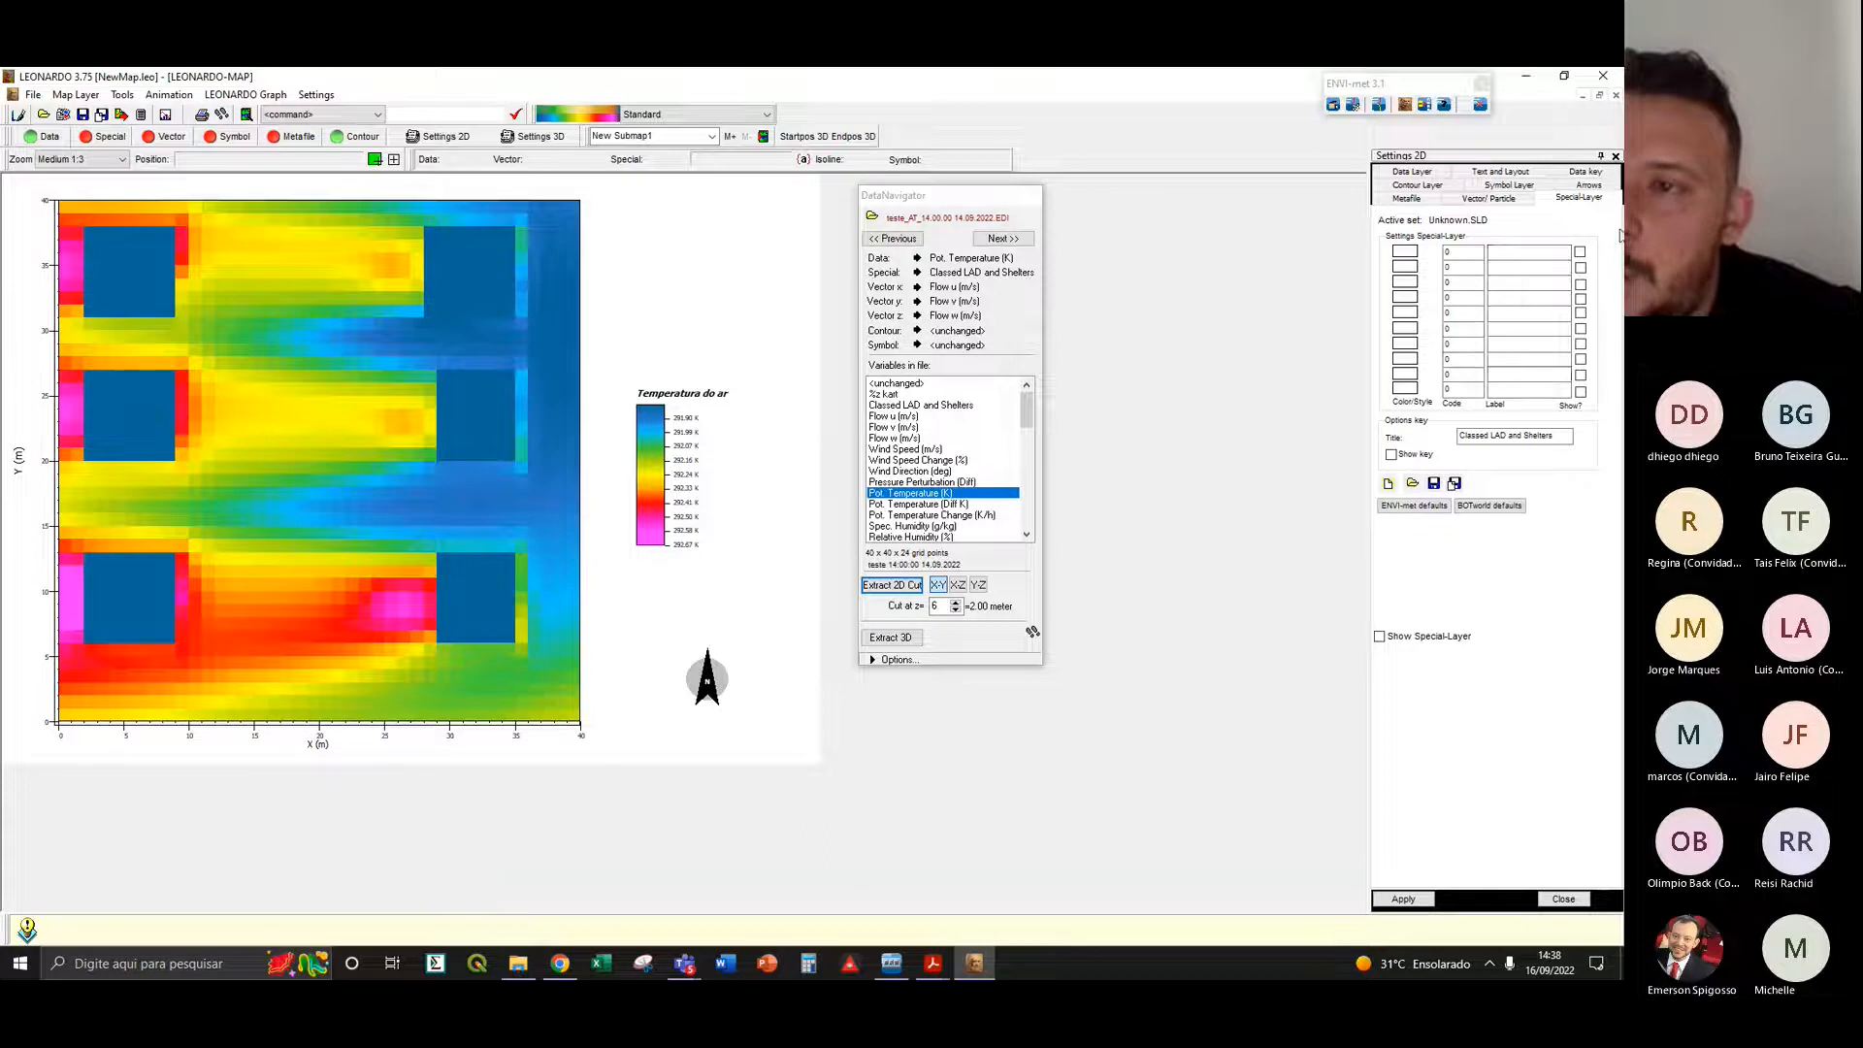
{"action": "left_click", "coordinate": [1380, 636]}
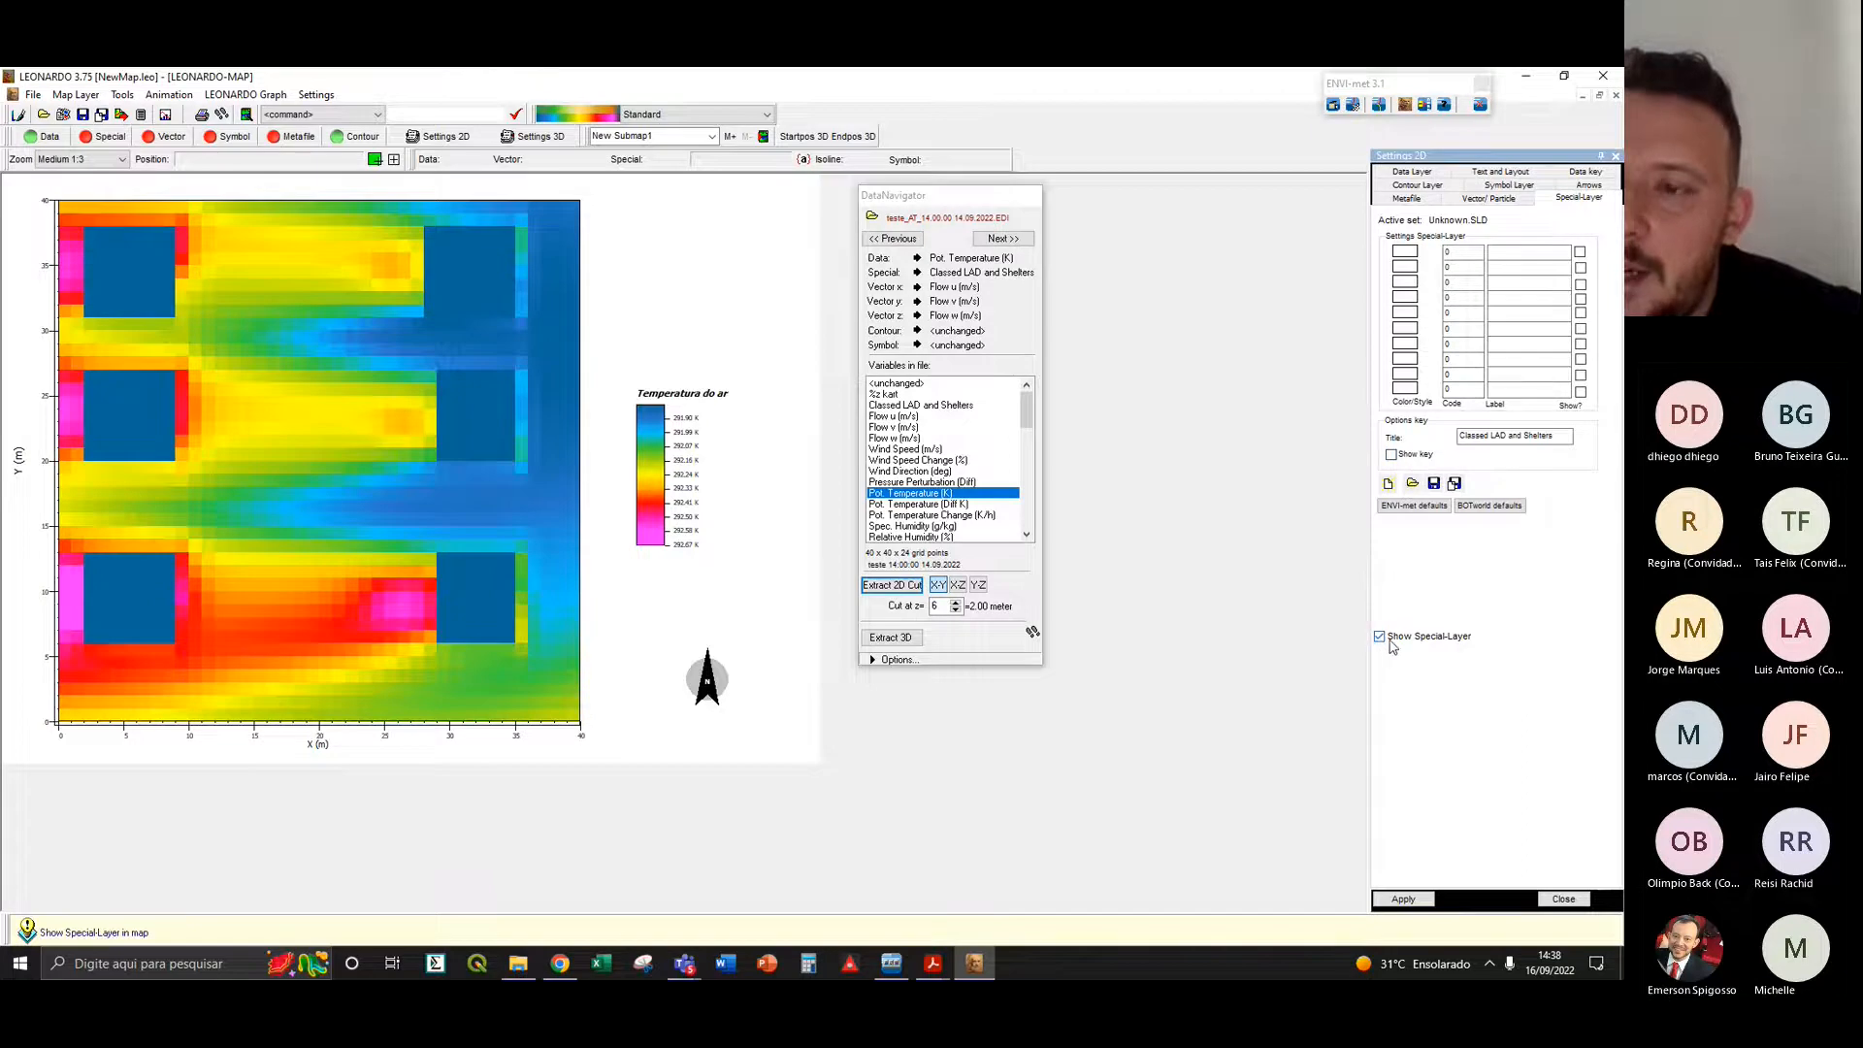
{"action": "left_click", "coordinate": [1421, 904]}
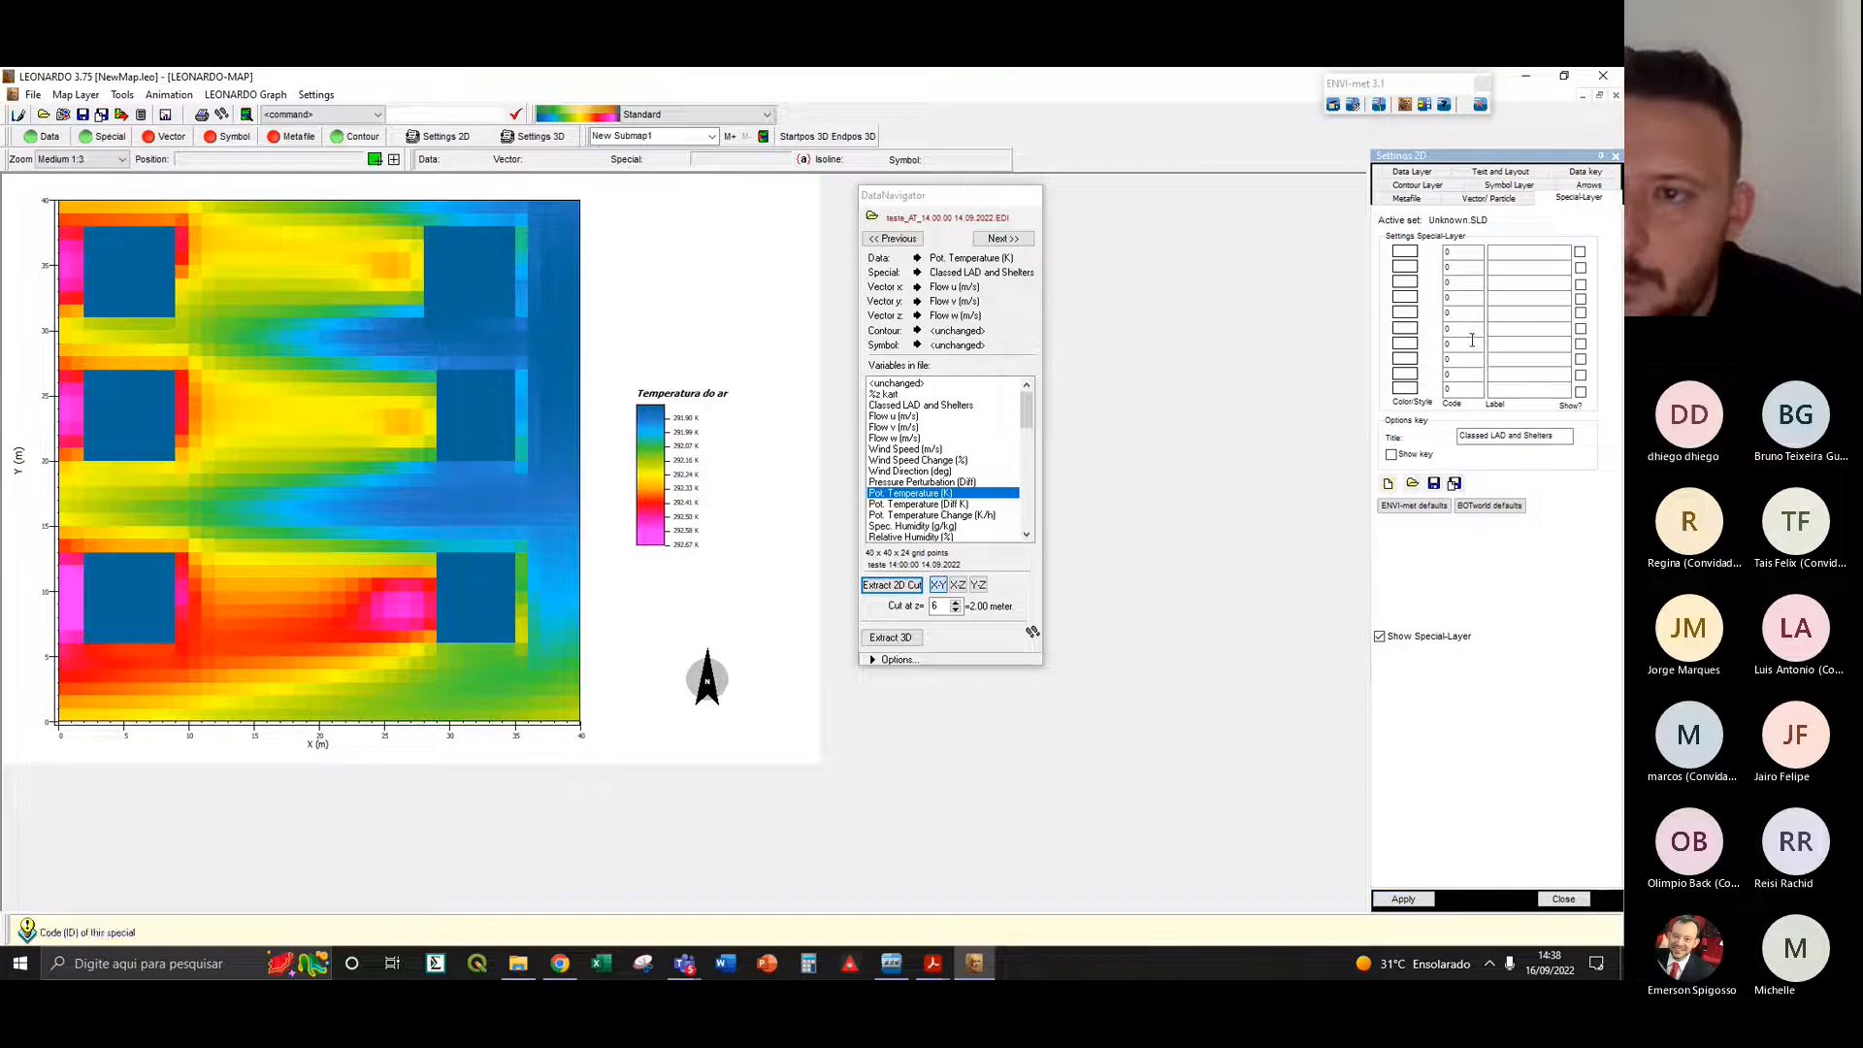
{"action": "left_click", "coordinate": [1405, 252]}
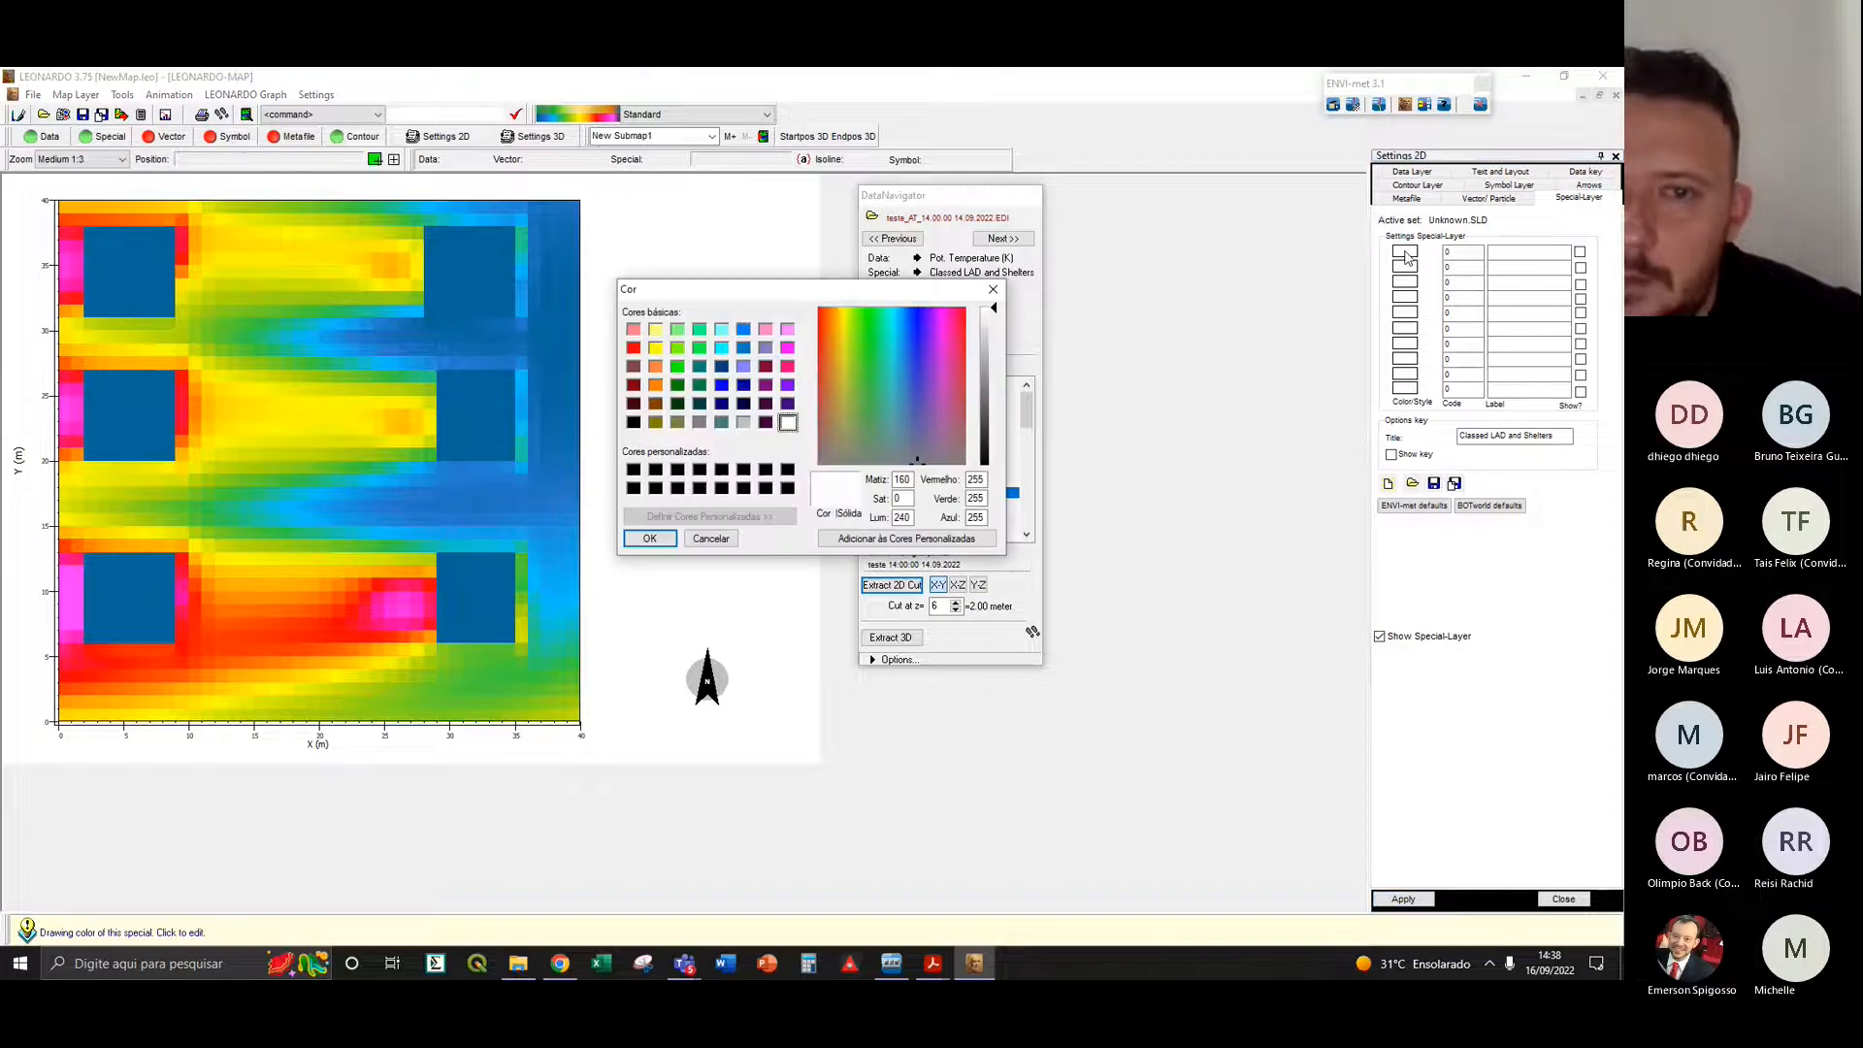
{"action": "left_click", "coordinate": [993, 289]}
{"action": "left_click", "coordinate": [1477, 436]}
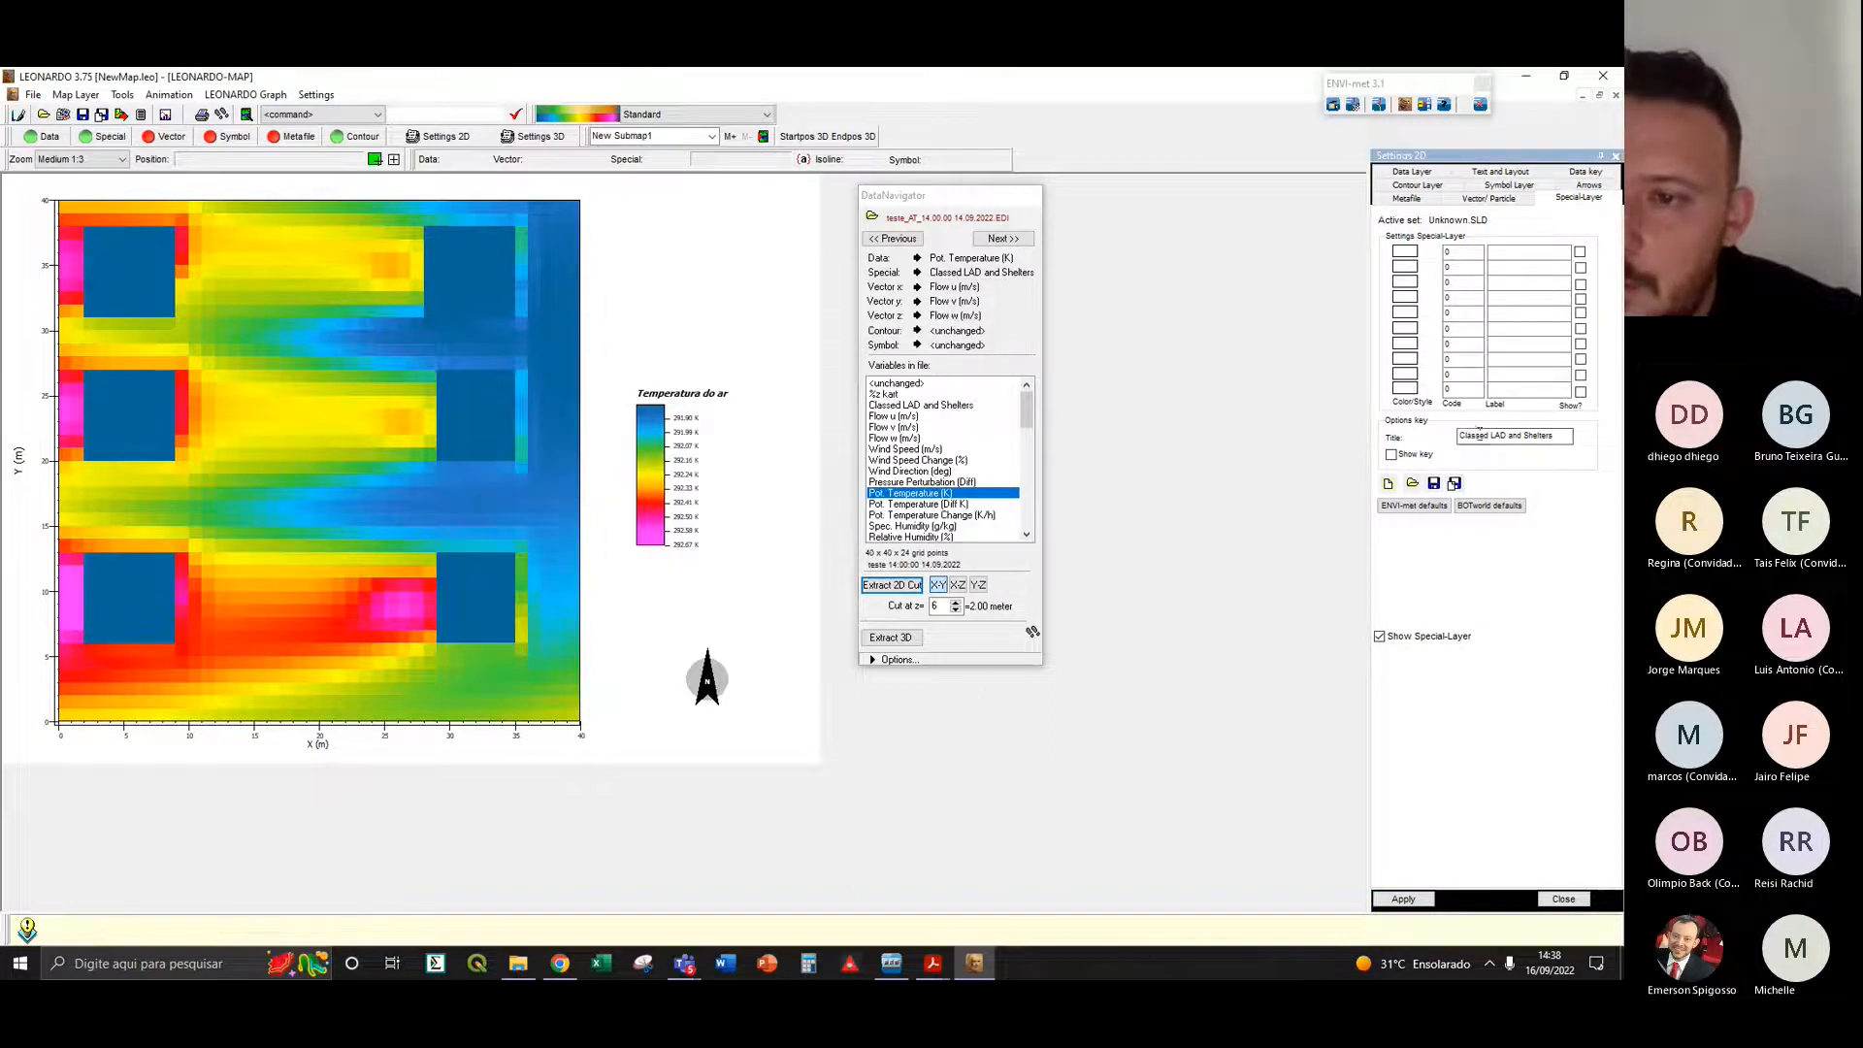
- Load the ENVI-met defaults for the special layer, leave only the Buildings class shown, and apply them to the map
{"action": "left_click", "coordinate": [1434, 513]}
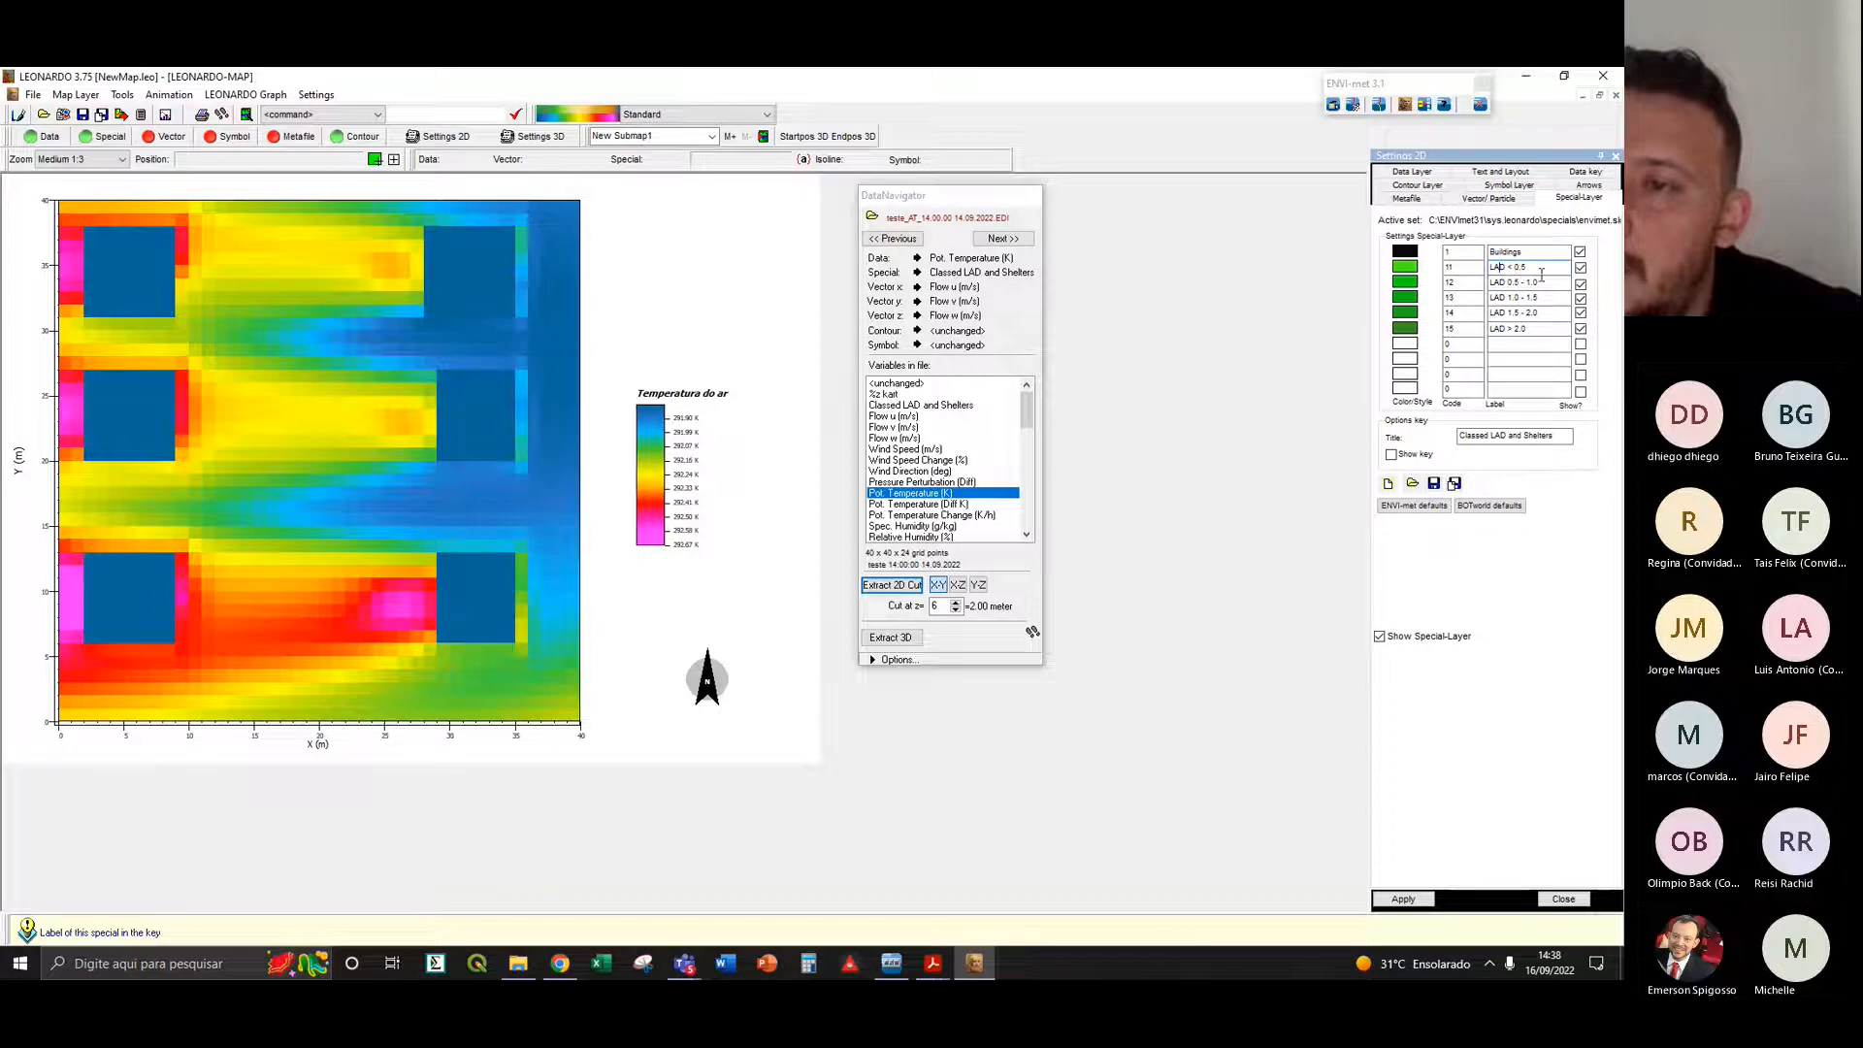
{"action": "left_click", "coordinate": [1581, 314]}
{"action": "left_click", "coordinate": [1582, 330]}
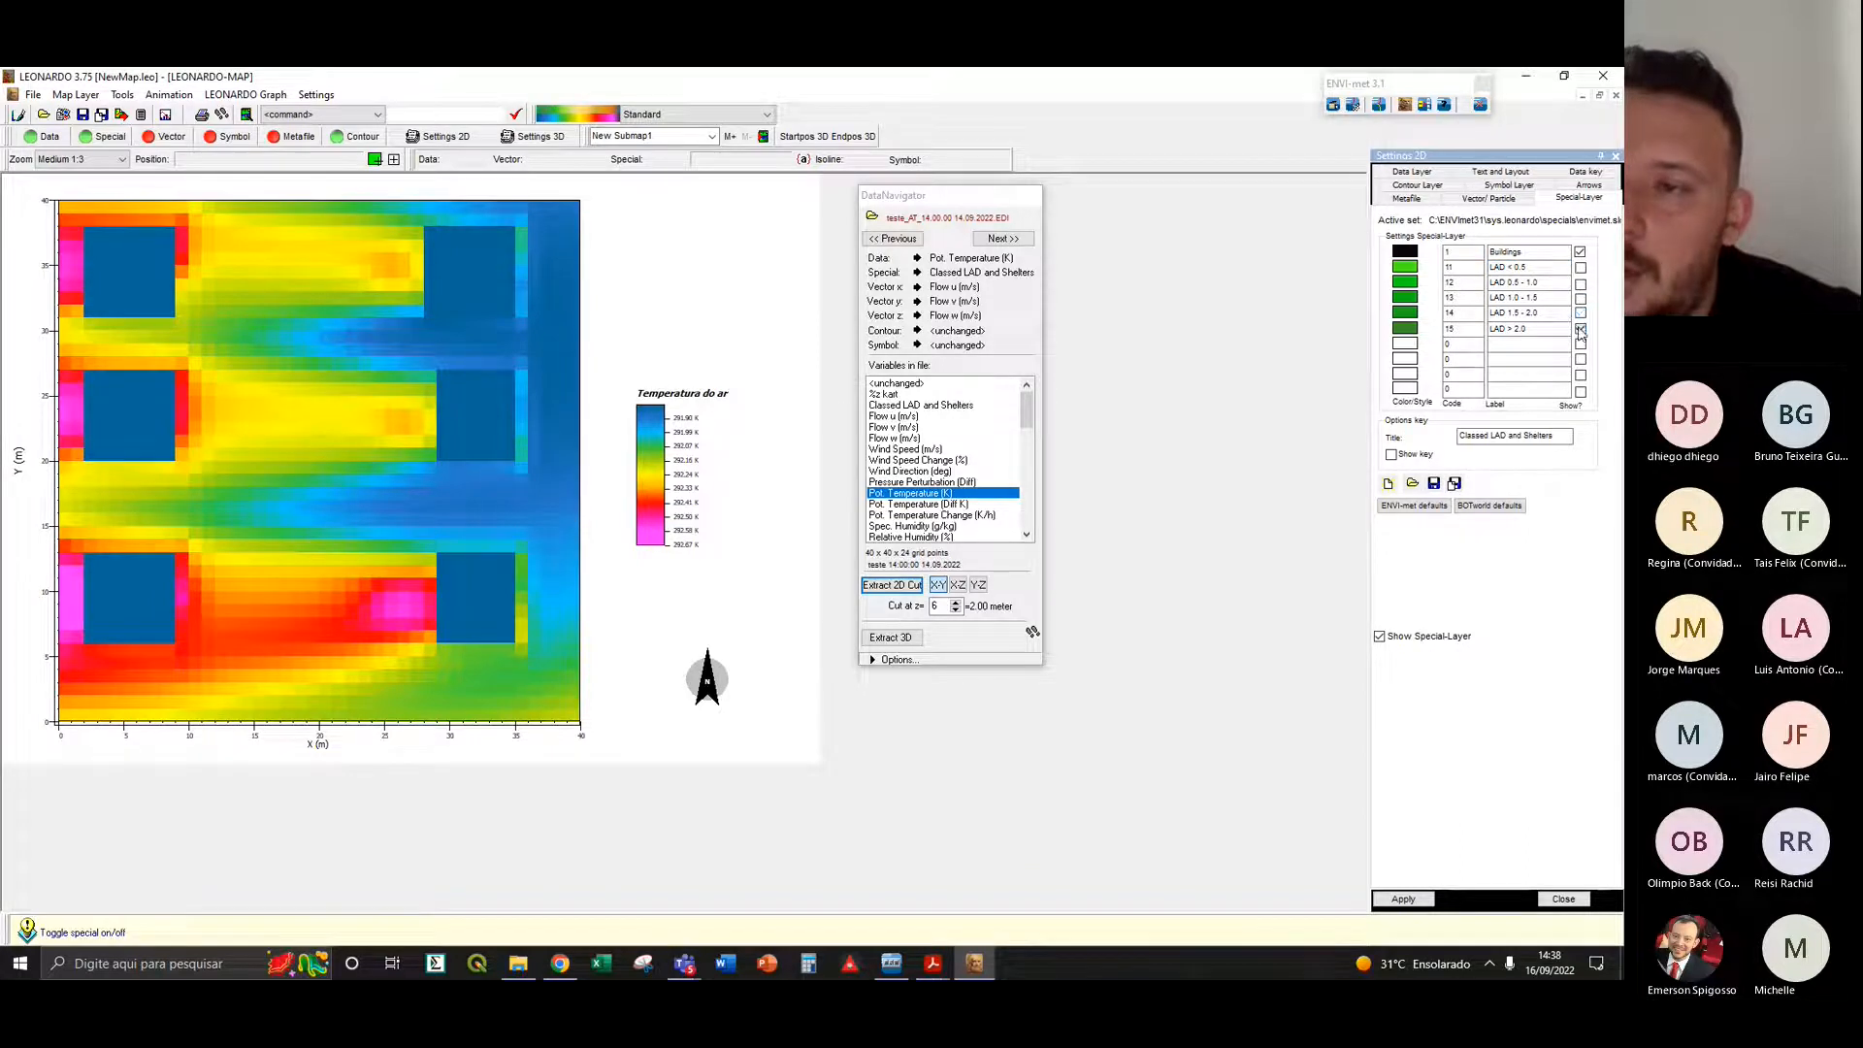
{"action": "double_click", "coordinate": [1506, 252]}
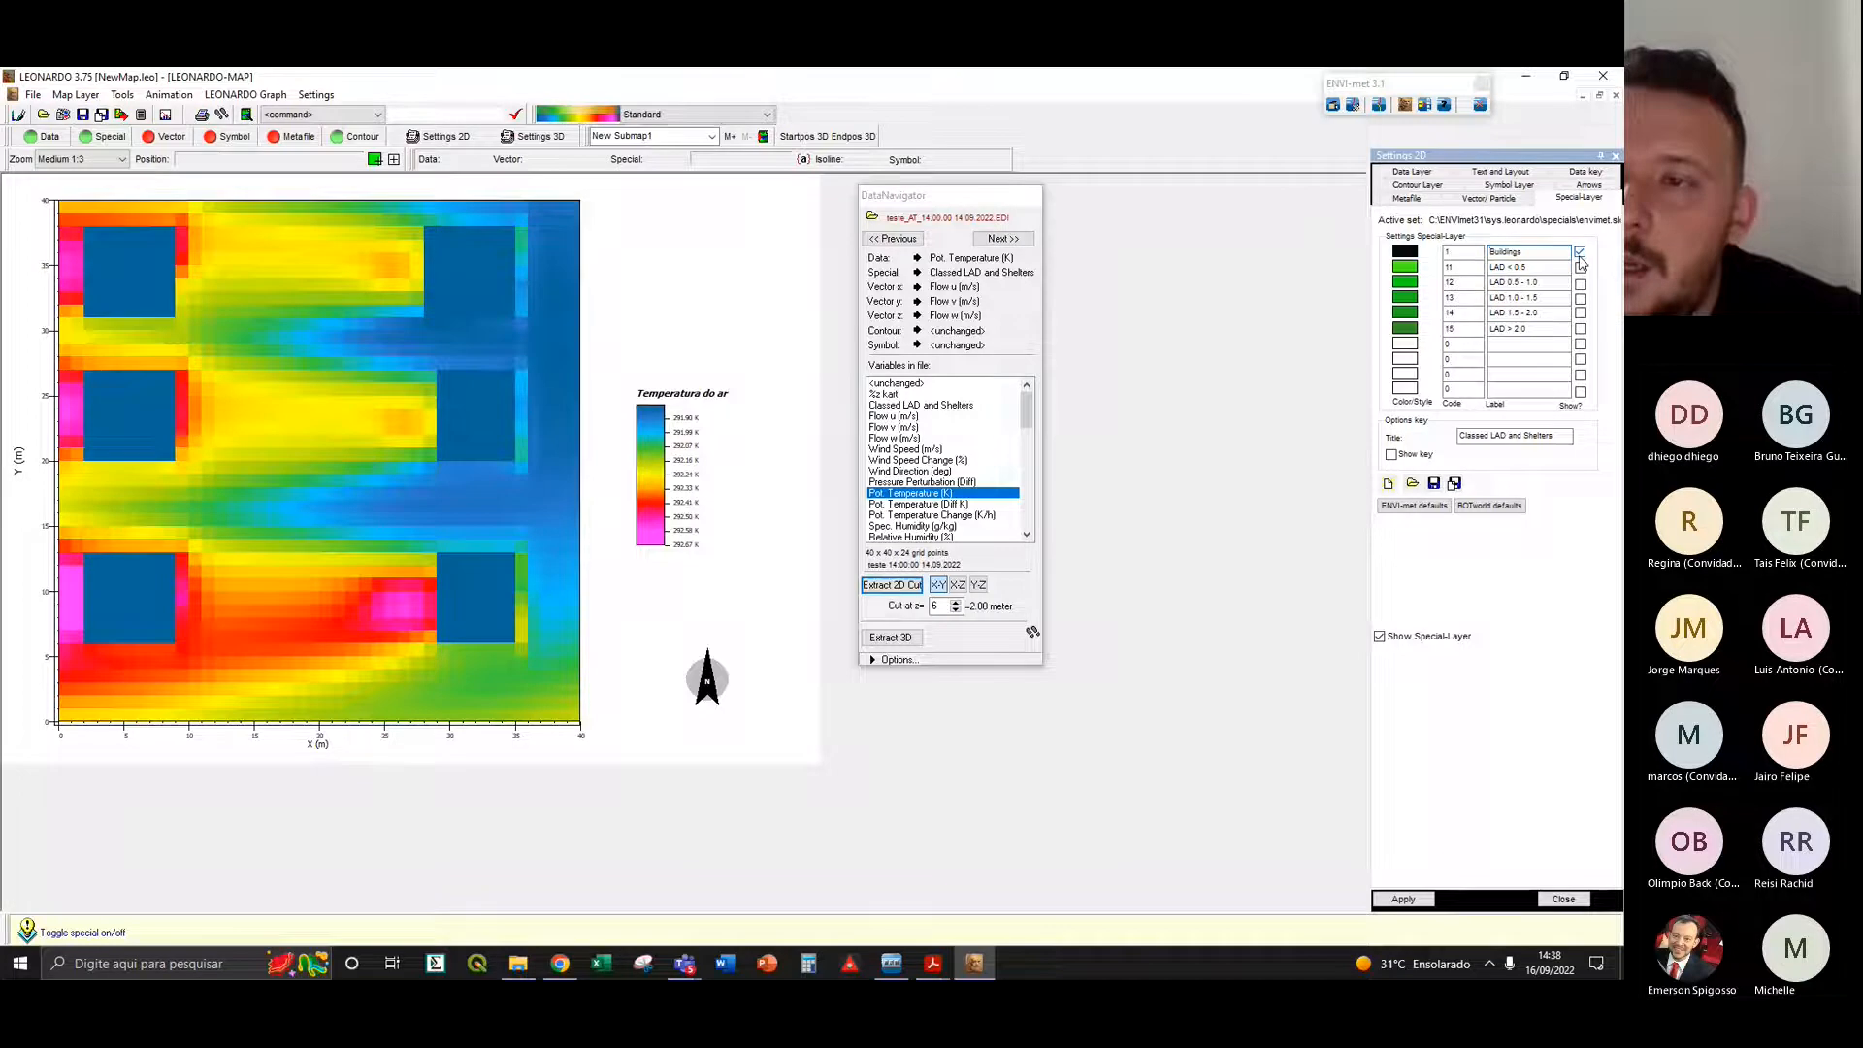
{"action": "left_click", "coordinate": [1403, 899]}
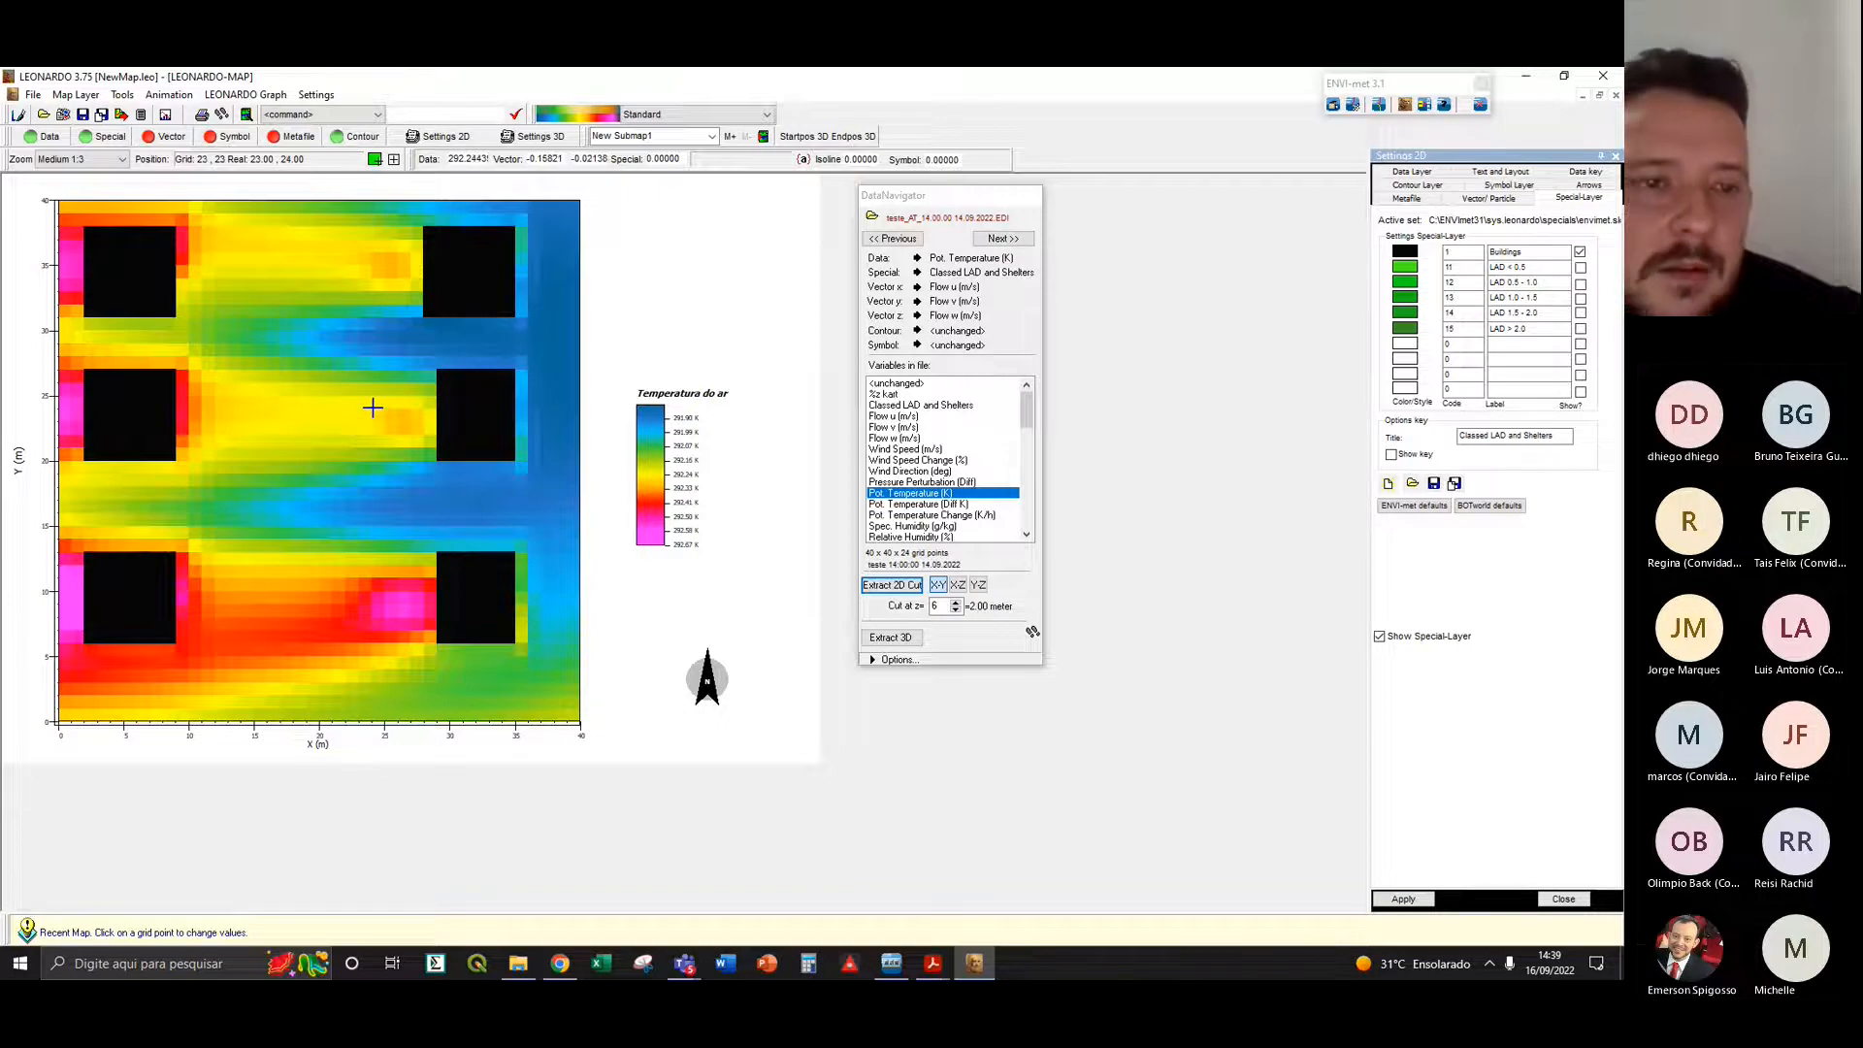
- Show the special layer's key on the map, title it Construções and apply the change
{"action": "left_click", "coordinate": [1392, 455]}
{"action": "left_click", "coordinate": [1403, 898]}
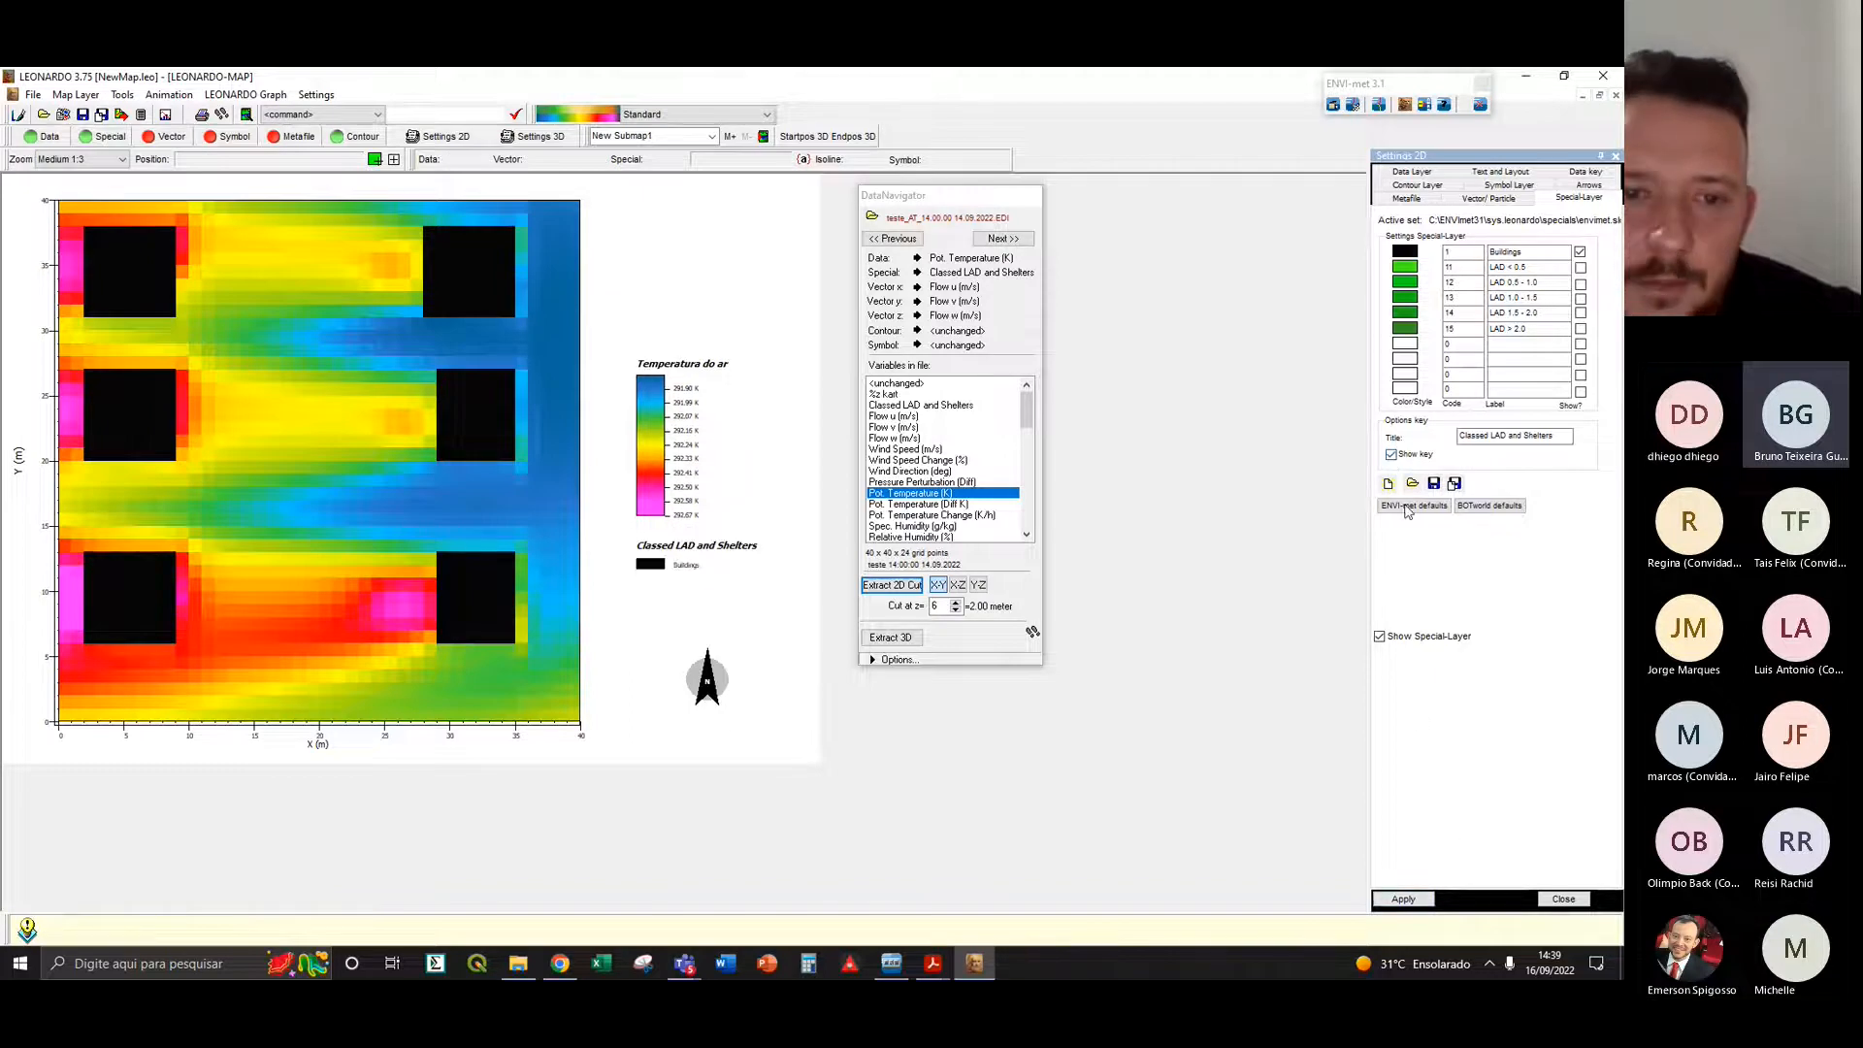
{"action": "left_click_drag", "start_coordinate": [1561, 437], "coordinate": [1416, 437]}
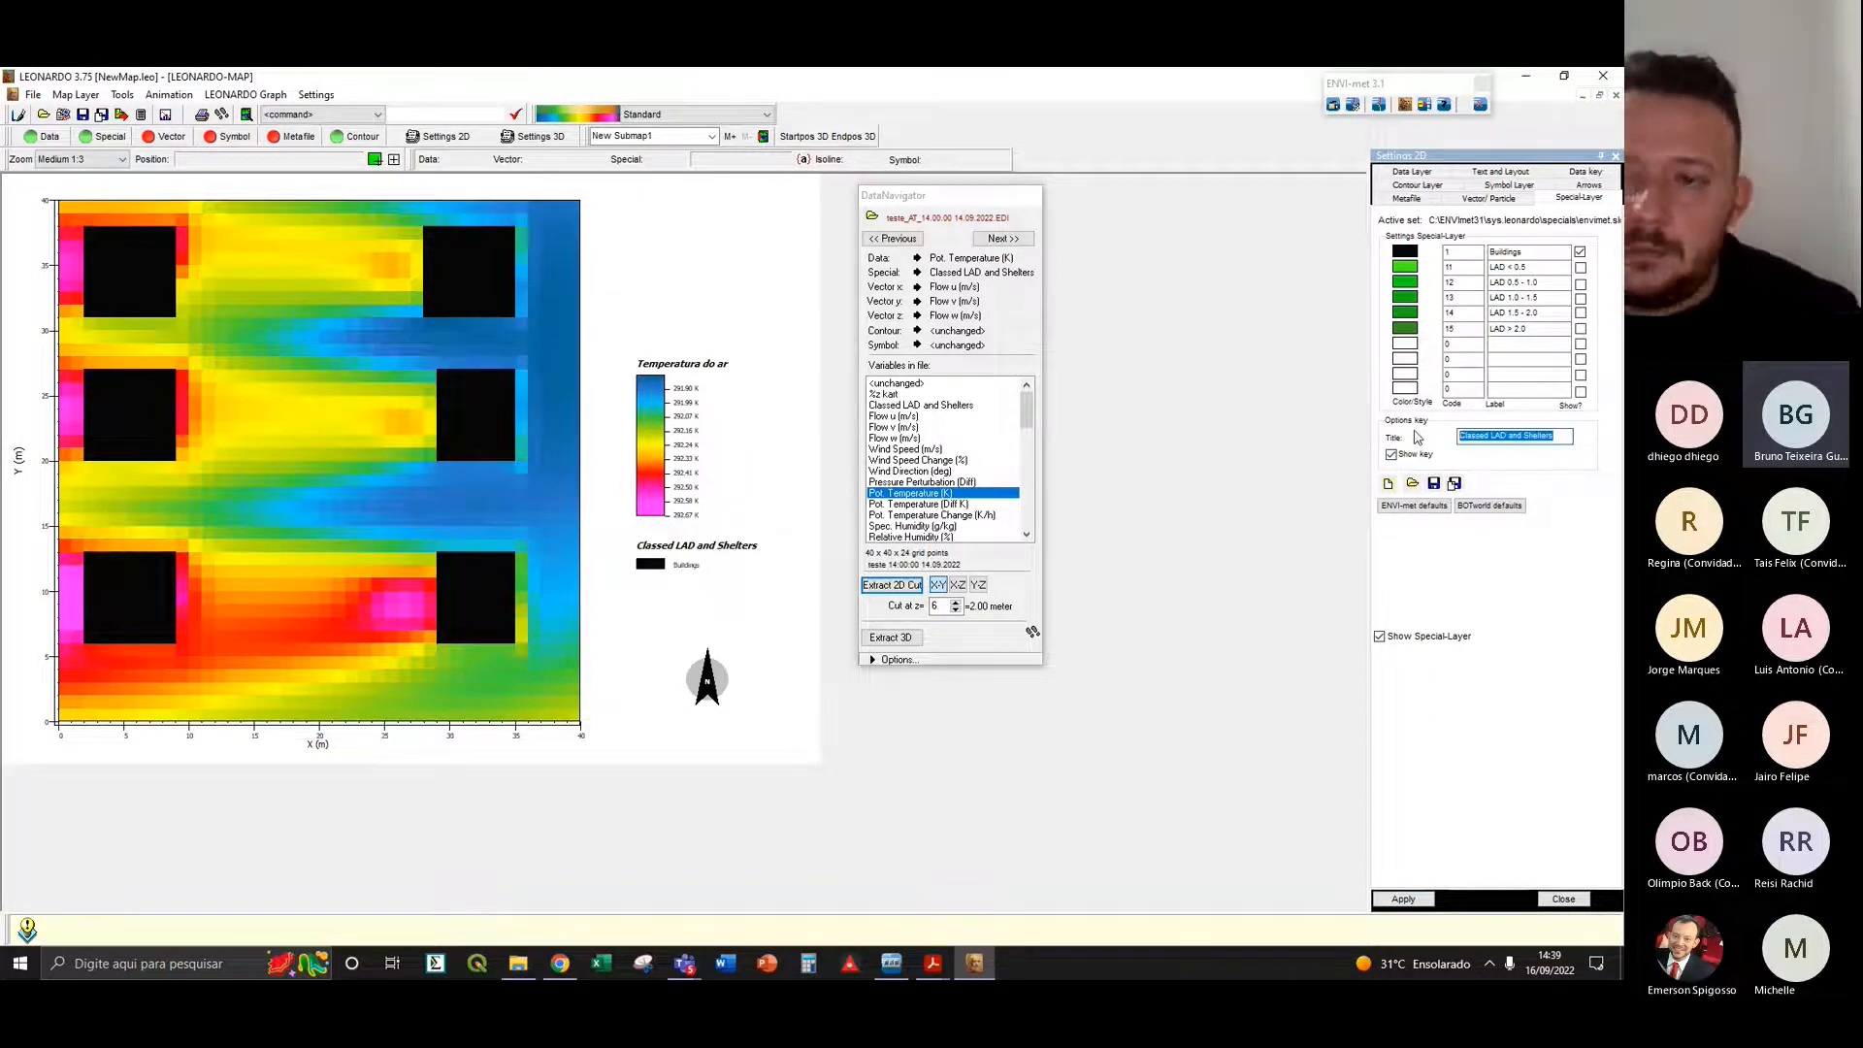
{"action": "type", "text": "Constru"}
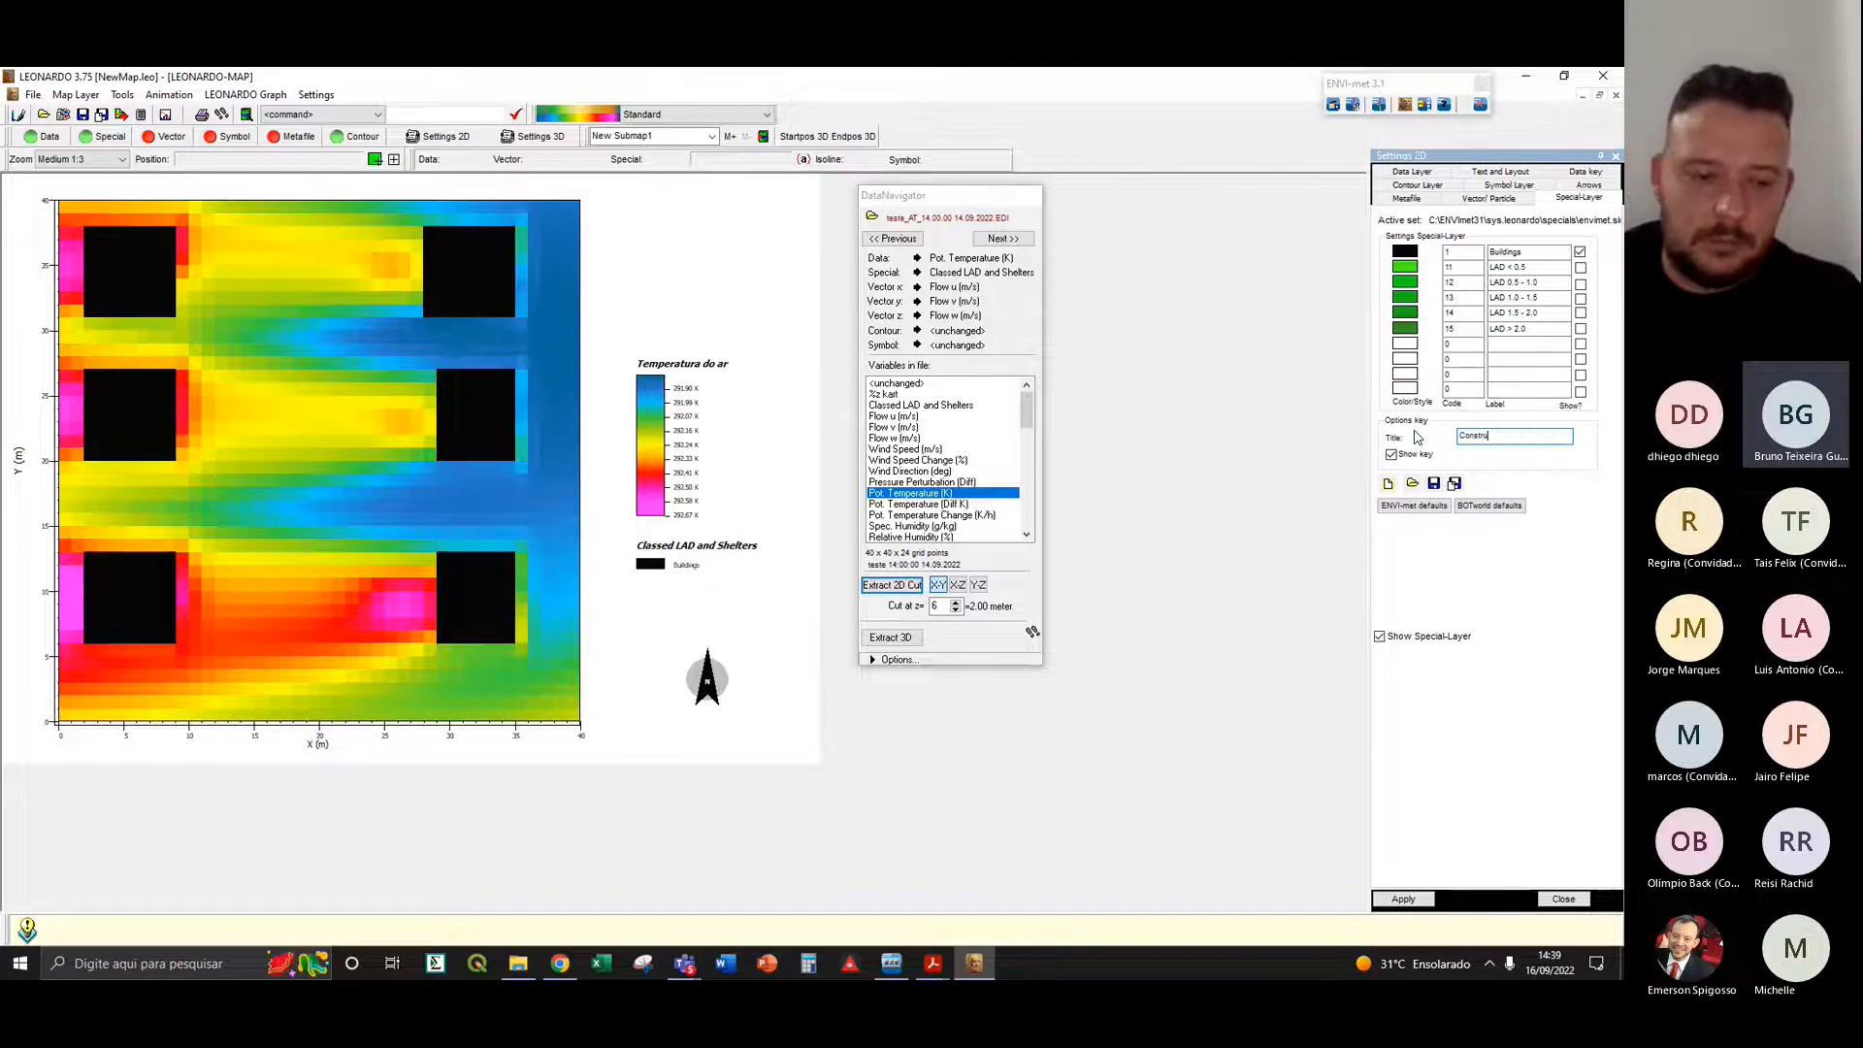
{"action": "type", "text": "ções"}
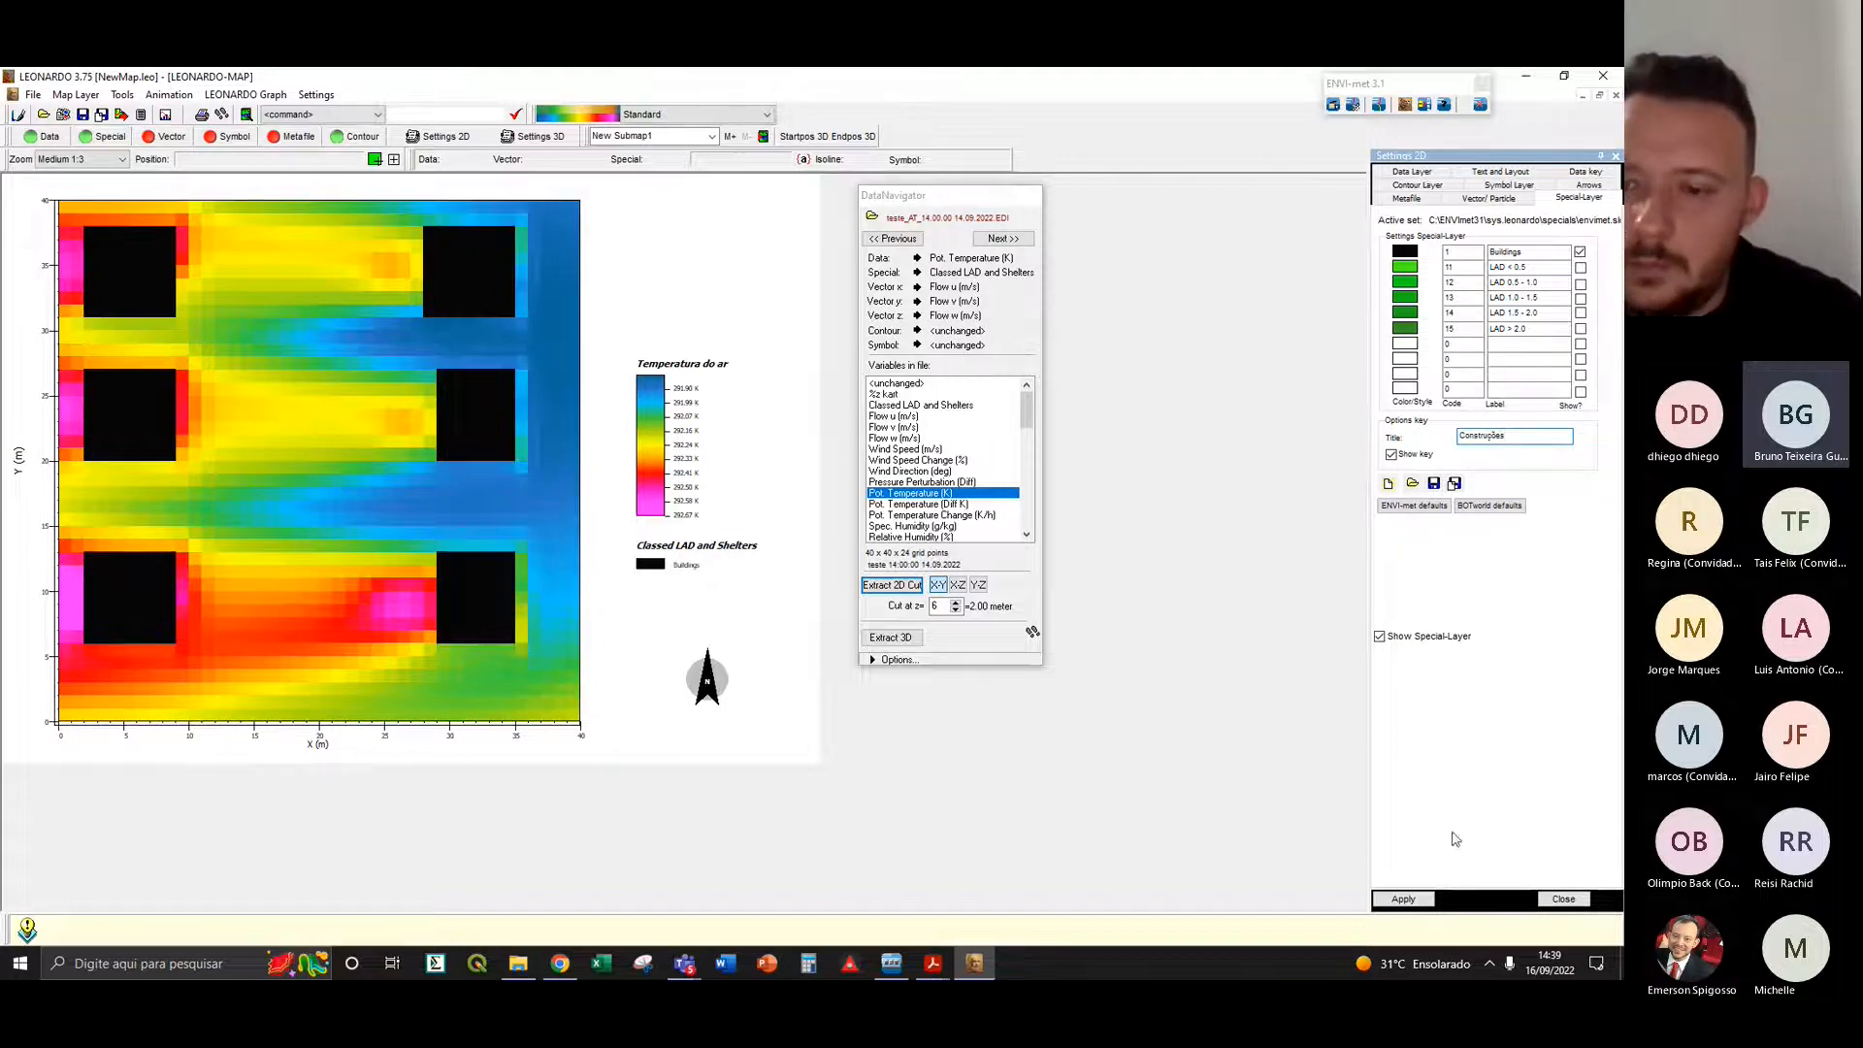
{"action": "left_click", "coordinate": [1404, 898]}
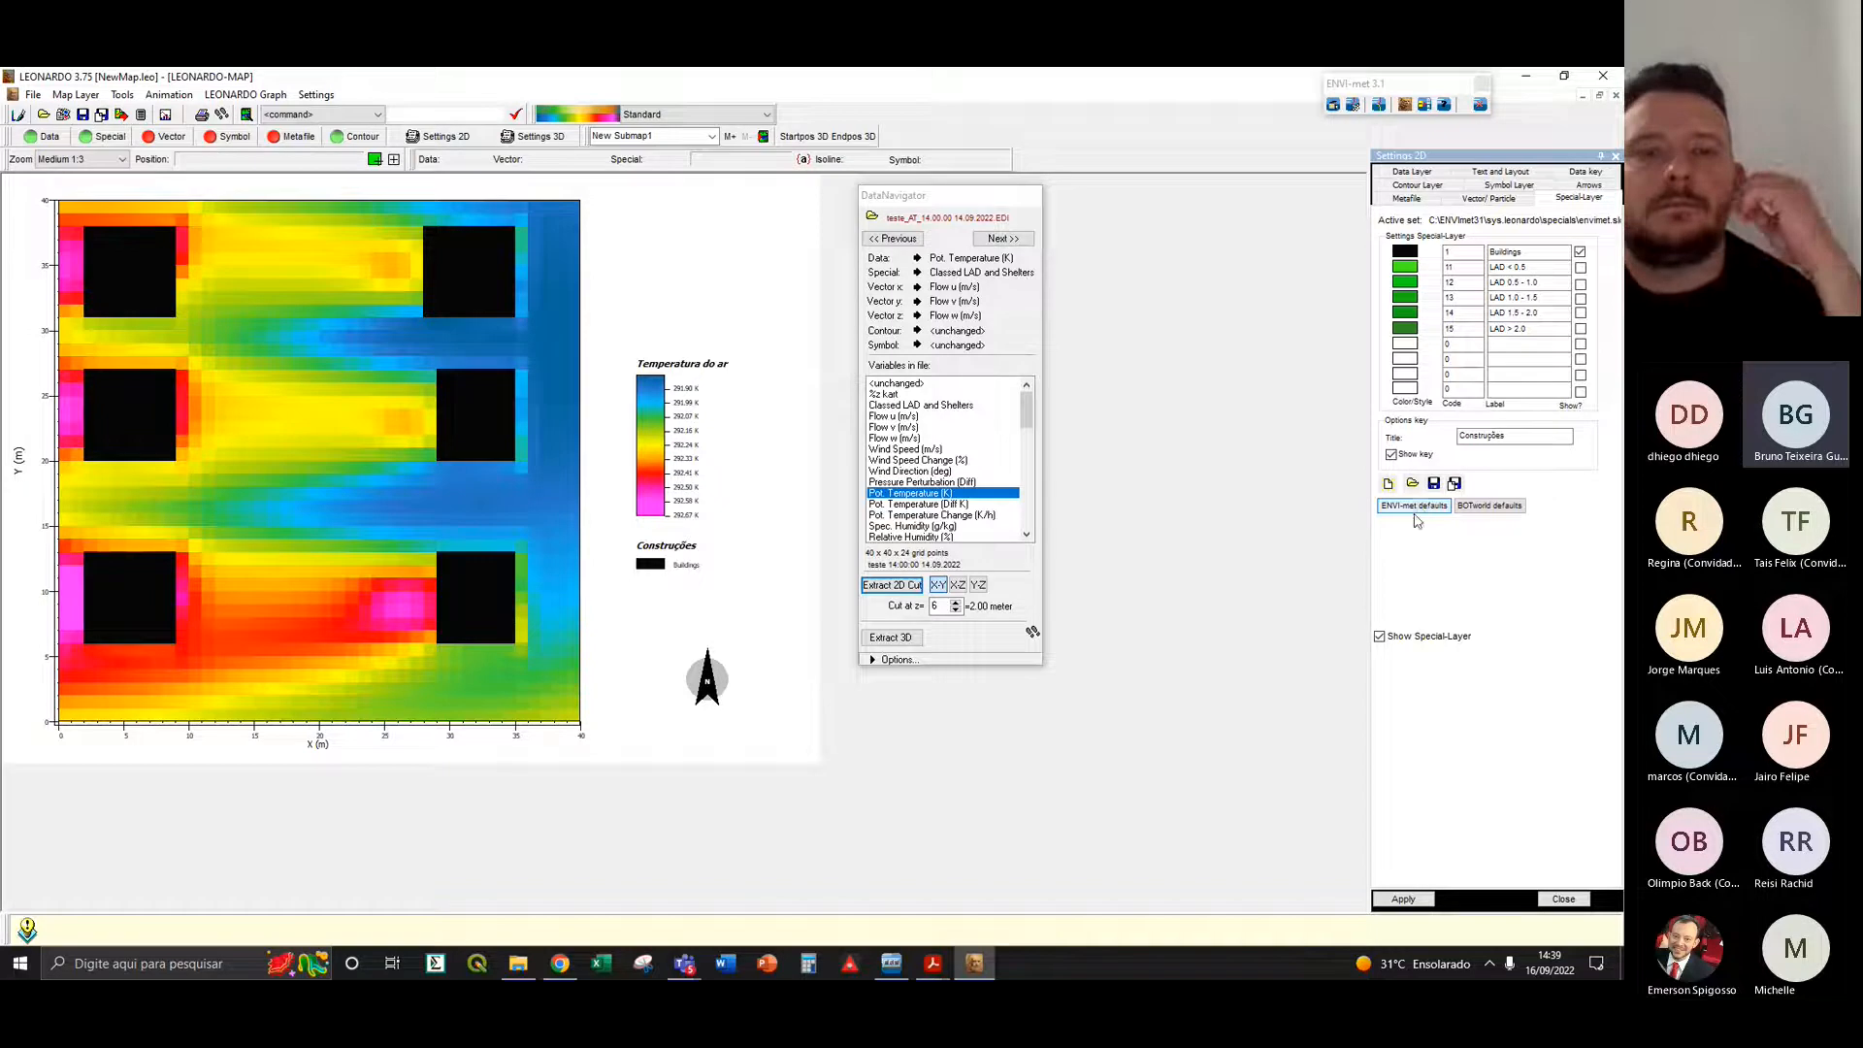
{"action": "left_click", "coordinate": [1407, 901]}
- Relabel the Buildings class of the special layer as Construções and apply it to the map key
{"action": "left_click", "coordinate": [1529, 254]}
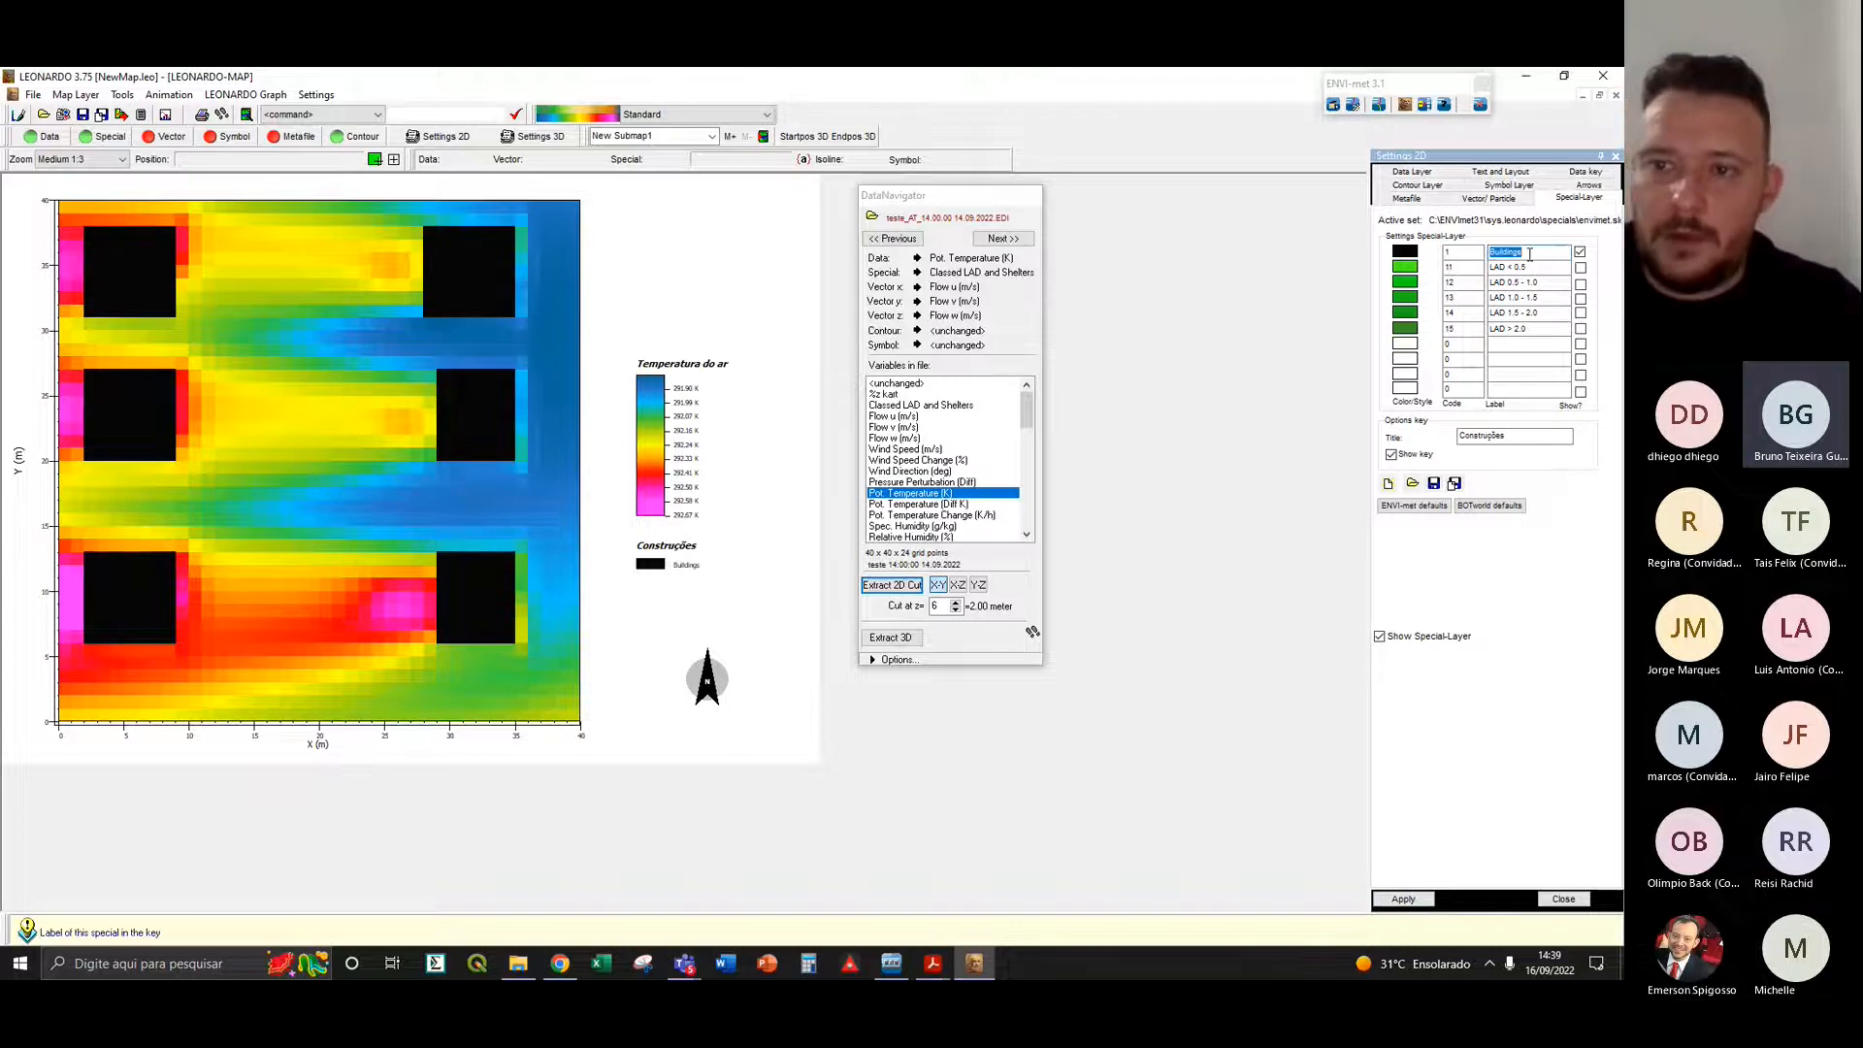
{"action": "type", "text": "Co"}
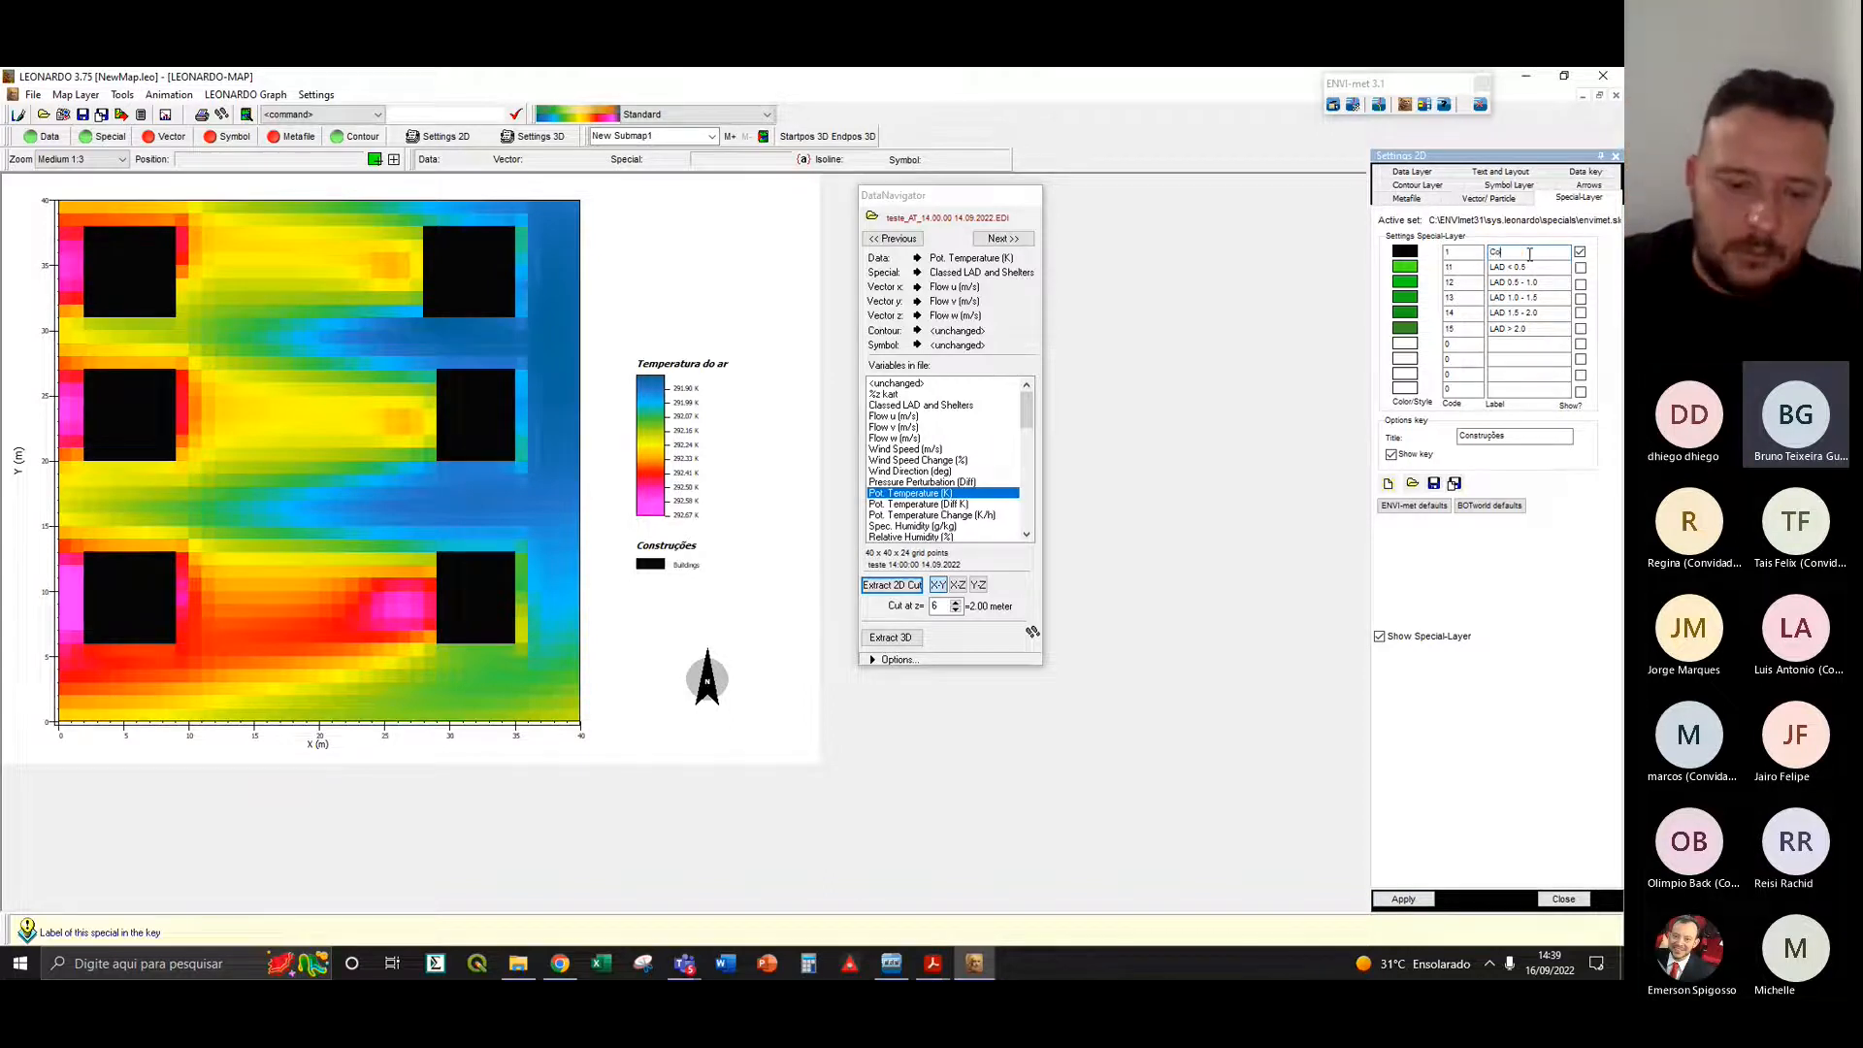
{"action": "type", "text": "nstruçõe"}
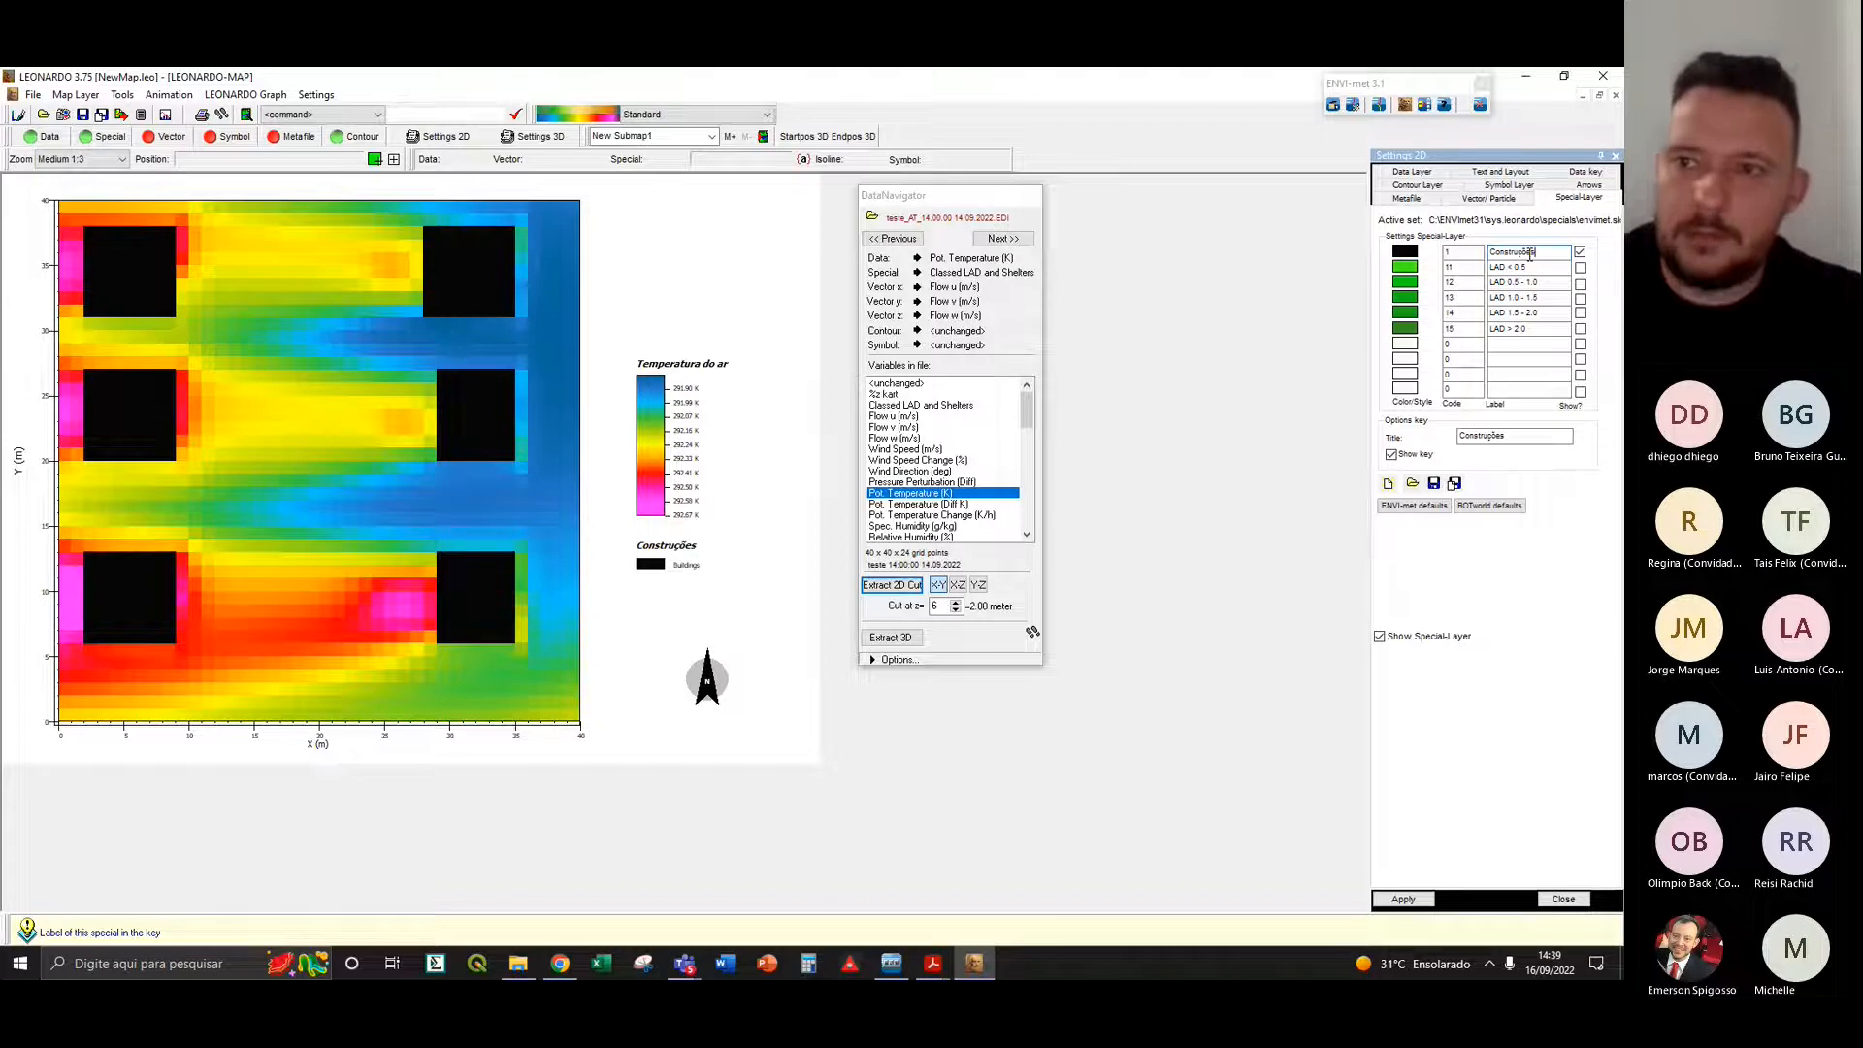
{"action": "type", "text": "s"}
{"action": "left_click", "coordinate": [1403, 900]}
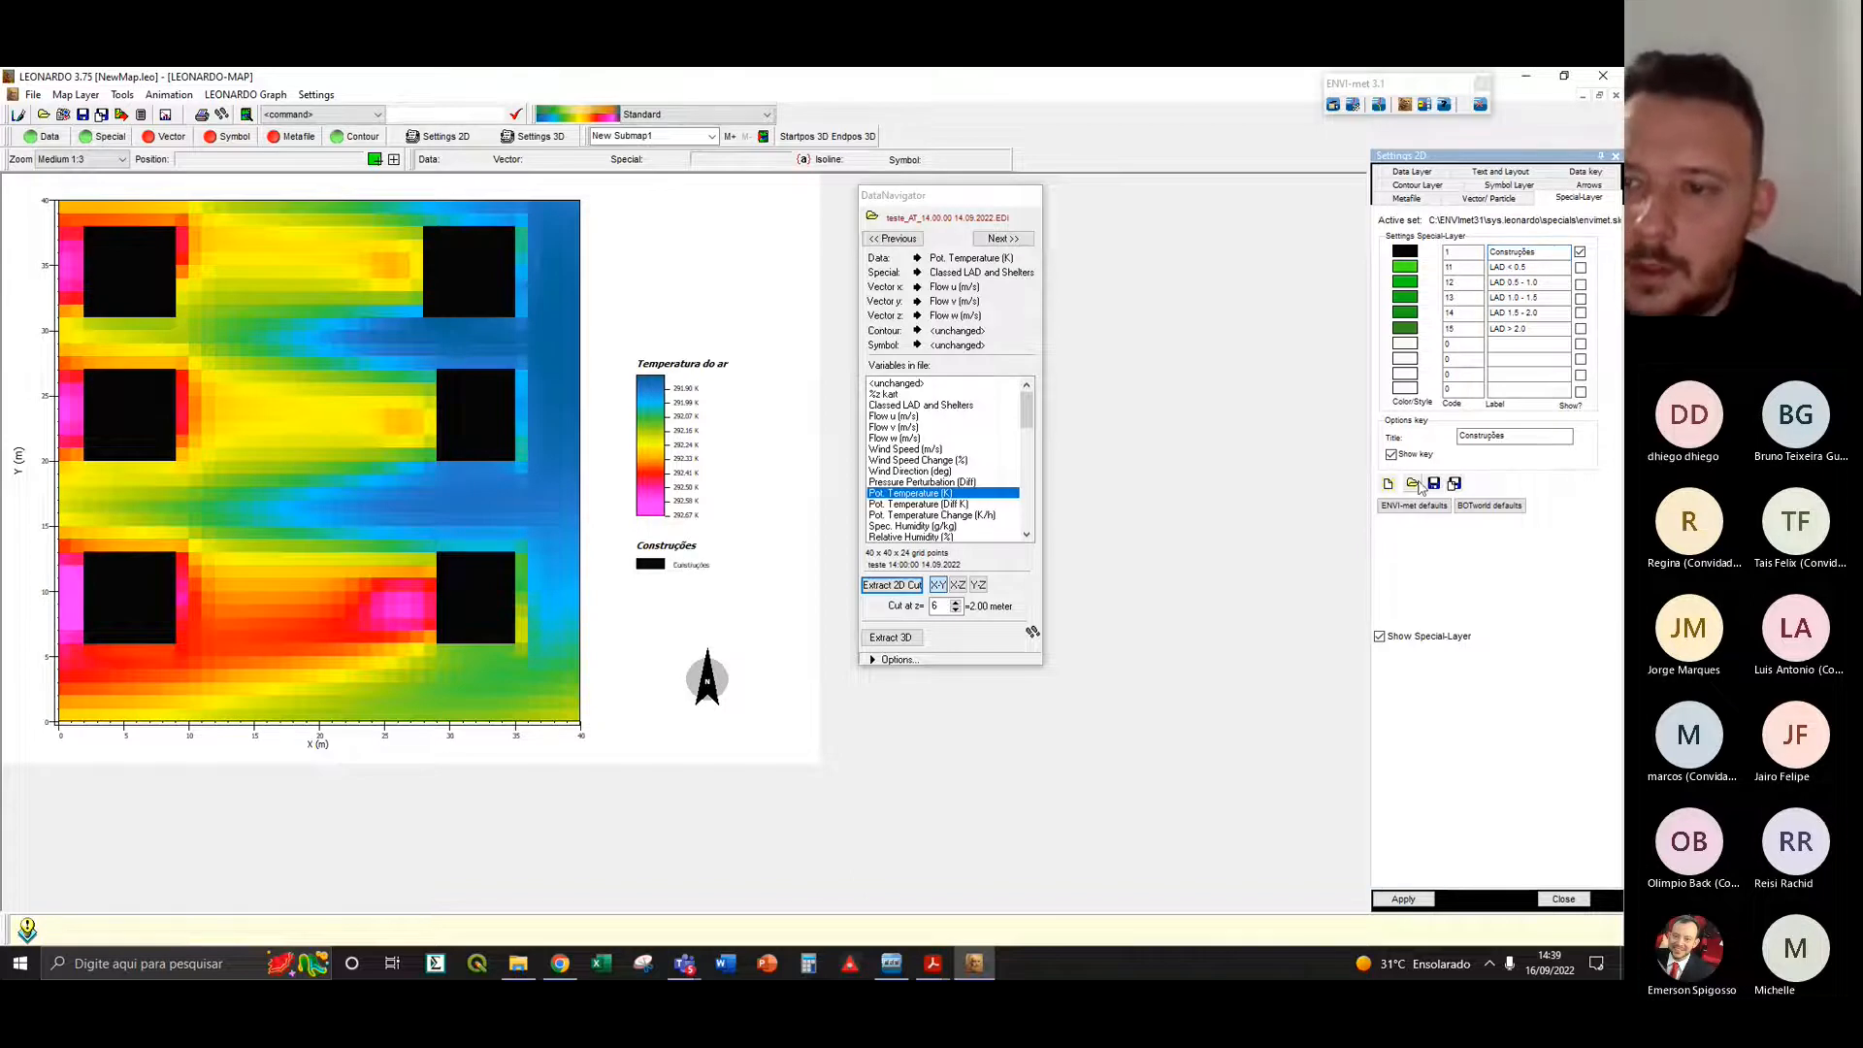
- Hide the LAD classes in the special layer and relabel the Buildings class as Construção
{"action": "left_click", "coordinate": [1403, 898]}
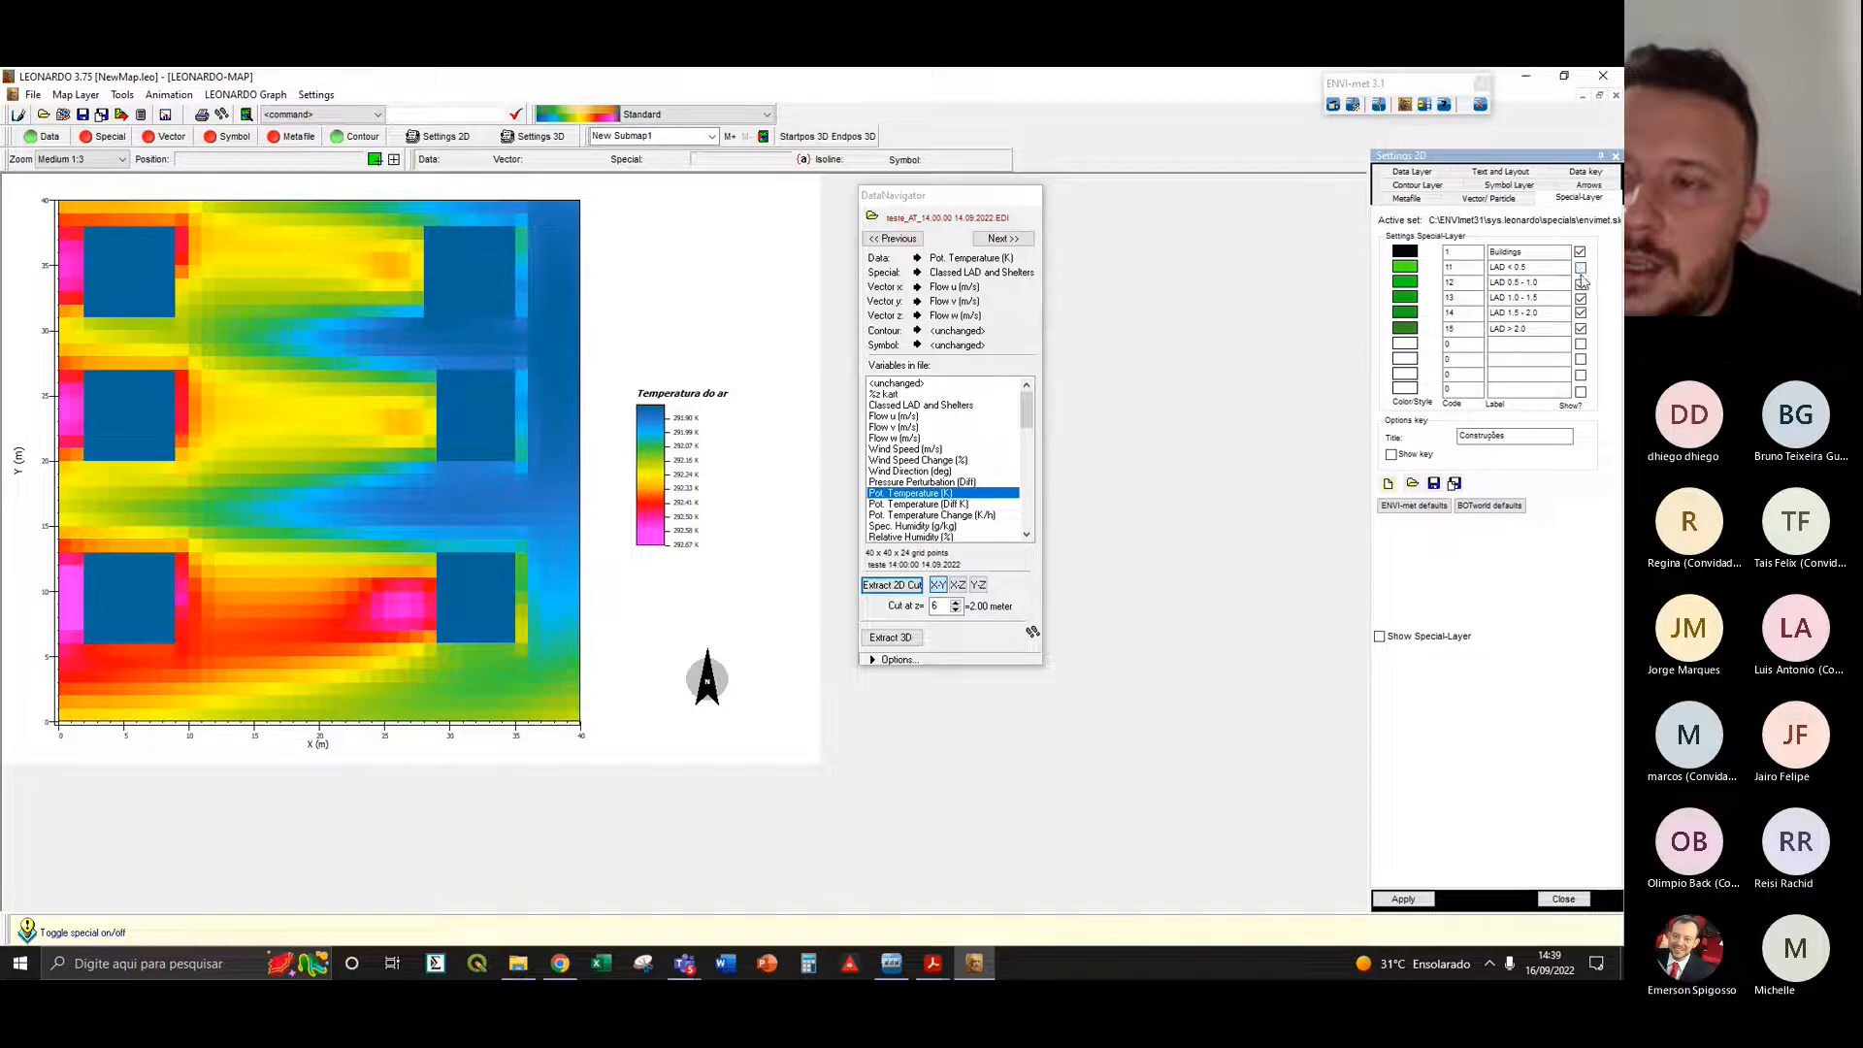
{"action": "left_click", "coordinate": [1581, 314]}
{"action": "left_click", "coordinate": [1583, 331]}
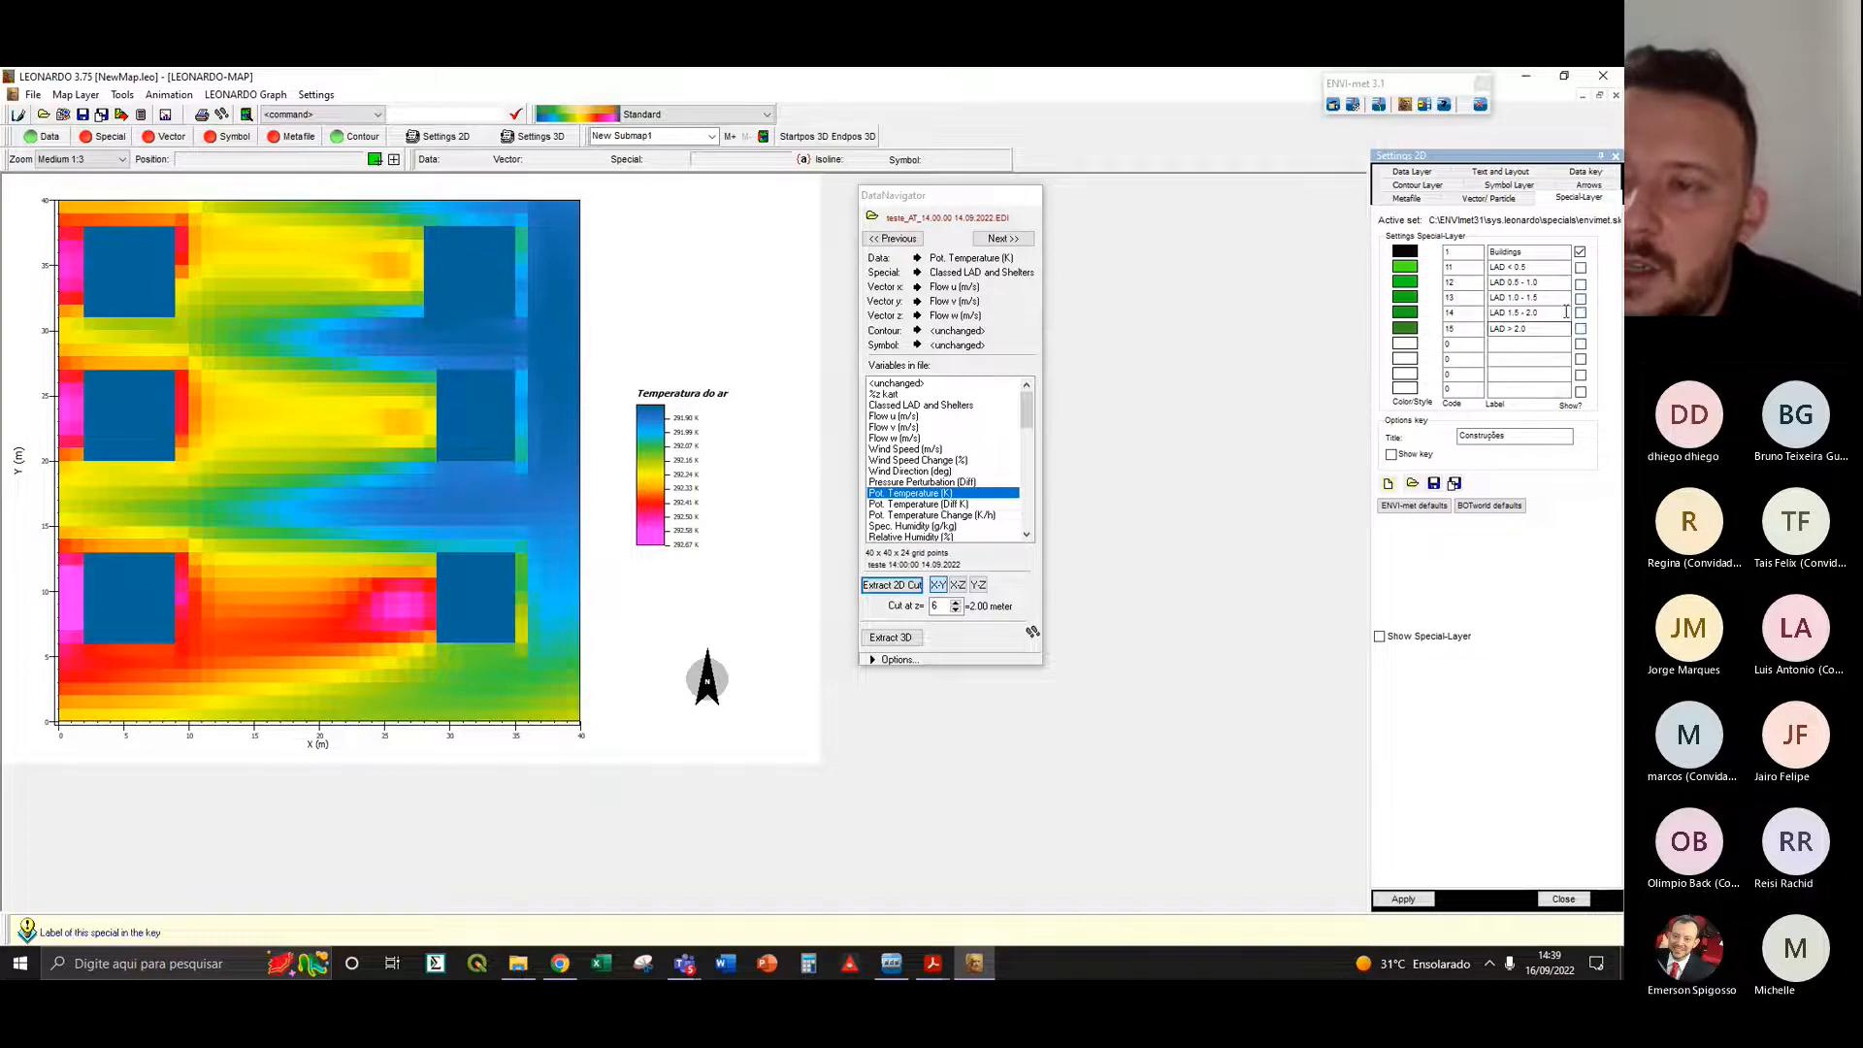
{"action": "double_click", "coordinate": [1536, 252]}
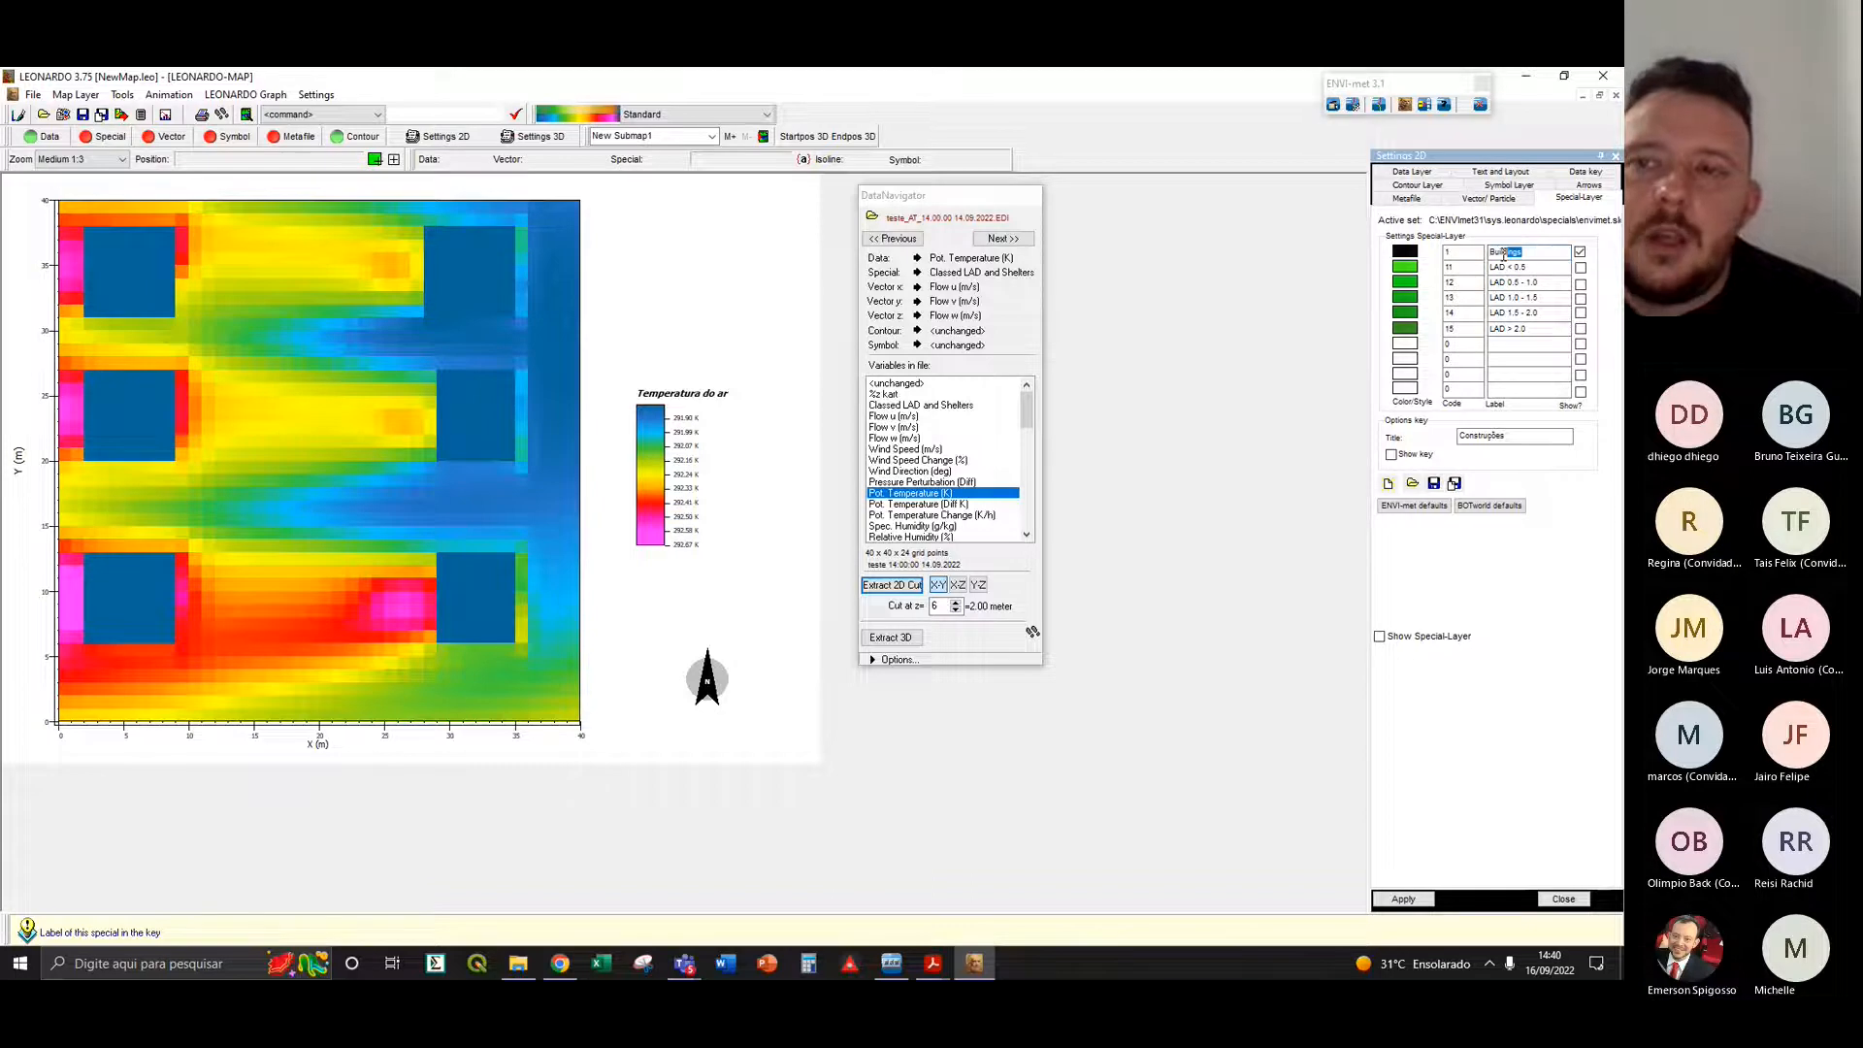
{"action": "type", "text": "Construção"}
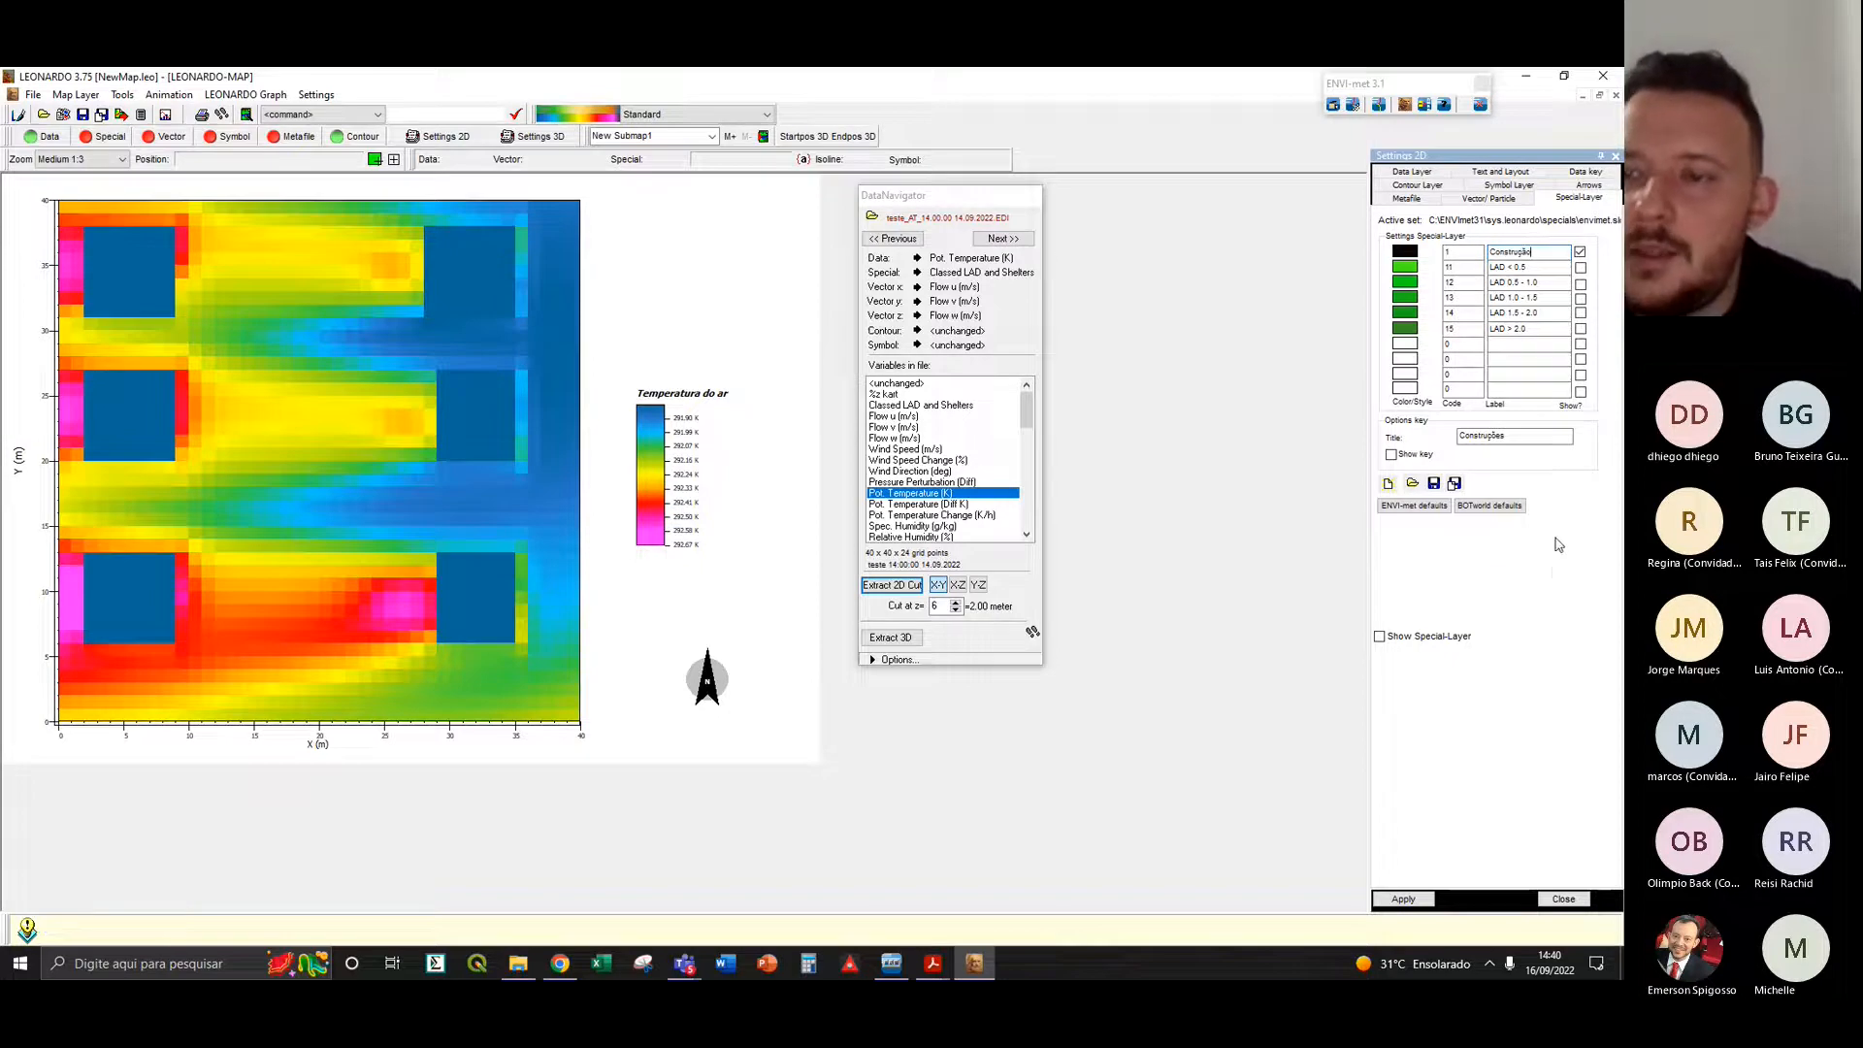
- Turn on the special layer and its key, and apply both to the map
{"action": "left_click", "coordinate": [1379, 636]}
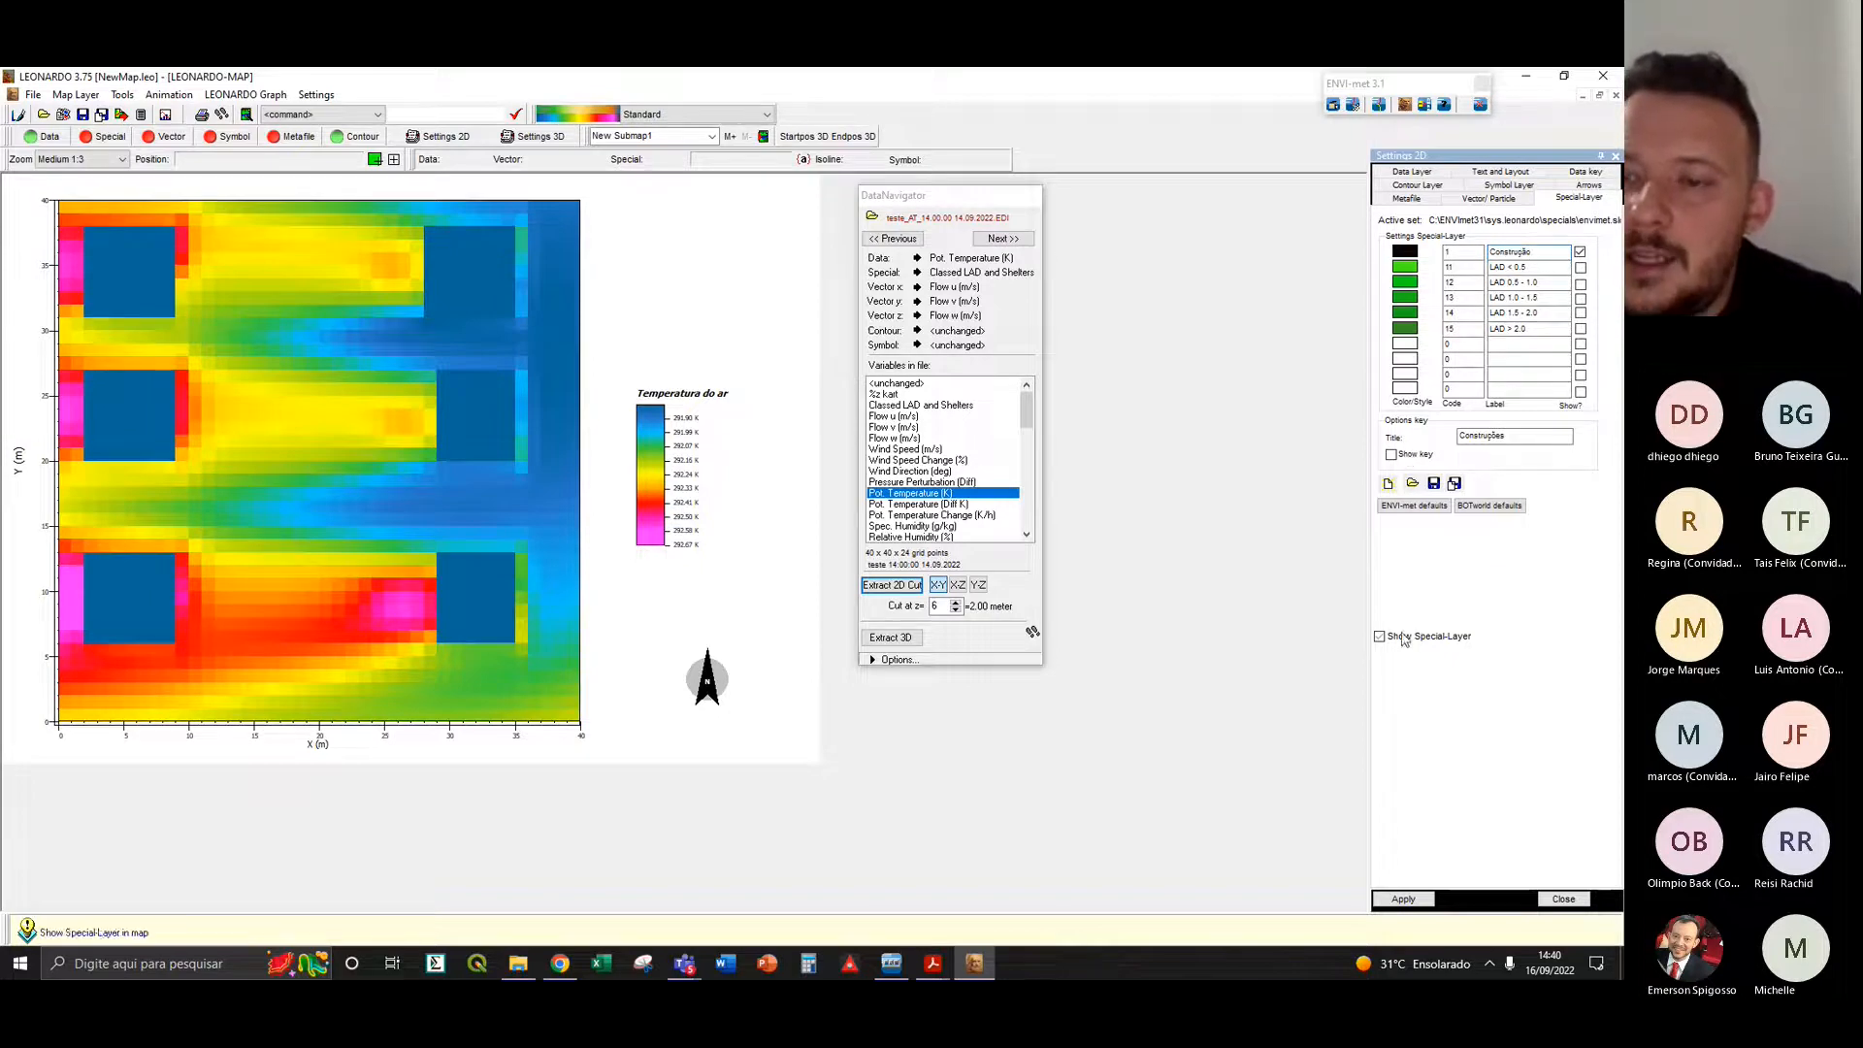
{"action": "left_click", "coordinate": [1393, 455]}
{"action": "left_click", "coordinate": [1403, 899]}
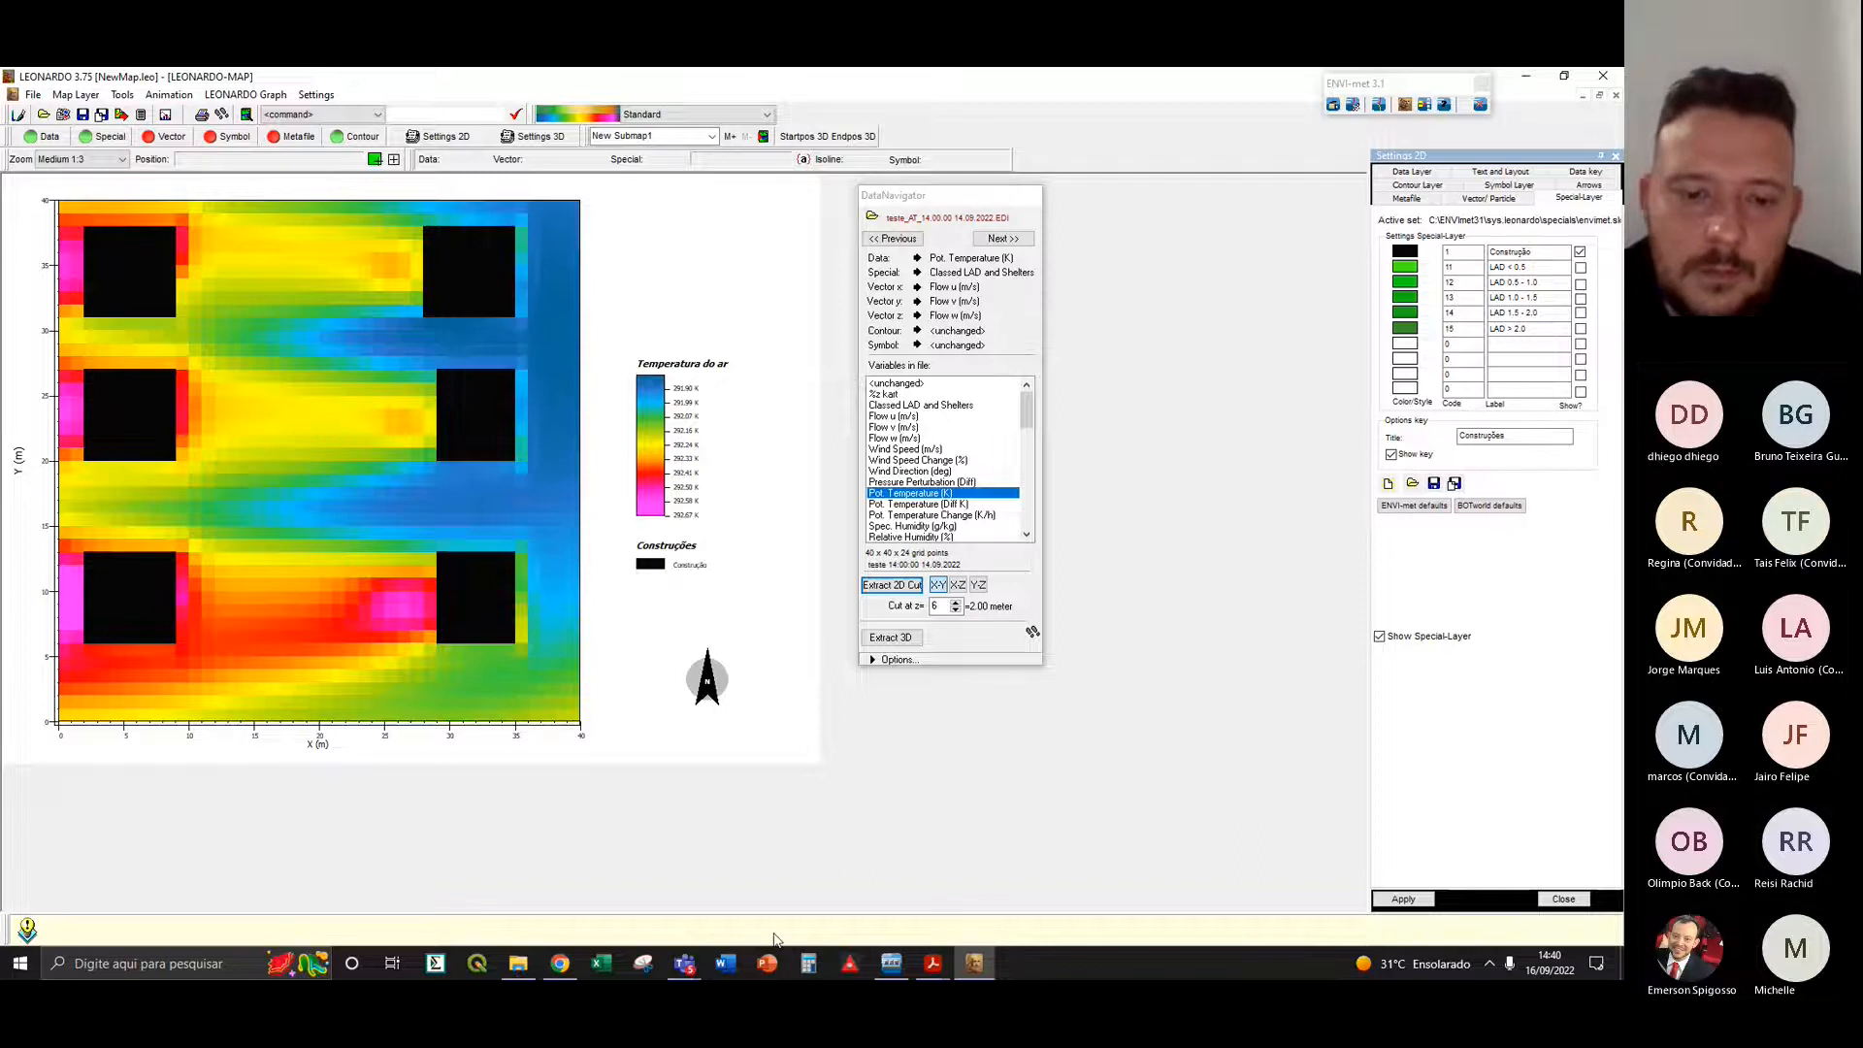
- Switch to the Teams meeting and stop sharing the screen
{"action": "mouse_move", "coordinate": [685, 958]}
{"action": "left_click", "coordinate": [762, 885]}
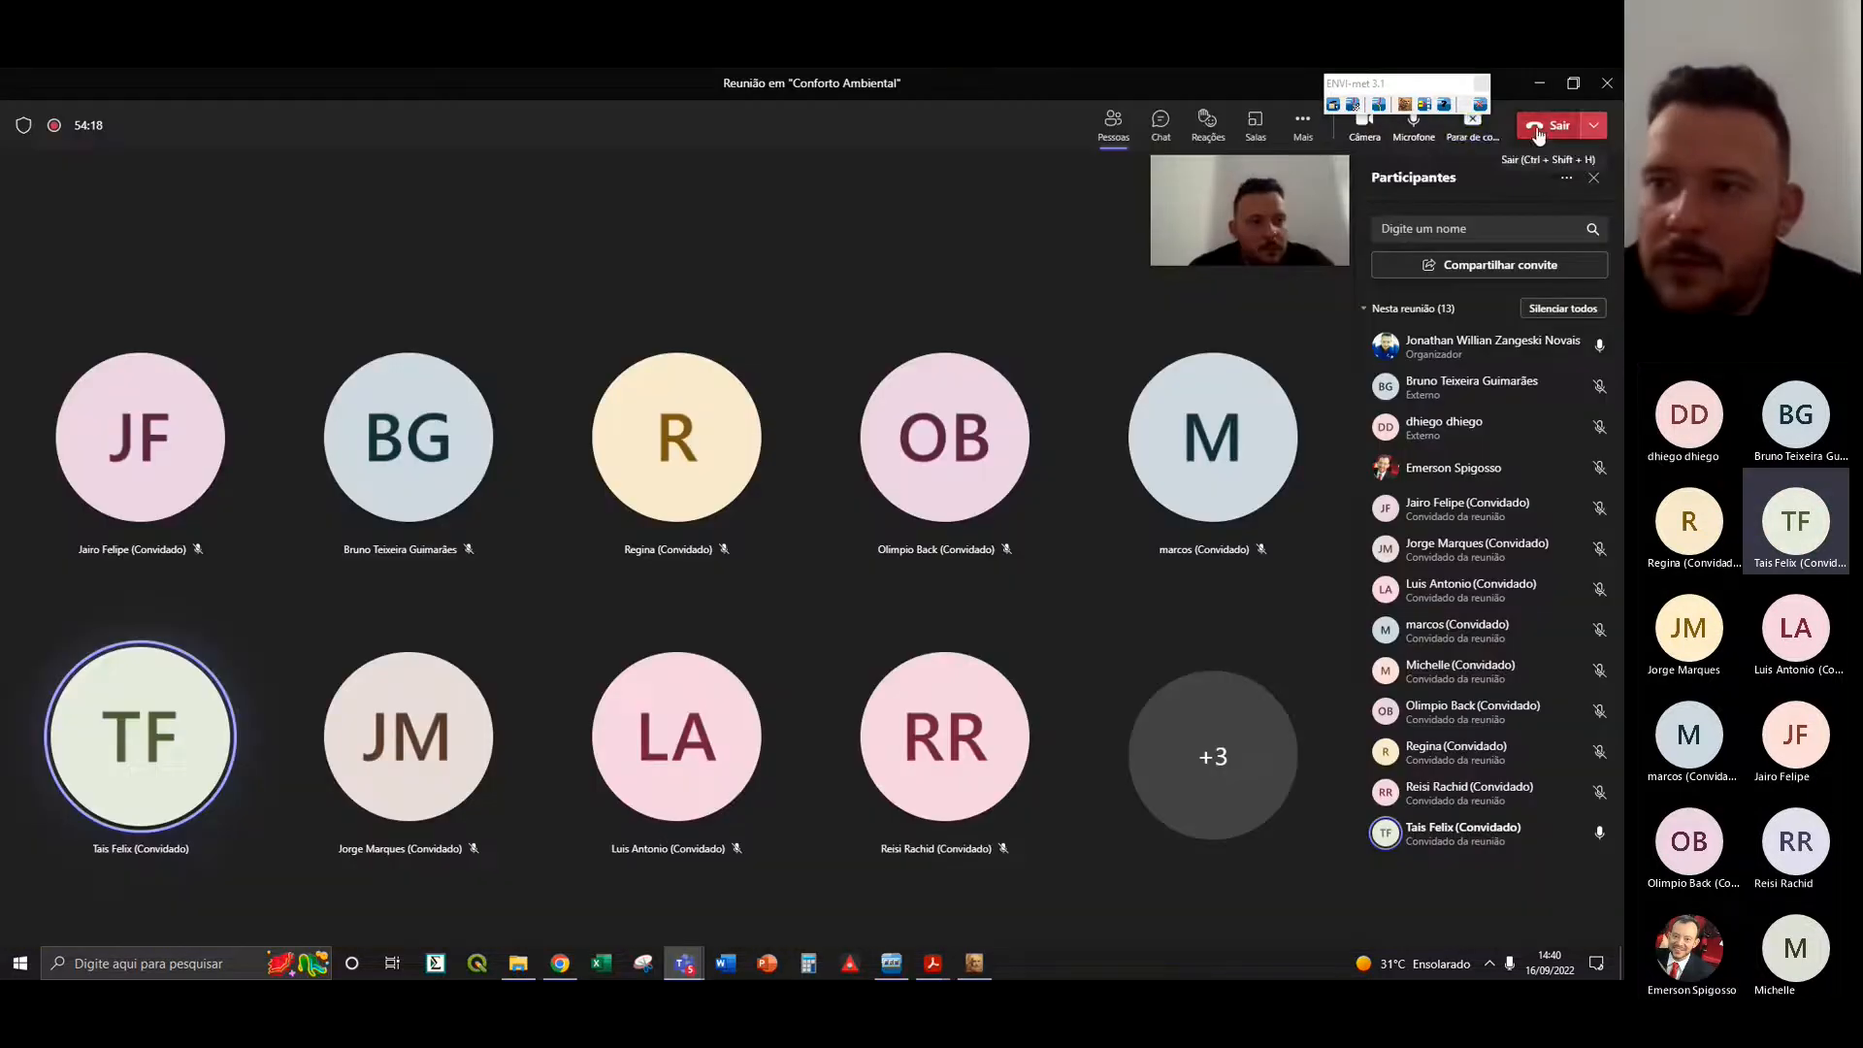
{"action": "left_click", "coordinate": [1473, 119]}
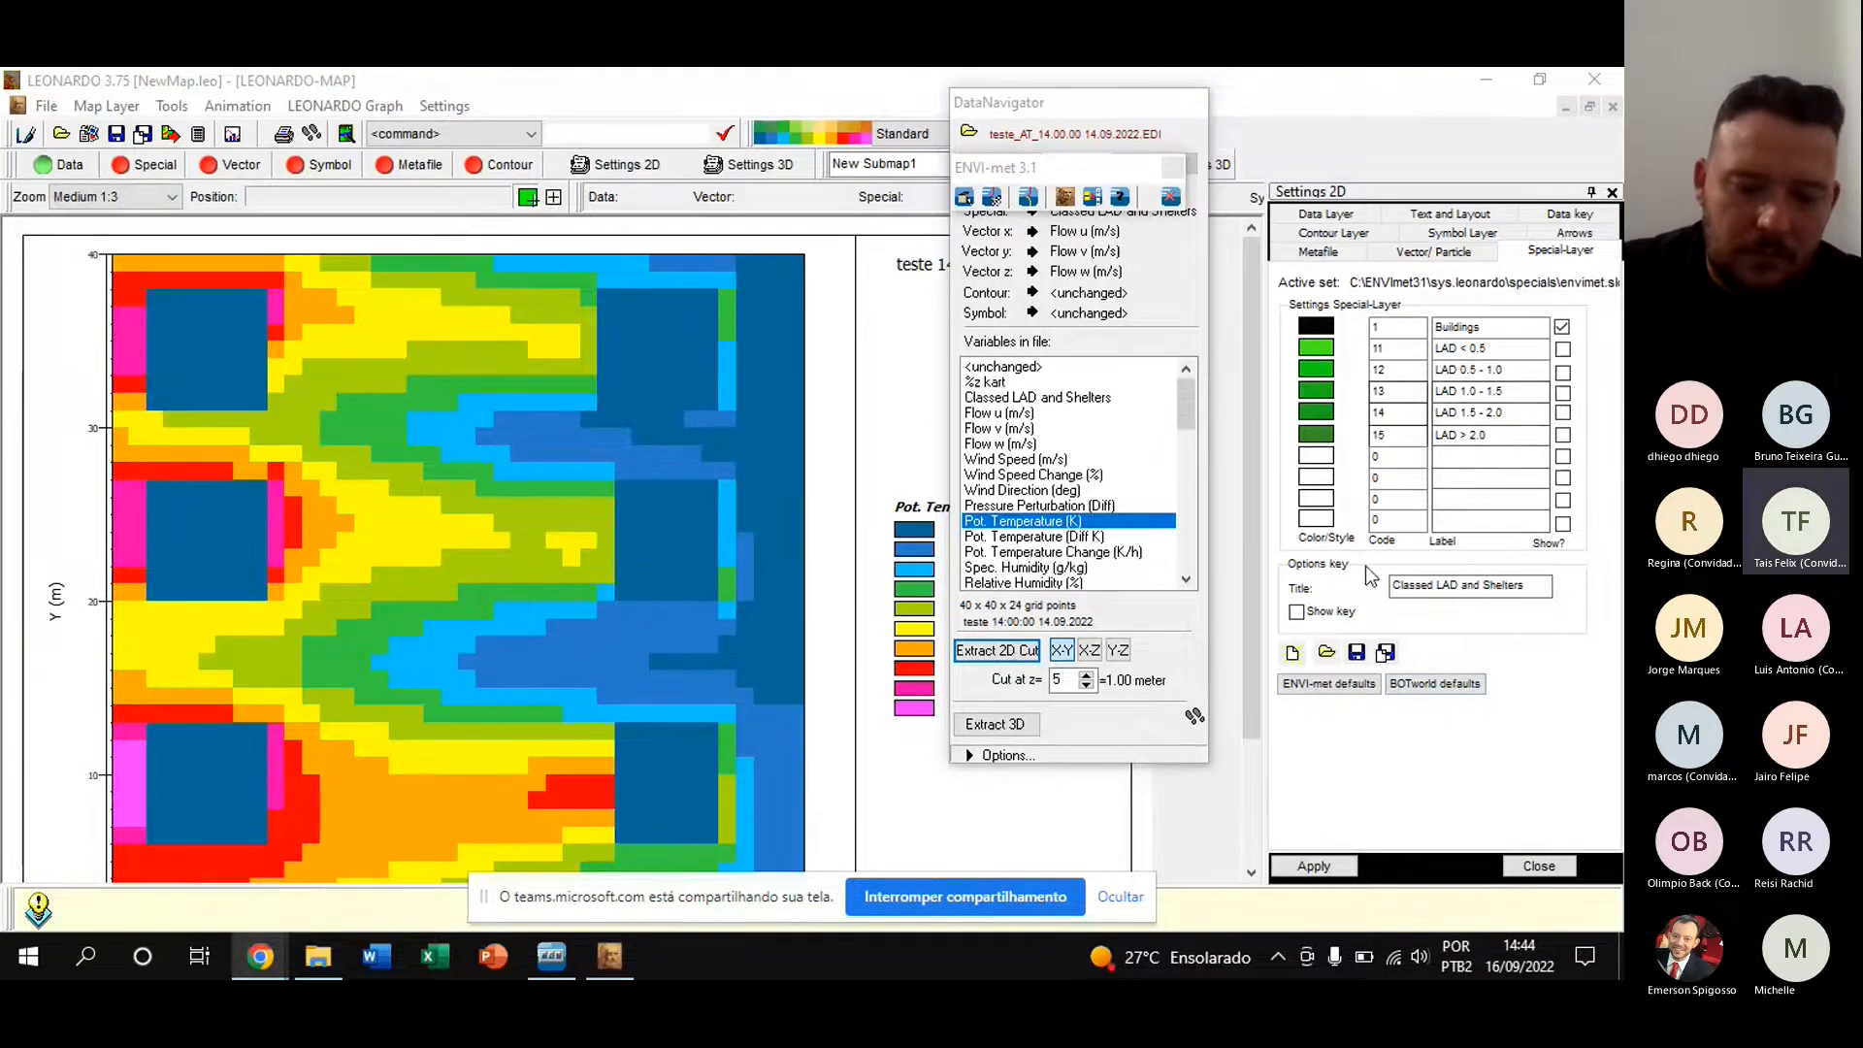
- Undock the 2D settings window to reach its hidden lower part, turn on the special layer and apply it to the map
{"action": "left_click", "coordinate": [1318, 873]}
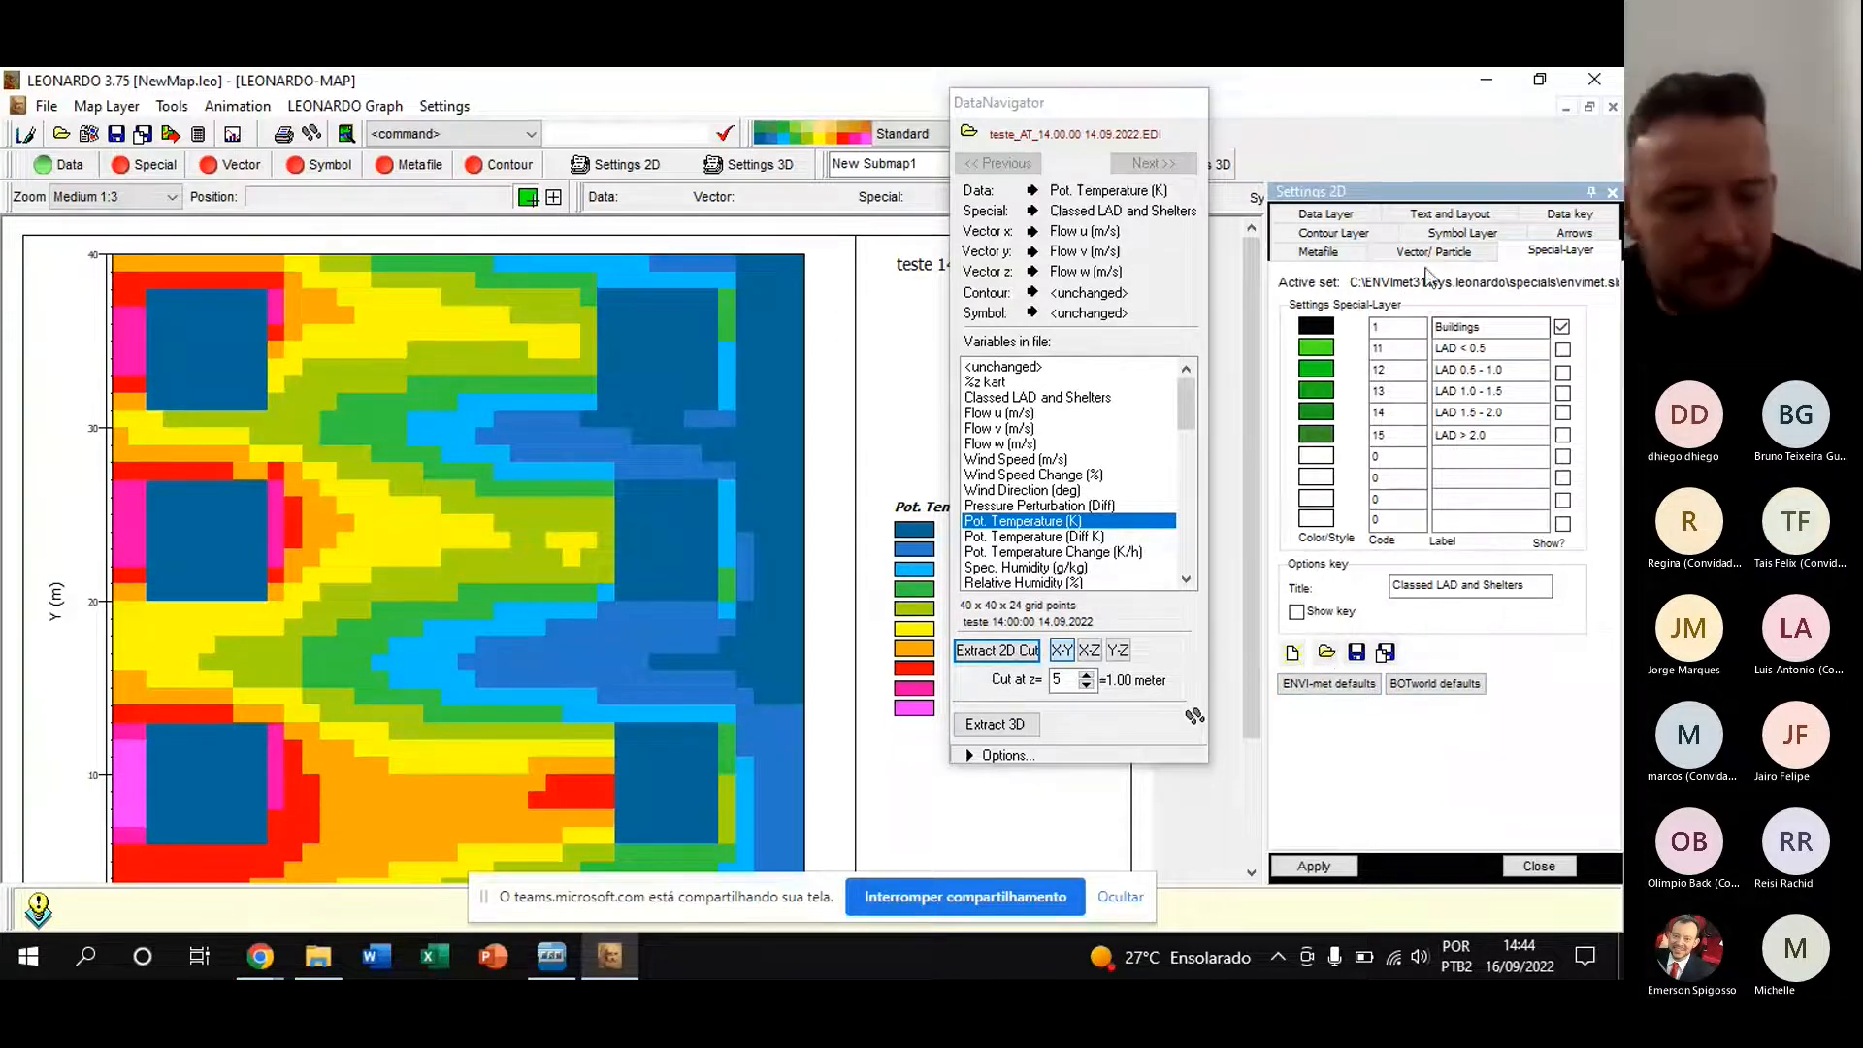
{"action": "left_click_drag", "start_coordinate": [1452, 186], "coordinate": [1394, 121]}
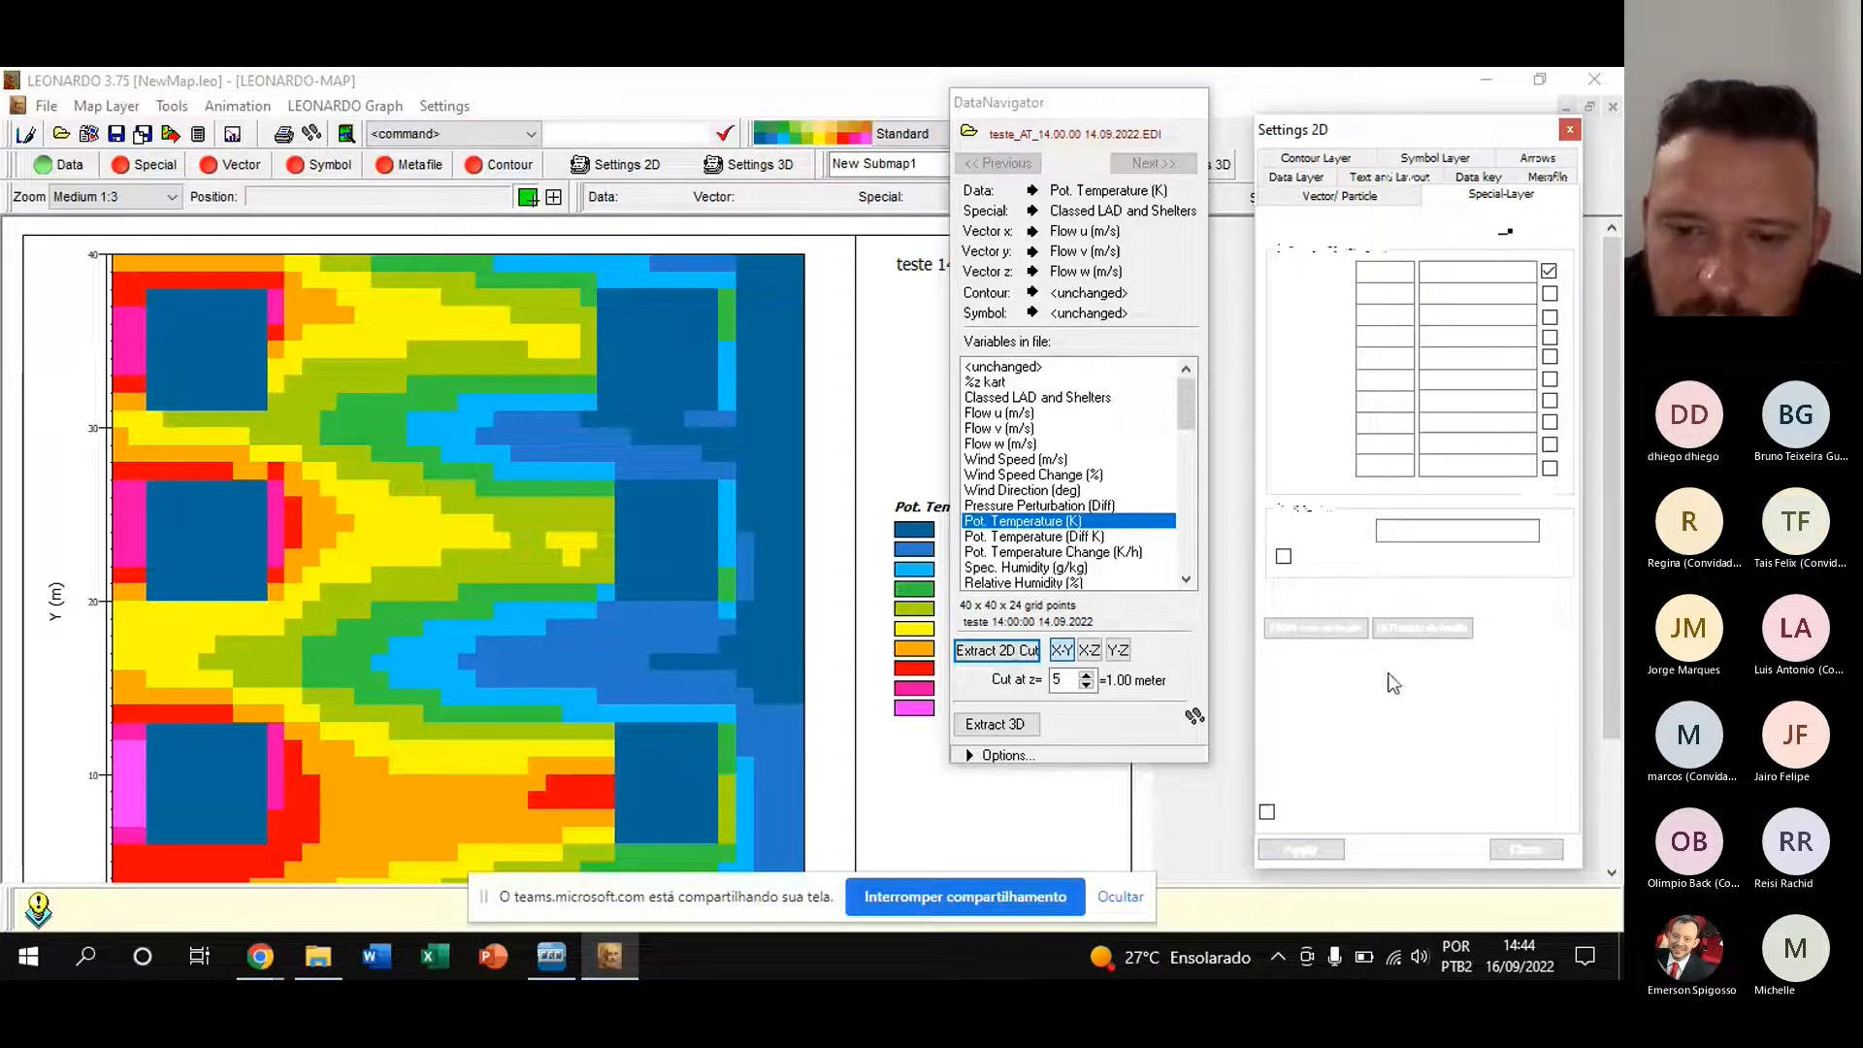
{"action": "left_click", "coordinate": [1267, 813]}
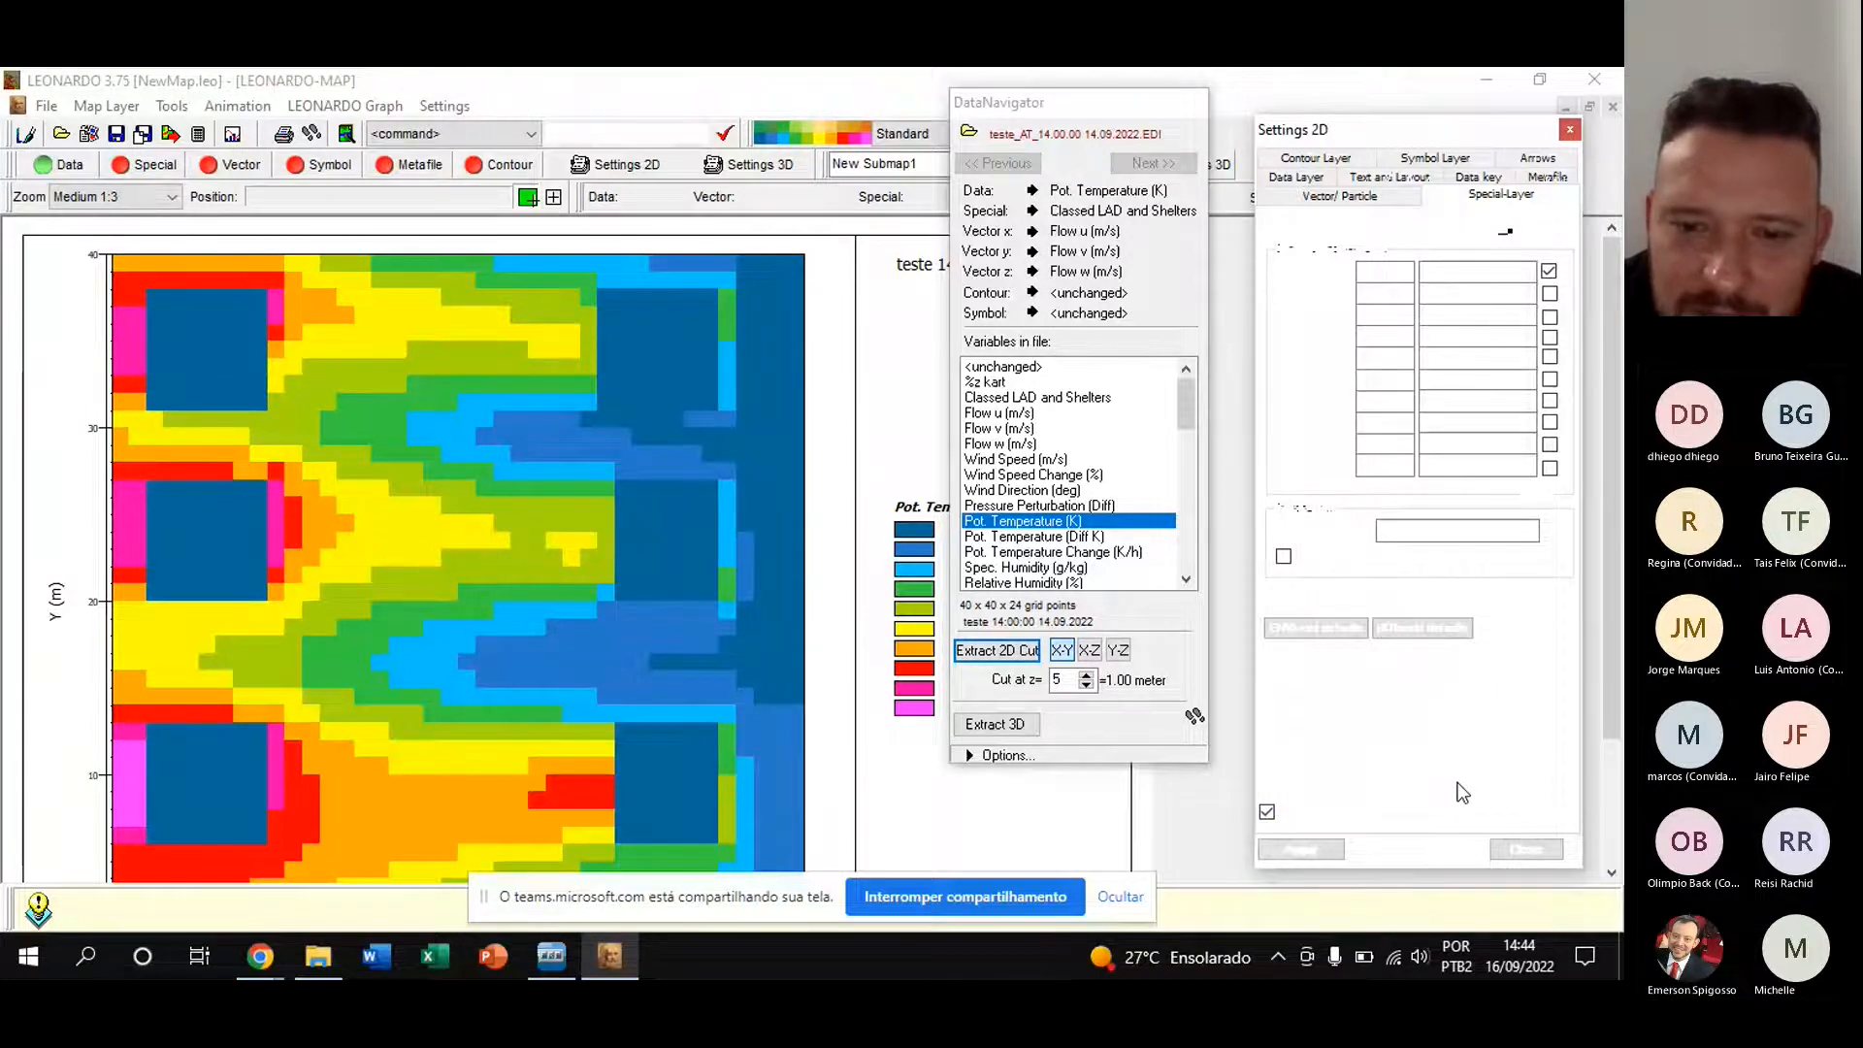
{"action": "left_click", "coordinate": [1298, 847]}
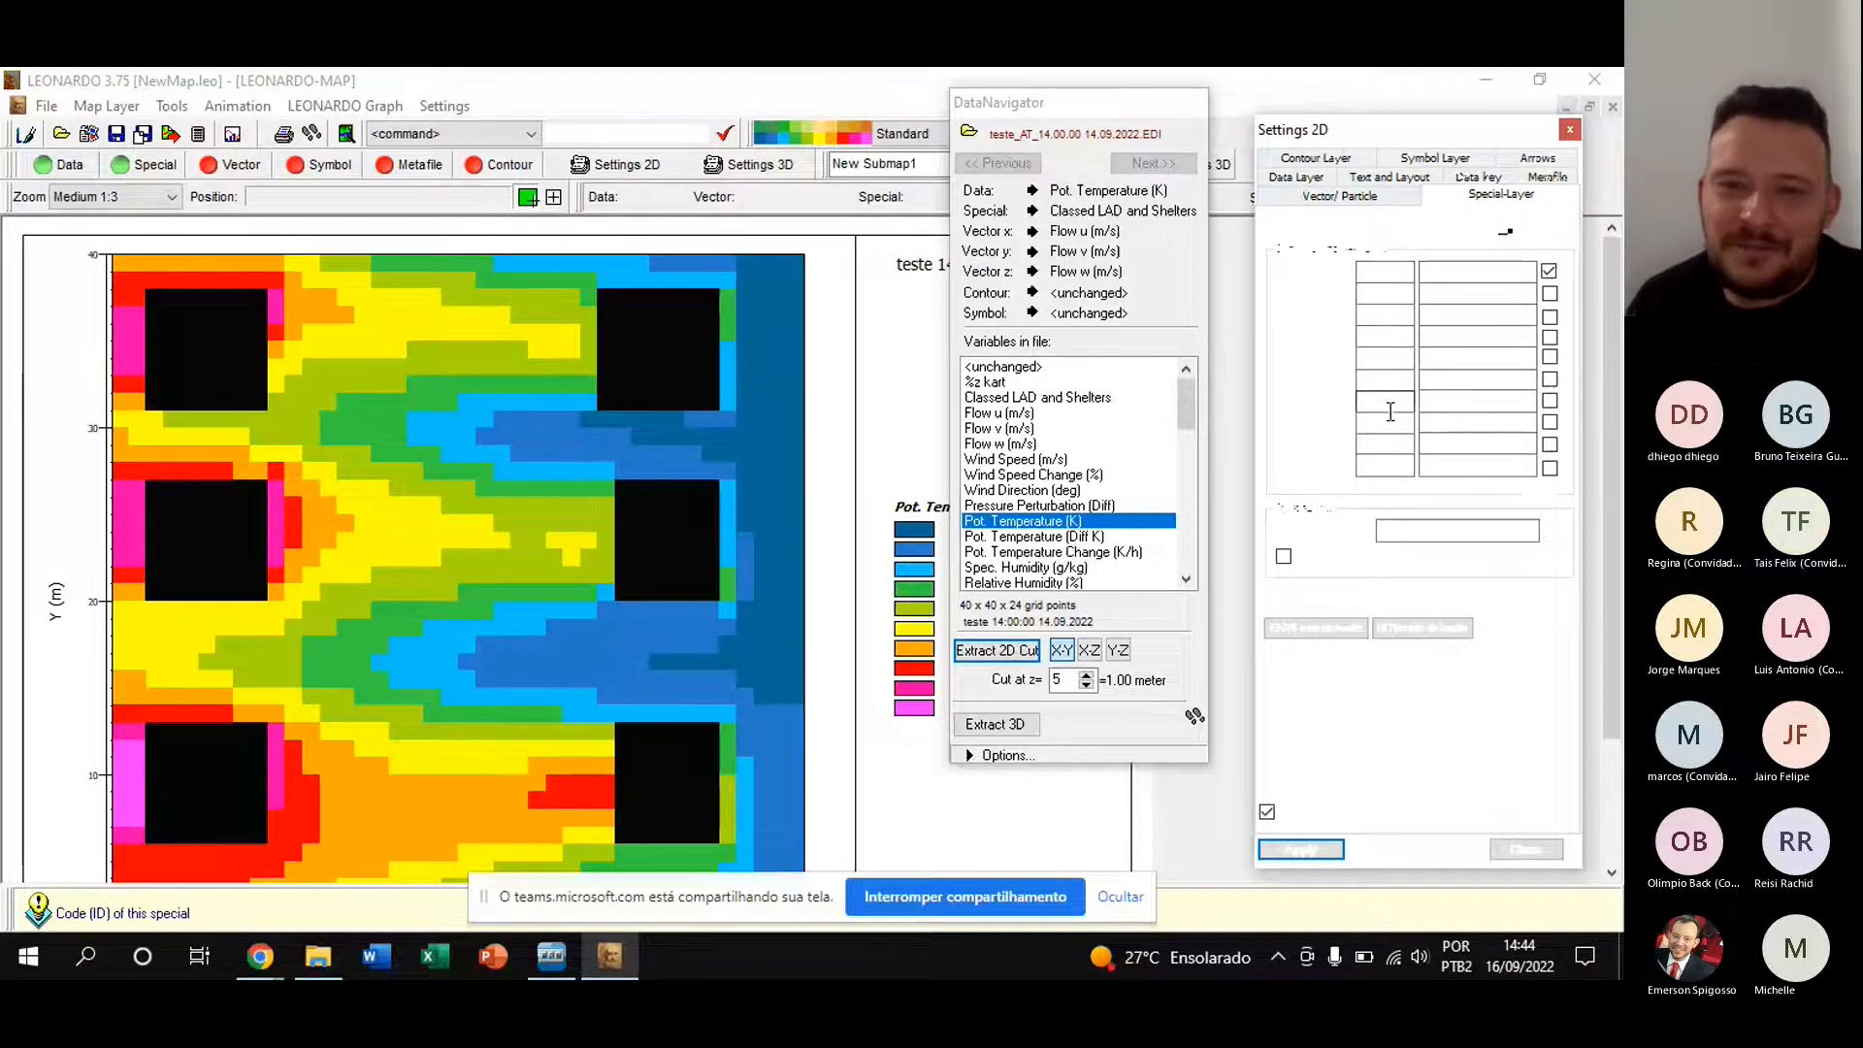
{"action": "left_click", "coordinate": [1571, 130]}
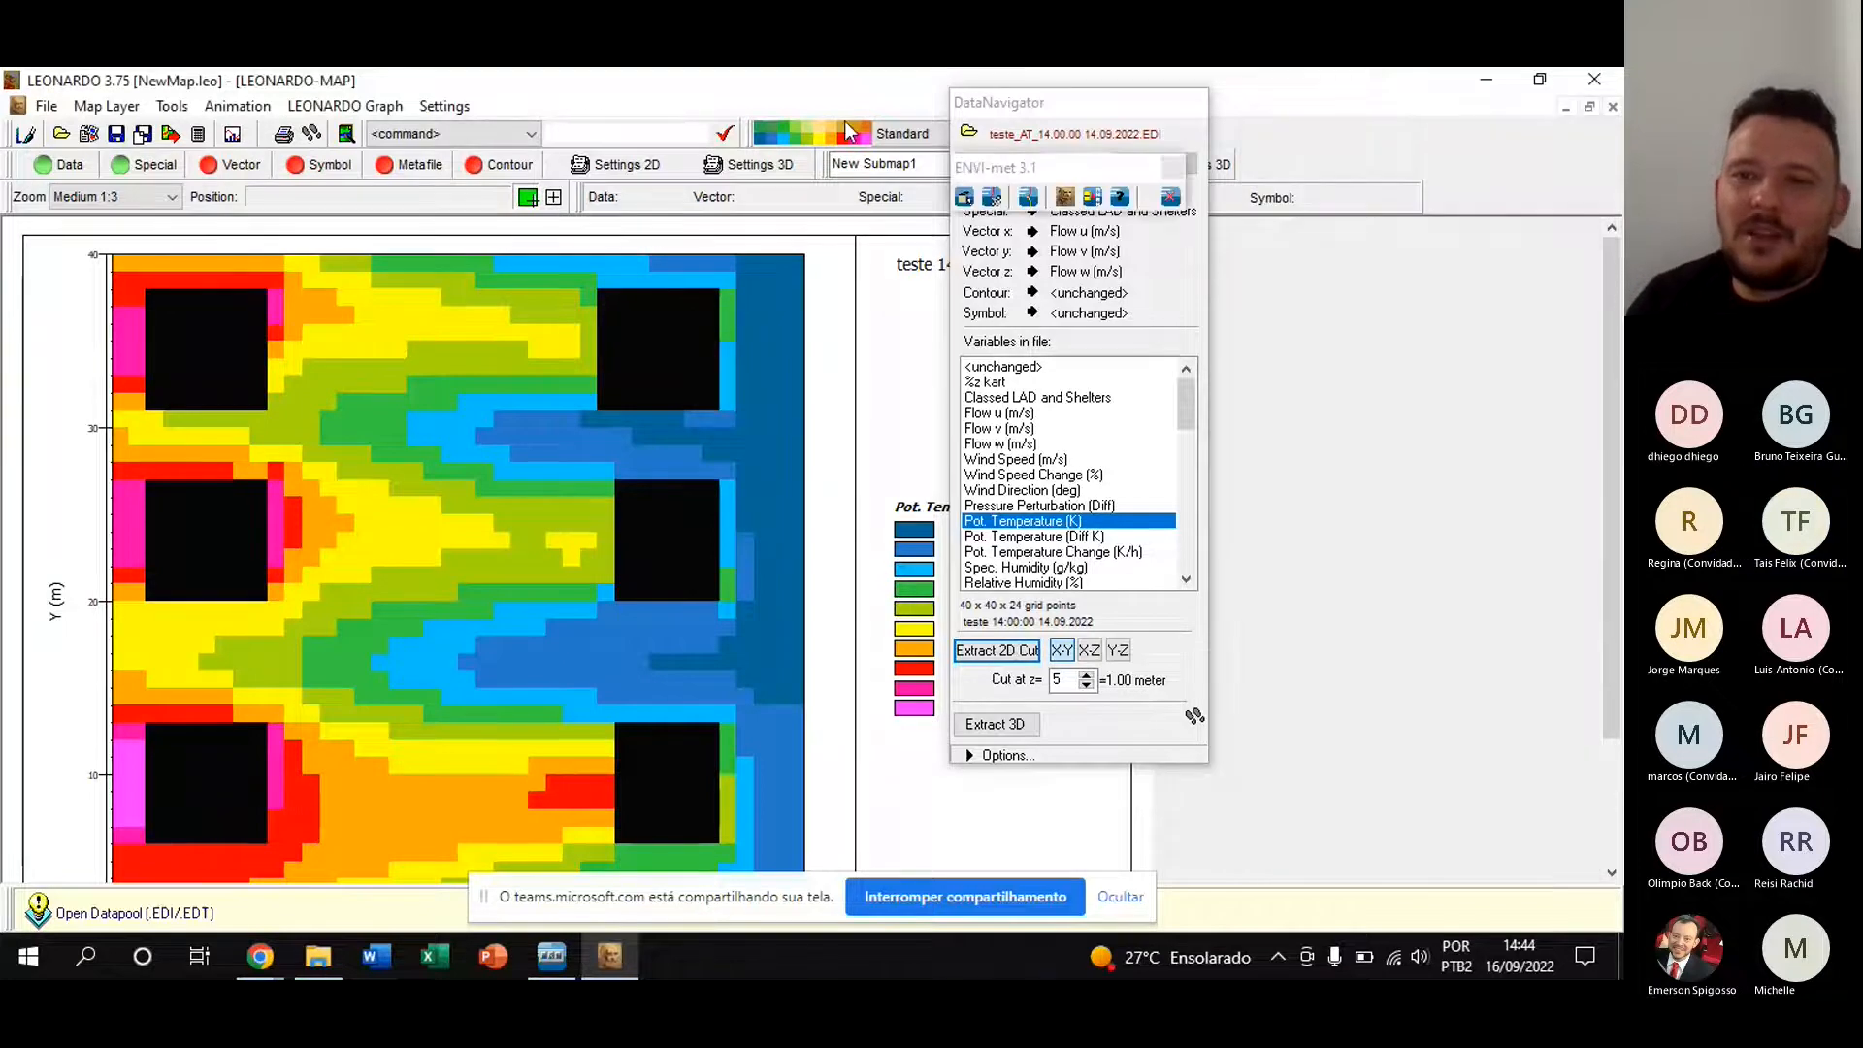
- Show the terminal window, reopen the 2D settings and undock them as a floating window
{"action": "left_click", "coordinate": [442, 106]}
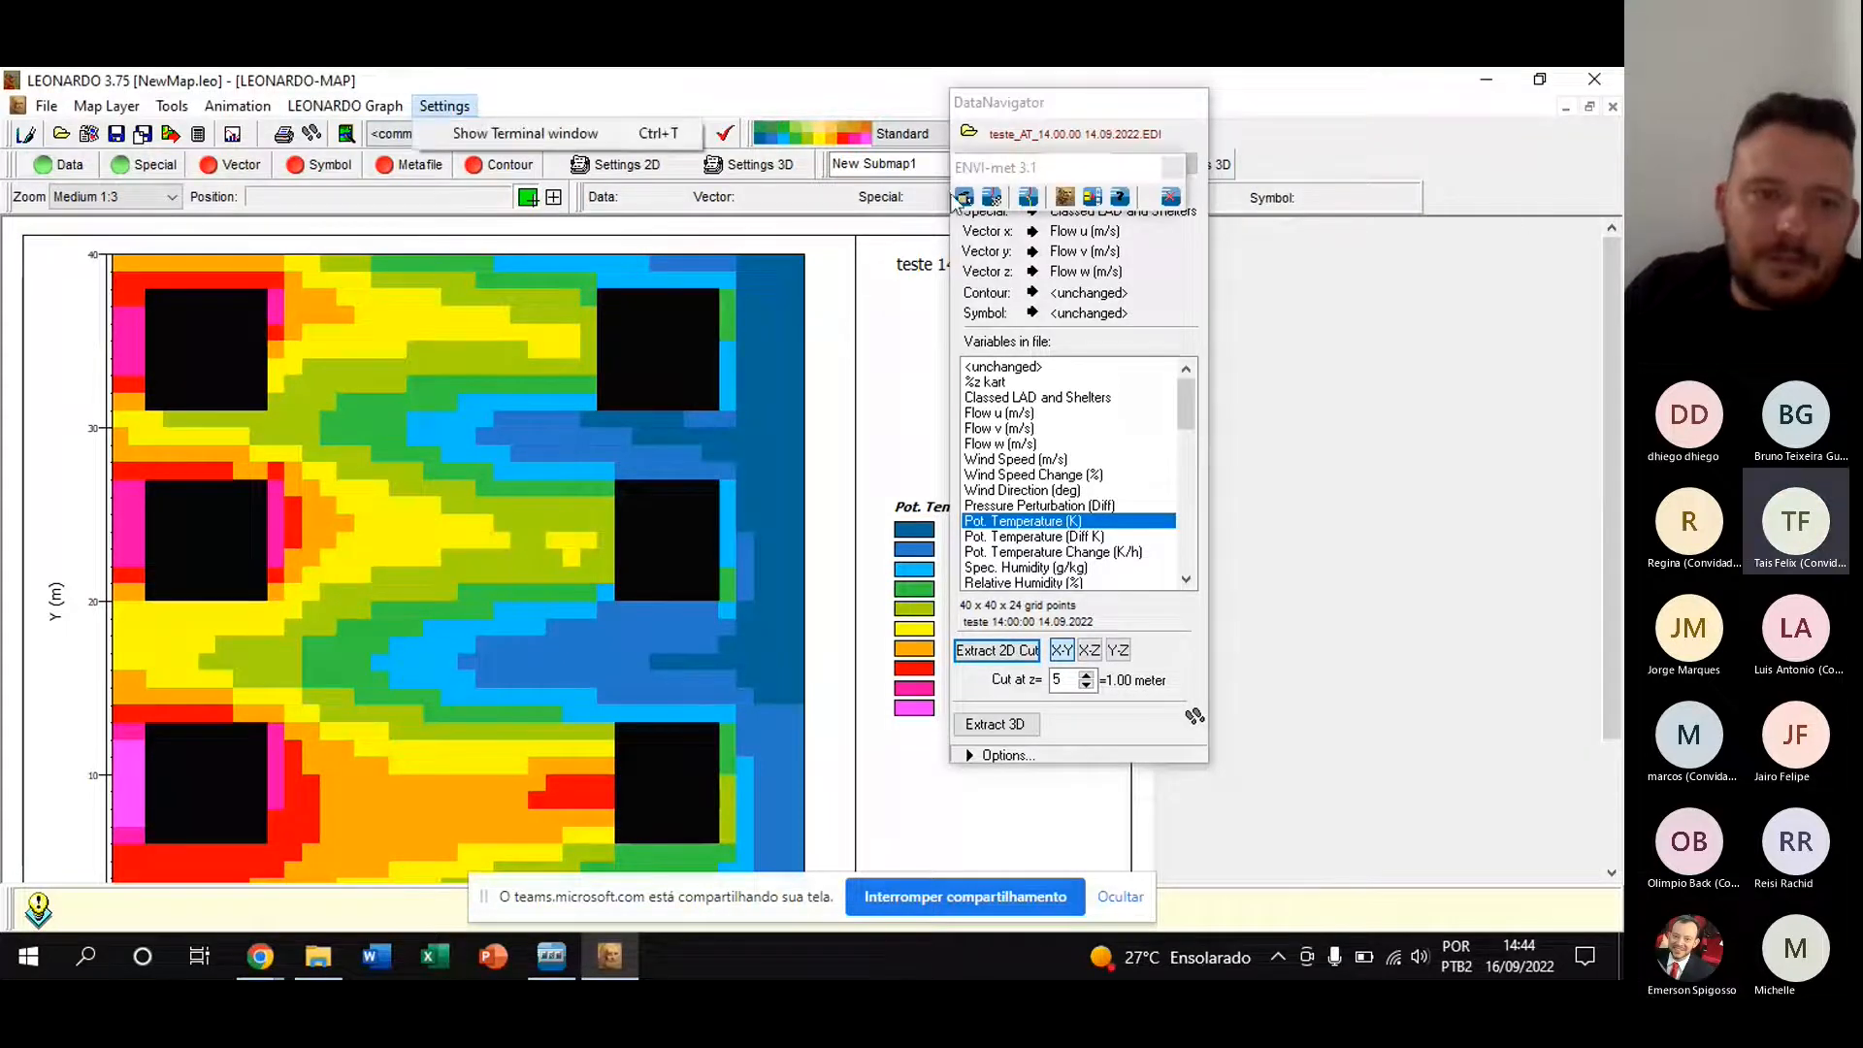
{"action": "left_click", "coordinate": [526, 130]}
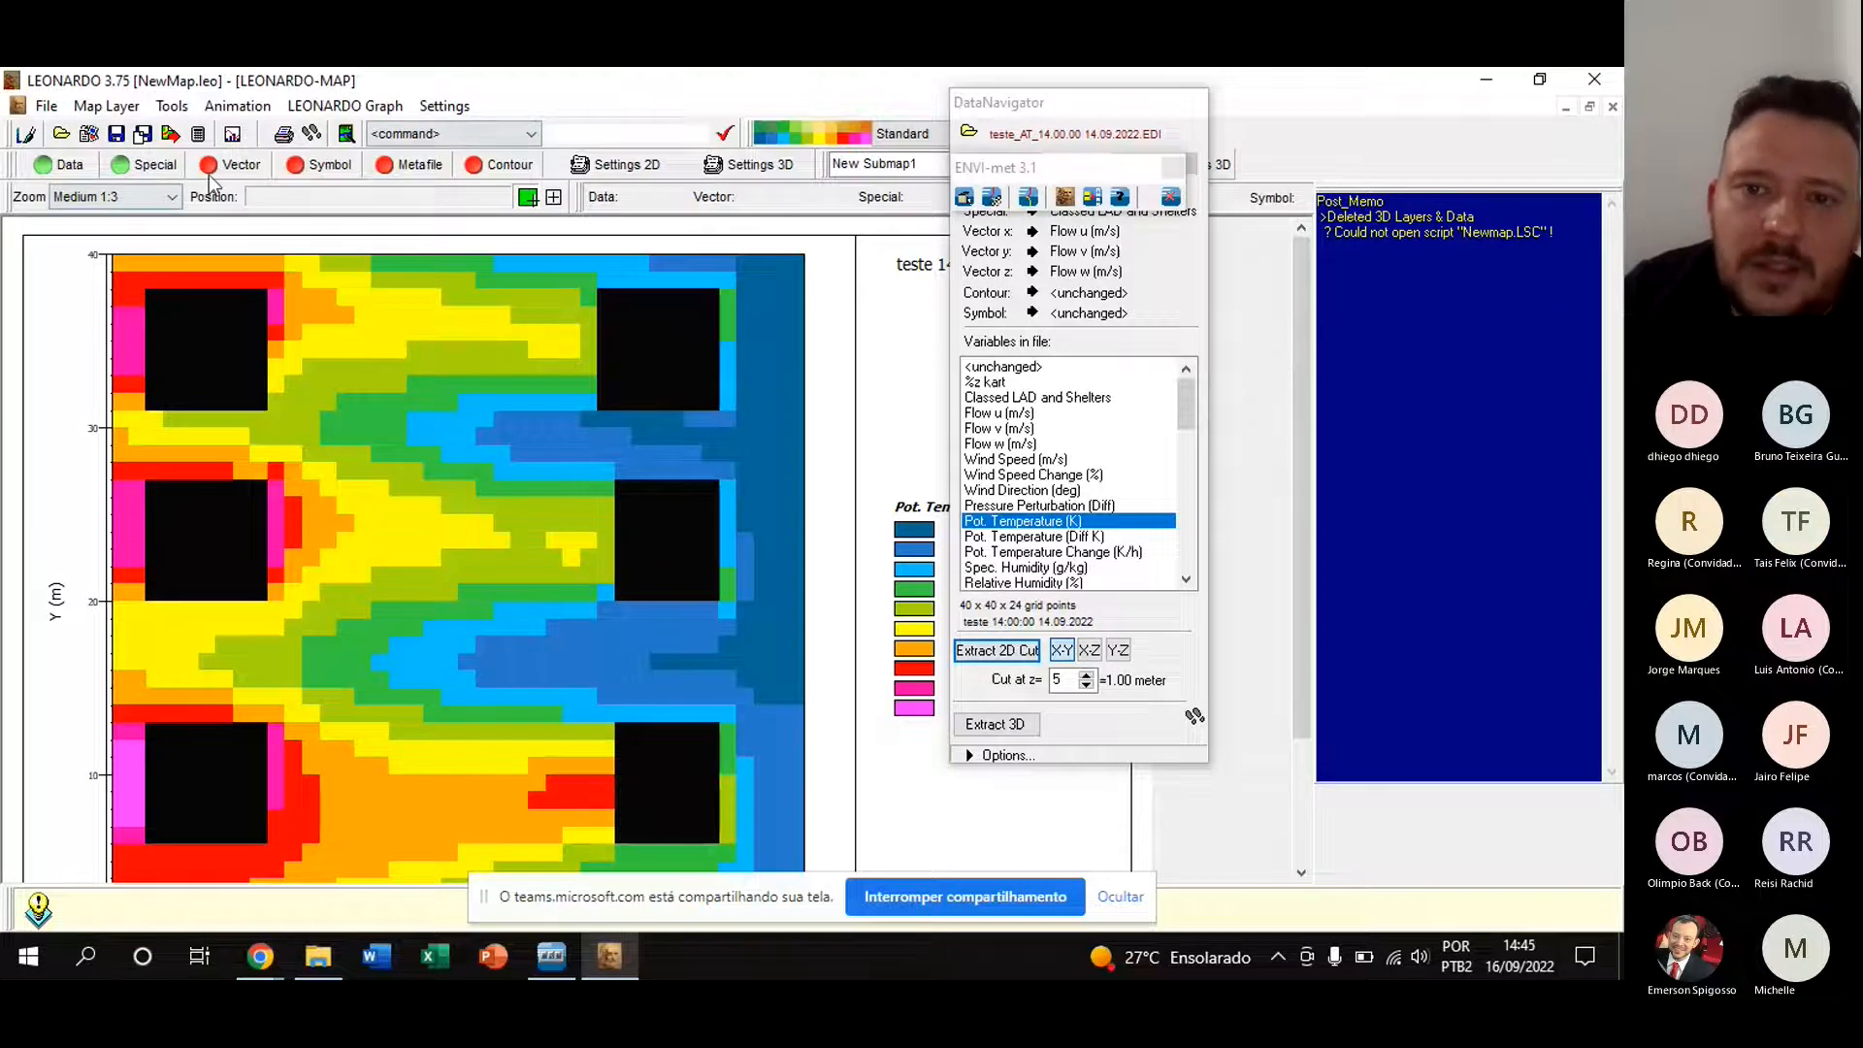
{"action": "left_click", "coordinate": [635, 165]}
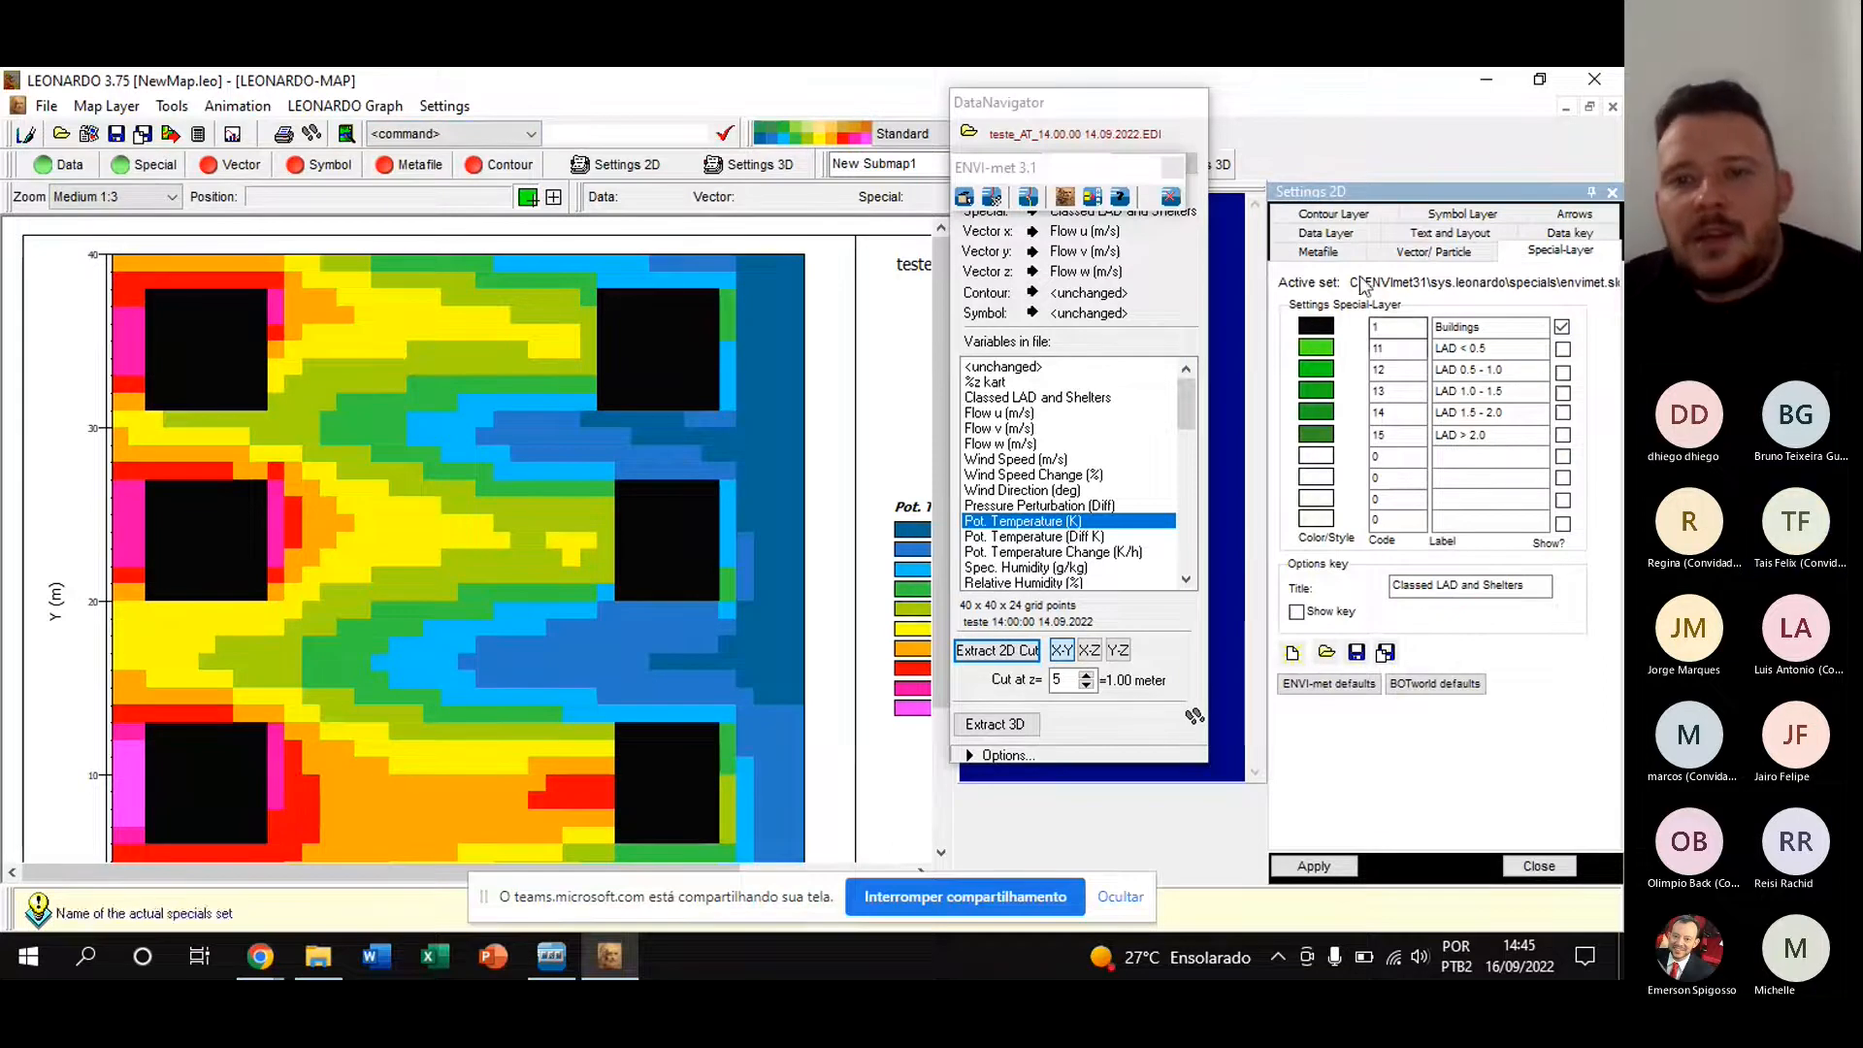
{"action": "left_click_drag", "start_coordinate": [1388, 190], "coordinate": [1358, 103]}
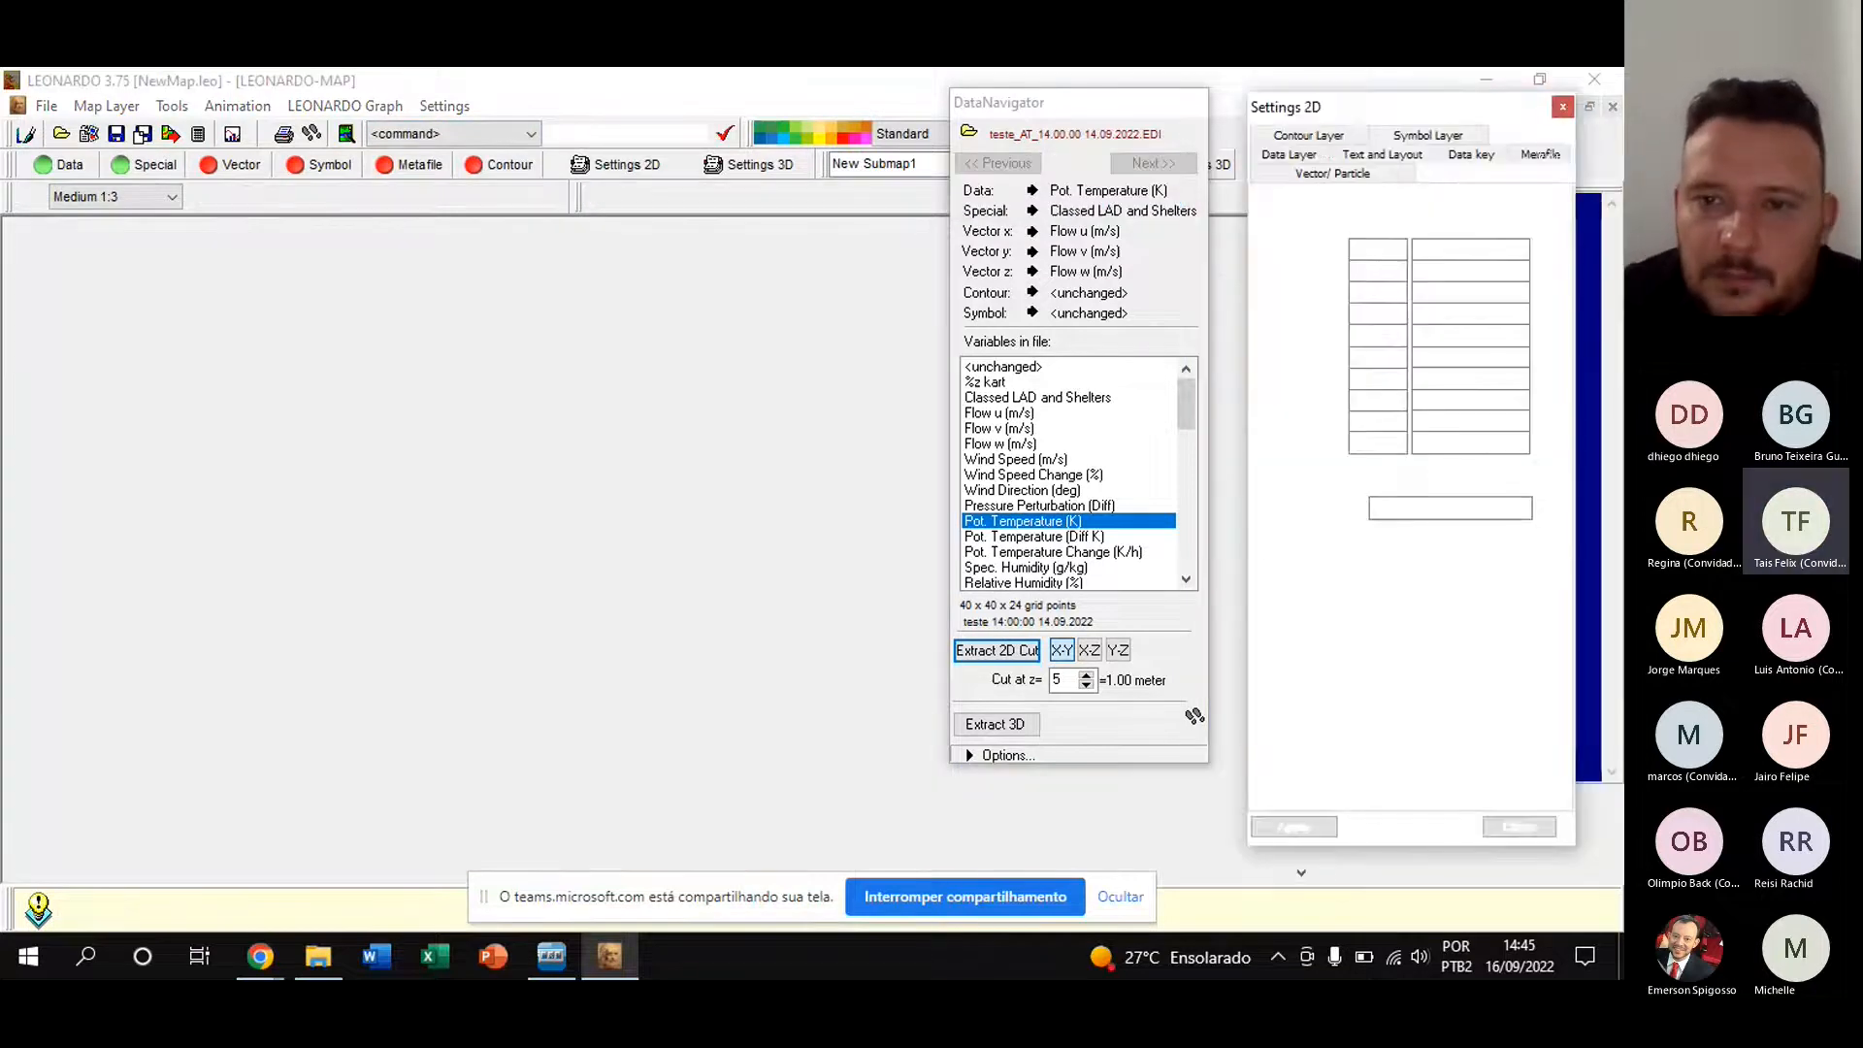
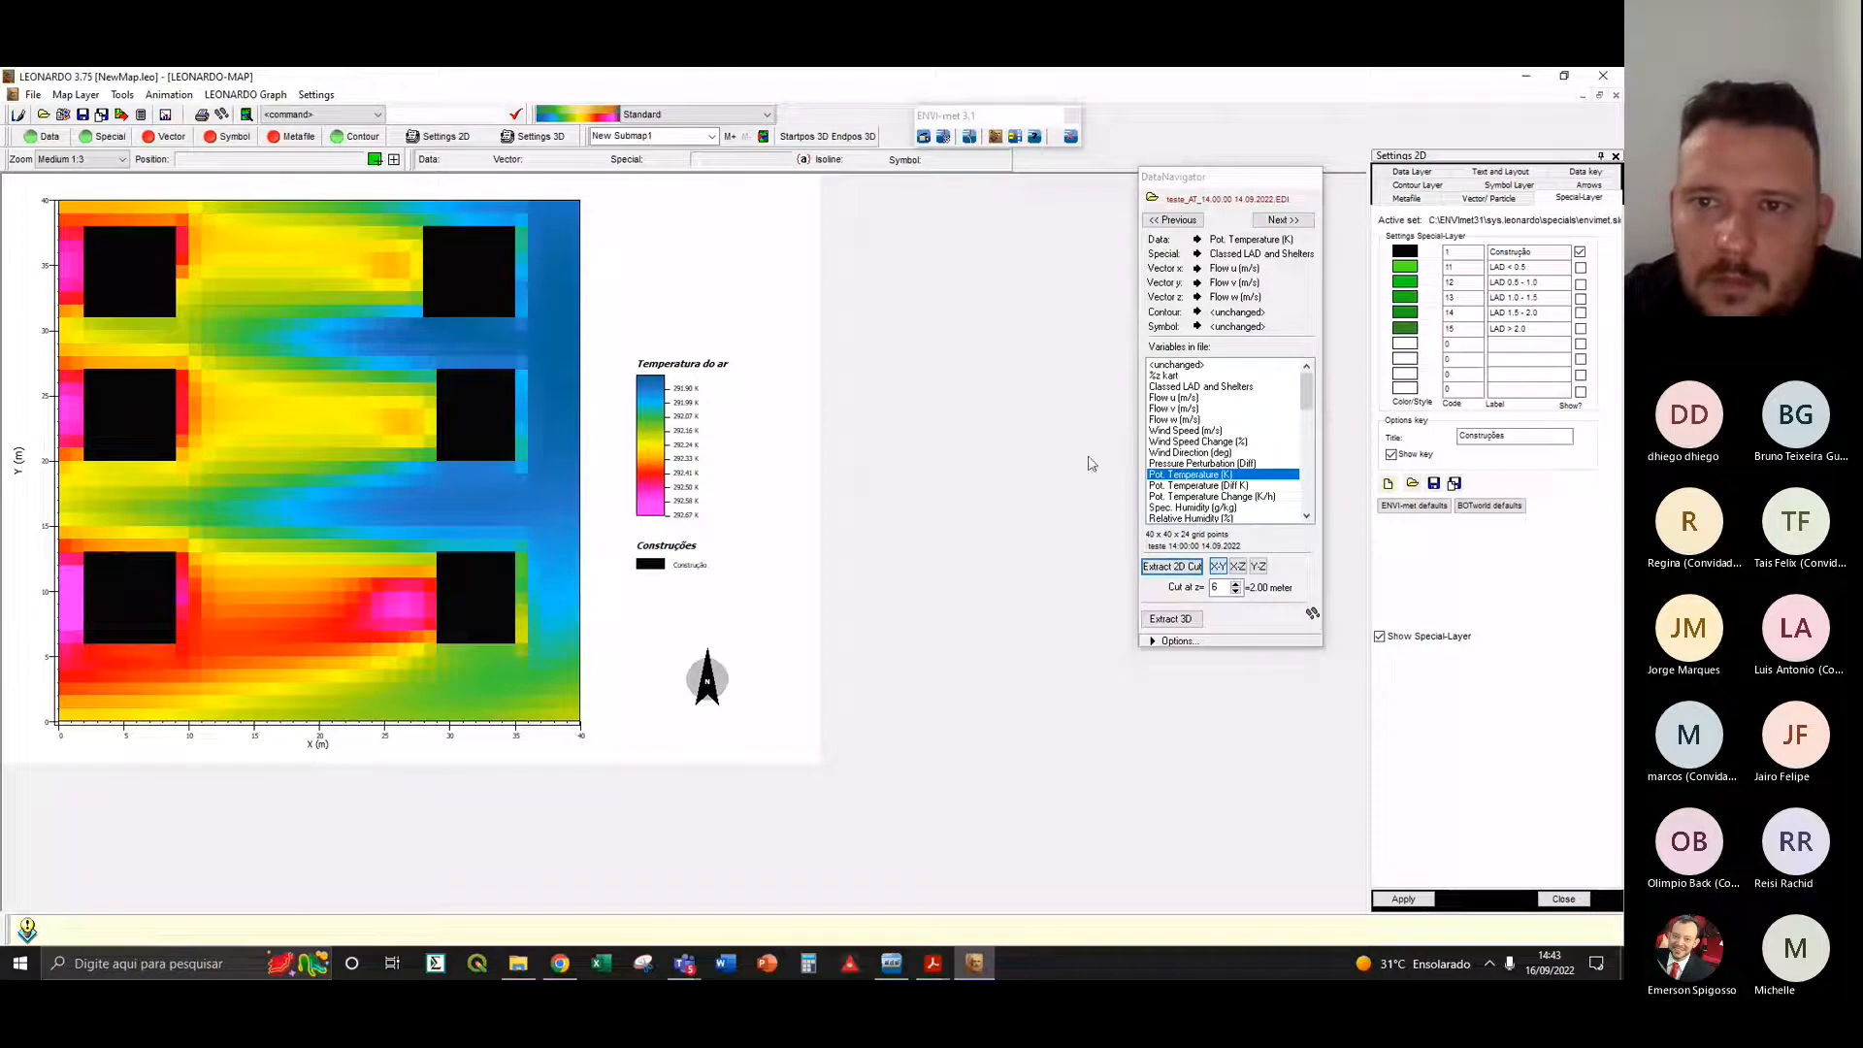
- Save the map as teste in LEONARDO Maps format inside the ENVImet31 input folder
{"action": "left_click", "coordinate": [1272, 182]}
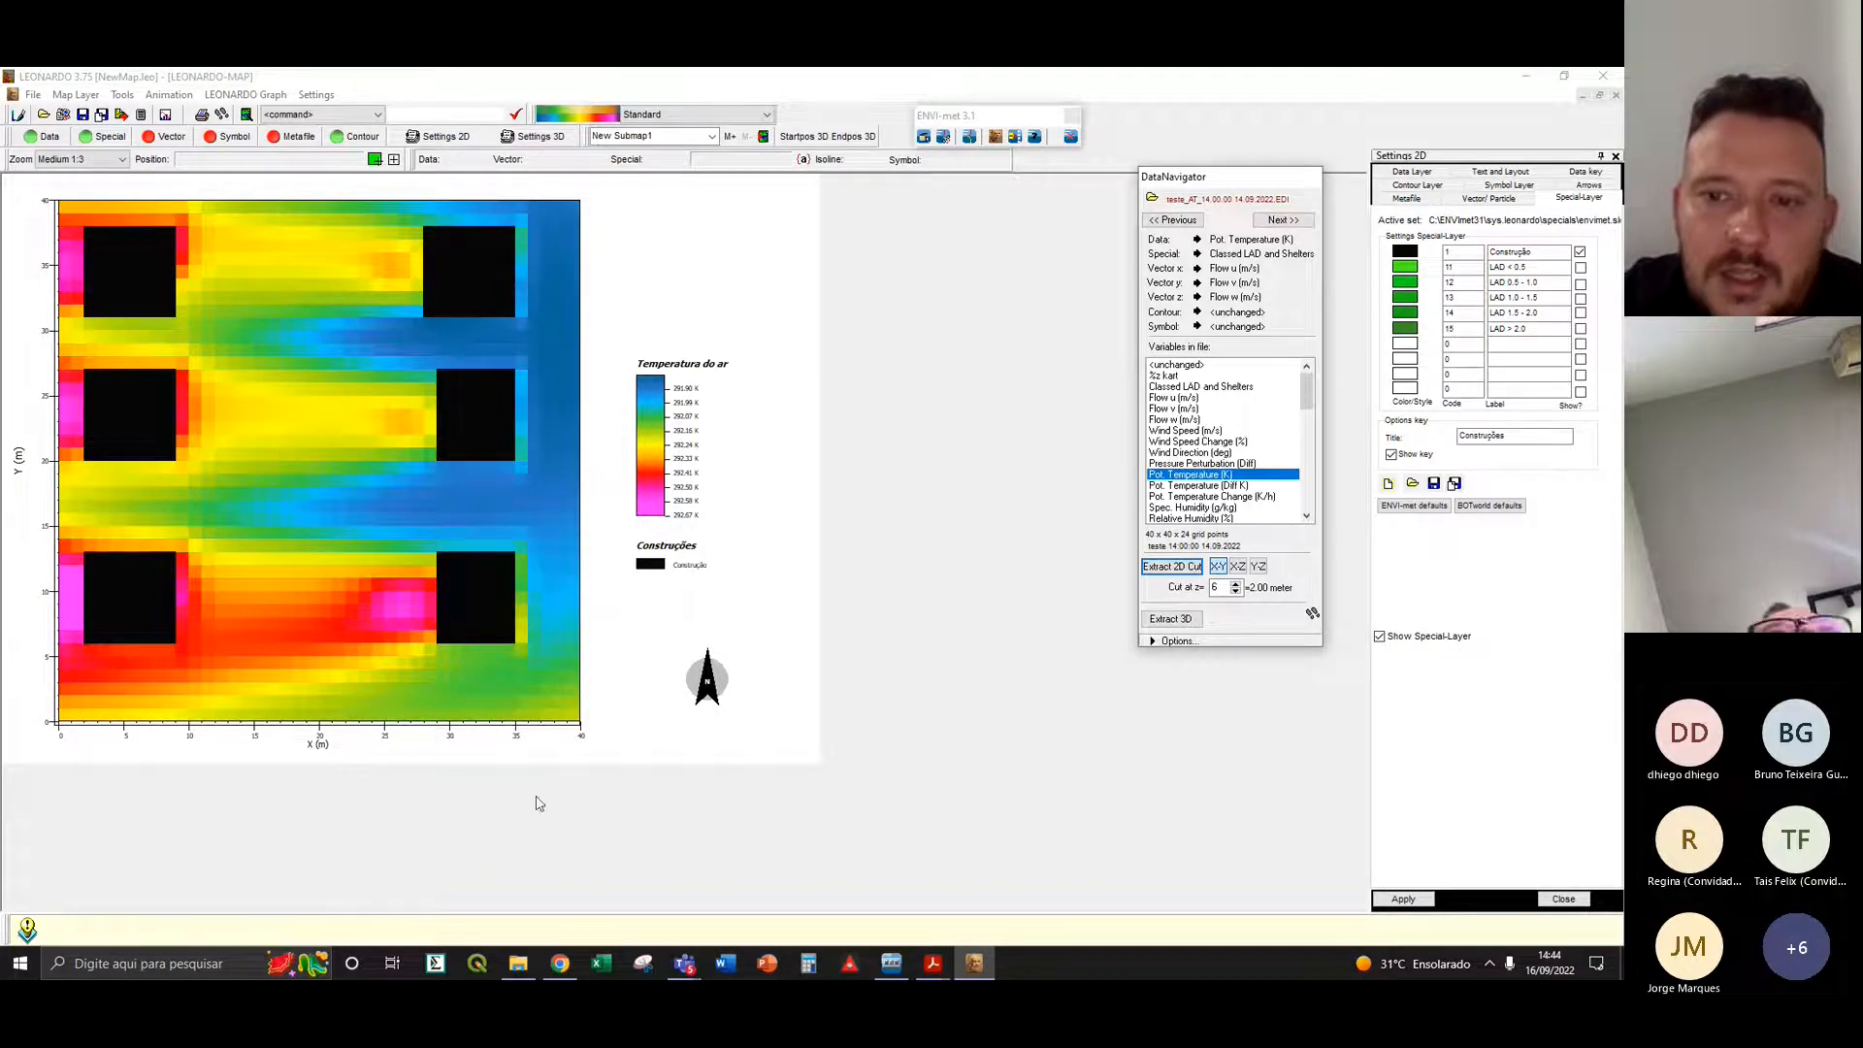
{"action": "left_click", "coordinate": [32, 96]}
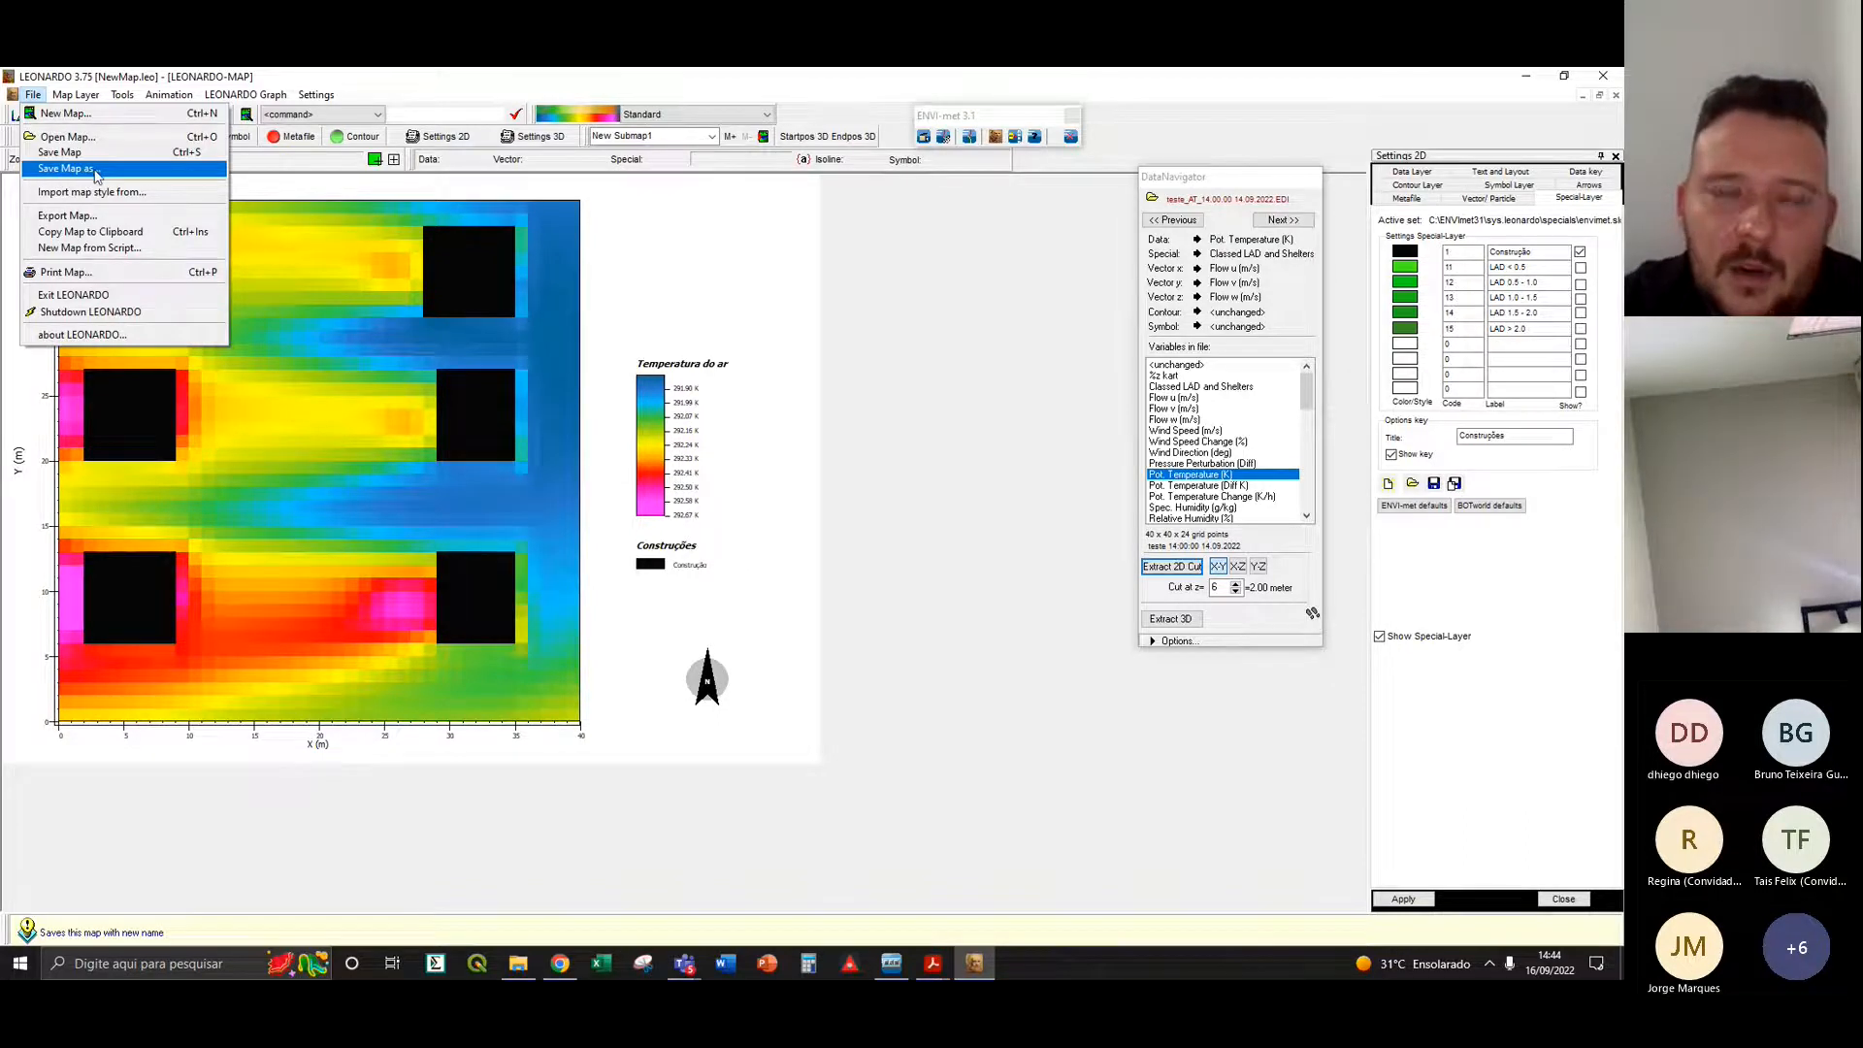
{"action": "left_click", "coordinate": [96, 171]}
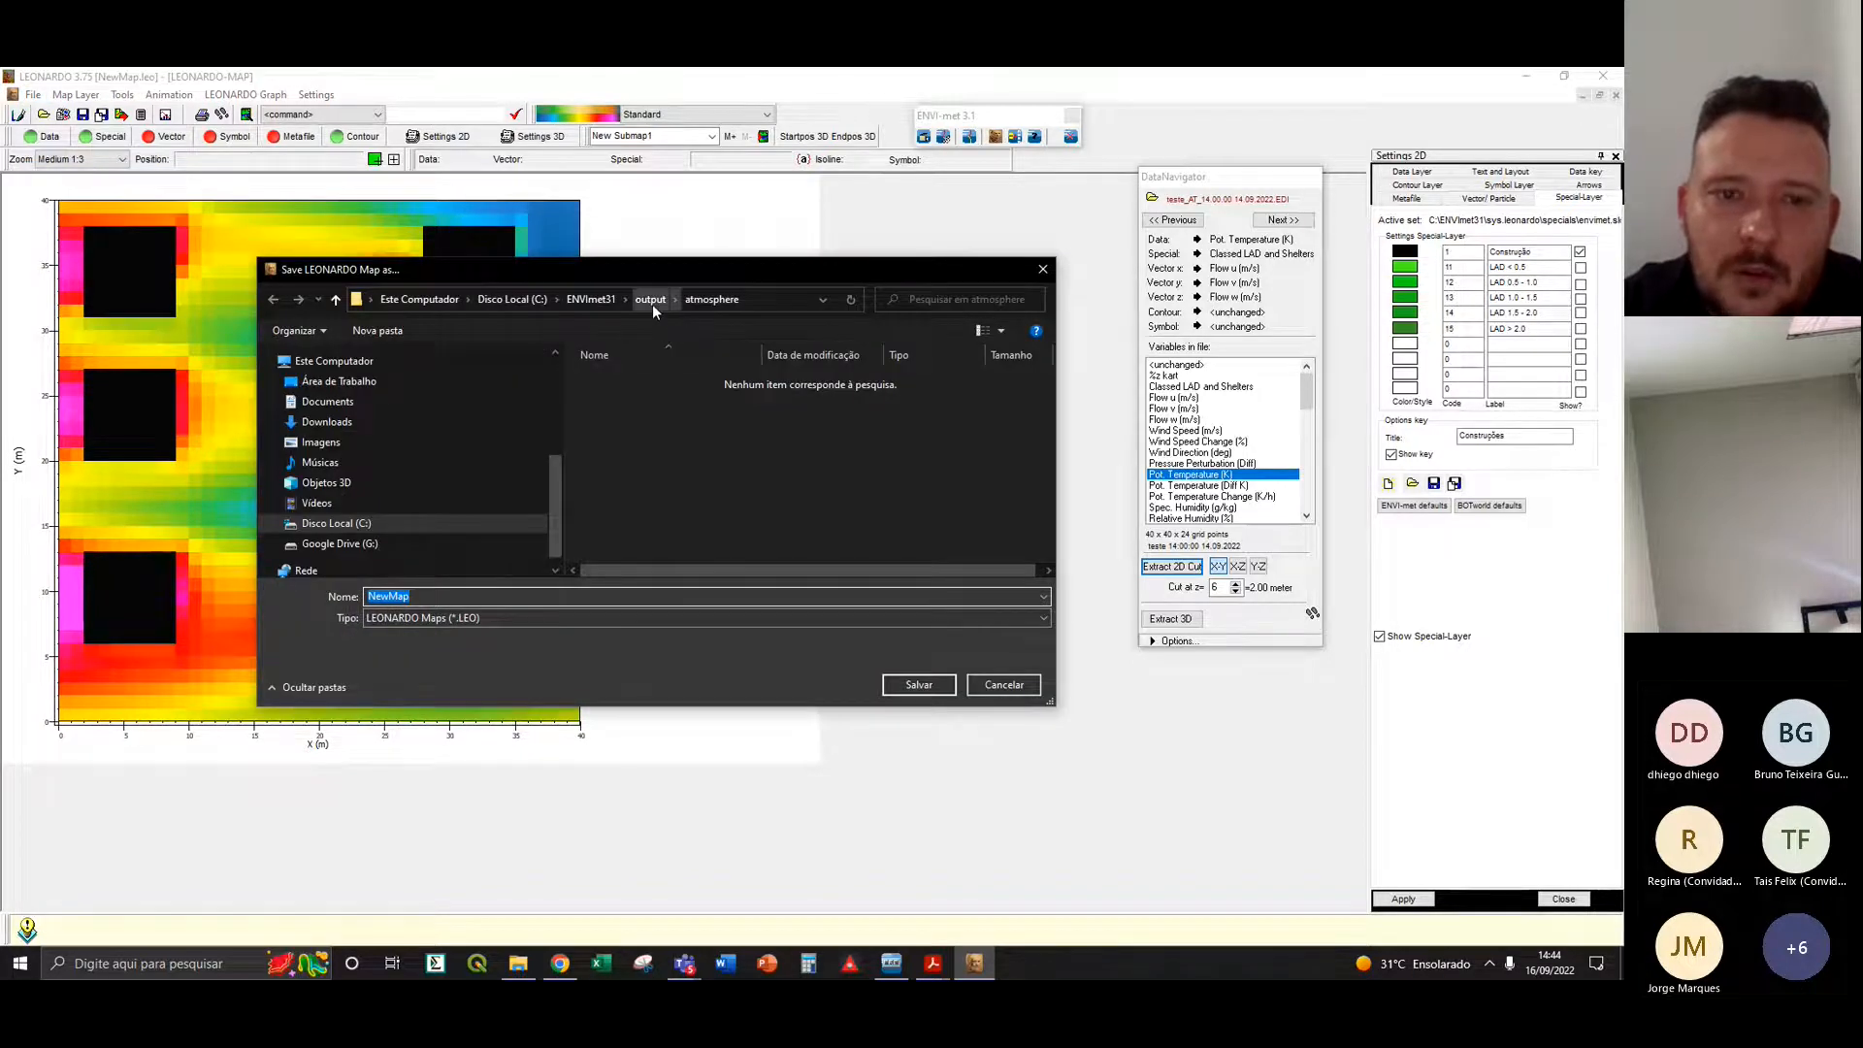
{"action": "left_click_drag", "start_coordinate": [629, 271], "coordinate": [683, 285]}
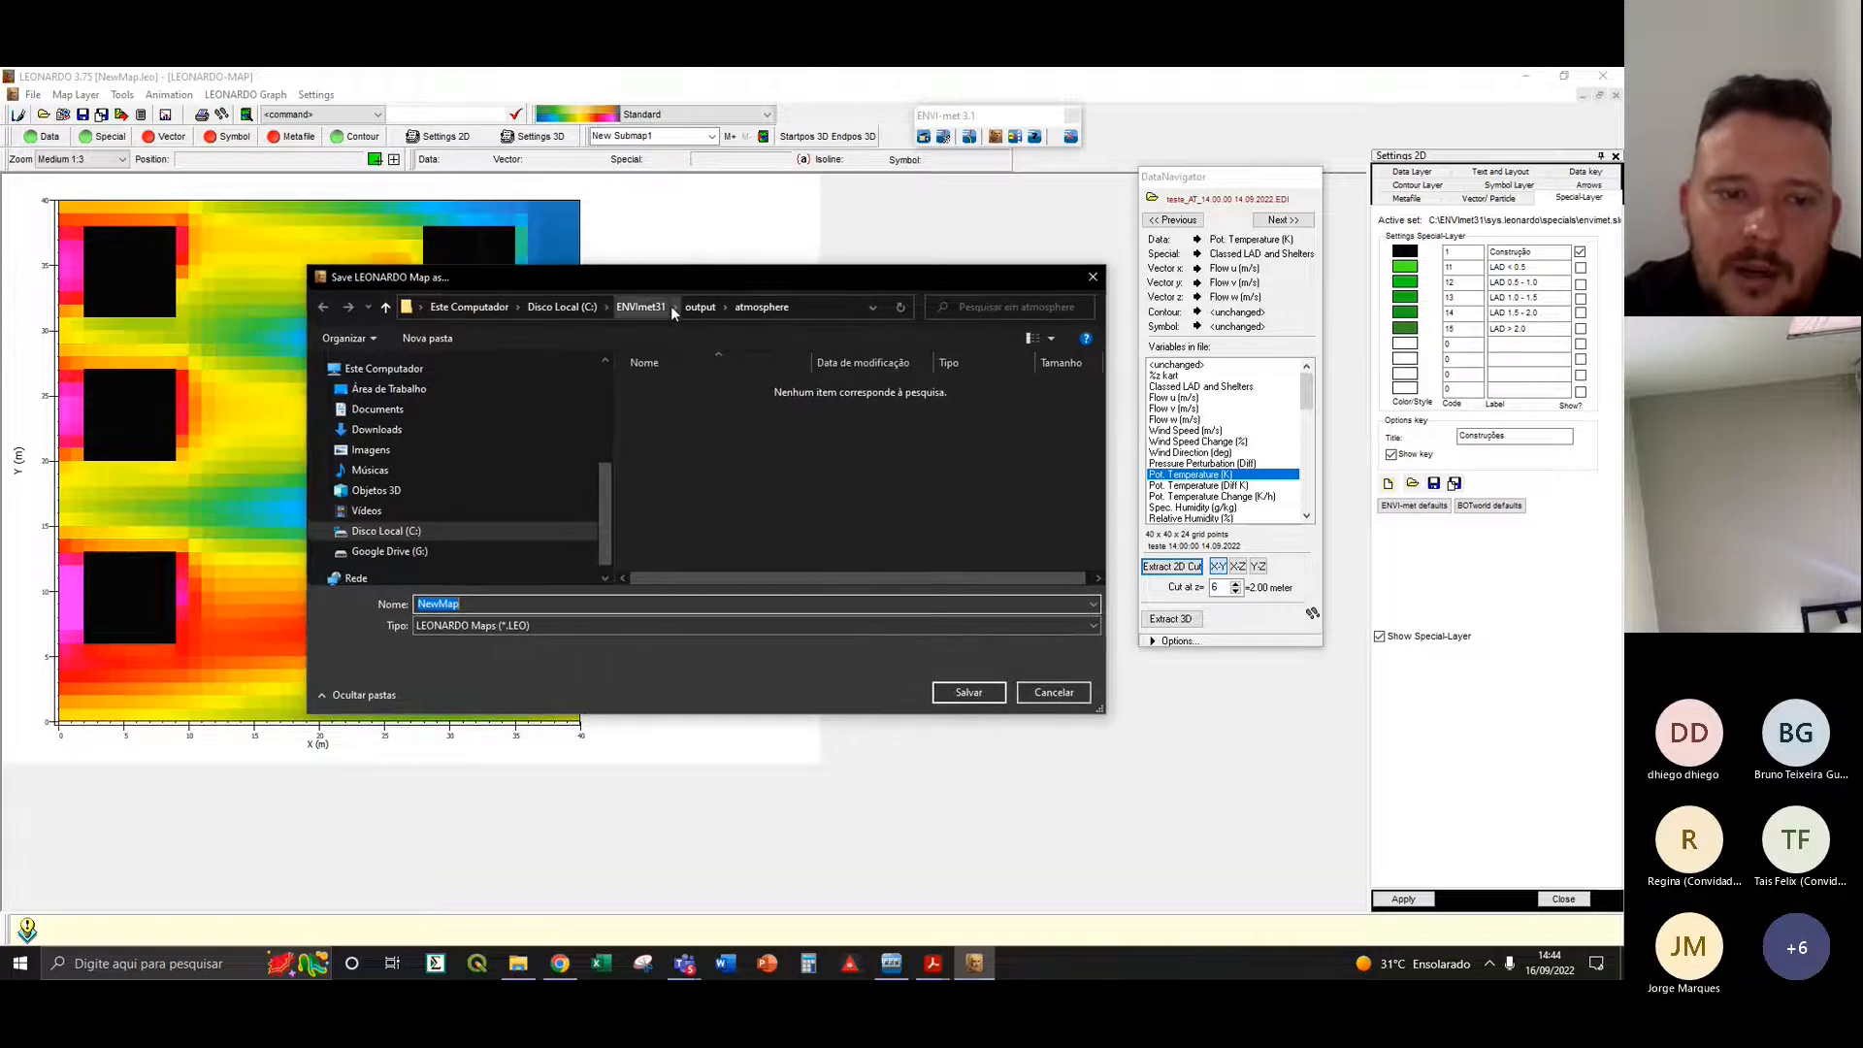
{"action": "left_click_drag", "start_coordinate": [309, 714], "coordinate": [485, 779]}
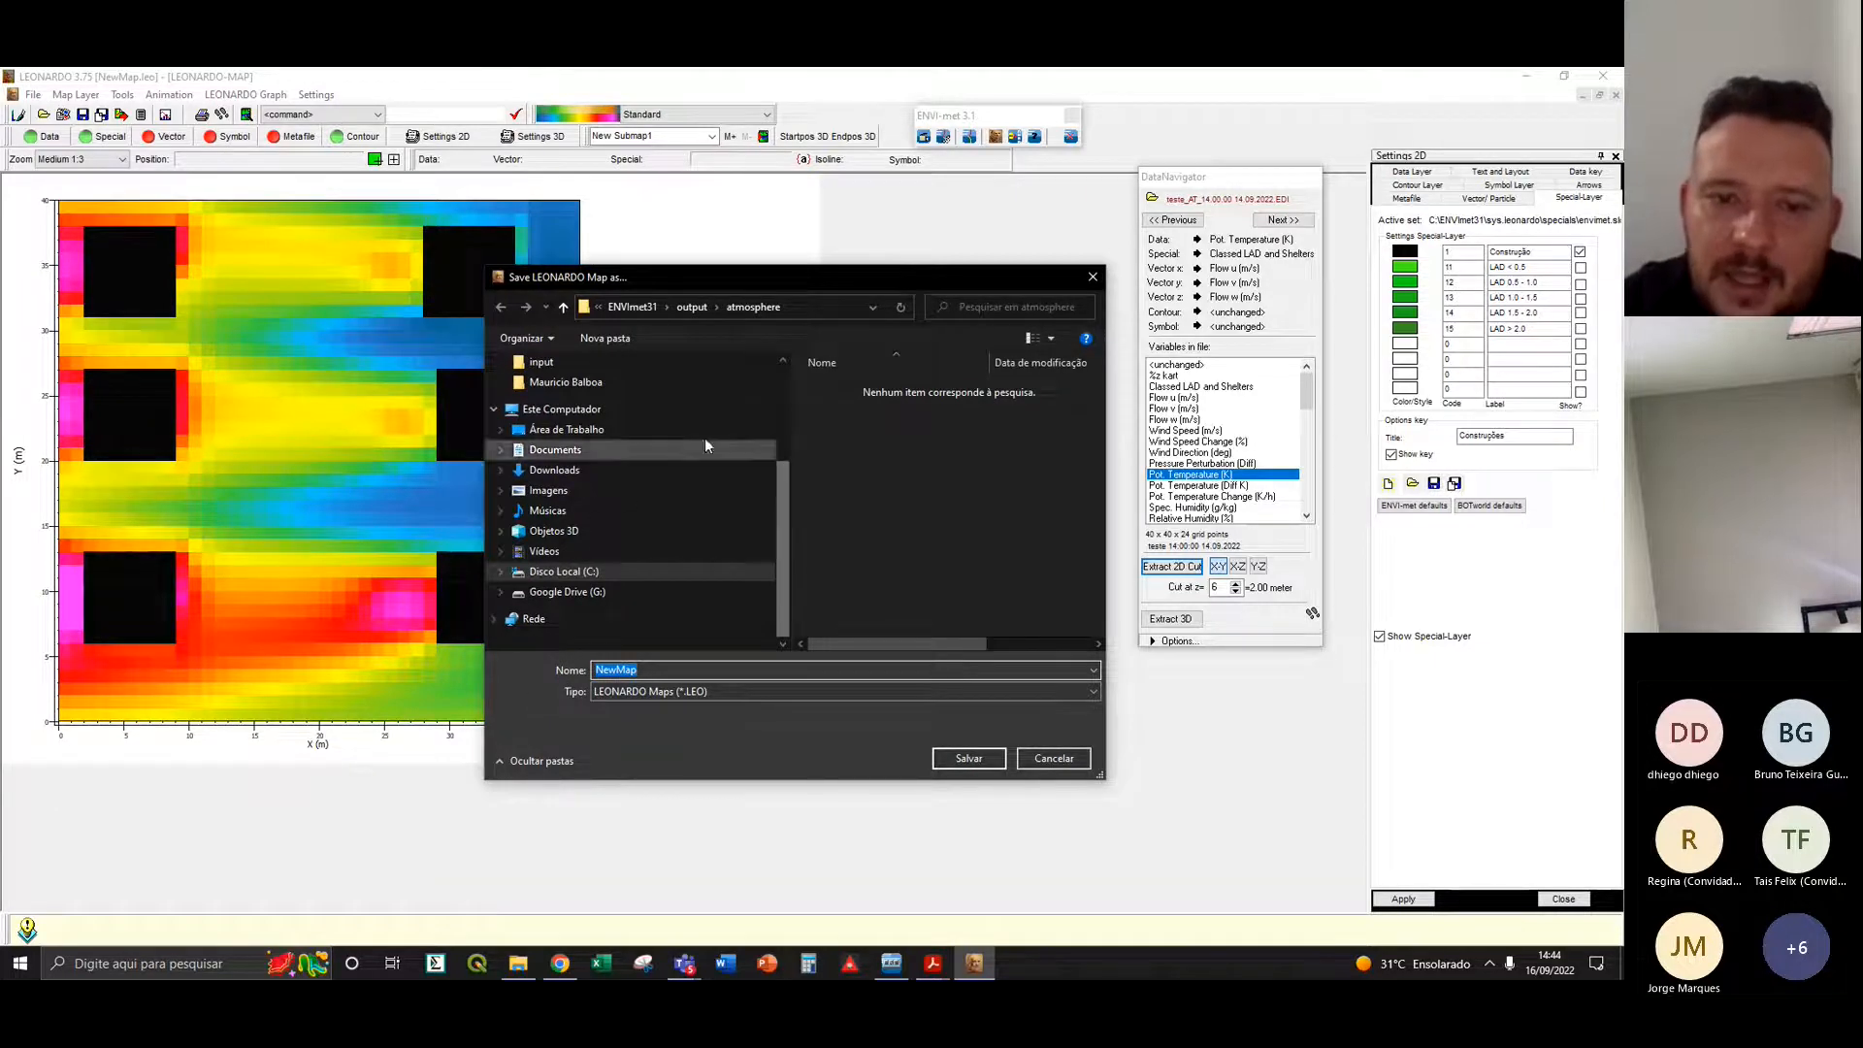
{"action": "left_click", "coordinate": [690, 308]}
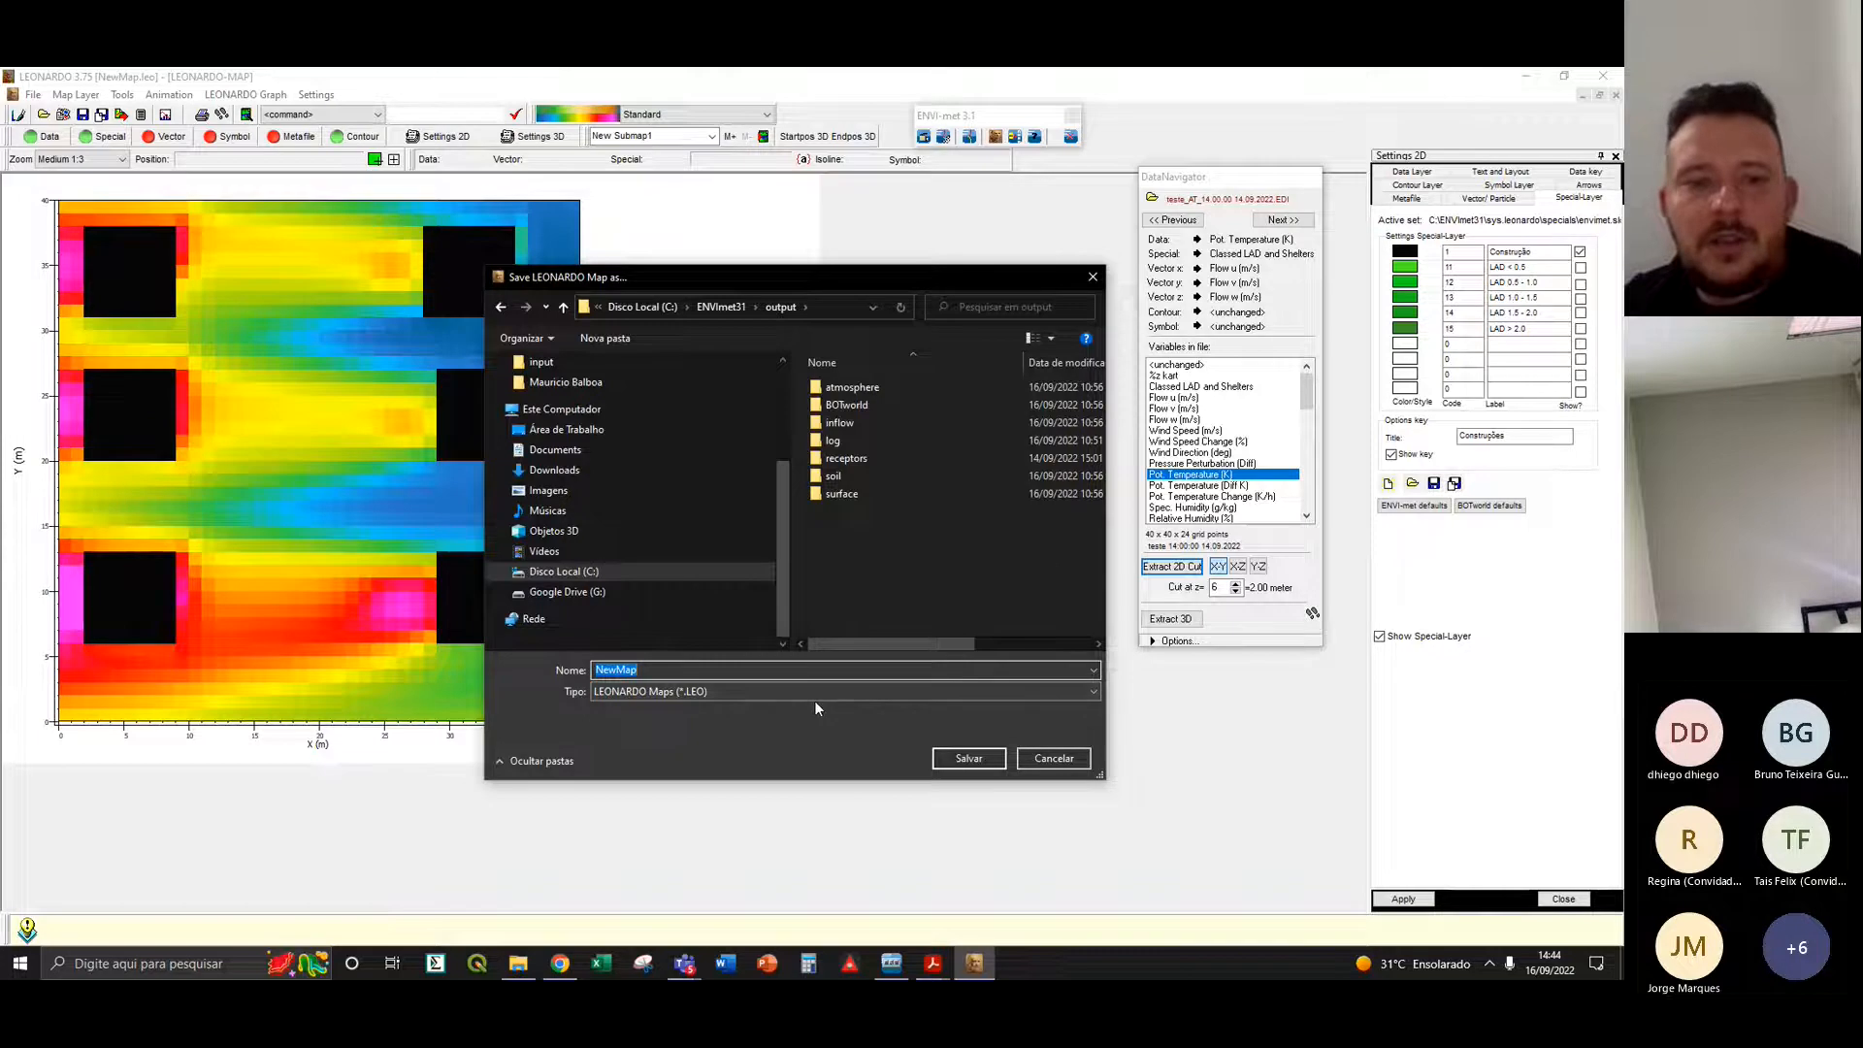
{"action": "type", "text": "teste"}
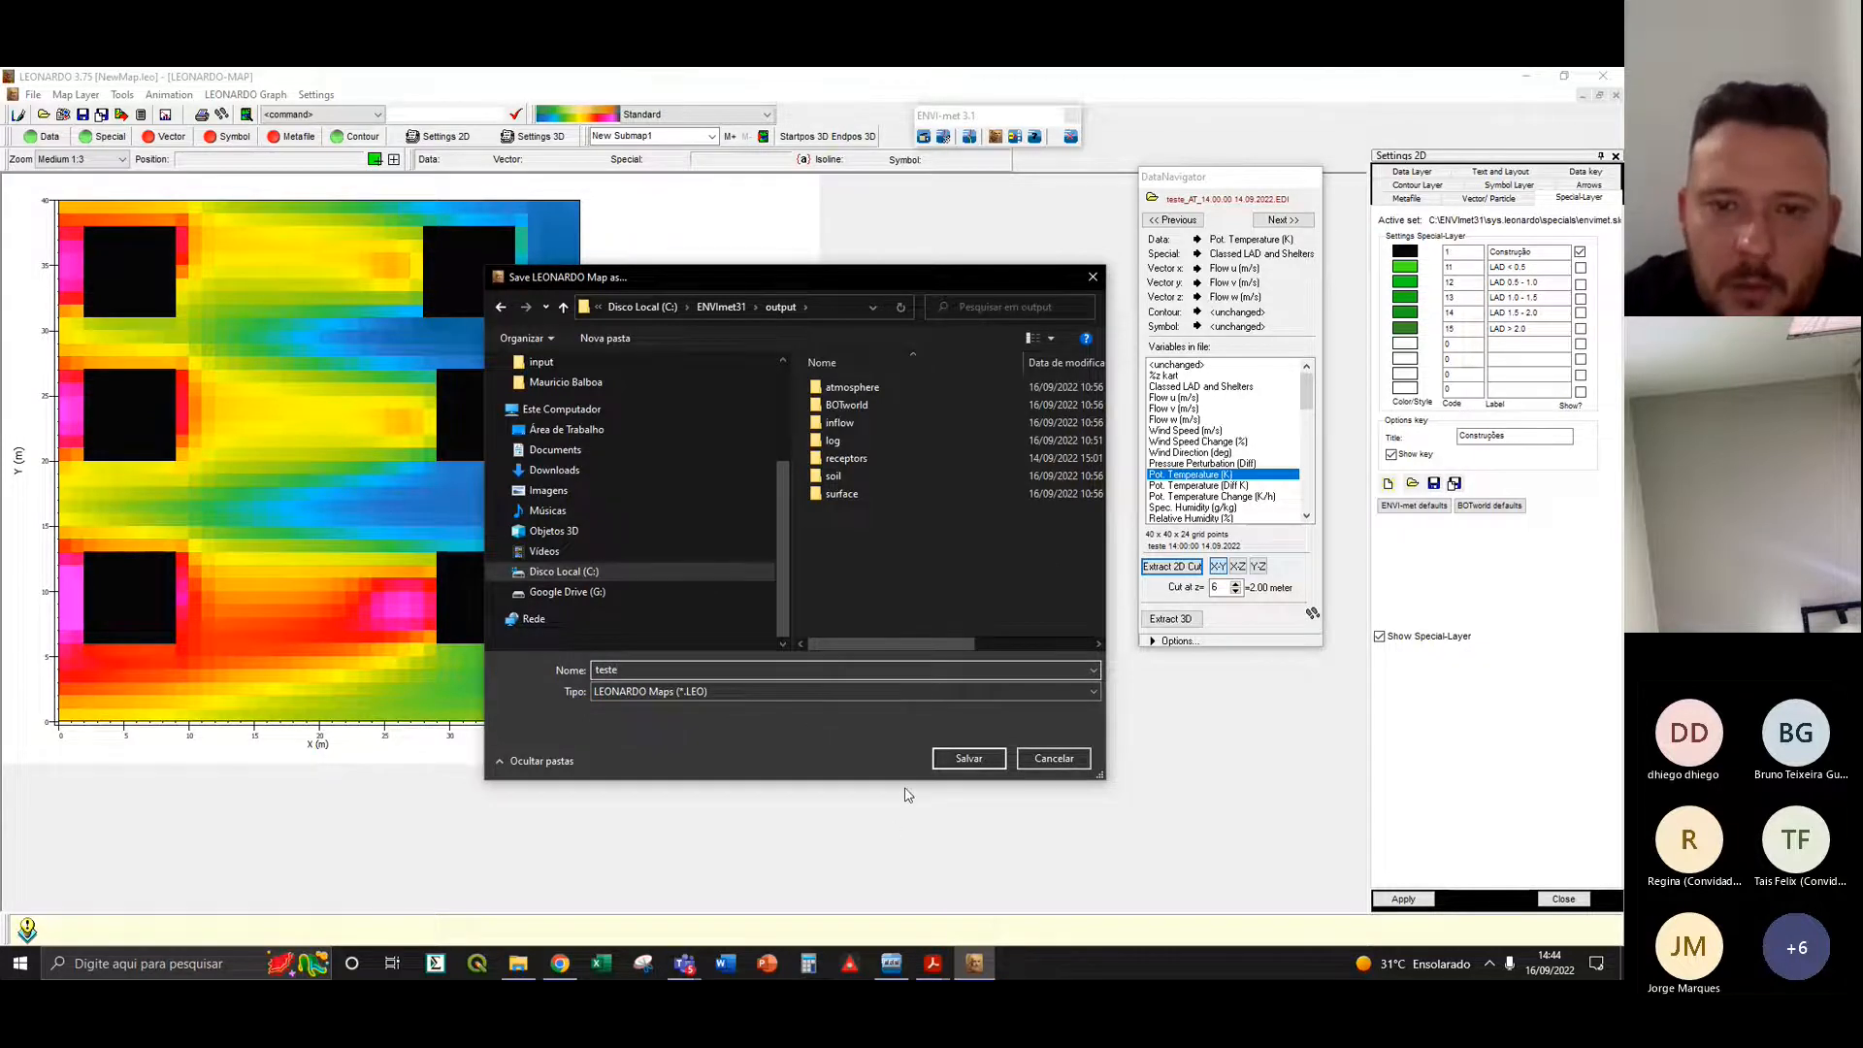
{"action": "left_click", "coordinate": [730, 309]}
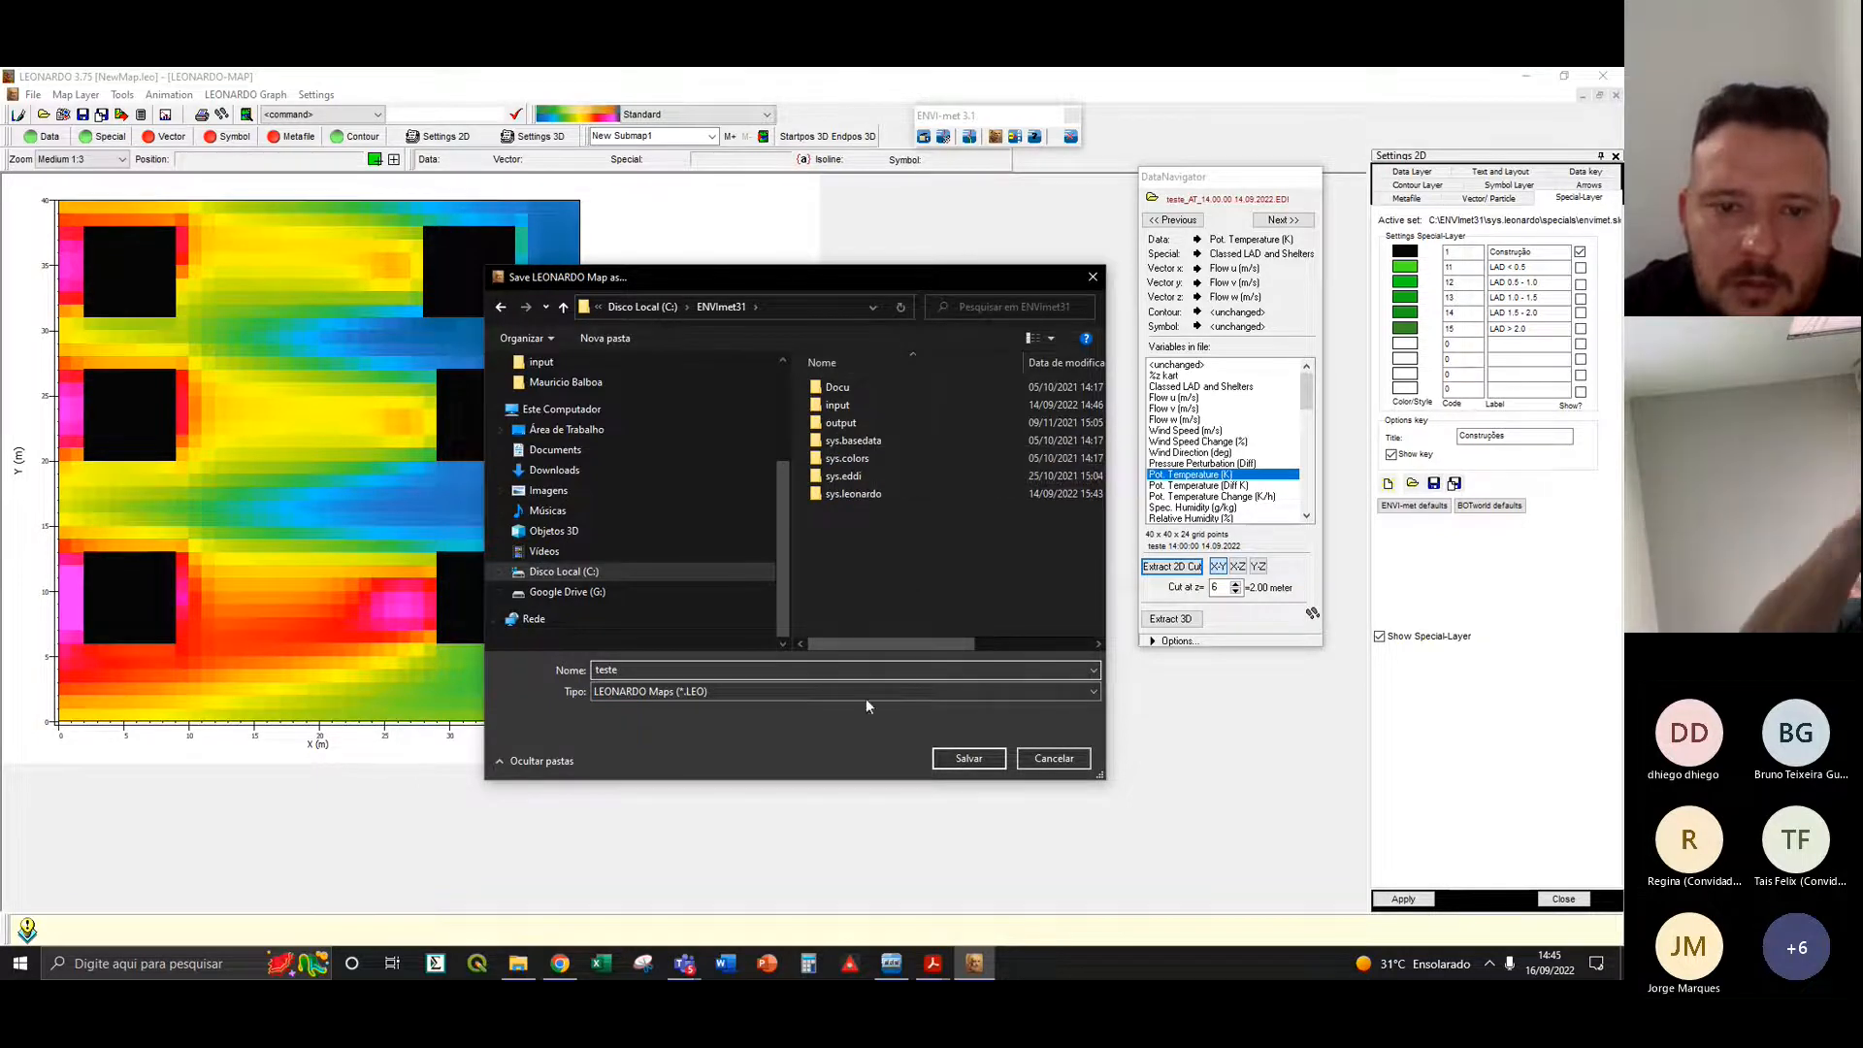
{"action": "double_click", "coordinate": [840, 405]}
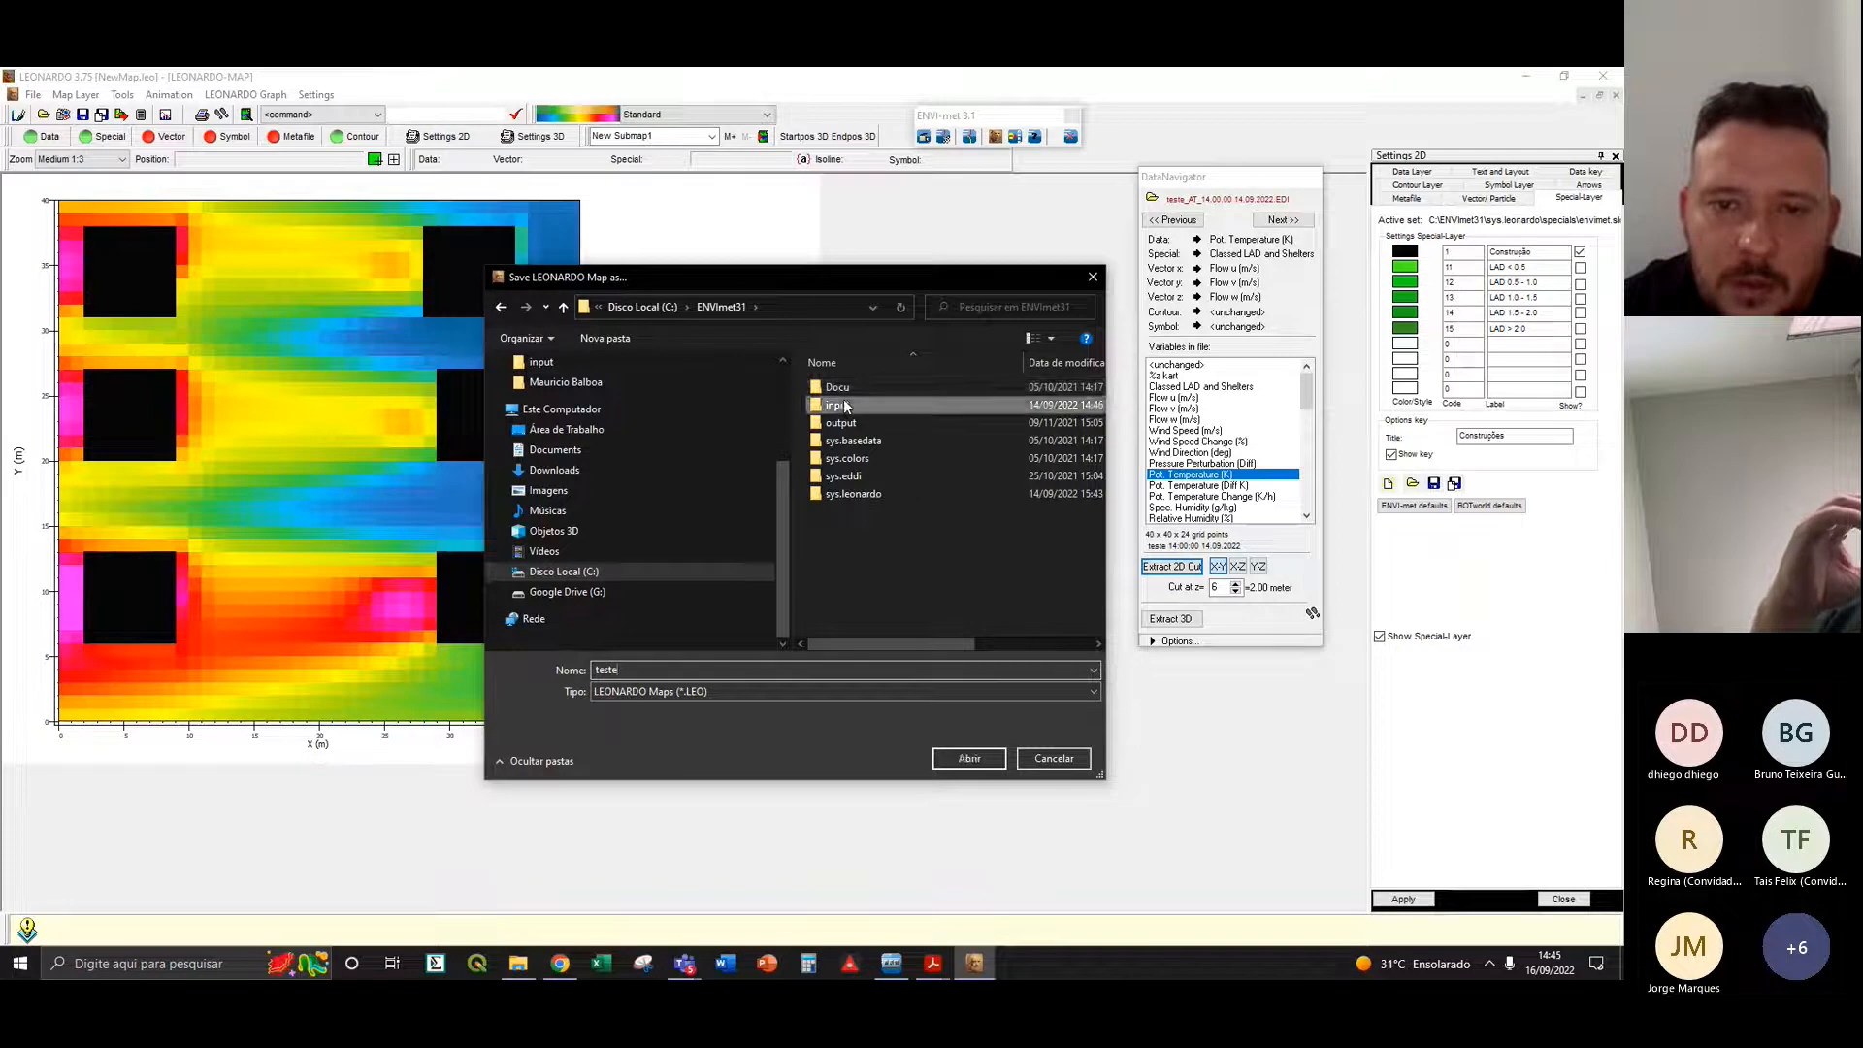
{"action": "left_click", "coordinate": [950, 765]}
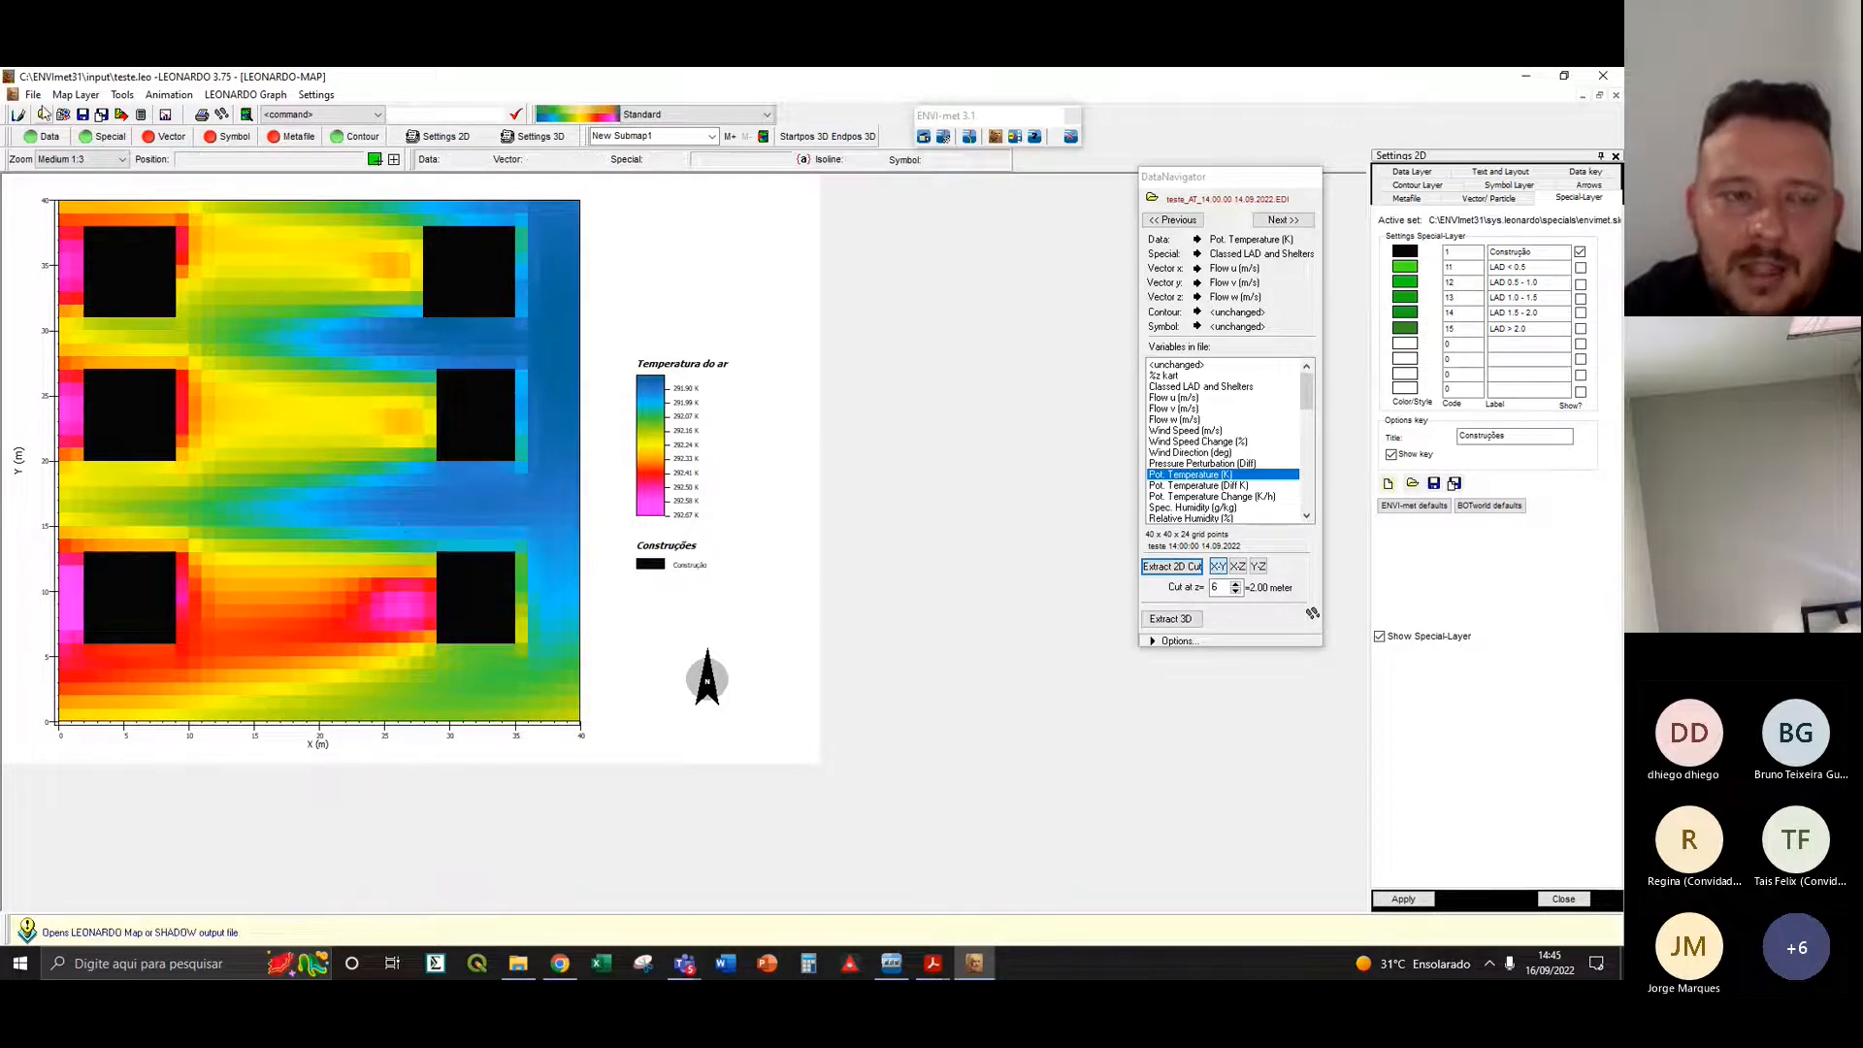
- Try to export the map as a bitmap (*.BMP) named teste to the ENVImet31 input folder
{"action": "left_click", "coordinate": [33, 94]}
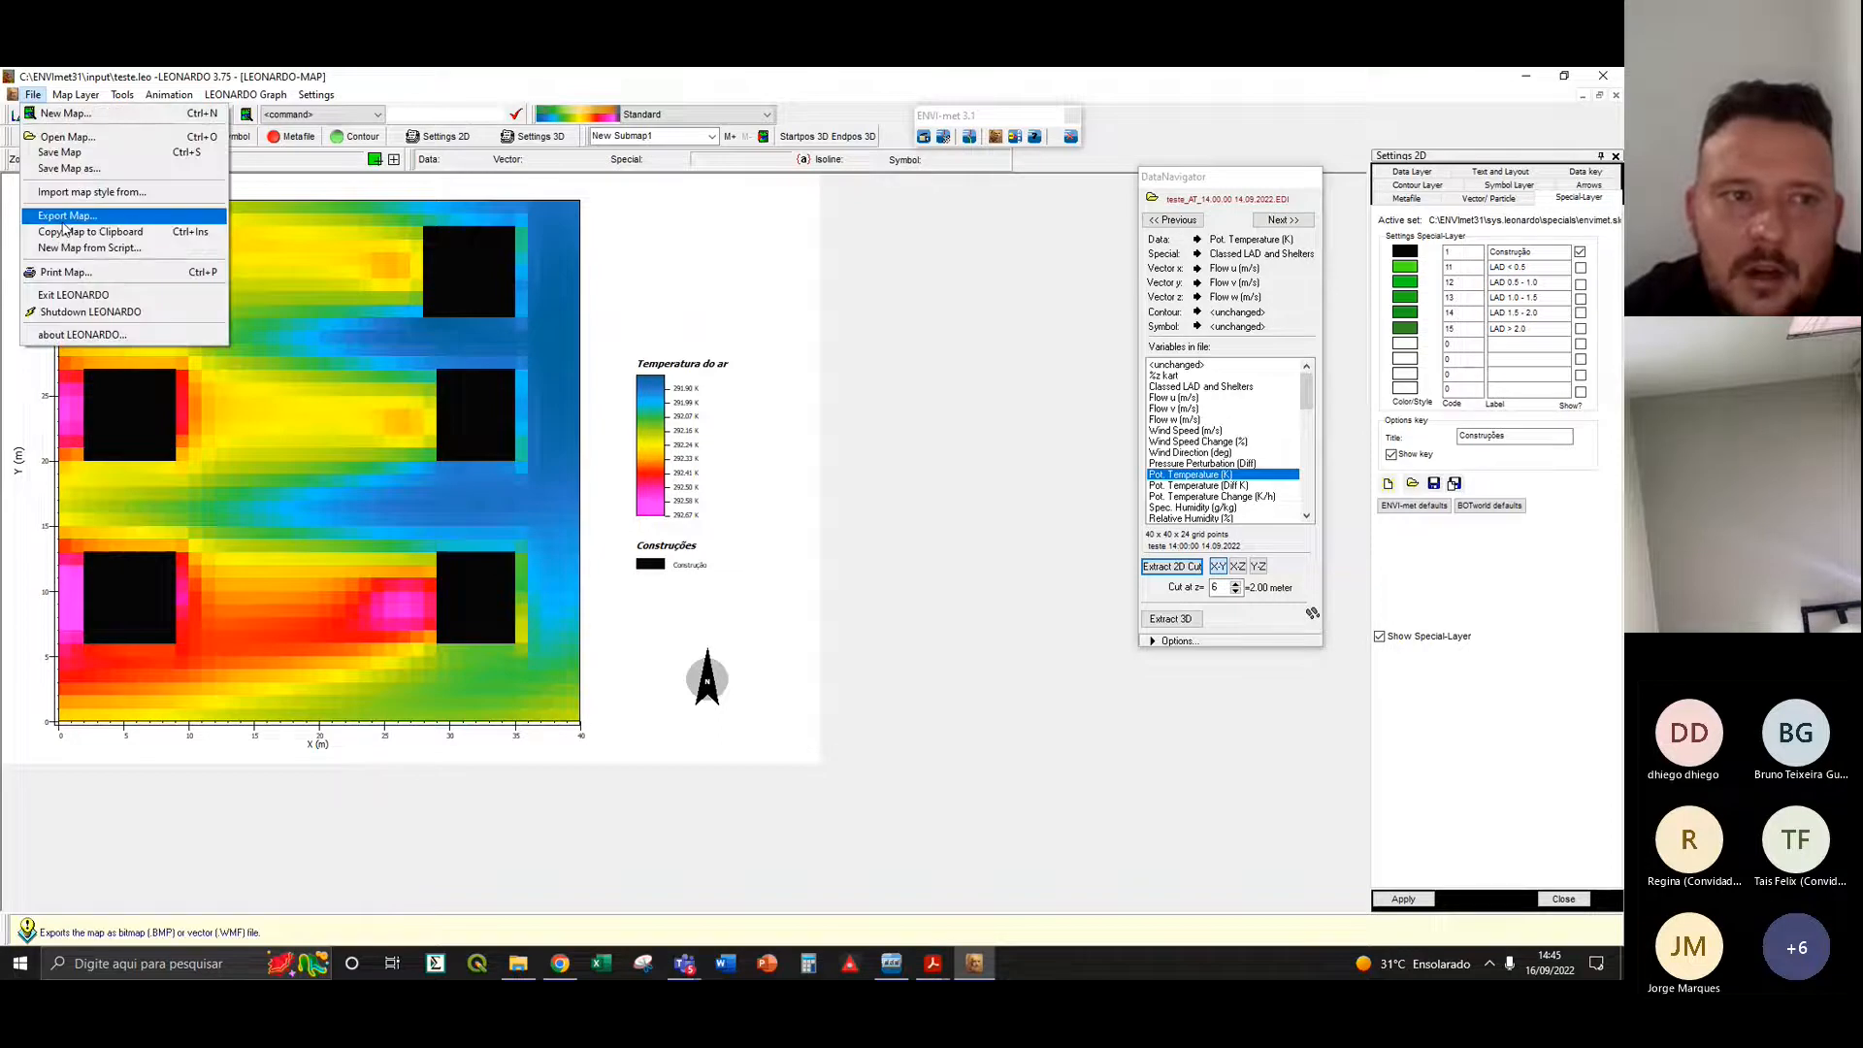
{"action": "left_click", "coordinate": [145, 219]}
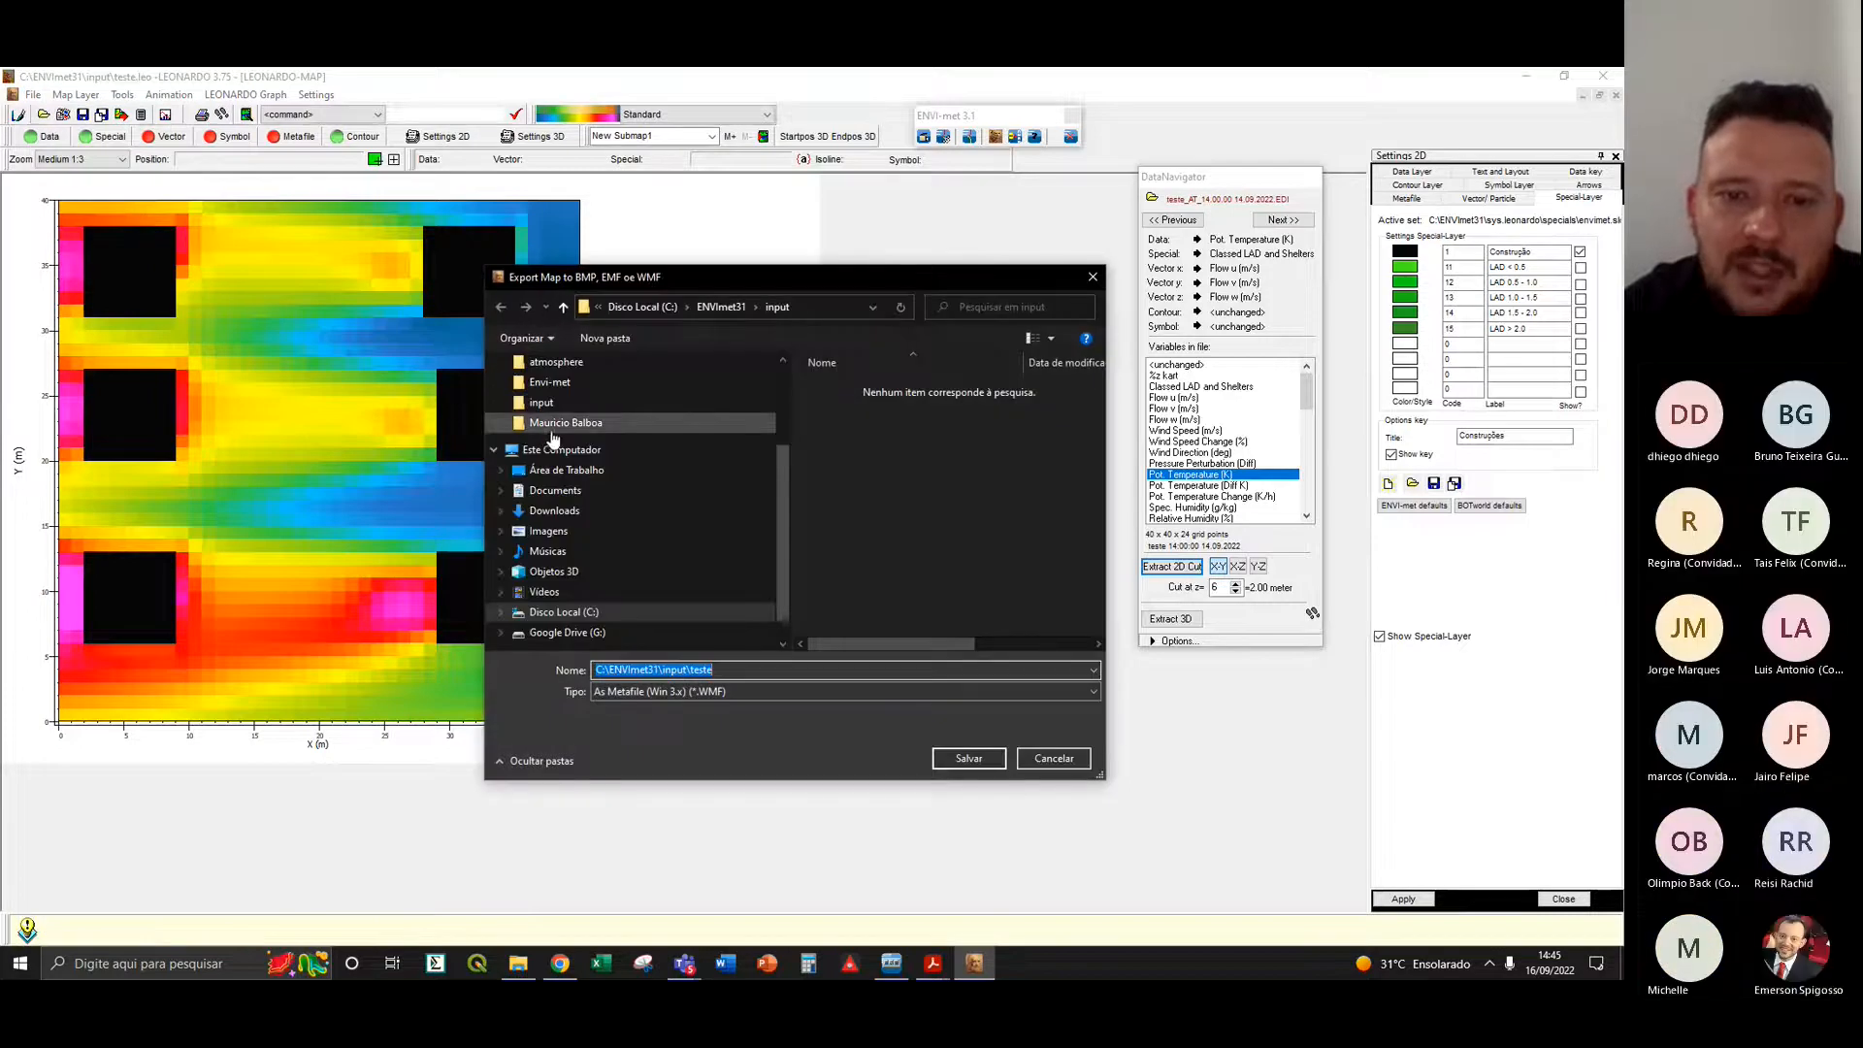
{"action": "left_click", "coordinate": [789, 691]}
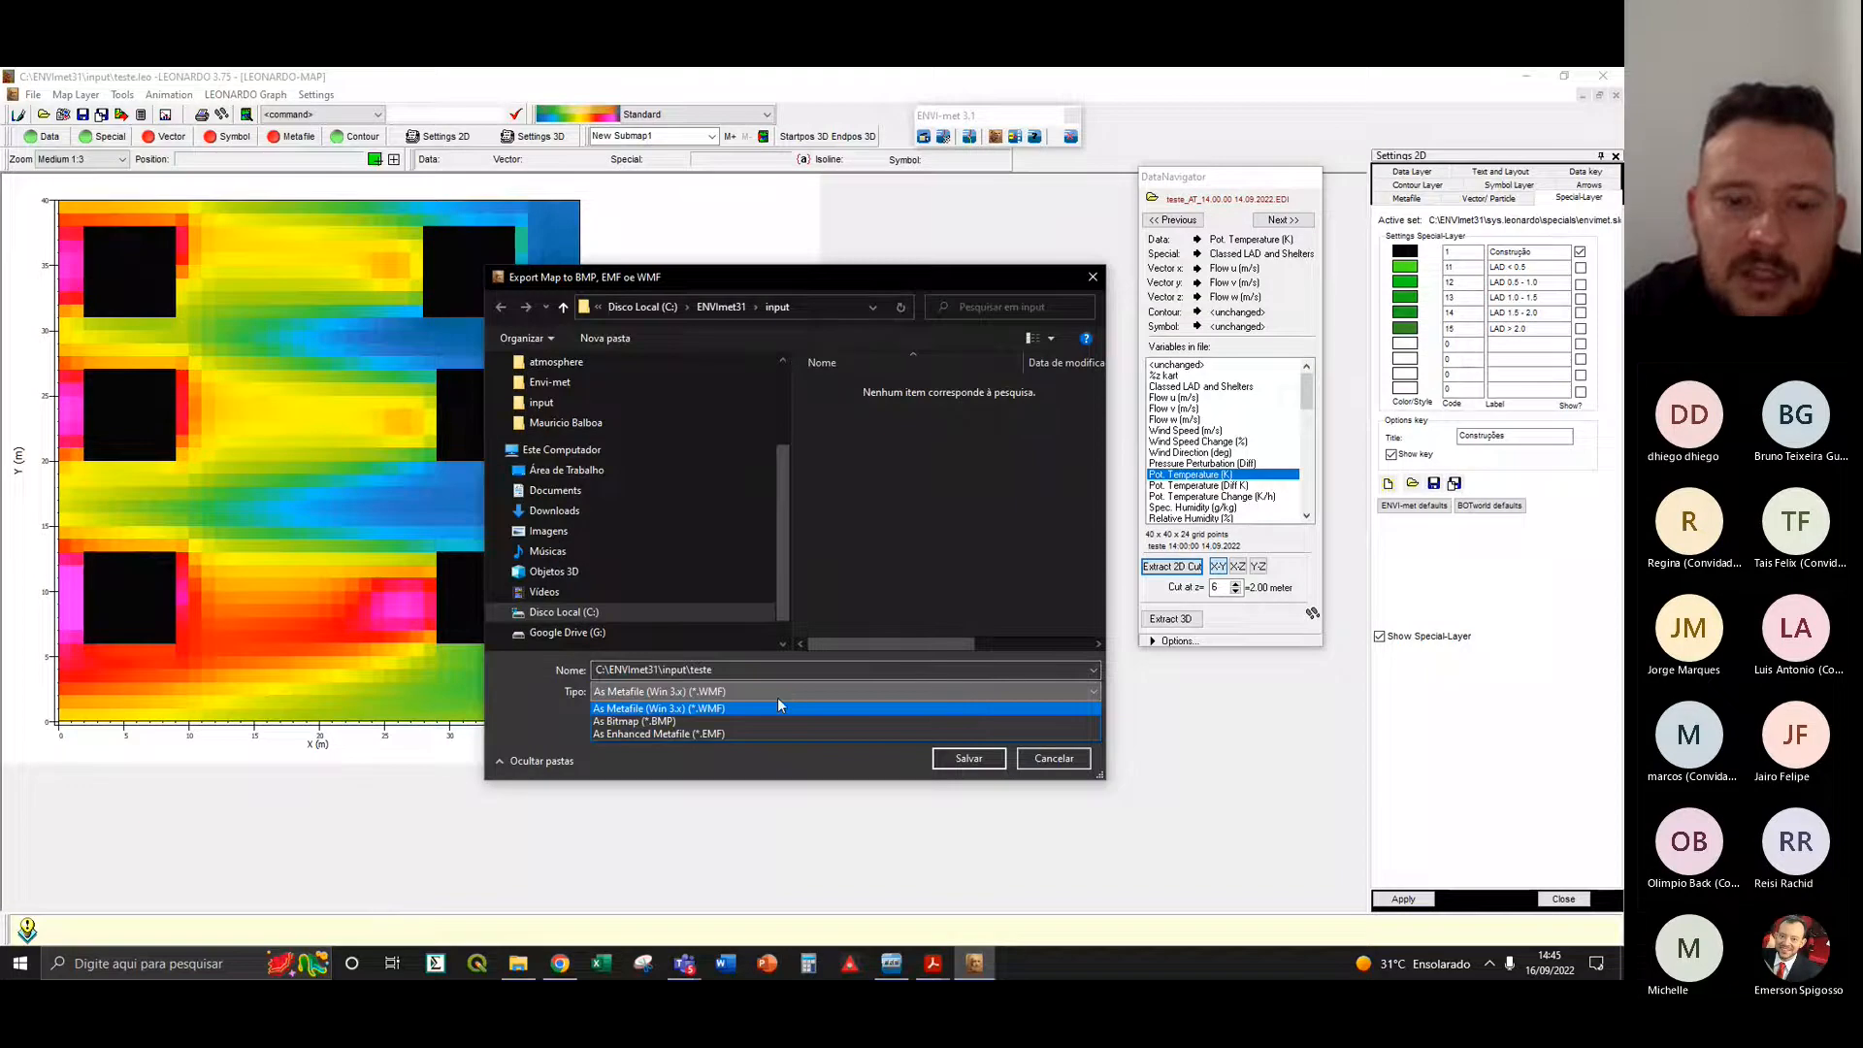
{"action": "left_click", "coordinate": [677, 722]}
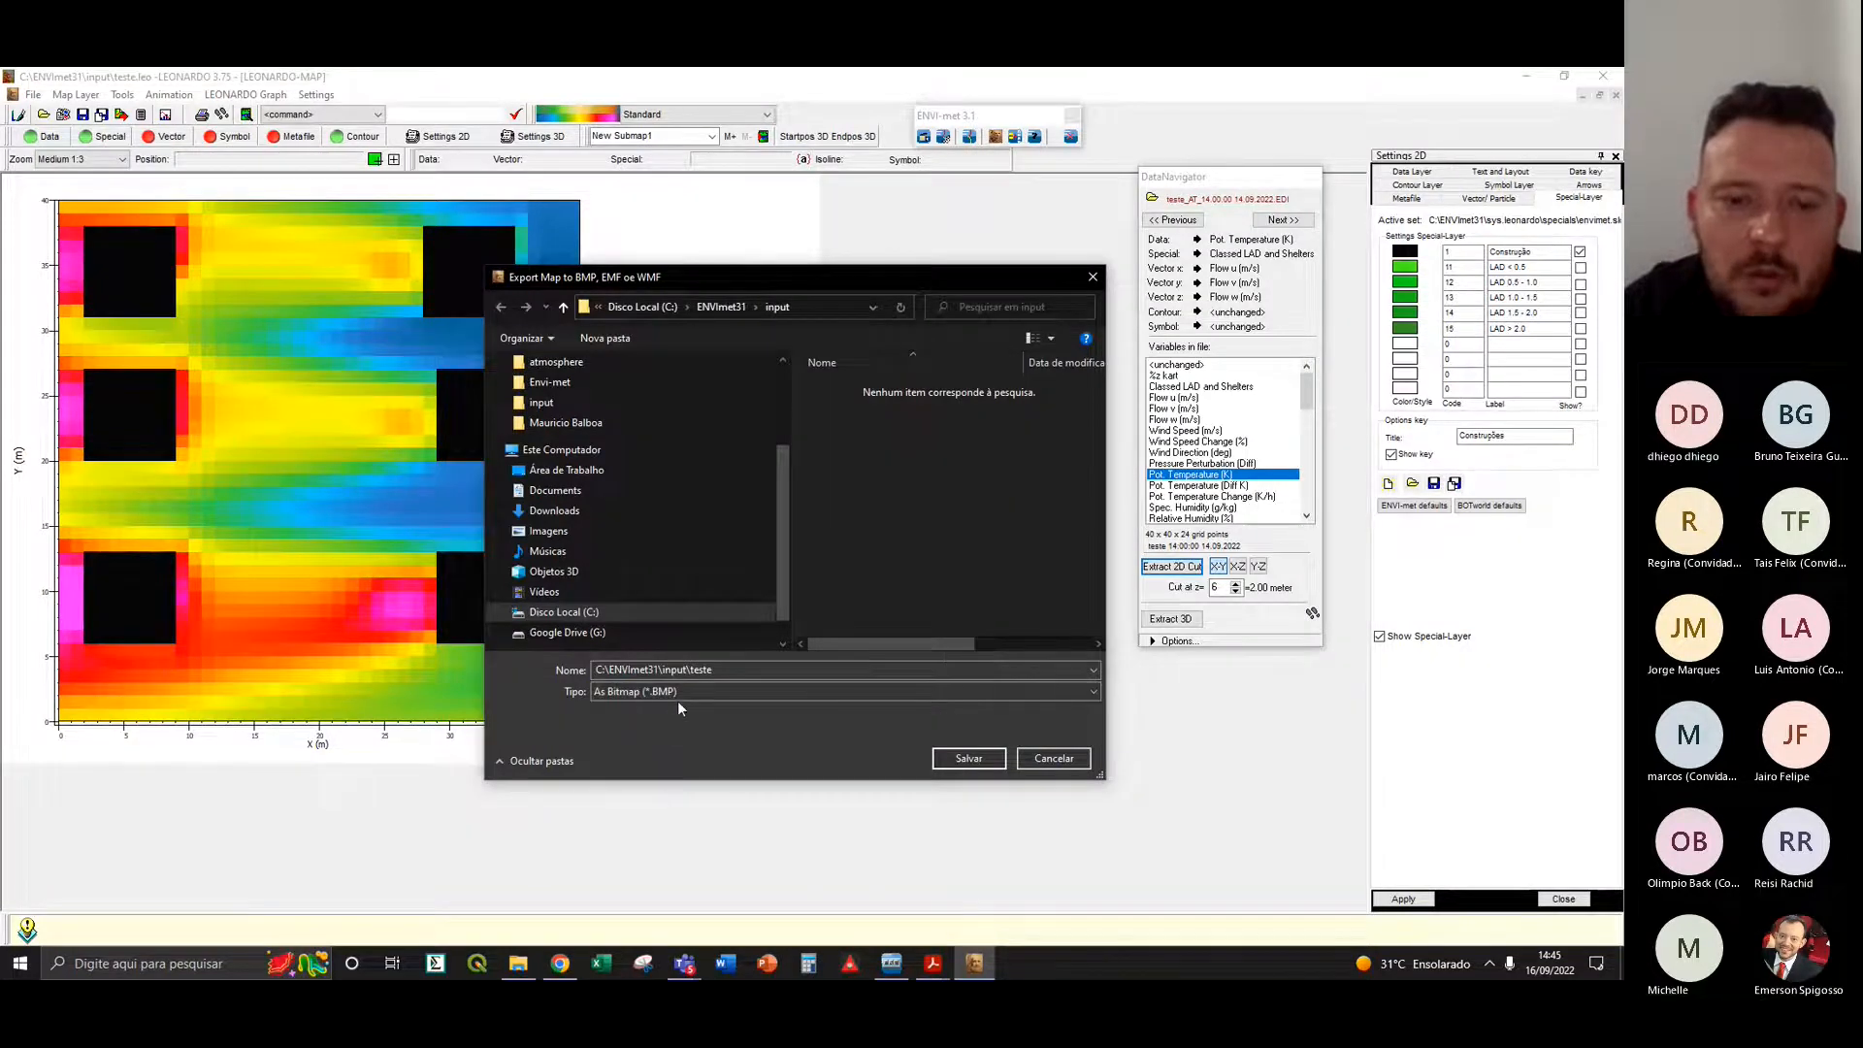
{"action": "left_click", "coordinate": [655, 695]}
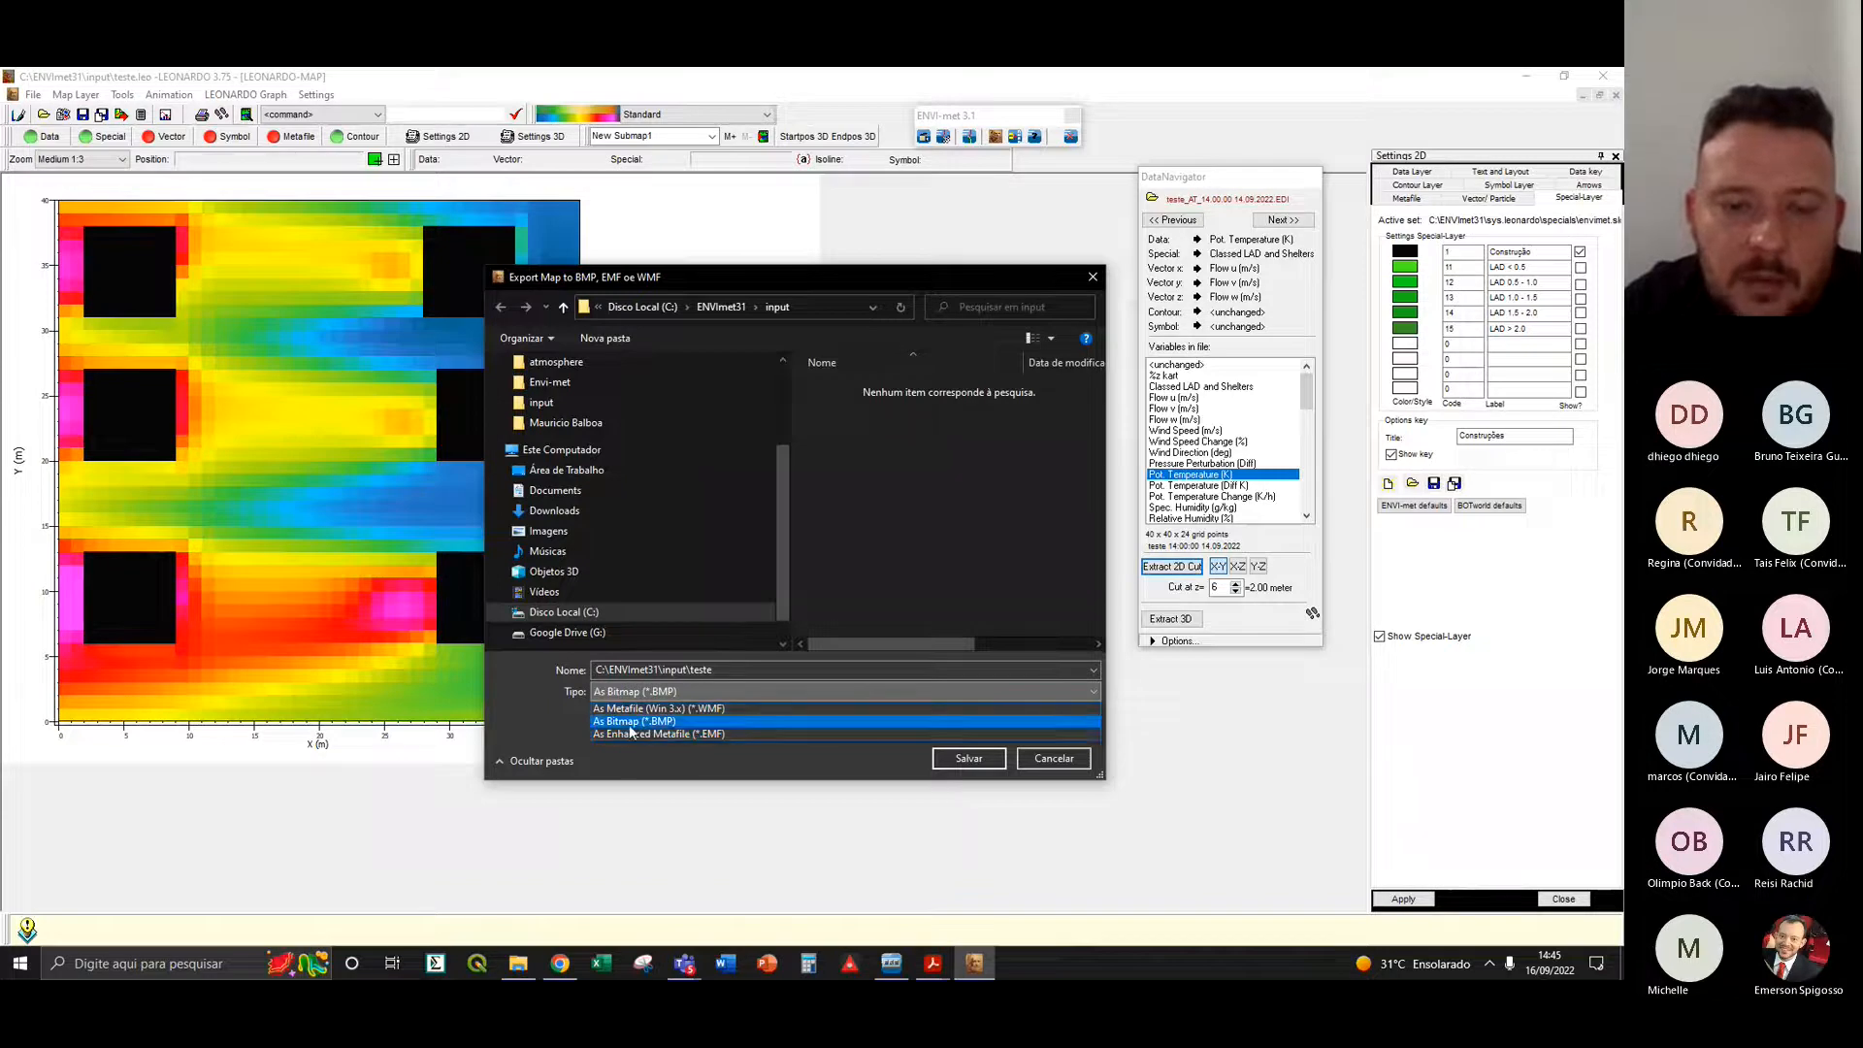
{"action": "left_click", "coordinate": [650, 723]}
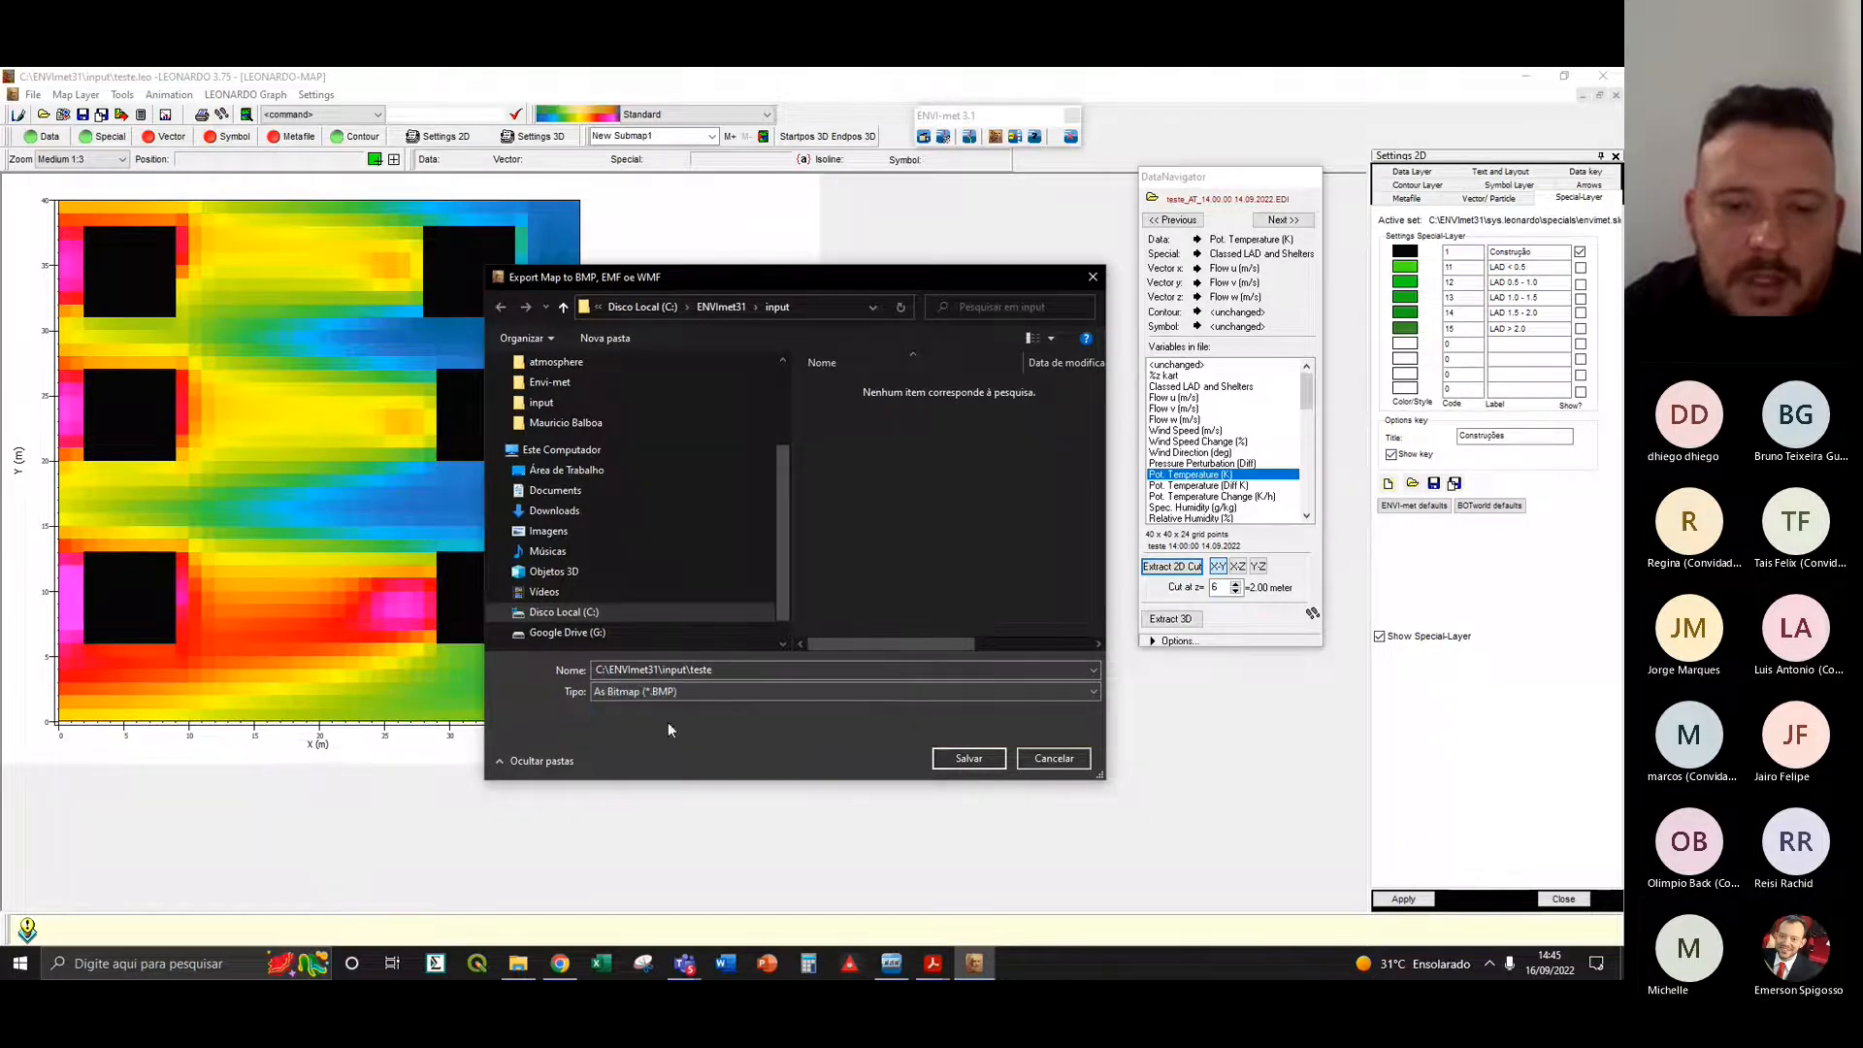
{"action": "left_click", "coordinate": [745, 672]}
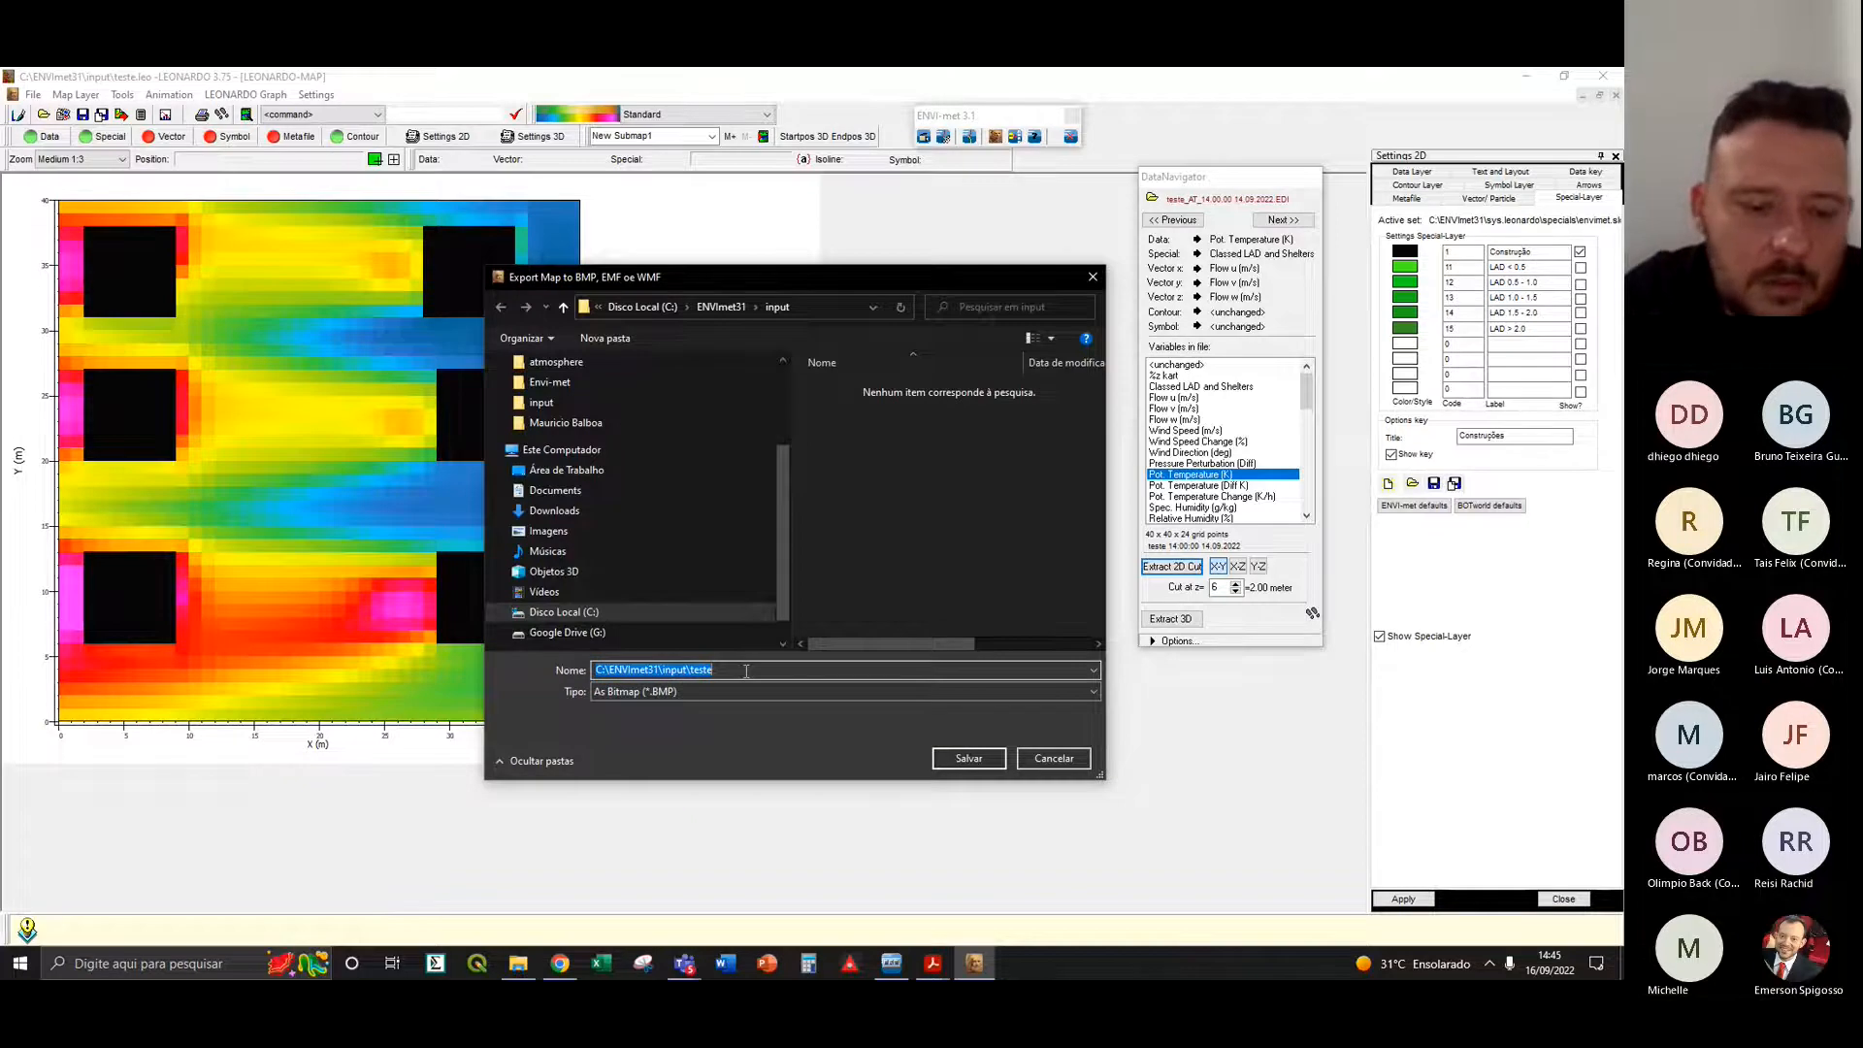
{"action": "type", "text": "te"}
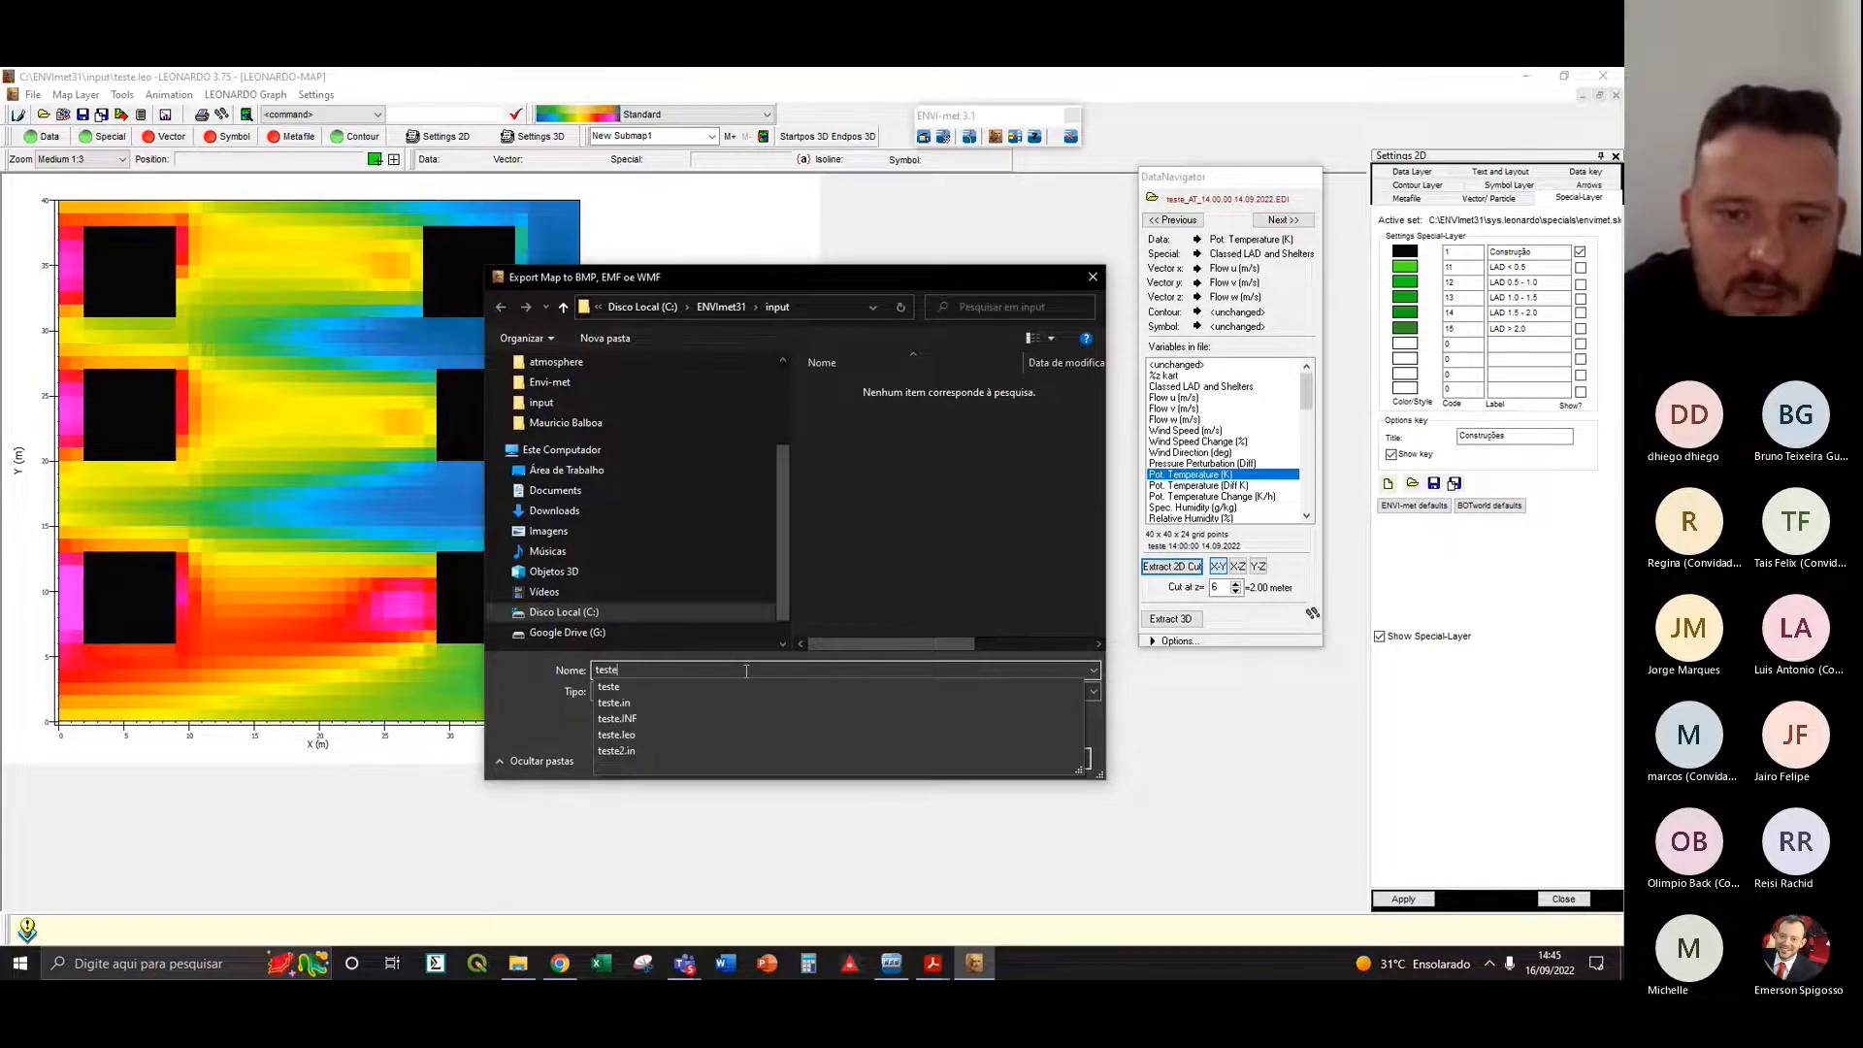
{"action": "left_click", "coordinate": [784, 565]}
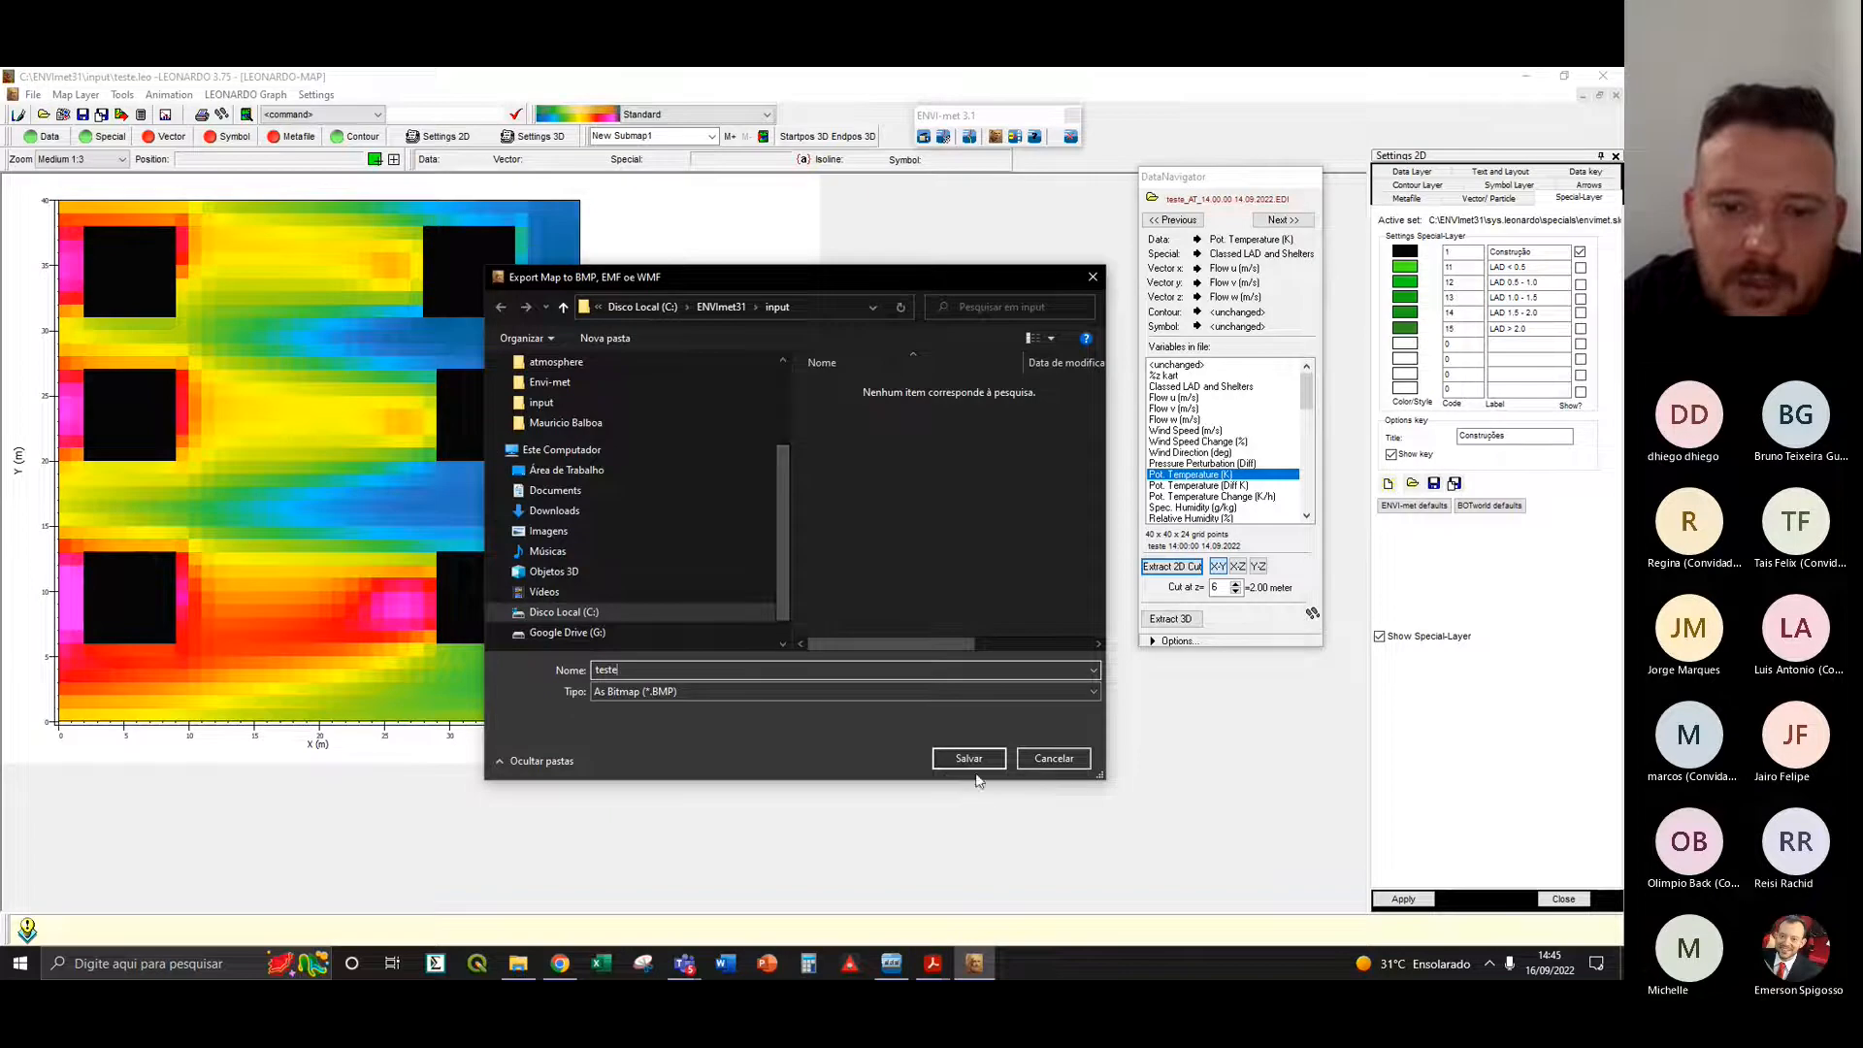
{"action": "left_click", "coordinate": [971, 760]}
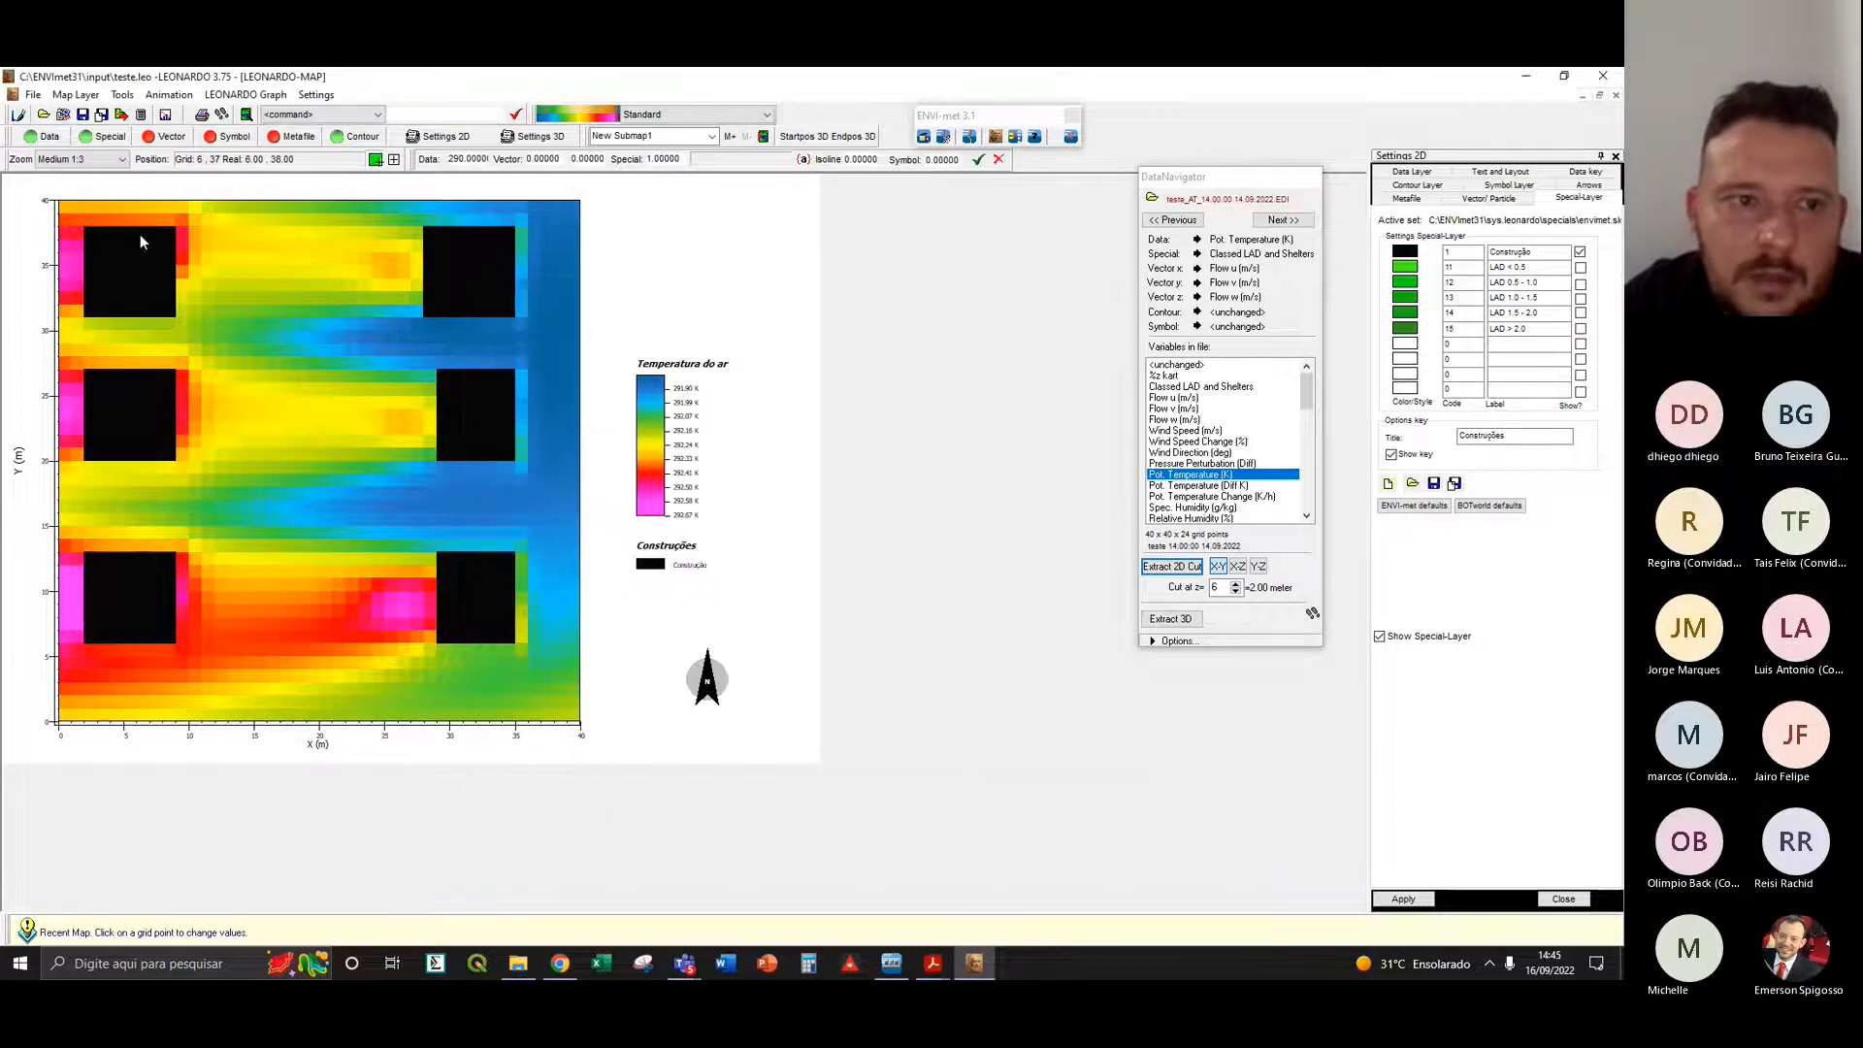
{"action": "right_click", "coordinate": [327, 370]}
{"action": "left_click", "coordinate": [254, 417]}
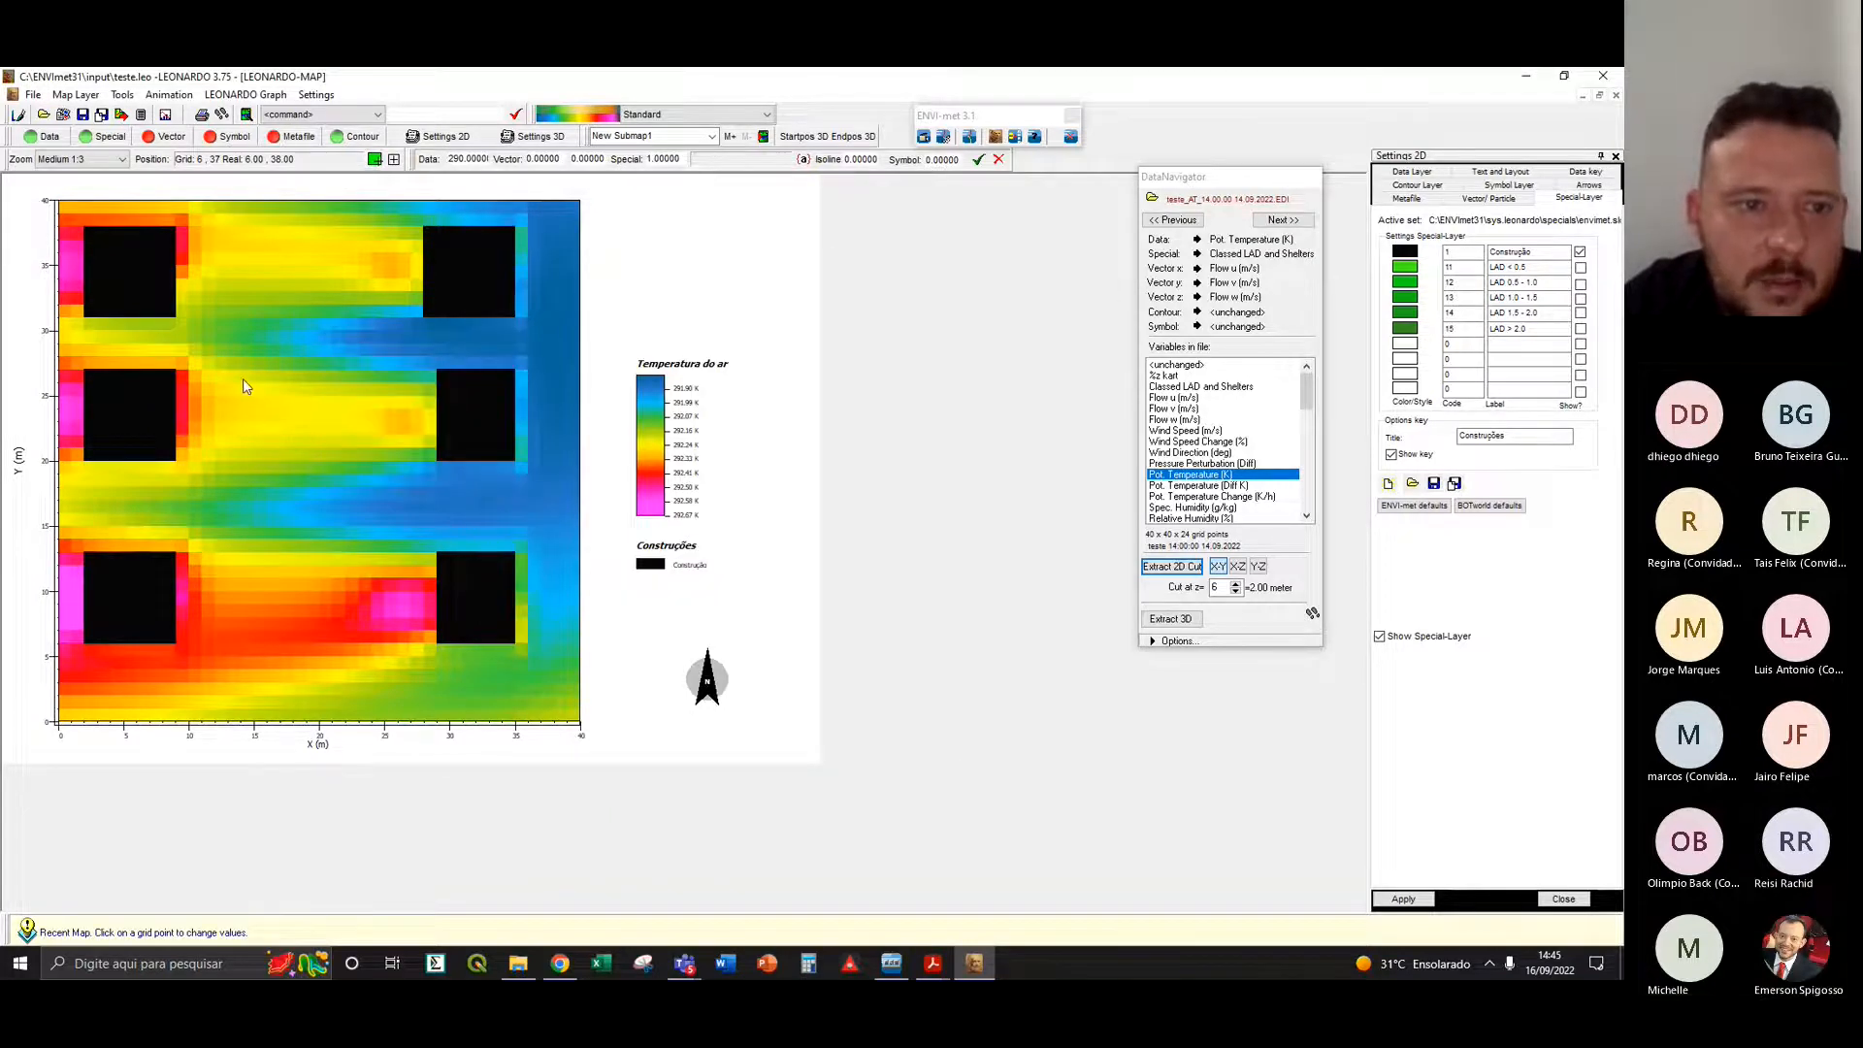
{"action": "right_click", "coordinate": [743, 654]}
{"action": "left_click", "coordinate": [751, 560]}
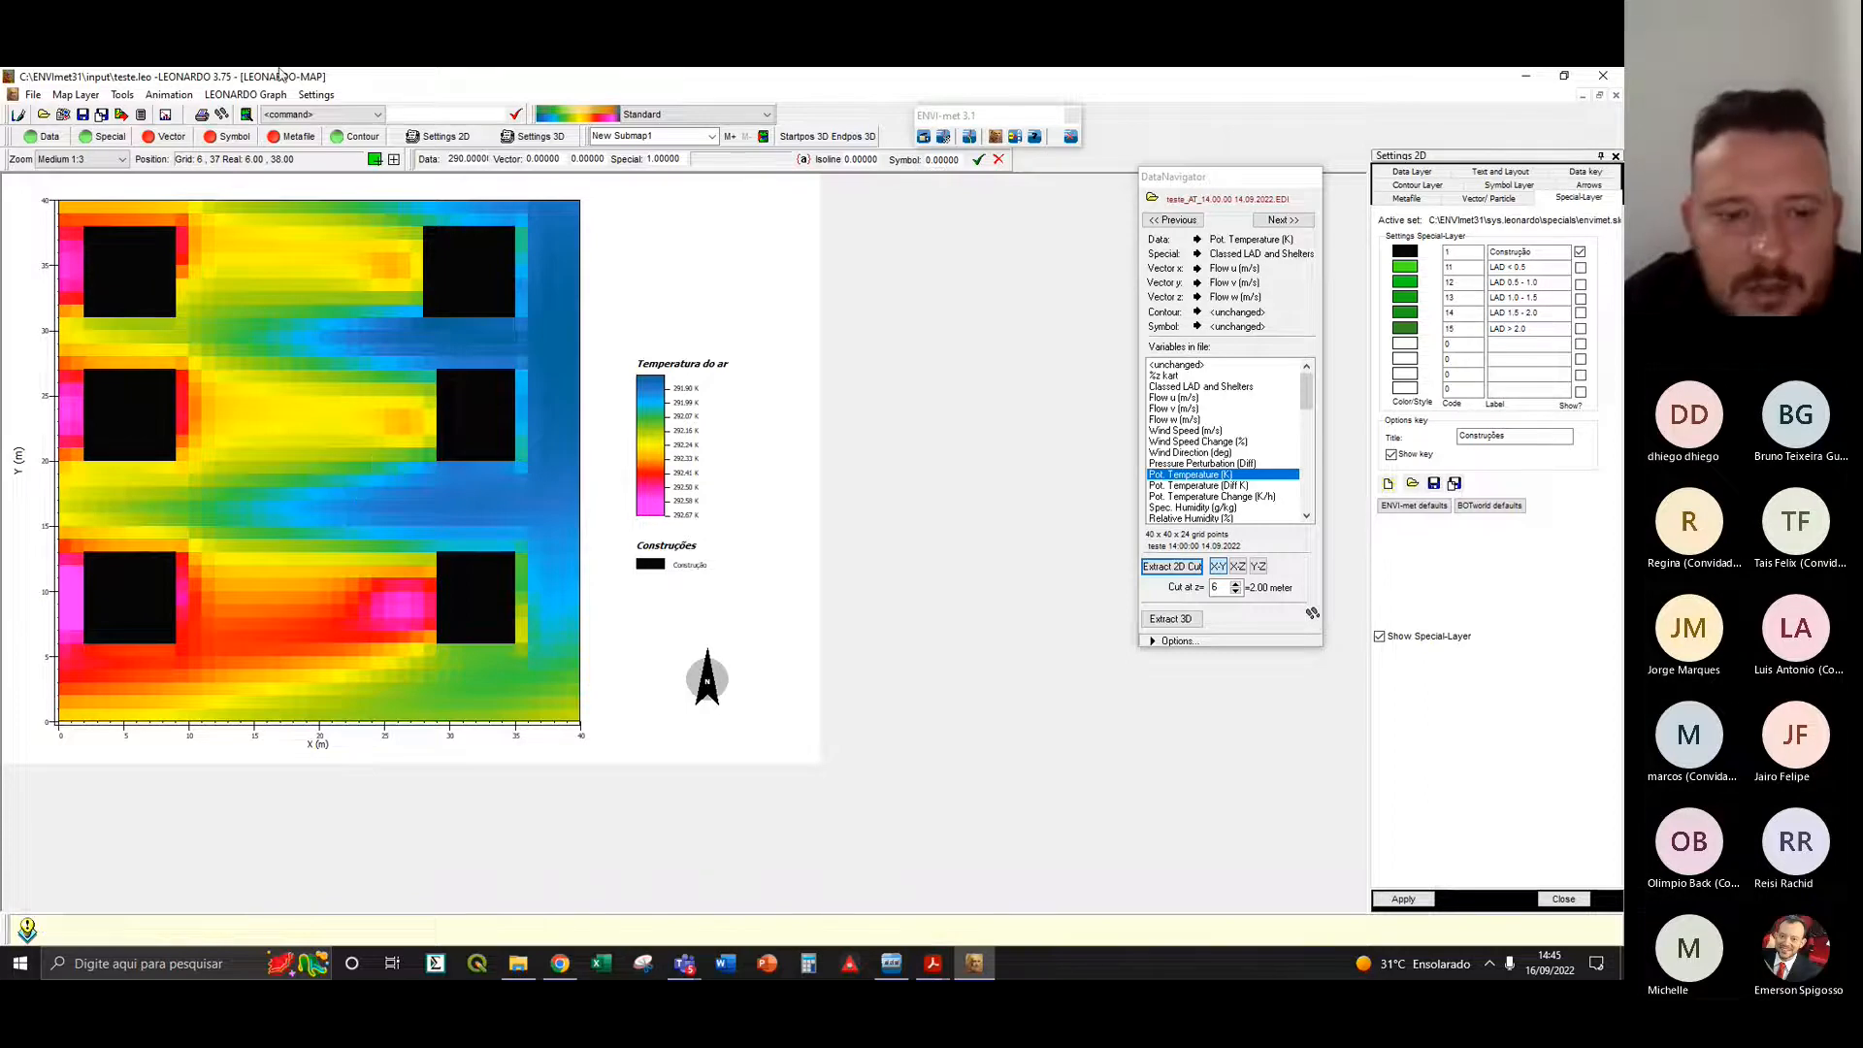
- Switch to File Explorer and check the ENVImet31 input folder for the exported teste bitmap
{"action": "left_click", "coordinate": [518, 964]}
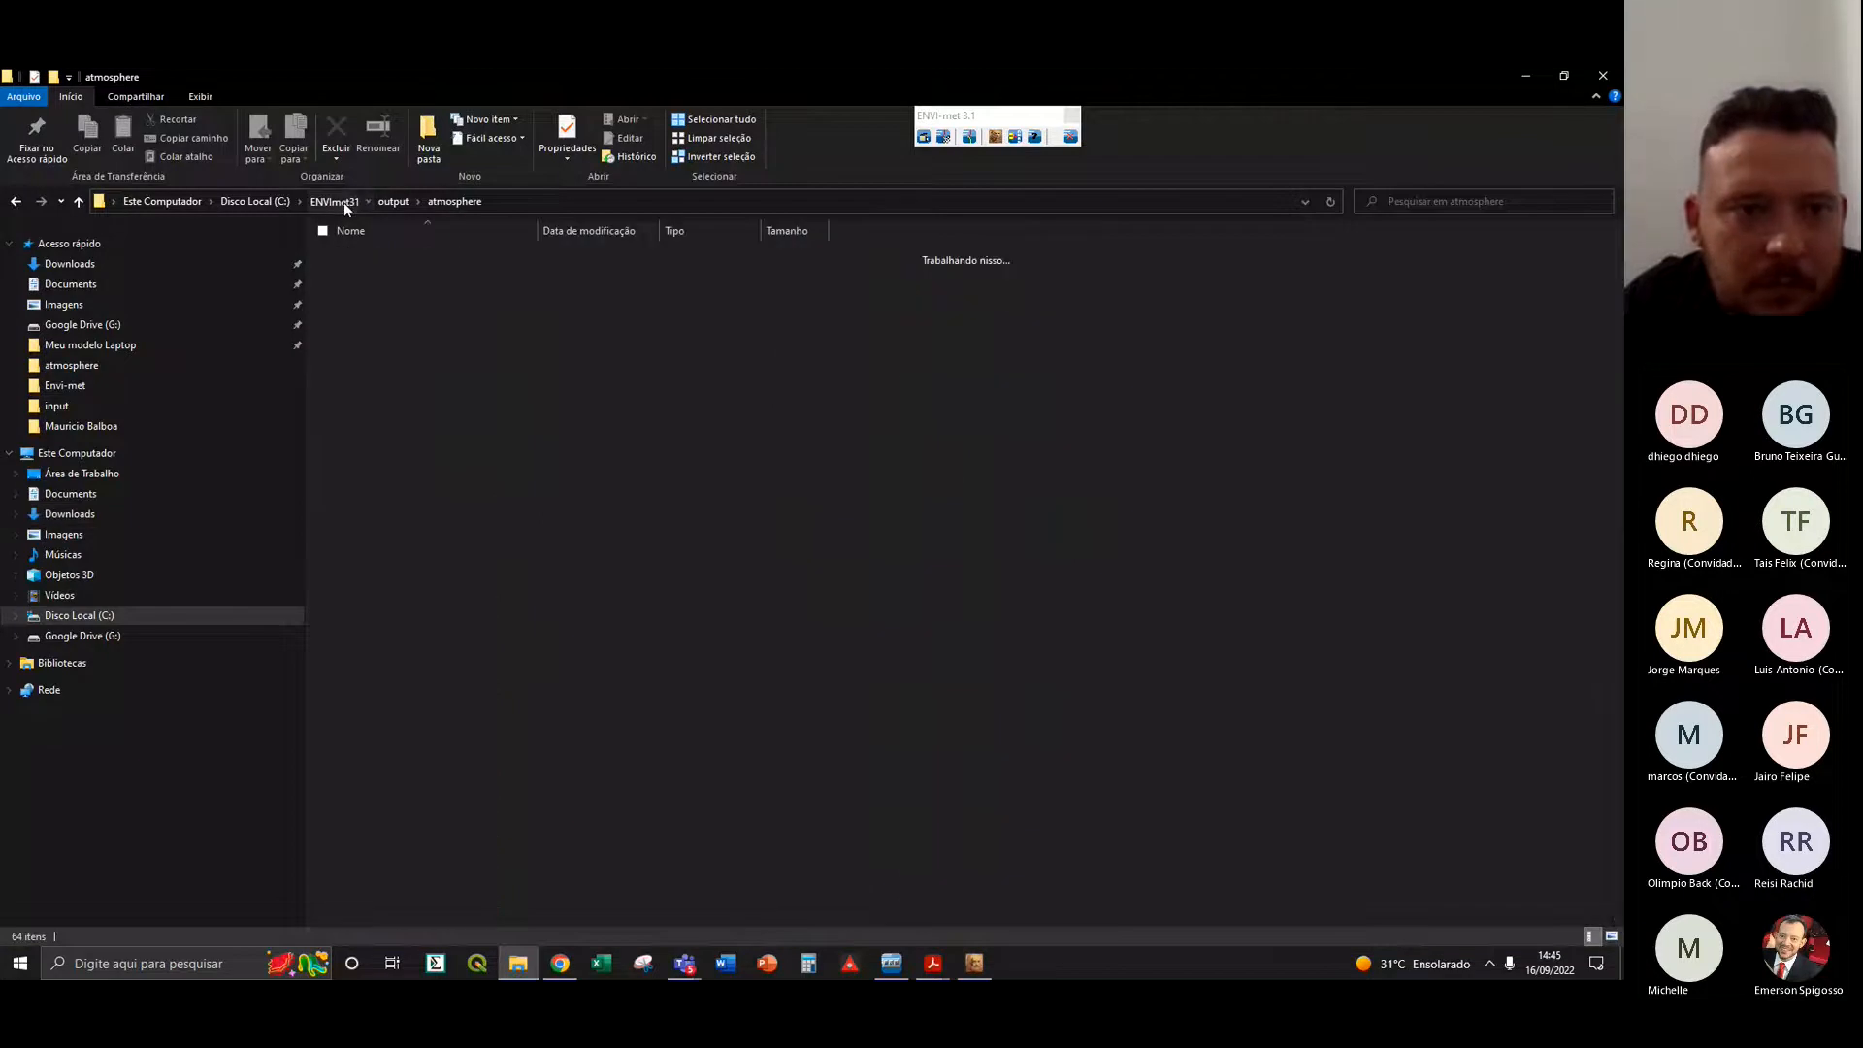
{"action": "left_click", "coordinate": [344, 202]}
{"action": "double_click", "coordinate": [408, 272]}
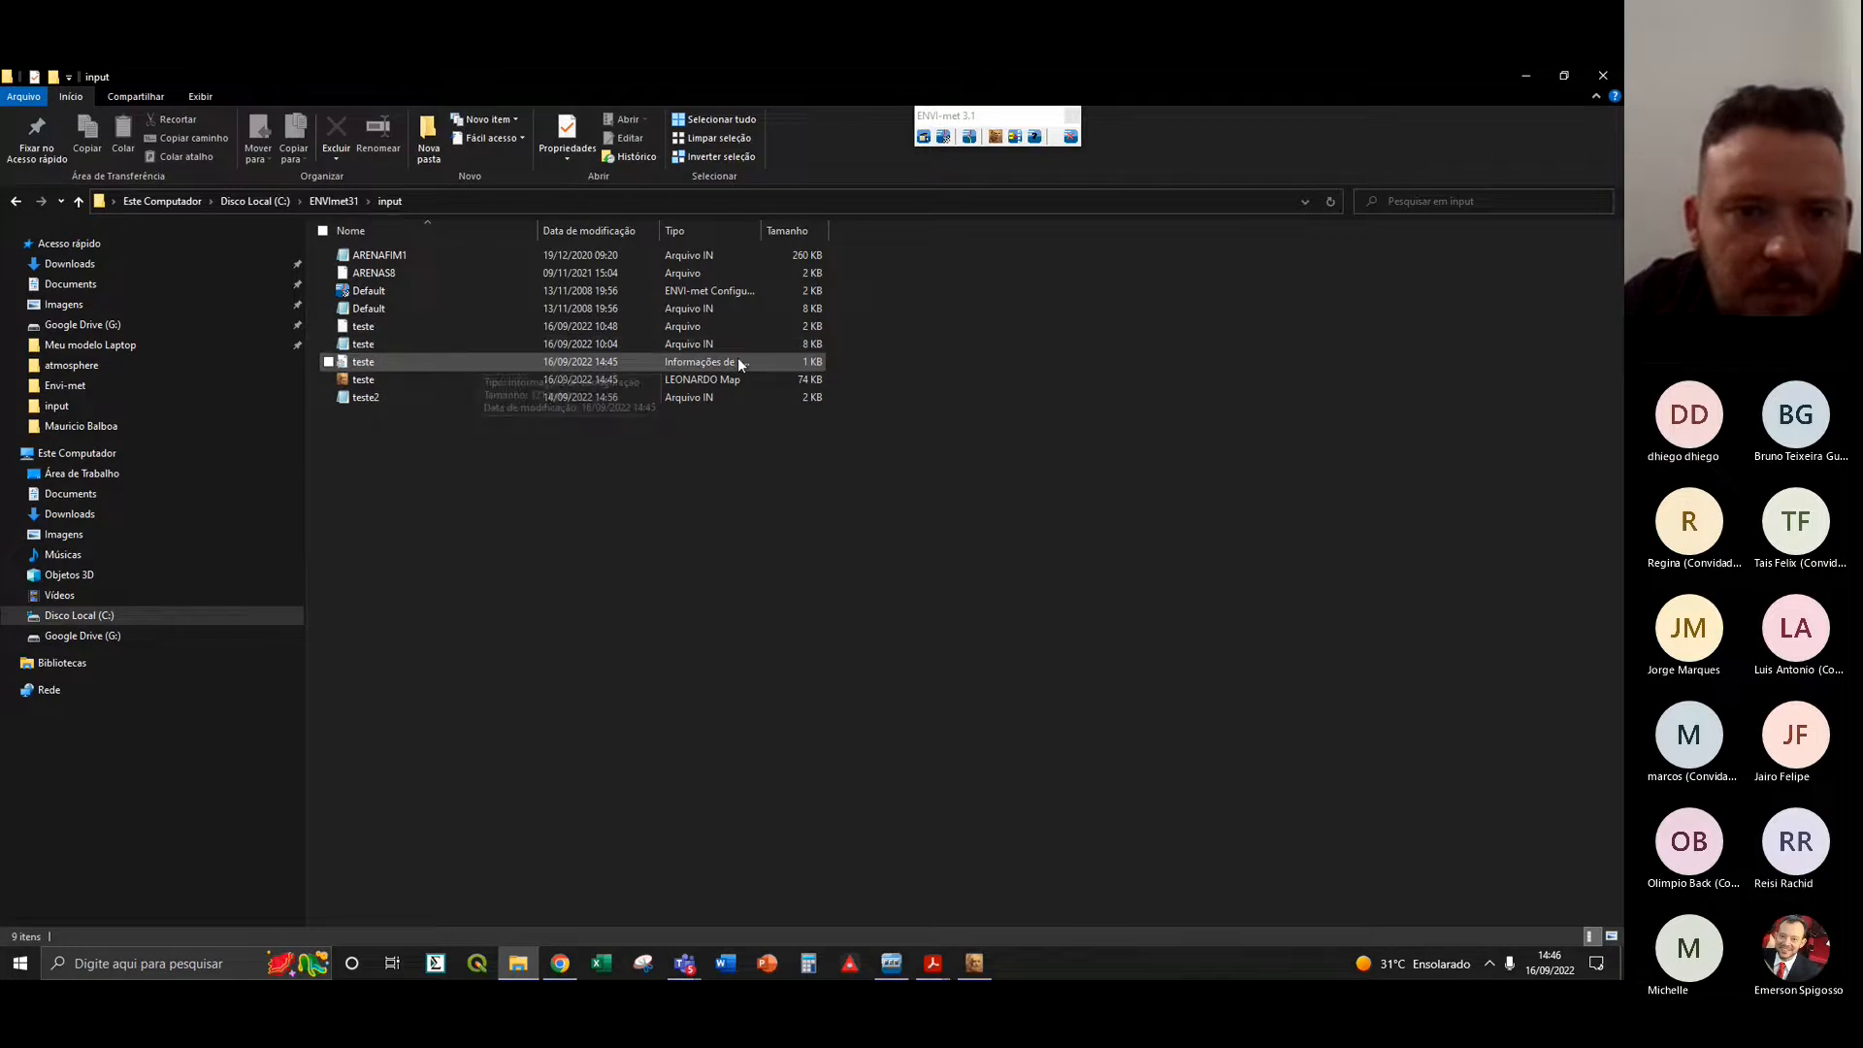
{"action": "left_click", "coordinate": [544, 361]}
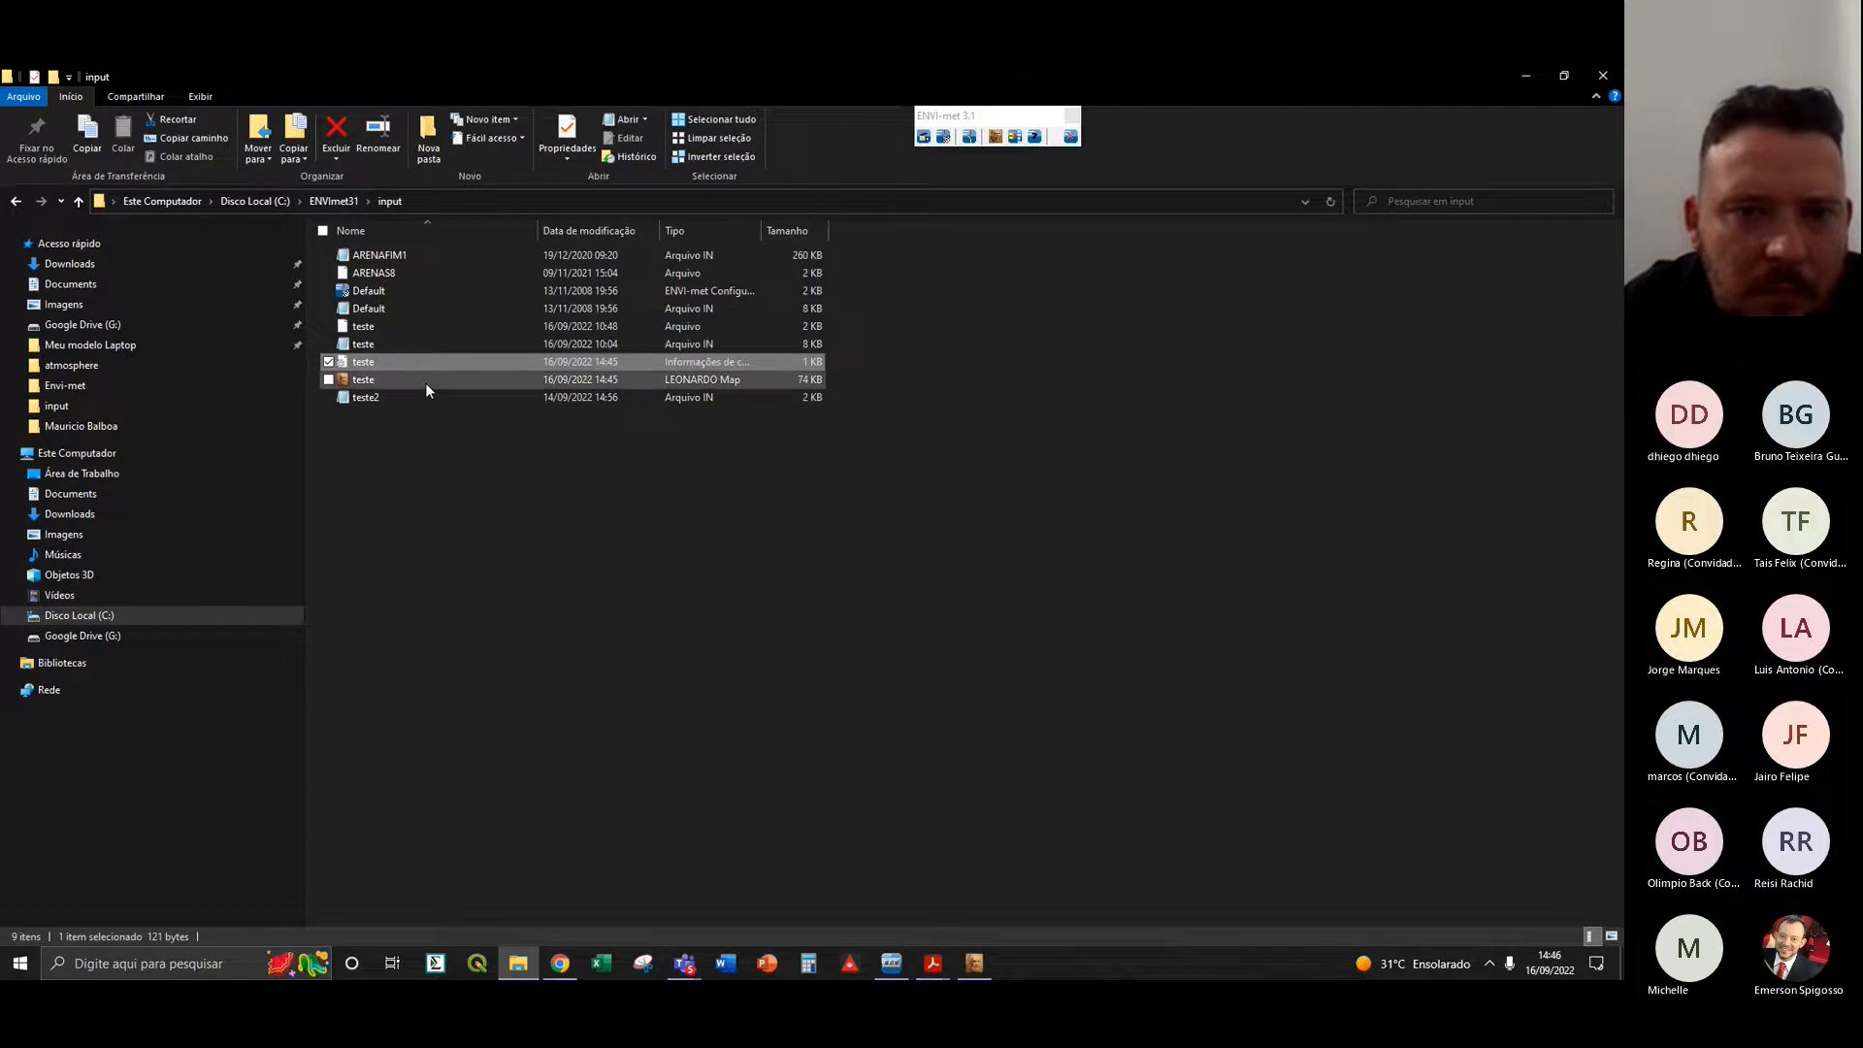
- Switch back to LEONARDO and try to export the map as a bitmap (*.BMP) named teste3 in the input folder
{"action": "left_click", "coordinate": [974, 963]}
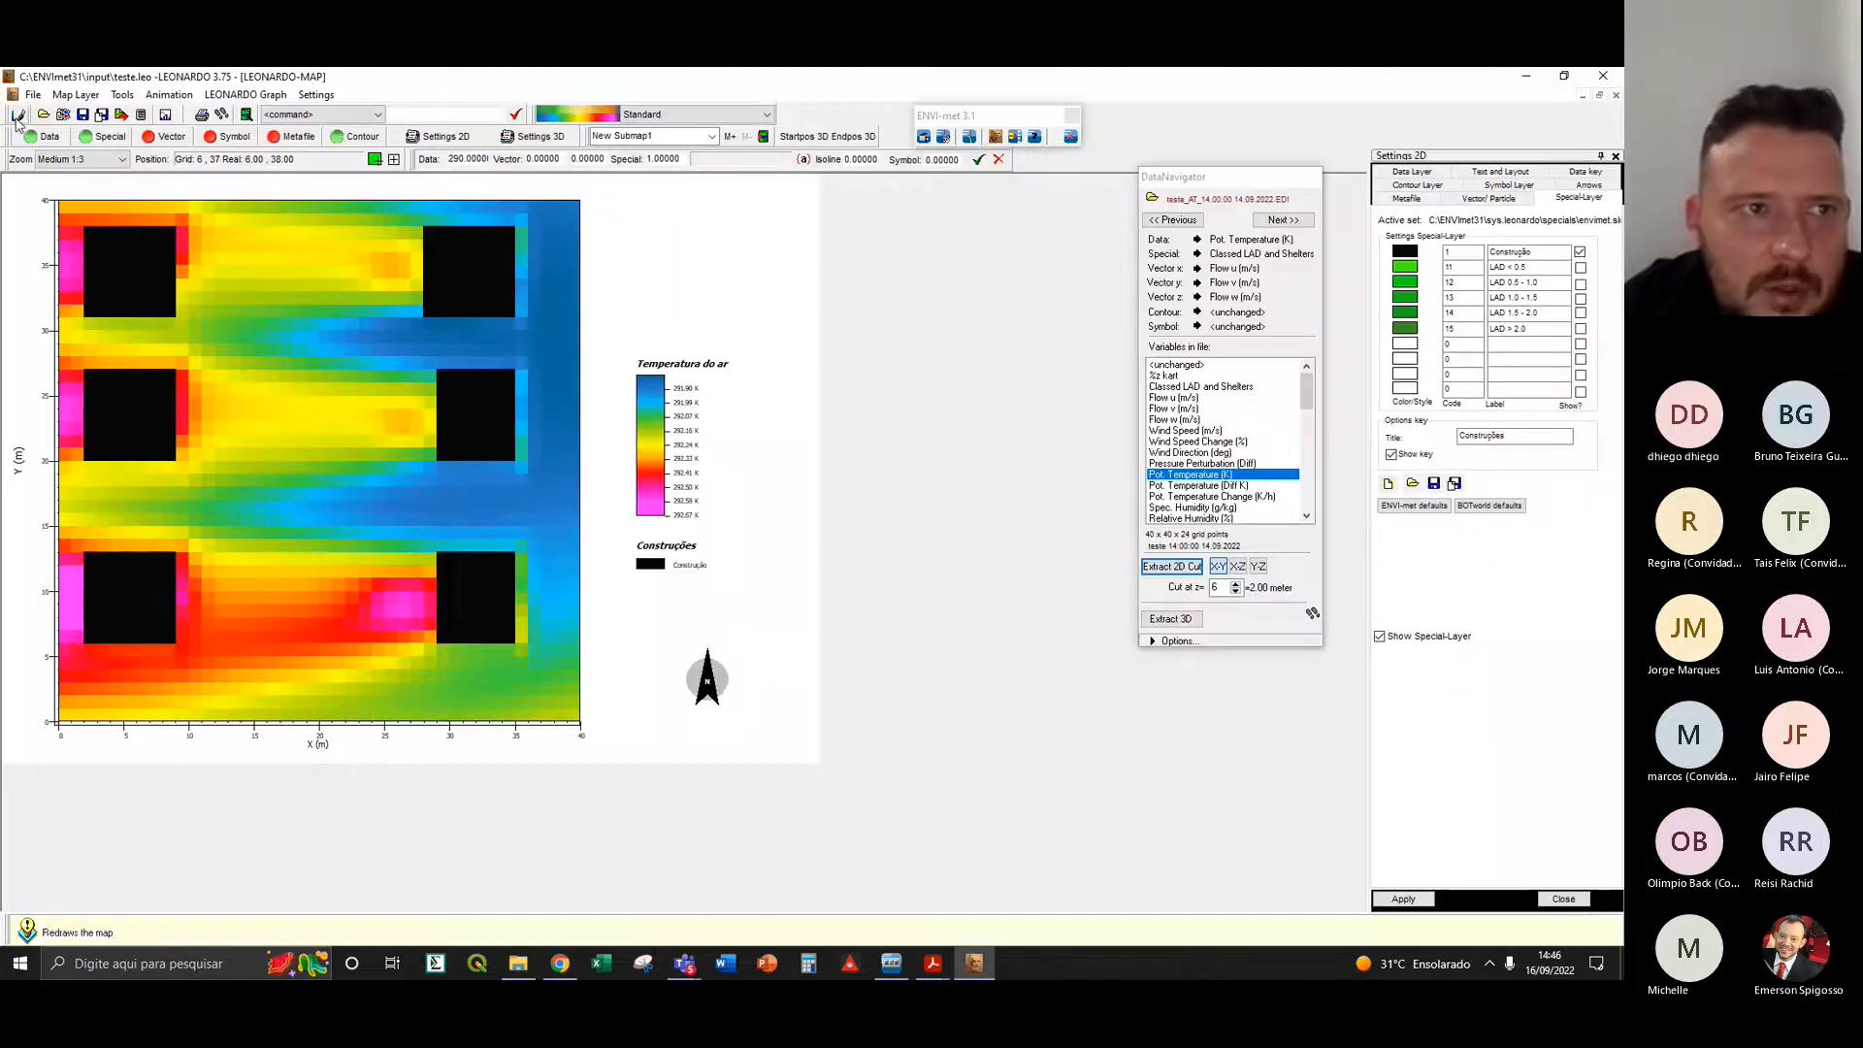
{"action": "left_click", "coordinate": [33, 94]}
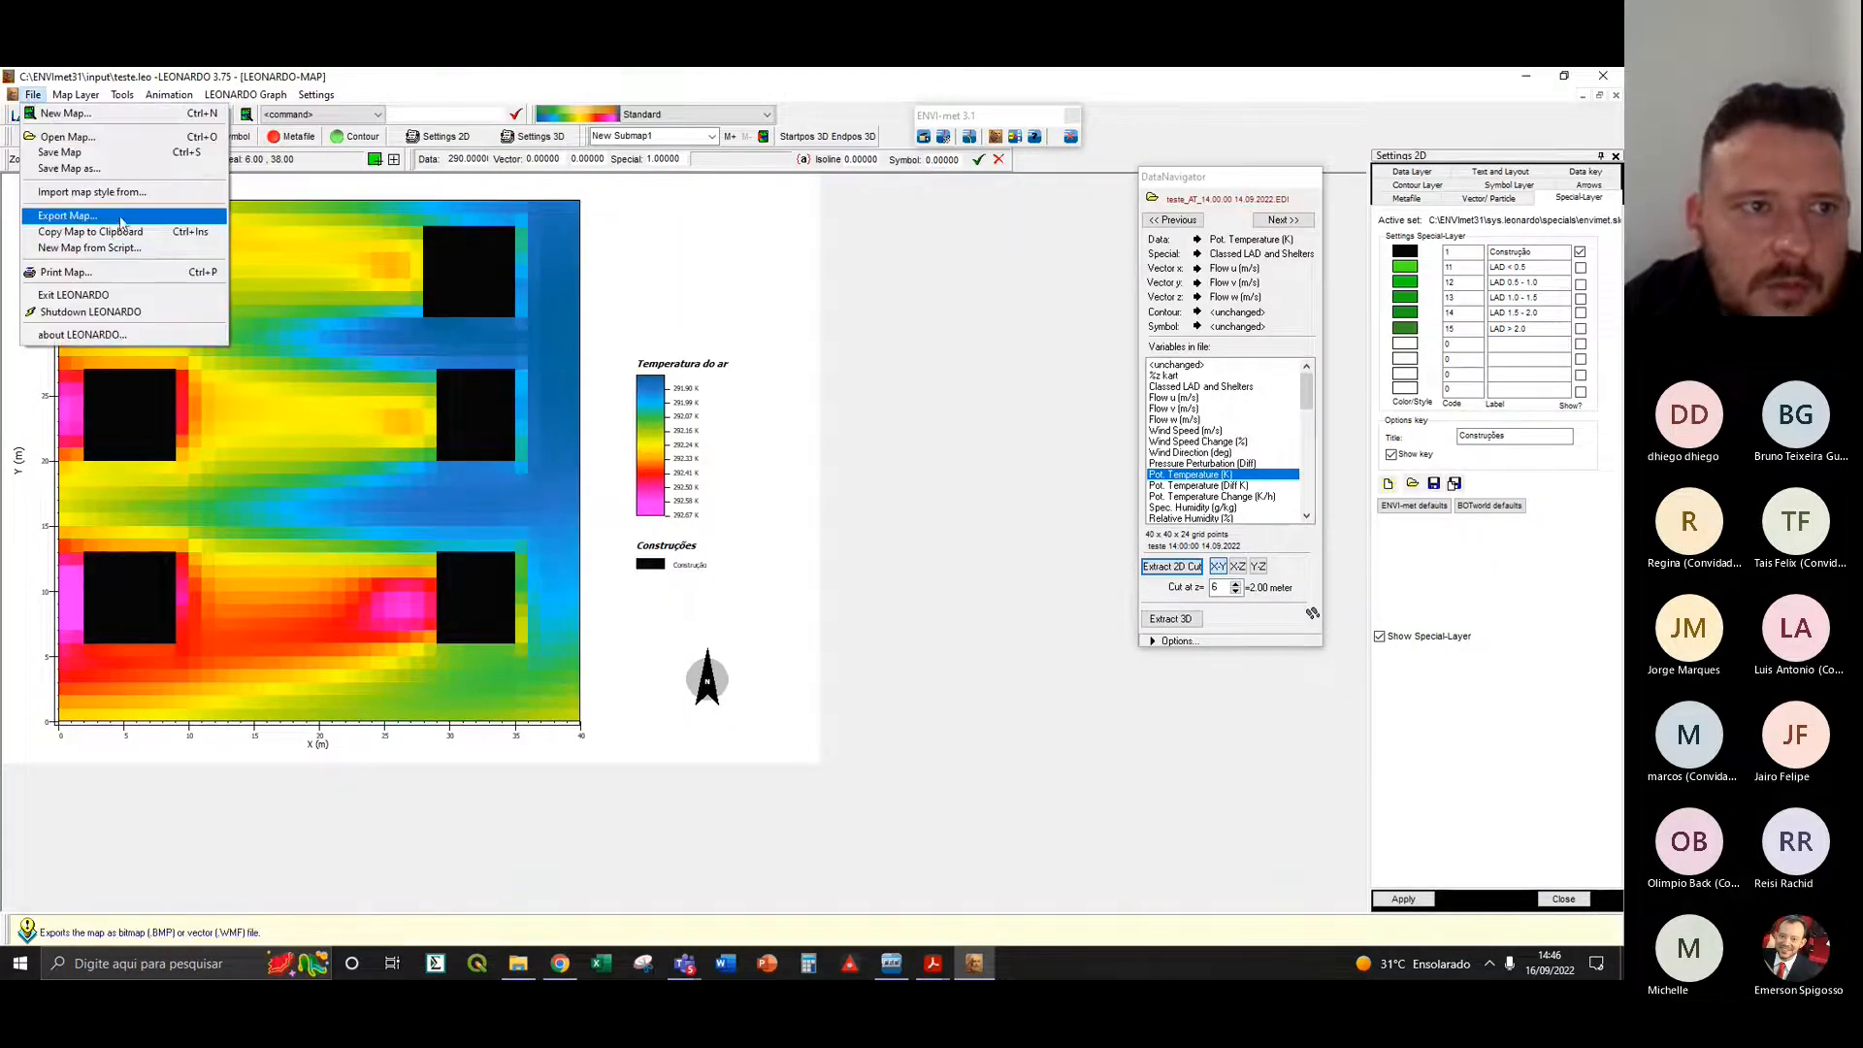
{"action": "left_click", "coordinate": [115, 216]}
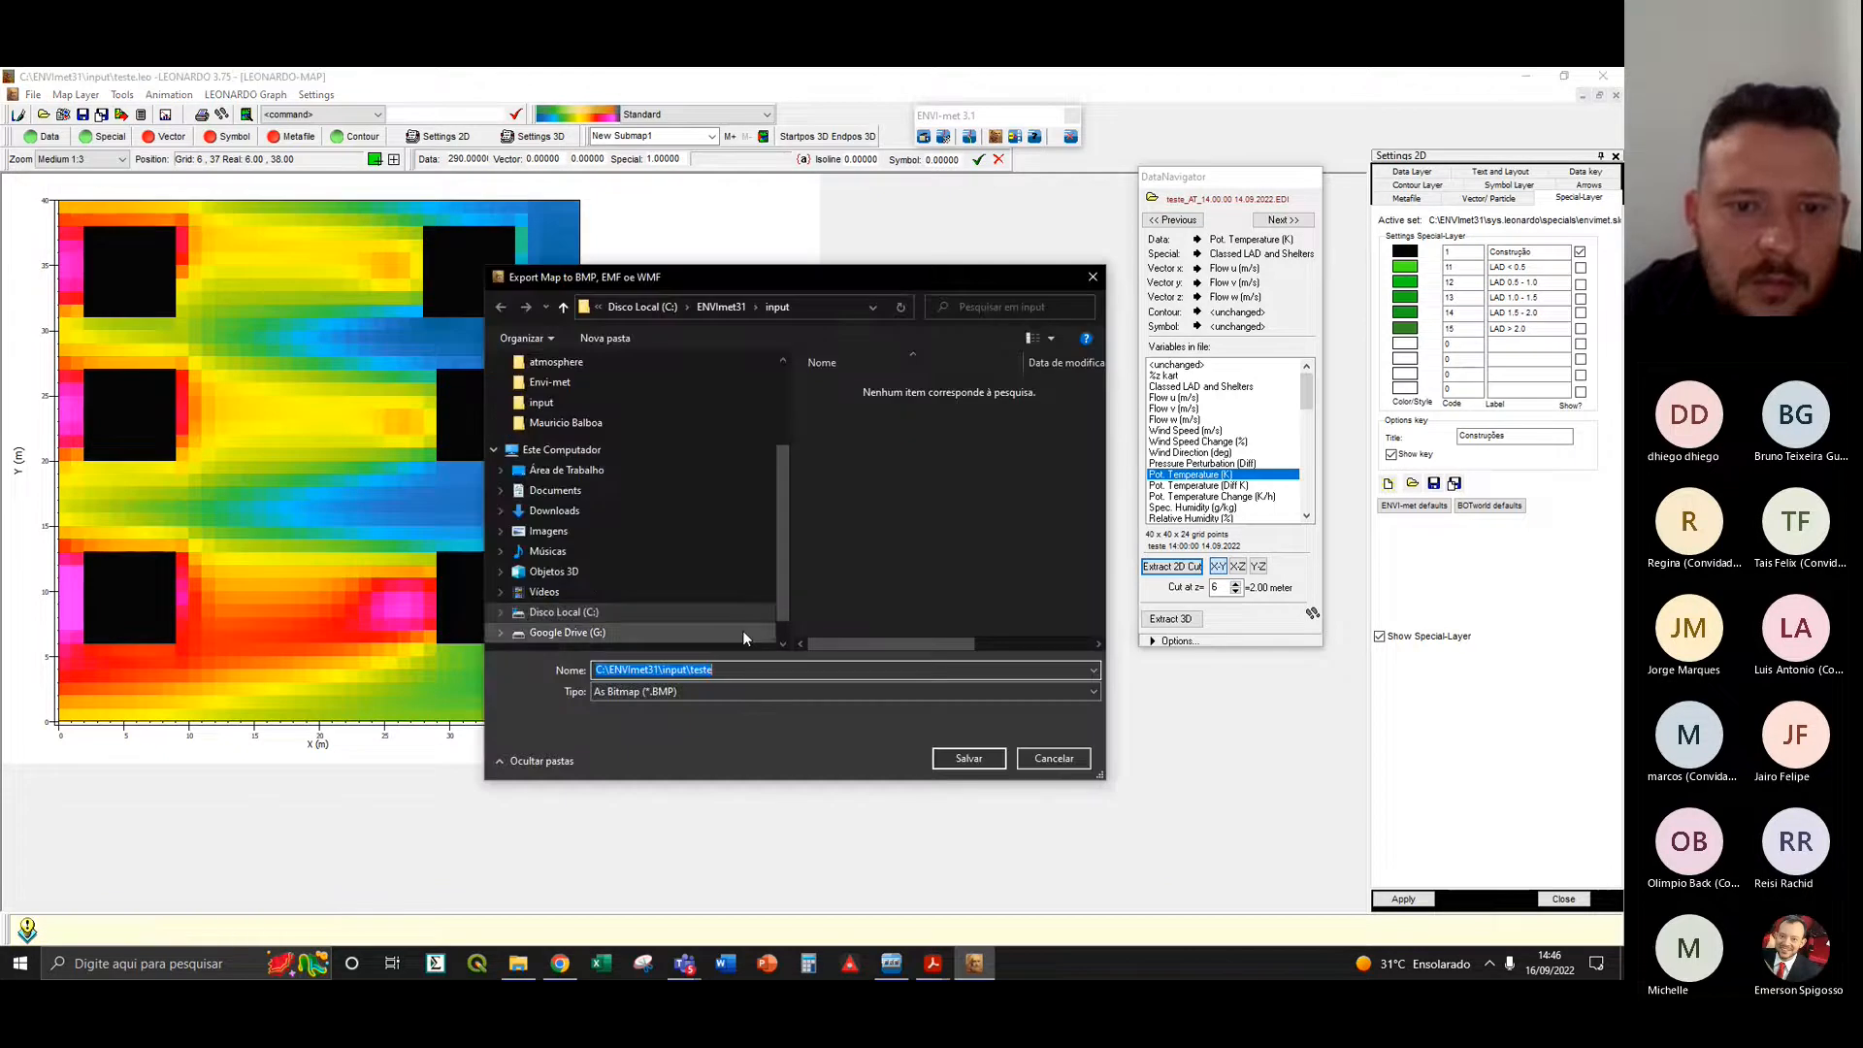
{"action": "key", "text": "End"}
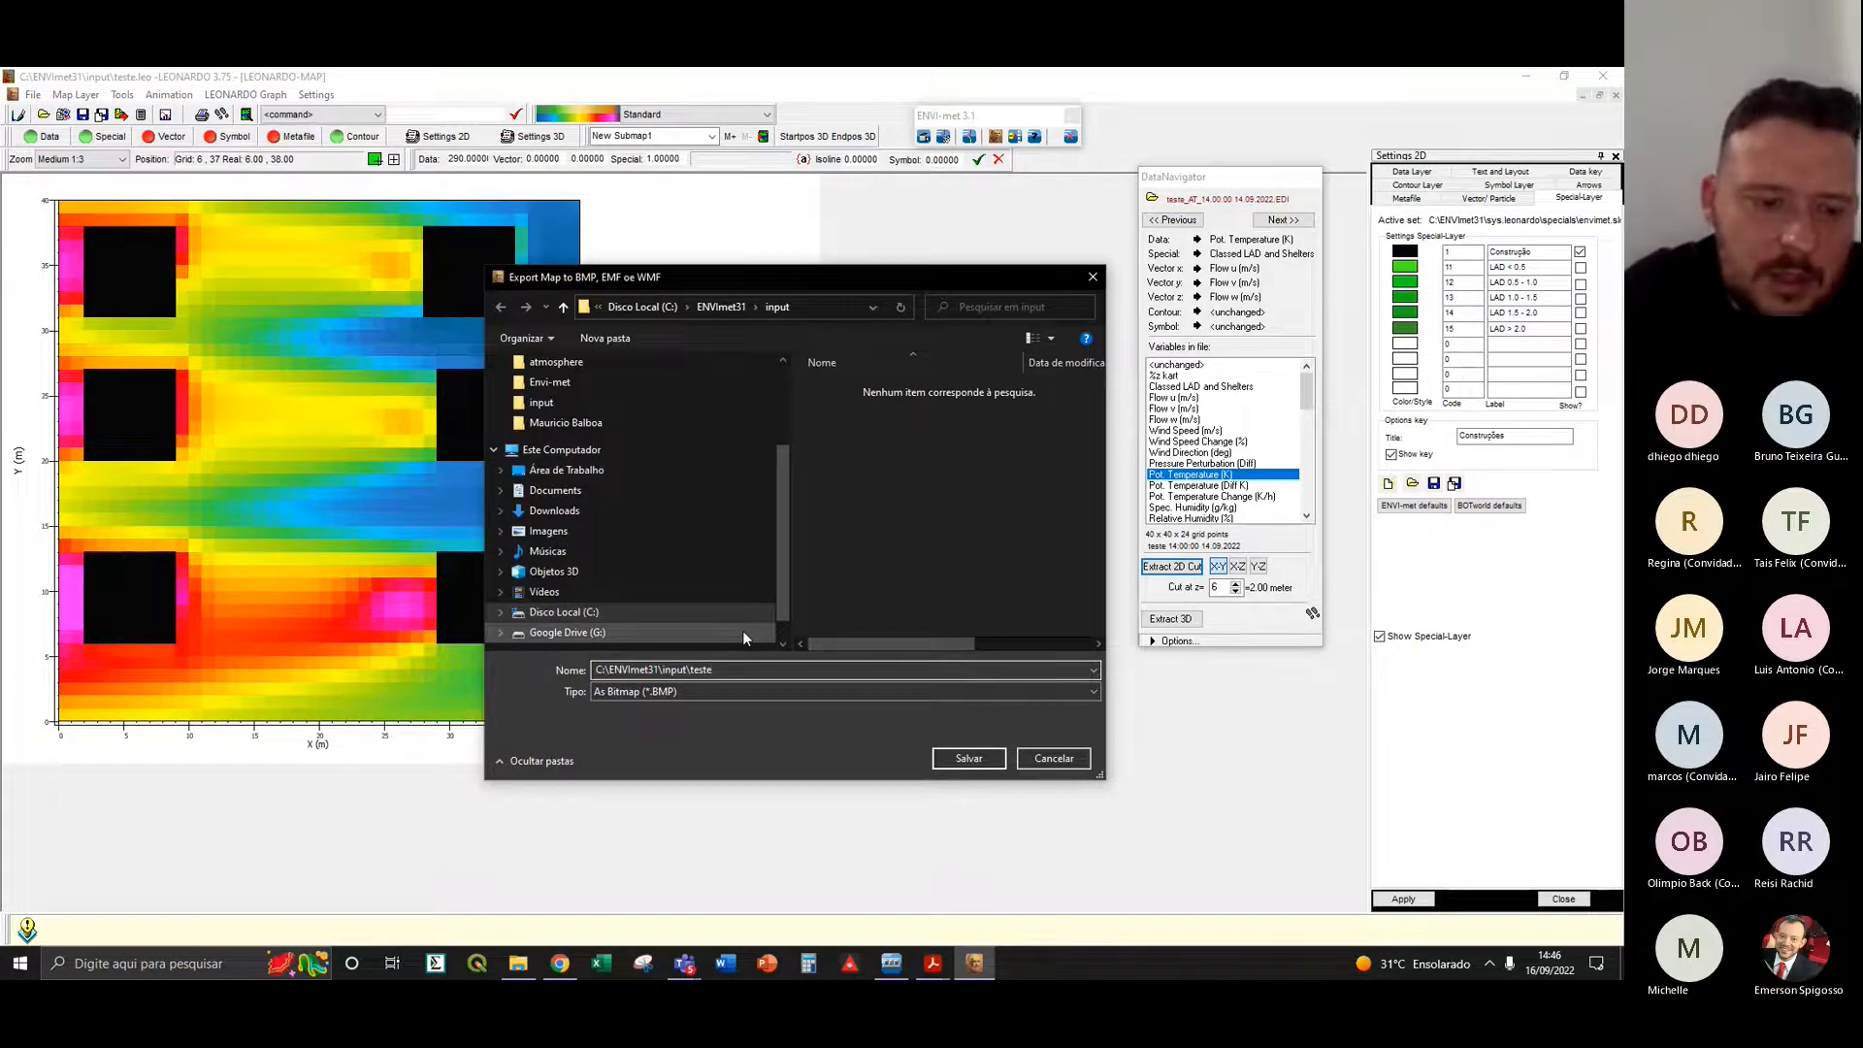
{"action": "type", "text": "2"}
{"action": "key", "text": "BackSpace"}
{"action": "type", "text": "3"}
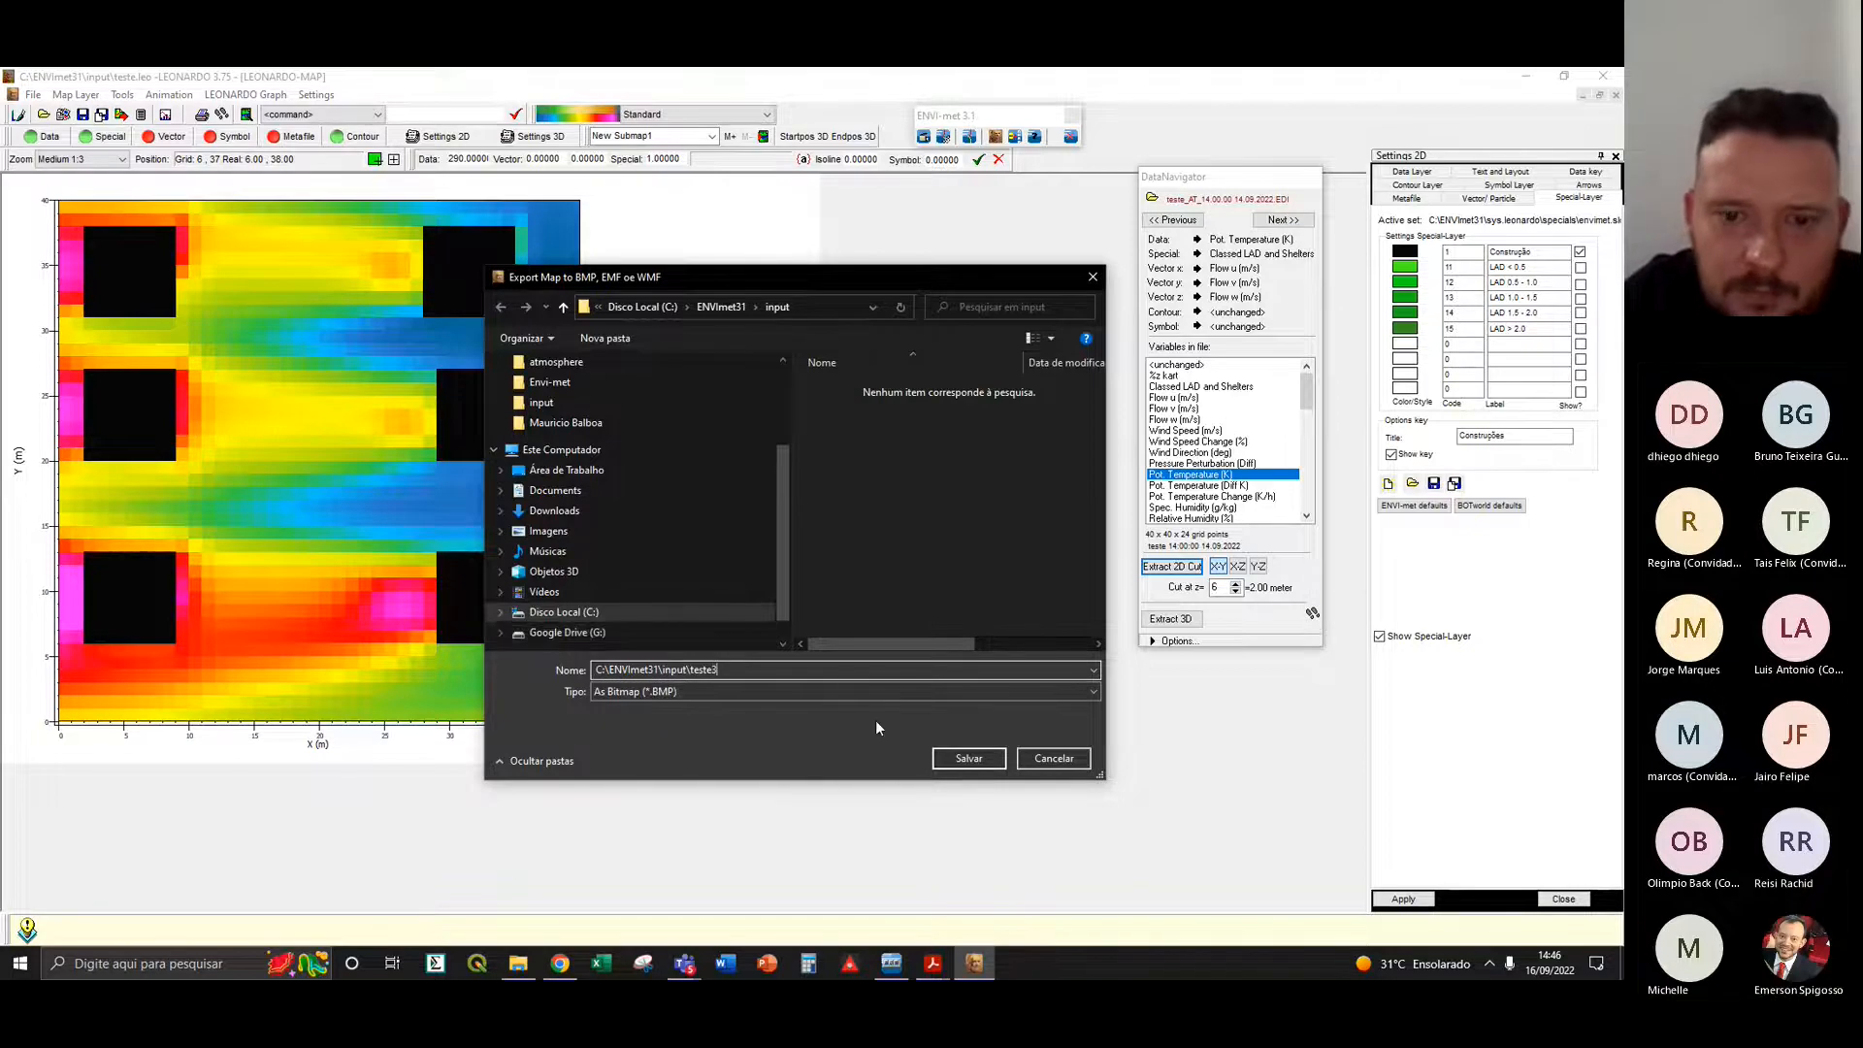
{"action": "left_click", "coordinate": [954, 760]}
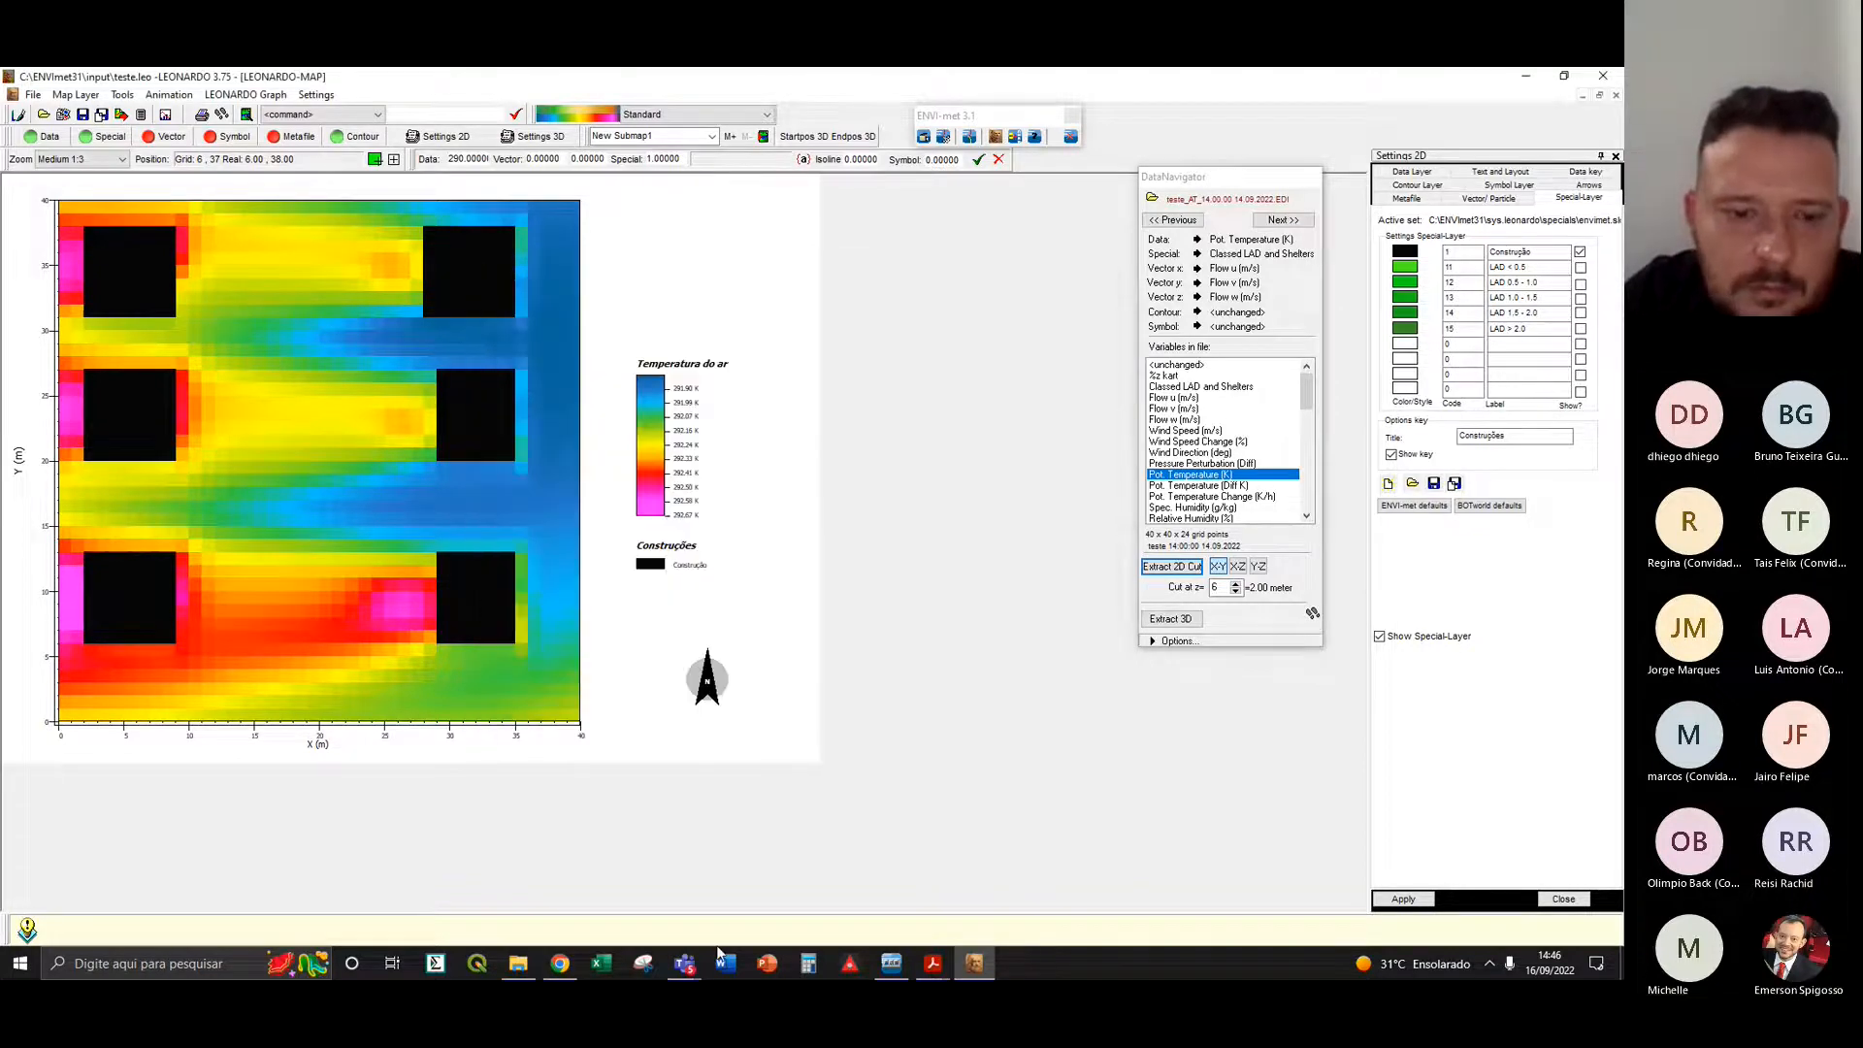
- Switch to File Explorer and refresh the input folder to look for the teste3 bitmap
{"action": "left_click", "coordinate": [524, 961]}
{"action": "right_click", "coordinate": [444, 549]}
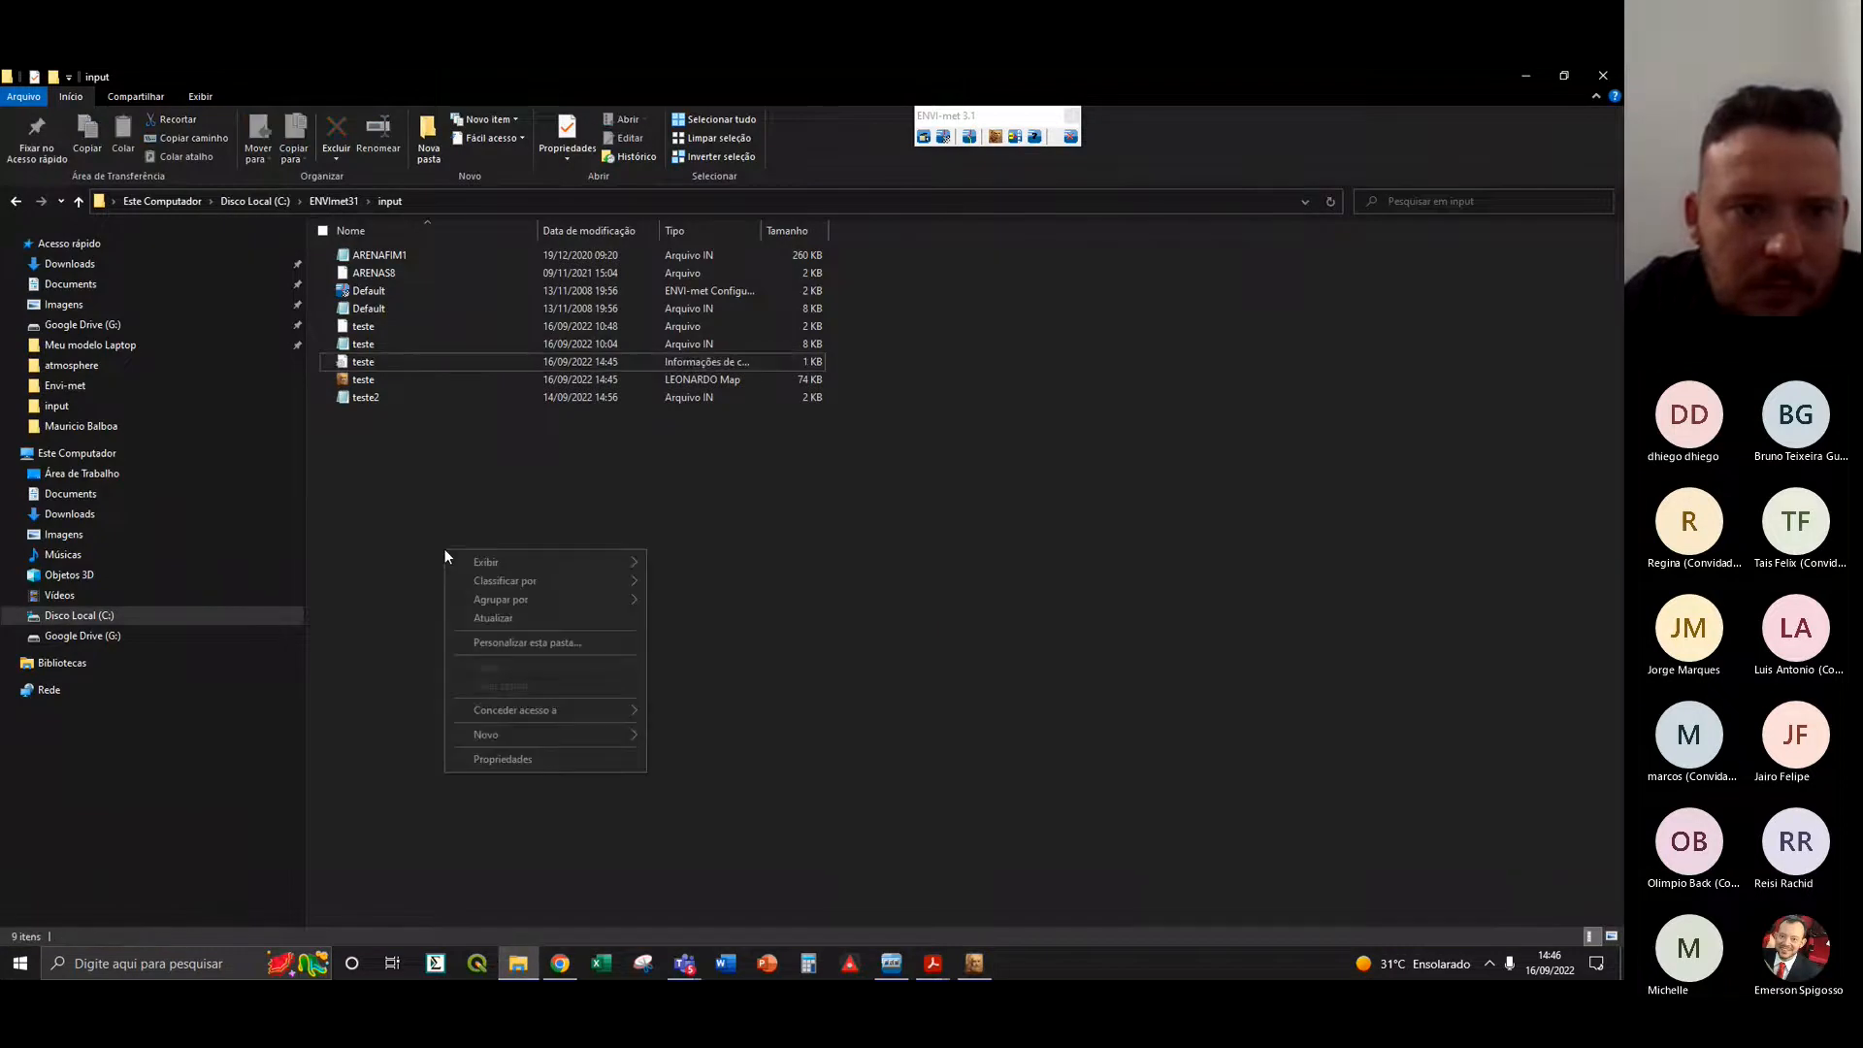
{"action": "left_click", "coordinate": [499, 619]}
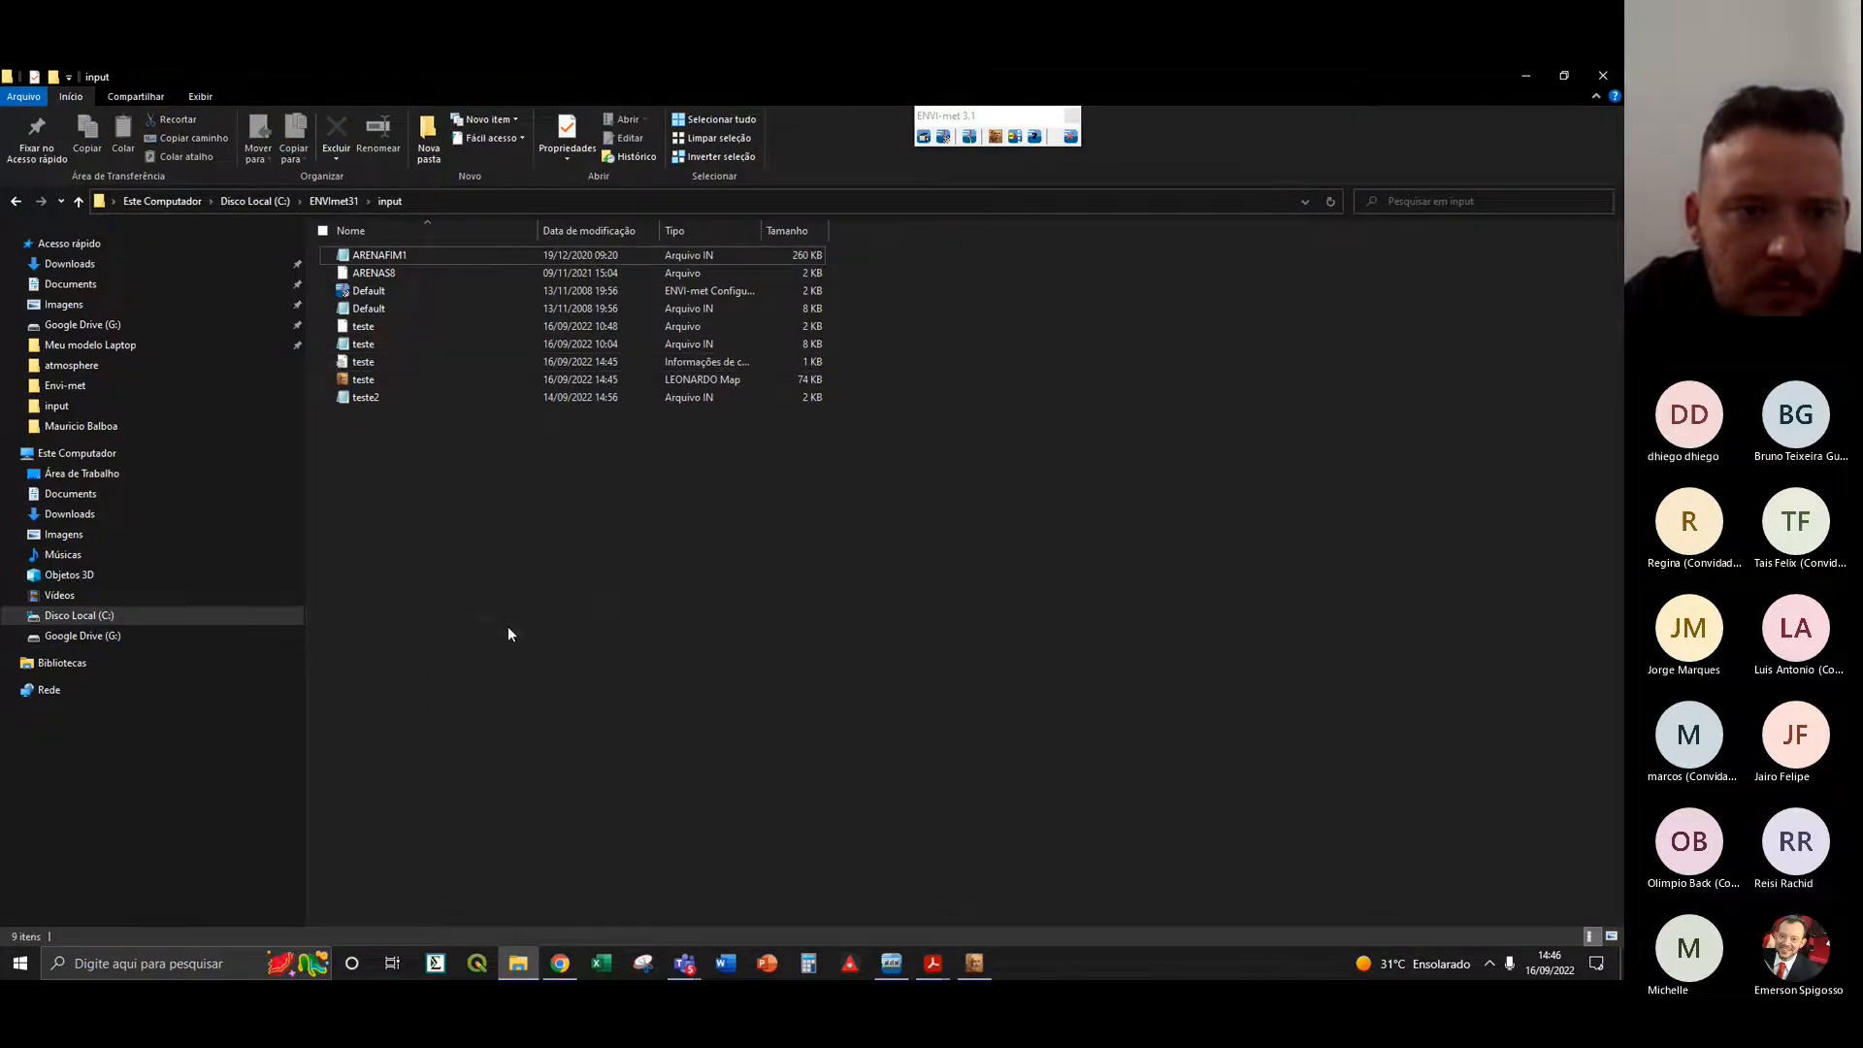
- Switch back to LEONARDO, save the map and try to export it as a bitmap (*.BMP) named teste
{"action": "left_click", "coordinate": [974, 963]}
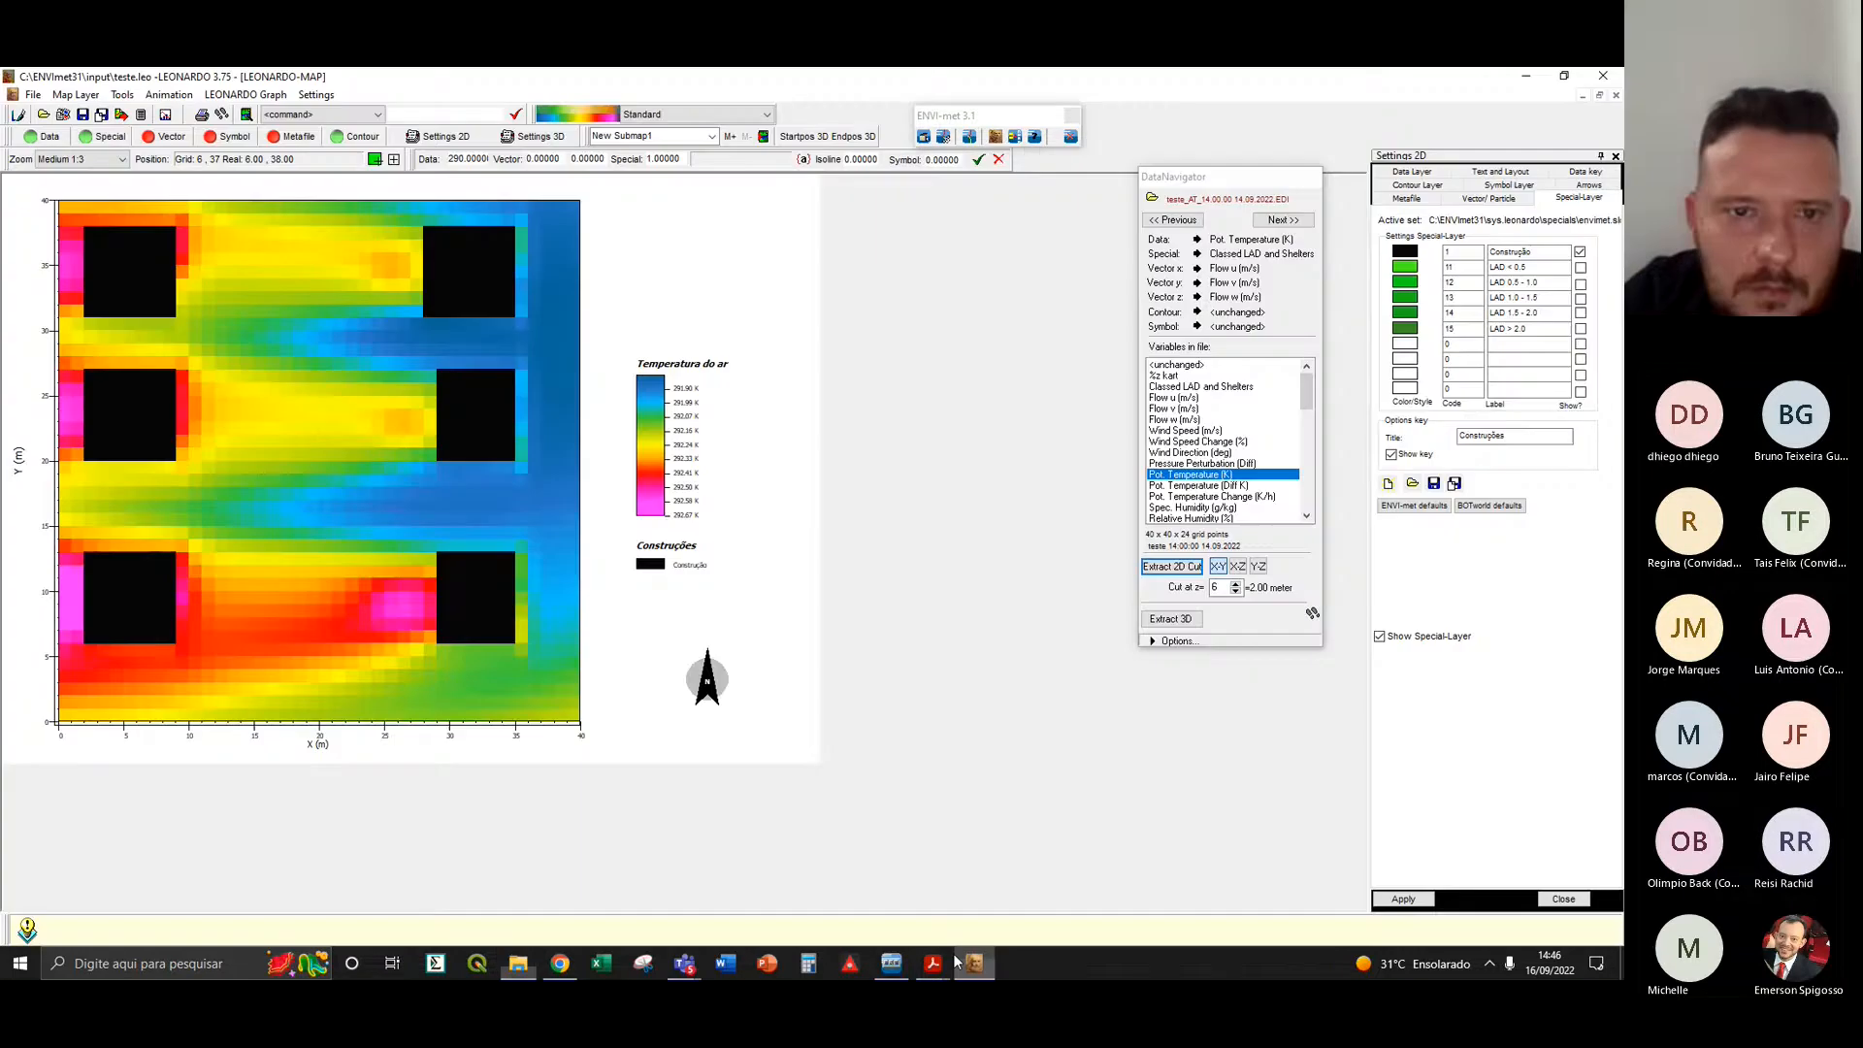
{"action": "left_click", "coordinate": [33, 94]}
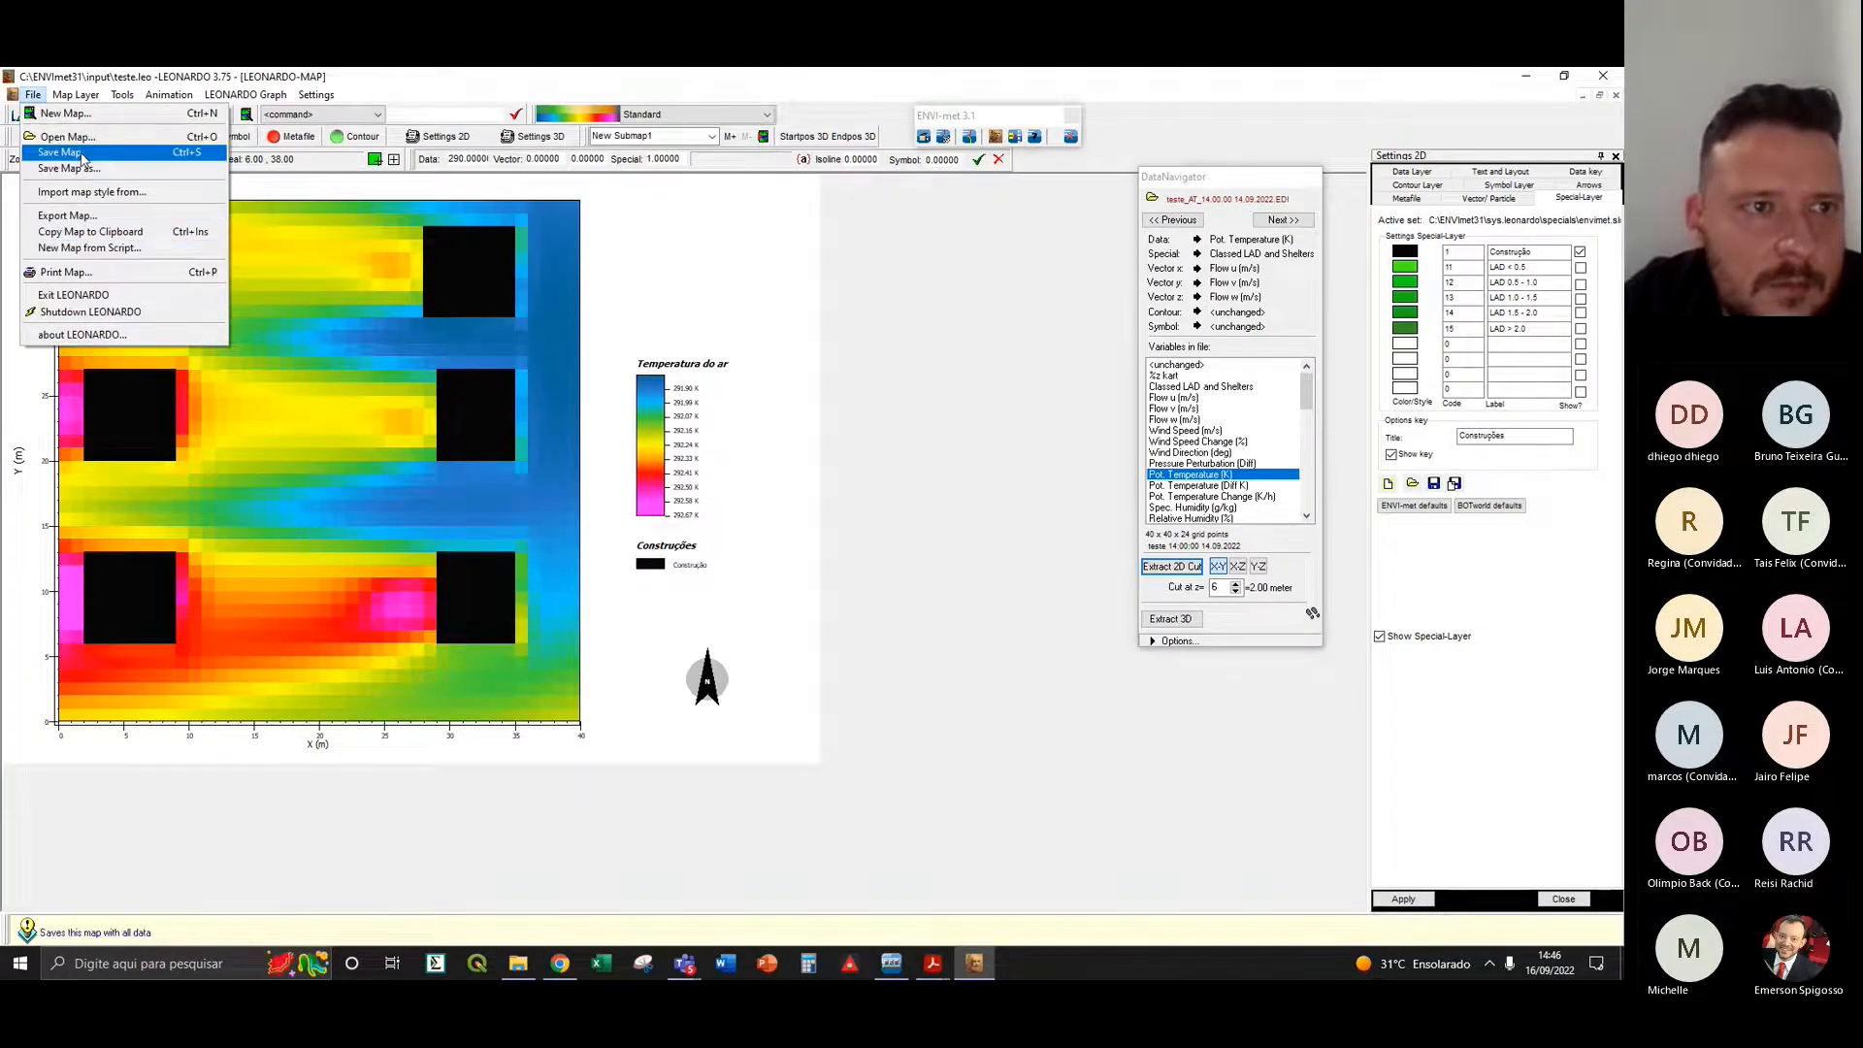
{"action": "left_click", "coordinate": [83, 153]}
{"action": "left_click", "coordinate": [33, 94]}
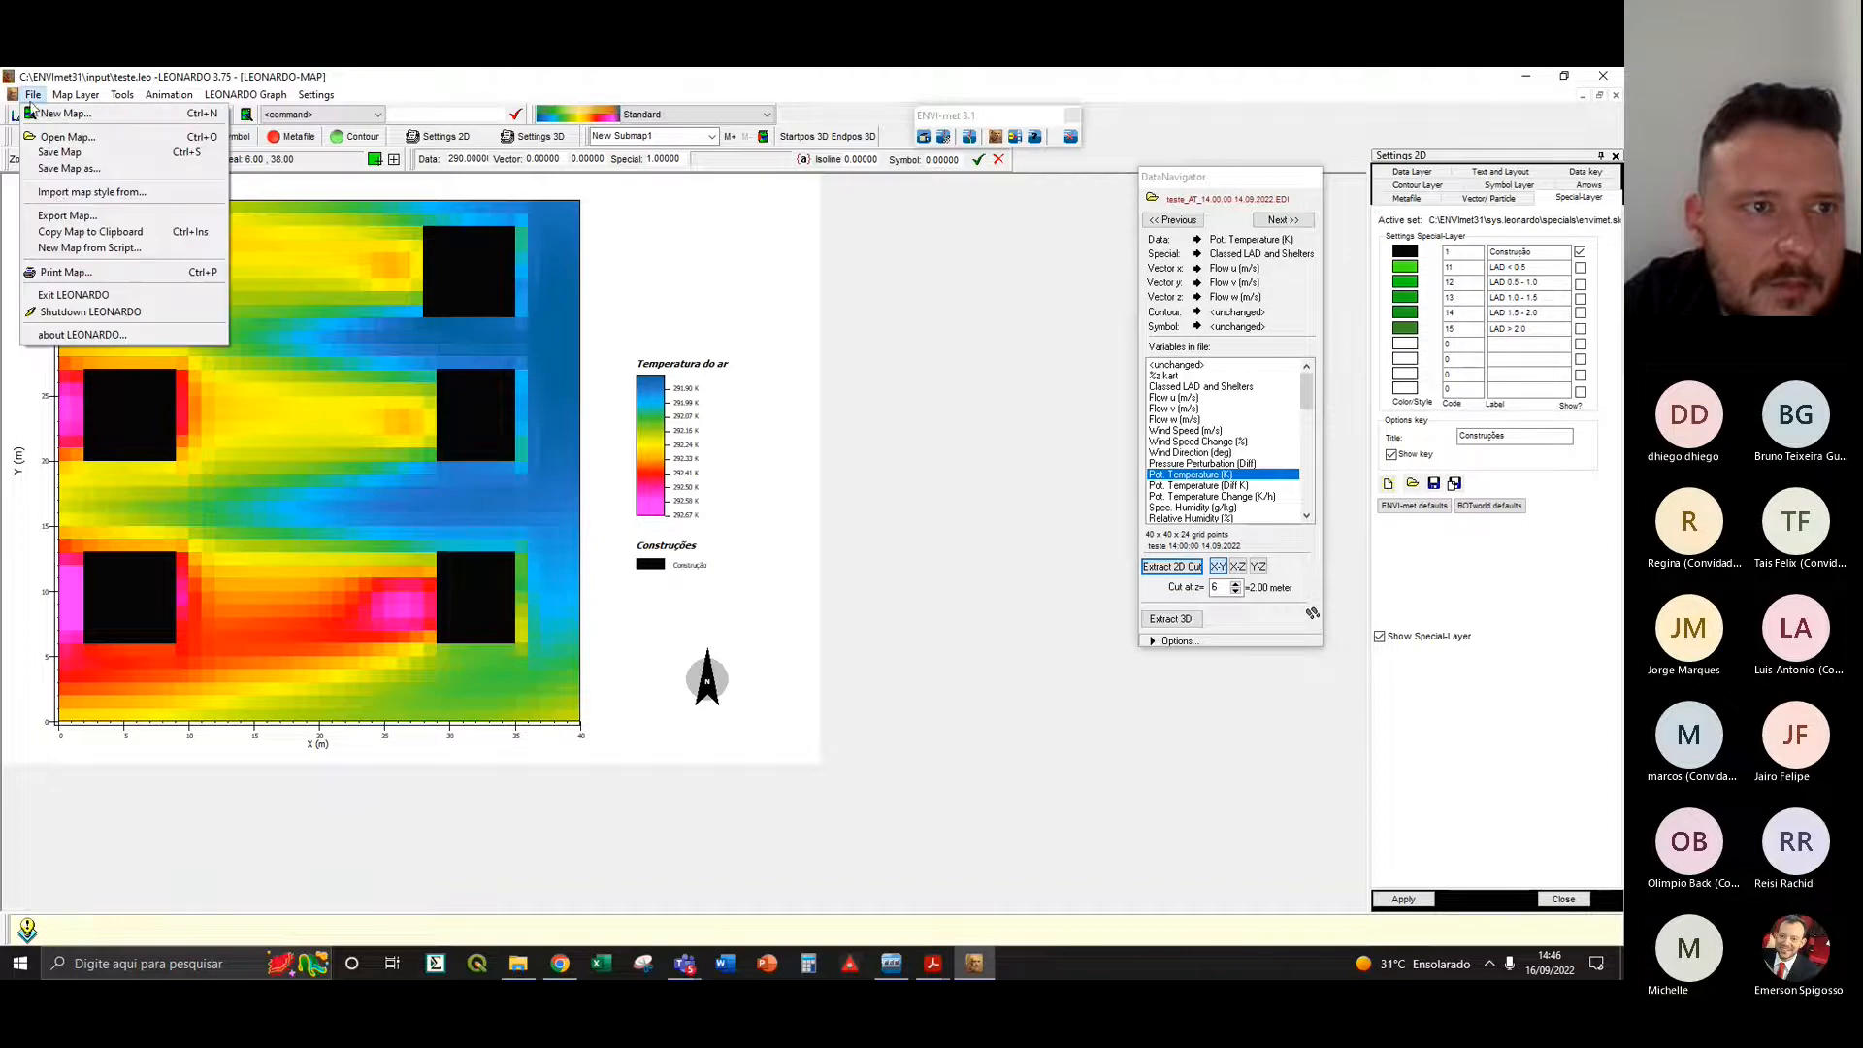
{"action": "left_click", "coordinate": [66, 216]}
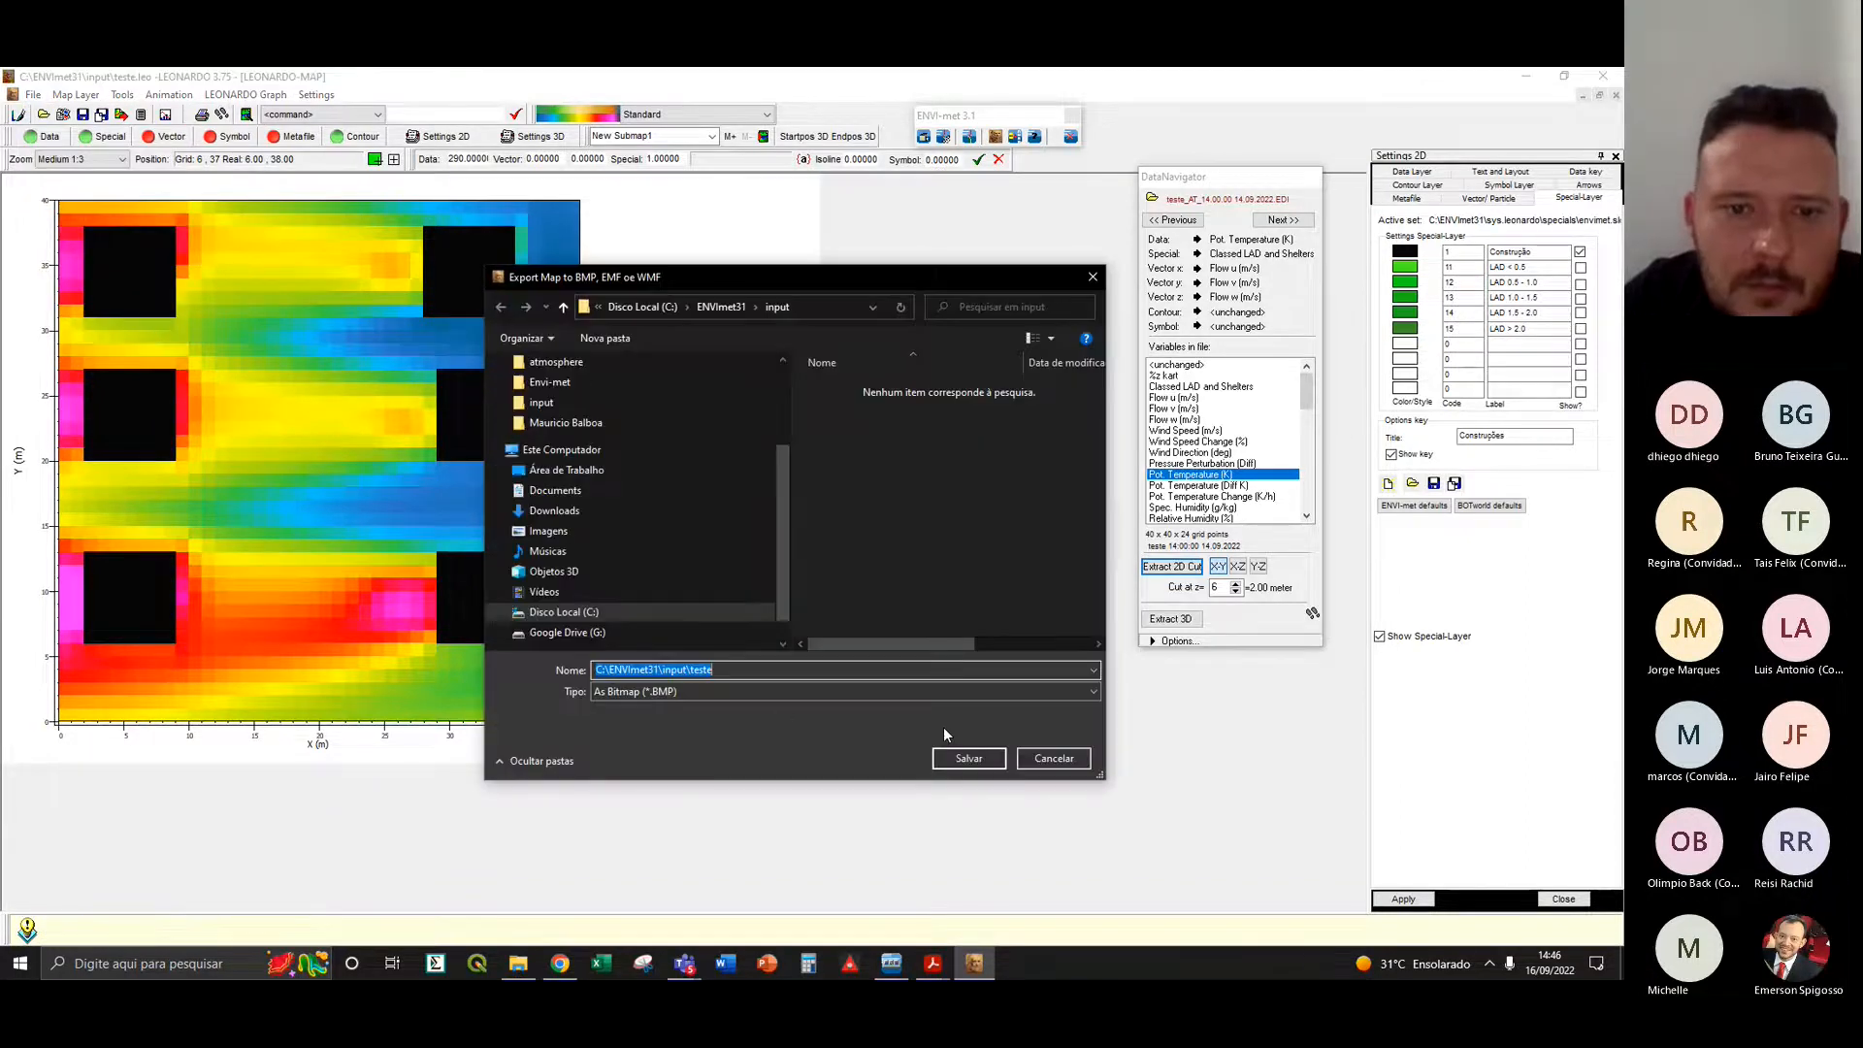
{"action": "type", "text": "teste"}
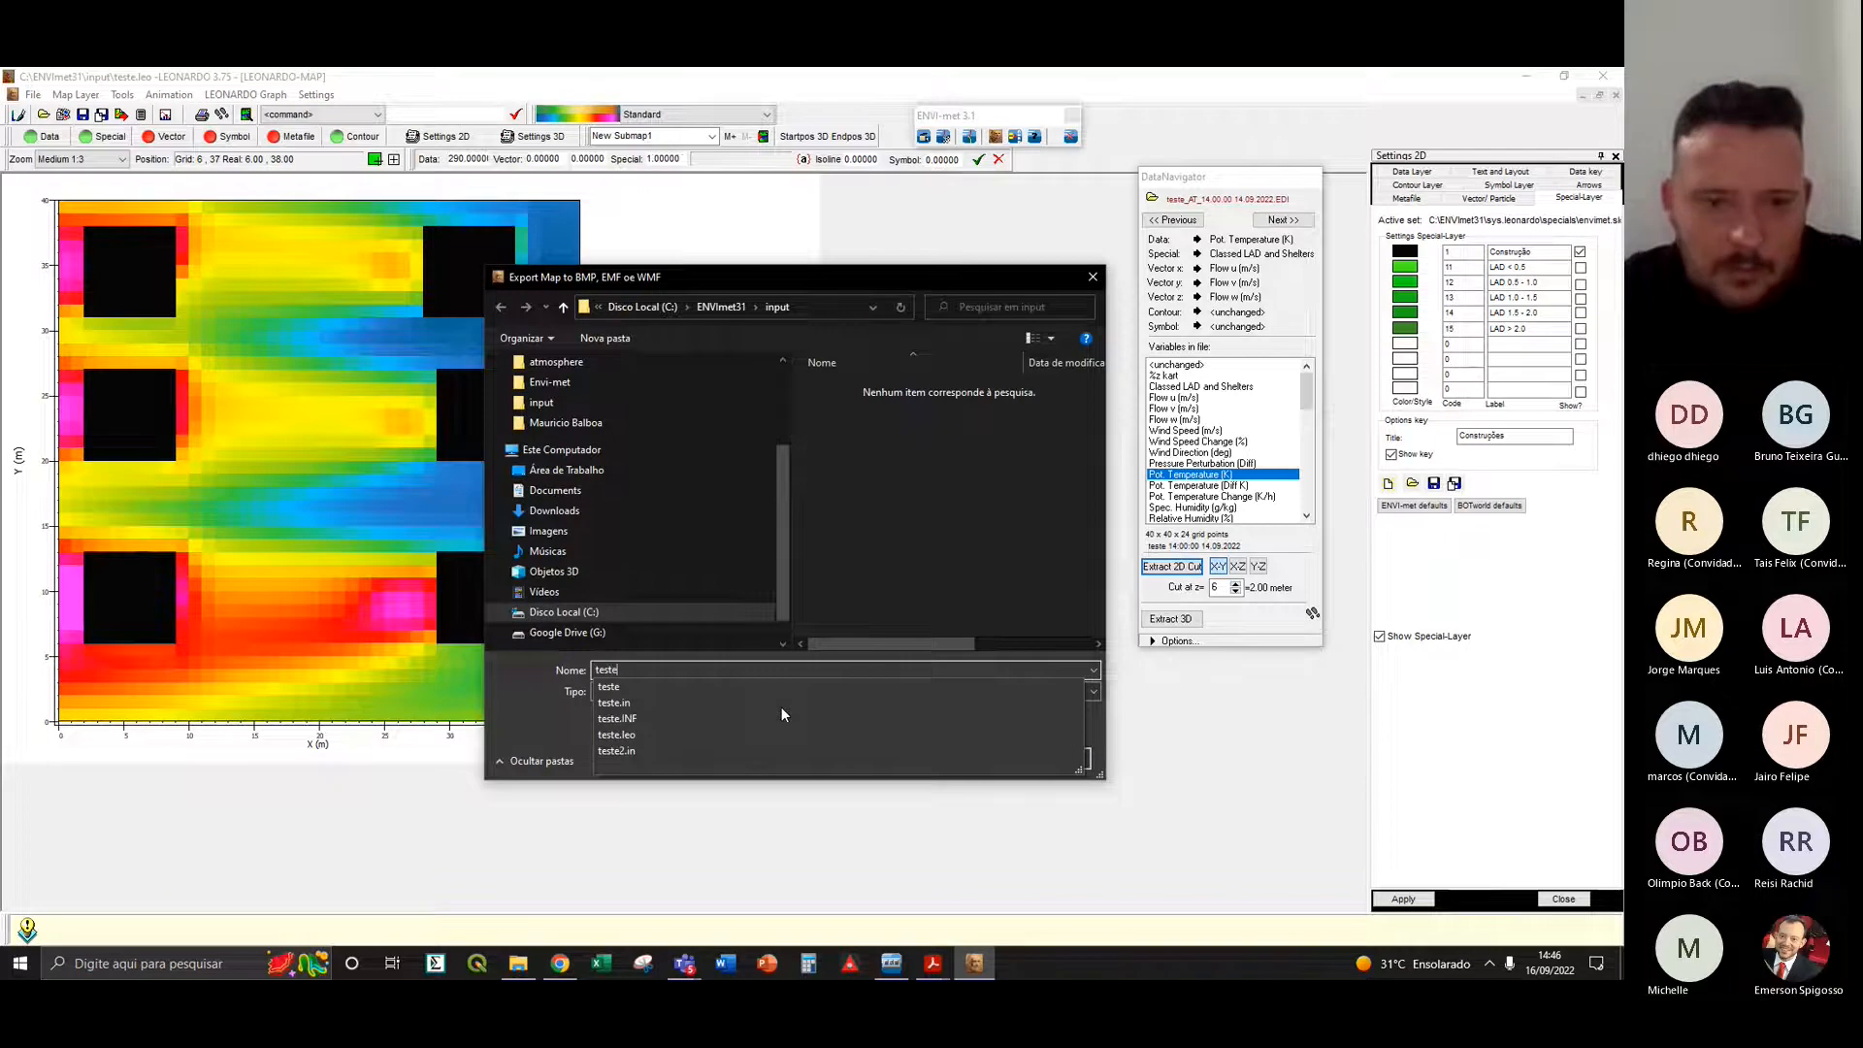
{"action": "key", "text": "Return"}
- Switch to File Explorer and refresh the input folder to look for the exported teste bitmap
{"action": "left_click", "coordinate": [518, 964]}
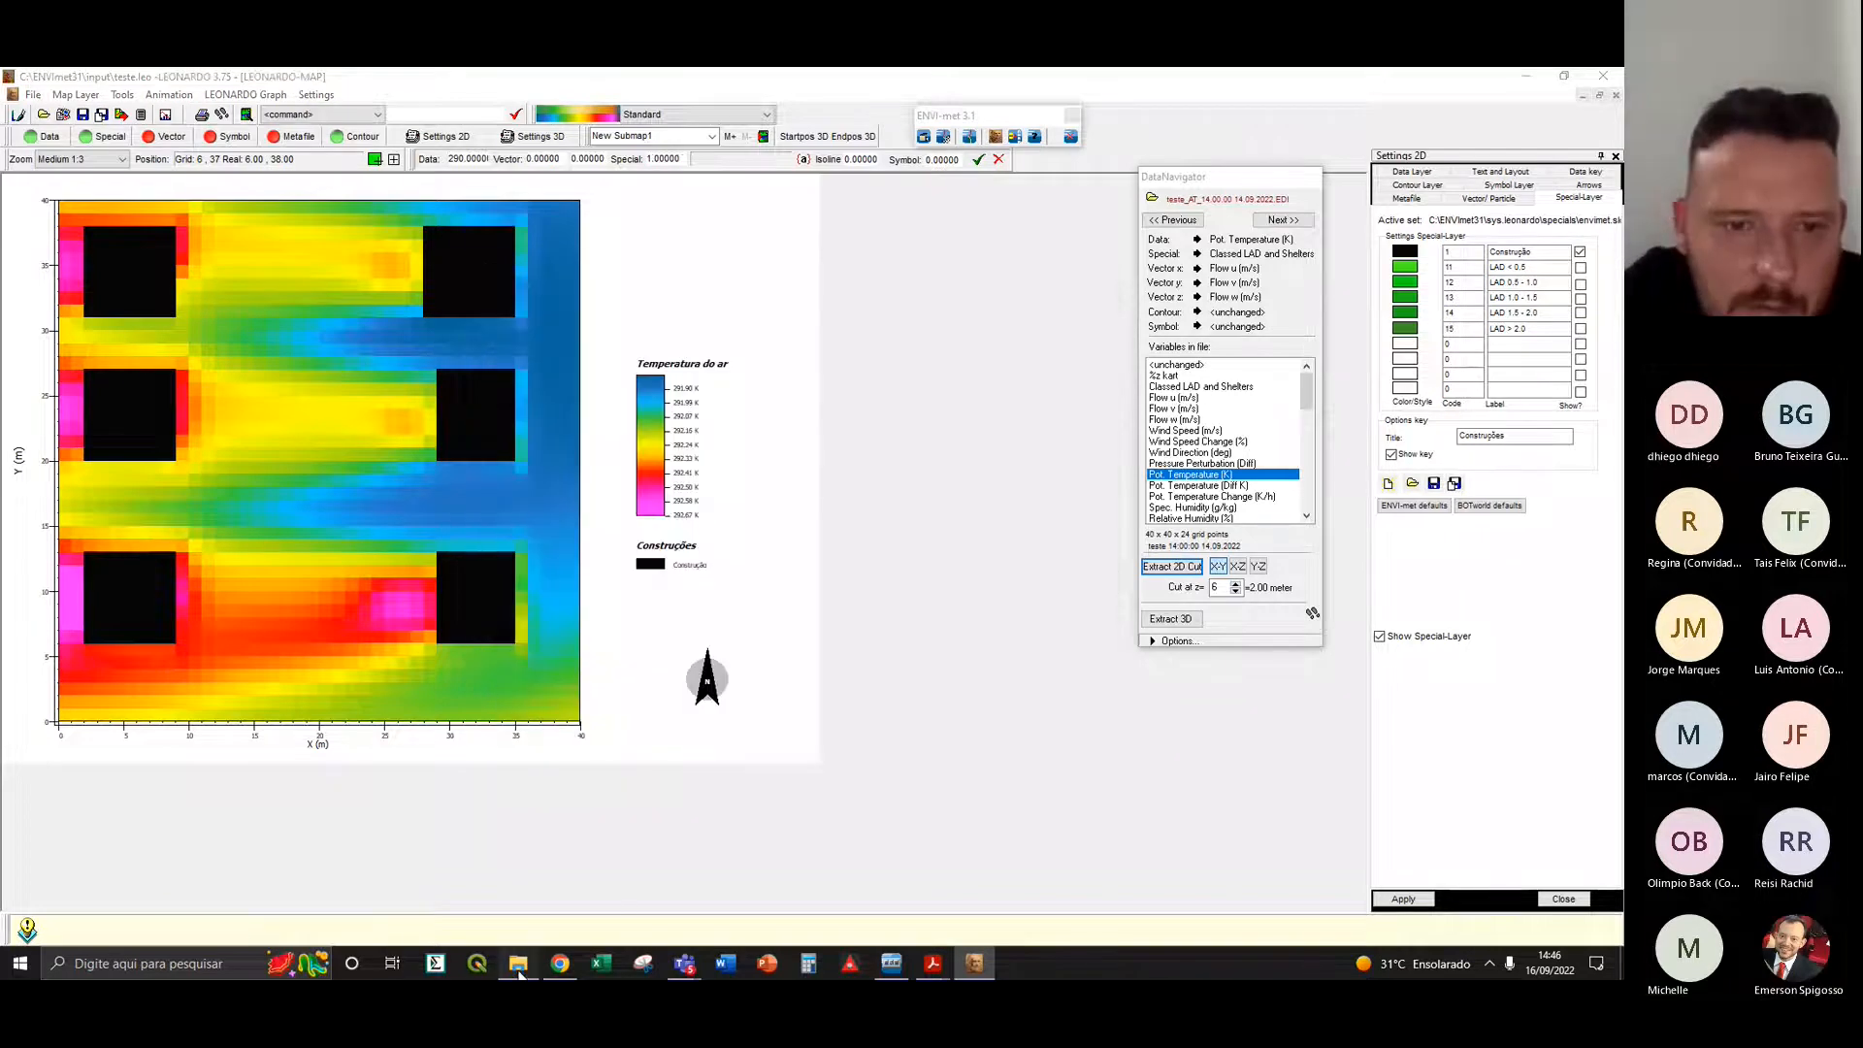
{"action": "right_click", "coordinate": [491, 624]}
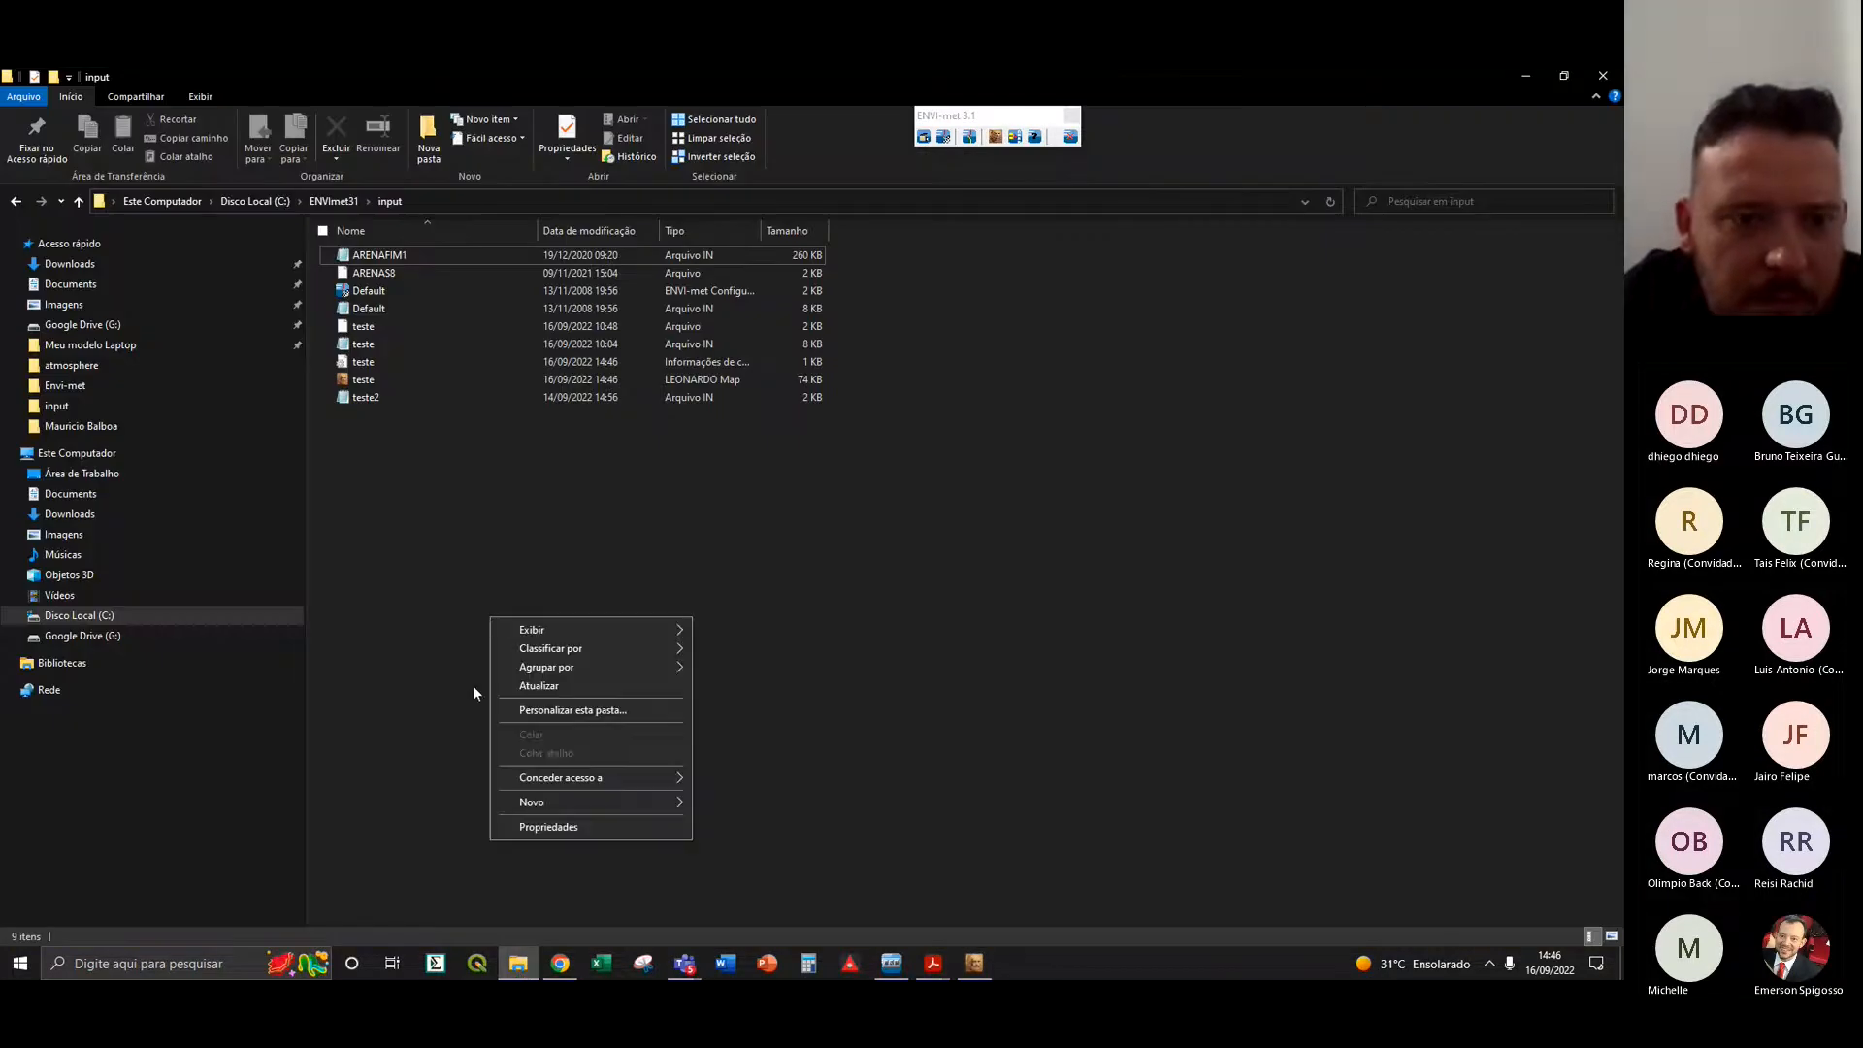
{"action": "left_click", "coordinate": [541, 685]}
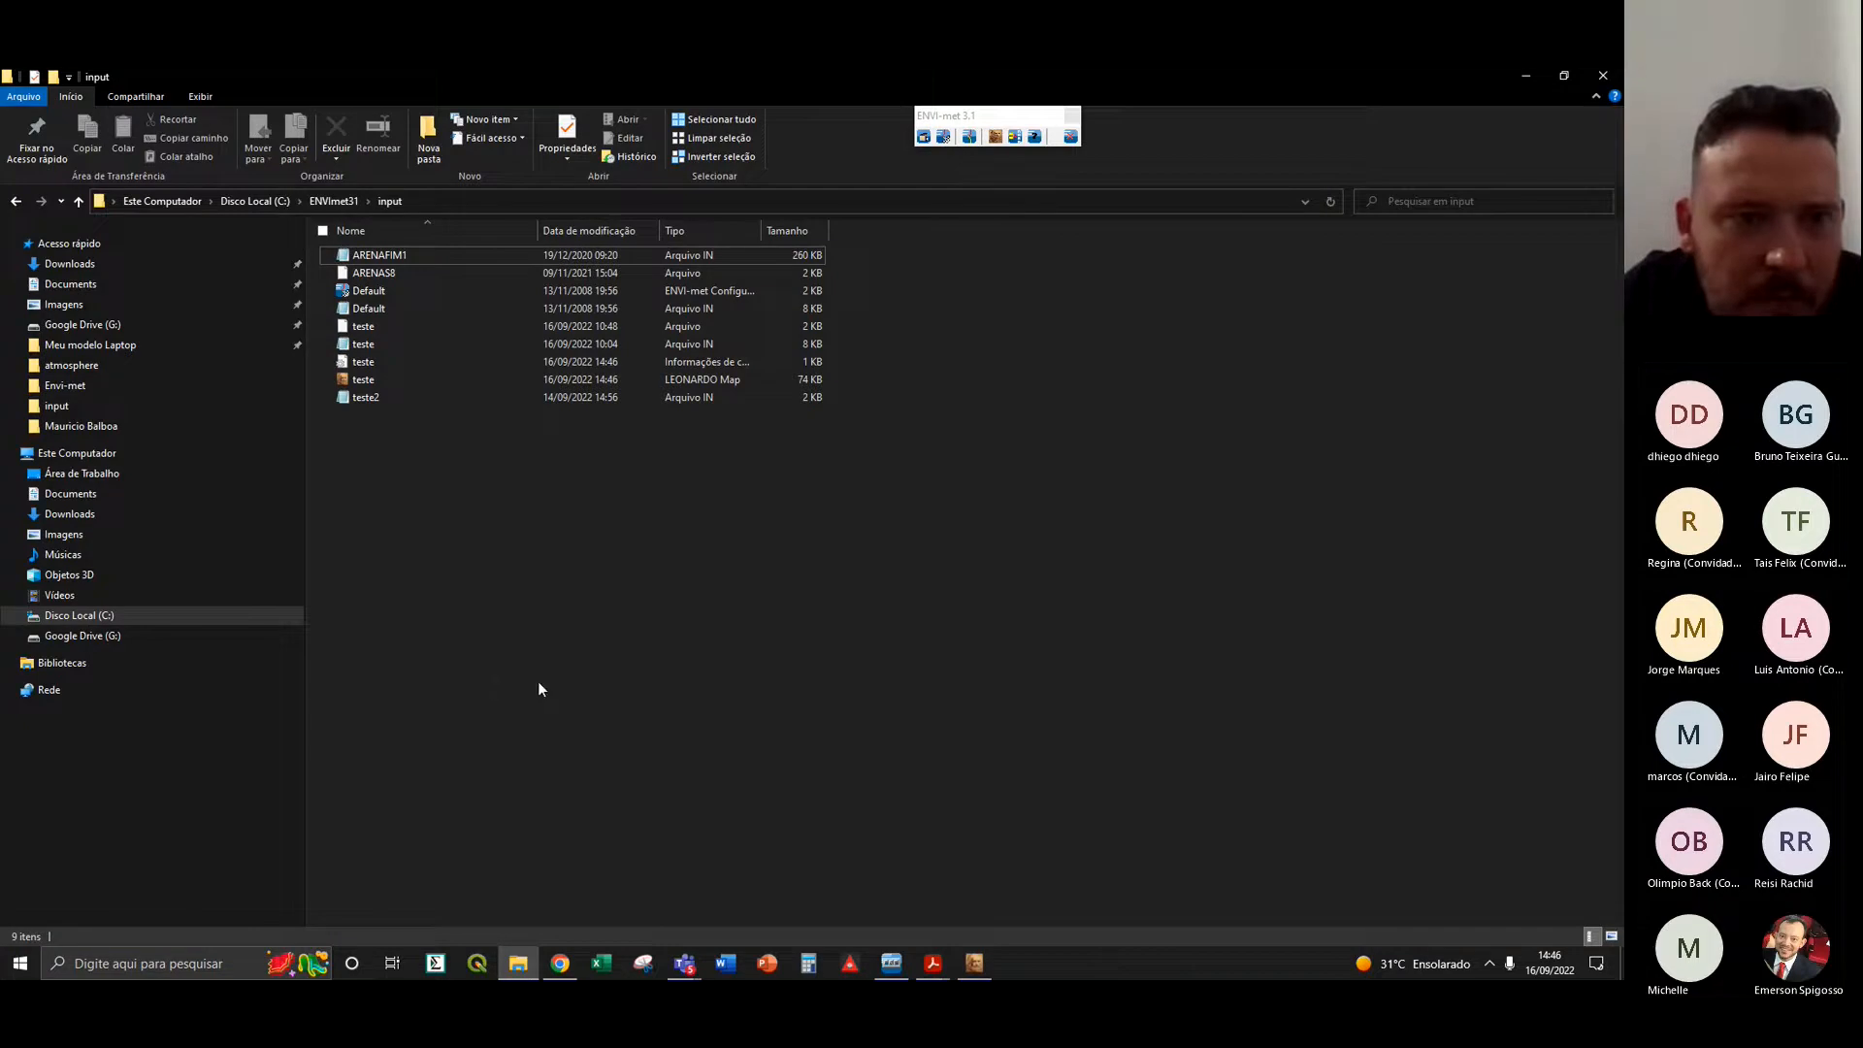
- Switch back to LEONARDO and export the map as a metafile (*.WMF) named teste to the input folder
{"action": "left_click", "coordinate": [975, 963]}
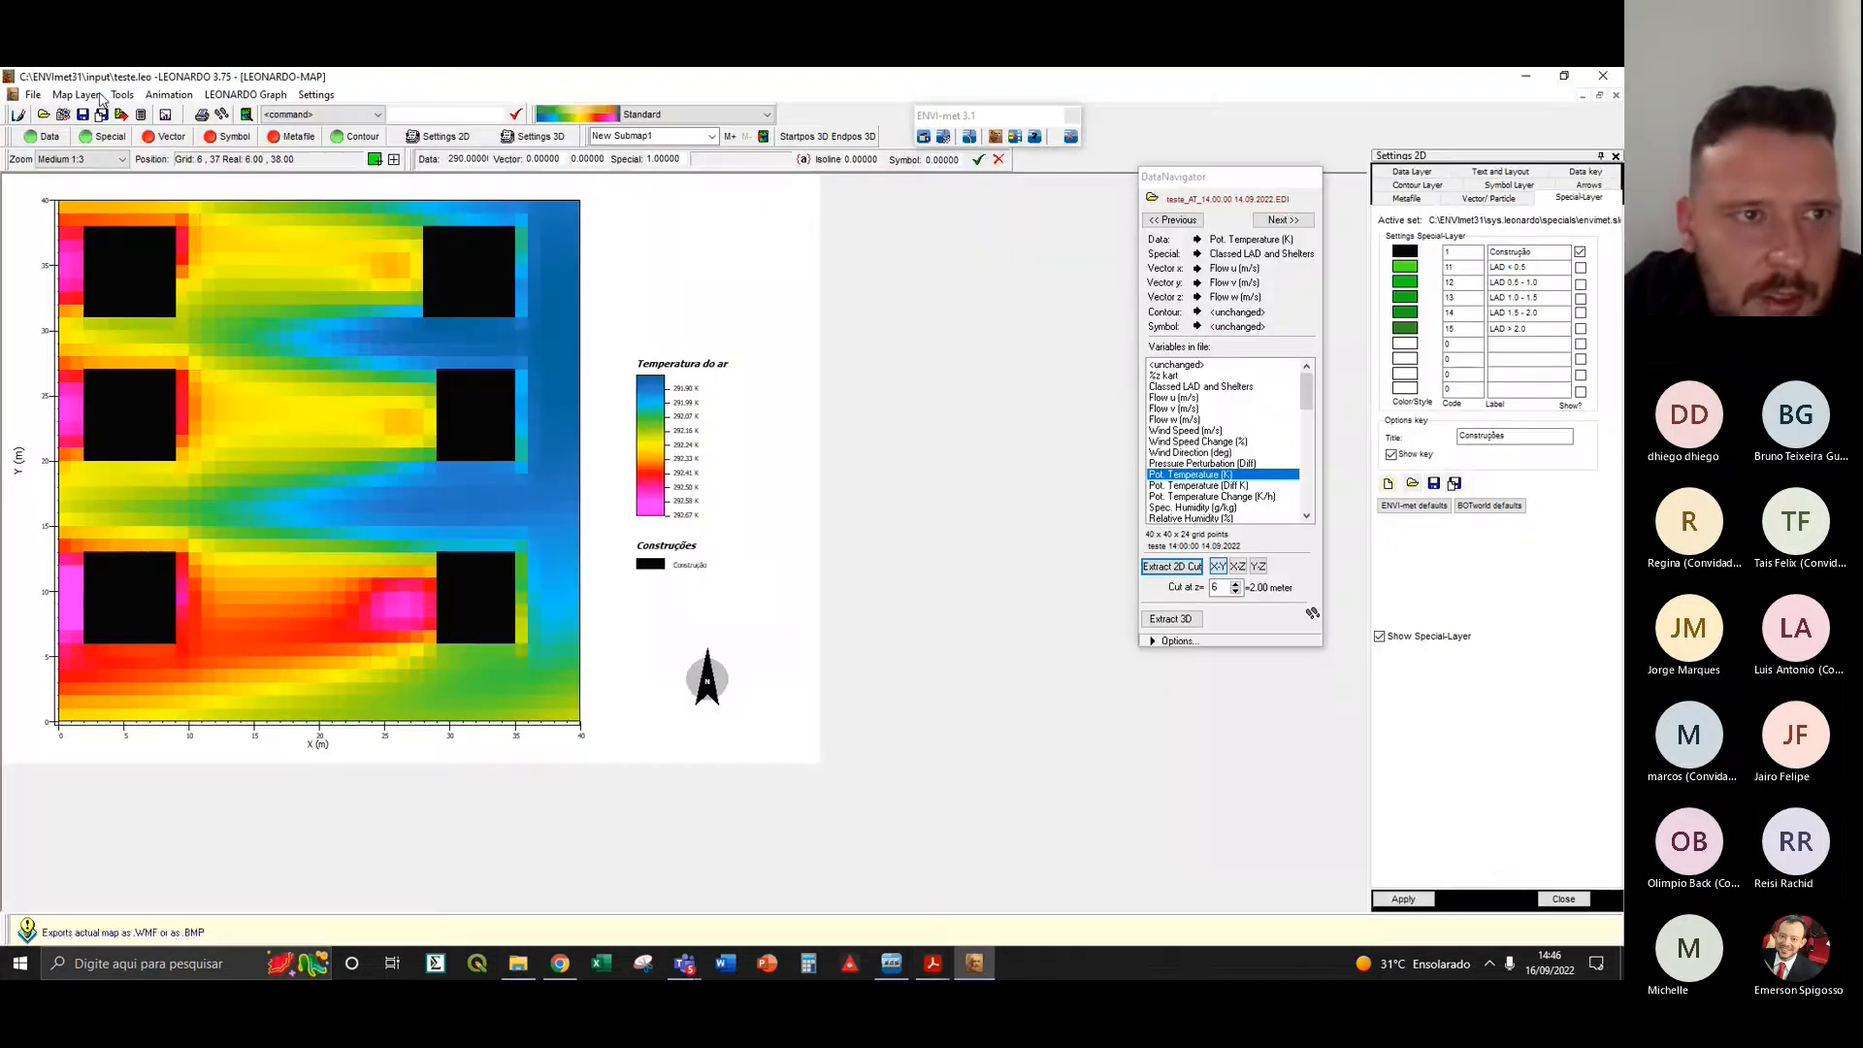
{"action": "left_click", "coordinate": [33, 94]}
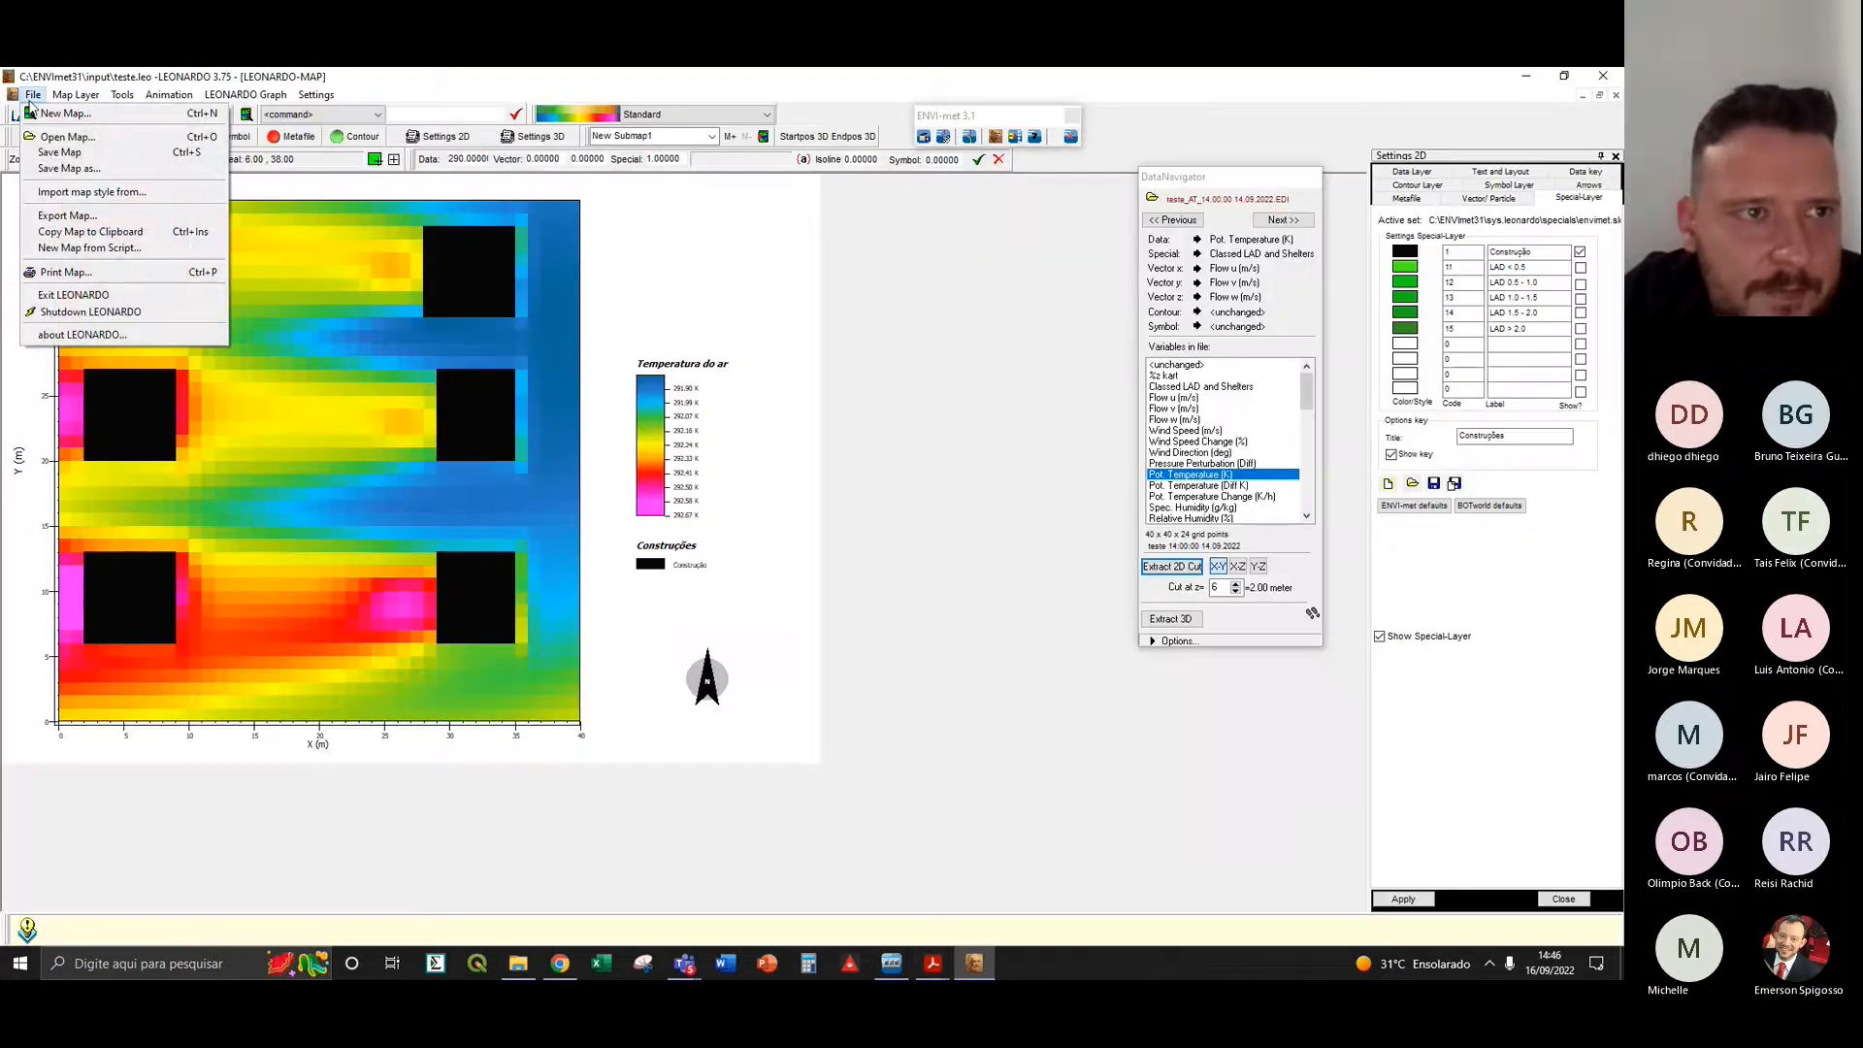
{"action": "left_click", "coordinate": [94, 231]}
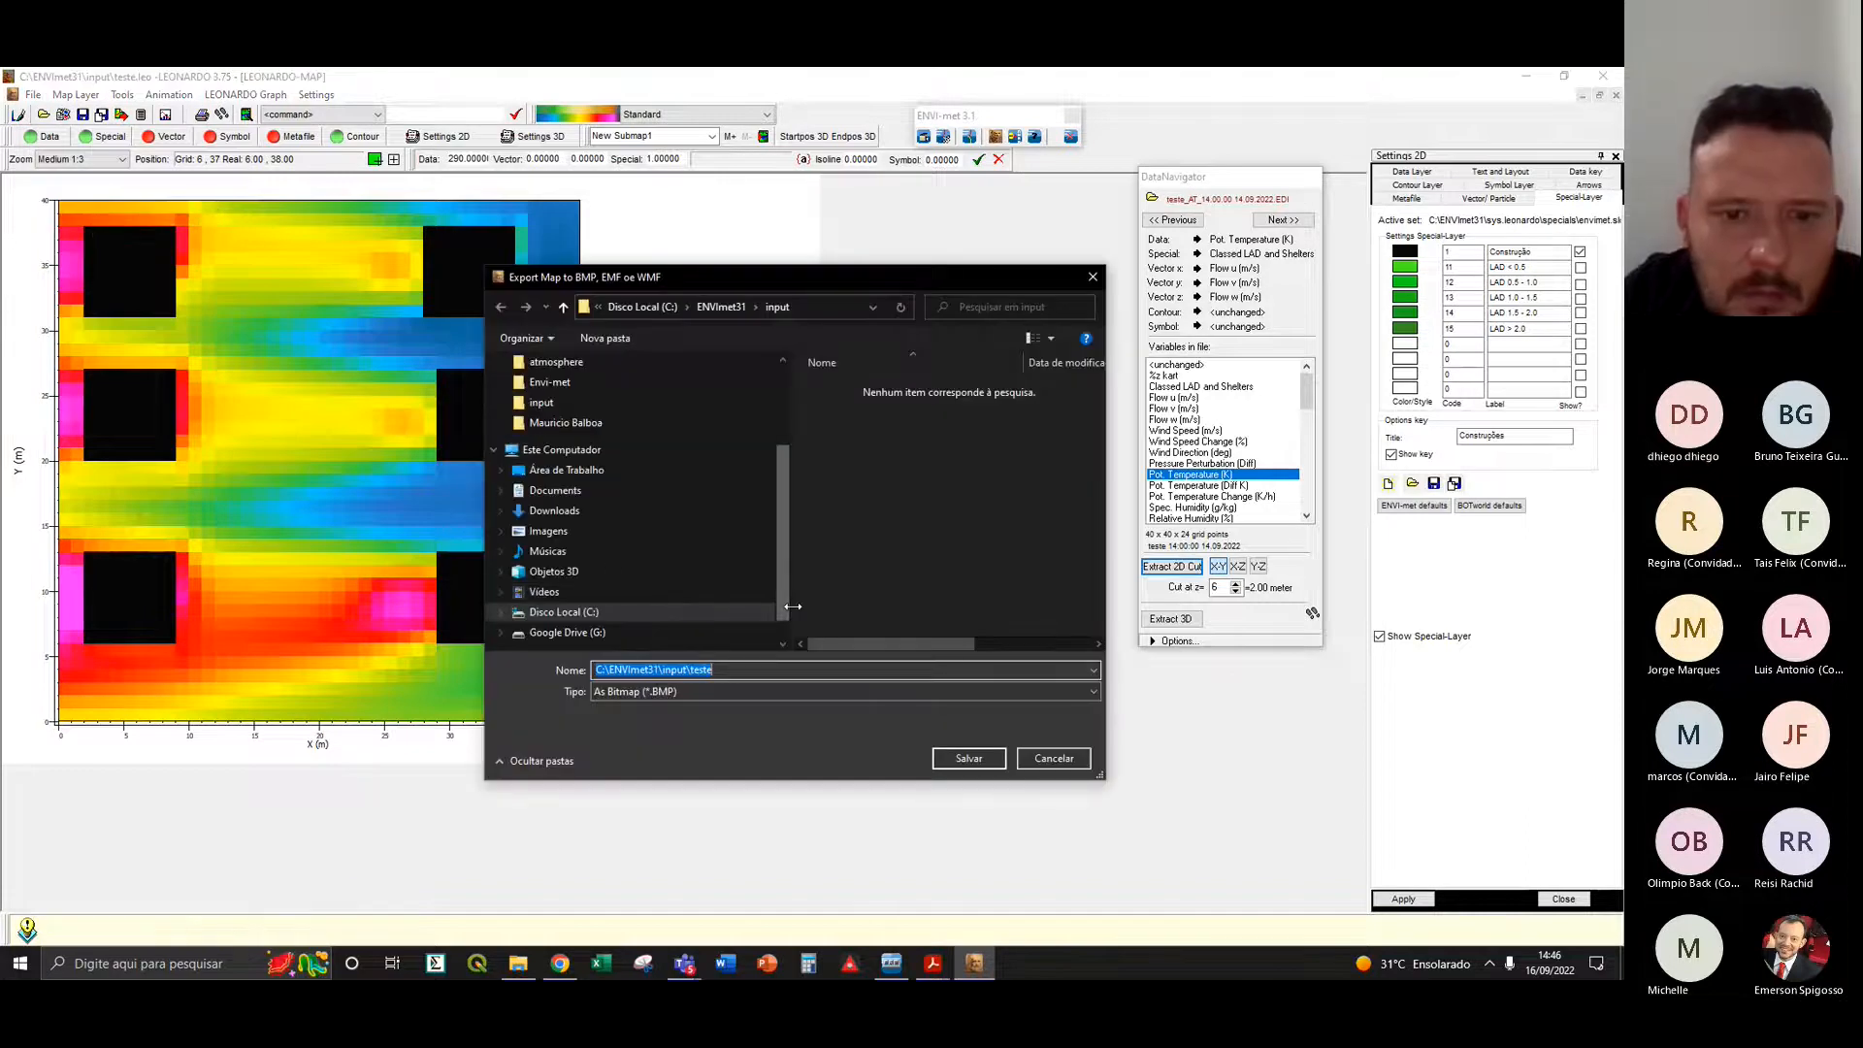
{"action": "left_click", "coordinate": [967, 761]}
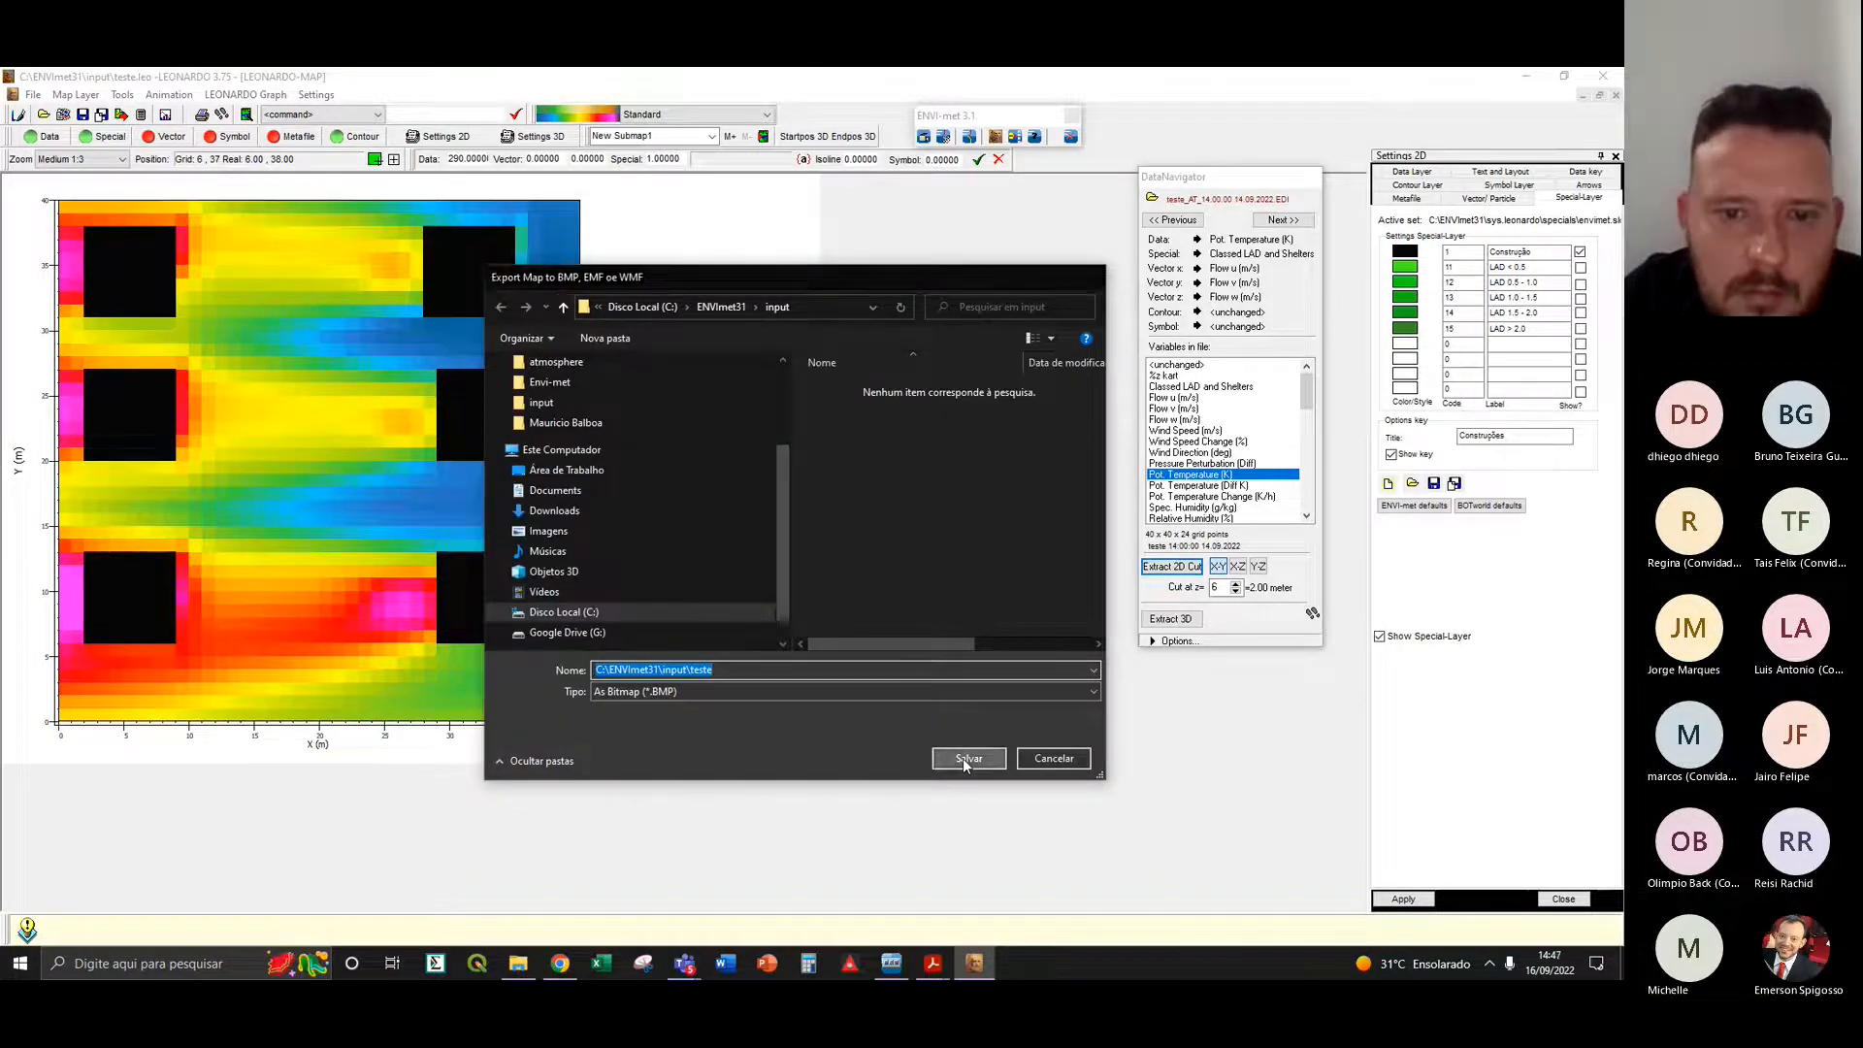
- Switch to File Explorer, open the exported teste WMF file in Paint and examine the whole map and its legend
{"action": "left_click", "coordinate": [520, 963]}
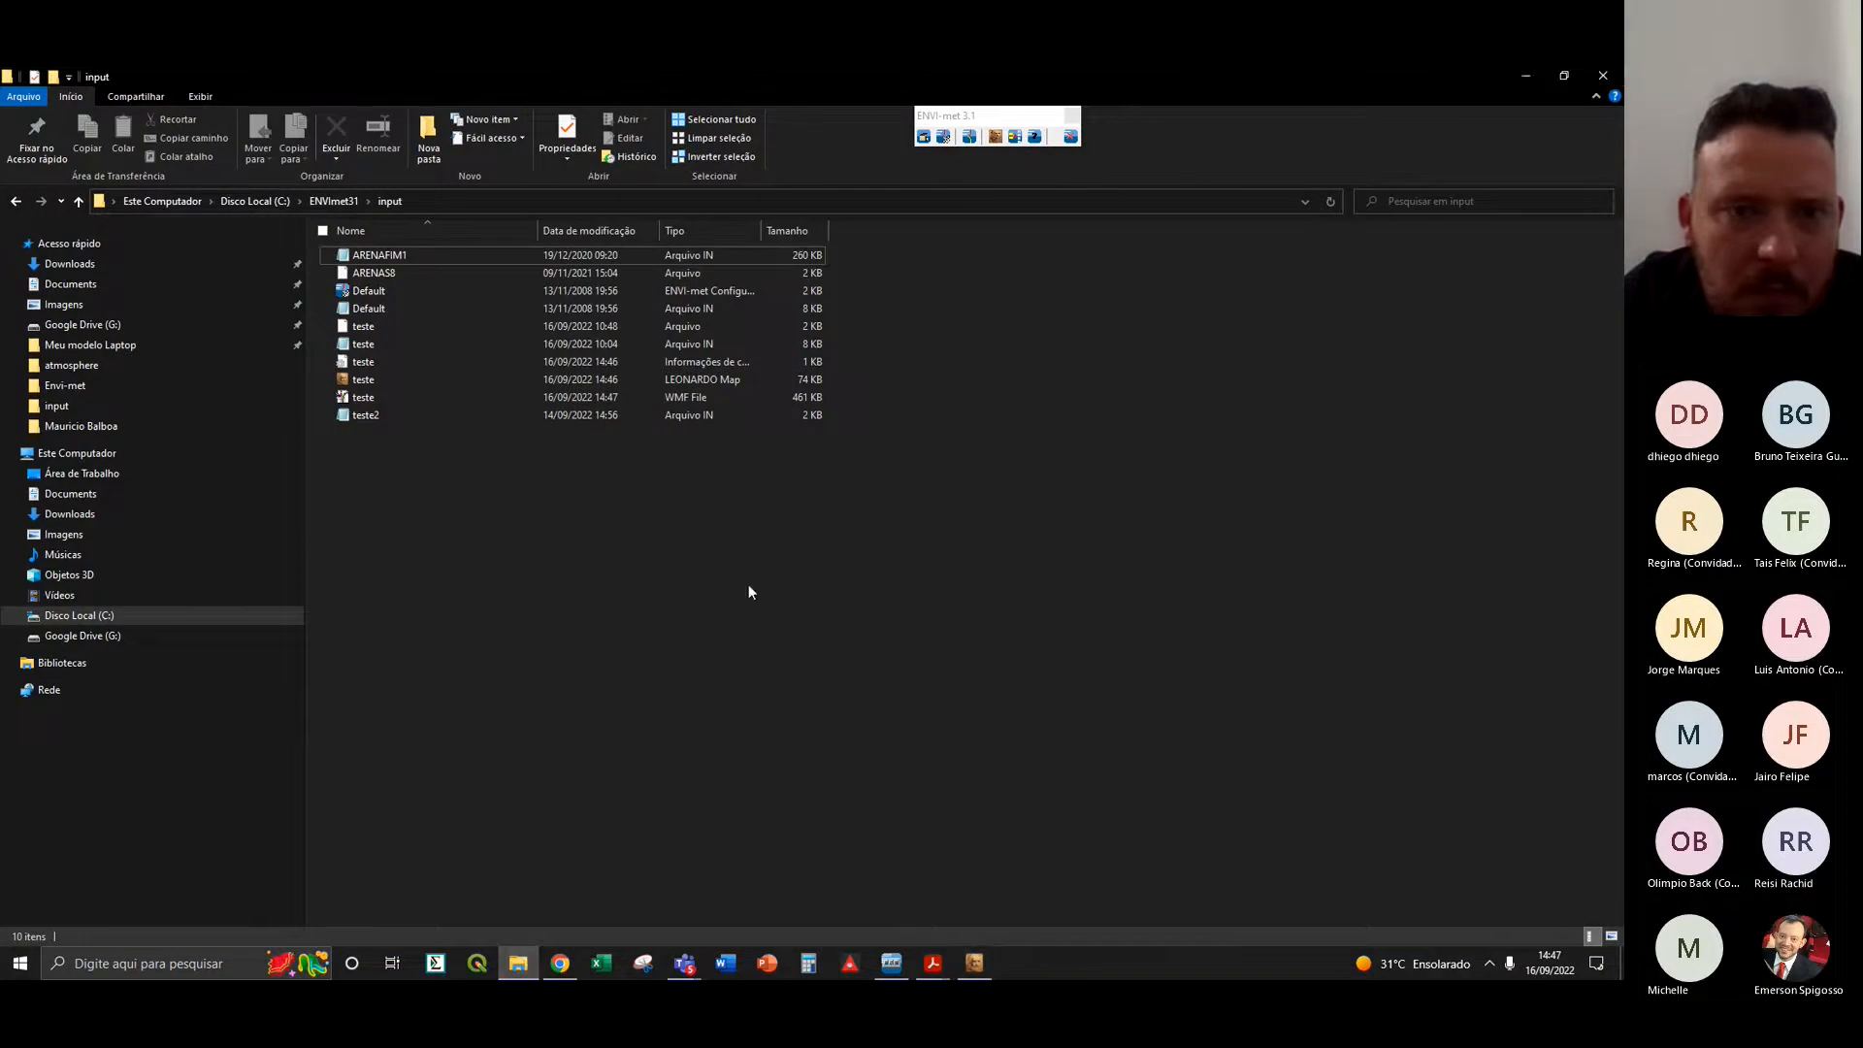
{"action": "double_click", "coordinate": [382, 398]}
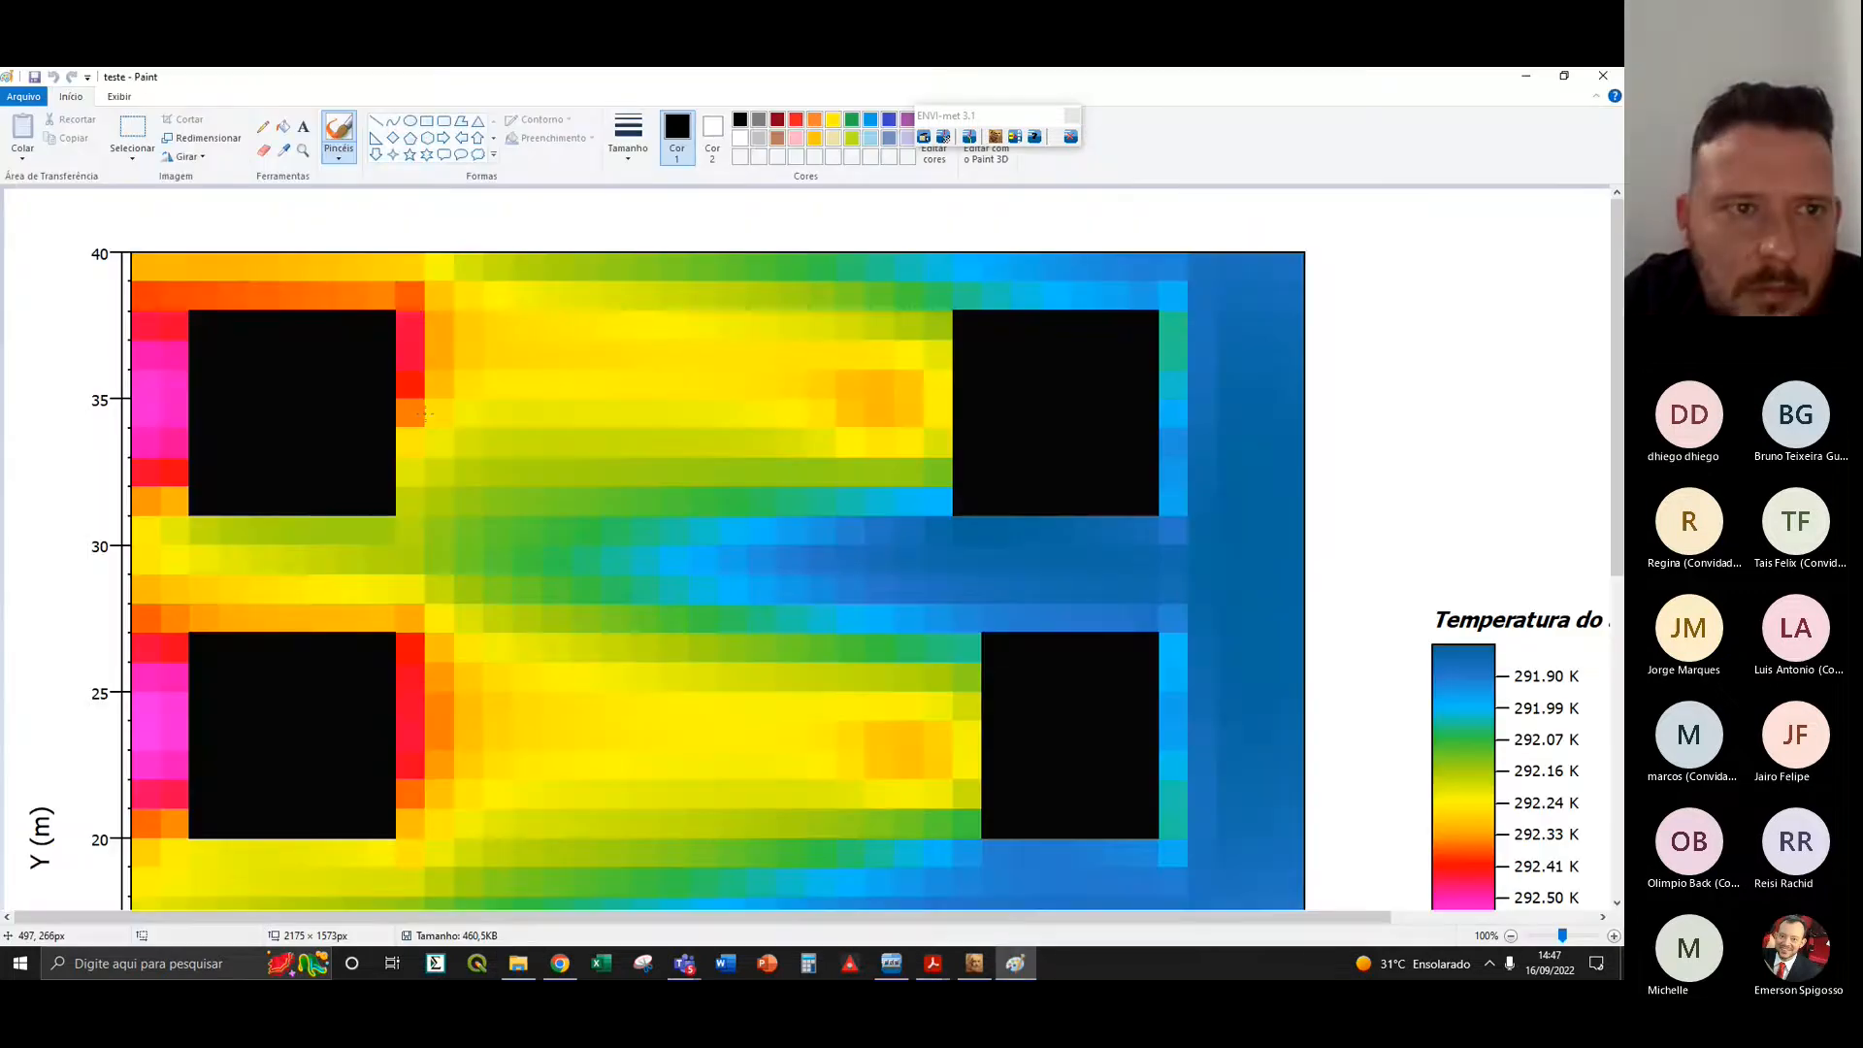
{"action": "scroll", "coordinate": [955, 675], "scroll_direction": "down", "scroll_amount": 5}
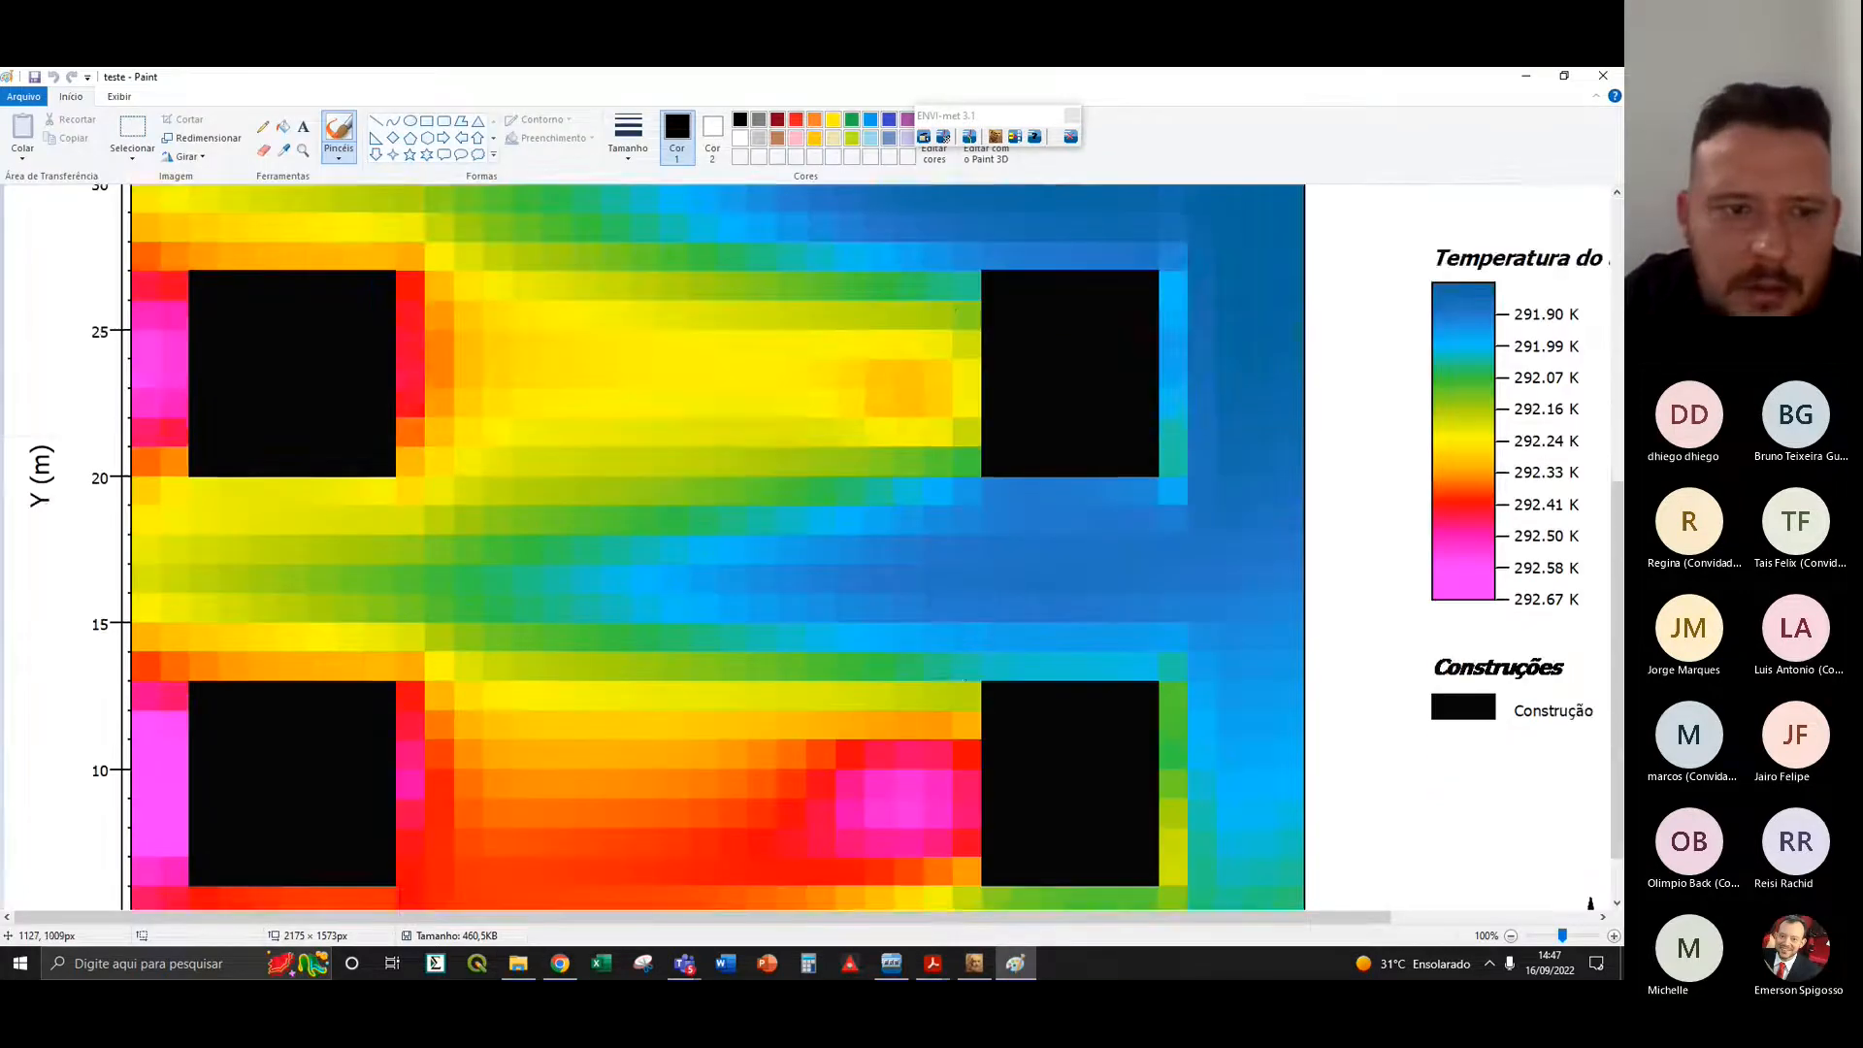
{"action": "scroll", "coordinate": [711, 555], "scroll_direction": "up", "scroll_amount": 10}
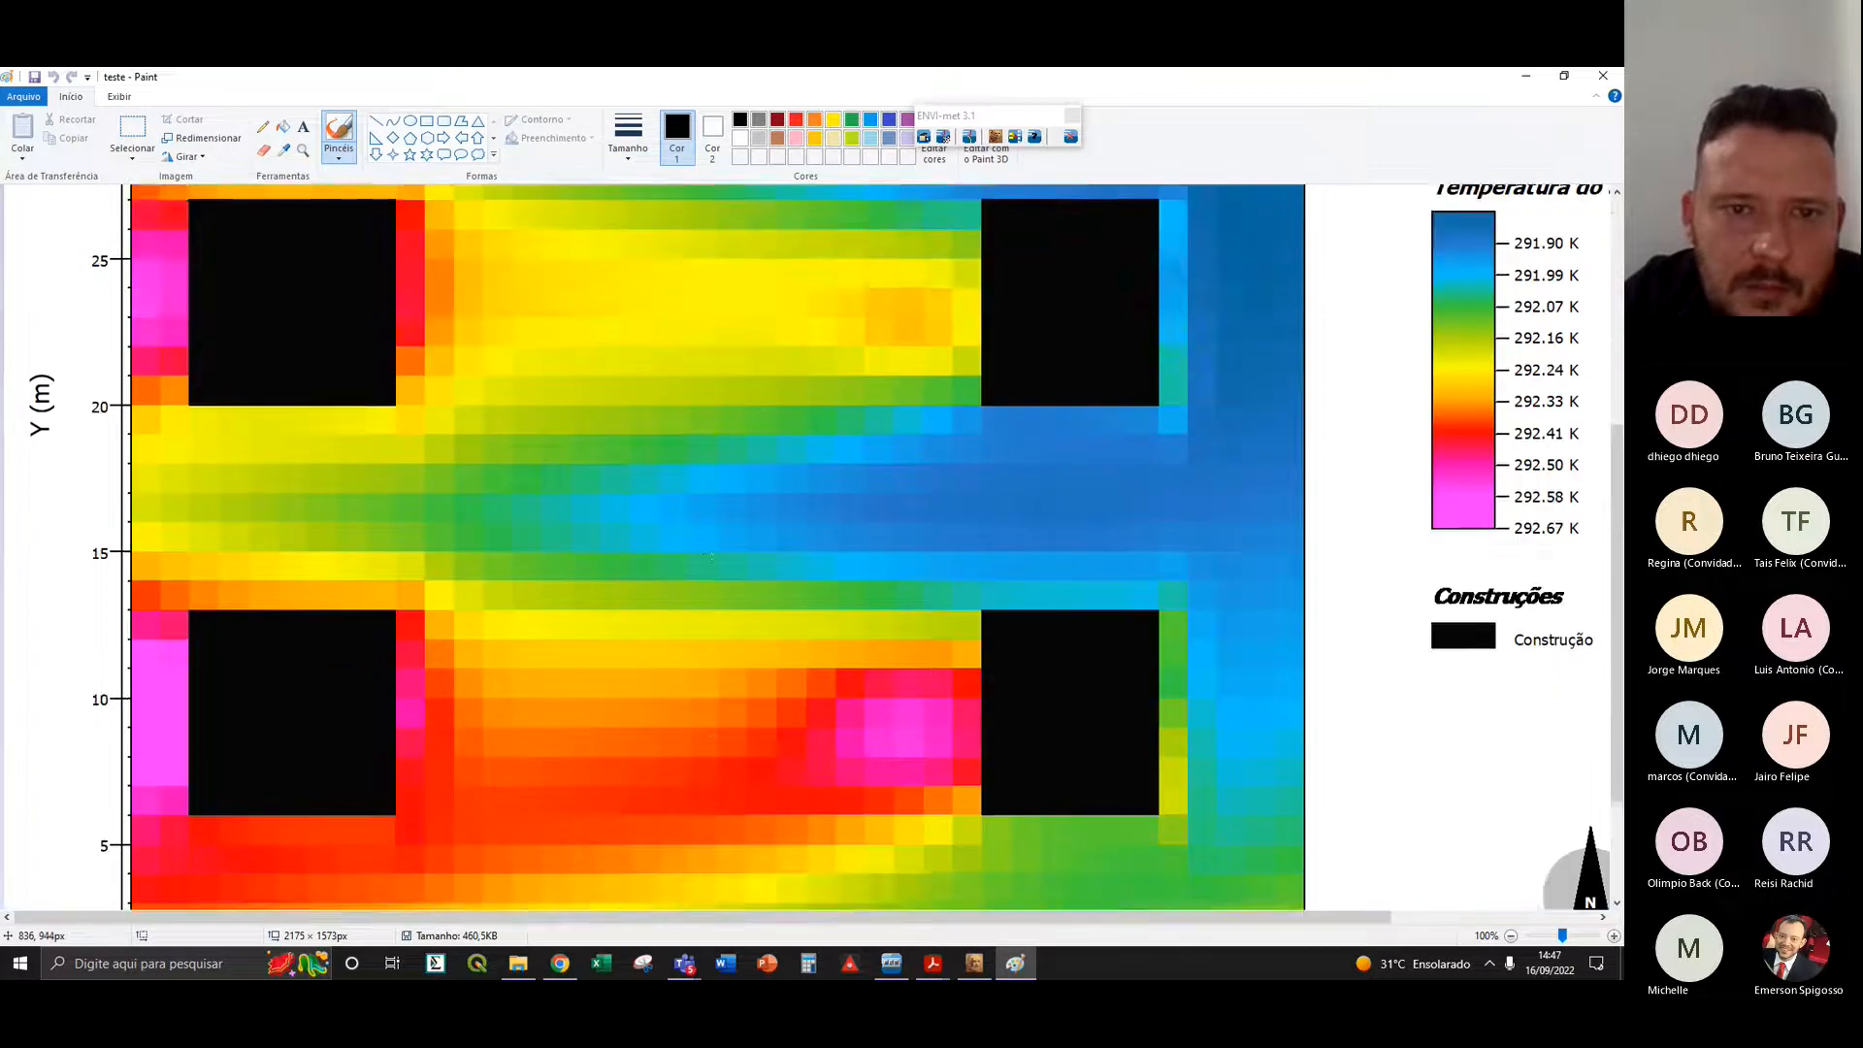
{"action": "scroll", "coordinate": [612, 532], "scroll_direction": "down", "scroll_amount": 5}
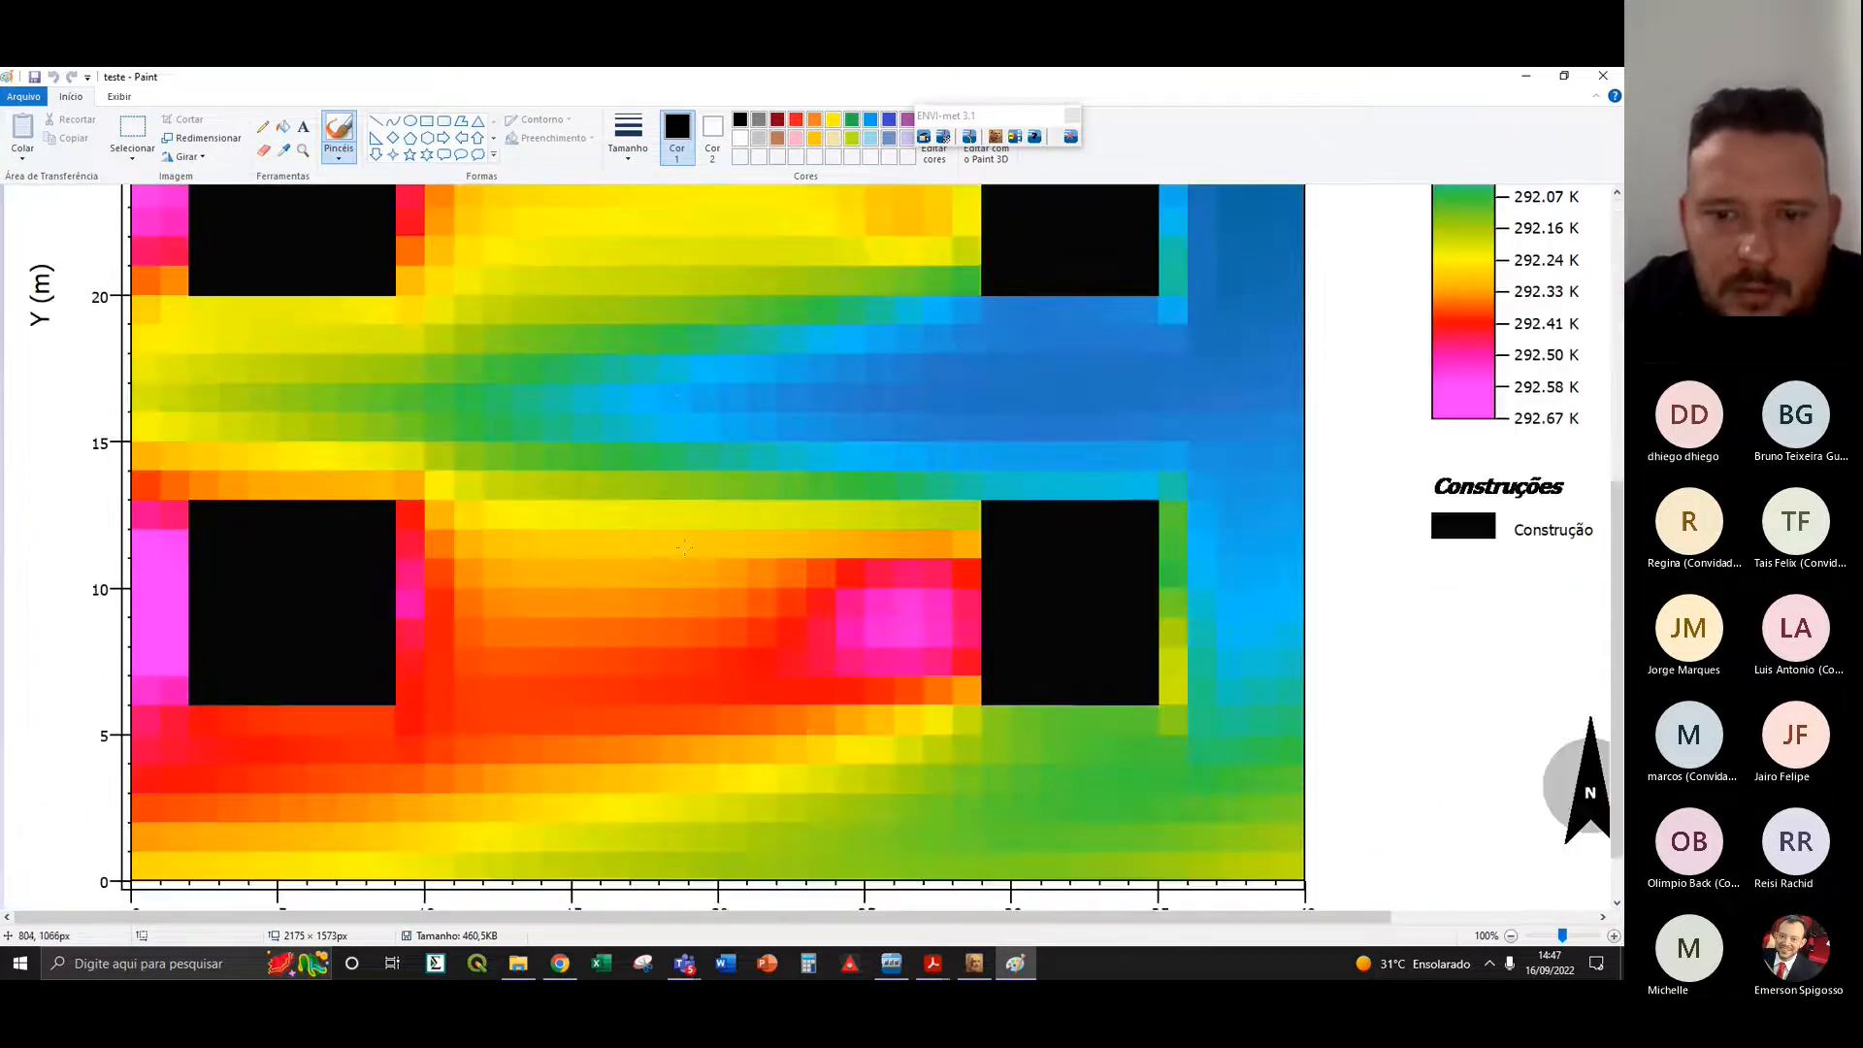
{"action": "scroll", "coordinate": [680, 549], "scroll_direction": "up", "scroll_amount": 5}
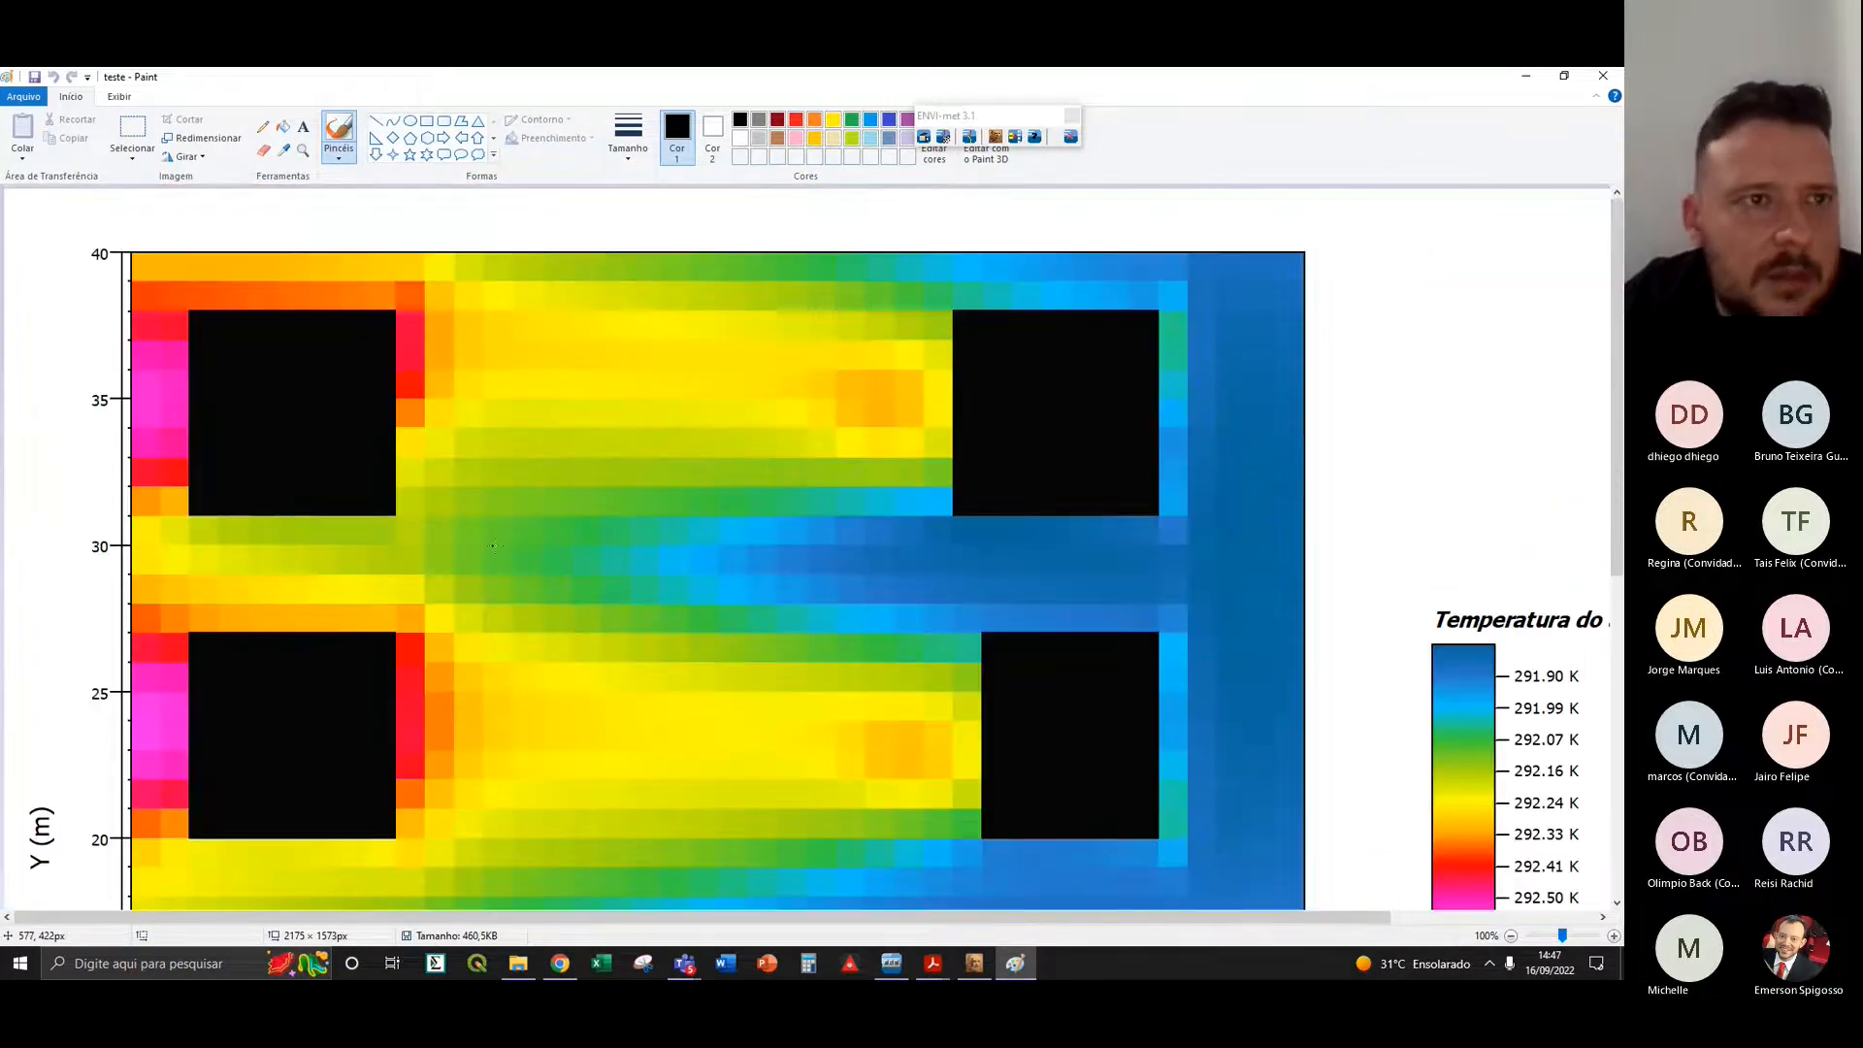
{"action": "scroll", "coordinate": [1082, 823], "scroll_direction": "down", "scroll_amount": 5}
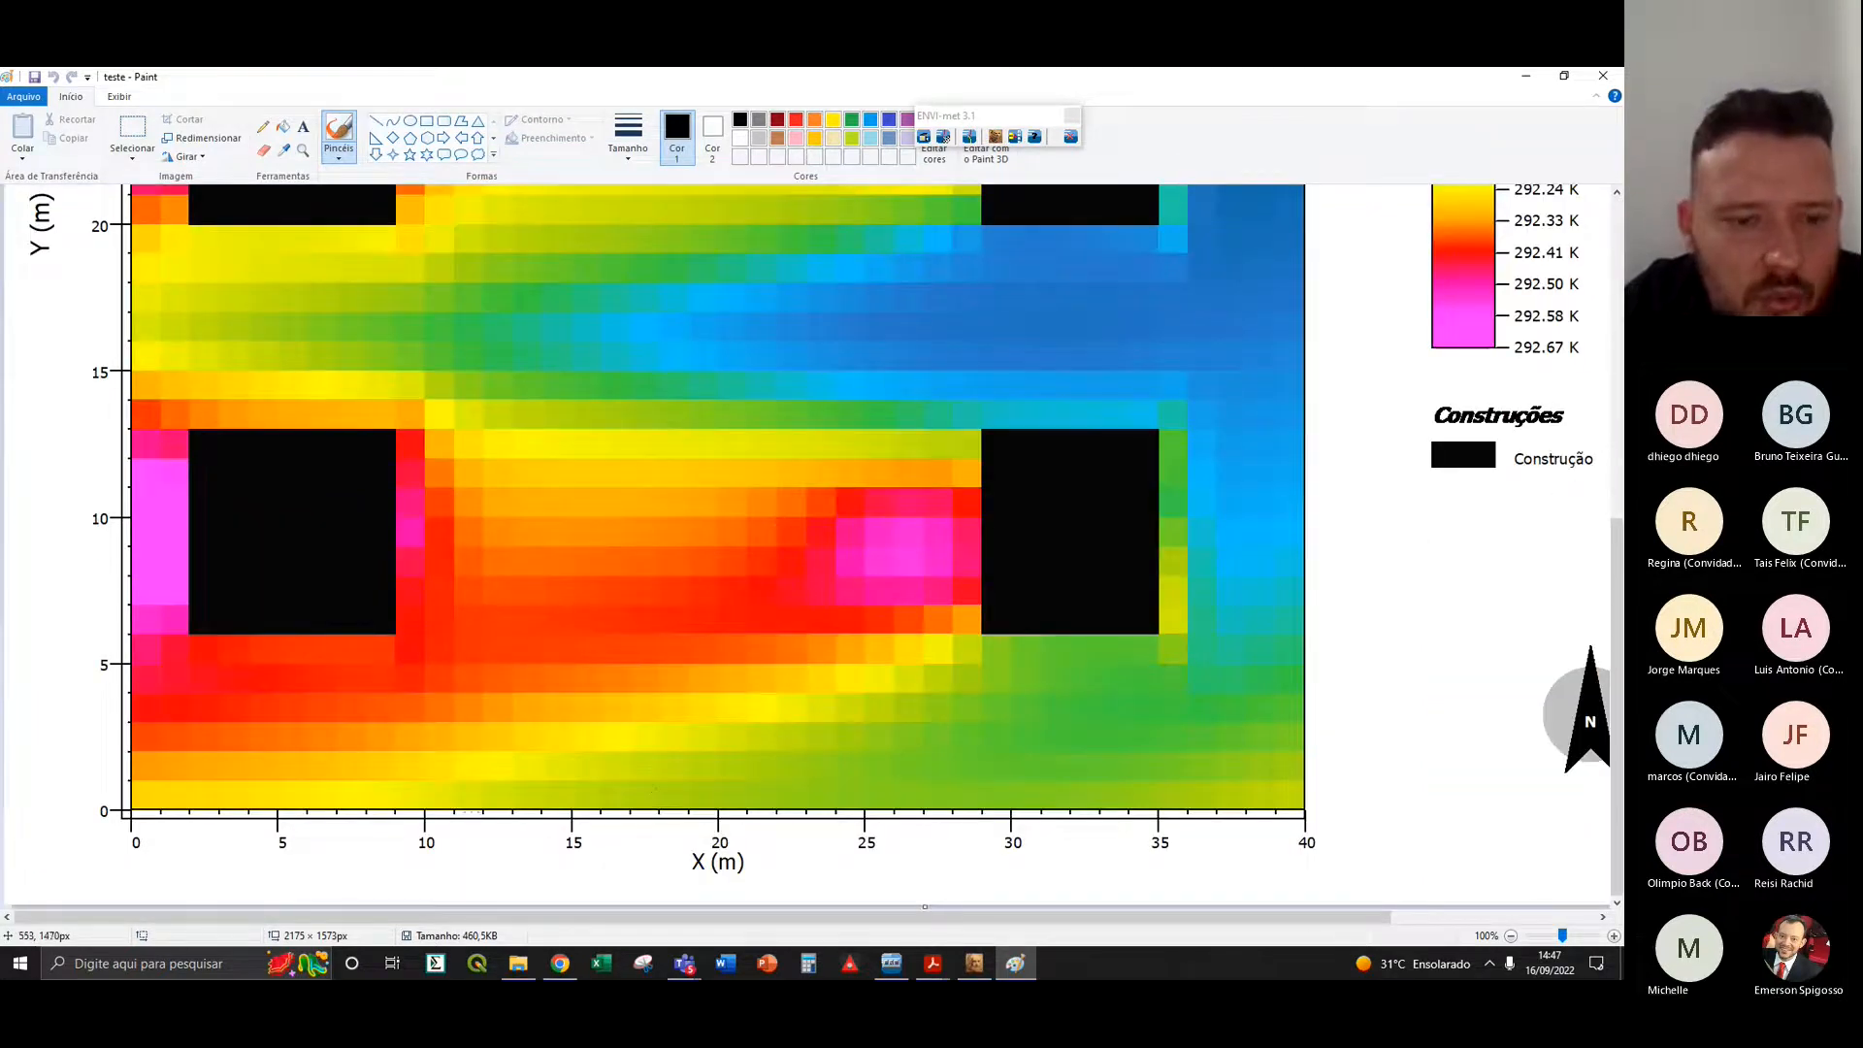
{"action": "scroll", "coordinate": [659, 793], "scroll_direction": "up", "scroll_amount": 4}
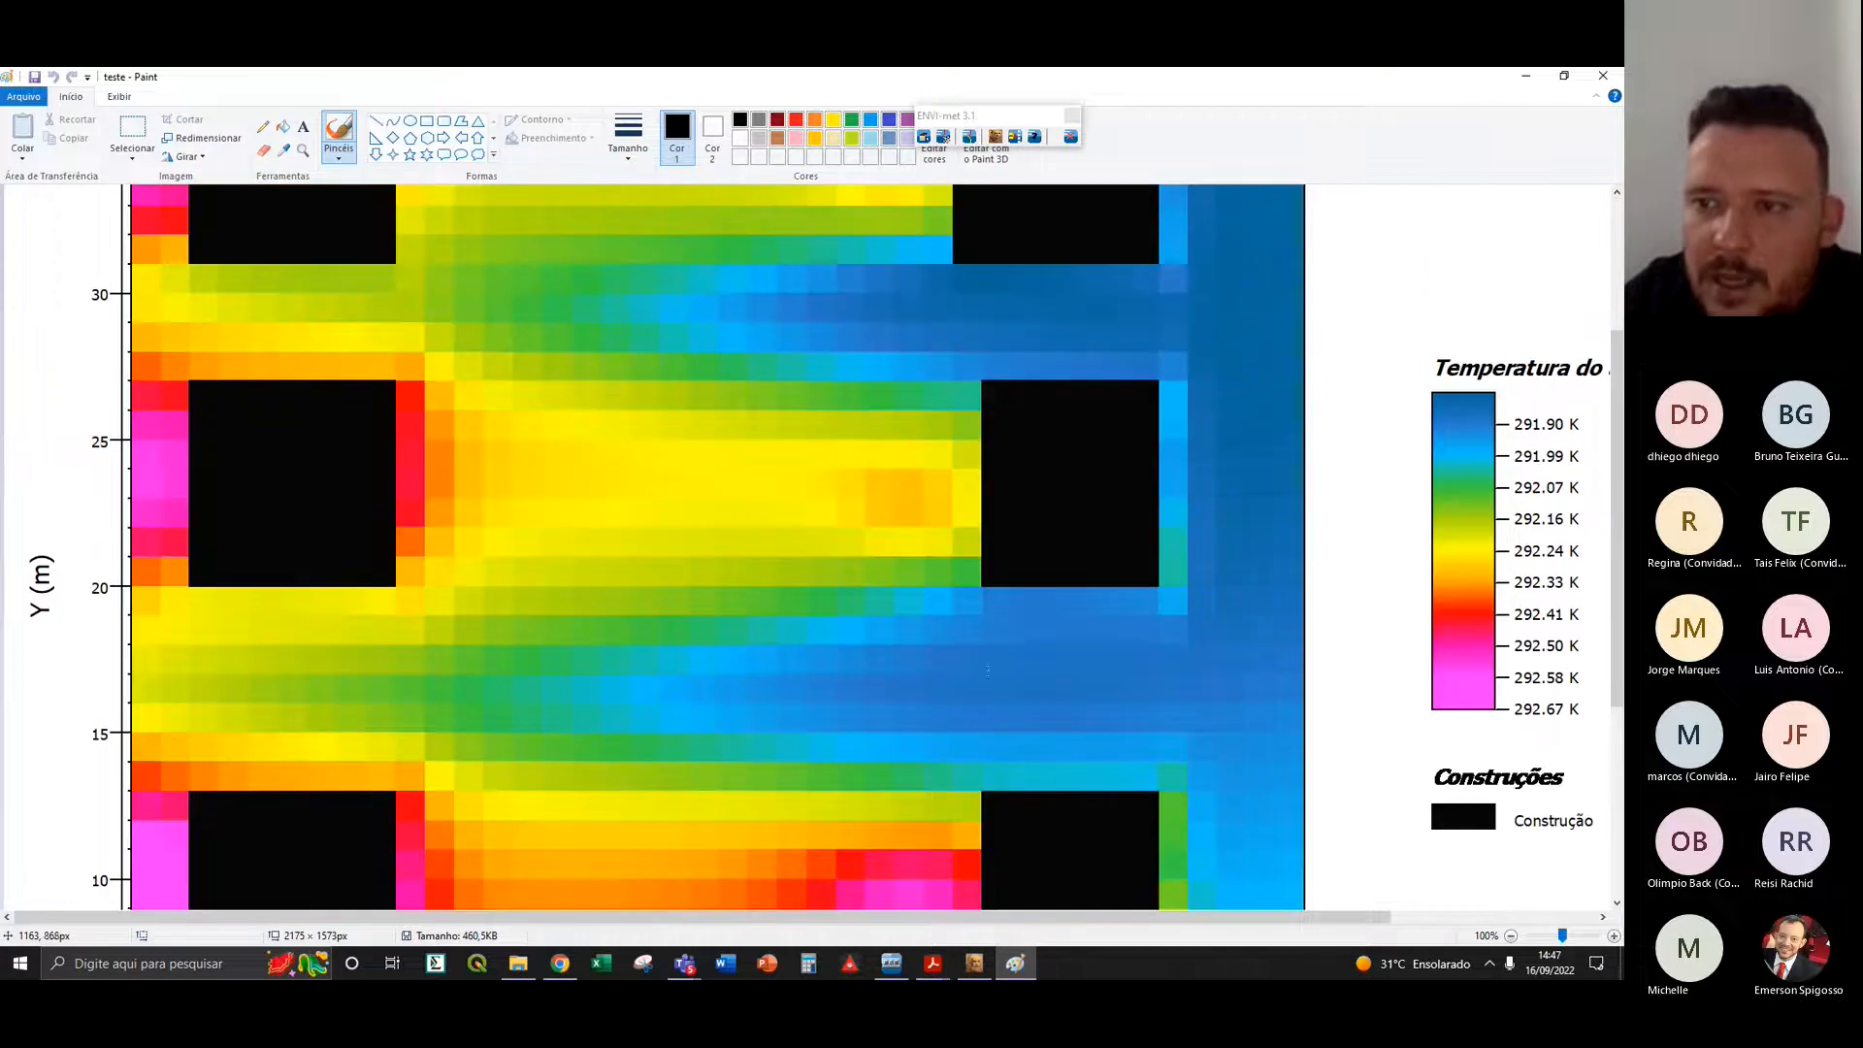
{"action": "left_click", "coordinate": [1605, 75]}
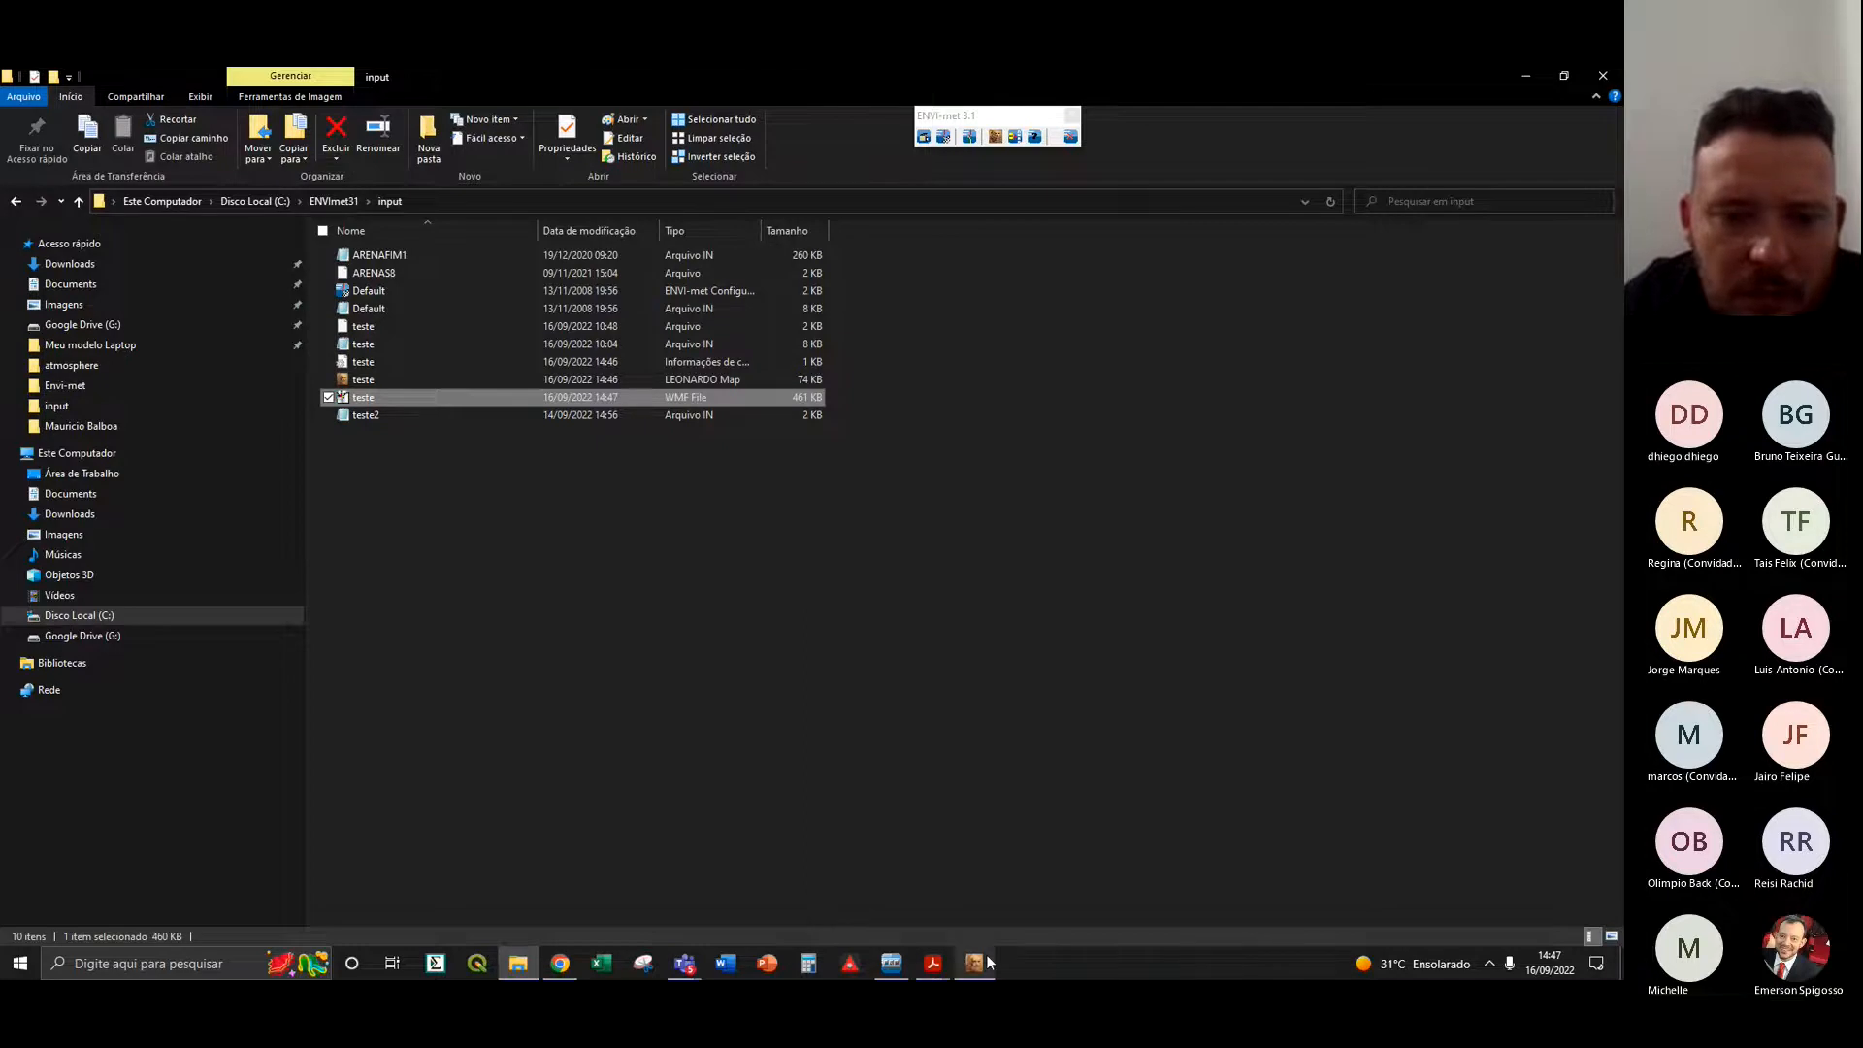
{"action": "left_click", "coordinate": [962, 909]}
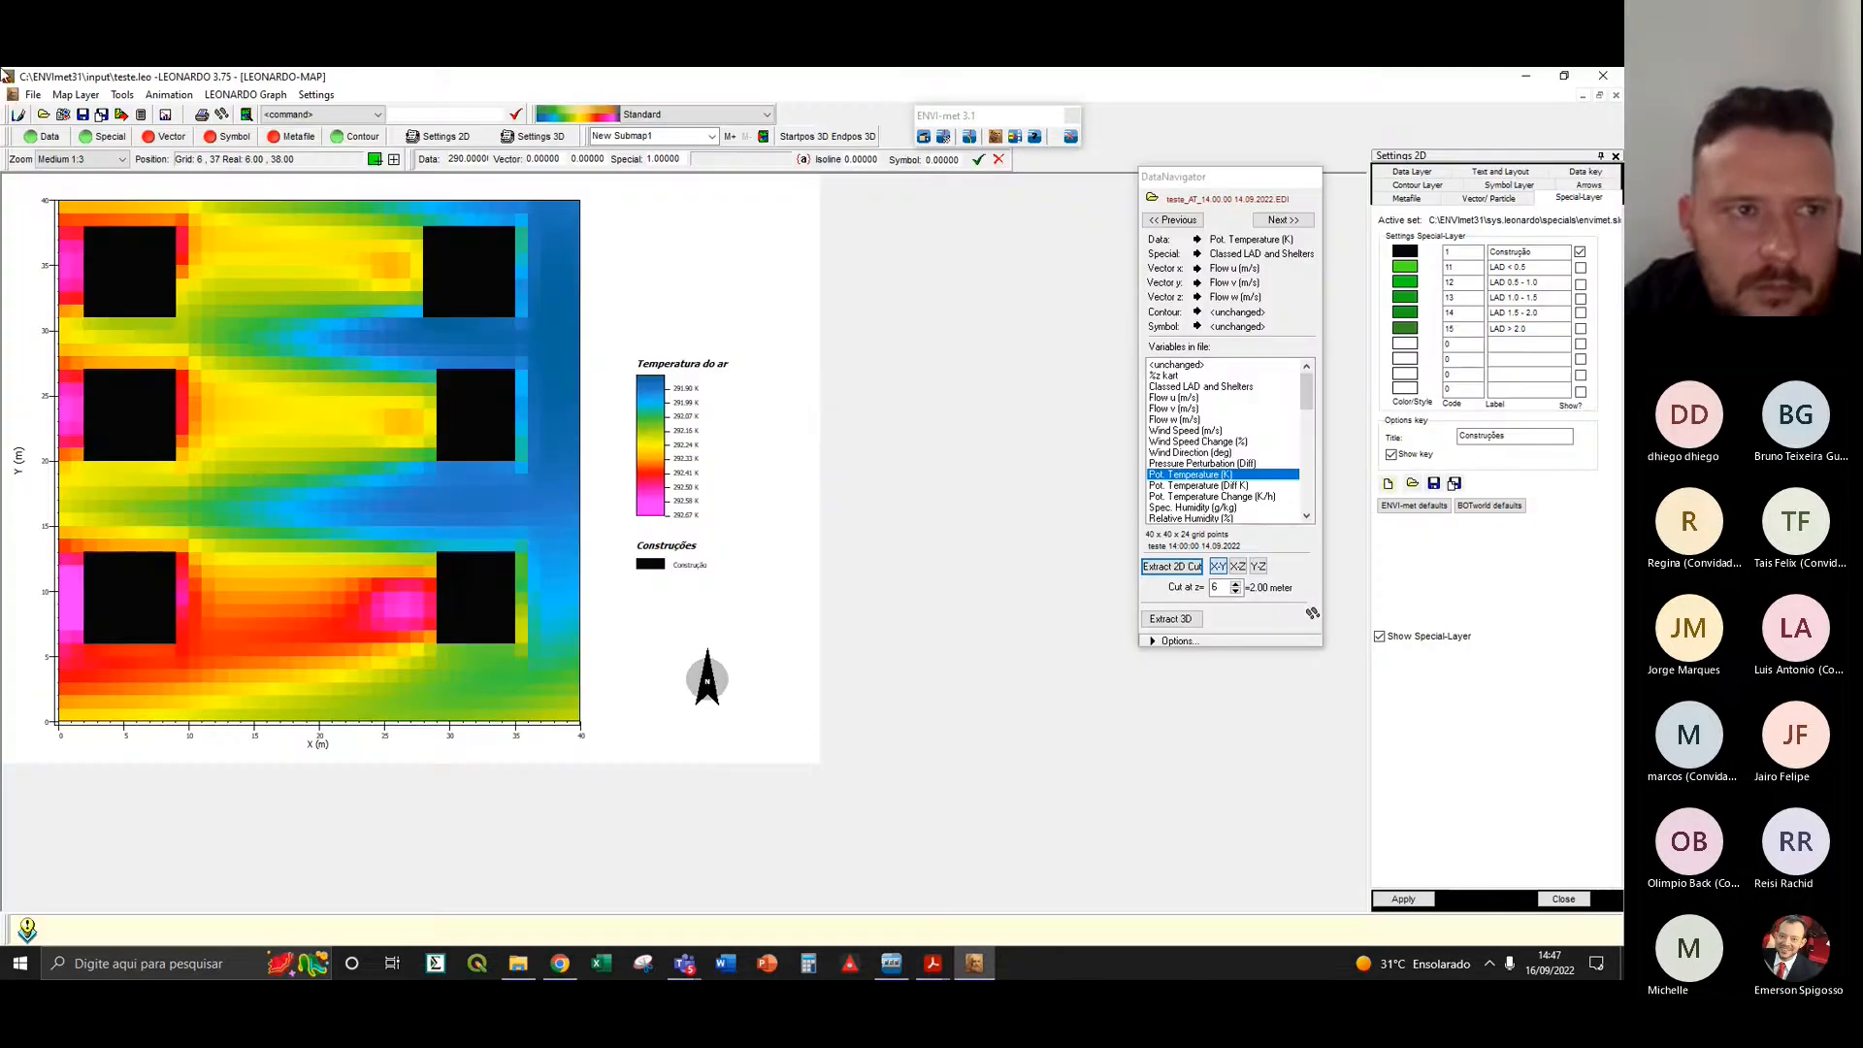
{"action": "left_click", "coordinate": [33, 95]}
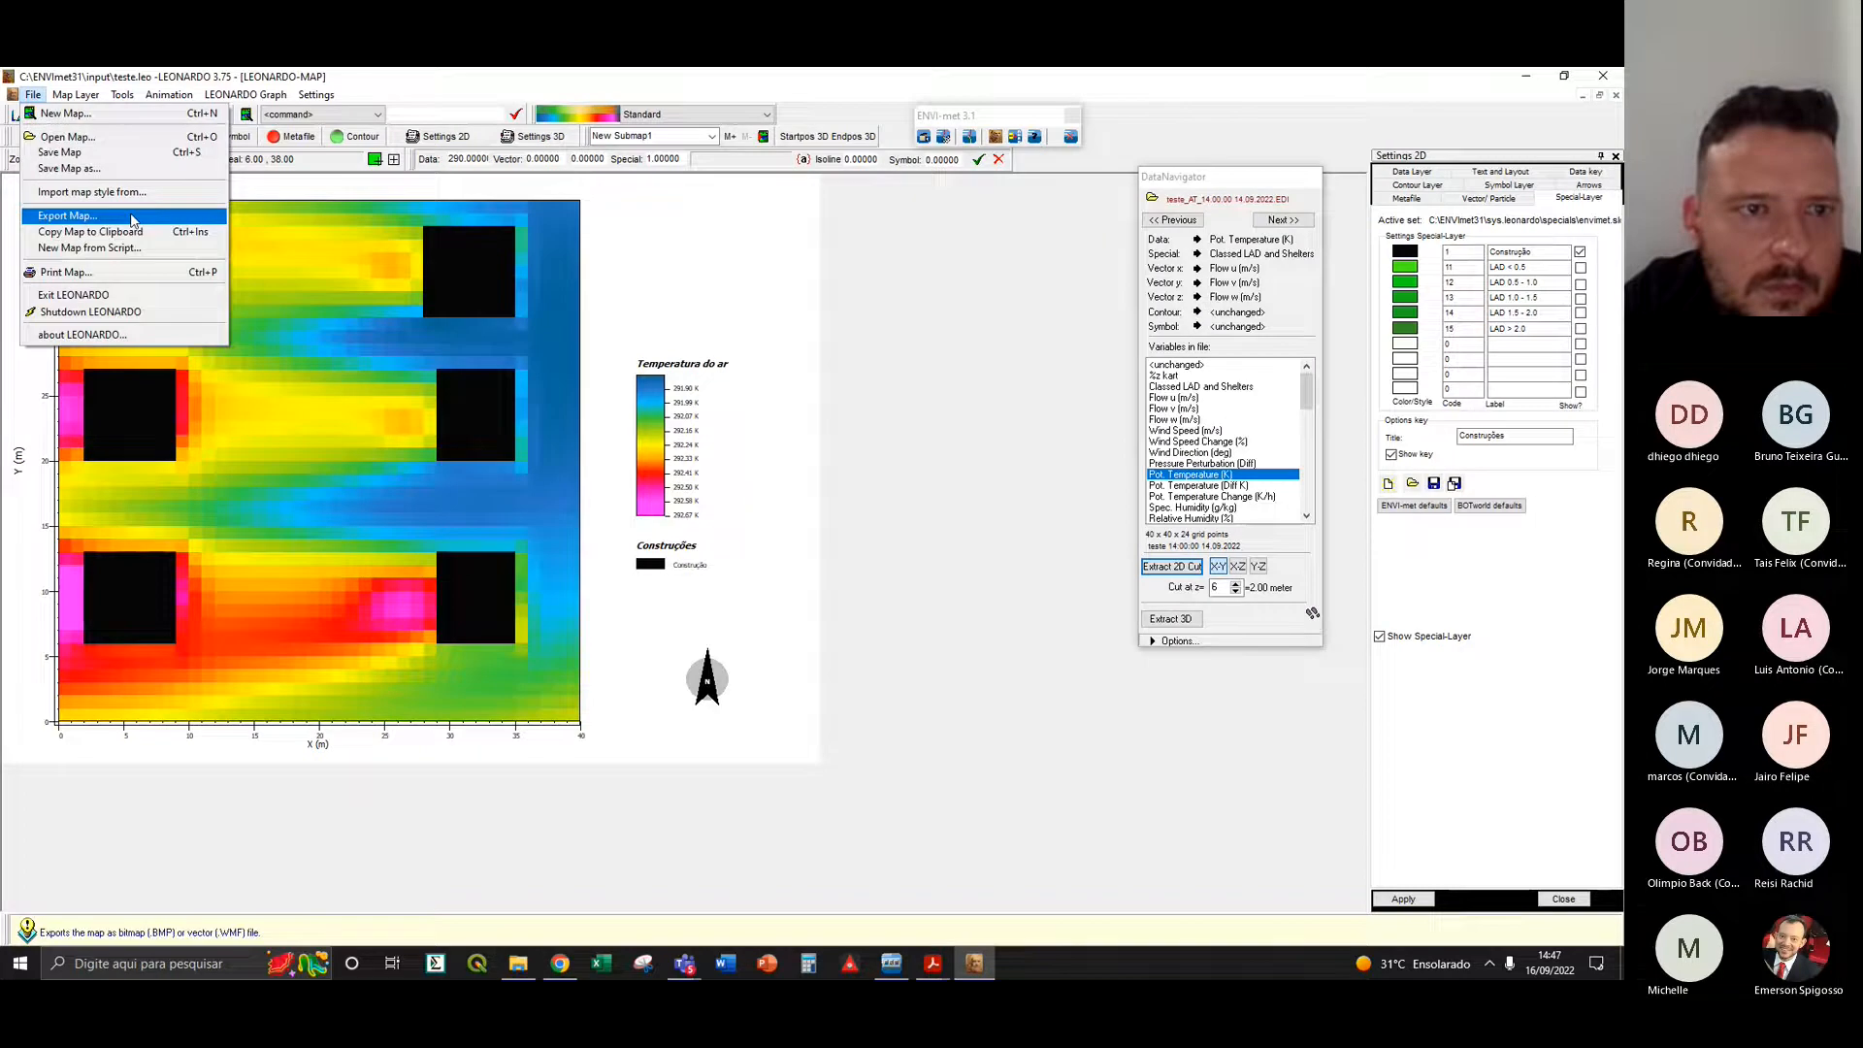
{"action": "left_click", "coordinate": [97, 215]}
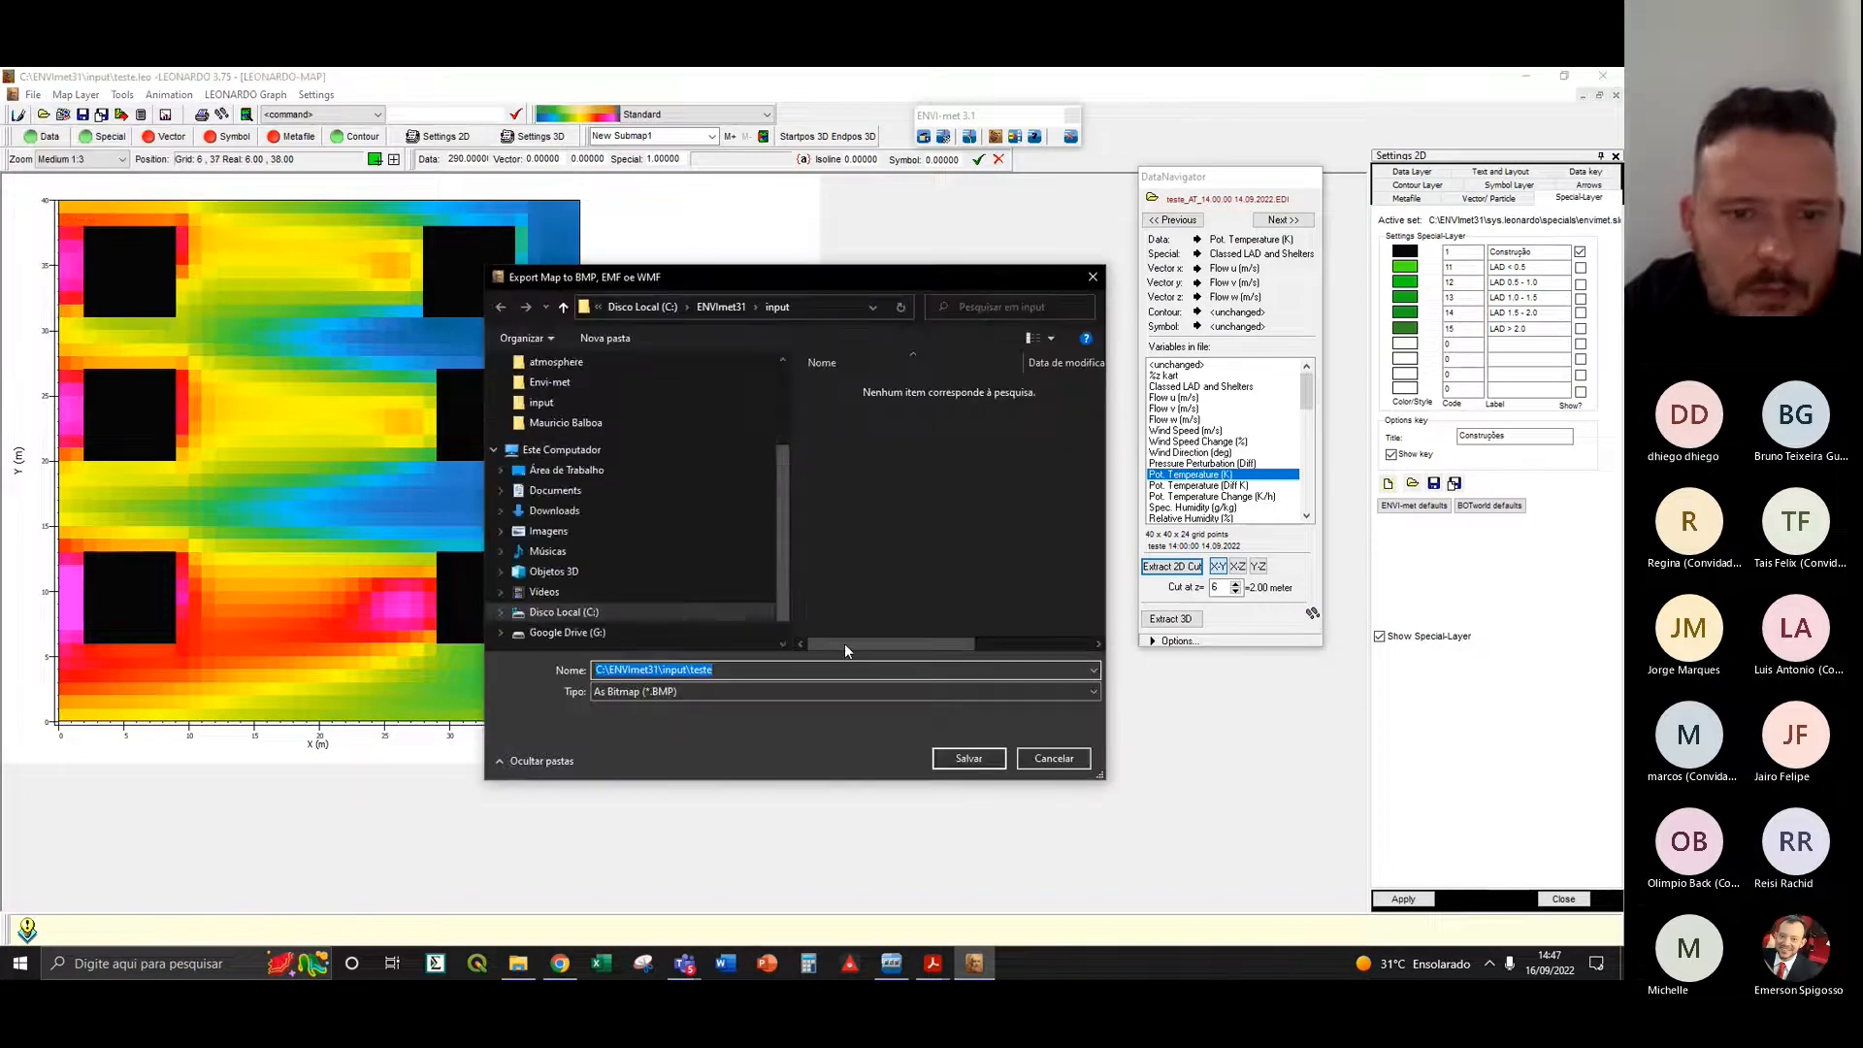
{"action": "double_click", "coordinate": [752, 674]}
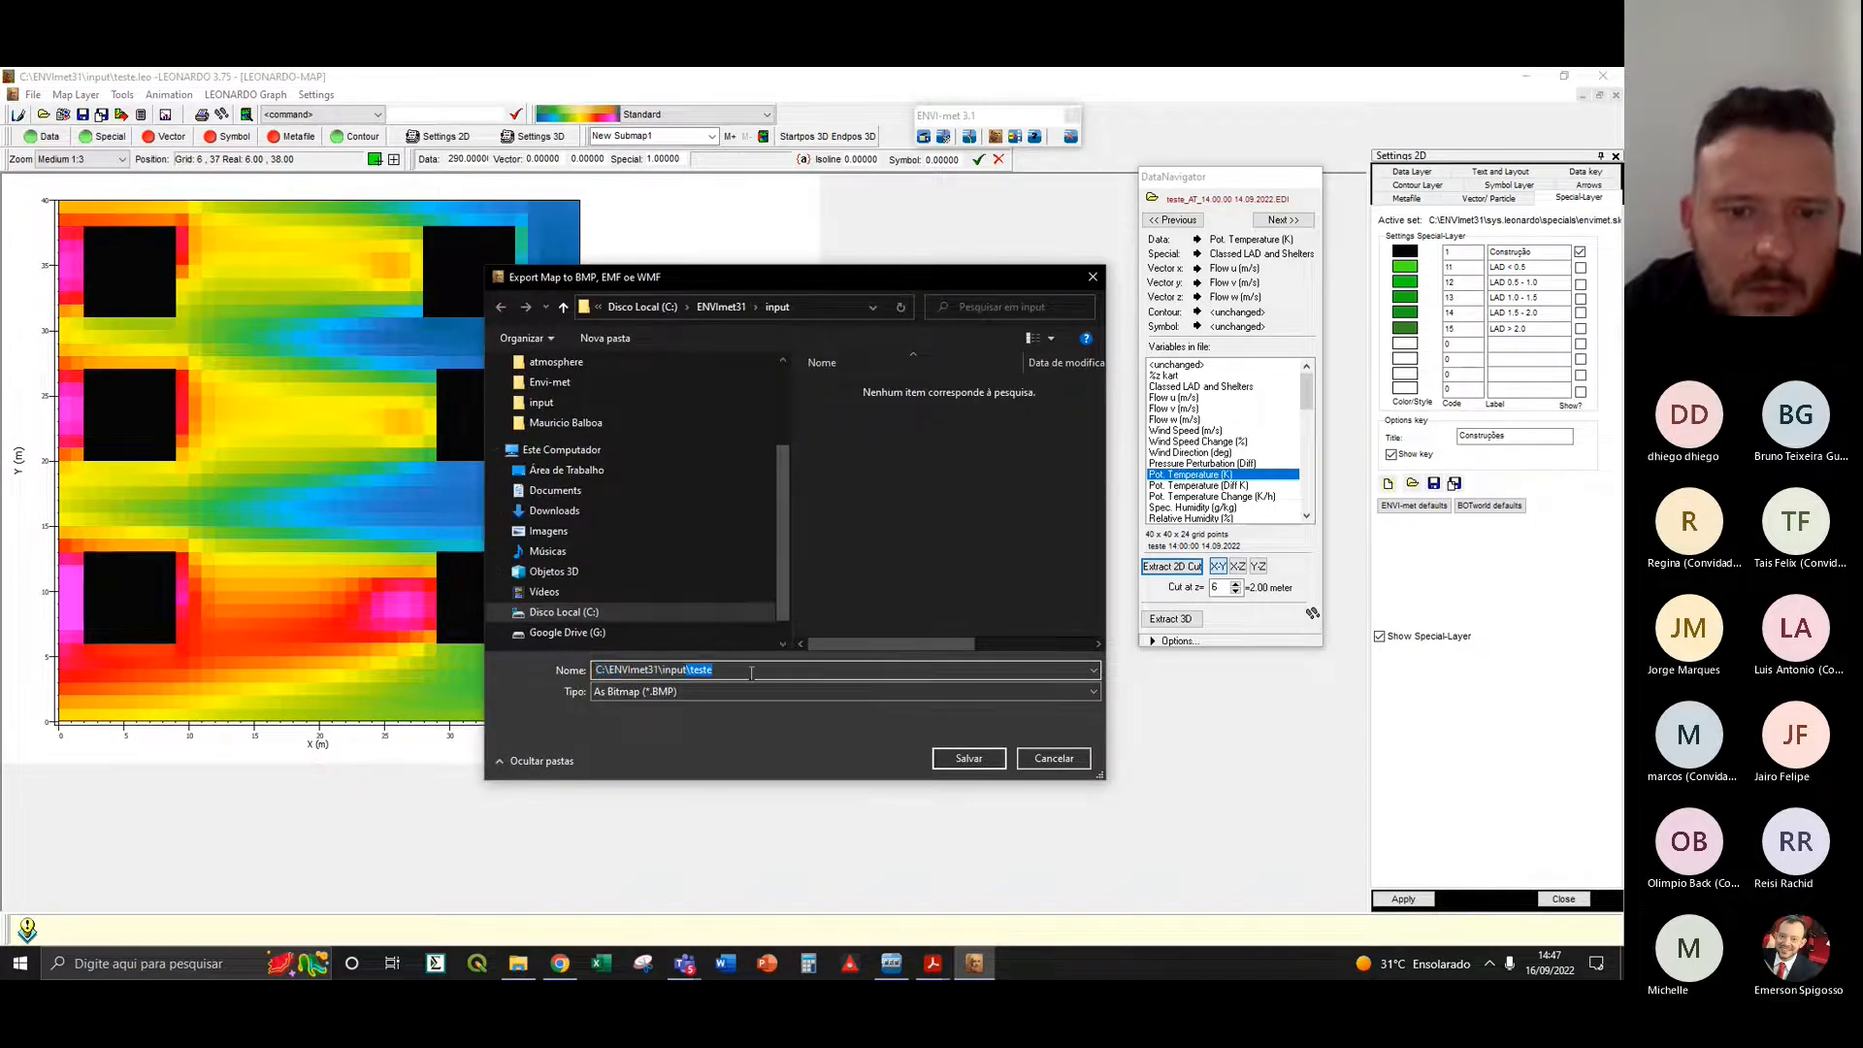
{"action": "left_click", "coordinate": [752, 673]}
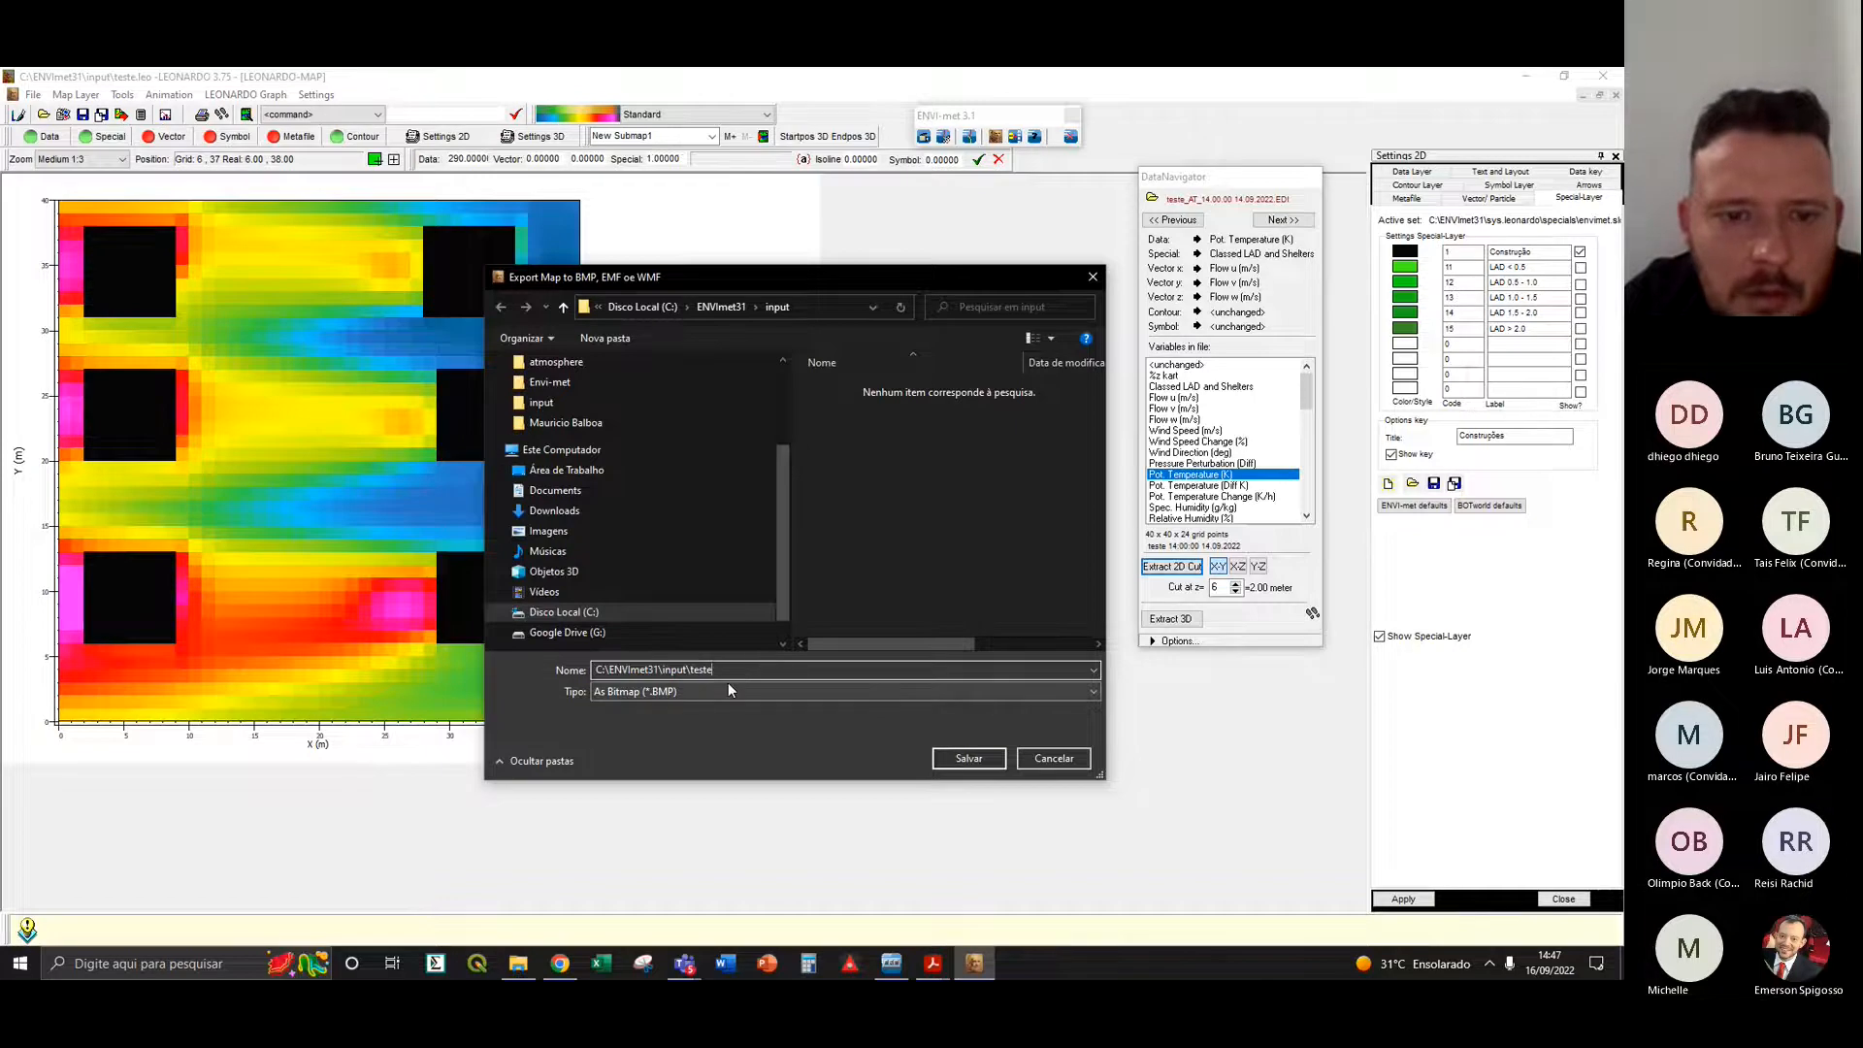
{"action": "left_click", "coordinate": [1064, 760]}
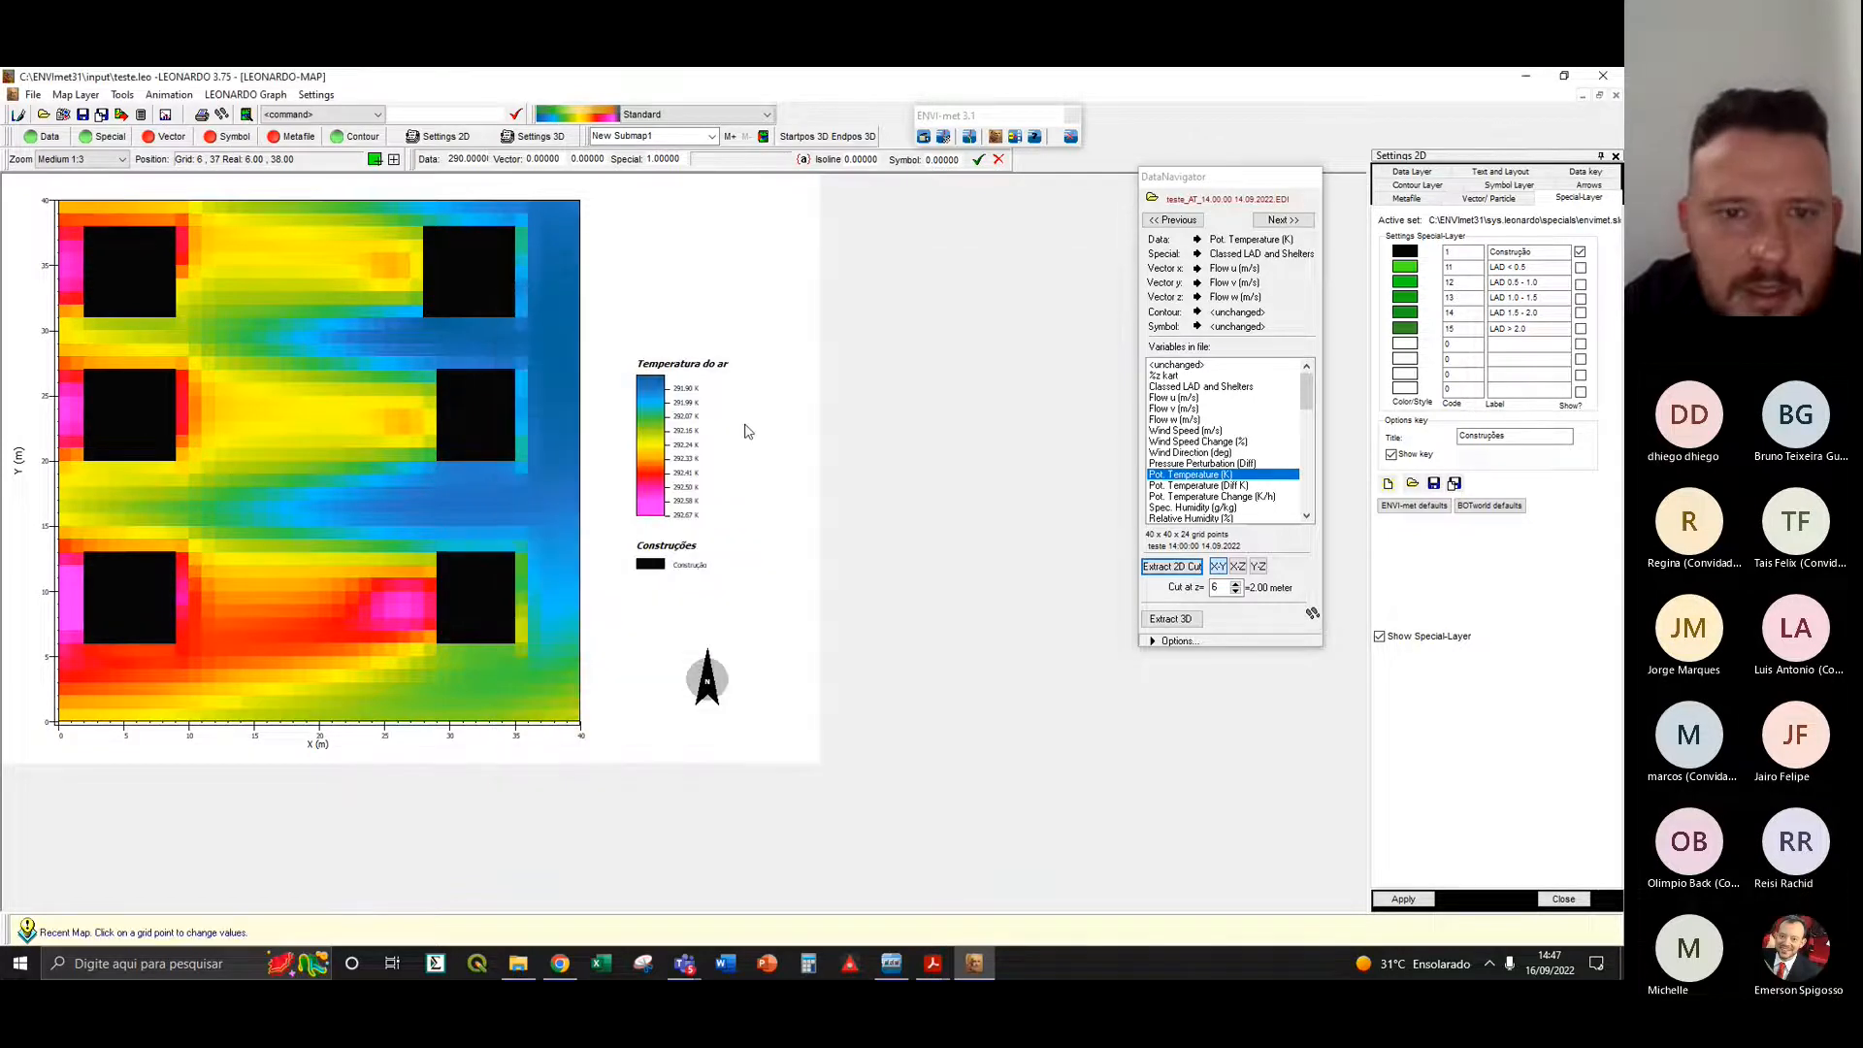
- Save the map in LEONARDO, then open the map export settings and cancel them without exporting
{"action": "left_click", "coordinate": [33, 95]}
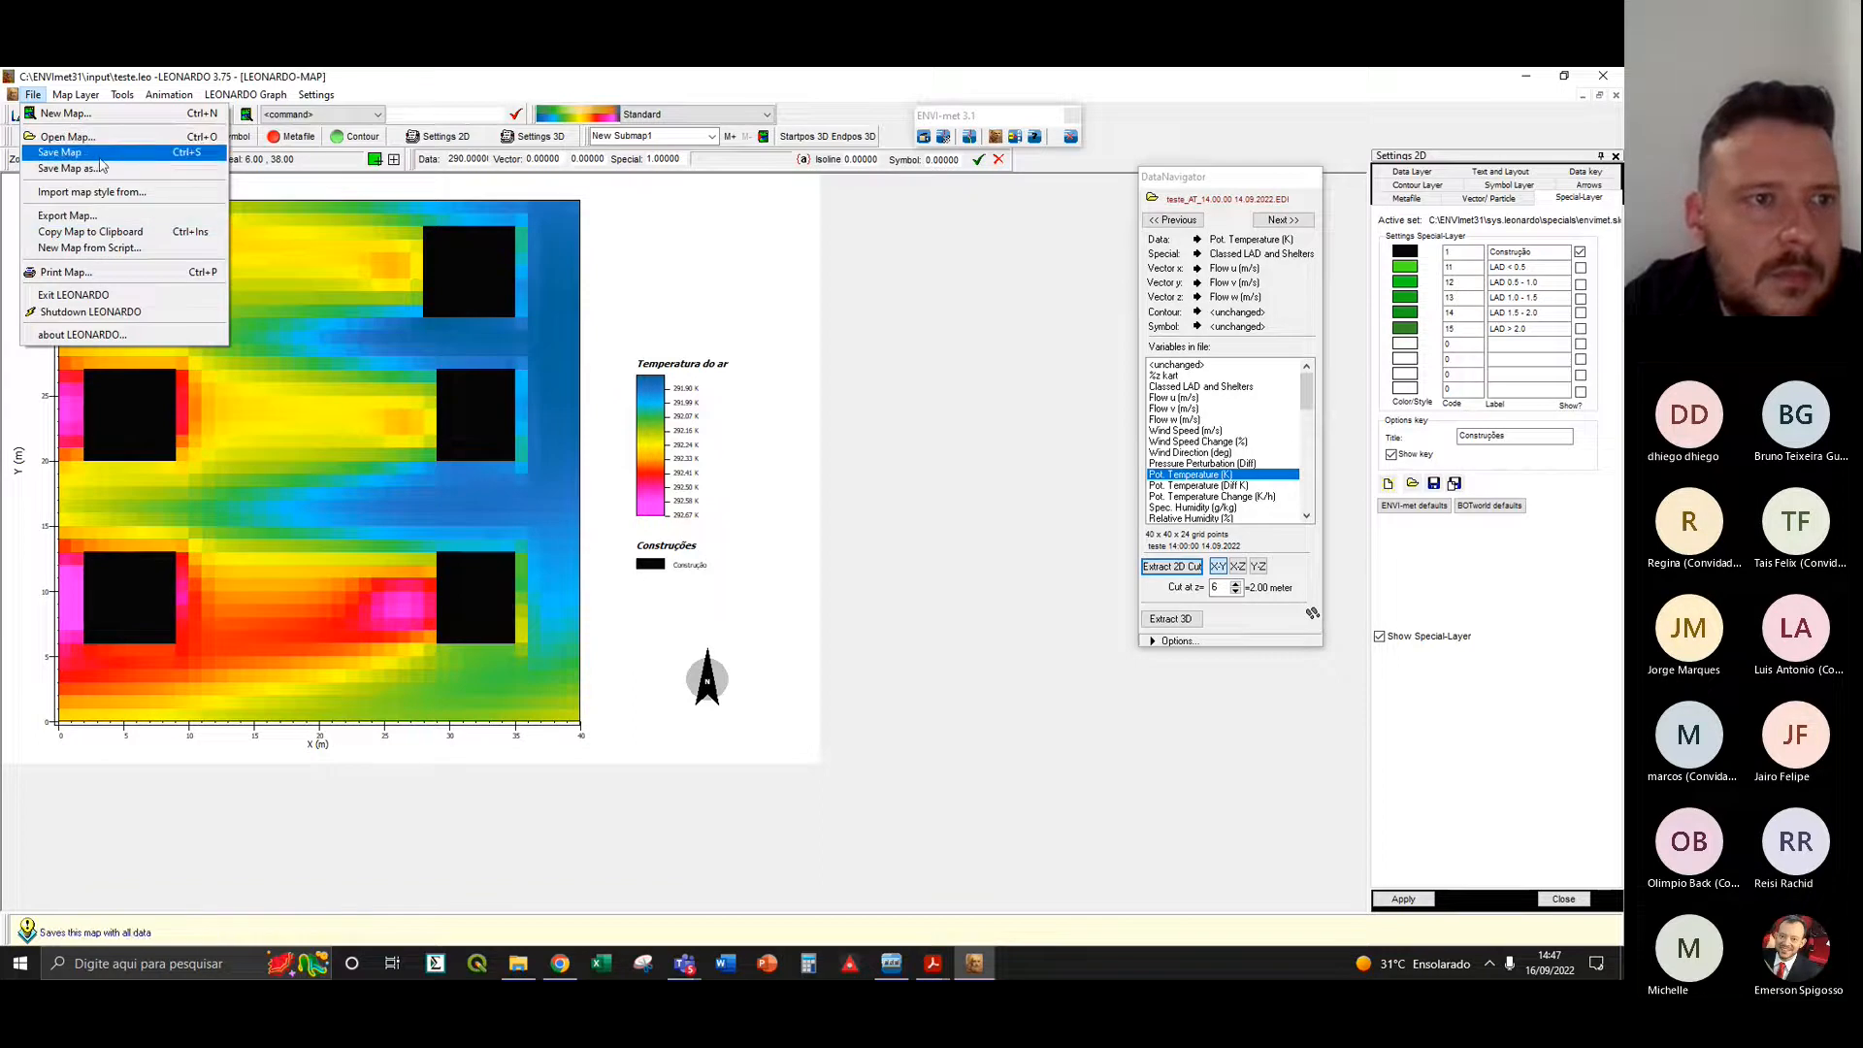
{"action": "left_click", "coordinate": [101, 155]}
{"action": "left_click", "coordinate": [33, 94]}
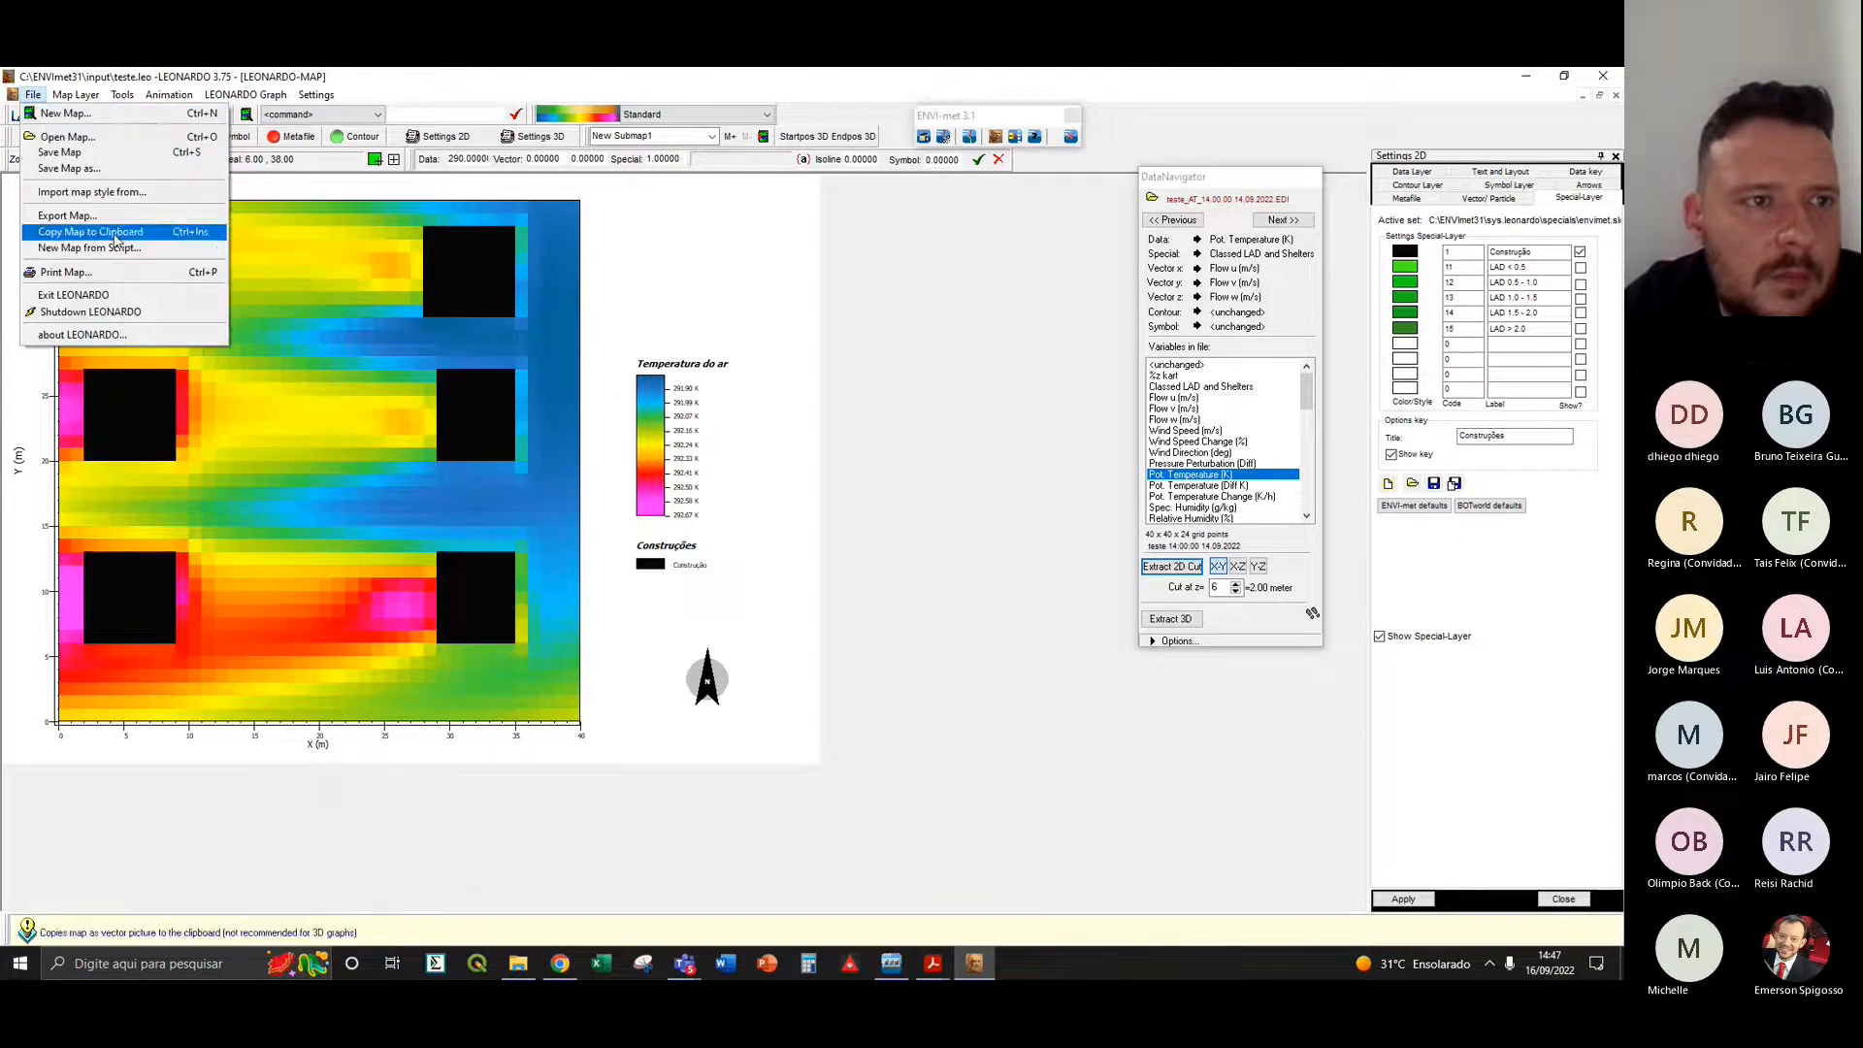
{"action": "left_click", "coordinate": [66, 215]}
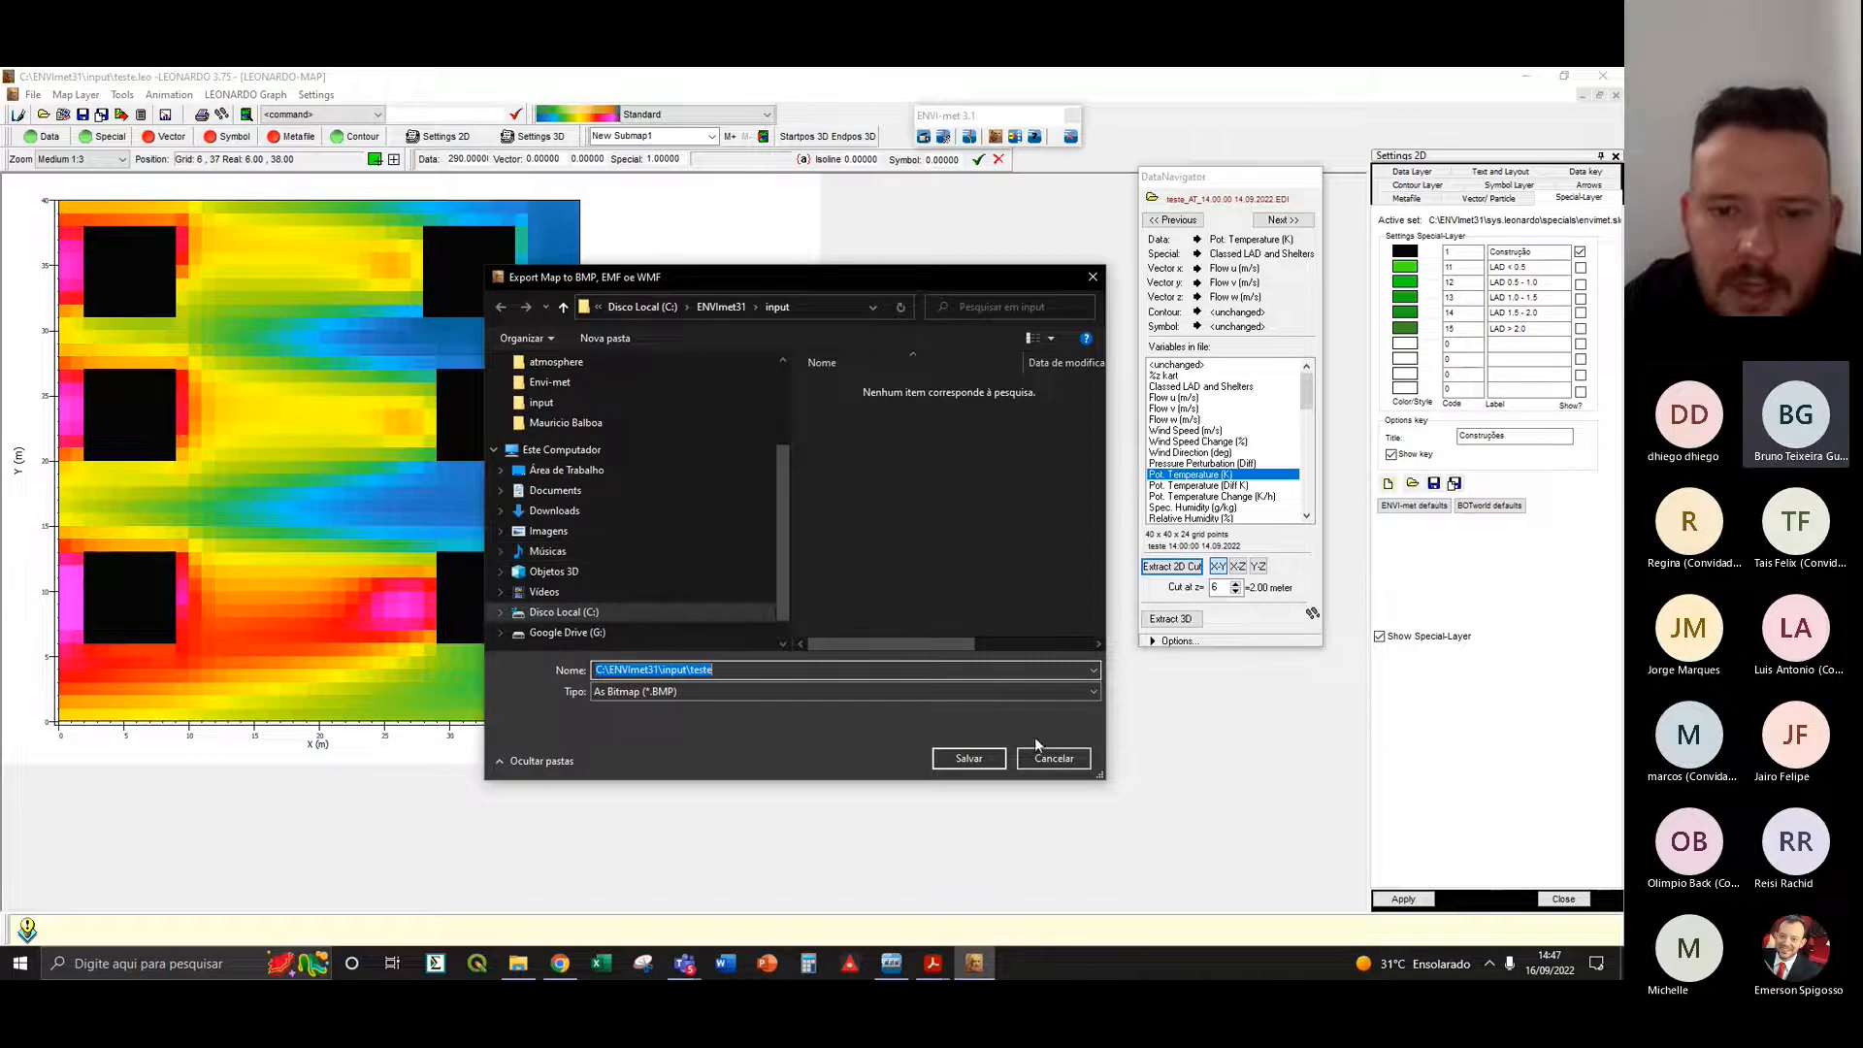
{"action": "left_click", "coordinate": [1054, 757]}
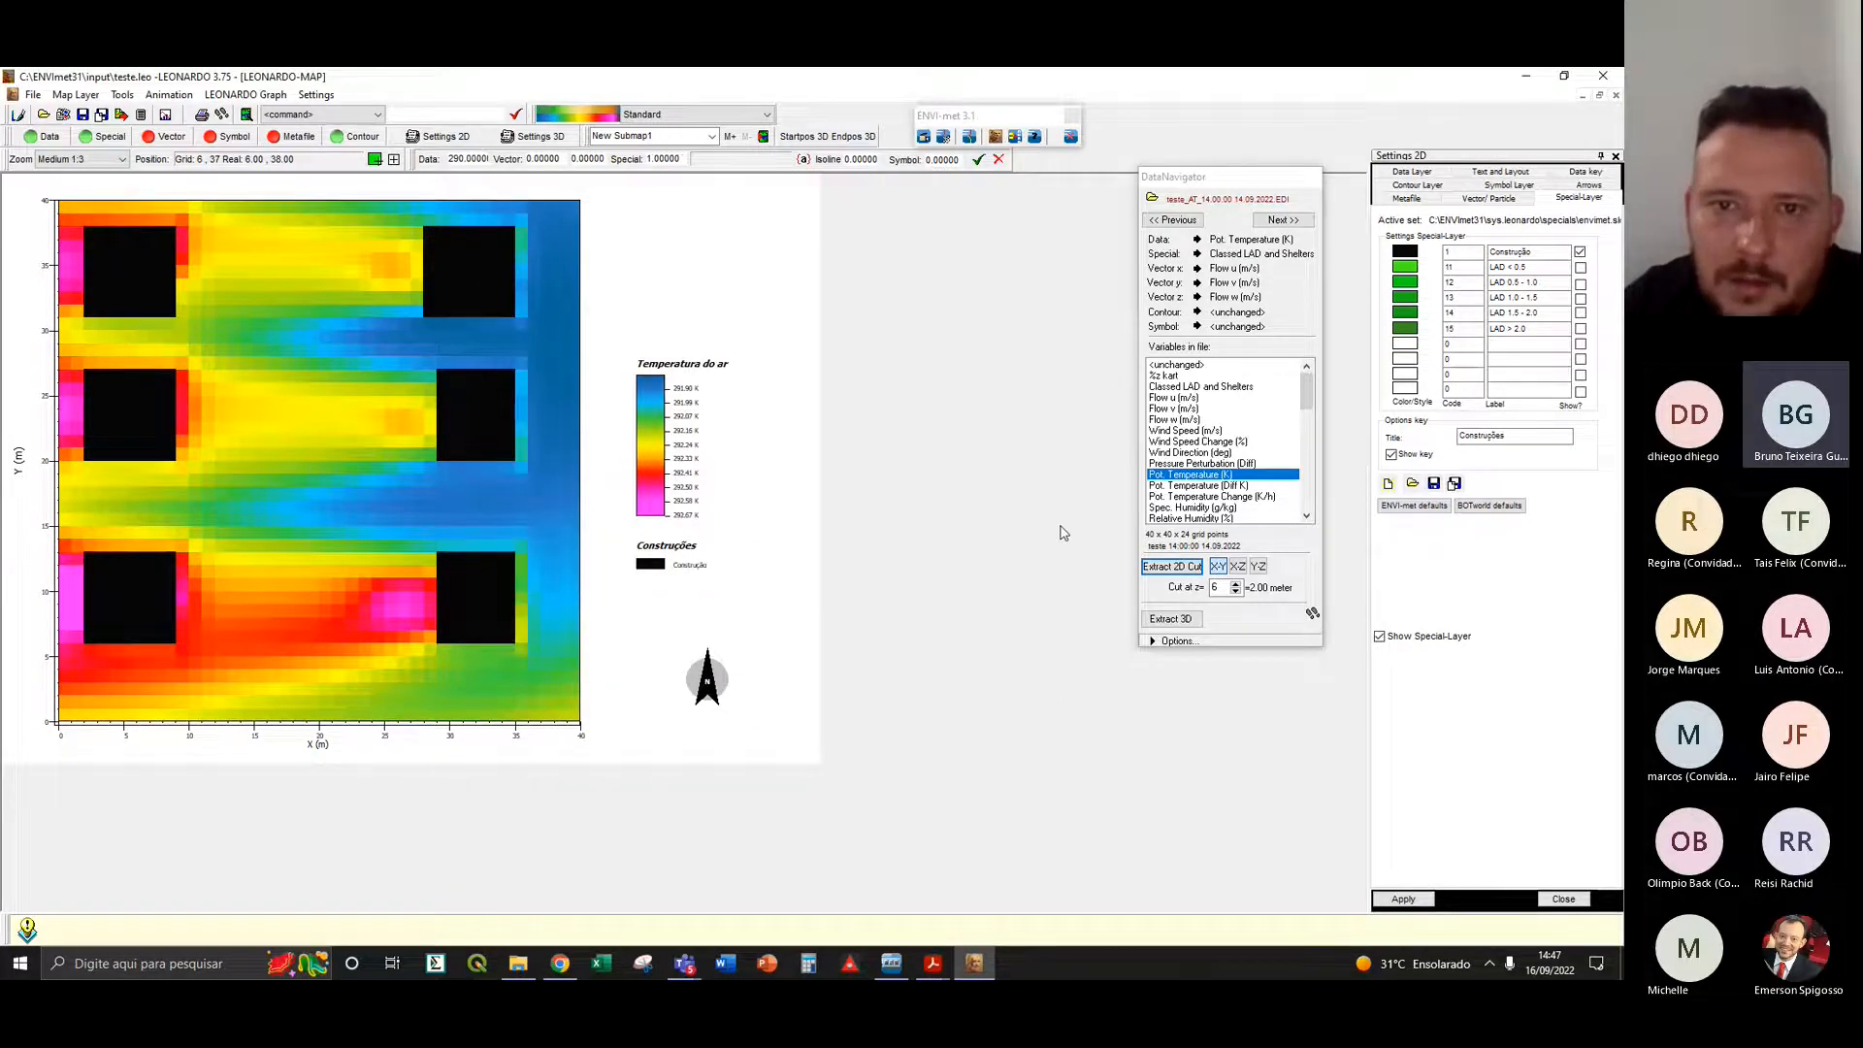
- Export the map to the input folder as a metafile (*.WMF) named teste2
{"action": "left_click", "coordinate": [33, 94]}
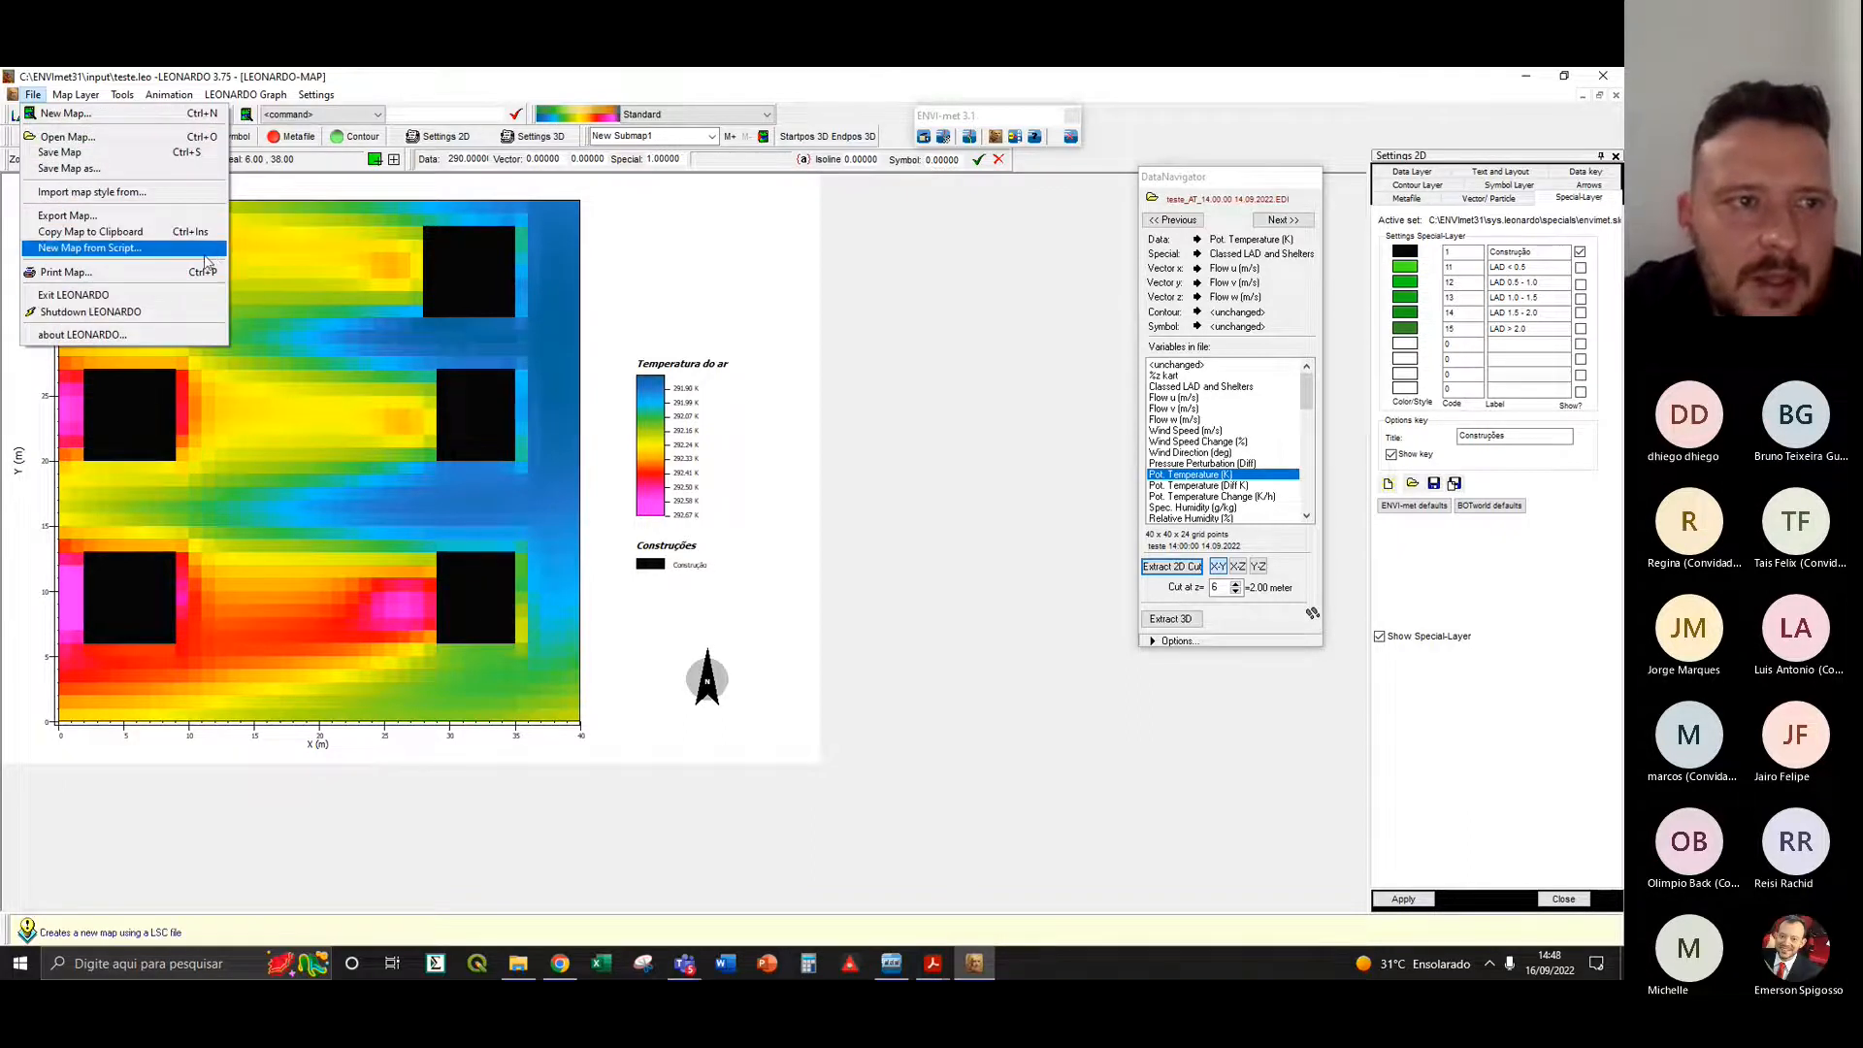
{"action": "left_click", "coordinate": [126, 215]}
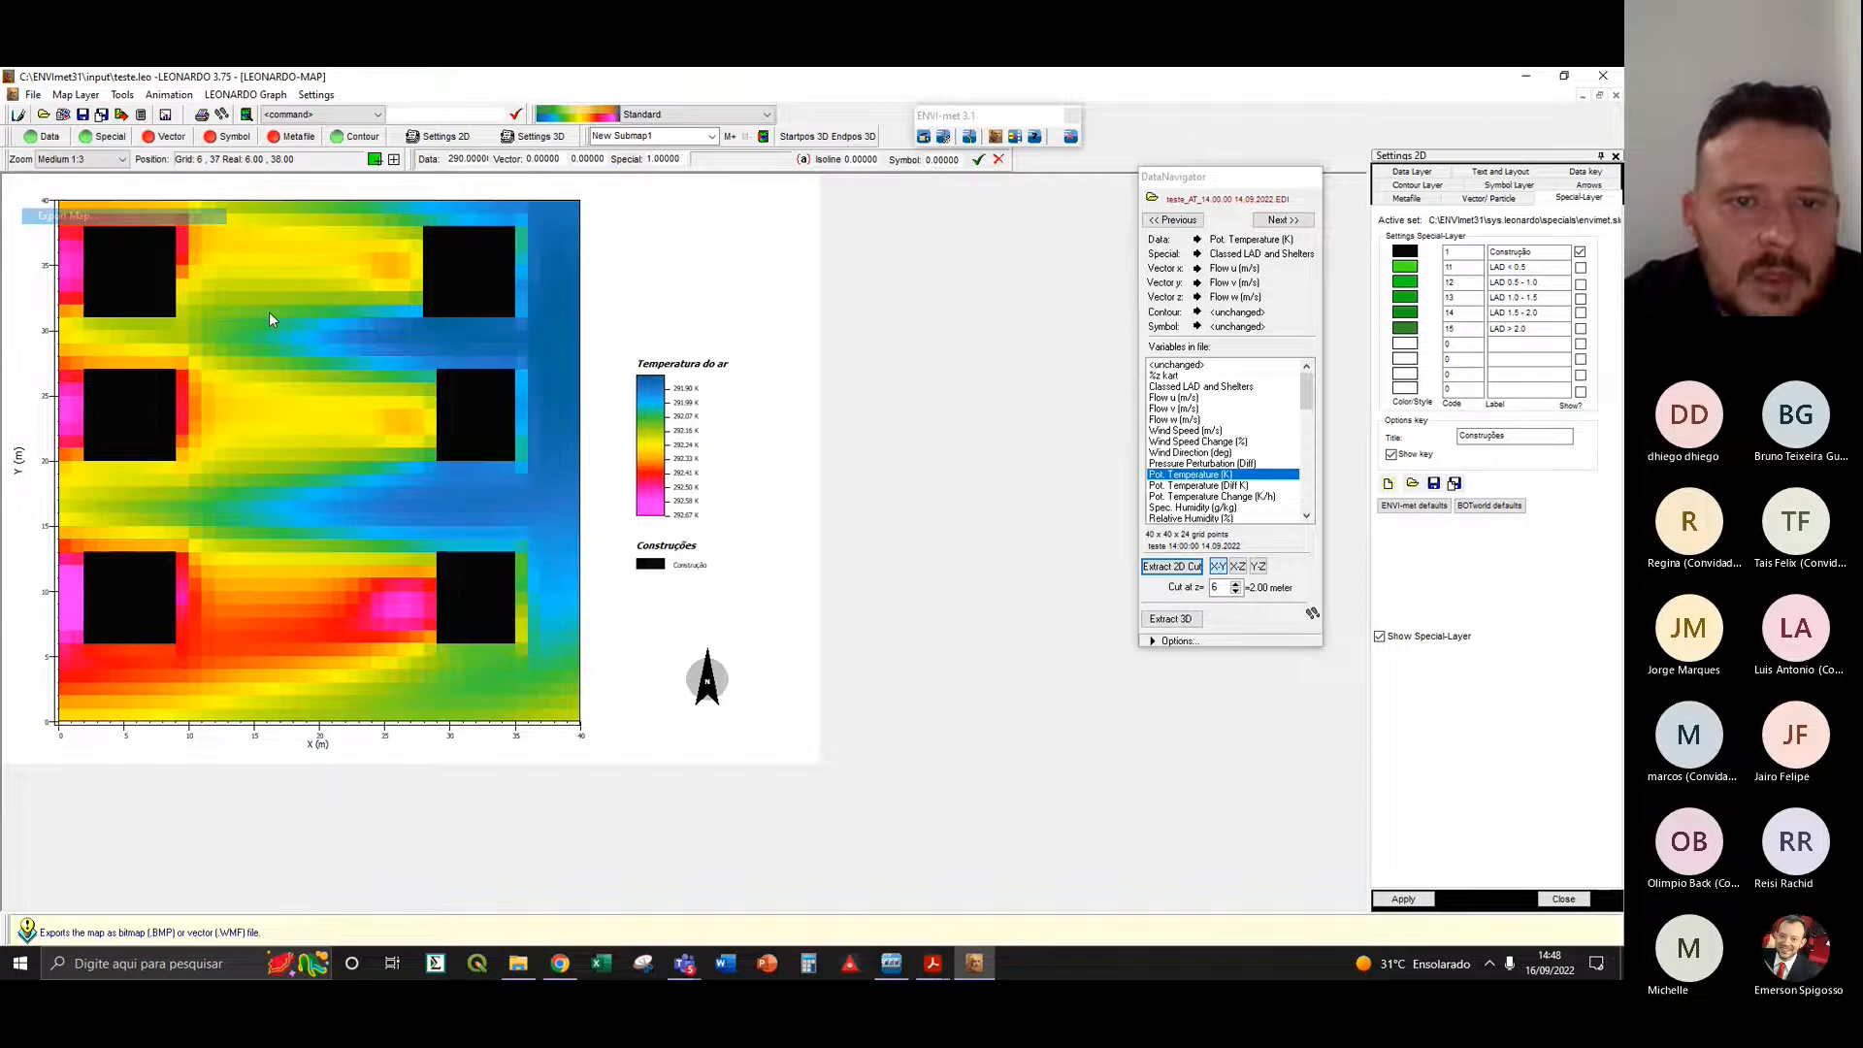
{"action": "left_click", "coordinate": [696, 691]}
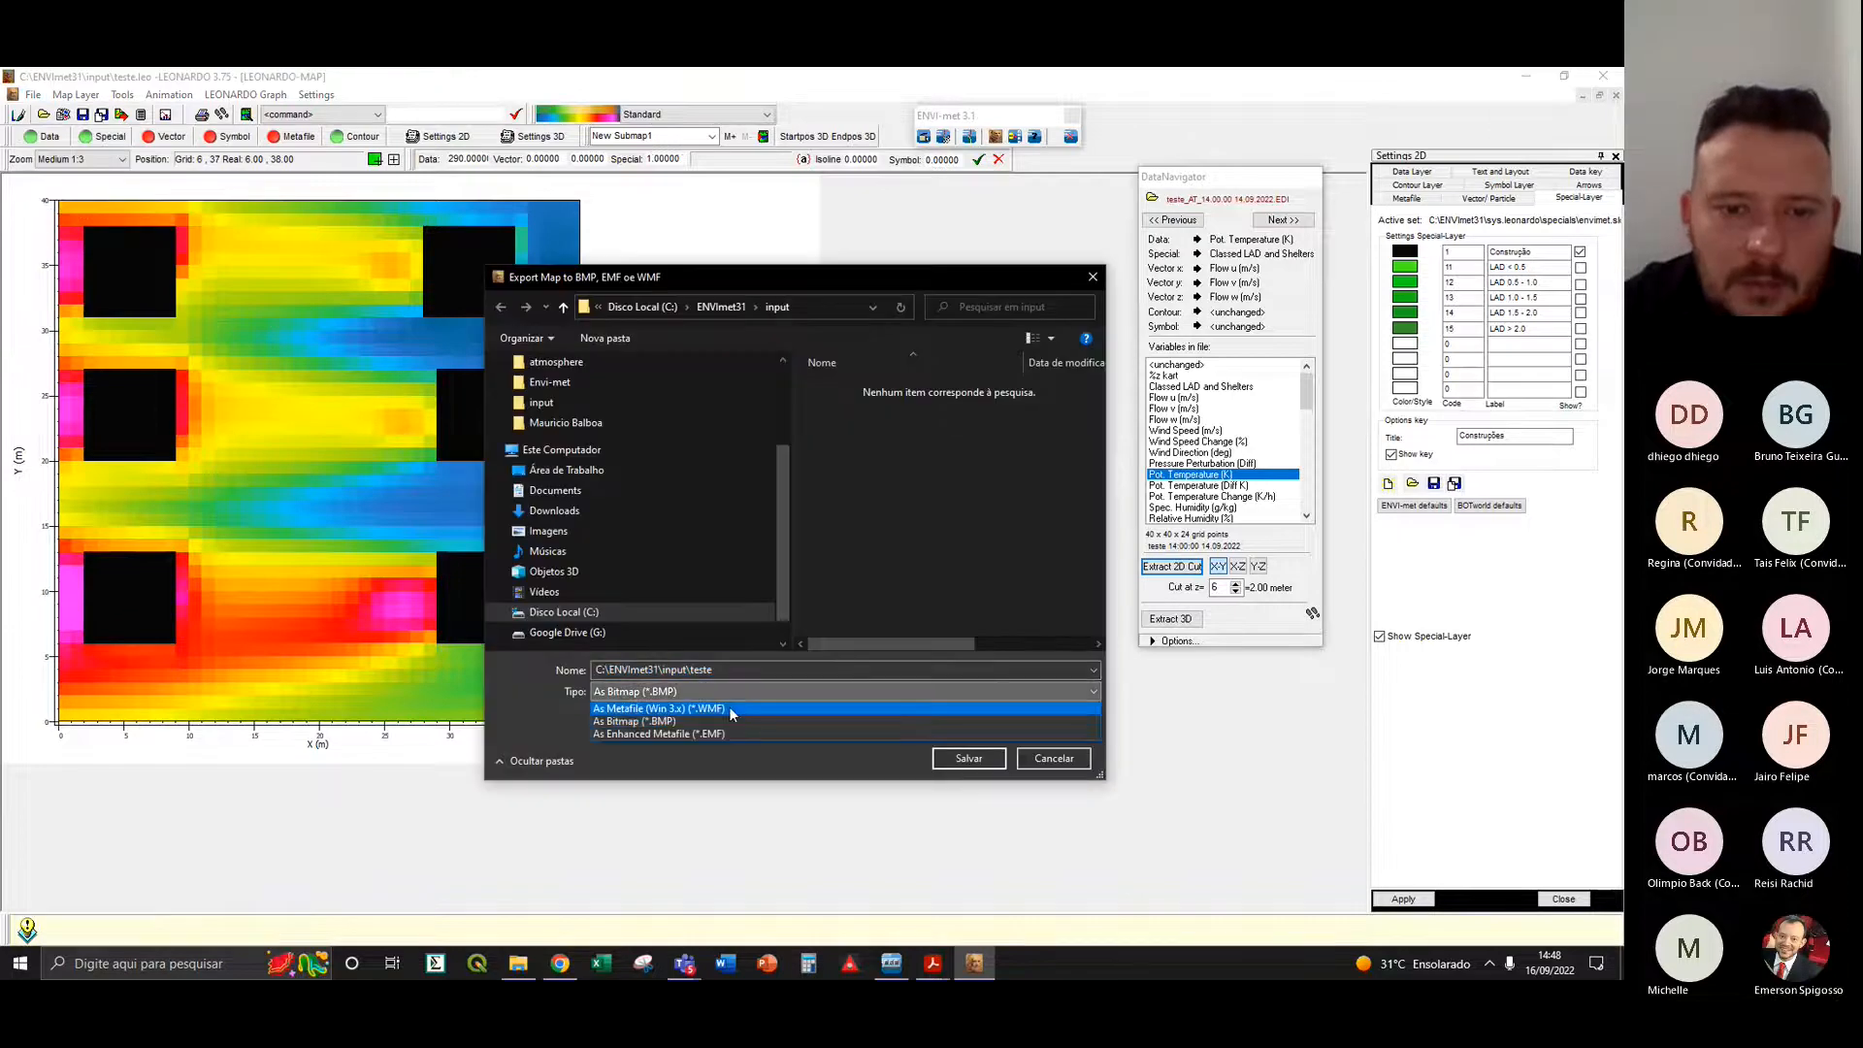
{"action": "left_click", "coordinate": [730, 707]}
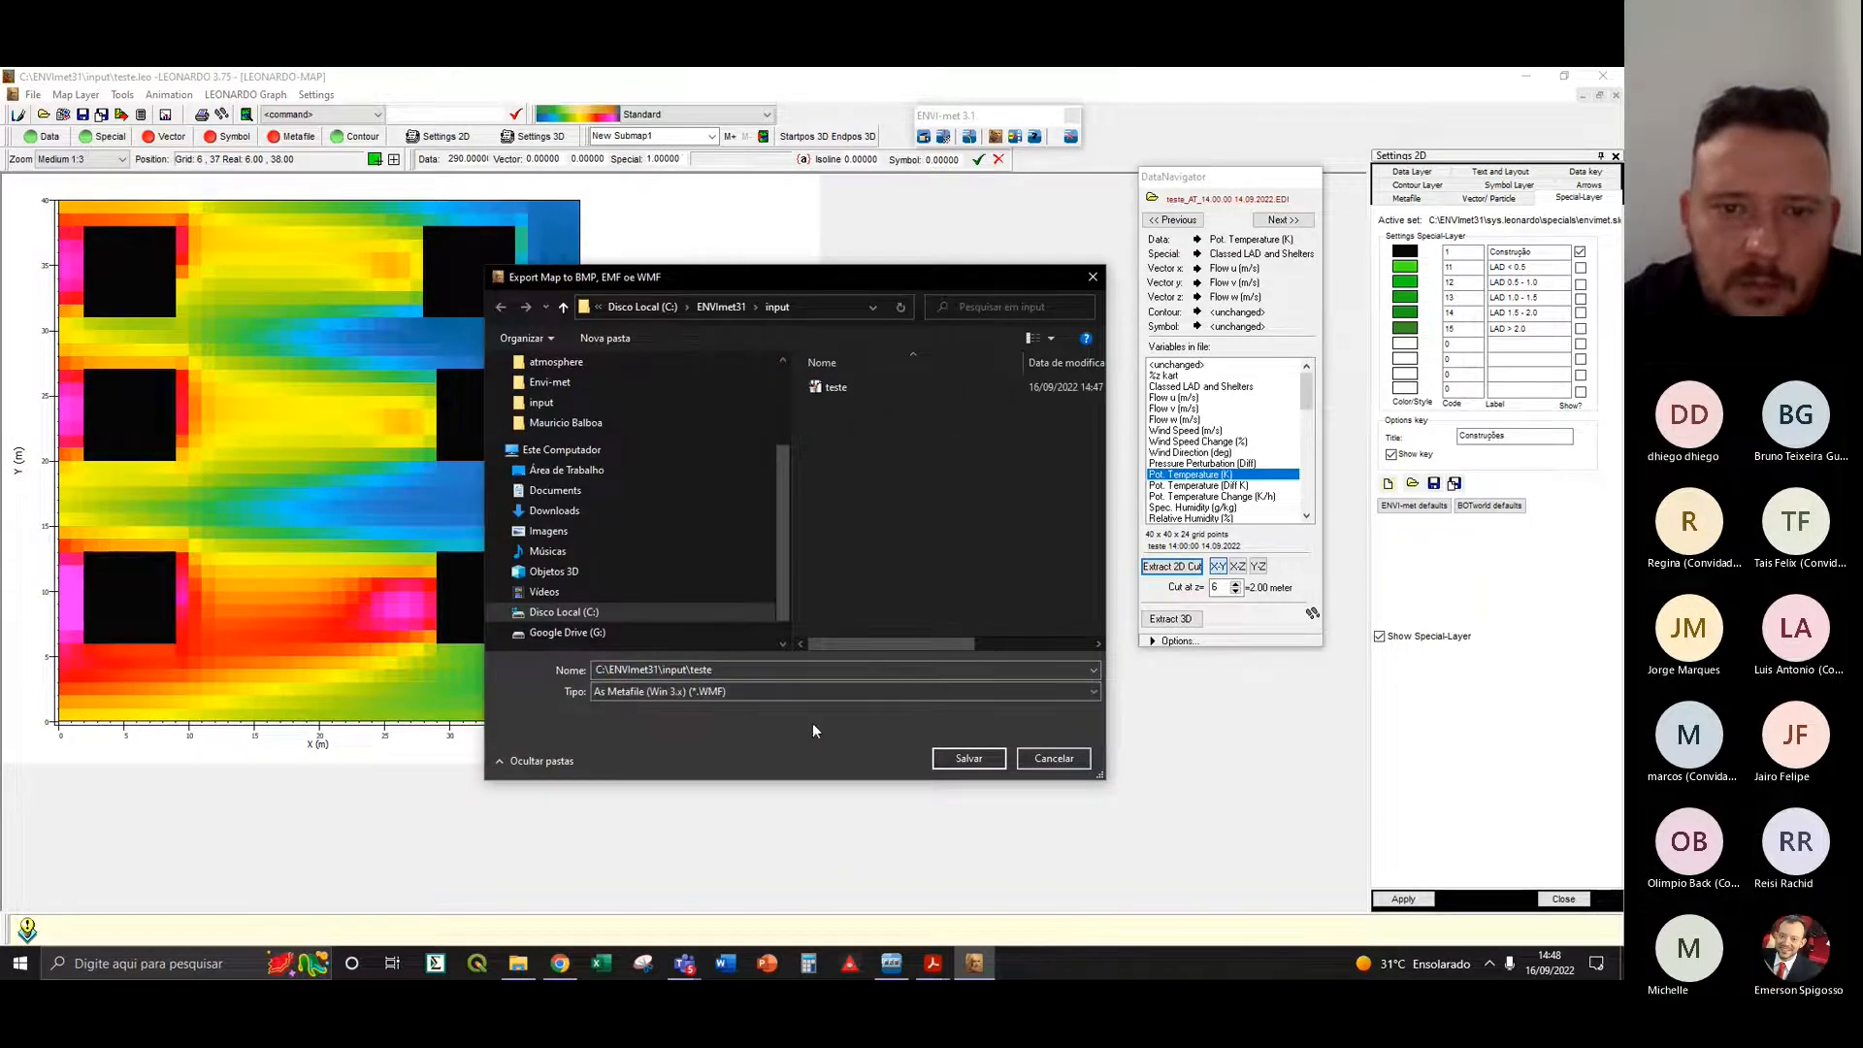
{"action": "double_click", "coordinate": [747, 671]}
{"action": "type", "text": "teste2"}
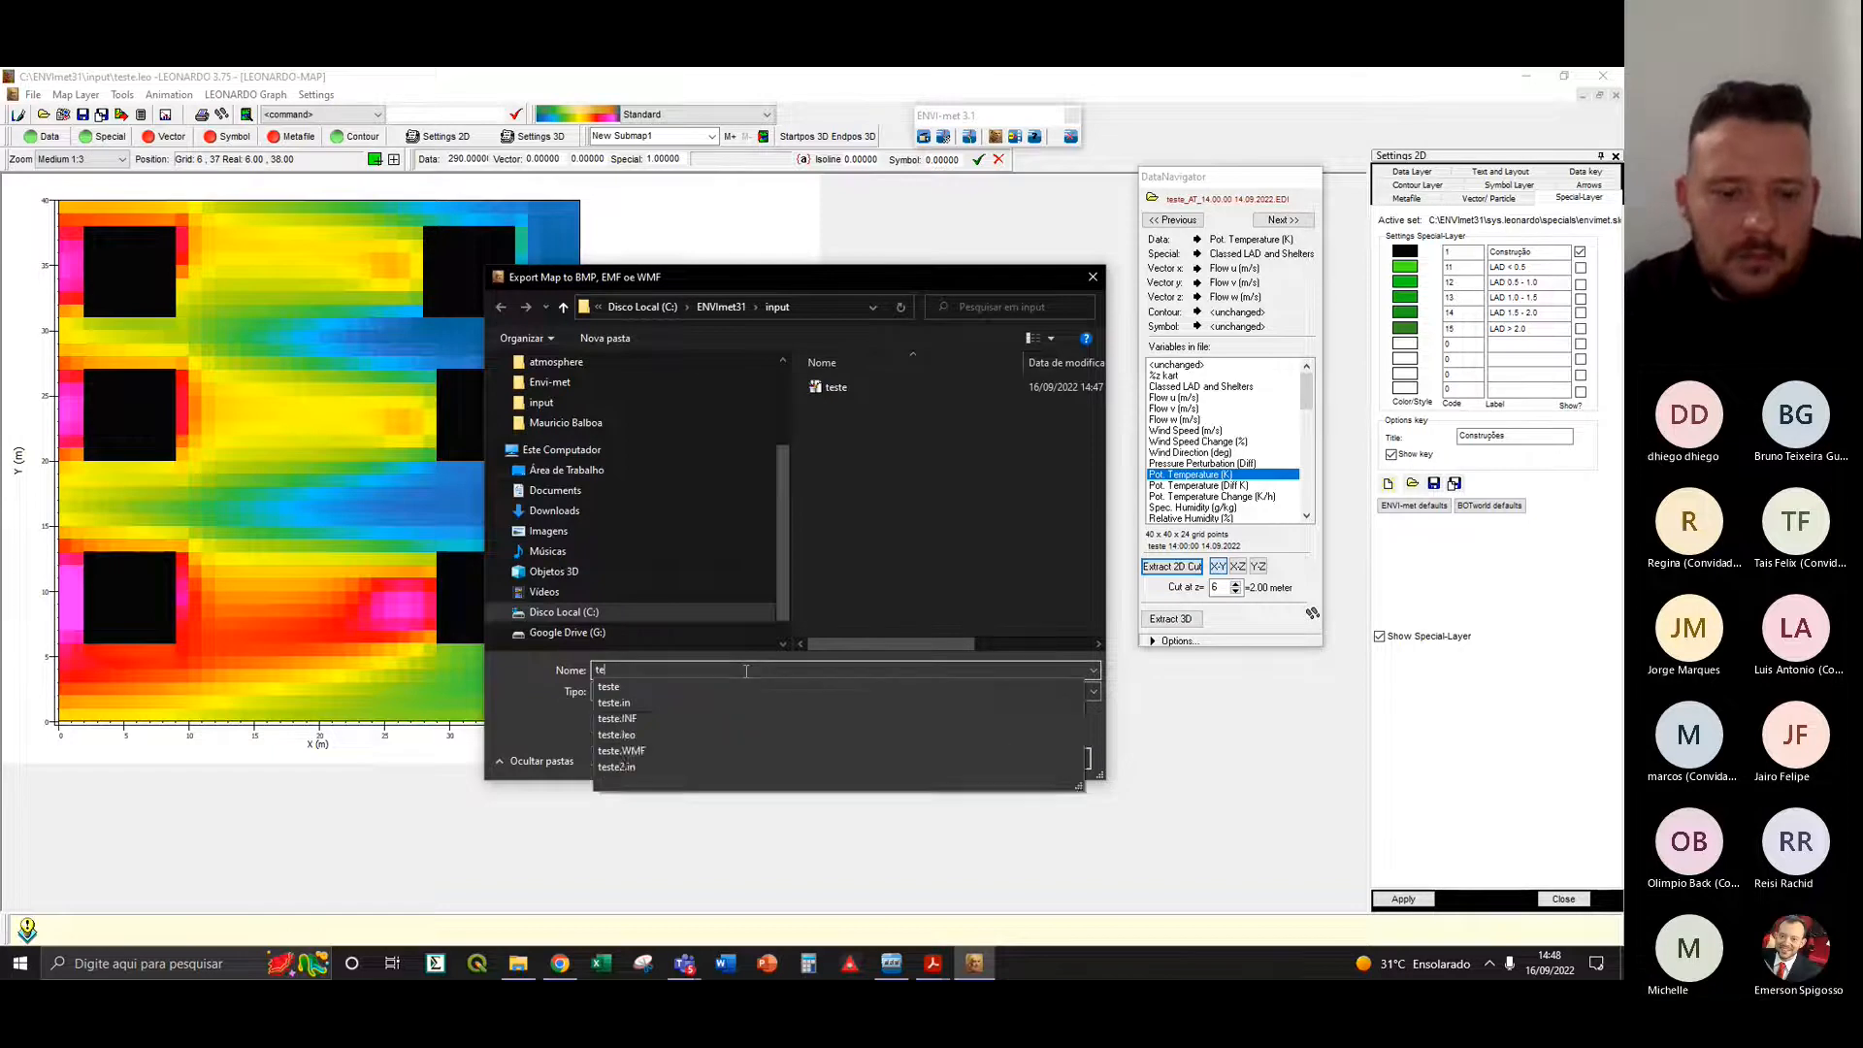
{"action": "key", "text": "Return"}
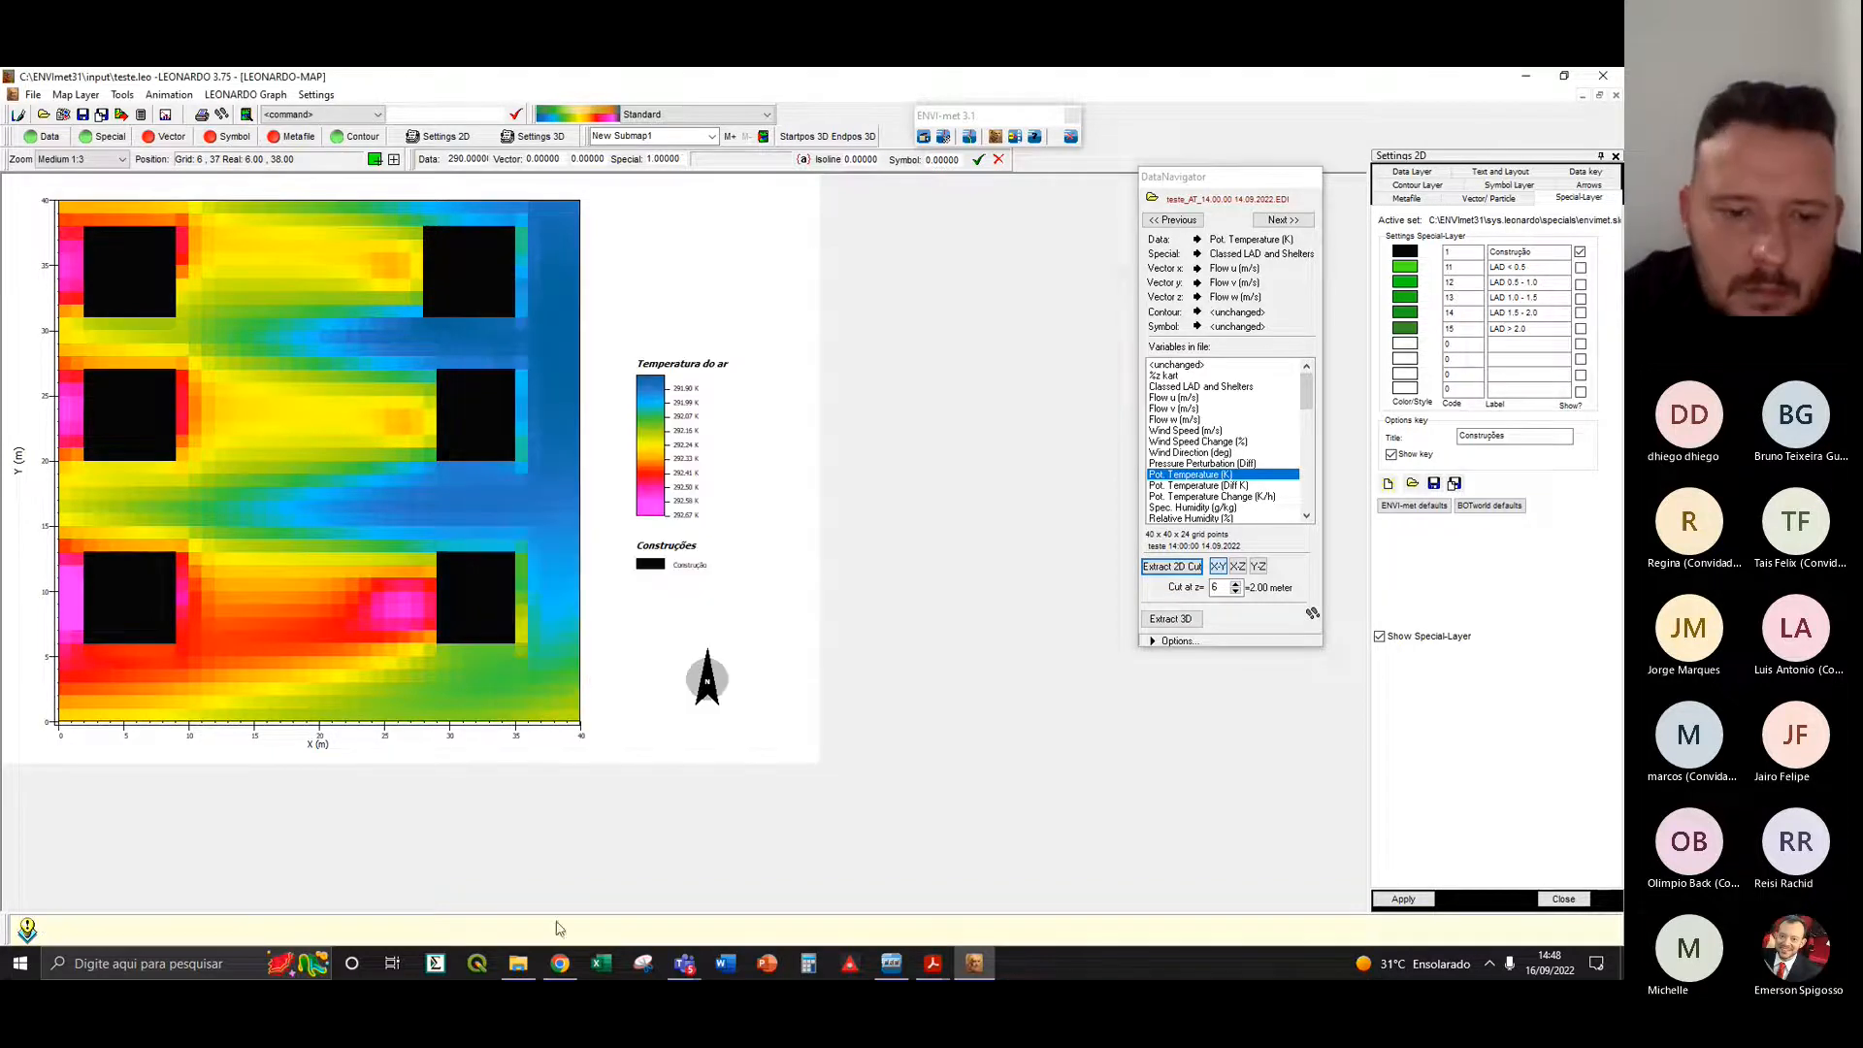
- Switch to File Explorer and refresh the input folder to look for the exported teste2 metafile
{"action": "left_click", "coordinate": [519, 963]}
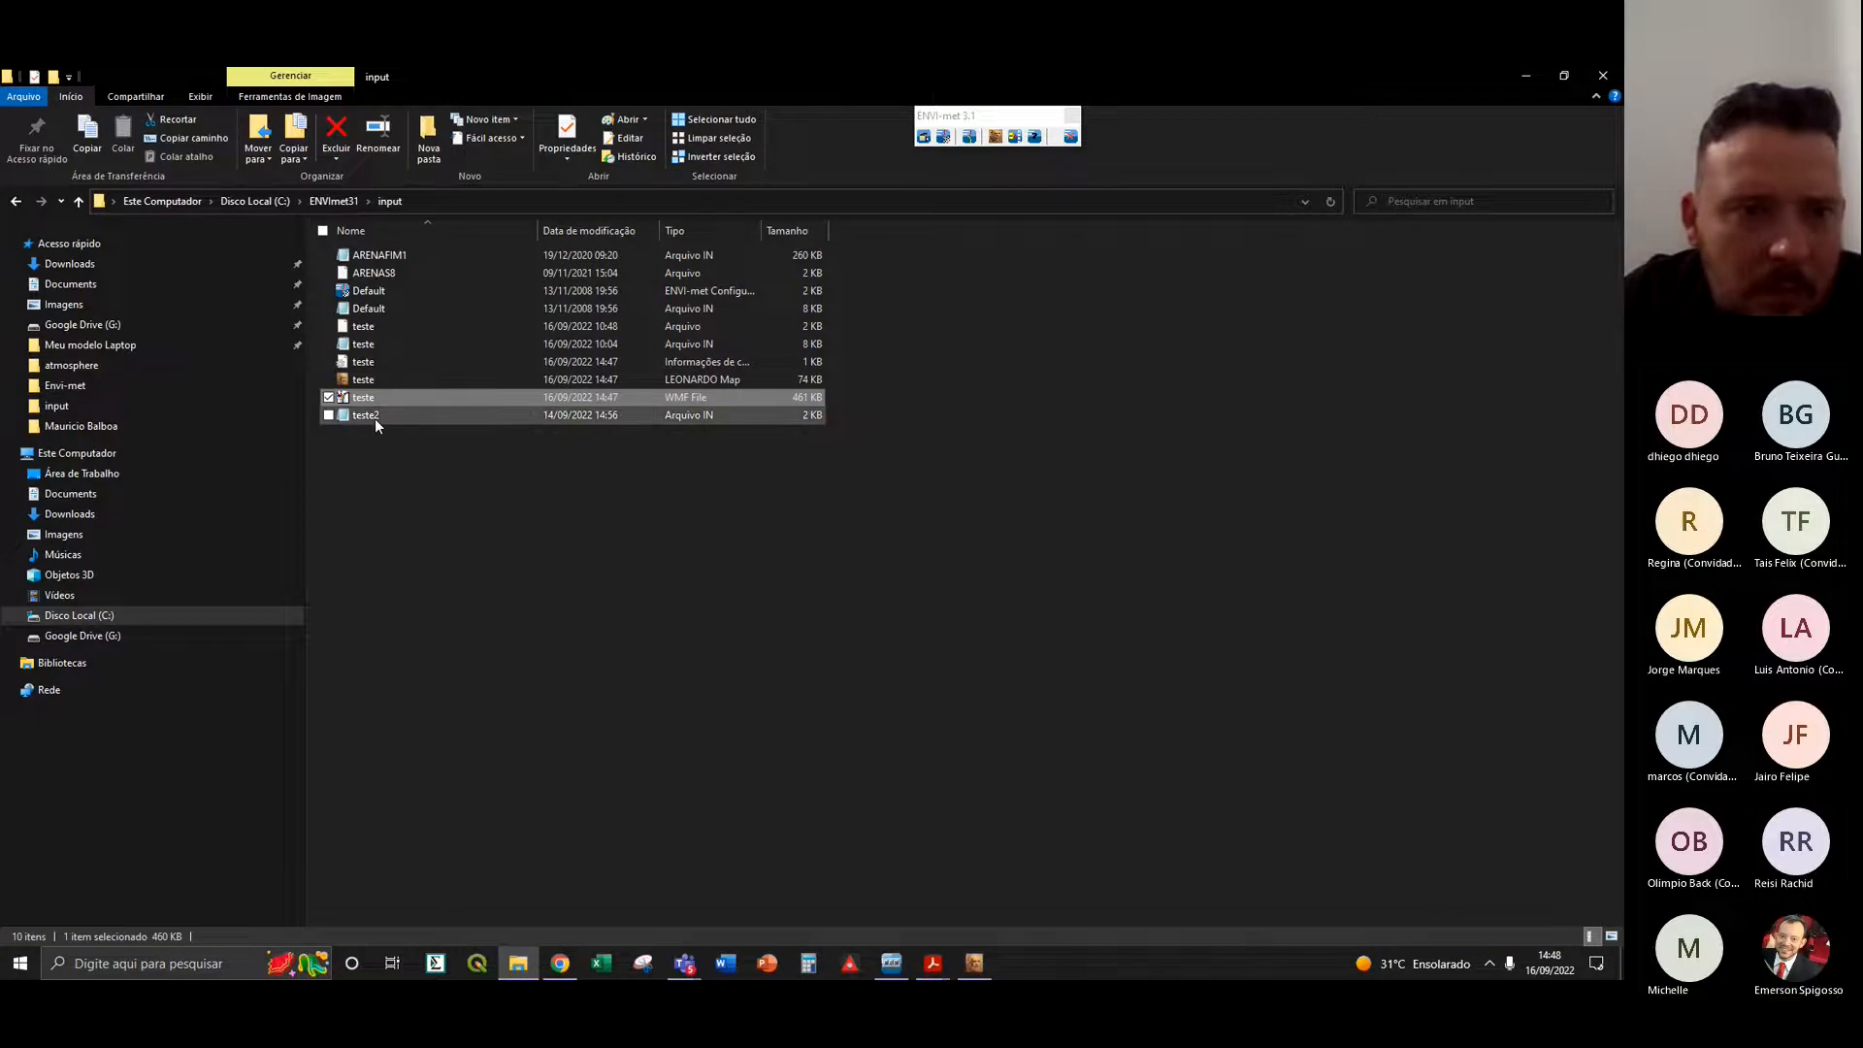
{"action": "right_click", "coordinate": [372, 517]}
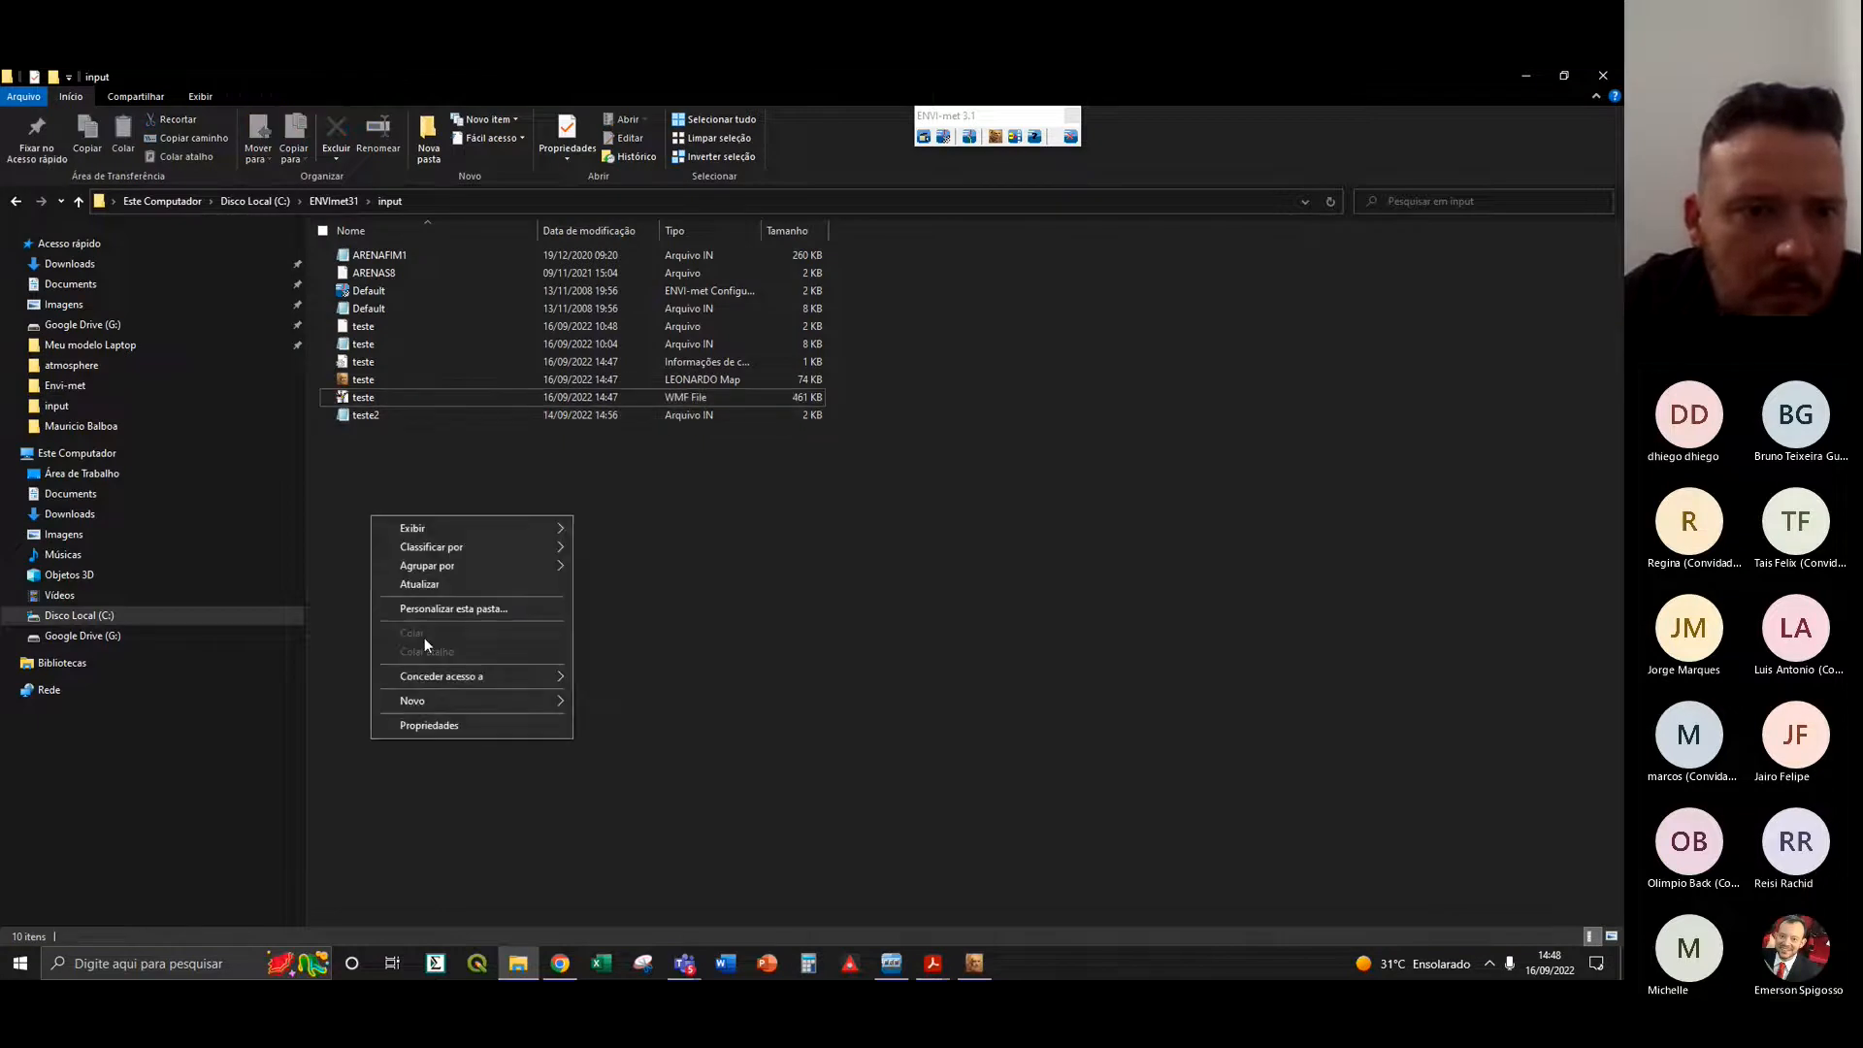
{"action": "left_click", "coordinate": [415, 582]}
{"action": "right_click", "coordinate": [411, 584]}
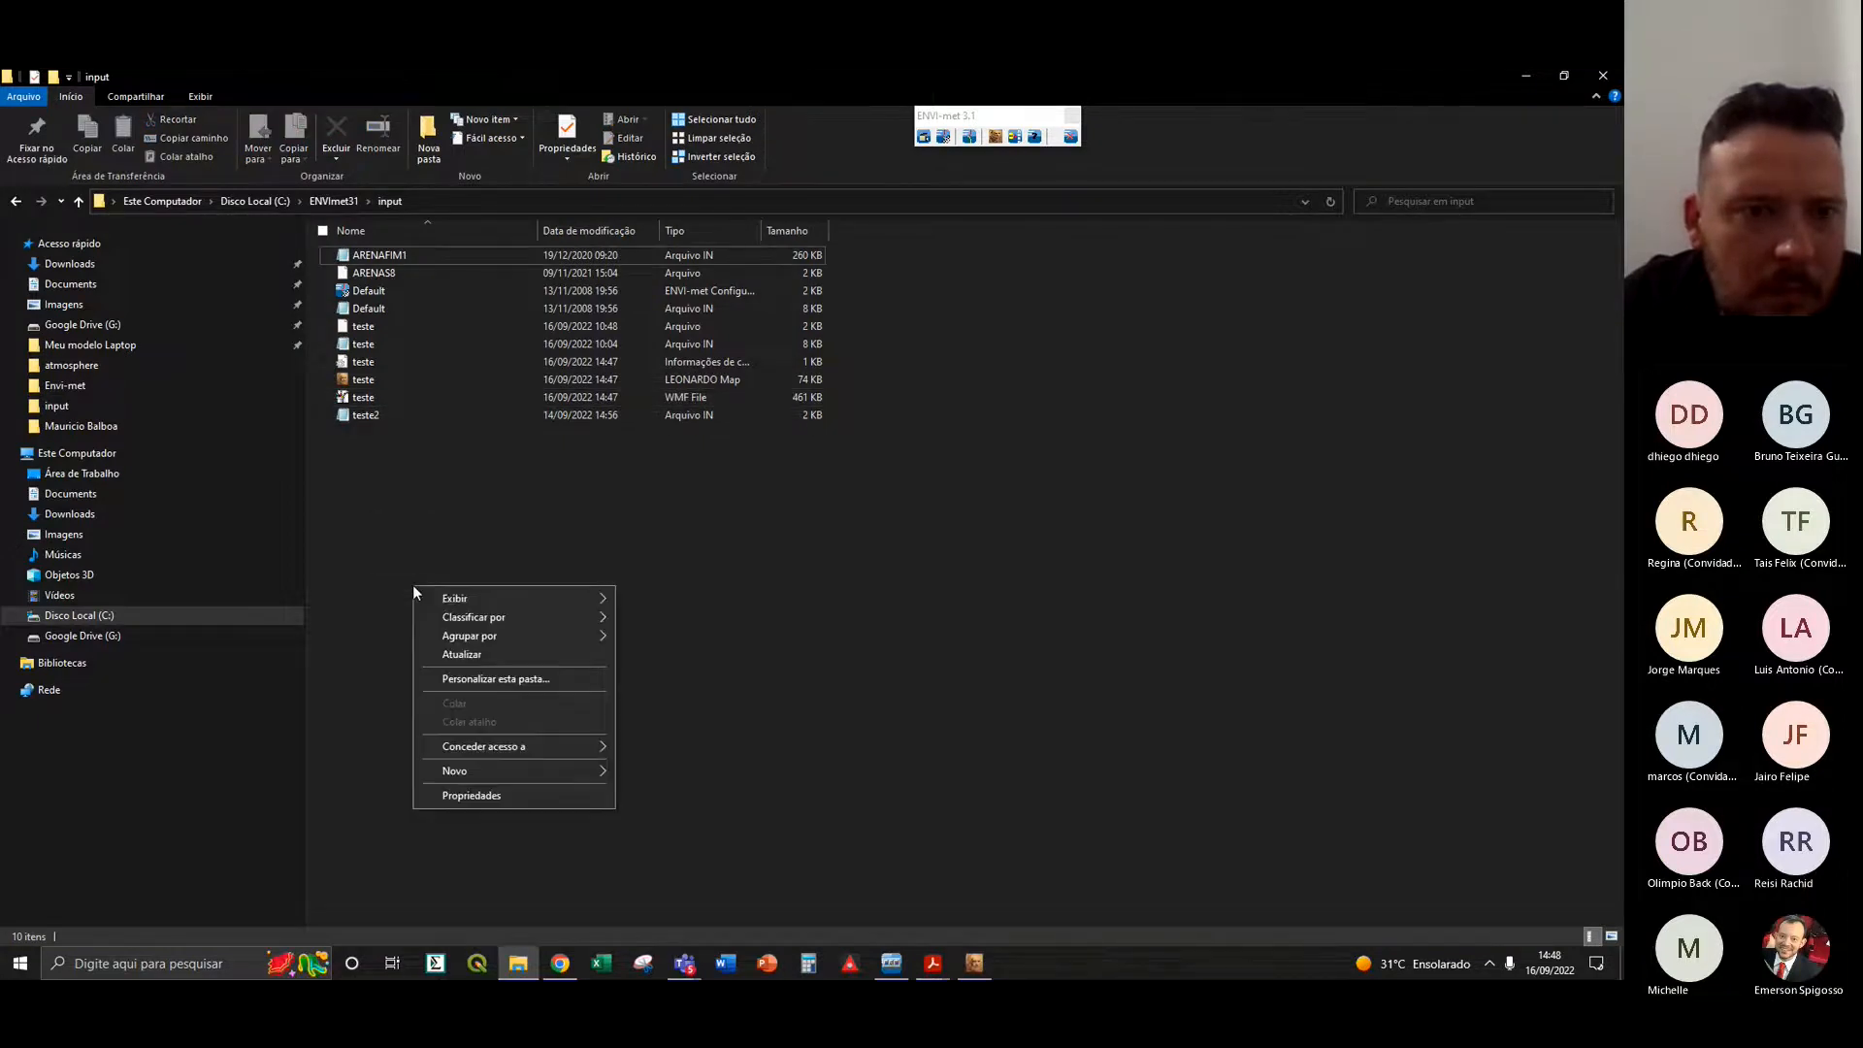
{"action": "left_click", "coordinate": [926, 800]}
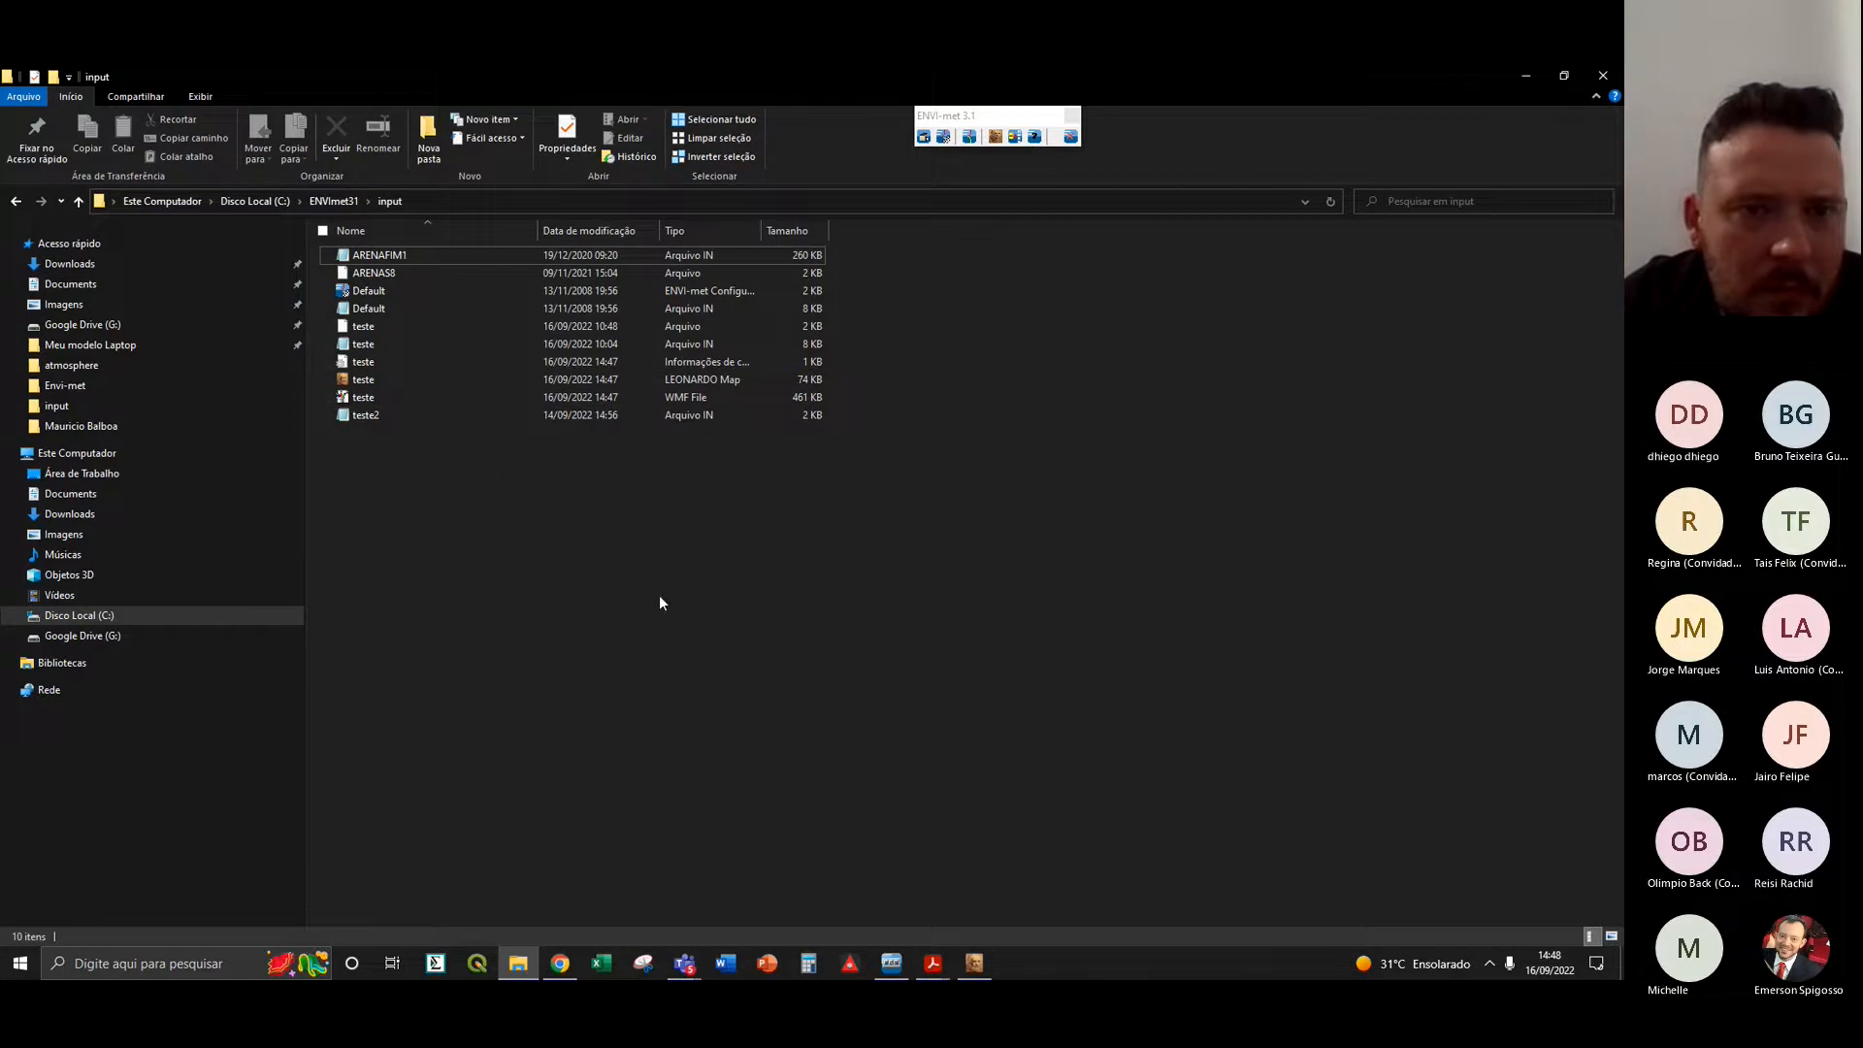
- Copy the map to the clipboard in LEONARDO and paste it into a new blank Word document
{"action": "left_click", "coordinate": [975, 962]}
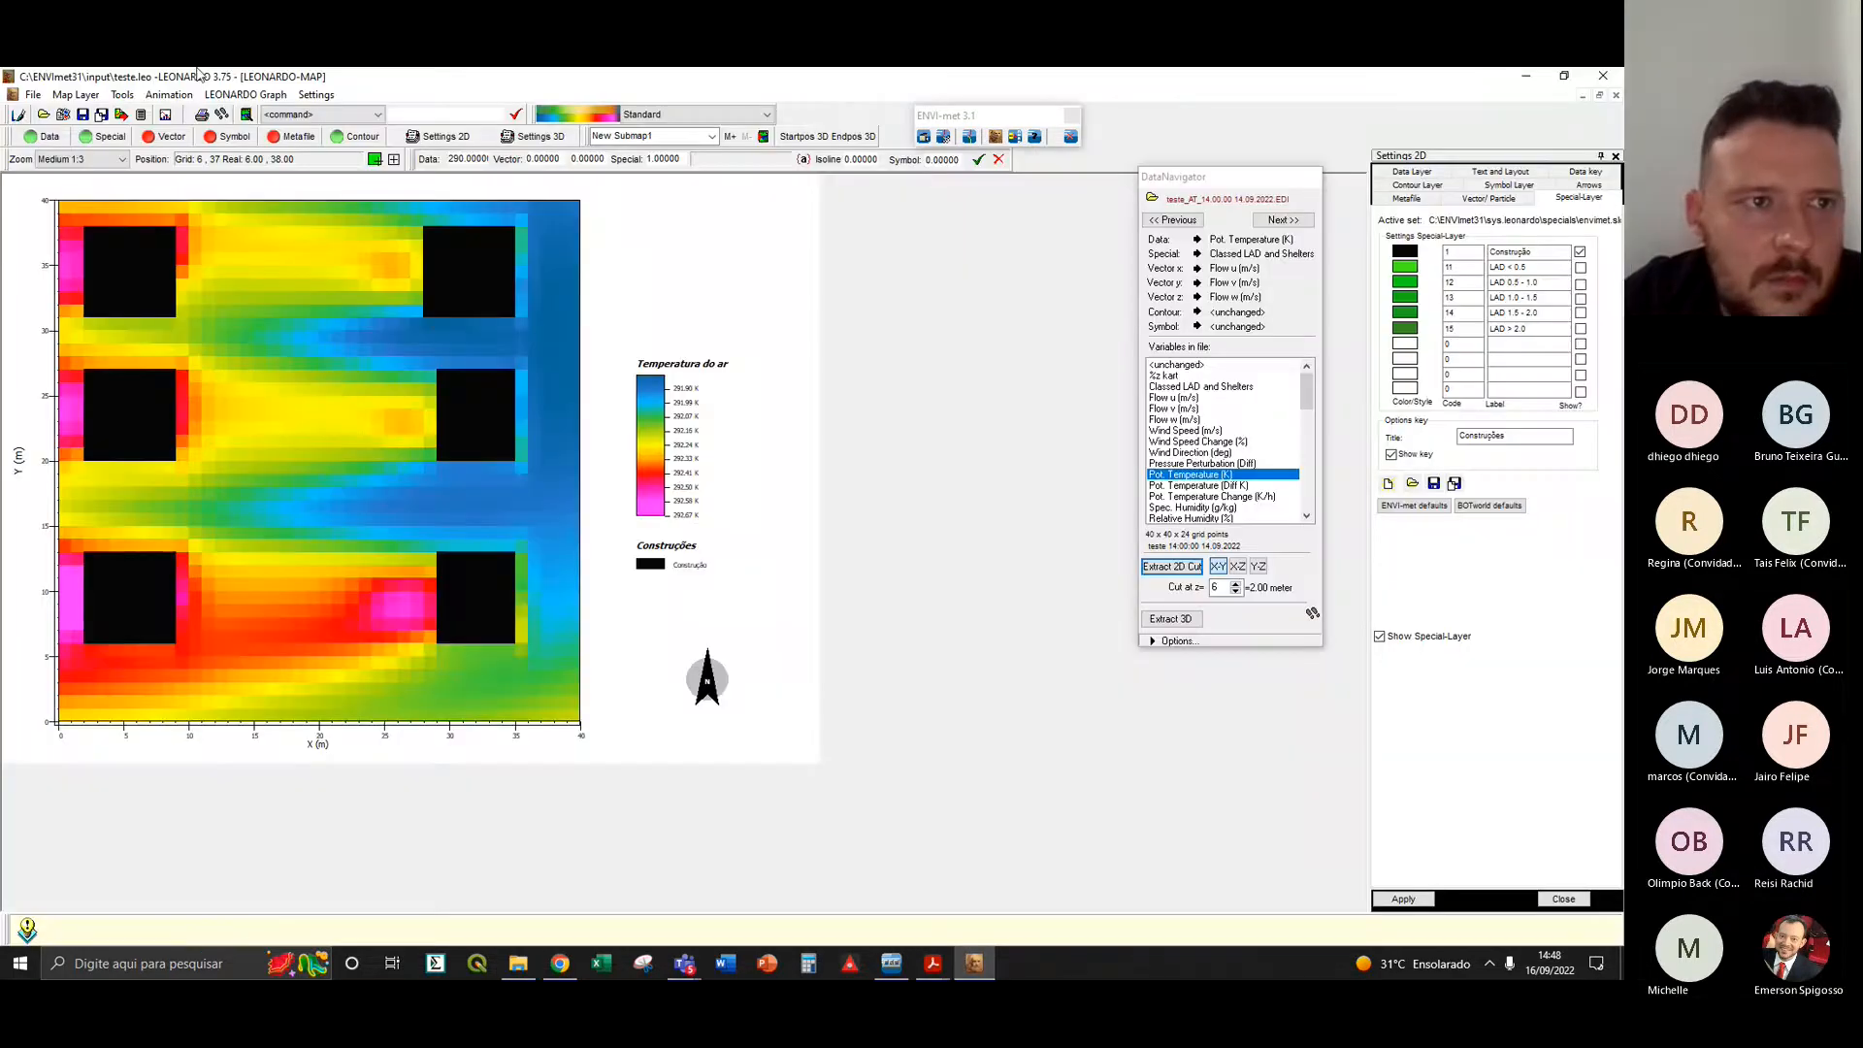
{"action": "left_click", "coordinate": [33, 95]}
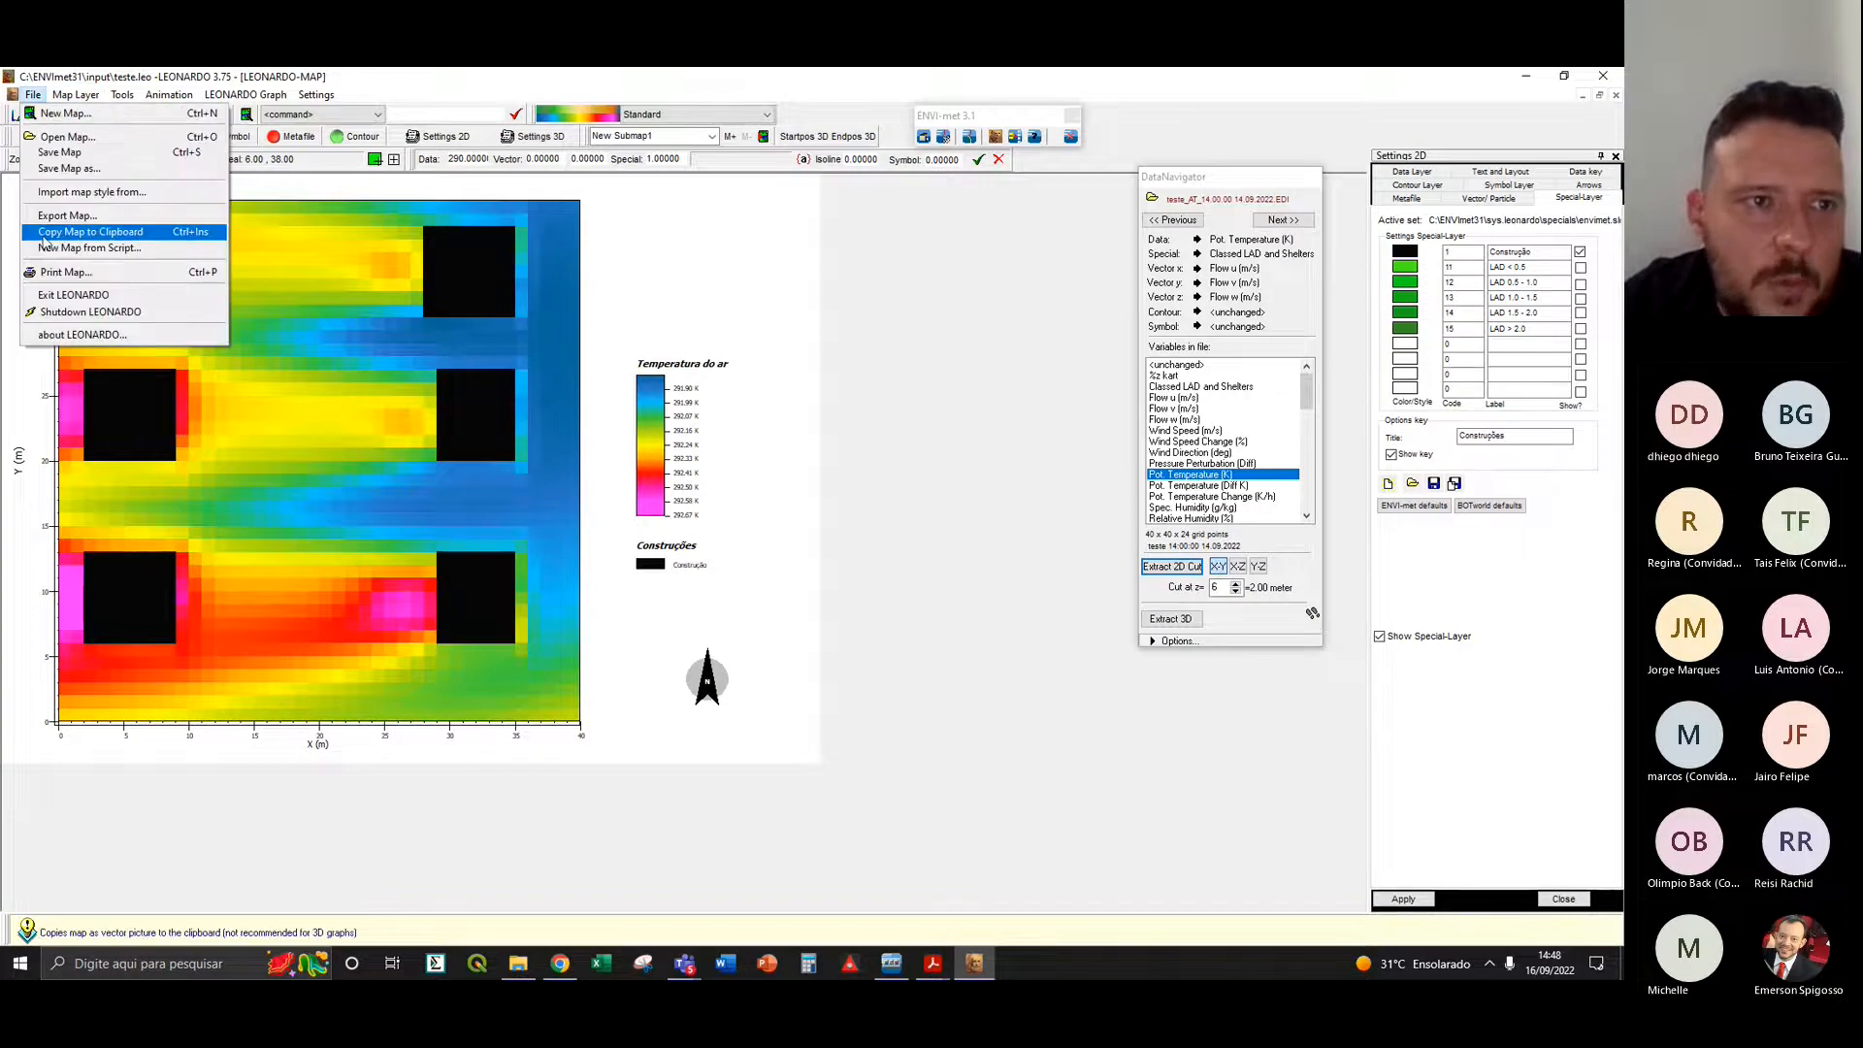
{"action": "left_click", "coordinate": [162, 237]}
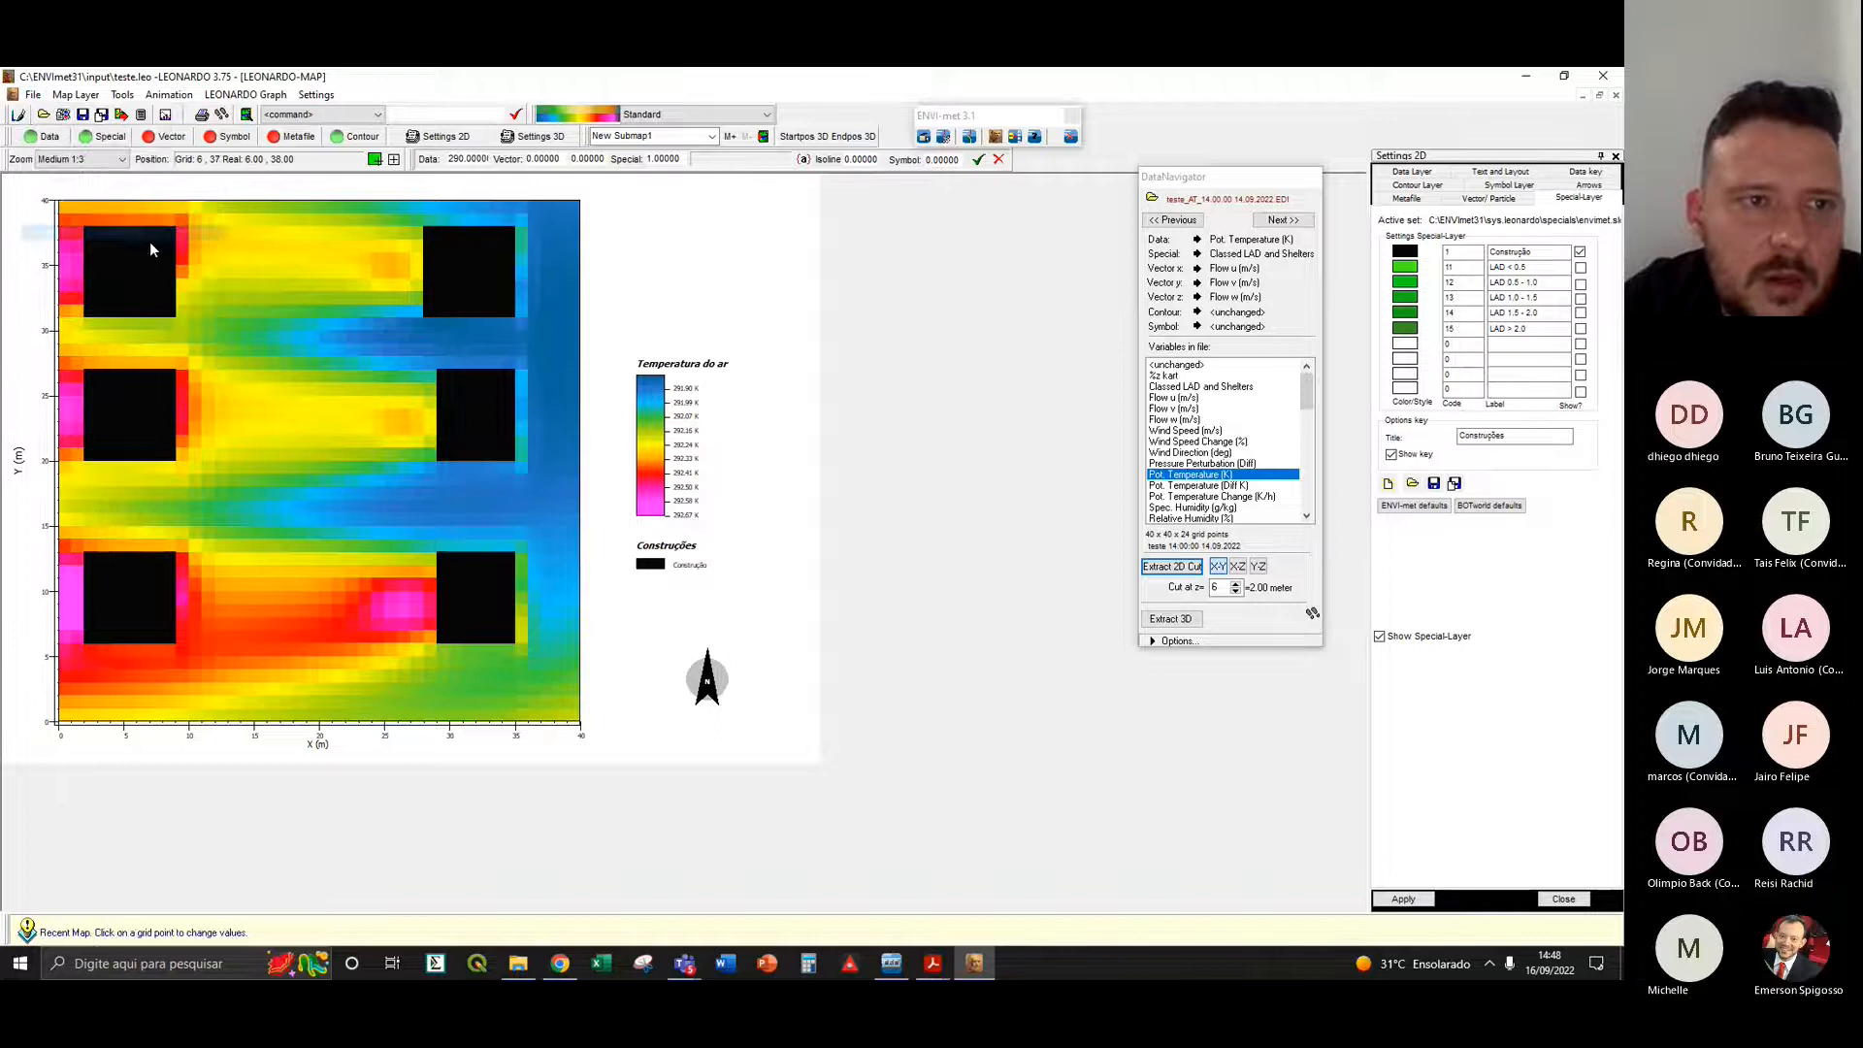
{"action": "left_click", "coordinate": [727, 965]}
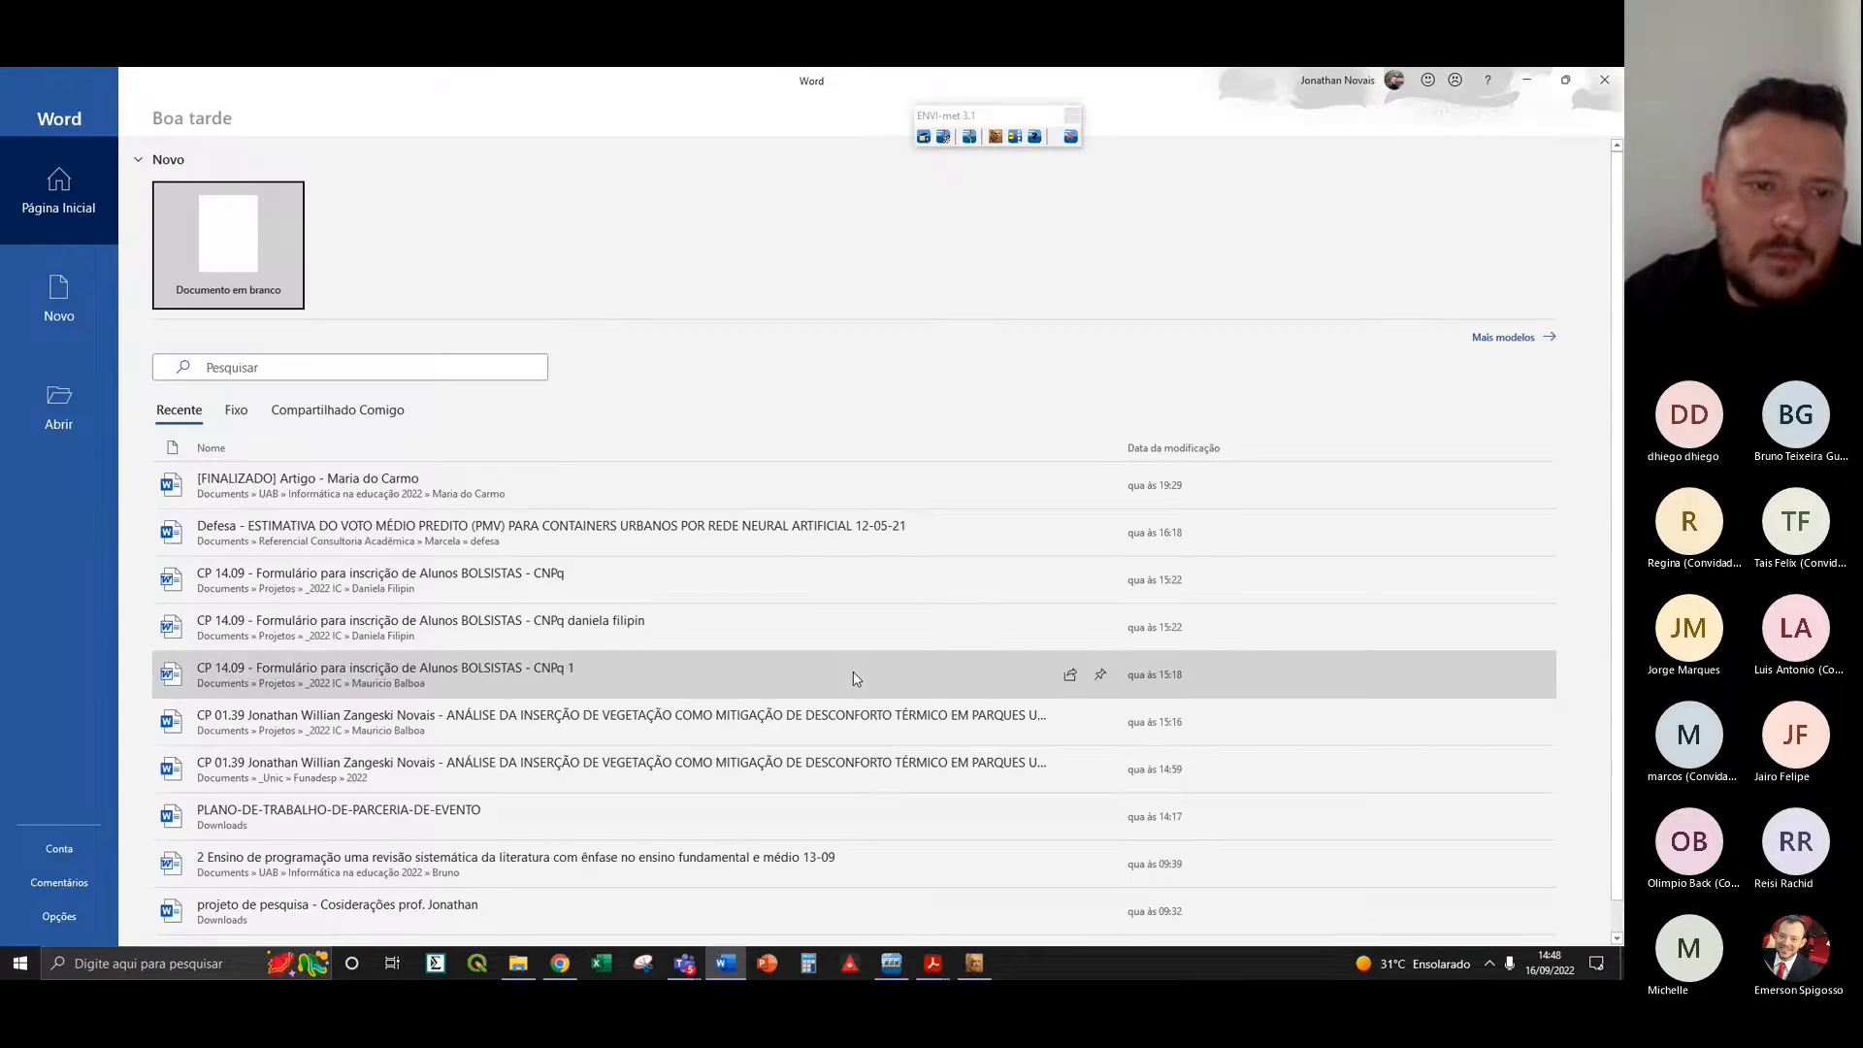
{"action": "left_click", "coordinate": [234, 277]}
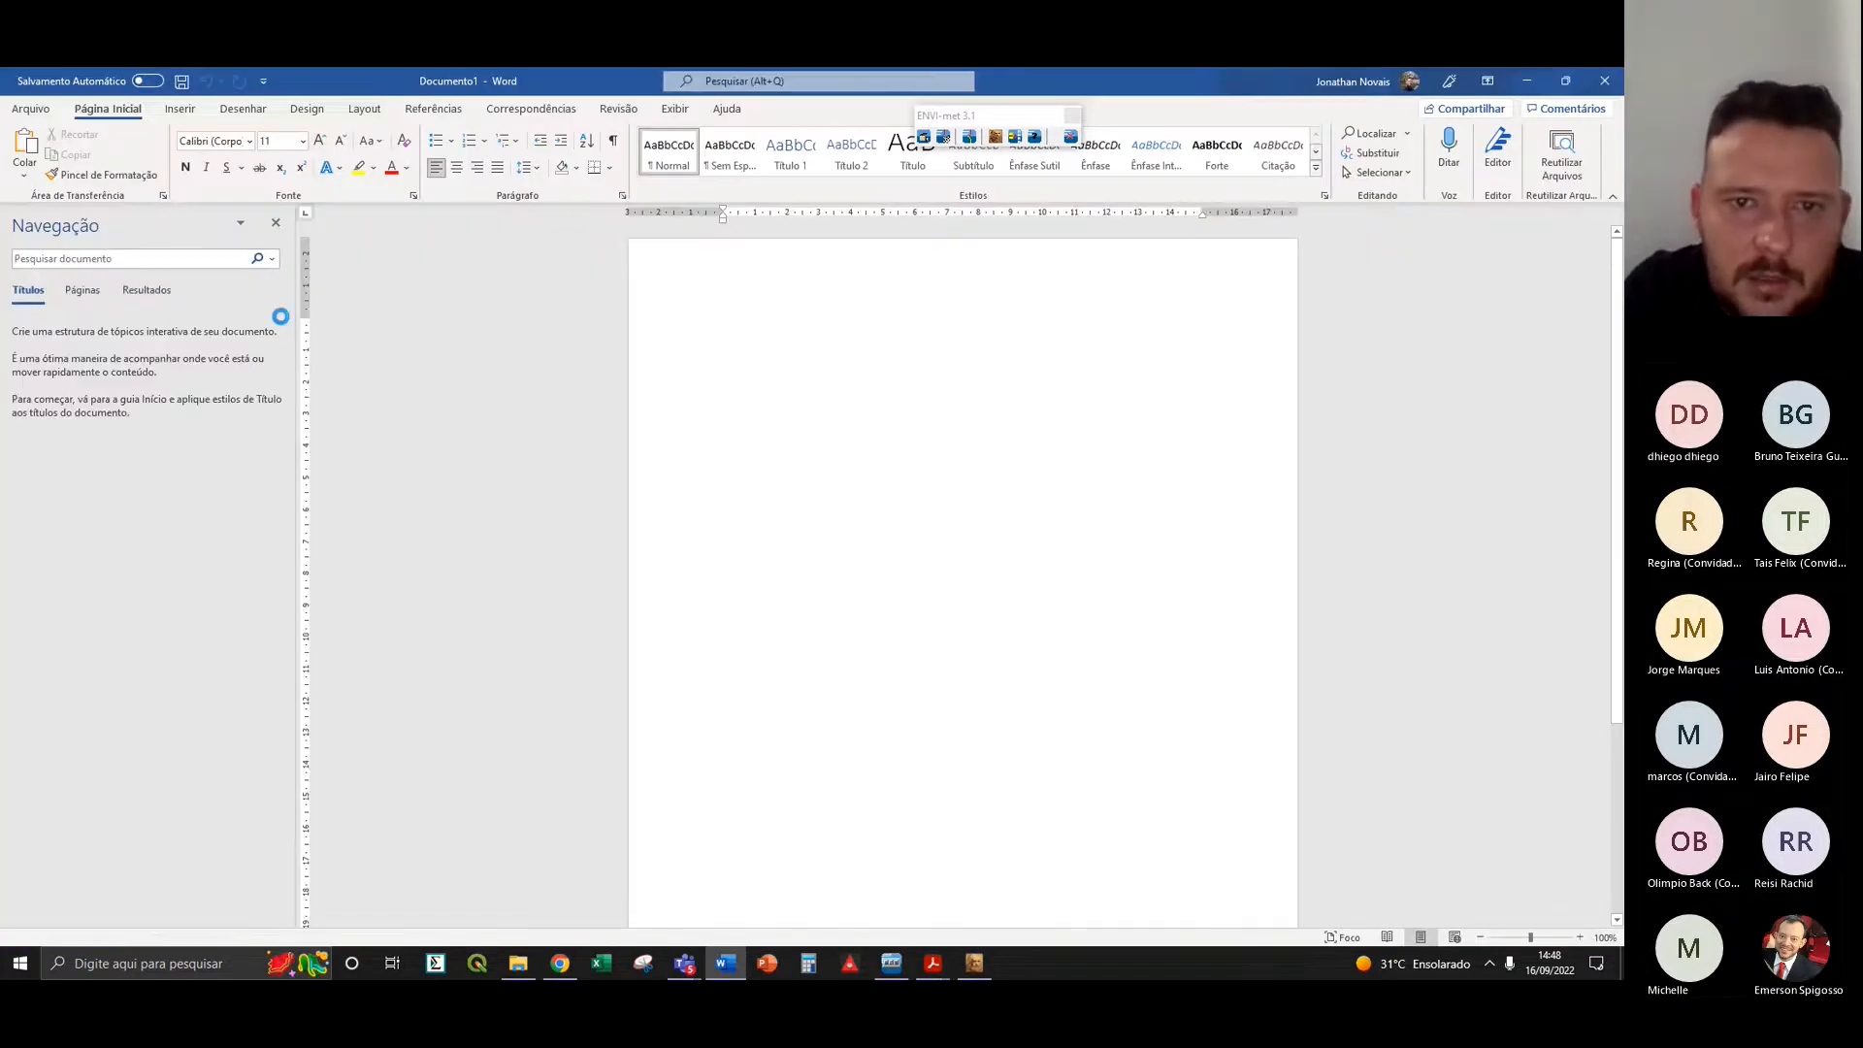
{"action": "key", "text": "ctrl+v"}
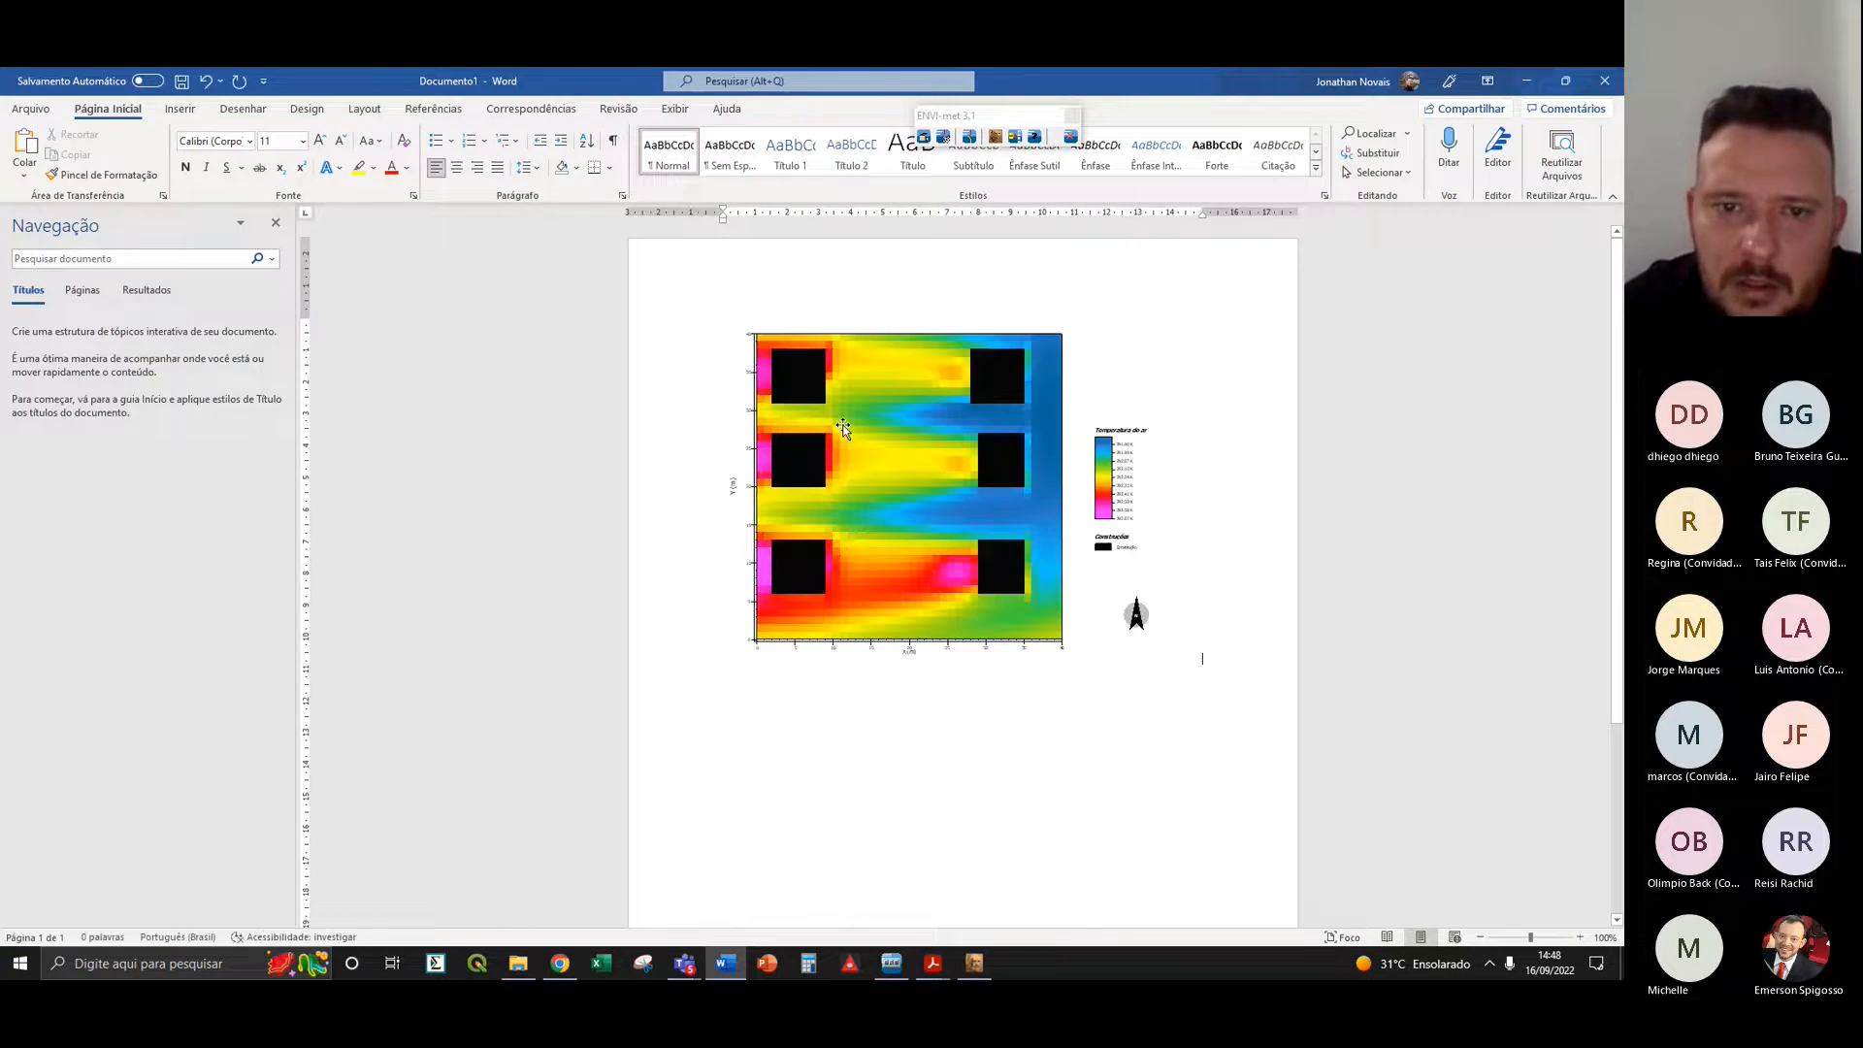
- Switch back to LEONARDO and export the map again as a metafile (*.WMF) to the input folder
{"action": "left_click", "coordinate": [974, 962]}
{"action": "left_click", "coordinate": [33, 95]}
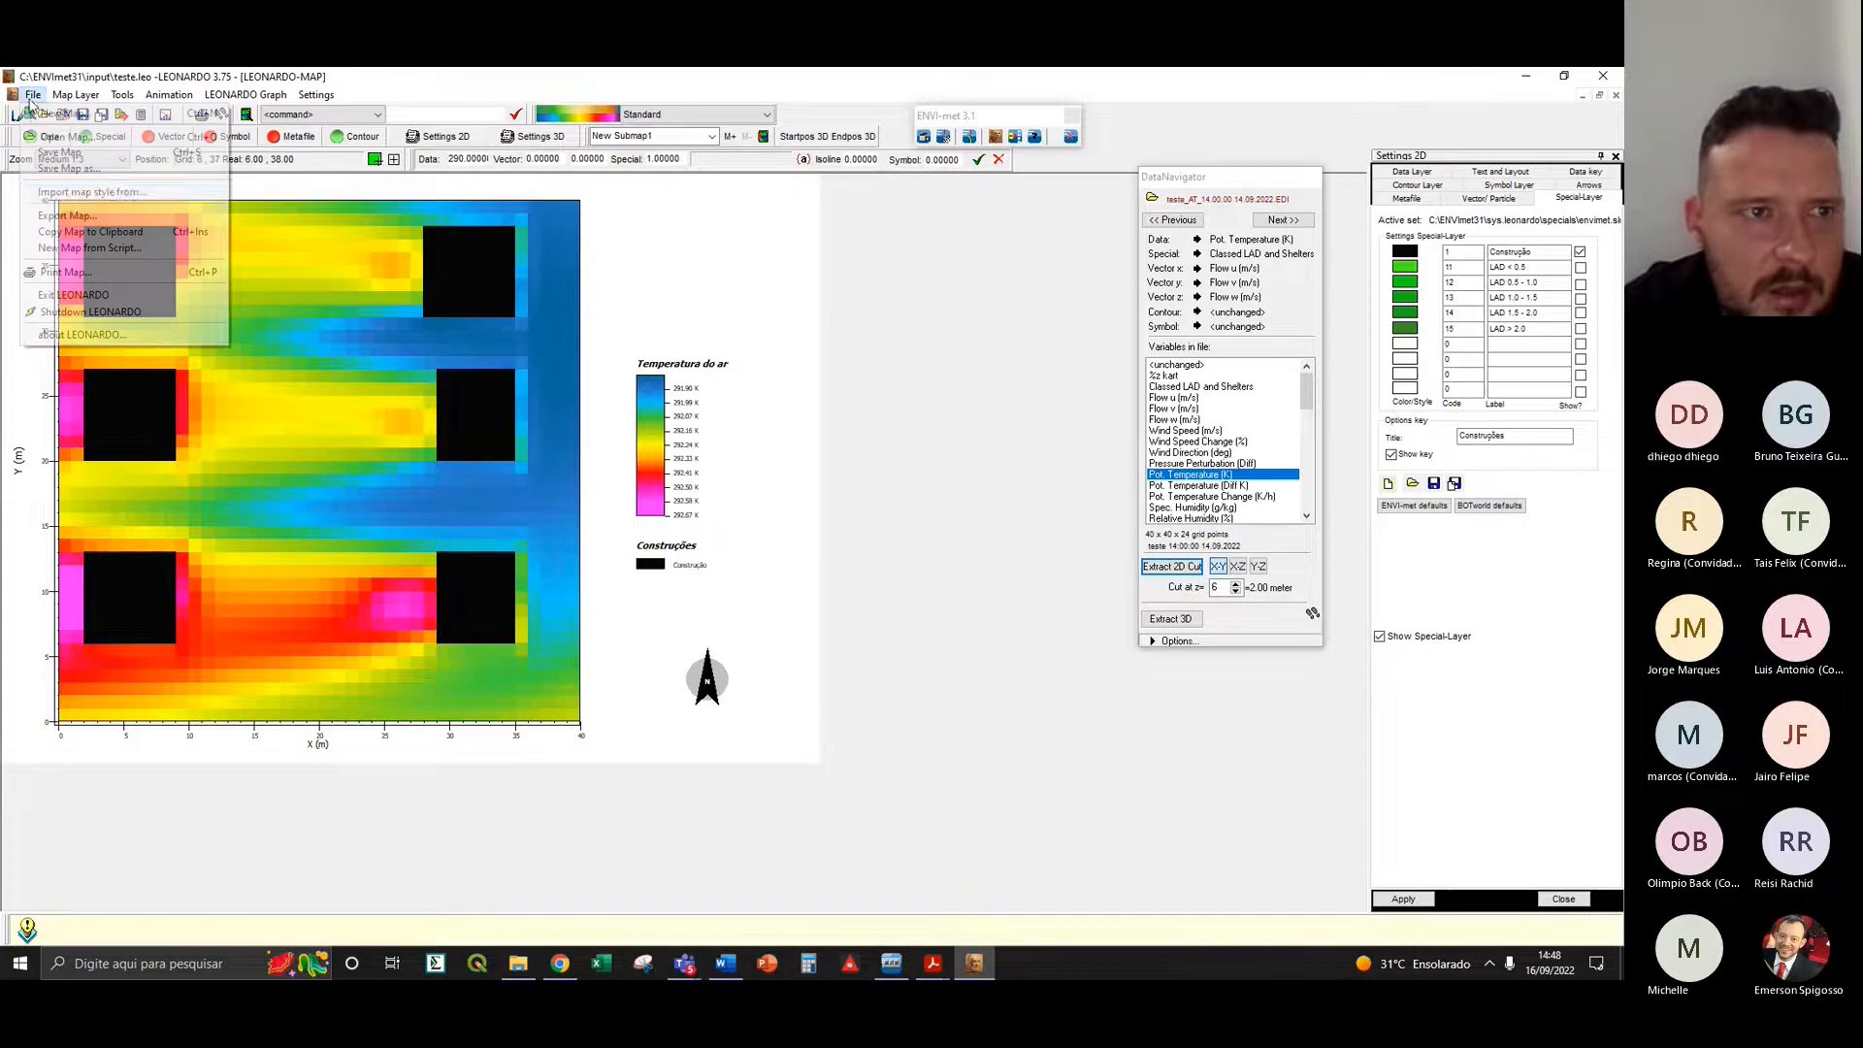
{"action": "left_click", "coordinate": [66, 216]}
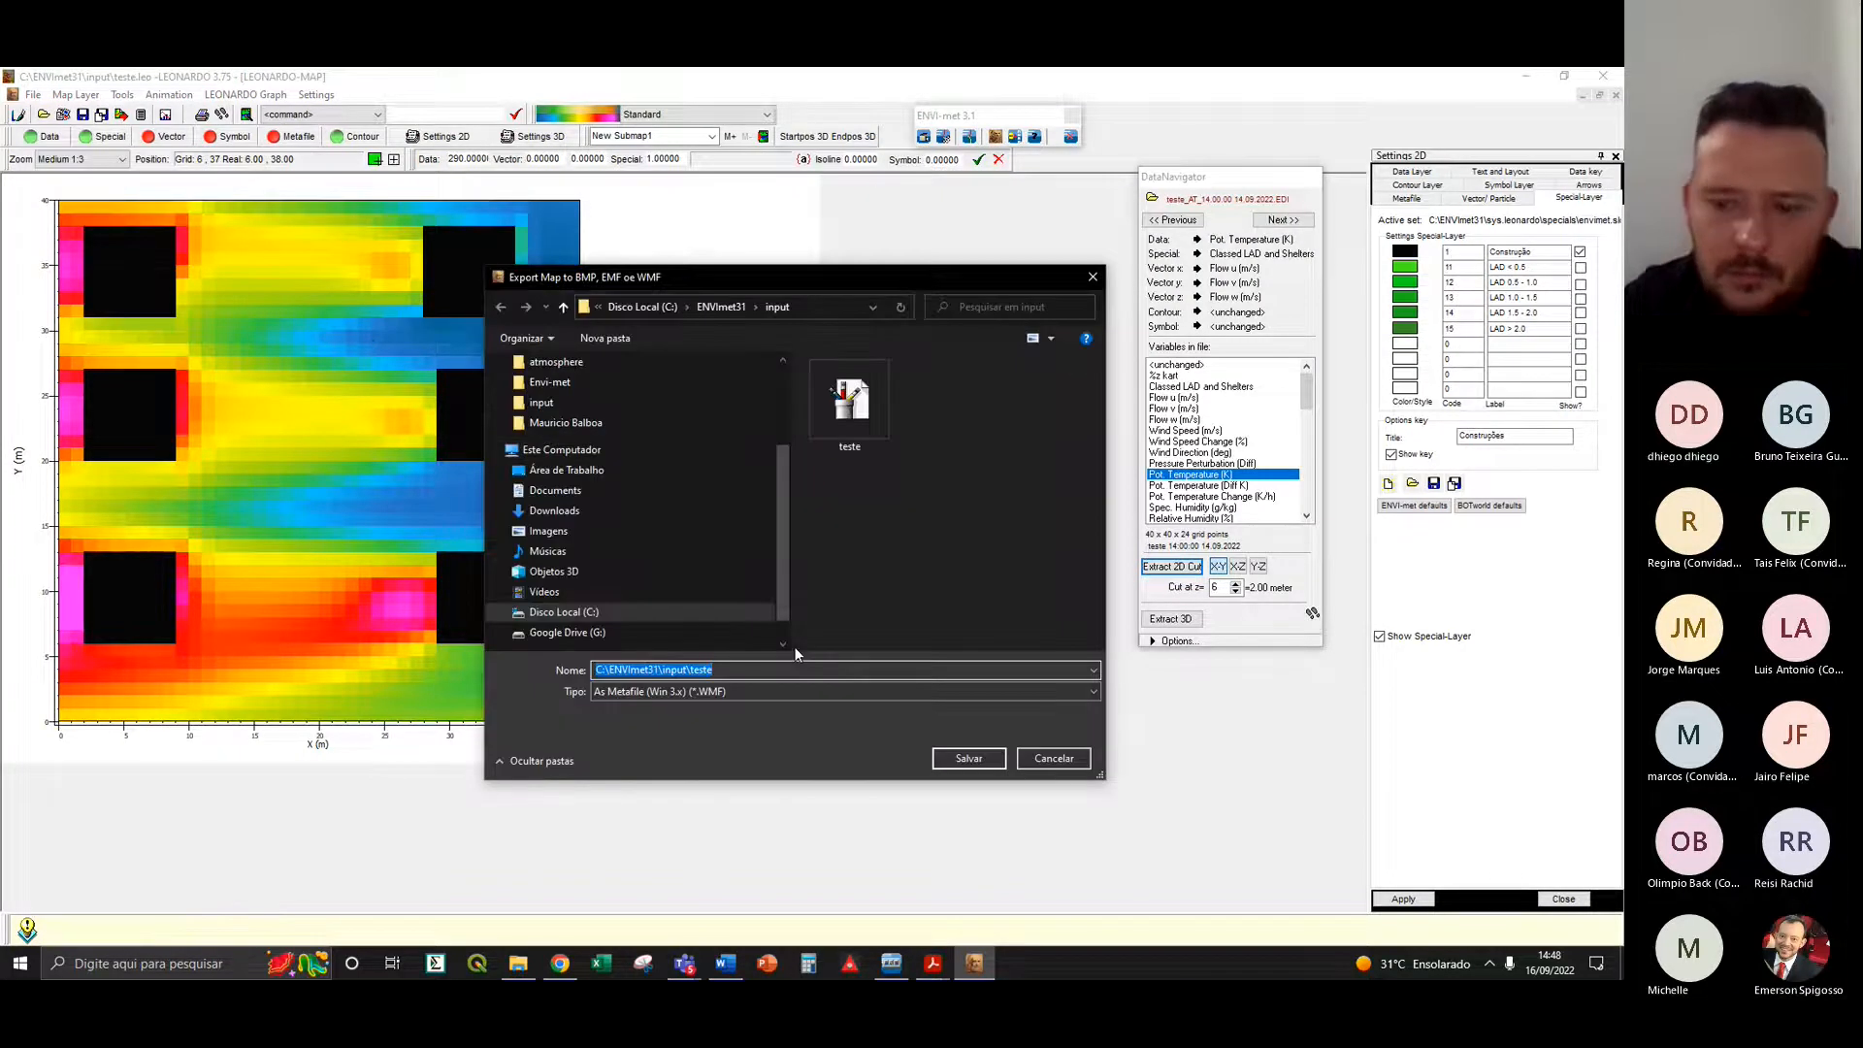
{"action": "key", "text": "Return"}
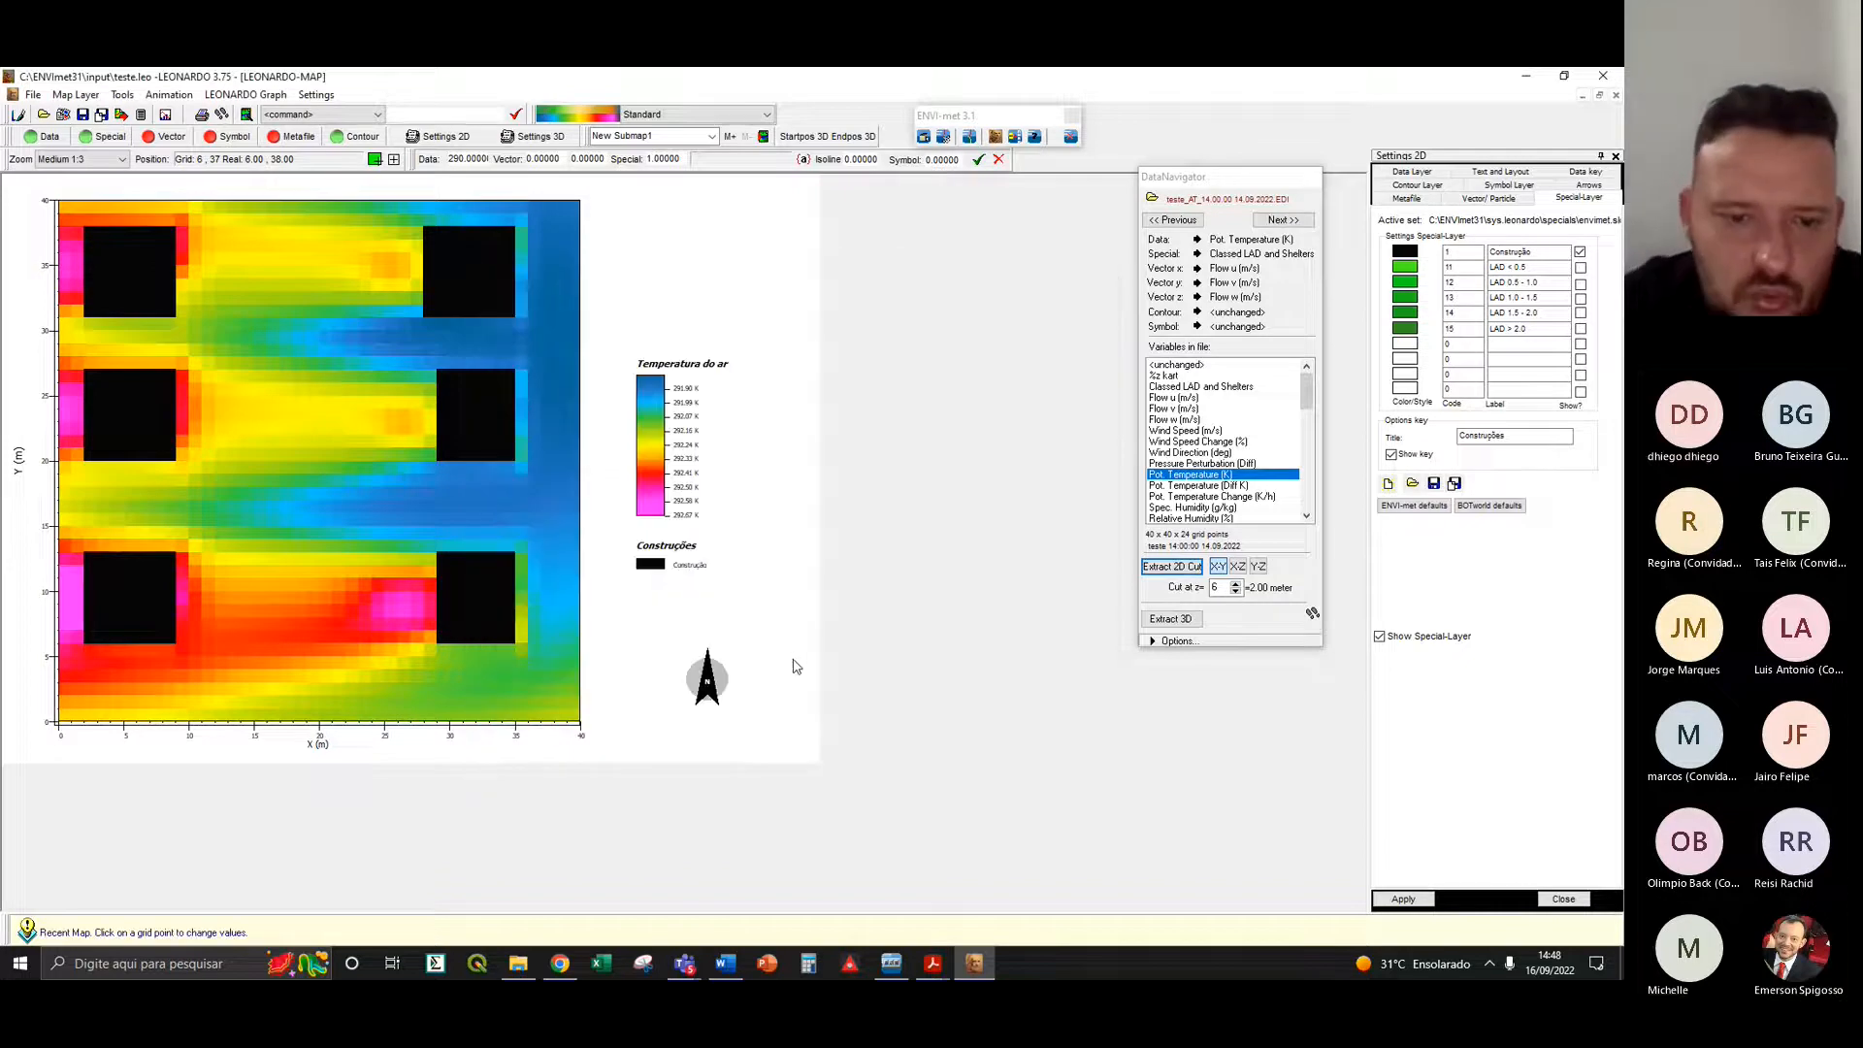
- Switch to File Explorer, open the teste2 file in Notepad to check its contents, and close it
{"action": "left_click", "coordinate": [524, 963]}
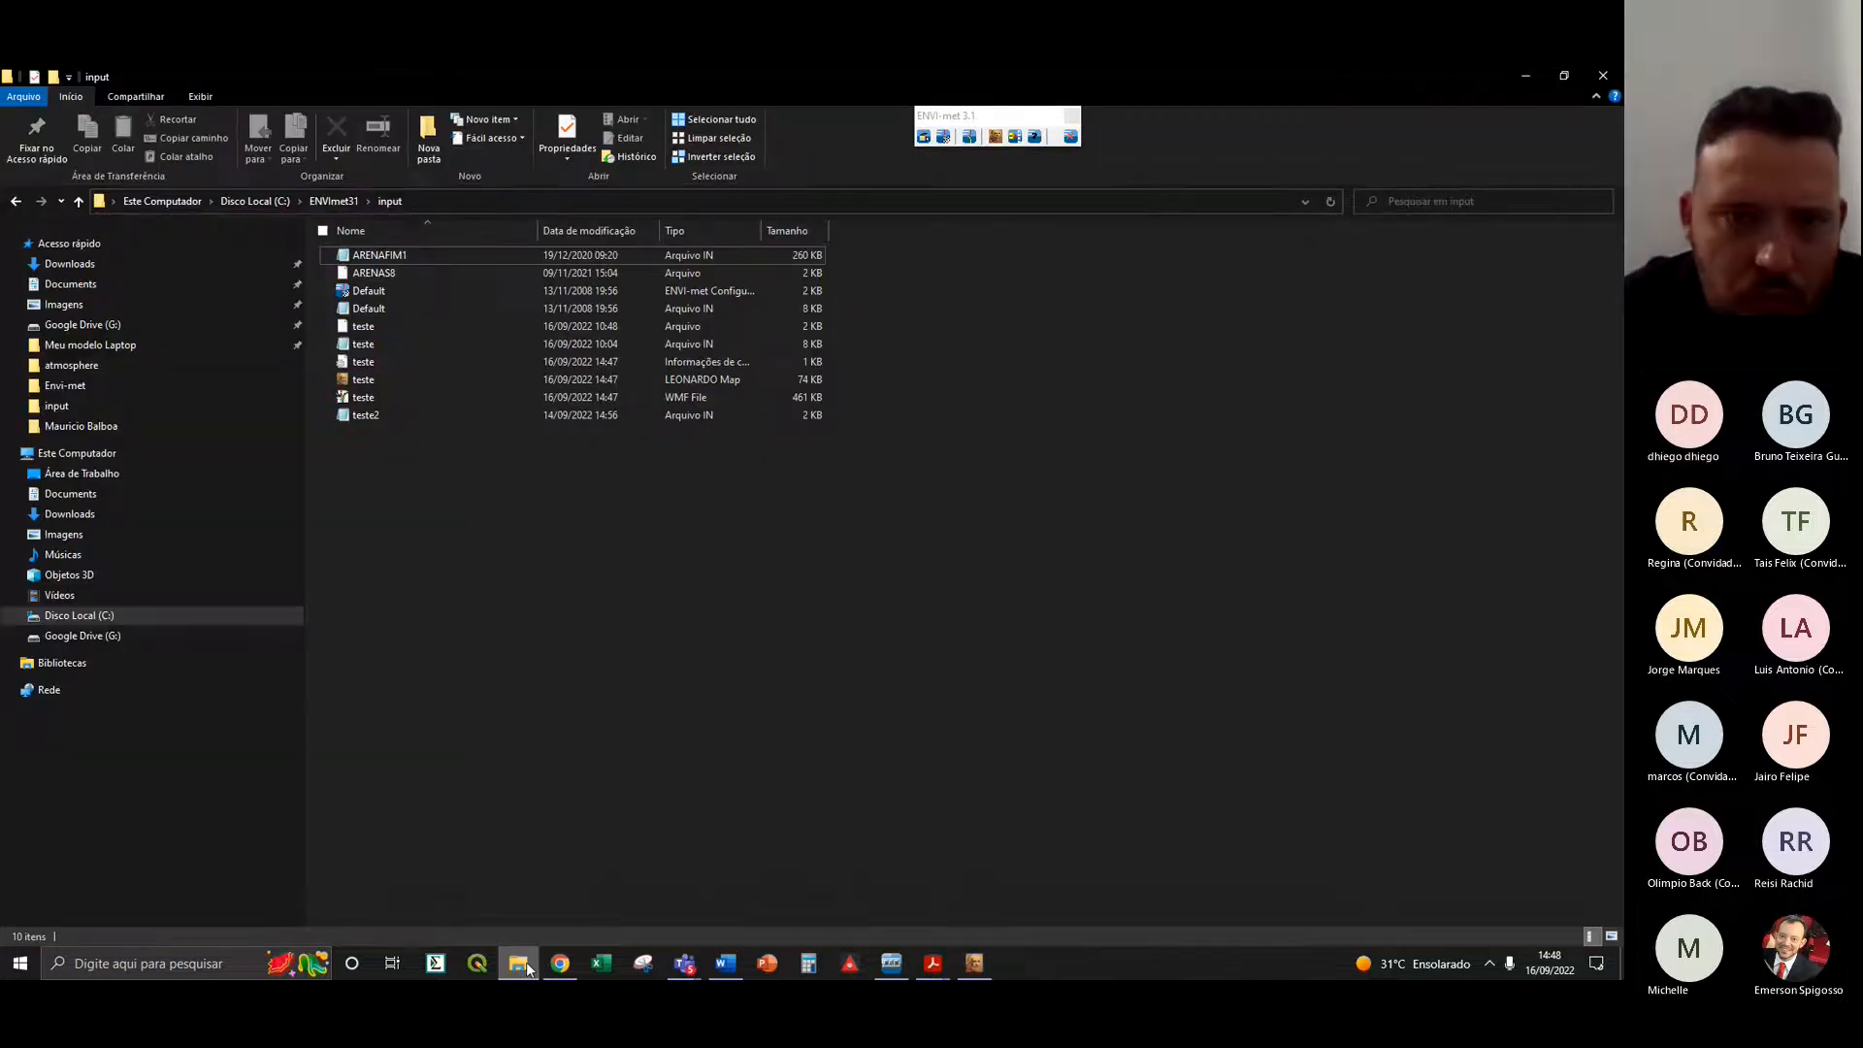
{"action": "left_click", "coordinate": [374, 412]}
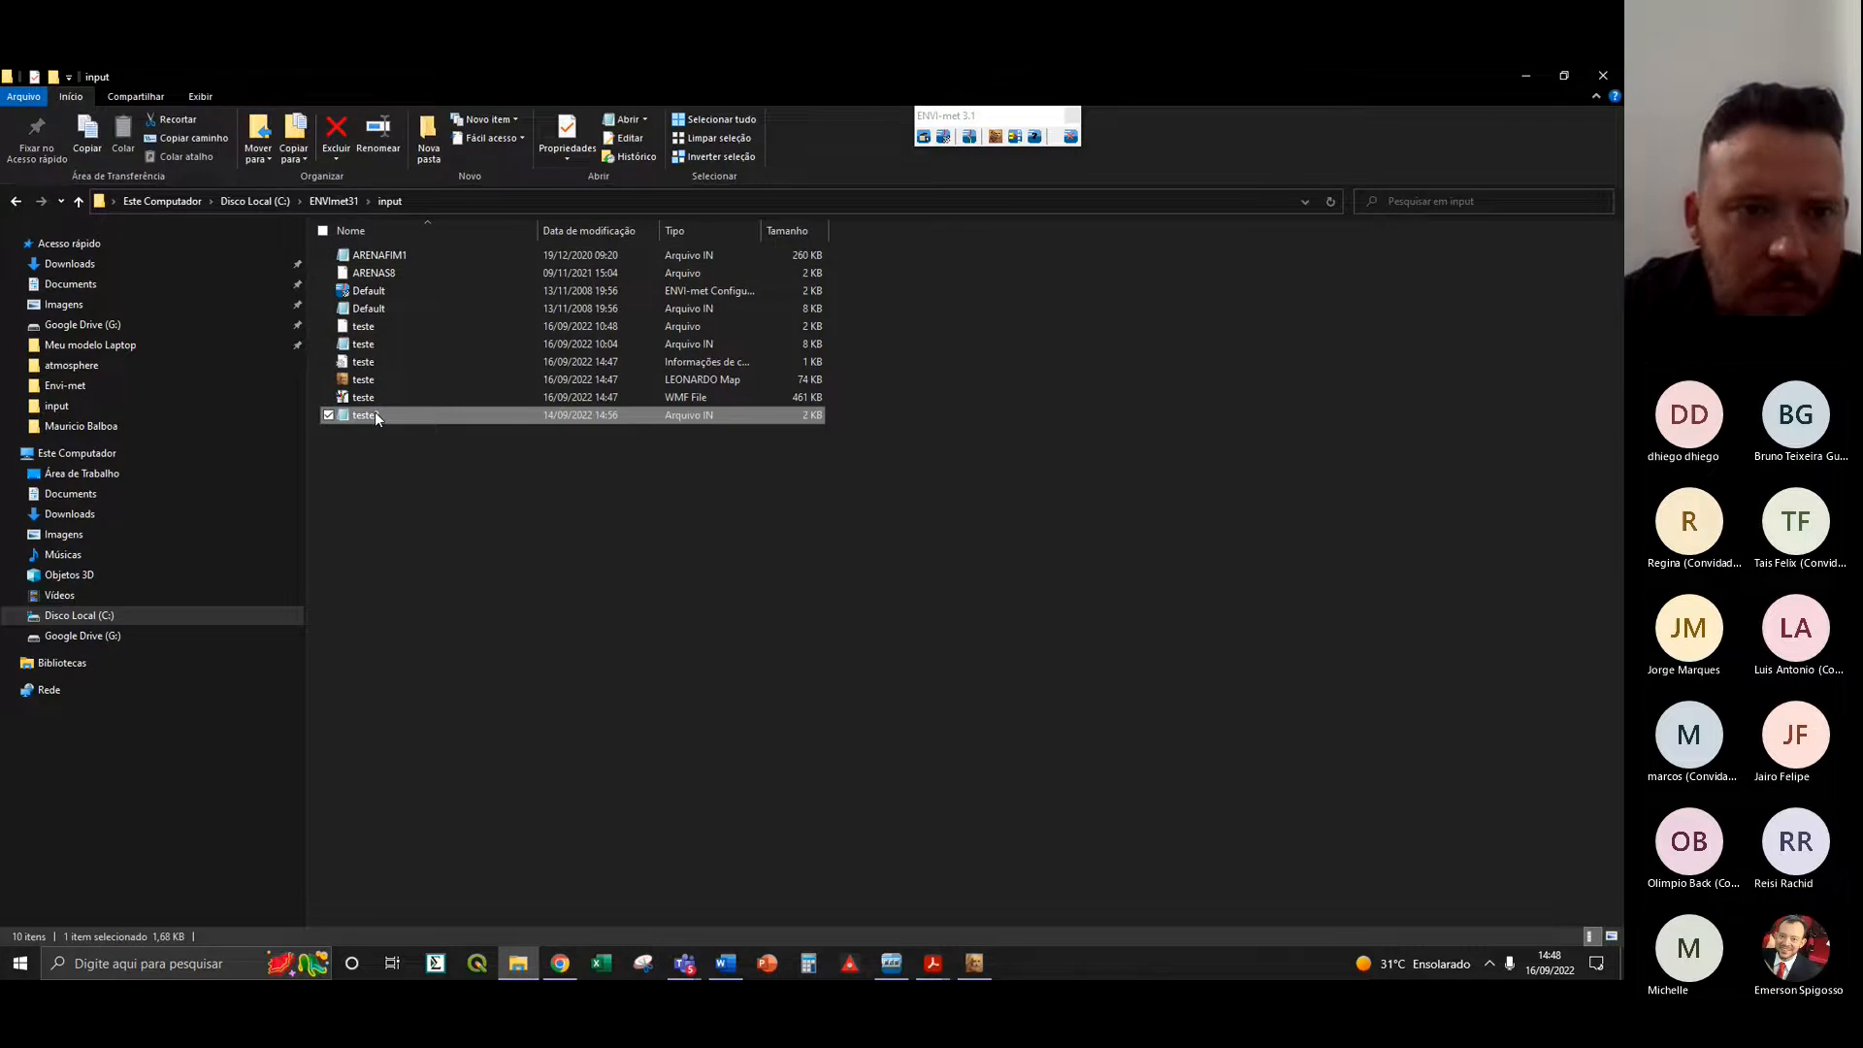
{"action": "double_click", "coordinate": [375, 414]}
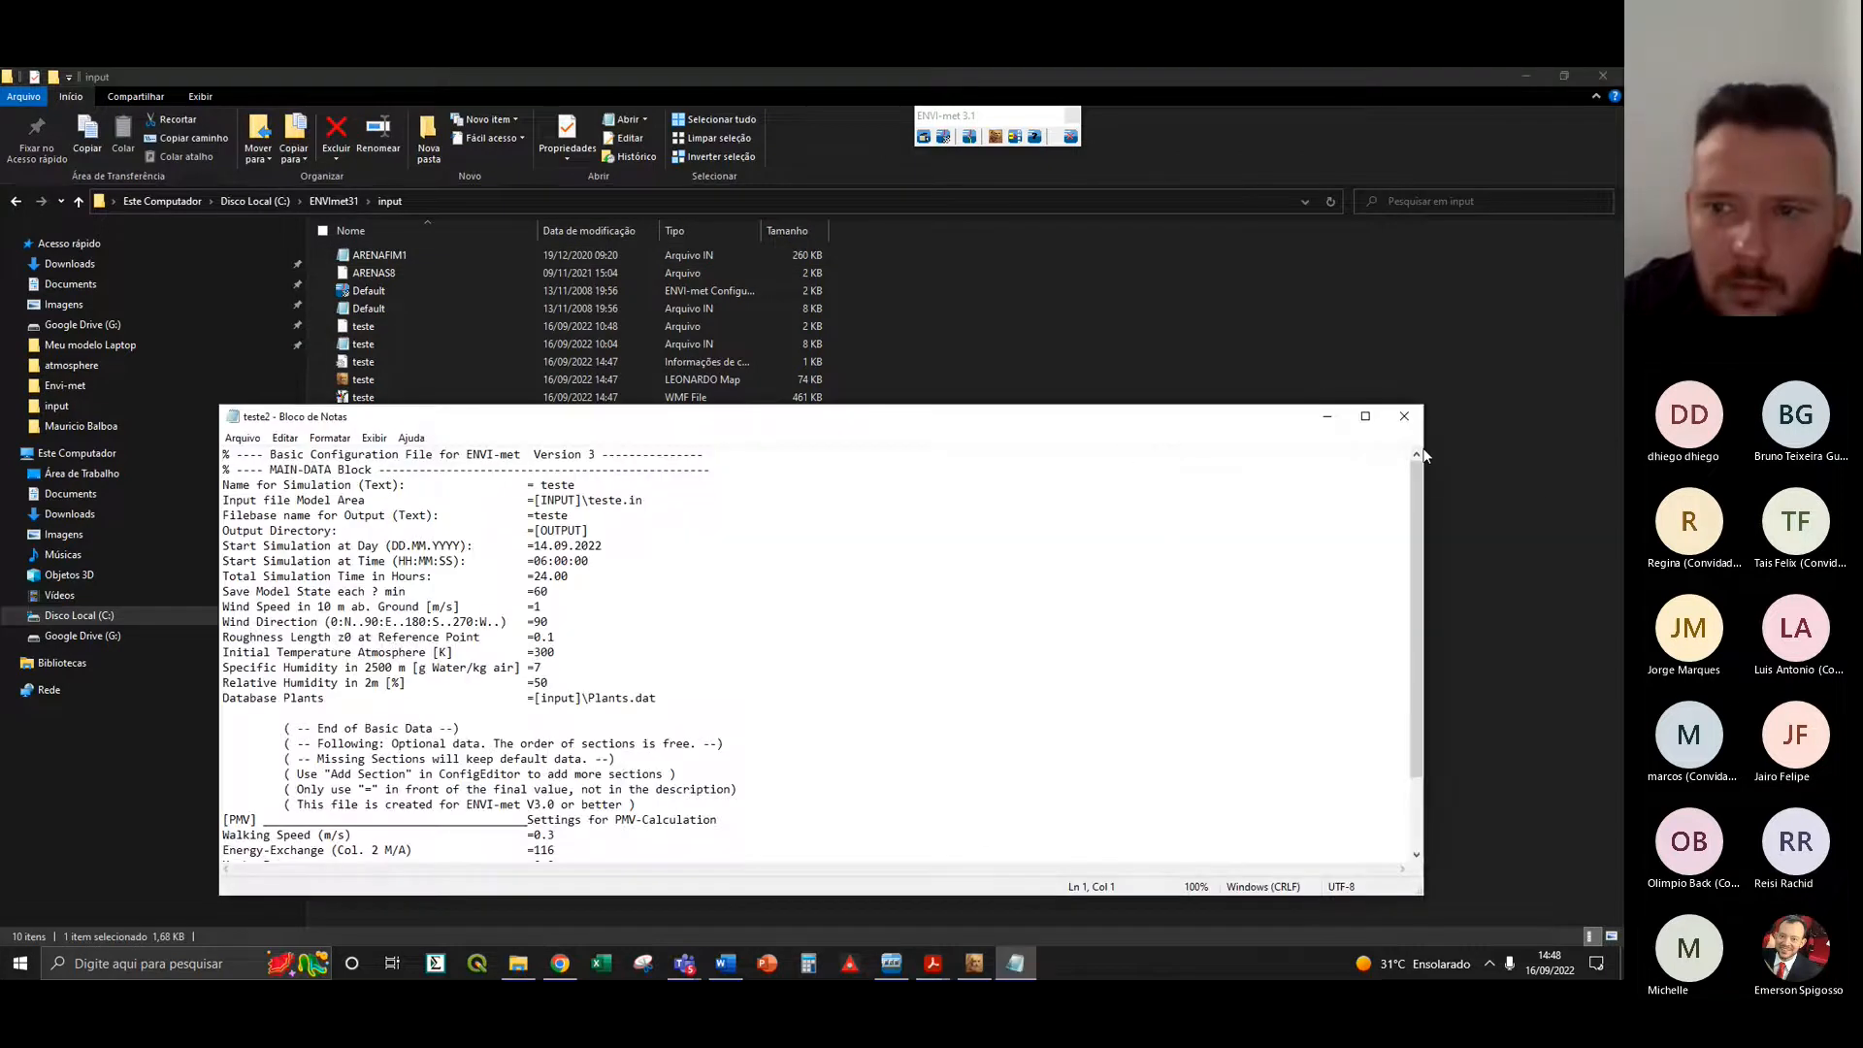
{"action": "left_click", "coordinate": [1404, 420]}
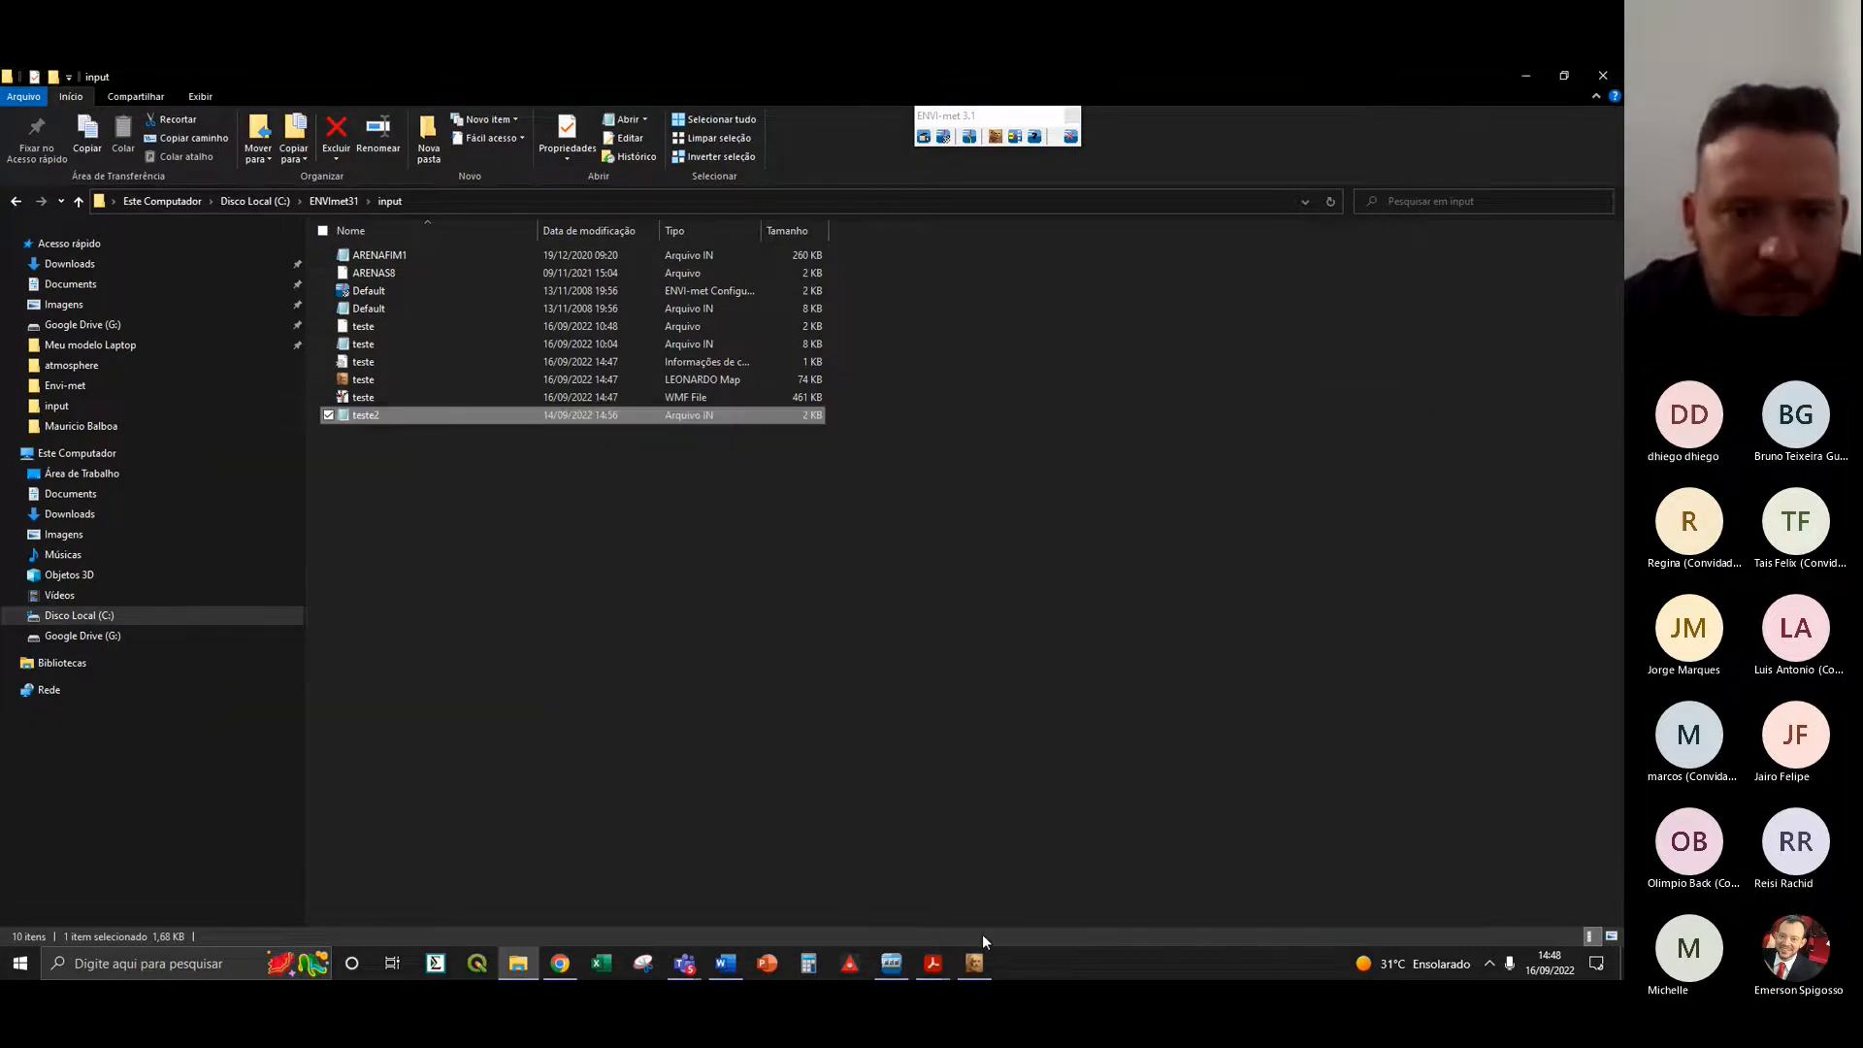
- Switch back to LEONARDO, move the DataNavigator beside the map, dismiss the grid-point value edit and save the map
{"action": "left_click", "coordinate": [974, 963]}
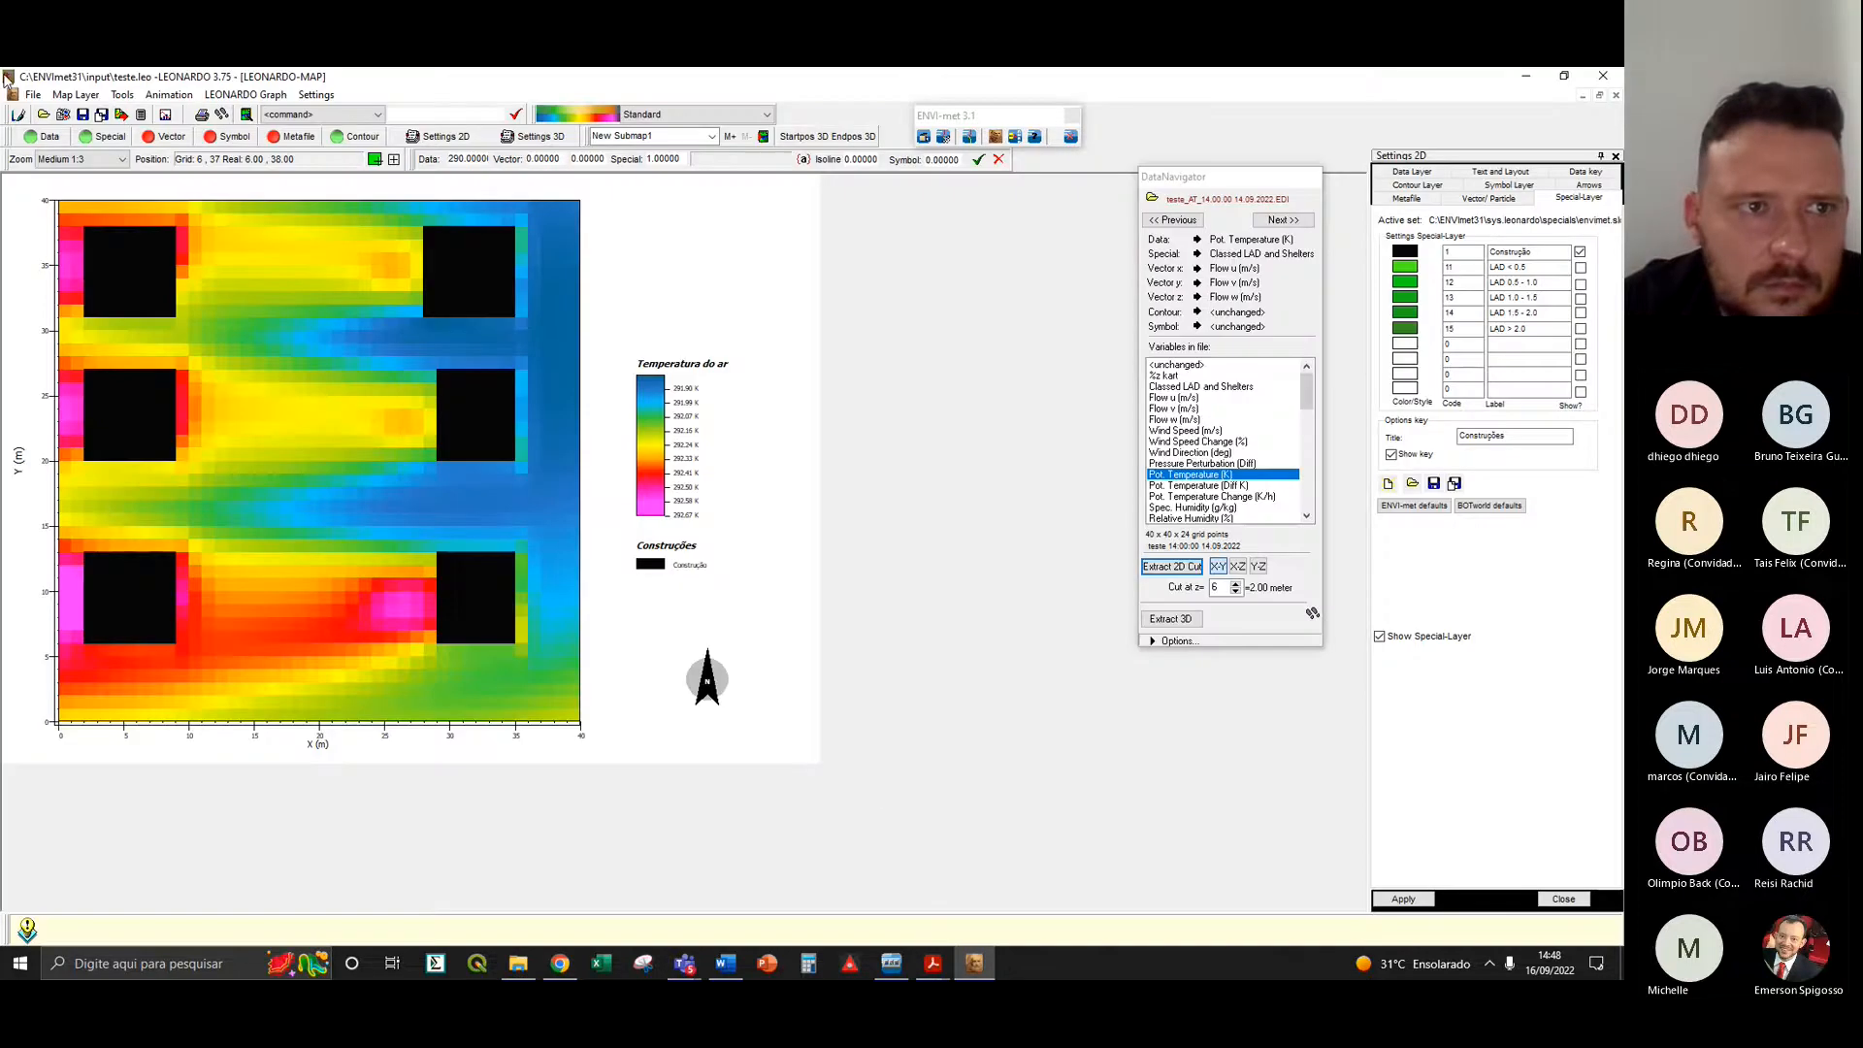
{"action": "left_click_drag", "start_coordinate": [1181, 180], "coordinate": [1007, 183]}
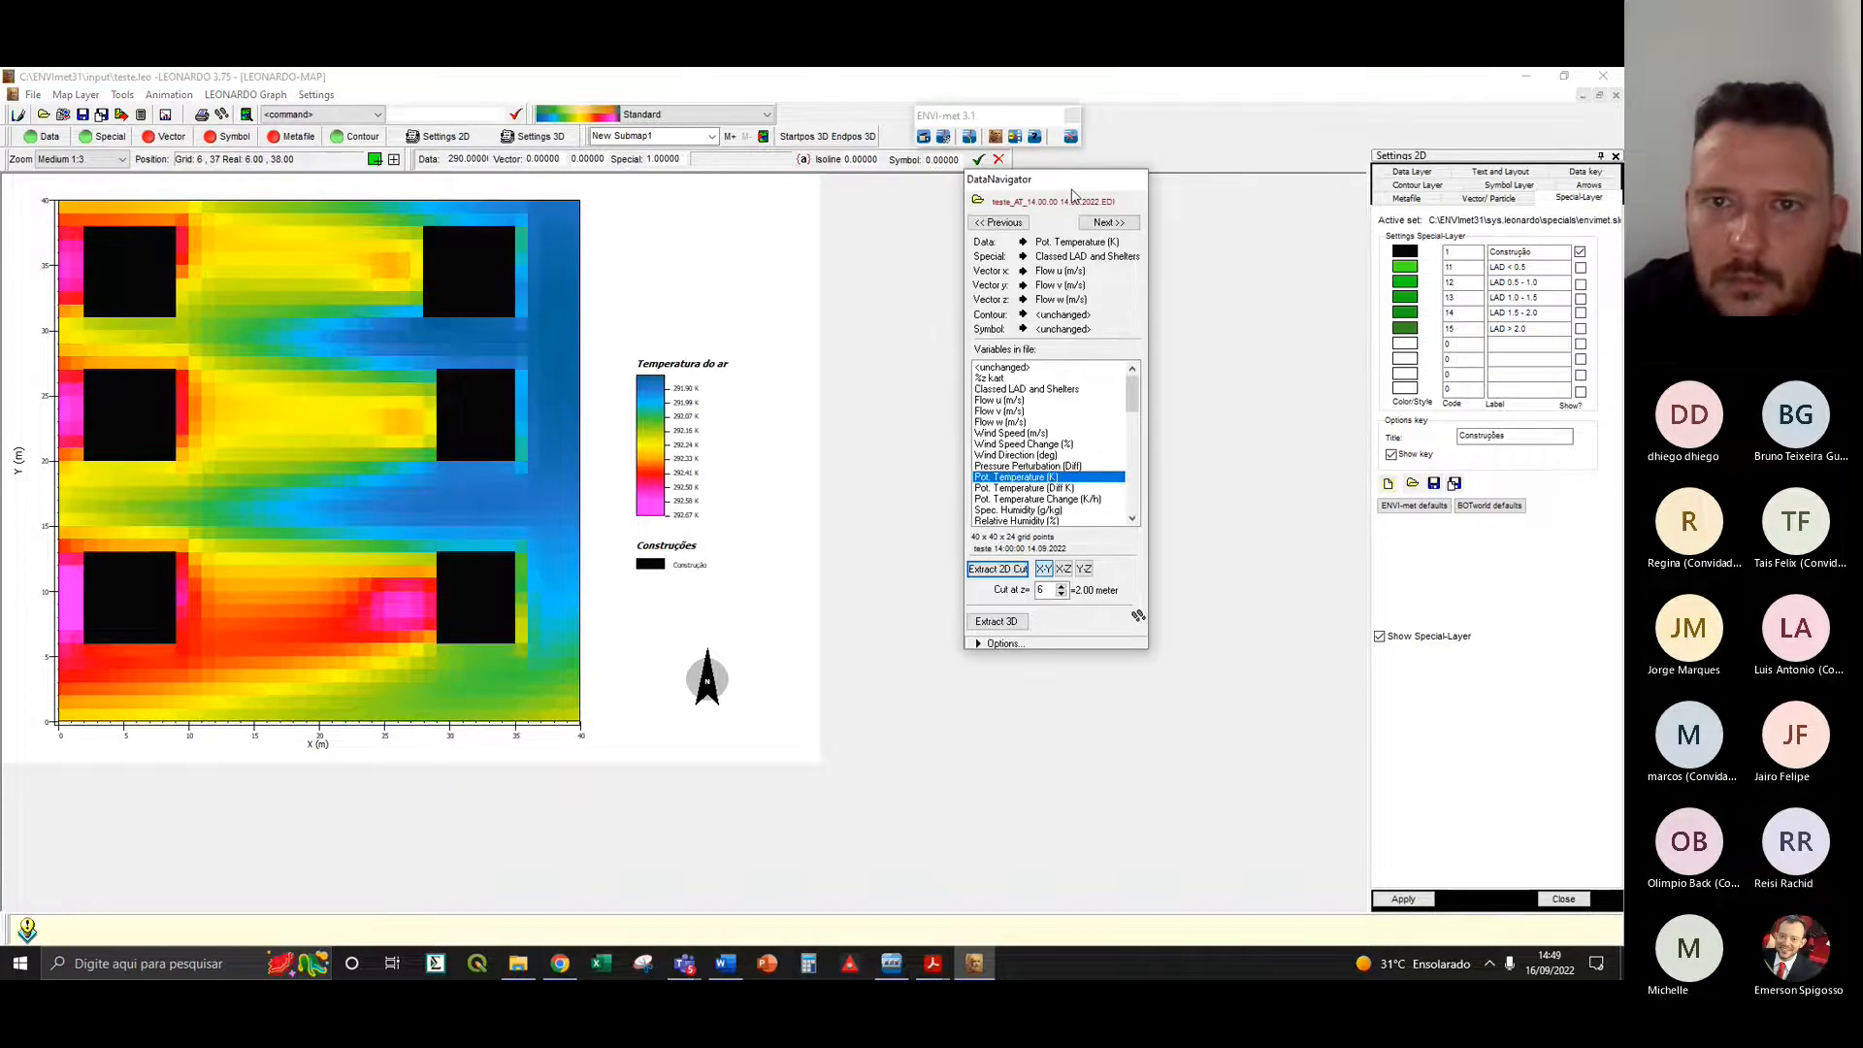
{"action": "left_click", "coordinate": [999, 160]}
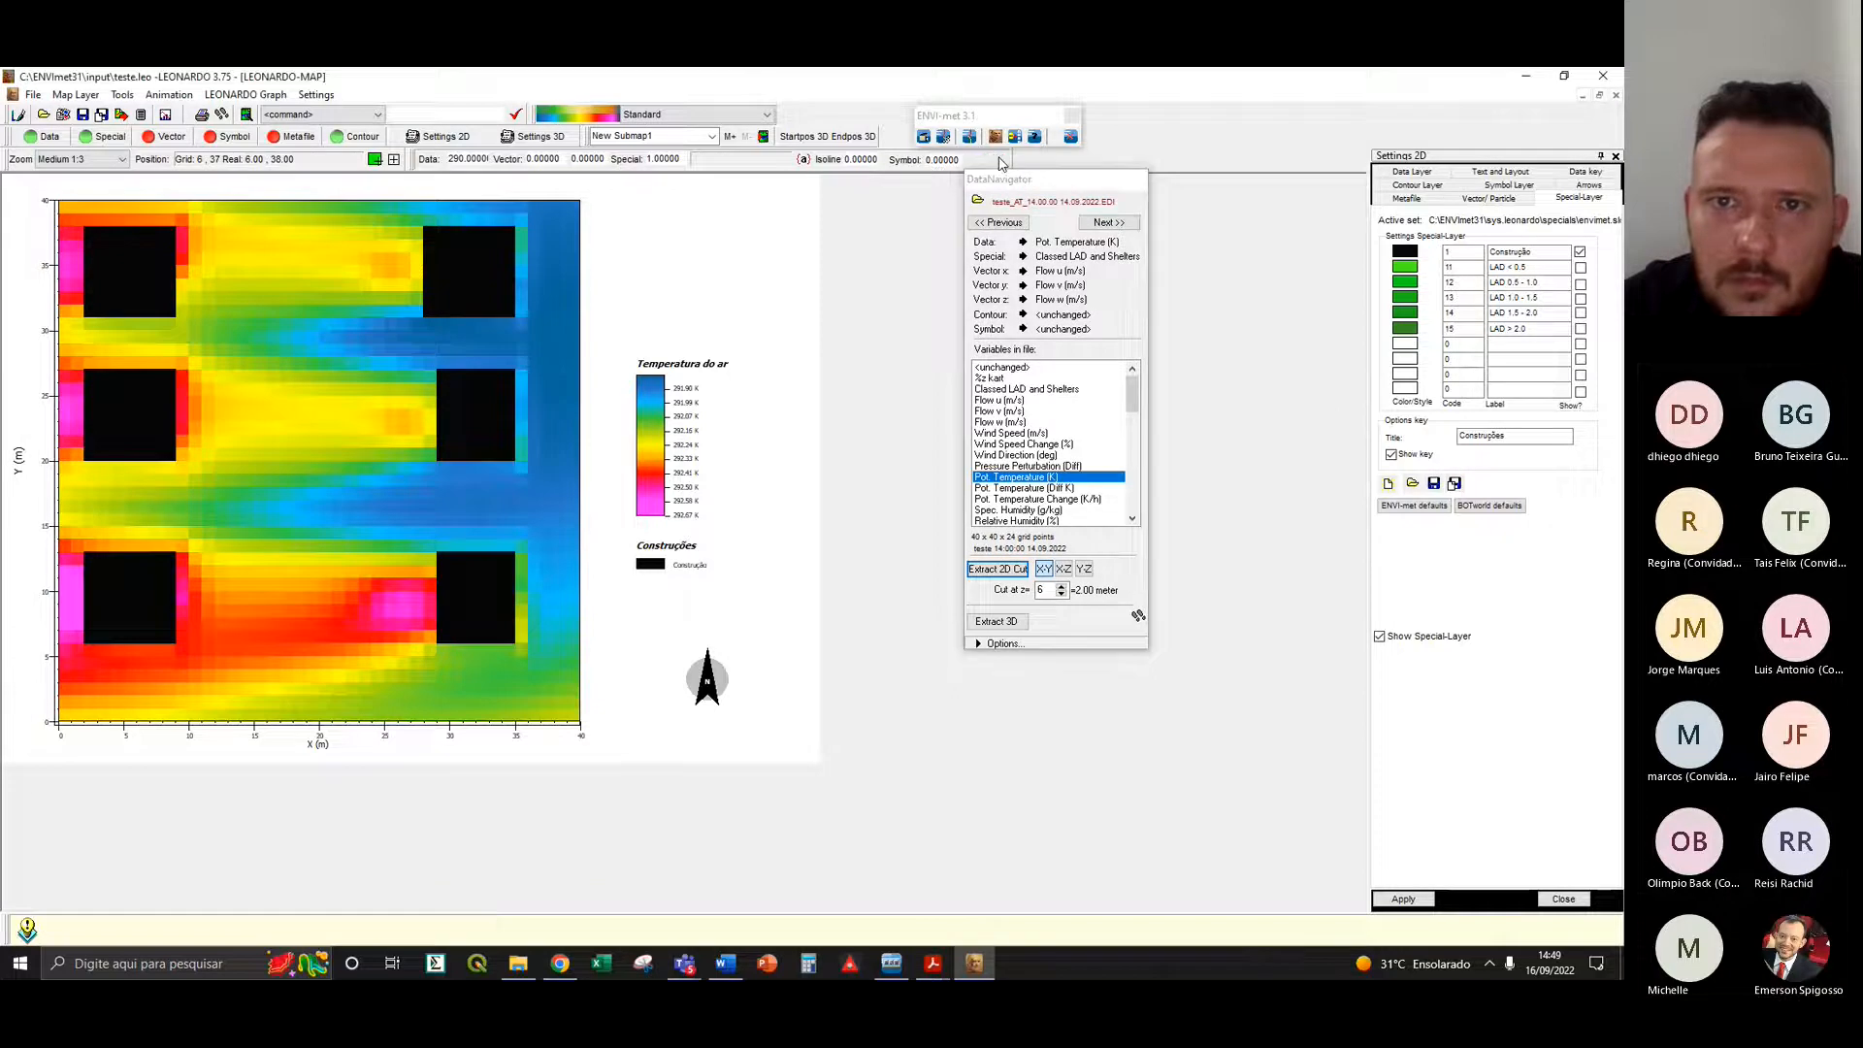
{"action": "left_click", "coordinate": [13, 92]}
{"action": "left_click", "coordinate": [70, 158]}
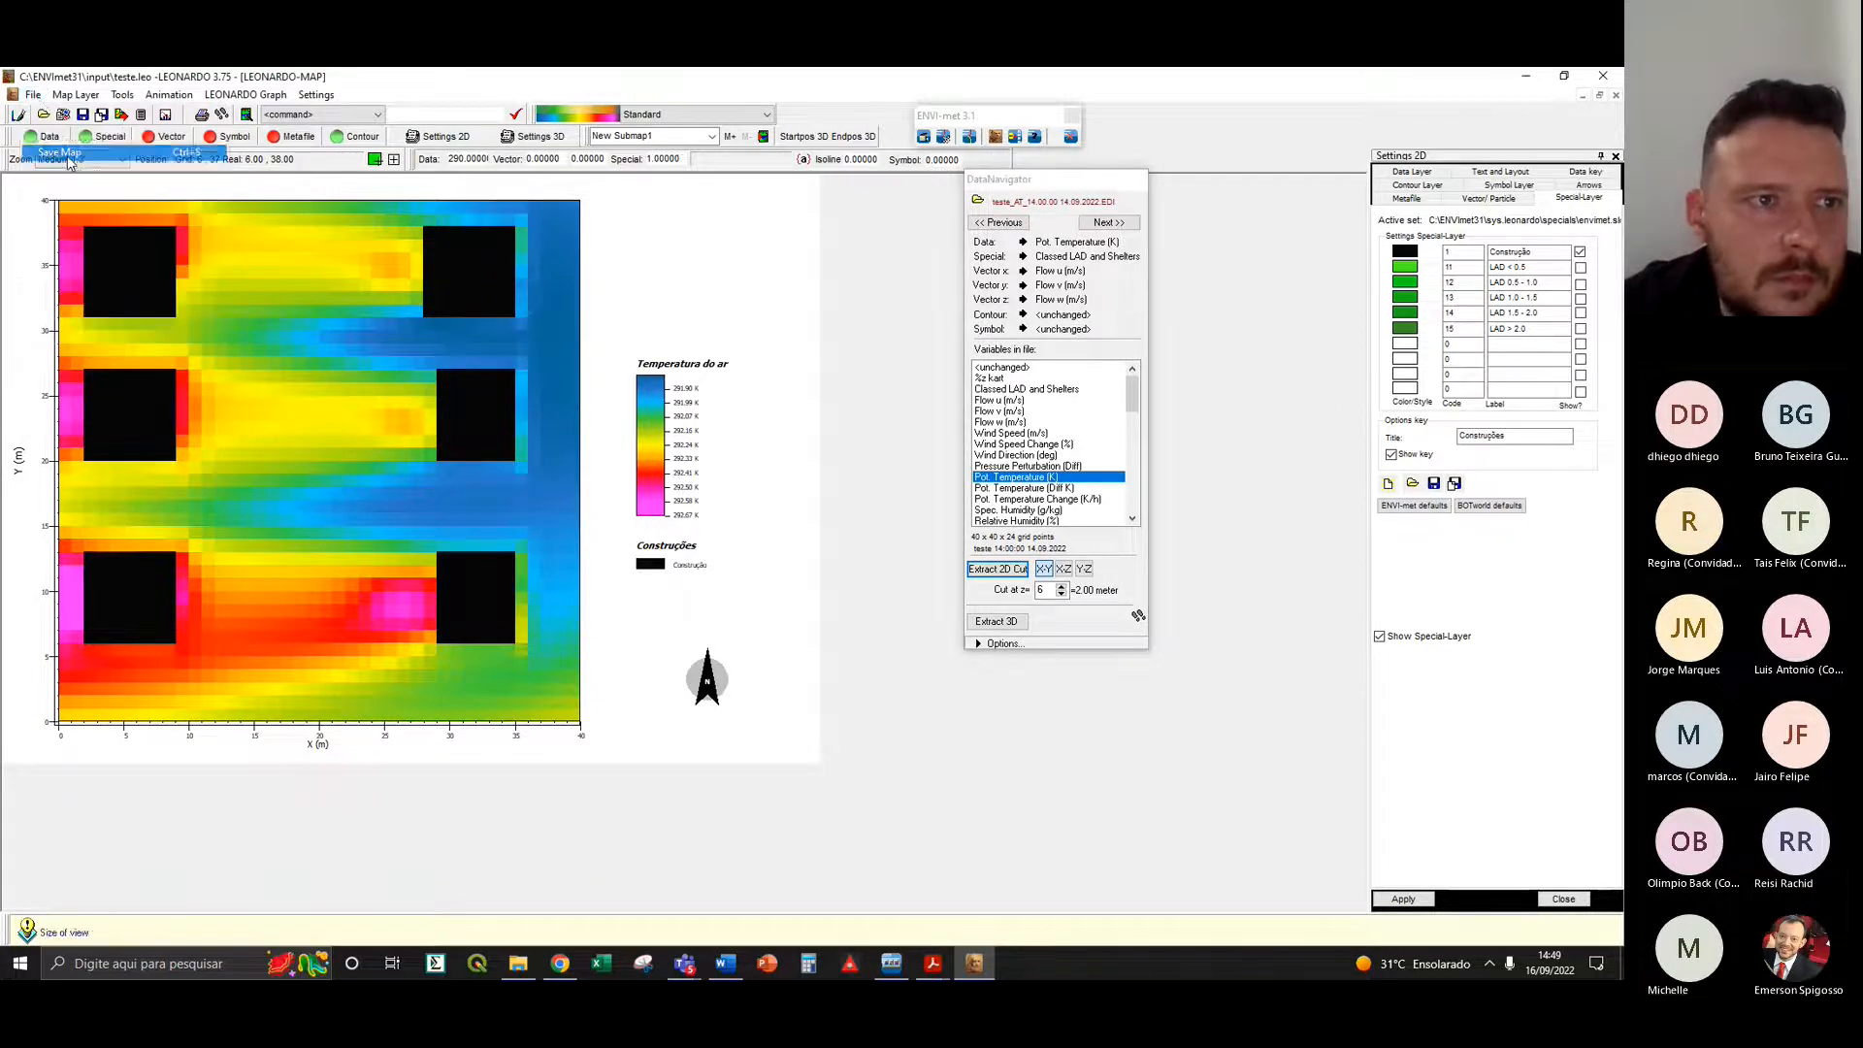
- Export the saved map once more to the input folder in the metafile (*.WMF) format
{"action": "left_click", "coordinate": [33, 95]}
{"action": "left_click", "coordinate": [78, 219]}
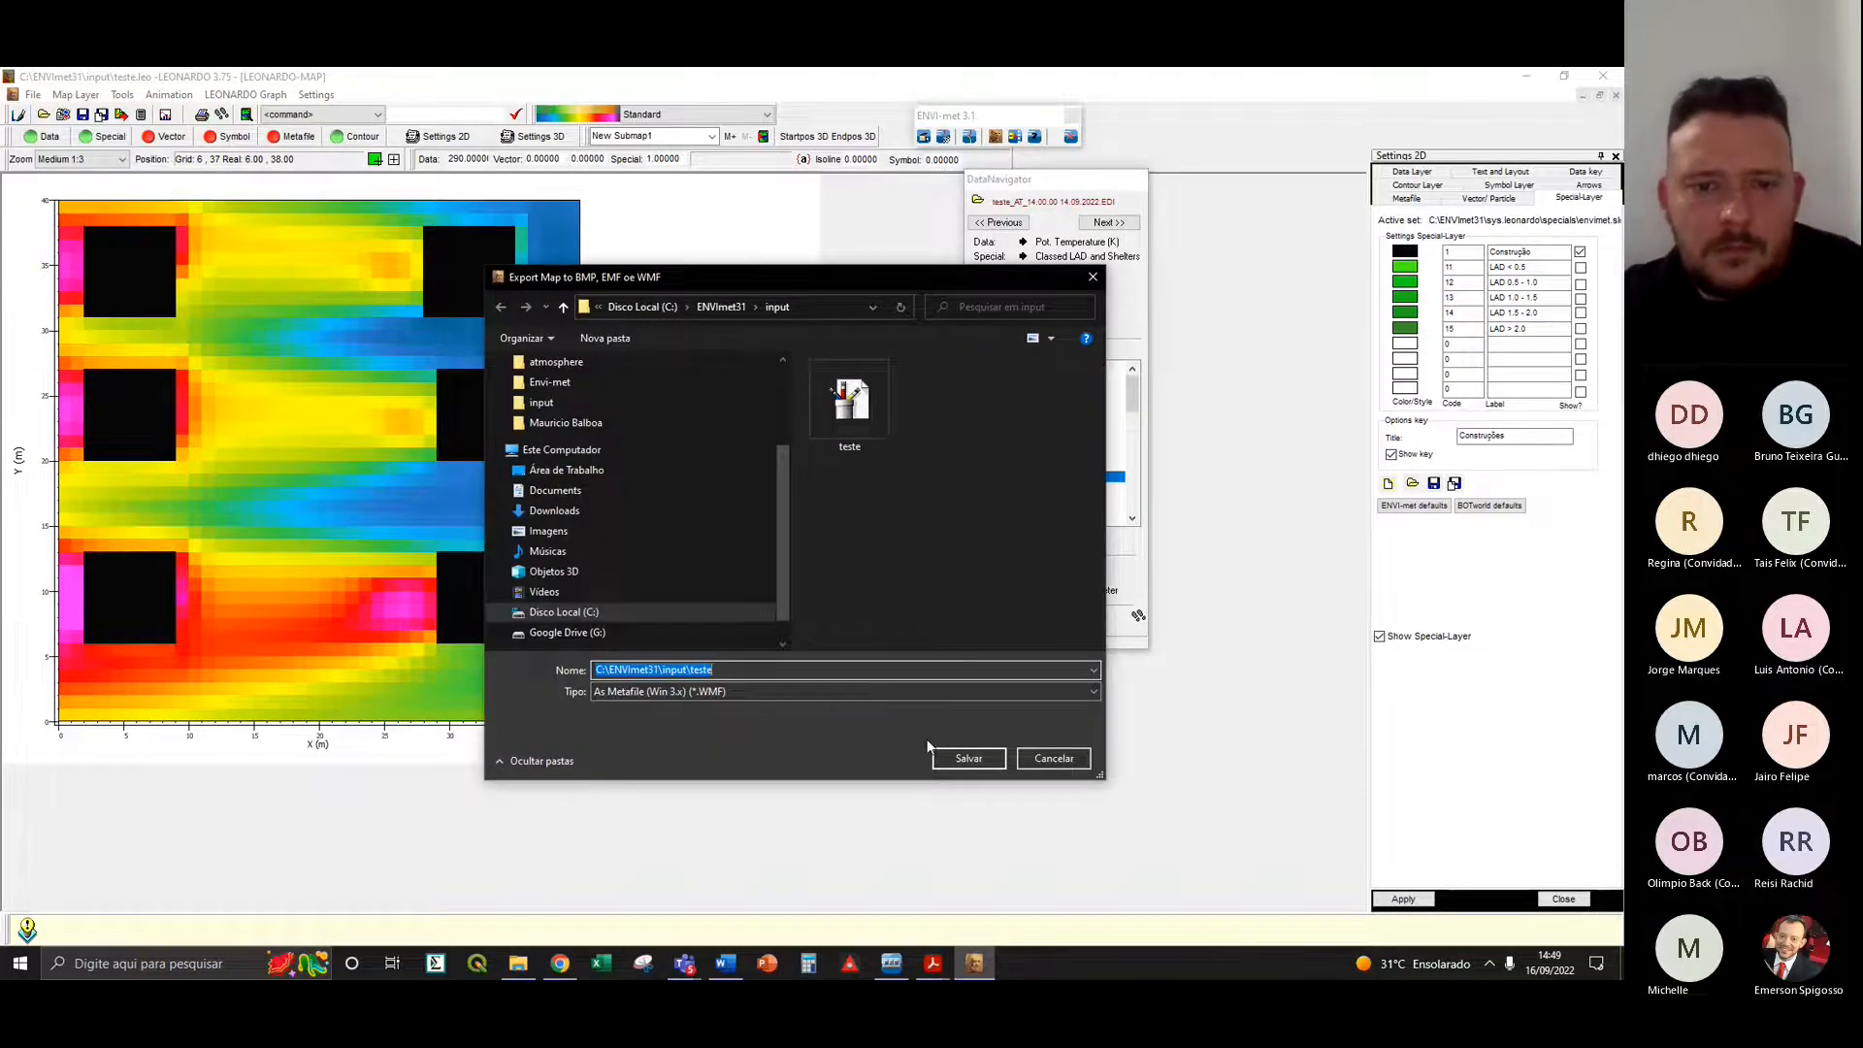
{"action": "key", "text": "Right"}
{"action": "key", "text": "Return"}
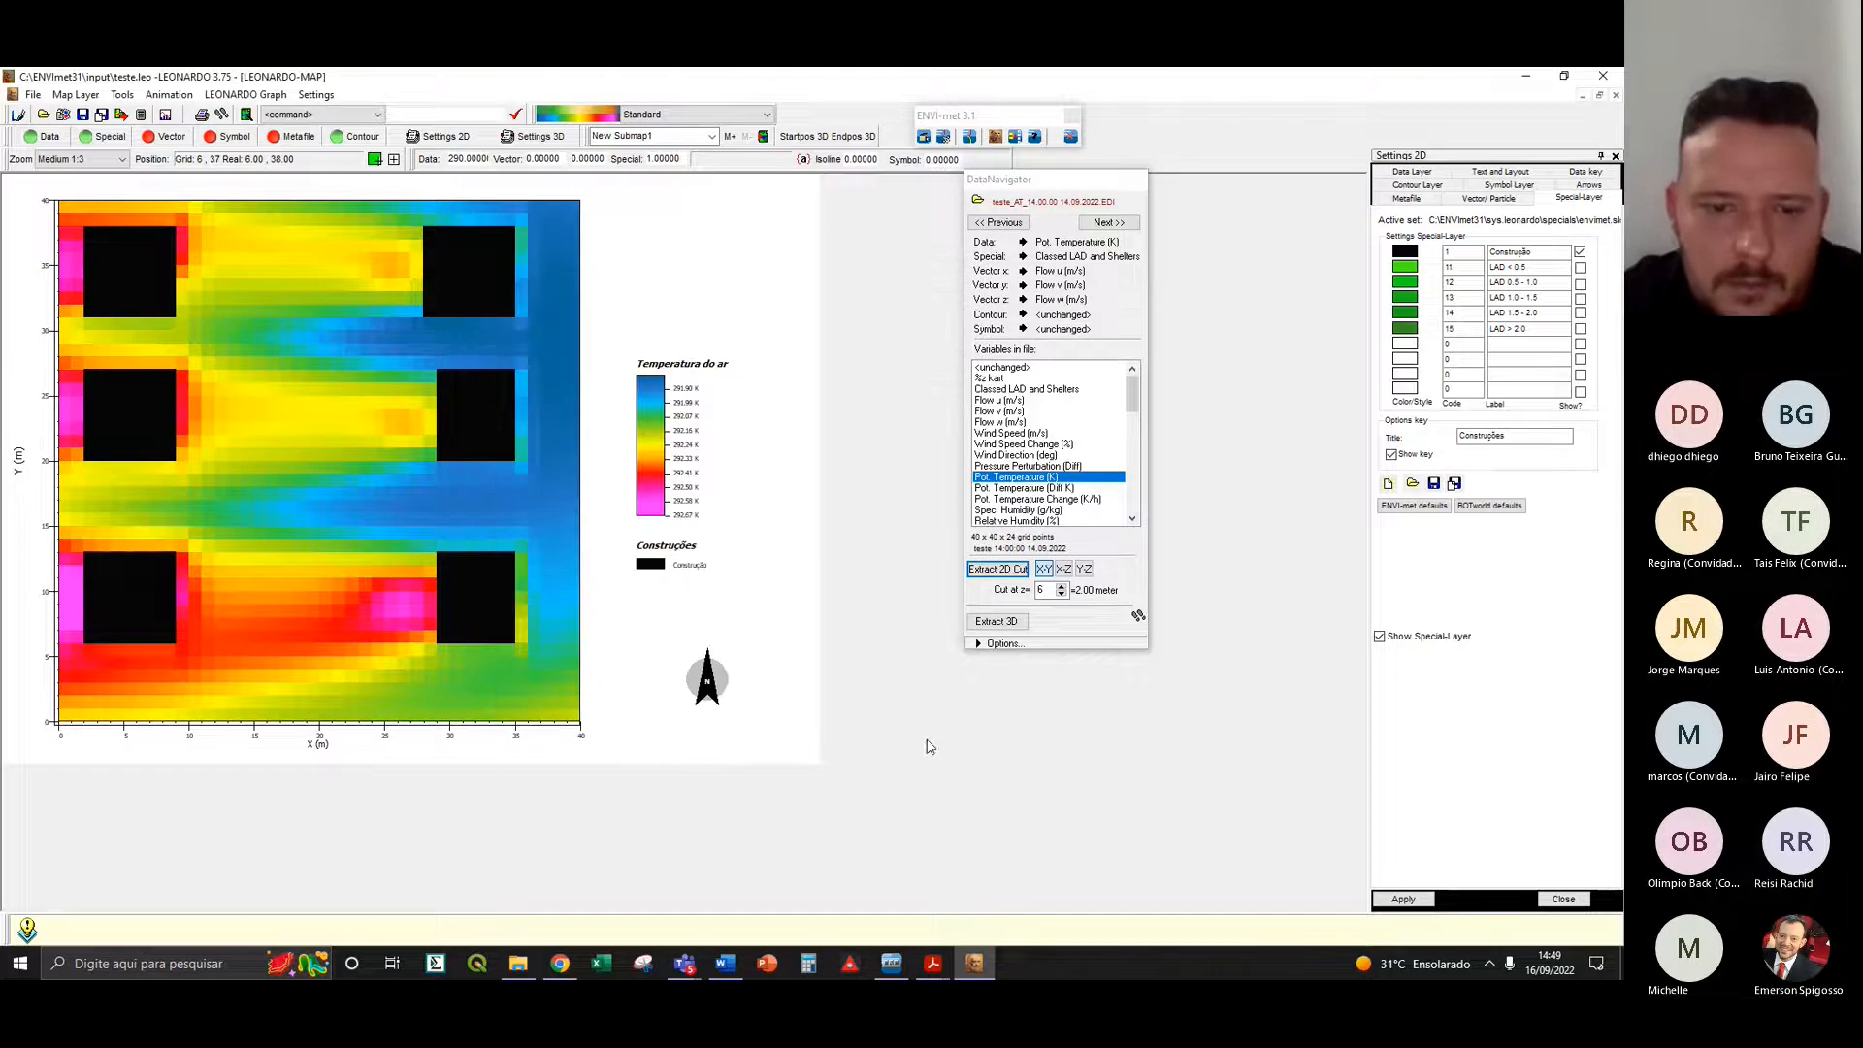
- Switch to File Explorer and reopen the input folder from ENVImet31 to check for the new export
{"action": "left_click", "coordinate": [518, 964]}
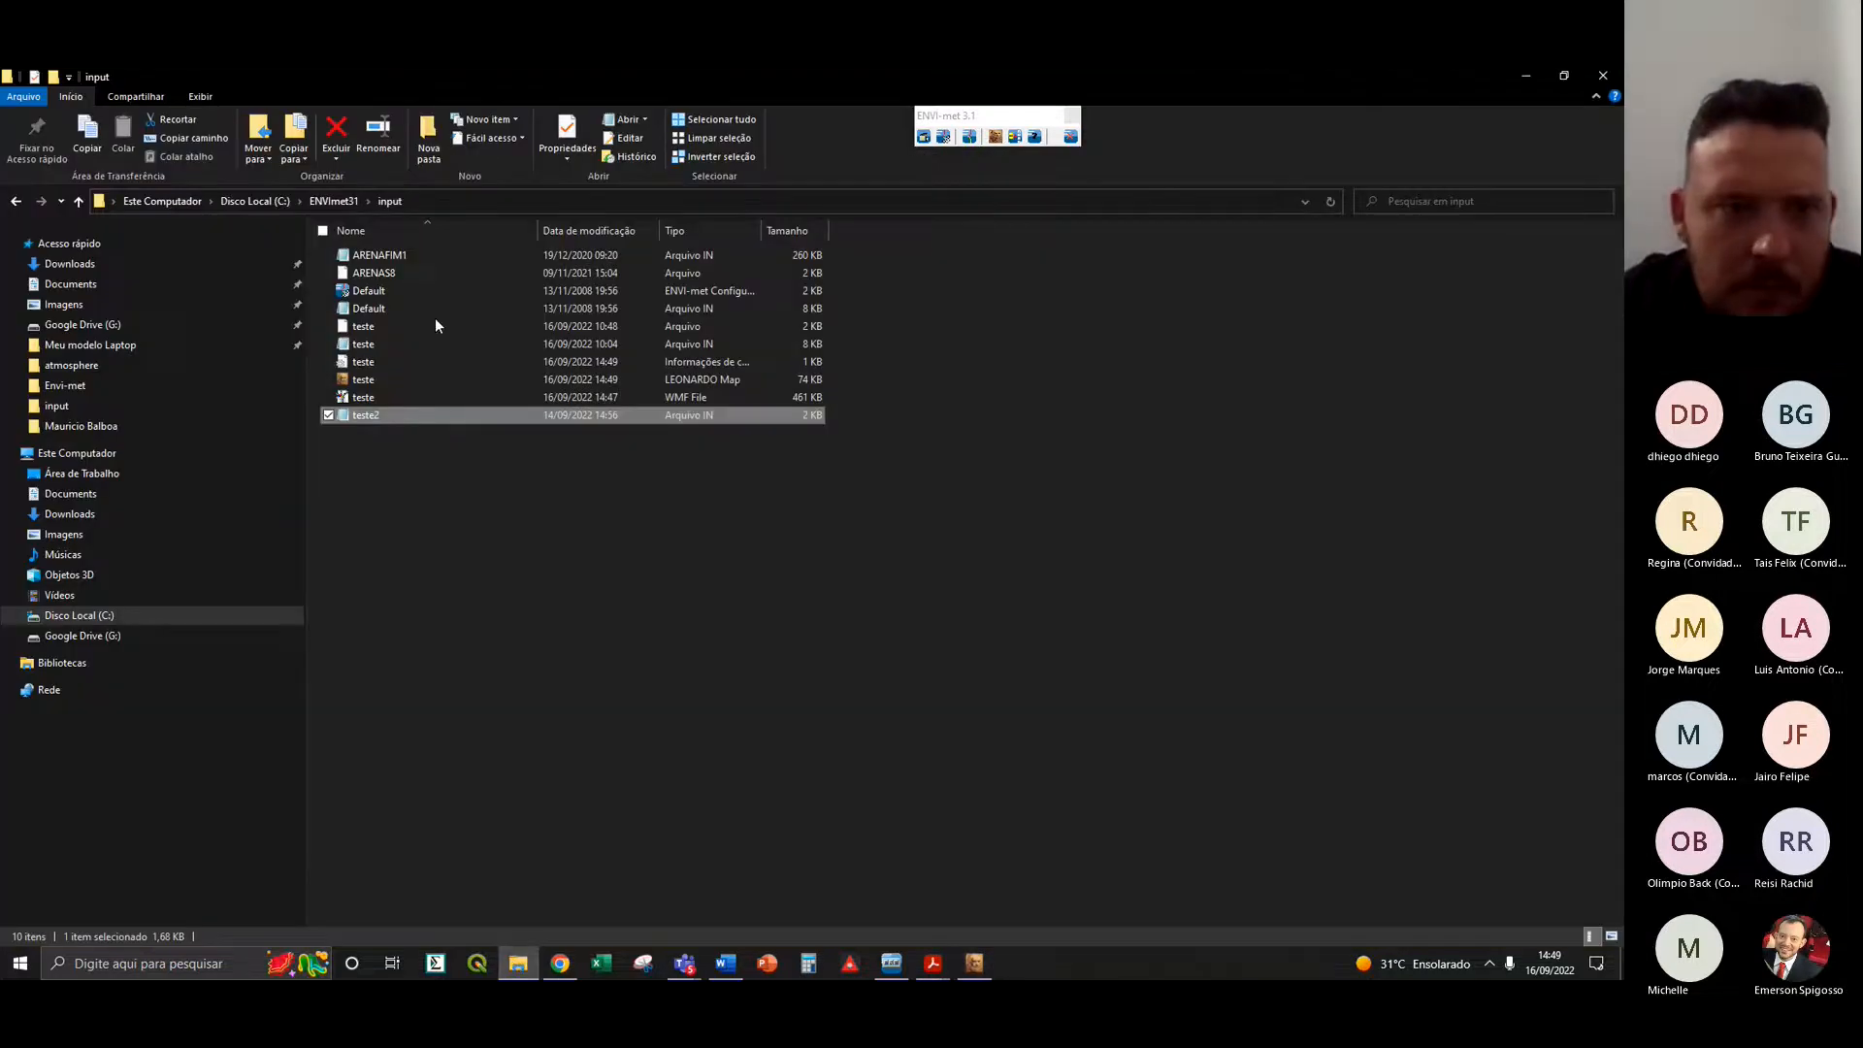
{"action": "left_click", "coordinate": [326, 200]}
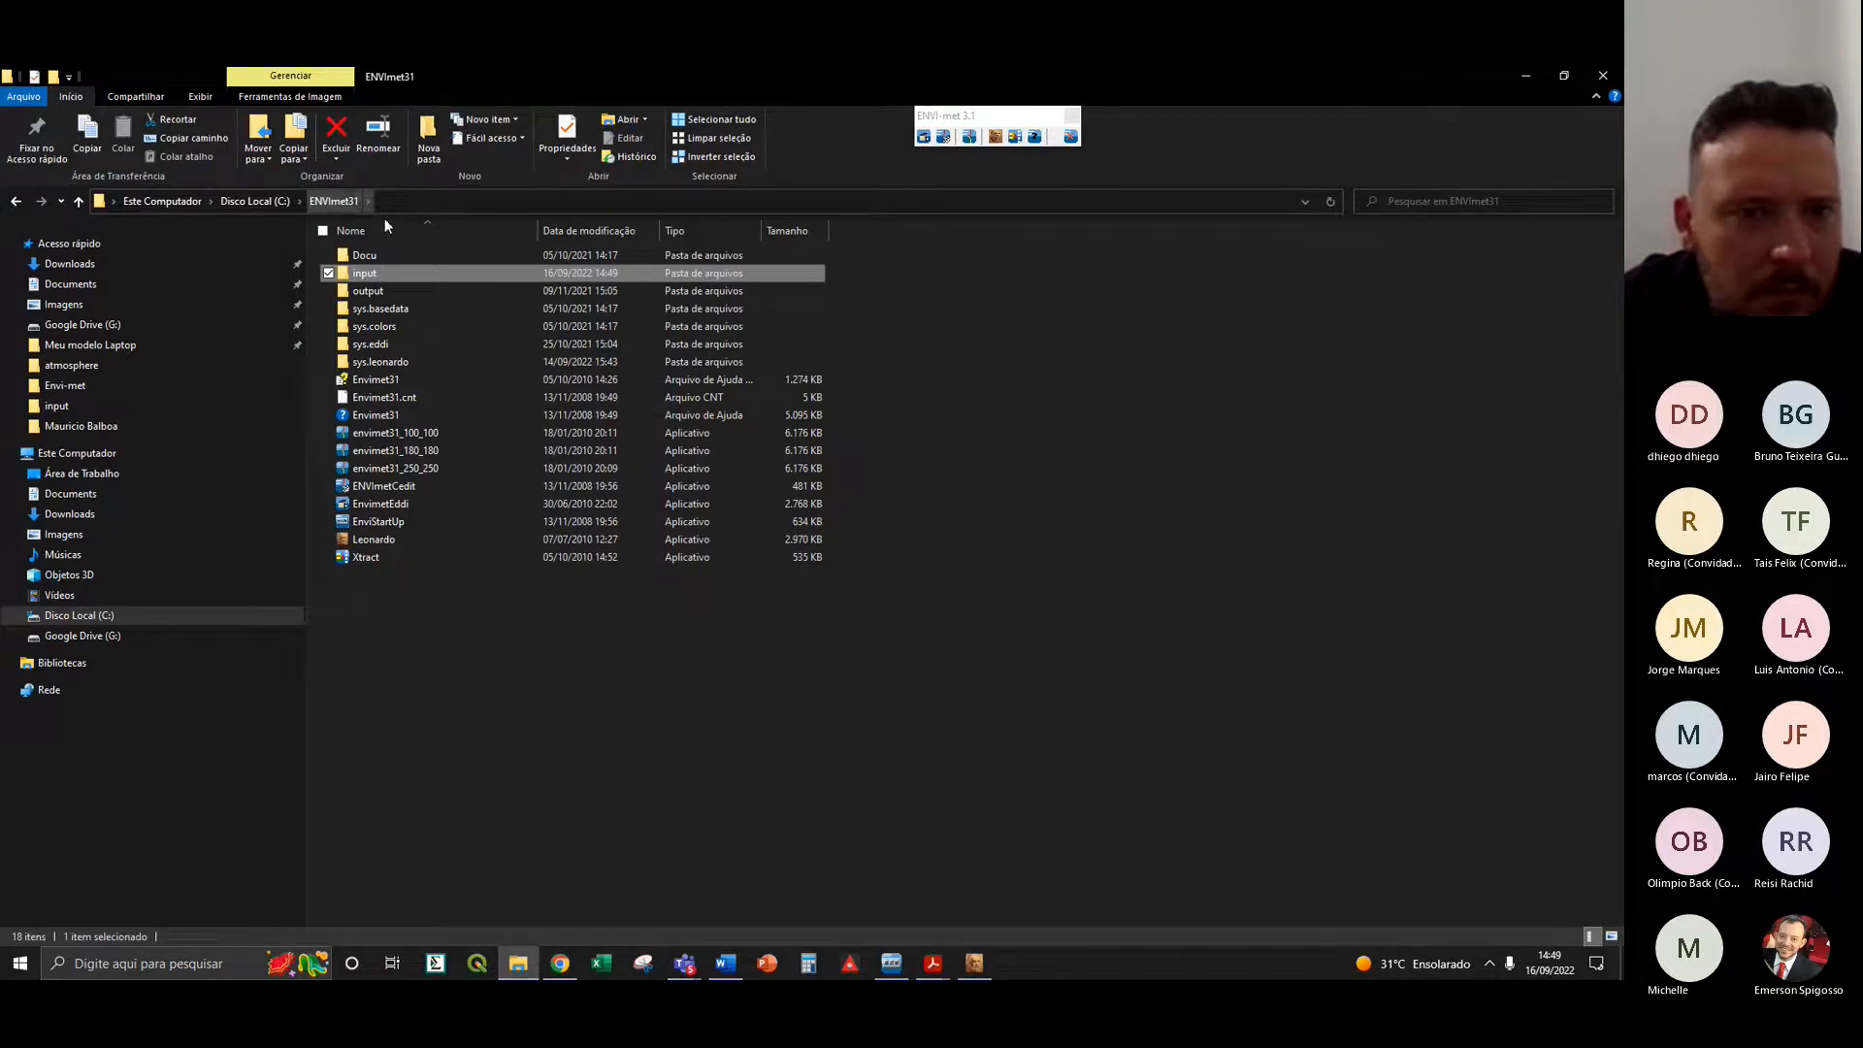
{"action": "double_click", "coordinate": [377, 276]}
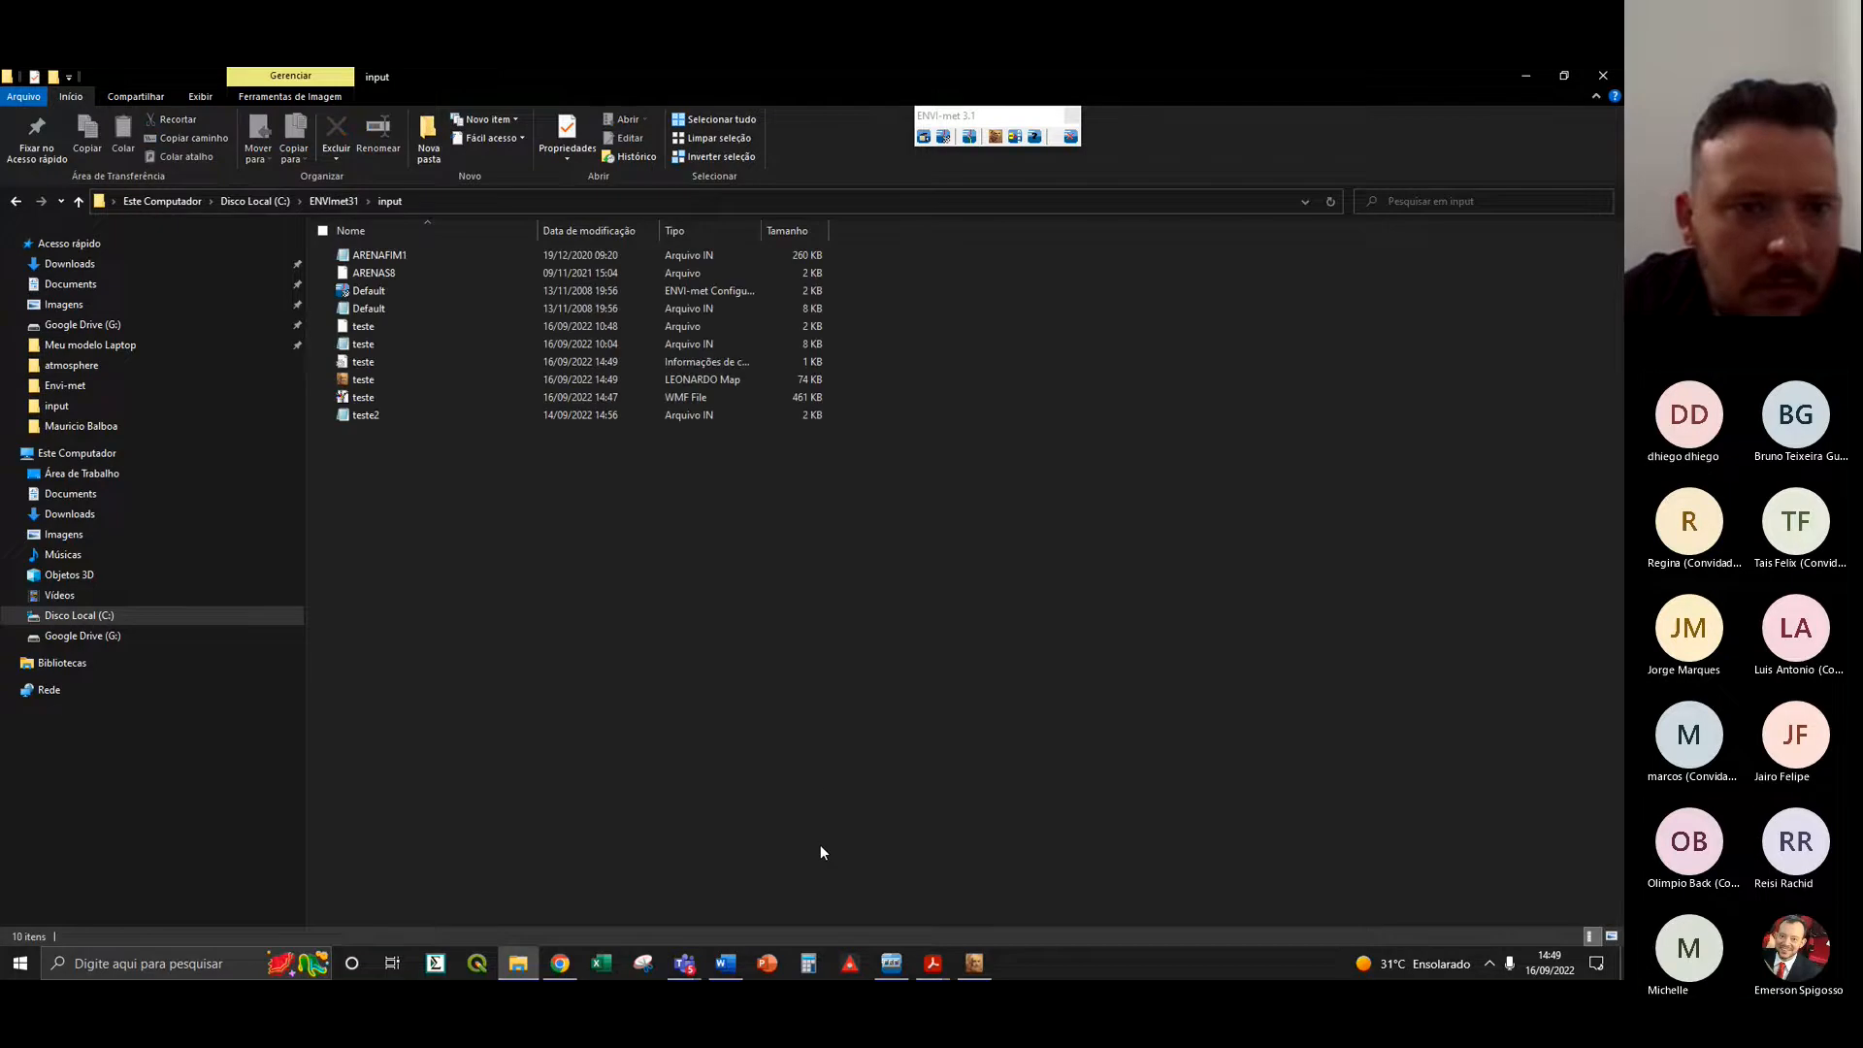
- Switch back to LEONARDO and export the map to the input folder as a bitmap (*.BMP) named testteeeee
{"action": "left_click", "coordinate": [975, 964]}
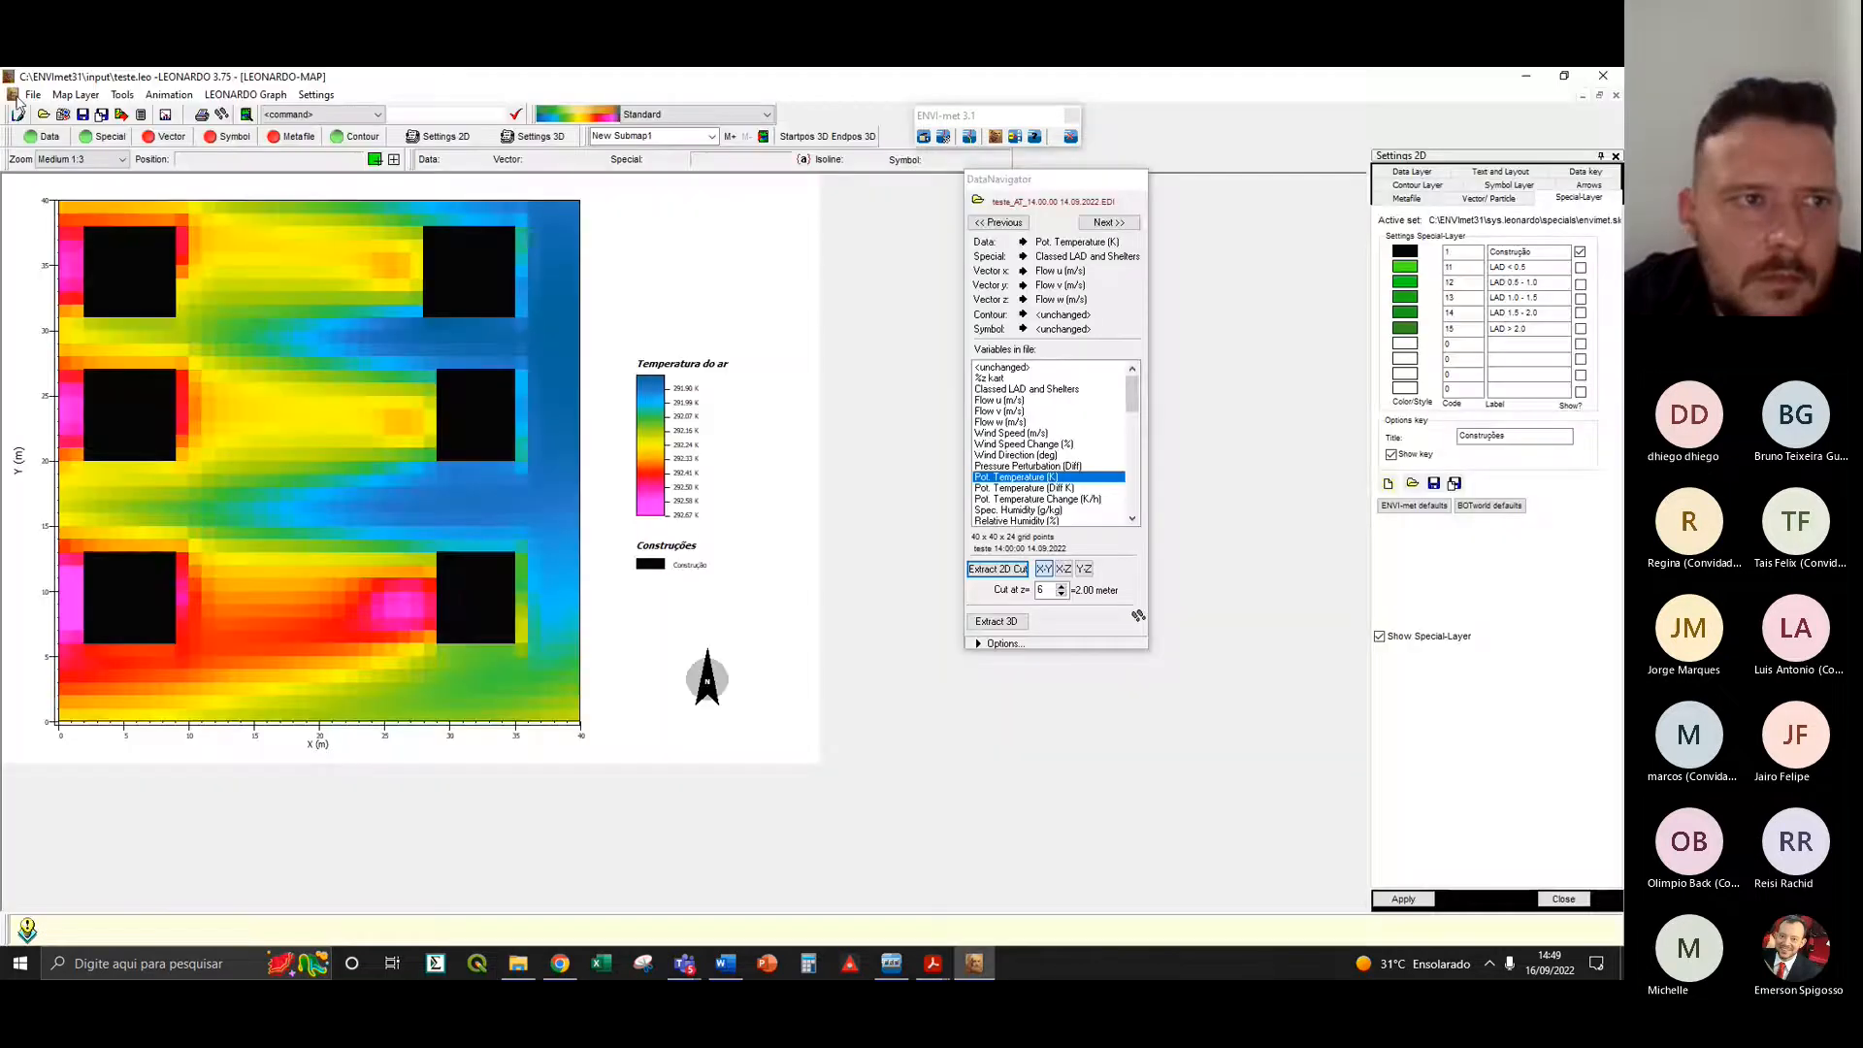
{"action": "left_click", "coordinate": [32, 94]}
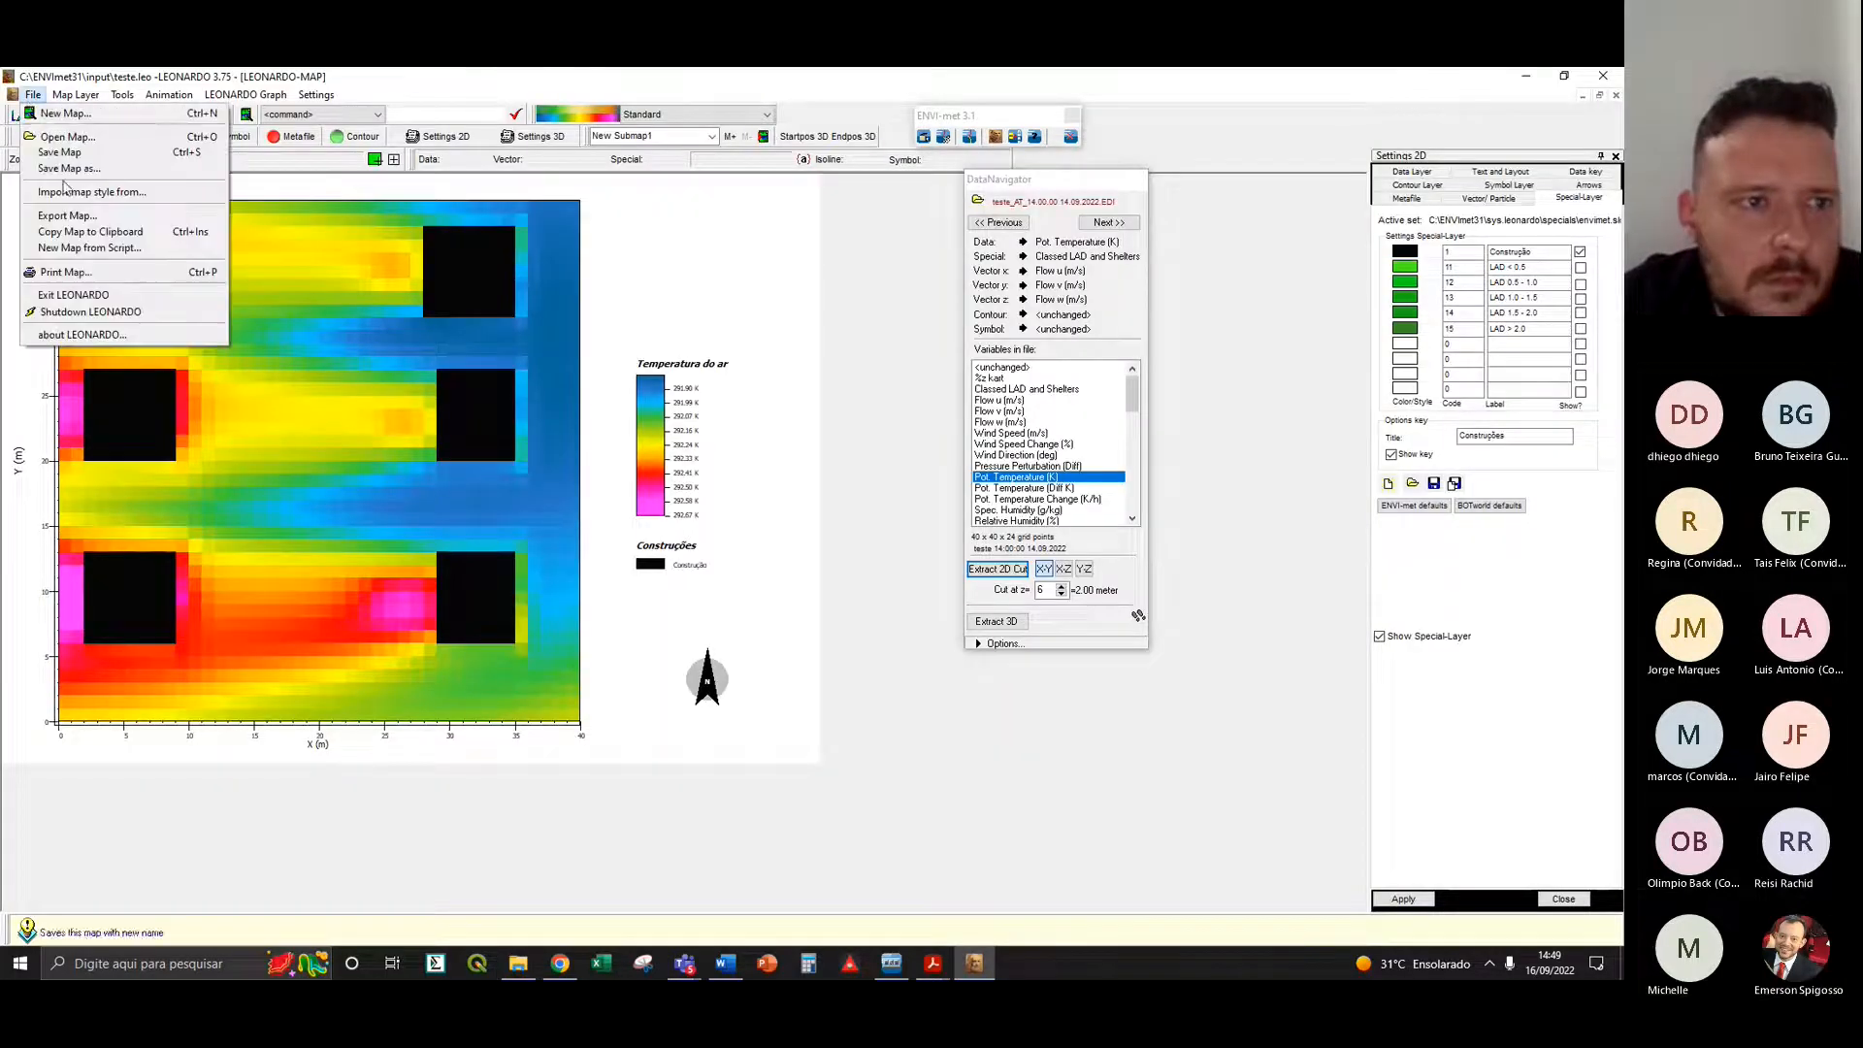
{"action": "left_click", "coordinate": [105, 217]}
{"action": "left_click", "coordinate": [694, 691]}
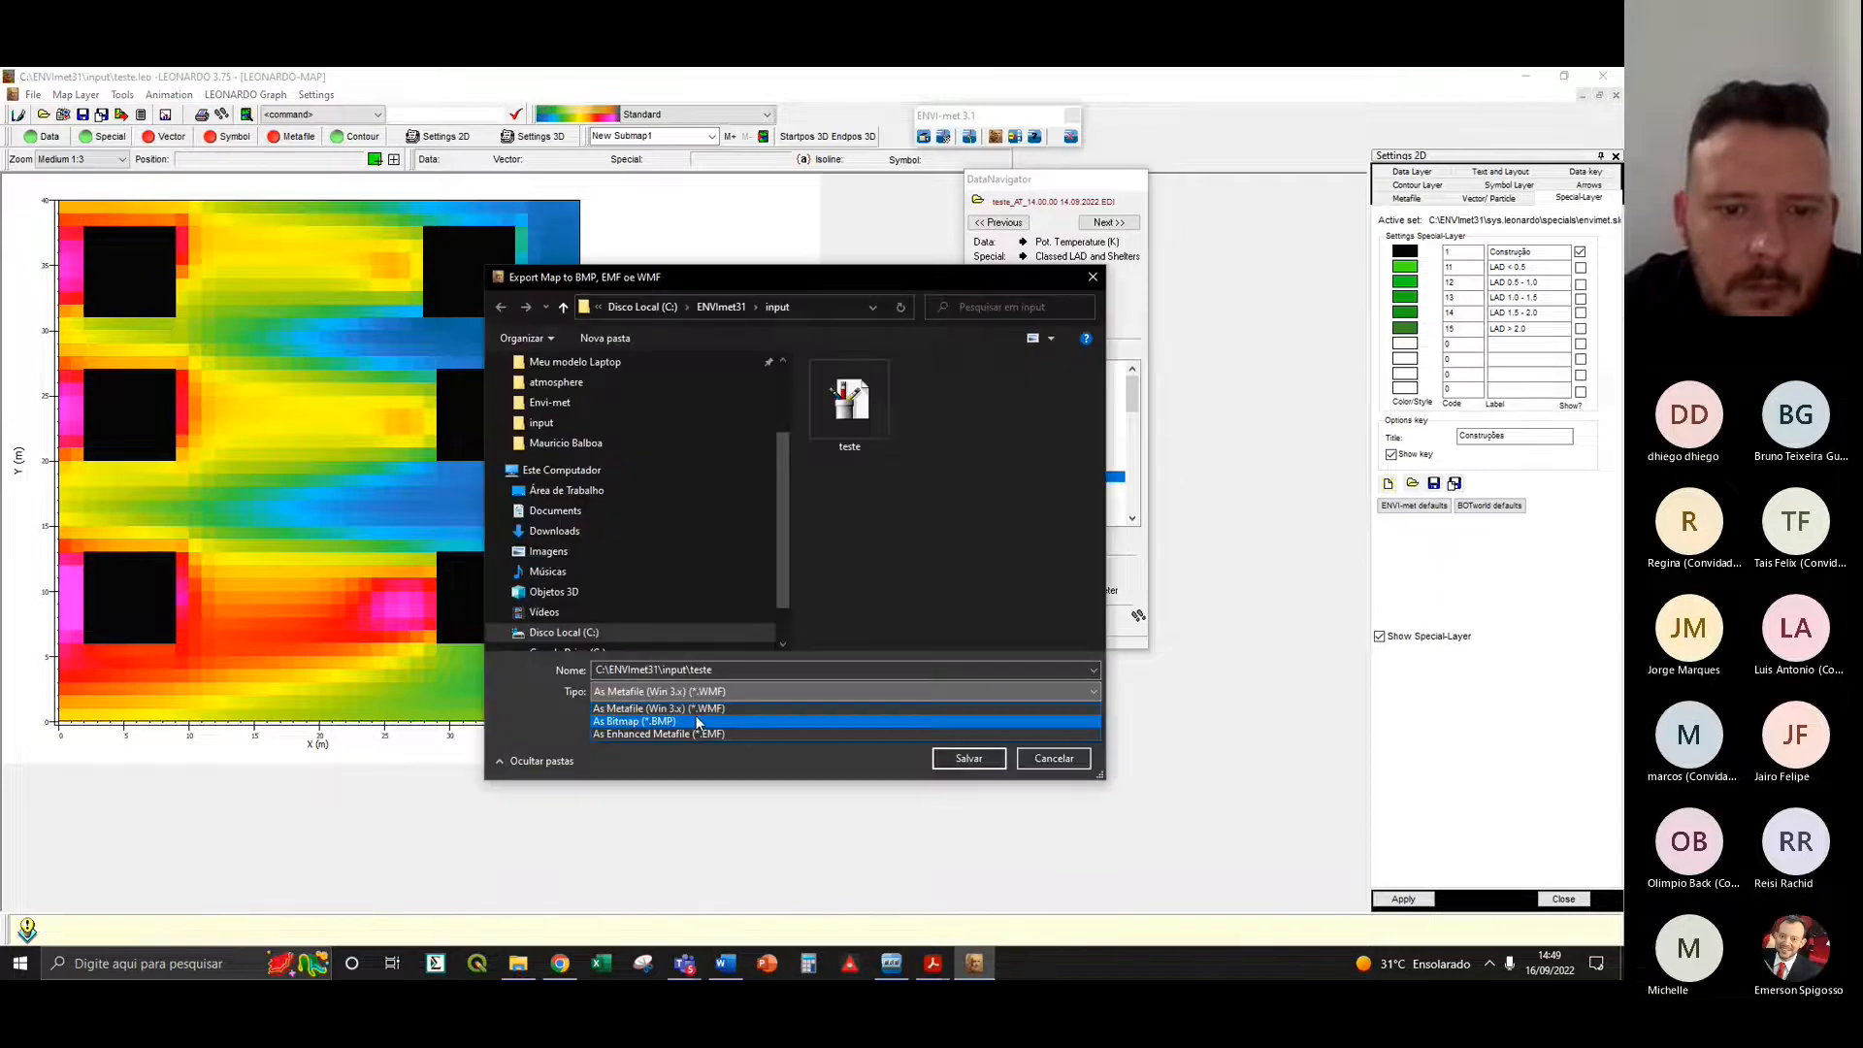
{"action": "left_click", "coordinate": [696, 720]}
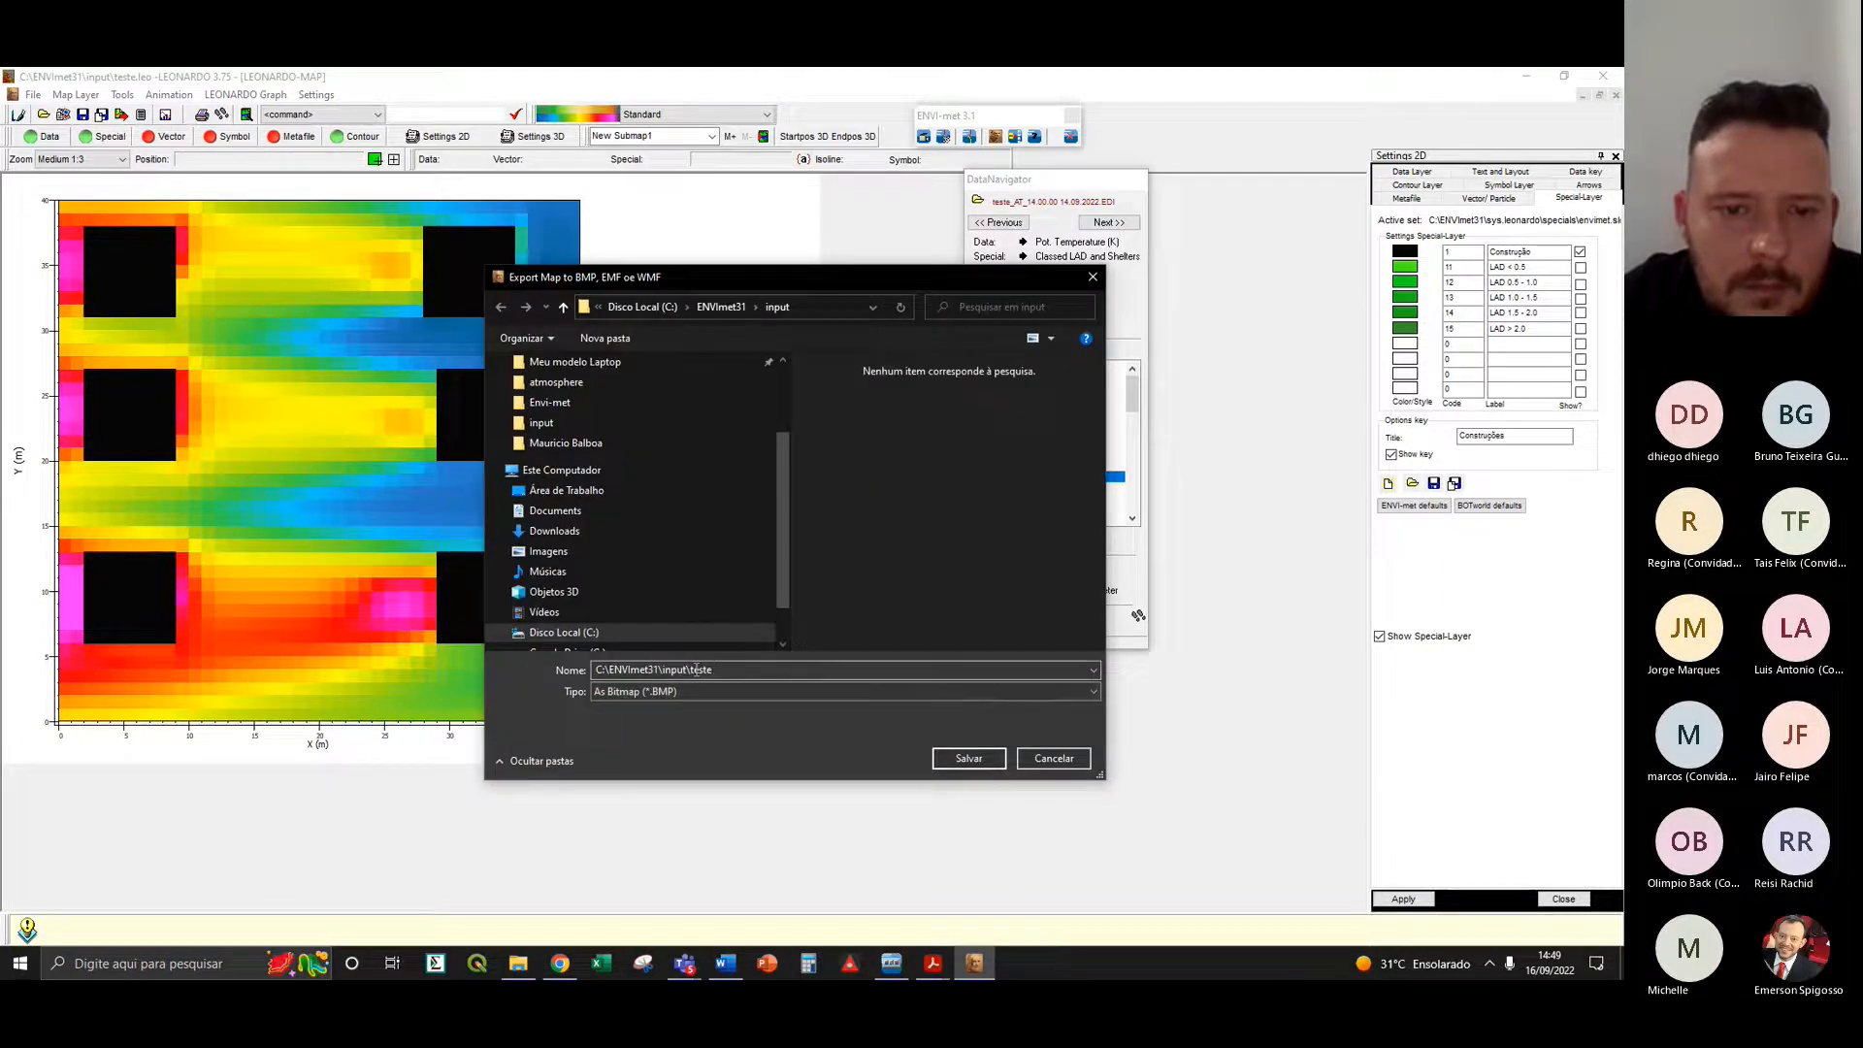
{"action": "double_click", "coordinate": [695, 670]}
{"action": "type", "text": "testteeeee"}
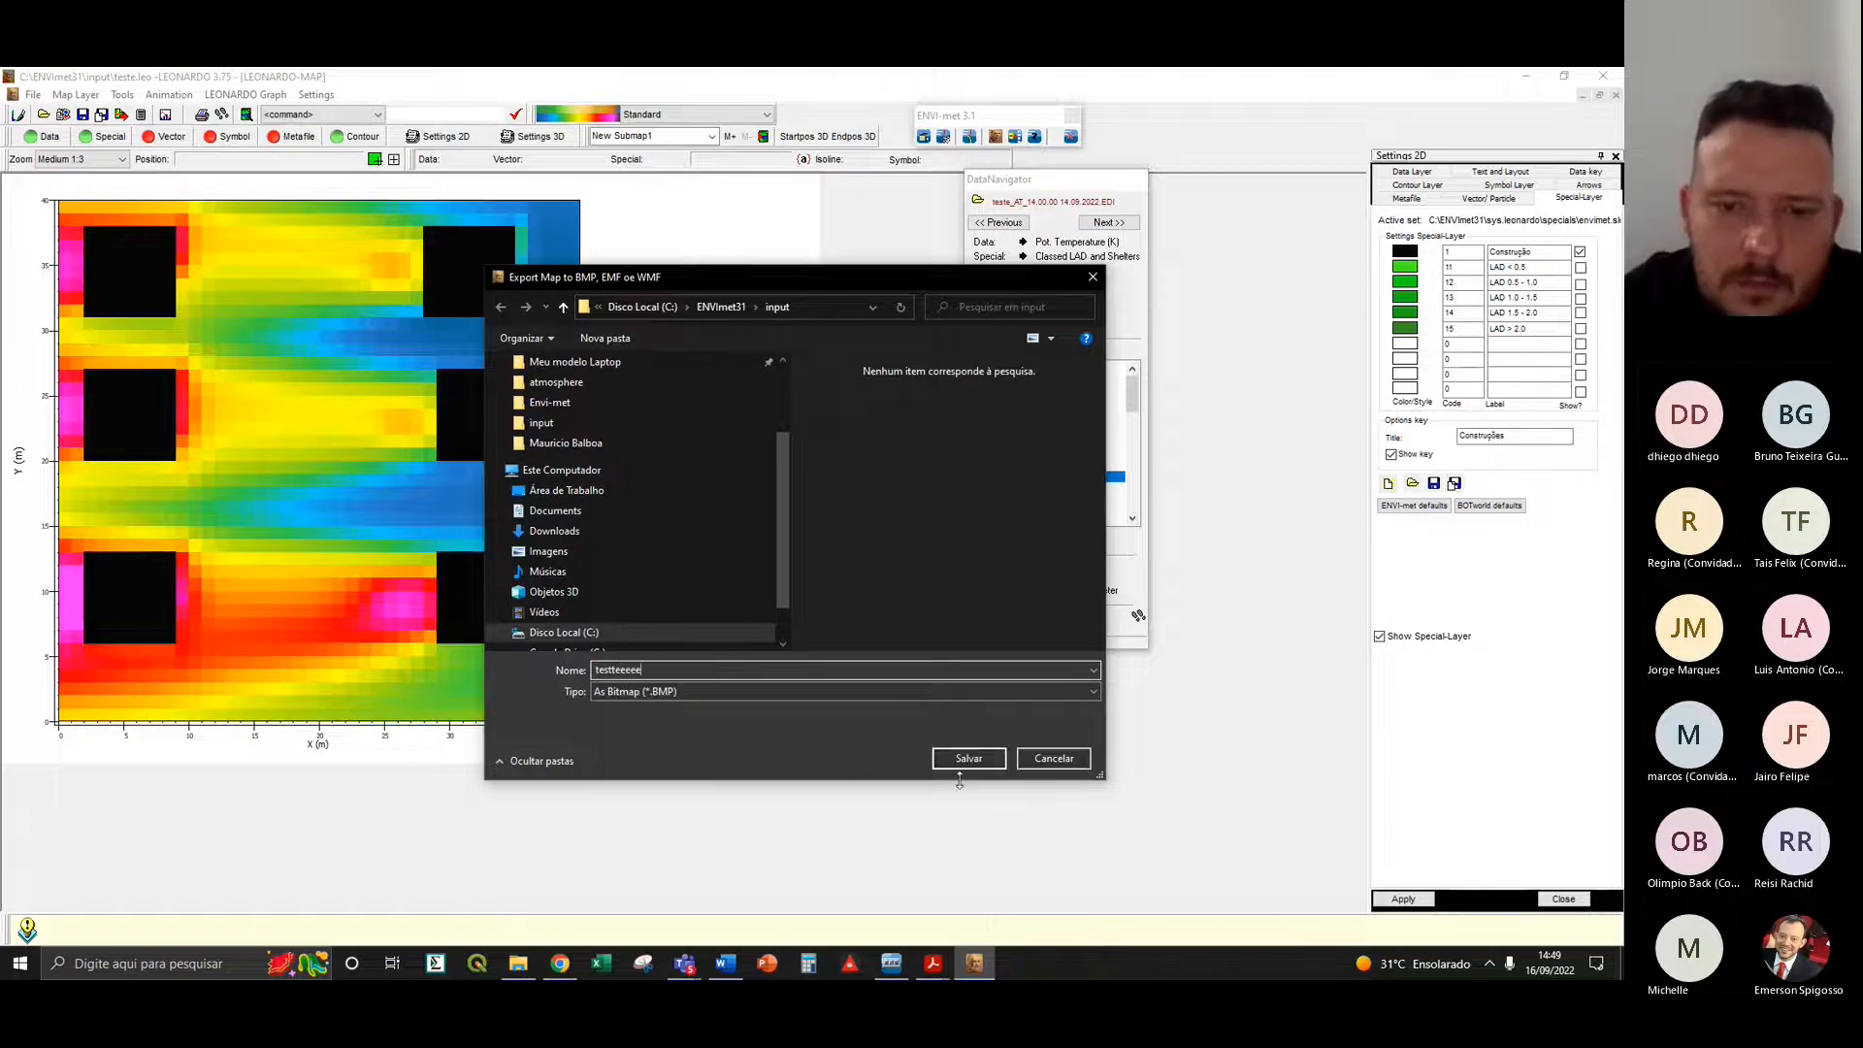
{"action": "left_click_drag", "start_coordinate": [953, 273], "coordinate": [719, 241]}
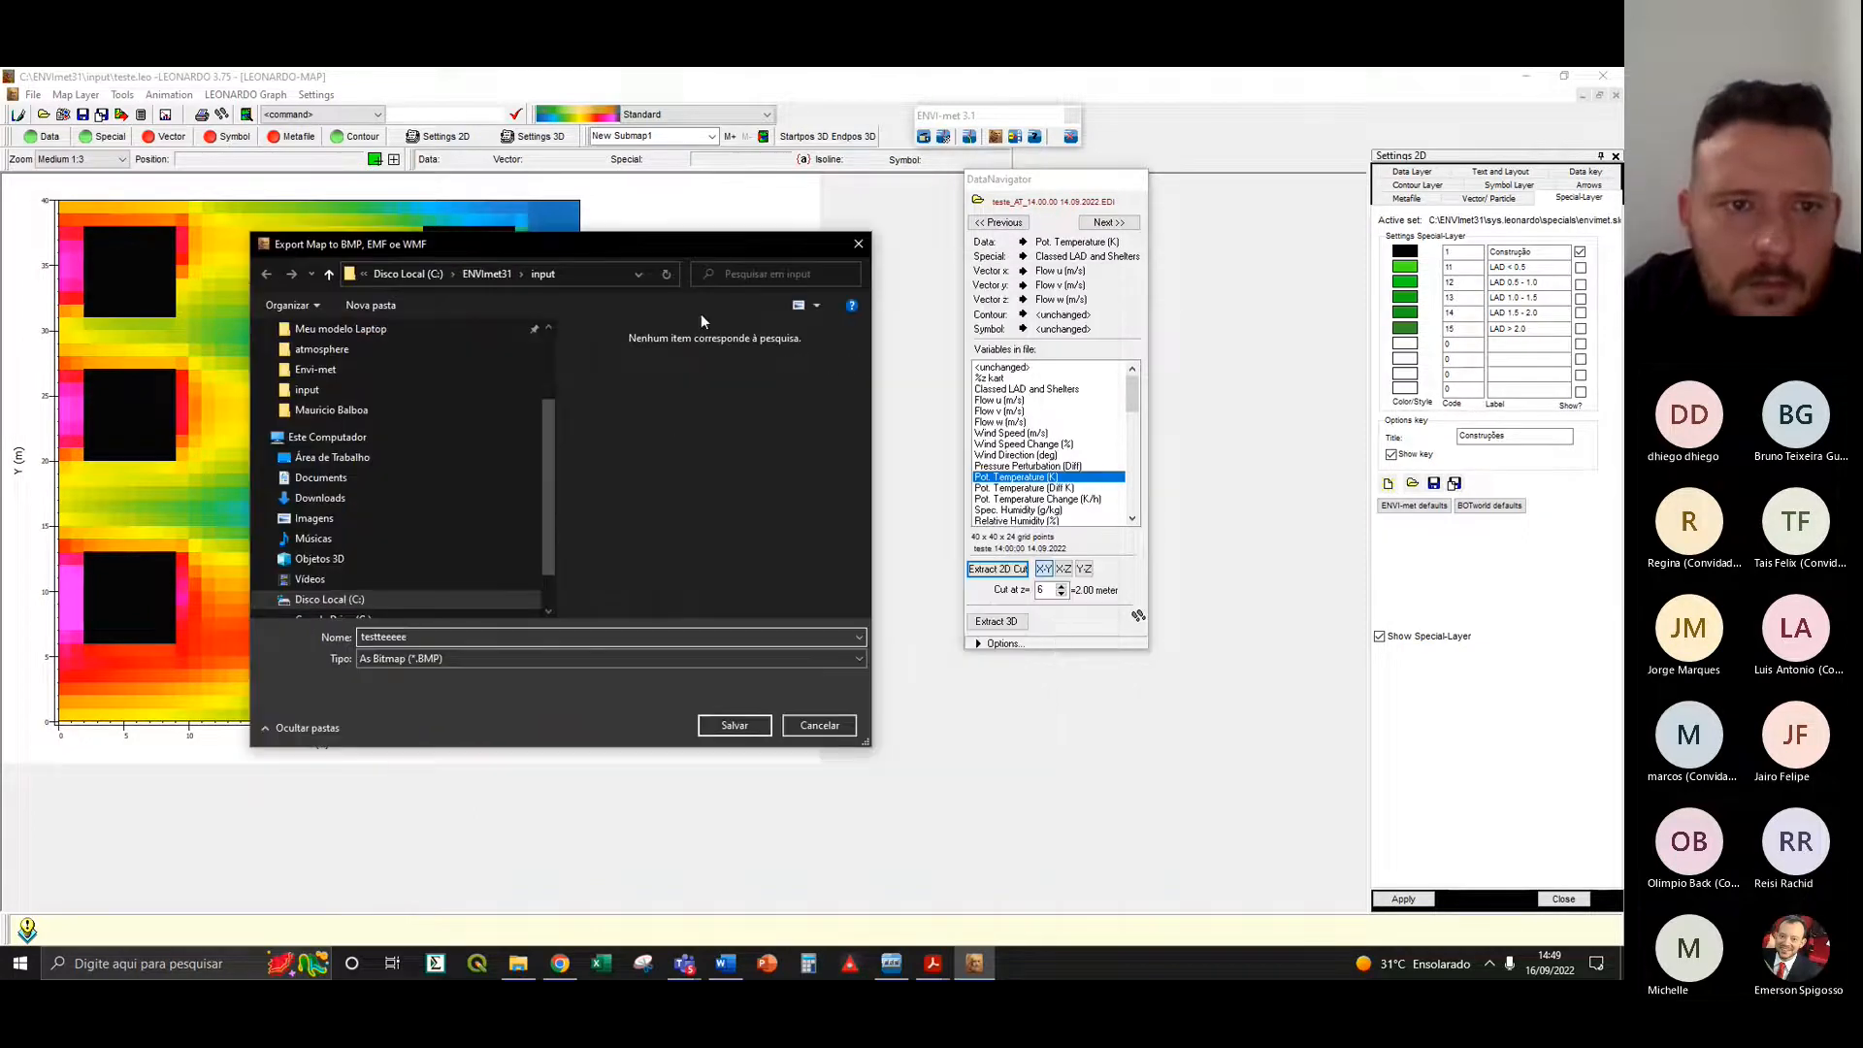
{"action": "left_click", "coordinate": [718, 727]}
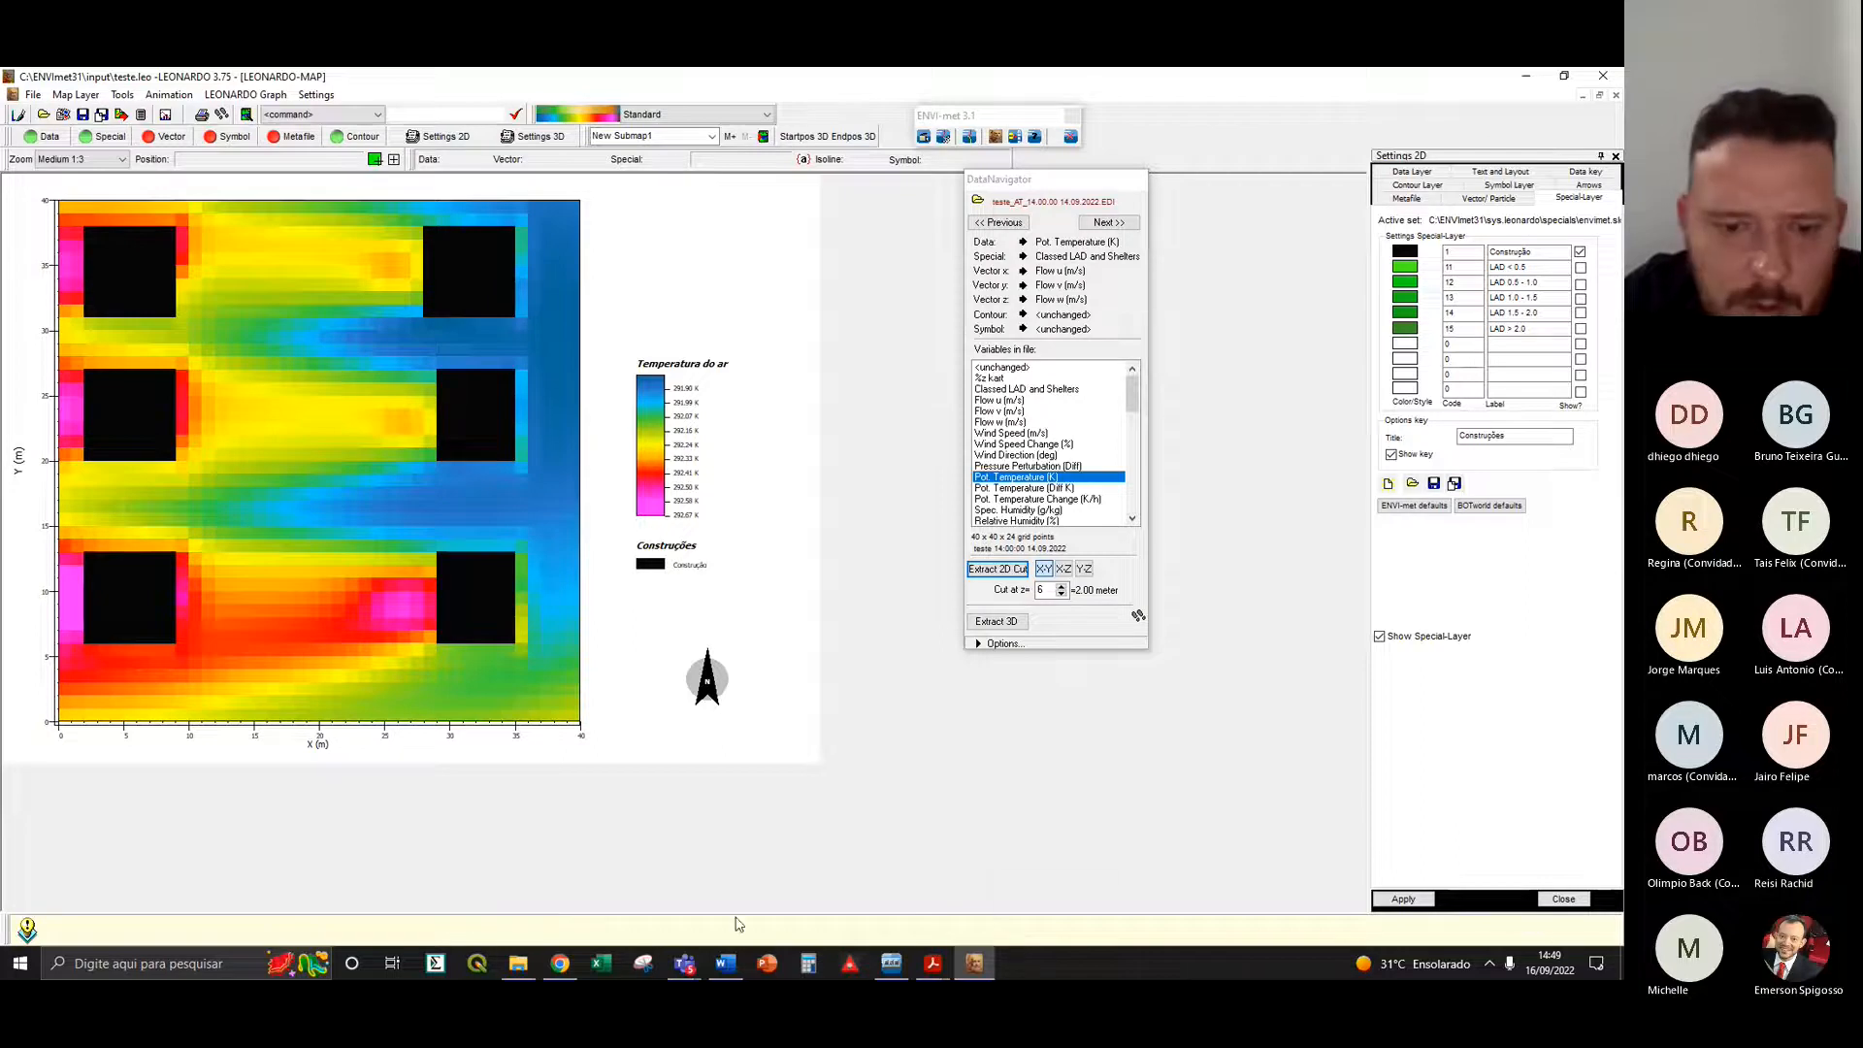
- Switch to File Explorer and refresh the input folder to check for the bitmap export
{"action": "left_click", "coordinate": [516, 964]}
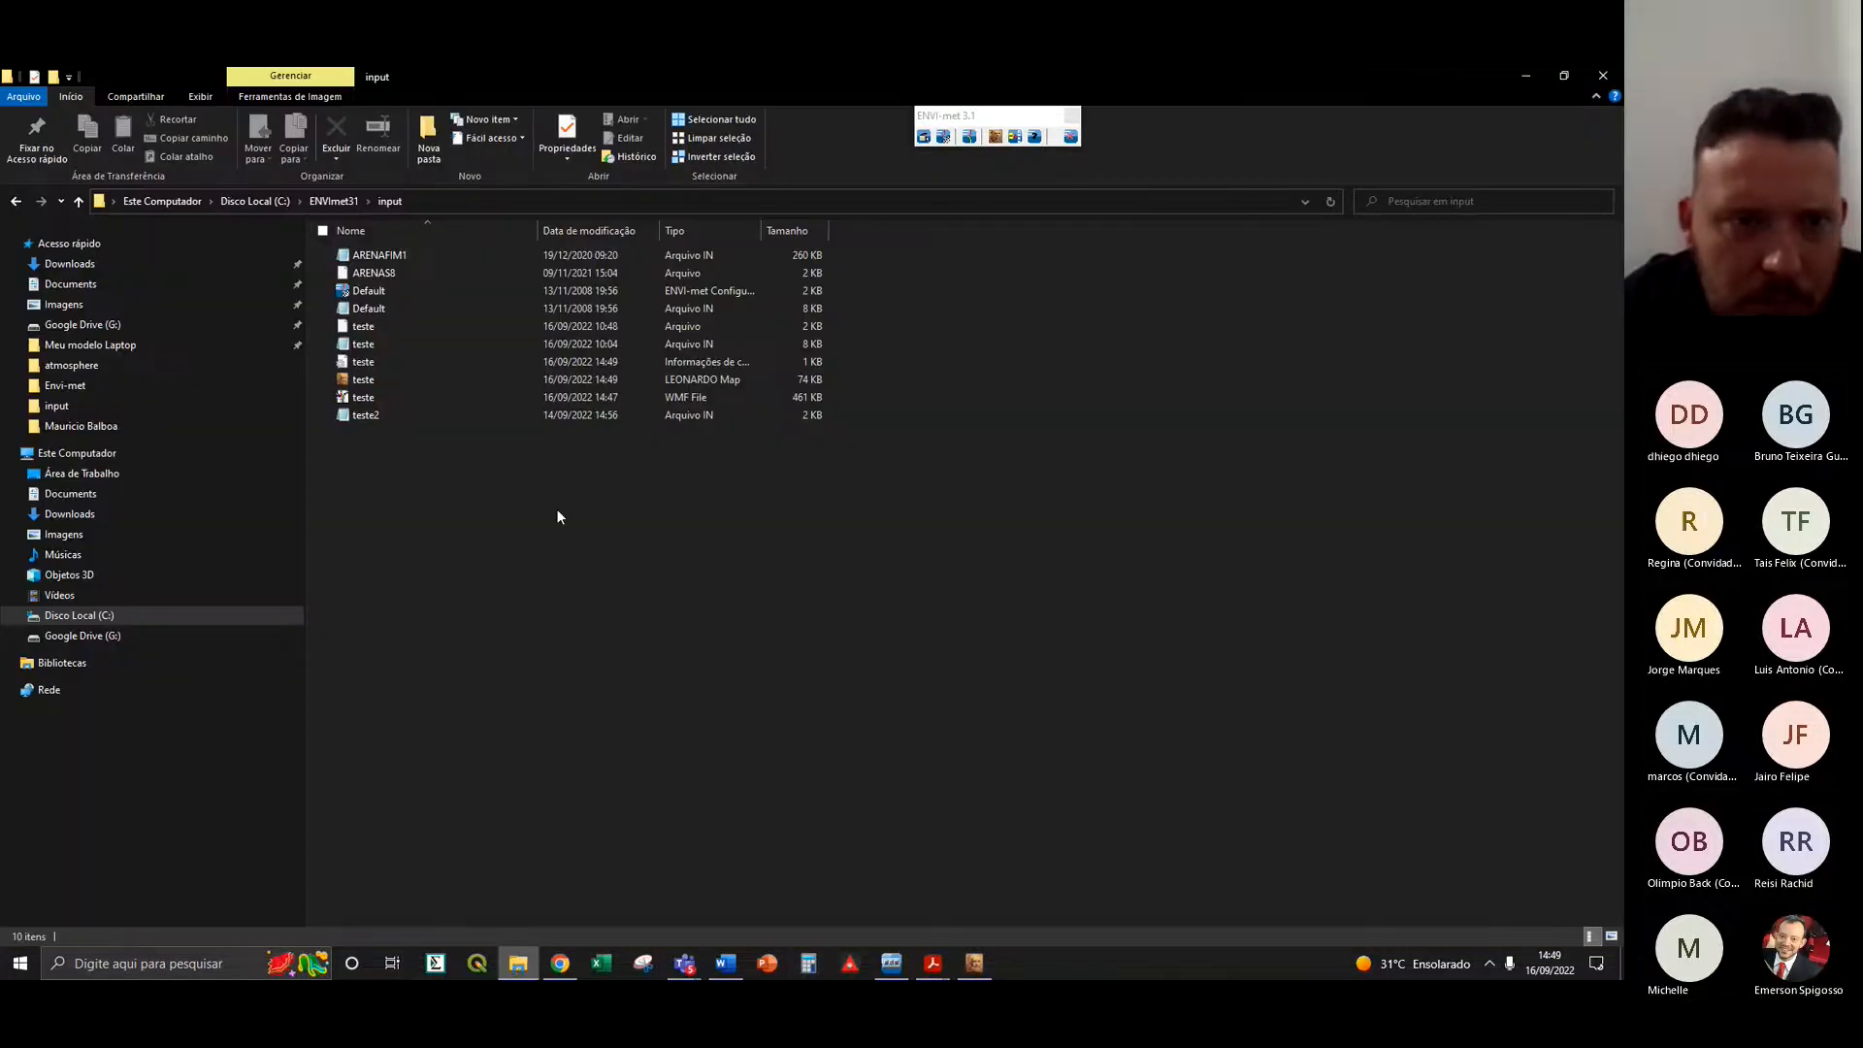
{"action": "right_click", "coordinate": [558, 516]}
{"action": "left_click", "coordinate": [582, 519]}
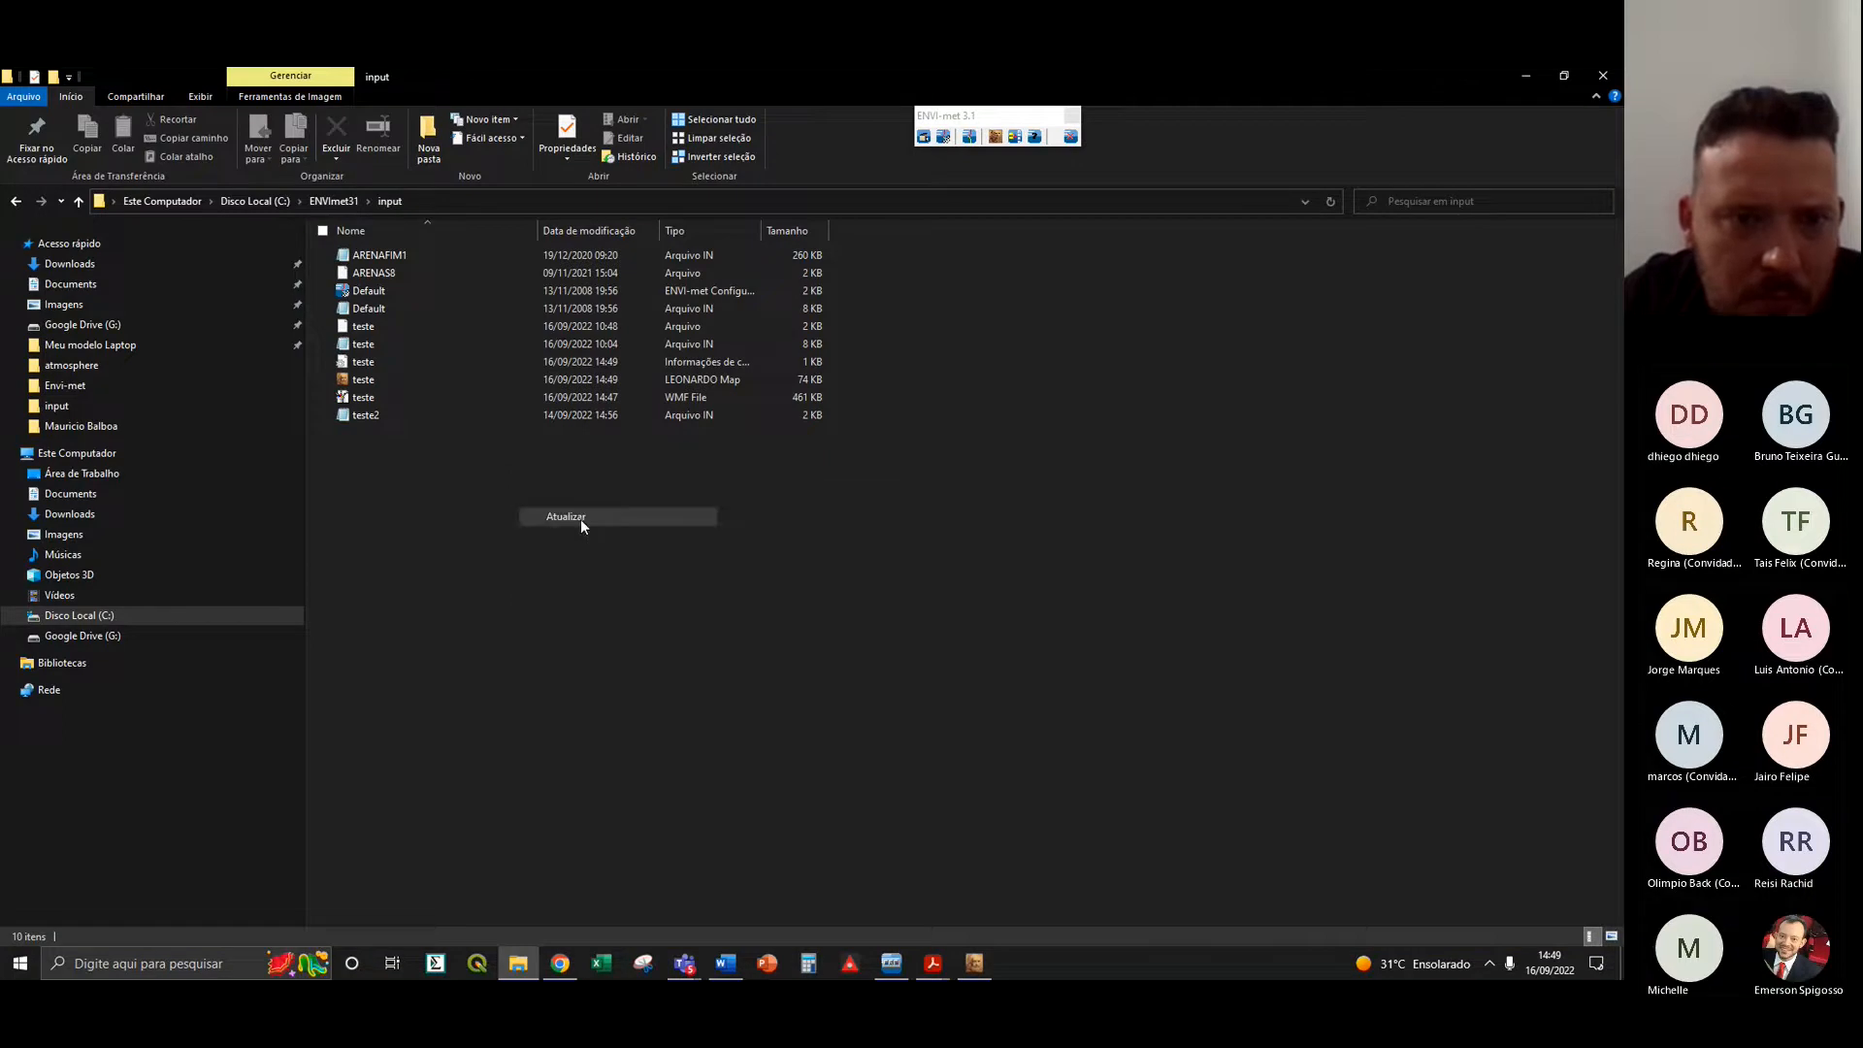
{"action": "right_click", "coordinate": [520, 516]}
{"action": "left_click", "coordinate": [557, 584]}
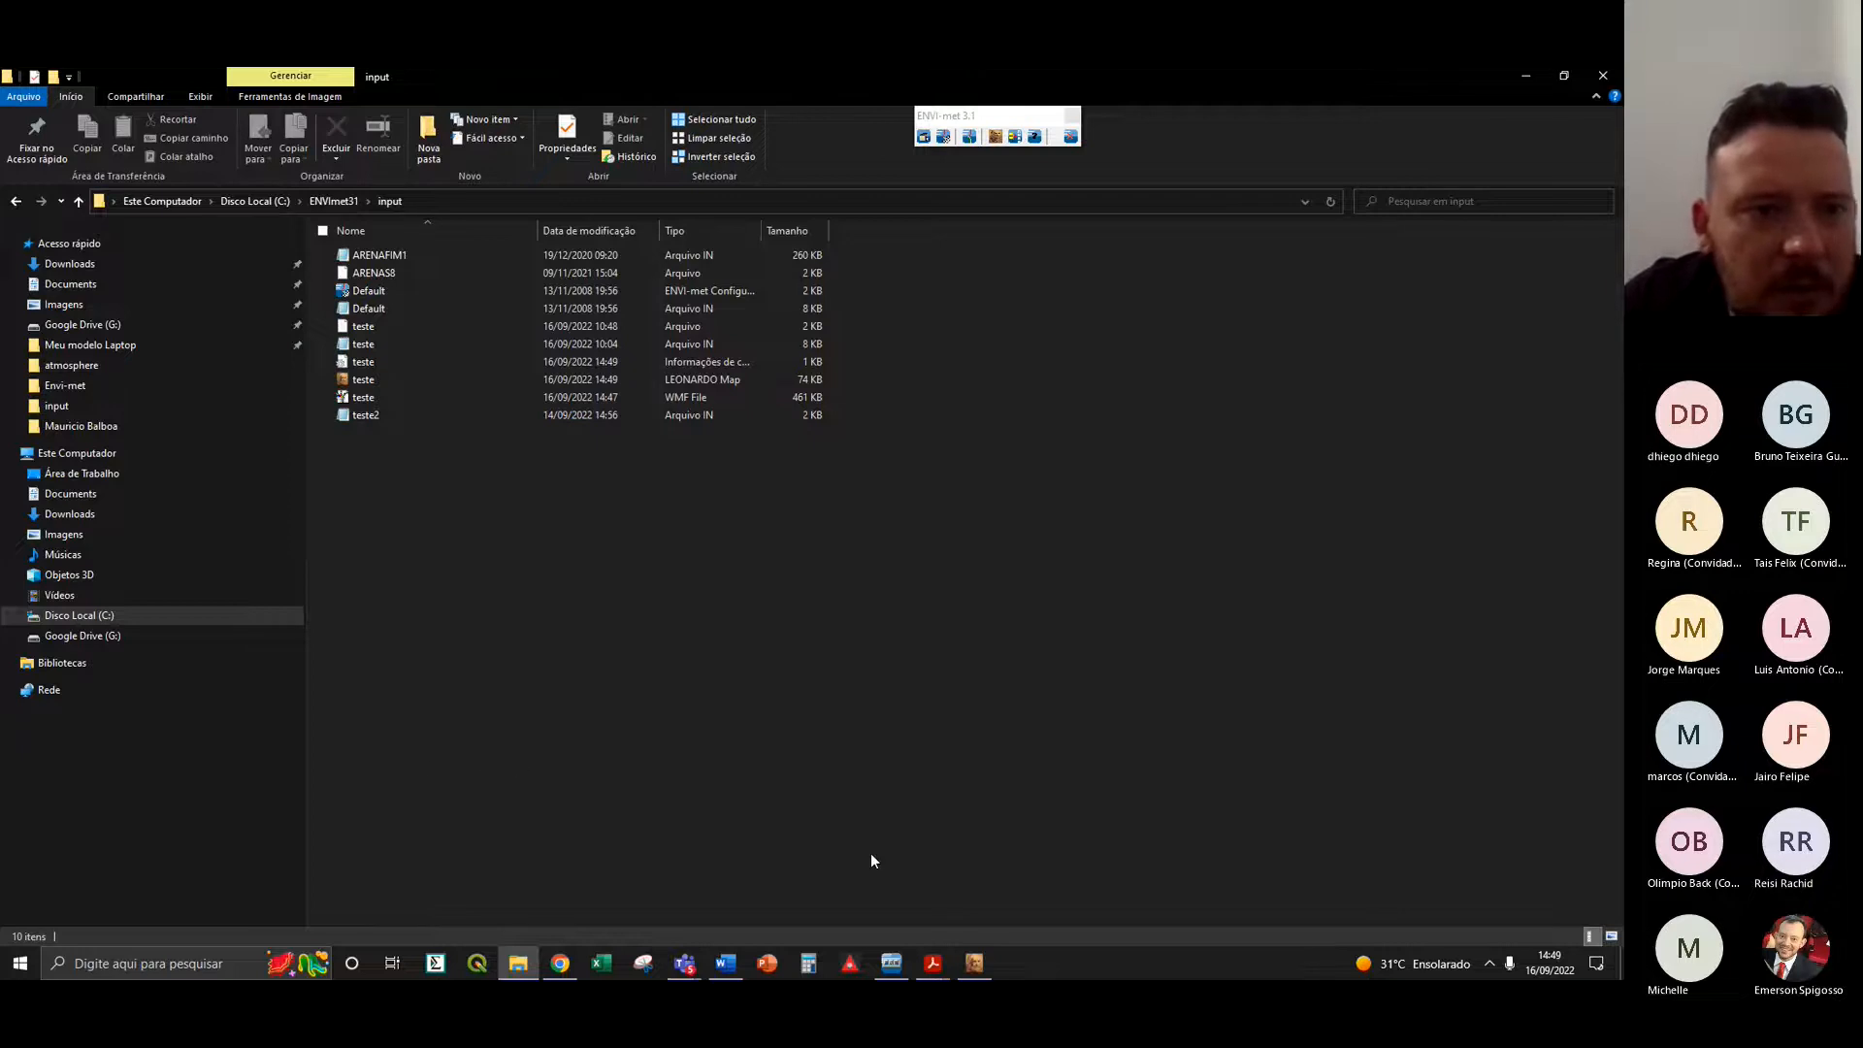
- Switch back to LEONARDO, close the floating ENVI-met 3.1 toolbar and shift the DataNavigator slightly
{"action": "left_click", "coordinate": [976, 963]}
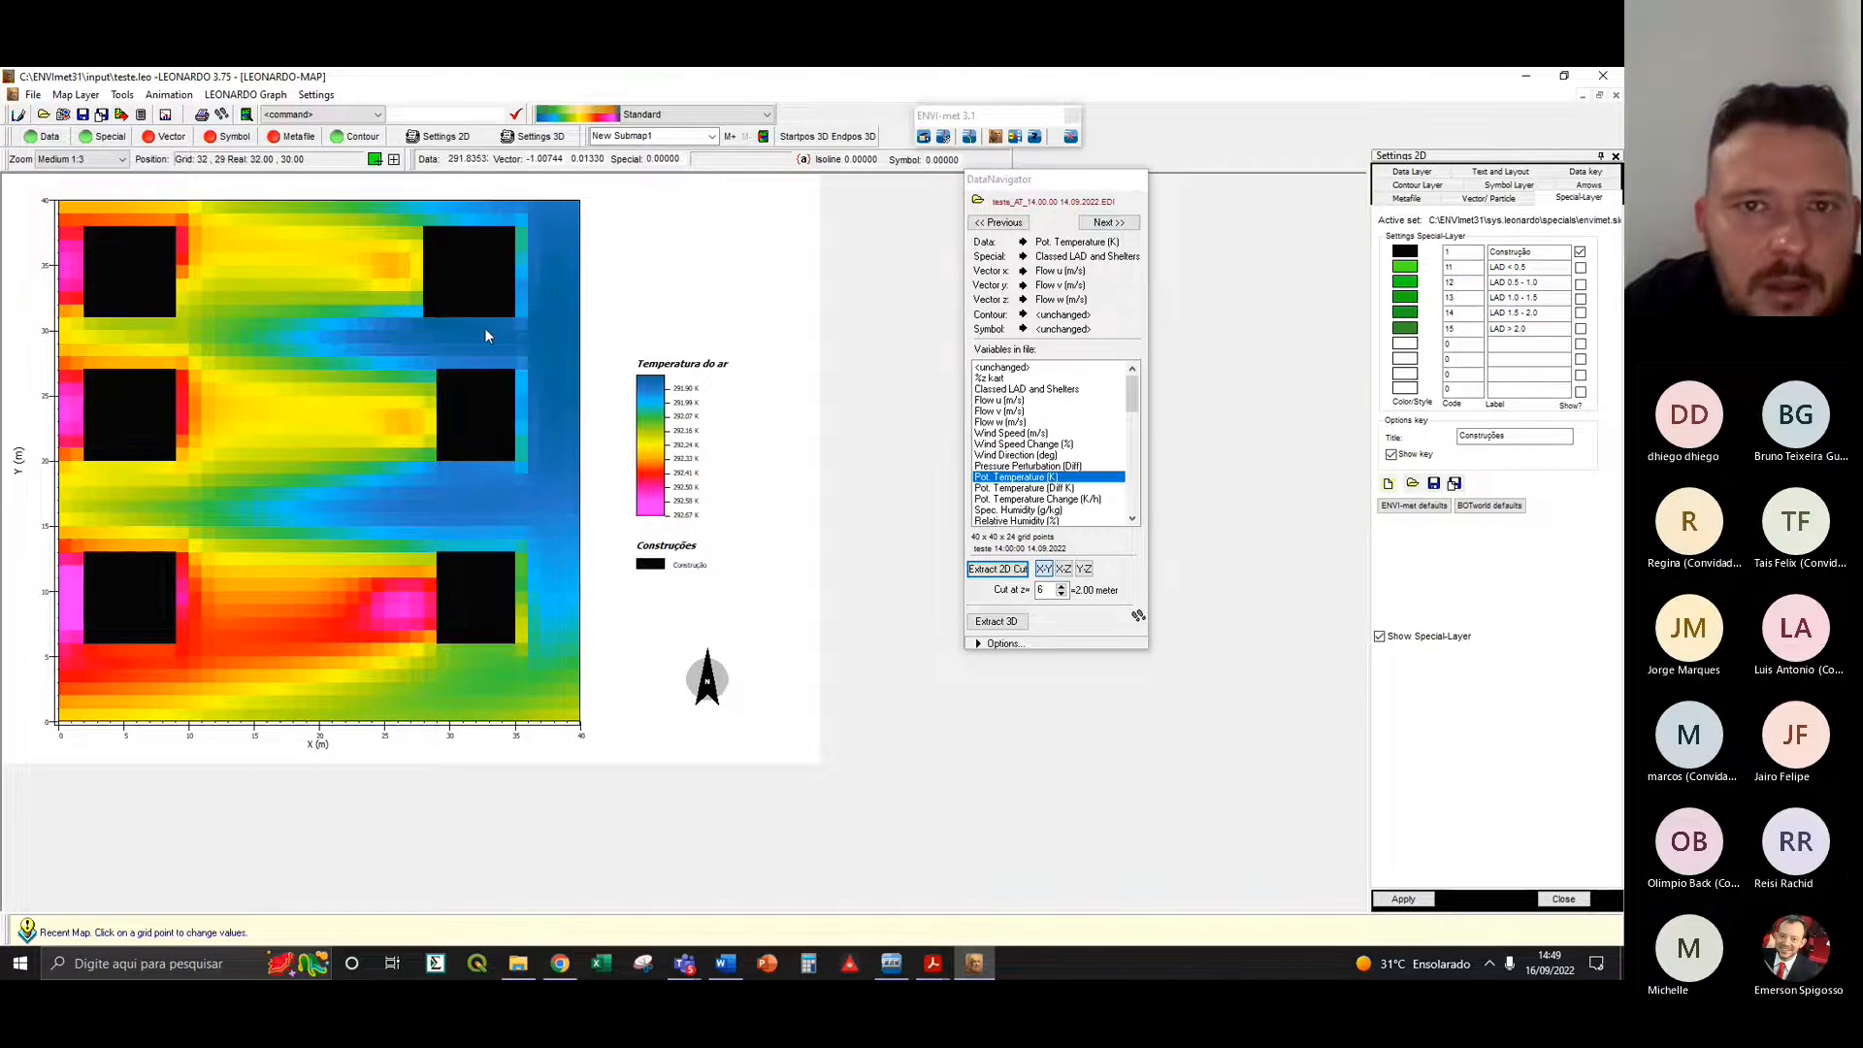
{"action": "left_click", "coordinate": [1071, 115]}
{"action": "left_click_drag", "start_coordinate": [1112, 180], "coordinate": [1106, 181]}
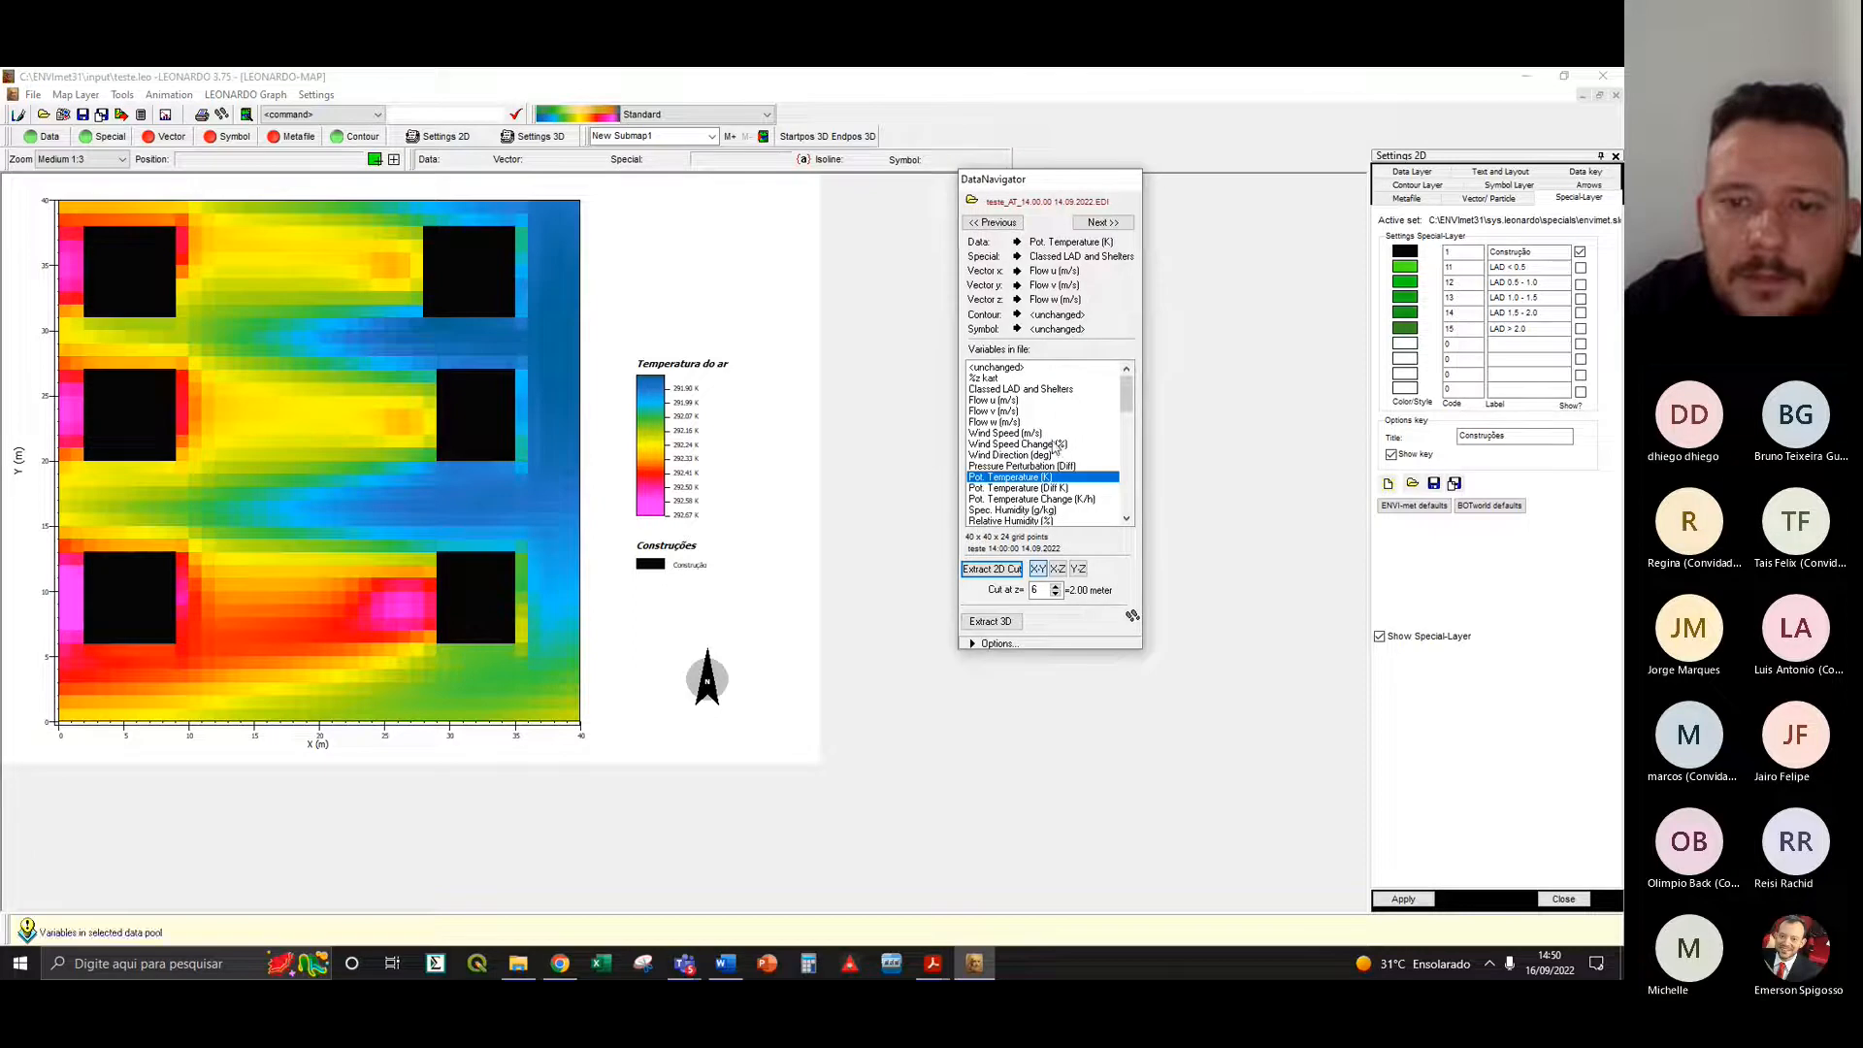
{"action": "left_click", "coordinate": [27, 930]}
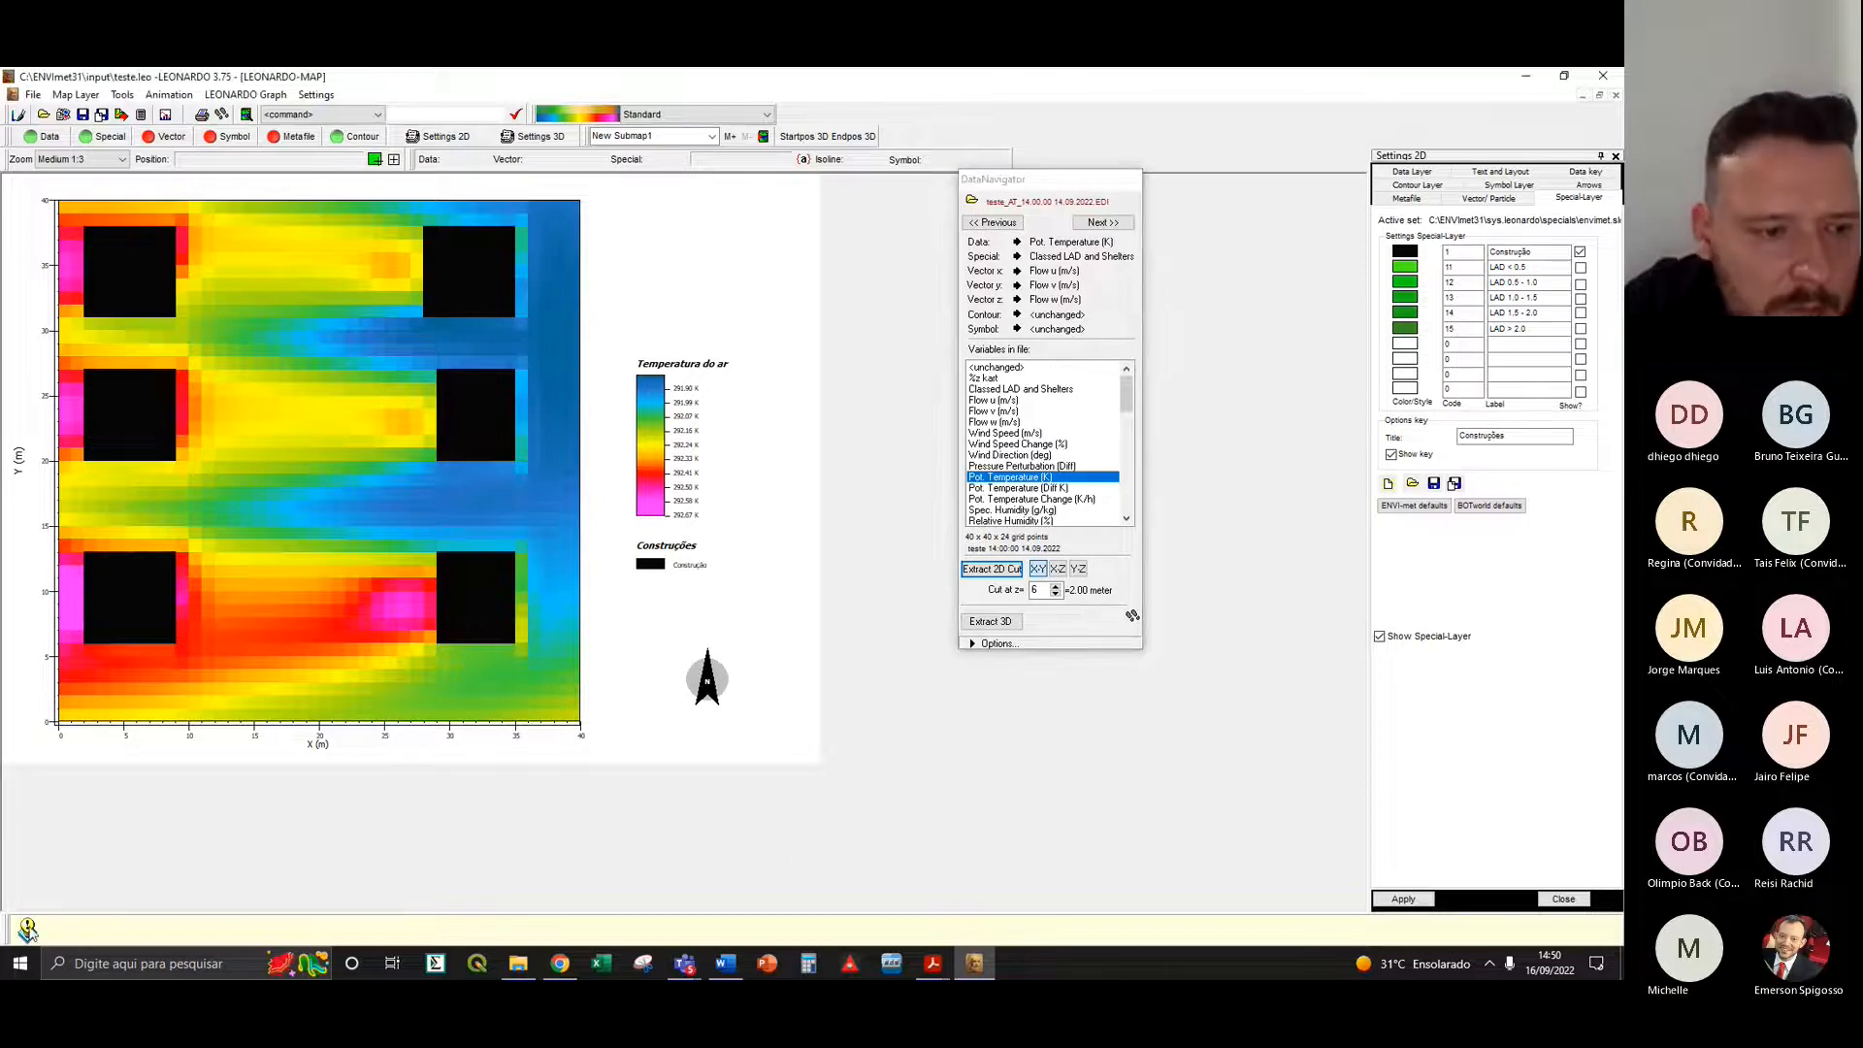
{"action": "right_click", "coordinate": [30, 927]}
{"action": "left_click", "coordinate": [30, 927]}
{"action": "right_click", "coordinate": [164, 631]}
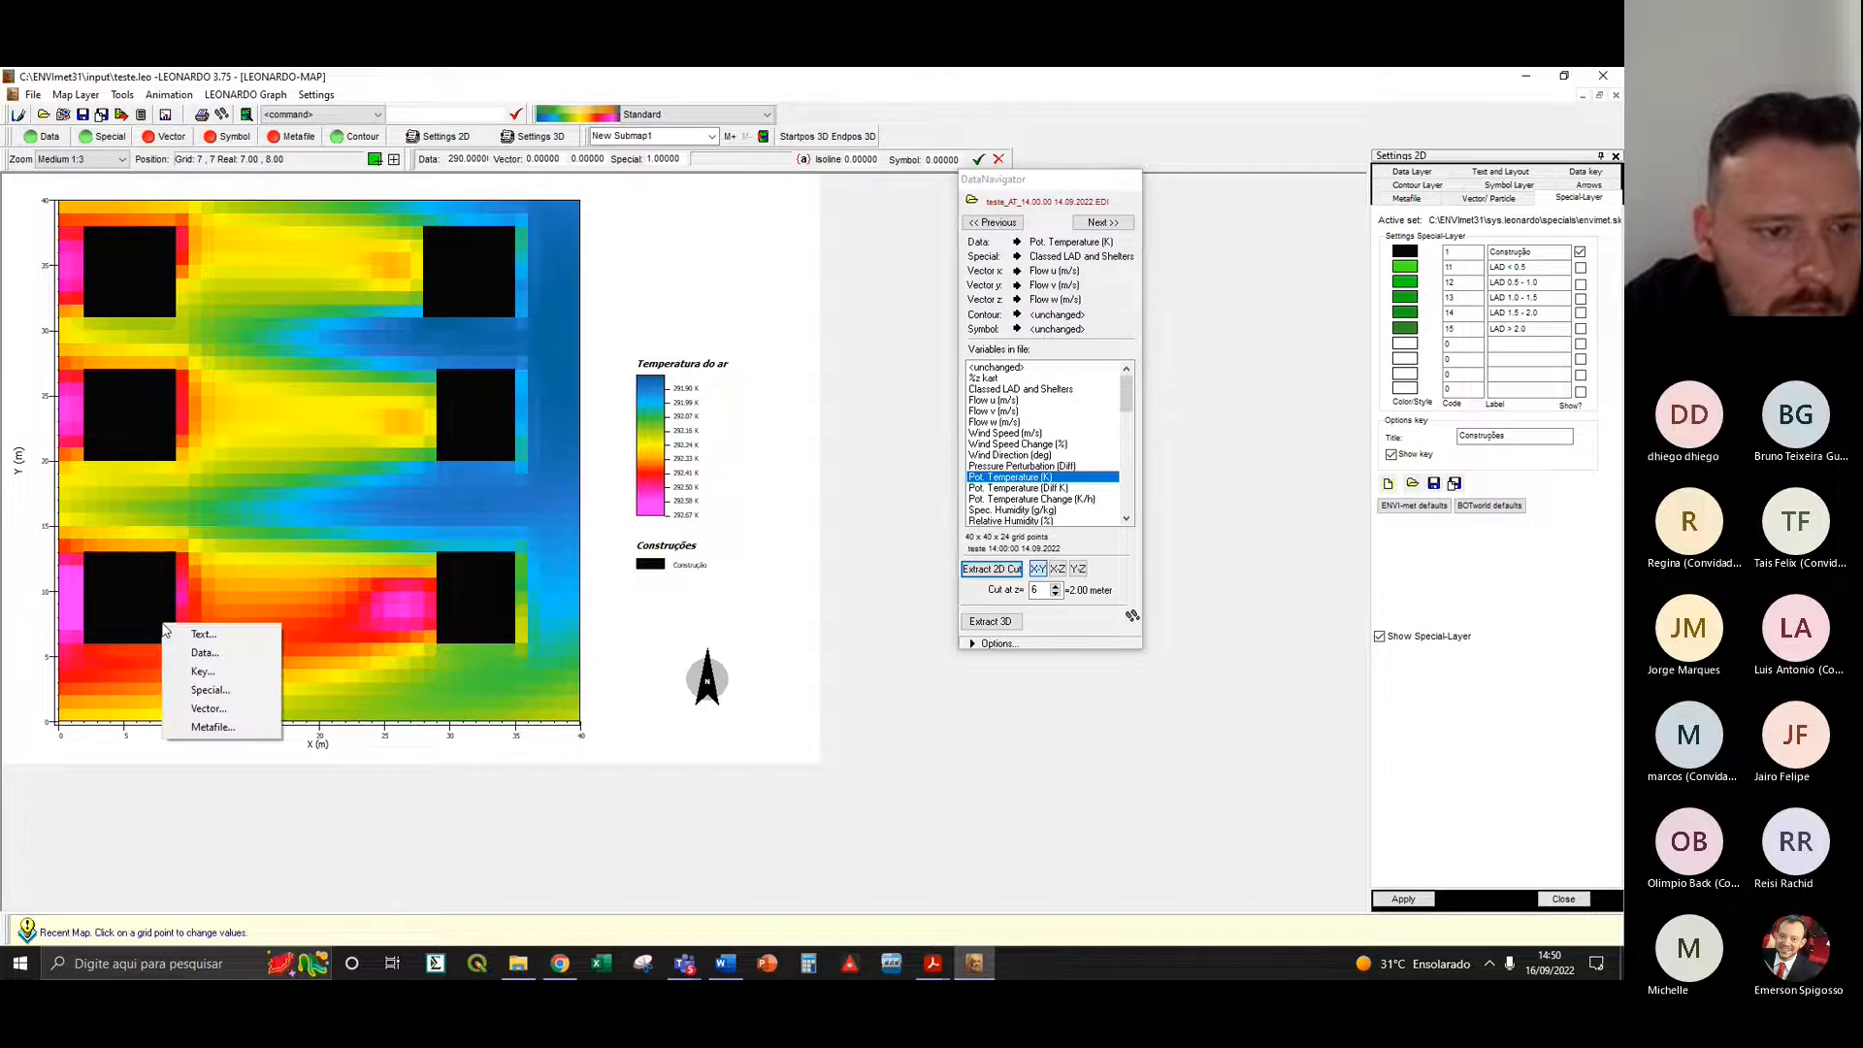
{"action": "left_click", "coordinate": [251, 726]}
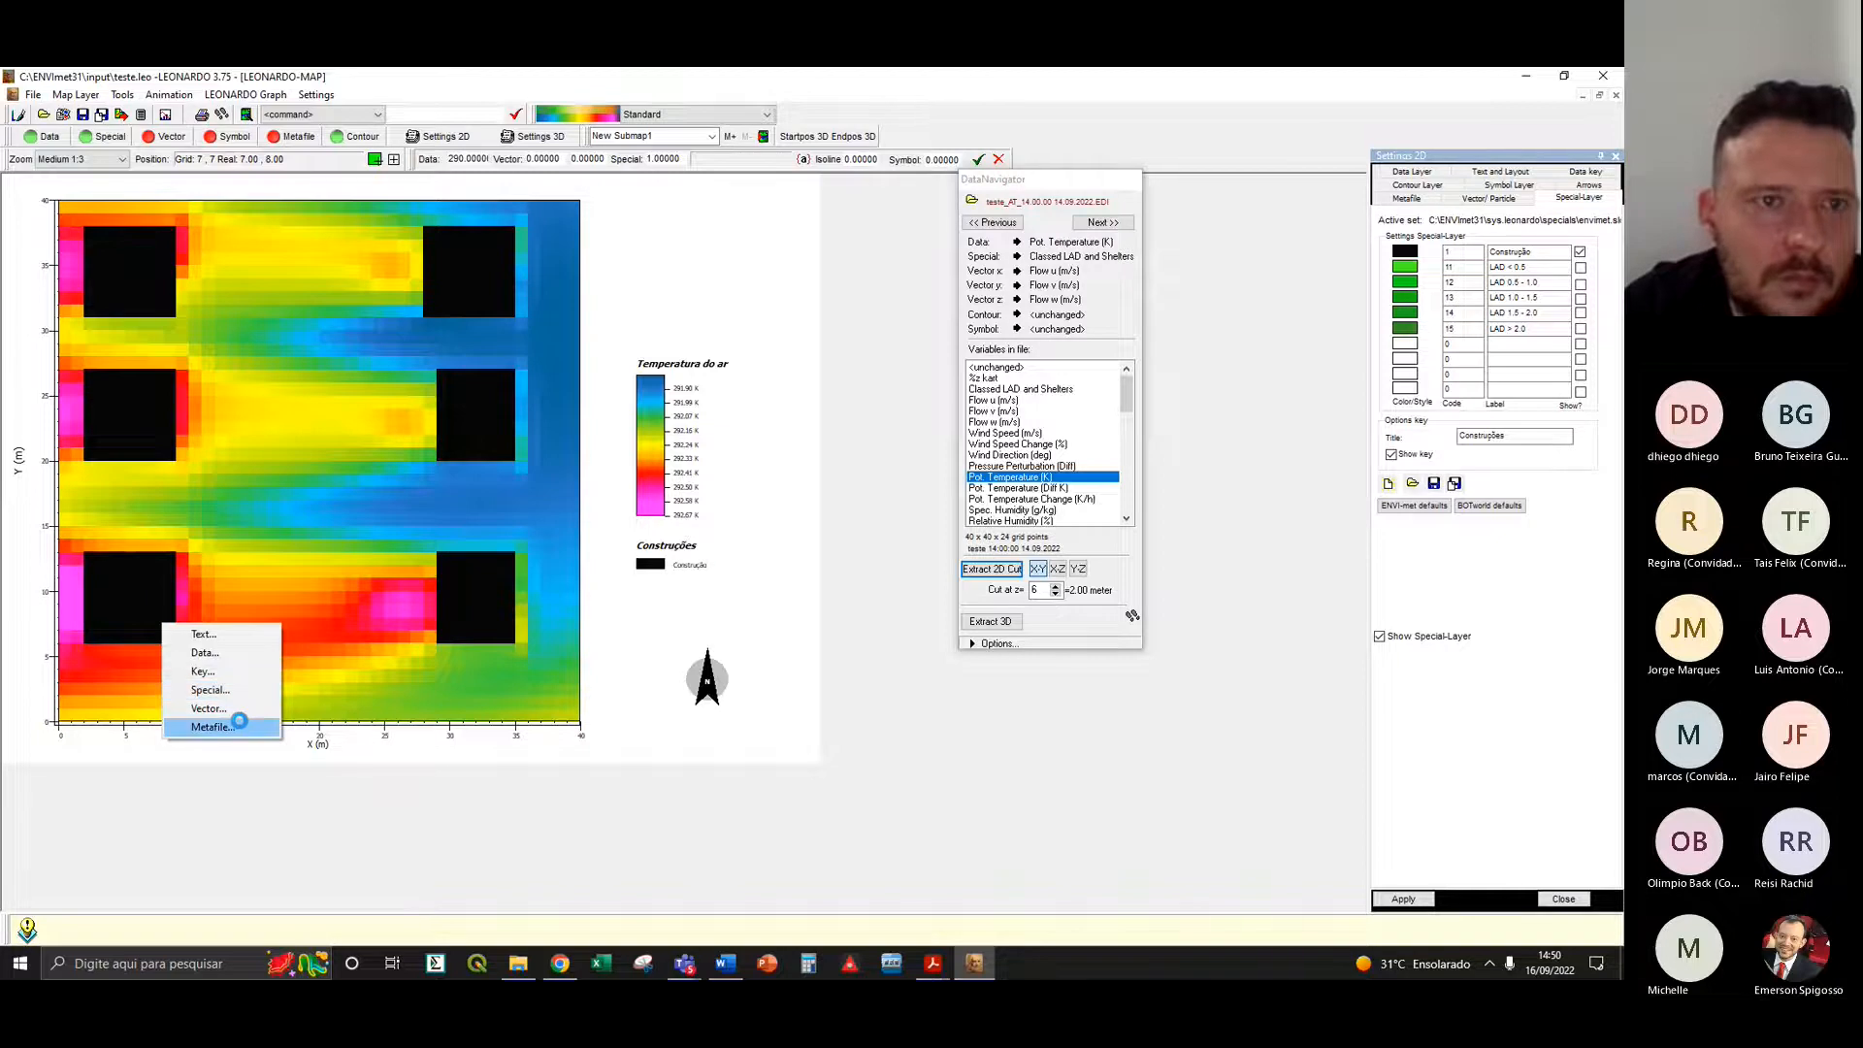
{"action": "left_click", "coordinate": [726, 520]}
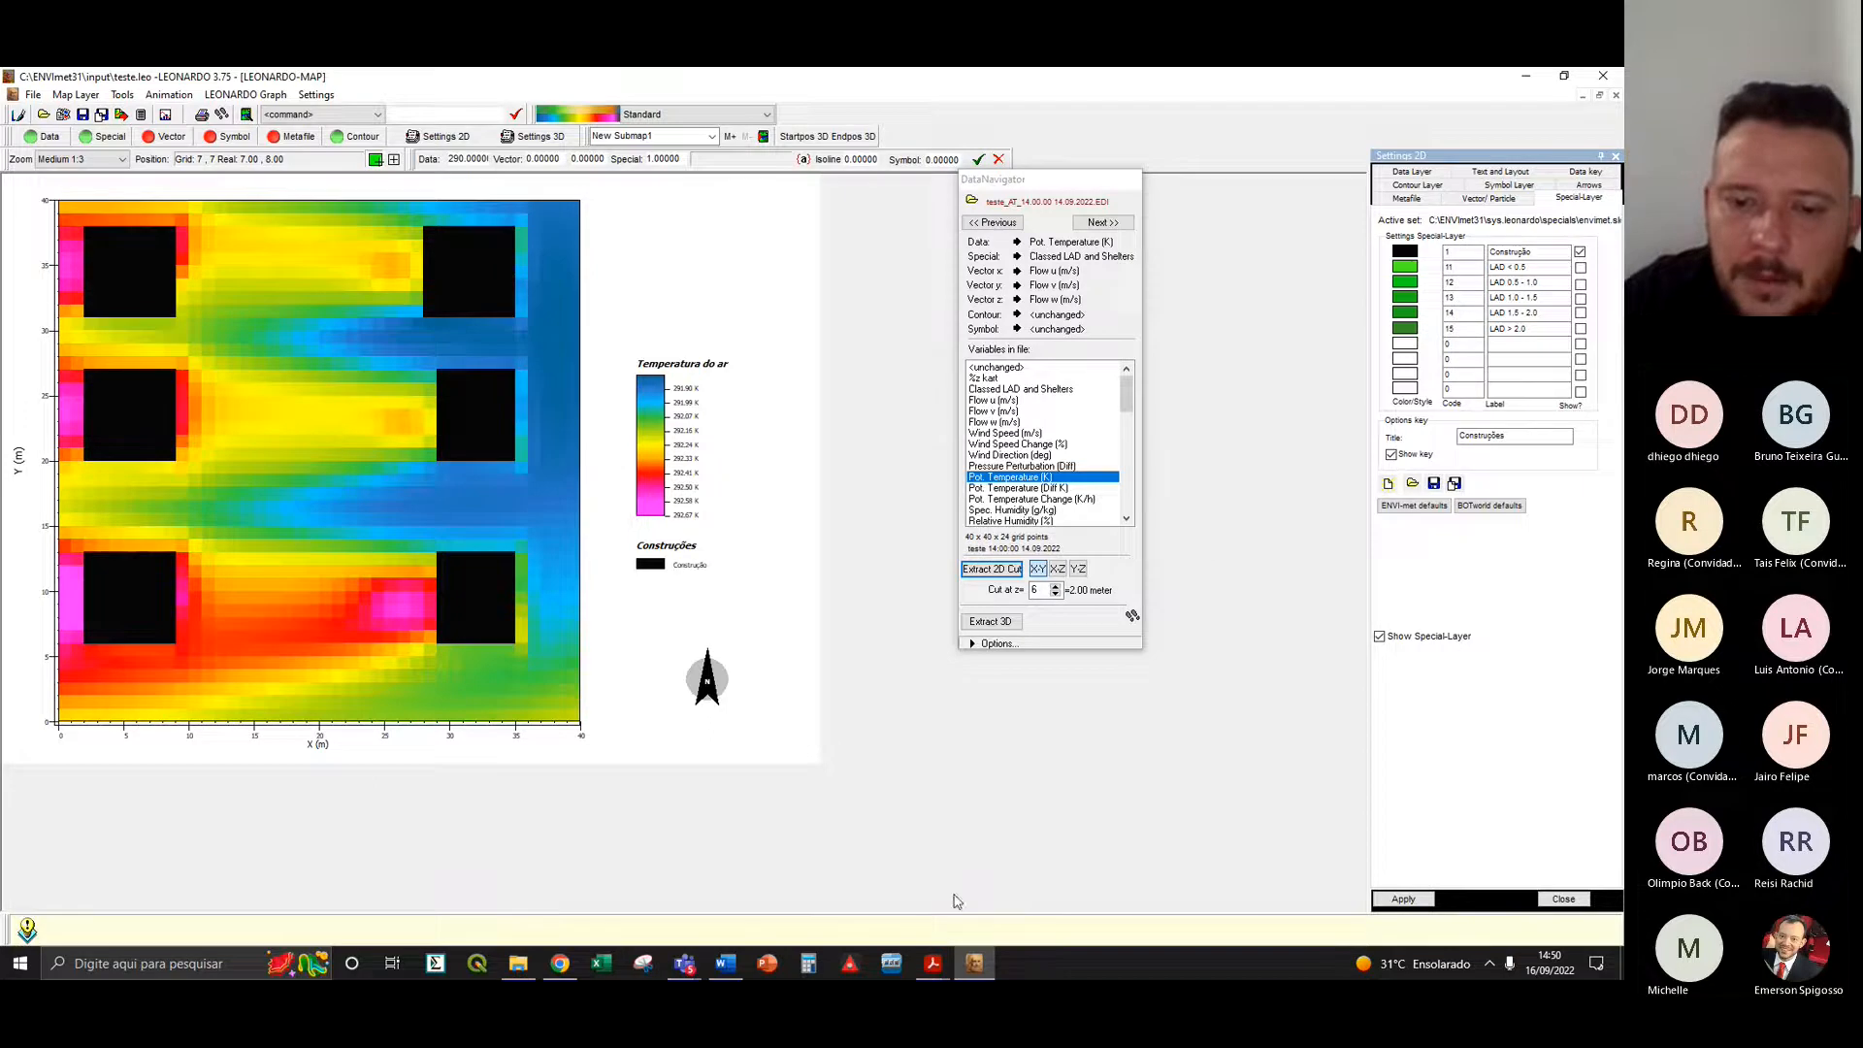
{"action": "left_click", "coordinate": [986, 971]}
{"action": "left_click", "coordinate": [985, 971]}
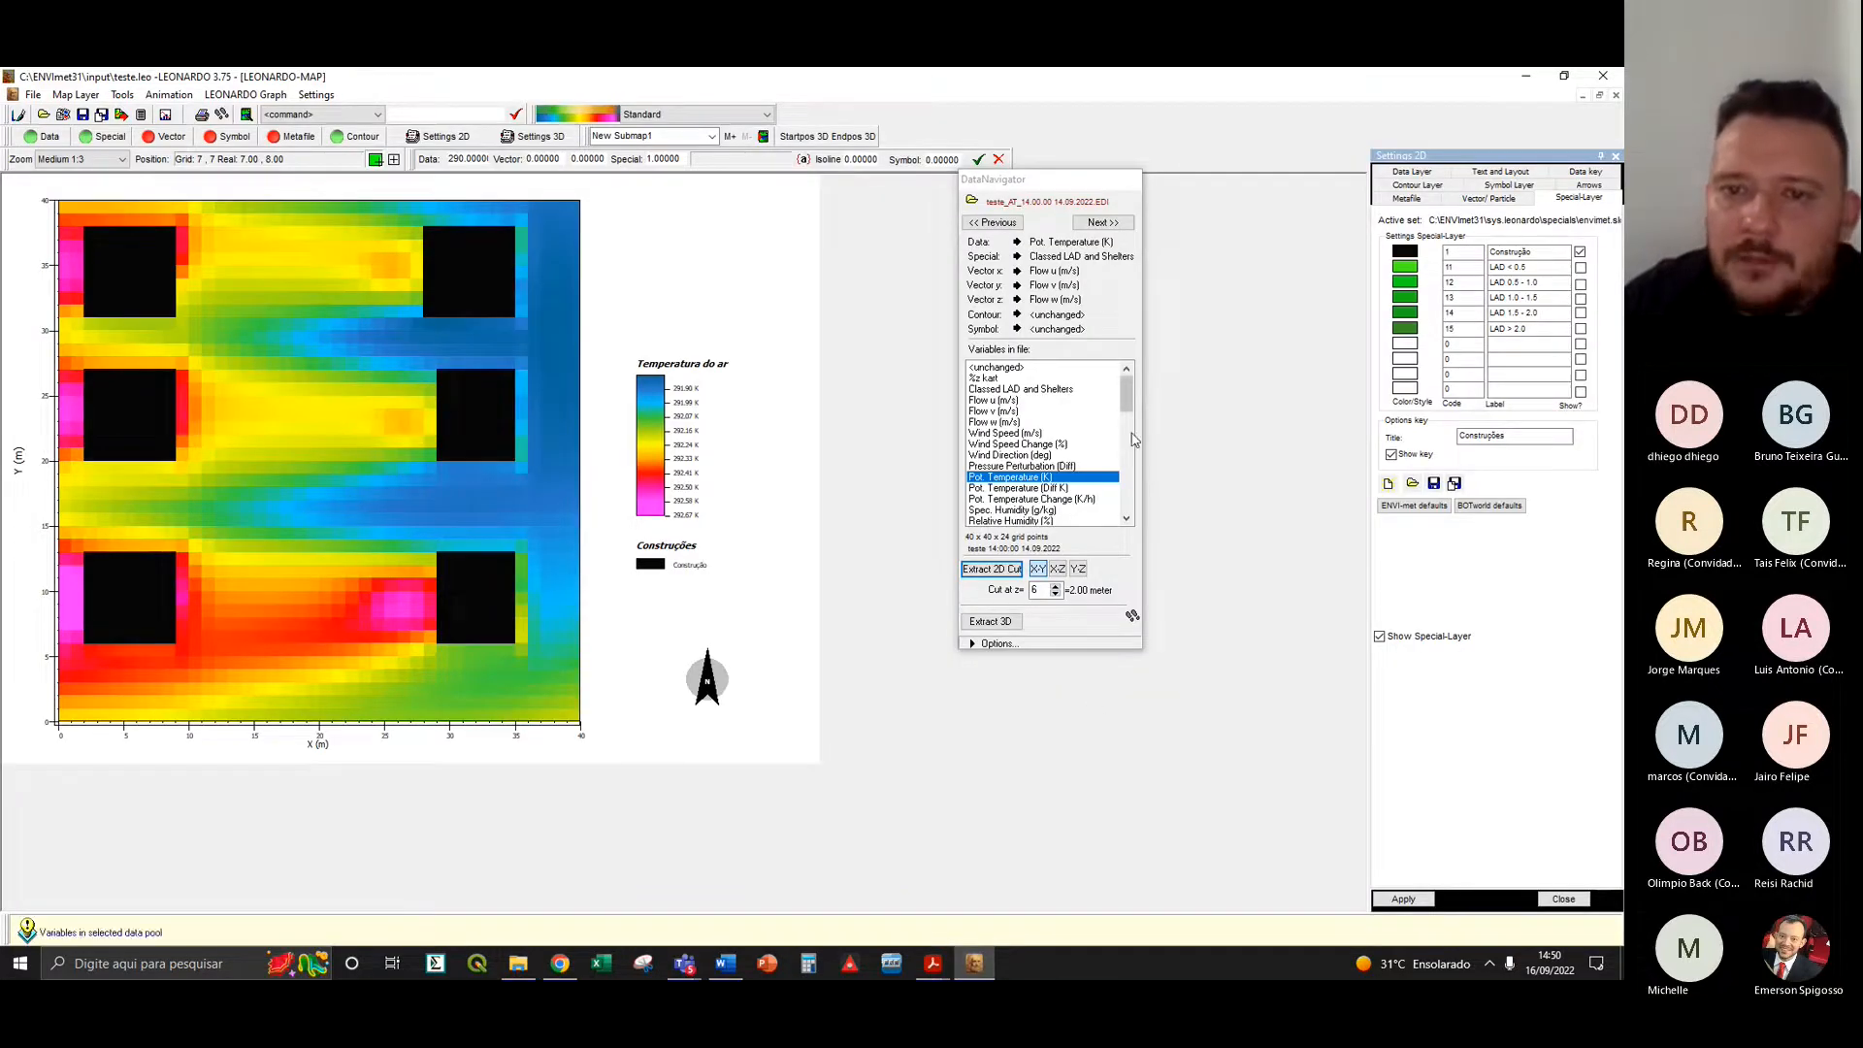
- Move the DataNavigator clear of the map, assign Relative Humidity (%) as the data variable and extract the X-Y 2D cut
{"action": "left_click_drag", "start_coordinate": [1038, 180], "coordinate": [1174, 160]}
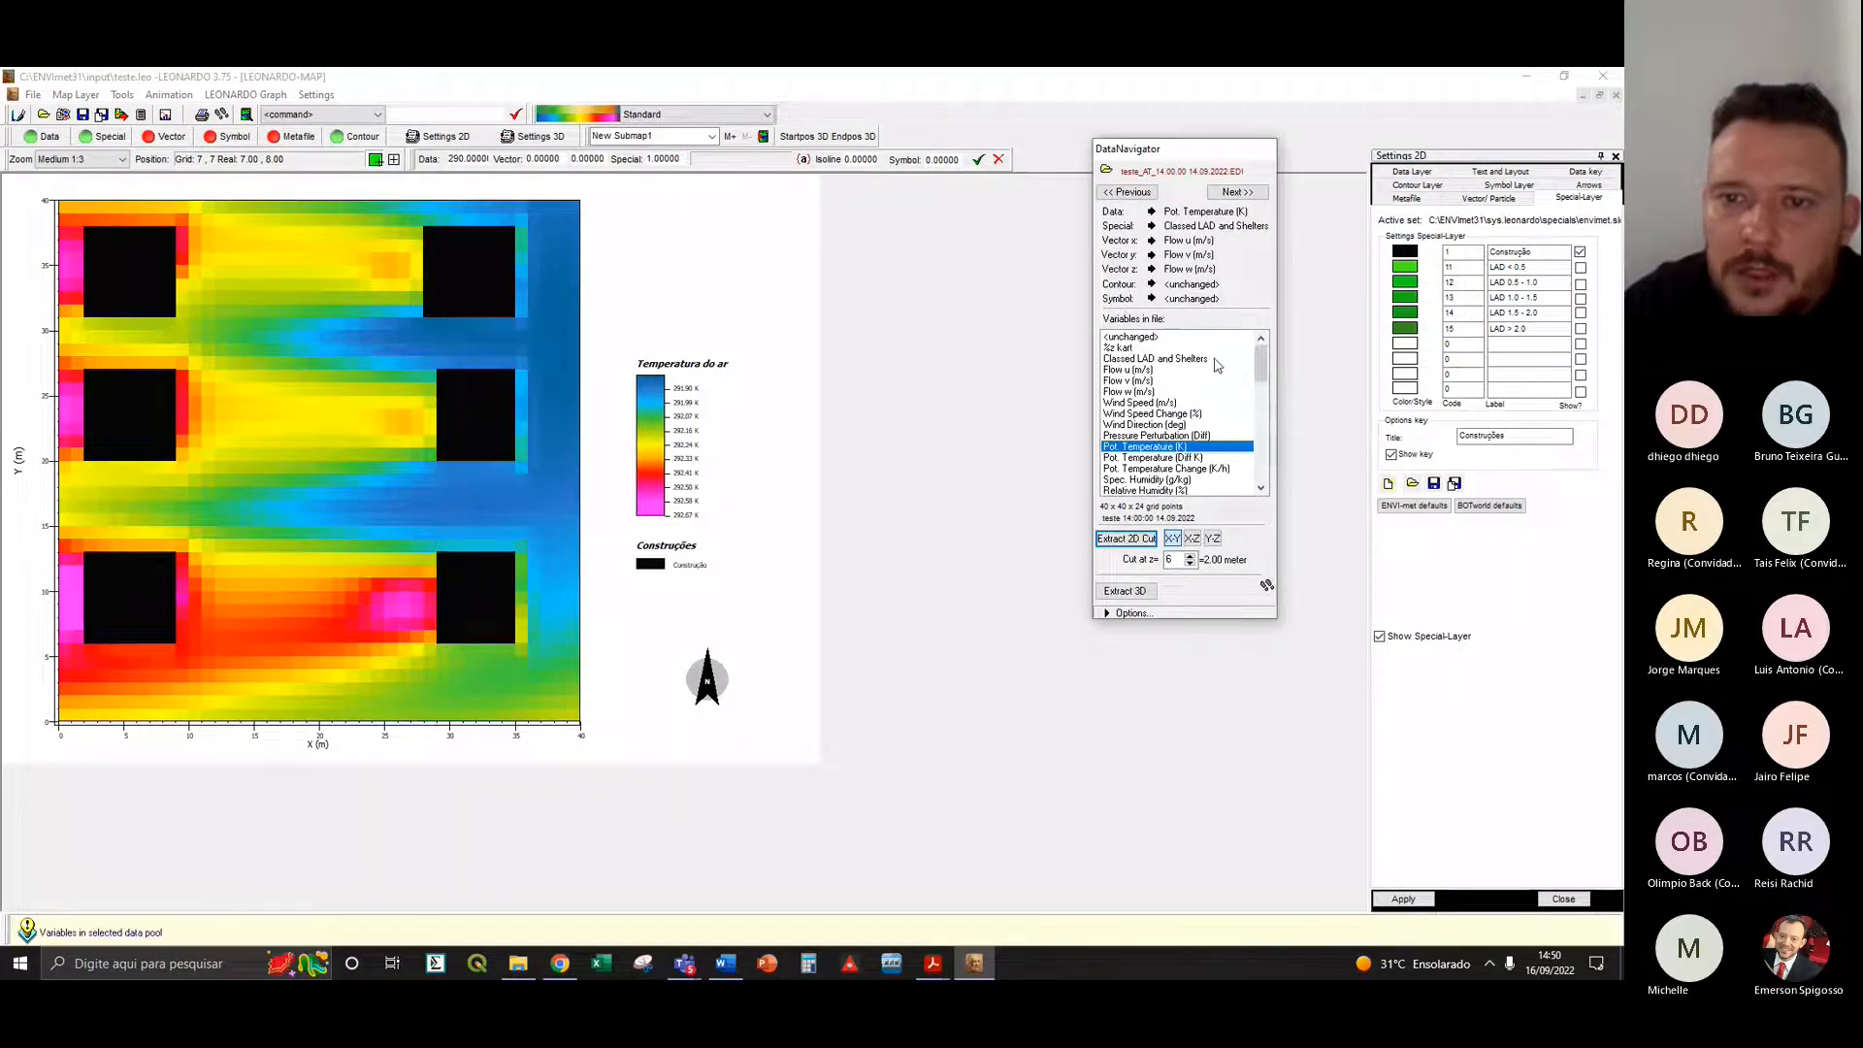
{"action": "scroll", "coordinate": [1219, 479], "scroll_direction": "down", "scroll_amount": 2}
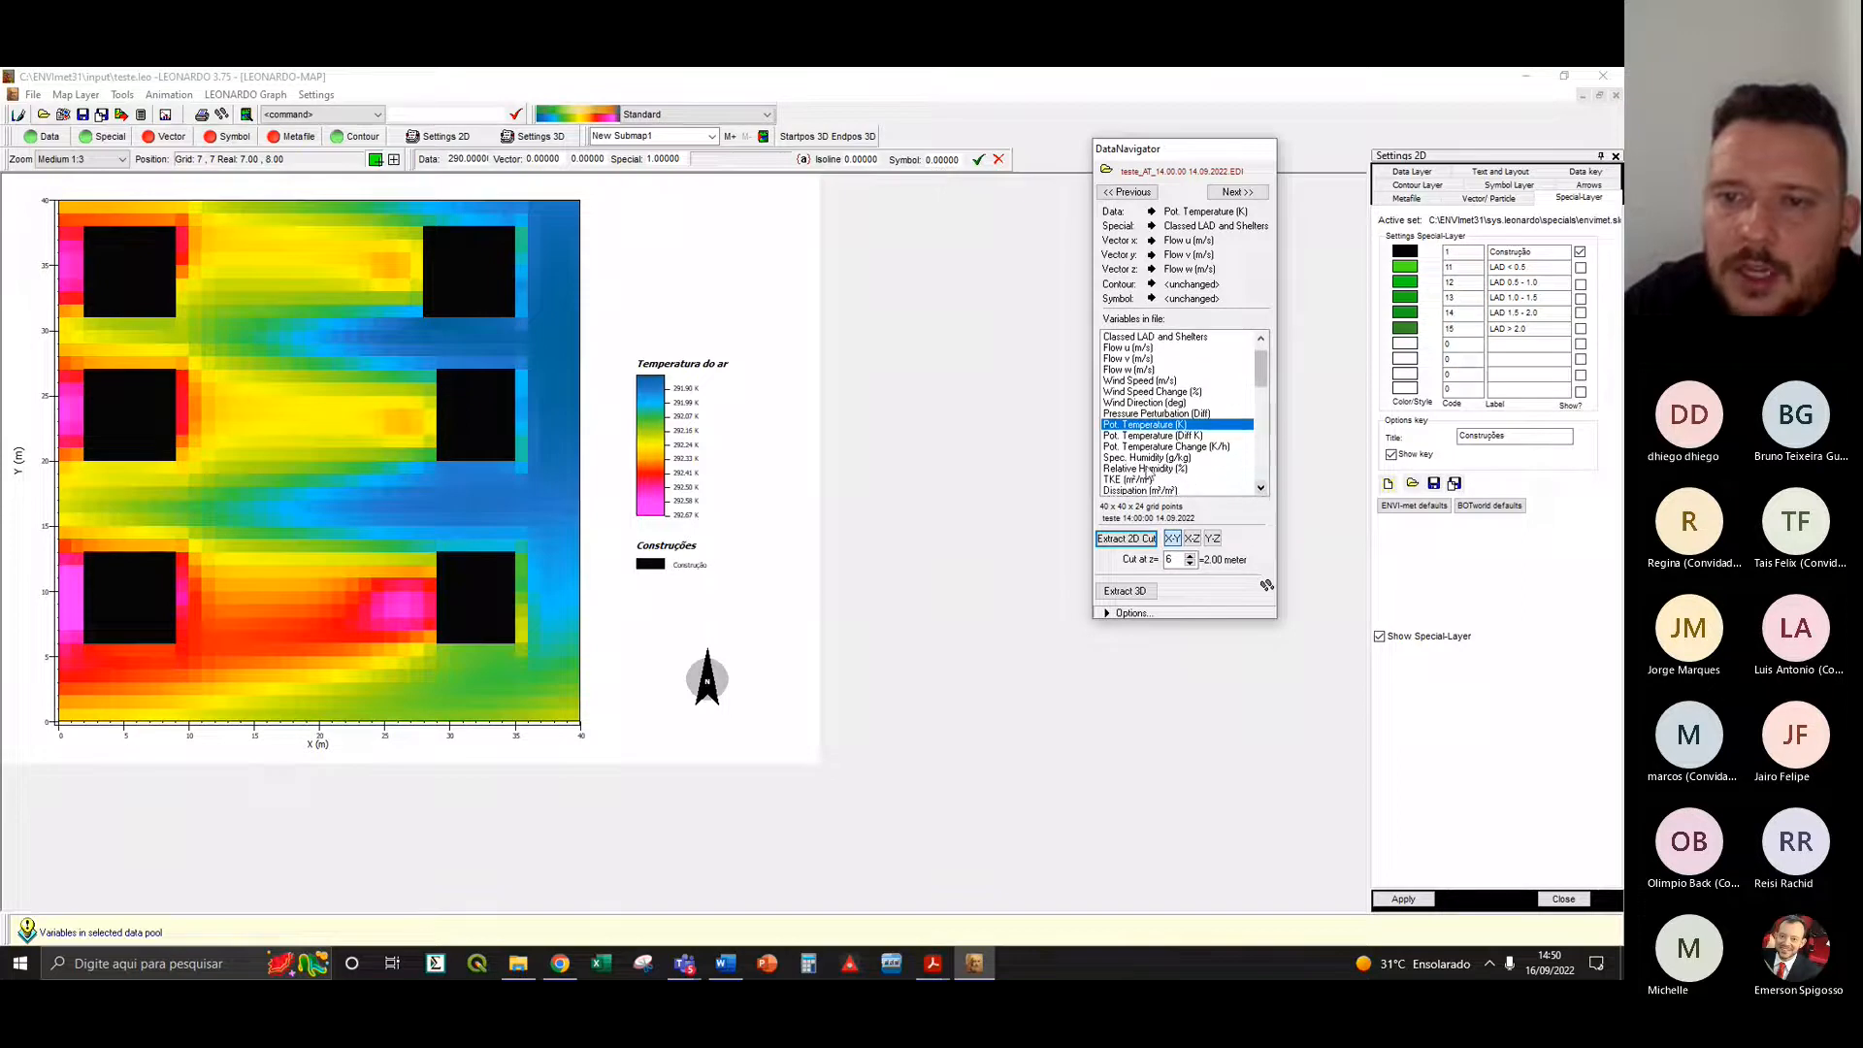
{"action": "left_click", "coordinate": [1148, 469]}
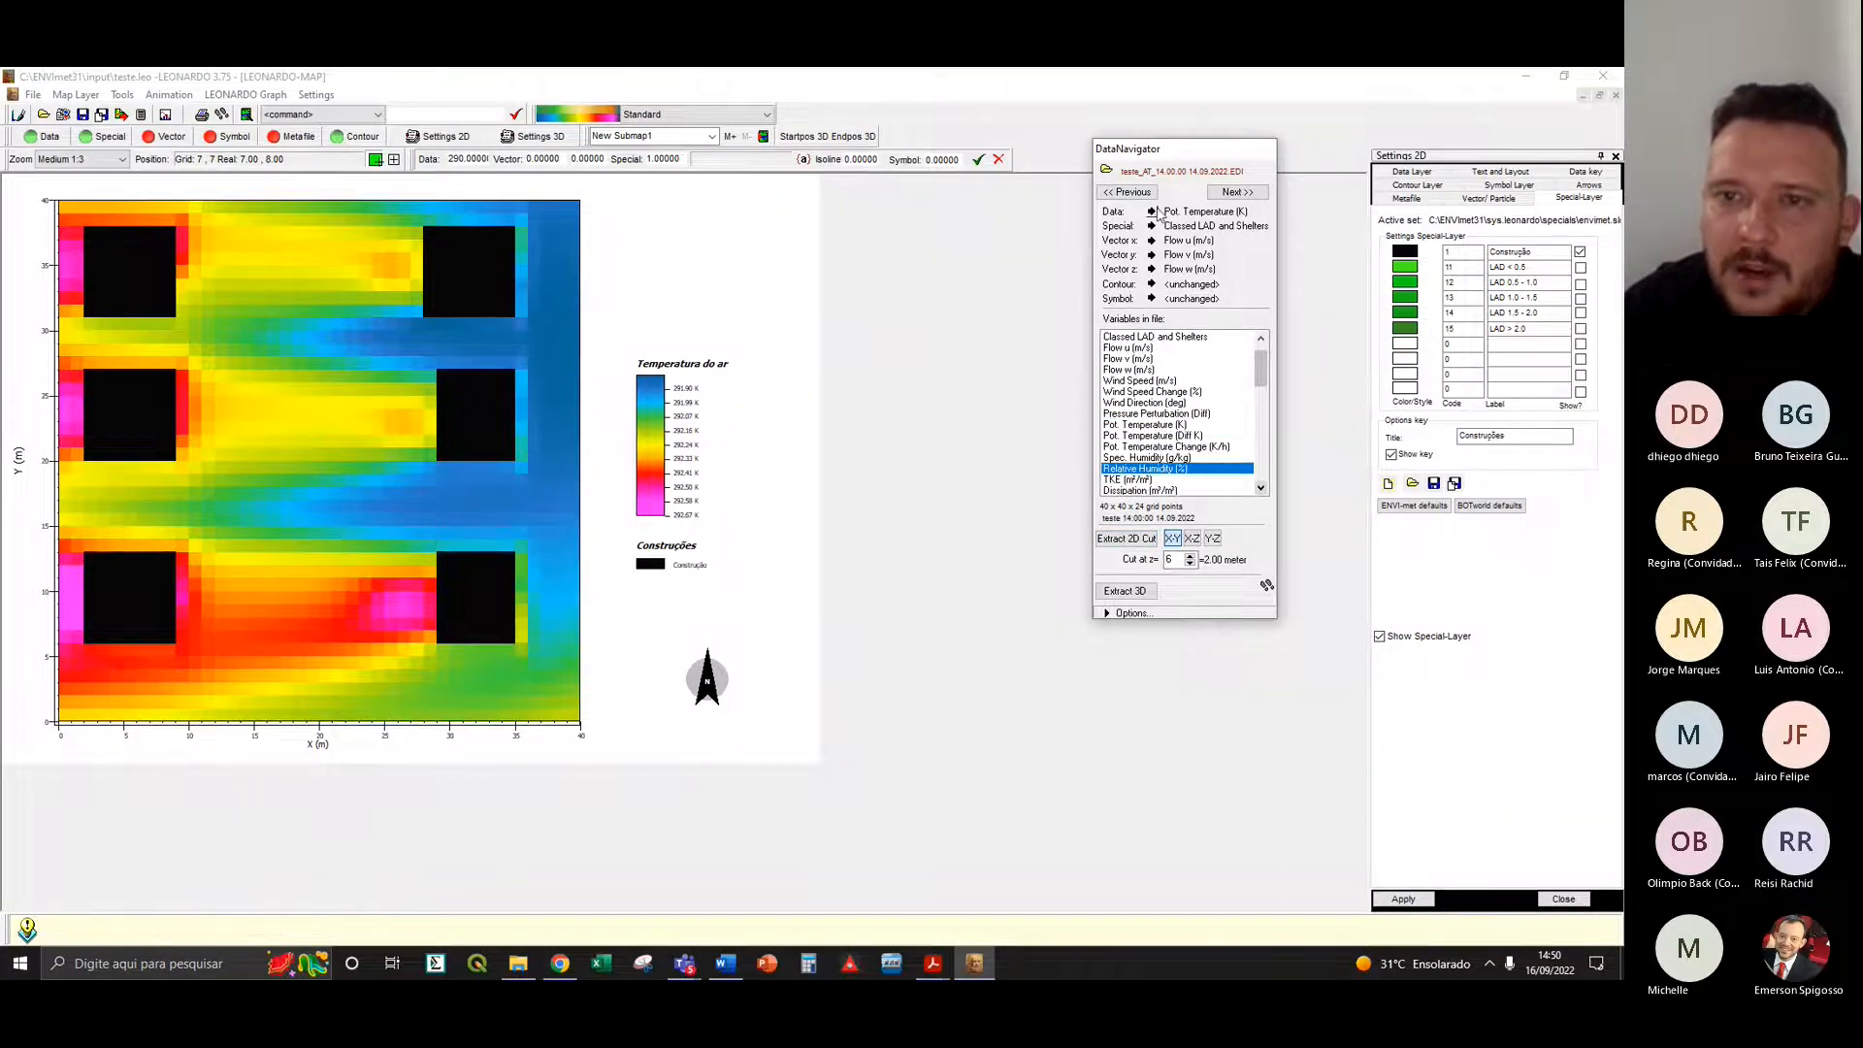
{"action": "left_click", "coordinate": [1152, 212]}
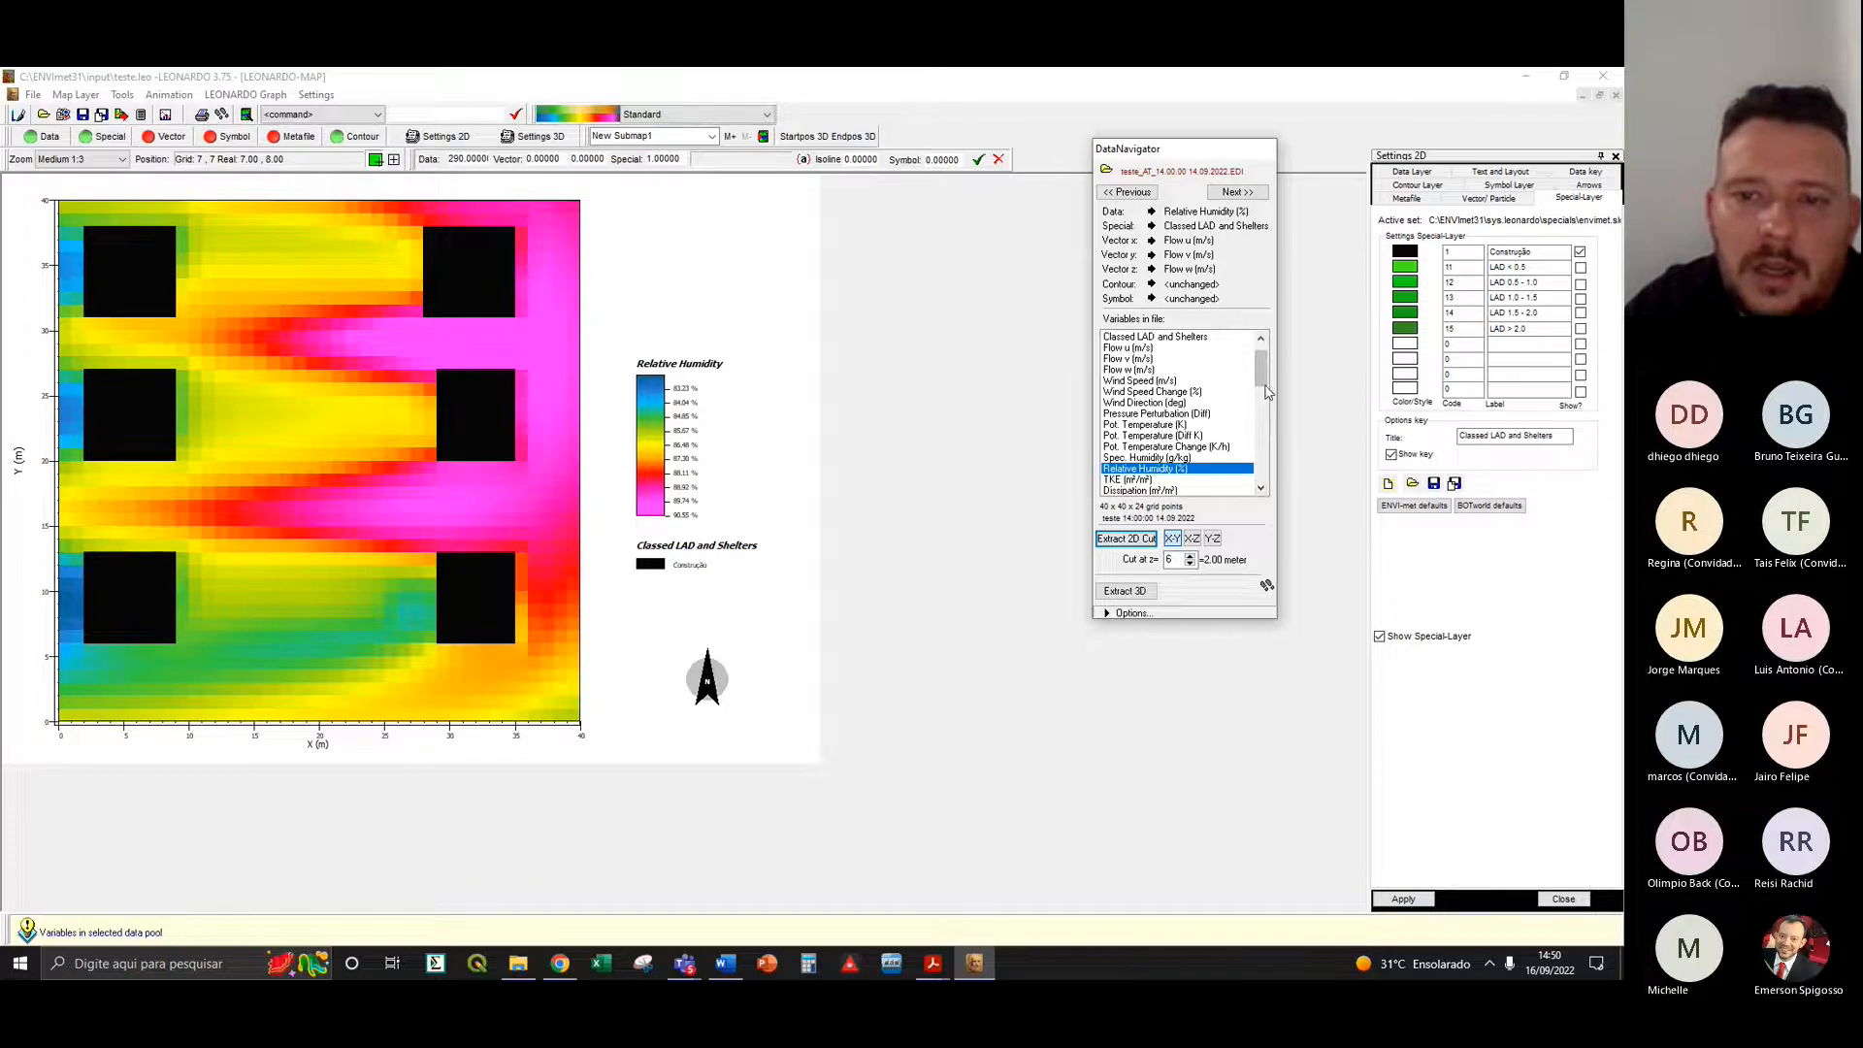
- Extract a horizontal X-Y 2D cut of PMV Value at level z=6 onto the map
{"action": "left_click_drag", "start_coordinate": [1264, 378], "coordinate": [1261, 433]}
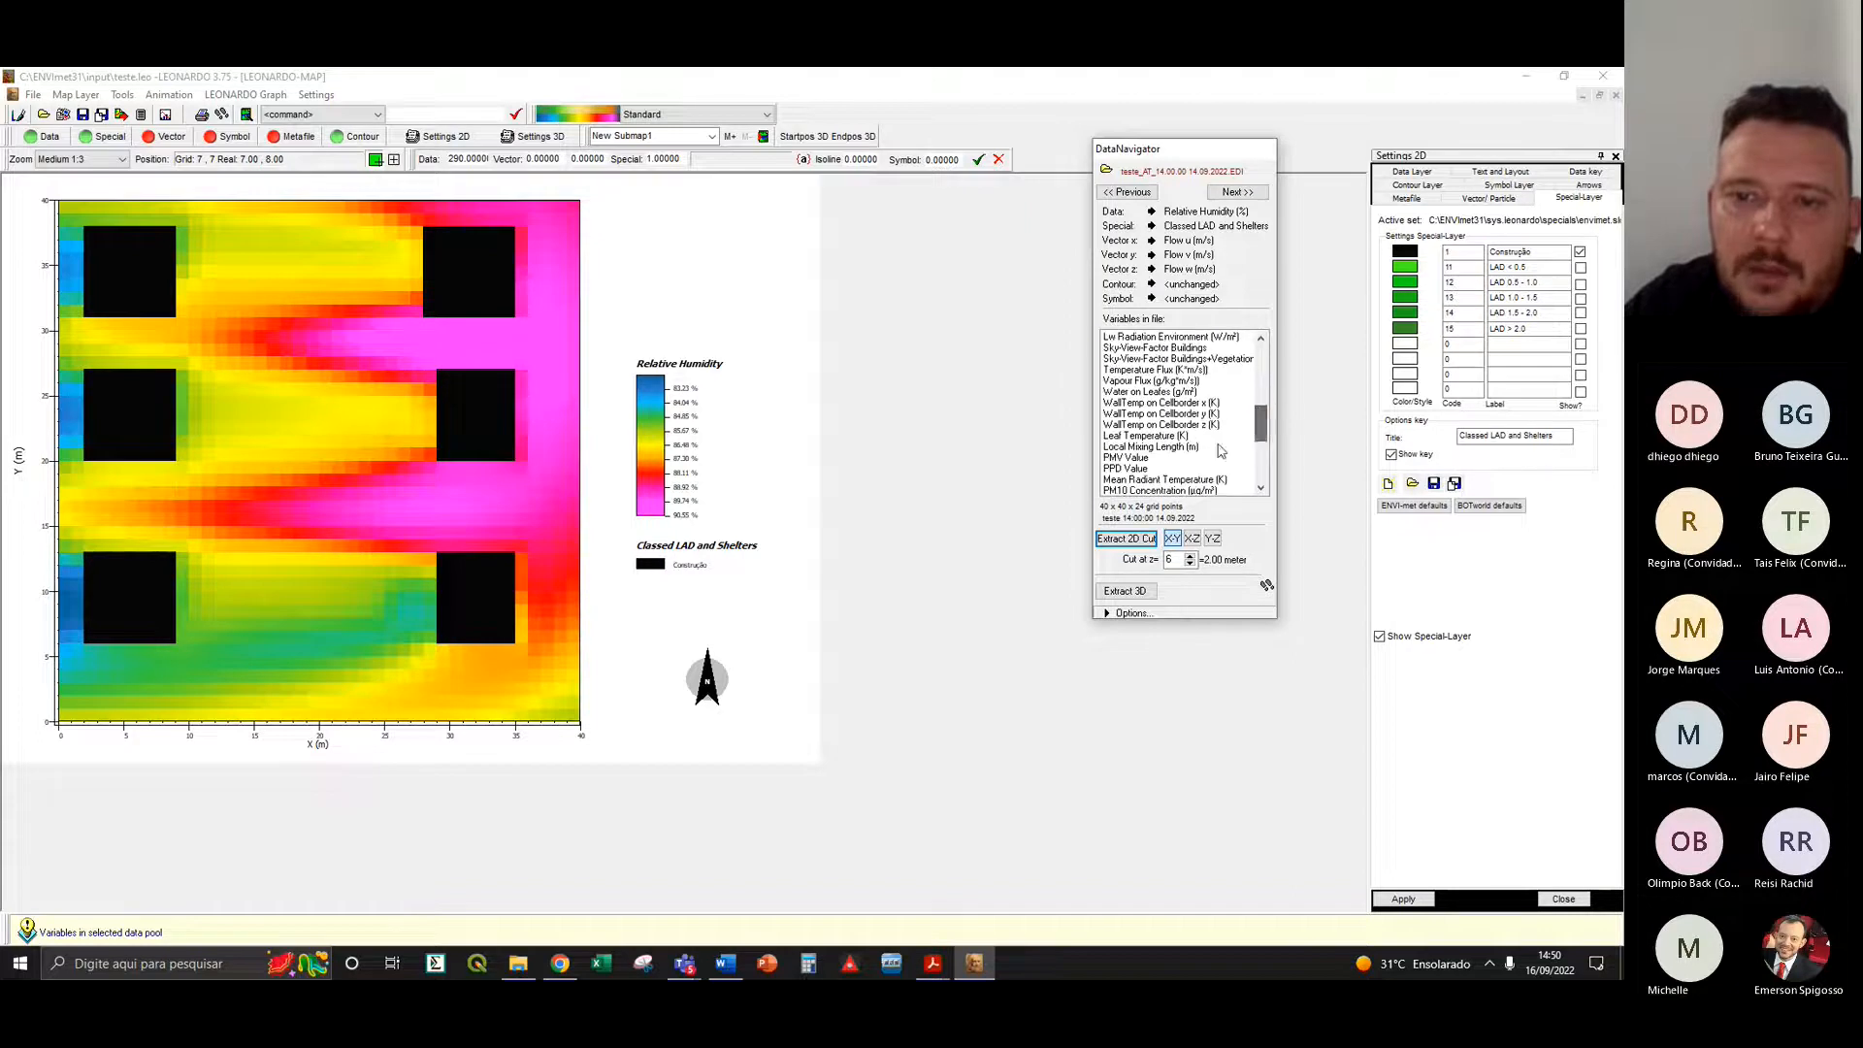
{"action": "left_click", "coordinate": [1125, 457]}
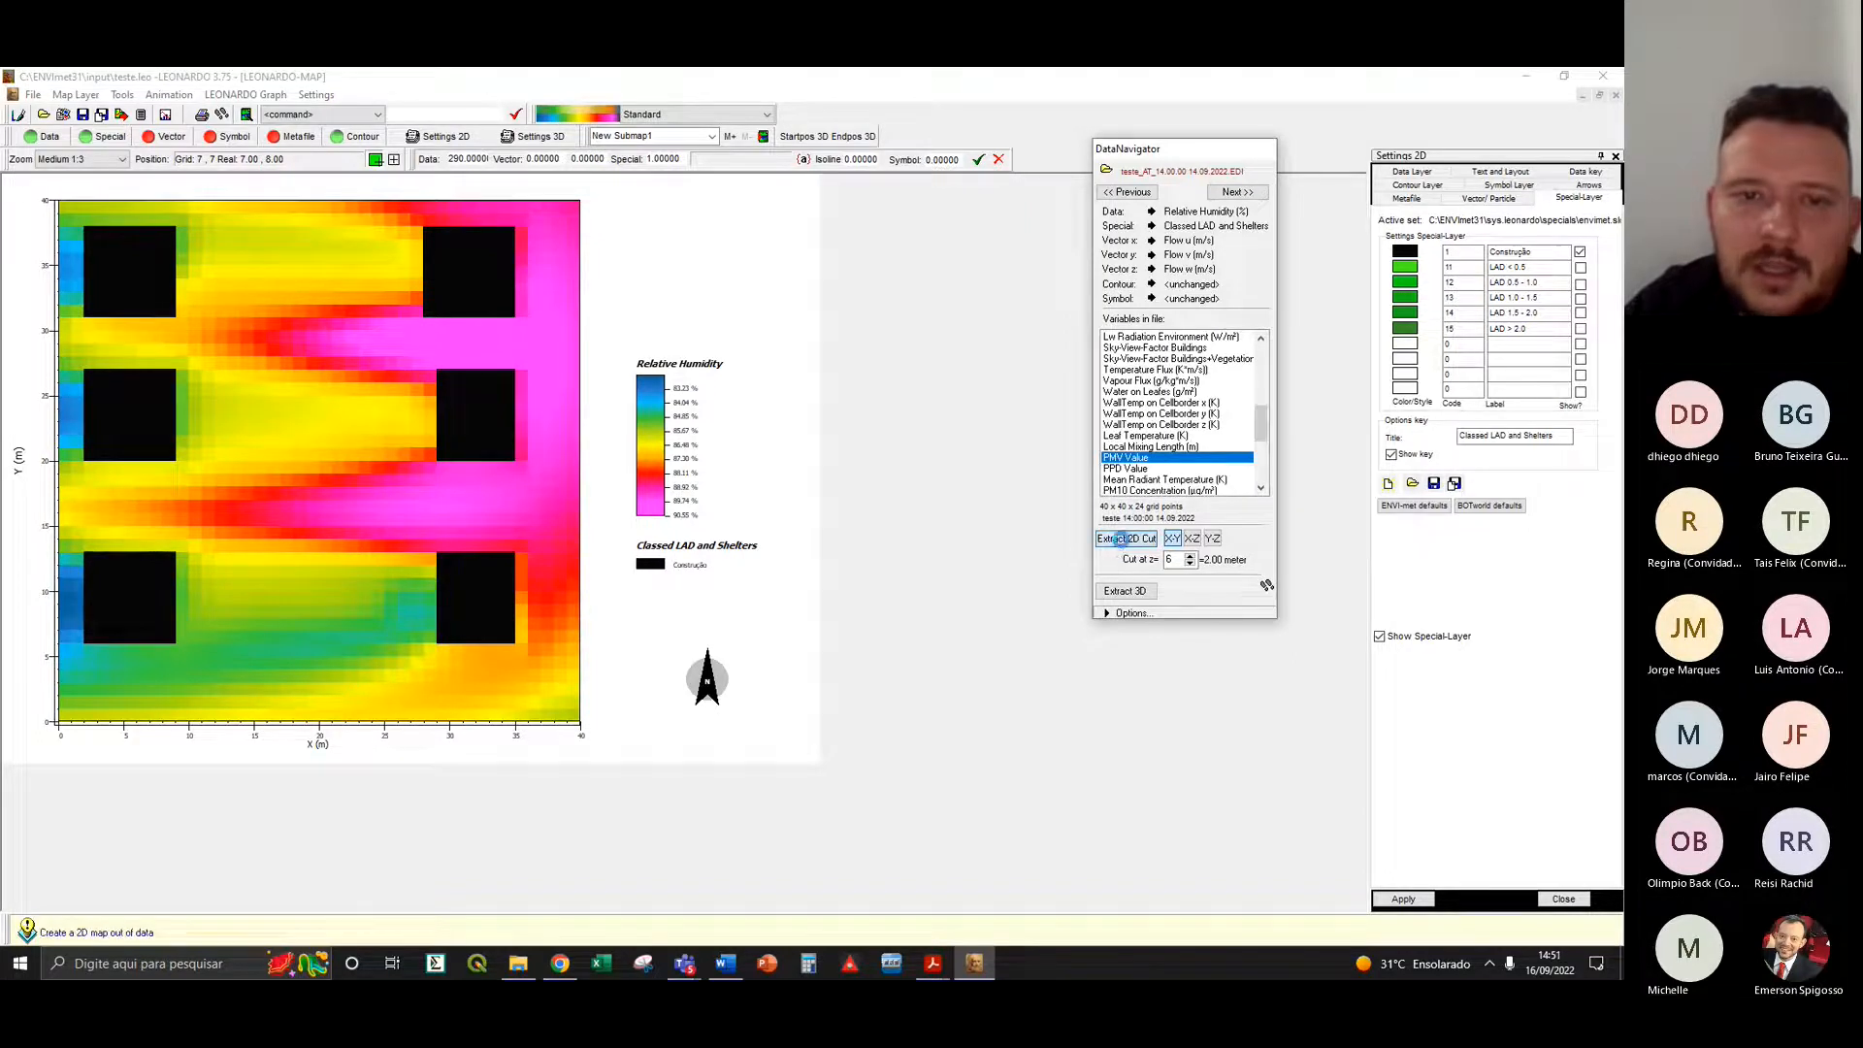
{"action": "left_click", "coordinate": [1120, 539]}
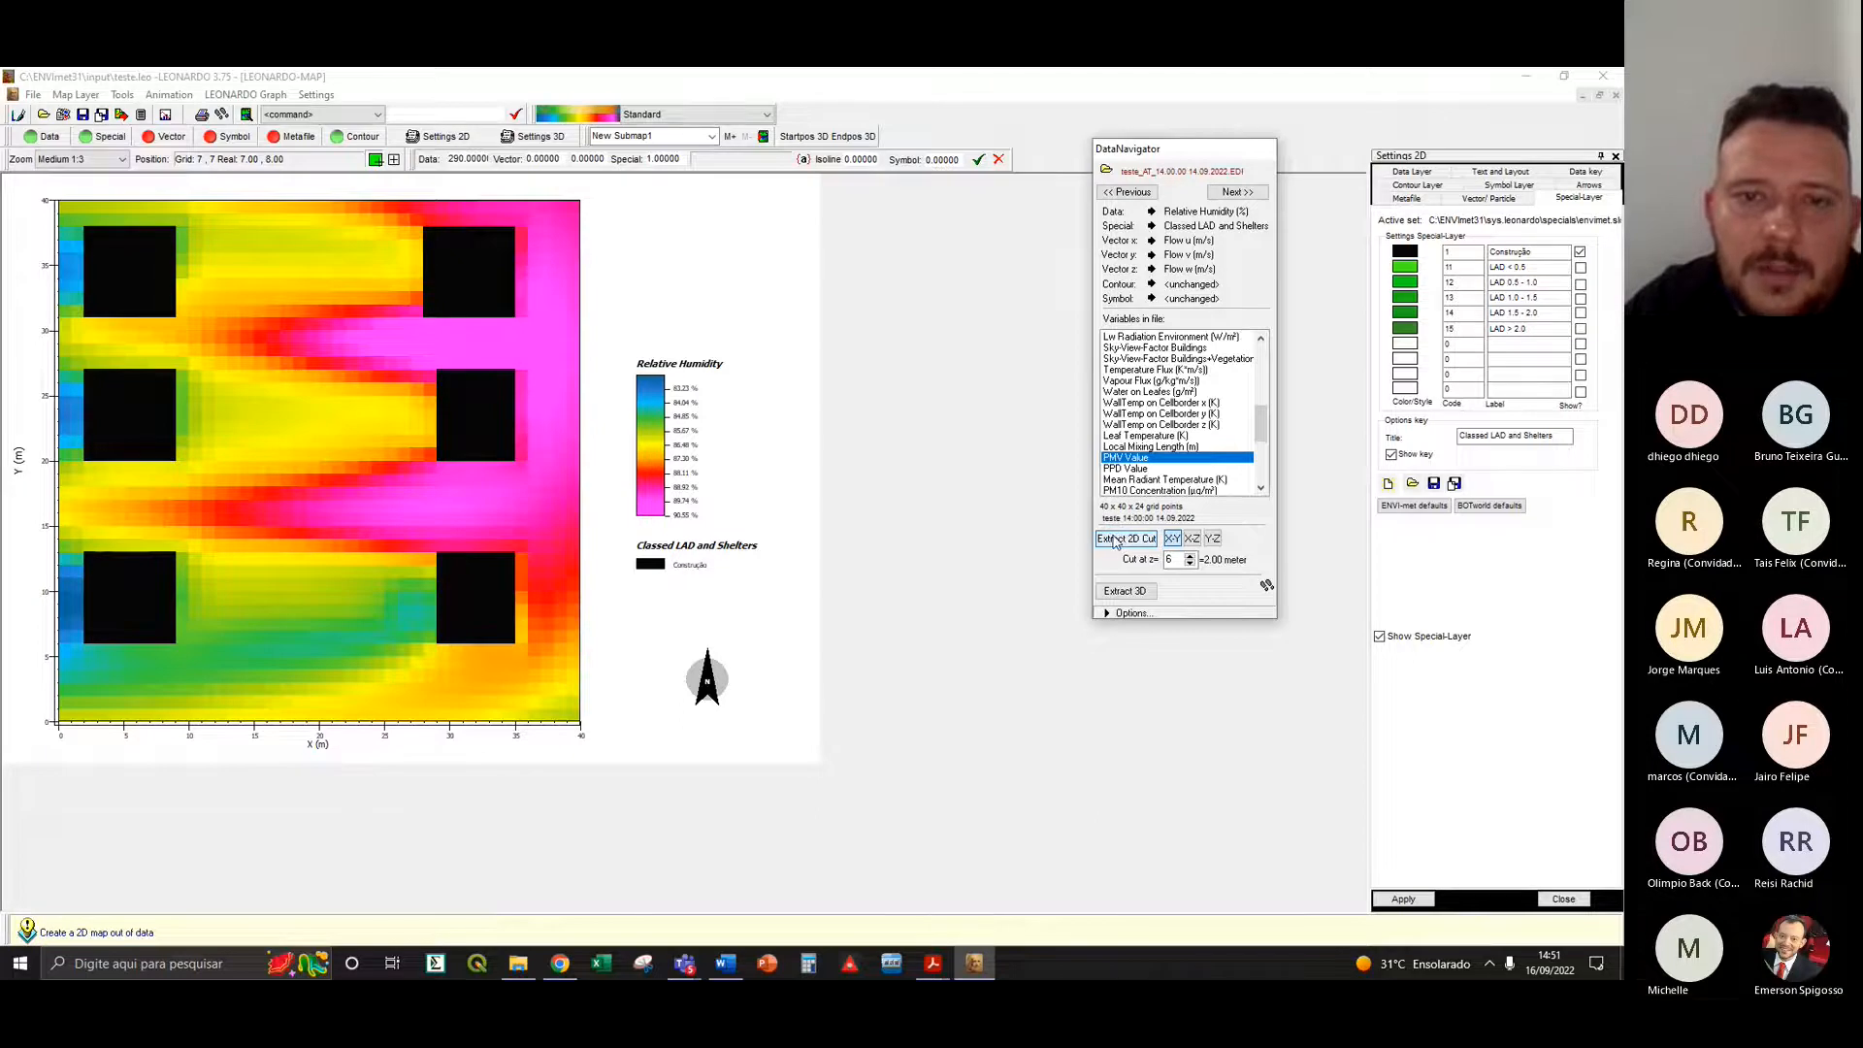
{"action": "left_click", "coordinate": [1121, 540]}
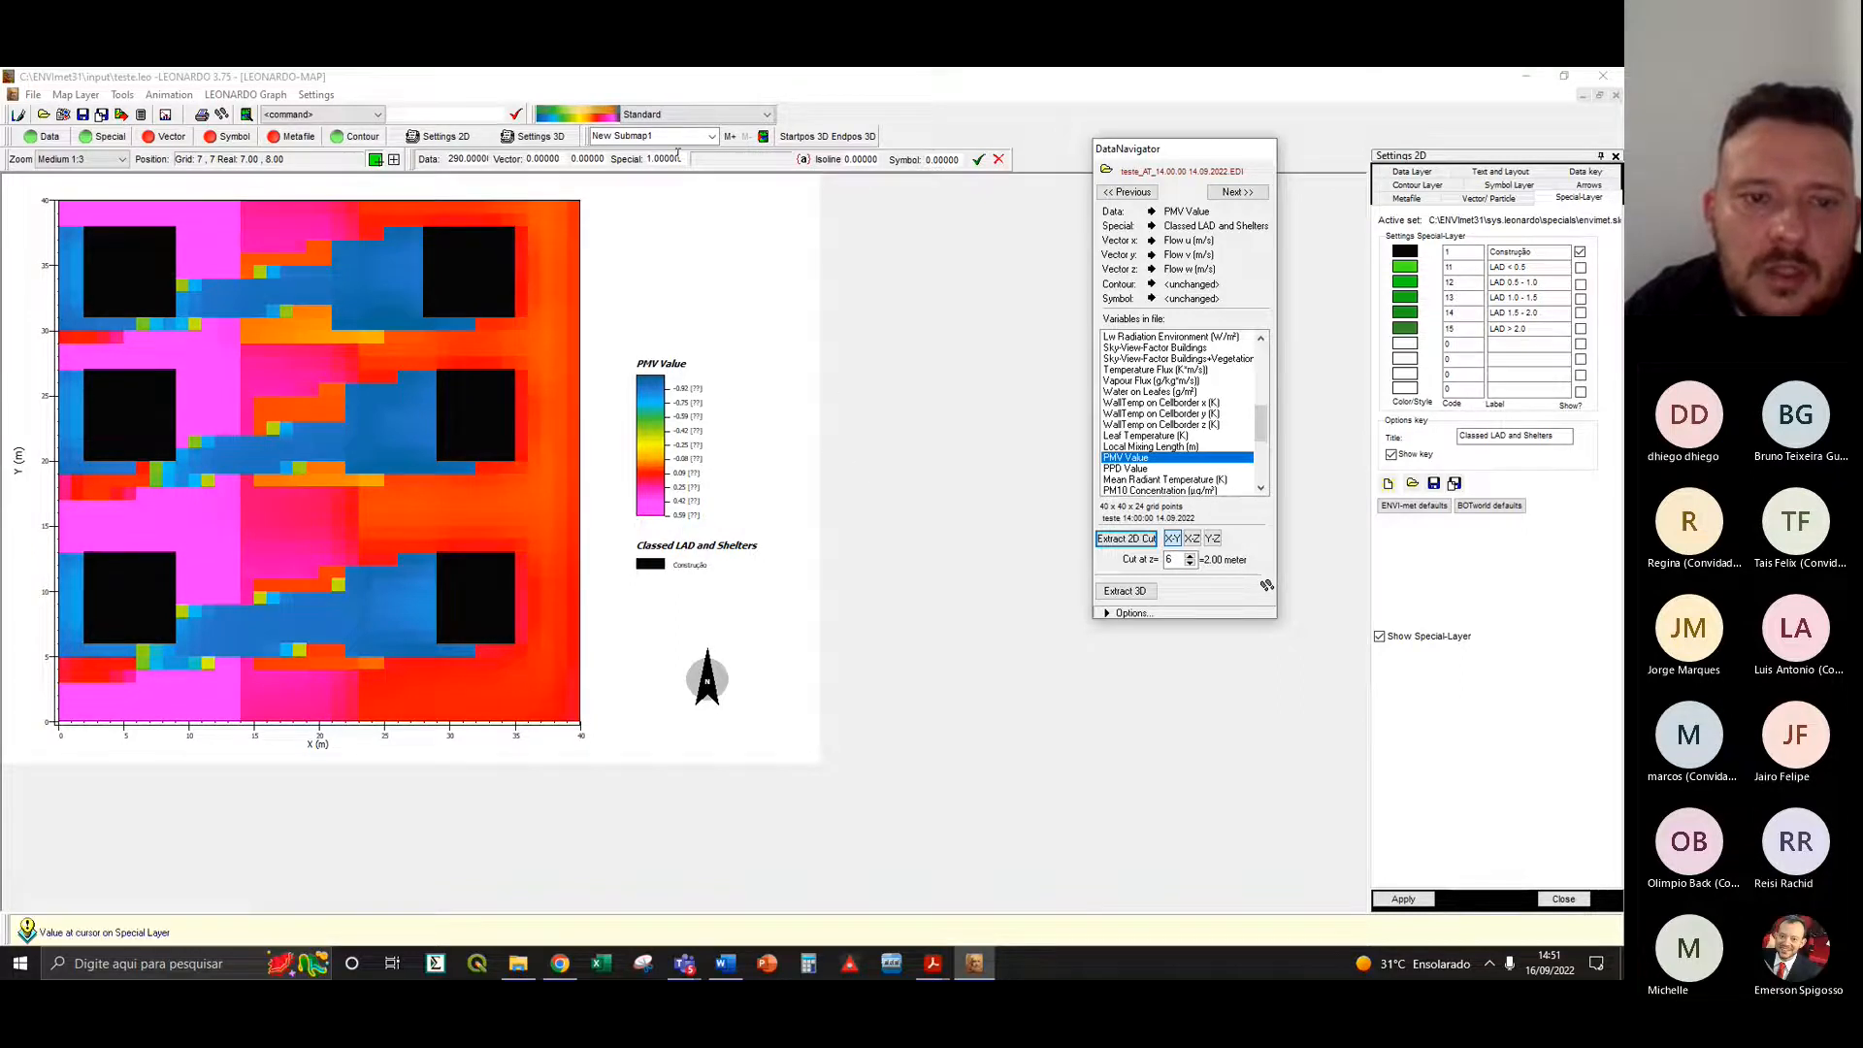
{"action": "left_click", "coordinate": [574, 117]}
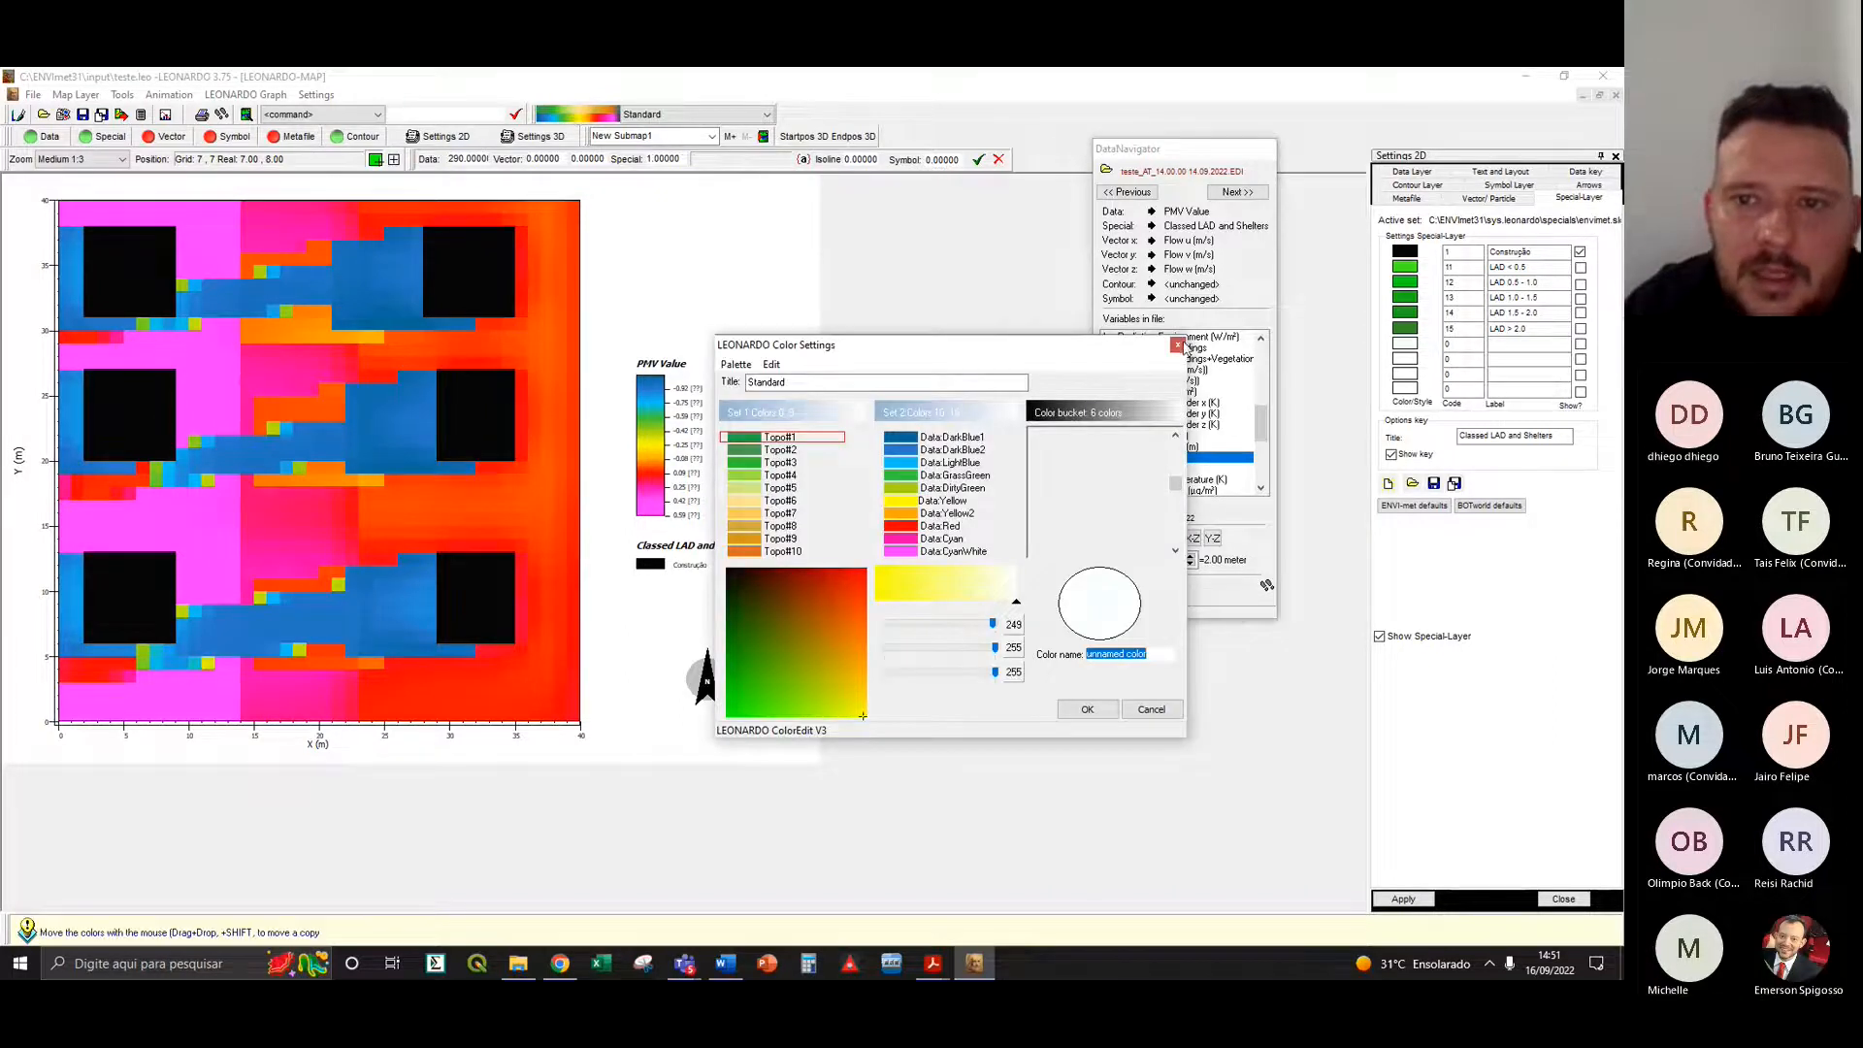
{"action": "left_click", "coordinate": [1177, 345]}
{"action": "left_click", "coordinate": [709, 115]}
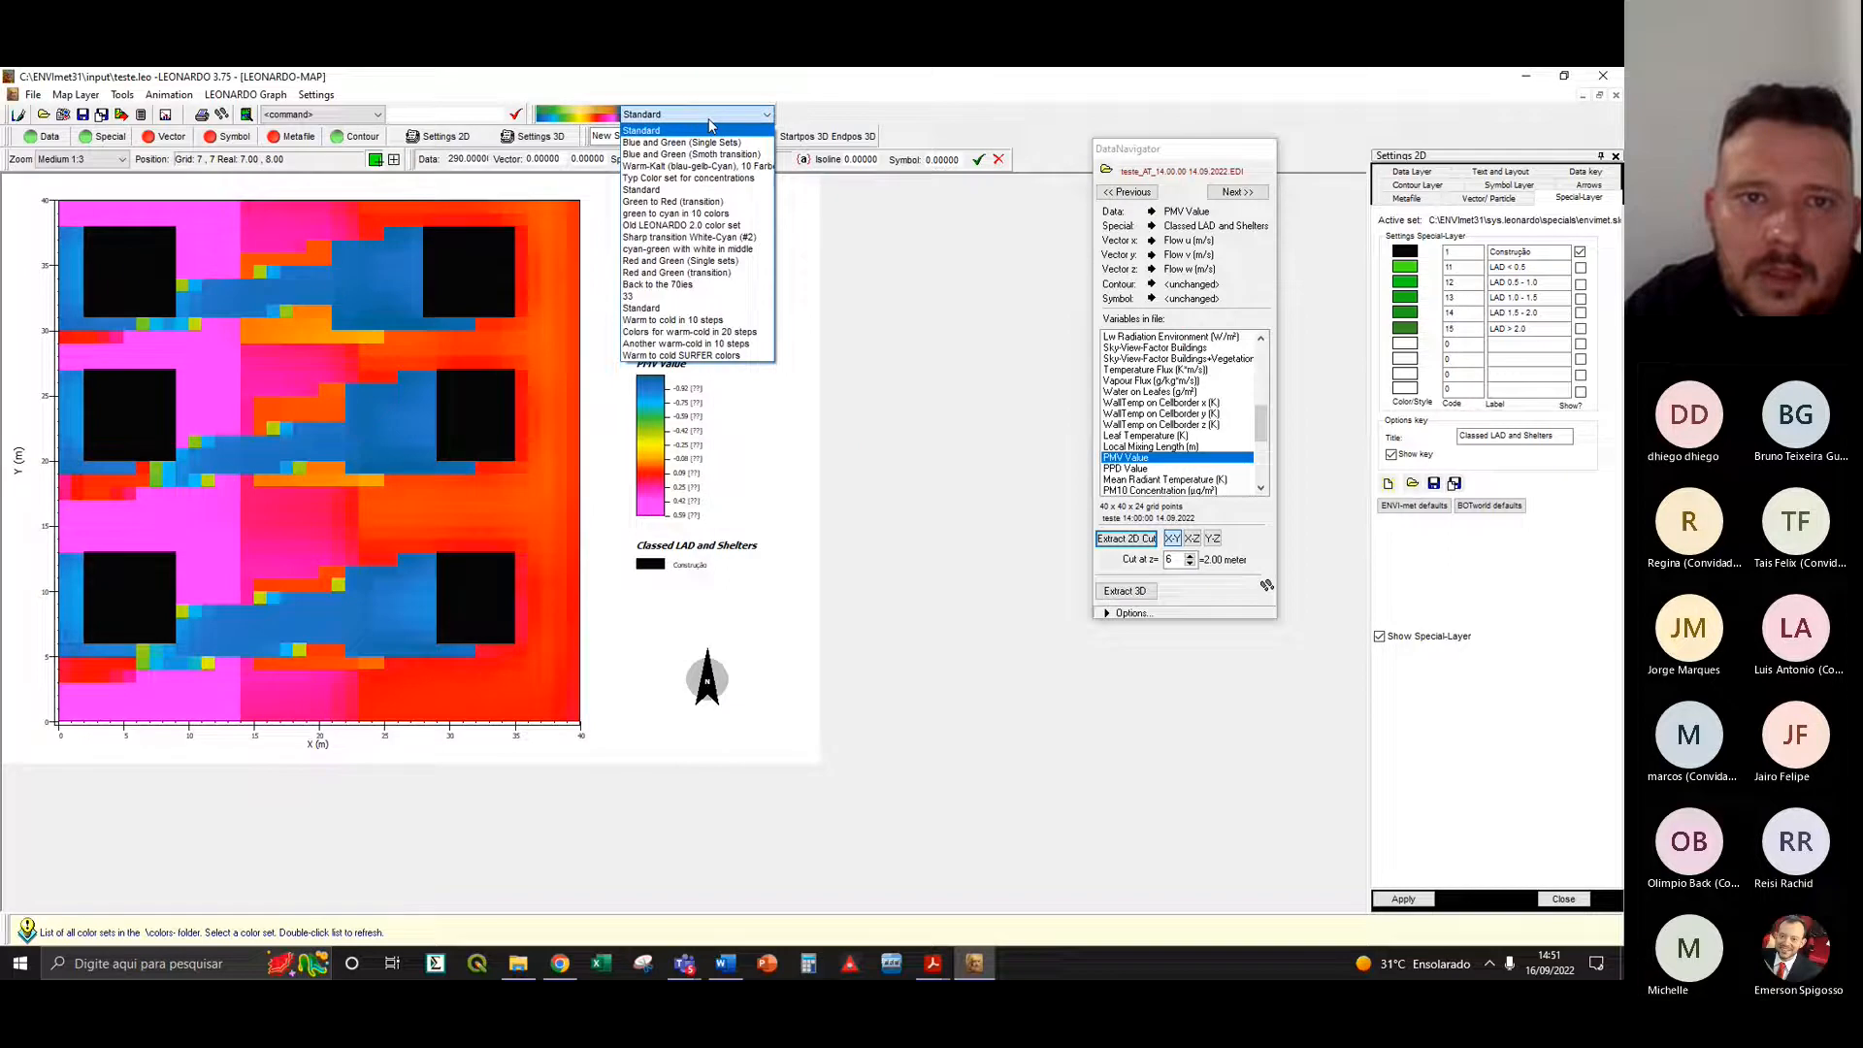
{"action": "left_click", "coordinate": [709, 127]}
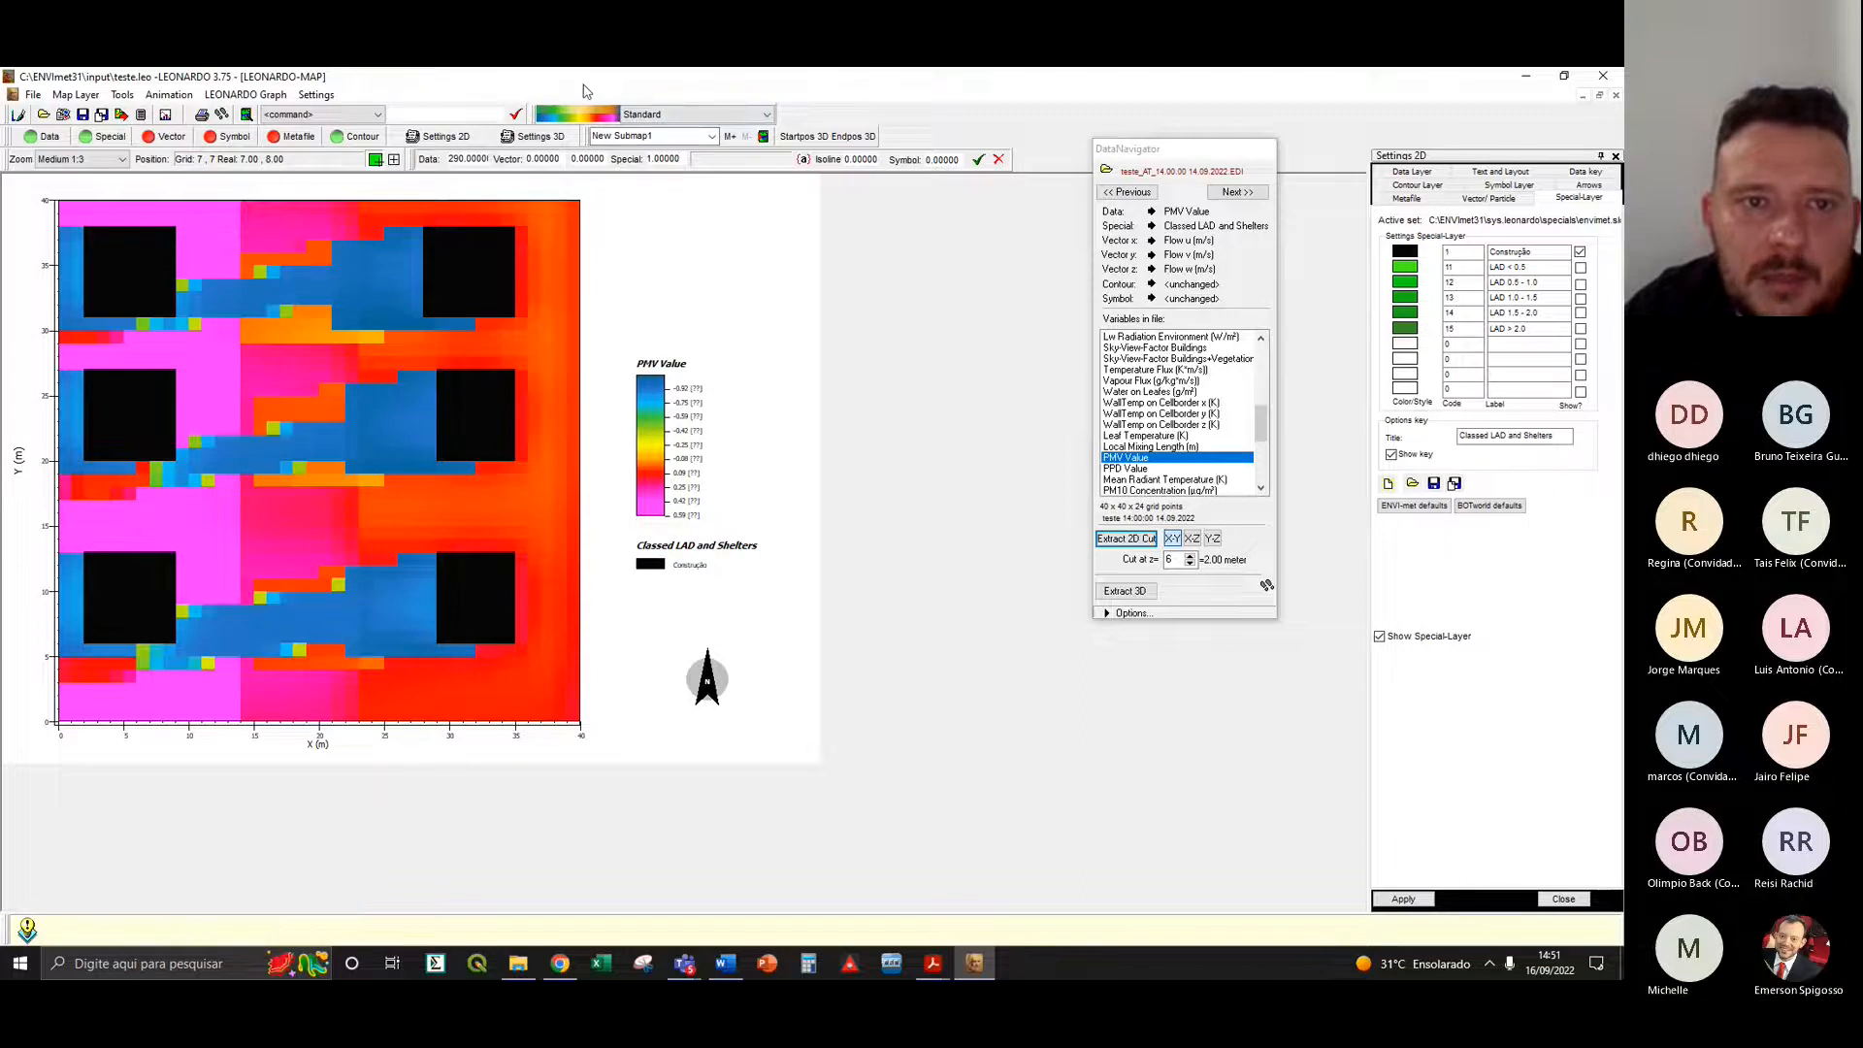
- Apply the "Colors for warm-cold in 20 steps" color set to the PMV map
{"action": "left_click", "coordinate": [655, 115]}
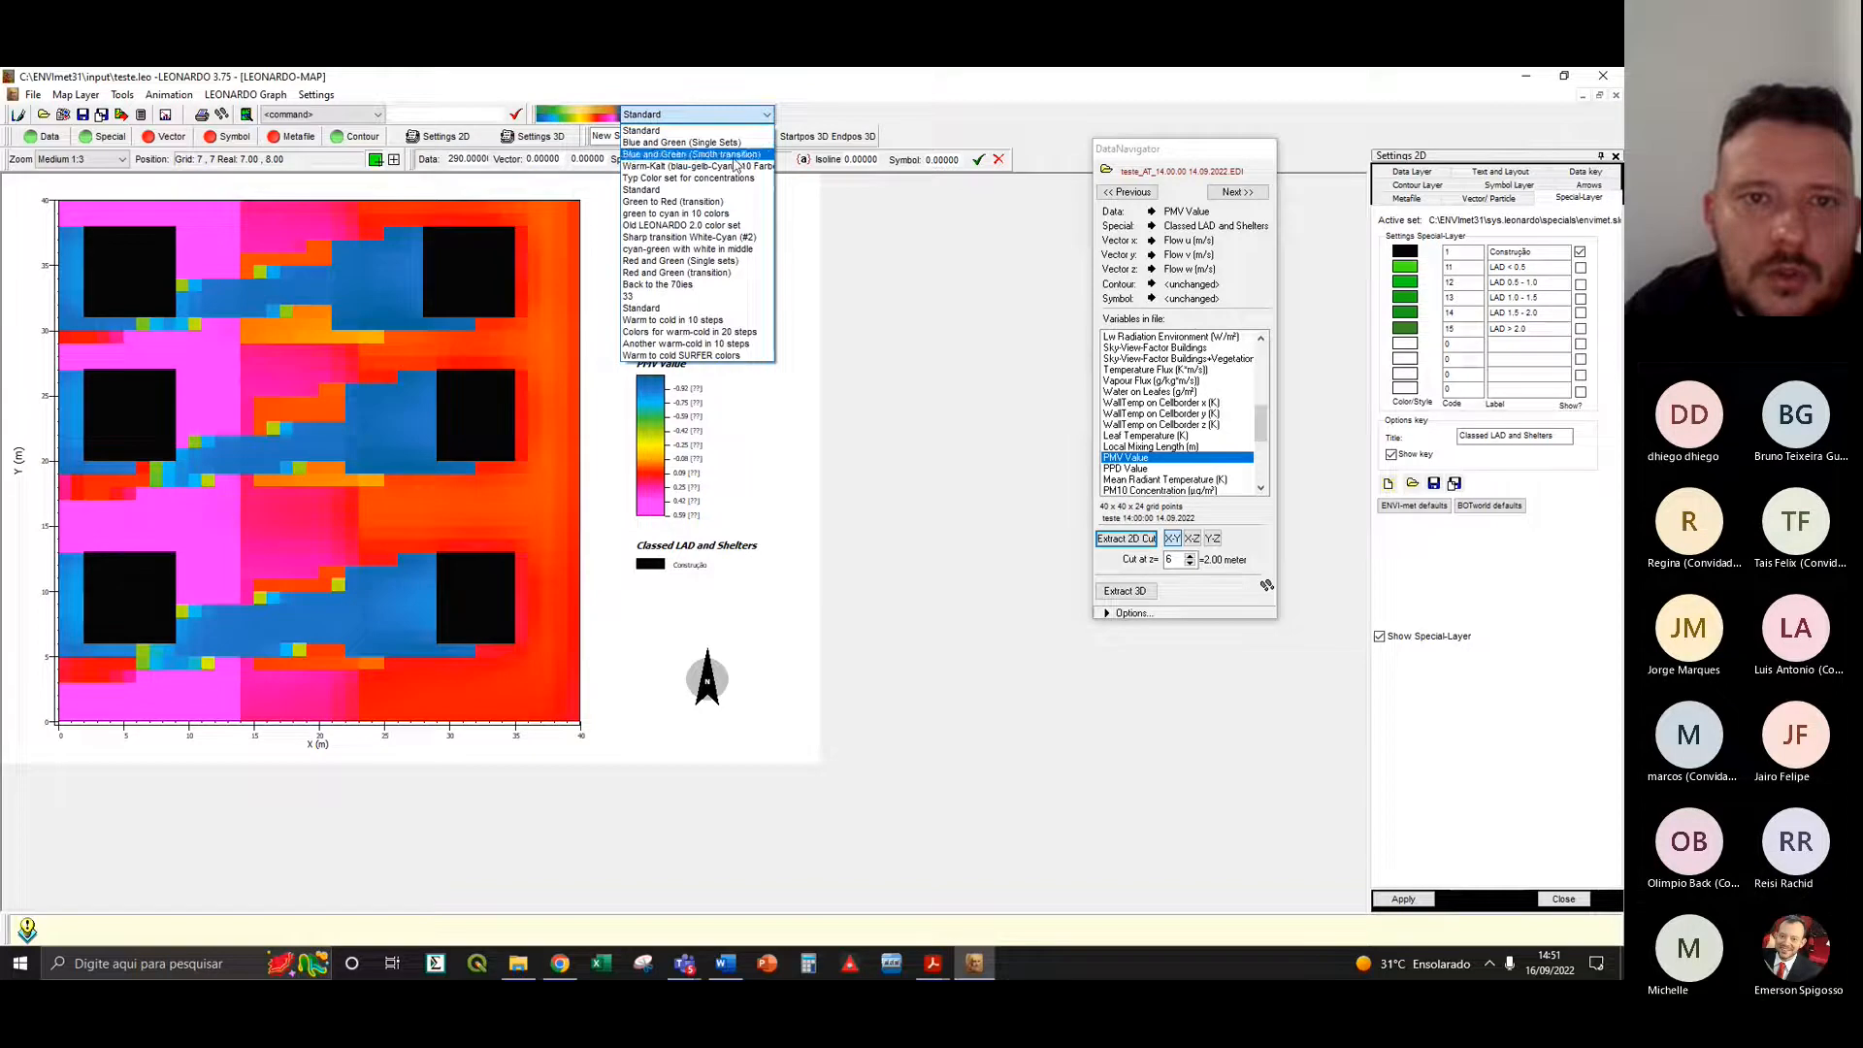
{"action": "left_click", "coordinate": [745, 332]}
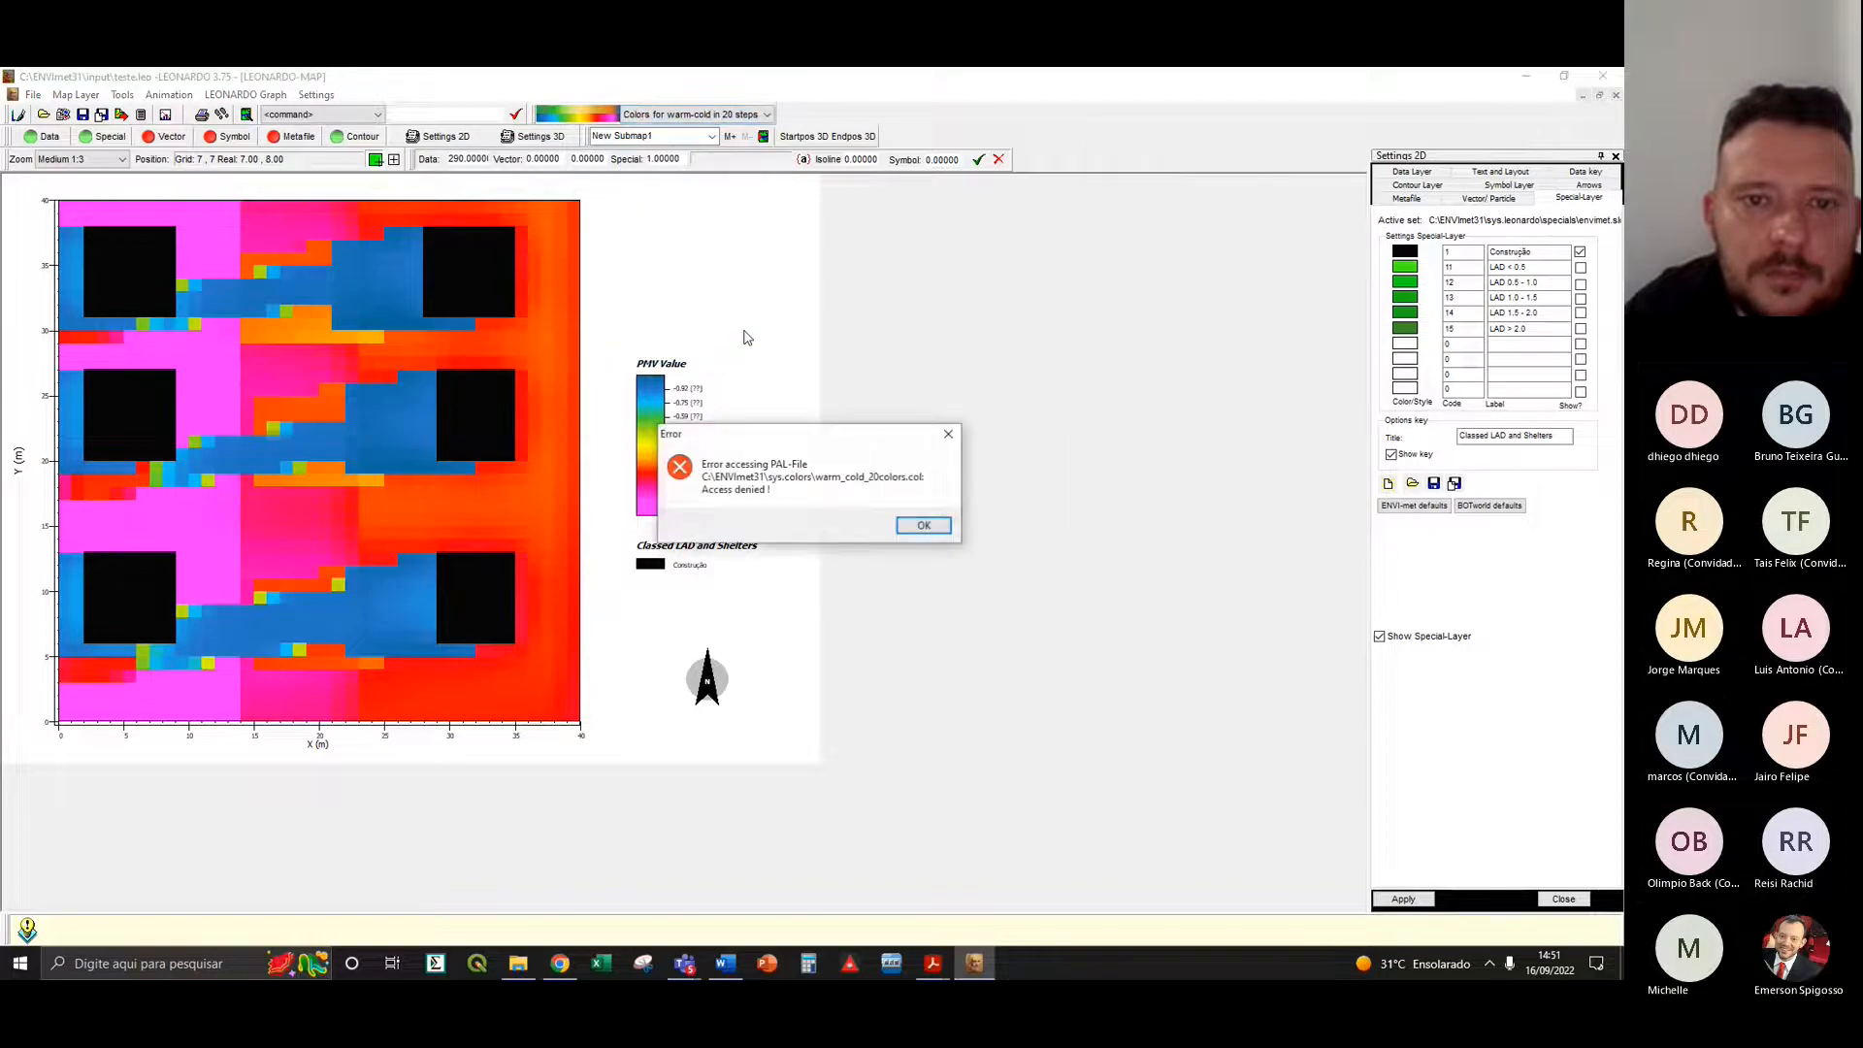
{"action": "left_click", "coordinate": [924, 526]}
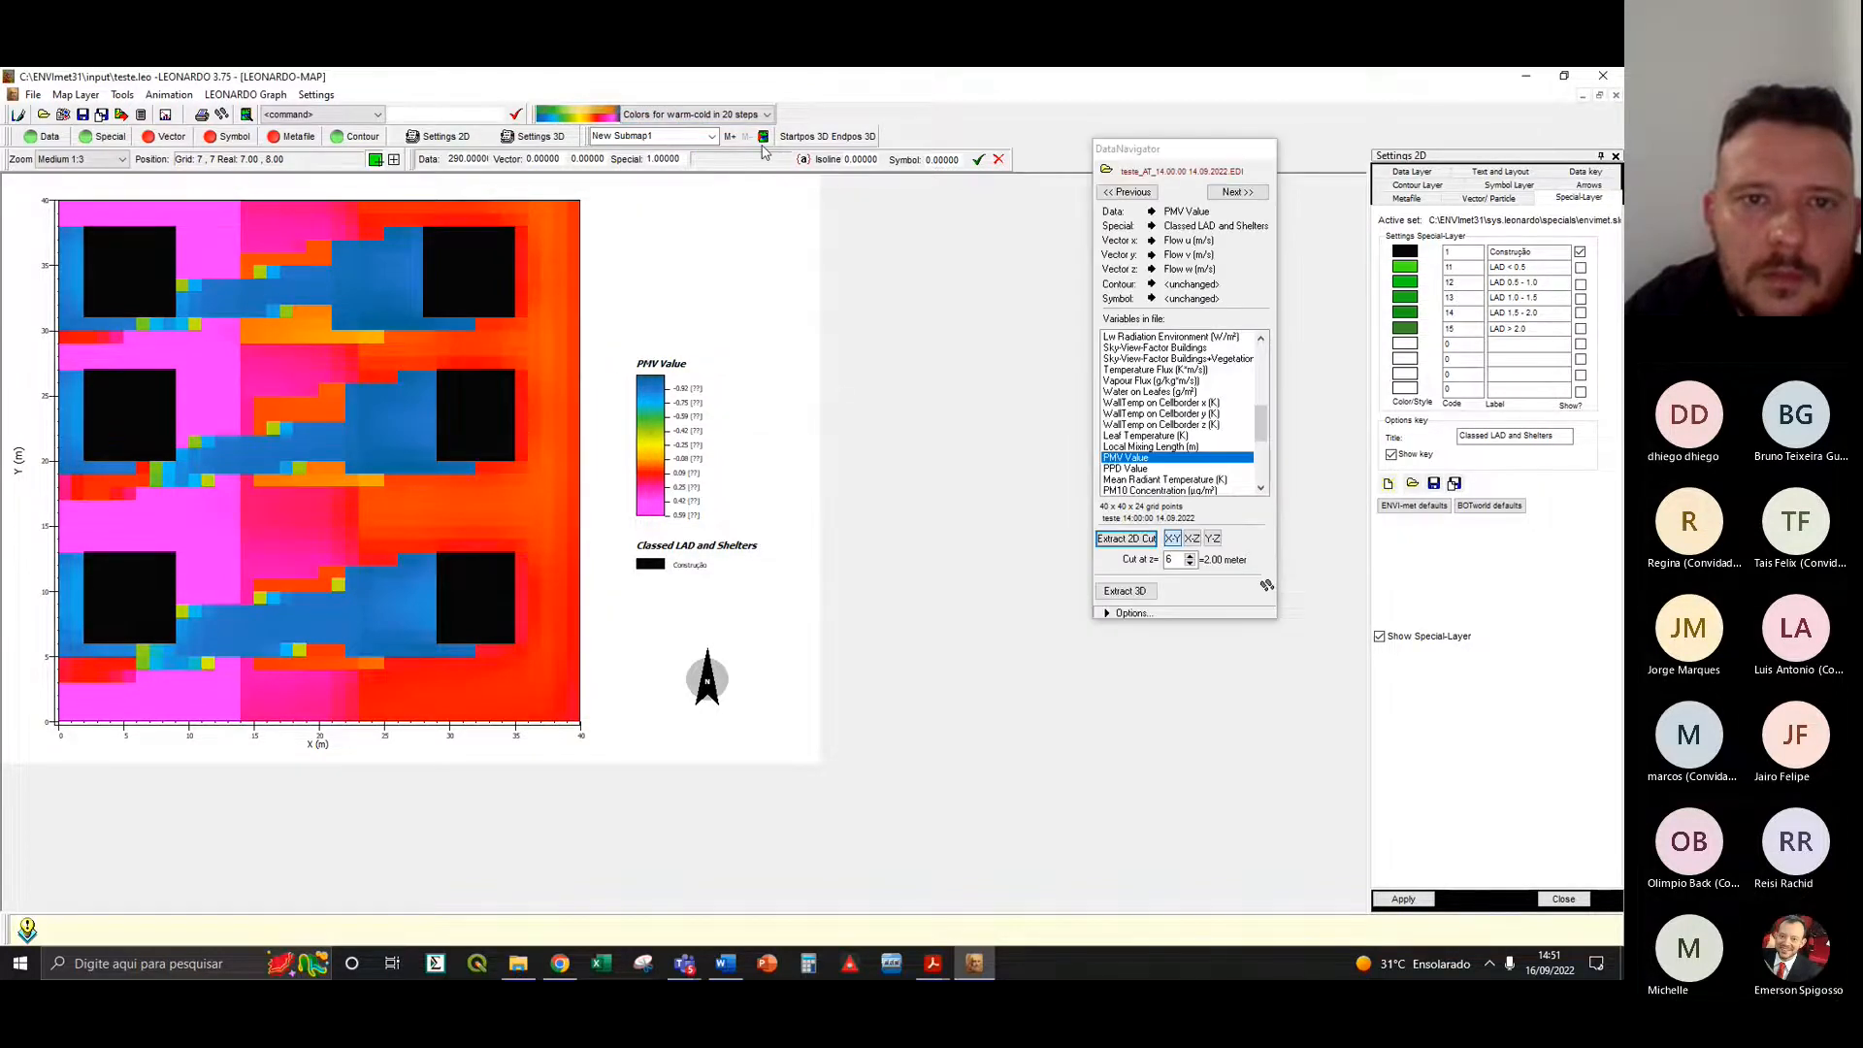
{"action": "left_click", "coordinate": [694, 115]}
{"action": "left_click", "coordinate": [711, 333]}
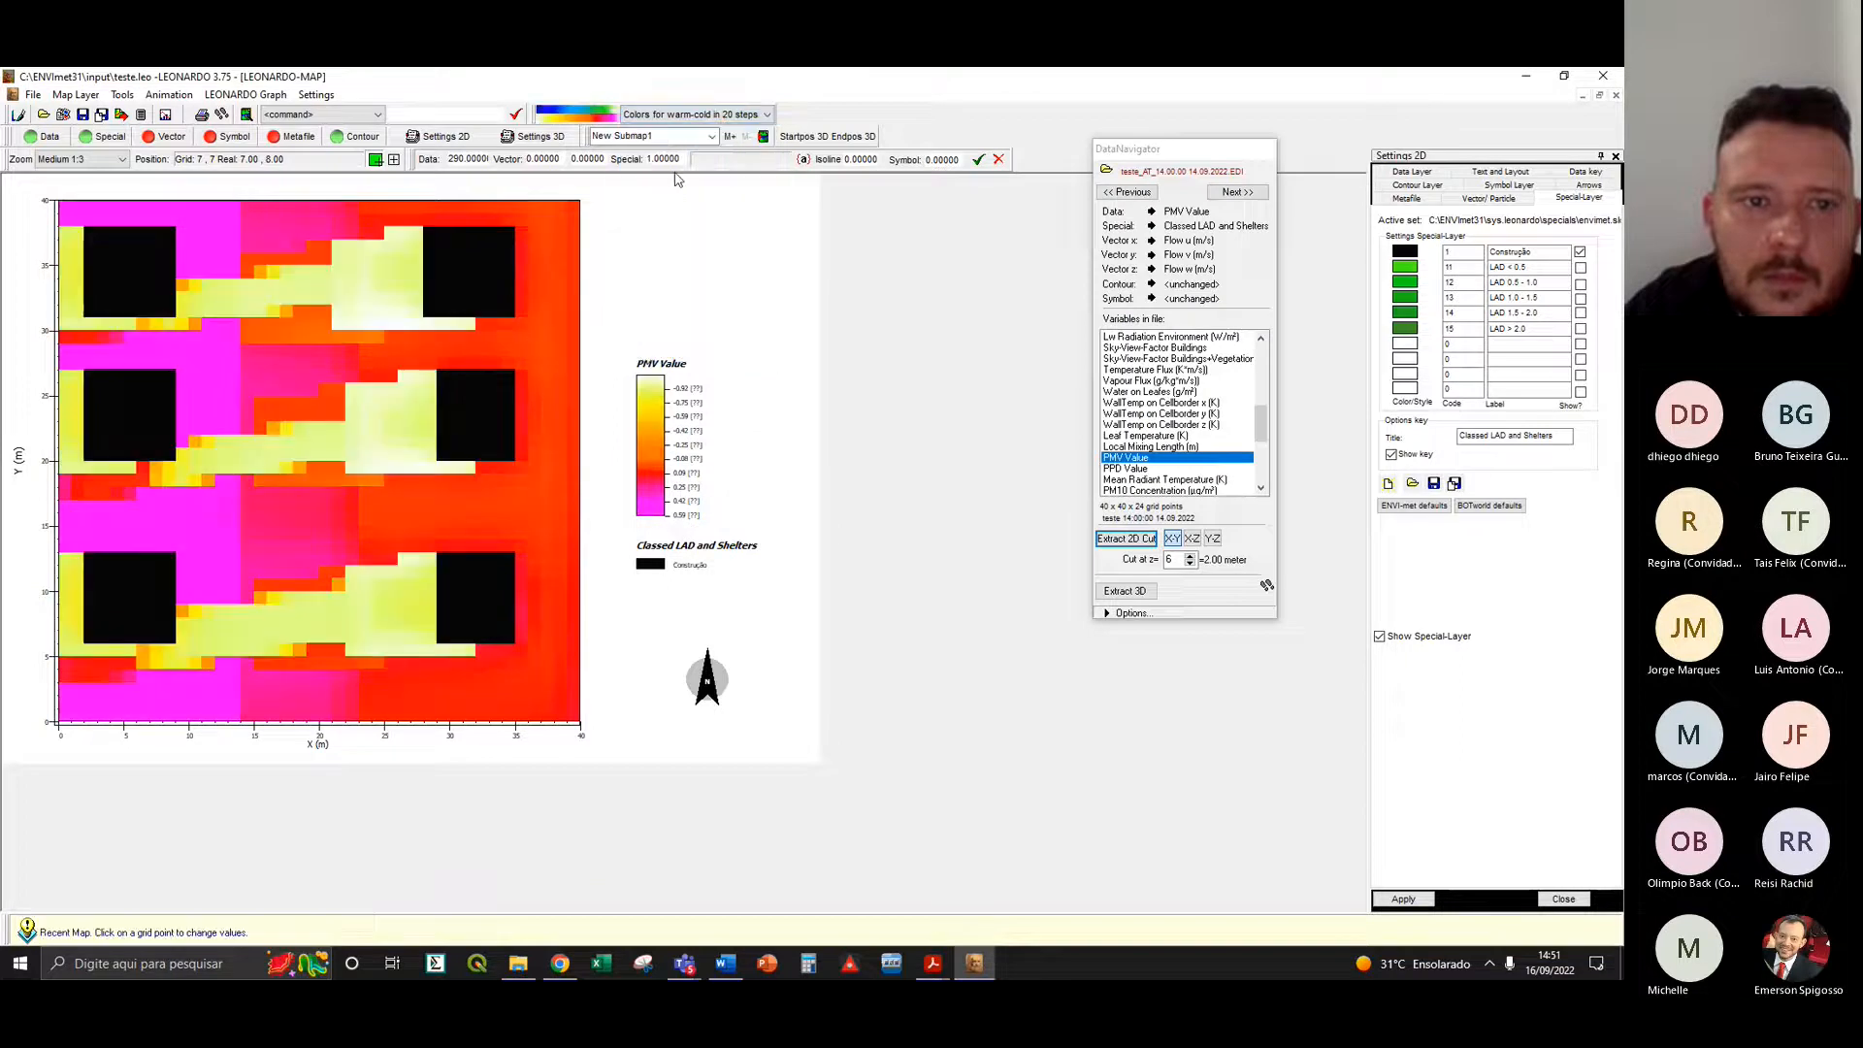
- Try the "Another warm-cold in 10 steps", last-listed Standard and "Red and Green (Single sets)" color sets on the PMV map
{"action": "left_click", "coordinate": [694, 114]}
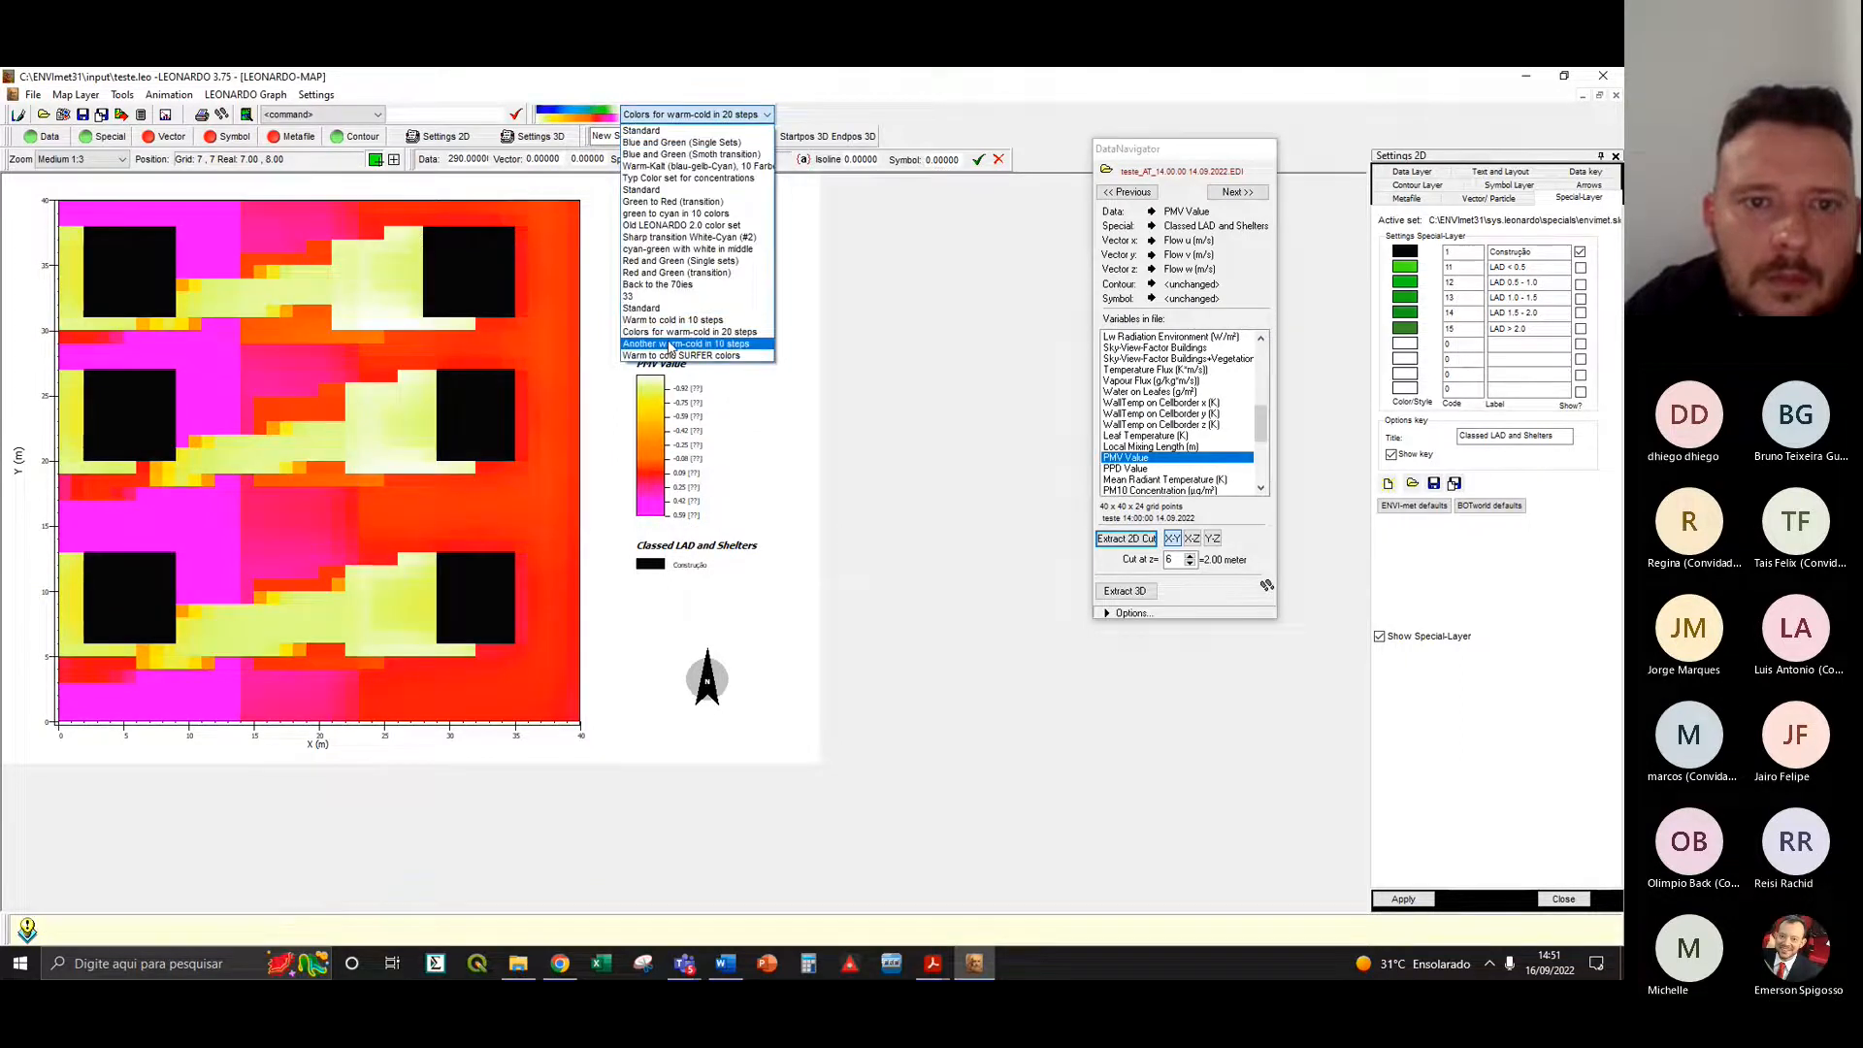
{"action": "left_click", "coordinate": [684, 344]}
{"action": "left_click", "coordinate": [670, 111]}
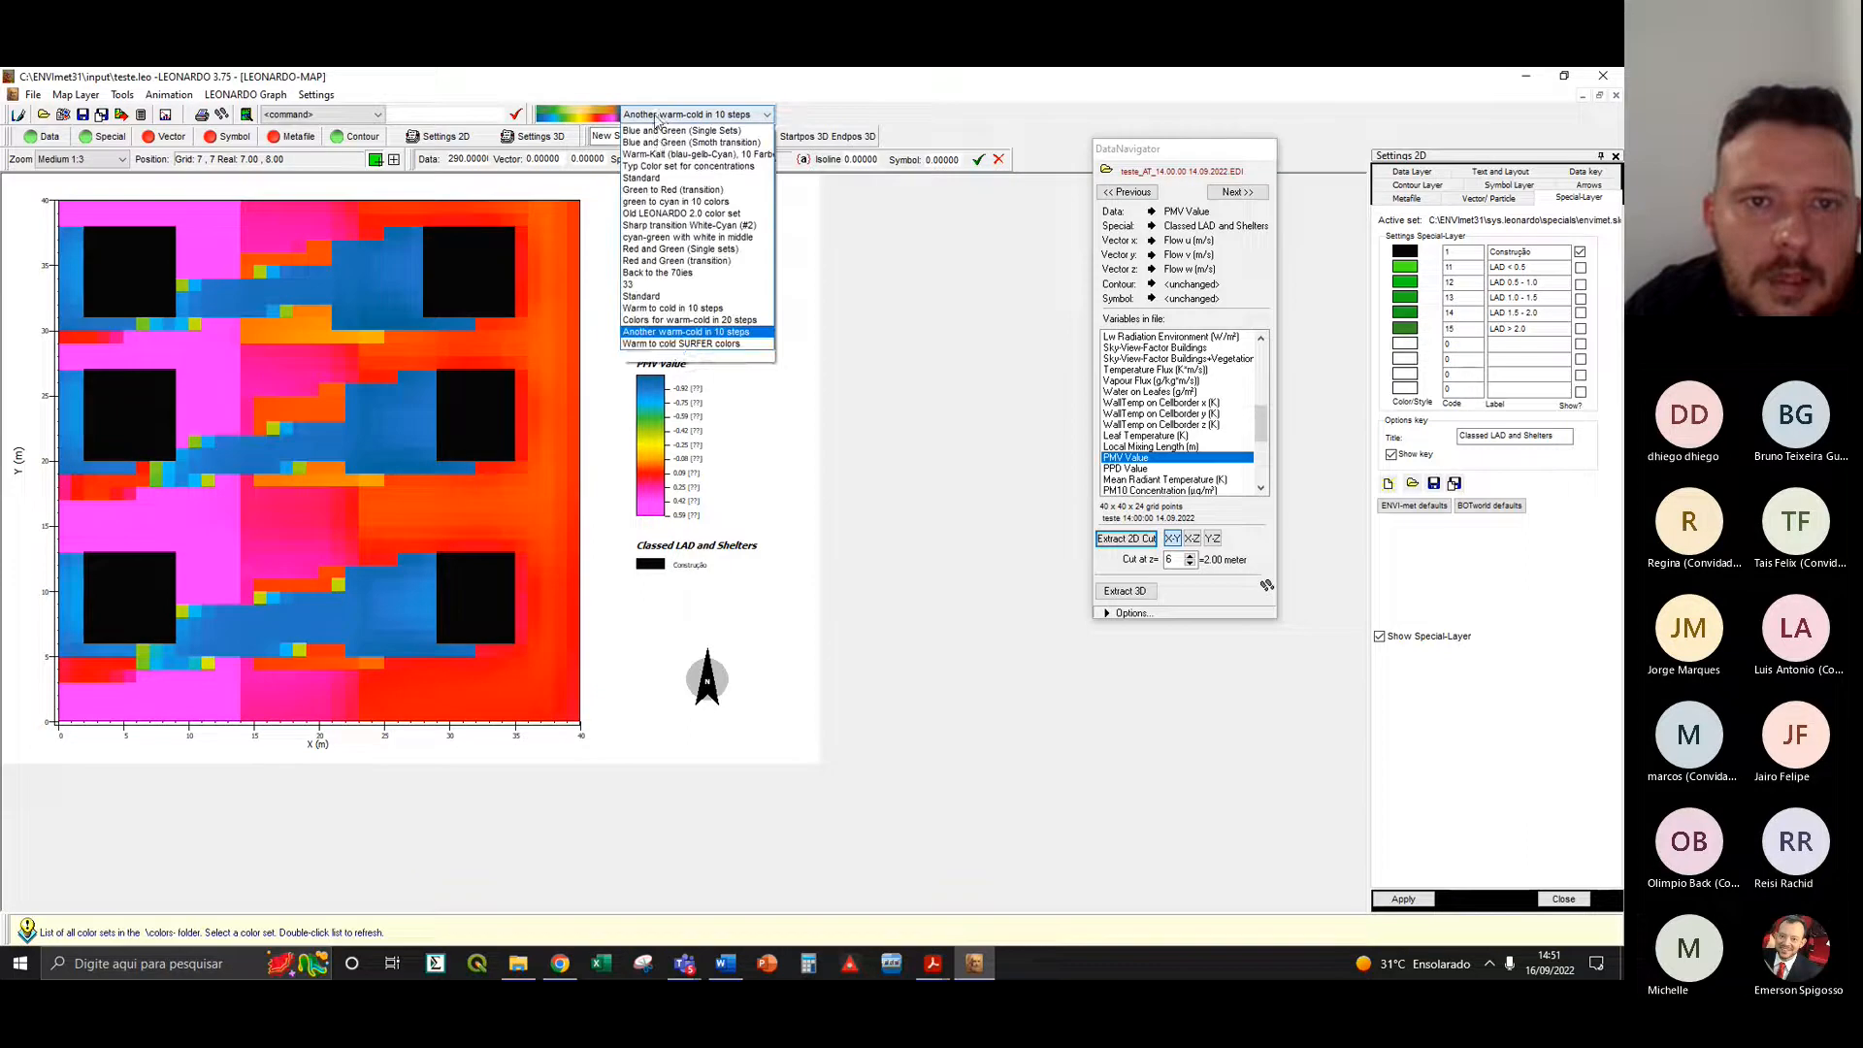
{"action": "left_click", "coordinate": [648, 309]}
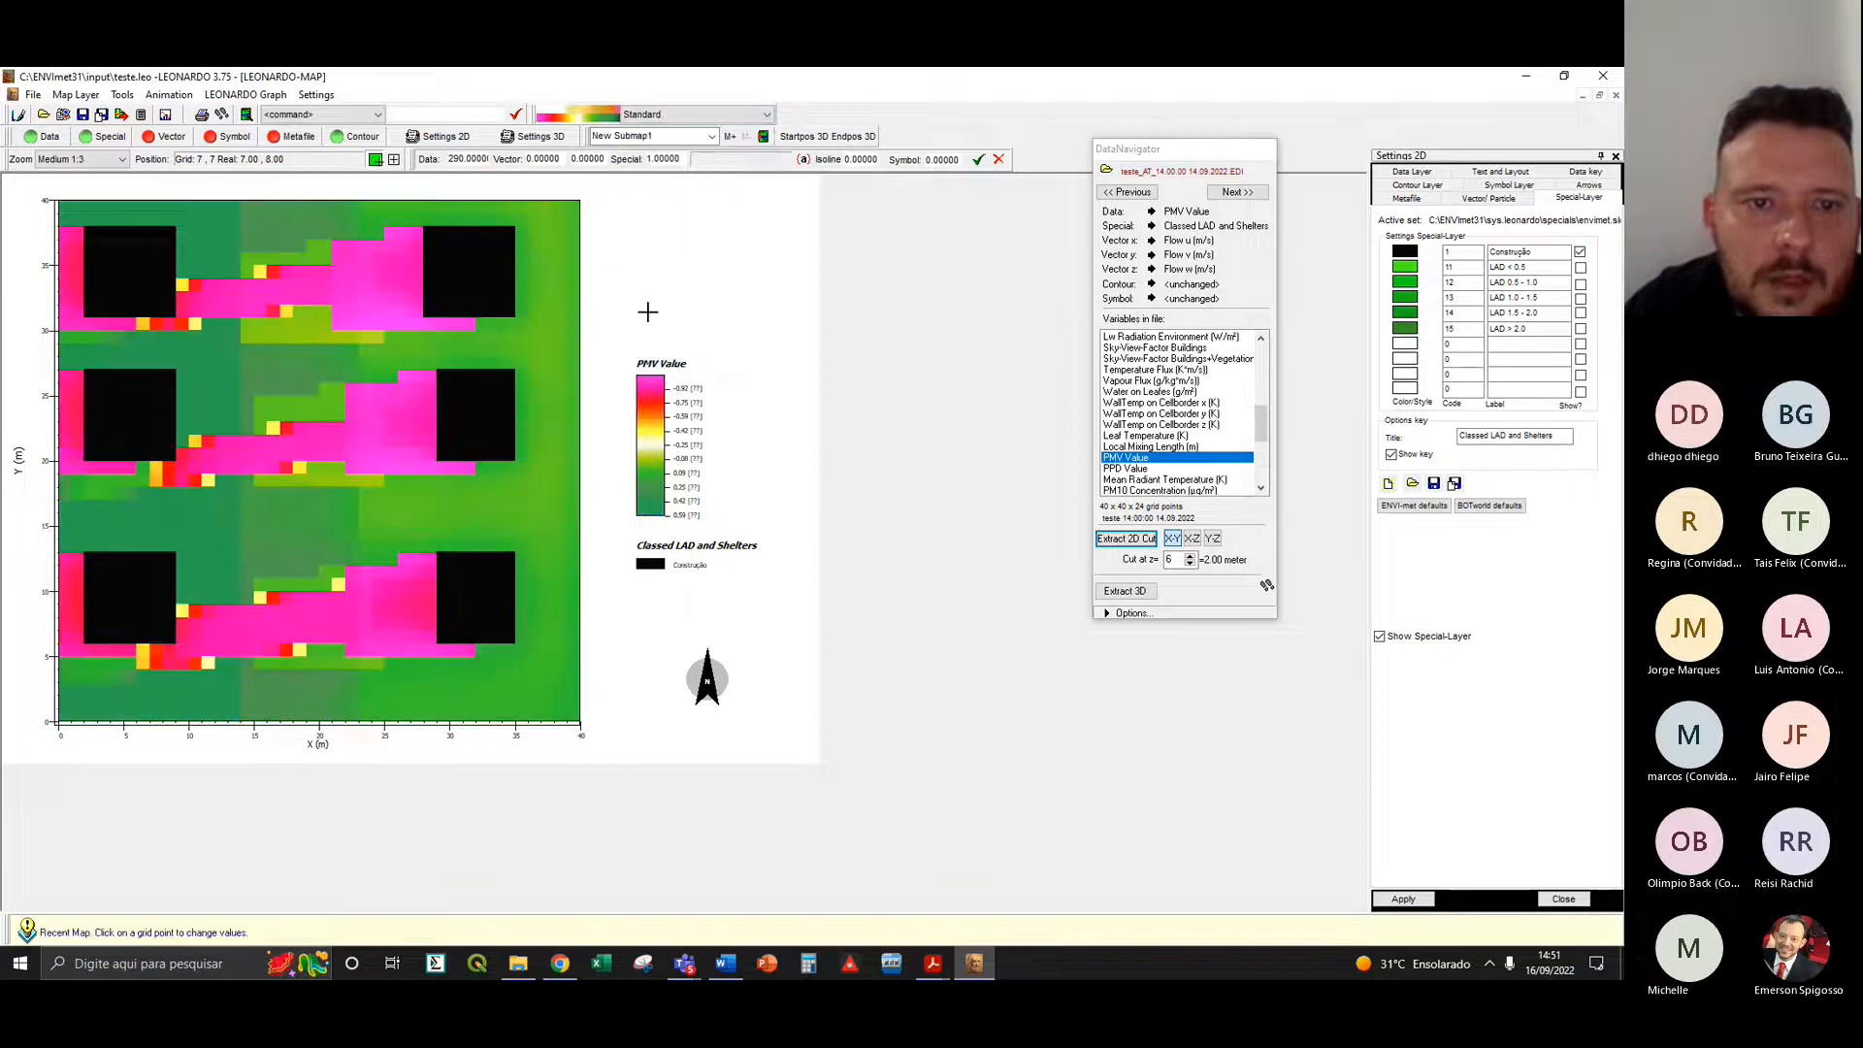
{"action": "left_click", "coordinate": [681, 115]}
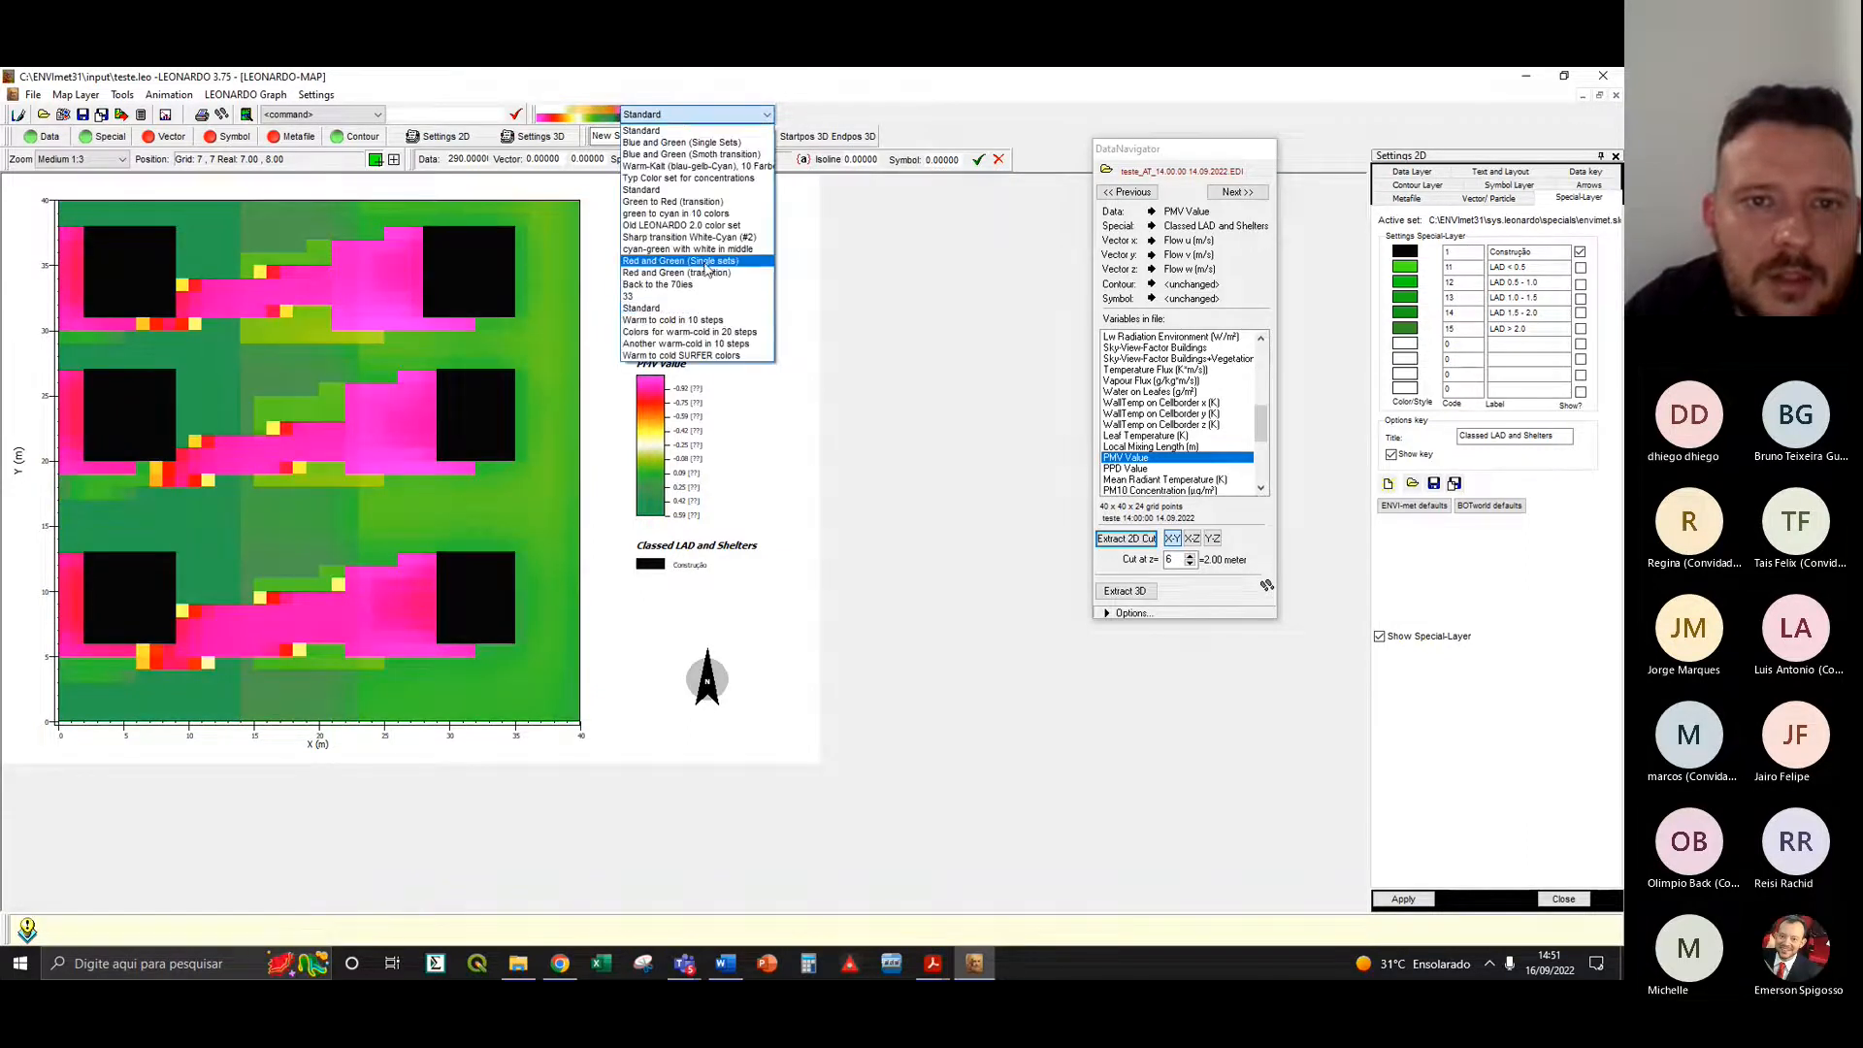
{"action": "left_click", "coordinate": [680, 260]}
- Apply the first-listed Standard color set to the PMV map and inspect its color settings
{"action": "left_click", "coordinate": [686, 116]}
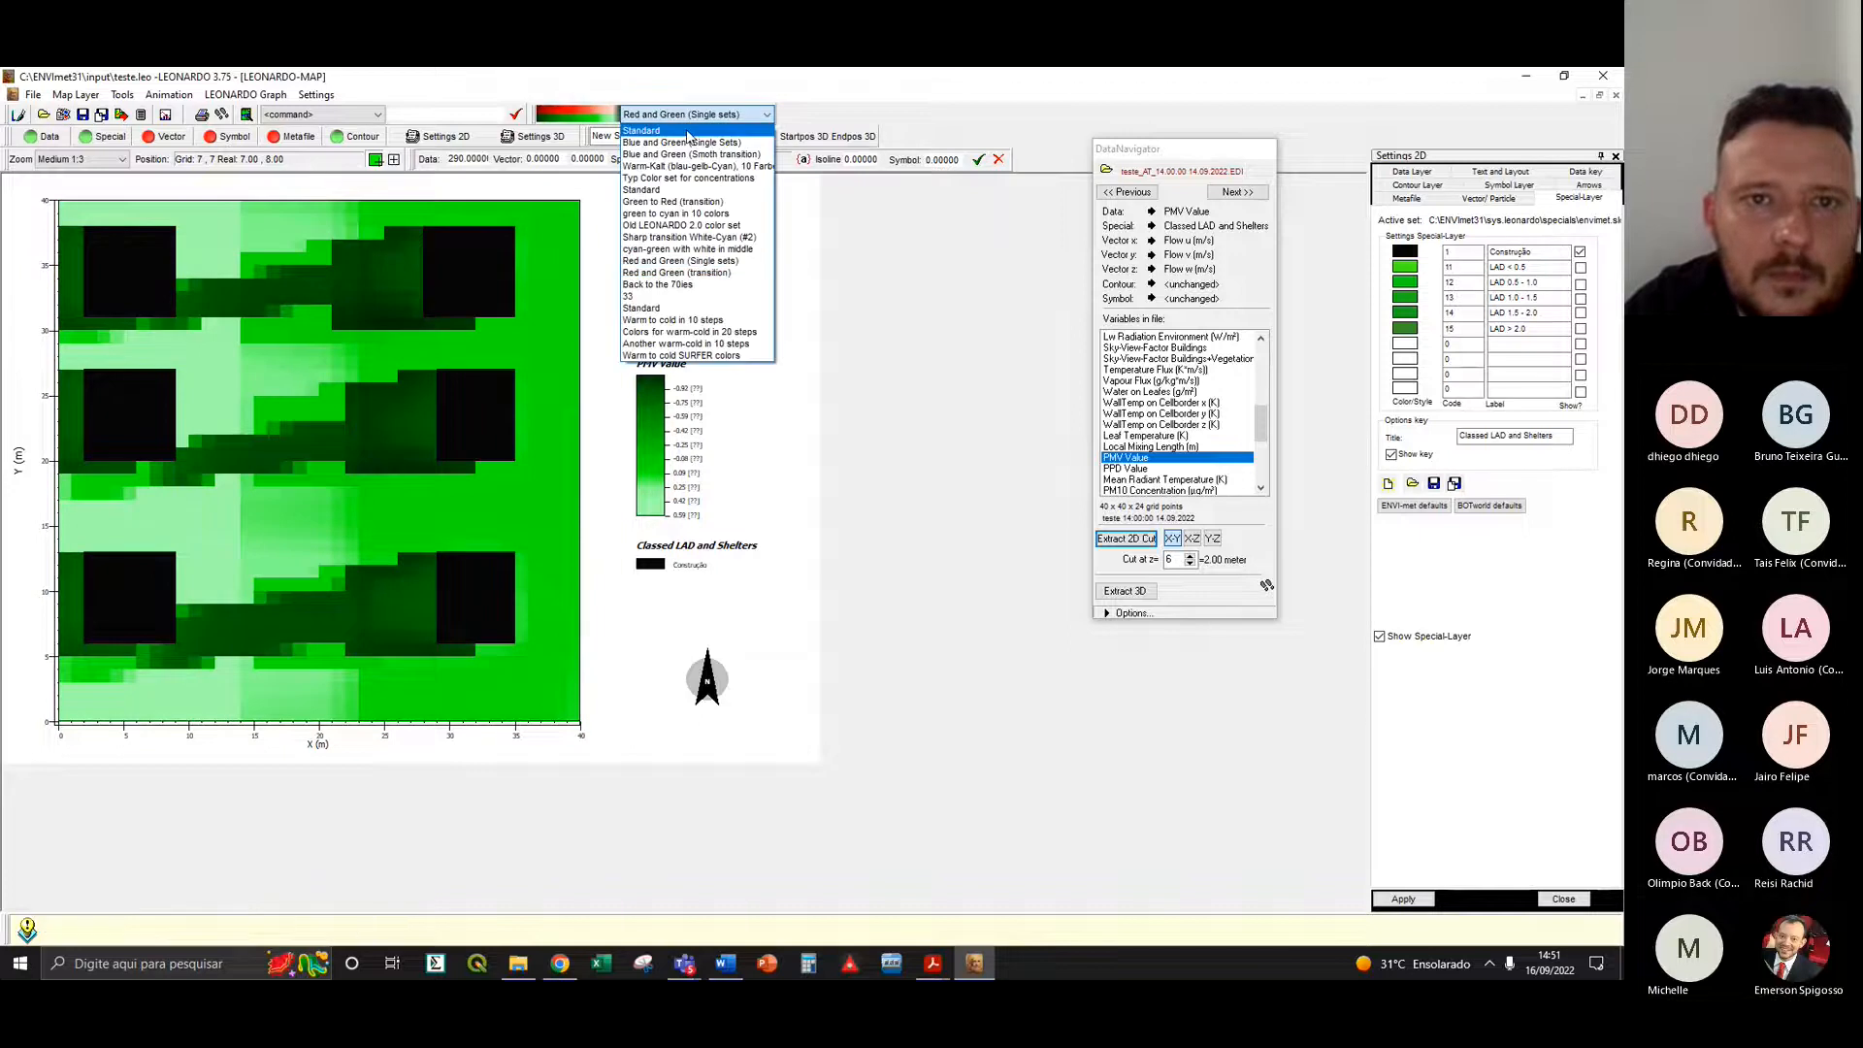
{"action": "left_click", "coordinate": [679, 130]}
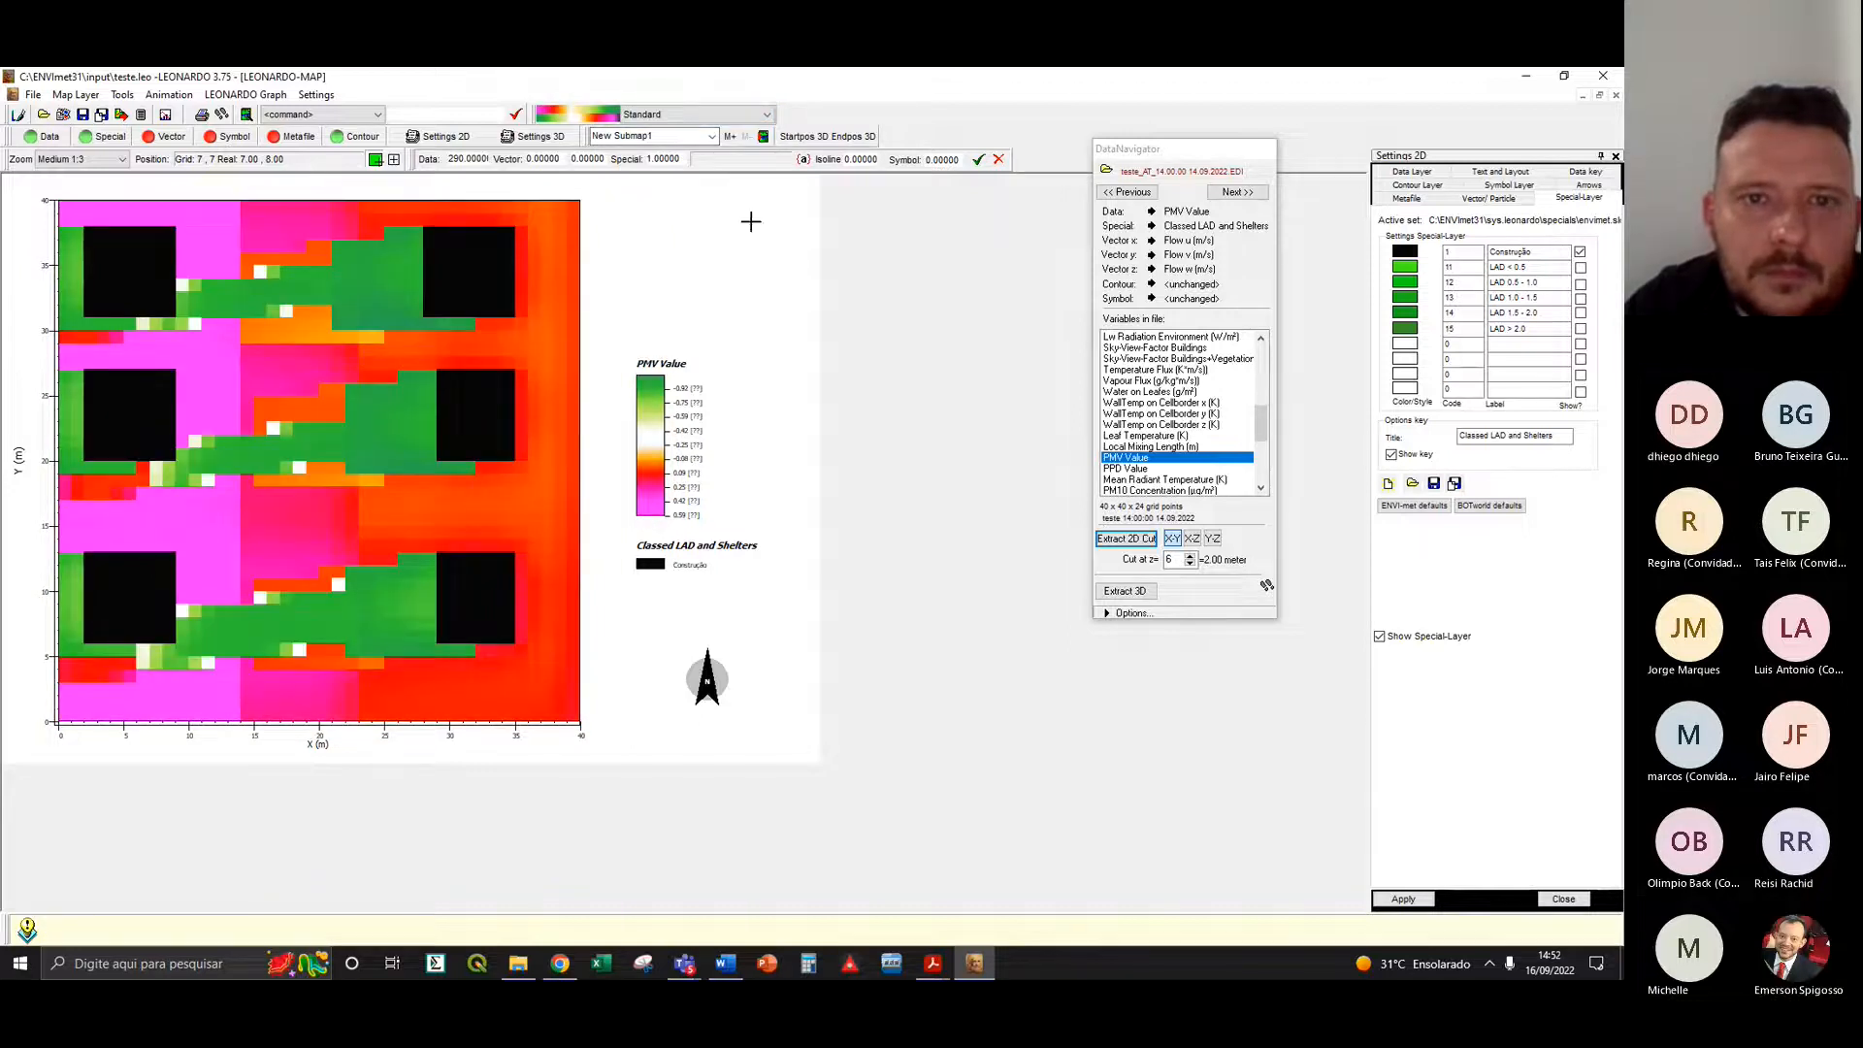
{"action": "left_click", "coordinate": [602, 115]}
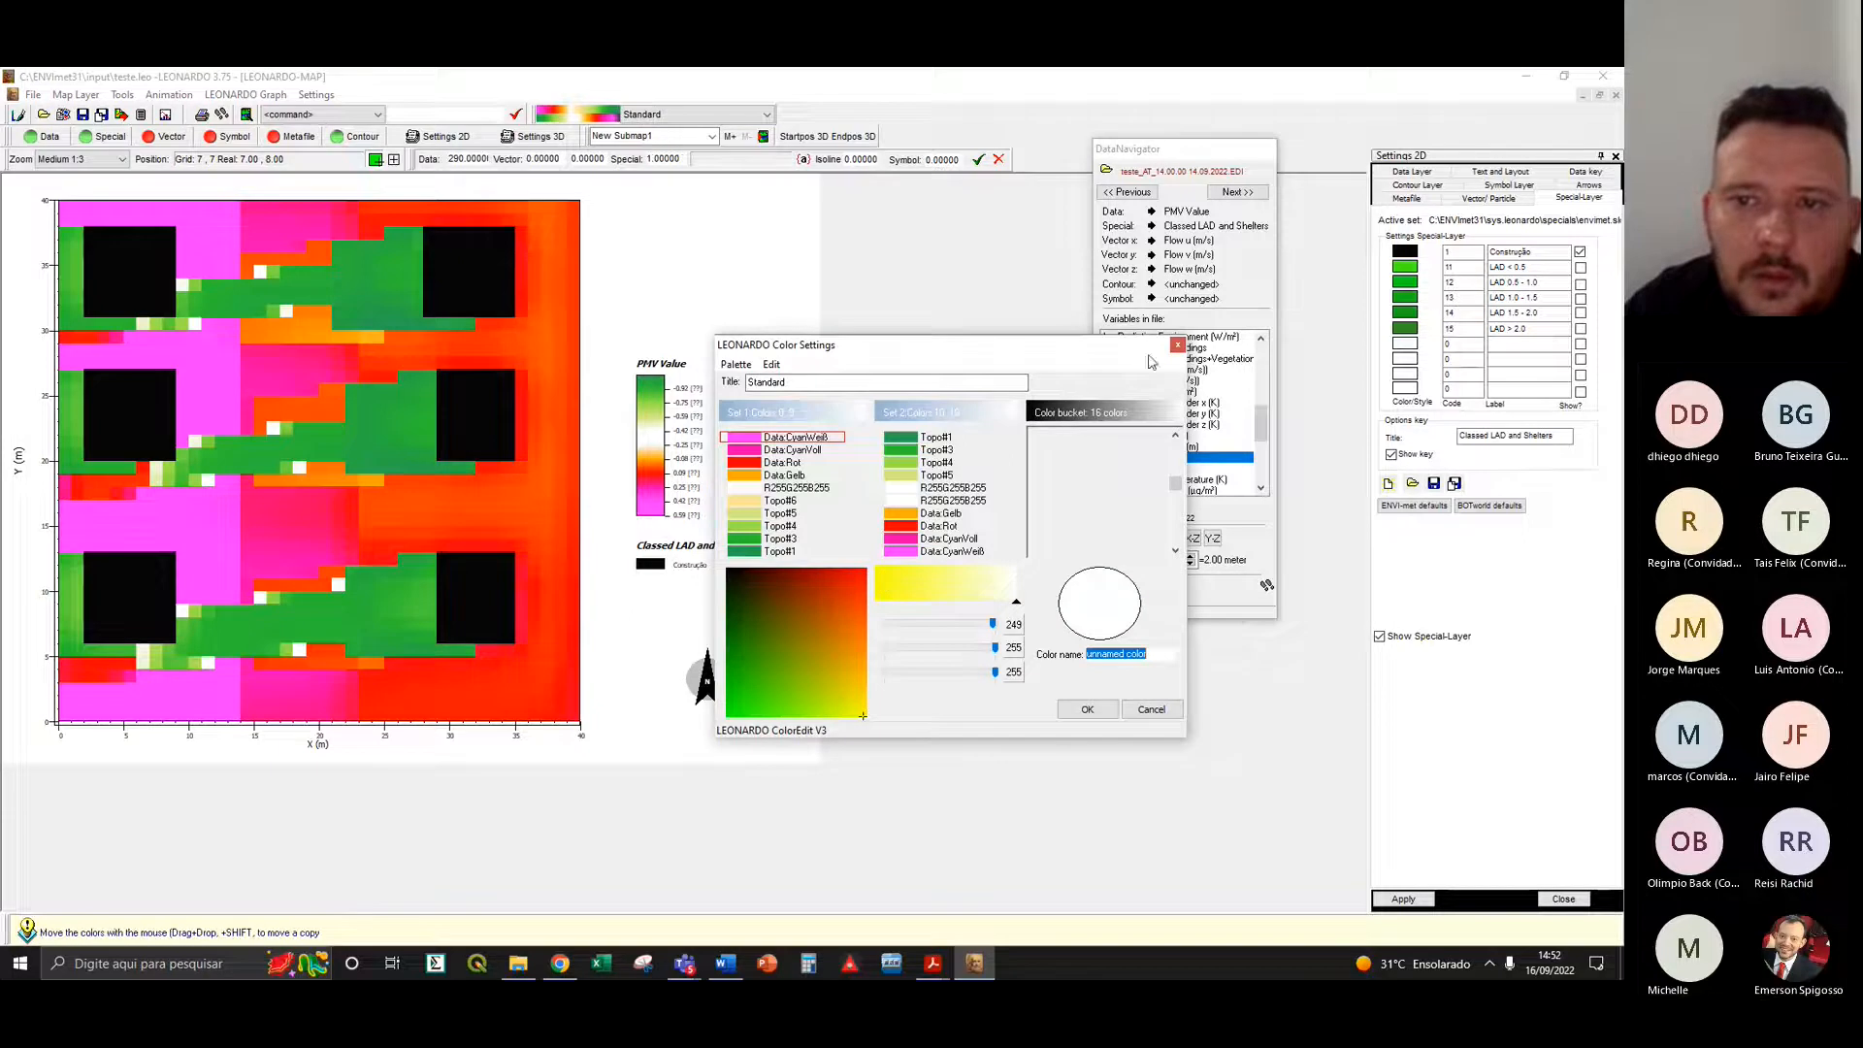
{"action": "left_click", "coordinate": [1176, 347]}
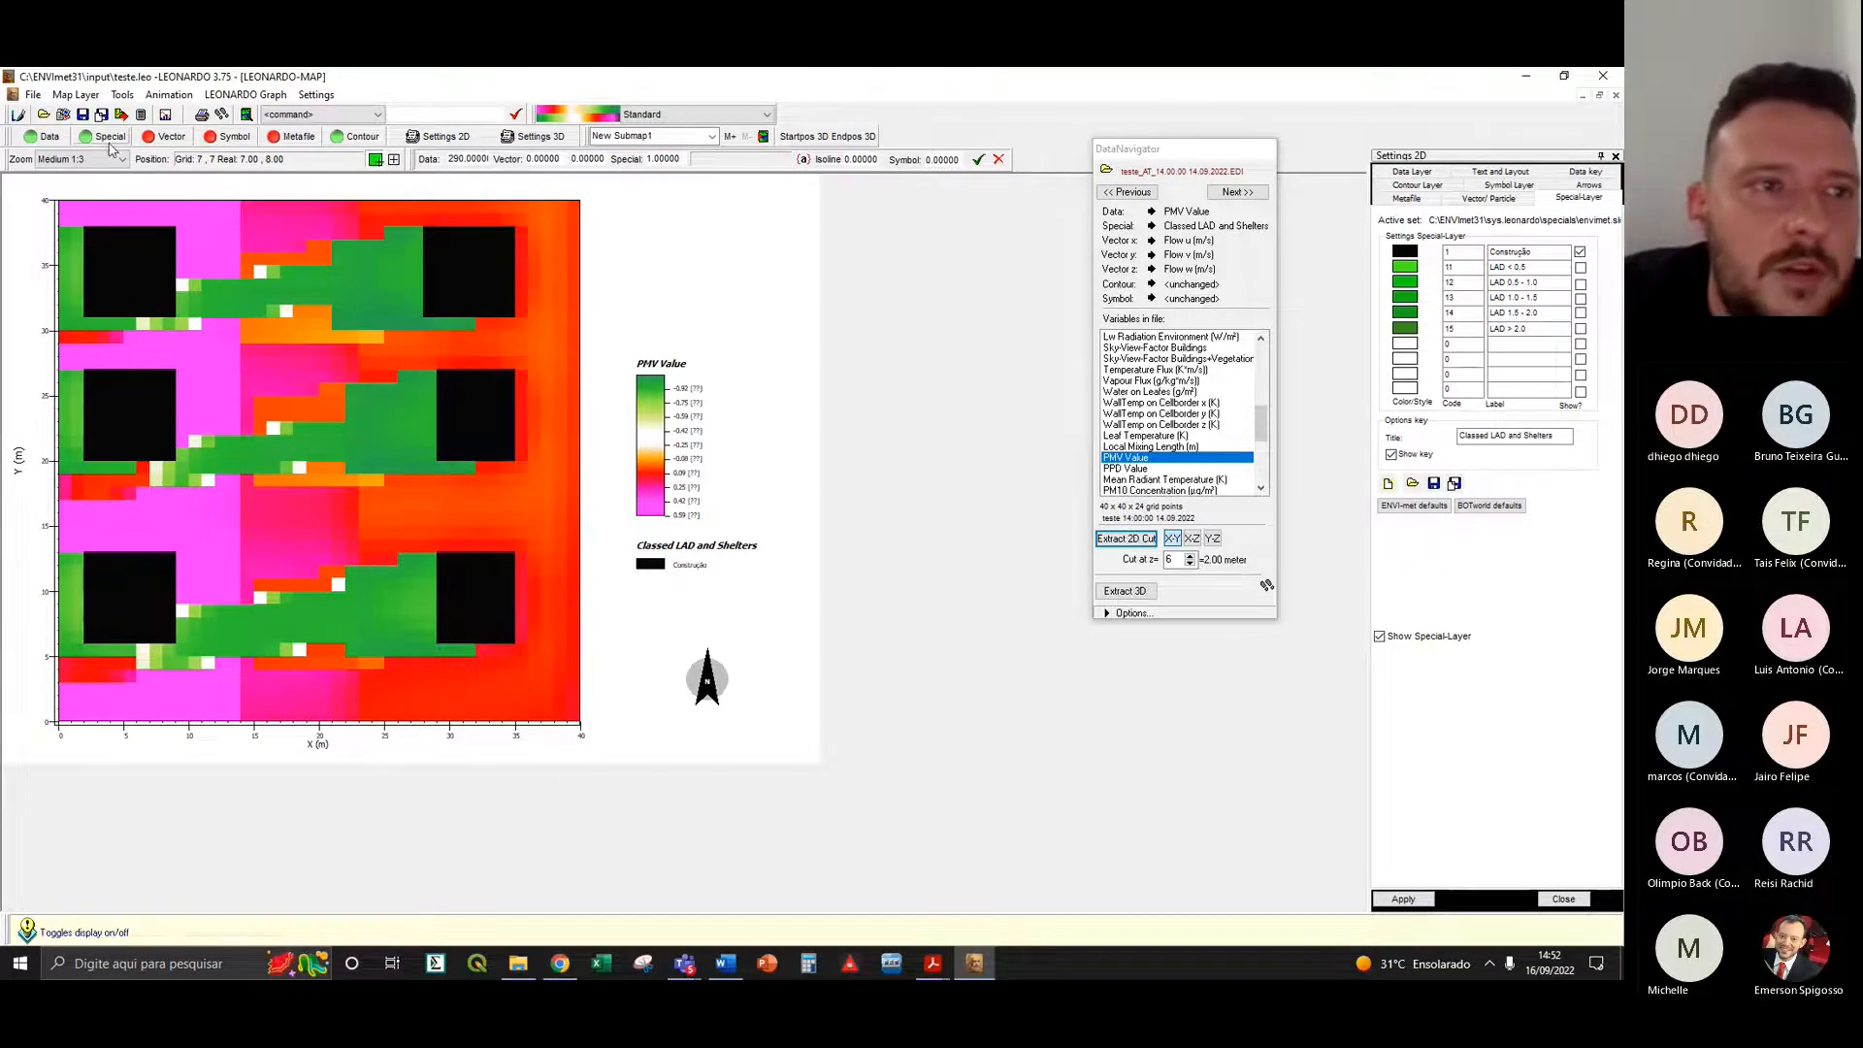
- Exit LEONARDO and restart it from the ENVI-met 3.1 launcher
{"action": "left_click", "coordinate": [33, 95]}
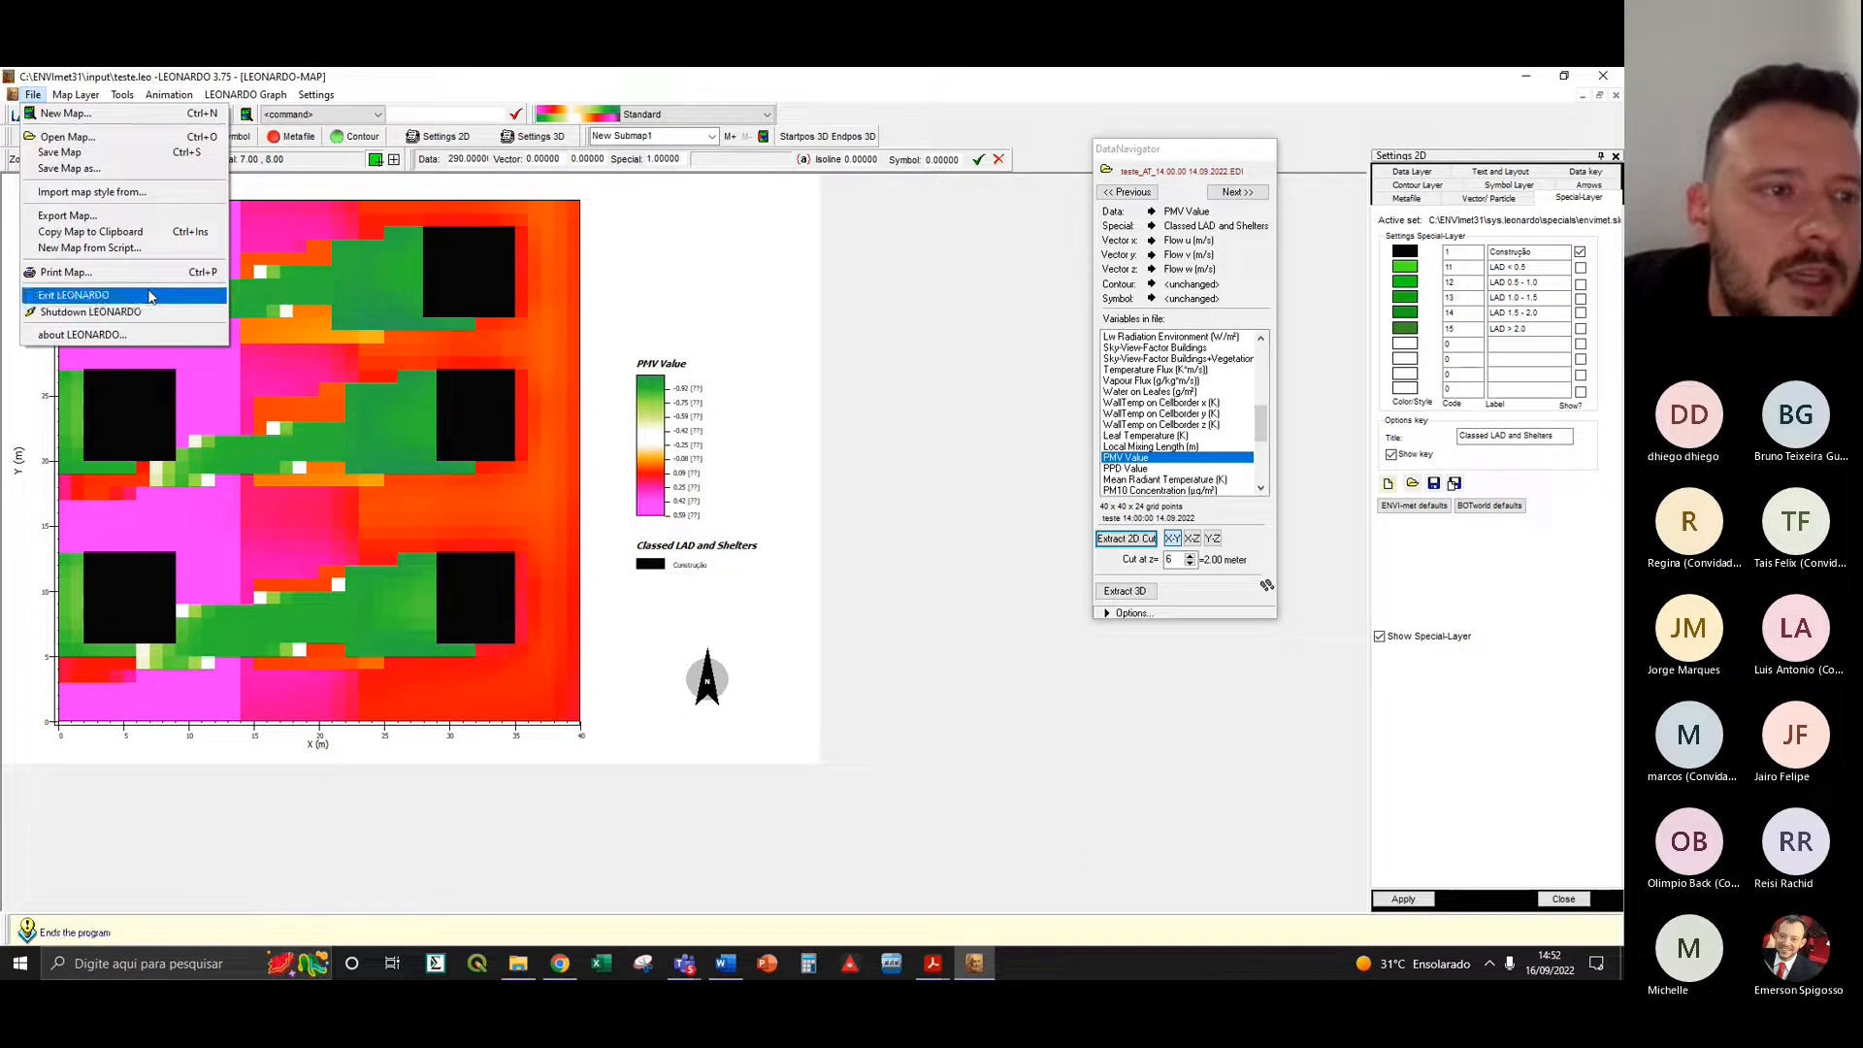
{"action": "left_click", "coordinate": [182, 338]}
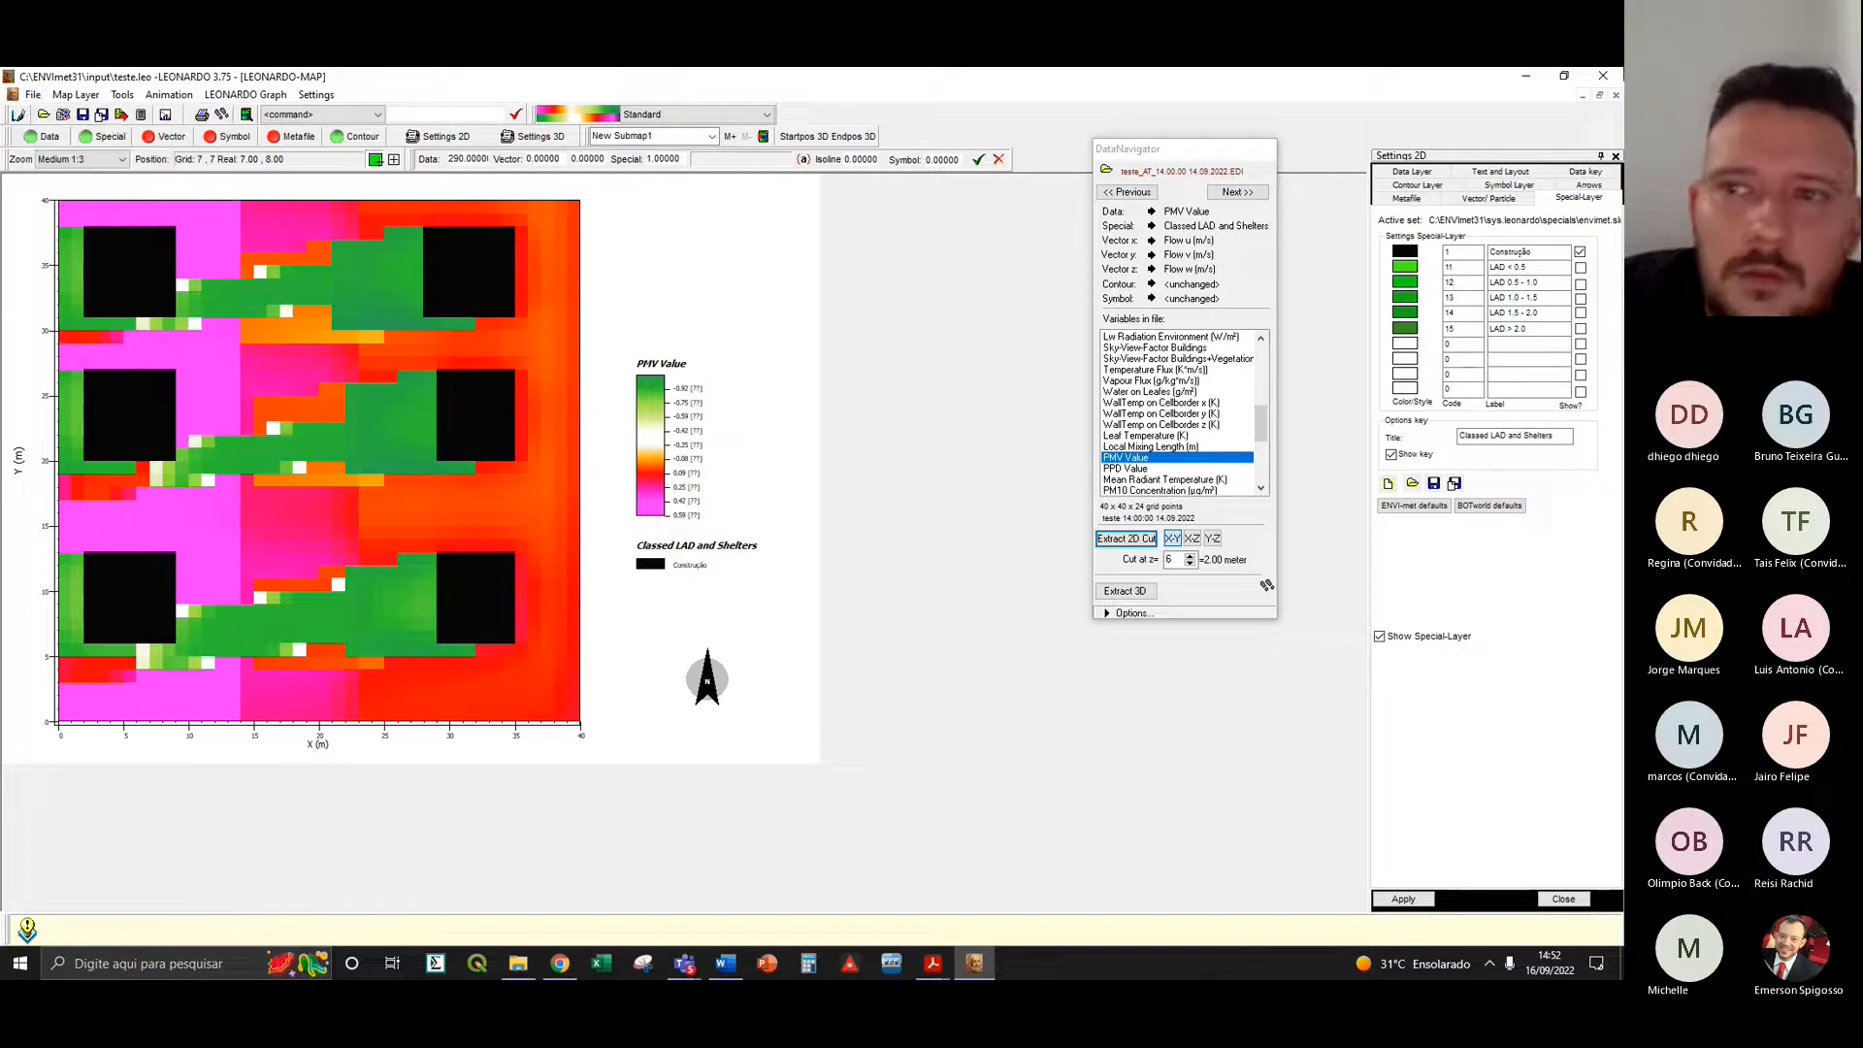
{"action": "left_click", "coordinate": [1602, 76]}
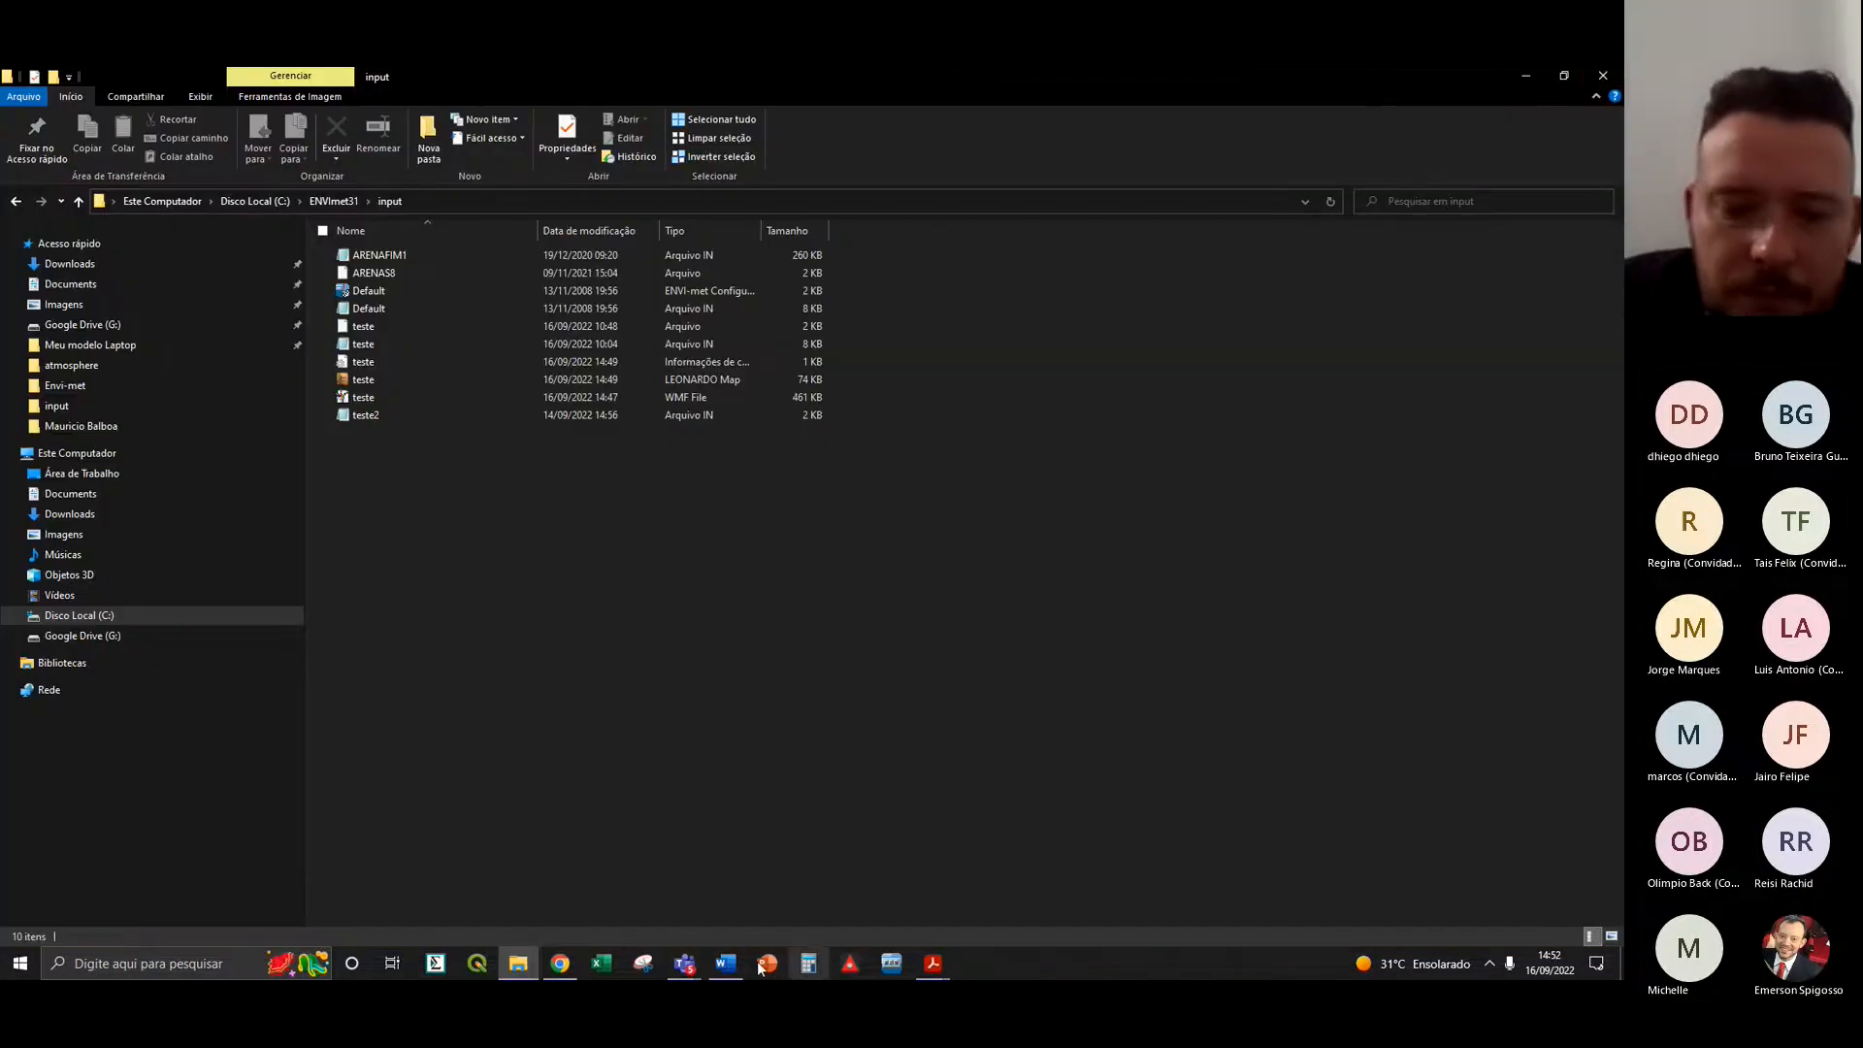
{"action": "left_click", "coordinate": [891, 966]}
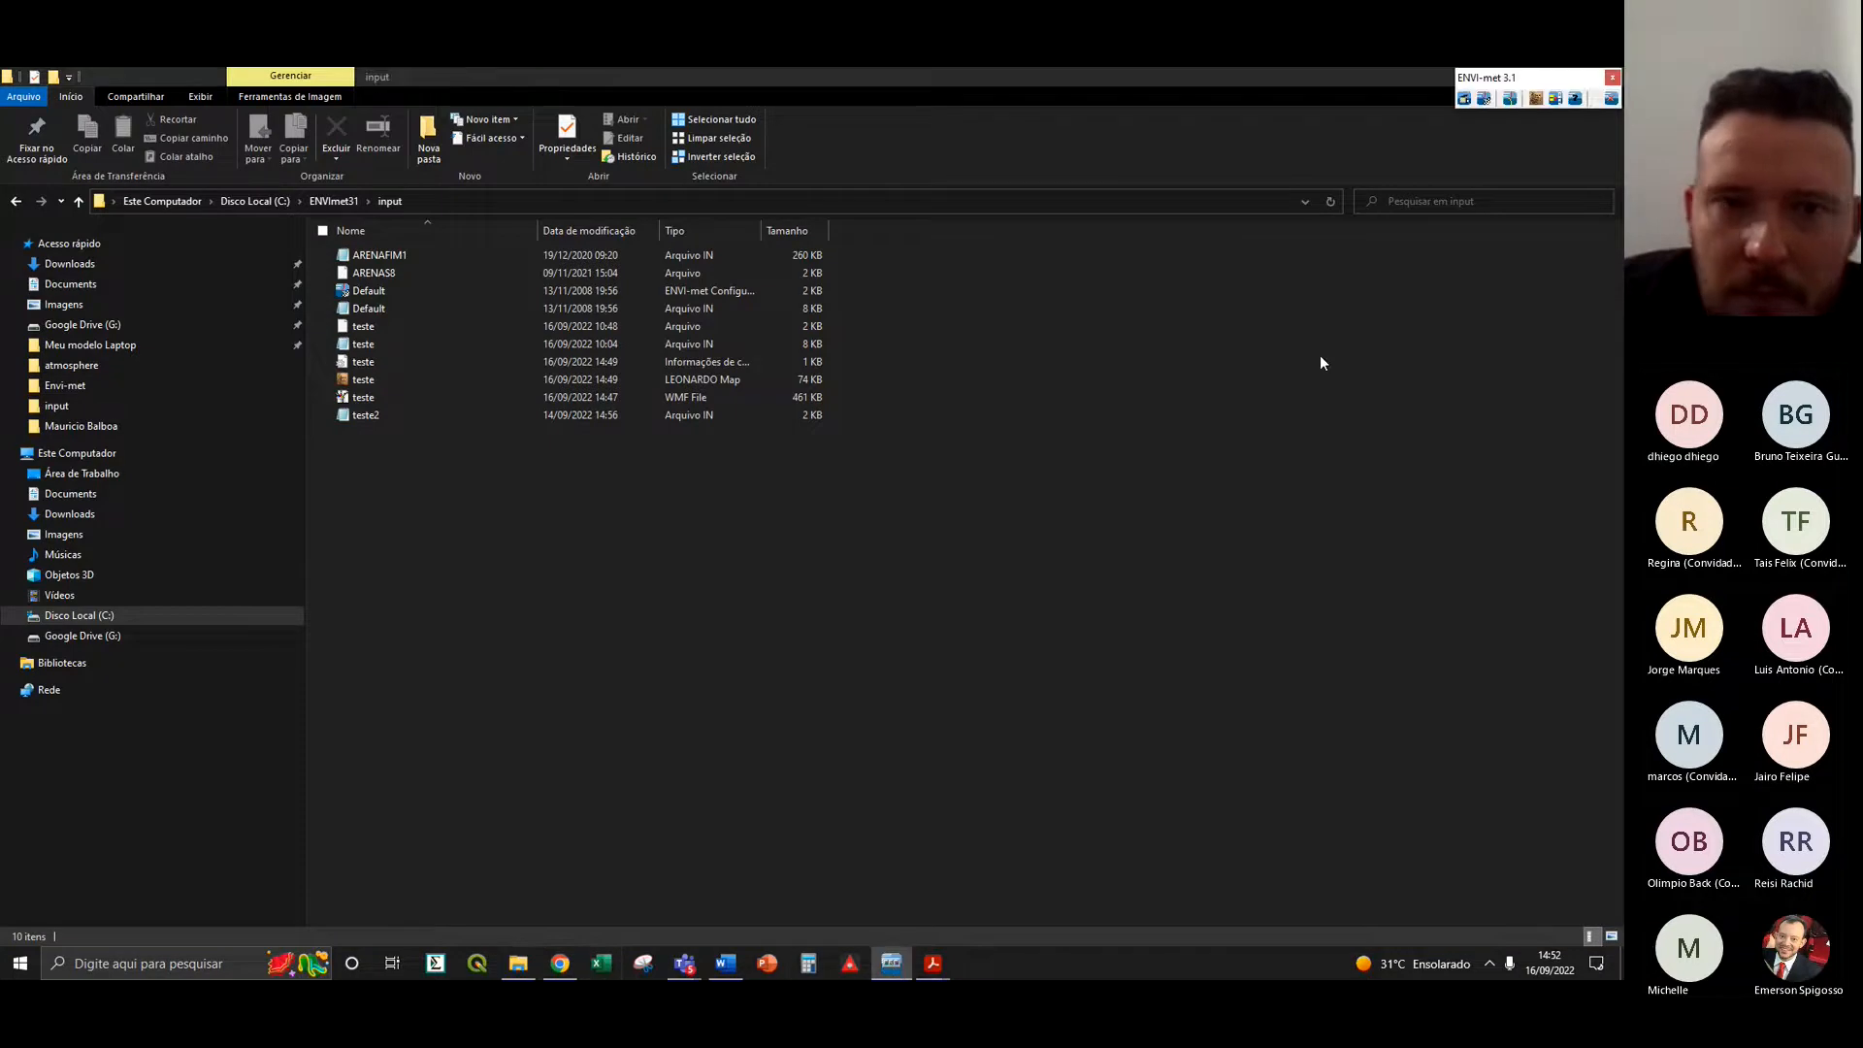
{"action": "left_click", "coordinate": [1536, 99]}
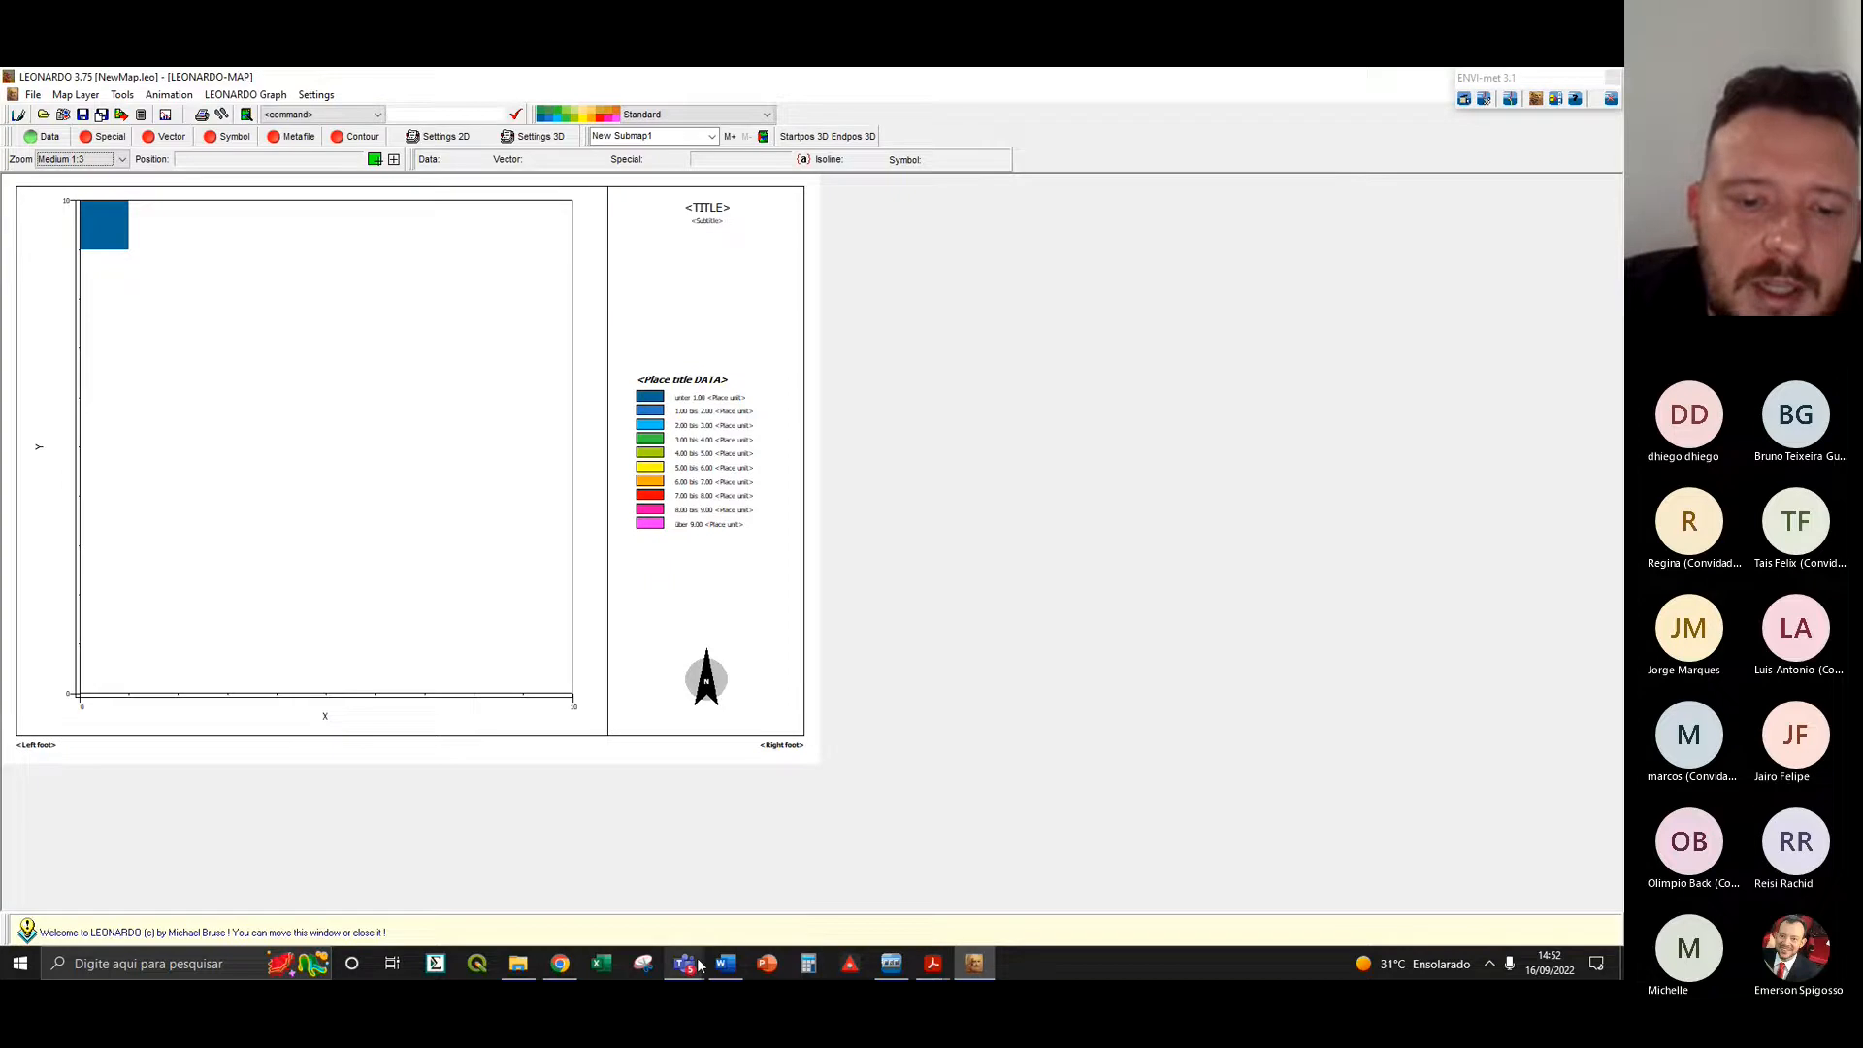
{"action": "mouse_move", "coordinate": [685, 964]}
{"action": "mouse_move", "coordinate": [736, 891]}
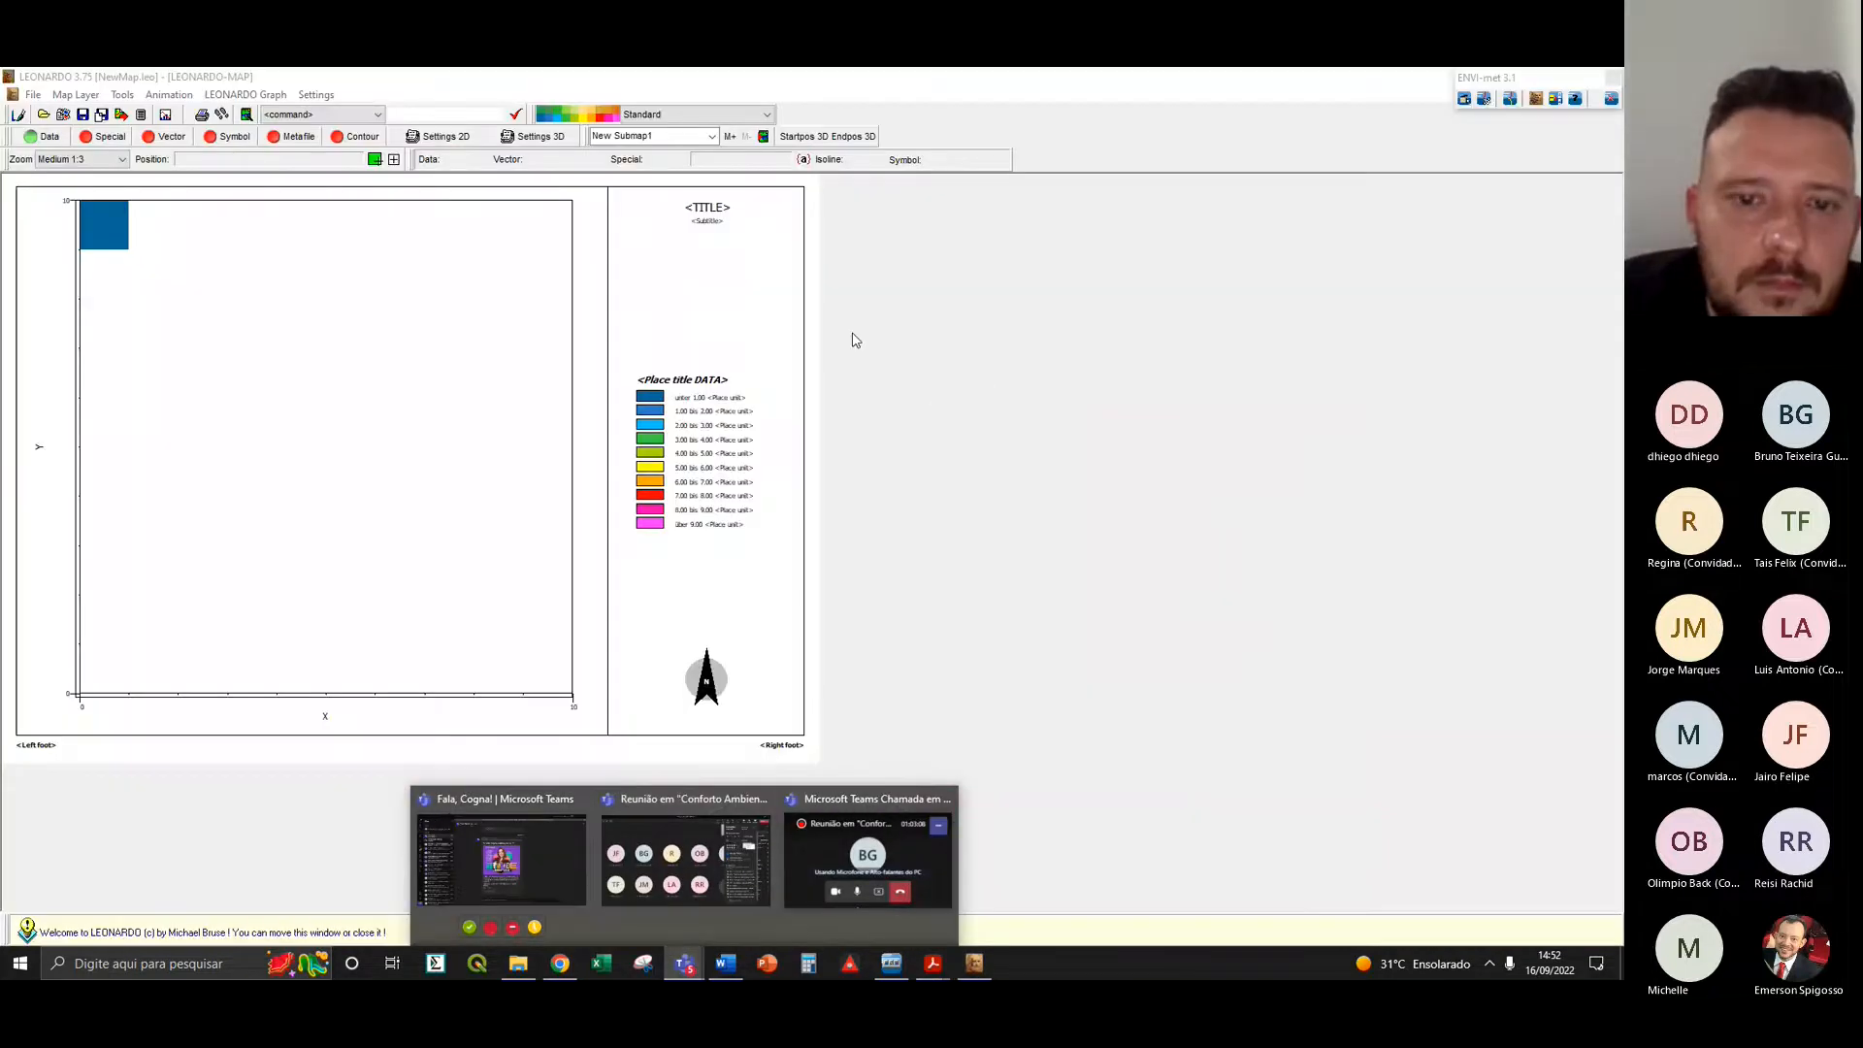
{"action": "left_click", "coordinate": [1011, 554]}
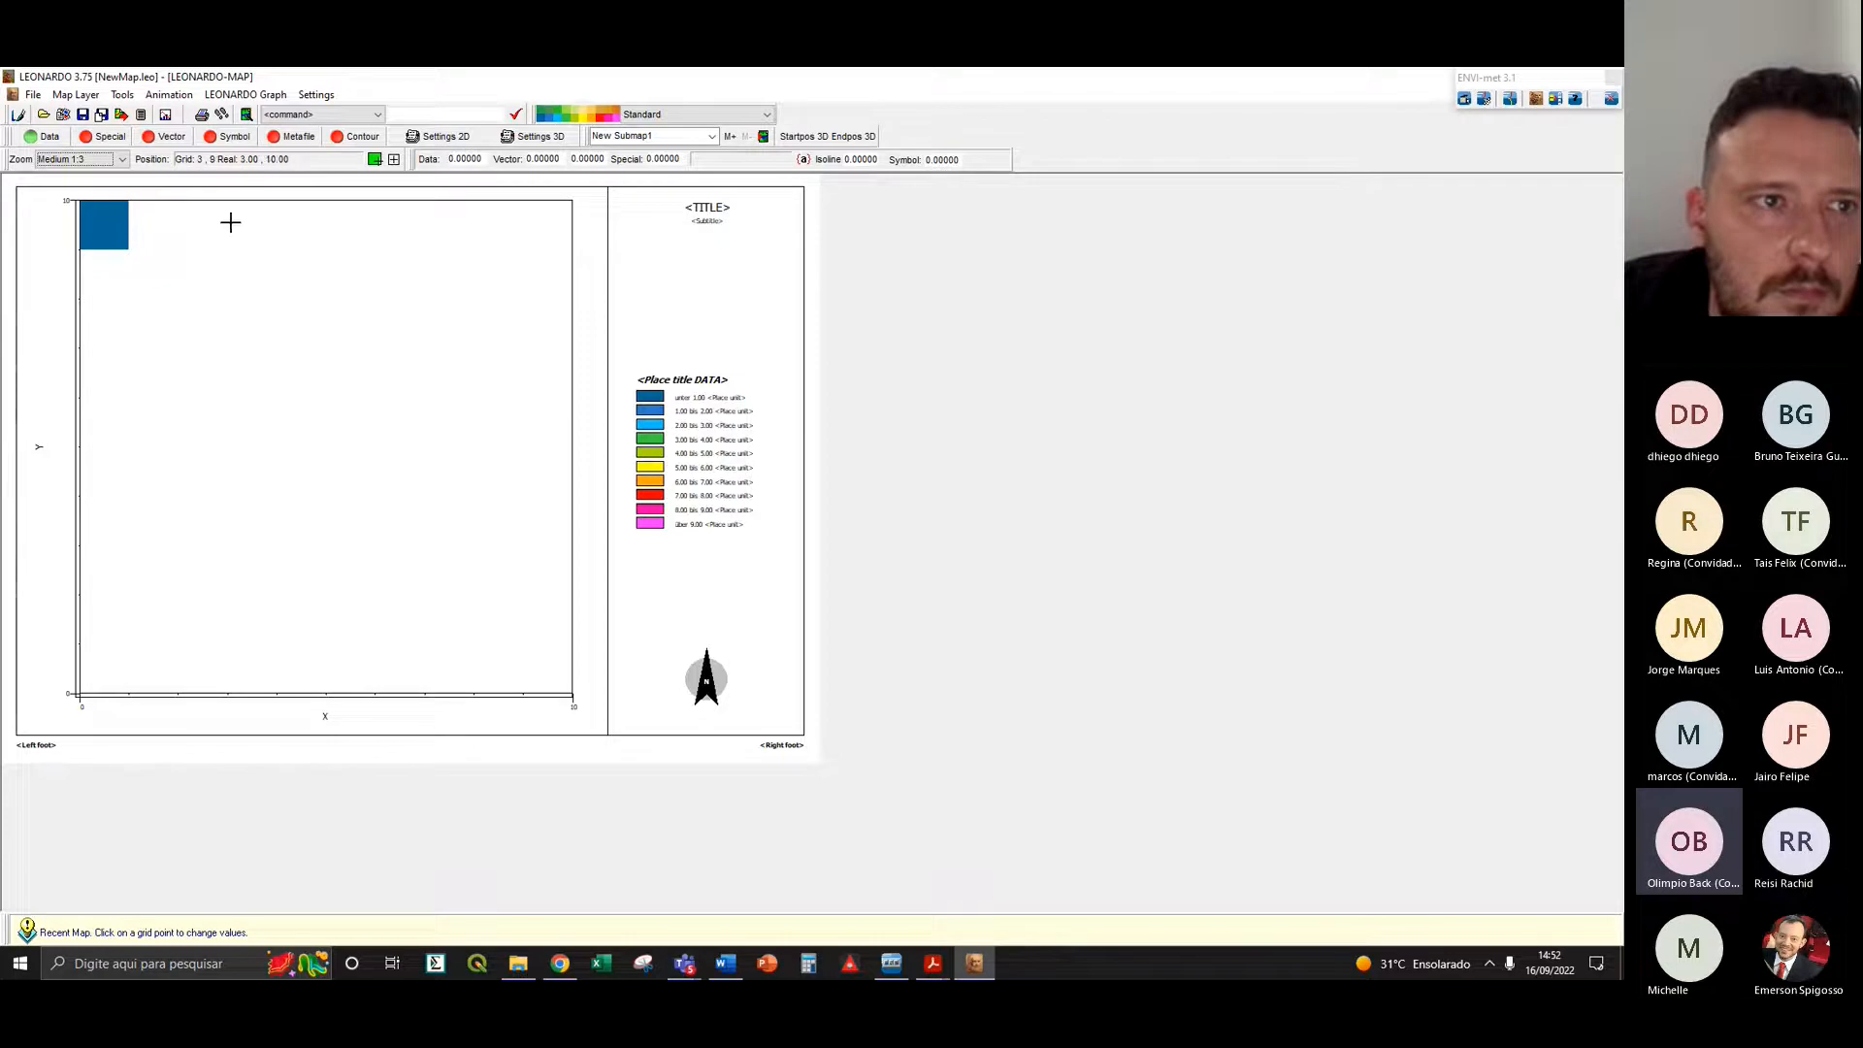
- Bring up the DataNavigator and place it in the empty area beside the new map
{"action": "left_click", "coordinate": [62, 115]}
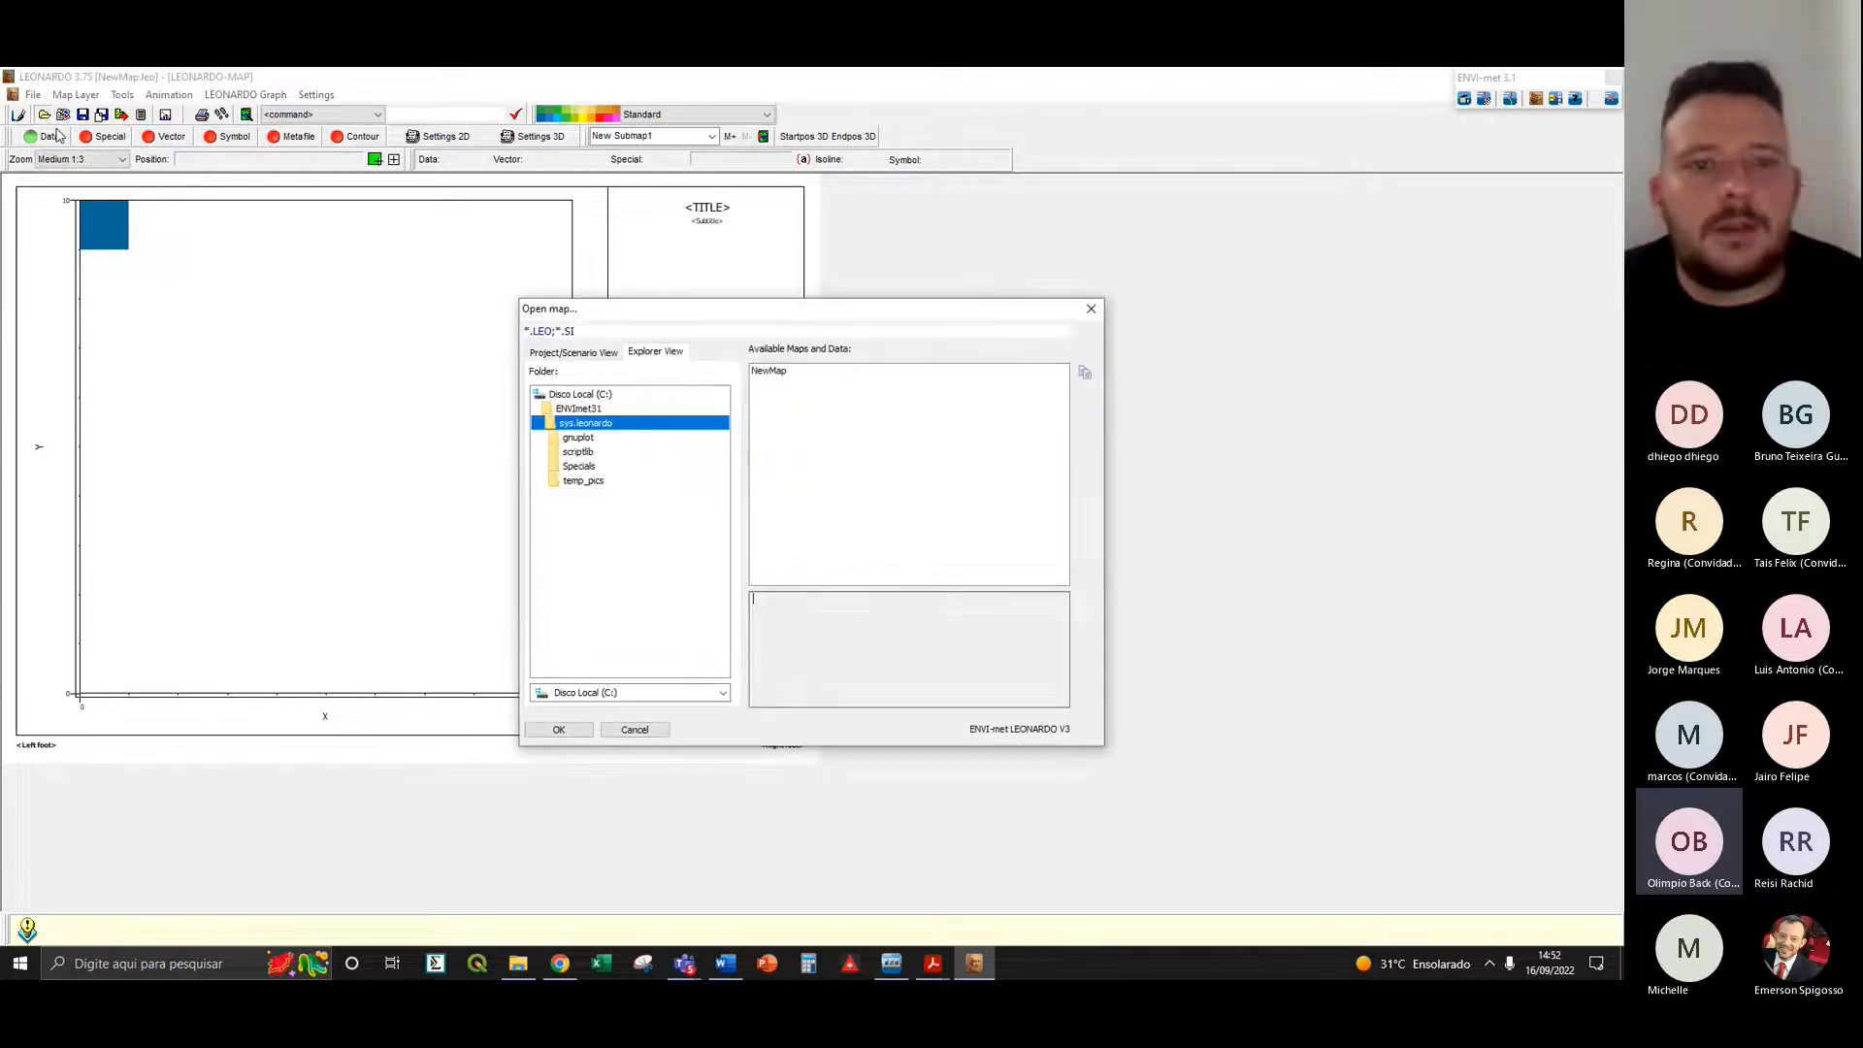
{"action": "left_click", "coordinate": [1091, 309]}
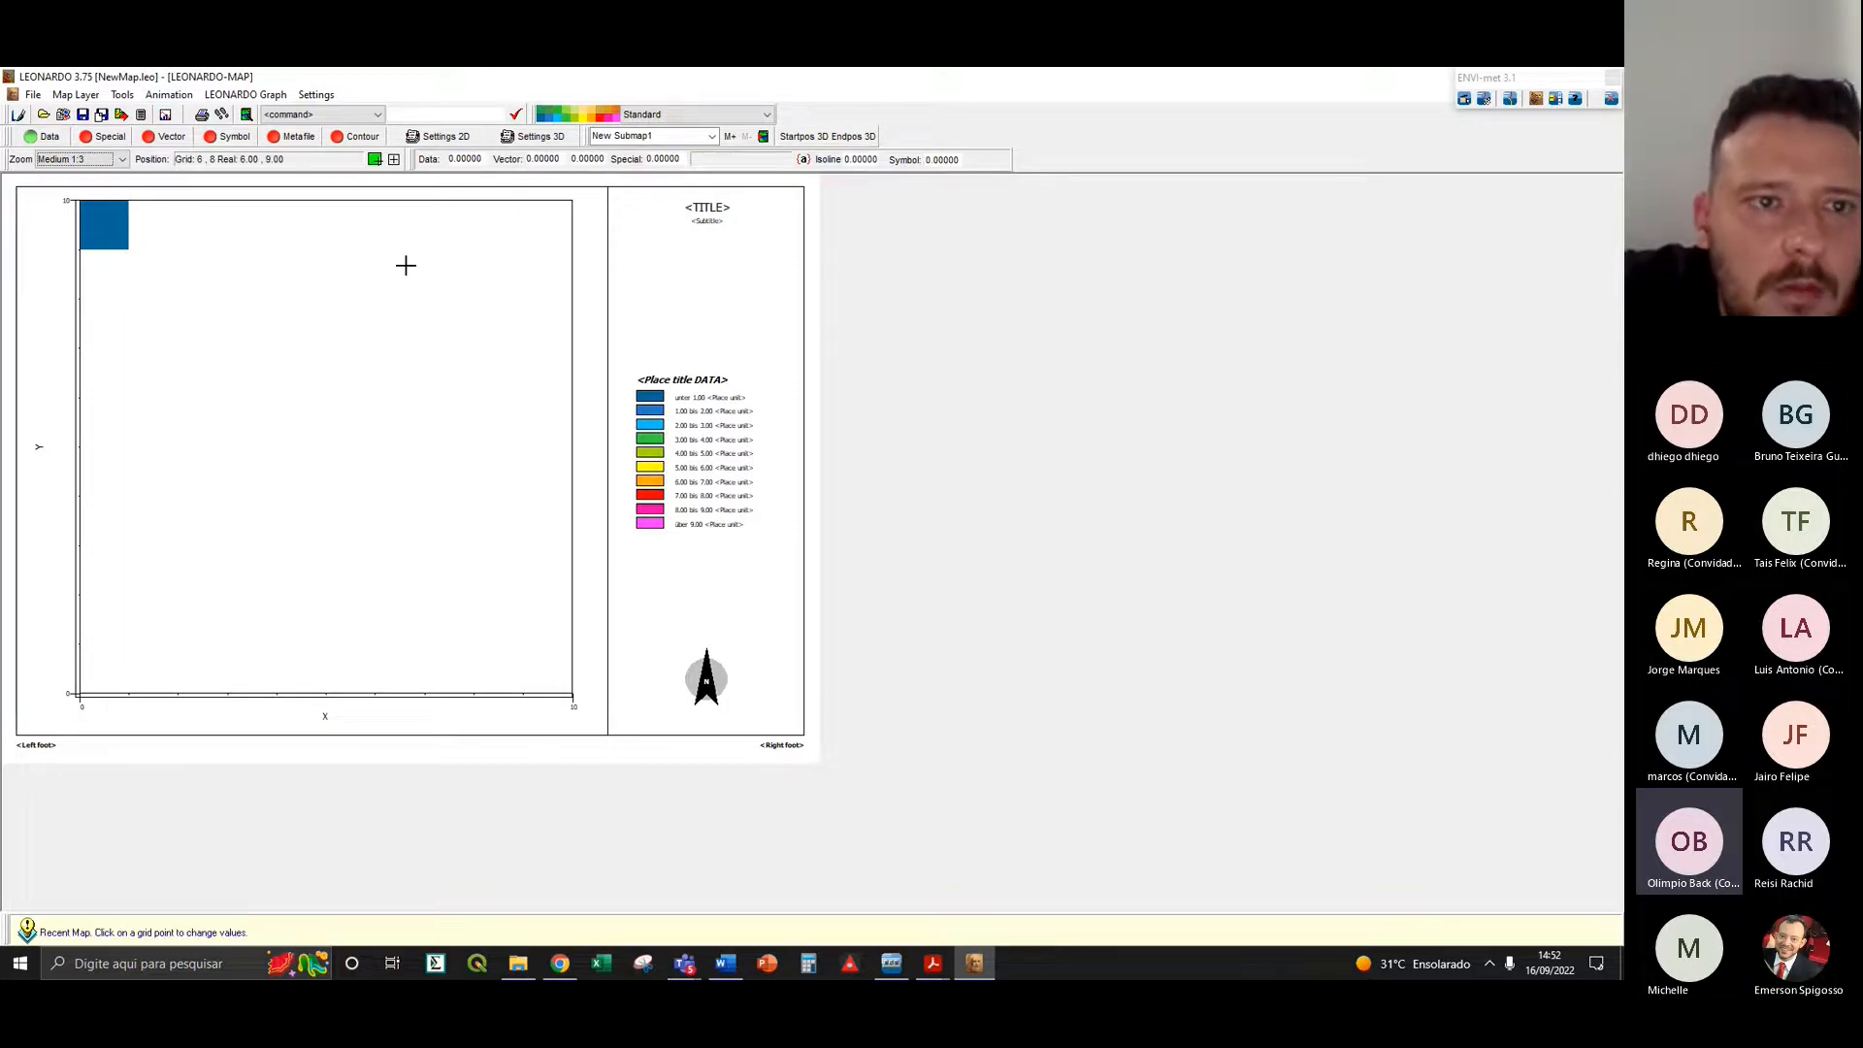
{"action": "key", "text": "F9"}
{"action": "left_click_drag", "start_coordinate": [269, 214], "coordinate": [1148, 254]}
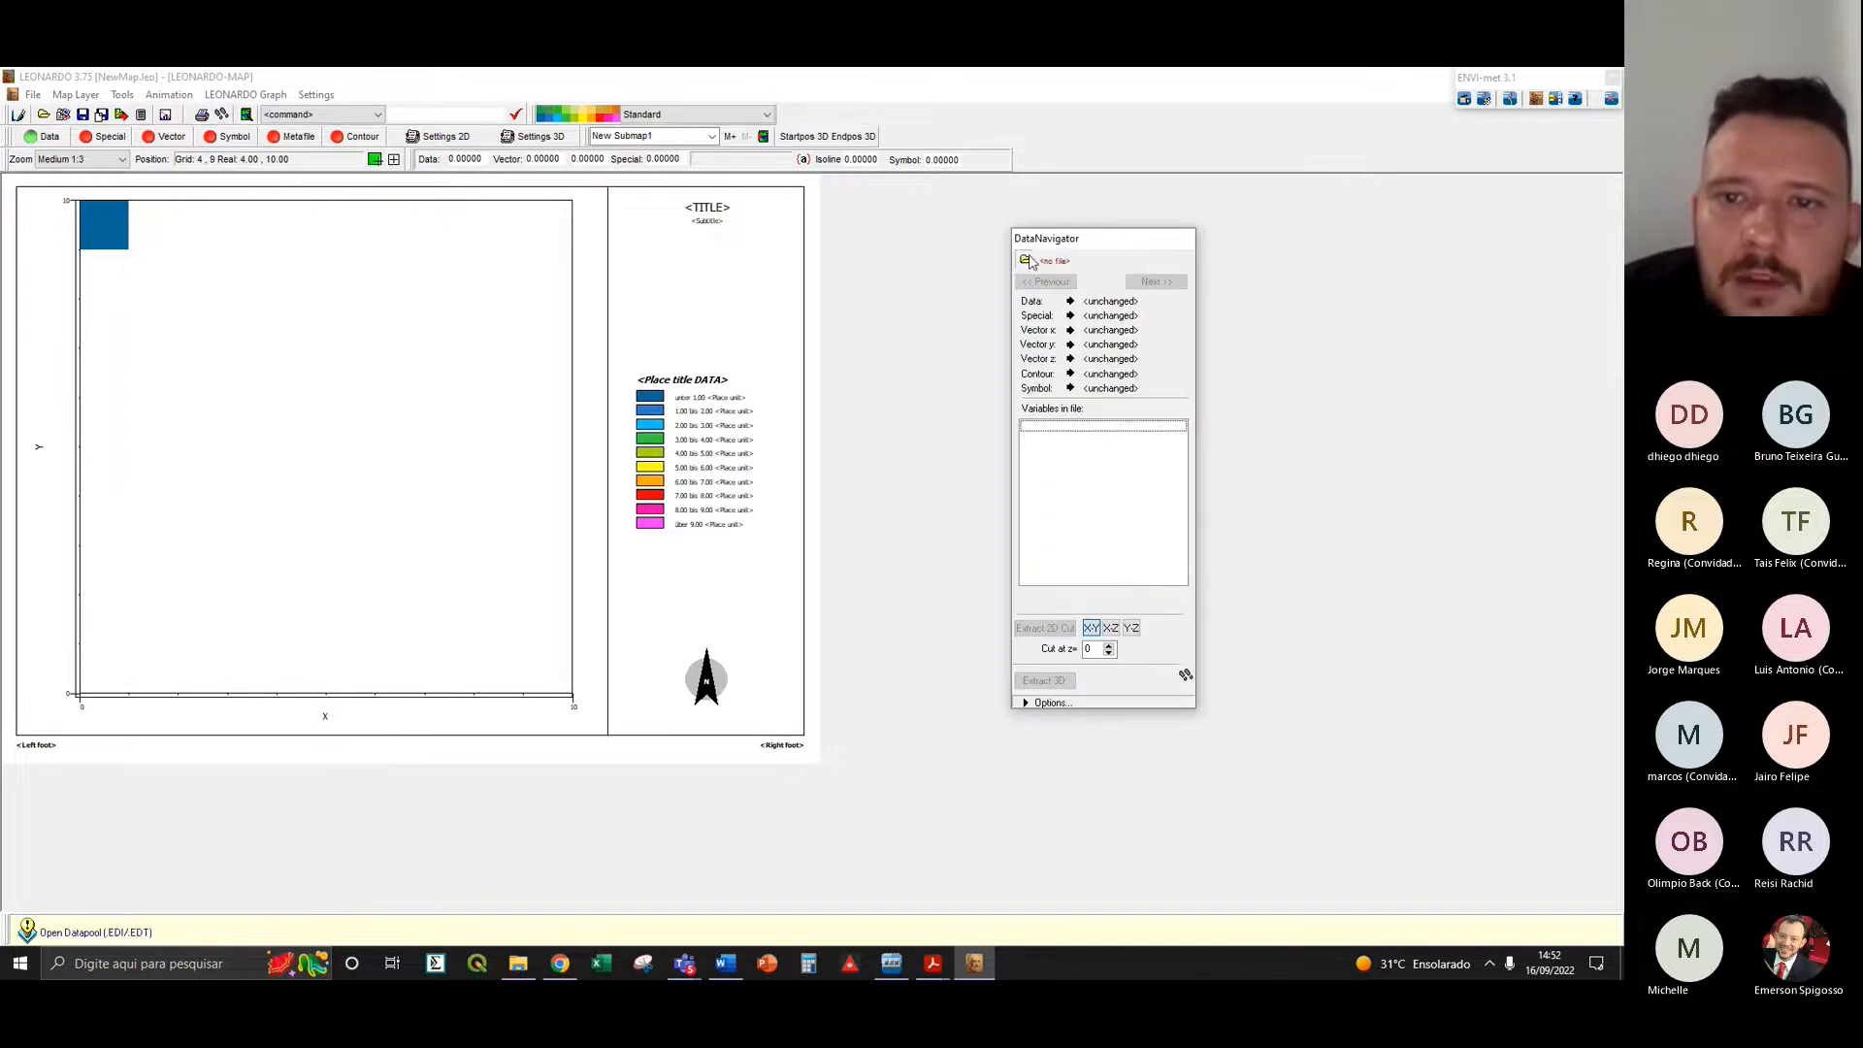
- Load the data file teste_AT_06.00.00 12.09.2021.EDI from the ENVImet31 output\atmosphere folder into the DataNavigator
{"action": "left_click", "coordinate": [1026, 259]}
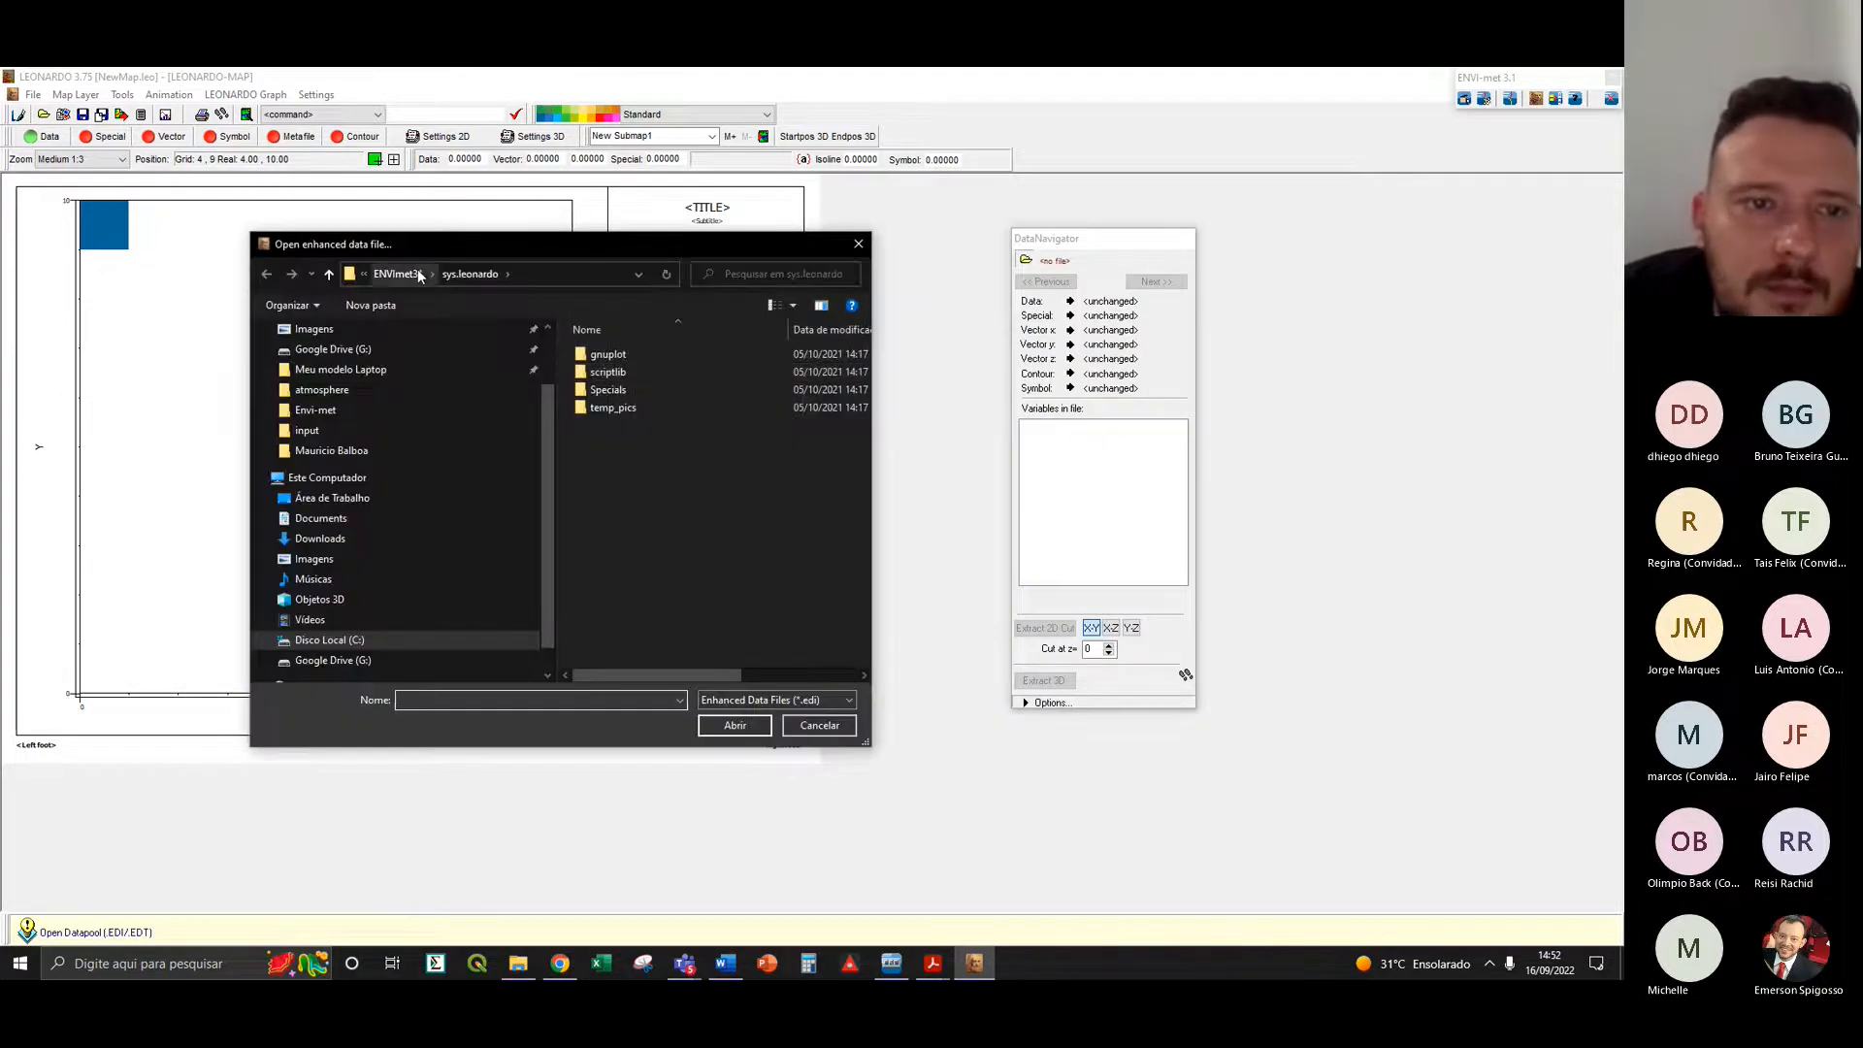
{"action": "left_click", "coordinate": [384, 275]}
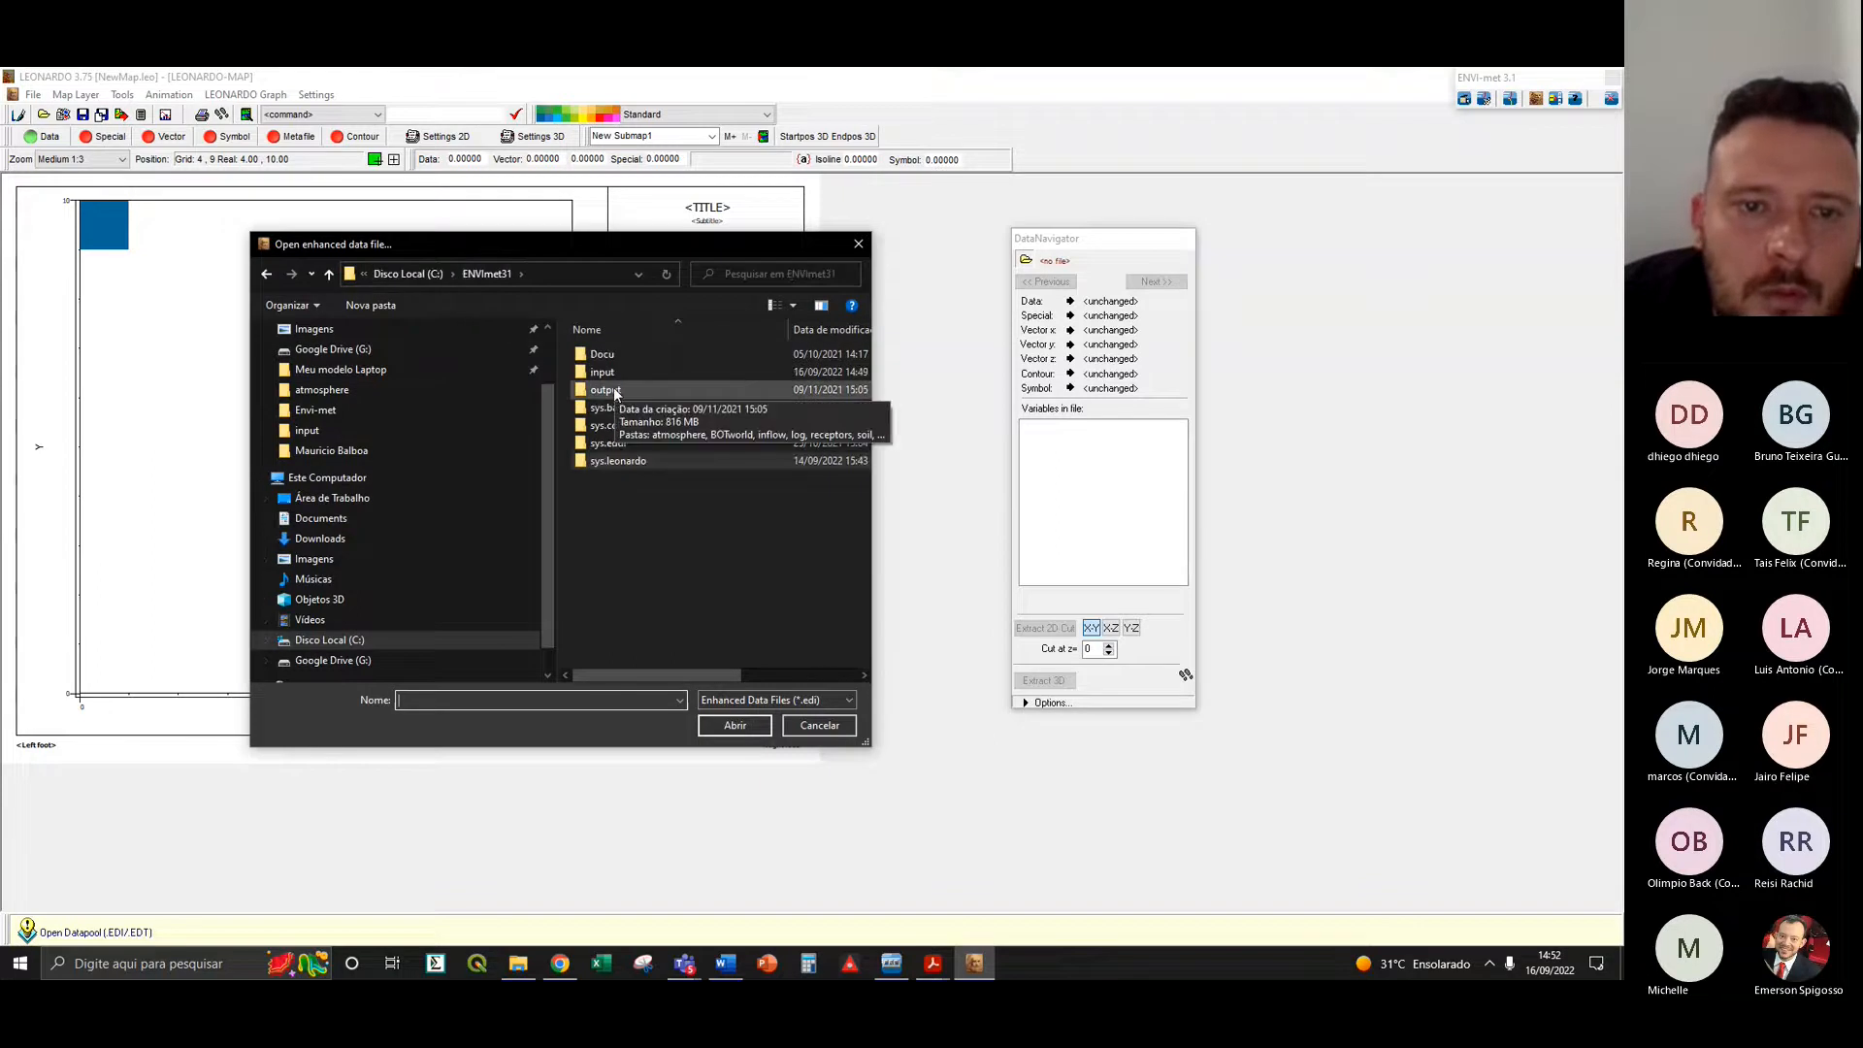
{"action": "double_click", "coordinate": [620, 391]}
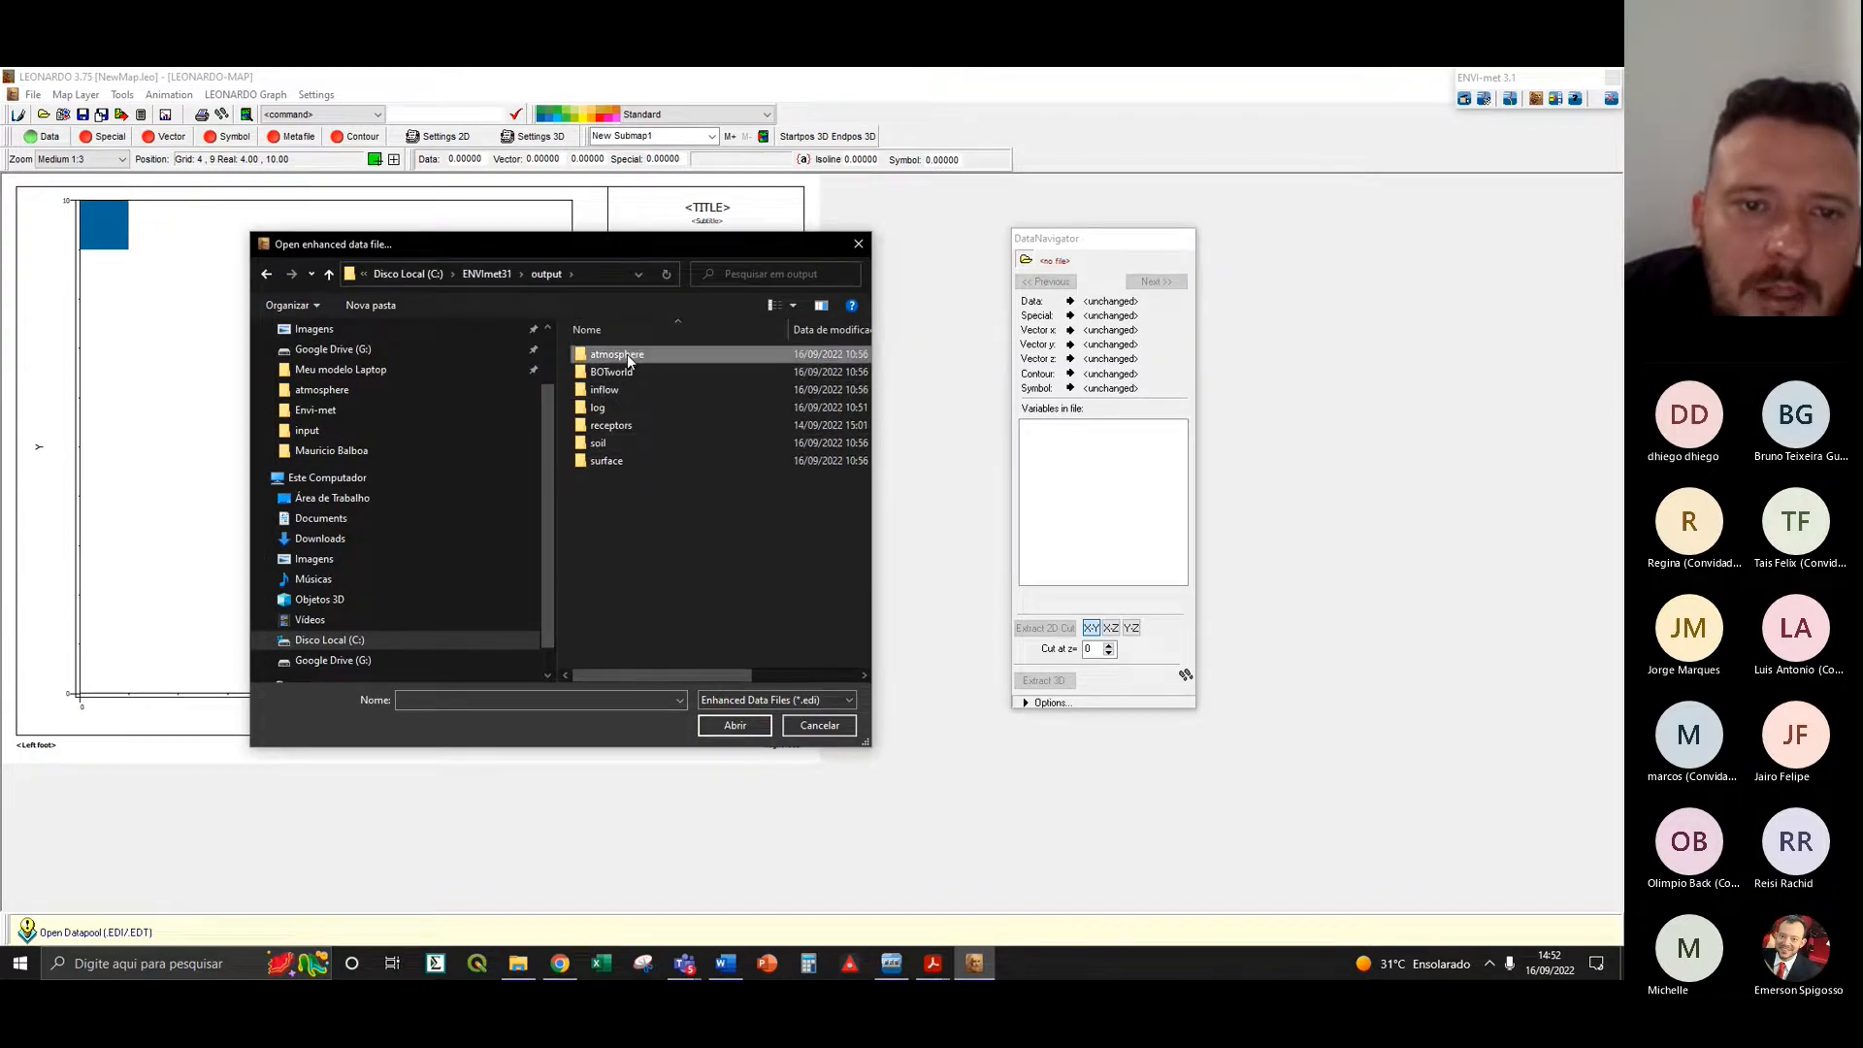
{"action": "double_click", "coordinate": [627, 354]}
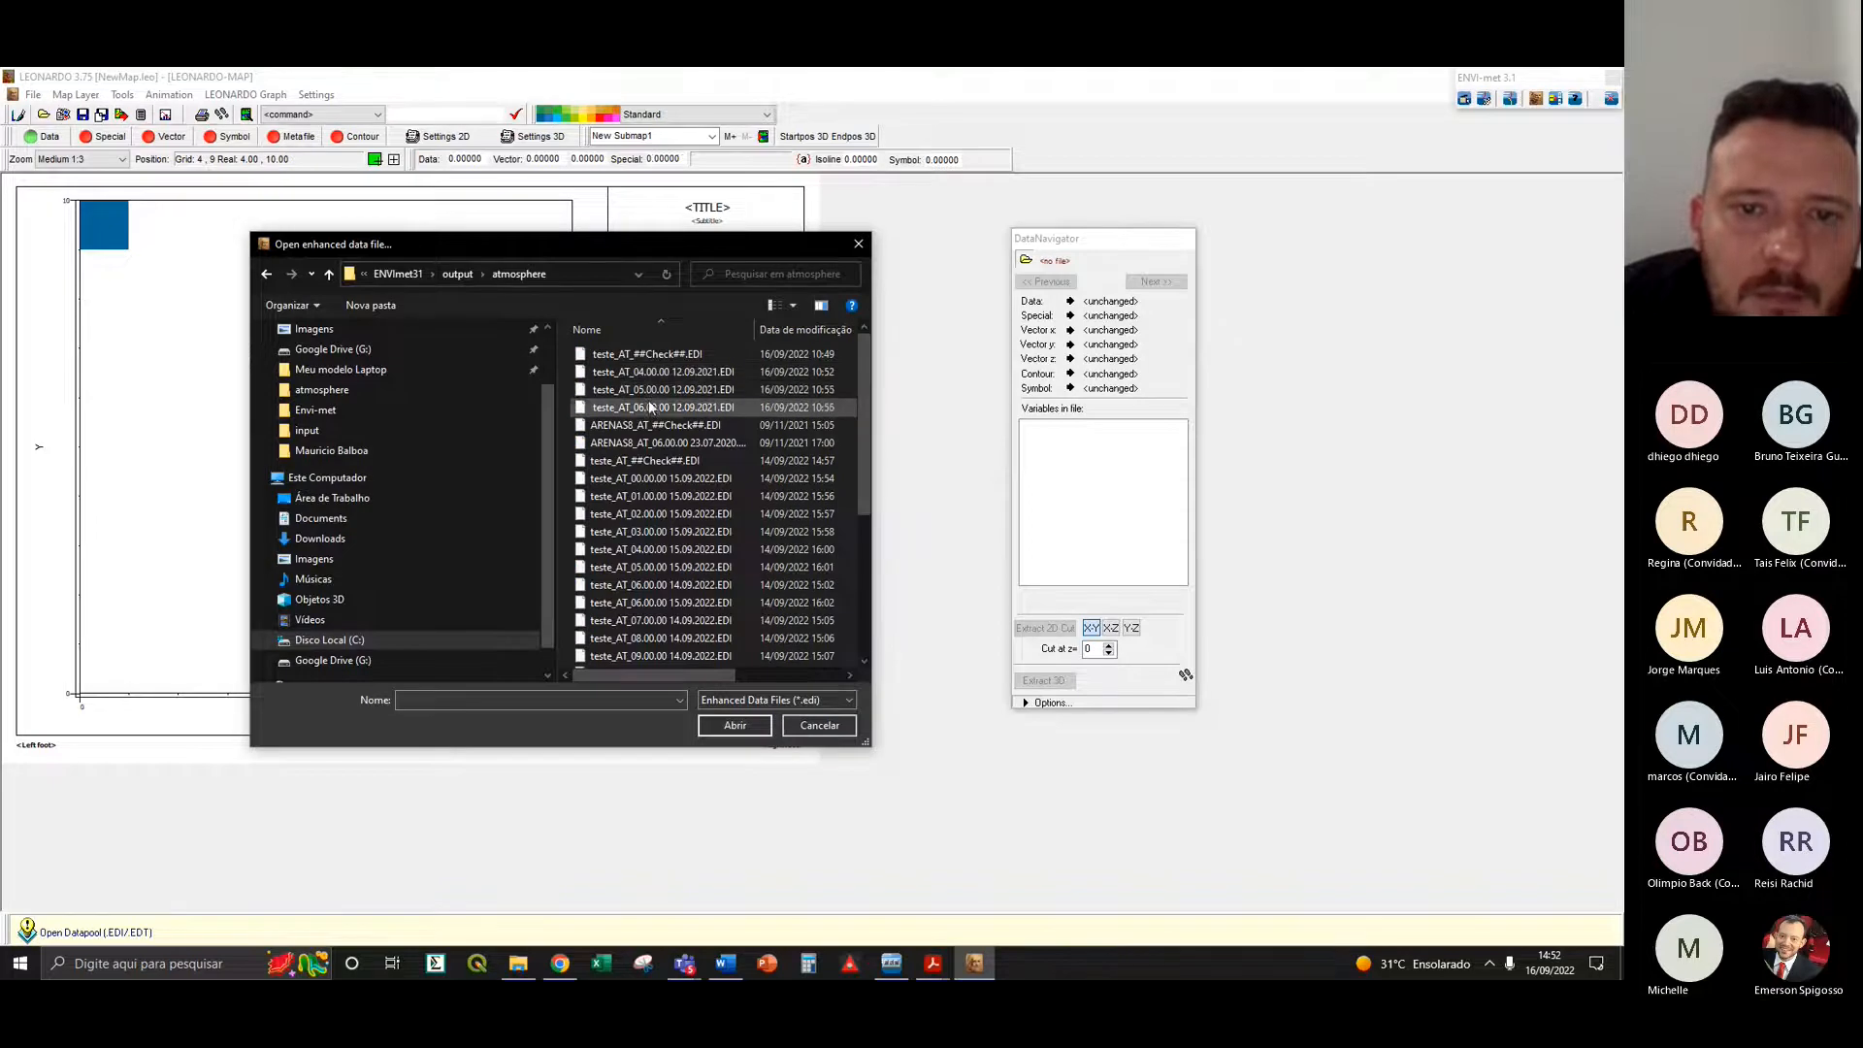
{"action": "double_click", "coordinate": [693, 406]}
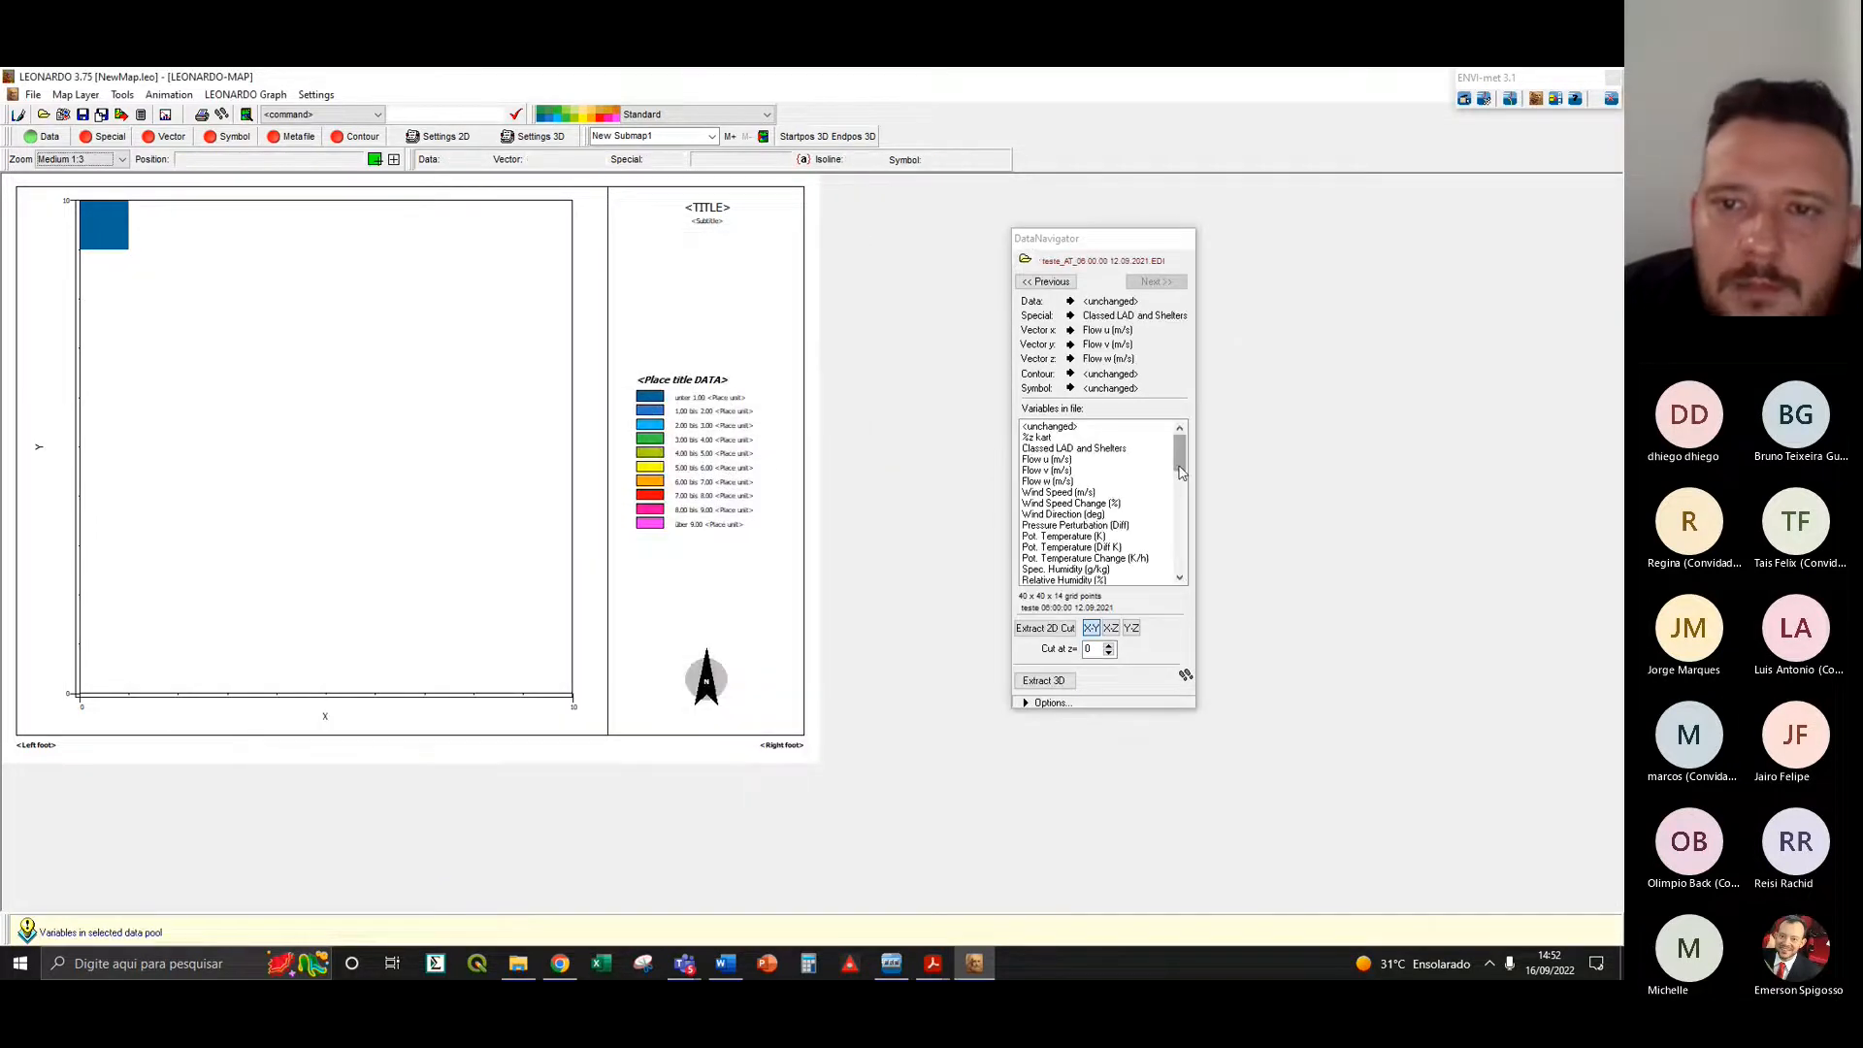
- Assign PMV Value to the Data layer and extract an X-Y 2D cut at z = 5 (1.00 meter)
{"action": "left_click_drag", "start_coordinate": [1184, 472], "coordinate": [1182, 548]}
{"action": "left_click", "coordinate": [1065, 448]}
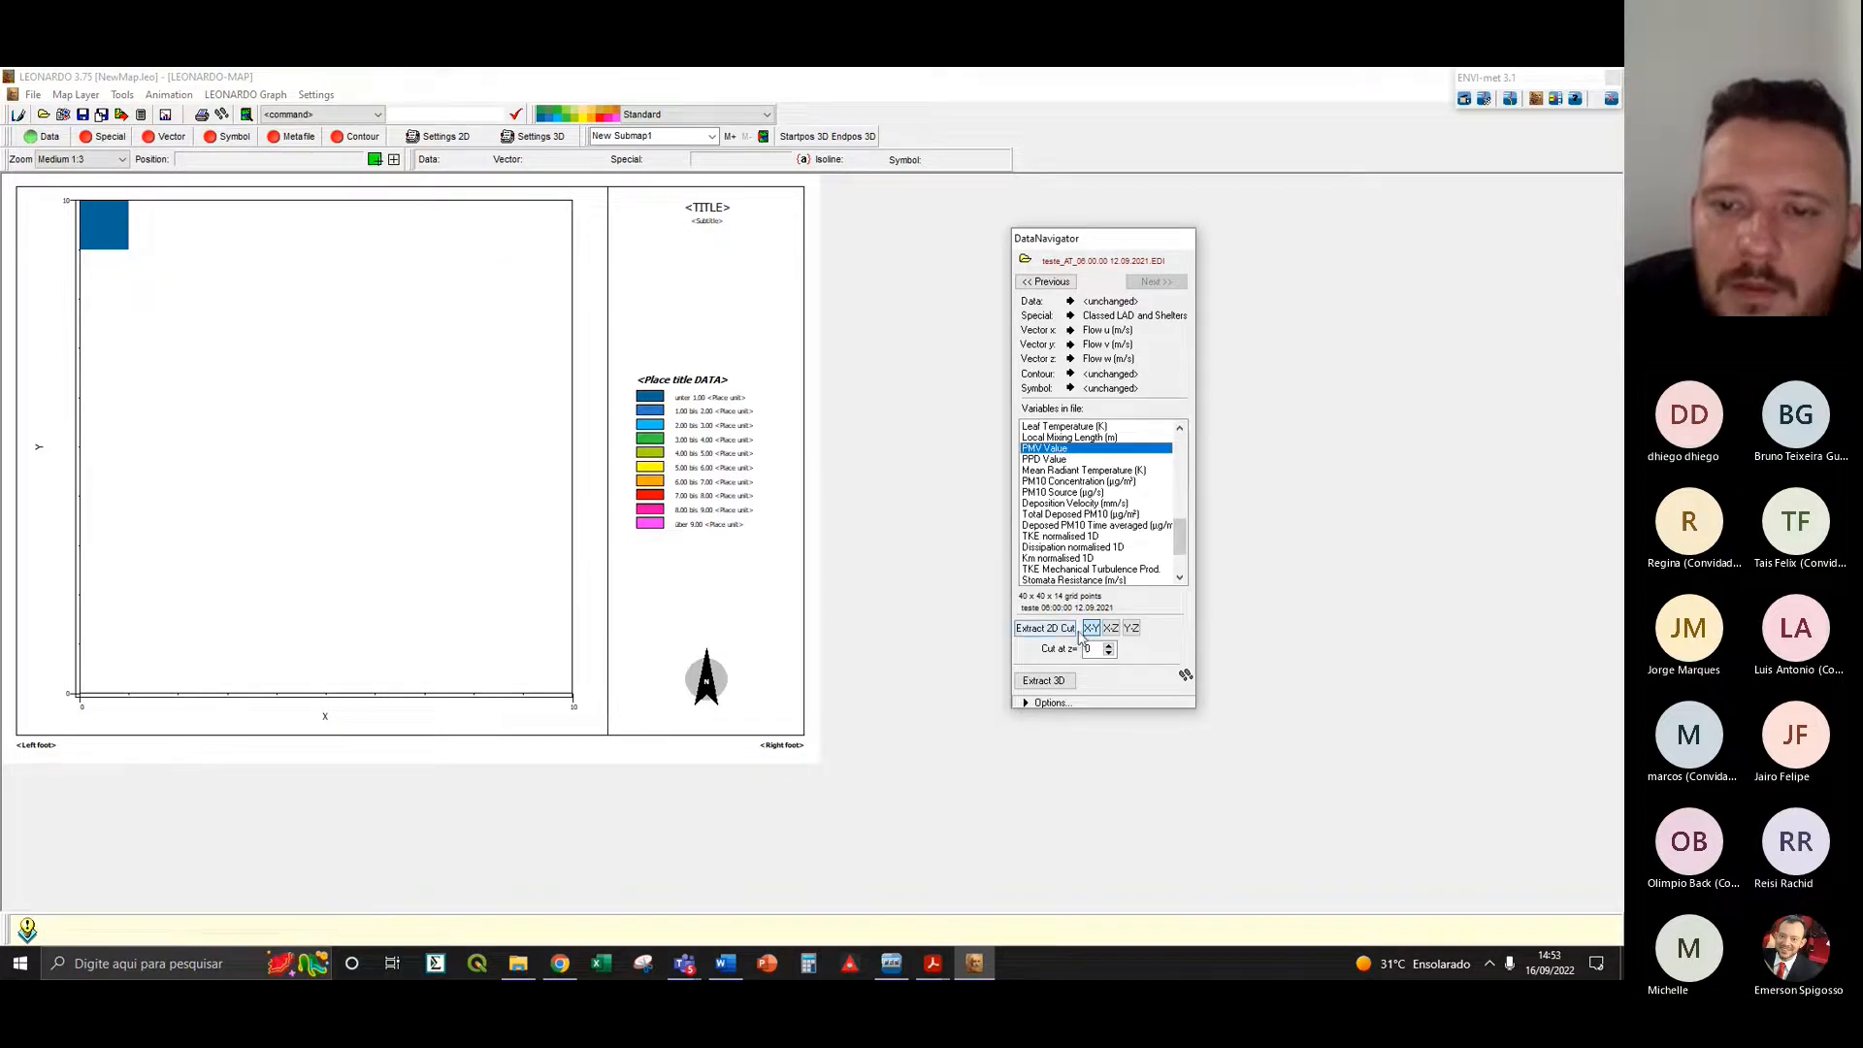
{"action": "left_click", "coordinate": [1108, 646]}
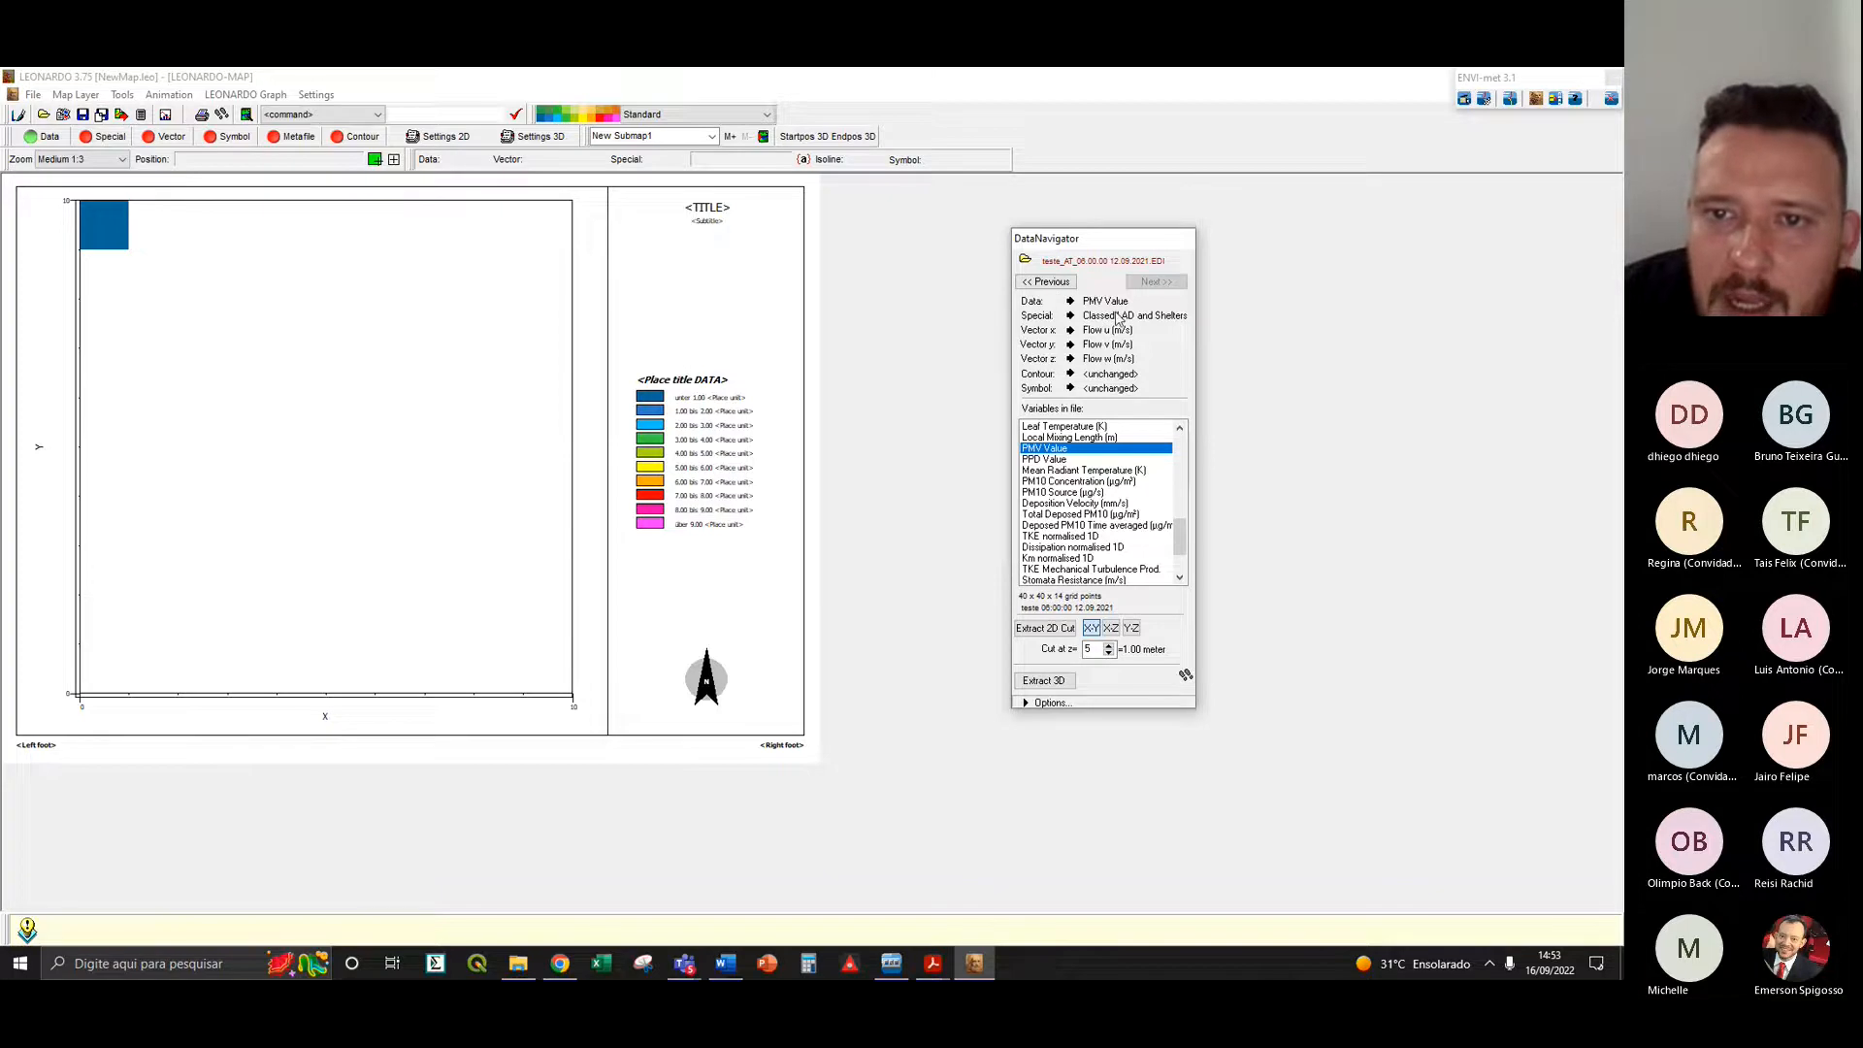
{"action": "left_click", "coordinate": [1052, 631]}
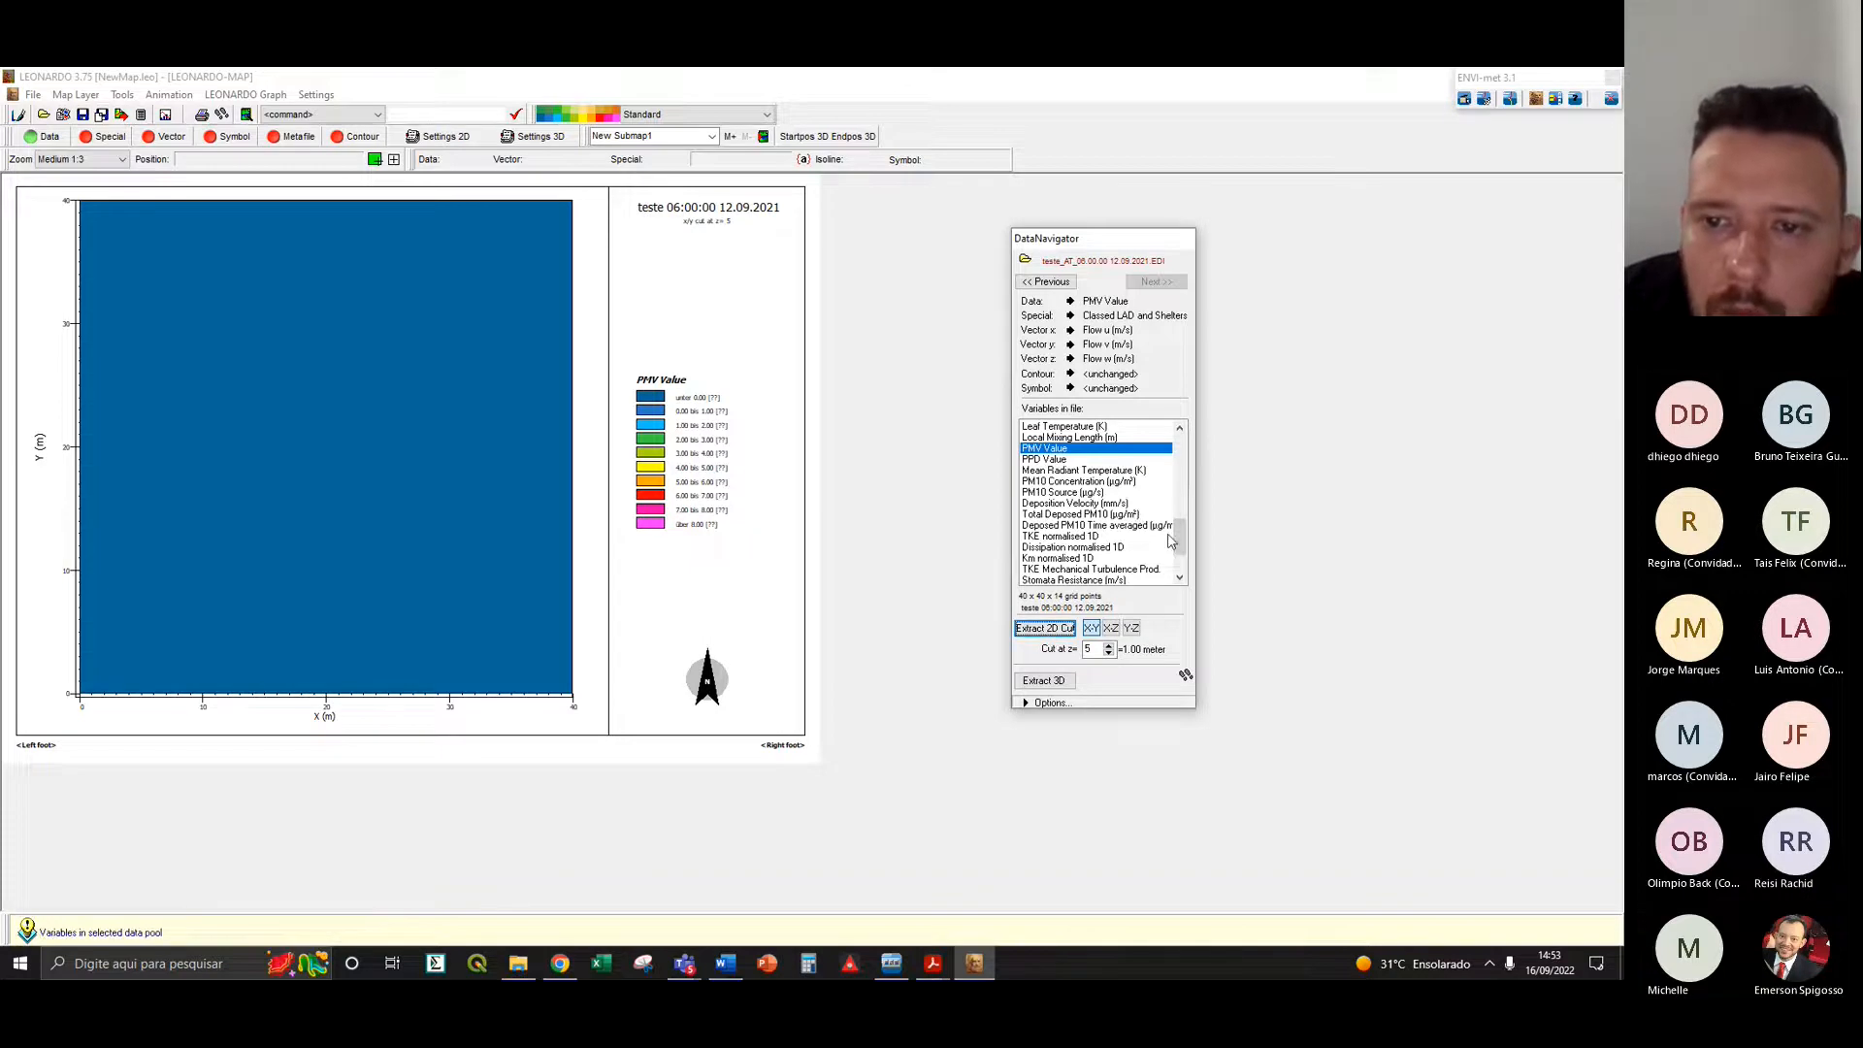
- Try to extract 2D maps of Pot. Temperature (K) and Pot. Temperature (Diff K) without assigning either variable to the Data layer
{"action": "scroll", "coordinate": [1169, 536], "scroll_direction": "up", "scroll_amount": 10}
{"action": "left_click", "coordinate": [1100, 536]}
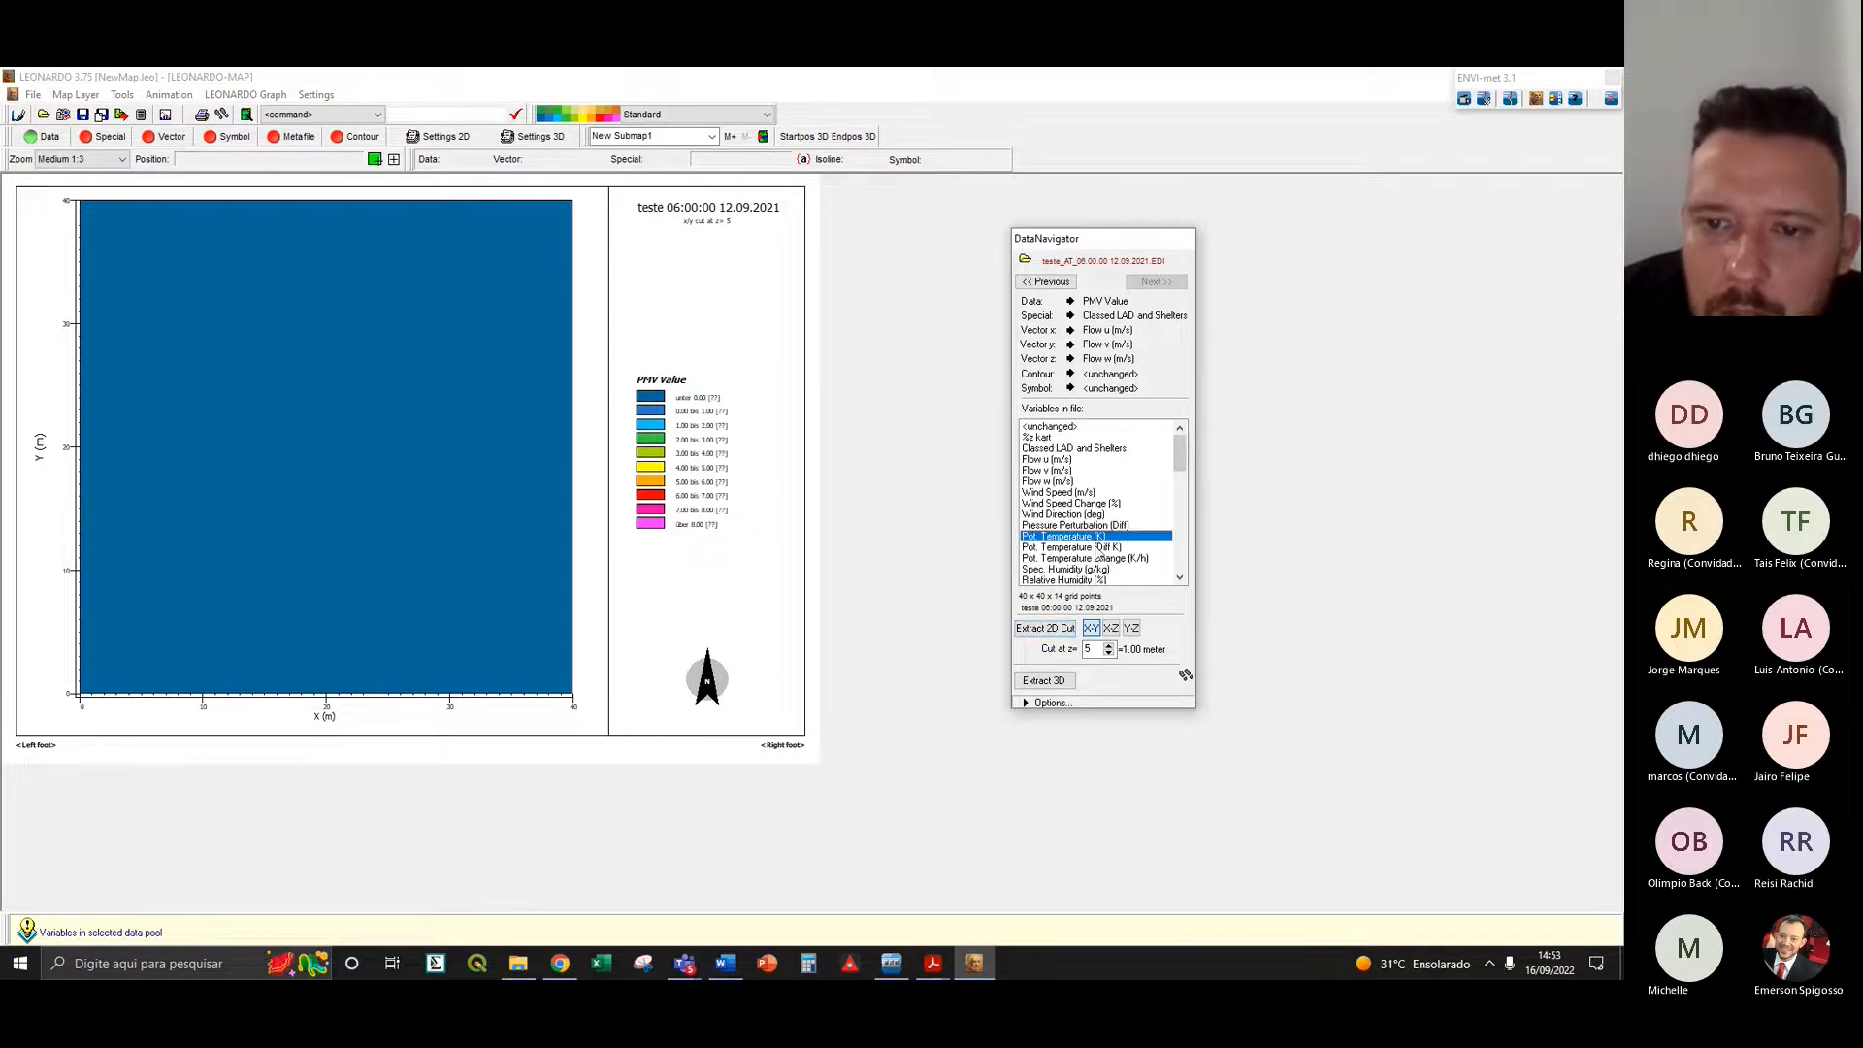
{"action": "left_click", "coordinate": [1064, 631]}
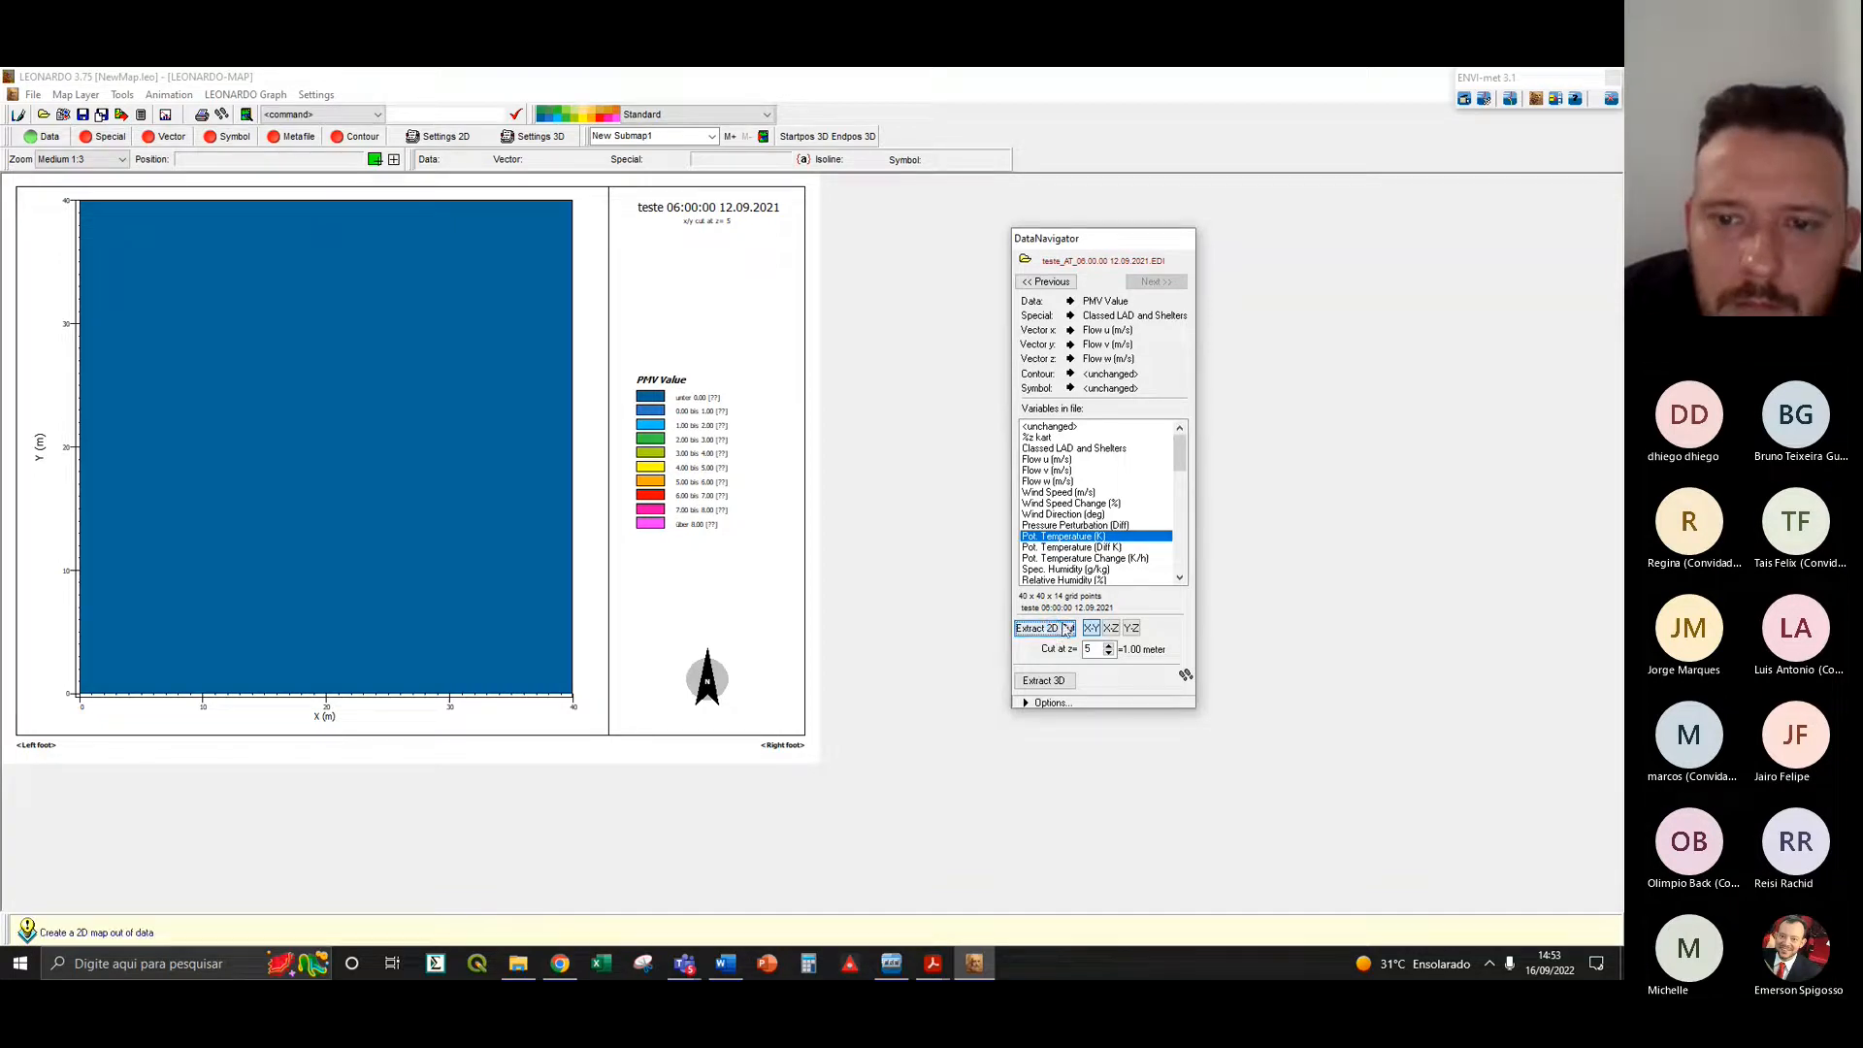
{"action": "left_click", "coordinate": [1093, 547]}
{"action": "left_click", "coordinate": [1064, 622]}
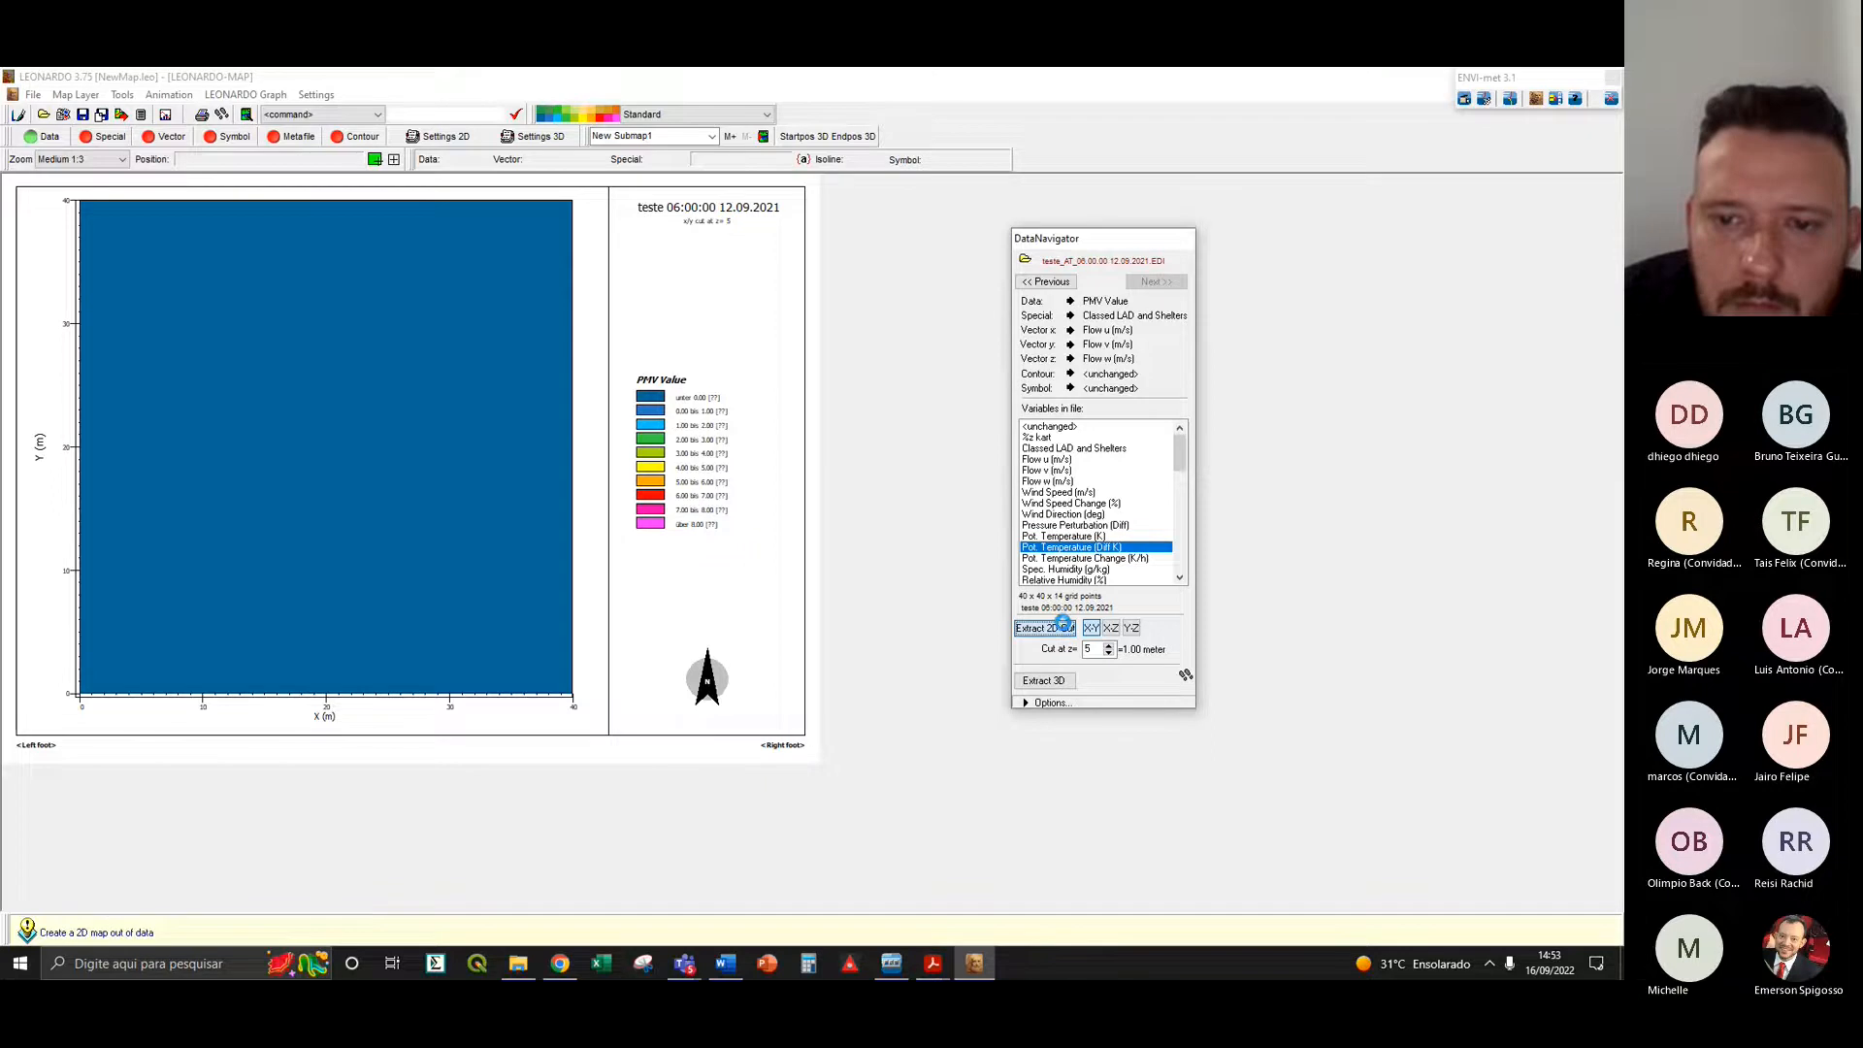
- Load teste_AT_05.00.00 12.09.2021.EDI and extract its PMV Value as an X-Y 2D cut at z = 5
{"action": "left_click", "coordinate": [1026, 260]}
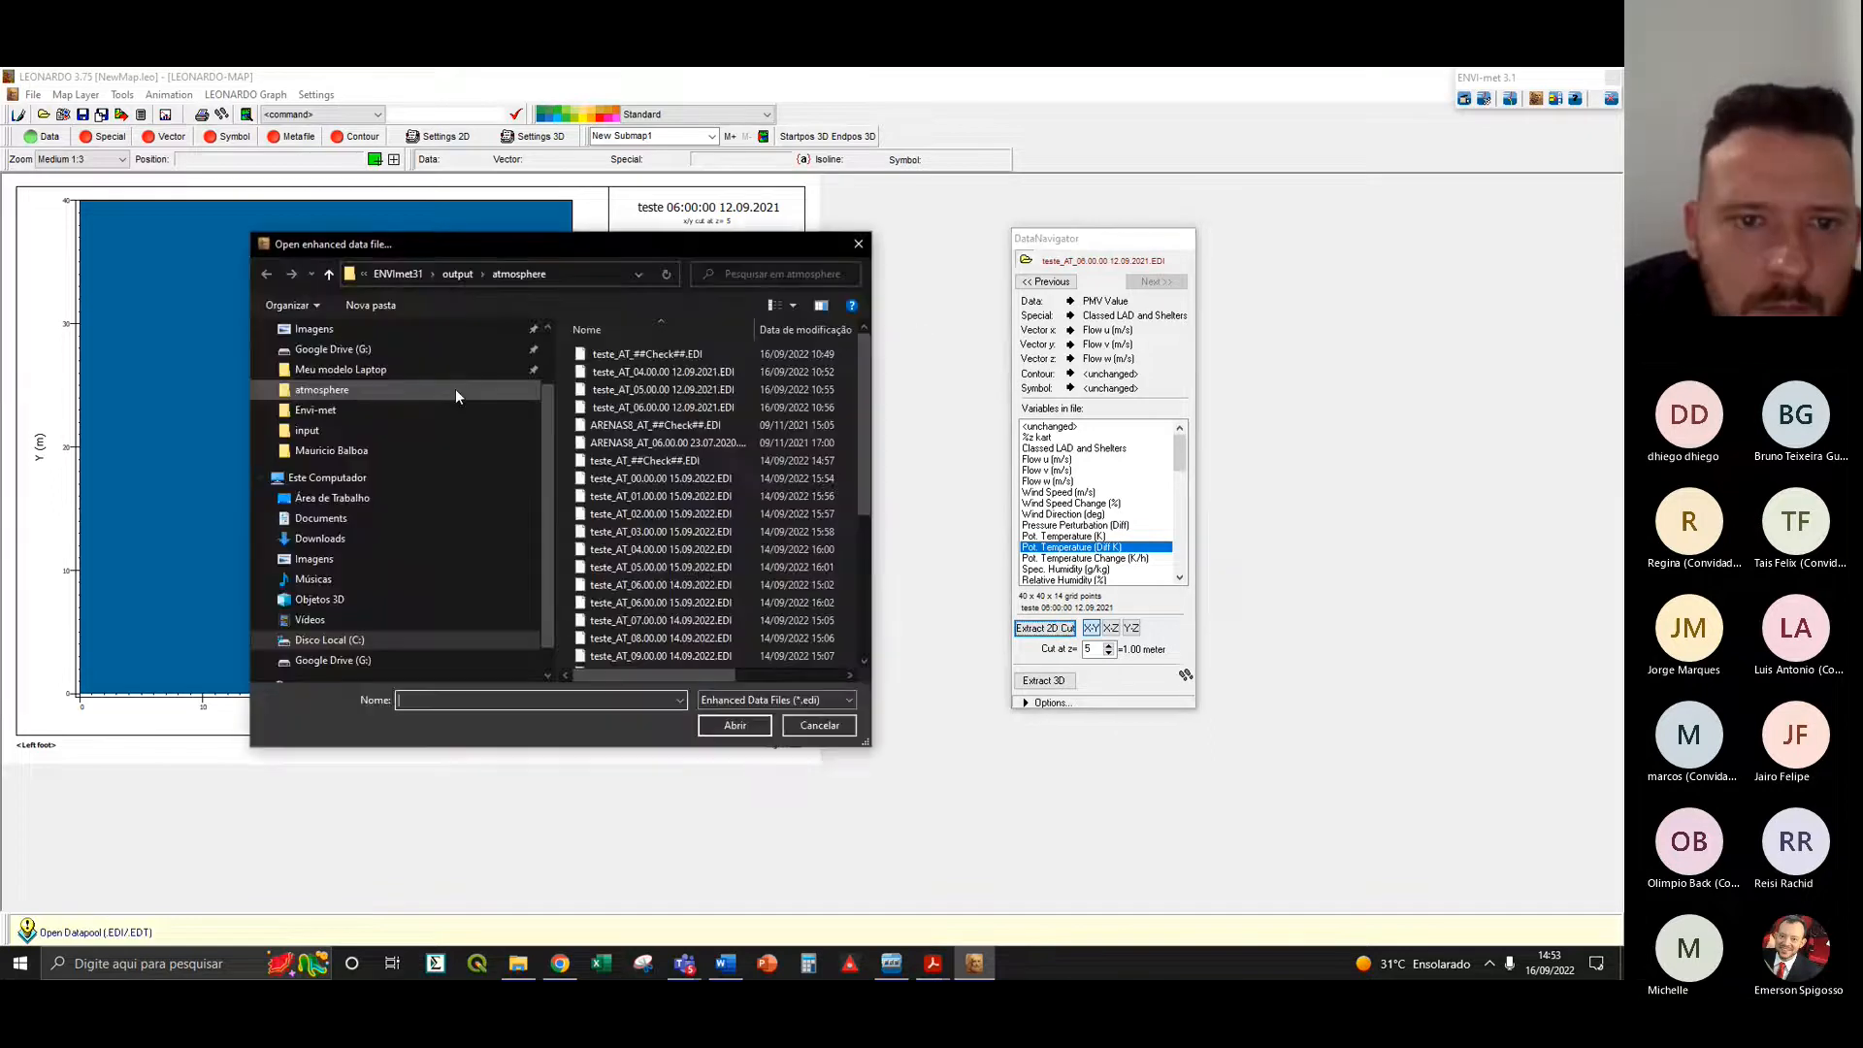
{"action": "left_click", "coordinate": [626, 390]}
{"action": "left_click", "coordinate": [736, 723]}
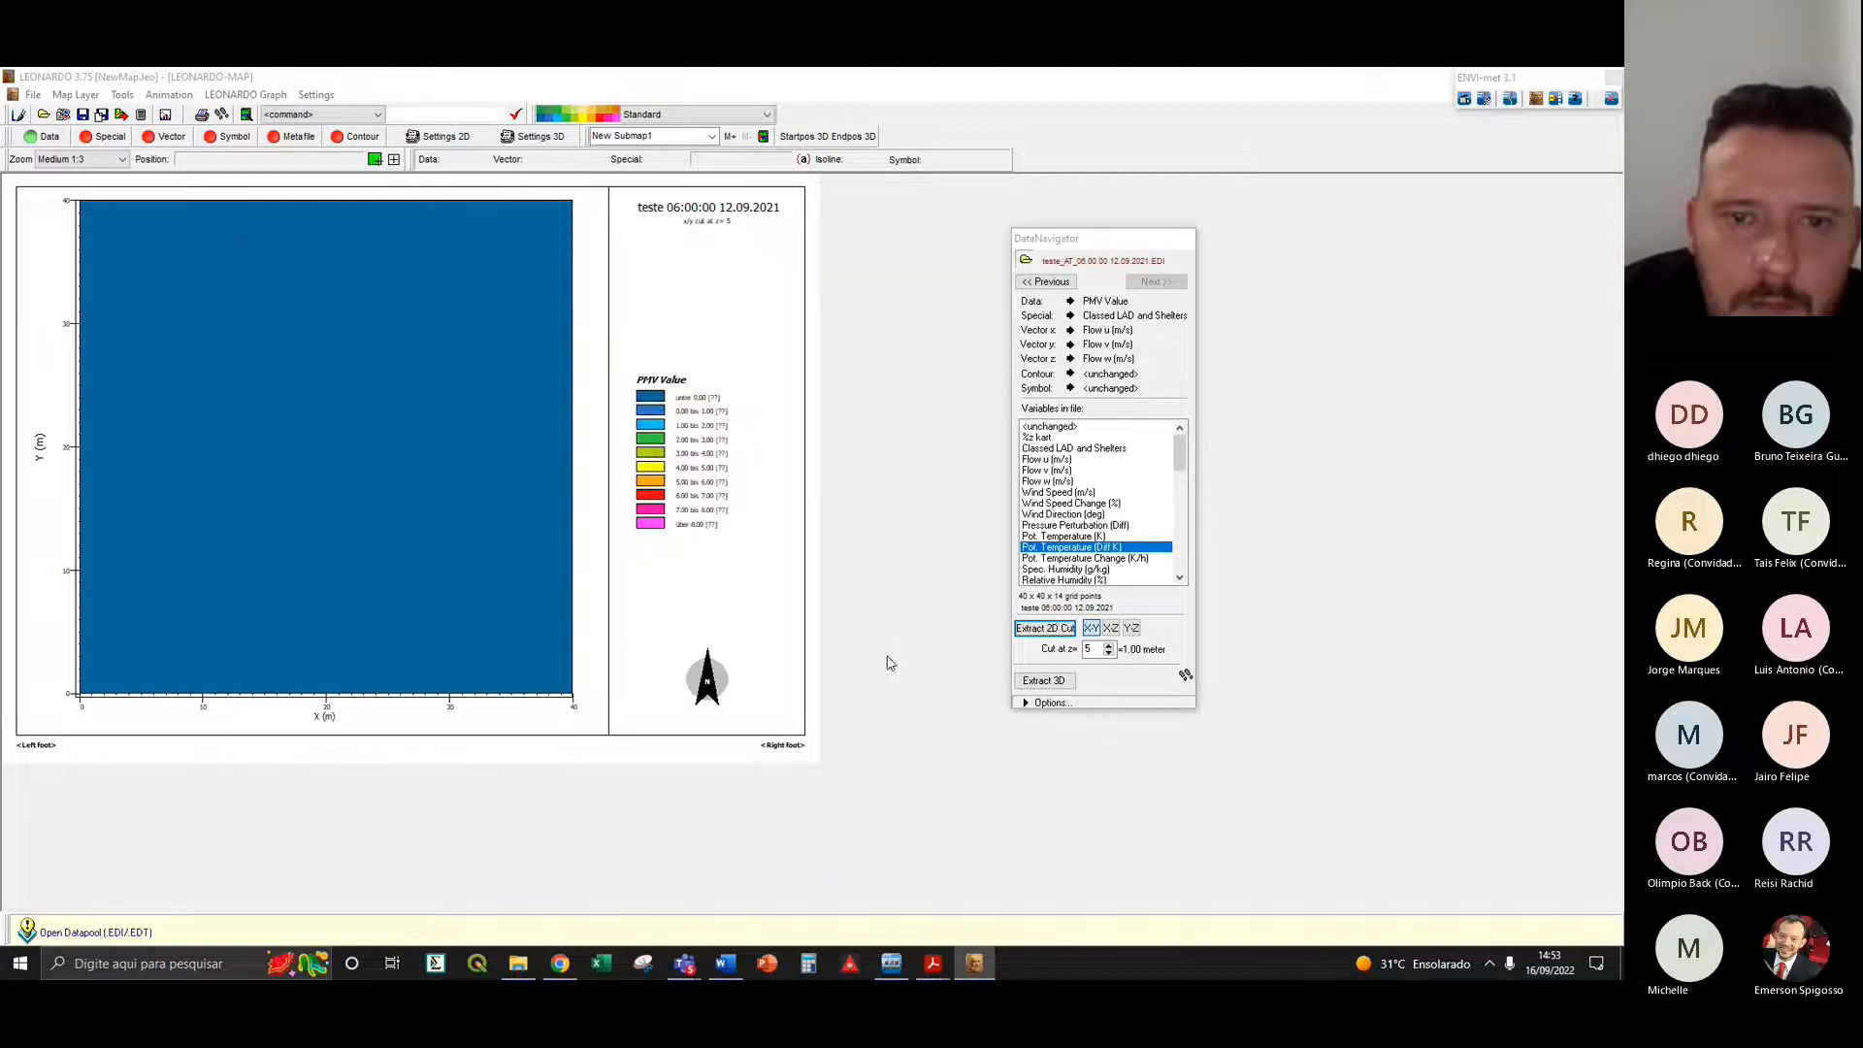
{"action": "scroll", "coordinate": [1087, 560], "scroll_direction": "down", "scroll_amount": 10}
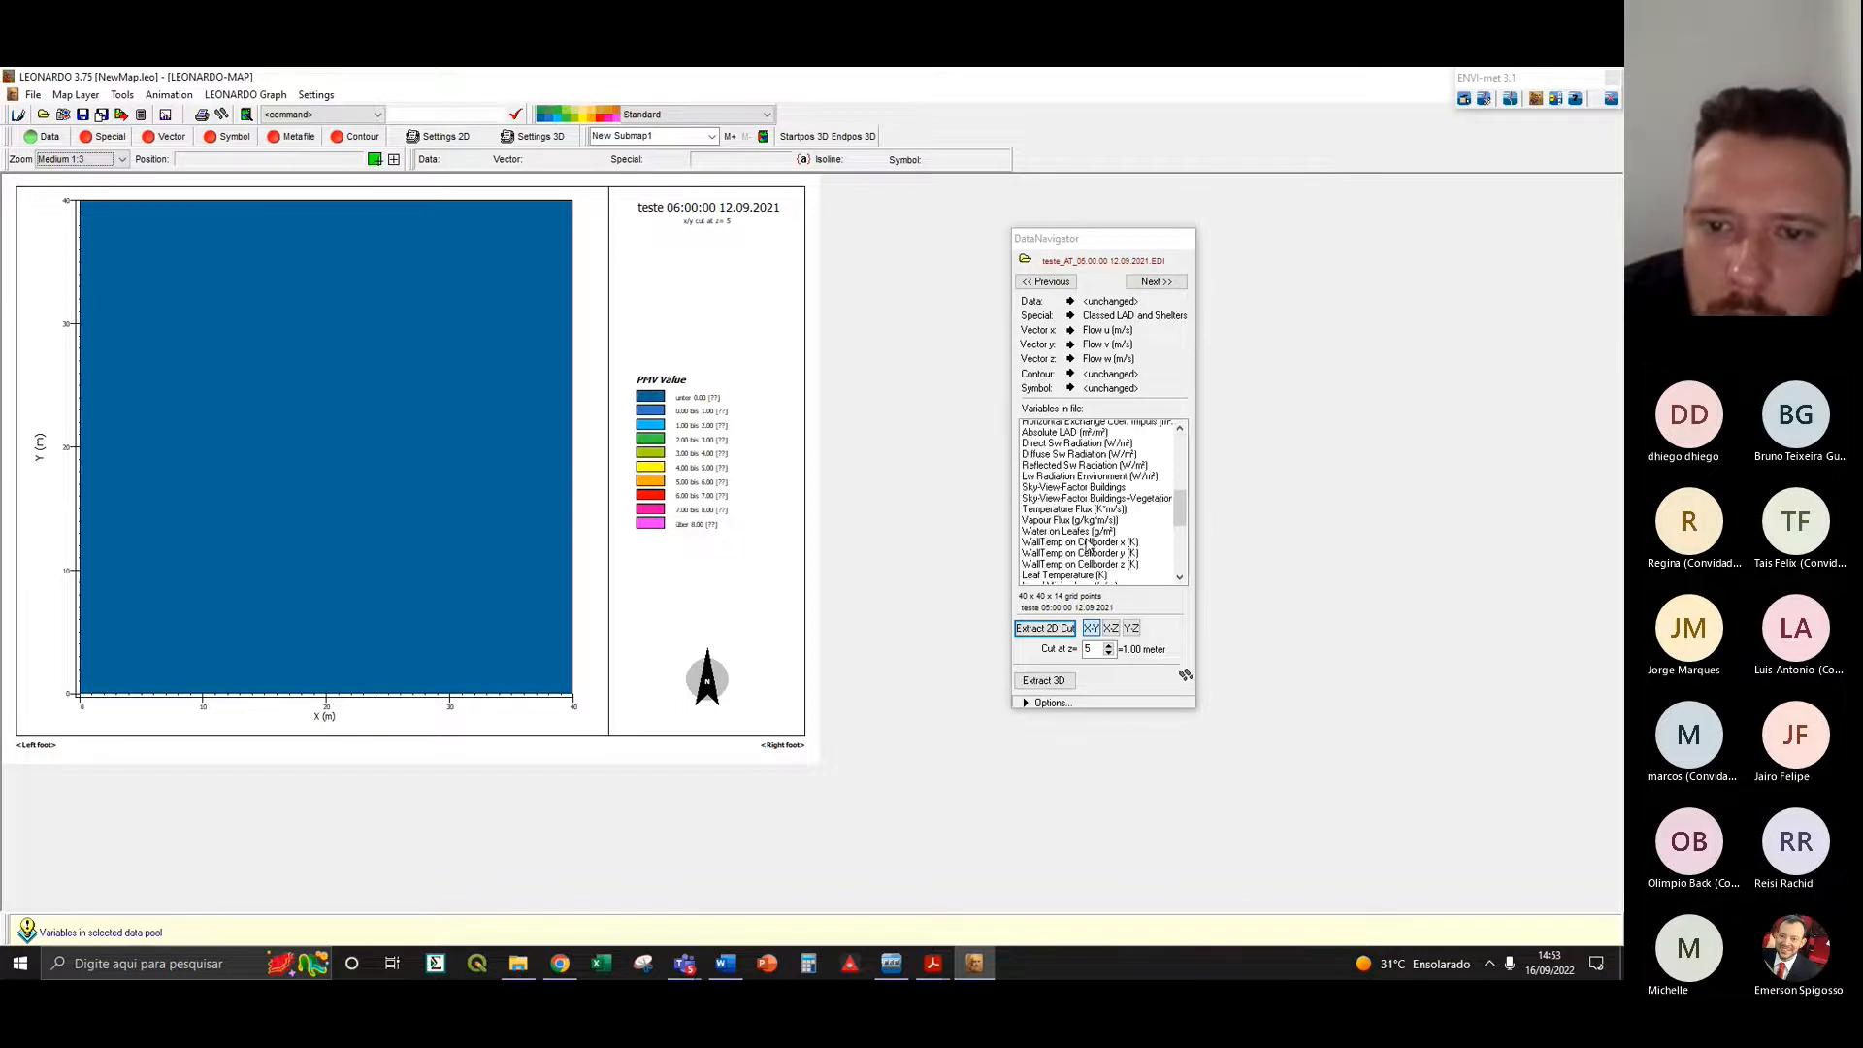
{"action": "scroll", "coordinate": [1084, 544], "scroll_direction": "up", "scroll_amount": 3}
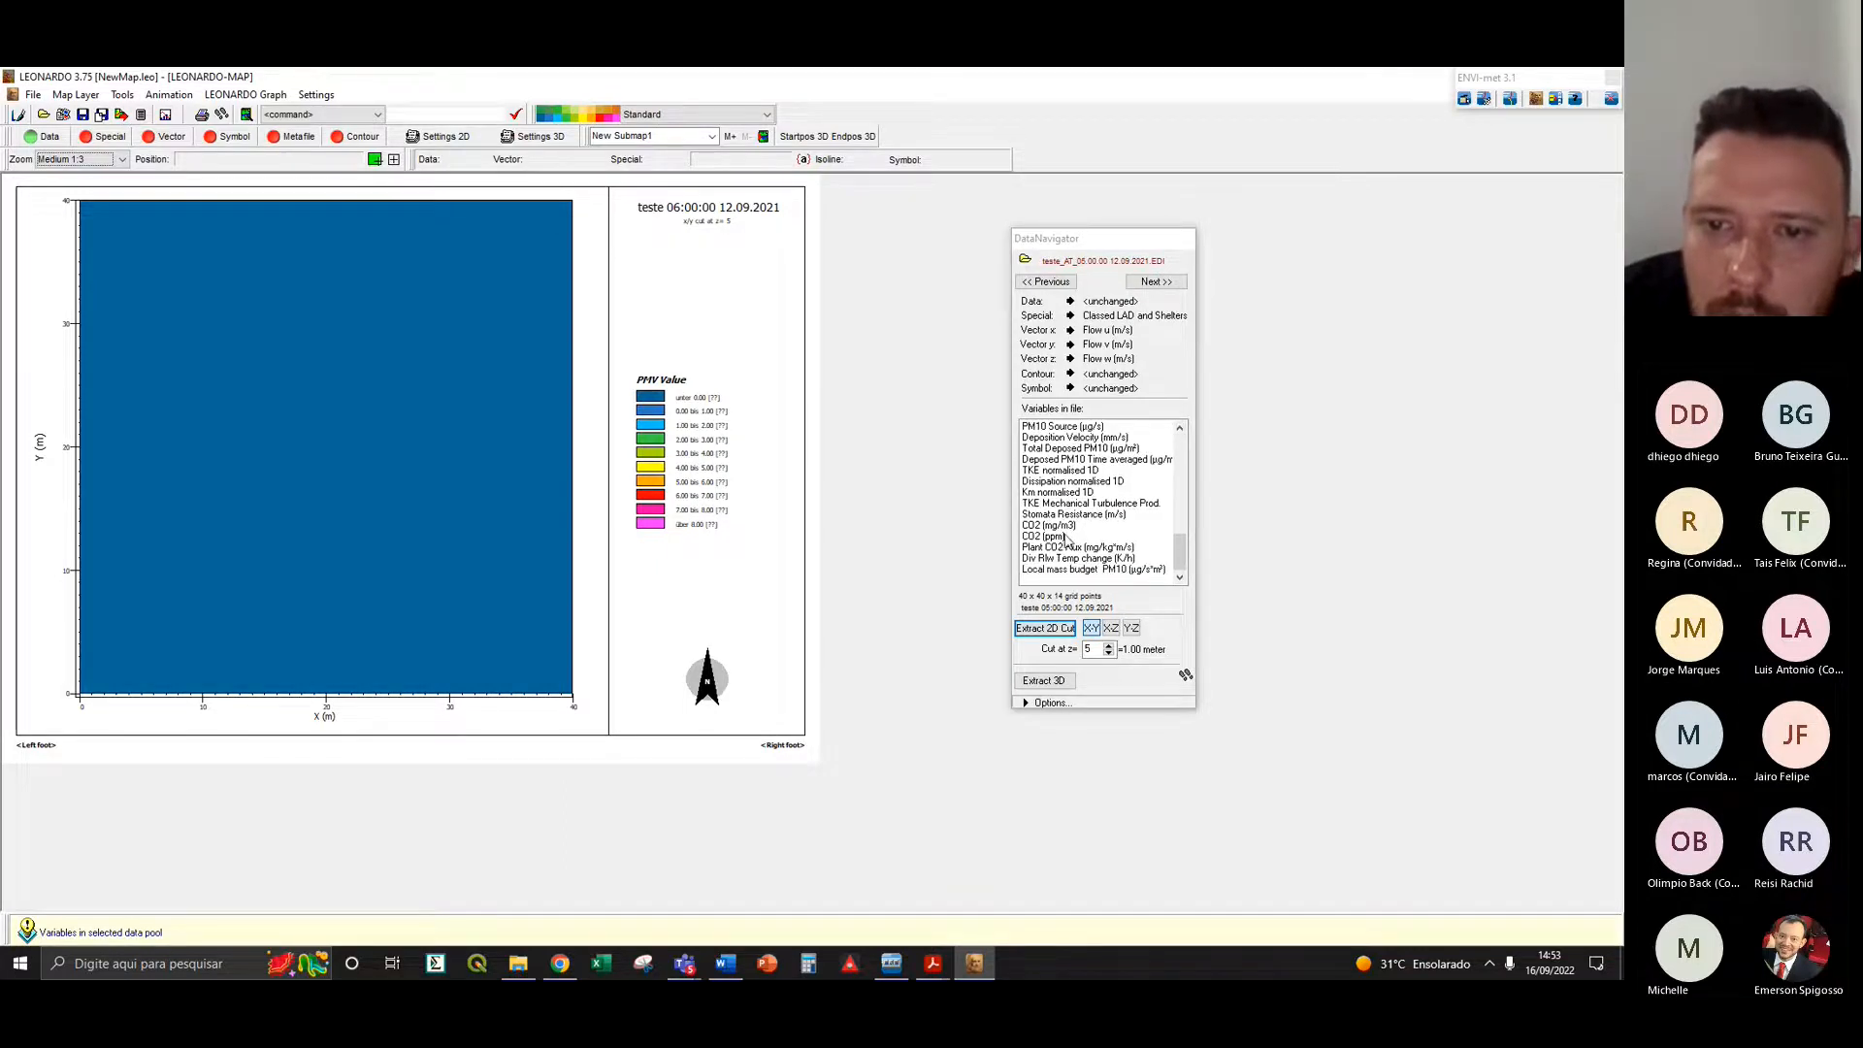
{"action": "left_click", "coordinate": [1064, 631]}
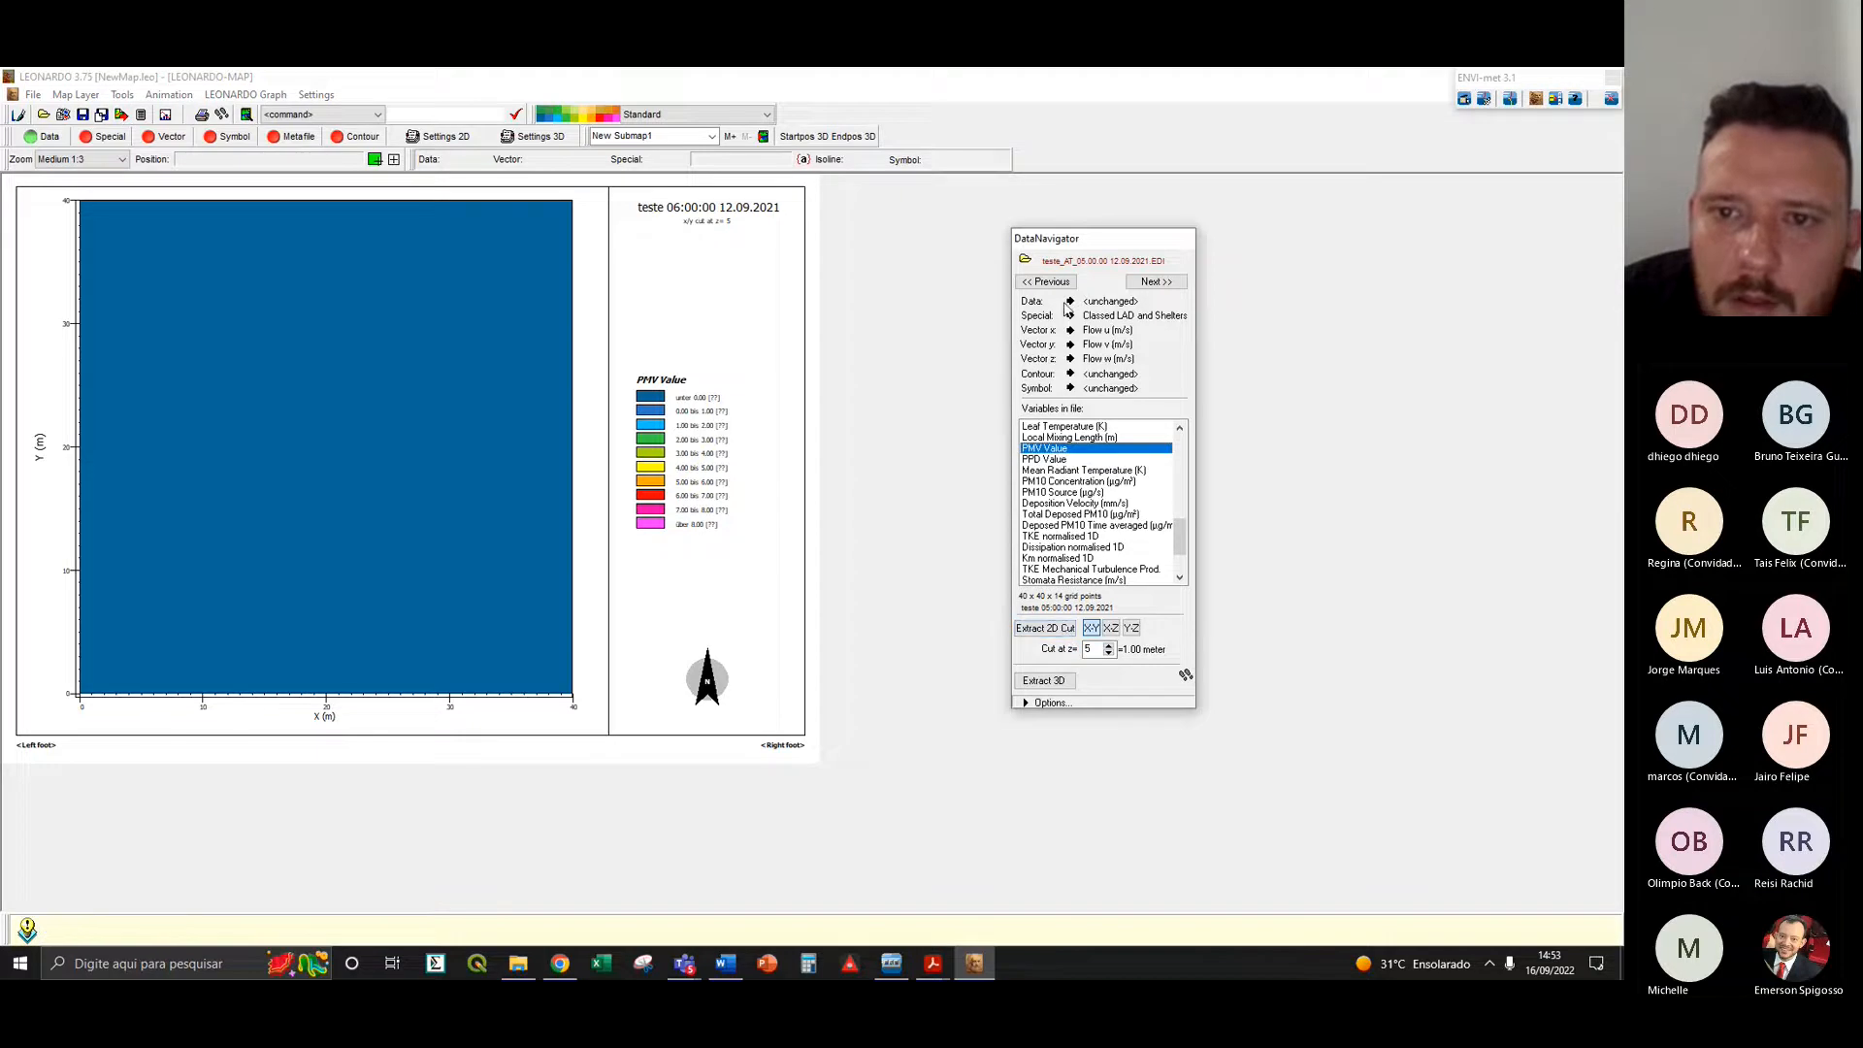
{"action": "left_click", "coordinate": [1045, 628]}
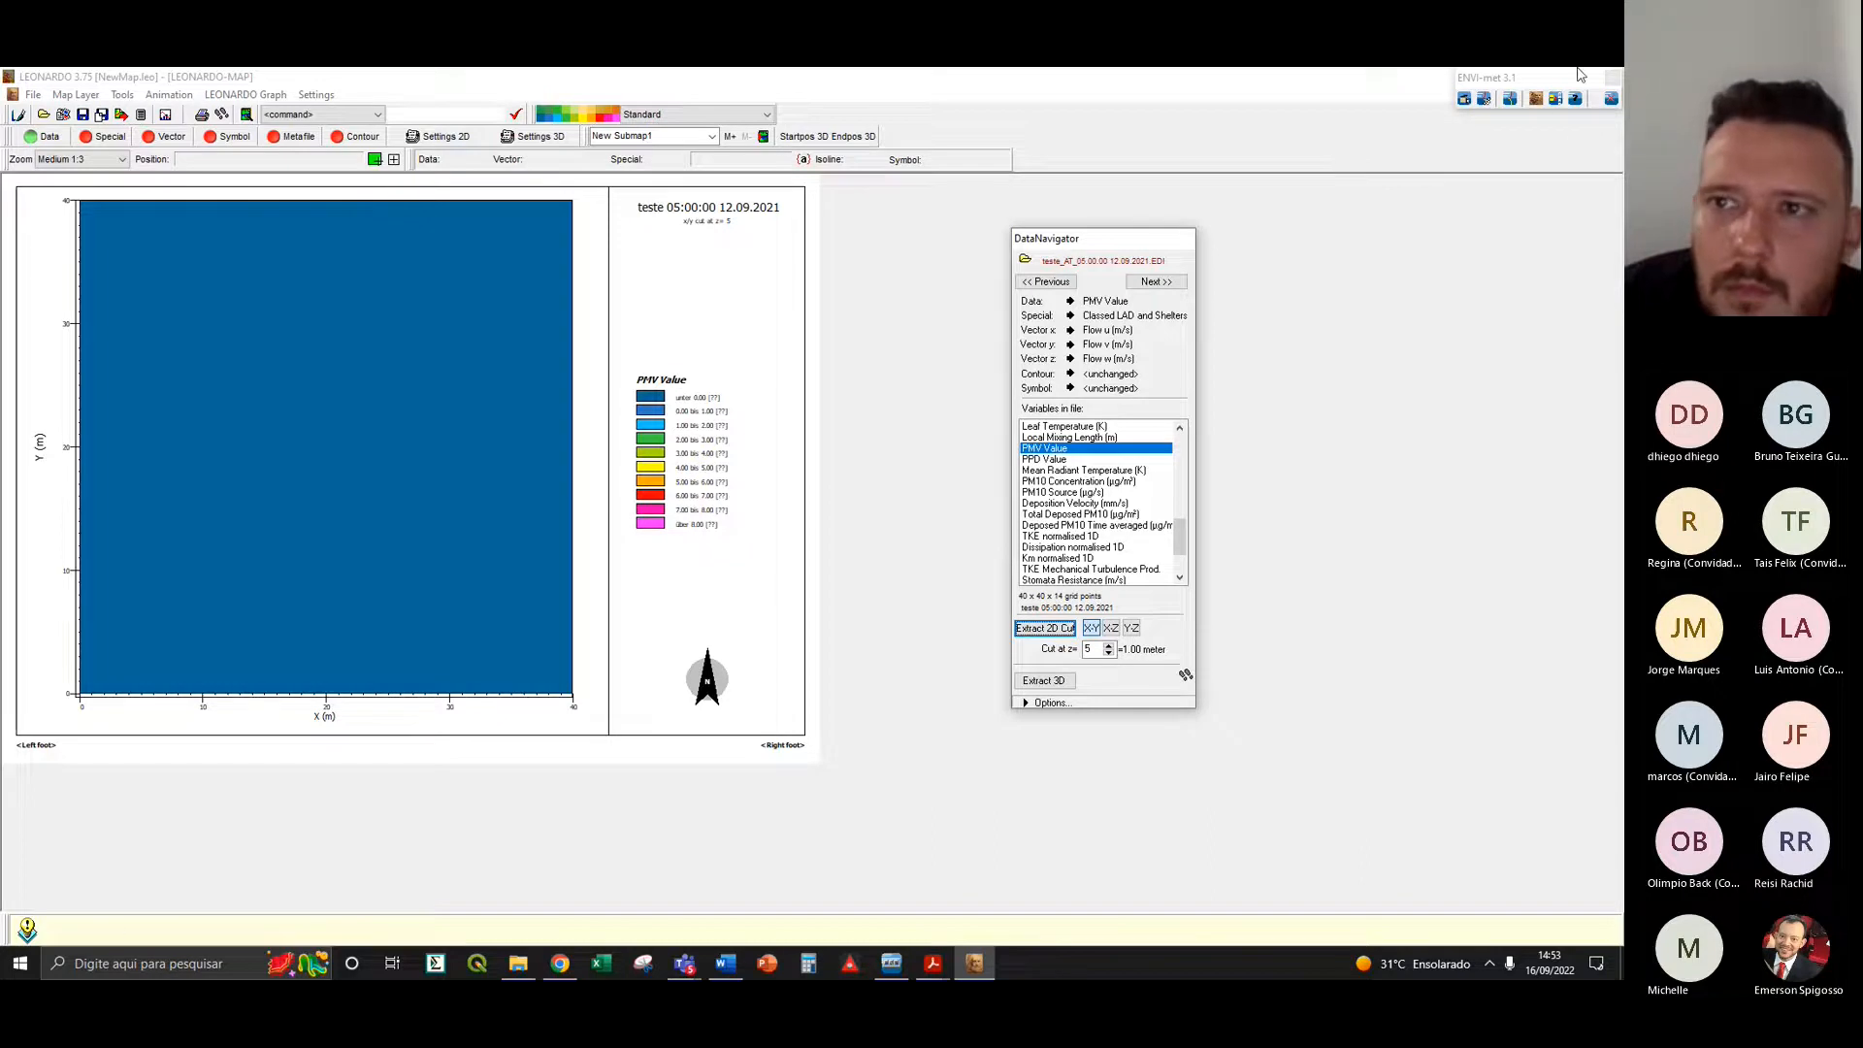
- Move the ENVI-met 3.1 launcher off the window controls and restart LEONARDO, placing the DataNavigator beside the new map
{"action": "left_click", "coordinate": [1360, 73]}
{"action": "left_click_drag", "start_coordinate": [1551, 79], "coordinate": [1531, 128]}
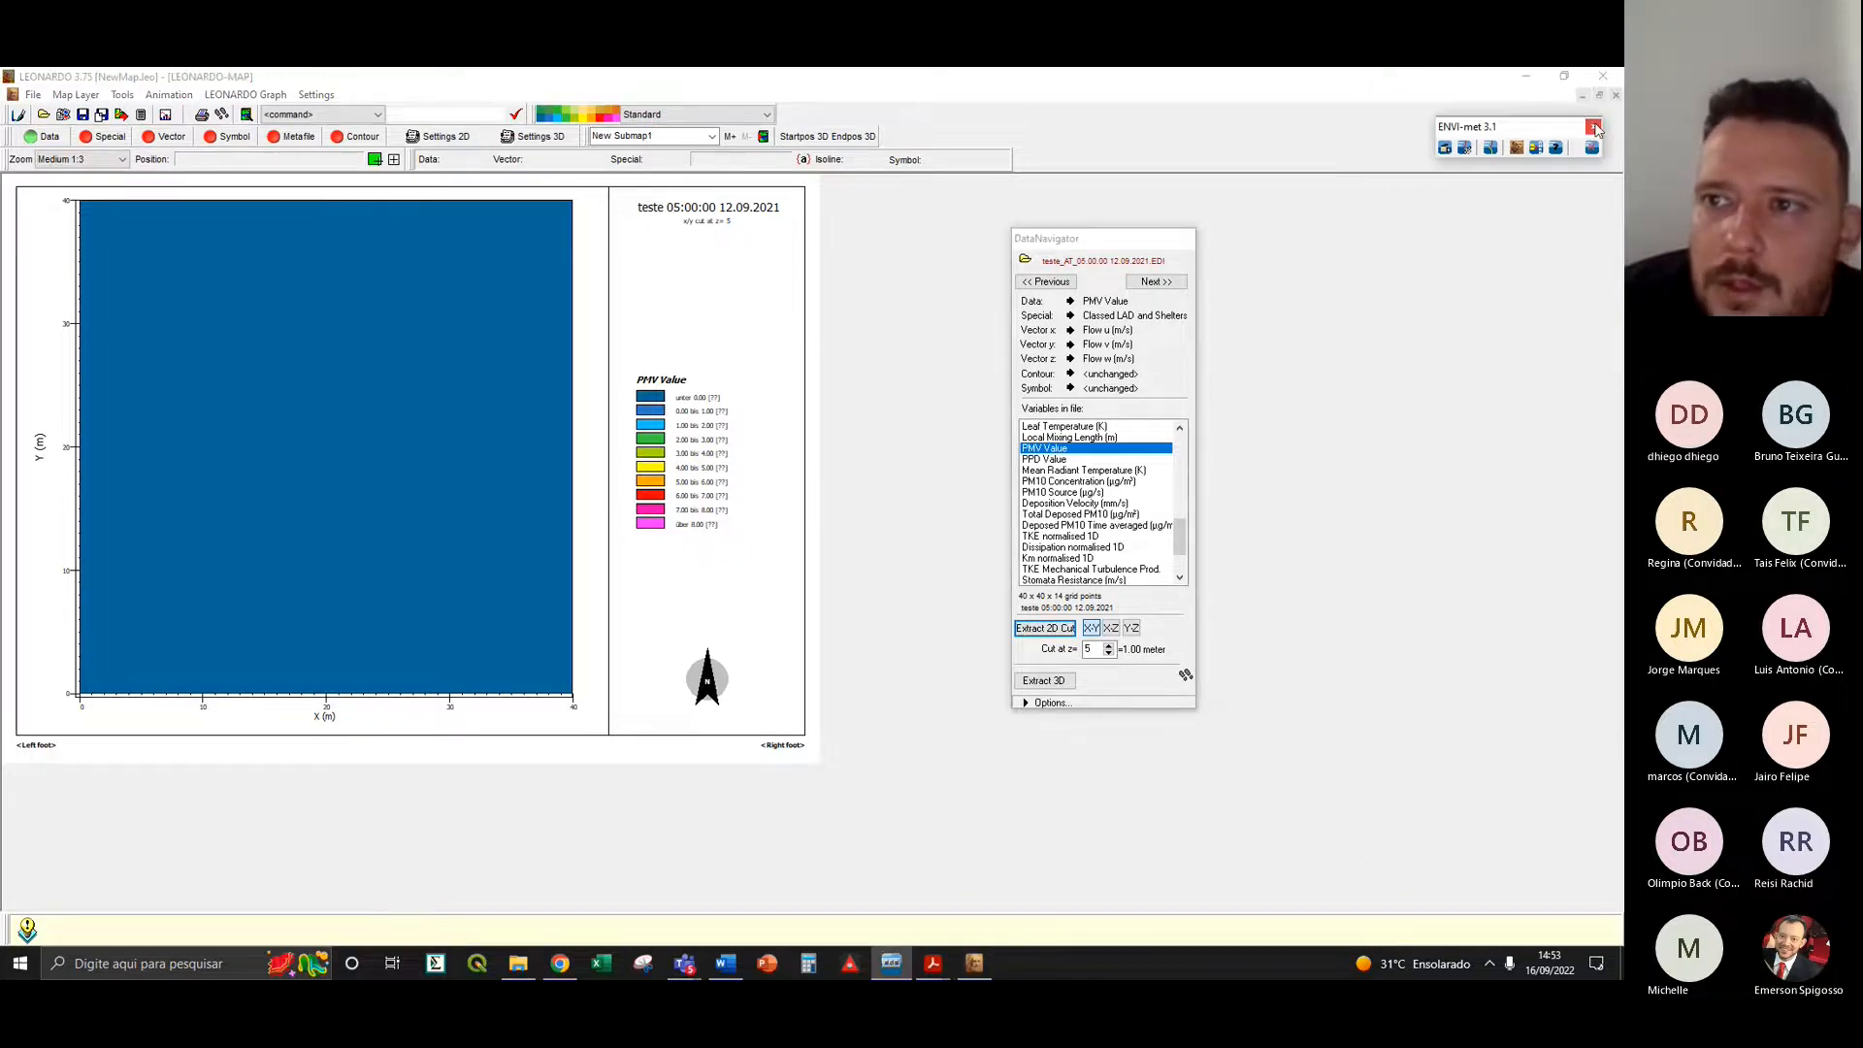
{"action": "left_click", "coordinate": [1515, 146]}
{"action": "left_click", "coordinate": [1519, 147]}
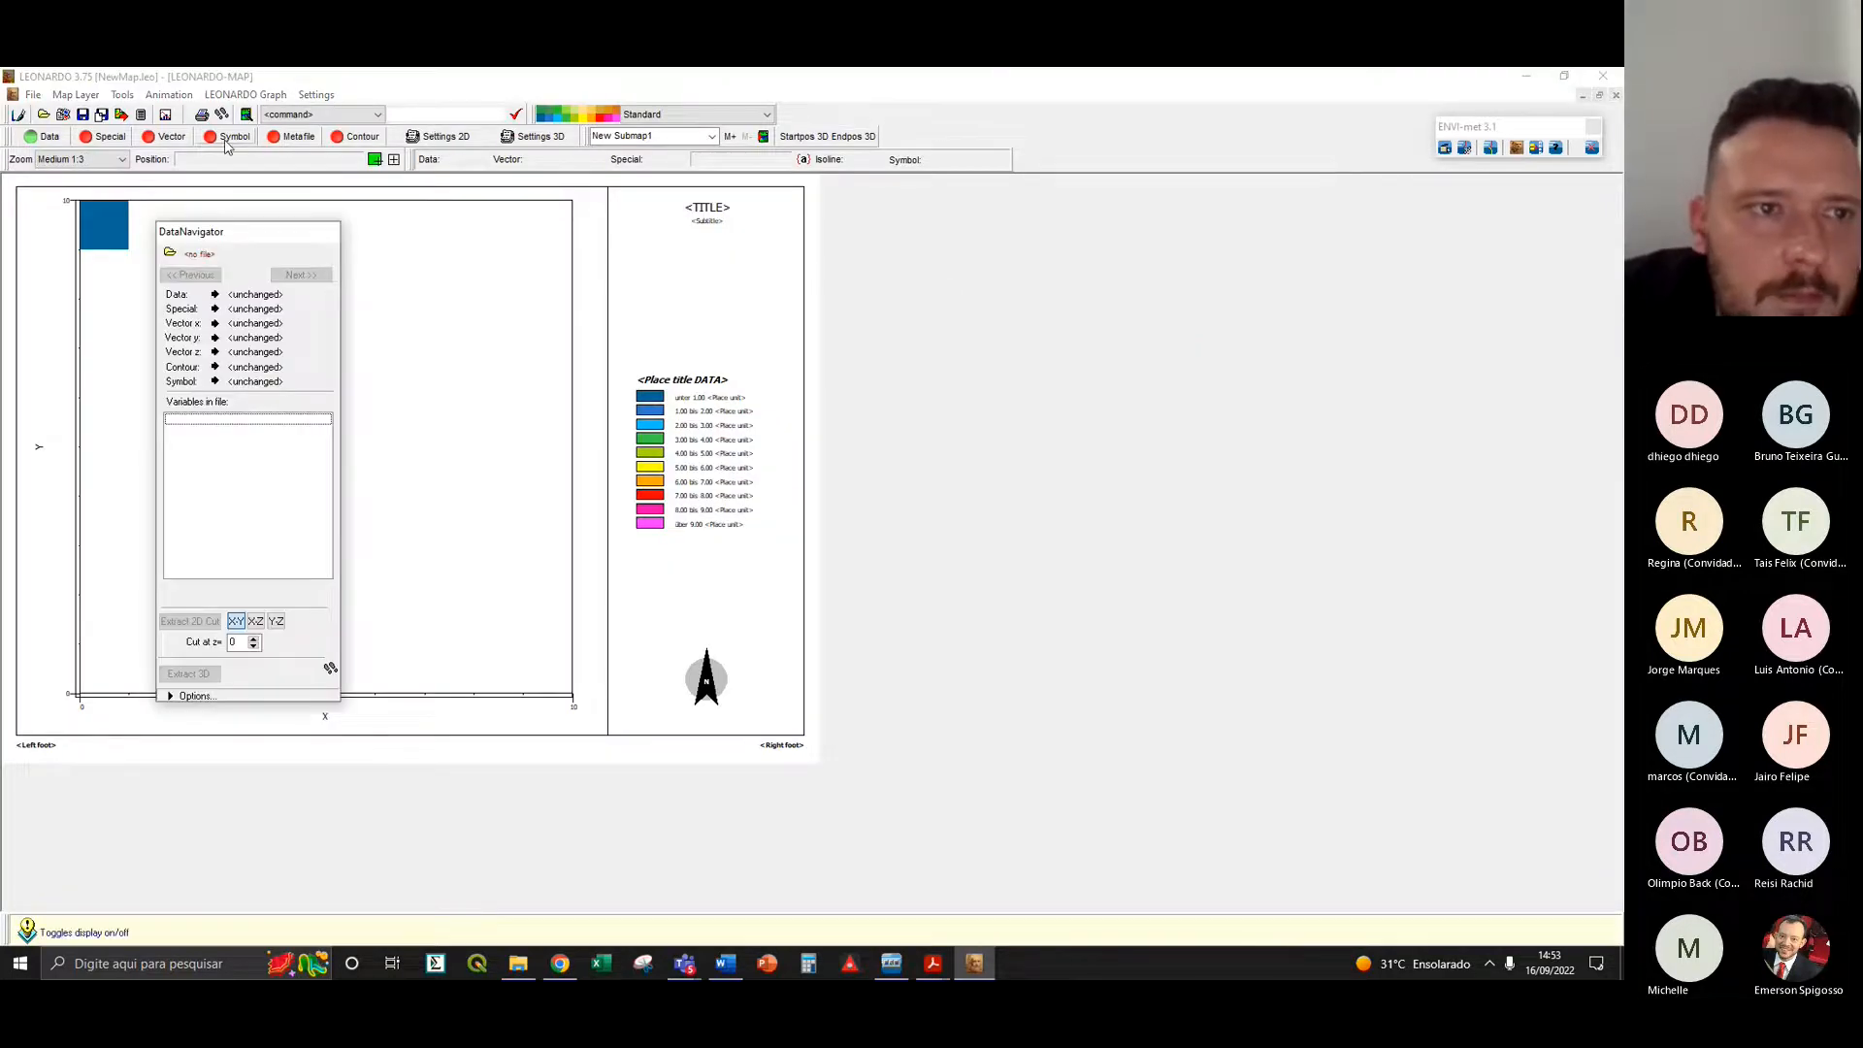
{"action": "left_click_drag", "start_coordinate": [255, 241], "coordinate": [1151, 281]}
- Load the data file teste_AT_04.00.00 12.09.2021.EDI from the ENVImet31 output\atmosphere folder
{"action": "left_click", "coordinate": [1067, 291]}
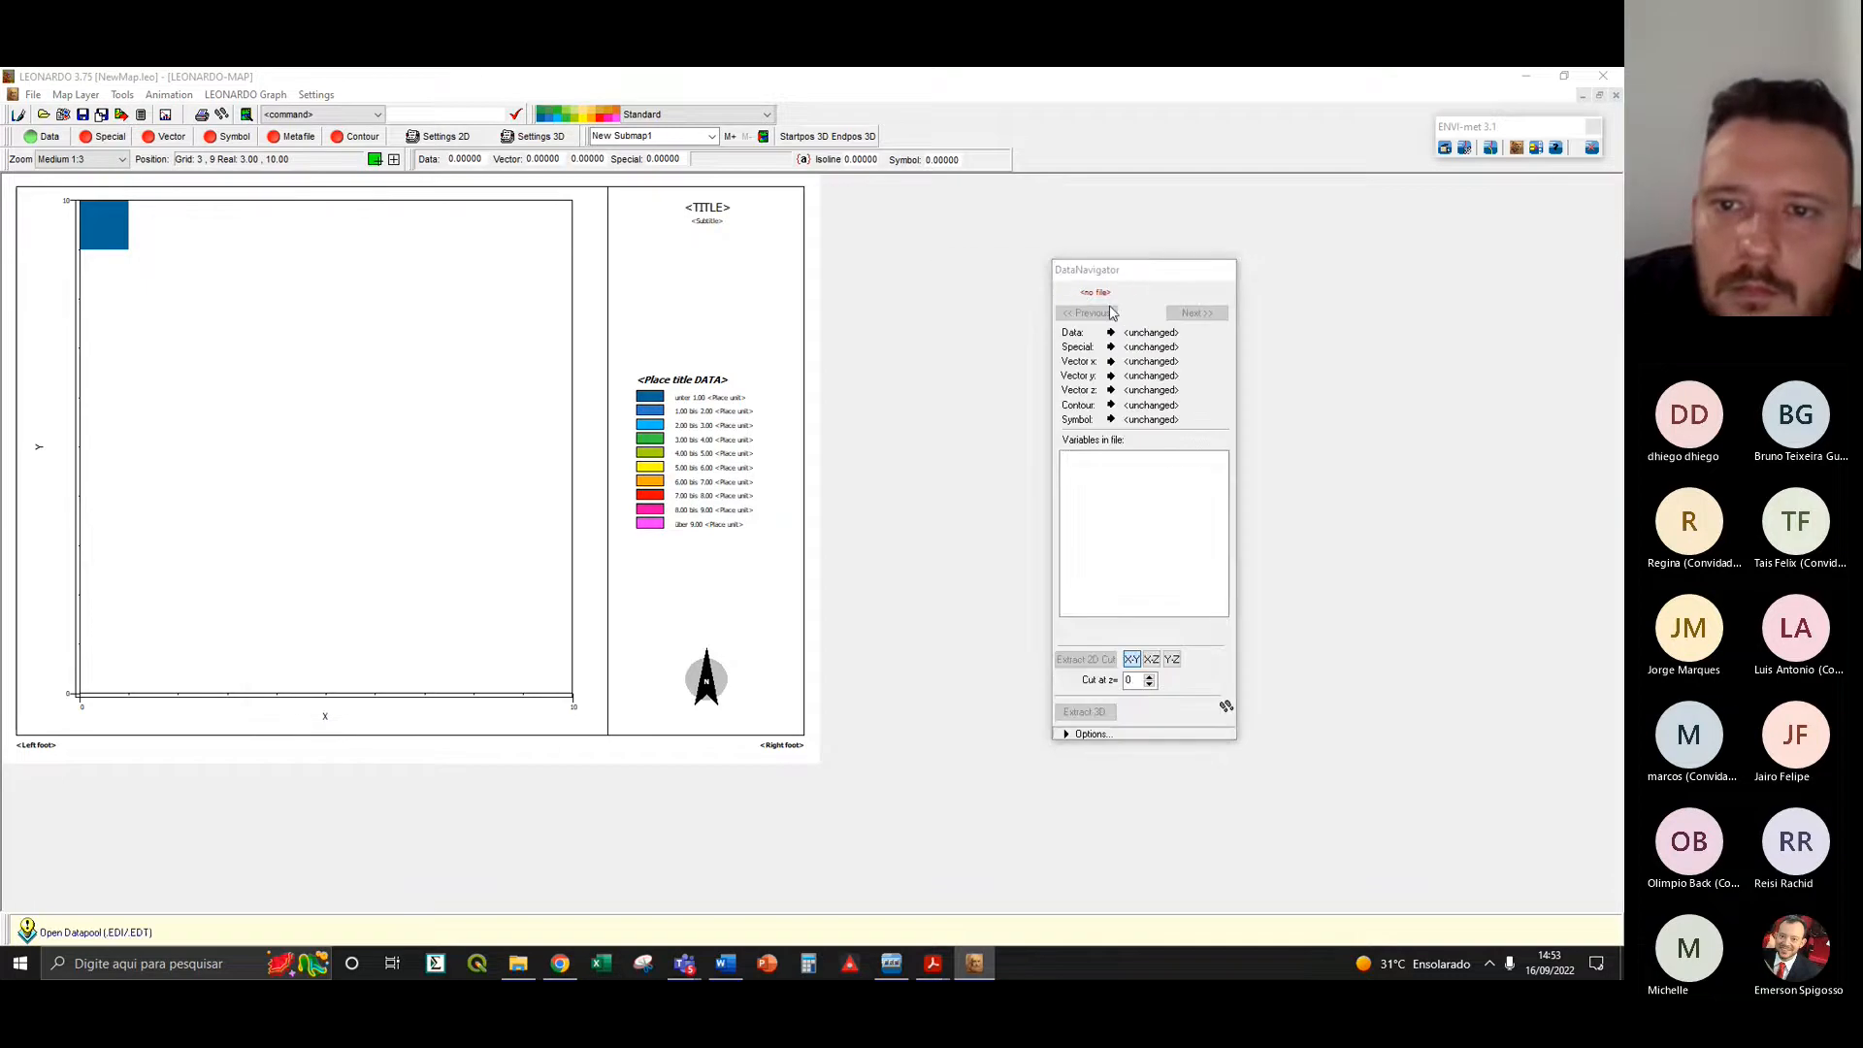
{"action": "left_click", "coordinate": [412, 275]}
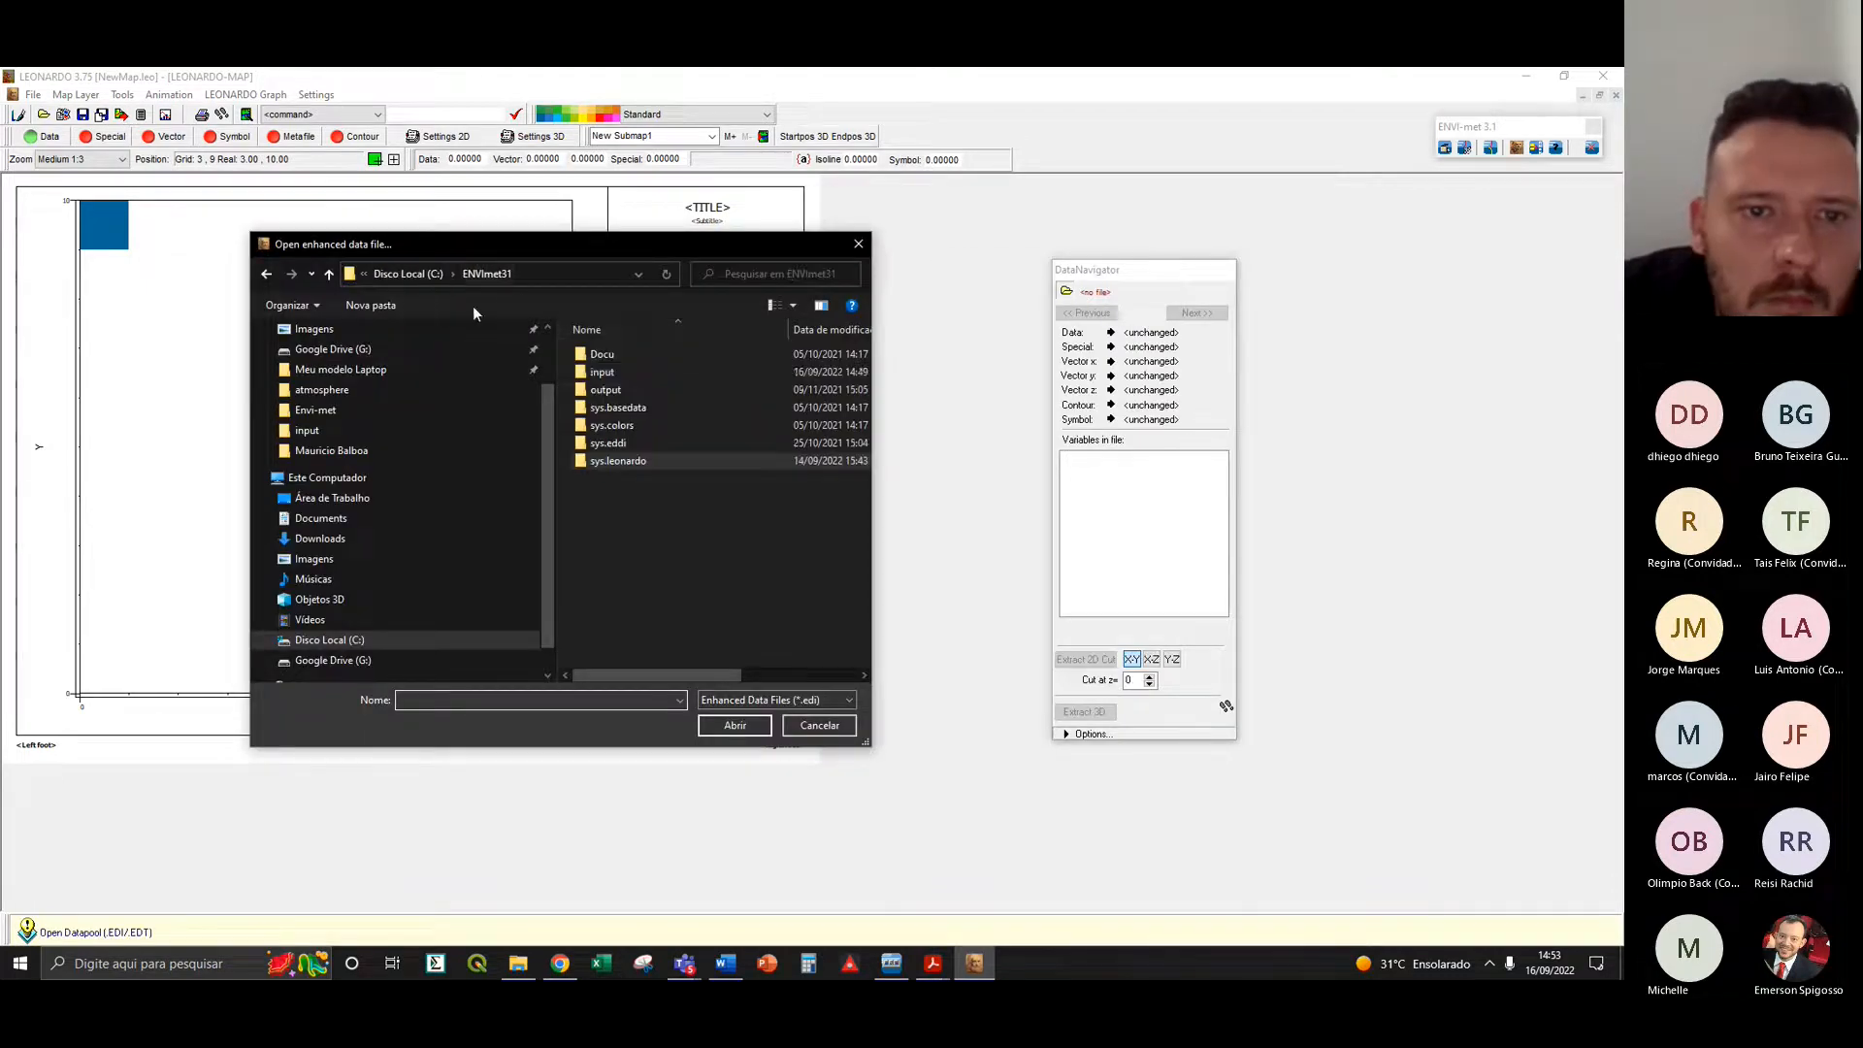
{"action": "double_click", "coordinate": [619, 392]}
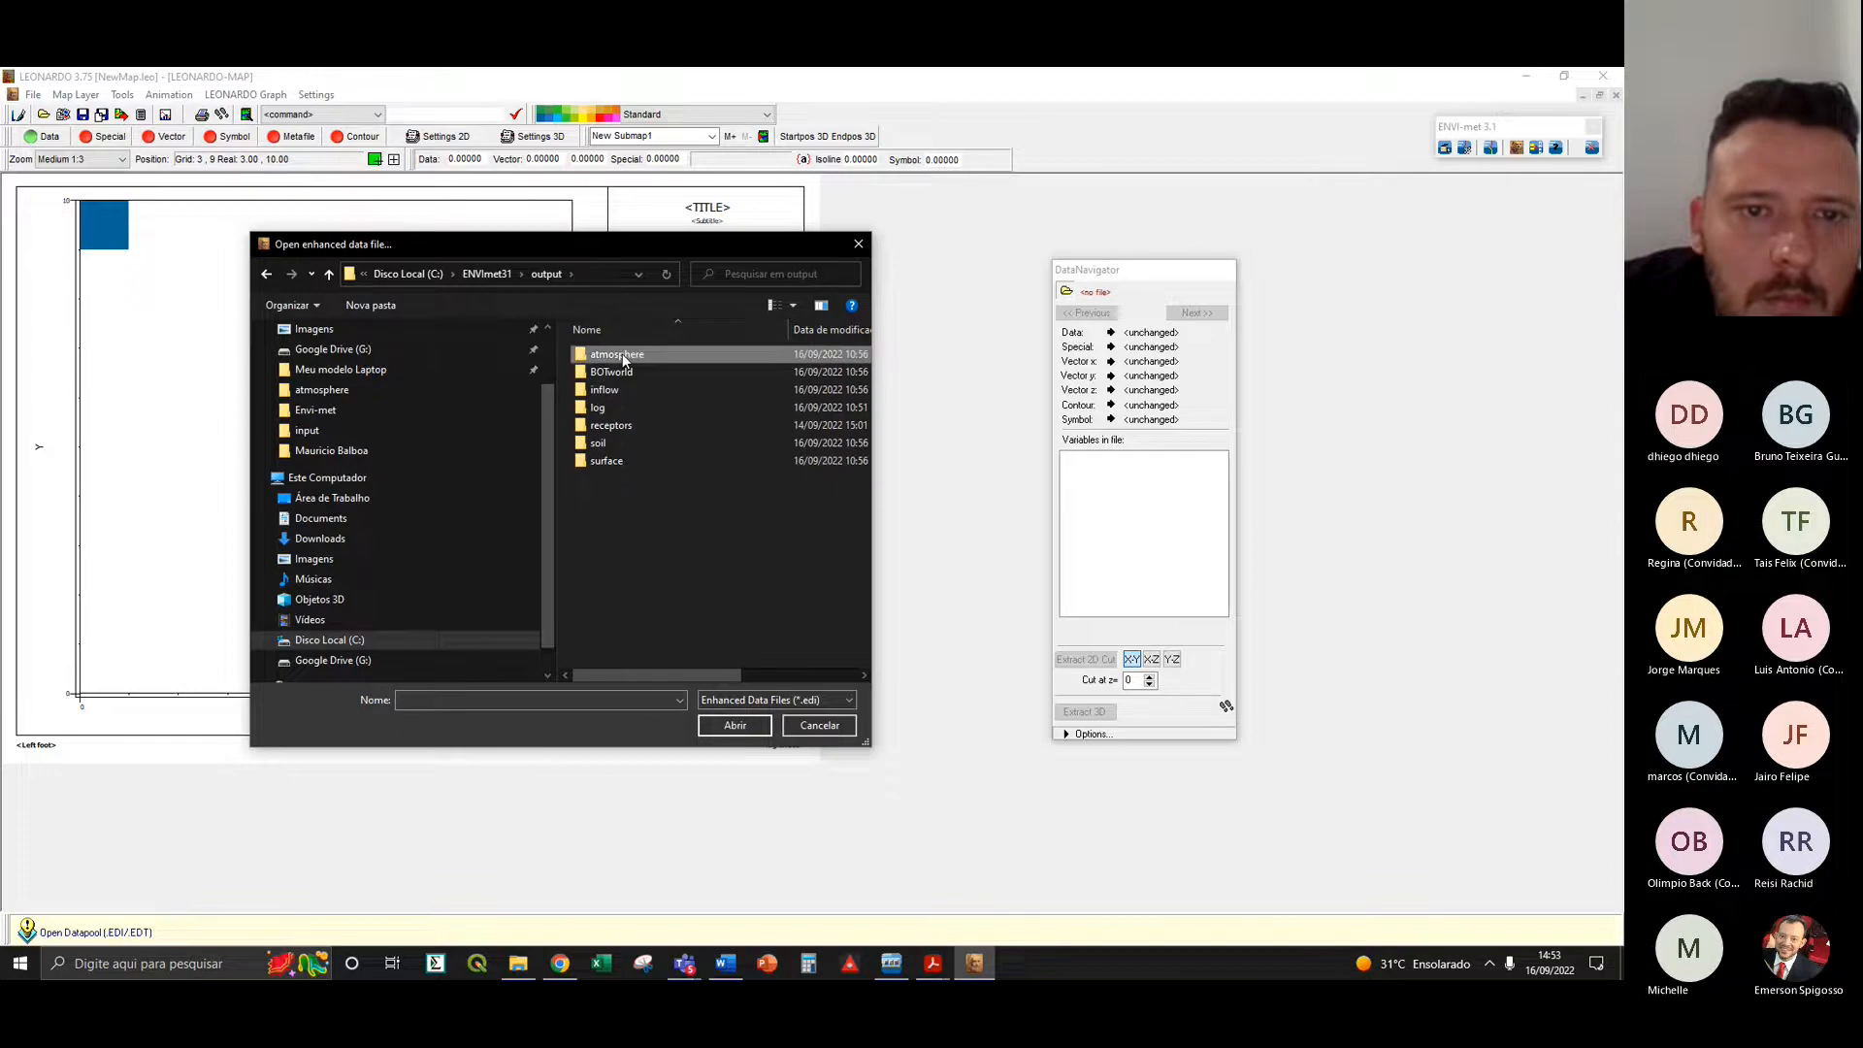
{"action": "double_click", "coordinate": [617, 355]}
{"action": "left_click", "coordinate": [706, 373]}
{"action": "double_click", "coordinate": [705, 373]}
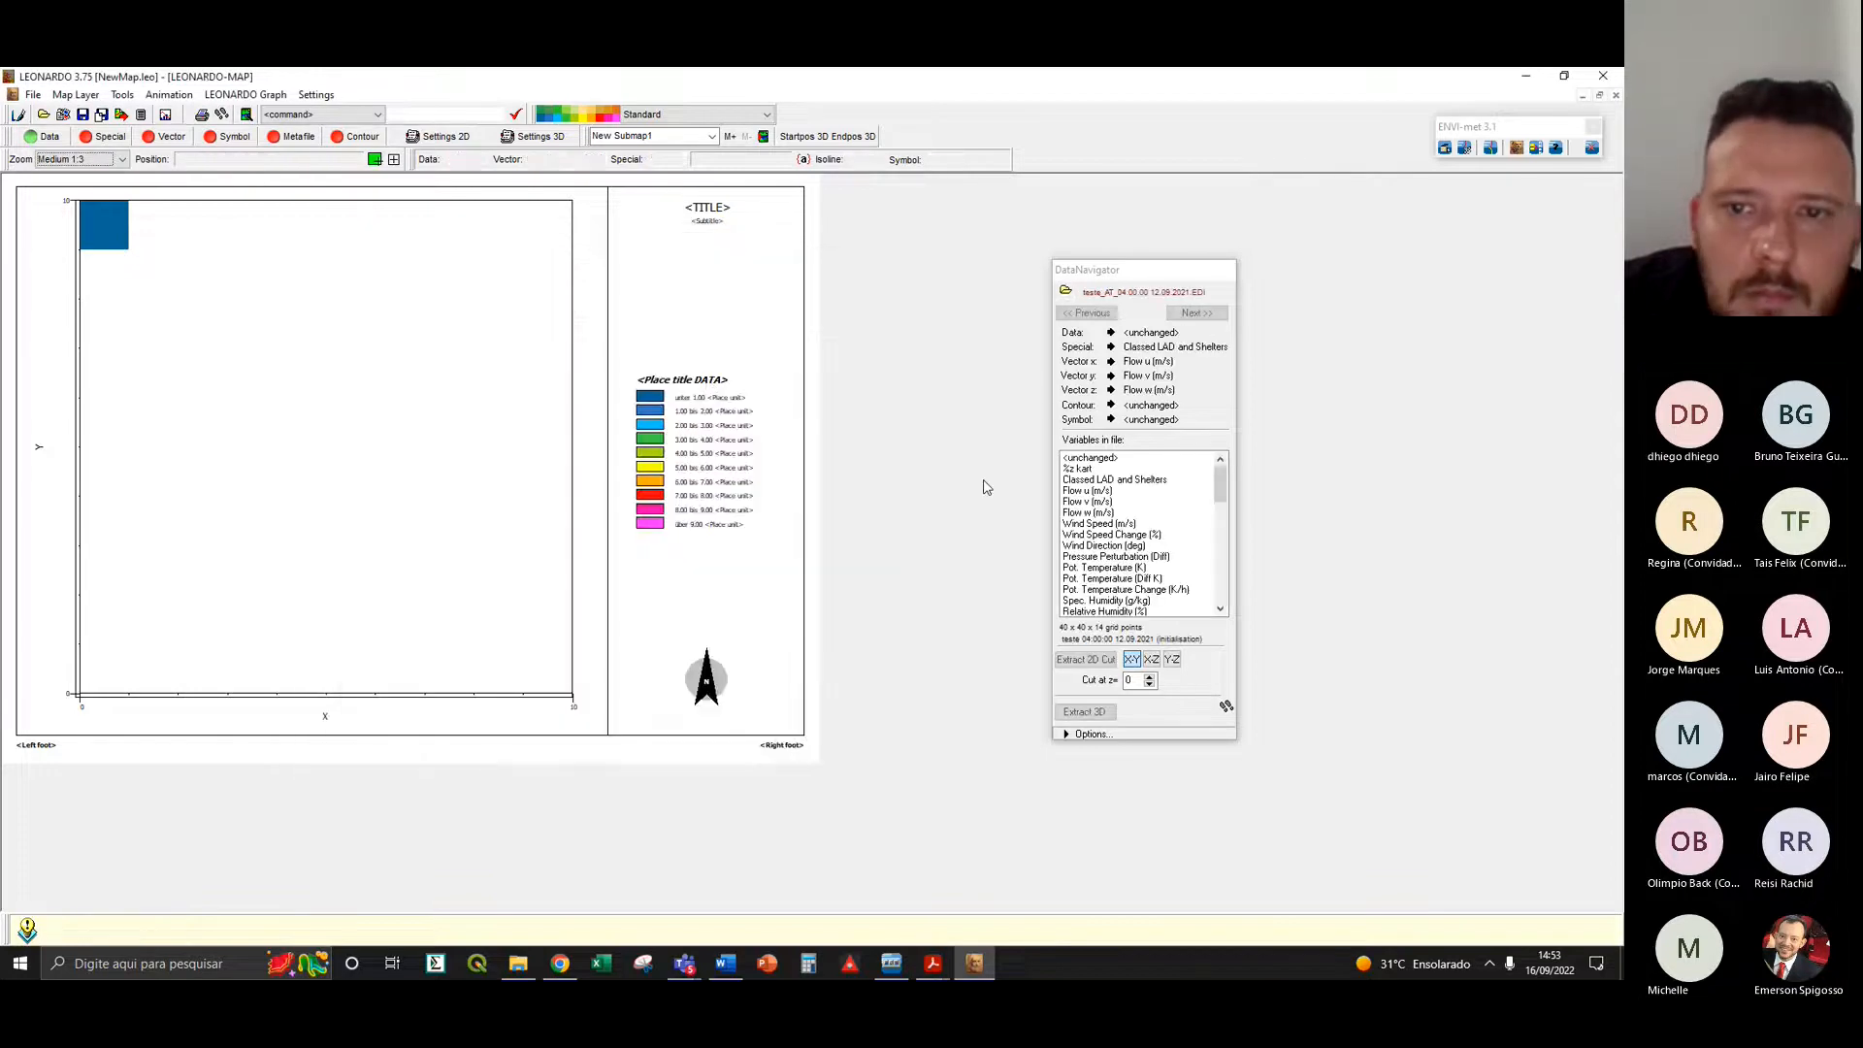
- Assign PMV Value to the Data layer and extract an X-Y 2D cut at z = 6 (2.00 meter)
{"action": "left_click_drag", "start_coordinate": [1220, 510], "coordinate": [1219, 569]}
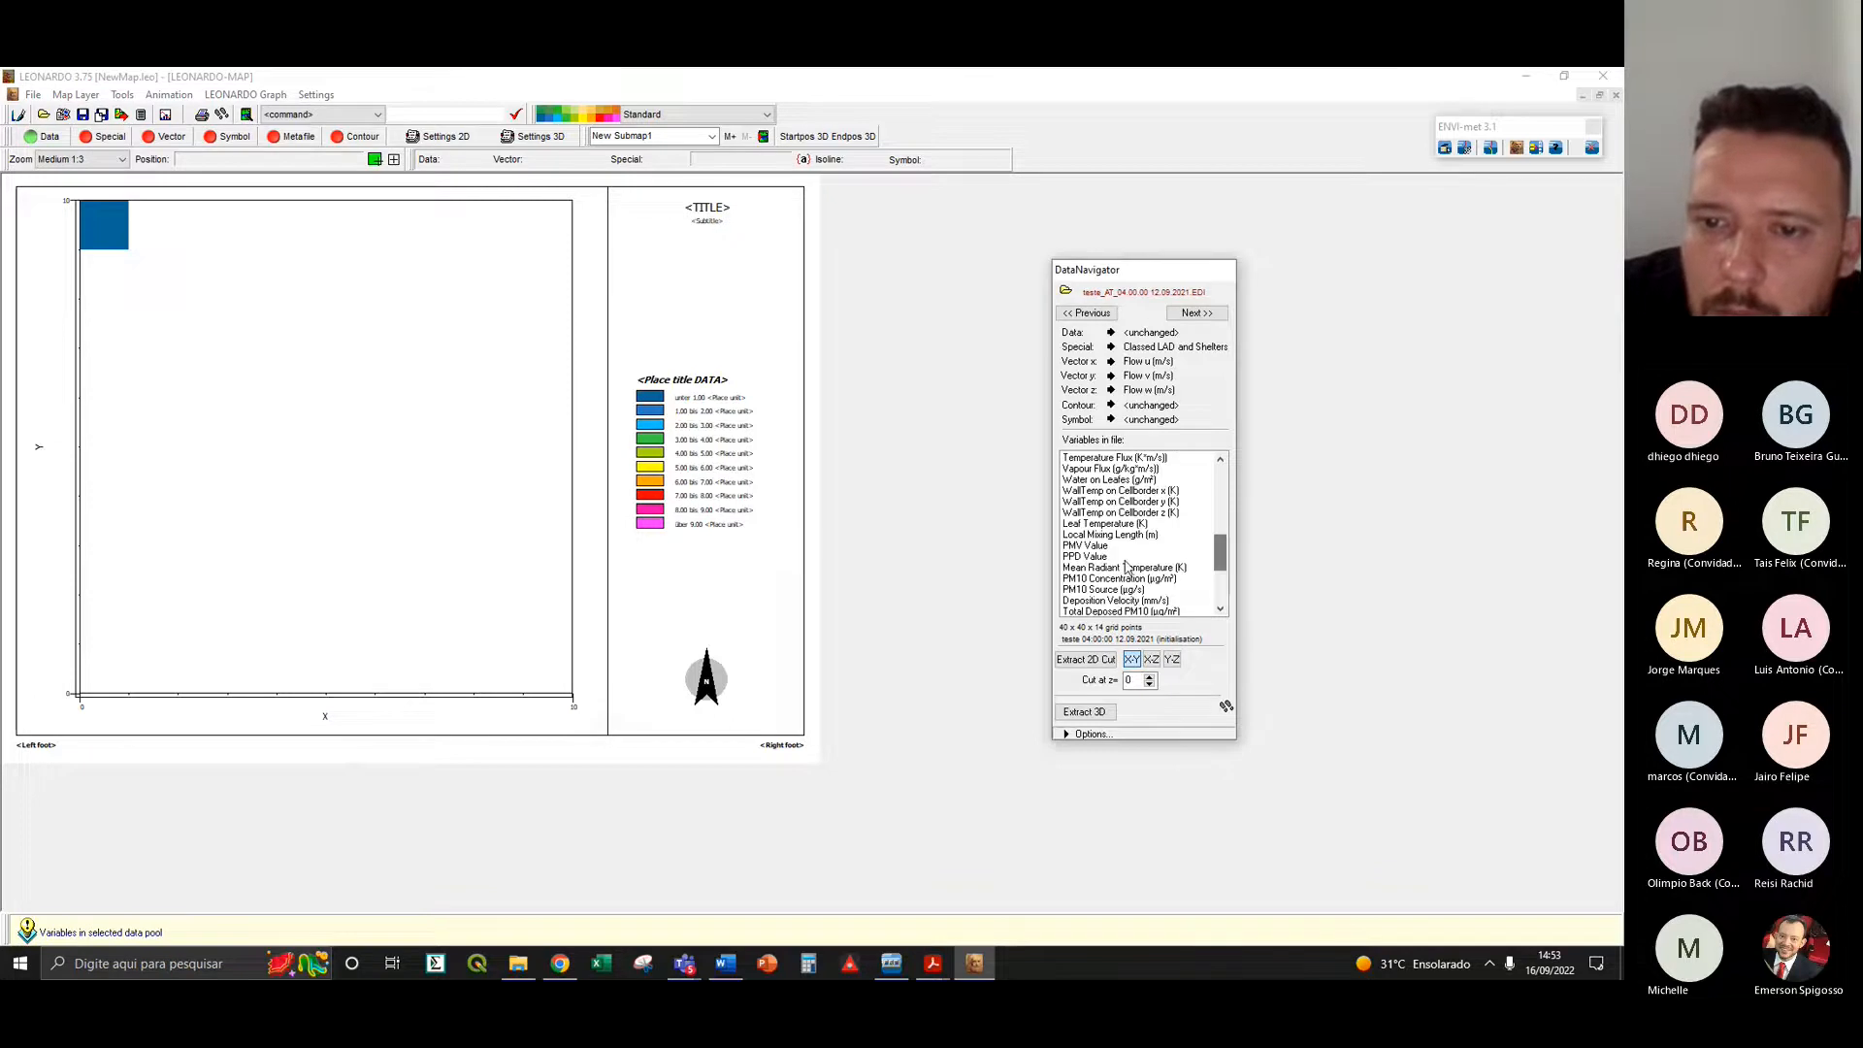
{"action": "left_click", "coordinate": [1087, 545]}
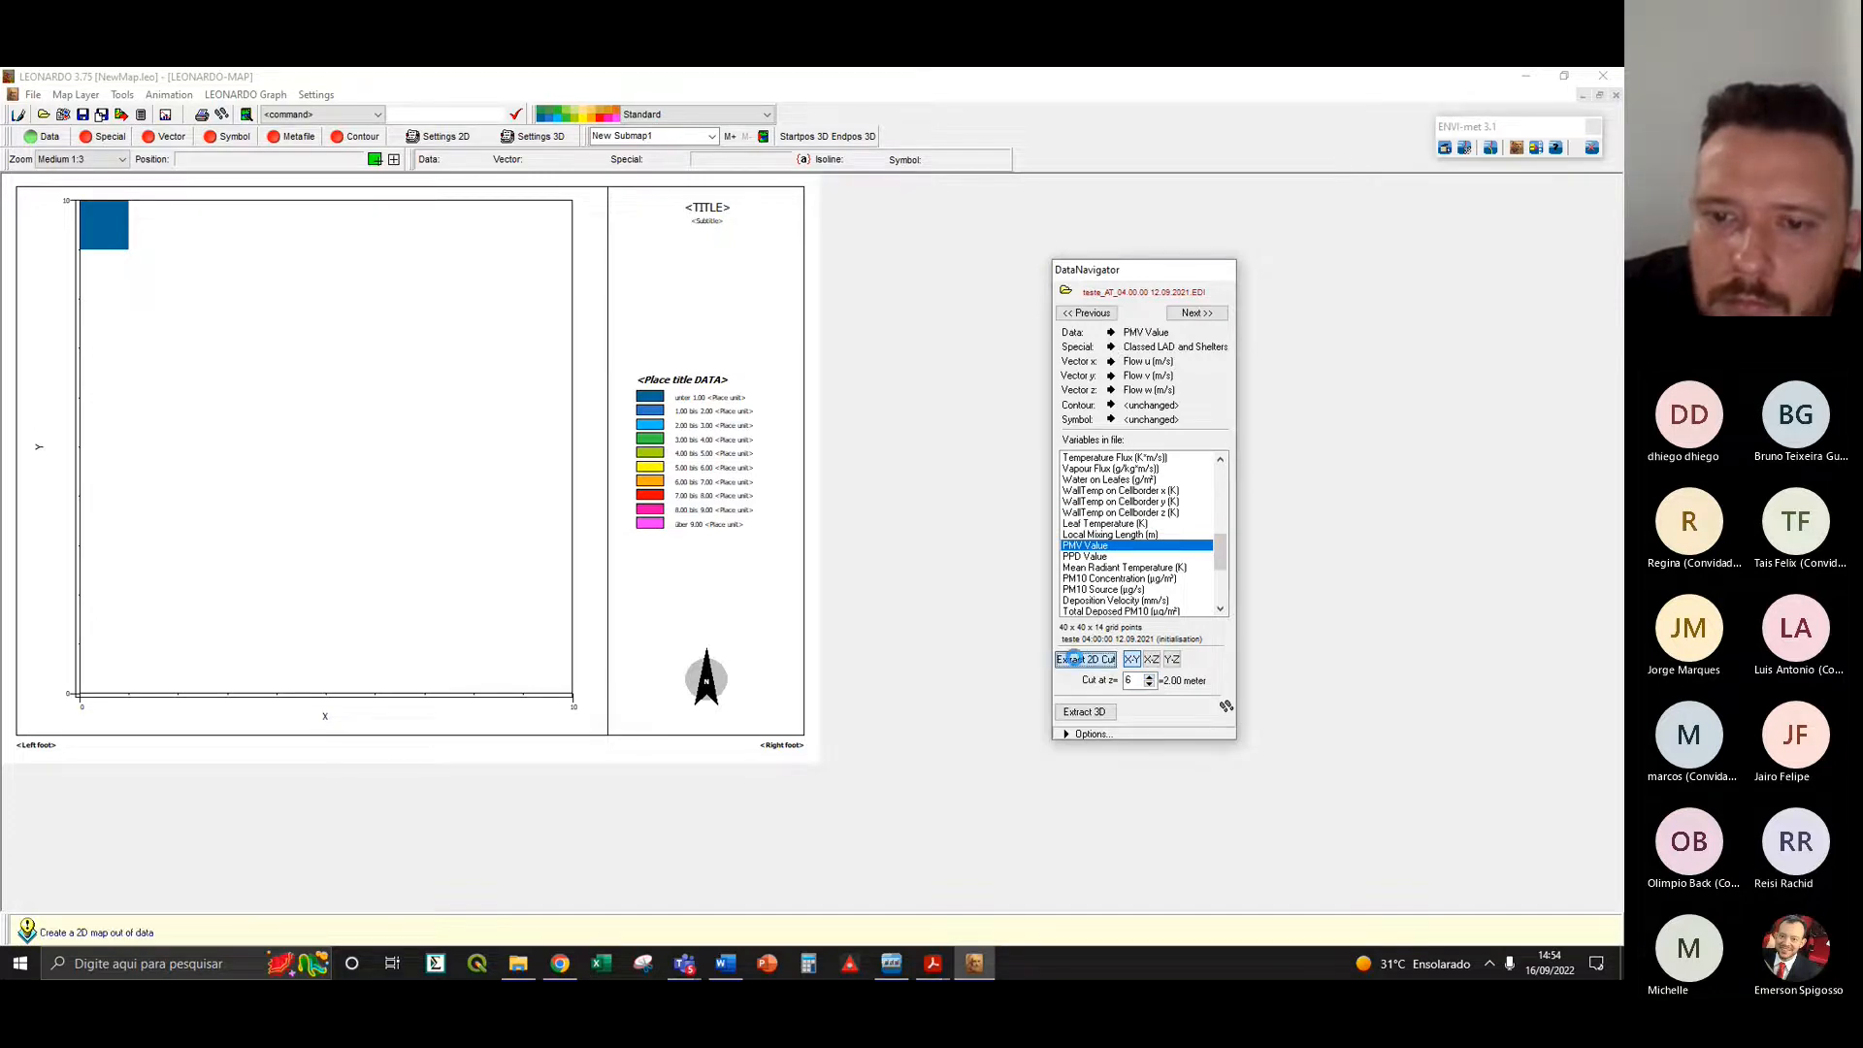
{"action": "left_click", "coordinate": [1073, 658]}
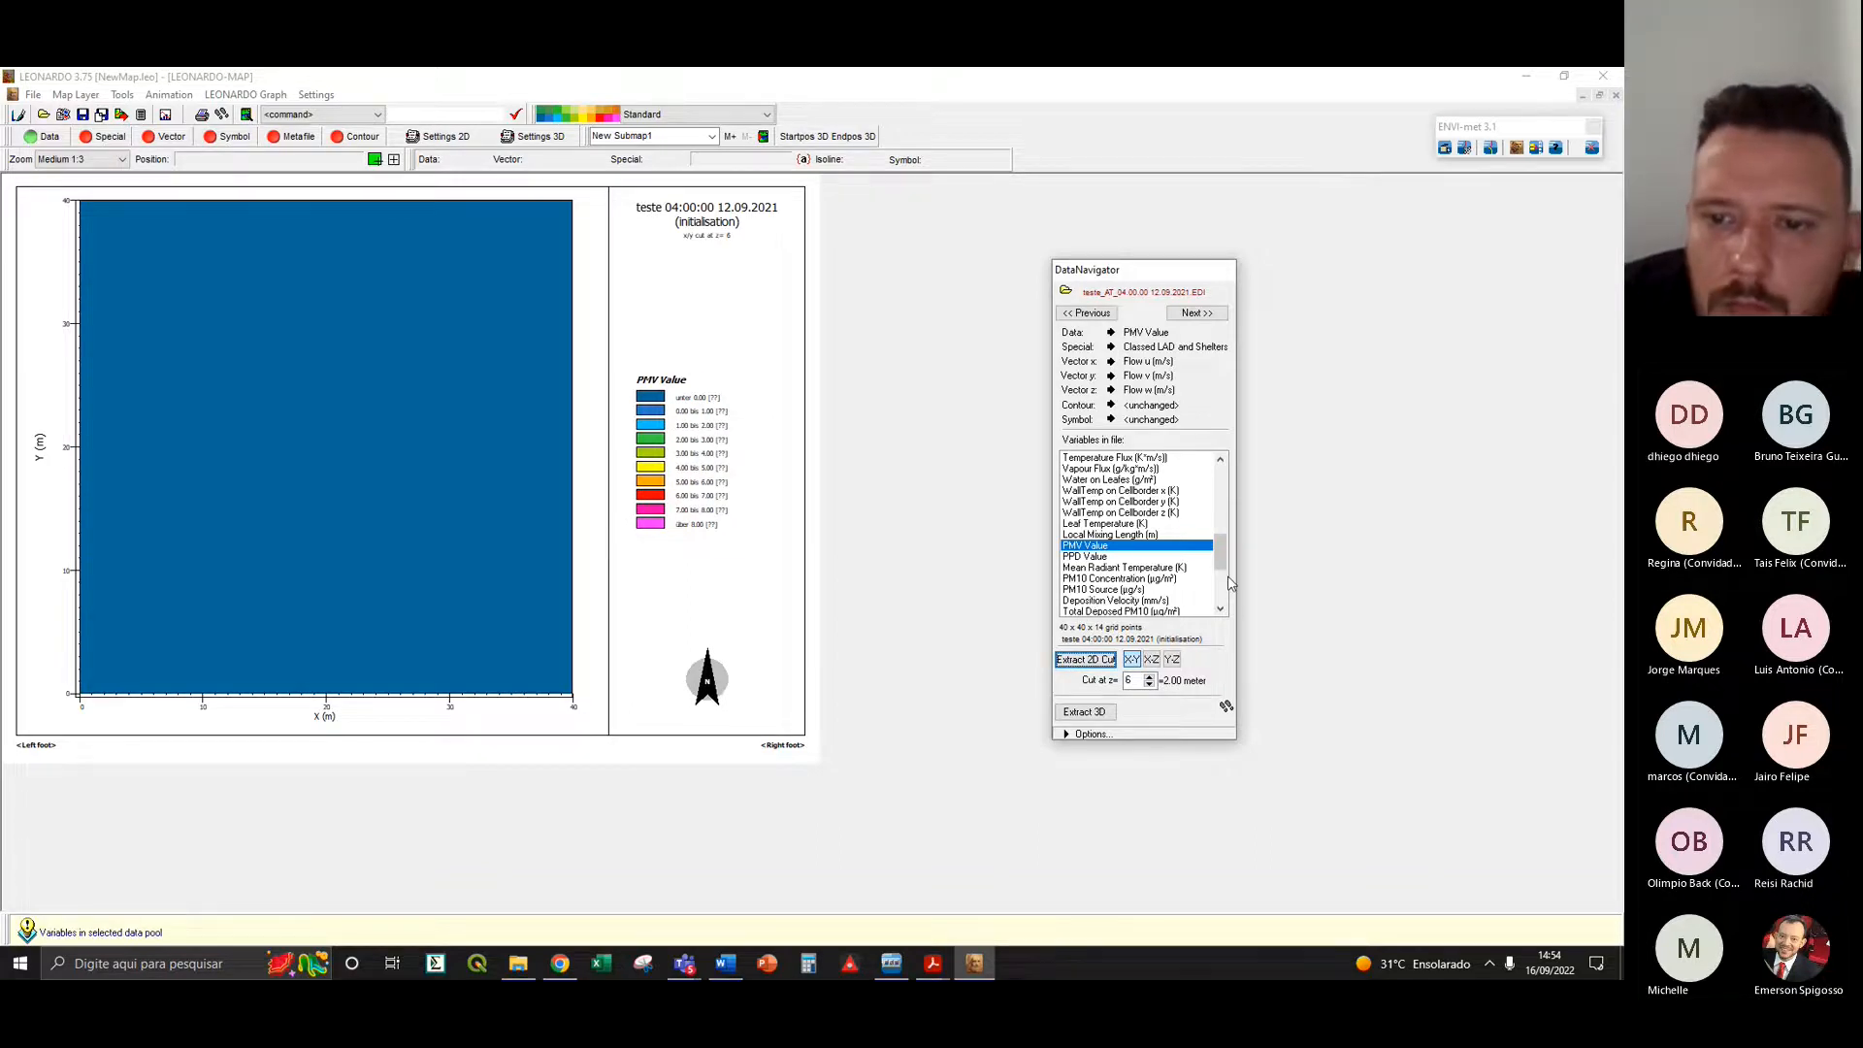
{"action": "left_click_drag", "start_coordinate": [1225, 575], "coordinate": [1229, 553]}
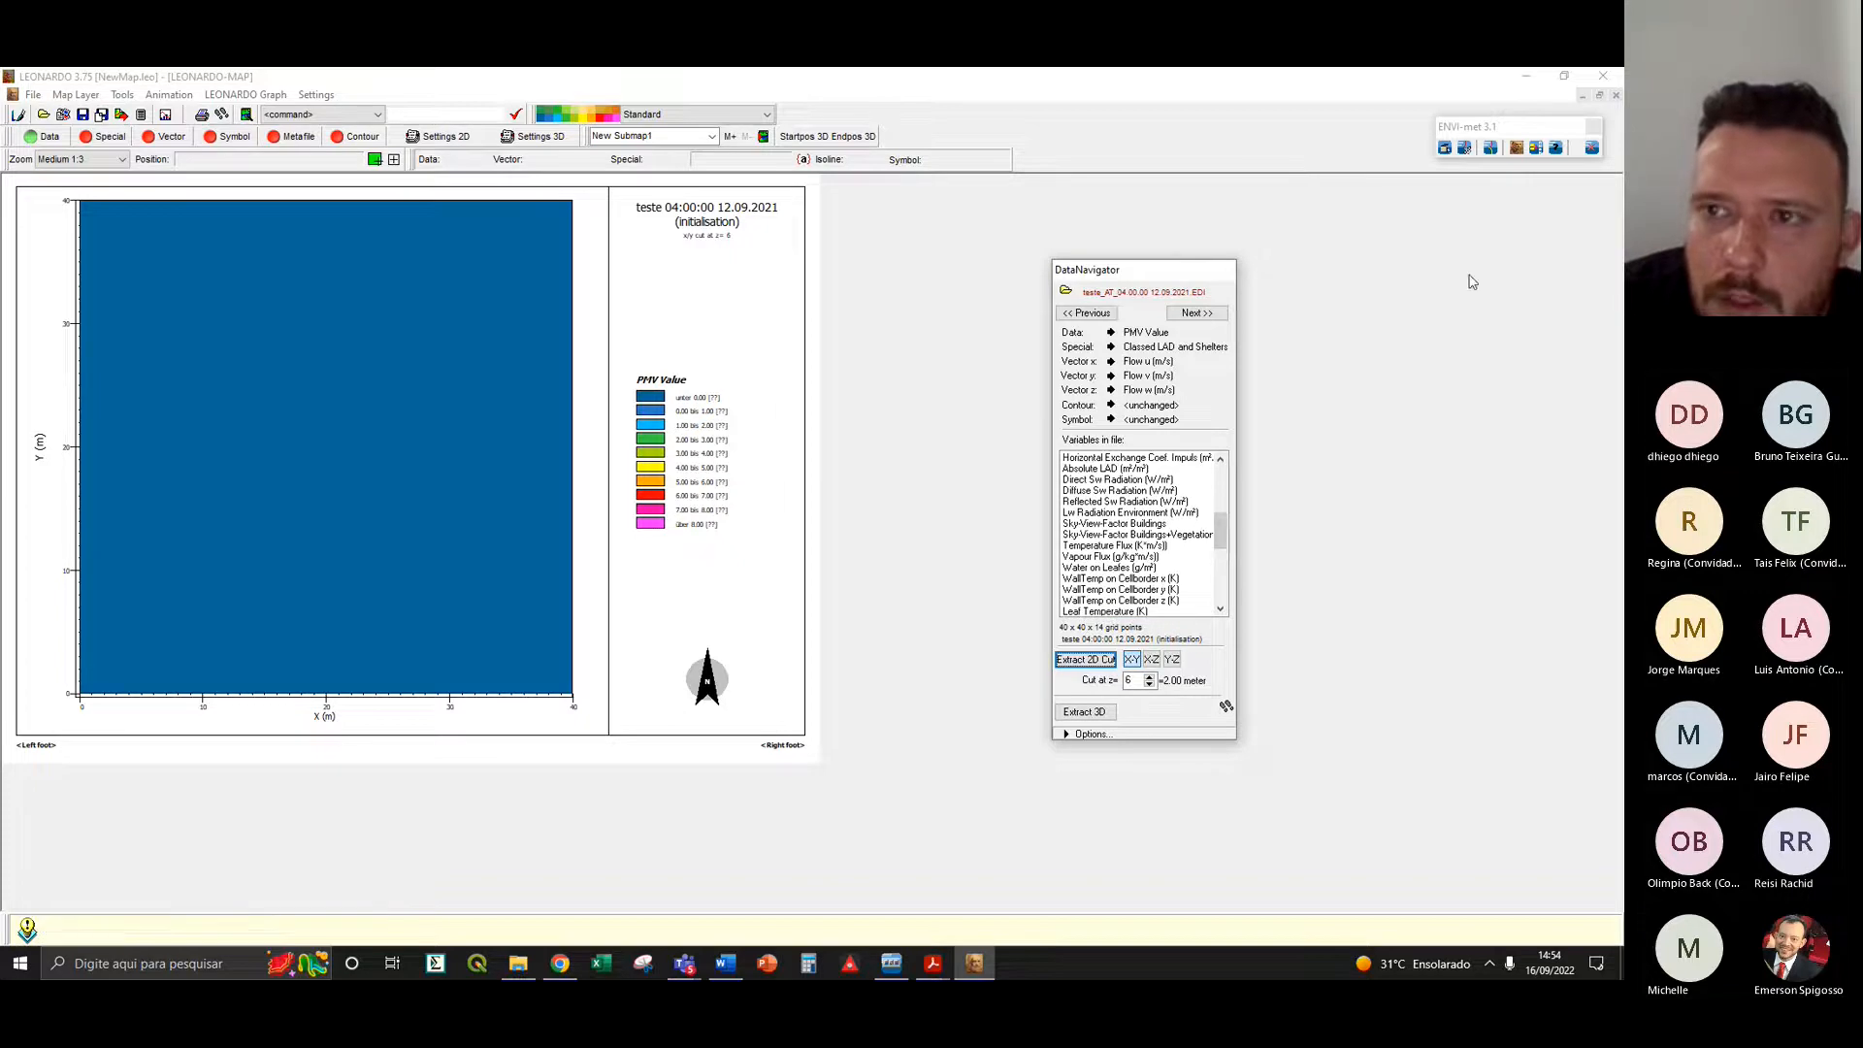
- Close LEONARDO and start it again from the ENVI-met 3.1 launcher
{"action": "left_click", "coordinate": [1616, 95]}
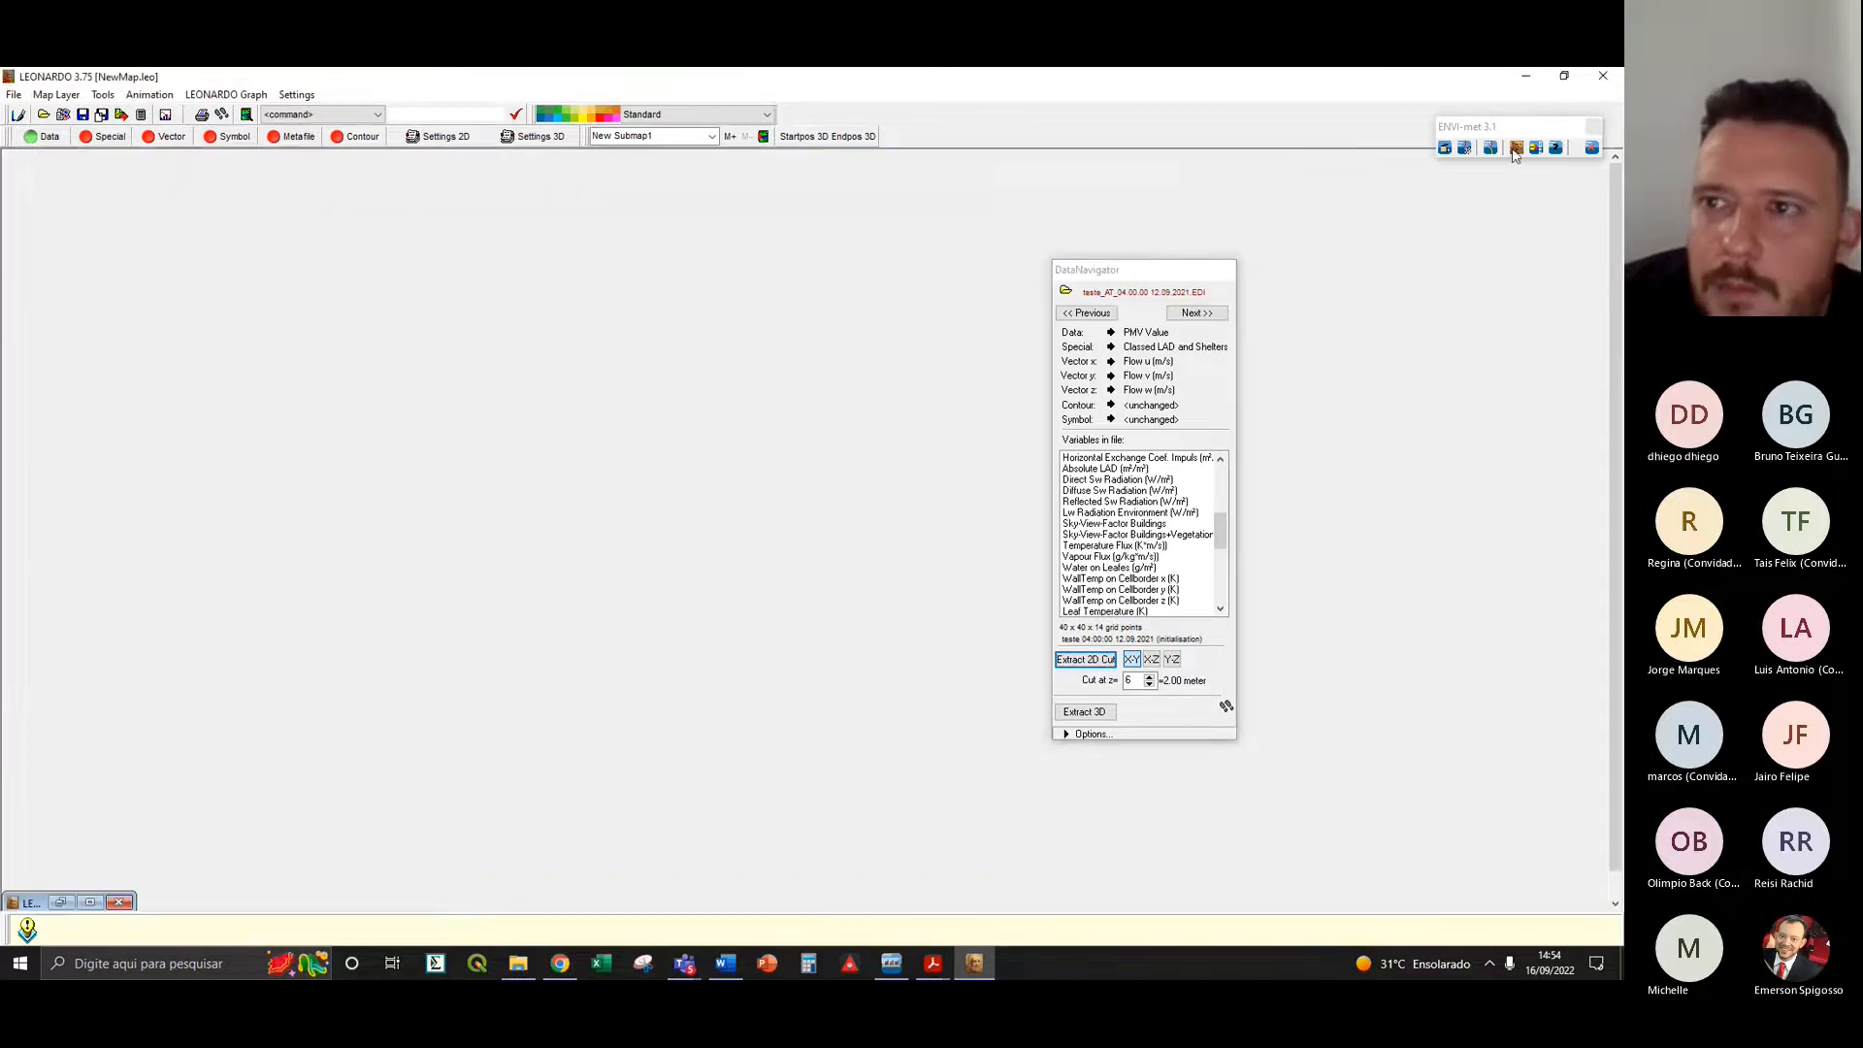
{"action": "left_click", "coordinate": [1600, 76]}
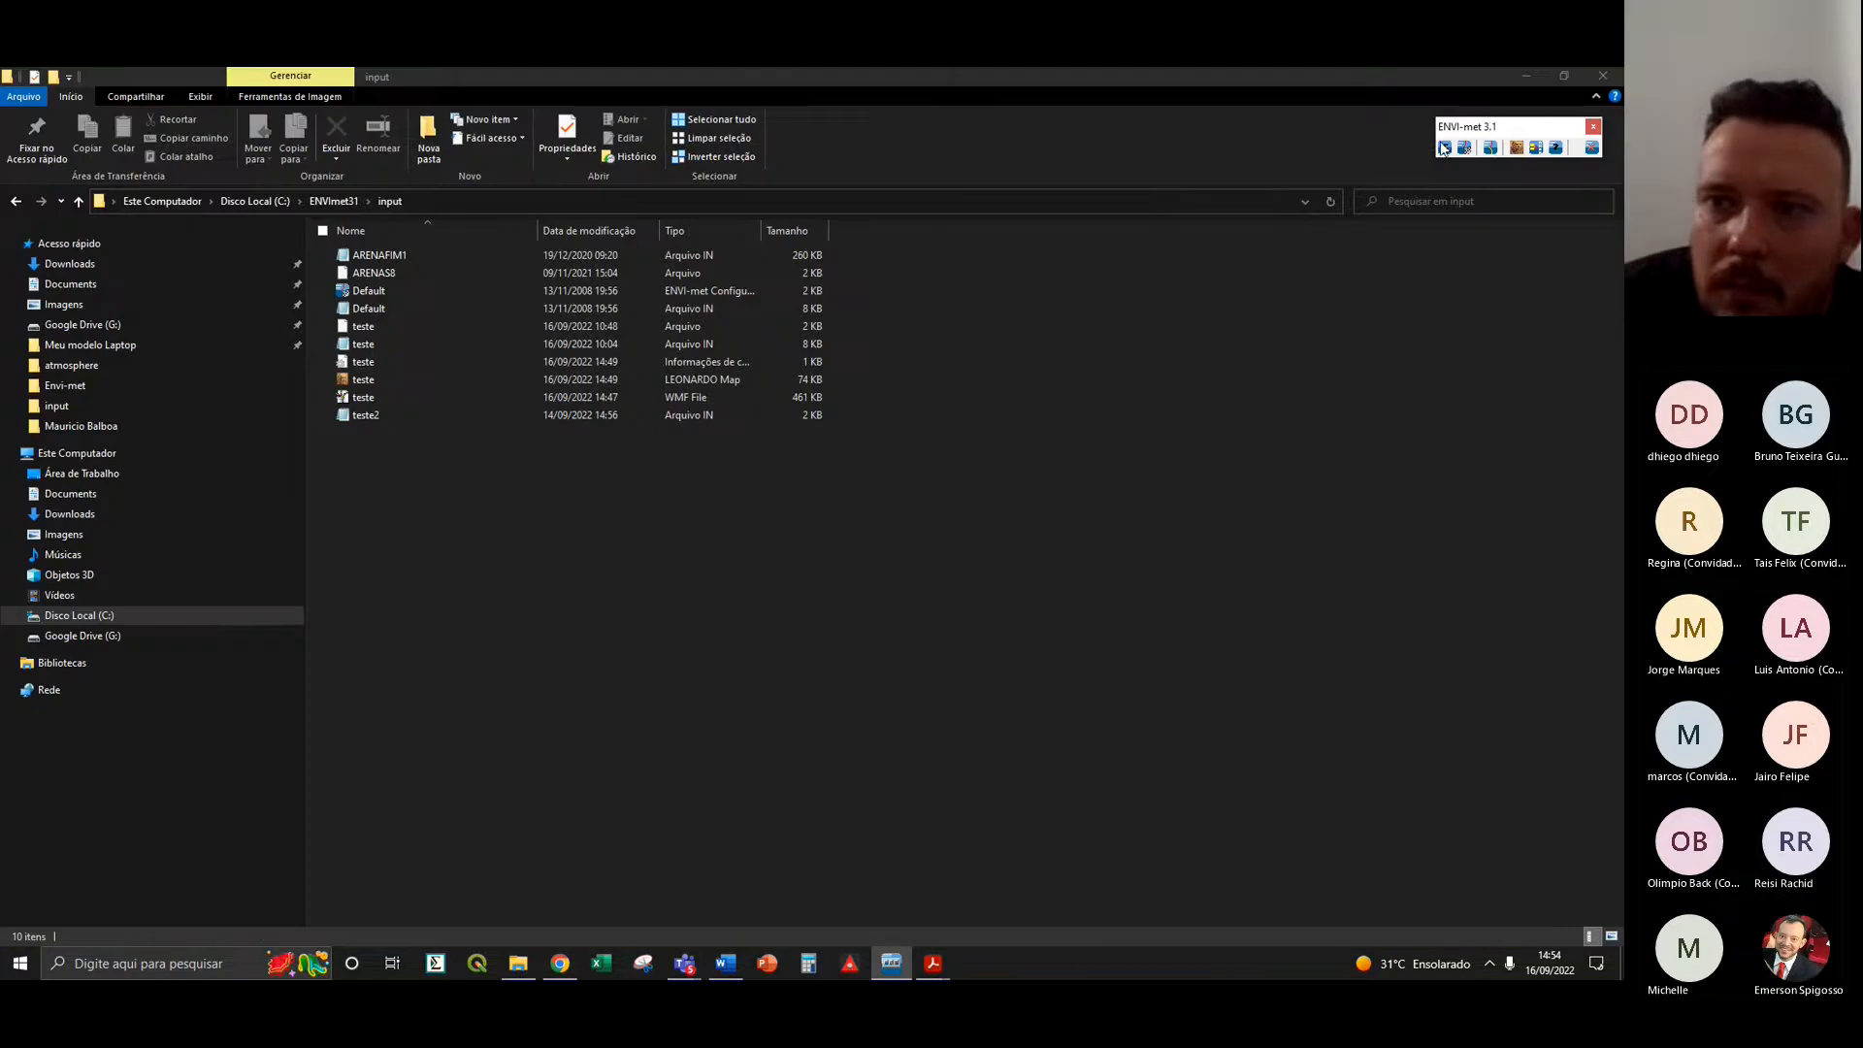
{"action": "left_click", "coordinate": [1519, 148]}
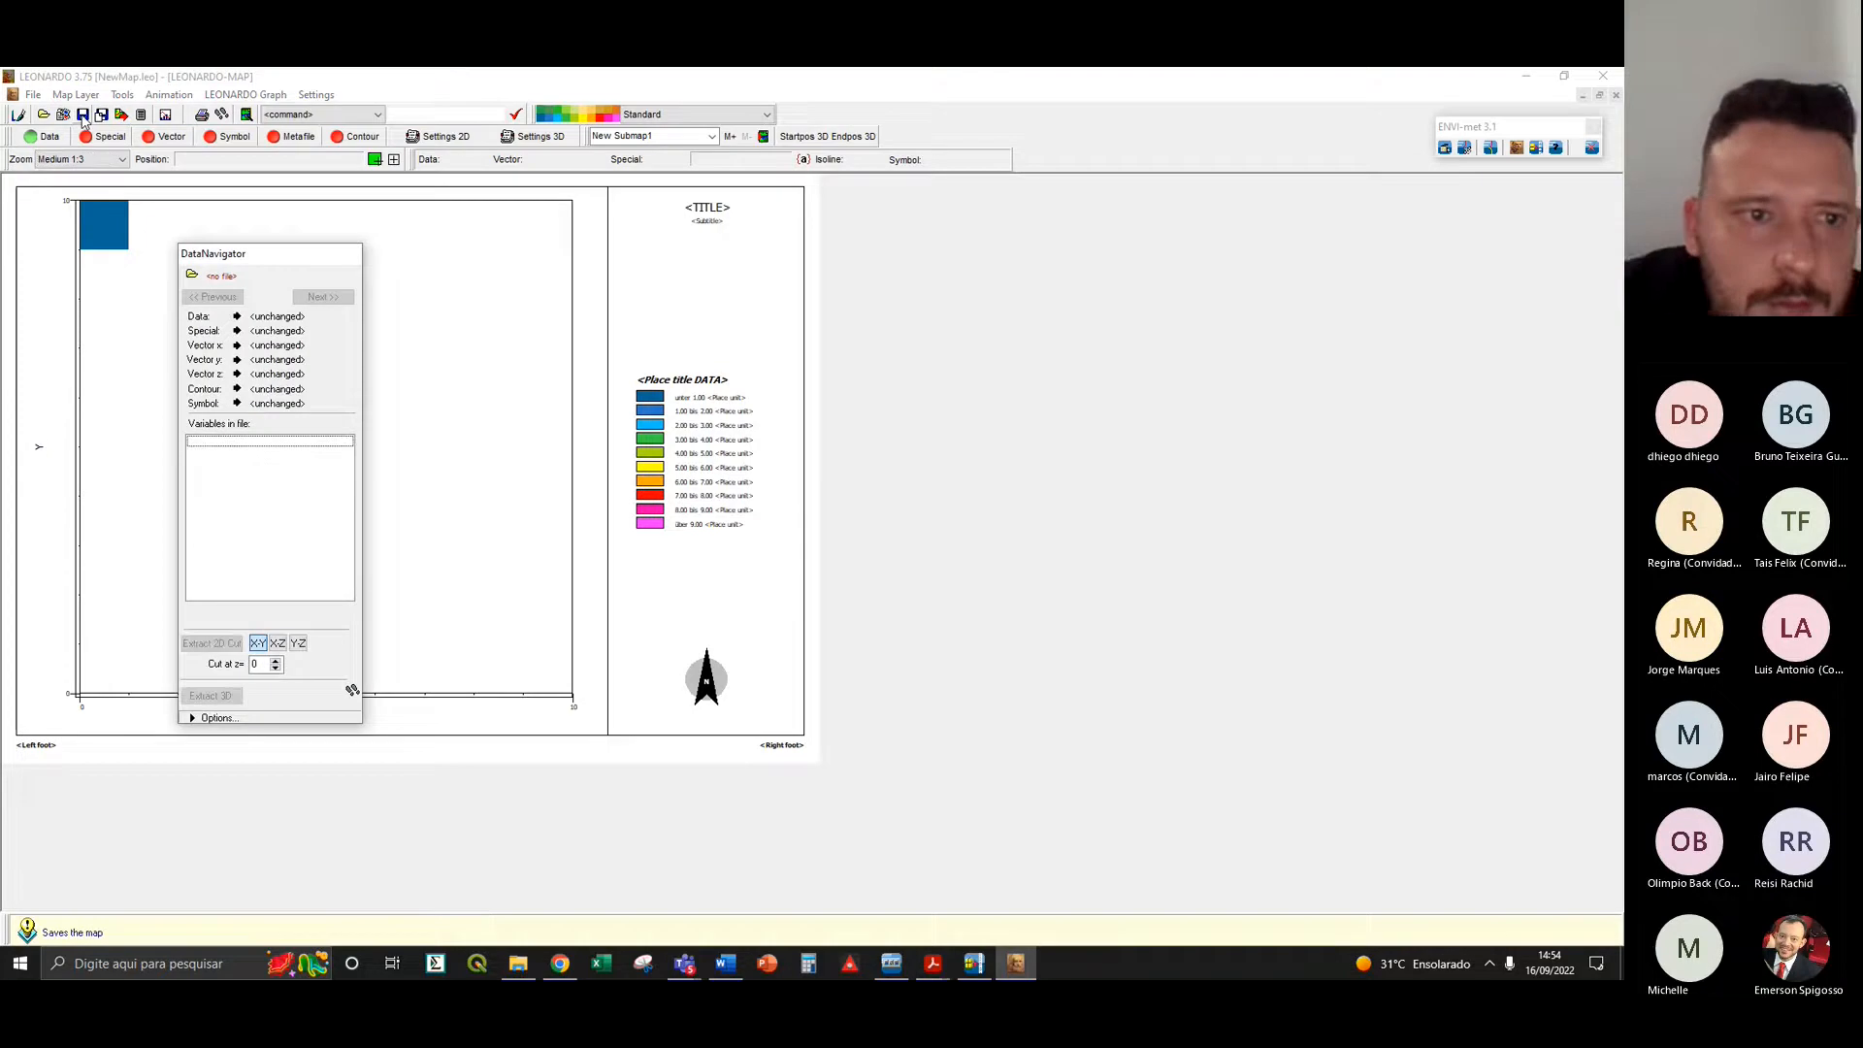
- Load the data file teste_AT_20.00.00 14.09.2022.EDI from the ENVImet31 output\atmosphere folder into the DataNavigator
{"action": "left_click", "coordinate": [192, 275]}
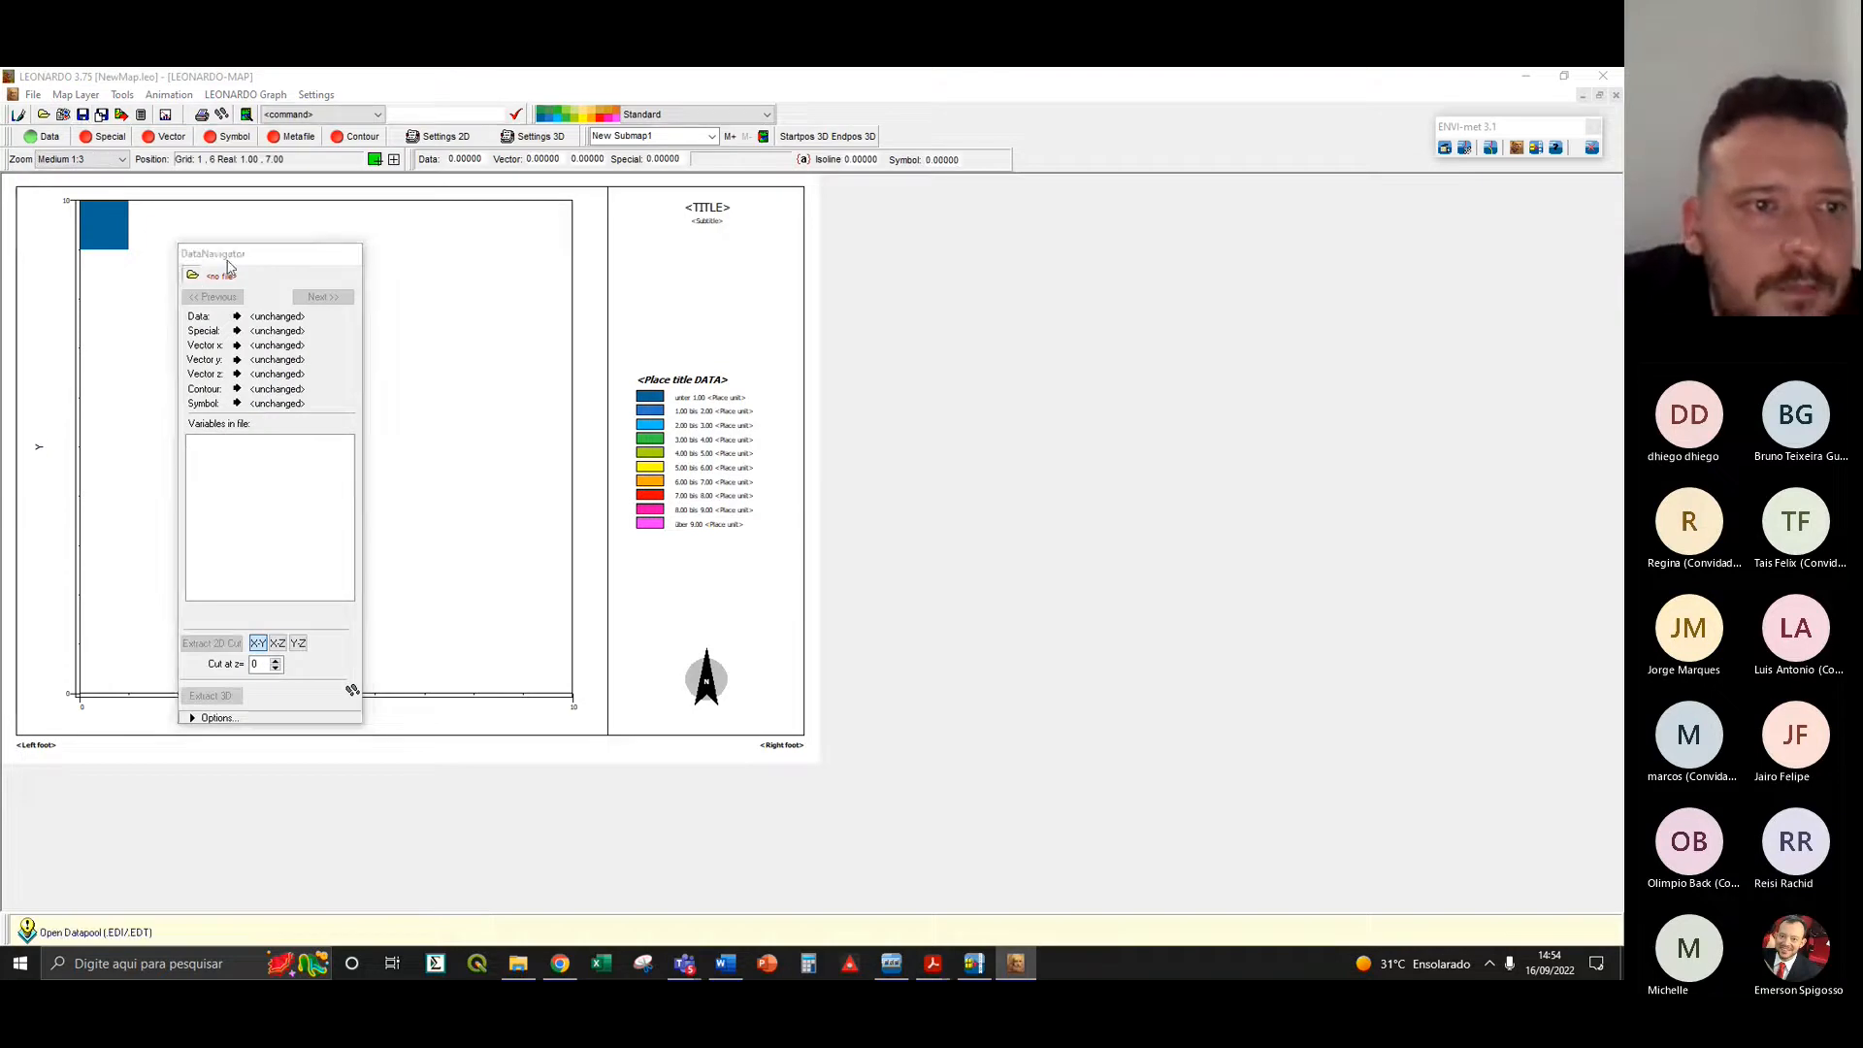
{"action": "left_click", "coordinate": [410, 276]}
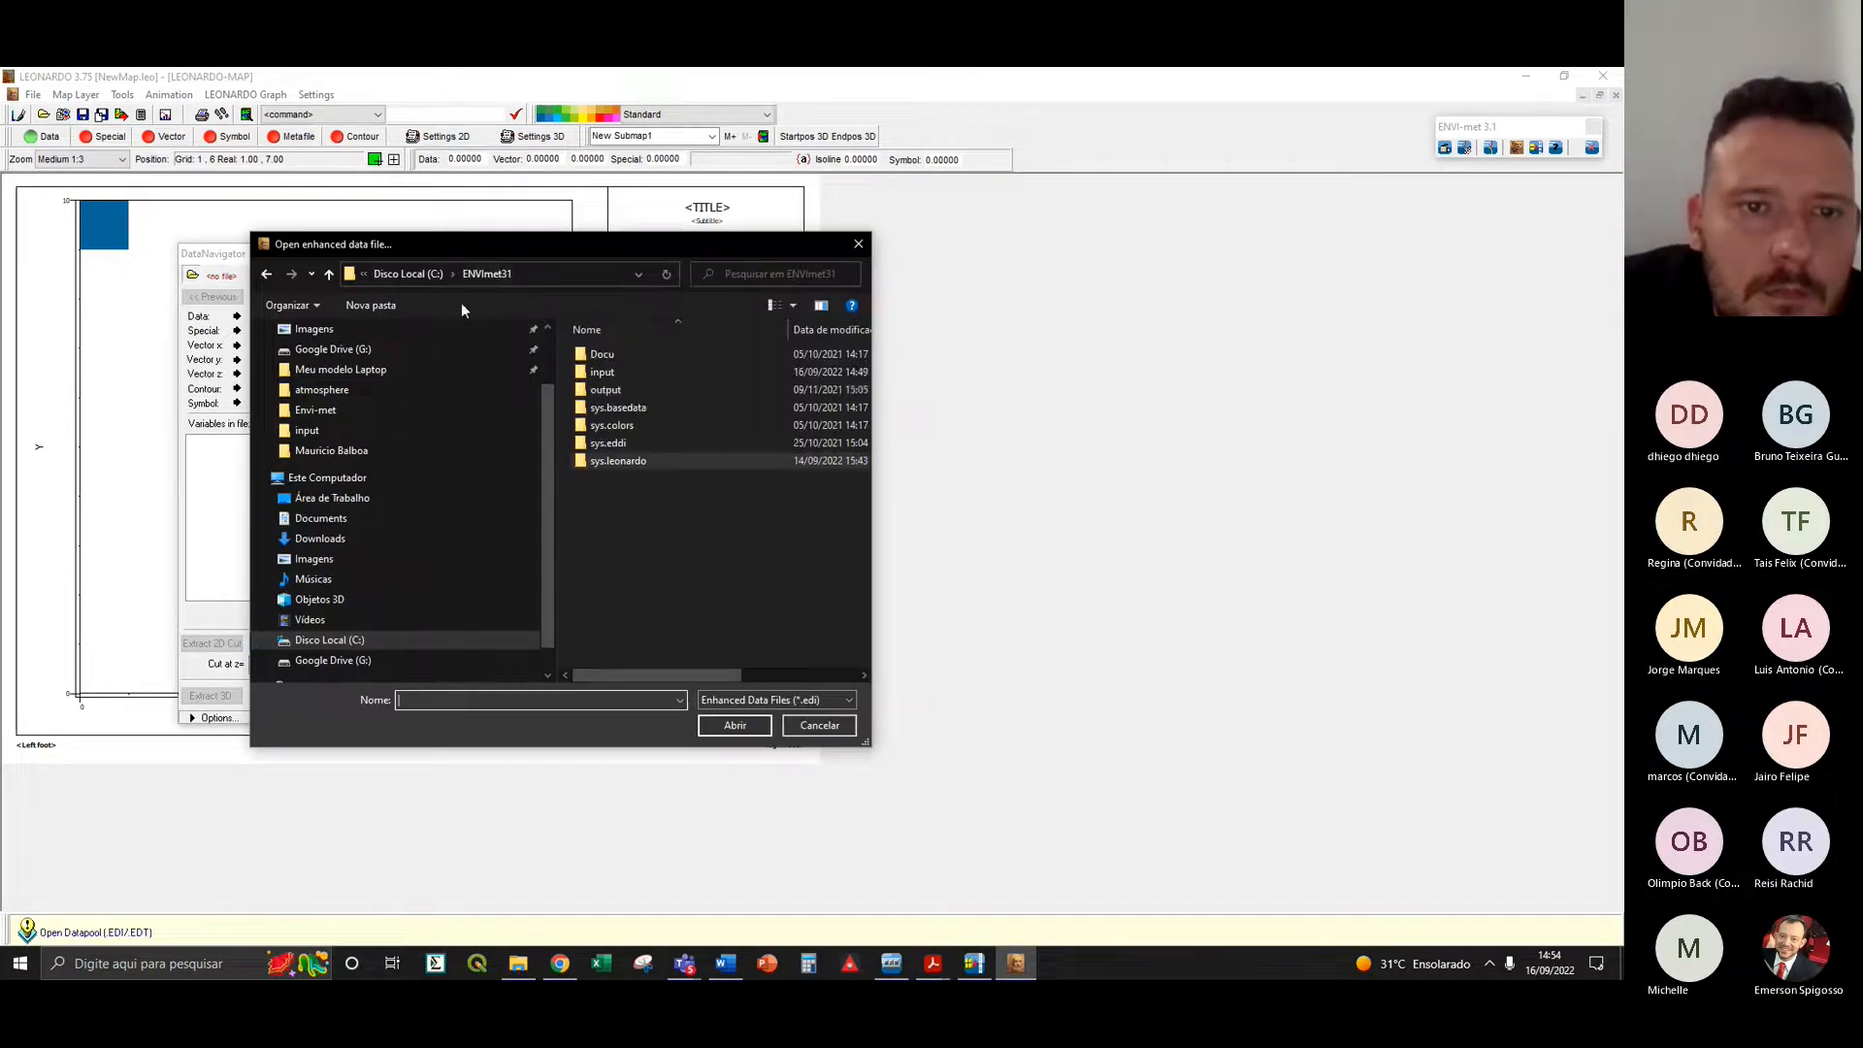
{"action": "double_click", "coordinate": [636, 384]}
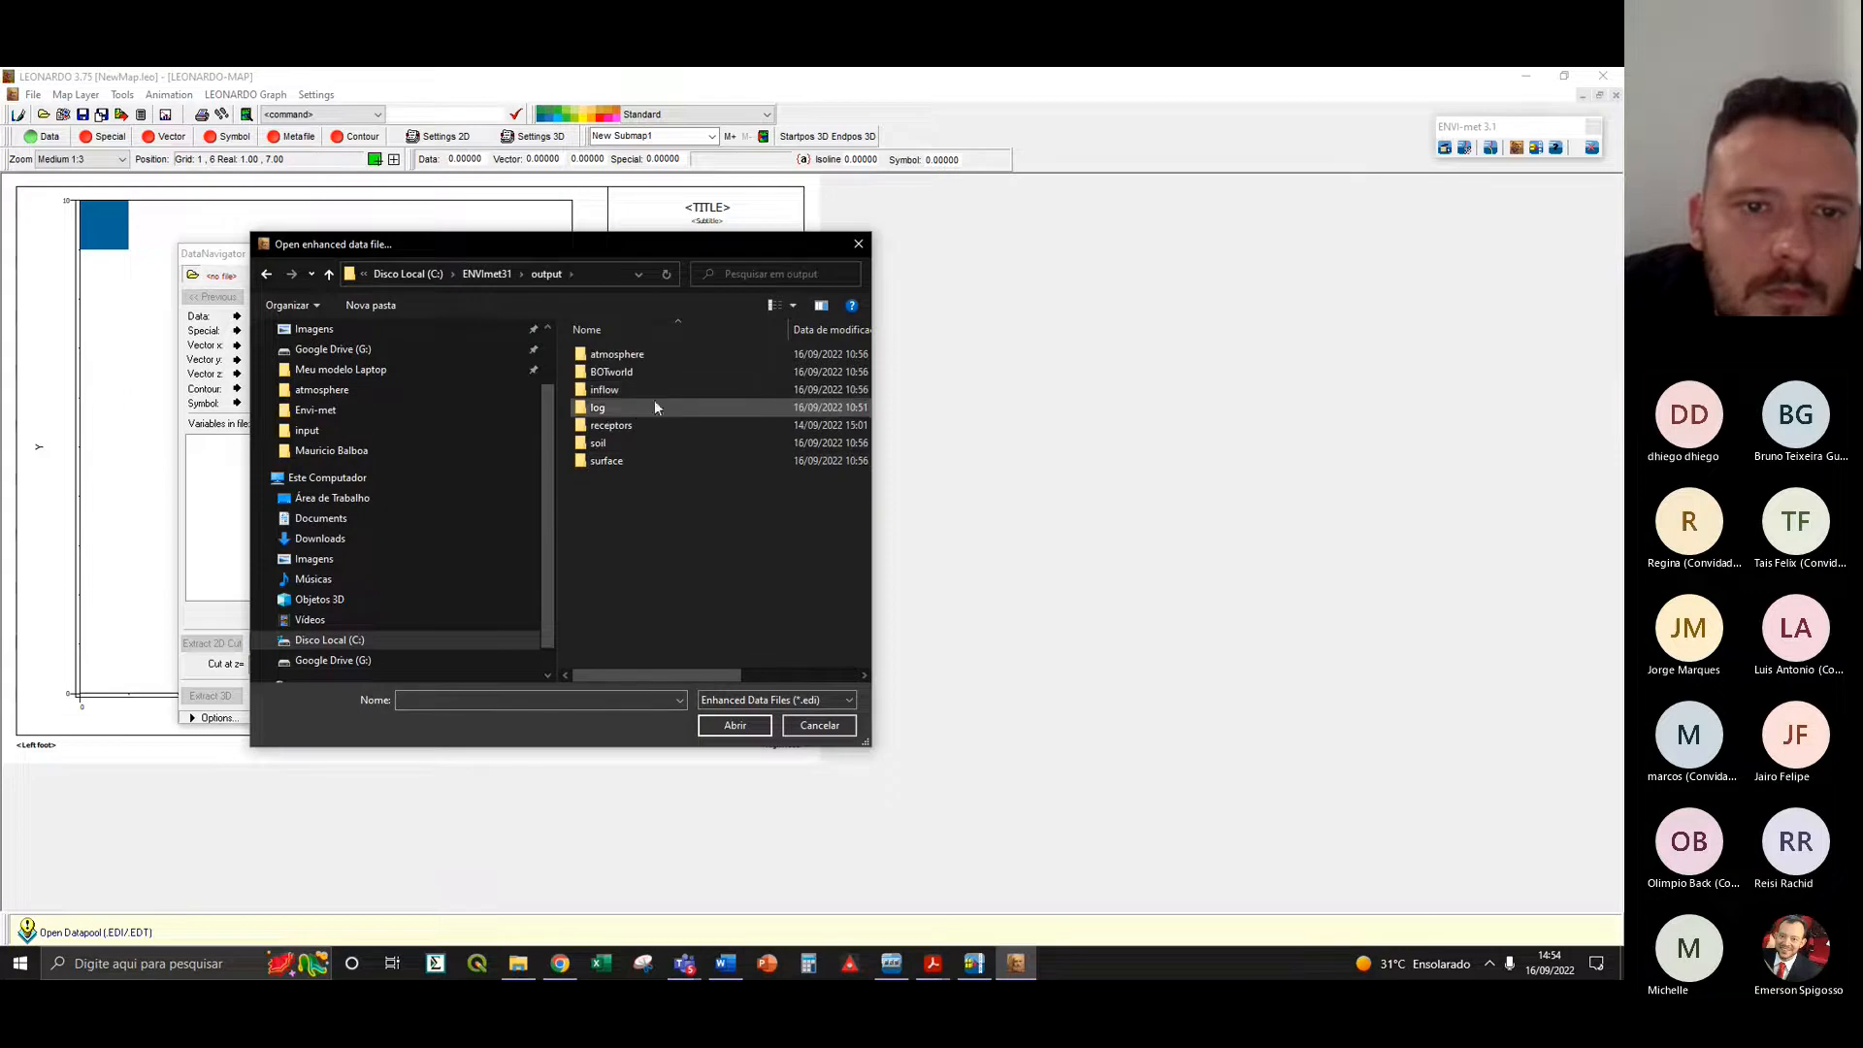
{"action": "double_click", "coordinate": [636, 355]}
{"action": "scroll", "coordinate": [727, 528], "scroll_direction": "down", "scroll_amount": 3}
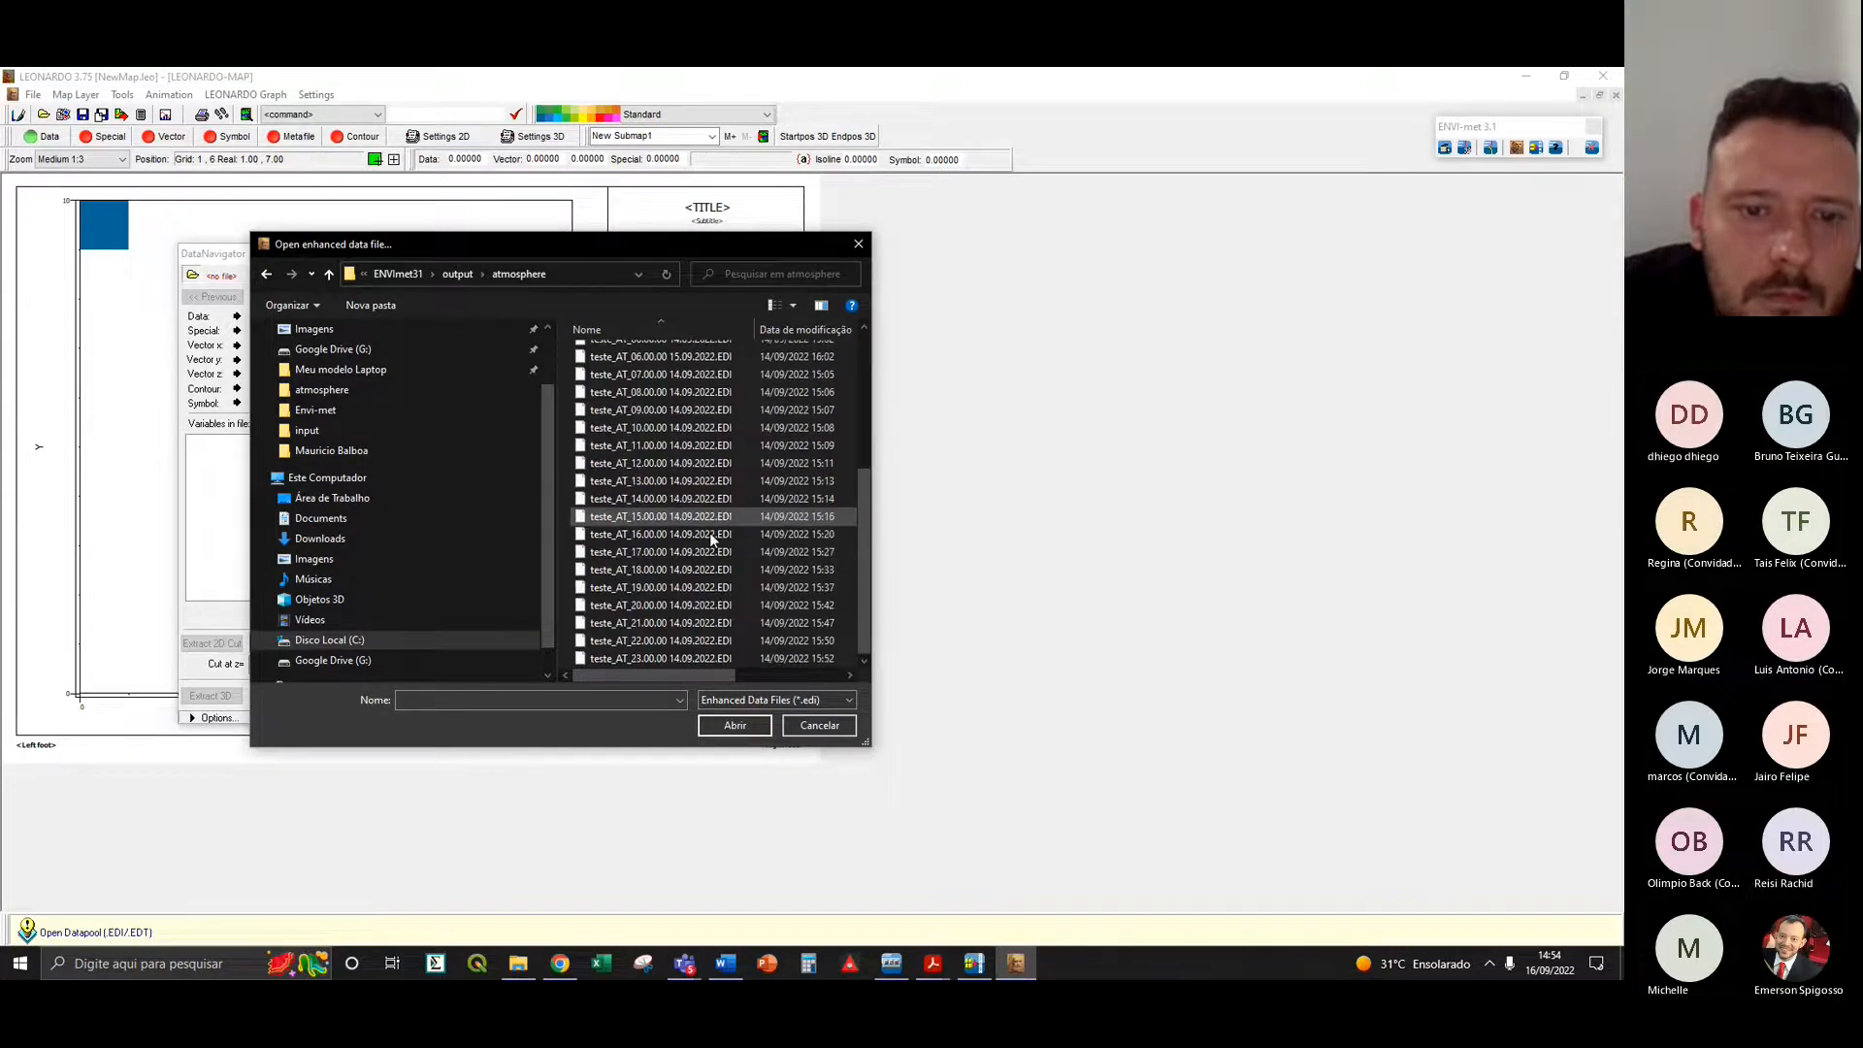
{"action": "left_click", "coordinate": [680, 605]}
{"action": "left_click", "coordinate": [745, 728]}
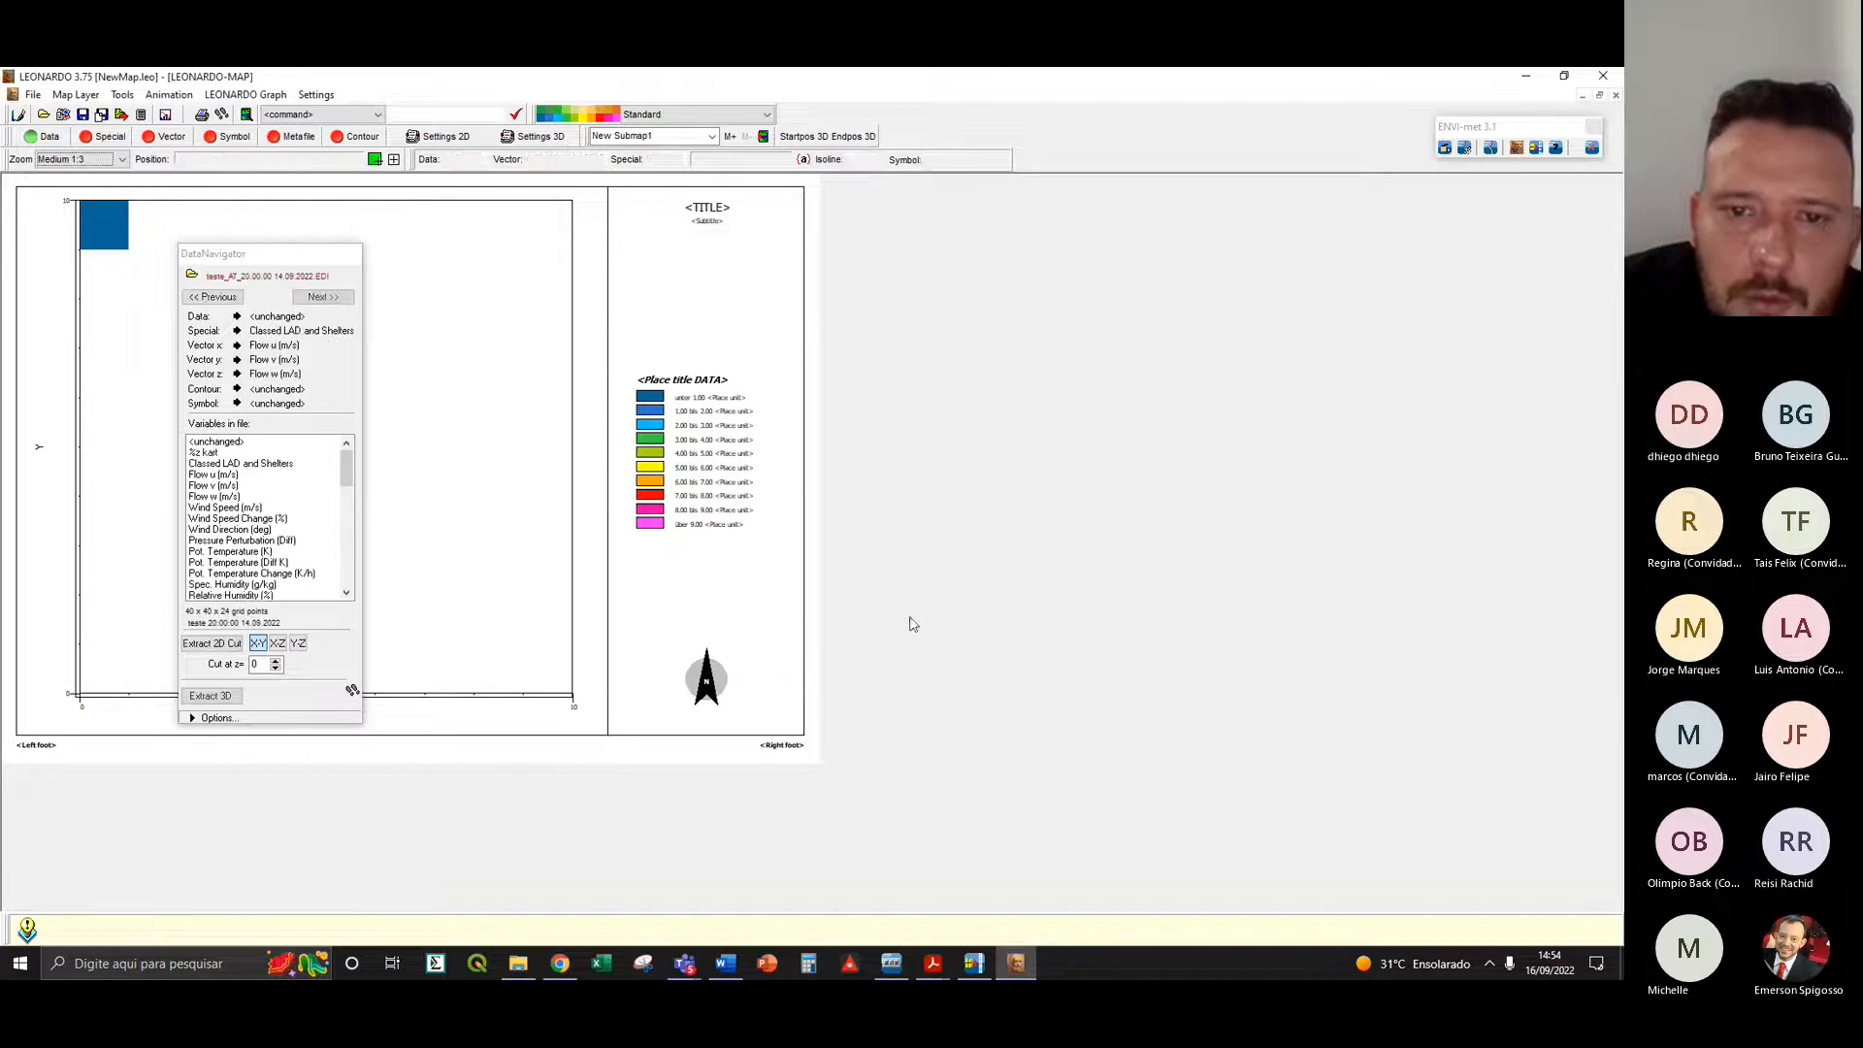
- Place the DataNavigator beside the map and extract Pot. Temperature (K) as an X-Y 2D cut at z = 6 (2.00 meter)
{"action": "left_click_drag", "start_coordinate": [260, 256], "coordinate": [1159, 360]}
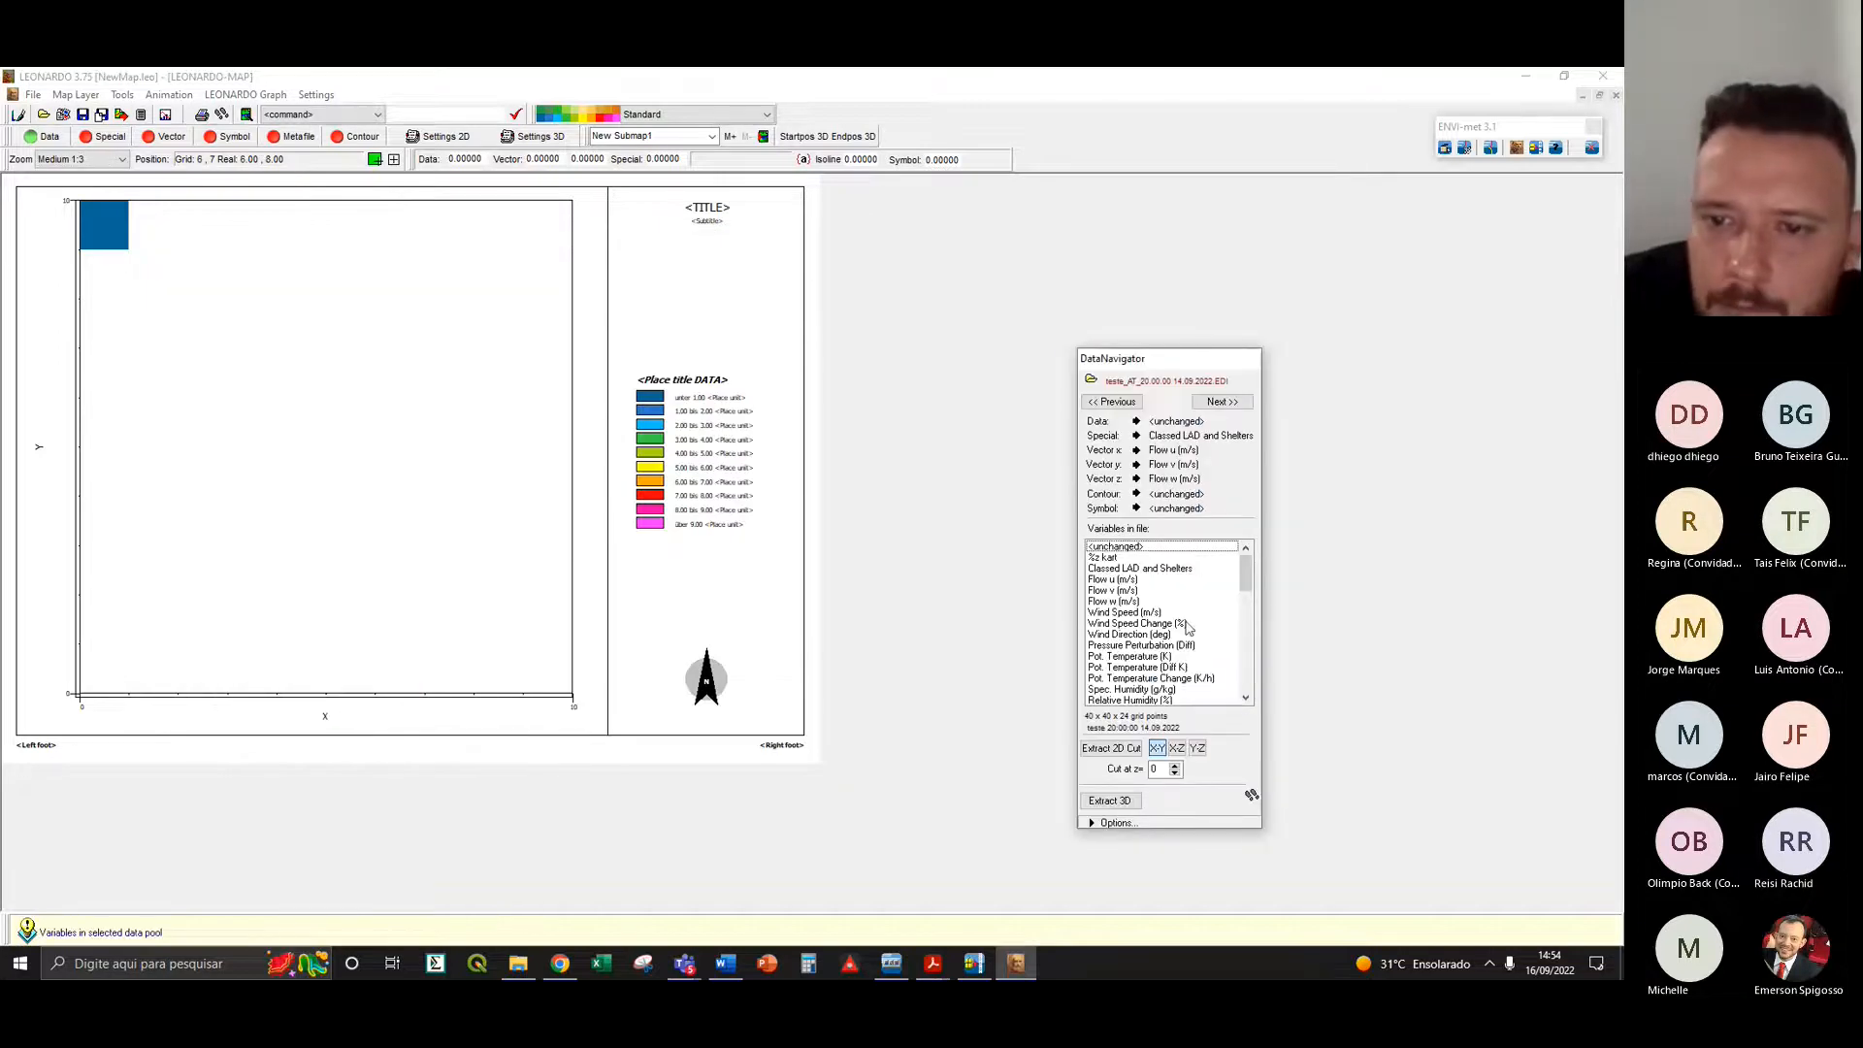
{"action": "left_click", "coordinate": [1166, 658]}
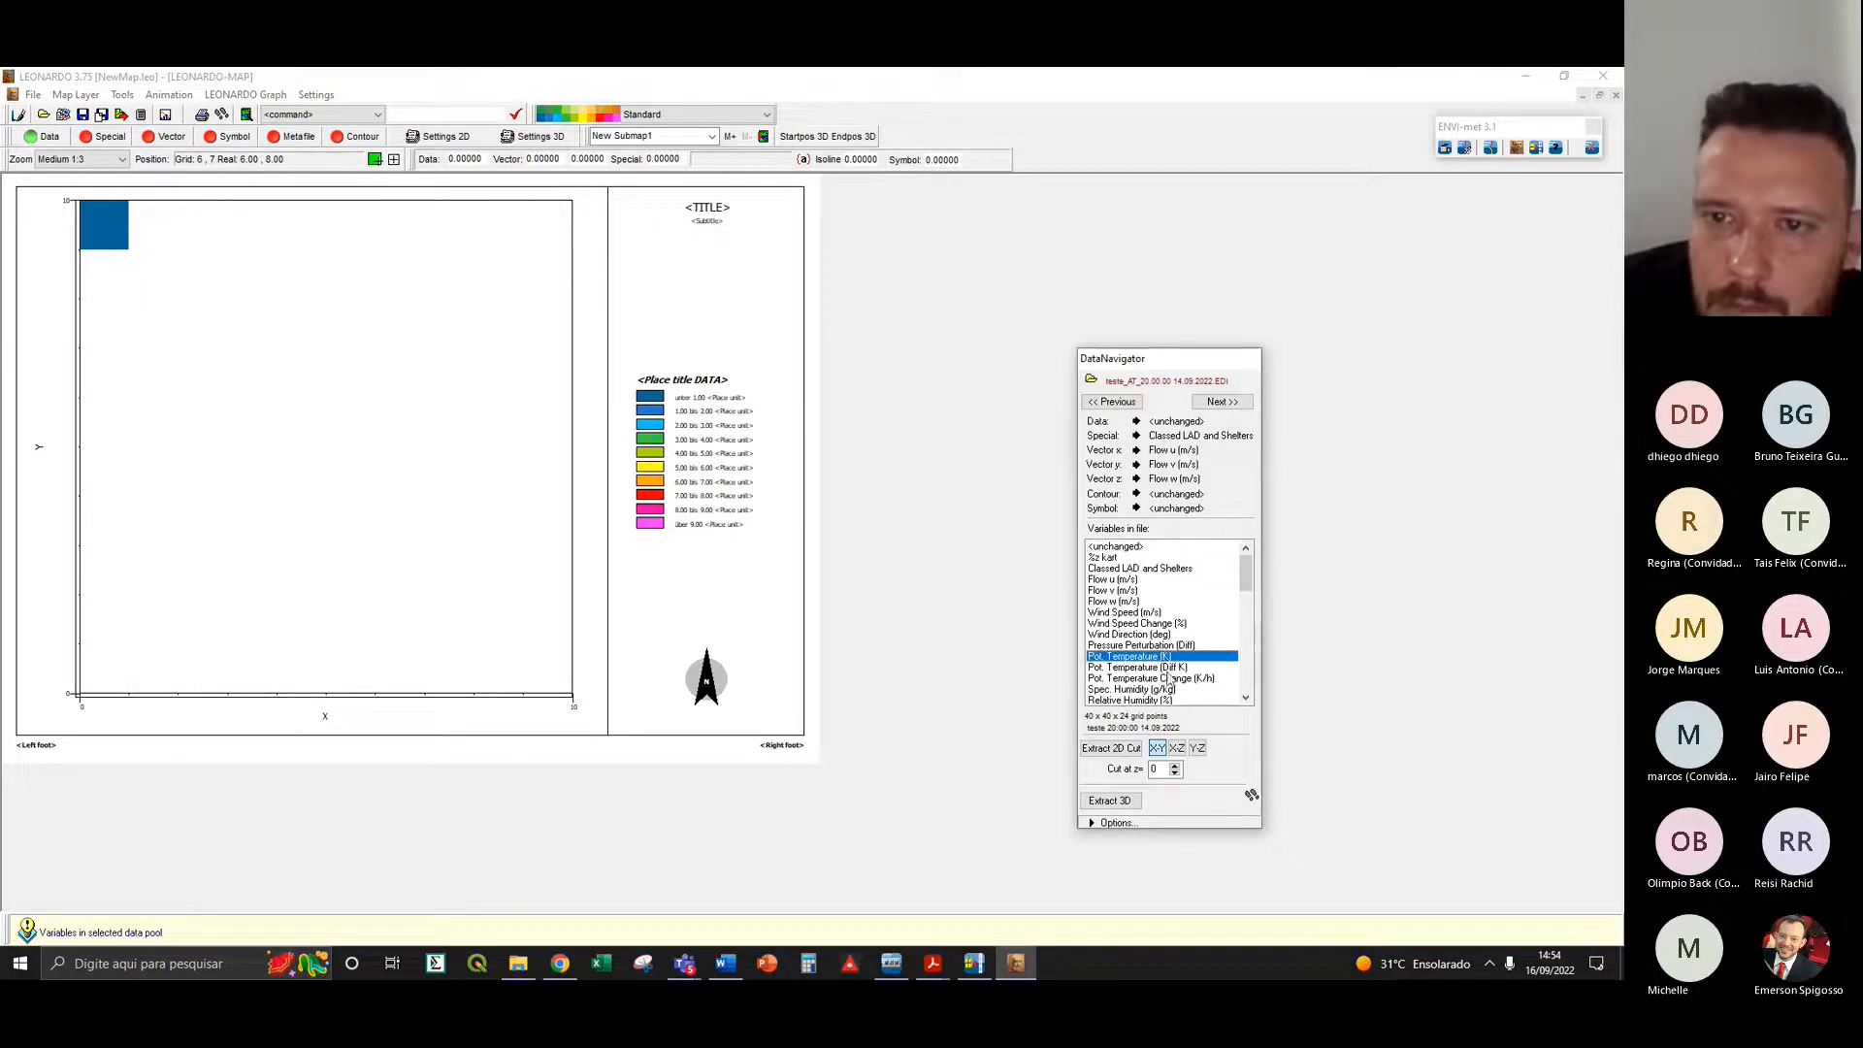
{"action": "left_click", "coordinate": [1137, 421]}
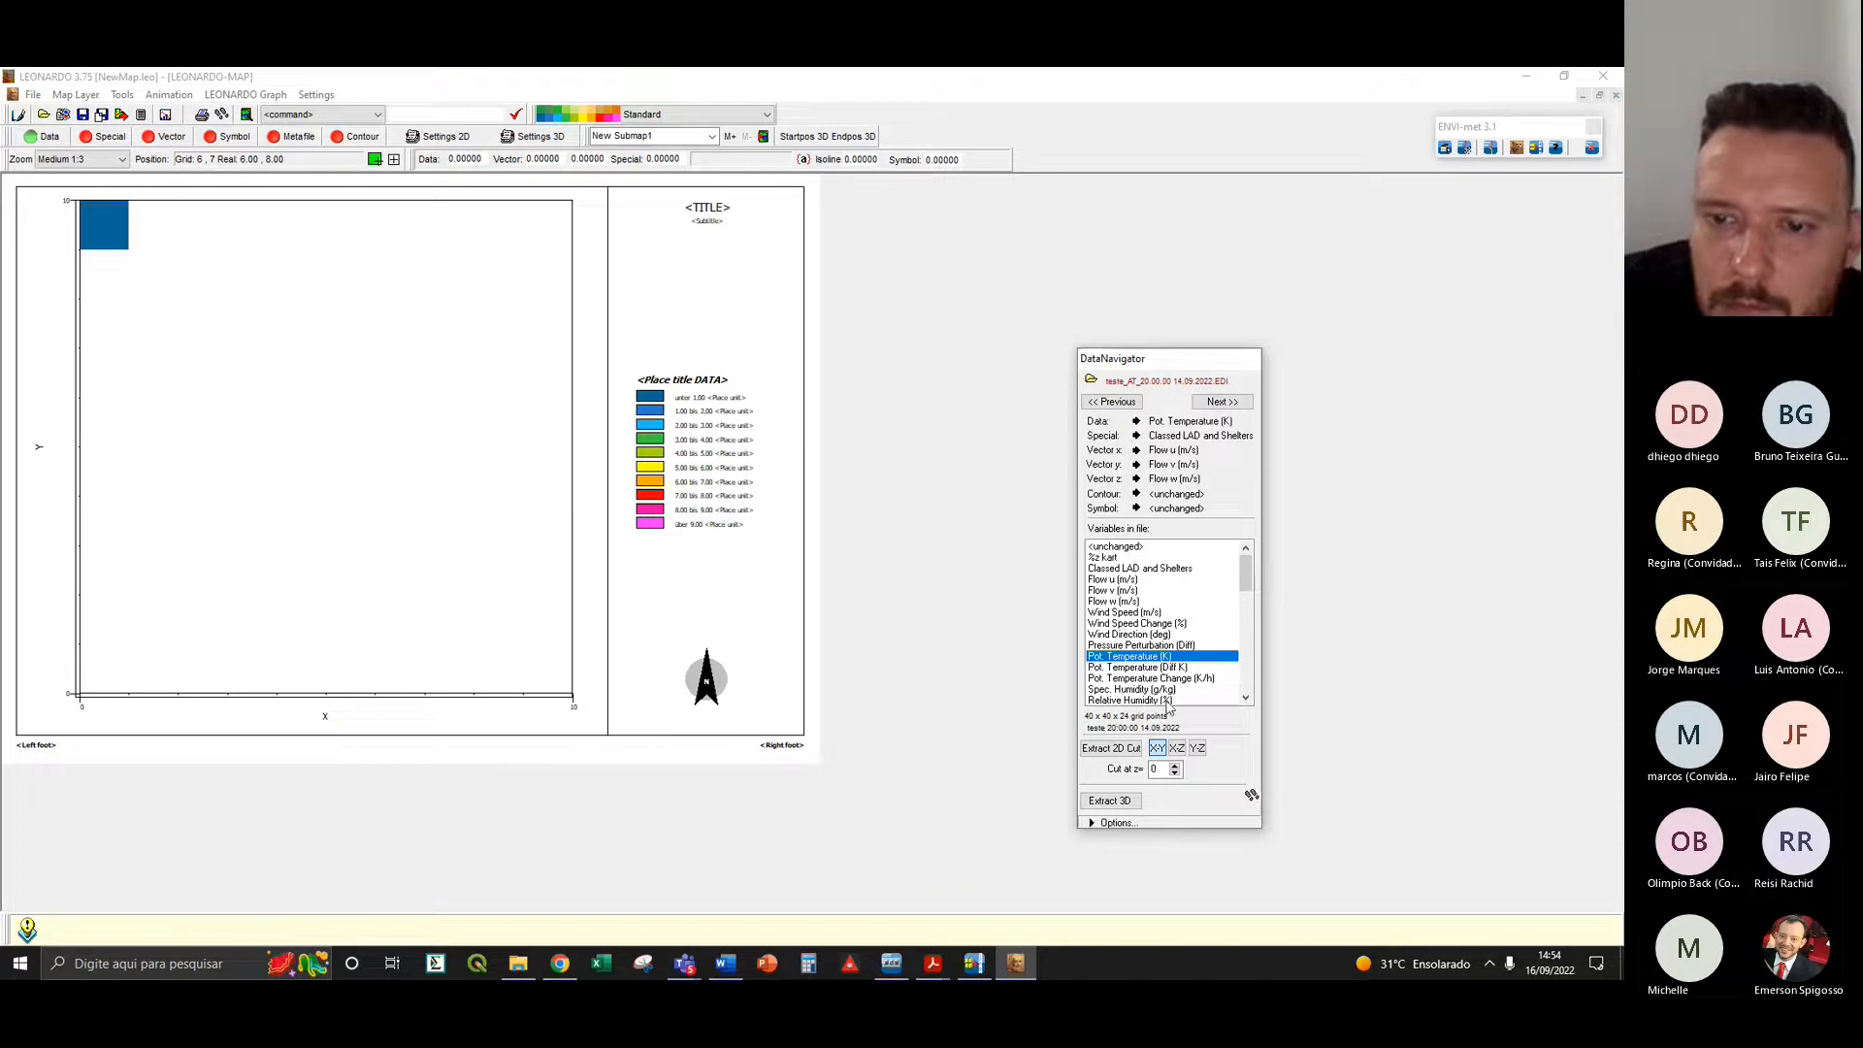
{"action": "left_click", "coordinate": [1175, 774]}
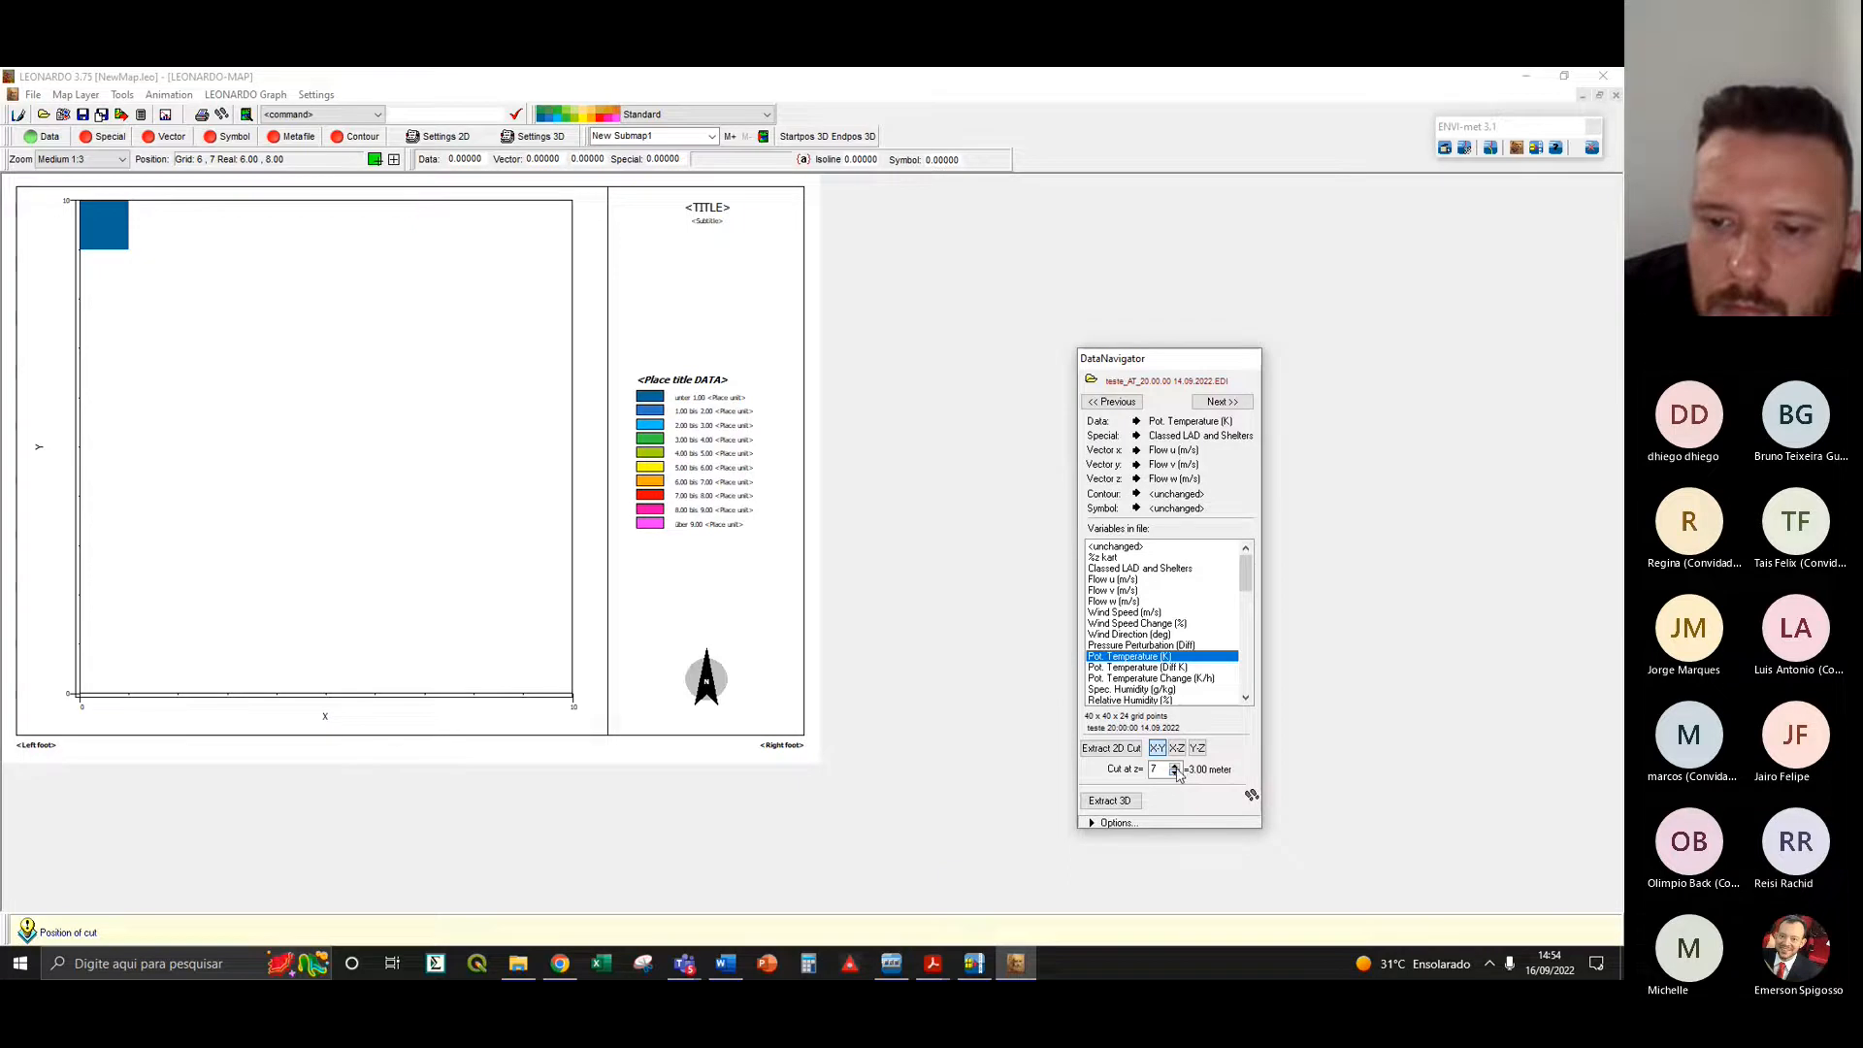
{"action": "left_click", "coordinate": [1176, 773]}
{"action": "left_click", "coordinate": [1112, 751]}
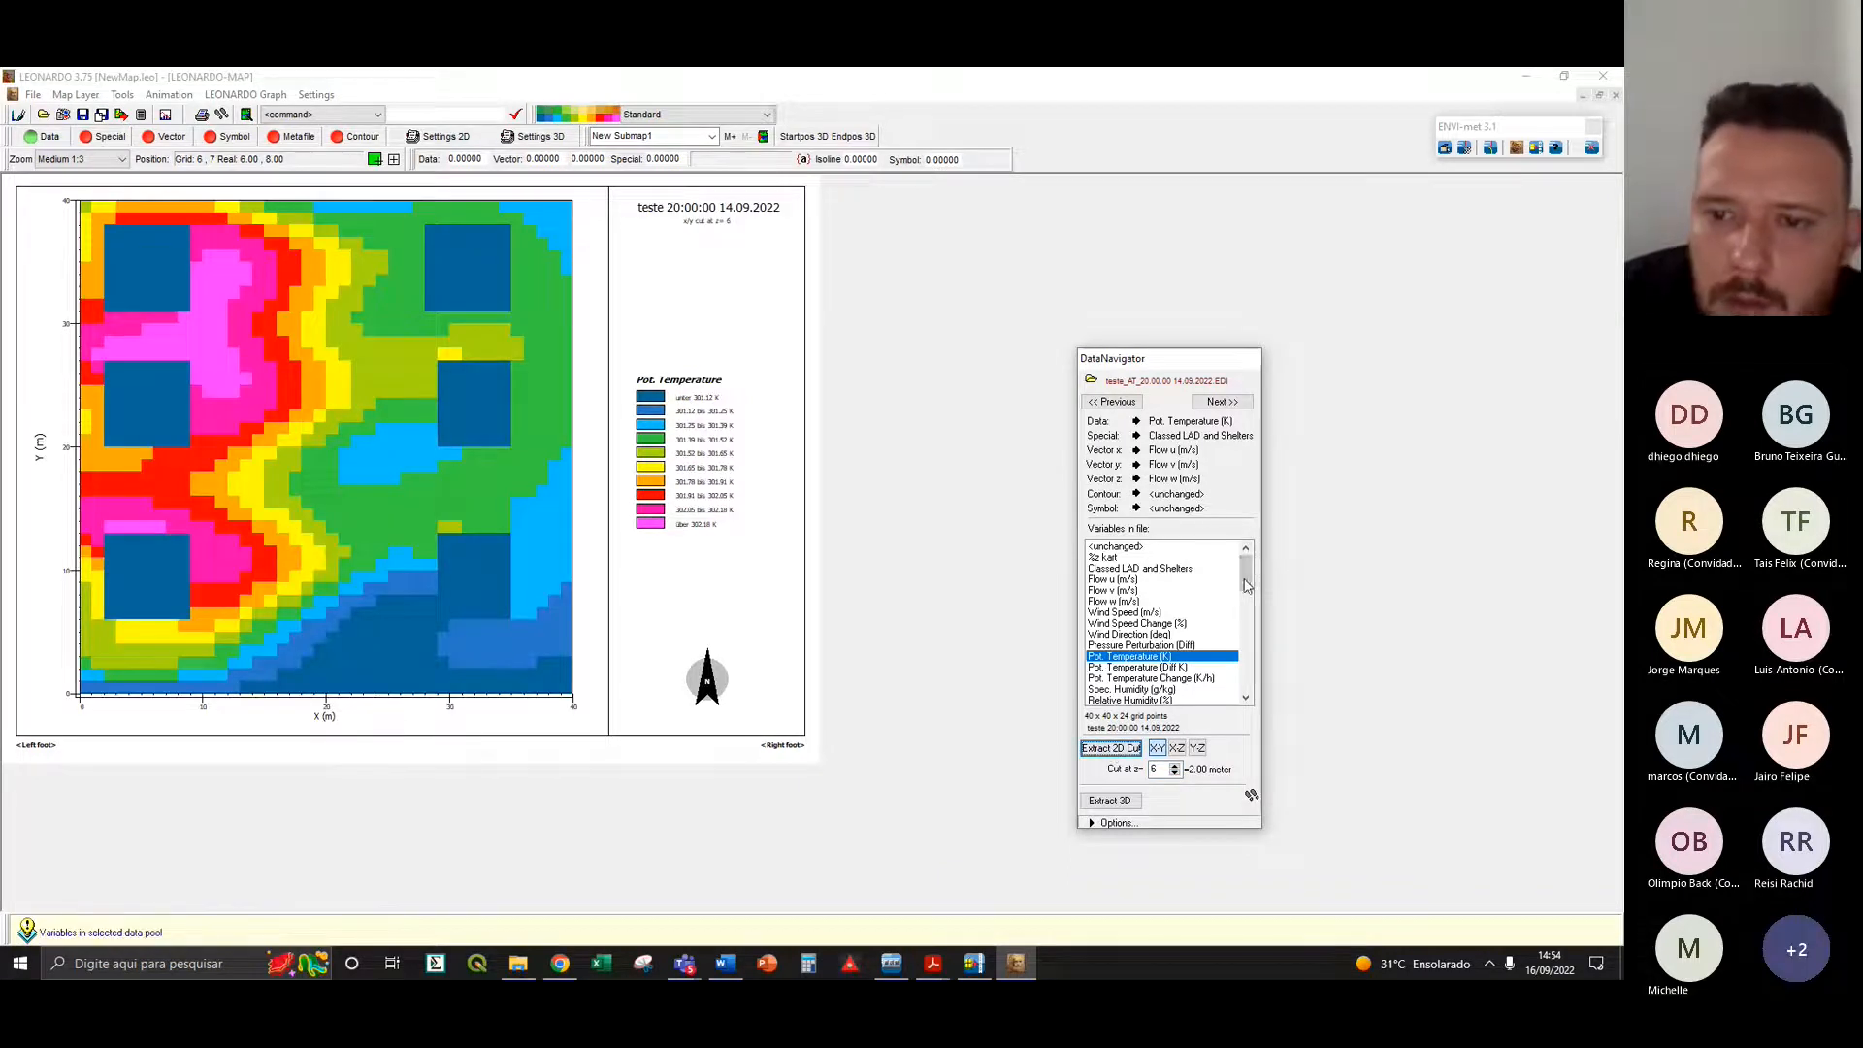
- Assign PMV Value to the Data layer, extract an X-Y 2D cut at z = 6 (2.00 meter), and place the DataNavigator nearer the map
{"action": "scroll", "coordinate": [1193, 612], "scroll_direction": "down", "scroll_amount": 8}
{"action": "left_click", "coordinate": [1145, 636]}
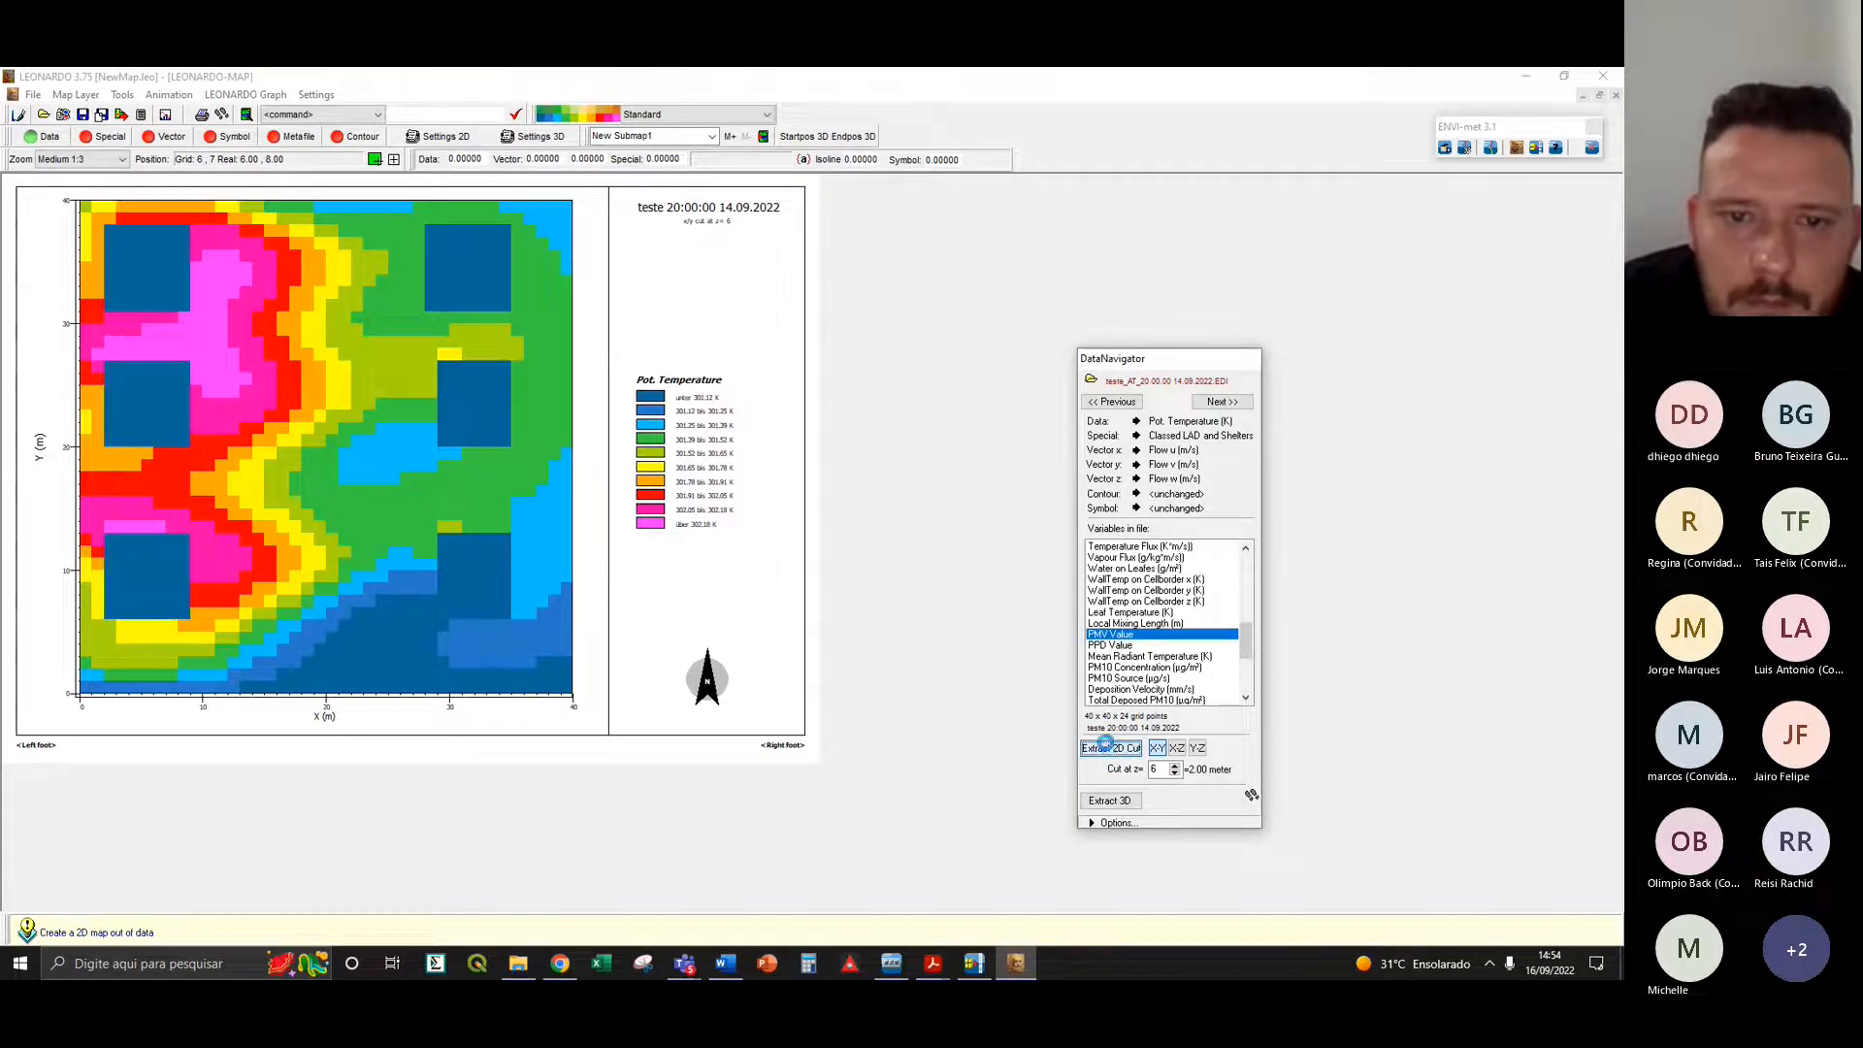
{"action": "left_click", "coordinate": [1136, 423]}
{"action": "left_click", "coordinate": [1096, 748]}
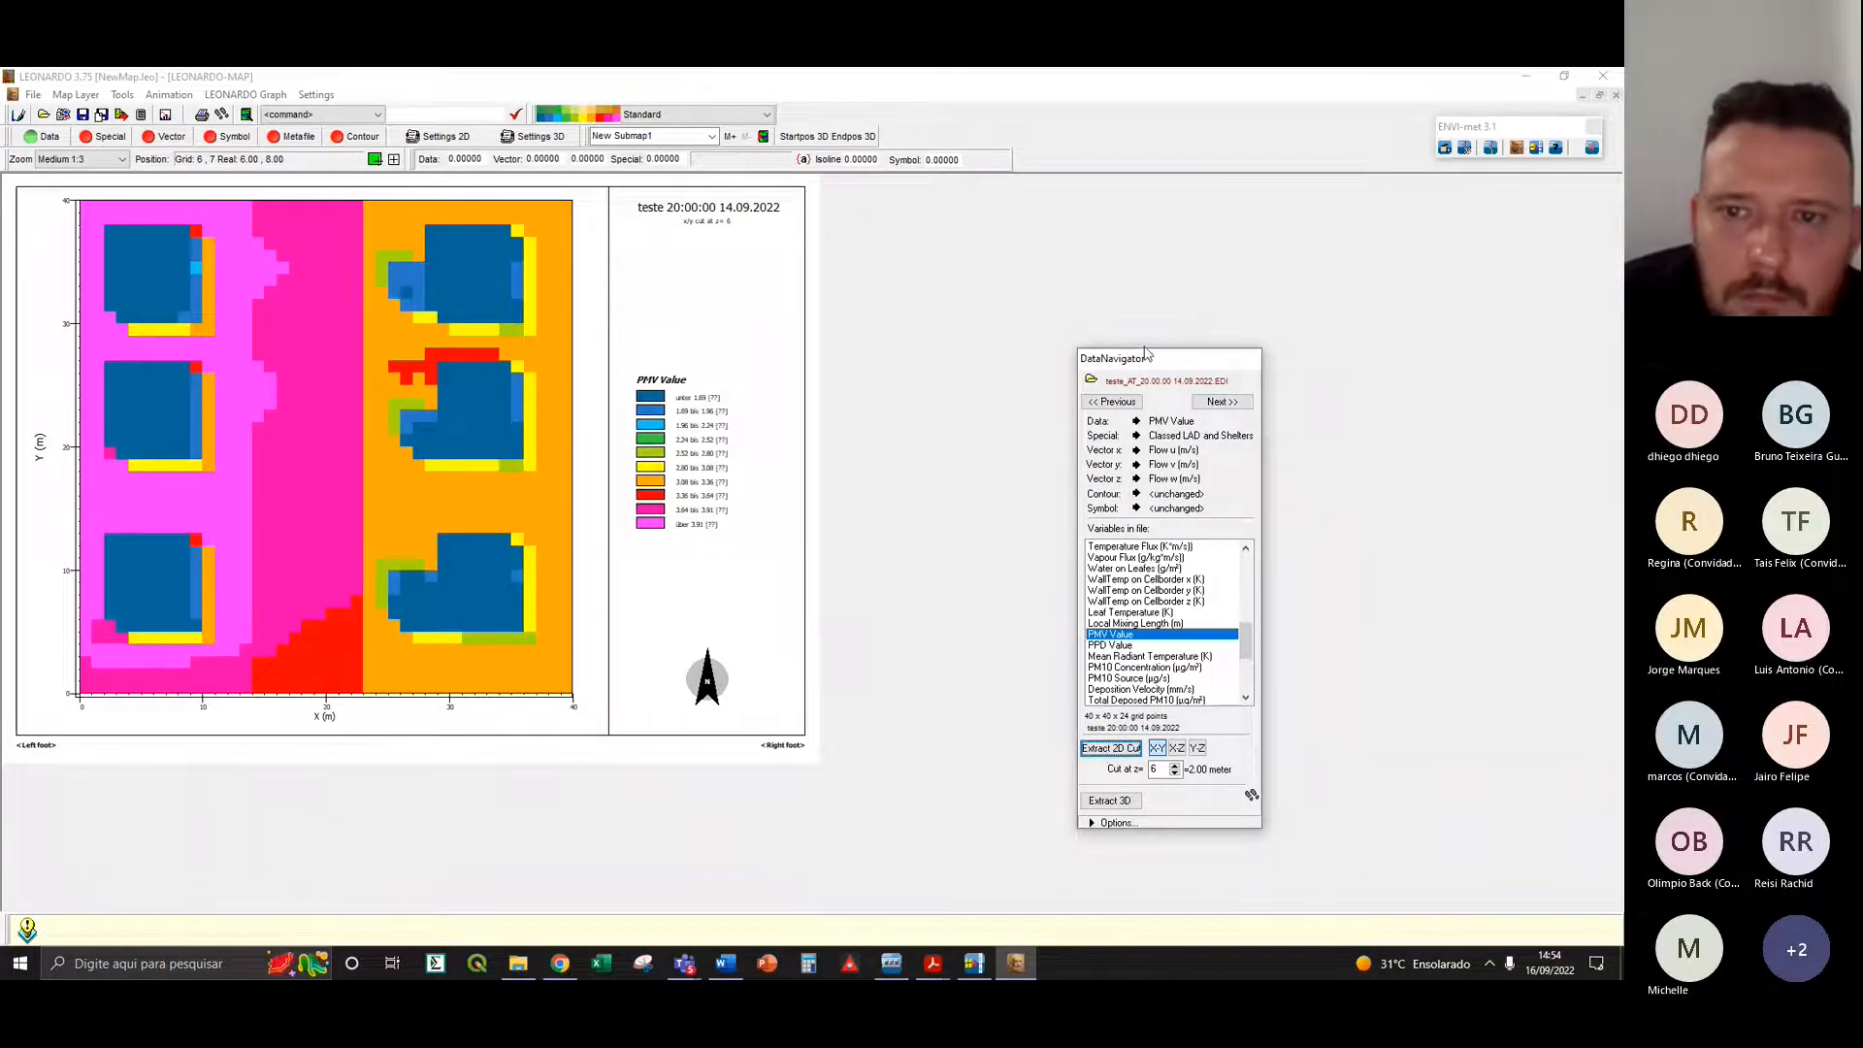
{"action": "left_click_drag", "start_coordinate": [1147, 360], "coordinate": [1023, 211]}
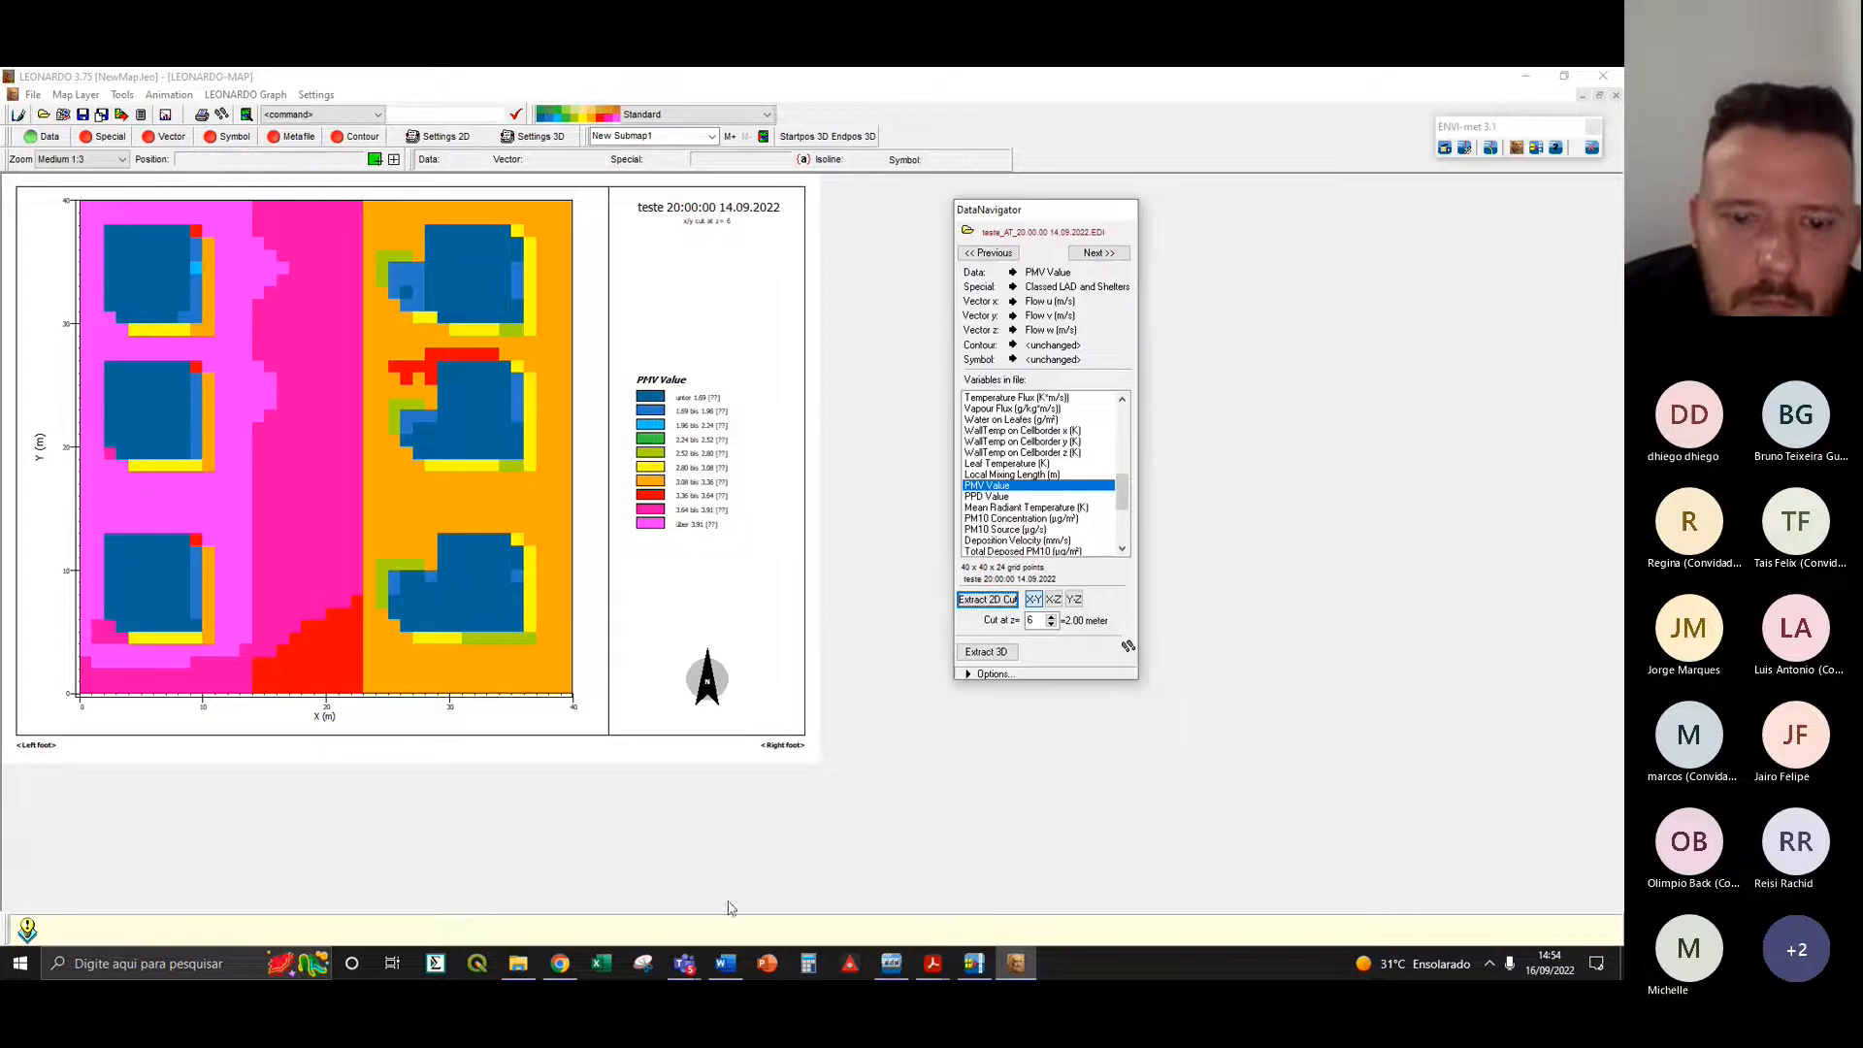
- Check the Teams meeting window, return to LEONARDO and move the DataNavigator farther from the map
{"action": "left_click", "coordinate": [685, 963]}
{"action": "left_click", "coordinate": [763, 876]}
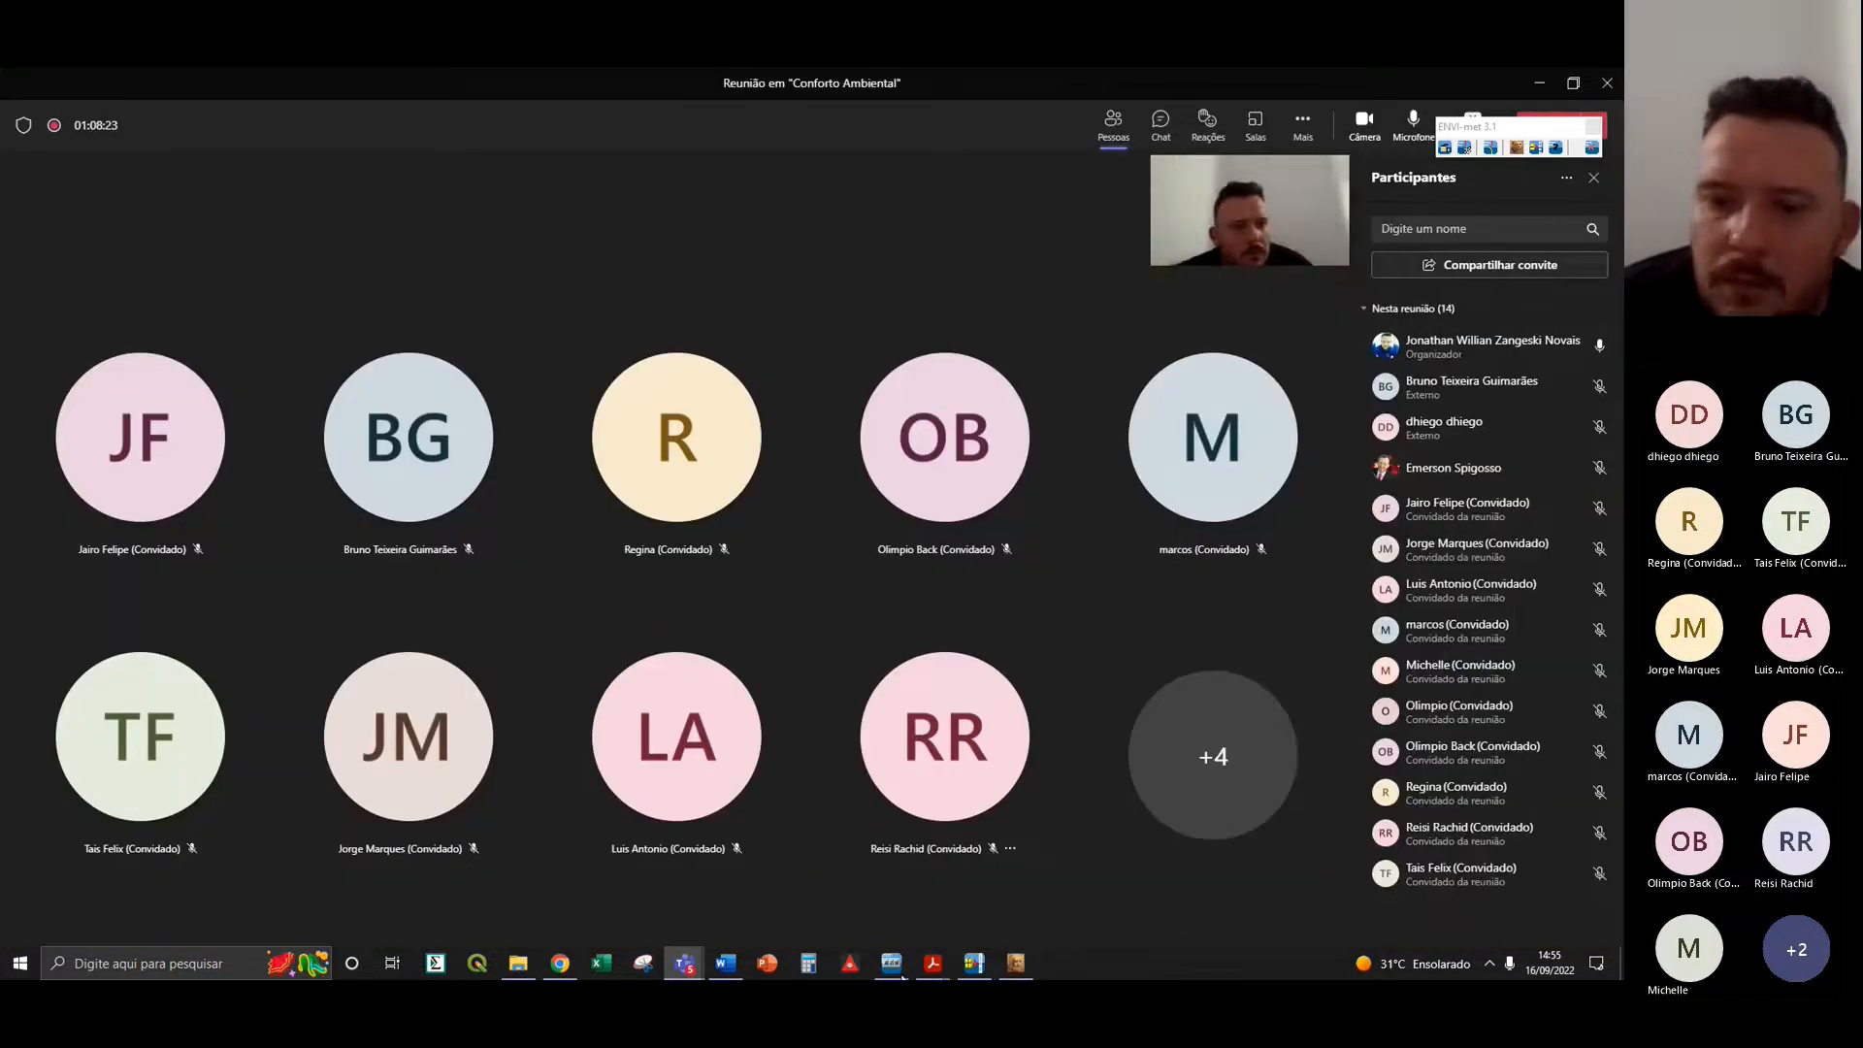
{"action": "left_click", "coordinate": [1016, 963]}
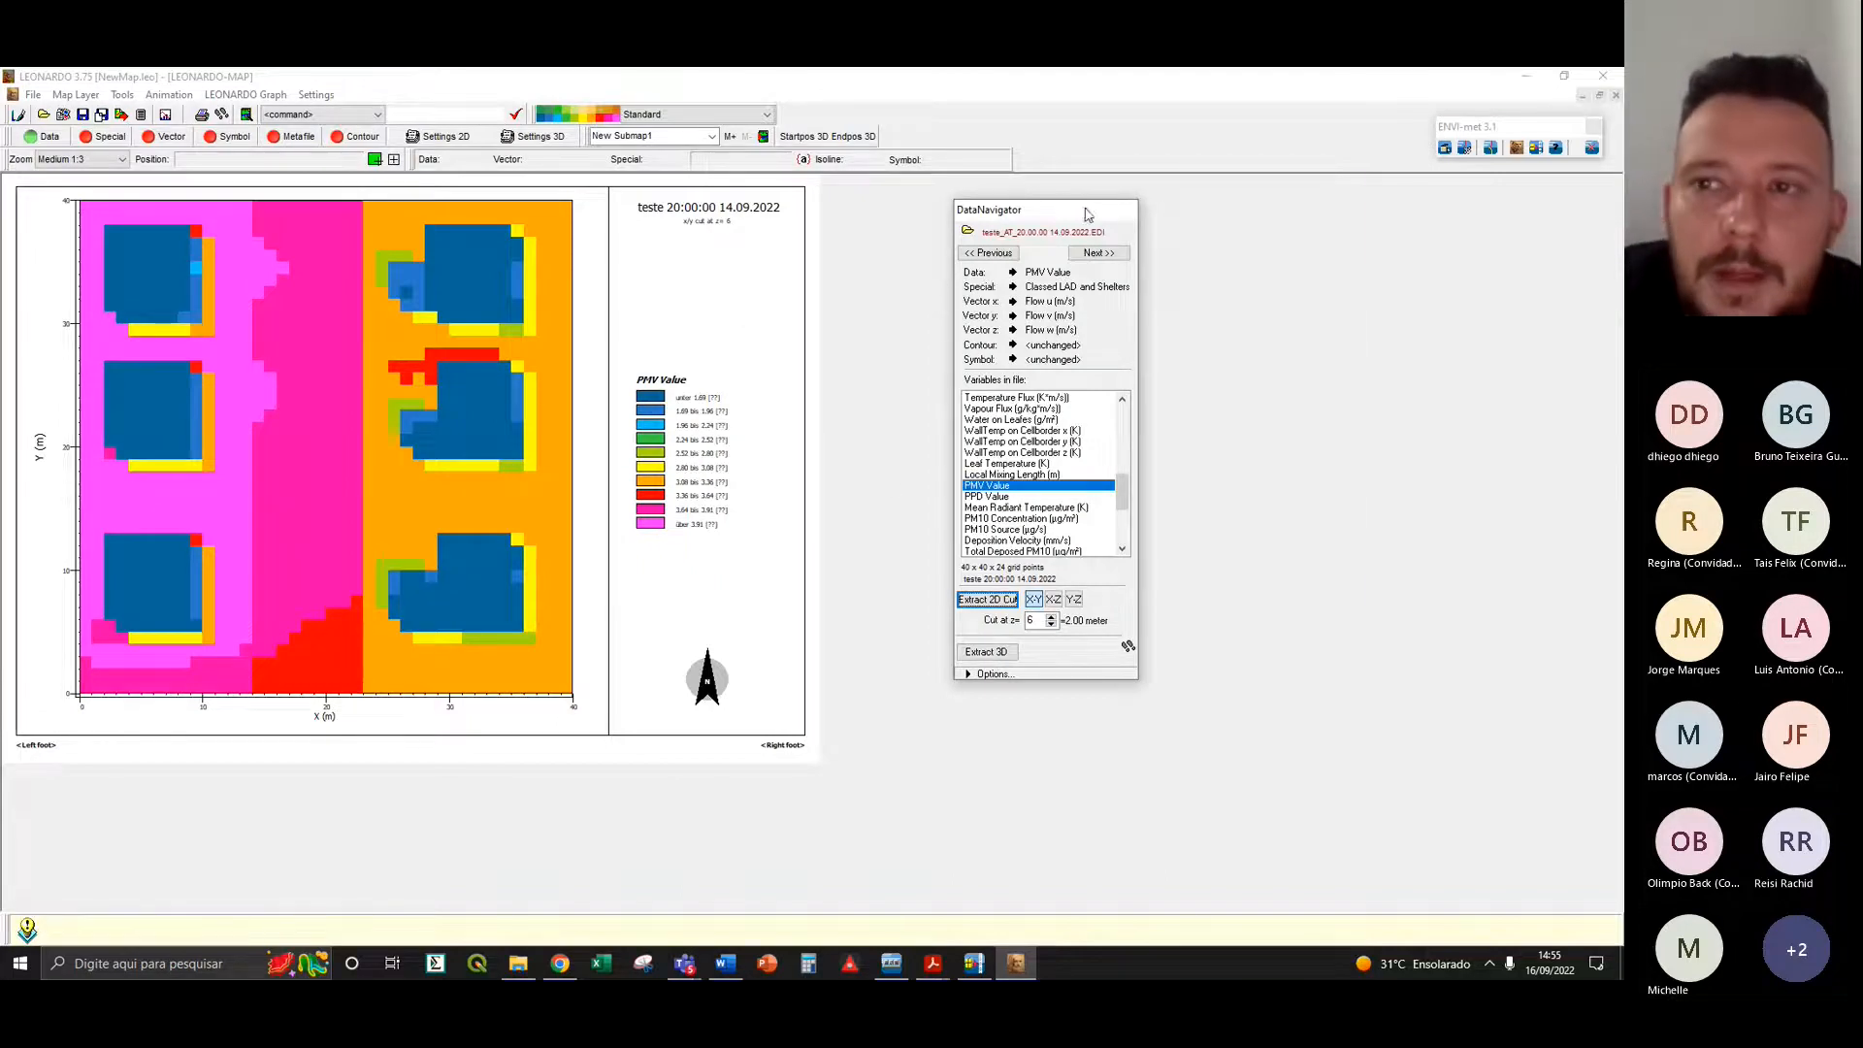
{"action": "left_click_drag", "start_coordinate": [1086, 214], "coordinate": [1316, 193]}
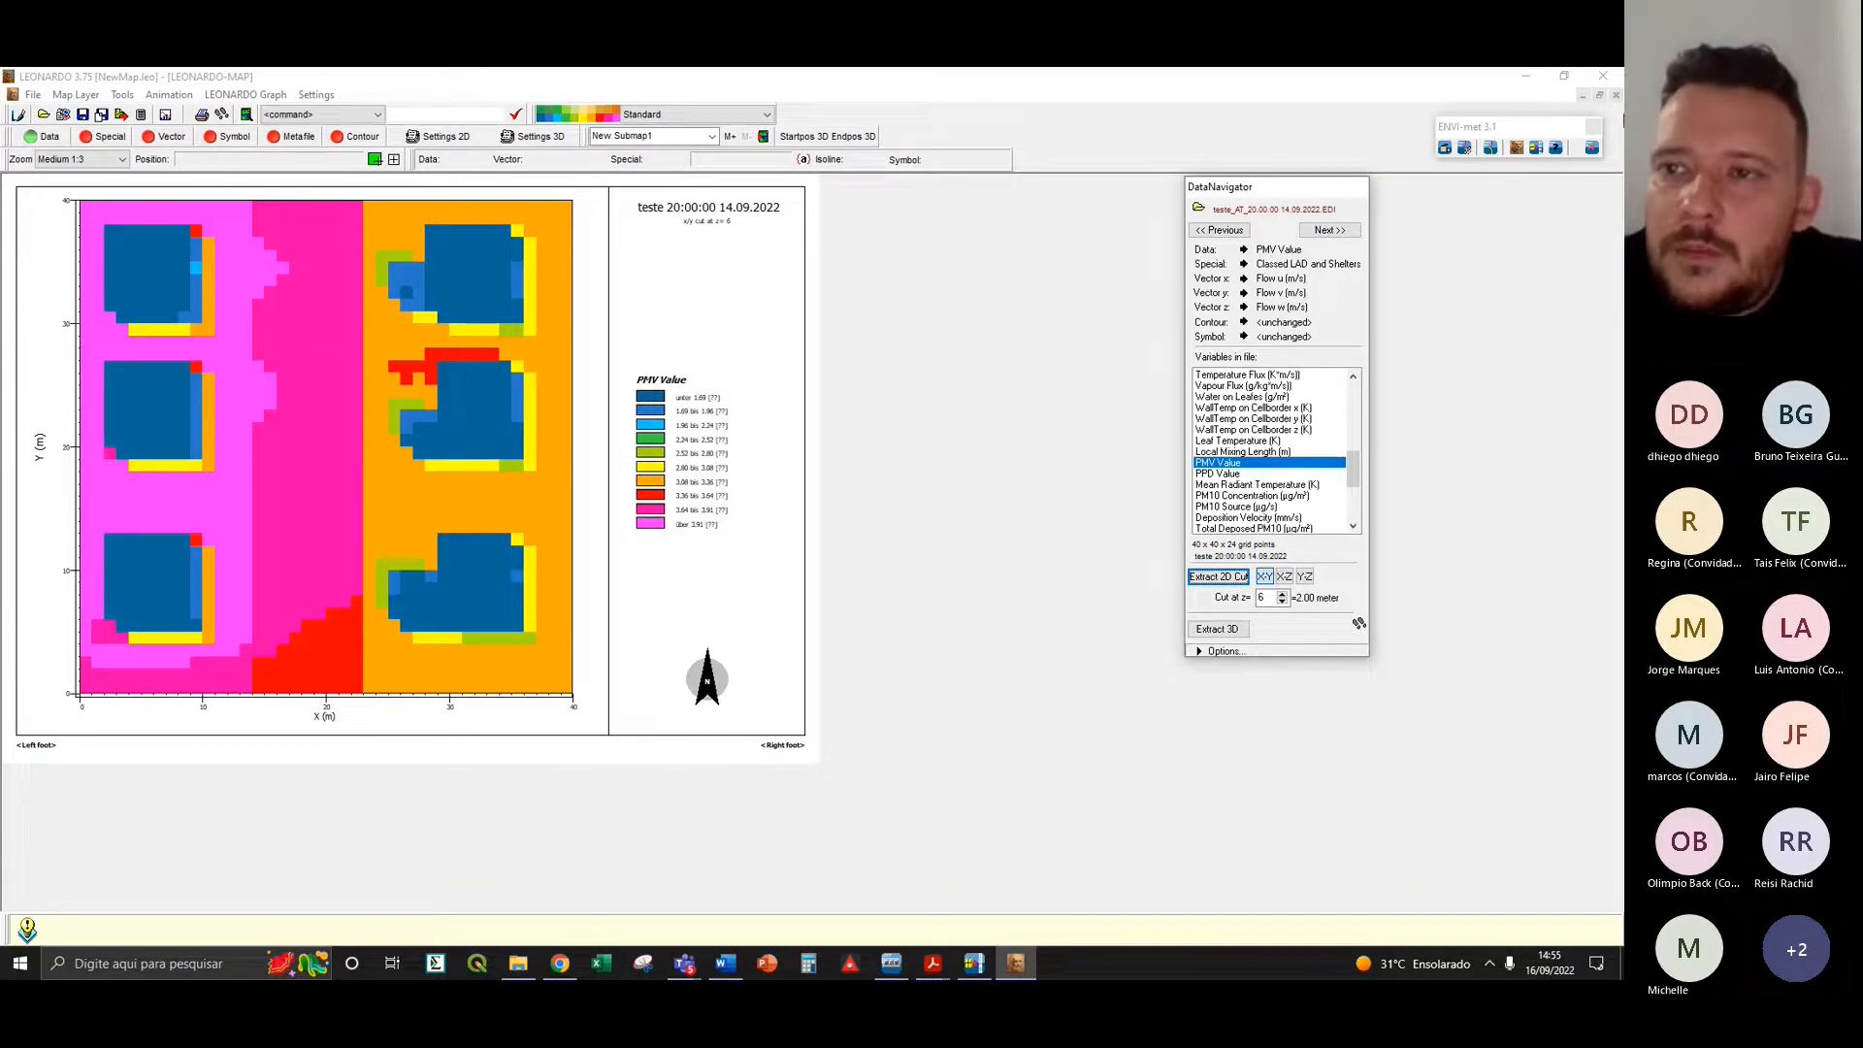
- Close the ENVI-met 3.1 launcher and LEONARDO, and stop the screen sharing in the Teams meeting
{"action": "left_click", "coordinate": [1593, 128]}
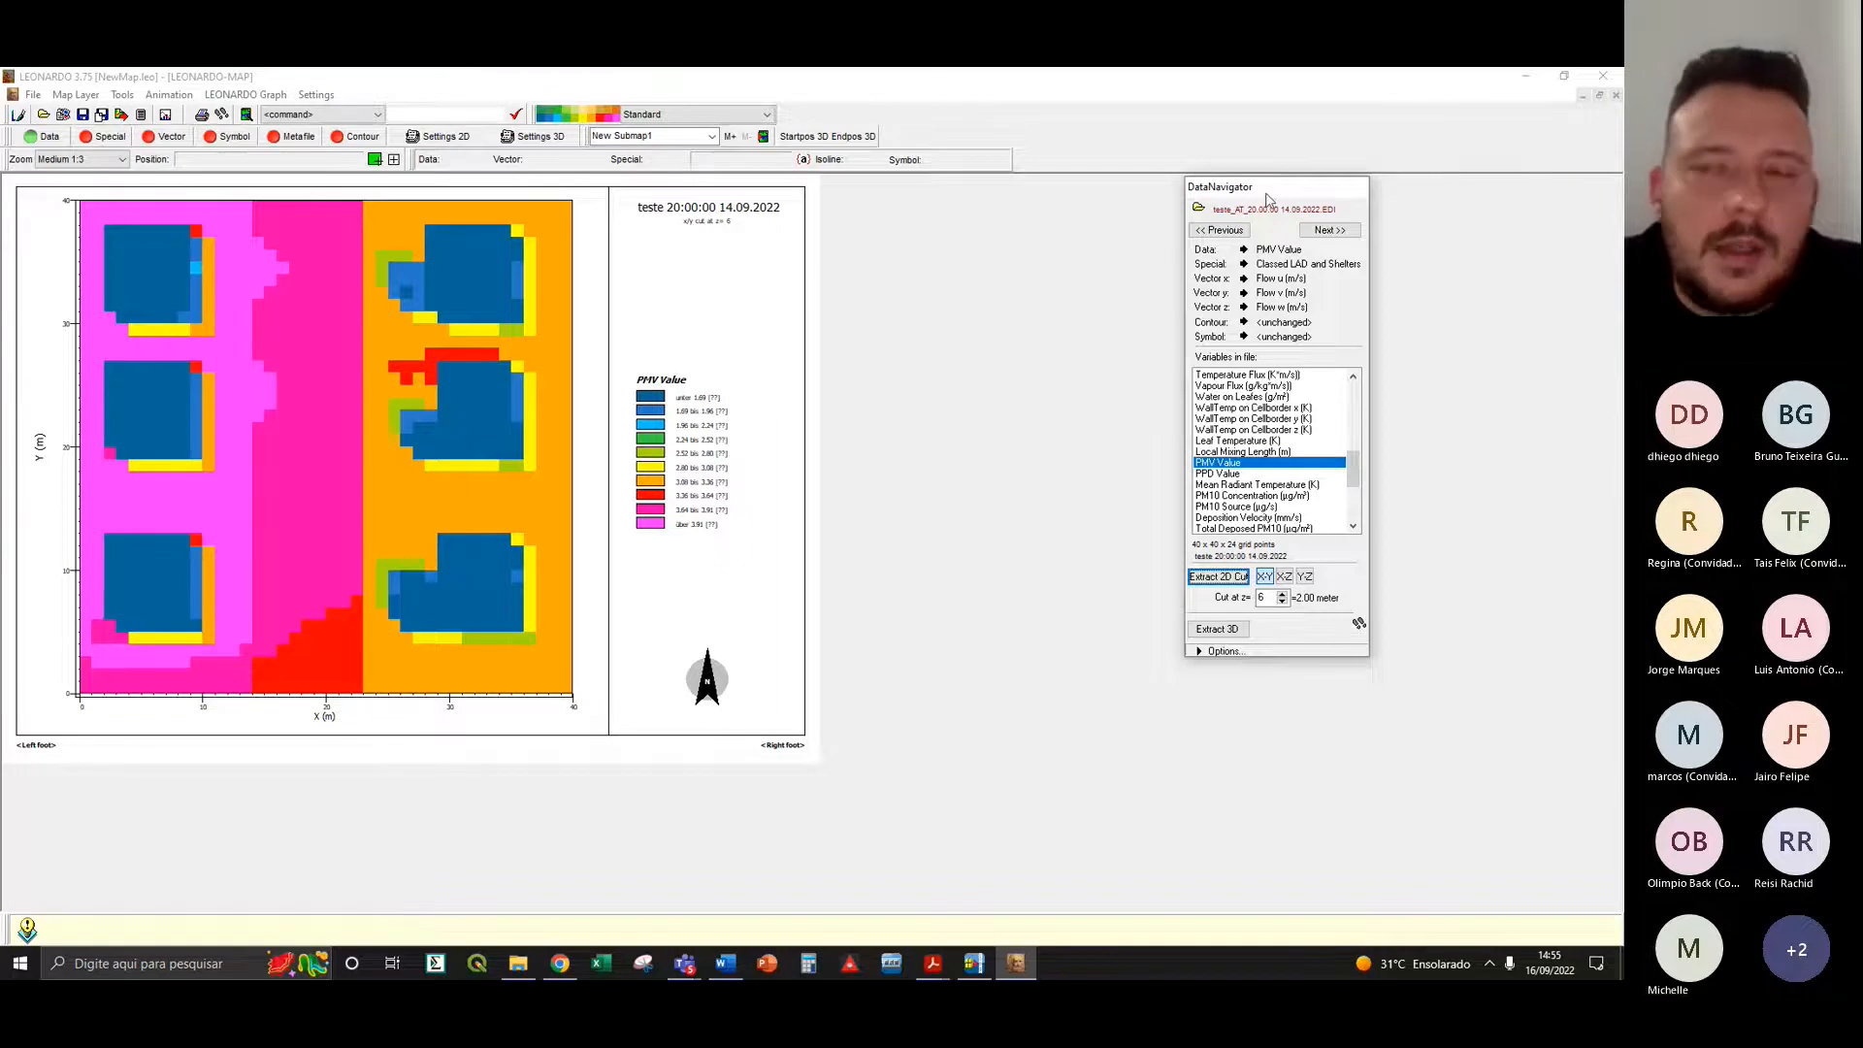
{"action": "left_click_drag", "start_coordinate": [1339, 194], "coordinate": [1289, 199]}
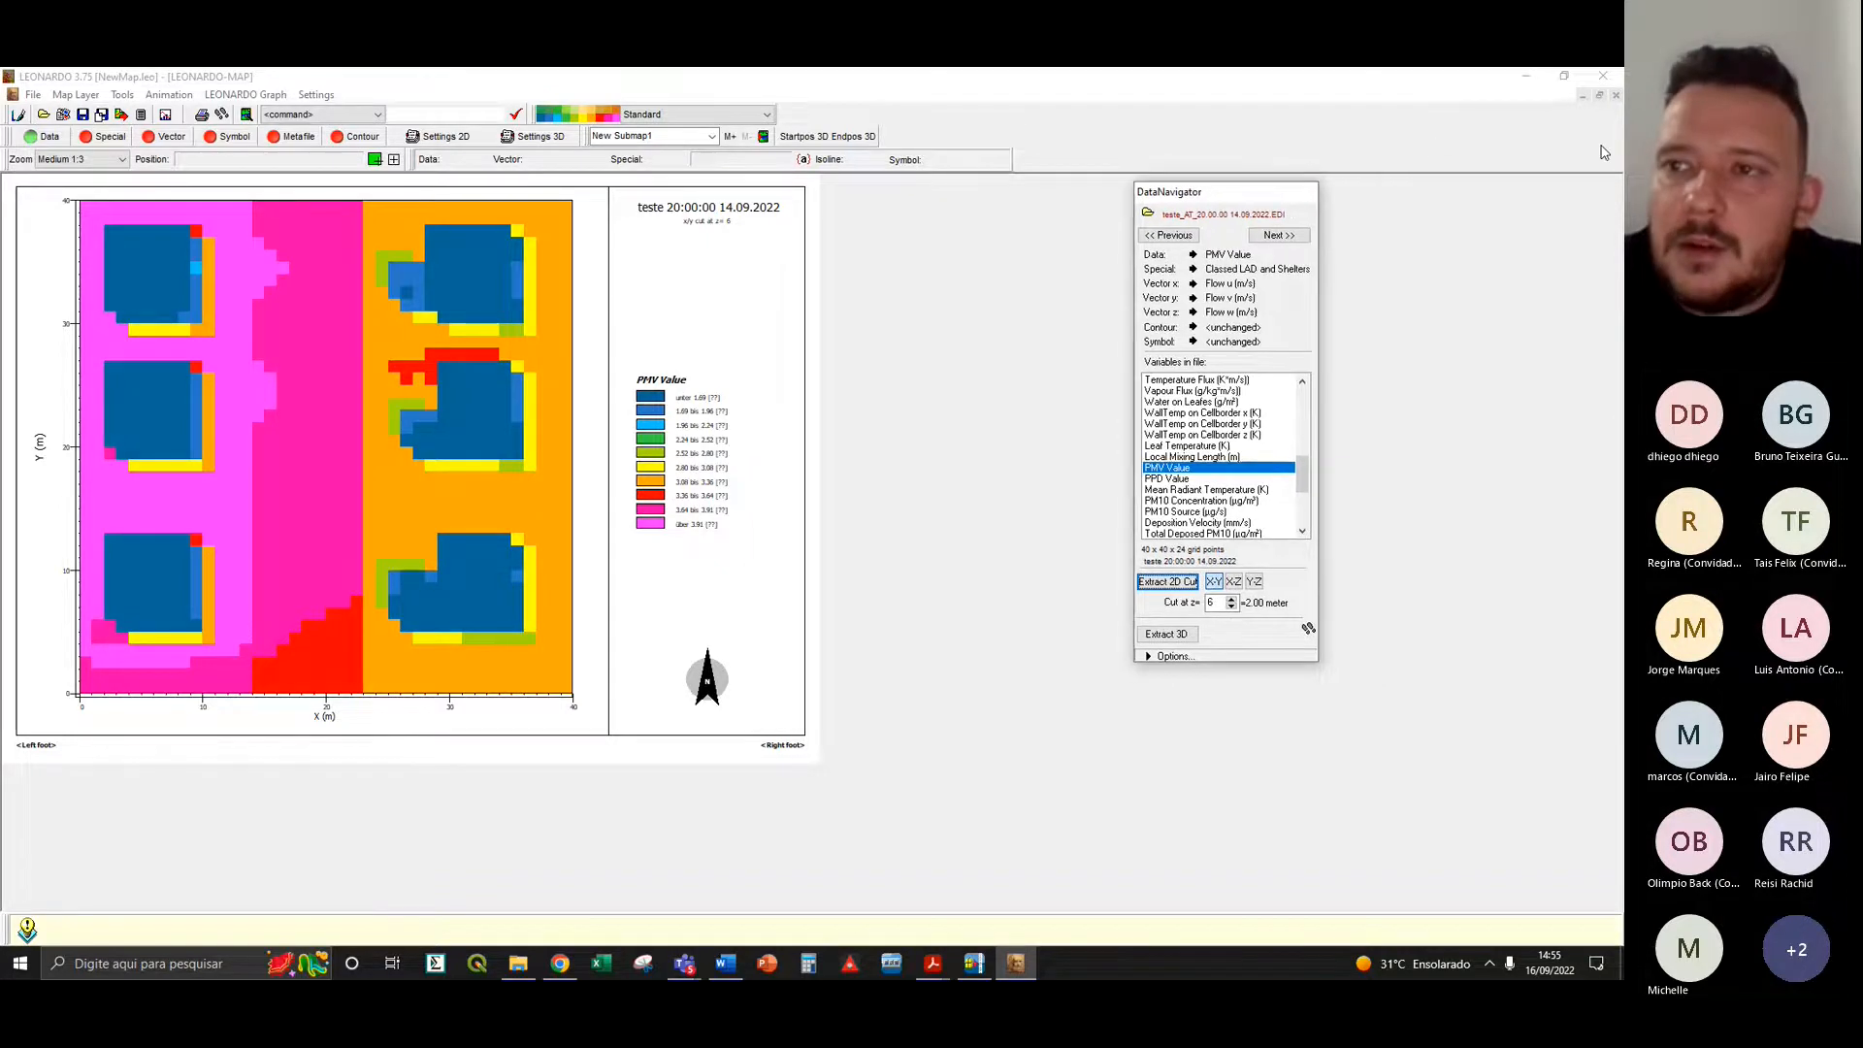
{"action": "left_click", "coordinate": [1583, 95]}
{"action": "left_click", "coordinate": [1605, 78]}
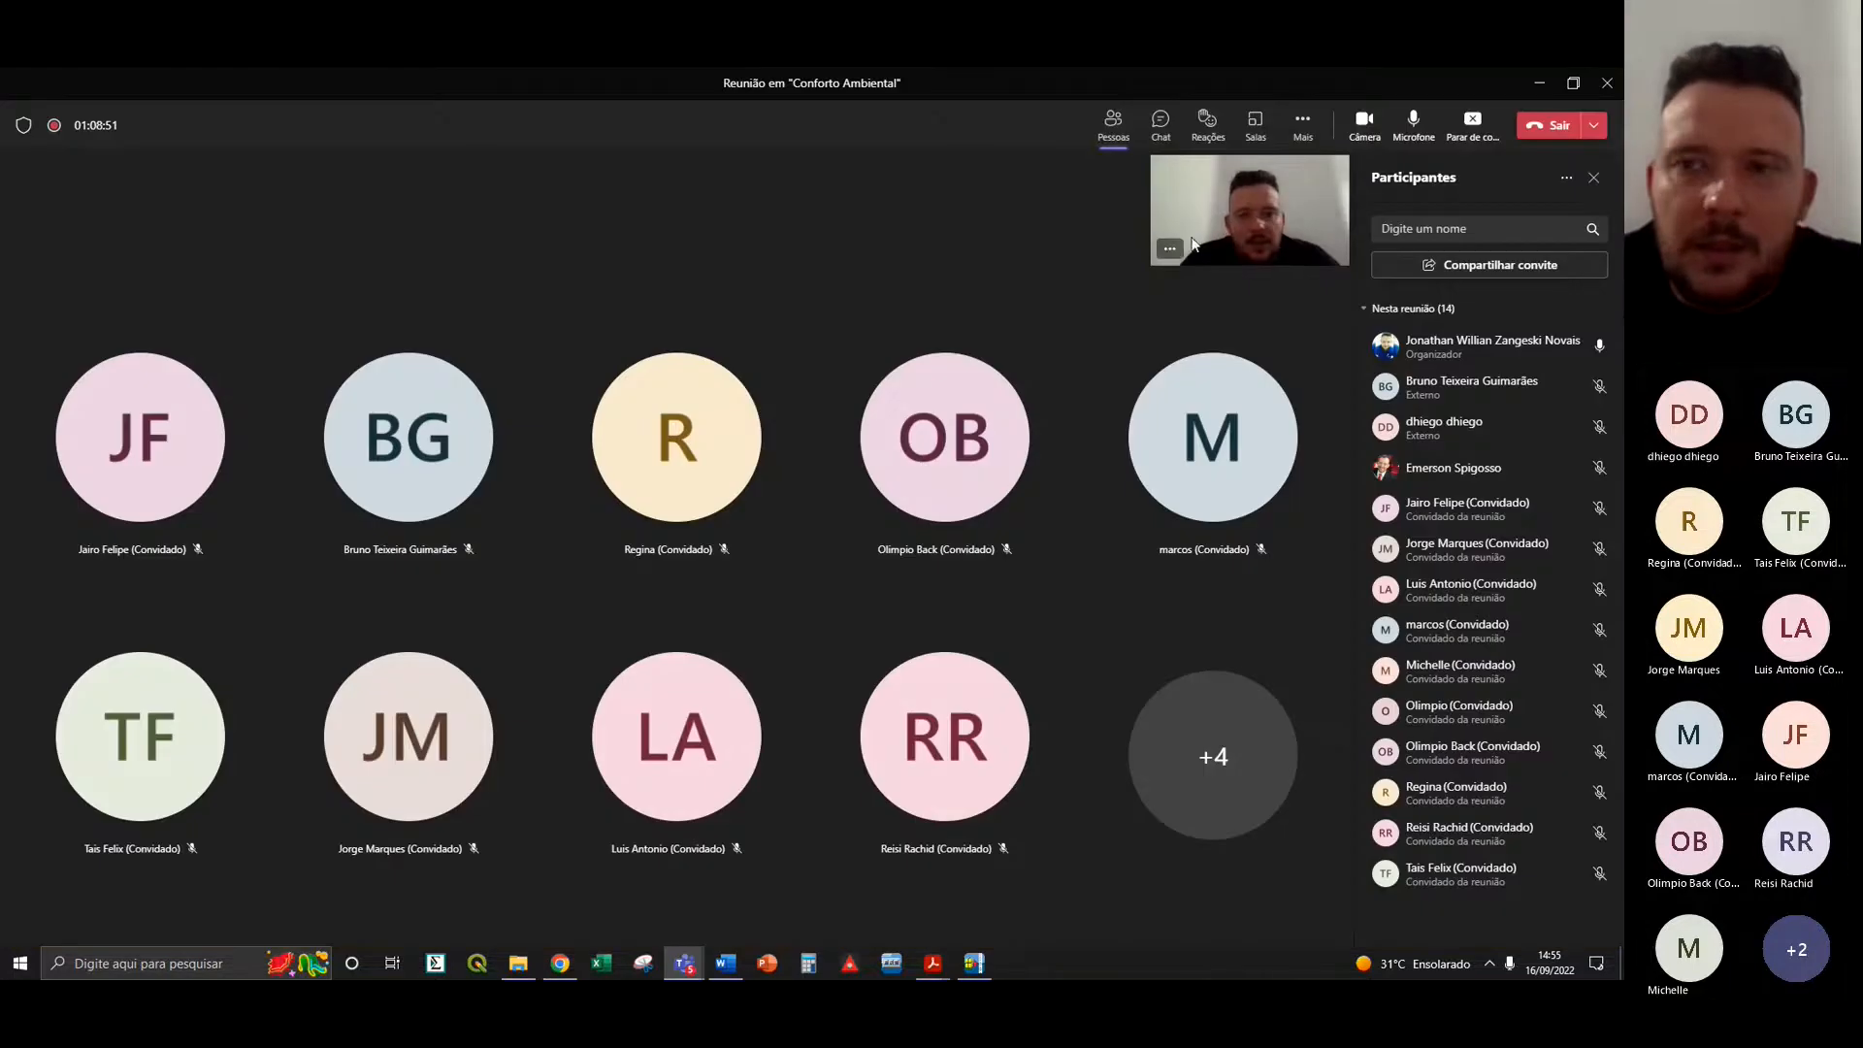
{"action": "left_click", "coordinate": [1465, 122]}
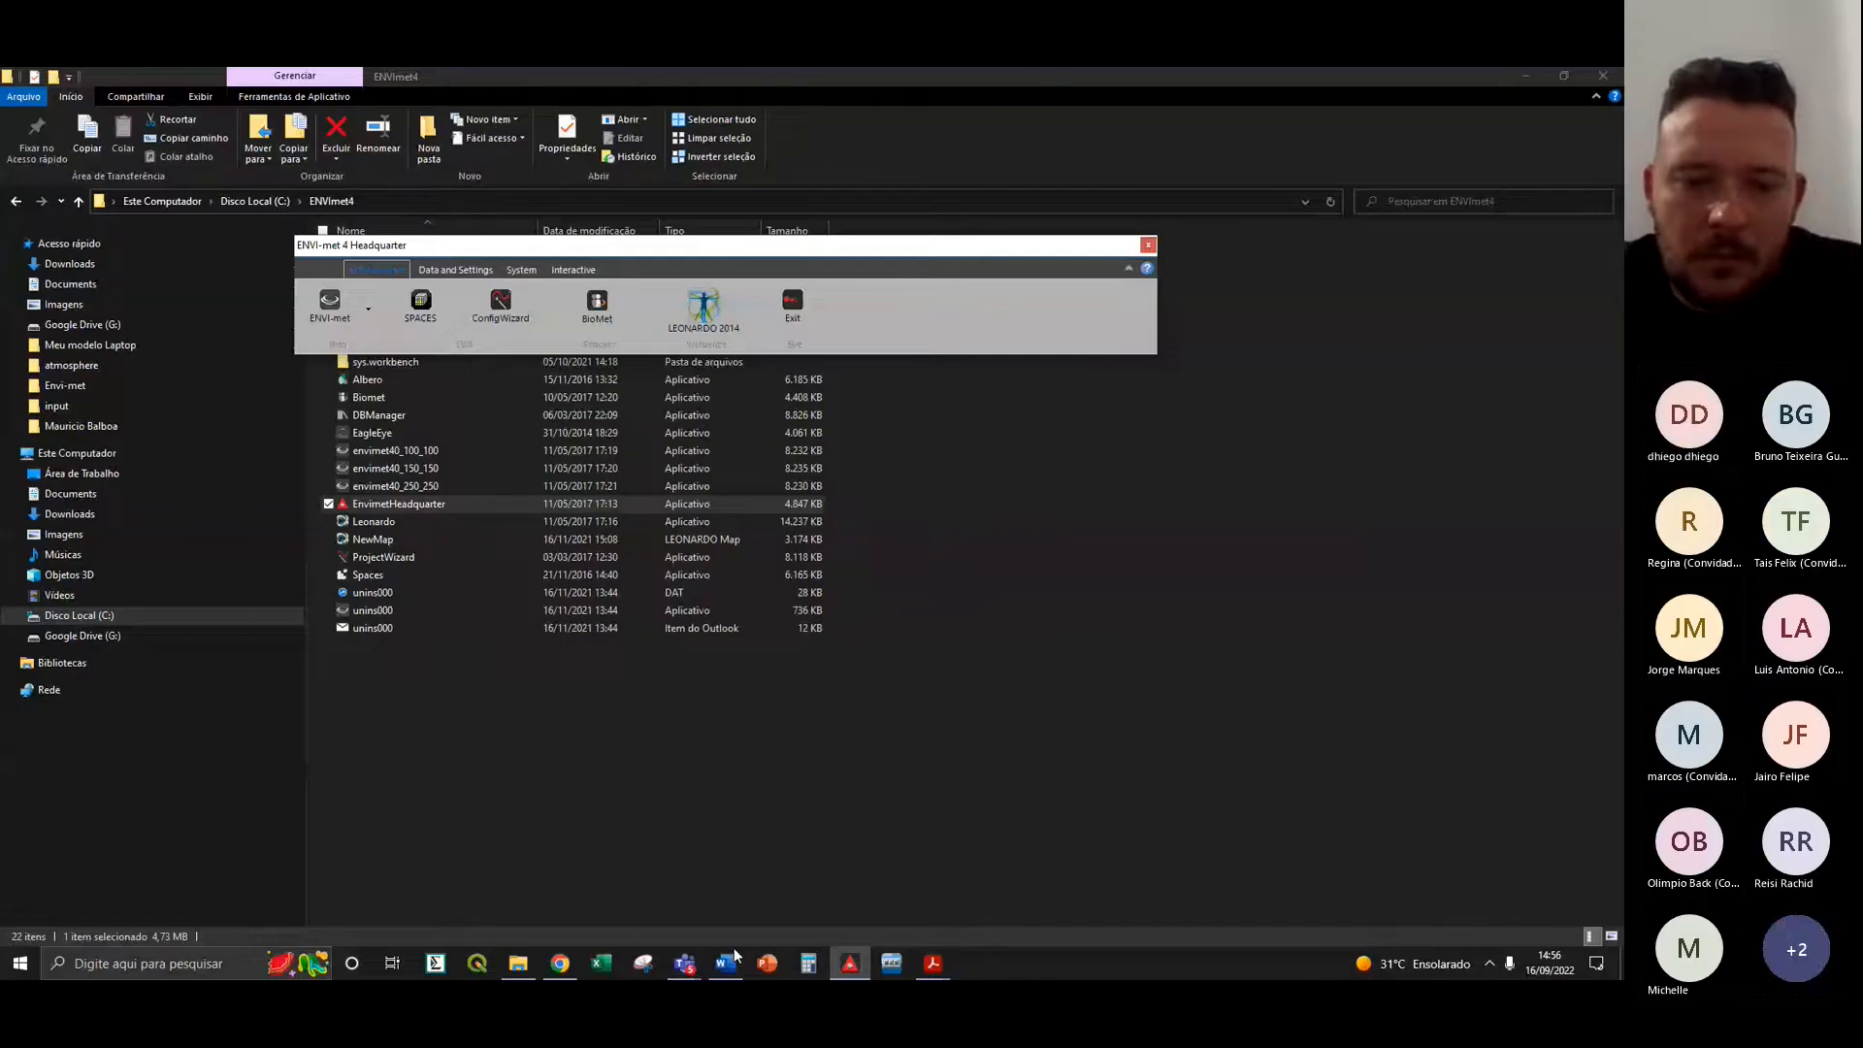
- Bring ENVI-met 4 Headquarter in front of the Teams meeting window and look at the available ENVI-met grid versions
{"action": "mouse_move", "coordinate": [698, 949]}
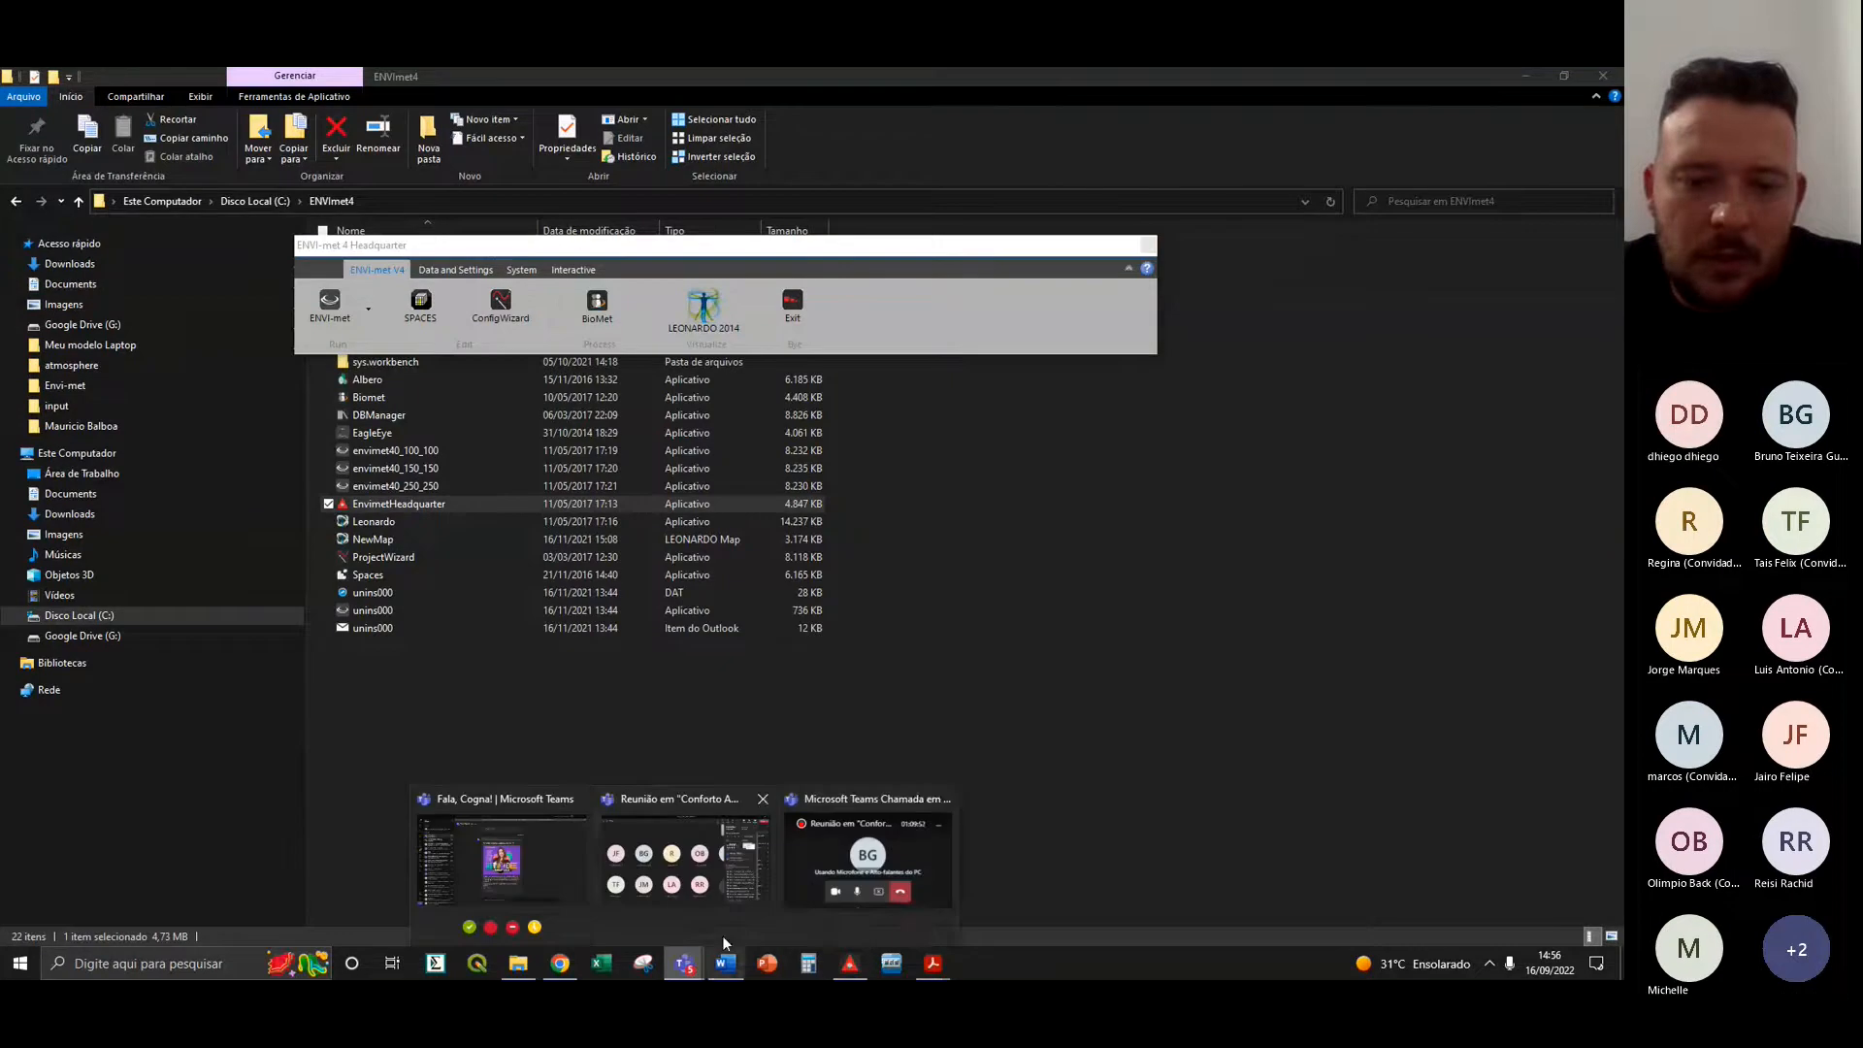
{"action": "left_click", "coordinate": [712, 858]}
{"action": "left_click", "coordinate": [852, 965]}
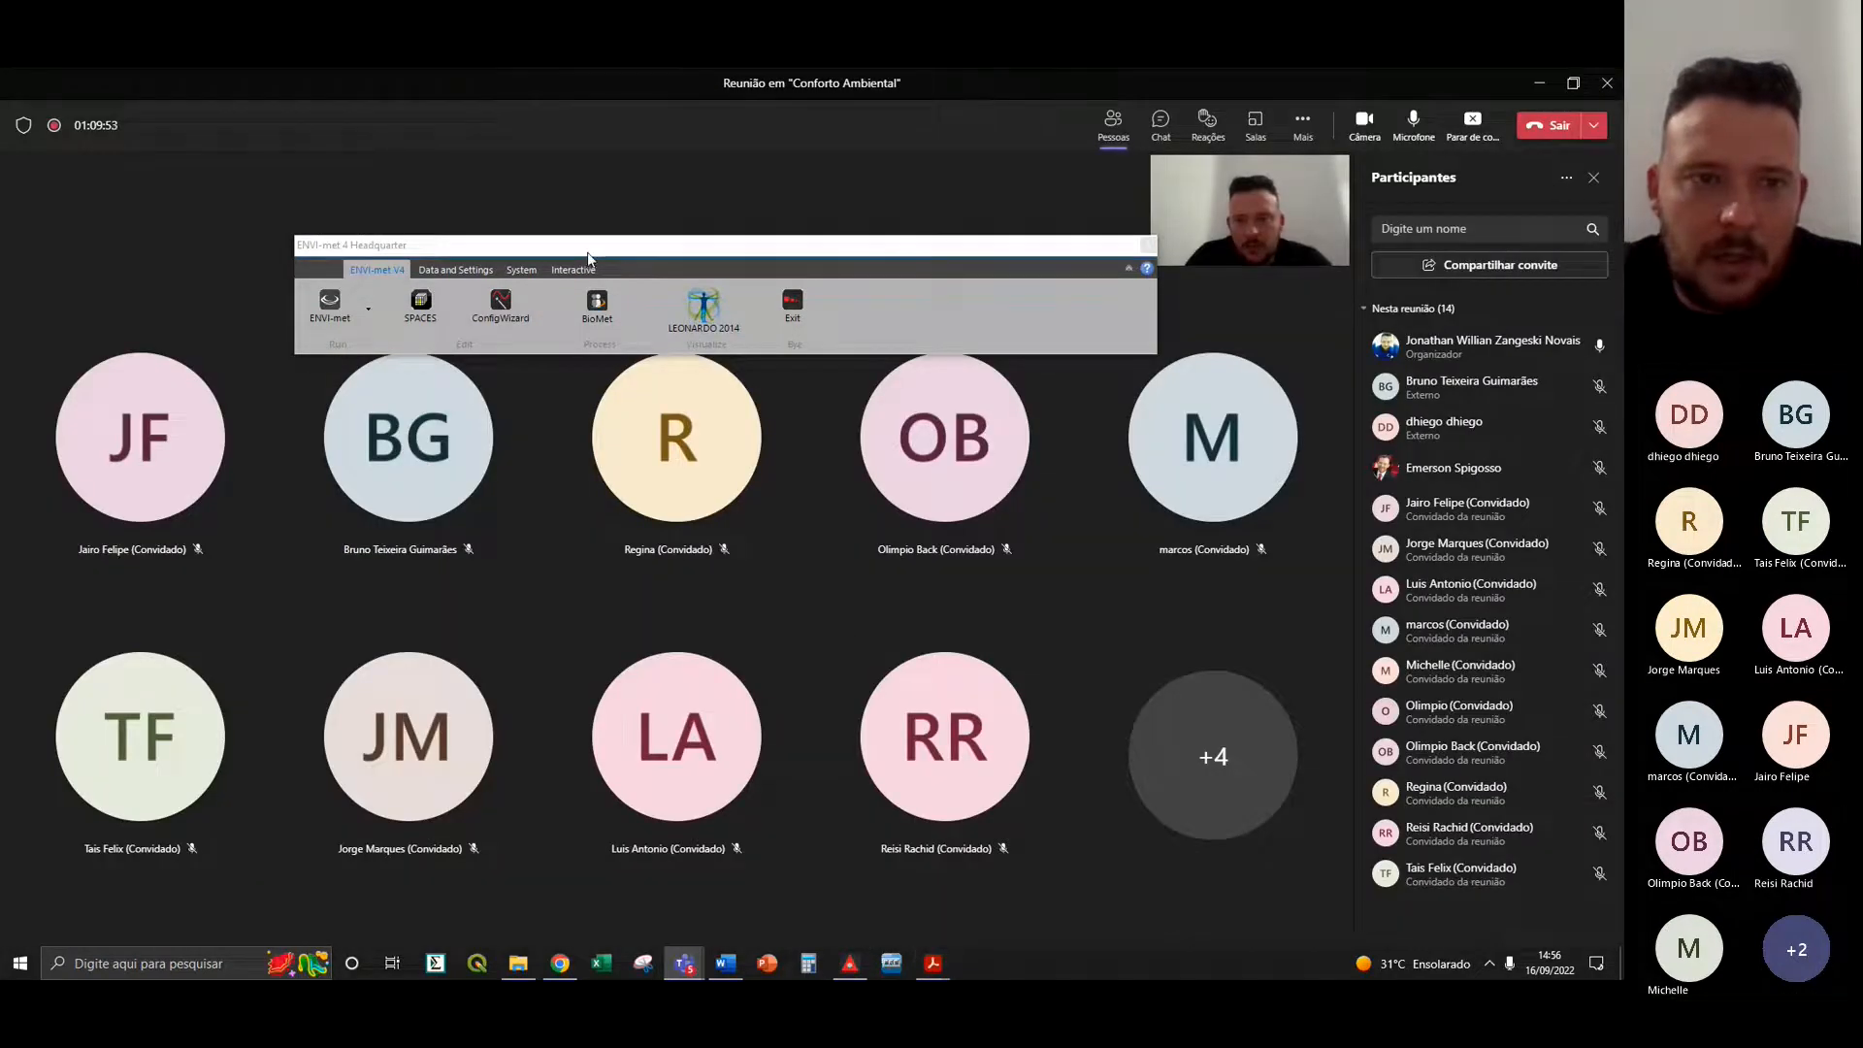
{"action": "left_click_drag", "start_coordinate": [587, 257], "coordinate": [729, 182]}
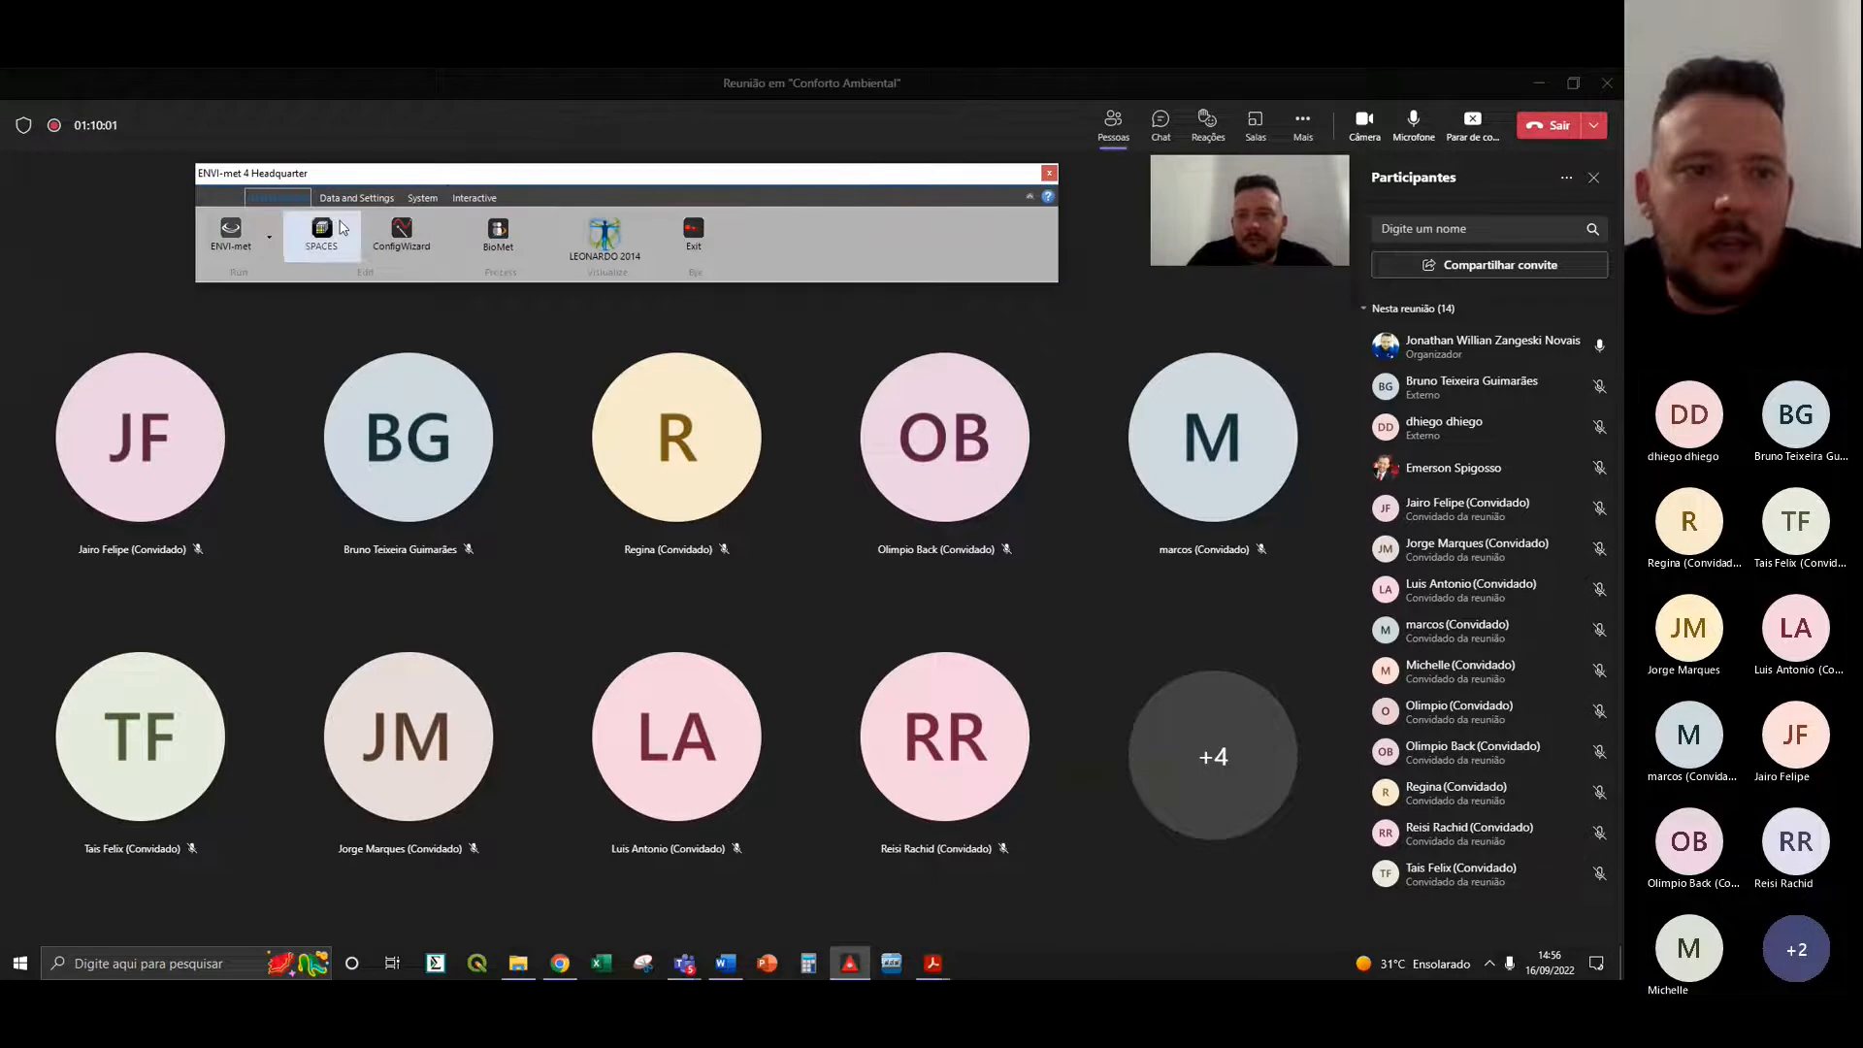
{"action": "left_click", "coordinate": [272, 242]}
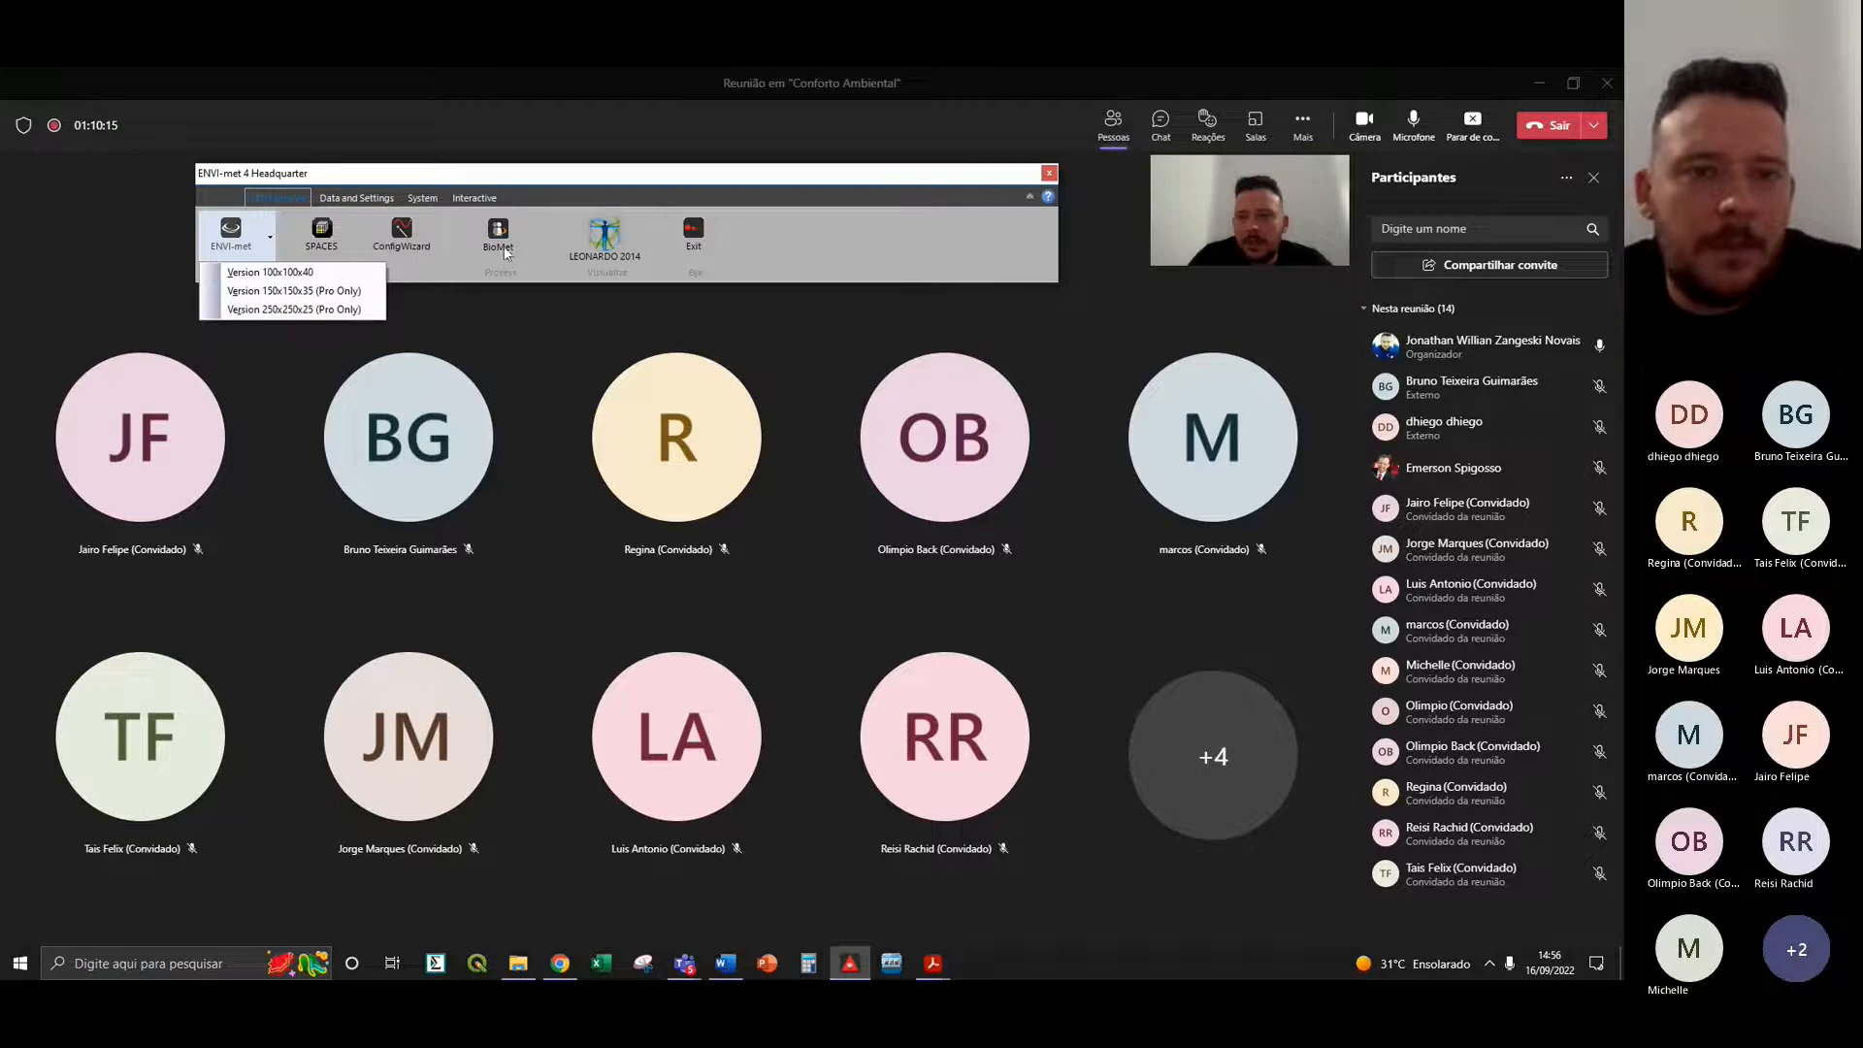
{"action": "left_click", "coordinate": [870, 233]}
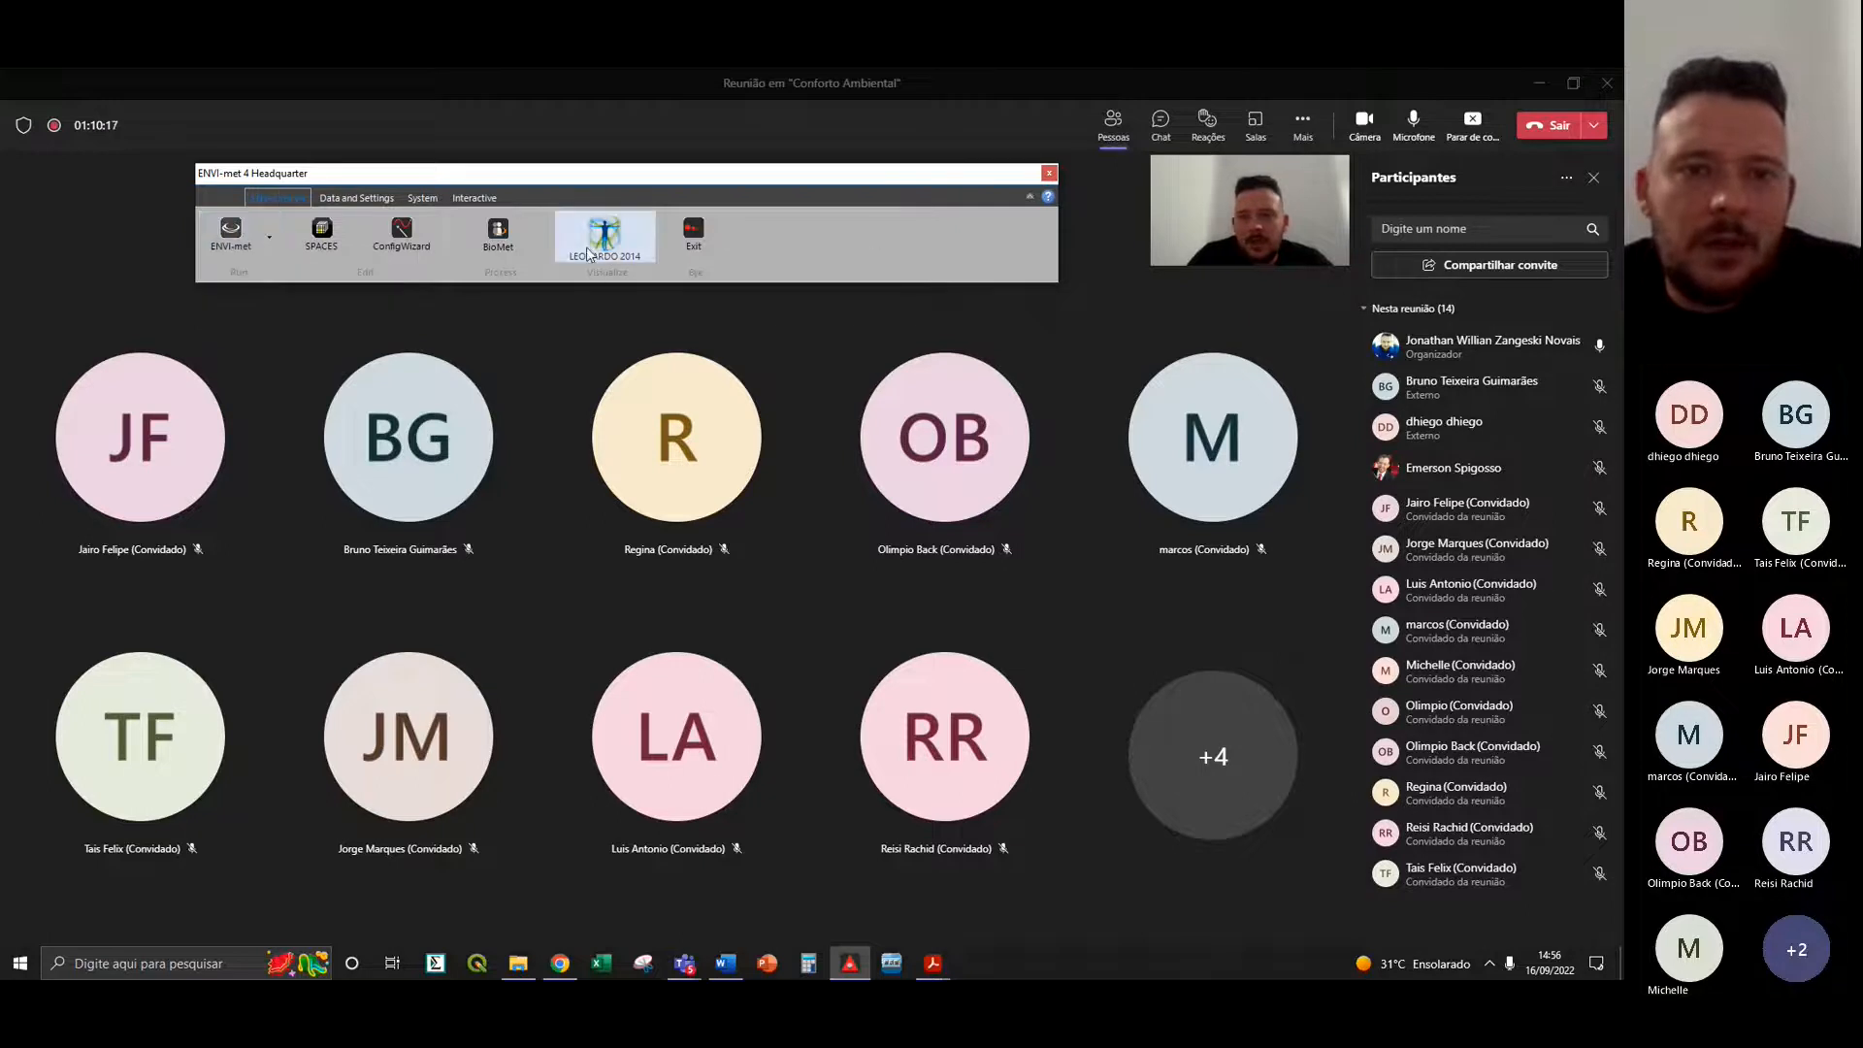
- Move ENVI-met 4 Headquarter out of the way, start LEONARDO 2014 from it and maximize the LEONARDO window
{"action": "left_click", "coordinate": [597, 245]}
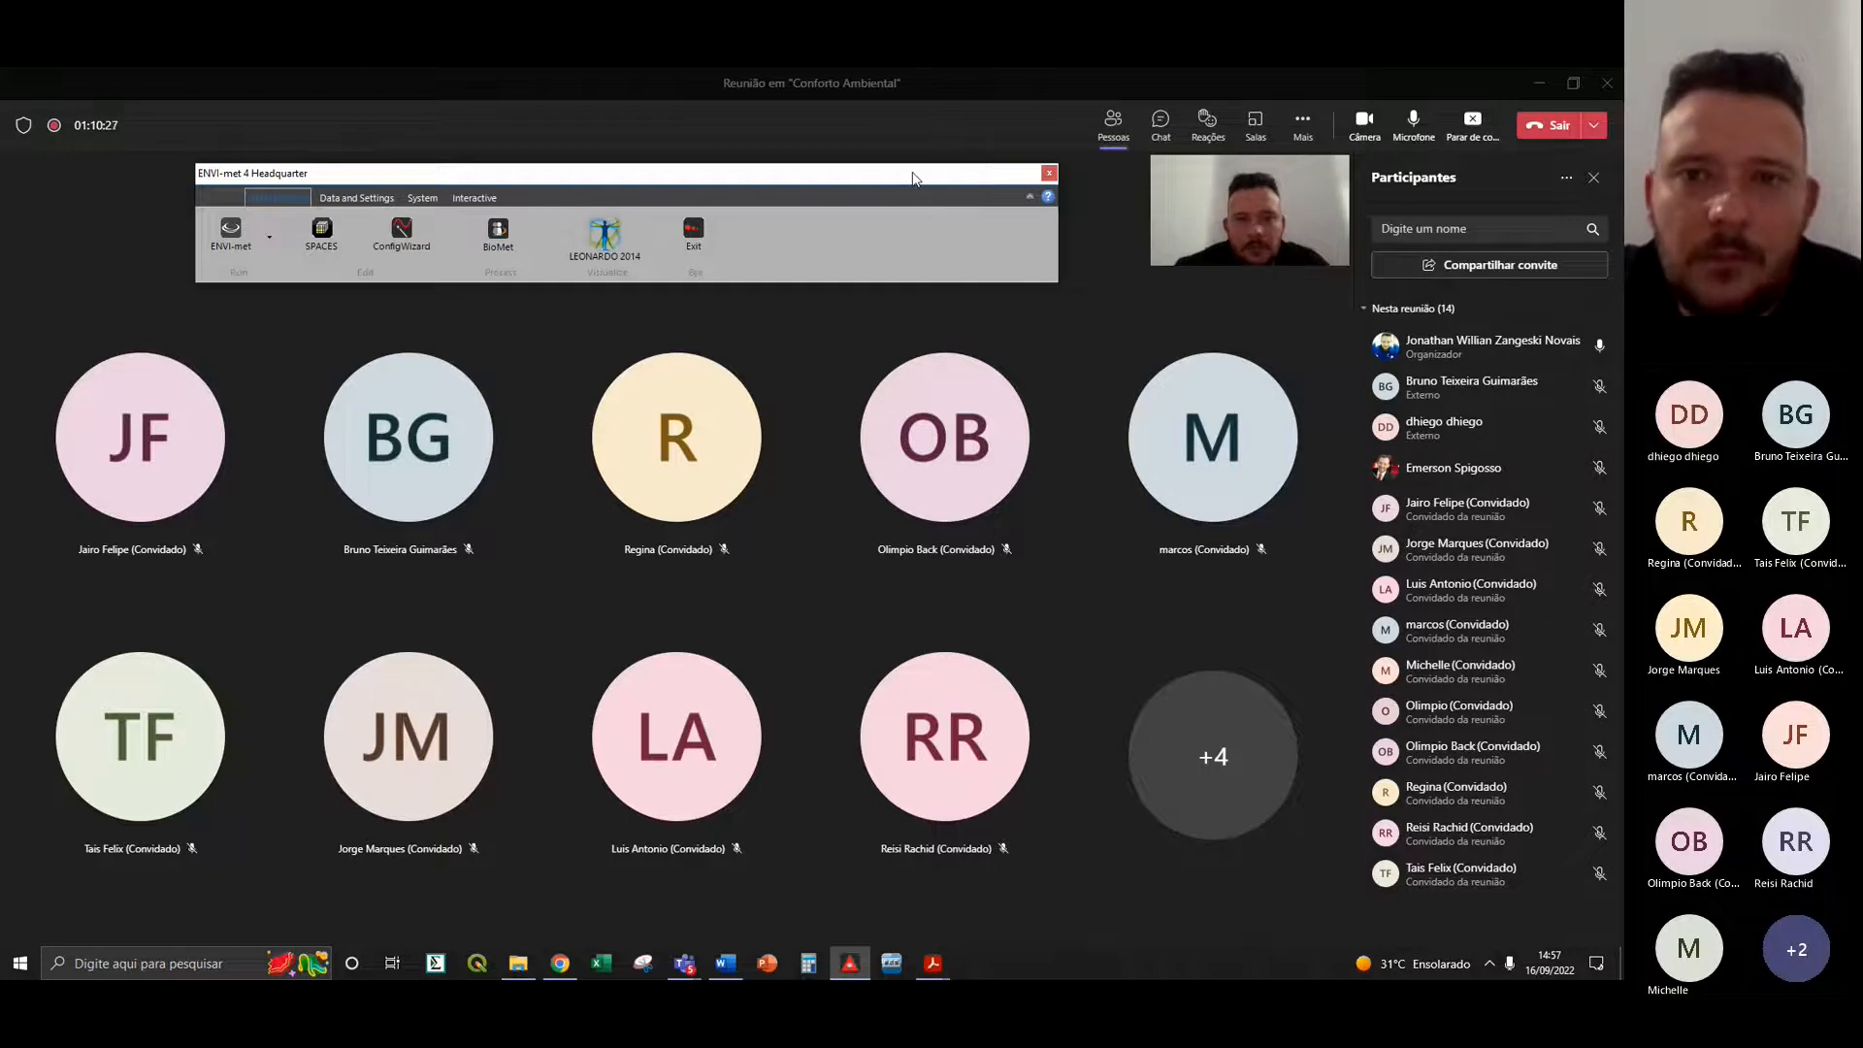
{"action": "left_click_drag", "start_coordinate": [912, 179], "coordinate": [713, 85]}
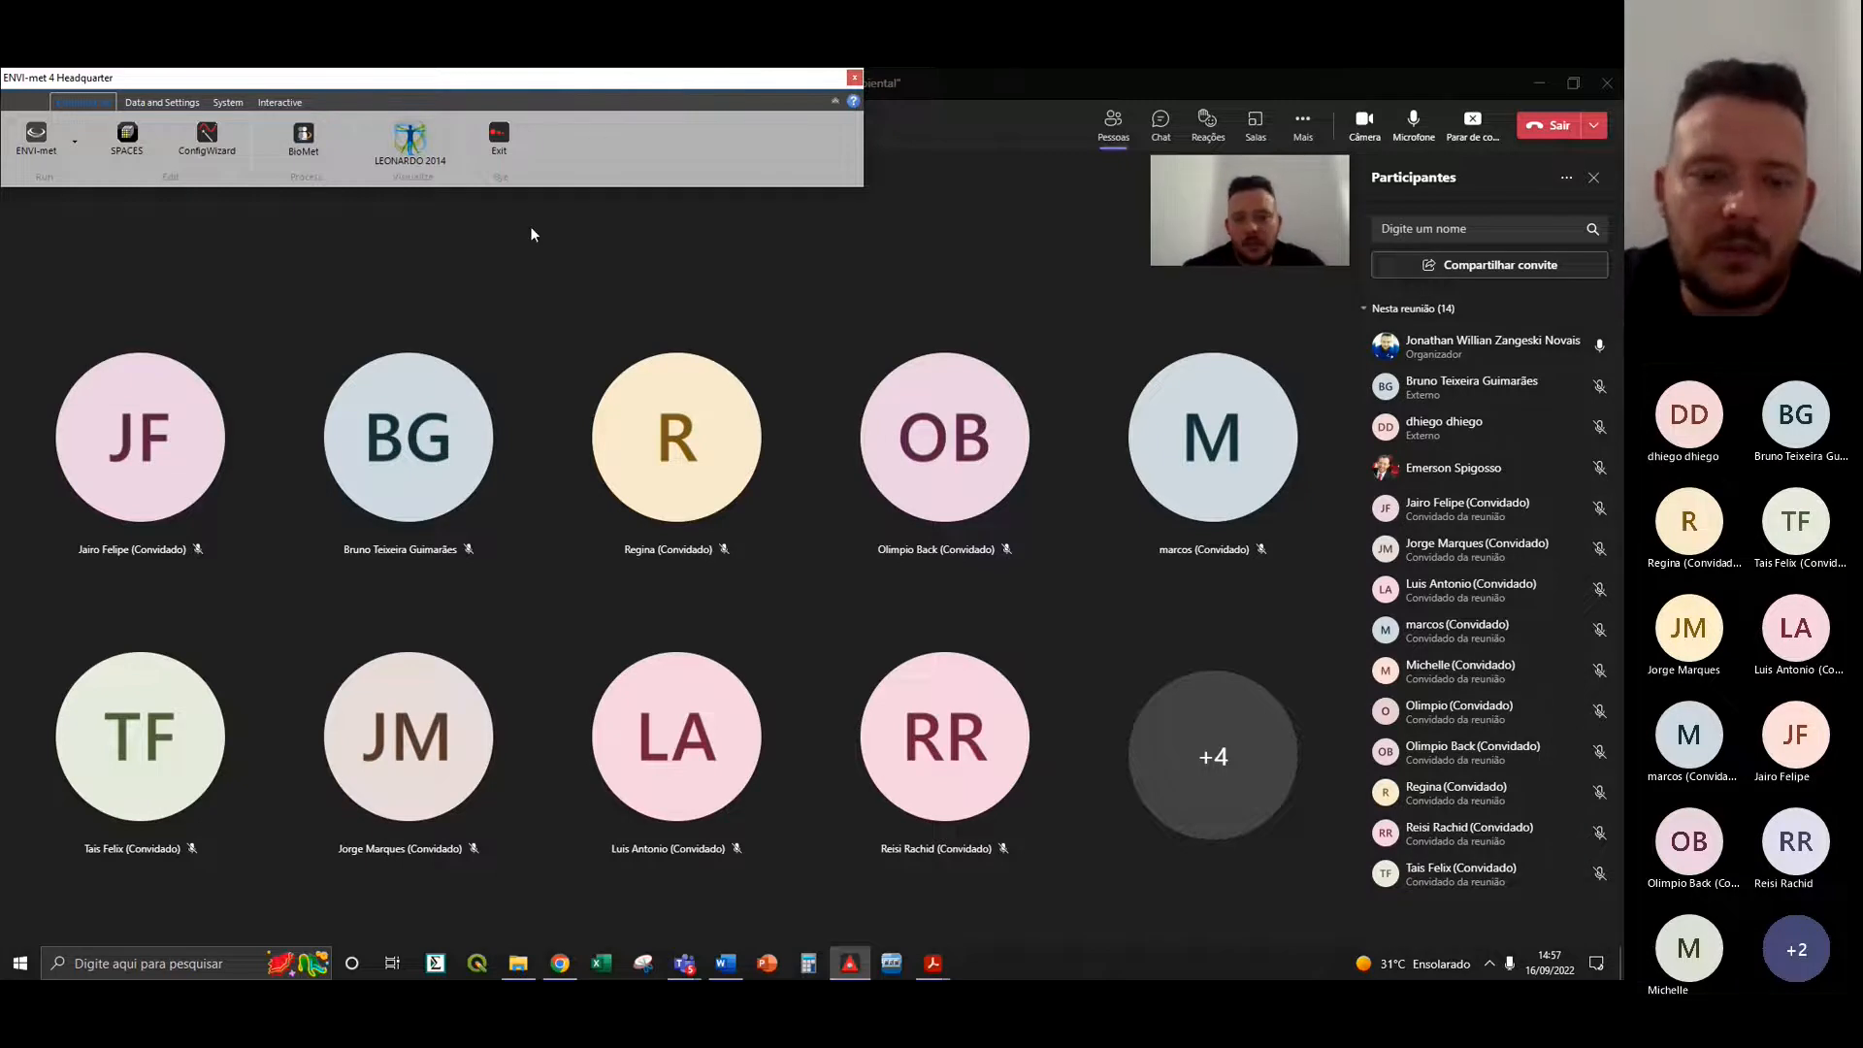
{"action": "left_click", "coordinate": [410, 144]}
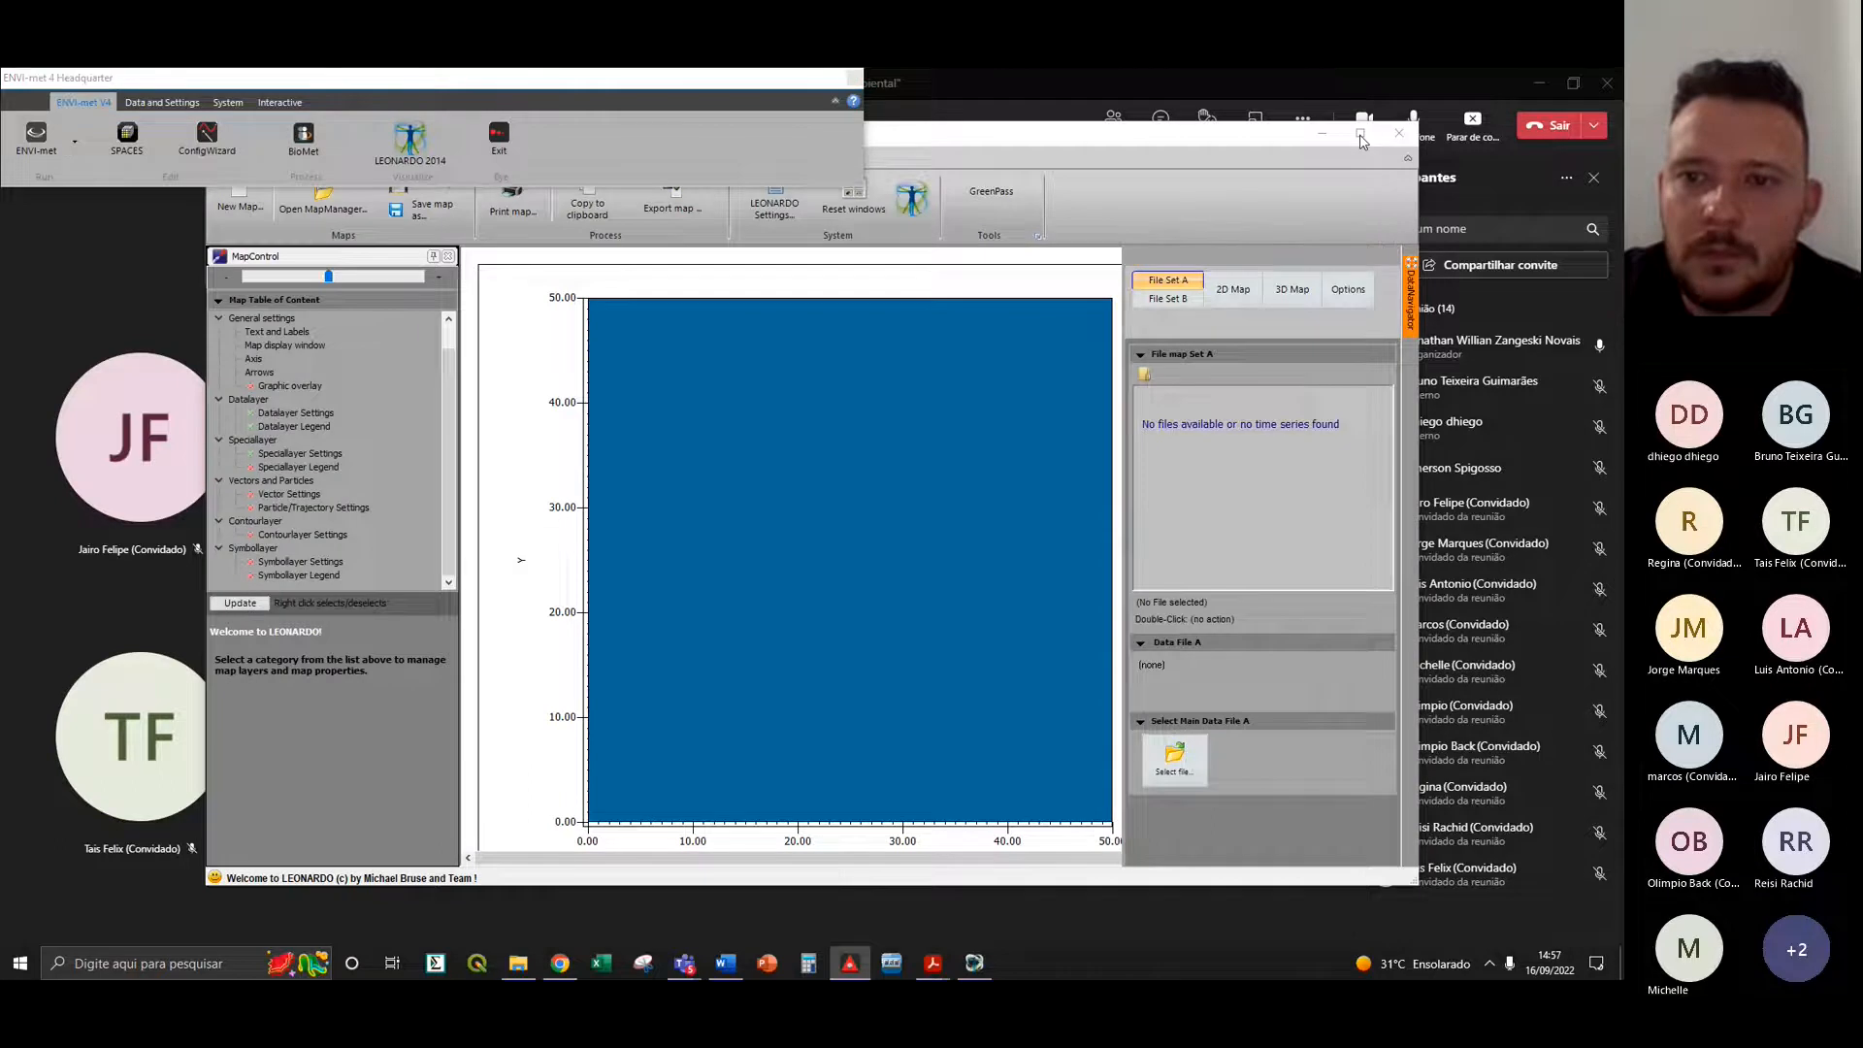
{"action": "double_click", "coordinate": [779, 140]}
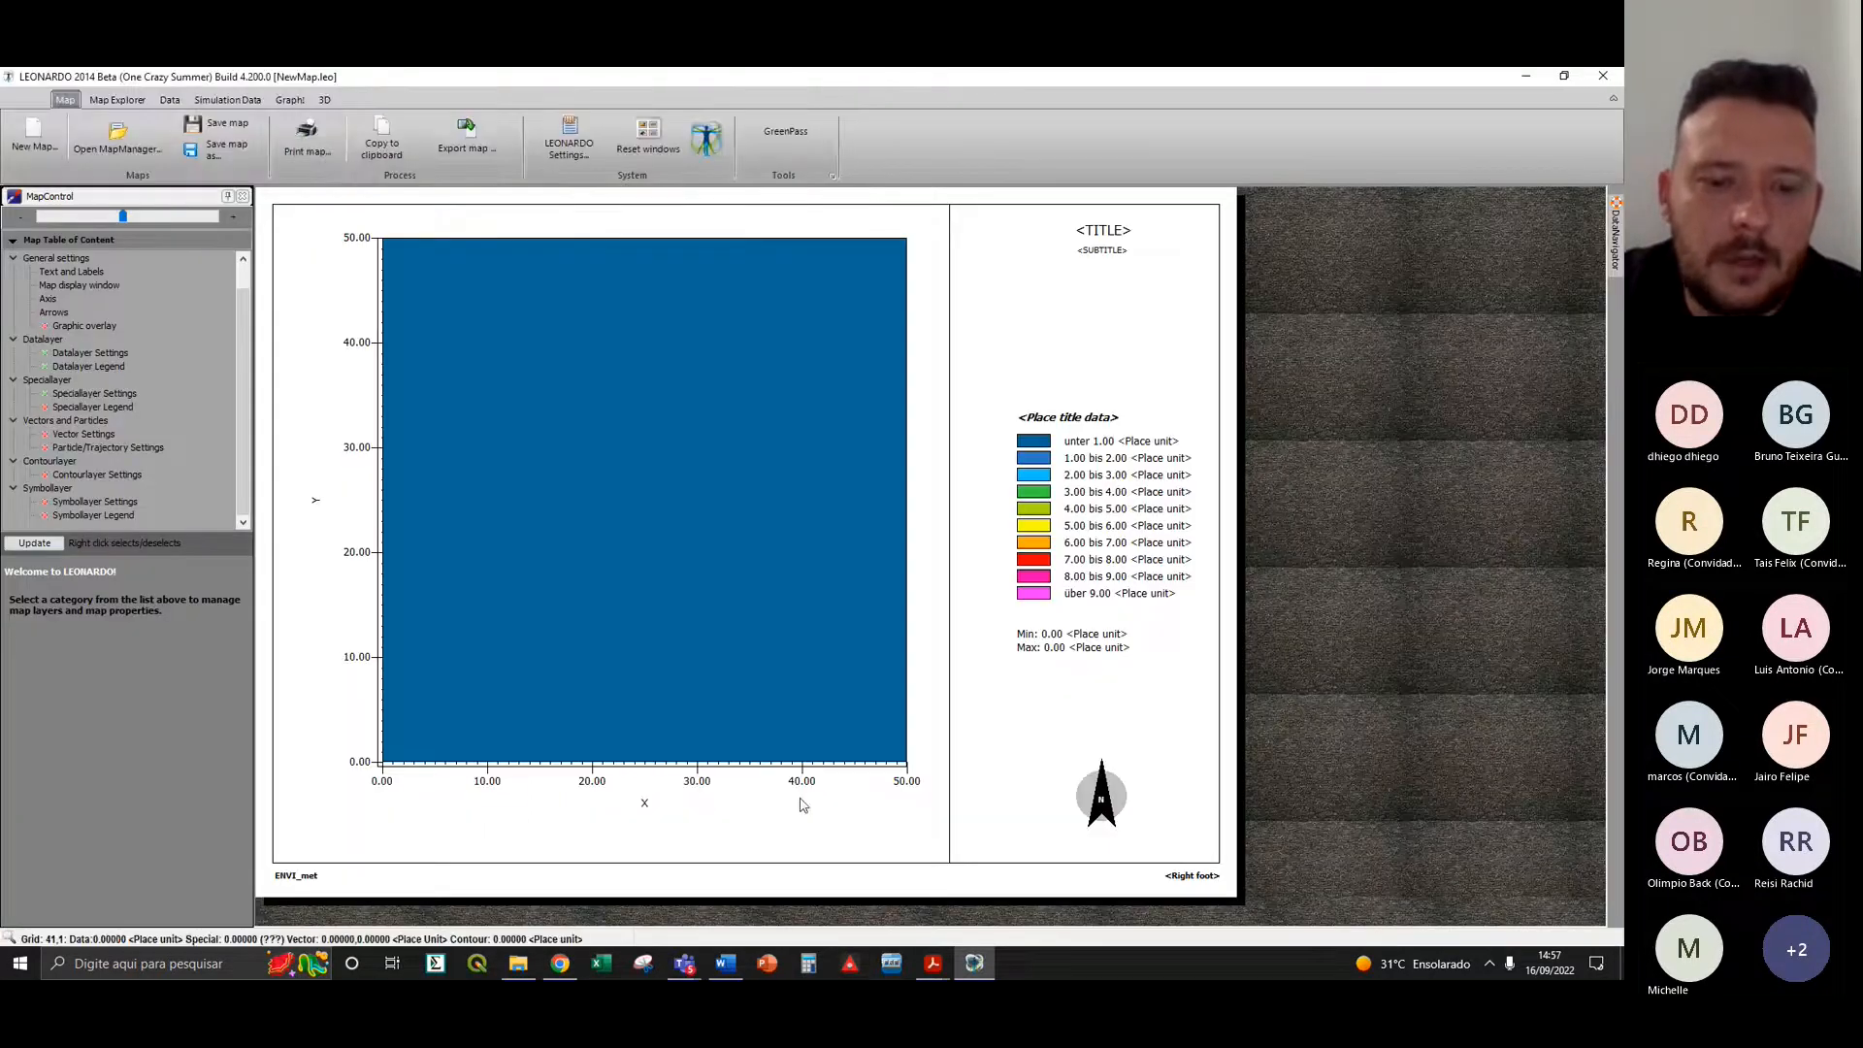
- Check the participants in the Teams meeting window and return to LEONARDO 2014
{"action": "mouse_move", "coordinate": [684, 962]}
{"action": "left_click", "coordinate": [730, 878]}
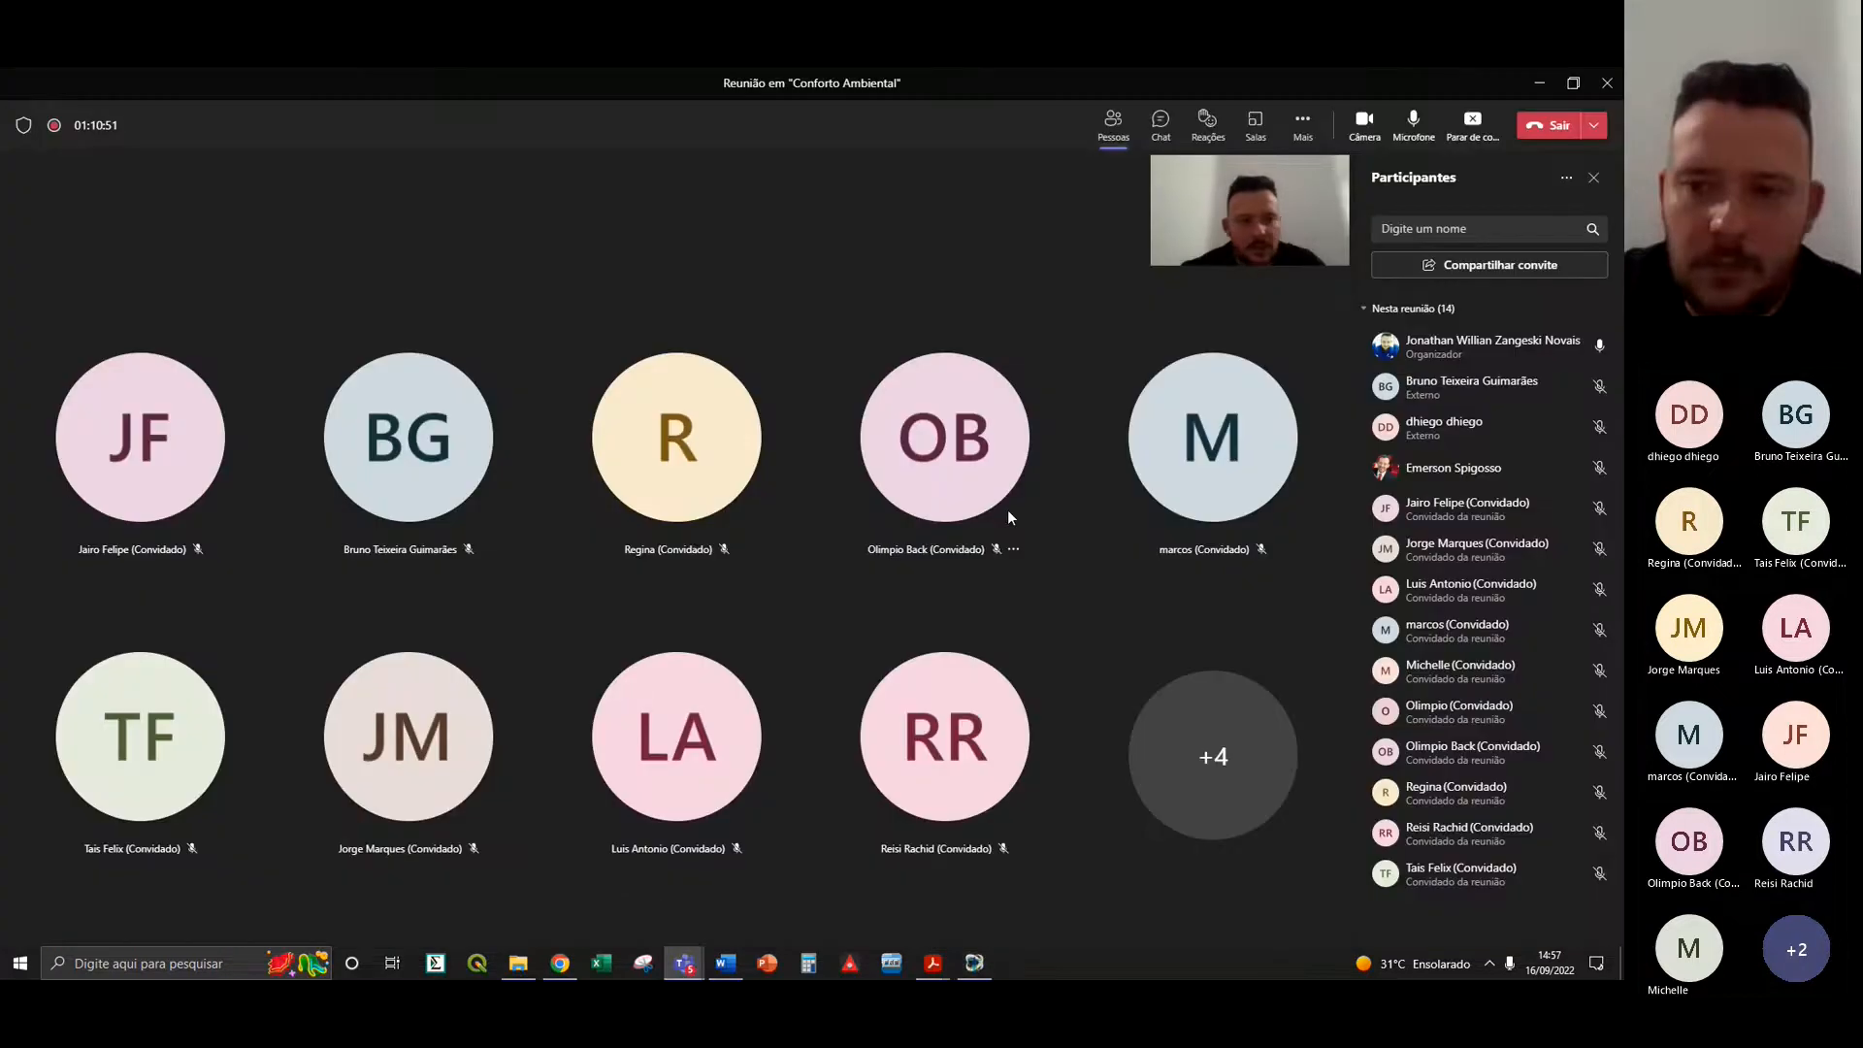
{"action": "mouse_move", "coordinate": [1259, 415]}
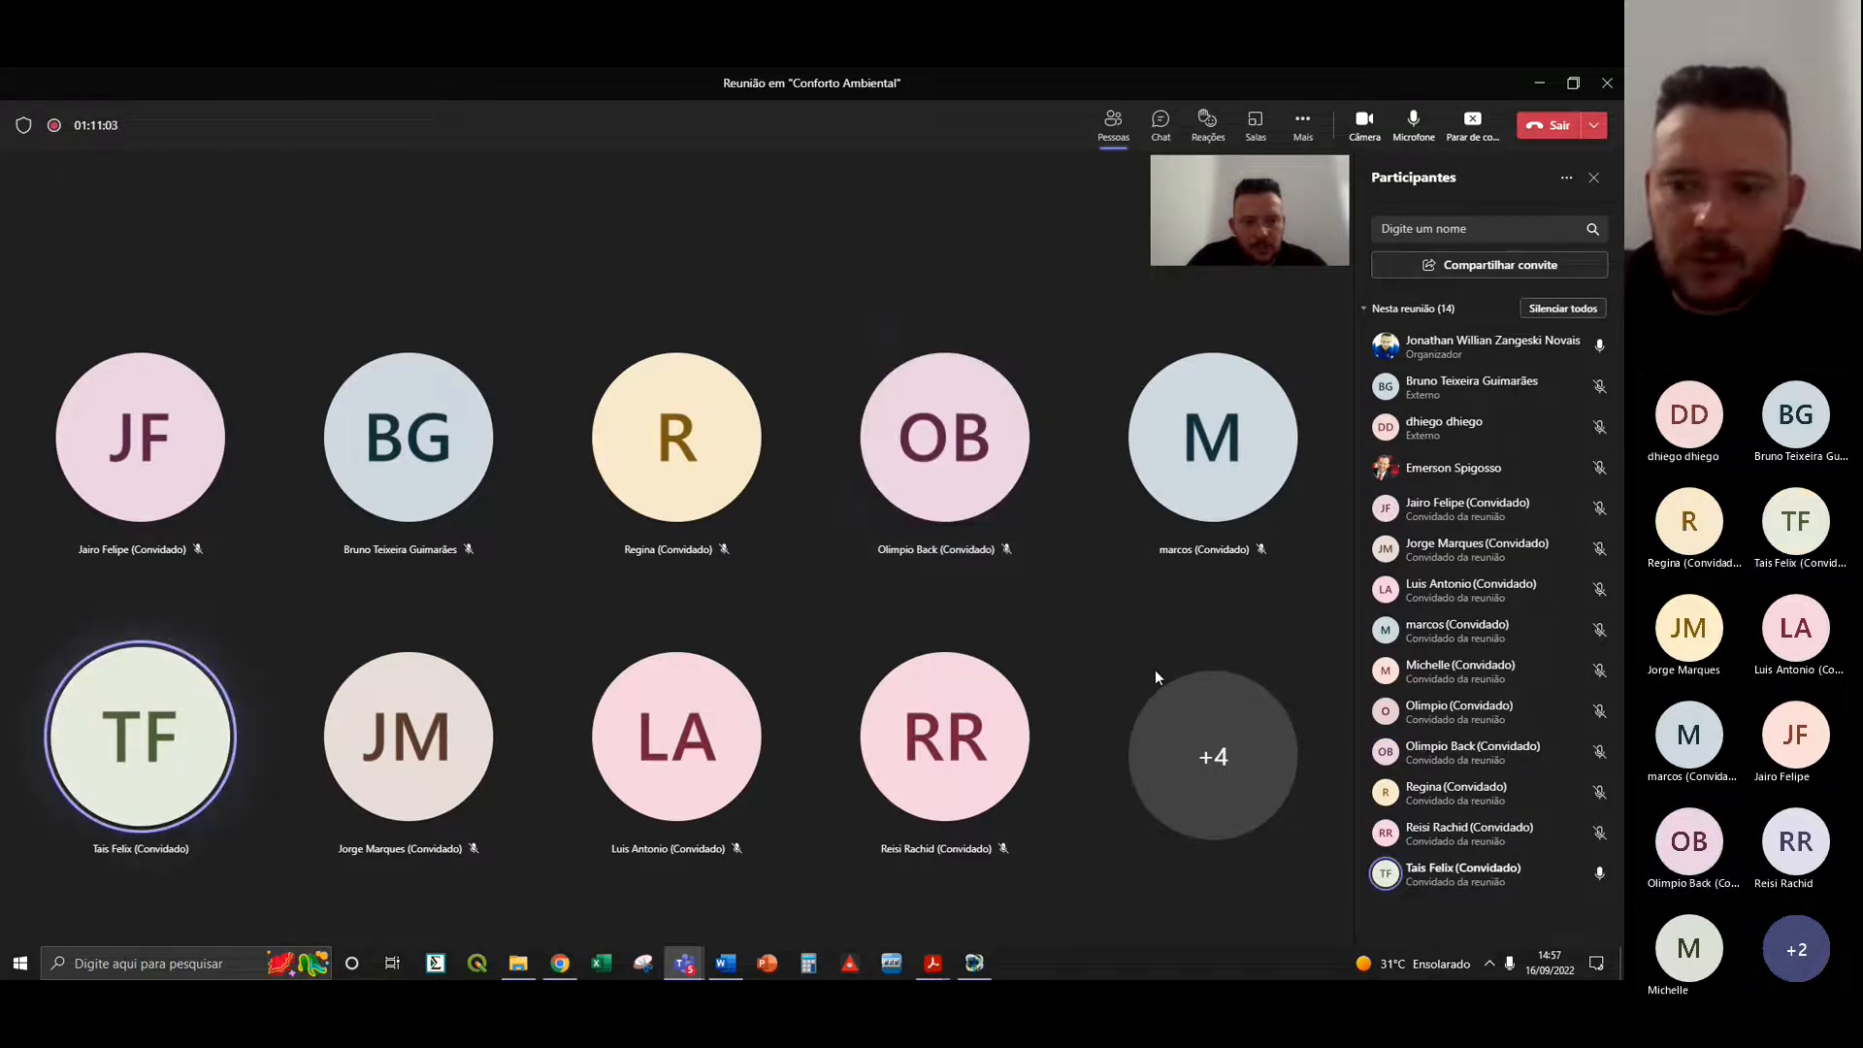
{"action": "mouse_move", "coordinate": [559, 975]}
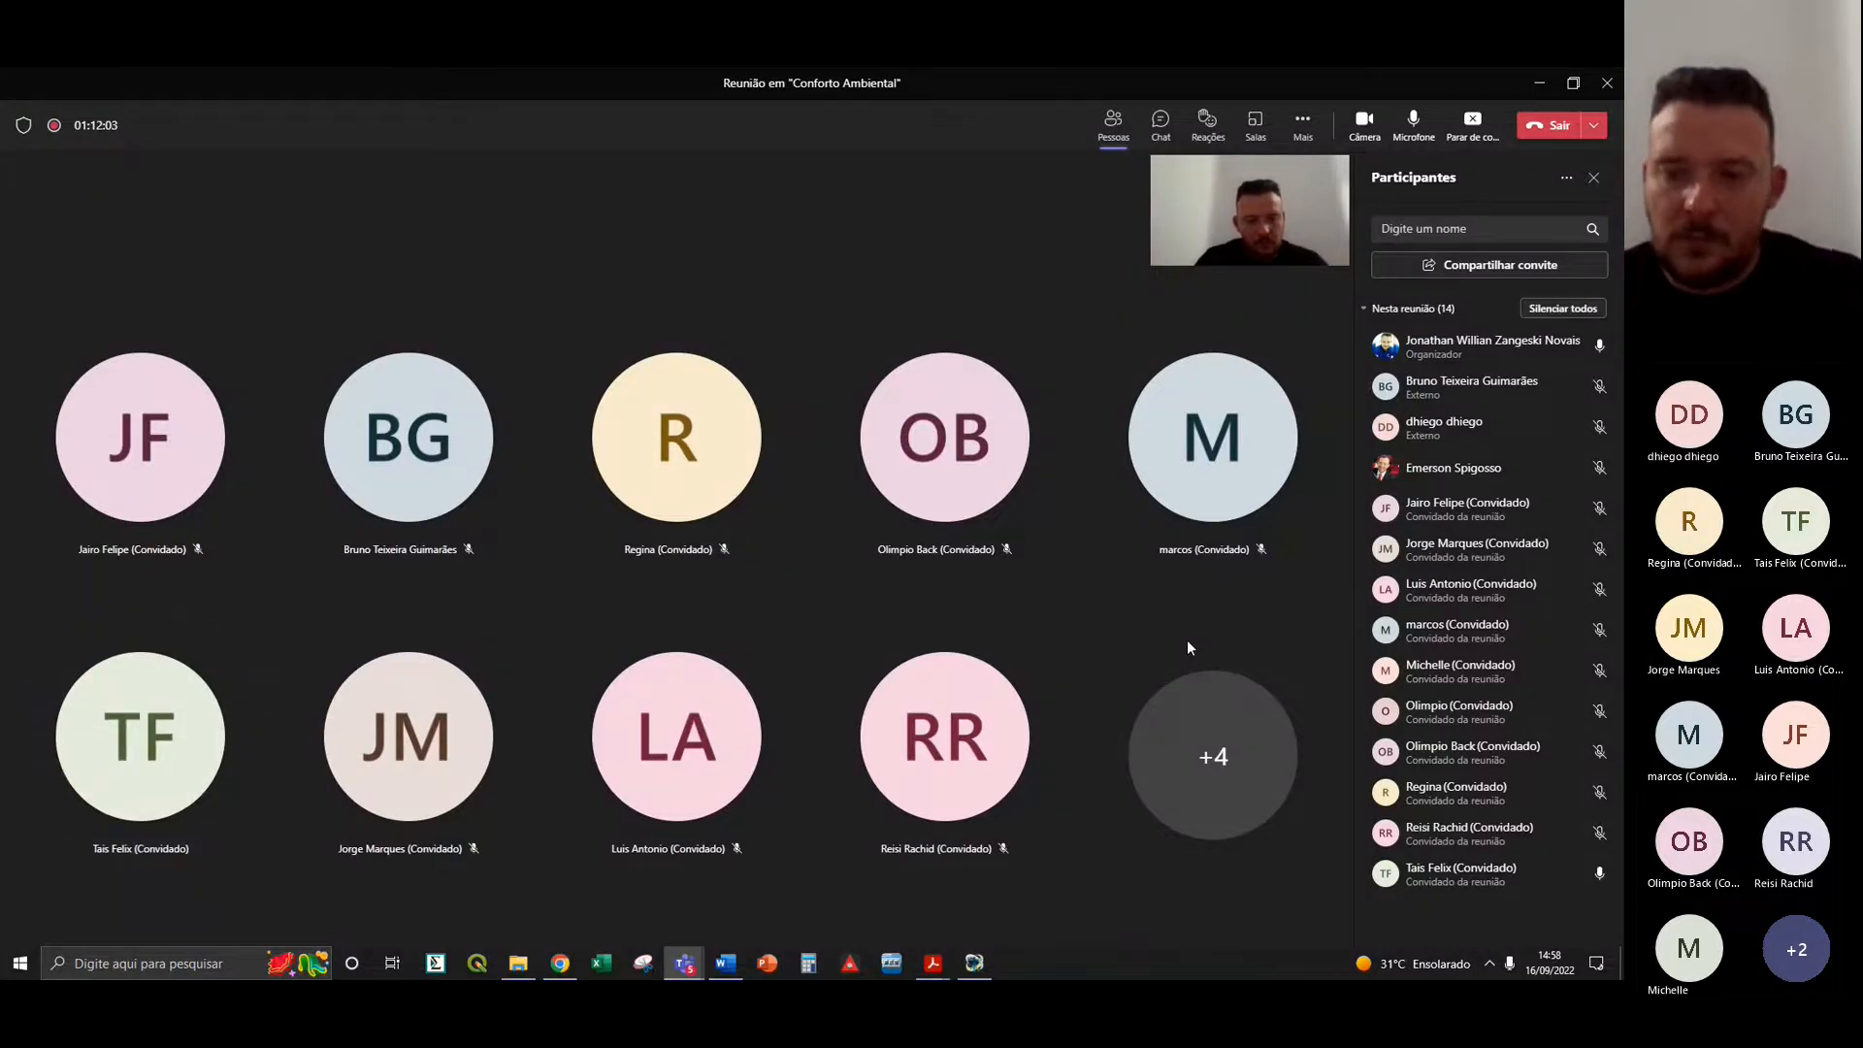
{"action": "left_click", "coordinate": [978, 964]}
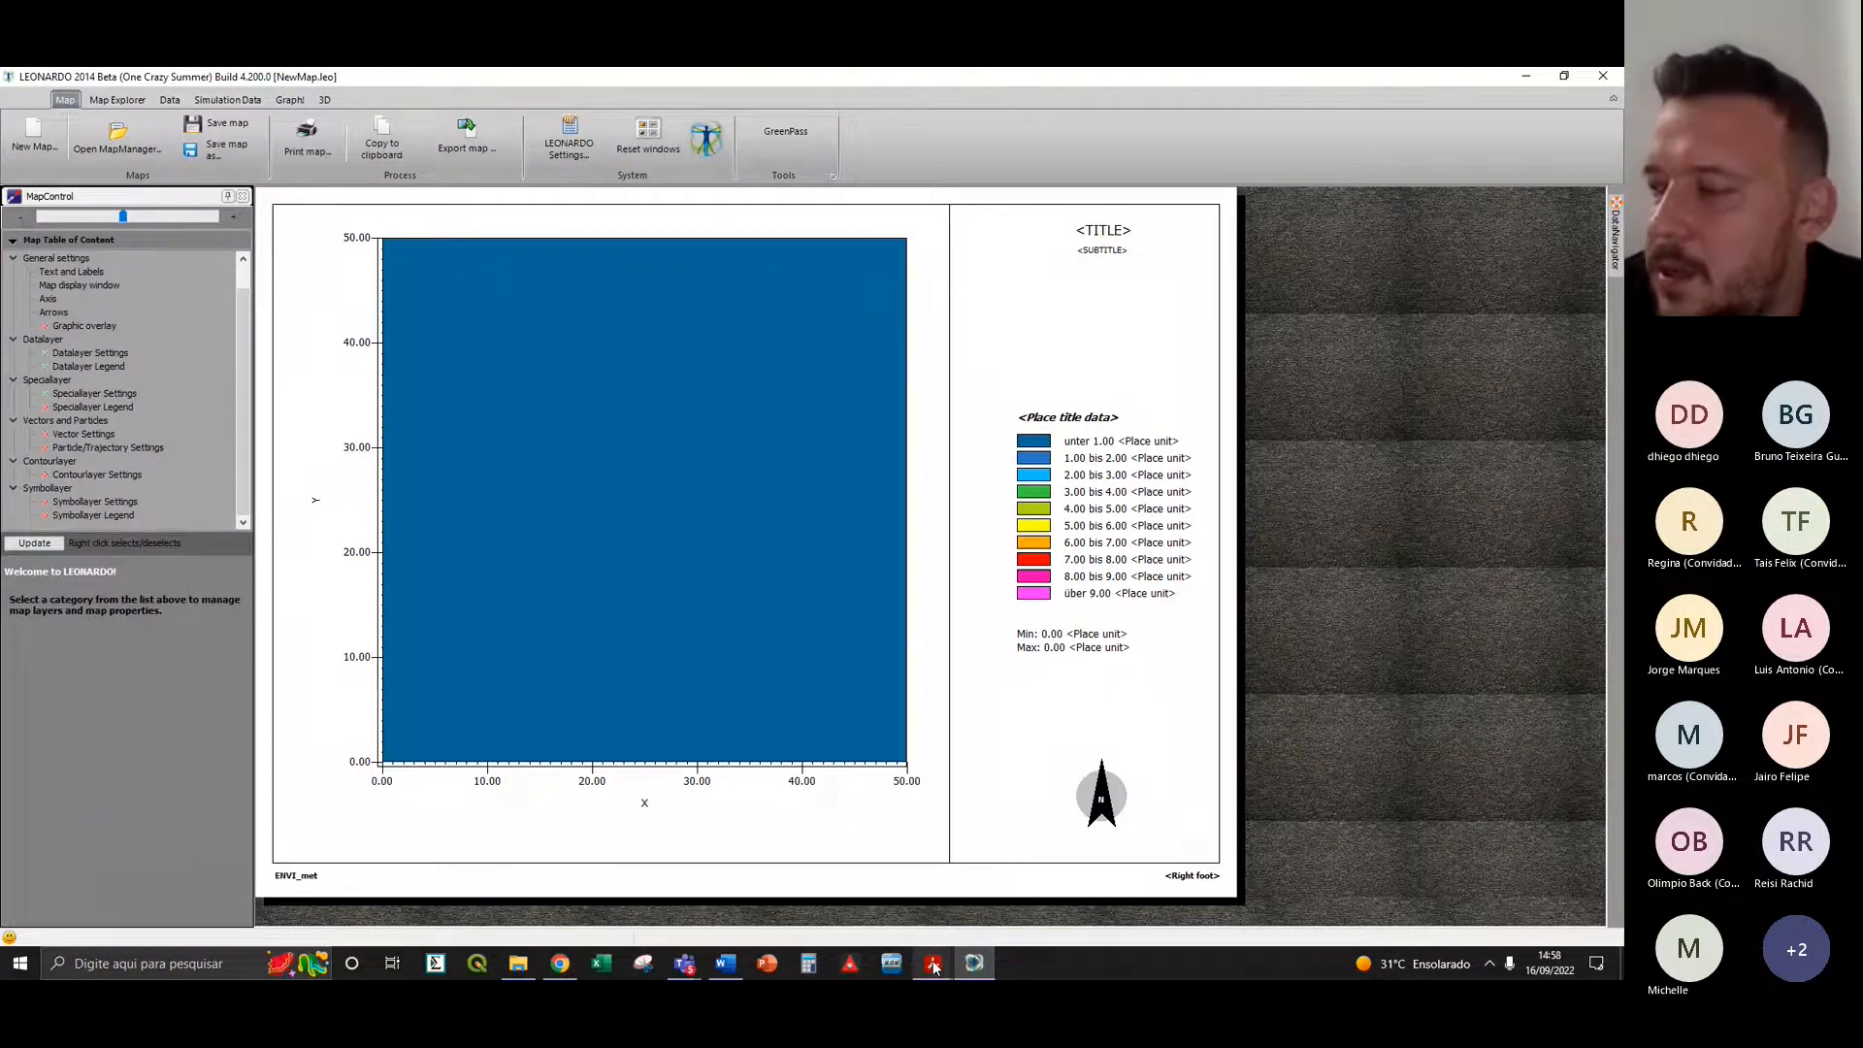
{"action": "mouse_move", "coordinate": [935, 967]}
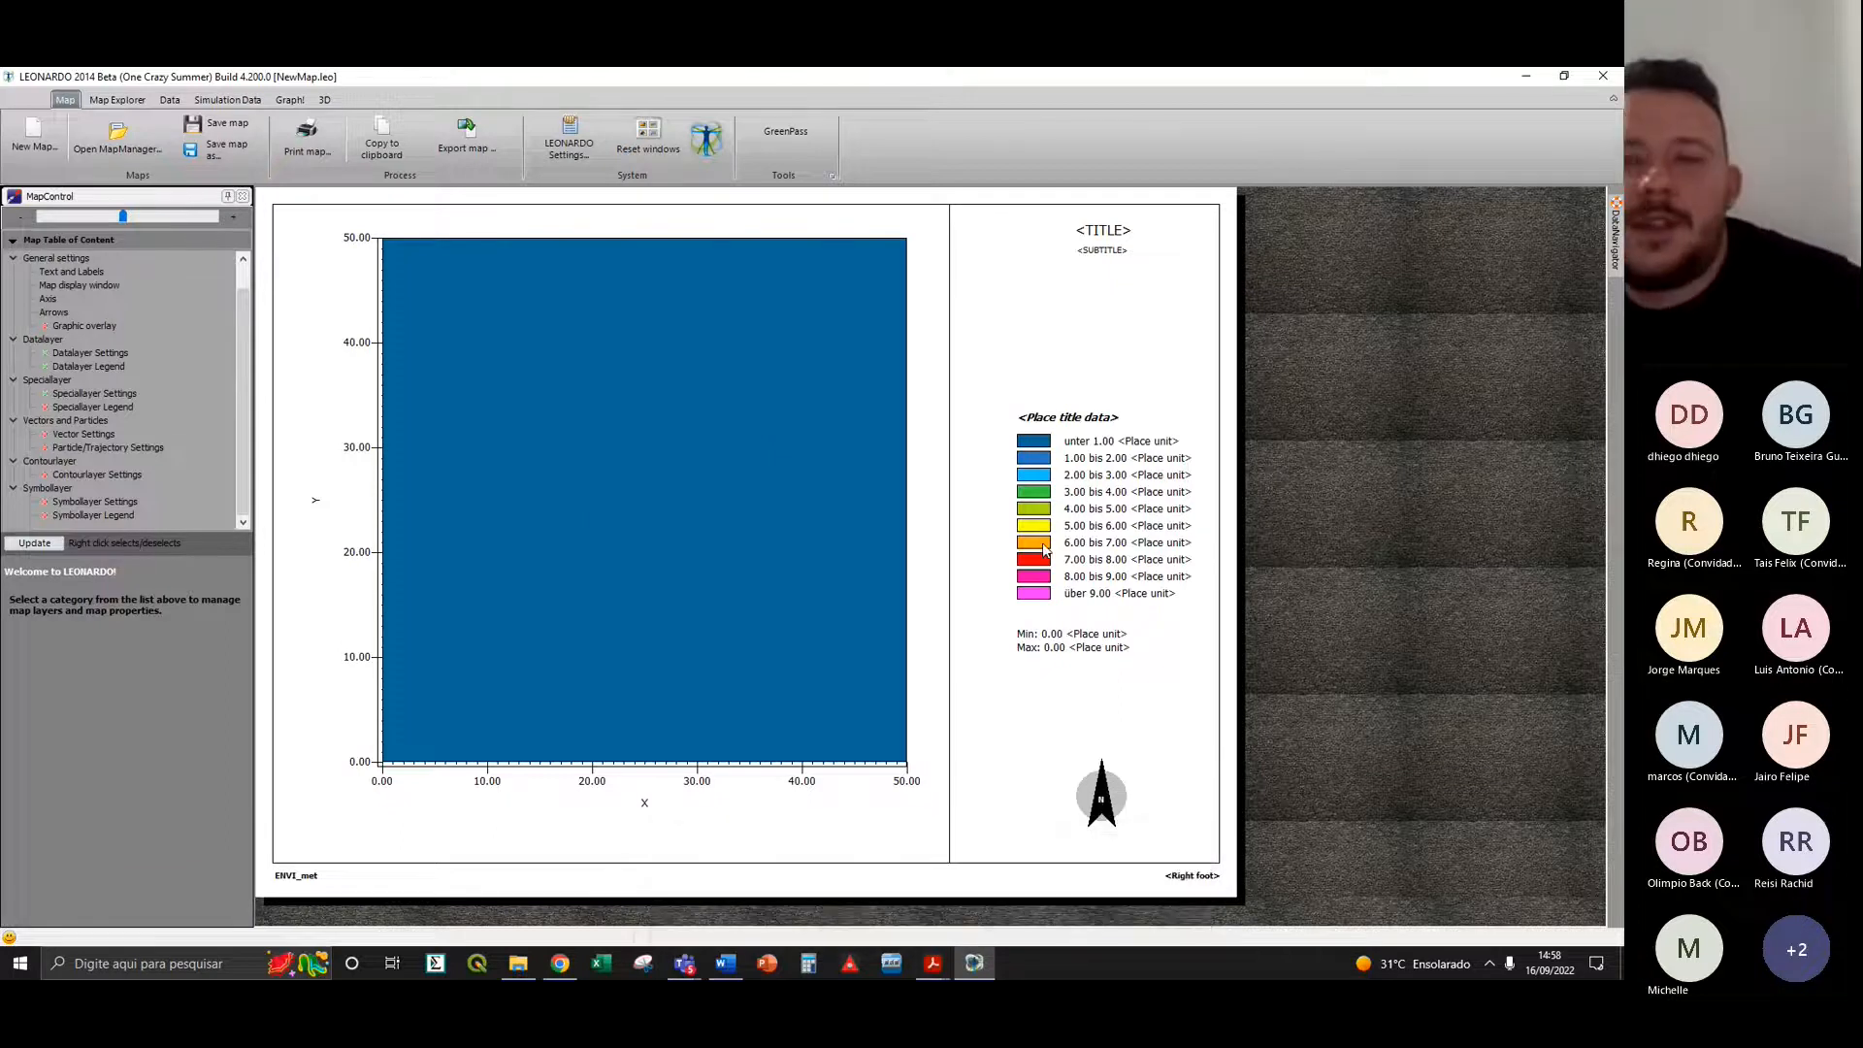
- Open the unread chat in WhatsApp Web, view the attached photo of the LEONARDO screen and reply "deixa eu ver"
{"action": "left_click", "coordinate": [562, 970]}
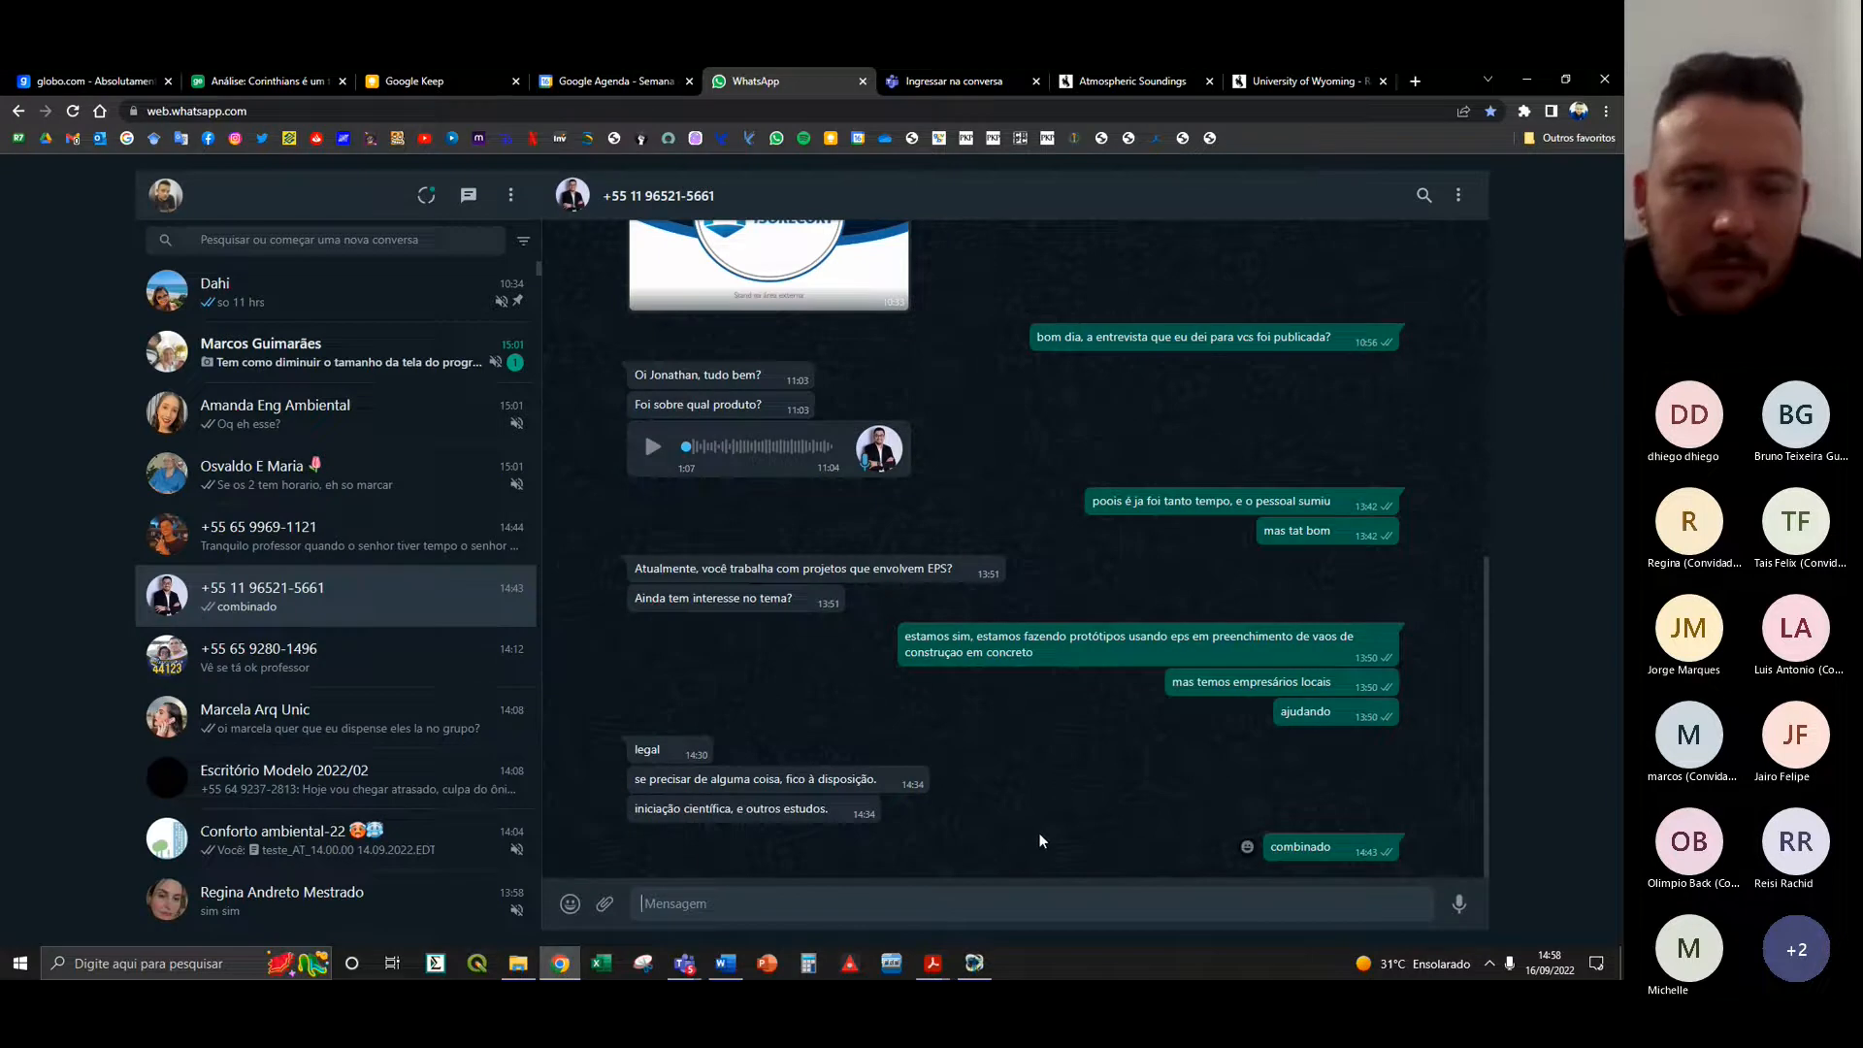
{"action": "left_click", "coordinate": [975, 966]}
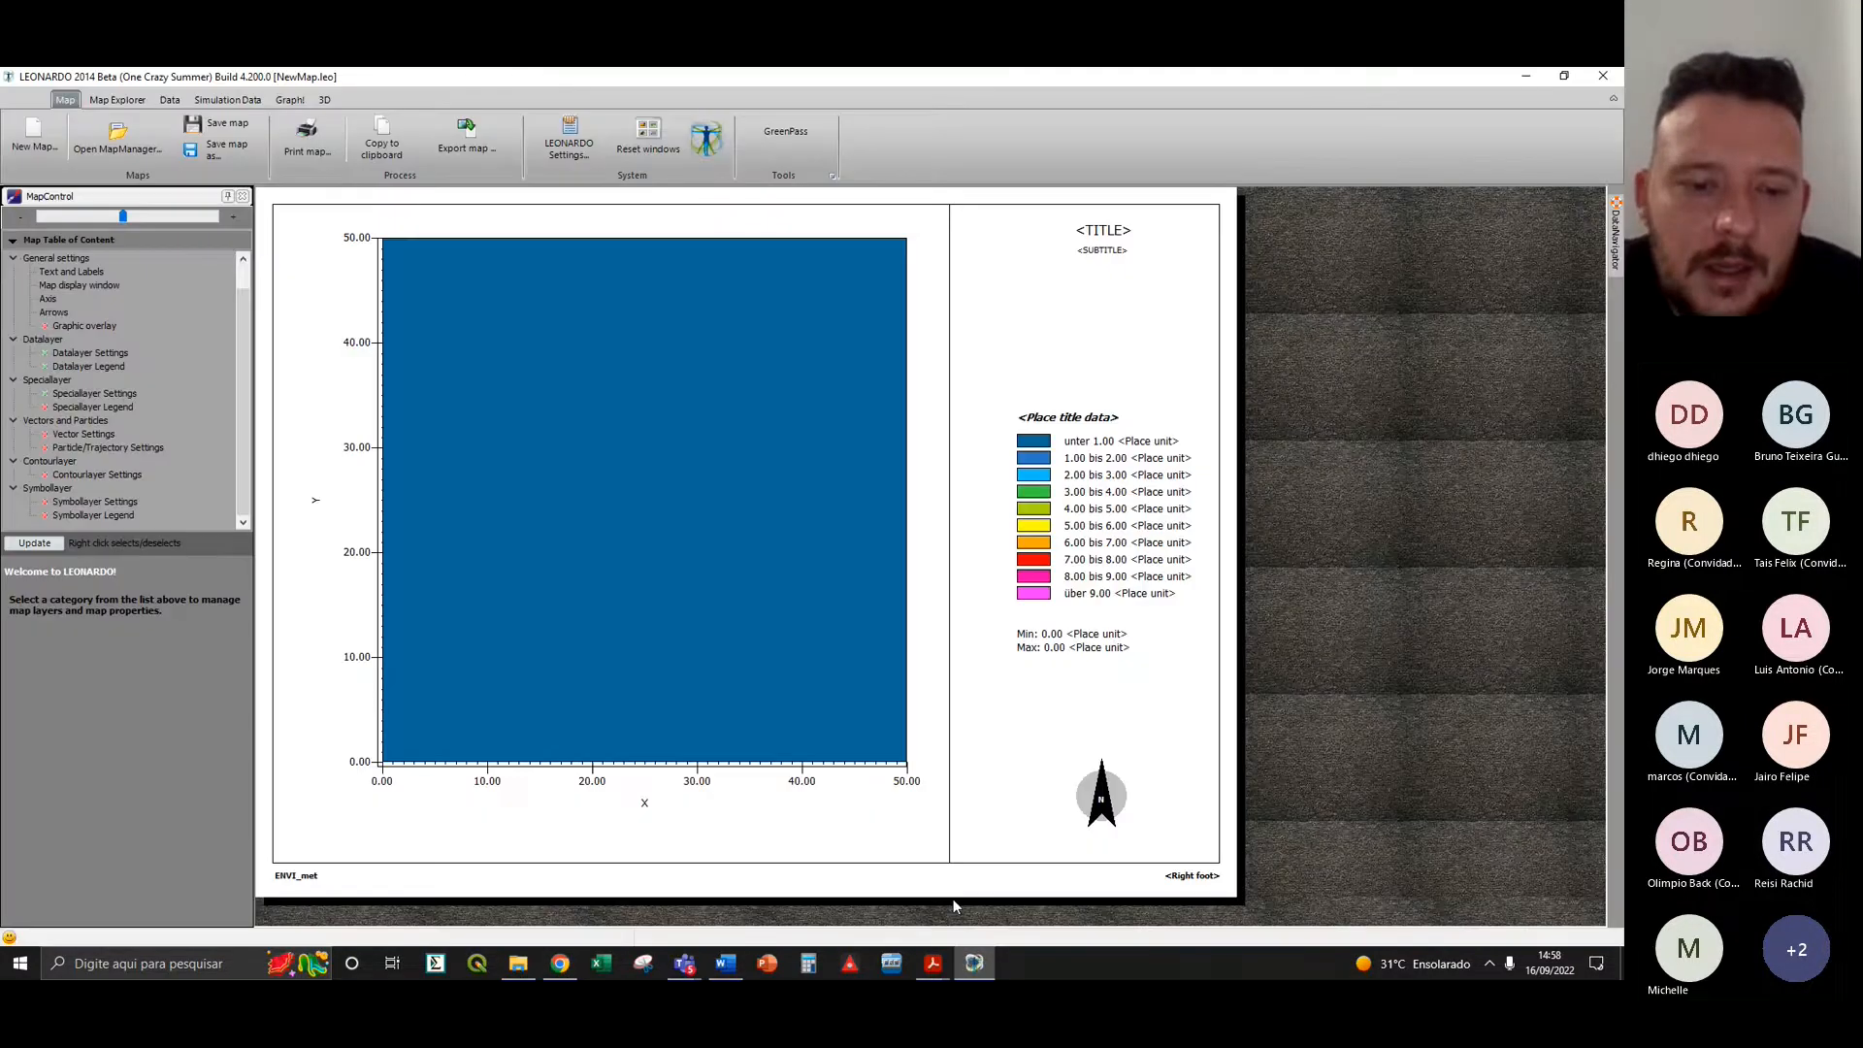
{"action": "left_click", "coordinate": [561, 966]}
{"action": "left_click", "coordinate": [378, 359]}
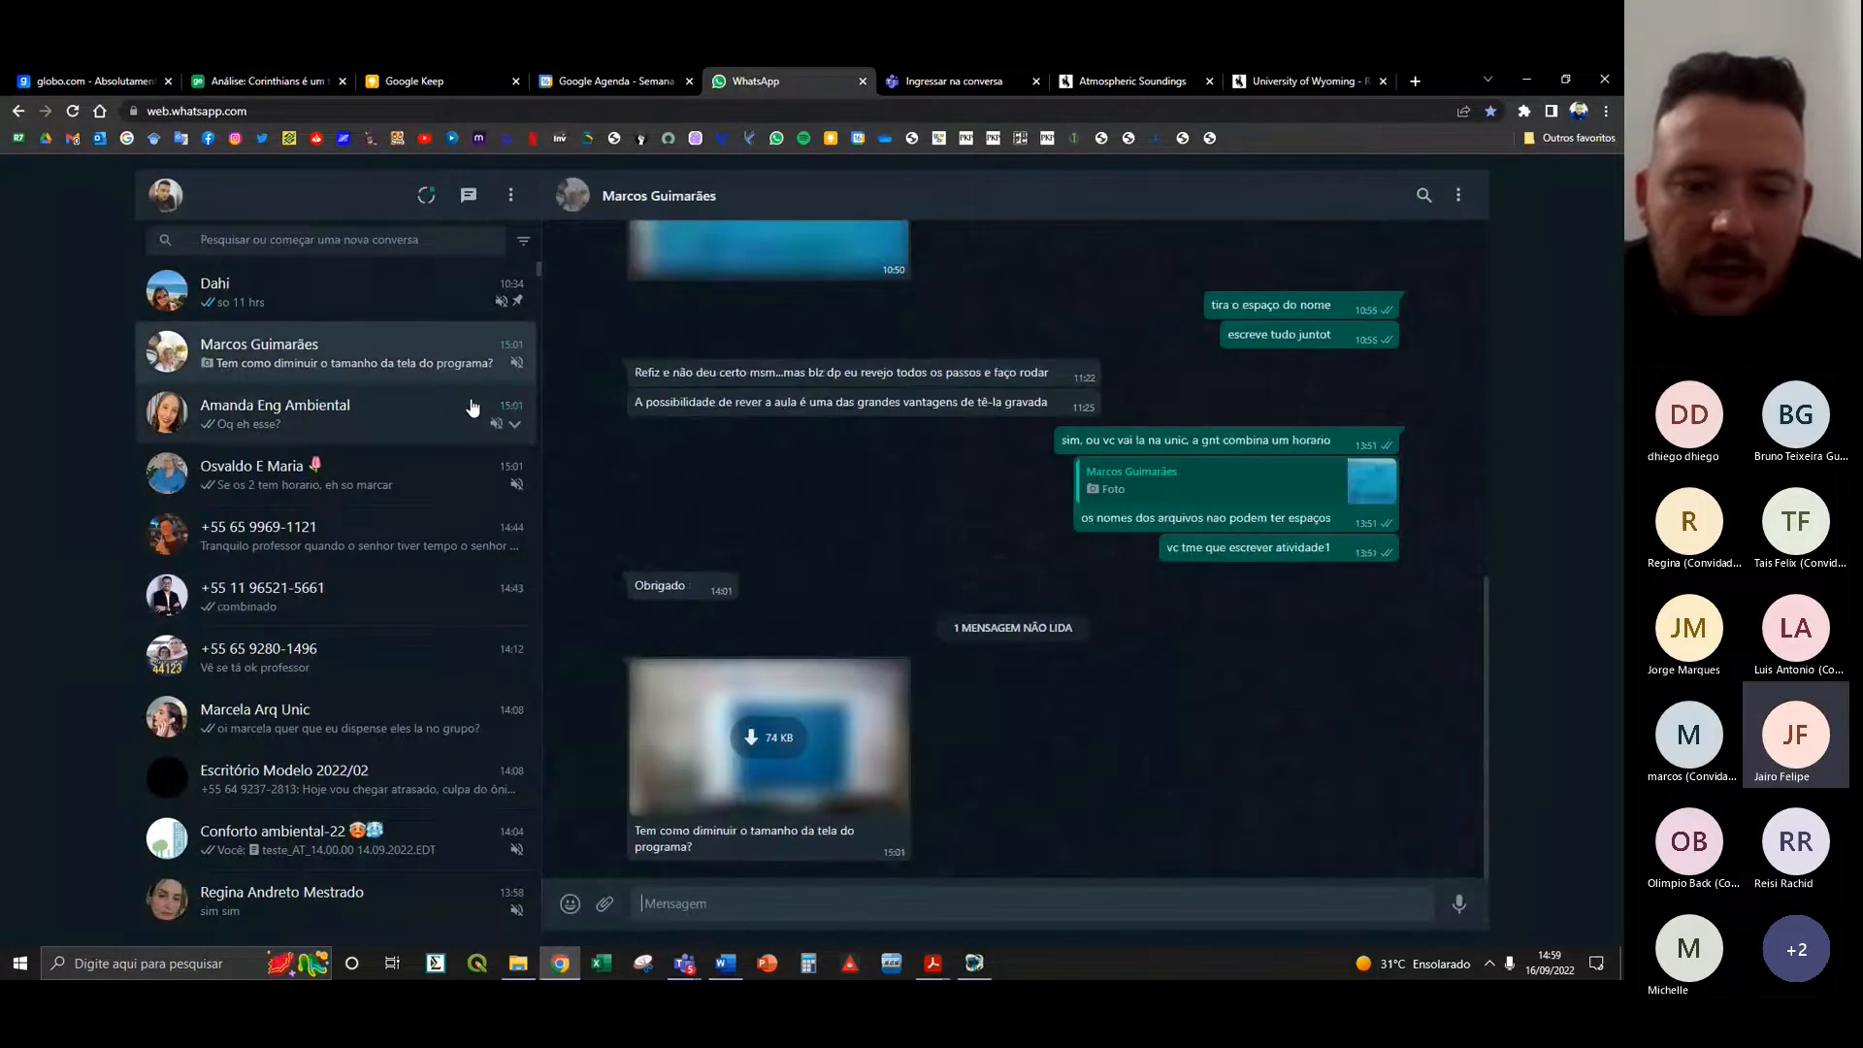
{"action": "left_click", "coordinate": [786, 741]}
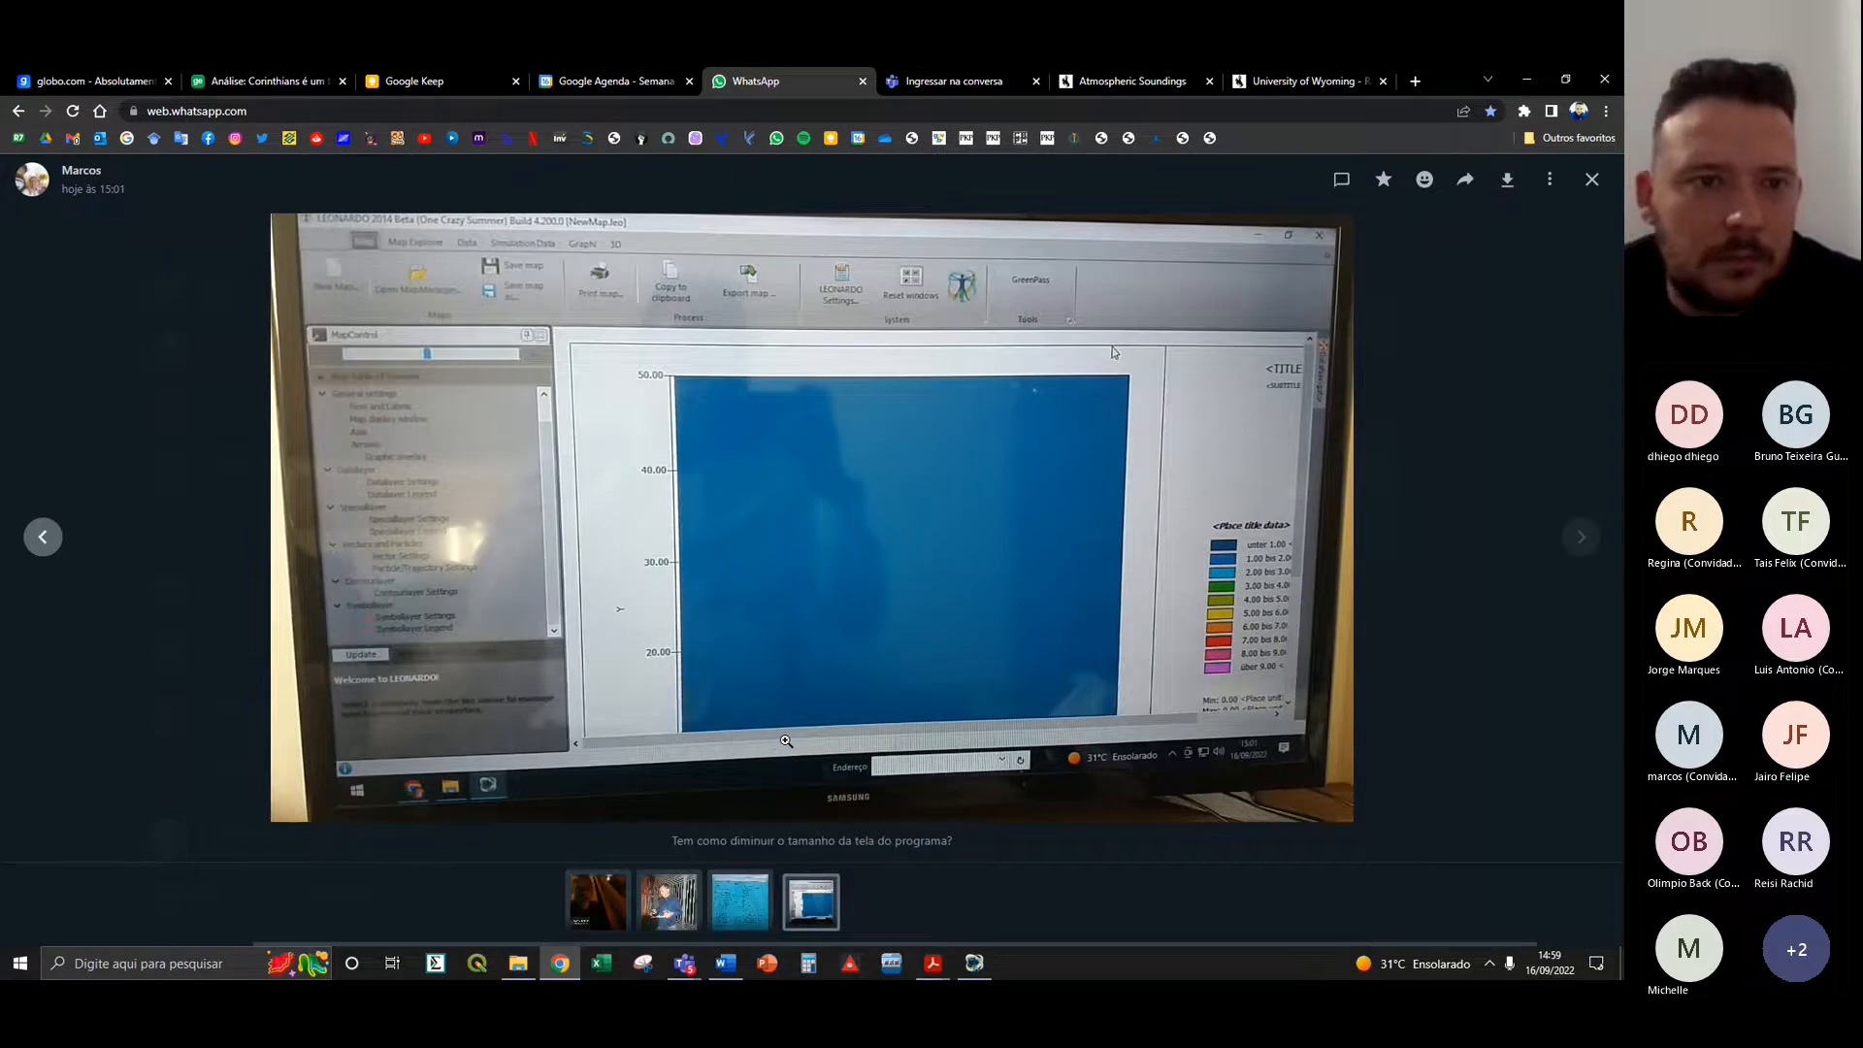
{"action": "key", "text": "Escape"}
{"action": "type", "text": "deixa eu ver"}
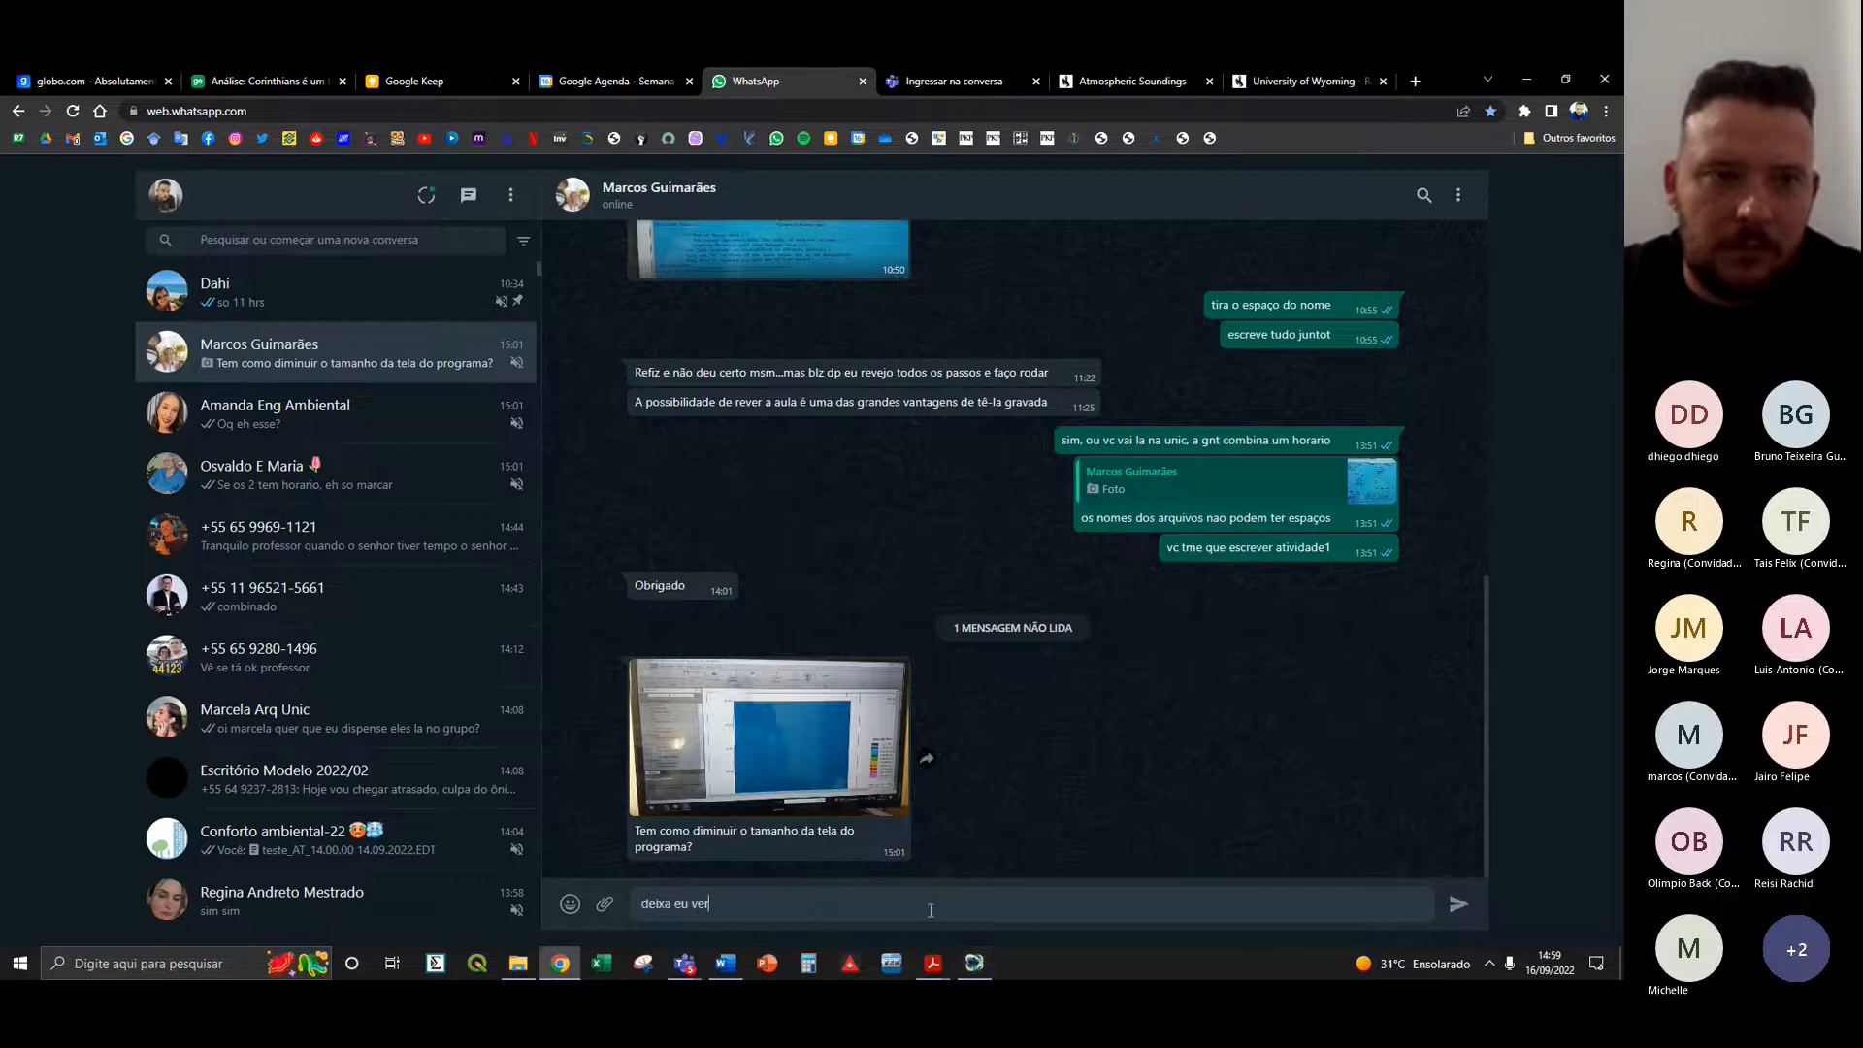
{"action": "key", "text": "Return"}
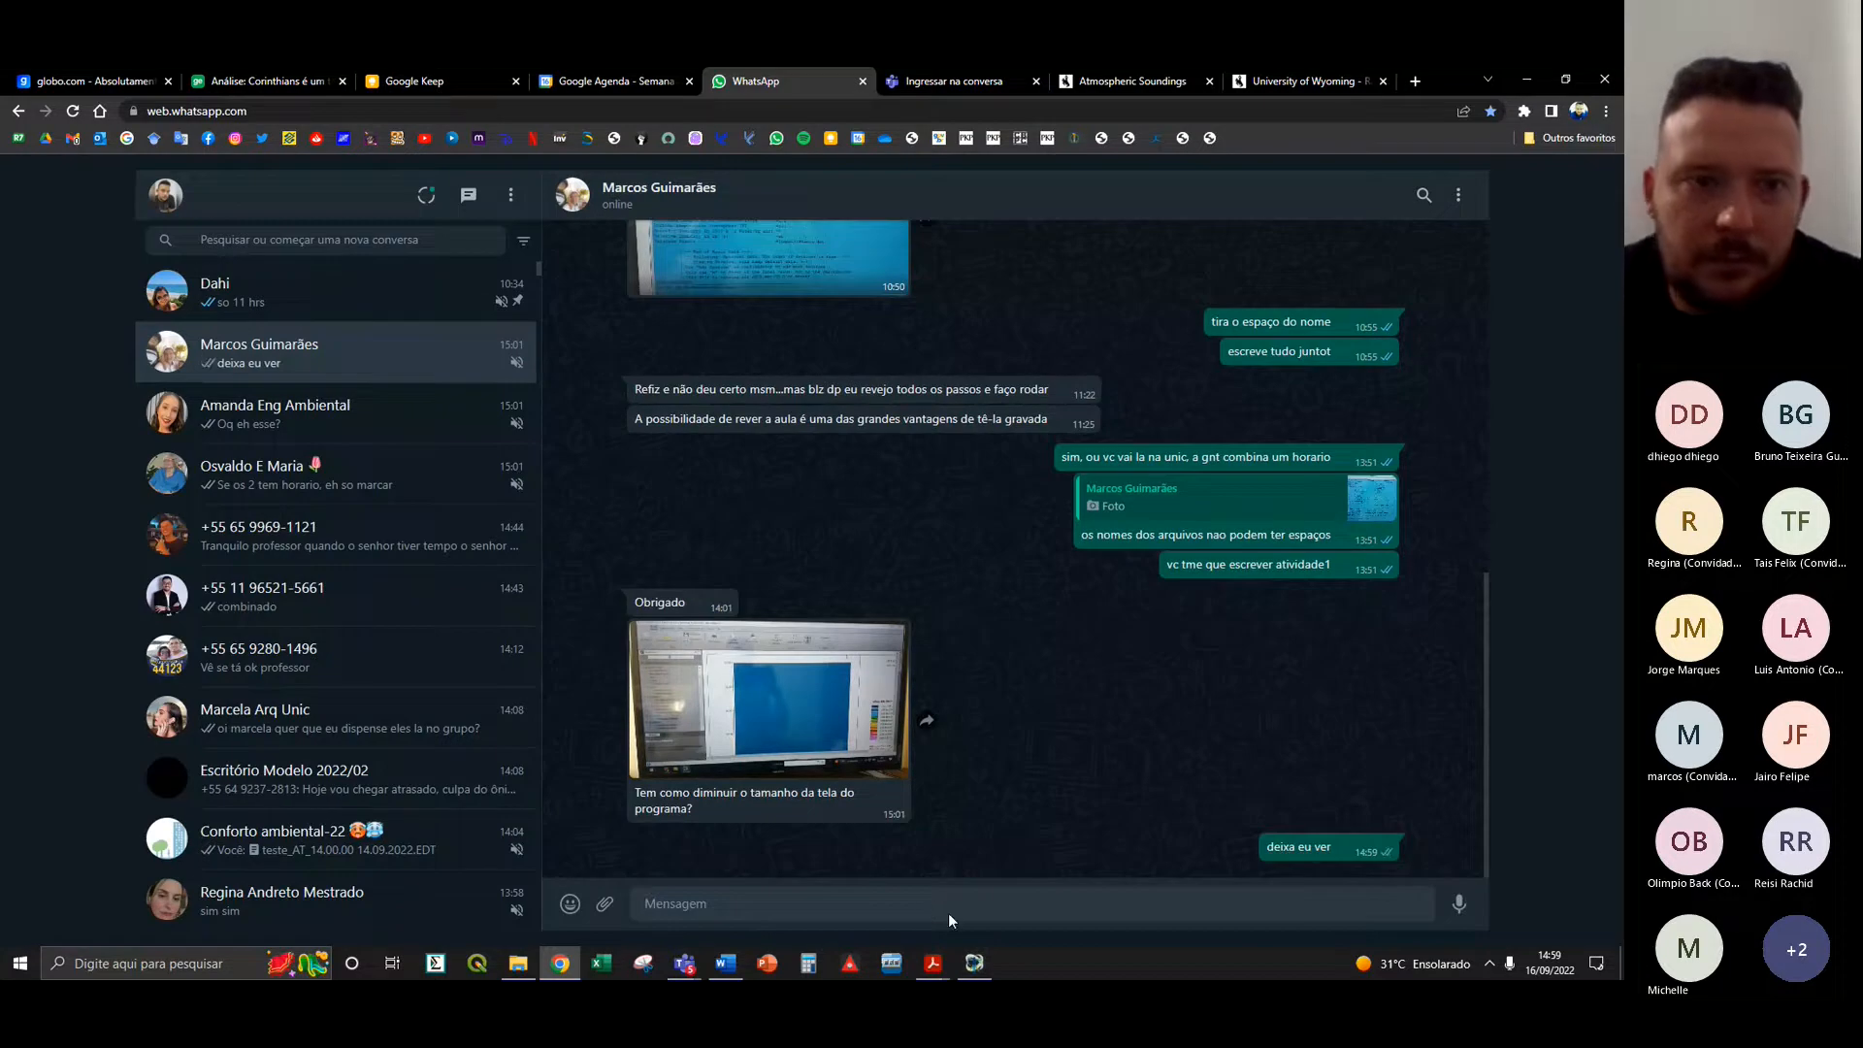
- Switch to the Teams meeting window and stop sharing the screen
{"action": "left_click", "coordinate": [990, 960]}
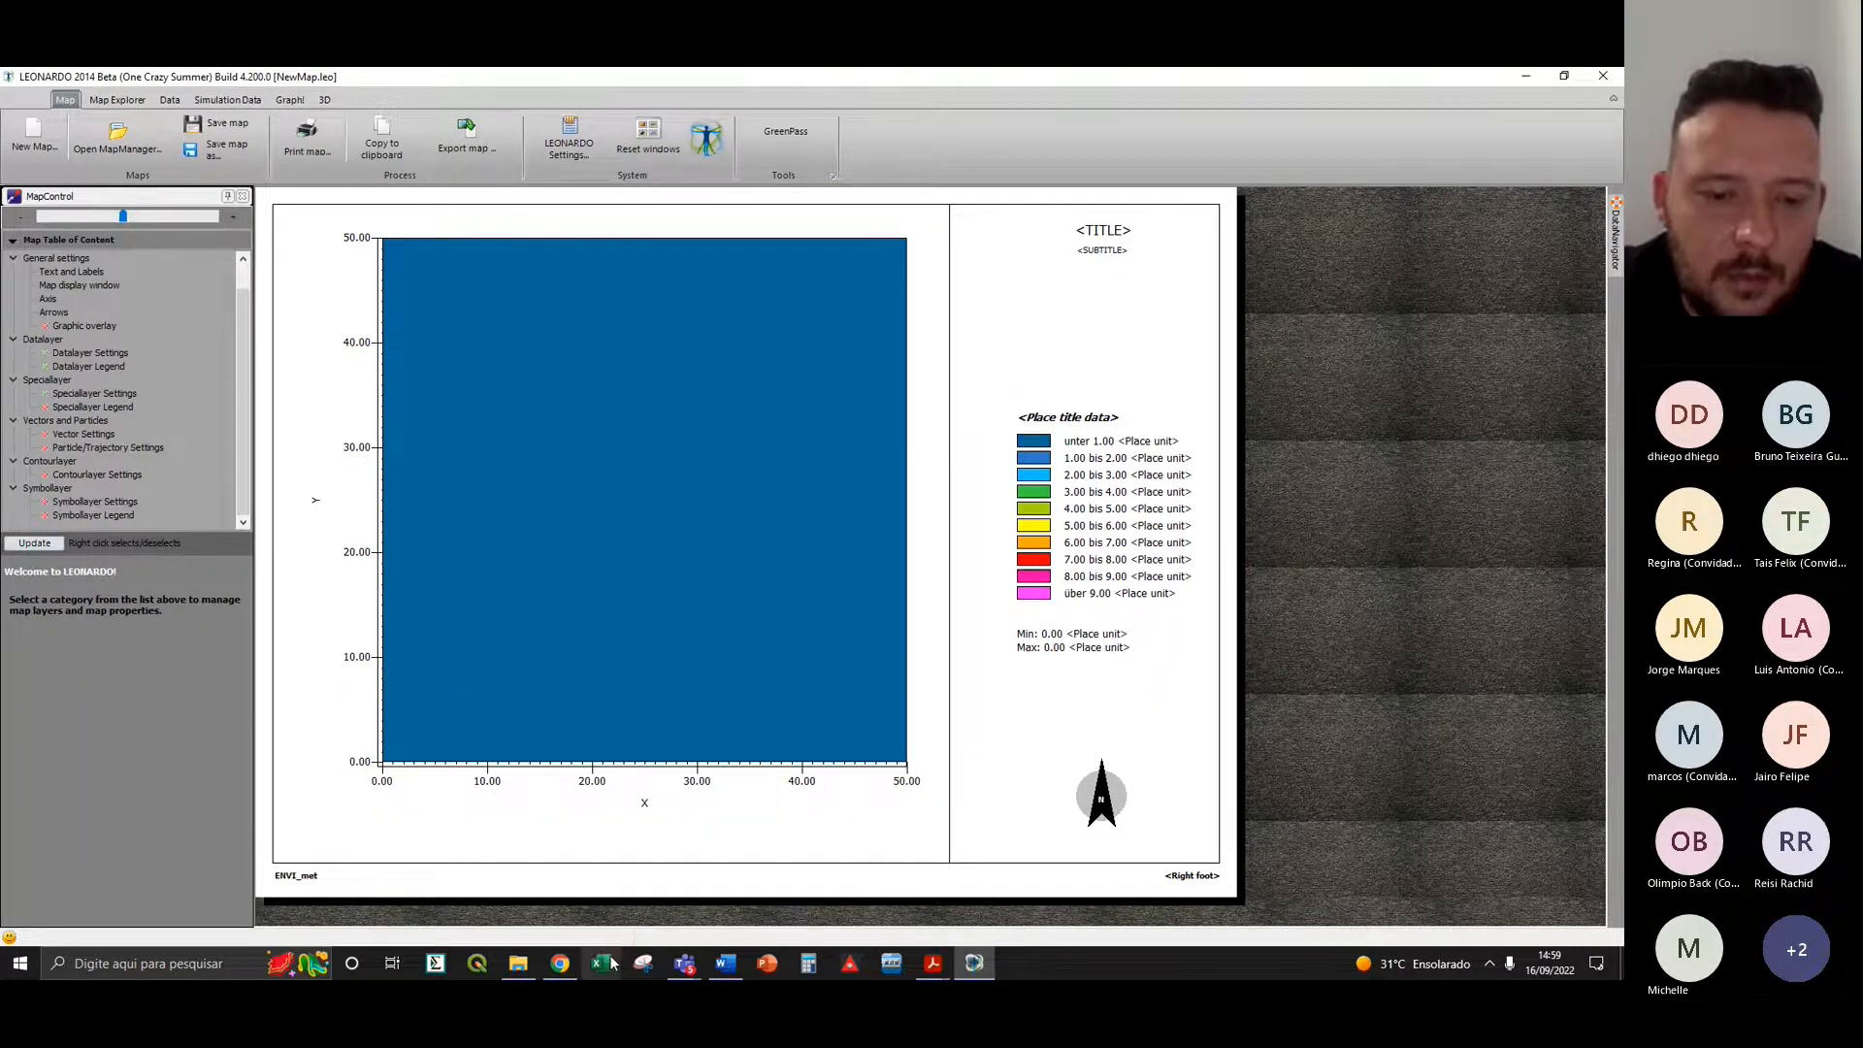
{"action": "mouse_move", "coordinate": [684, 963]}
{"action": "left_click", "coordinate": [767, 888]}
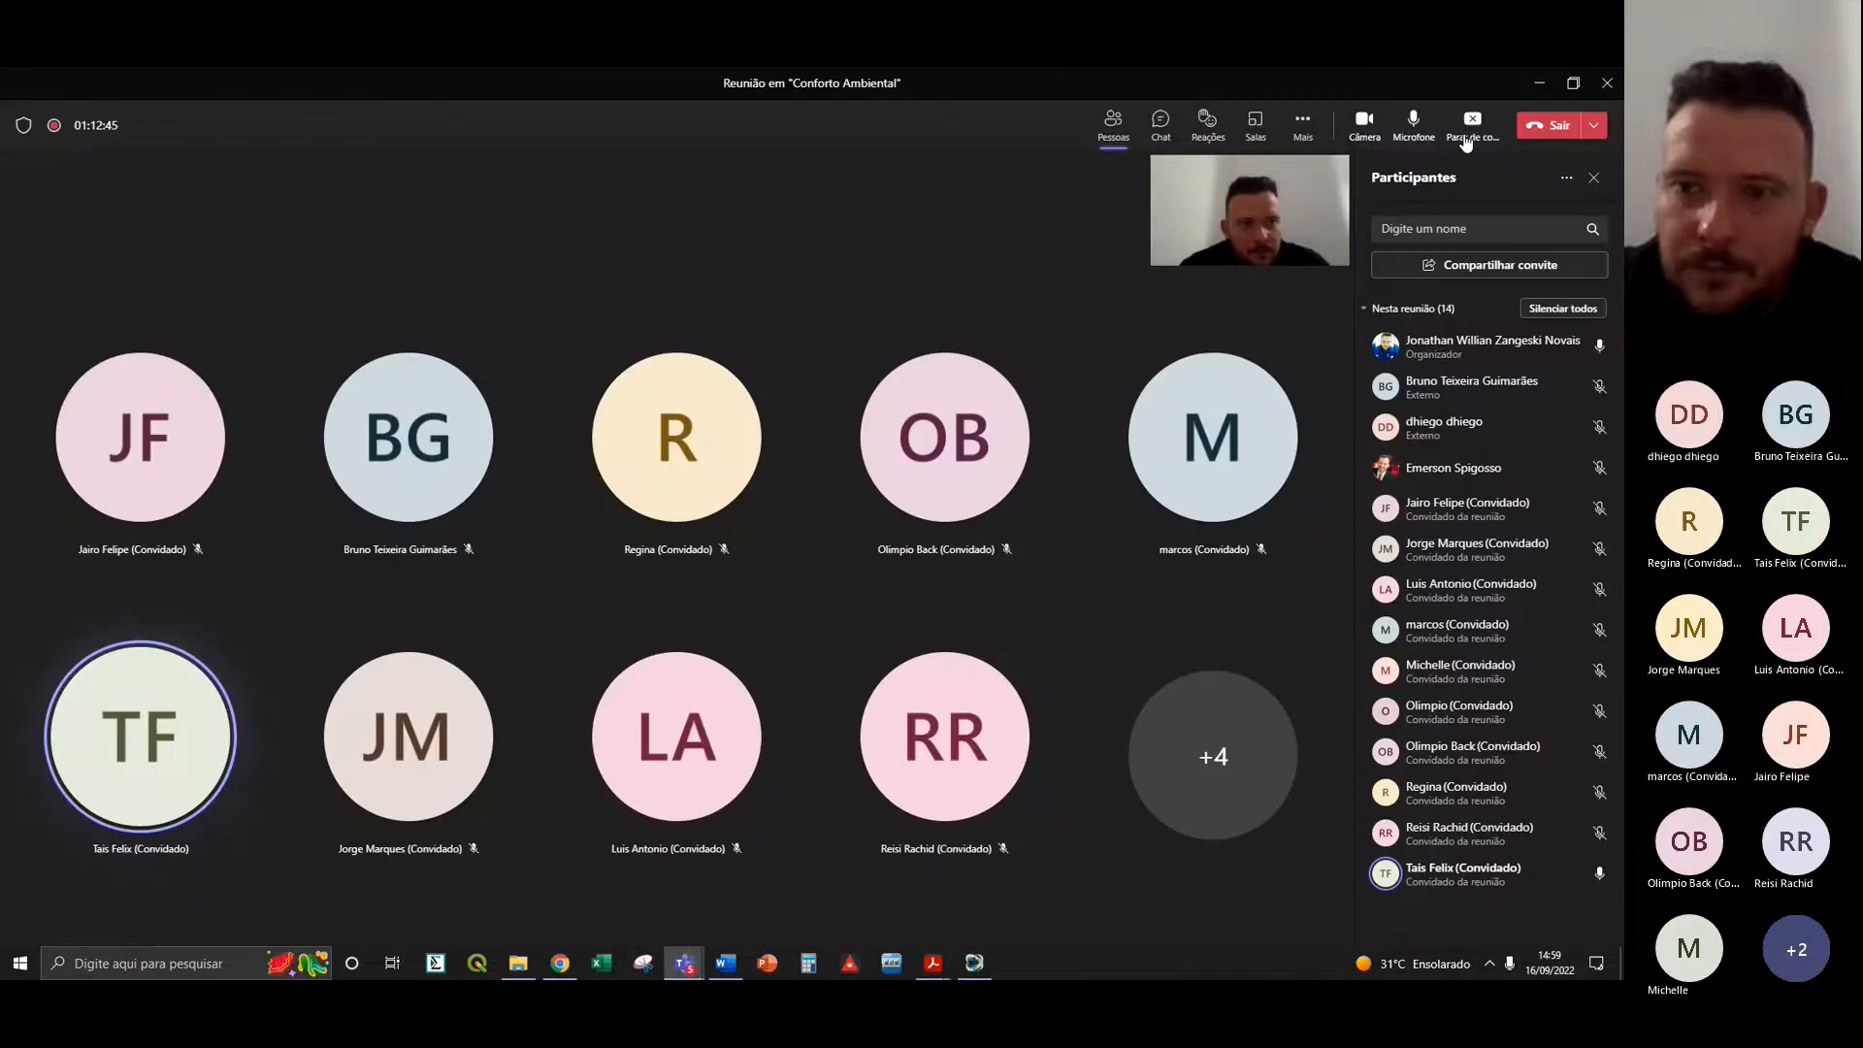
{"action": "left_click", "coordinate": [1470, 128]}
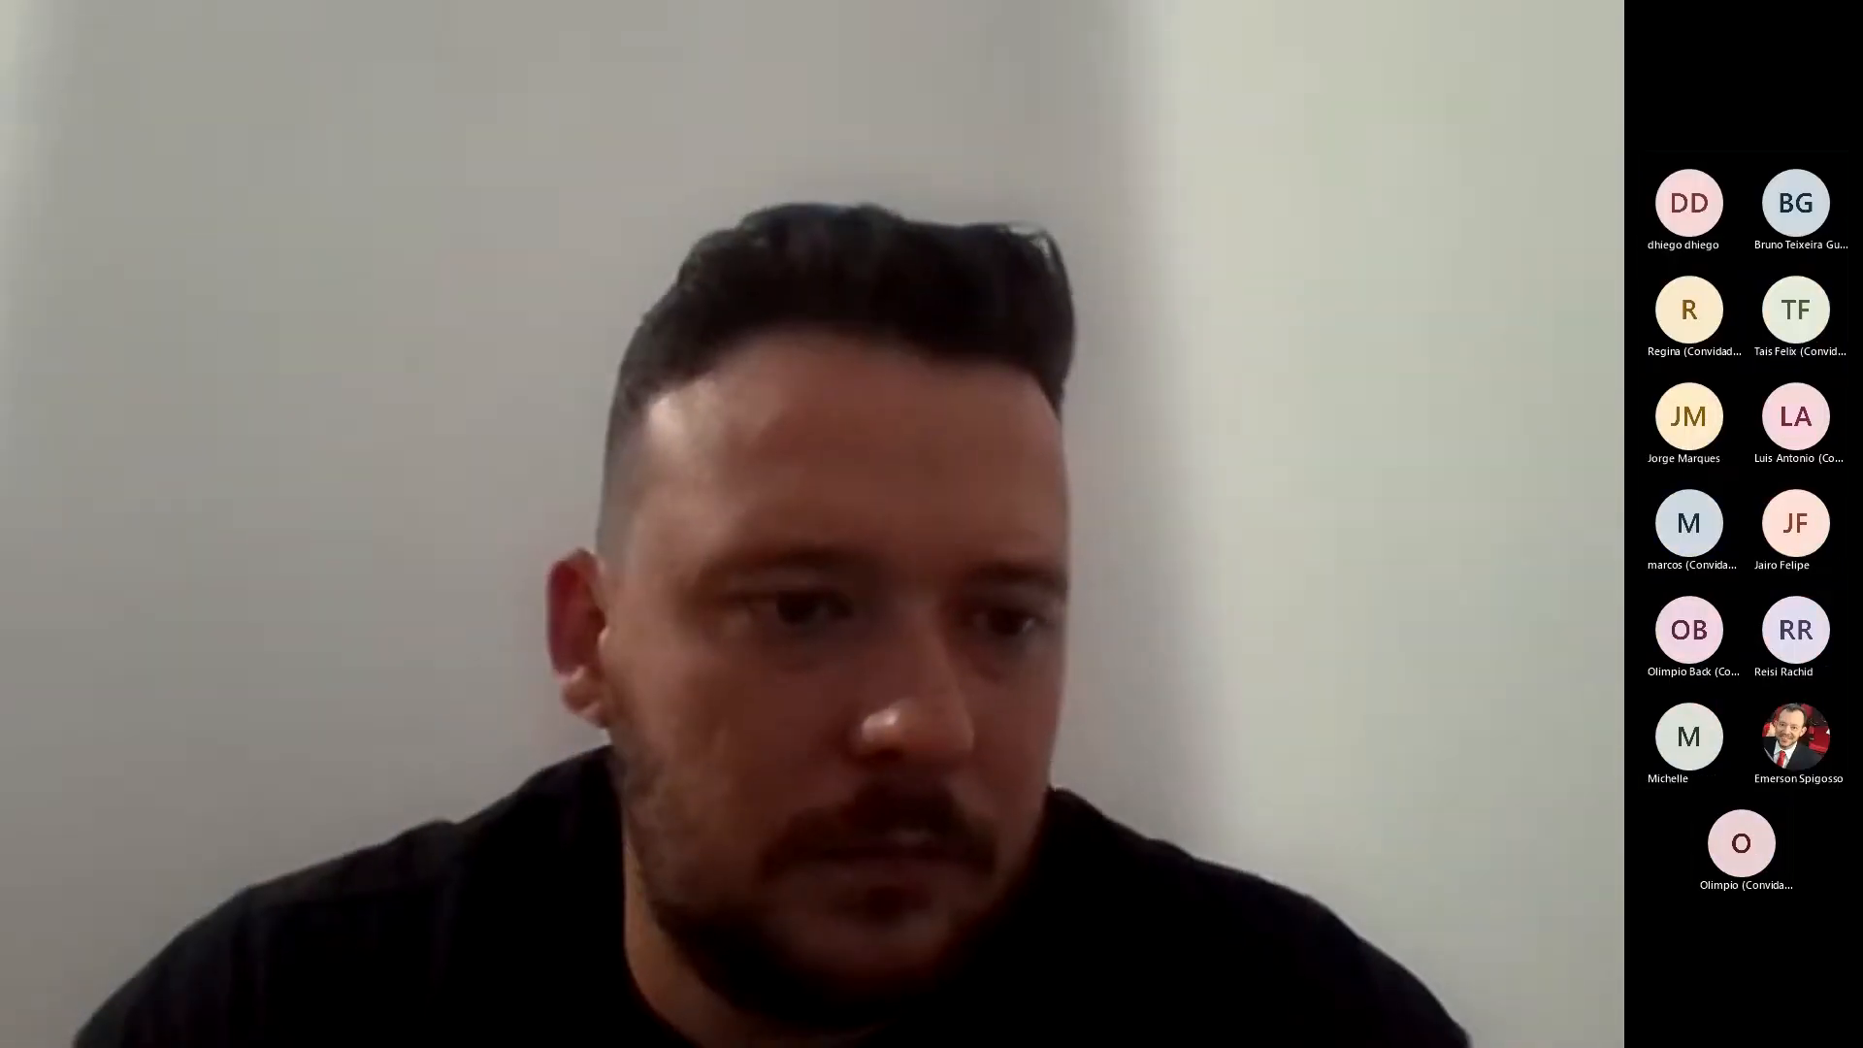
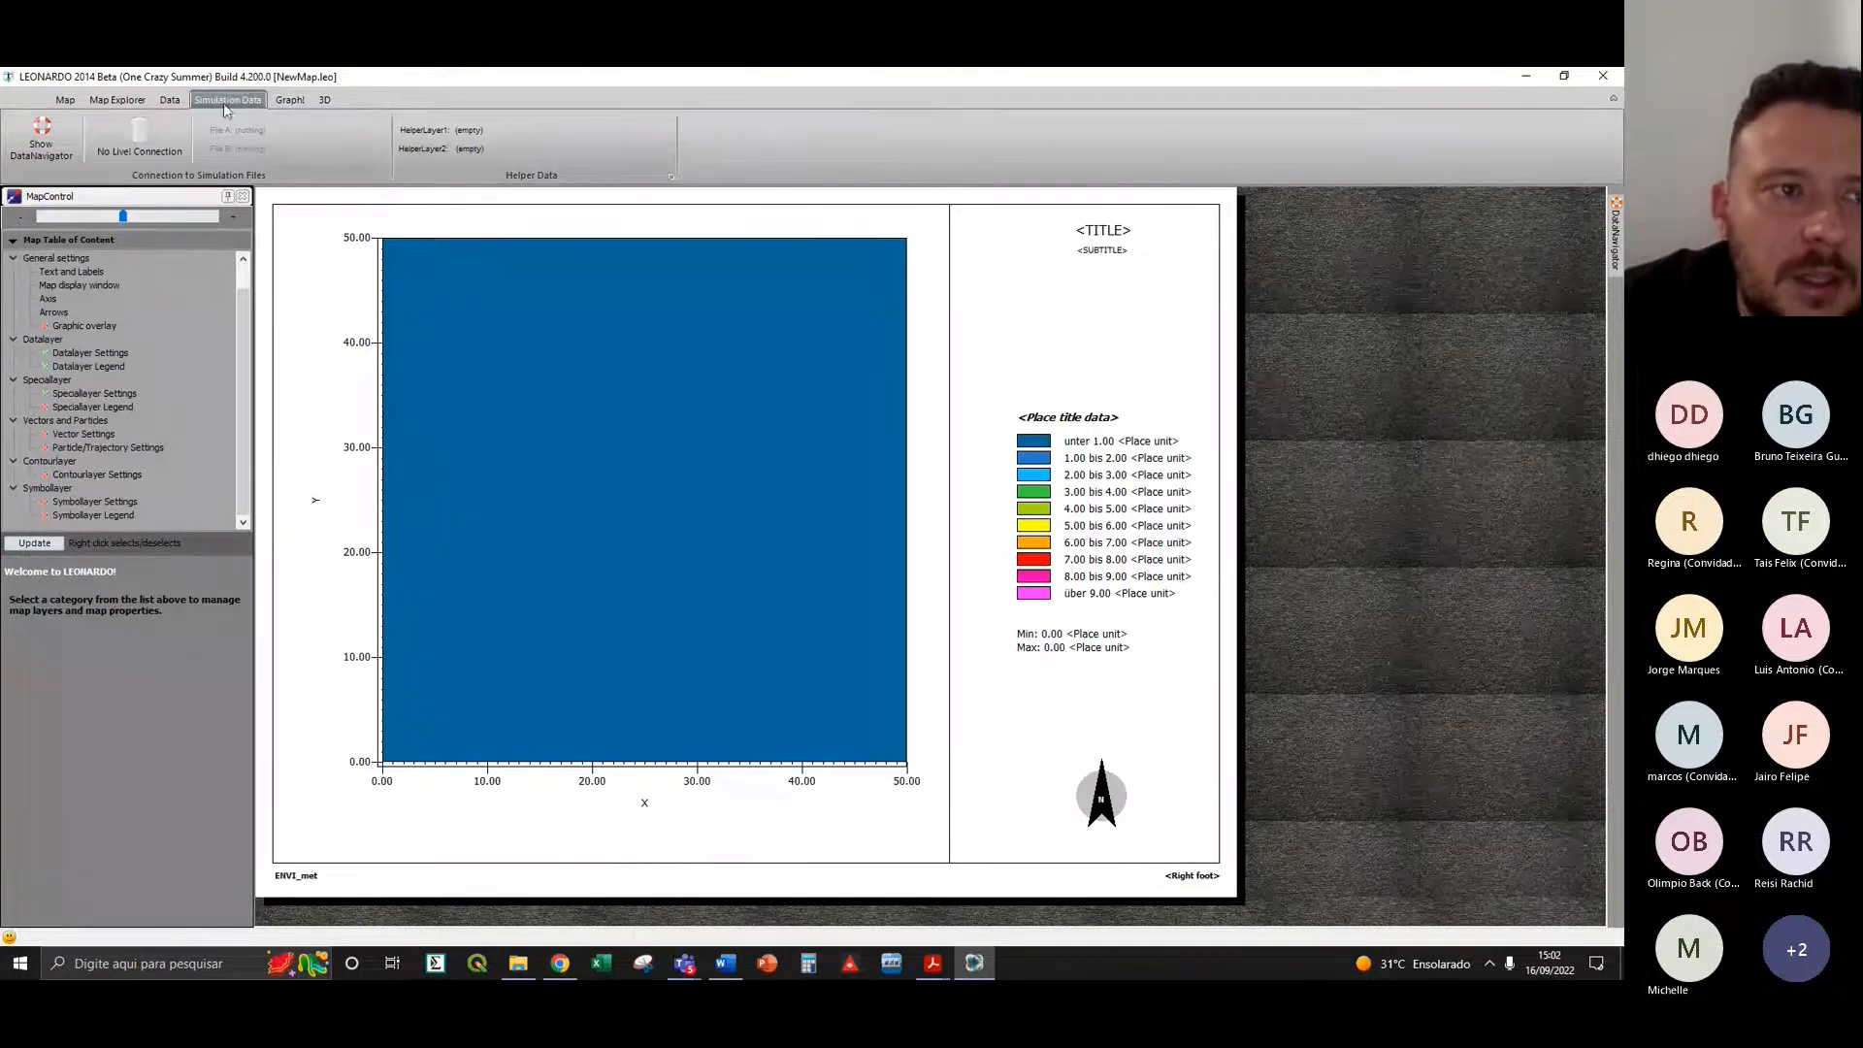
- Show the DataNavigator and undock it as a floating window beside the map
{"action": "left_click", "coordinate": [32, 144]}
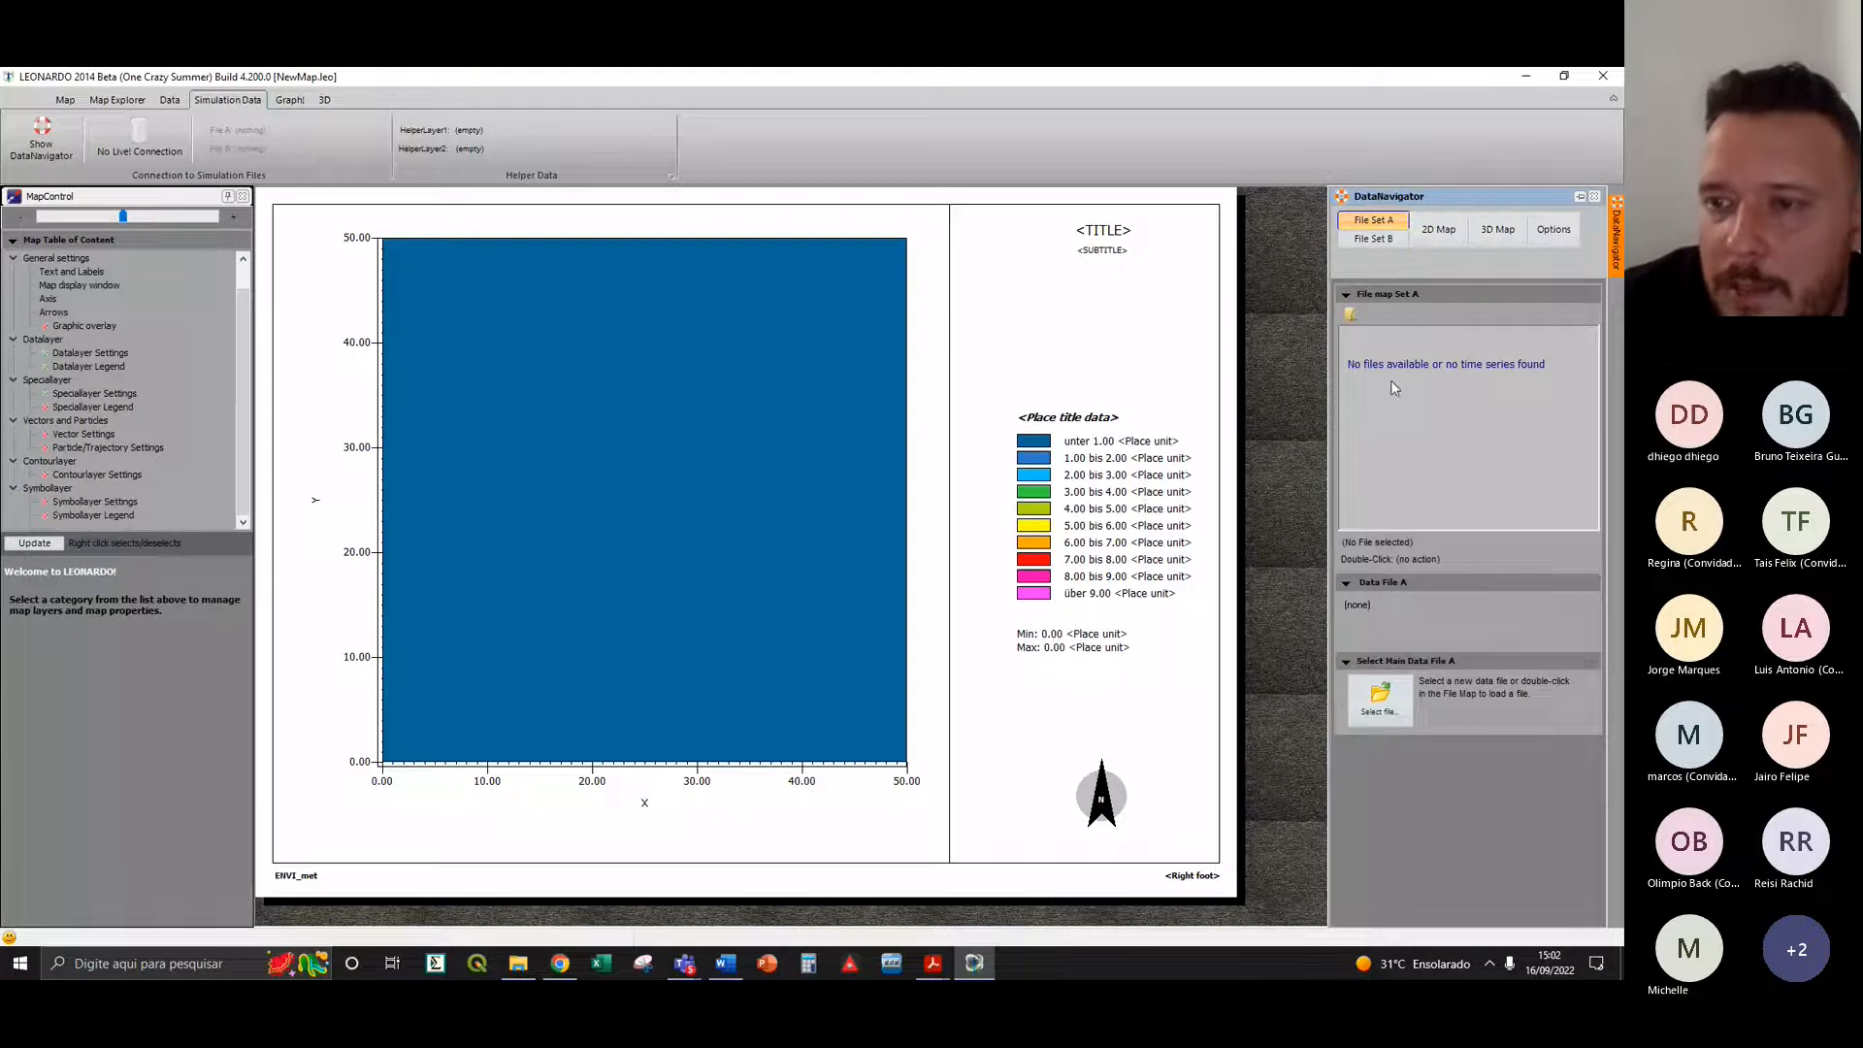
{"action": "left_click", "coordinate": [1580, 198]}
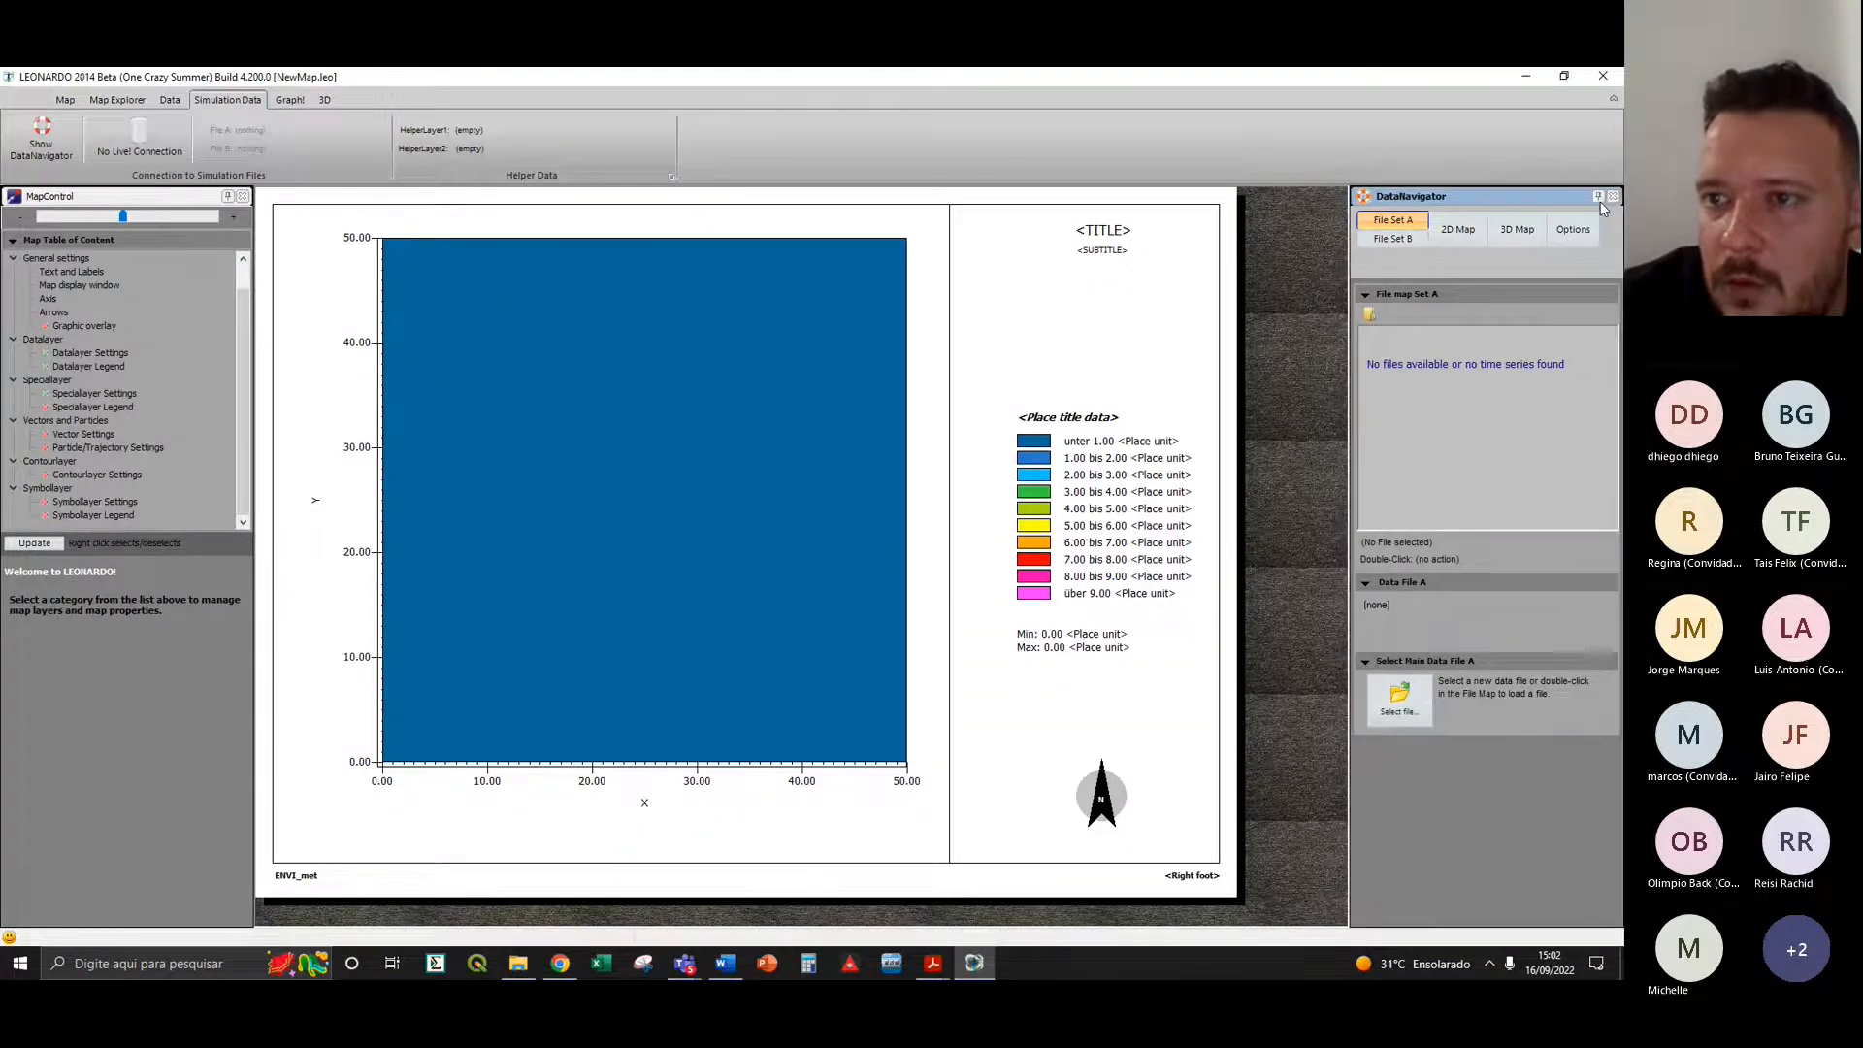
{"action": "left_click_drag", "start_coordinate": [1496, 196], "coordinate": [1460, 92]}
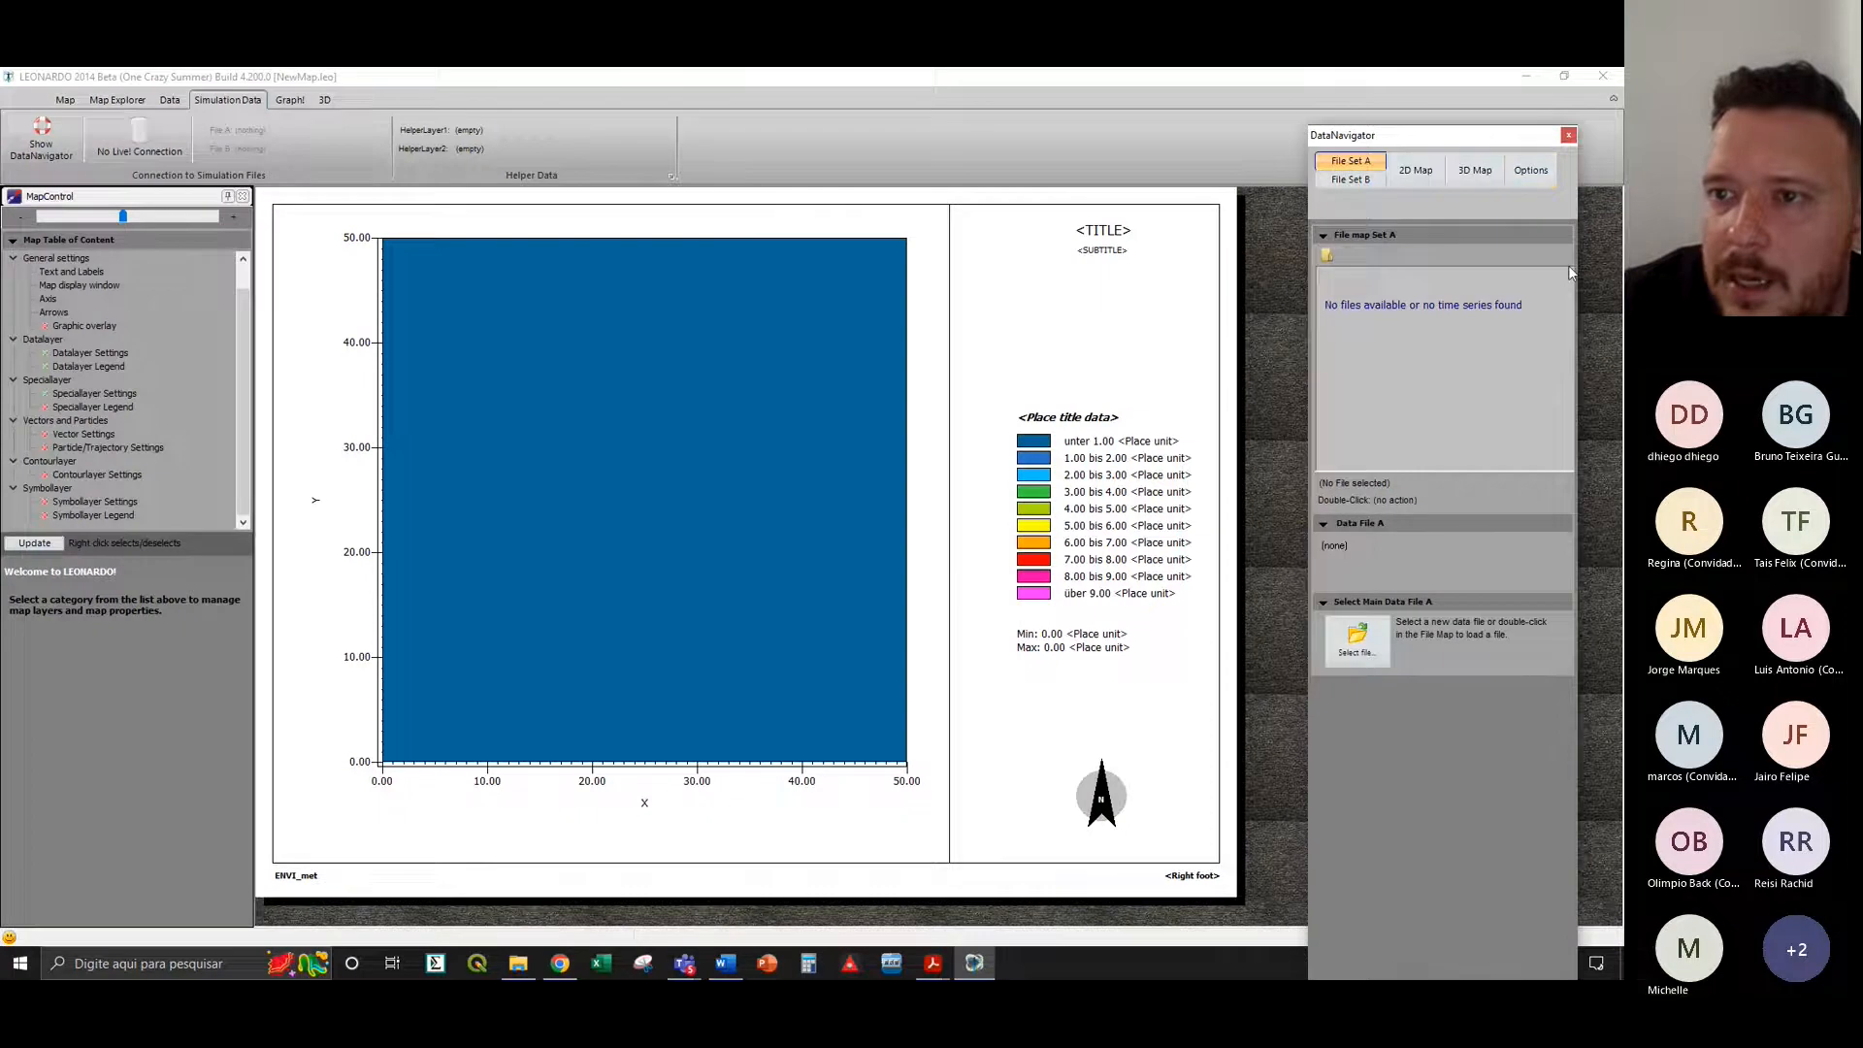
{"action": "mouse_move", "coordinate": [1544, 88]}
{"action": "left_mouse_down"}
{"action": "mouse_move", "coordinate": [1589, 265]}
{"action": "mouse_move", "coordinate": [1615, 252]}
{"action": "mouse_move", "coordinate": [1486, 223]}
{"action": "mouse_move", "coordinate": [1503, 95]}
{"action": "mouse_move", "coordinate": [1553, 79]}
{"action": "left_mouse_up"}
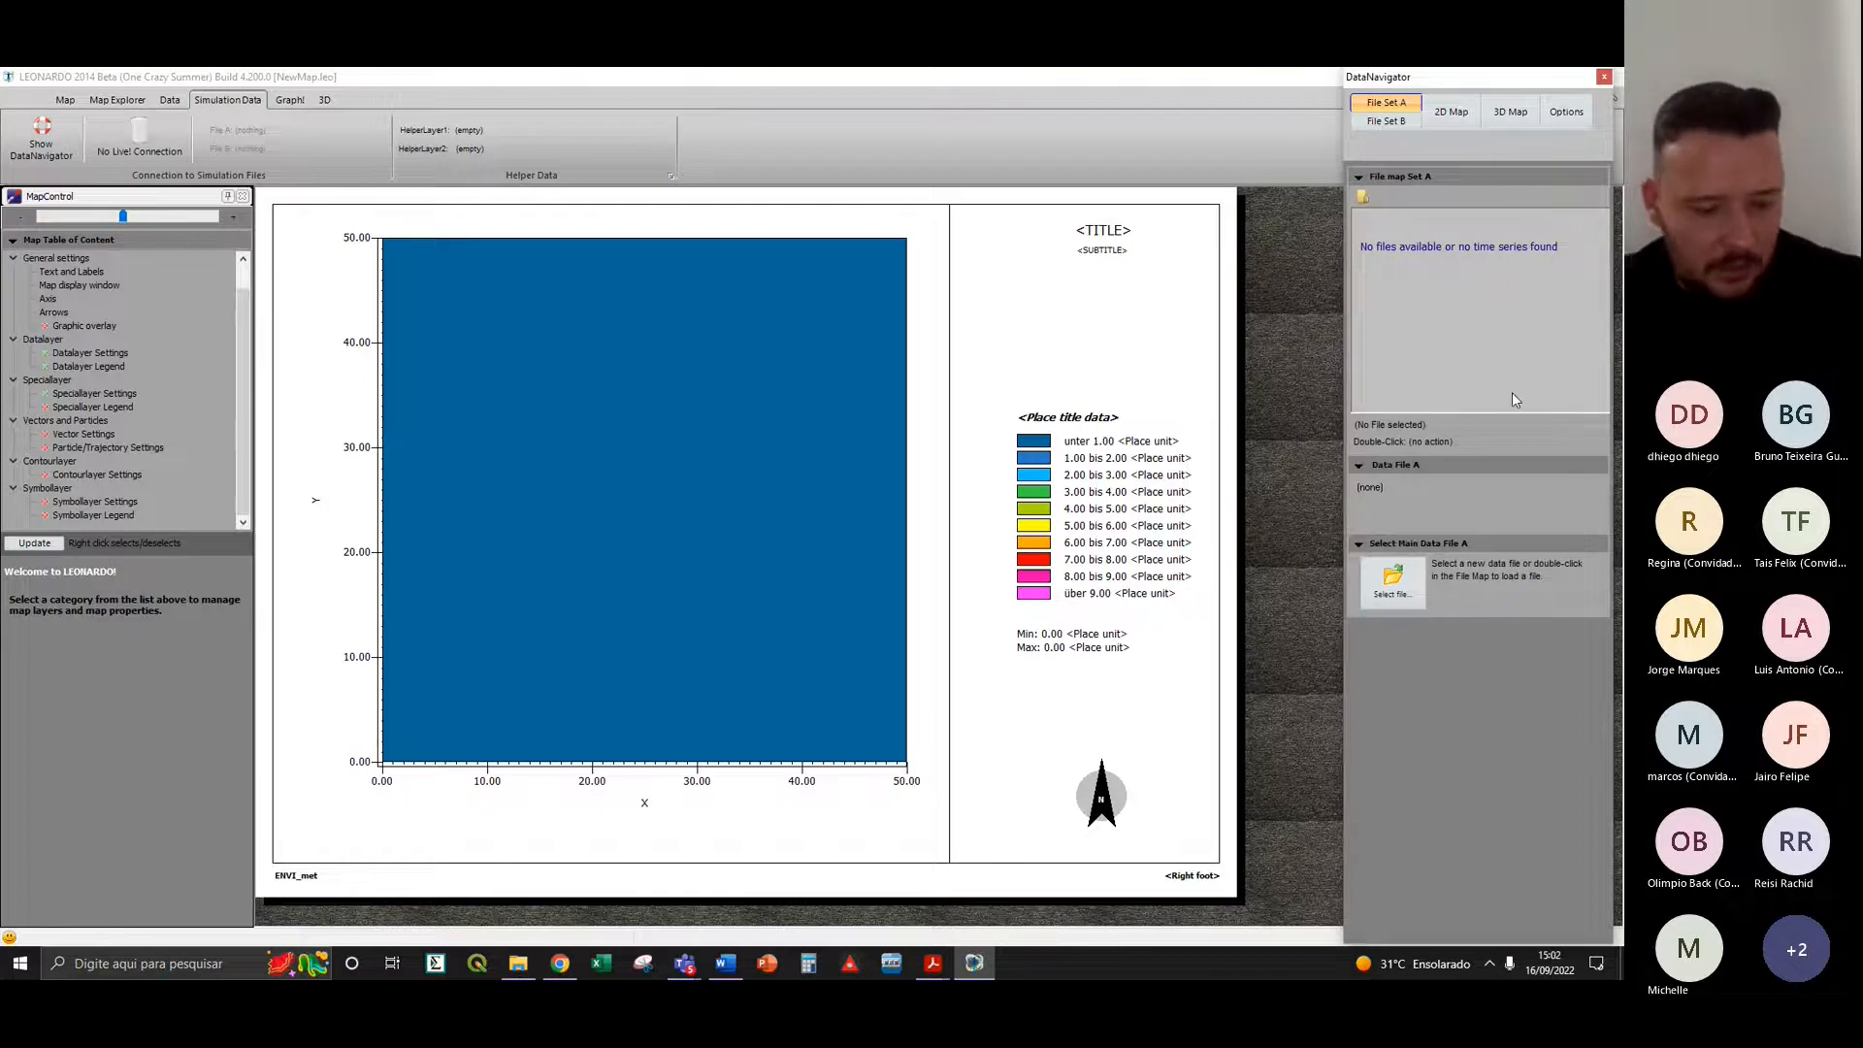
- Load teste_AT_19.00.00 14.09.2022.EDI from the ENVImet31 output atmosphere folder as main data file A and dismiss the error message
{"action": "left_click", "coordinate": [1414, 588]}
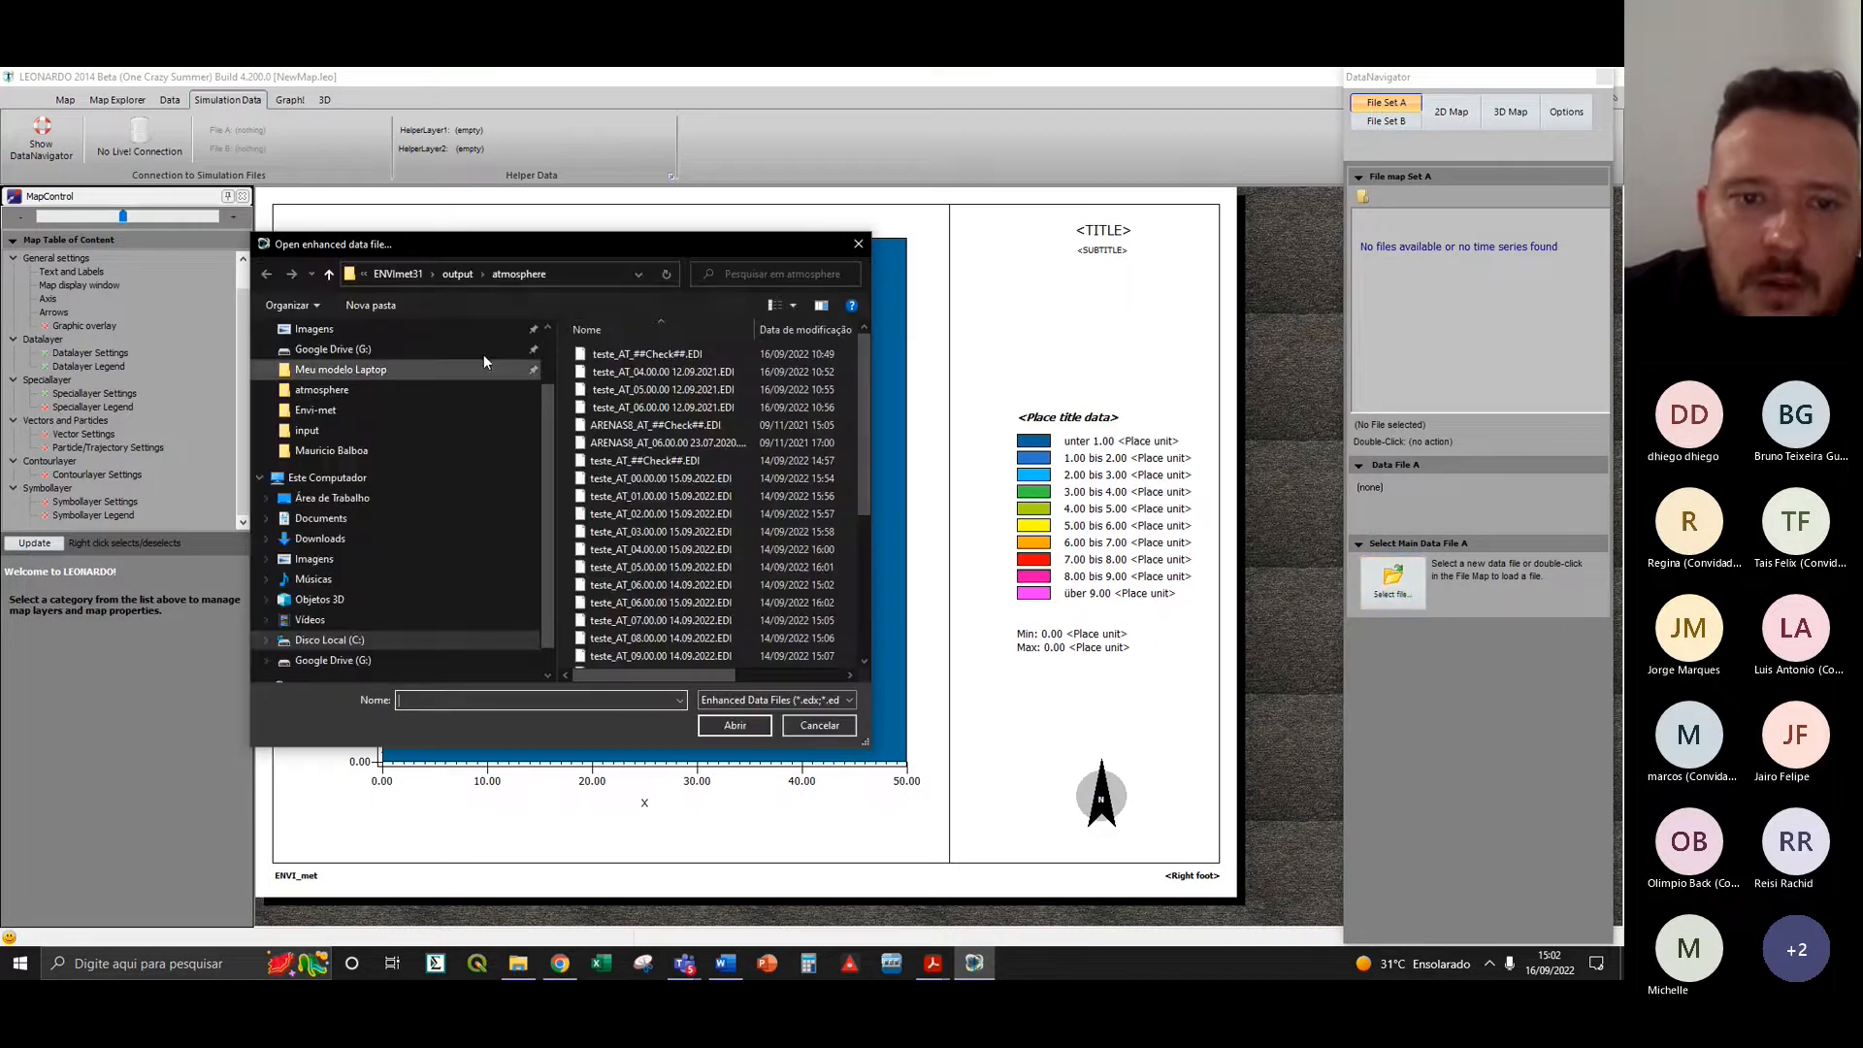
{"action": "left_click_drag", "start_coordinate": [864, 440], "coordinate": [846, 582]}
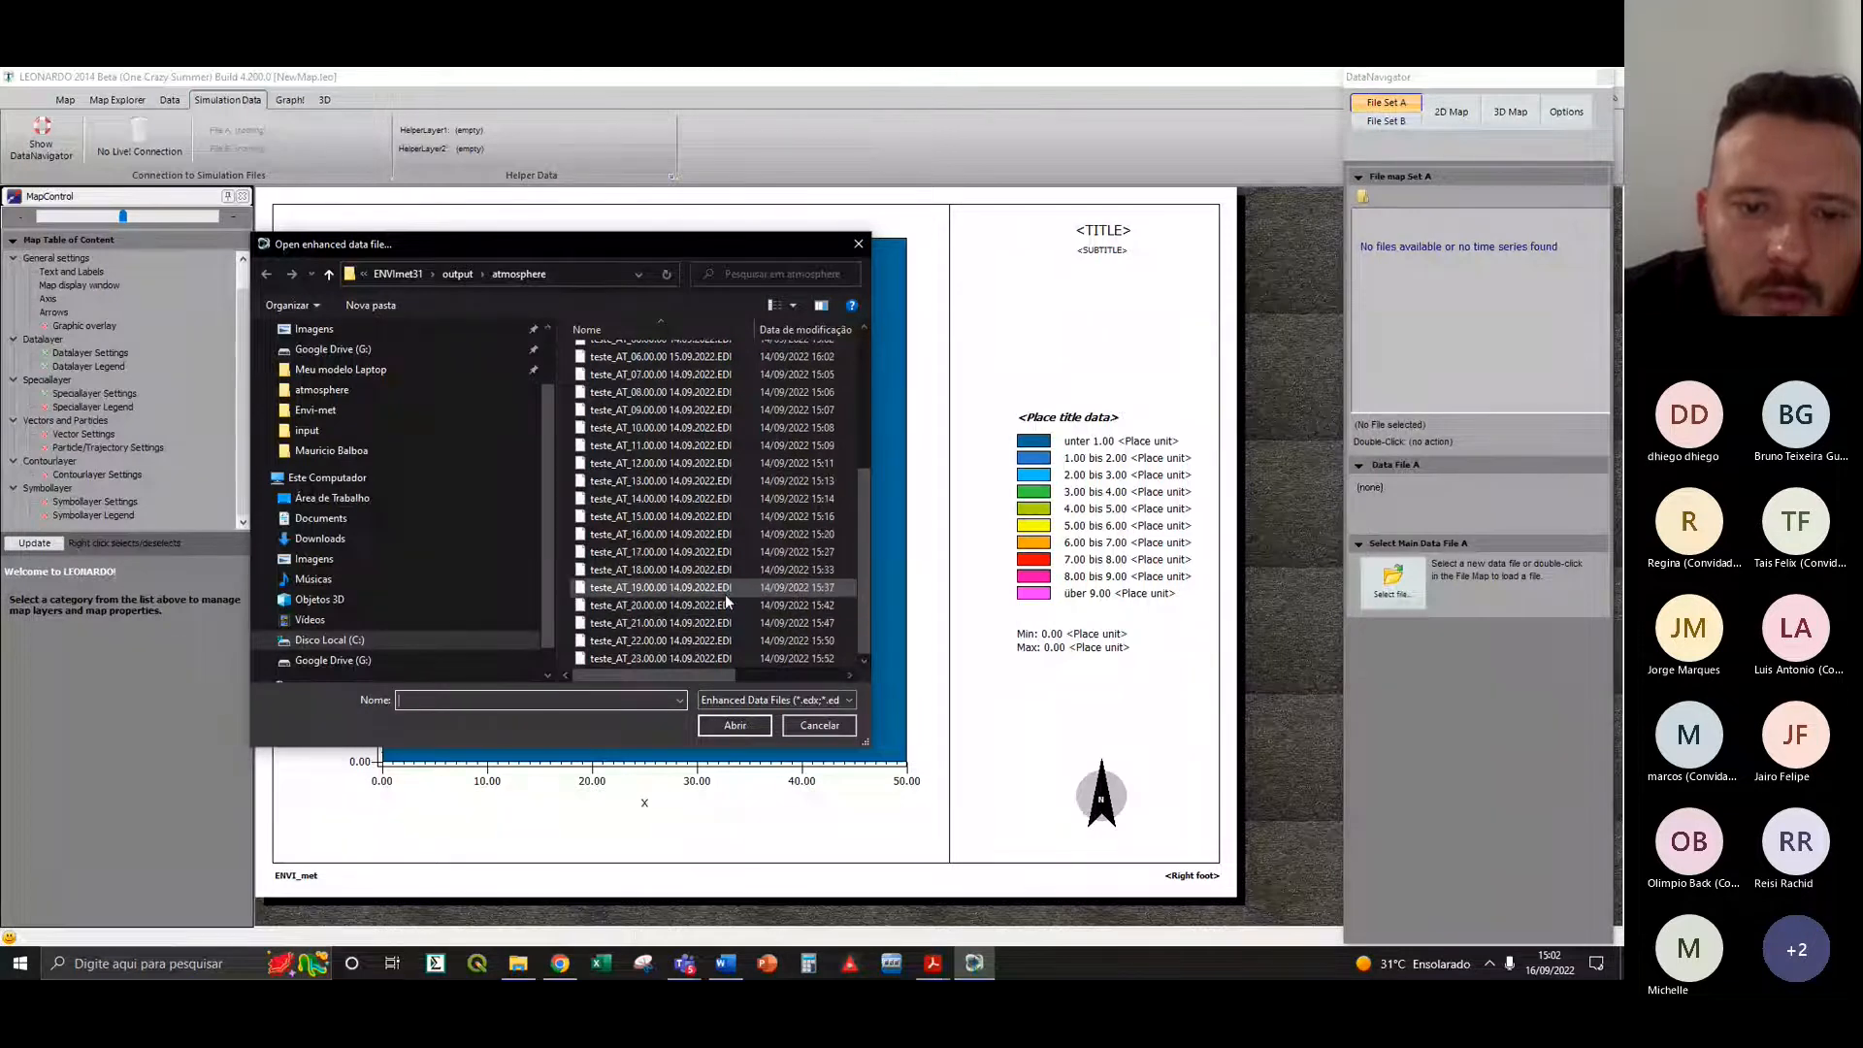
{"action": "left_click", "coordinate": [697, 586]}
{"action": "left_click", "coordinate": [733, 726]}
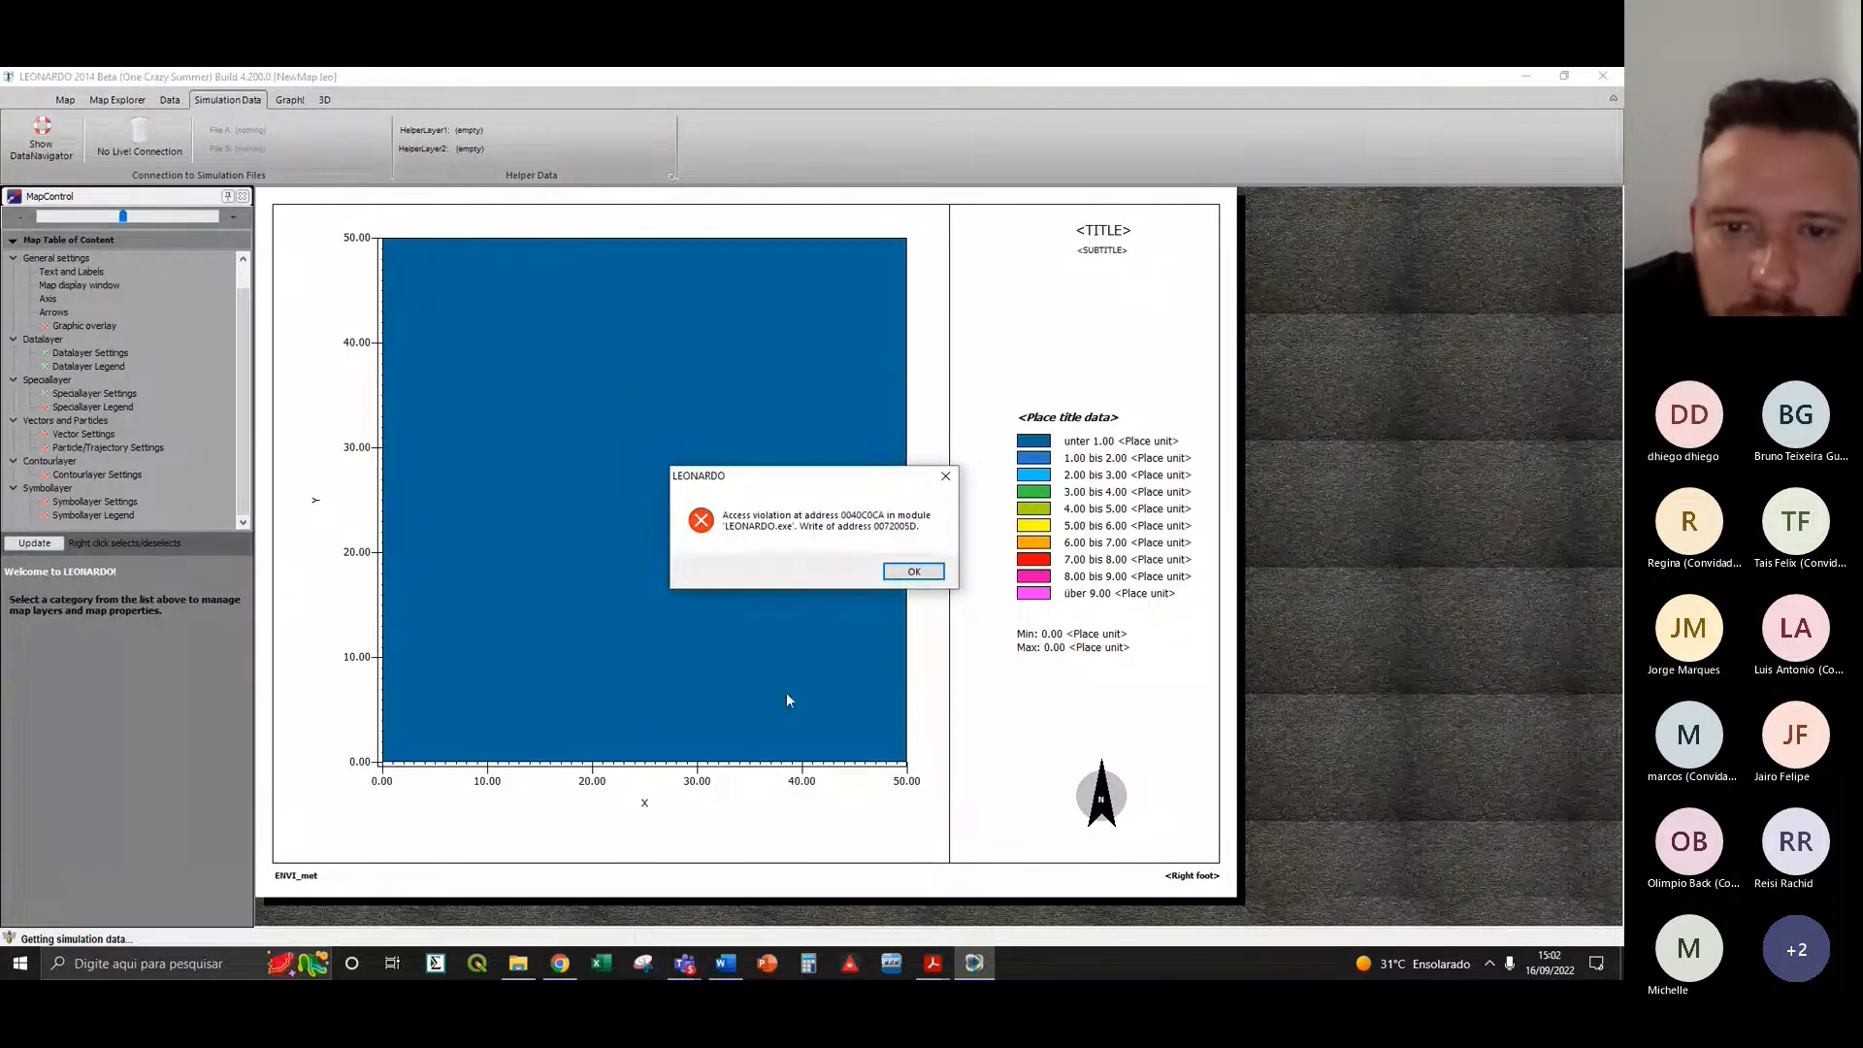
{"action": "left_click", "coordinate": [910, 575]}
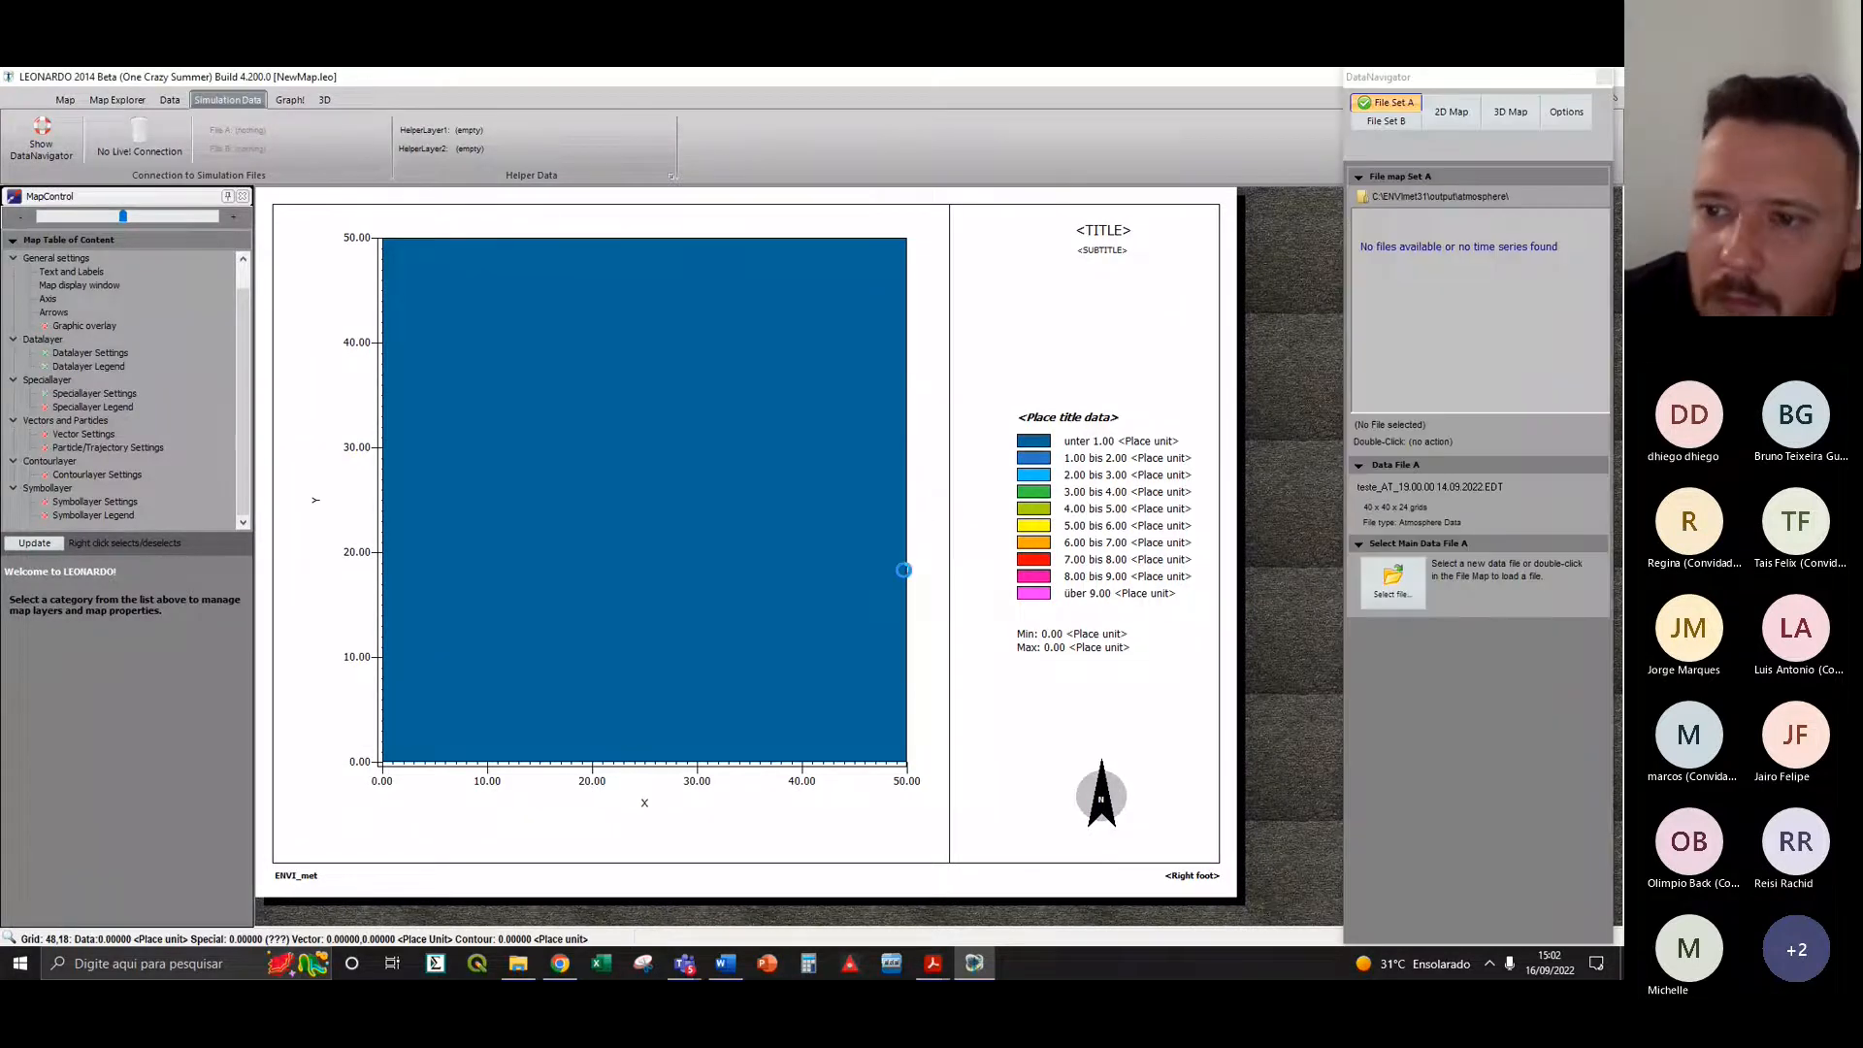
- Assign Pot. Temperature (K) as the 2D map data for File Set A and extract the 2D map
{"action": "left_click", "coordinate": [1448, 112]}
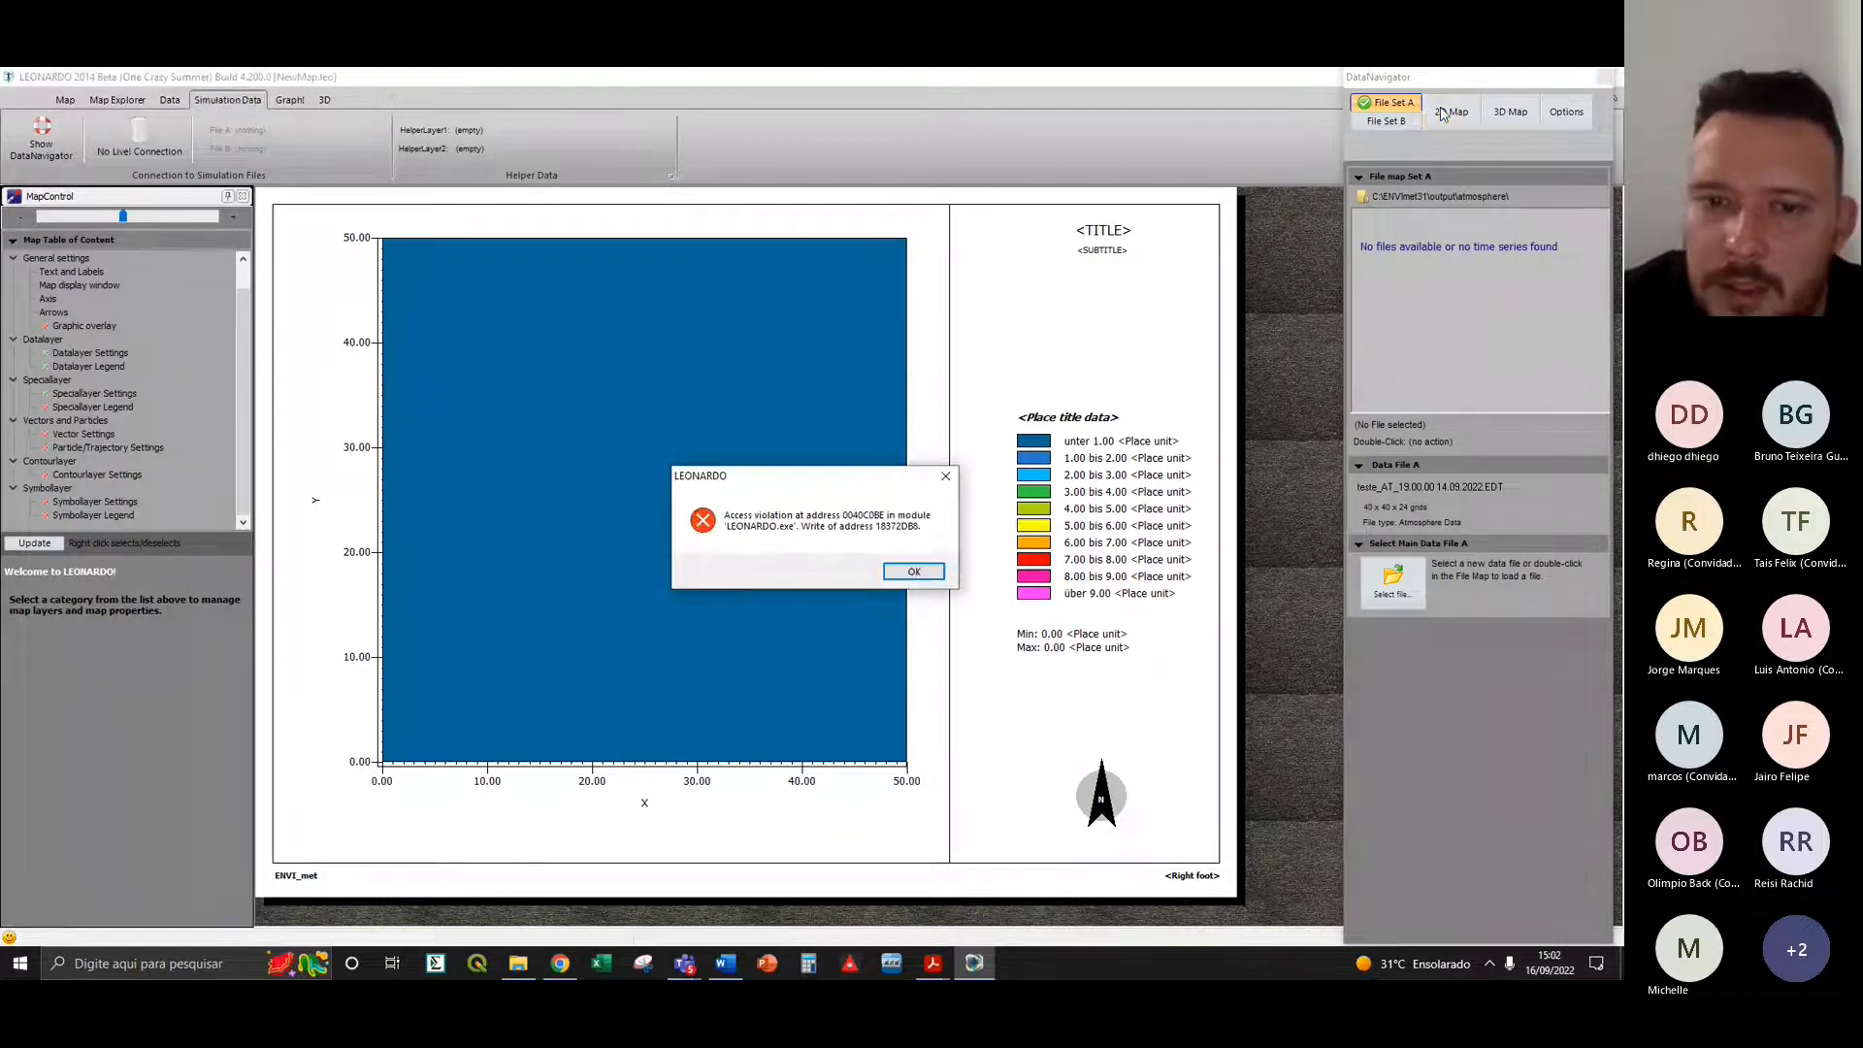
{"action": "left_click", "coordinate": [913, 572]}
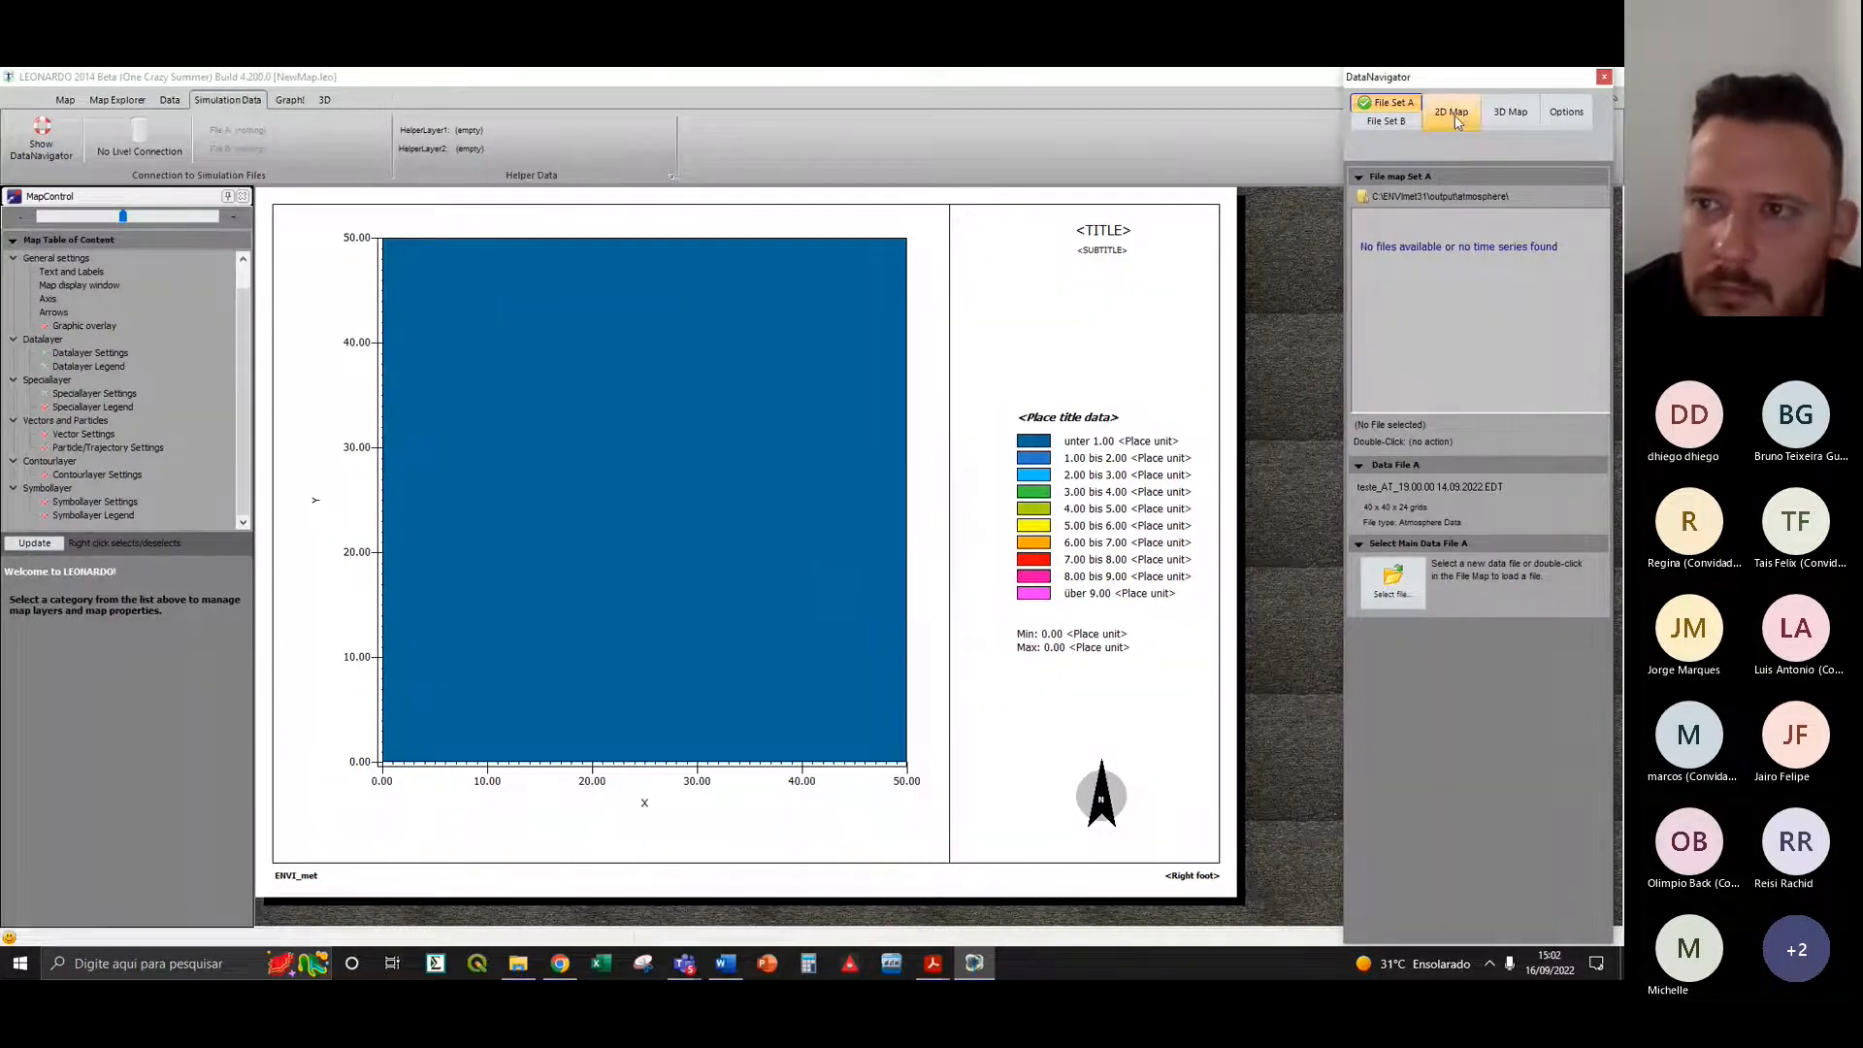
{"action": "left_click", "coordinate": [1449, 112]}
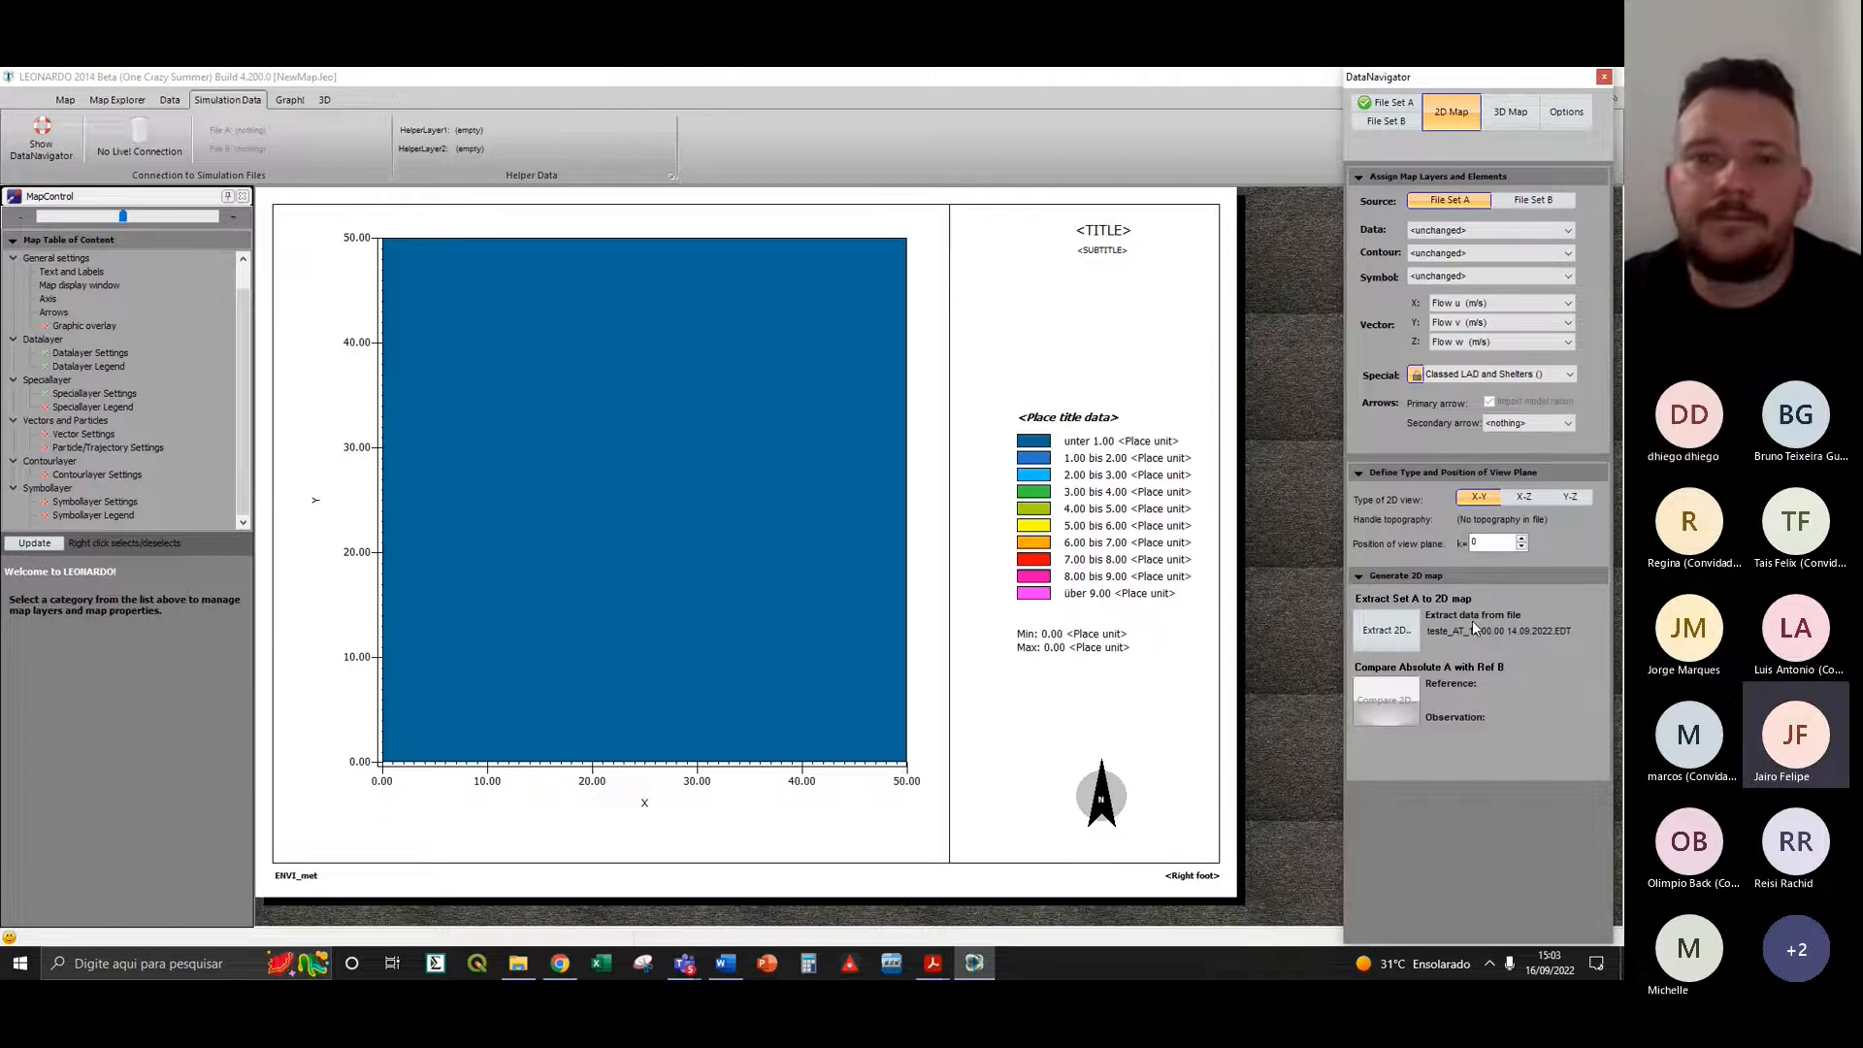
{"action": "left_click", "coordinate": [1489, 230]}
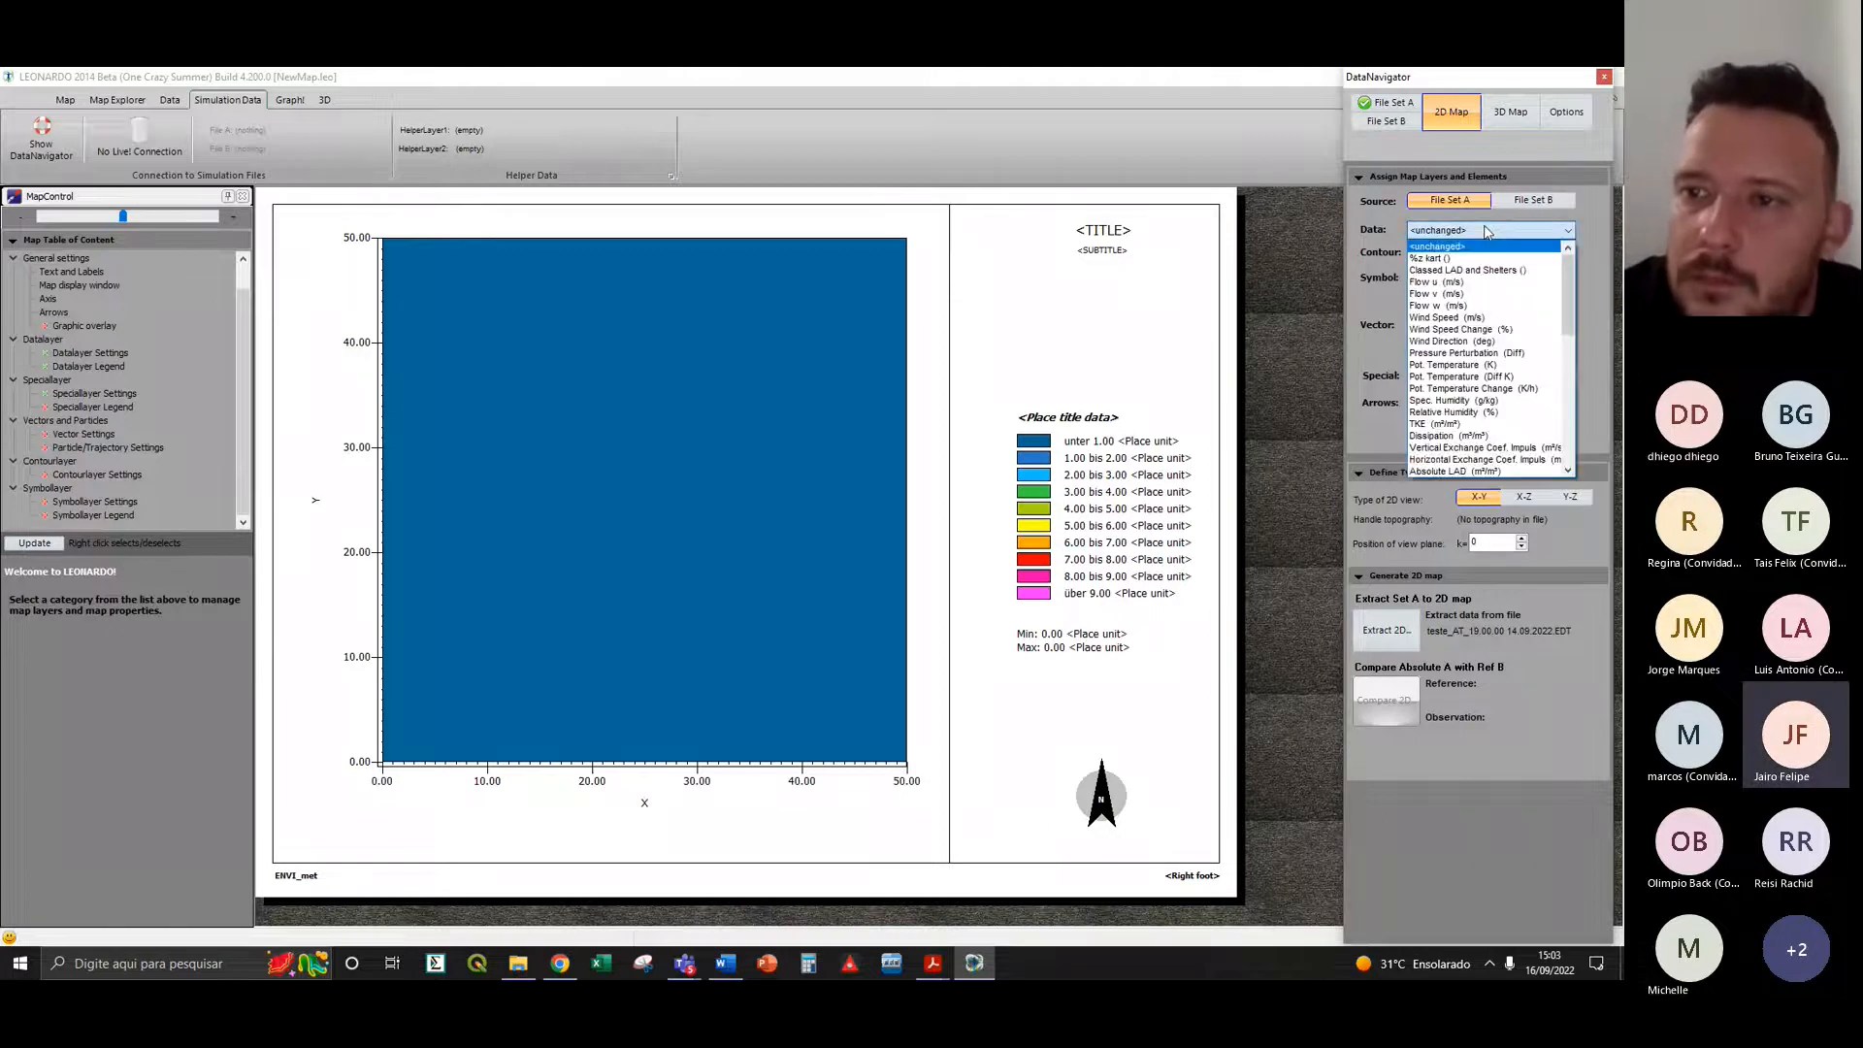
{"action": "left_click", "coordinate": [1465, 364]}
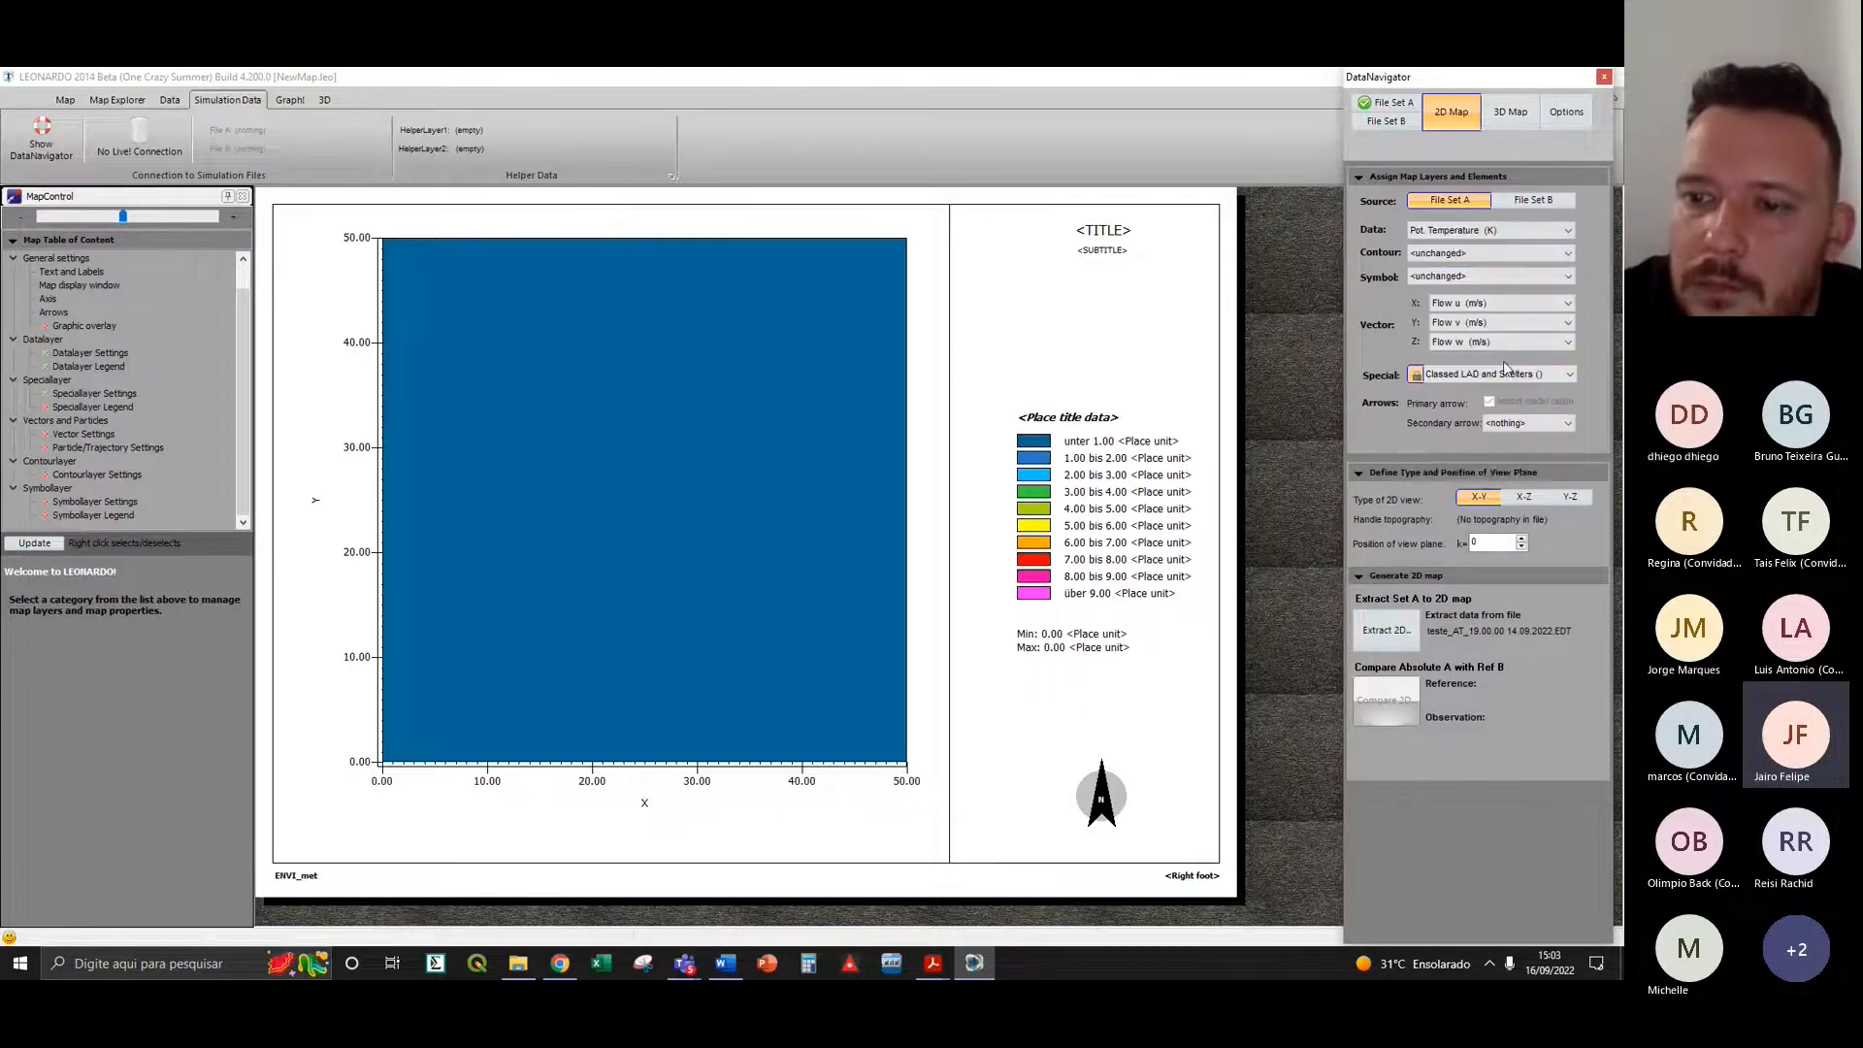
{"action": "left_click", "coordinate": [1386, 630]}
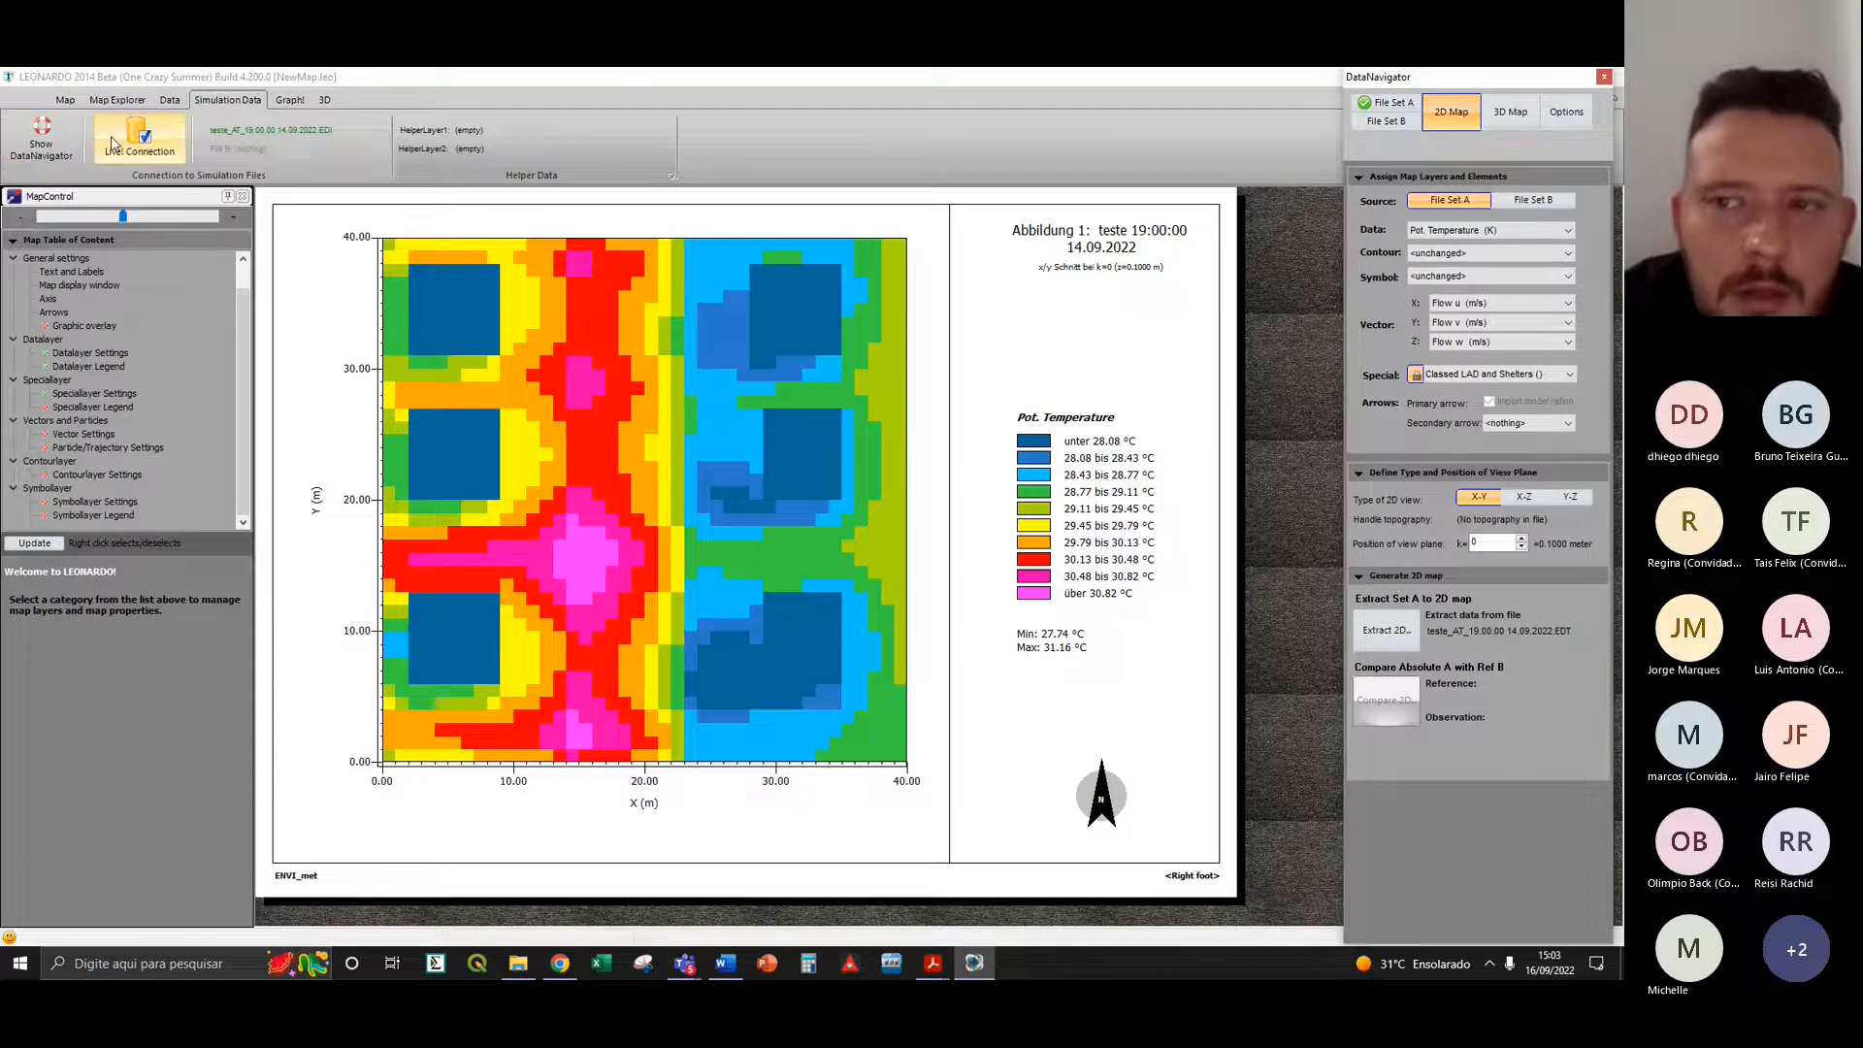
{"action": "left_click", "coordinate": [1398, 124]}
{"action": "left_click", "coordinate": [945, 476]}
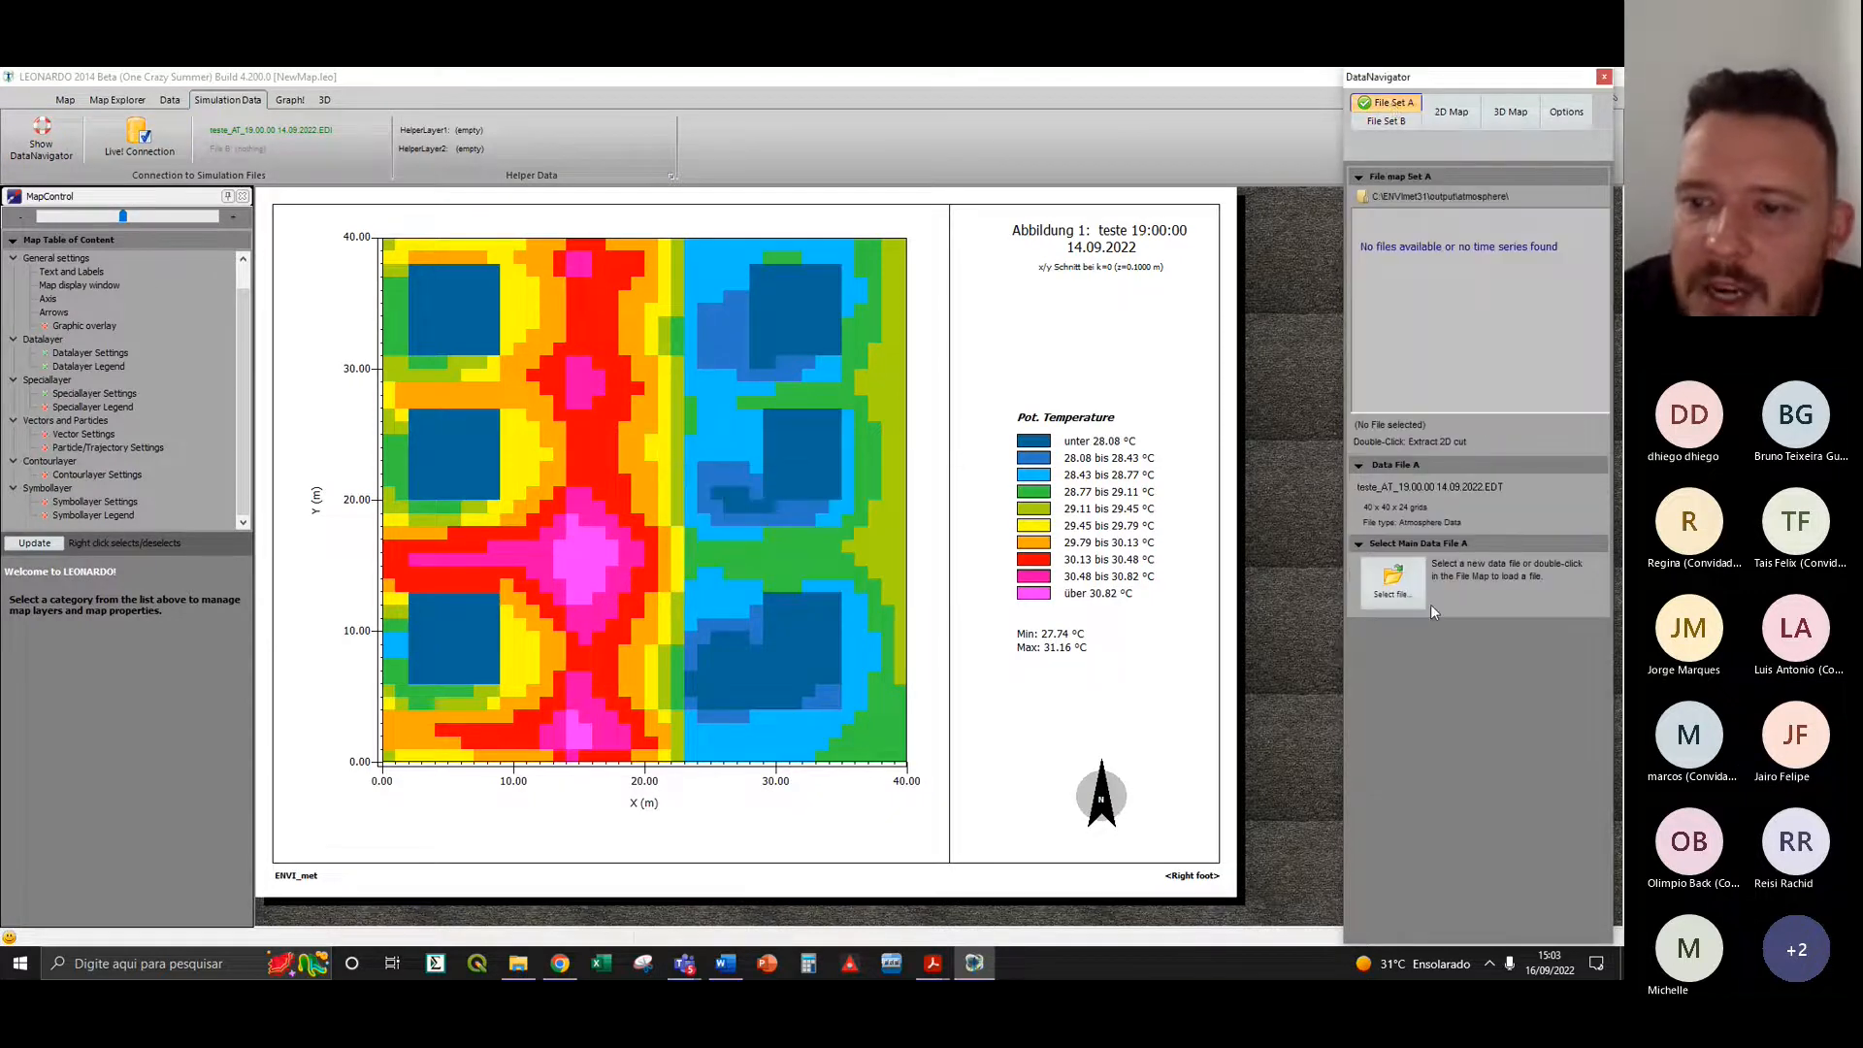
{"action": "left_click", "coordinate": [1384, 582]}
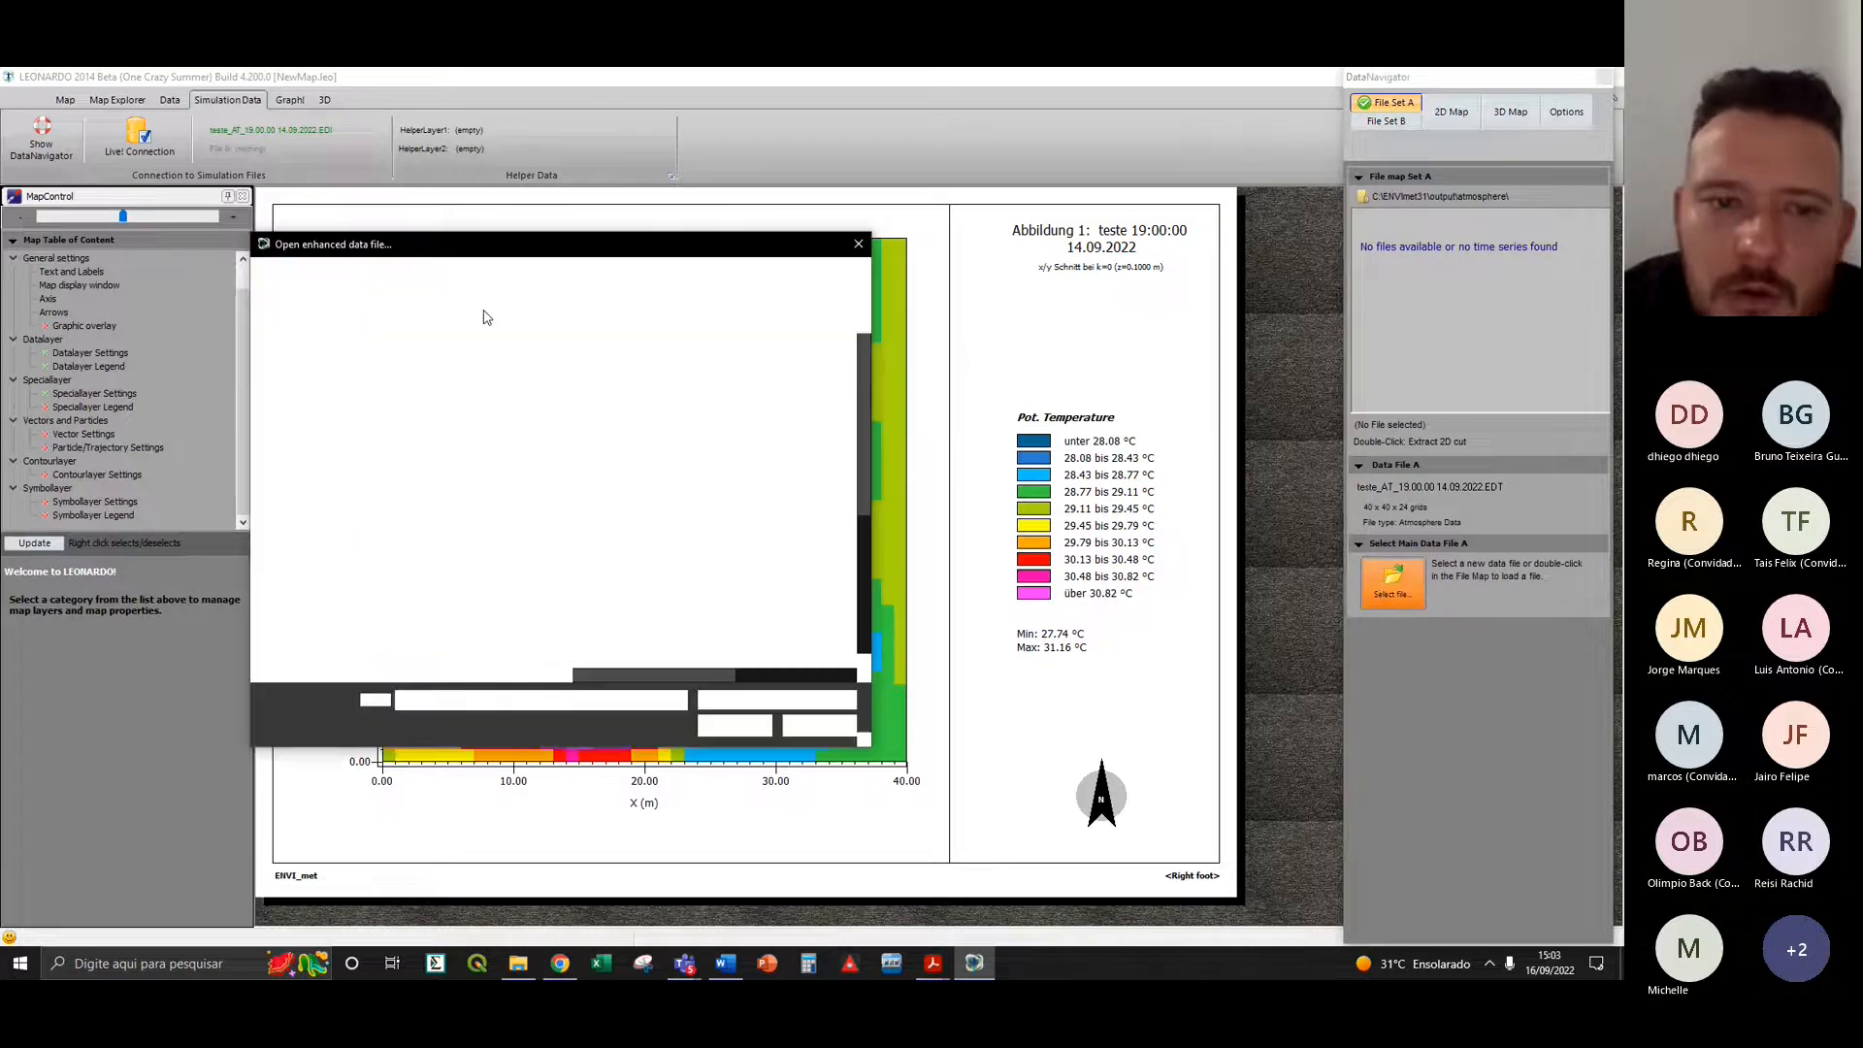
{"action": "left_click", "coordinate": [818, 726]}
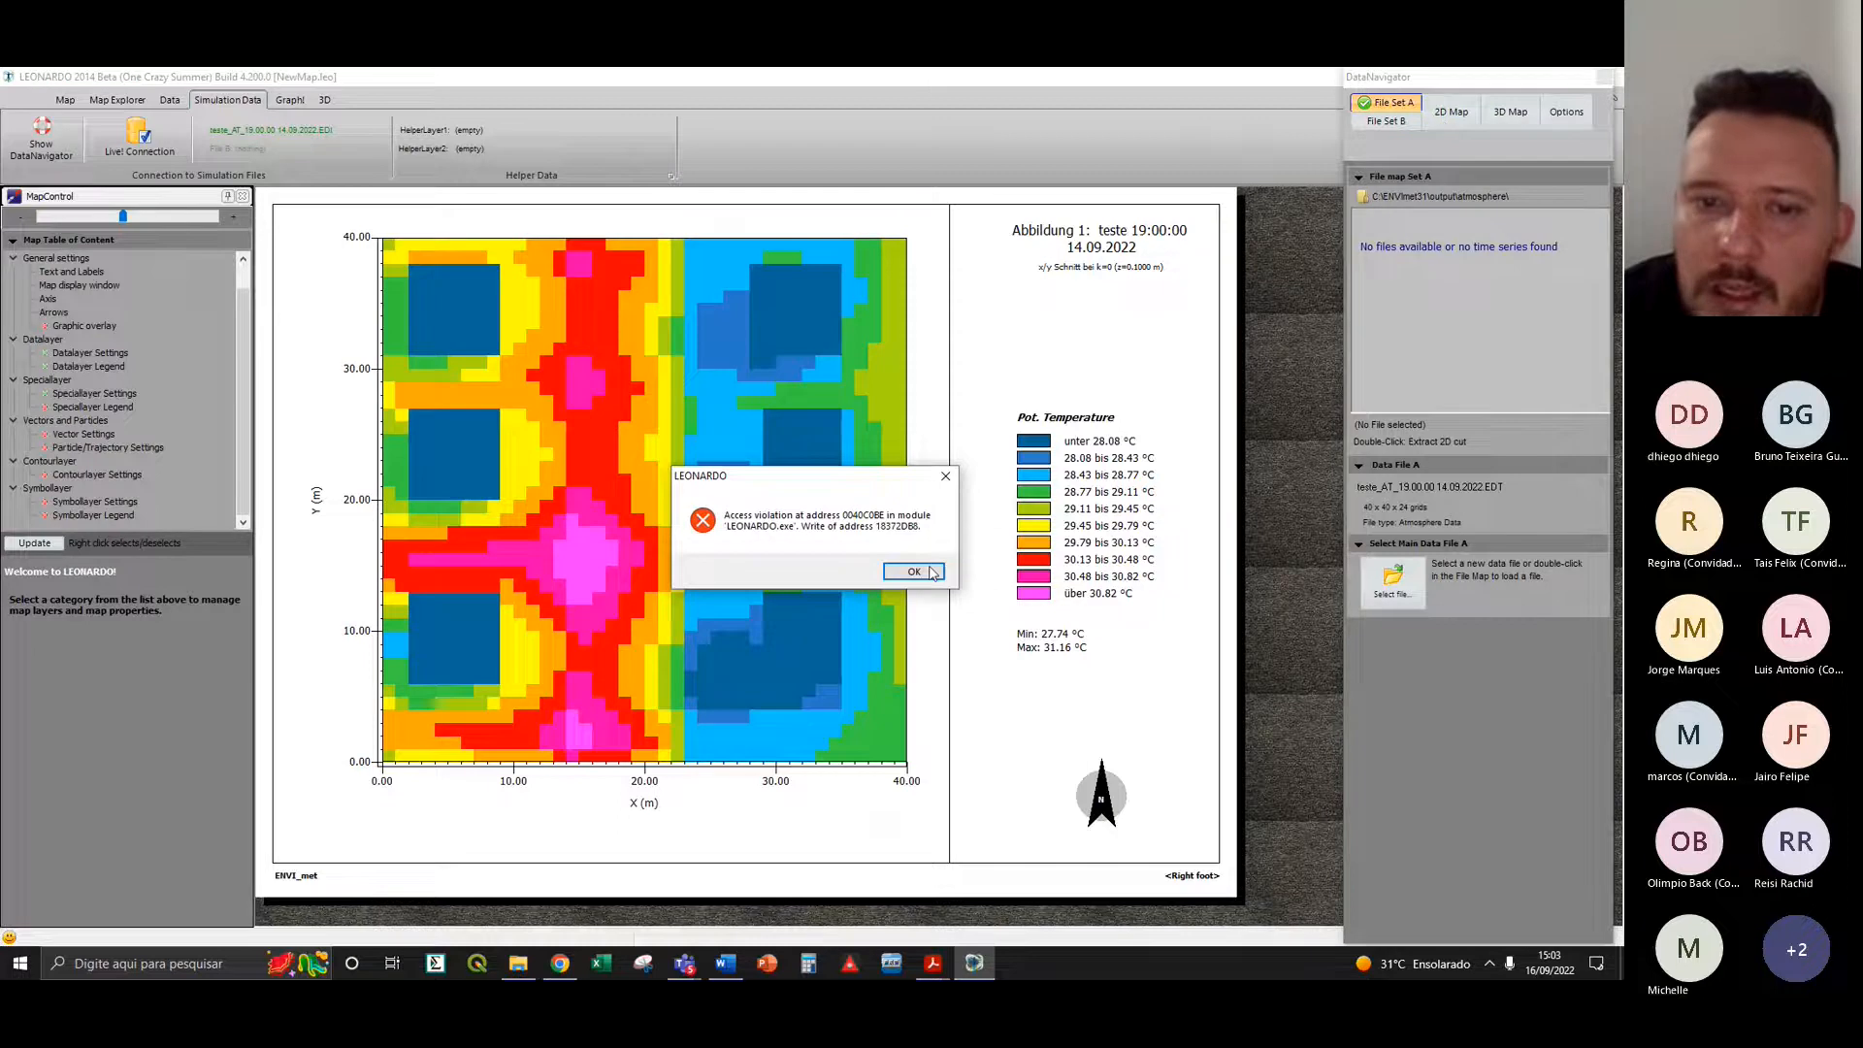
{"action": "left_click", "coordinate": [927, 572]}
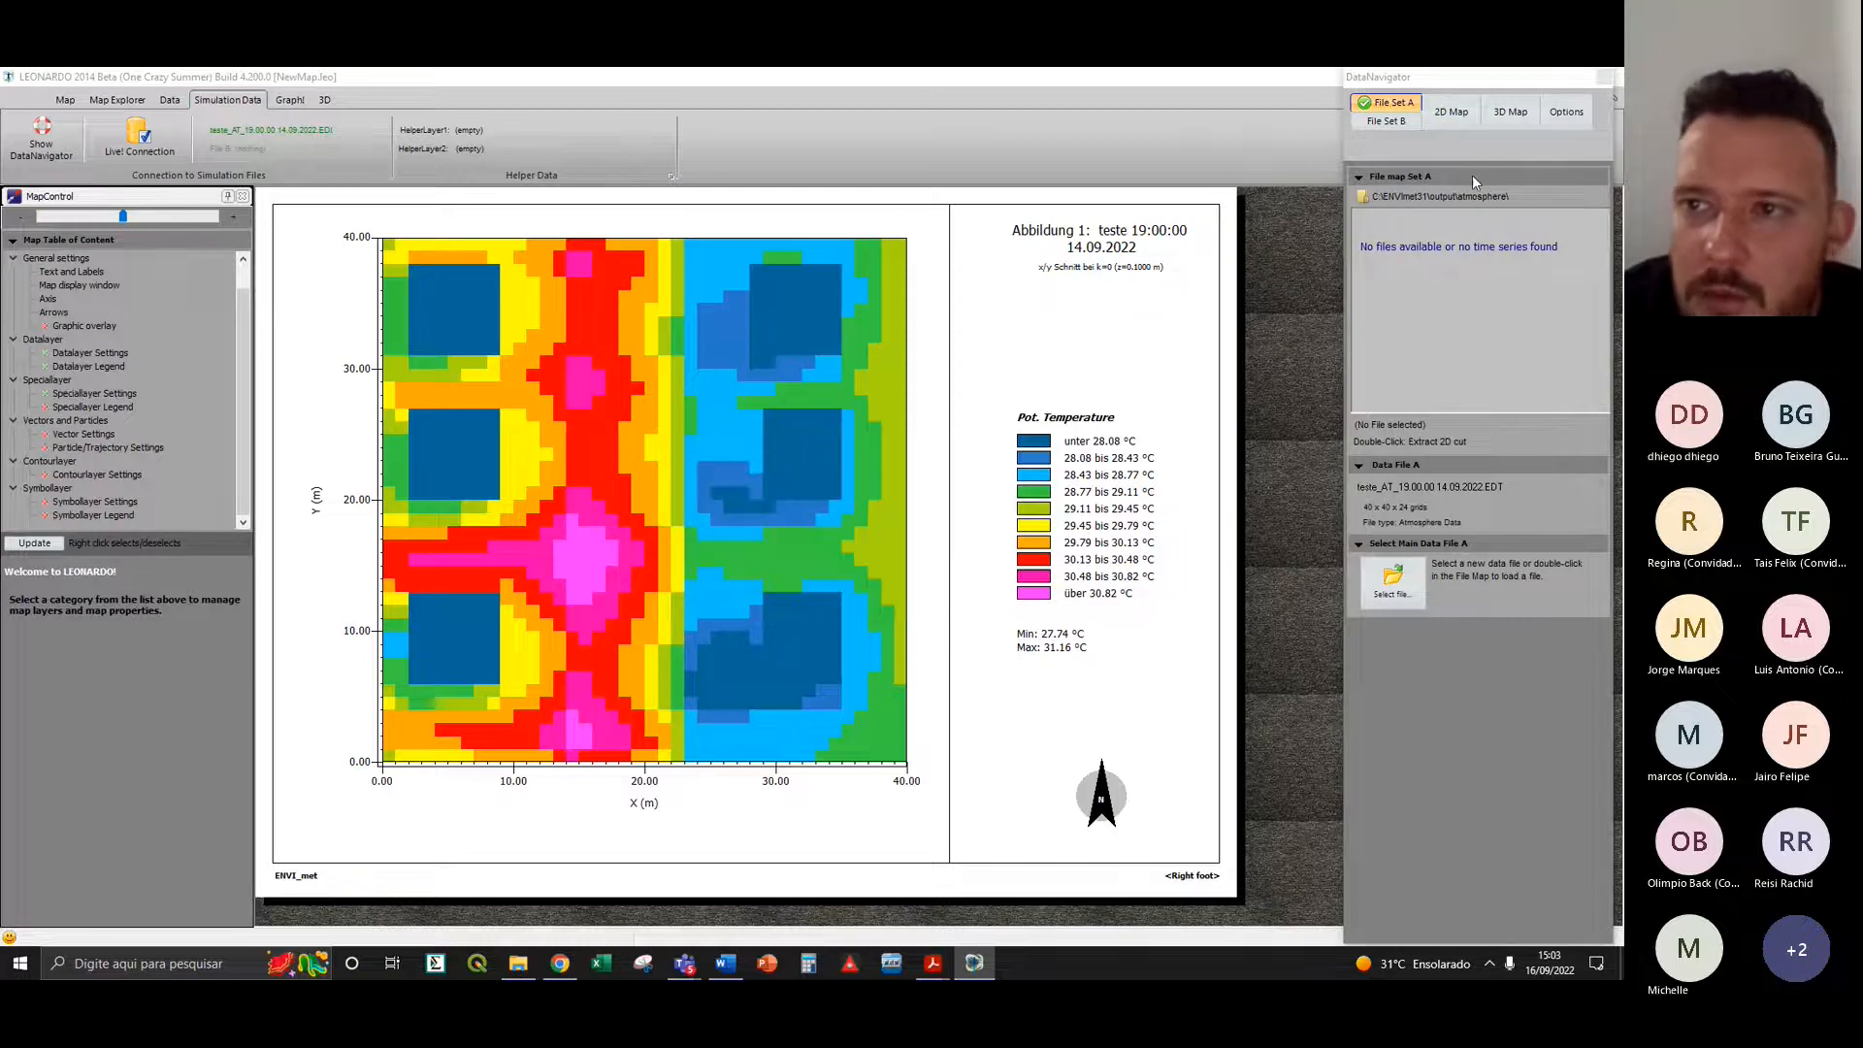
- Set the X-Y view plane position to k=5 (1.5 m) and extract the potential temperature 2D map again
{"action": "left_click", "coordinate": [1453, 112]}
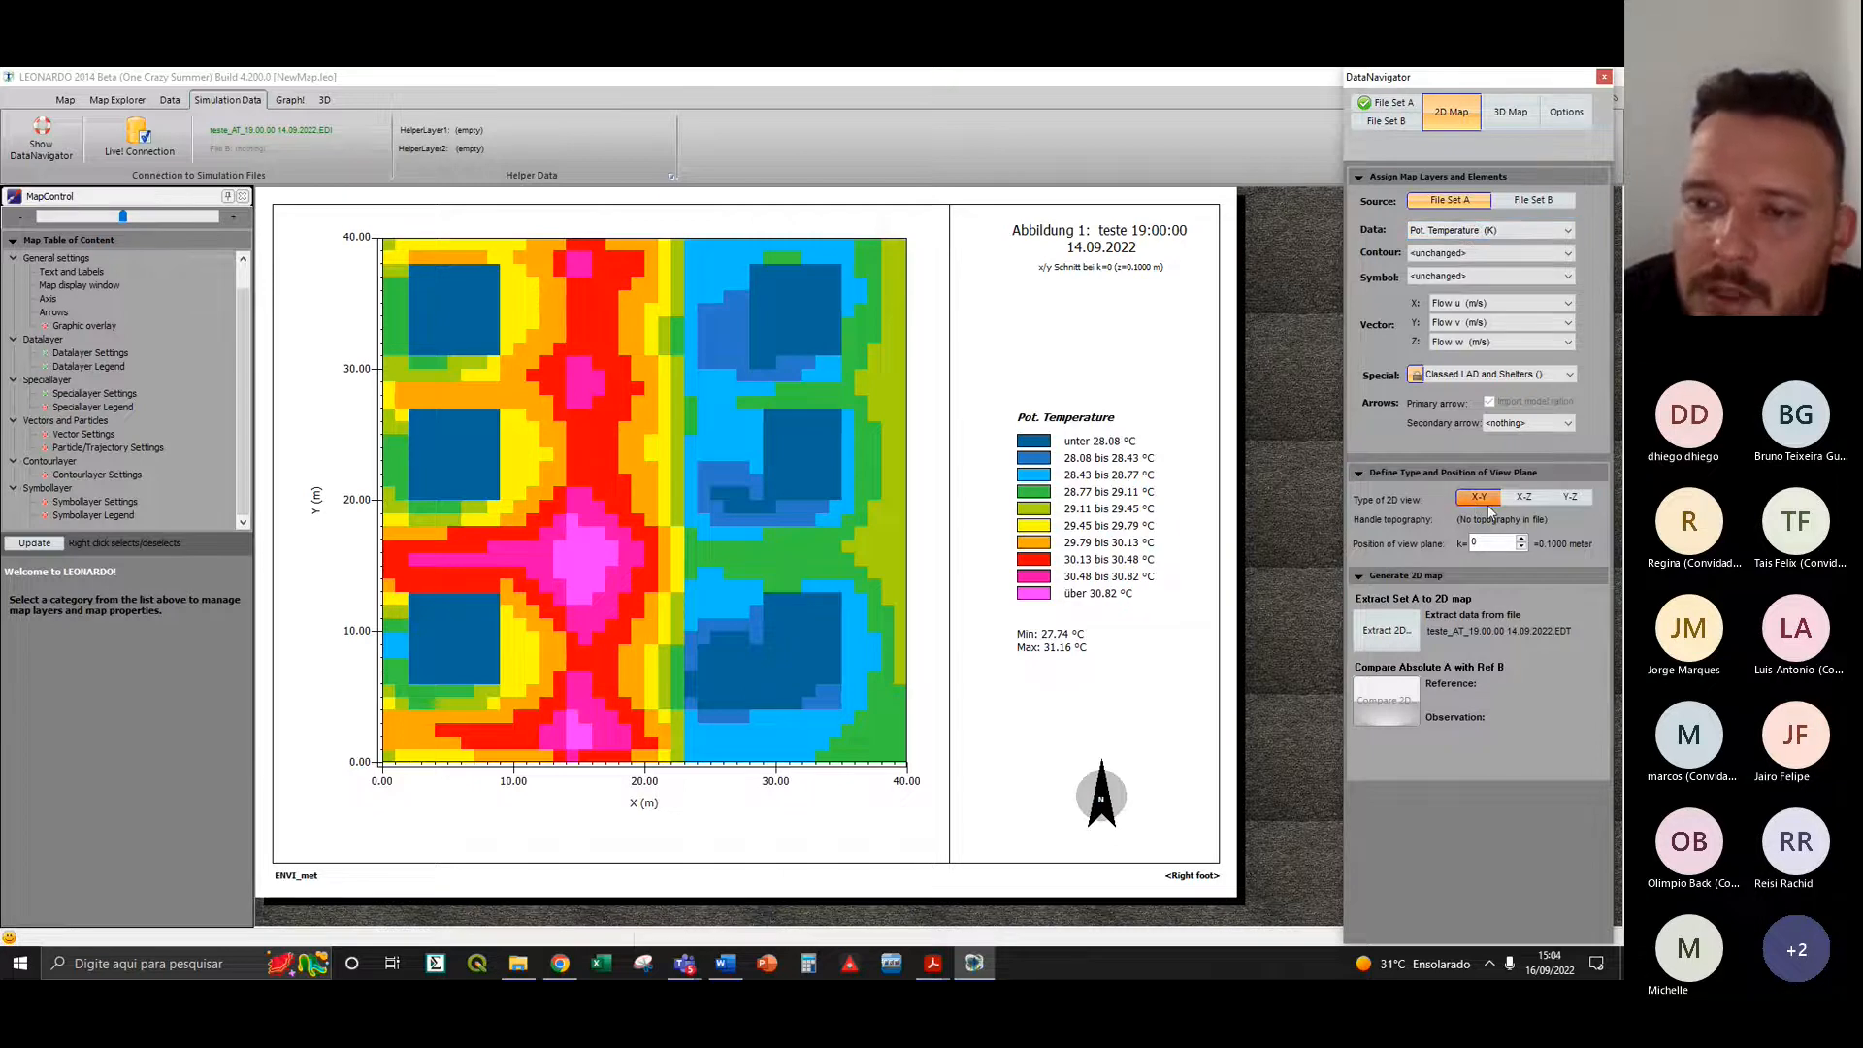
{"action": "left_click", "coordinate": [1523, 540]}
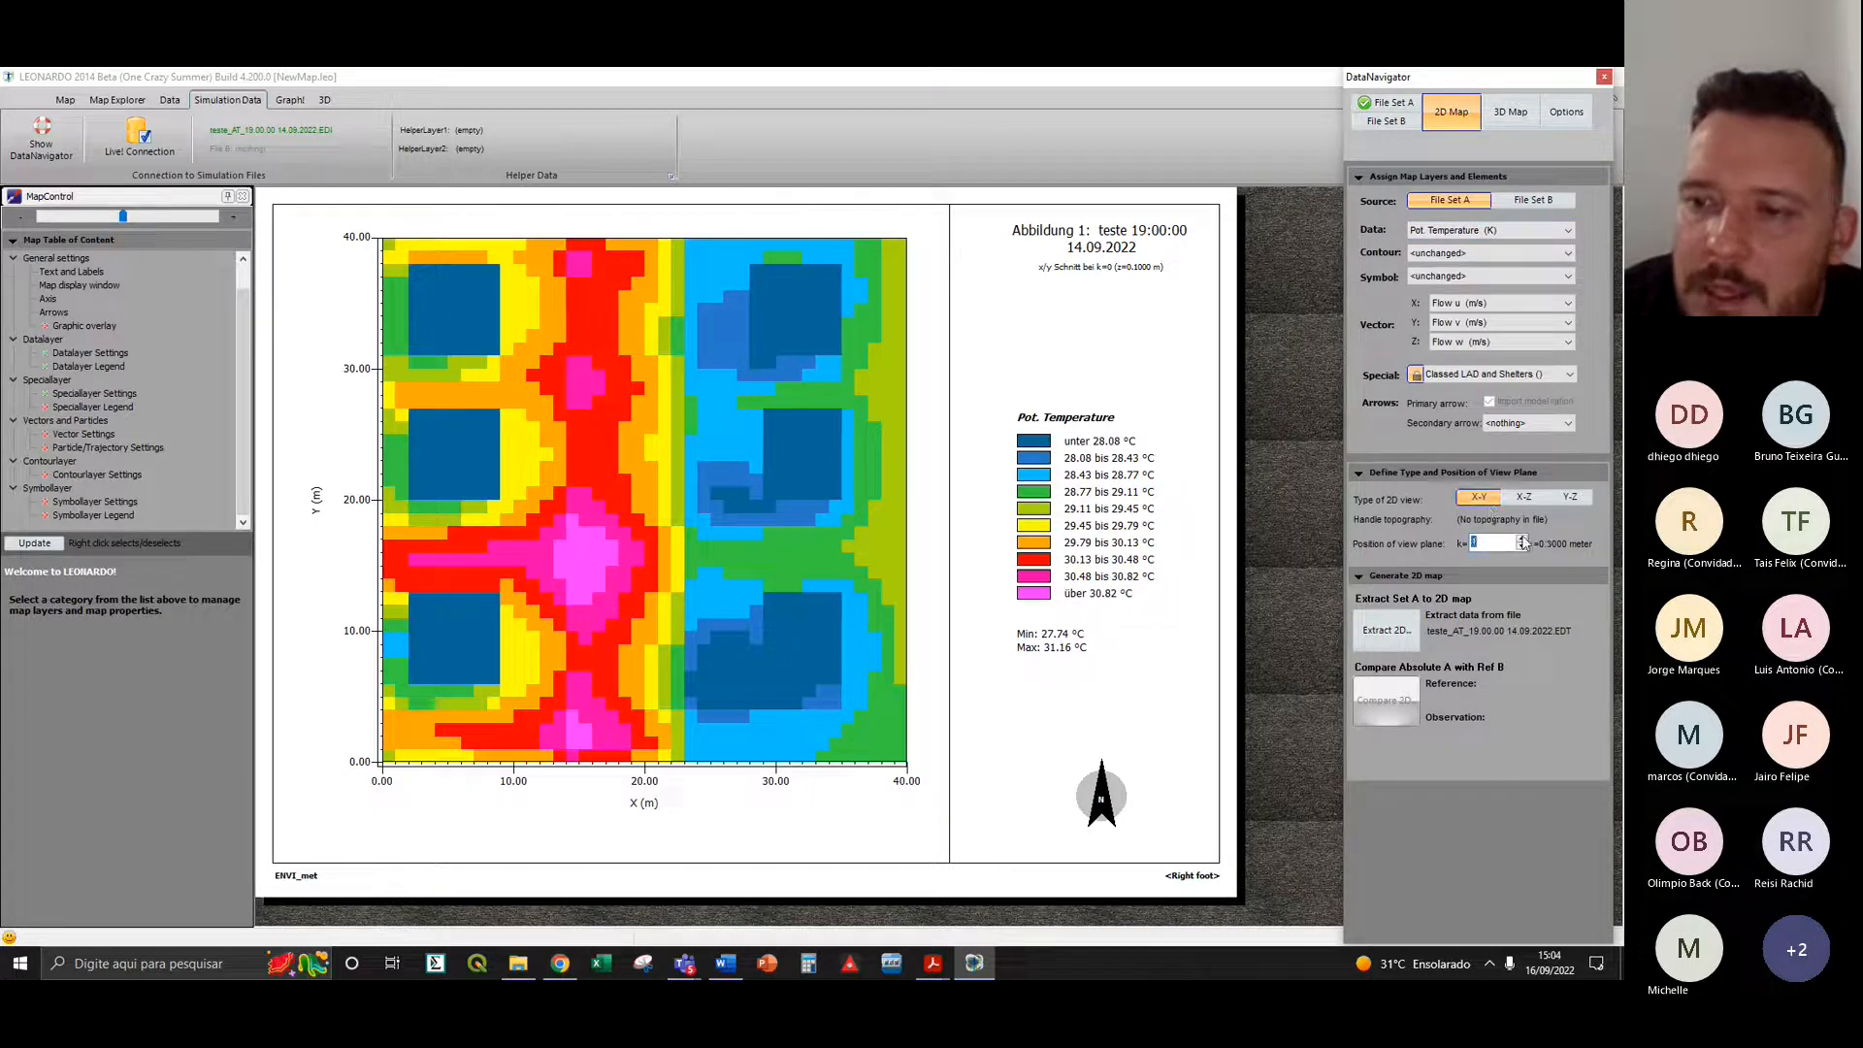
{"action": "left_click", "coordinate": [1522, 539]}
{"action": "left_click", "coordinate": [1522, 539]}
{"action": "left_click", "coordinate": [1522, 540]}
{"action": "left_click", "coordinate": [1522, 539]}
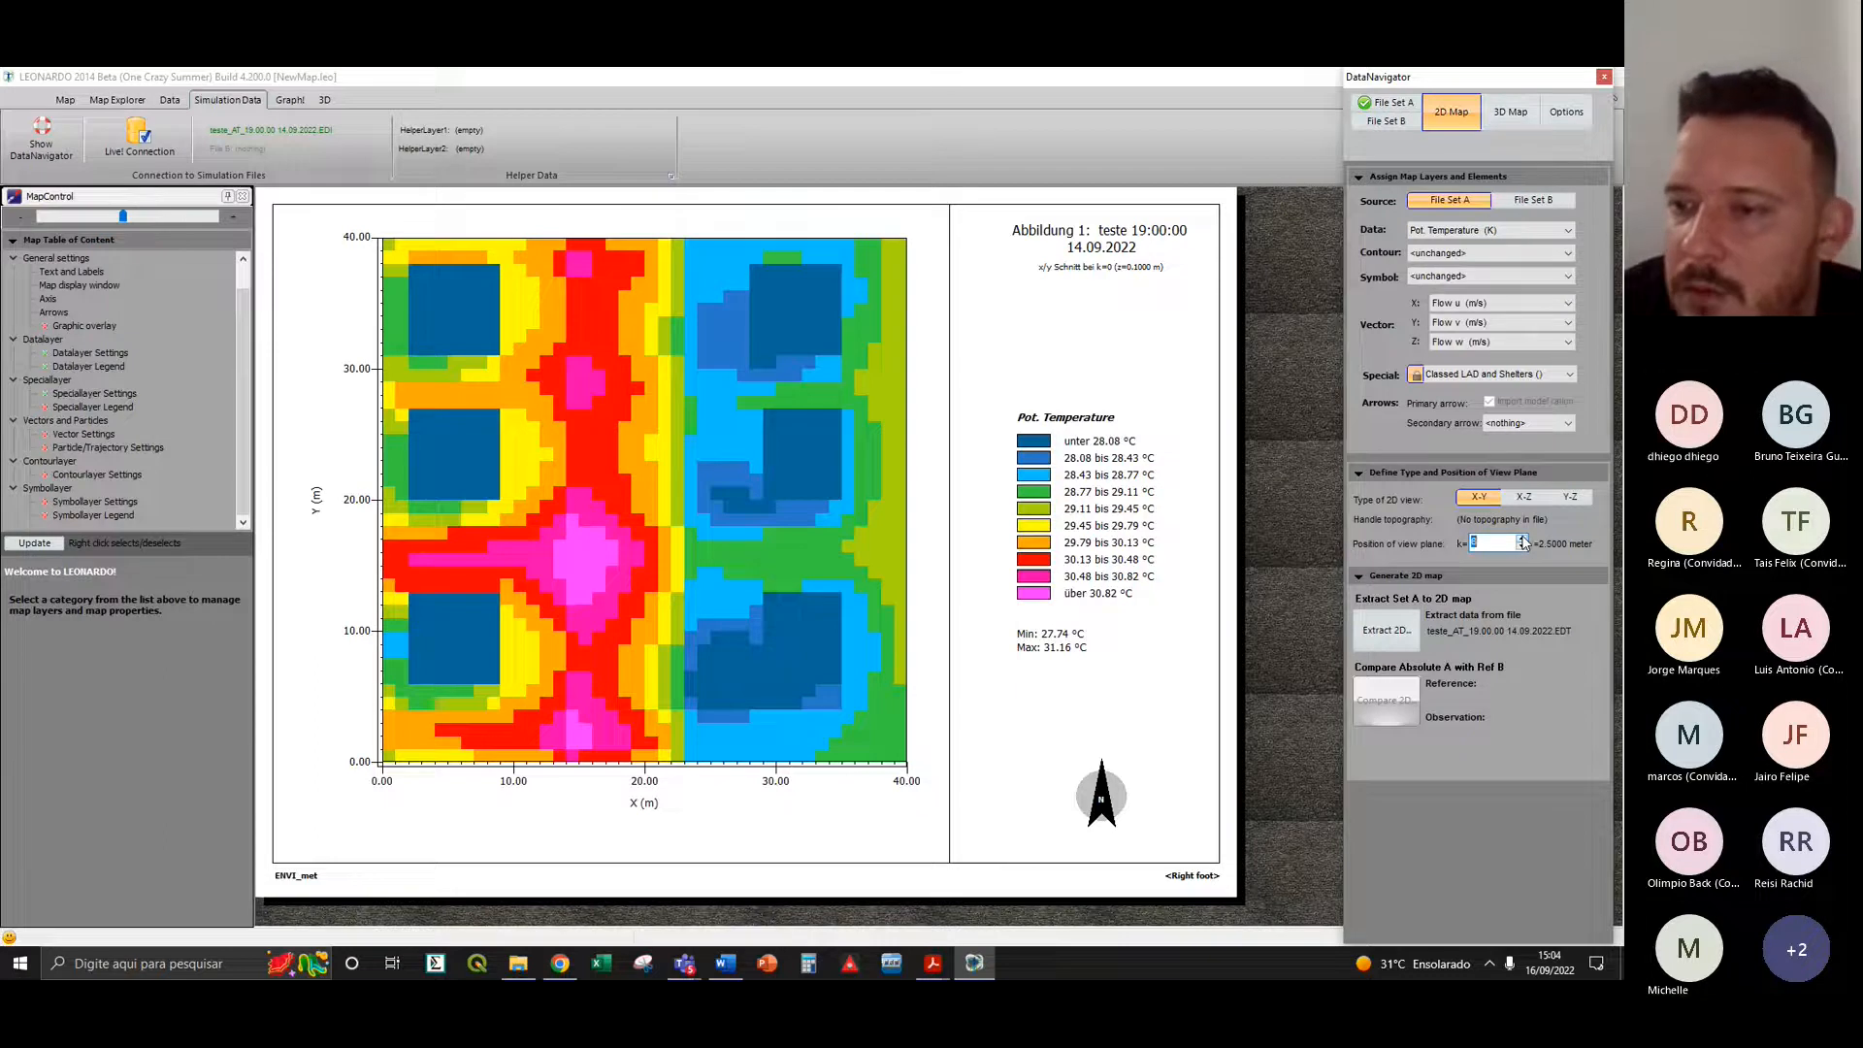
{"action": "left_click", "coordinate": [1522, 548]}
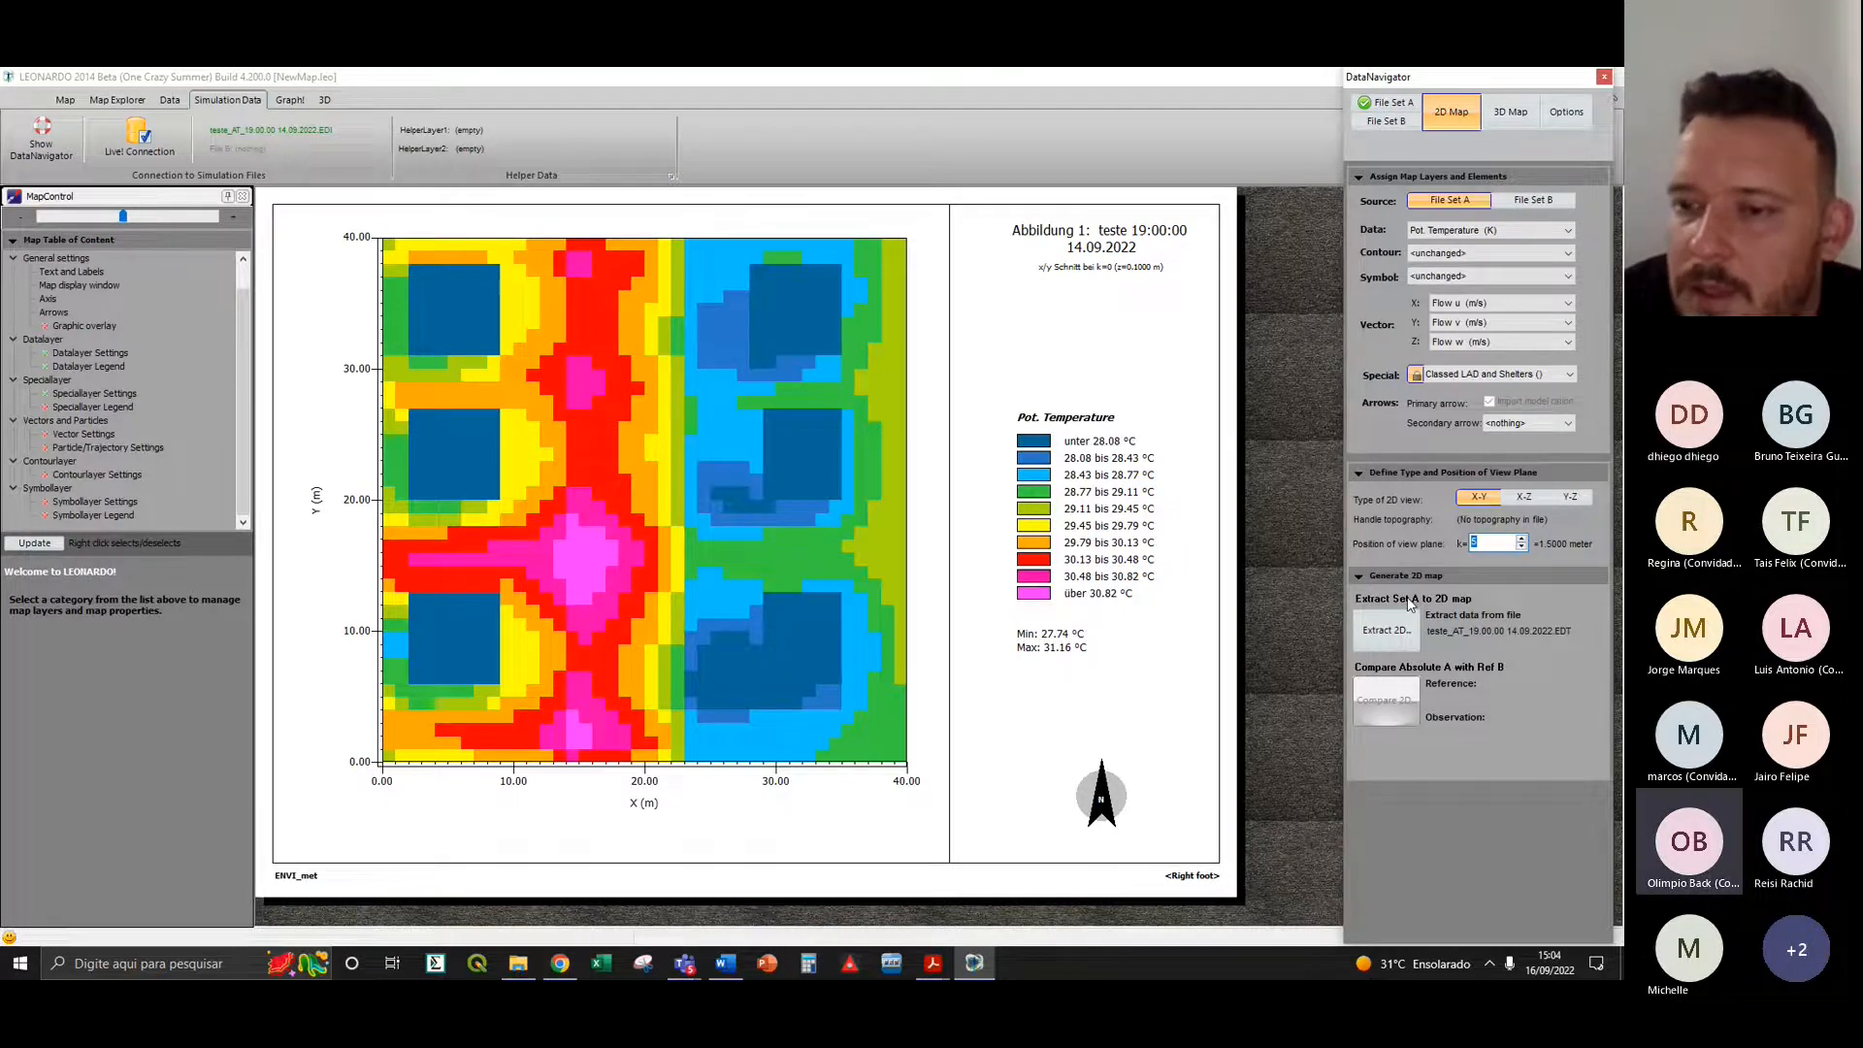
{"action": "left_click", "coordinate": [1397, 645]}
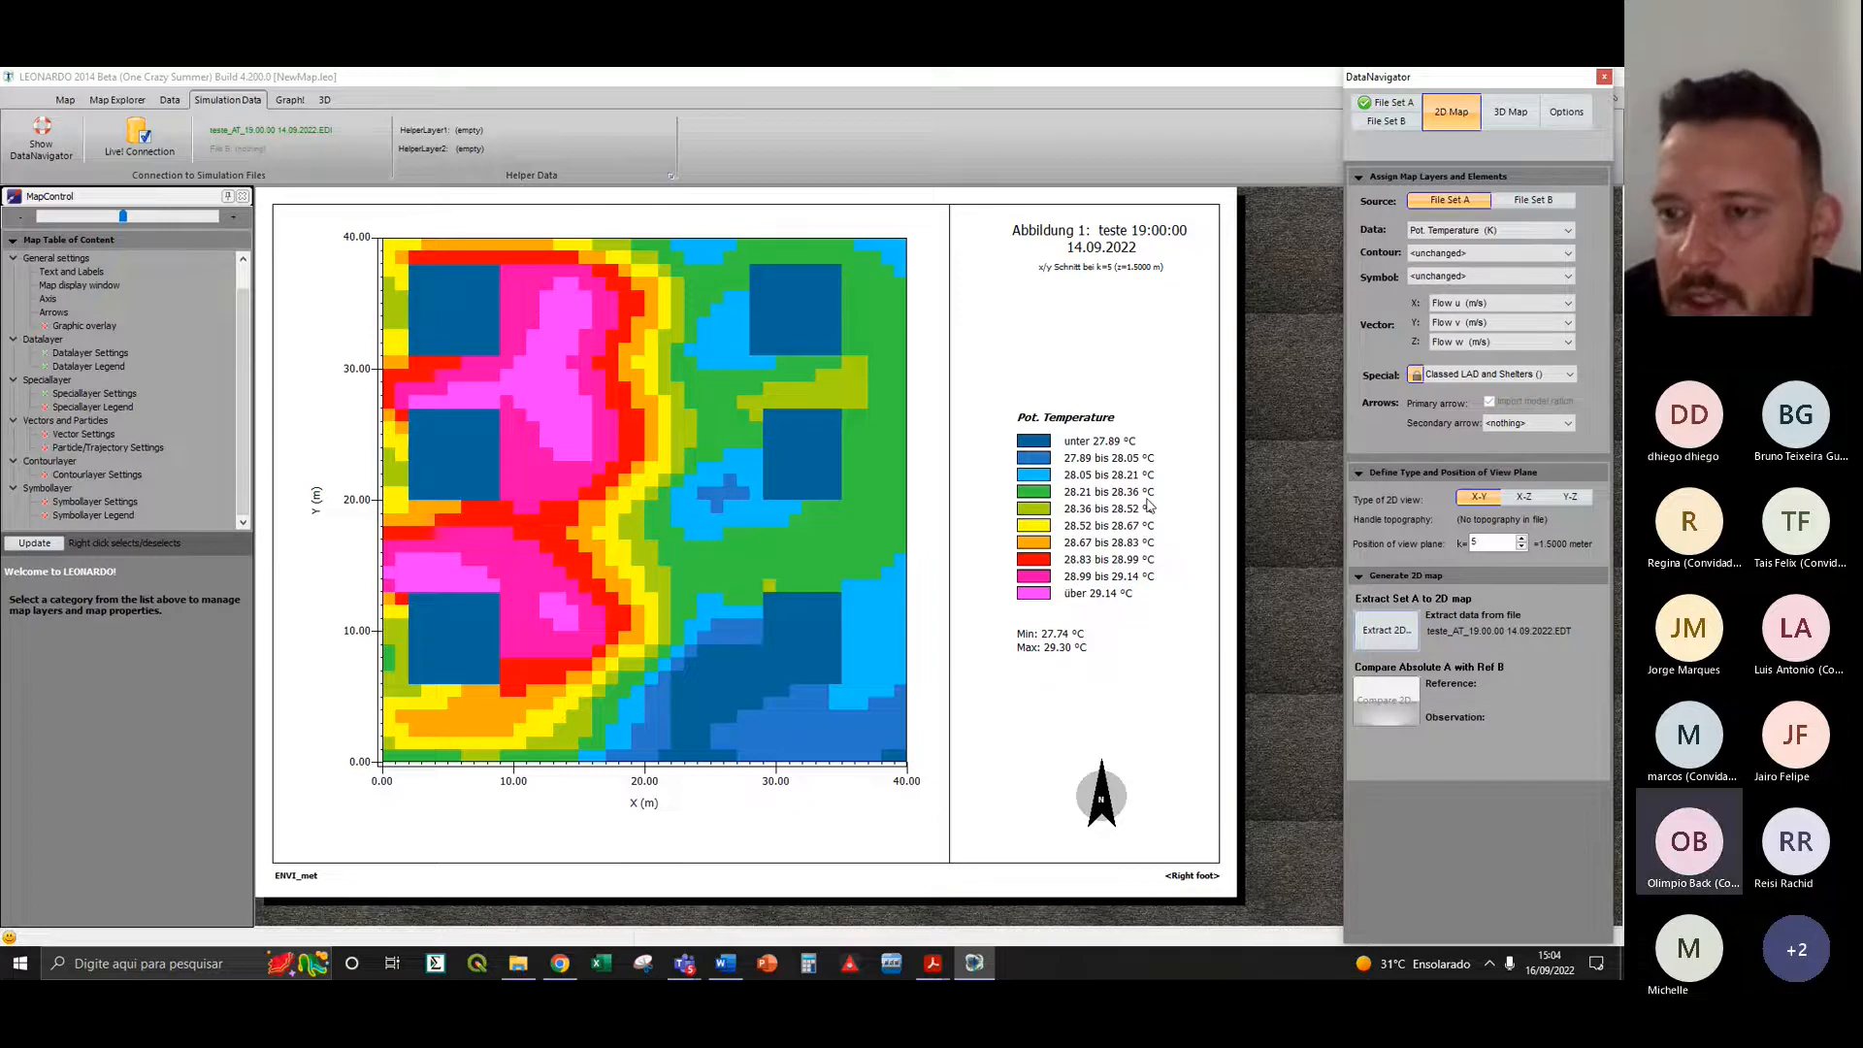
- Review the variables available for the special layer and zoom the map sheet out slightly
{"action": "left_click", "coordinate": [1470, 378]}
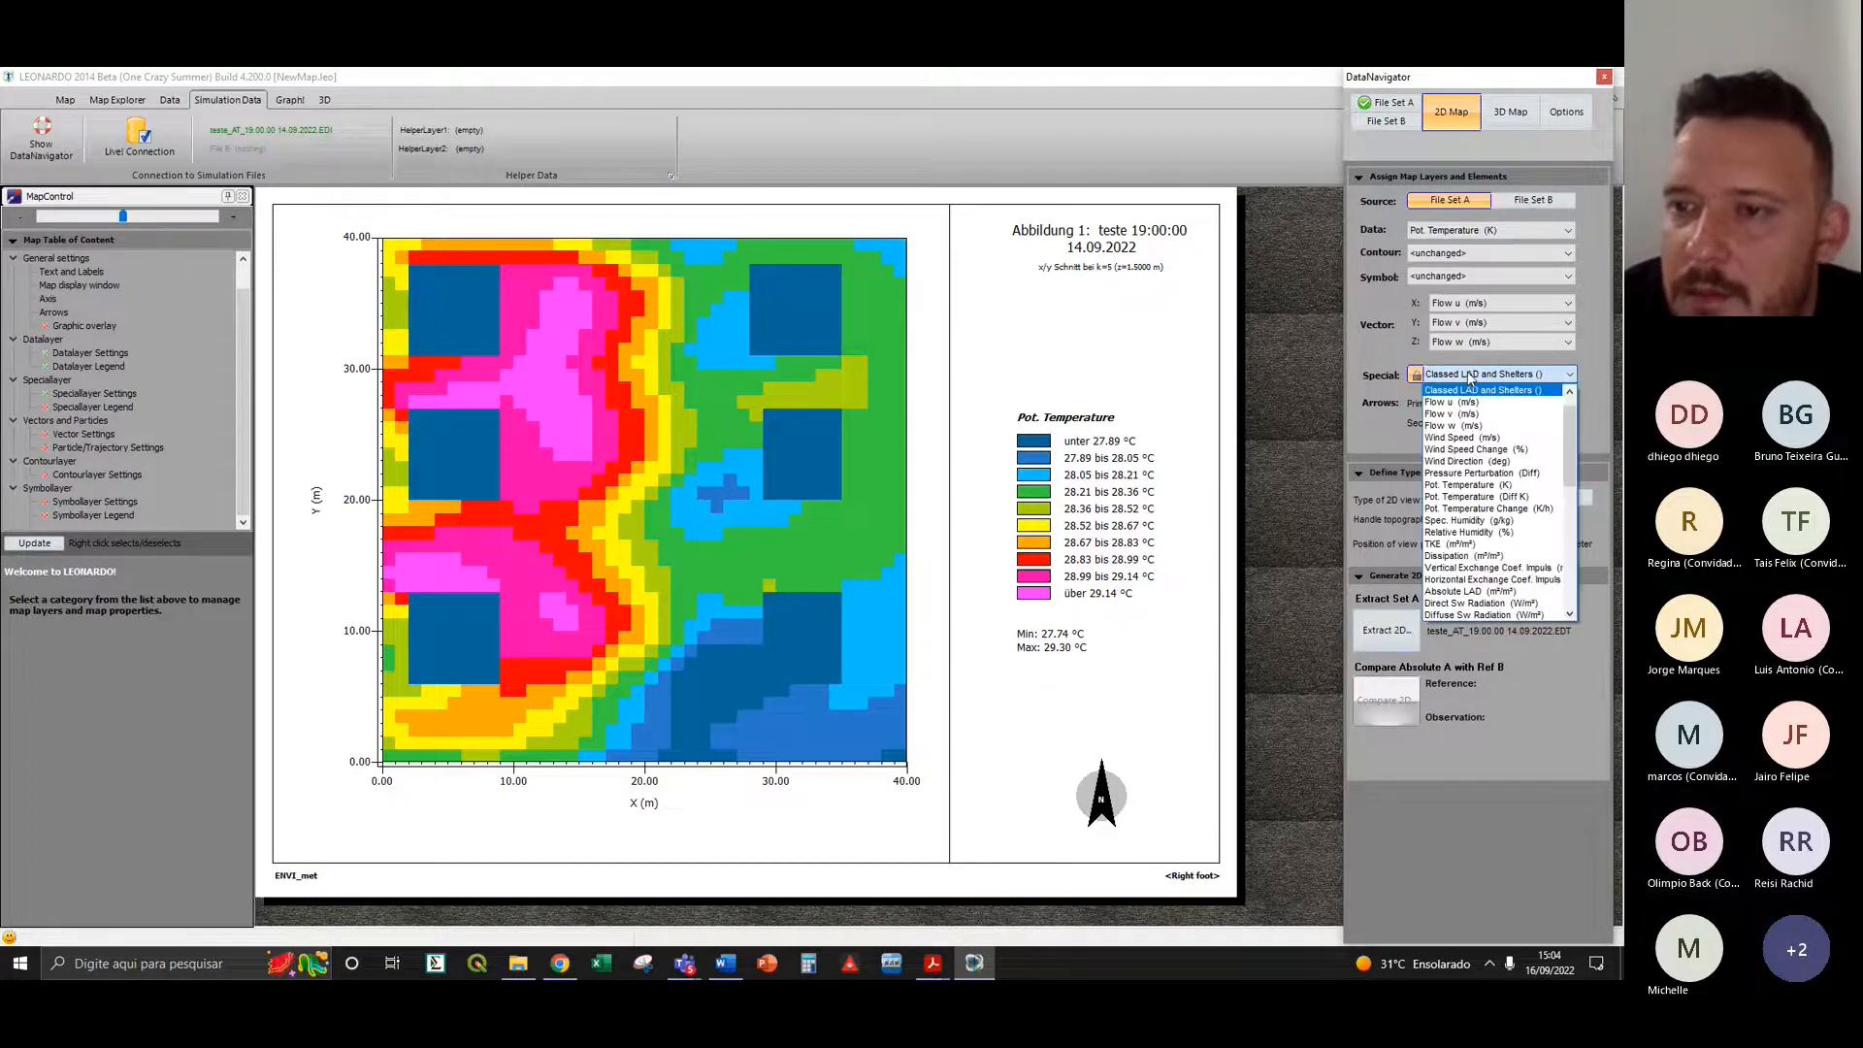
{"action": "left_click", "coordinate": [1470, 377]}
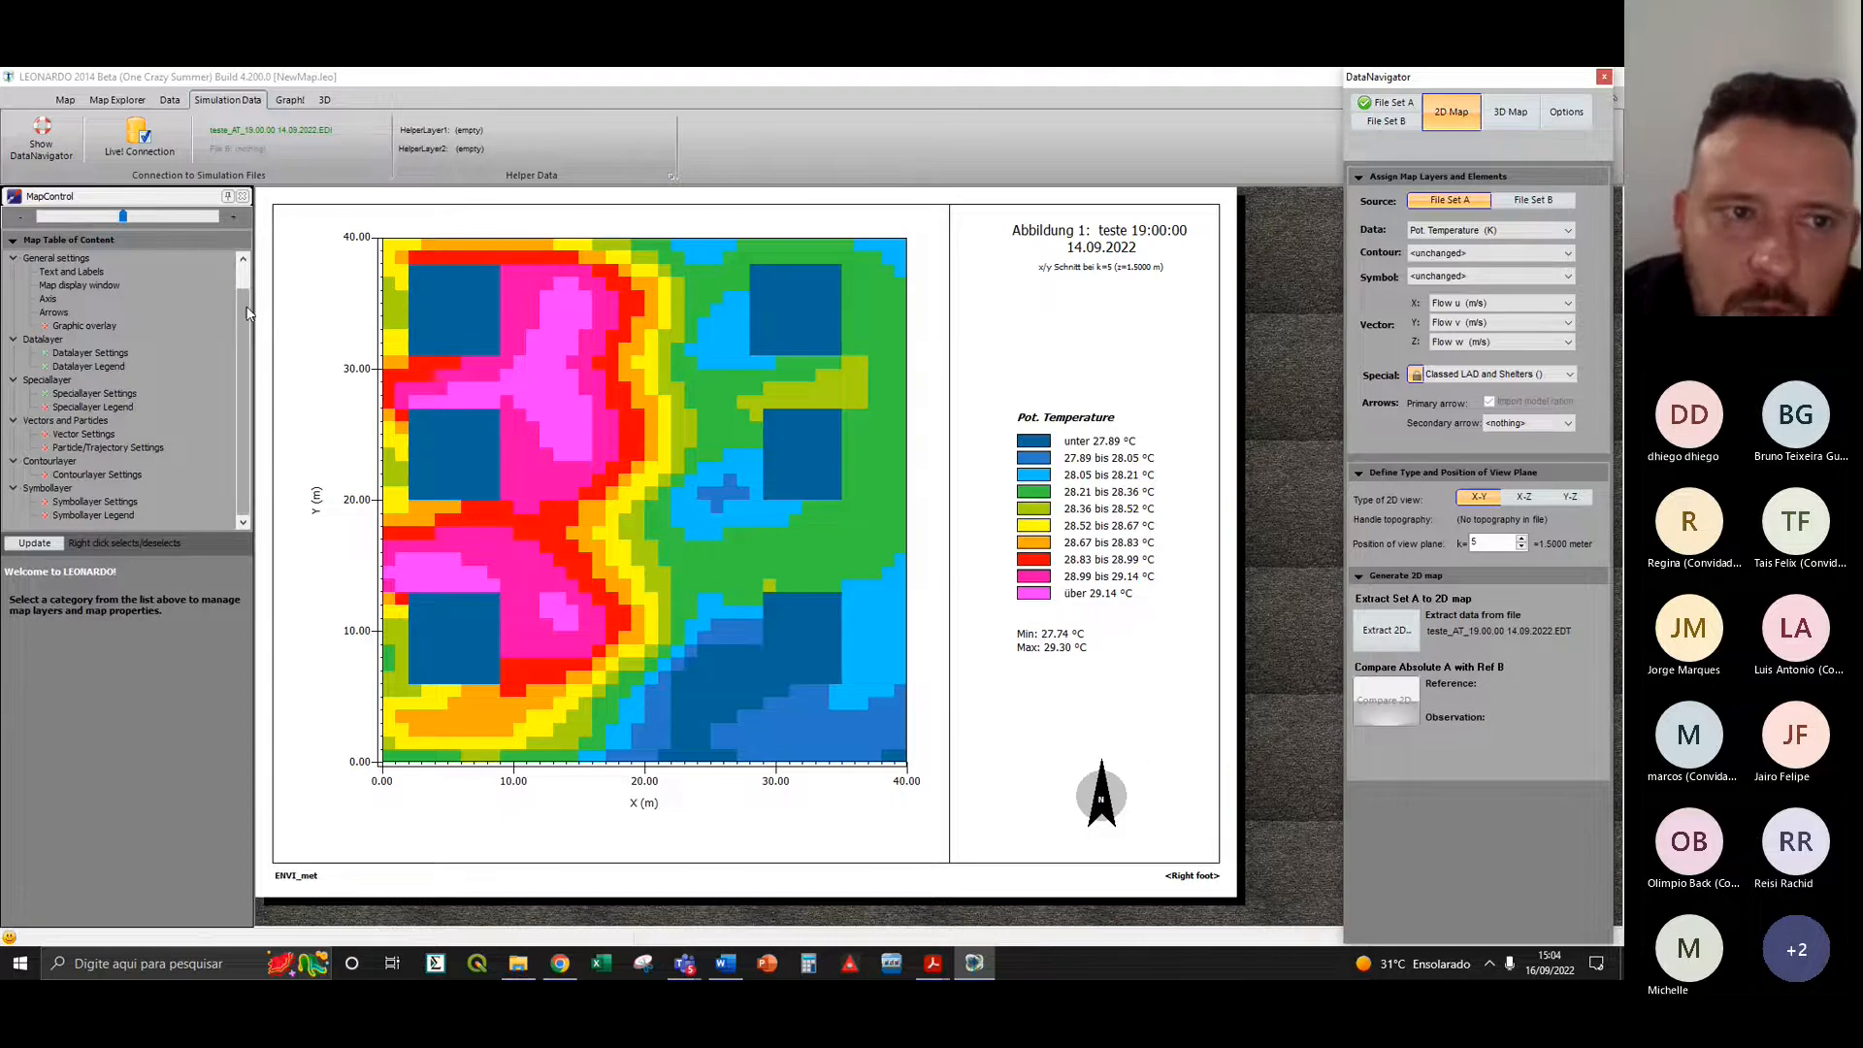
{"action": "left_click_drag", "start_coordinate": [247, 313], "coordinate": [250, 288]}
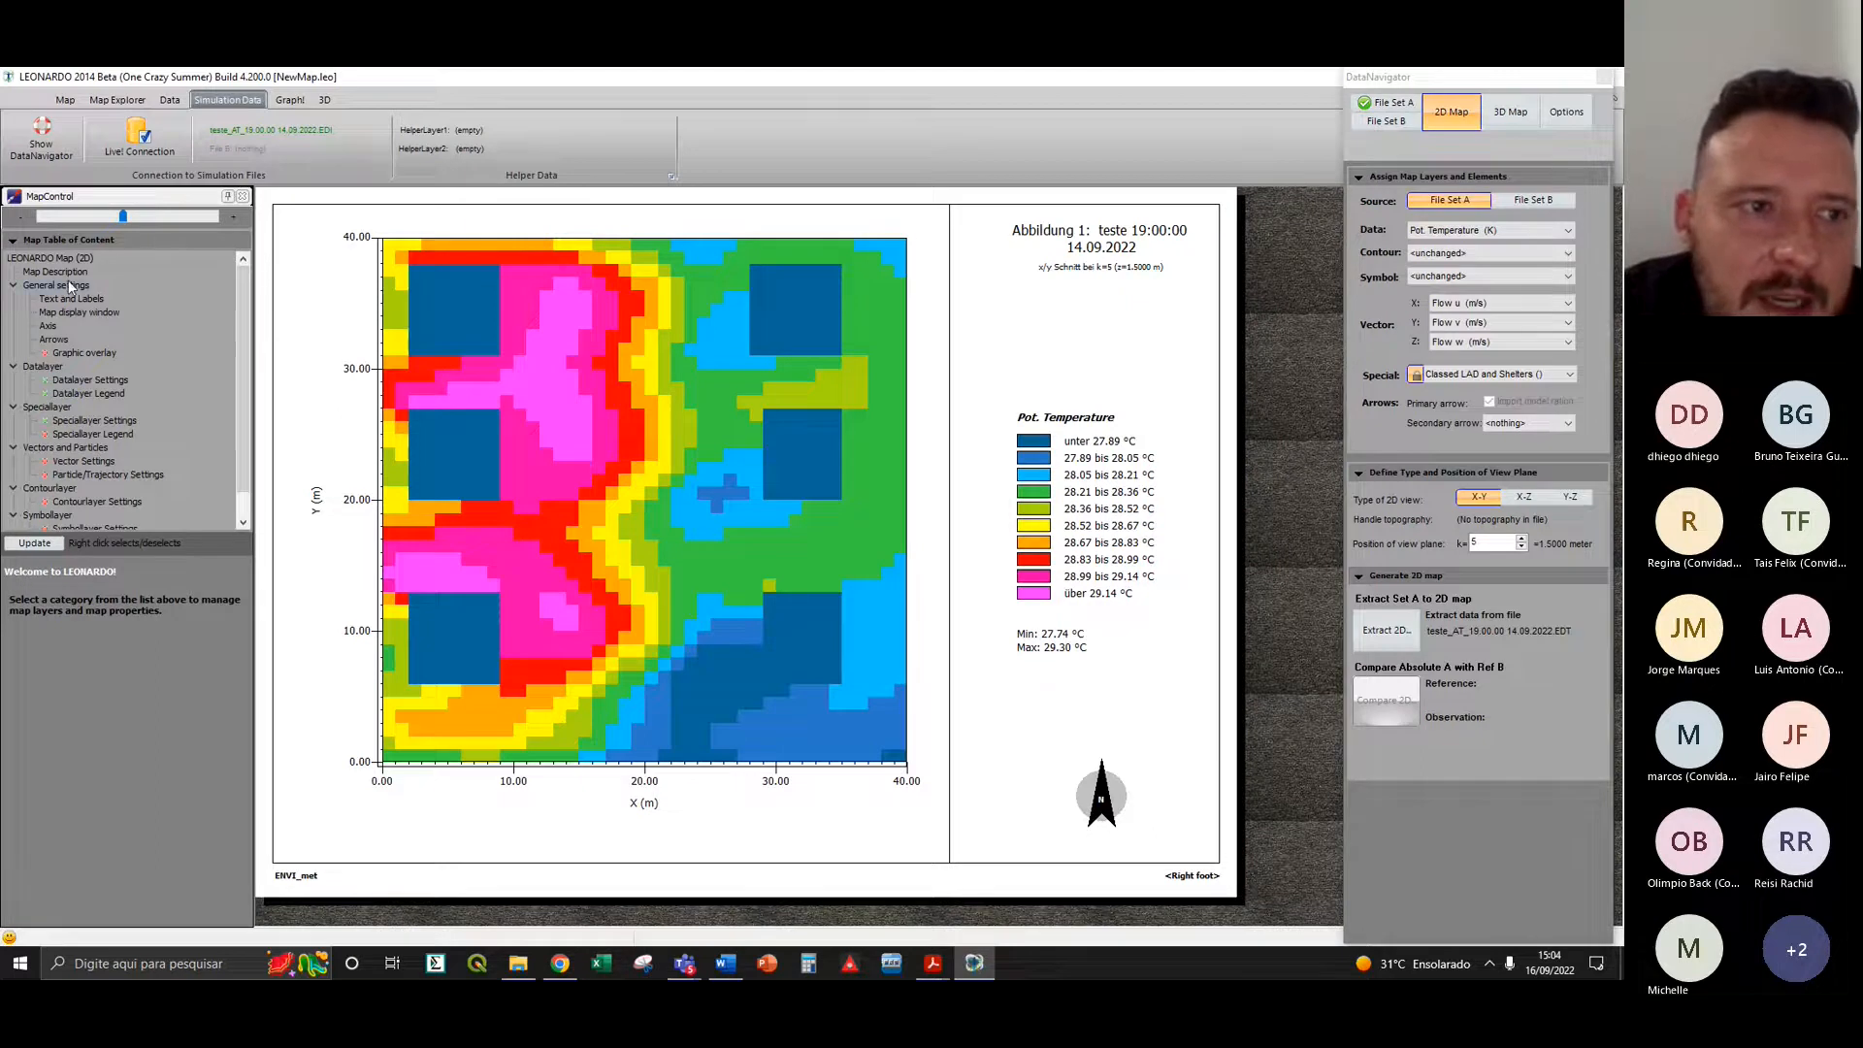
{"action": "left_click_drag", "start_coordinate": [121, 215], "coordinate": [122, 214]}
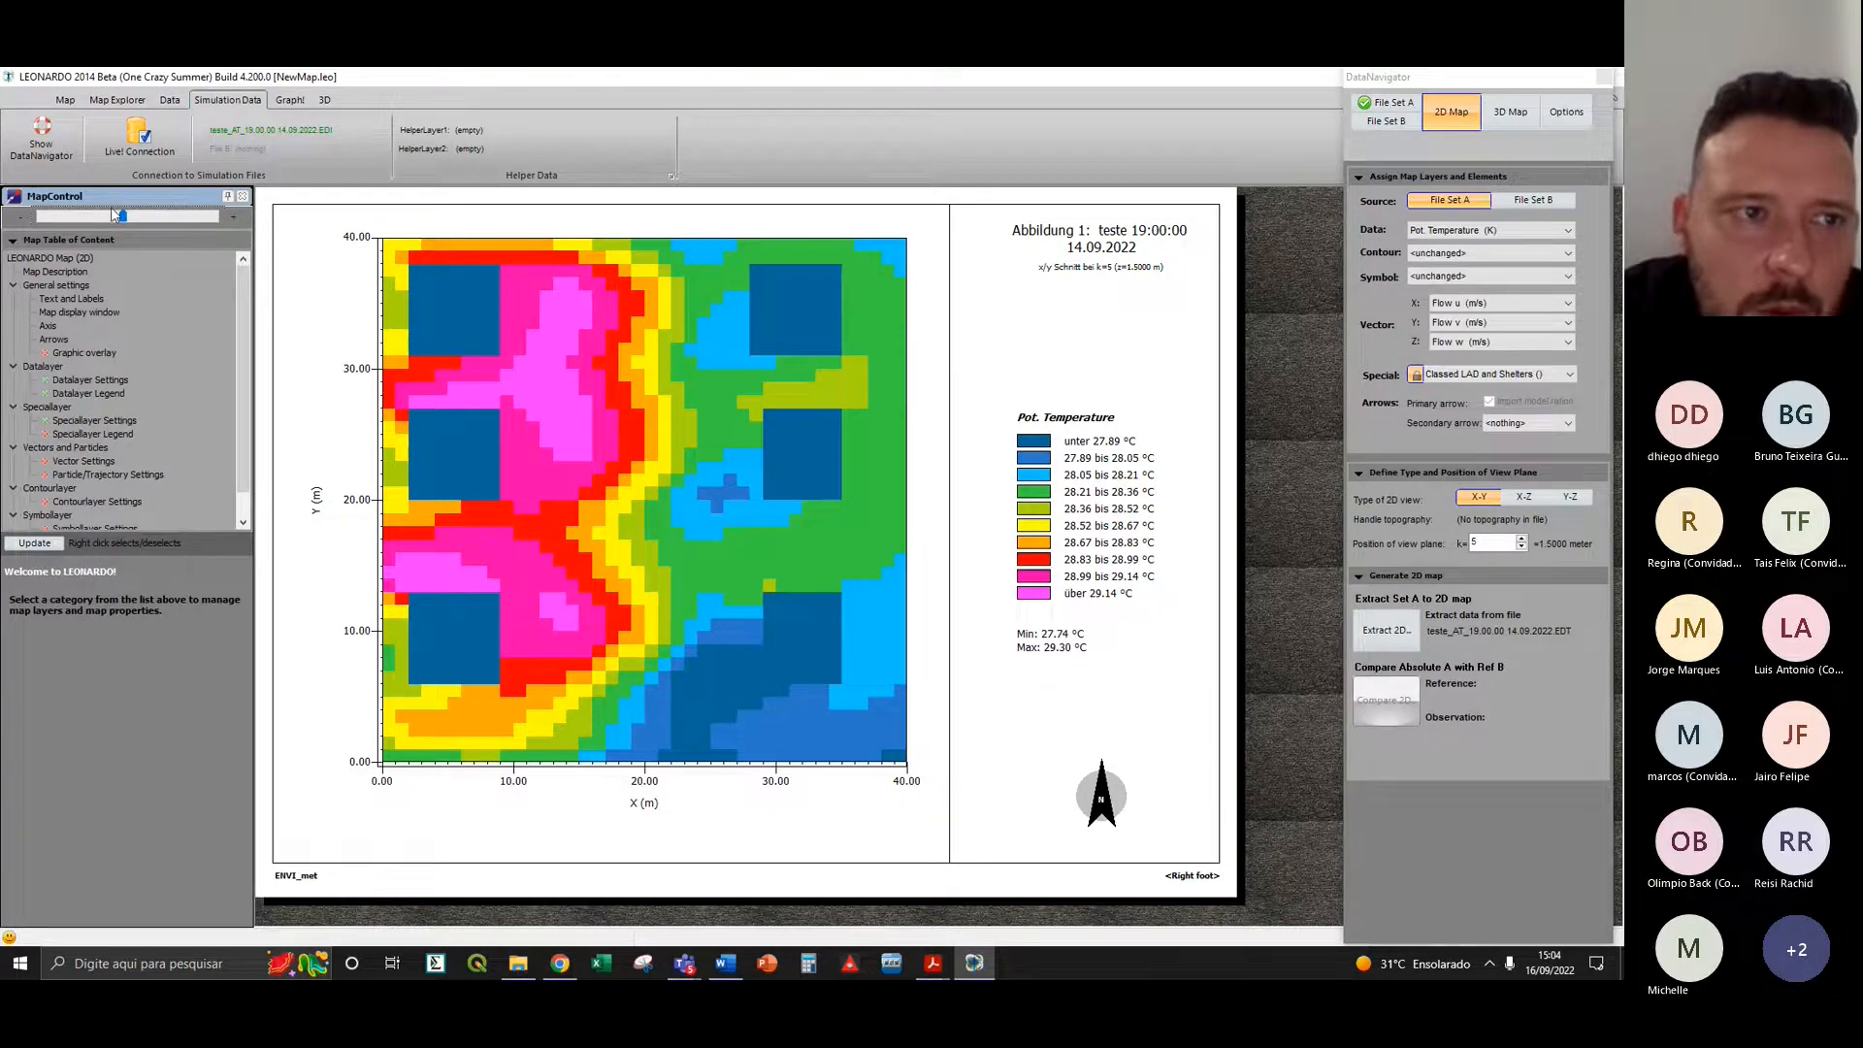
{"action": "mouse_move", "coordinate": [122, 214]}
{"action": "left_mouse_down"}
{"action": "mouse_move", "coordinate": [70, 219]}
{"action": "mouse_move", "coordinate": [150, 220]}
{"action": "mouse_move", "coordinate": [116, 216]}
{"action": "left_mouse_up"}
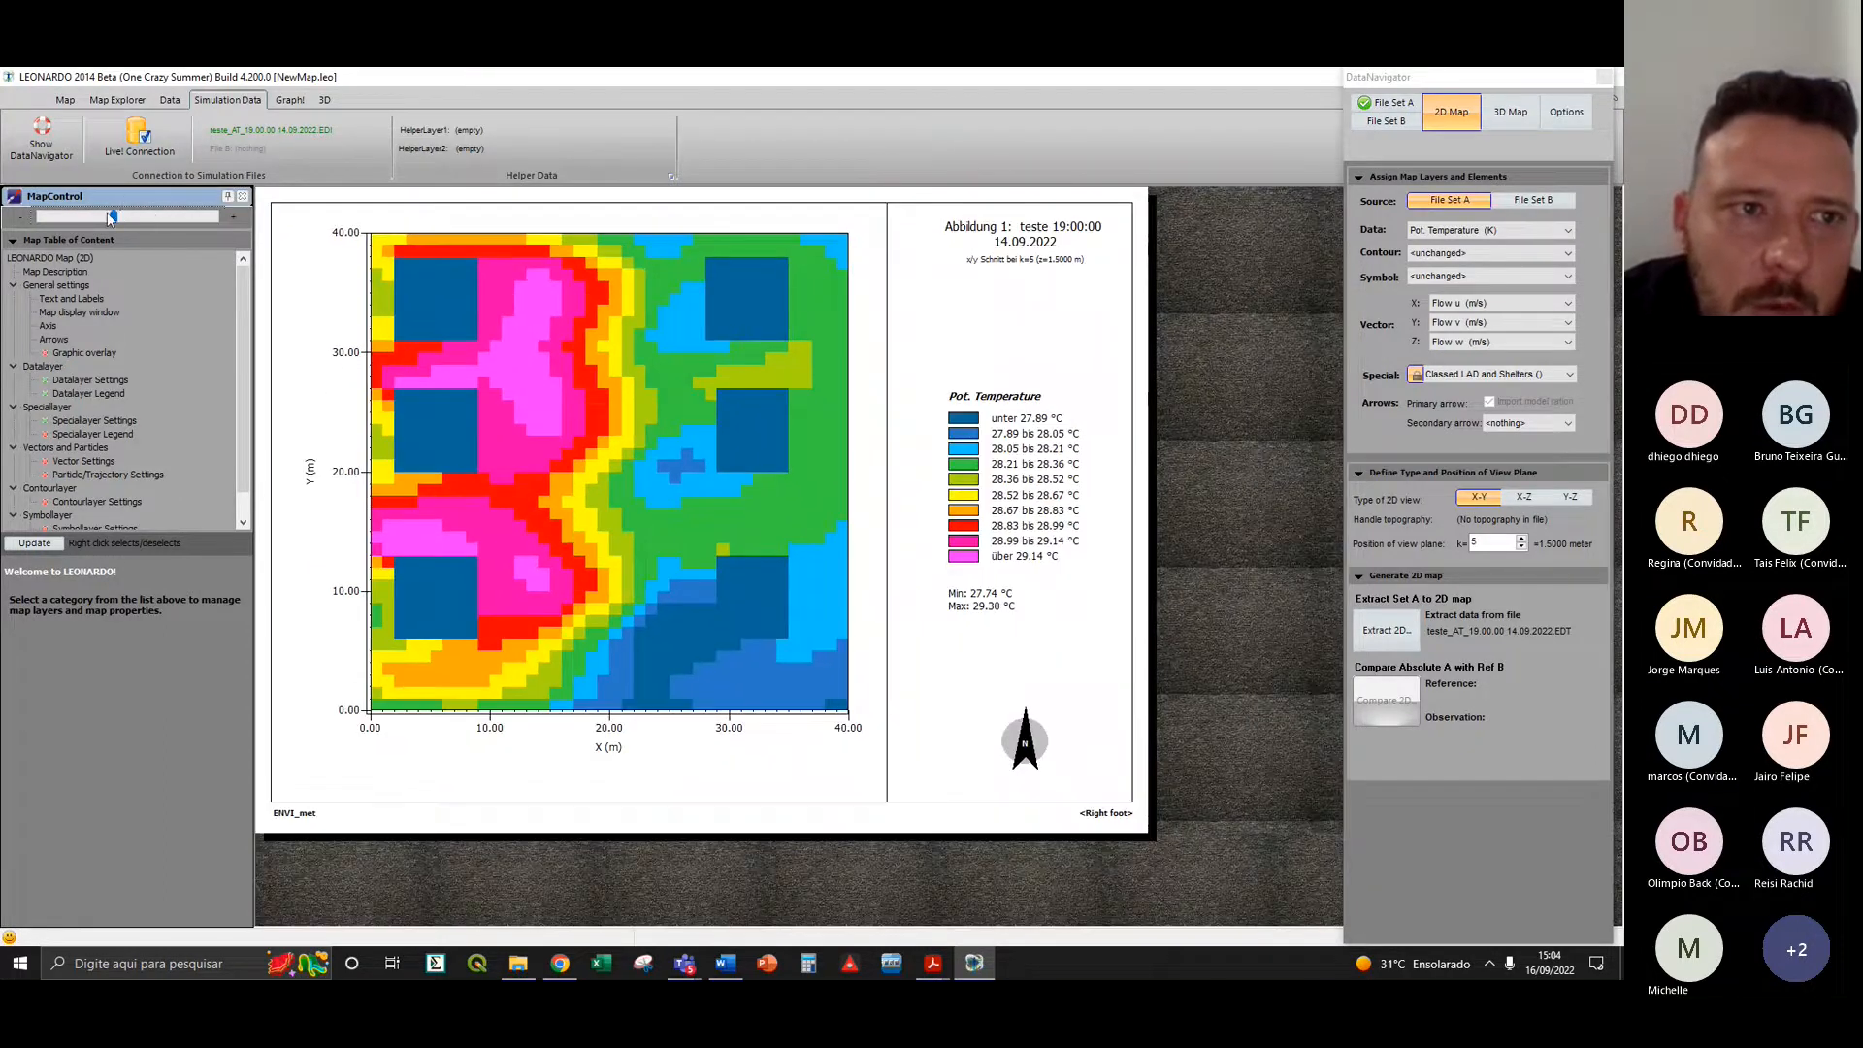
{"action": "left_click_drag", "start_coordinate": [113, 218], "coordinate": [113, 217]}
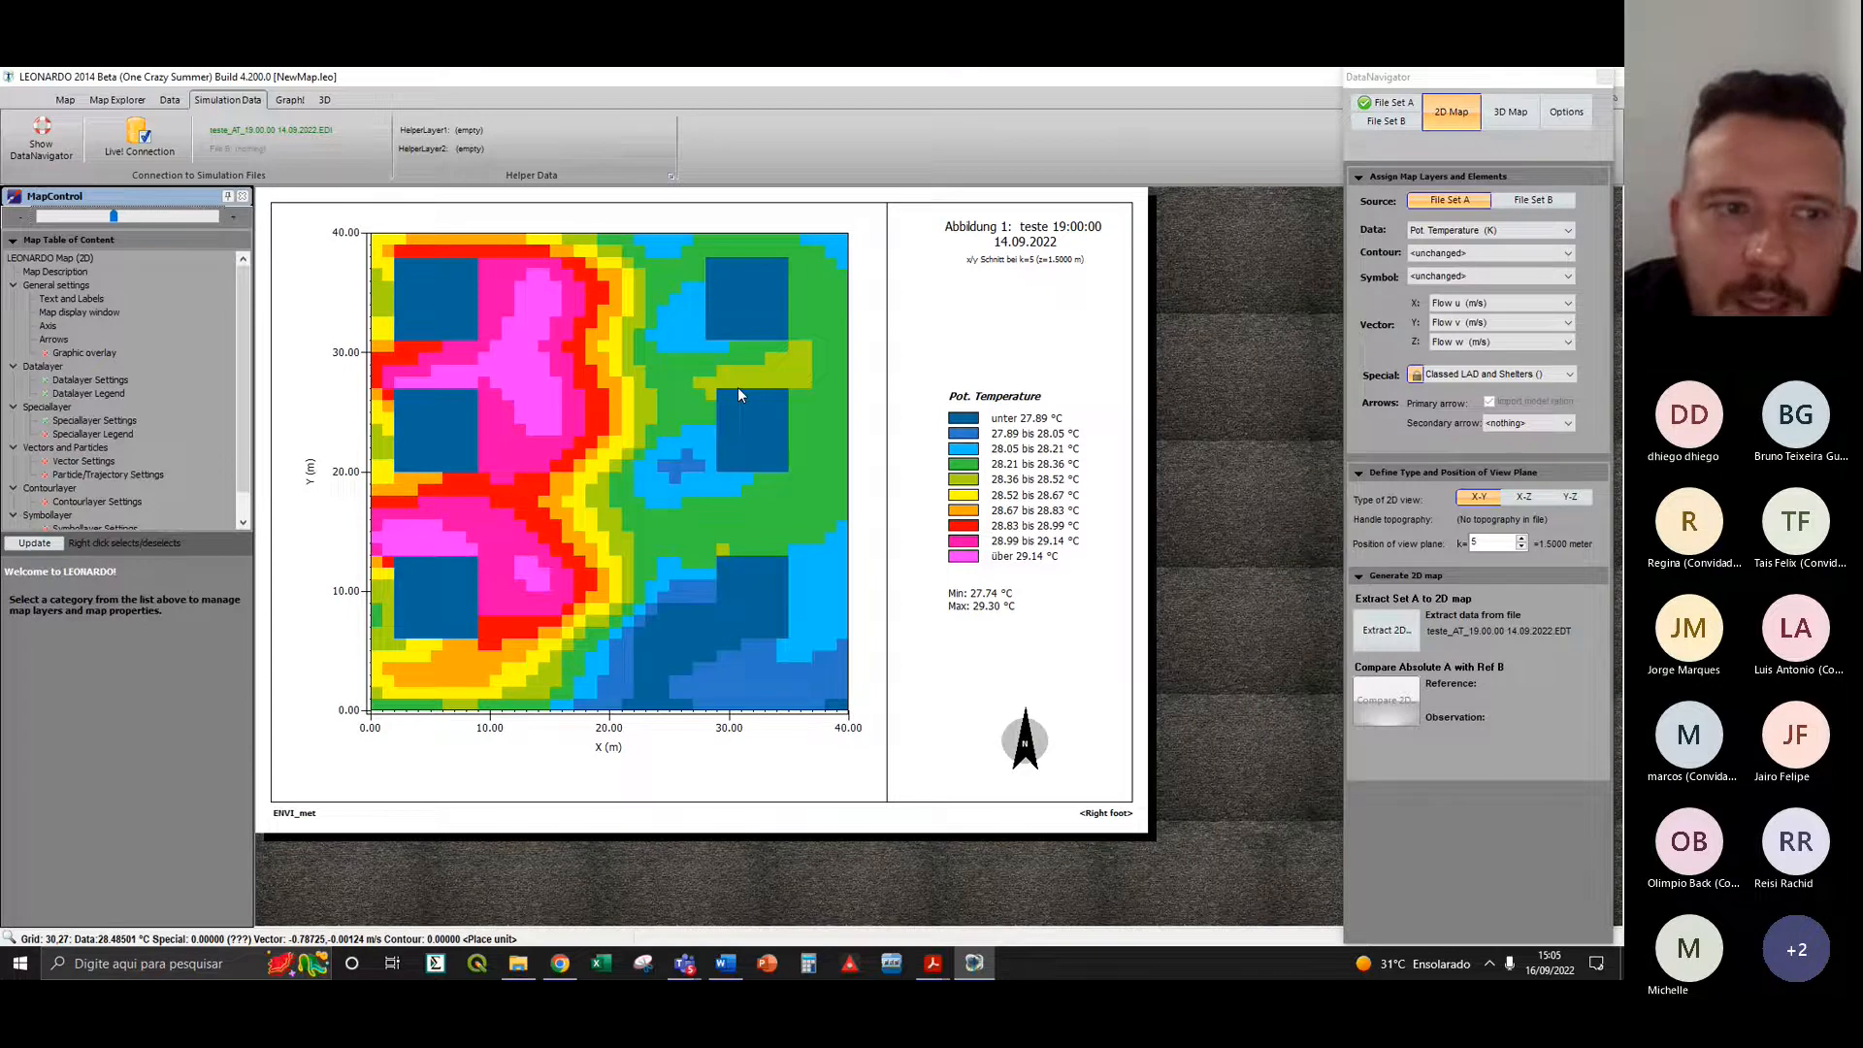
- Set the map language to English in the map's general settings
{"action": "left_click", "coordinate": [68, 271]}
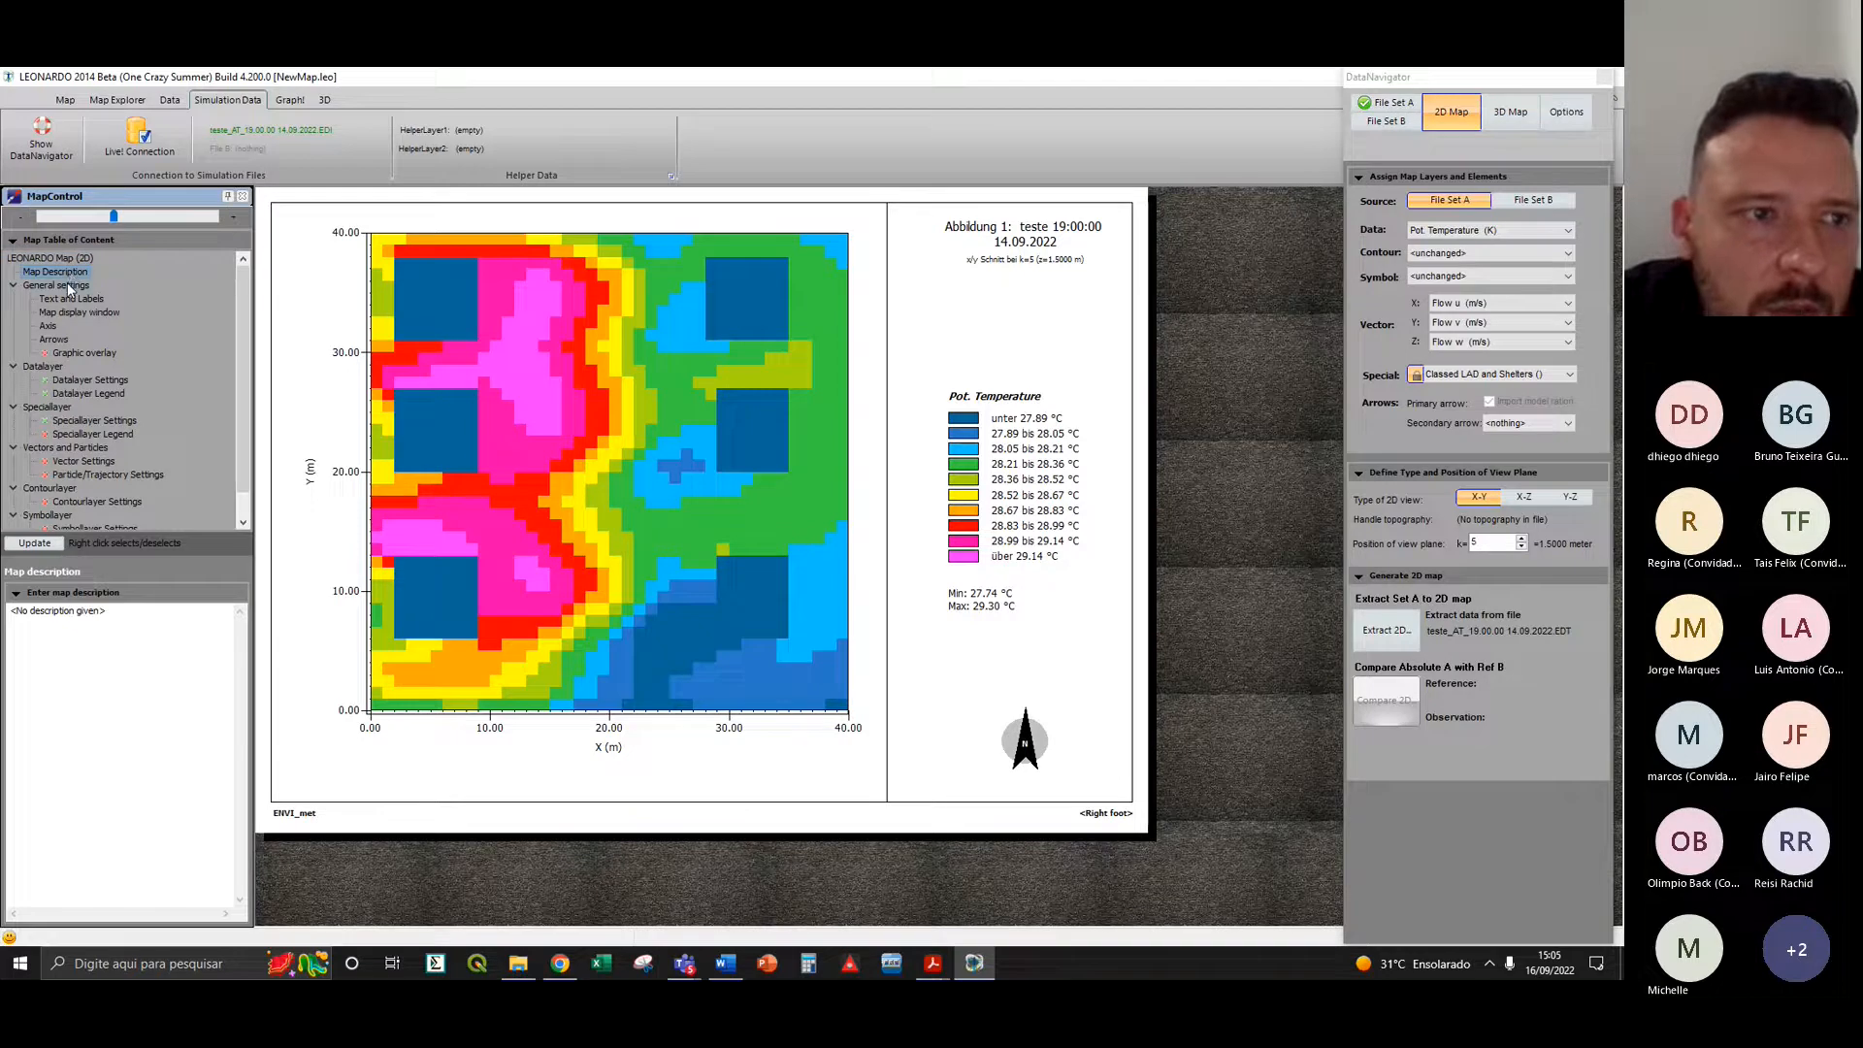
{"action": "left_click", "coordinate": [67, 283]}
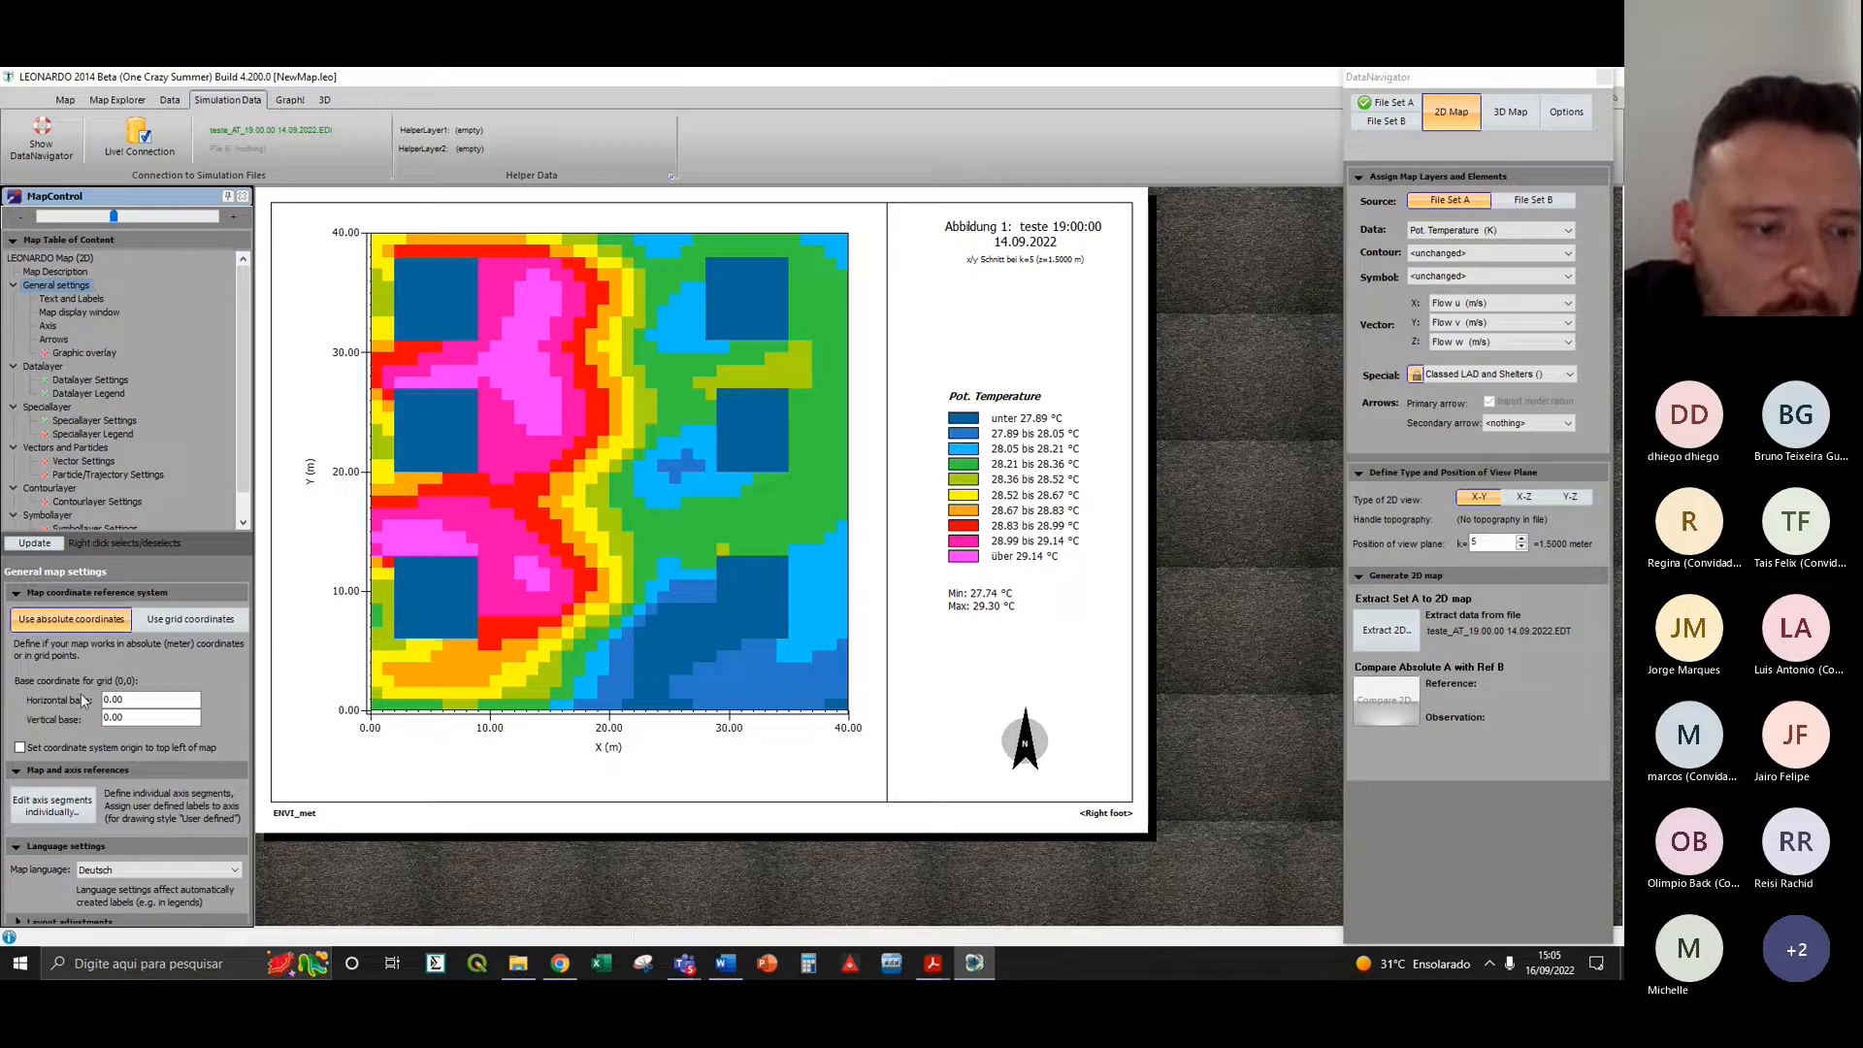
{"action": "left_click", "coordinate": [109, 871]}
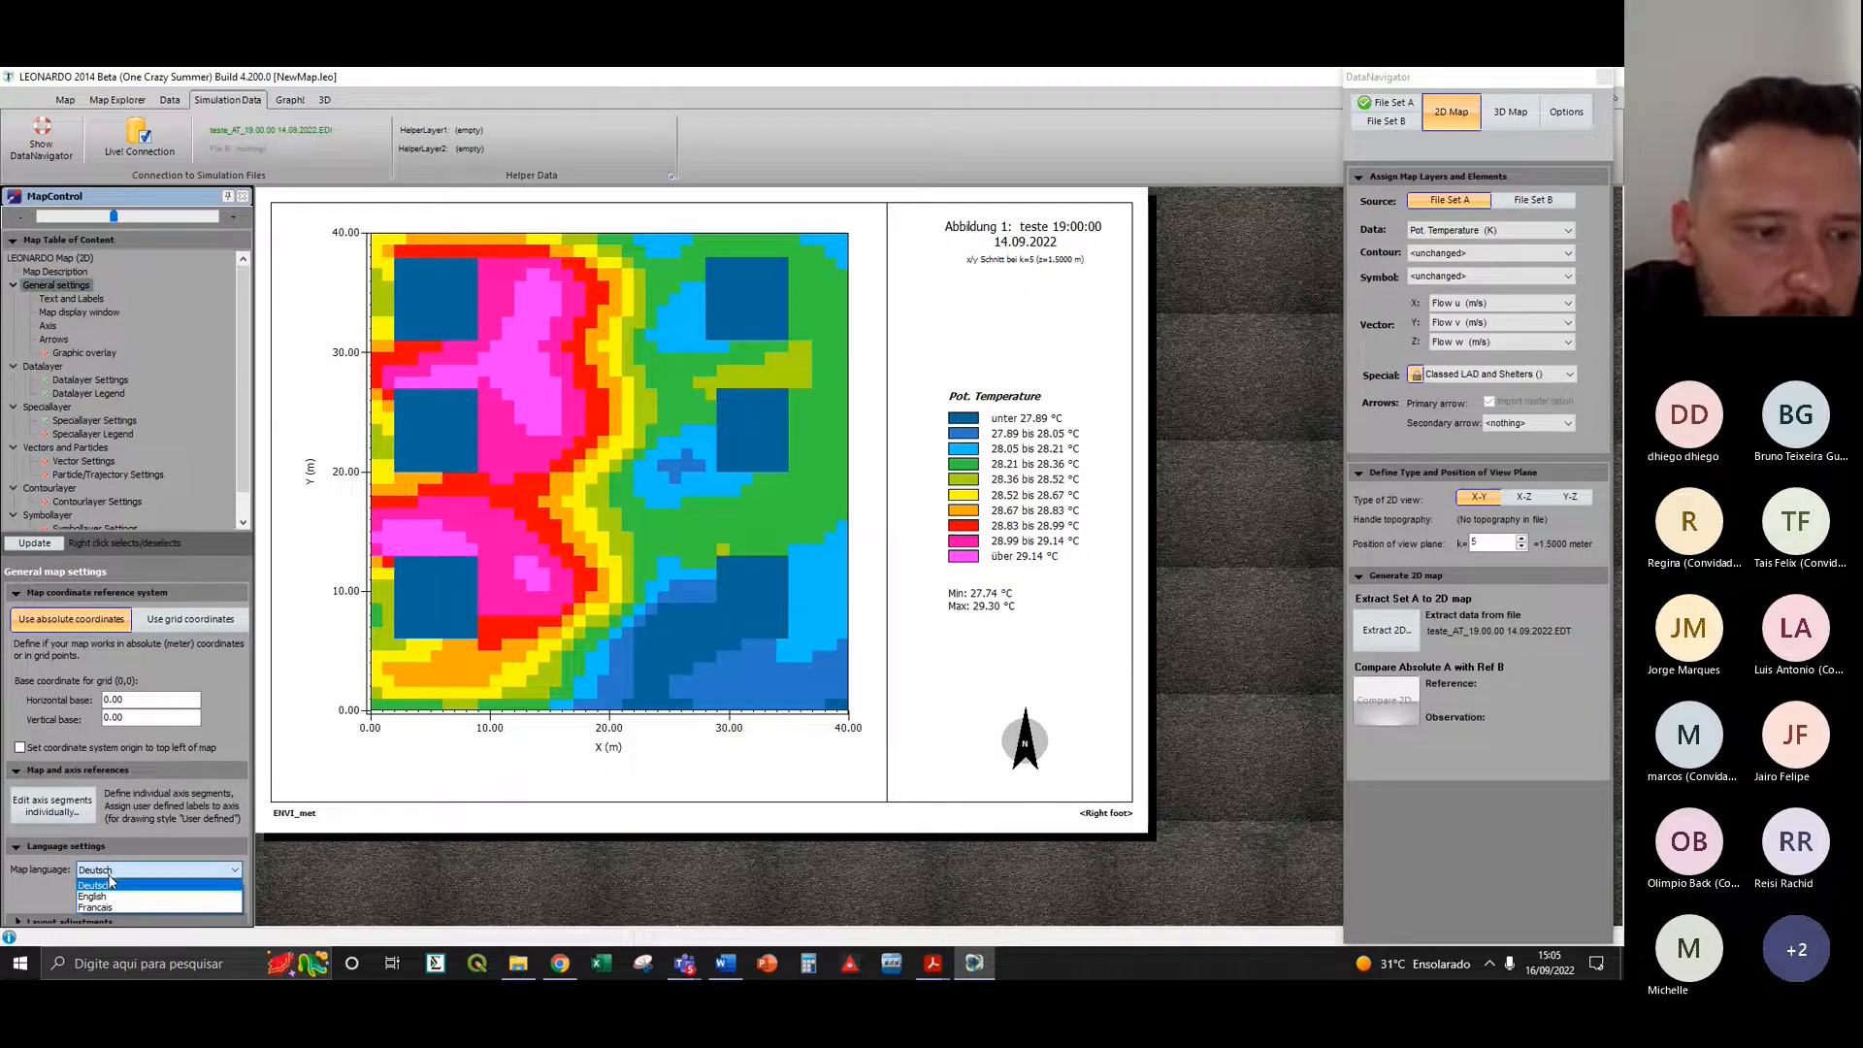
{"action": "left_click", "coordinate": [103, 895]}
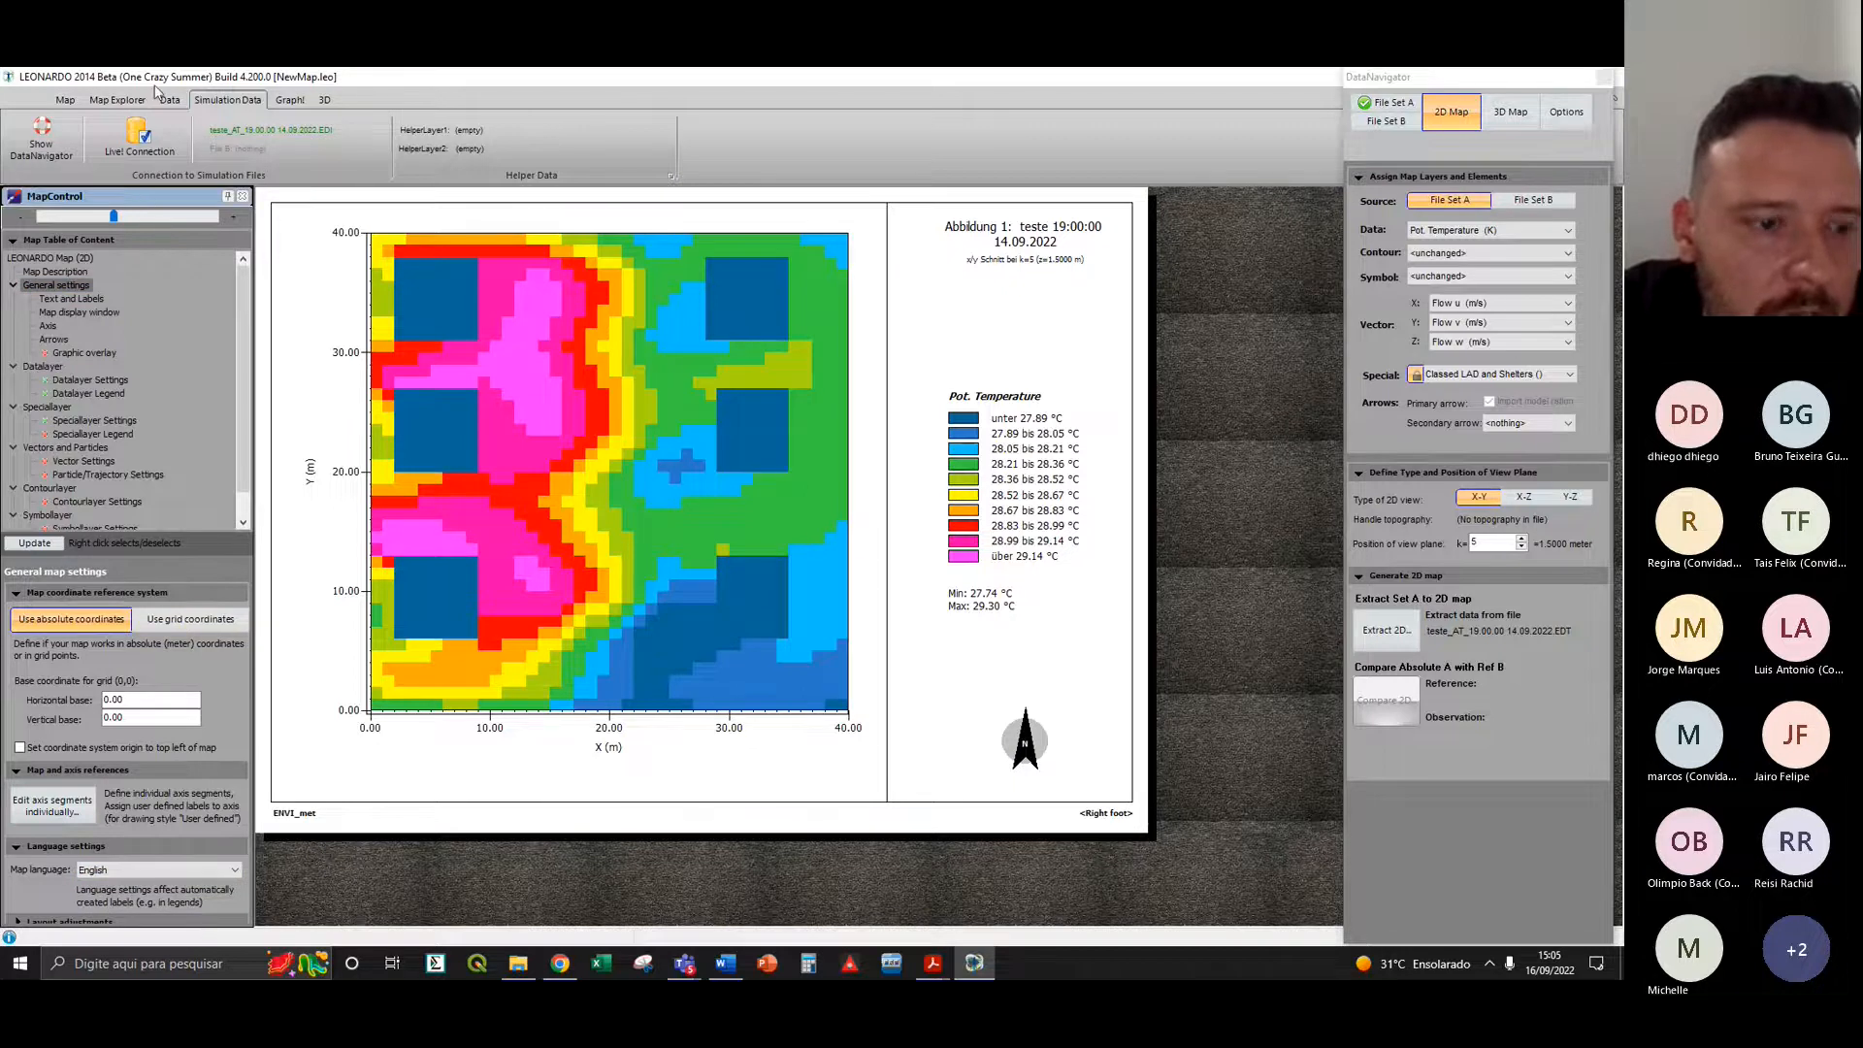
- Undock MapControl as a floating window and lengthen it to expose all the general map settings
{"action": "left_click_drag", "start_coordinate": [154, 86], "coordinate": [151, 79]}
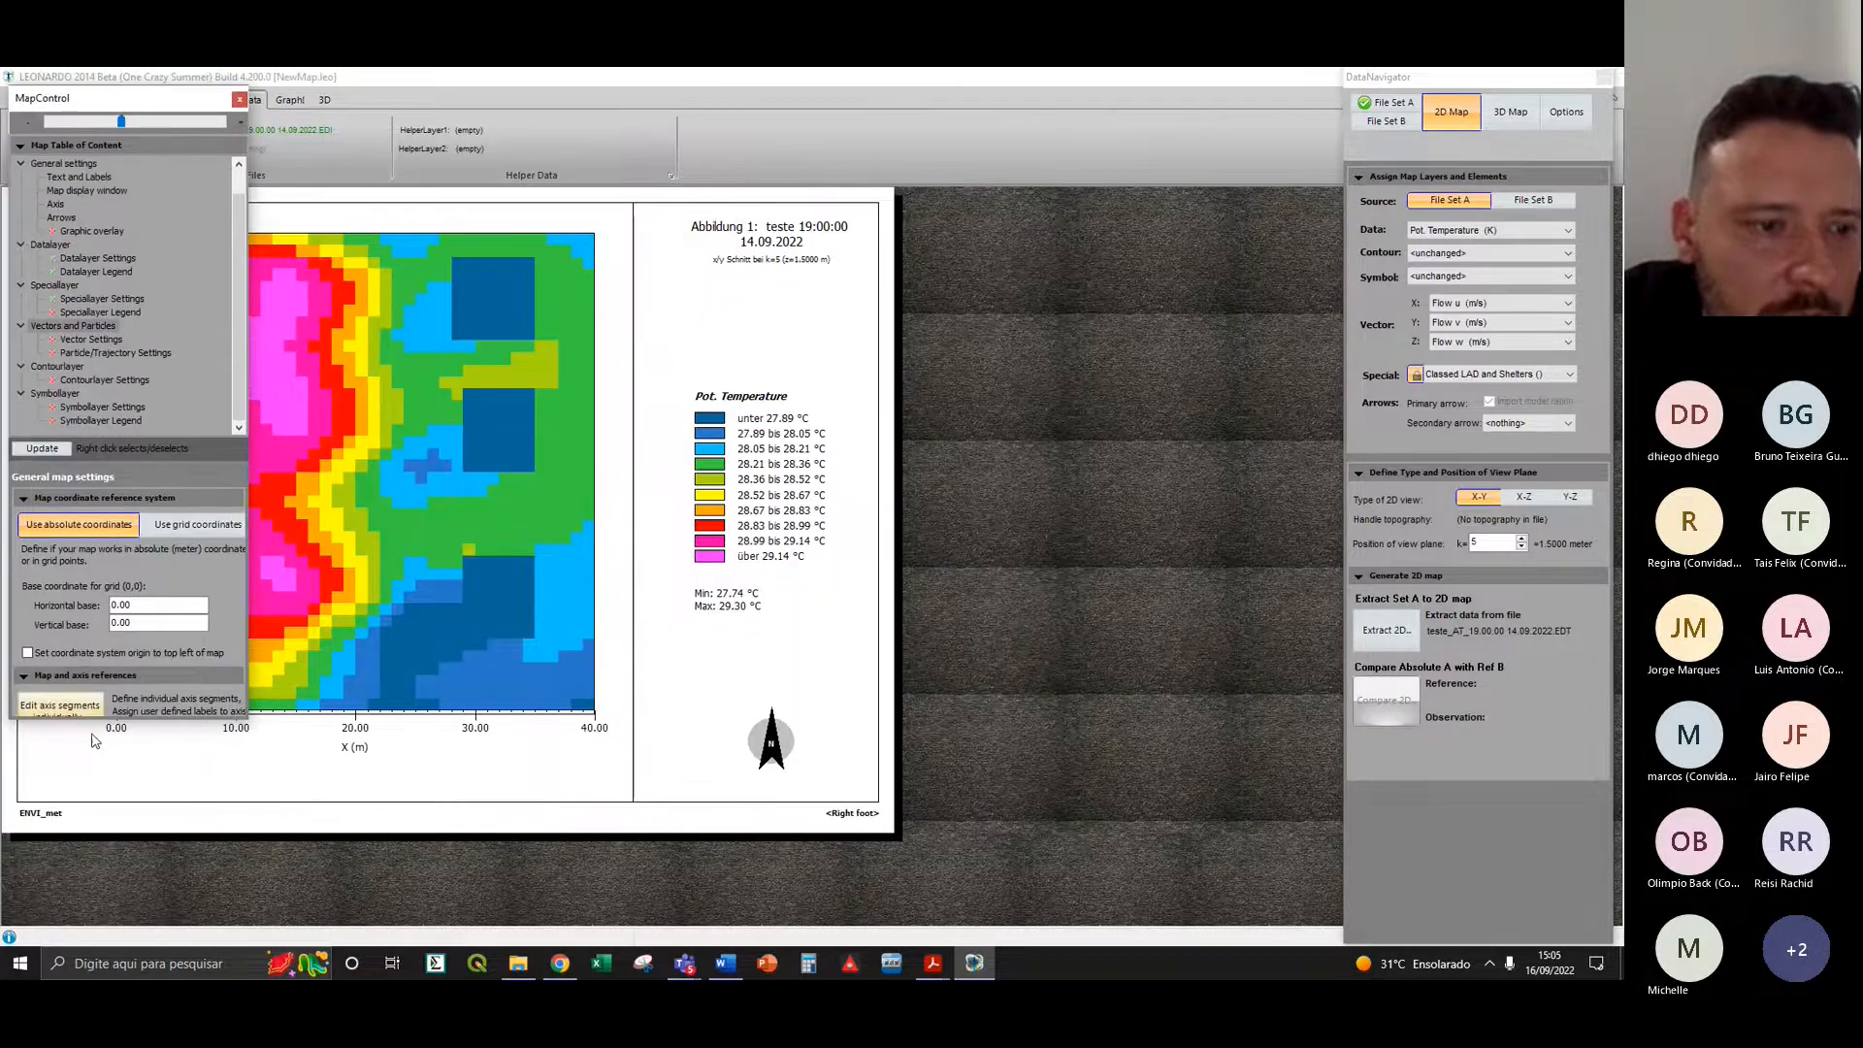
{"action": "left_click_drag", "start_coordinate": [103, 723], "coordinate": [103, 927]}
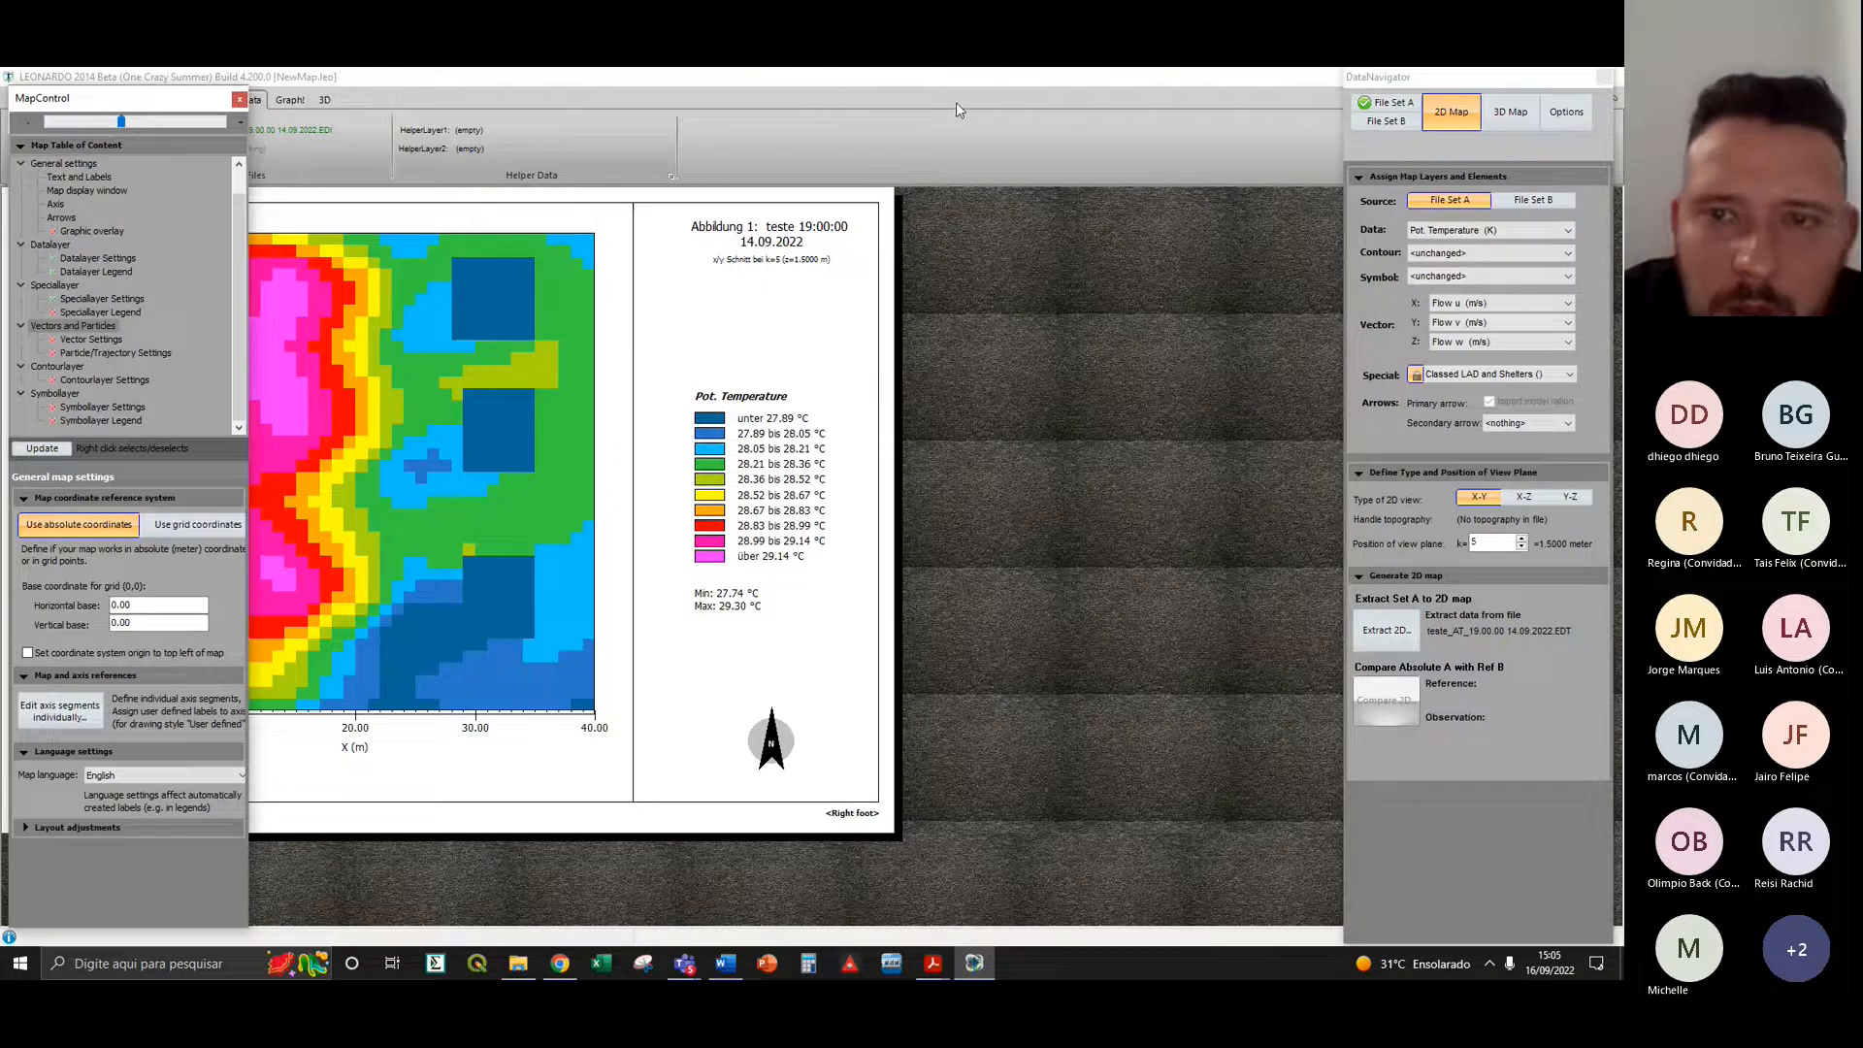
- Move MapControl next to DataNavigator, reselect English as the map language, and widen MapControl so its settings fit
{"action": "left_click_drag", "start_coordinate": [103, 101], "coordinate": [1170, 79]}
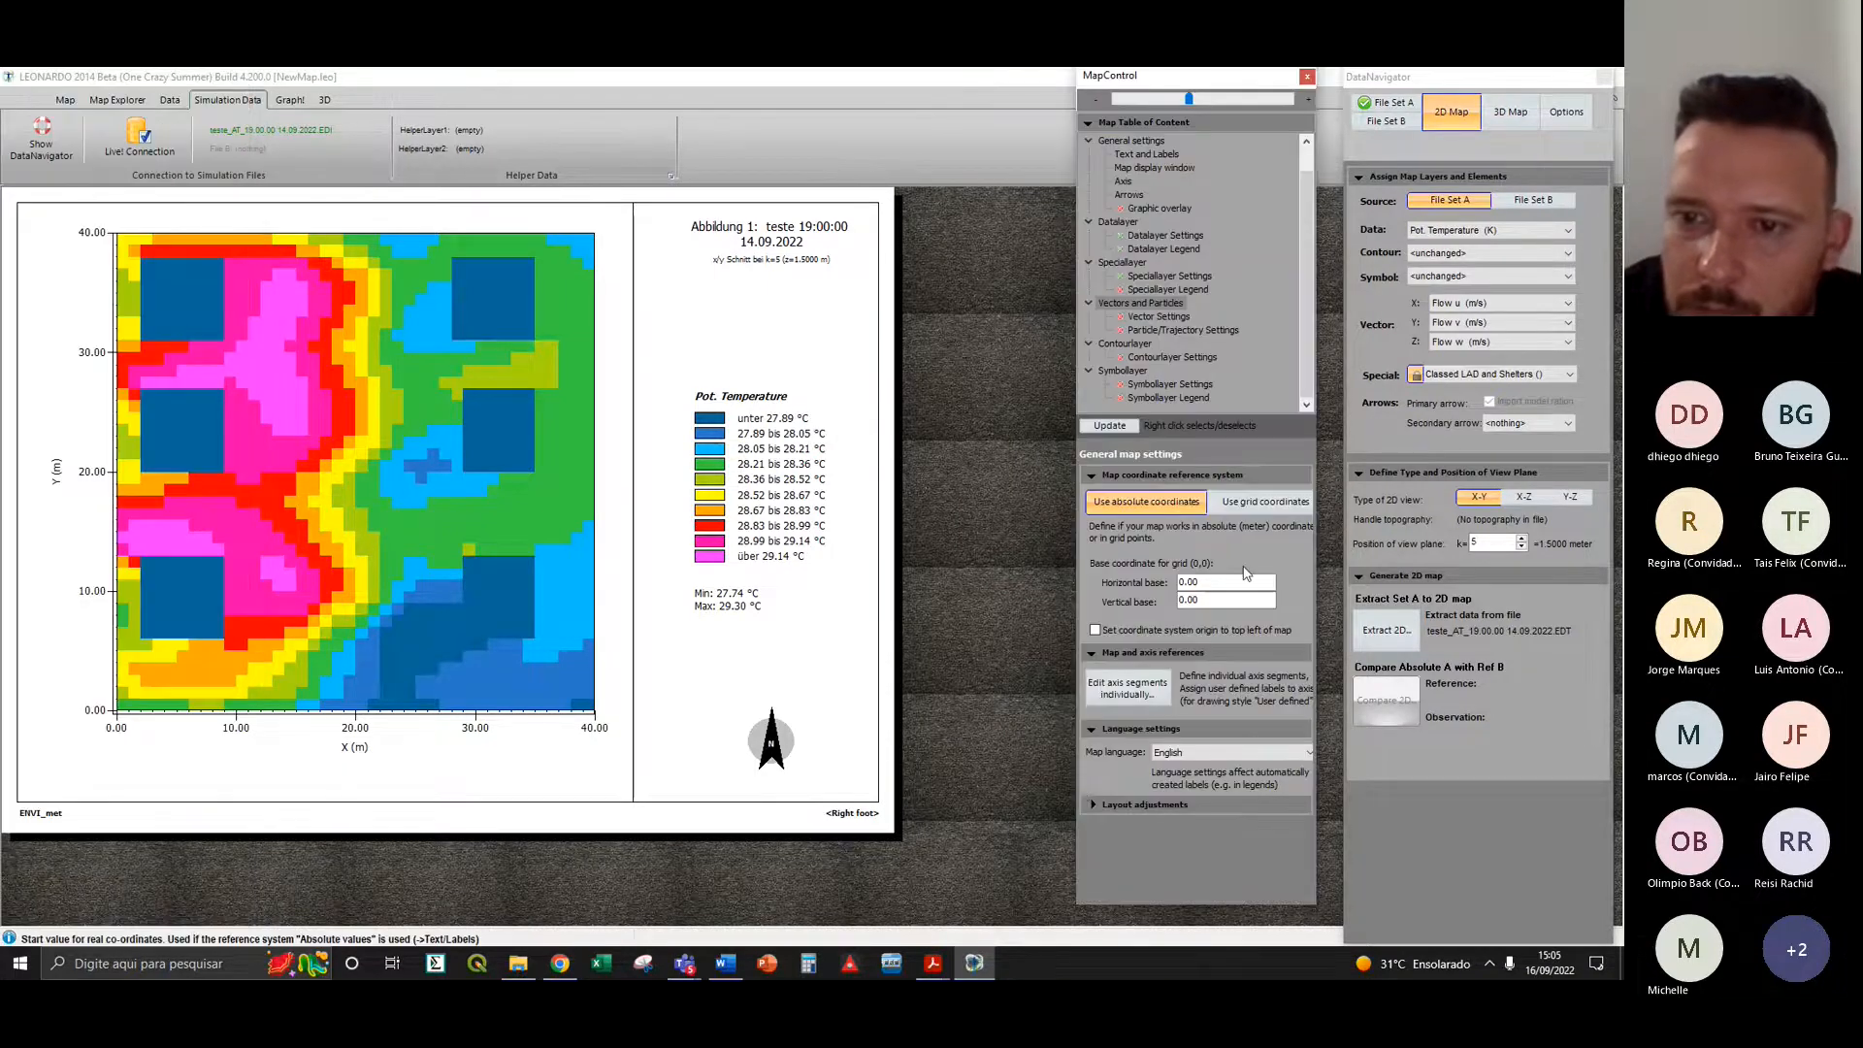
{"action": "left_click", "coordinate": [1223, 761]}
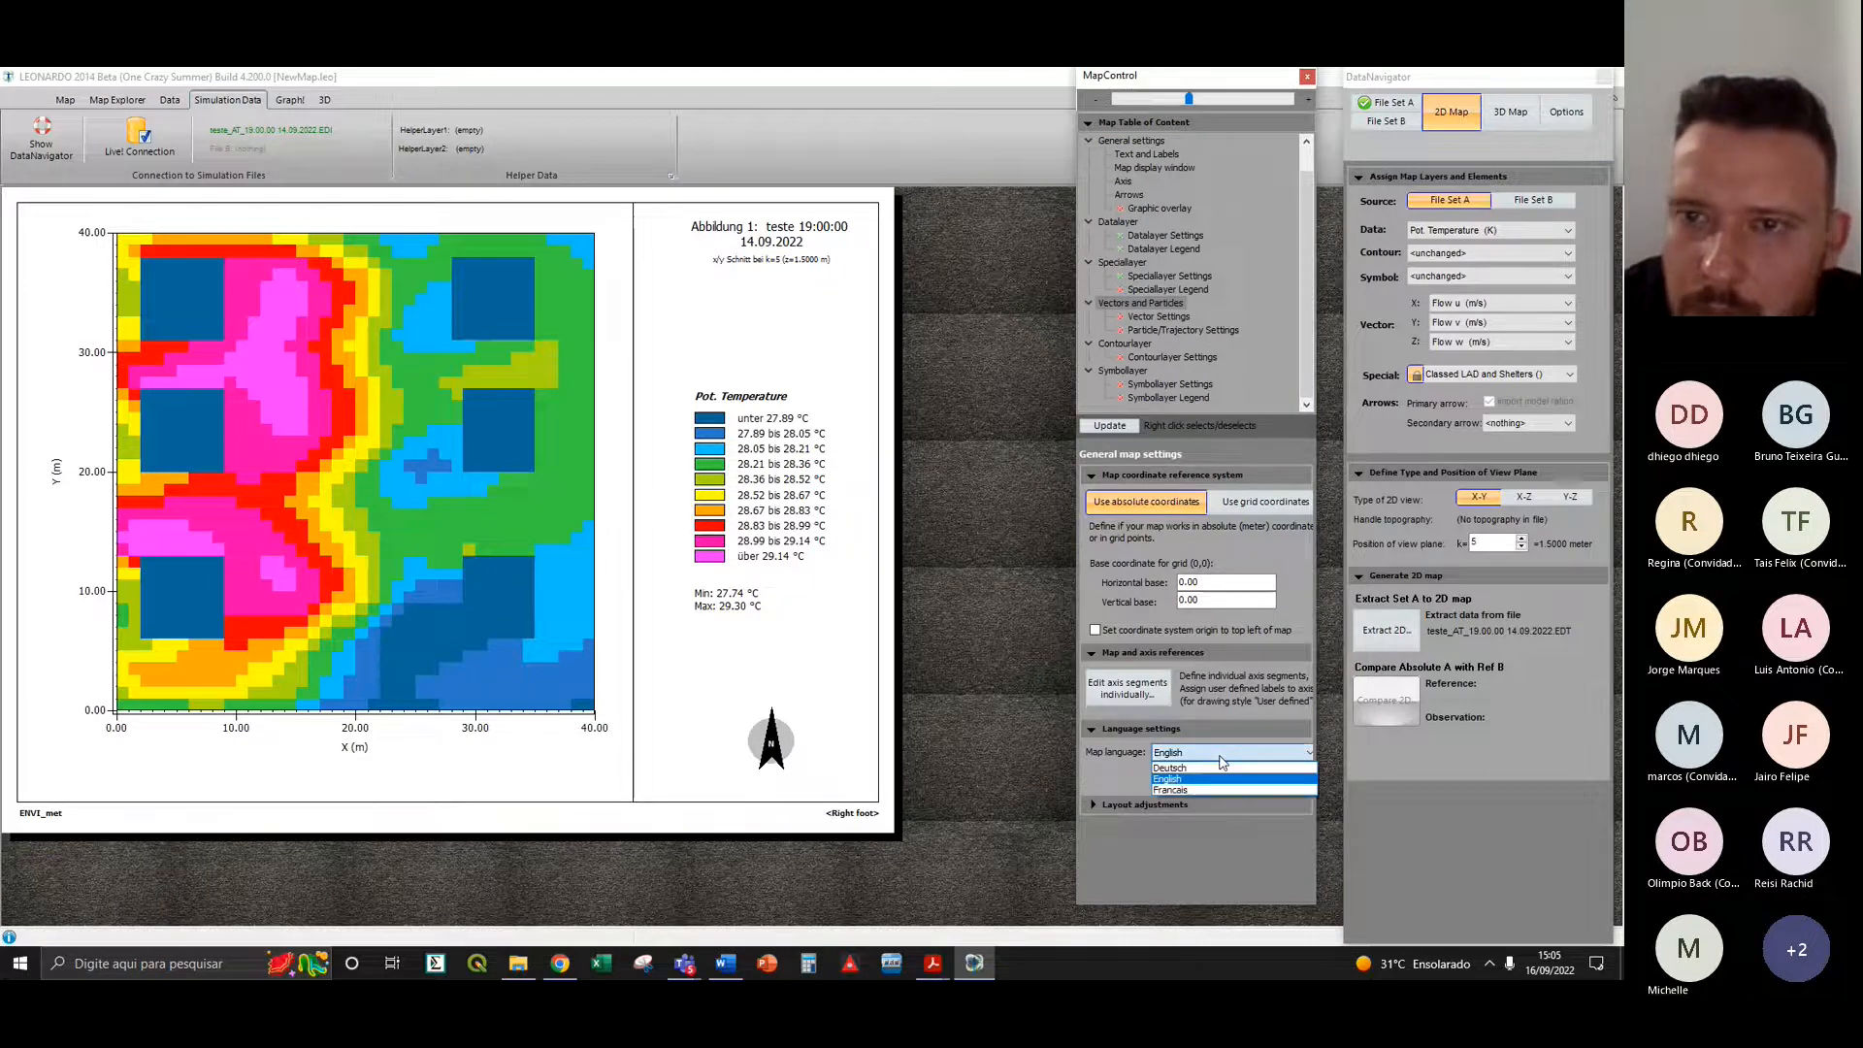
{"action": "left_click", "coordinate": [1221, 778]}
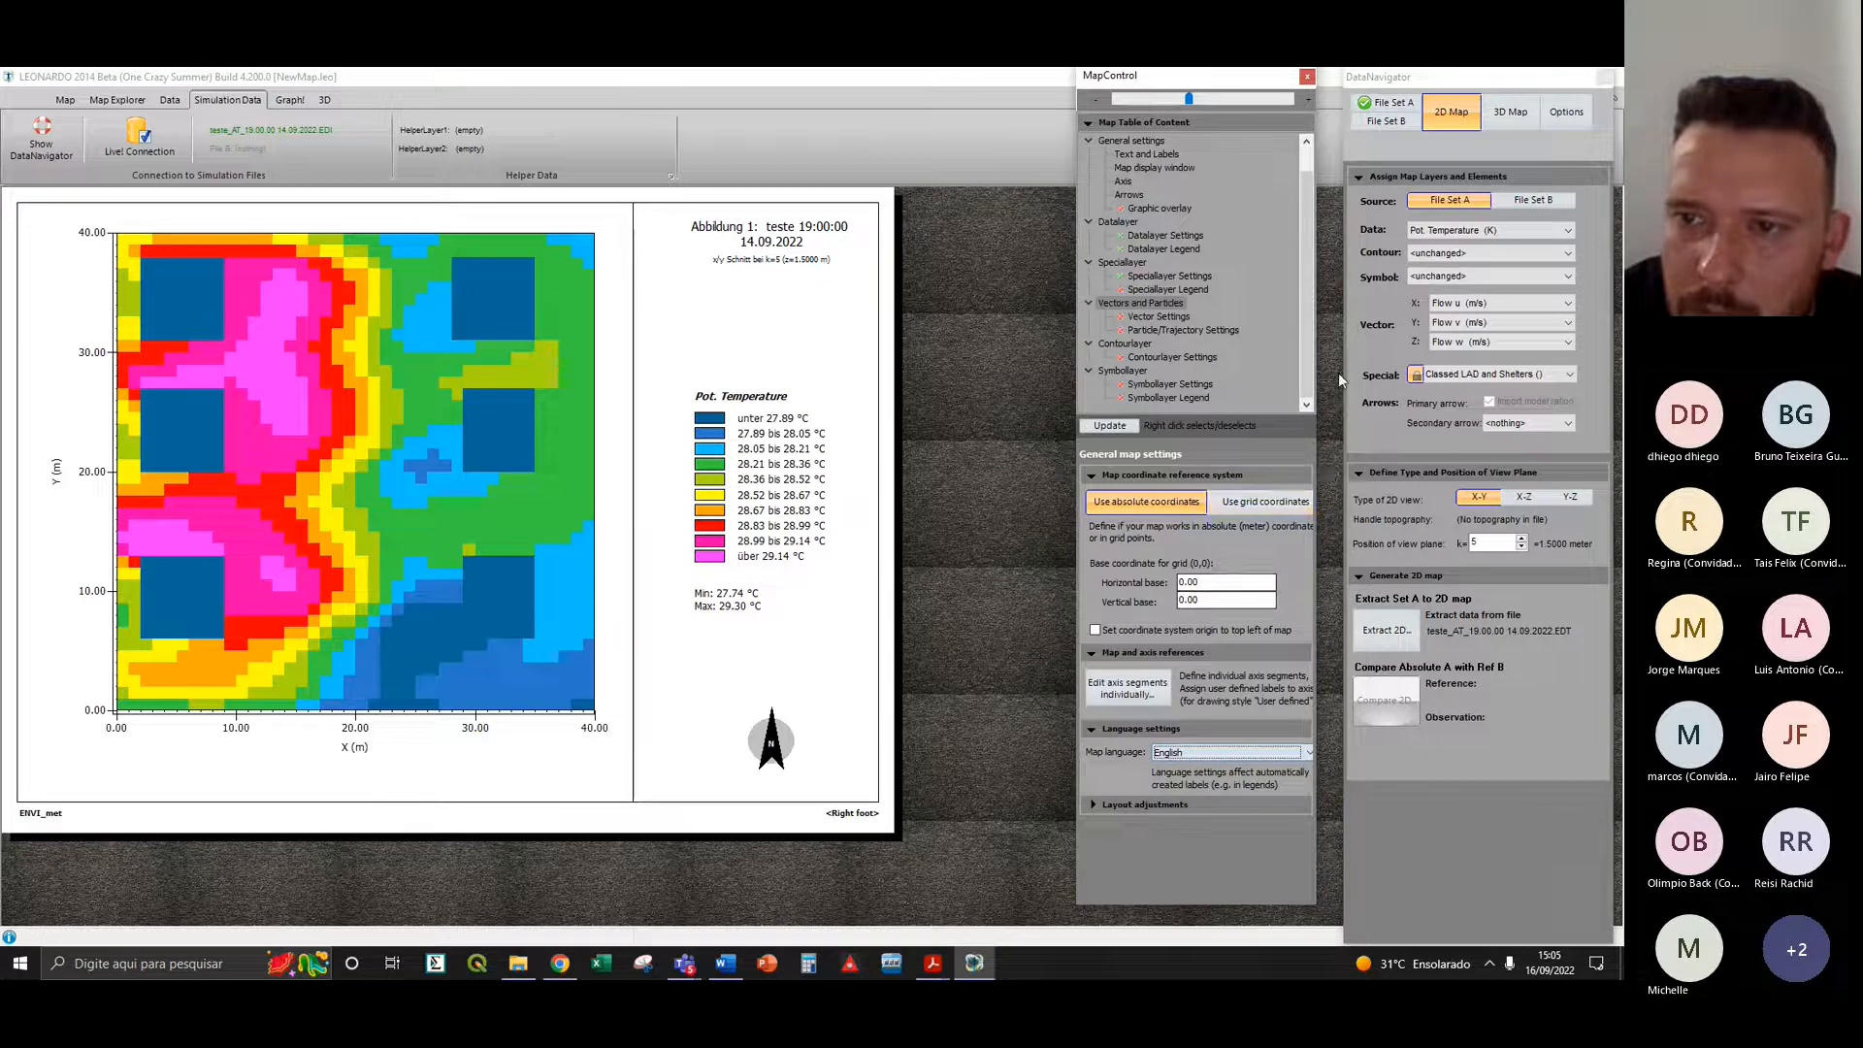
{"action": "scroll", "coordinate": [1314, 368], "scroll_direction": "up", "scroll_amount": 2}
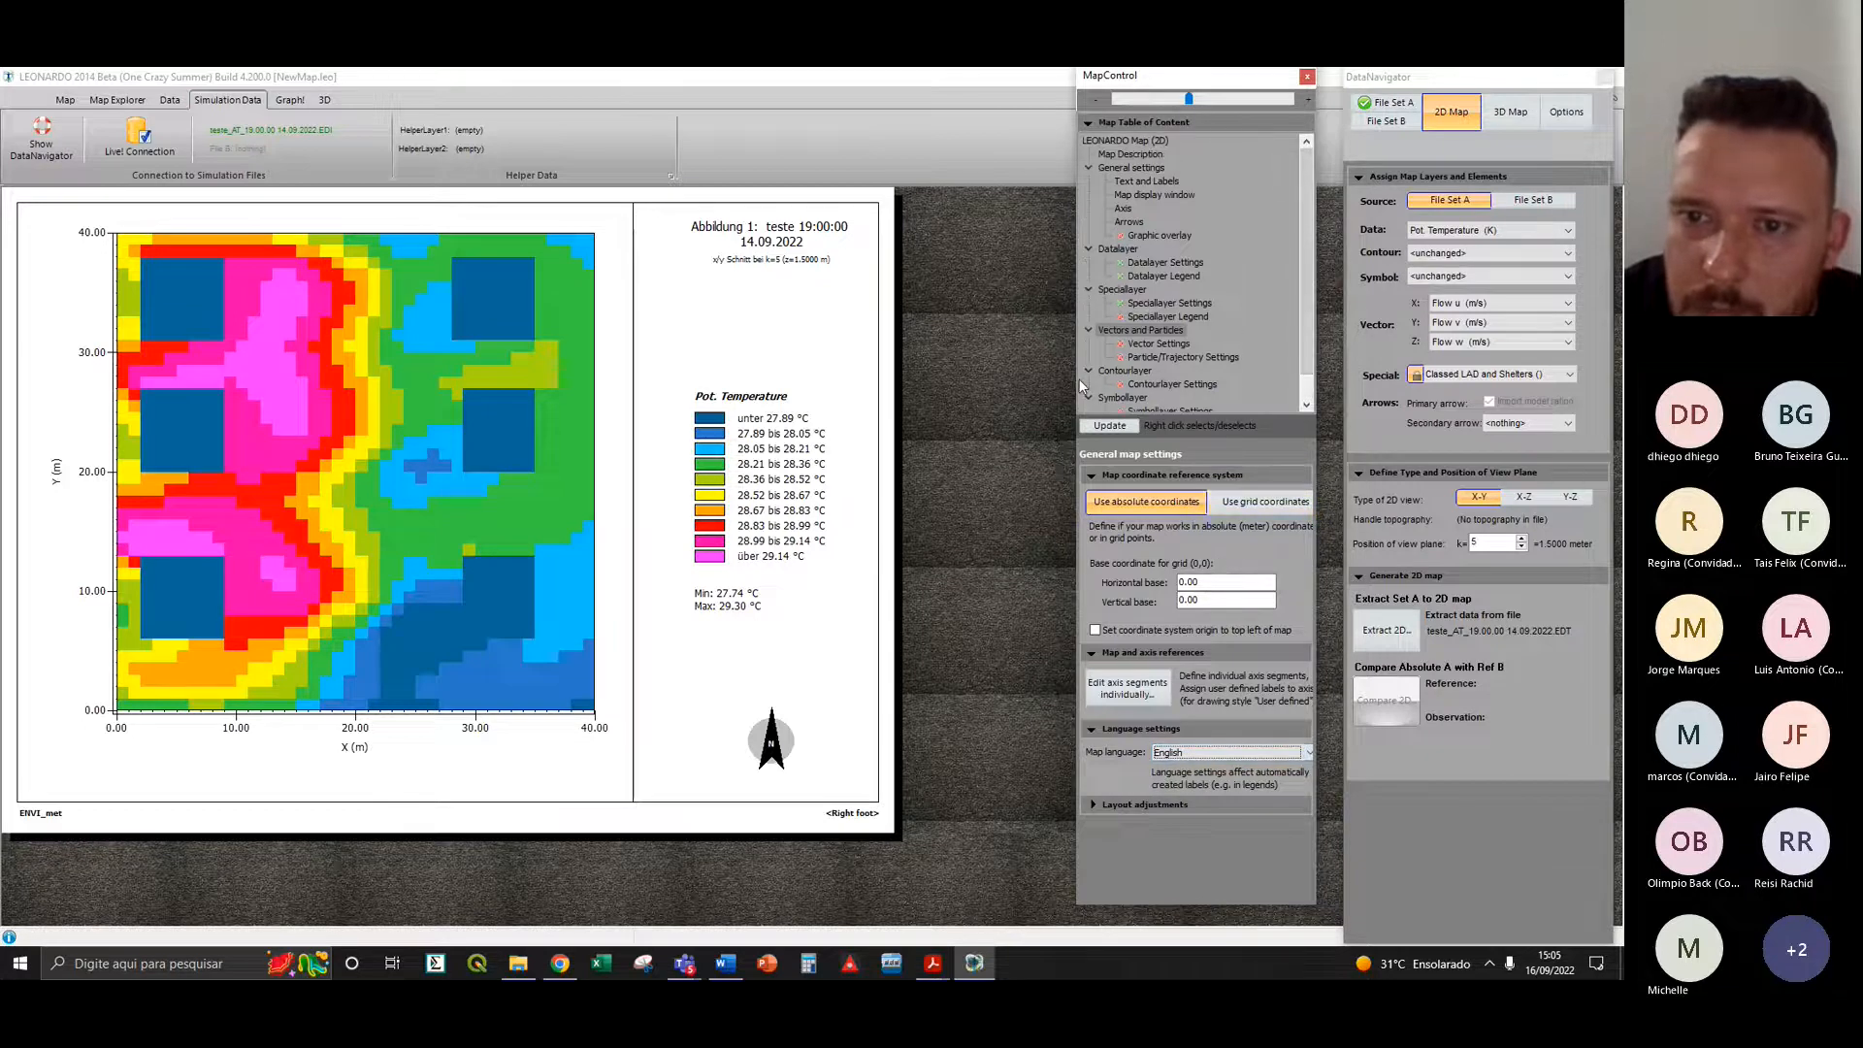
{"action": "left_click_drag", "start_coordinate": [1073, 378], "coordinate": [954, 383]}
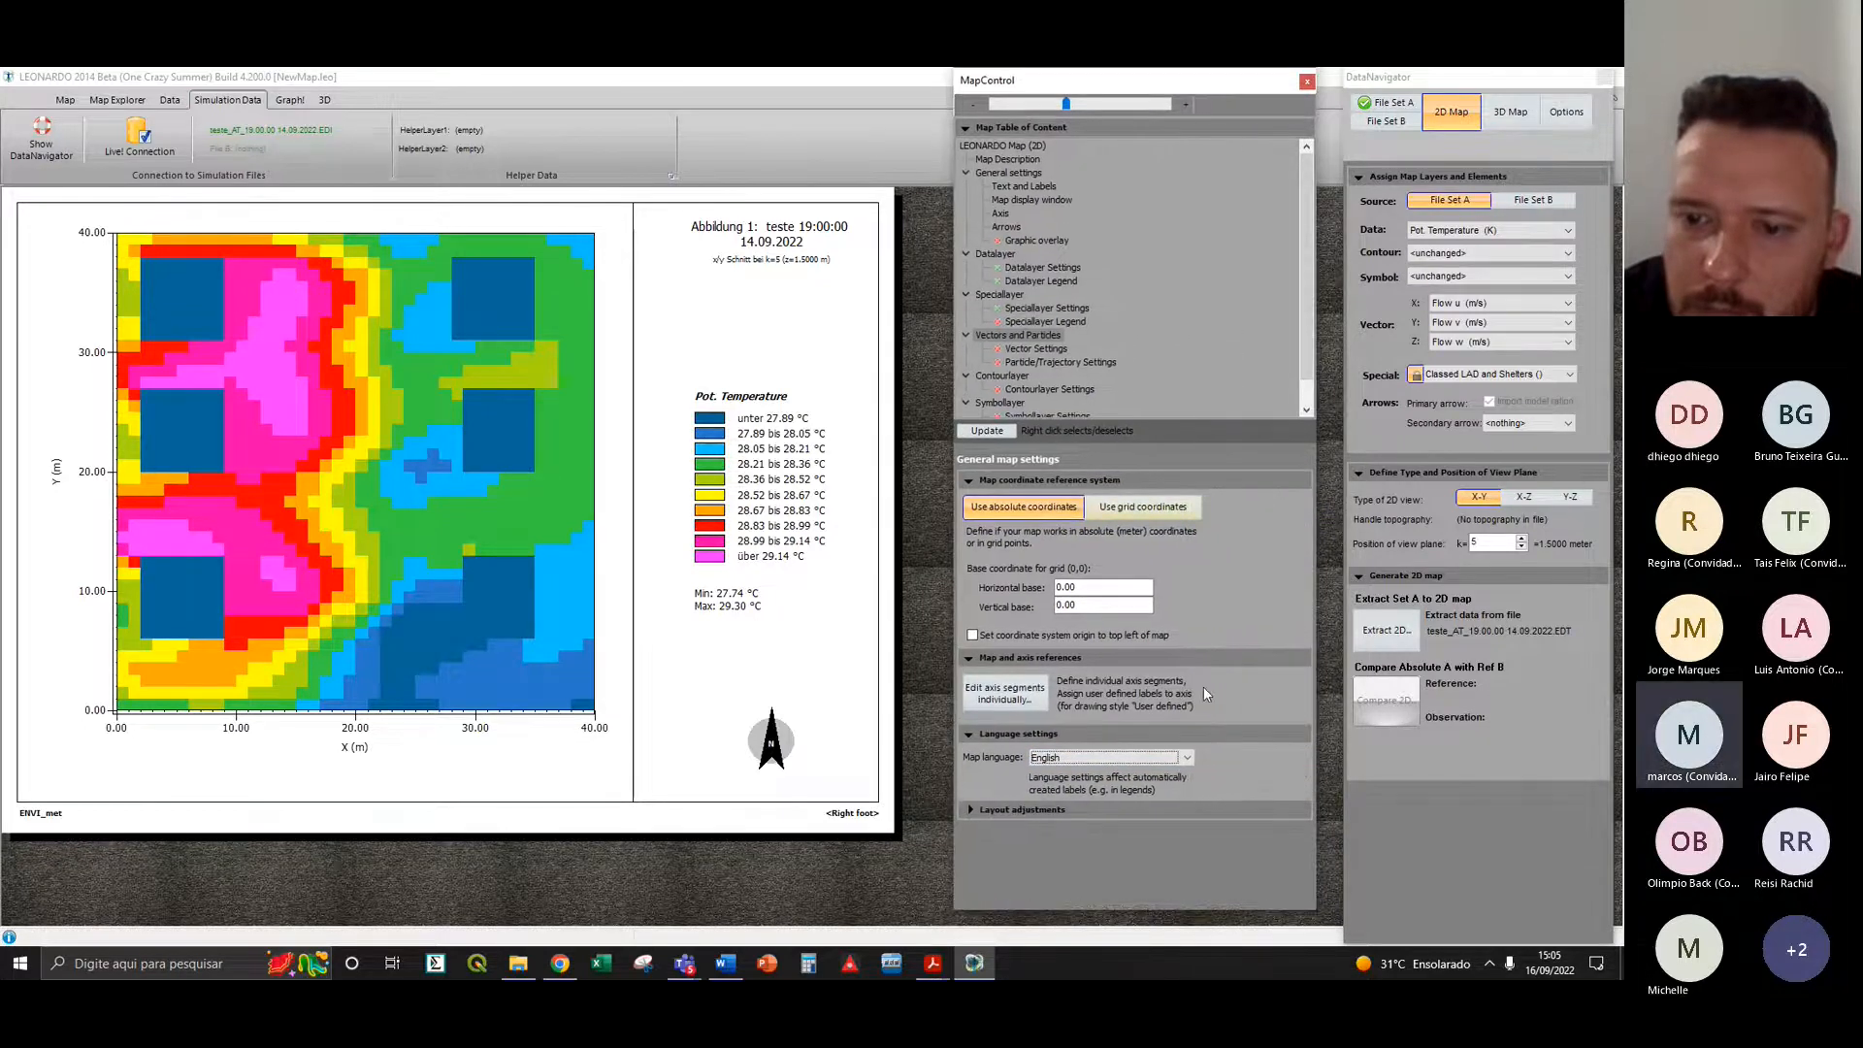
- Check the map display window settings, return to the general settings, and update the map to apply the English language
{"action": "left_click", "coordinate": [1009, 200]}
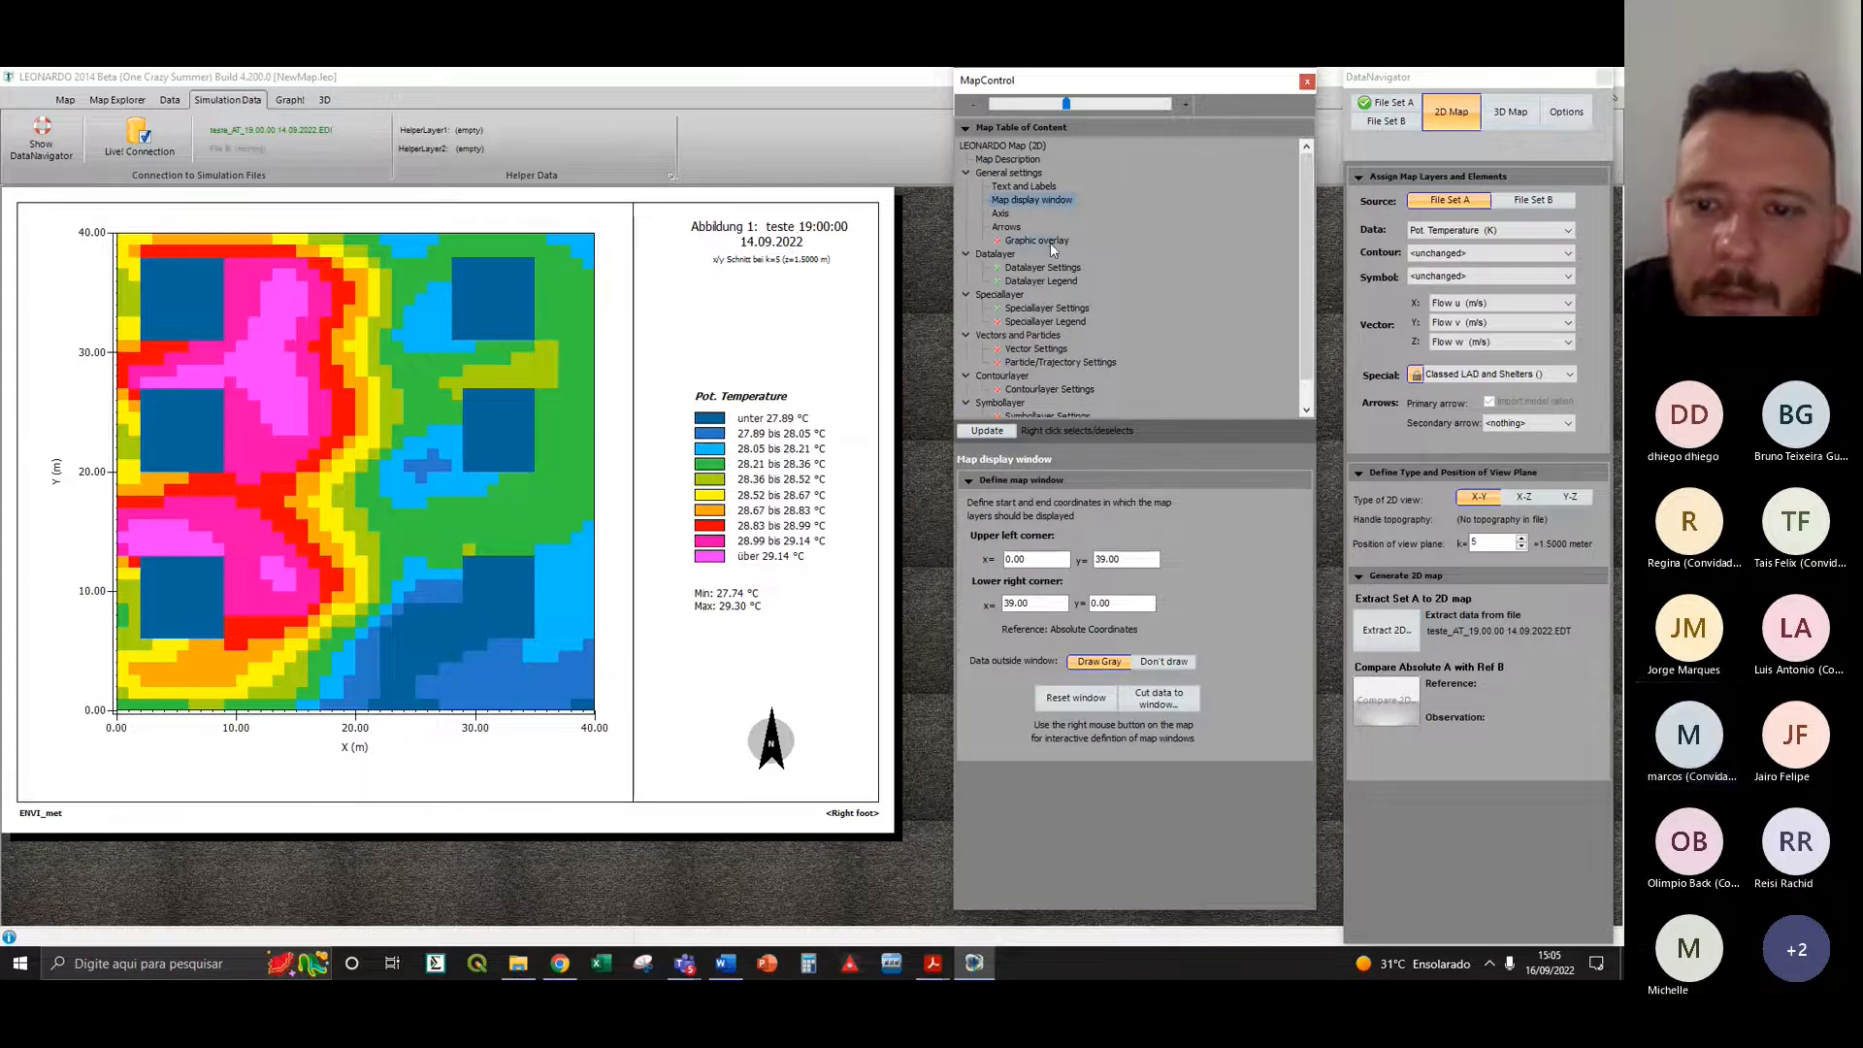
{"action": "double_click", "coordinate": [1009, 174]}
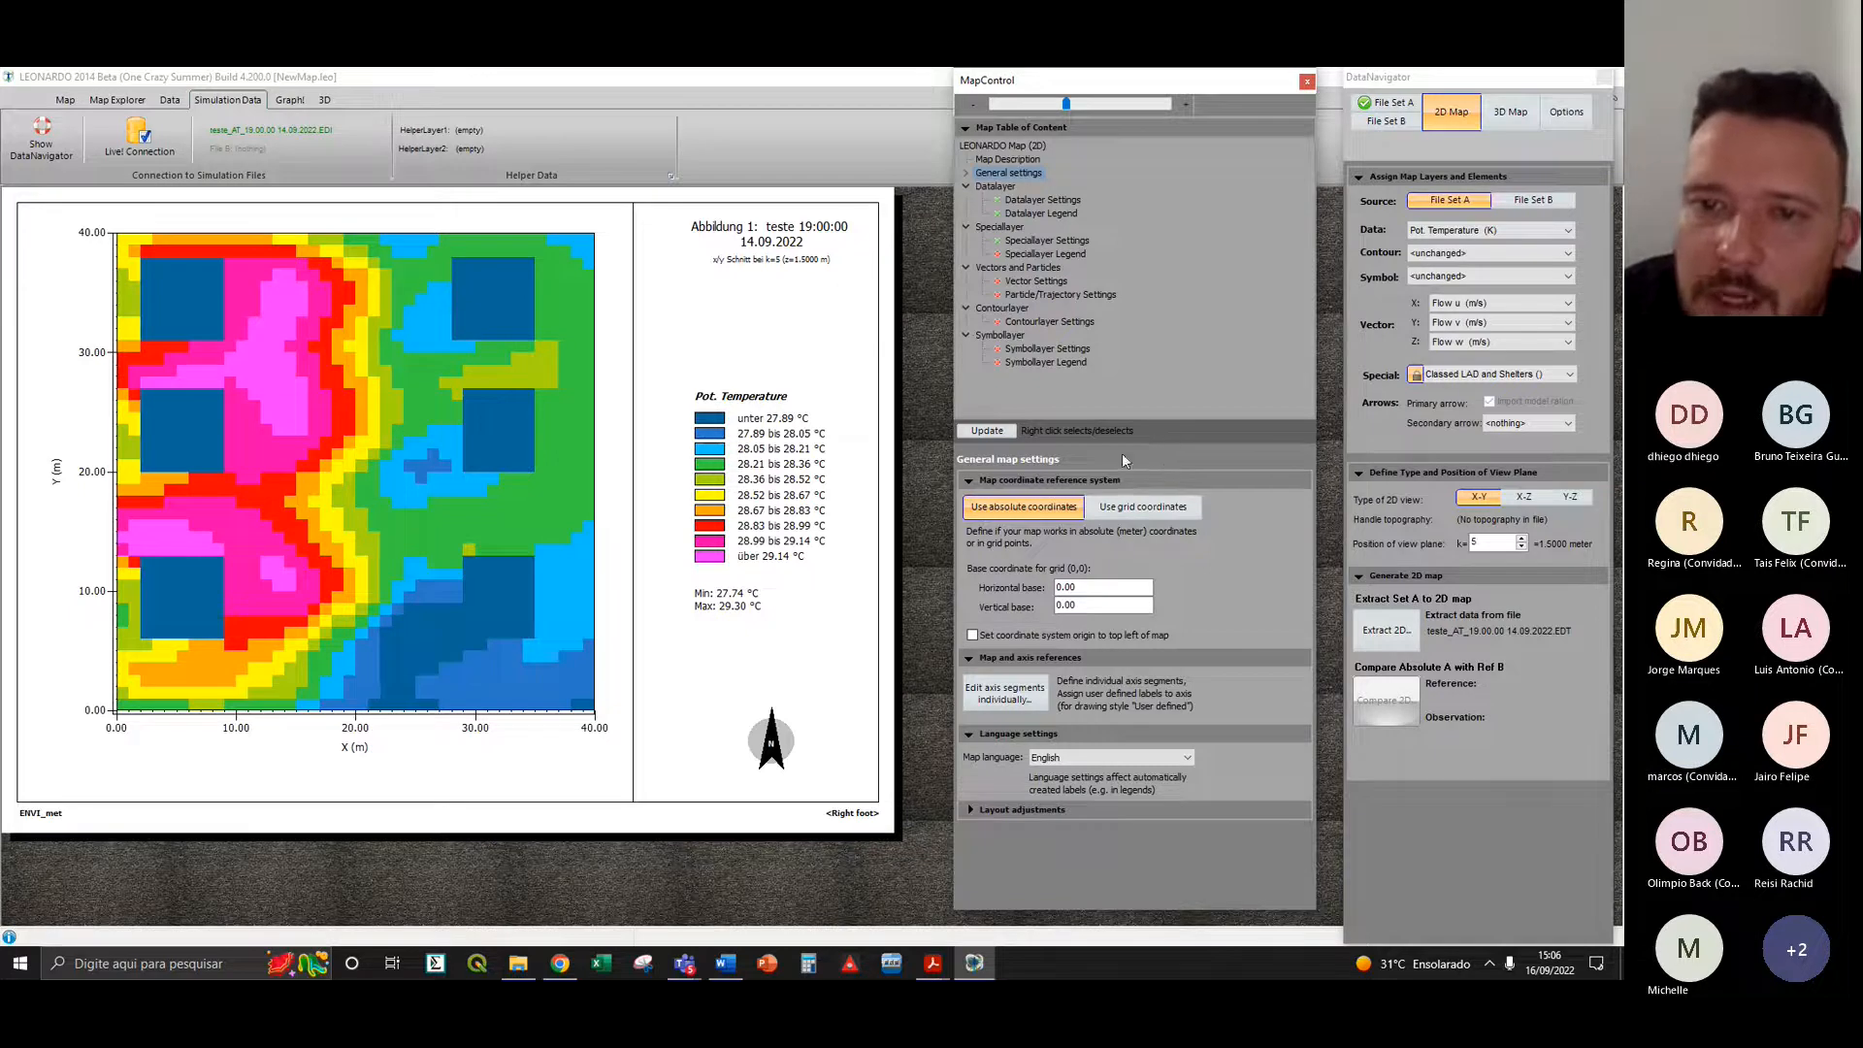
{"action": "left_click", "coordinate": [1001, 430]}
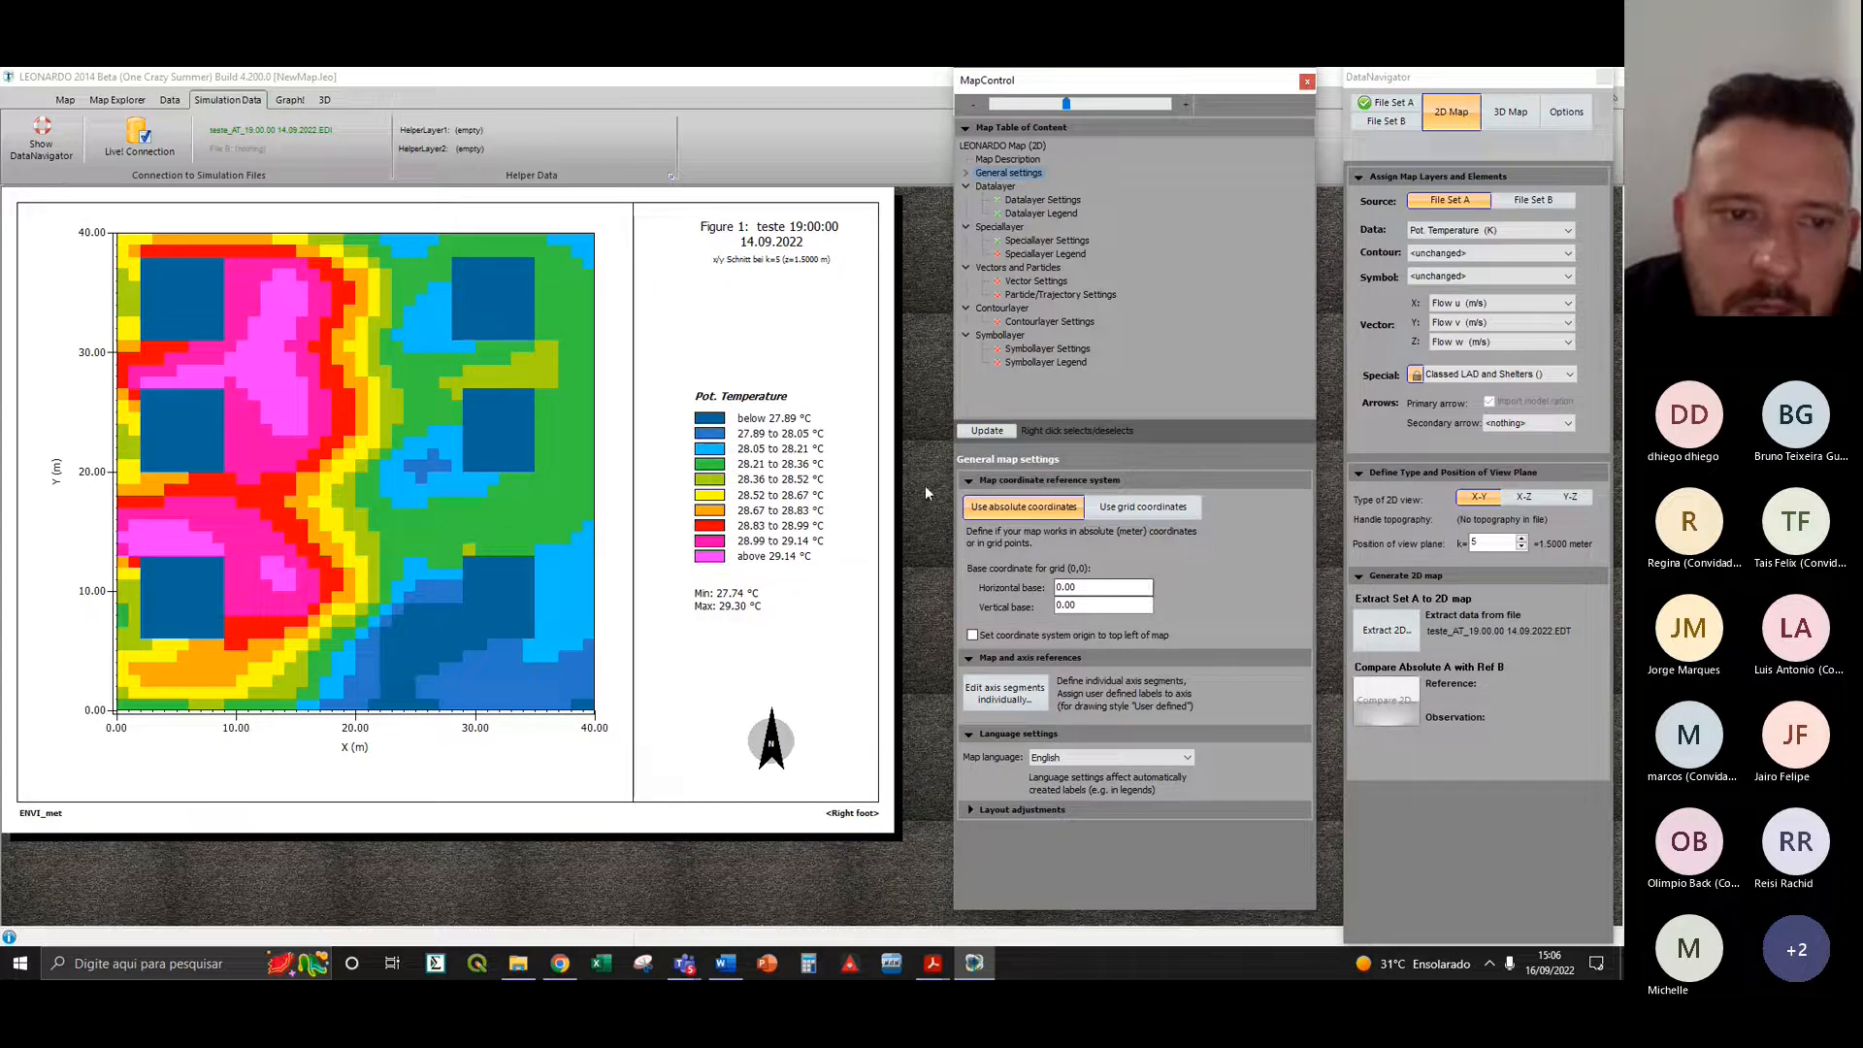
- Turn on floating colors in the Datalayer legend's color mapping
{"action": "left_click", "coordinate": [1067, 202]}
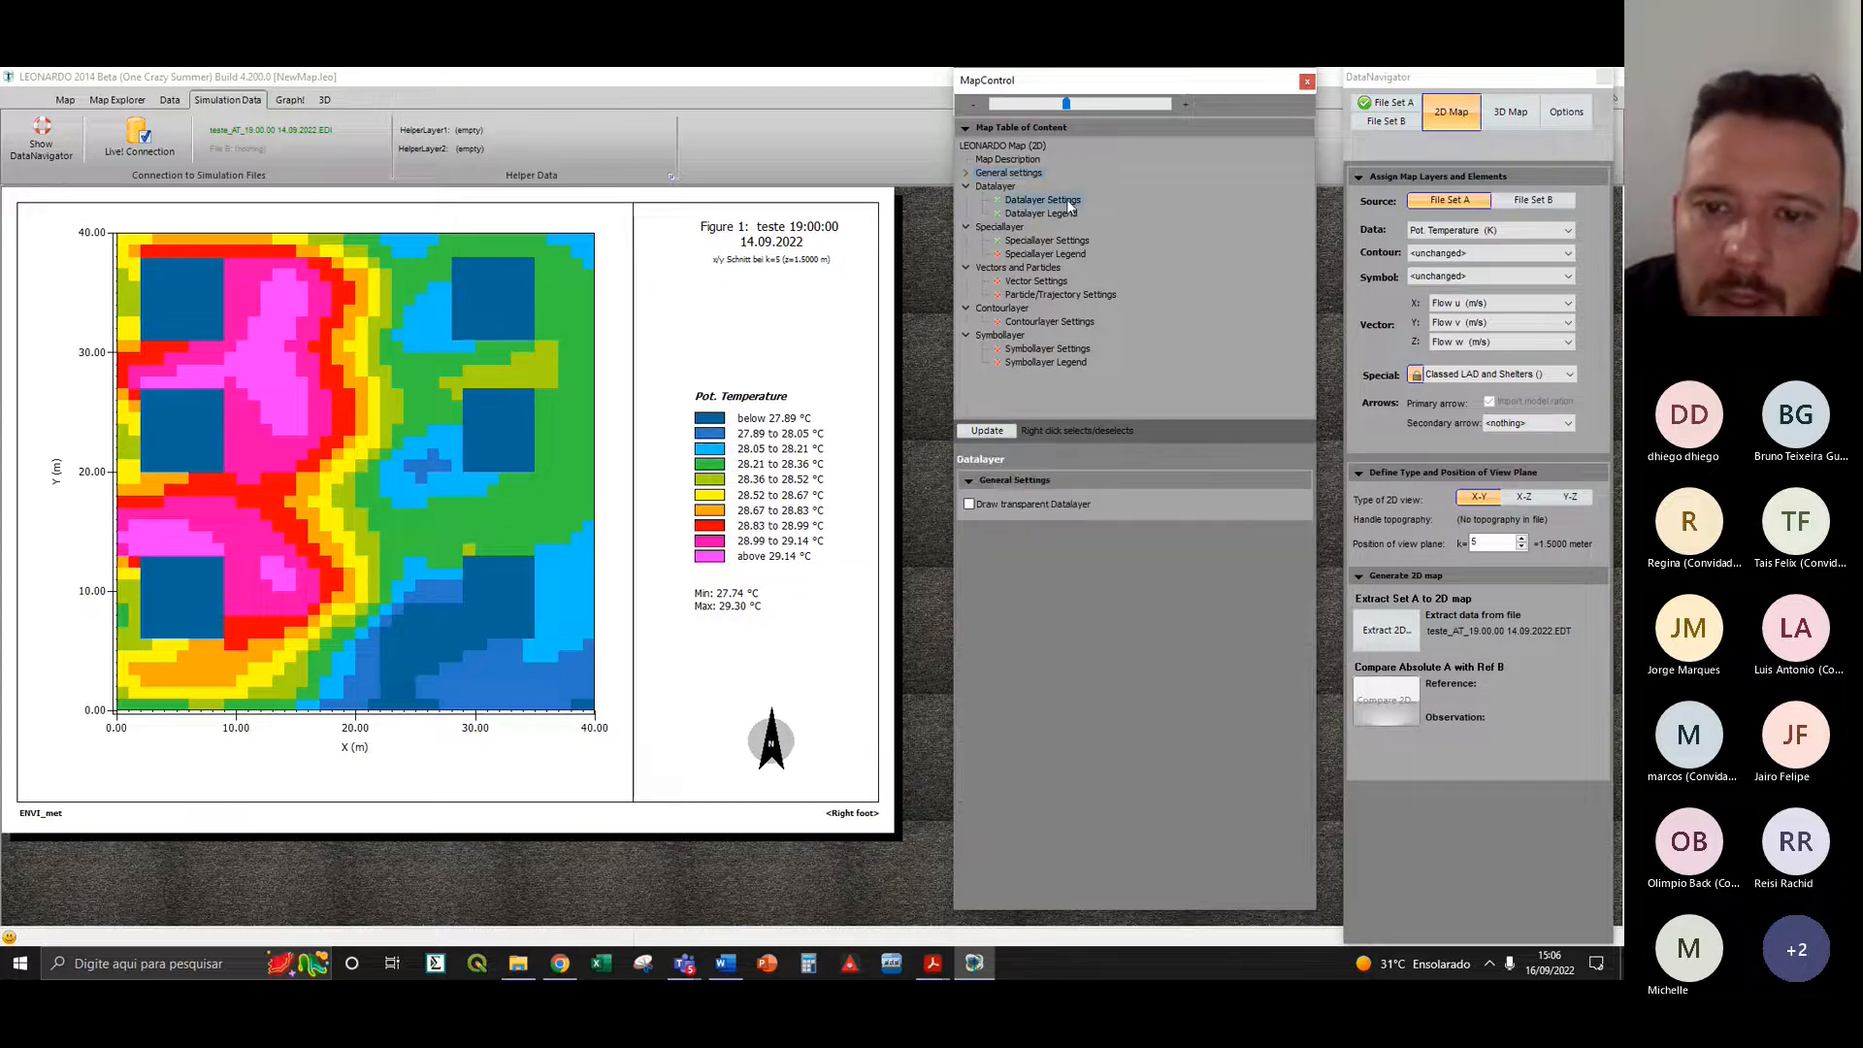
{"action": "left_click", "coordinate": [1064, 215]}
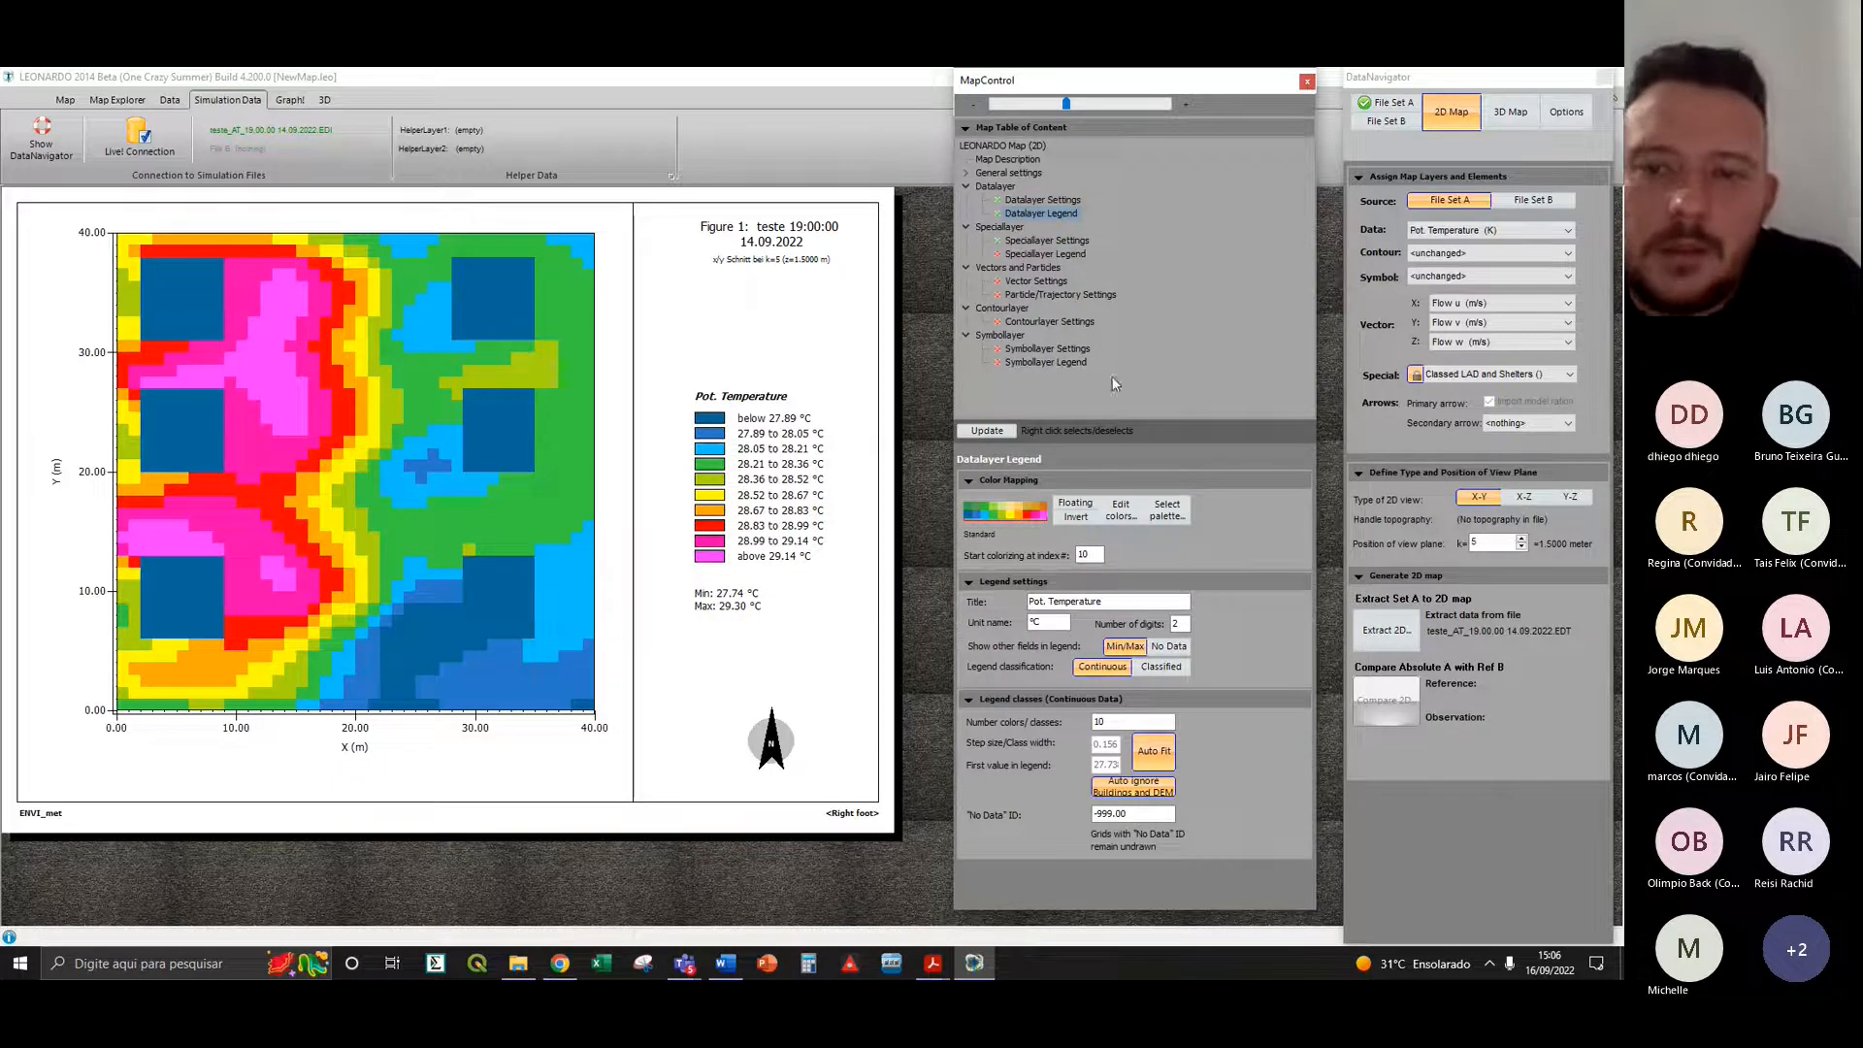
{"action": "left_click", "coordinate": [1074, 505]}
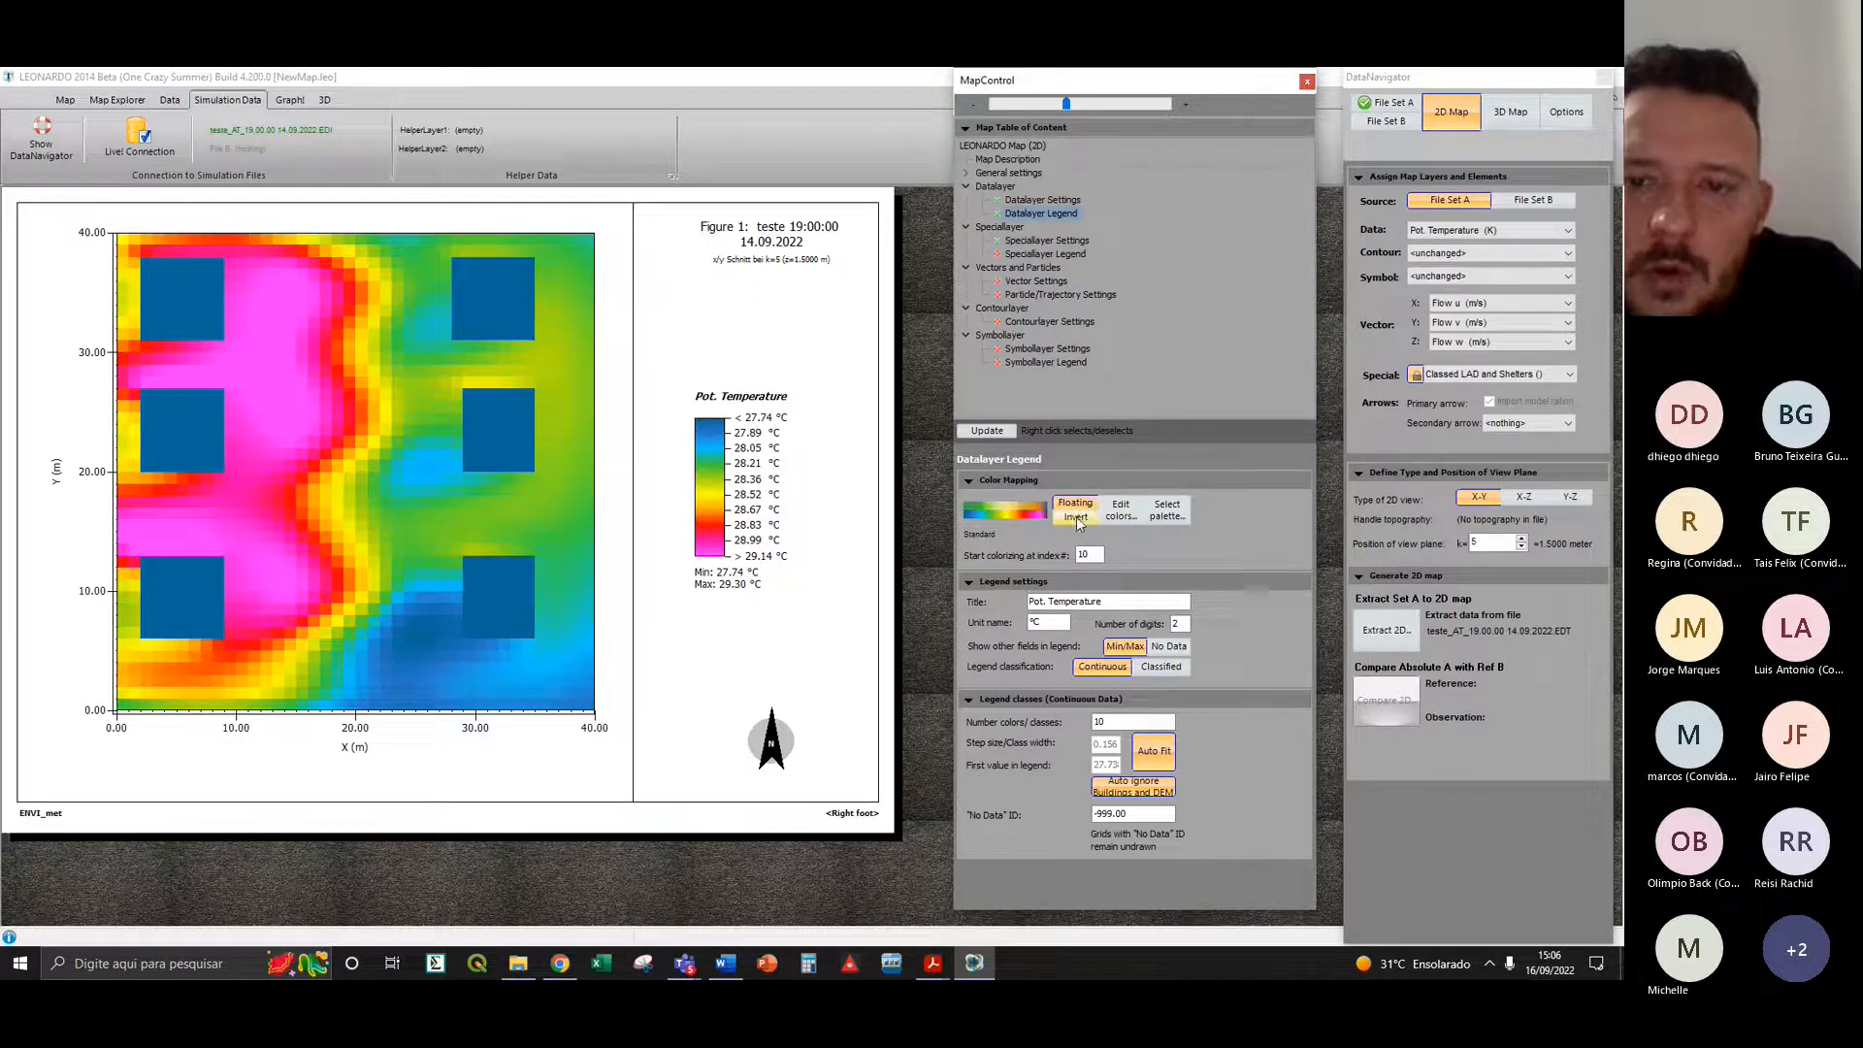
- Try the inverted color order for the data layer and restore the normal order
{"action": "left_click", "coordinate": [1075, 517]}
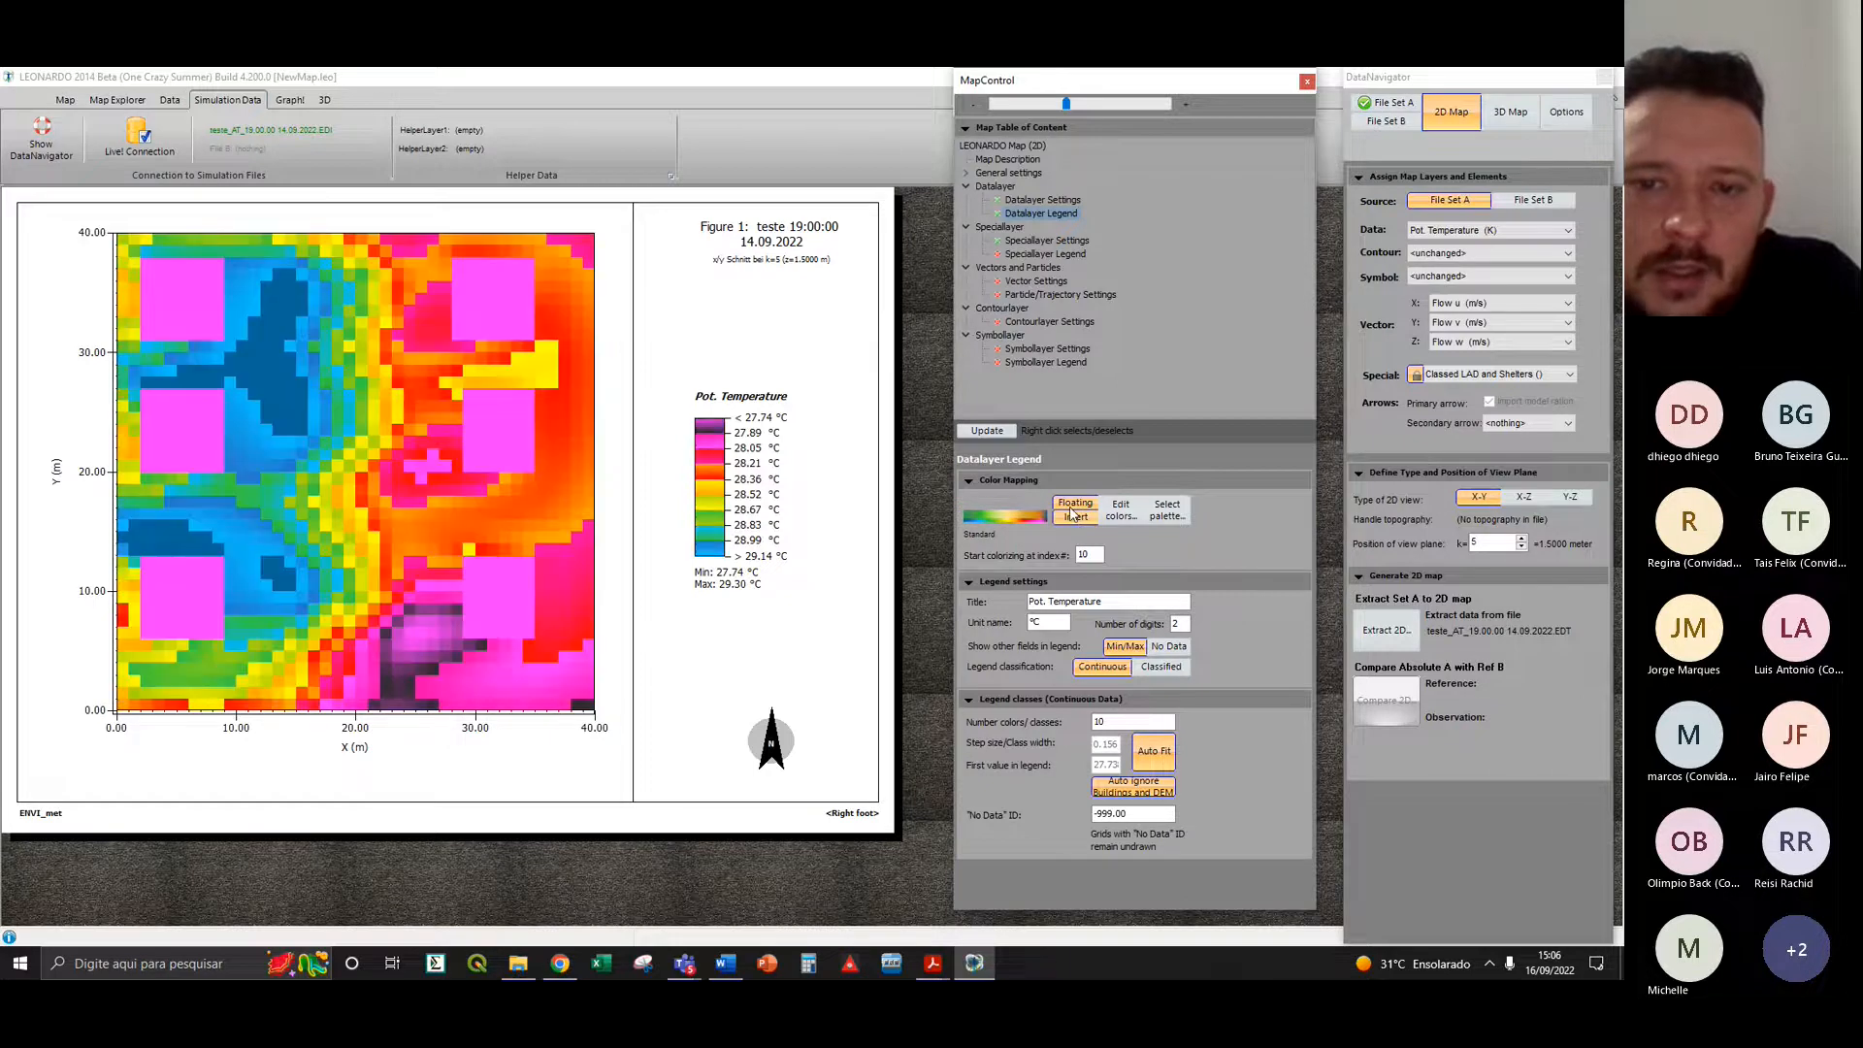
{"action": "left_click", "coordinate": [1075, 517]}
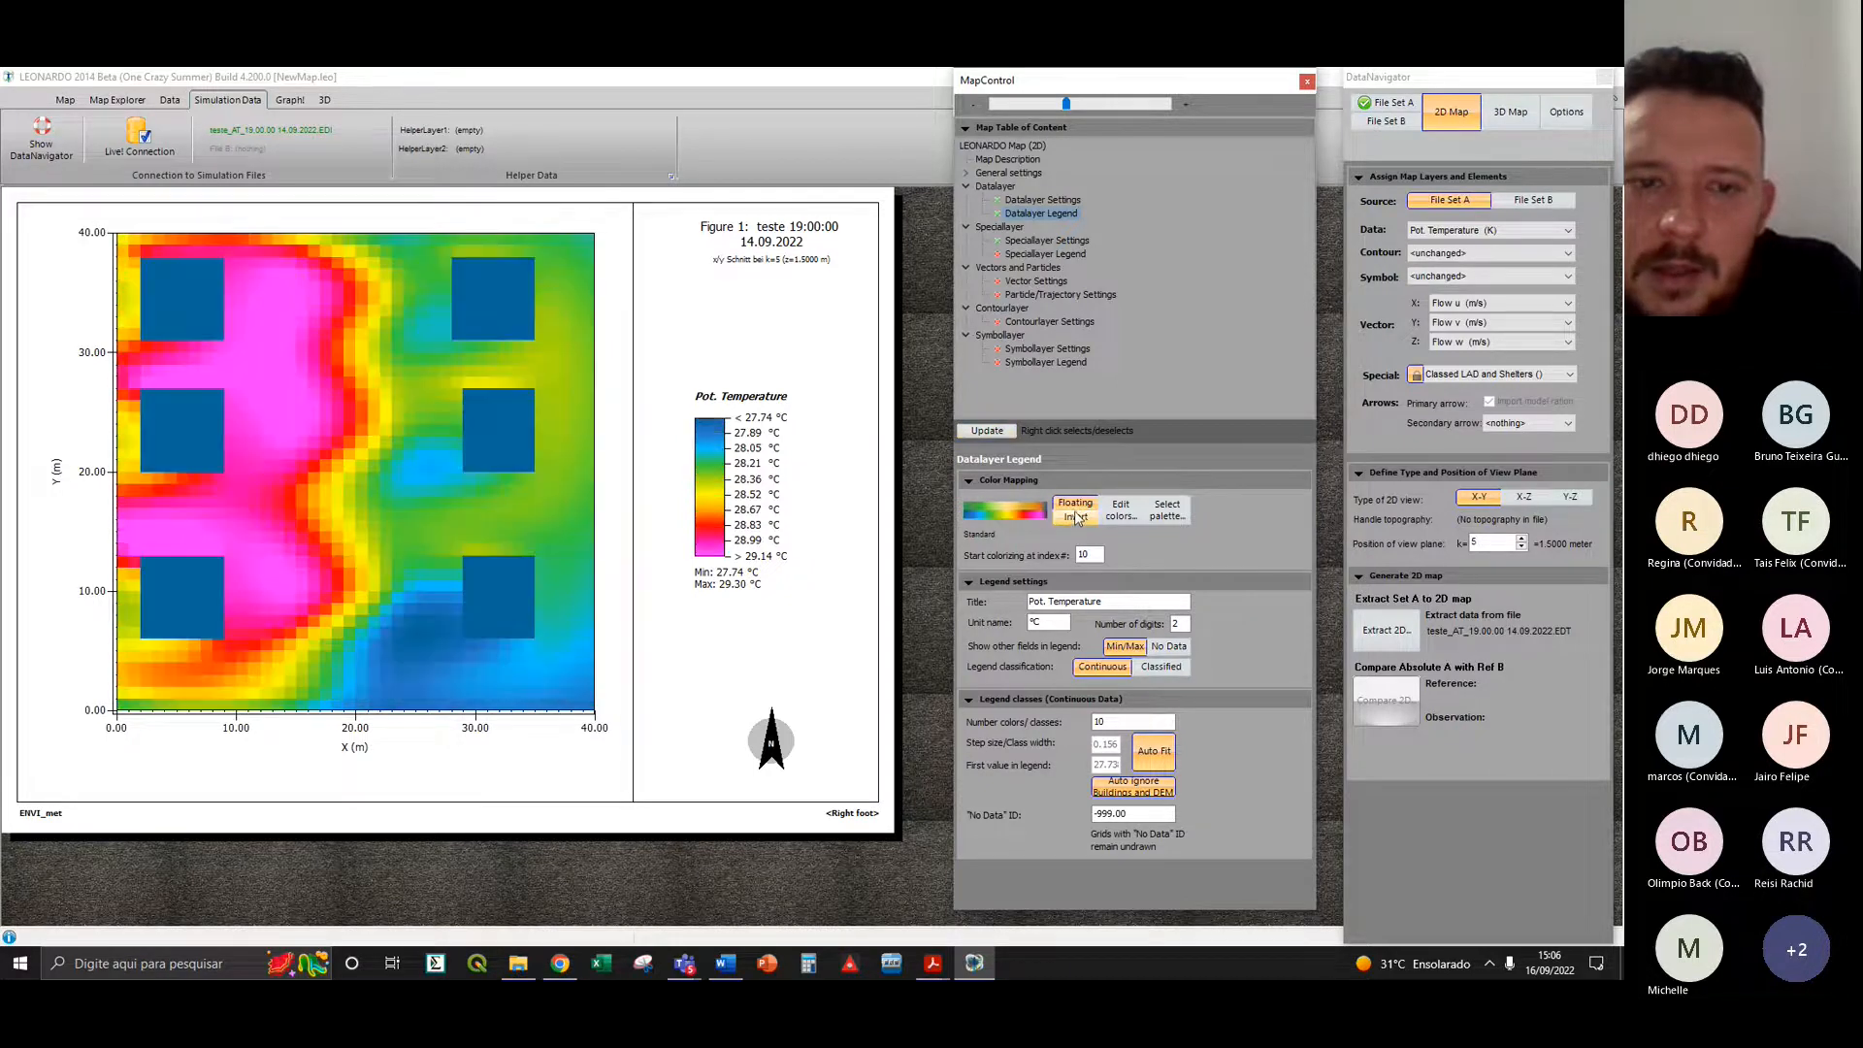
{"action": "left_click", "coordinate": [1075, 517]}
{"action": "left_click", "coordinate": [1074, 518]}
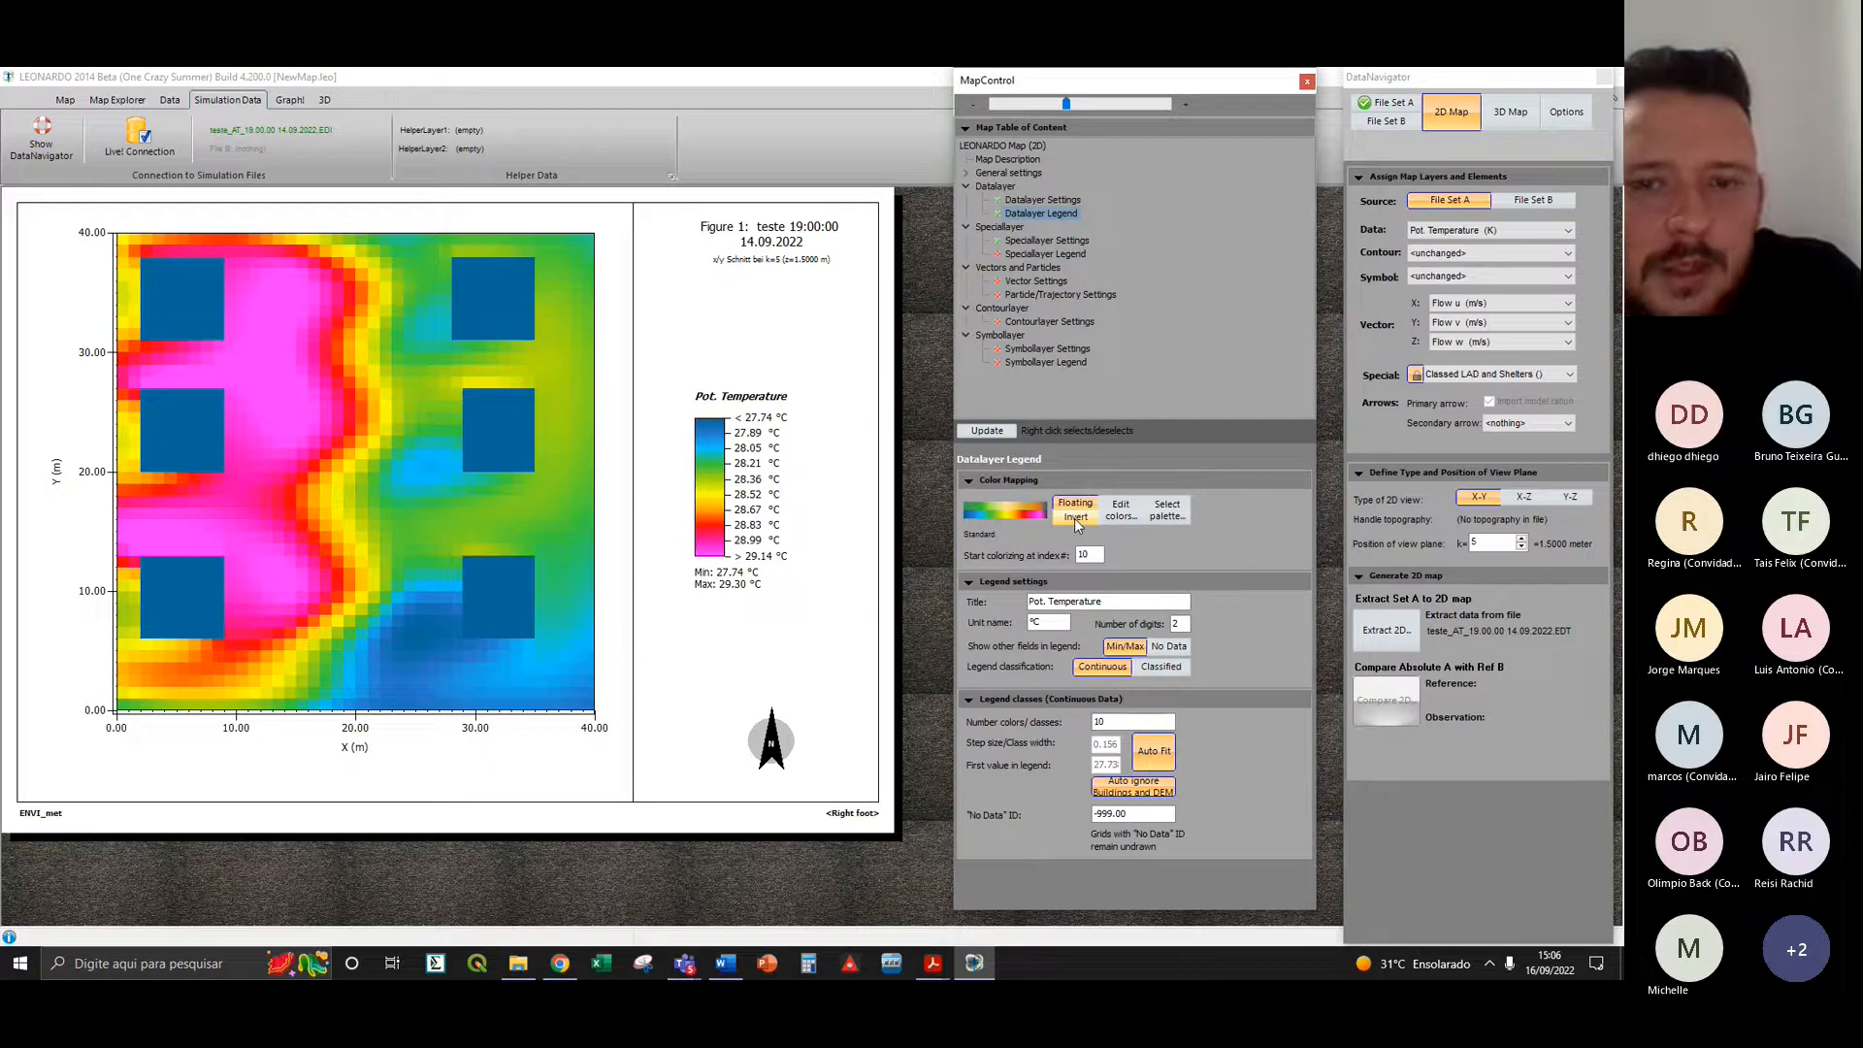
- Browse the color palettes available for the data layer and leave the current palette in place
{"action": "left_click", "coordinate": [1175, 511]}
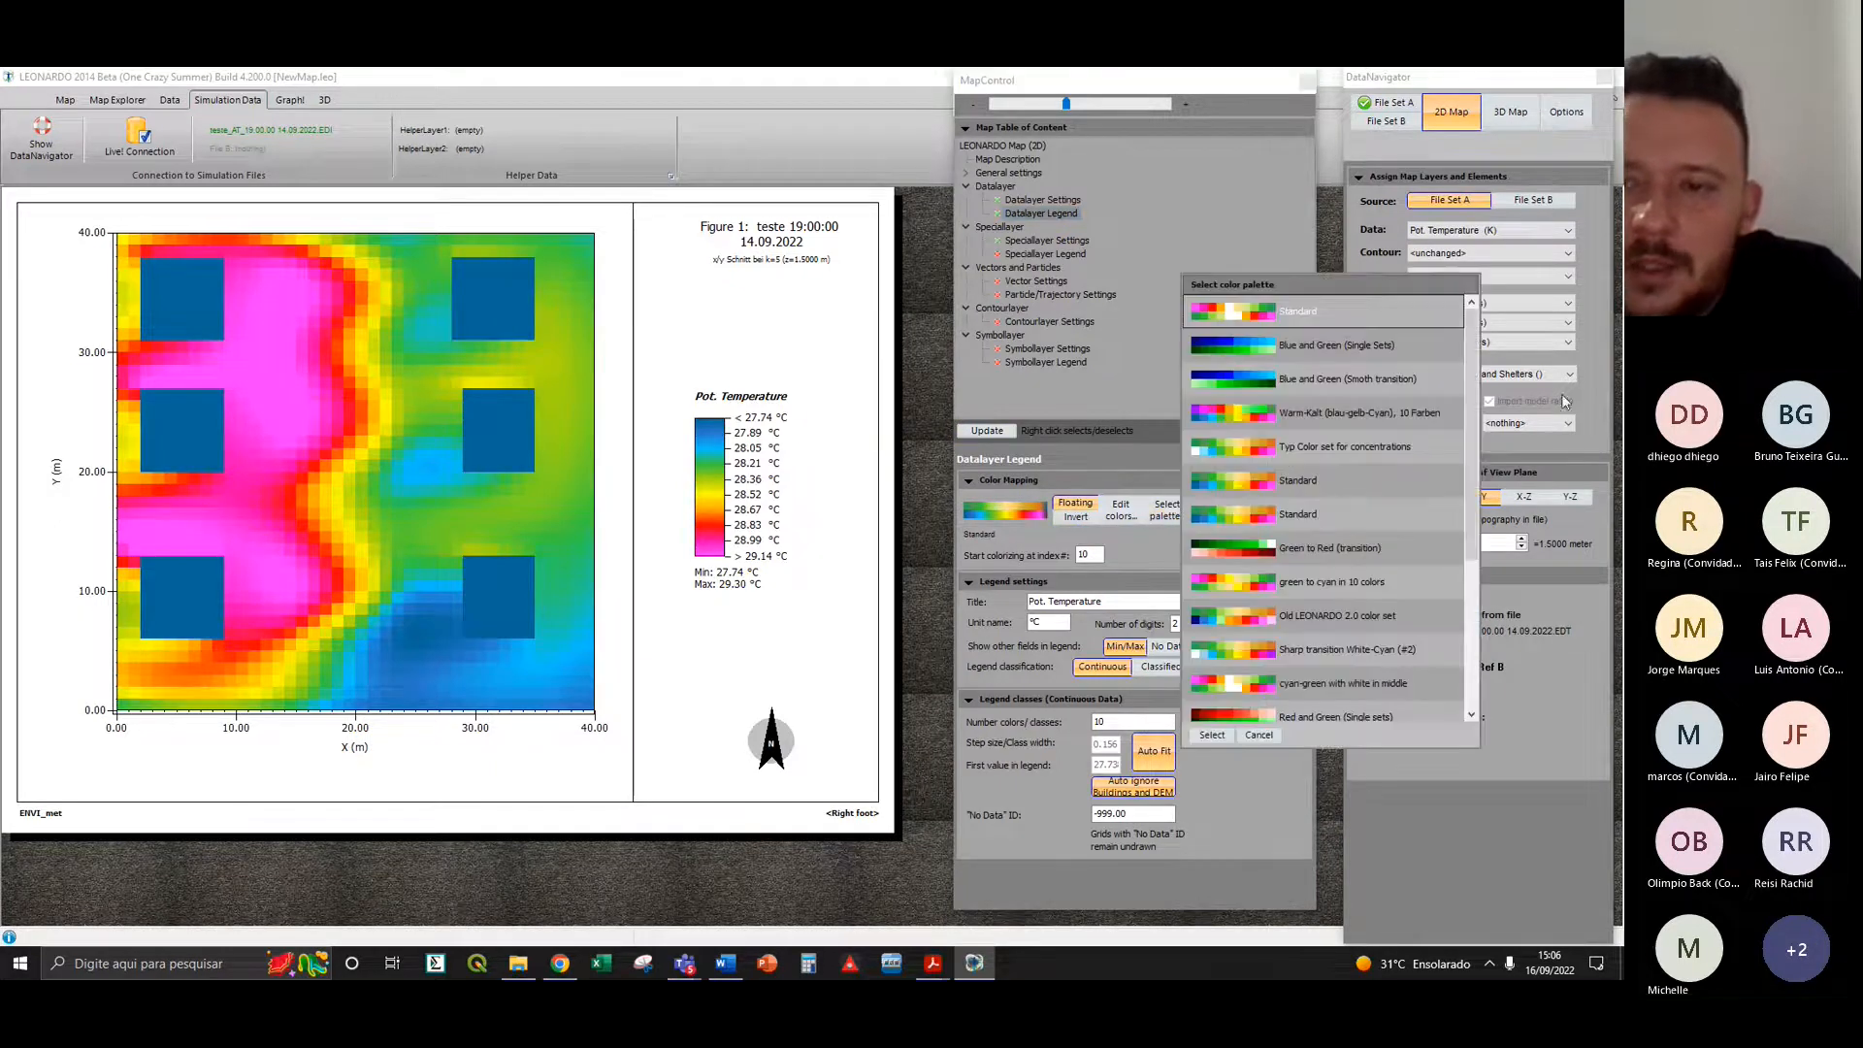
{"action": "left_click_drag", "start_coordinate": [1470, 388], "coordinate": [1452, 493]}
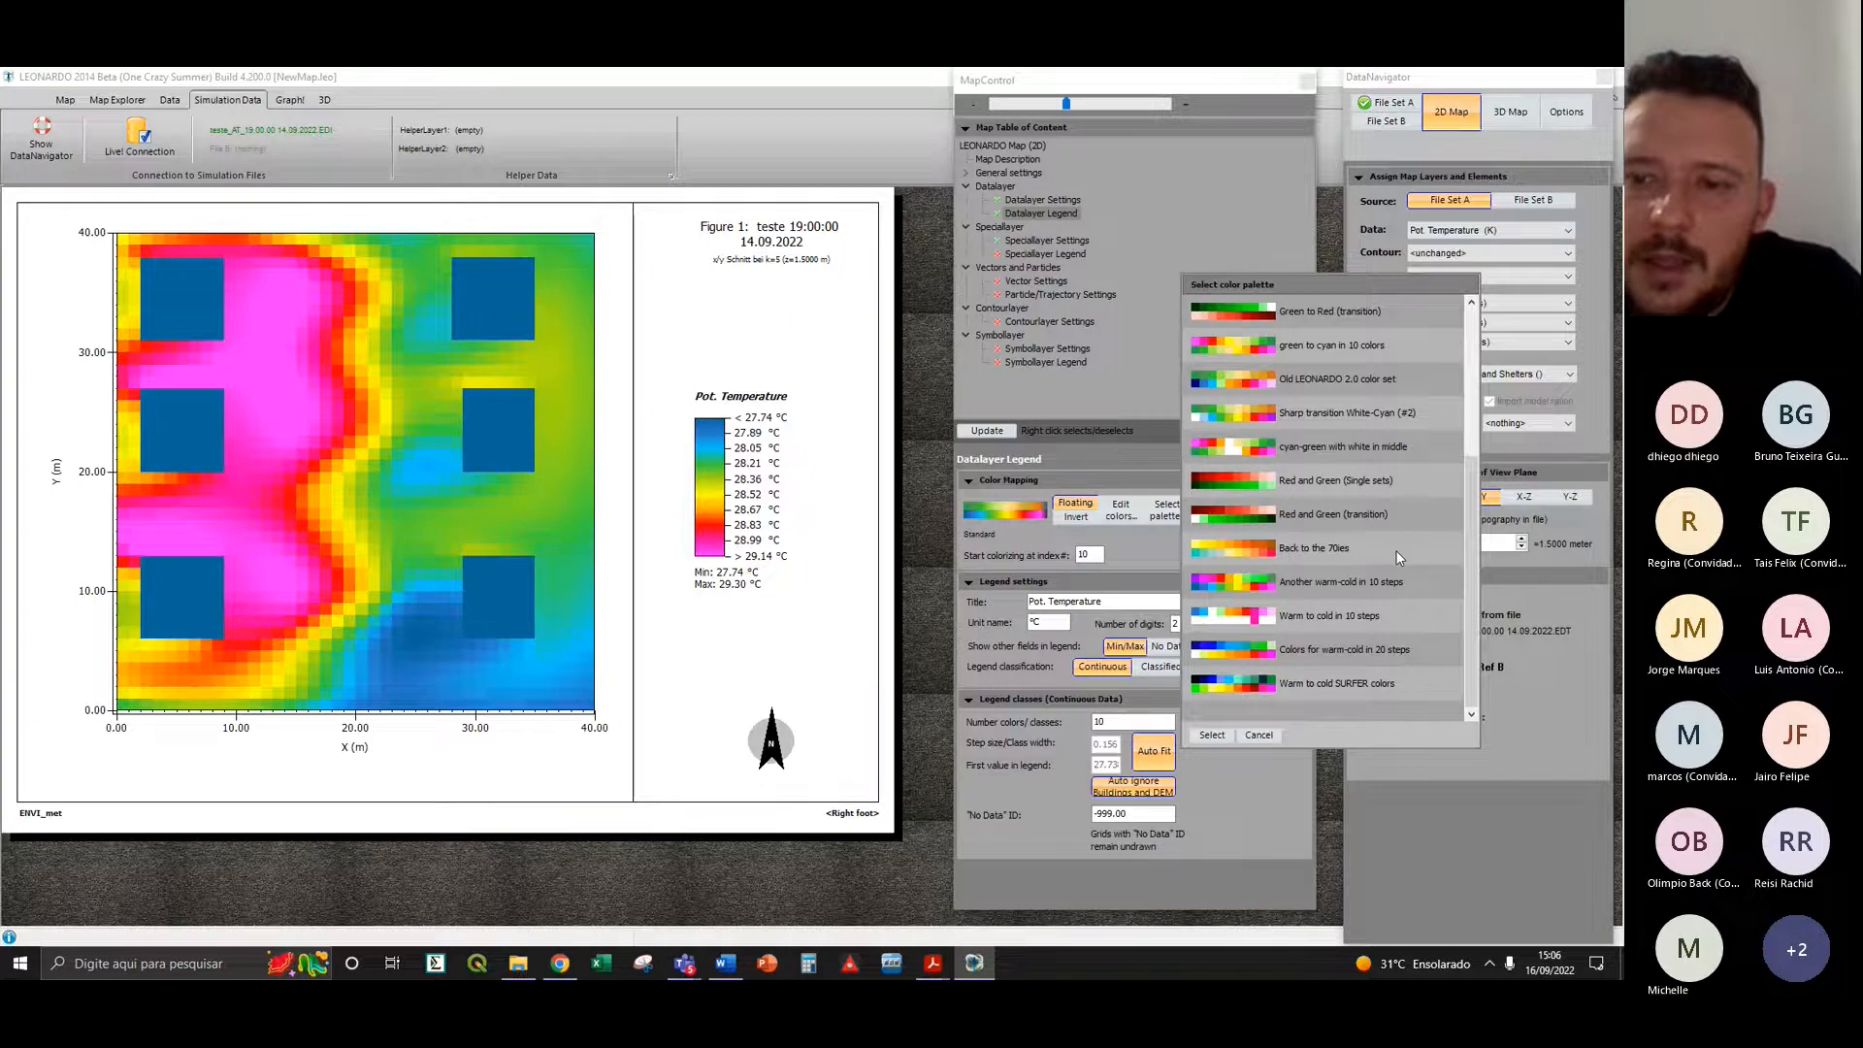
{"action": "scroll", "coordinate": [1397, 556], "scroll_direction": "up", "scroll_amount": 5}
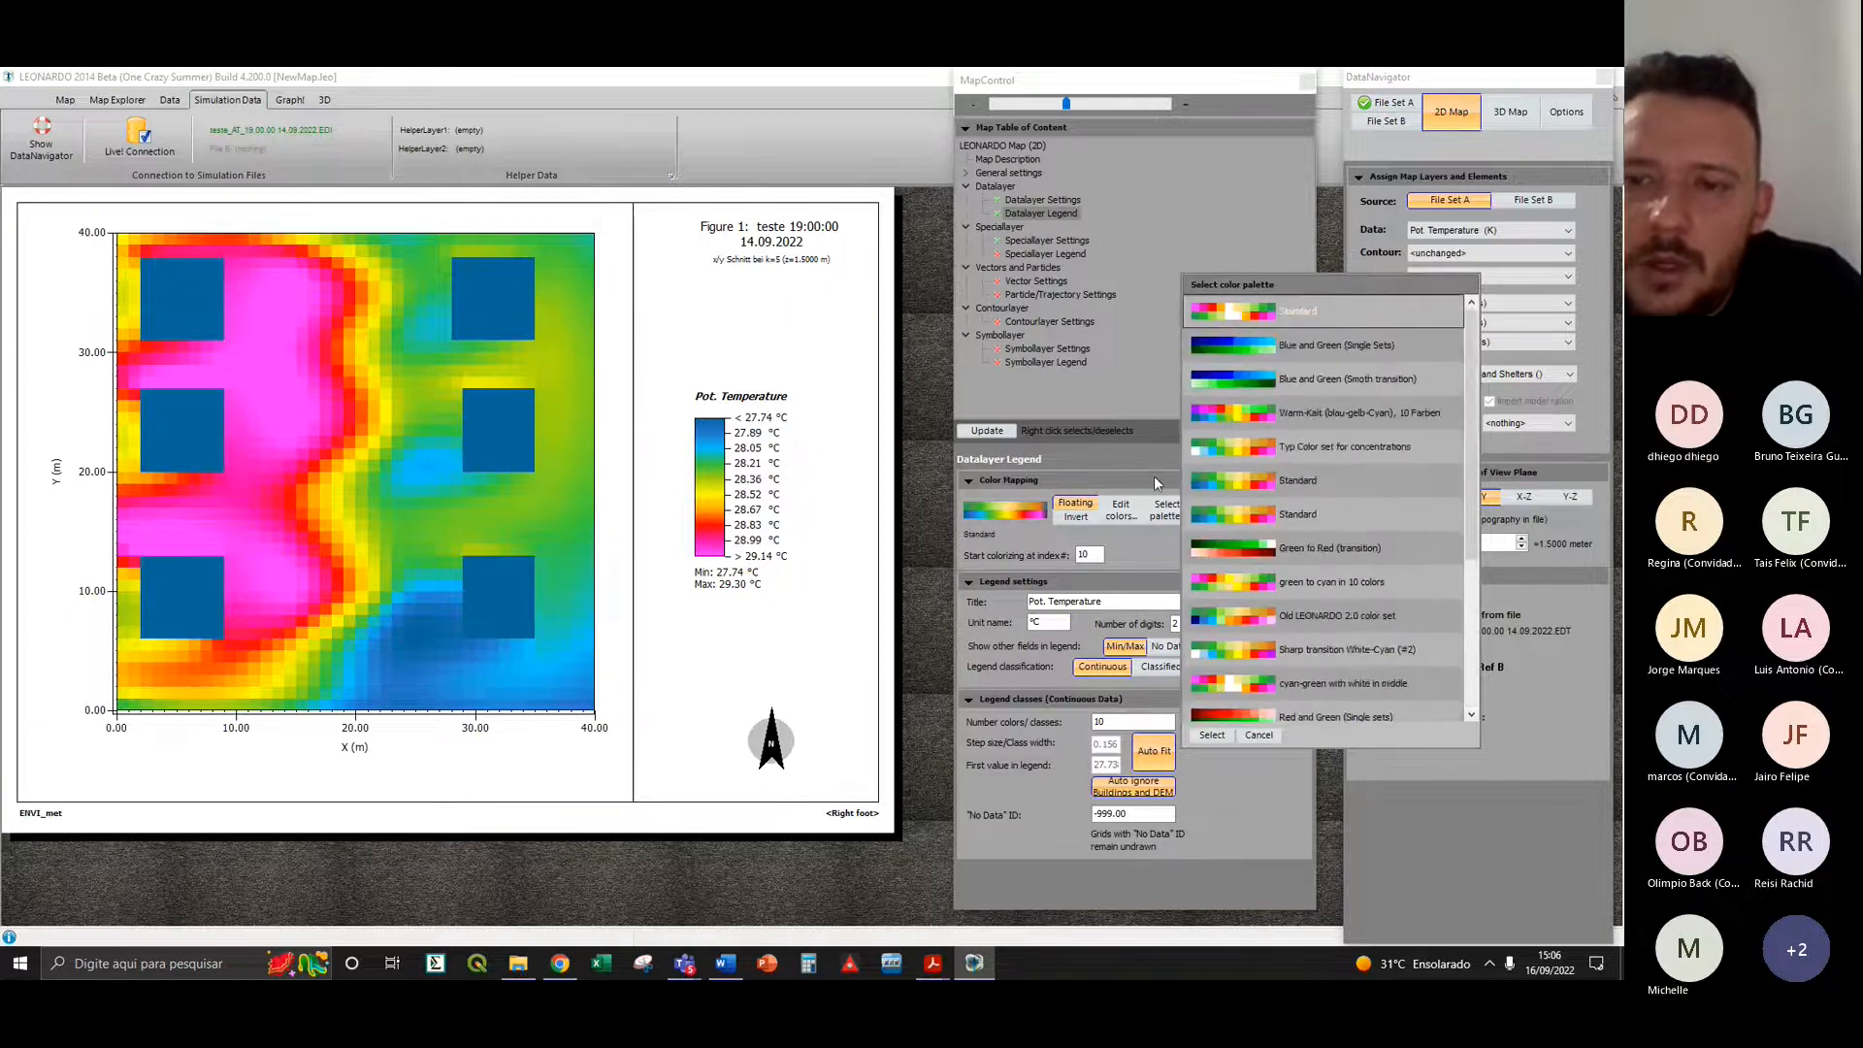
{"action": "left_click", "coordinate": [1419, 289]}
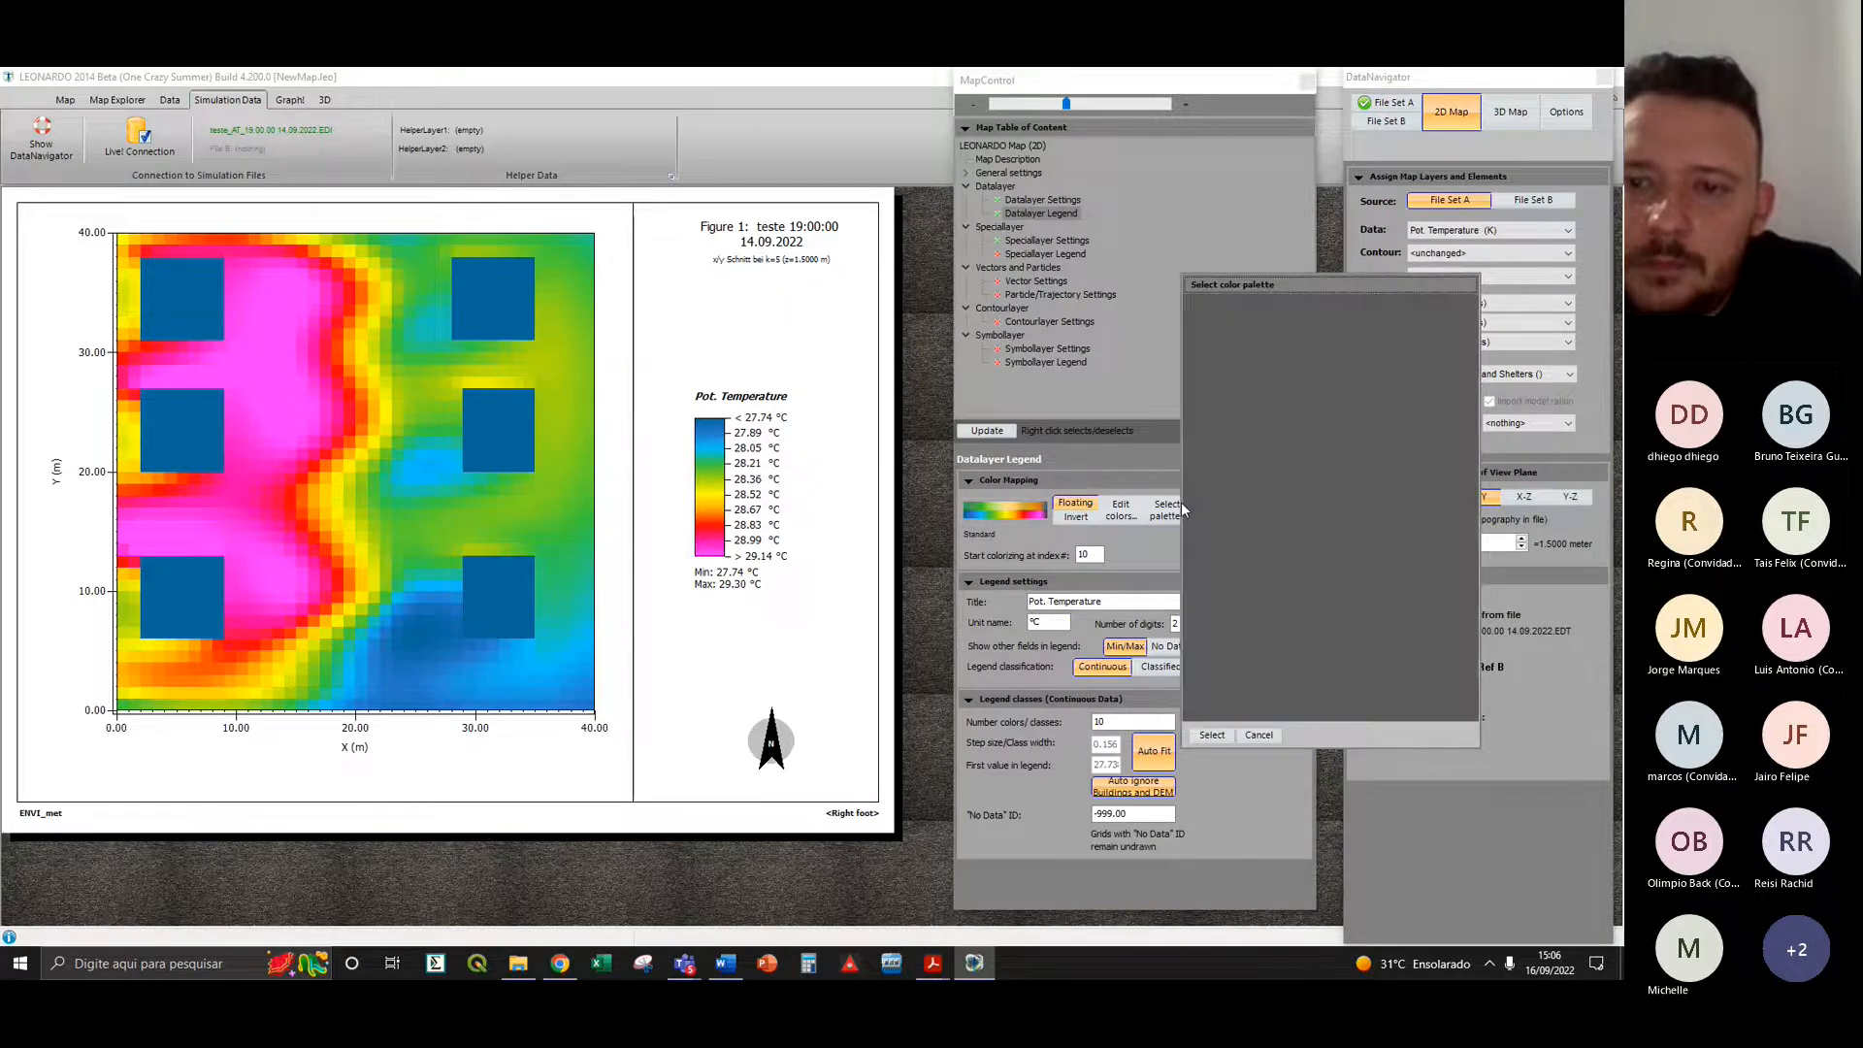
{"action": "left_click", "coordinate": [1259, 734]}
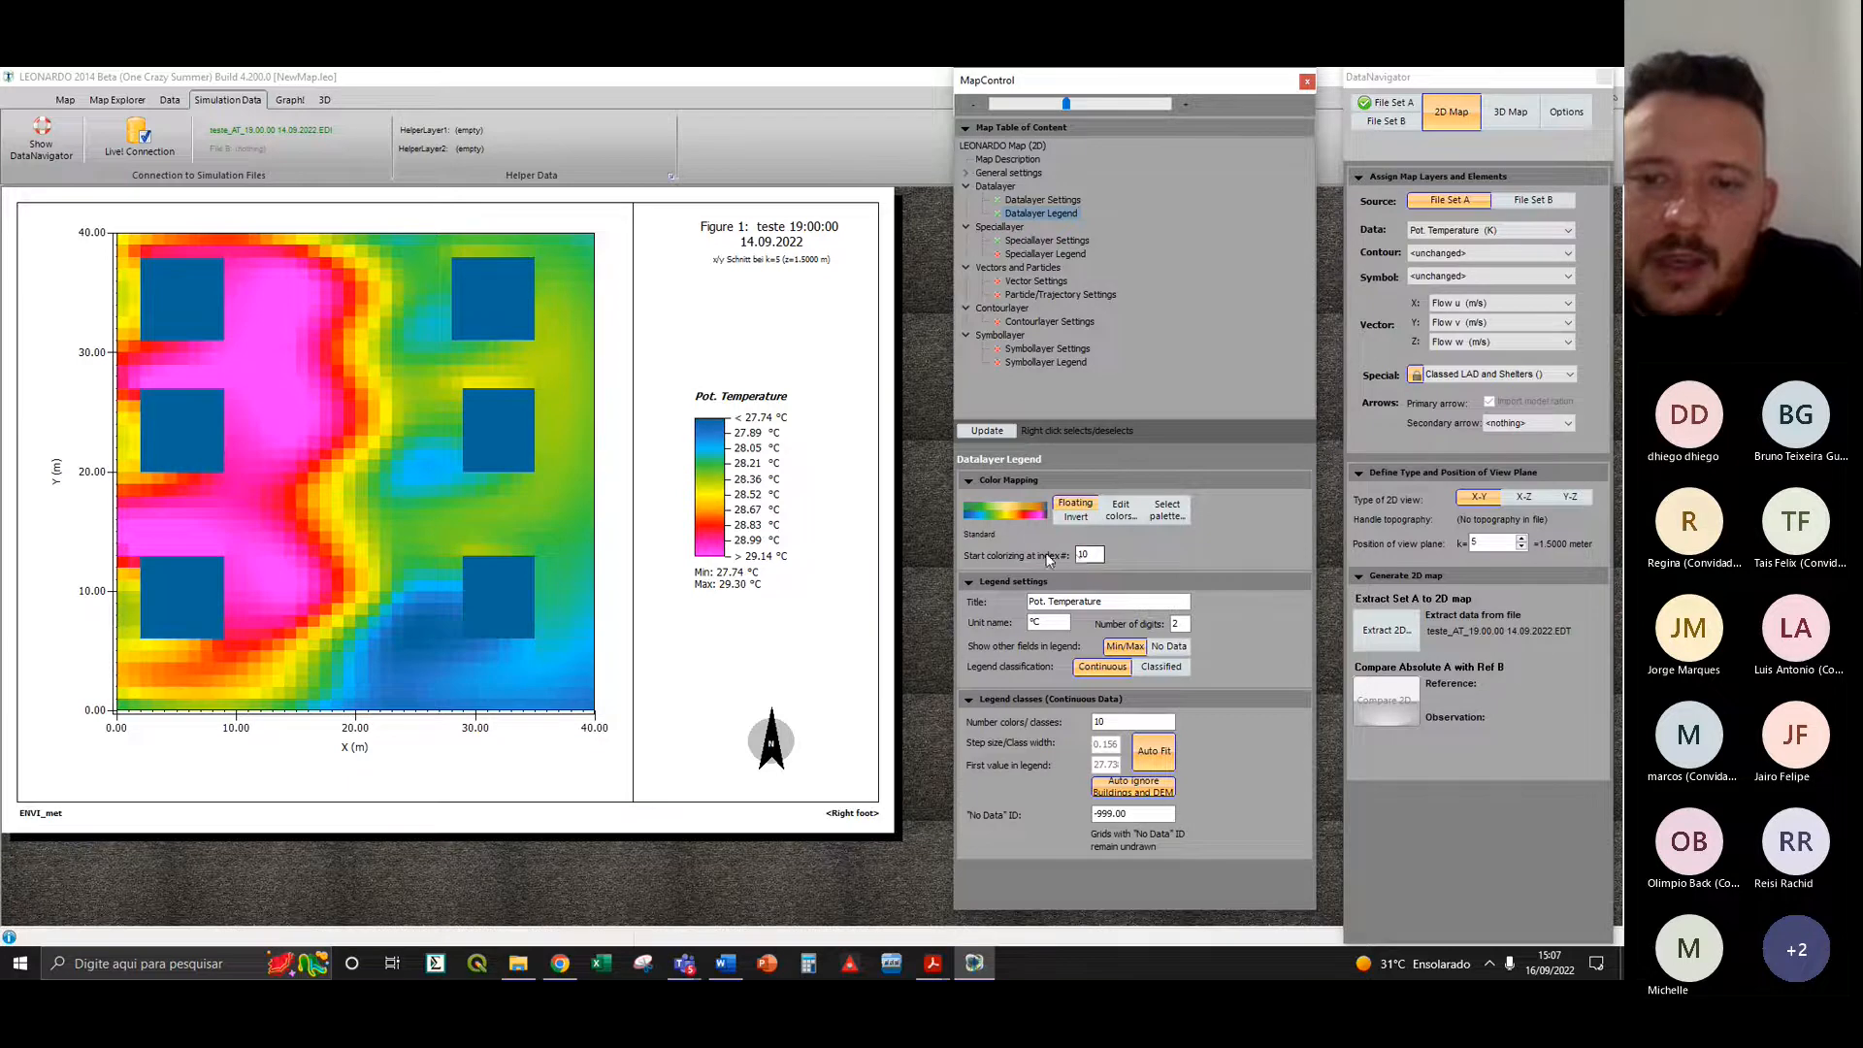
- Try starting the data layer's colorizing at index 5, and return the start index to 10, updating the map each time
{"action": "double_click", "coordinate": [1089, 555]}
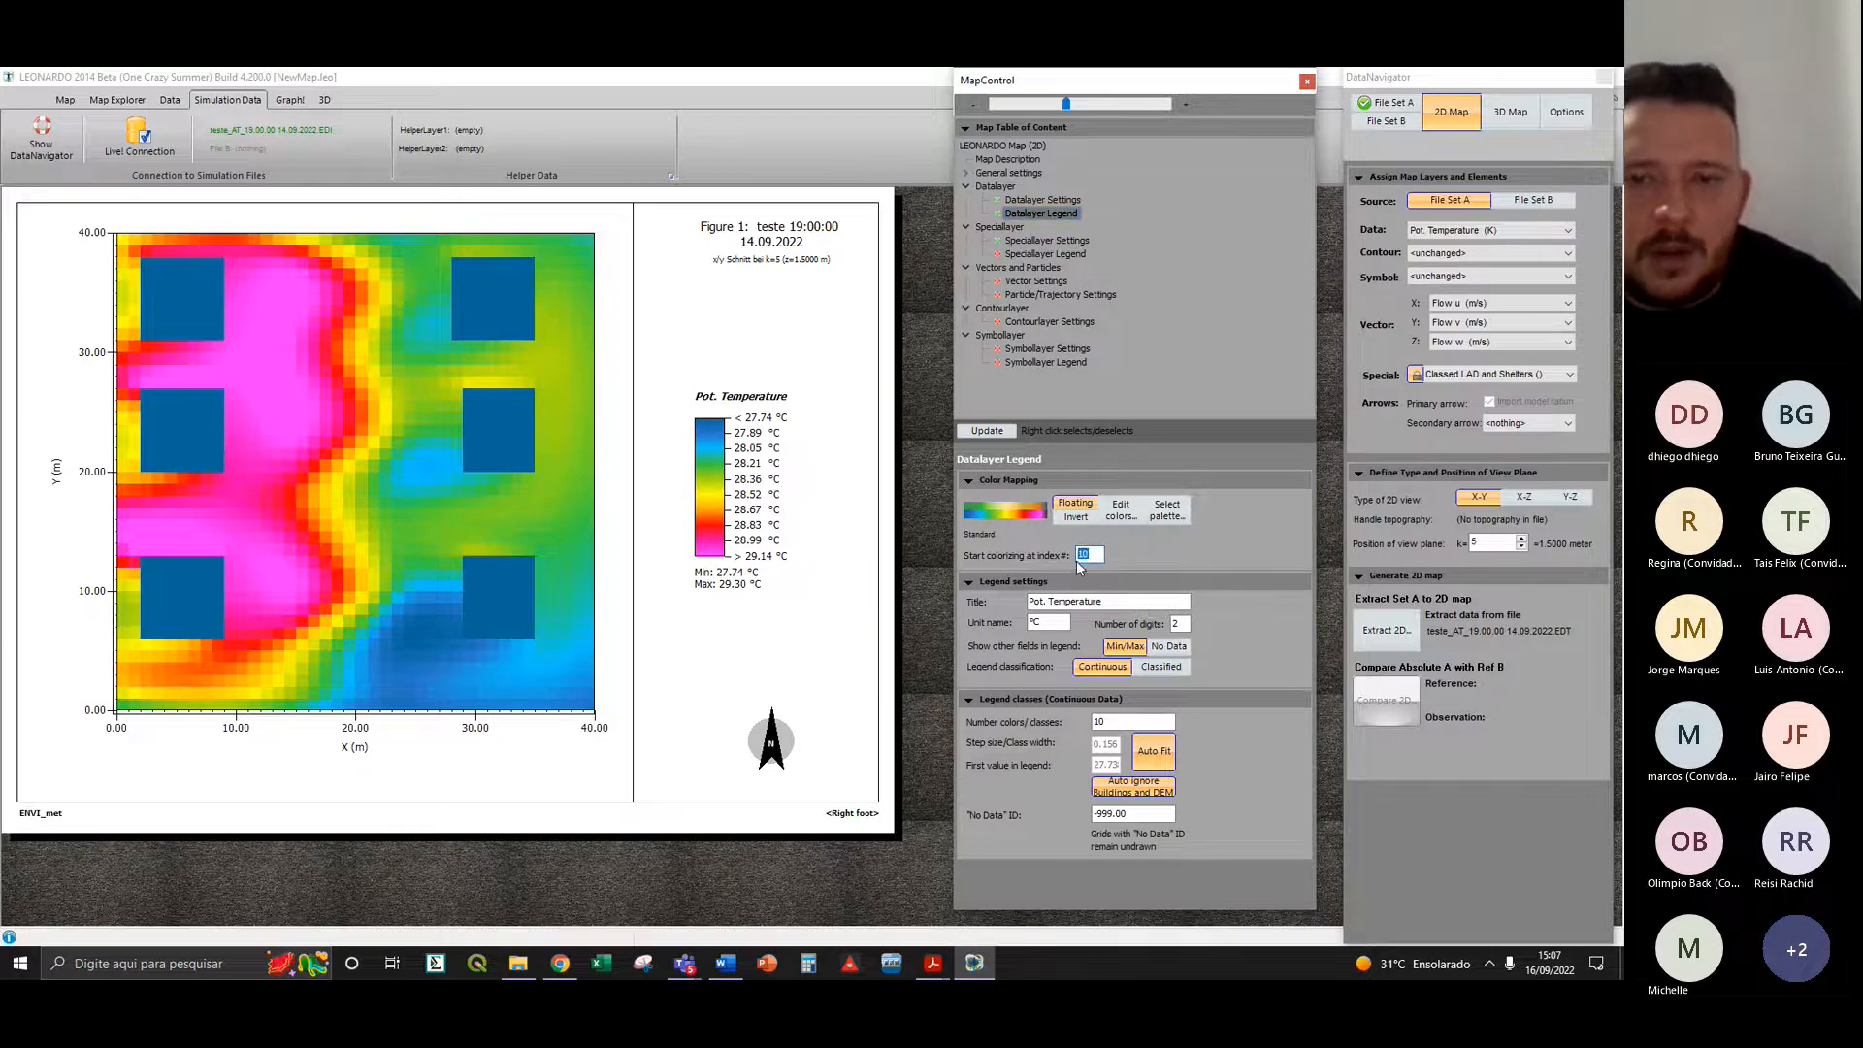
{"action": "type", "text": "5"}
{"action": "left_click", "coordinate": [1009, 433]}
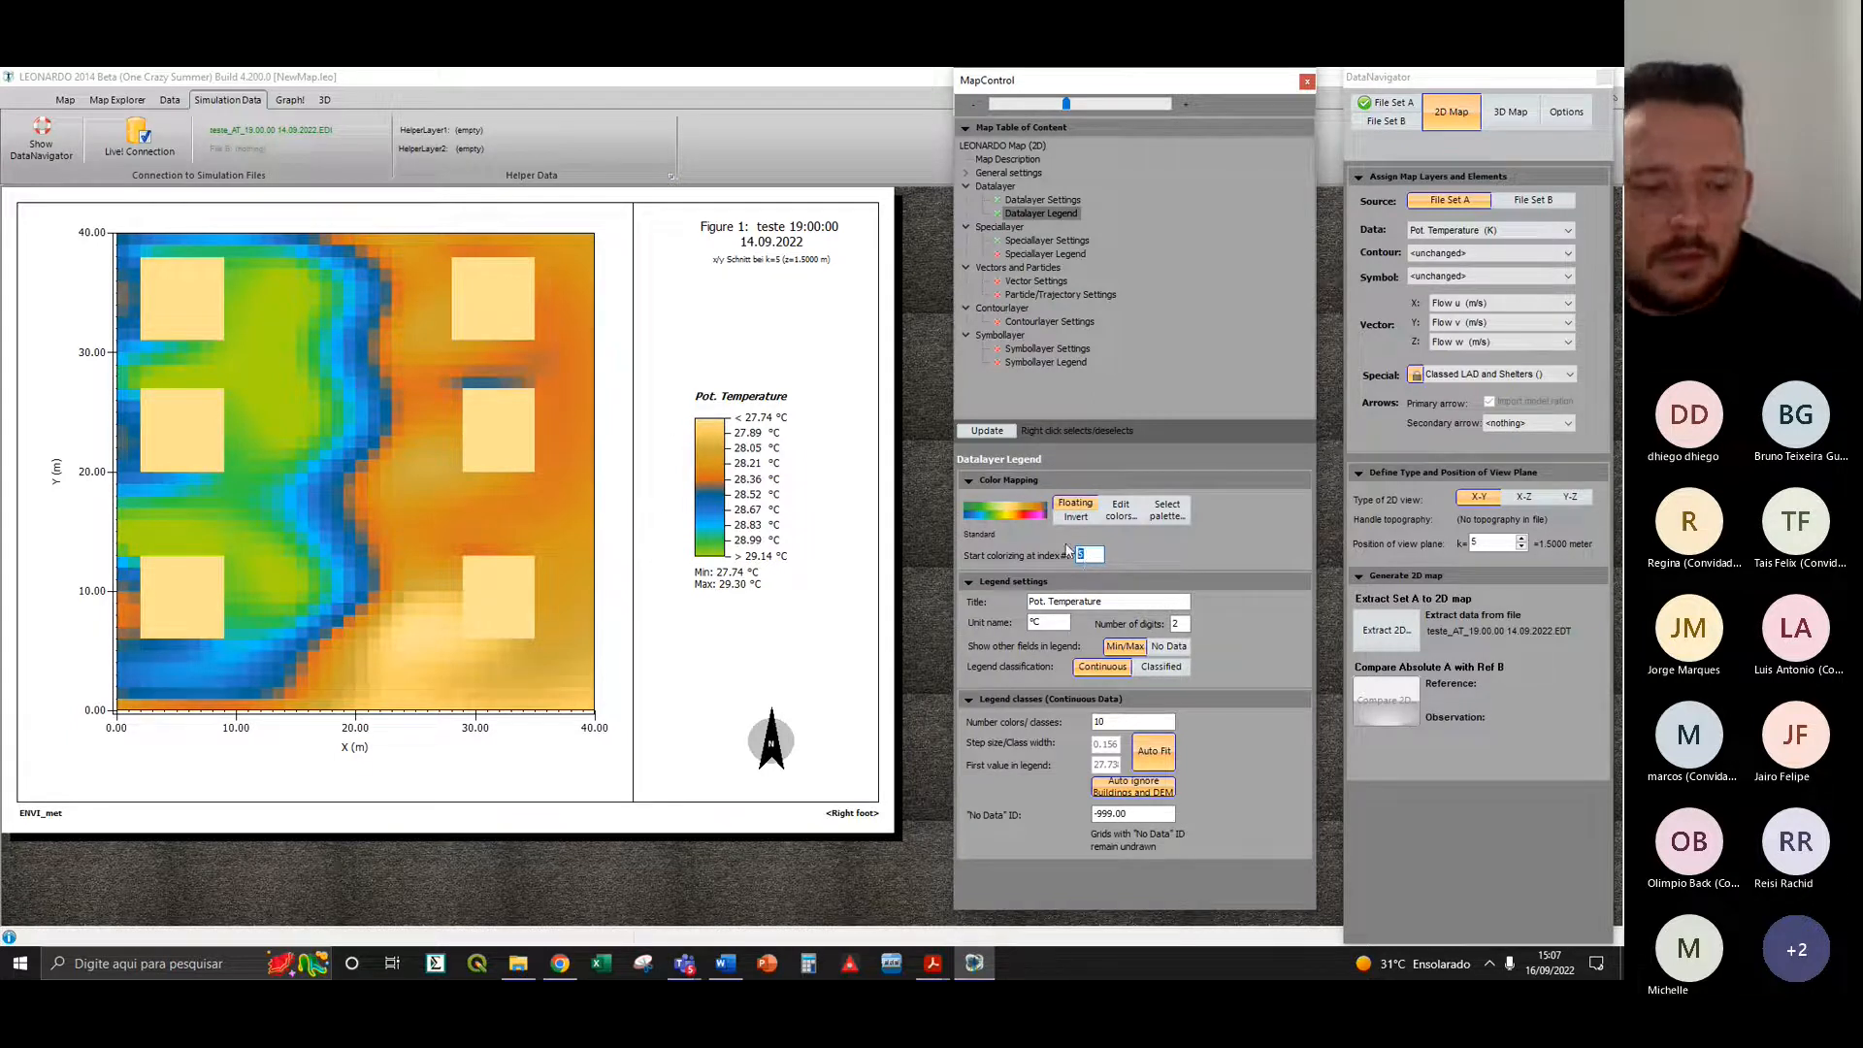
{"action": "type", "text": "10"}
{"action": "left_click", "coordinate": [1003, 433]}
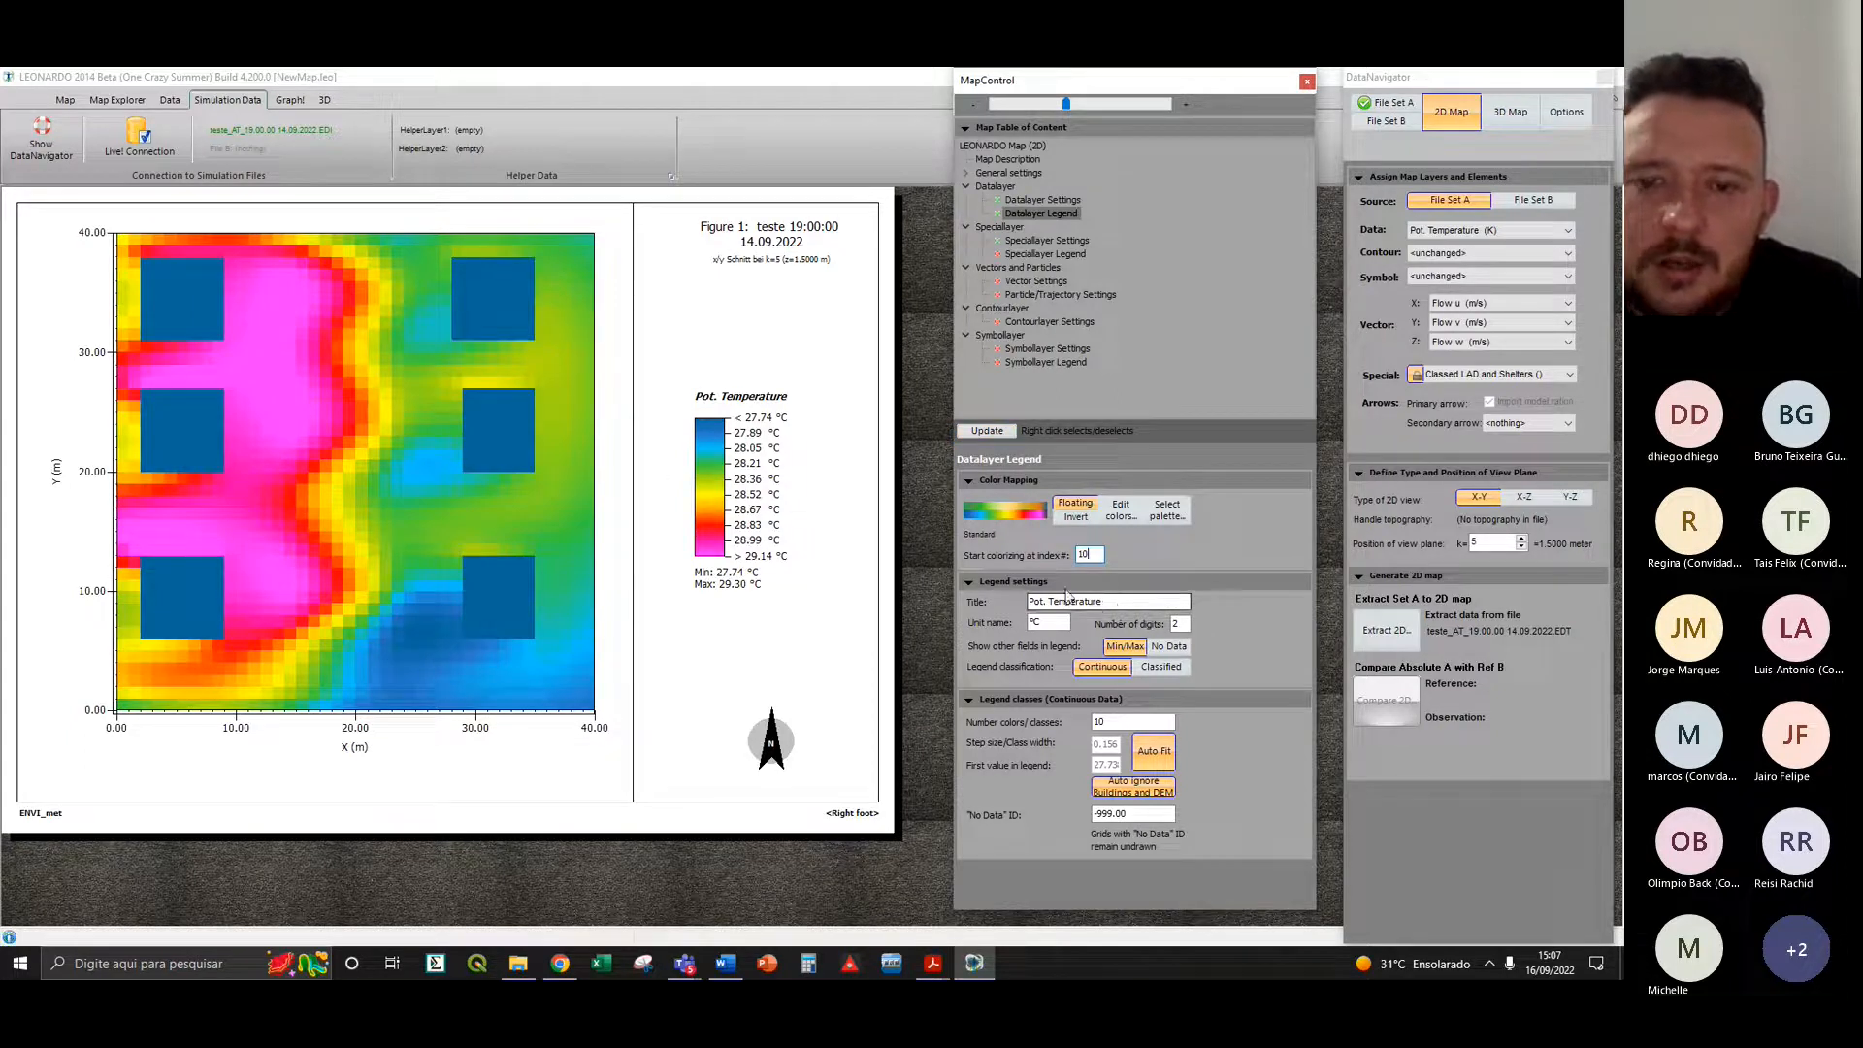
- Turn off Auto Fit for the Datalayer legend classes, set the number of colors/classes to 18, and update the map
{"action": "left_click_drag", "start_coordinate": [1034, 601], "coordinate": [1135, 602]}
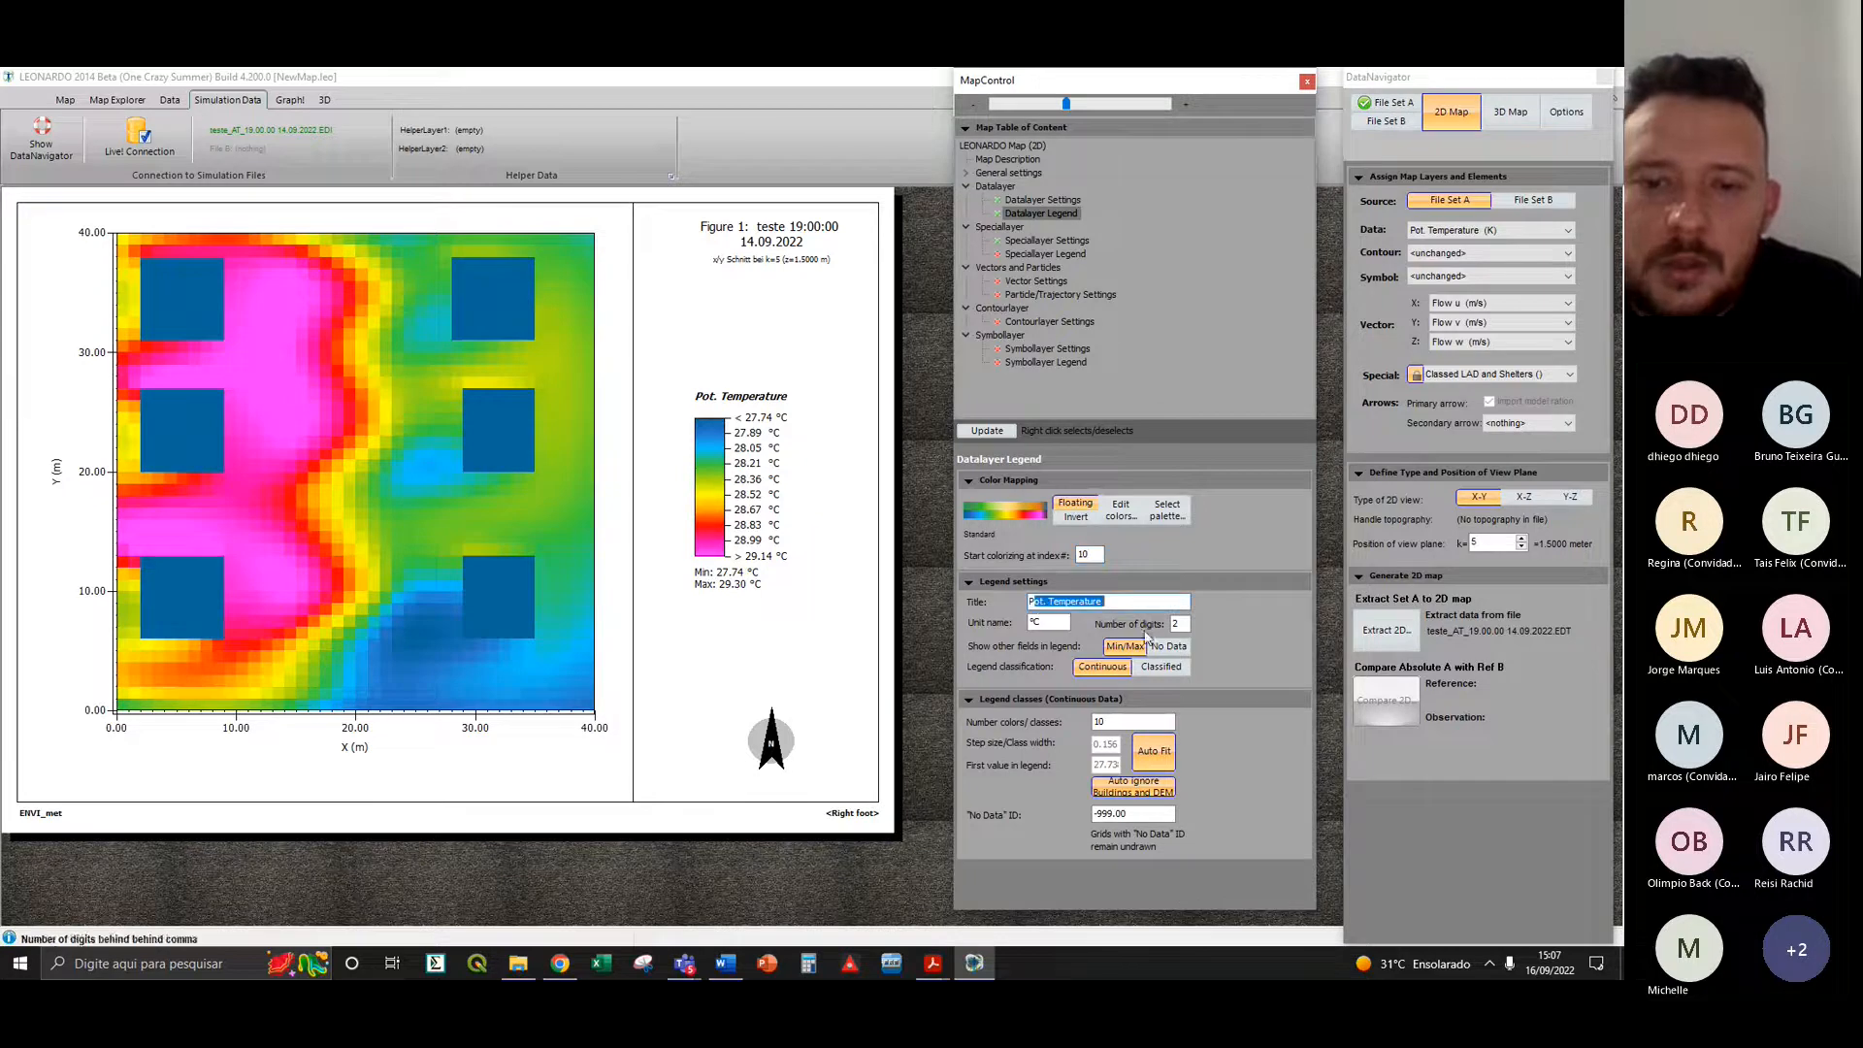
{"action": "left_click", "coordinate": [1182, 626]}
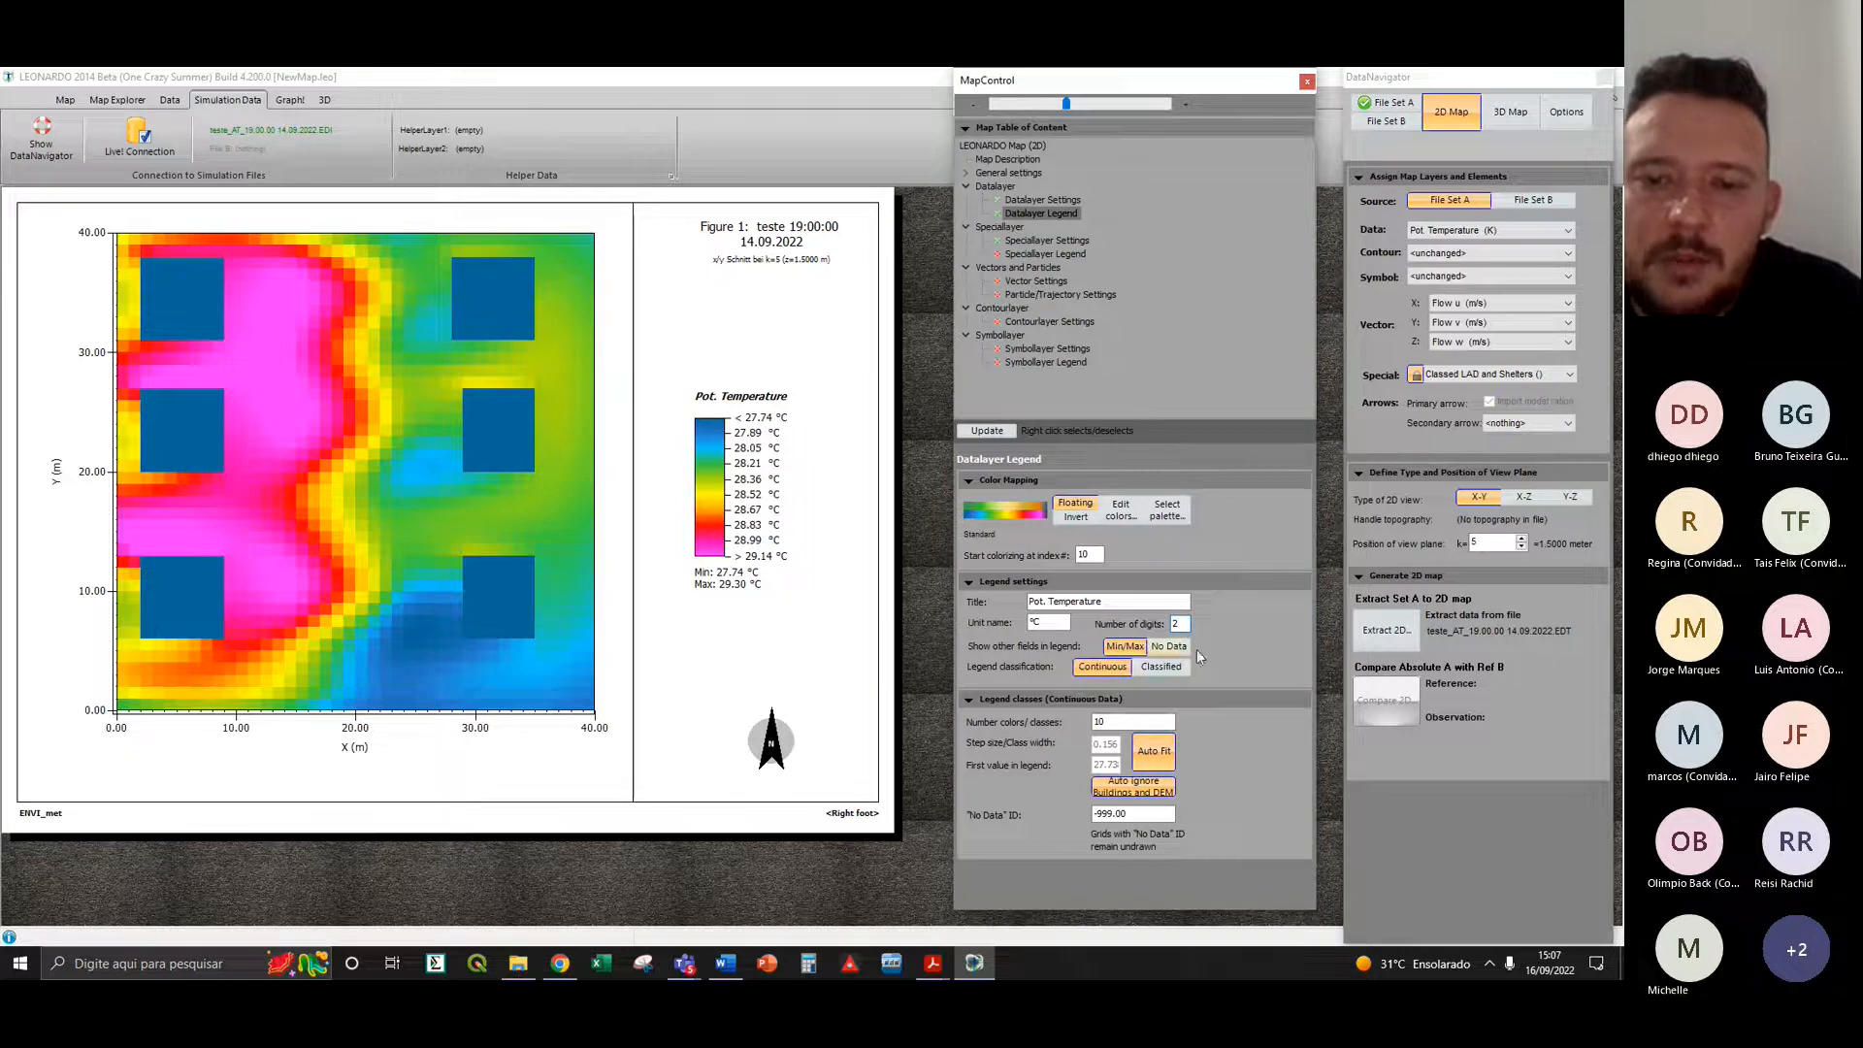
{"action": "double_click", "coordinate": [1097, 724]}
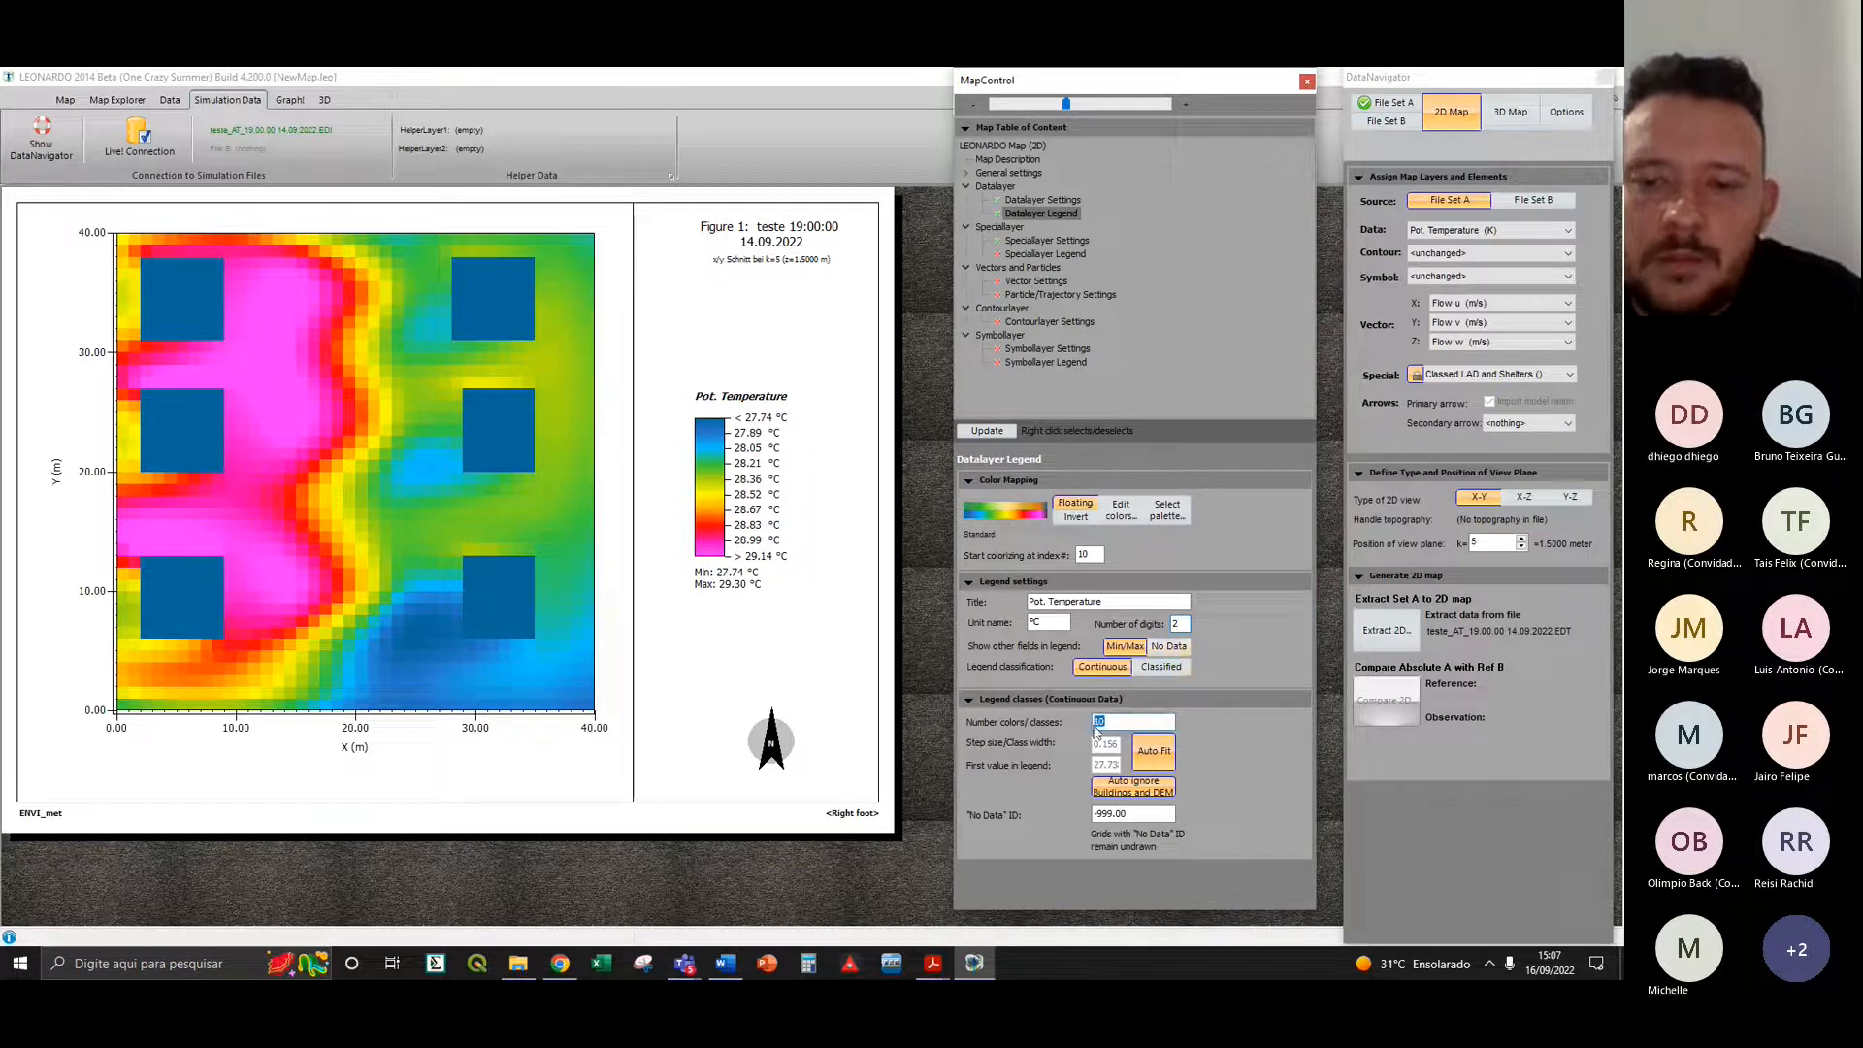
{"action": "left_click", "coordinate": [1153, 750]}
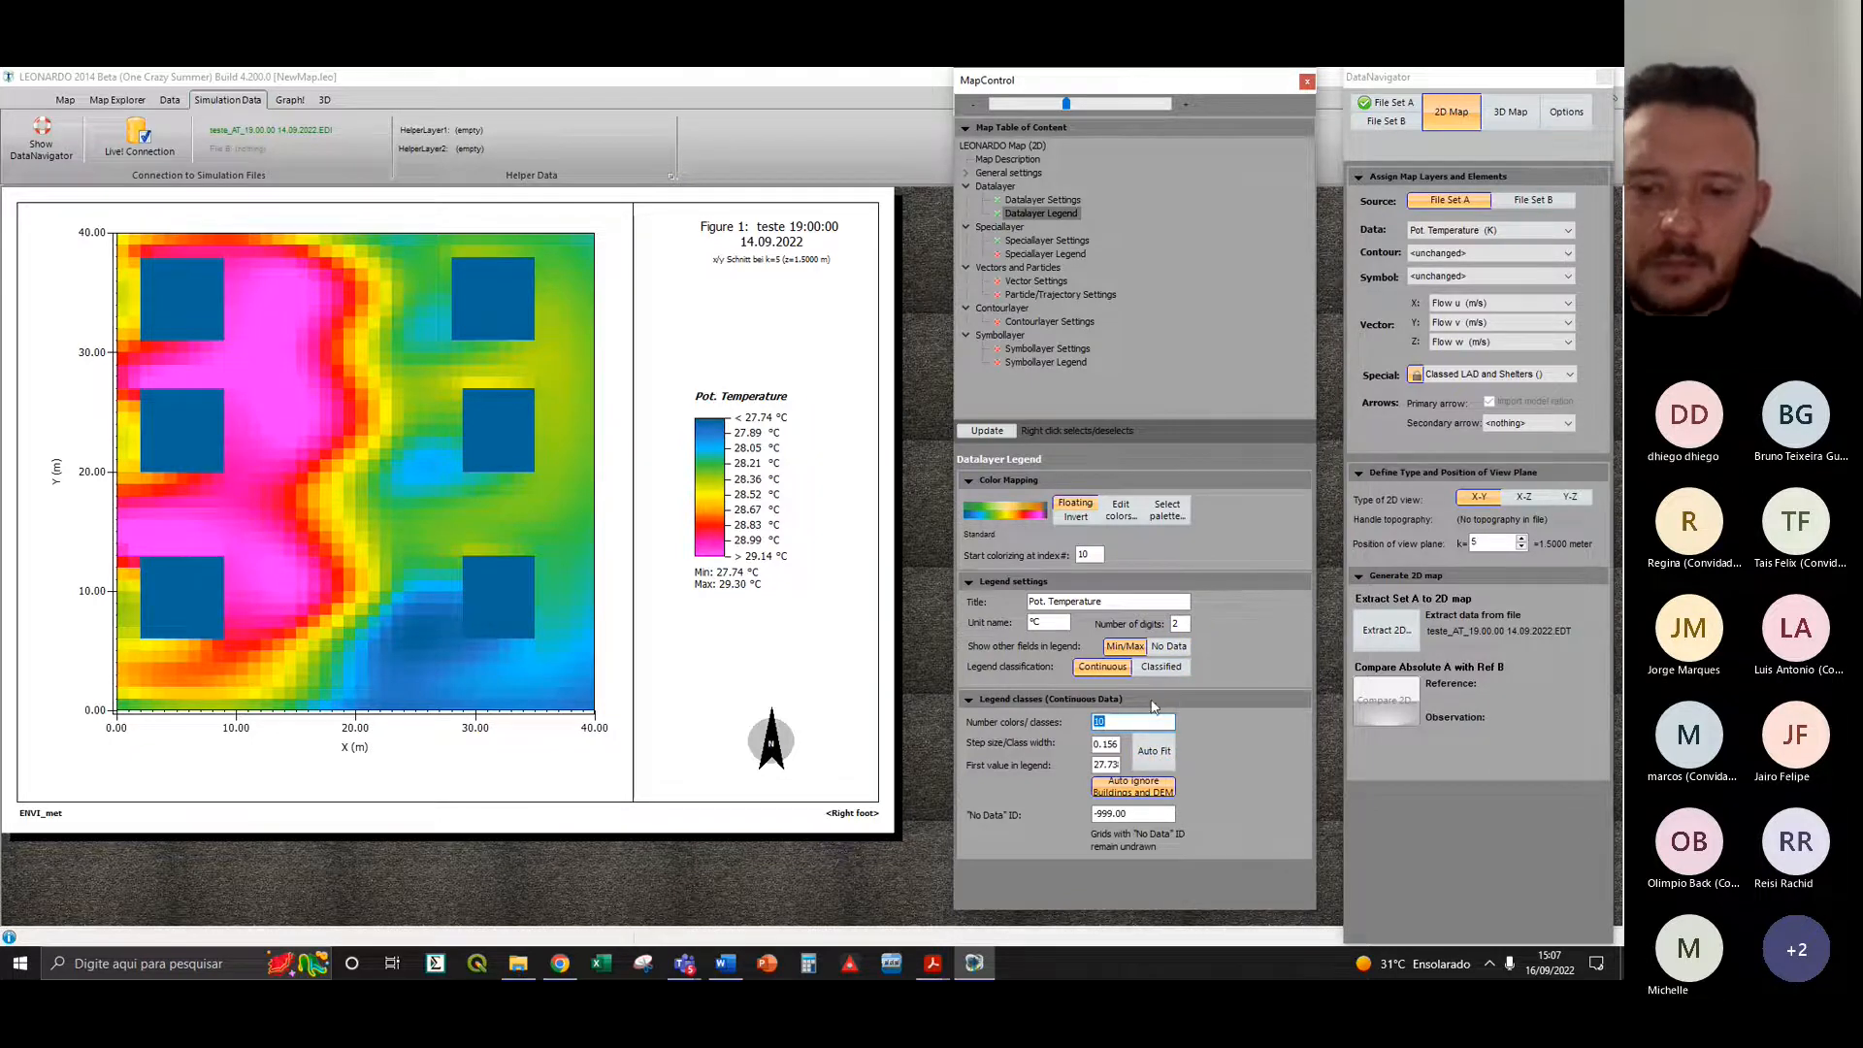
{"action": "left_click", "coordinate": [1103, 723]}
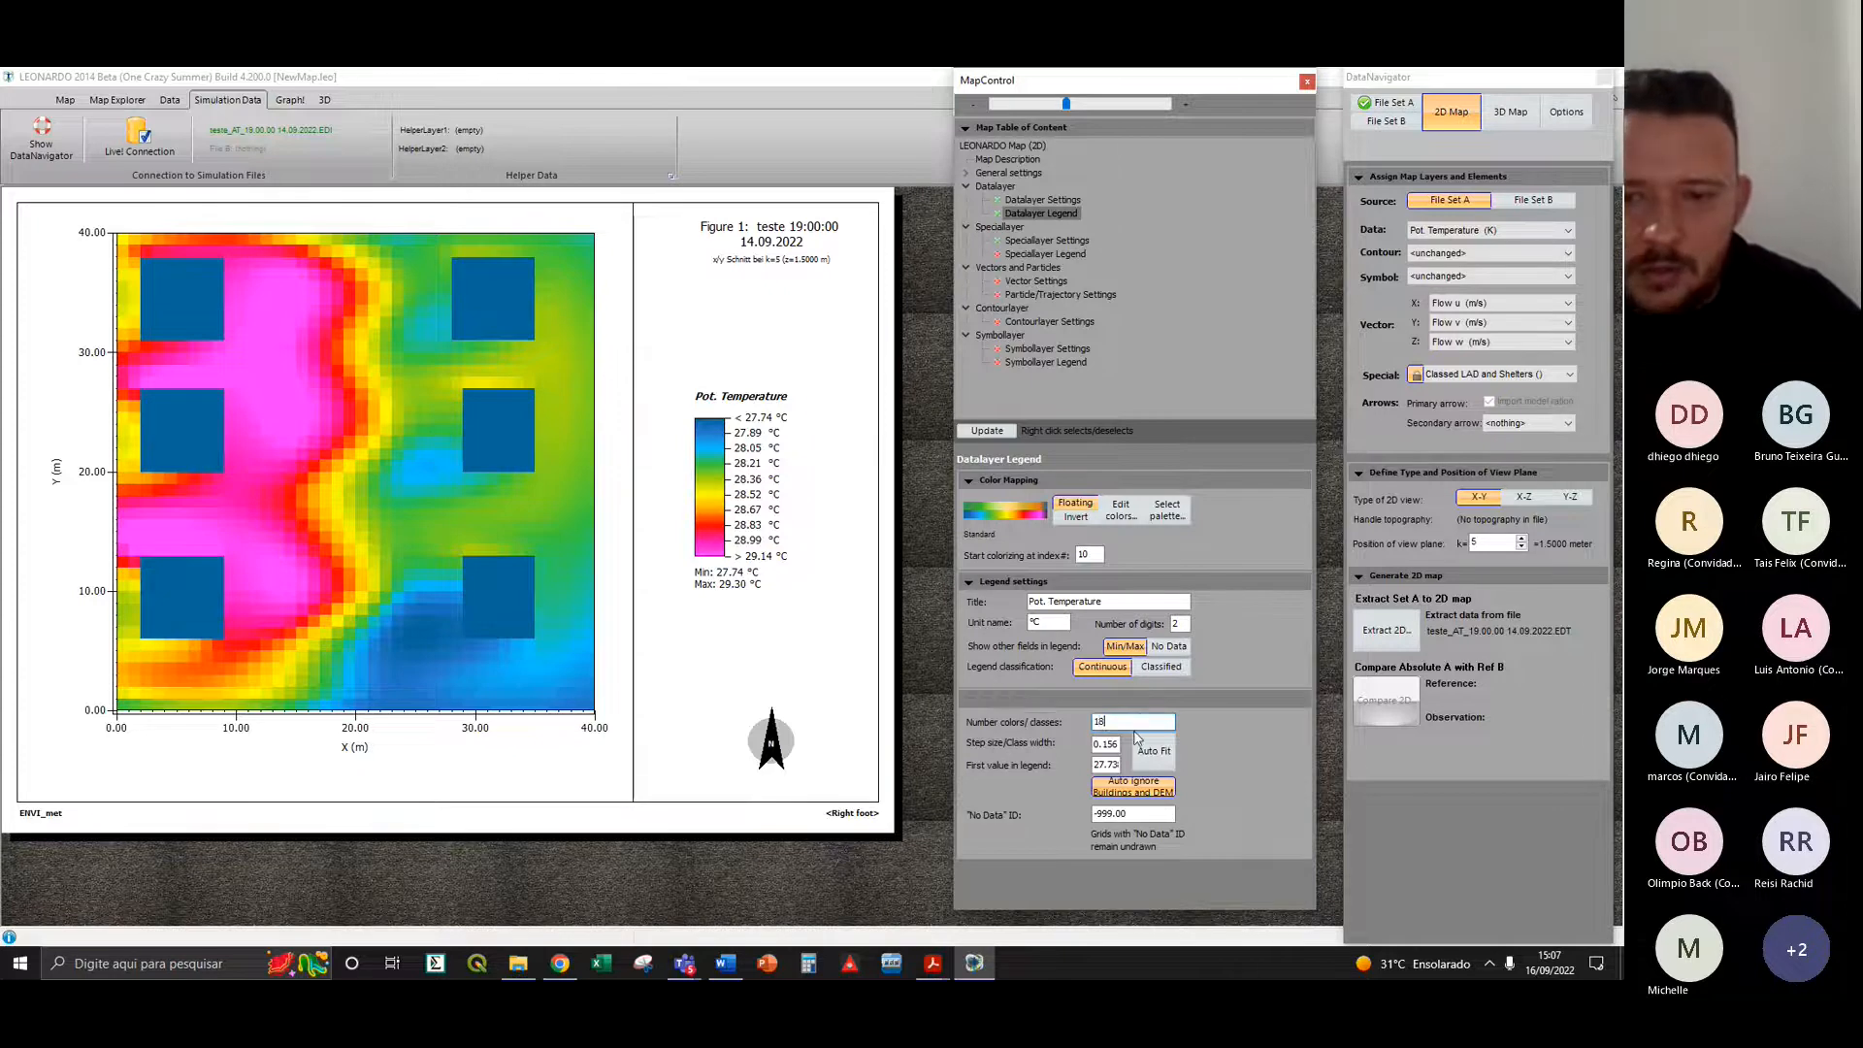
{"action": "left_click", "coordinate": [988, 431]}
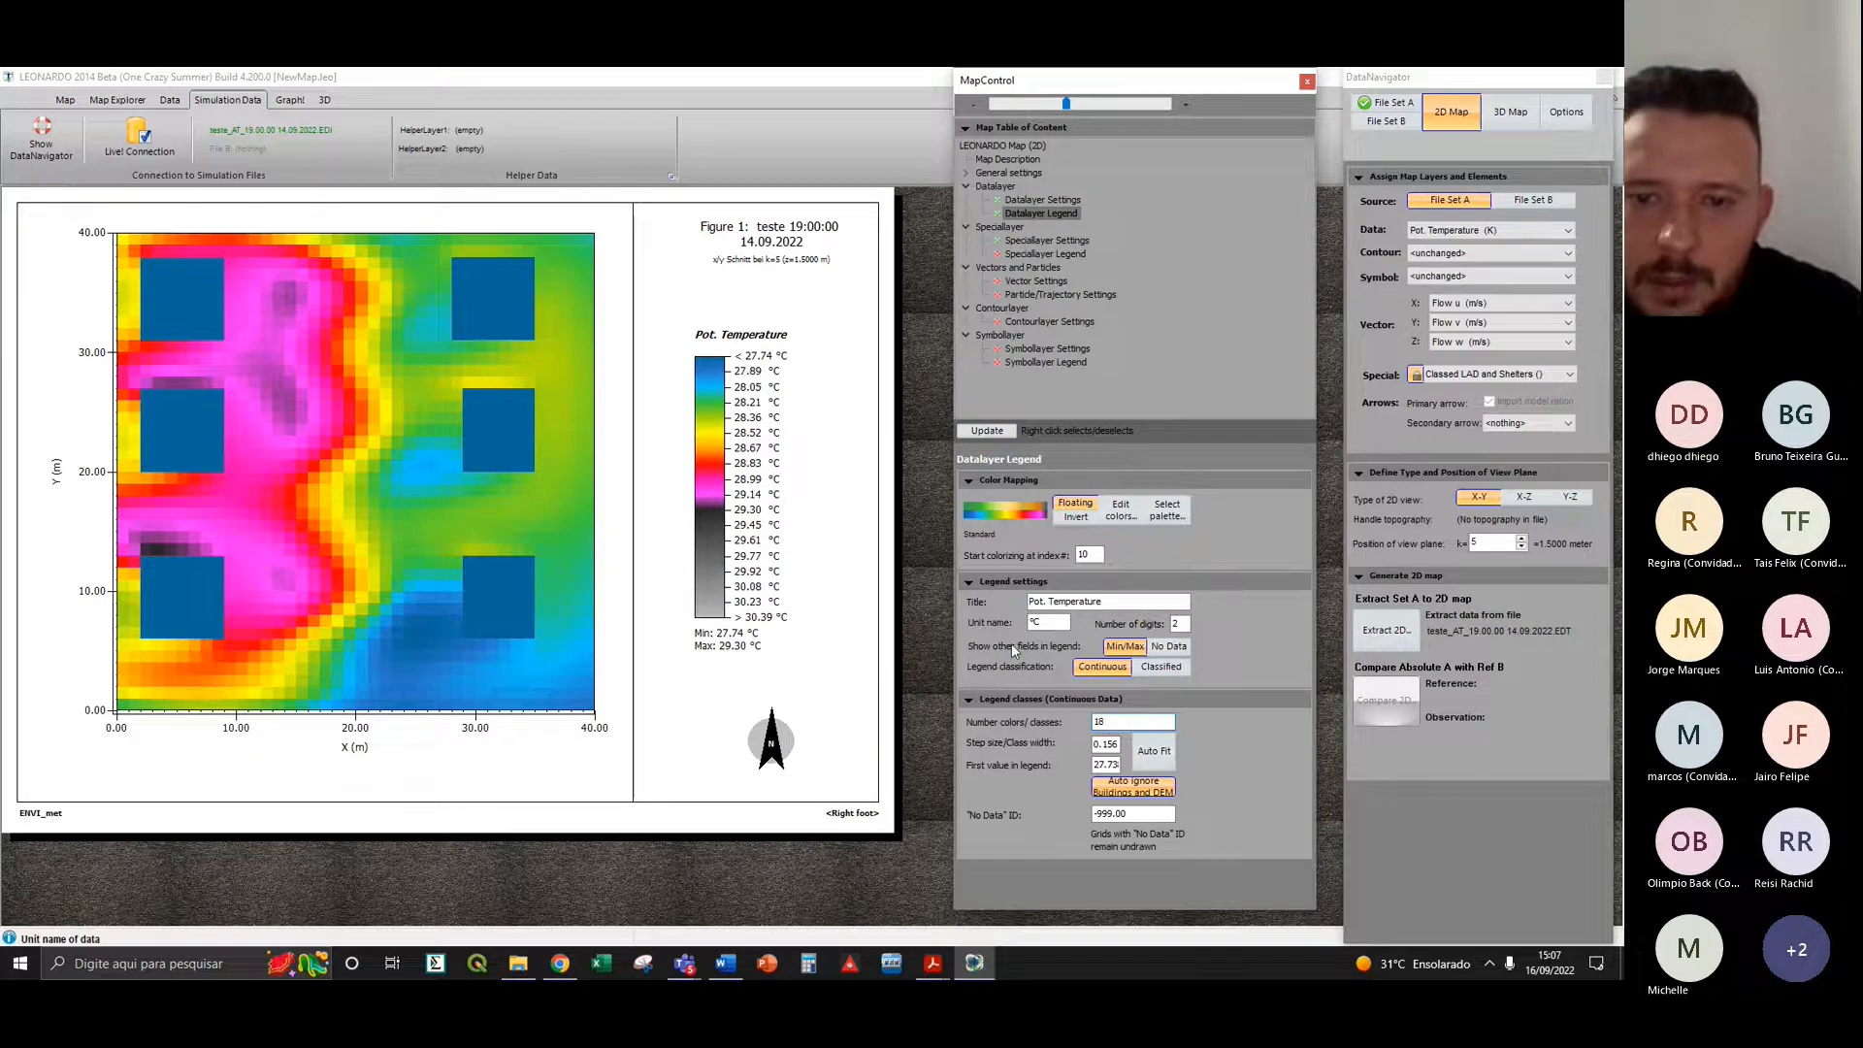
- Turn Auto Fit back on for the Datalayer legend classes and set the number of colors/classes to 10
{"action": "left_click", "coordinate": [1156, 732]}
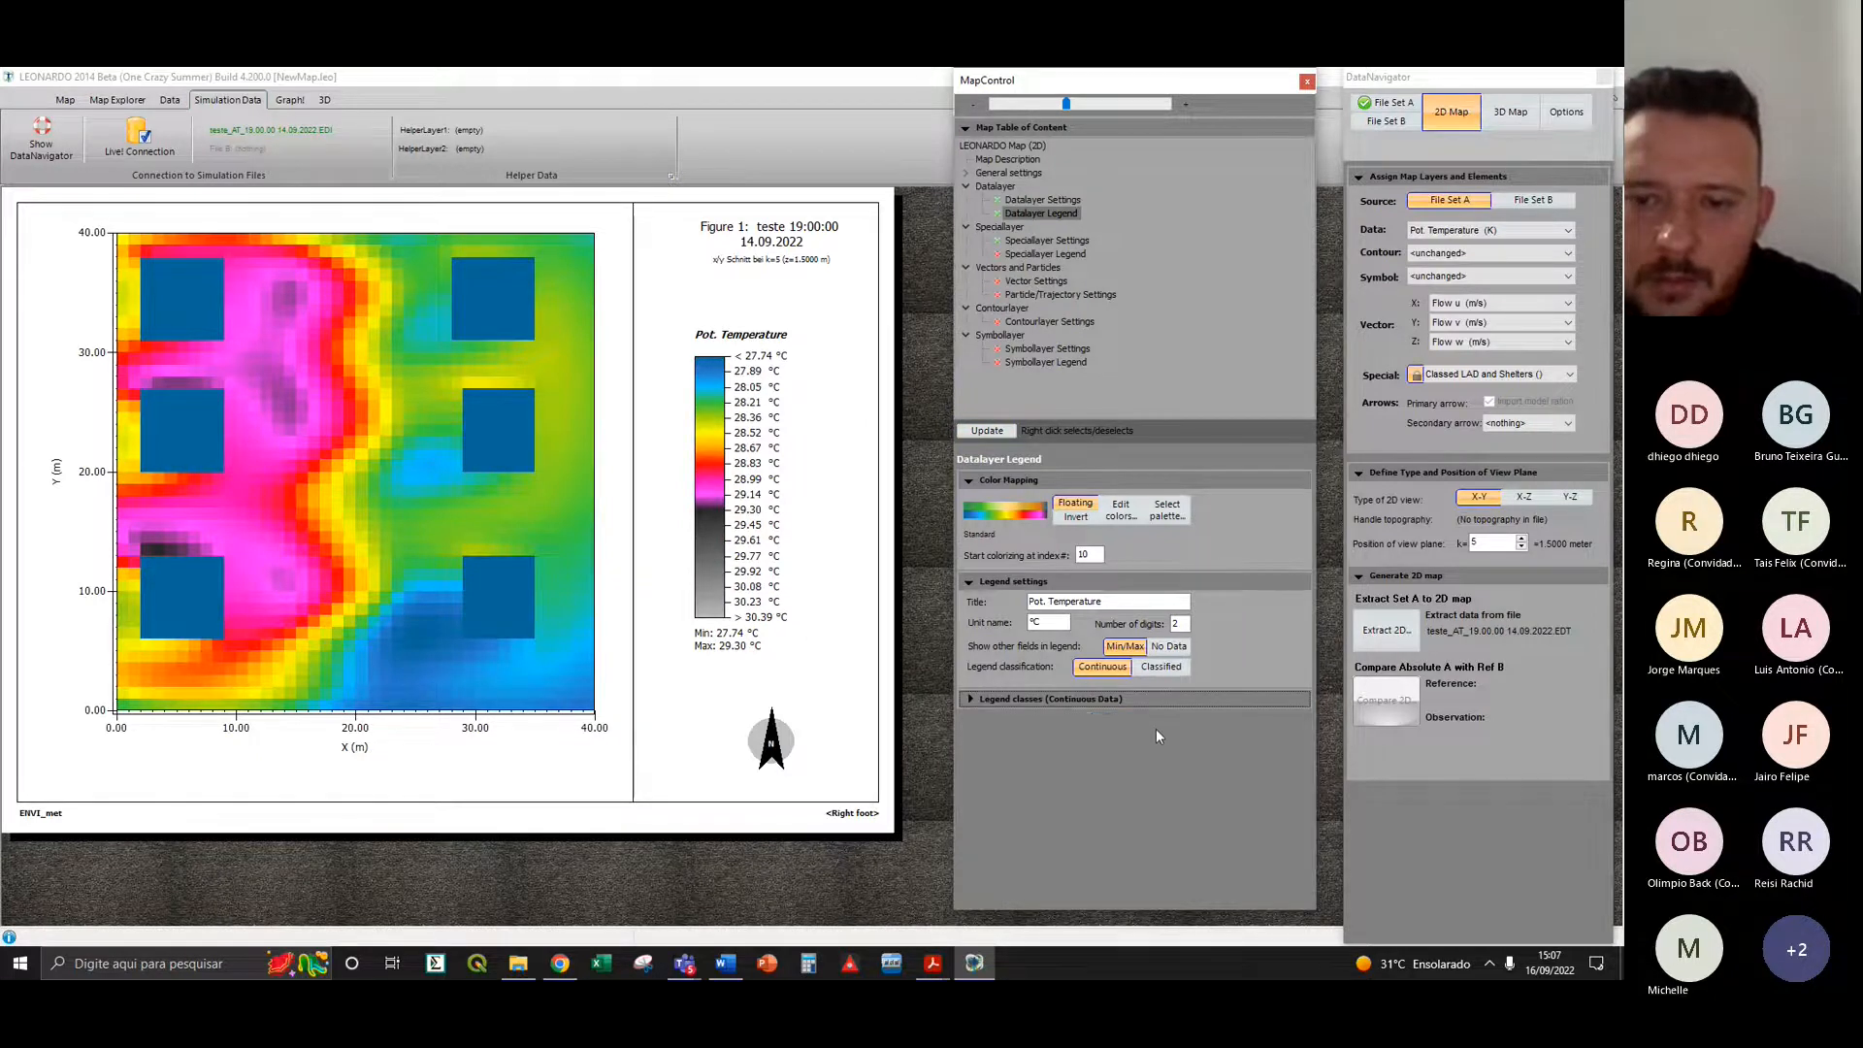
{"action": "left_click", "coordinate": [1103, 696]}
{"action": "left_click", "coordinate": [1135, 742]}
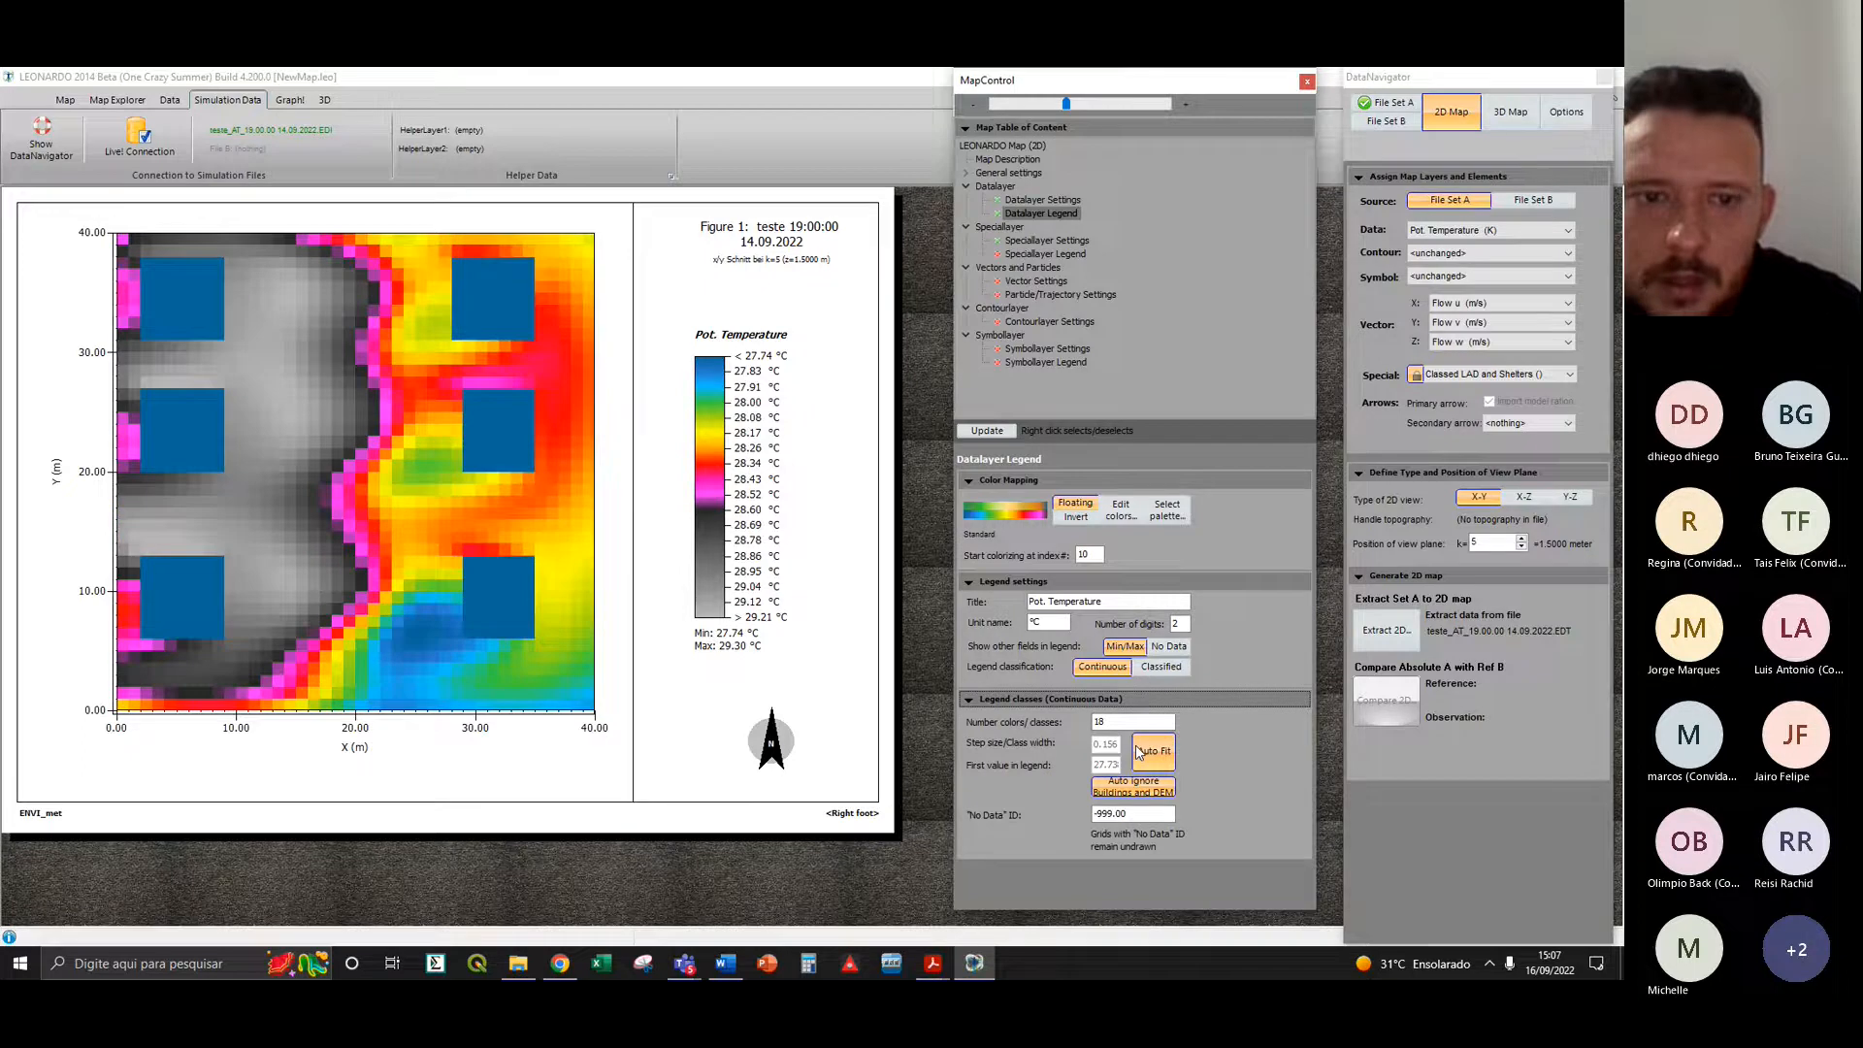
{"action": "double_click", "coordinate": [1113, 723]}
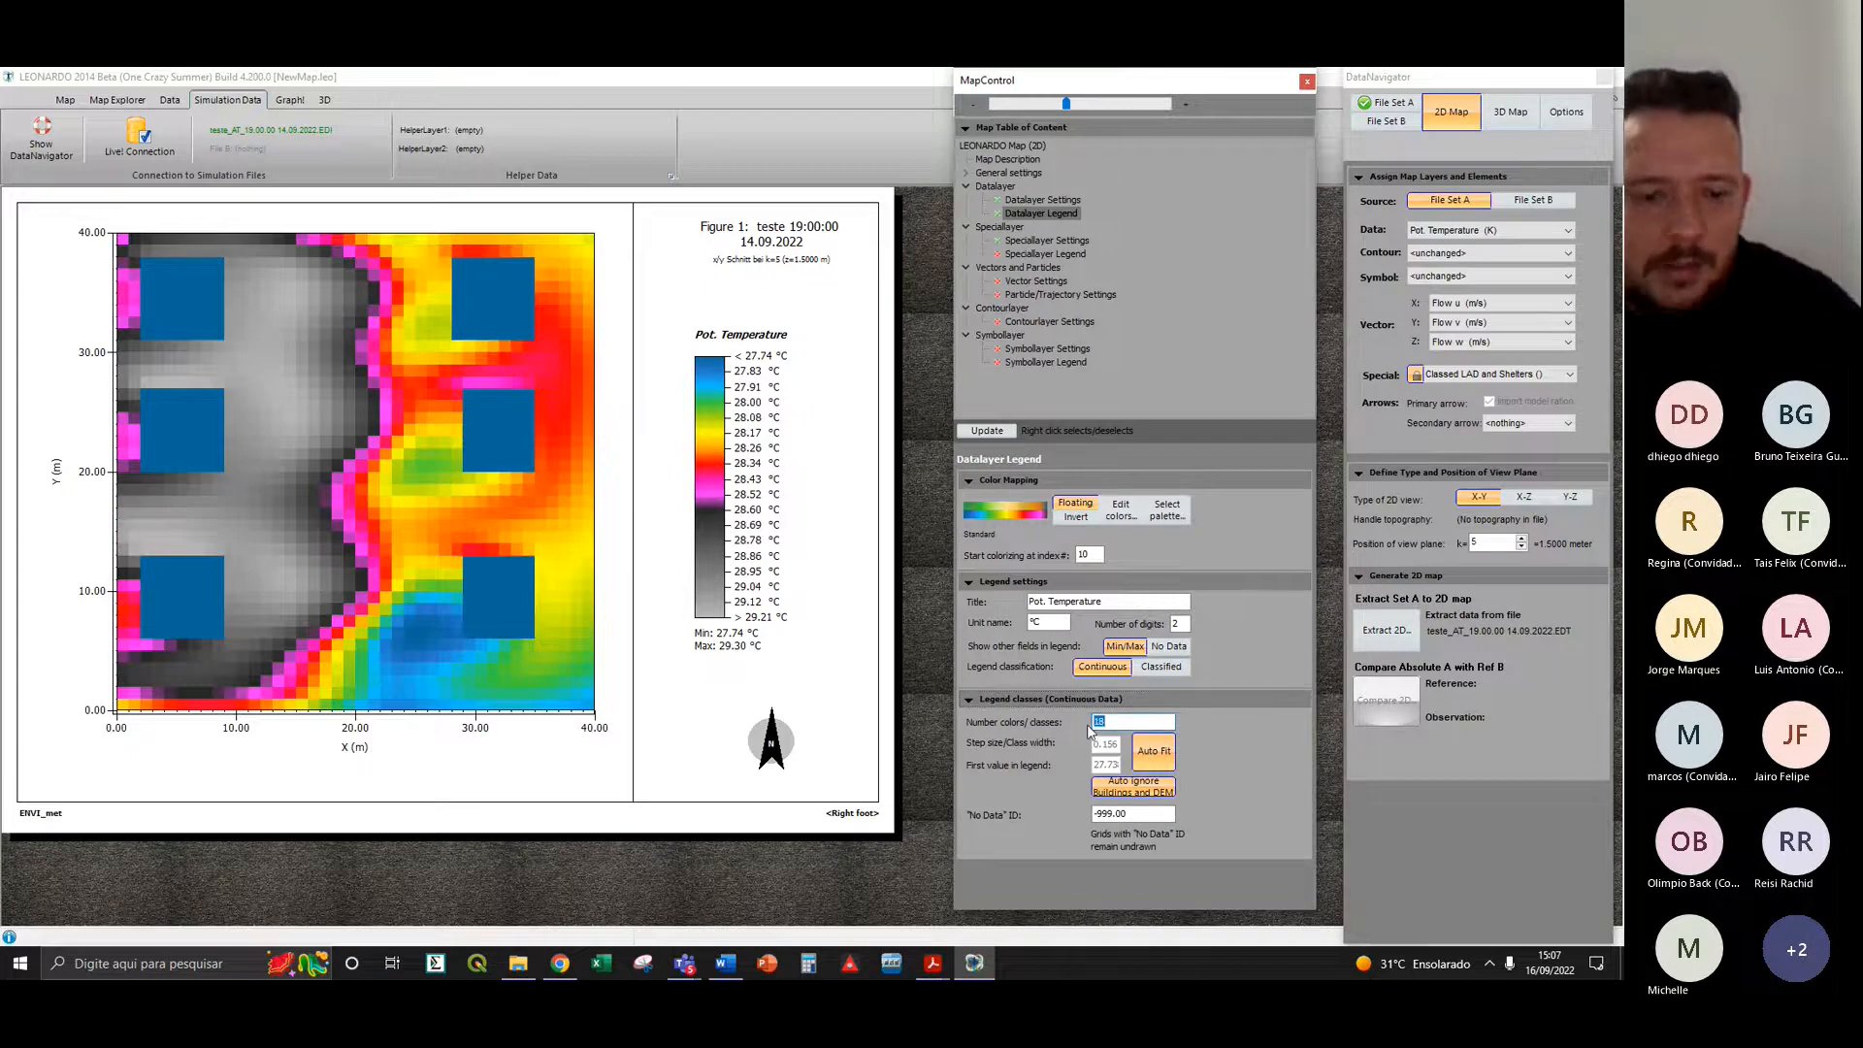
{"action": "type", "text": "10"}
{"action": "key", "text": "Return"}
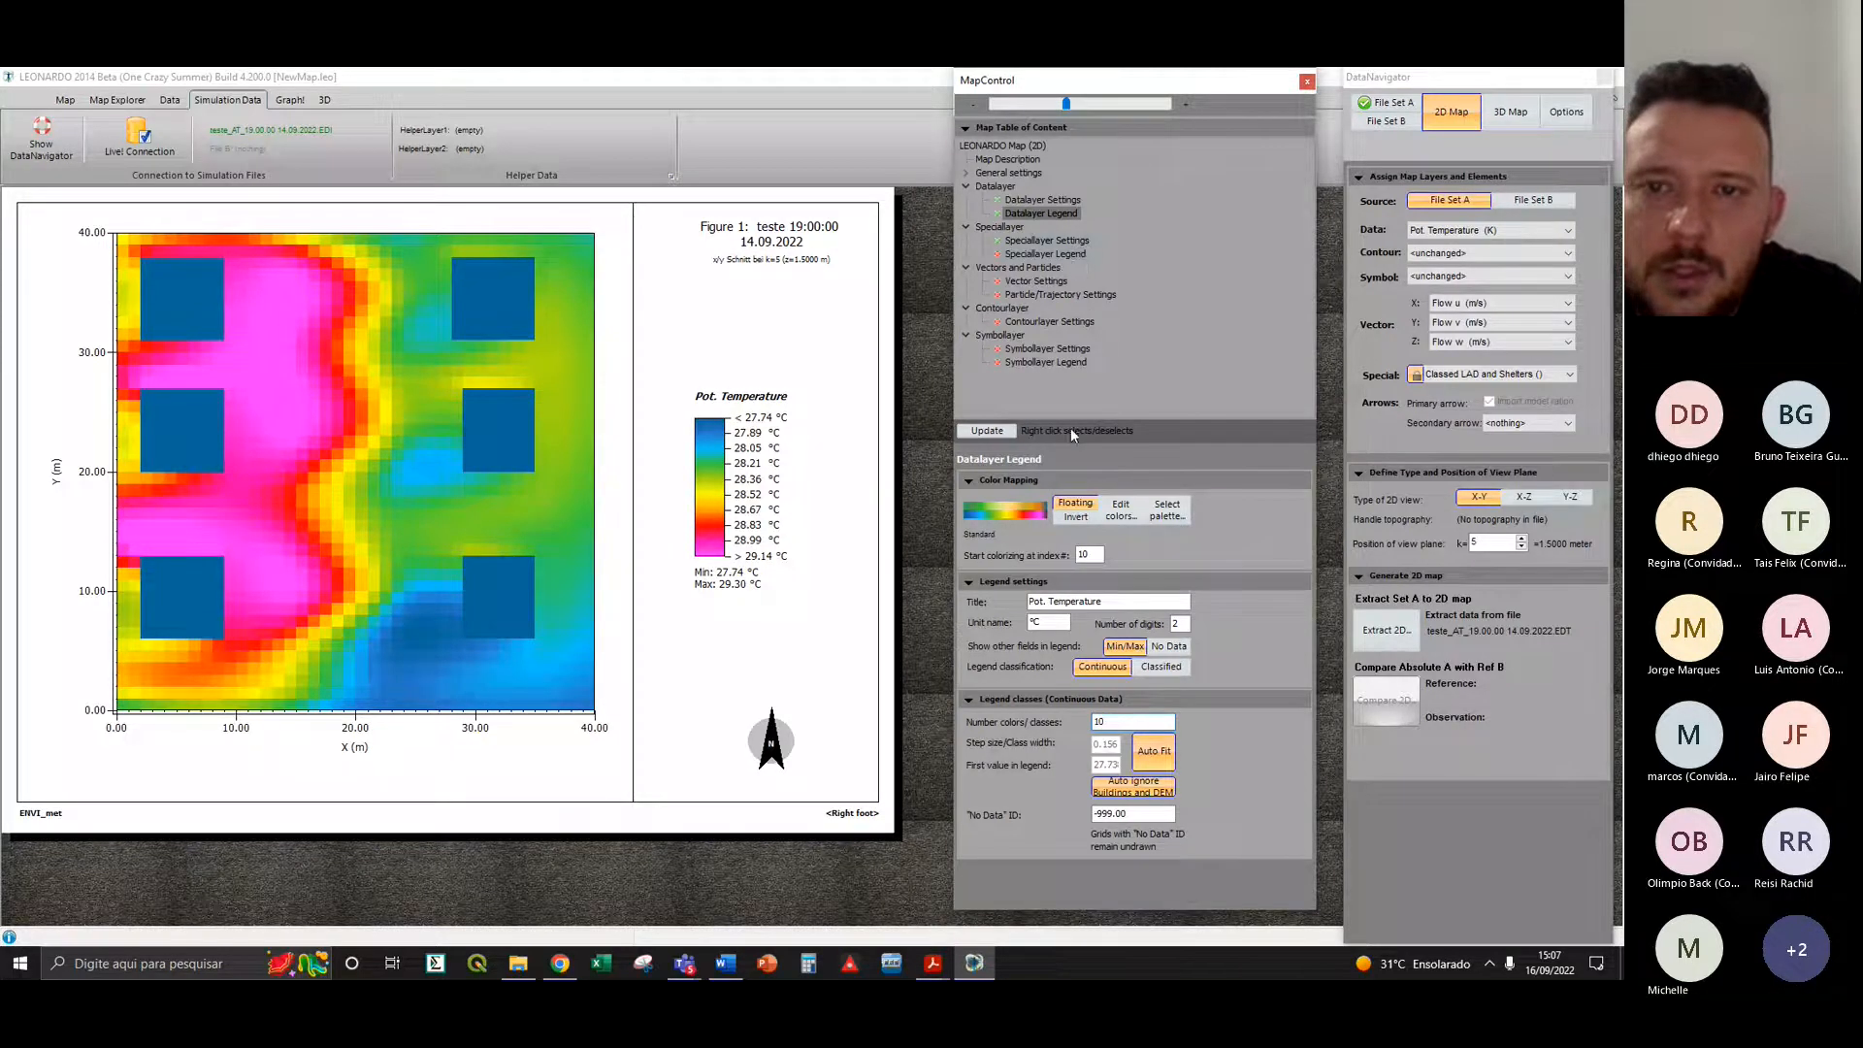
- Open the Speciallayer legend and examine its legend settings
{"action": "left_click", "coordinate": [1045, 254]}
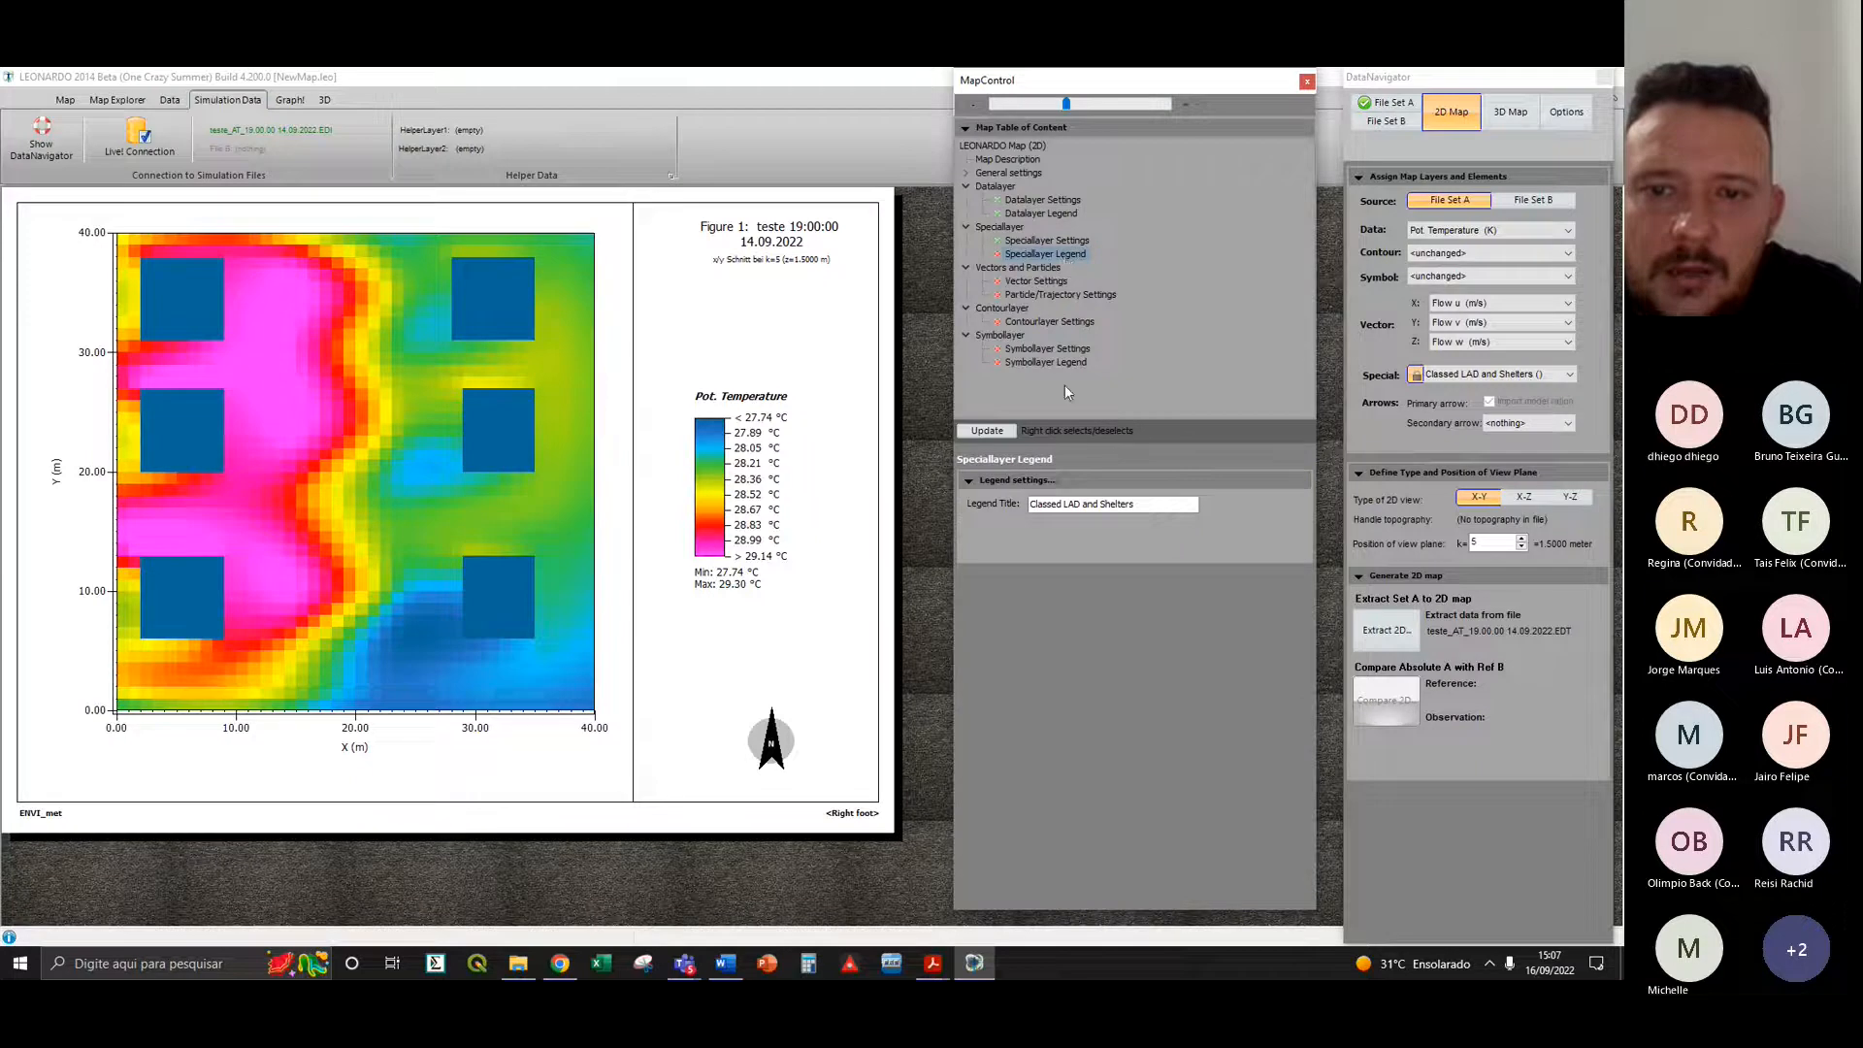
{"action": "left_click", "coordinate": [975, 480]}
{"action": "left_click", "coordinate": [974, 479]}
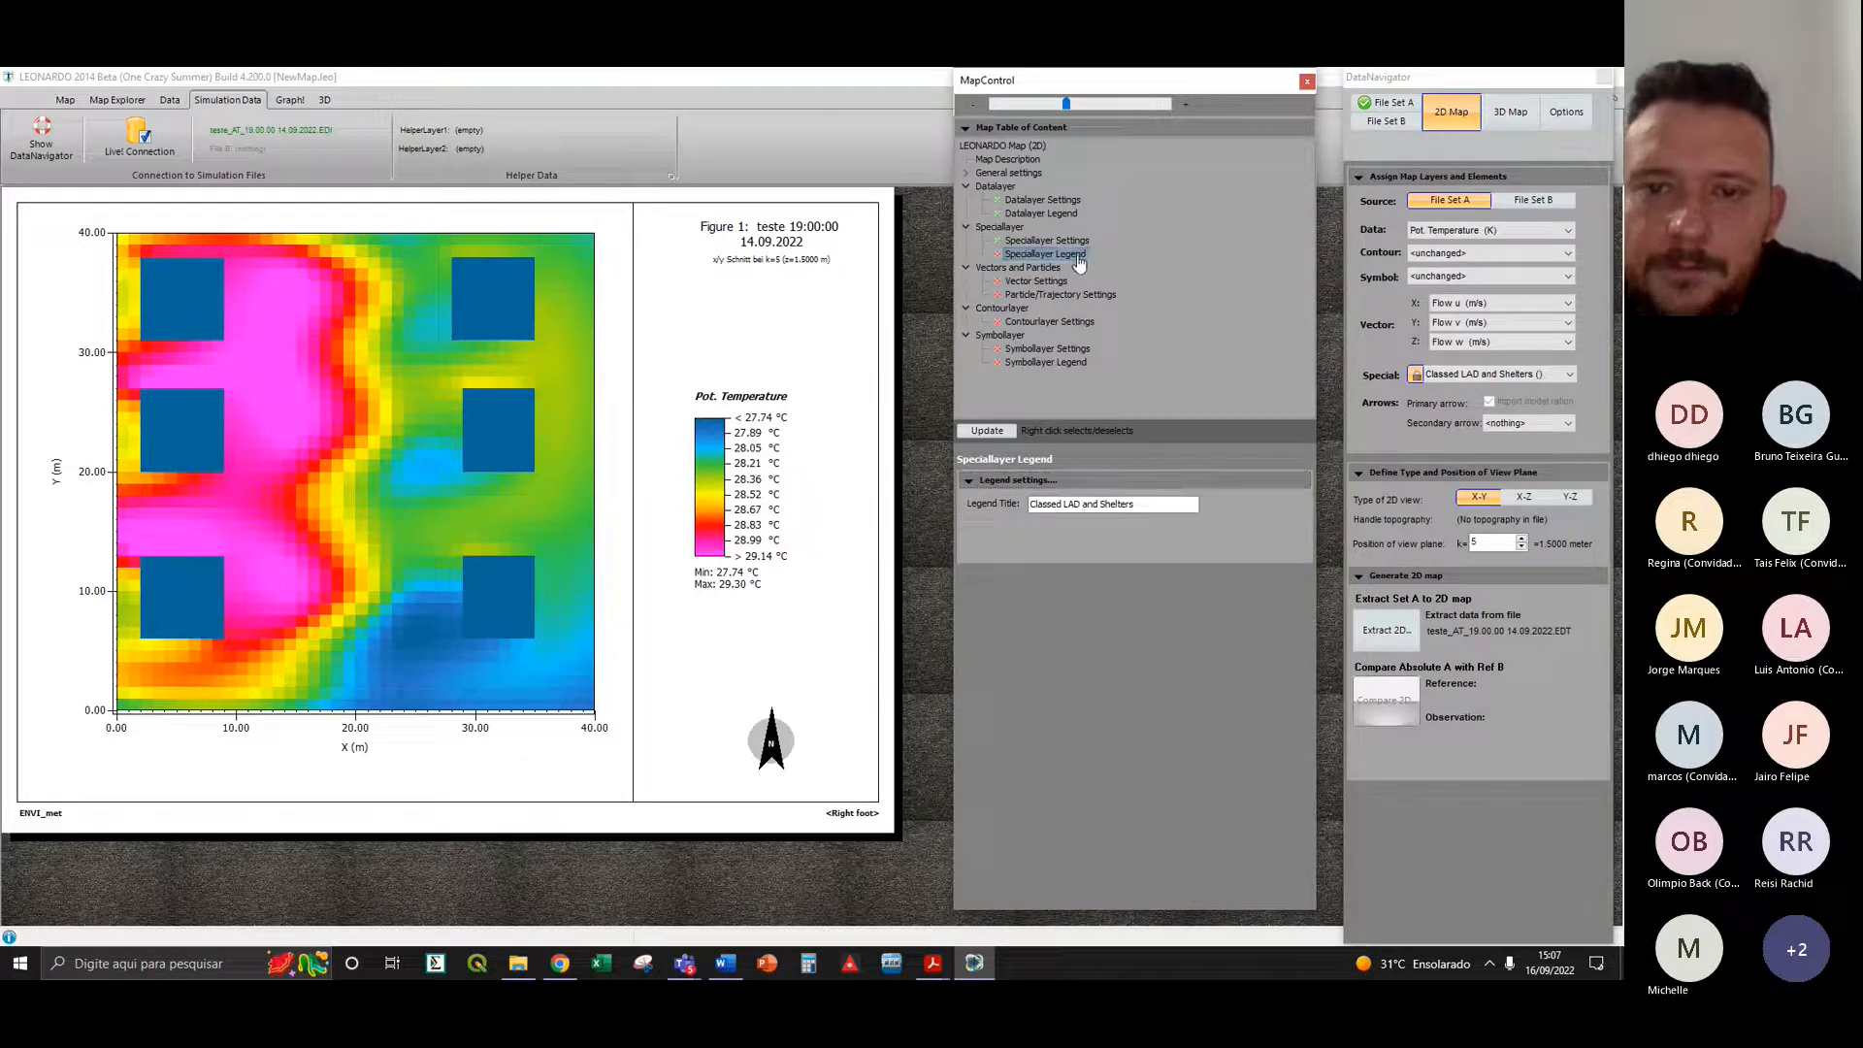
{"action": "left_click", "coordinate": [994, 482]}
{"action": "left_click", "coordinate": [994, 480]}
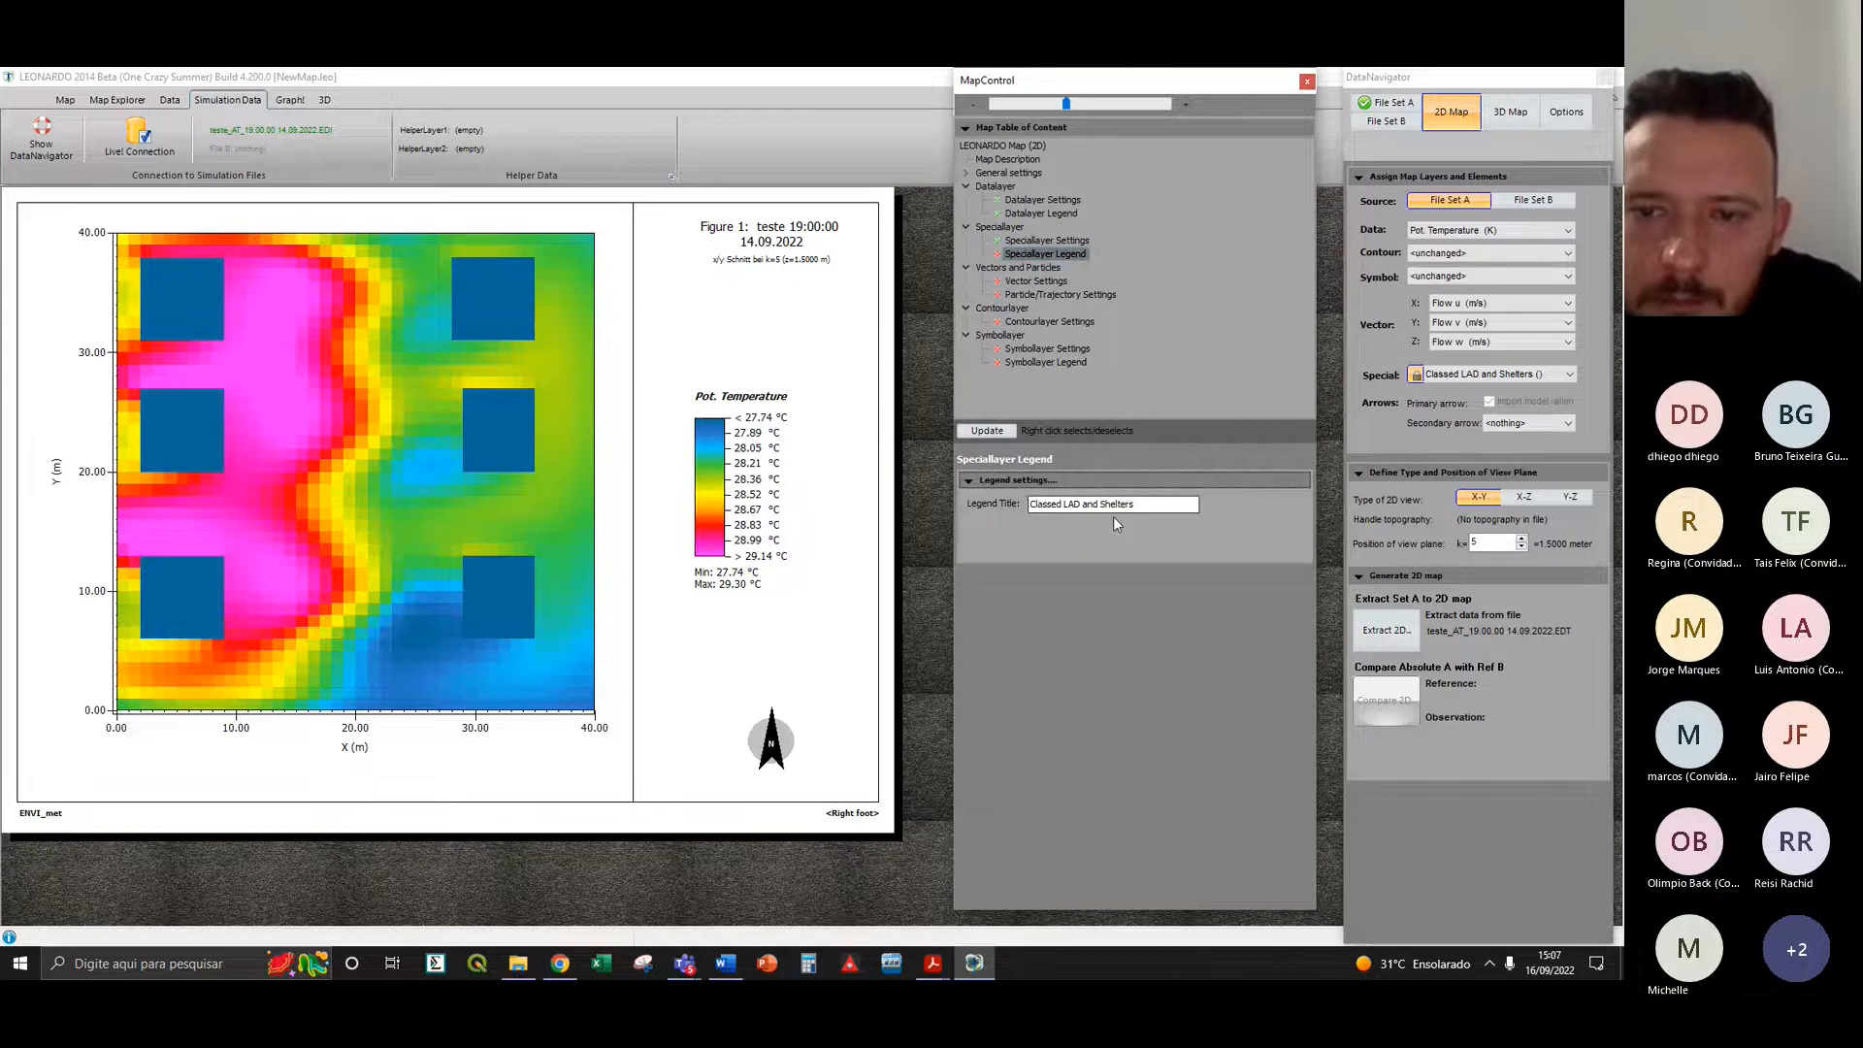
- Review the Vector, Particle/Trajectory, Contourlayer and Symbollayer settings, including the Symbollayer legend
{"action": "left_click", "coordinate": [1097, 475]}
{"action": "left_click", "coordinate": [1089, 480]}
{"action": "left_click", "coordinate": [1049, 268]}
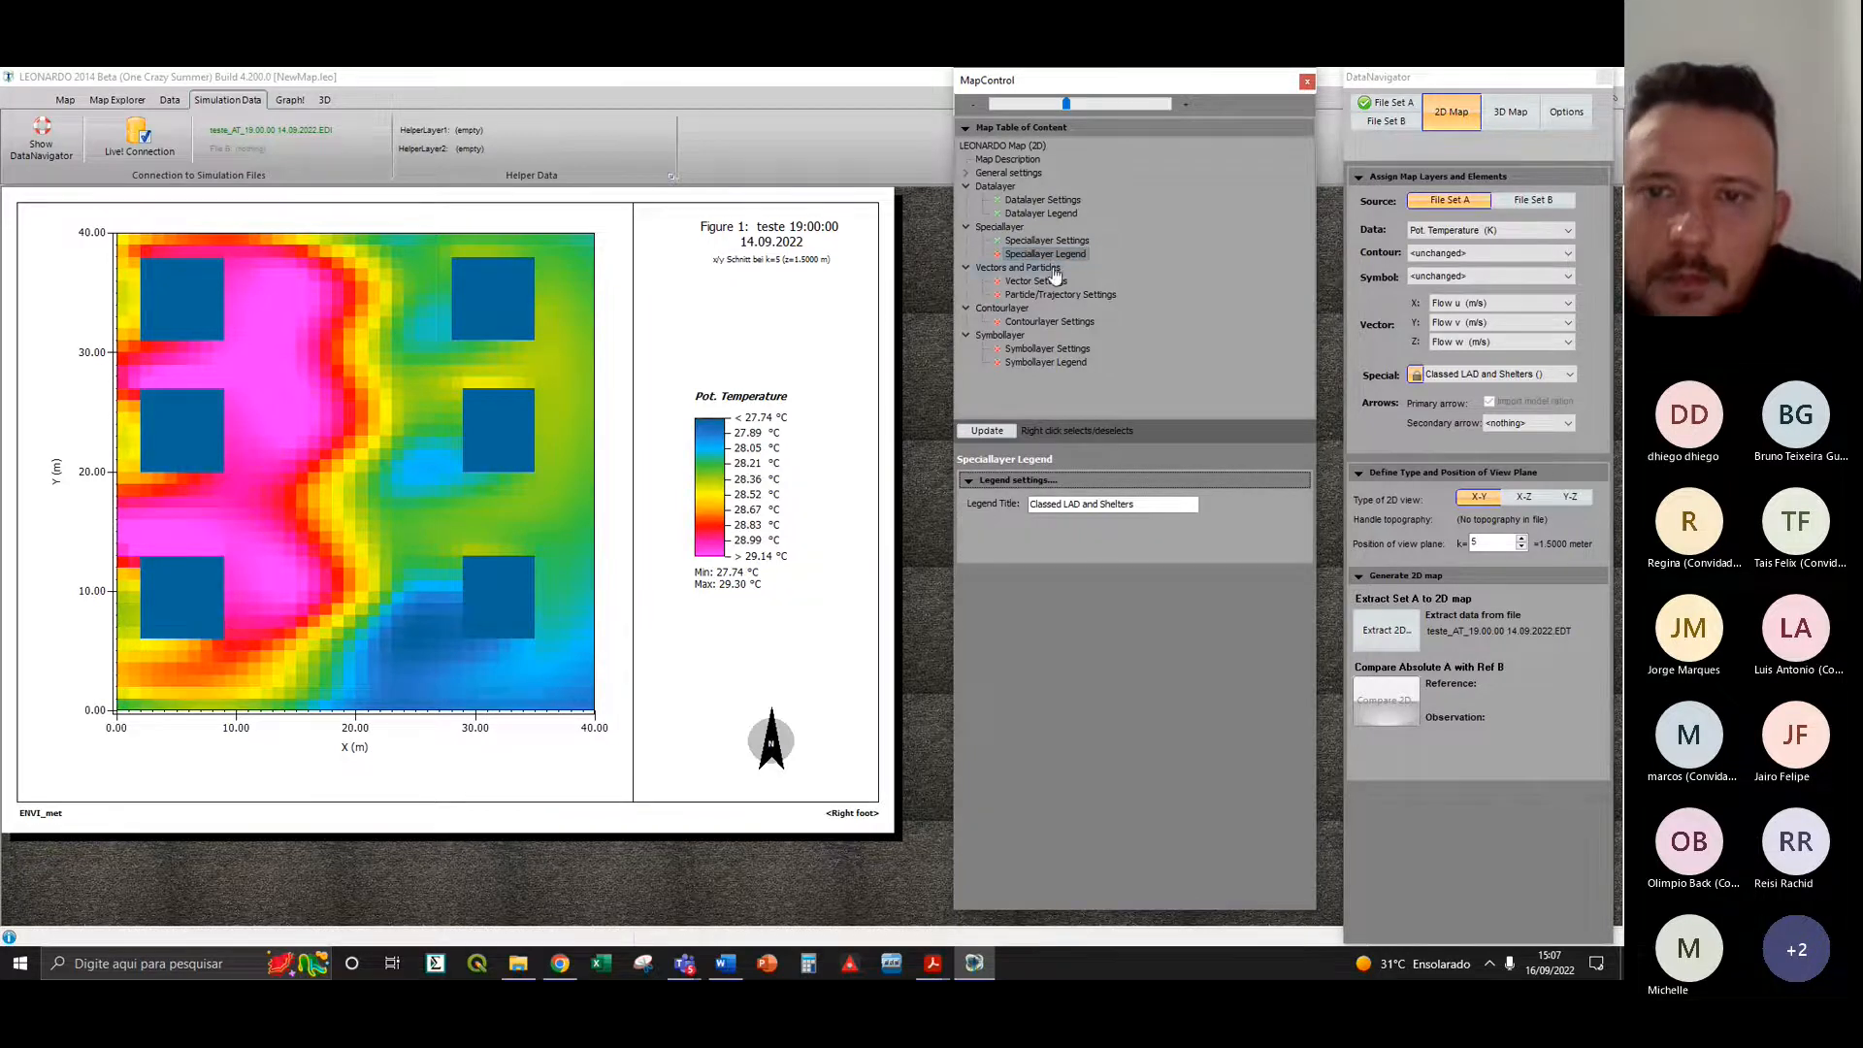
{"action": "left_click", "coordinate": [1048, 281]}
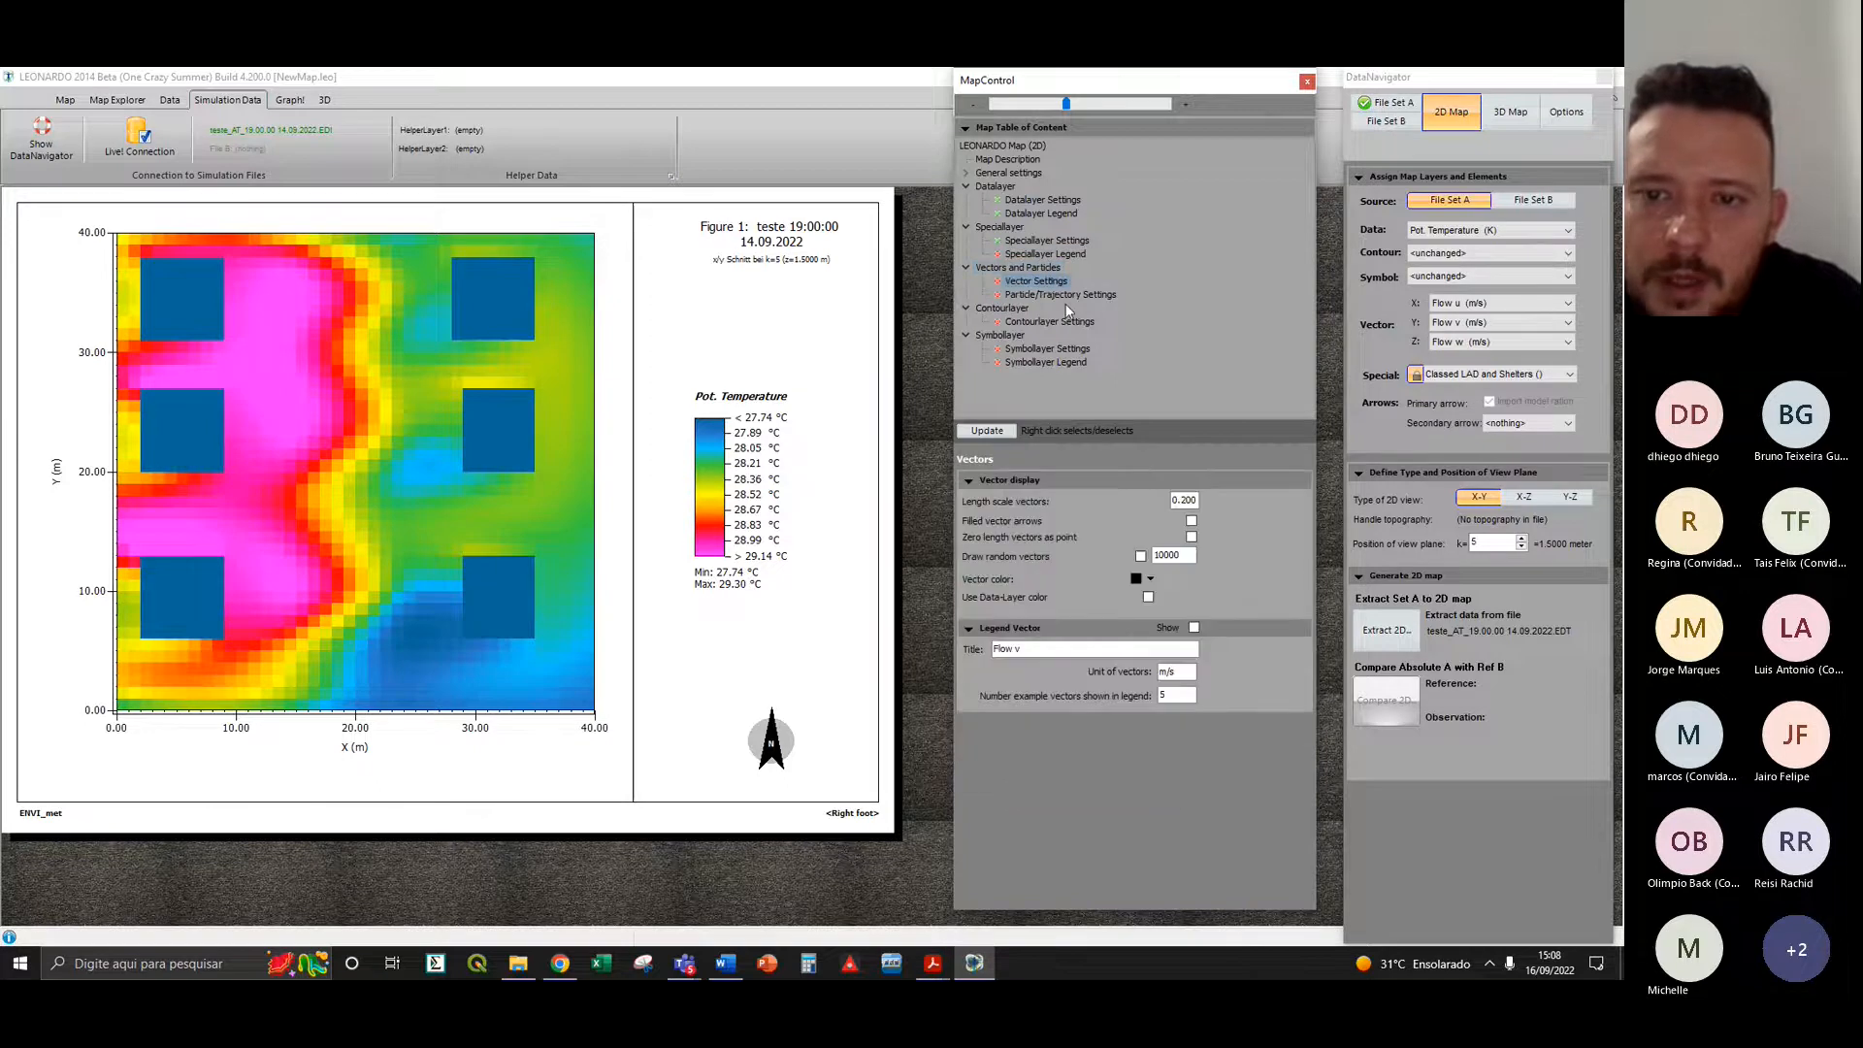
{"action": "left_click", "coordinate": [1066, 296]}
{"action": "left_click", "coordinate": [1065, 322]}
{"action": "left_click", "coordinate": [1063, 362]}
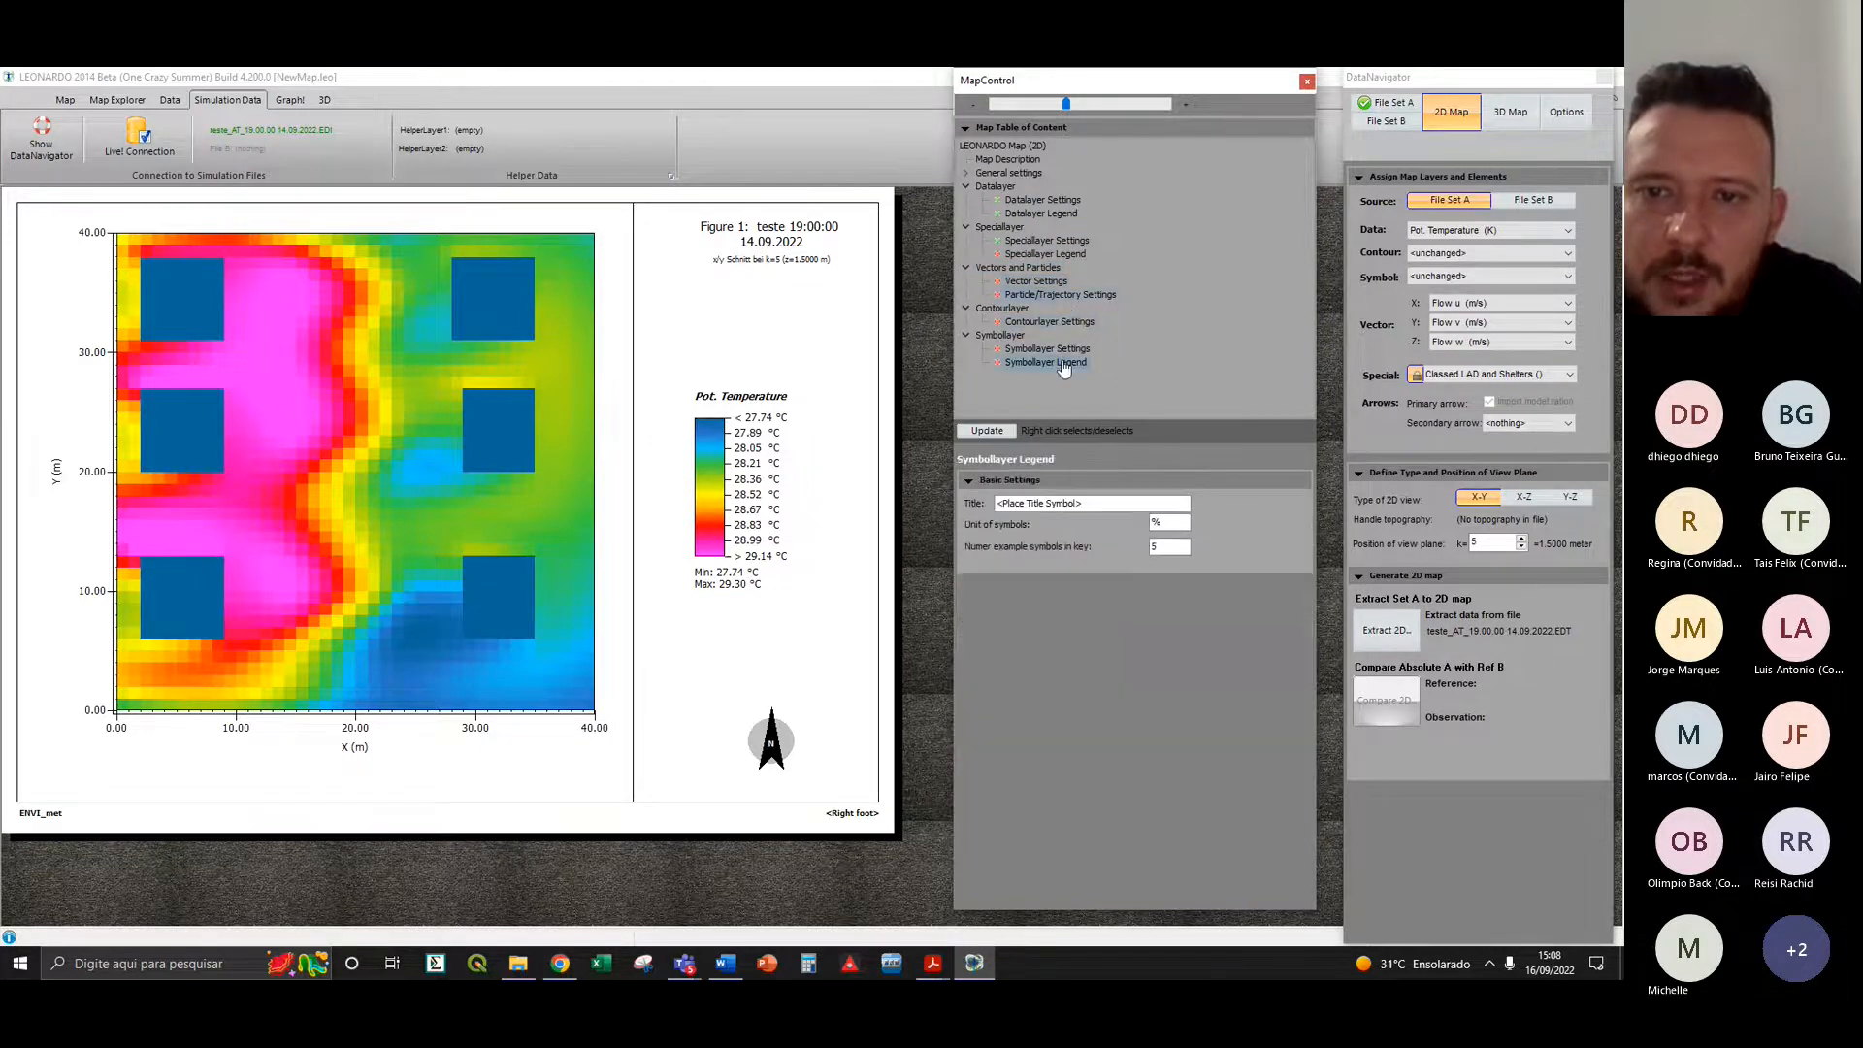
{"action": "left_click", "coordinate": [1065, 350]}
{"action": "left_click", "coordinate": [1064, 367]}
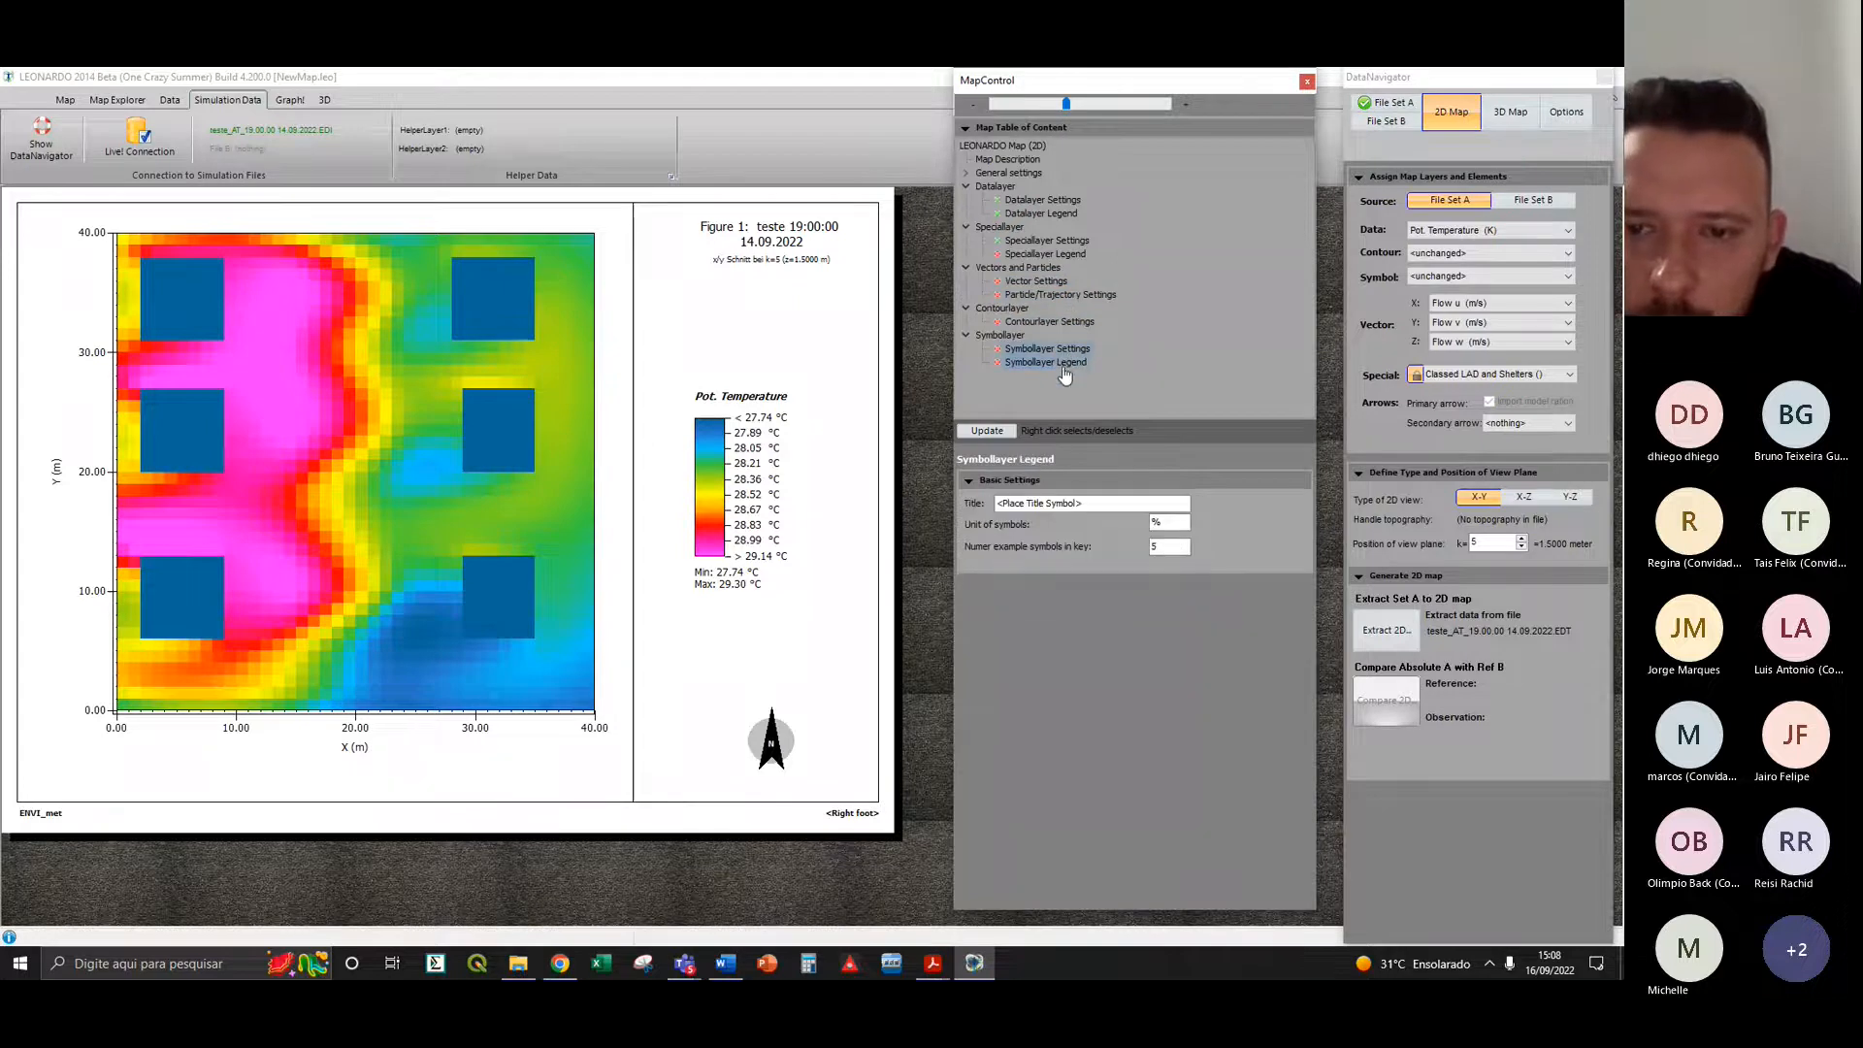
- Try switching off Auto ignore Buildings and DEM in the Datalayer legend classes, and turn it back on
{"action": "left_click", "coordinate": [1057, 214]}
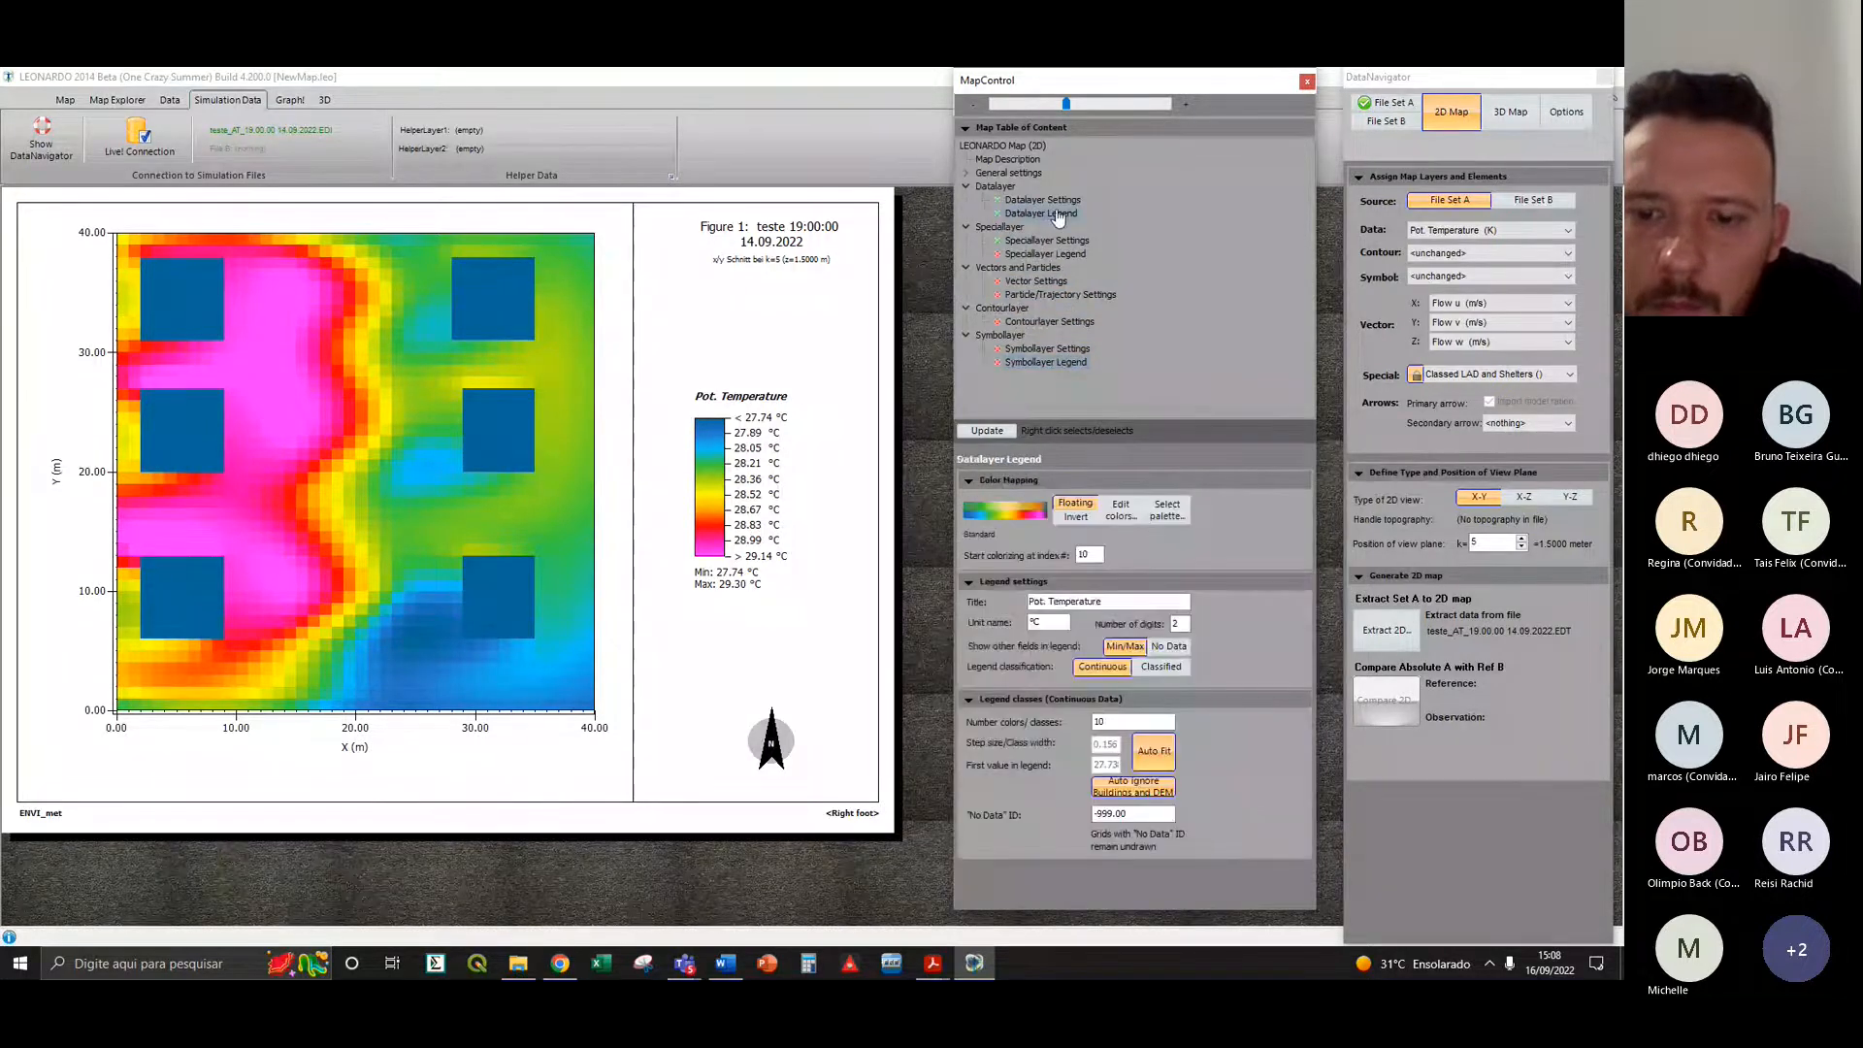
{"action": "left_click", "coordinate": [1161, 790]}
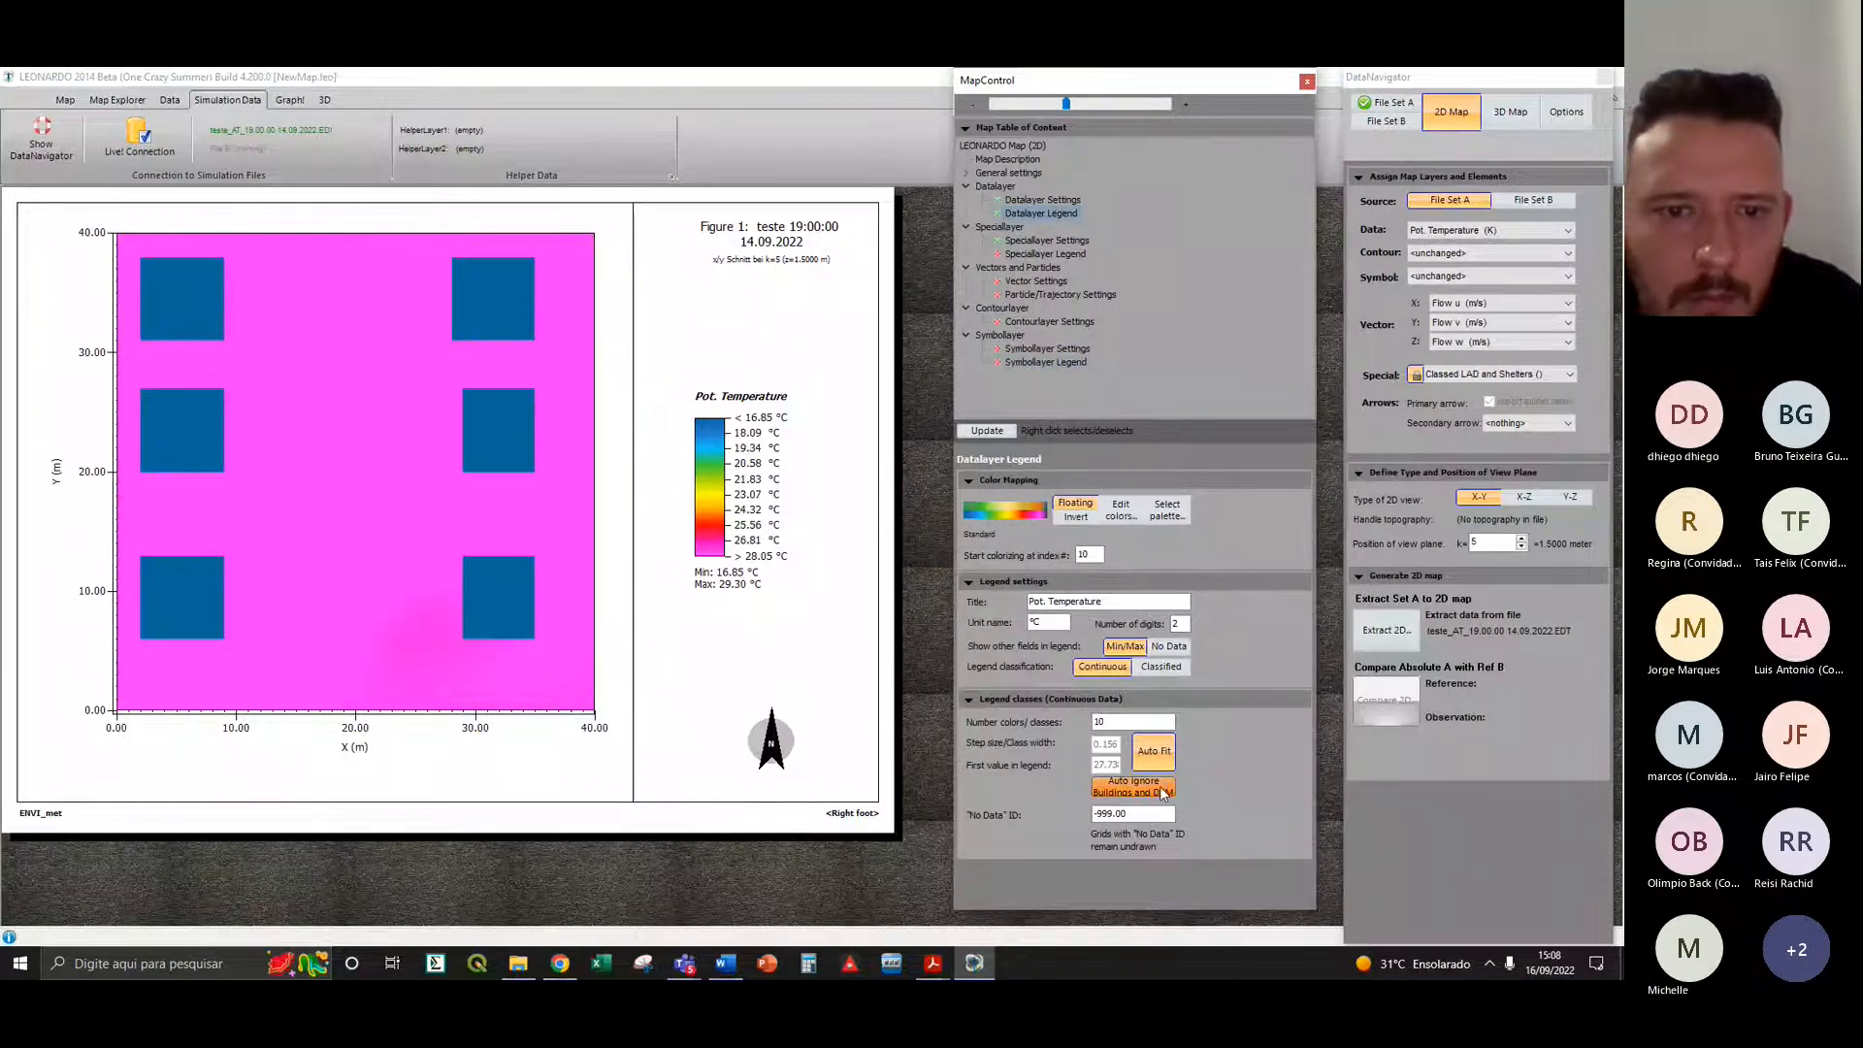
{"action": "left_click", "coordinate": [1162, 790]}
{"action": "left_click", "coordinate": [1161, 791]}
{"action": "left_click", "coordinate": [1161, 791]}
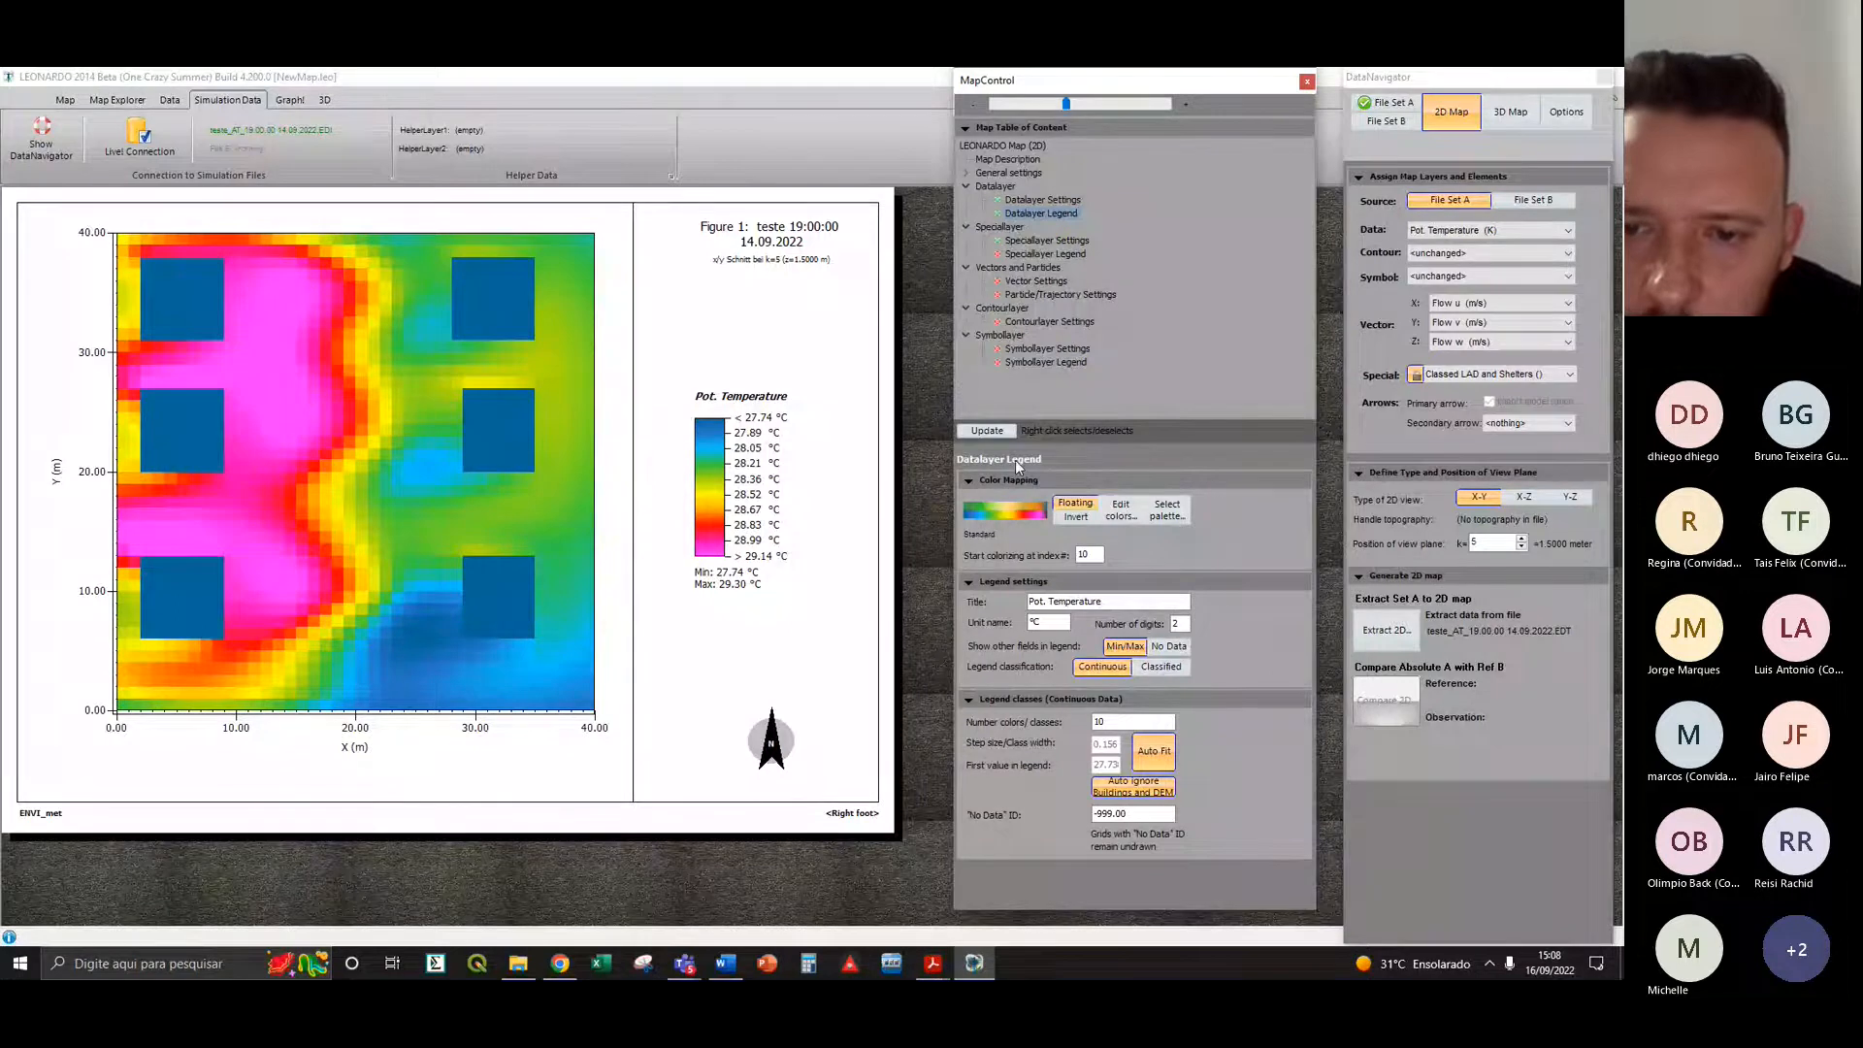
- Check the Datalayer's general settings and return to the Datalayer legend
{"action": "left_click", "coordinate": [1038, 202]}
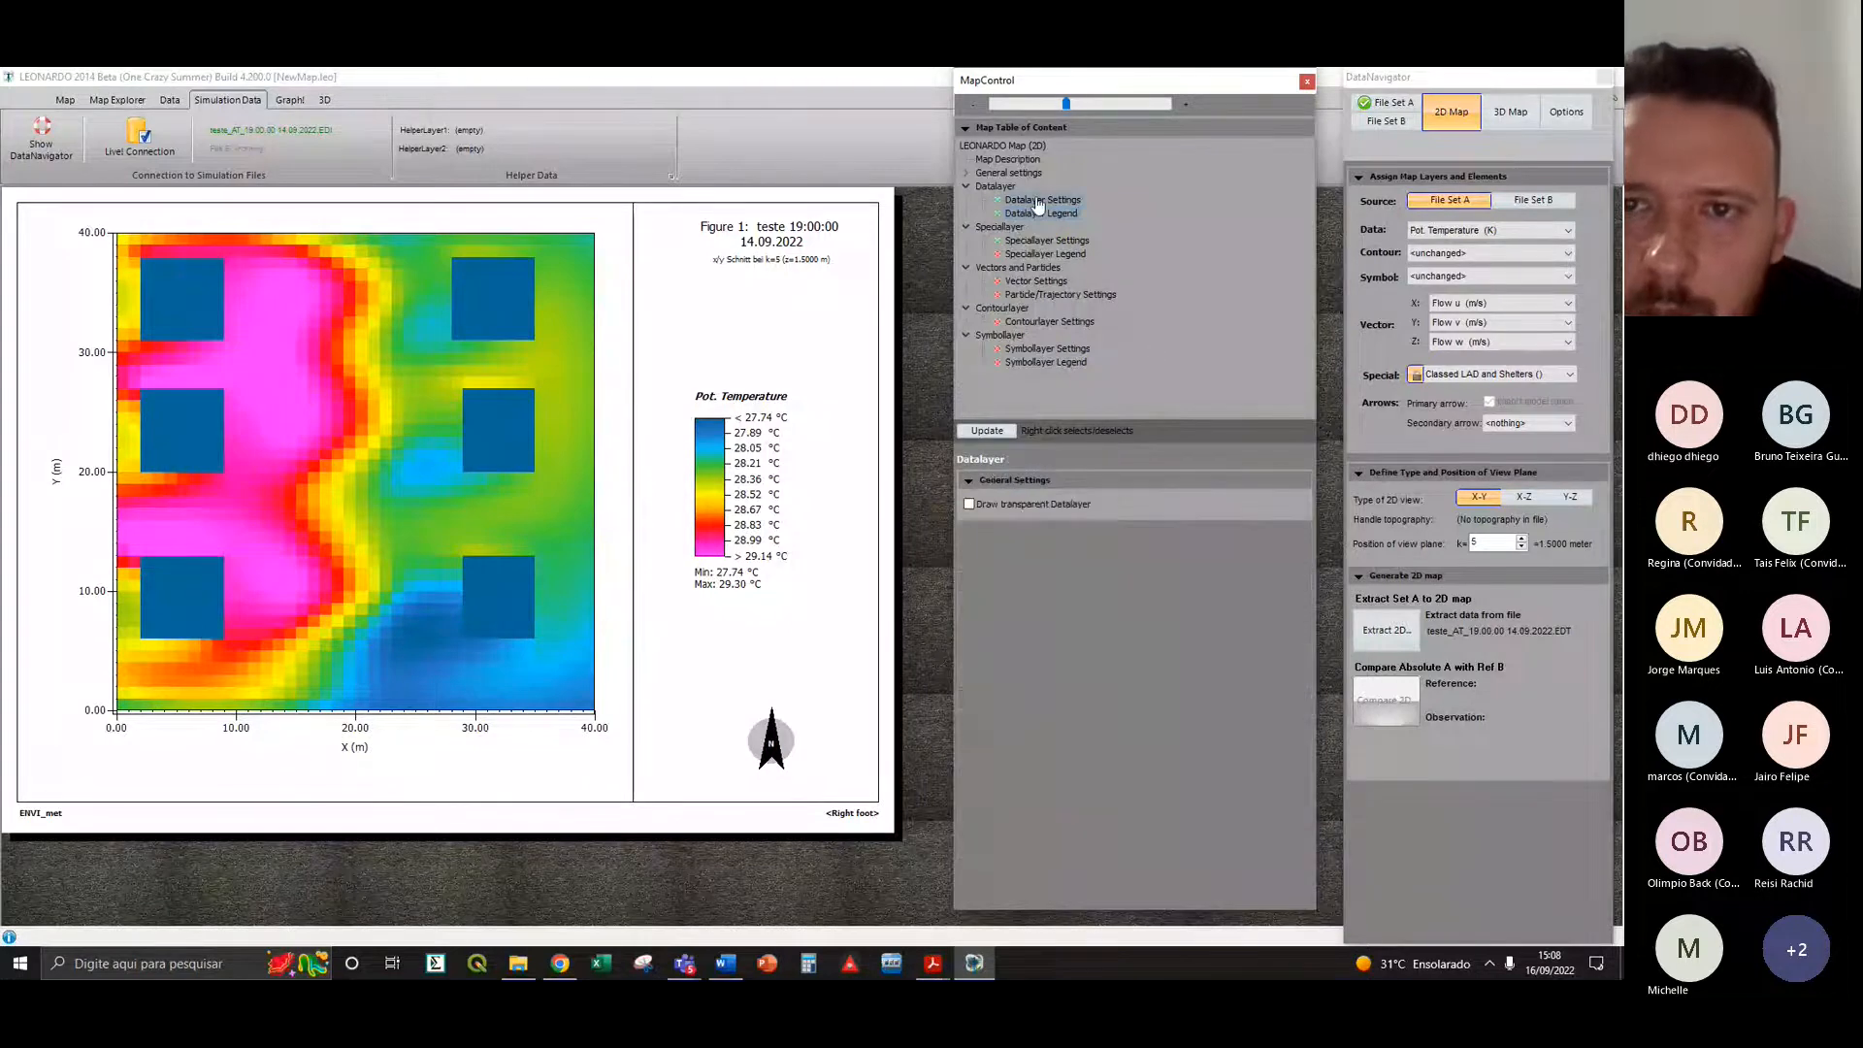
{"action": "left_click", "coordinate": [1033, 479]}
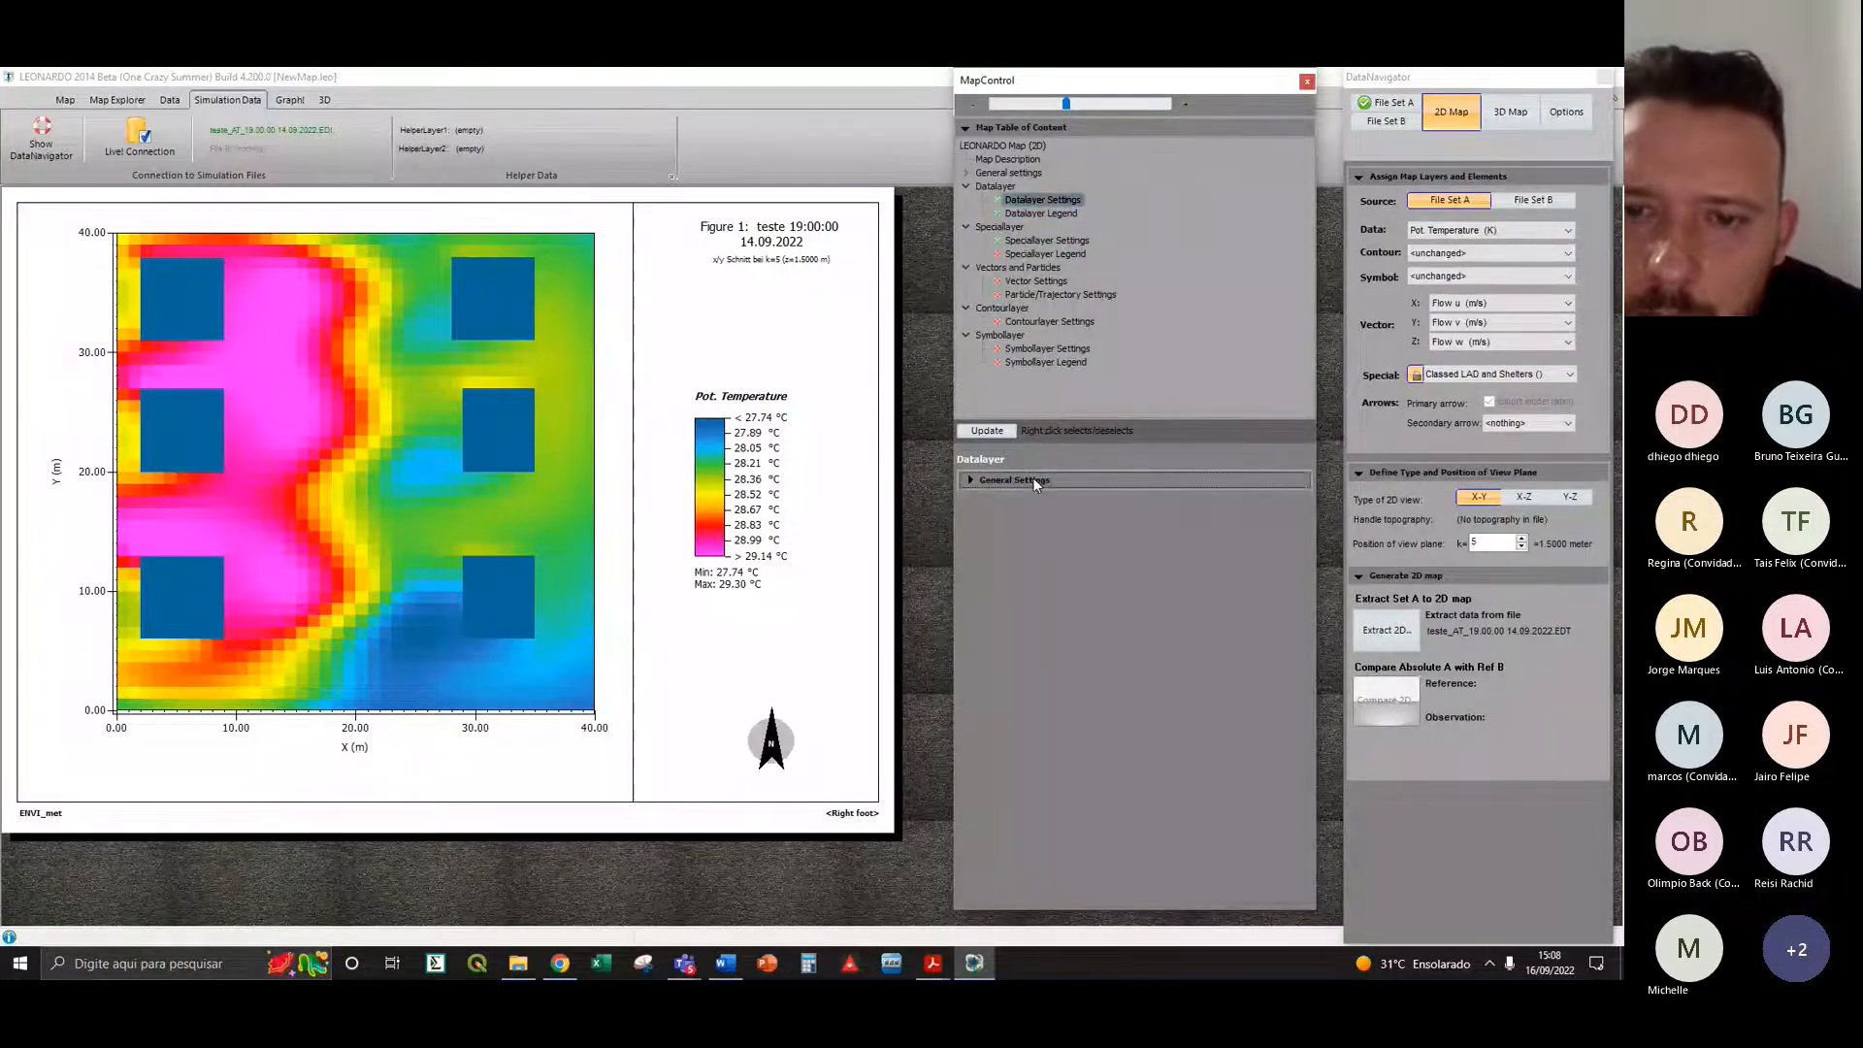
{"action": "left_click", "coordinate": [1034, 479]}
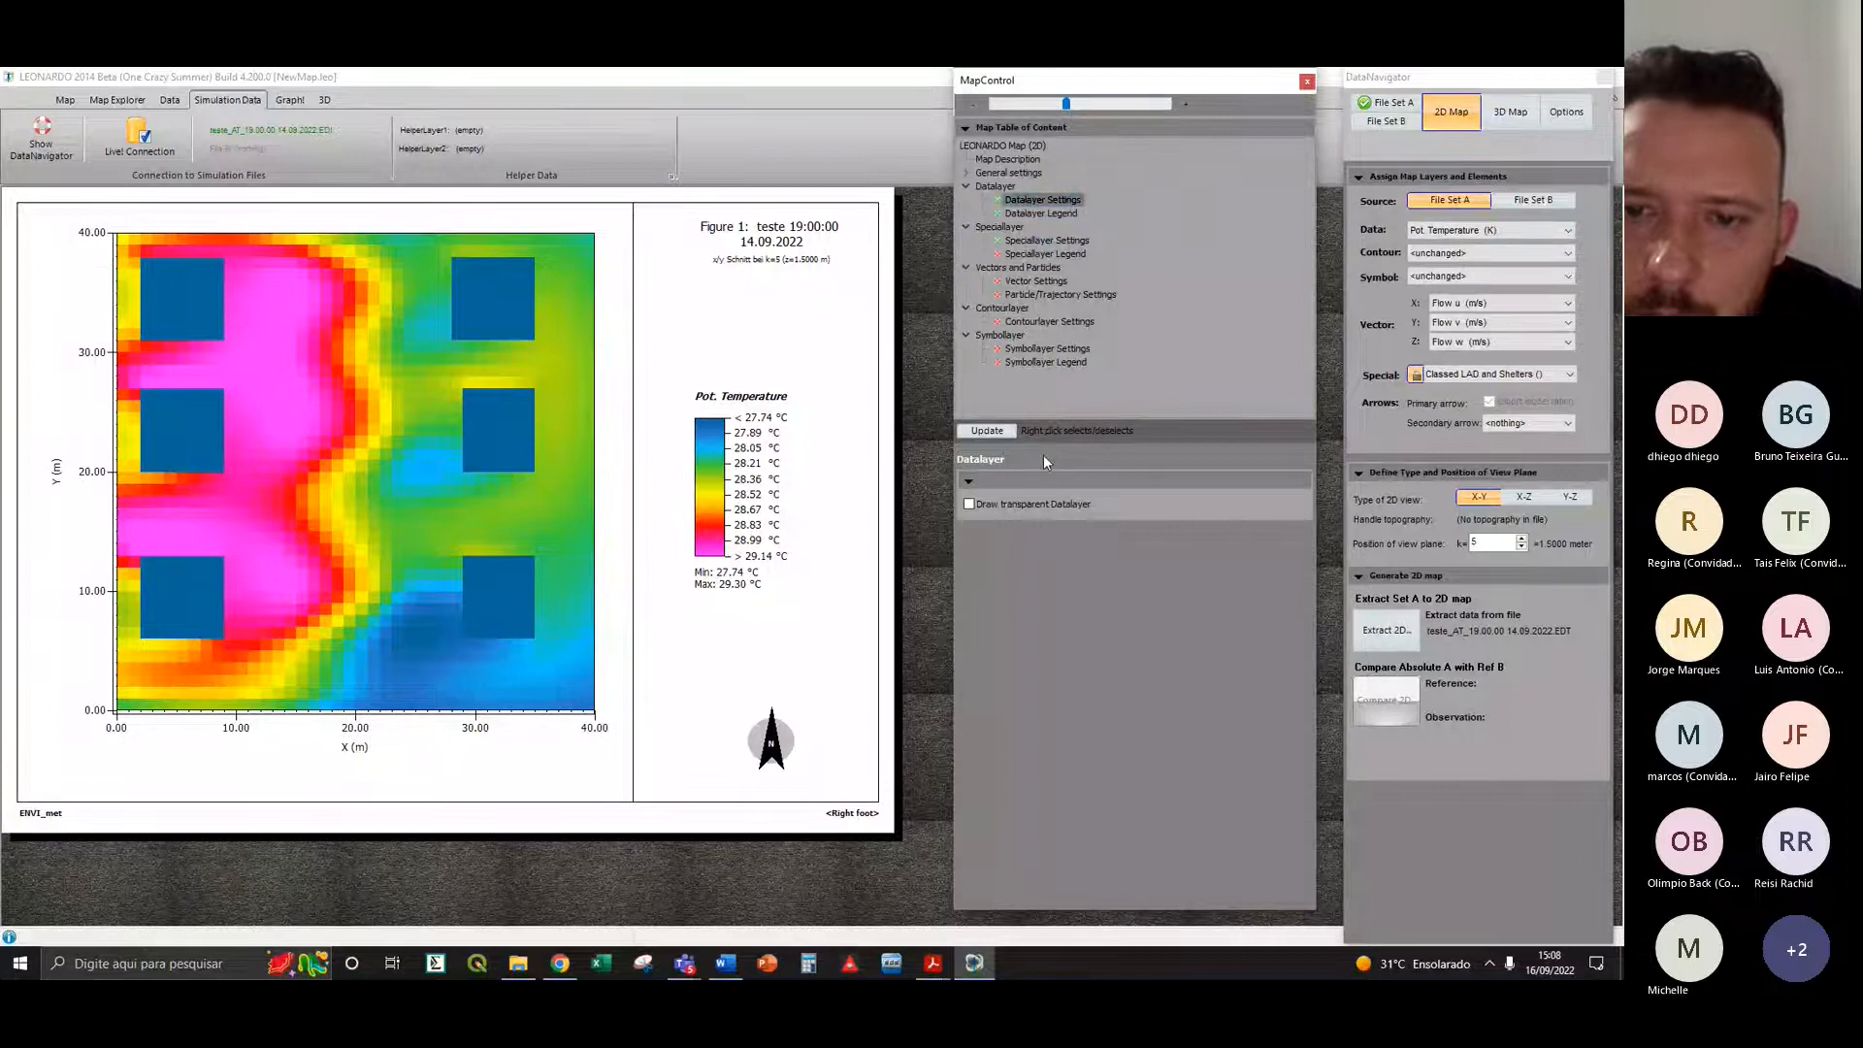
{"action": "left_click", "coordinate": [1067, 215]}
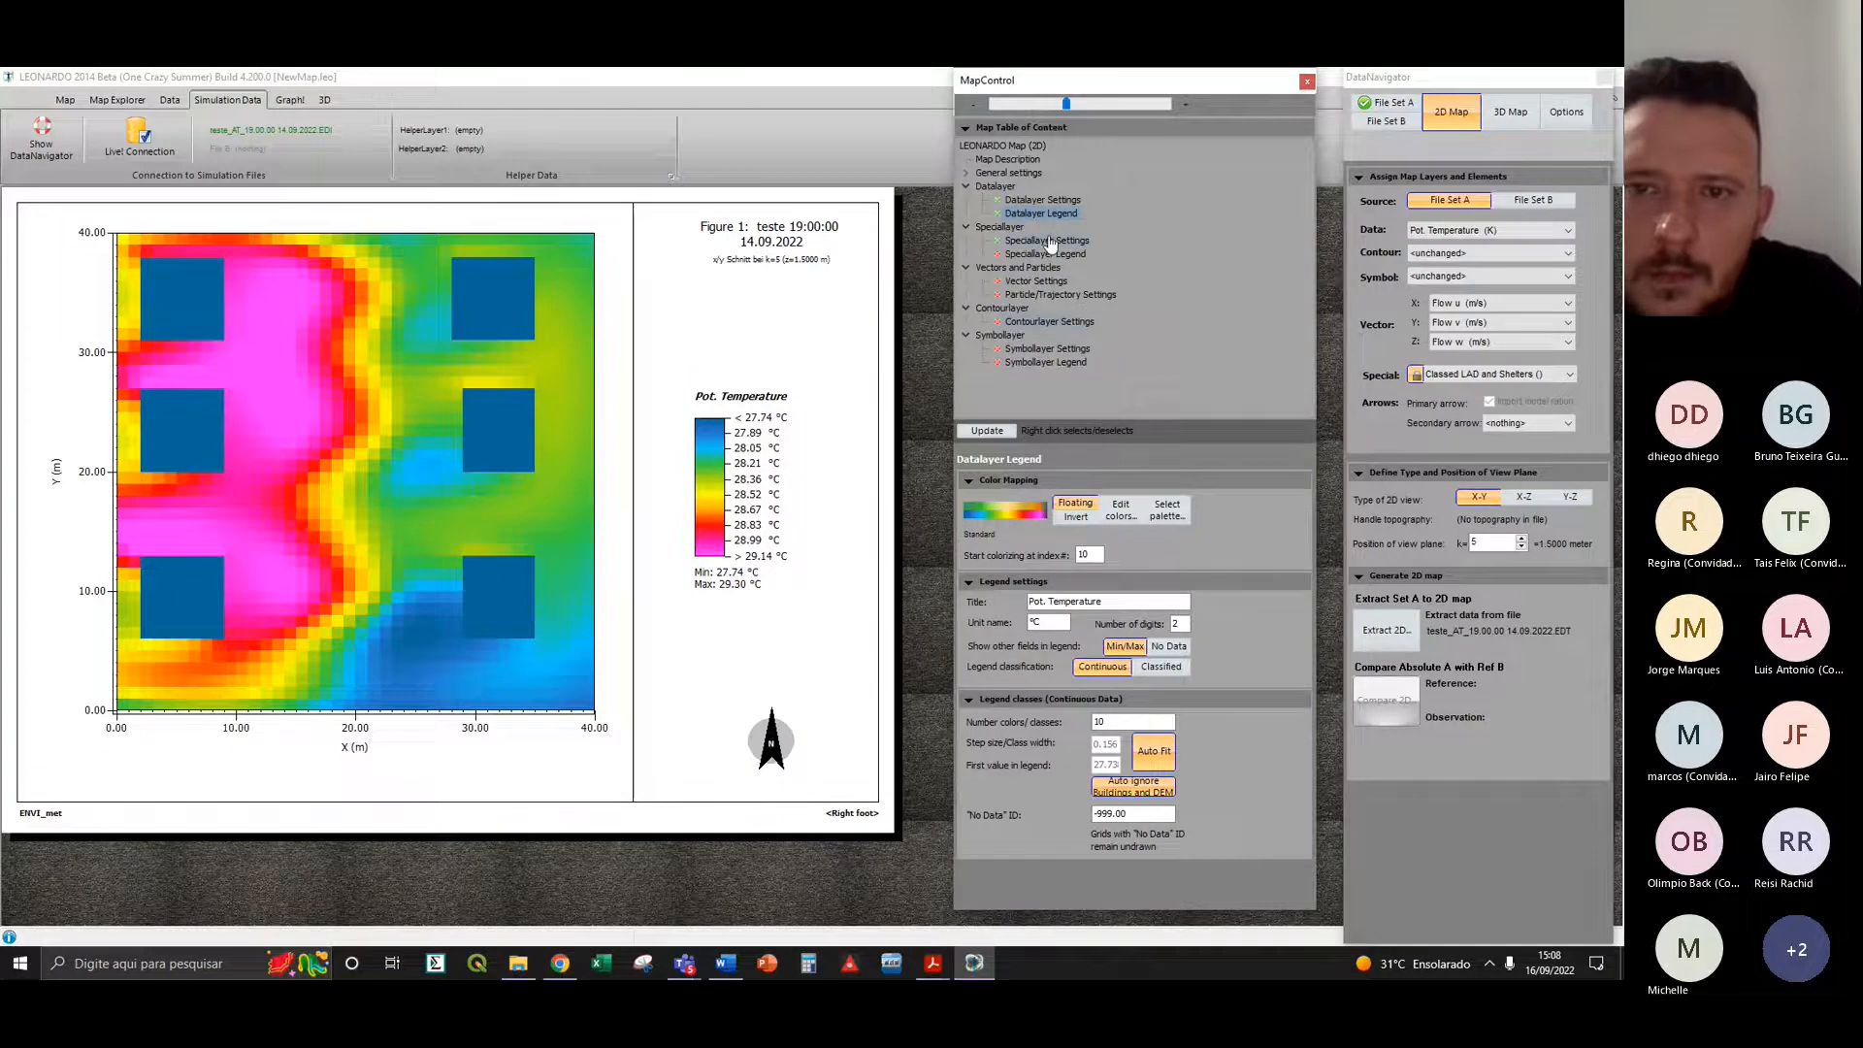
- Load the ENVI-met default special layer set, disable its five Vegetation LAD classes, and update the map
{"action": "left_click", "coordinate": [1050, 242]}
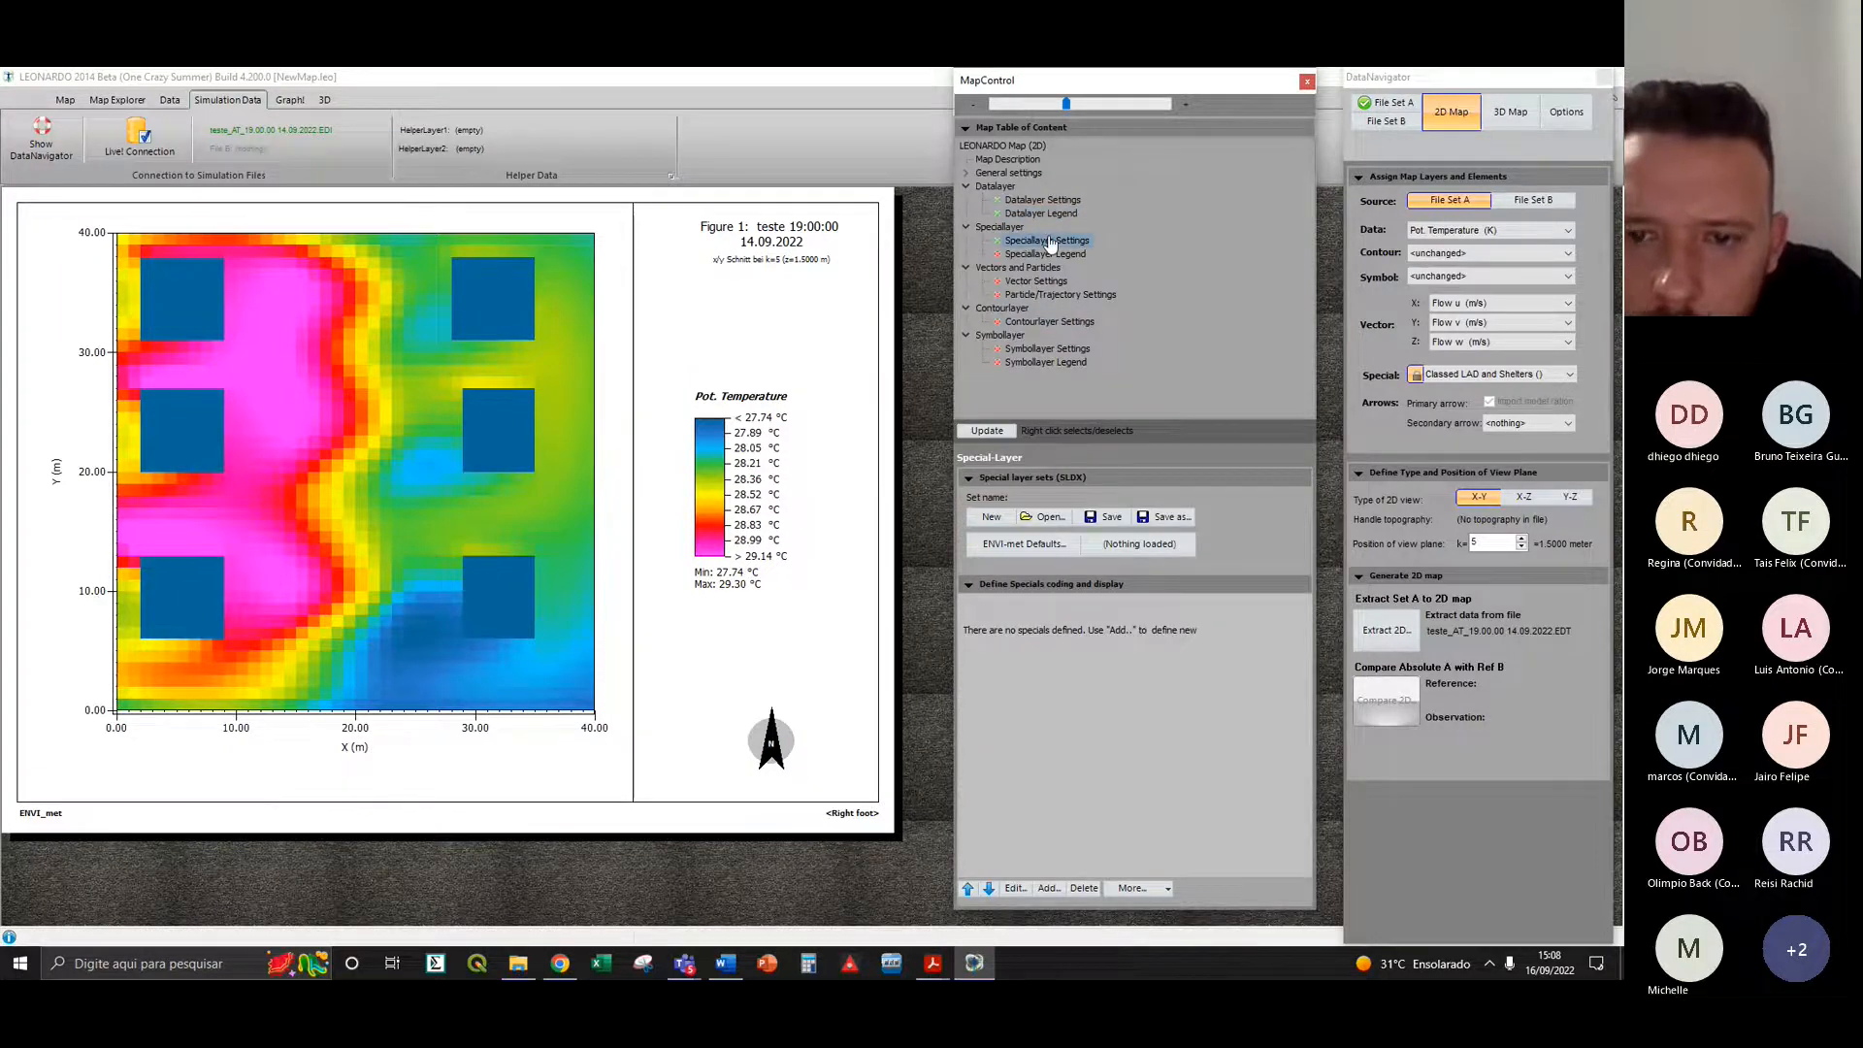
{"action": "left_click", "coordinate": [1061, 549]}
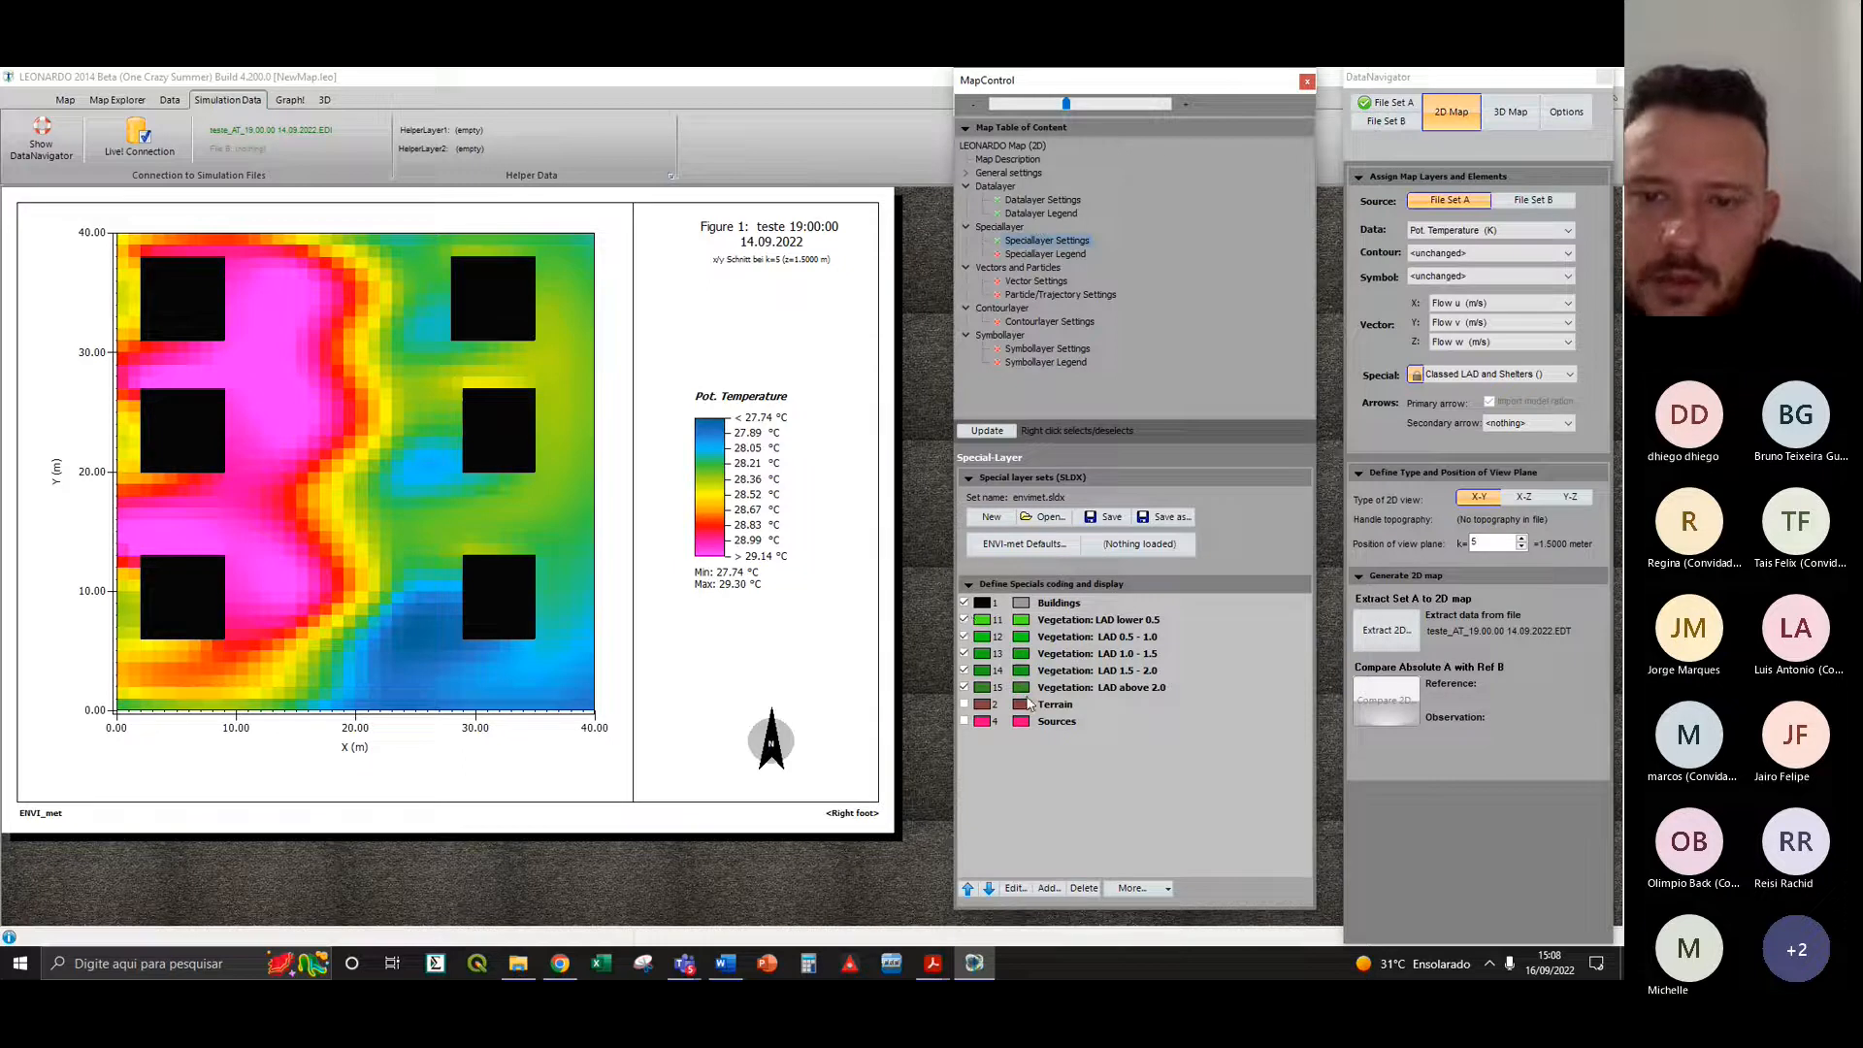
{"action": "left_click", "coordinate": [963, 619]}
{"action": "left_click", "coordinate": [963, 636]}
{"action": "left_click", "coordinate": [964, 653]}
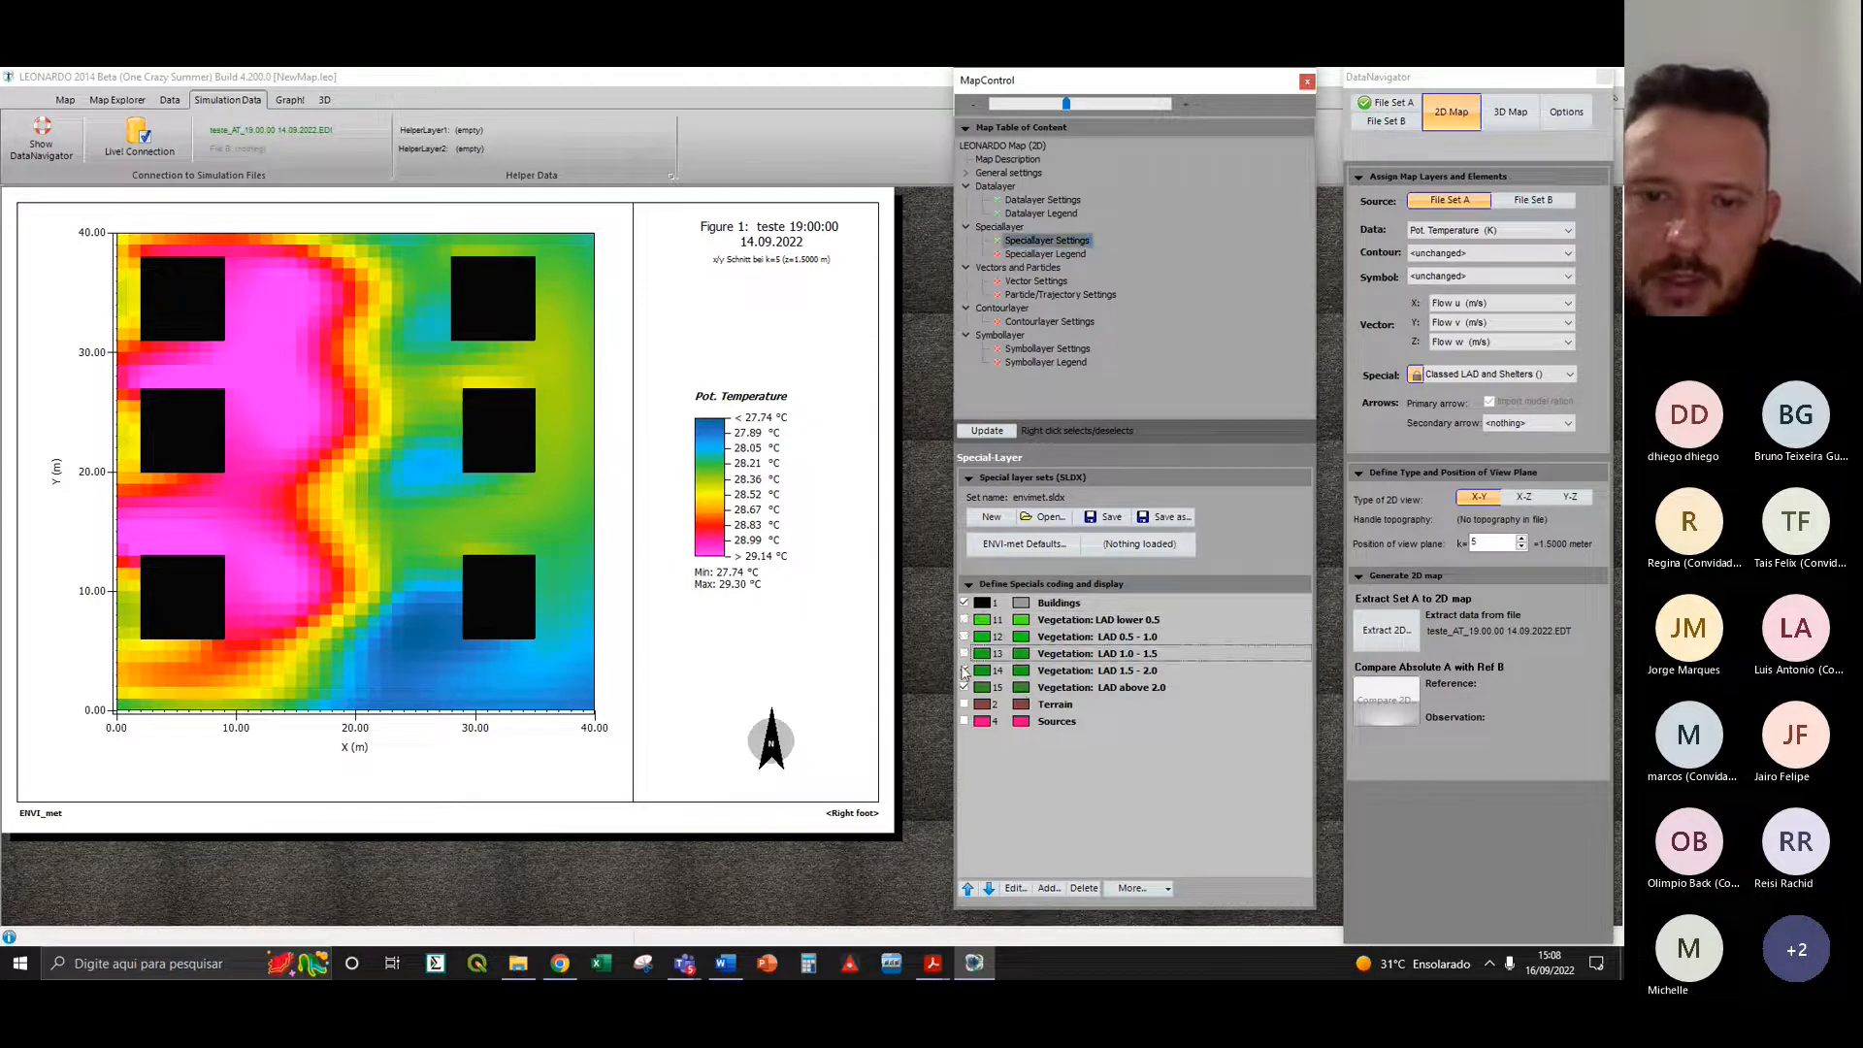
{"action": "left_click", "coordinate": [963, 671]}
{"action": "left_click", "coordinate": [963, 687]}
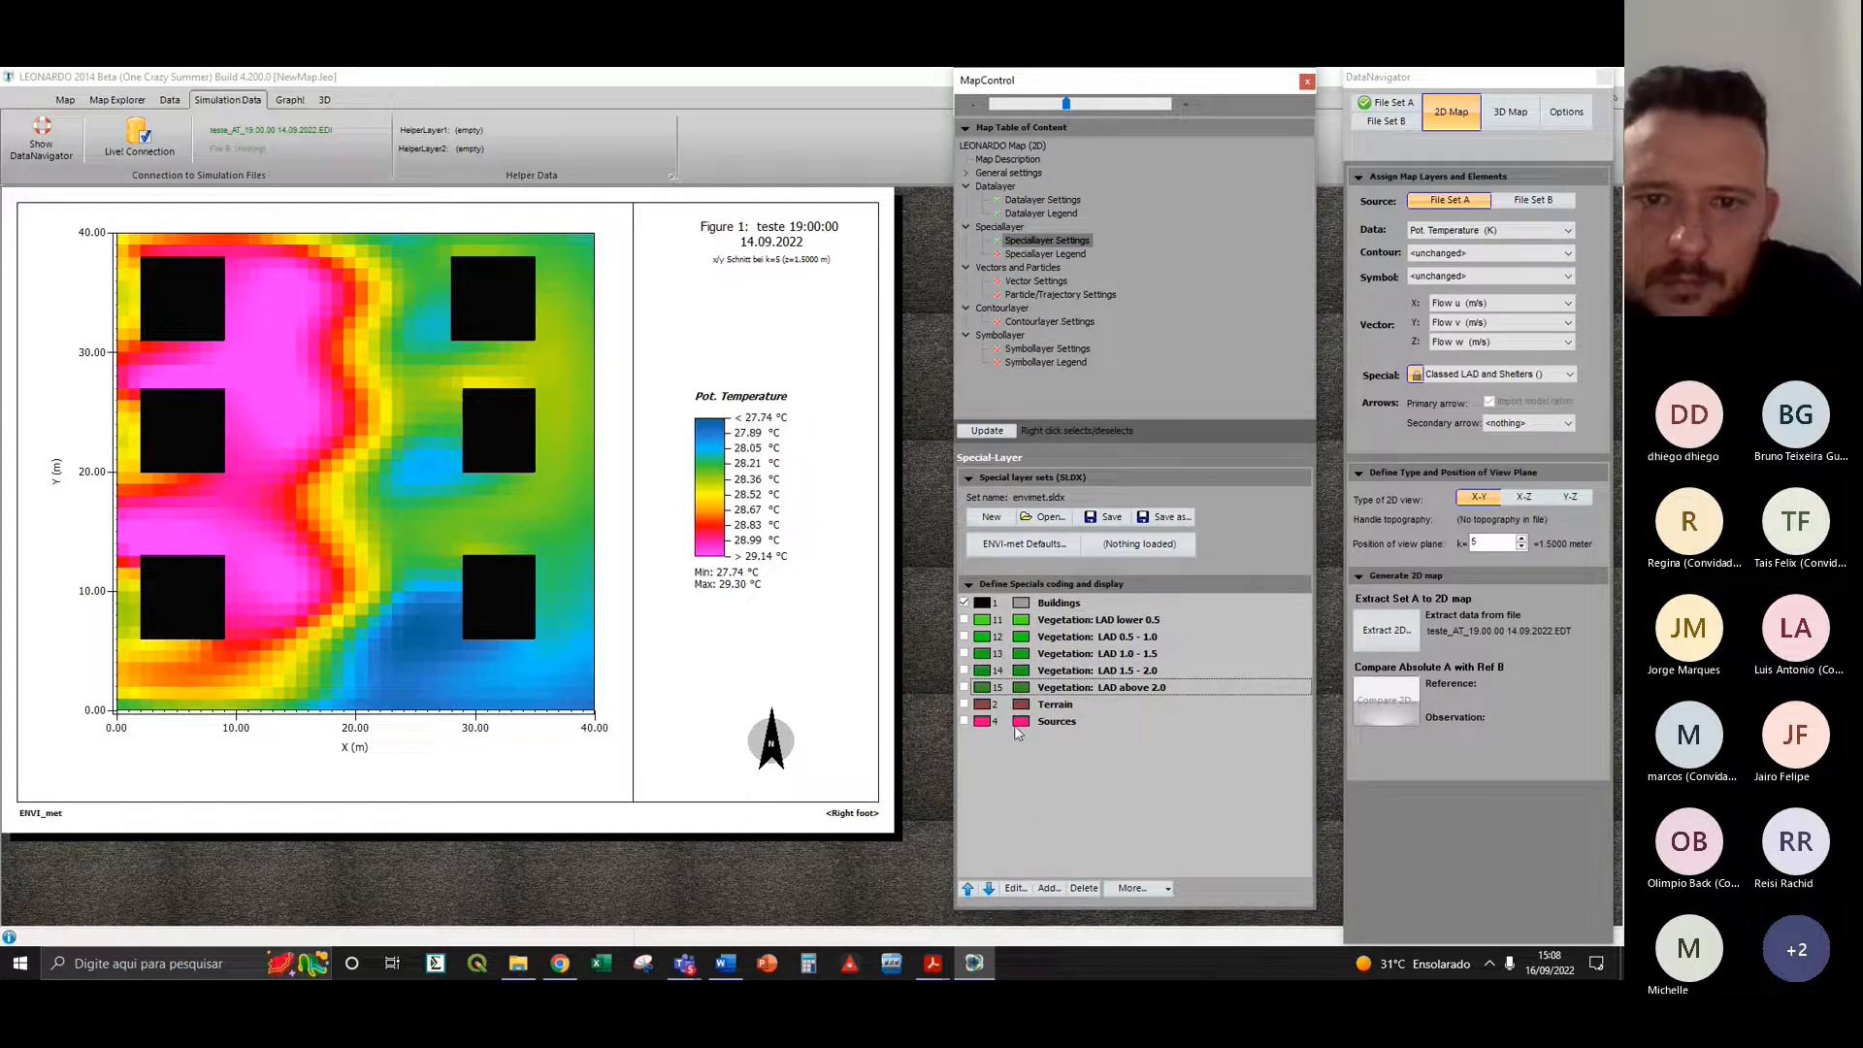
{"action": "left_click", "coordinate": [1005, 429]}
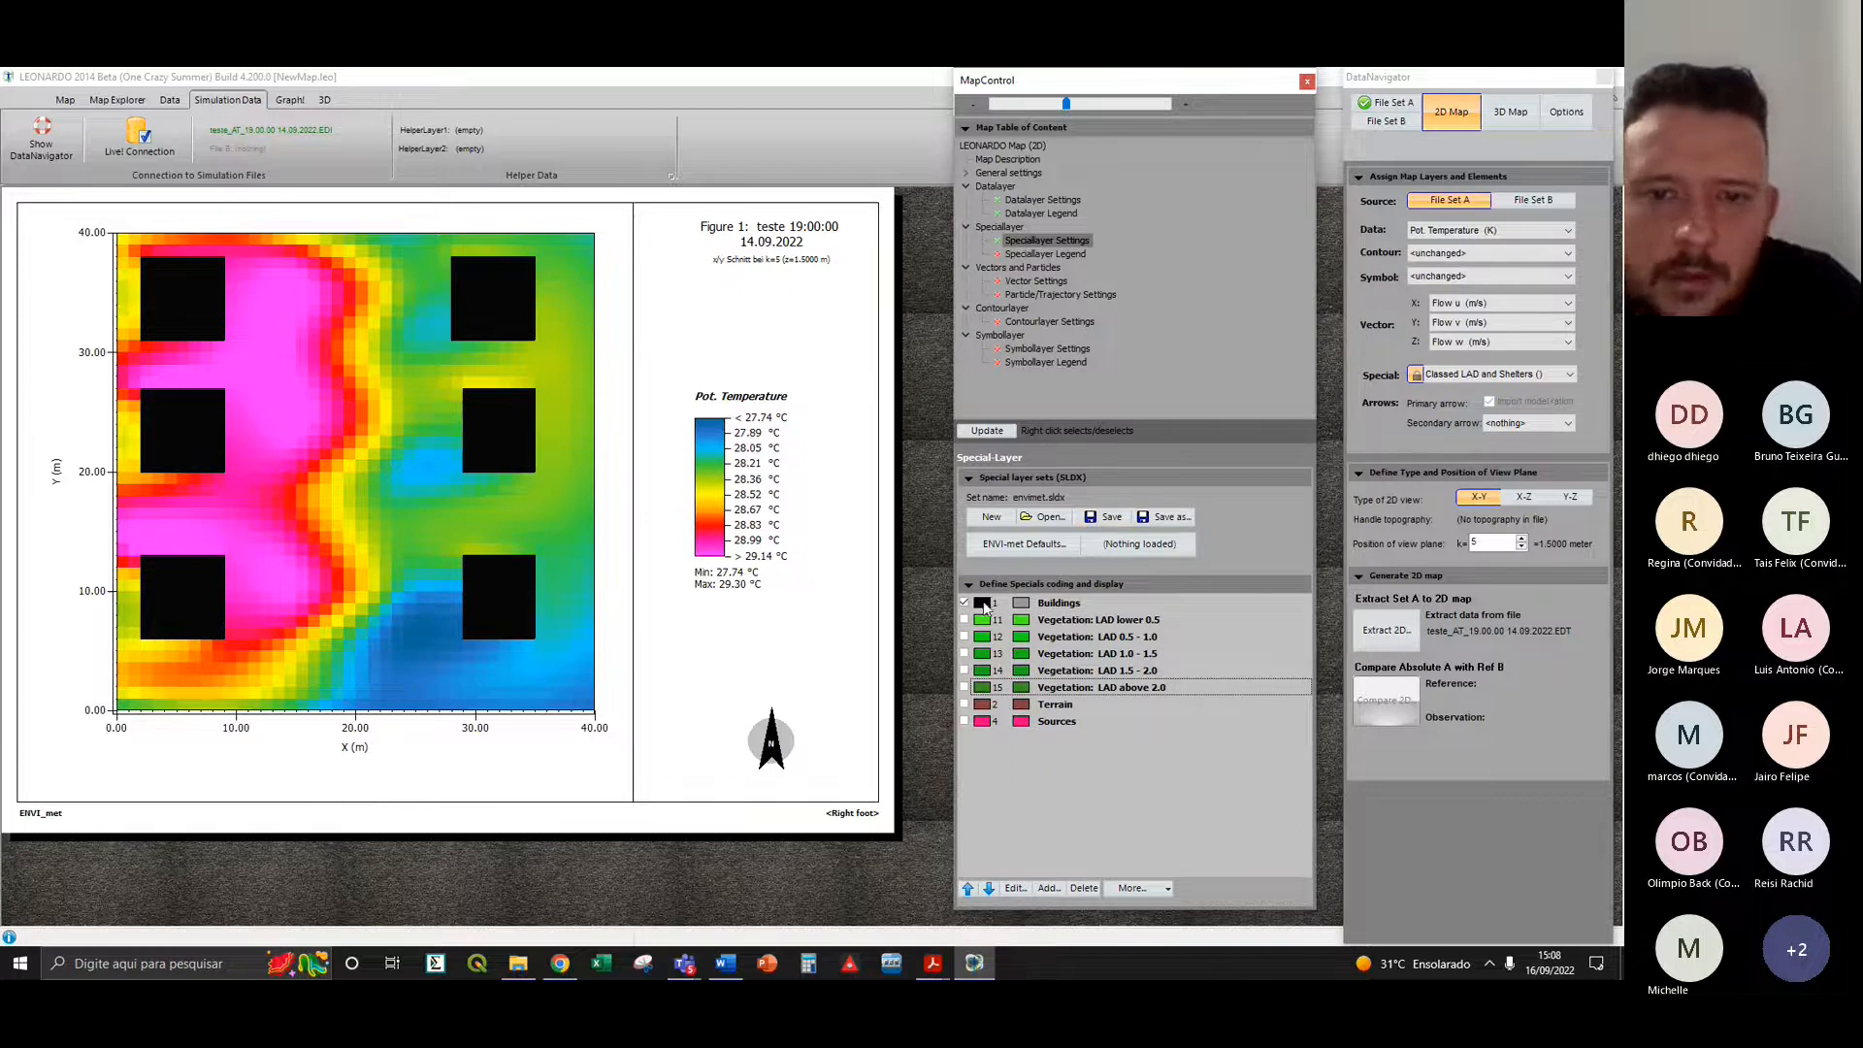
{"action": "left_click", "coordinate": [969, 478]}
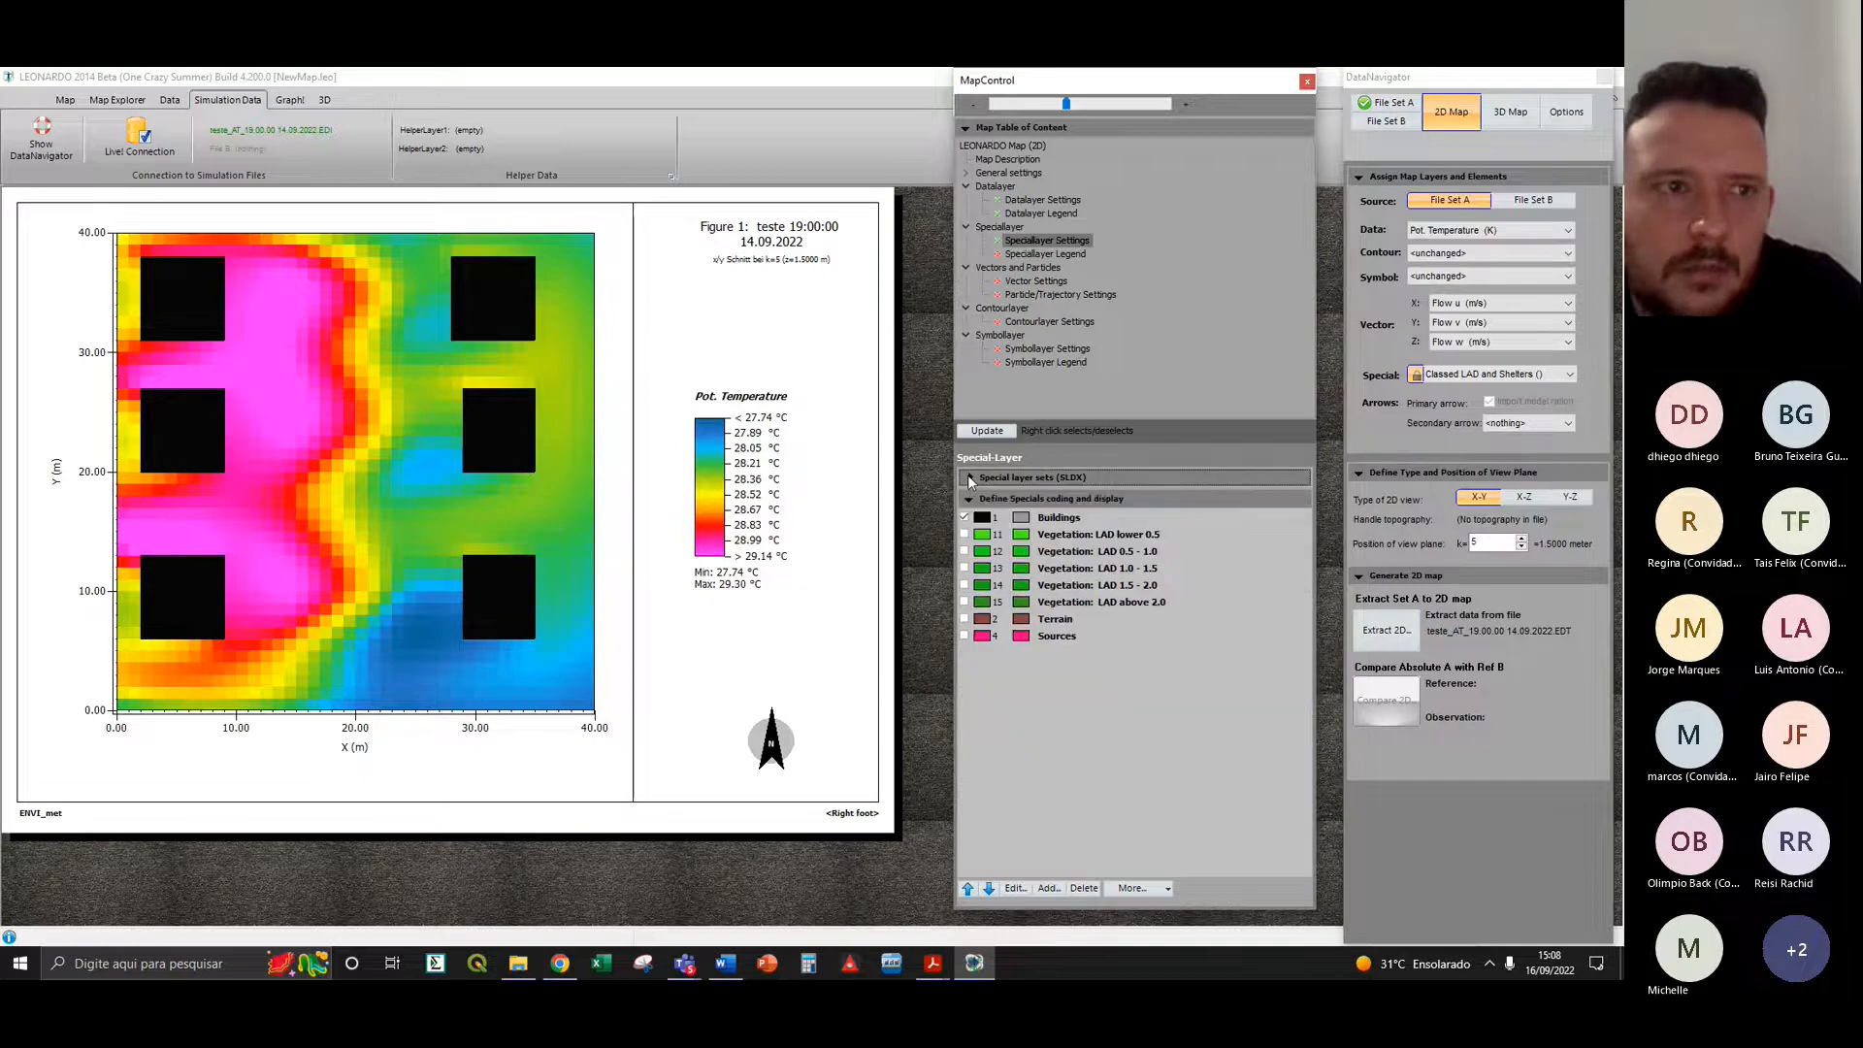
- Start exporting the current map and set the file type to Bitmap (*.BMP)
{"action": "left_click", "coordinate": [75, 105]}
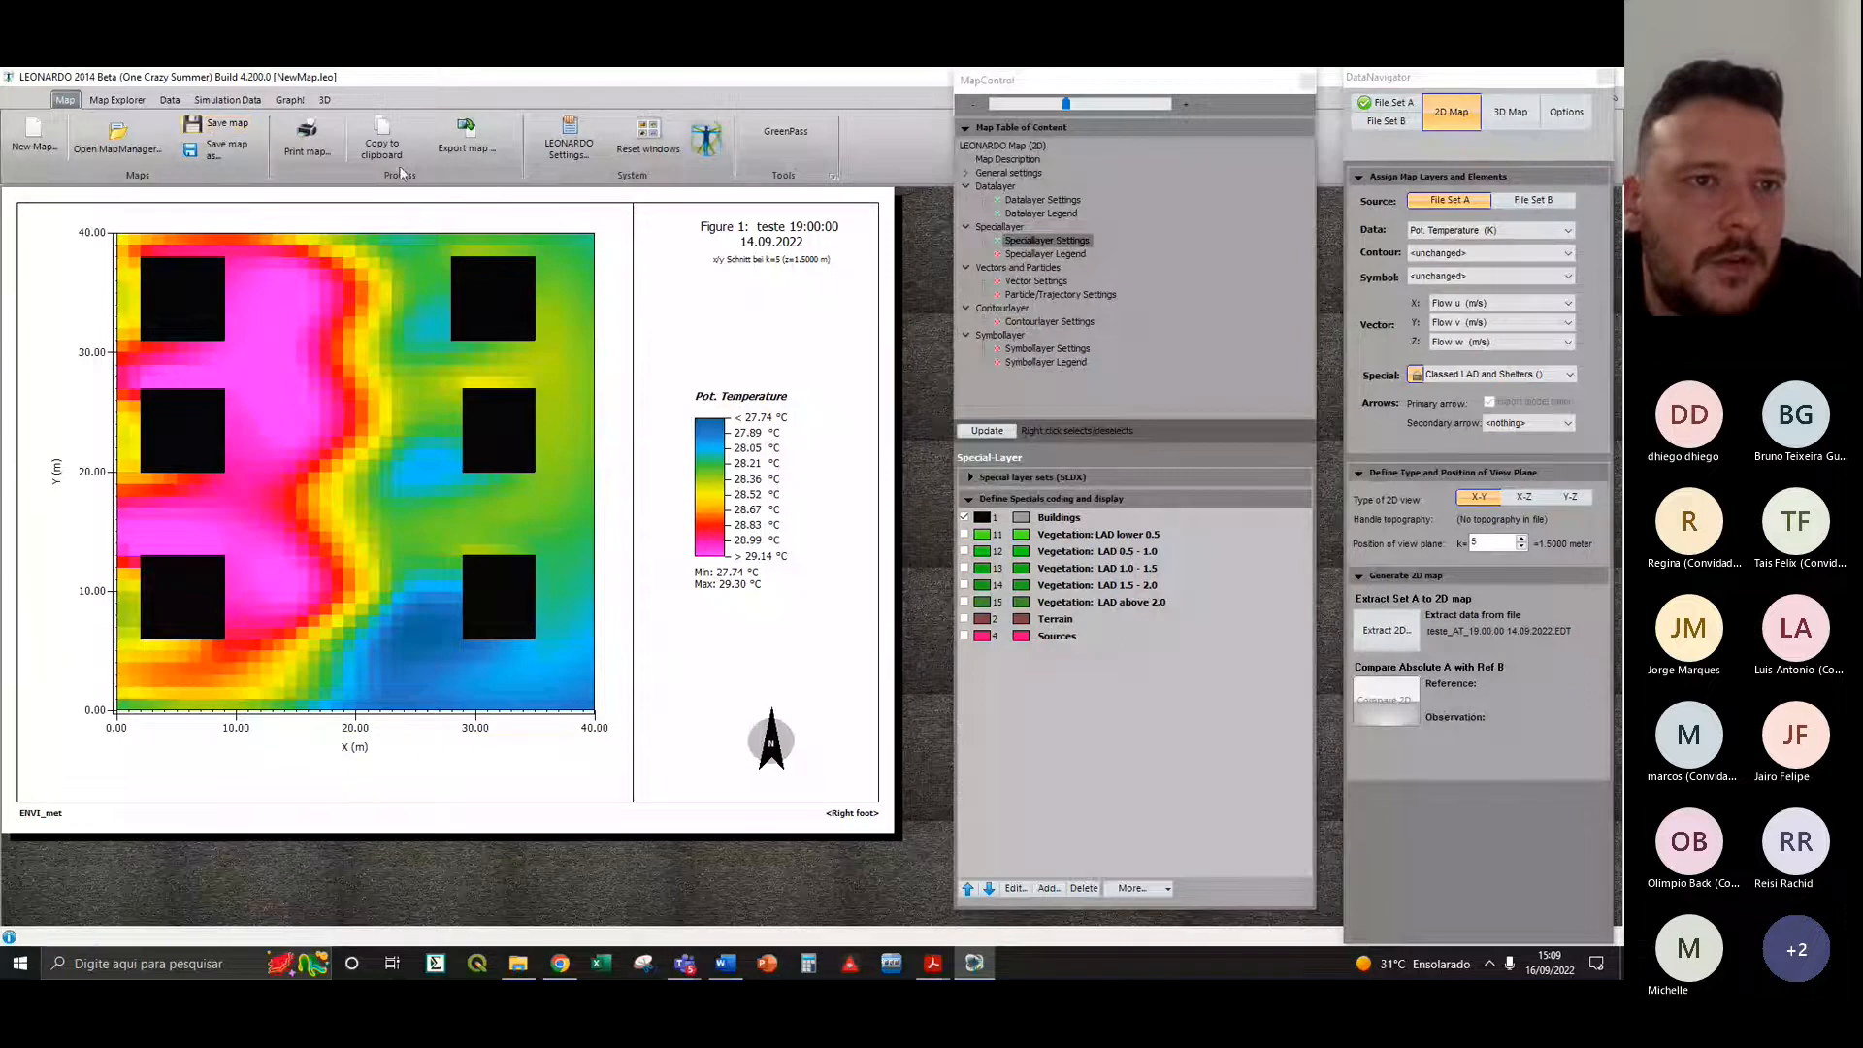
{"action": "left_click", "coordinate": [471, 141]}
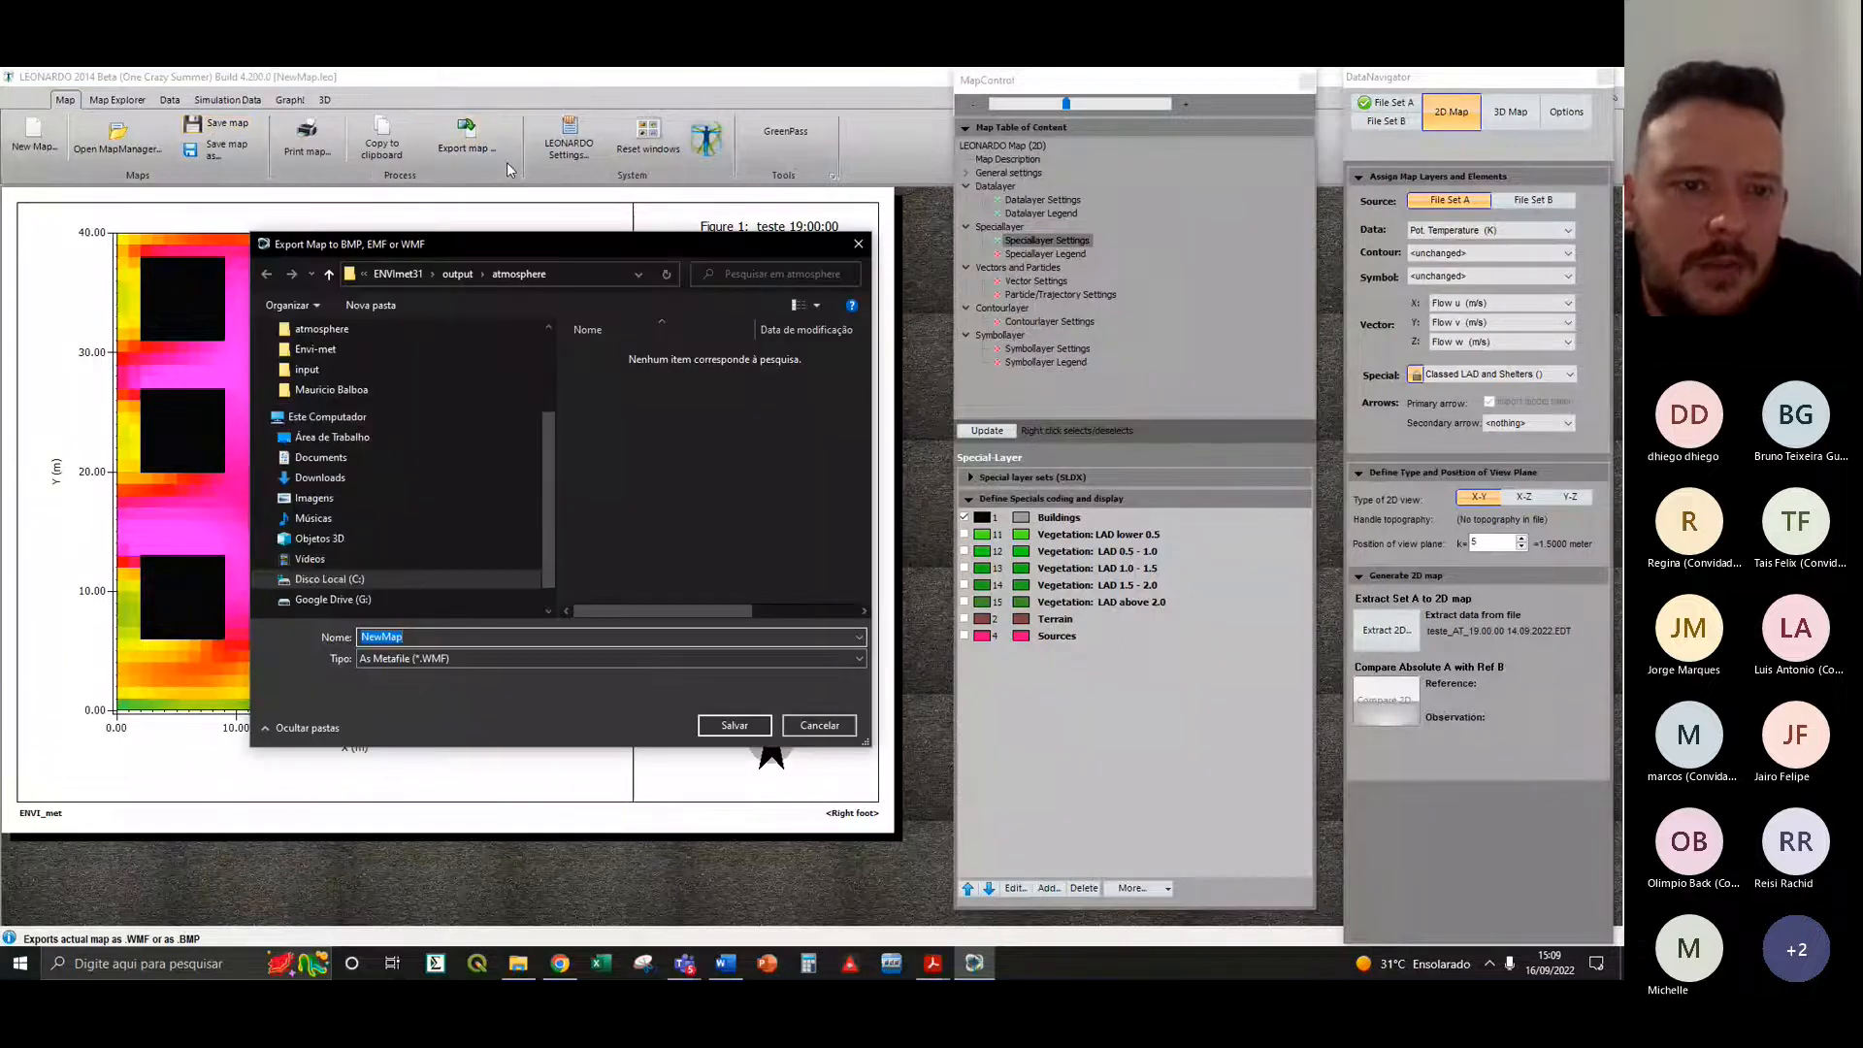
{"action": "left_click", "coordinate": [482, 666]}
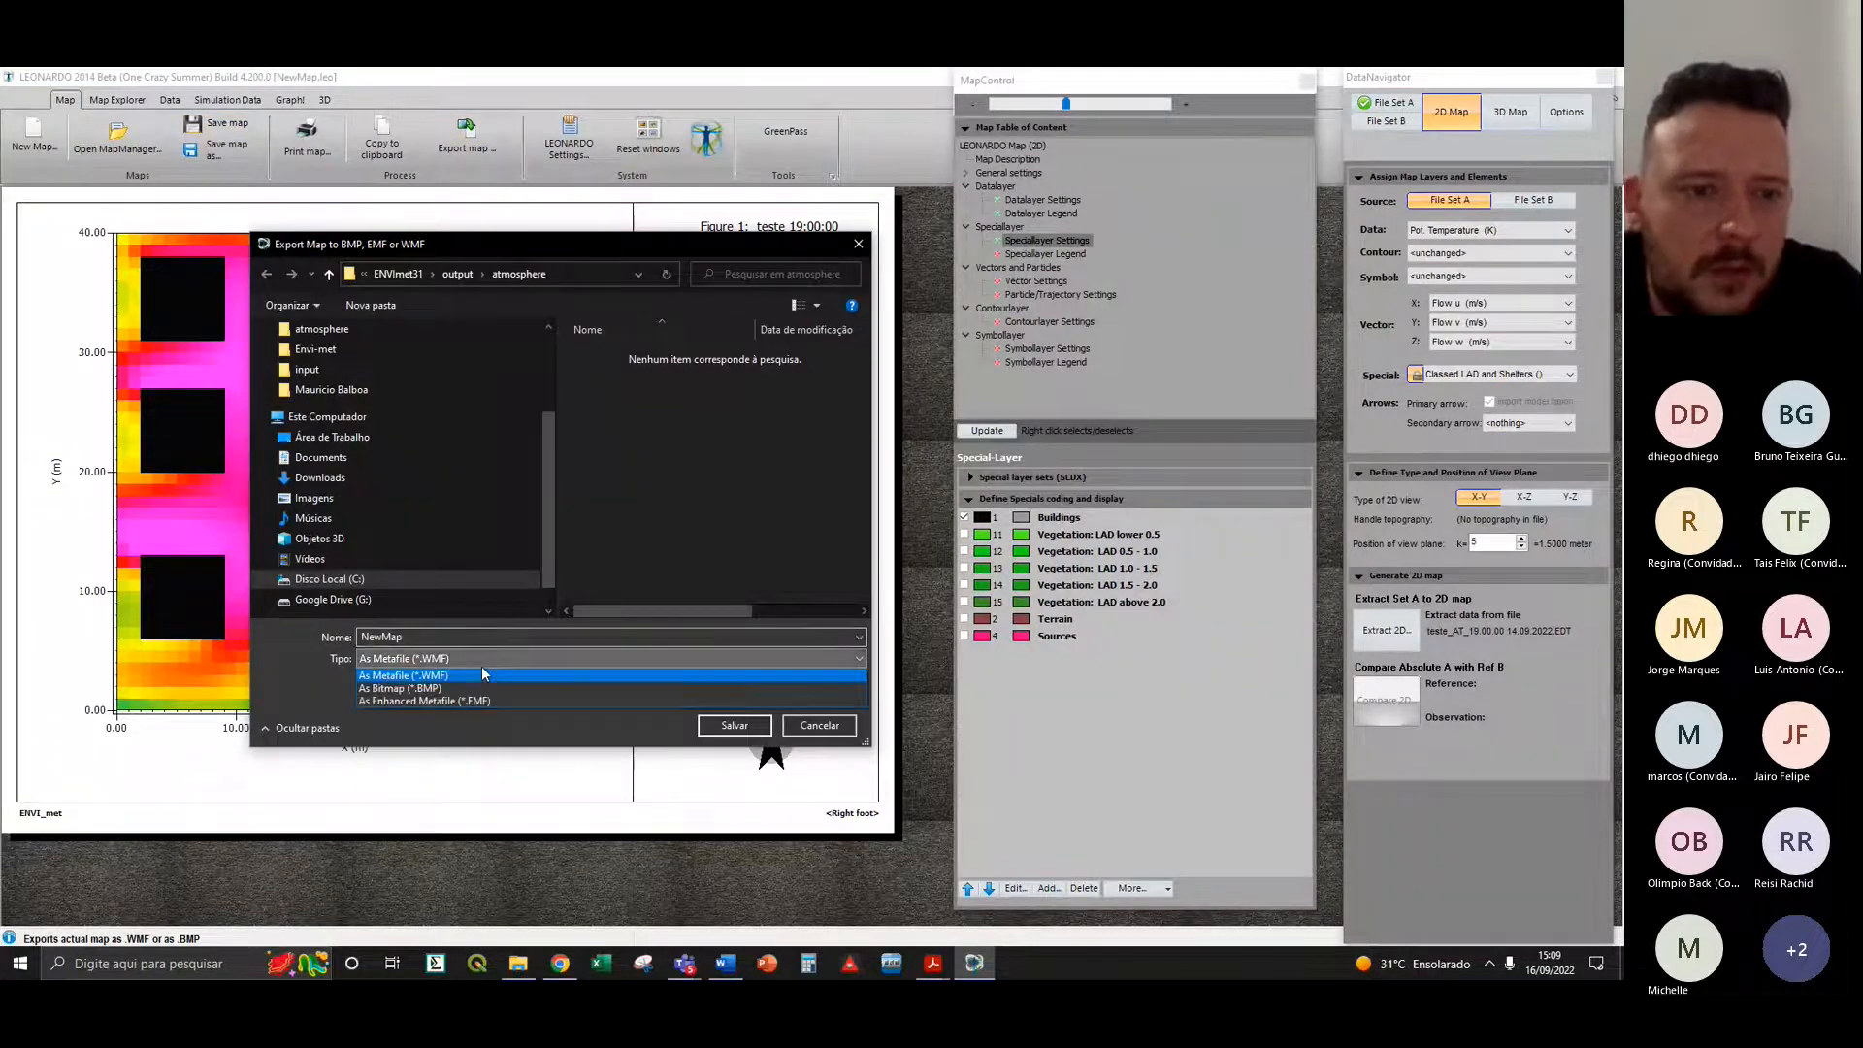
{"action": "left_click", "coordinate": [485, 692]}
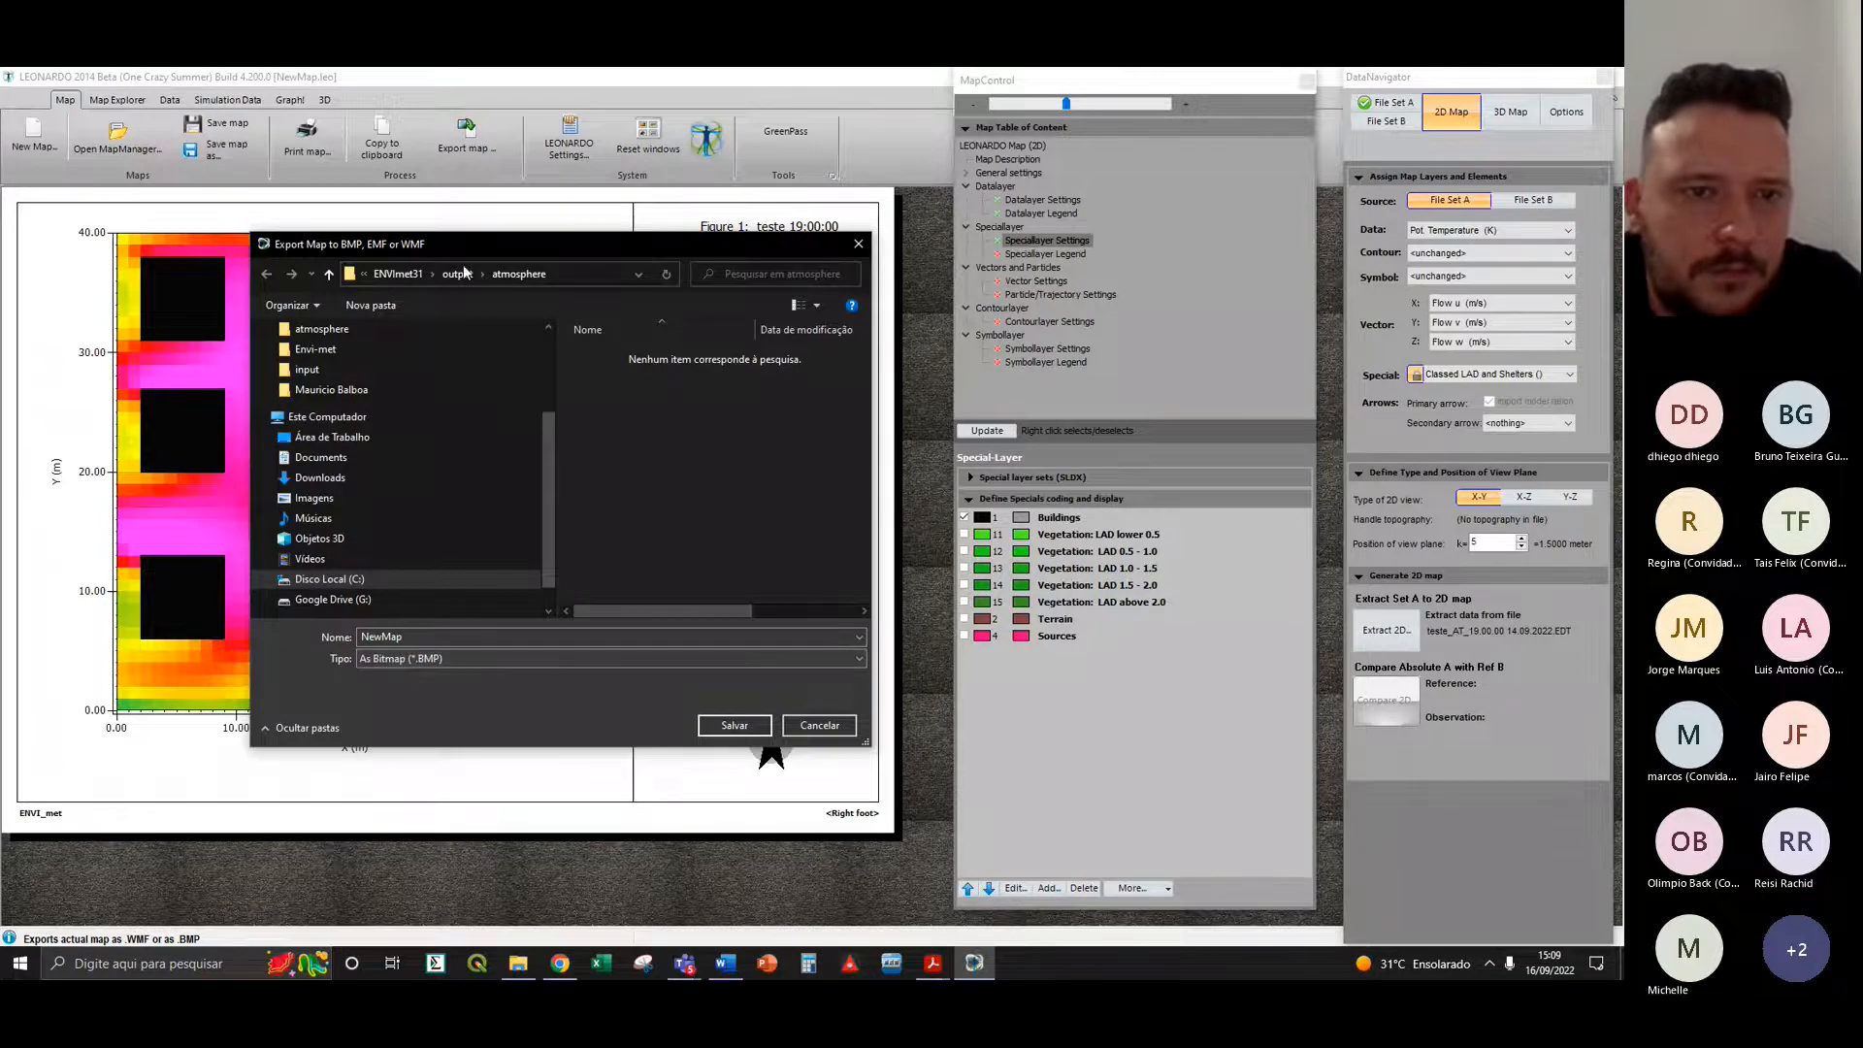
- Save the exported map as testeeeee in the ENVImet31 folder on drive C
{"action": "left_click", "coordinate": [458, 274]}
{"action": "left_click", "coordinate": [405, 273]}
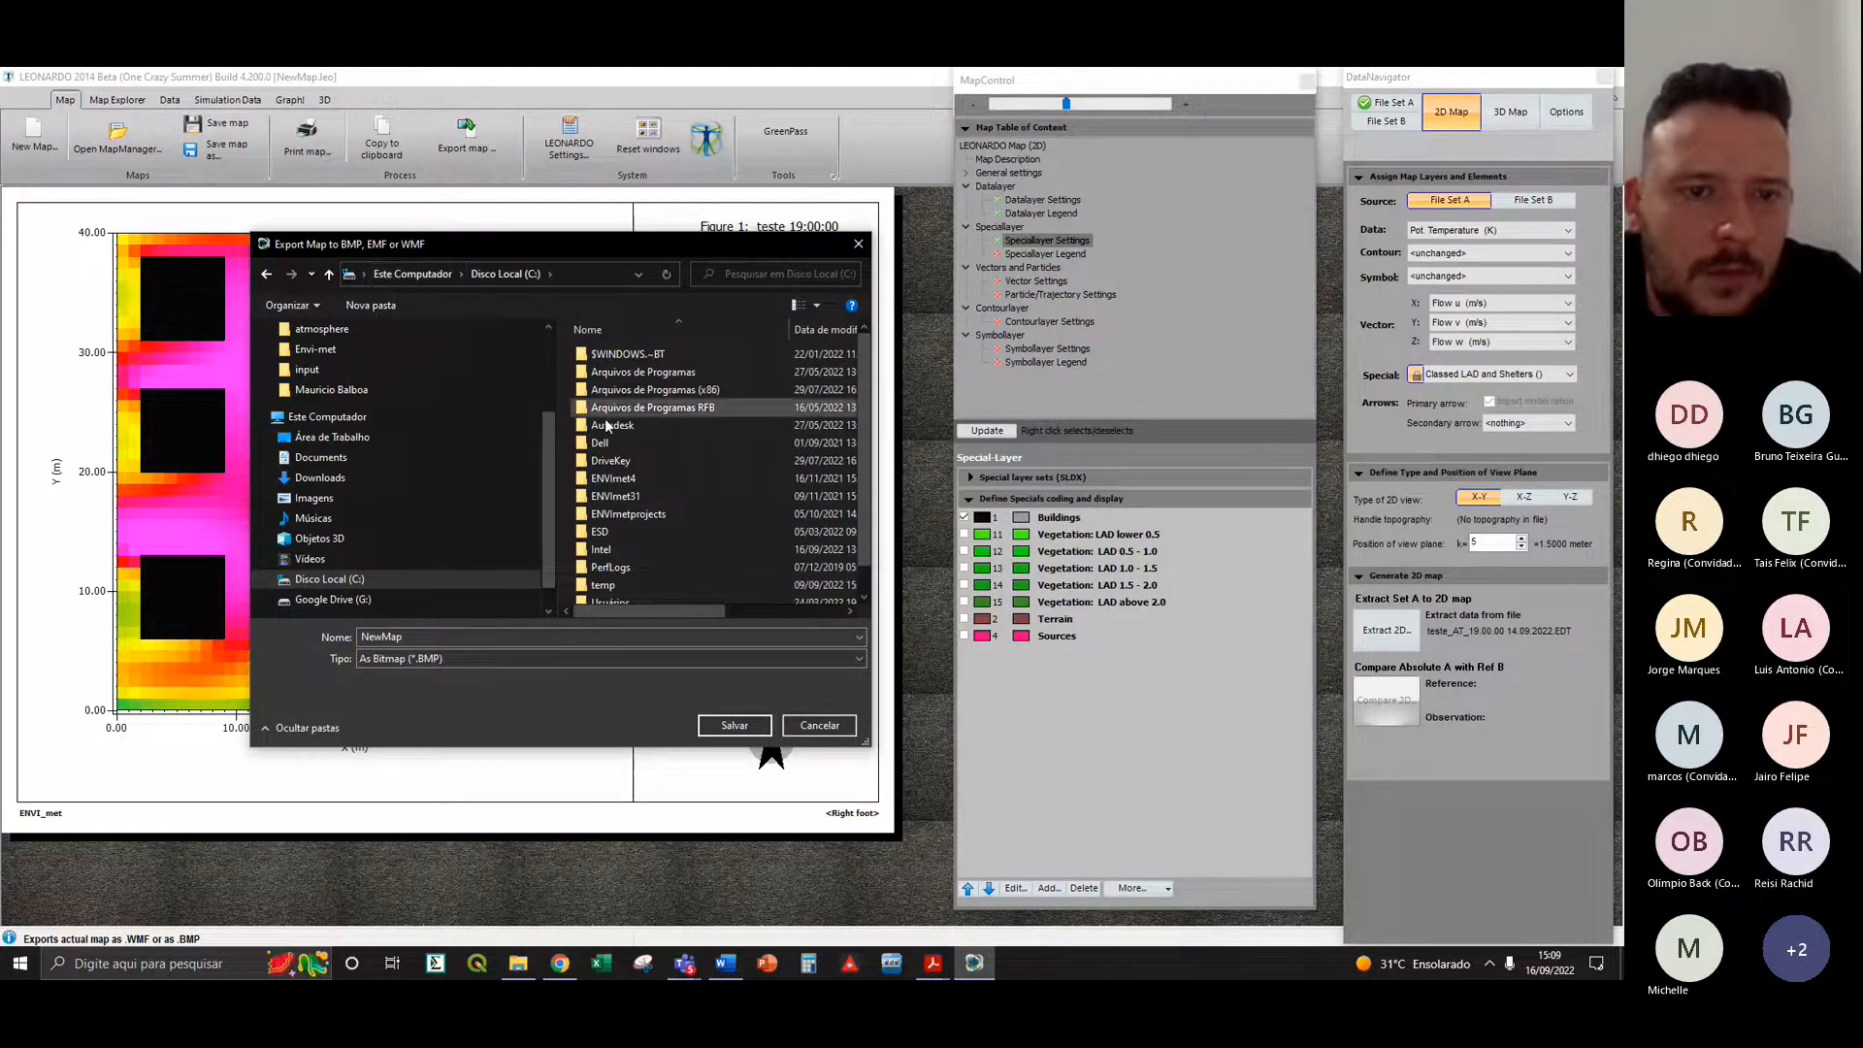
{"action": "scroll", "coordinate": [603, 417], "scroll_direction": "down", "scroll_amount": 2}
{"action": "left_click", "coordinate": [382, 578]}
{"action": "scroll", "coordinate": [662, 450], "scroll_direction": "down", "scroll_amount": 2}
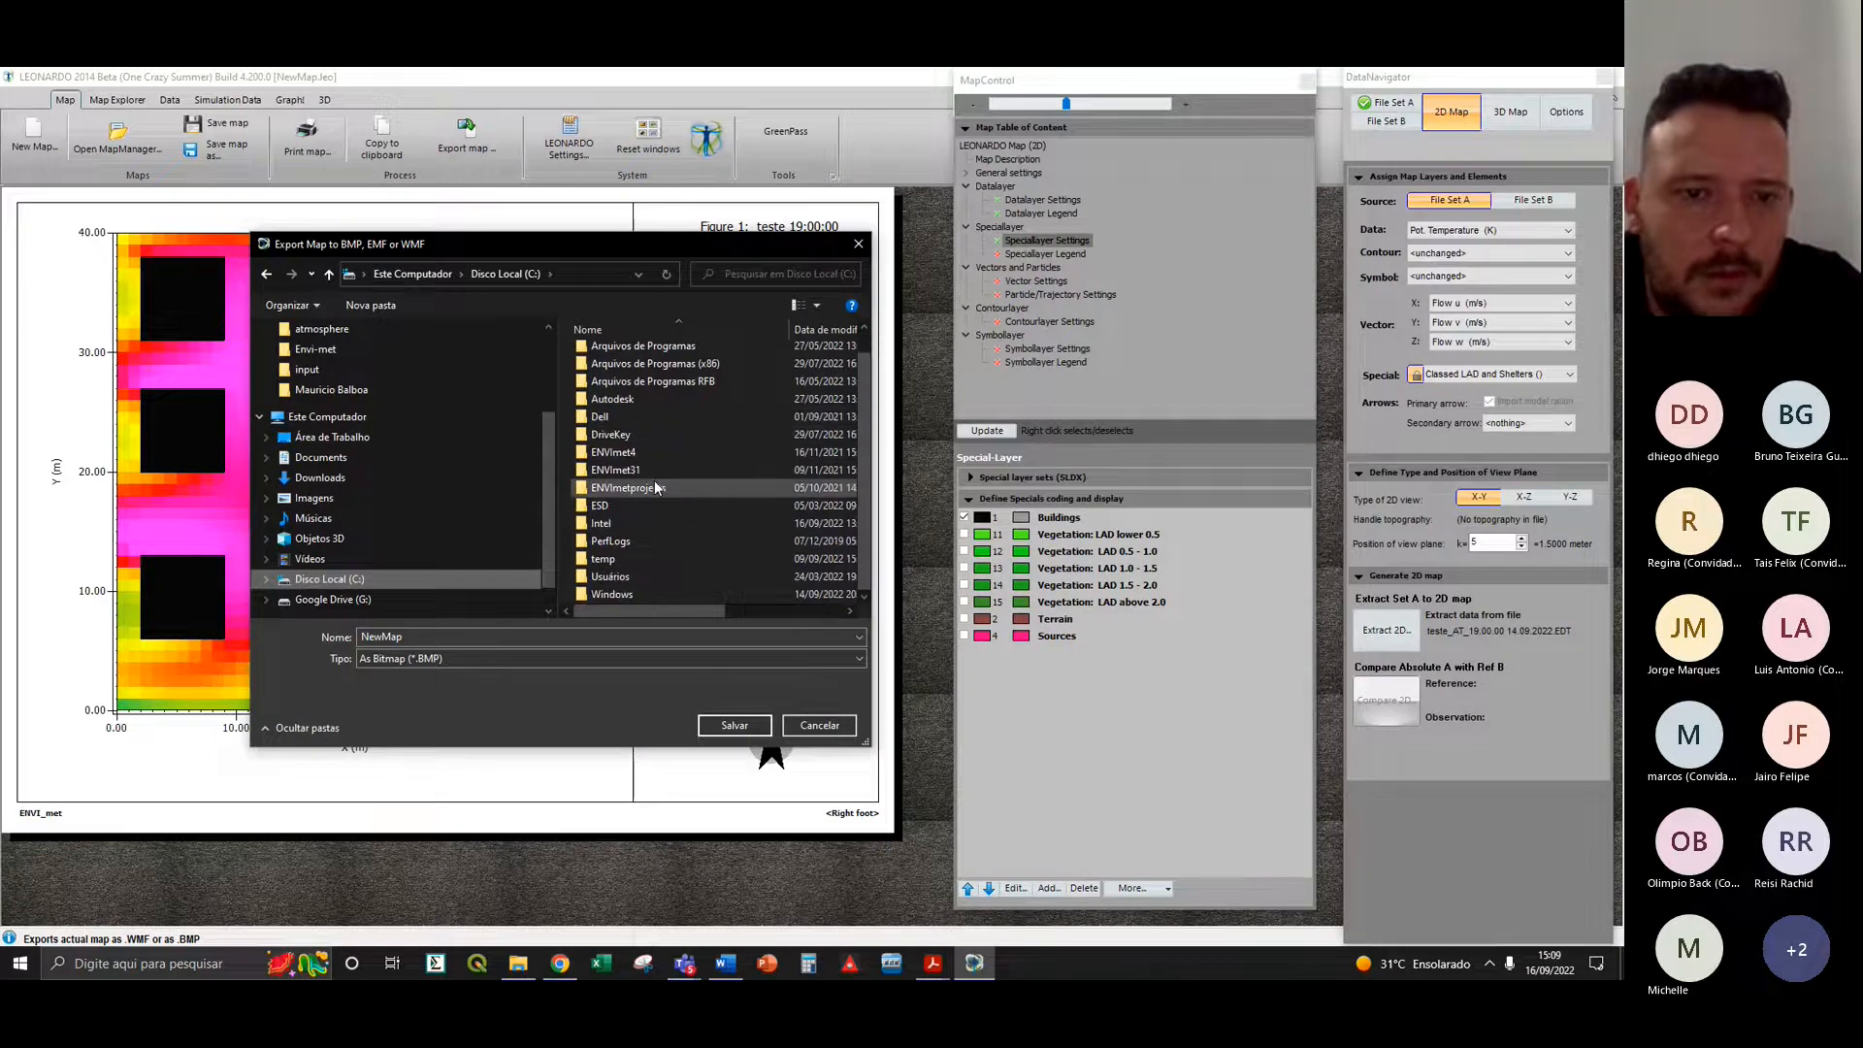
{"action": "scroll", "coordinate": [678, 512], "scroll_direction": "up", "scroll_amount": 2}
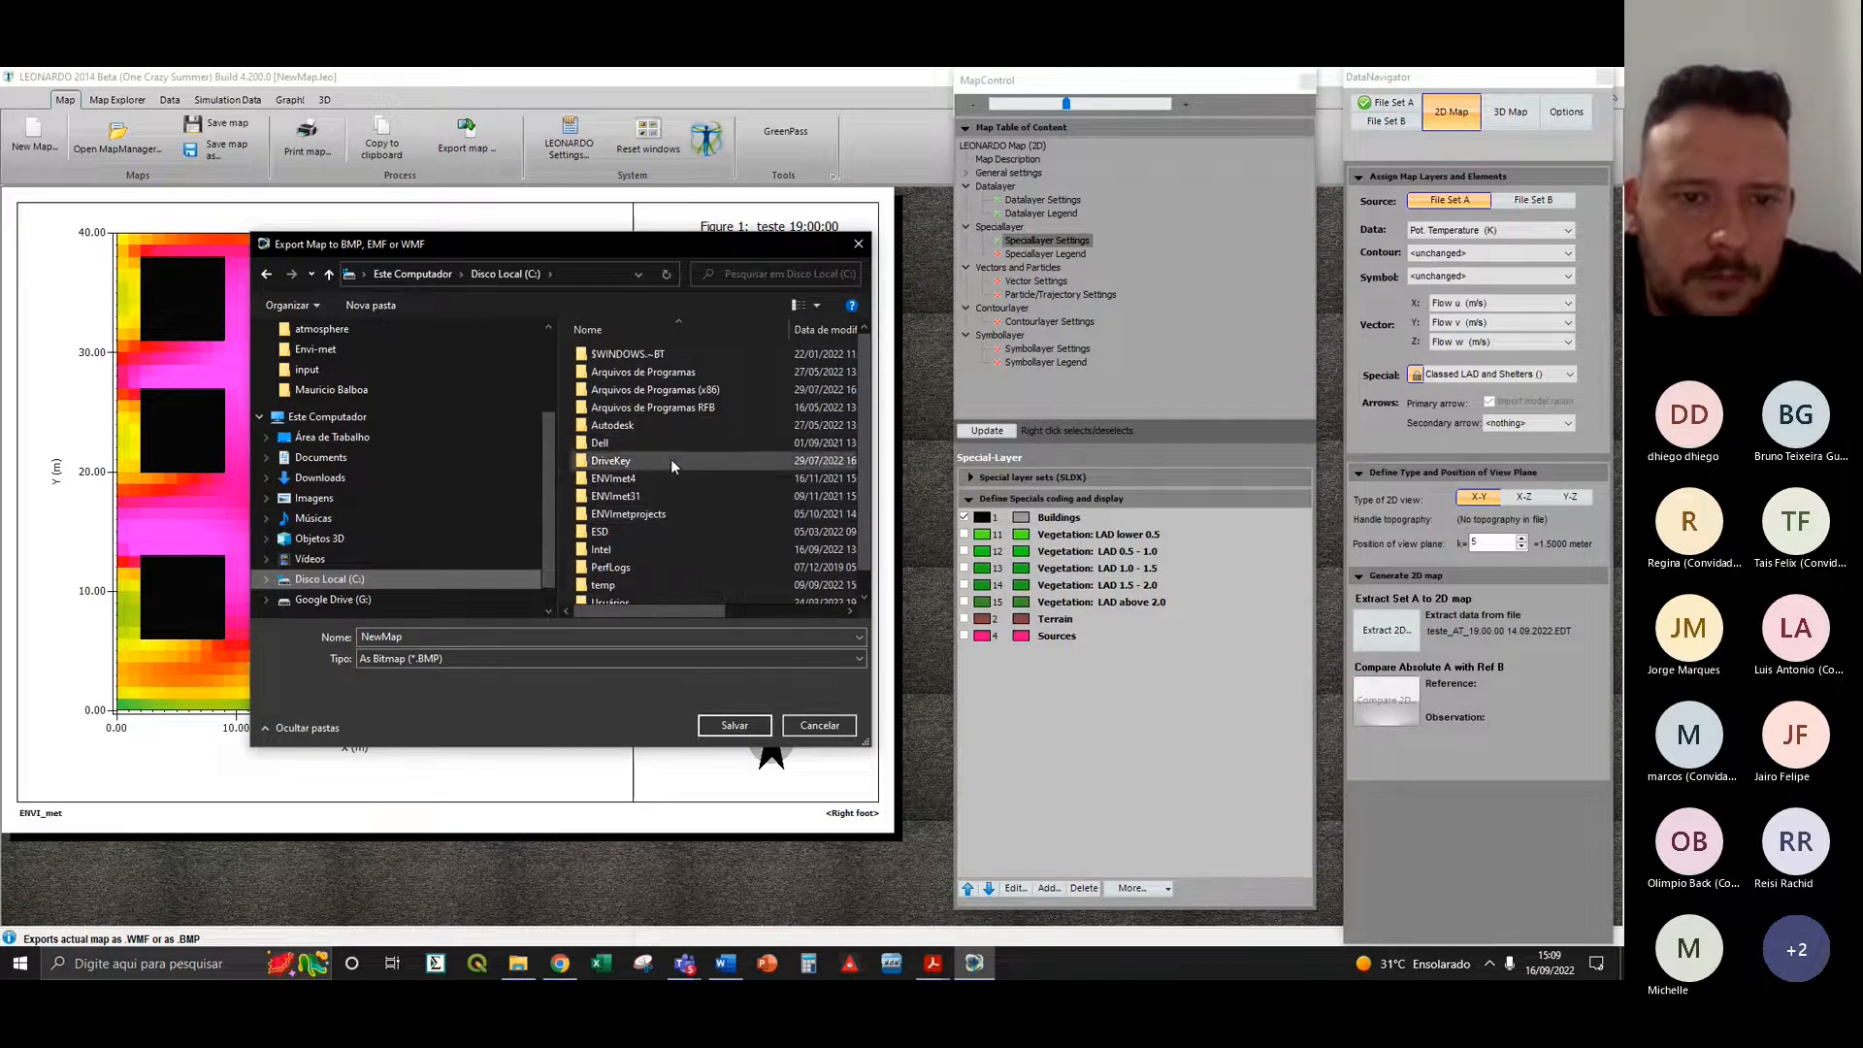
{"action": "double_click", "coordinate": [663, 494]}
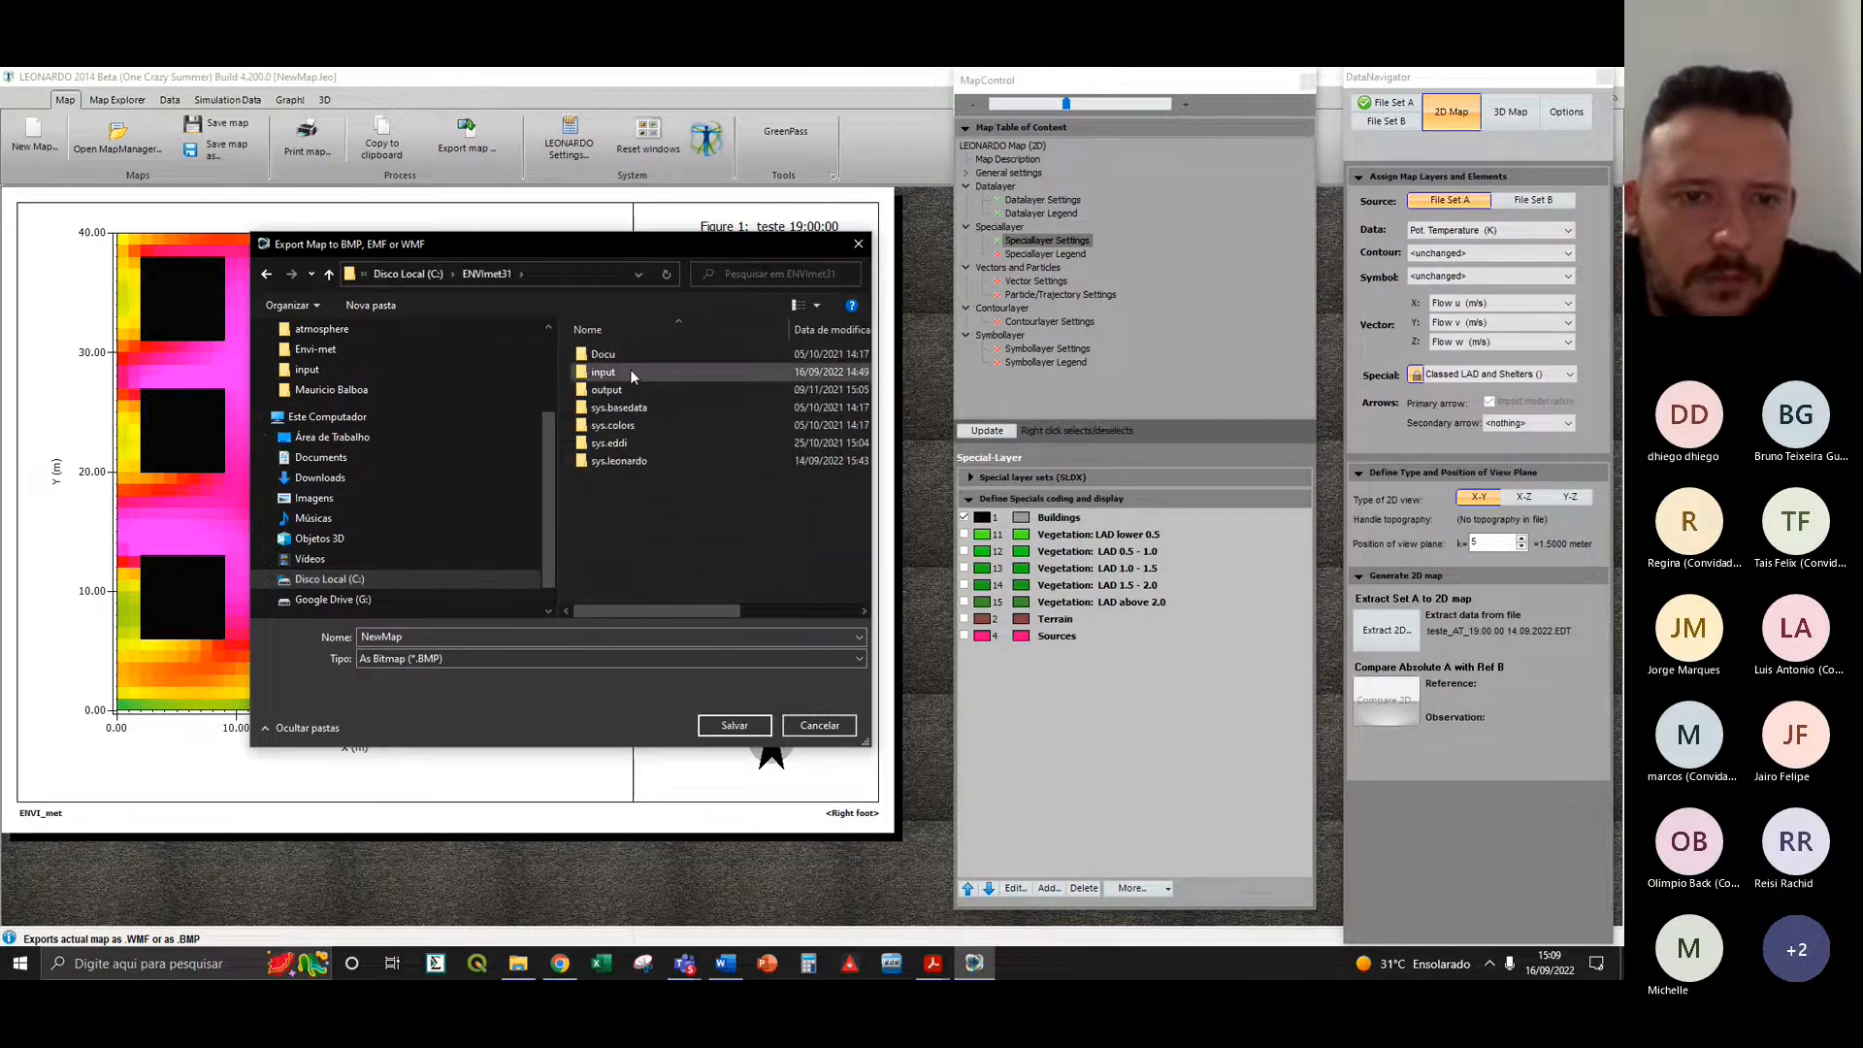
{"action": "double_click", "coordinate": [472, 638]}
{"action": "type", "text": "testeeeee"}
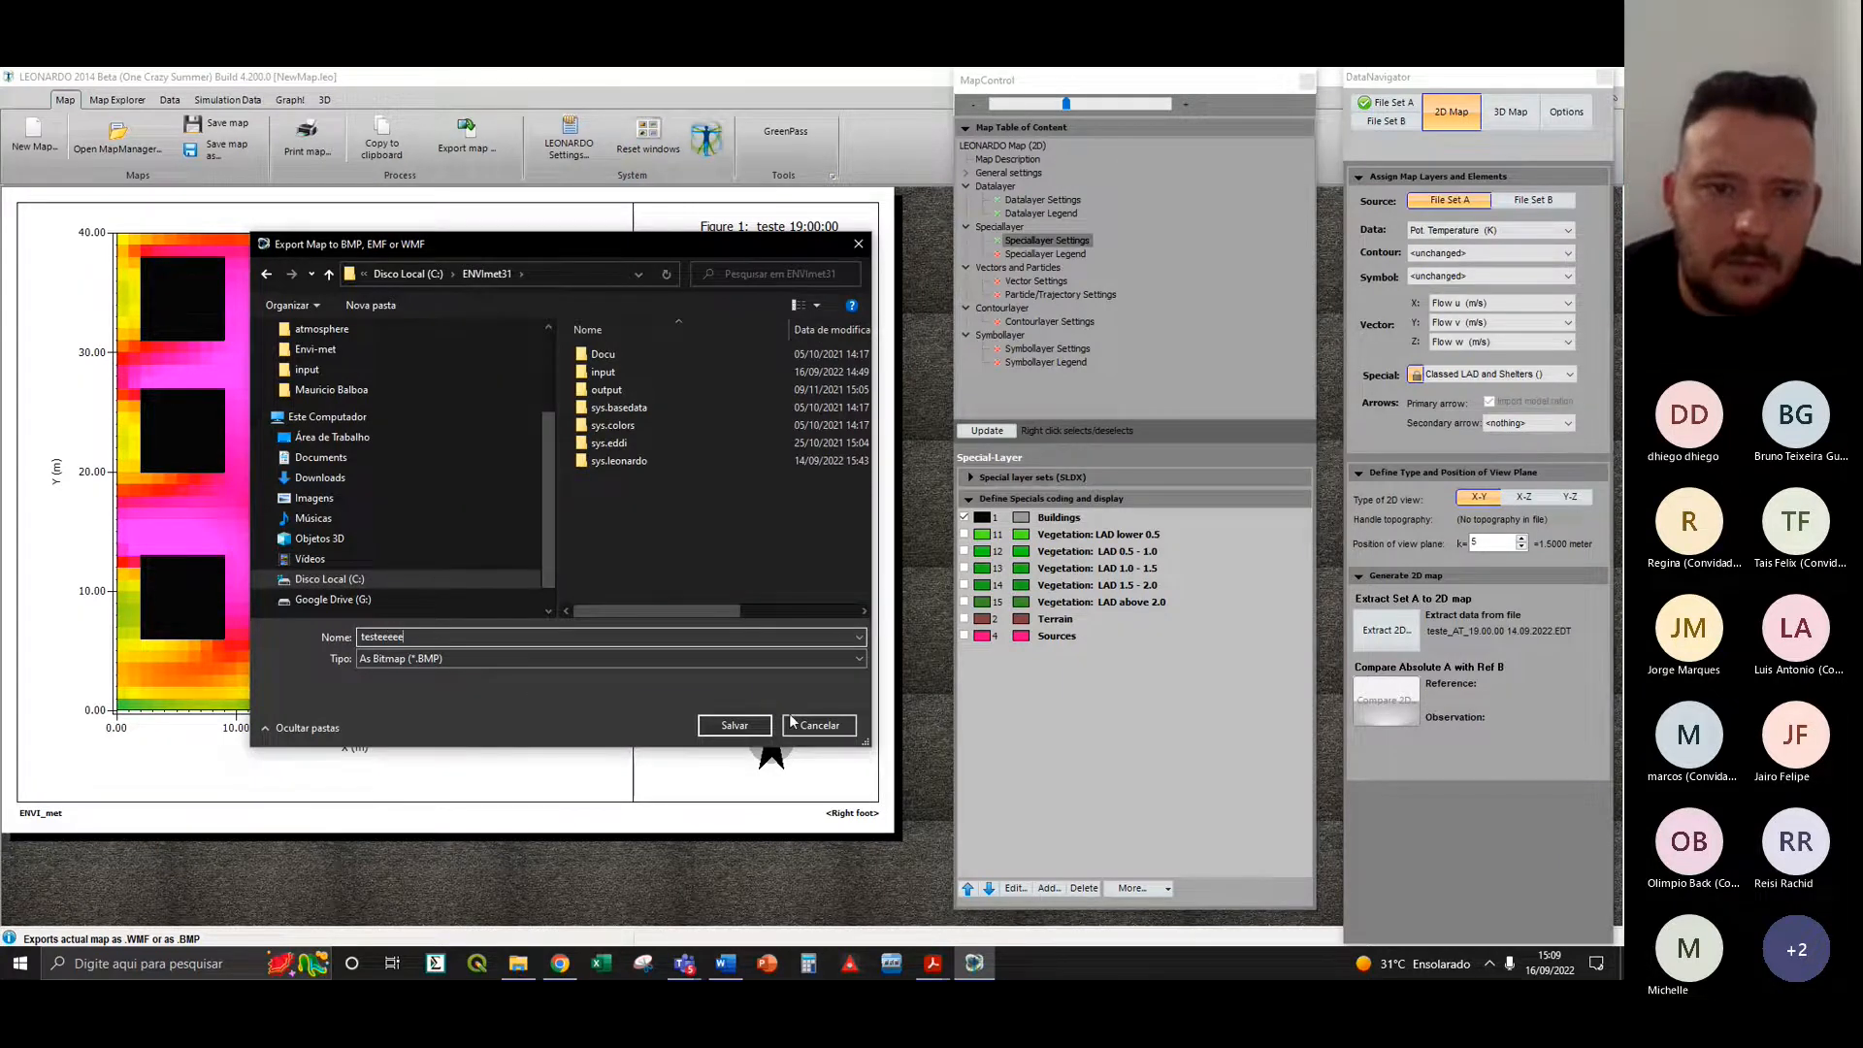
{"action": "left_click", "coordinate": [764, 731]}
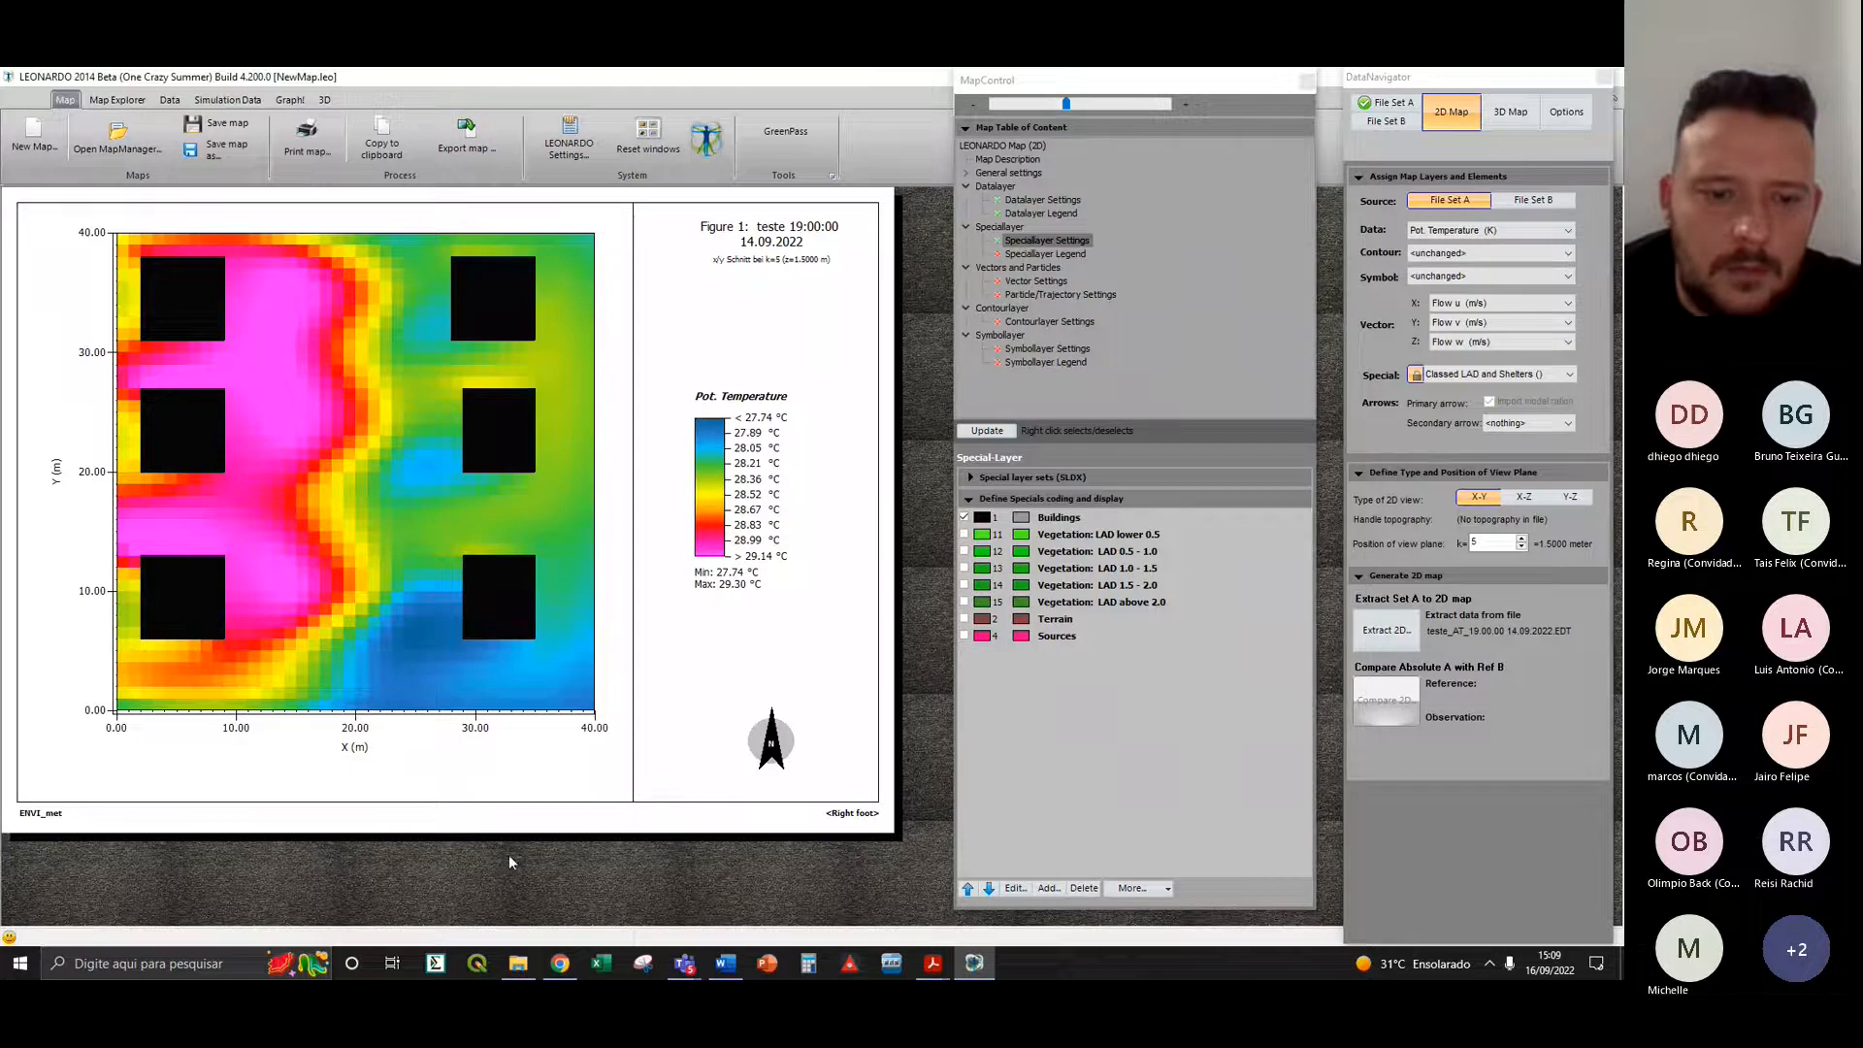
- Switch to File Explorer and open the exported testeeeee file from C:\ENVImet31 in Paint
{"action": "left_click", "coordinate": [519, 964]}
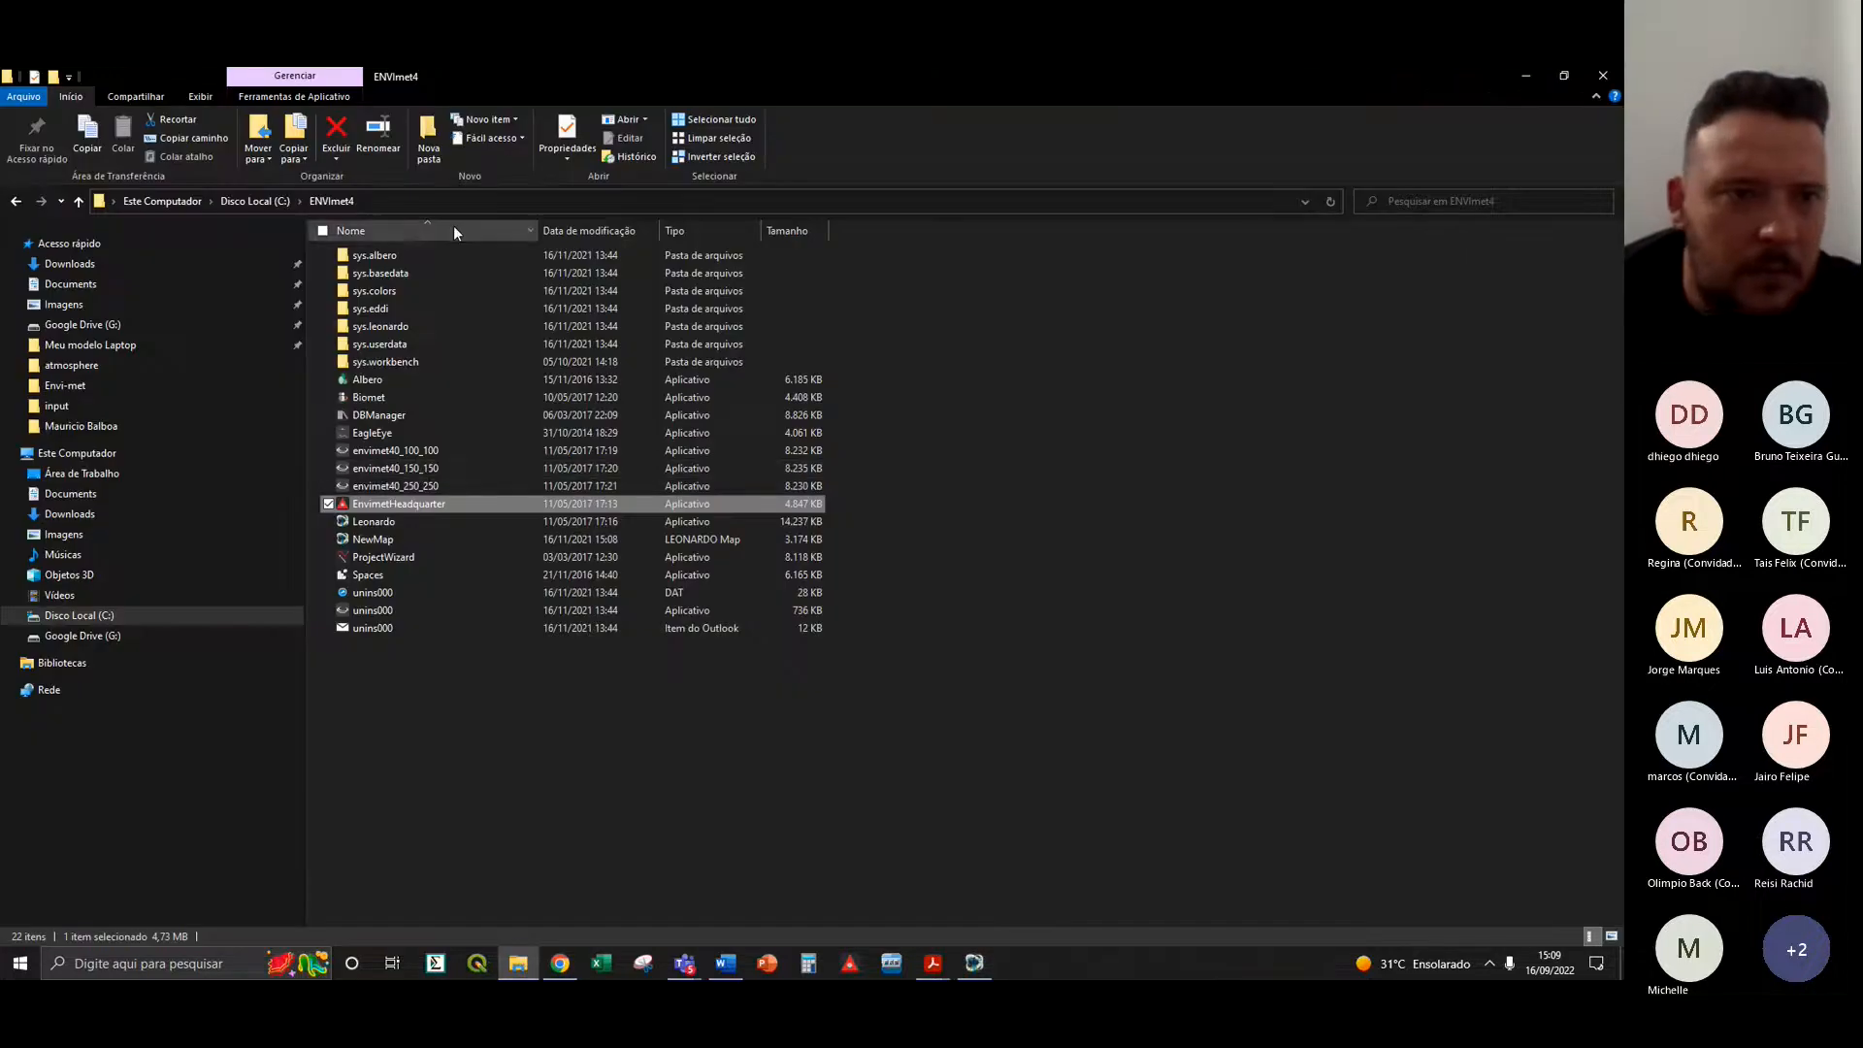
{"action": "left_click", "coordinate": [262, 200]}
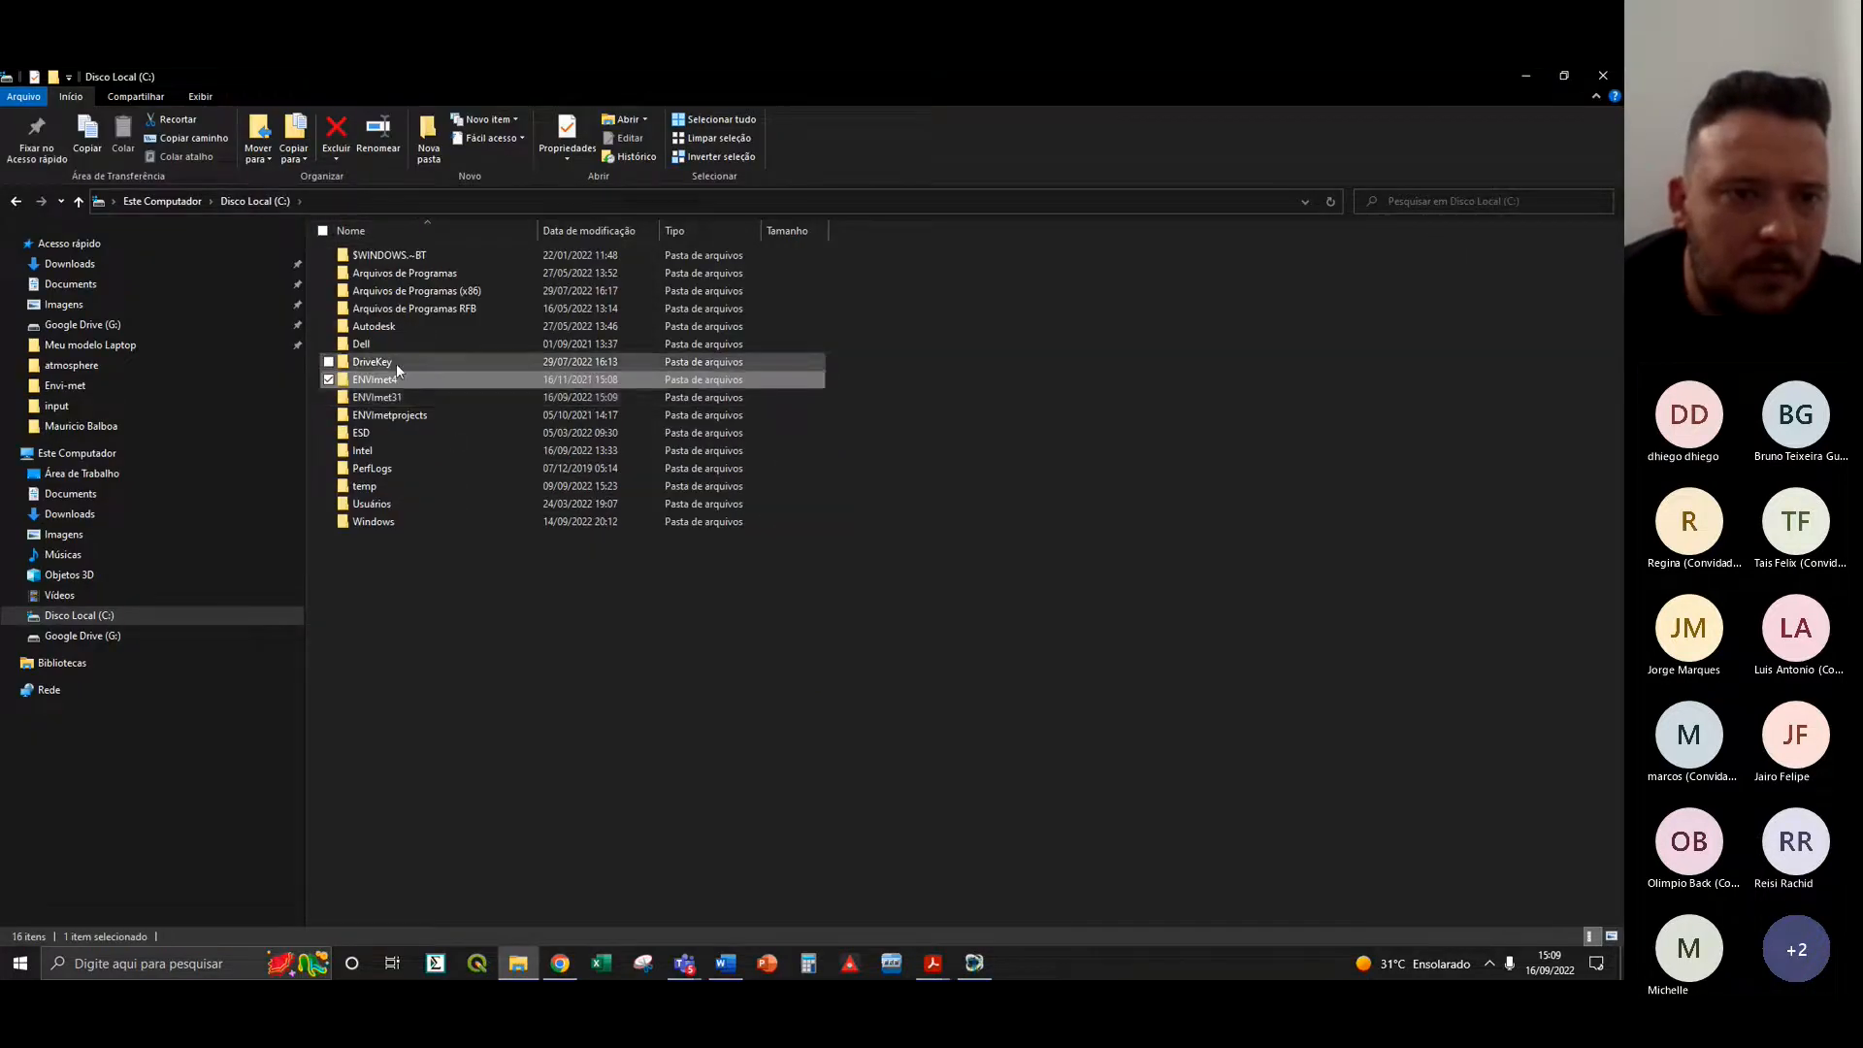
{"action": "left_click", "coordinate": [392, 396]}
{"action": "double_click", "coordinate": [392, 397]}
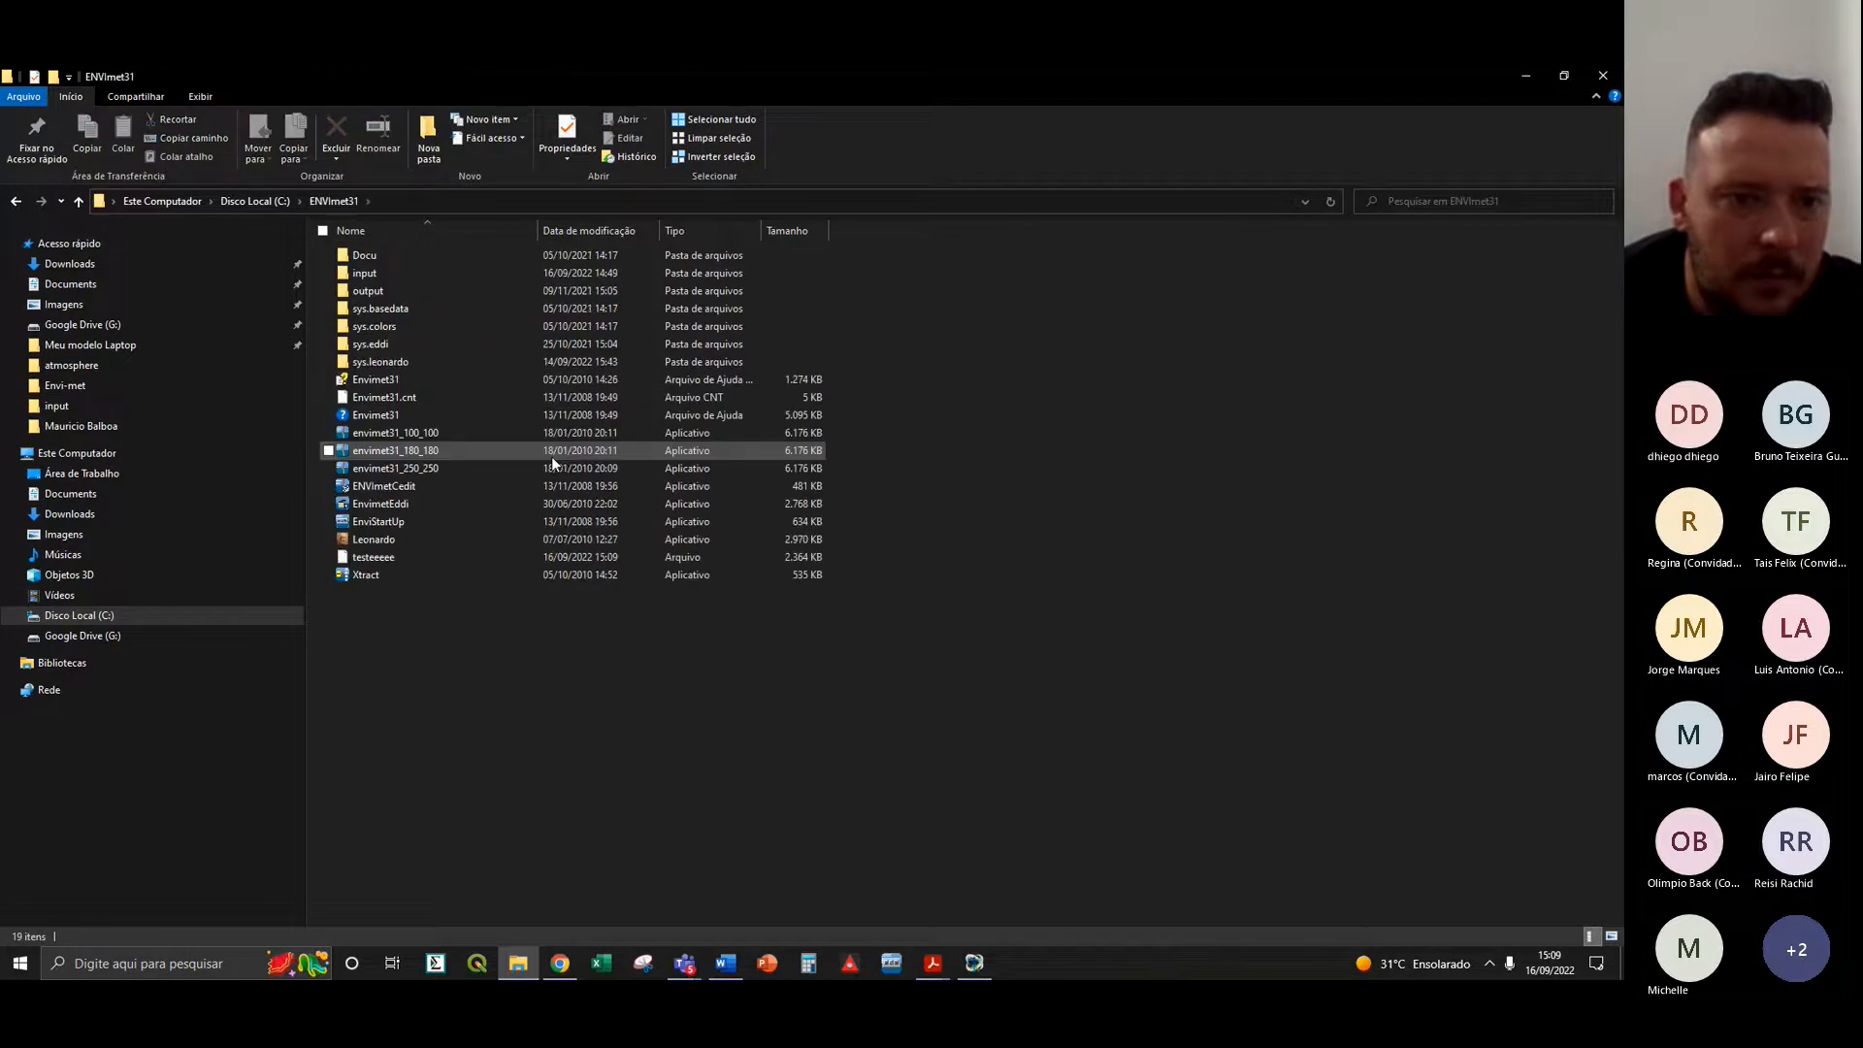
{"action": "left_click", "coordinate": [432, 557]}
{"action": "double_click", "coordinate": [439, 557]}
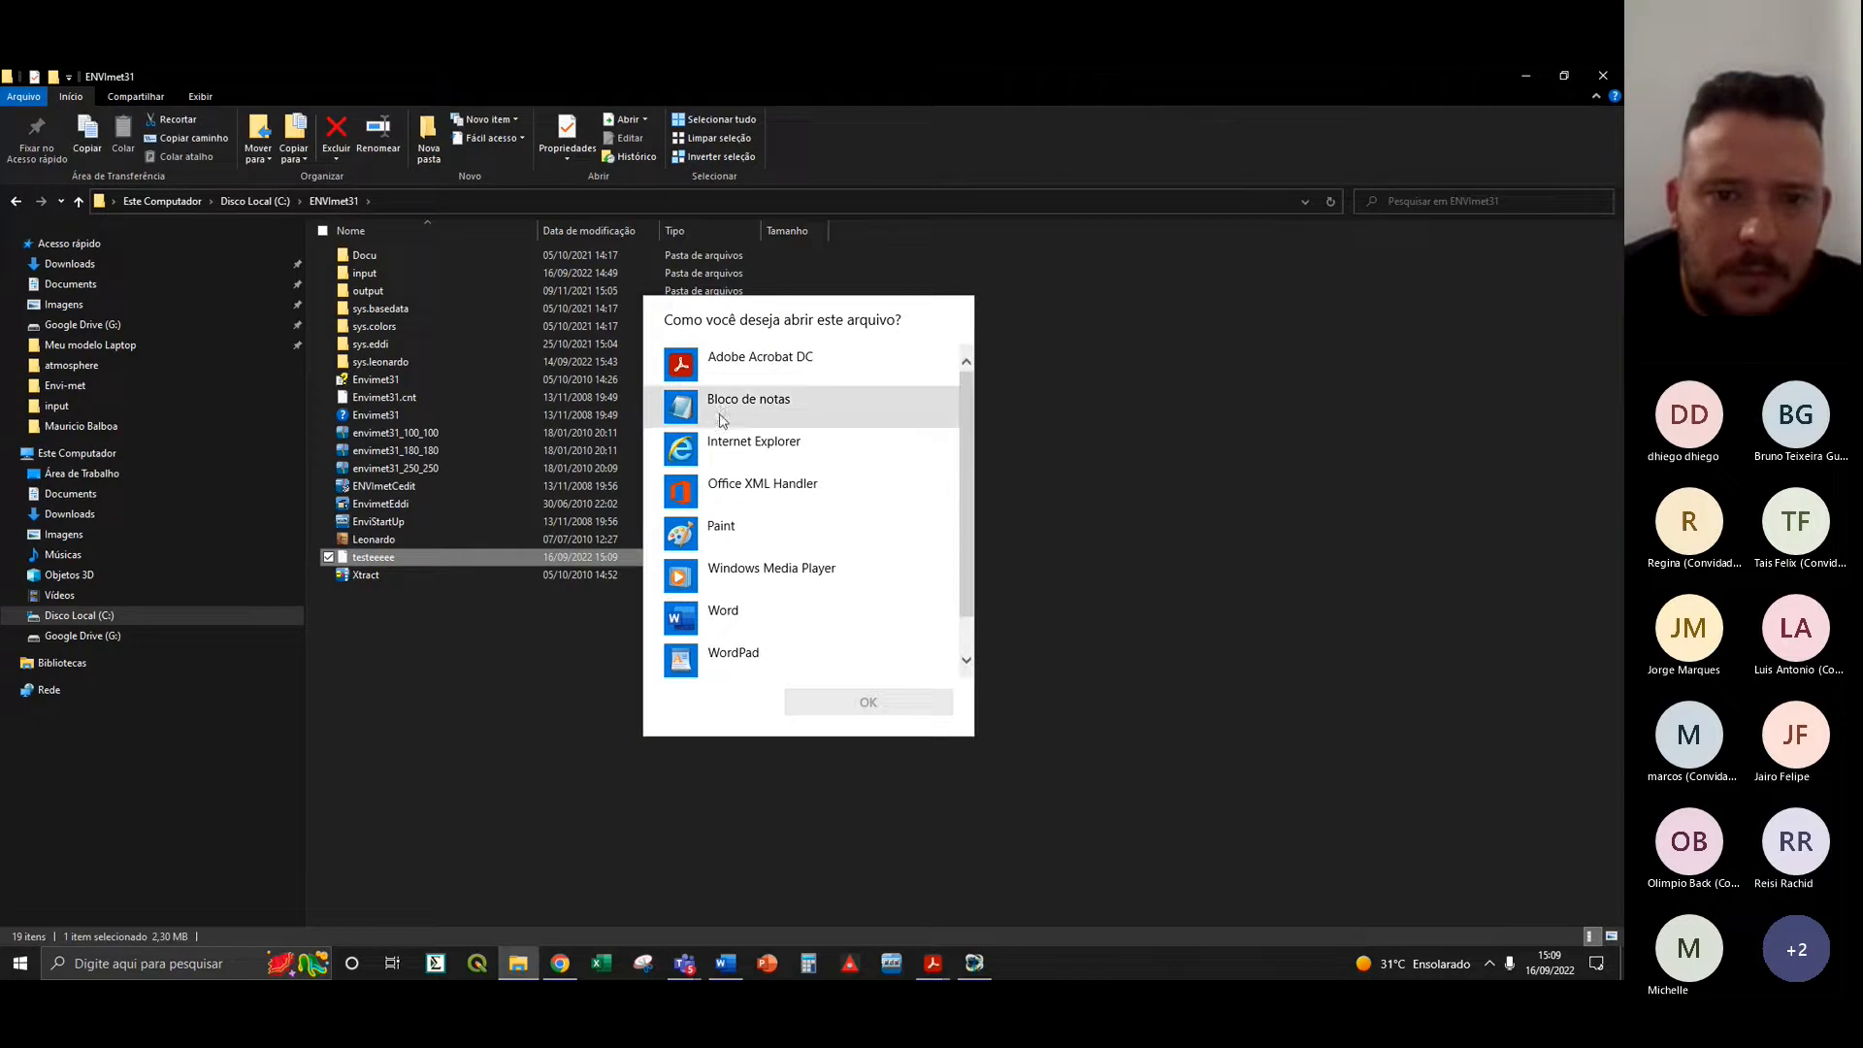
{"action": "left_click", "coordinate": [832, 532]}
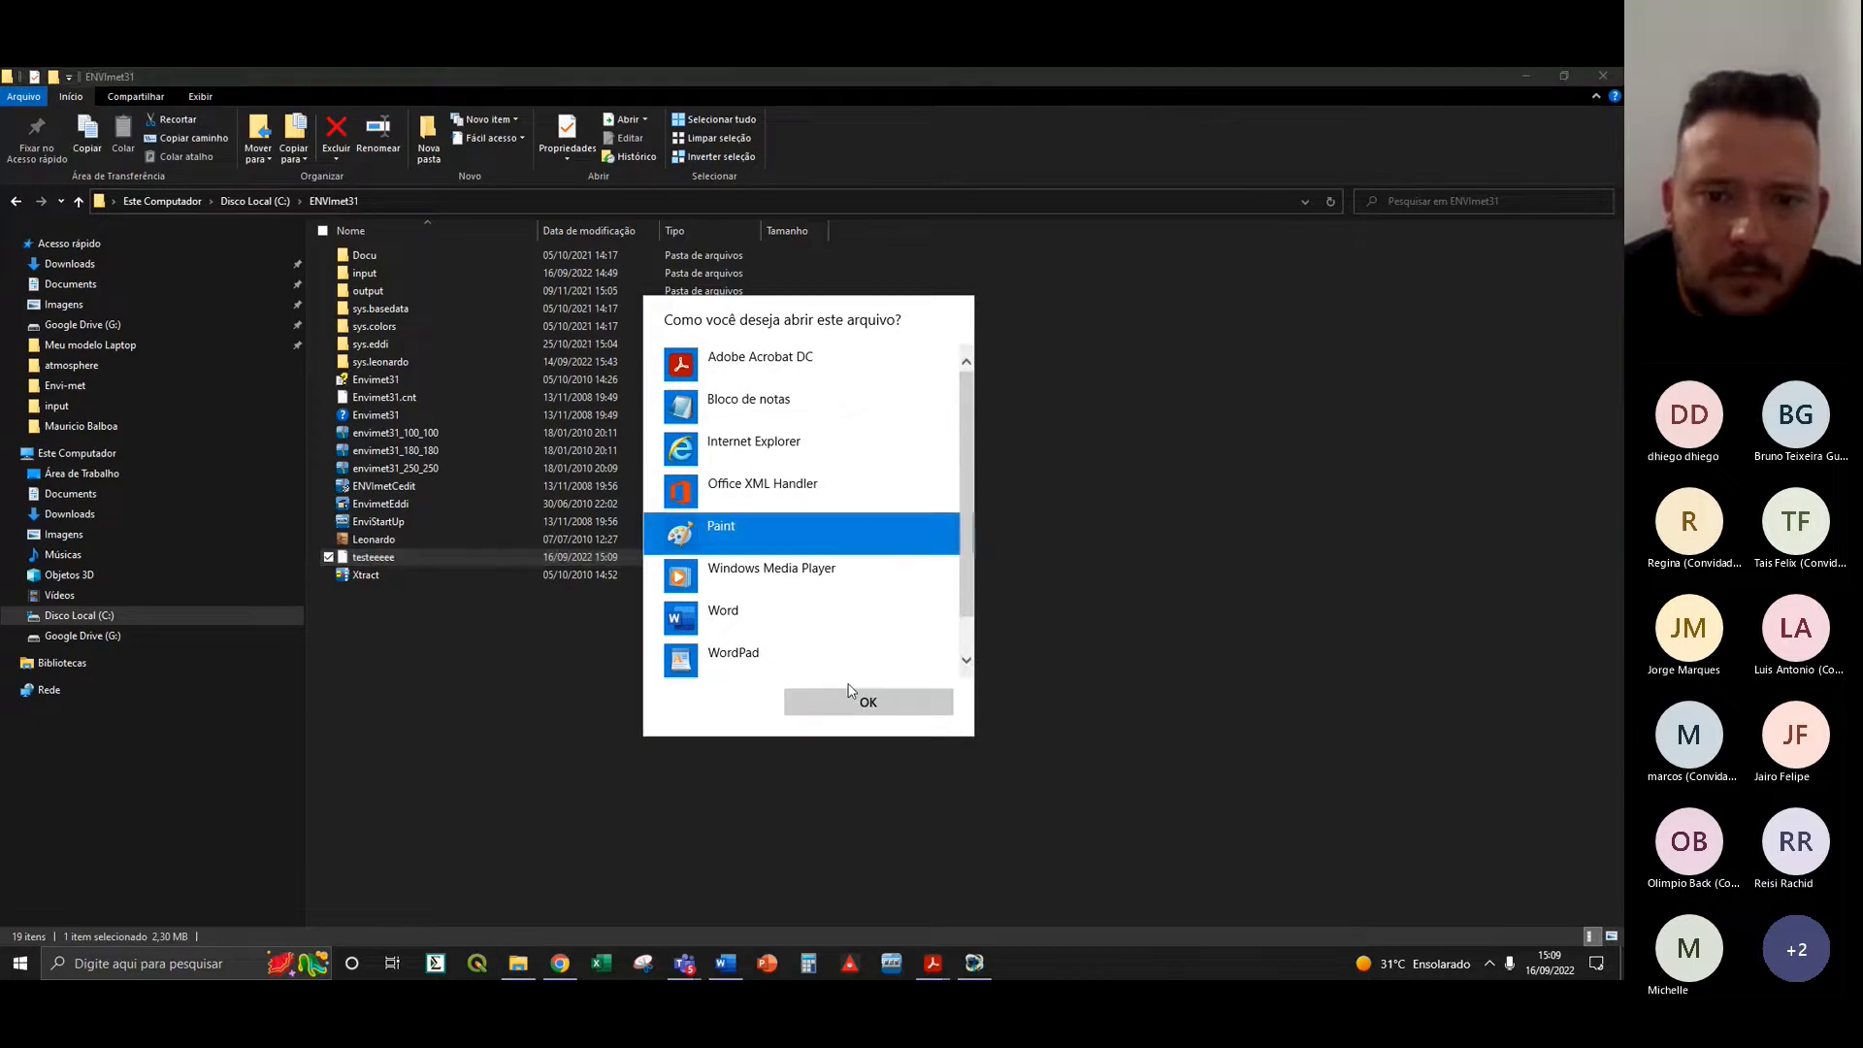
{"action": "left_click", "coordinate": [852, 694]}
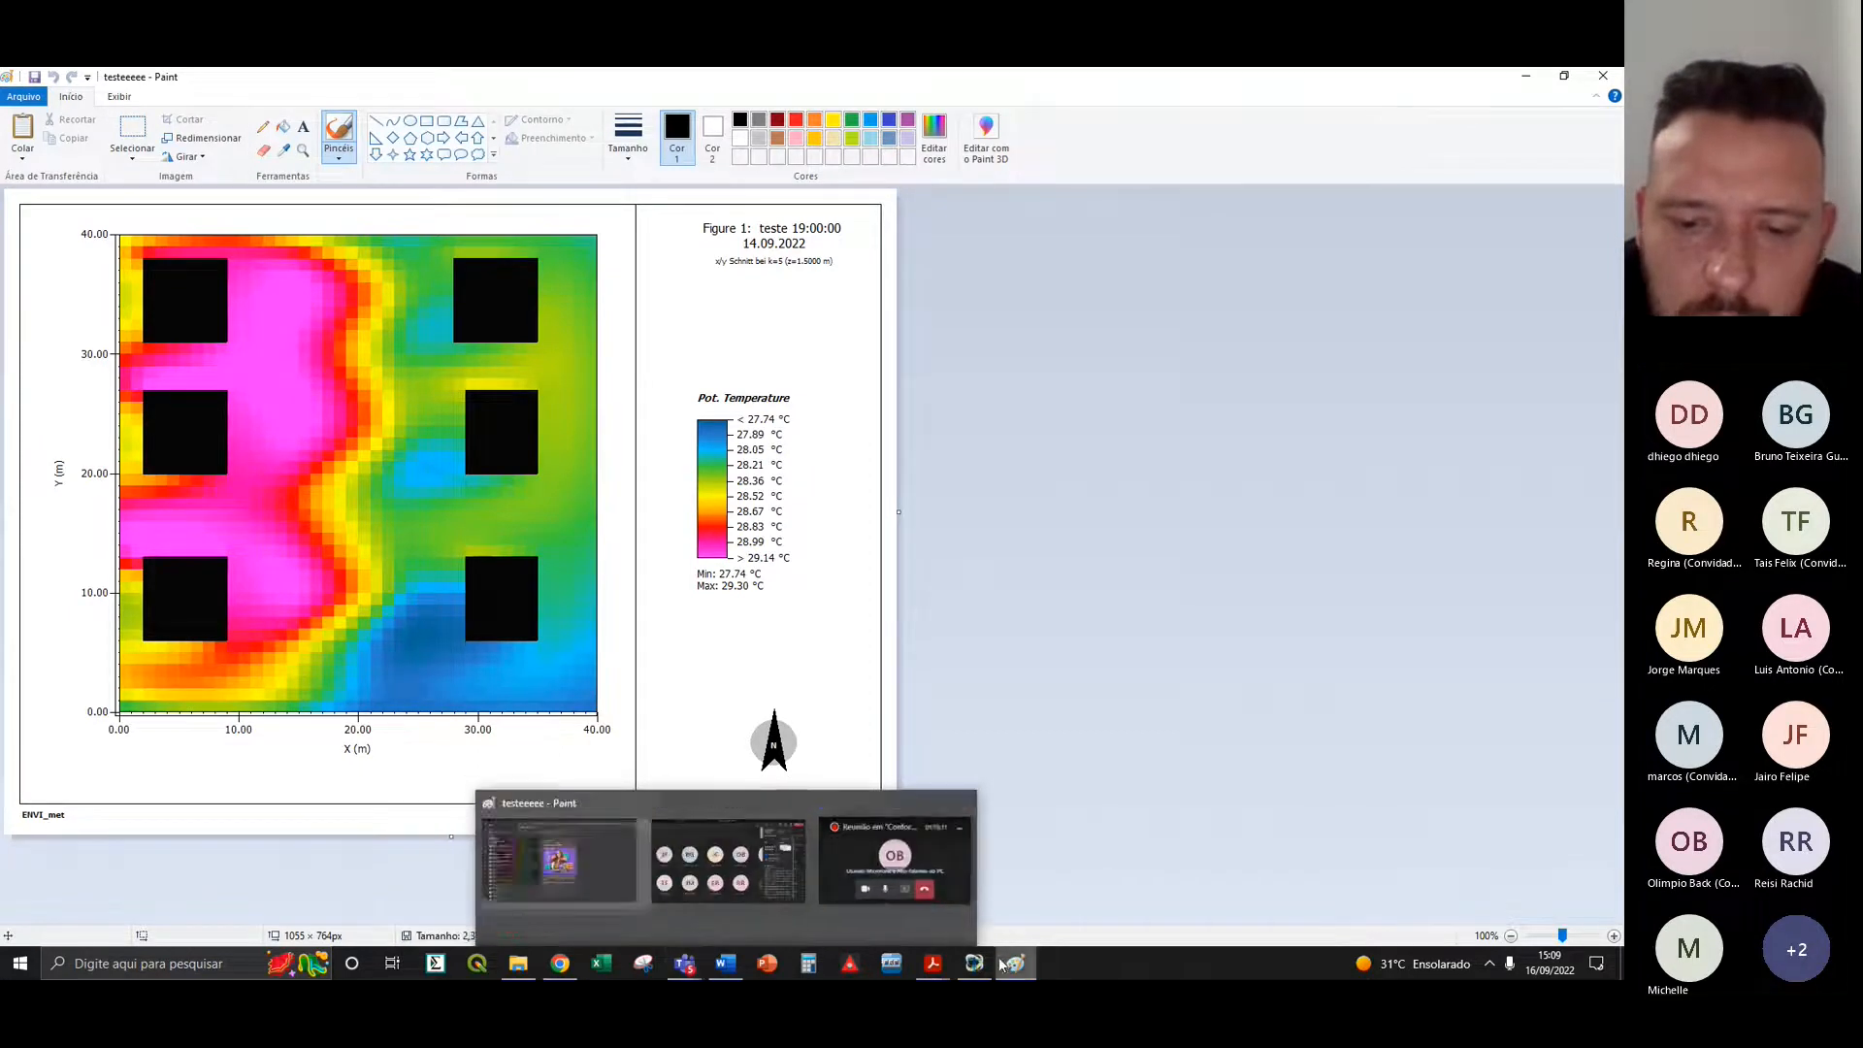
- Switch back to LEONARDO 2014 and extract an X-Z section of potential temperature at view plane position j=0
{"action": "left_click", "coordinate": [990, 914]}
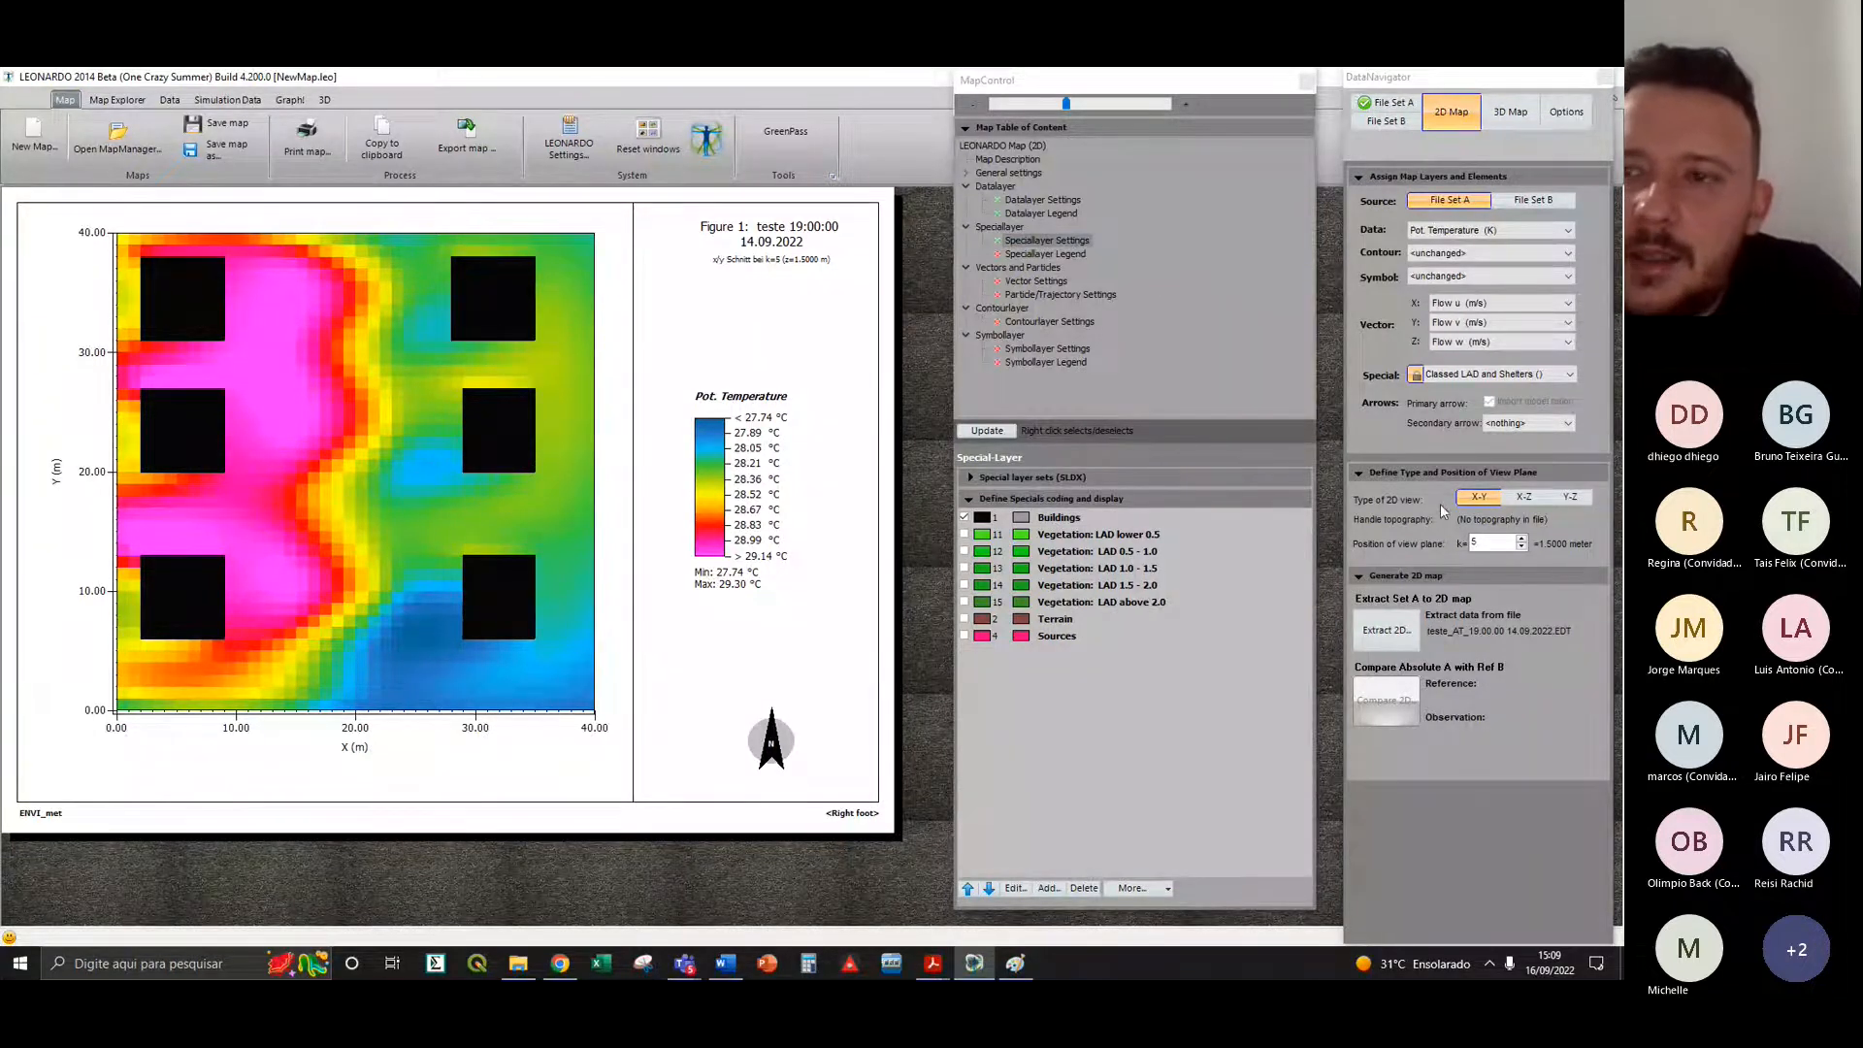
{"action": "left_click", "coordinate": [1525, 498]}
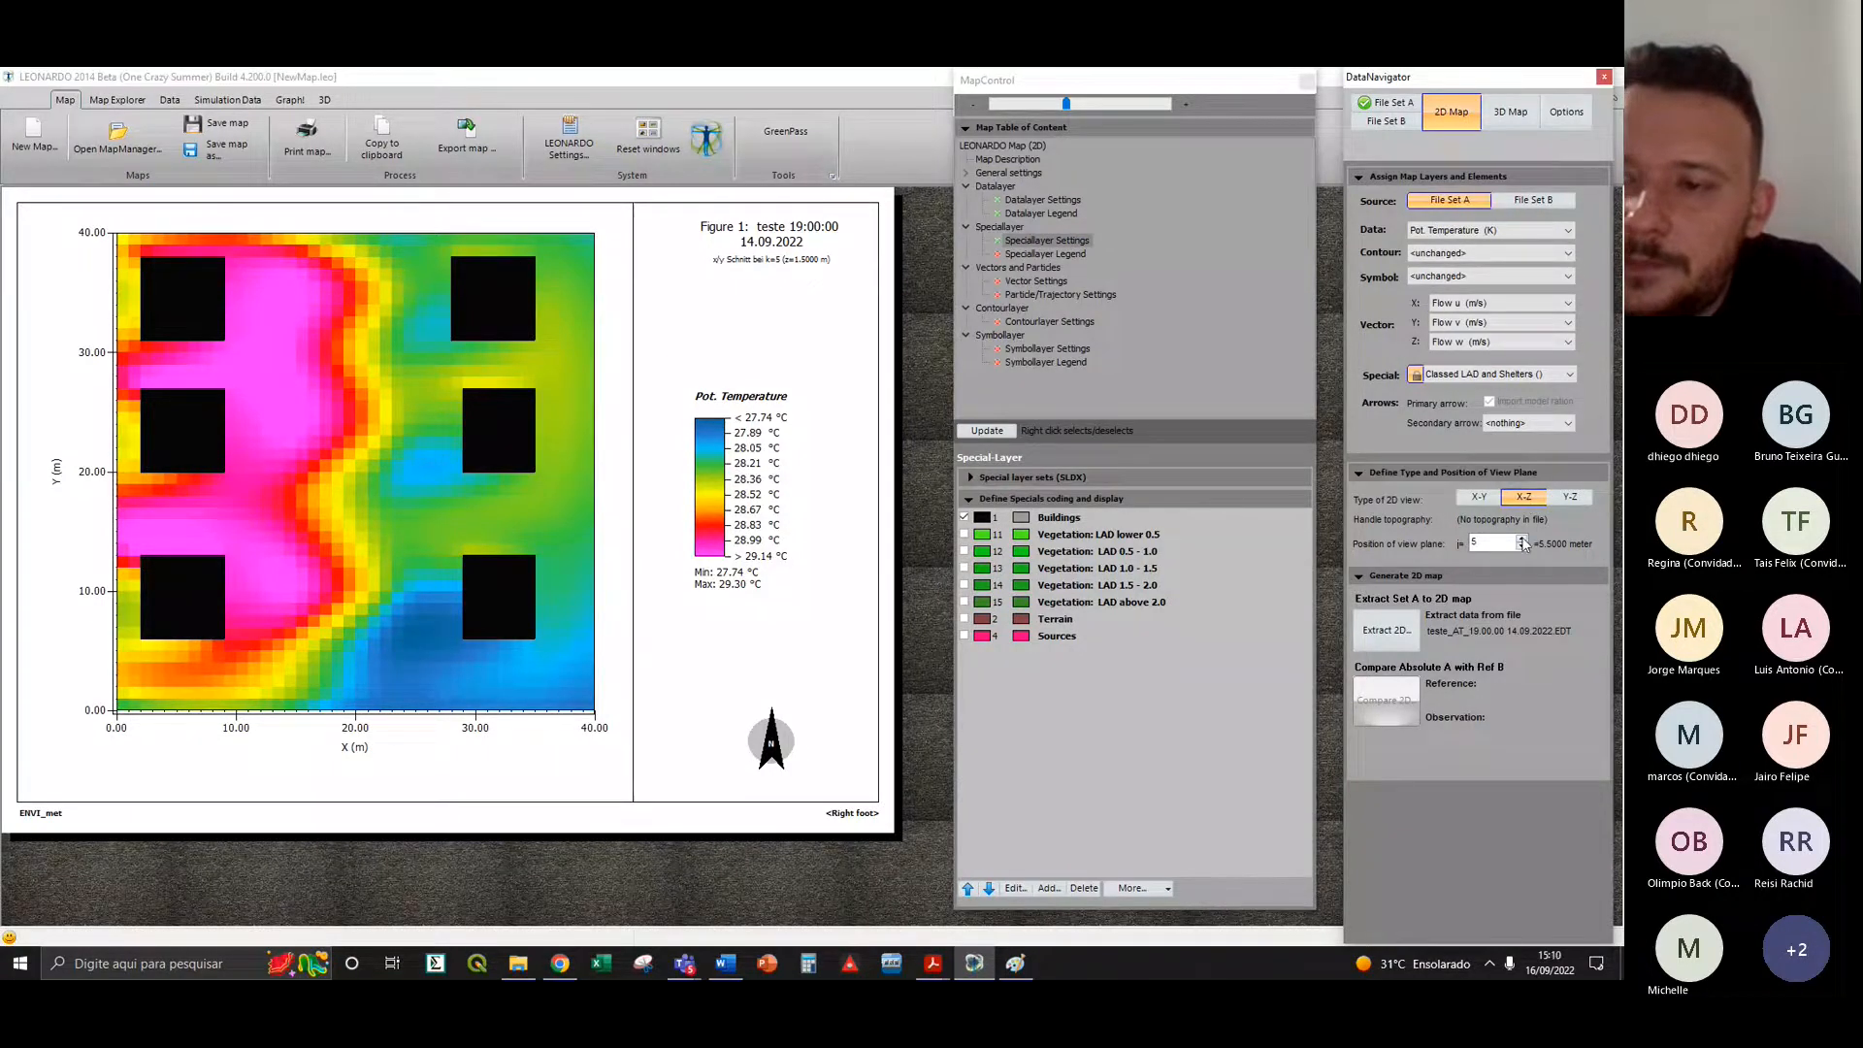
{"action": "left_click", "coordinate": [1522, 540]}
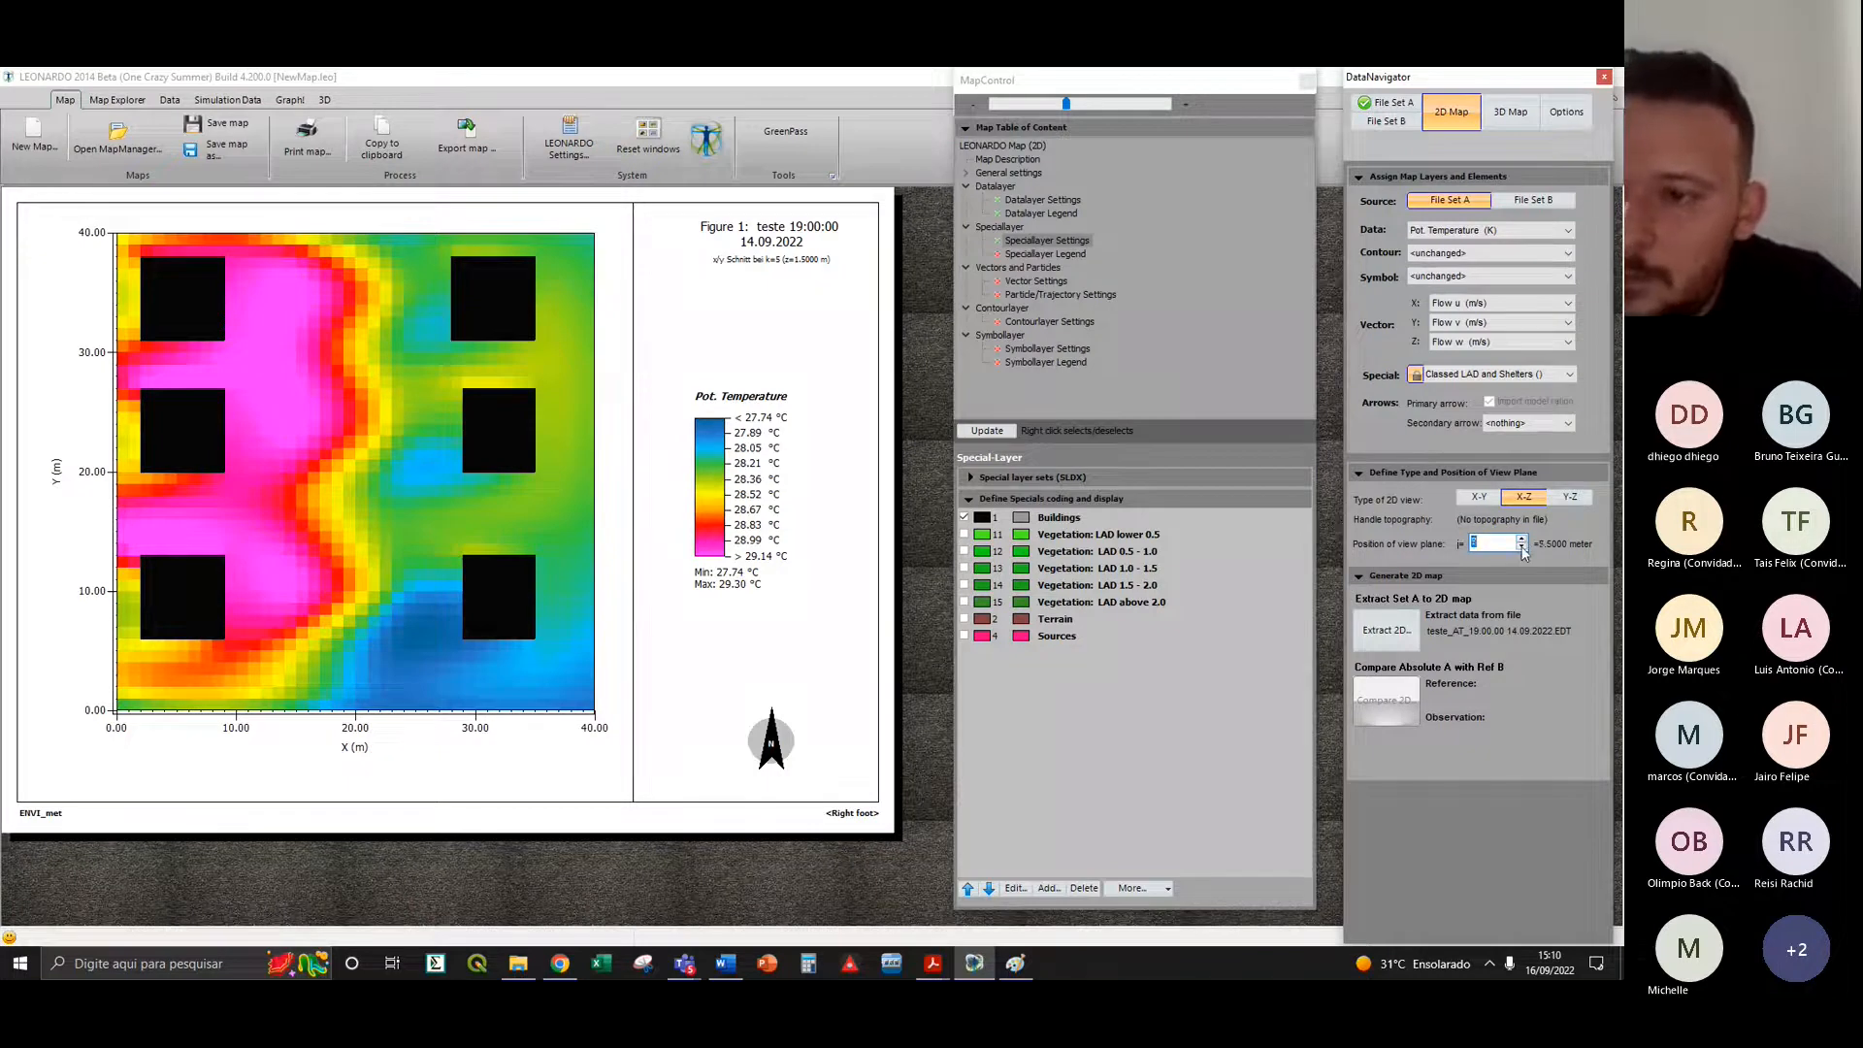
{"action": "left_click", "coordinate": [1378, 631]}
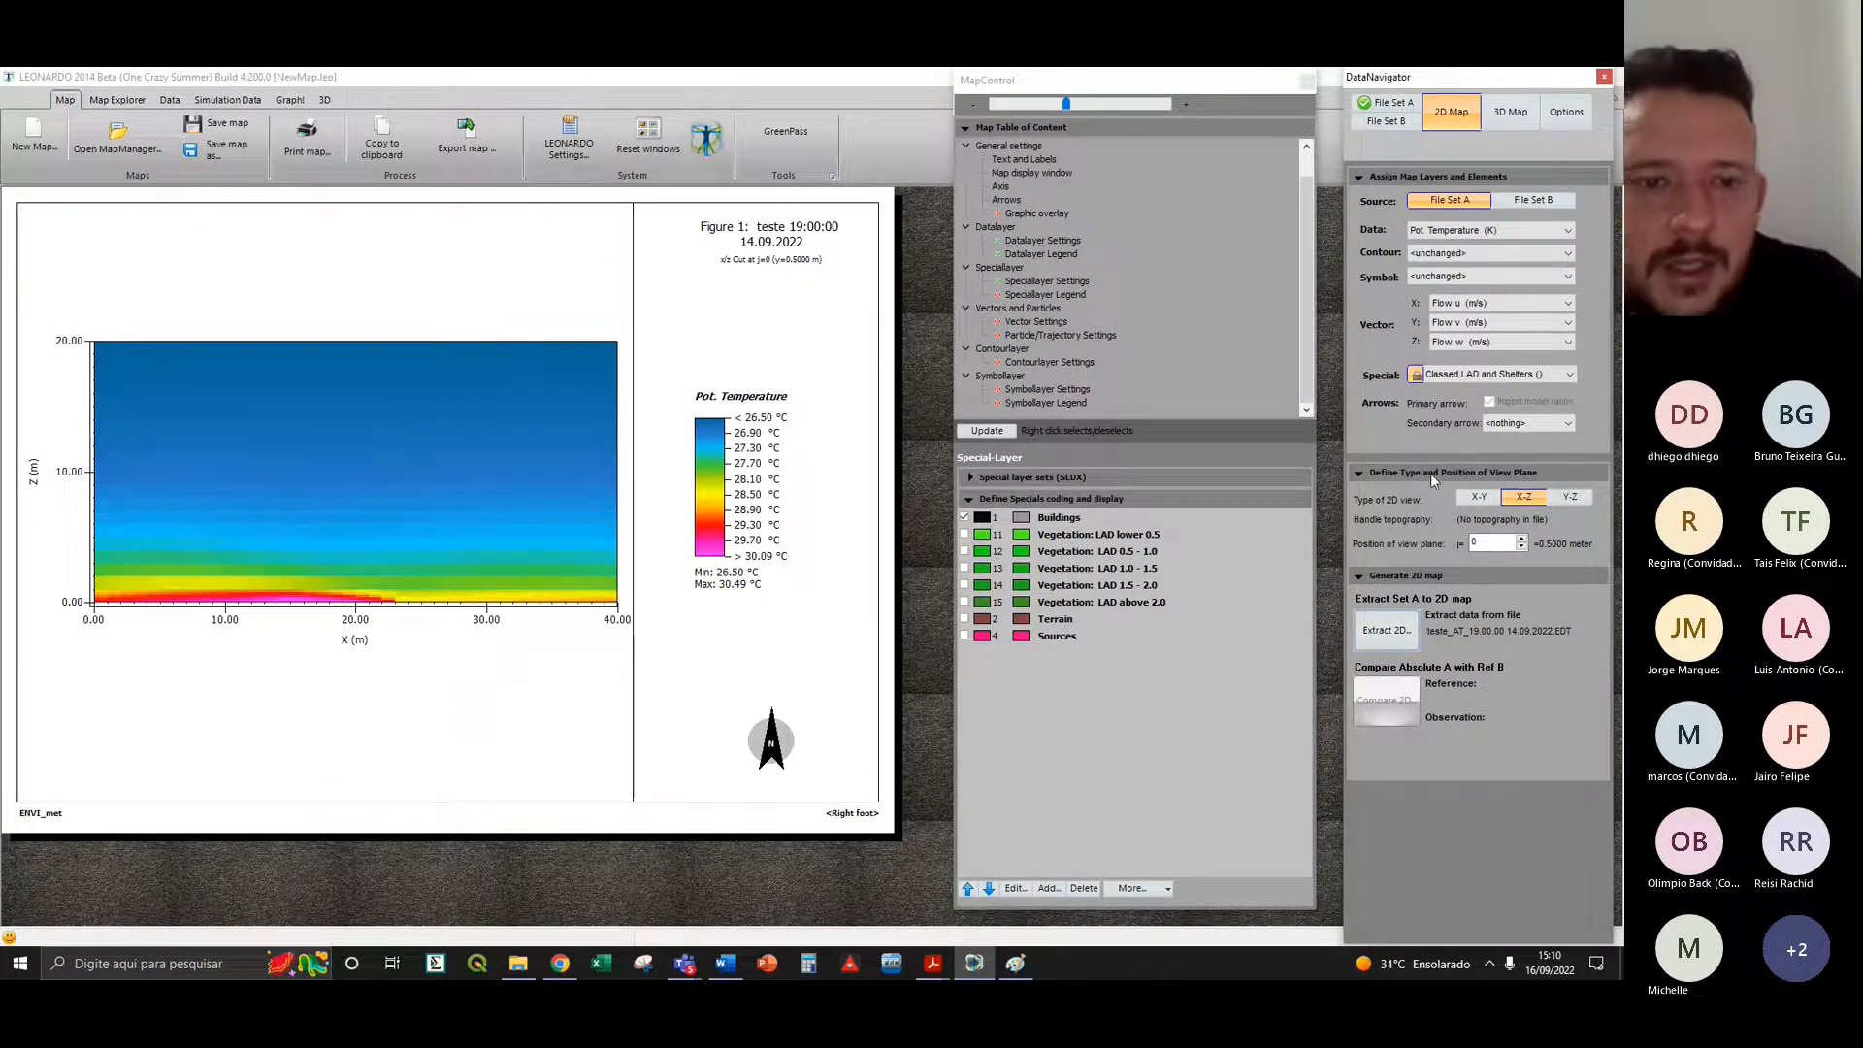
- Extract further X-Z sections of potential temperature at view plane positions j=2 and j=6
{"action": "left_click", "coordinate": [1521, 548]}
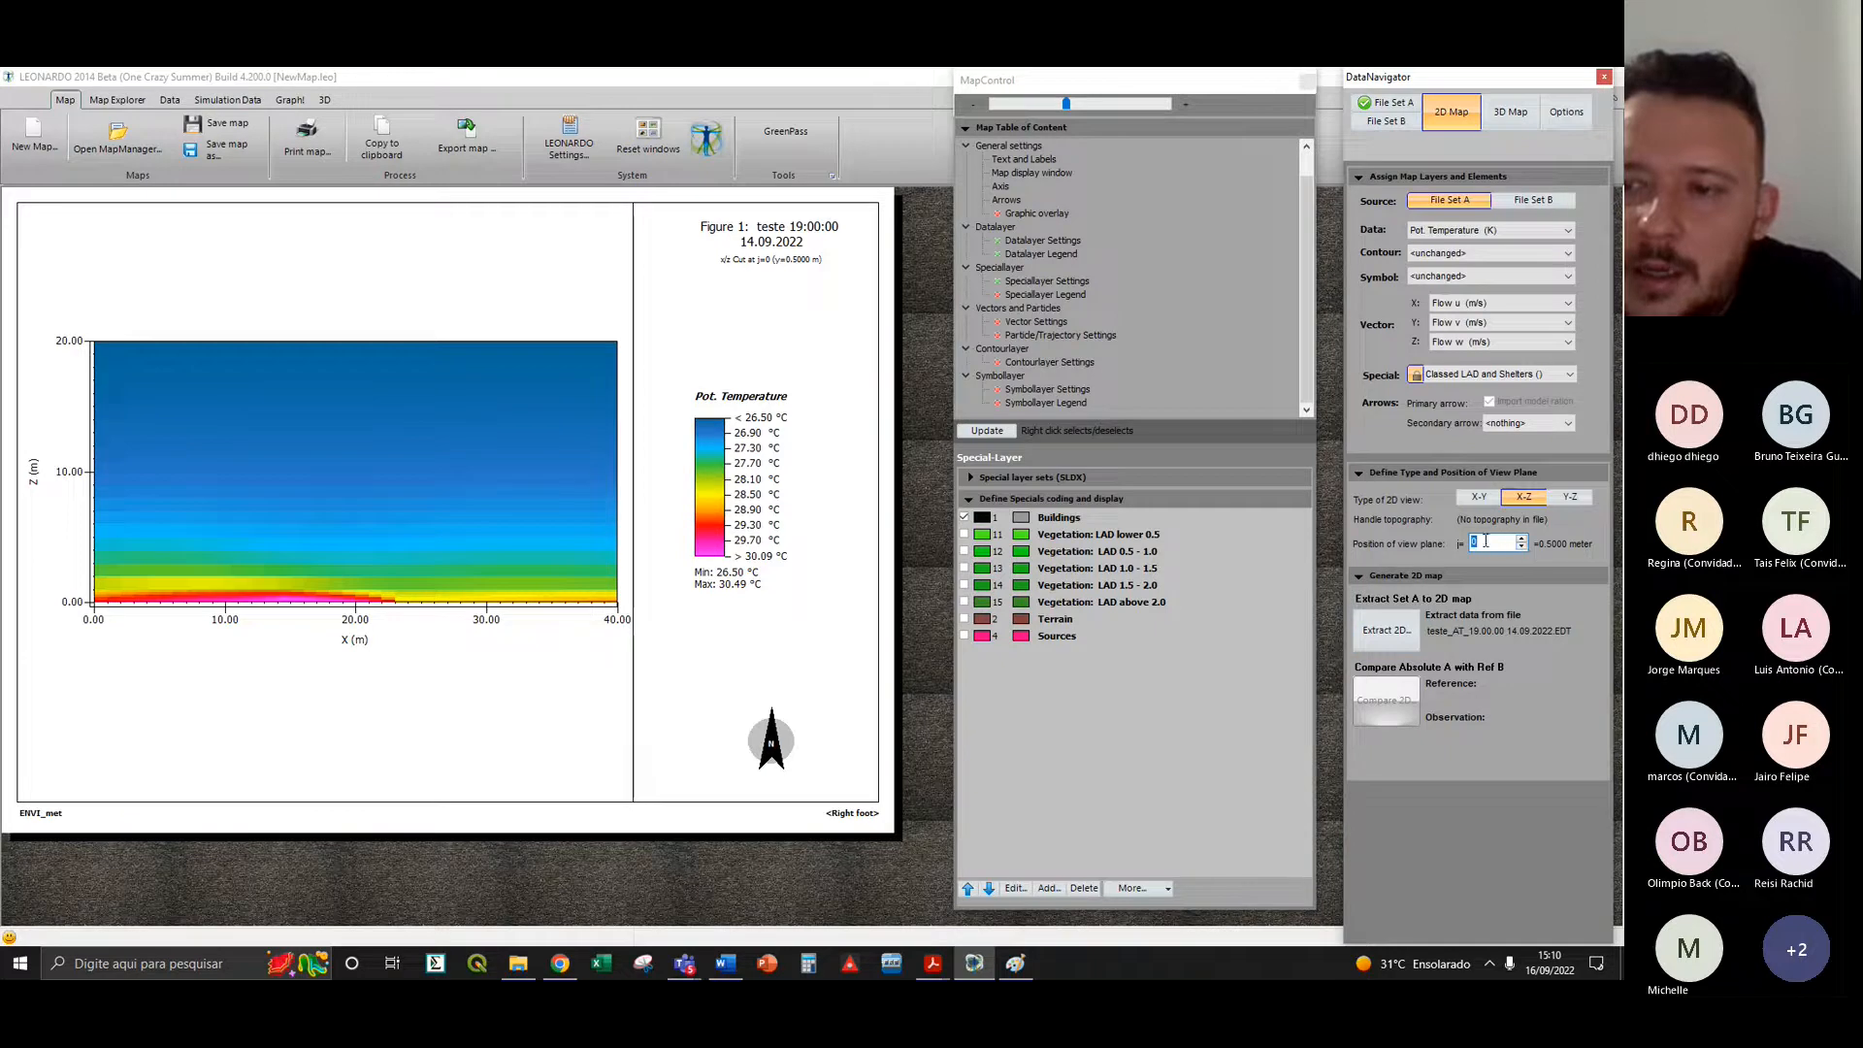
{"action": "left_click", "coordinate": [1522, 539]}
{"action": "left_click", "coordinate": [1522, 539]}
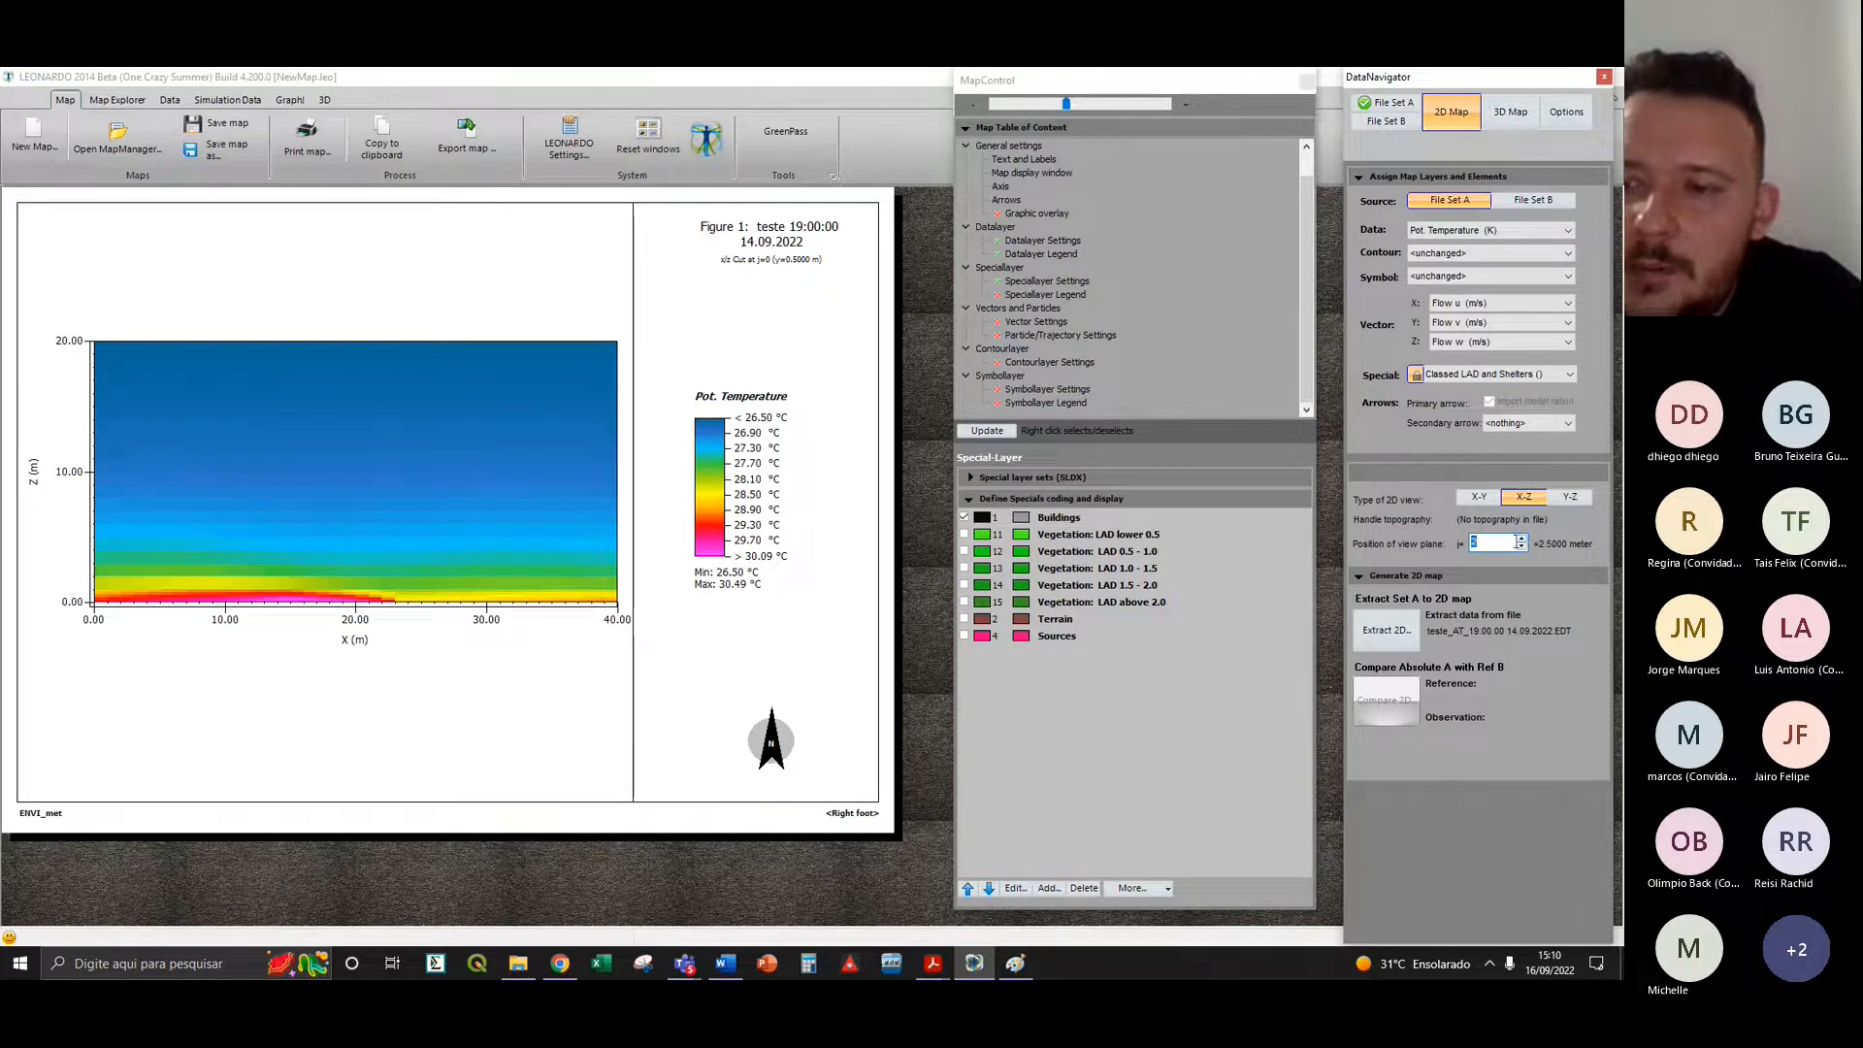
{"action": "key", "text": "Return"}
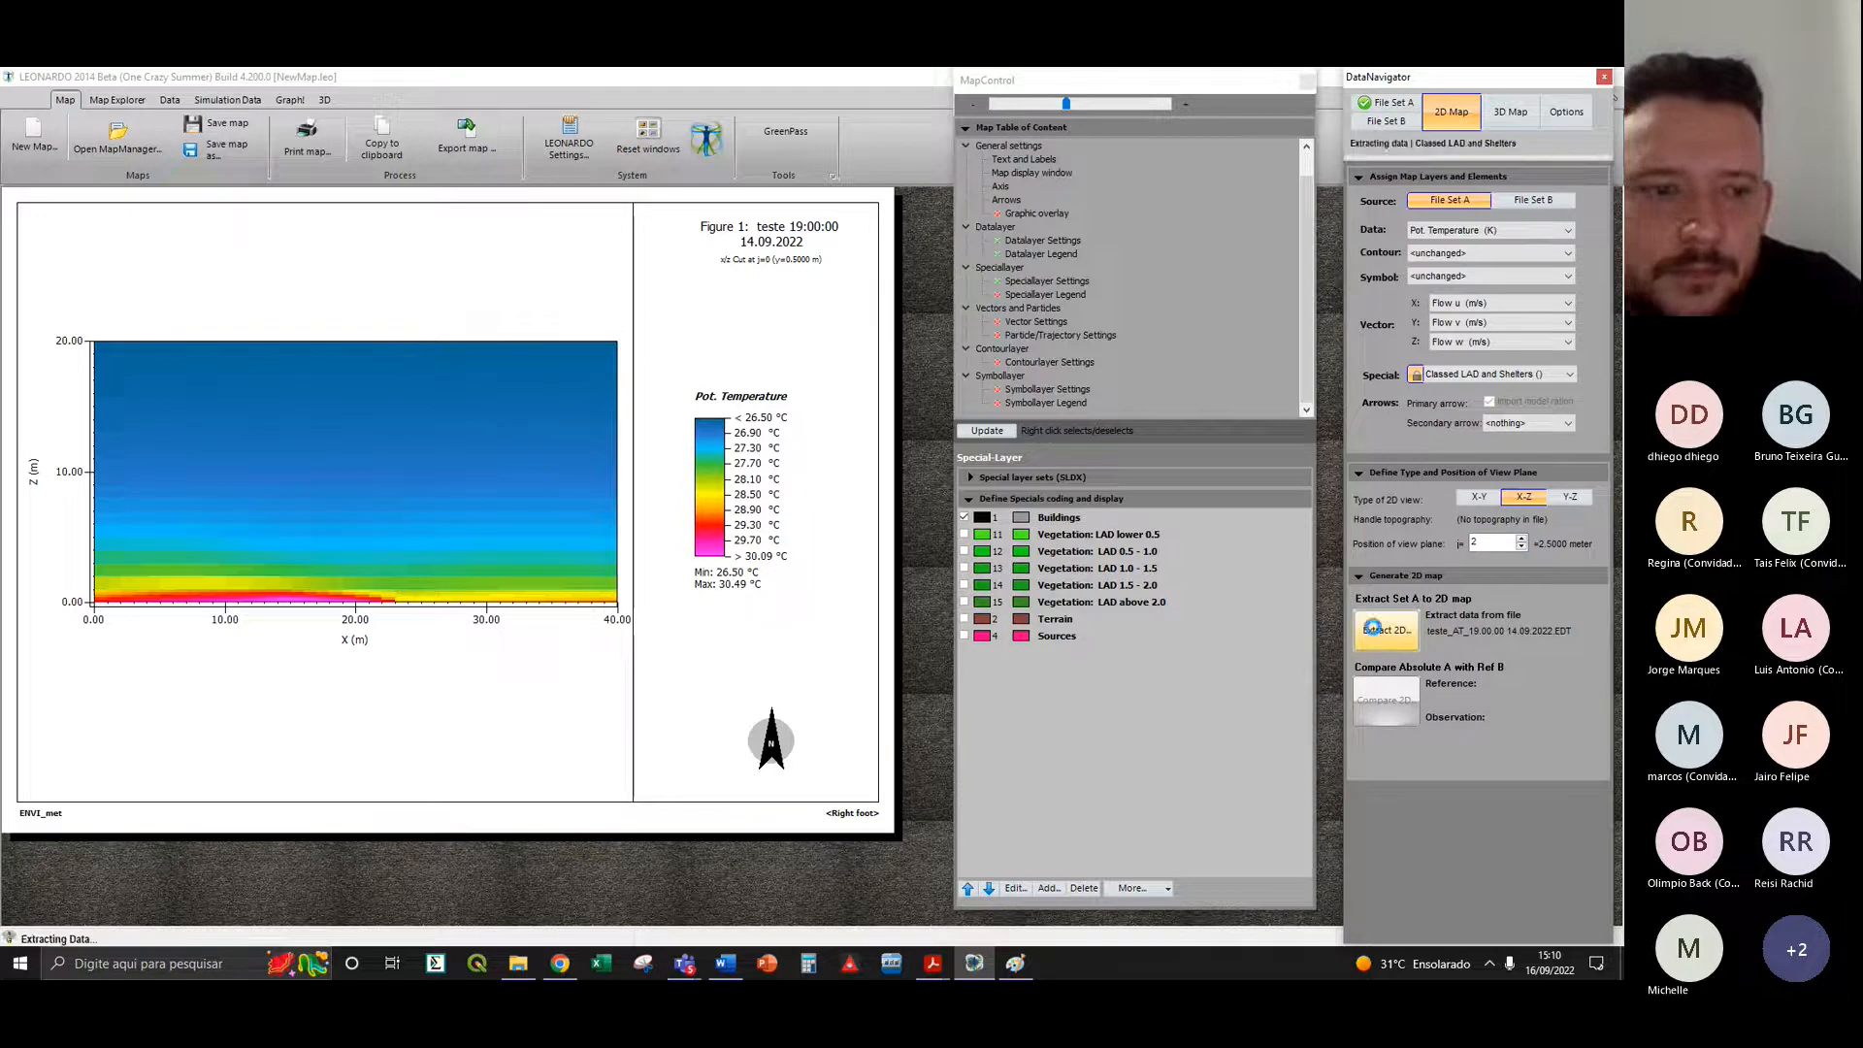
{"action": "left_click", "coordinate": [1523, 540]}
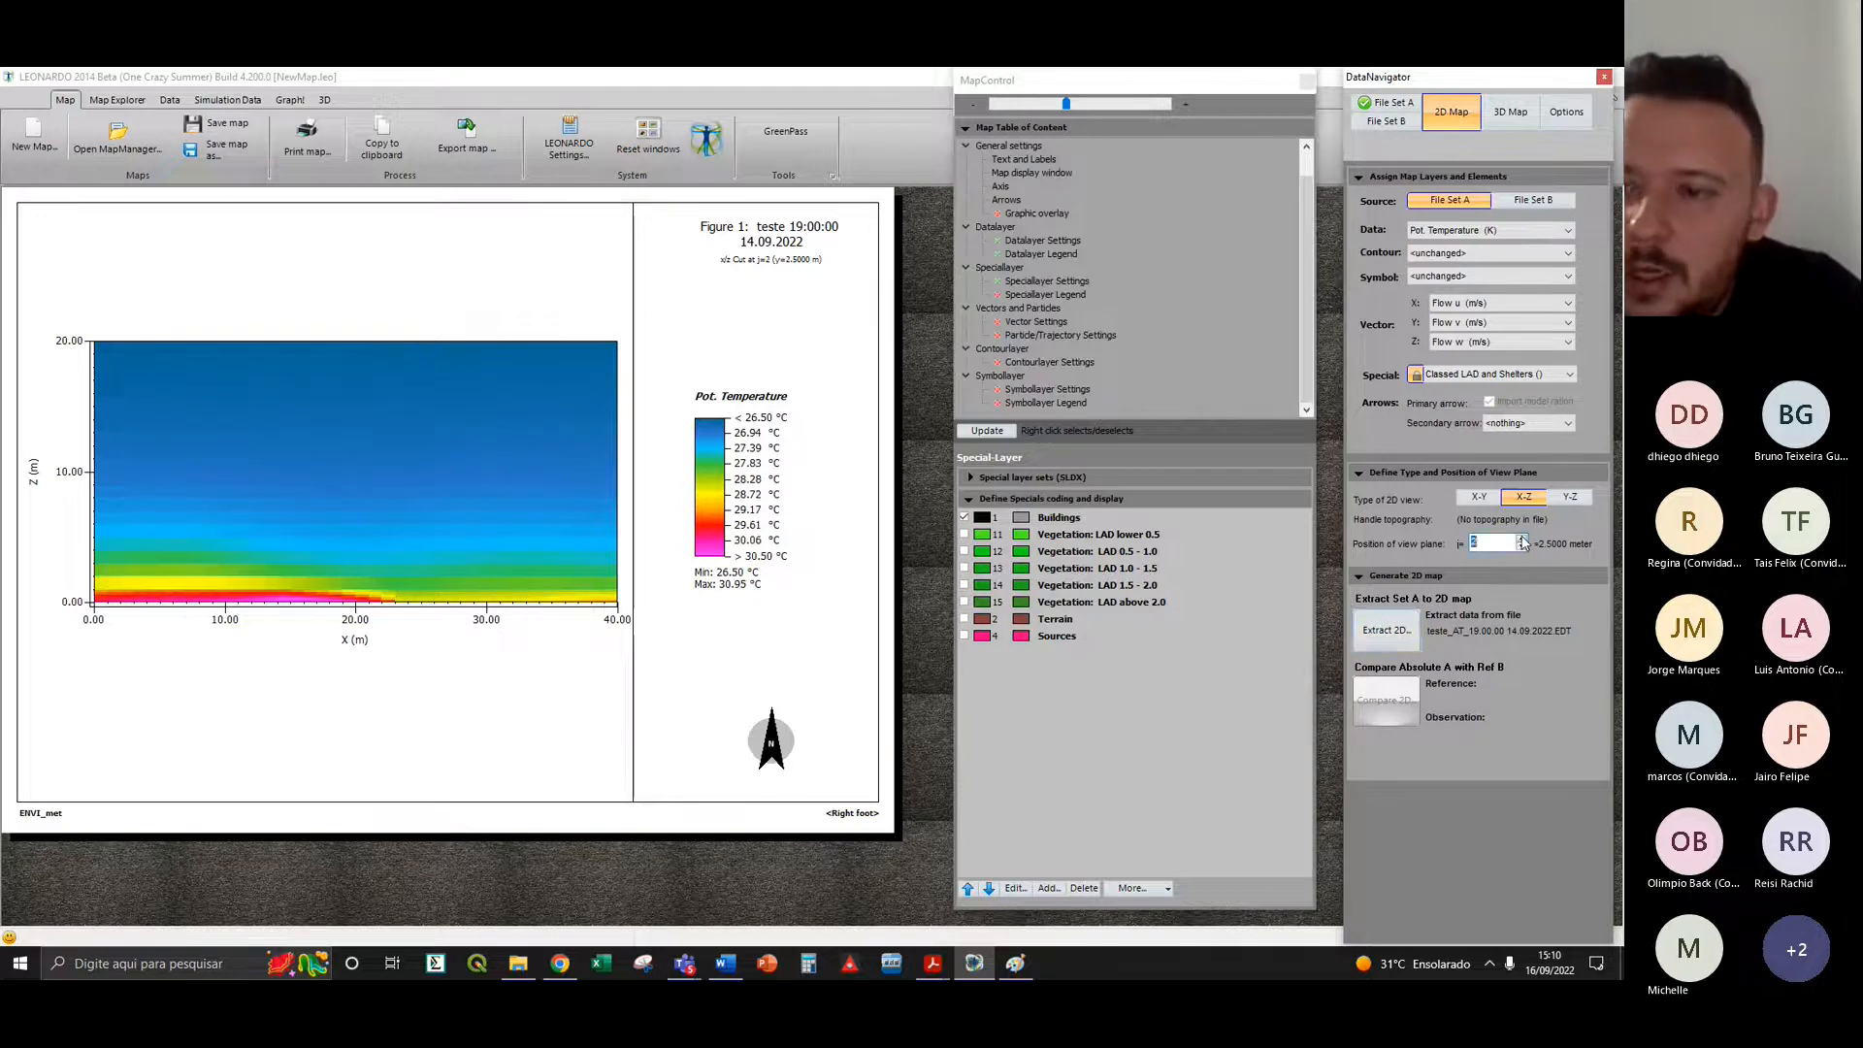
{"action": "type", "text": "6"}
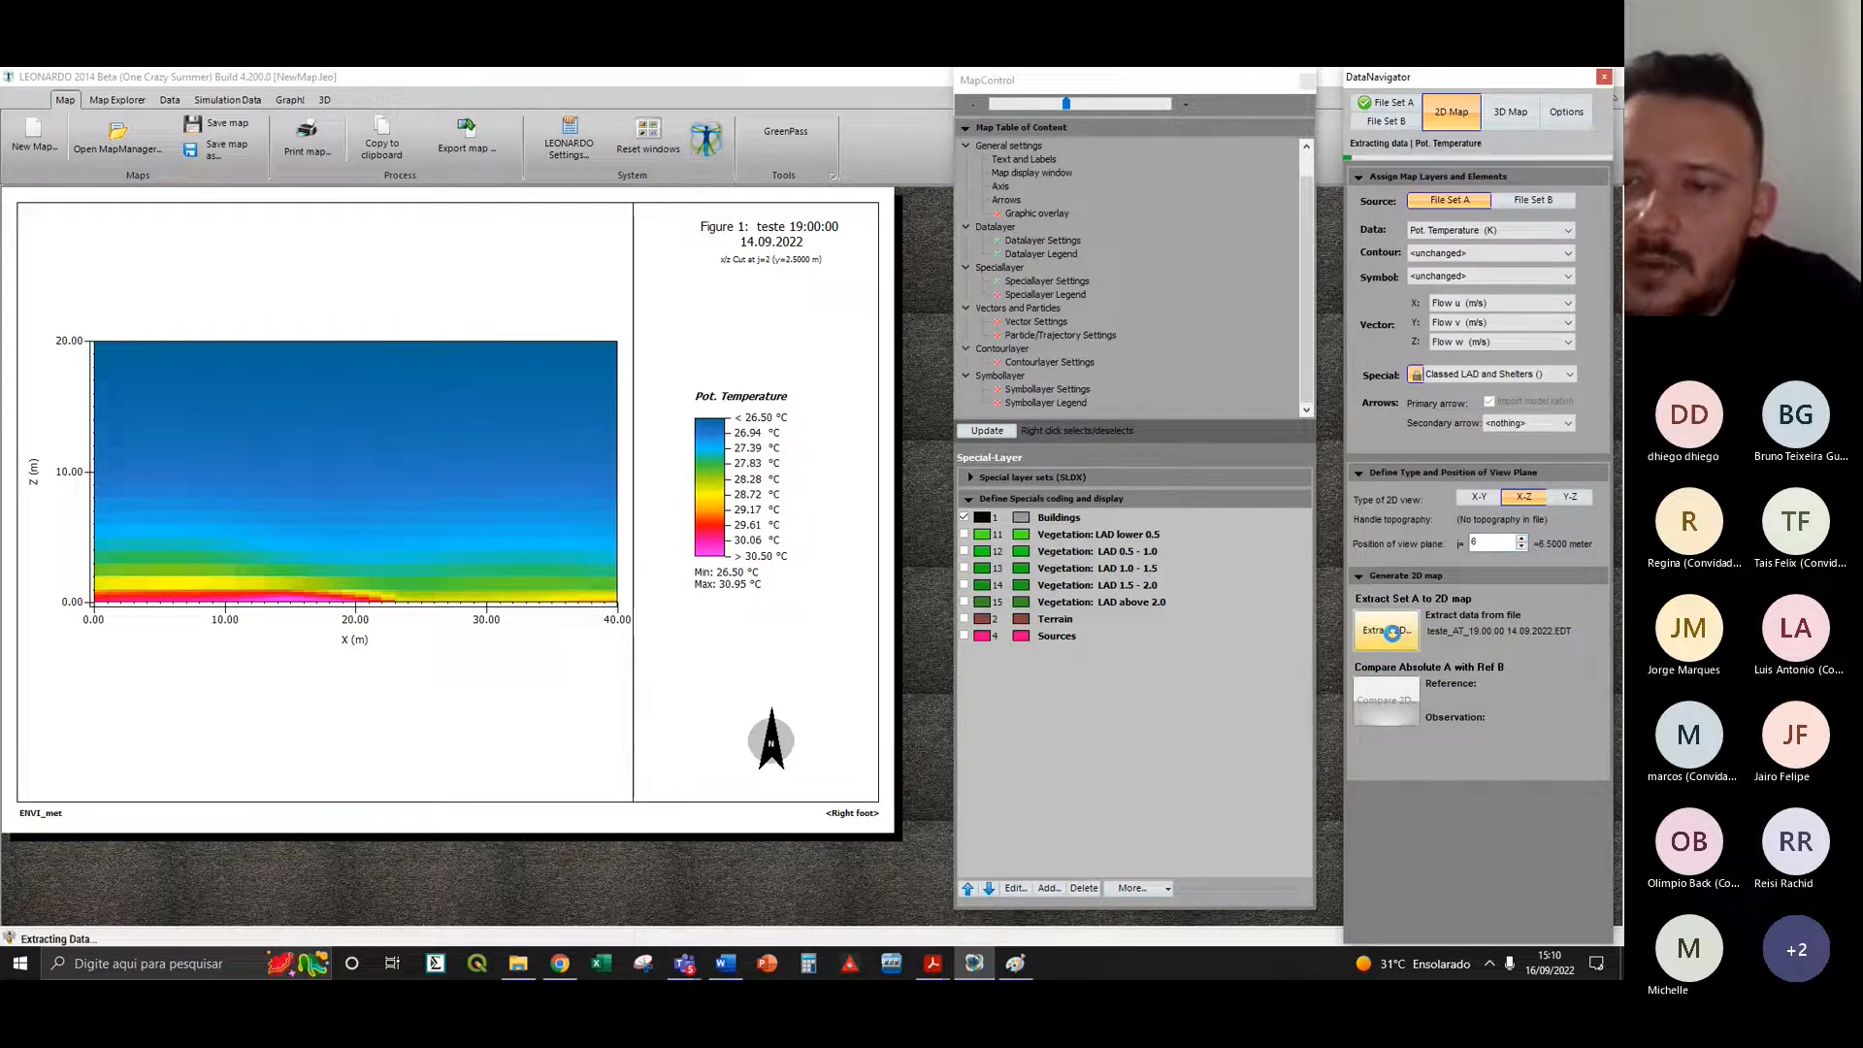
{"action": "left_click", "coordinate": [1407, 629]}
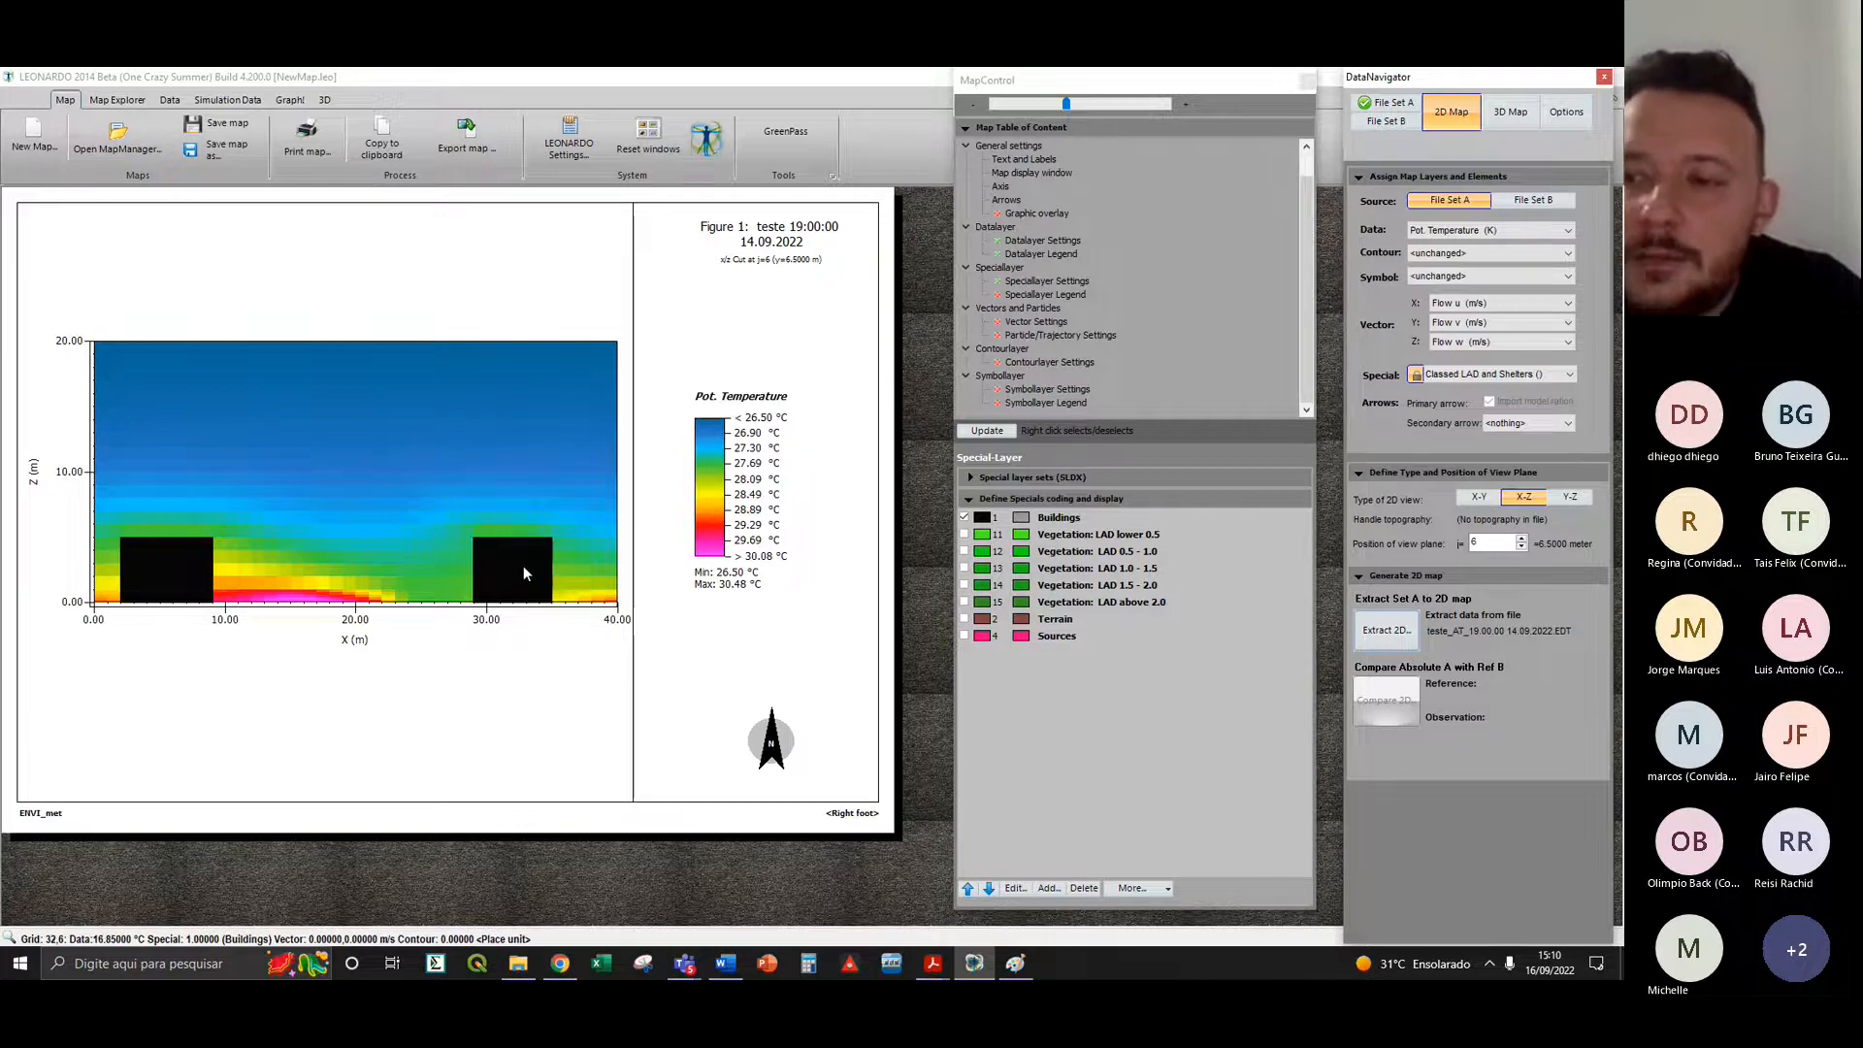
- Raise the X-Z view plane position to j=10 and extract the section
{"action": "left_click", "coordinate": [1521, 539]}
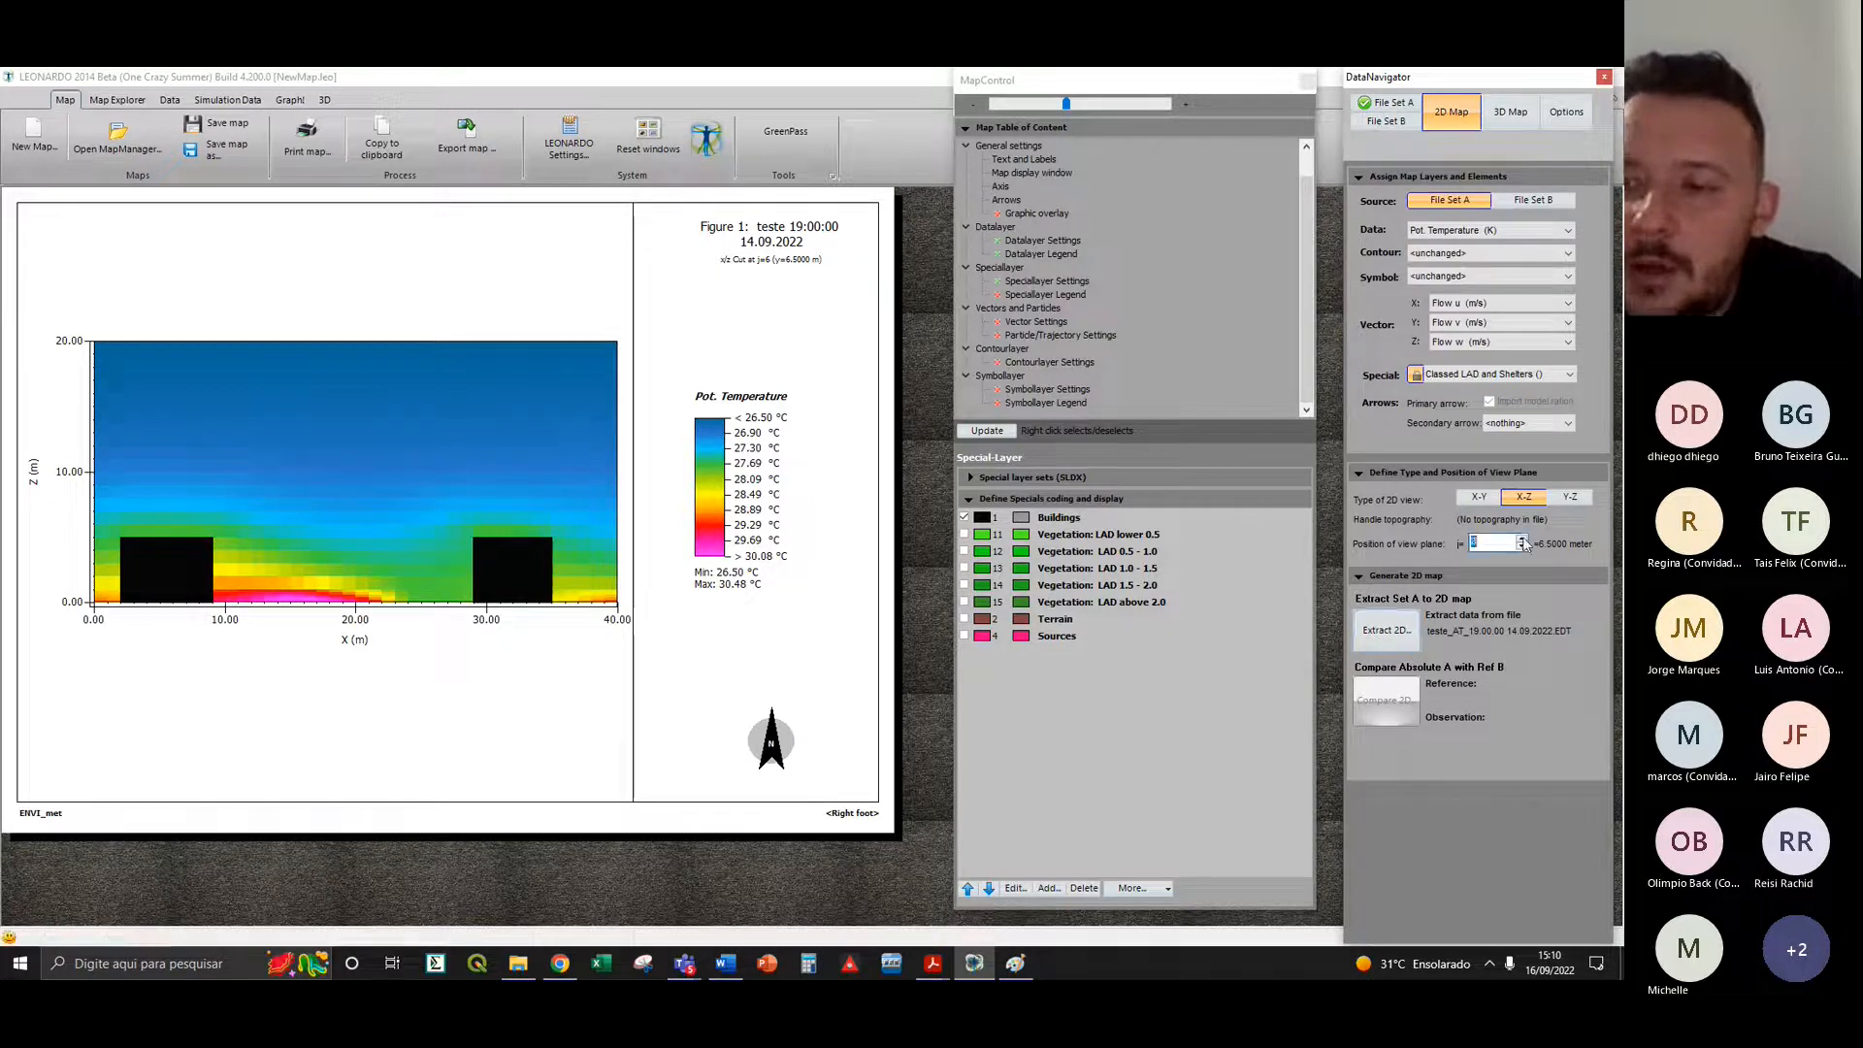
{"action": "left_click", "coordinate": [1521, 539]}
{"action": "left_click", "coordinate": [1521, 540]}
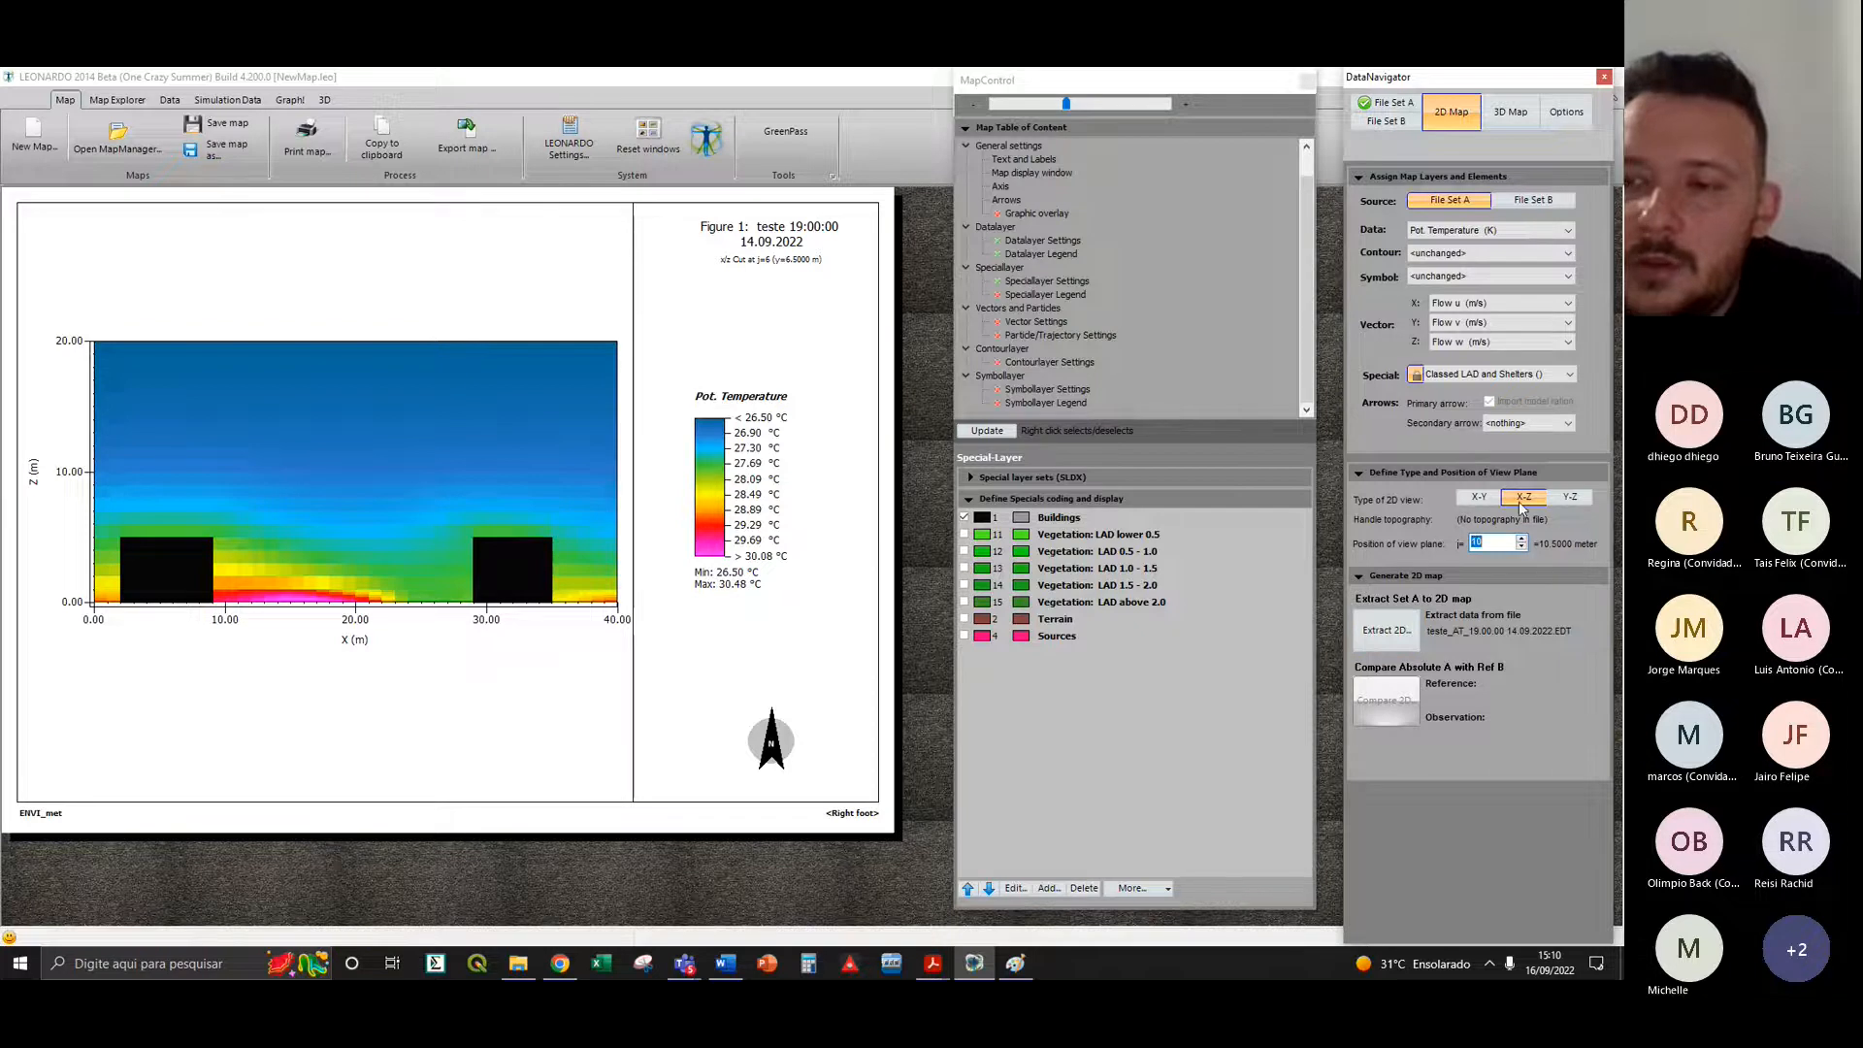
{"action": "left_click", "coordinate": [1382, 629]}
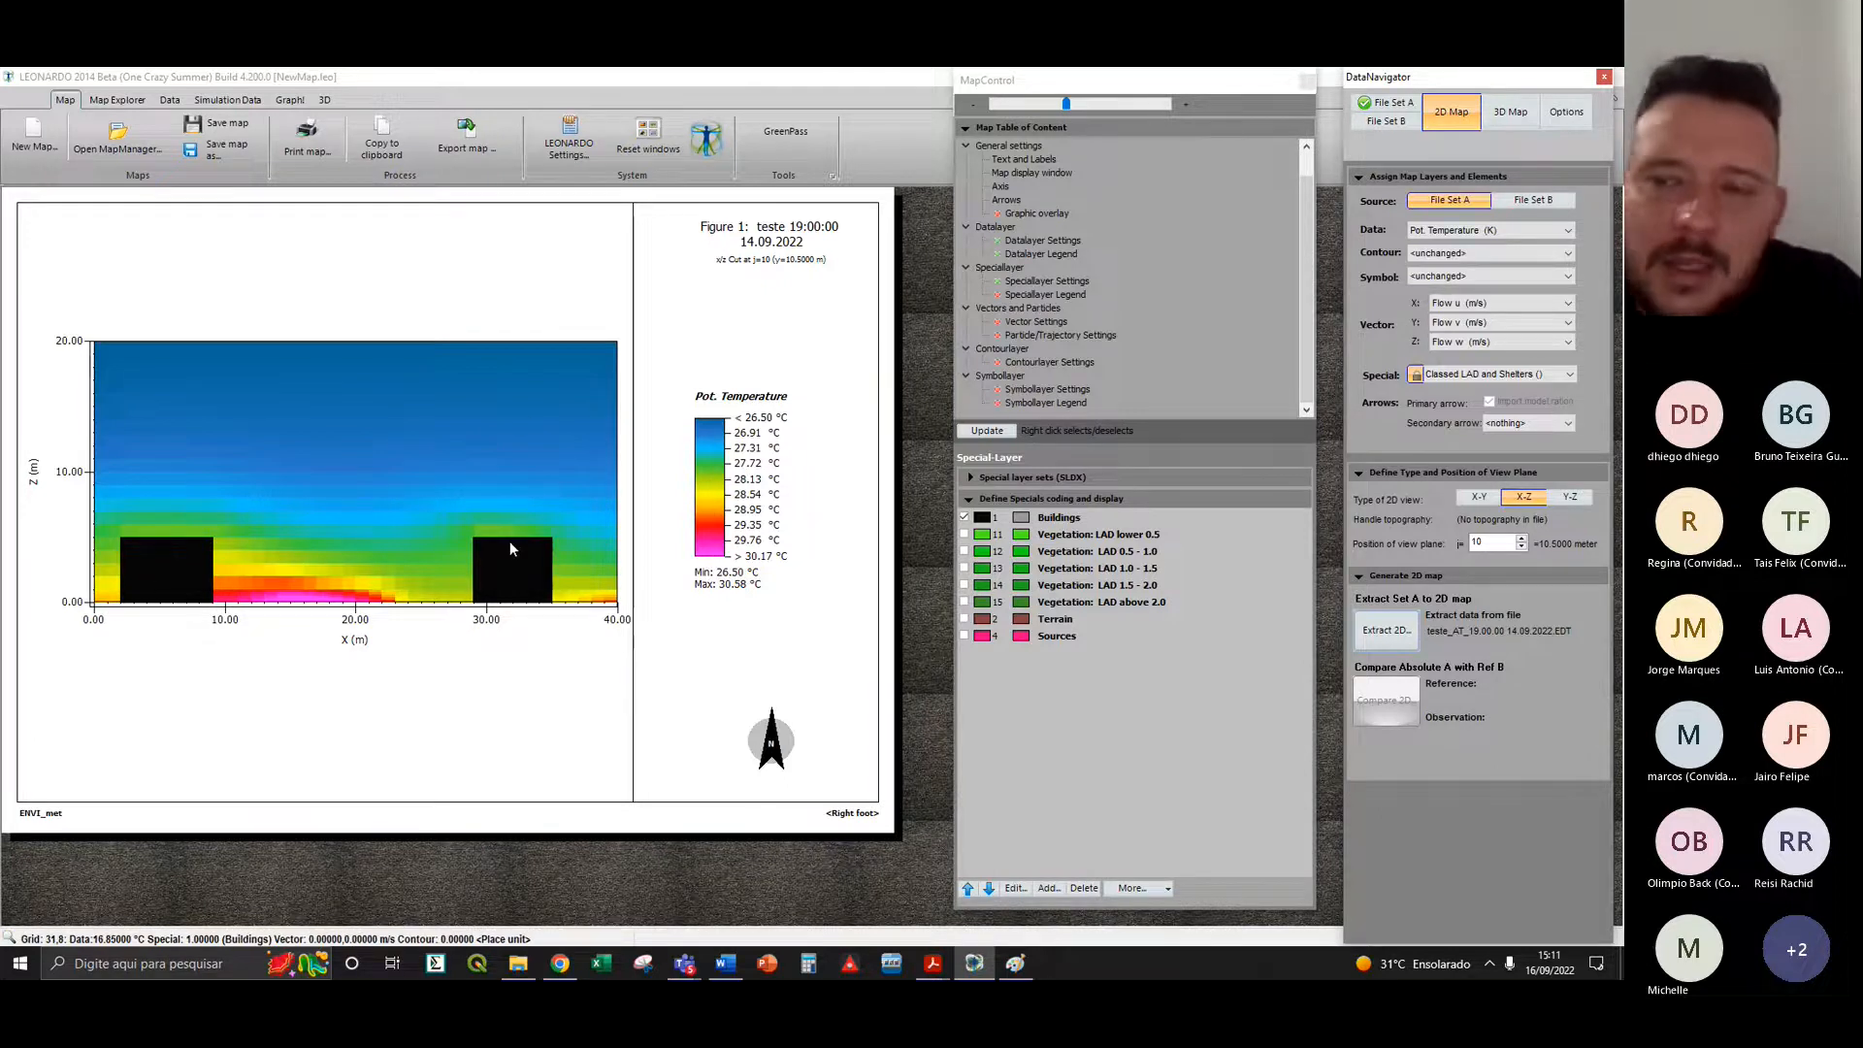
- Change the 2D view type to Y-Z and extract sections at view plane positions i=10 and i=20
{"action": "left_click", "coordinate": [1571, 498]}
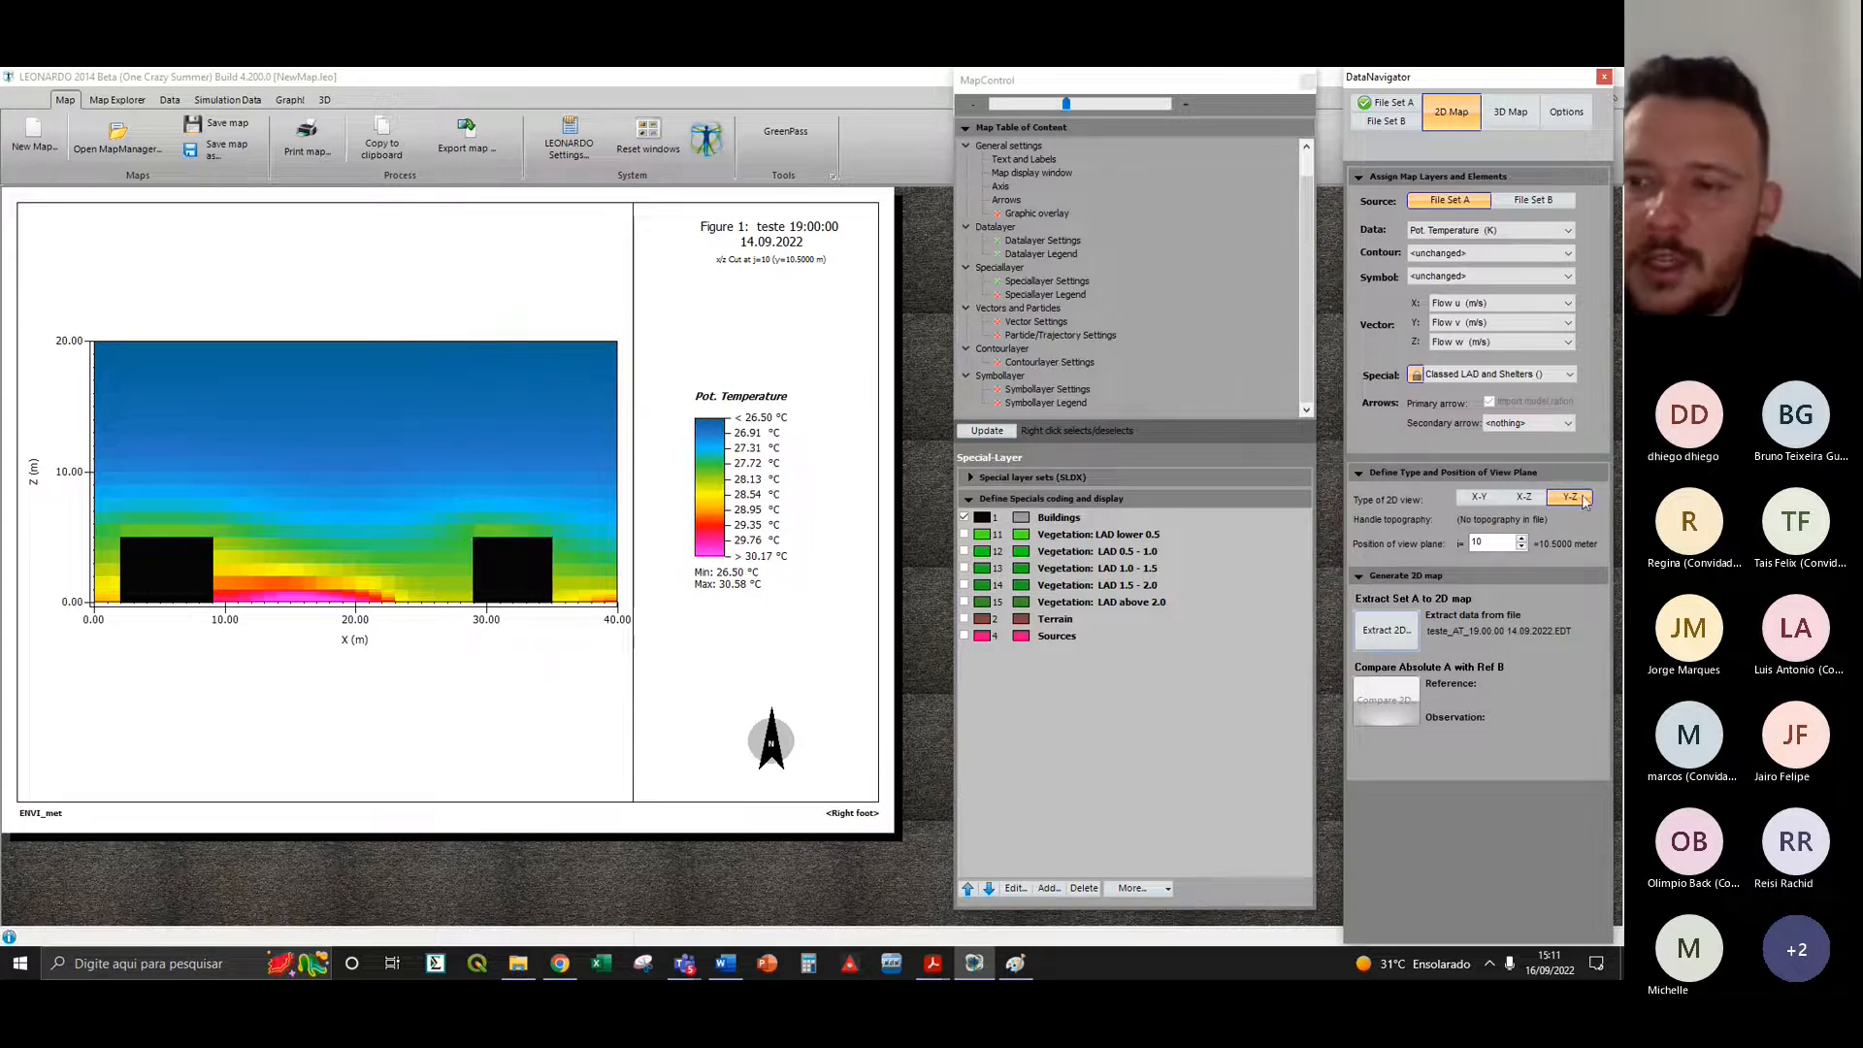
{"action": "left_click", "coordinate": [1388, 630]}
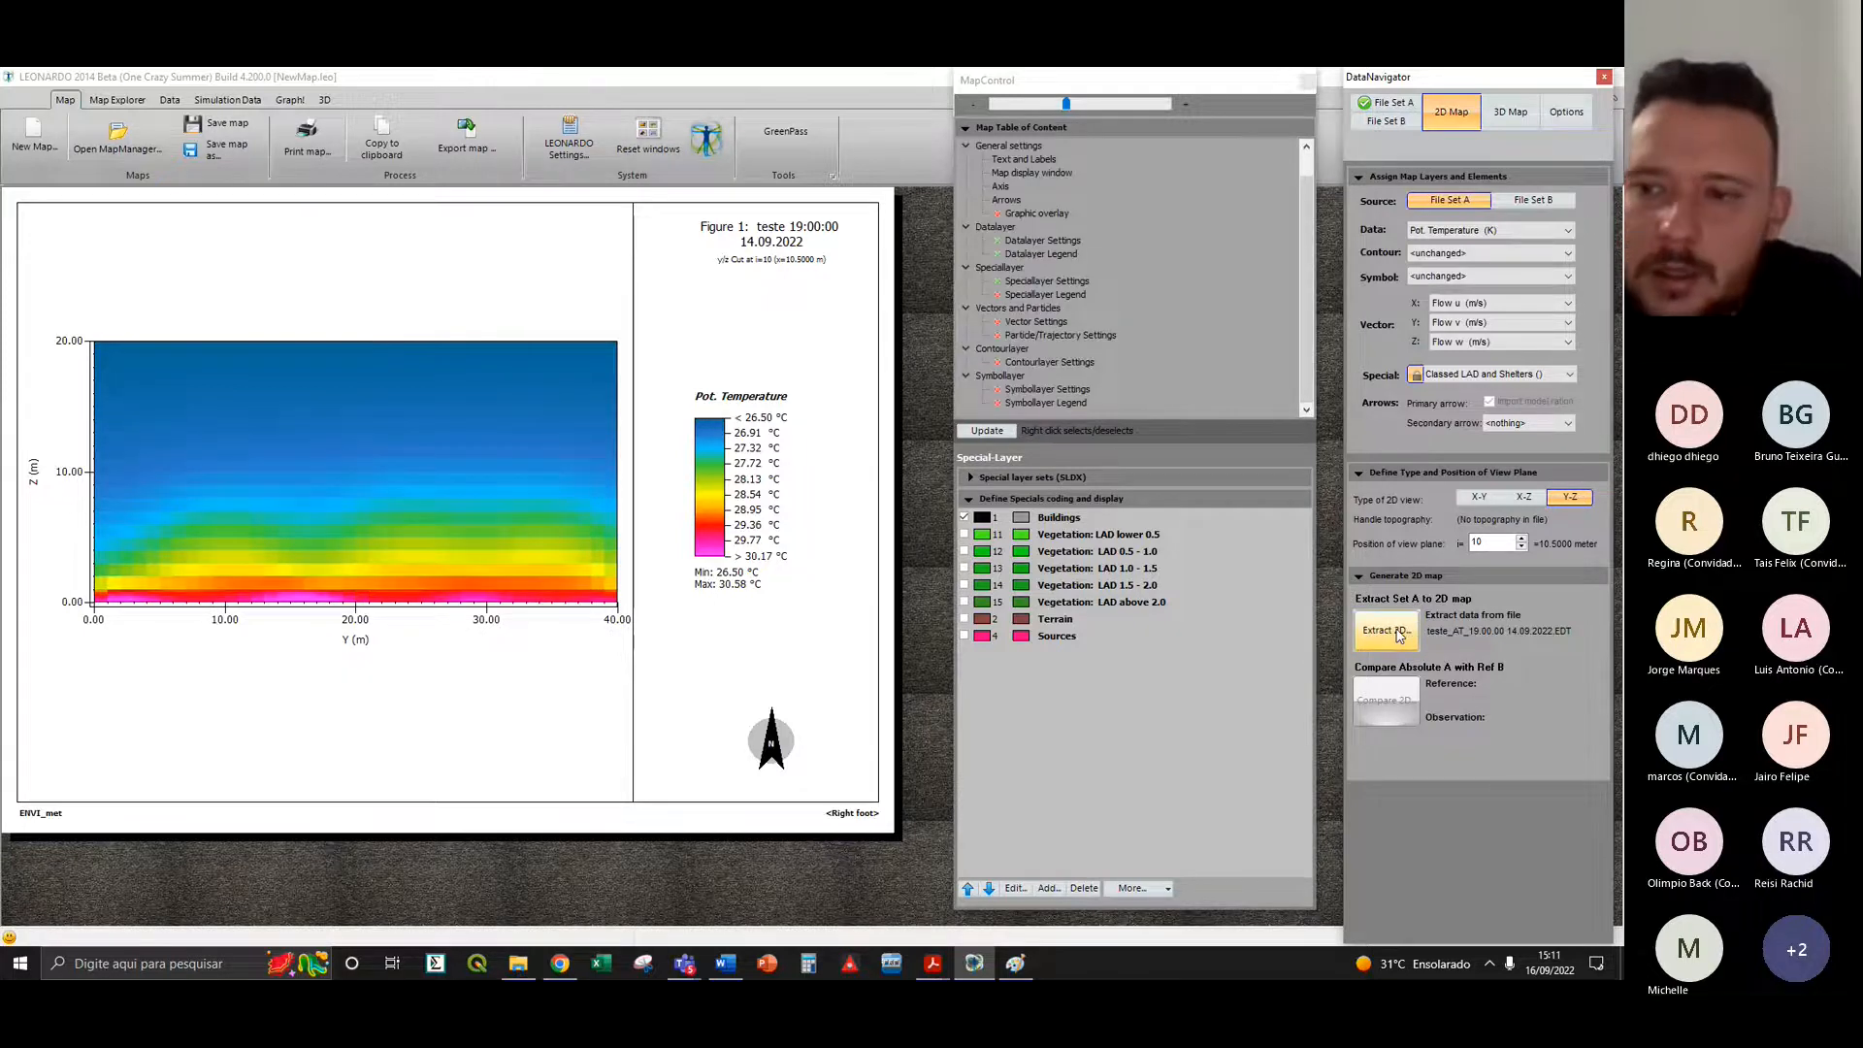
{"action": "left_click", "coordinate": [1406, 631]}
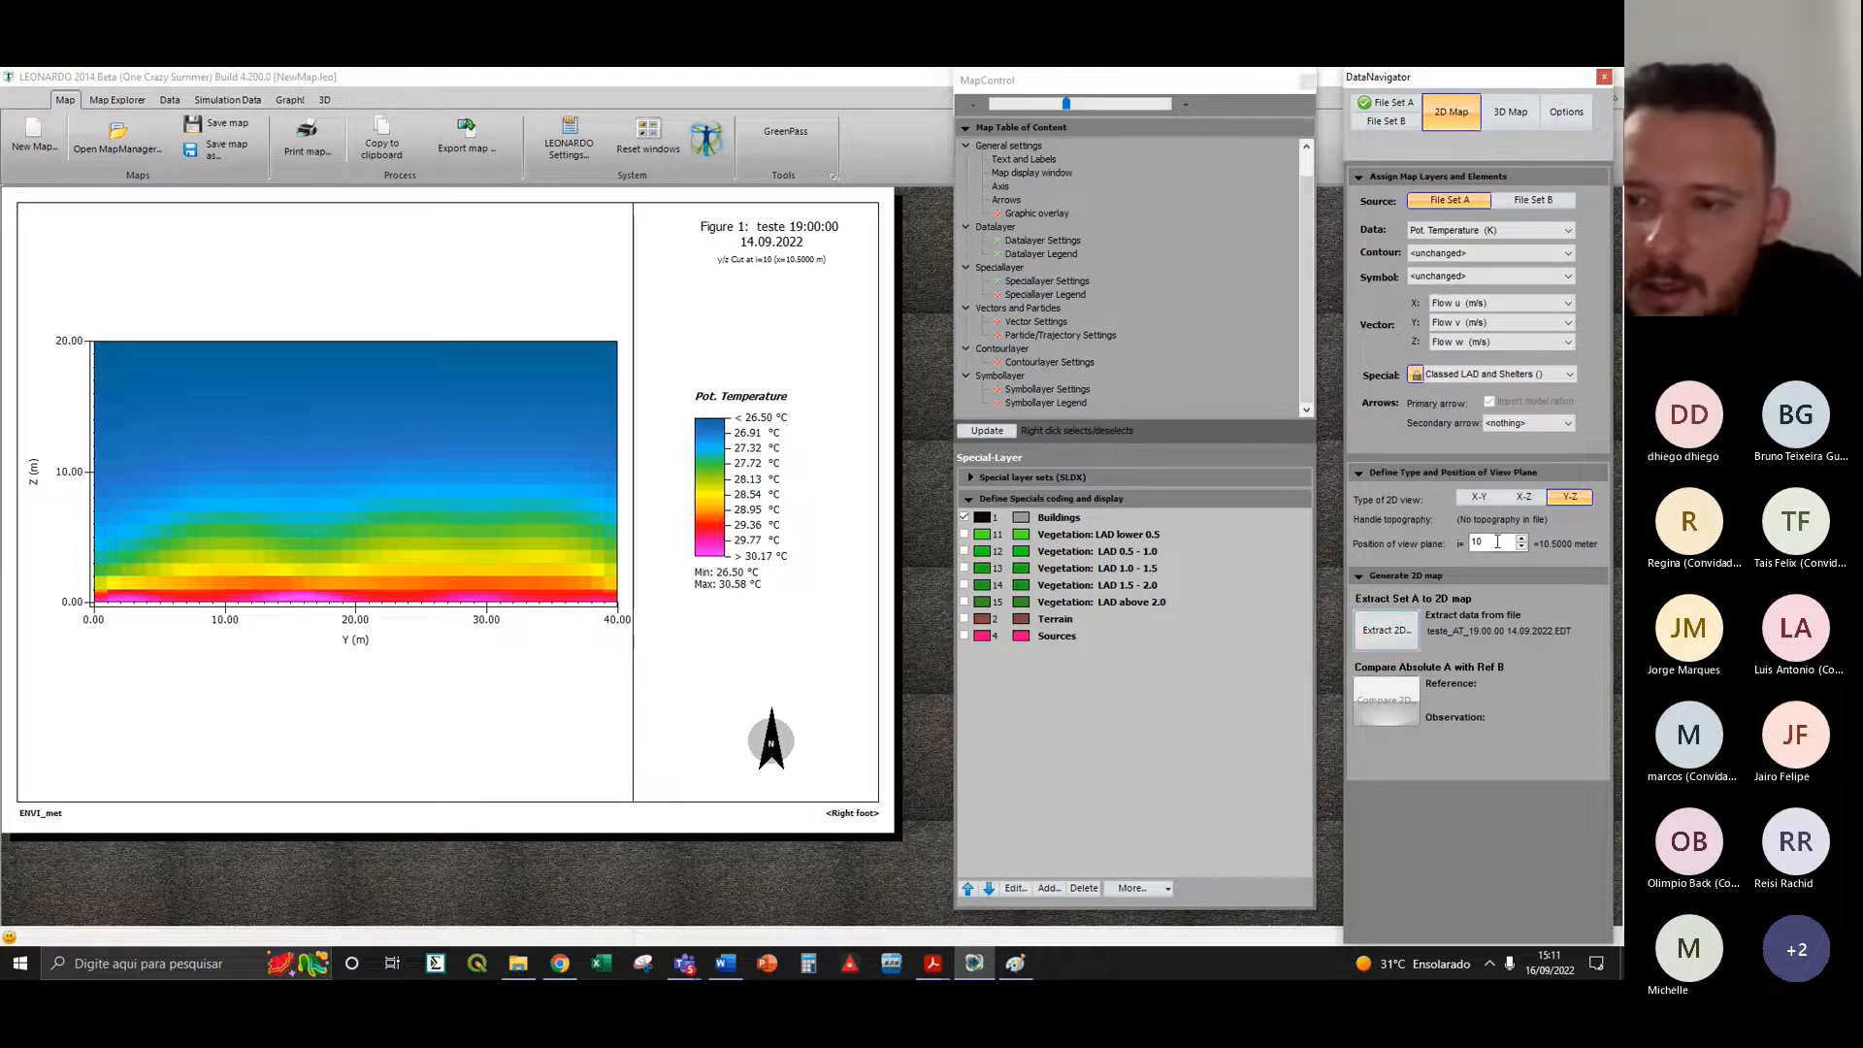
{"action": "double_click", "coordinate": [1494, 541]}
{"action": "type", "text": "20"}
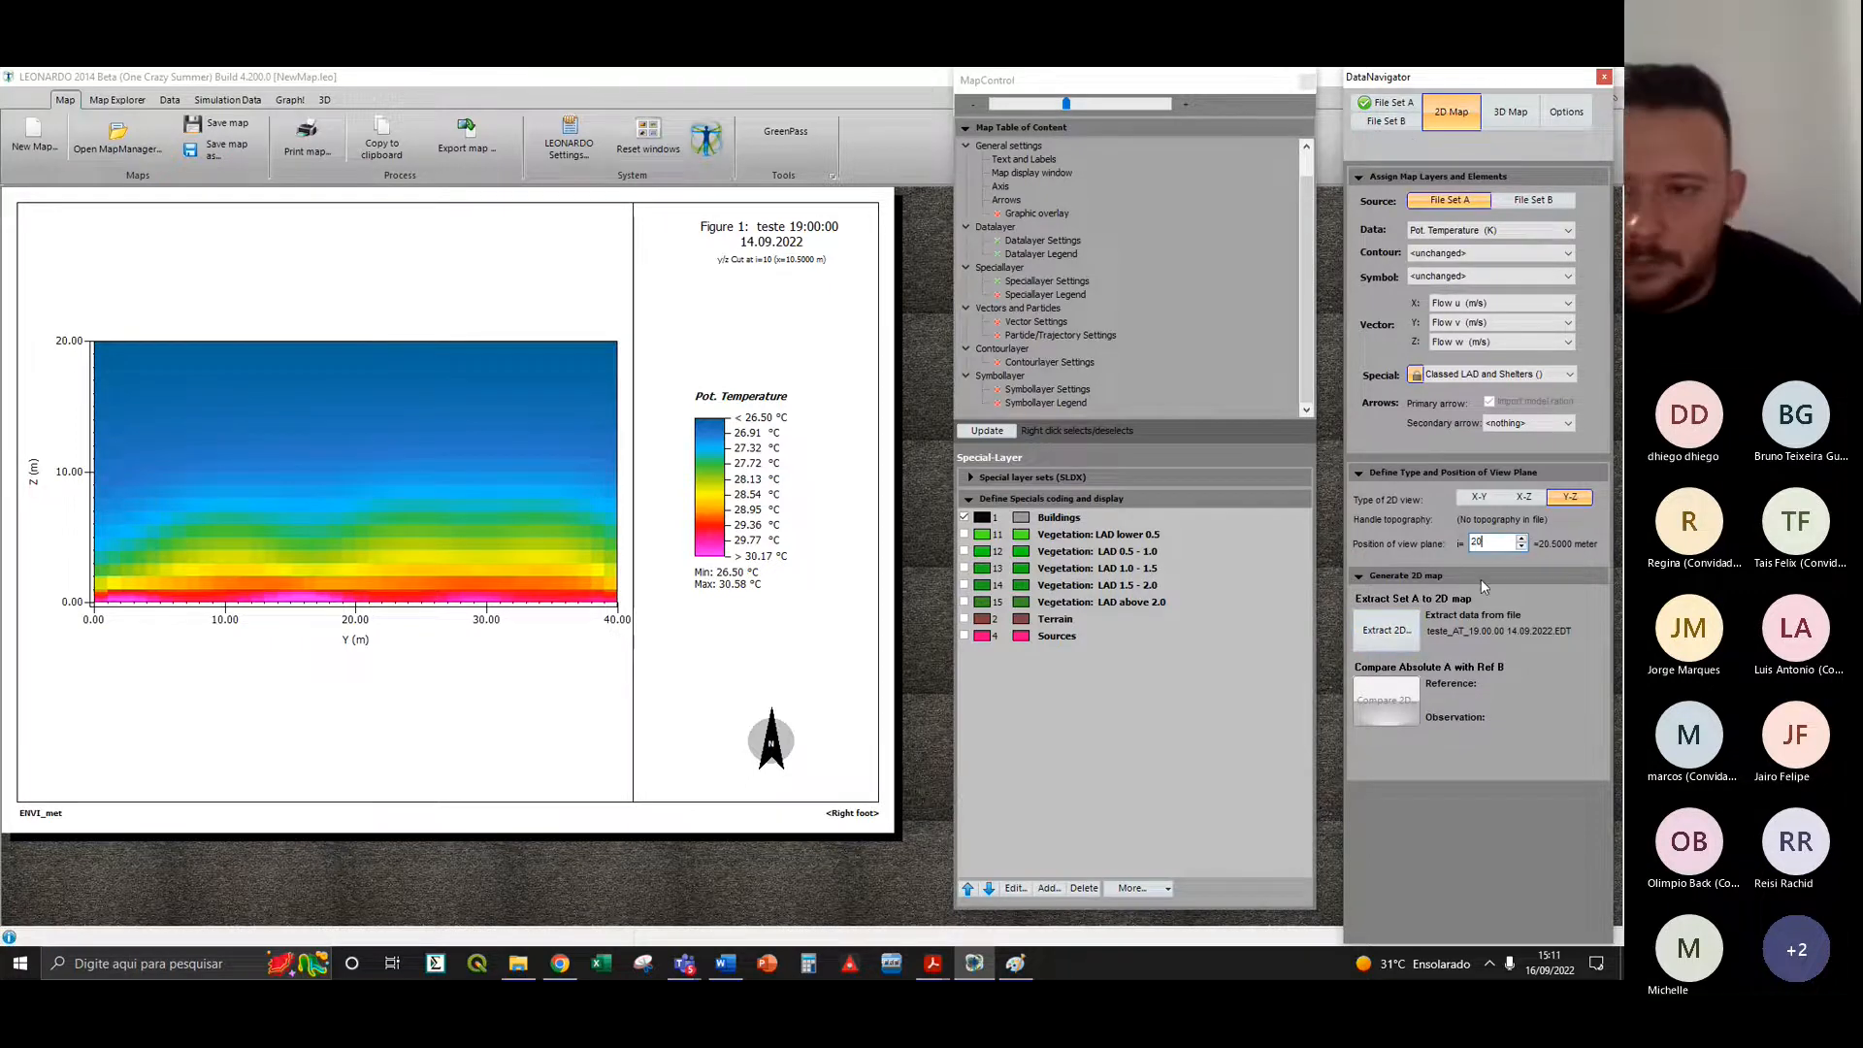
{"action": "left_click", "coordinate": [1383, 628]}
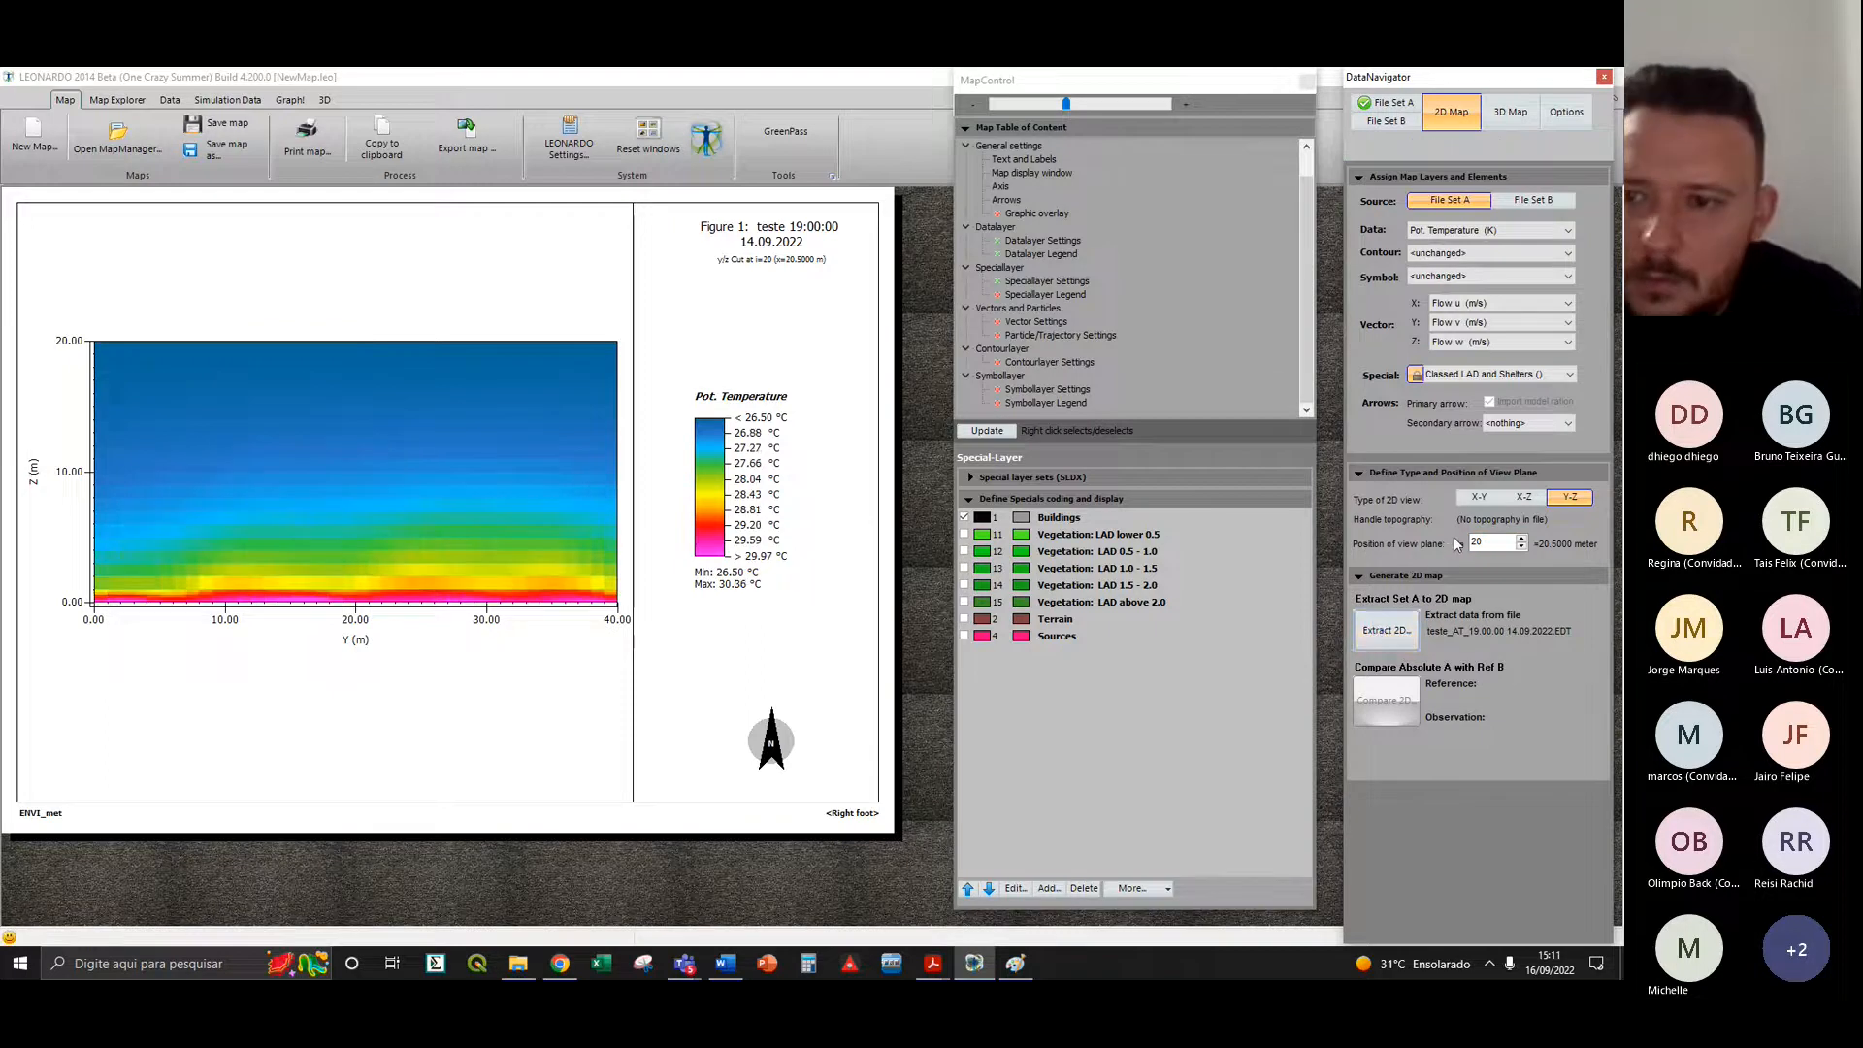
- Set the Y-Z view plane position to i=1 and extract the section
{"action": "left_click_drag", "start_coordinate": [1496, 542], "coordinate": [1400, 535]}
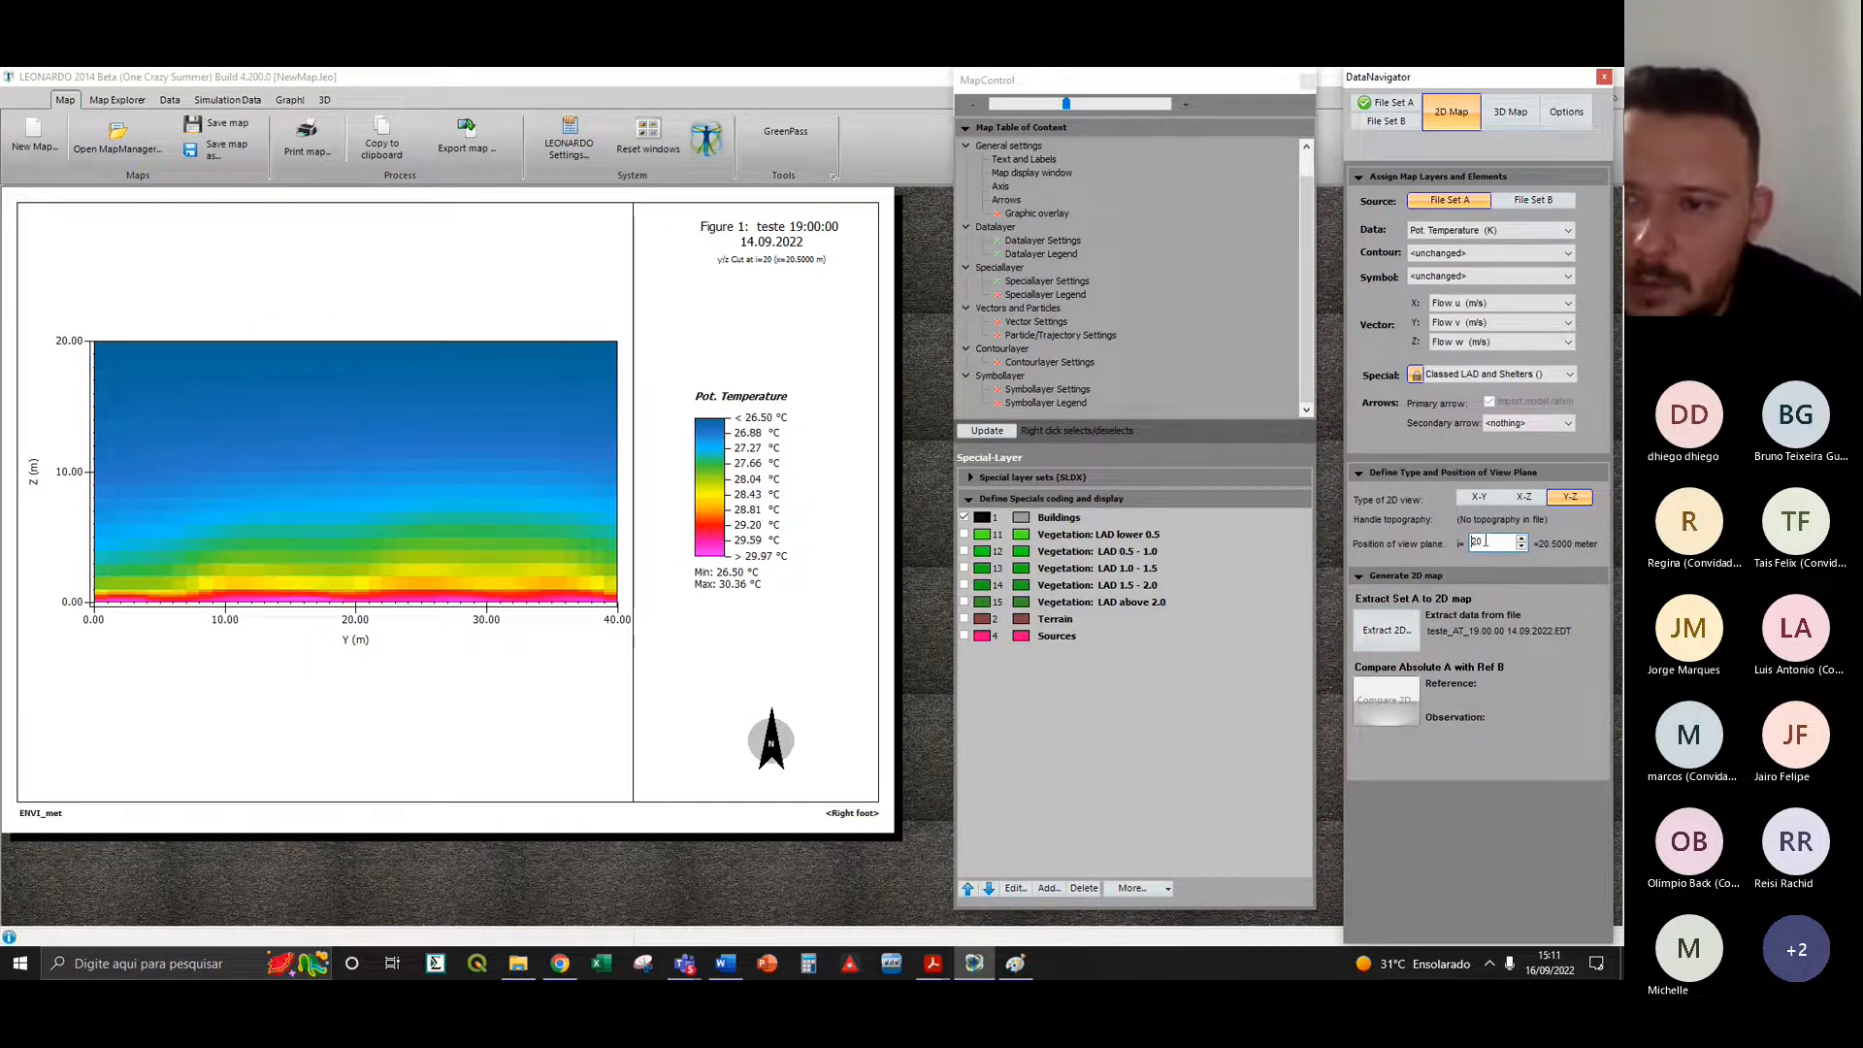
{"action": "type", "text": "1"}
{"action": "left_click", "coordinate": [1386, 630]}
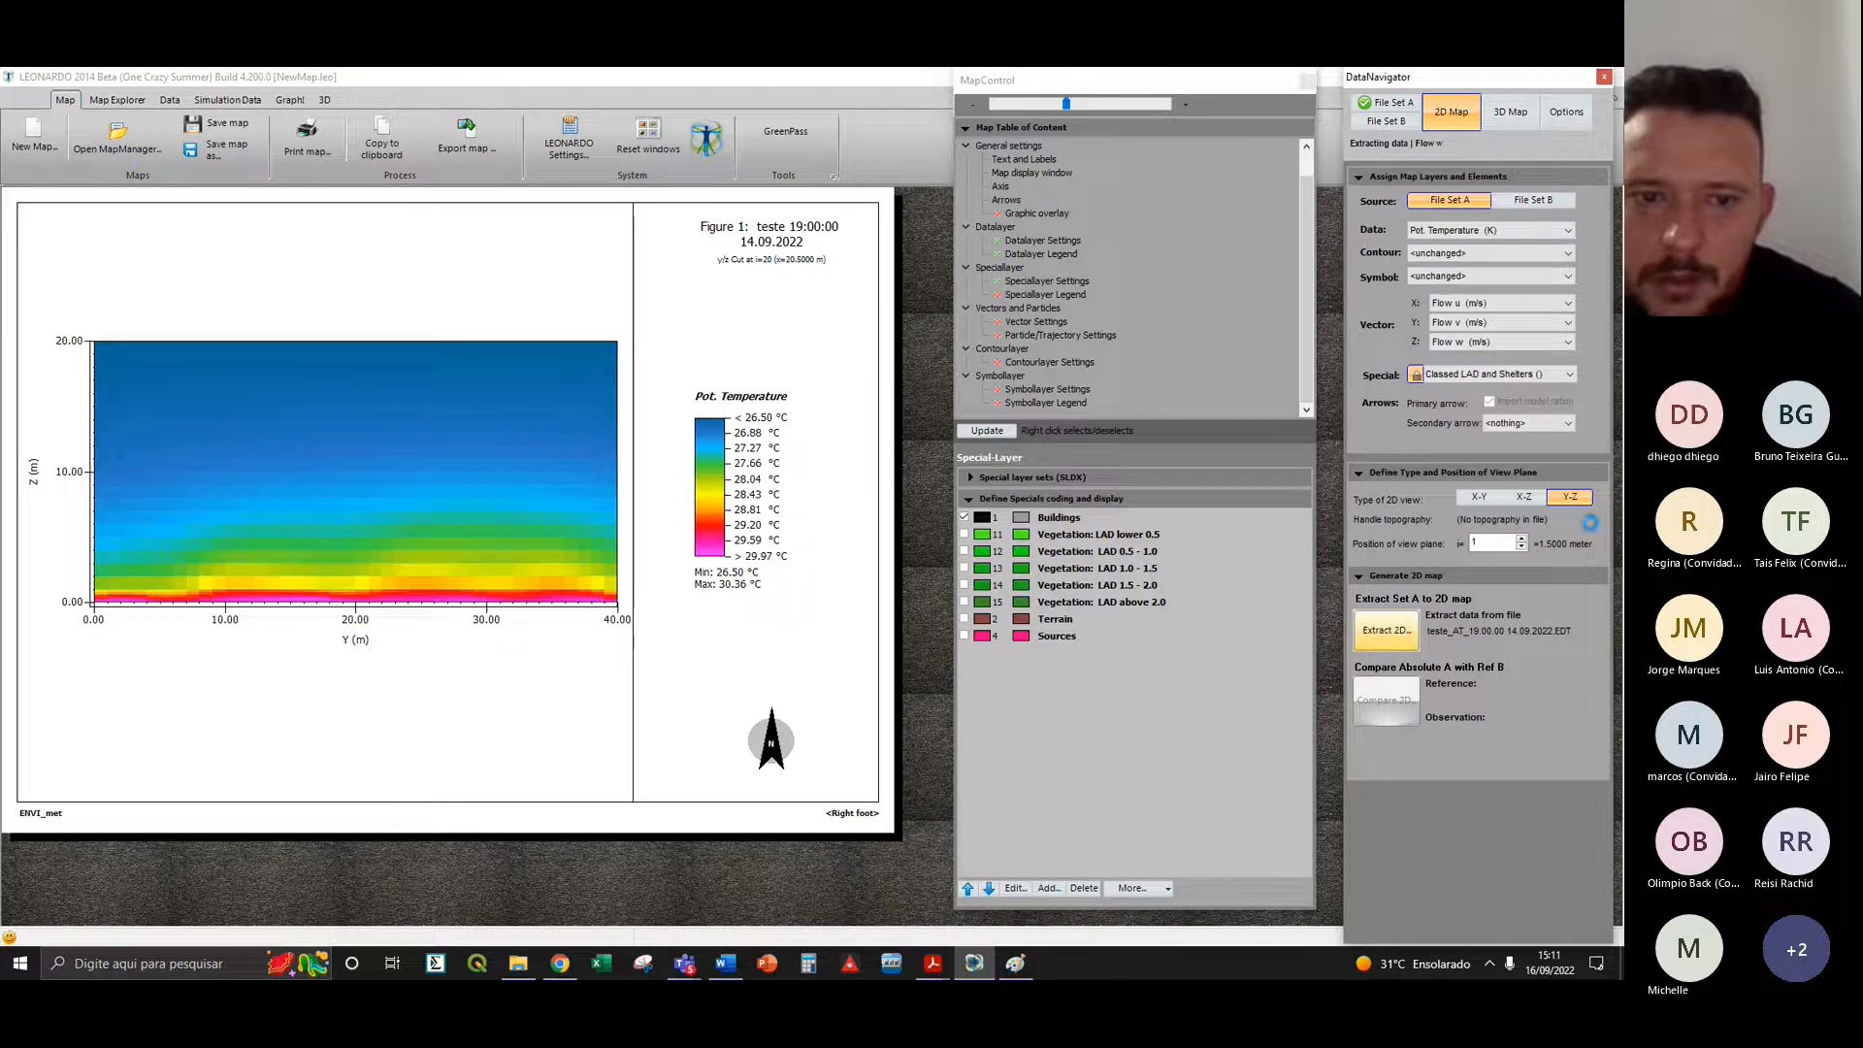
- Return the view type to X-Z, set the view plane position to j=10, and extract the 2D map
{"action": "left_click", "coordinate": [1525, 498]}
{"action": "double_click", "coordinate": [1497, 543]}
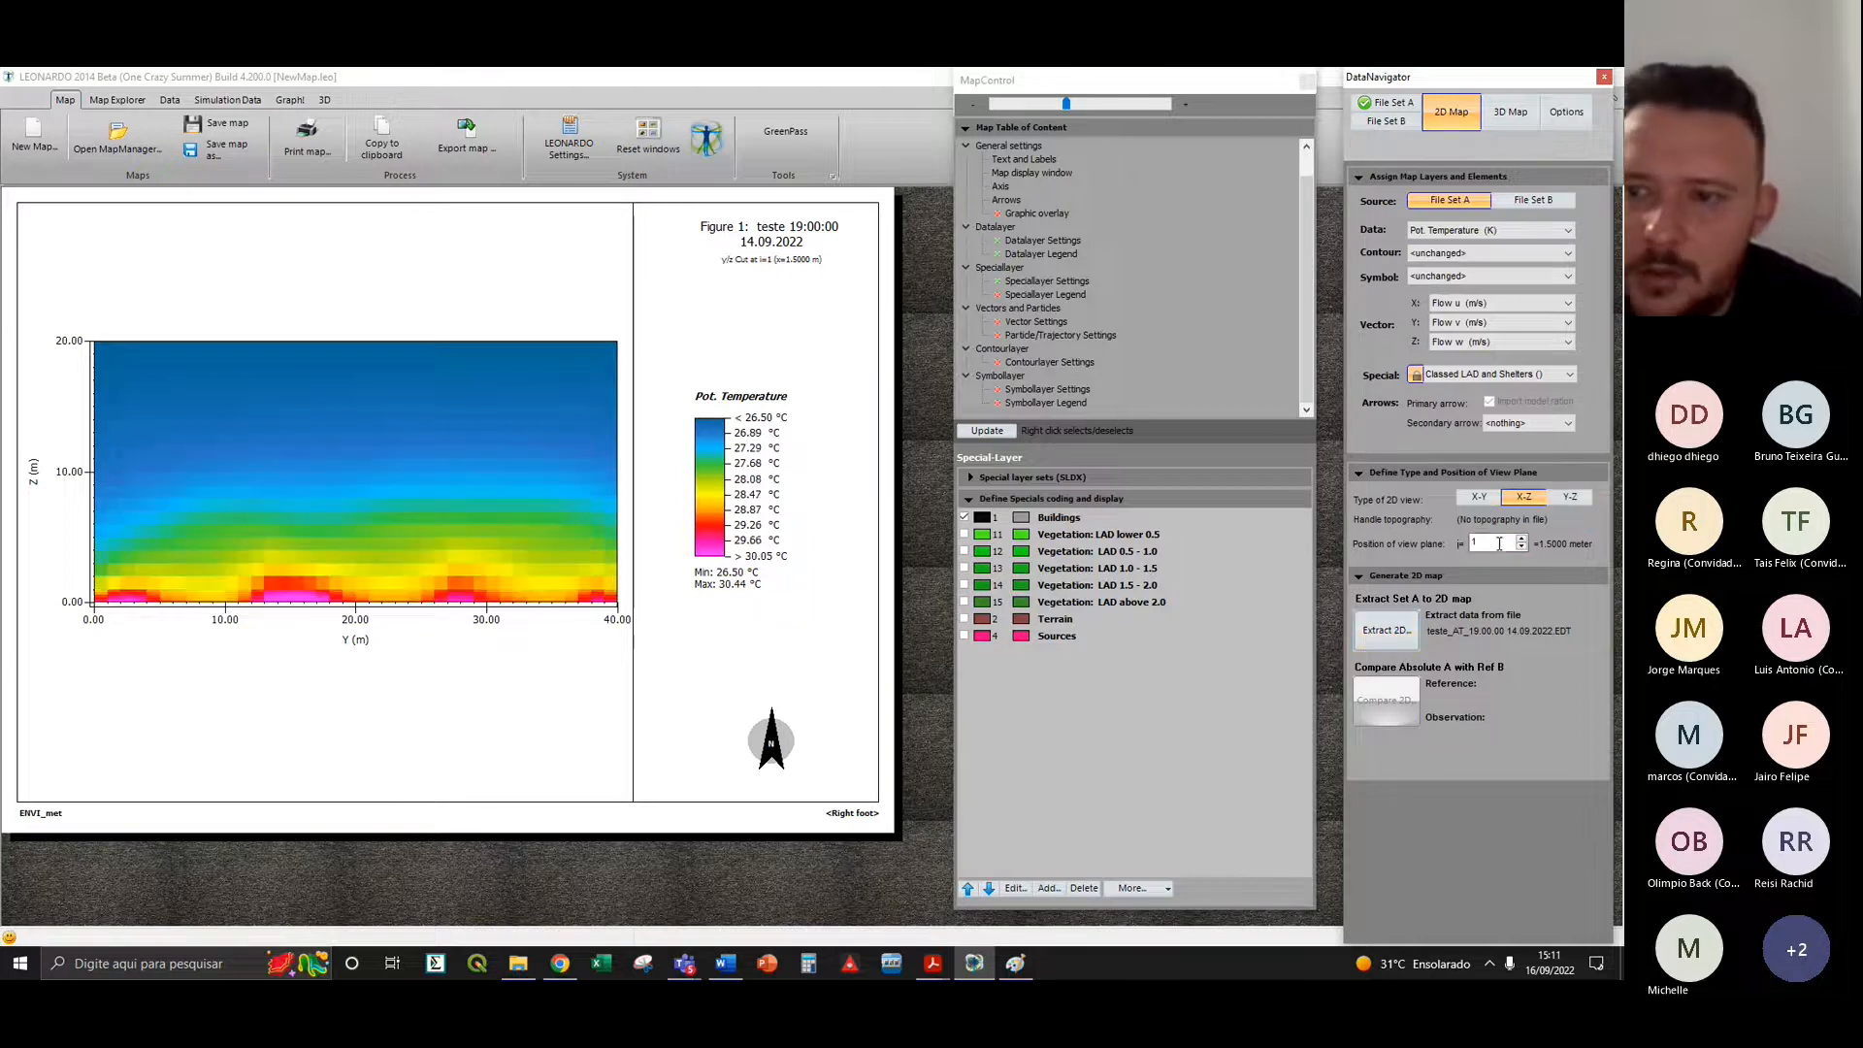
{"action": "type", "text": "10"}
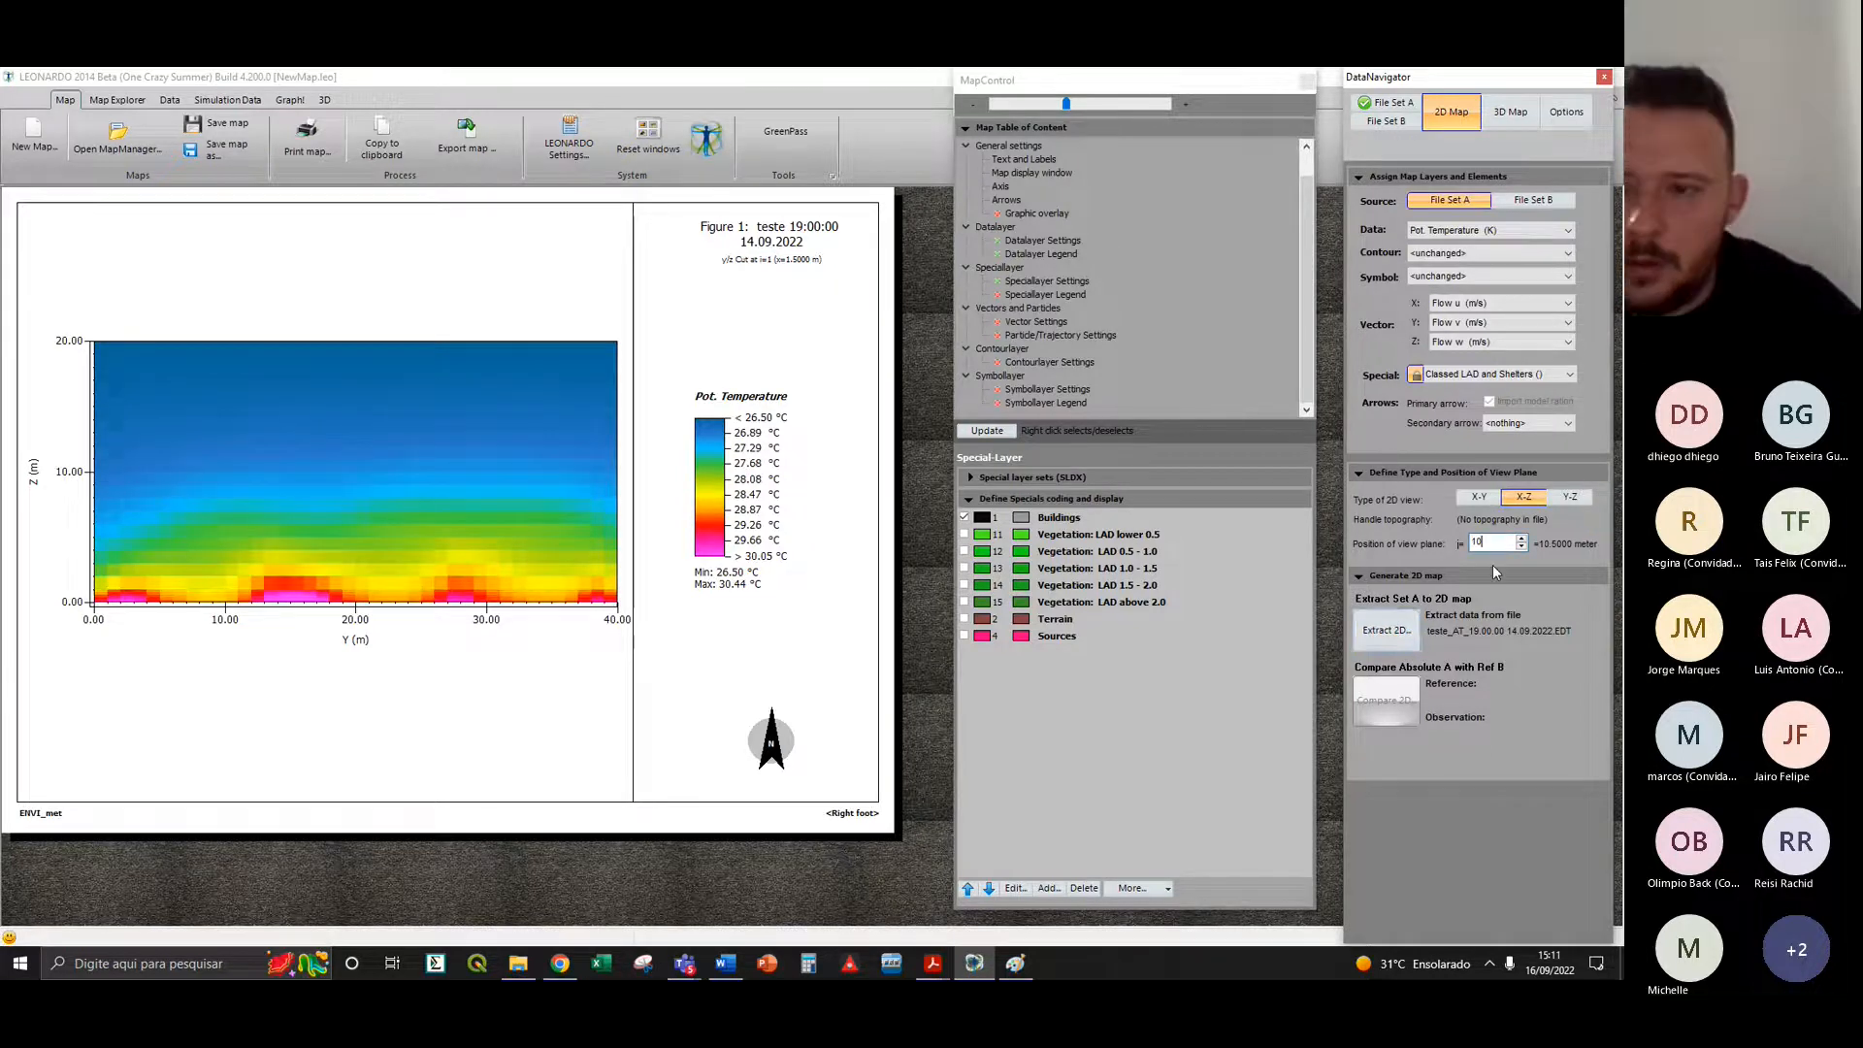
{"action": "left_click", "coordinate": [1389, 623]}
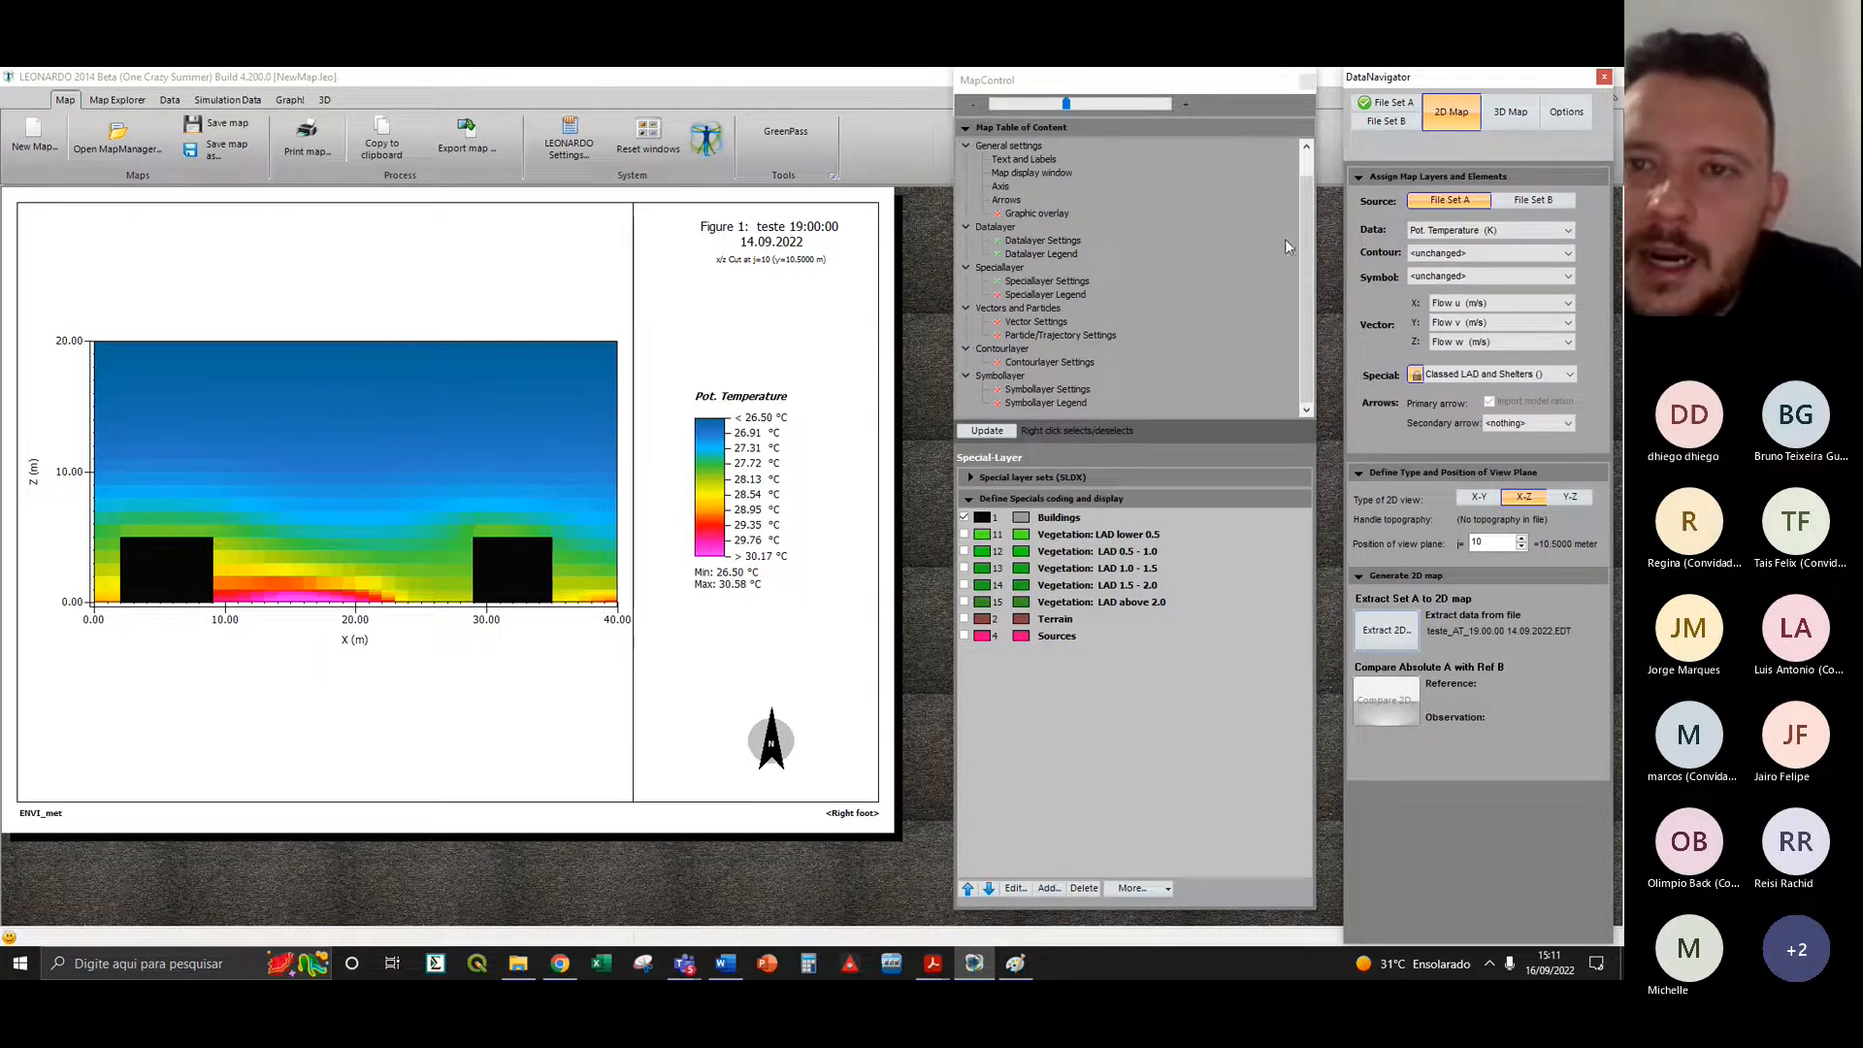
{"action": "left_click_drag", "start_coordinate": [1081, 87], "coordinate": [1091, 93]}
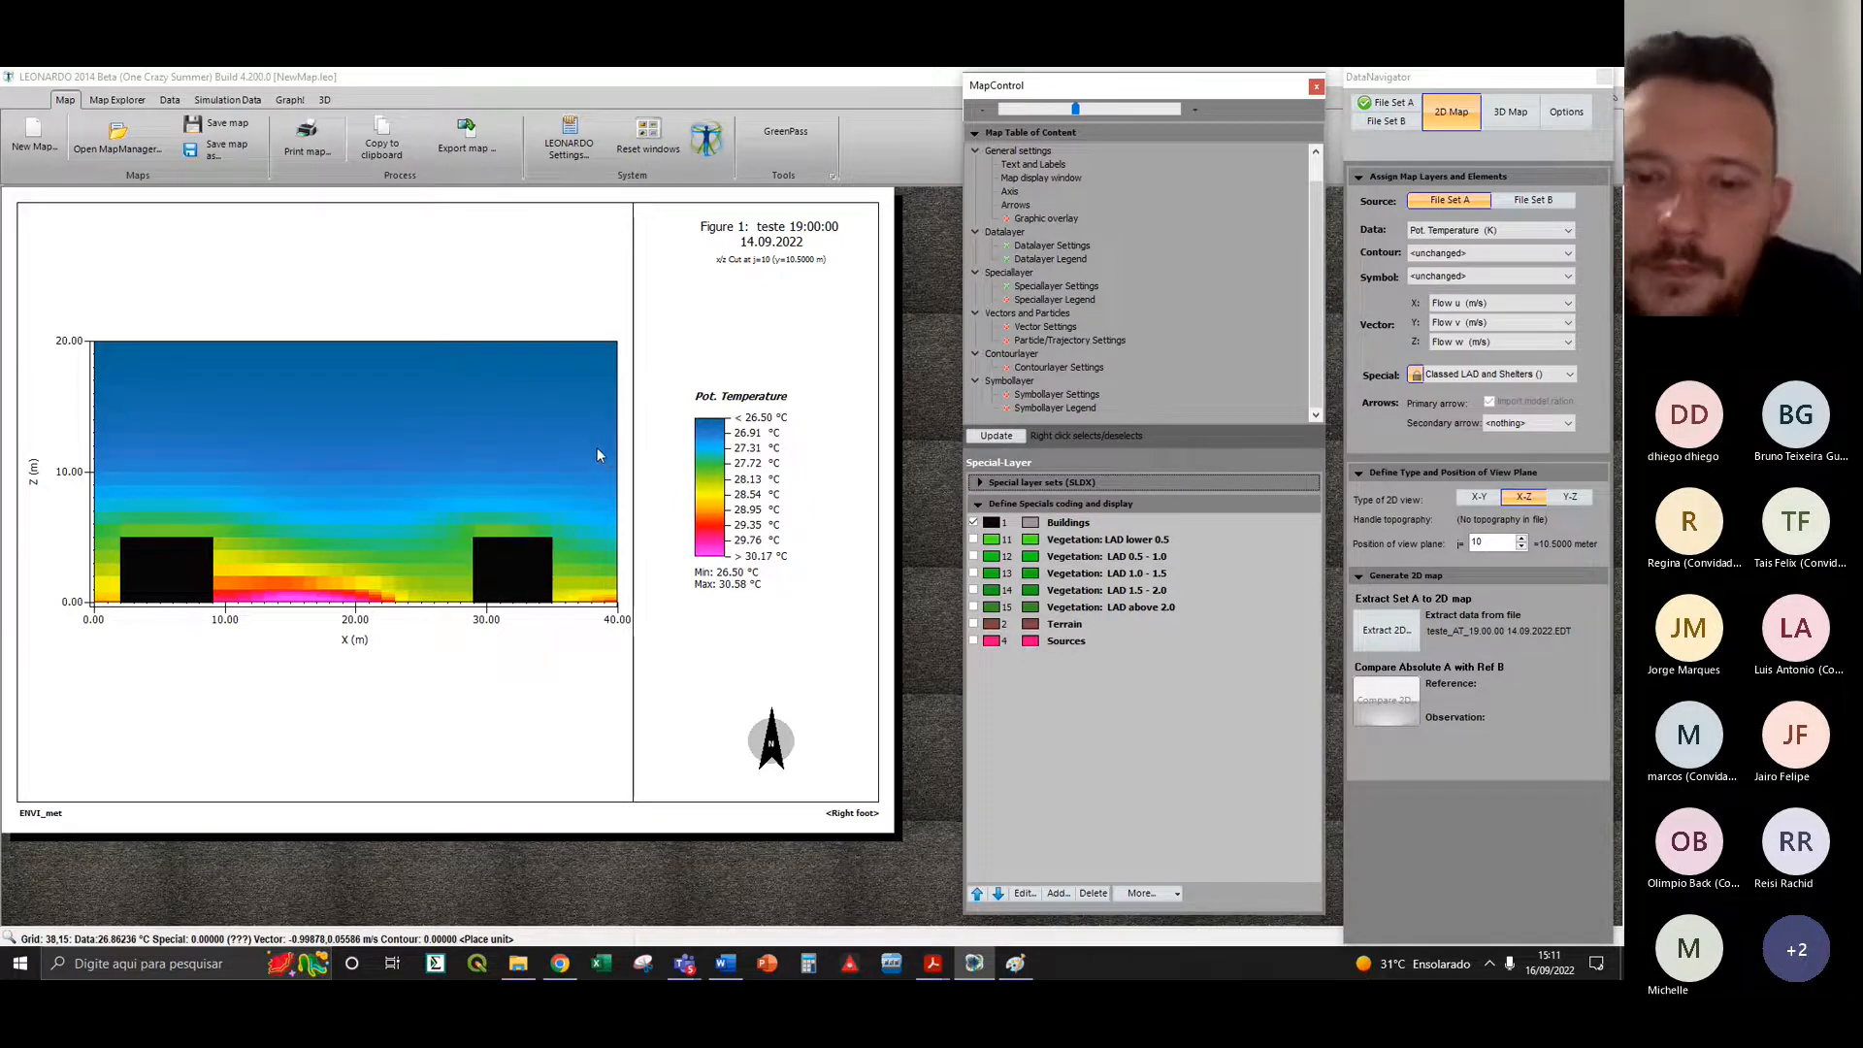
- Switch to the Microsoft Teams meeting window and stop sharing the screen
{"action": "left_click", "coordinate": [685, 963]}
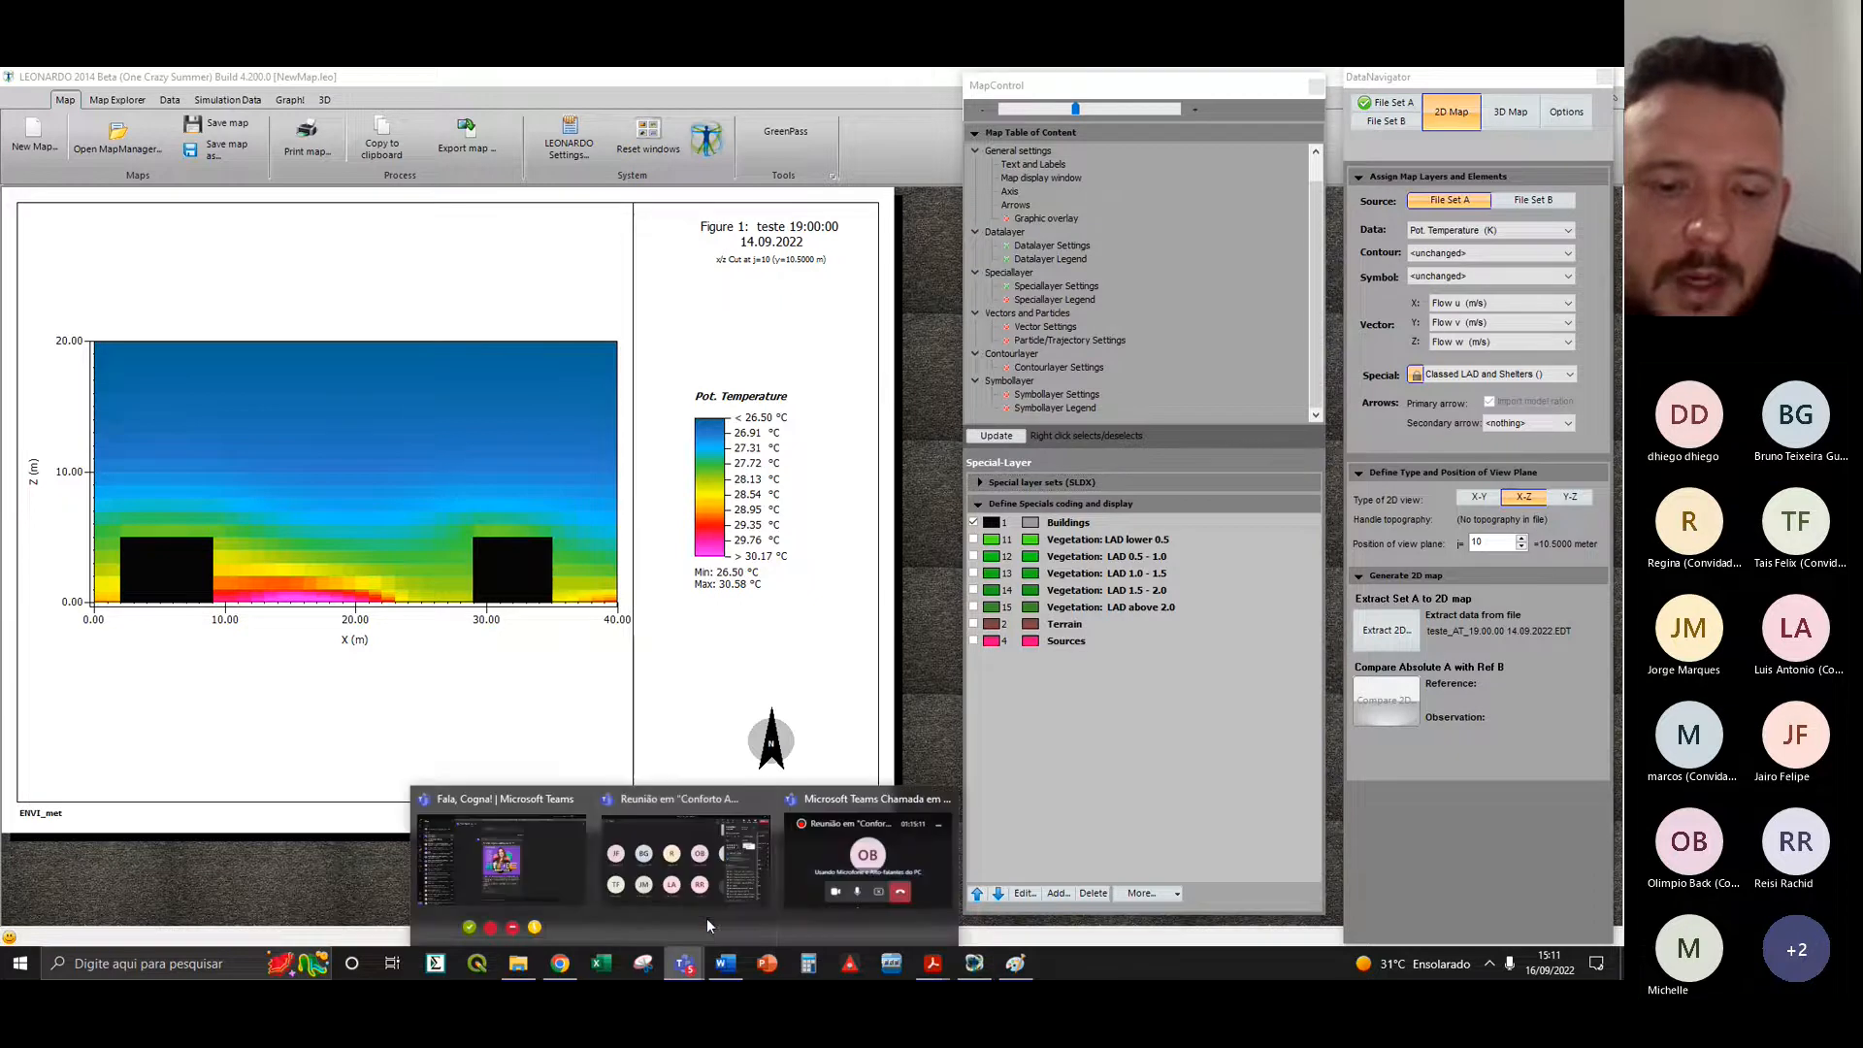
{"action": "left_click", "coordinate": [735, 853]}
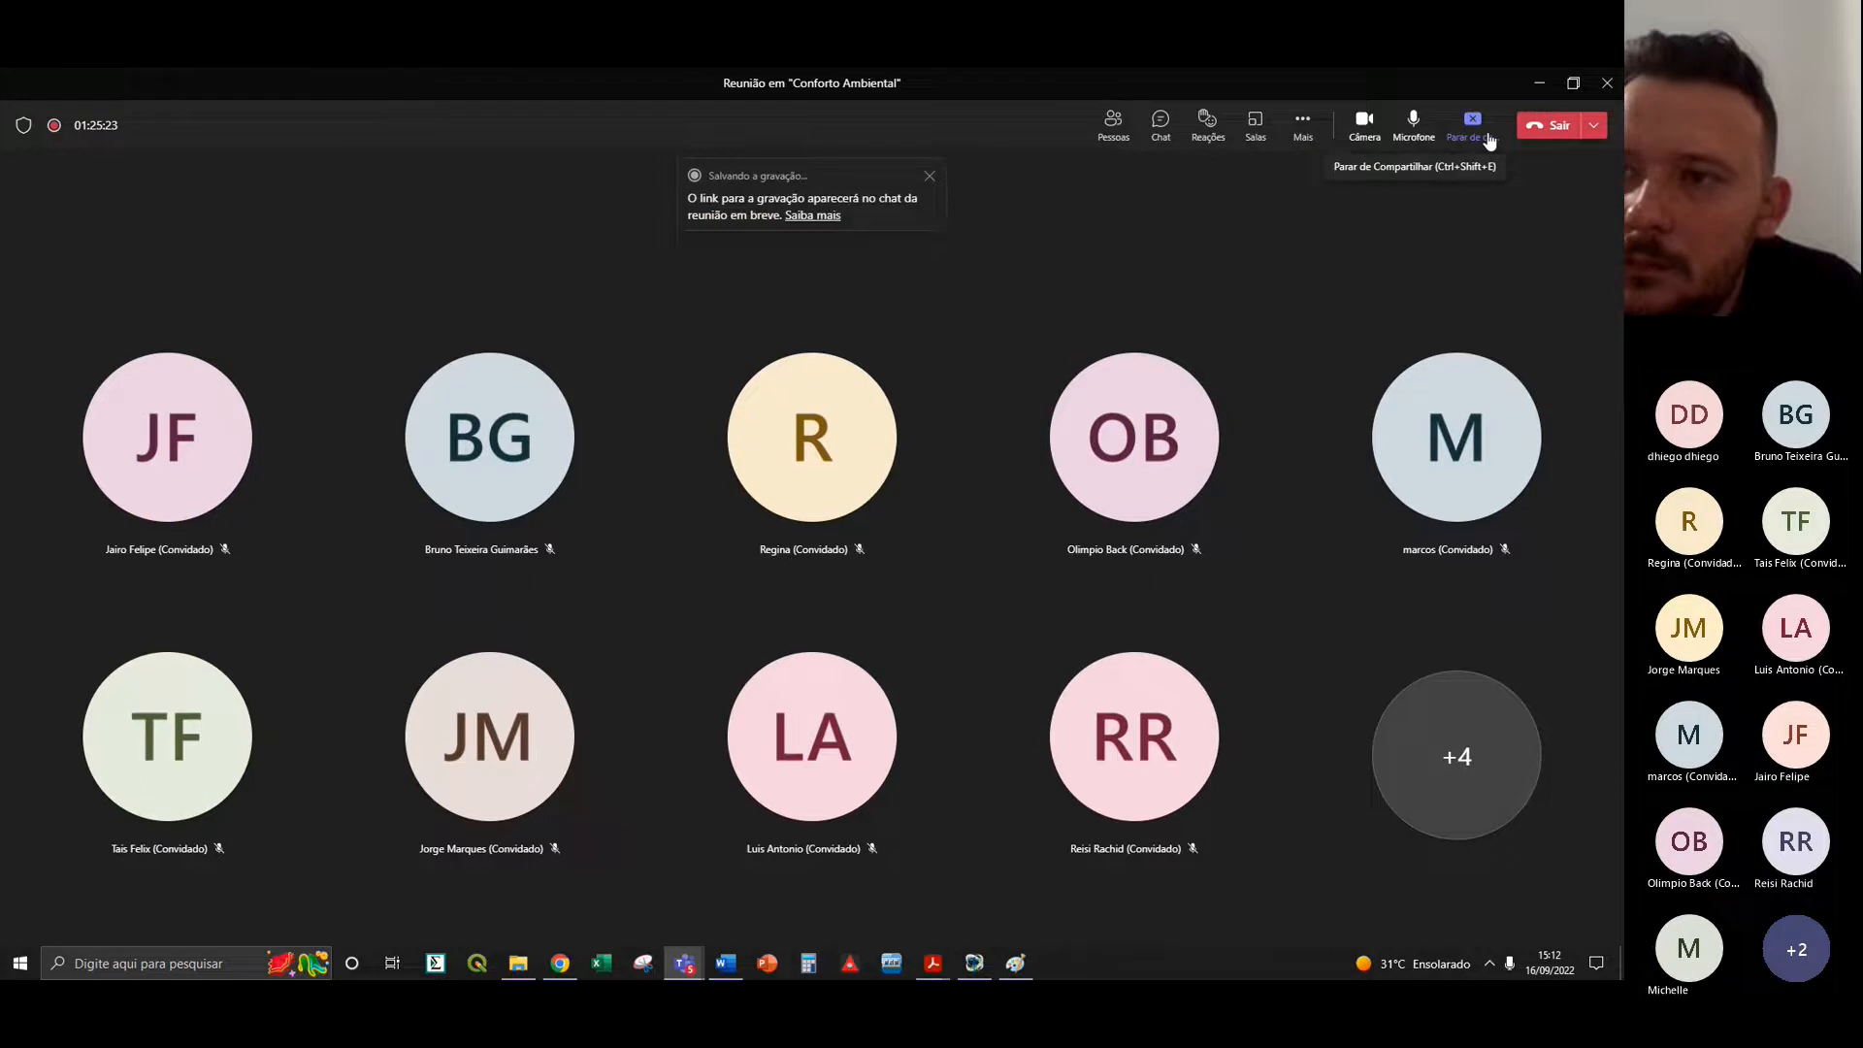
{"action": "left_click", "coordinate": [1490, 142]}
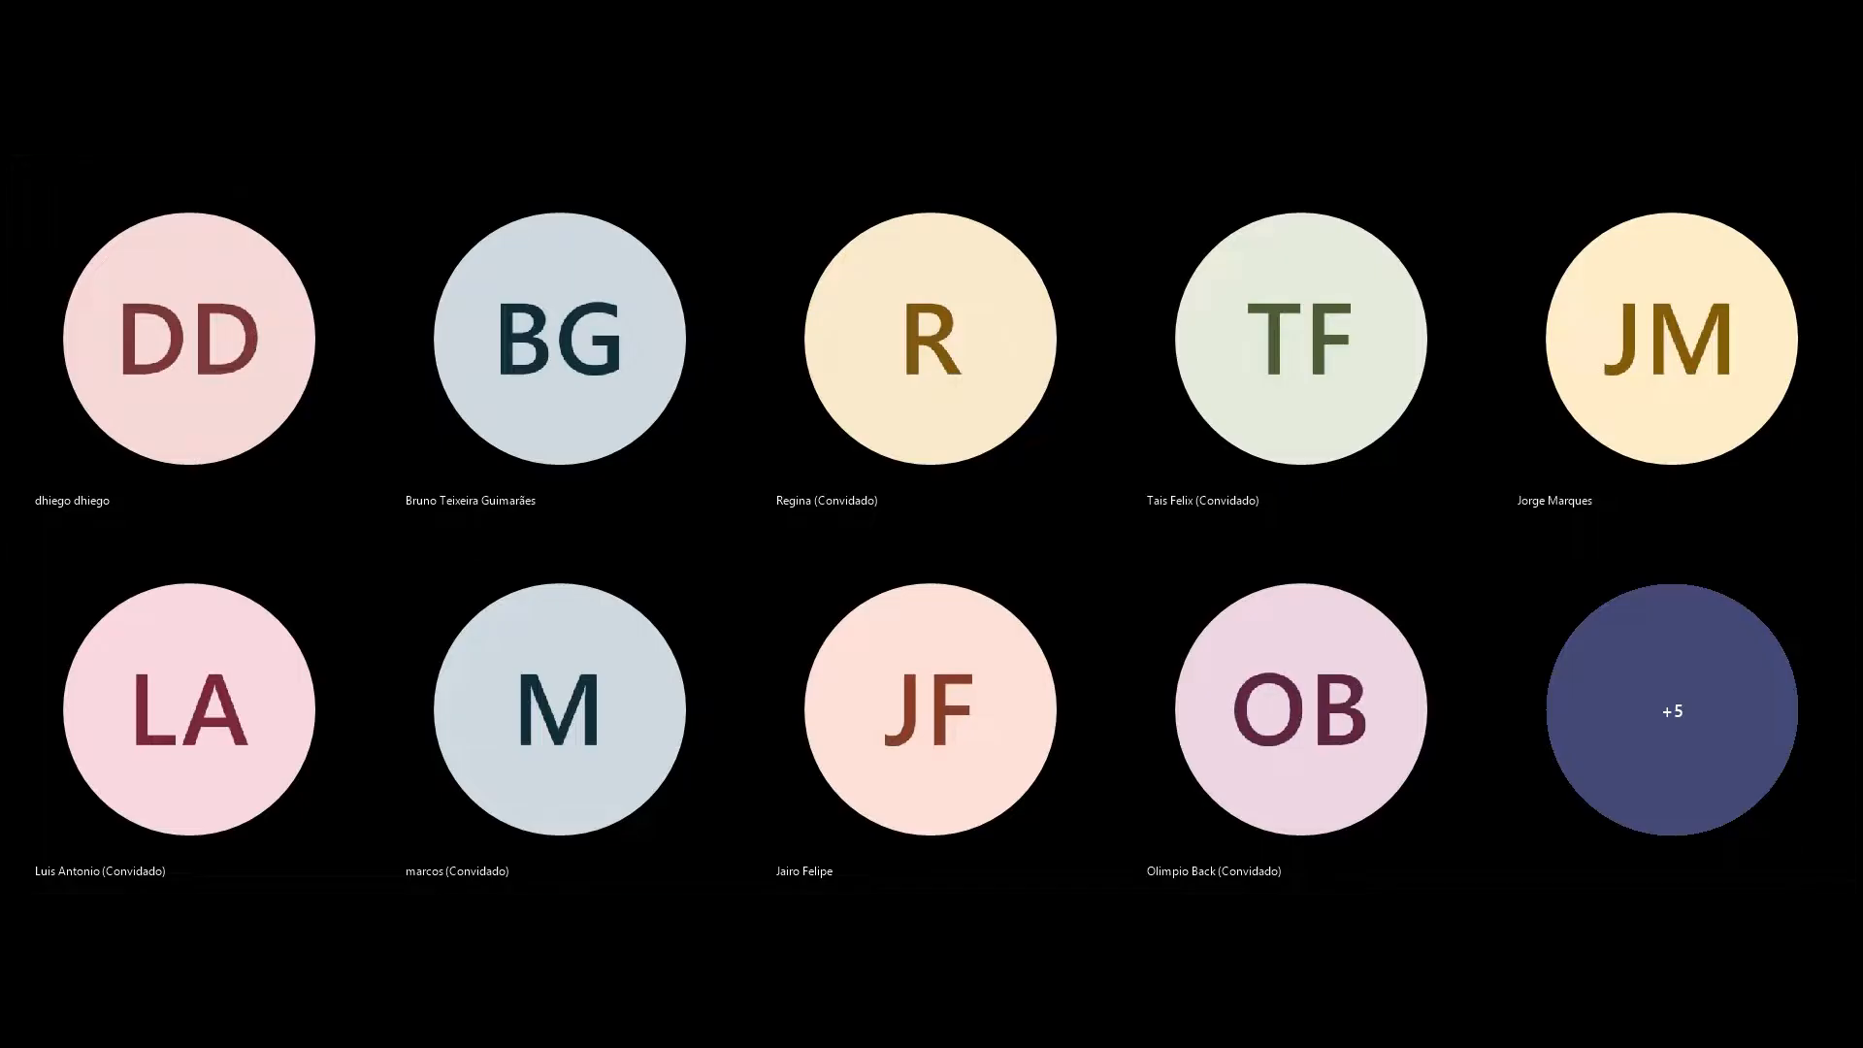
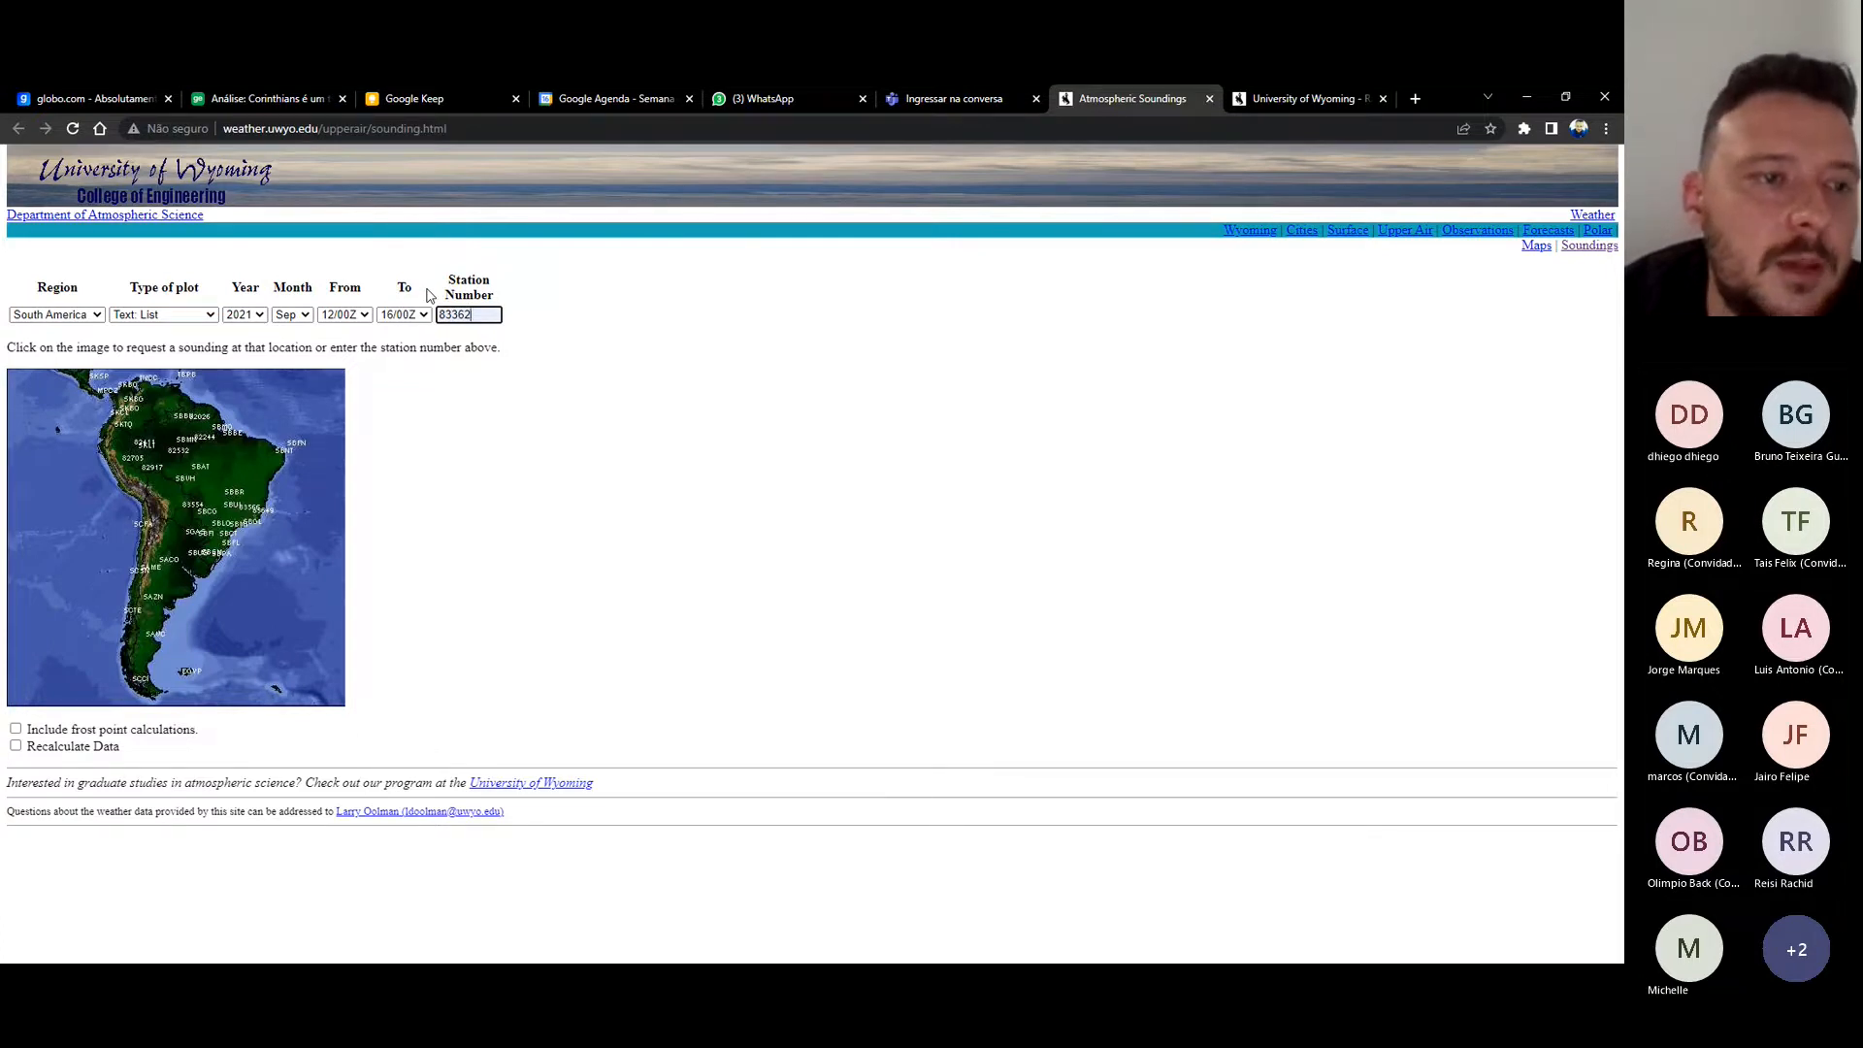
- Change the sounding region to North America and back to South America, and request the text list for station 83612 Campo Grande
{"action": "left_click", "coordinate": [67, 314]}
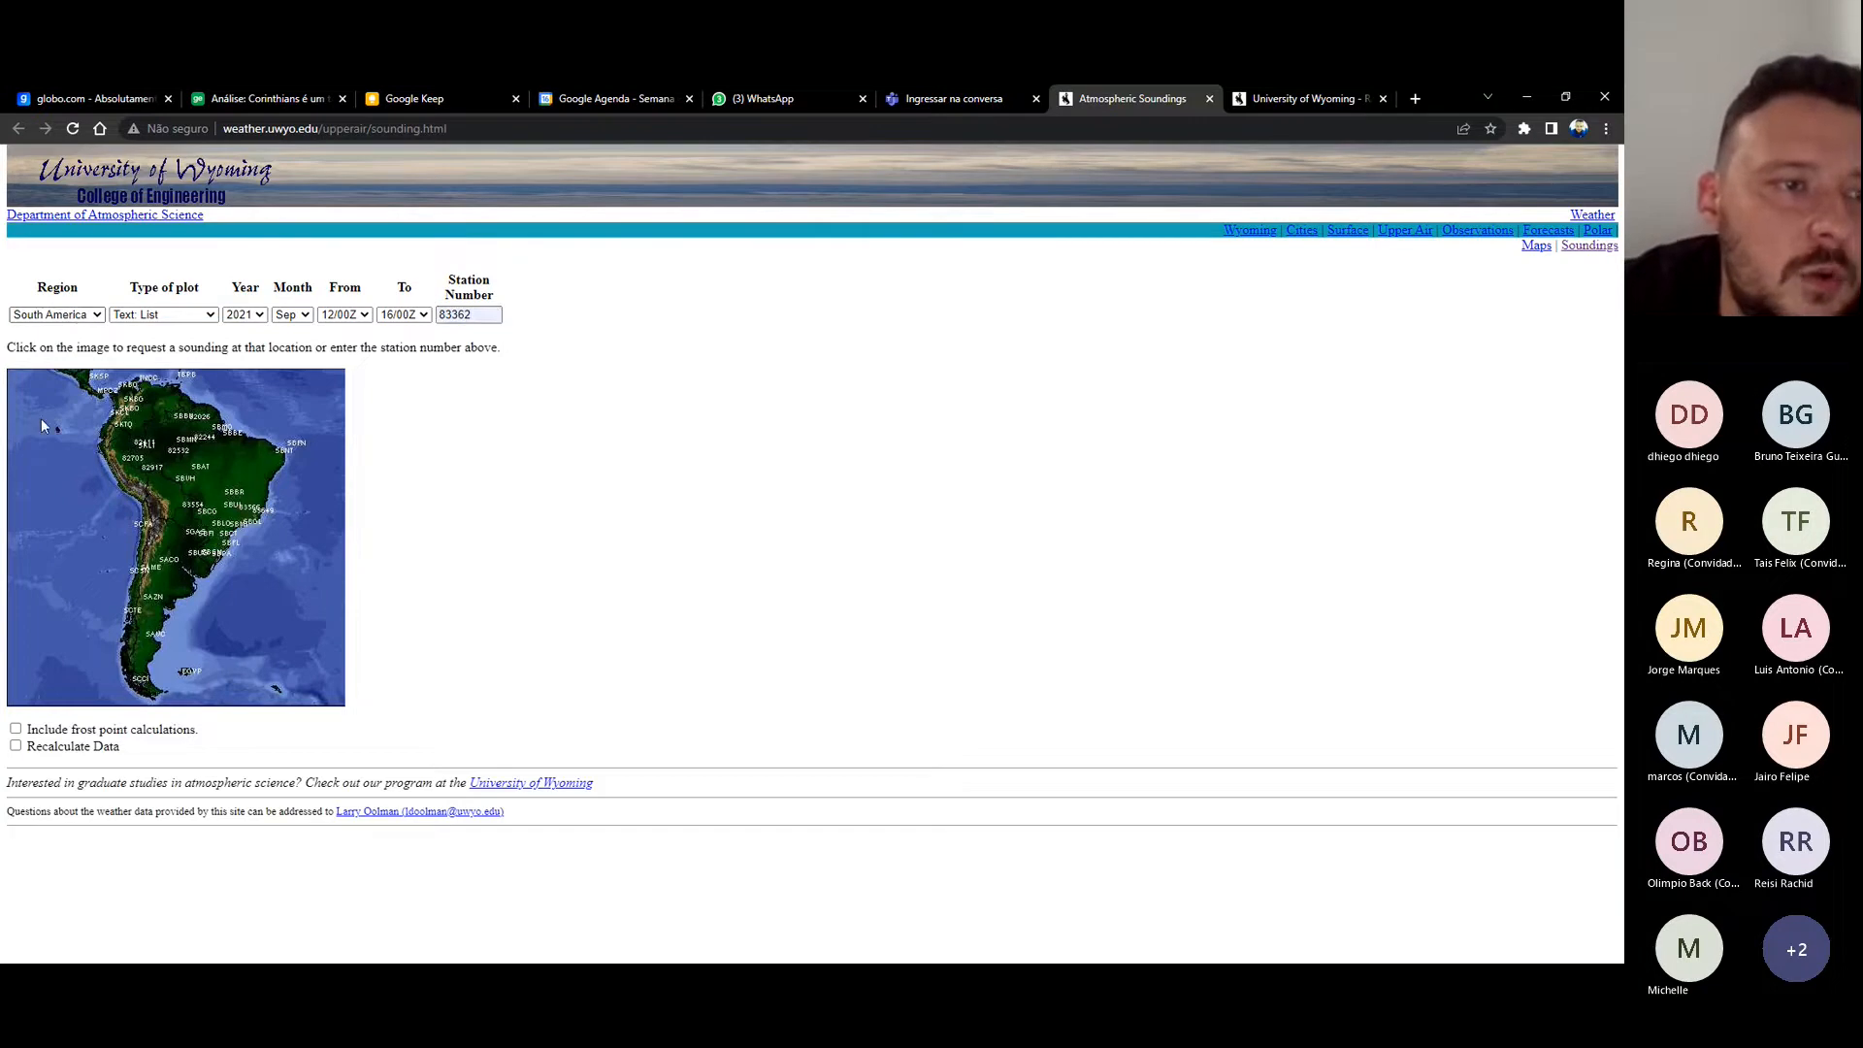
{"action": "left_click", "coordinate": [48, 331]}
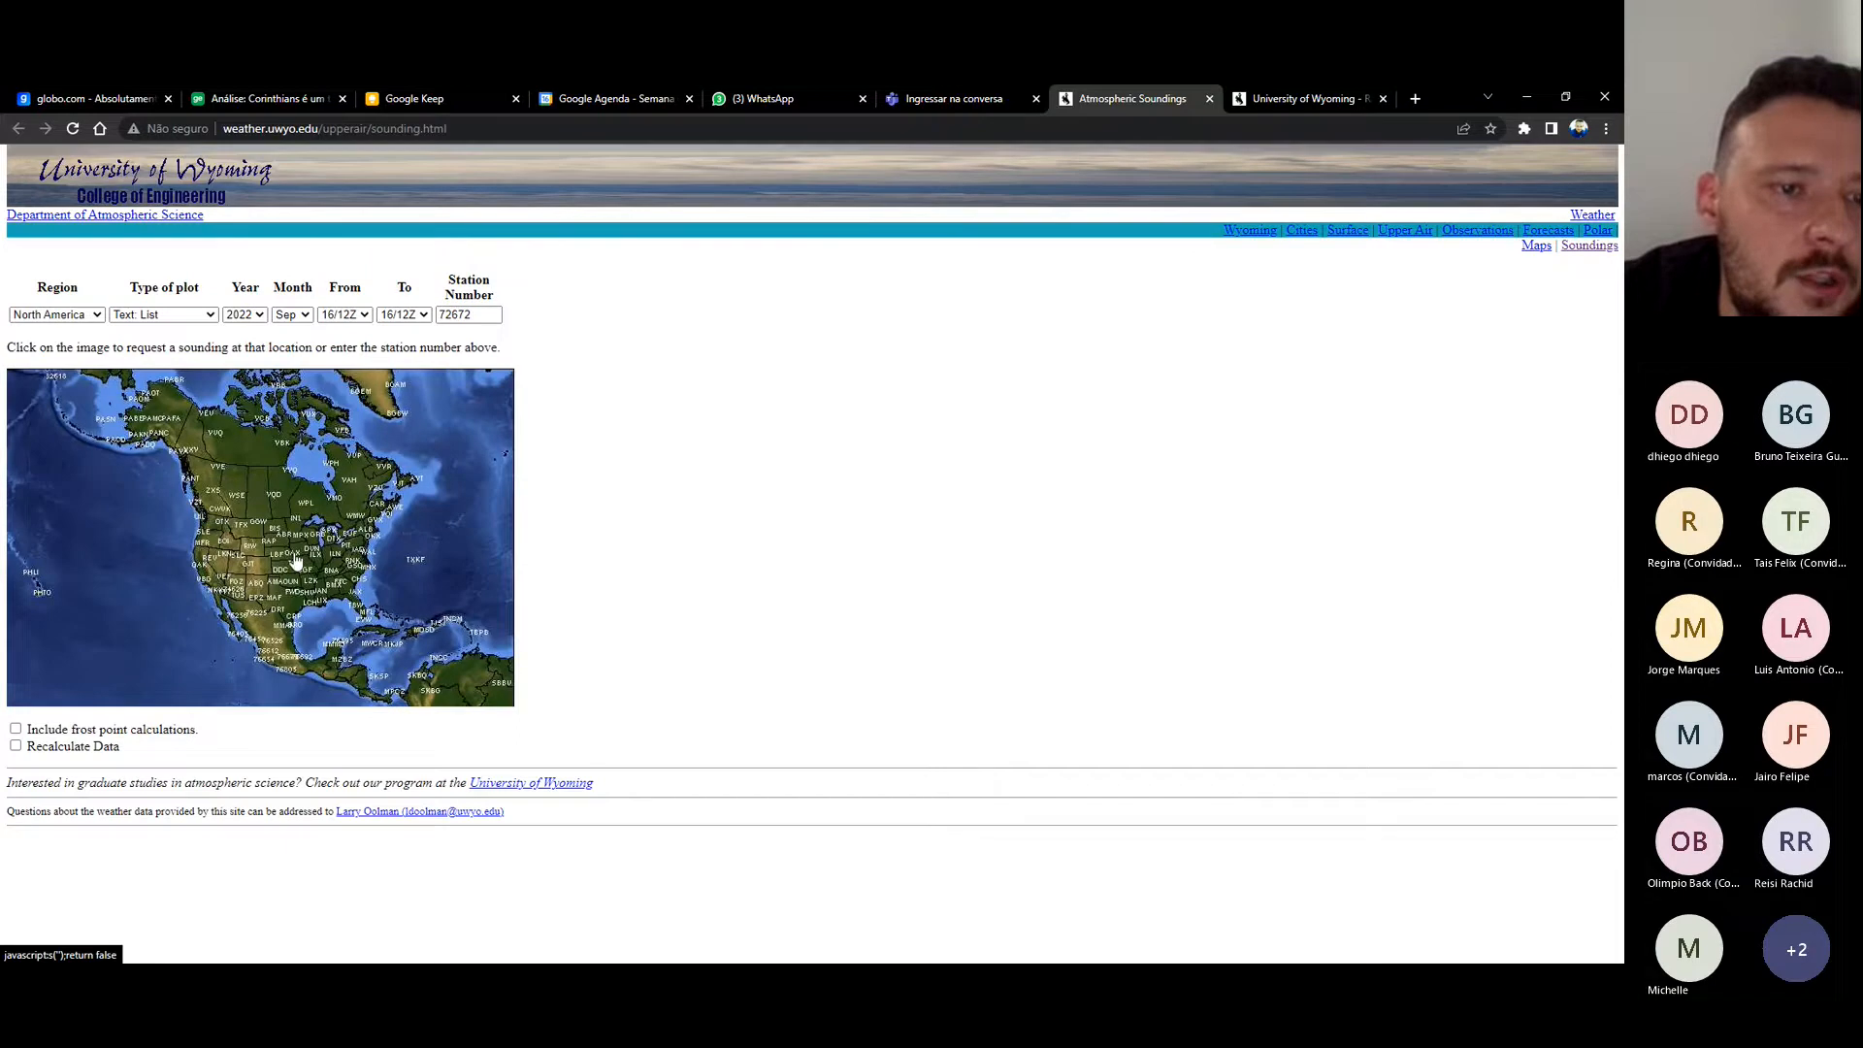
{"action": "left_click", "coordinate": [74, 318]}
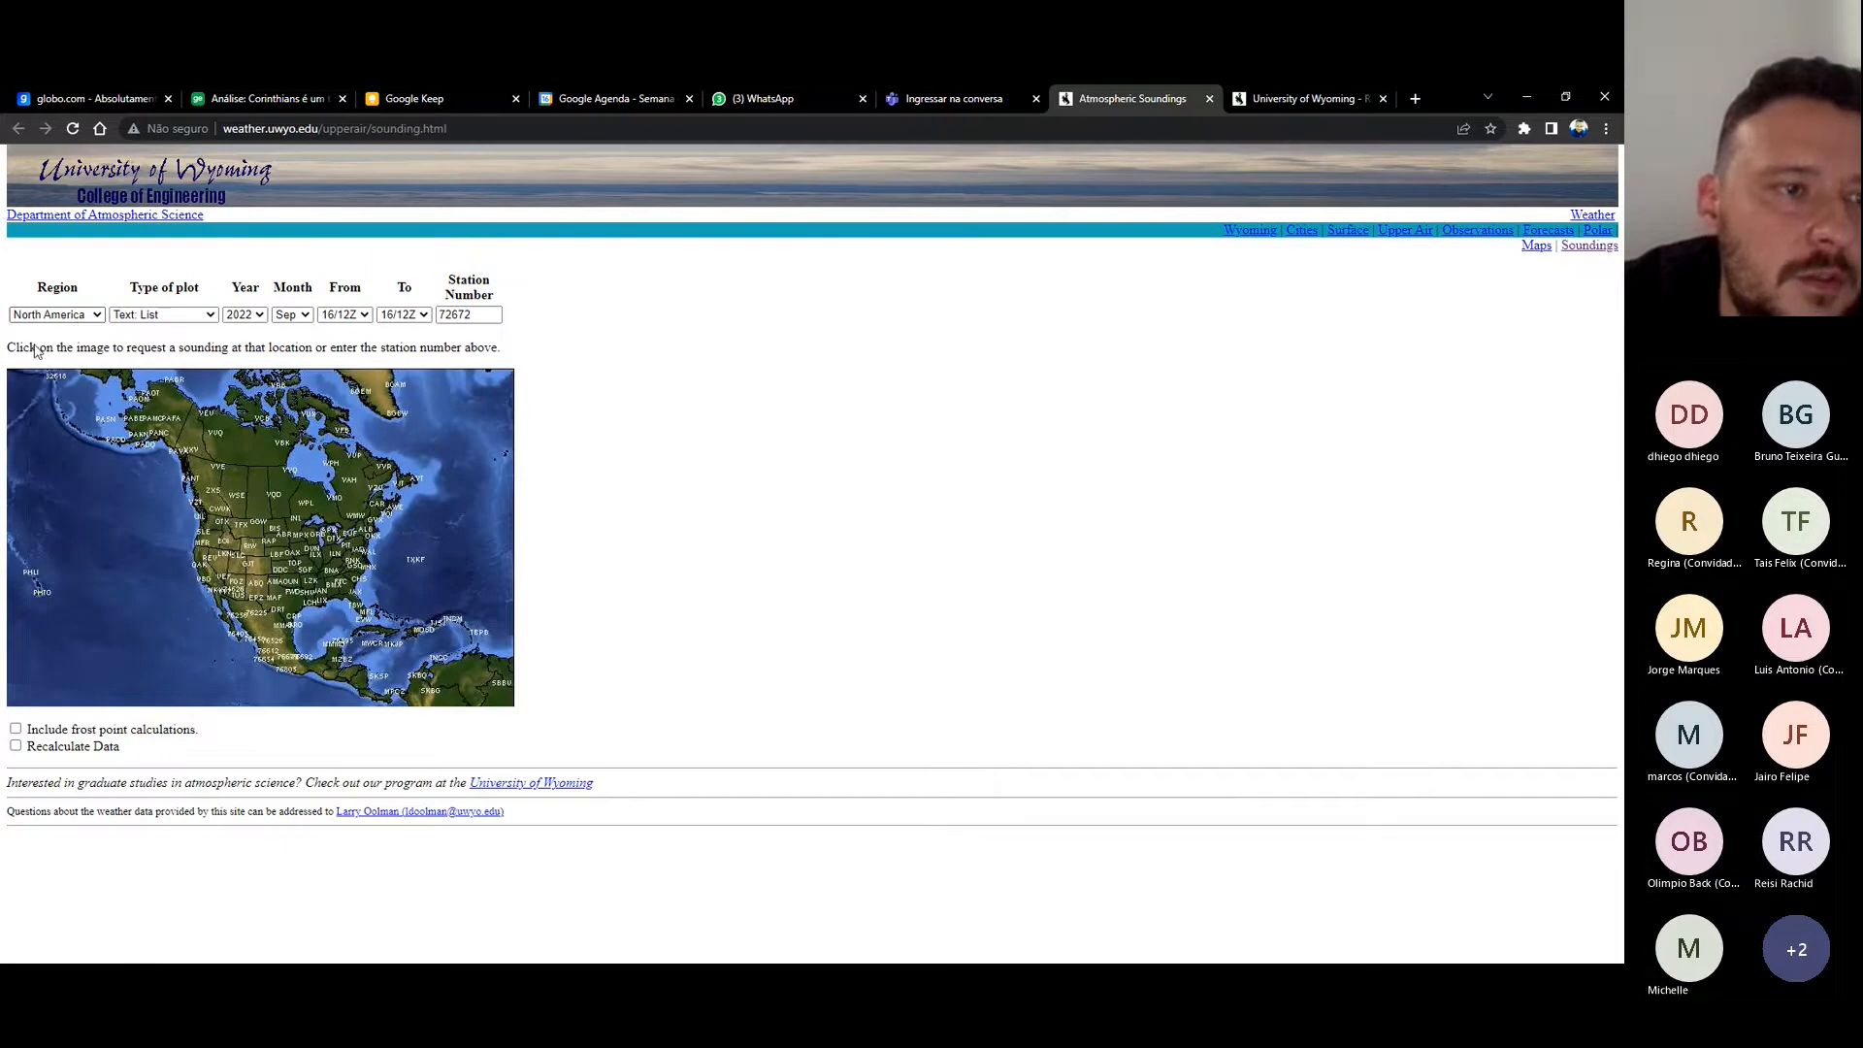
{"action": "left_click", "coordinate": [35, 347]}
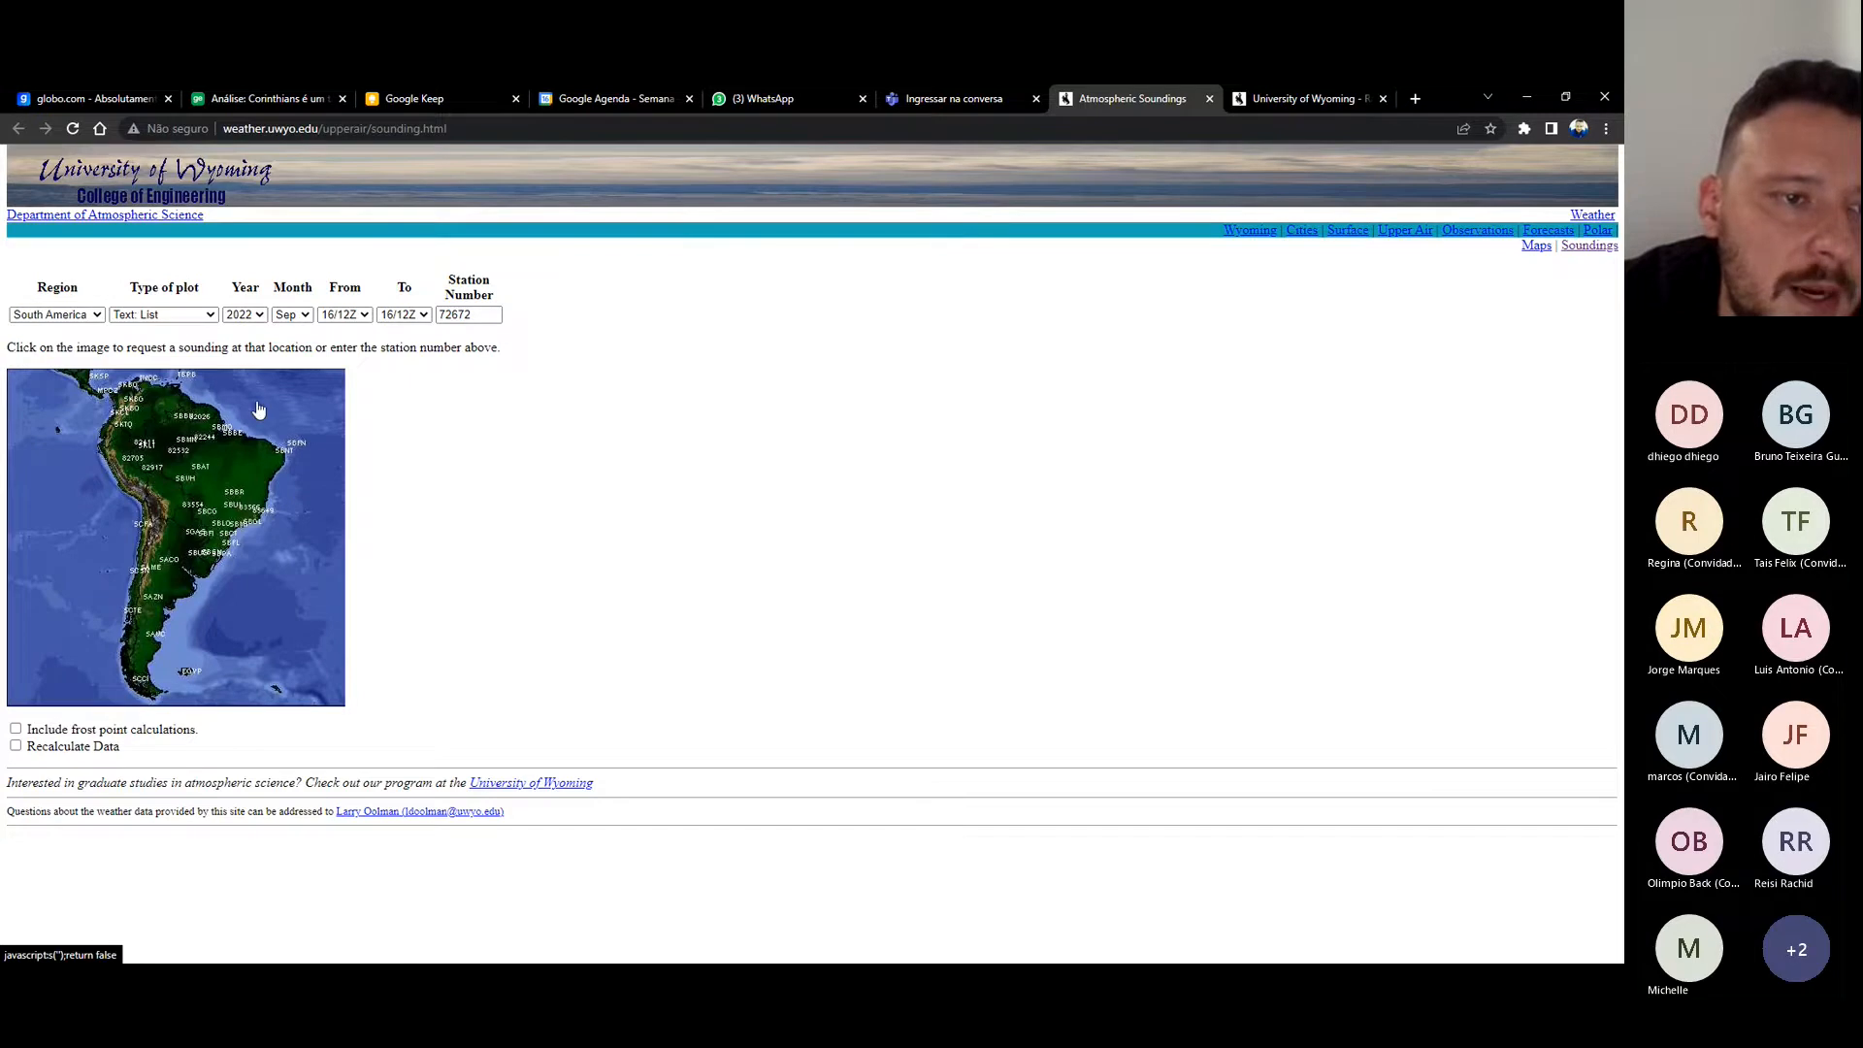
{"action": "left_click", "coordinate": [207, 521]}
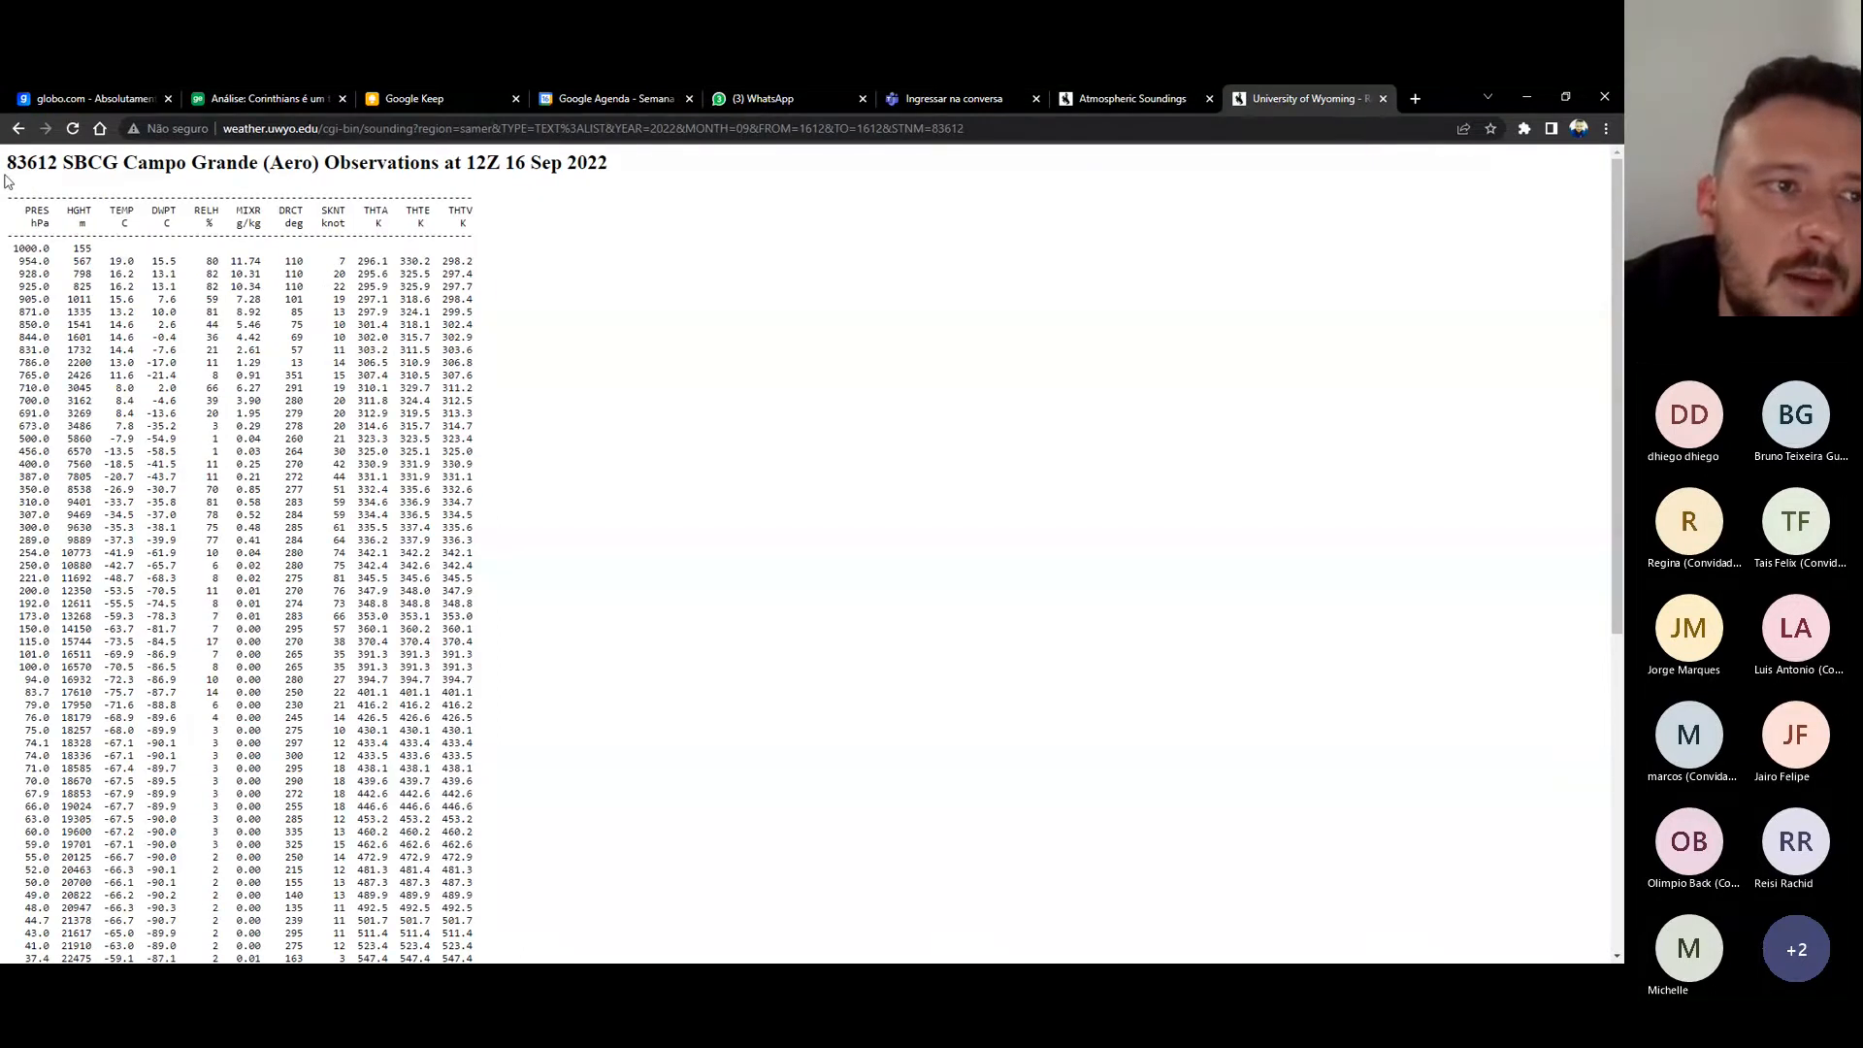
- Highlight the Campo Grande observations from the heading through the 173.0 hPa row, and return to the Atmospheric Soundings page
{"action": "left_click_drag", "start_coordinate": [6, 167], "coordinate": [535, 617]}
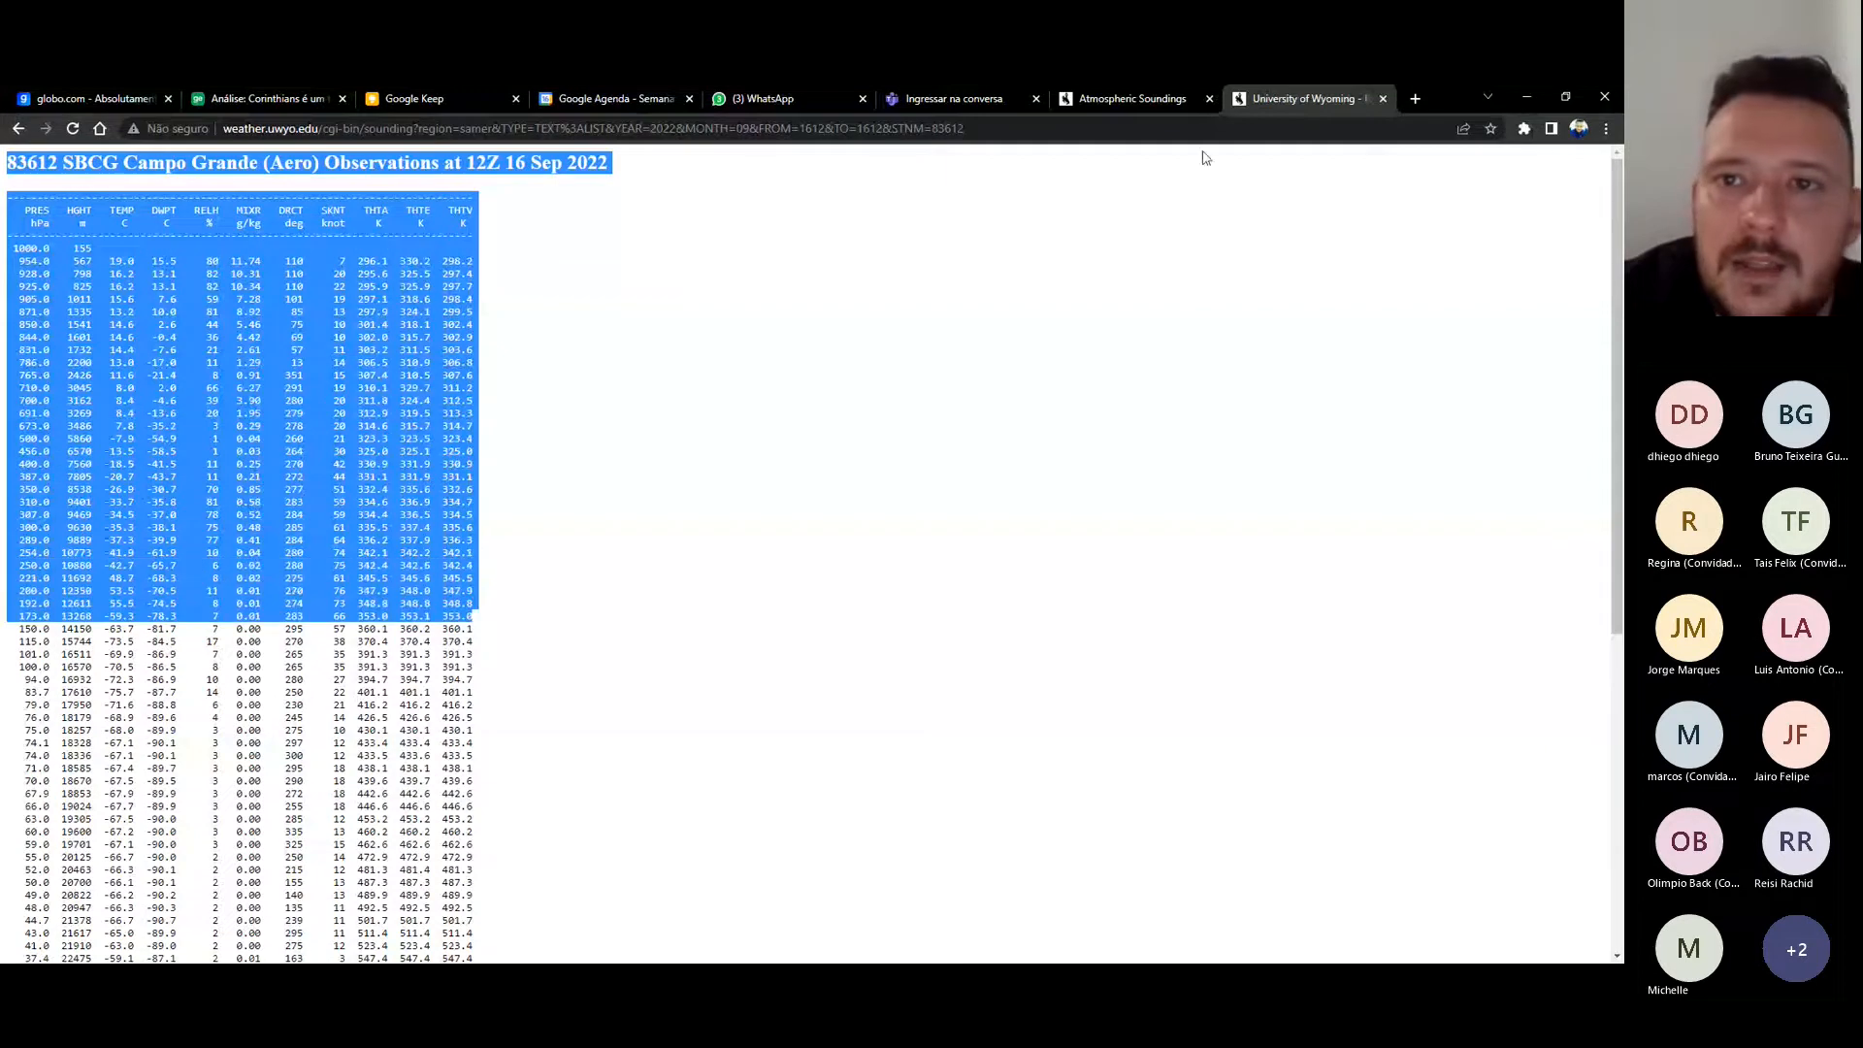
{"action": "left_click", "coordinate": [1148, 99]}
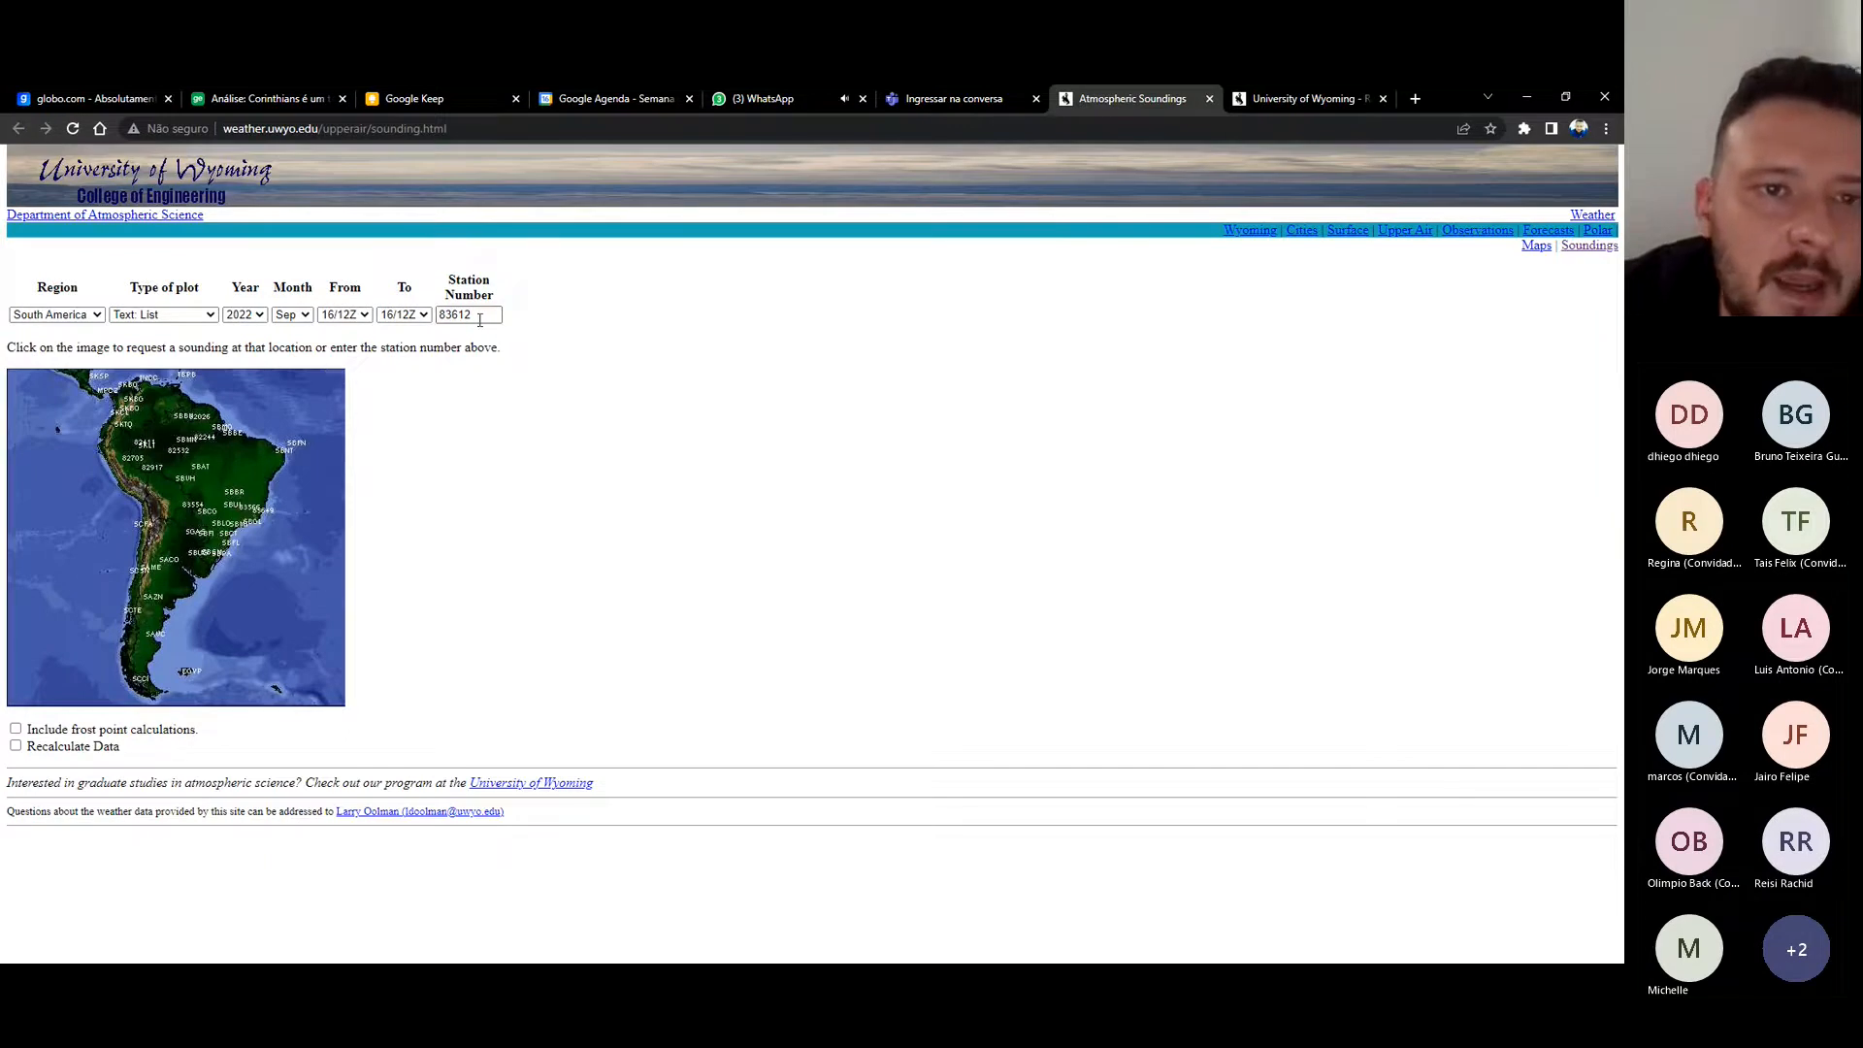
- Request the text list again for station 83612 and return to the Atmospheric Soundings form
{"action": "left_click", "coordinate": [440, 315]}
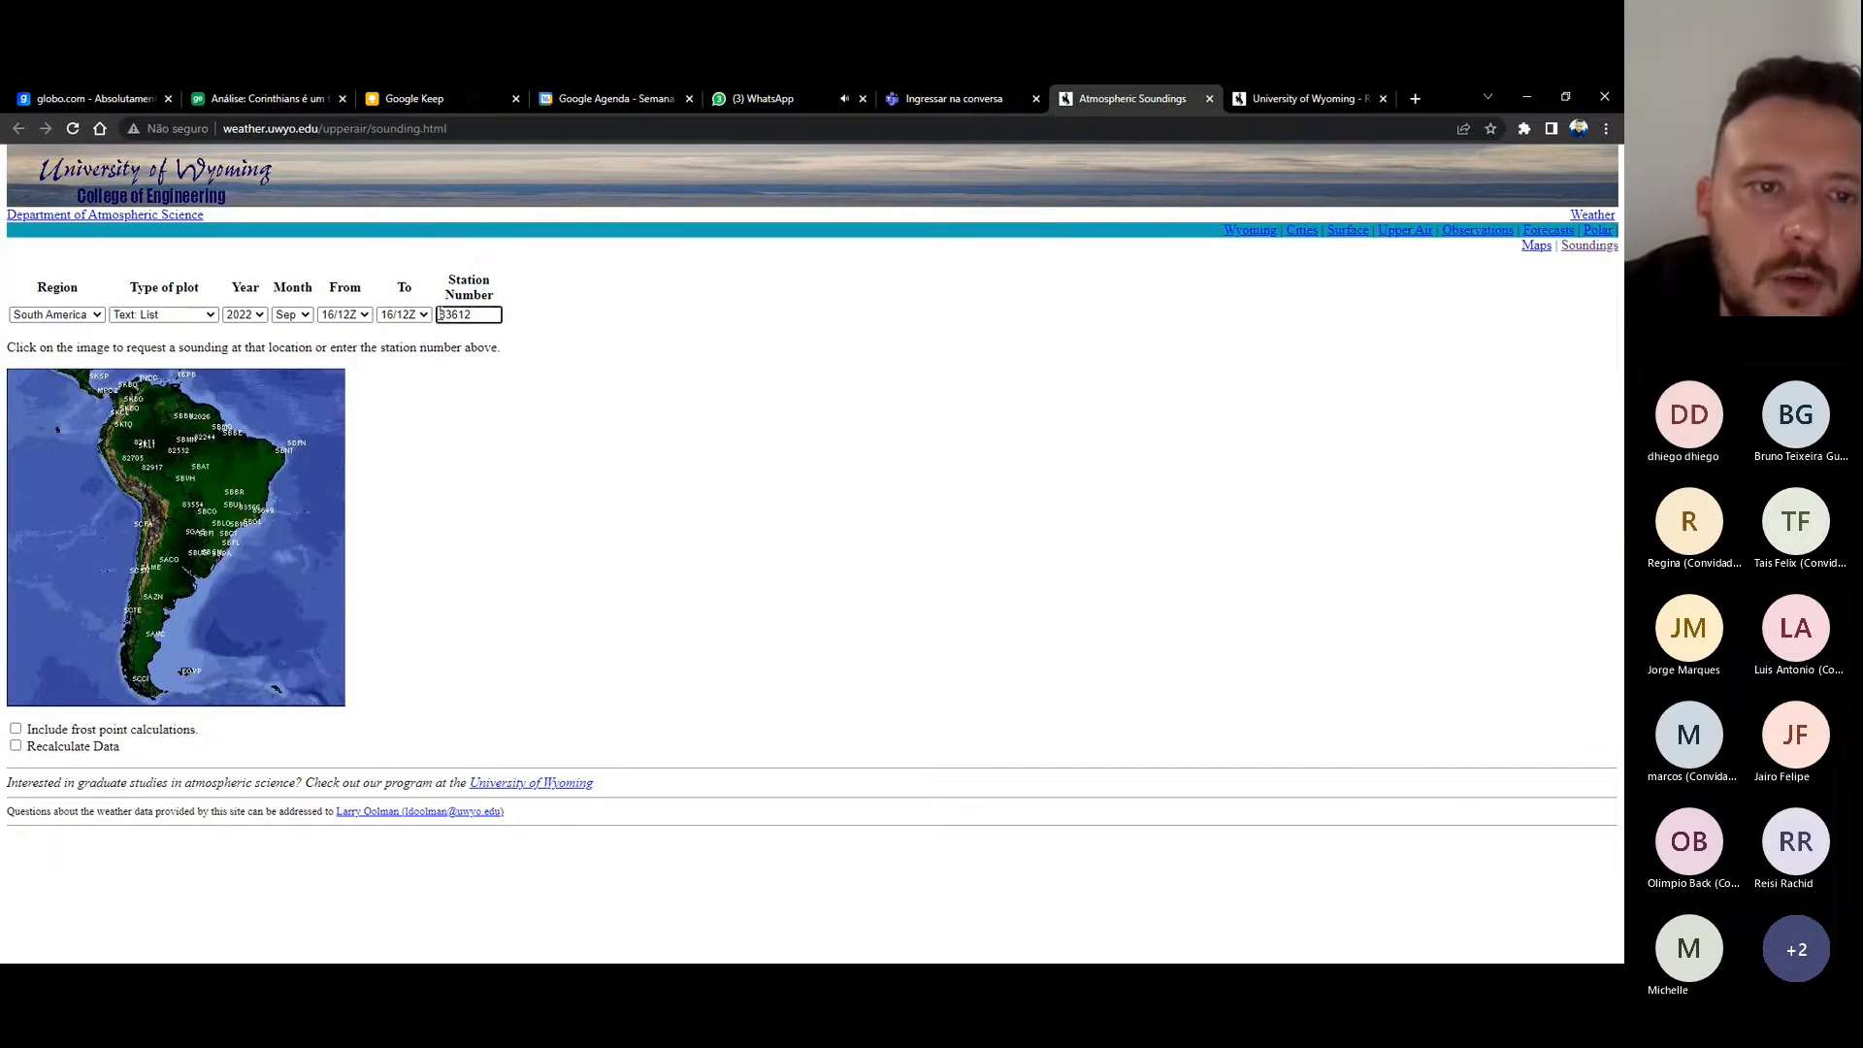
{"action": "left_click_drag", "start_coordinate": [440, 315], "coordinate": [494, 315]}
{"action": "left_click", "coordinate": [494, 315]}
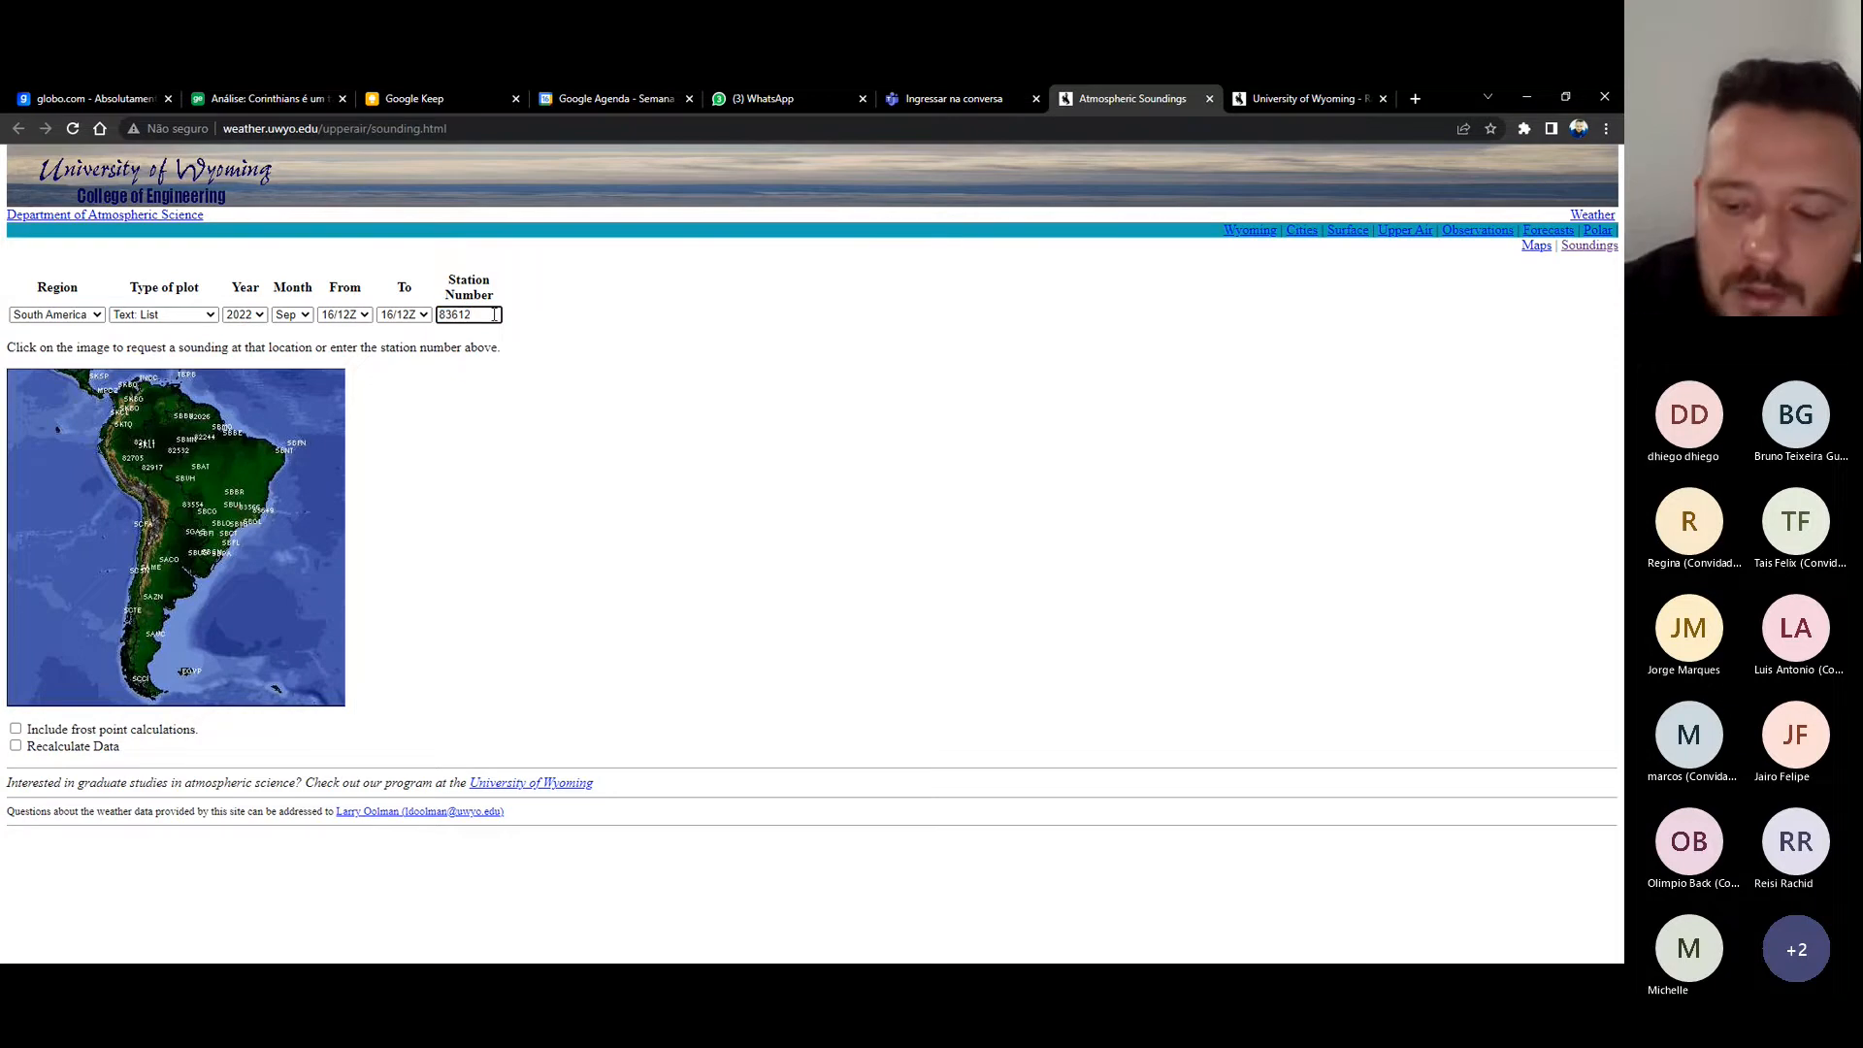
{"action": "key", "text": "Return"}
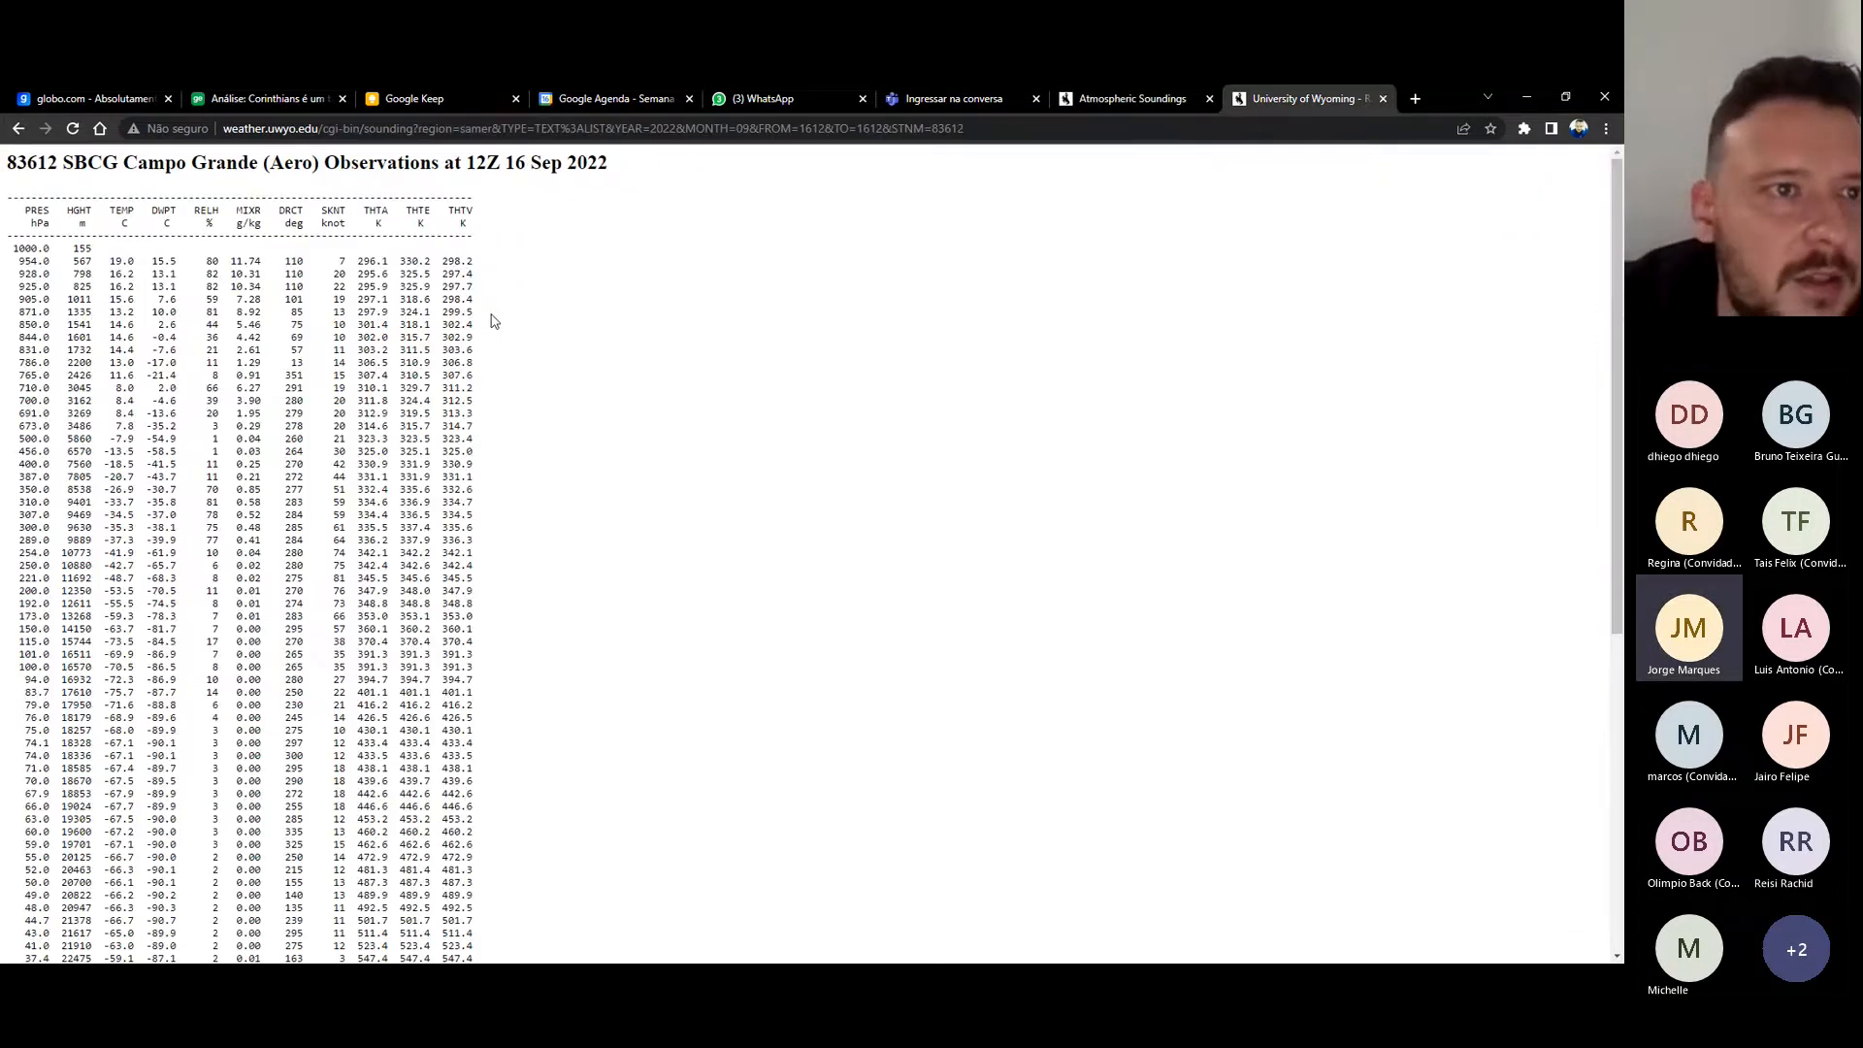
{"action": "left_click", "coordinate": [1105, 101]}
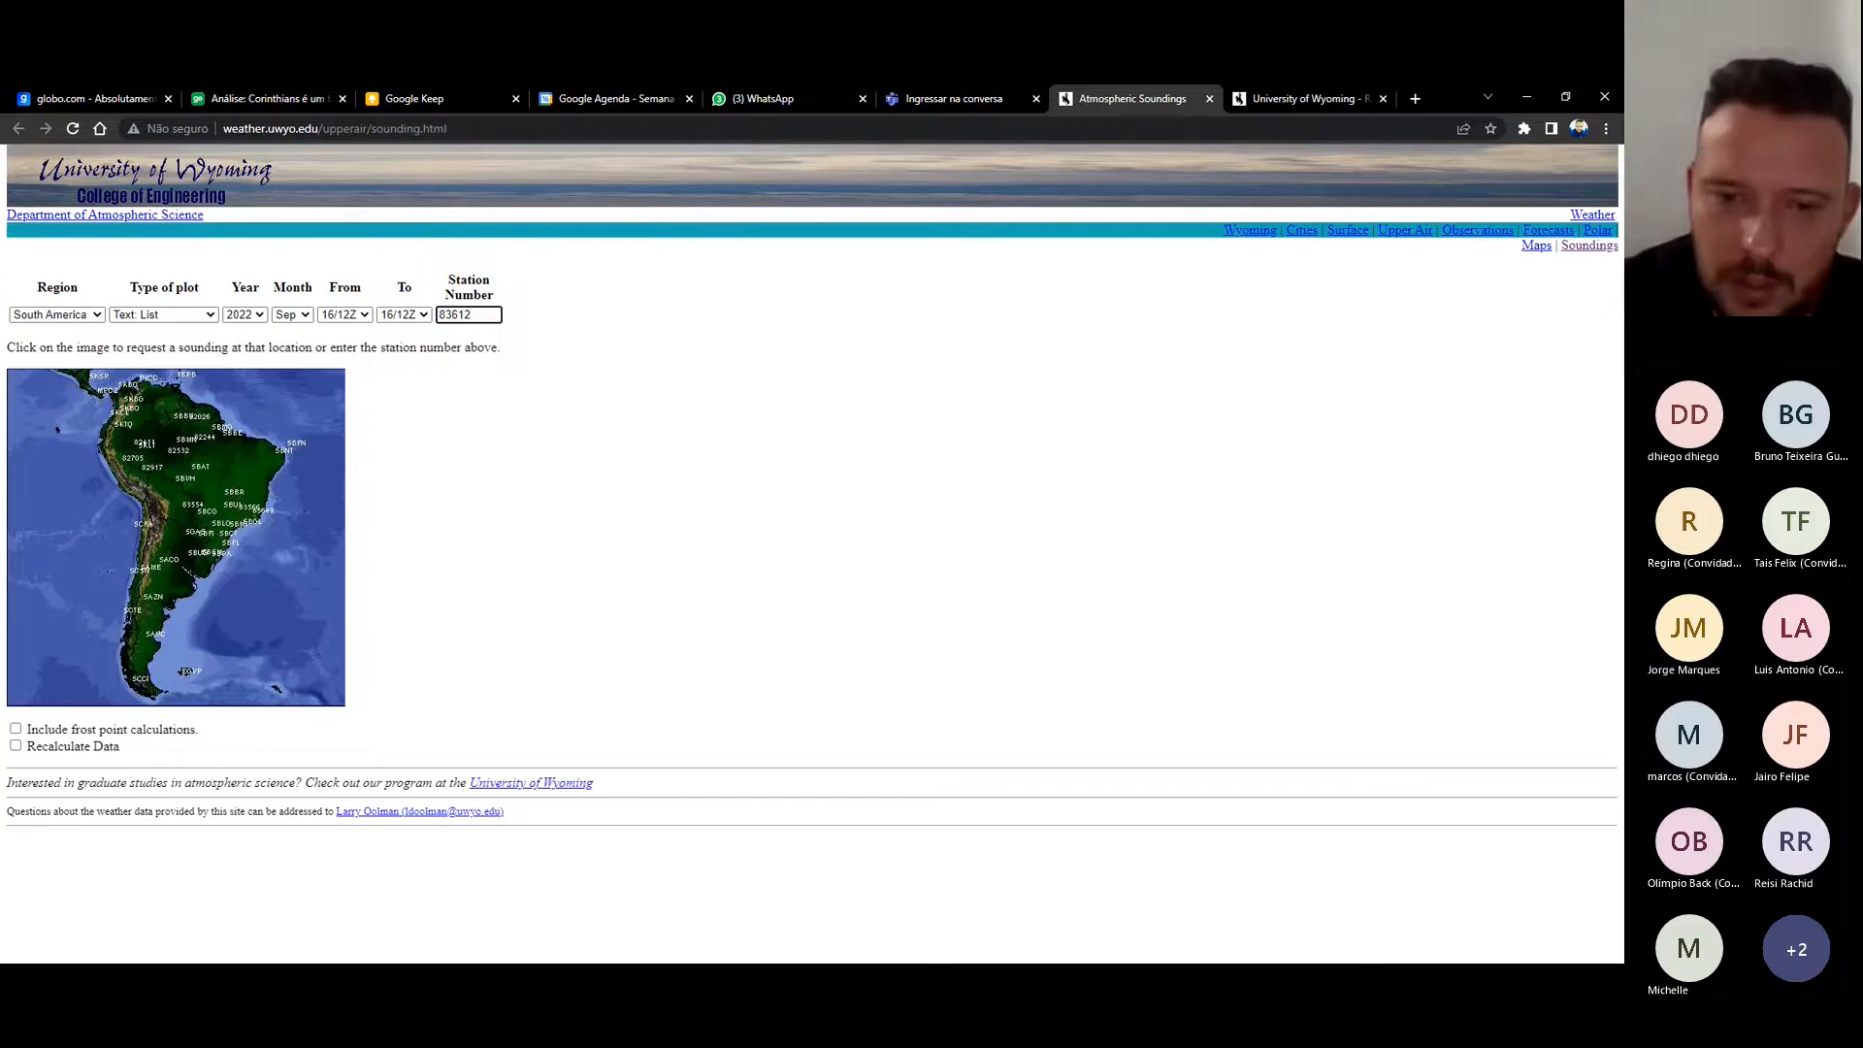
{"action": "left_click", "coordinate": [1080, 904]}
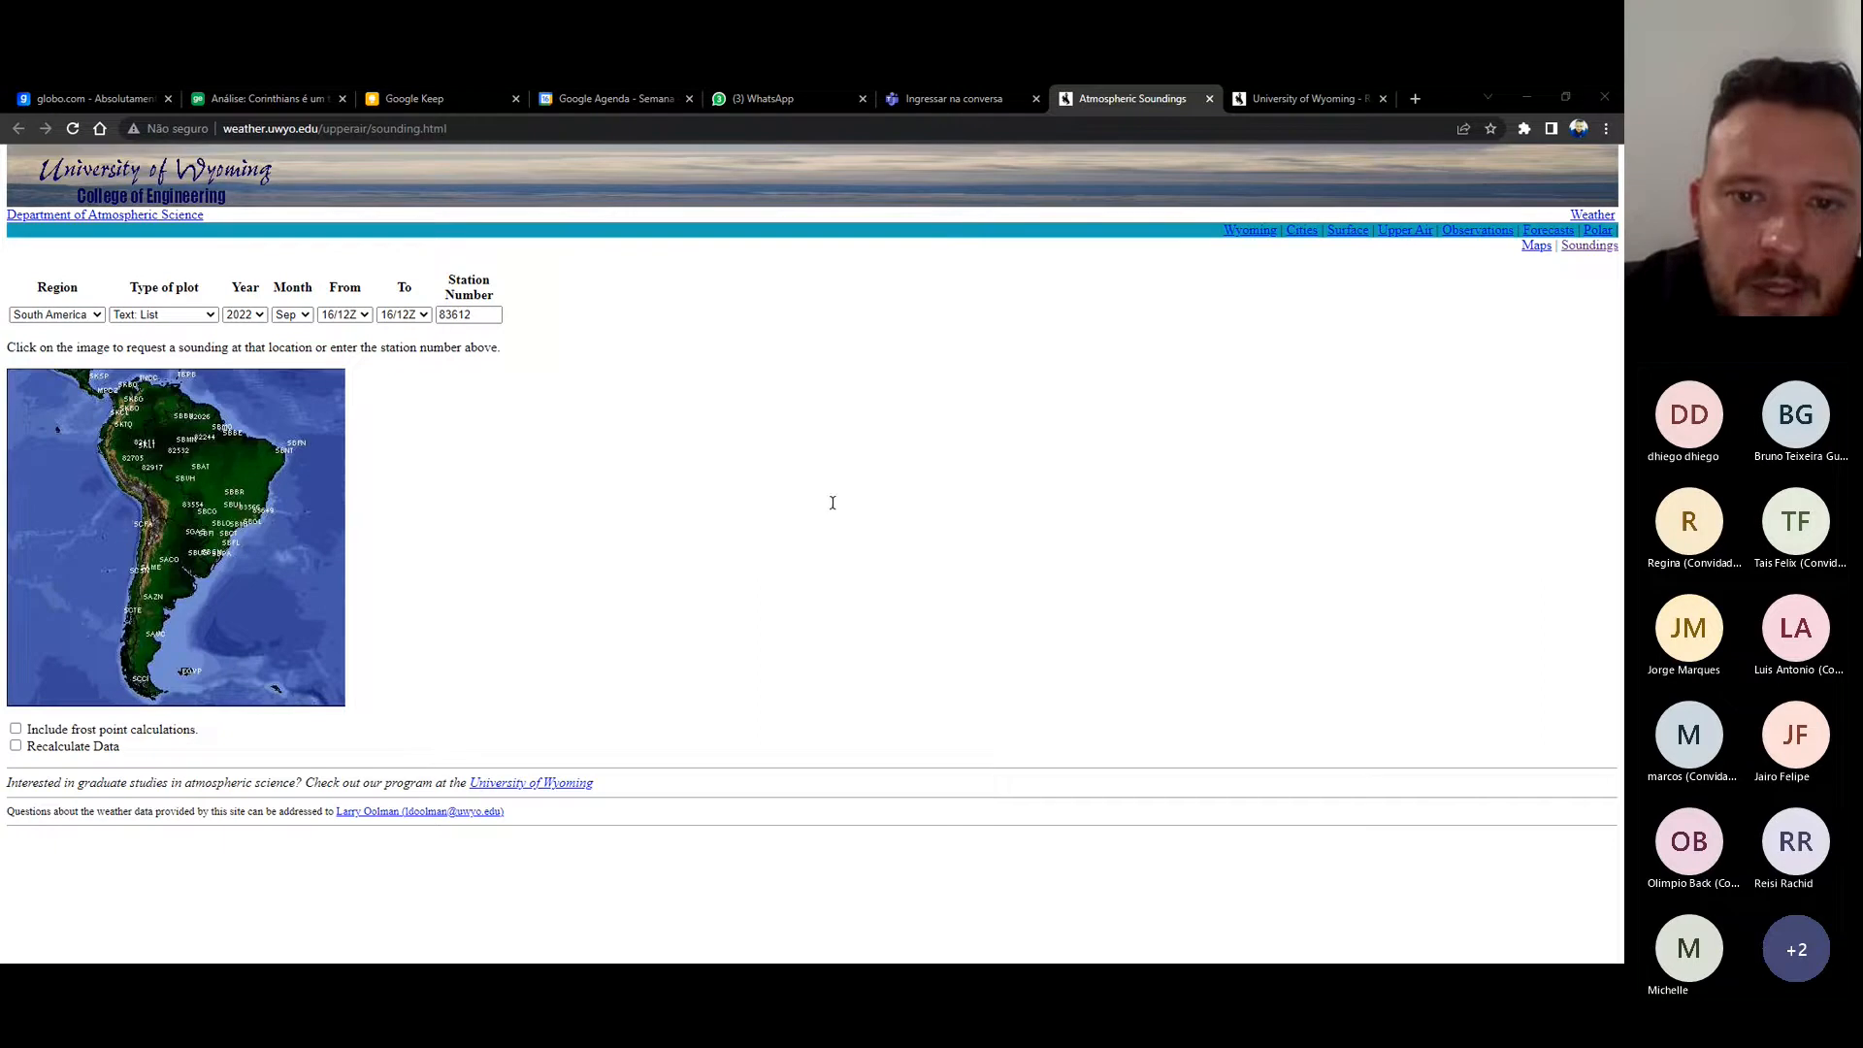
- Change the station number to 83362, request its text list, and return to the Atmospheric Soundings form
{"action": "left_click", "coordinate": [456, 314]}
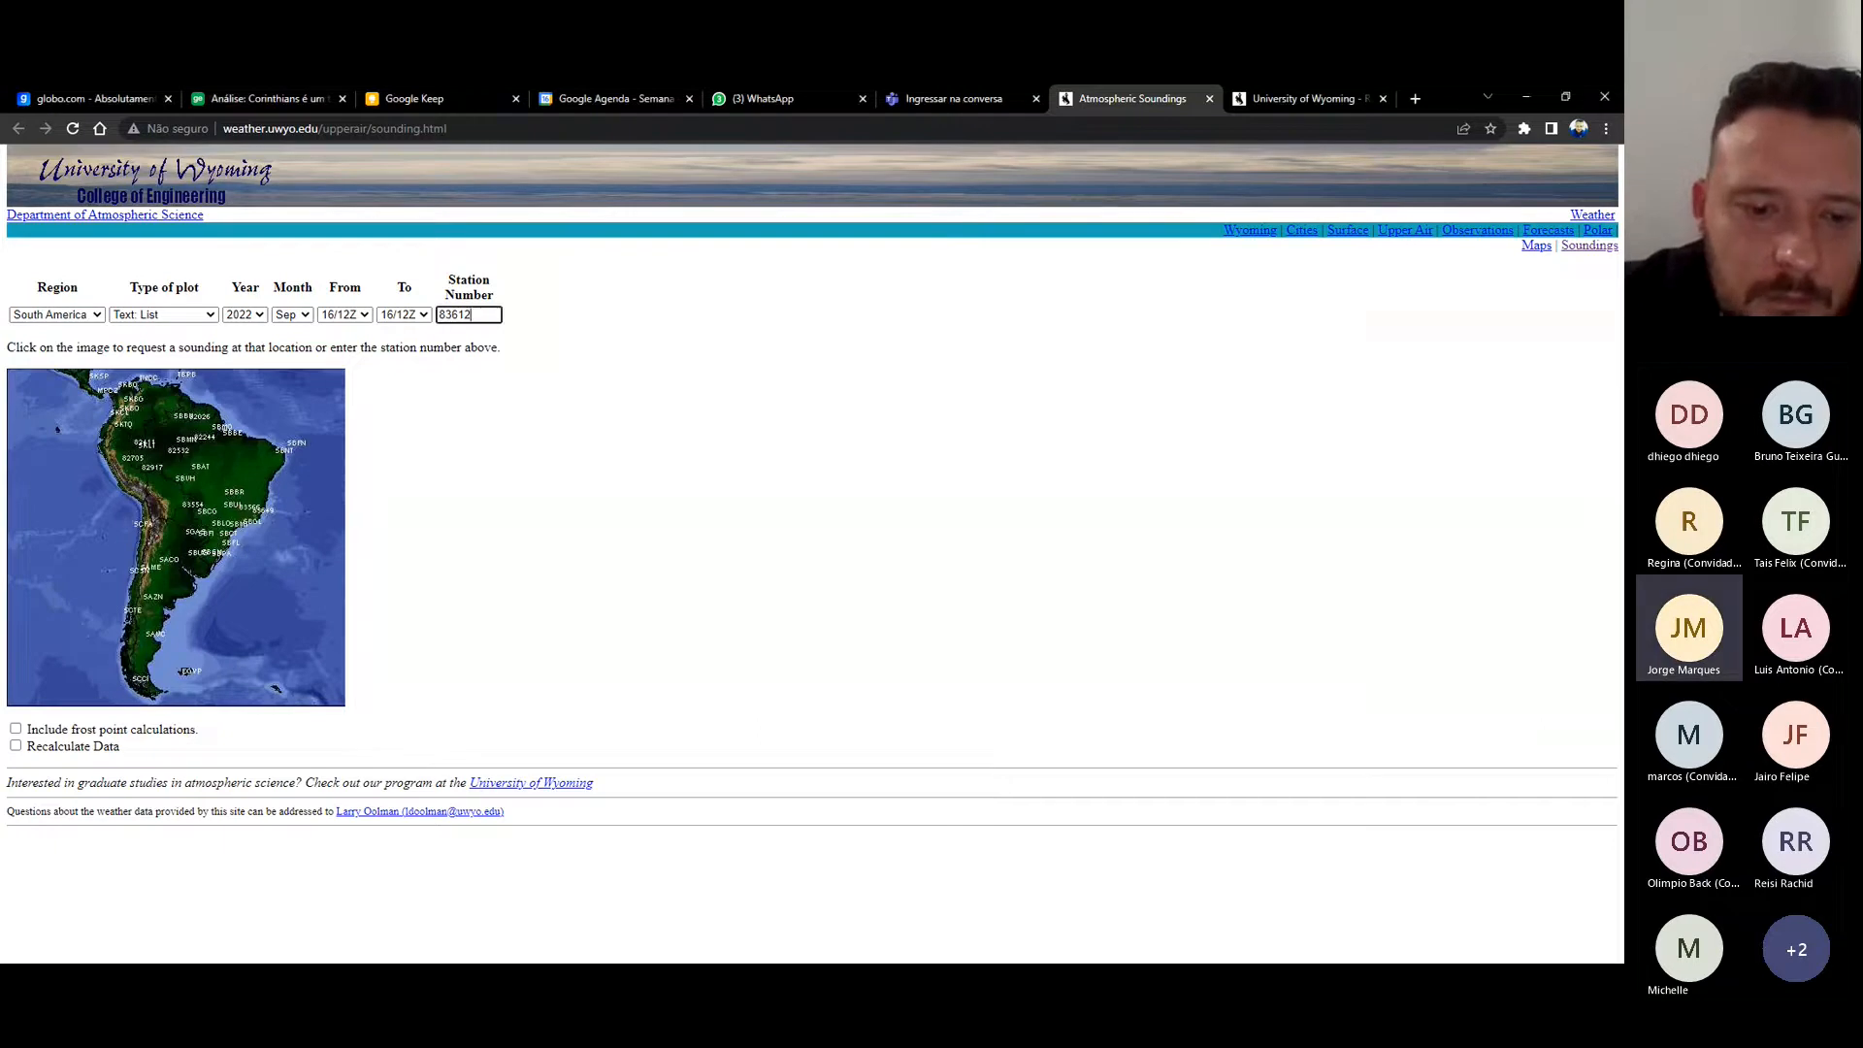
{"action": "left_click_drag", "start_coordinate": [450, 314], "coordinate": [582, 321]}
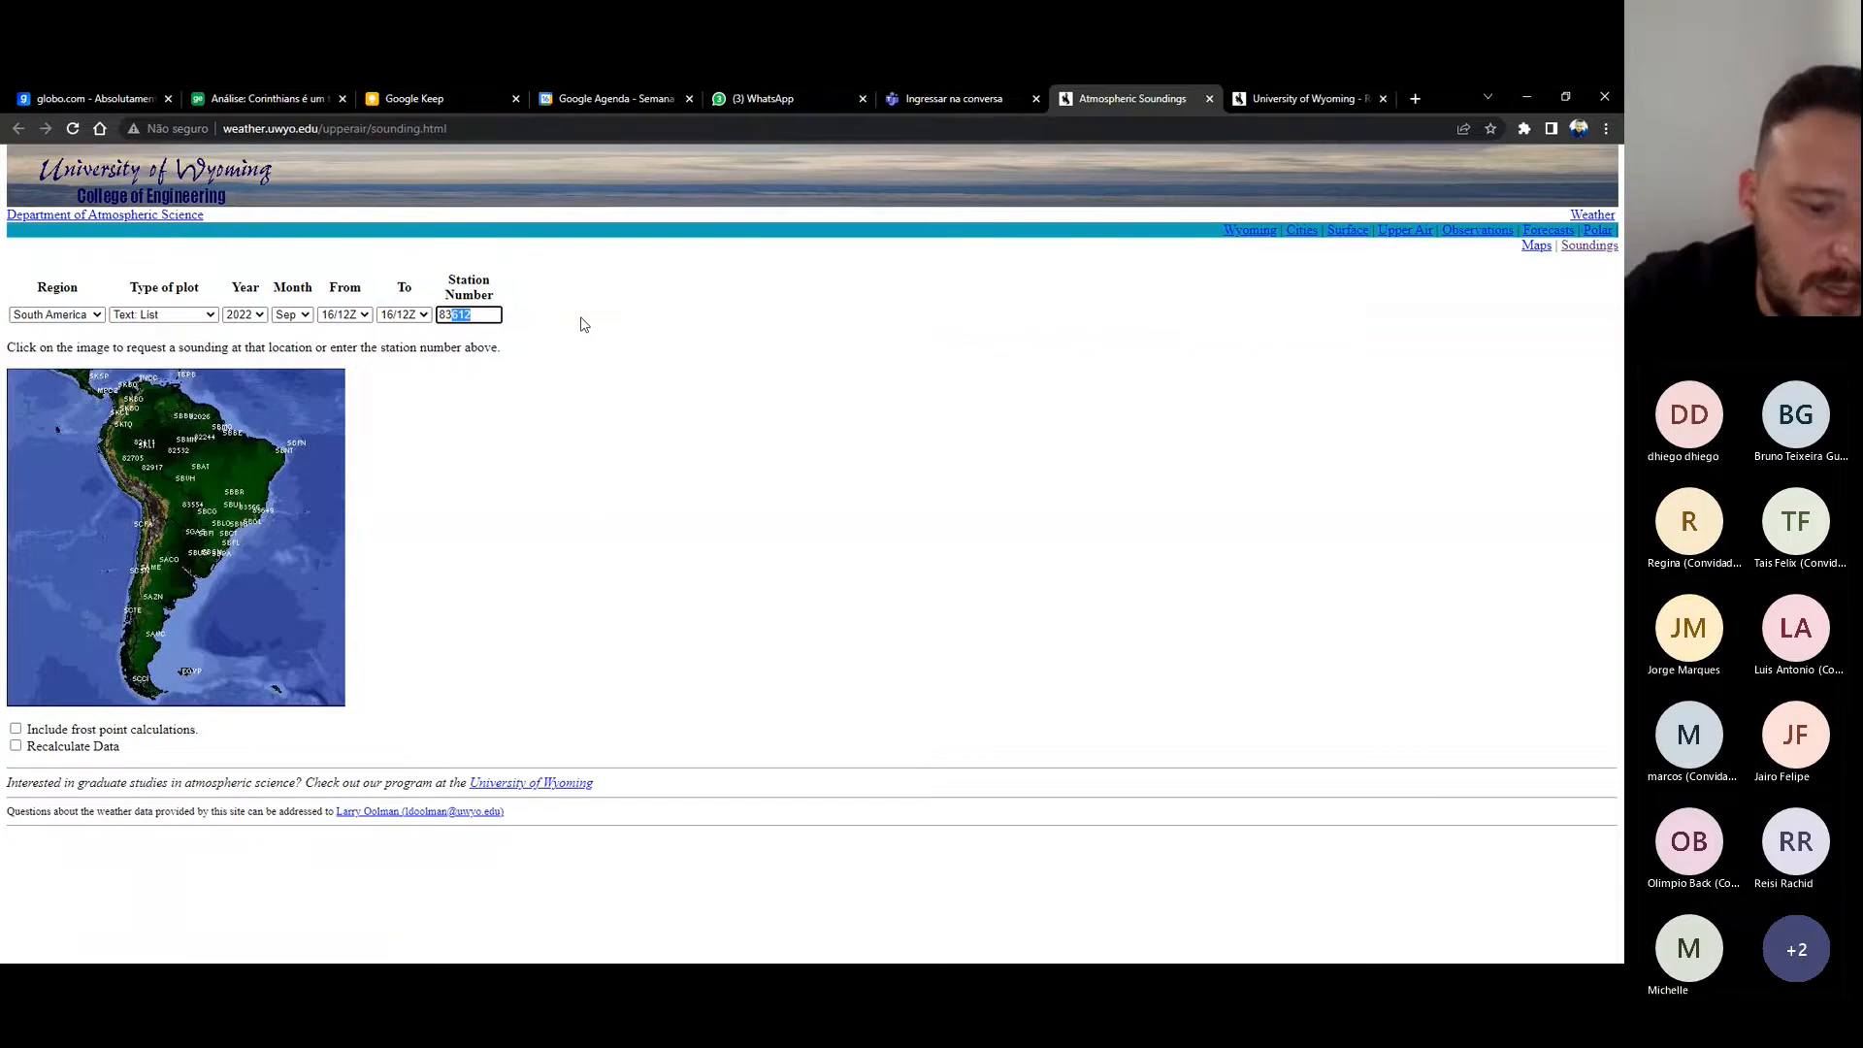
{"action": "type", "text": "362"}
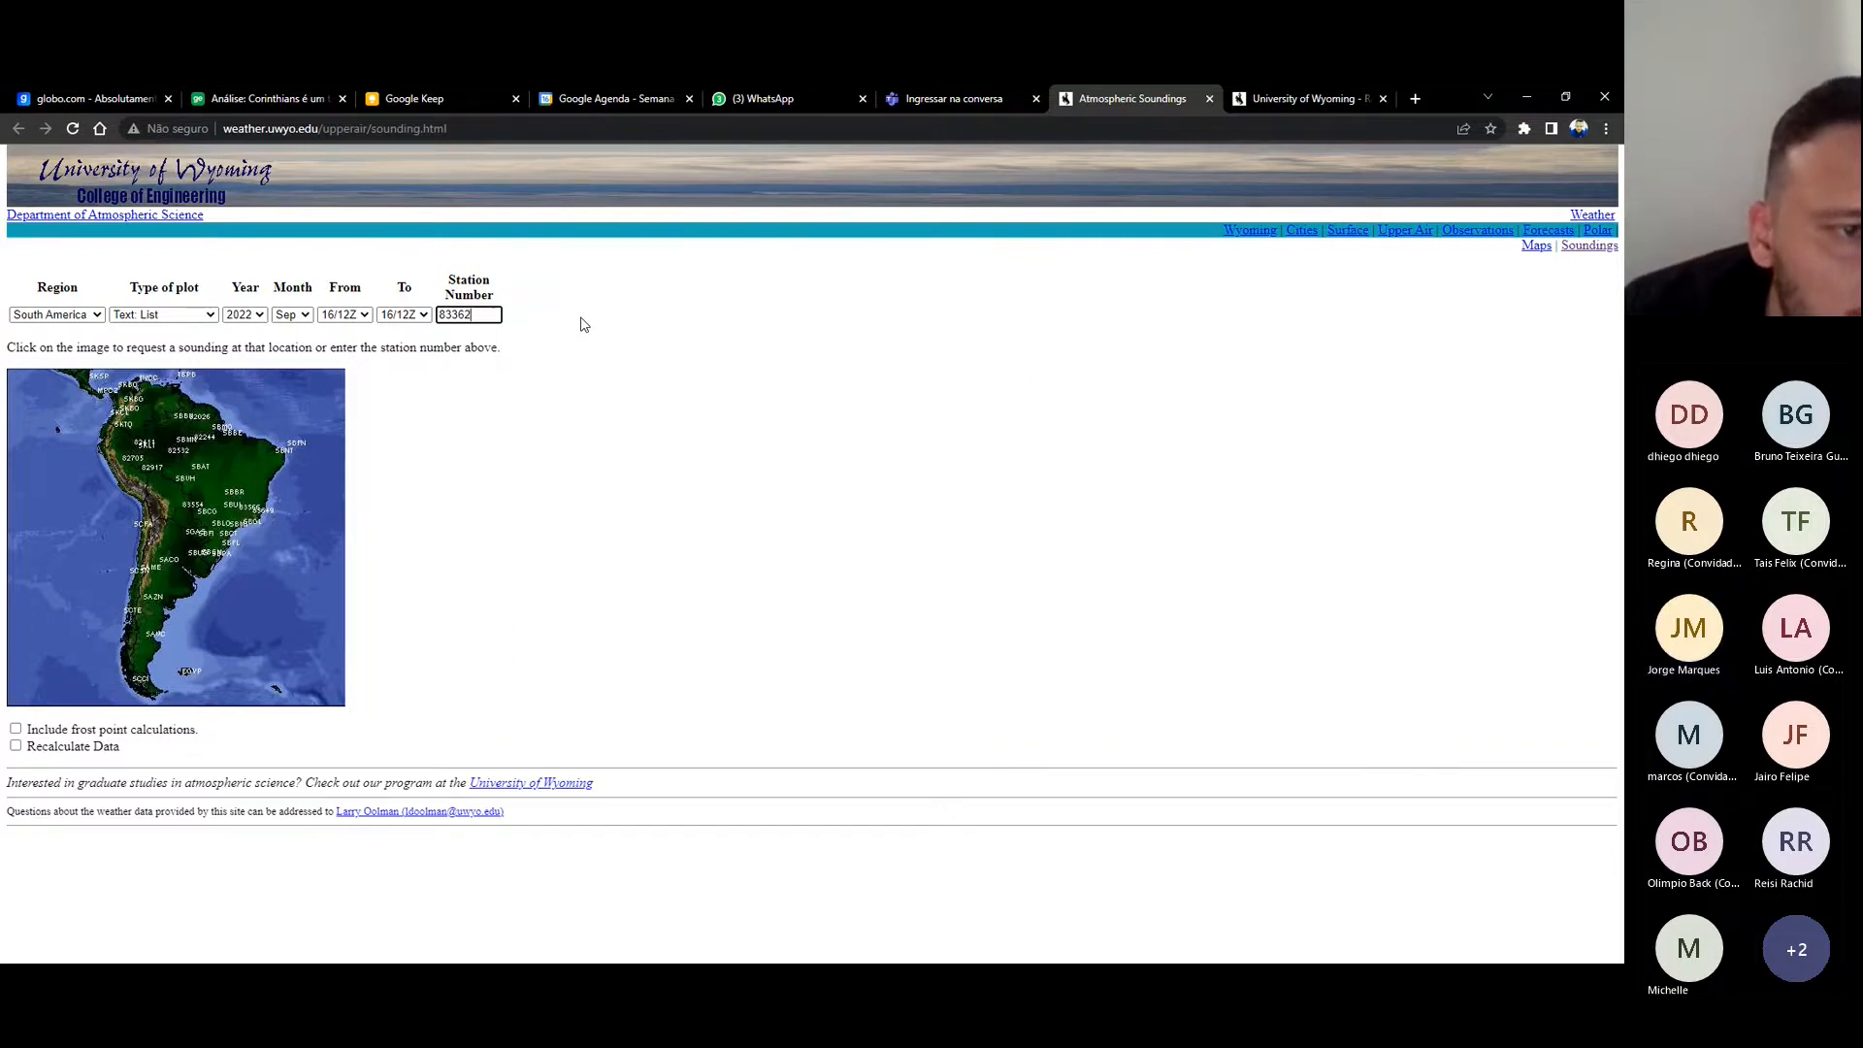
{"action": "key", "text": "Return"}
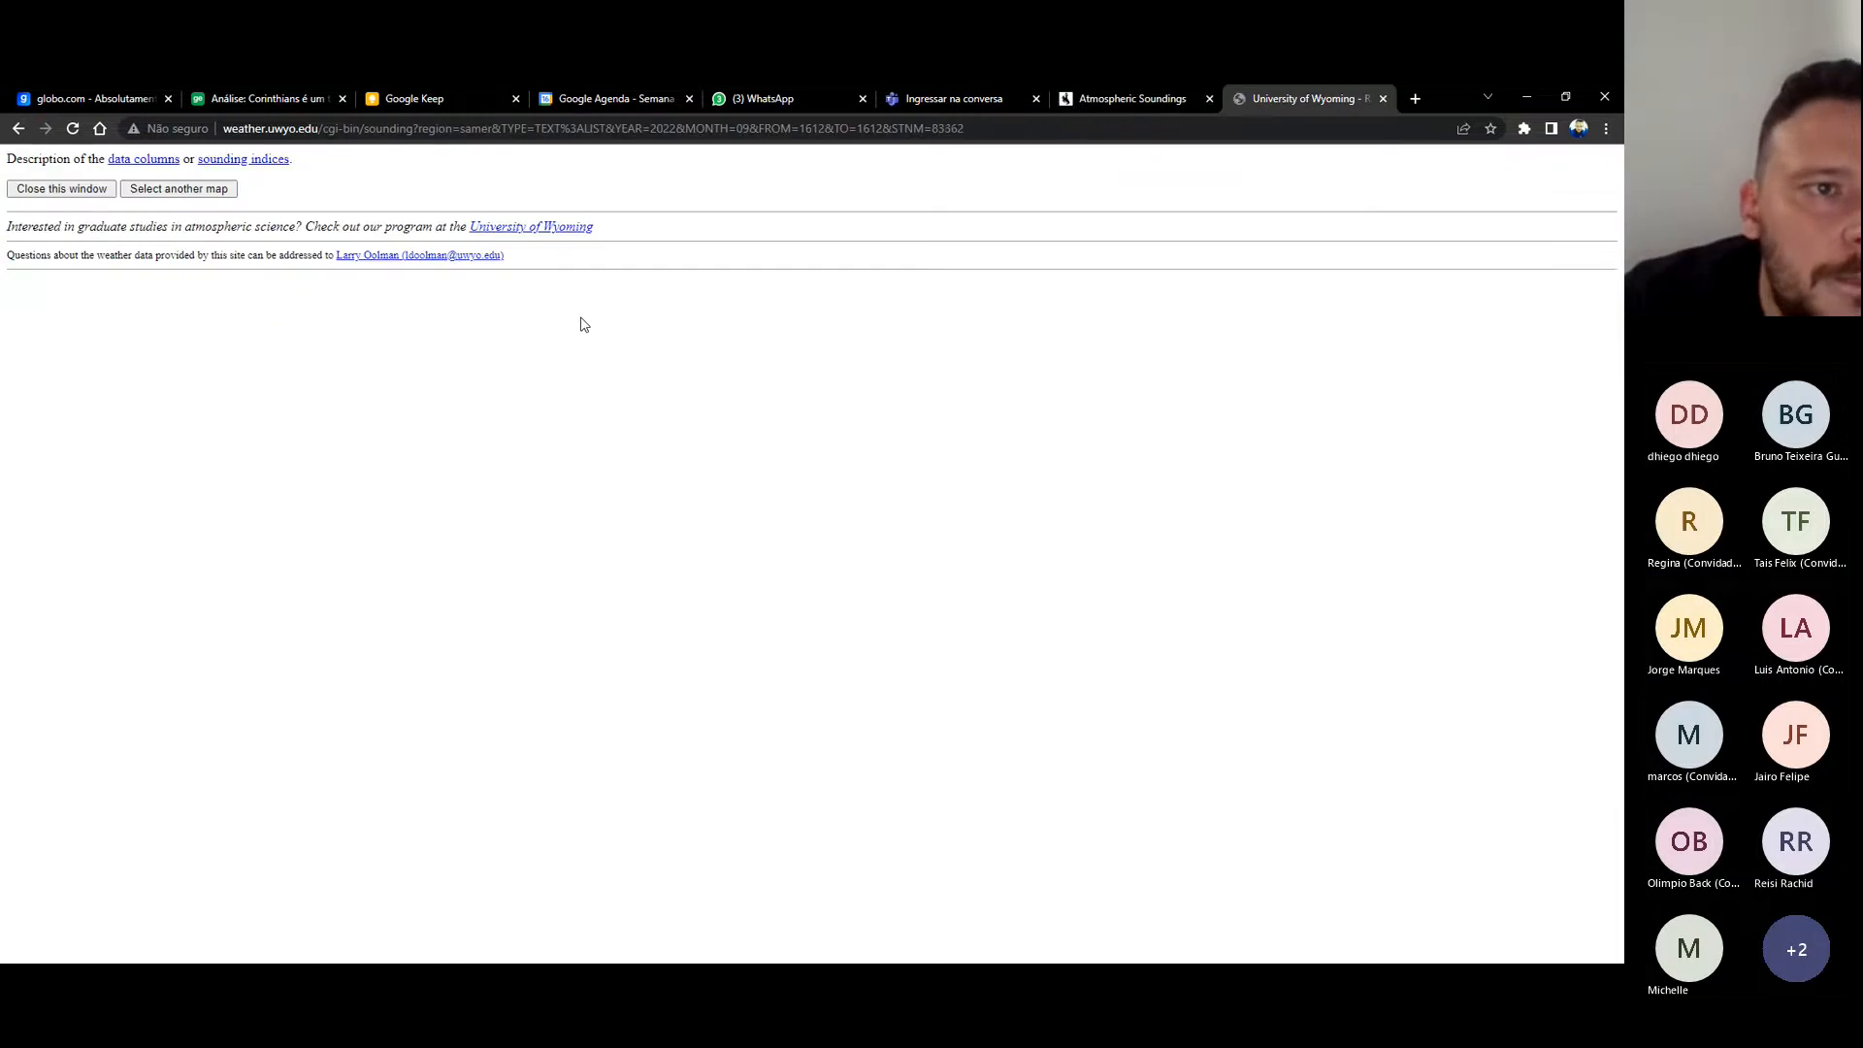
{"action": "left_click", "coordinate": [1139, 97]}
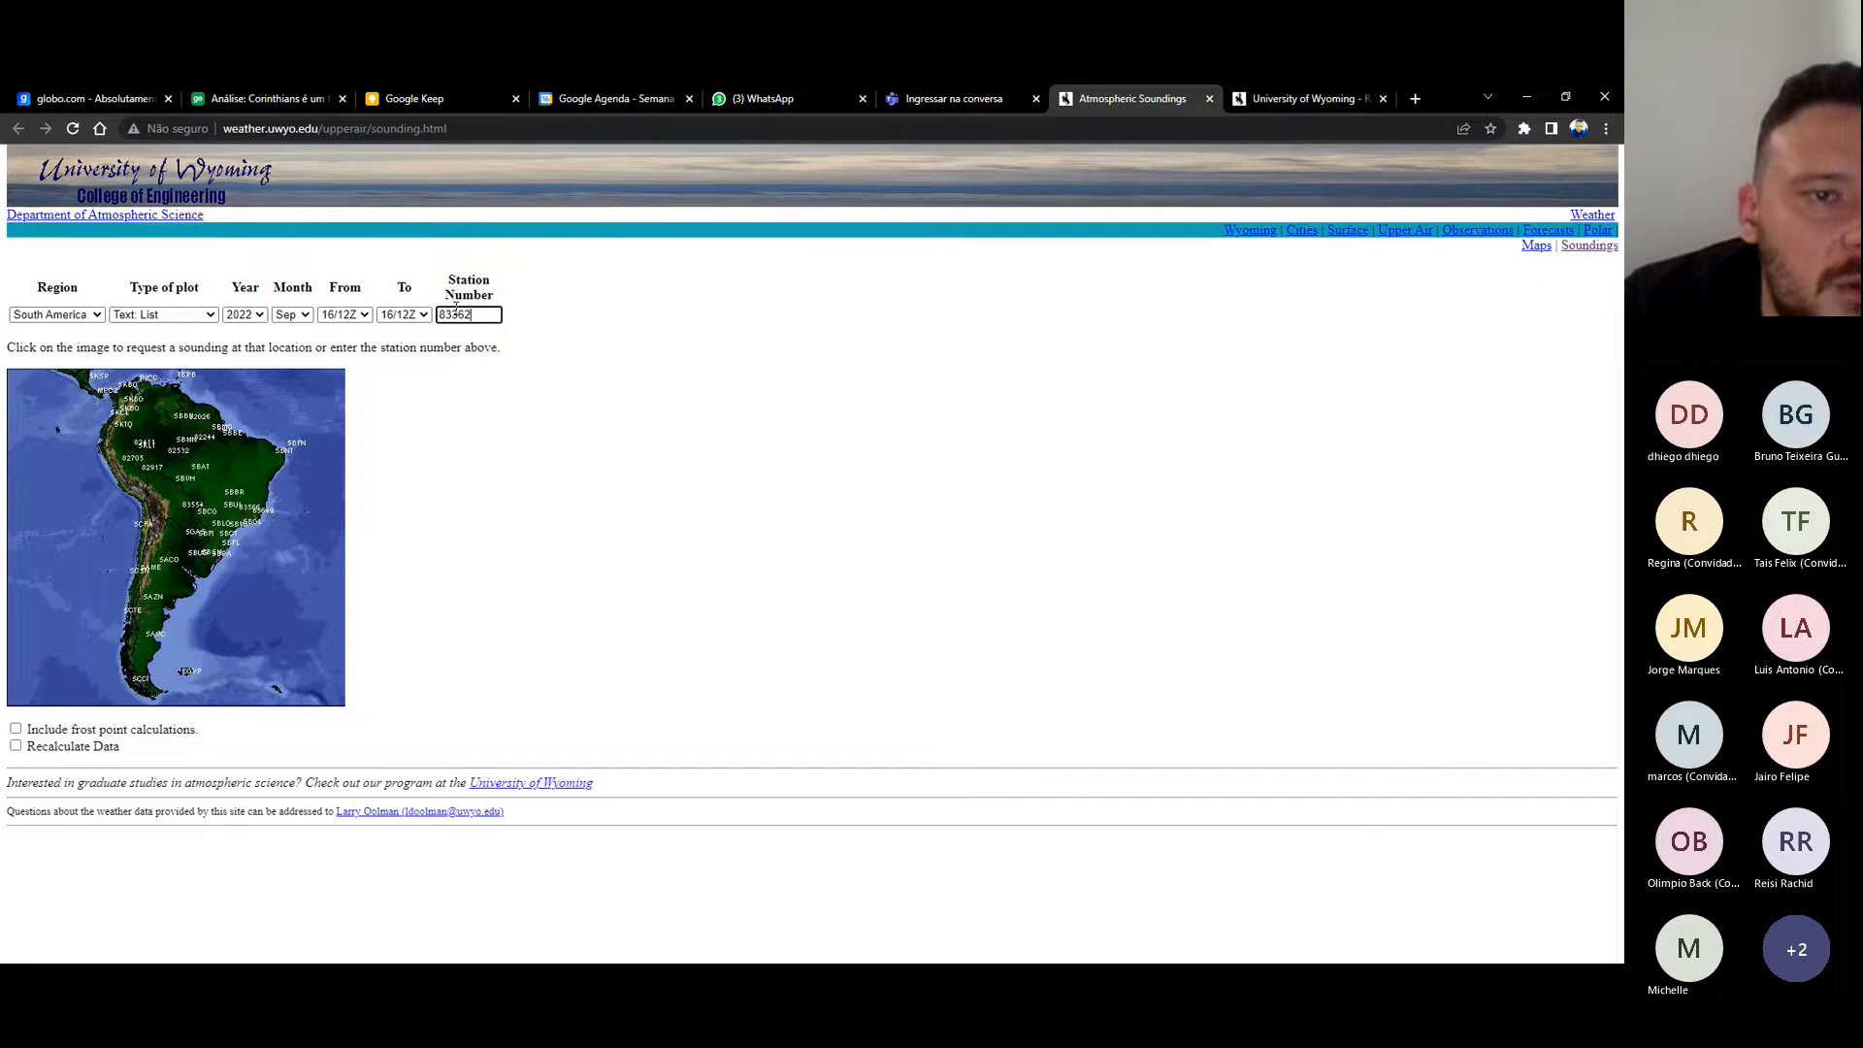
- Set the year to 2021 and the start to 12/00Z, keeping September, and request the text list for station 83362
{"action": "left_click", "coordinate": [247, 349]}
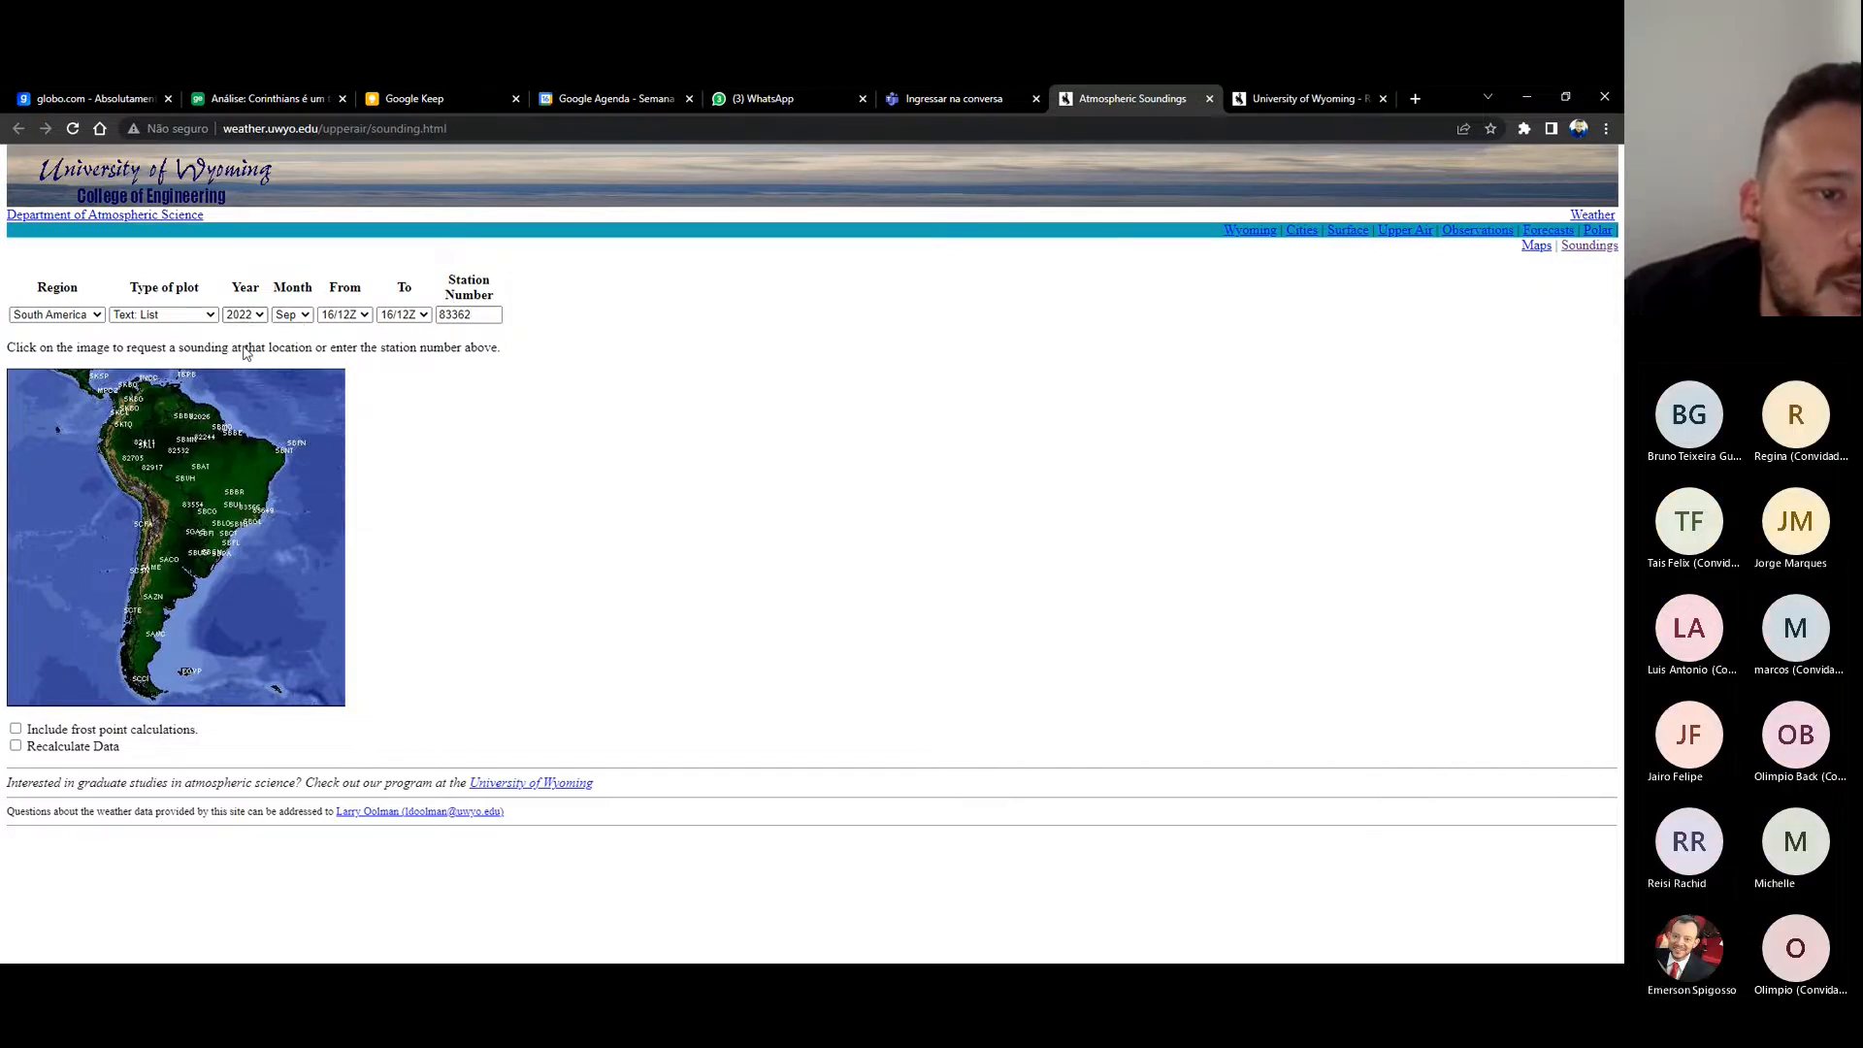
{"action": "left_click", "coordinate": [244, 348]}
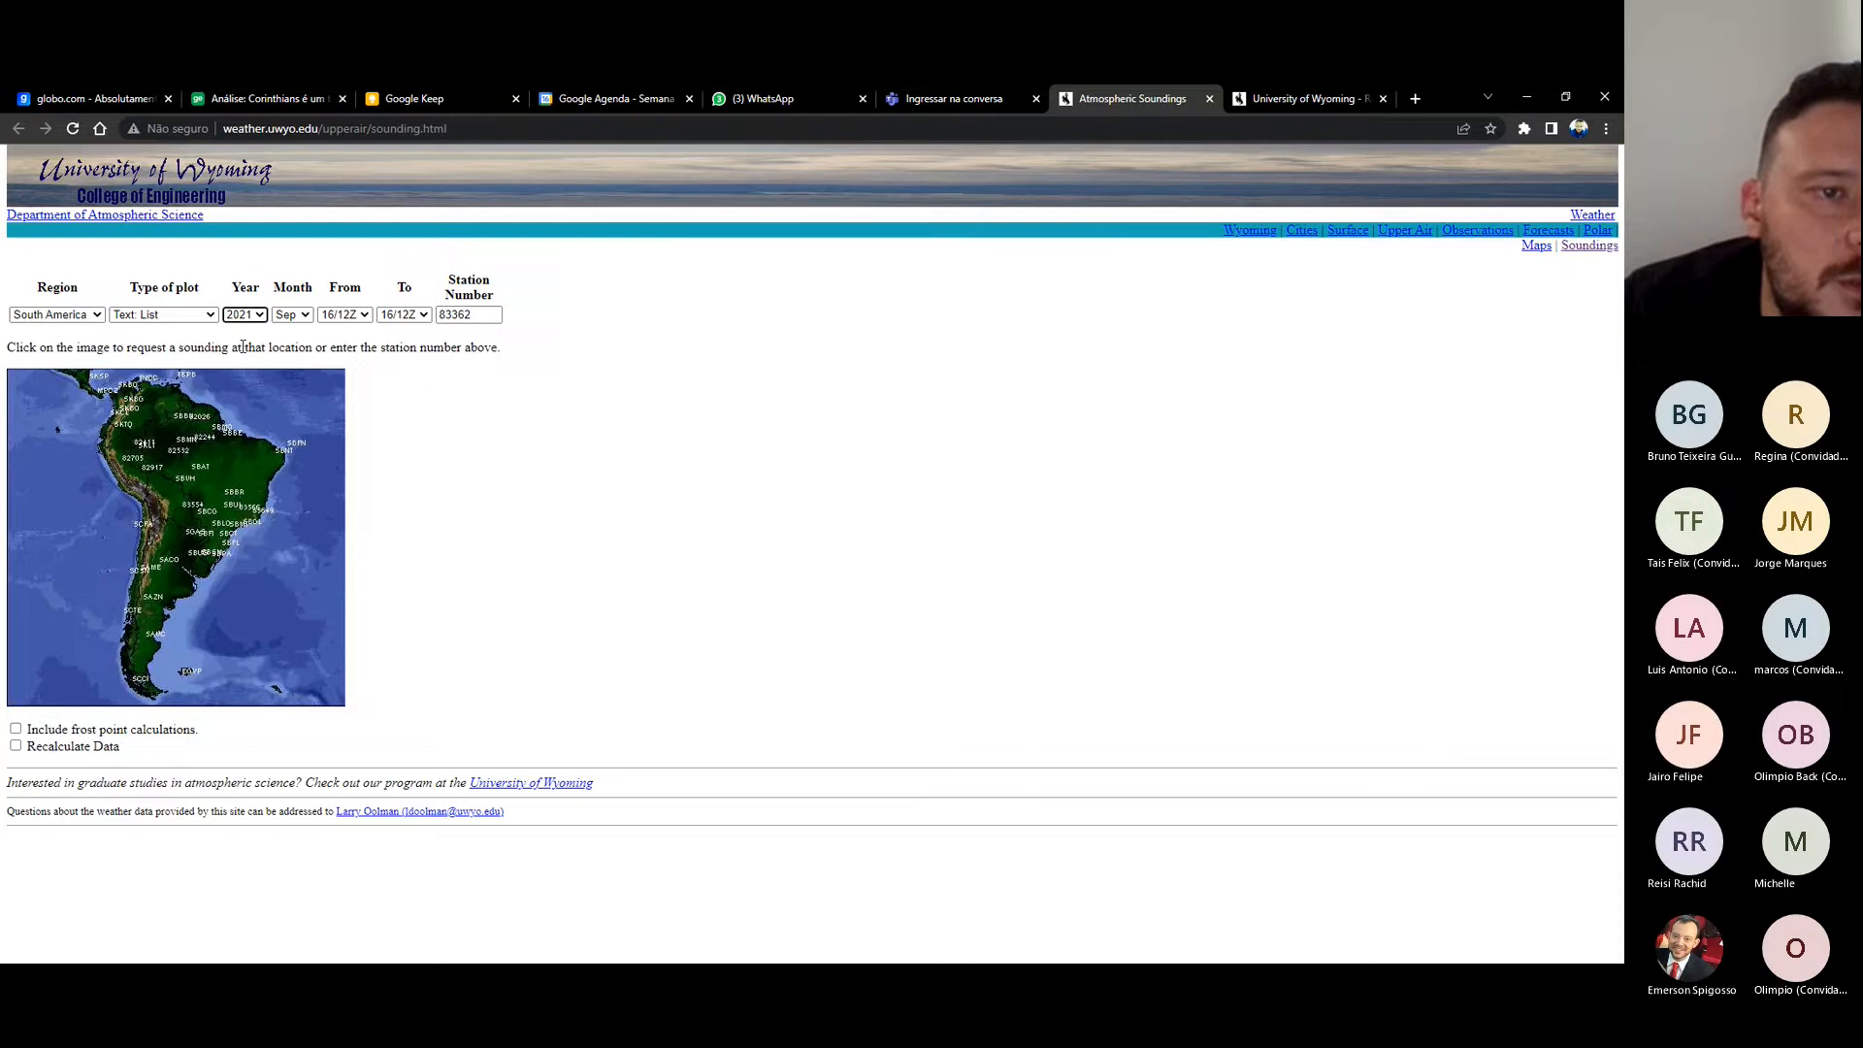
{"action": "left_click", "coordinate": [298, 317]}
{"action": "left_click", "coordinate": [298, 318]}
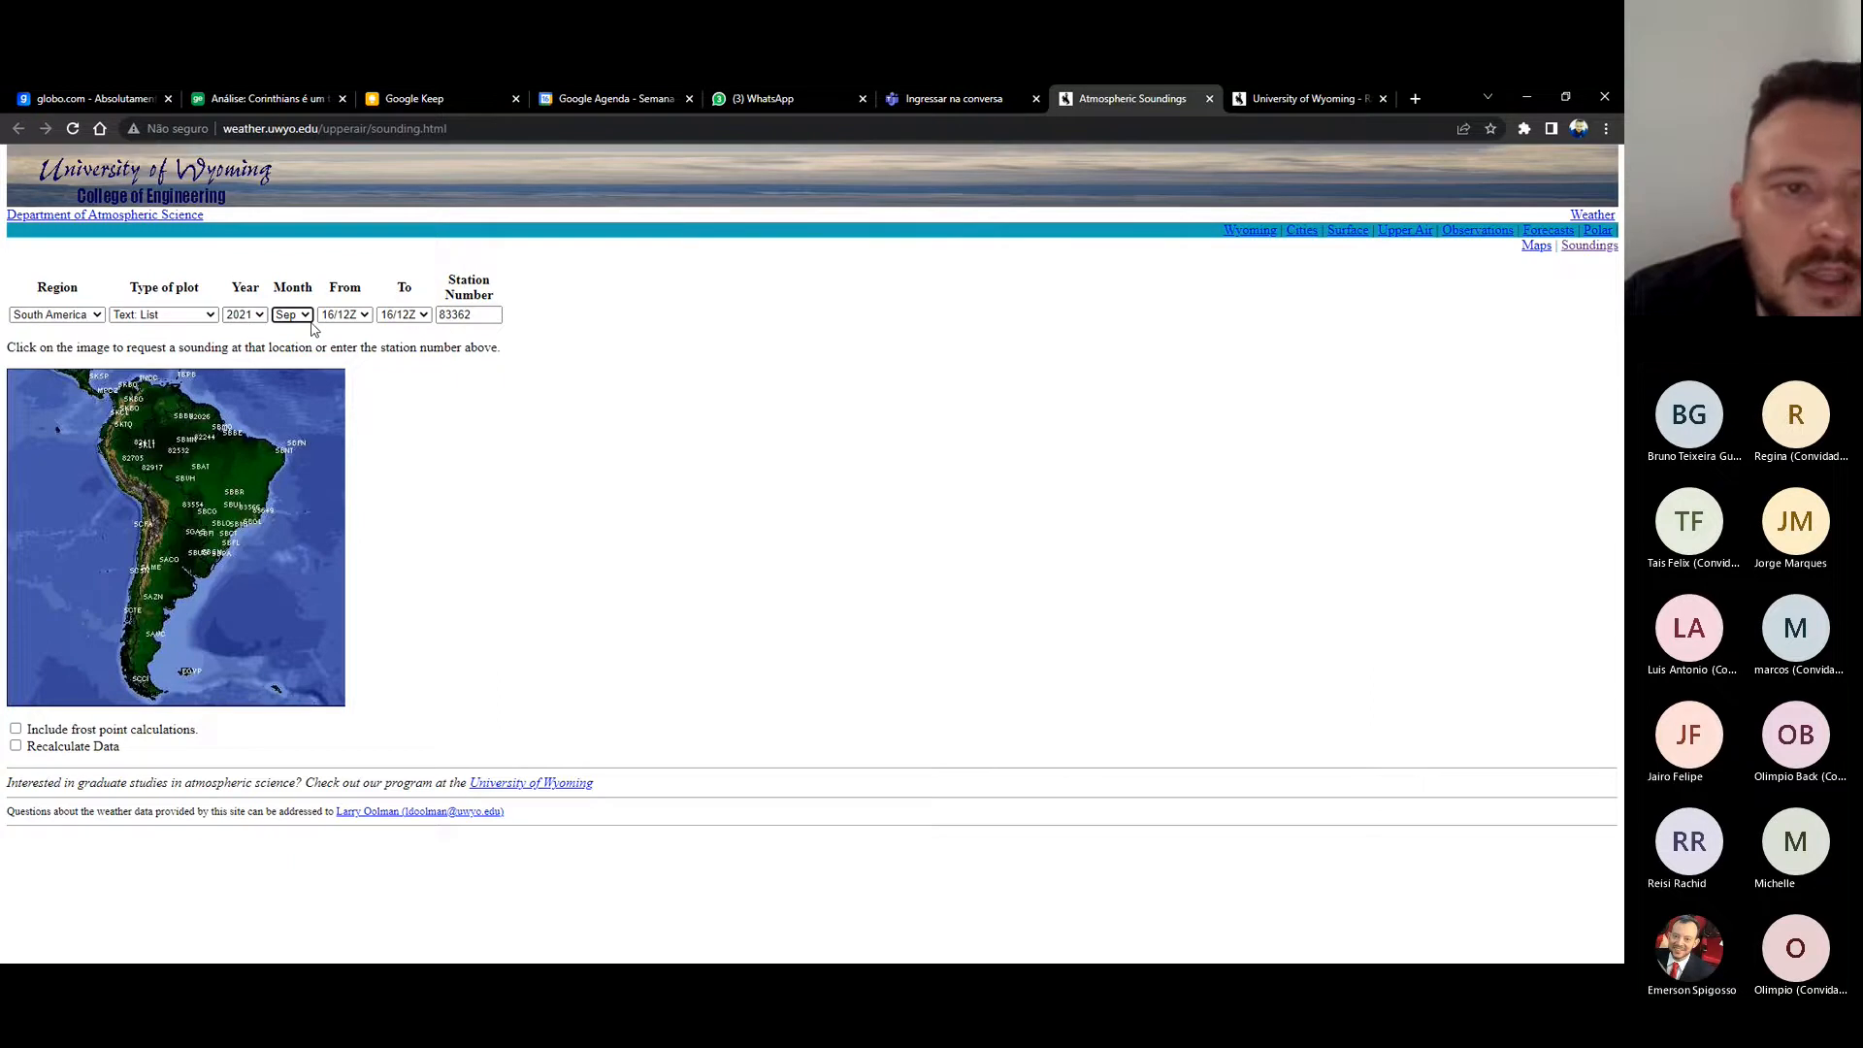
{"action": "left_click", "coordinate": [353, 330]}
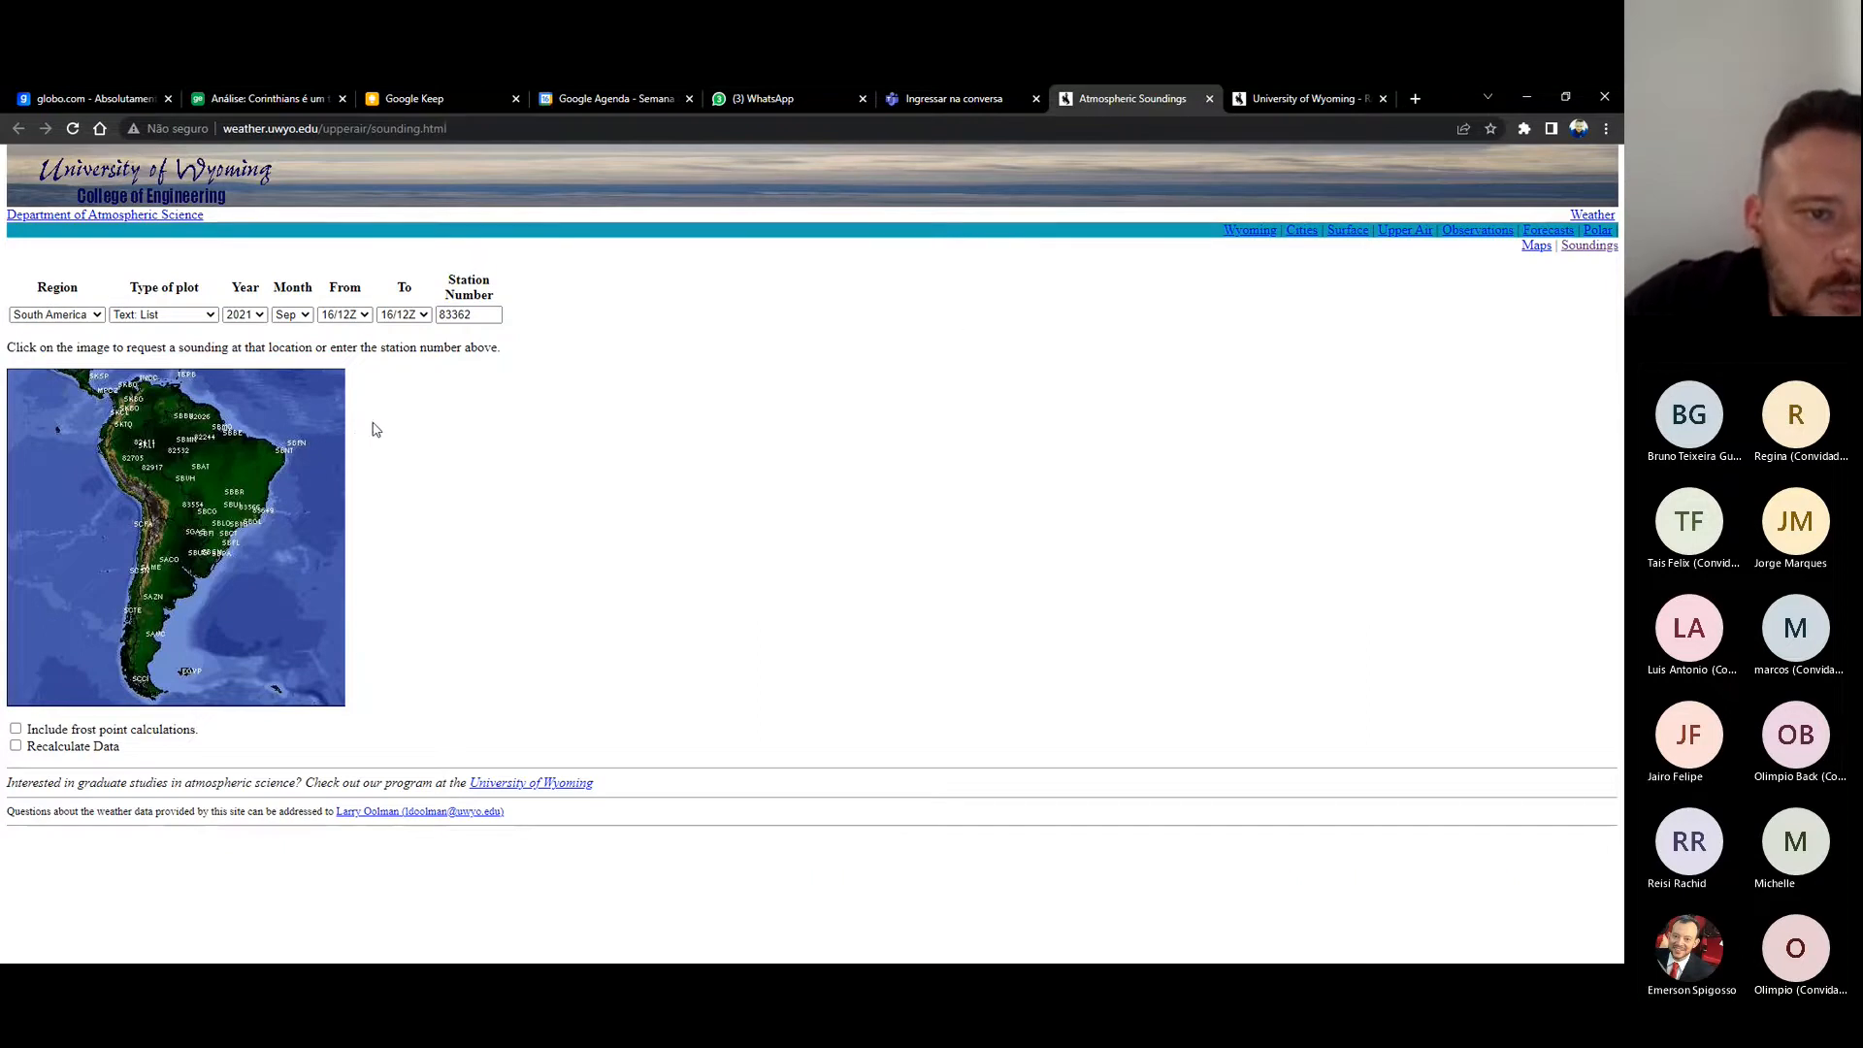
{"action": "left_click", "coordinate": [340, 428]}
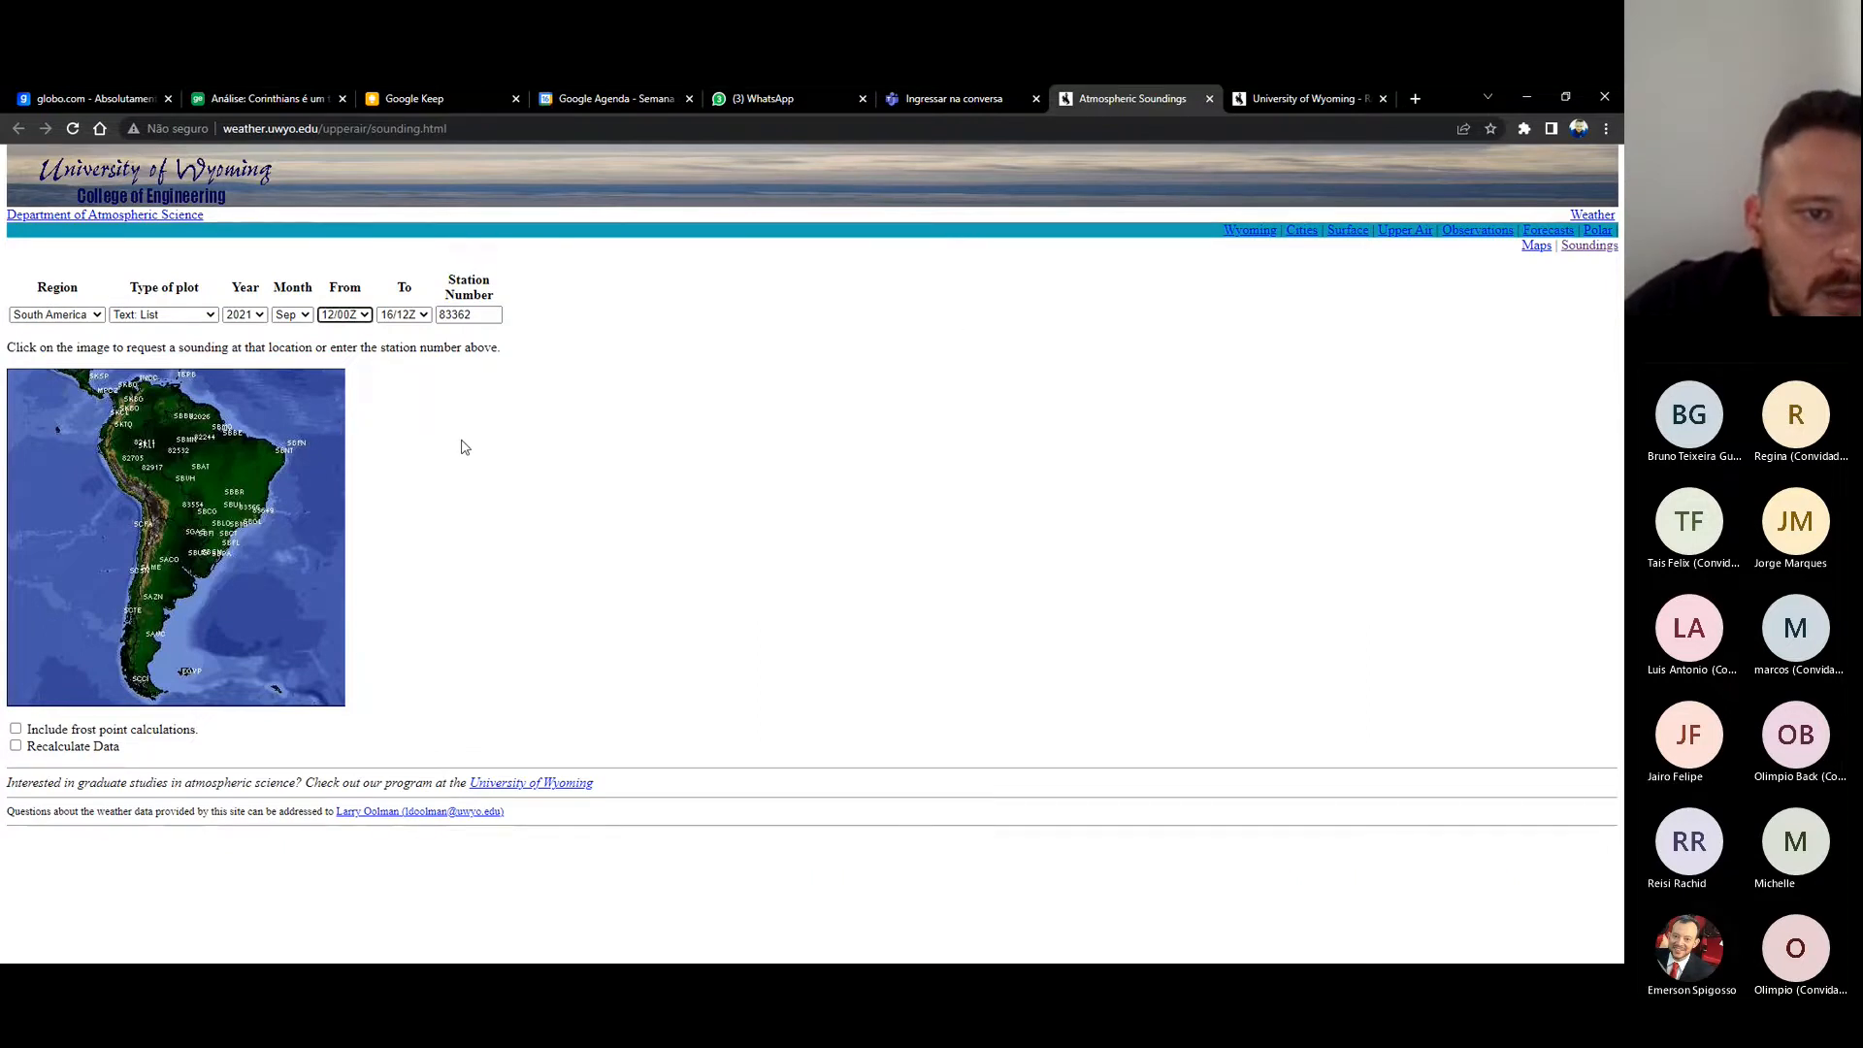
{"action": "left_click", "coordinate": [334, 319]}
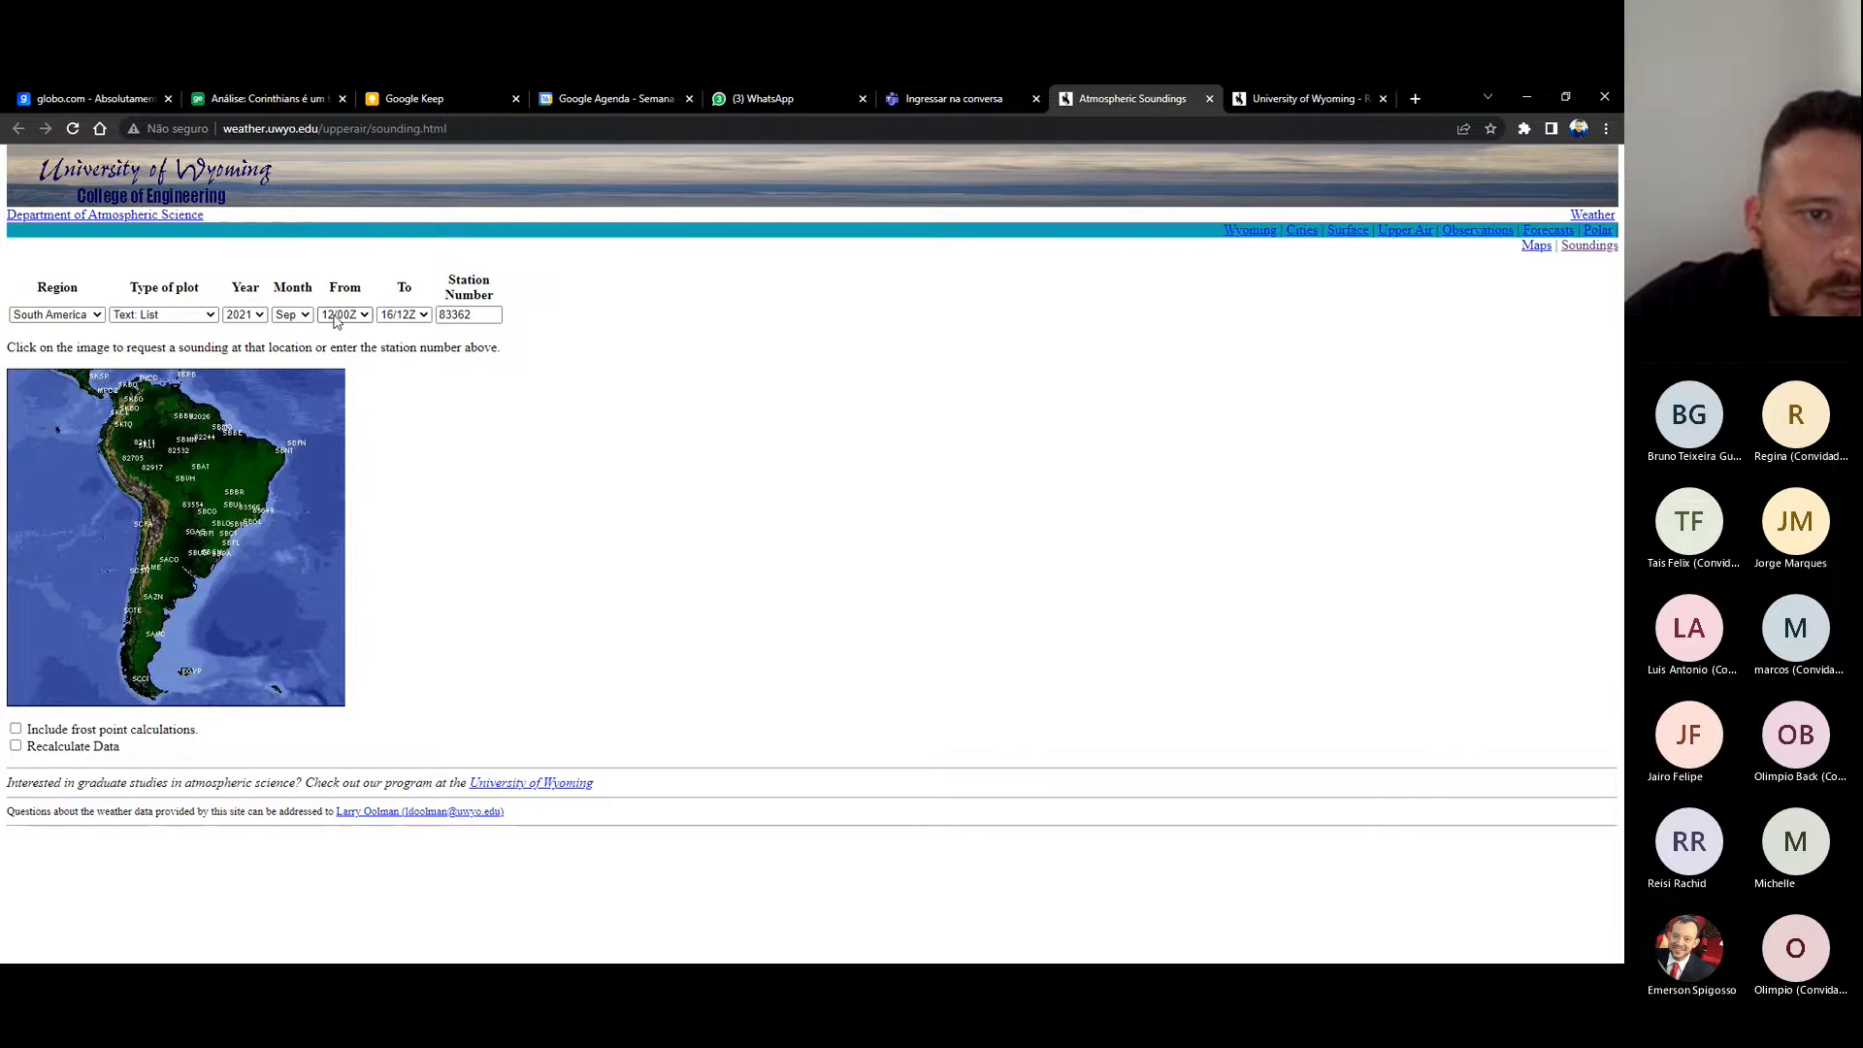
{"action": "left_click", "coordinate": [337, 321]}
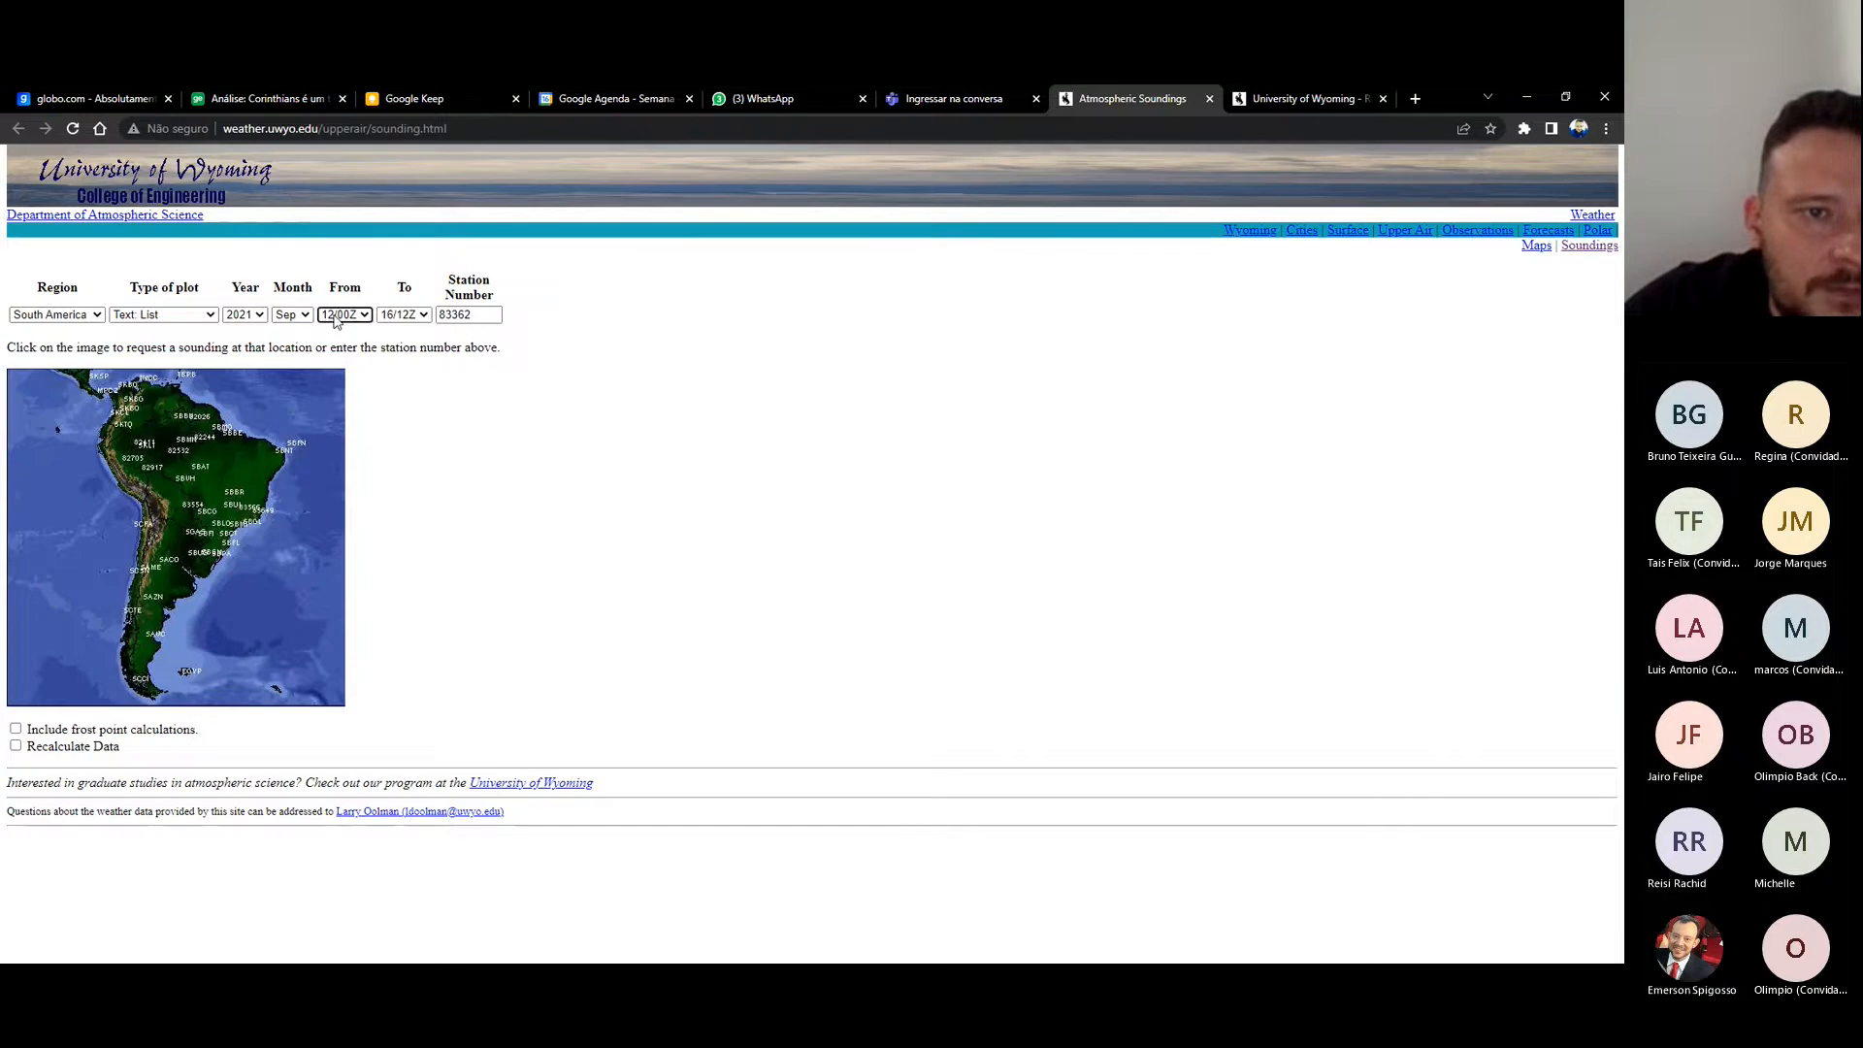
{"action": "left_click", "coordinate": [476, 313]}
{"action": "key", "text": "Return"}
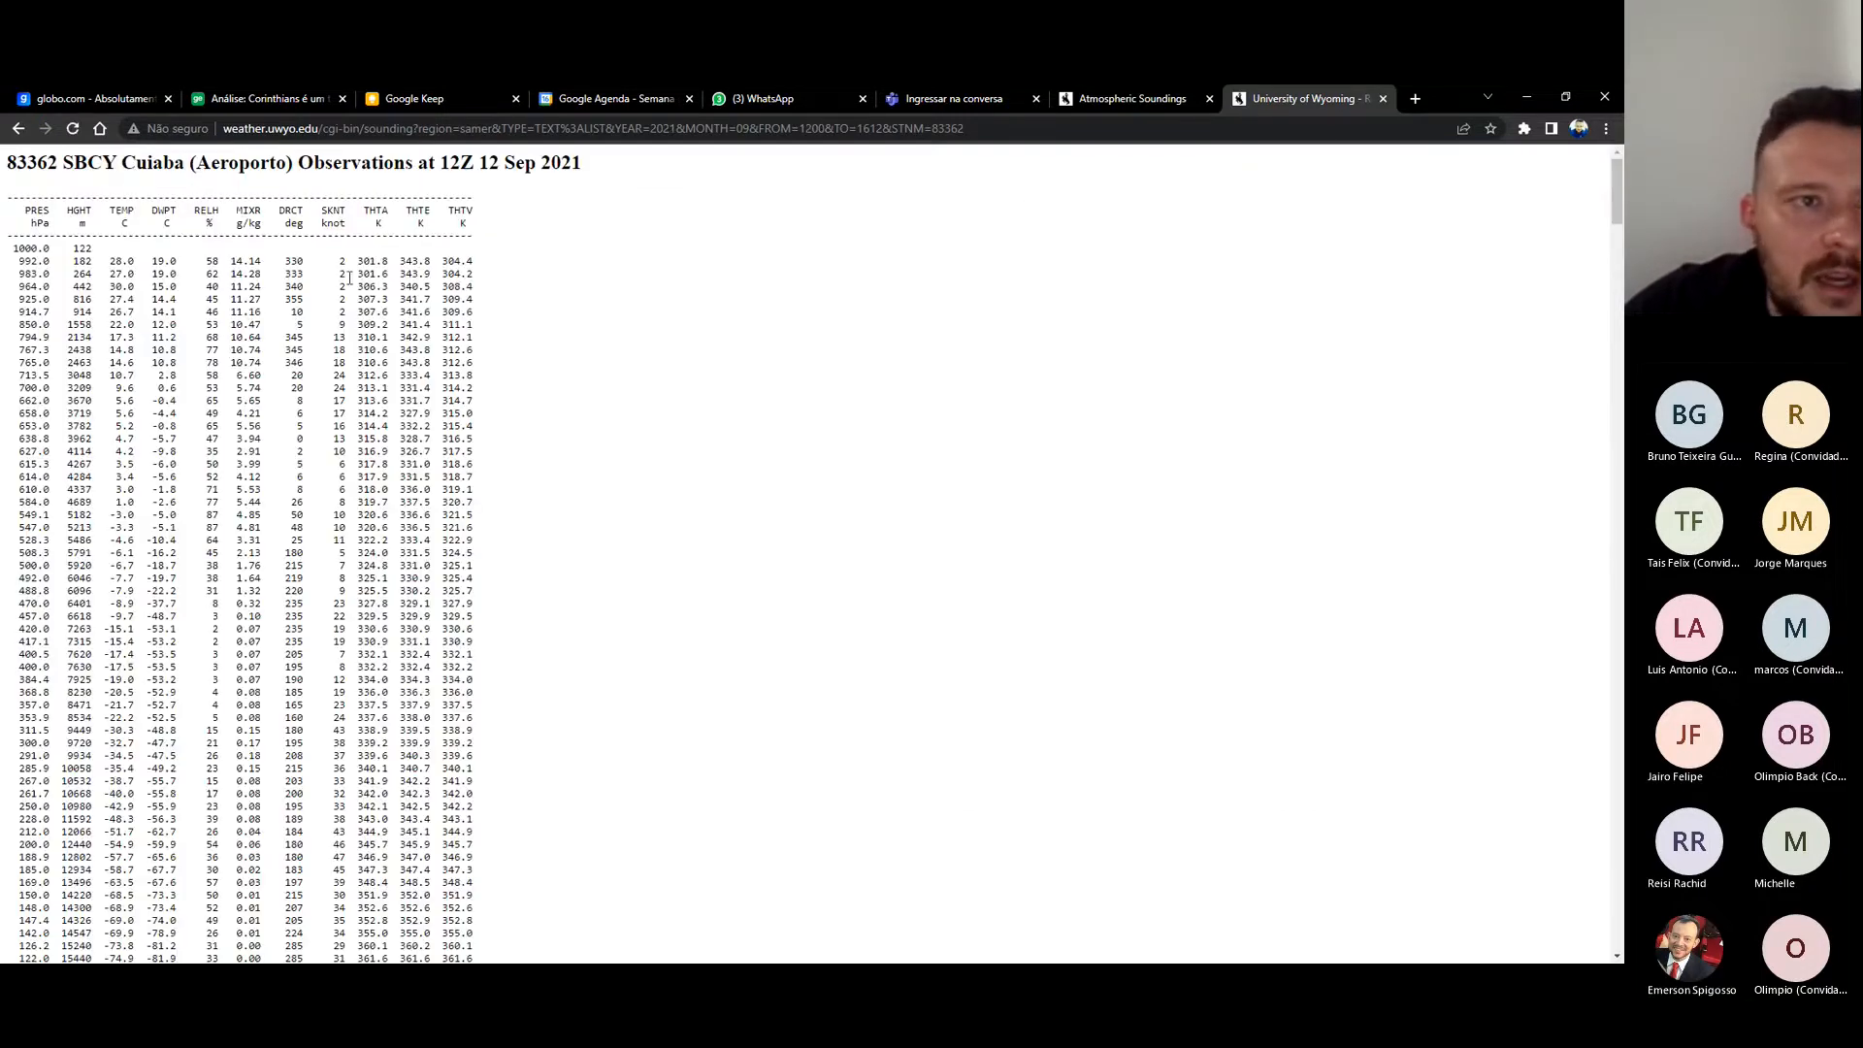
- Highlight the Cuiaba station number, the column headings, and the height and MIXR values in the 765.0 hPa row
{"action": "left_click_drag", "start_coordinate": [16, 164], "coordinate": [59, 162]}
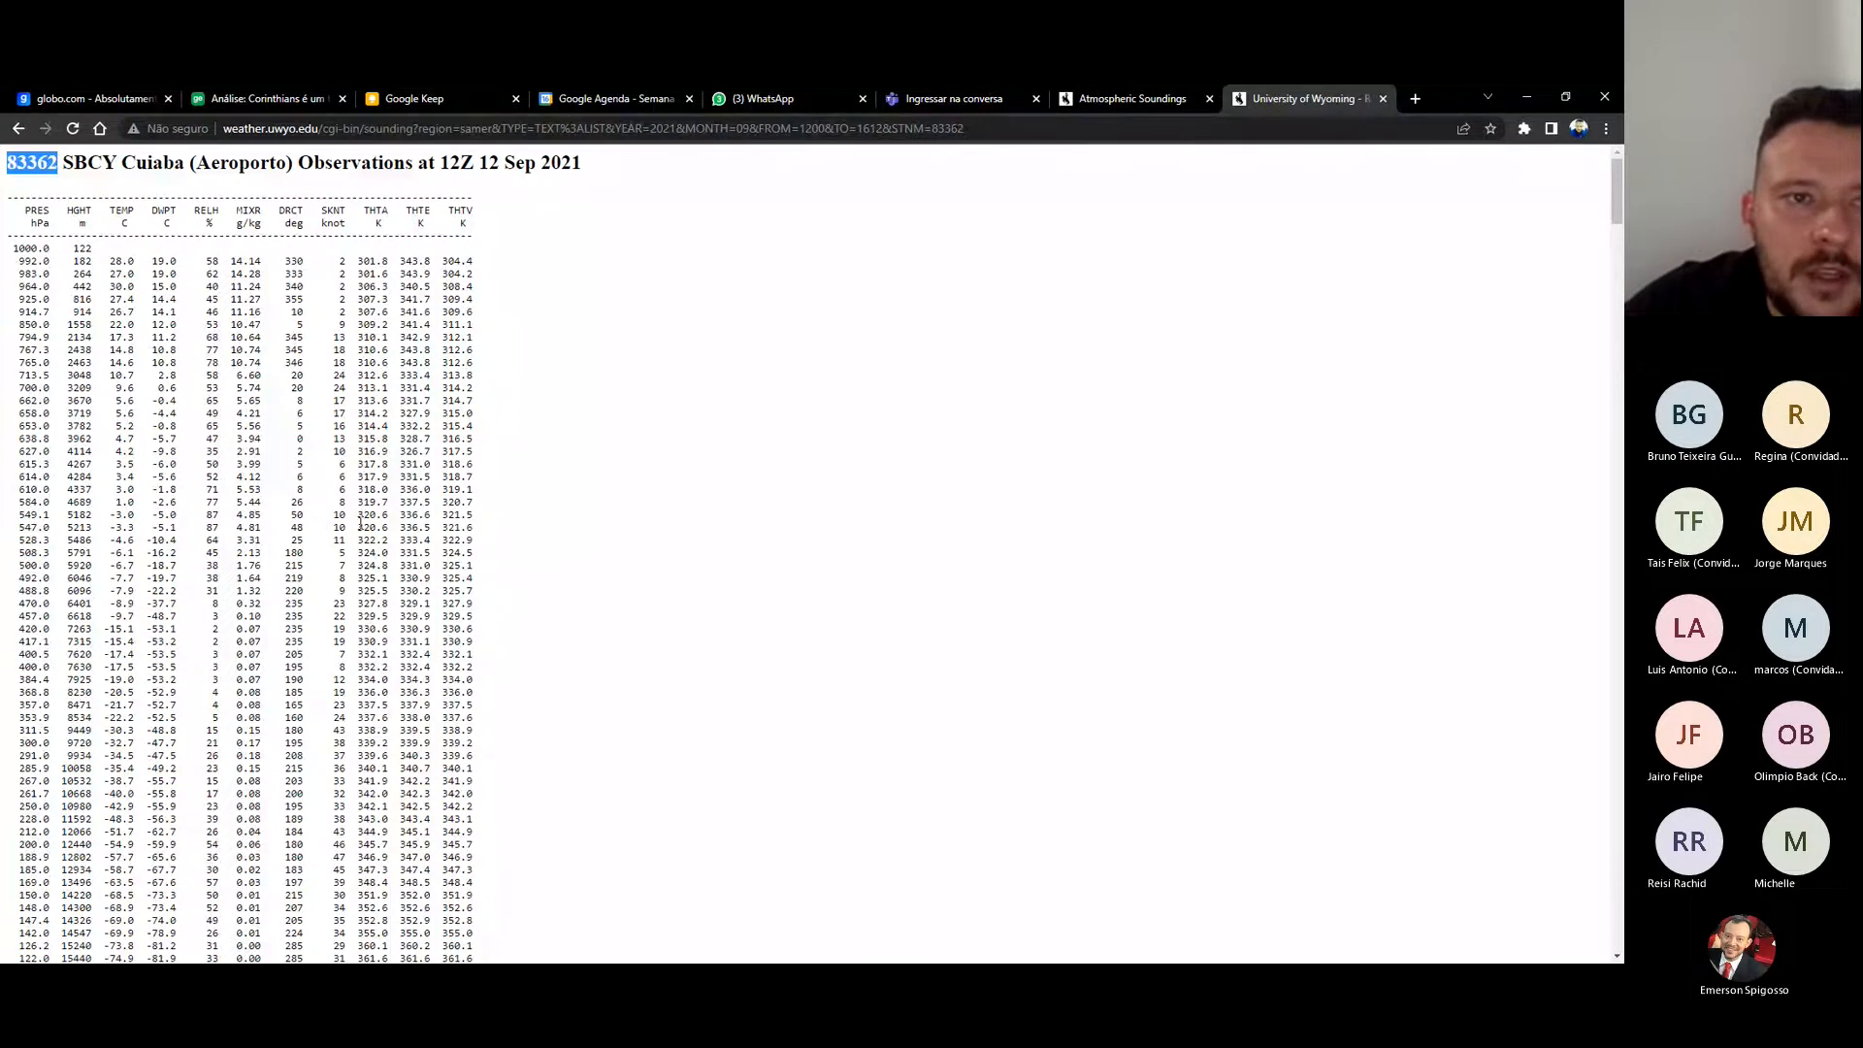
{"action": "left_click_drag", "start_coordinate": [21, 220], "coordinate": [500, 233]}
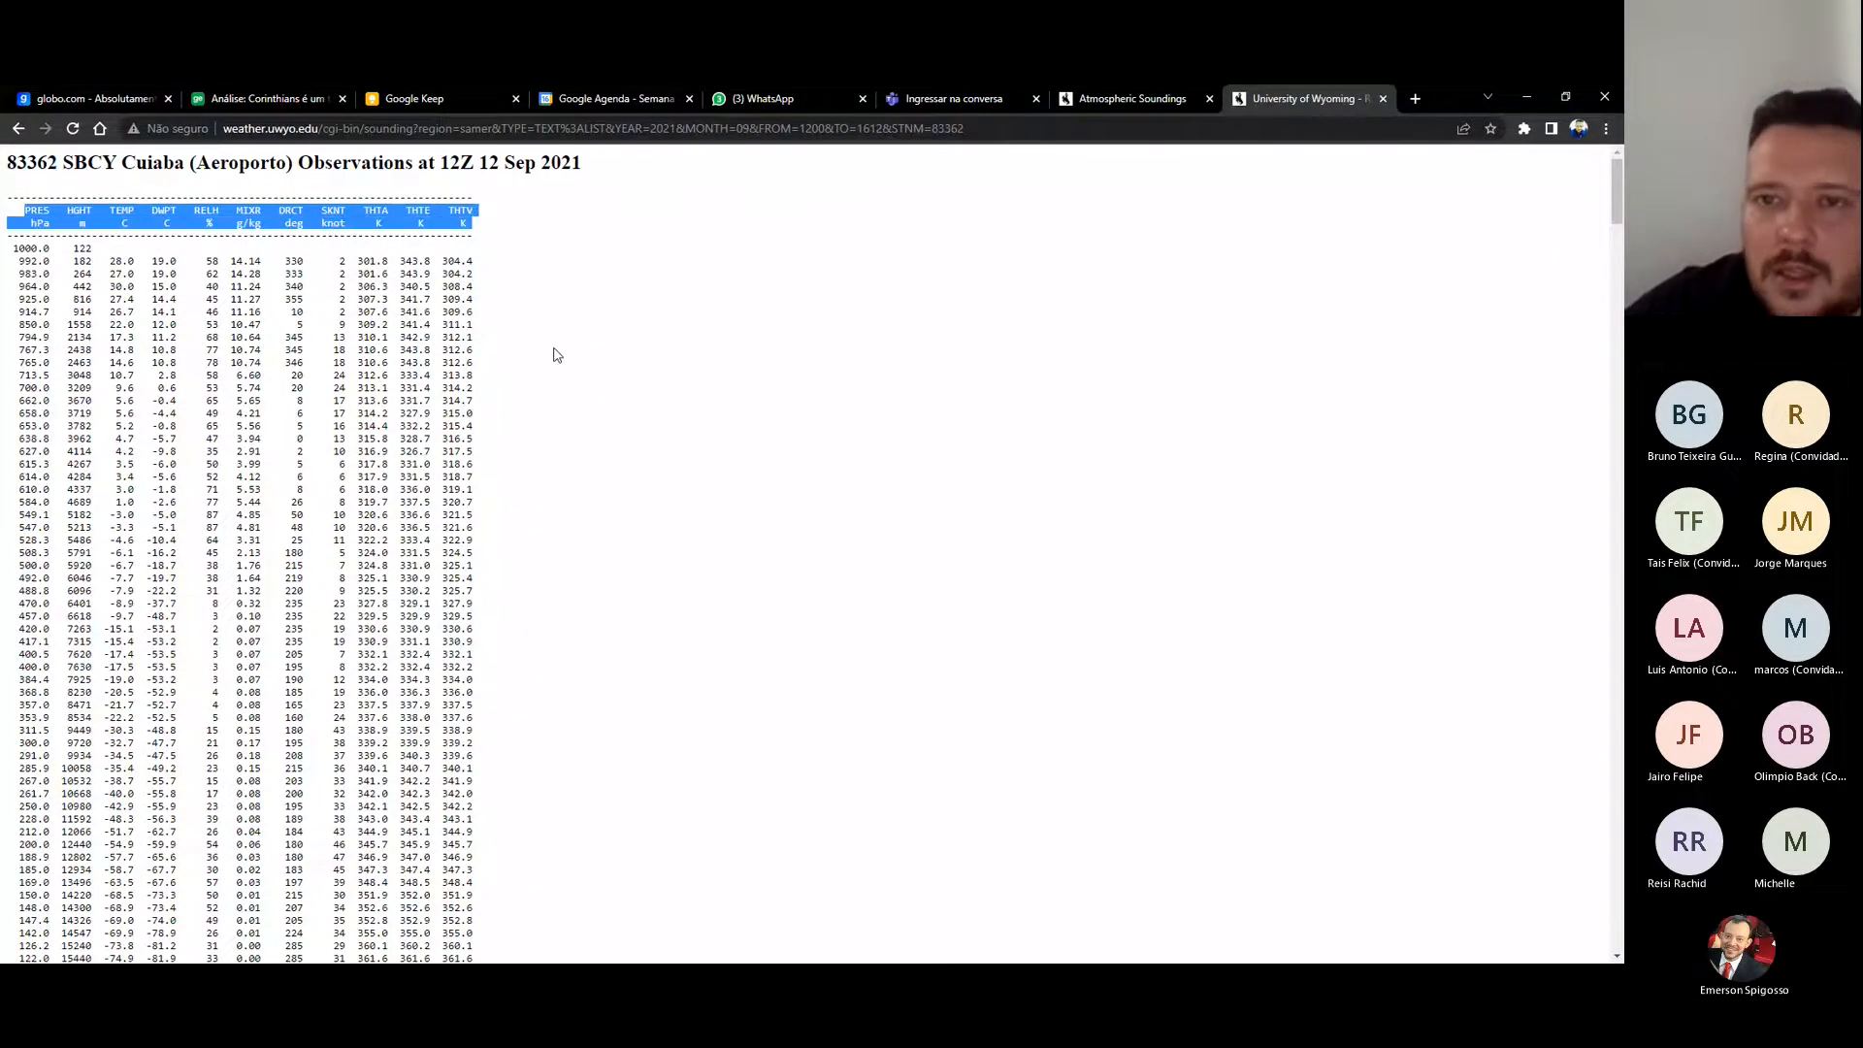
{"action": "left_click_drag", "start_coordinate": [496, 291], "coordinate": [490, 302]}
{"action": "left_click", "coordinate": [497, 285]}
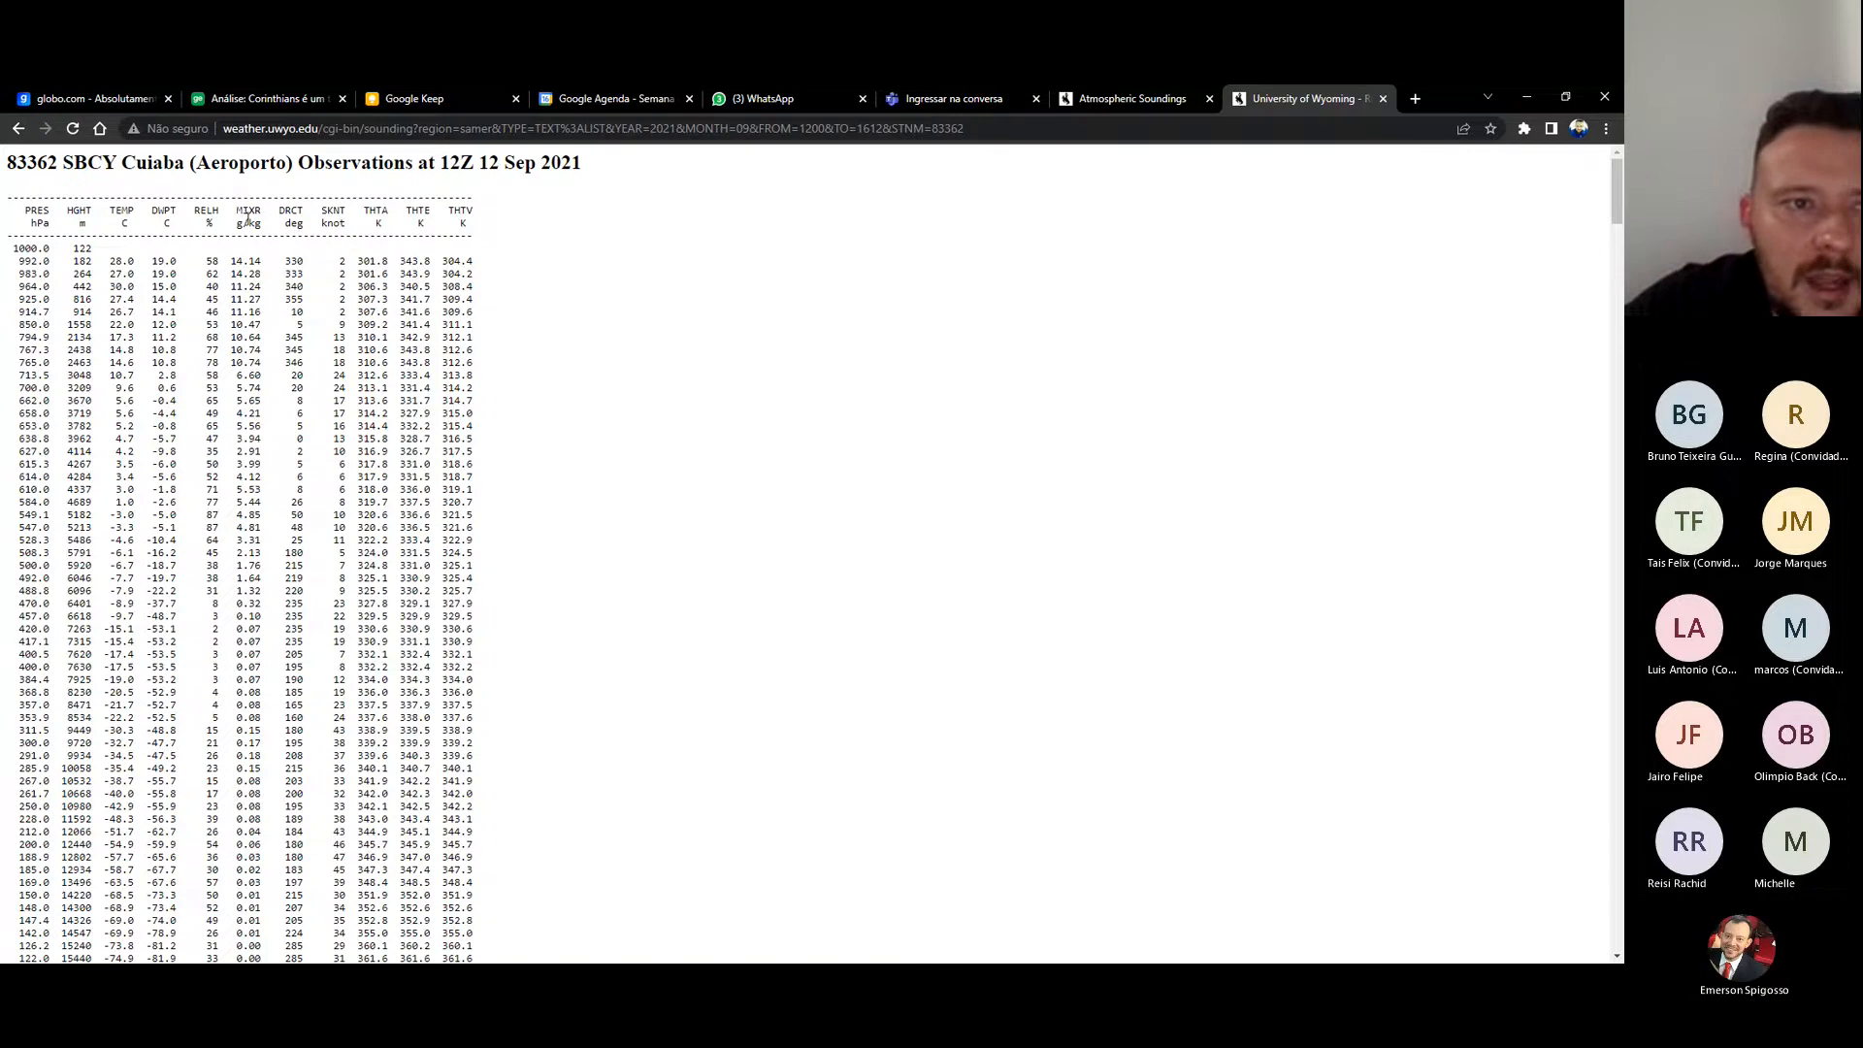
{"action": "mouse_move", "coordinate": [238, 225]}
{"action": "left_mouse_down"}
{"action": "mouse_move", "coordinate": [264, 228]}
{"action": "mouse_move", "coordinate": [242, 211]}
{"action": "left_mouse_up"}
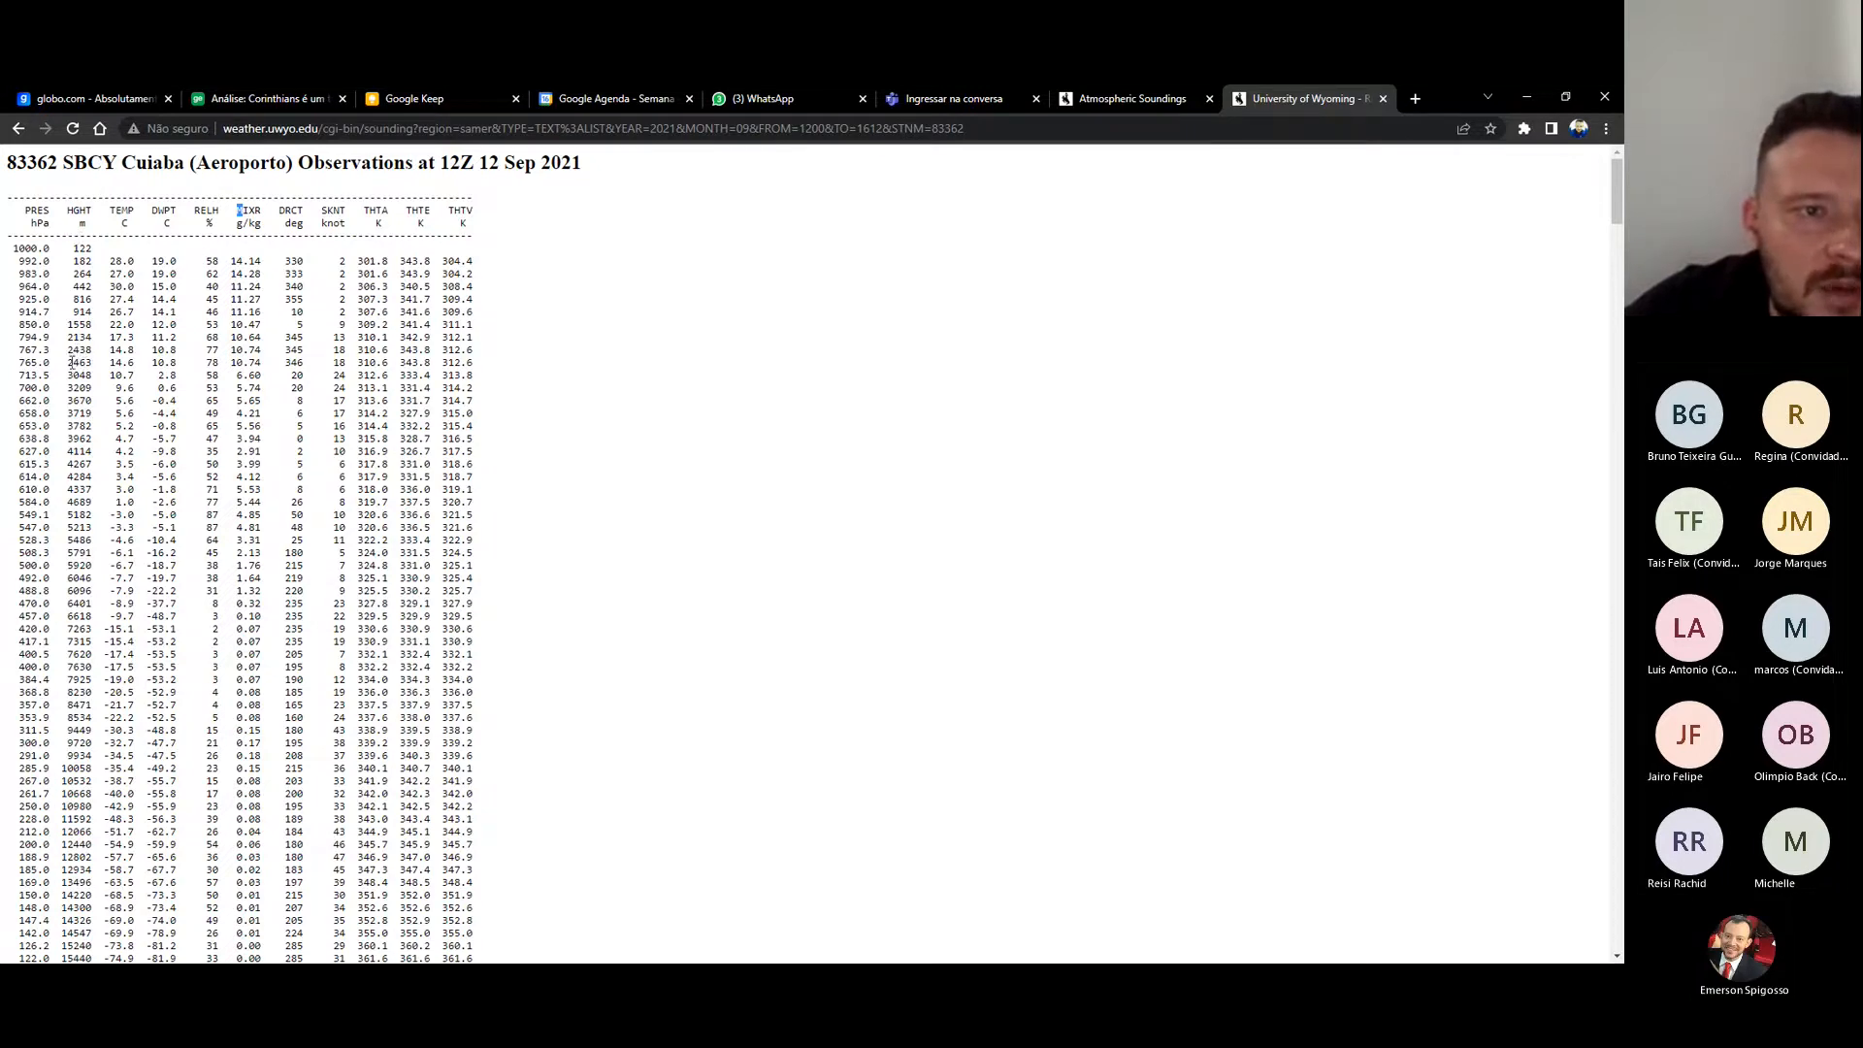
{"action": "left_click_drag", "start_coordinate": [65, 363], "coordinate": [94, 365]}
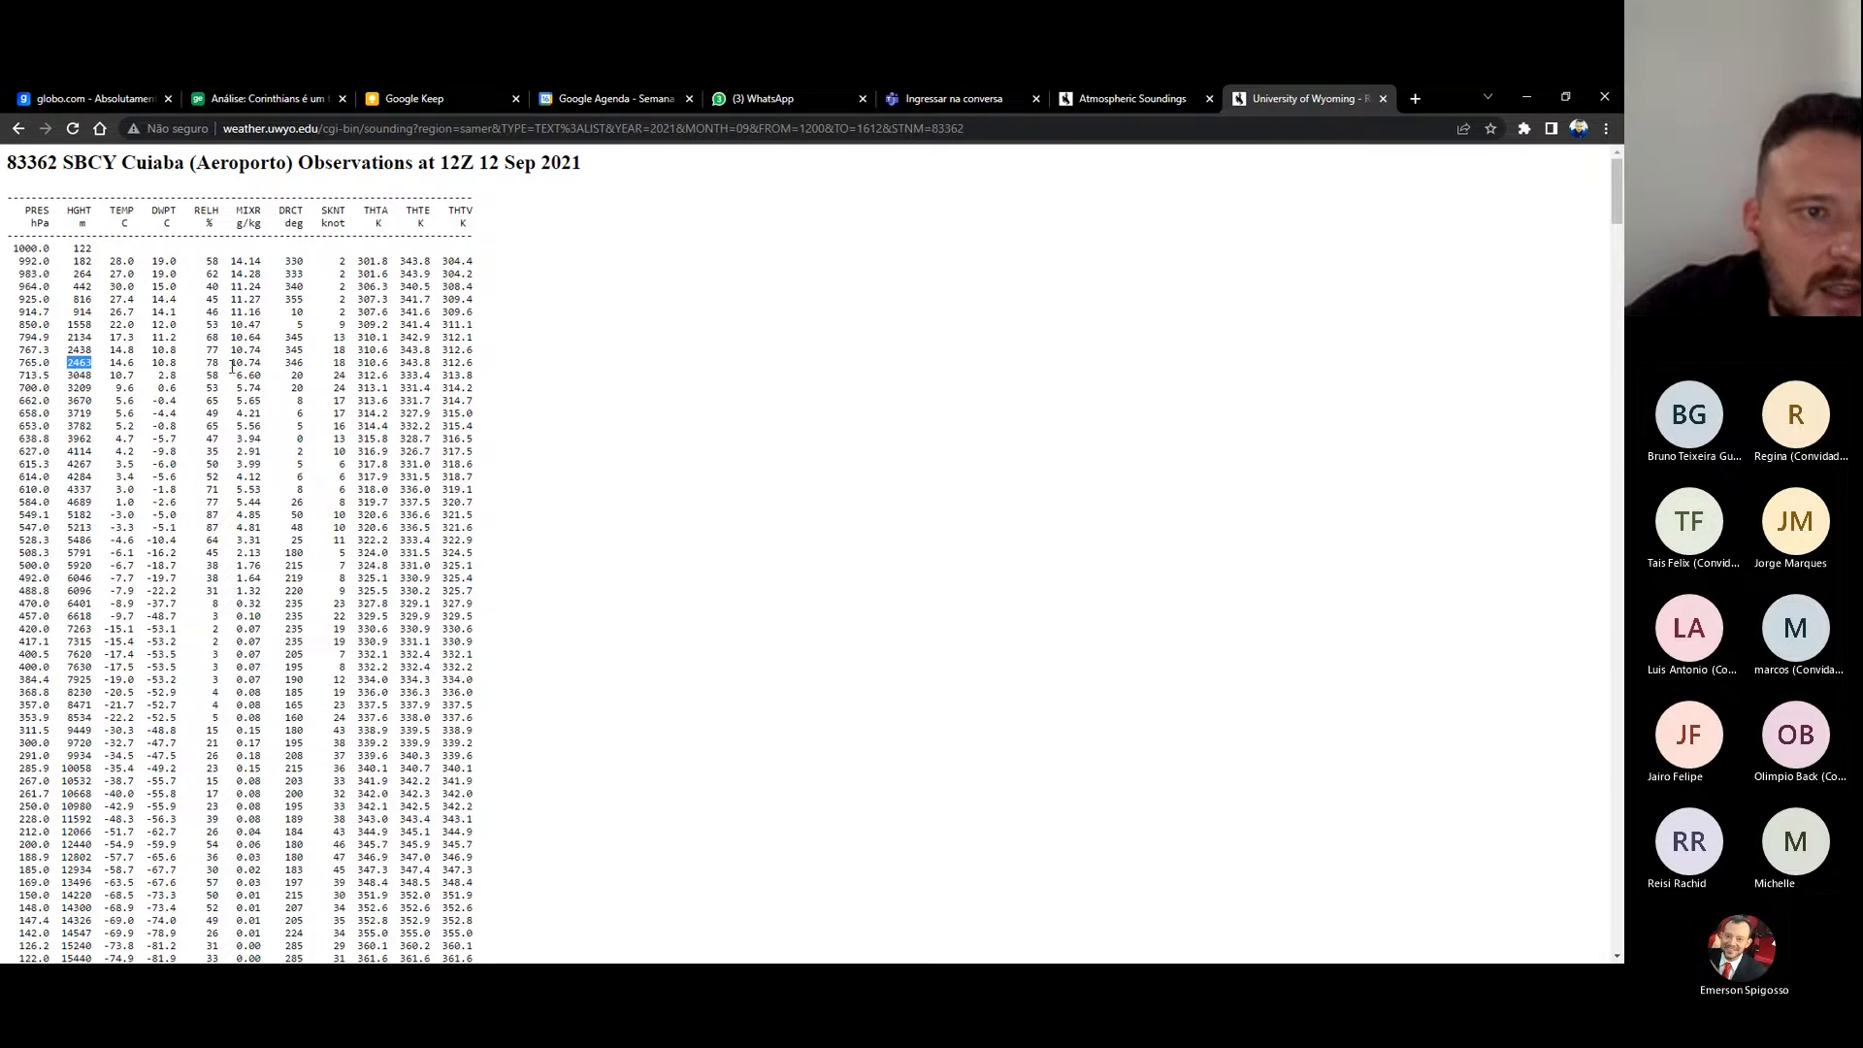
{"action": "left_click_drag", "start_coordinate": [232, 363], "coordinate": [268, 364]}
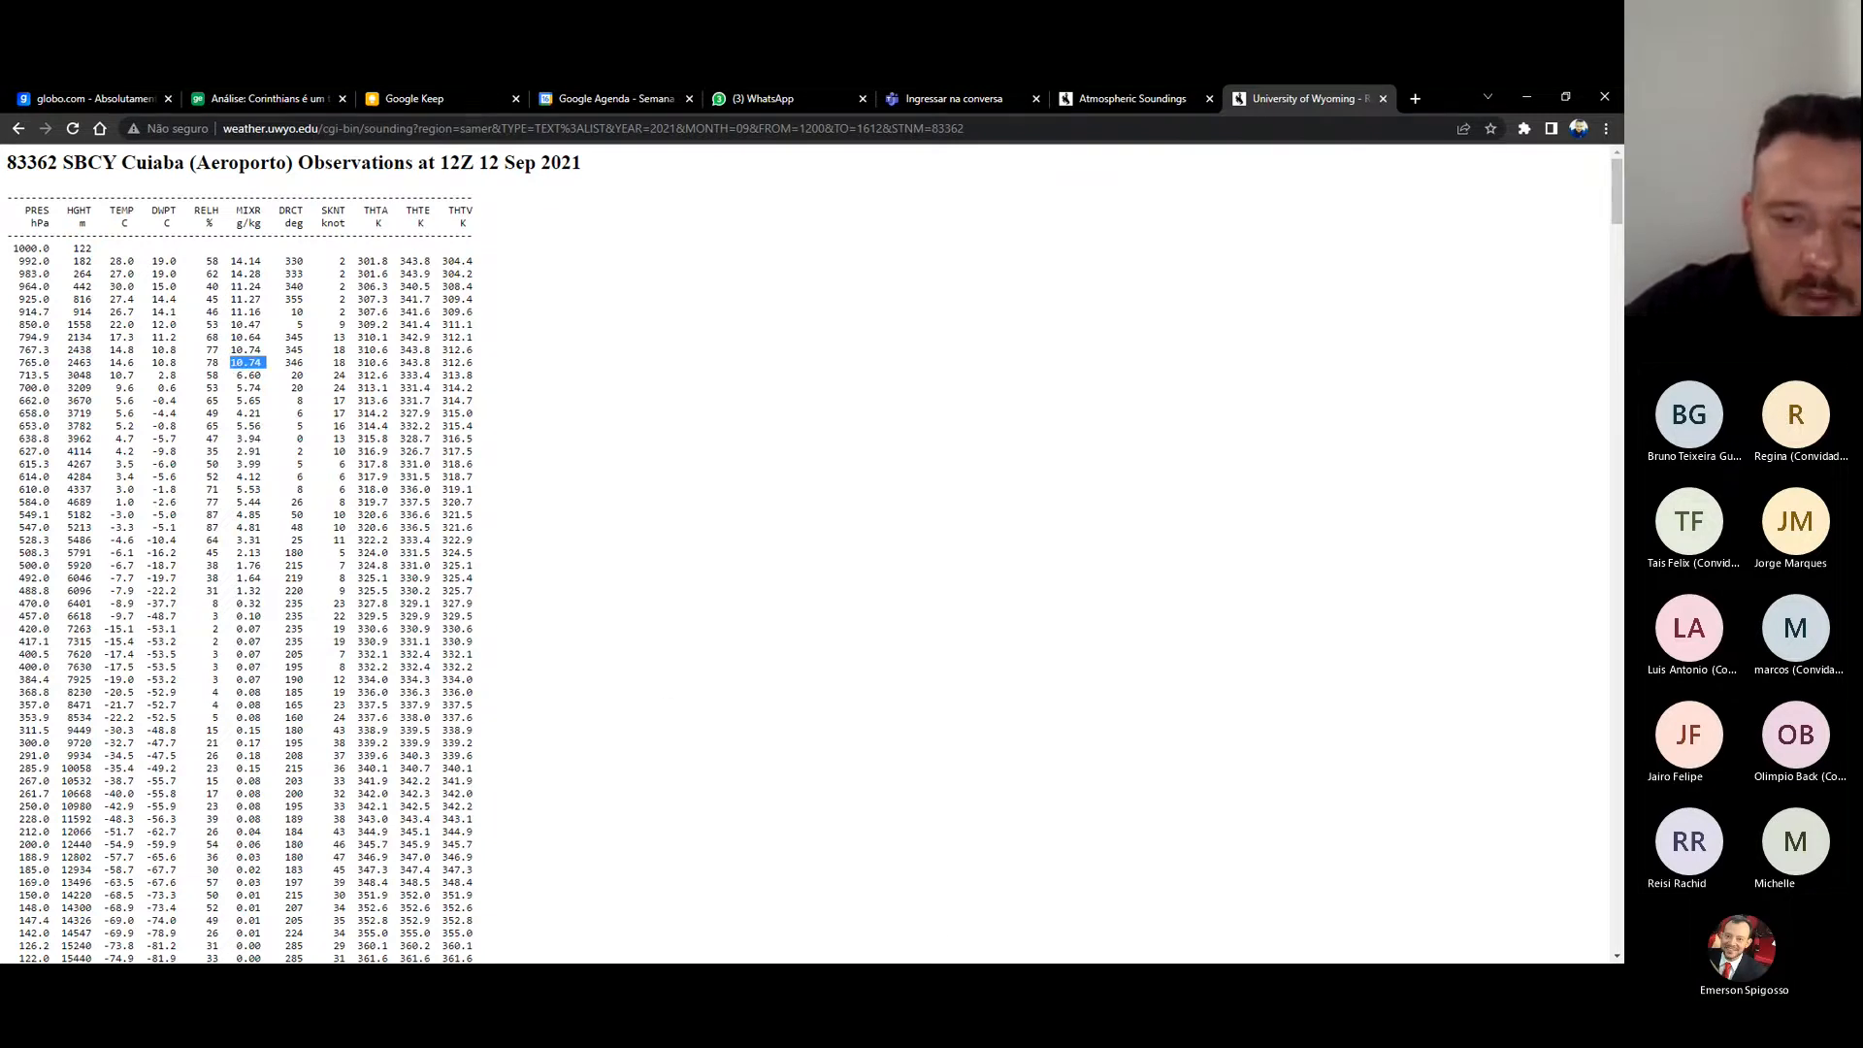
- Create a new configuration in the ENVI-met Configuration Editor and replace its Specific Humidity in 2500 m with a value based on the sounding's mixing ratio
{"action": "left_click", "coordinate": [926, 978]}
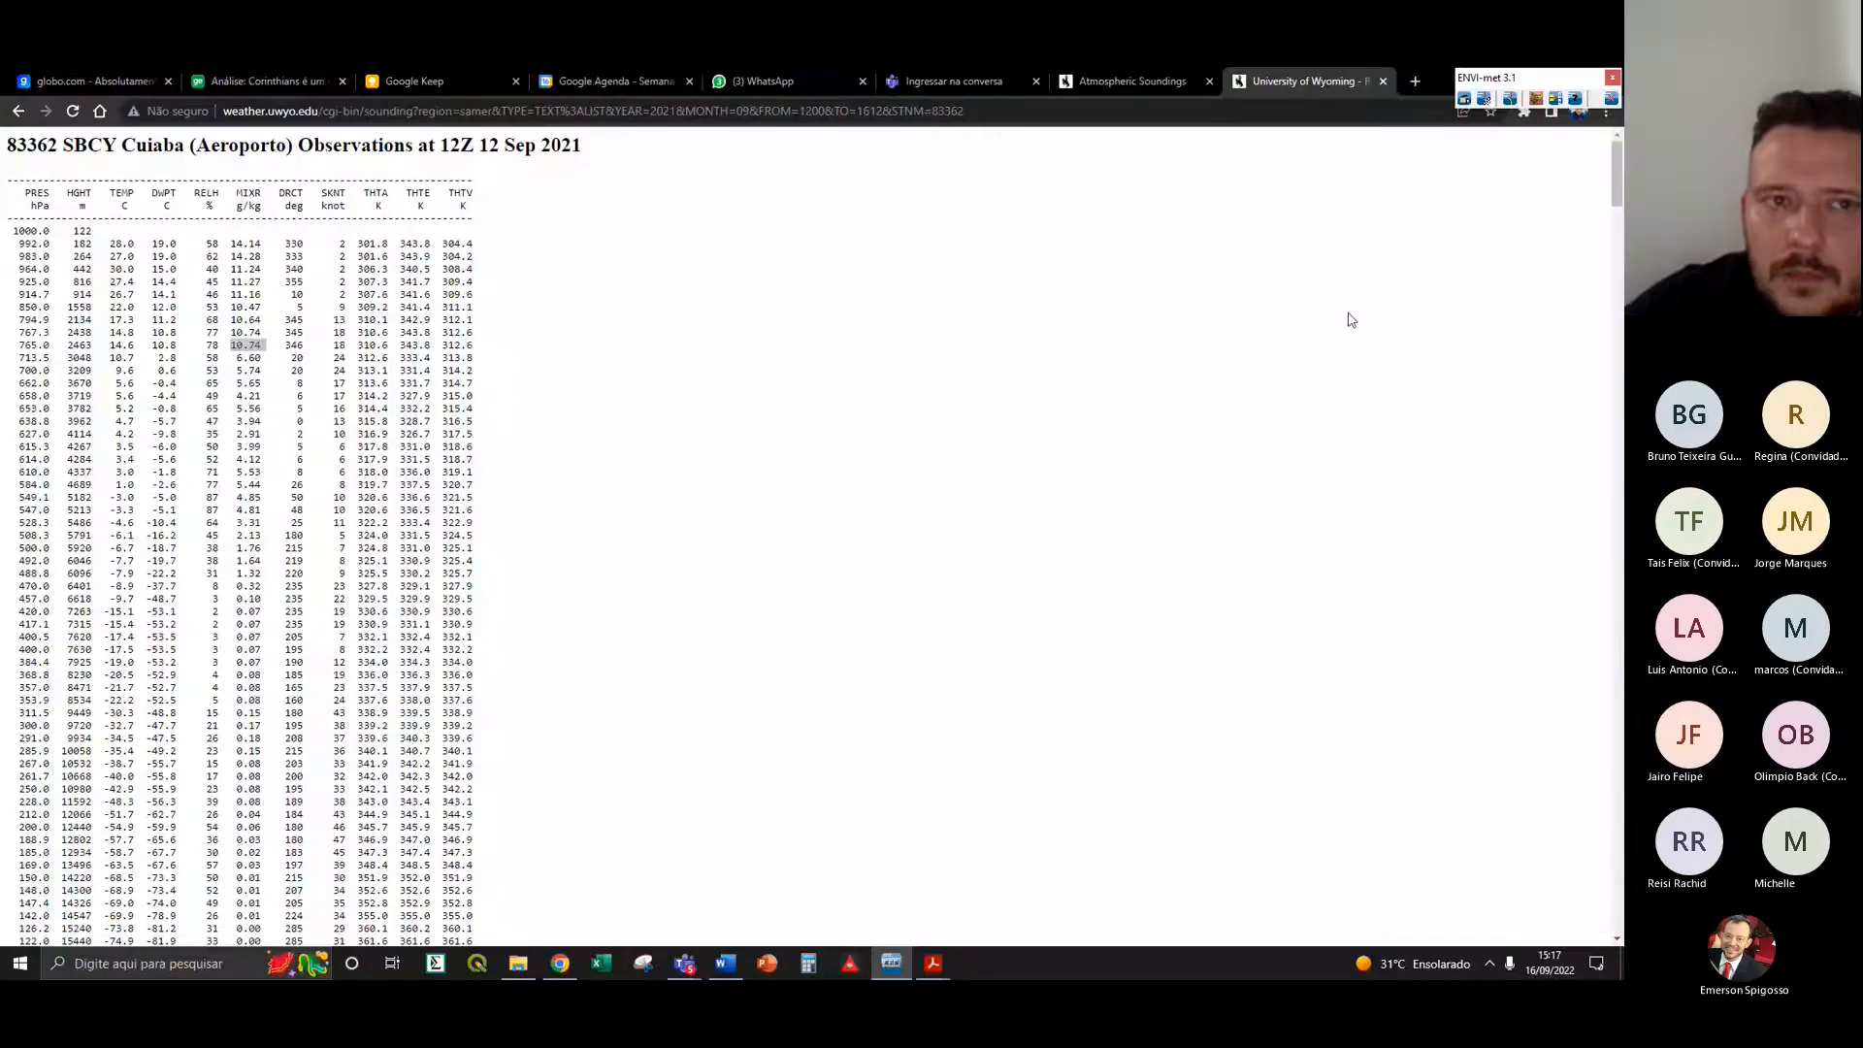
{"action": "left_click", "coordinate": [1487, 101]}
{"action": "left_click", "coordinate": [196, 278]}
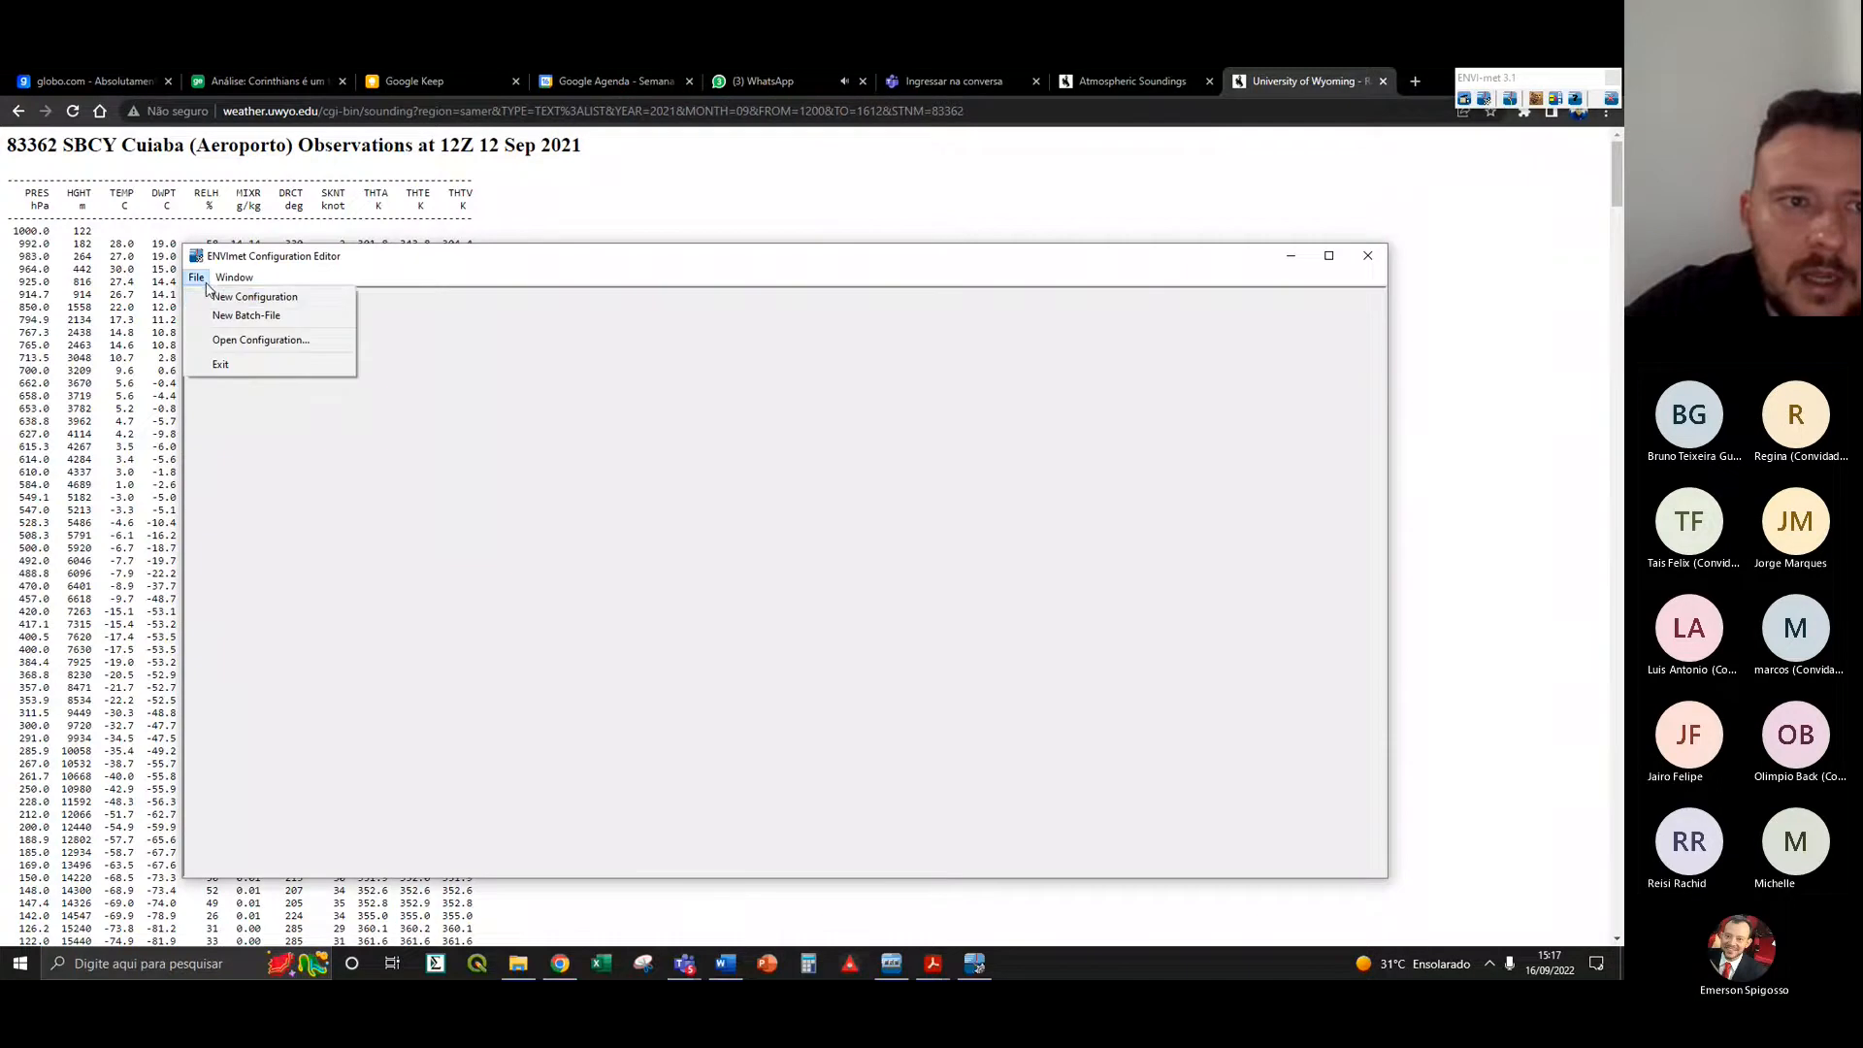
{"action": "left_click", "coordinate": [220, 298]}
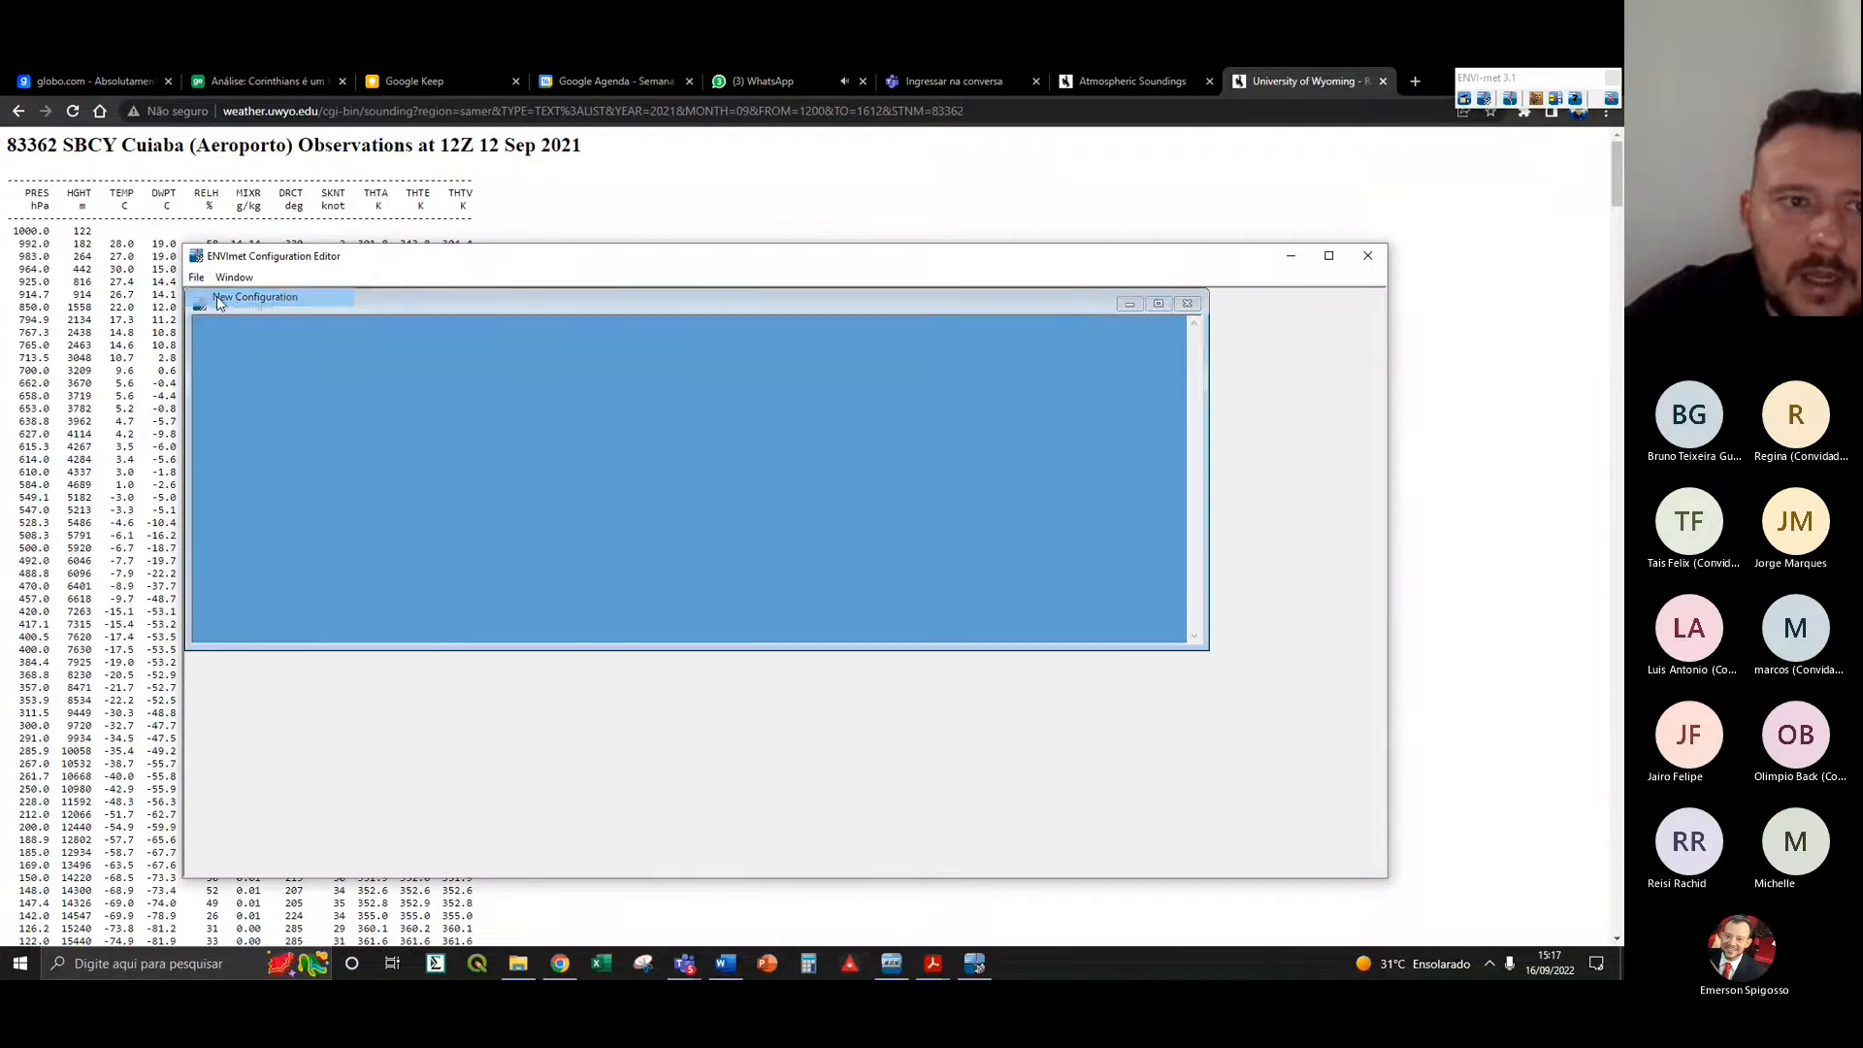
{"action": "left_click", "coordinate": [1158, 304]}
{"action": "left_click", "coordinate": [1329, 258]}
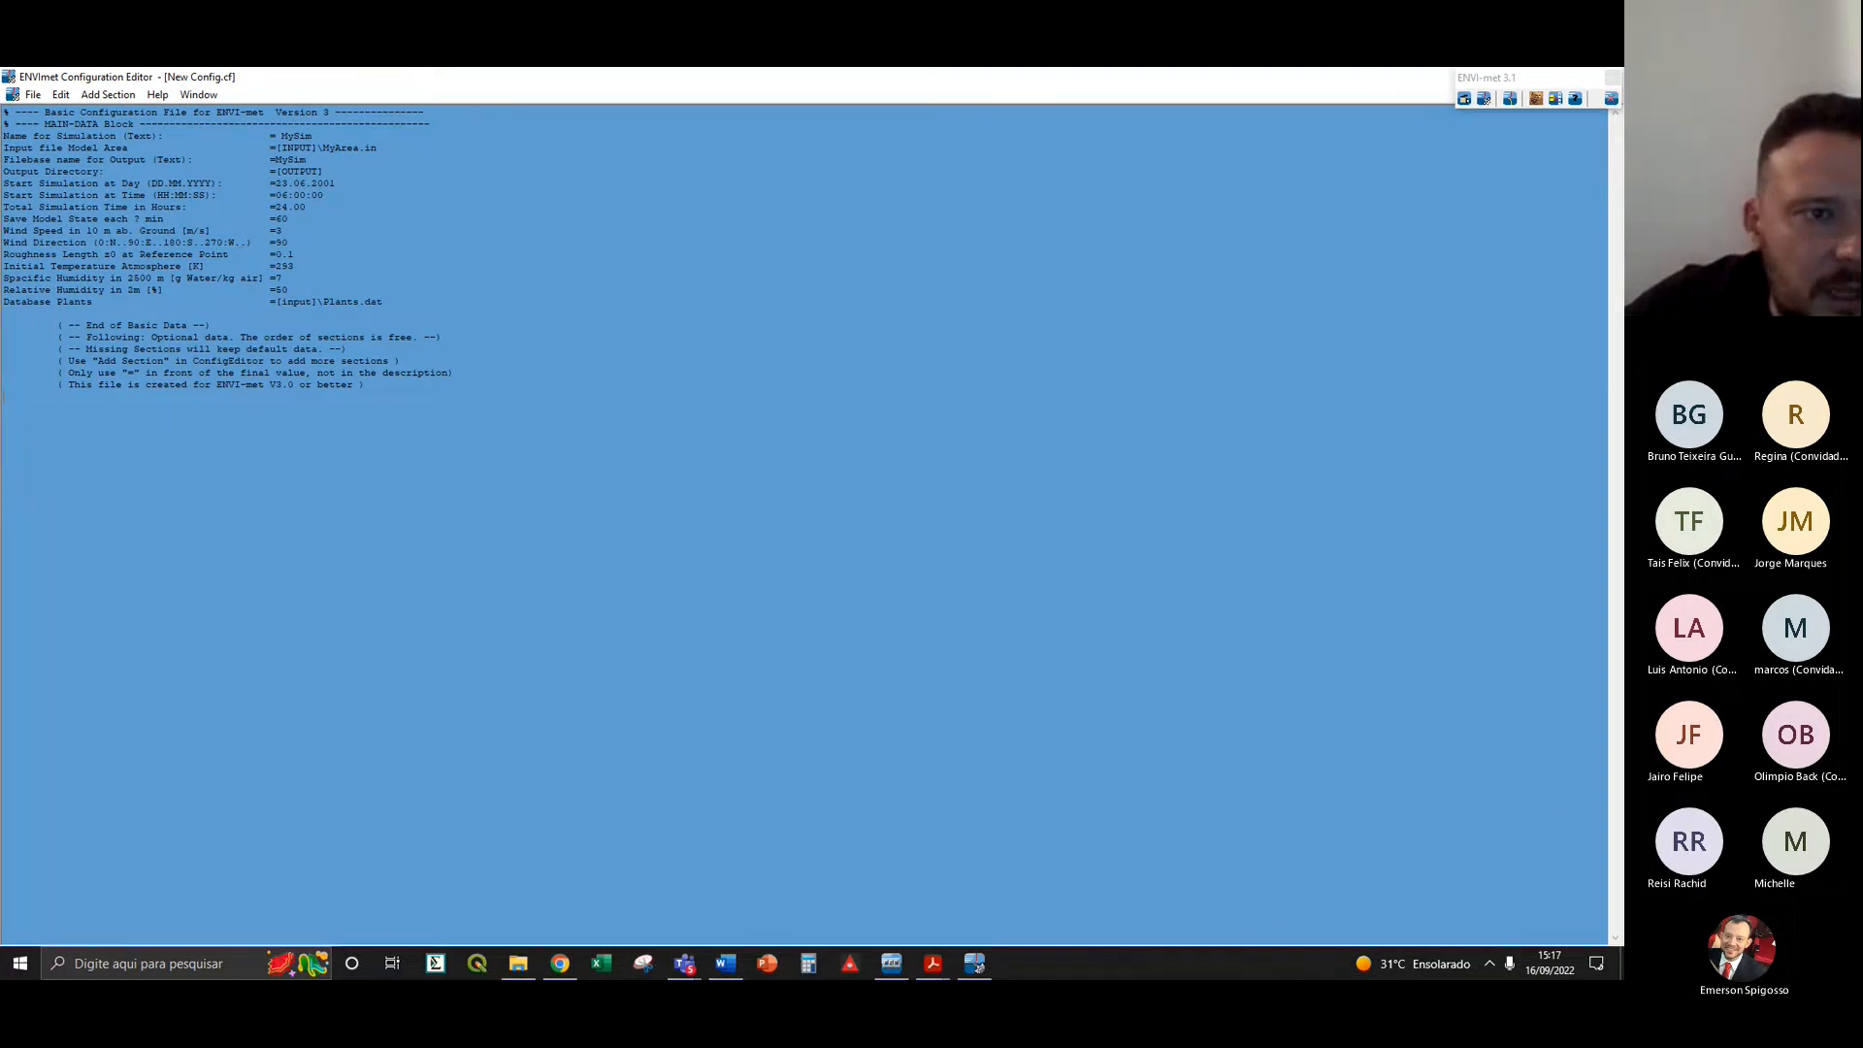
{"action": "left_click_drag", "start_coordinate": [8, 278], "coordinate": [278, 278]}
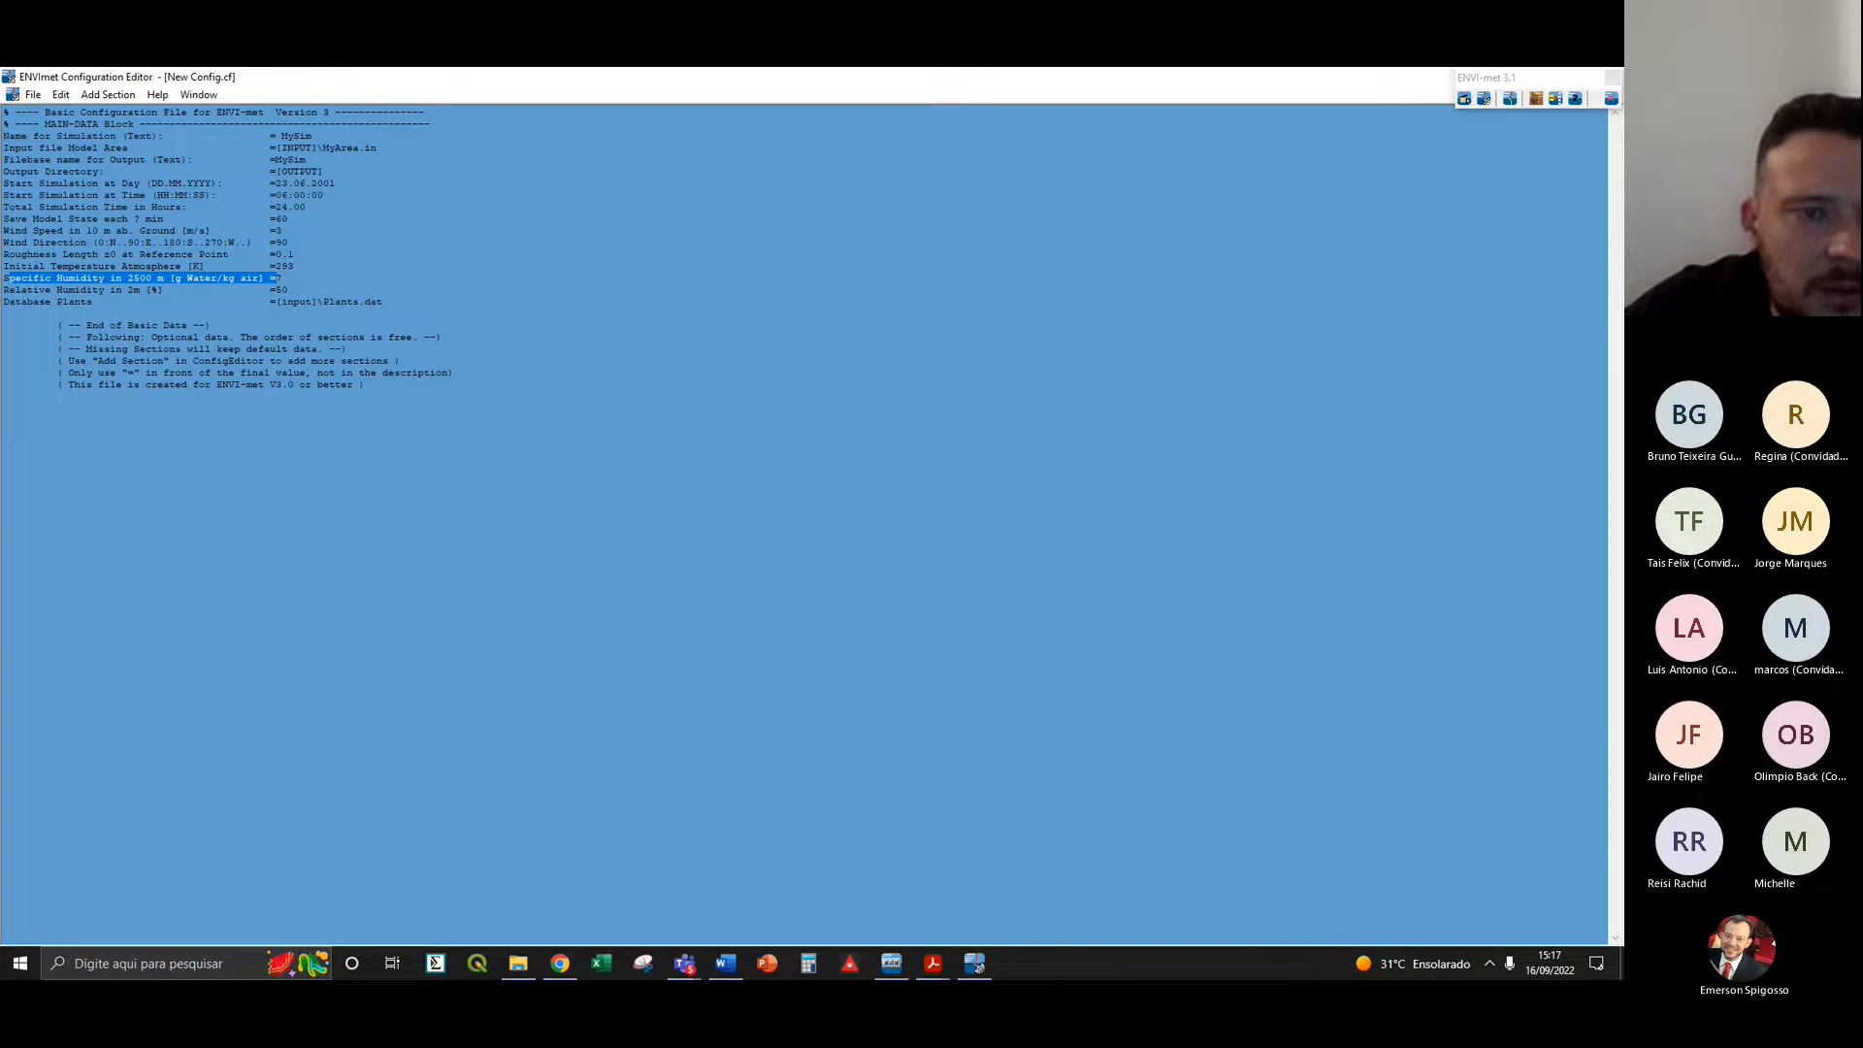
{"action": "left_click", "coordinate": [279, 278]}
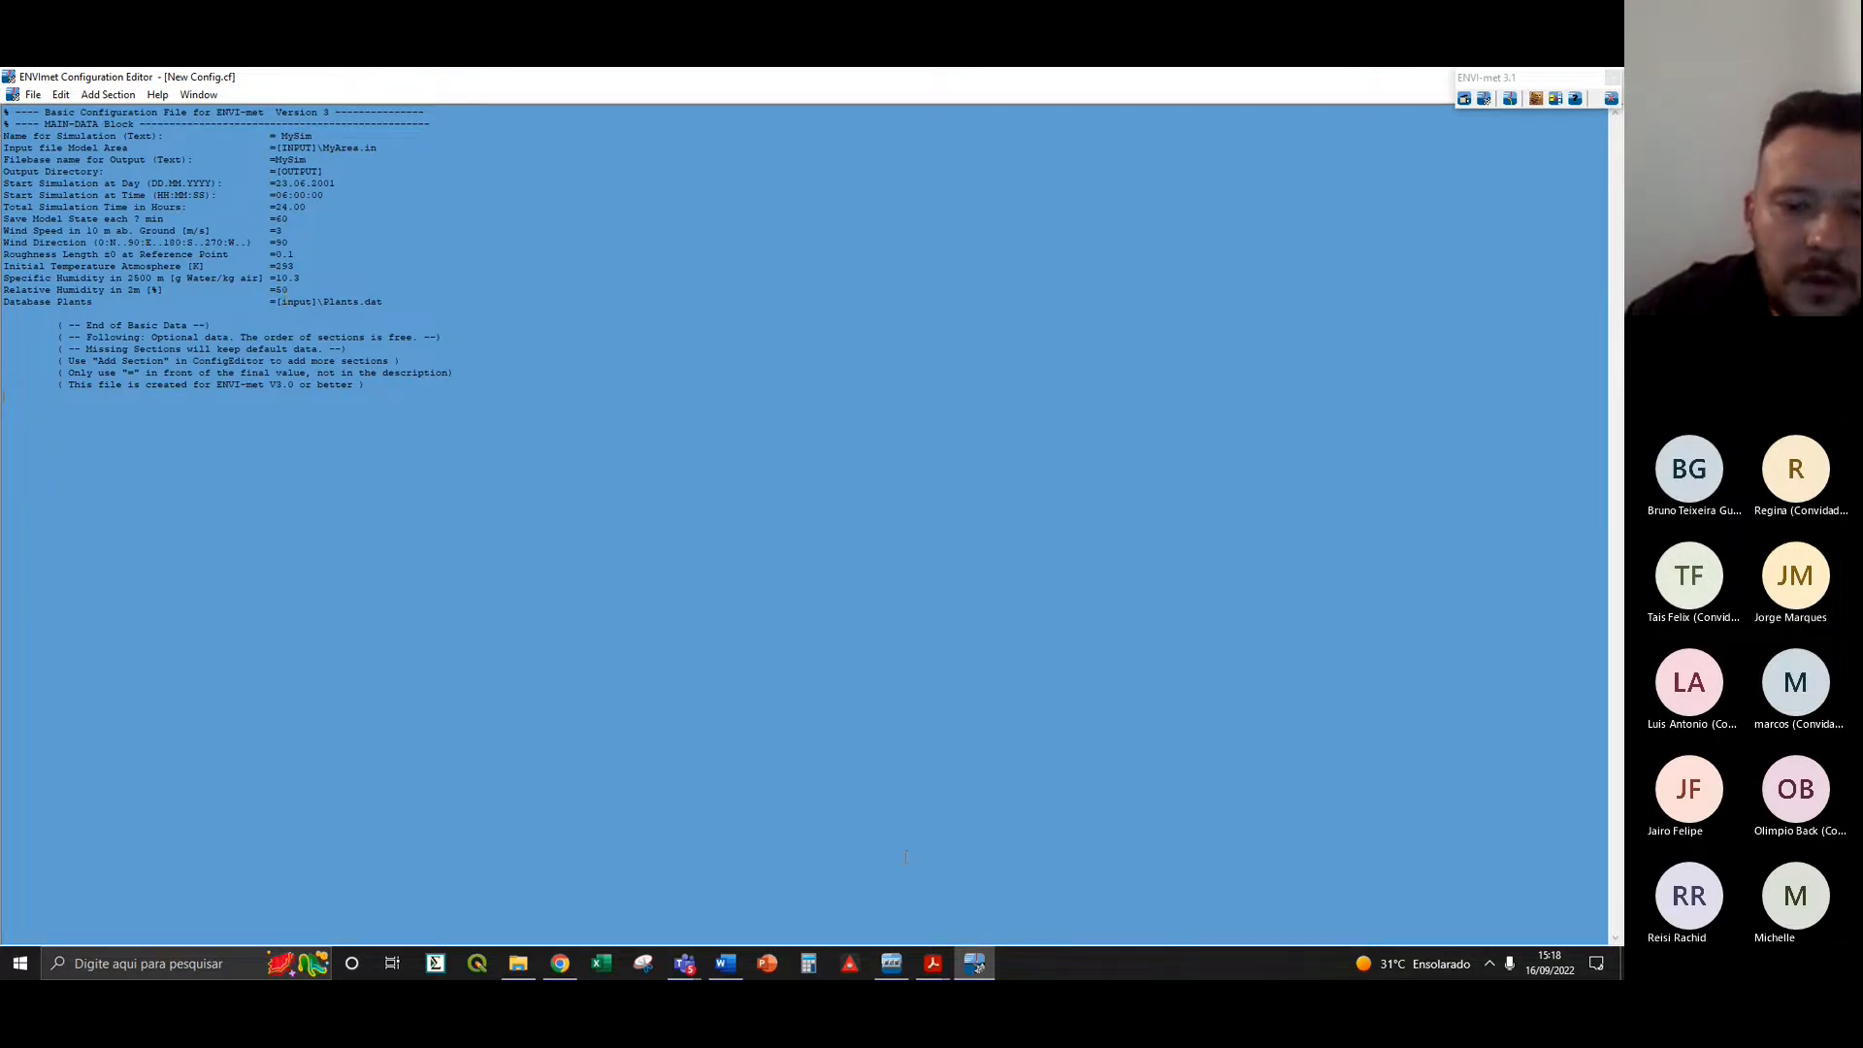
- Switch to Chrome, search for inmet in a new tab, and open the Instituto Nacional de Meteorologia portal
{"action": "mouse_move", "coordinate": [578, 963]}
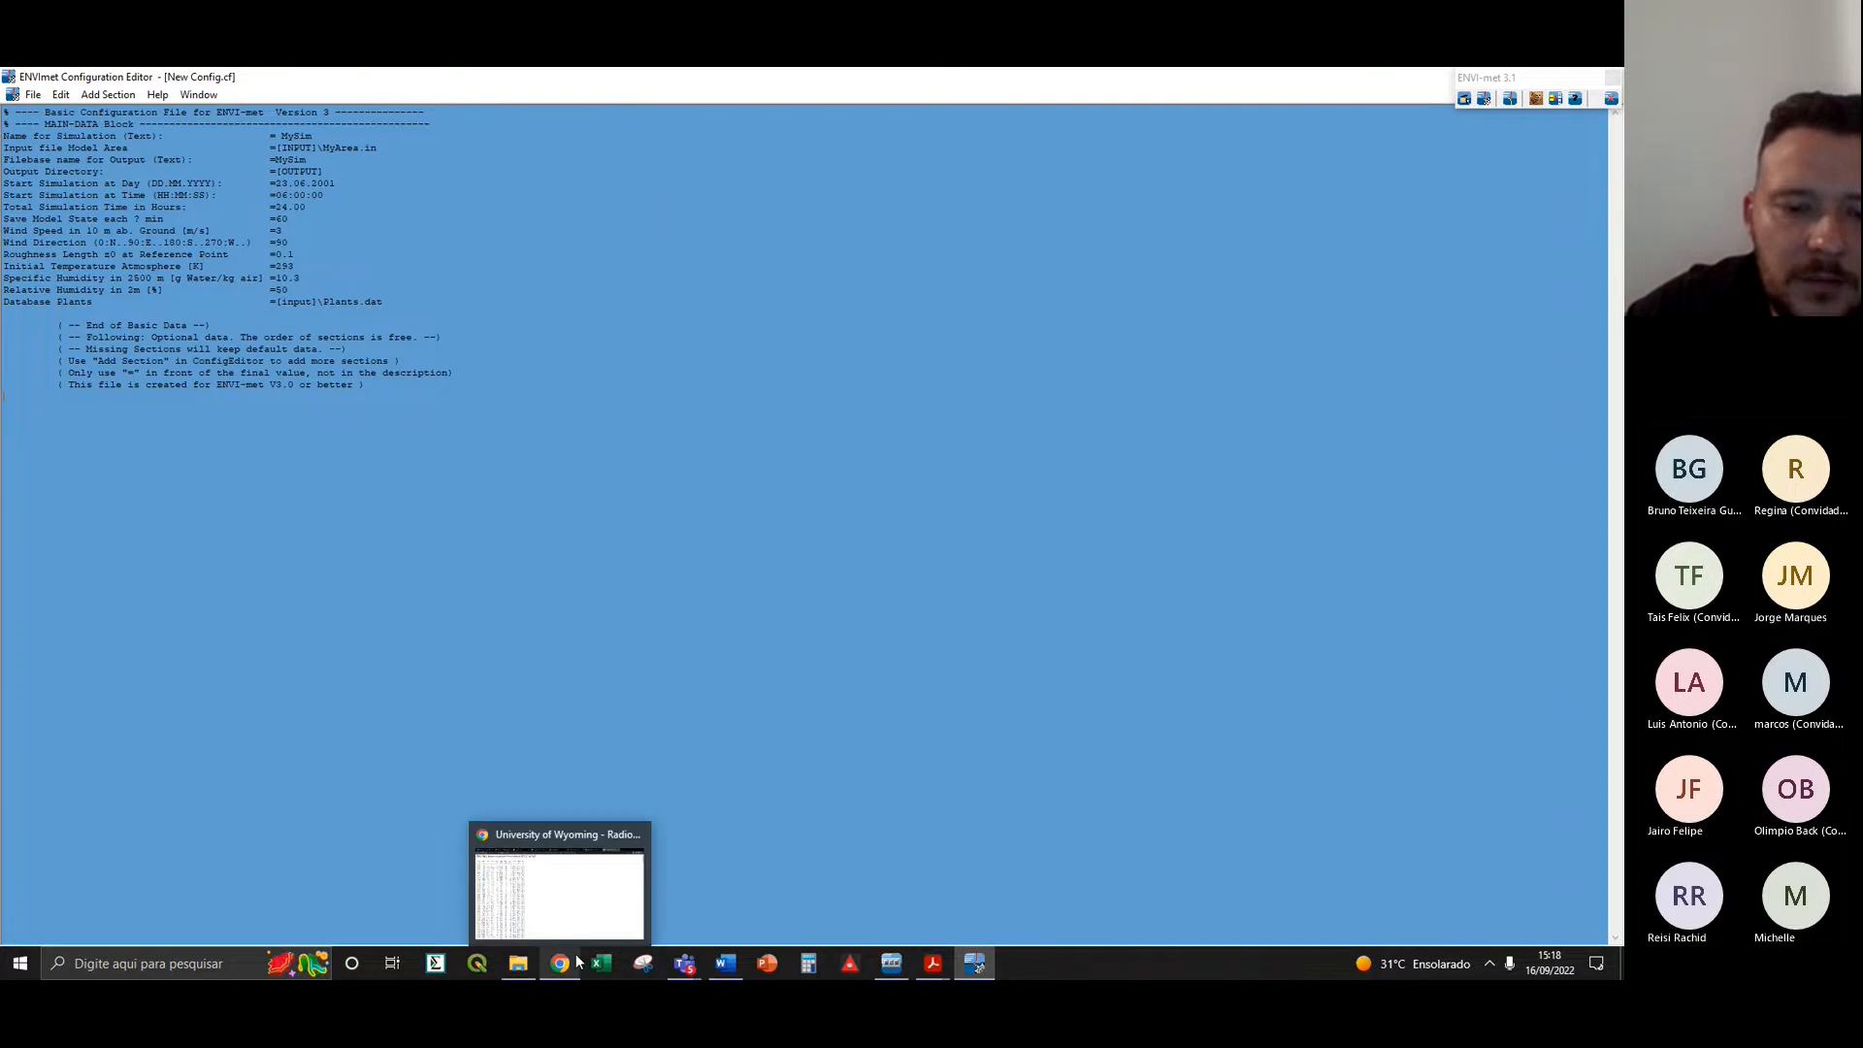
{"action": "left_click", "coordinate": [573, 927]}
{"action": "left_click", "coordinate": [1415, 81]}
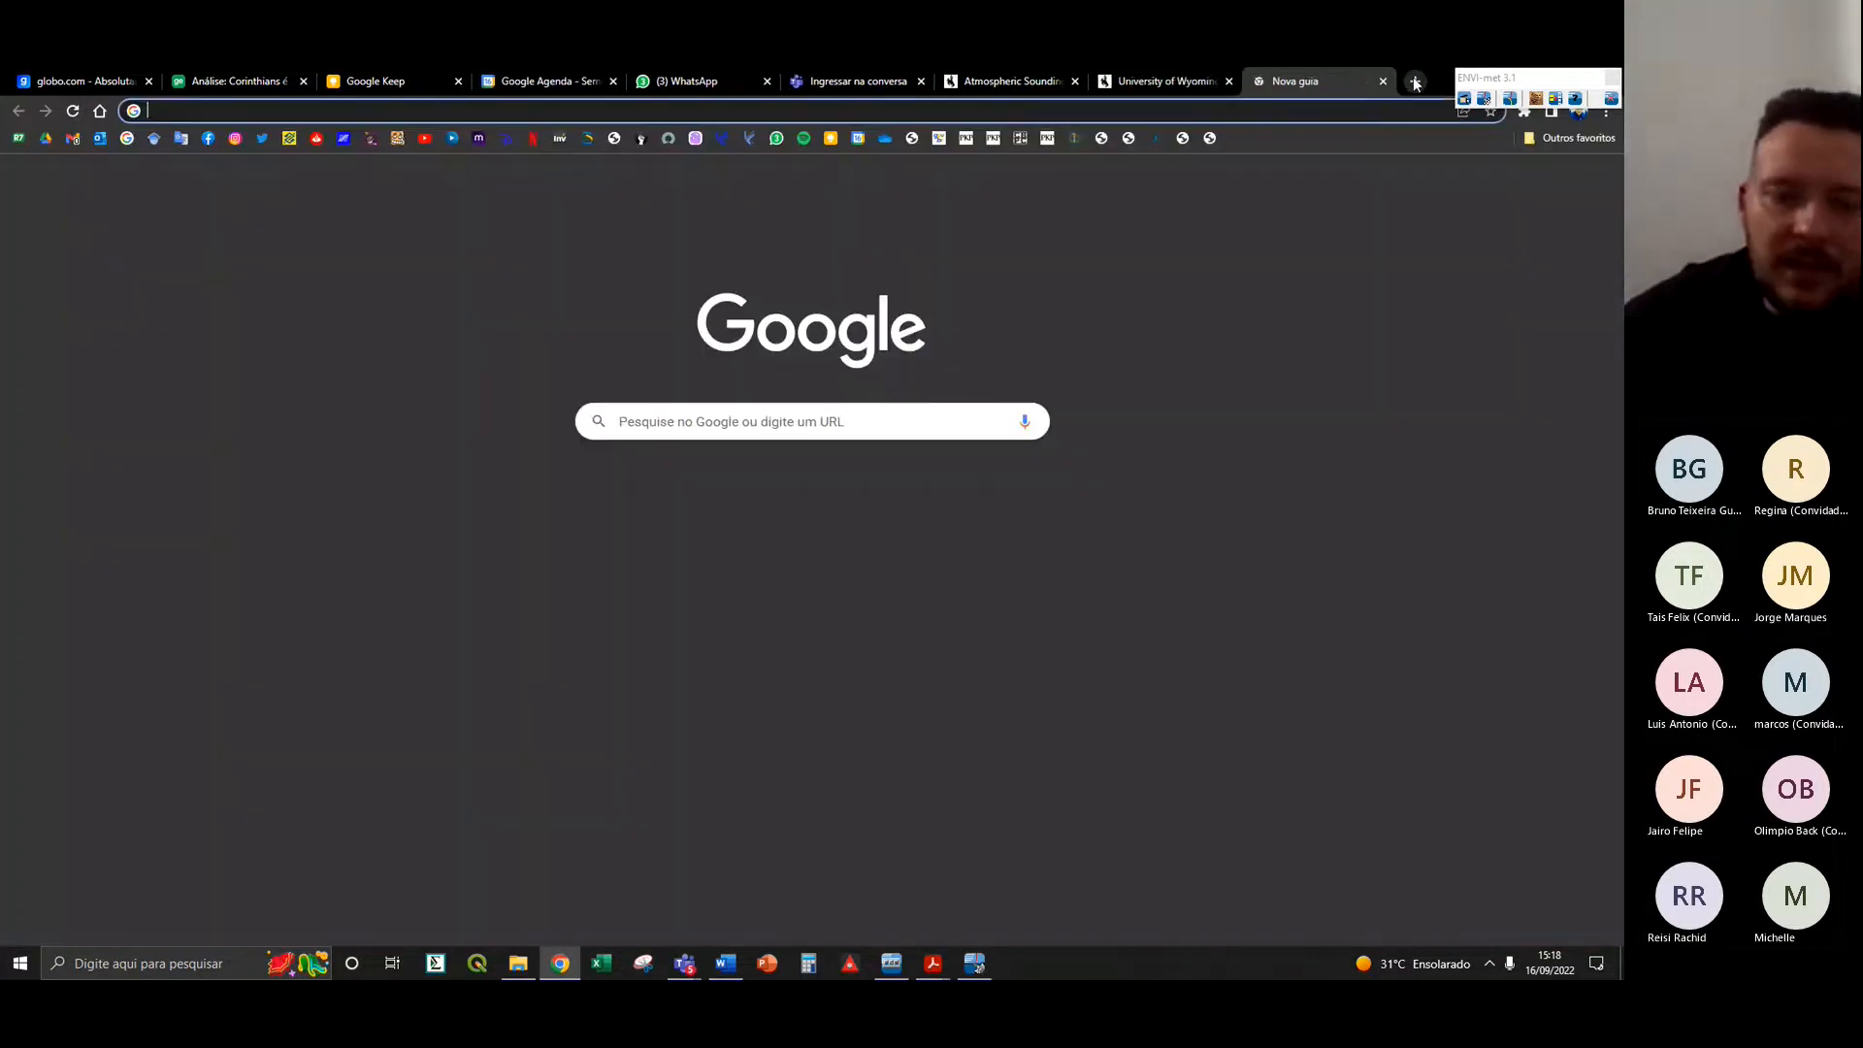
{"action": "type", "text": "inmet"}
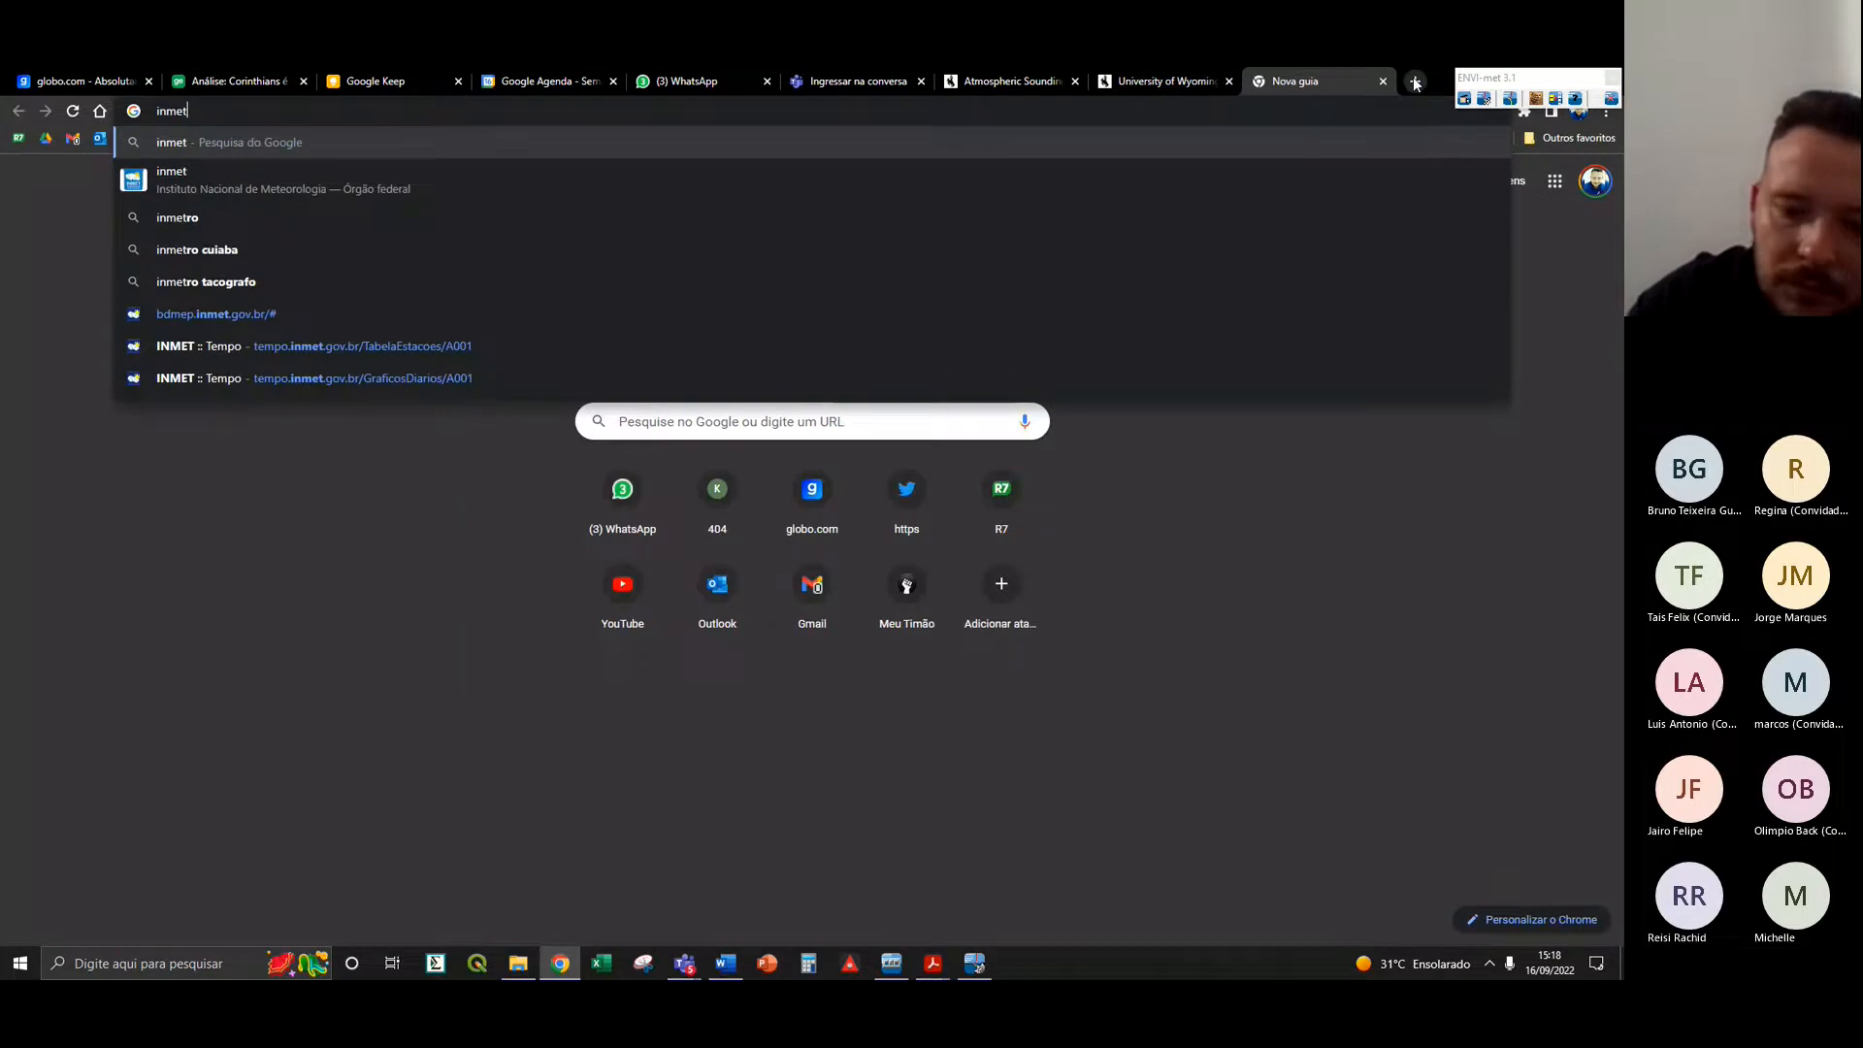
{"action": "key", "text": "Return"}
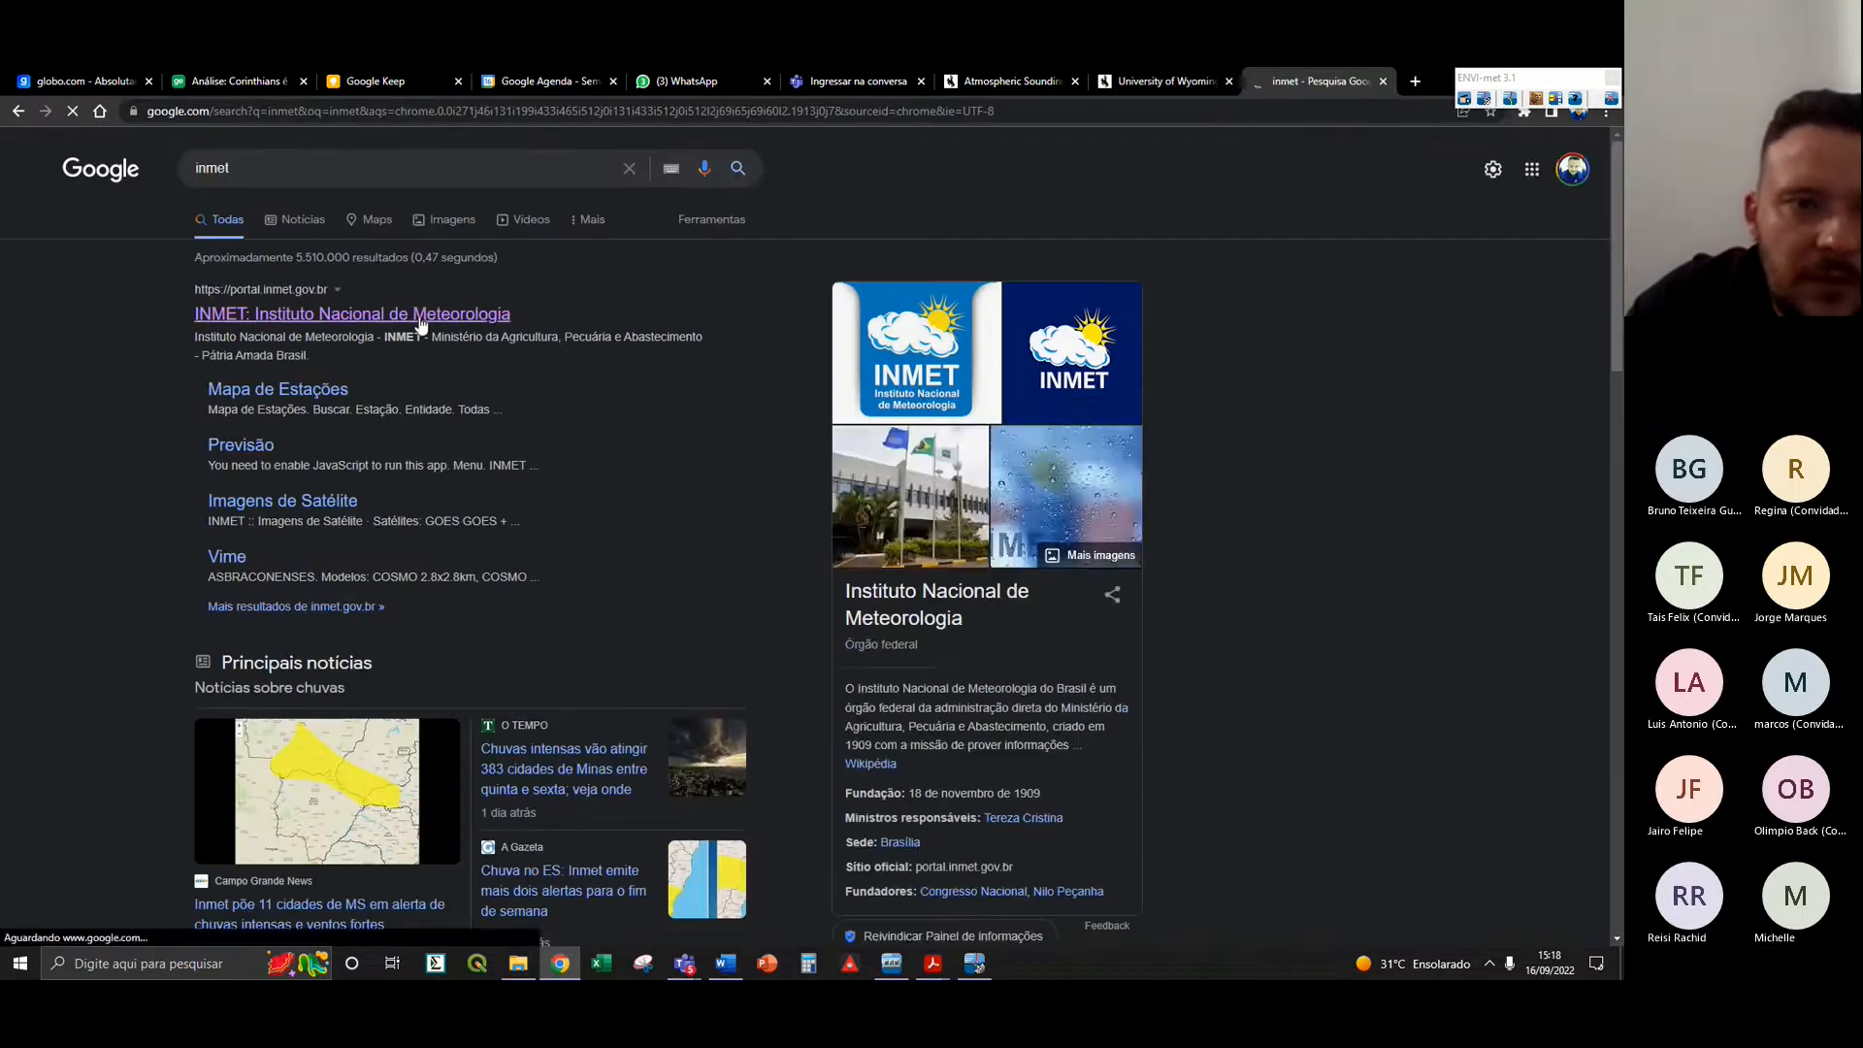
{"action": "left_click", "coordinate": [450, 311]}
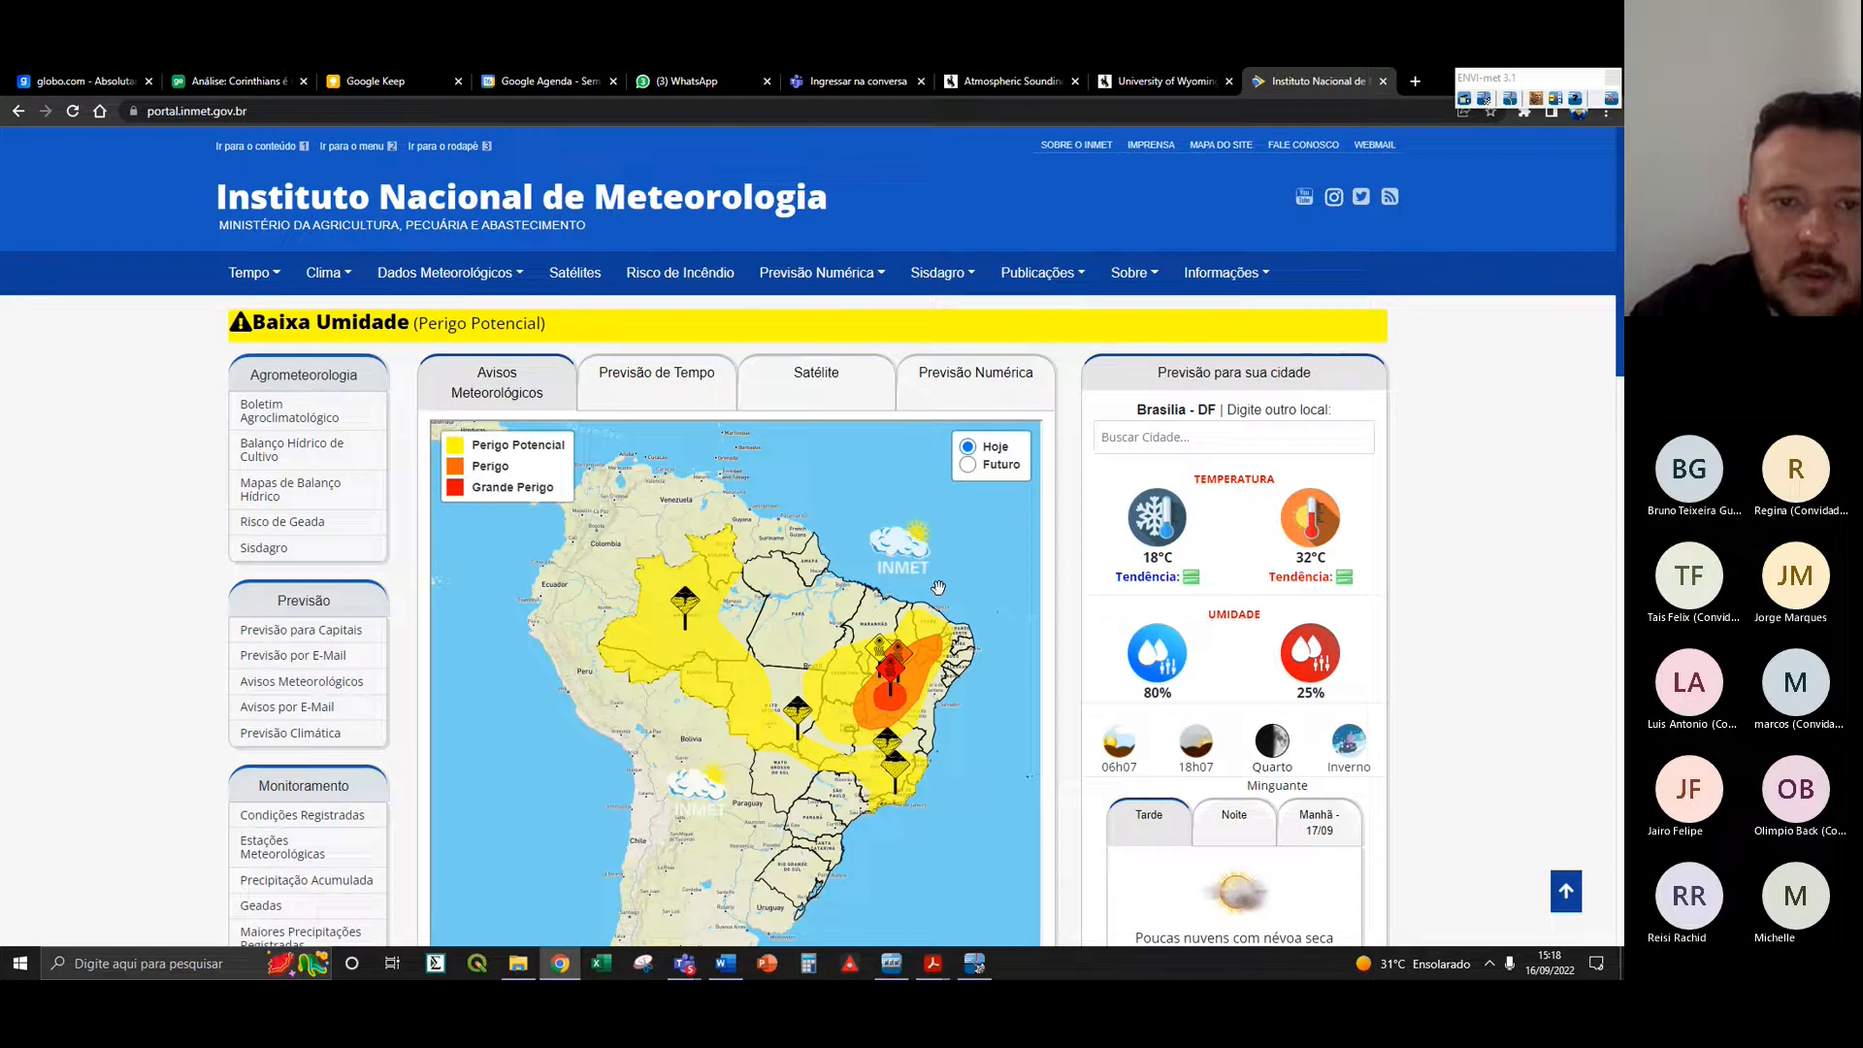
- Open the Banco de Dados Meteorológicos page, review its data request instructions, and return to the INMET portal
{"action": "left_click", "coordinate": [463, 275]}
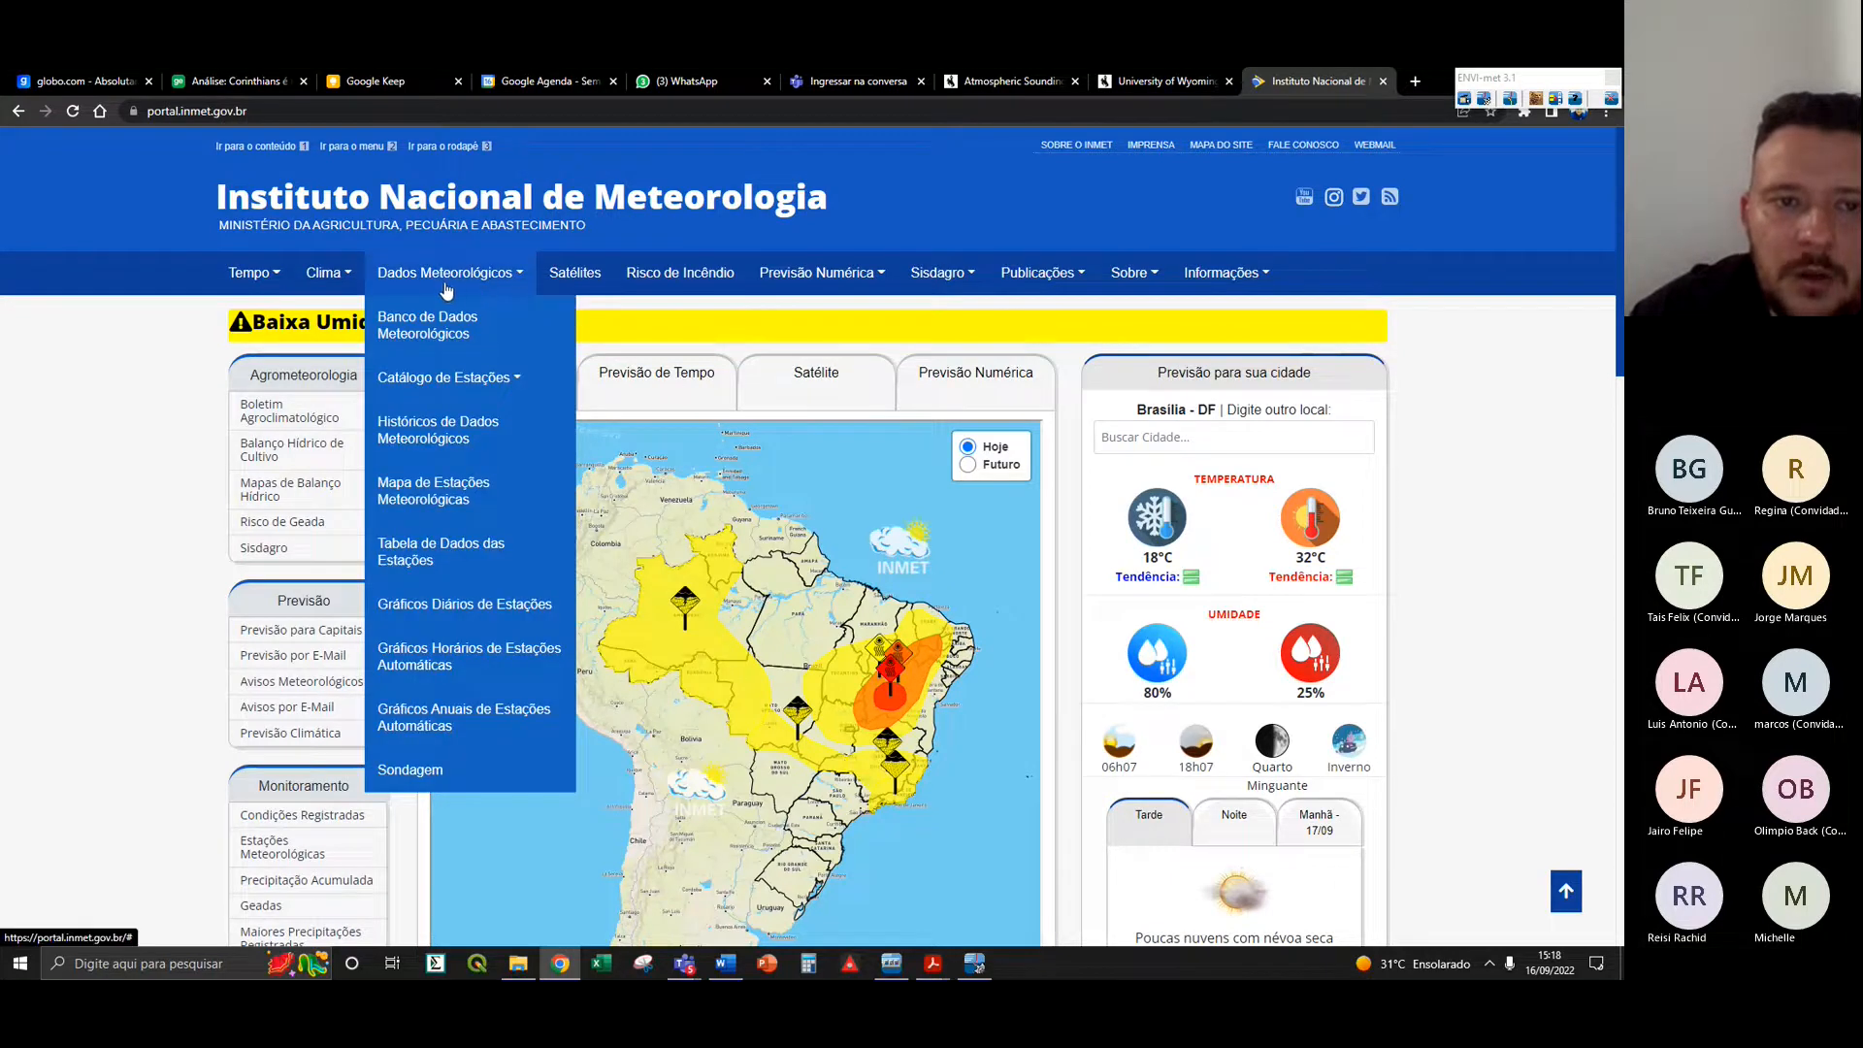
{"action": "left_click", "coordinate": [435, 375]}
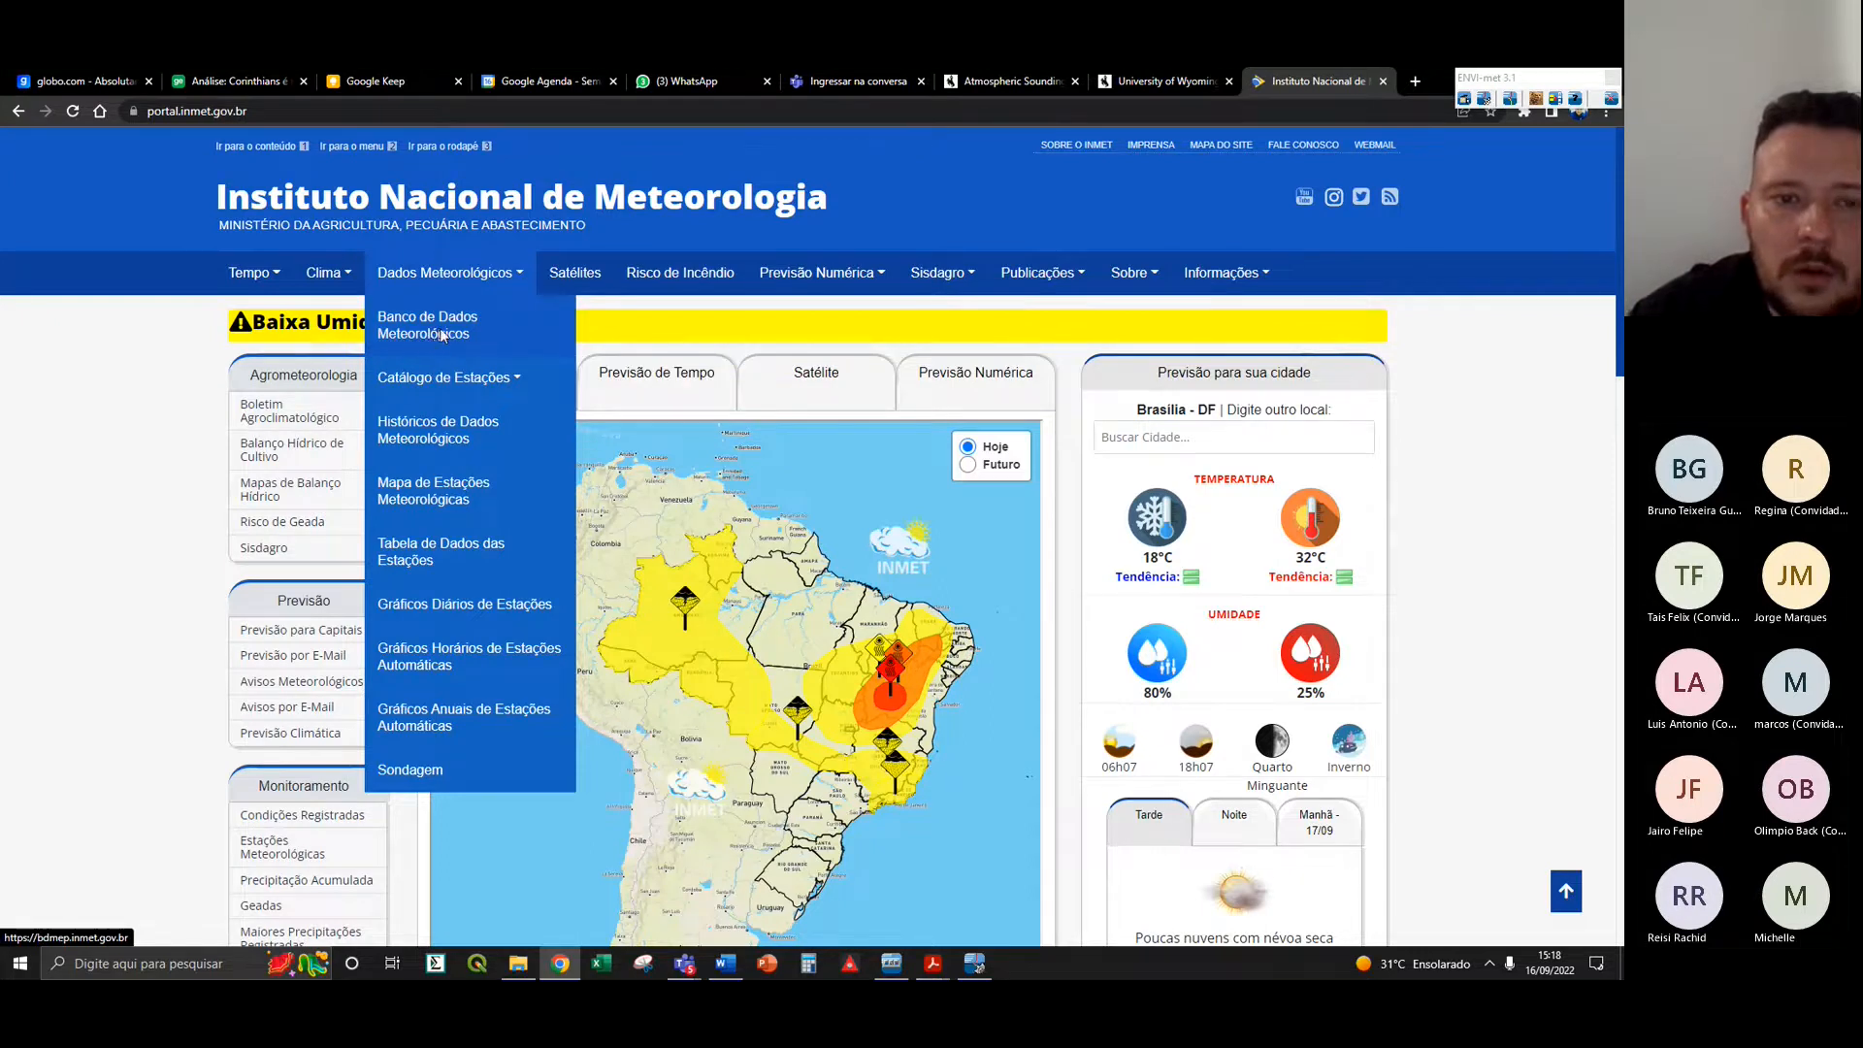
{"action": "left_click", "coordinate": [432, 334]}
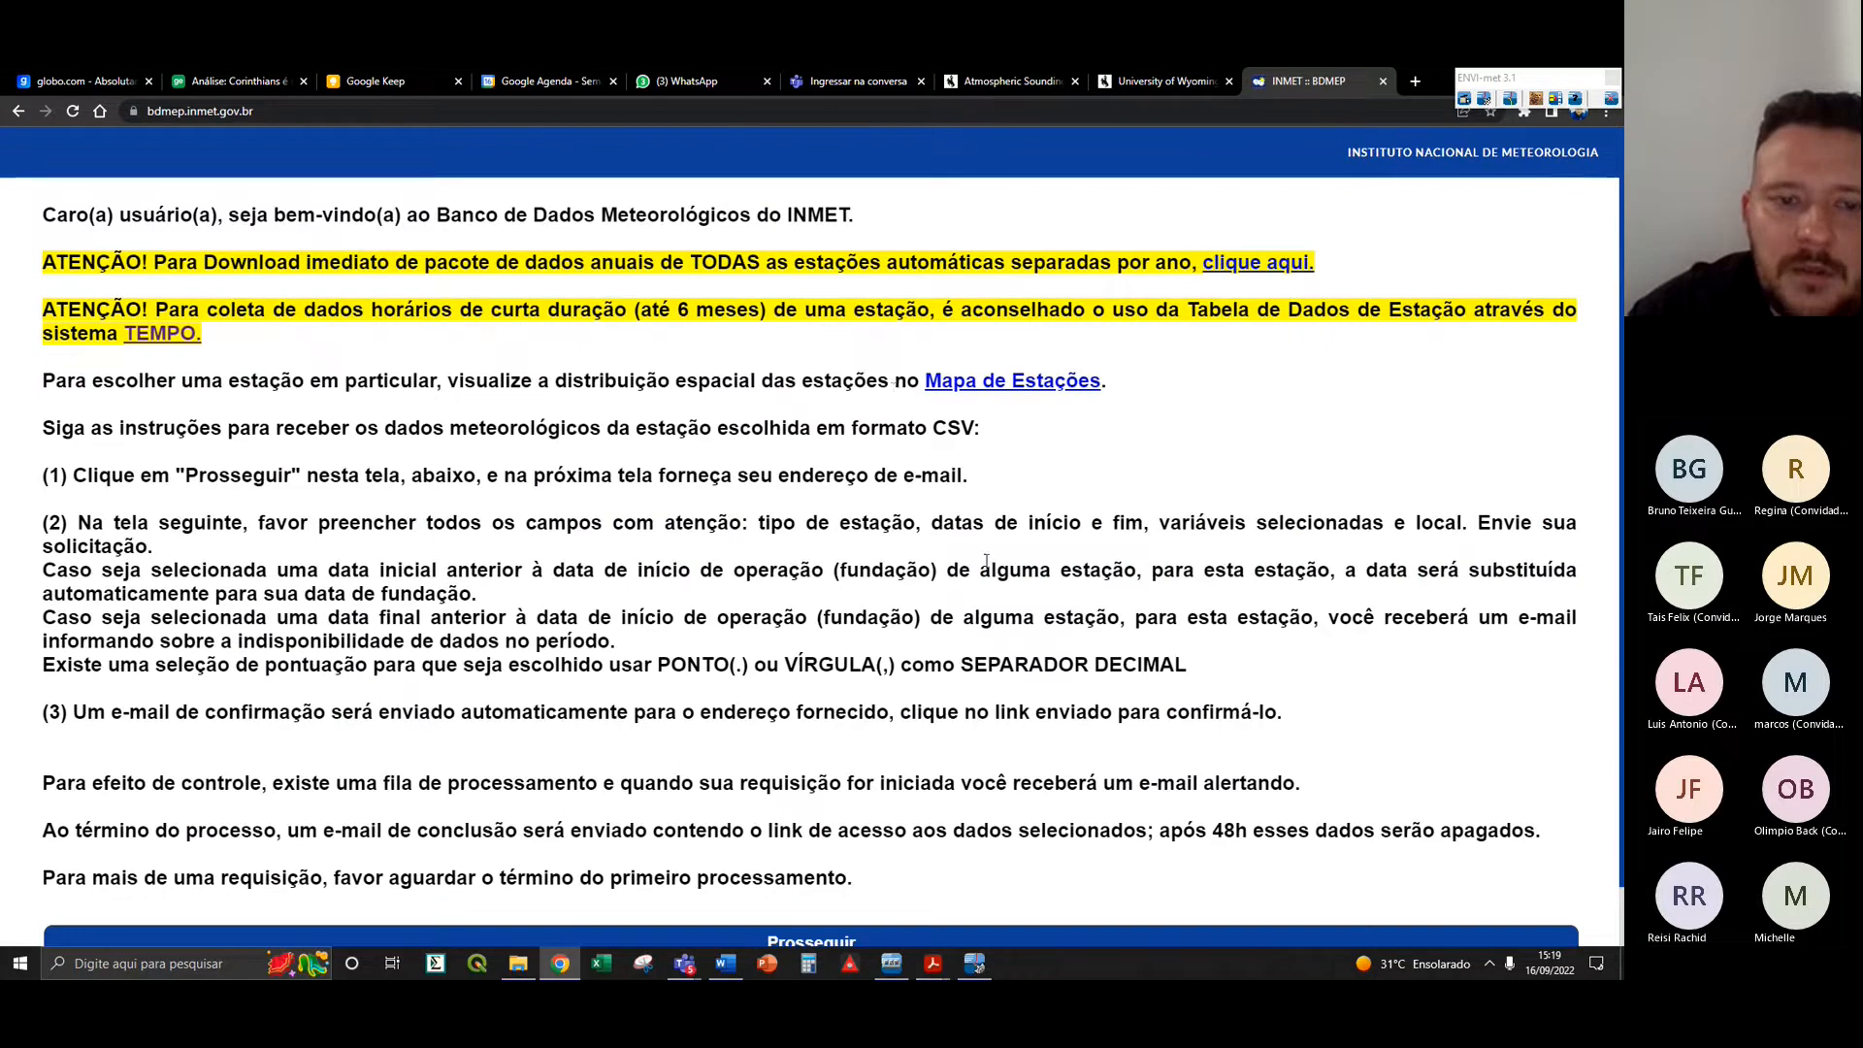
{"action": "scroll", "coordinate": [946, 737], "scroll_direction": "down", "scroll_amount": 2}
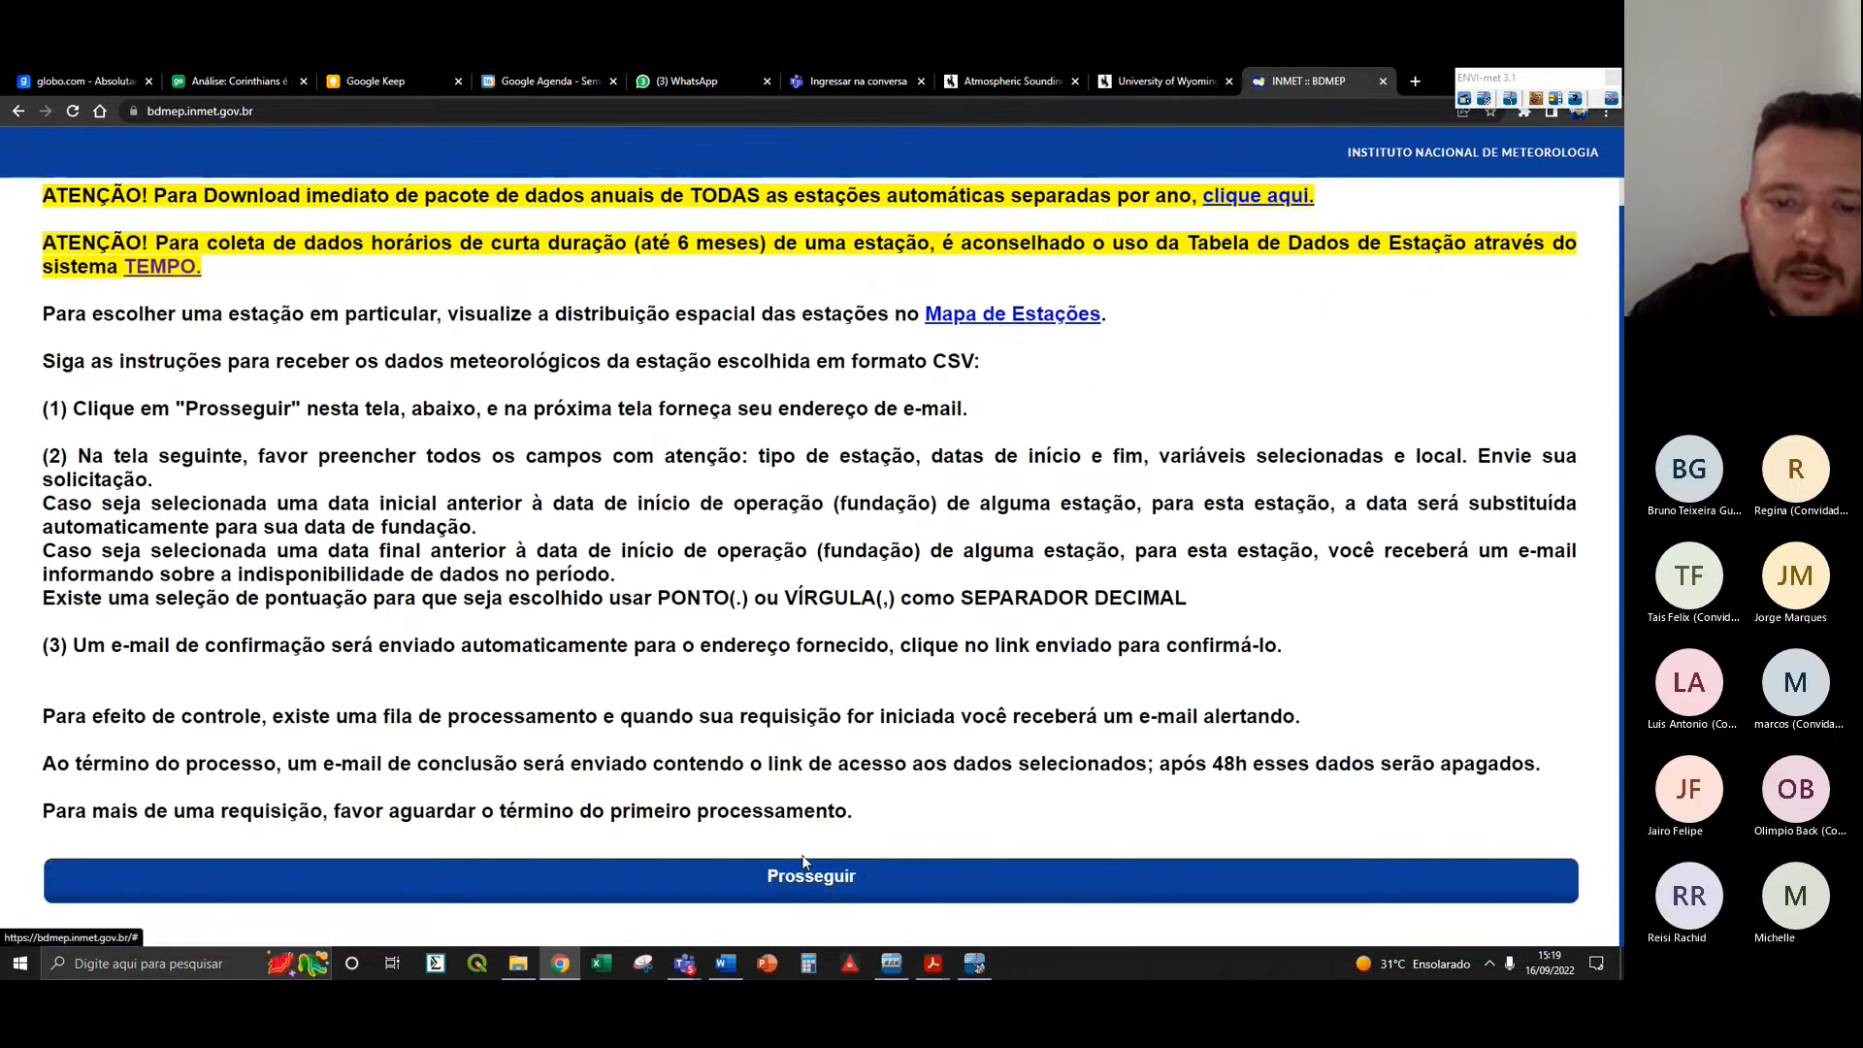
{"action": "left_click", "coordinate": [18, 110]}
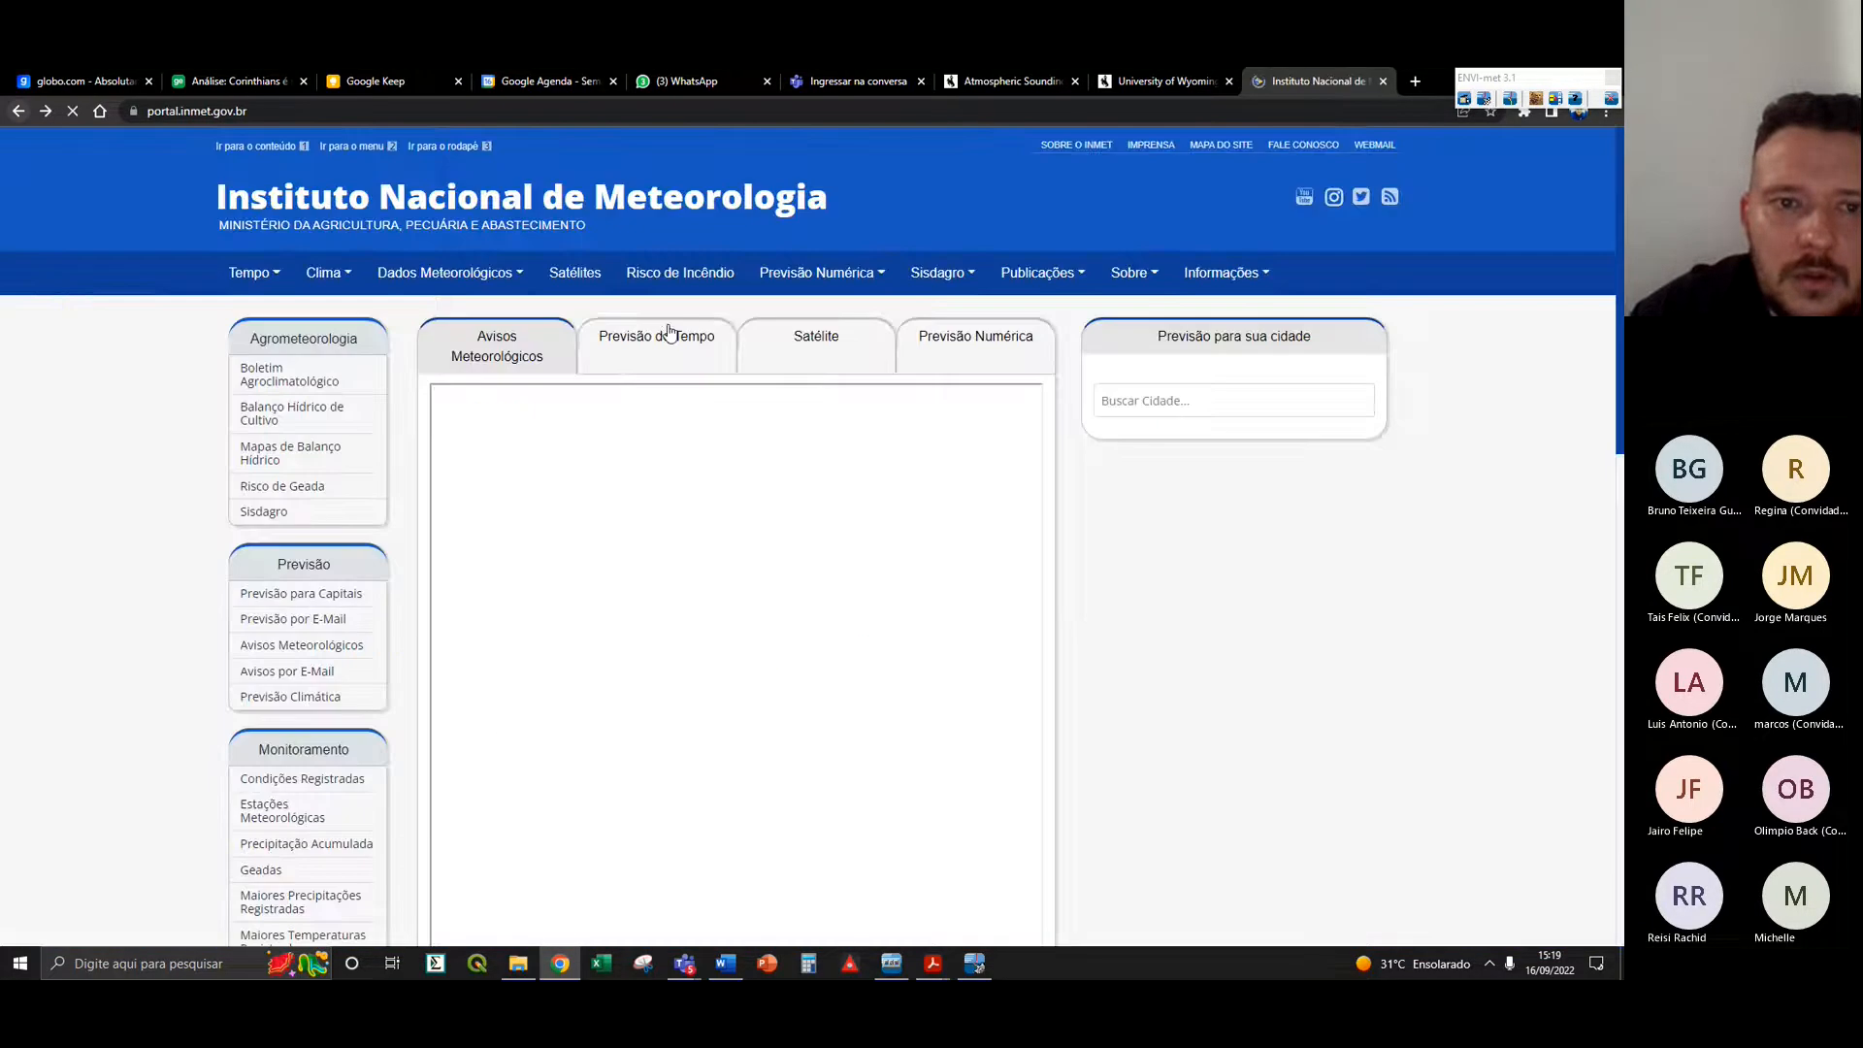
- Open the Tabela de Dados das Estações and choose the automatic station CUIABA (A901)
{"action": "left_click", "coordinate": [432, 272]}
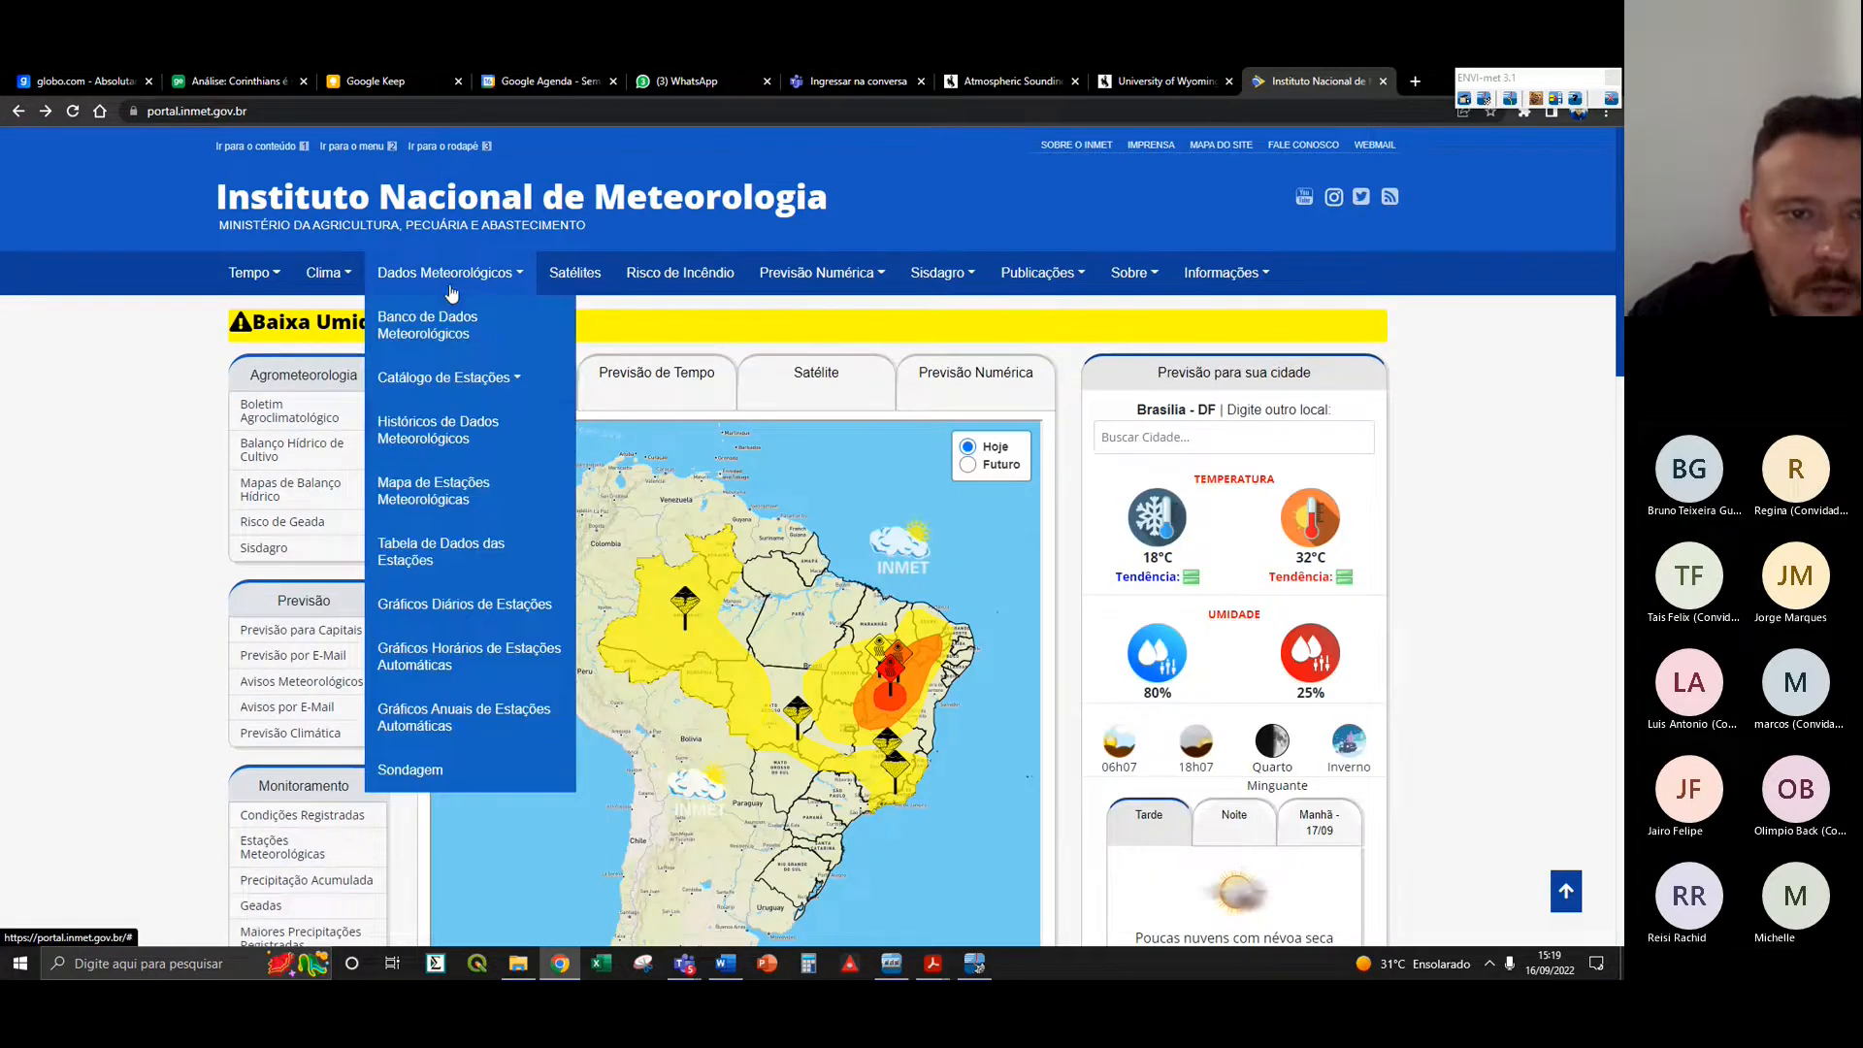
{"action": "left_click", "coordinate": [485, 539]}
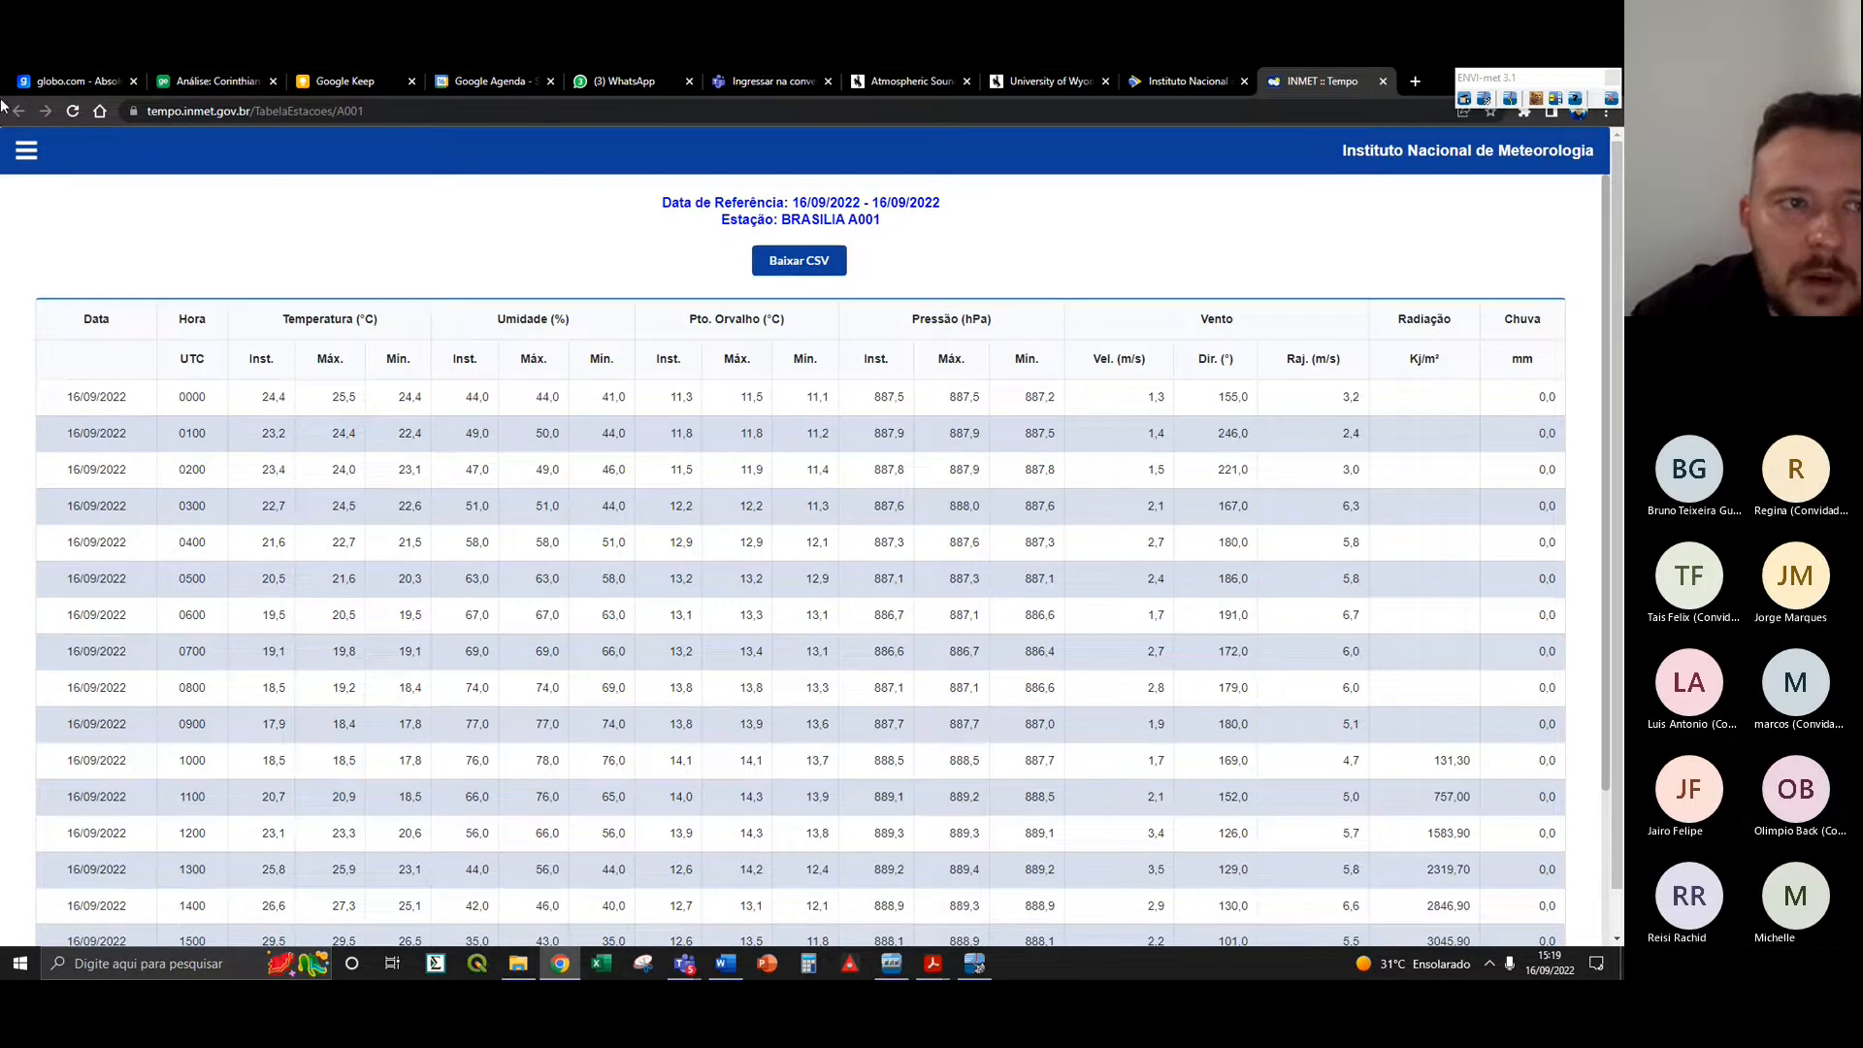
{"action": "left_click", "coordinate": [26, 150]}
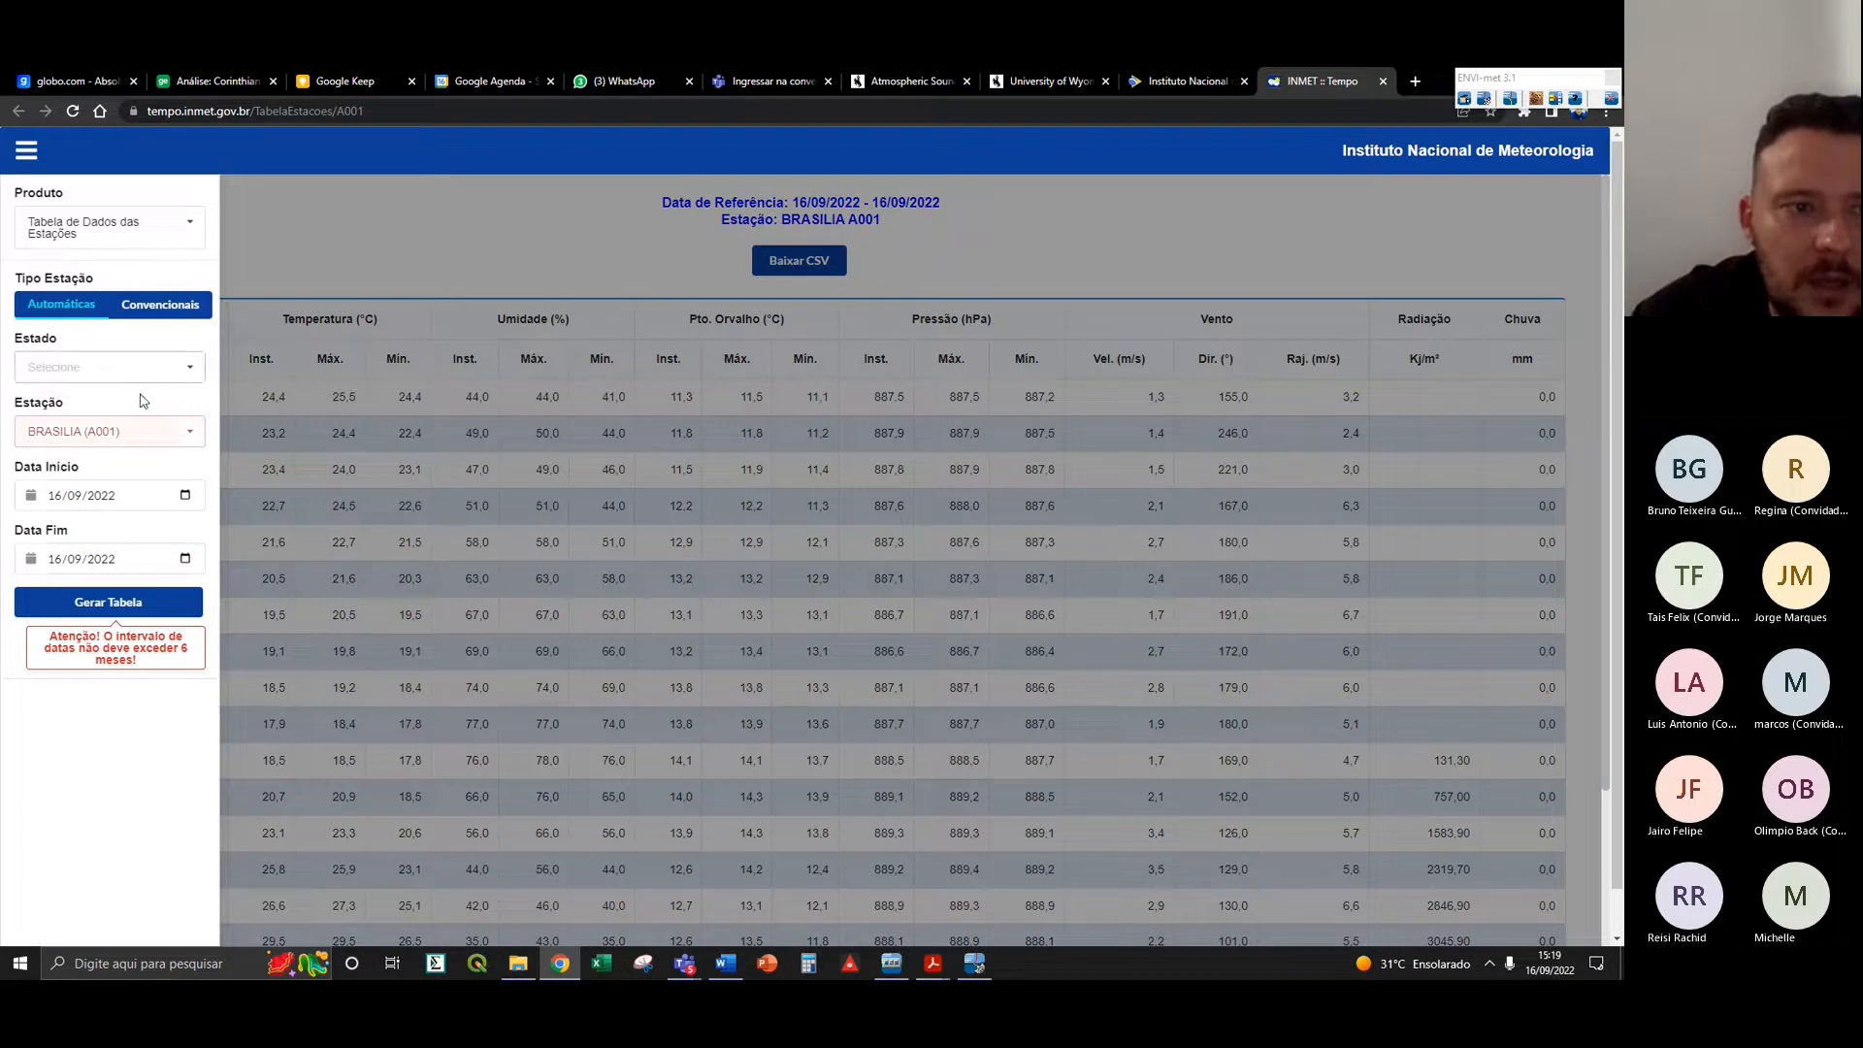
{"action": "left_click", "coordinate": [185, 436]}
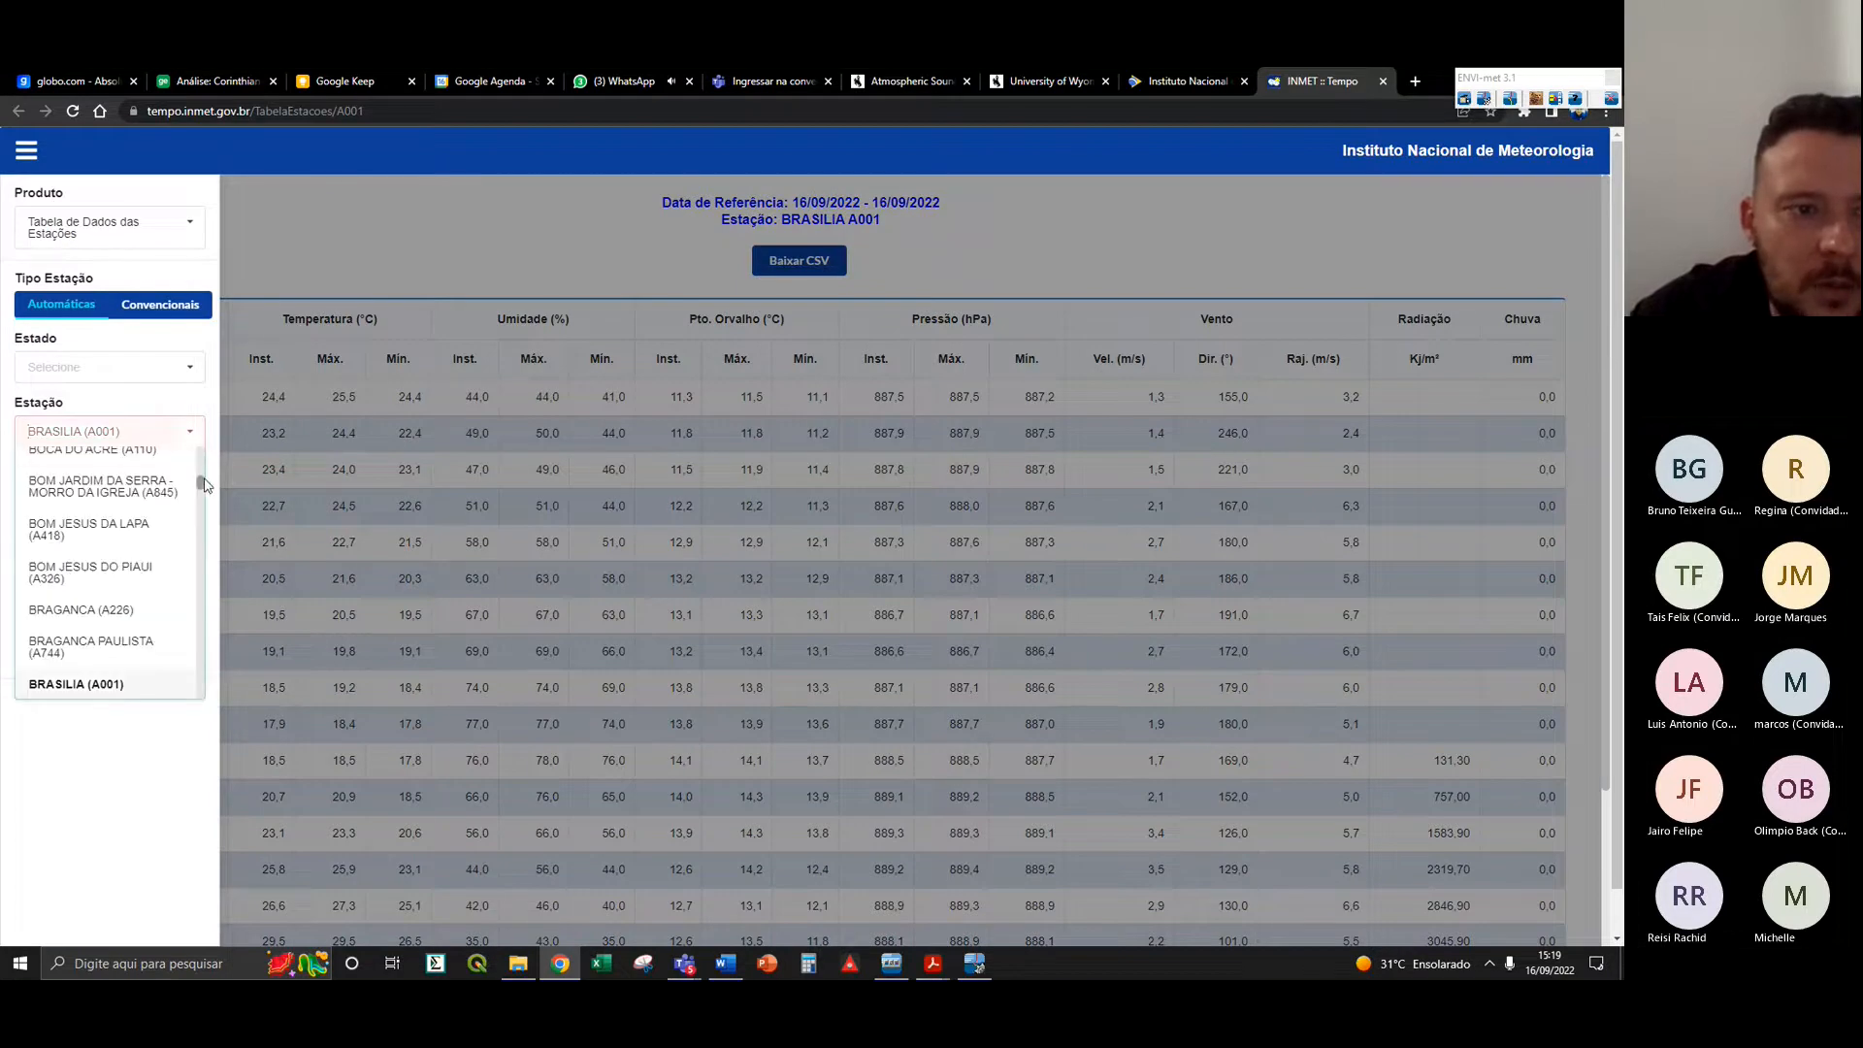
{"action": "left_click_drag", "start_coordinate": [203, 485], "coordinate": [205, 529]}
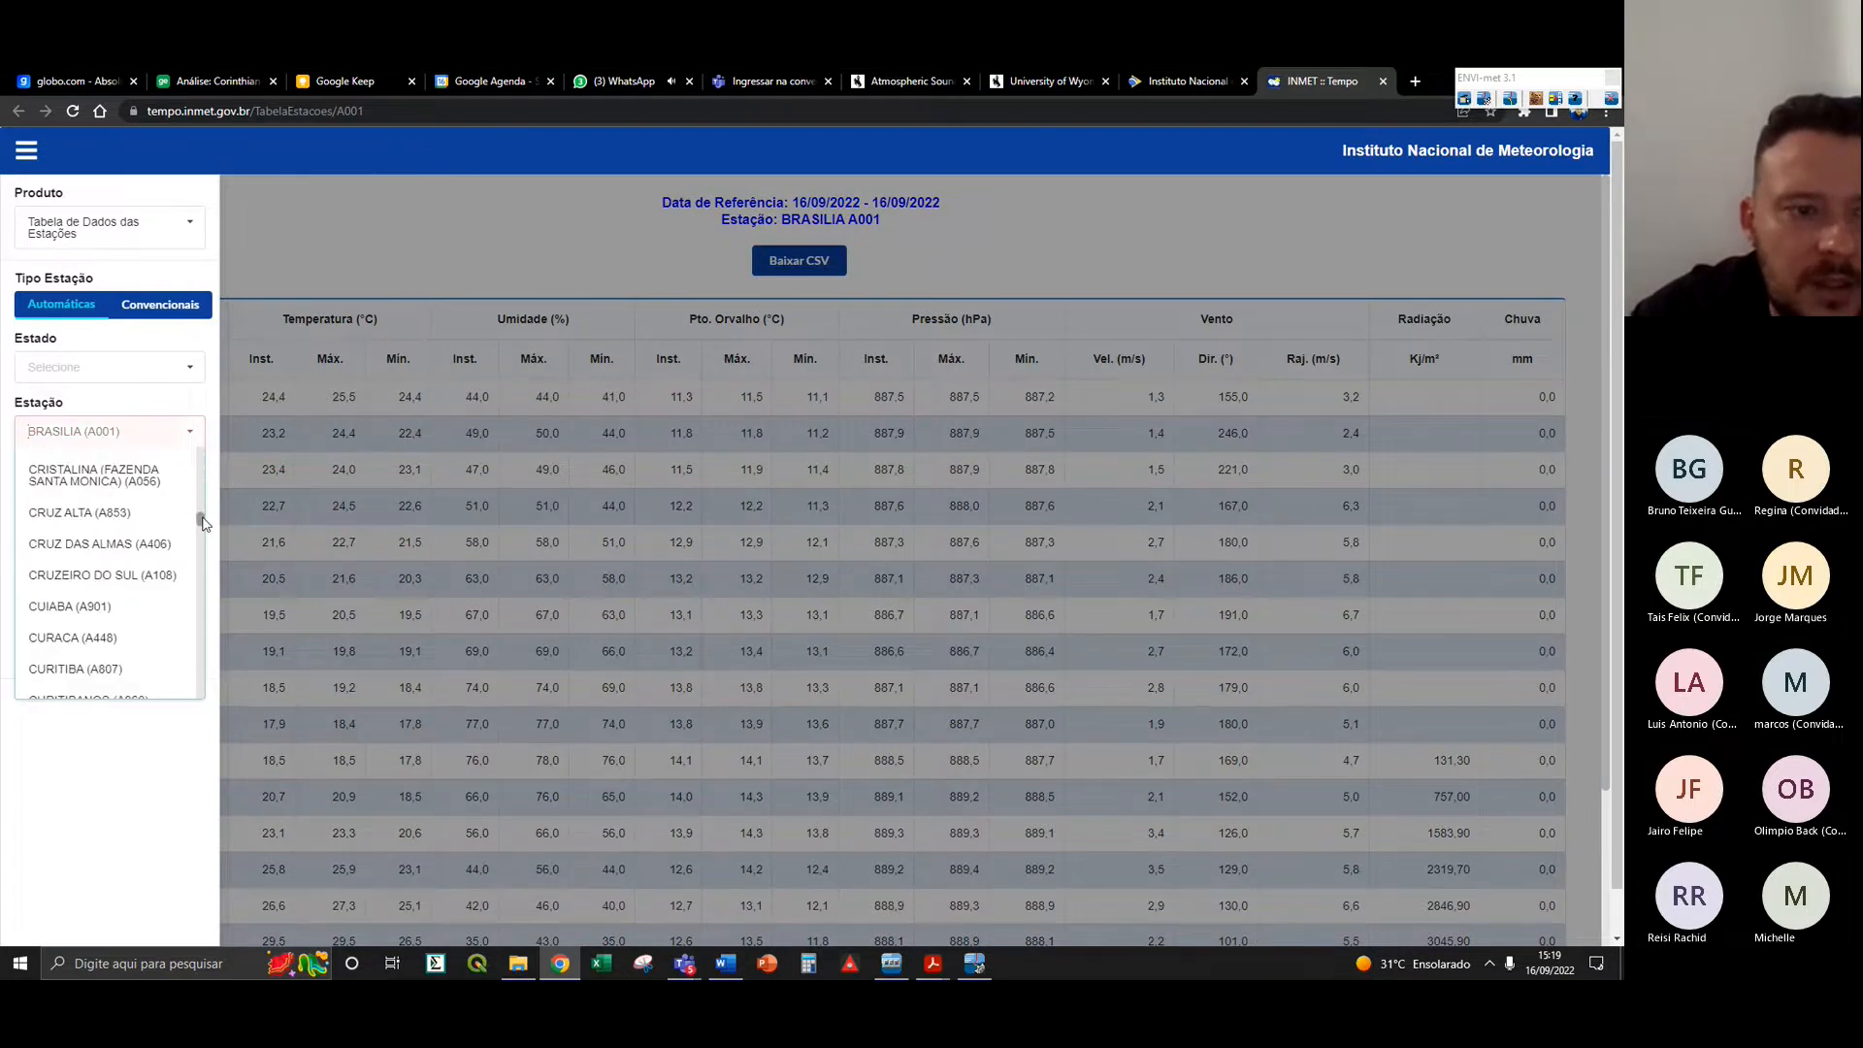
{"action": "left_click", "coordinate": [92, 616]}
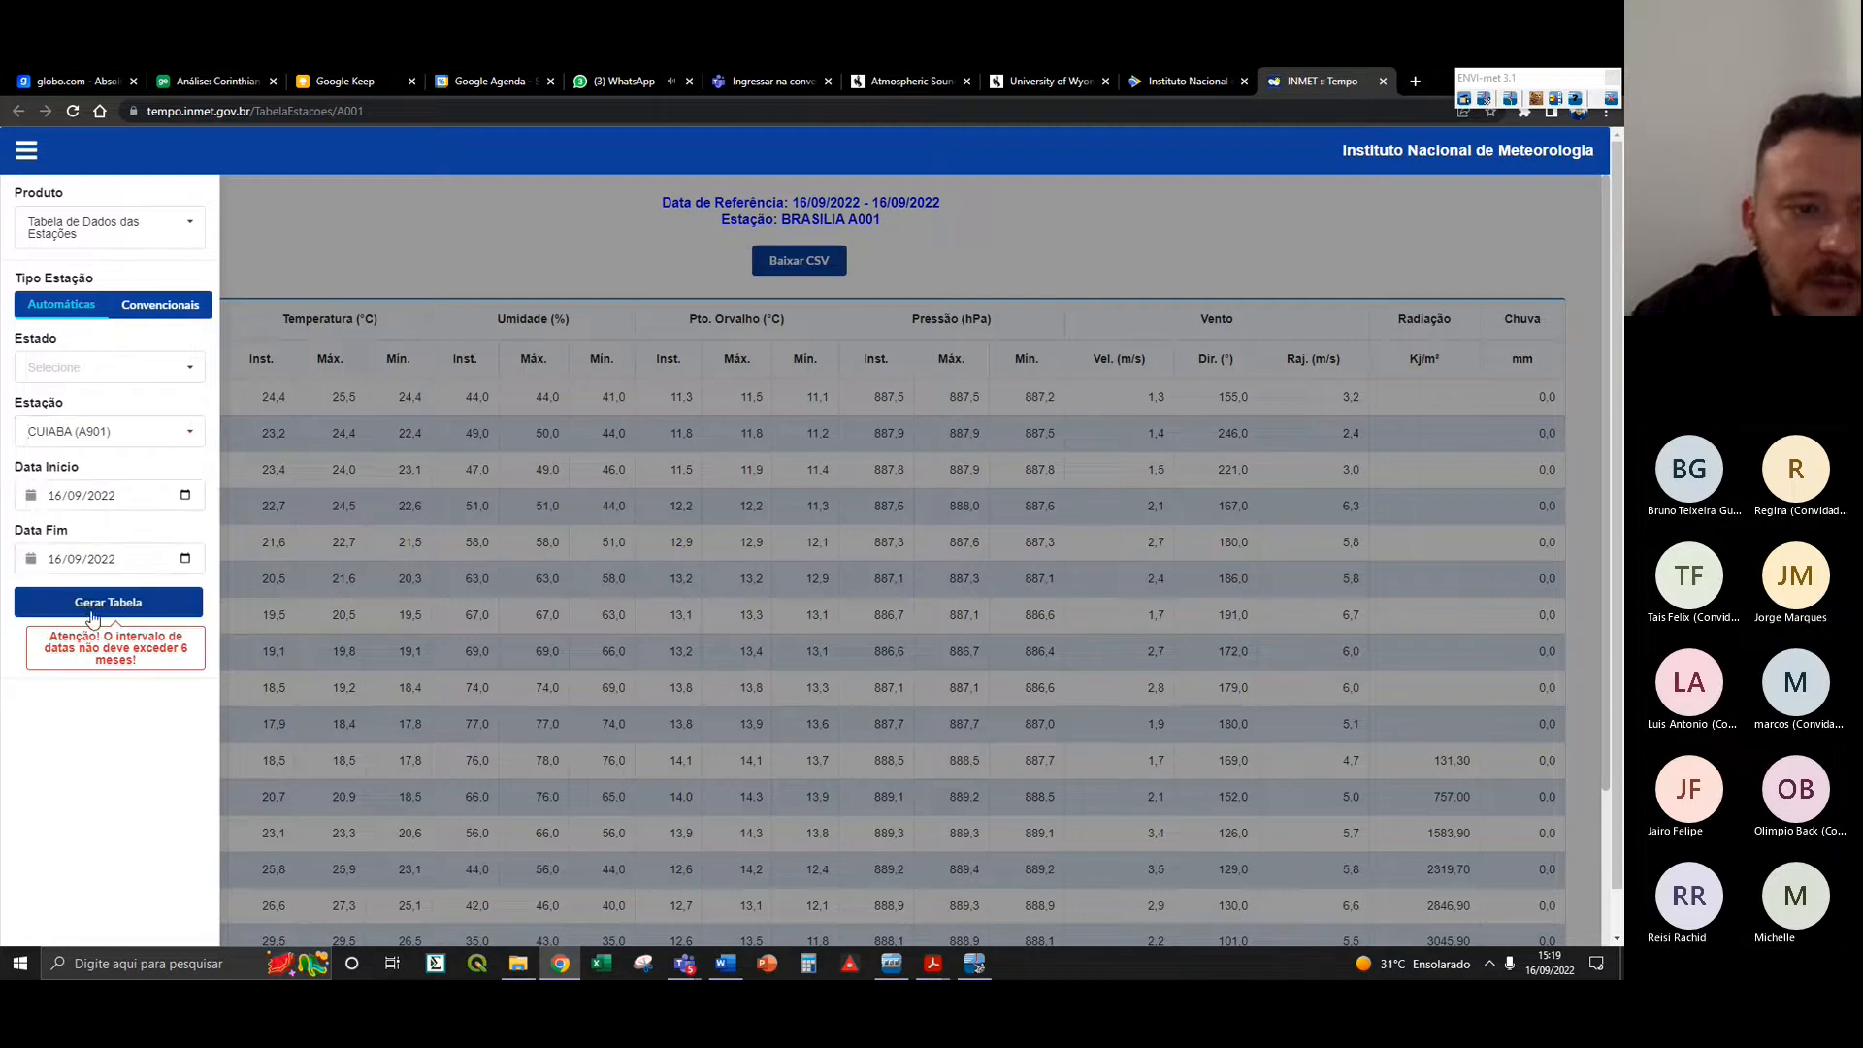
- Set both the start and end dates to 07/09/2022 and generate the station table
{"action": "left_click", "coordinate": [184, 495]}
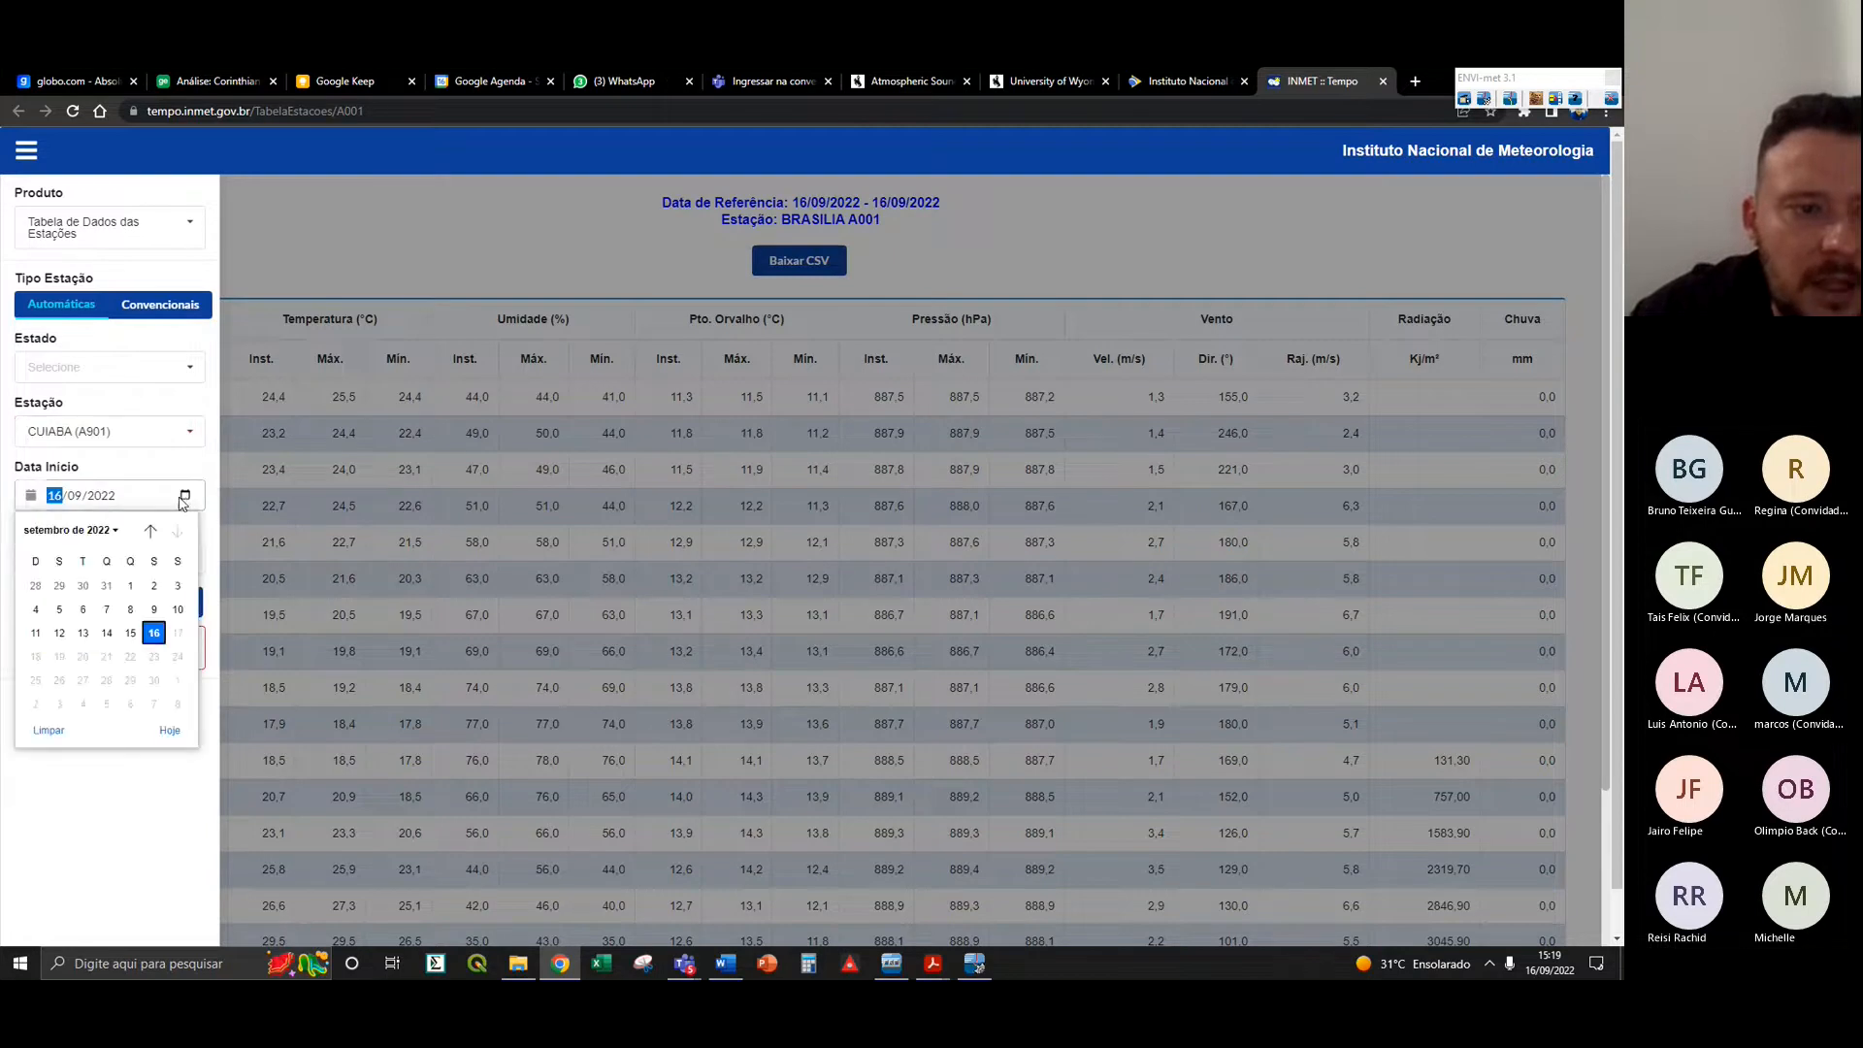
{"action": "left_click", "coordinate": [107, 611]}
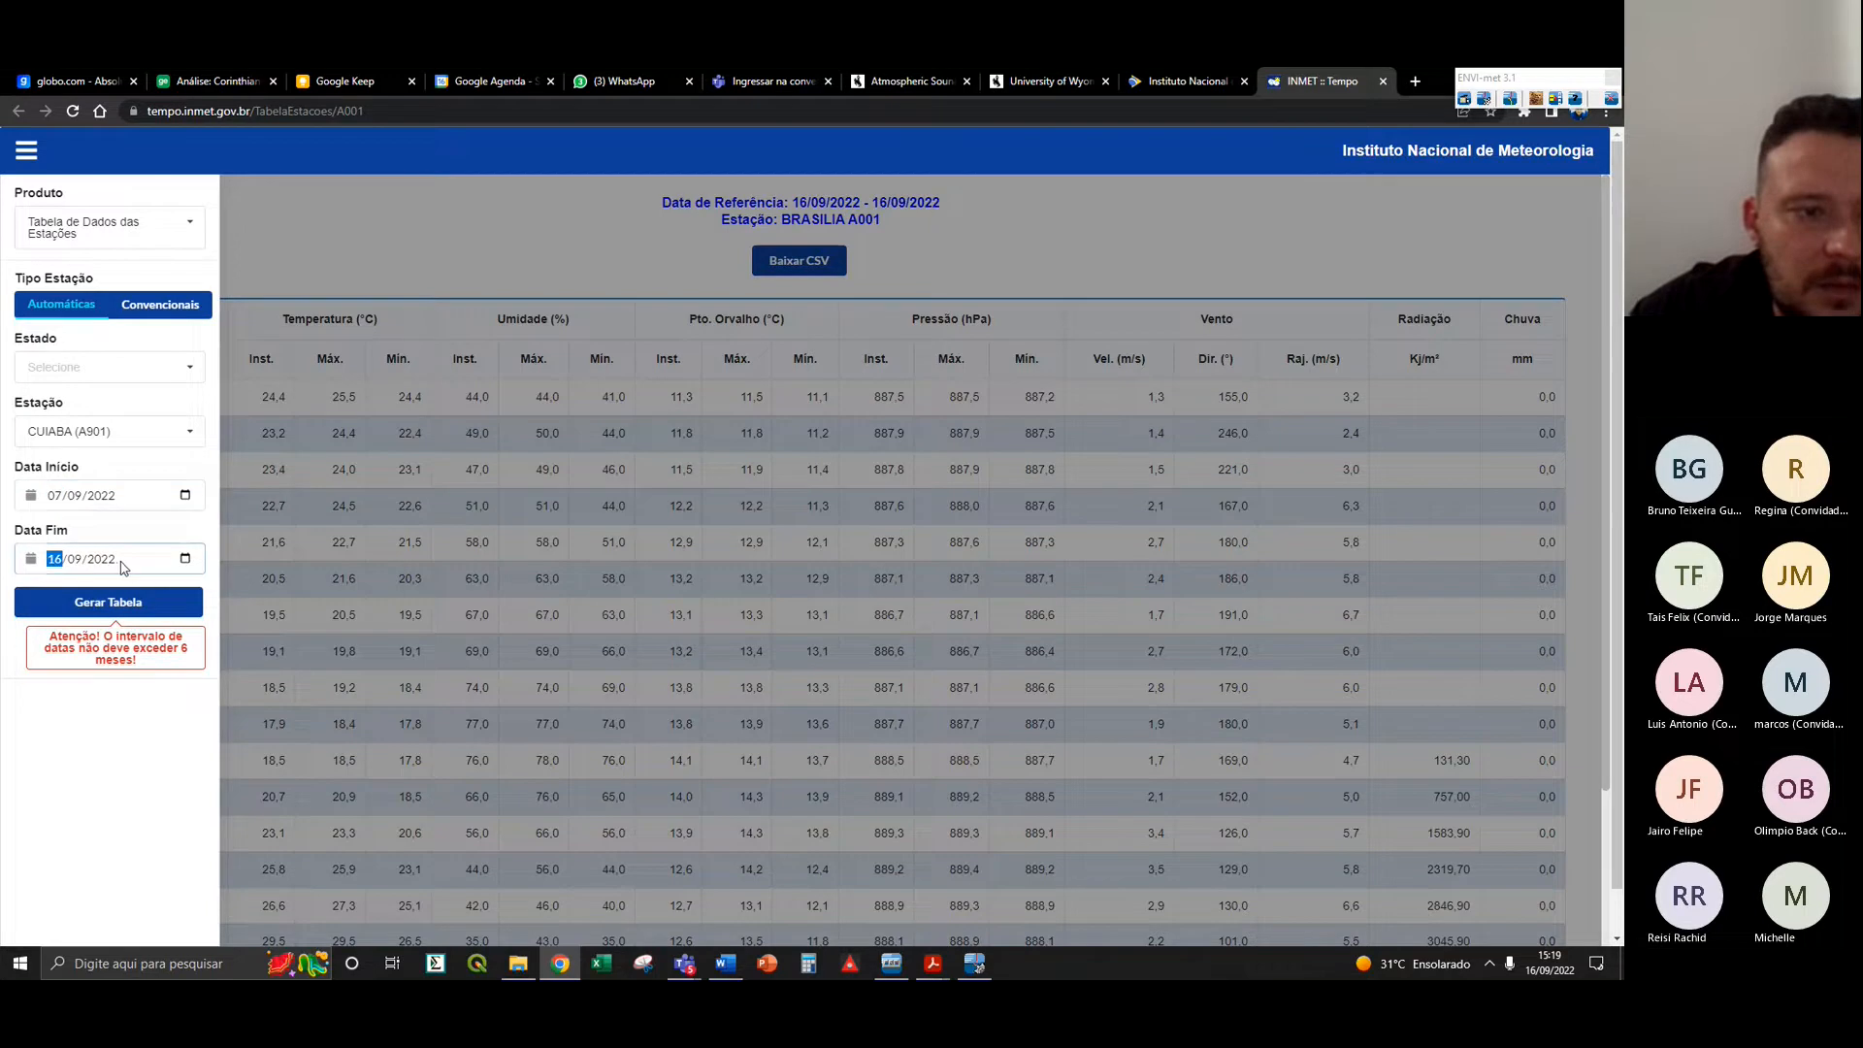
{"action": "left_click", "coordinate": [184, 558]}
{"action": "left_click", "coordinate": [107, 673]}
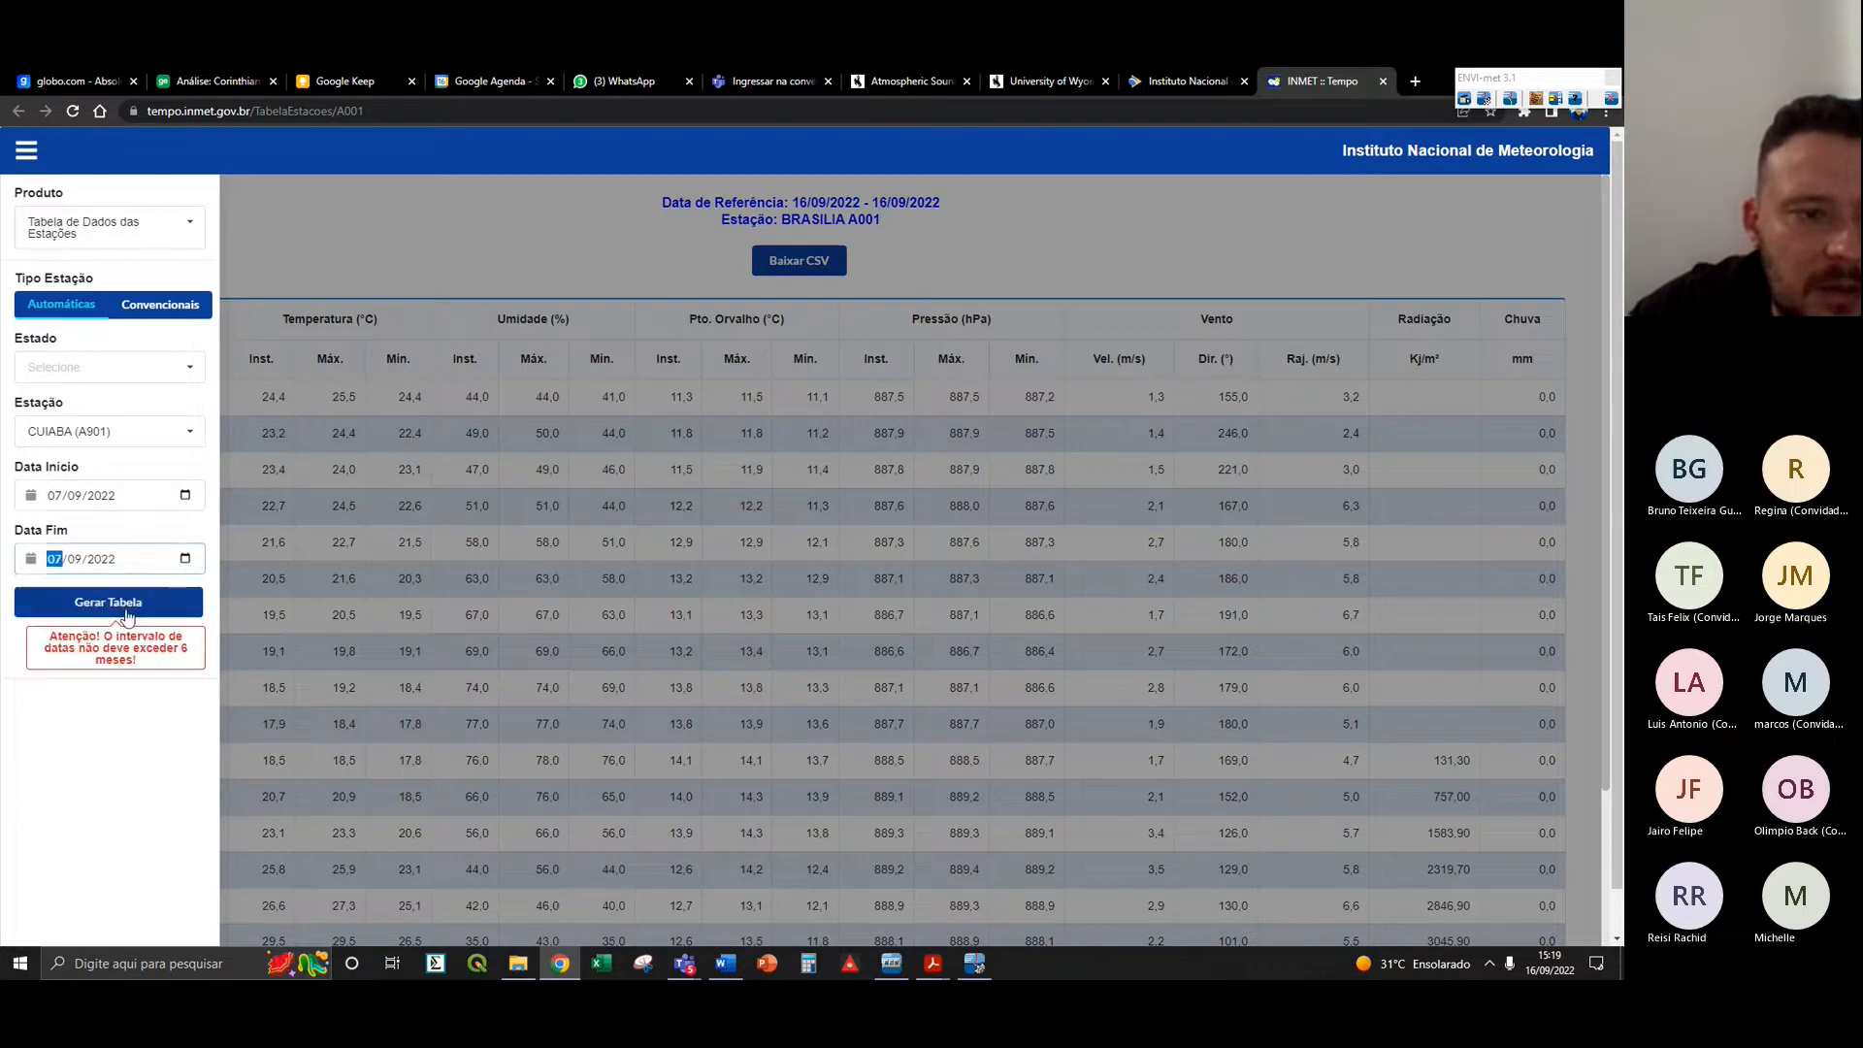
{"action": "left_click", "coordinate": [116, 602]}
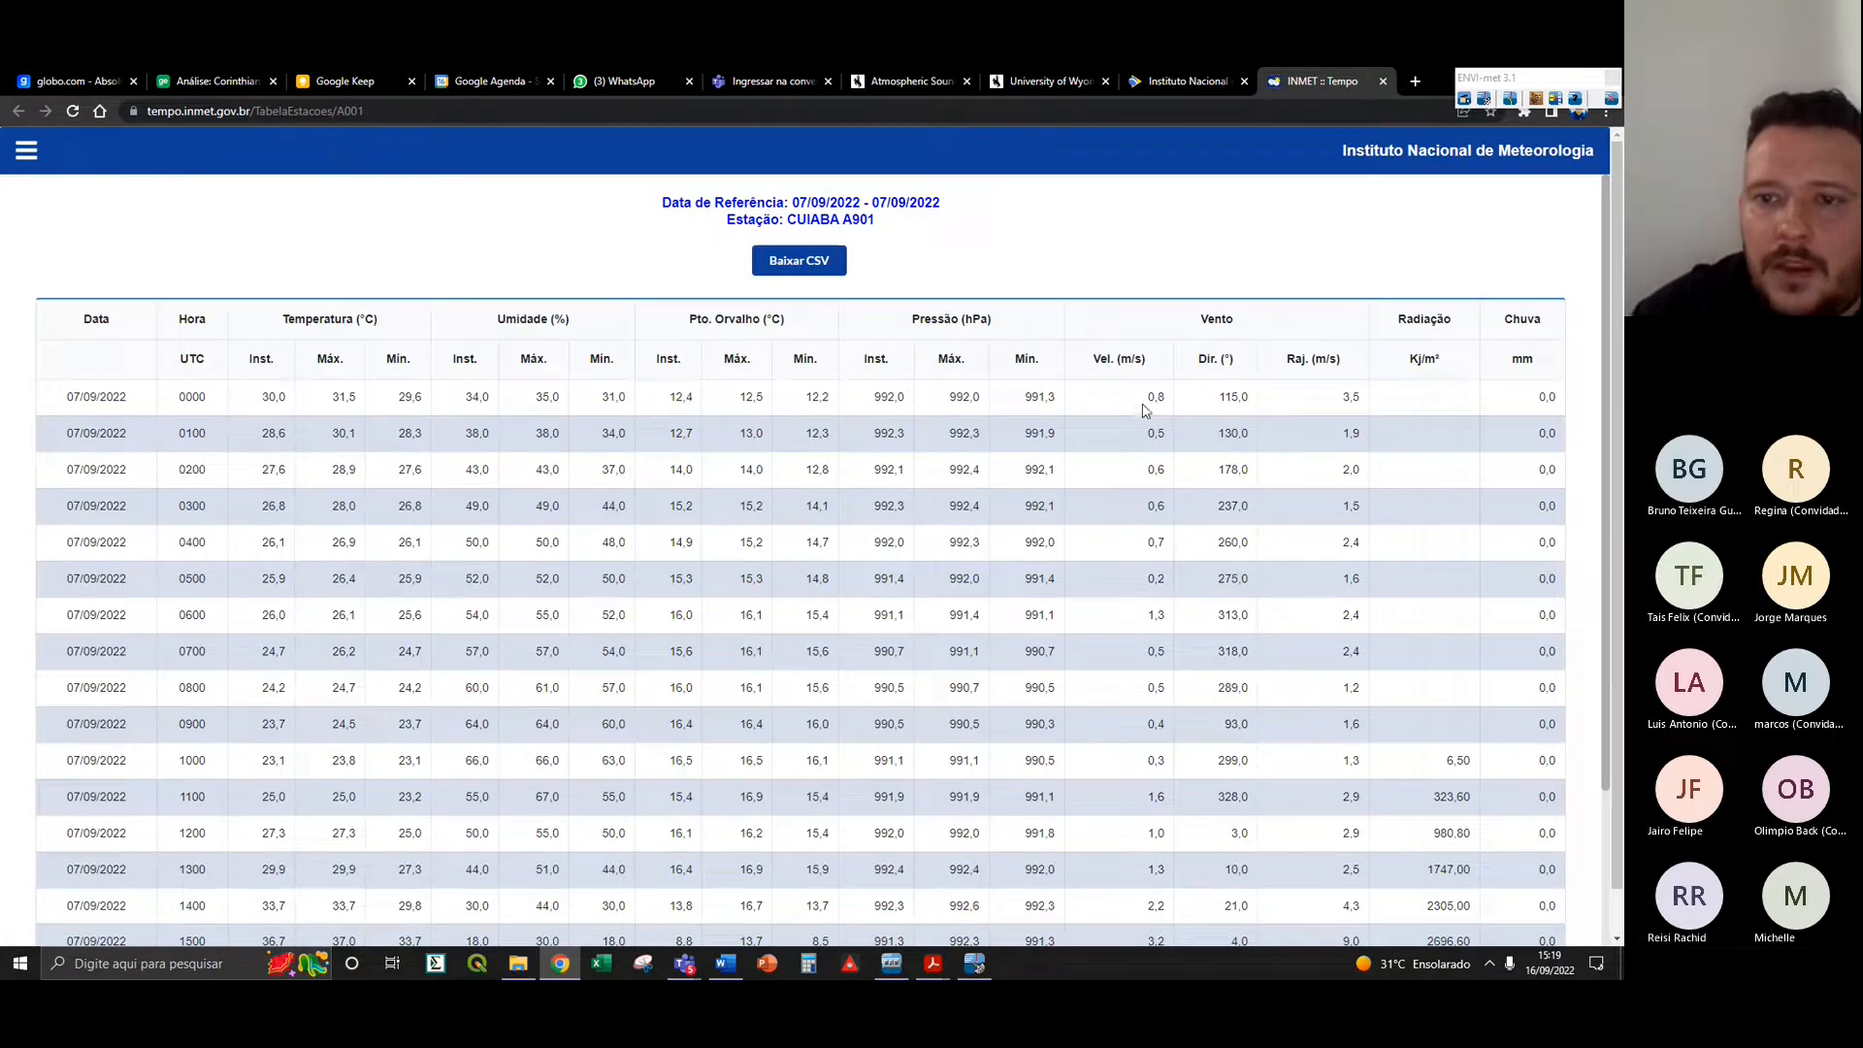
- Highlight the wind direction heading in the Cuiabá station table, pointing out the wind columns
{"action": "left_click_drag", "start_coordinate": [1199, 472], "coordinate": [1223, 618]}
{"action": "left_click", "coordinate": [1223, 623]}
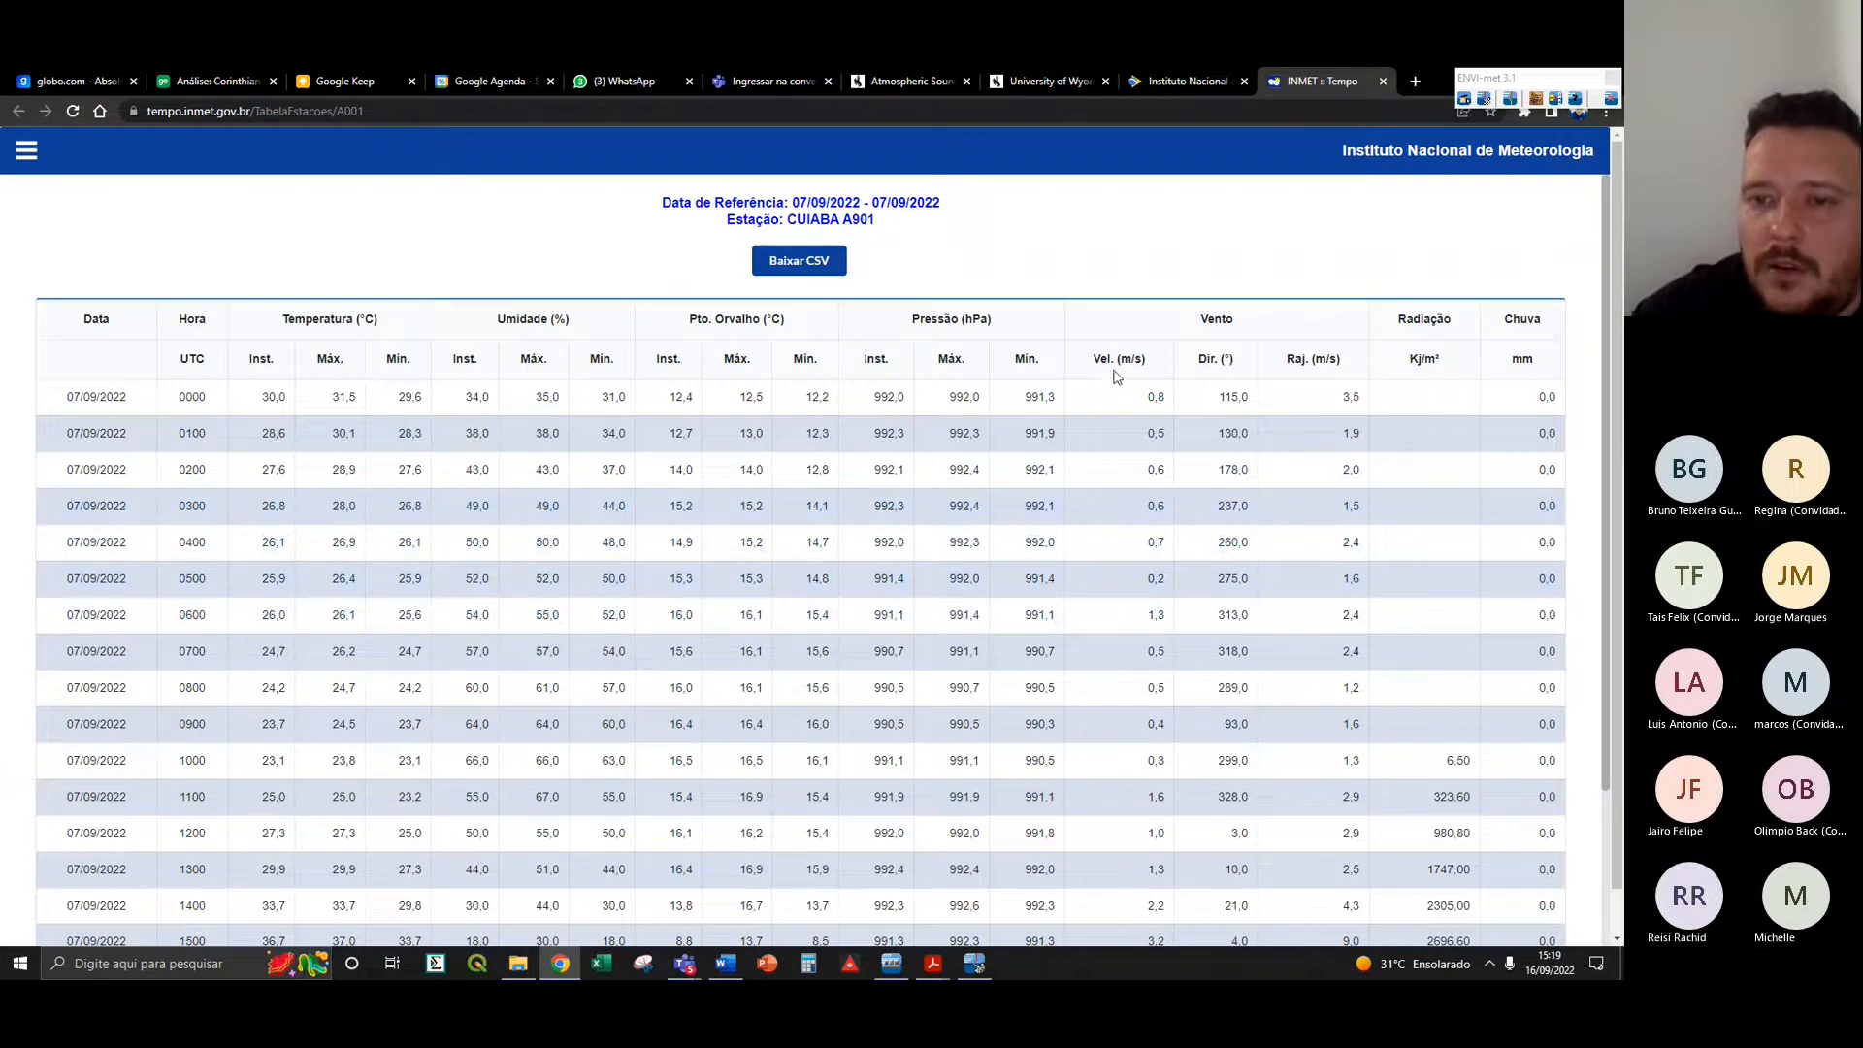
{"action": "left_click_drag", "start_coordinate": [1114, 360], "coordinate": [1243, 361]}
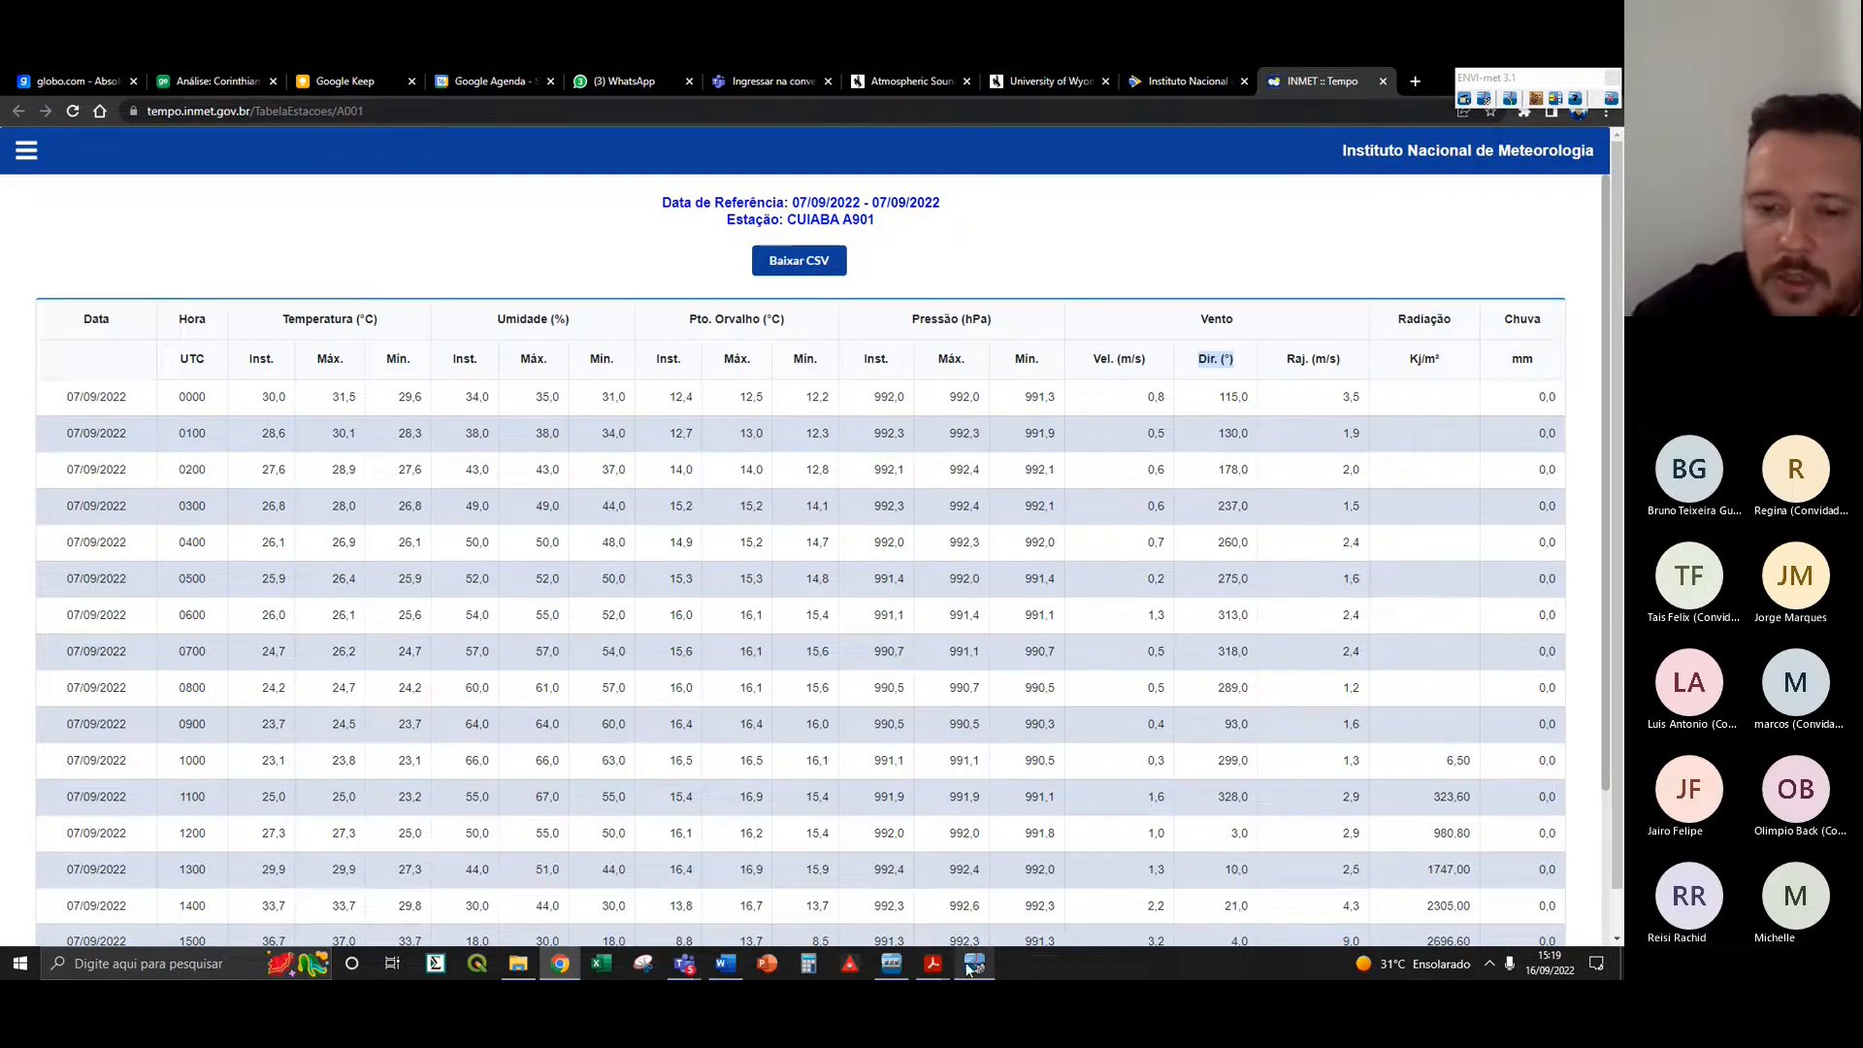
- Switch to the ENVI-met Configuration Editor and highlight the wind speed and 2 m relative humidity values
{"action": "mouse_move", "coordinate": [972, 966]}
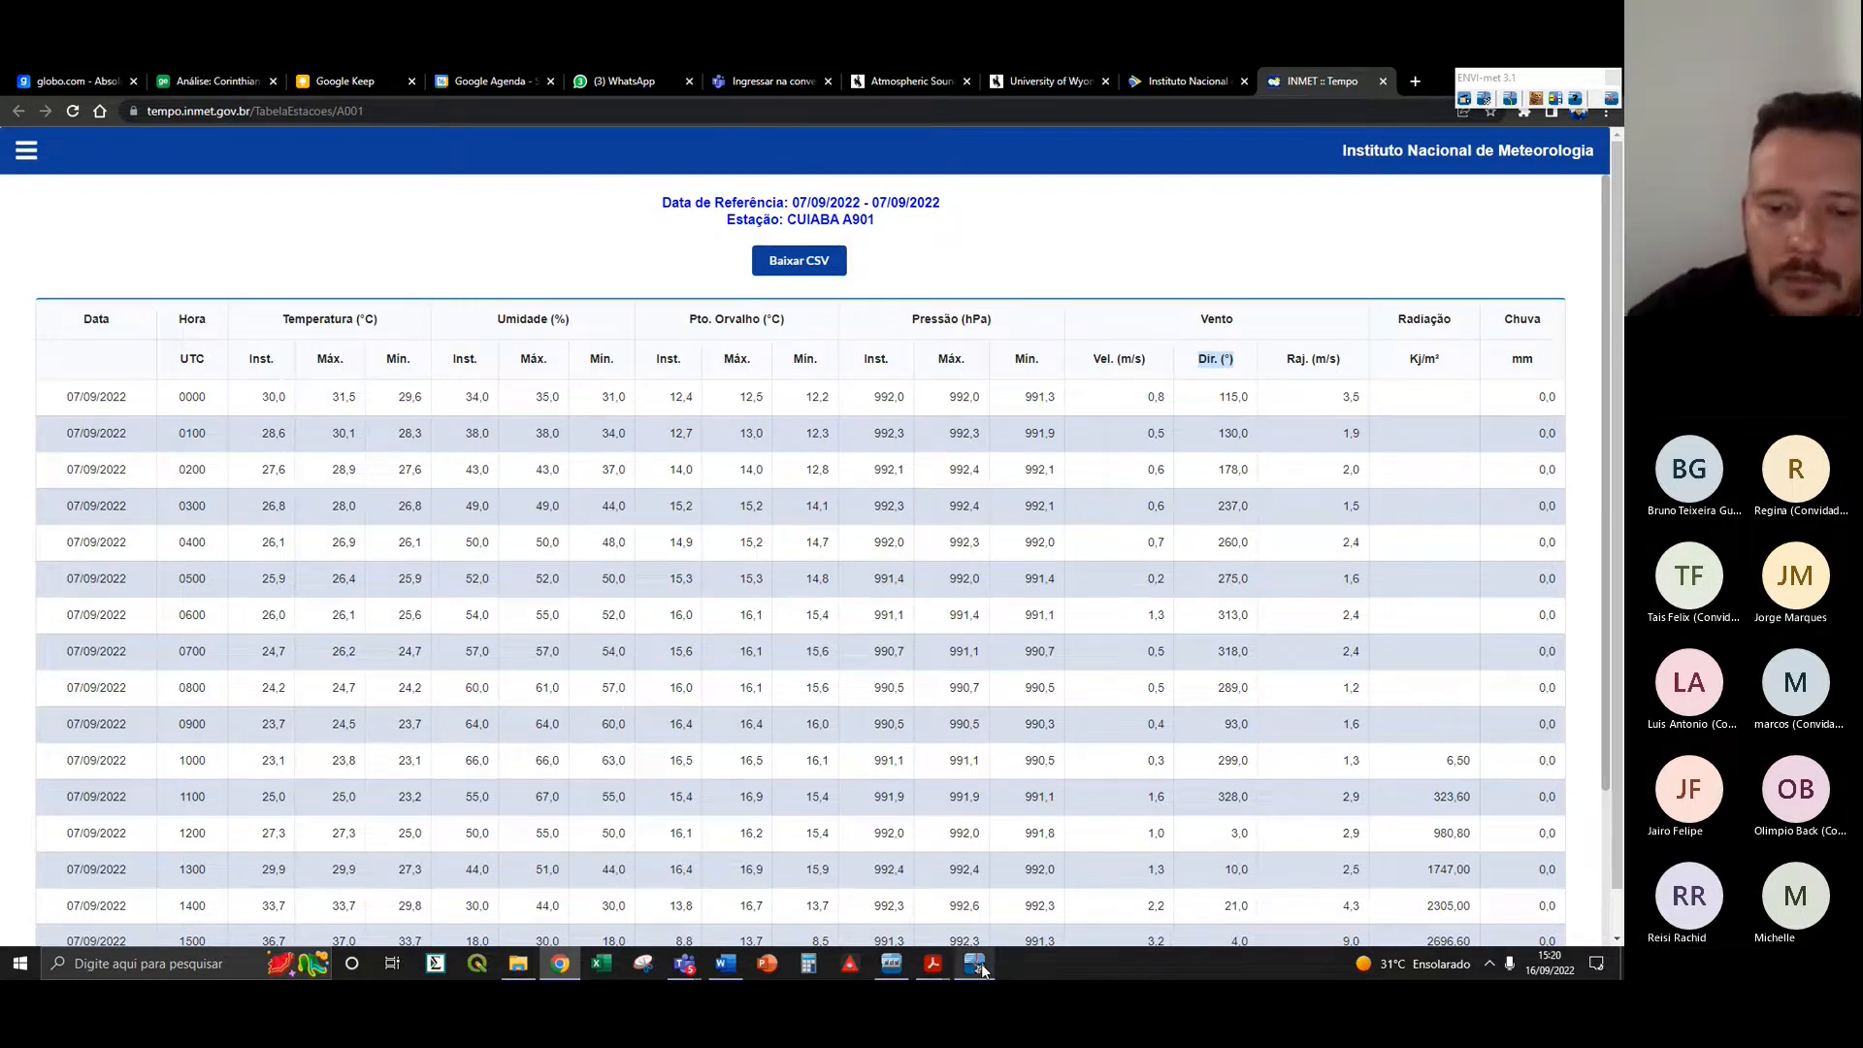
{"action": "left_click", "coordinate": [1005, 908]}
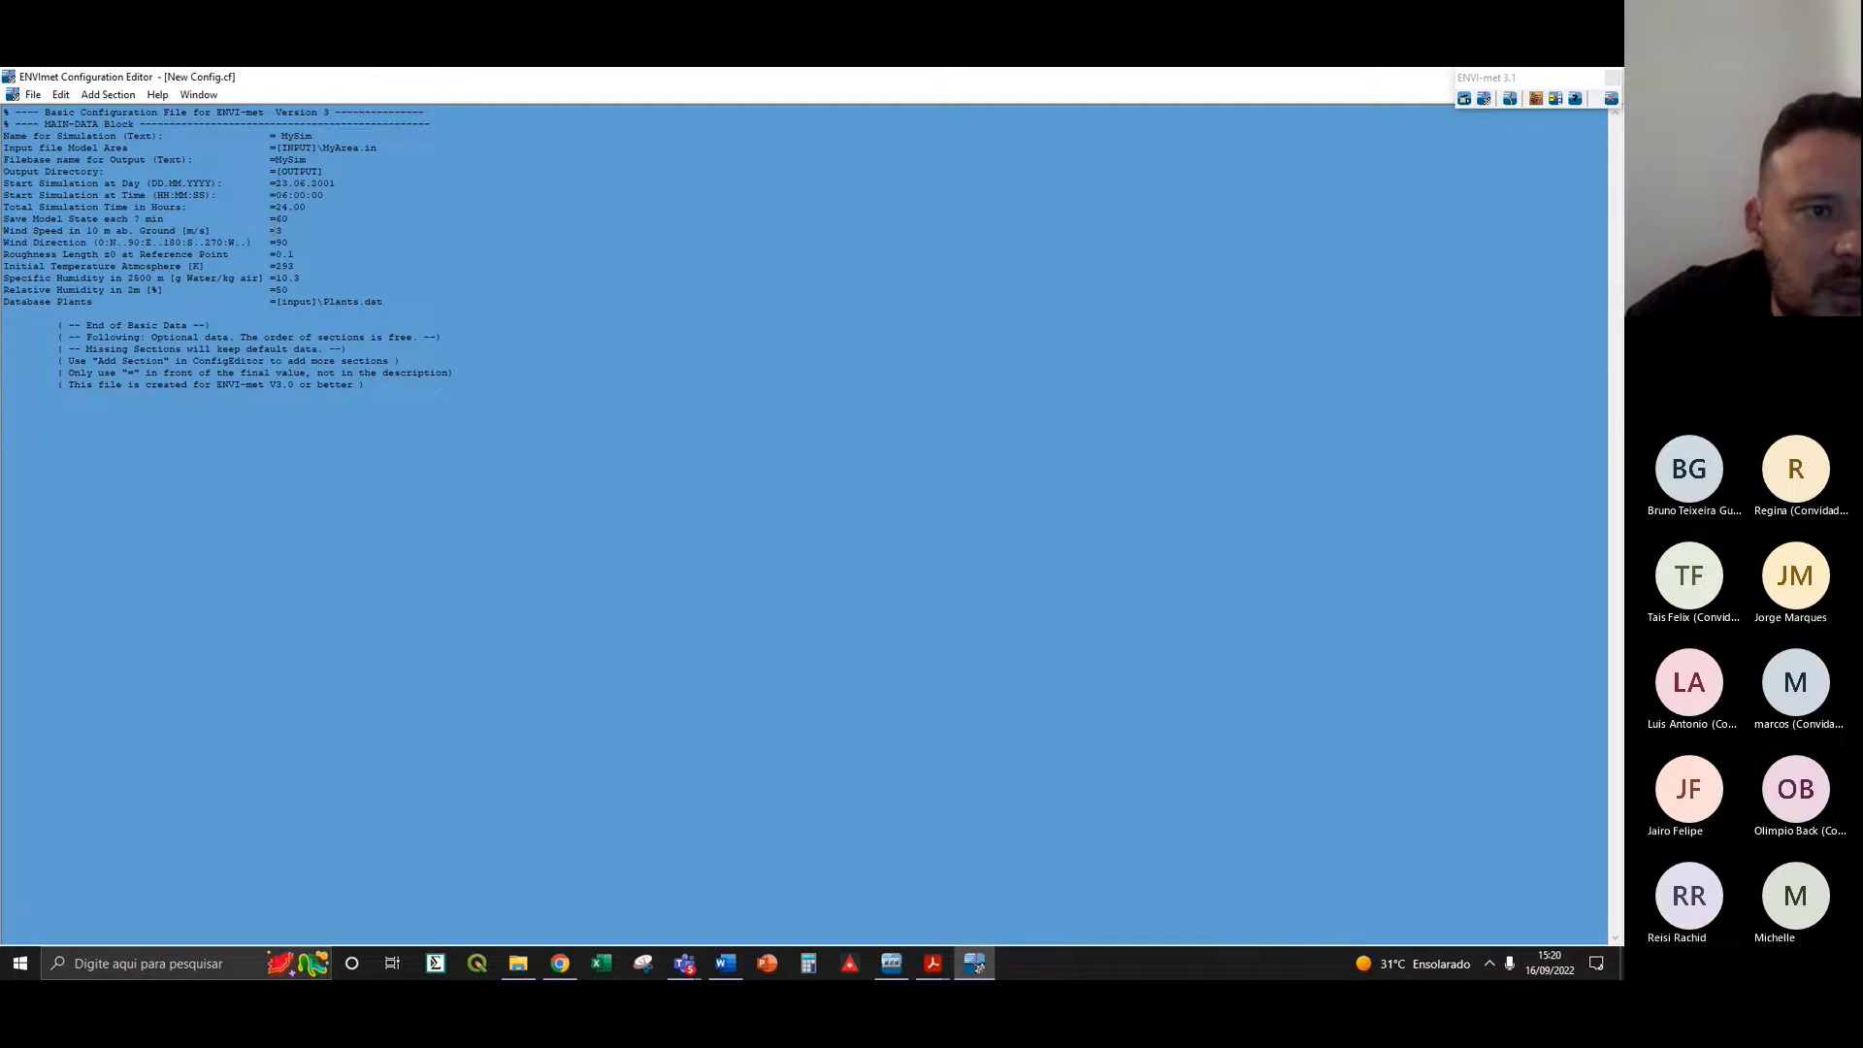
{"action": "double_click", "coordinate": [281, 231]}
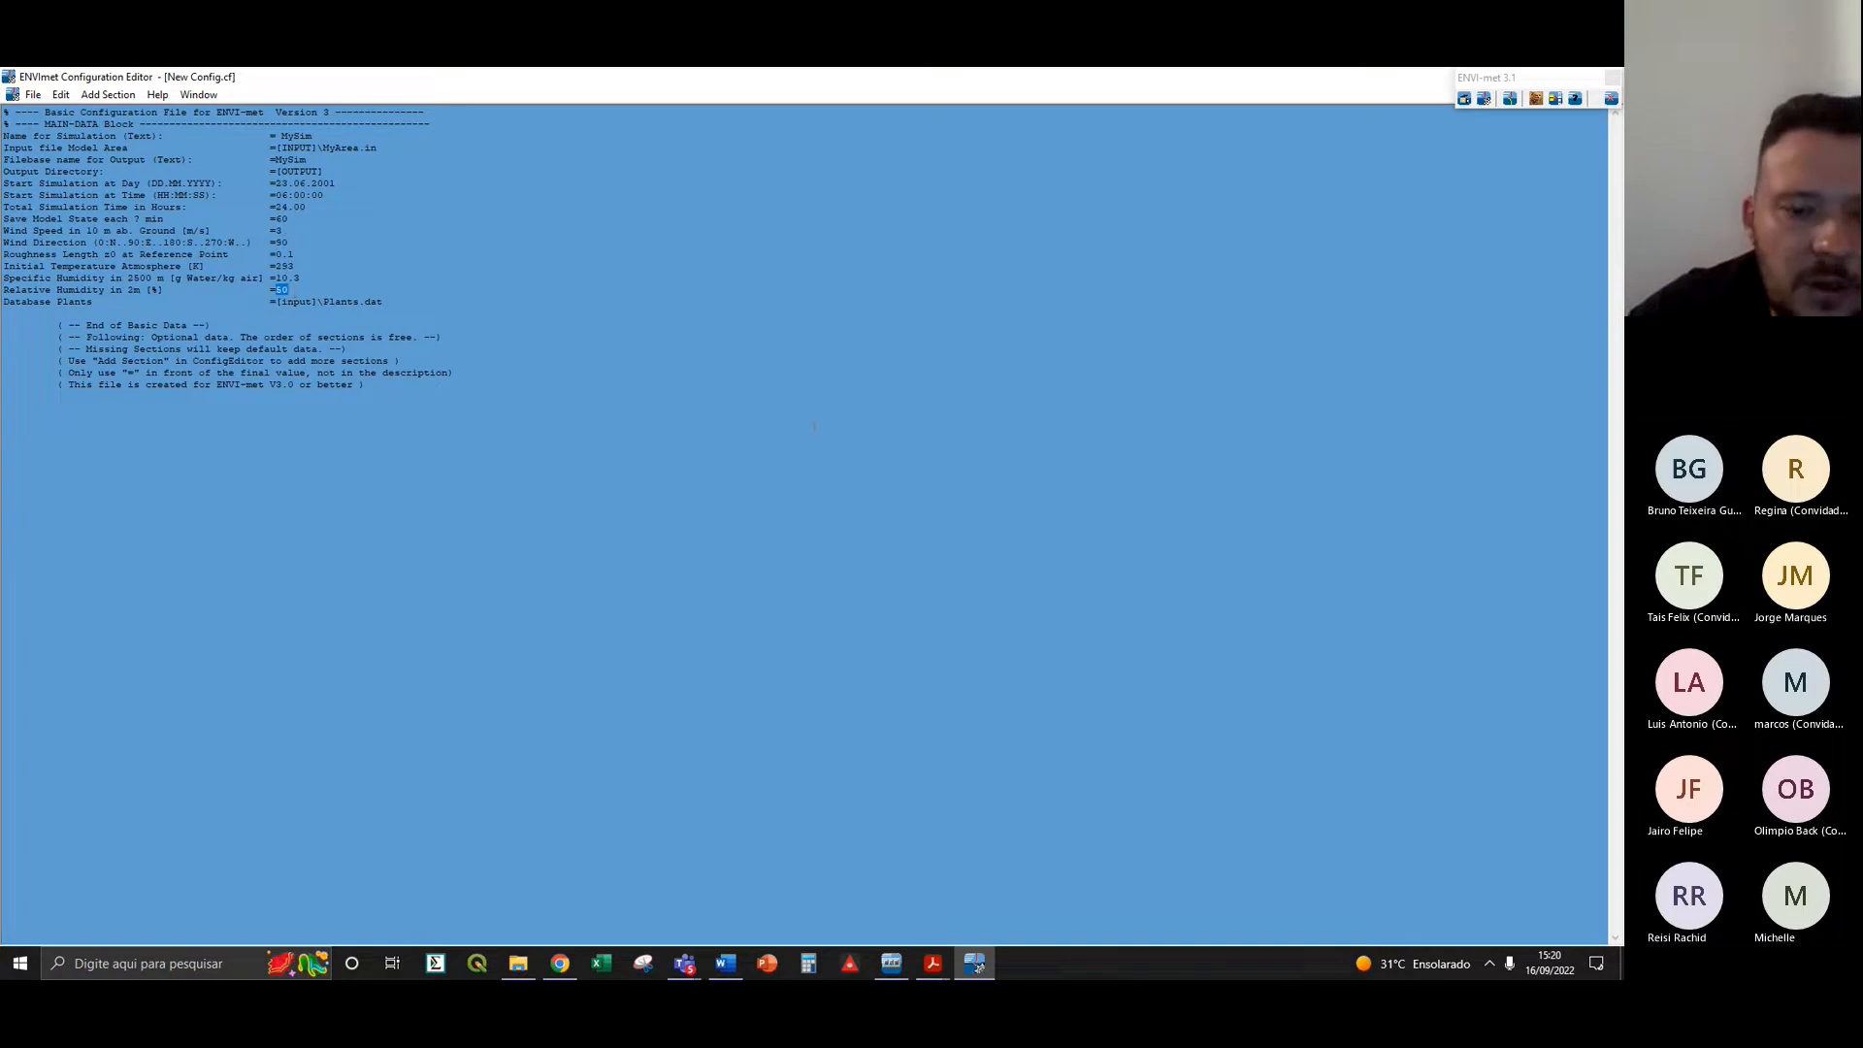
- Switch to the Conforto Ambiental meeting in Microsoft Teams and stop sharing the screen
{"action": "mouse_move", "coordinate": [684, 963]}
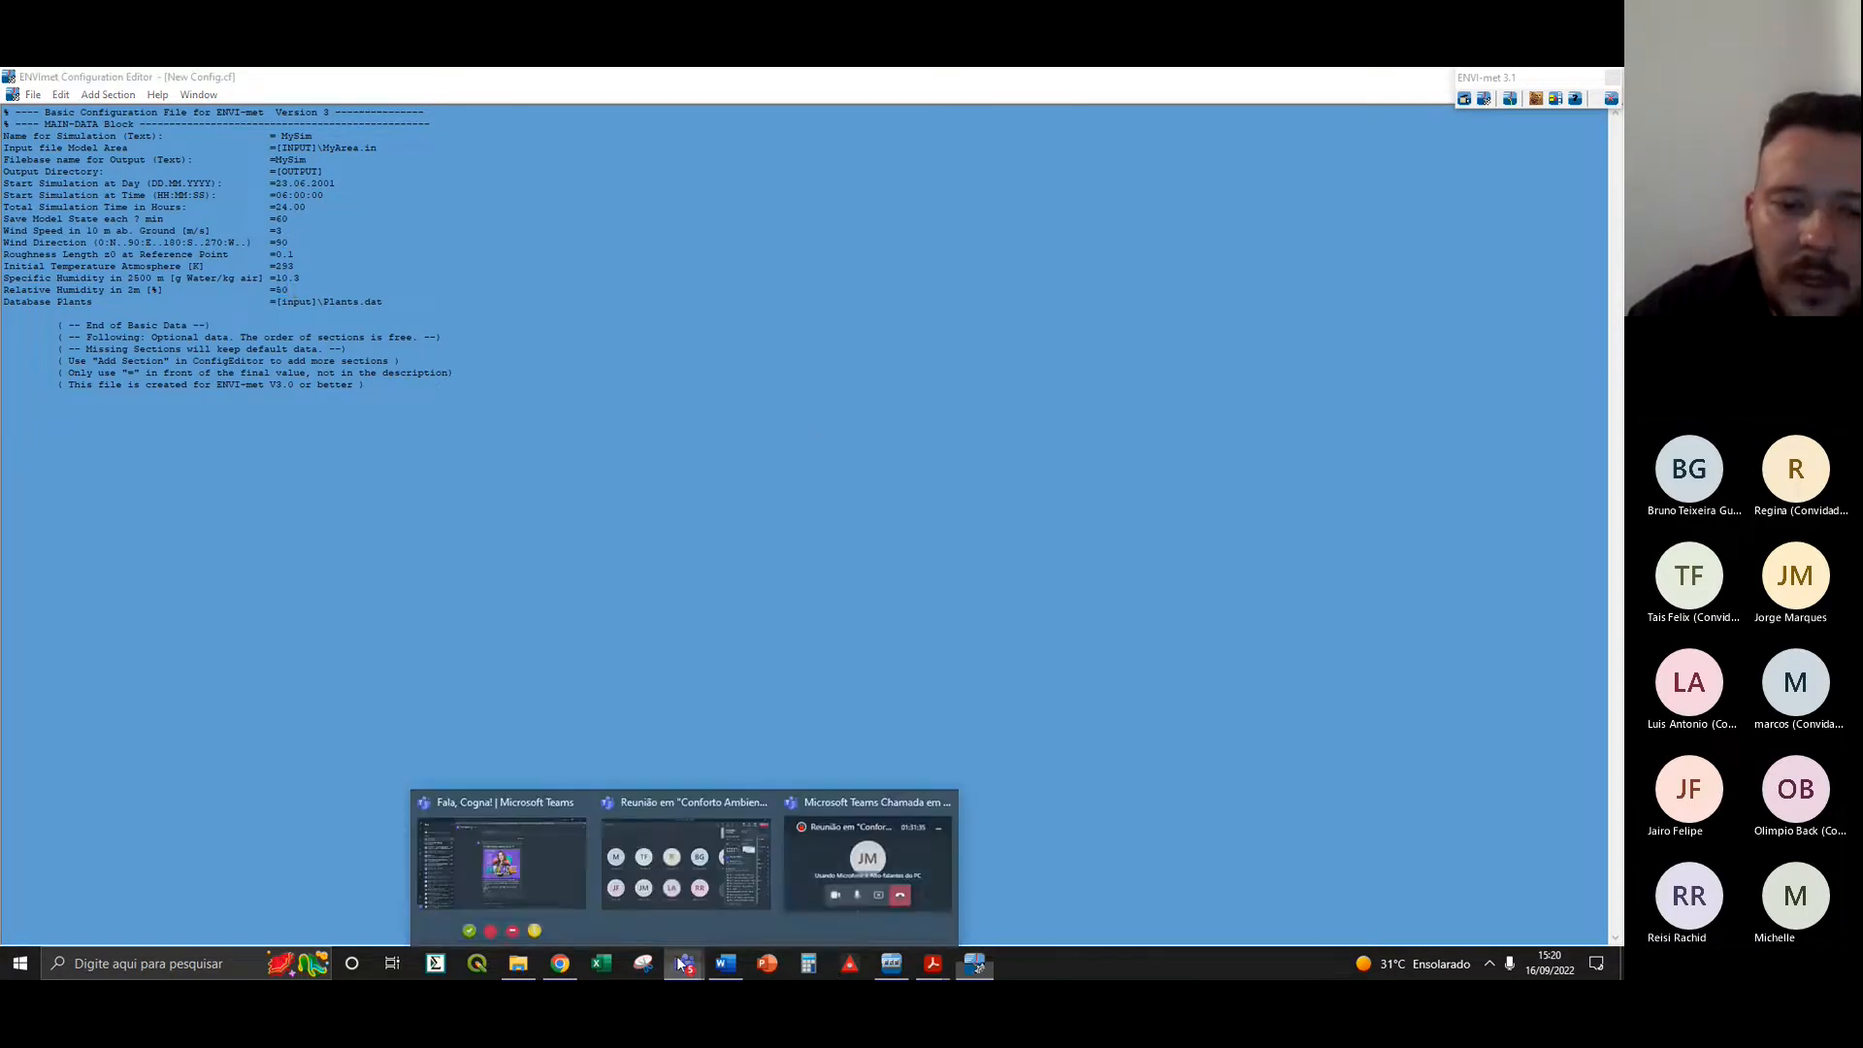
{"action": "left_click", "coordinate": [684, 884]}
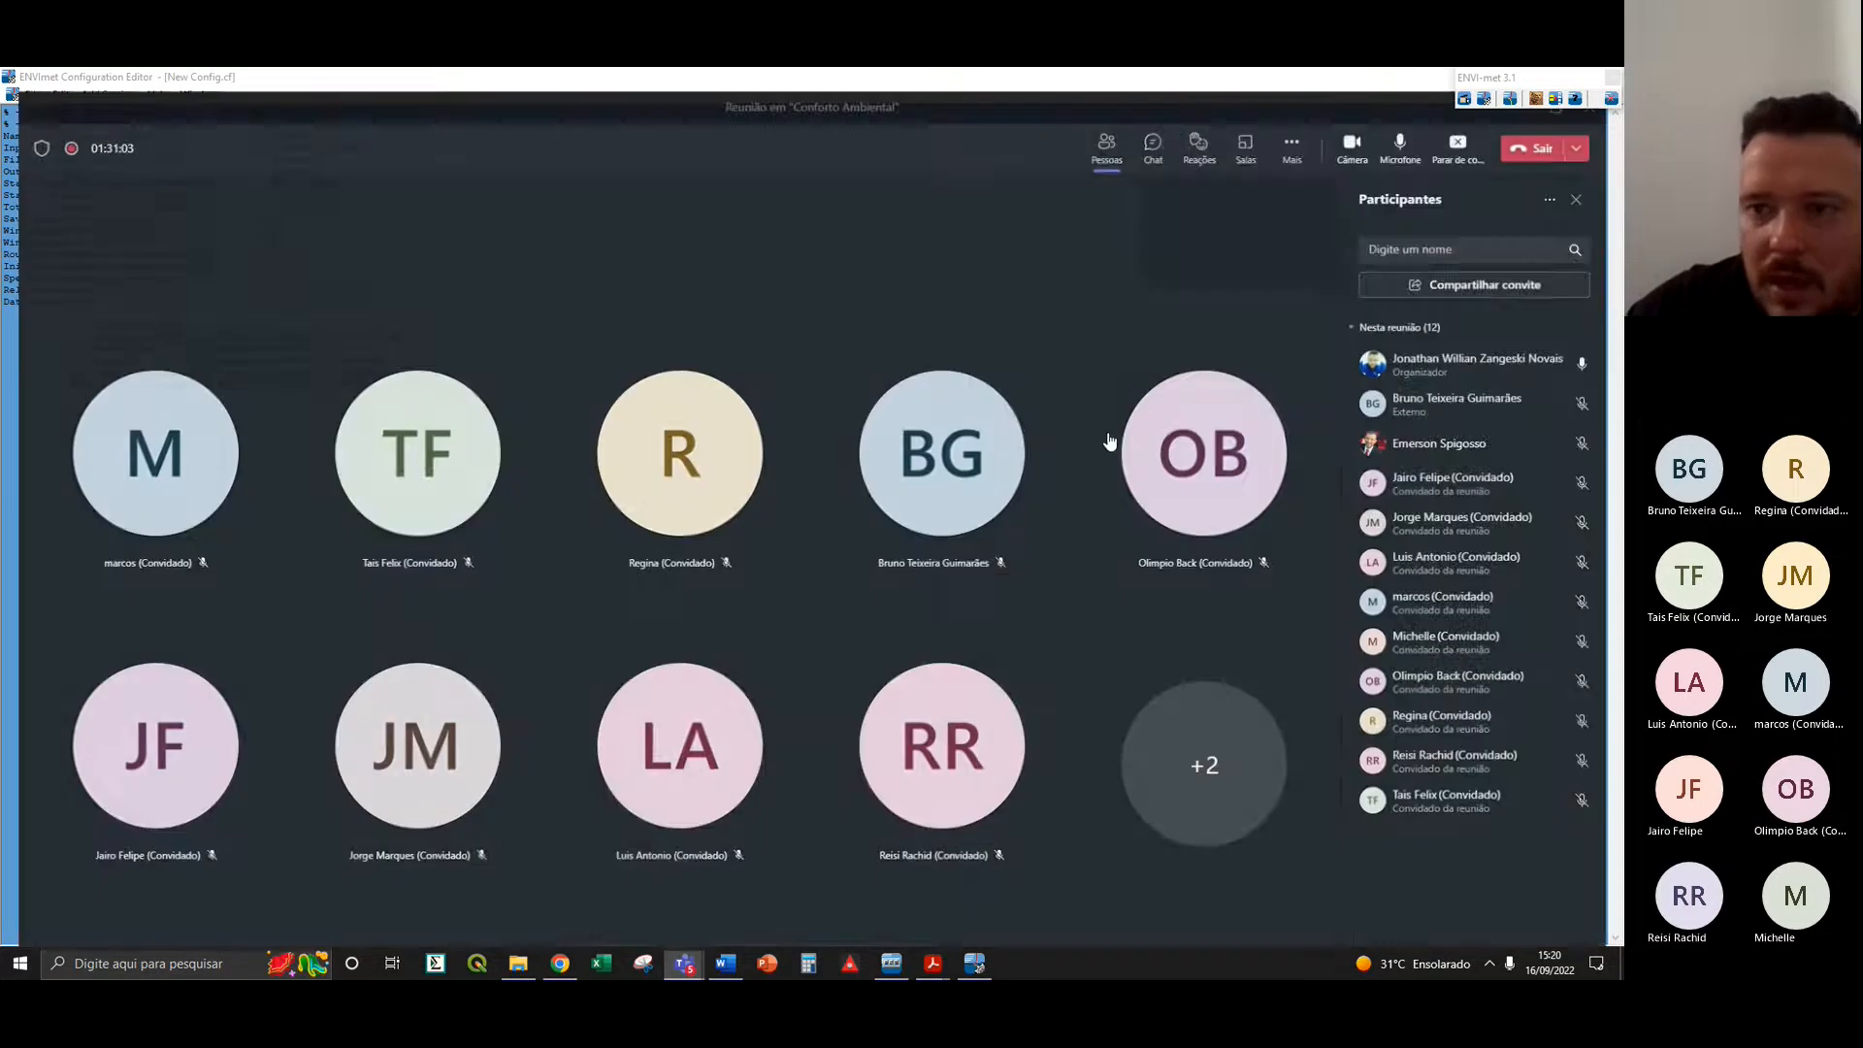
{"action": "left_click", "coordinate": [1474, 136]}
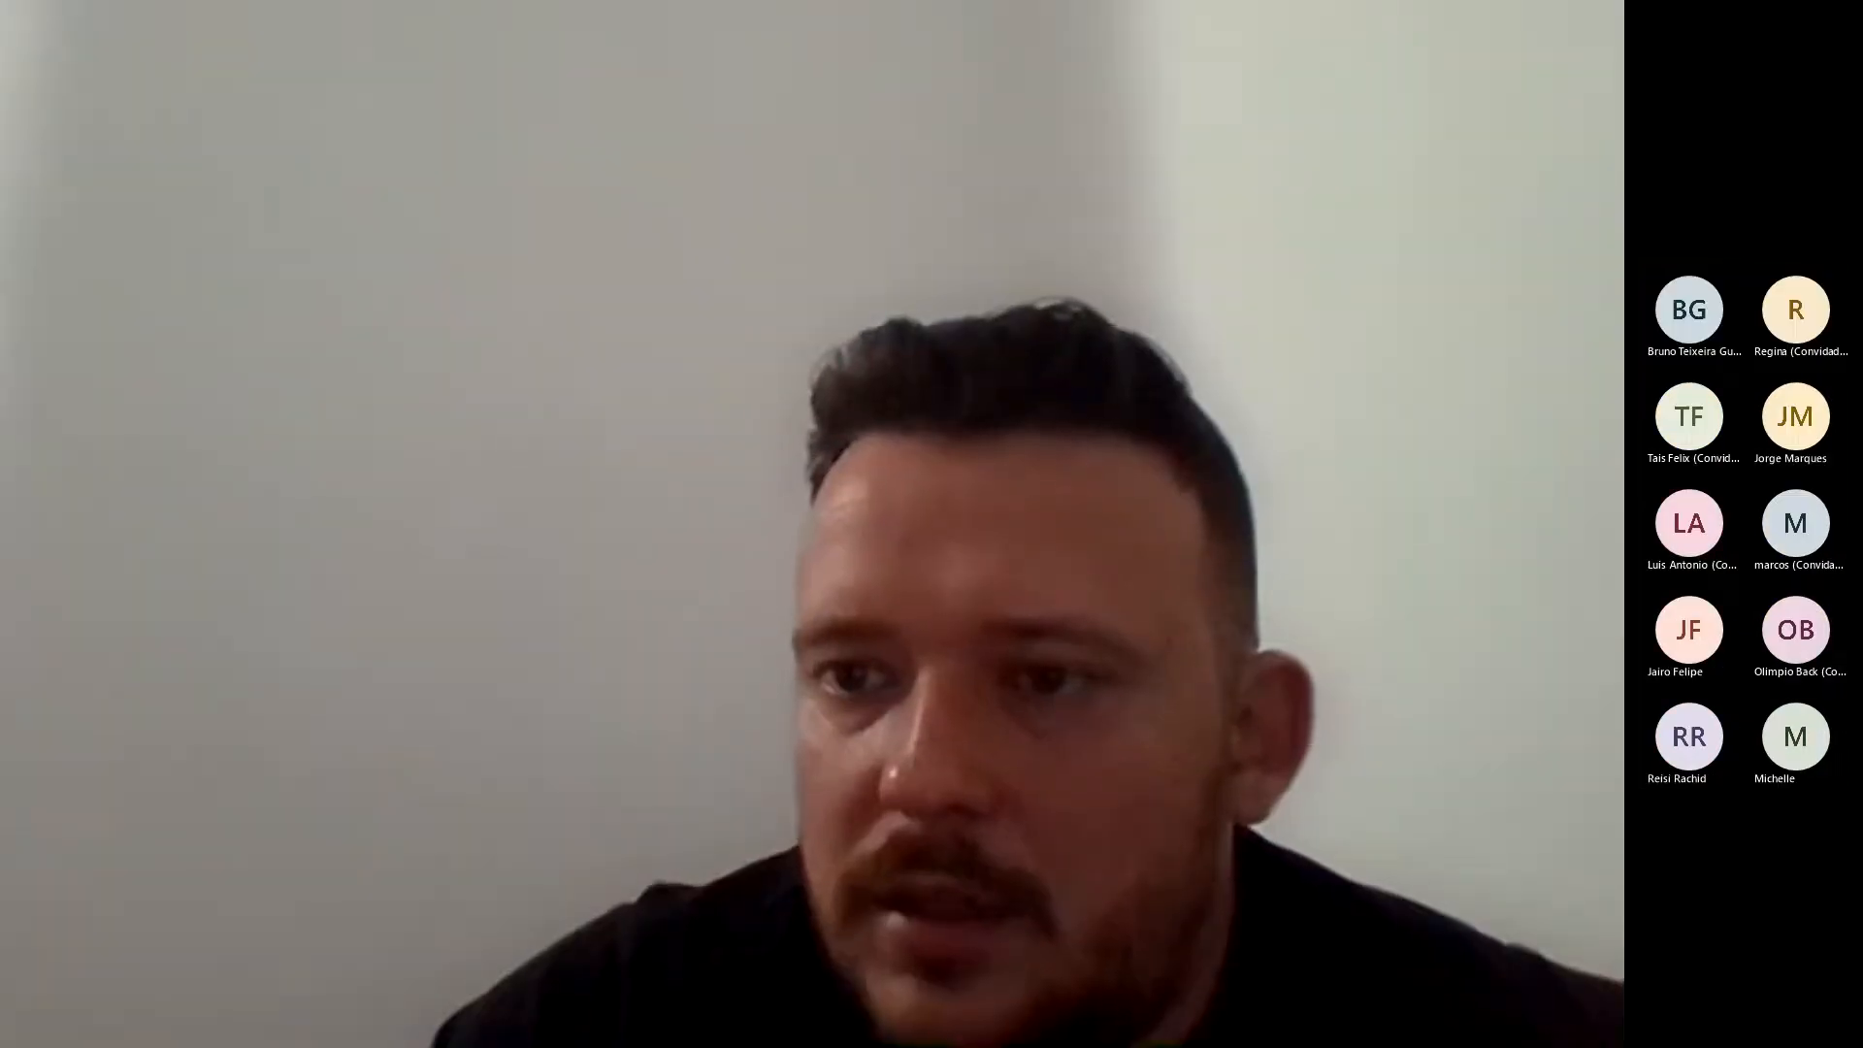
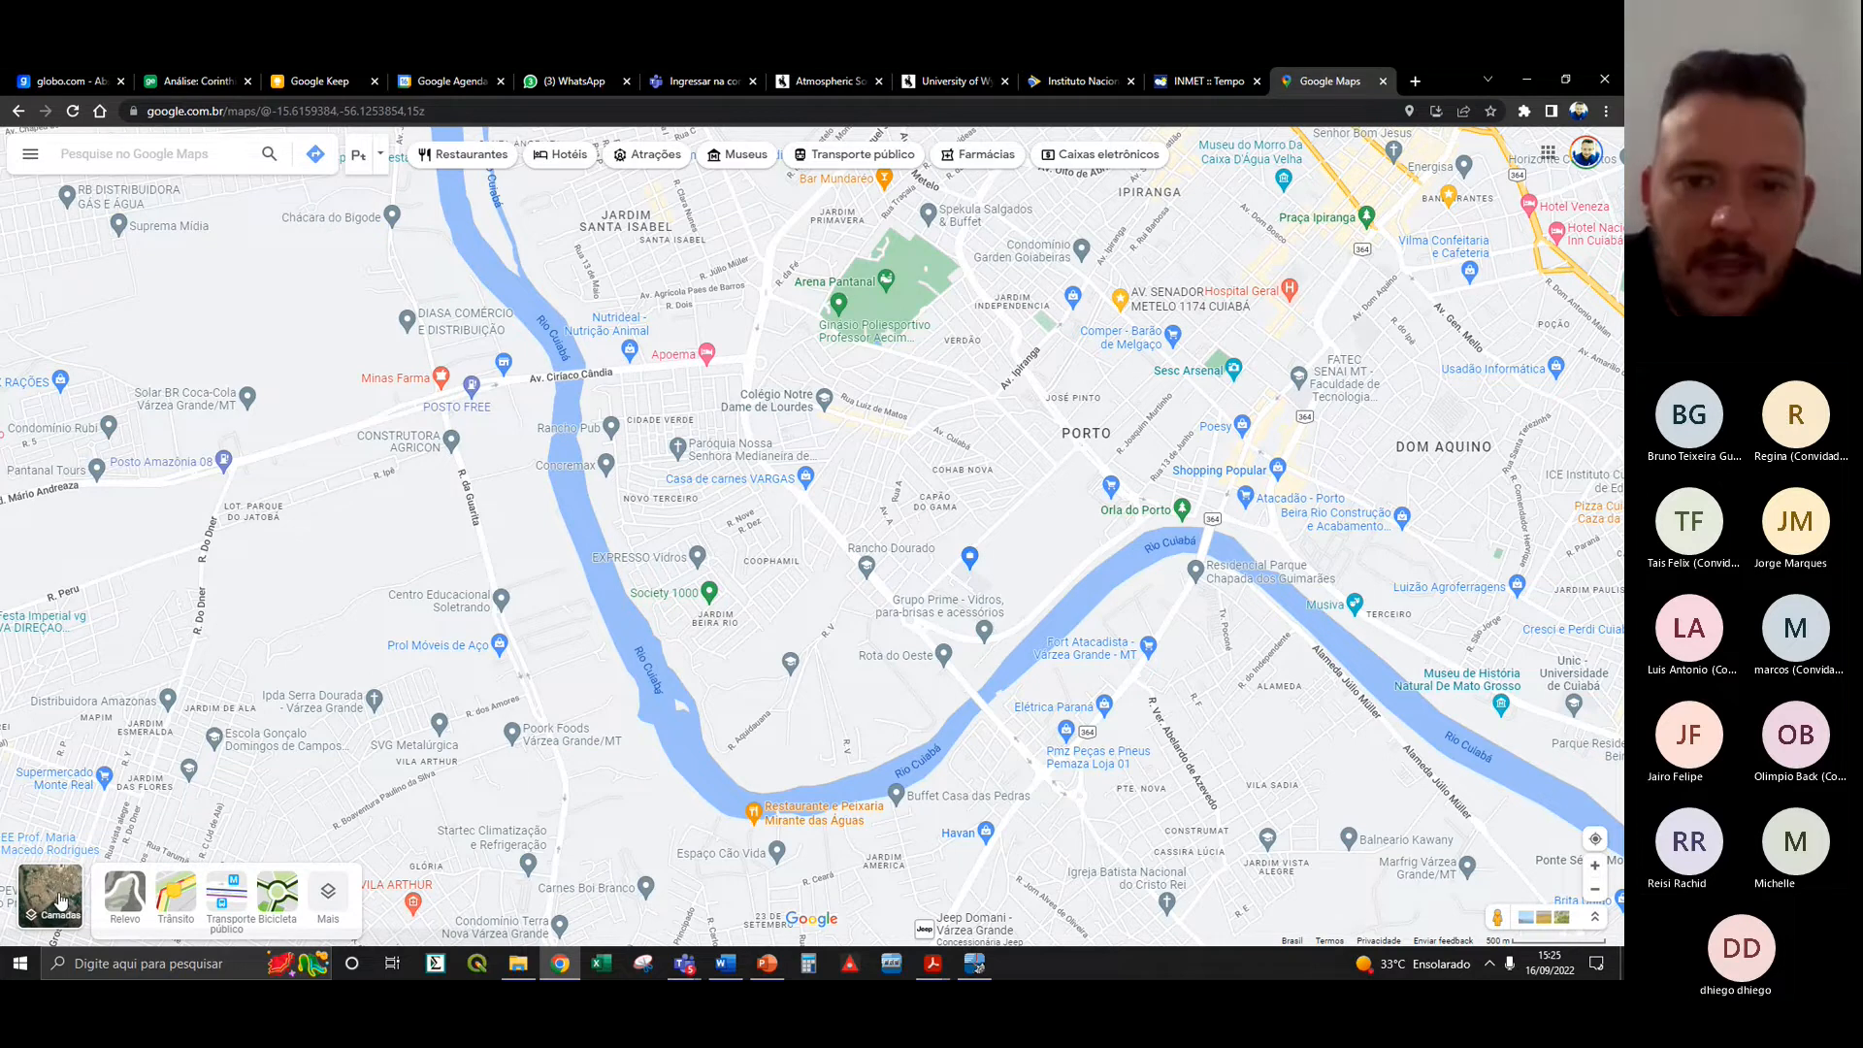
- Show the Google Maps view of Cuiabá as satellite imagery and zoom in on the Arena Pantanal stadium
{"action": "left_click", "coordinate": [60, 901]}
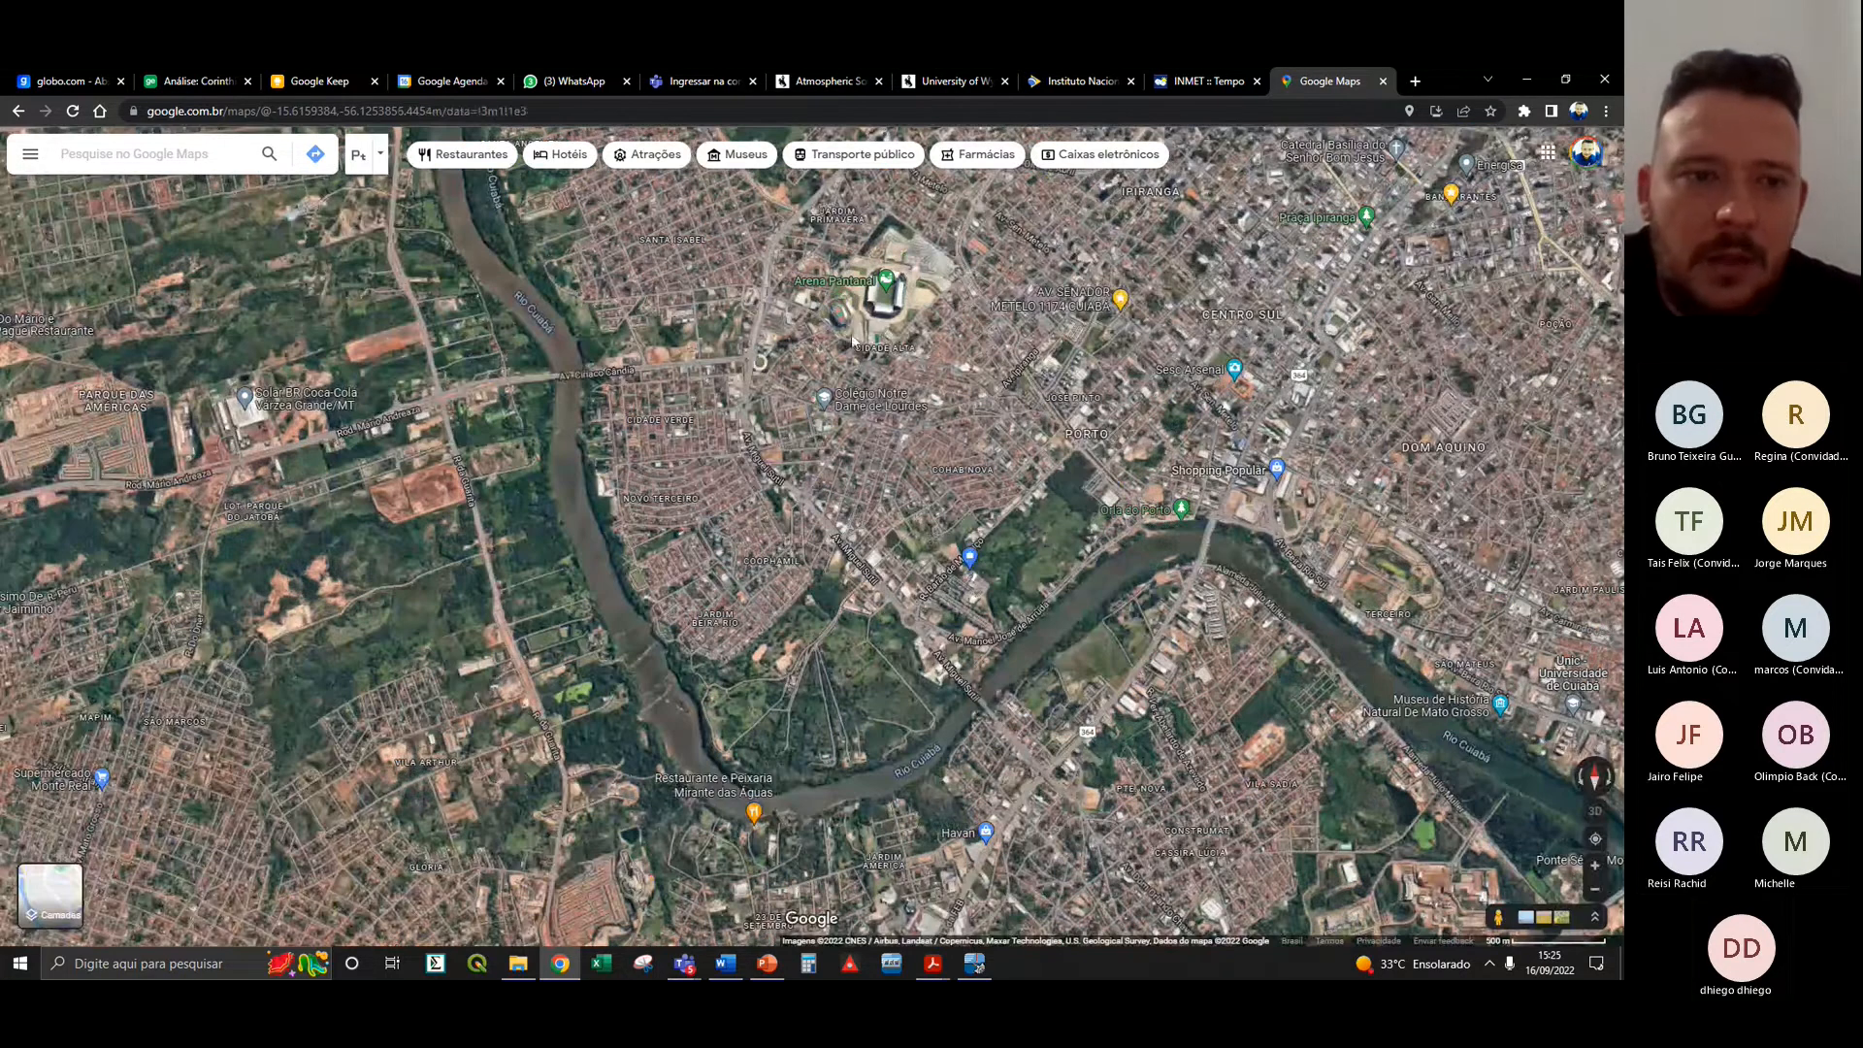
{"action": "left_click_drag", "start_coordinate": [893, 356], "coordinate": [896, 417]}
{"action": "scroll", "coordinate": [856, 466], "scroll_direction": "up", "scroll_amount": 5}
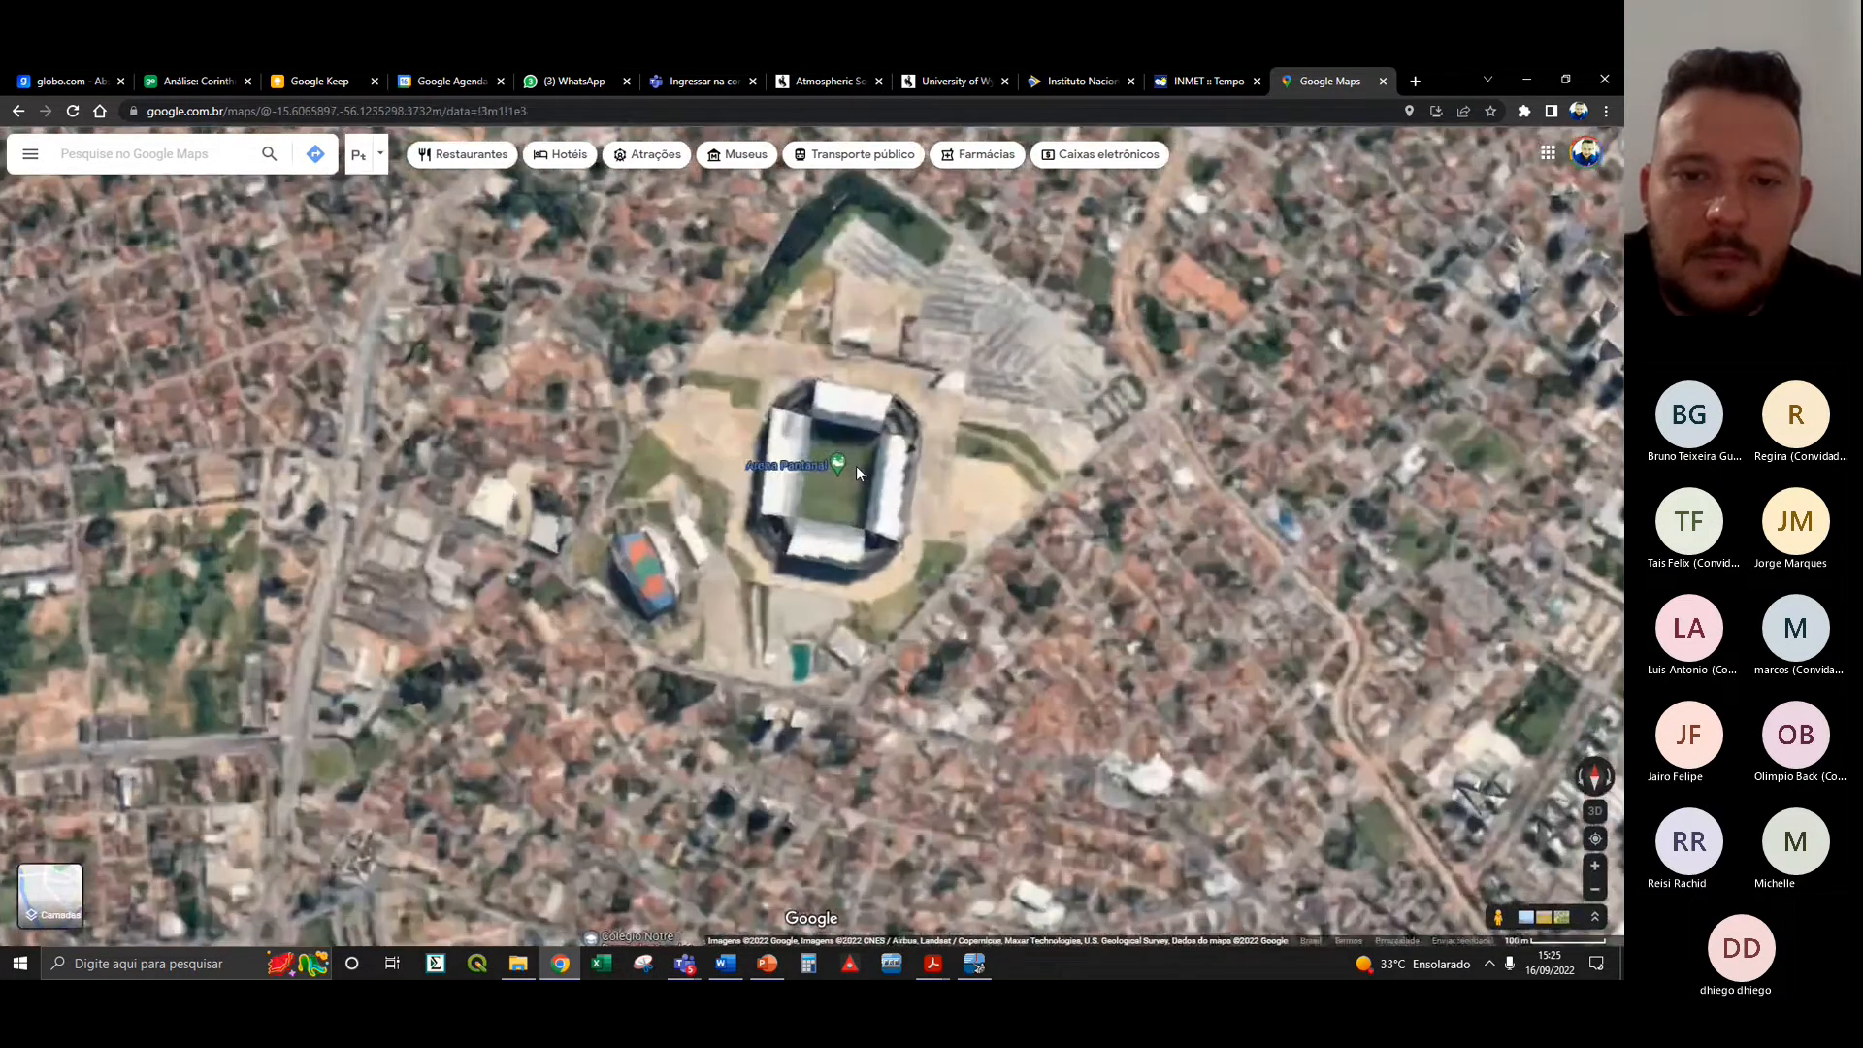
{"action": "mouse_move", "coordinate": [856, 466]}
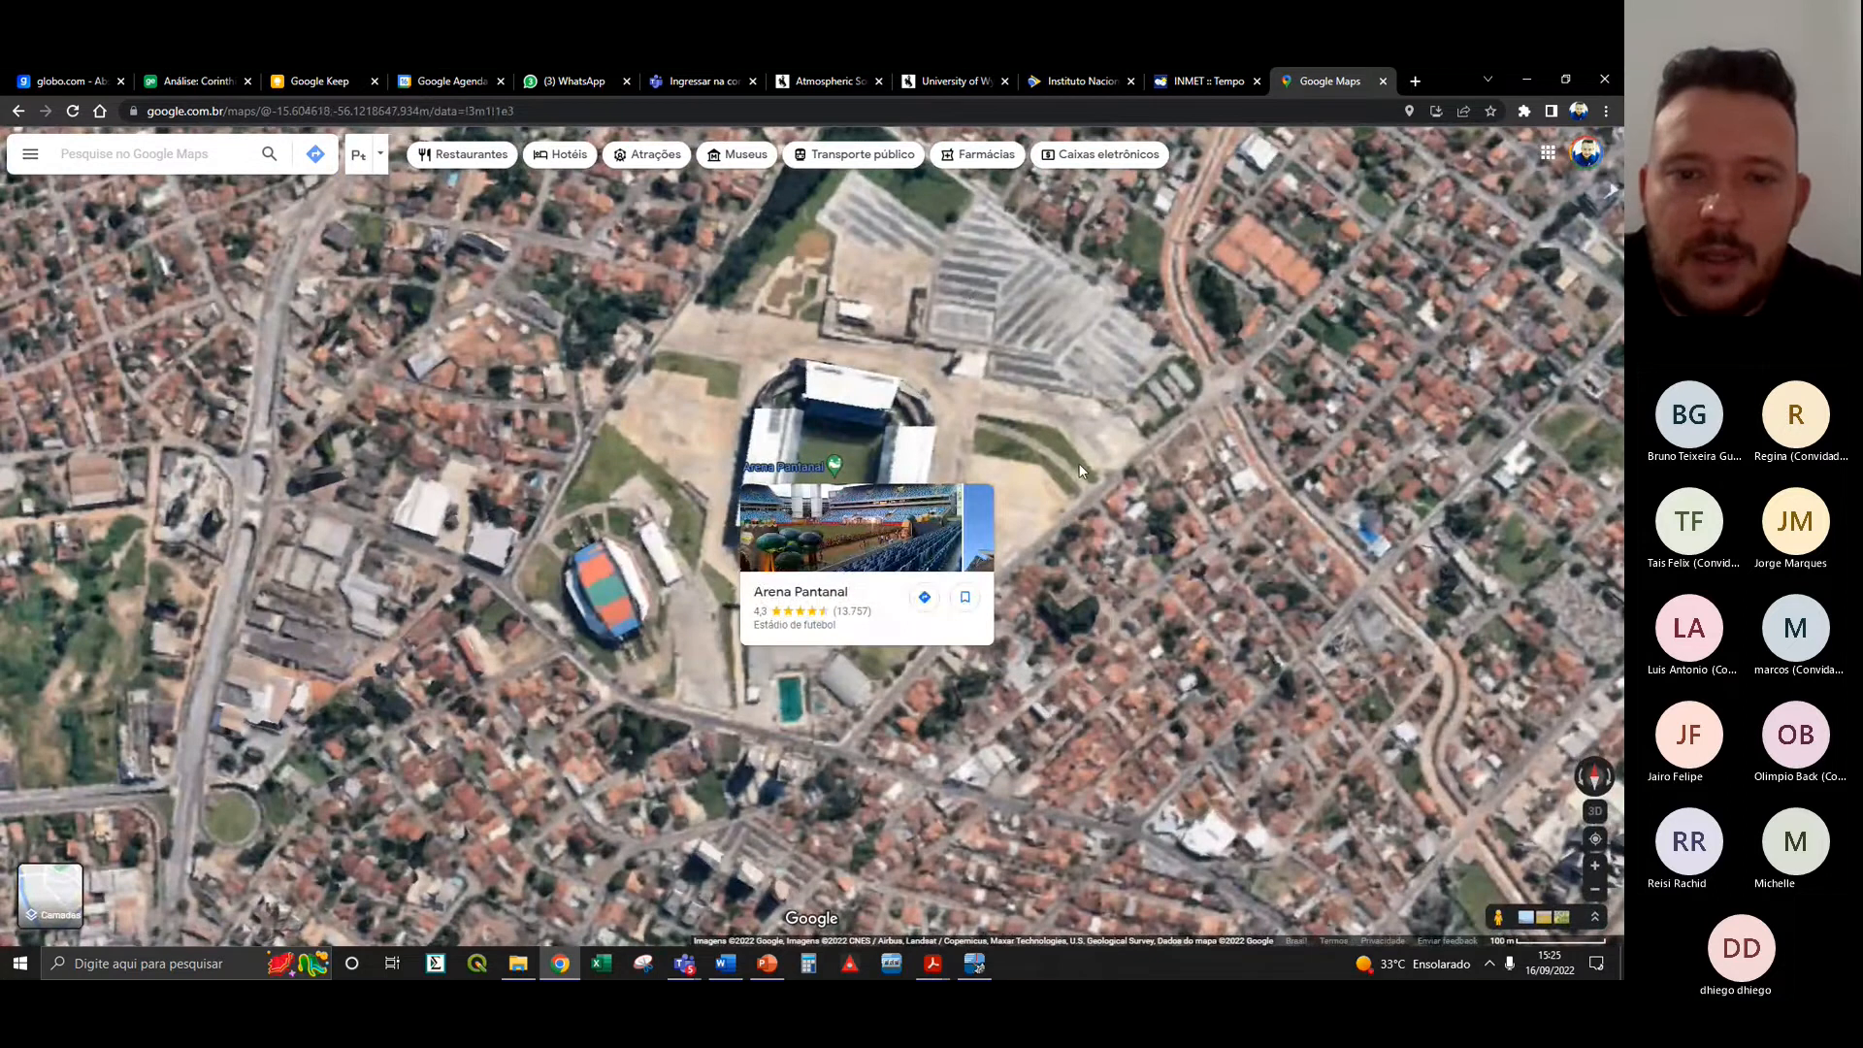
{"action": "scroll", "coordinate": [1044, 476], "scroll_direction": "down", "scroll_amount": 1}
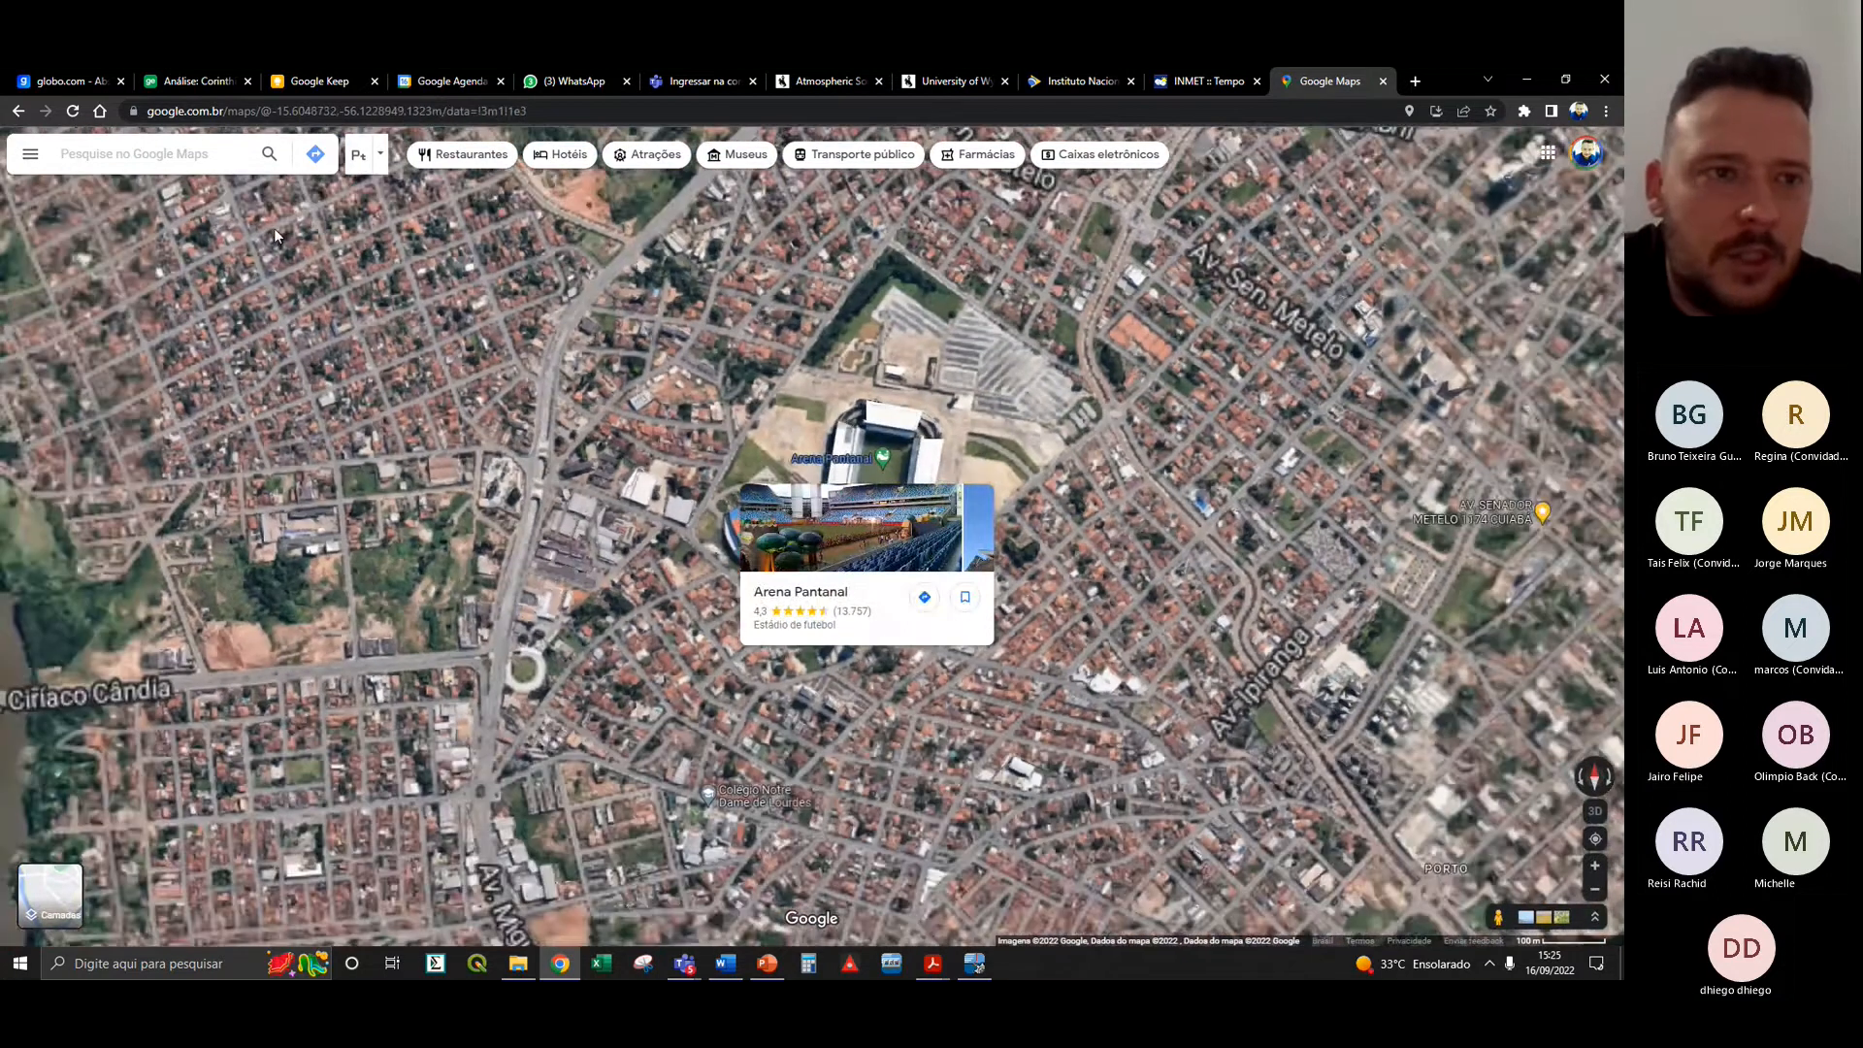
- Search the map for unic beira rio
{"action": "left_click", "coordinate": [226, 160]}
{"action": "type", "text": "unic b"}
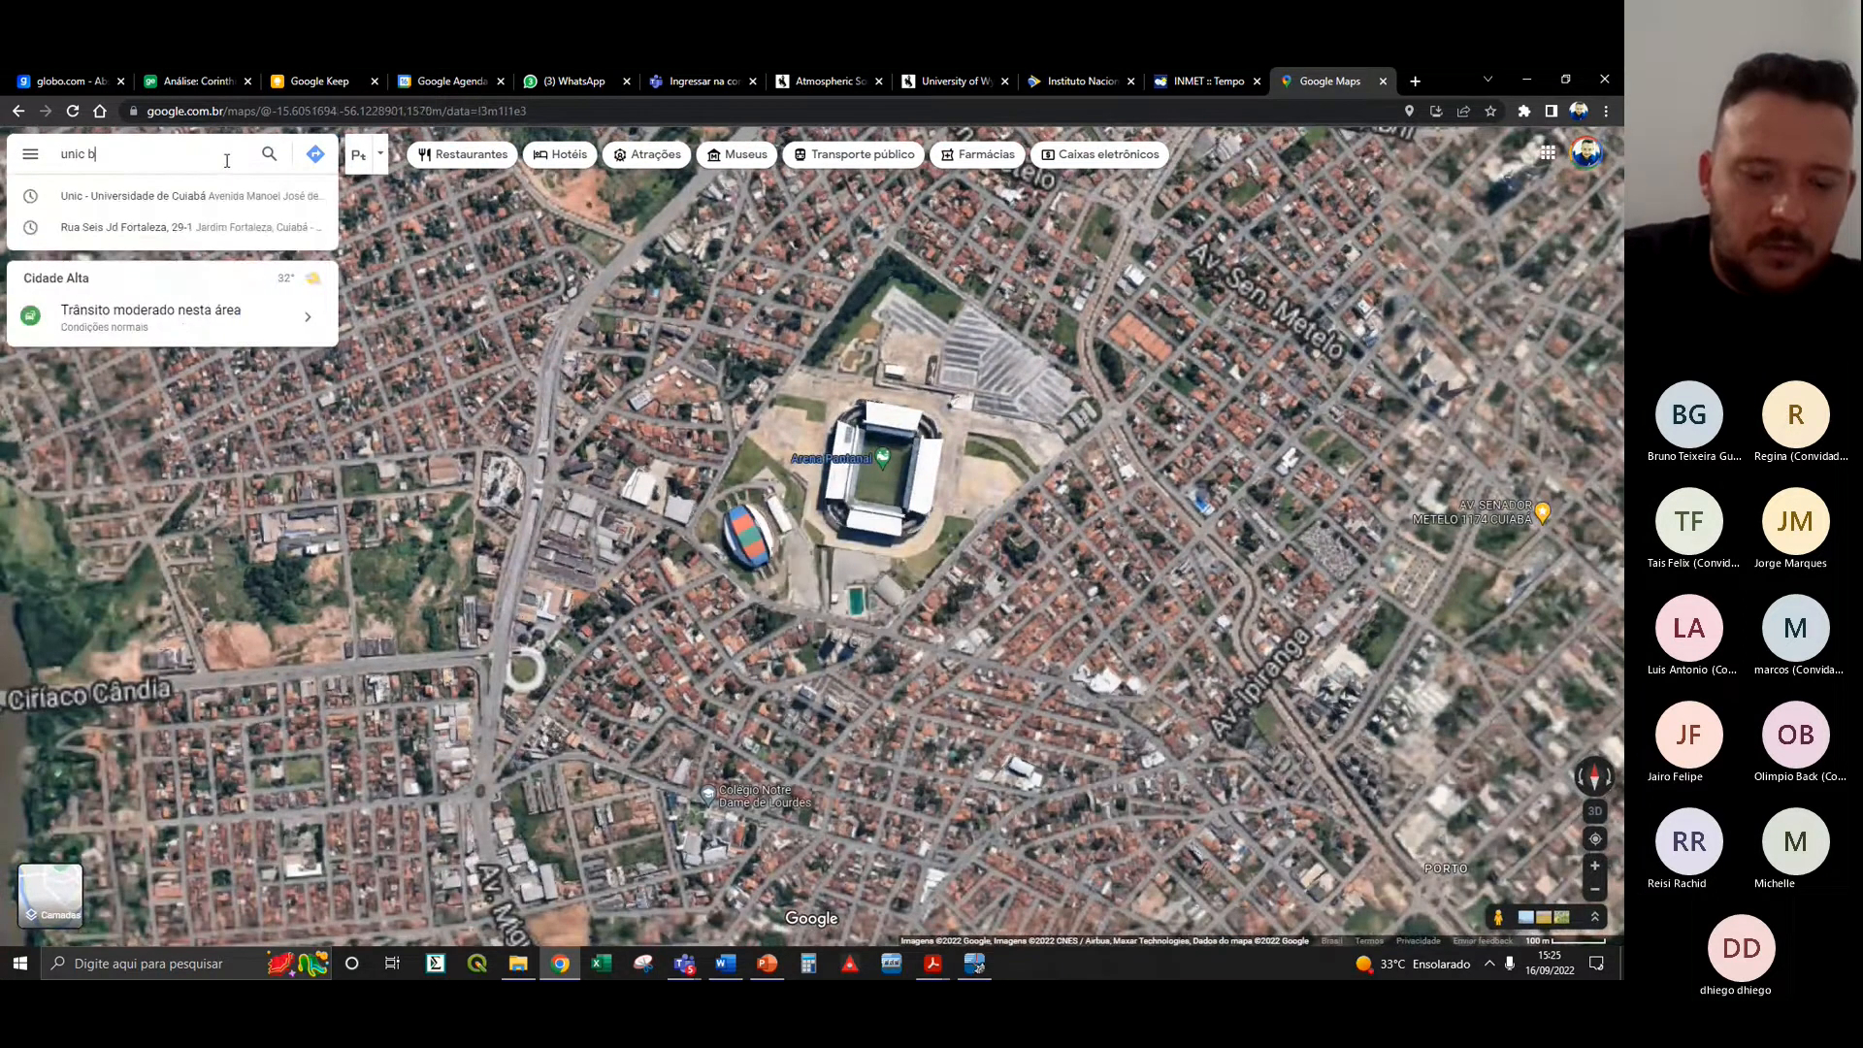
{"action": "type", "text": "eira rio"}
{"action": "key", "text": "Return"}
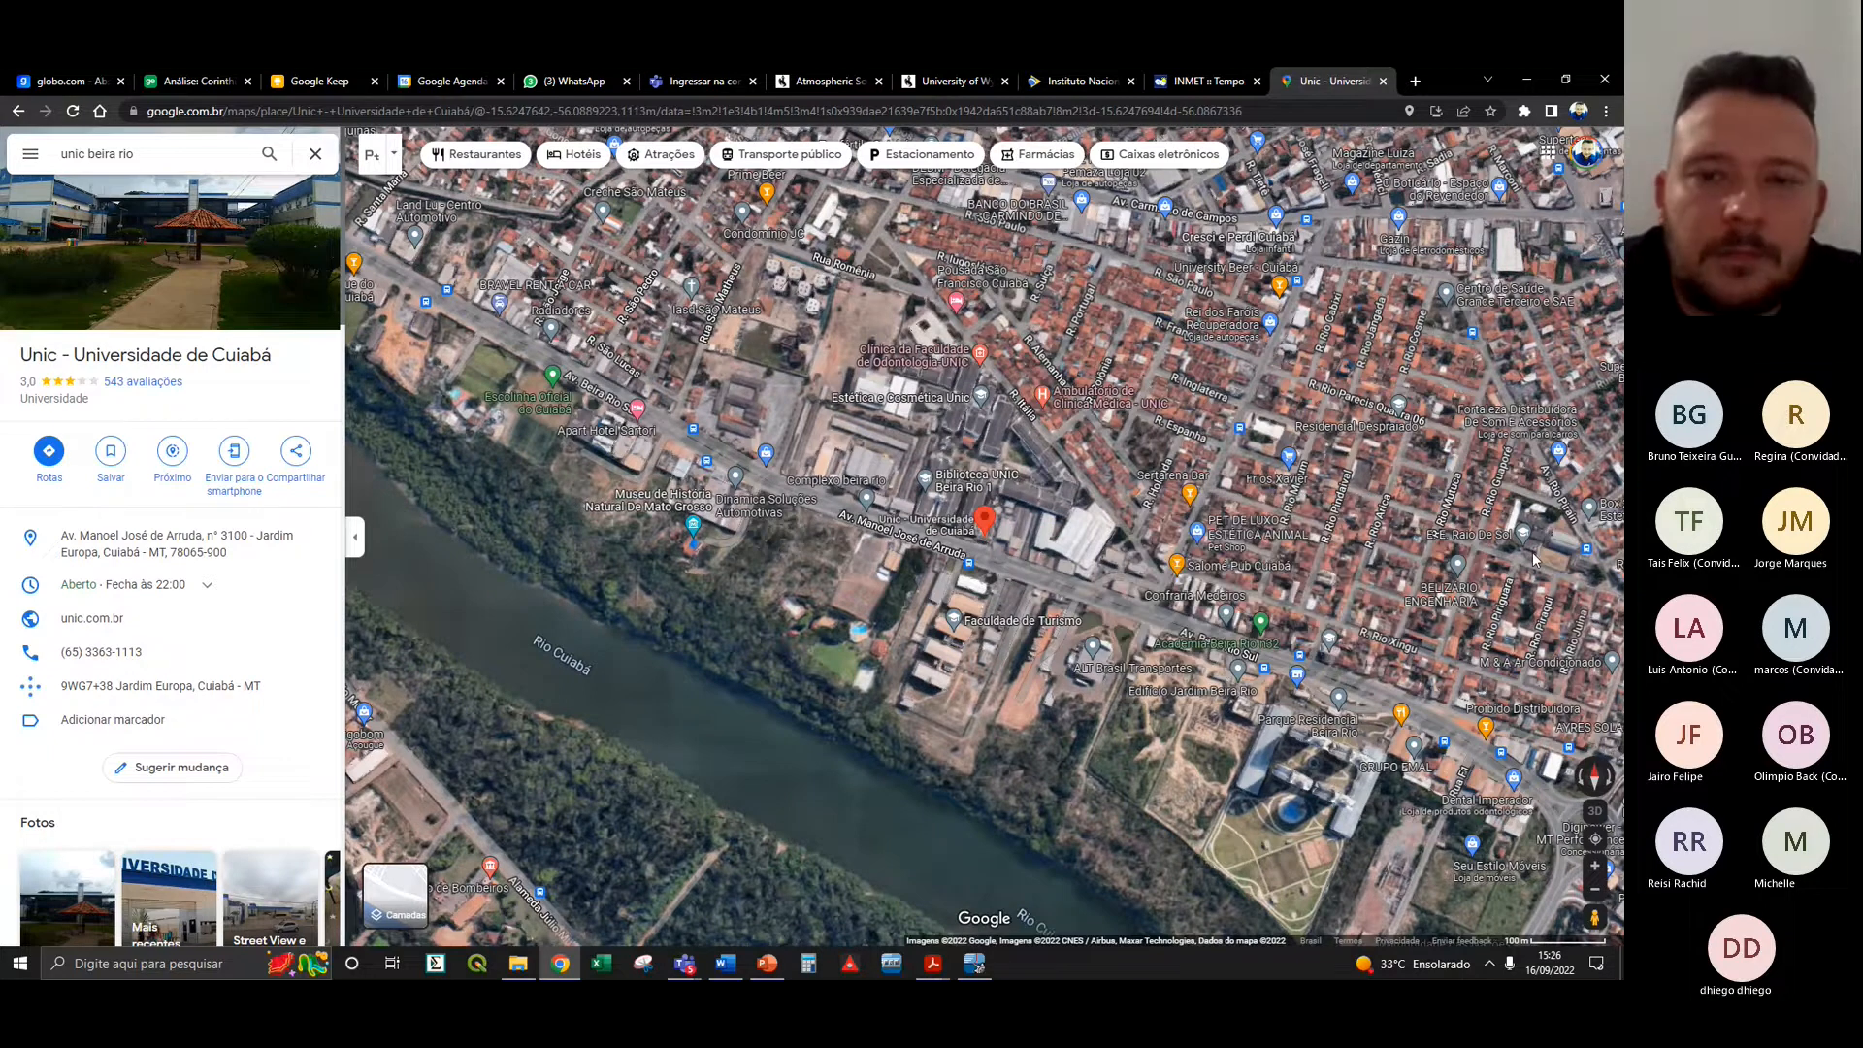
- Examine the Unic campus and its surrounding blocks in the satellite imagery and collapse the place details
{"action": "scroll", "coordinate": [963, 407], "scroll_direction": "up", "scroll_amount": 1}
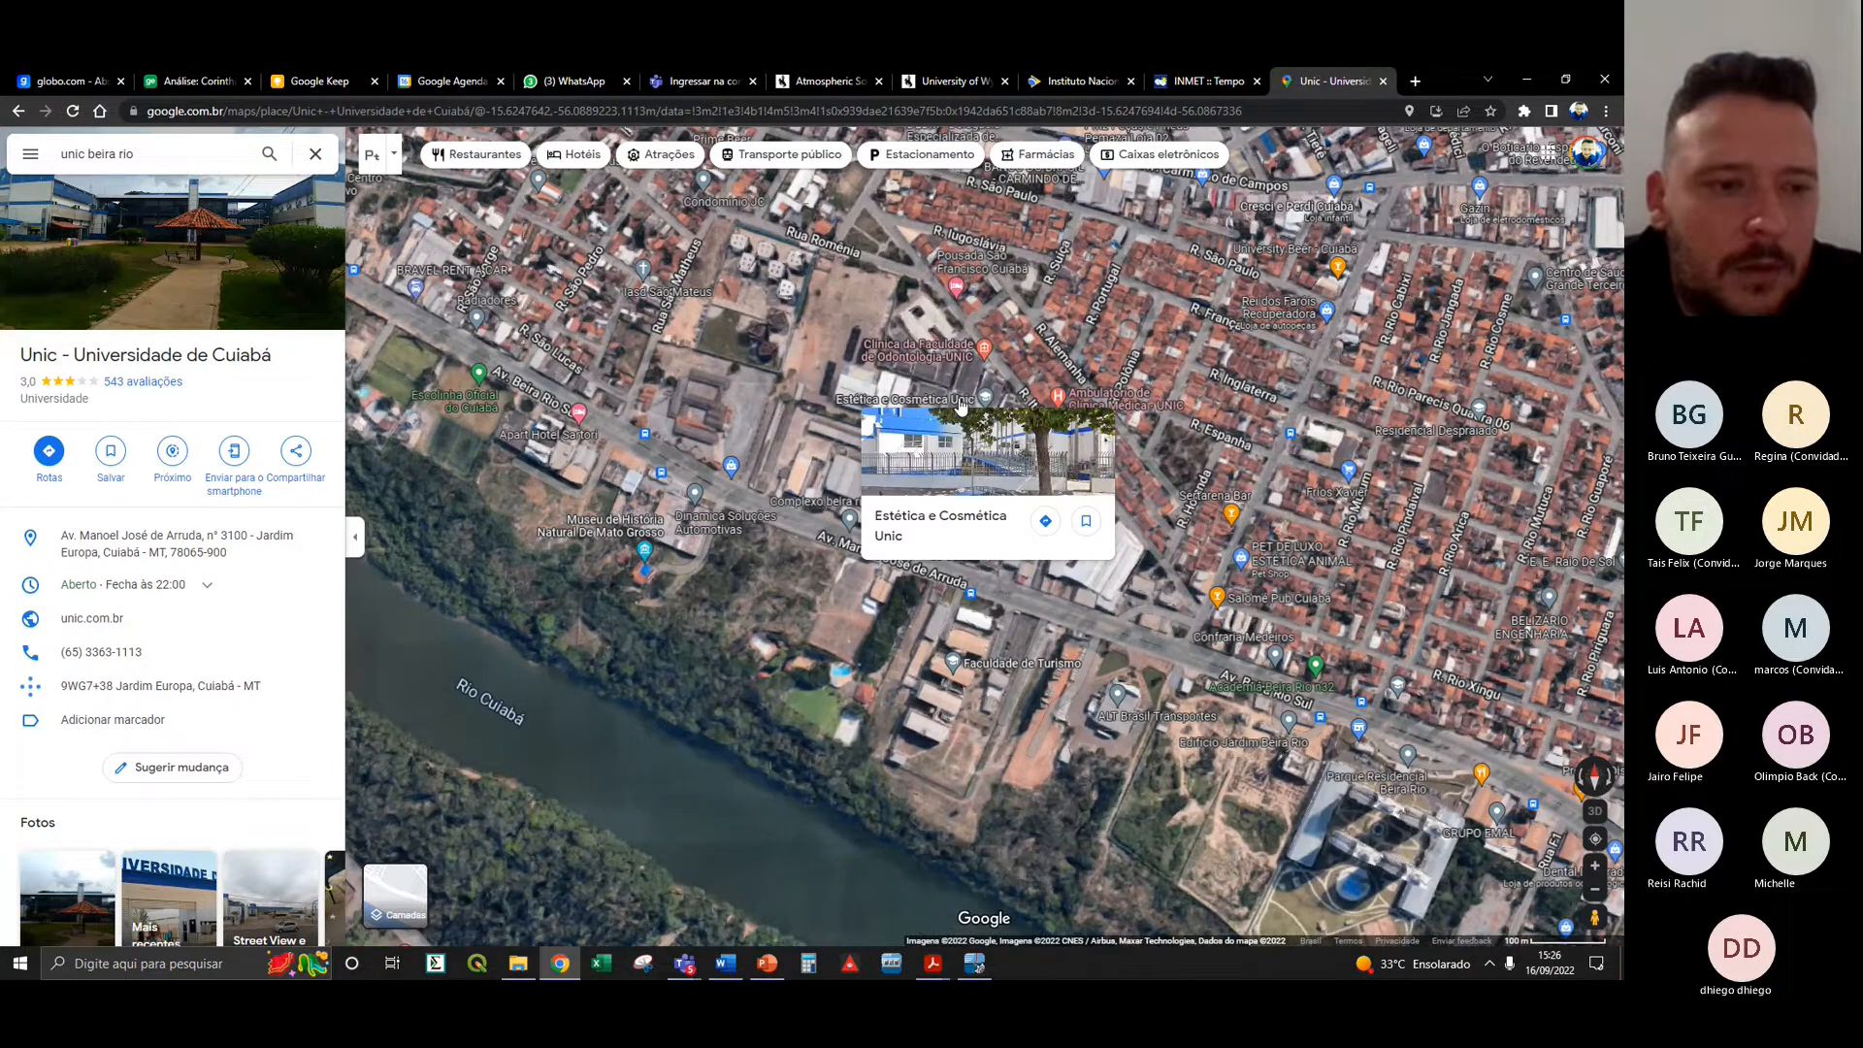
{"action": "scroll", "coordinate": [1116, 450], "scroll_direction": "up", "scroll_amount": 3}
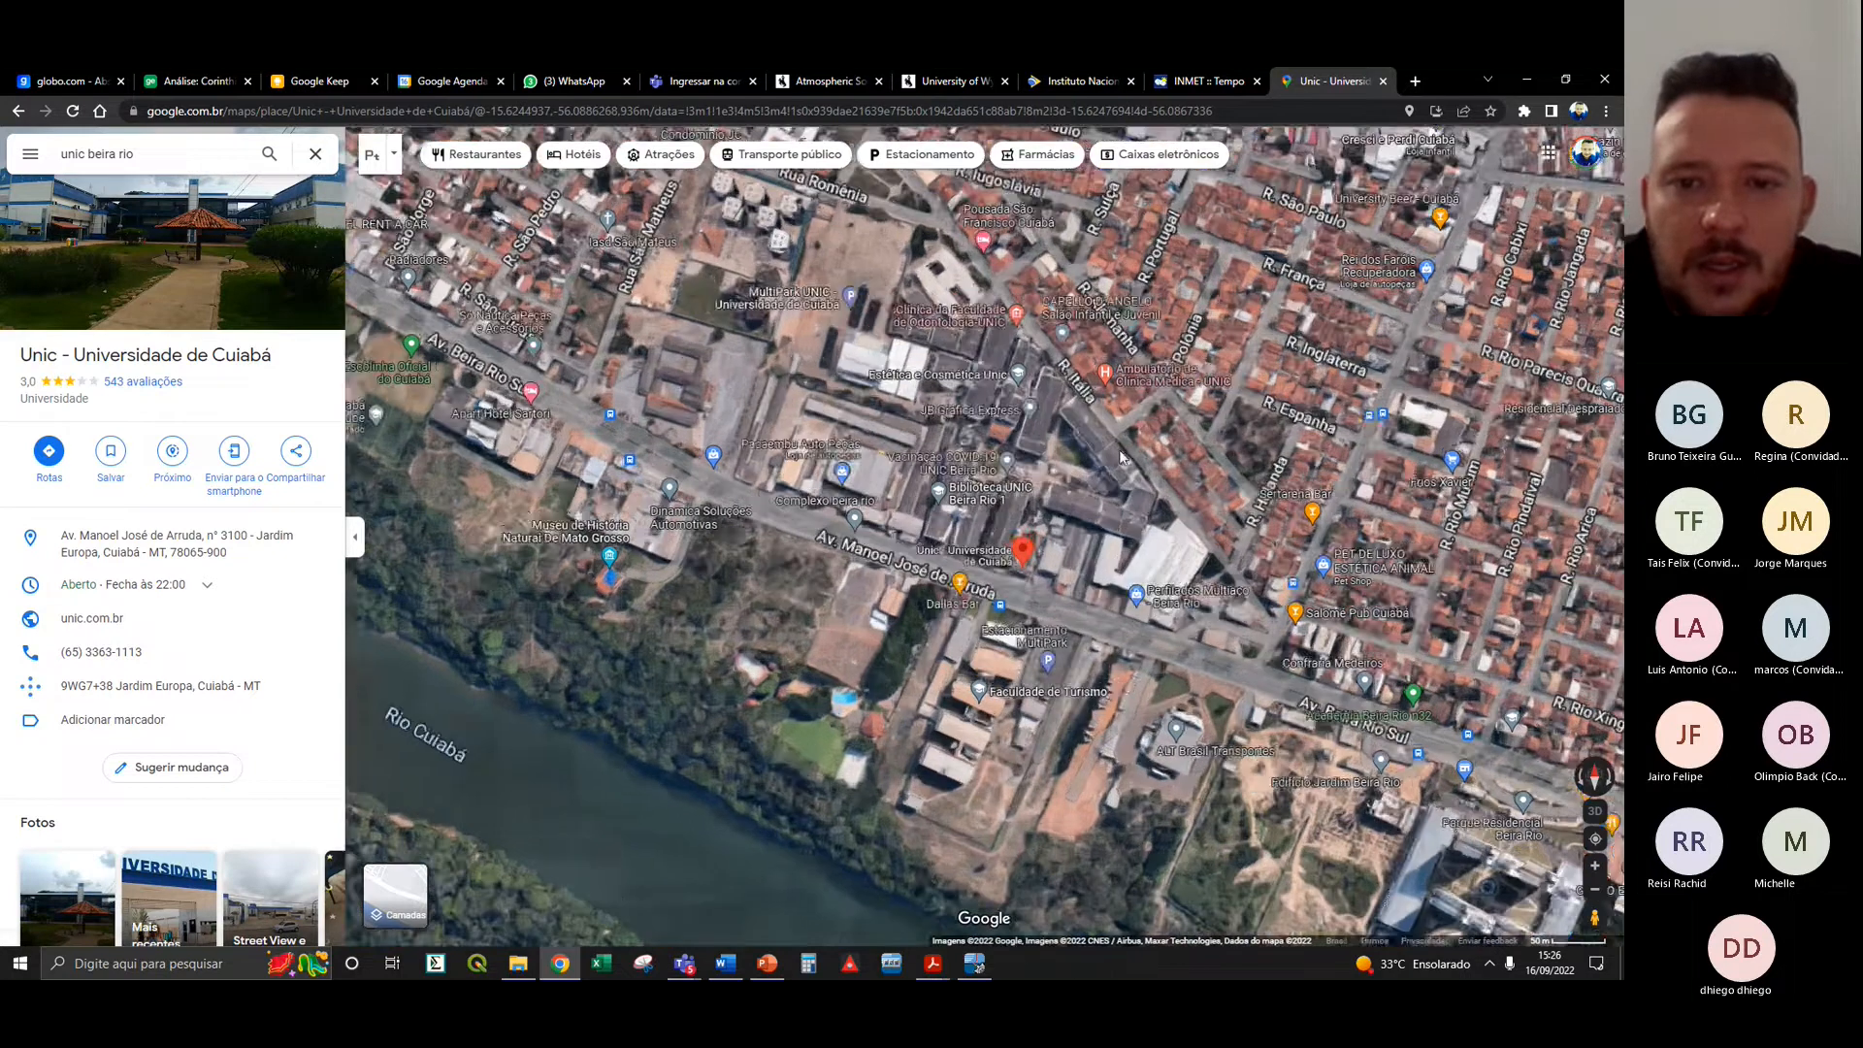
{"action": "left_click_drag", "start_coordinate": [1092, 469], "coordinate": [1117, 539]}
{"action": "scroll", "coordinate": [1118, 540], "scroll_direction": "down", "scroll_amount": 2}
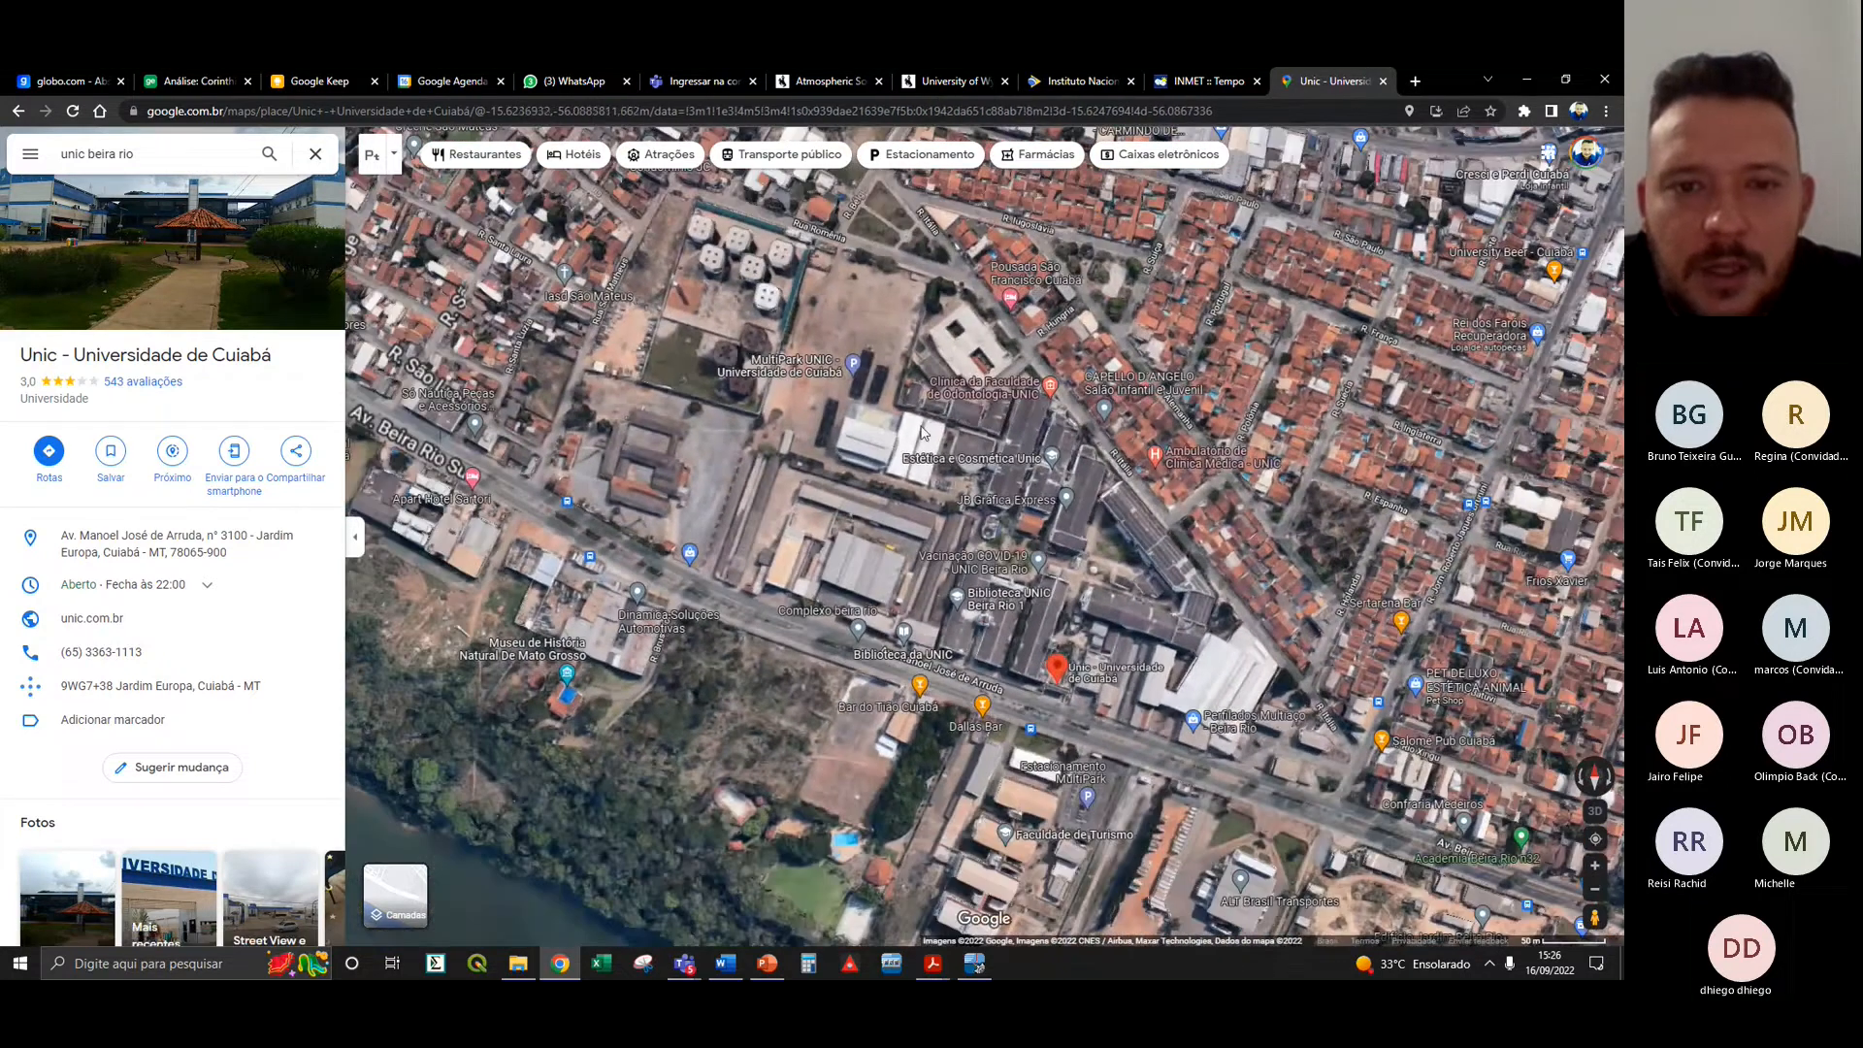
{"action": "left_click_drag", "start_coordinate": [950, 452], "coordinate": [936, 486]}
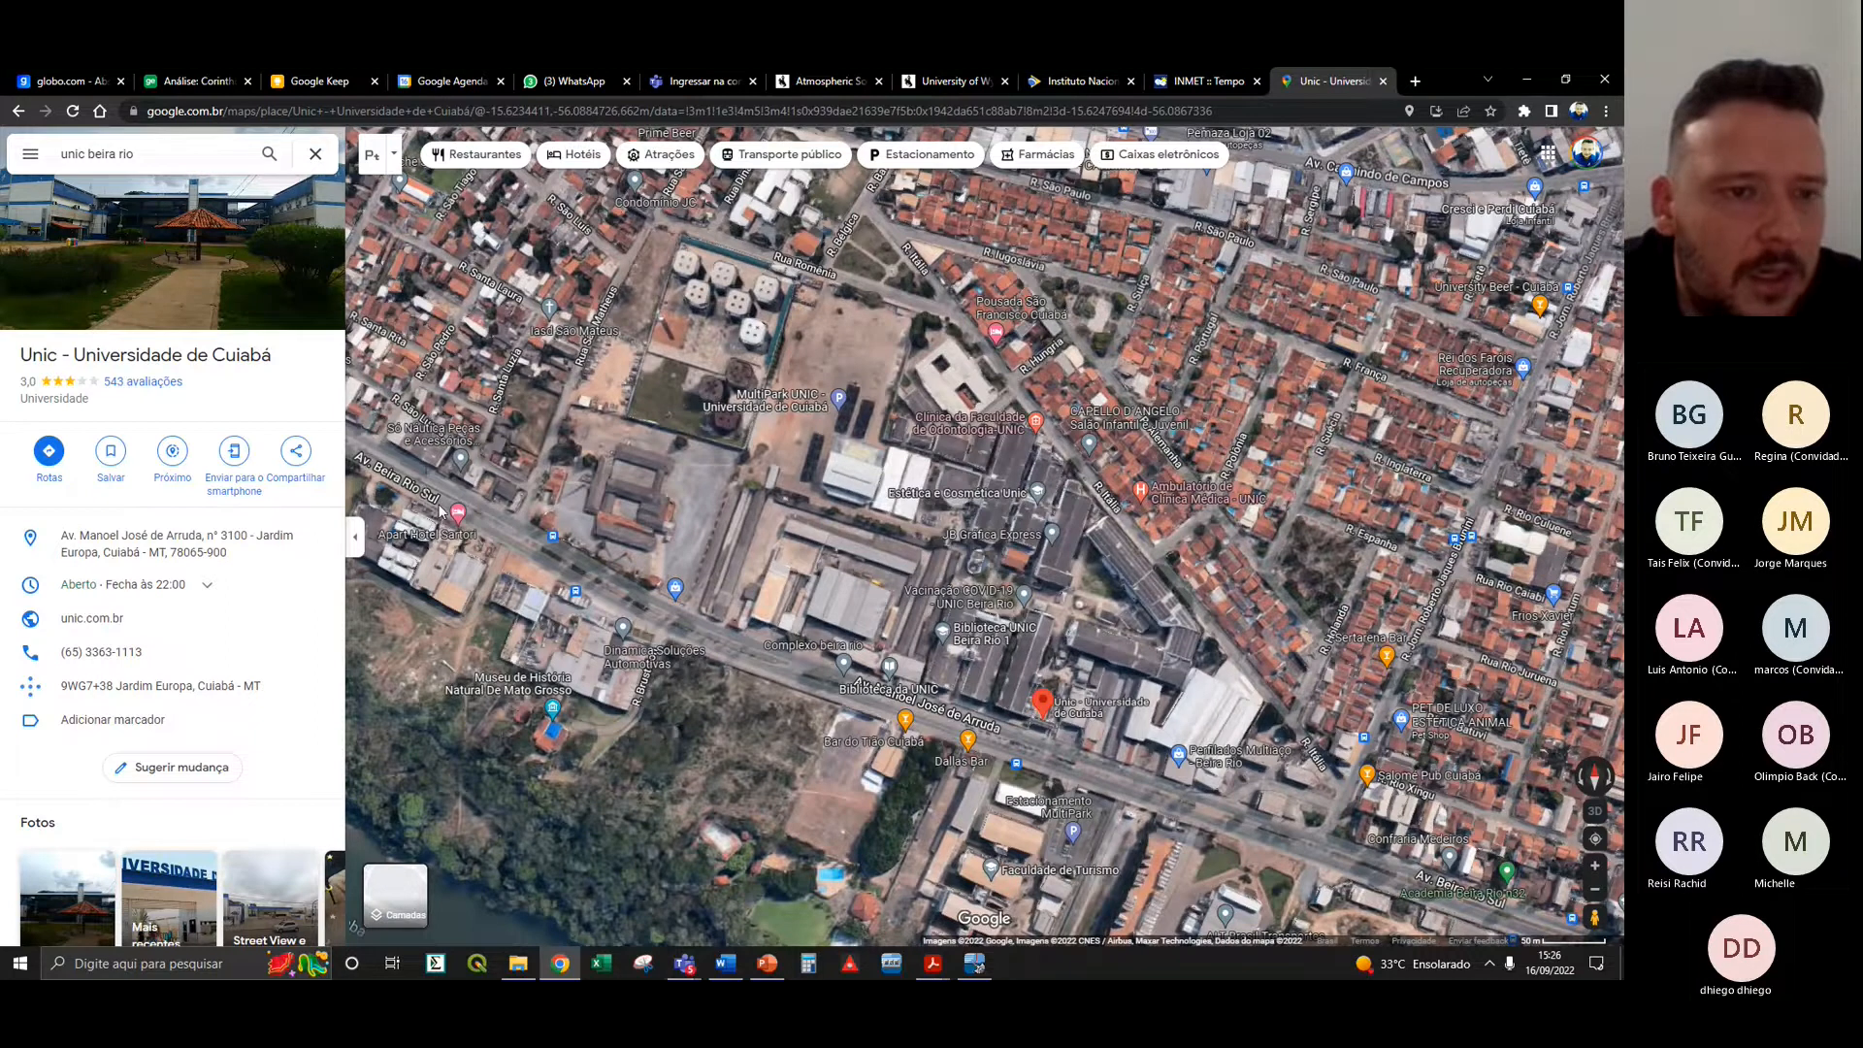
{"action": "left_click", "coordinate": [357, 539]}
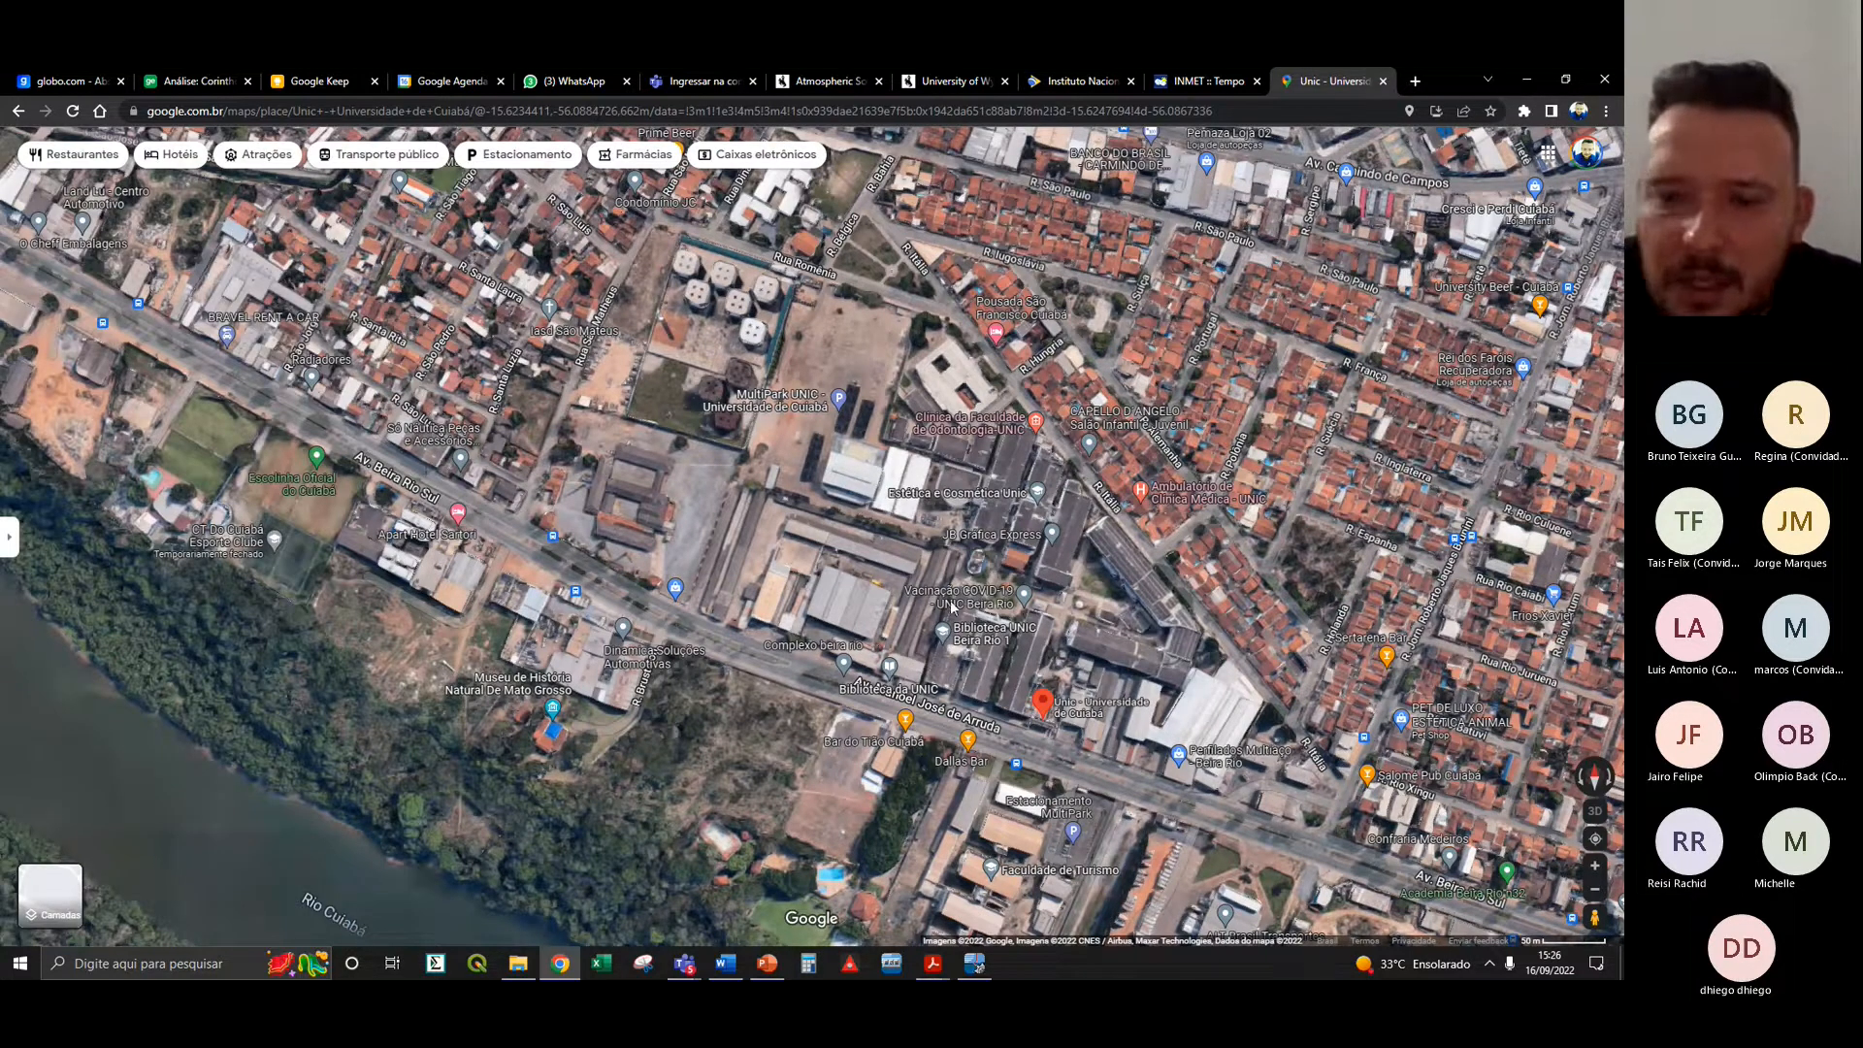
{"action": "left_click", "coordinate": [1584, 153]}
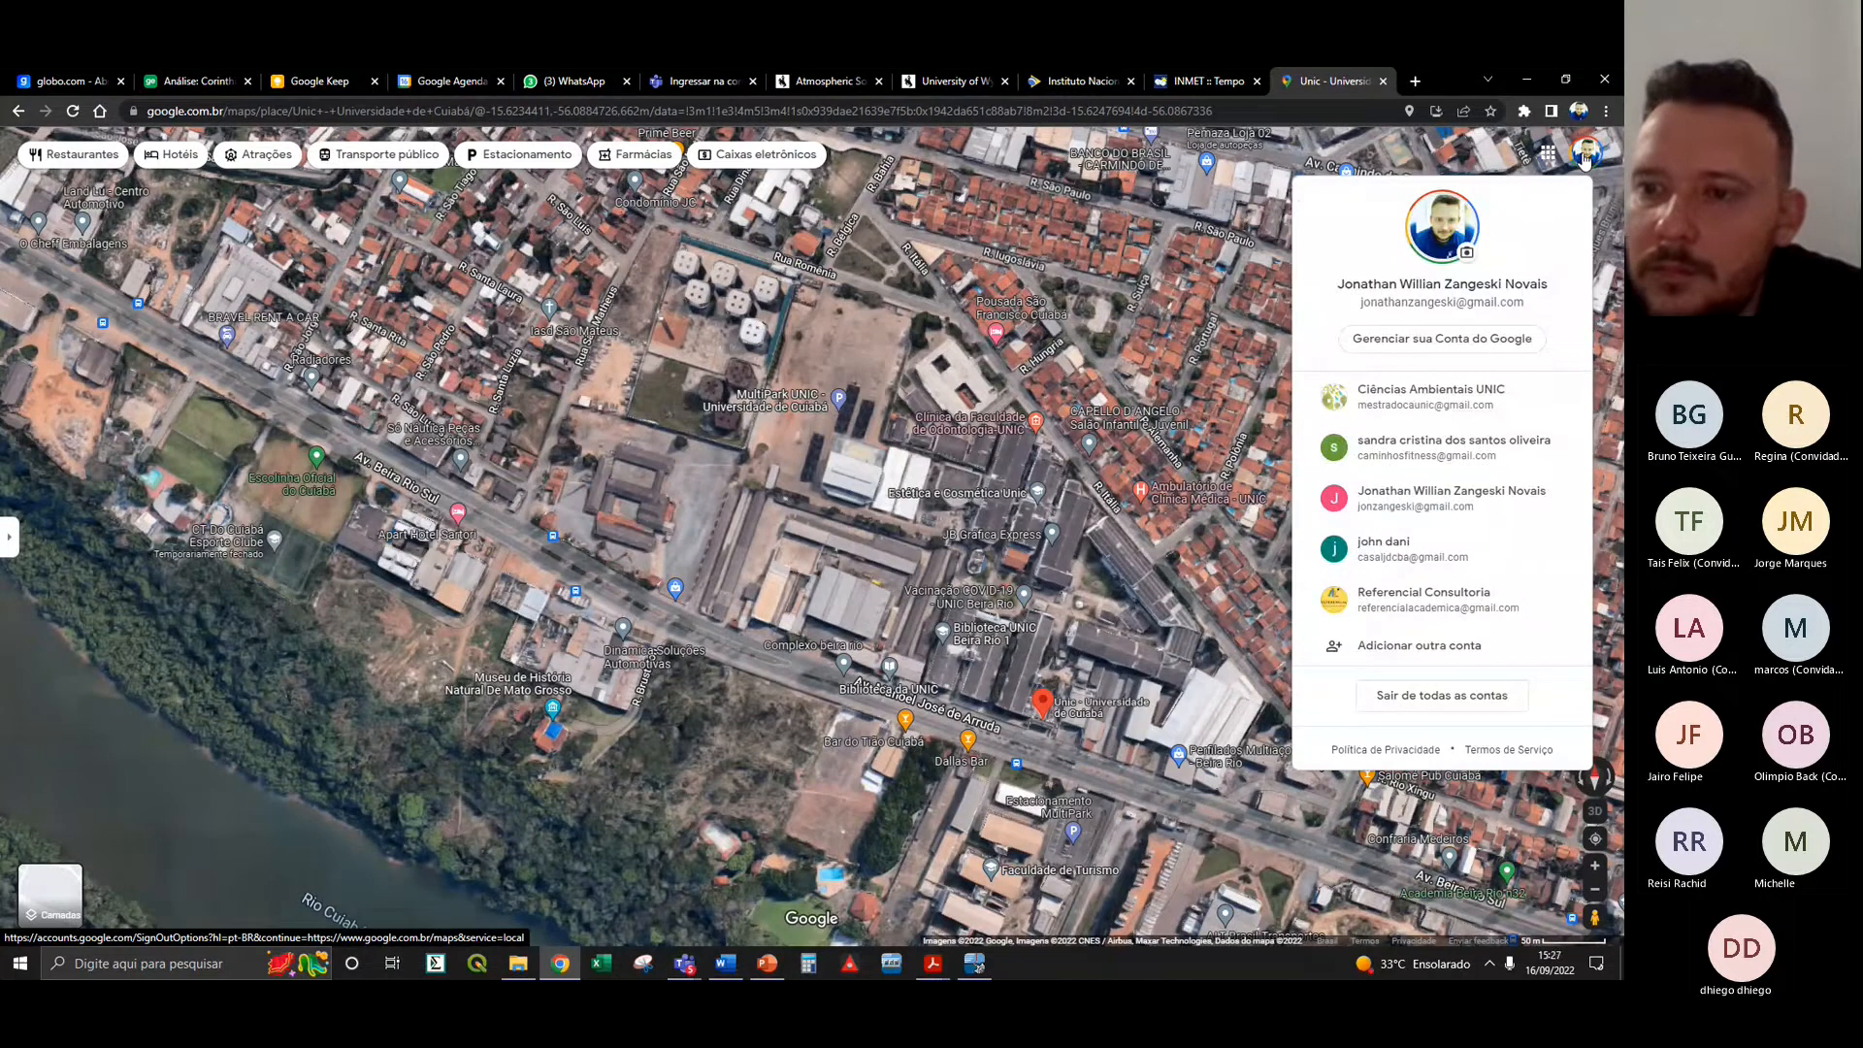
{"action": "left_click", "coordinate": [1583, 155]}
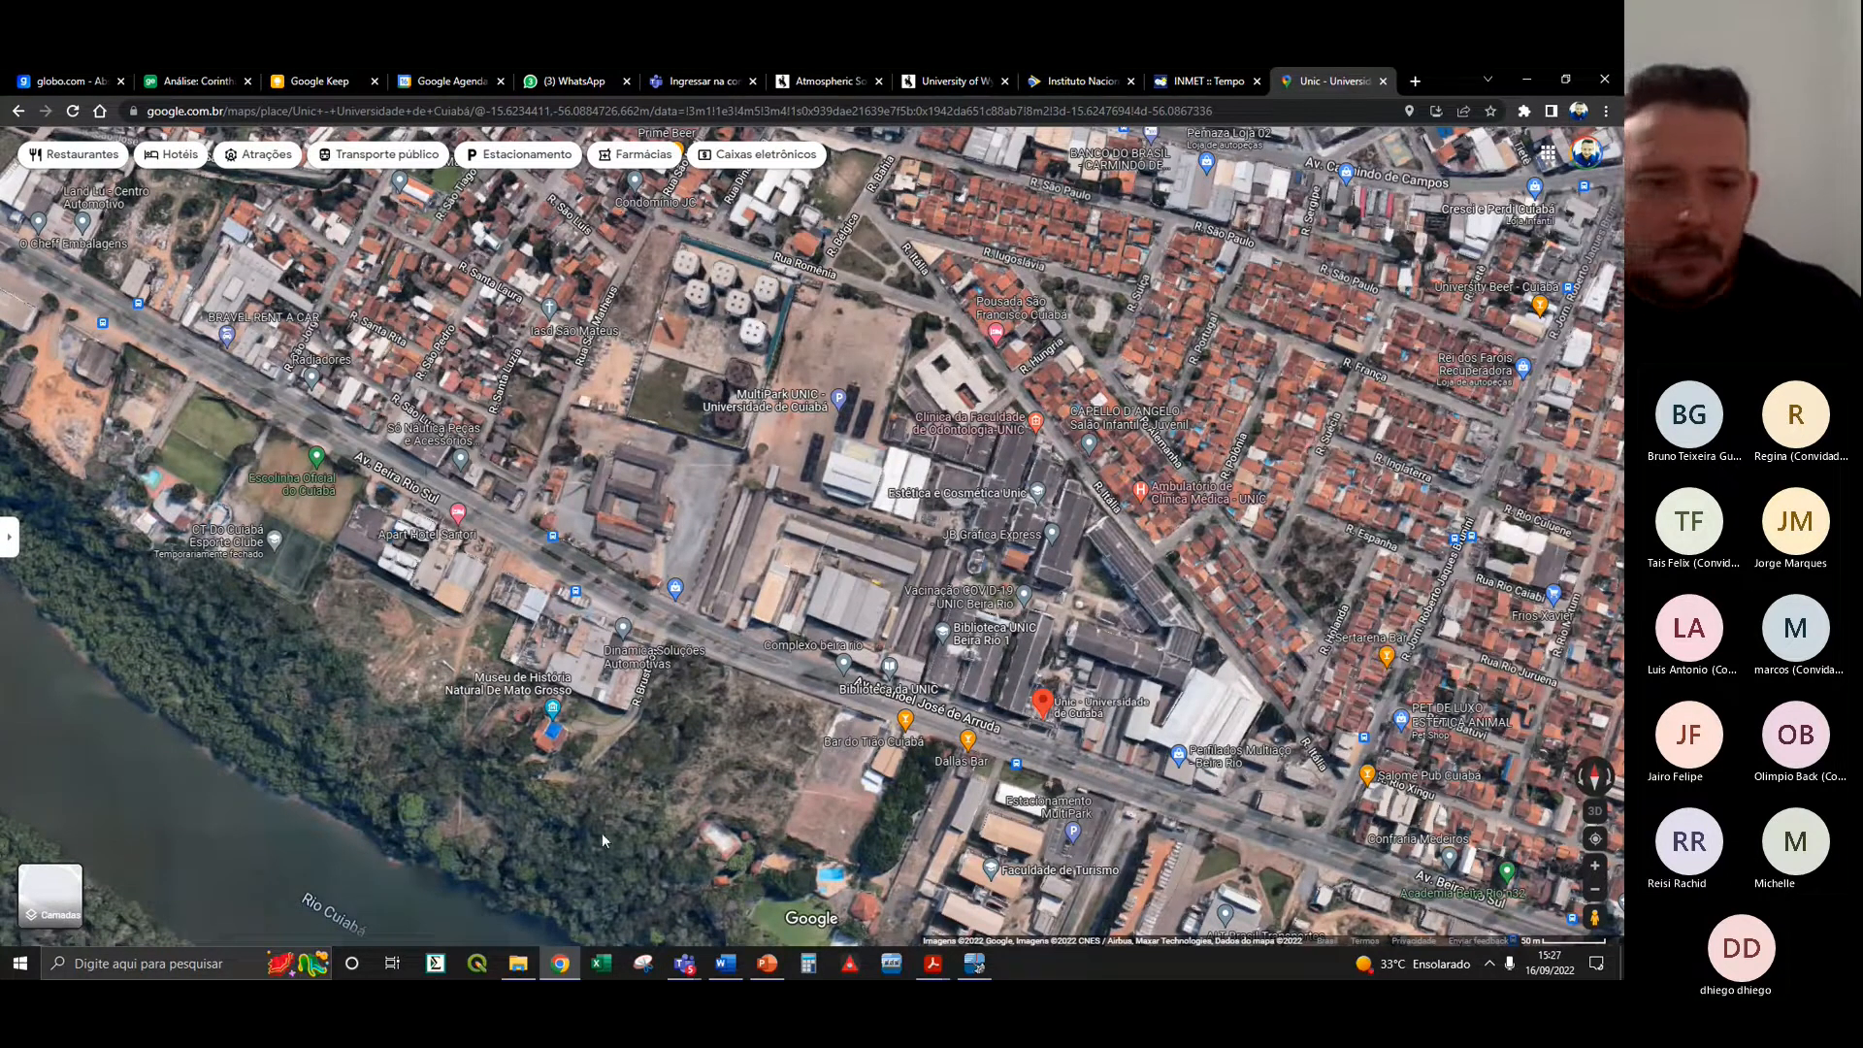
- Capture a roughly square area of the satellite map around the Unic campus with the Snipping Tool (Ferramenta de Captura)
{"action": "scroll", "coordinate": [941, 700], "scroll_direction": "up", "scroll_amount": 1}
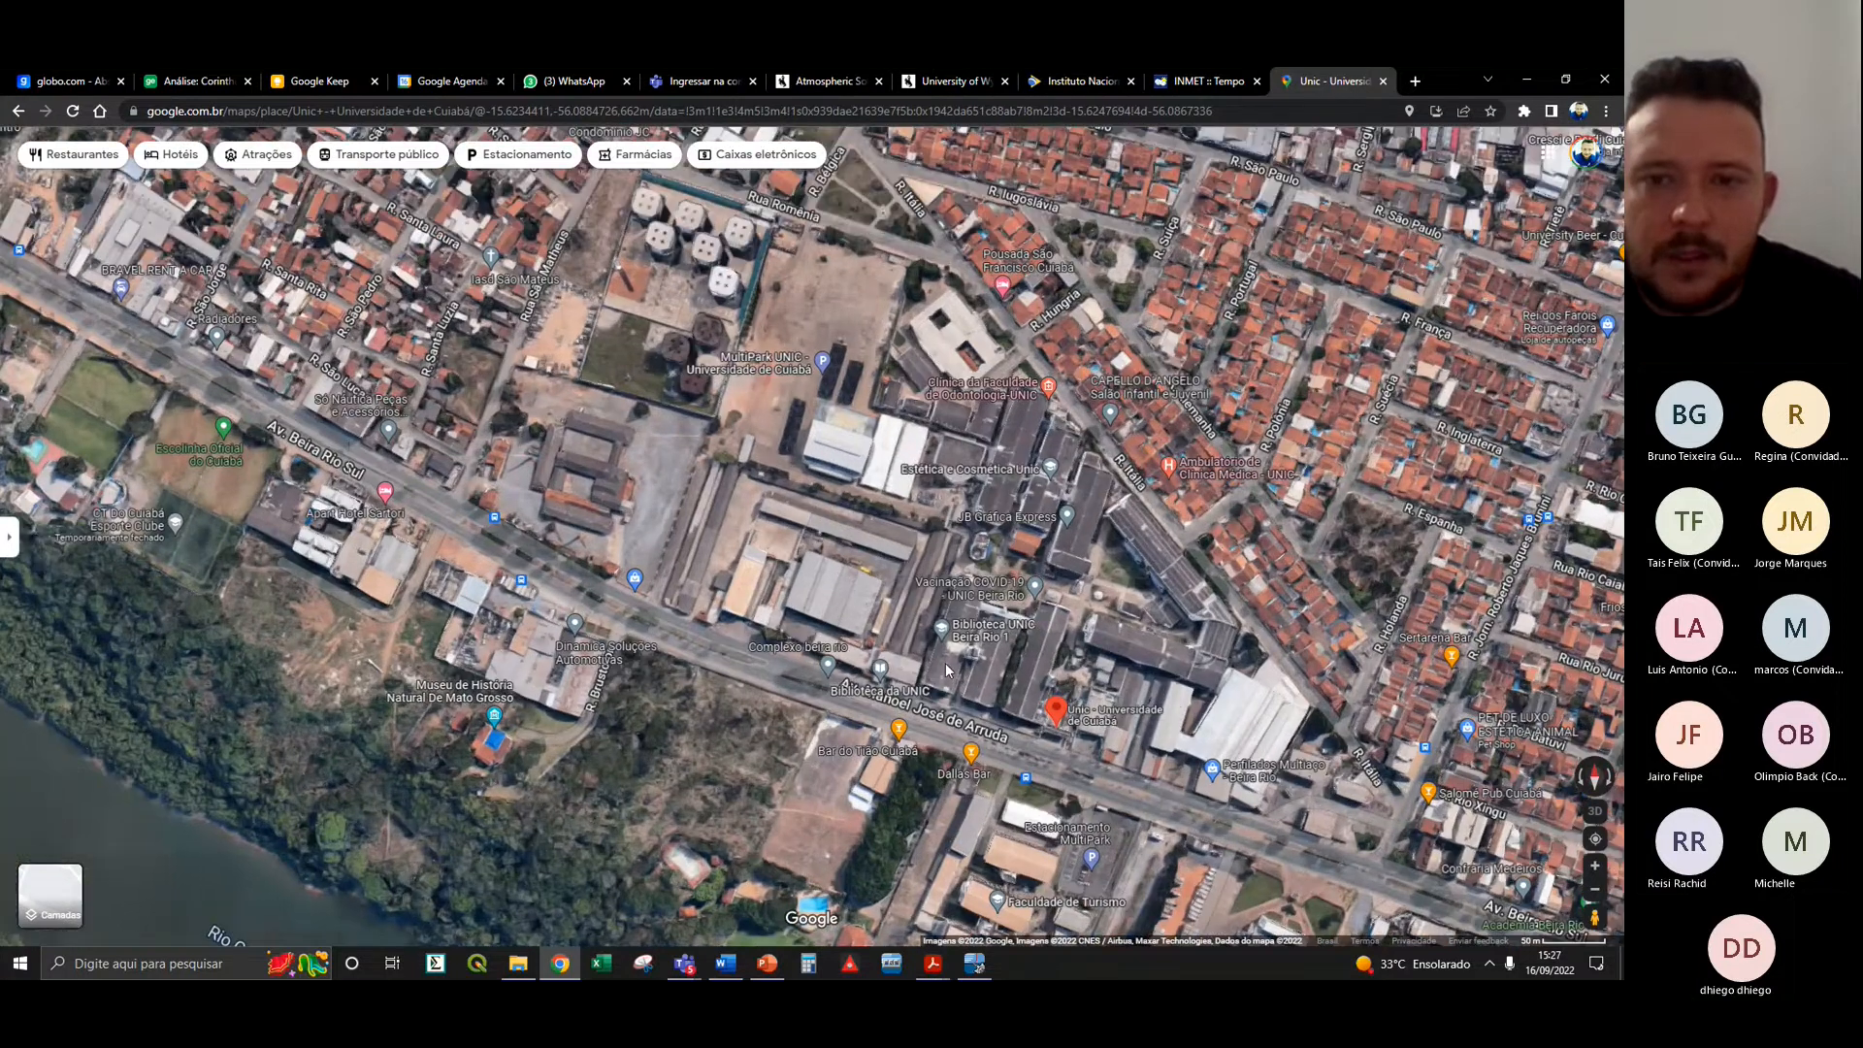
{"action": "scroll", "coordinate": [946, 669], "scroll_direction": "up", "scroll_amount": 1}
{"action": "left_click_drag", "start_coordinate": [1019, 522], "coordinate": [908, 580]}
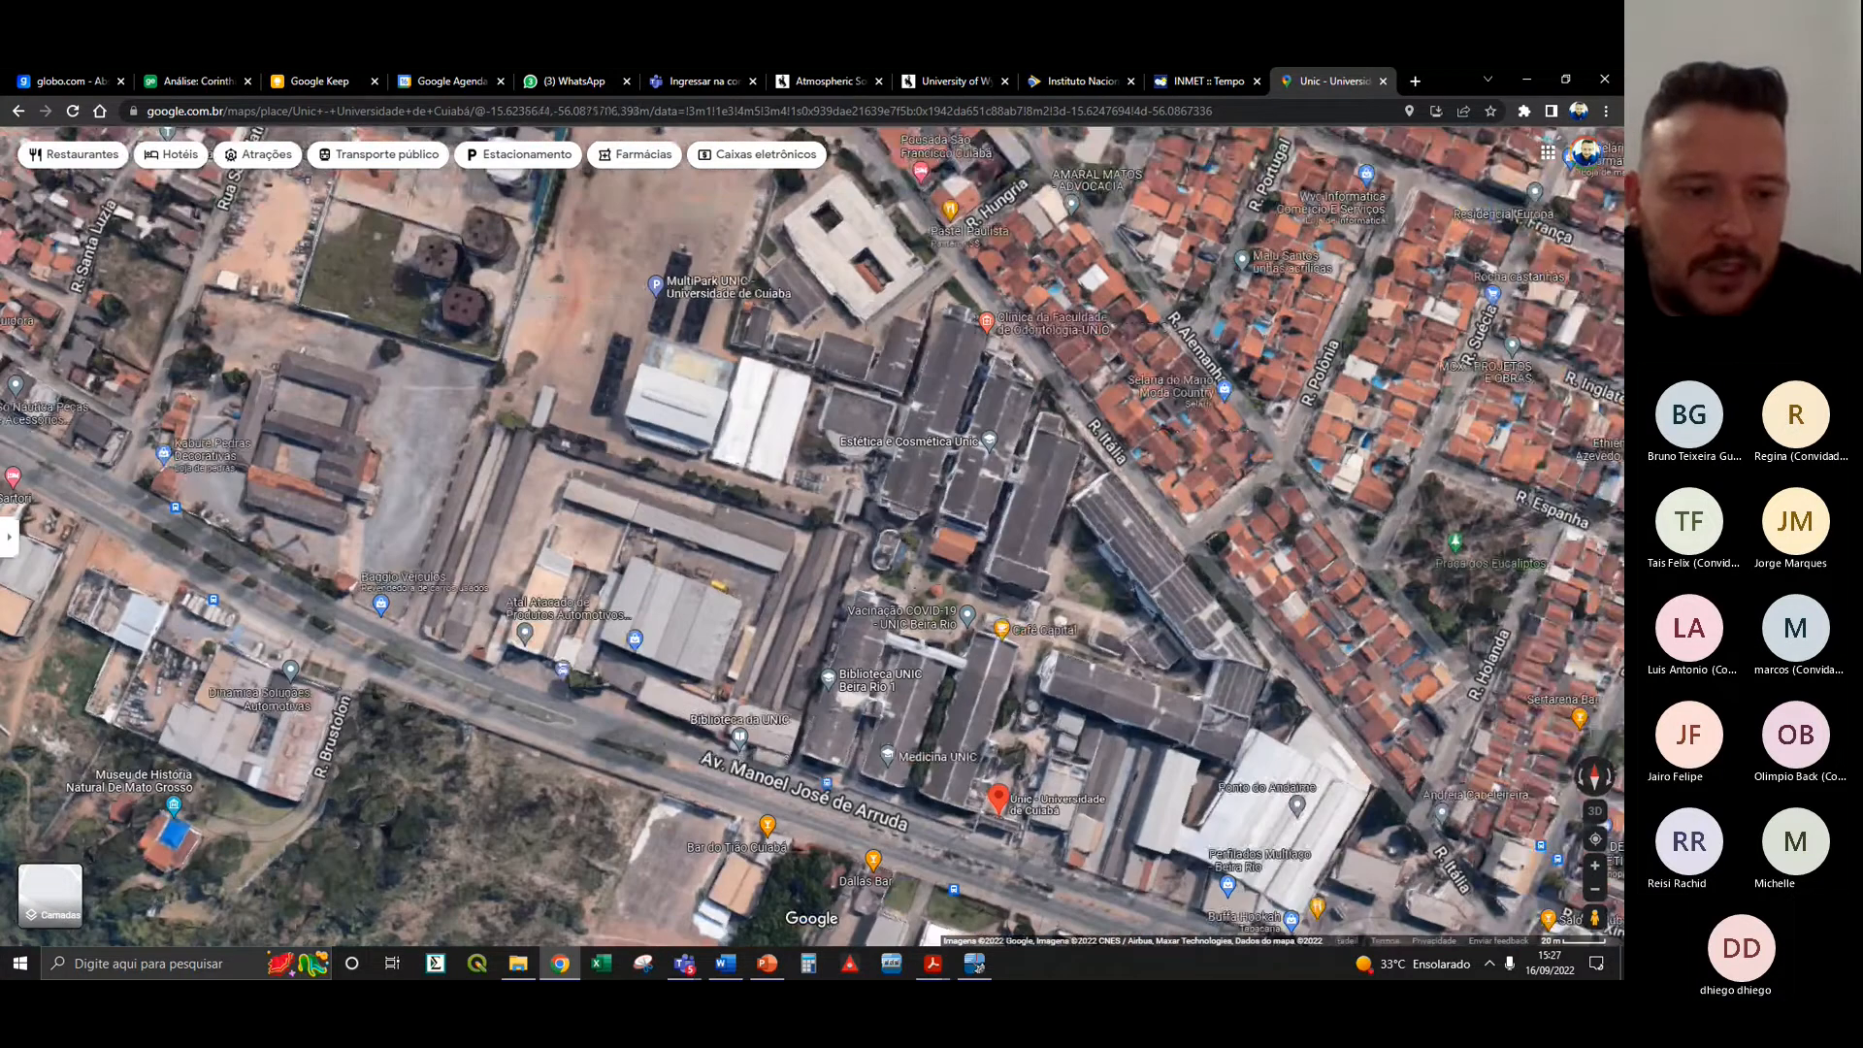
{"action": "left_click", "coordinate": [685, 964]}
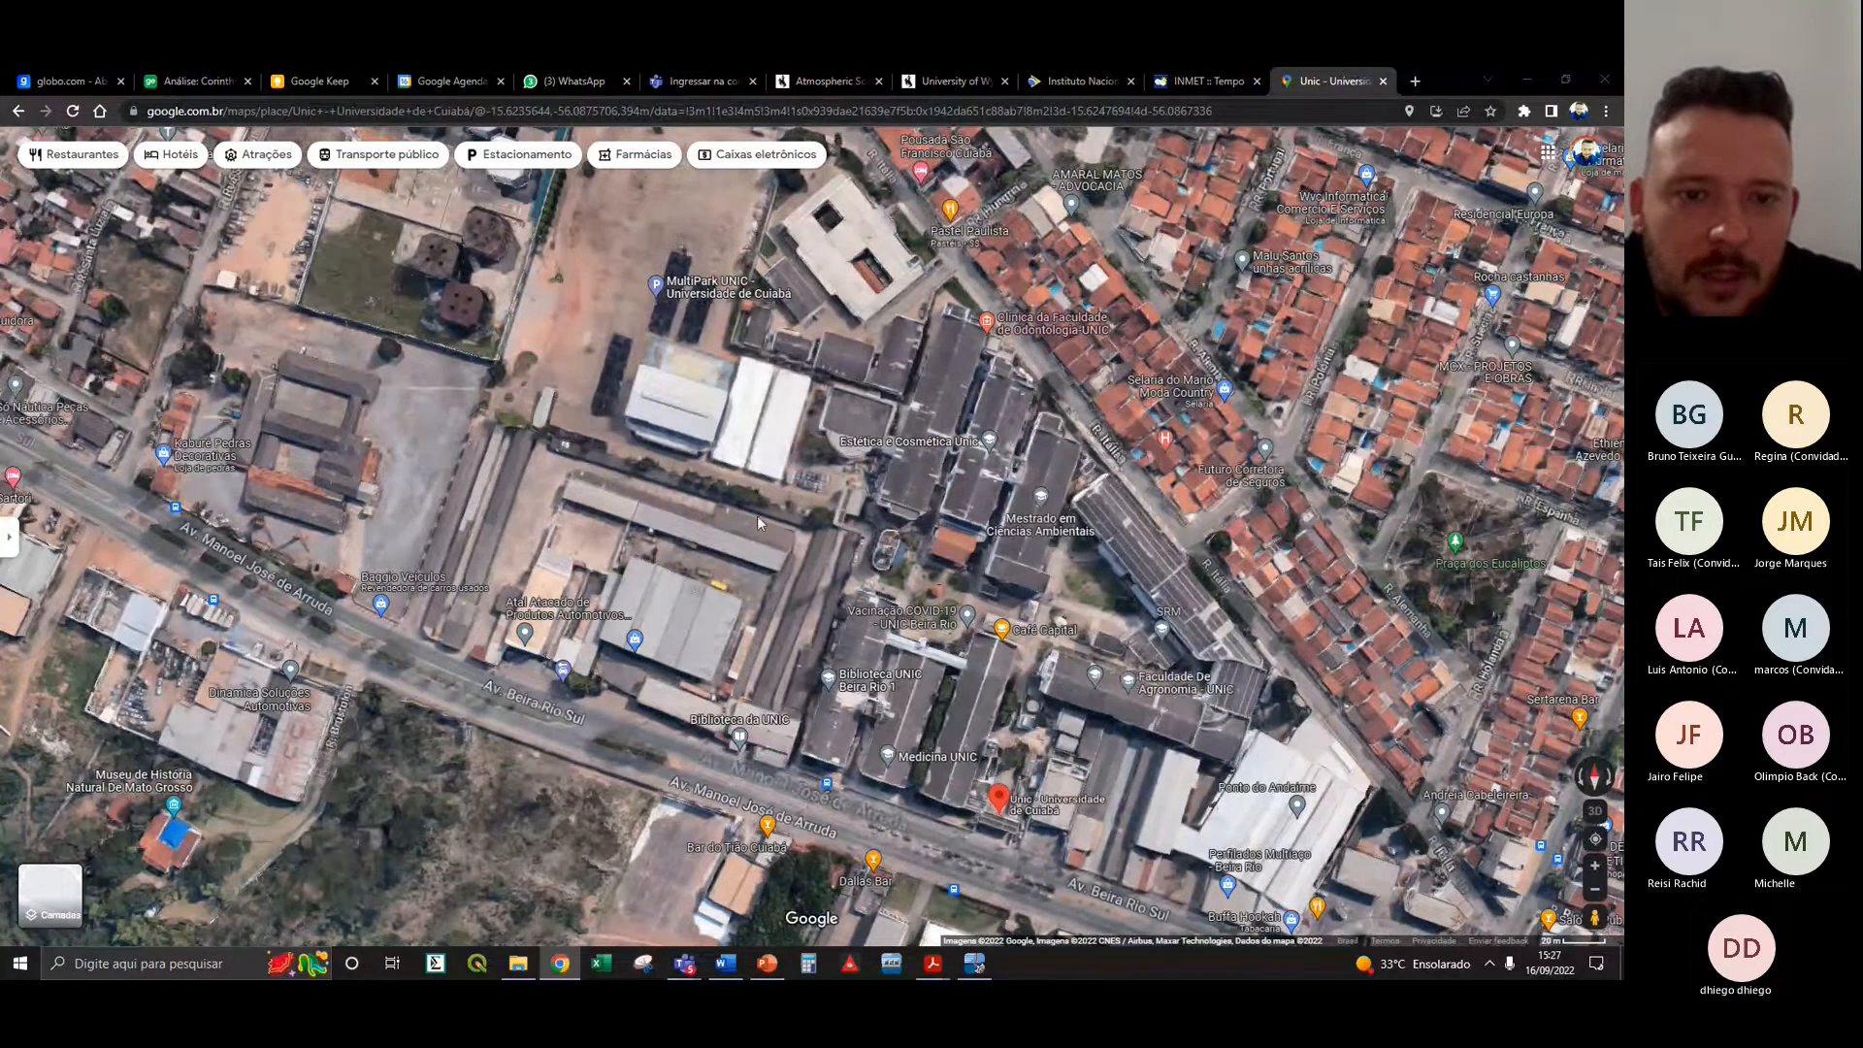
{"action": "left_click", "coordinate": [826, 284]}
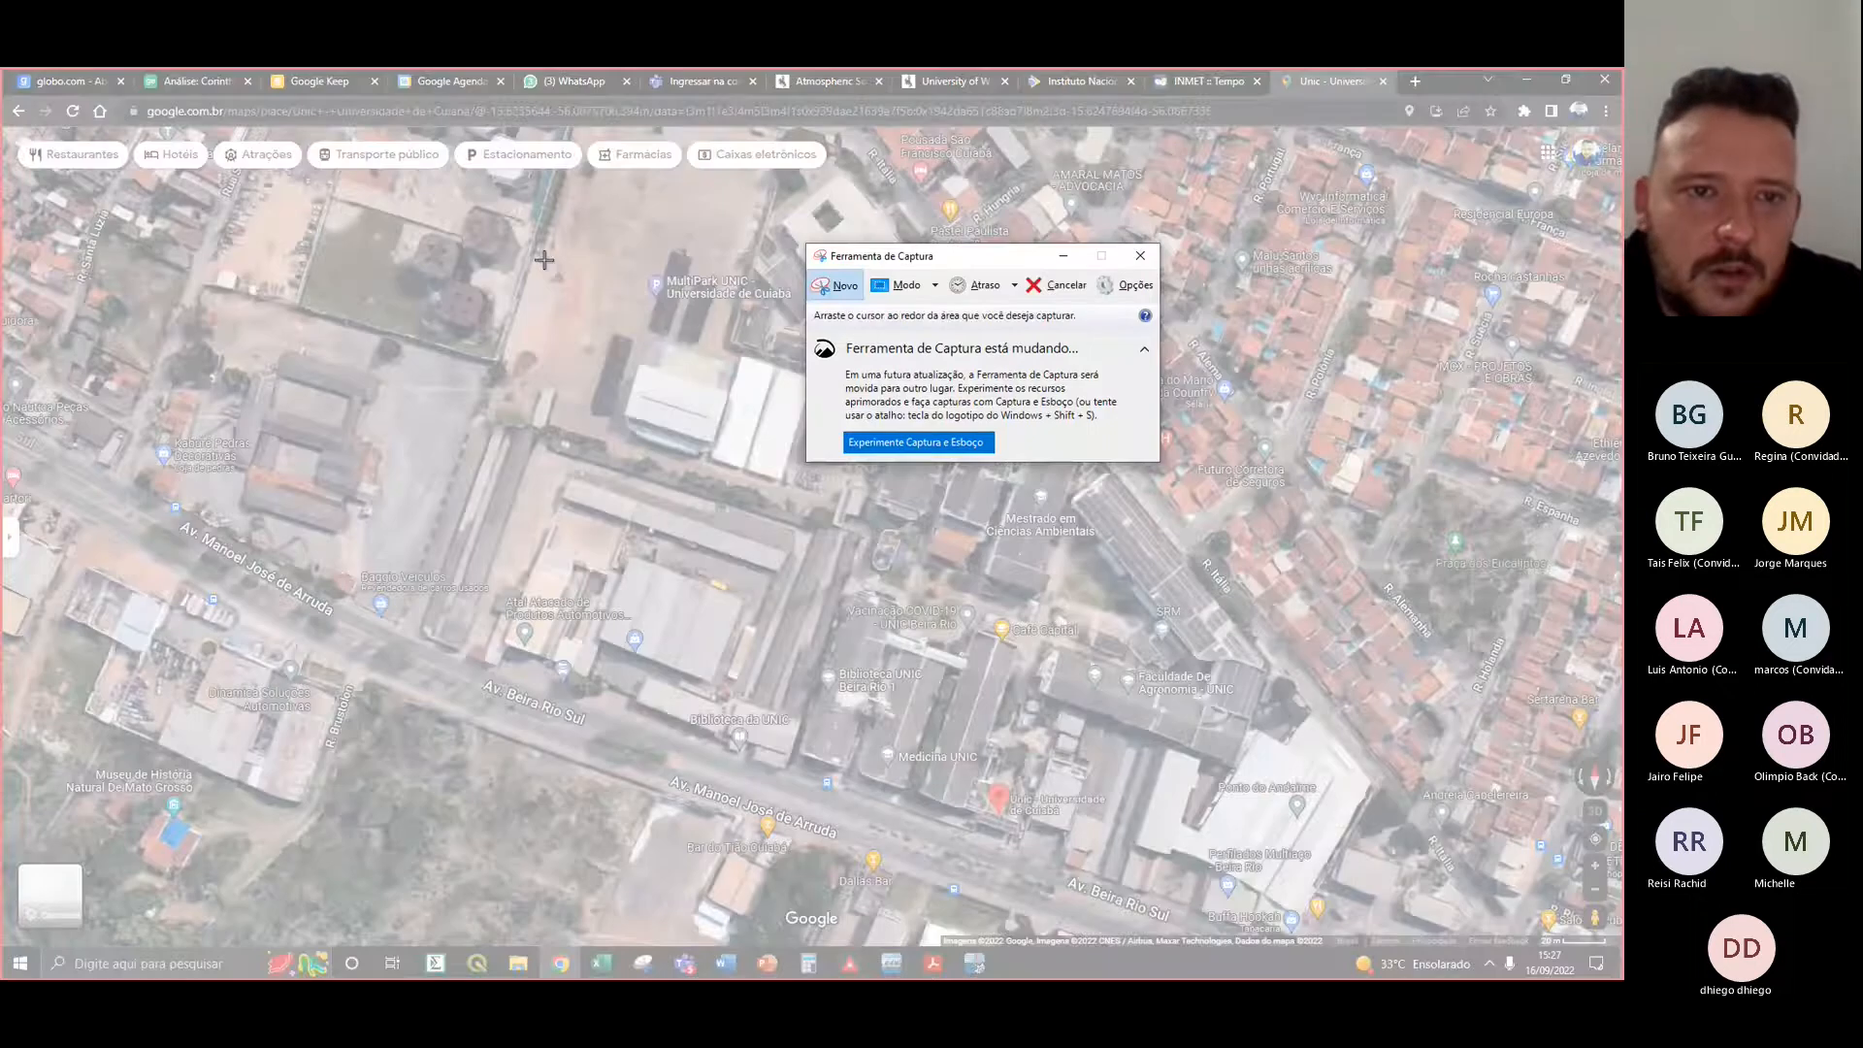
{"action": "left_click_drag", "start_coordinate": [512, 229], "coordinate": [1102, 840]}
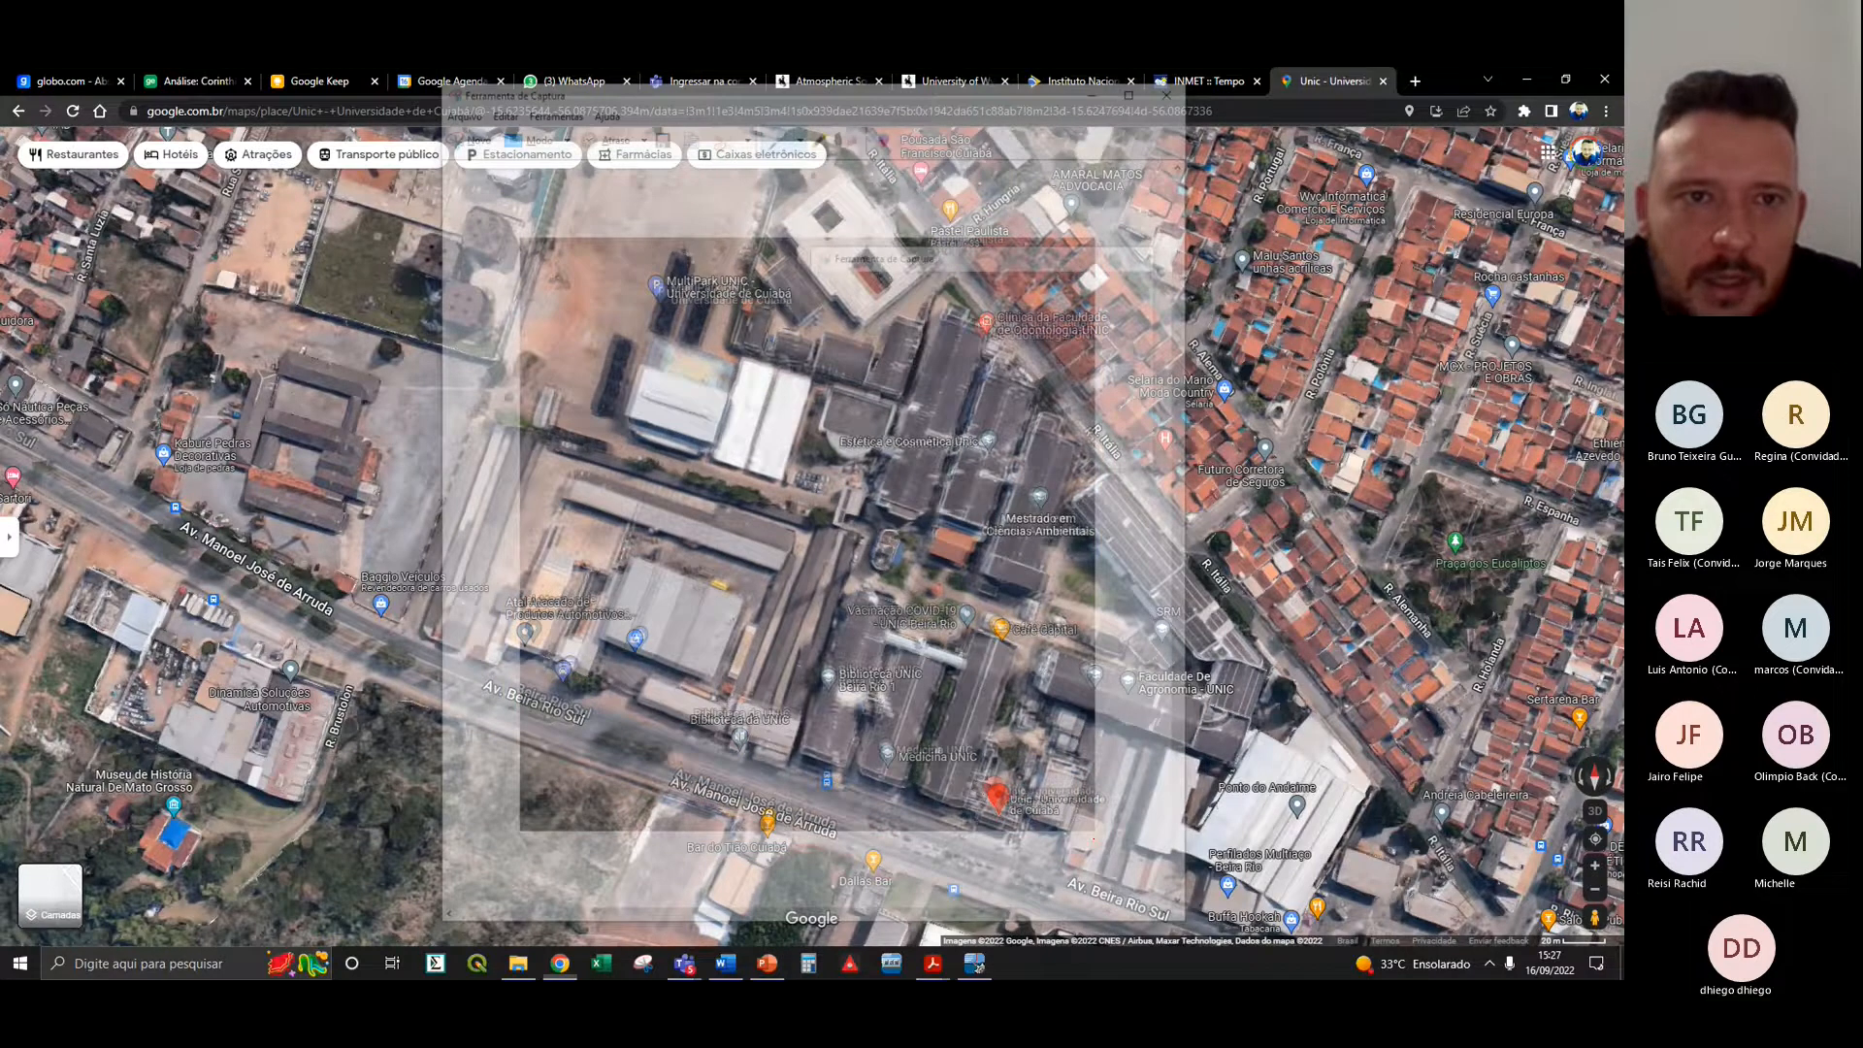
- Save the capture as a PNG file named unic in the Downloads folder
{"action": "left_click", "coordinate": [659, 130]}
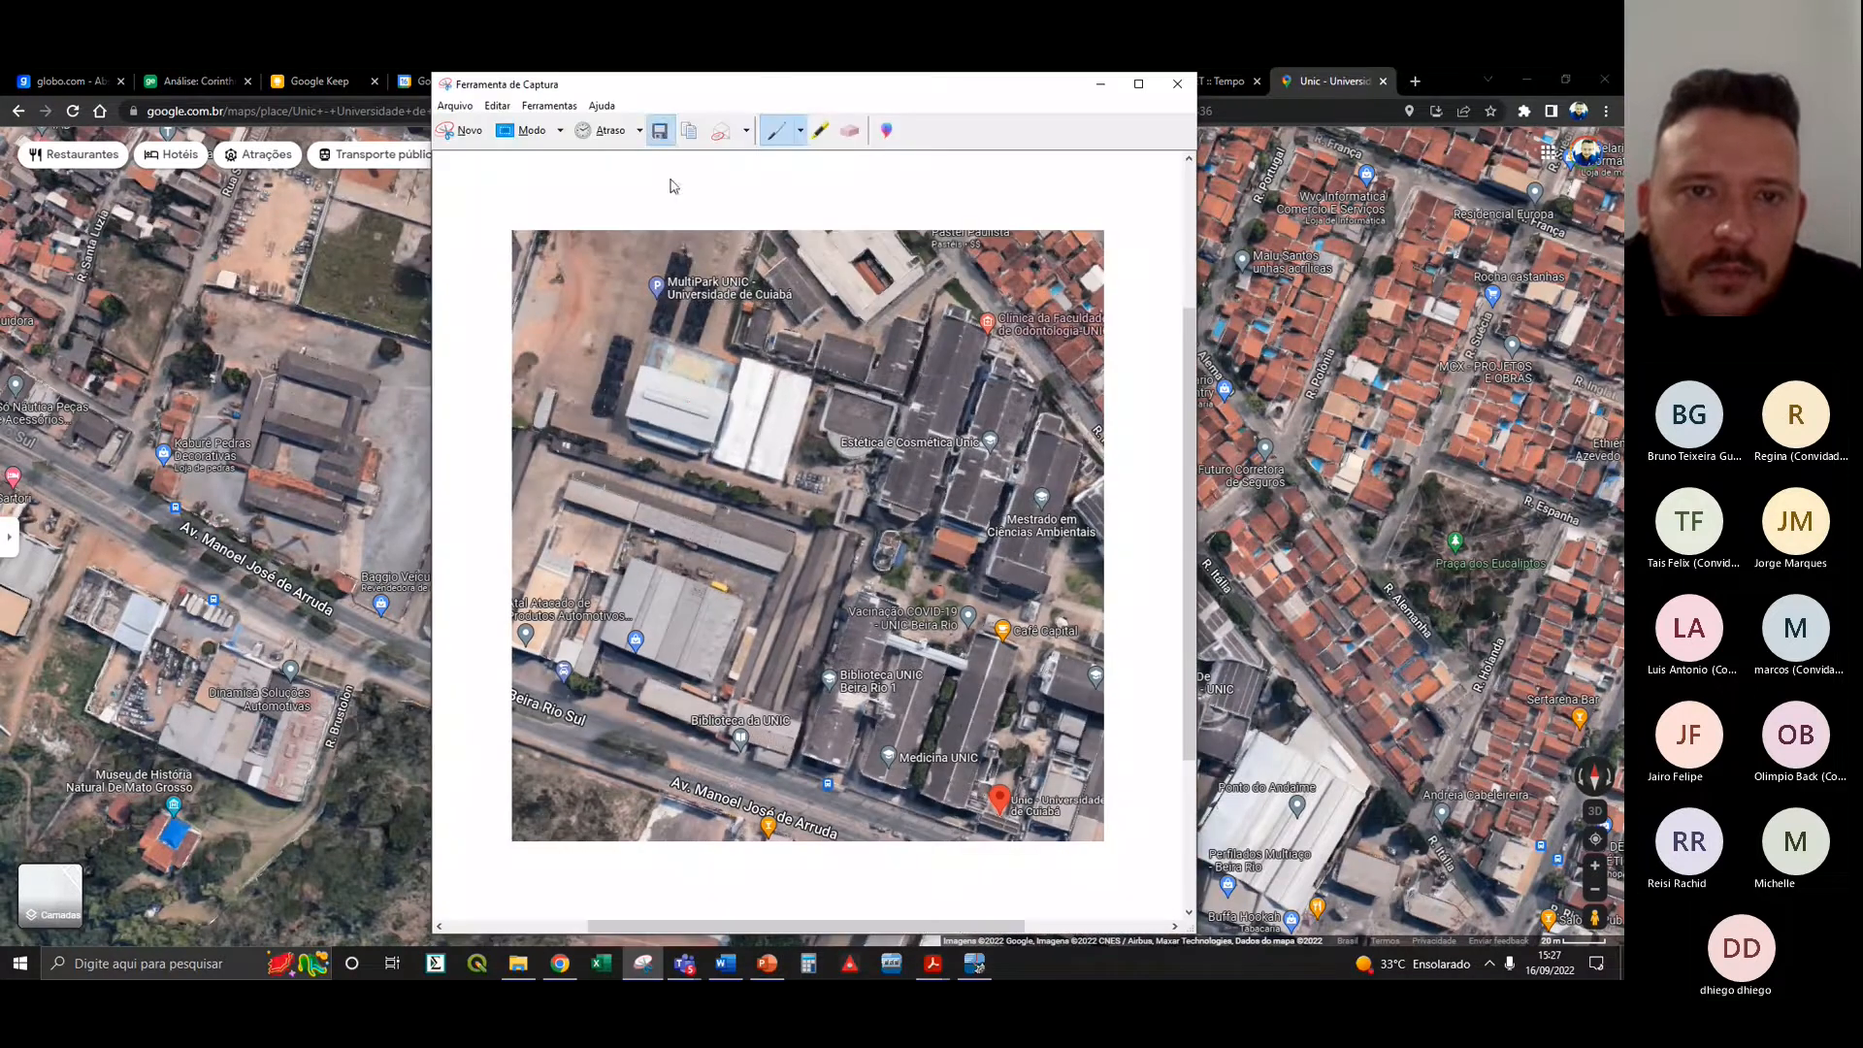
{"action": "left_click", "coordinate": [736, 482]}
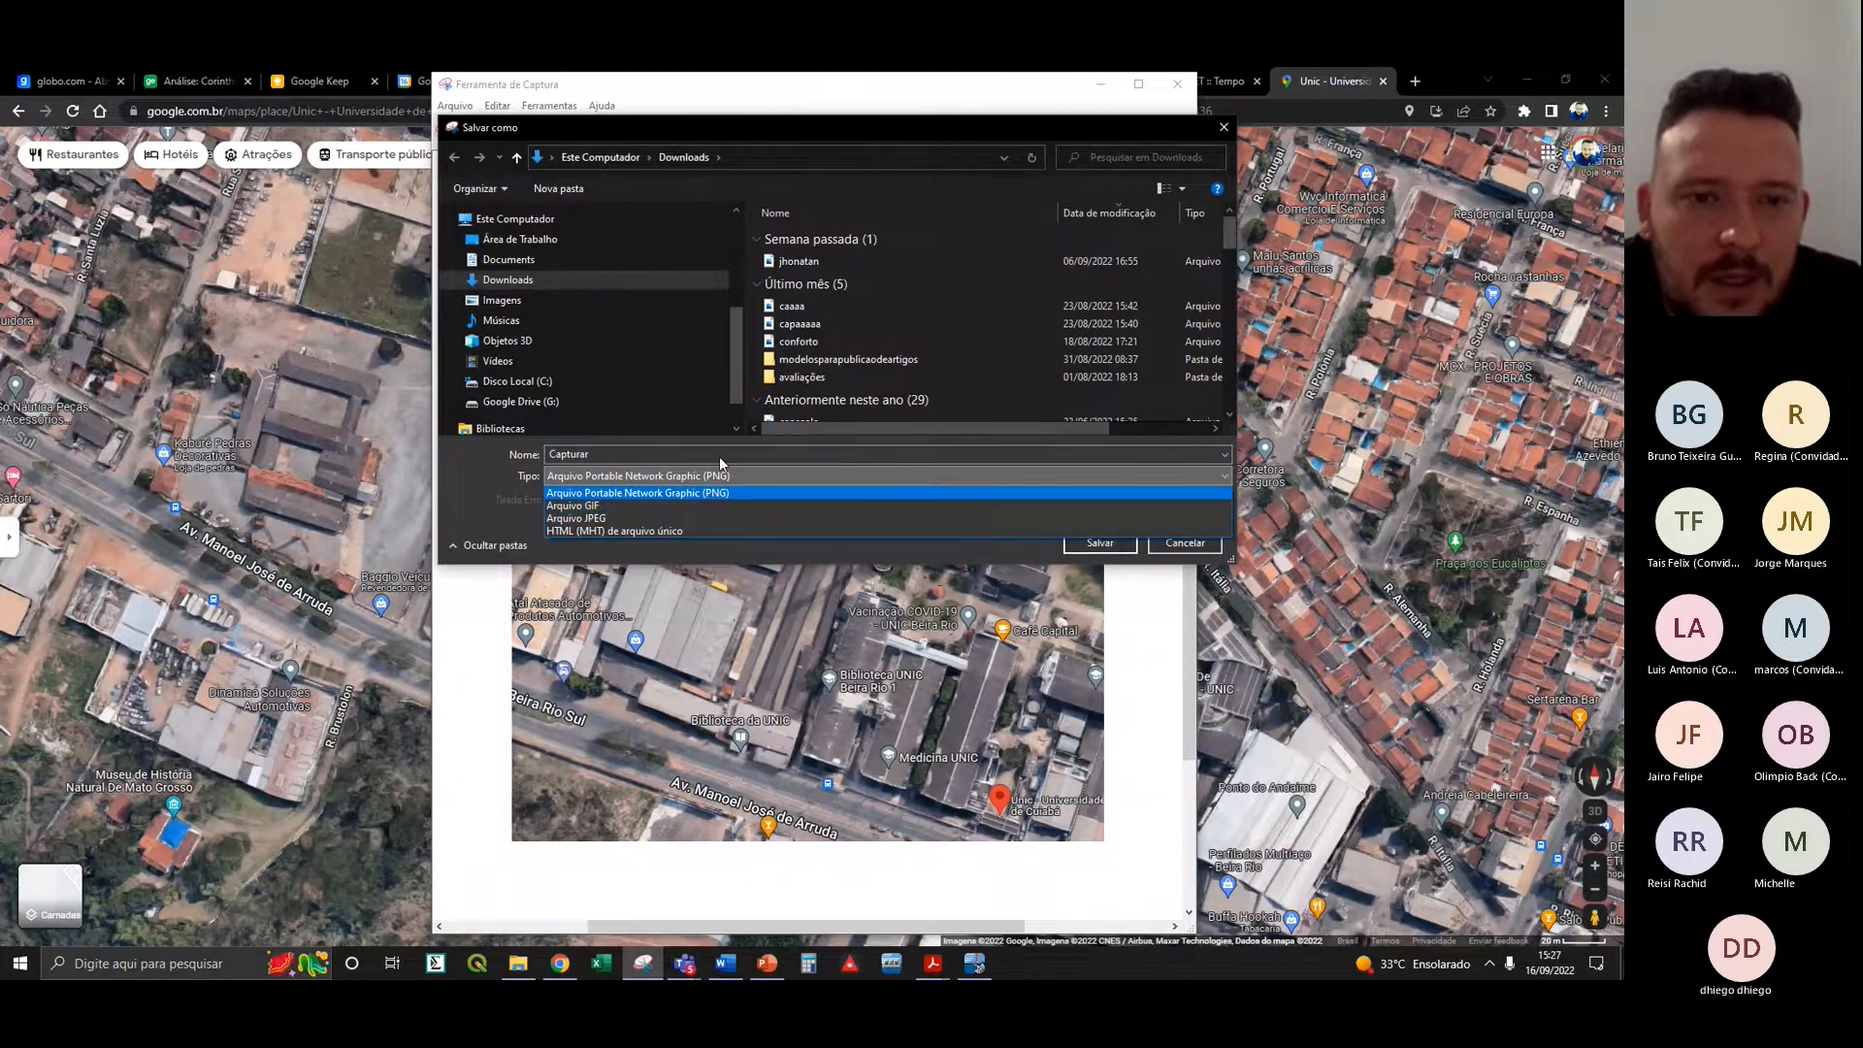
{"action": "left_click", "coordinate": [709, 493]}
{"action": "left_click", "coordinate": [708, 475]}
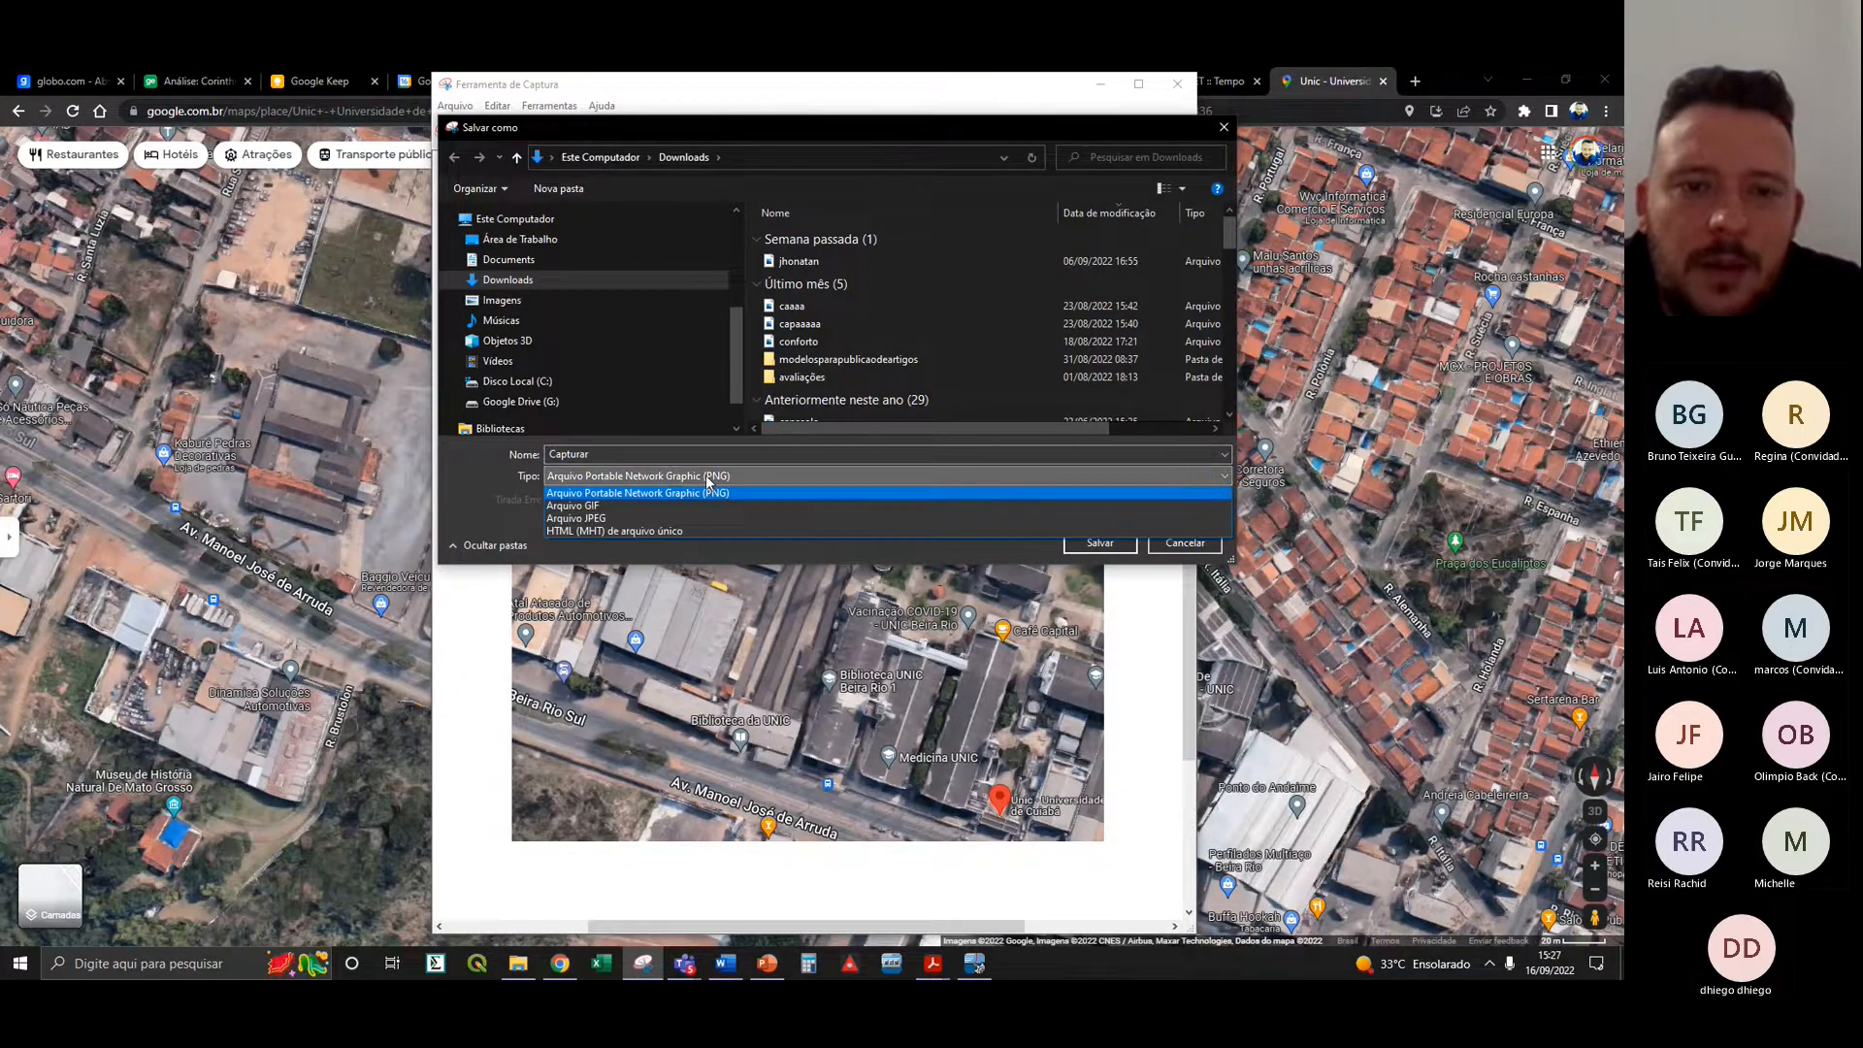
{"action": "left_click", "coordinate": [706, 475]}
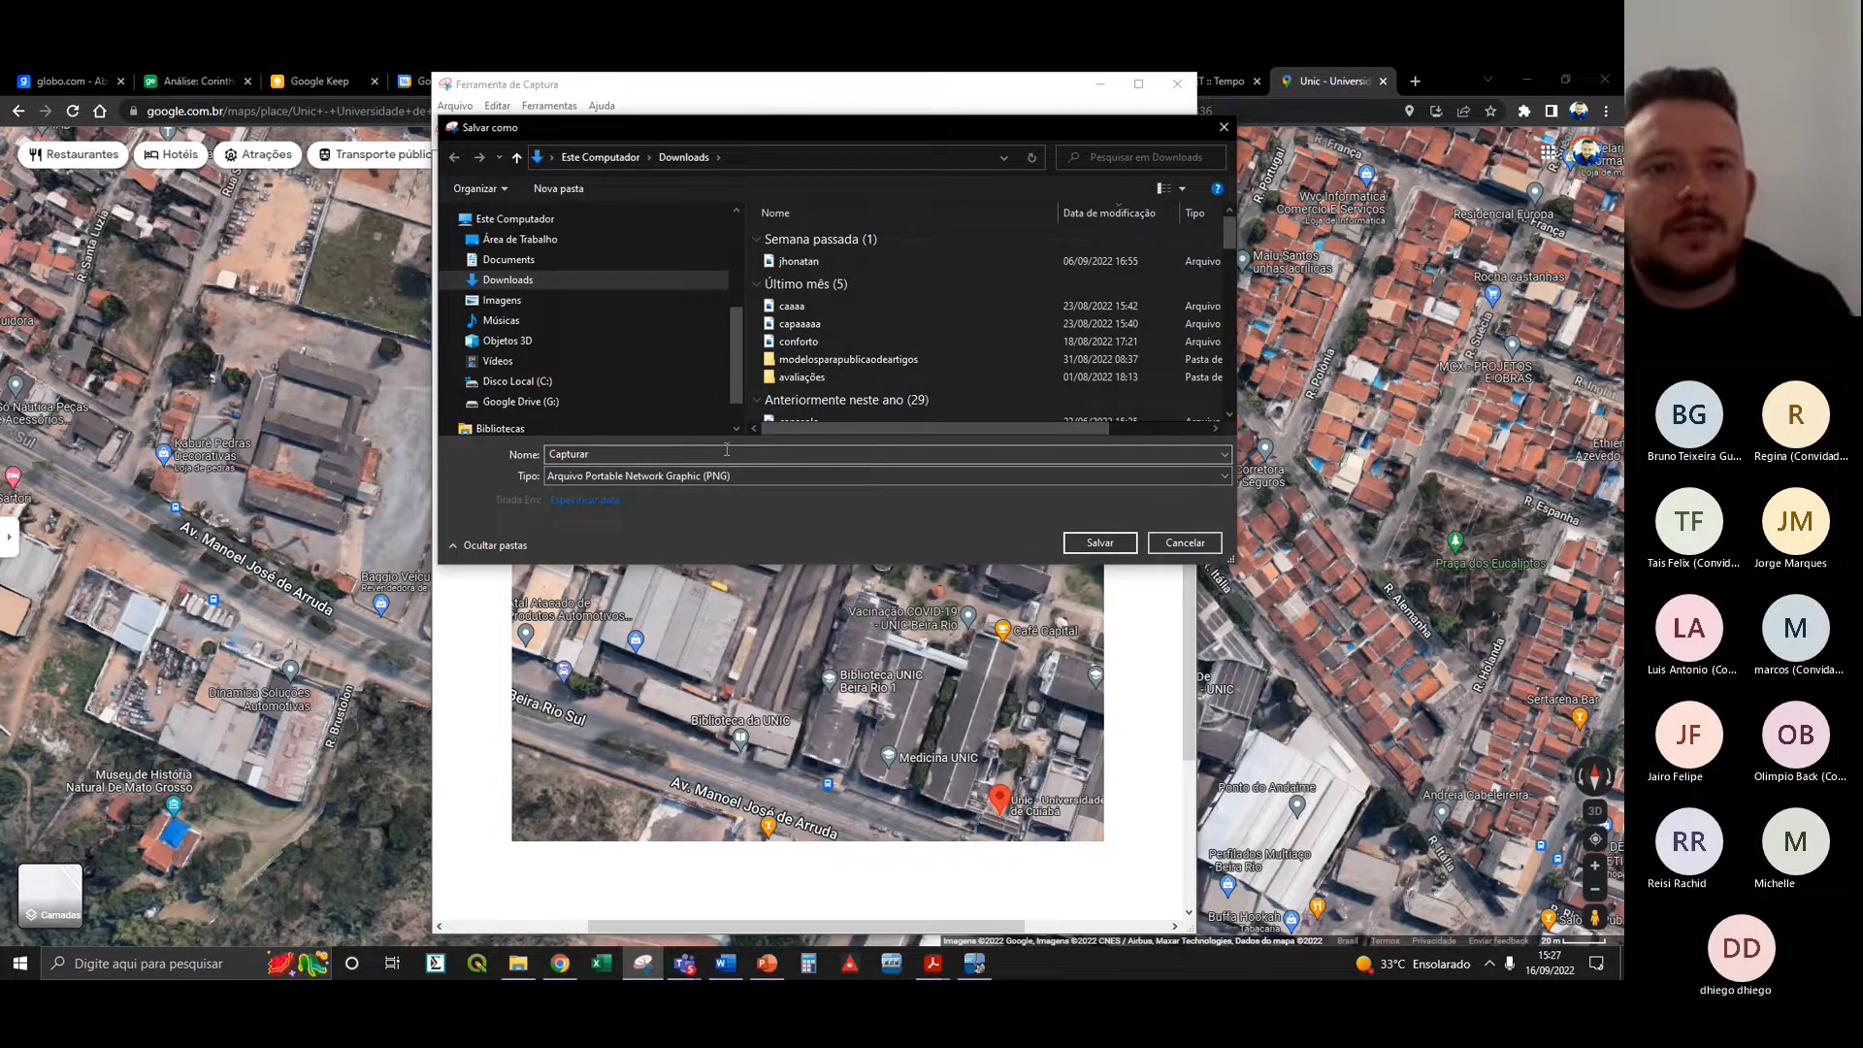
{"action": "double_click", "coordinate": [681, 455]}
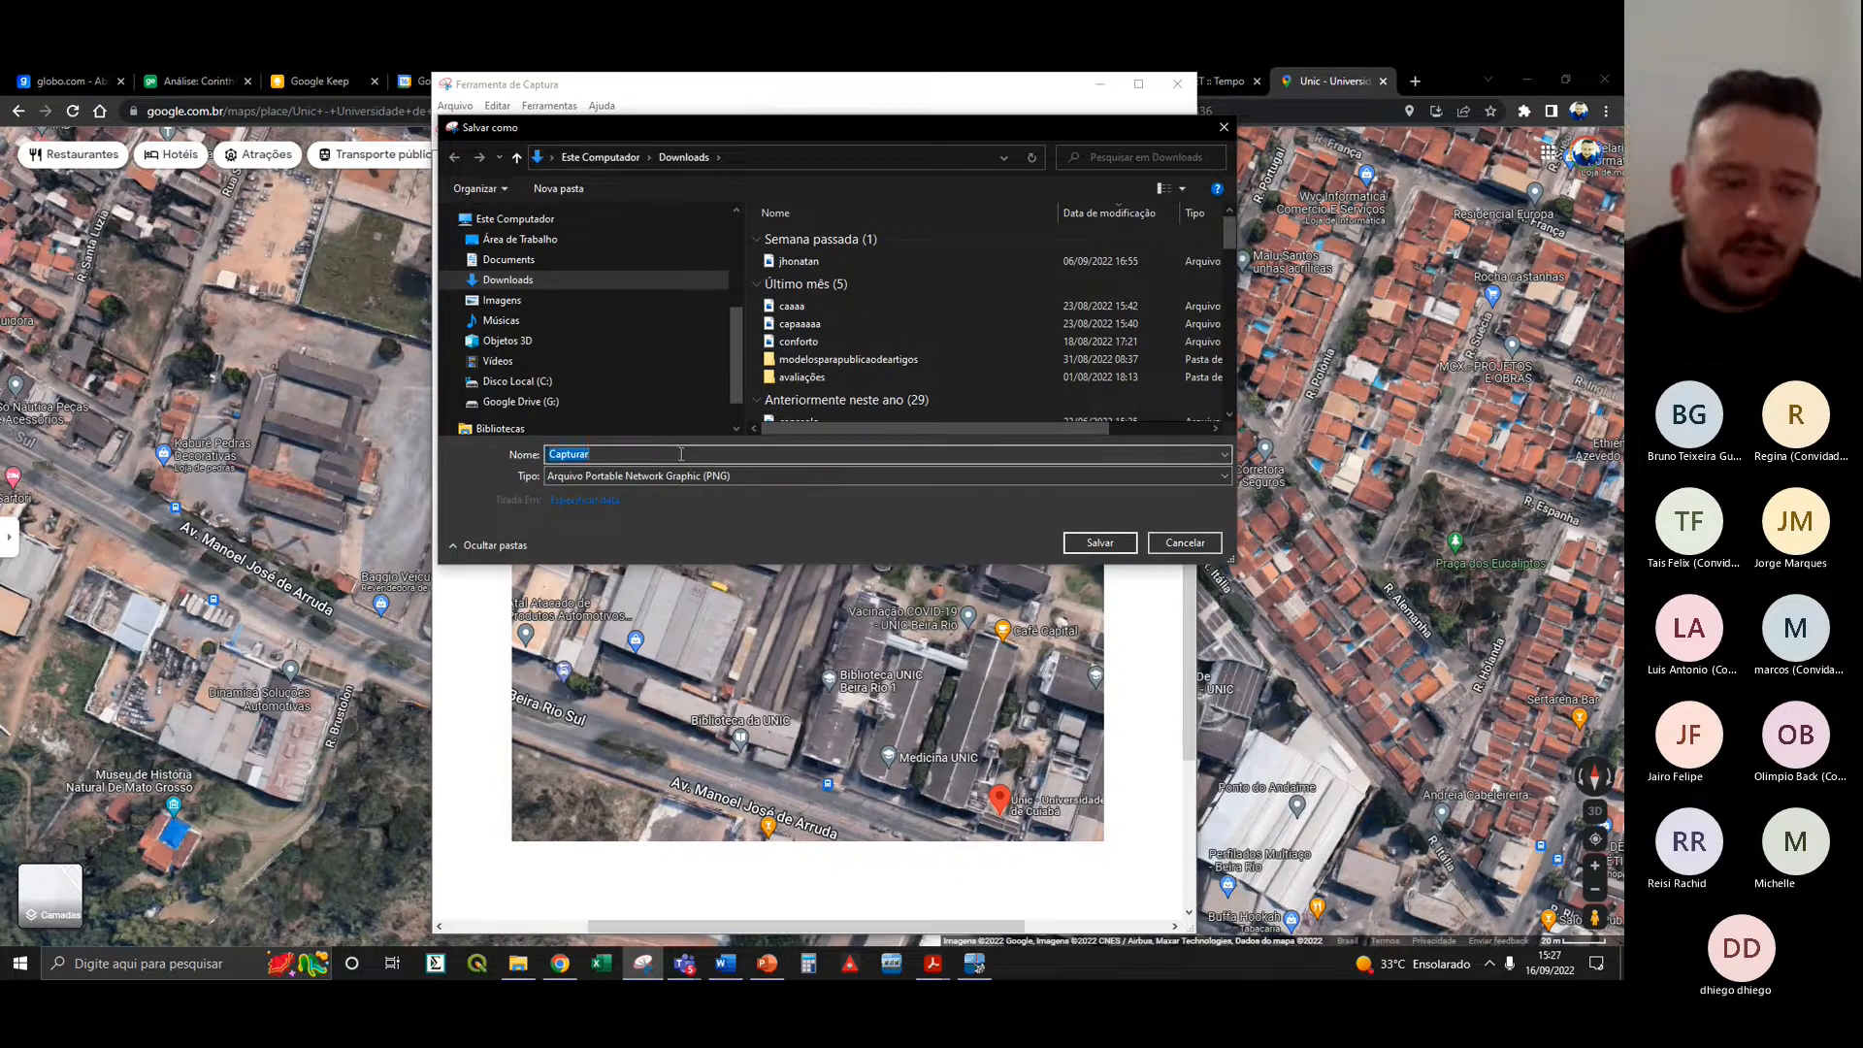
{"action": "type", "text": "unic"}
{"action": "key", "text": "Return"}
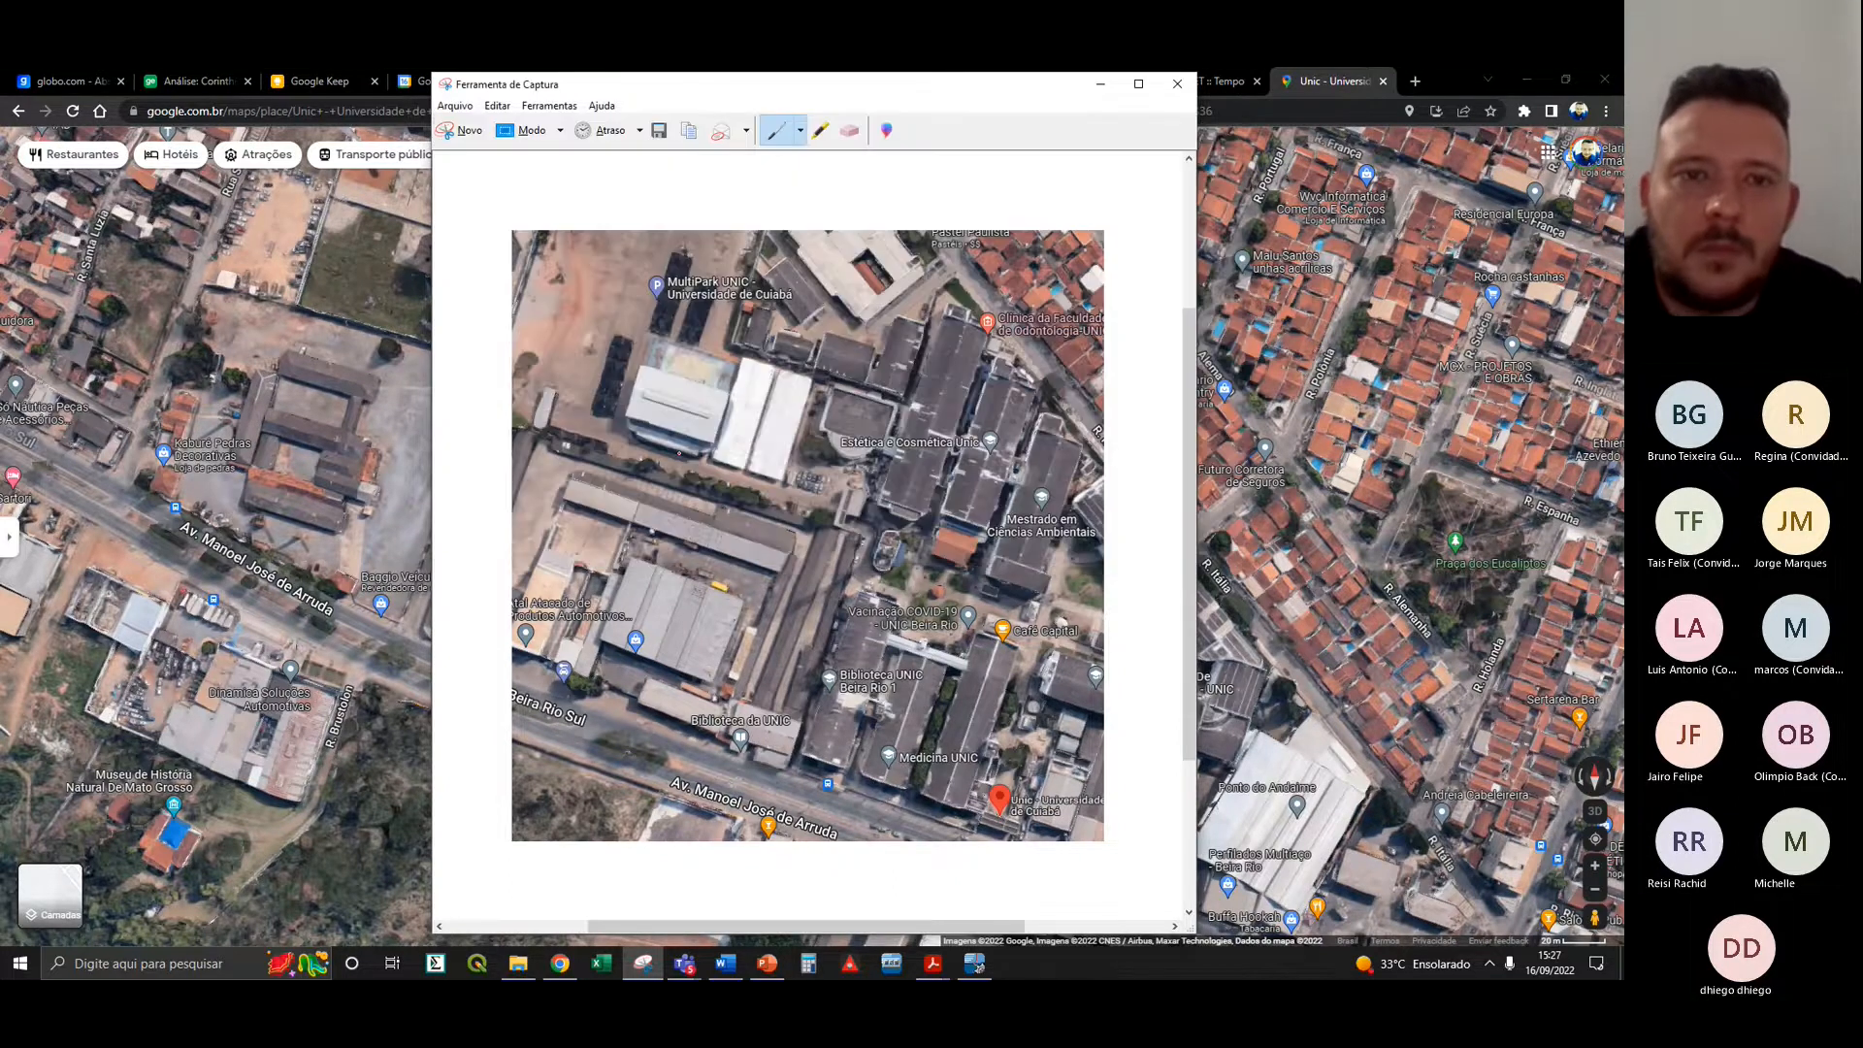
- Find the unic image in the Downloads folder, view it and close the viewer
{"action": "left_click", "coordinate": [520, 964]}
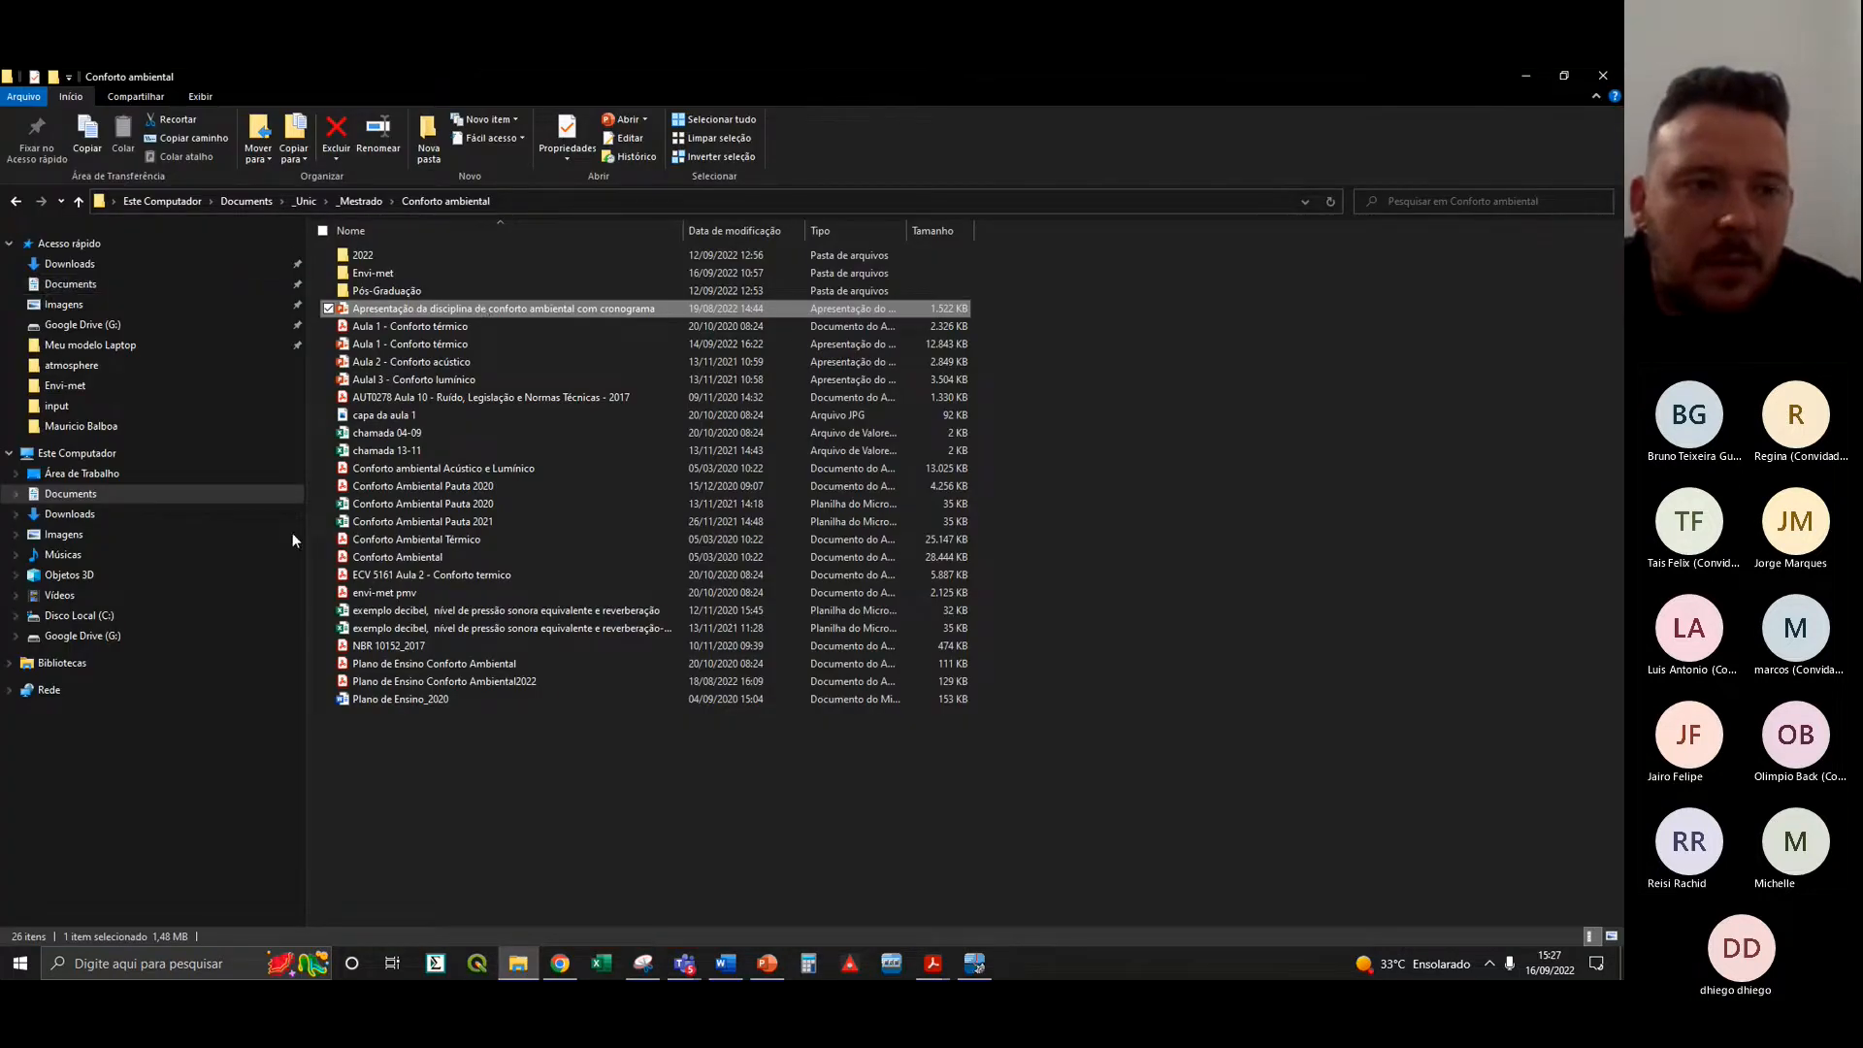
{"action": "left_click", "coordinate": [66, 268]}
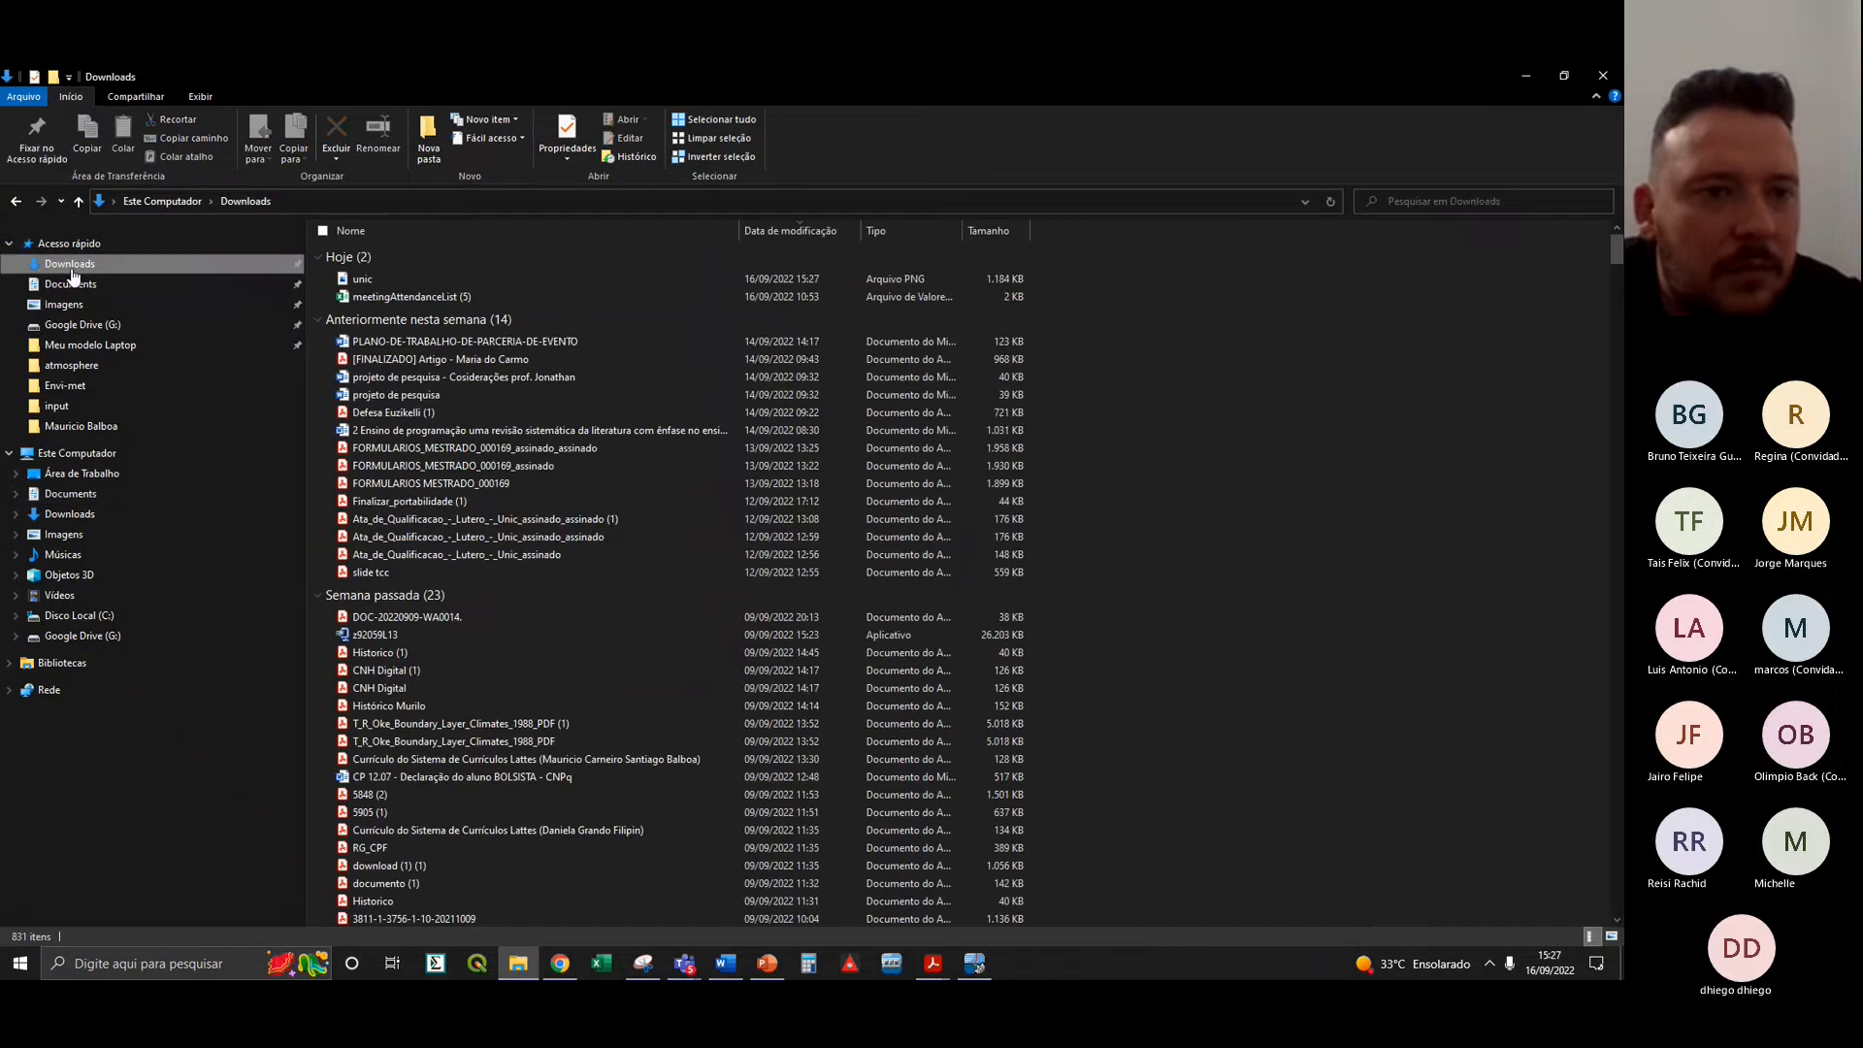
{"action": "double_click", "coordinate": [368, 279]}
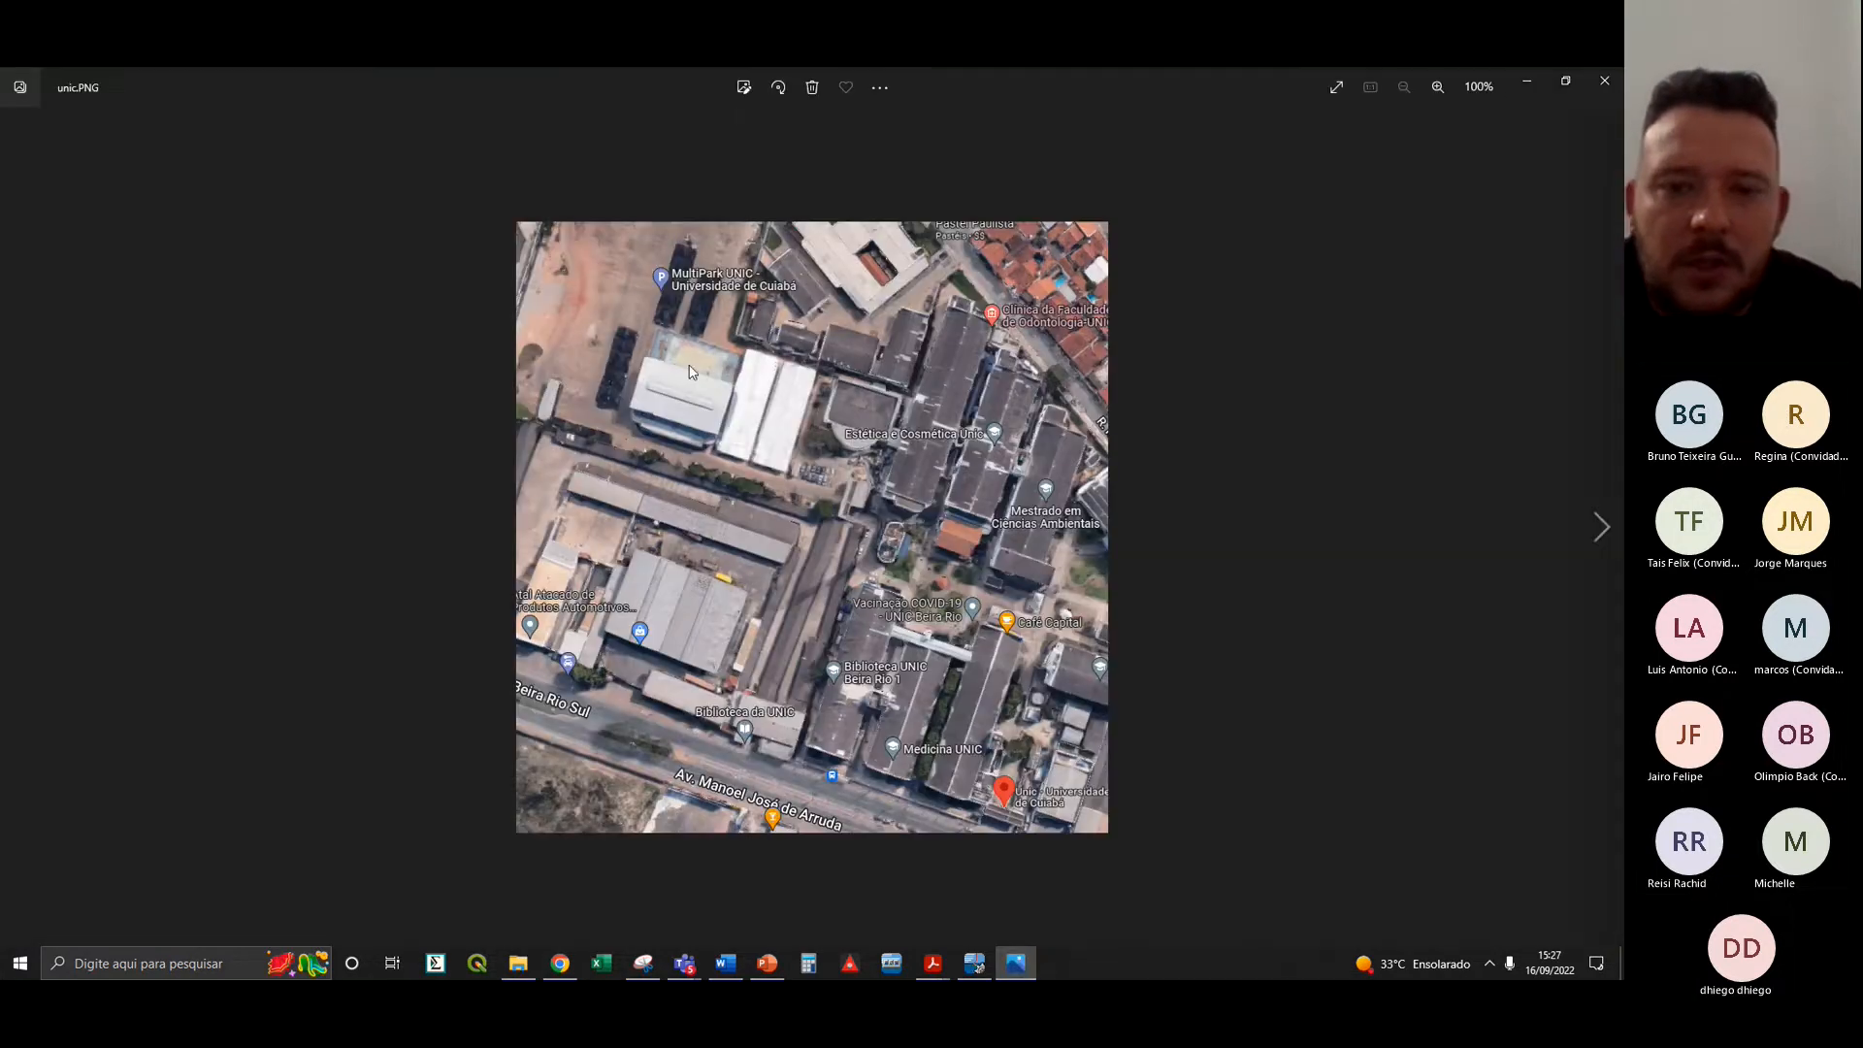
{"action": "left_click", "coordinate": [1604, 82]}
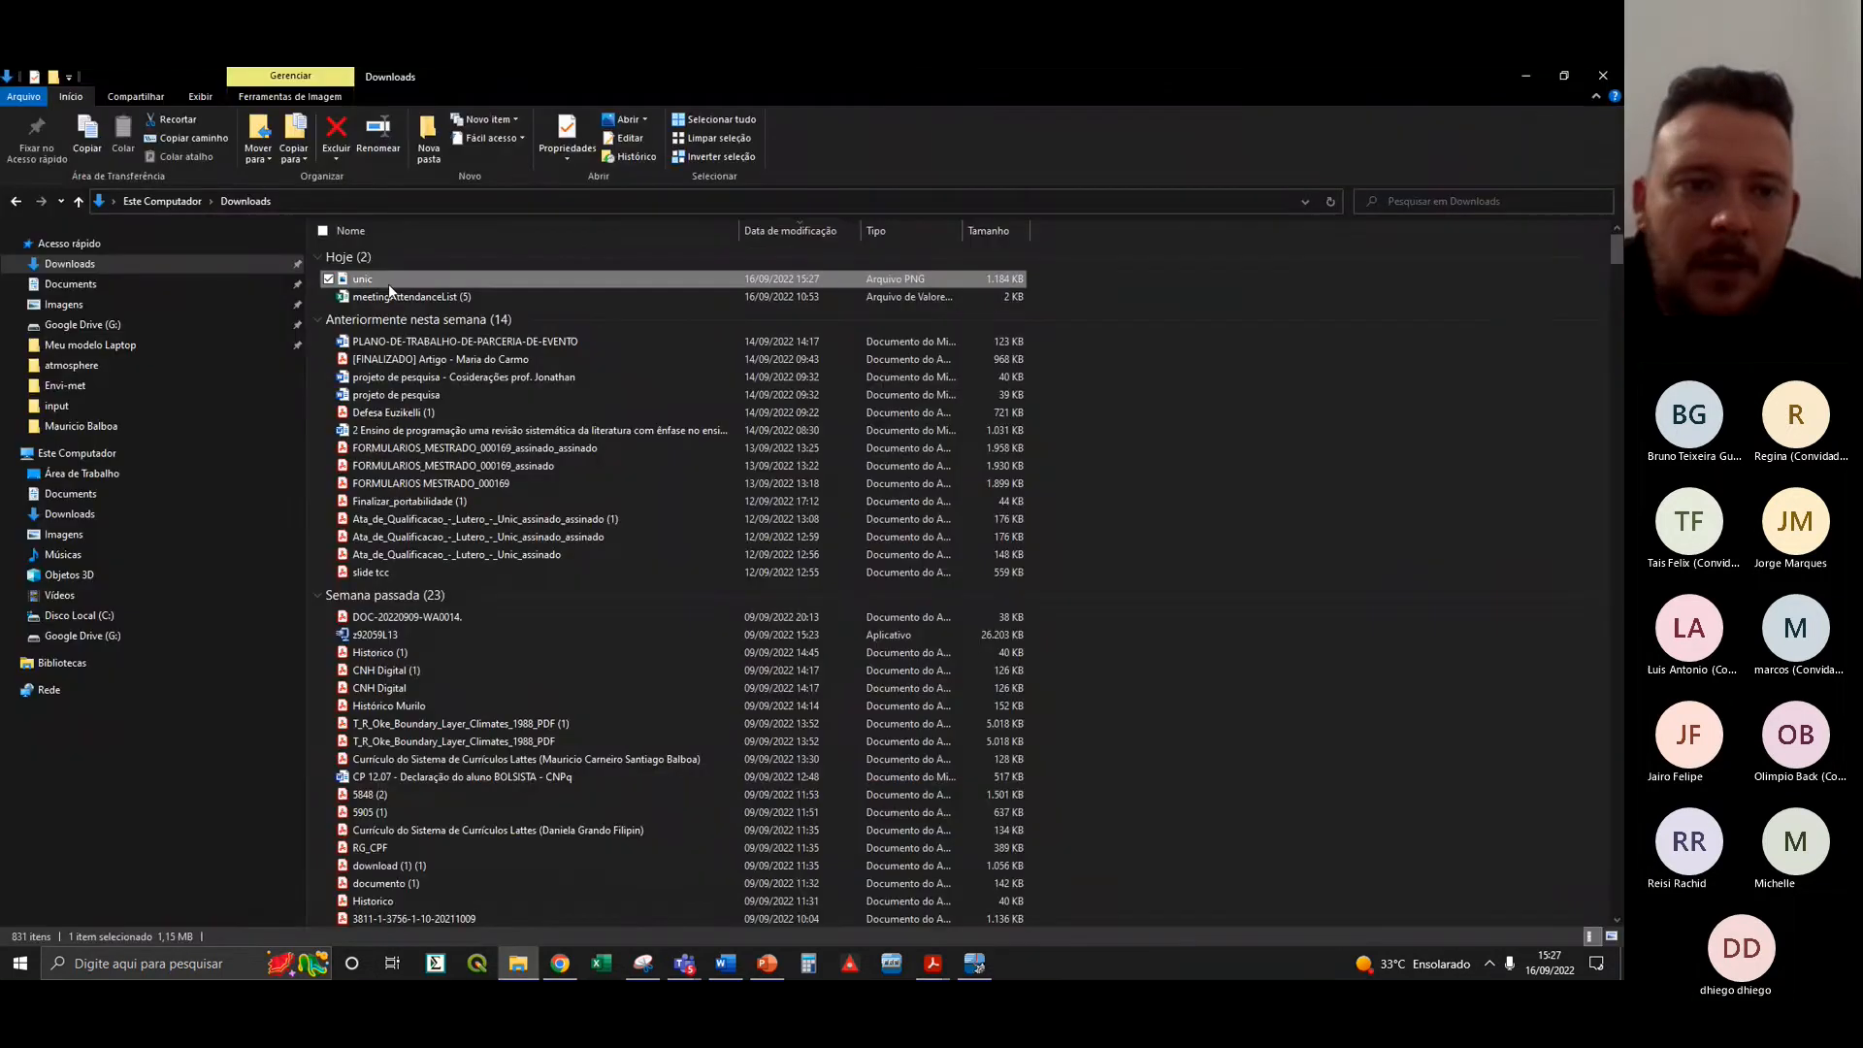
- Open the unic PNG from the Downloads folder in Paint
{"action": "right_click", "coordinate": [372, 285]}
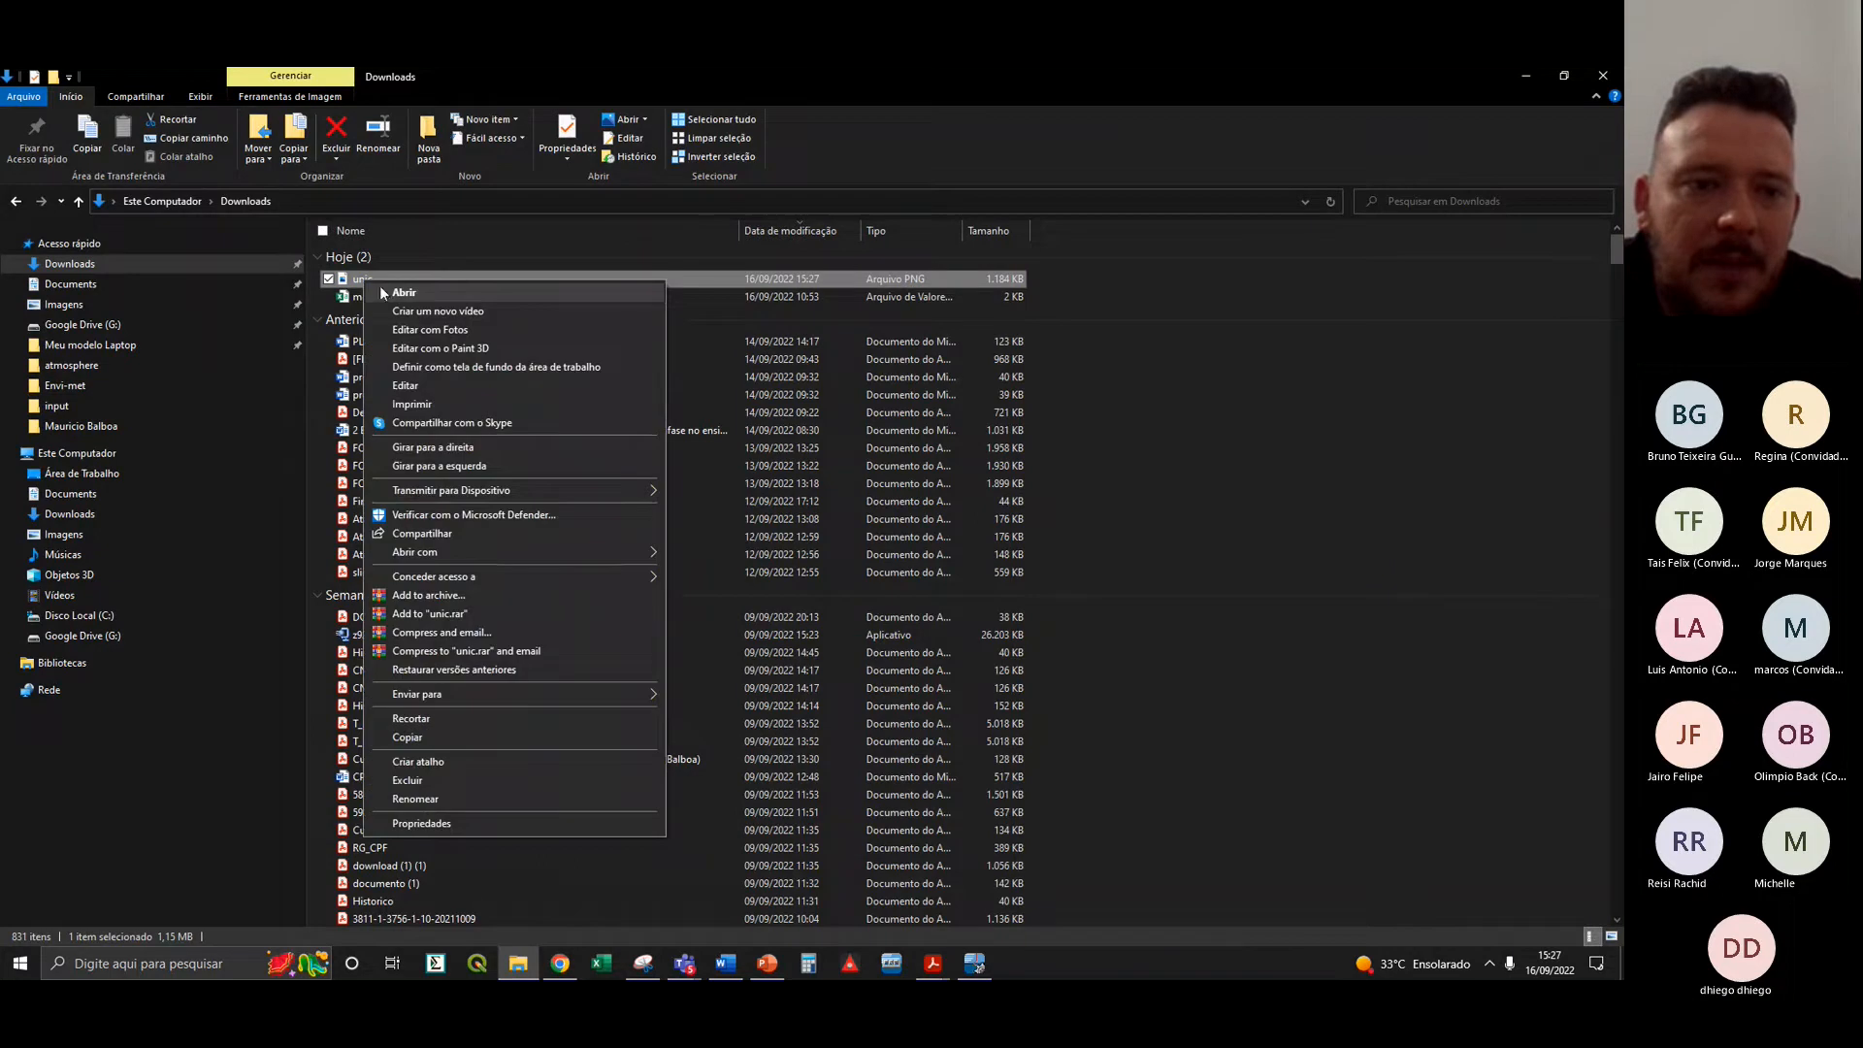
{"action": "mouse_move", "coordinate": [582, 551]}
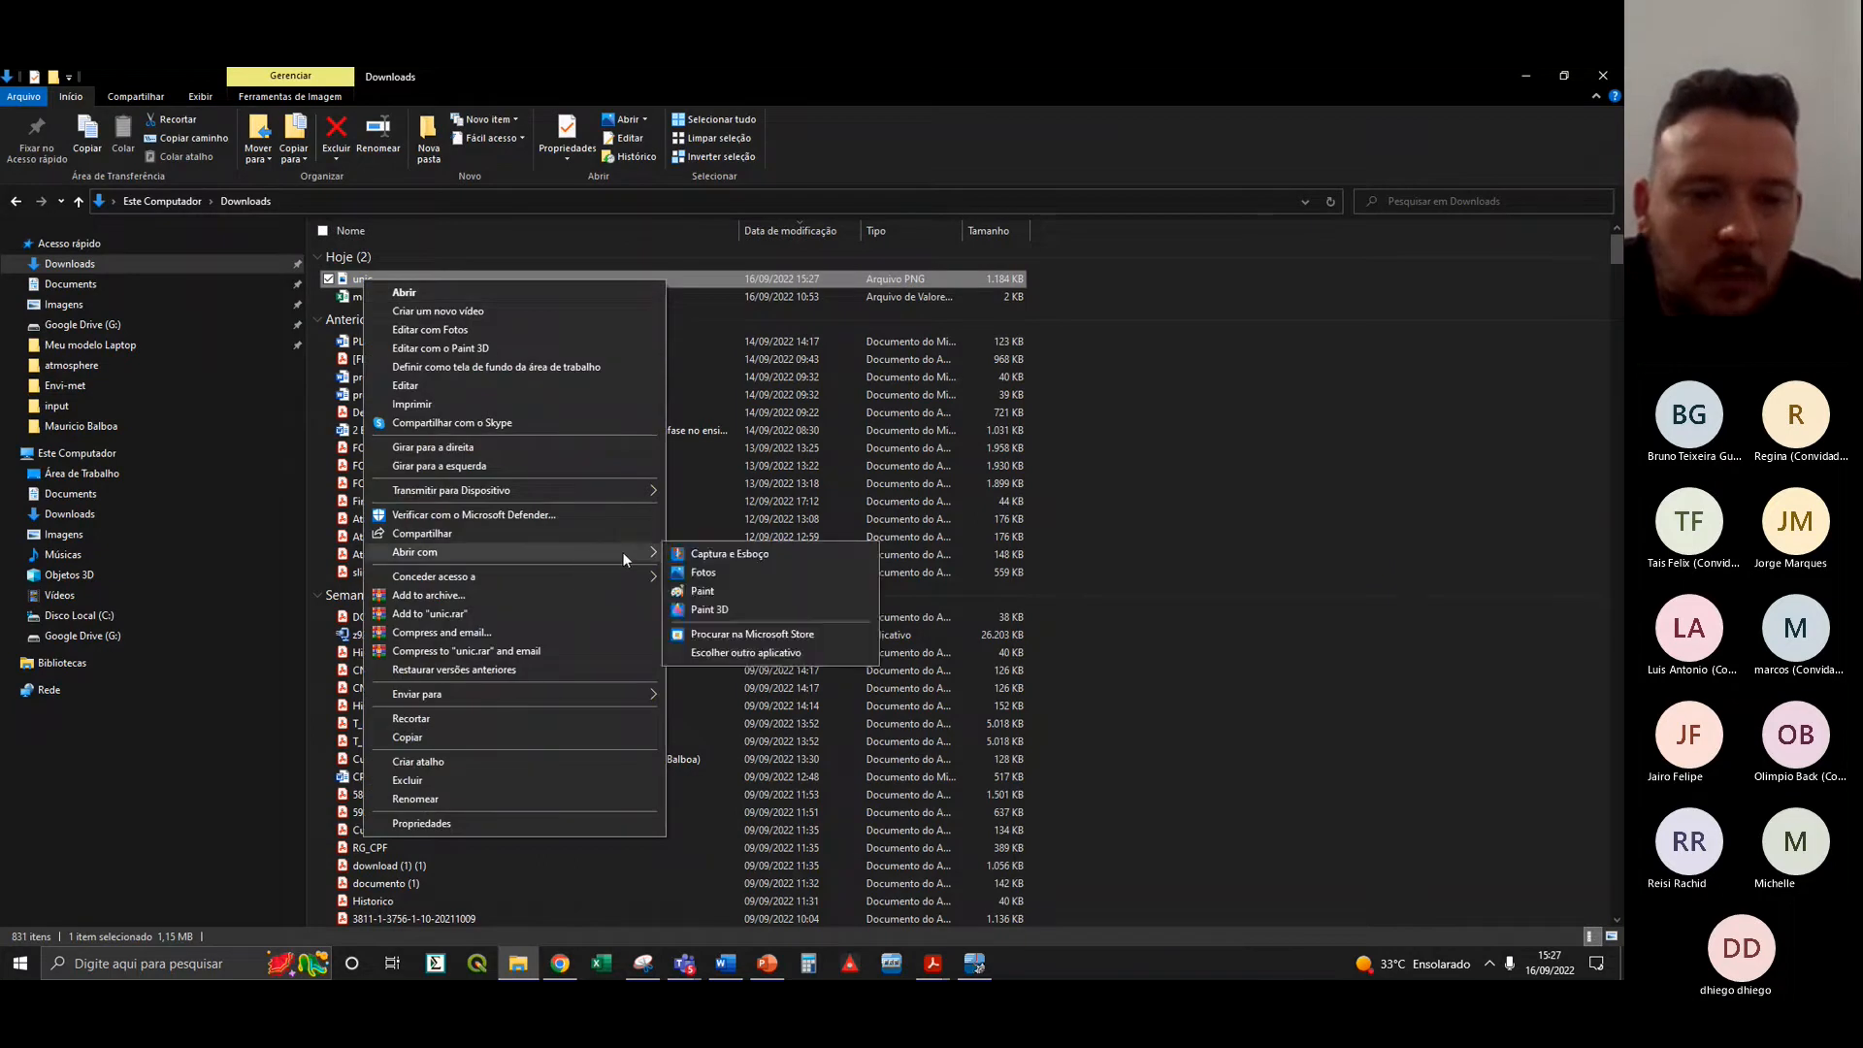
{"action": "left_click", "coordinate": [749, 588]}
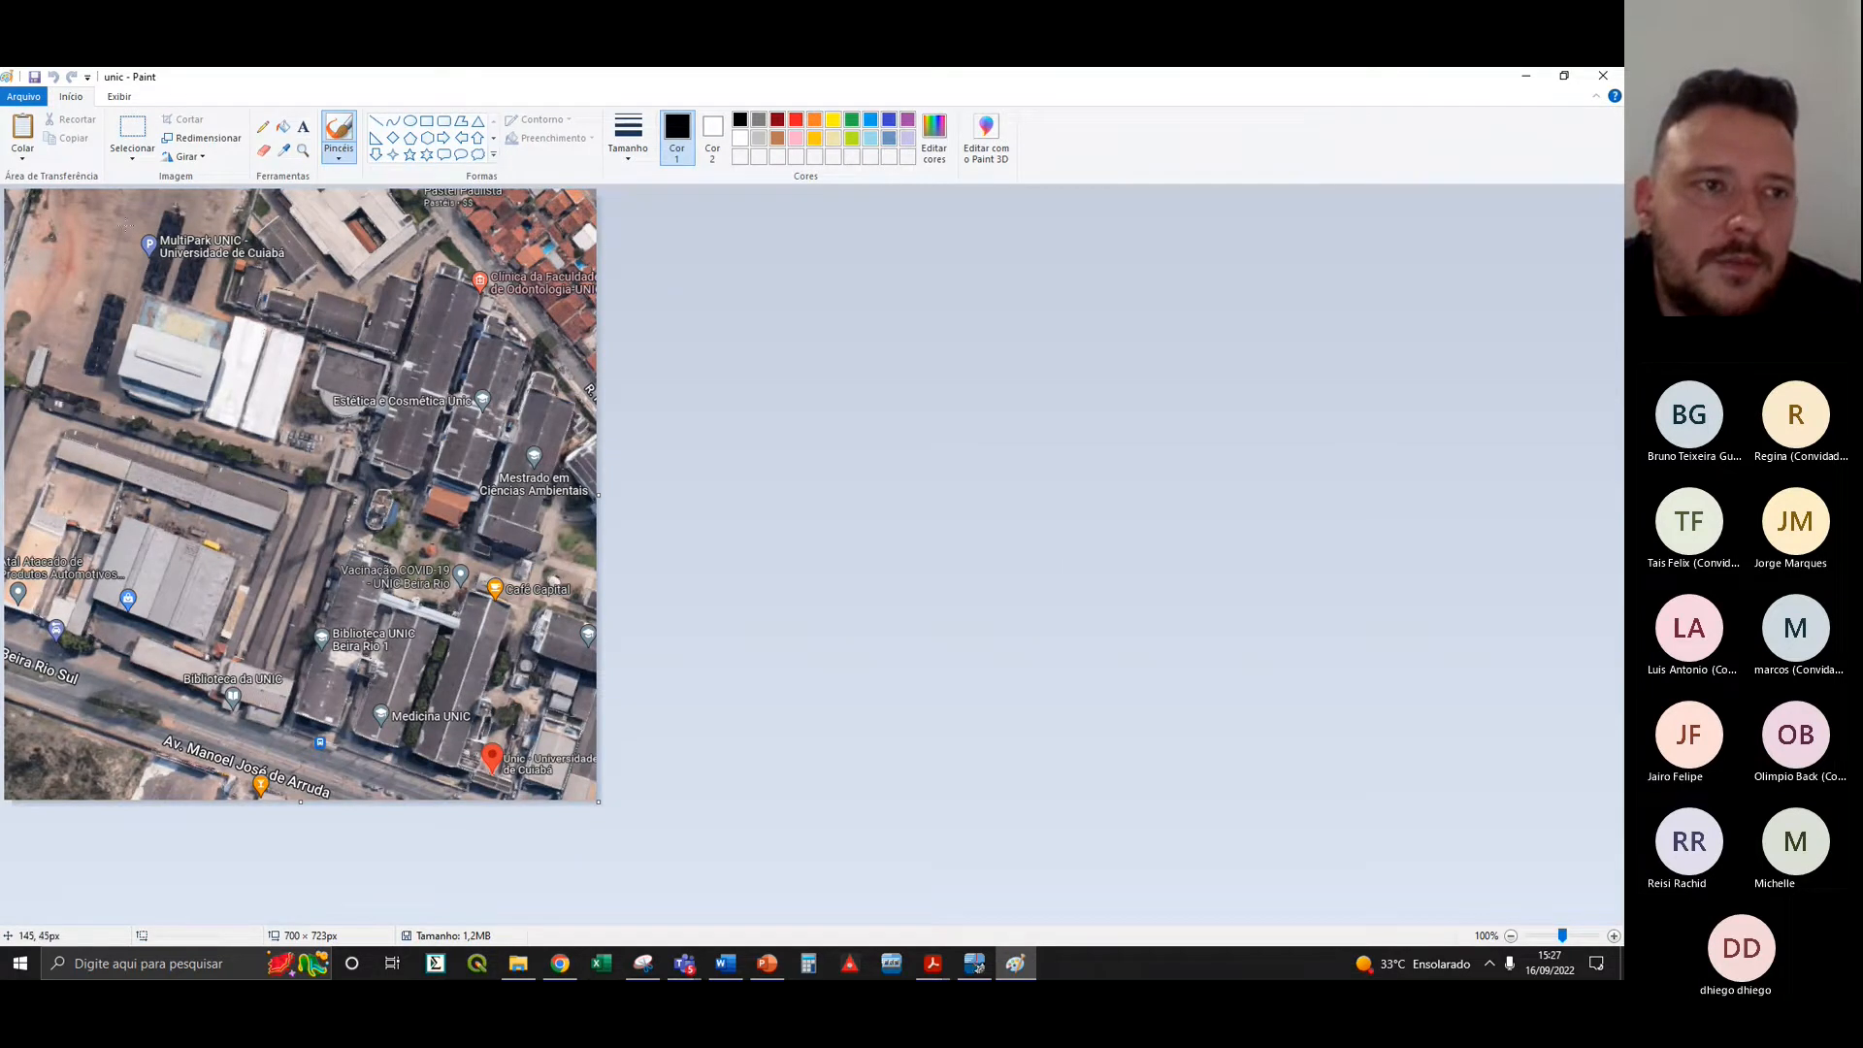
- Save the image as a 24-bit BMP named unic in the Downloads folder, accepting the loss of transparency
{"action": "left_click", "coordinate": [23, 96]}
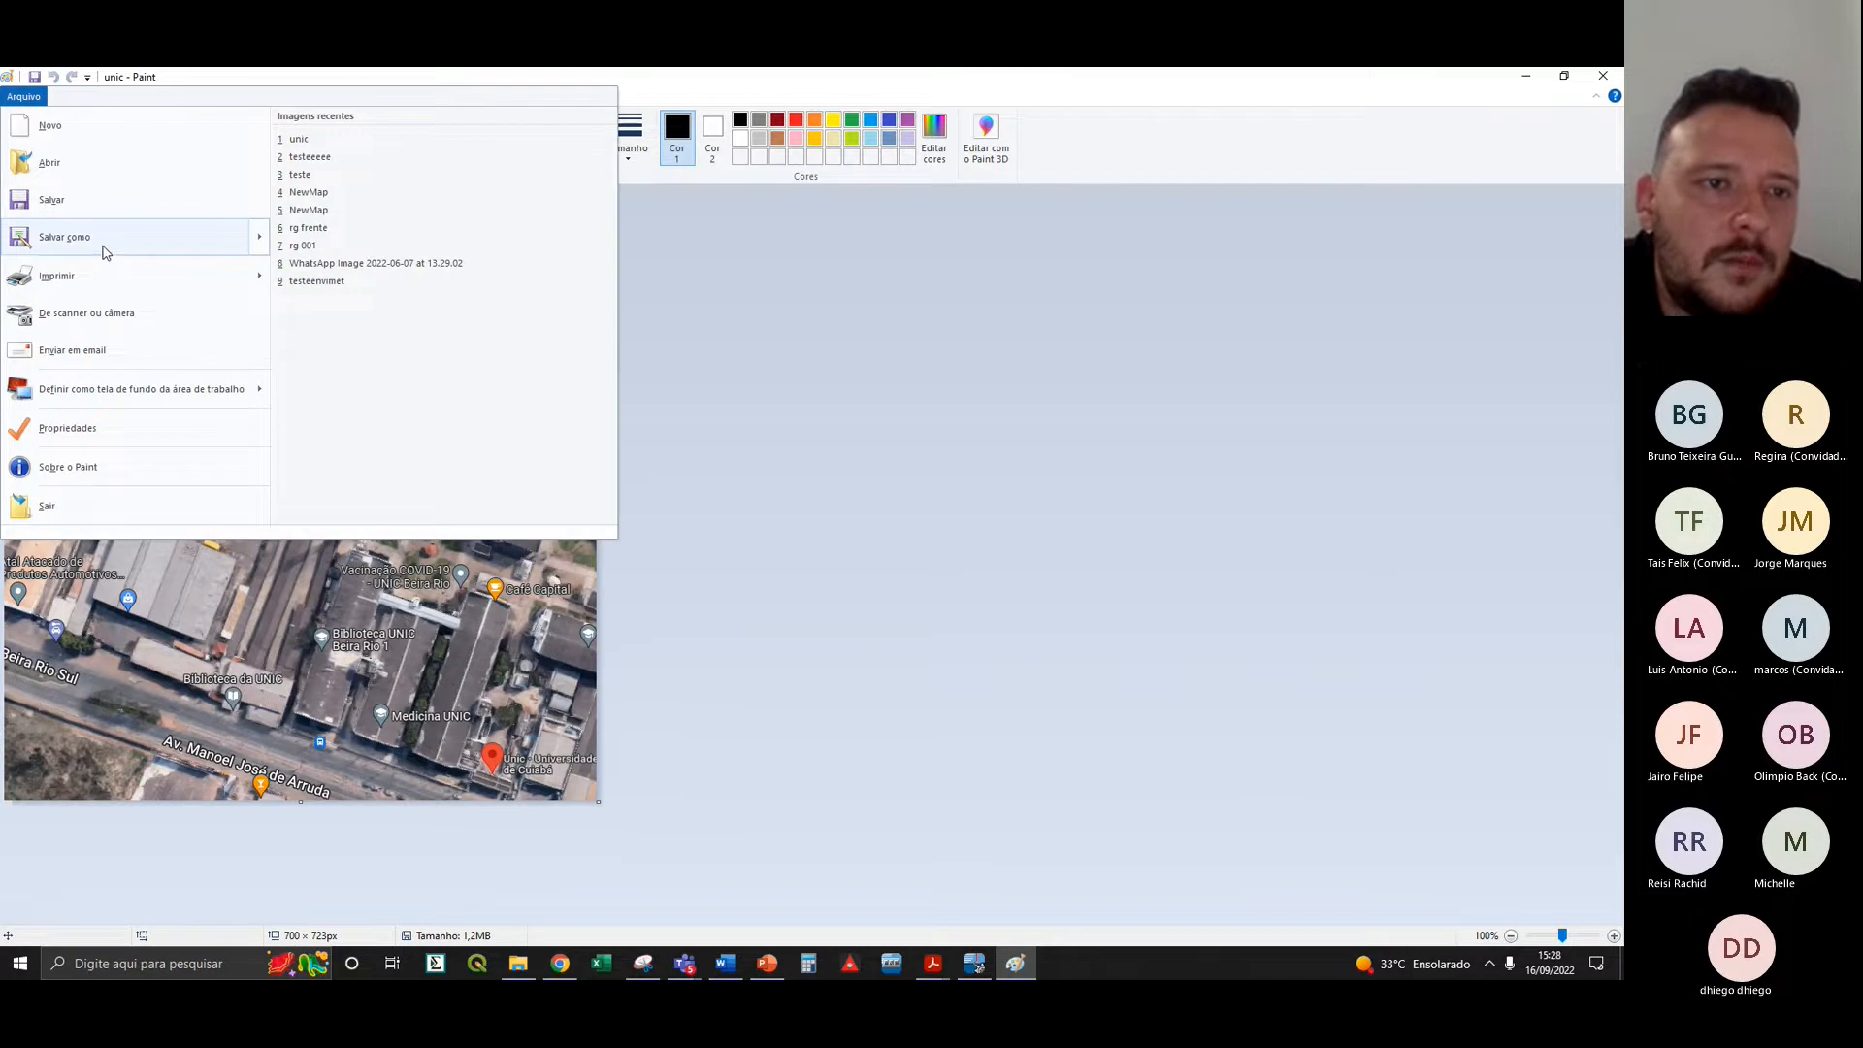
{"action": "mouse_move", "coordinate": [105, 253]}
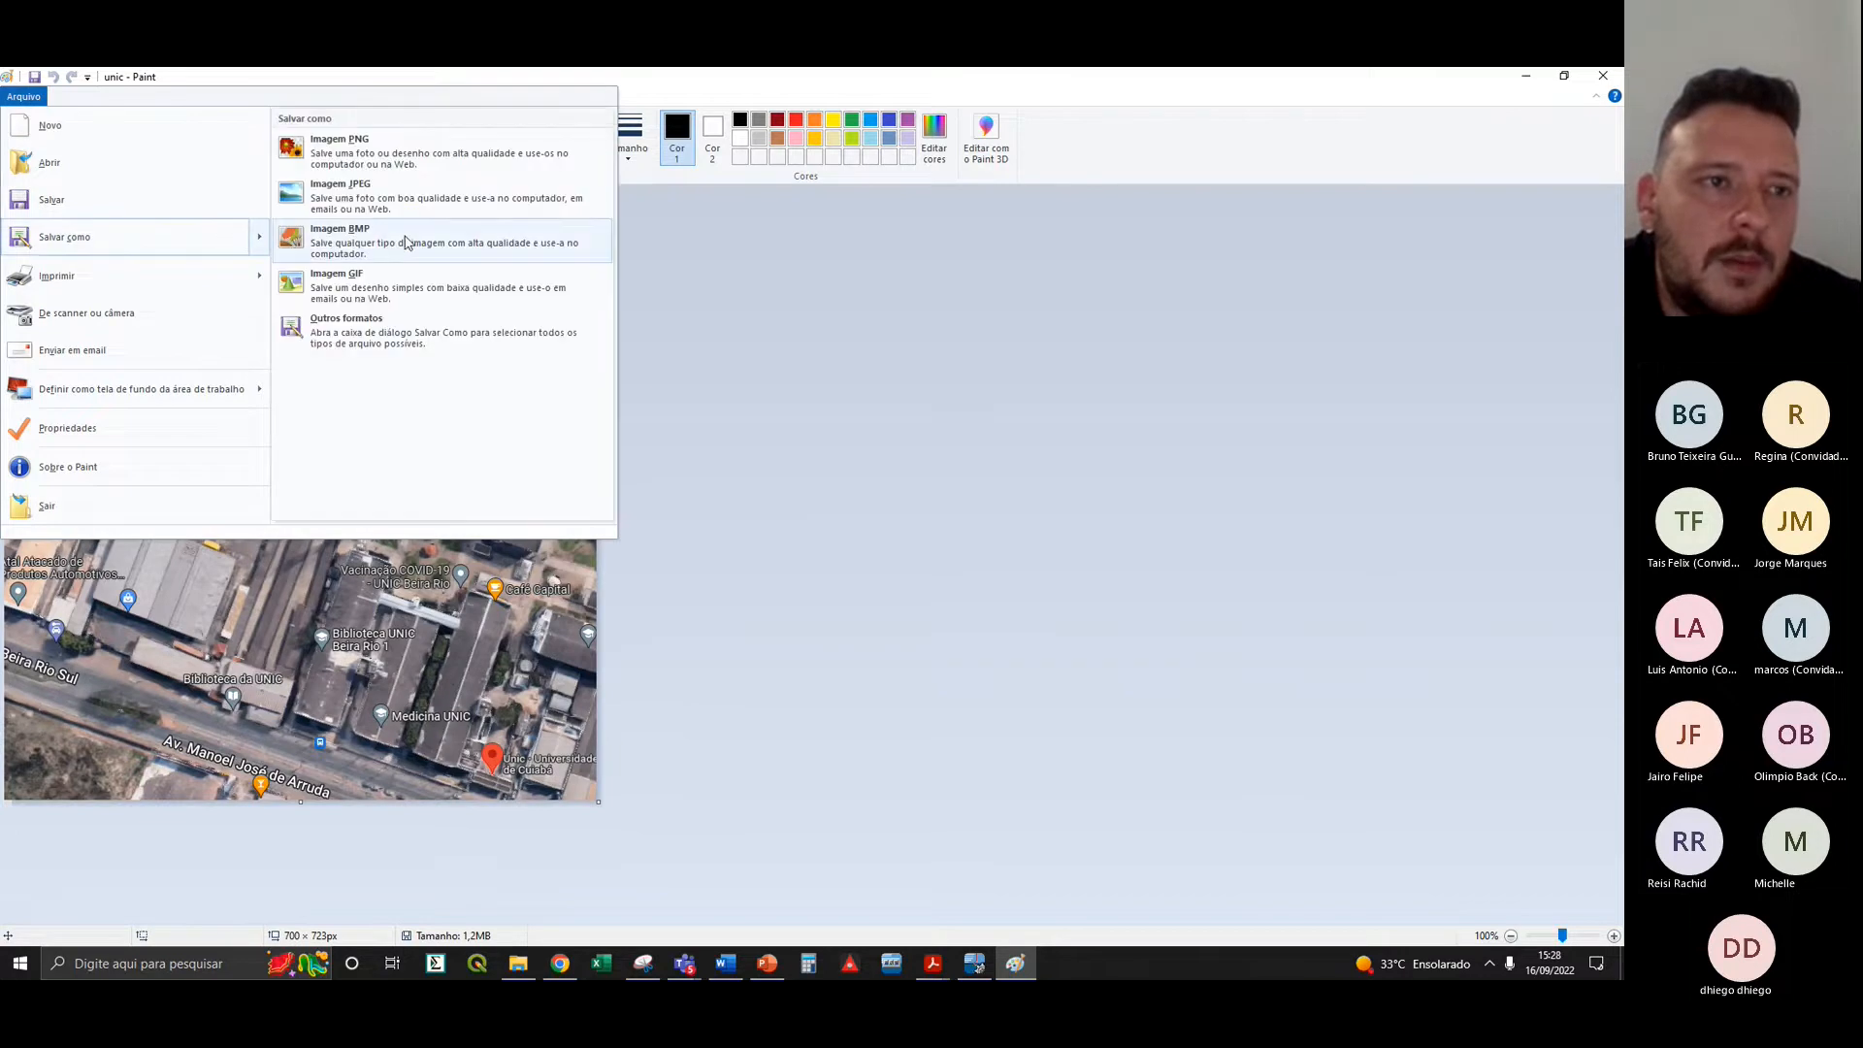
{"action": "left_click", "coordinate": [407, 242]}
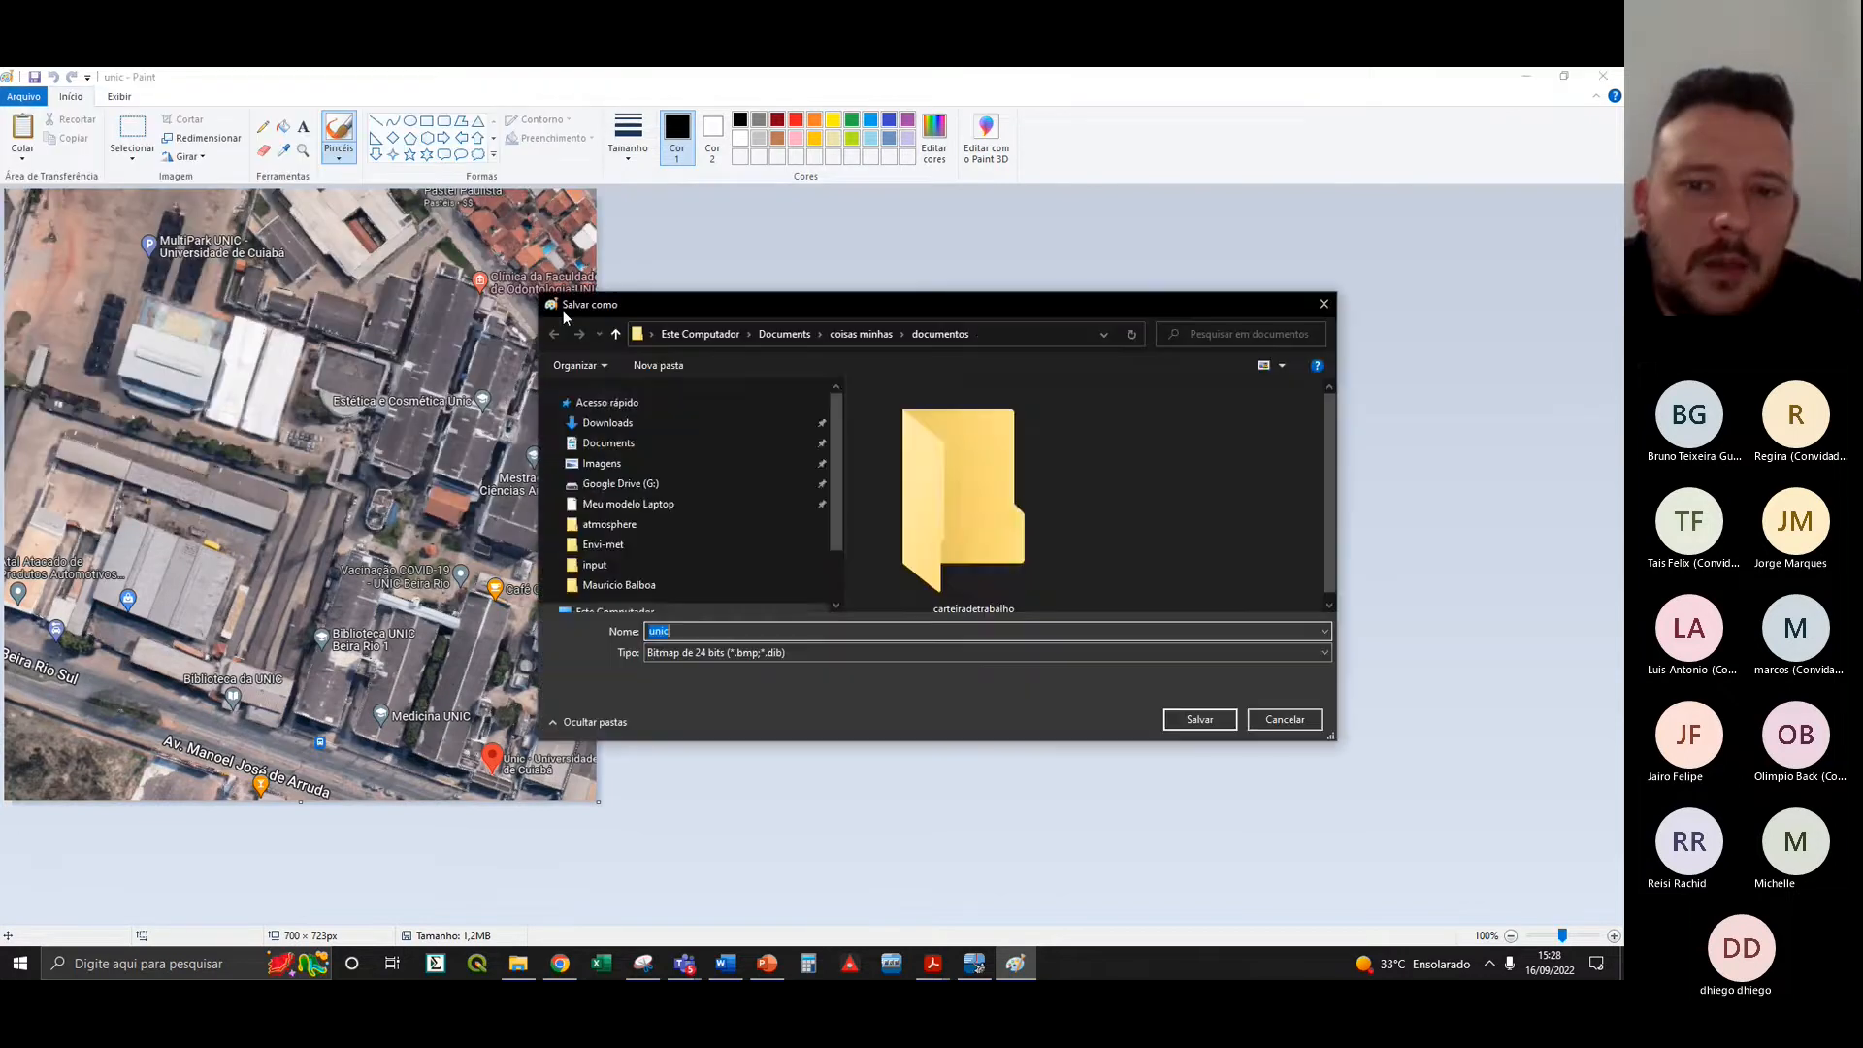
{"action": "left_click", "coordinate": [607, 422]}
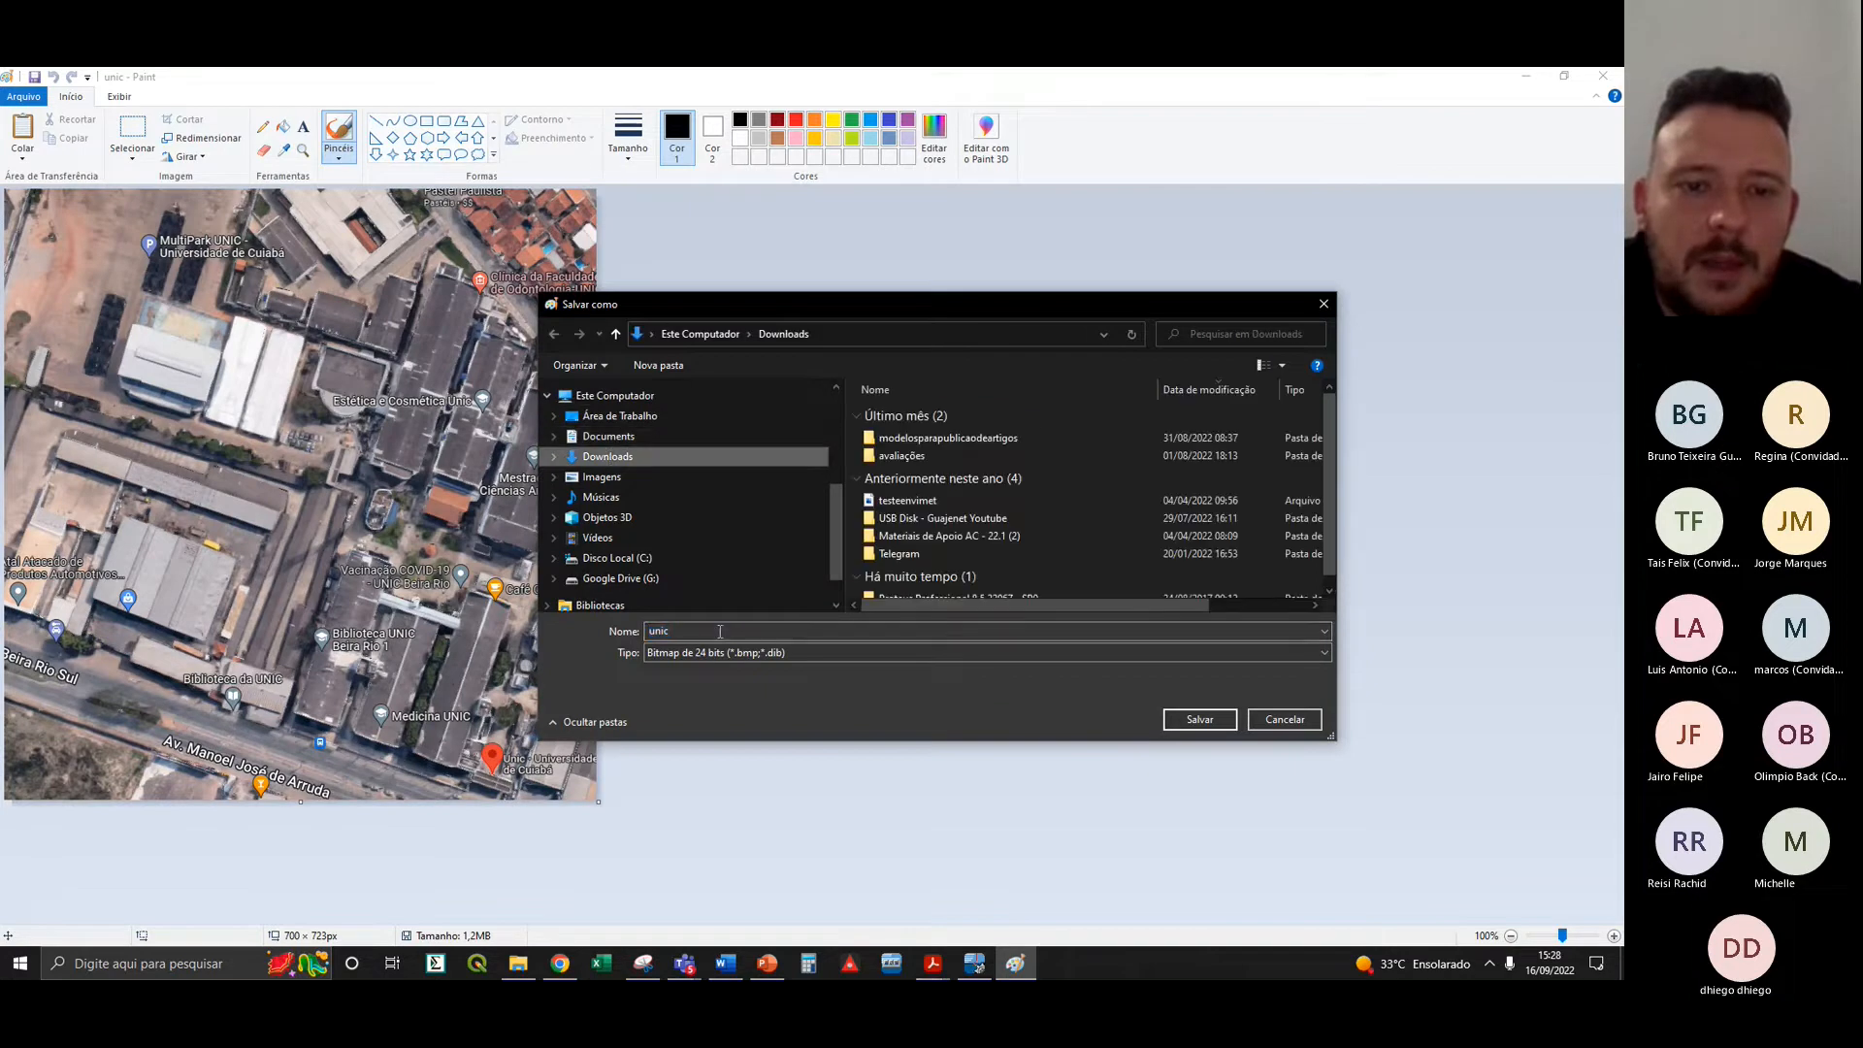
{"action": "left_click", "coordinate": [1226, 723]}
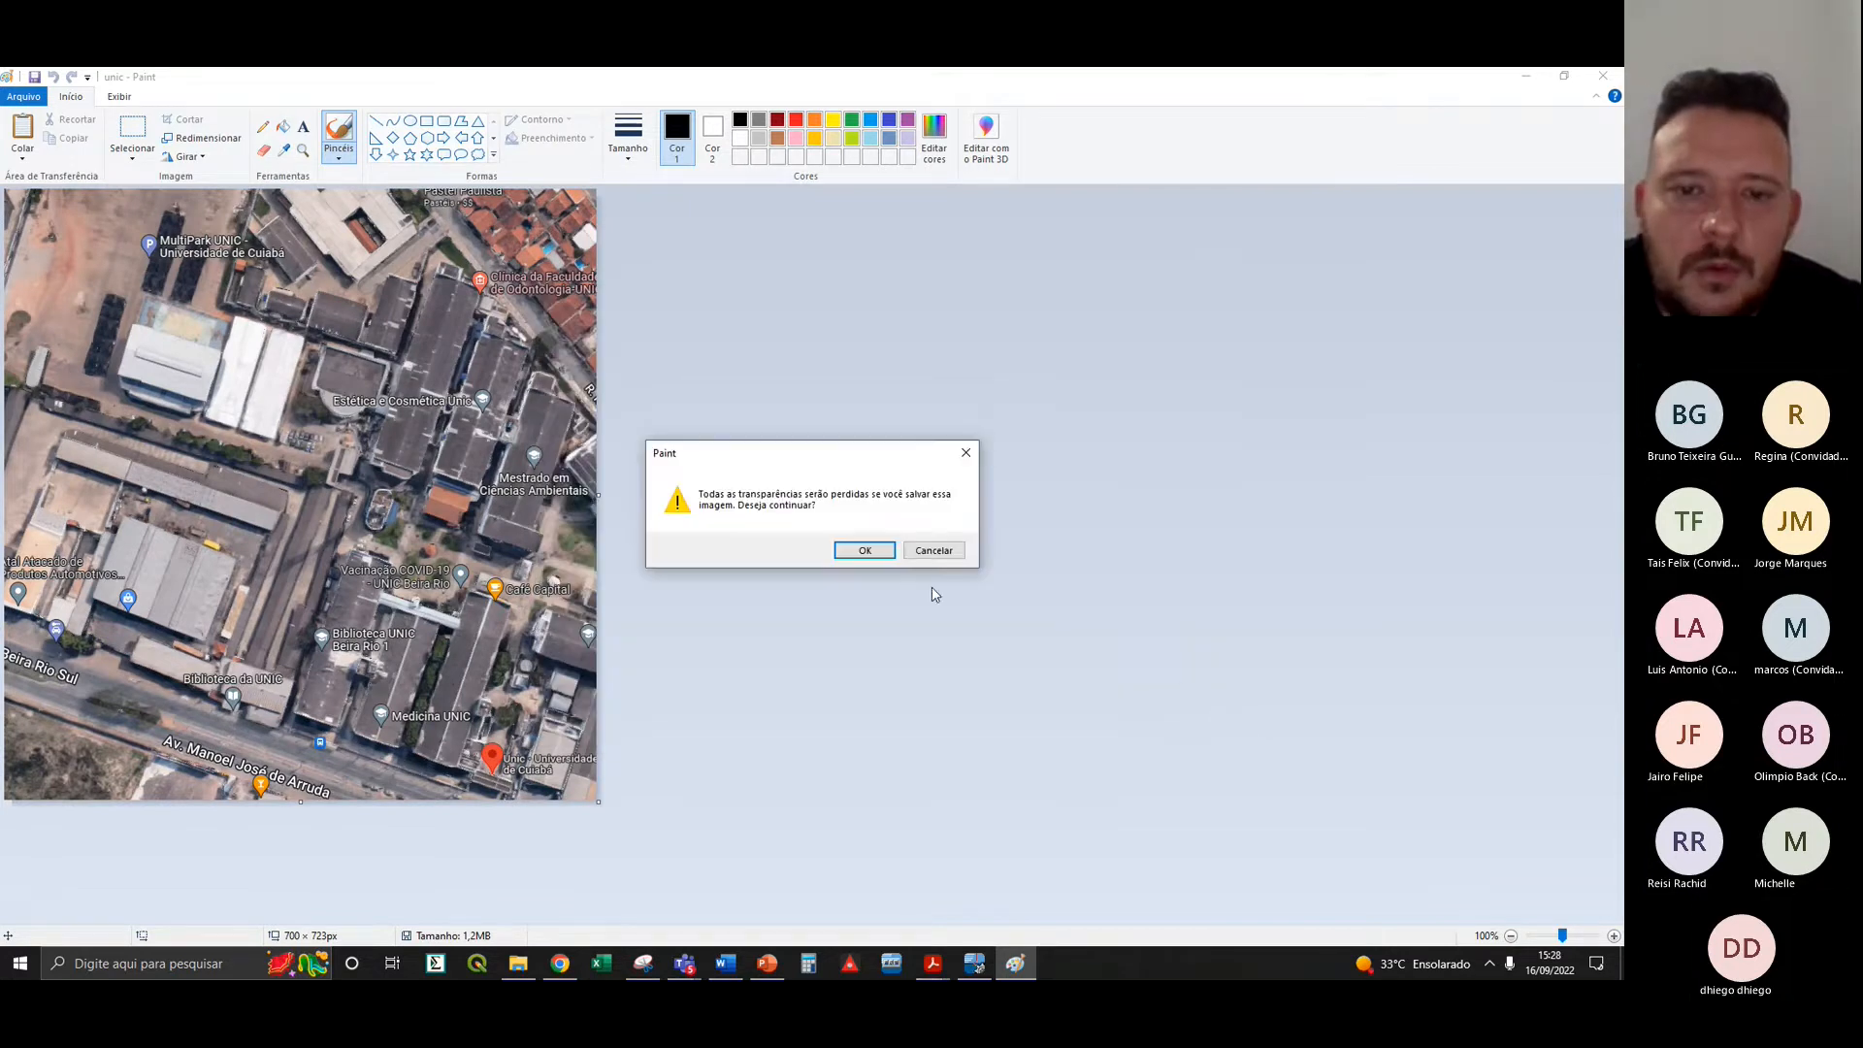
{"action": "left_click", "coordinate": [865, 553]}
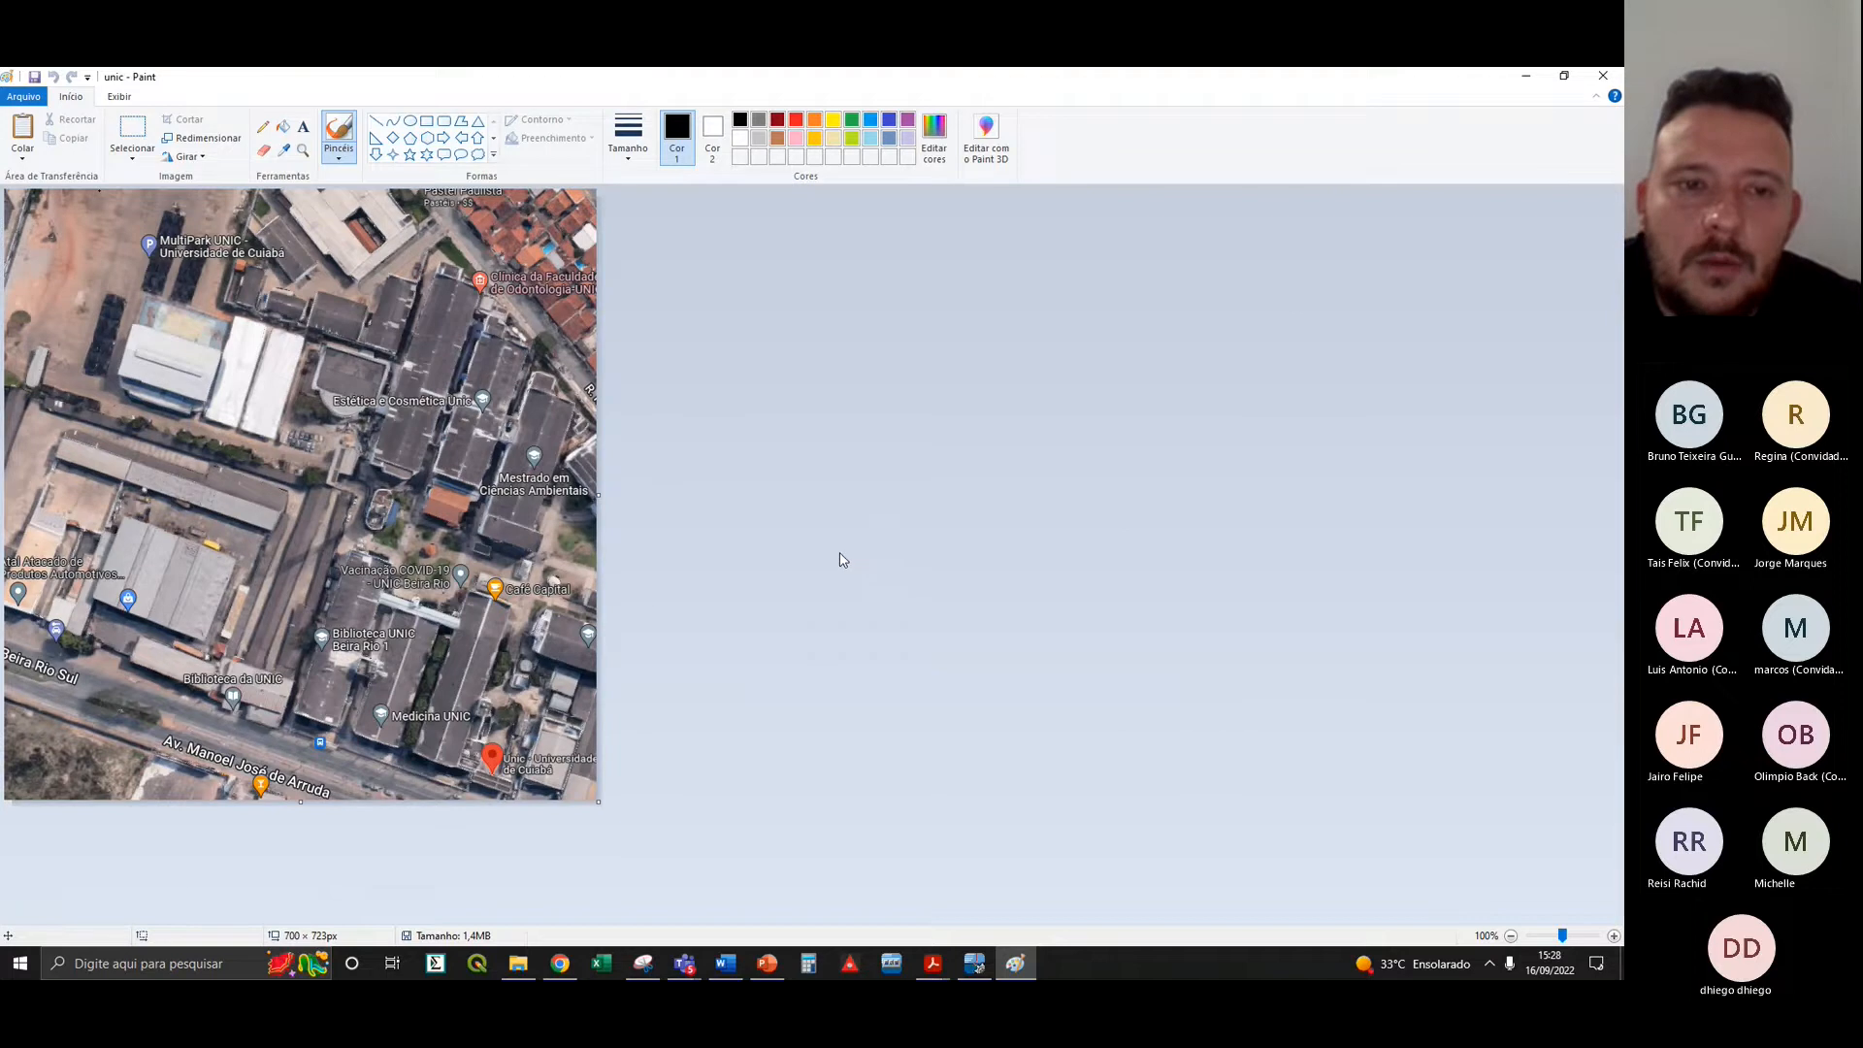
- Switch to ENVI-met Eddi and load the unic bitmap from the Downloads folder as the model area's background picture
{"action": "left_click", "coordinate": [973, 963]}
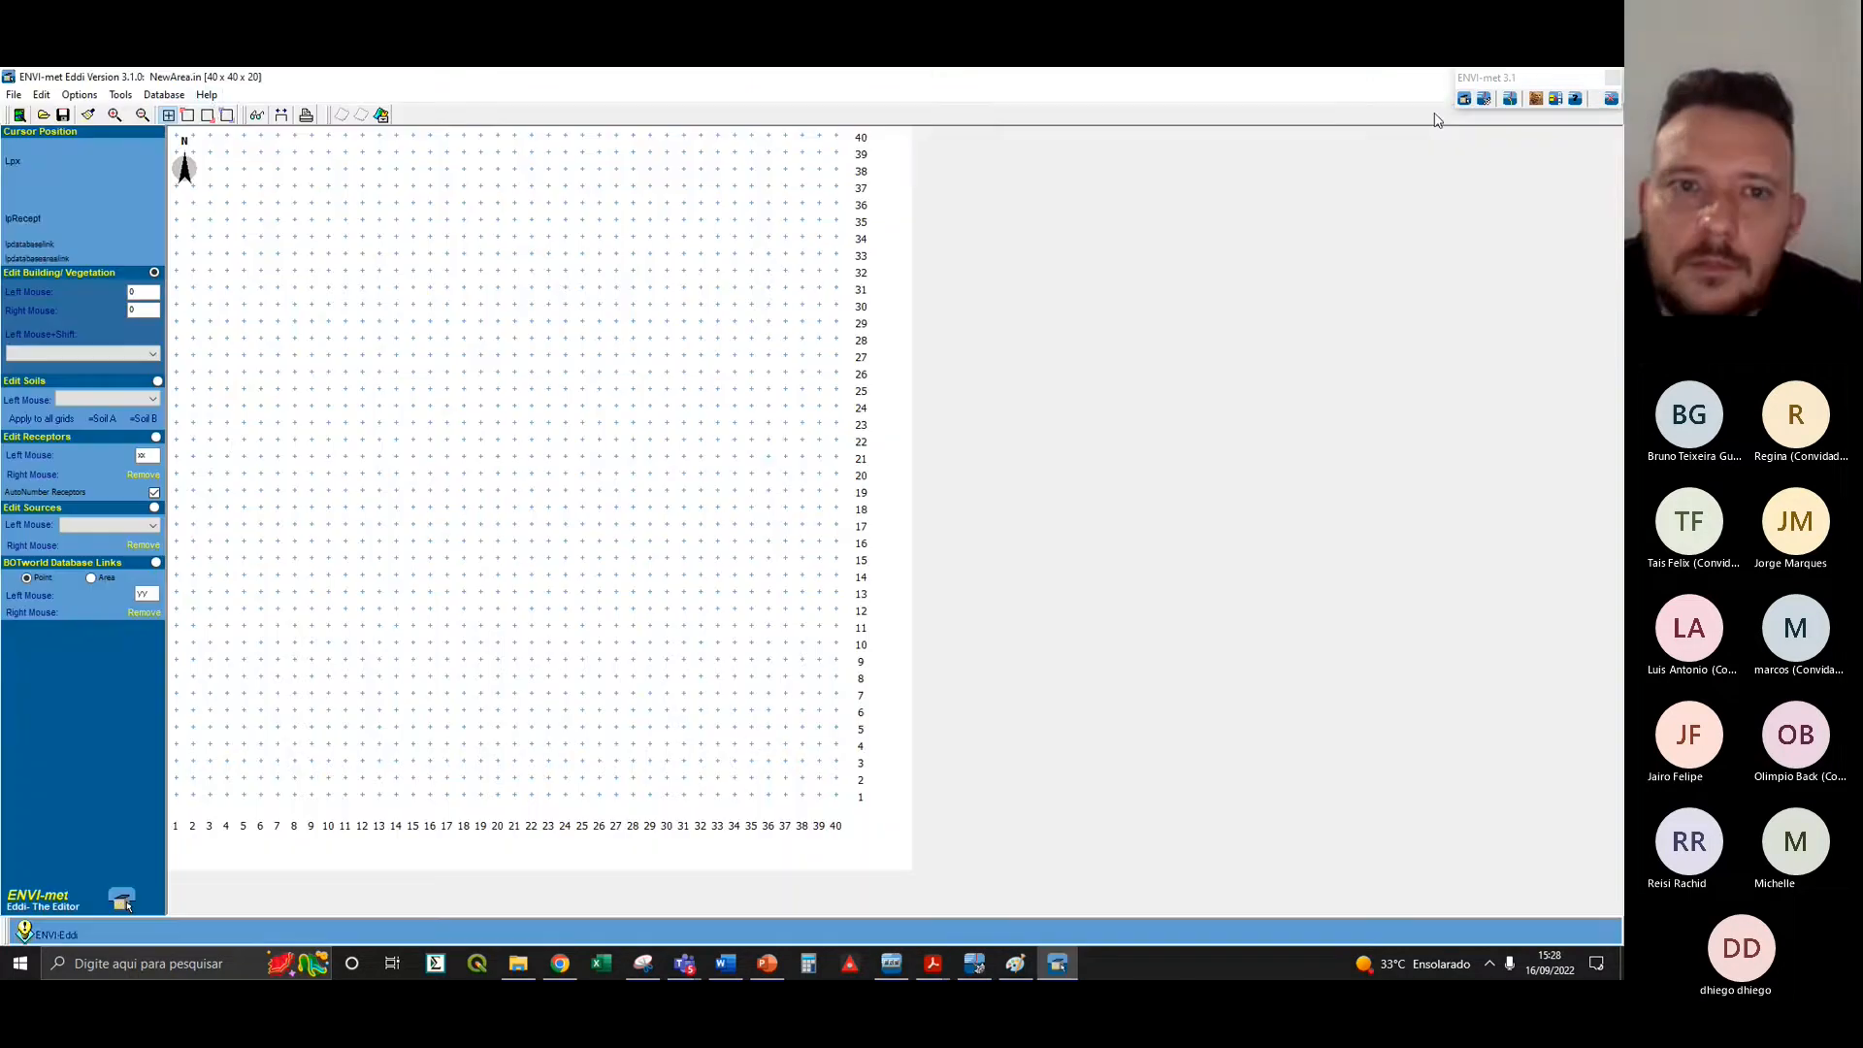
{"action": "left_click", "coordinate": [18, 114]}
{"action": "left_click", "coordinate": [1097, 426]}
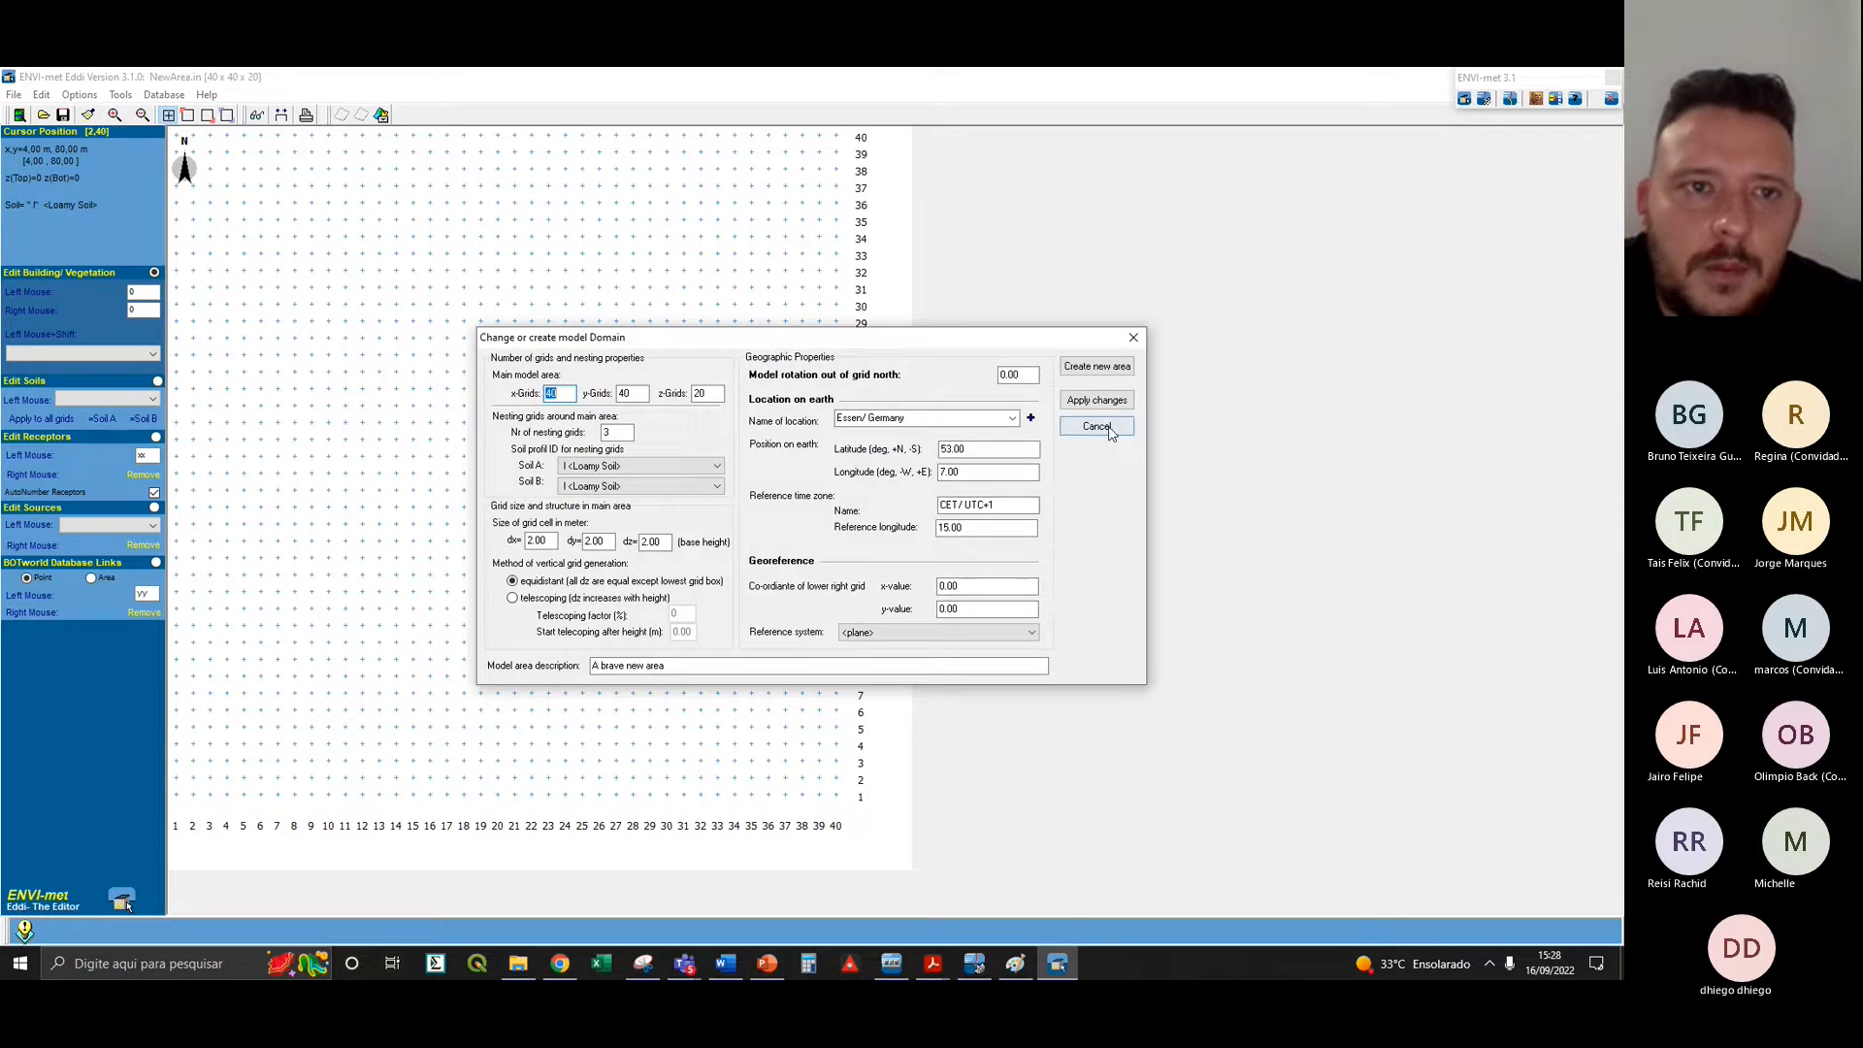
{"action": "left_click", "coordinate": [381, 114]}
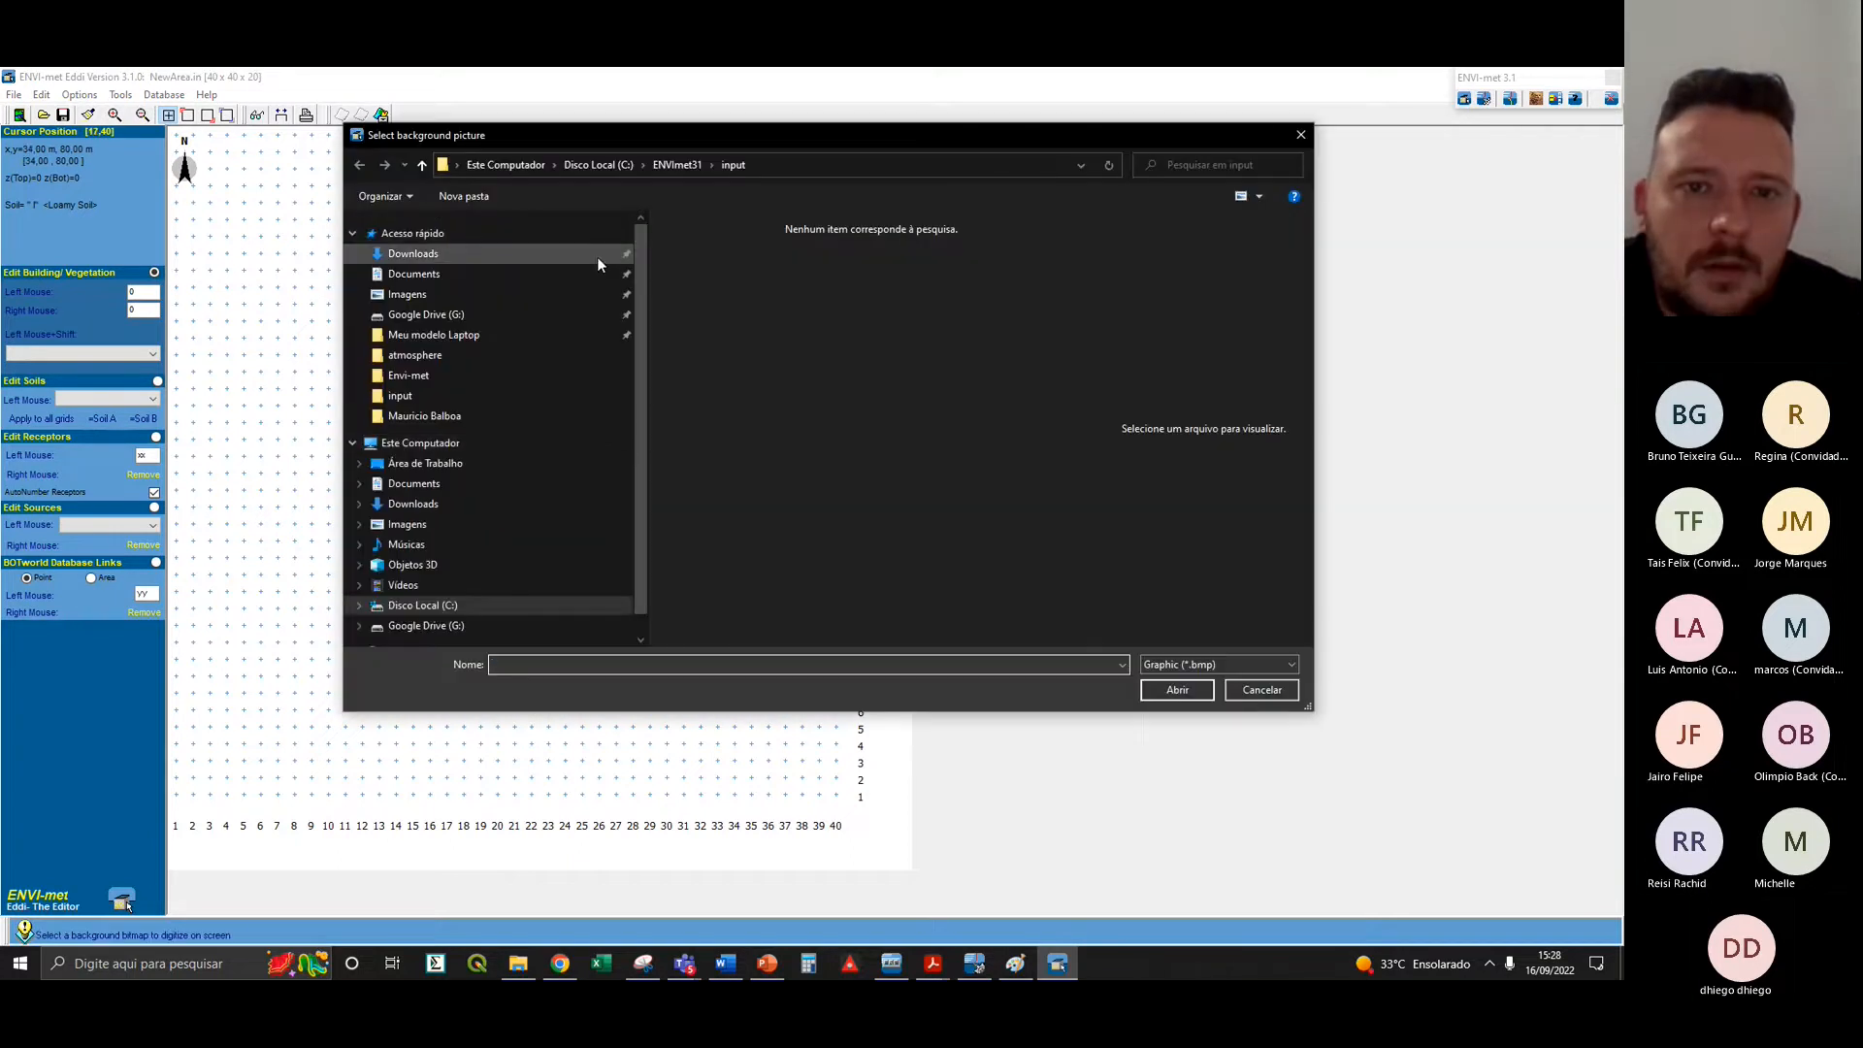
{"action": "left_click", "coordinate": [430, 255]}
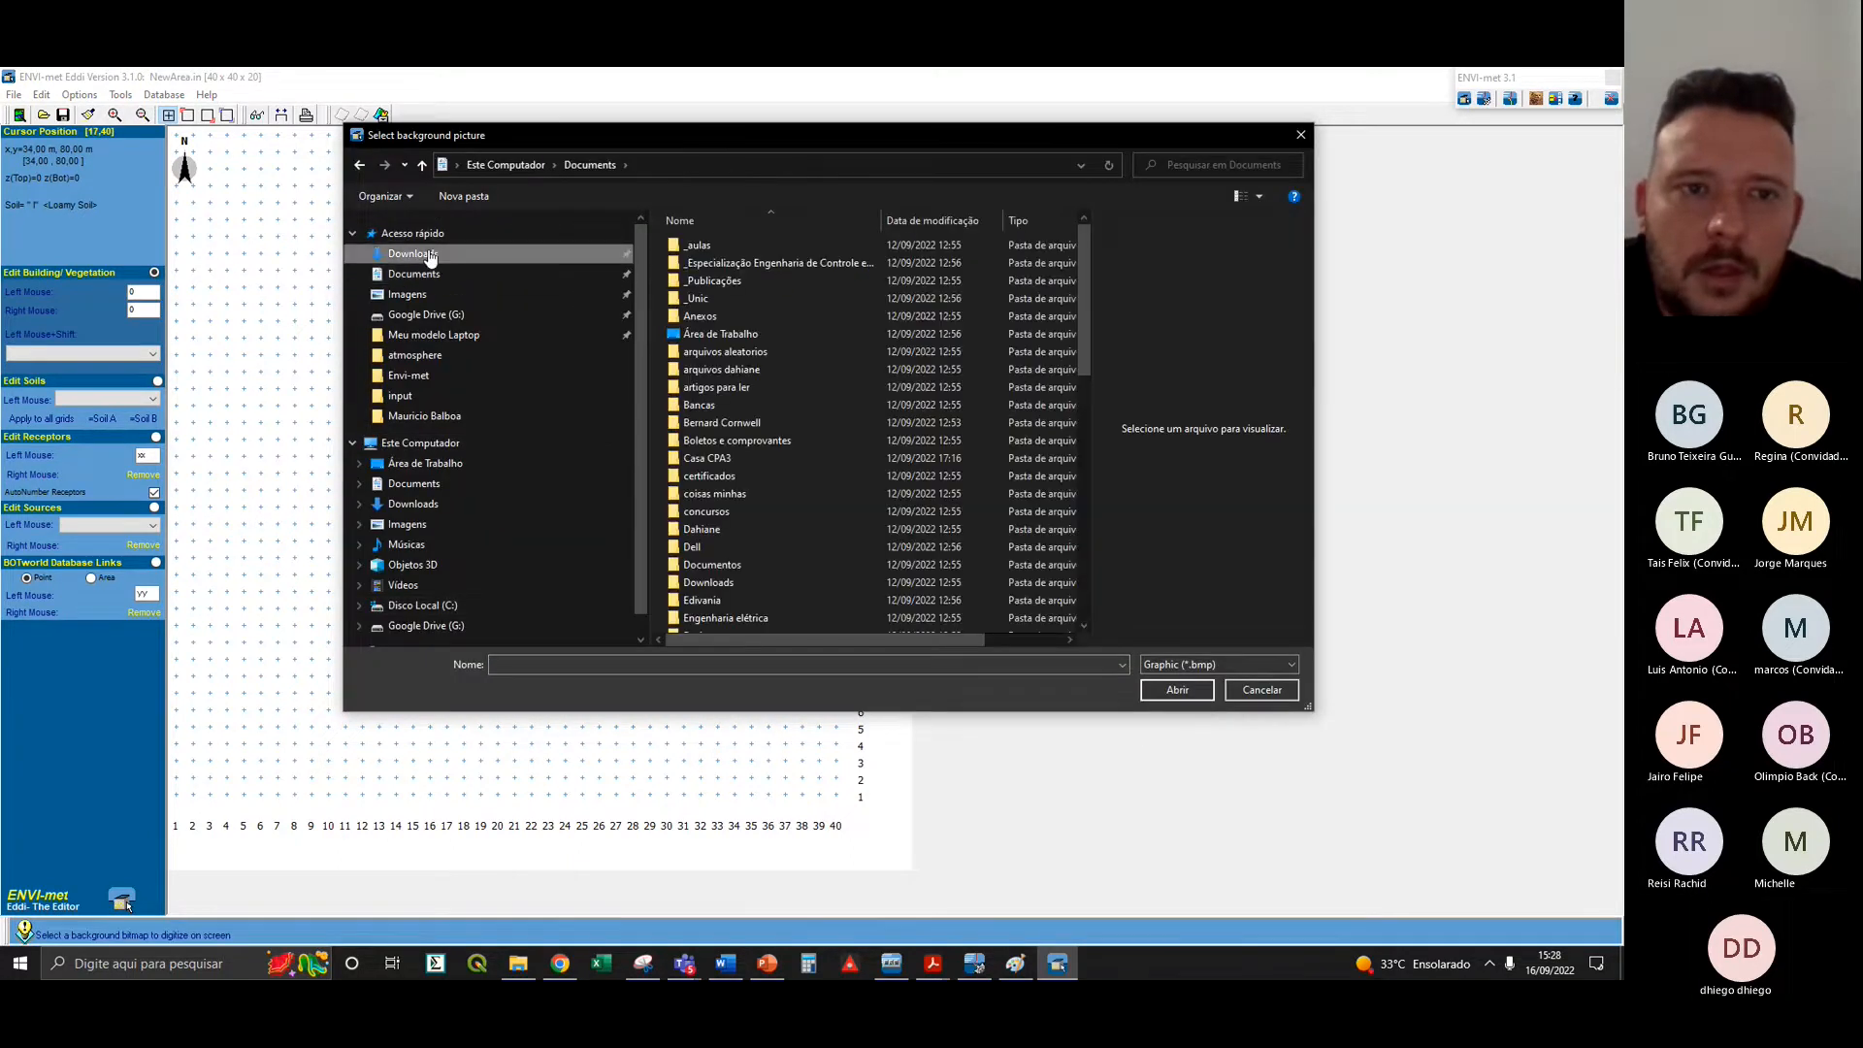
{"action": "left_click", "coordinate": [722, 270]}
{"action": "double_click", "coordinate": [722, 270]}
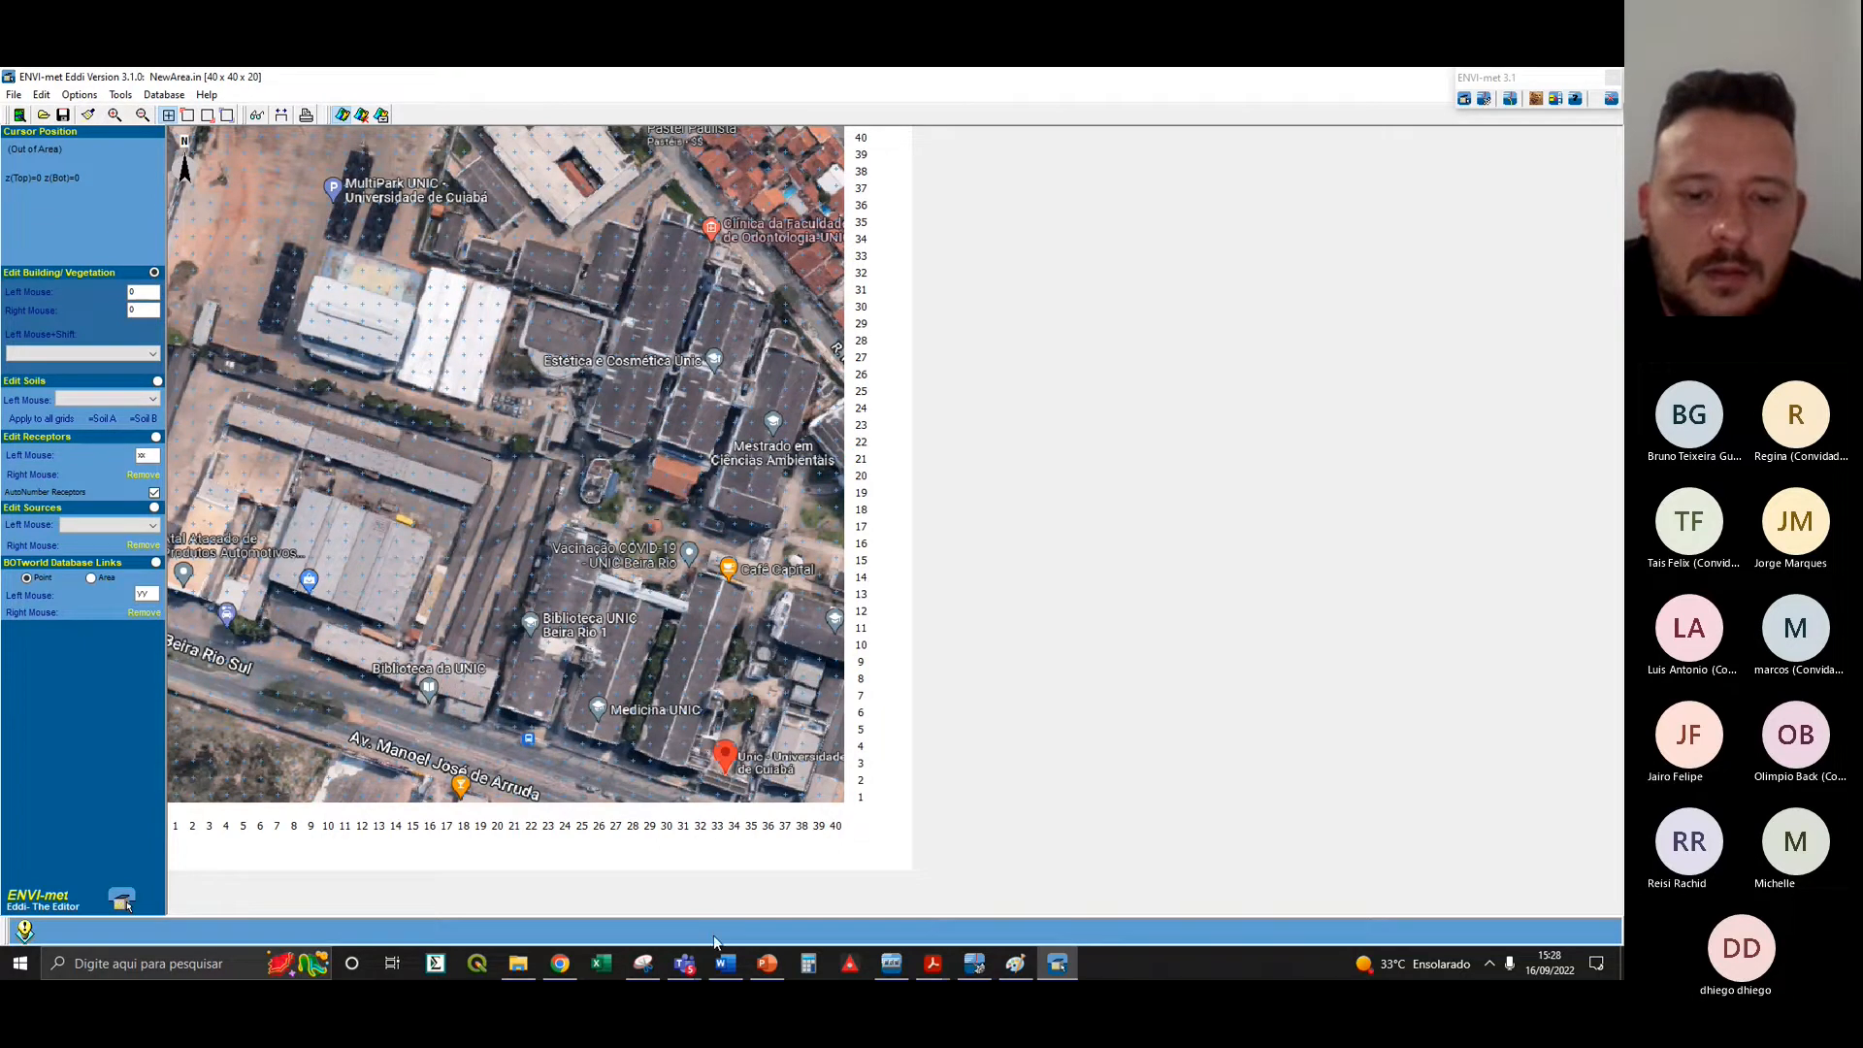
- Switch to the Conforto Ambiental meeting in Microsoft Teams and end the screen sharing
{"action": "mouse_move", "coordinate": [694, 963]}
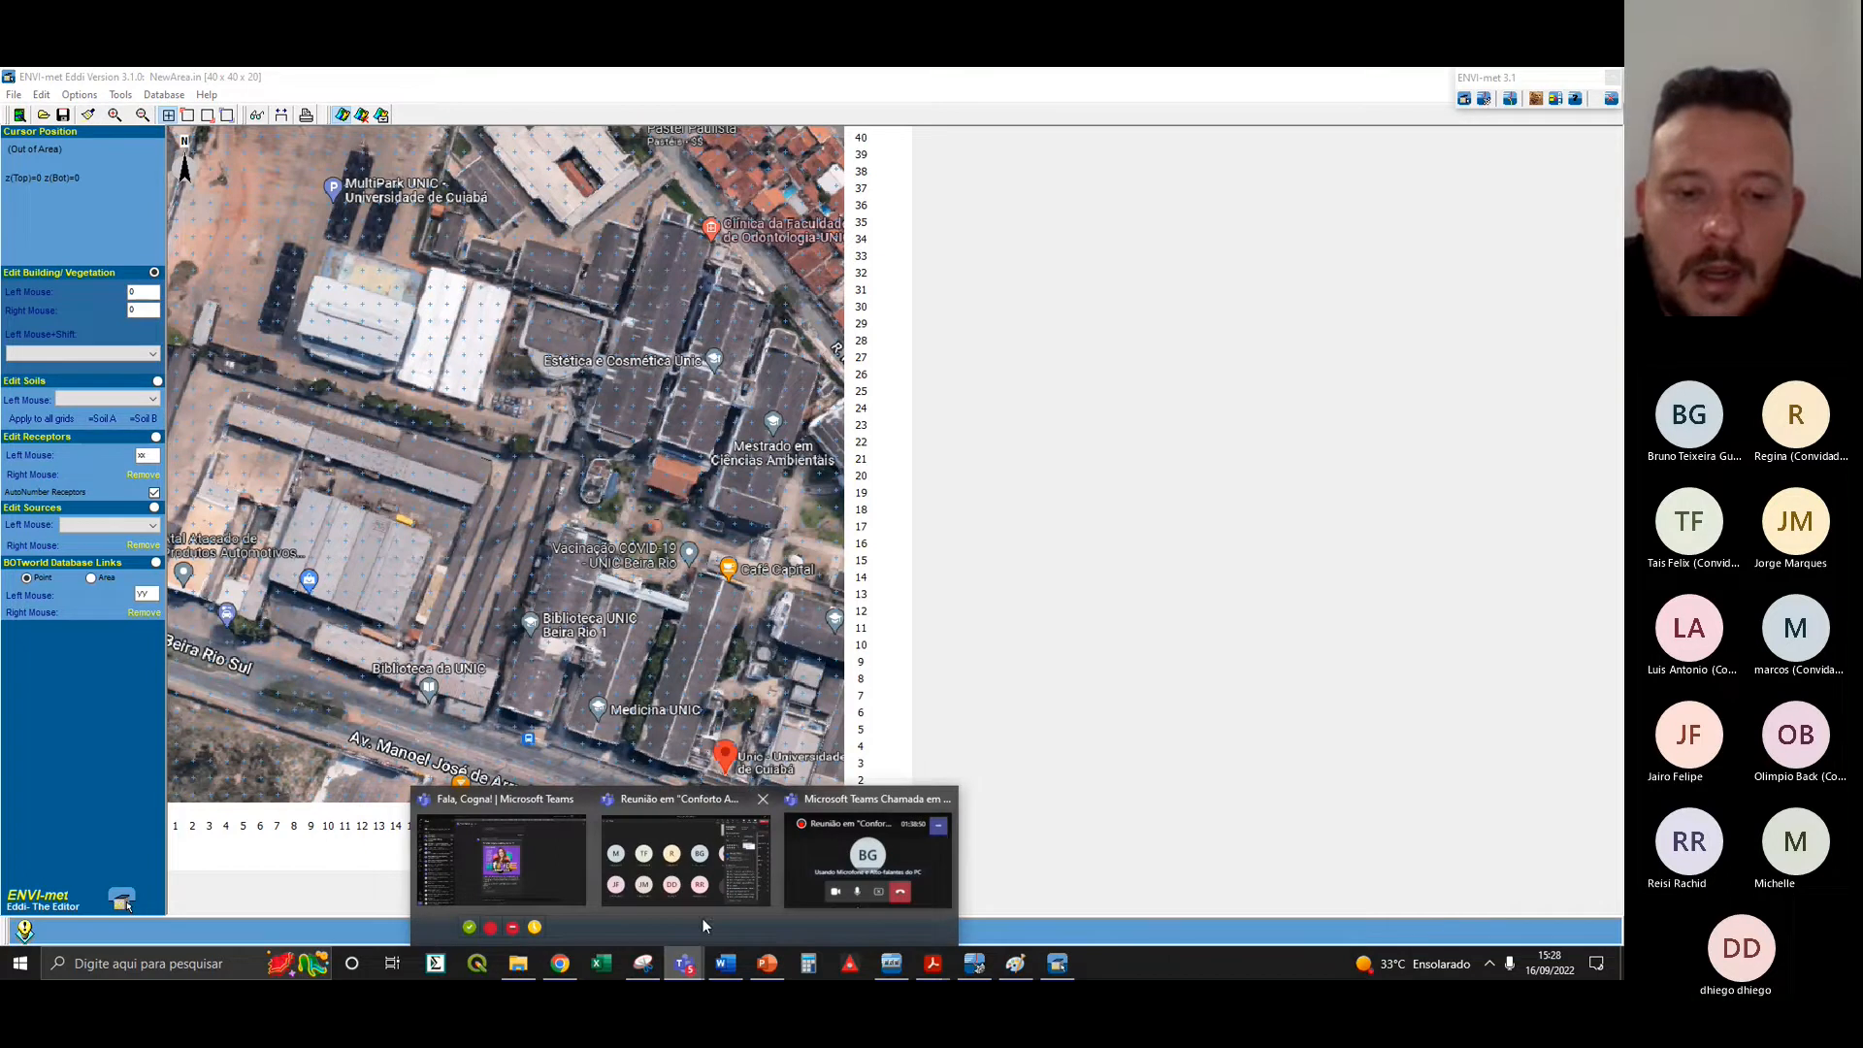
{"action": "left_click", "coordinate": [710, 861]}
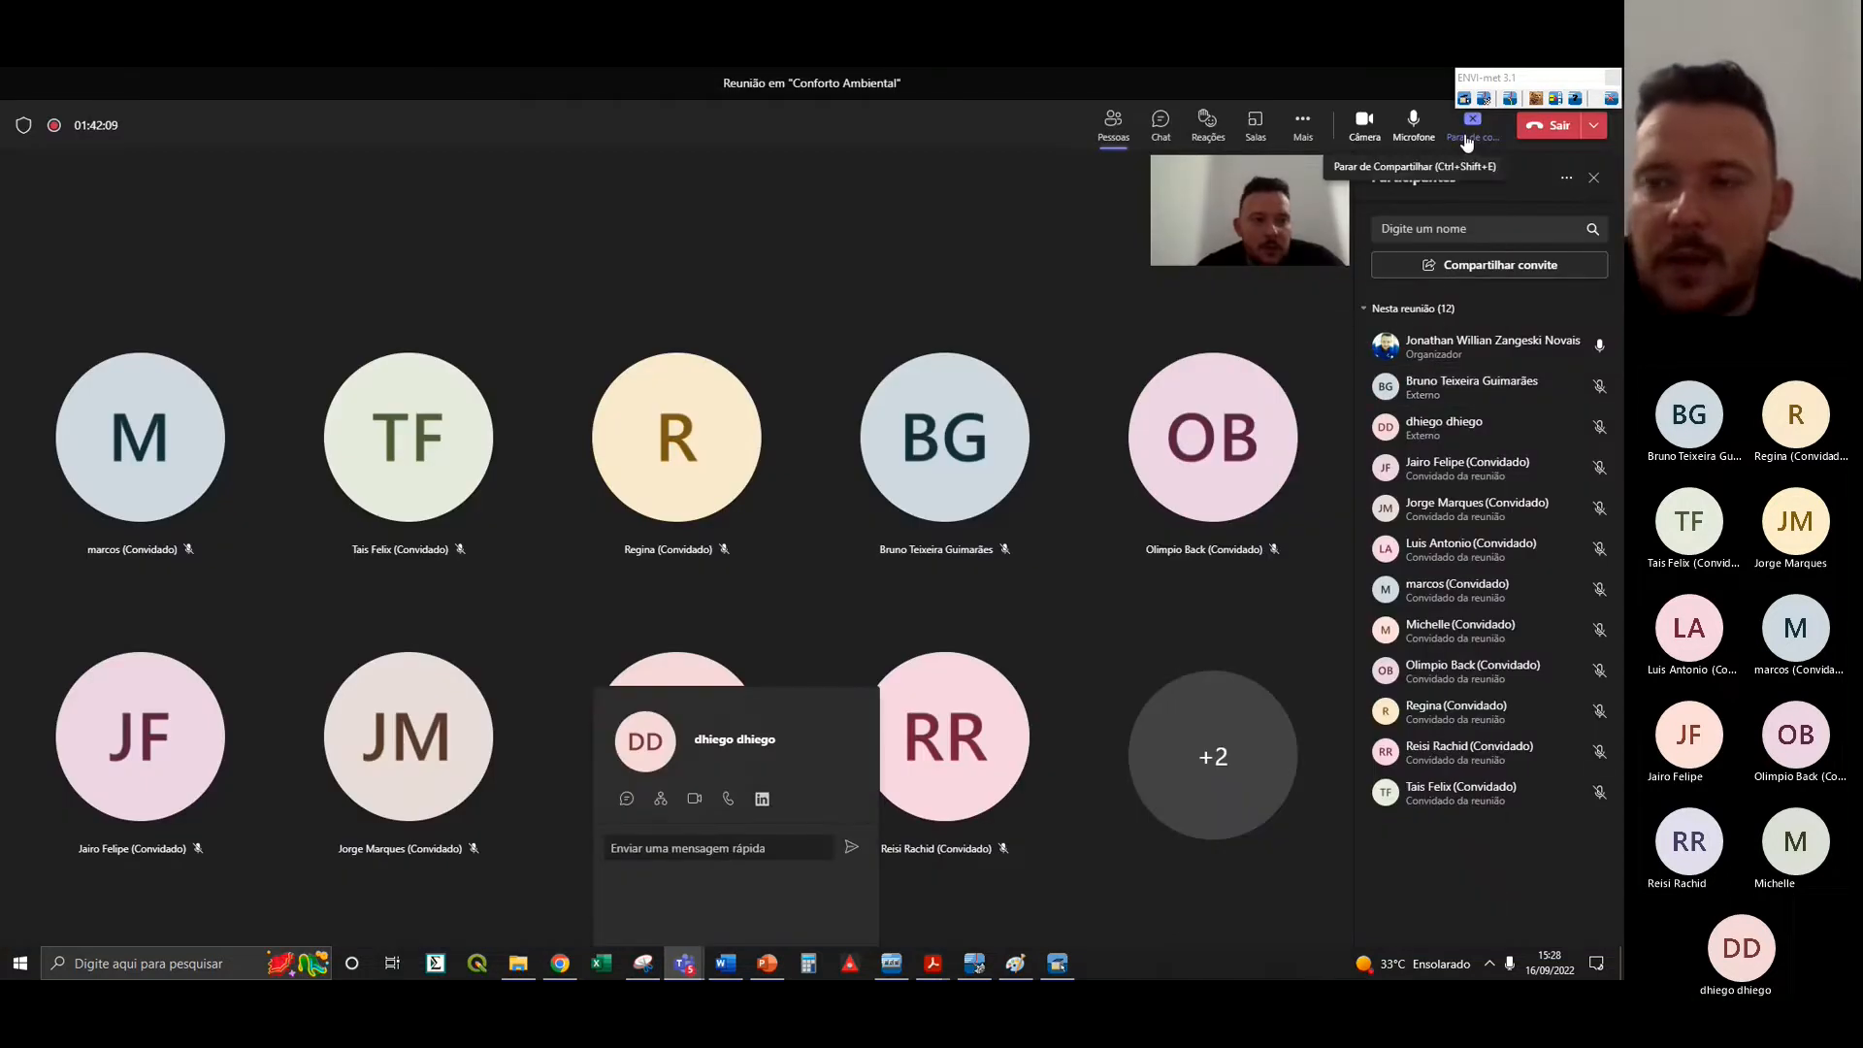
{"action": "left_click", "coordinate": [1467, 143]}
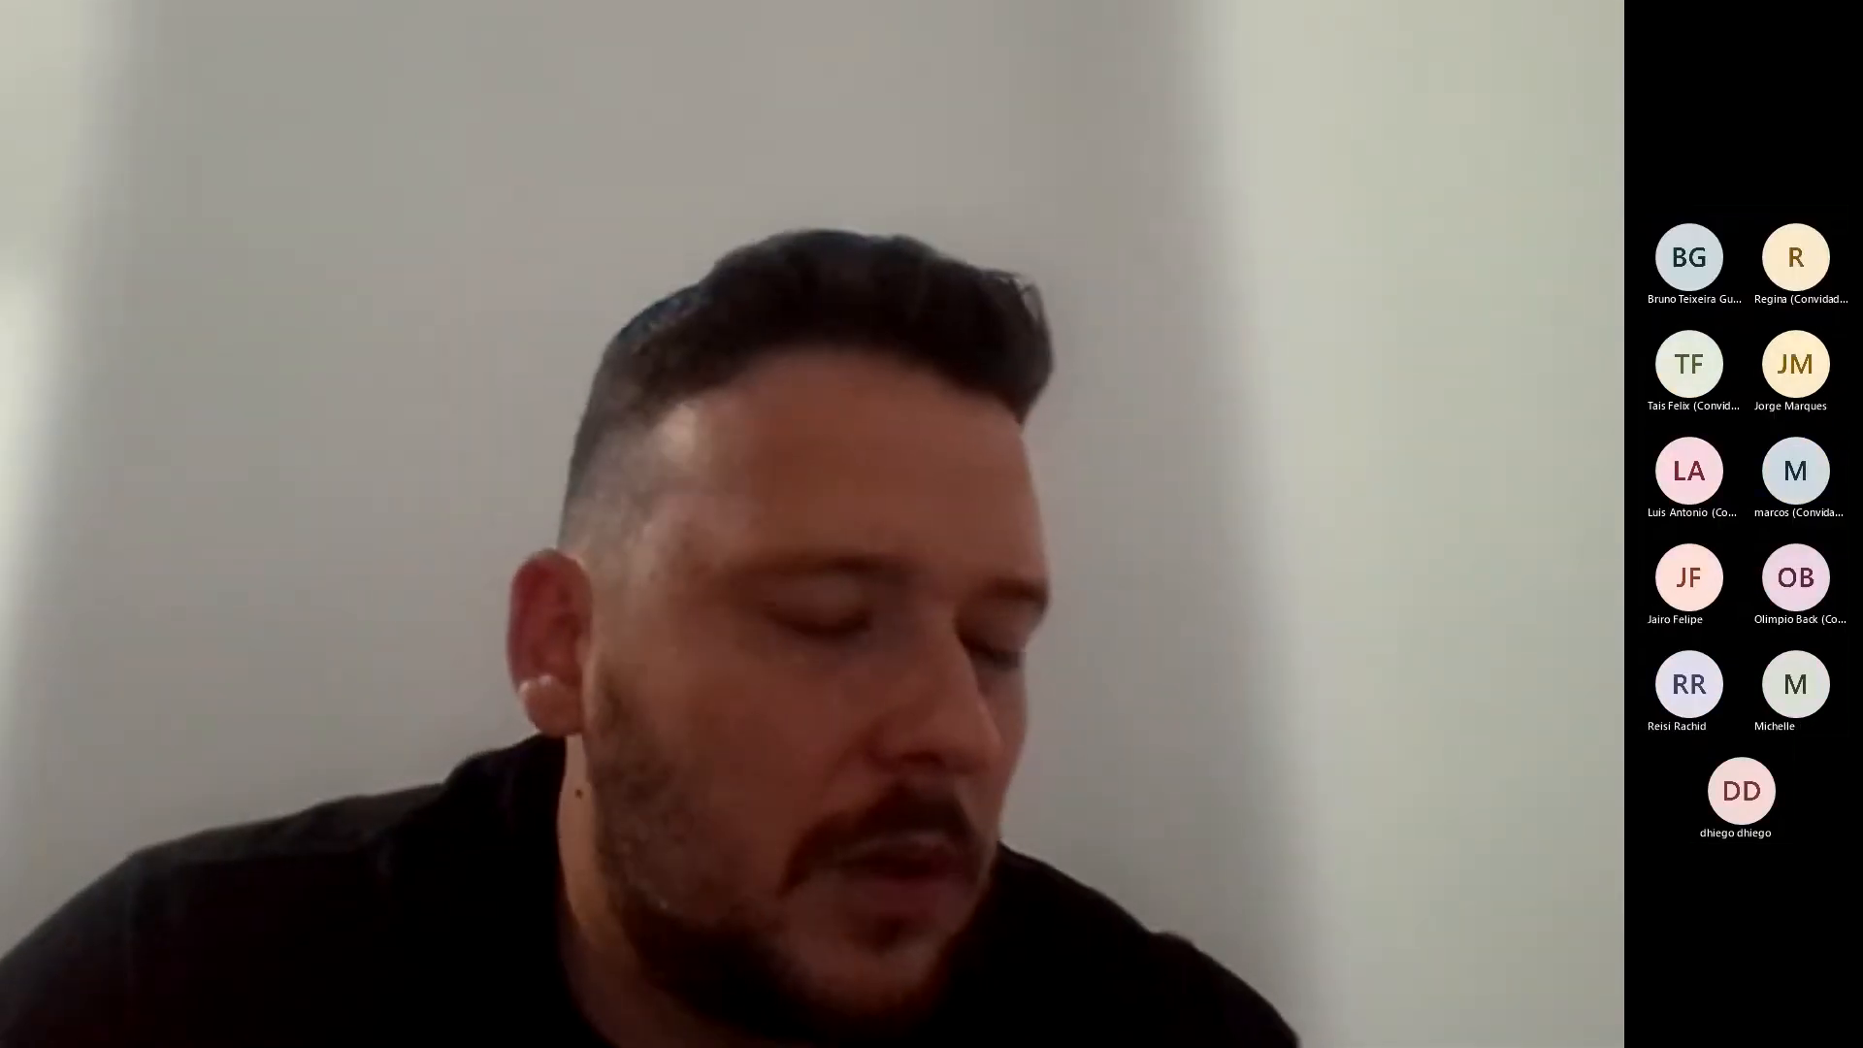